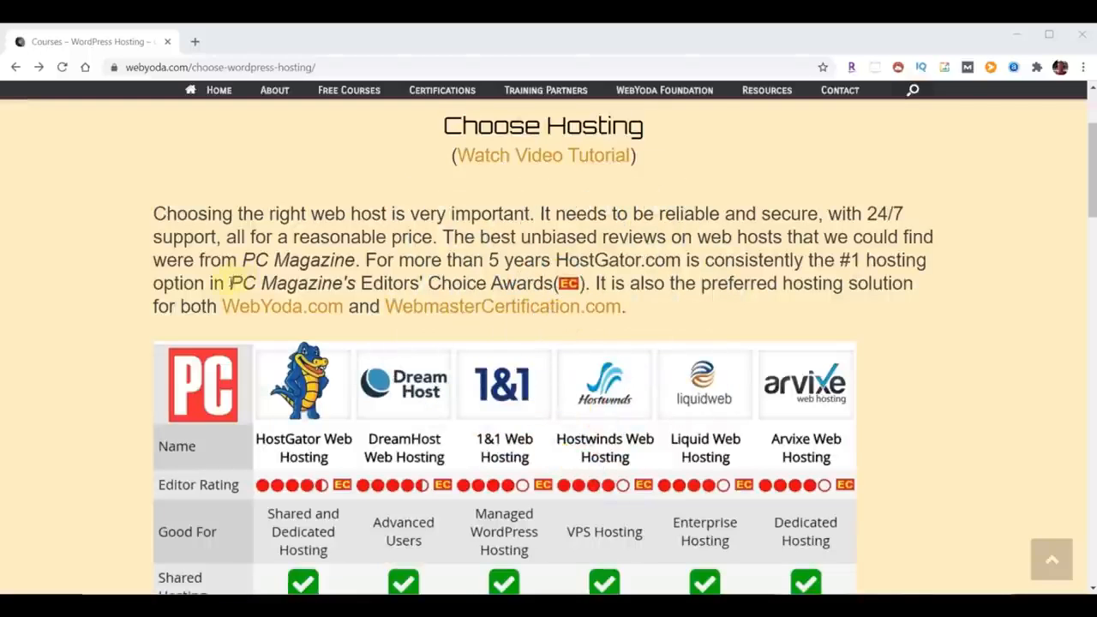
# Step: Compare the features and names of the Hatchling, Baby and Business hosting plans
pyautogui.moveTo(230, 283); pyautogui.dragTo(553, 283)
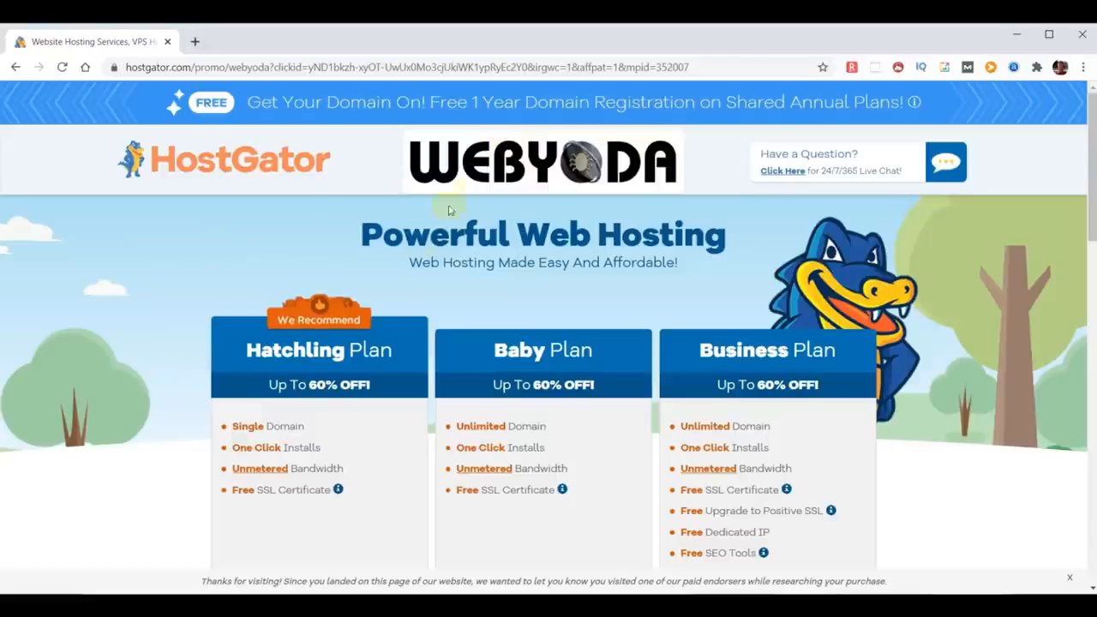
pyautogui.scroll(-2, 369, 387)
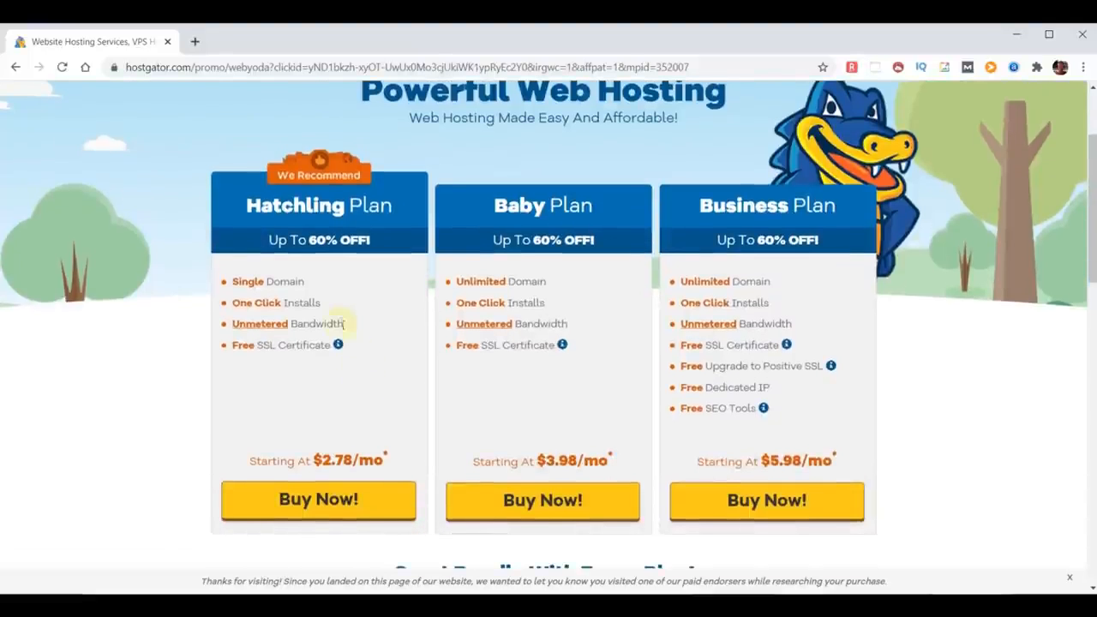
pyautogui.moveTo(322, 304); pyautogui.dragTo(216, 328)
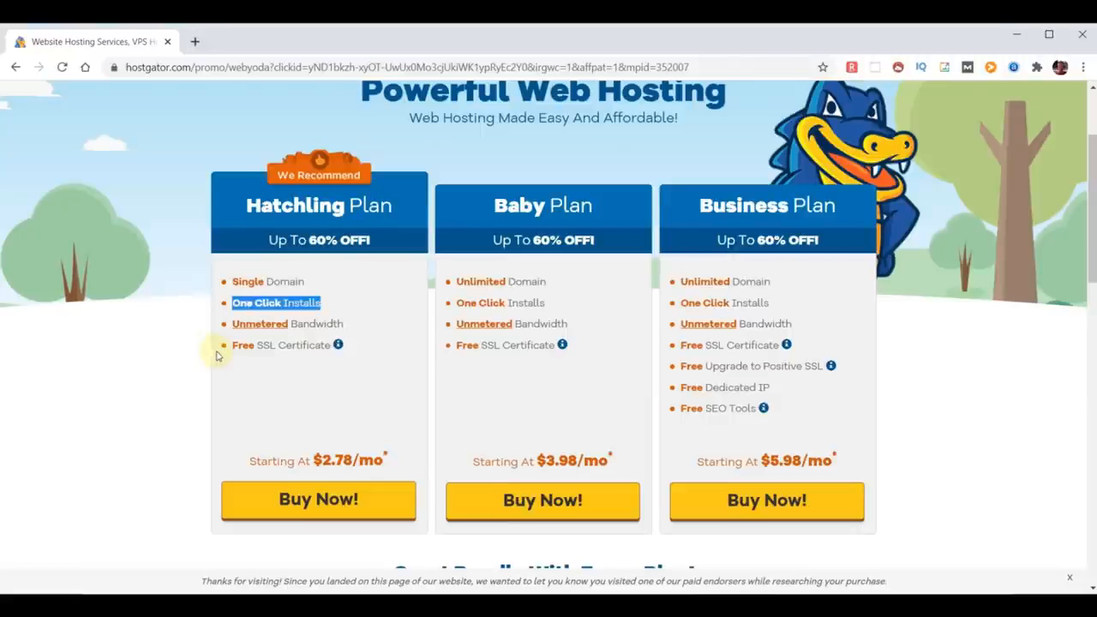
pyautogui.moveTo(348, 325); pyautogui.dragTo(236, 329)
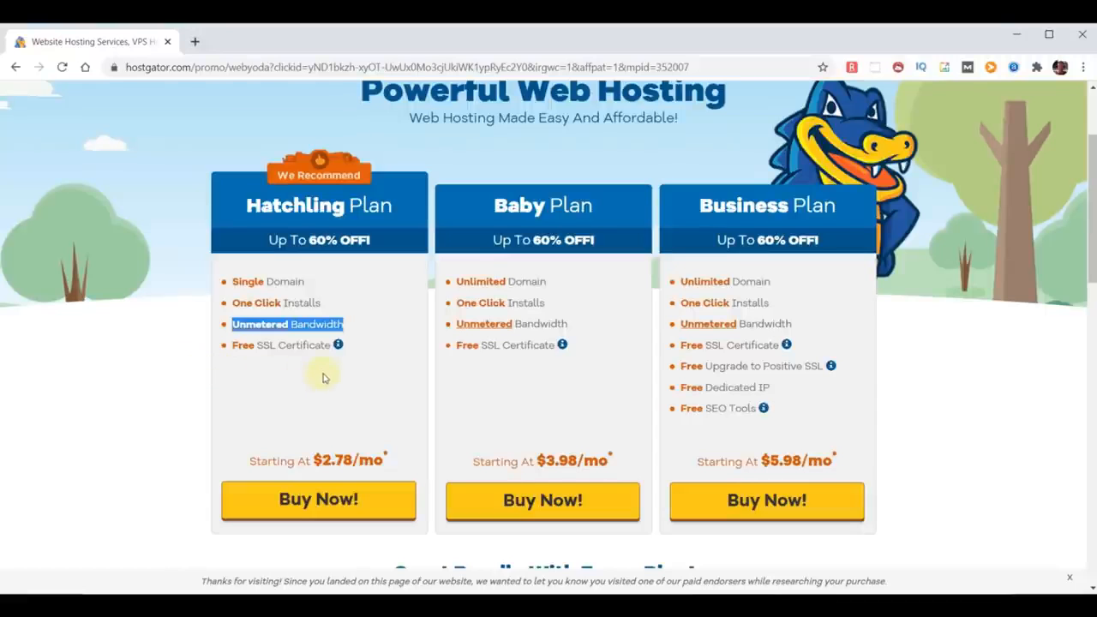
pyautogui.moveTo(330, 346)
pyautogui.mouseDown()
pyautogui.moveTo(235, 349)
pyautogui.moveTo(222, 360)
pyautogui.mouseUp()
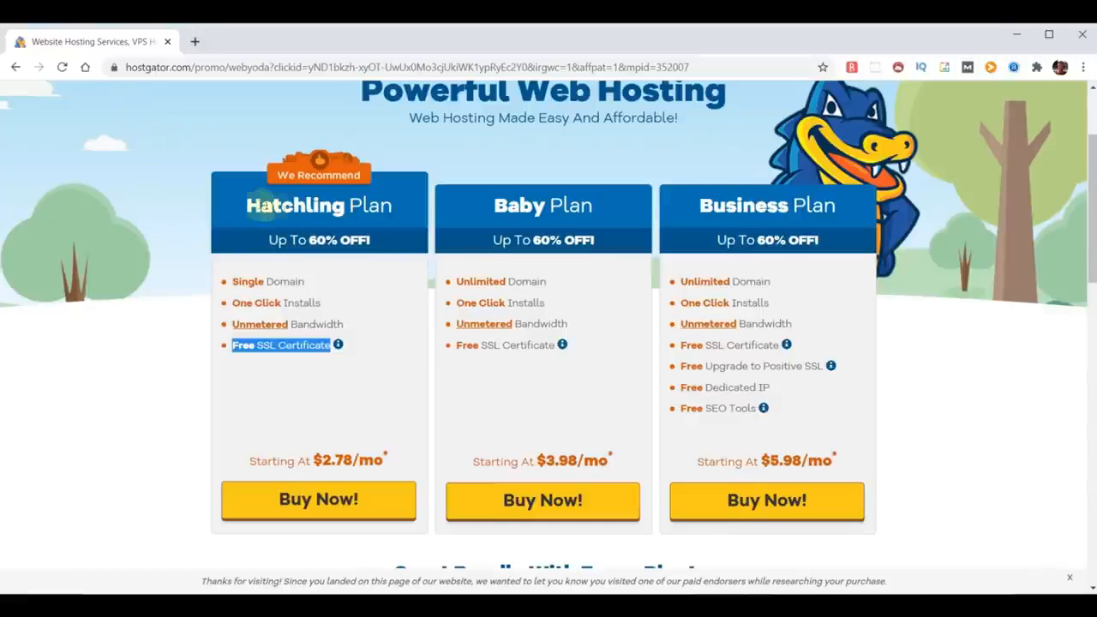
pyautogui.click(246, 206)
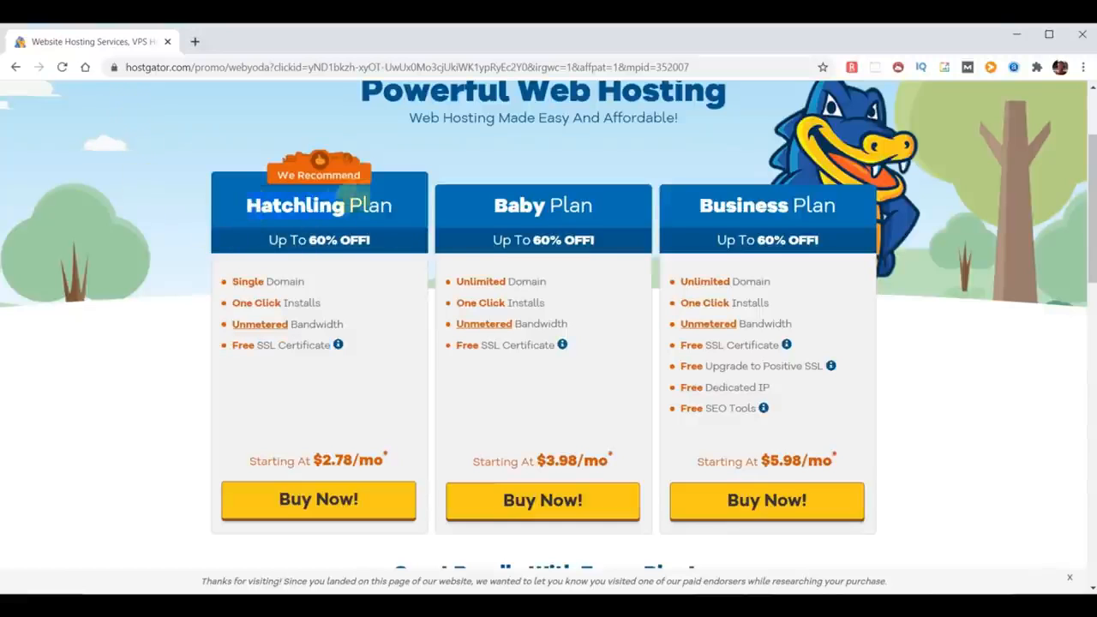
pyautogui.moveTo(495, 206); pyautogui.dragTo(605, 212)
pyautogui.moveTo(695, 208); pyautogui.dragTo(829, 209)
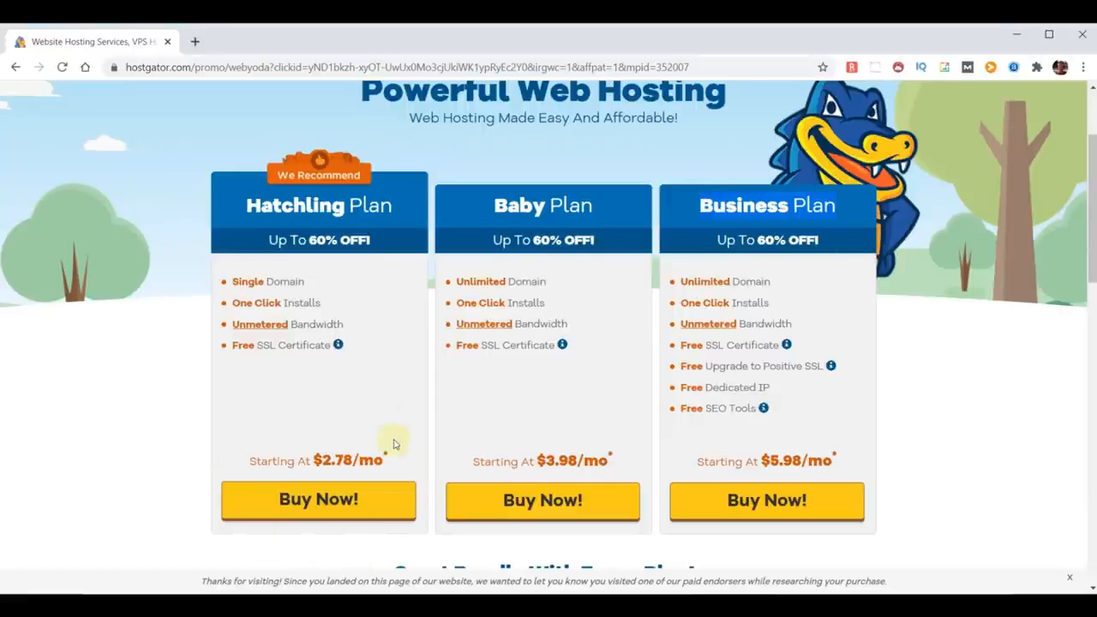
# Step: Order the Hatchling plan and search for the new domain choosemydomainname with the .com extension
pyautogui.click(325, 500)
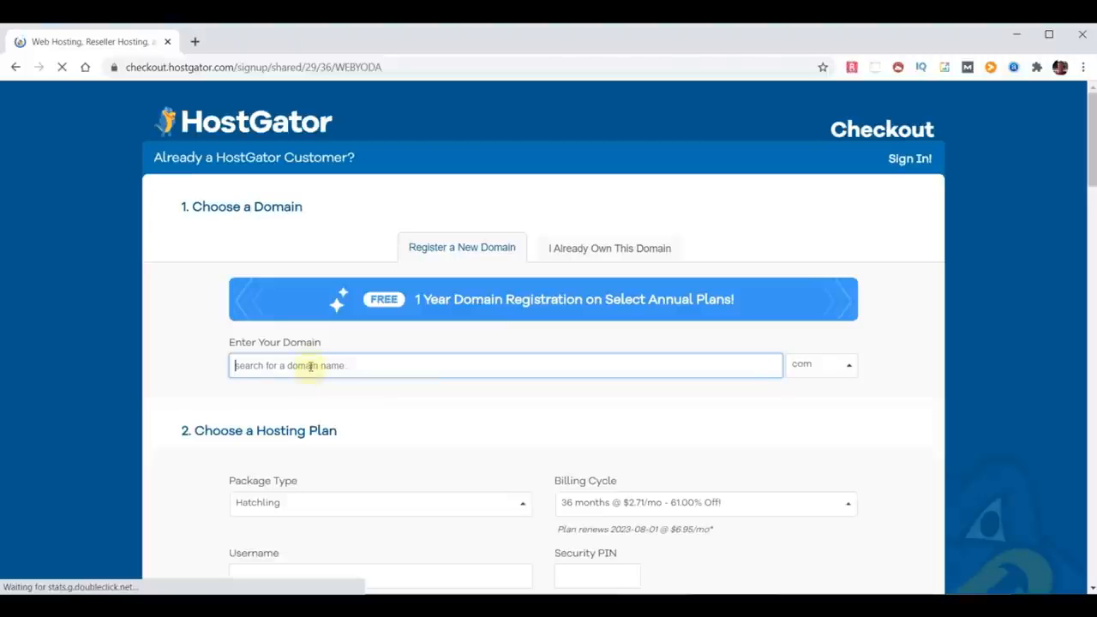
pyautogui.write('dhoosemydomain')
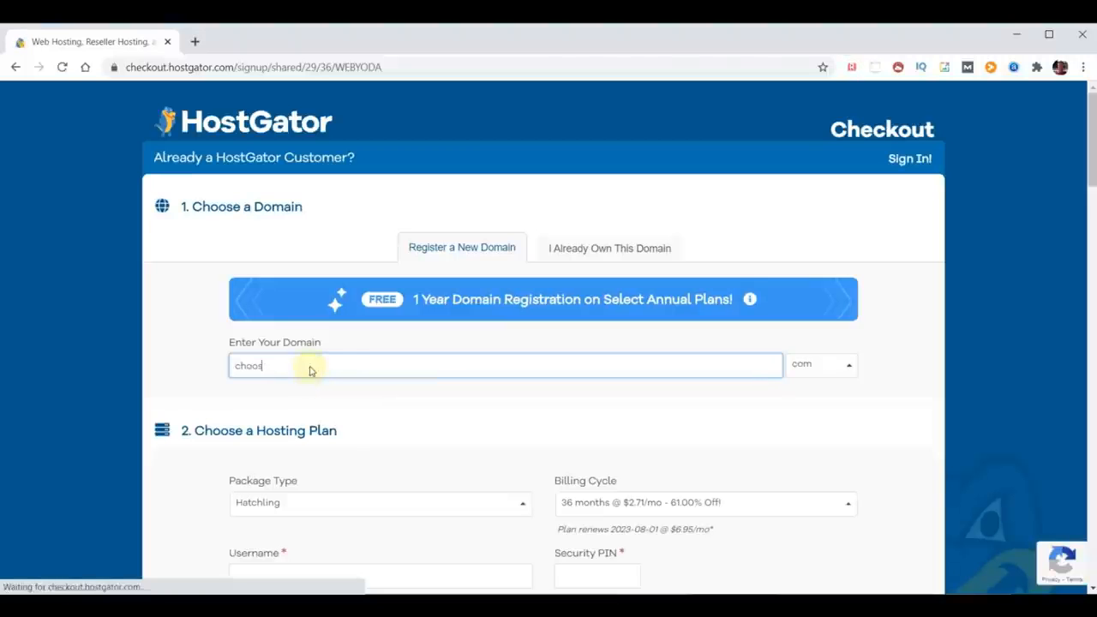
pyautogui.write('name')
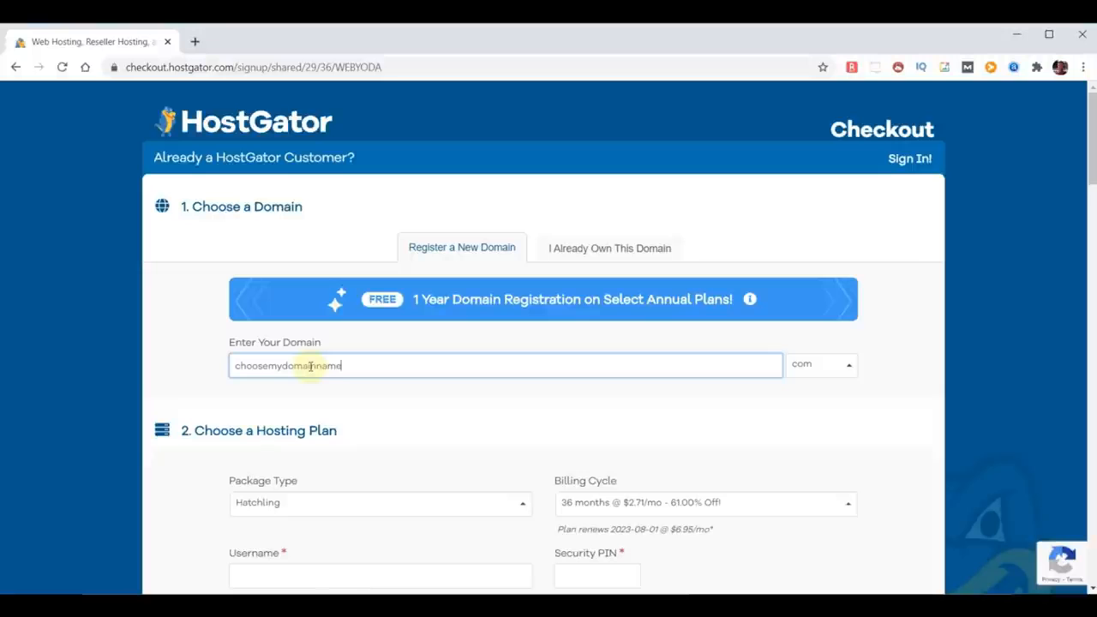
pyautogui.click(893, 364)
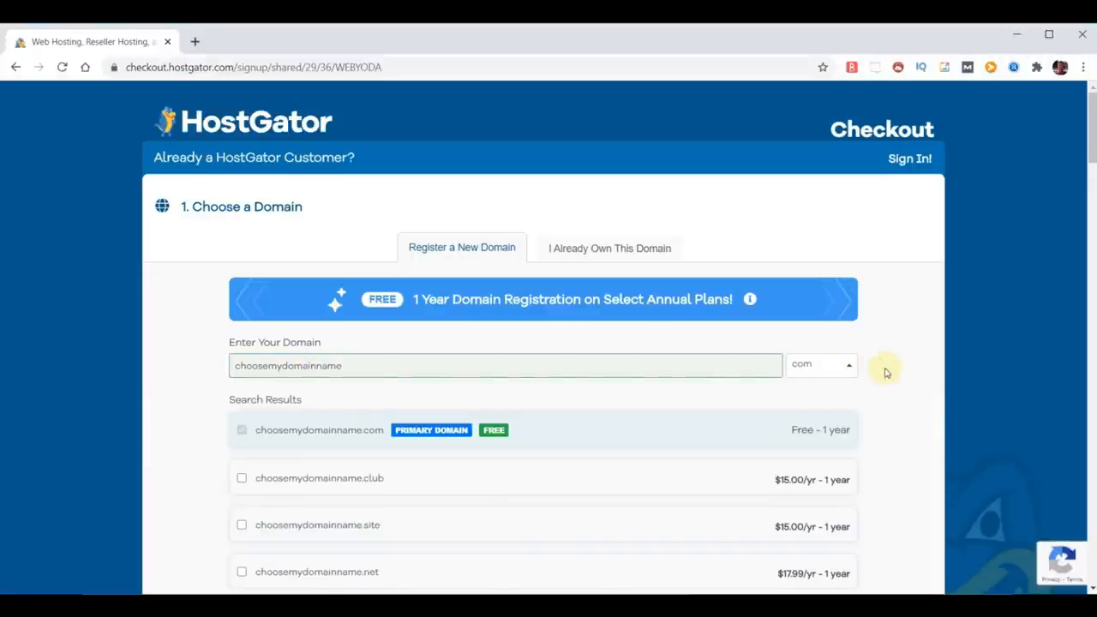
# Step: Remove Domain Privacy Protection for choosemydomainname.com
pyautogui.scroll(-2, 592, 403)
pyautogui.scroll(-7, 592, 411)
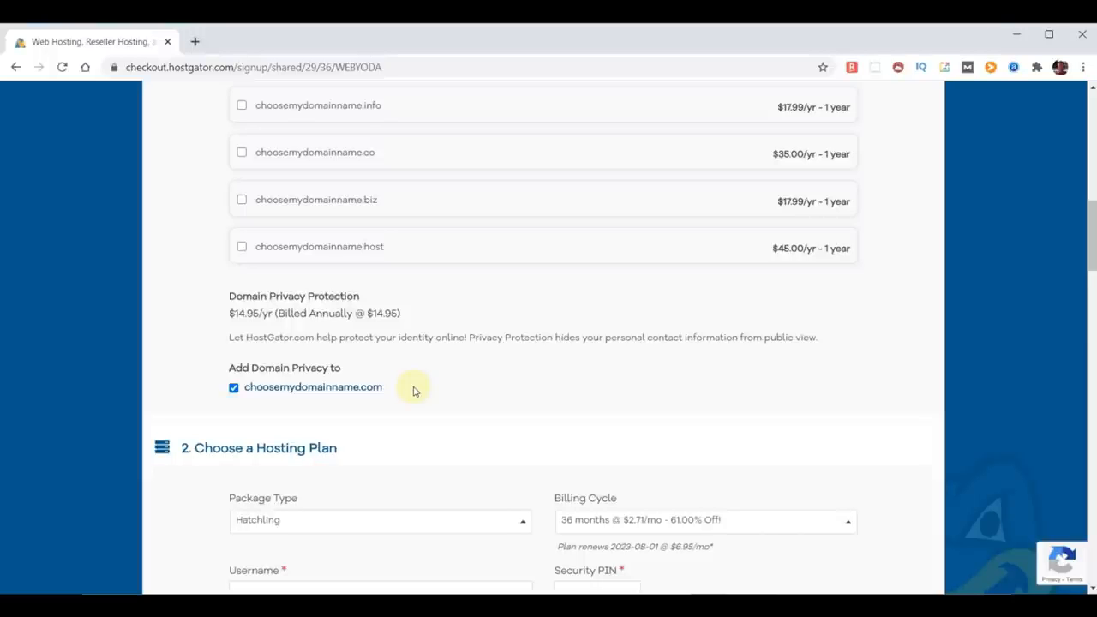
pyautogui.click(233, 387)
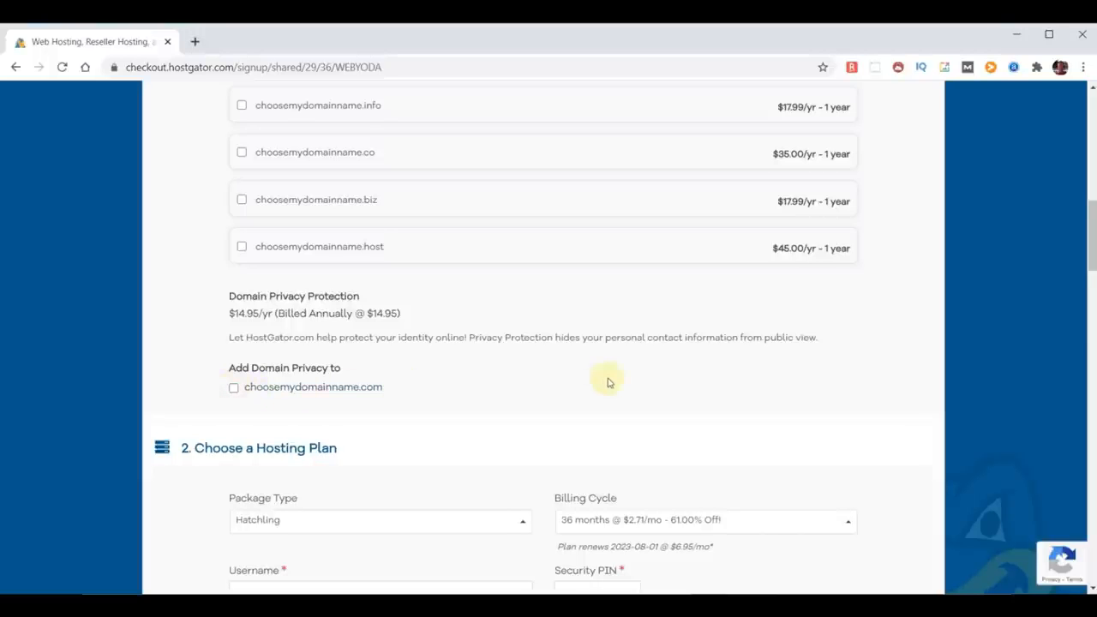
# Step: Set the billing cycle to 12 months at $2.58/mo
pyautogui.scroll(-3, 607, 382)
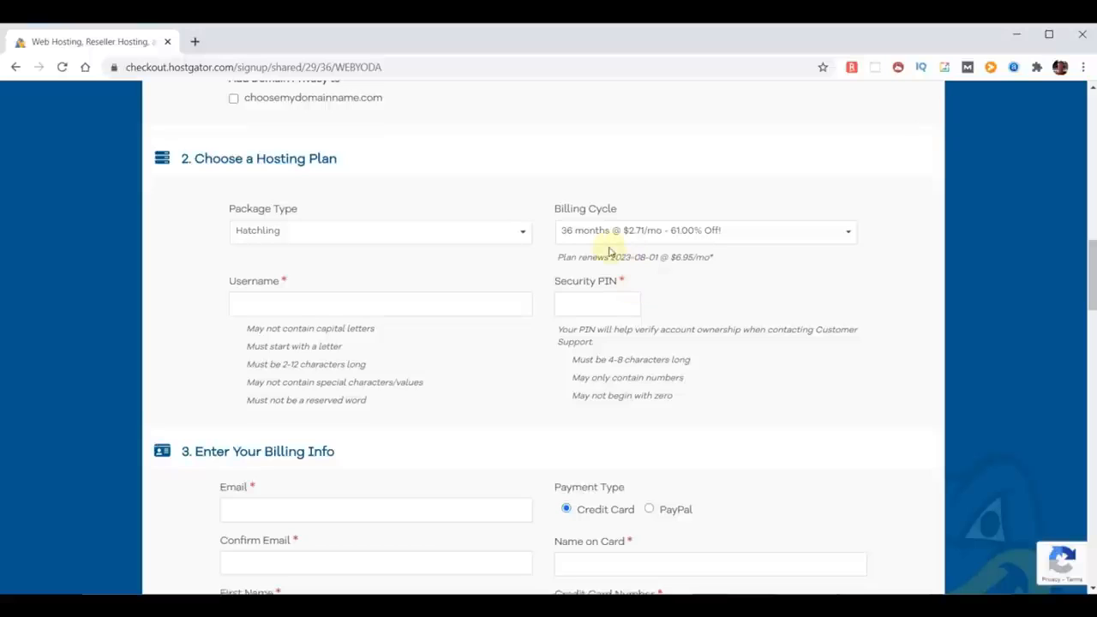
pyautogui.click(848, 233)
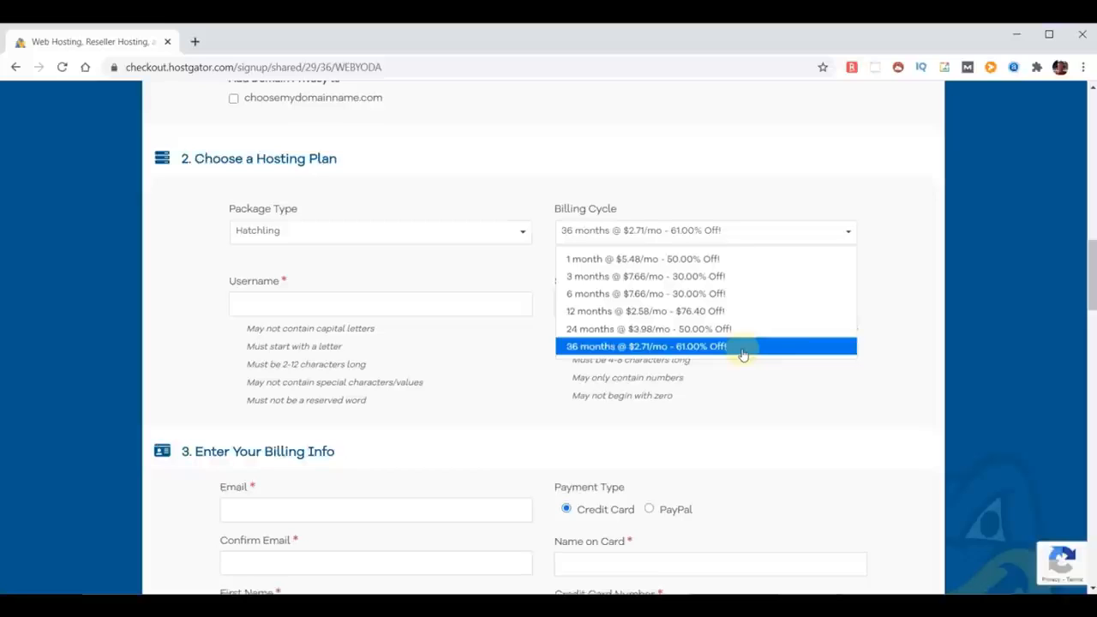
pyautogui.click(716, 310)
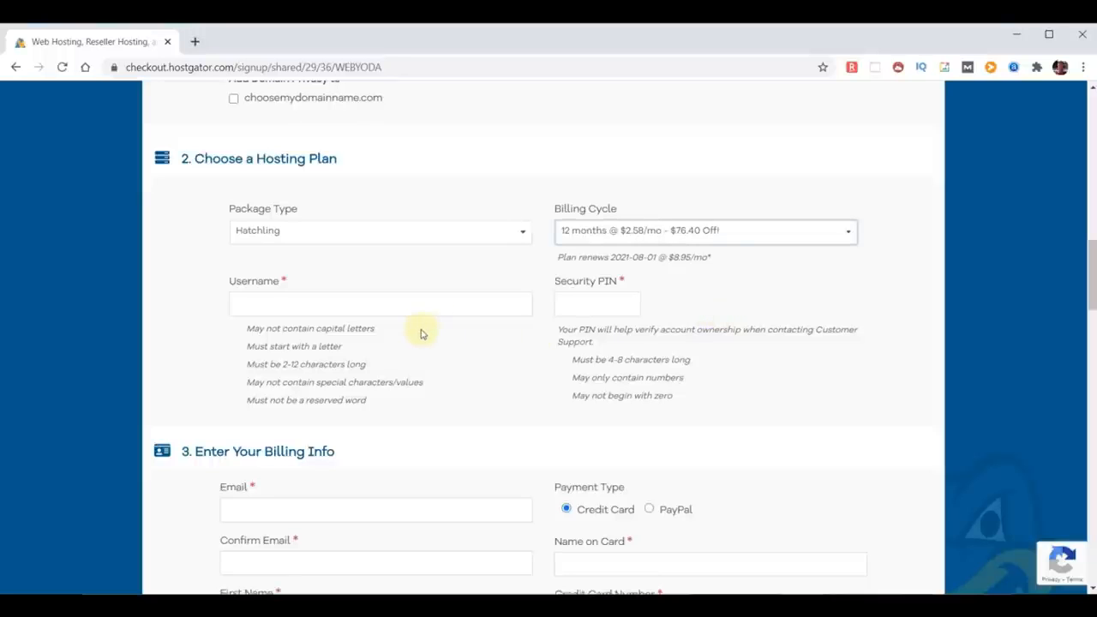
# Step: Enter adminyoda as the username and fill in the security PIN
pyautogui.click(335, 303)
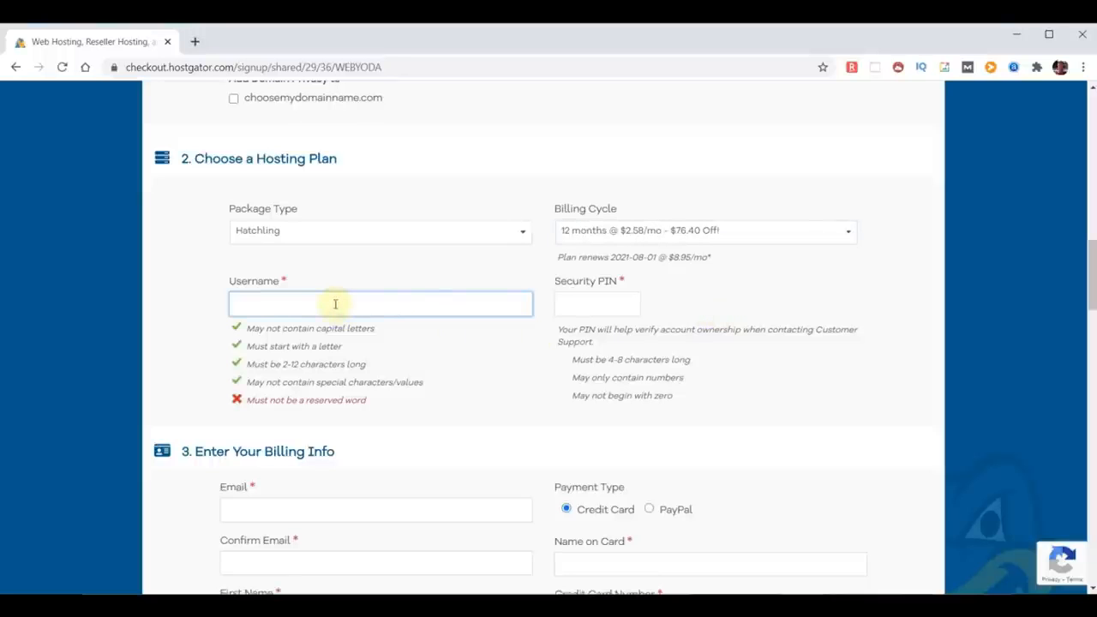
pyautogui.write('adminyoda')
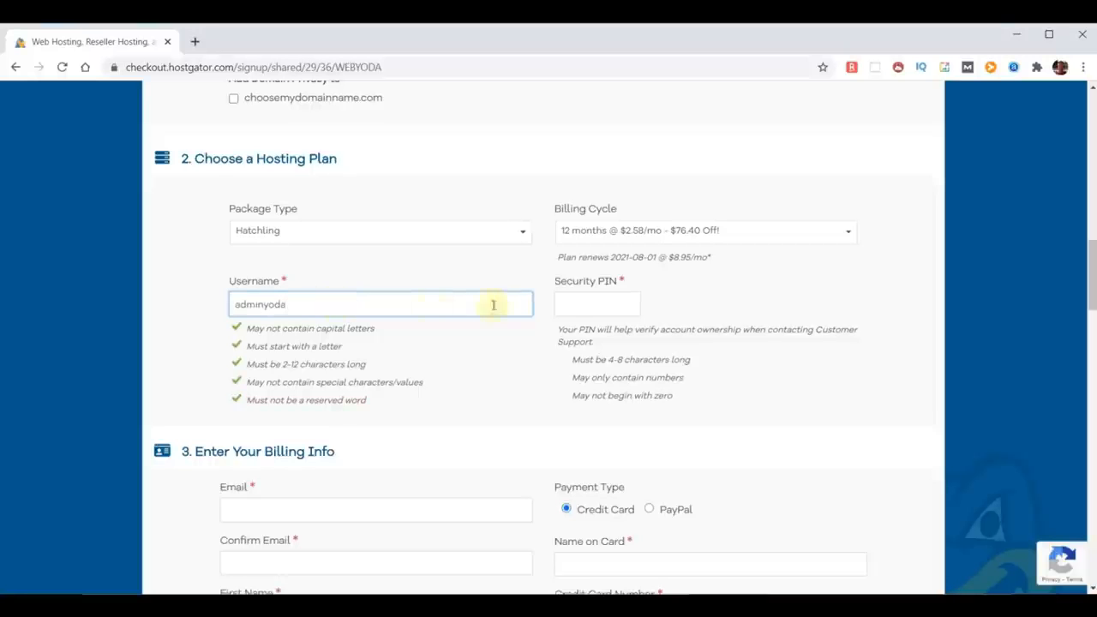
pyautogui.click(580, 304)
pyautogui.write('1234')
# Step: Deselect the SiteLock Essentials and CodeGuard site backup add-ons
pyautogui.scroll(-7, 494, 421)
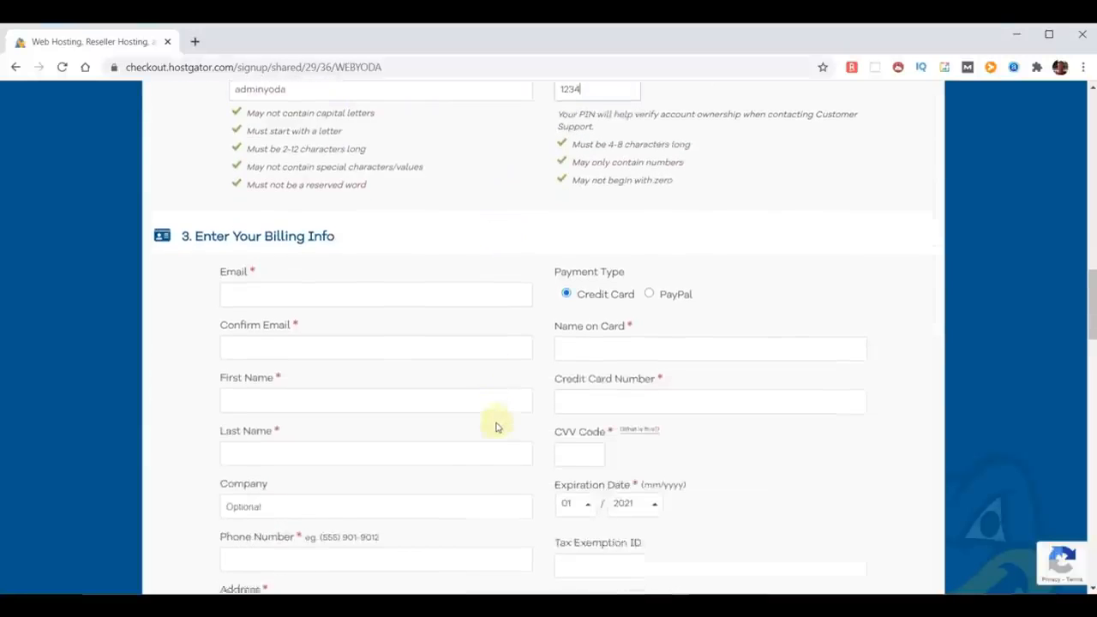
pyautogui.scroll(-5, 494, 425)
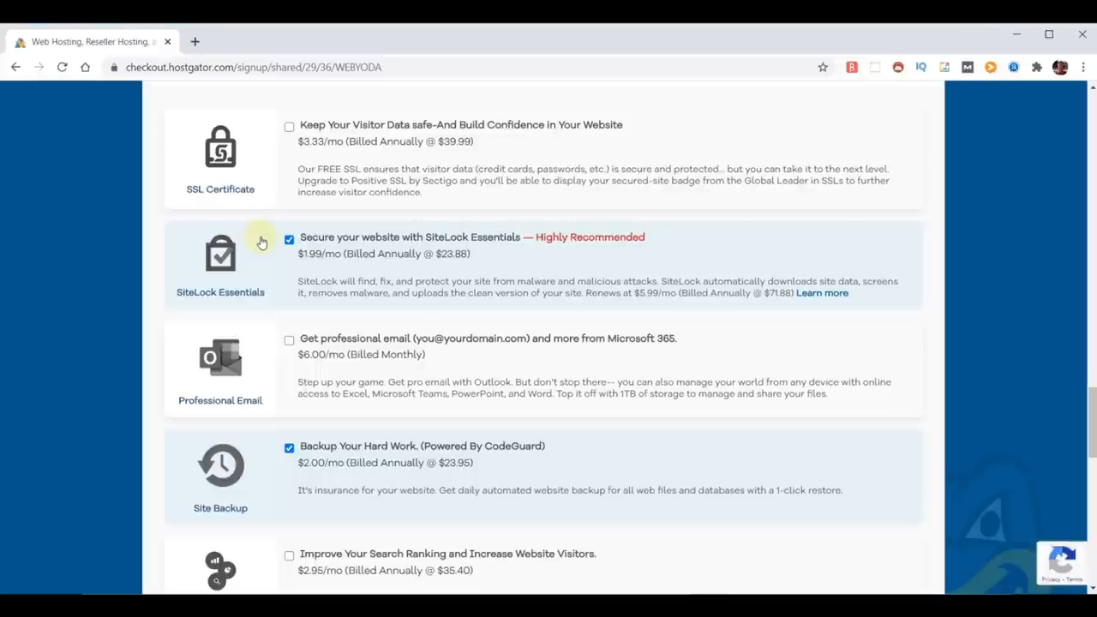
pyautogui.click(288, 239)
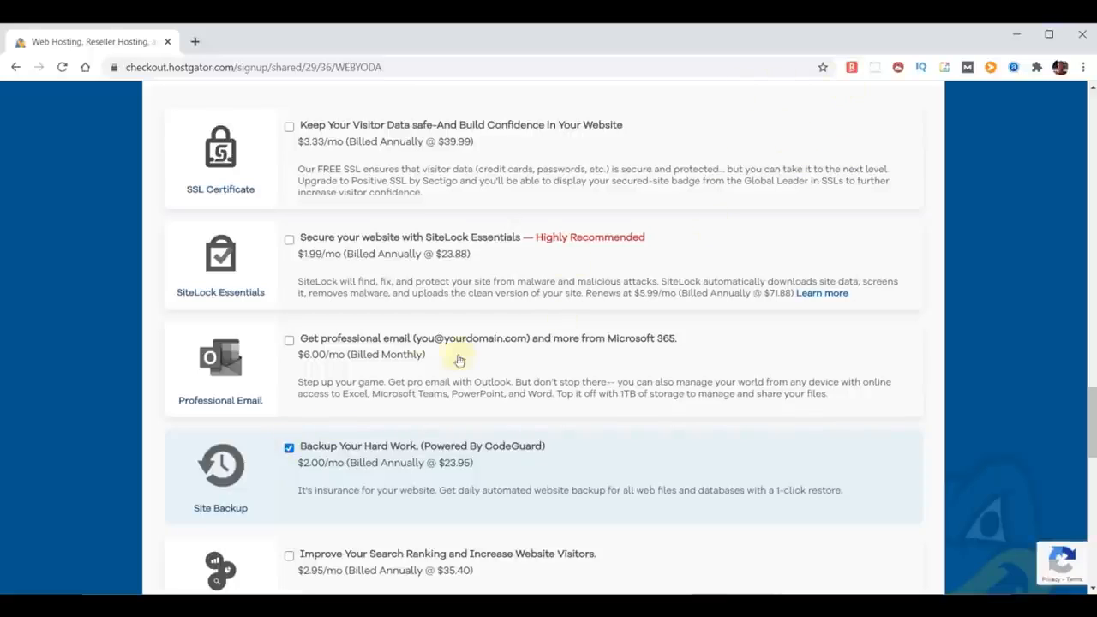
pyautogui.click(290, 449)
# Step: Review the applied coupon code and the order details summary
pyautogui.scroll(-1, 151, 521)
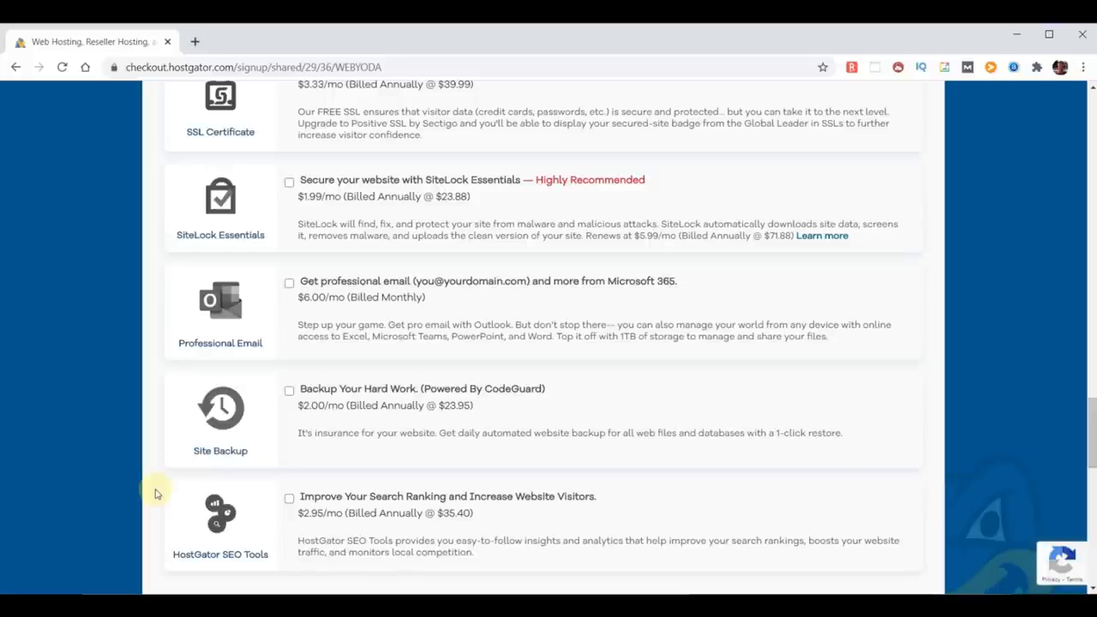
pyautogui.scroll(-4, 821, 432)
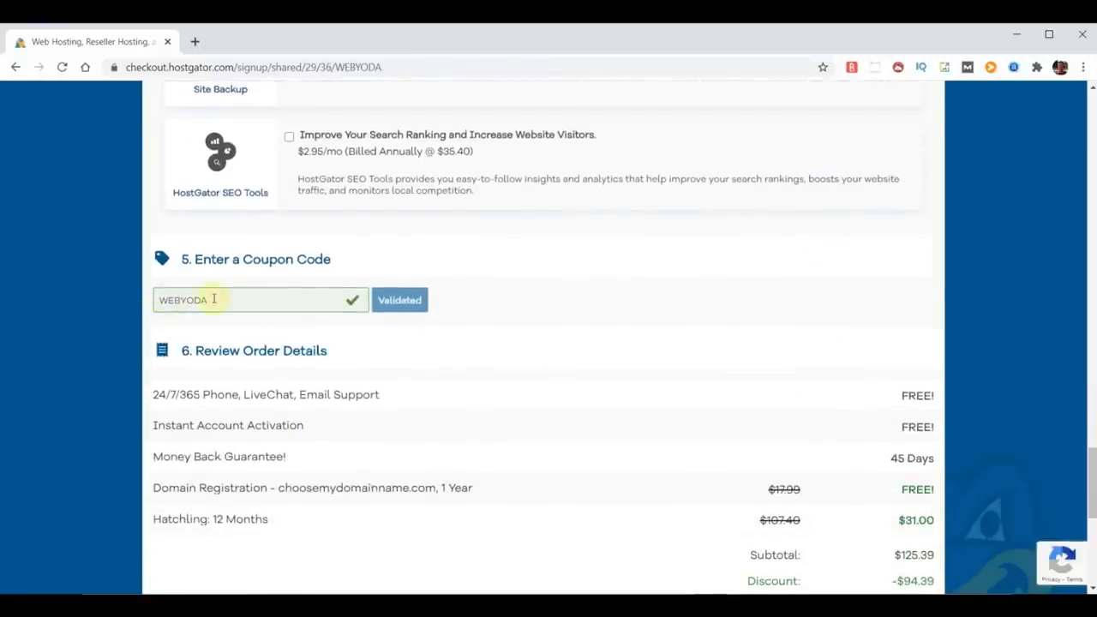
pyautogui.scroll(-2, 661, 372)
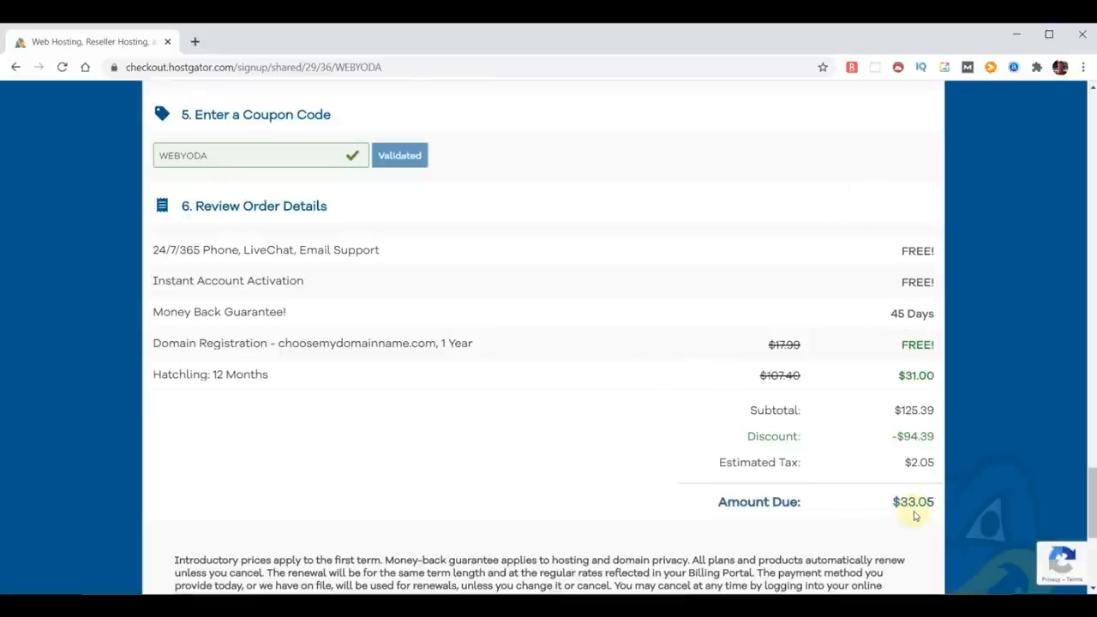
pyautogui.click(156, 345)
pyautogui.moveTo(156, 345); pyautogui.dragTo(502, 357)
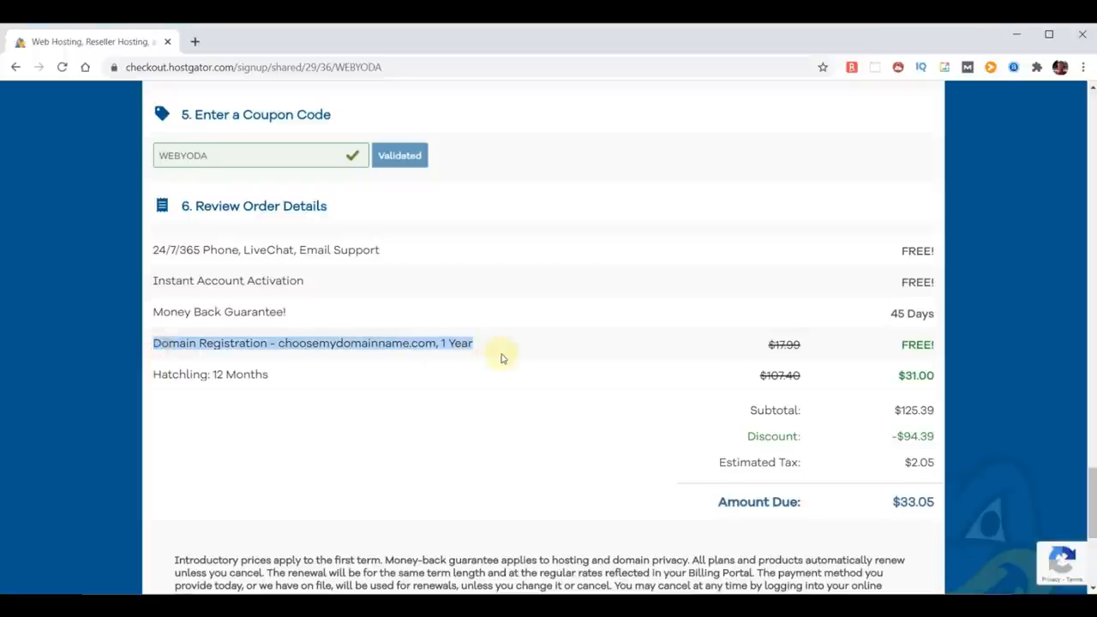
pyautogui.click(903, 345)
pyautogui.scroll(-1, 918, 342)
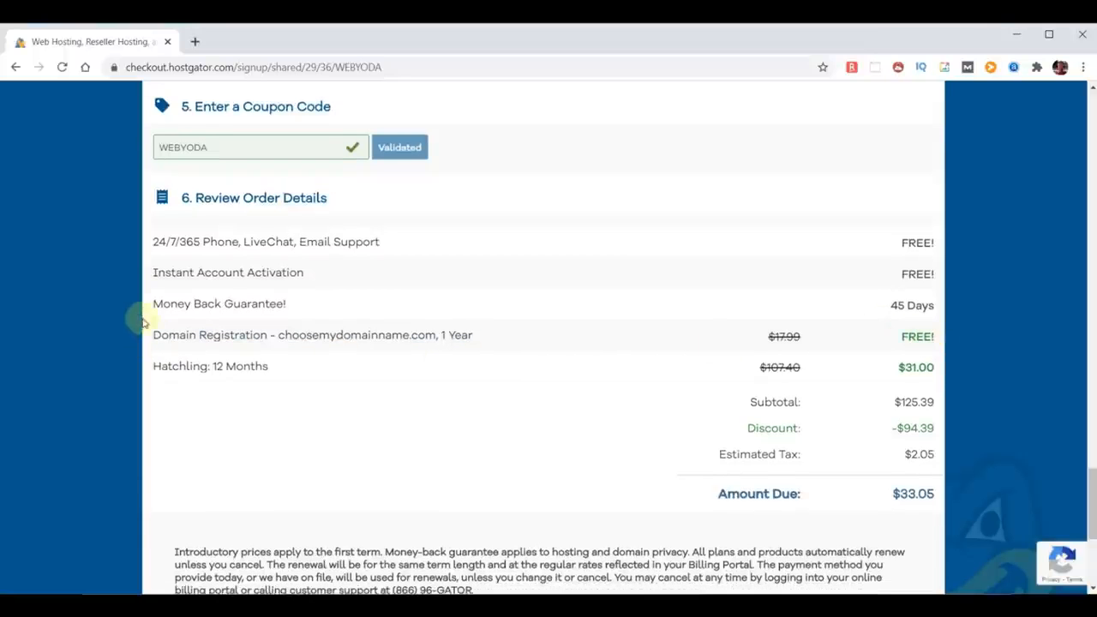
pyautogui.moveTo(156, 241); pyautogui.dragTo(392, 249)
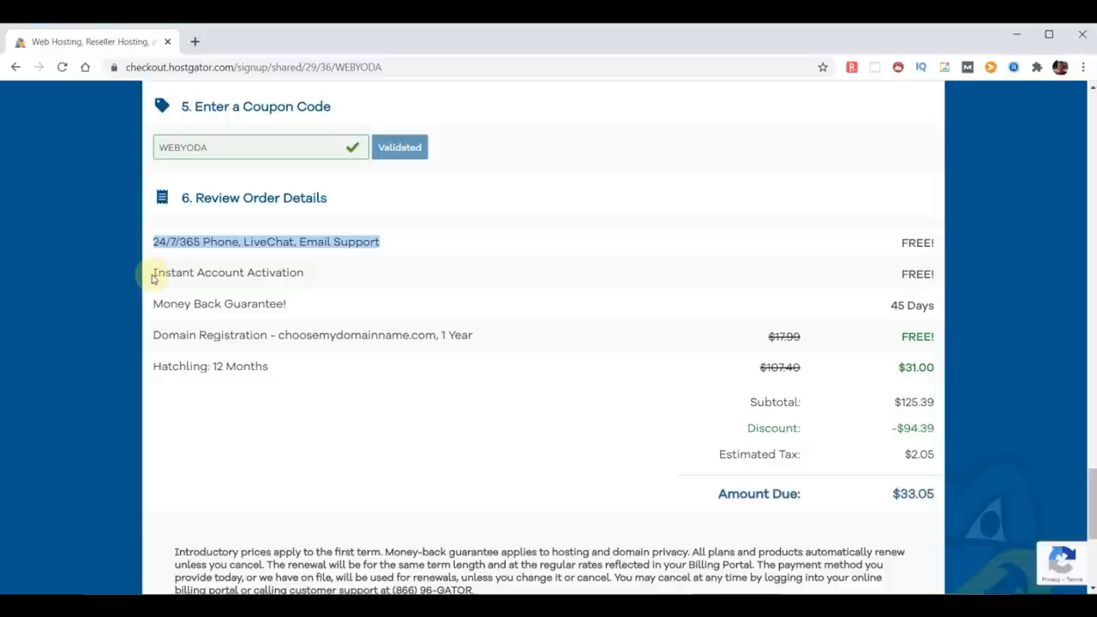
pyautogui.moveTo(154, 303); pyautogui.dragTo(341, 306)
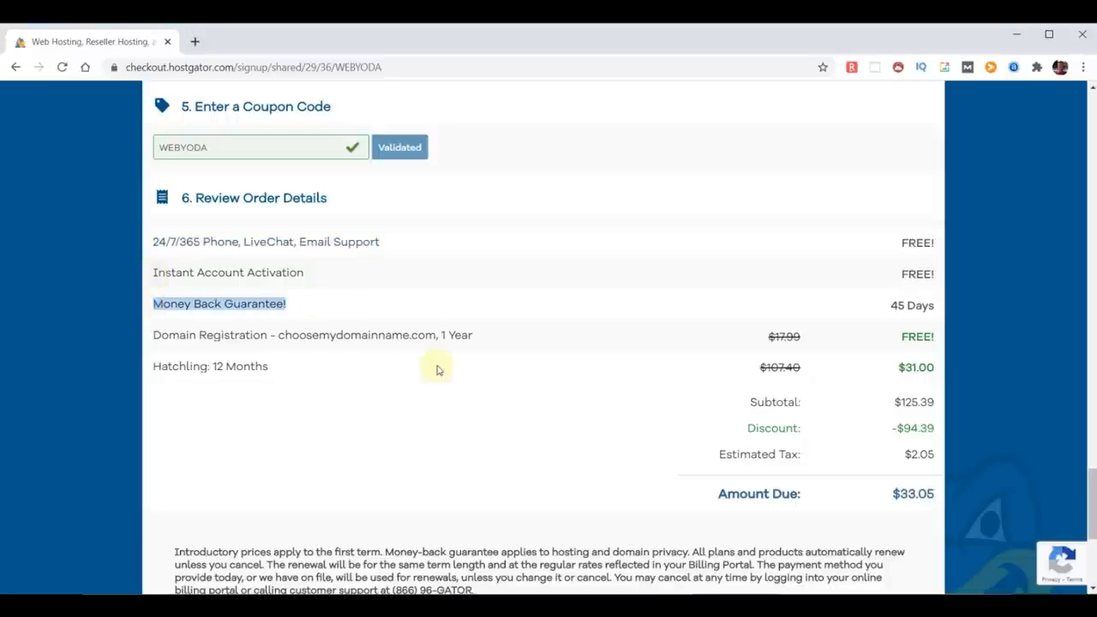
pyautogui.click(305, 369)
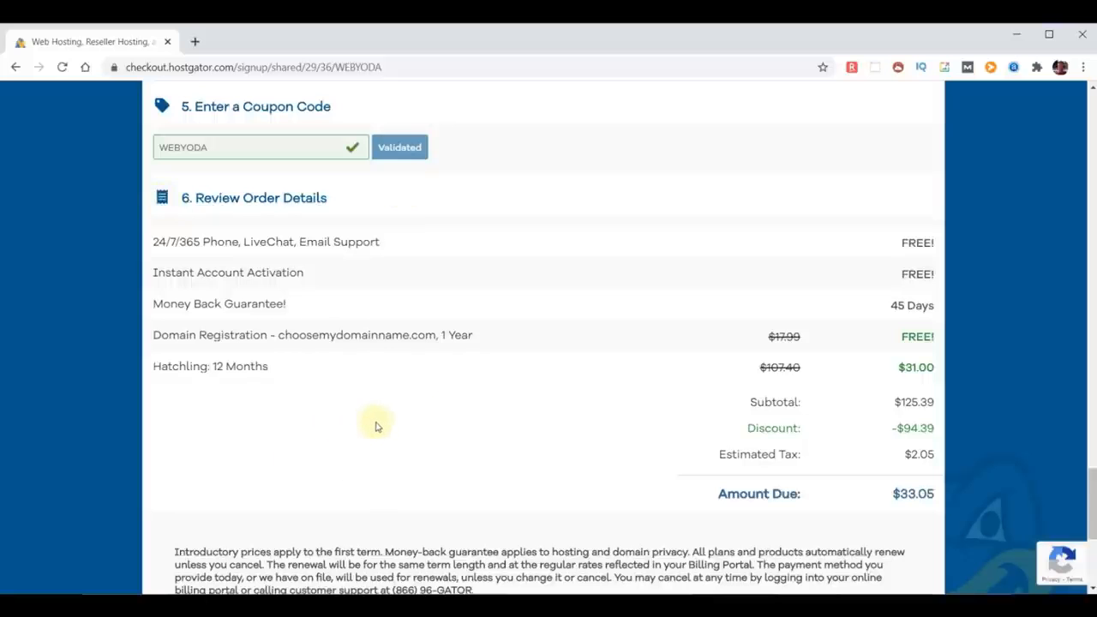
# Step: Agree to the Terms of Service, Cancellation Policy and Privacy Policy
pyautogui.scroll(-3, 420, 420)
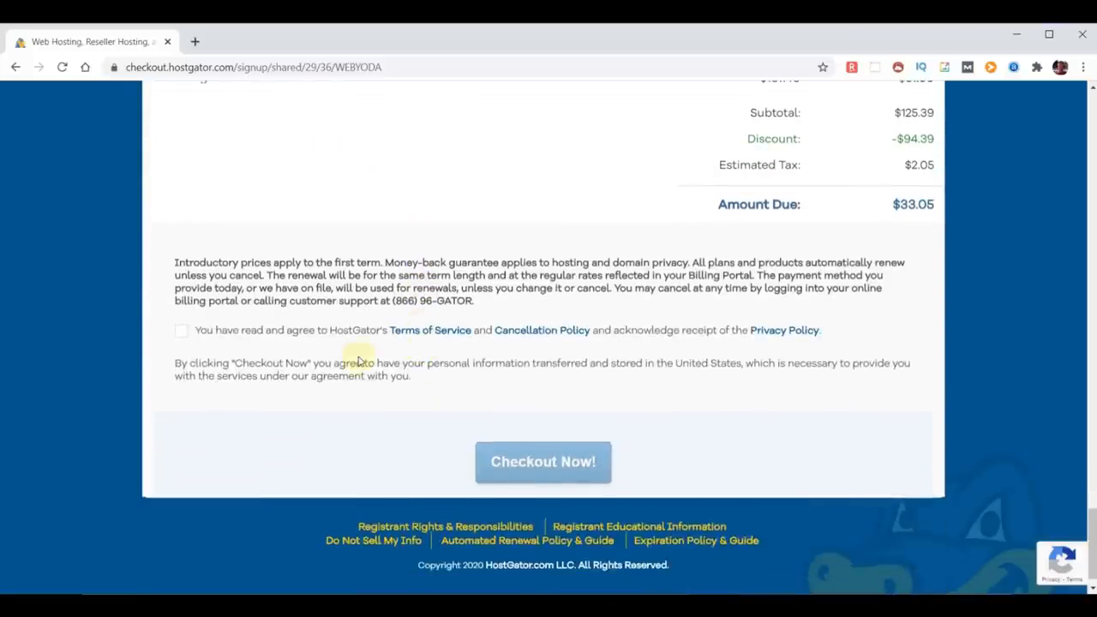
pyautogui.click(180, 331)
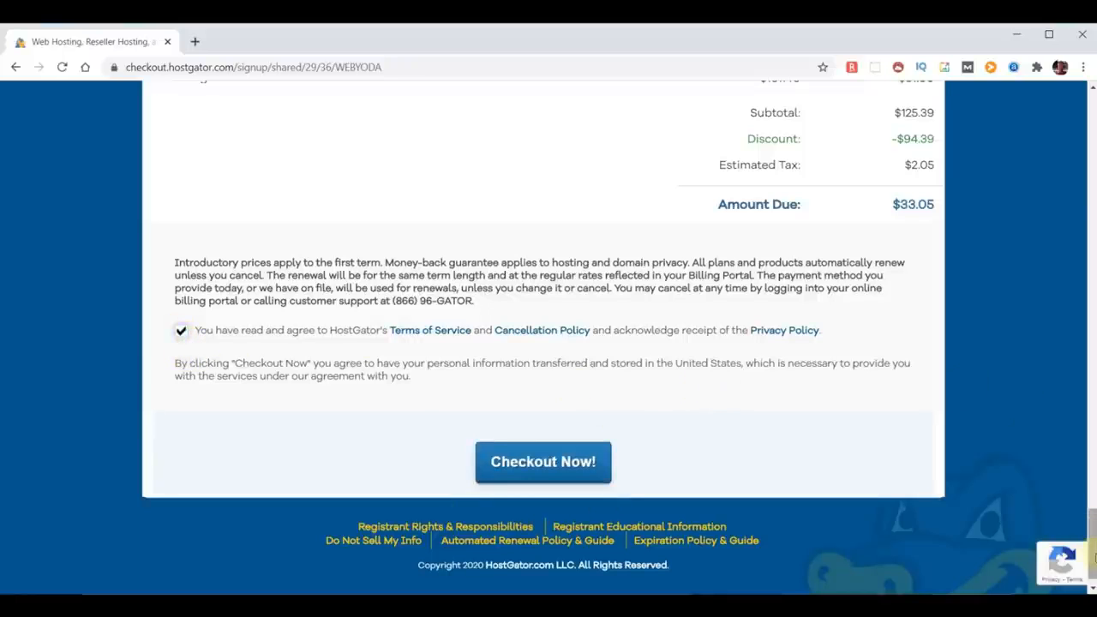
# Step: Switch to the already-owned domain option and change the domain to chooseyourdomainname.com
pyautogui.scroll(20, 1093, 562)
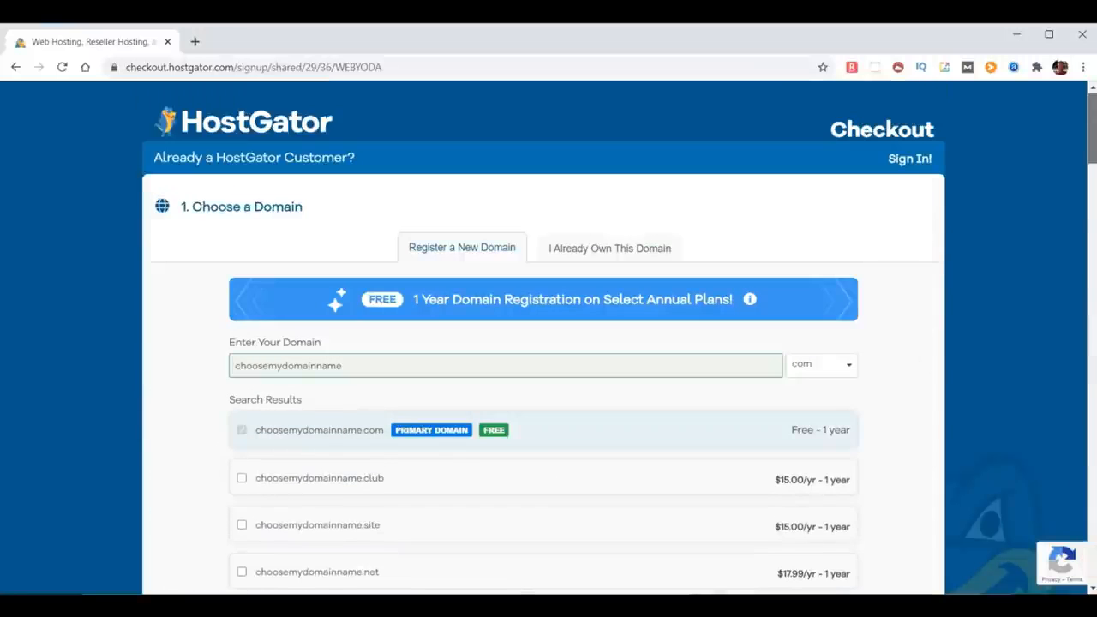
pyautogui.click(602, 250)
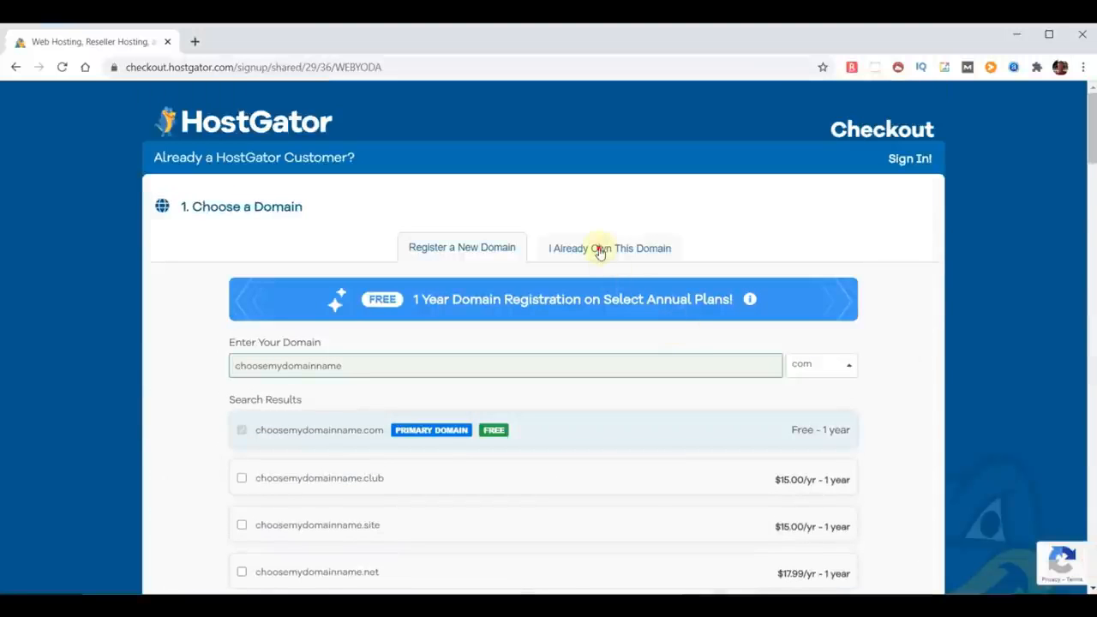
pyautogui.click(286, 370)
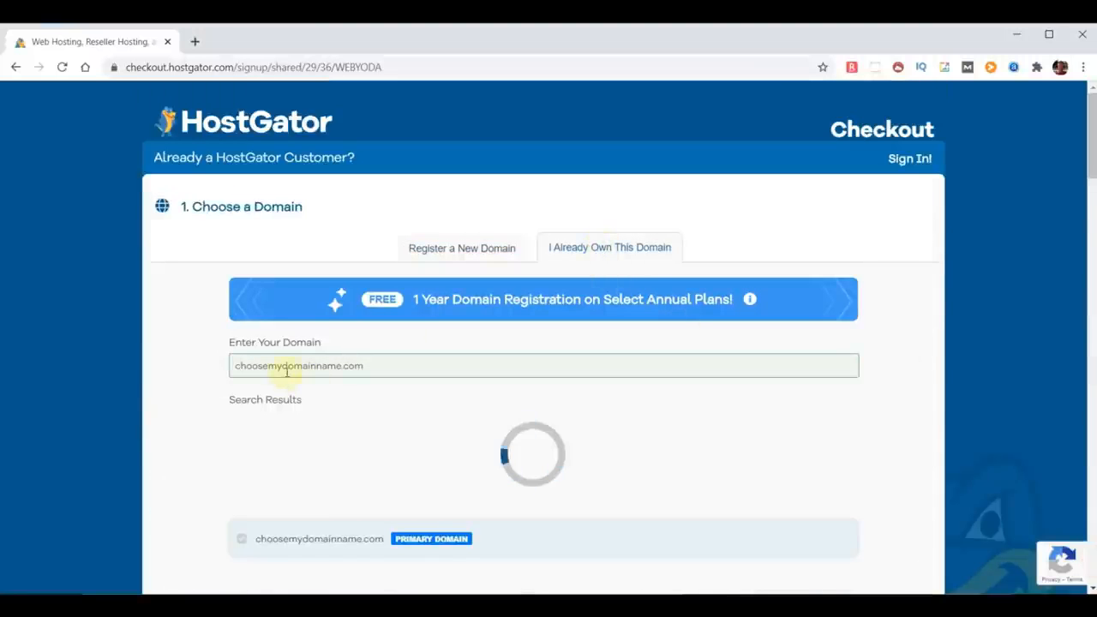
pyautogui.press('BackSpace')
pyautogui.press('BackSpace')
pyautogui.write('your')
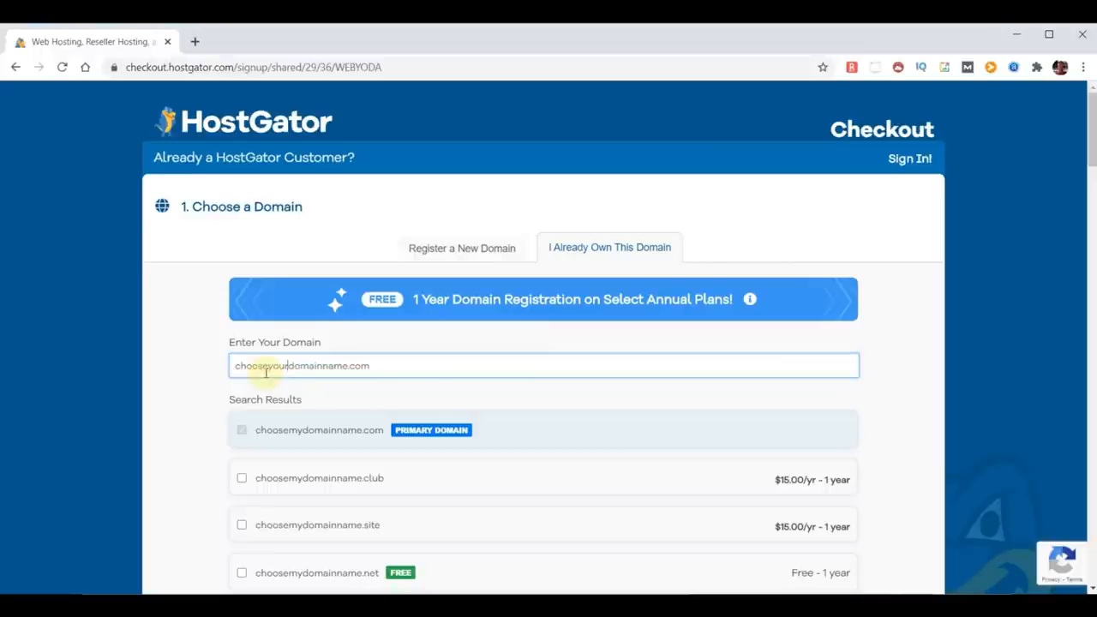
# Step: Confirm the domain entry and submit the order with Checkout Now
pyautogui.click(913, 384)
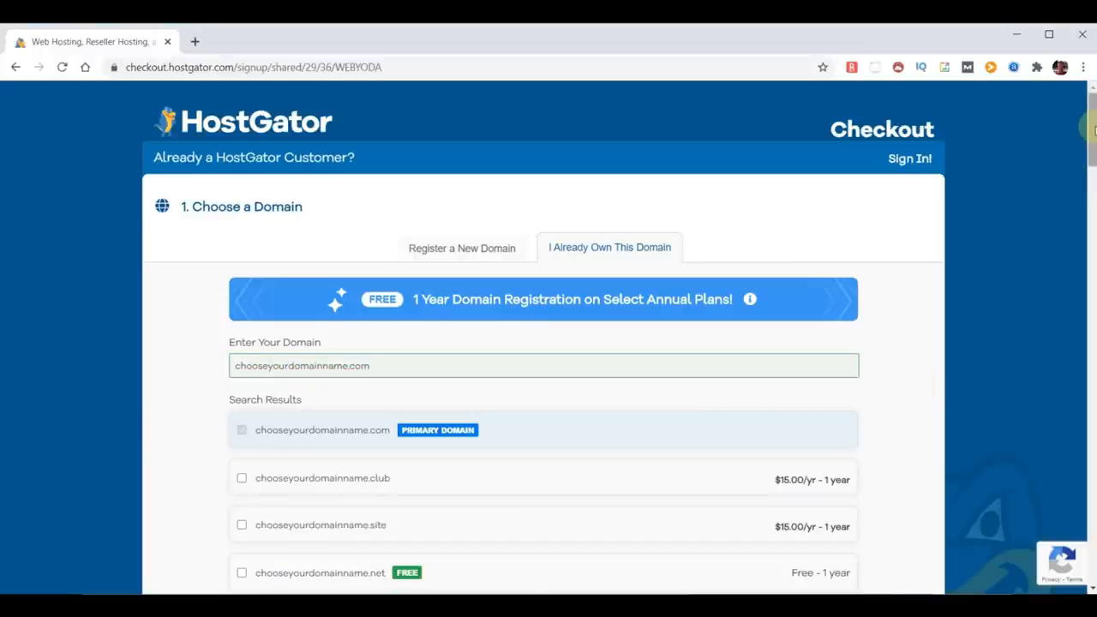
pyautogui.scroll(-15, 1090, 129)
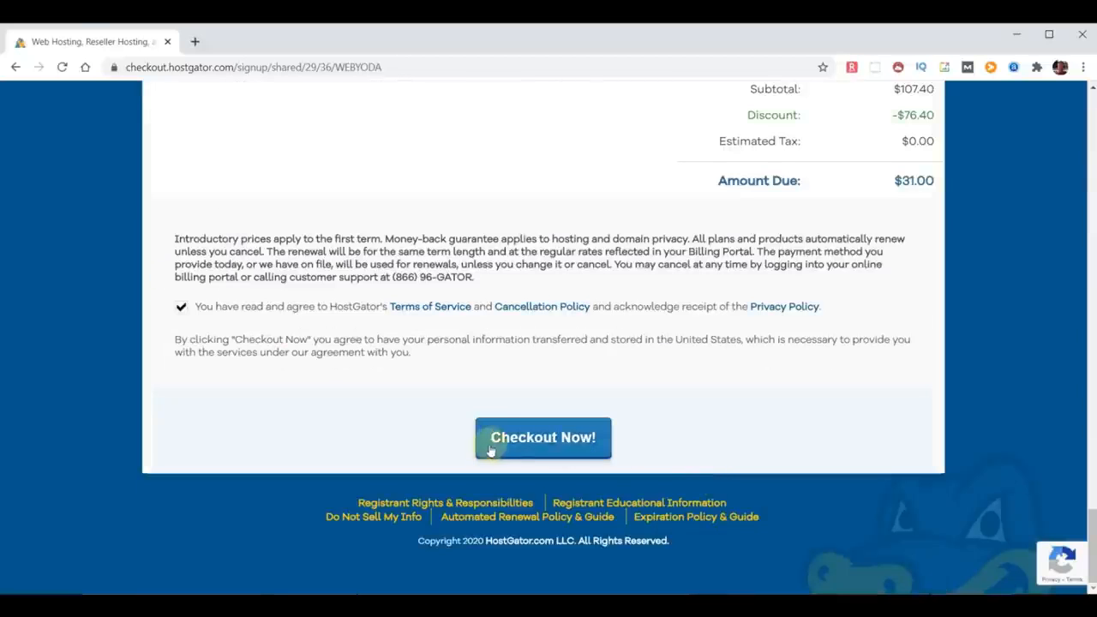
pyautogui.click(505, 441)
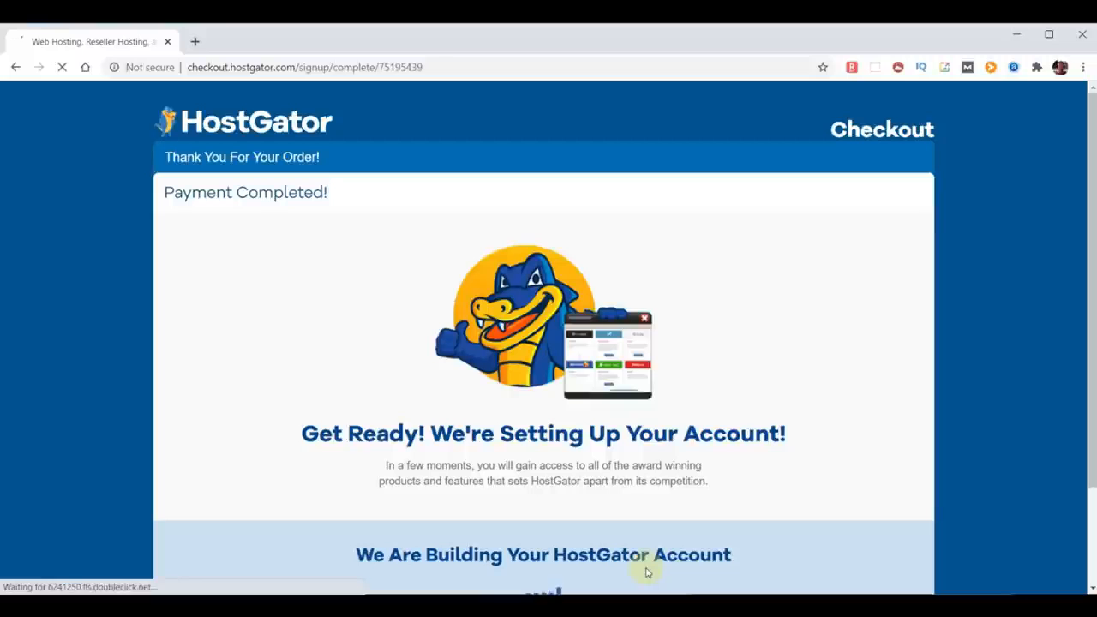
# Step: Review the order confirmation page and the account info email's subject, nameservers and login details
pyautogui.scroll(-1, 757, 511)
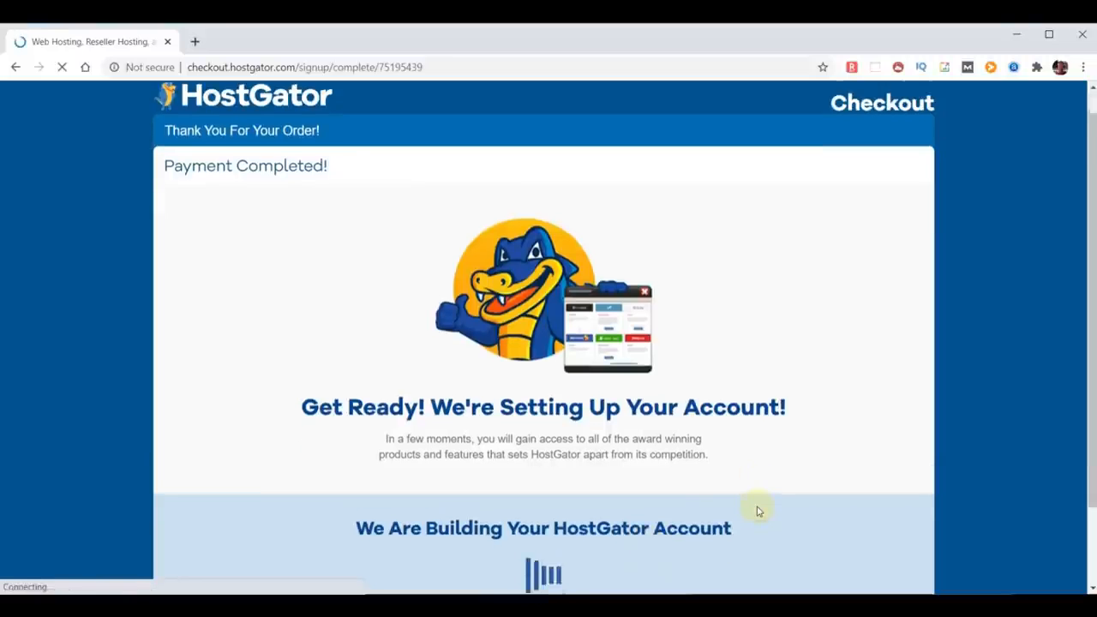
pyautogui.scroll(-1, 757, 512)
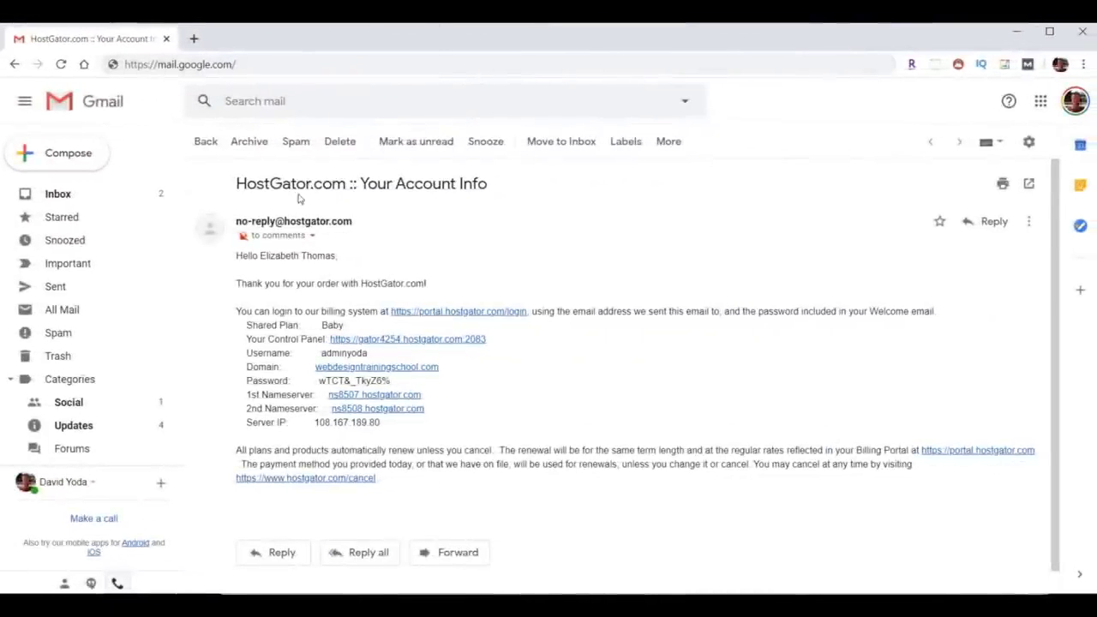
pyautogui.moveTo(233, 181); pyautogui.dragTo(511, 196)
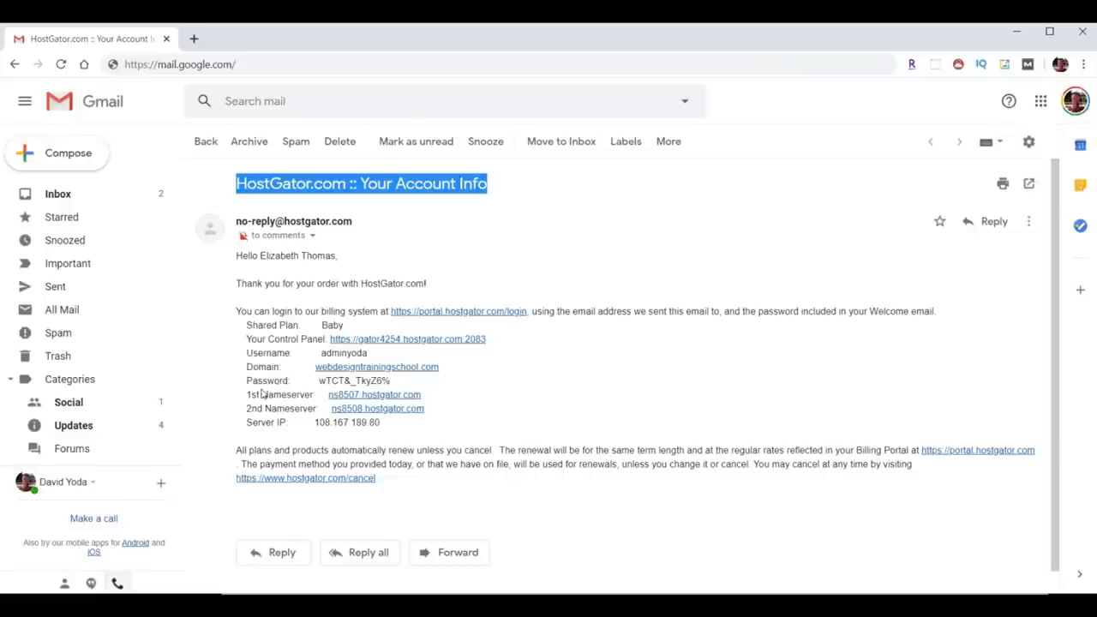
pyautogui.moveTo(240, 395); pyautogui.dragTo(490, 416)
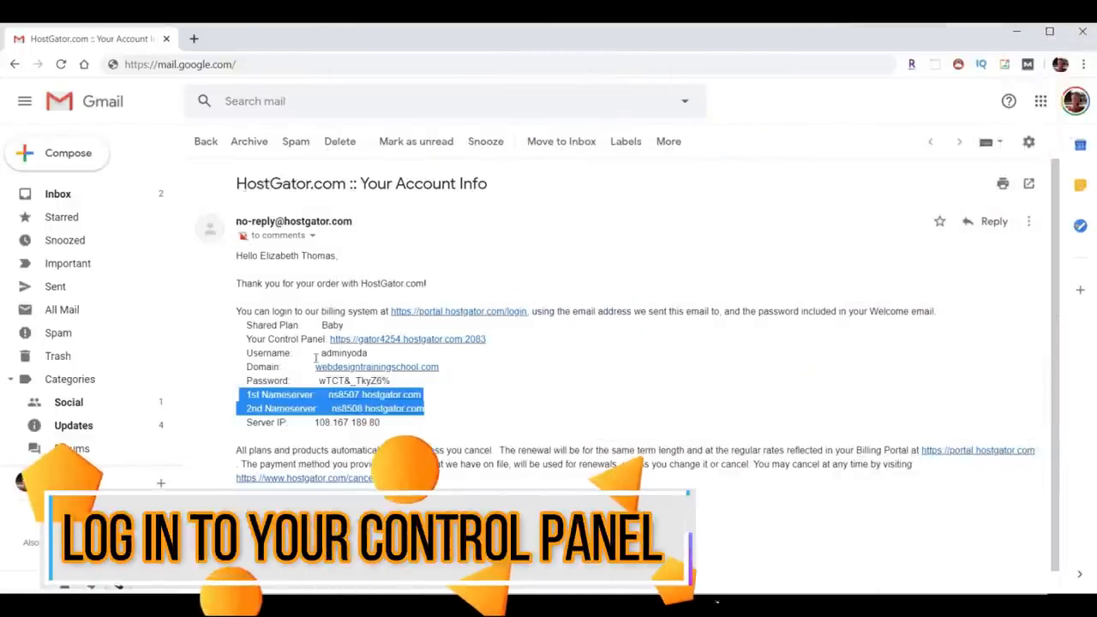
pyautogui.moveTo(320, 353); pyautogui.dragTo(319, 380)
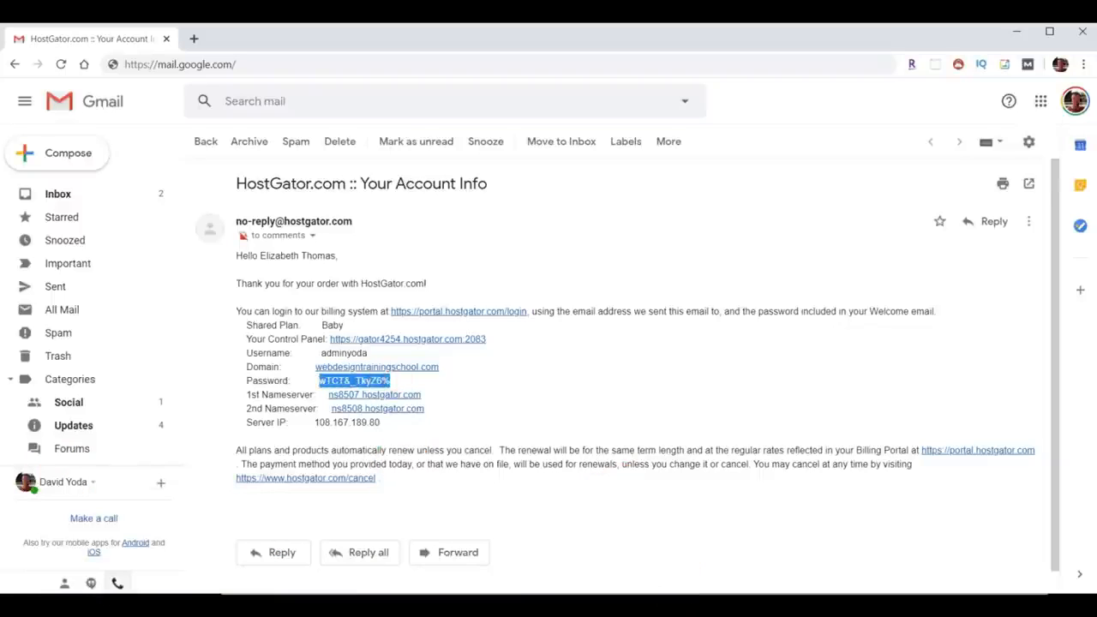
# Step: Copy the account password, open the control panel link from the email and log in to cPanel
pyautogui.rightClick(354, 383)
pyautogui.click(372, 394)
pyautogui.moveTo(245, 339); pyautogui.dragTo(324, 339)
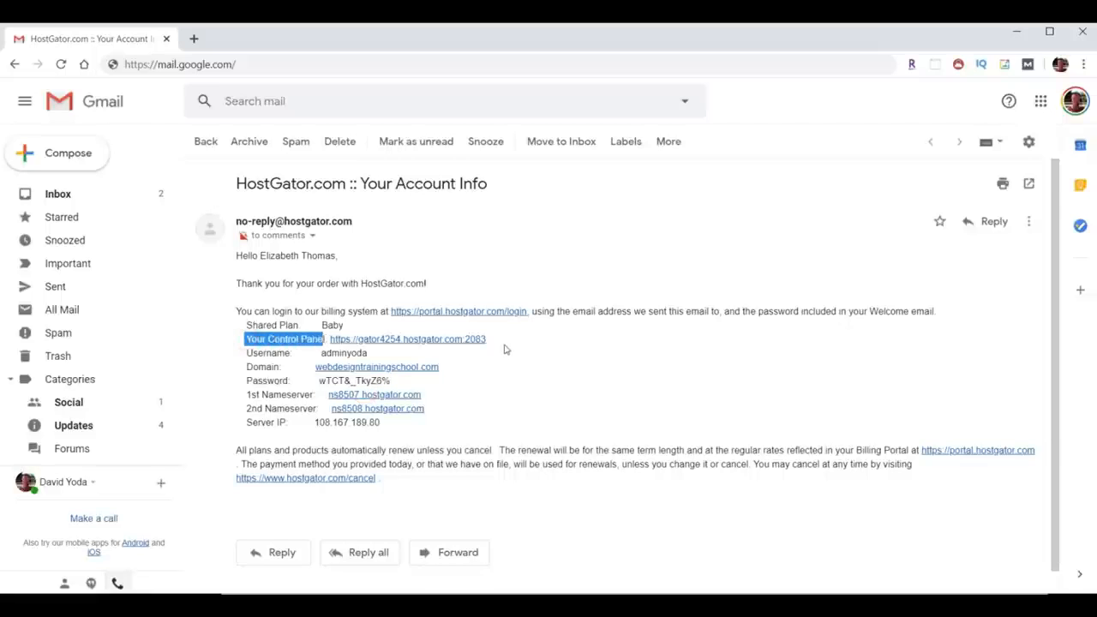
pyautogui.click(416, 340)
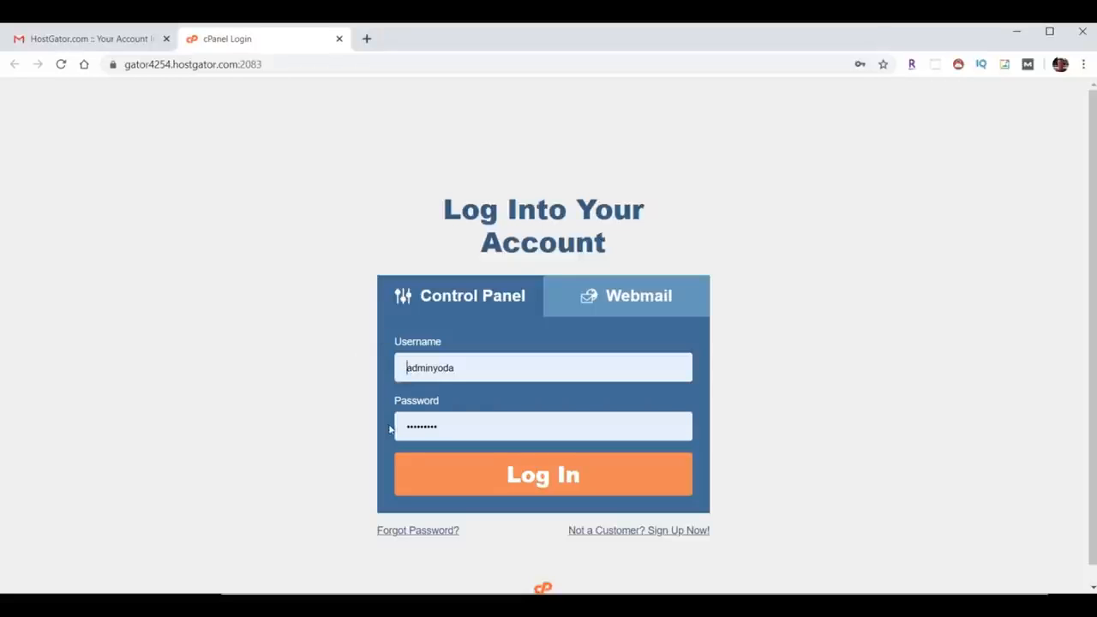
pyautogui.click(557, 478)
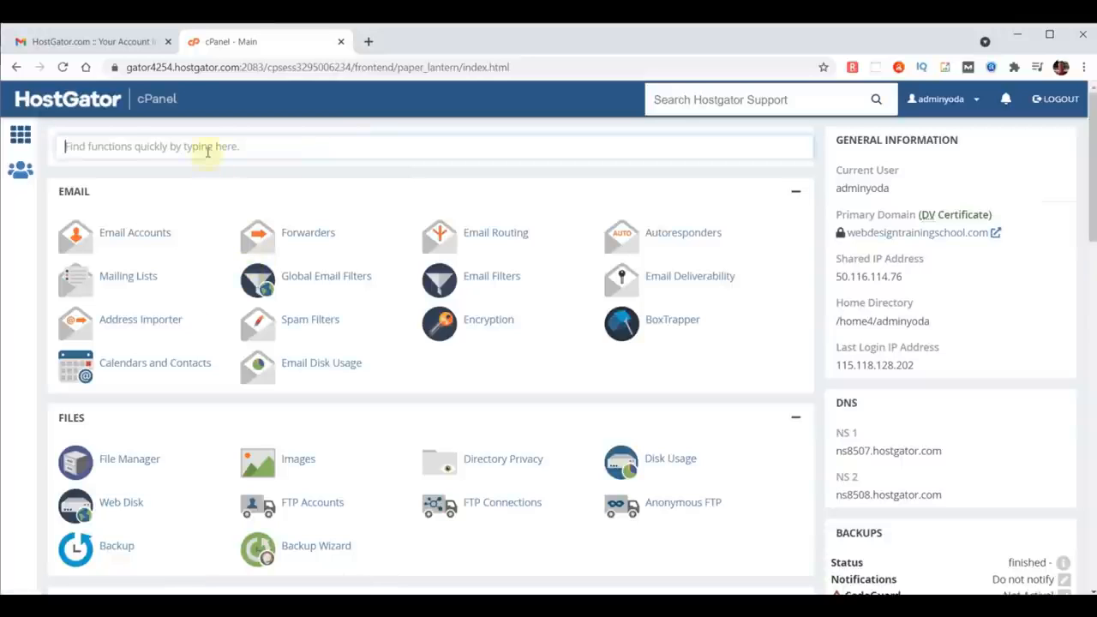
# Step: Create an email forwarder for yoda on chooseyourdomainname.com, forwarding to the owner's personal e-mail address
pyautogui.write('forward')
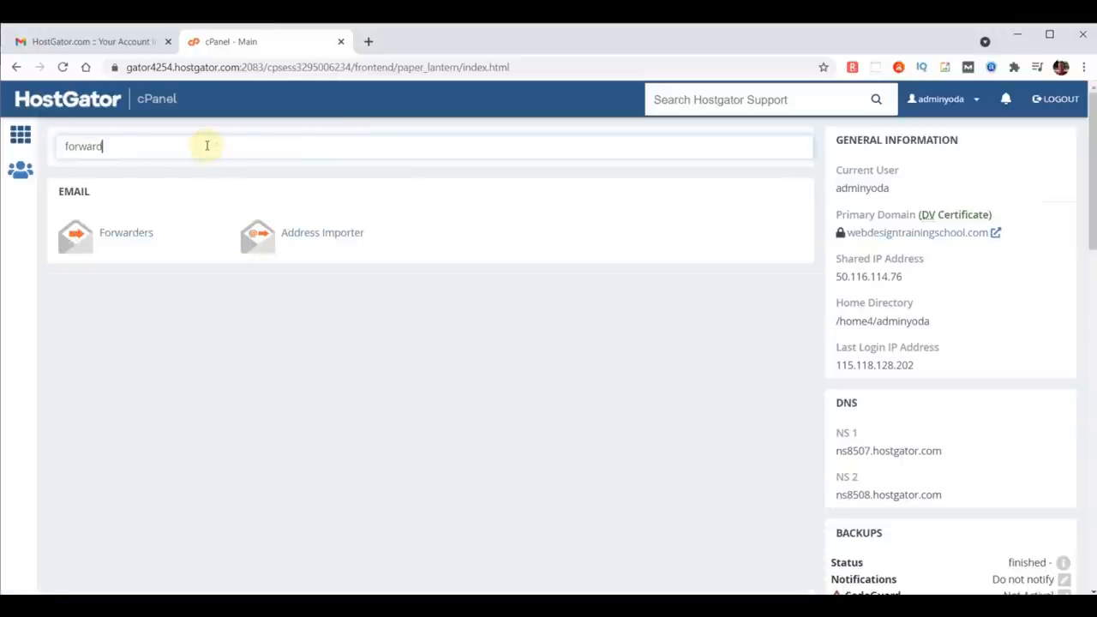
pyautogui.click(126, 239)
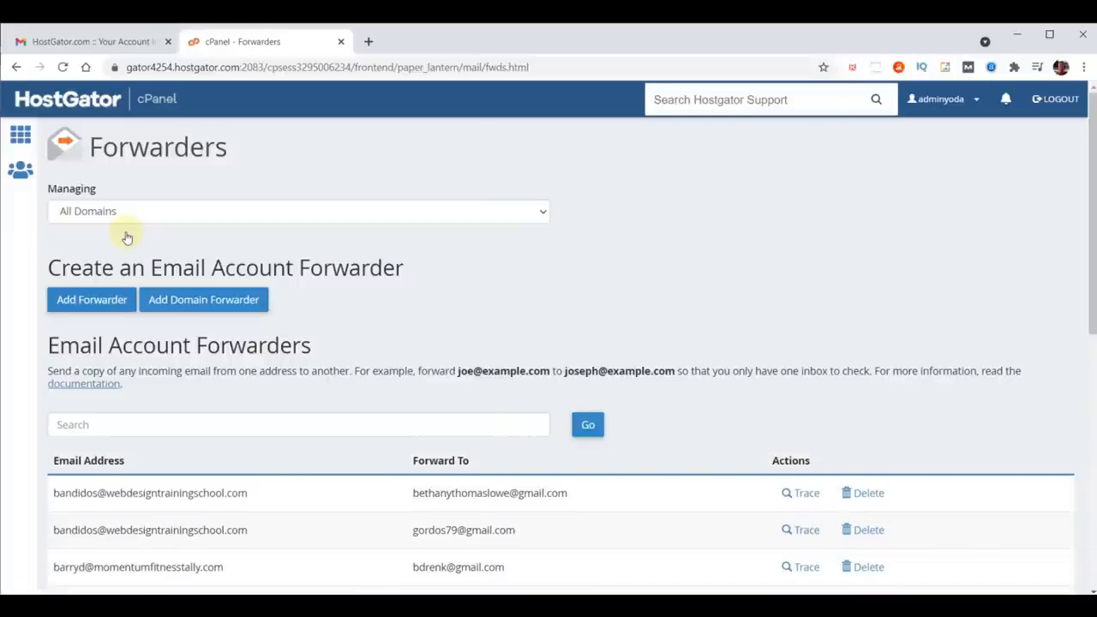
pyautogui.click(103, 302)
pyautogui.click(106, 280)
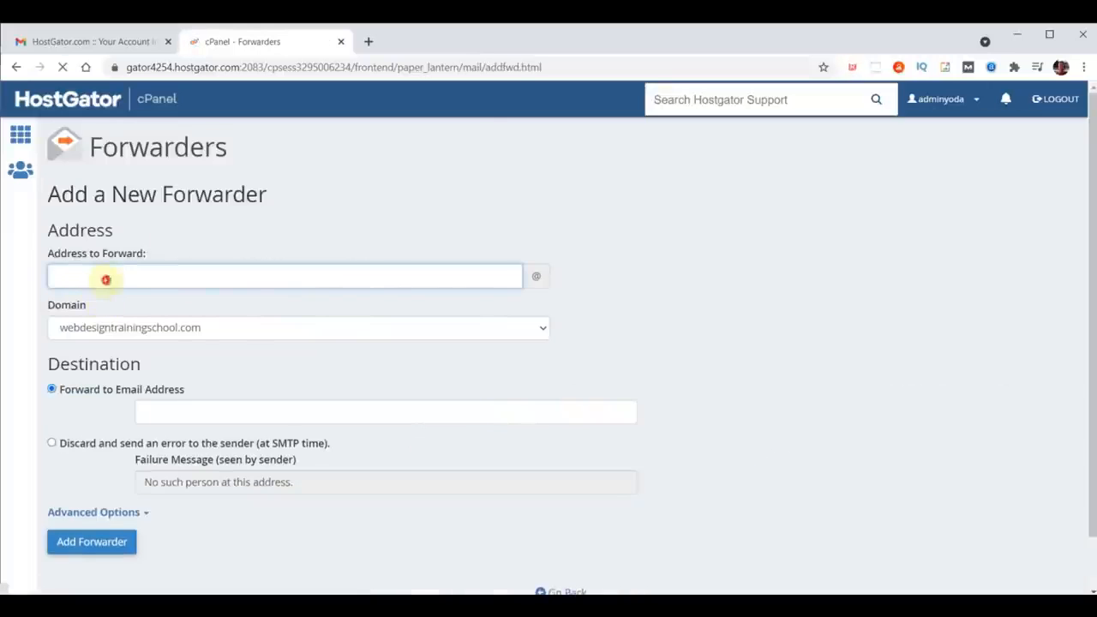
pyautogui.write('yoda')
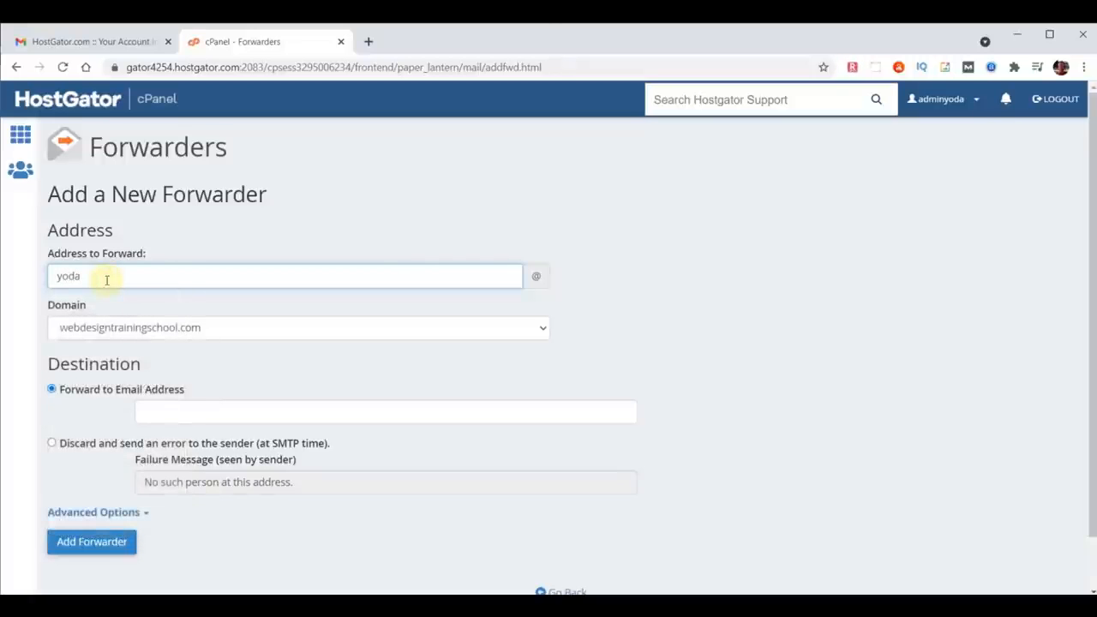
pyautogui.click(128, 327)
pyautogui.write('chooseyourdomainname')
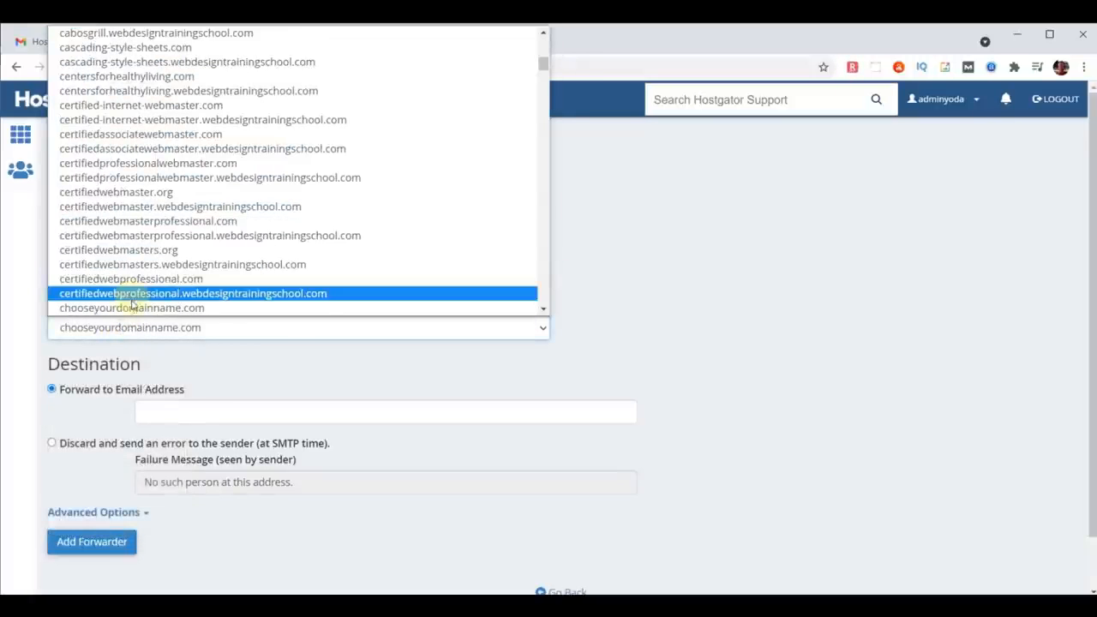
pyautogui.click(133, 306)
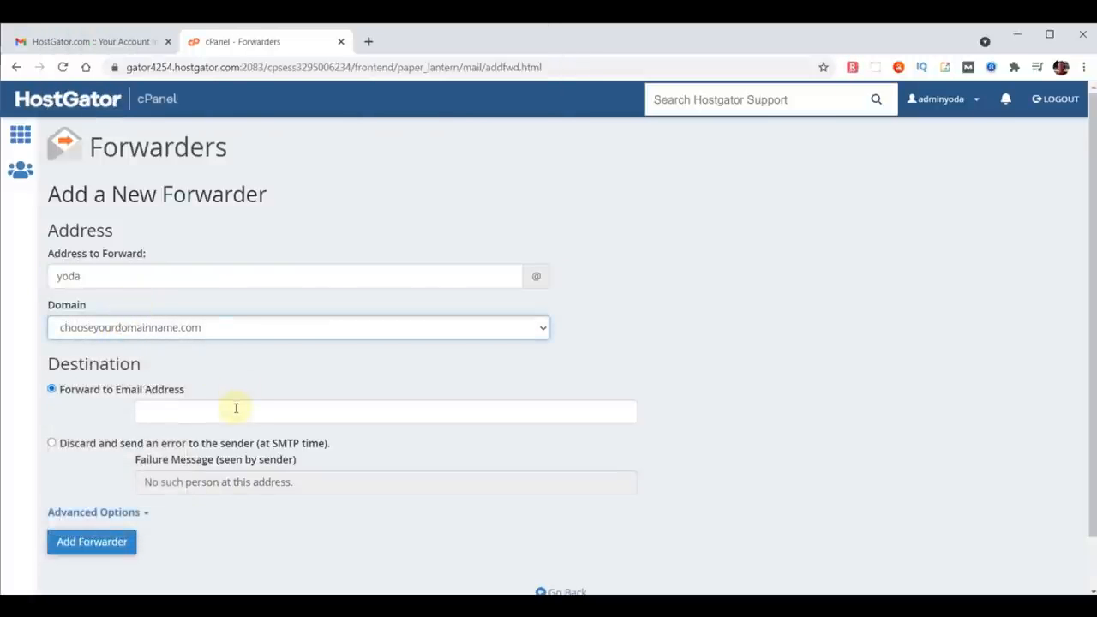
pyautogui.click(291, 411)
pyautogui.press('Down')
pyautogui.press('Return')
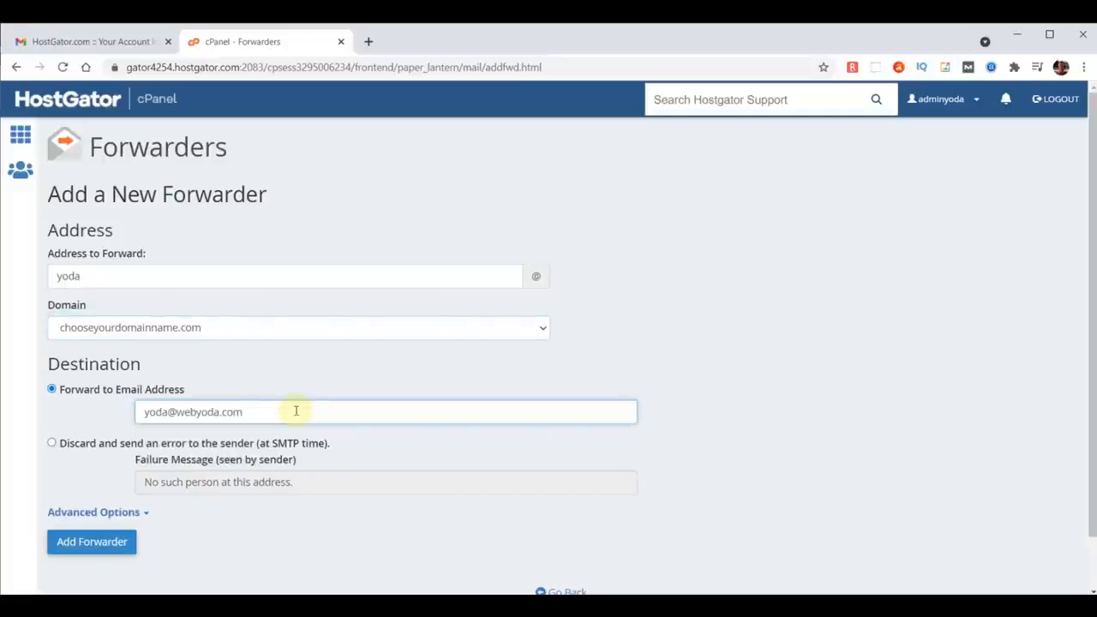
pyautogui.click(95, 544)
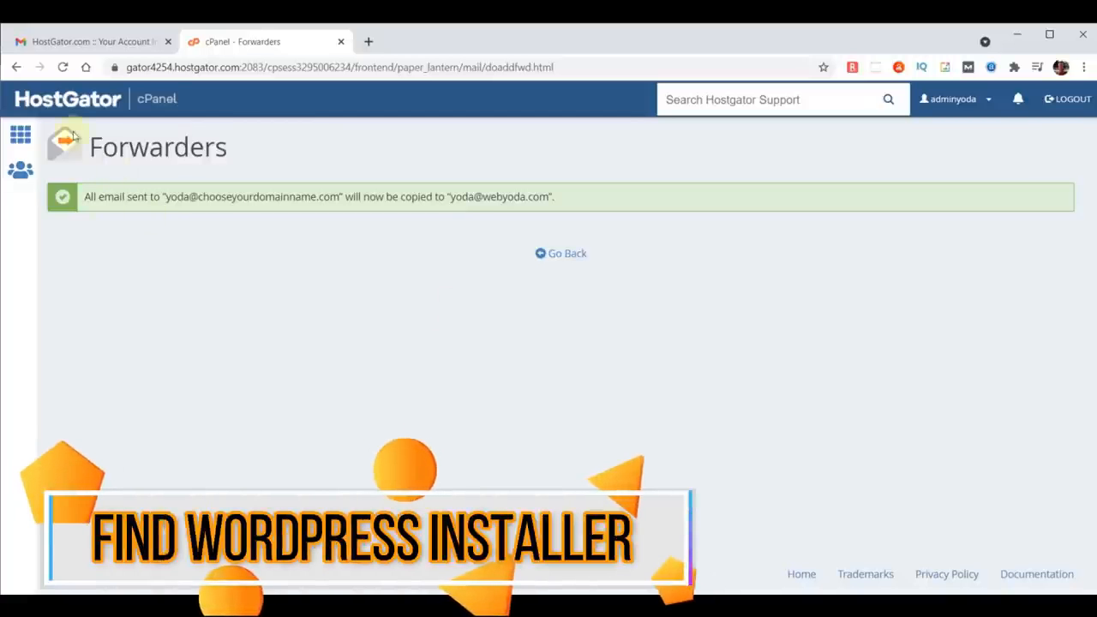
# Step: Open the Softaculous Apps Installer and go to its WordPress installer page
pyautogui.click(51, 101)
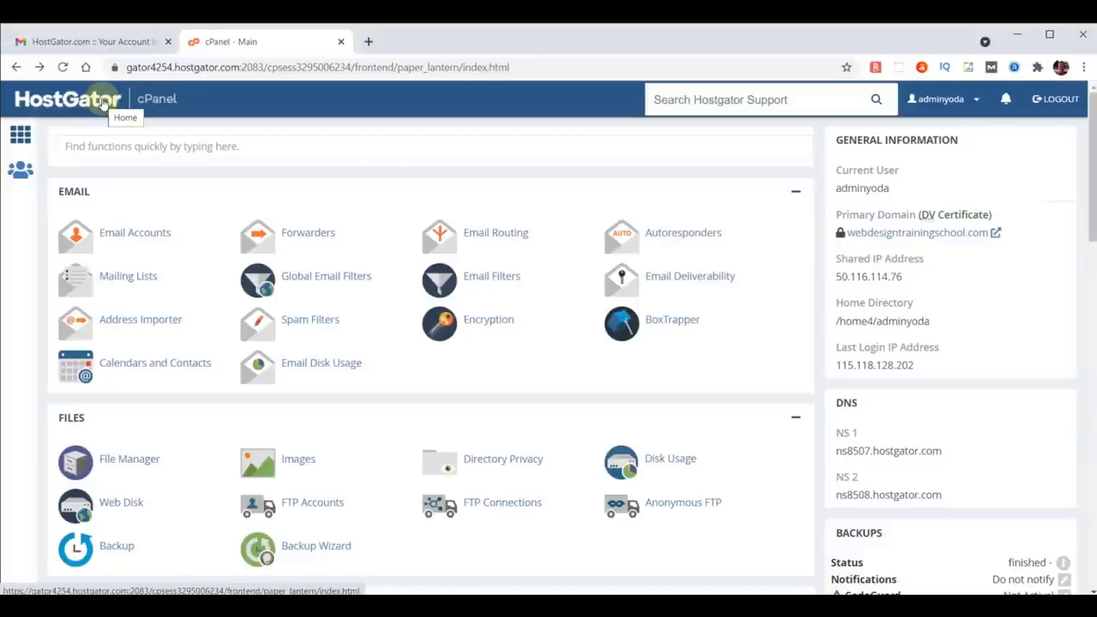
pyautogui.click(150, 148)
pyautogui.write('soft')
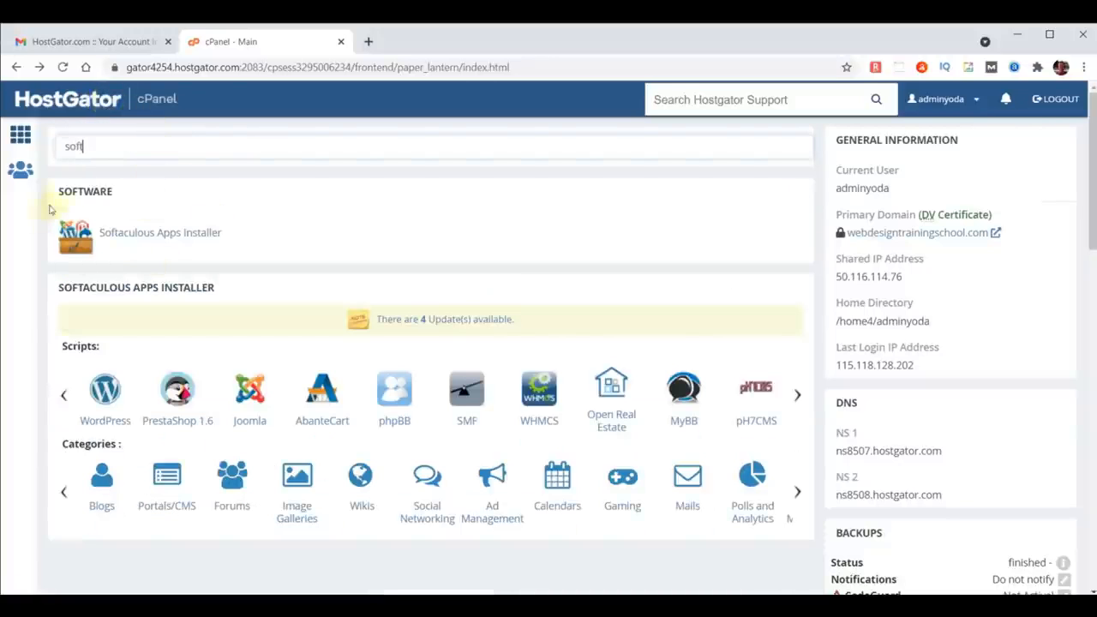
pyautogui.click(141, 246)
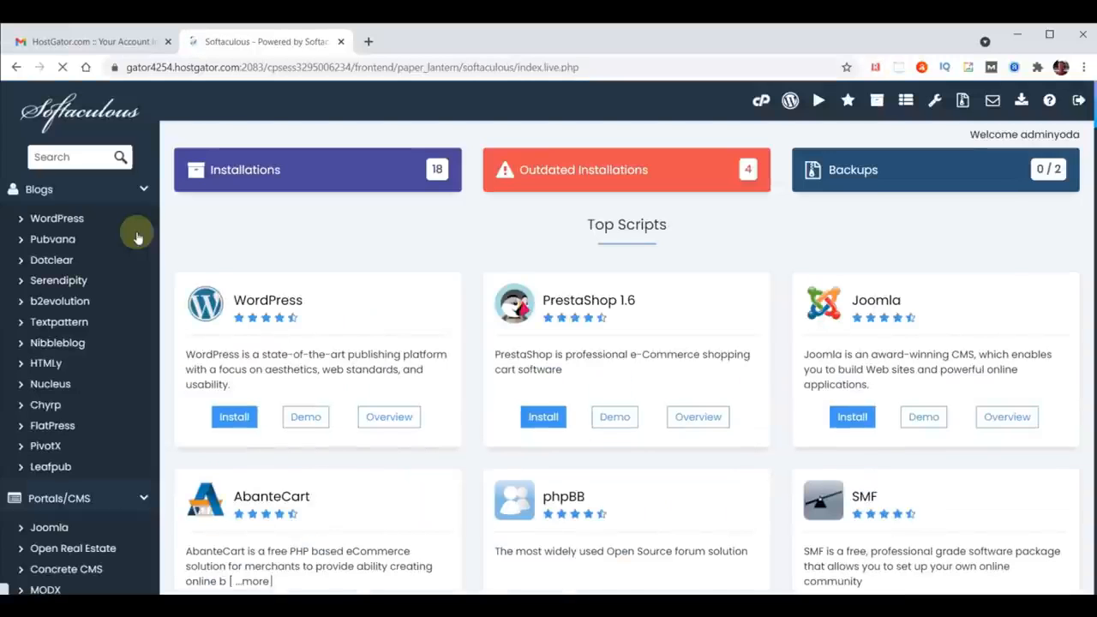
pyautogui.click(71, 157)
pyautogui.write('wordpress')
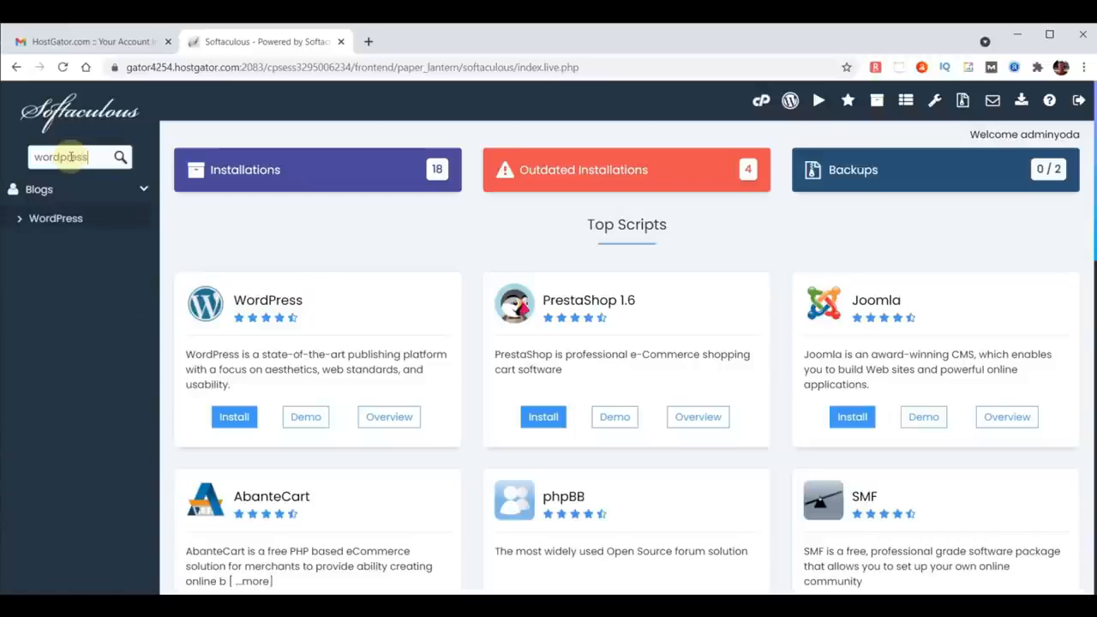
pyautogui.click(56, 219)
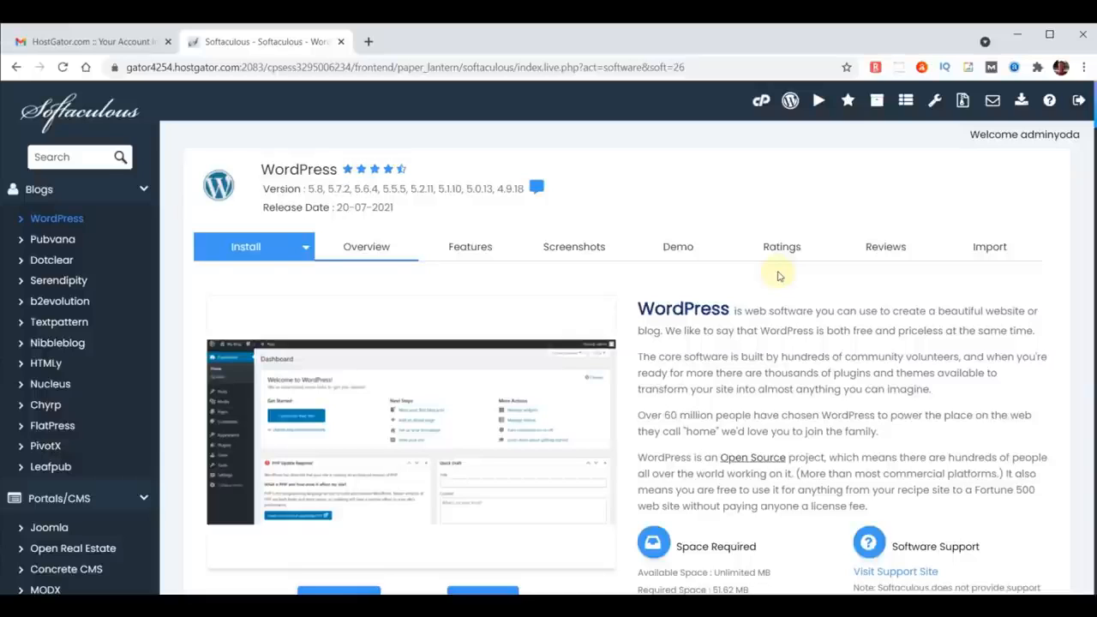
# Step: Try to install WordPress on the default domain with the default software setup
pyautogui.scroll(-2, 775, 283)
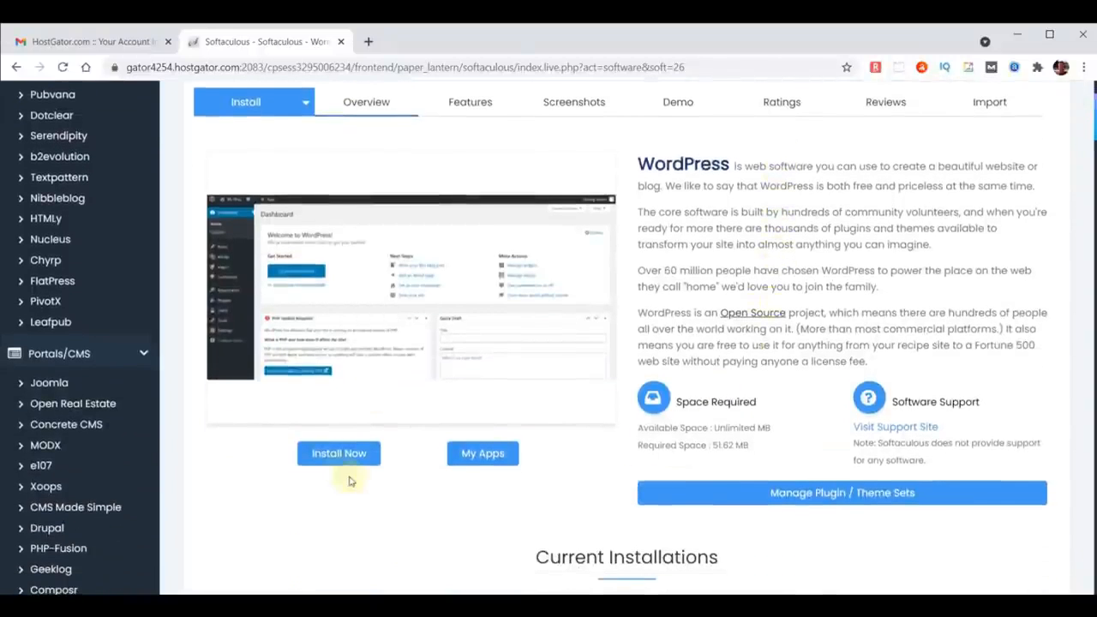
pyautogui.click(339, 461)
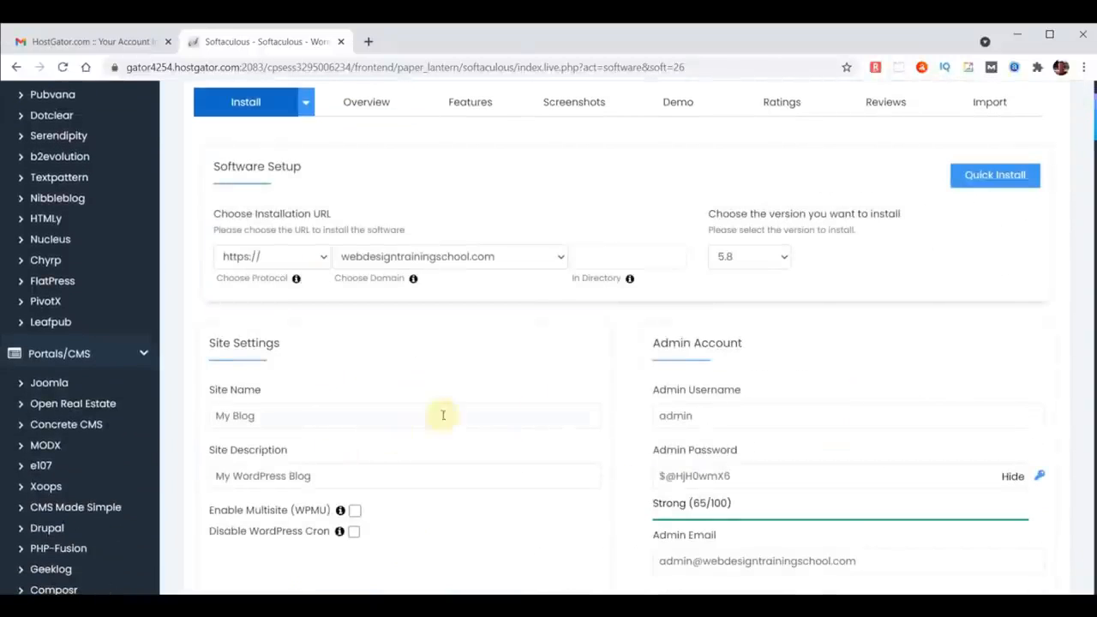
pyautogui.scroll(-12, 797, 287)
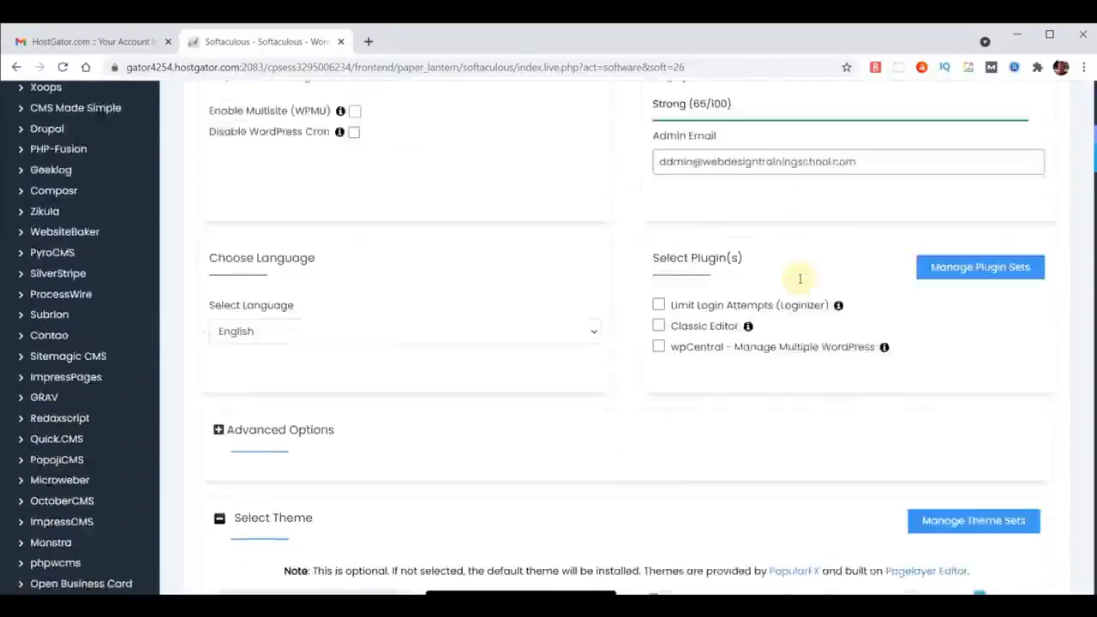
pyautogui.scroll(-2, 799, 279)
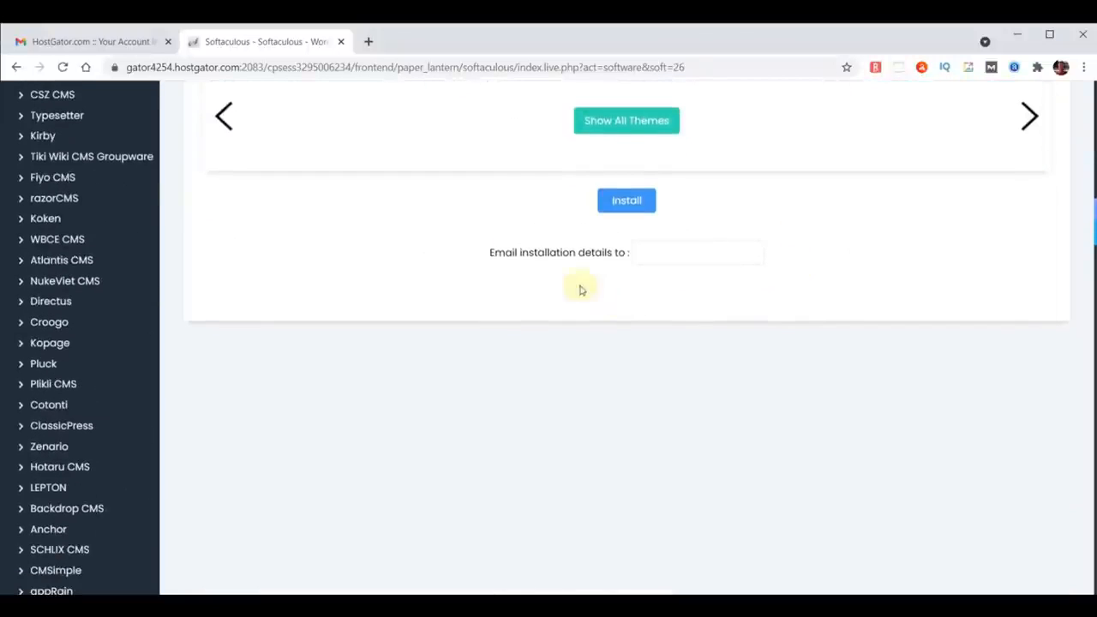
pyautogui.click(625, 200)
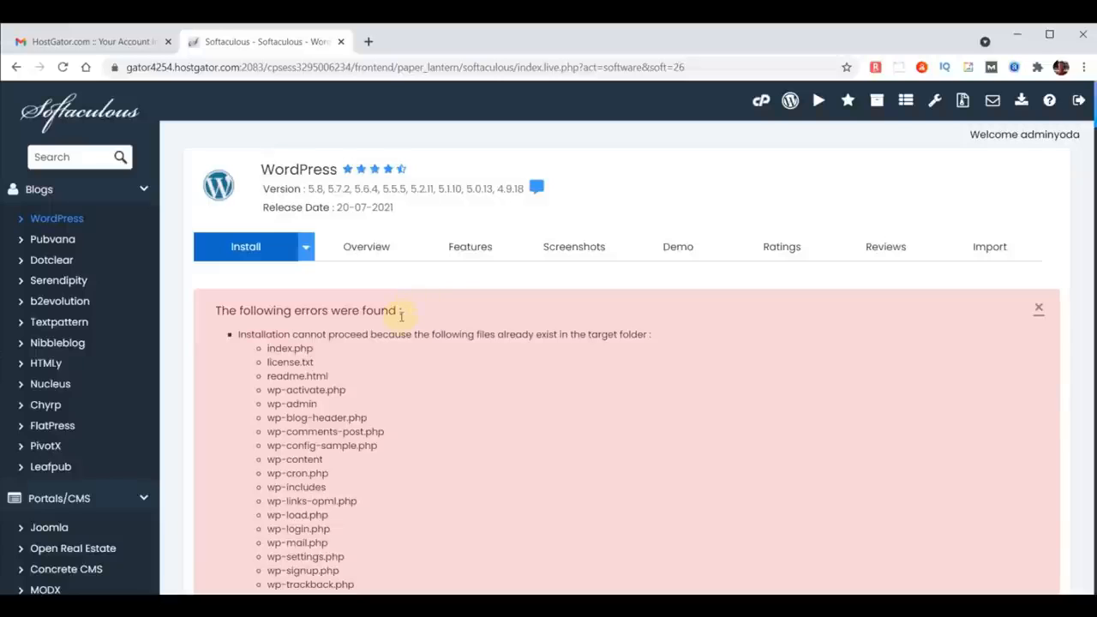
# Step: Remove the existing WordPress installation for chooseyourdomainname.com from the installations list
pyautogui.click(53, 112)
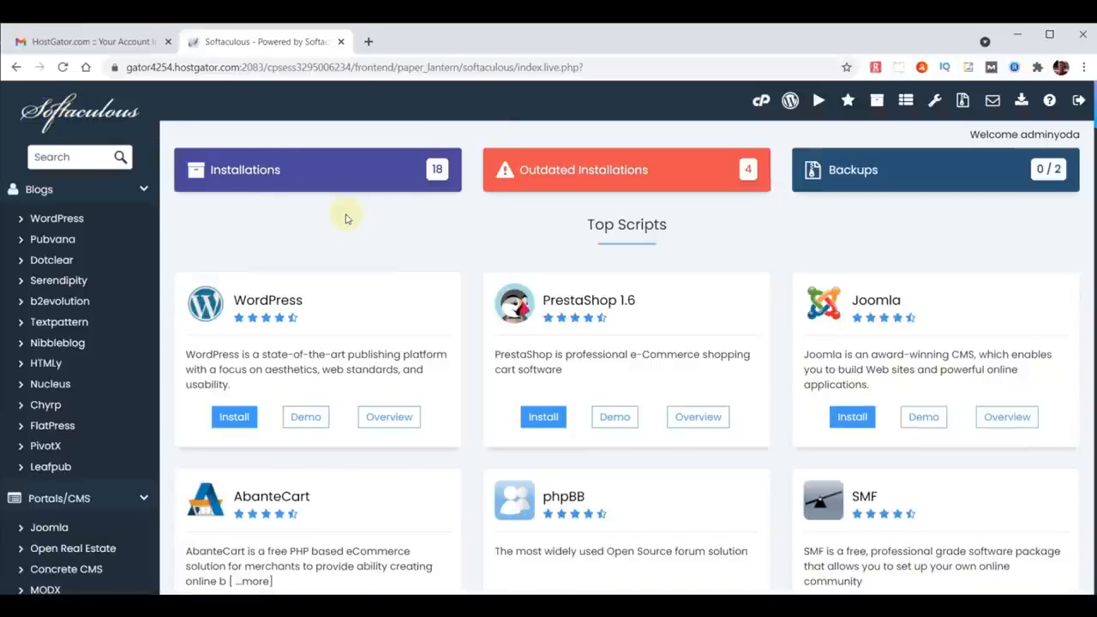
pyautogui.click(337, 171)
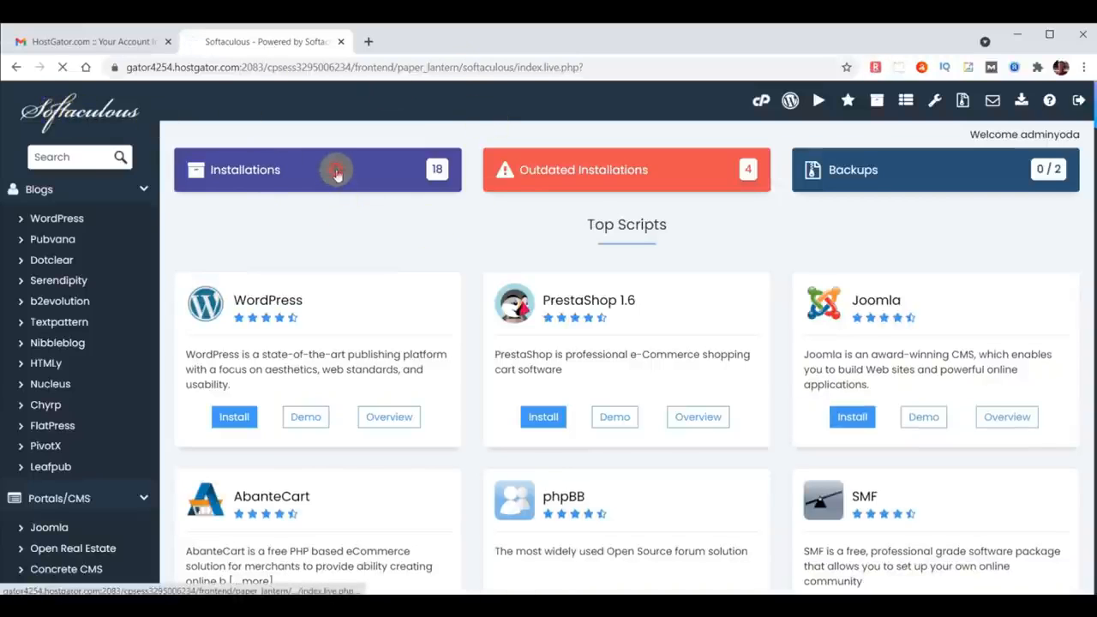
pyautogui.scroll(-5, 600, 274)
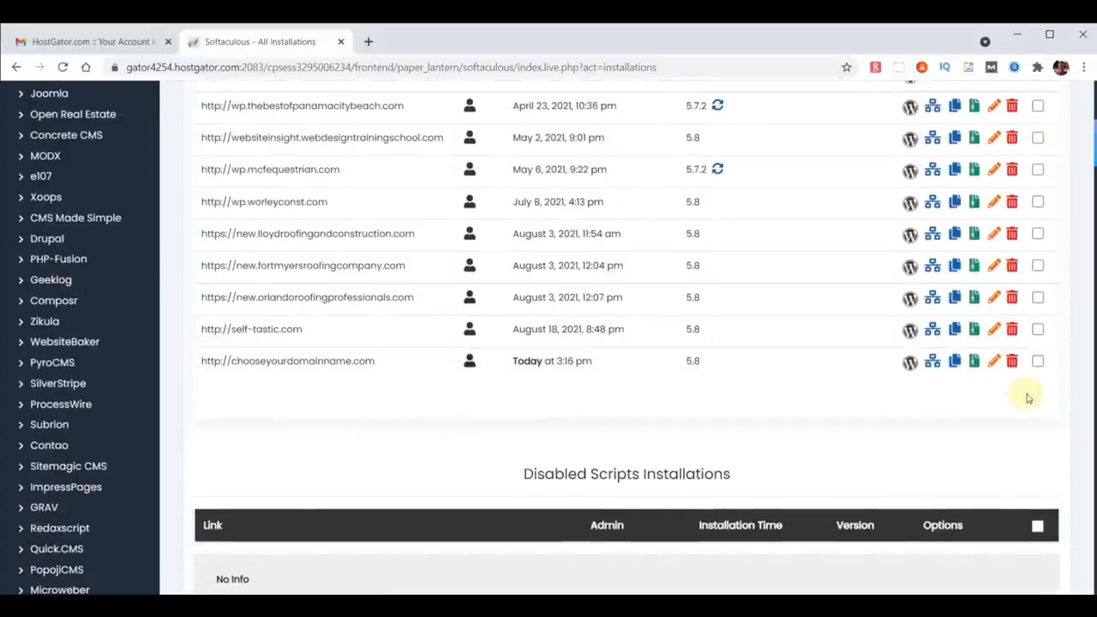
pyautogui.click(1012, 361)
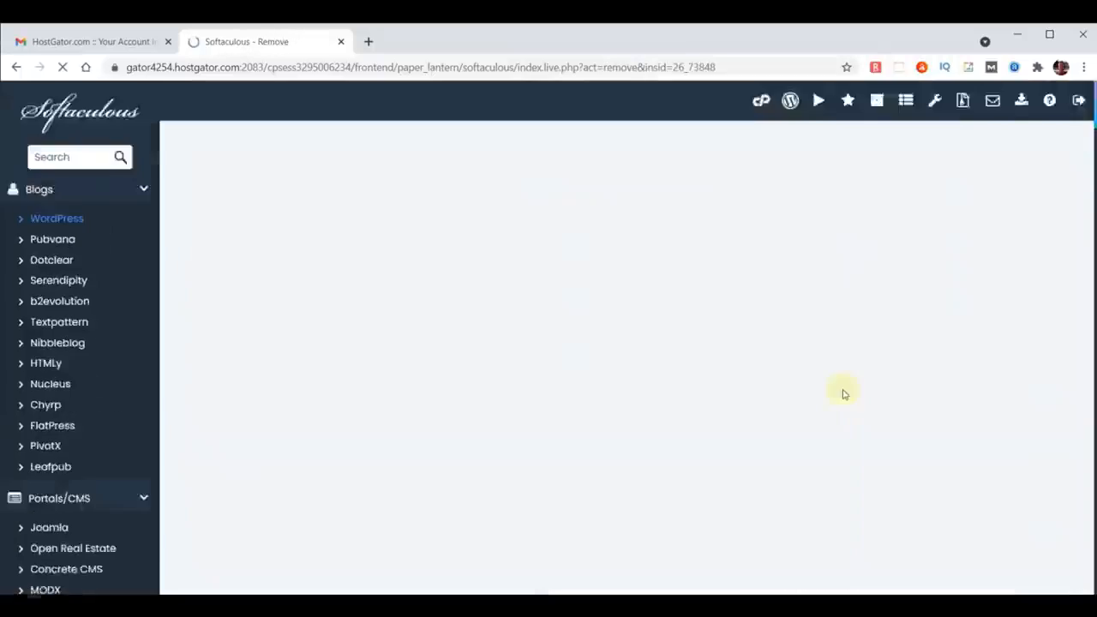
pyautogui.scroll(-5, 842, 391)
pyautogui.click(660, 363)
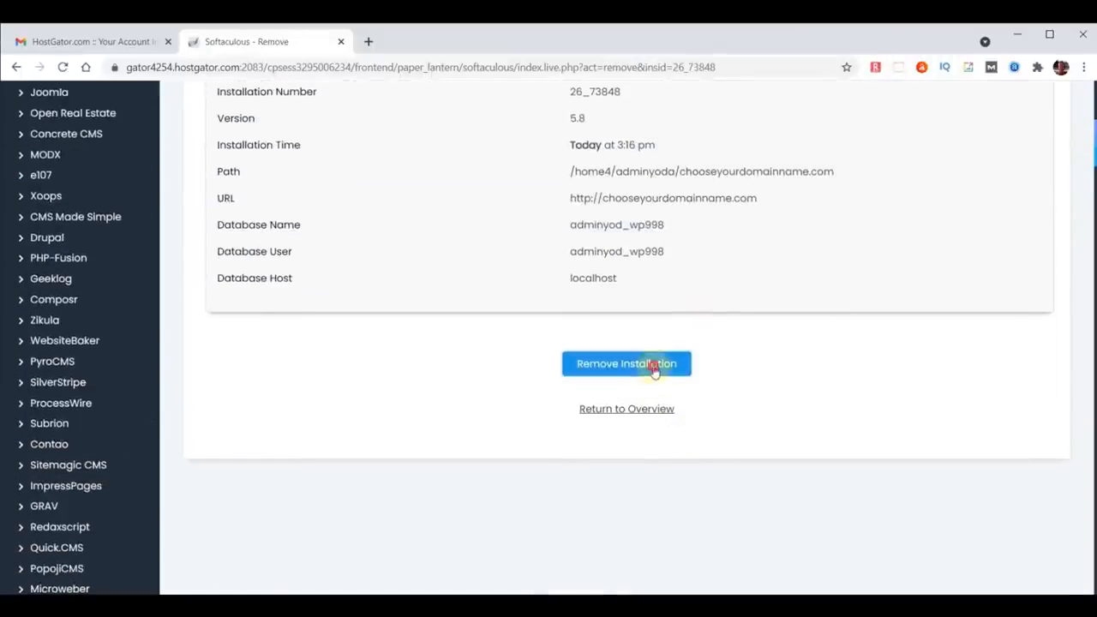
pyautogui.click(619, 163)
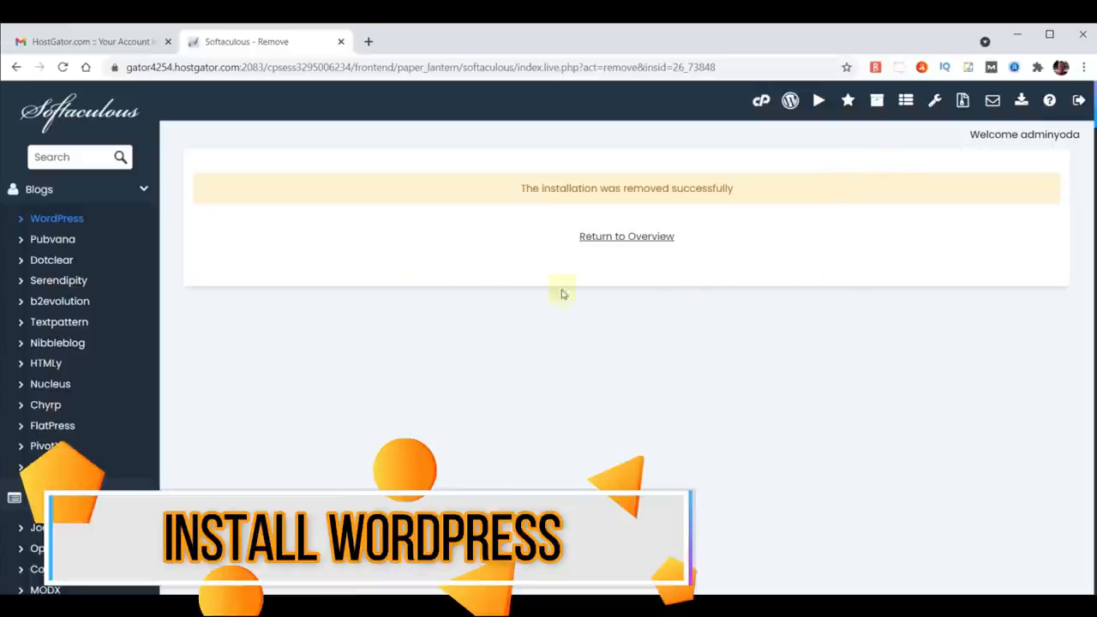
# Step: Go back to the Softaculous overview and open the WordPress installation form
pyautogui.click(82, 114)
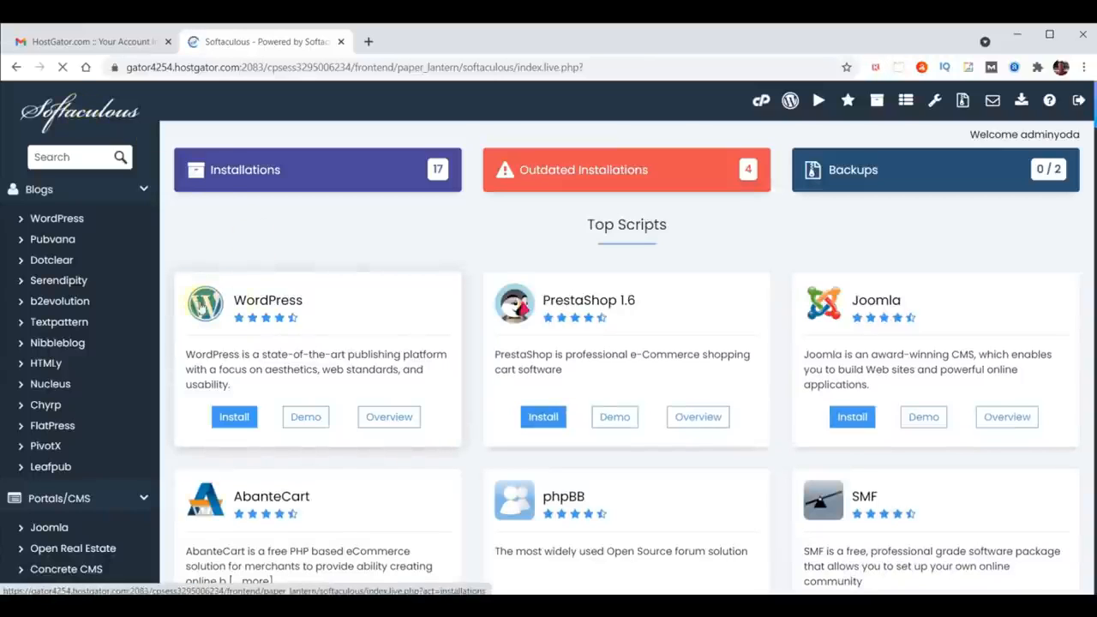
pyautogui.click(251, 302)
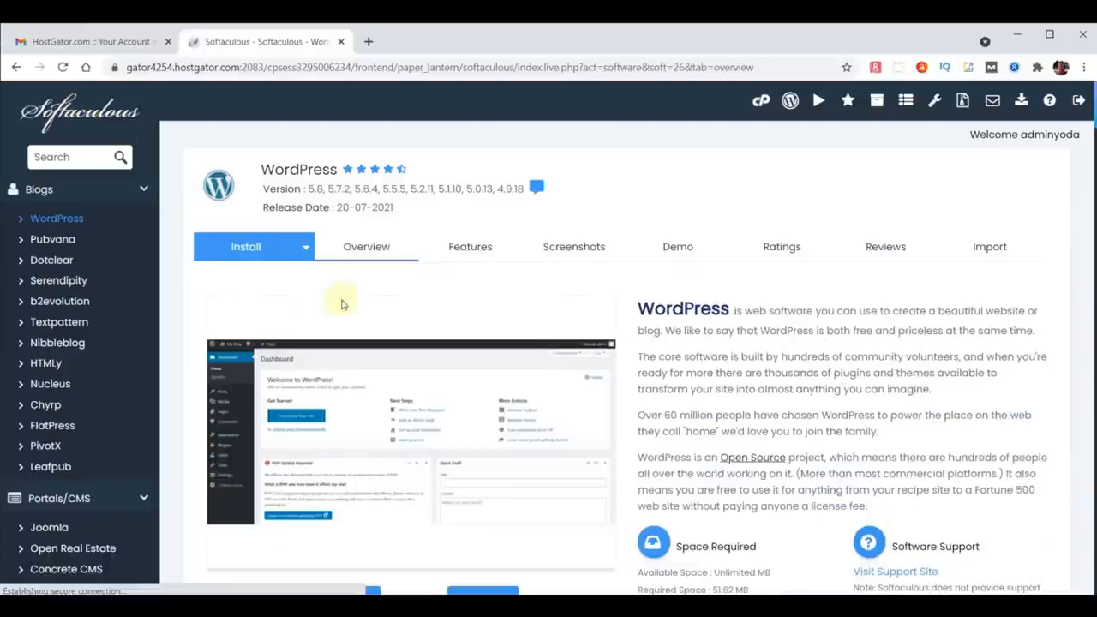
pyautogui.scroll(-2, 700, 297)
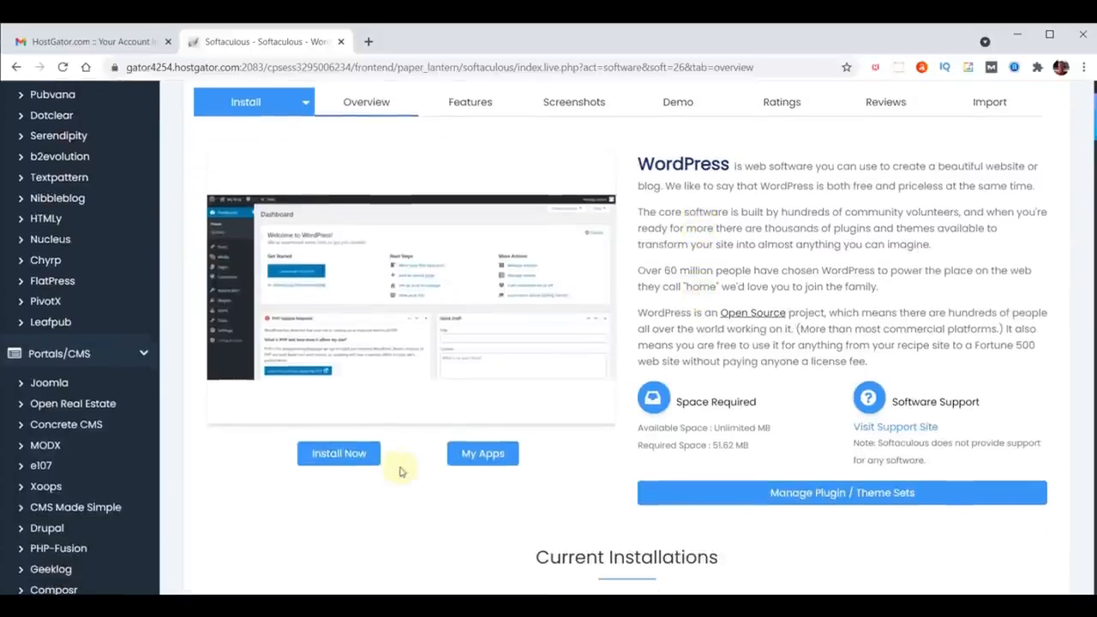
pyautogui.click(324, 452)
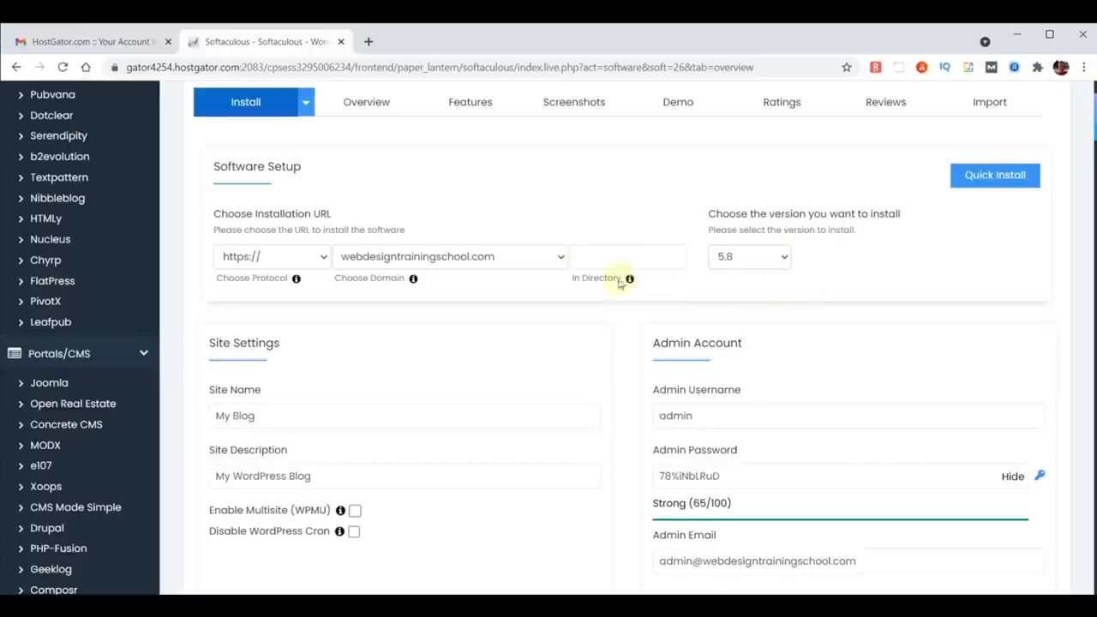
pyautogui.click(480, 257)
pyautogui.press('End')
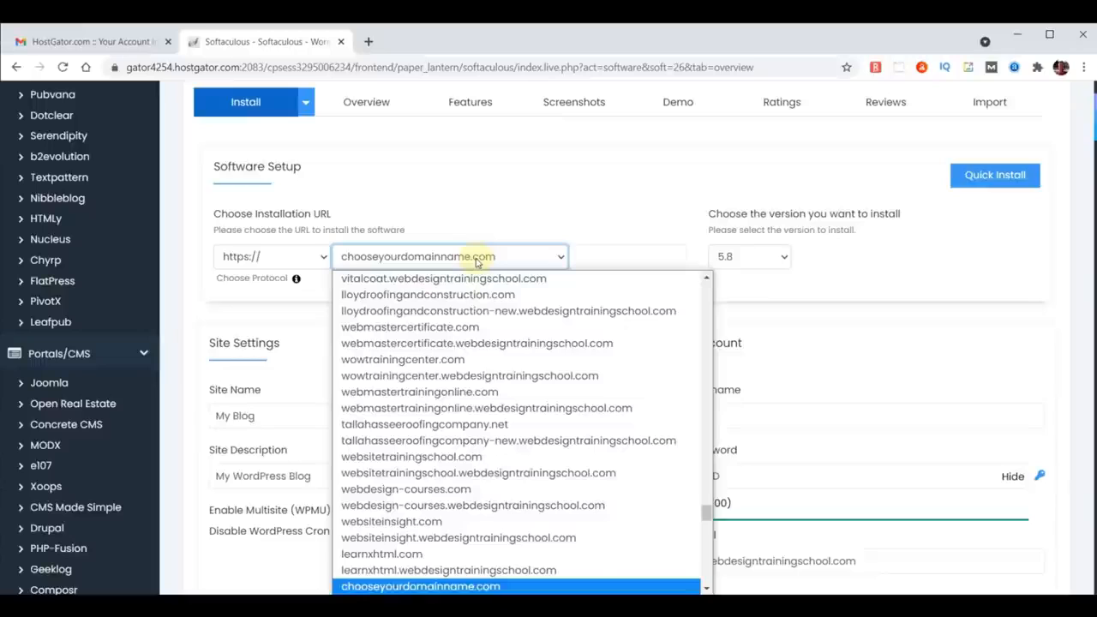
pyautogui.click(417, 585)
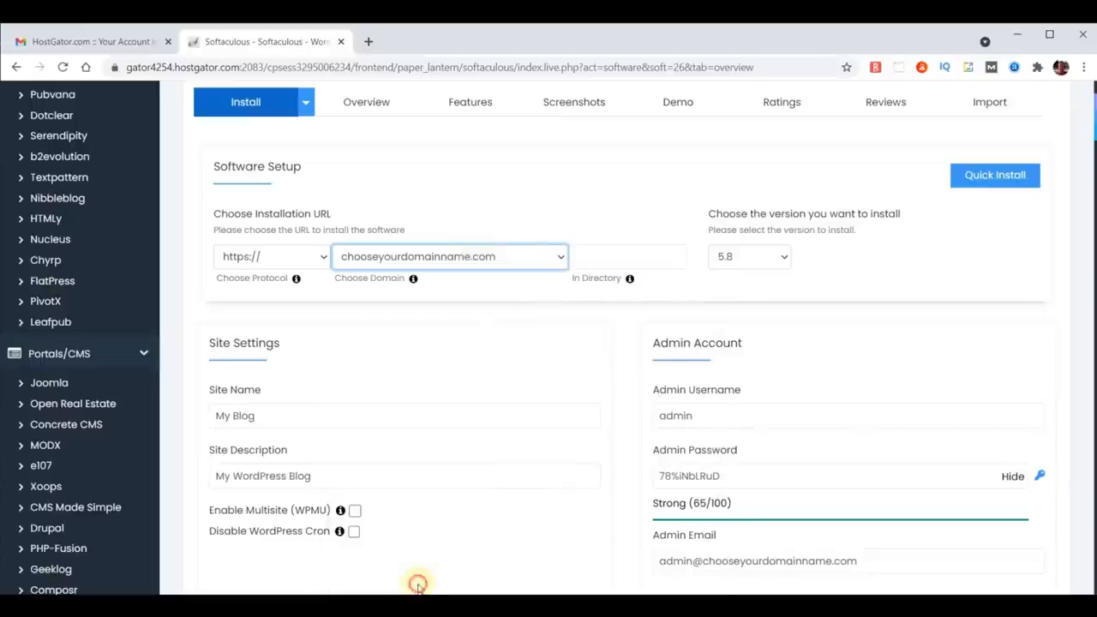
pyautogui.click(260, 257)
pyautogui.click(252, 277)
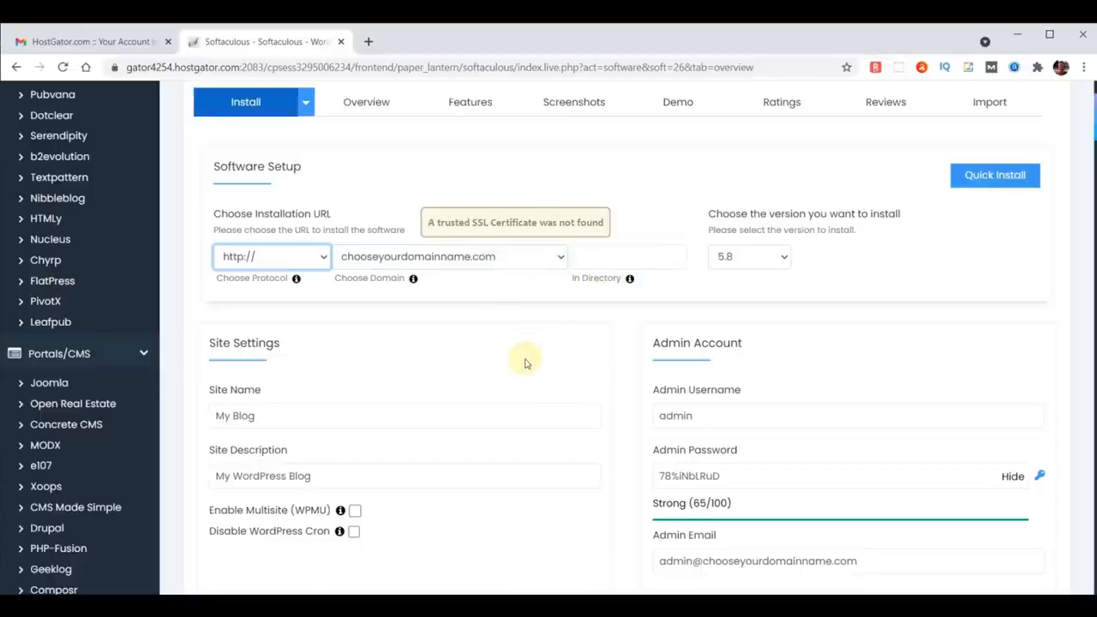
# Step: Set the site name to WebYoda and the site description to Free Online Courses
pyautogui.scroll(-1, 525, 362)
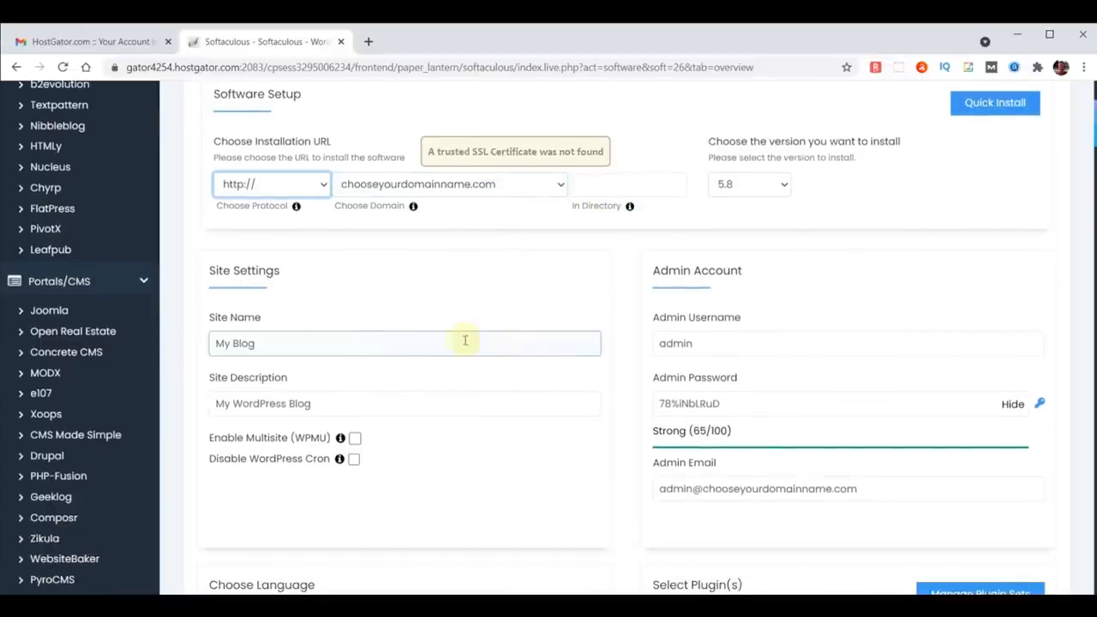
pyautogui.moveTo(315, 343); pyautogui.dragTo(137, 343)
pyautogui.write('WebYoda')
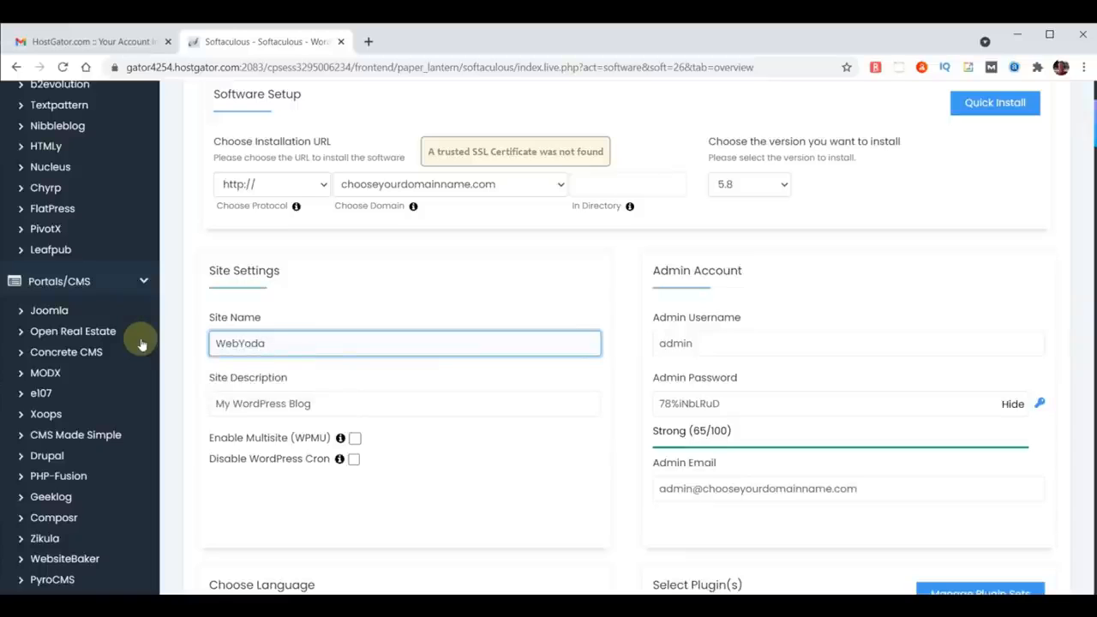
pyautogui.moveTo(322, 403); pyautogui.dragTo(176, 401)
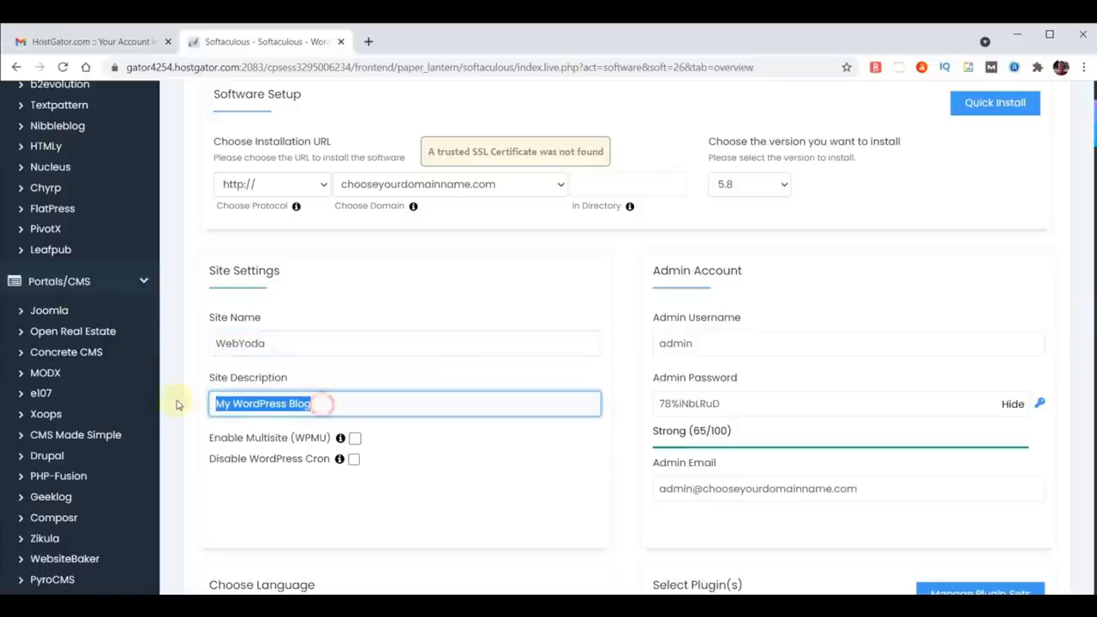
pyautogui.write('Free Online')
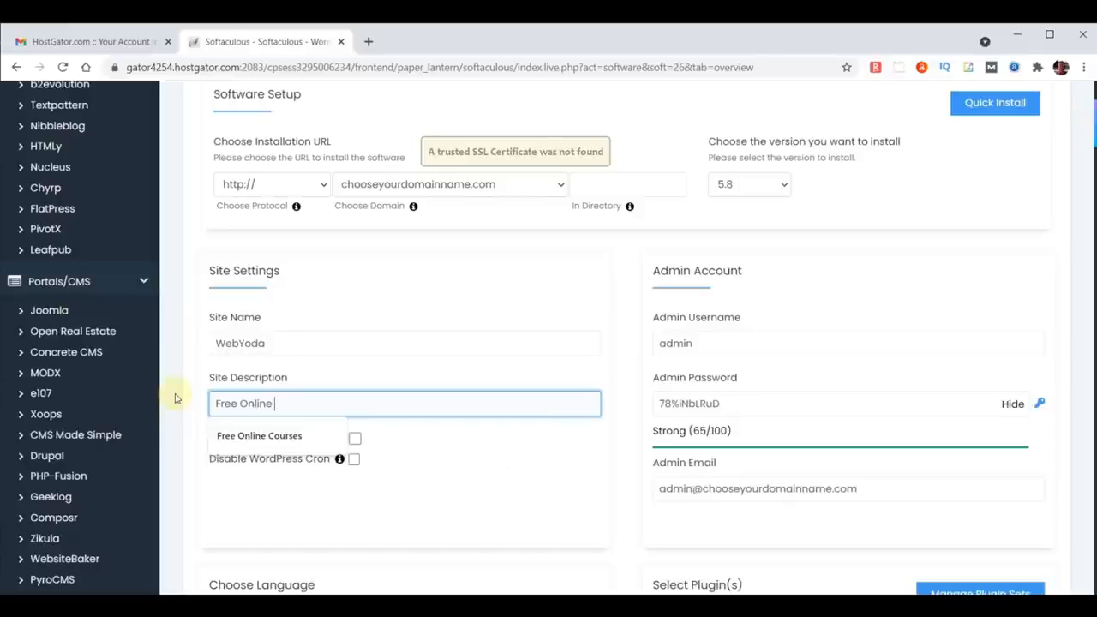
pyautogui.write(' Courses')
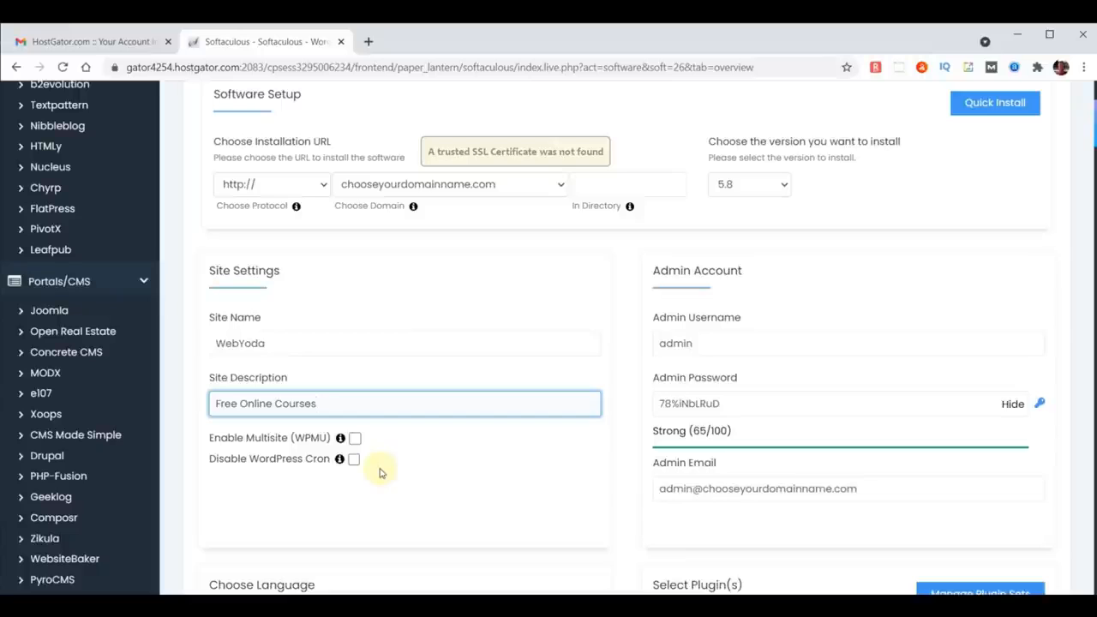
# Step: Set the admin username to yodauser
pyautogui.doubleClick(707, 343)
pyautogui.write('yo')
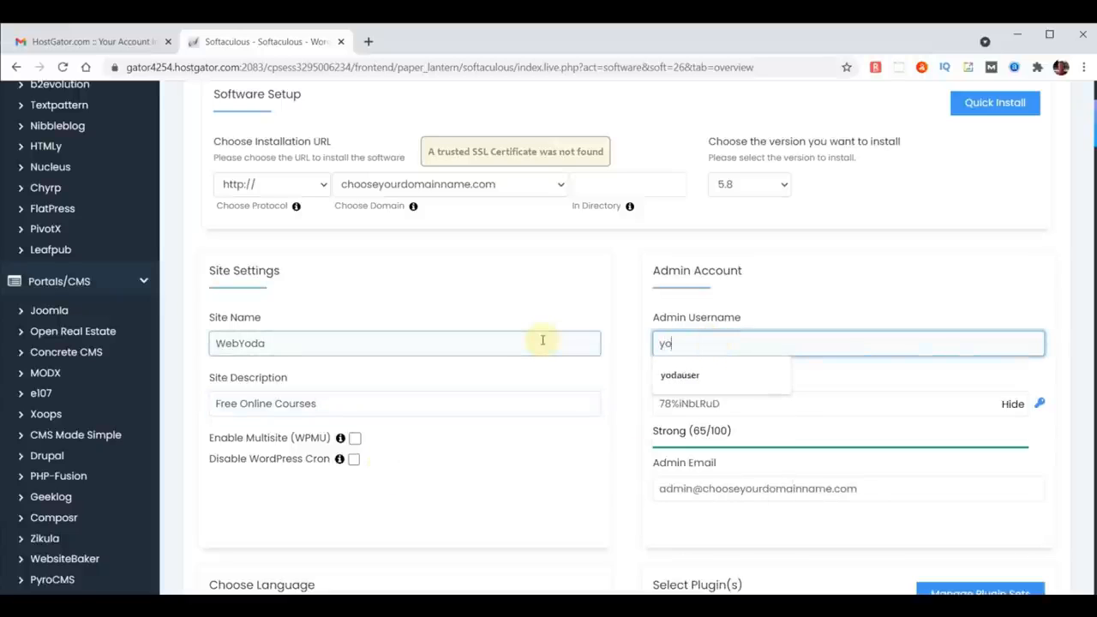
pyautogui.write('dauser')
pyautogui.click(716, 374)
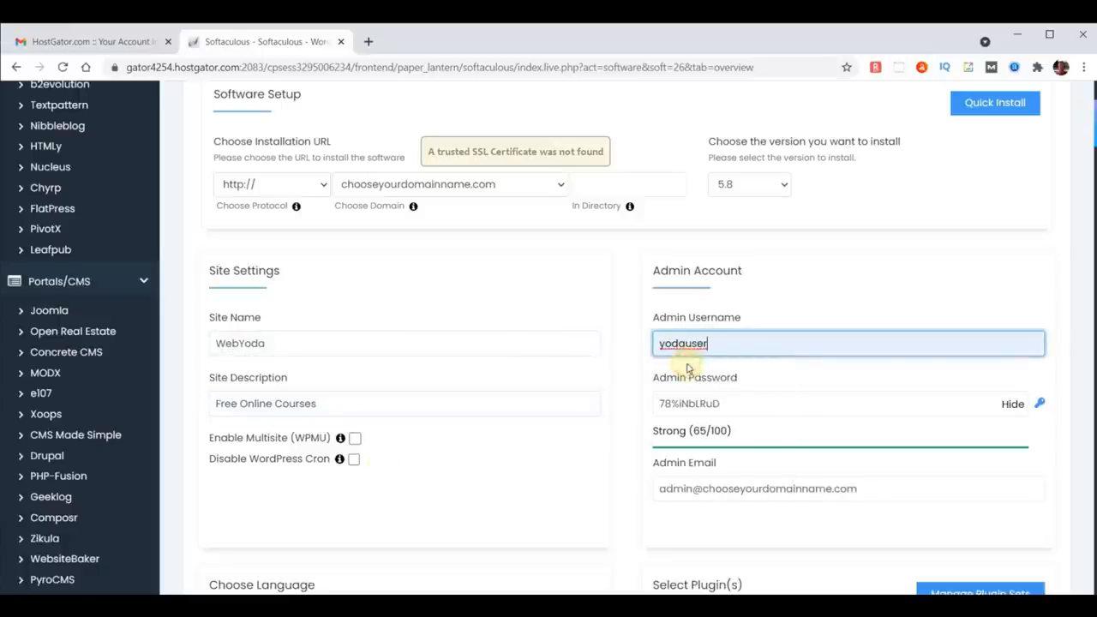
# Step: Hide the admin password field and enter a new admin password
pyautogui.click(1012, 406)
pyautogui.click(831, 399)
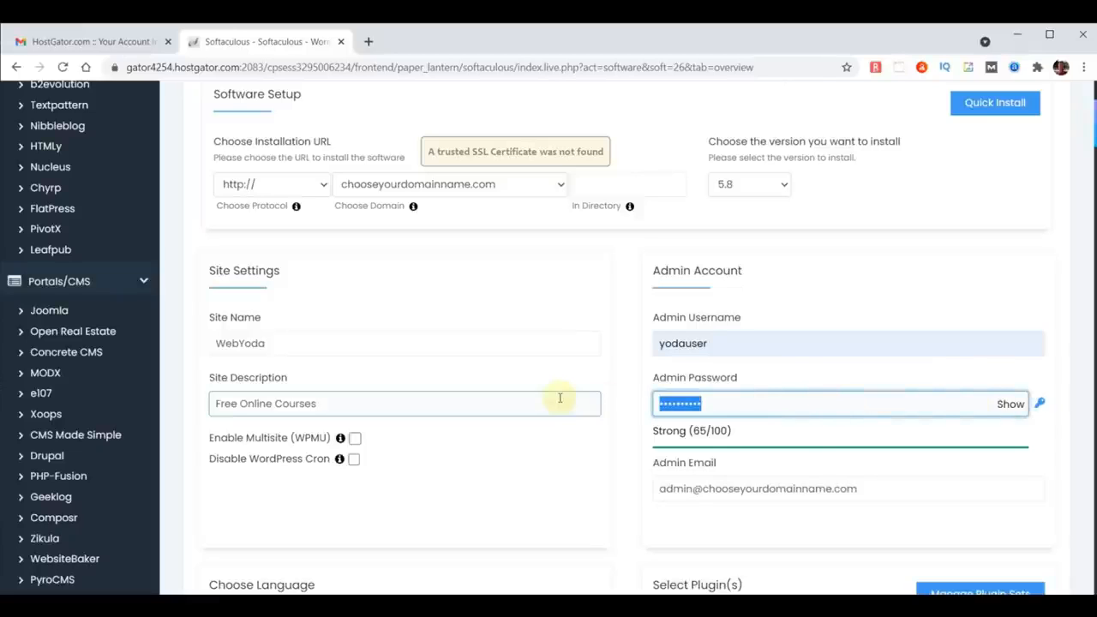
pyautogui.write('***********')
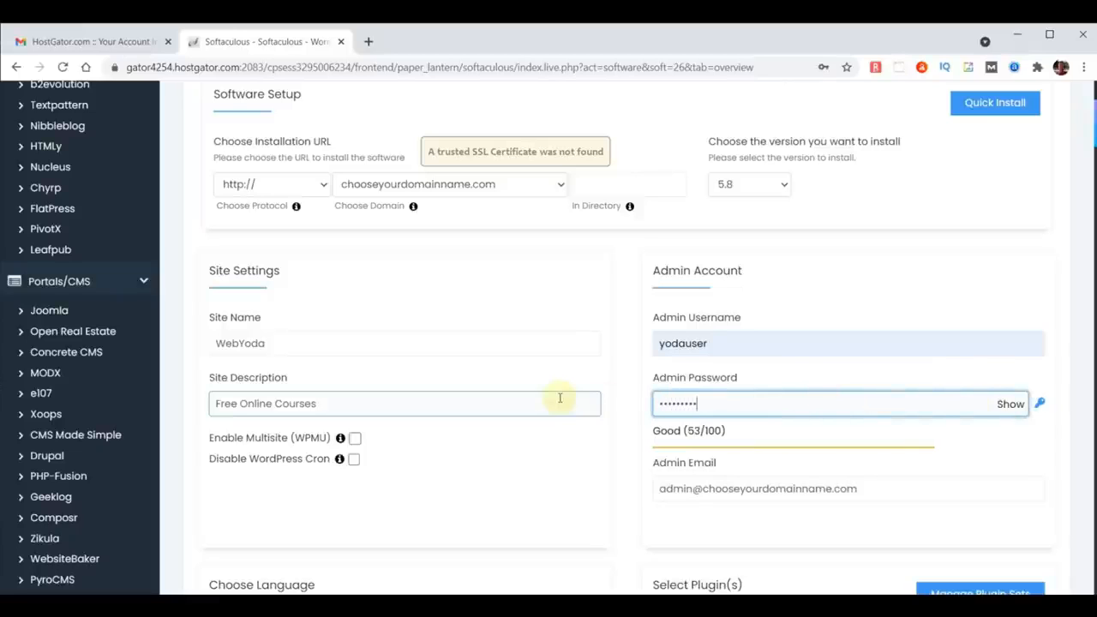
# Step: Replace the admin email with the site owner's e-mail address and copy it
pyautogui.tripleClick(886, 491)
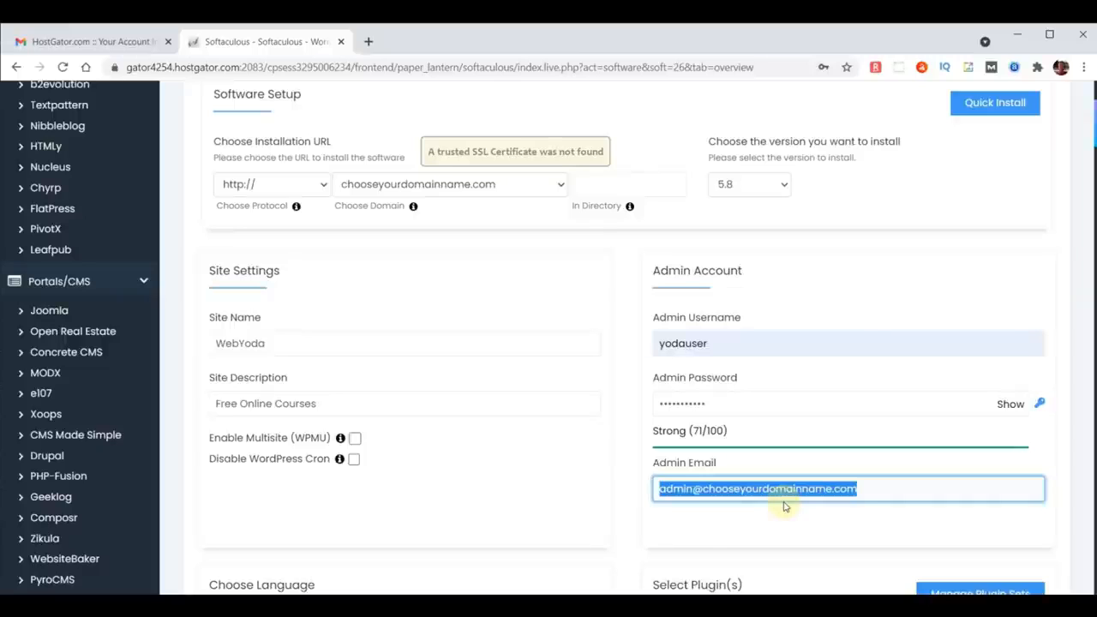
pyautogui.click(759, 520)
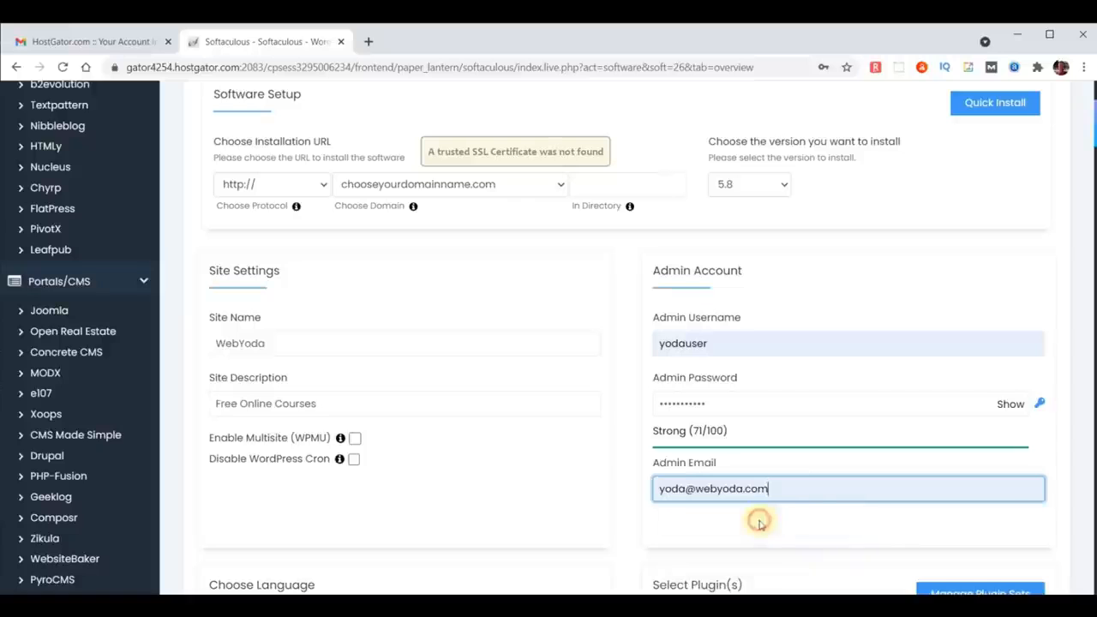
pyautogui.moveTo(792, 489); pyautogui.dragTo(617, 490)
pyautogui.hotkey('ctrl', 'c')
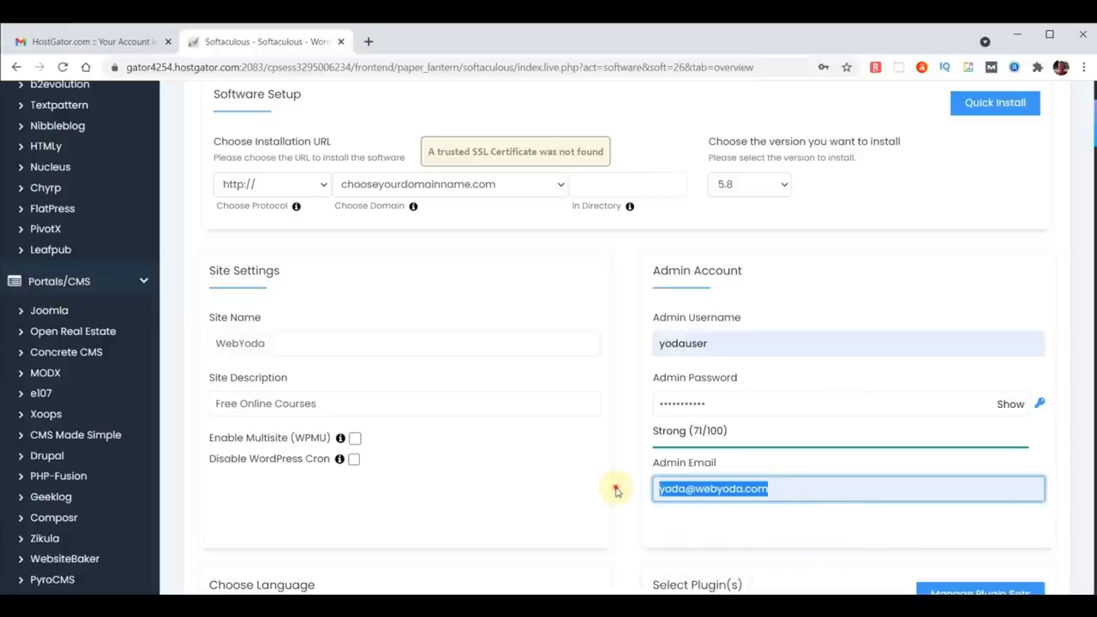
pyautogui.click(615, 490)
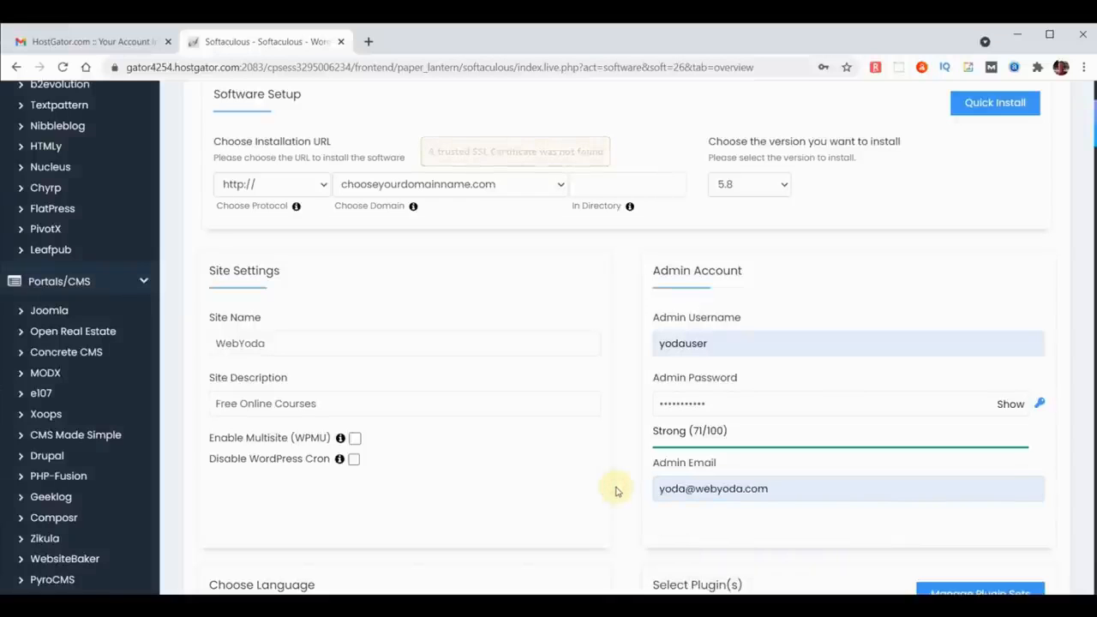
# Step: Paste the e-mail address into the installation-details field and install WordPress
pyautogui.scroll(-3, 616, 488)
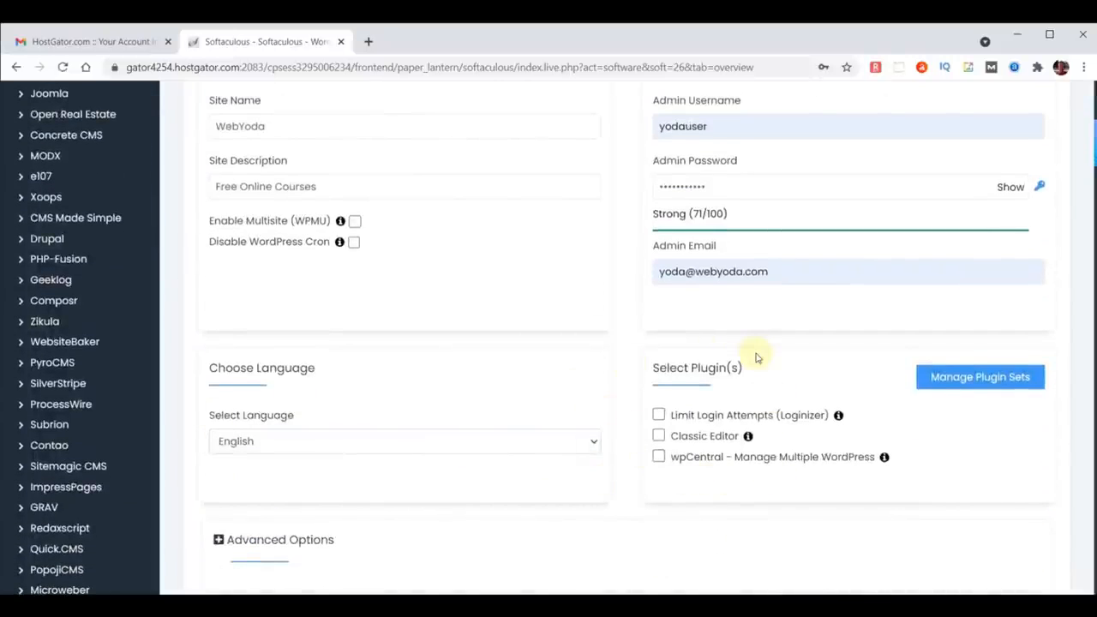
pyautogui.scroll(-3, 757, 358)
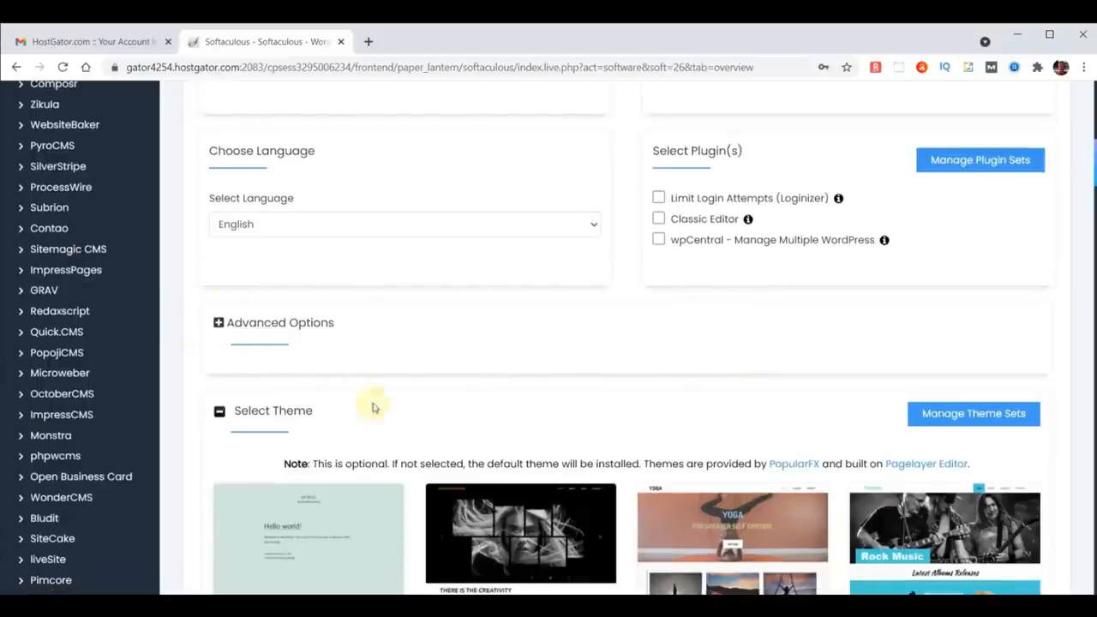
pyautogui.scroll(-1, 600, 415)
pyautogui.scroll(-5, 638, 418)
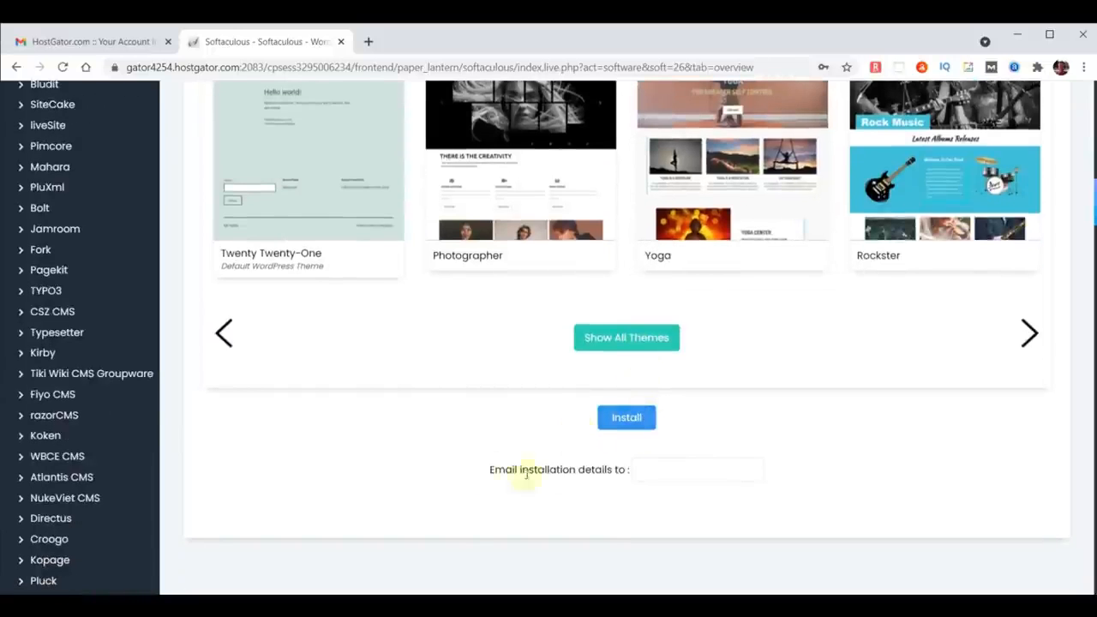
pyautogui.click(650, 473)
pyautogui.hotkey('ctrl', 'v')
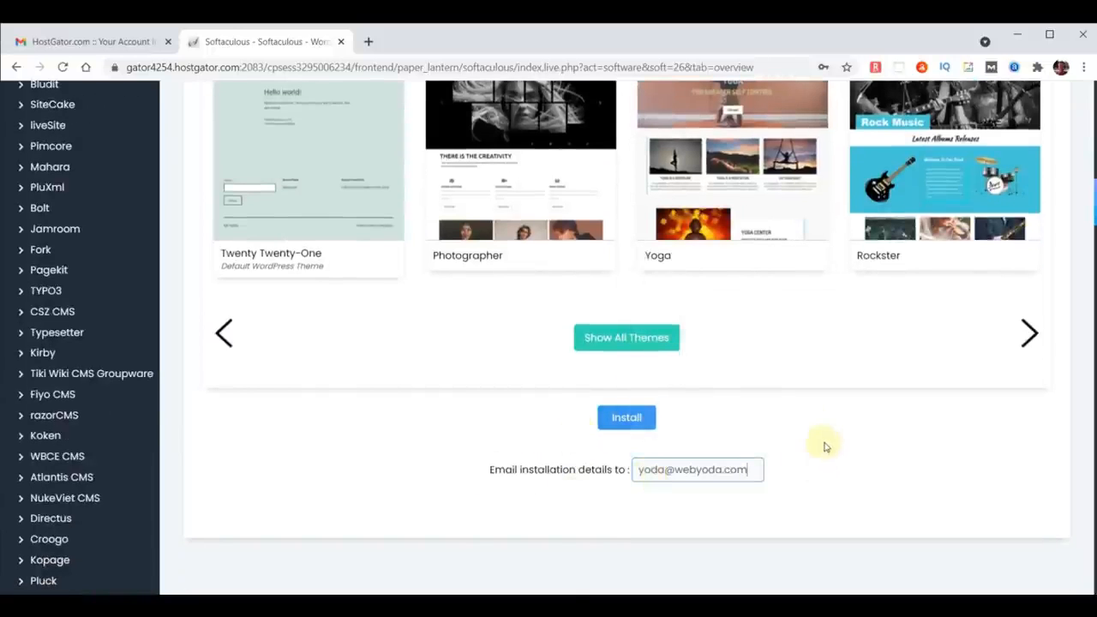
pyautogui.click(631, 417)
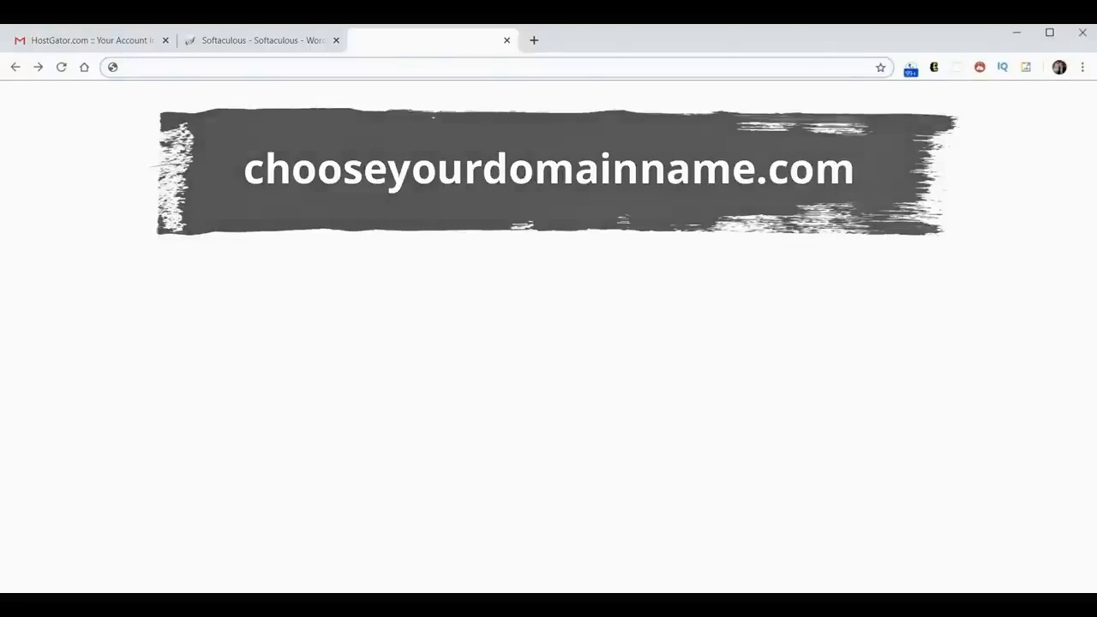
# Step: Open chooseyourdomainname.com in a new tab to view the new WordPress site
pyautogui.write('chooseyourdomainname.com')
pyautogui.press('Return')
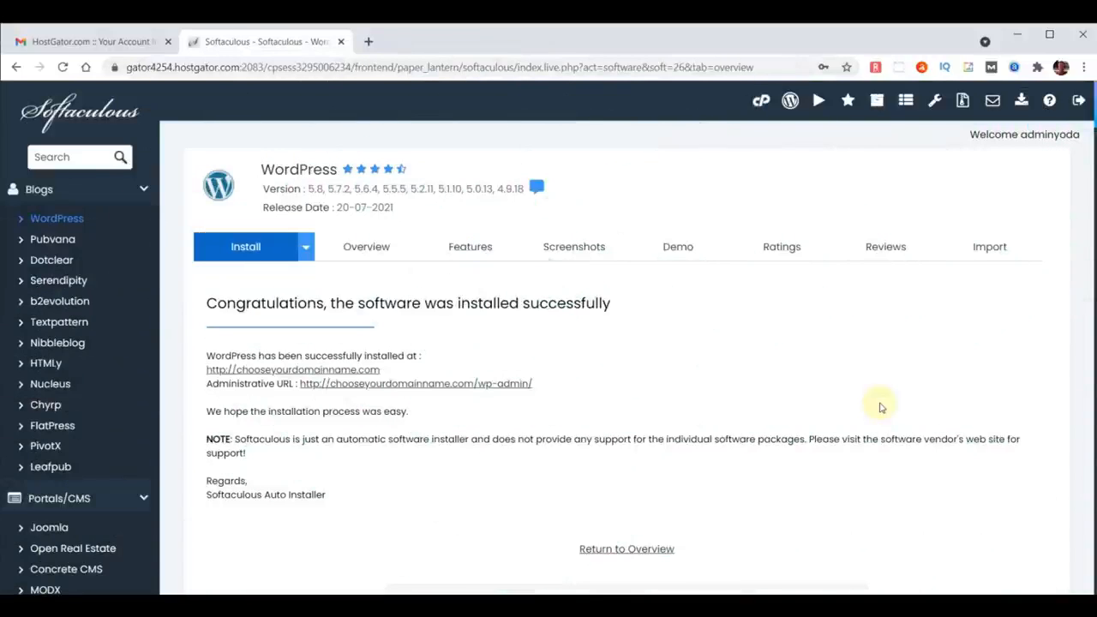
pyautogui.click(368, 41)
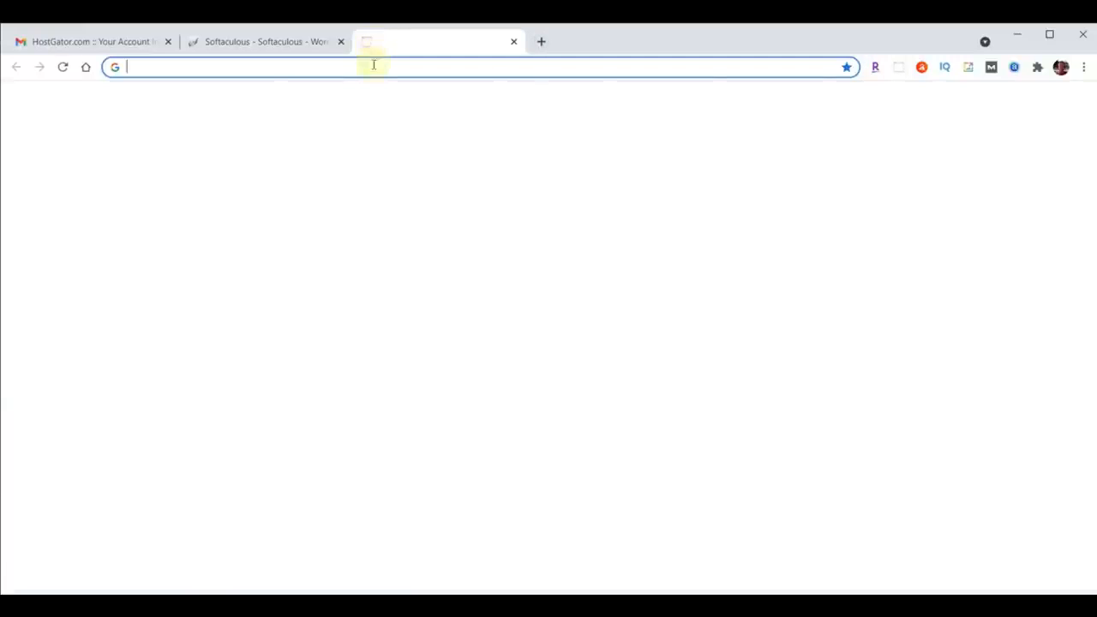
pyautogui.write('chooseyour')
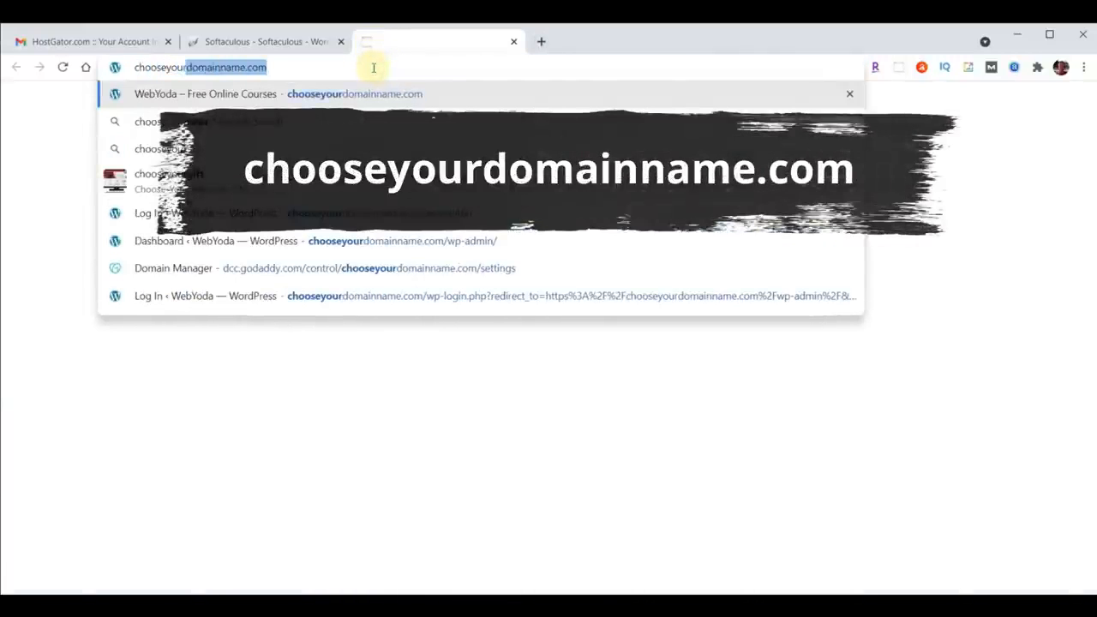
pyautogui.press('Return')
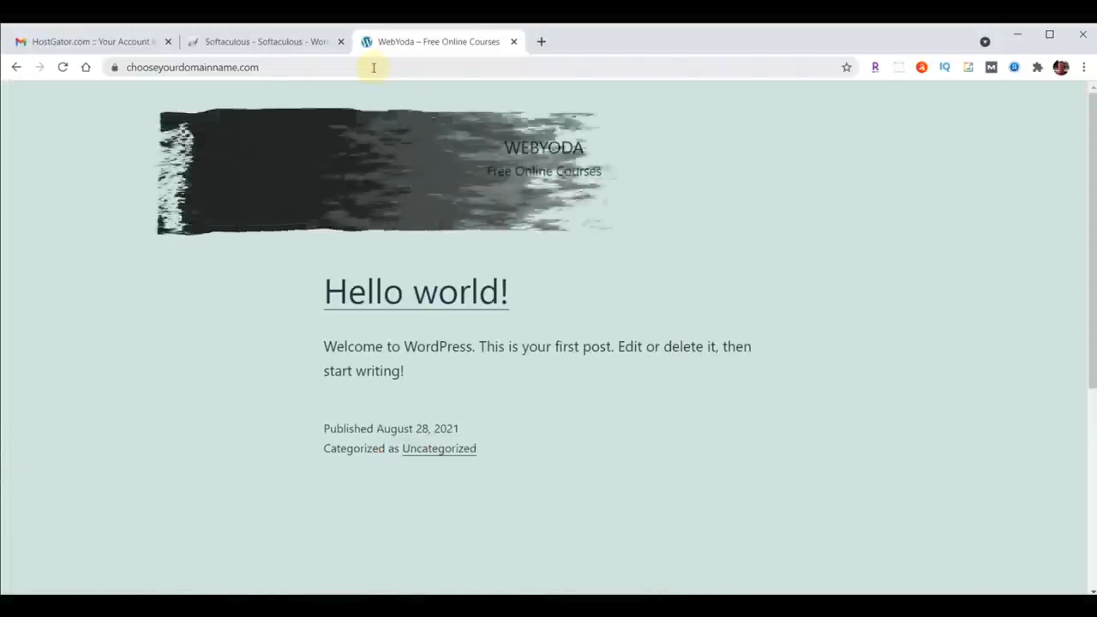
# Step: Go to chooseyourdomainname.com/wp-admin to reach the WordPress login page
pyautogui.click(362, 67)
pyautogui.click(363, 67)
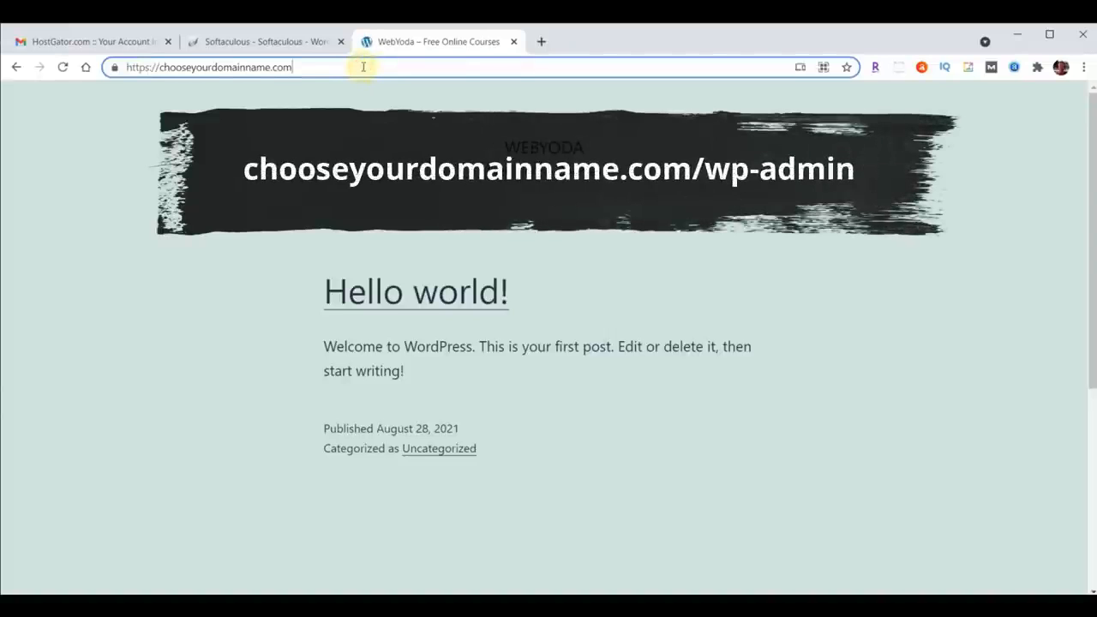
pyautogui.write('/wp-a')
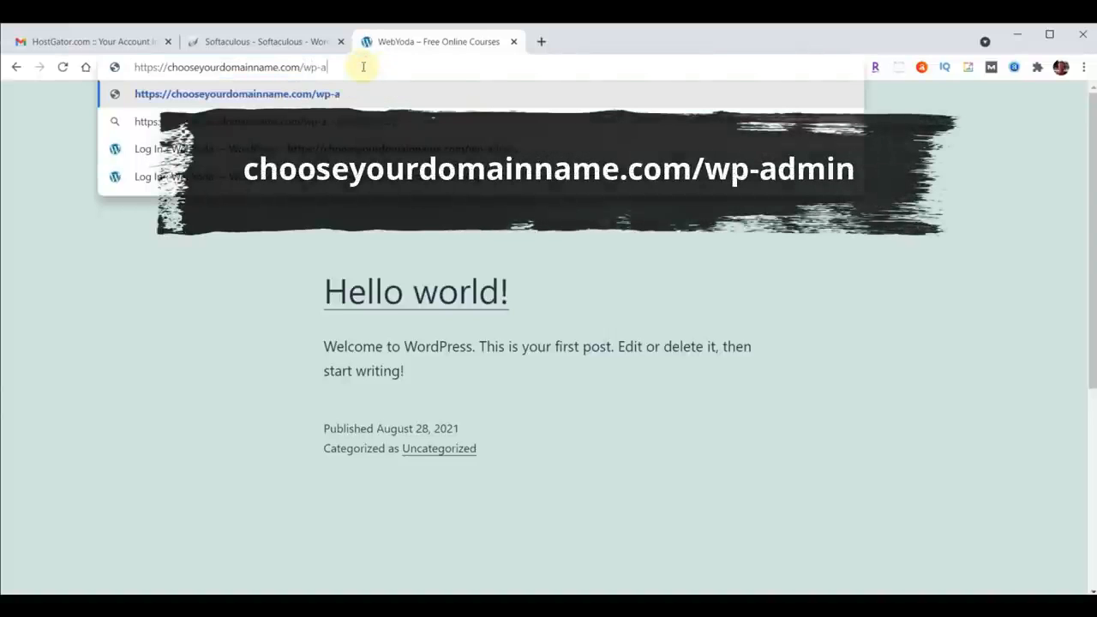
pyautogui.write('dmin')
pyautogui.press('Return')
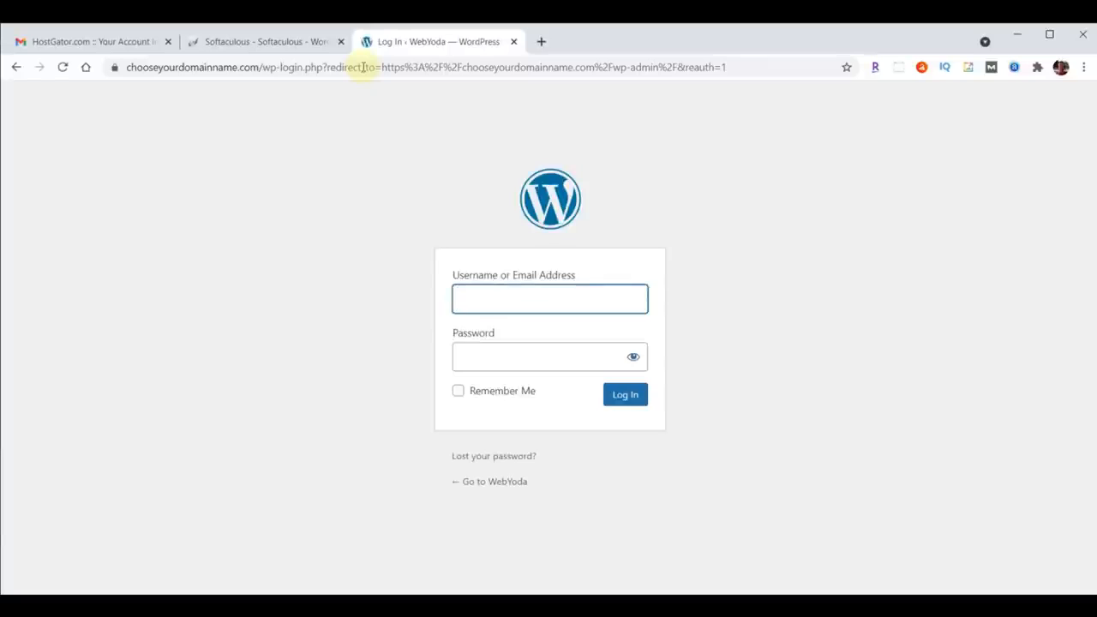
# Step: Log in to WordPress as yodauser with the pasted admin password
pyautogui.click(498, 303)
pyautogui.write('yo')
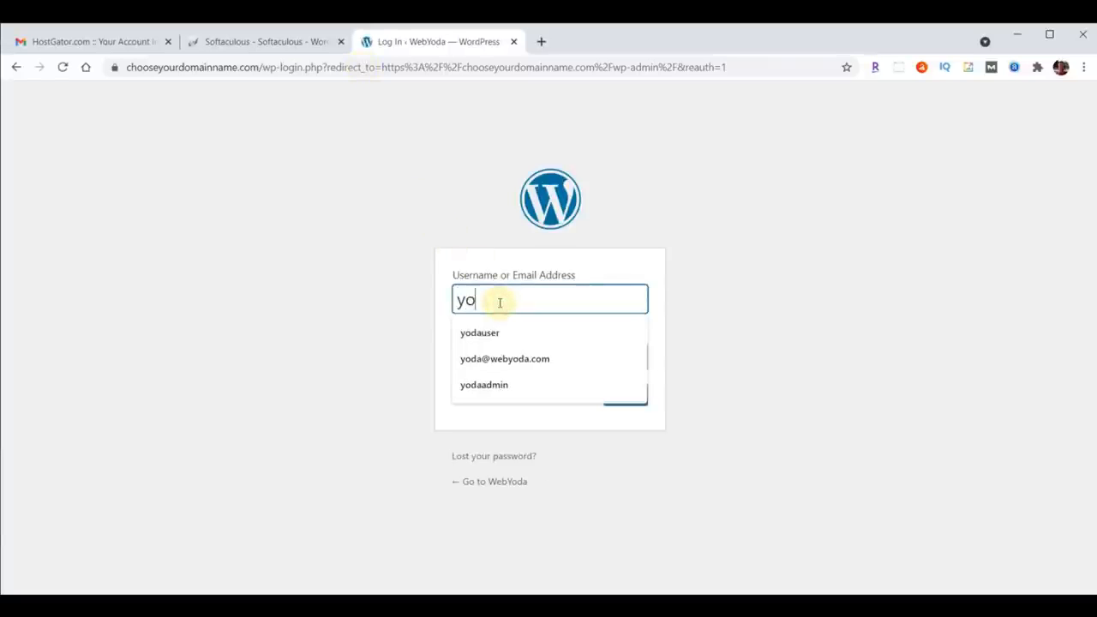
pyautogui.write('dauser')
pyautogui.click(477, 360)
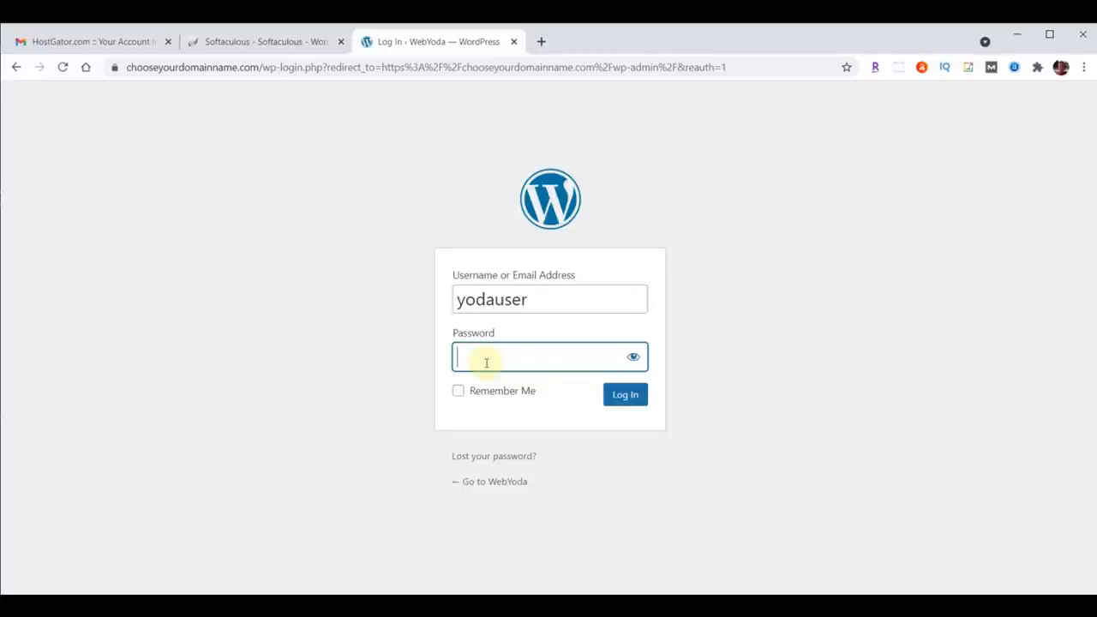
pyautogui.hotkey('ctrl', 'v')
pyautogui.click(627, 398)
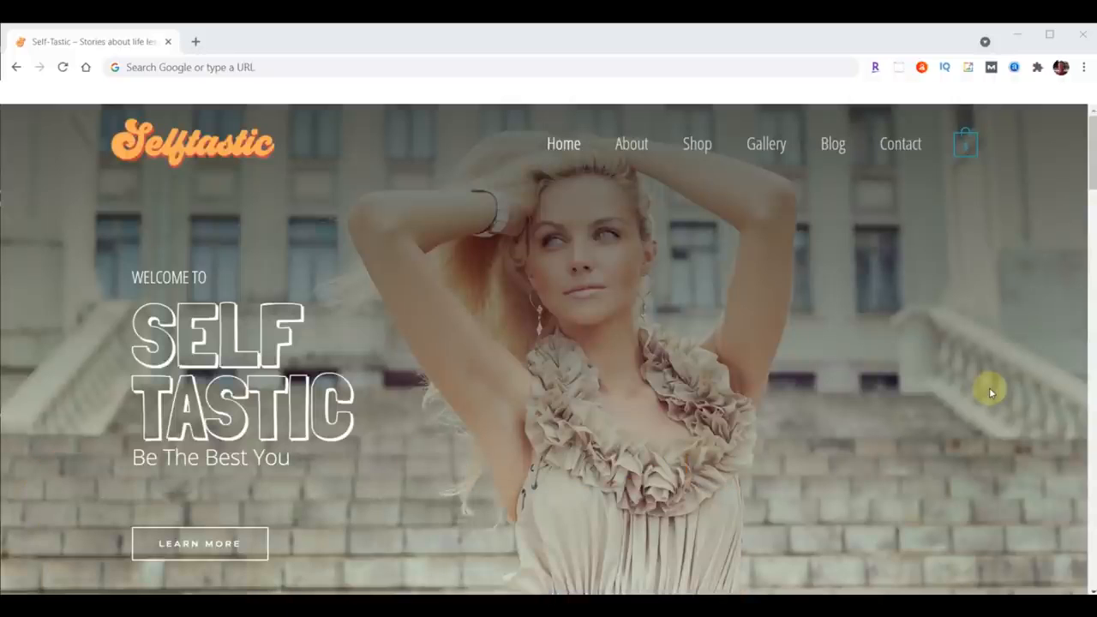
# Step: Log in to sample.self-tastic.com/wp-admin as yodauser with the pasted admin password
pyautogui.click(282, 68)
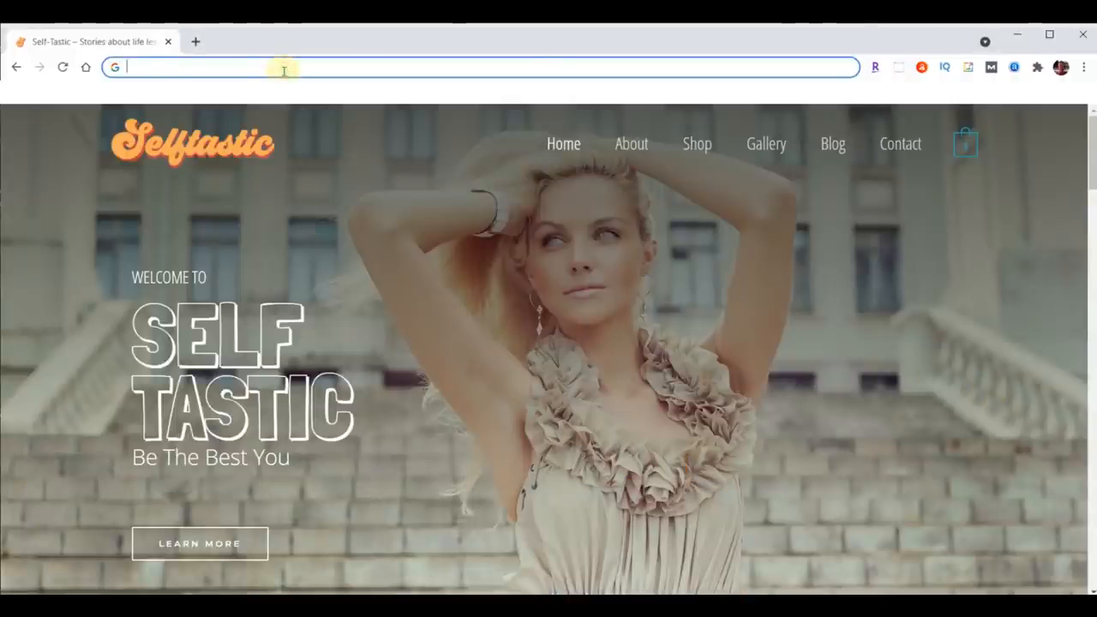
pyautogui.write('sample.self-tastic.com/wp-admin')
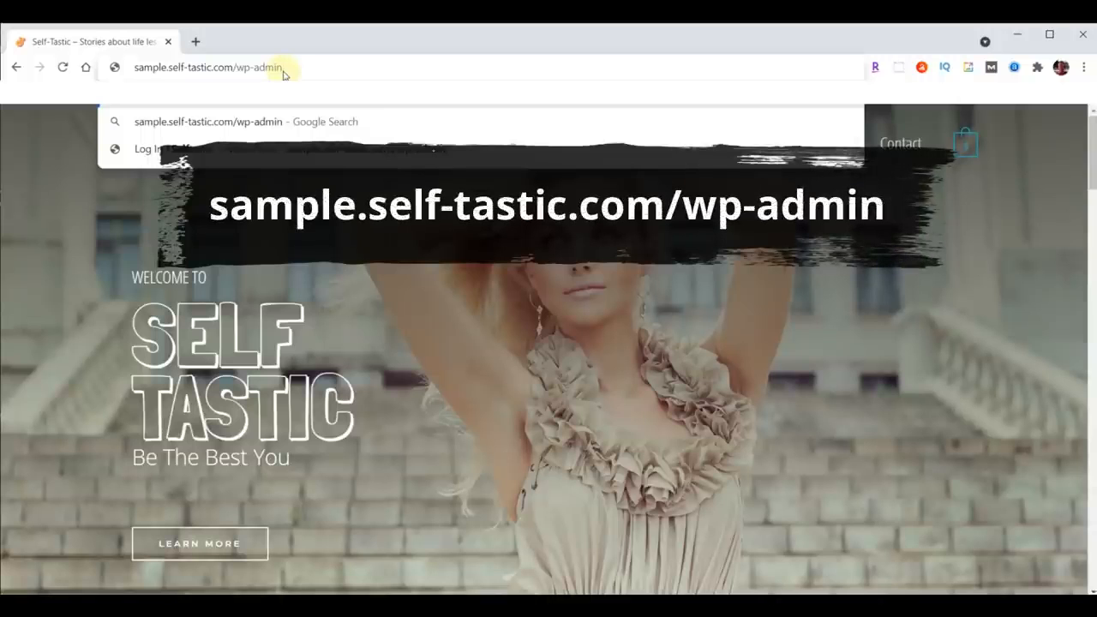
pyautogui.press('Return')
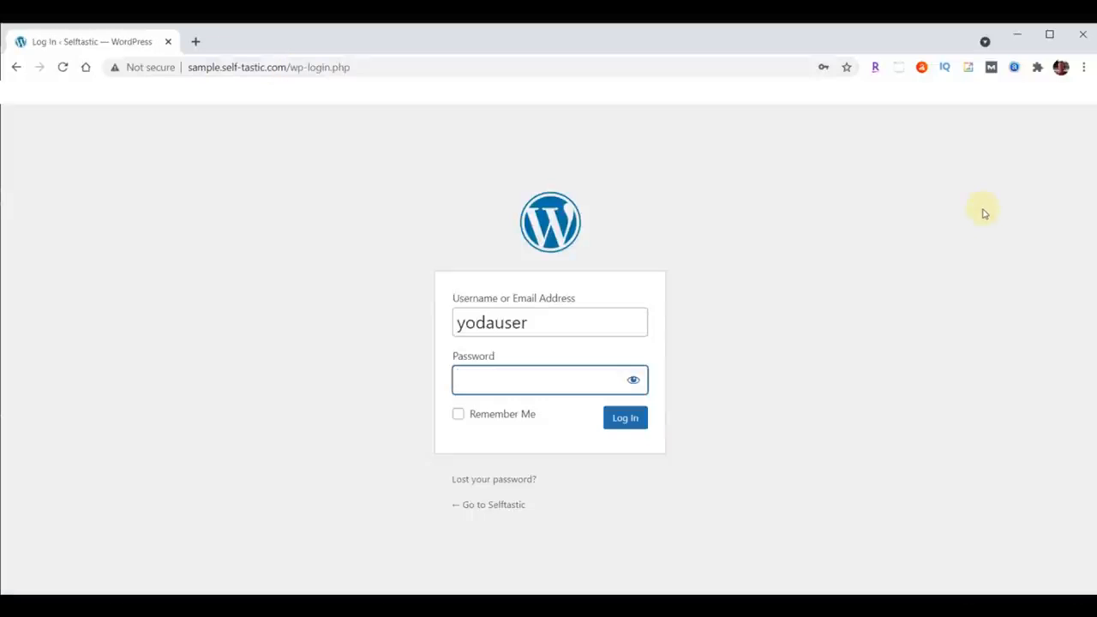
pyautogui.hotkey('ctrl', 'v')
pyautogui.click(607, 420)
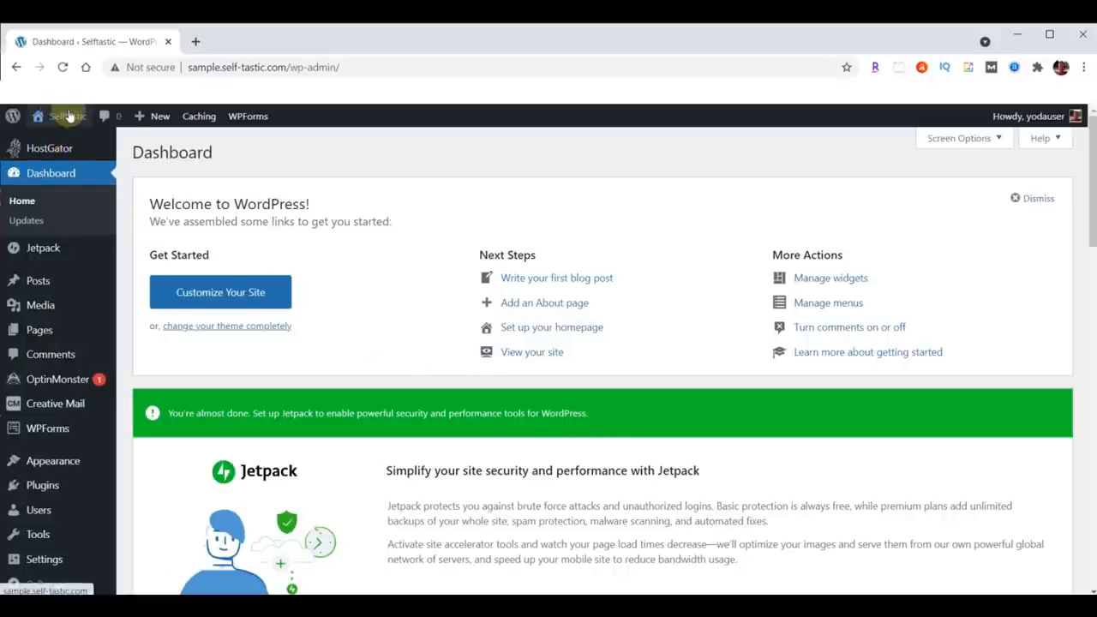
# Step: Open the WordPress site from the dashboard's site menu in a new tab and switch to it
pyautogui.moveTo(67, 118)
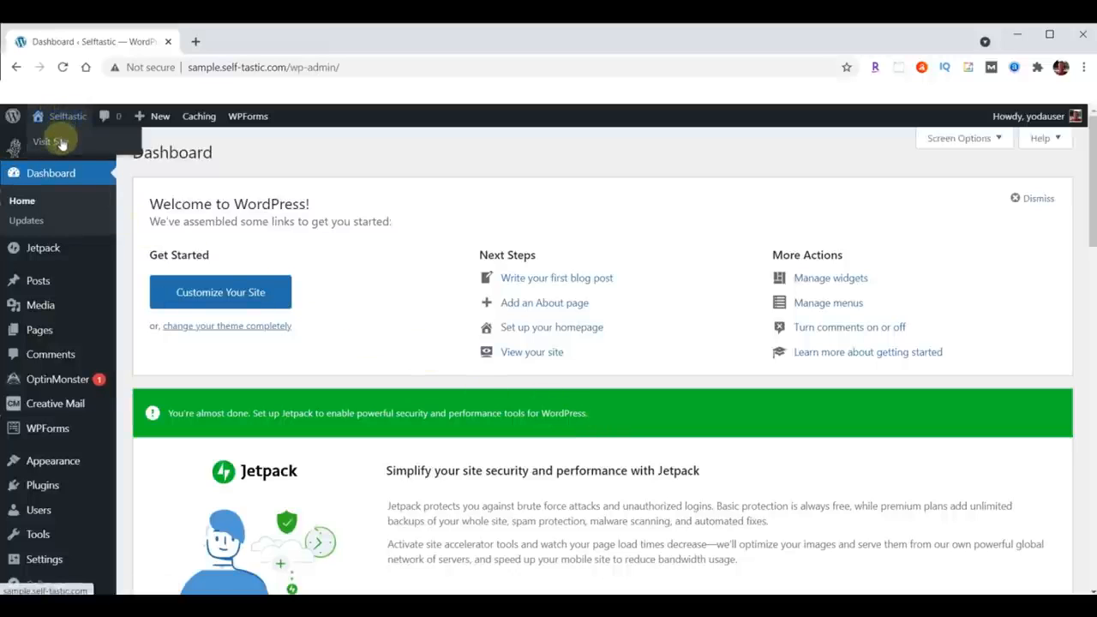
pyautogui.rightClick(61, 143)
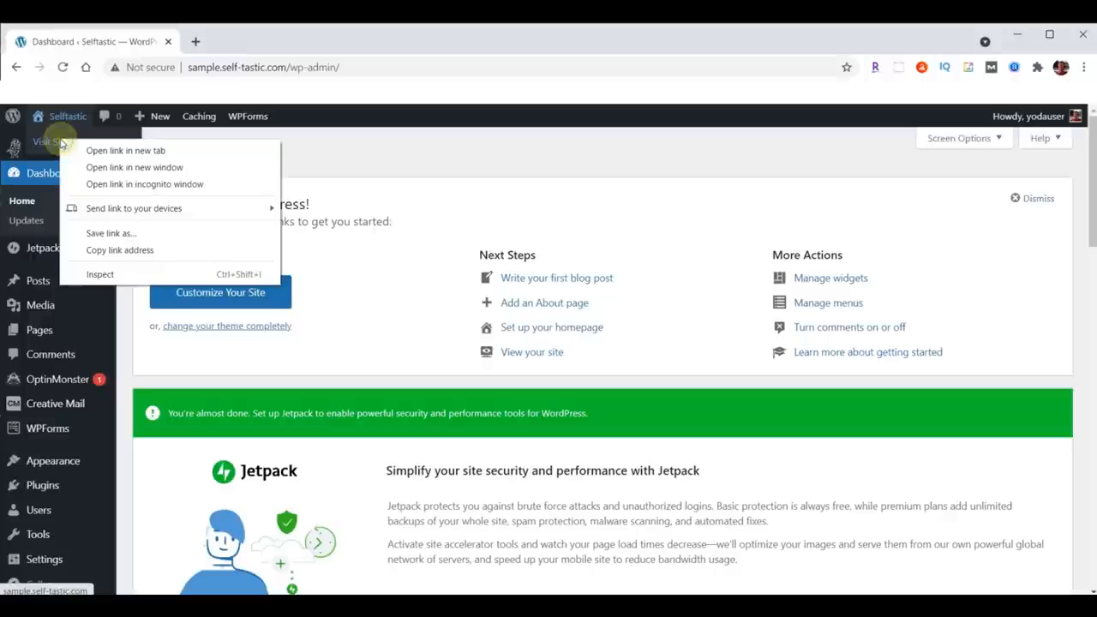
pyautogui.click(122, 151)
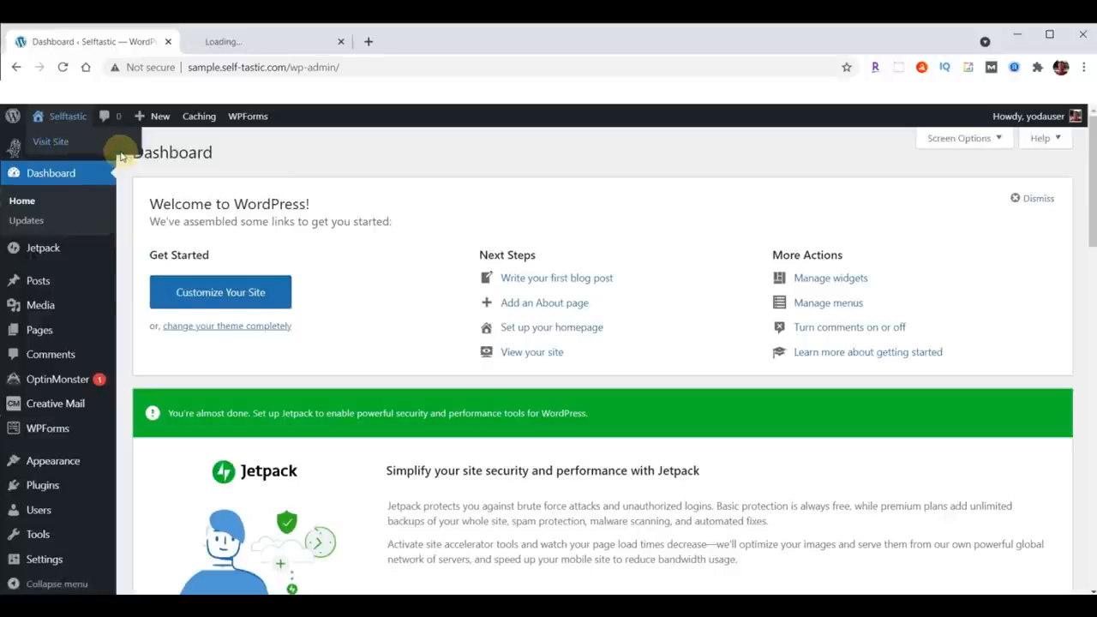
pyautogui.click(257, 42)
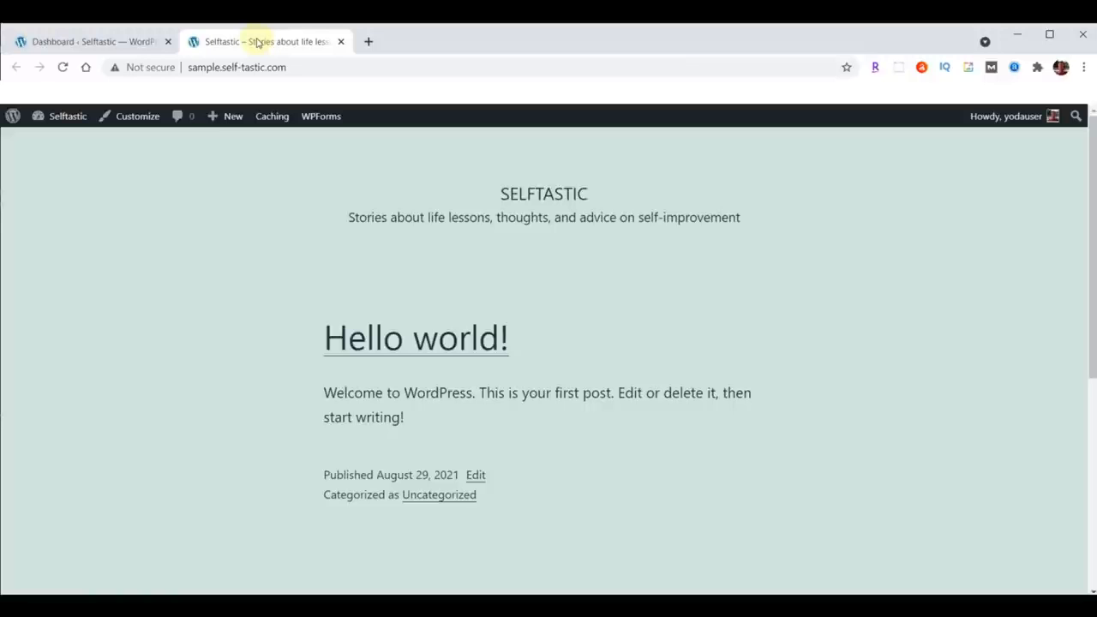
# Step: Copy the self-tastic.com domain and open it in a new tab
pyautogui.moveTo(221, 67); pyautogui.dragTo(293, 67)
pyautogui.hotkey('ctrl', 'c')
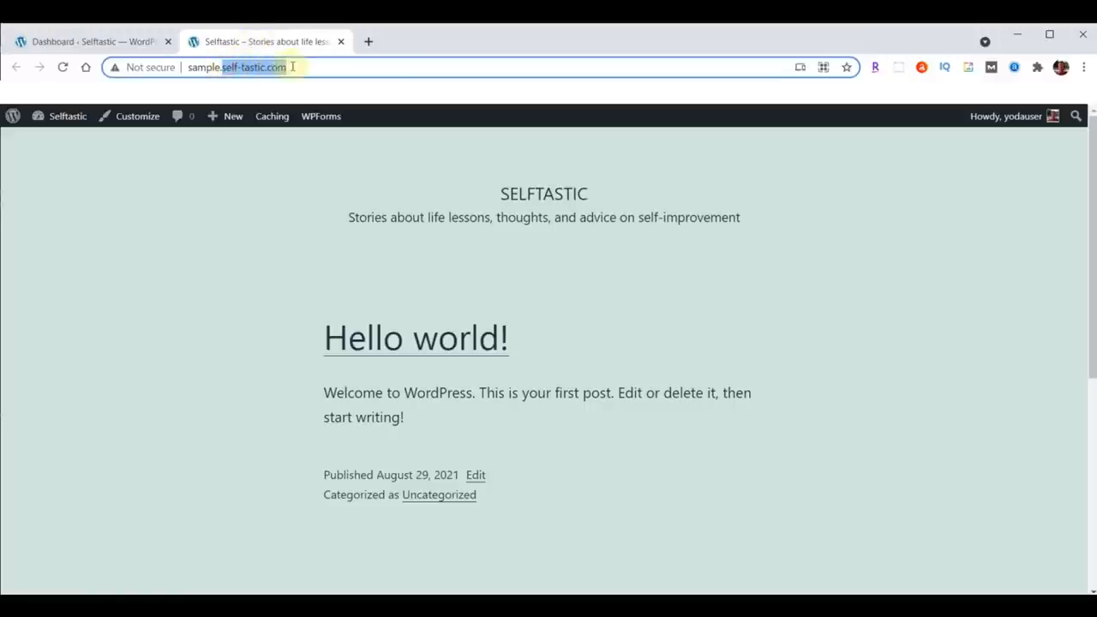
pyautogui.click(368, 41)
pyautogui.click(335, 68)
pyautogui.hotkey('ctrl', 'v')
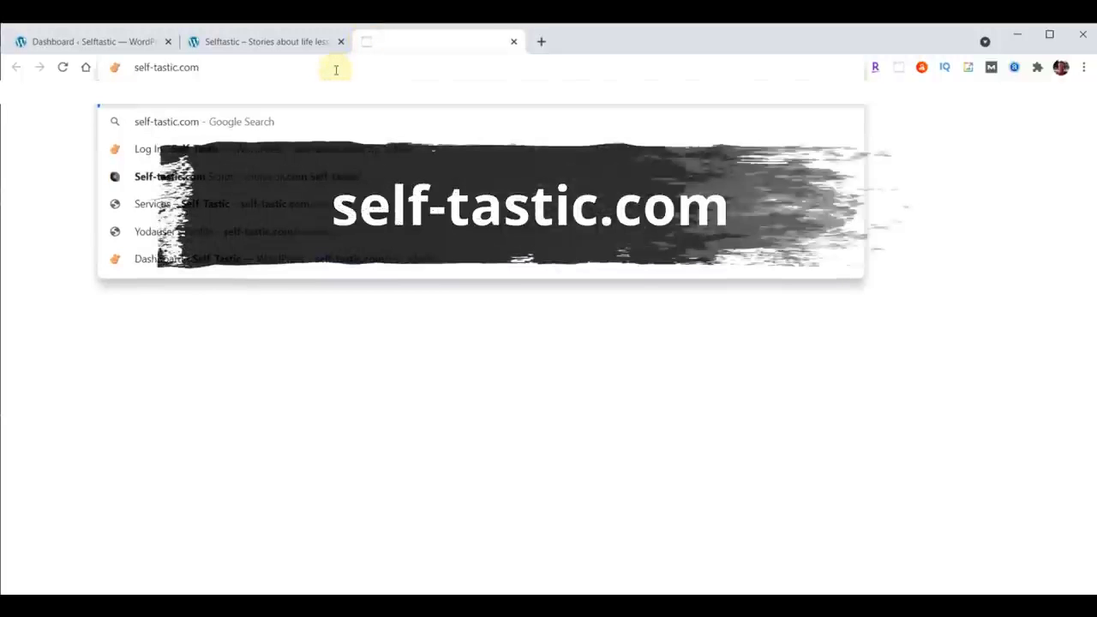
pyautogui.press('Return')
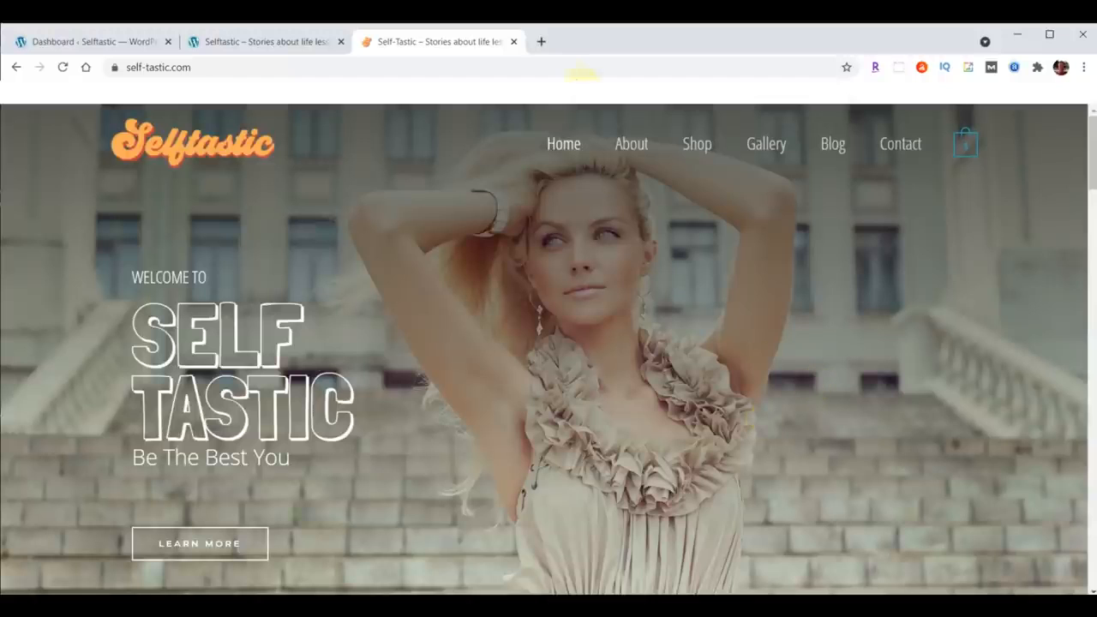
# Step: Open webyoda.com/selftastic in a new tab to view the Self-Tastic.com script
pyautogui.click(541, 43)
pyautogui.write('webyoda.com/selftastic')
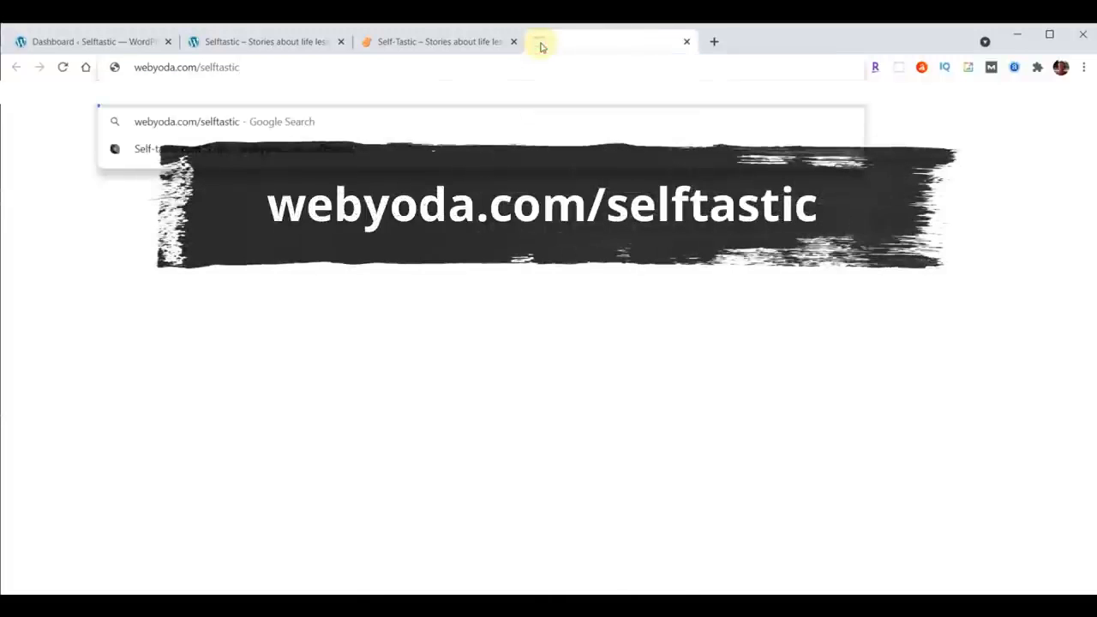
pyautogui.press('Return')
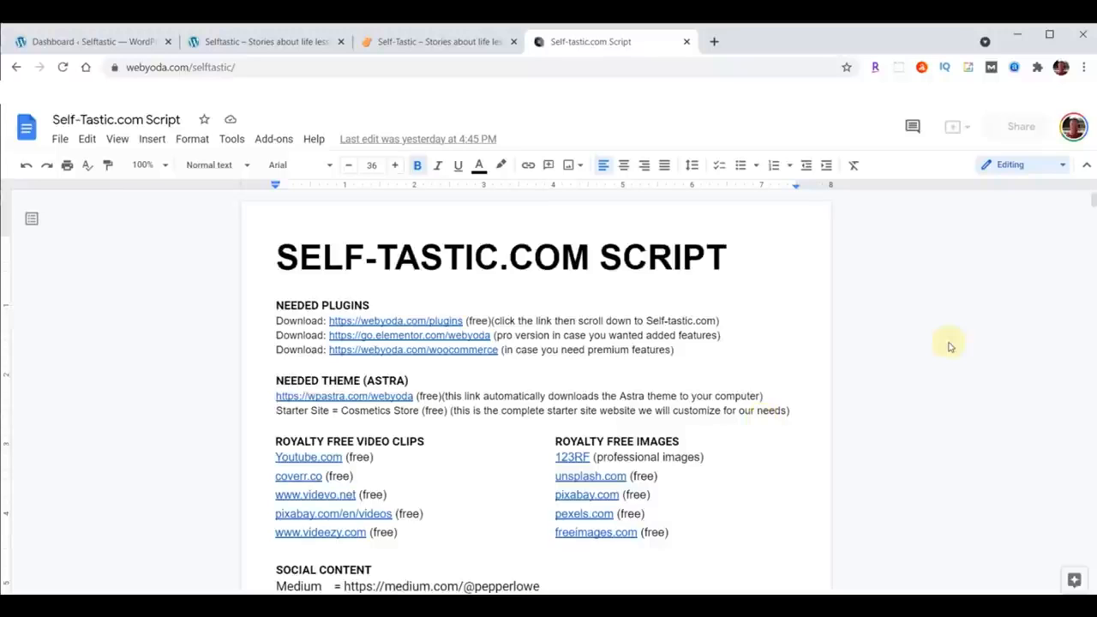
# Step: Open webyoda.com/content in a new tab
pyautogui.click(713, 41)
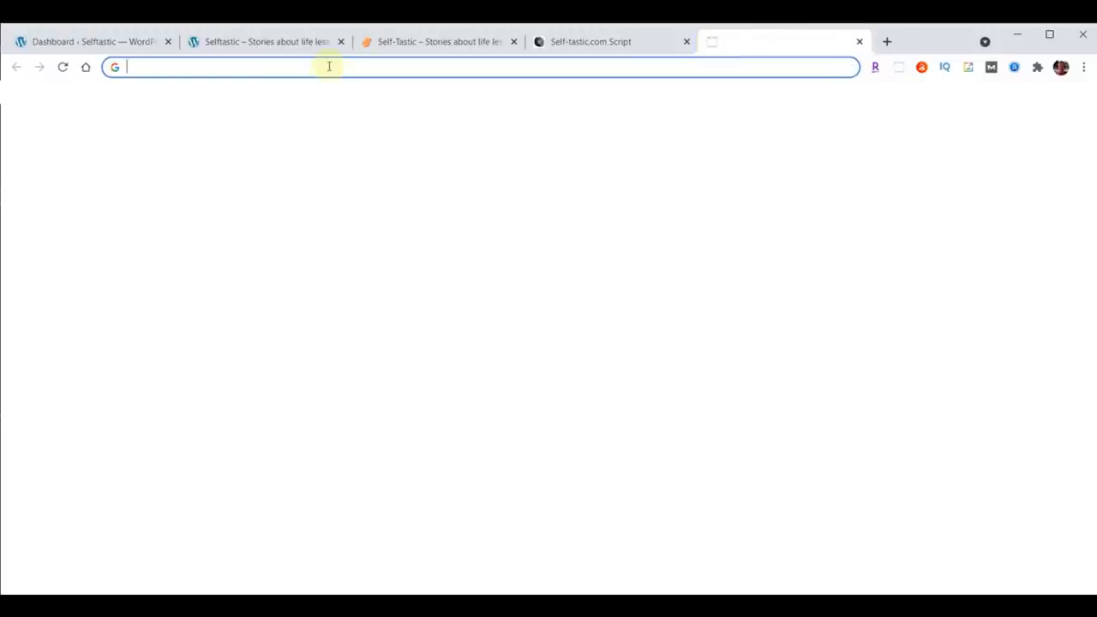
pyautogui.write('webyoda.com/content')
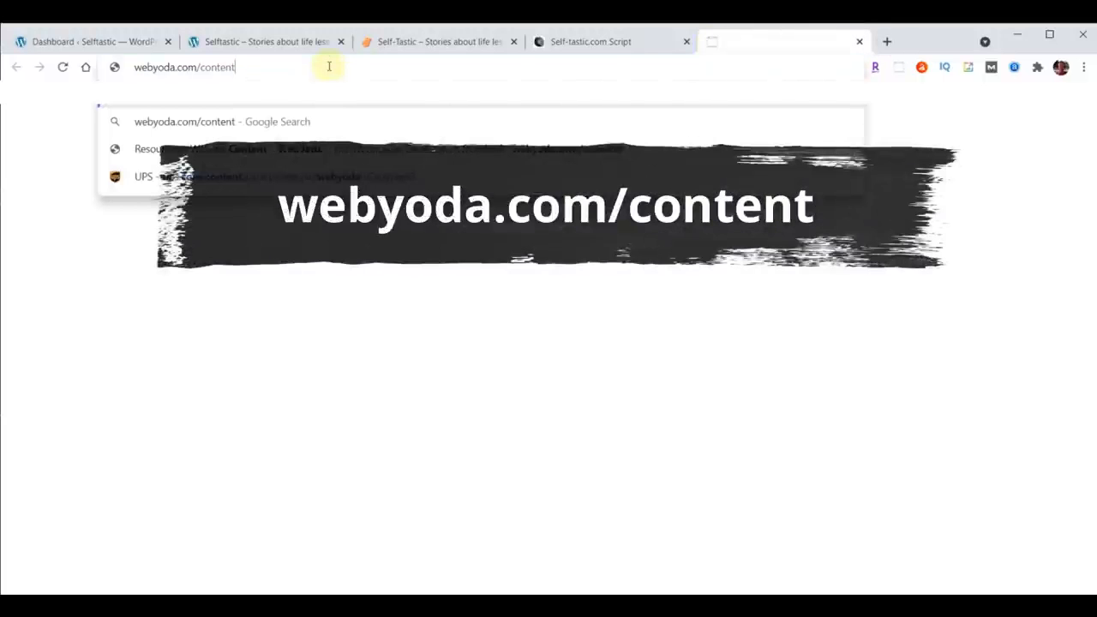
pyautogui.press('Return')
# Step: Download content-selftastic.zip from the Self-tastic.com section of the content page
pyautogui.scroll(-3, 992, 308)
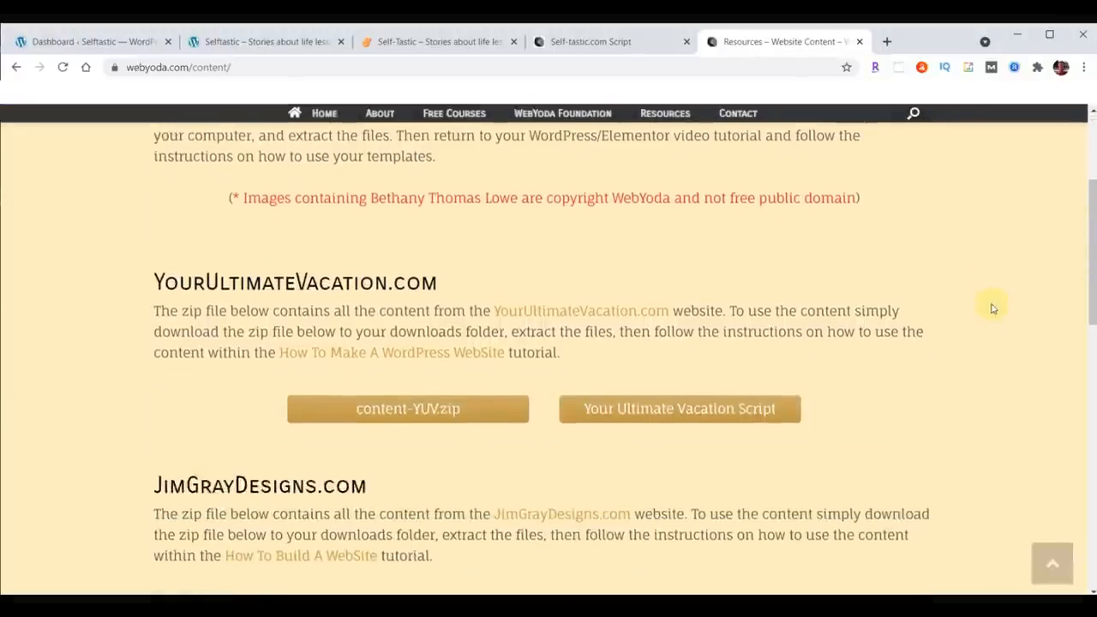
pyautogui.scroll(-5, 992, 309)
pyautogui.scroll(-3, 993, 308)
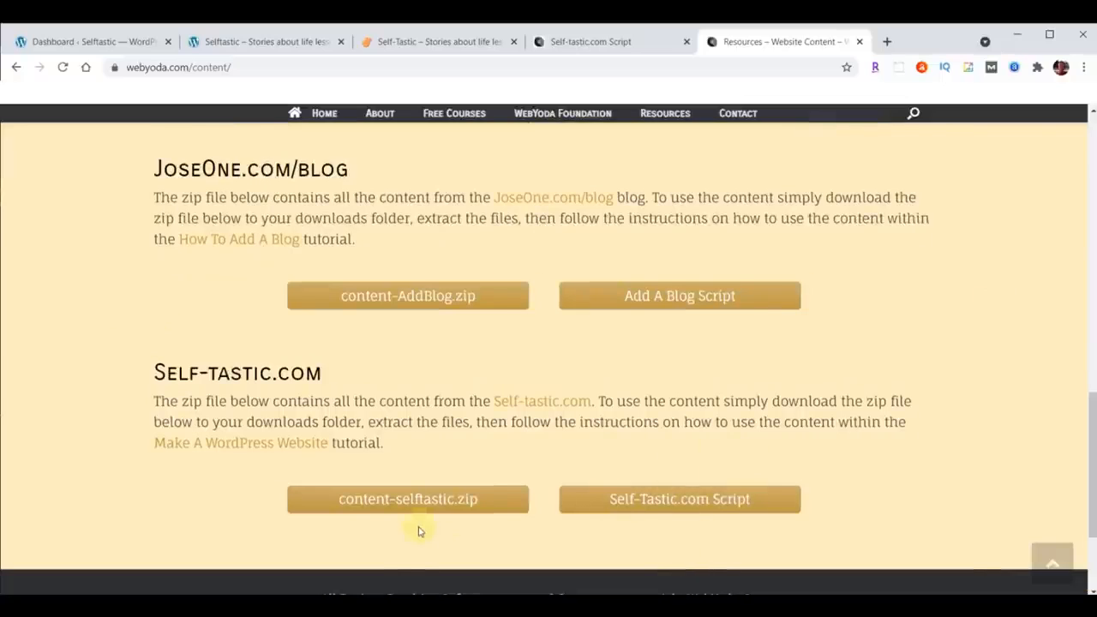
pyautogui.click(409, 498)
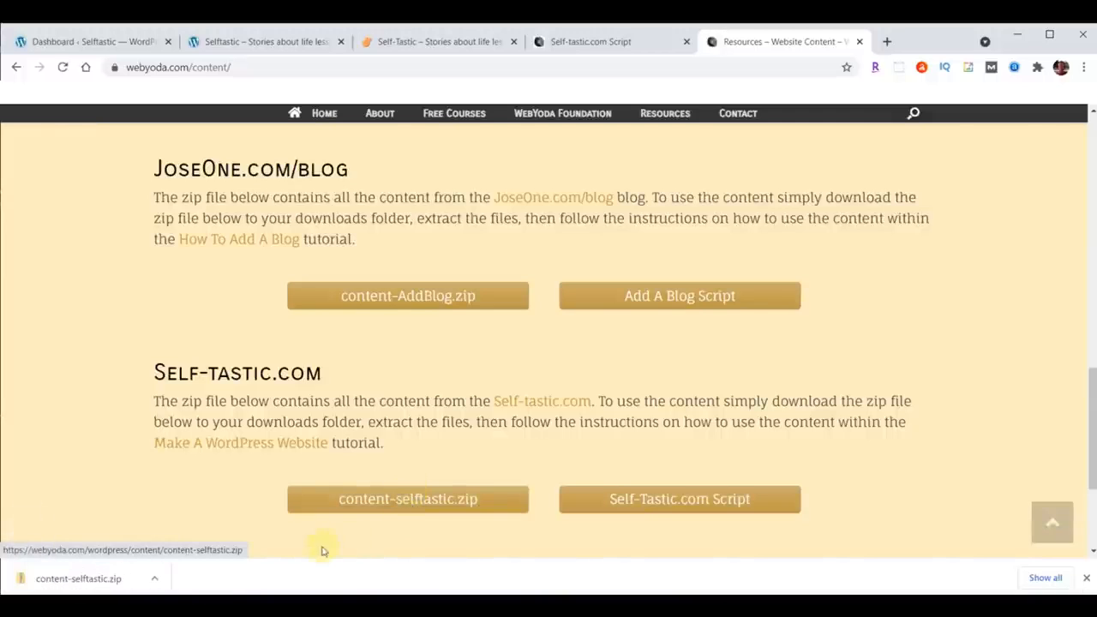
# Step: Show the downloaded zip in its folder and extract it to Downloads\content-selftastic
pyautogui.click(155, 580)
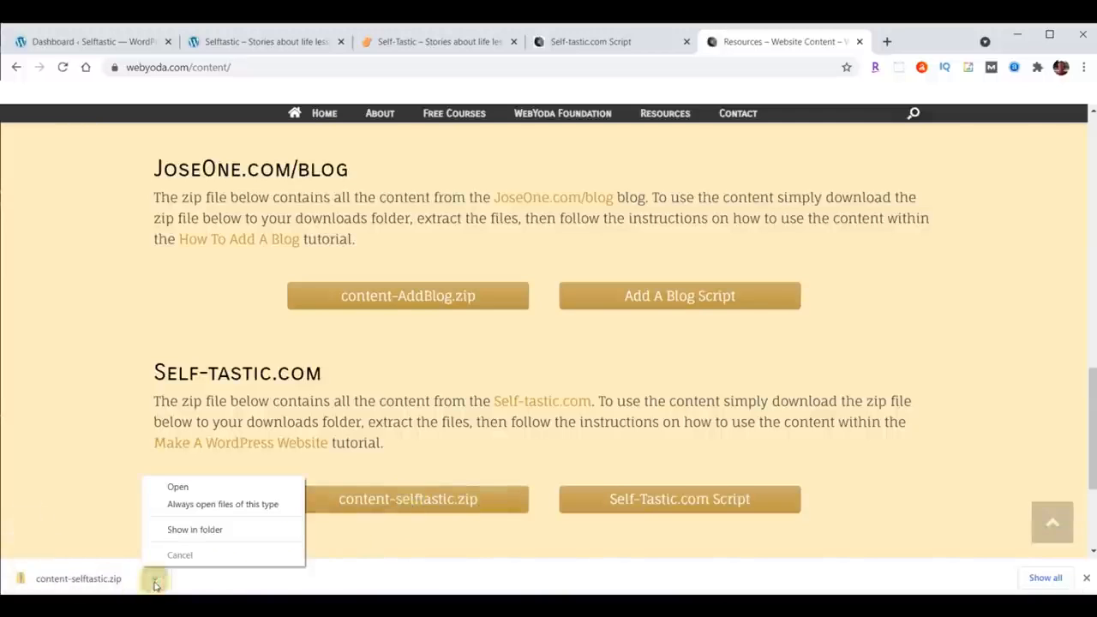
pyautogui.click(183, 530)
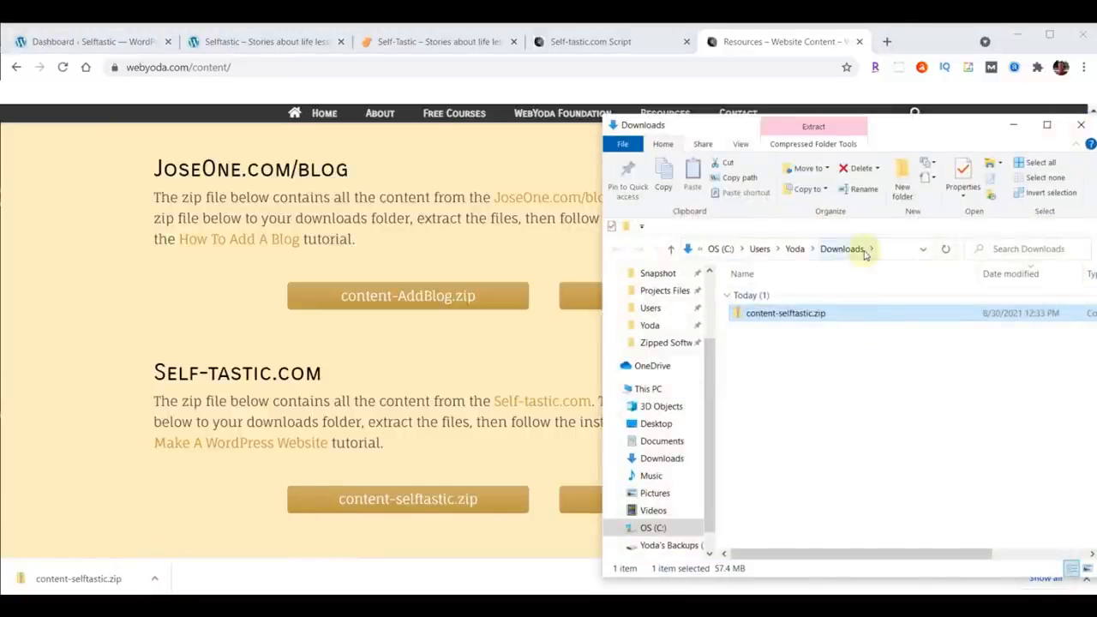
pyautogui.rightClick(769, 319)
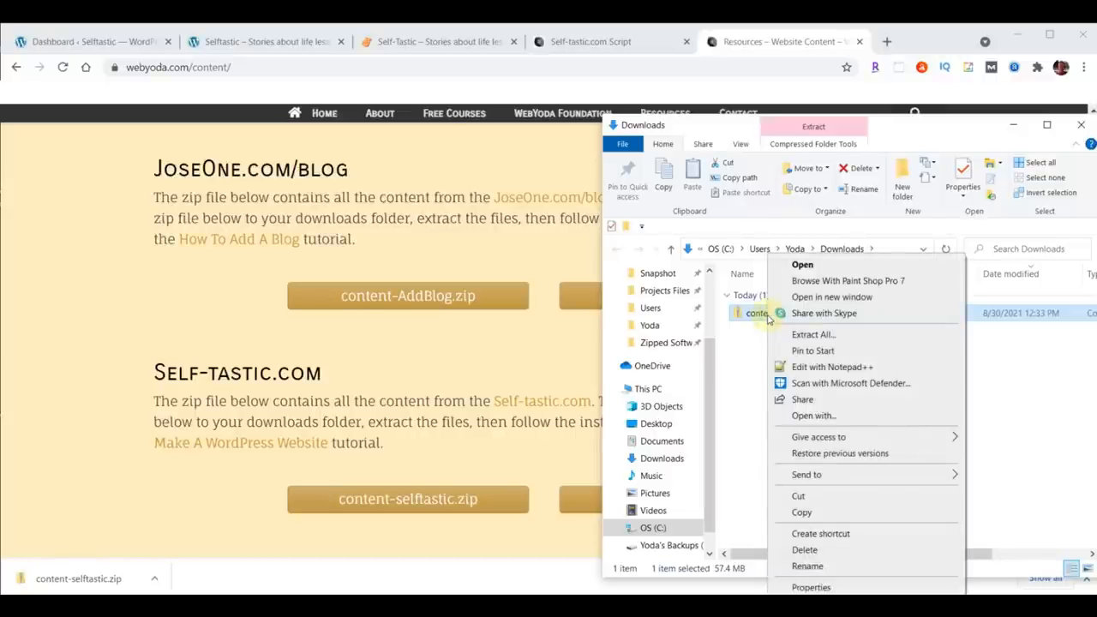
pyautogui.click(810, 334)
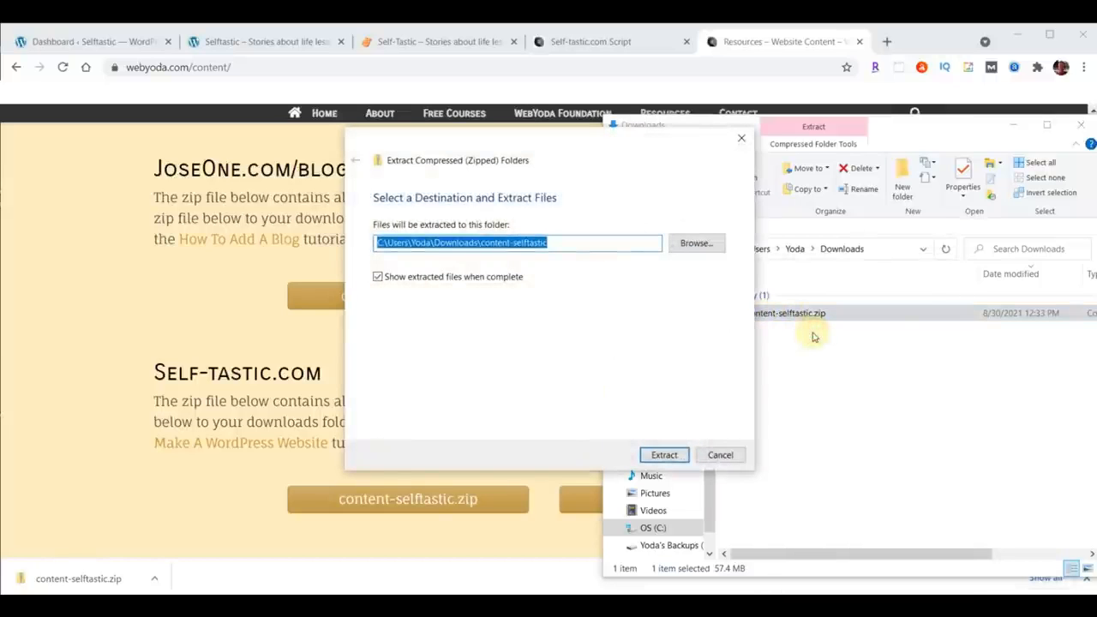
pyautogui.click(659, 455)
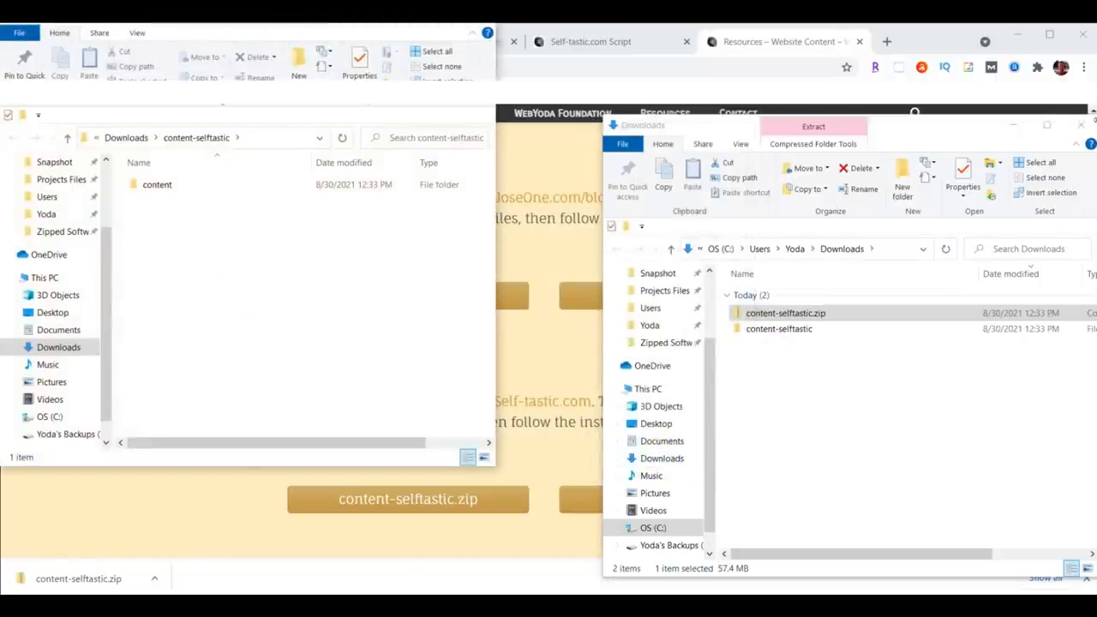
# Step: Open the extracted content folder and browse its images
pyautogui.click(1080, 125)
pyautogui.moveTo(348, 28); pyautogui.dragTo(907, 111)
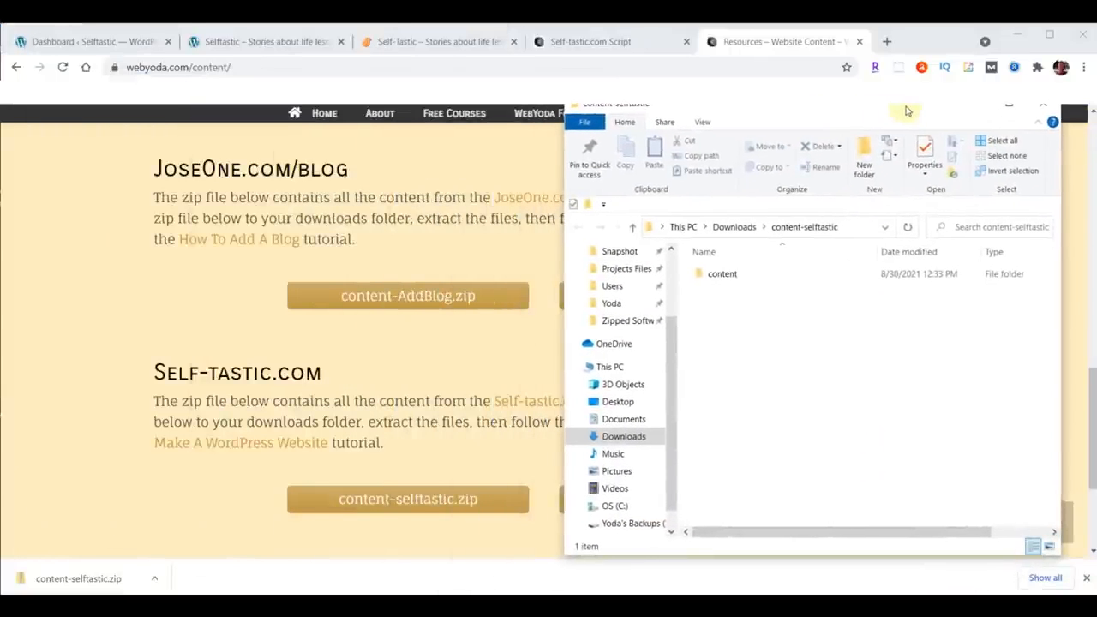
pyautogui.doubleClick(718, 273)
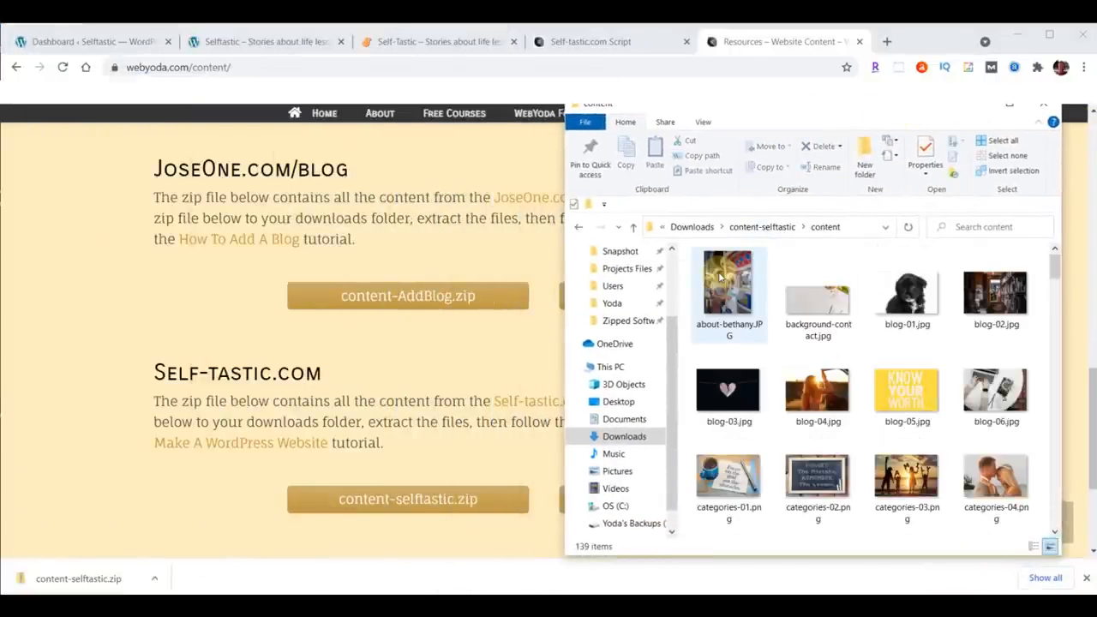
pyautogui.scroll(-20, 720, 275)
pyautogui.scroll(-2, 1001, 375)
pyautogui.scroll(20, 1000, 375)
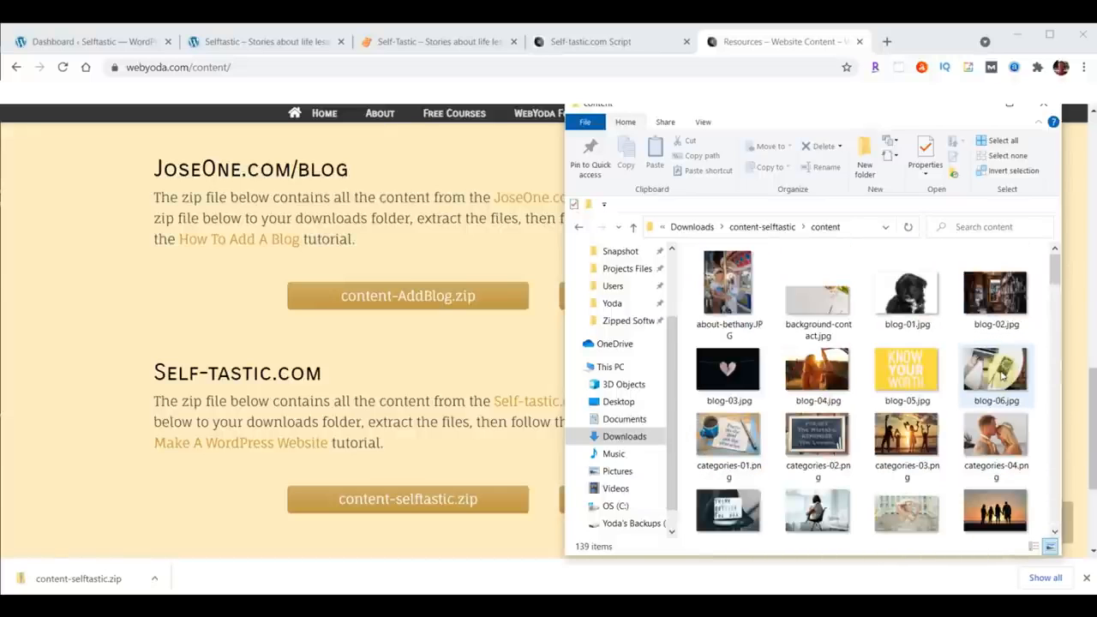
# Step: Close the website content tab and switch back through the site tabs to the WordPress dashboard
pyautogui.click(860, 41)
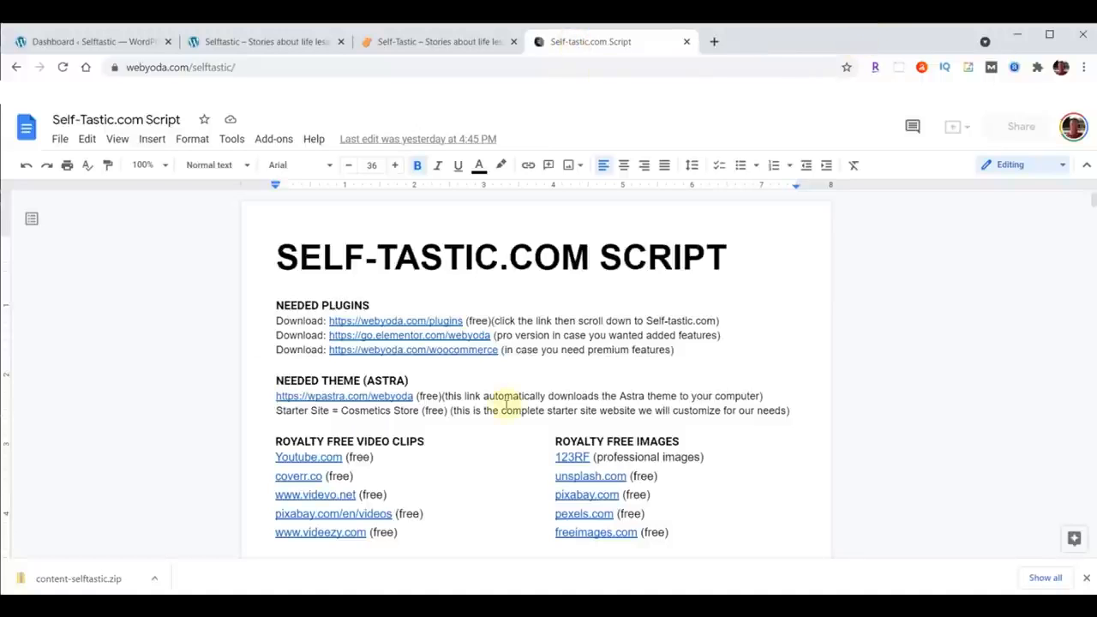
pyautogui.click(419, 41)
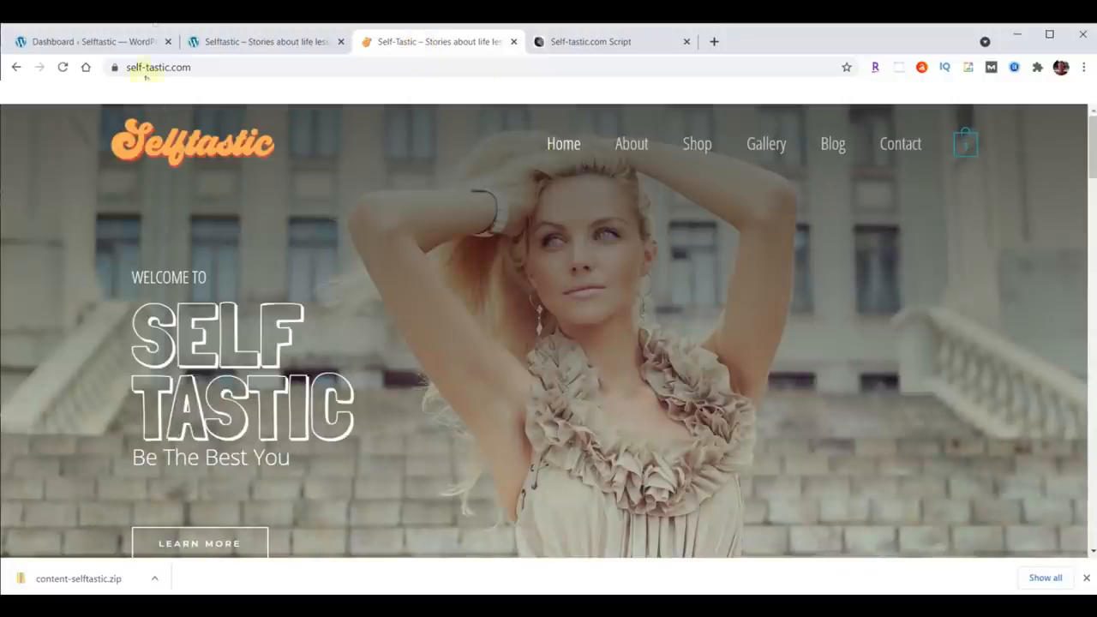
pyautogui.click(240, 47)
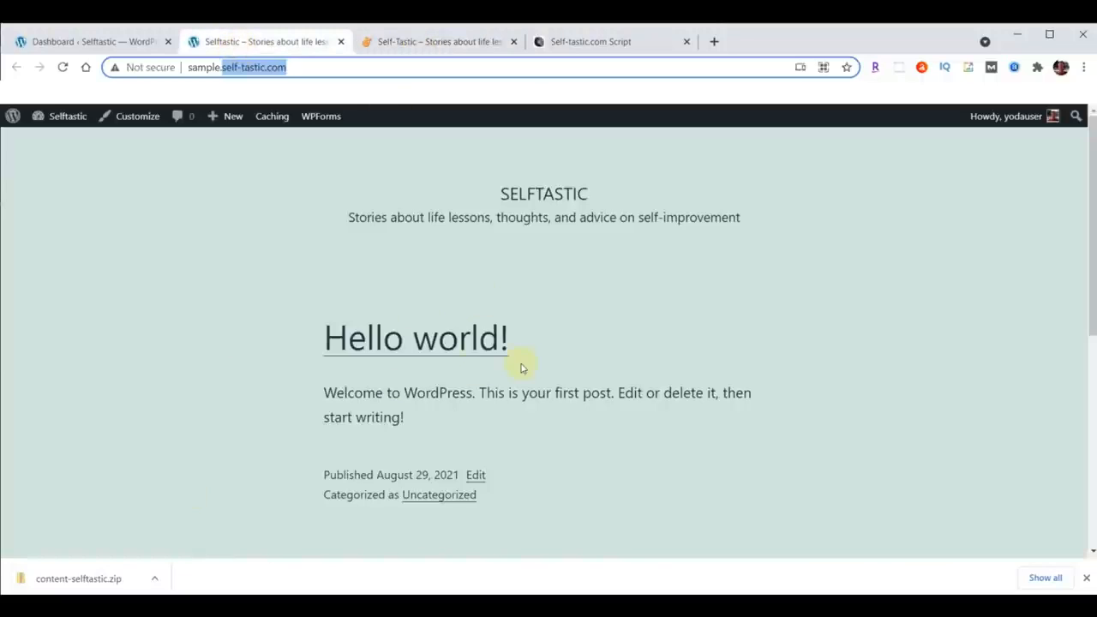
pyautogui.click(67, 41)
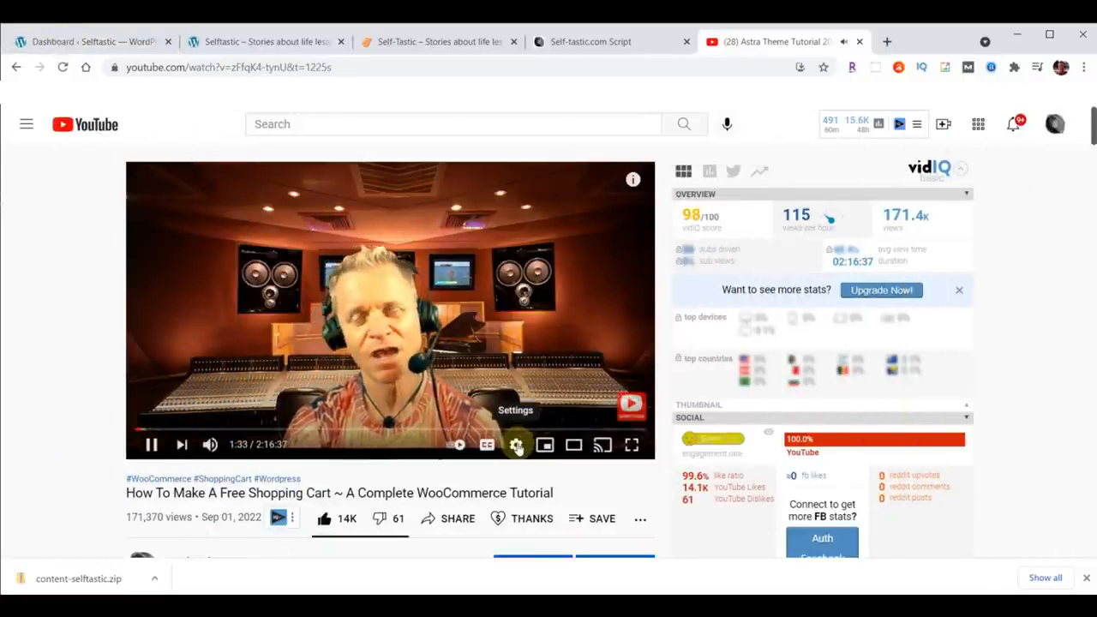
pyautogui.click(516, 445)
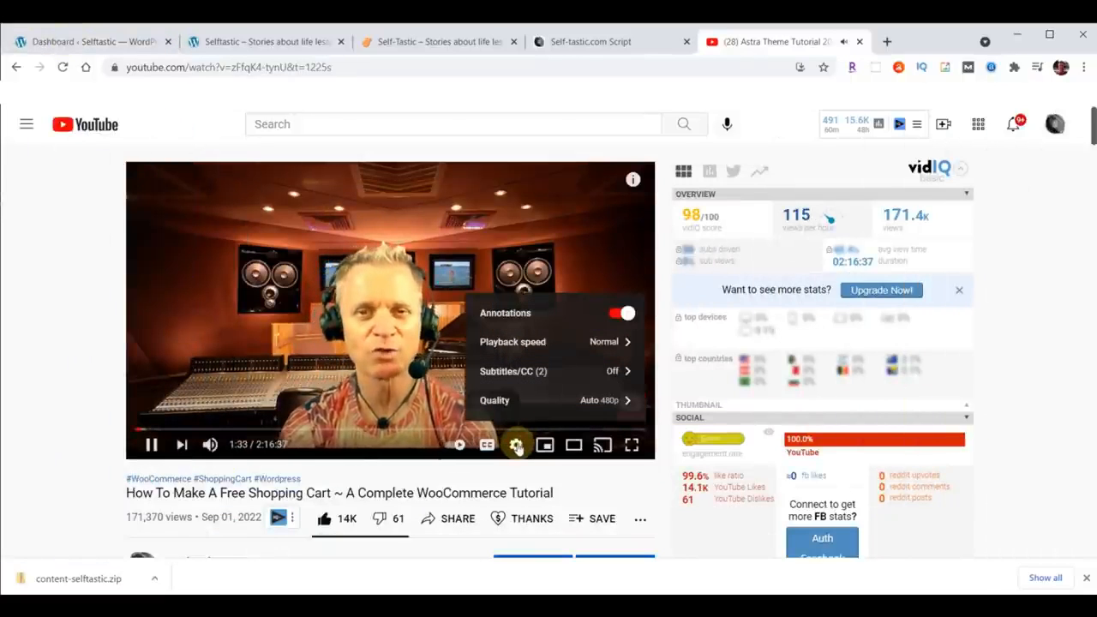
pyautogui.click(525, 342)
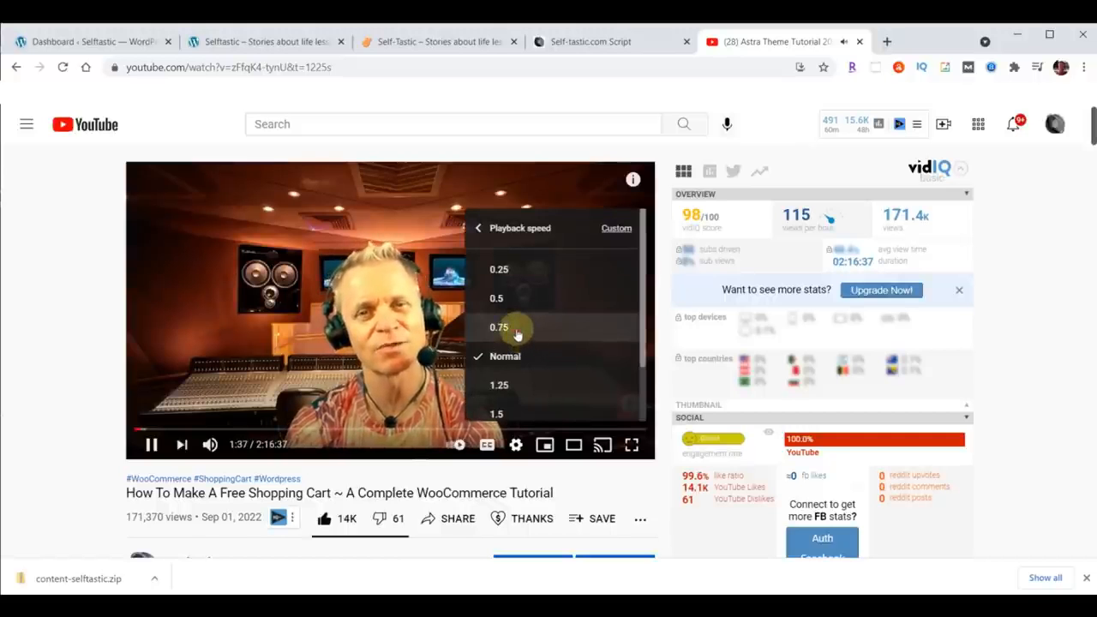
pyautogui.click(519, 330)
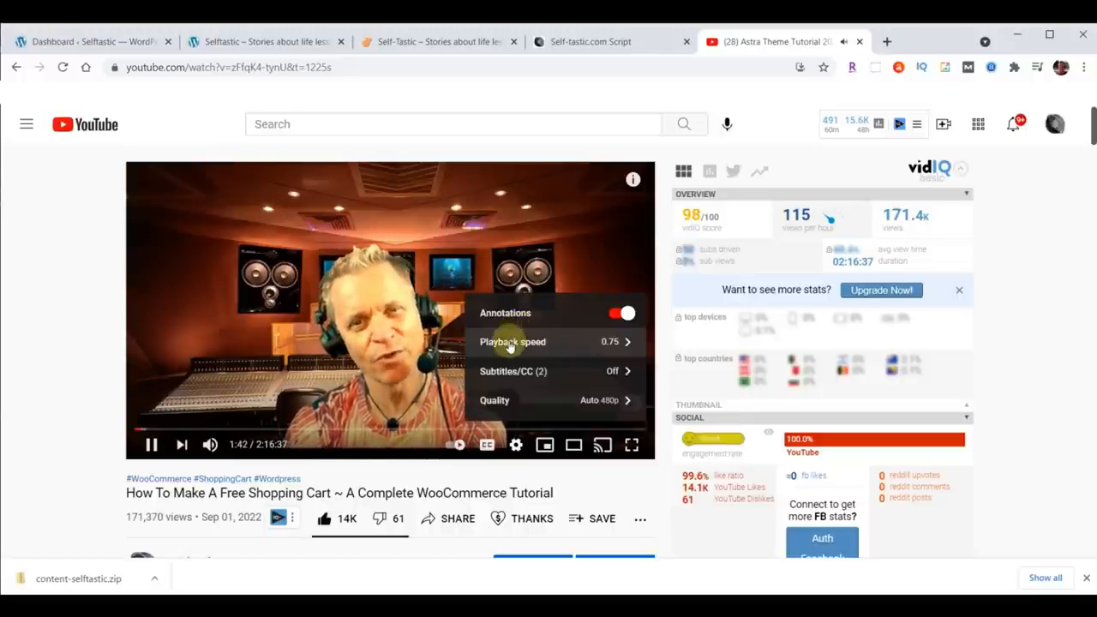
pyautogui.click(510, 343)
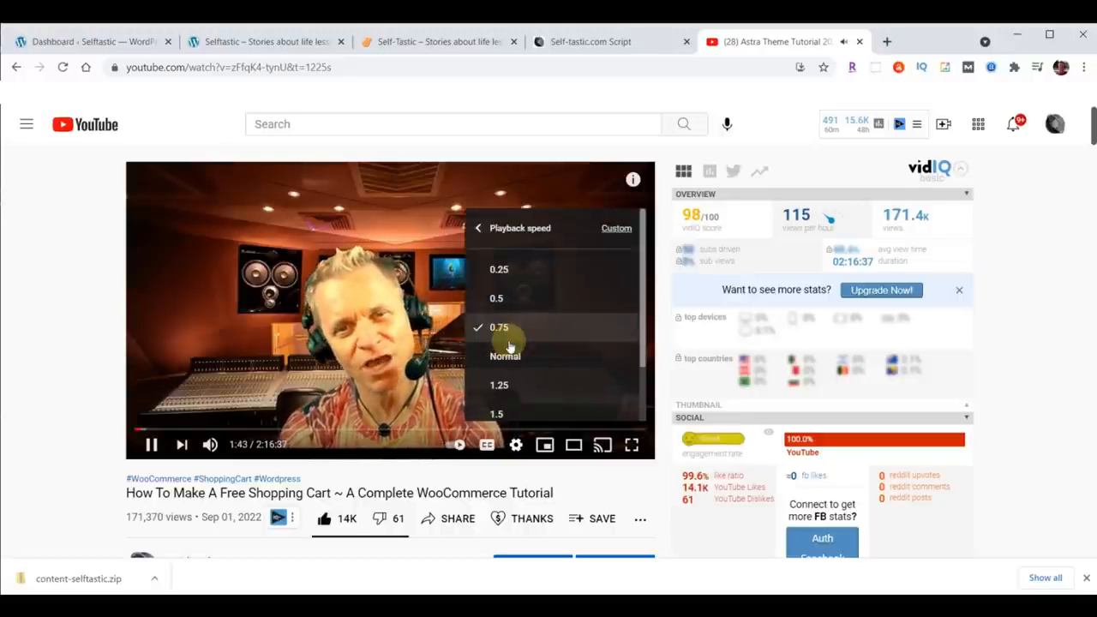
pyautogui.click(507, 354)
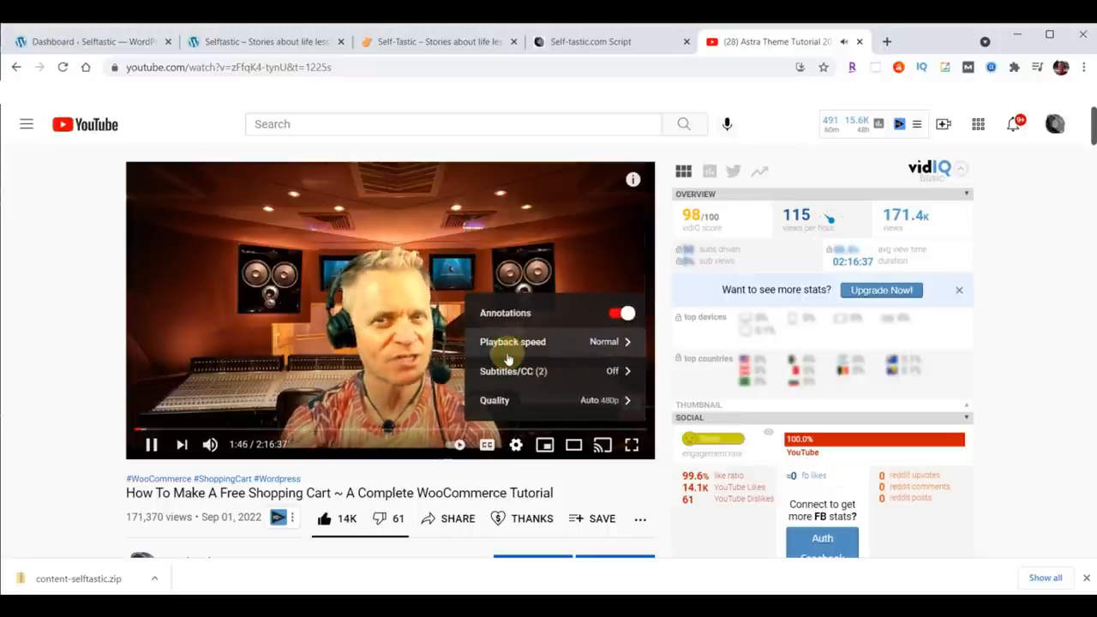
# Step: Scroll through the YouTube video's description to review its timestamps, then close the video tab
pyautogui.click(40, 308)
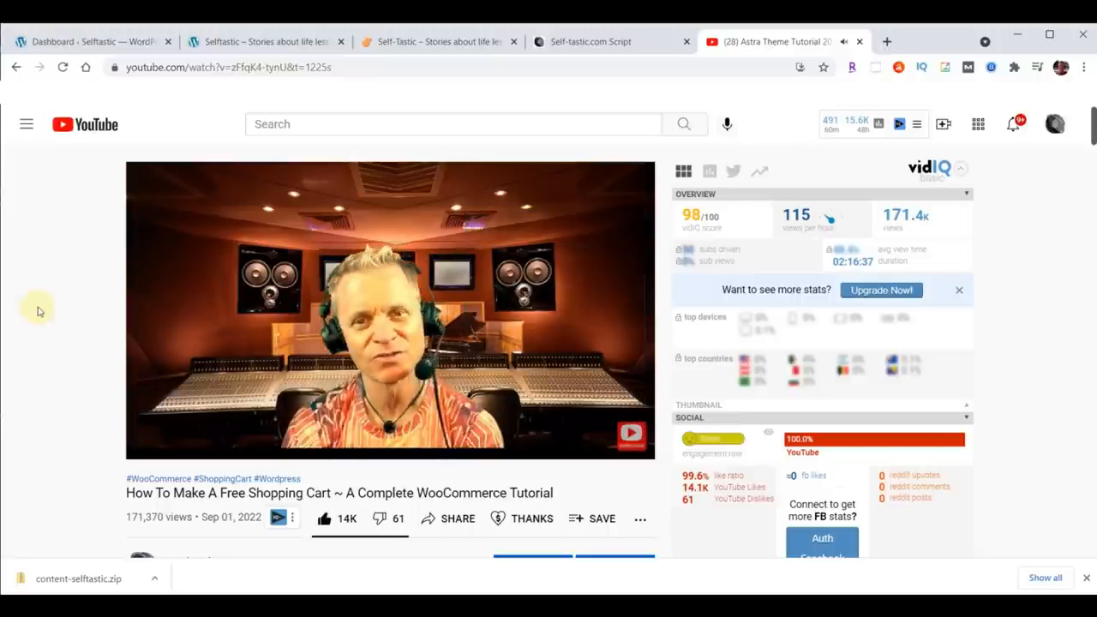
pyautogui.scroll(-3, 47, 301)
pyautogui.scroll(-5, 47, 300)
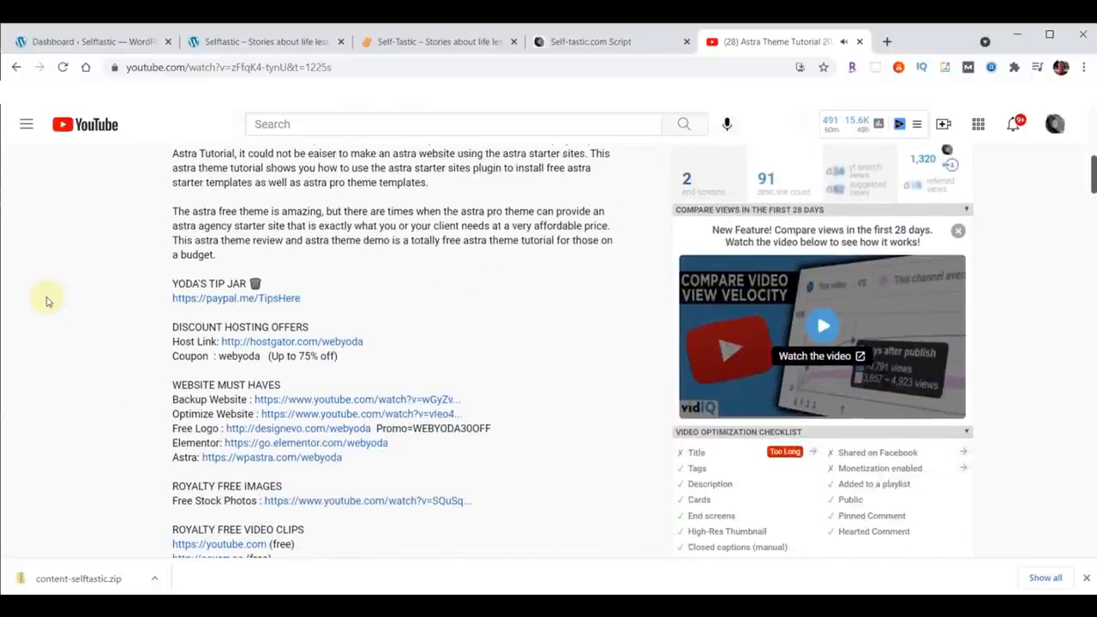
pyautogui.scroll(-9, 409, 286)
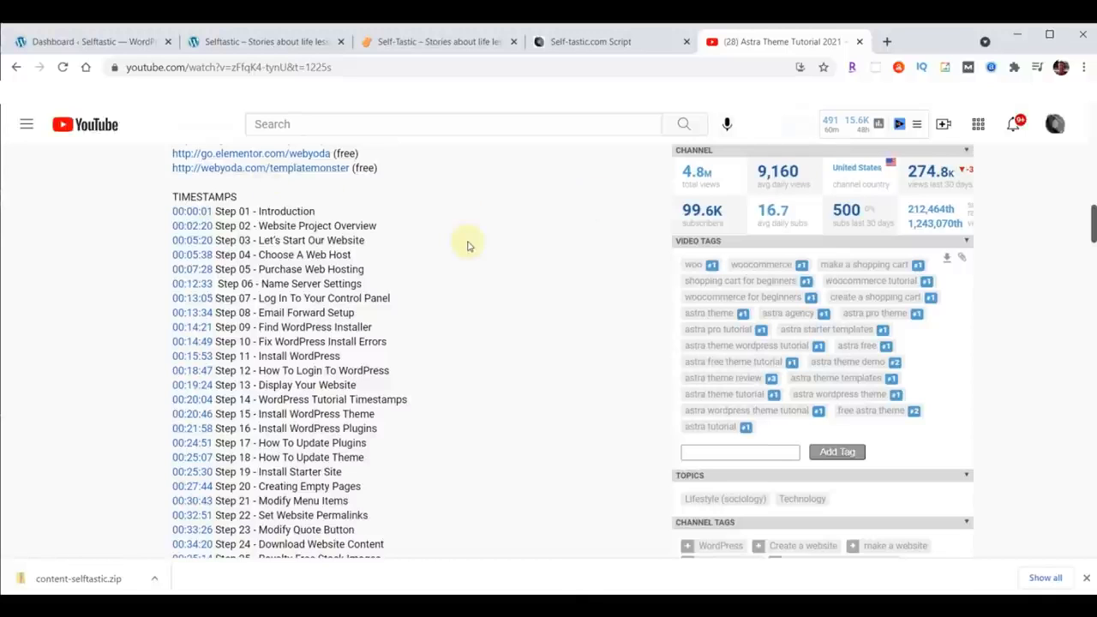
pyautogui.click(858, 42)
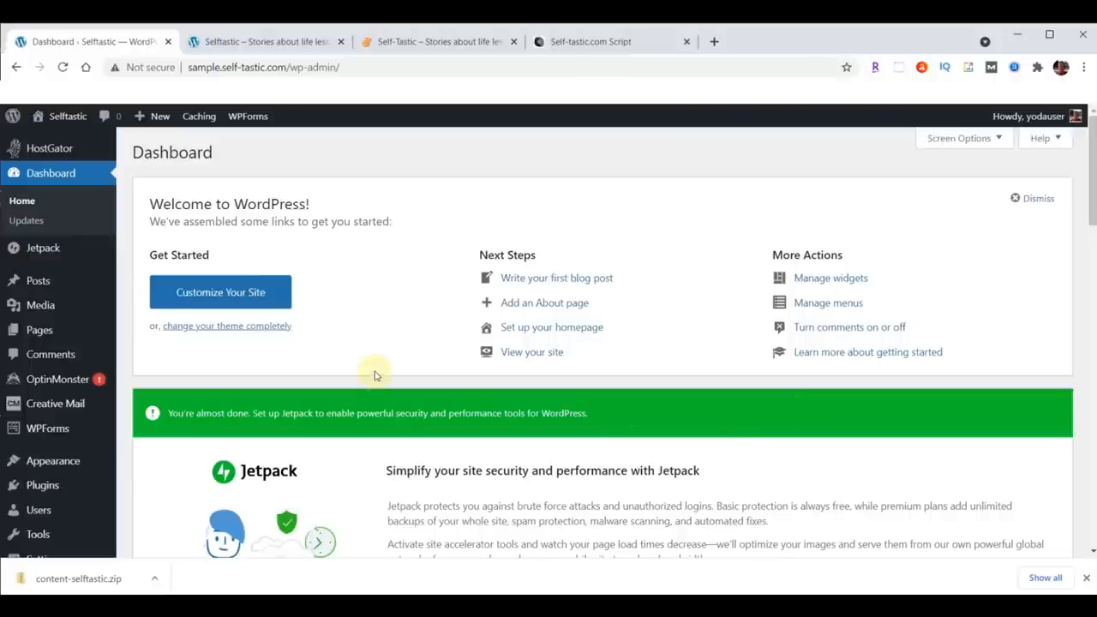
# Step: Switch to the Self-Tastic.com Script document, browse its colors section, and open the hex color picker link
pyautogui.click(598, 43)
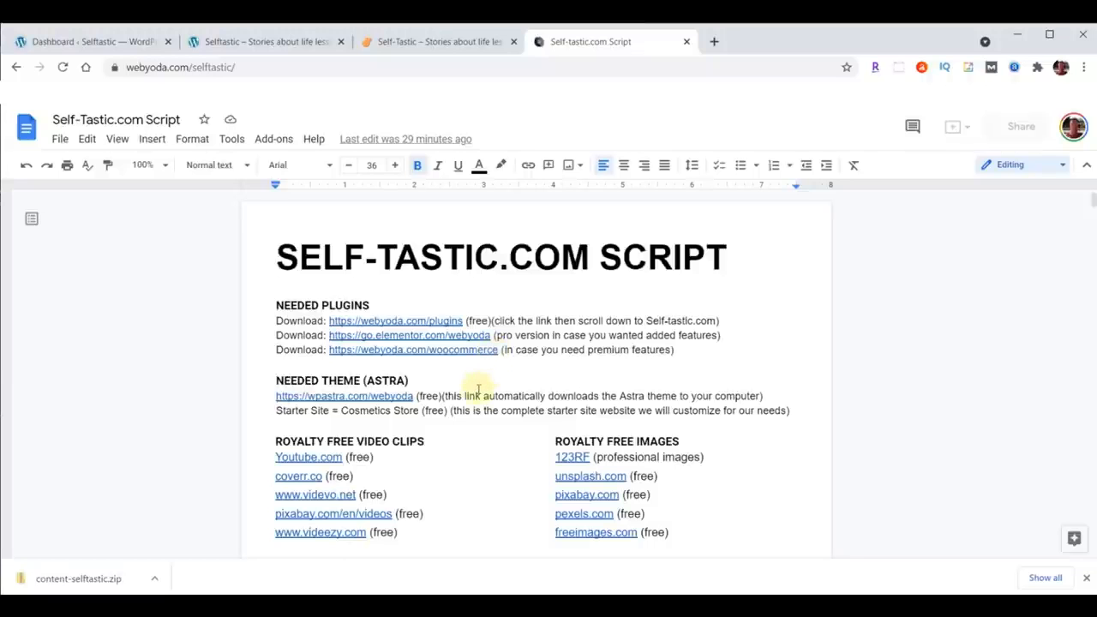
pyautogui.scroll(-2, 582, 385)
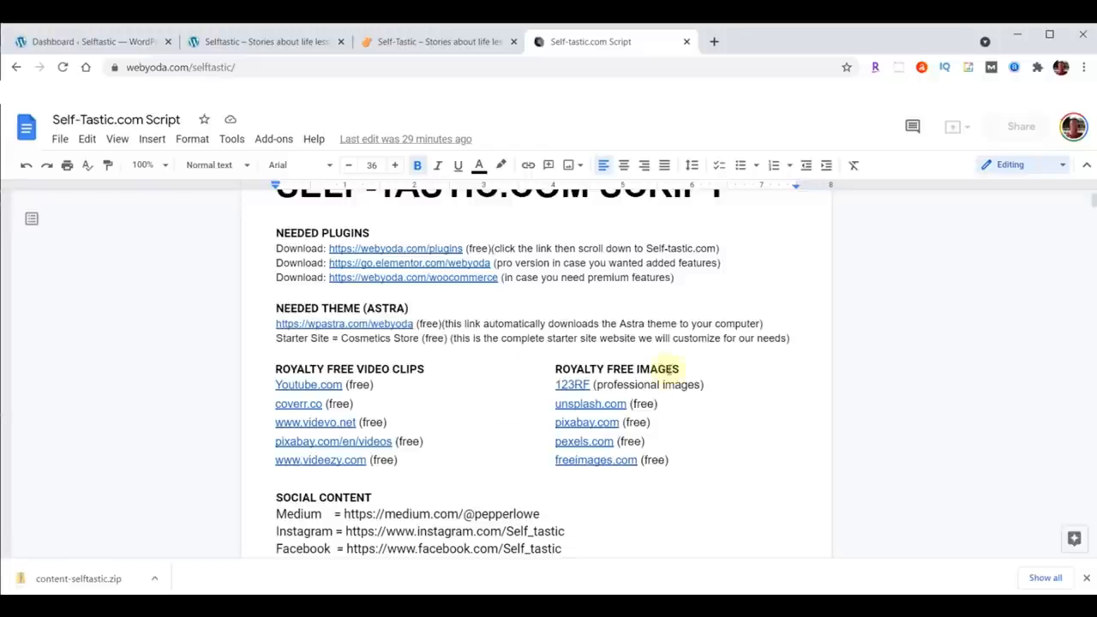
pyautogui.scroll(-5, 670, 345)
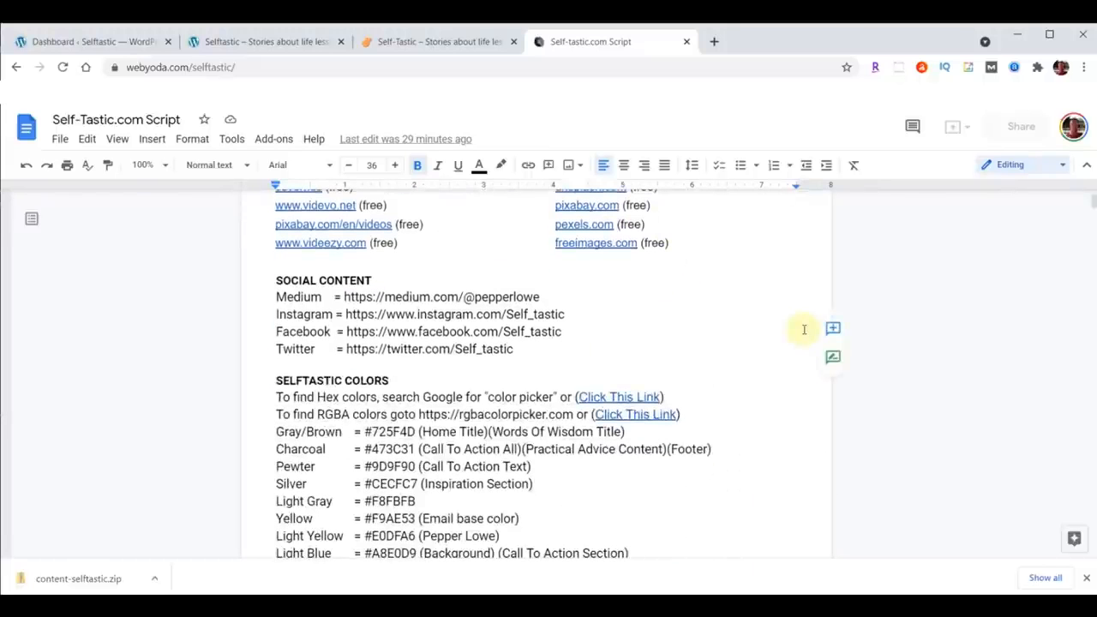
pyautogui.scroll(-3, 782, 316)
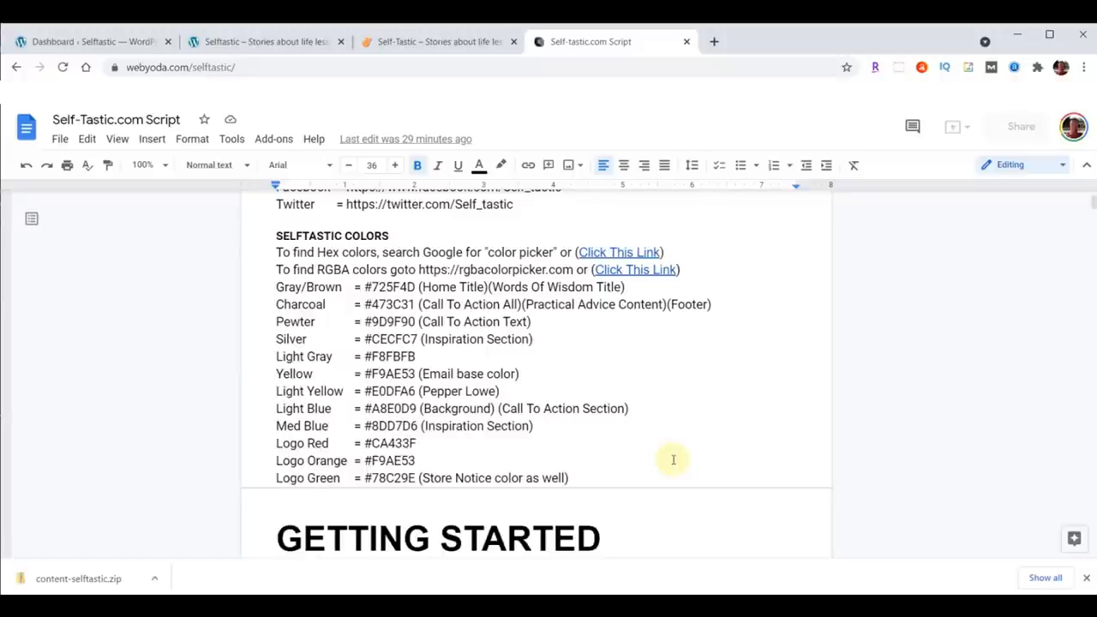
pyautogui.rightClick(632, 250)
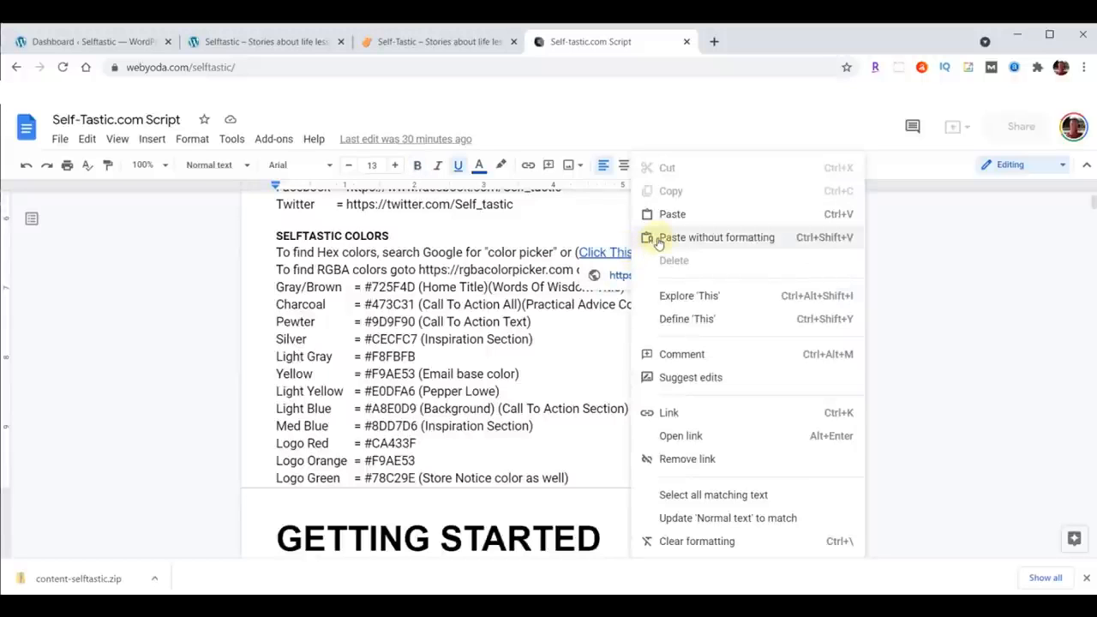
pyautogui.click(681, 435)
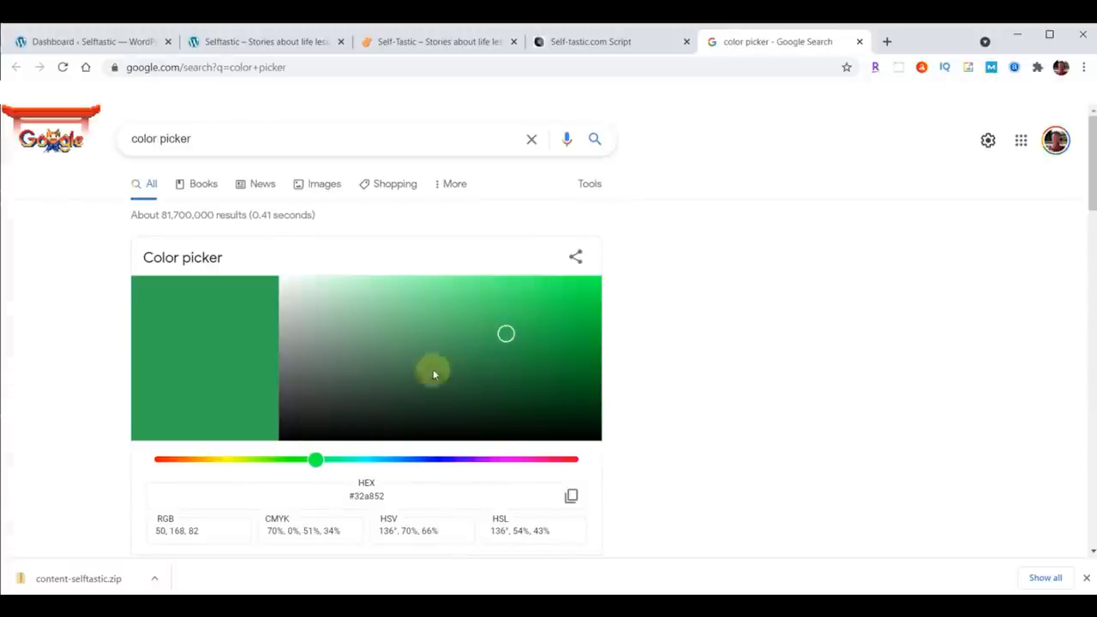
# Step: Try the Google color picker by changing the hue and copying the hex value
pyautogui.click(178, 460)
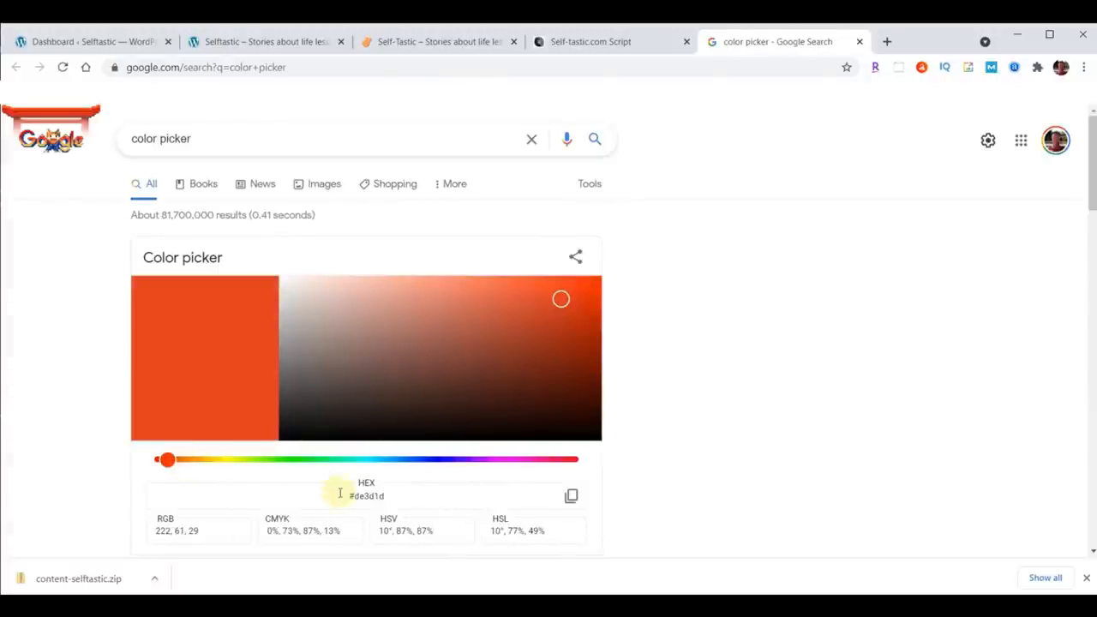
pyautogui.moveTo(340, 497); pyautogui.dragTo(457, 494)
pyautogui.click(340, 493)
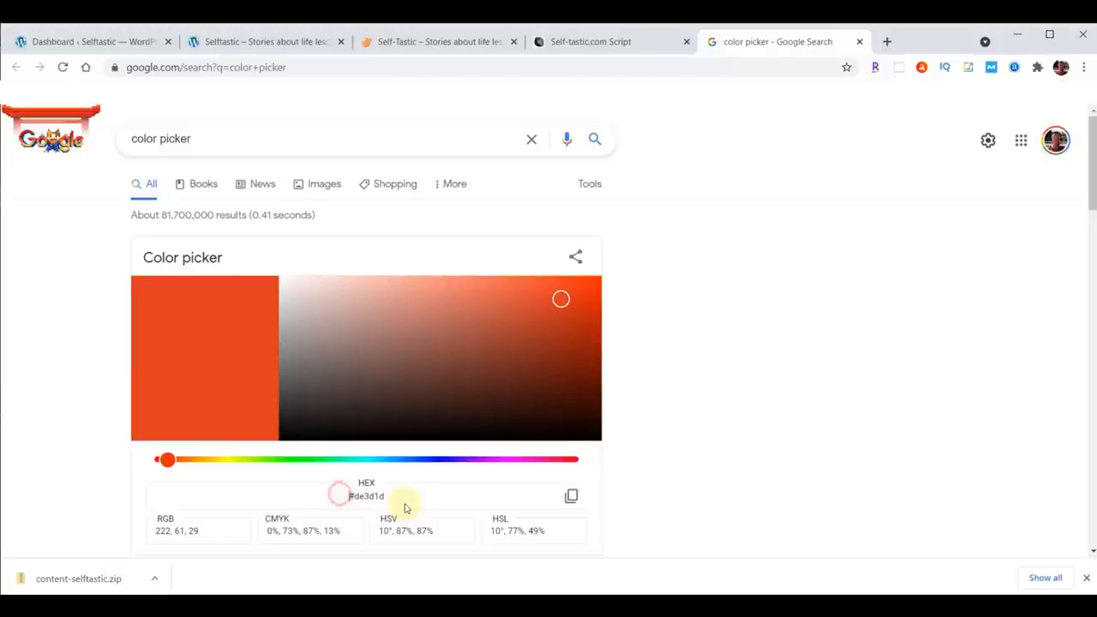
pyautogui.click(571, 497)
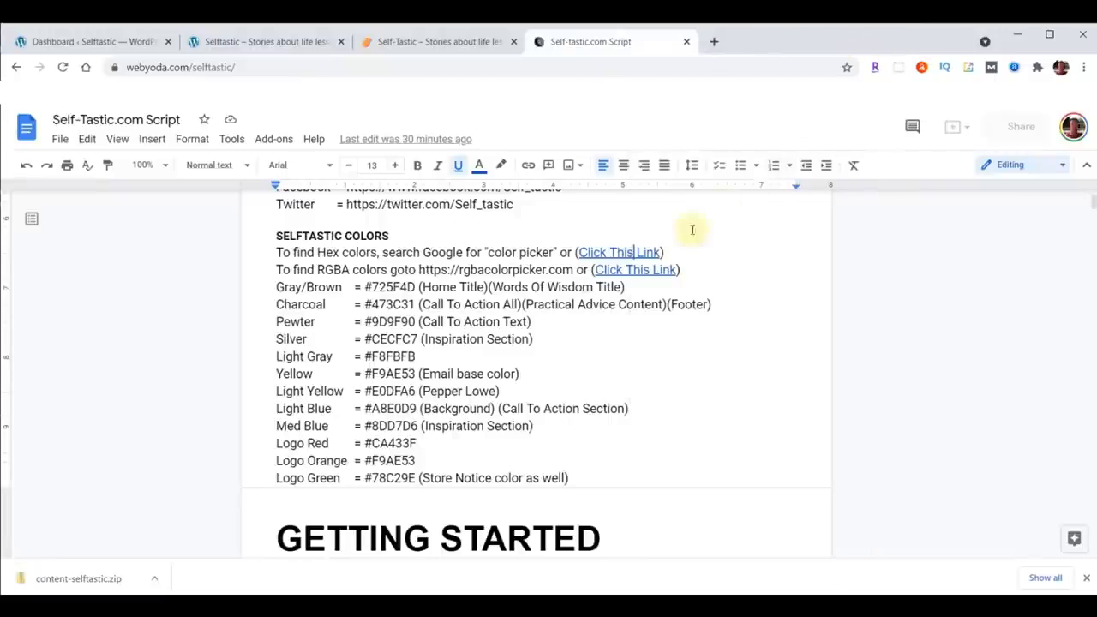
# Step: Open the RGBA color picker link, adjust its alpha slider, and close that tab
pyautogui.rightClick(632, 272)
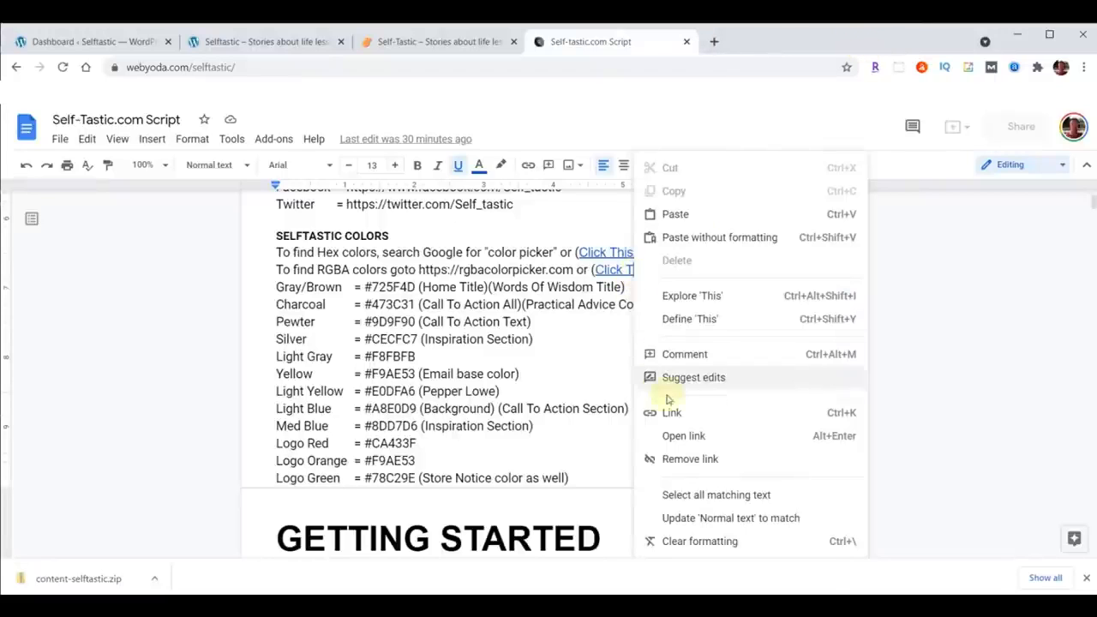
pyautogui.click(675, 435)
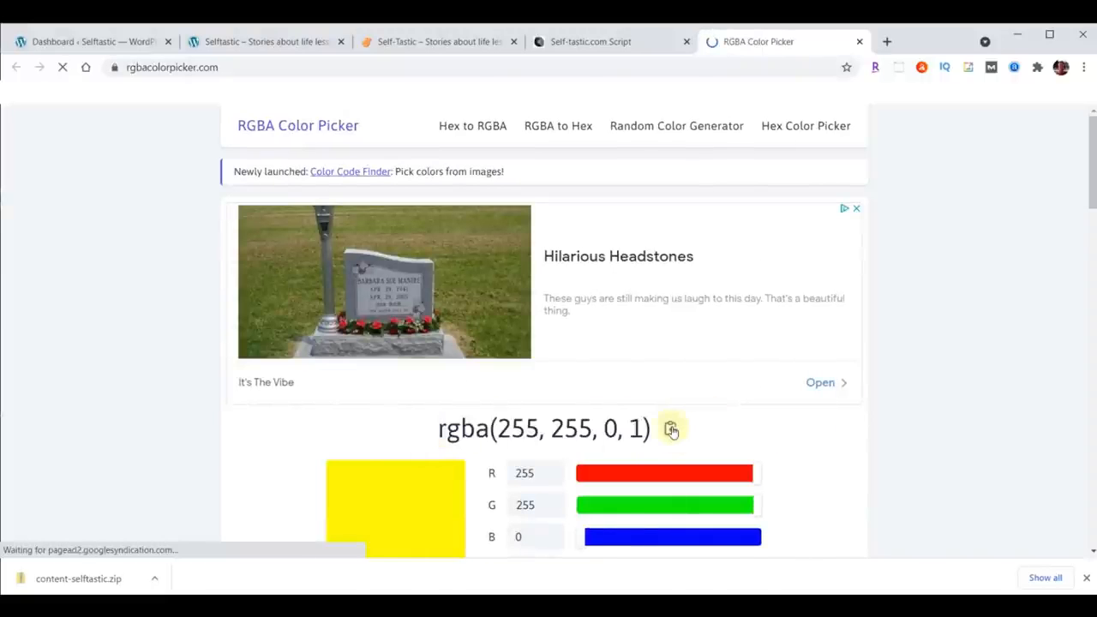
pyautogui.doubleClick(634, 430)
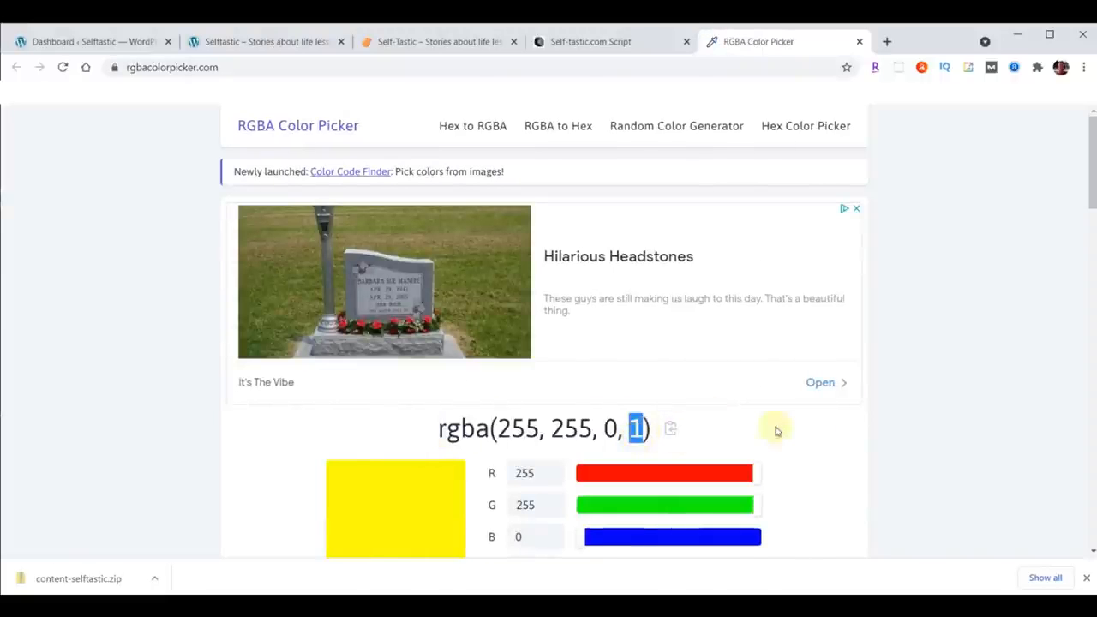
pyautogui.scroll(-1, 774, 428)
pyautogui.moveTo(763, 502); pyautogui.dragTo(624, 502)
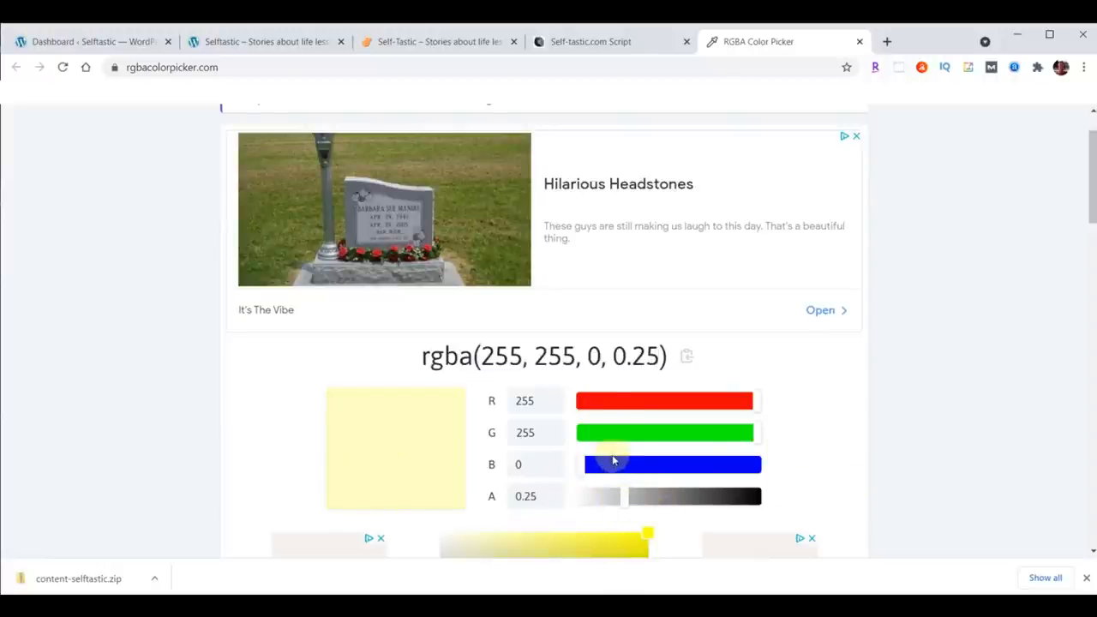
pyautogui.moveTo(624, 499); pyautogui.dragTo(739, 495)
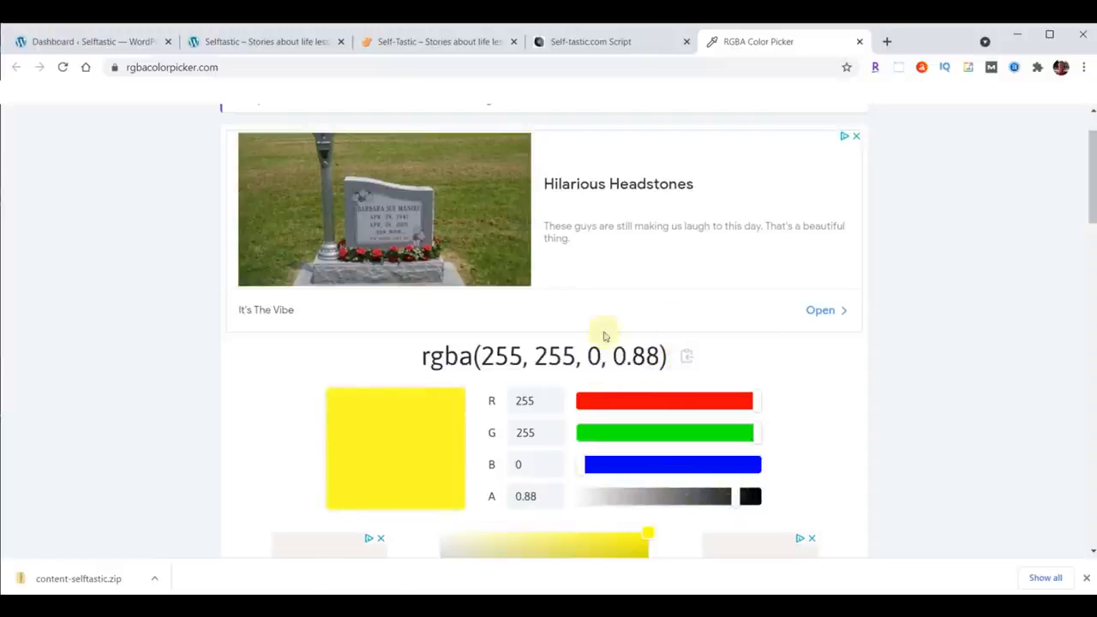
pyautogui.click(860, 41)
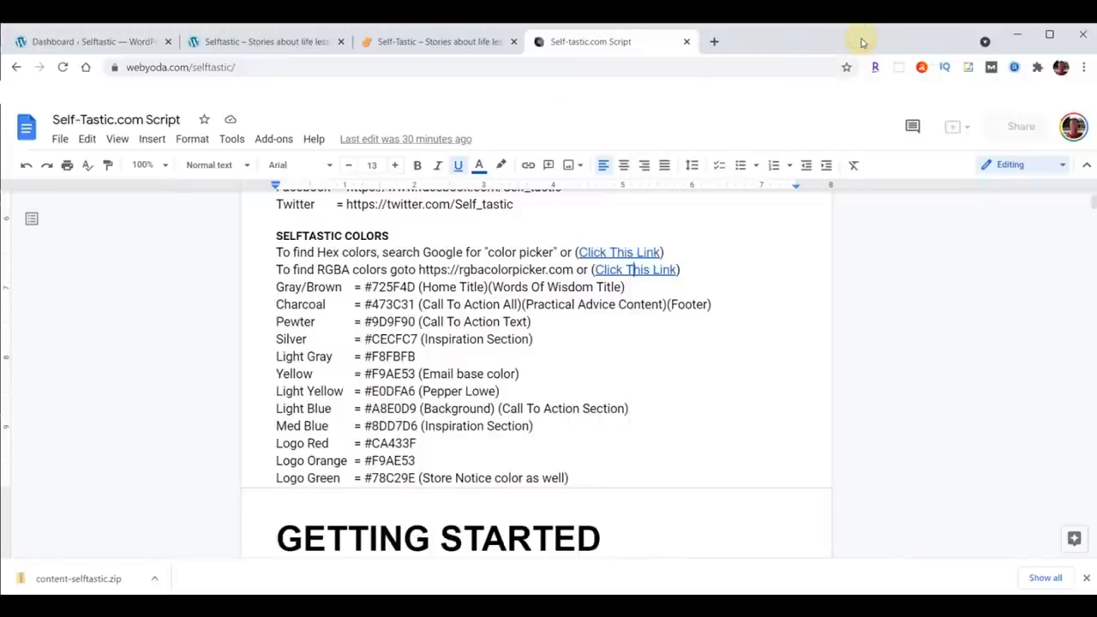
# Step: Read through the script's Getting Started, Hosting & WordPress and Theme & Plugins sections
pyautogui.scroll(-5, 714, 232)
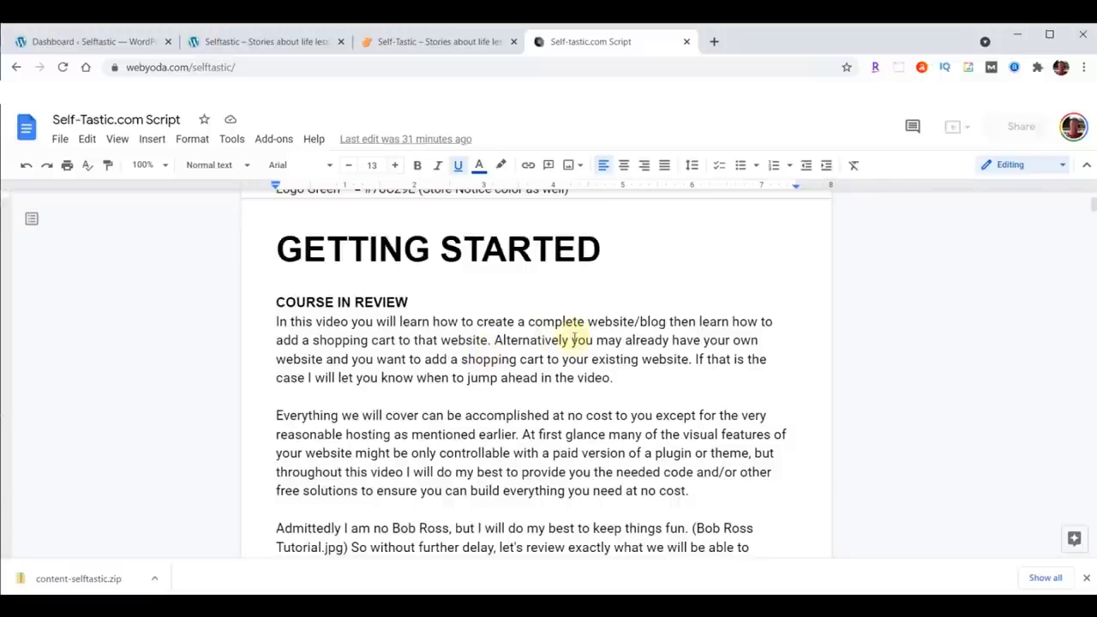
pyautogui.scroll(-6, 647, 342)
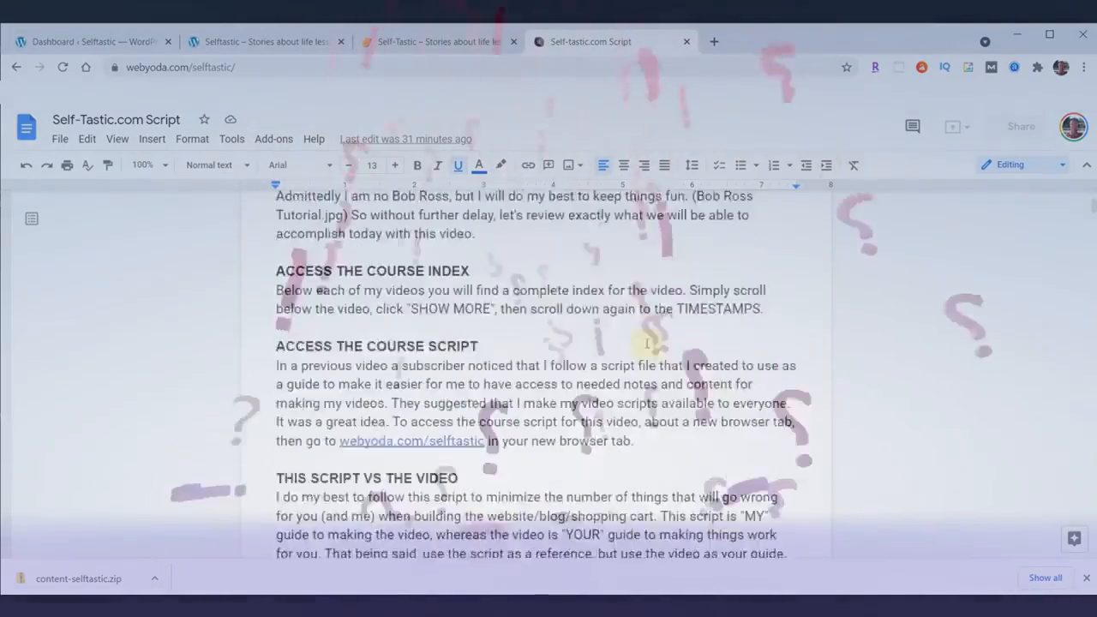
pyautogui.scroll(-6, 647, 343)
pyautogui.click(276, 271)
pyautogui.moveTo(276, 271); pyautogui.dragTo(434, 269)
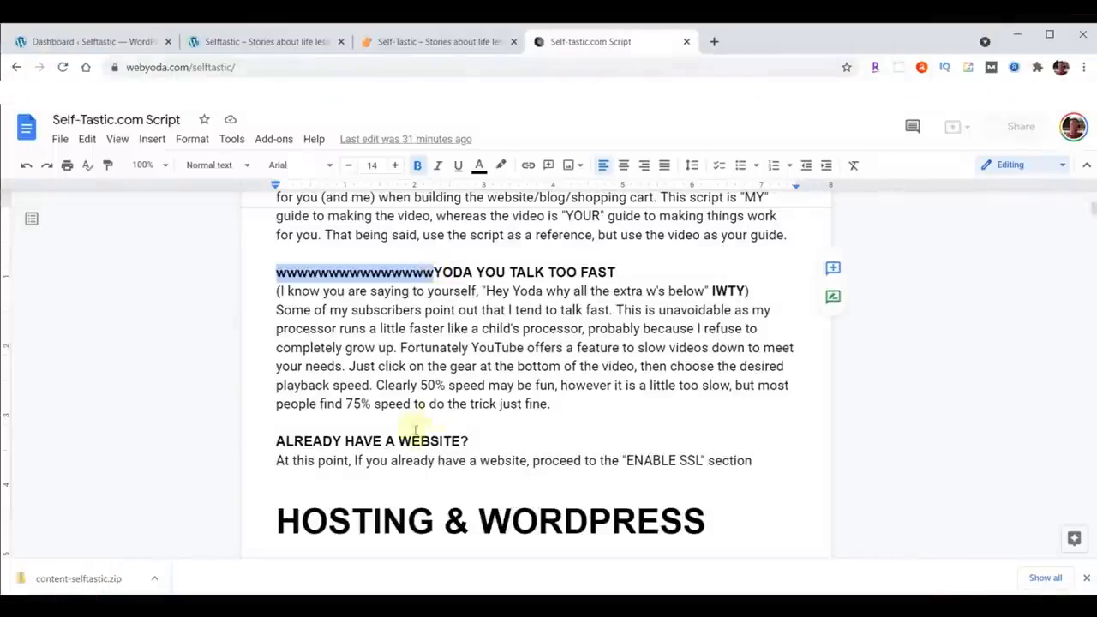
pyautogui.click(515, 364)
pyautogui.scroll(-5, 556, 356)
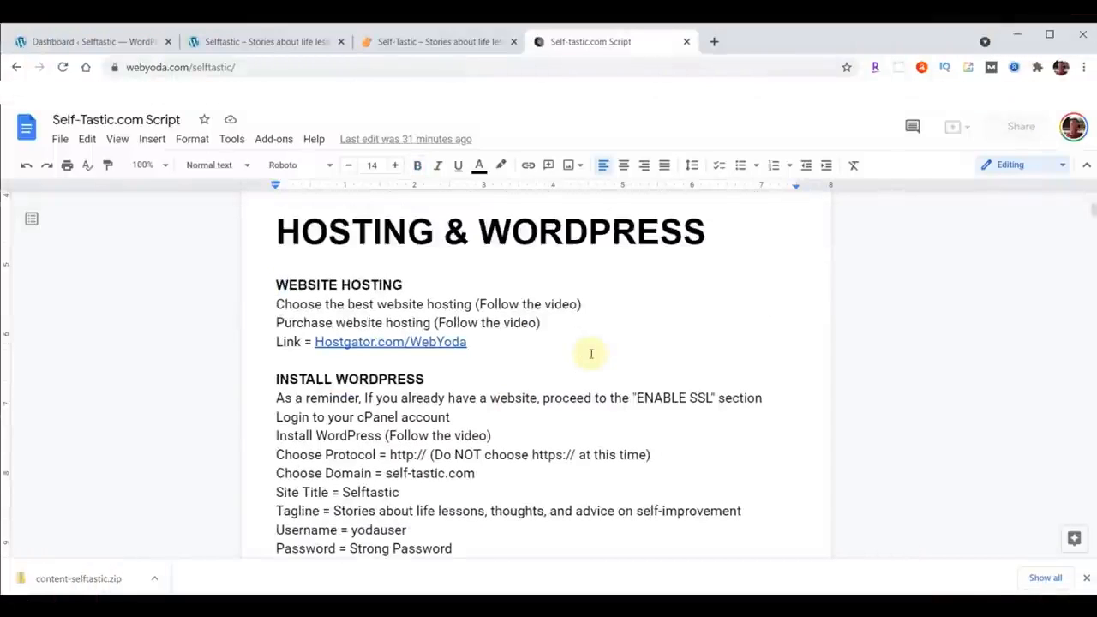
pyautogui.scroll(-5, 590, 354)
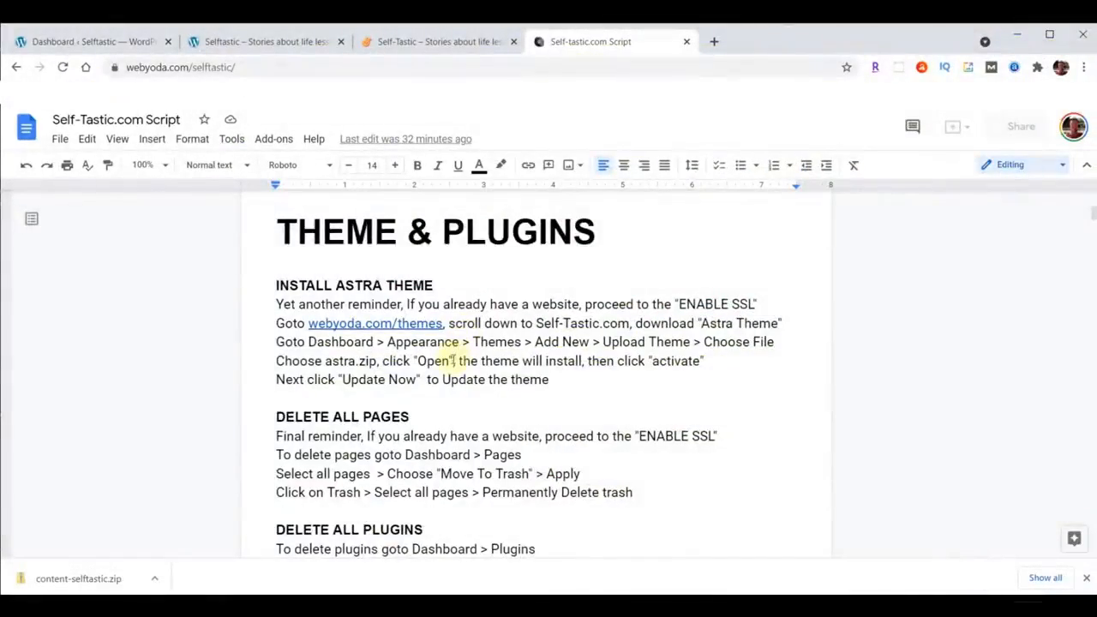
# Step: Go to the WordPress dashboard's pages list and move all pages to the Trash
pyautogui.click(58, 40)
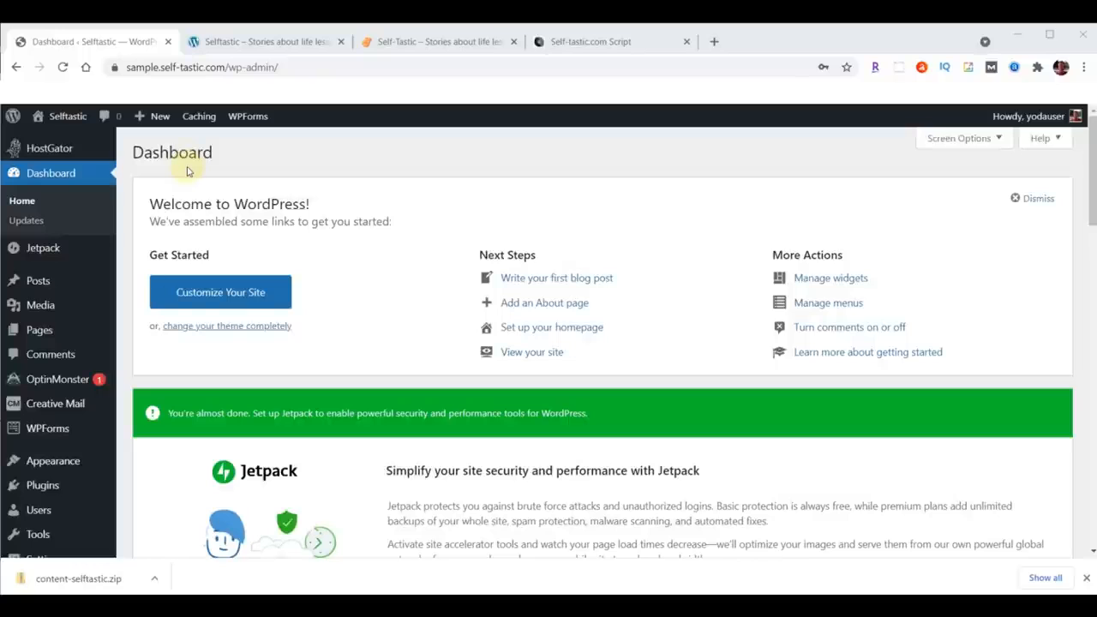
pyautogui.click(34, 333)
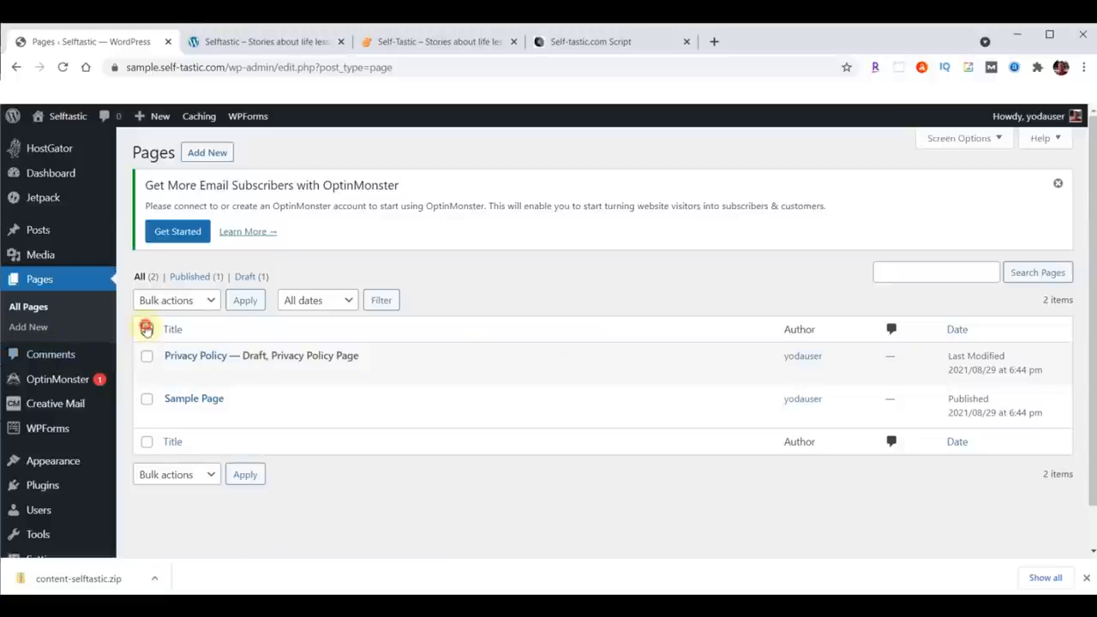
pyautogui.click(146, 329)
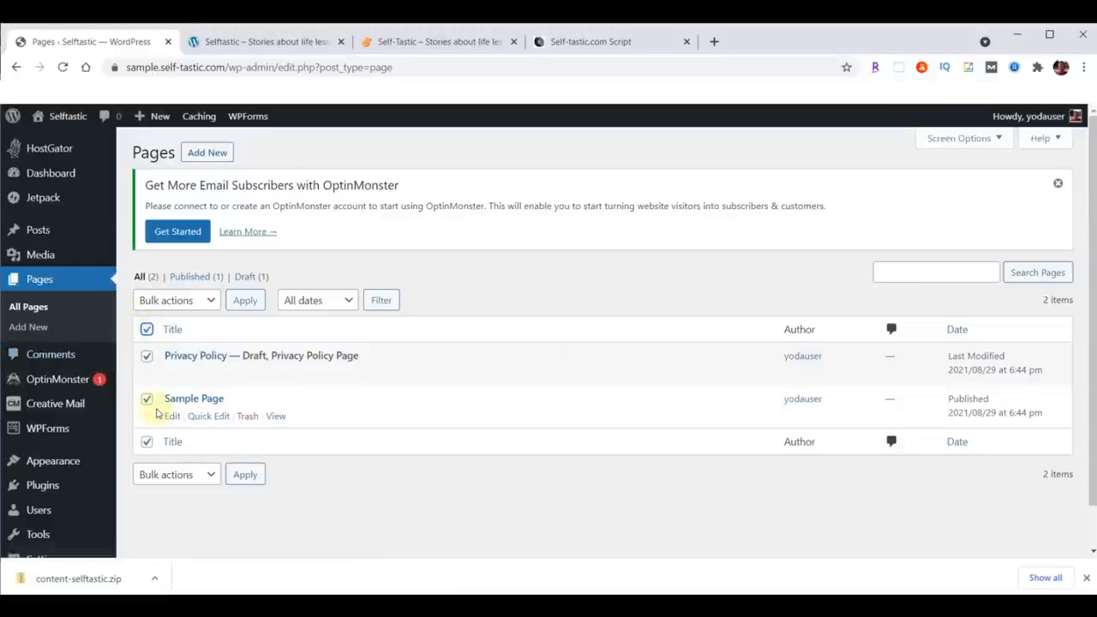
pyautogui.click(211, 299)
pyautogui.click(176, 348)
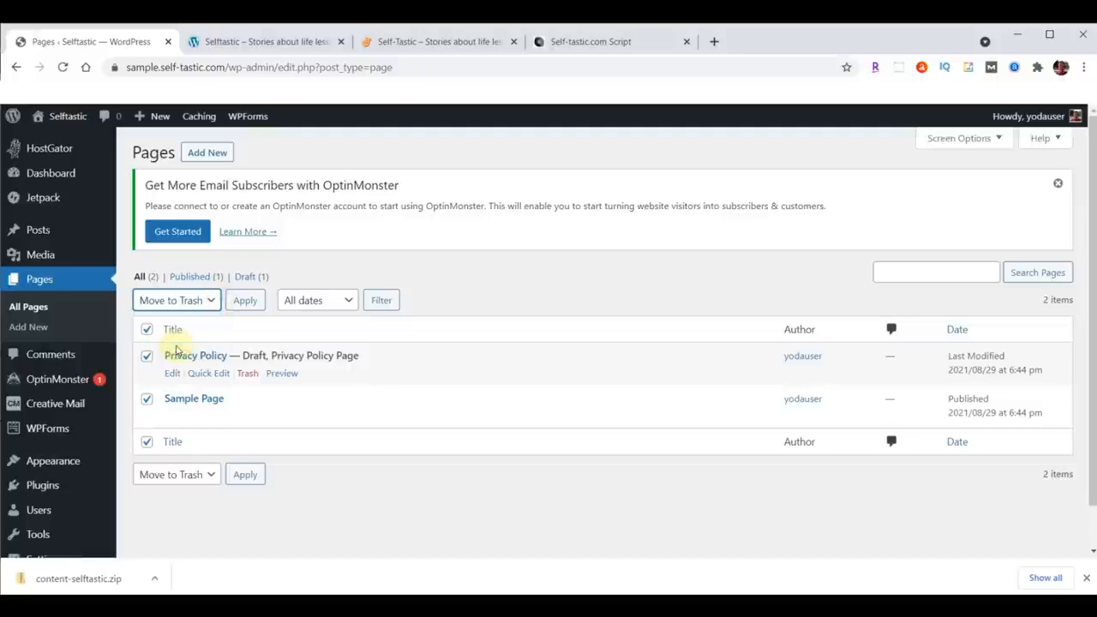
pyautogui.click(244, 304)
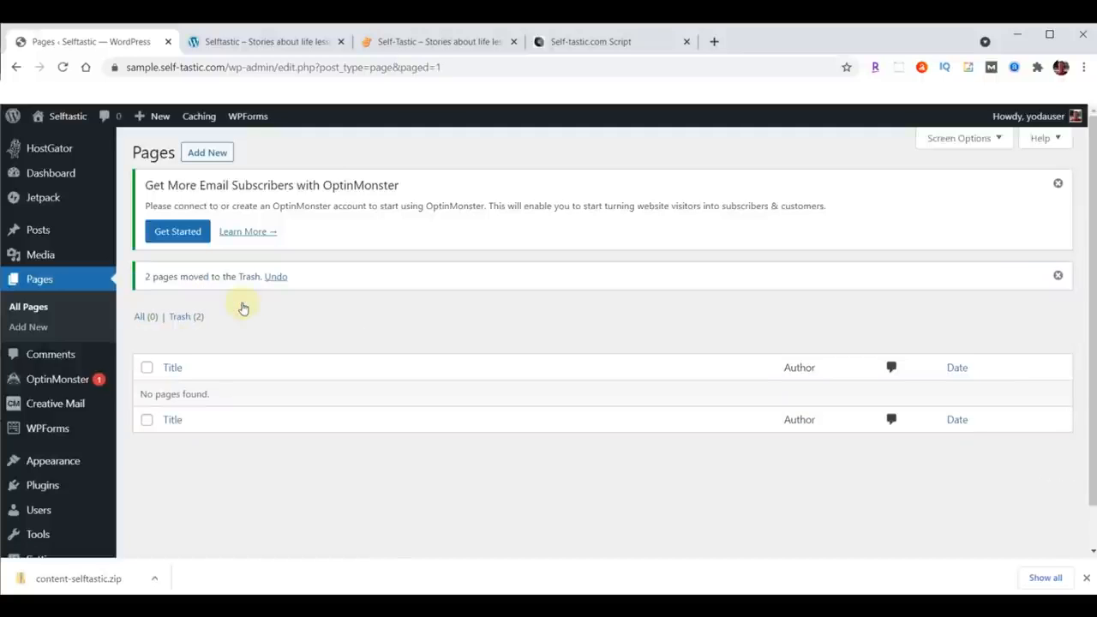
# Step: Open the pages Trash and permanently delete all trashed pages
pyautogui.click(179, 317)
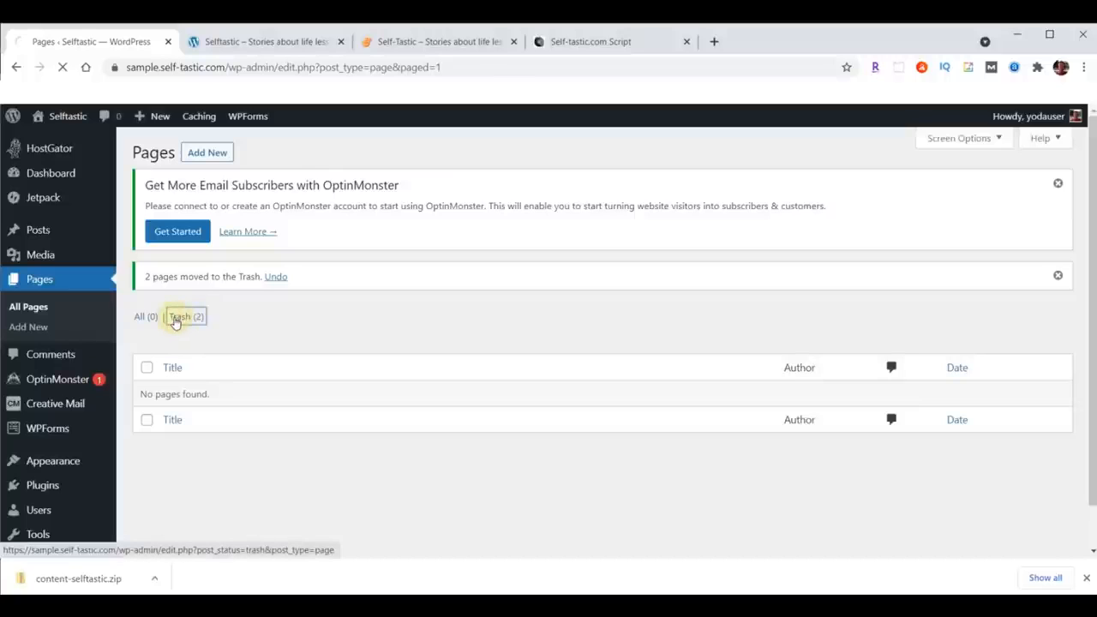
pyautogui.click(148, 328)
pyautogui.click(220, 300)
pyautogui.click(187, 348)
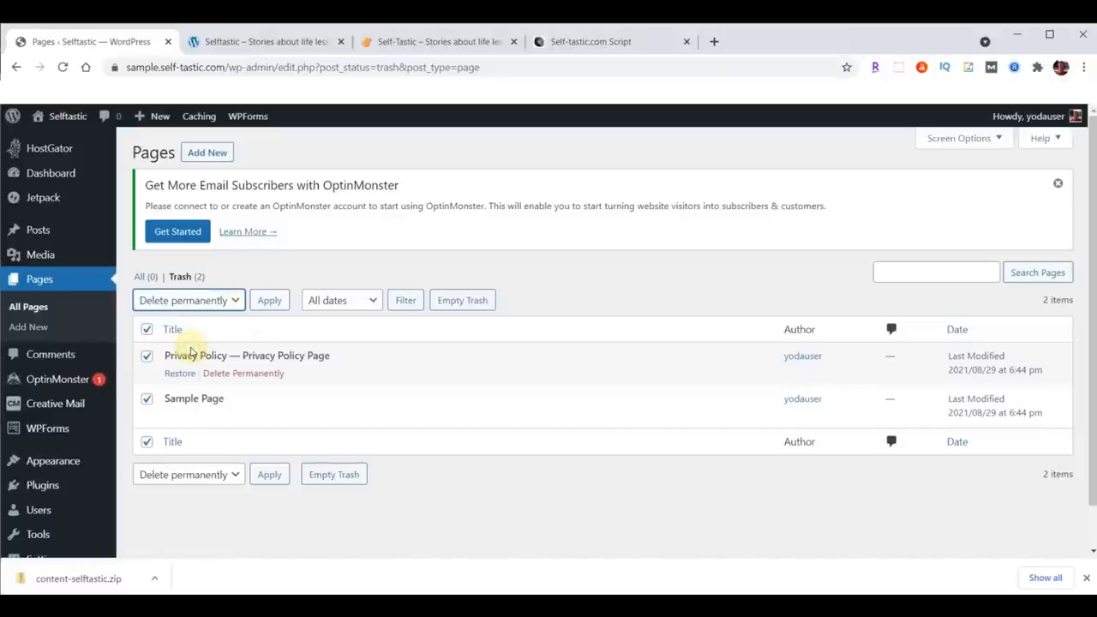
pyautogui.click(262, 301)
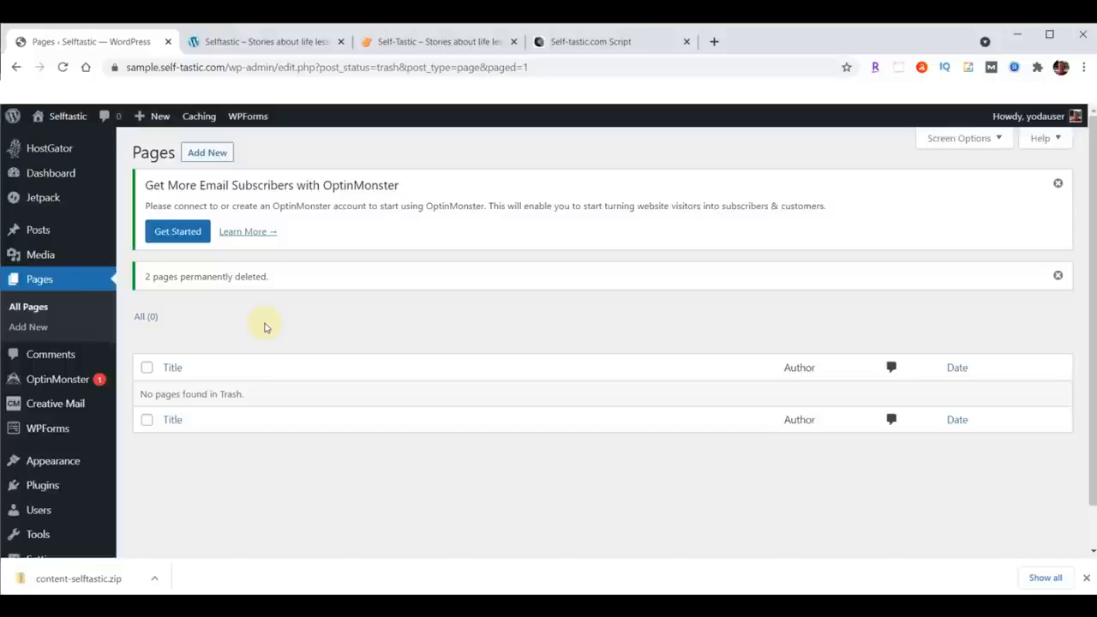
# Step: Go to the installed plugins list, select all plugins and bulk-deactivate them
pyautogui.click(37, 486)
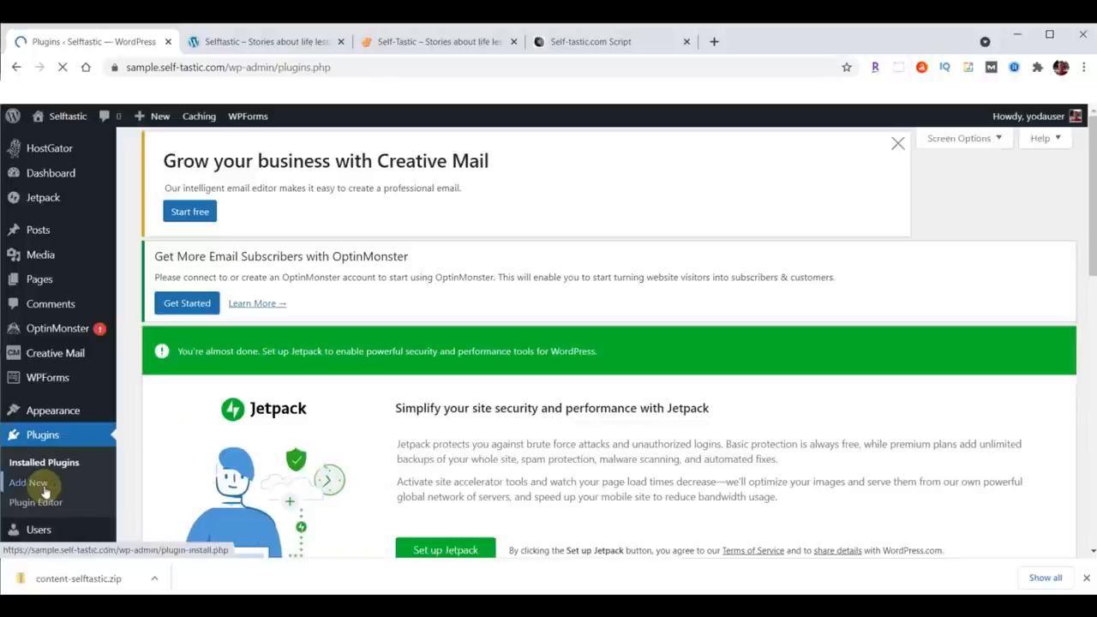
pyautogui.scroll(-8, 517, 261)
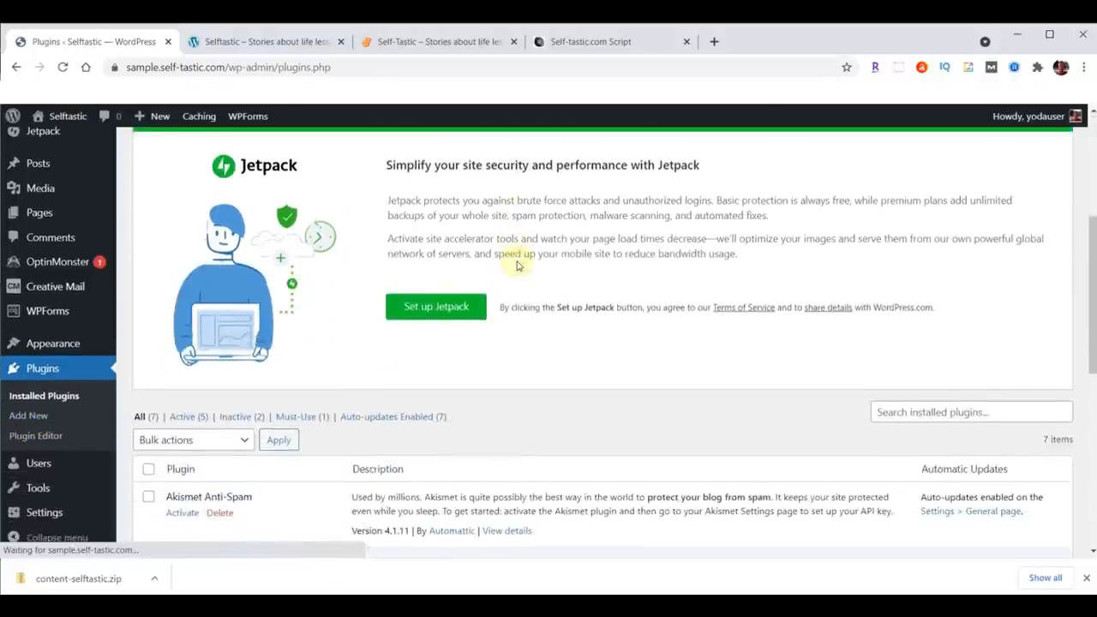
pyautogui.scroll(1, 257, 241)
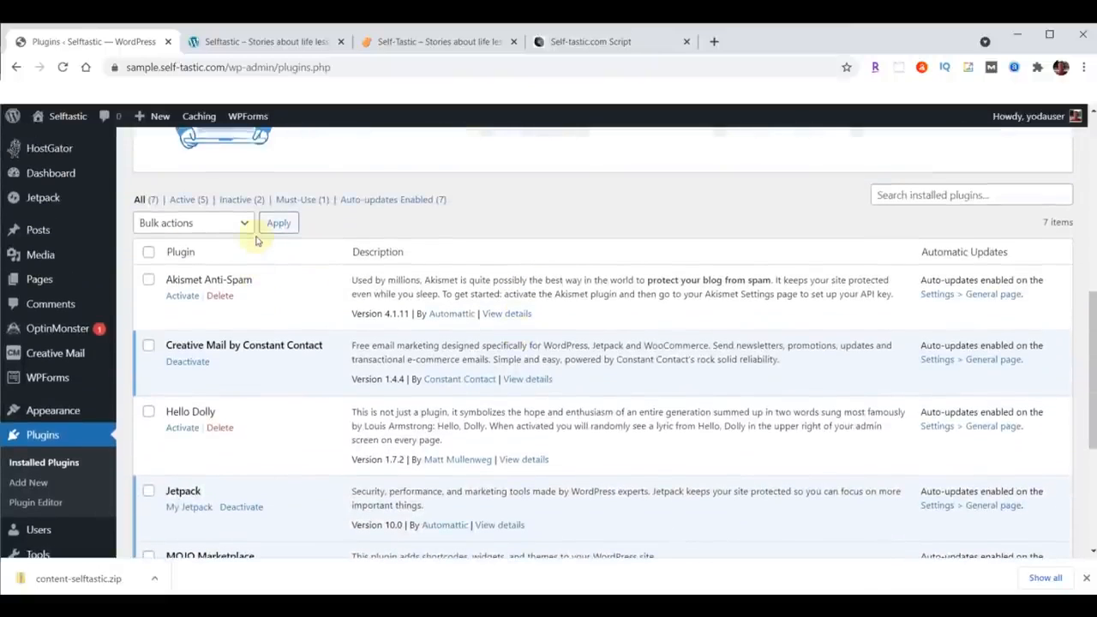
pyautogui.click(148, 254)
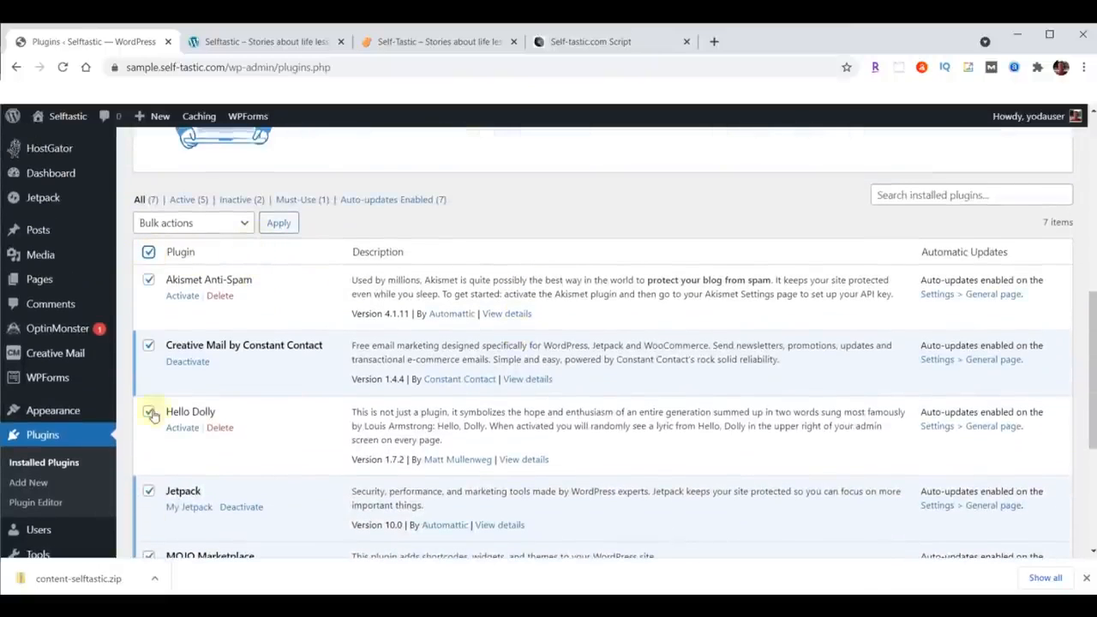
pyautogui.click(245, 225)
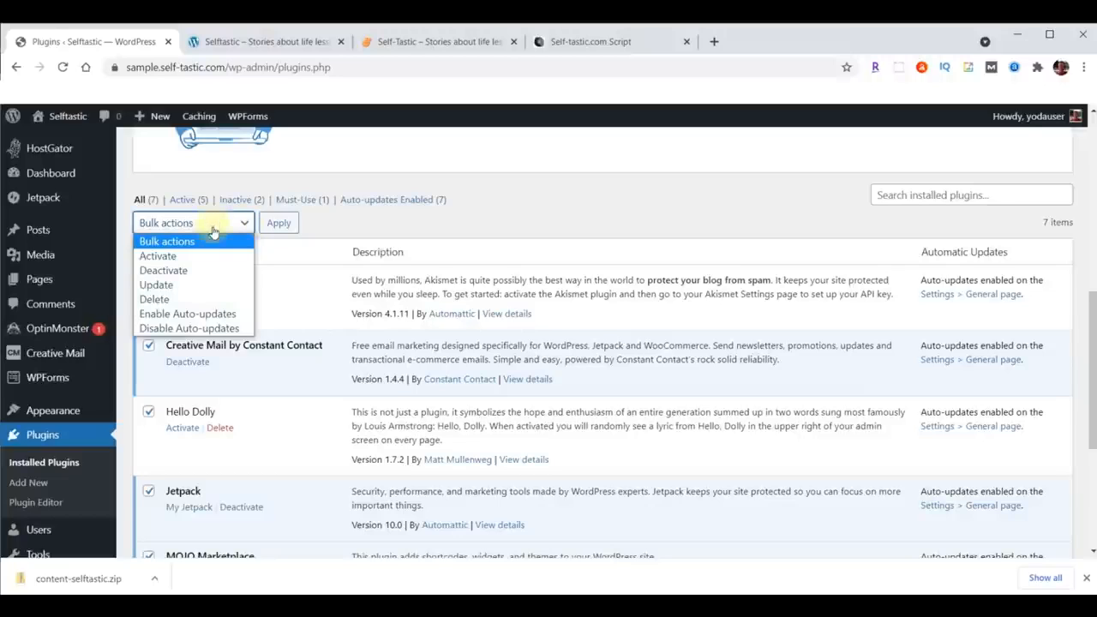
pyautogui.click(163, 271)
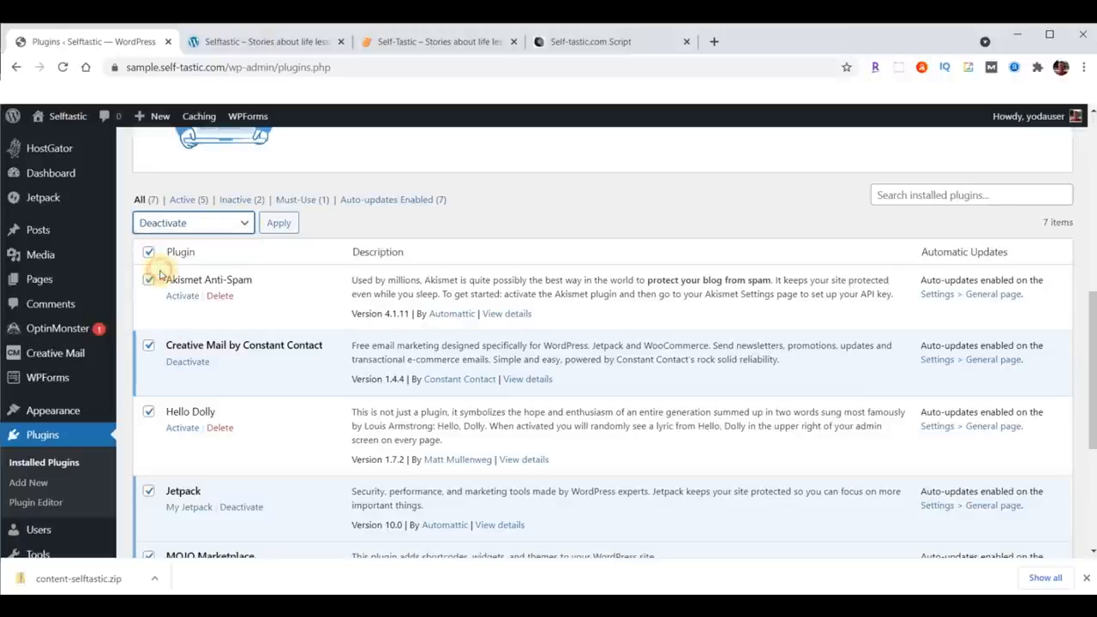
pyautogui.click(280, 222)
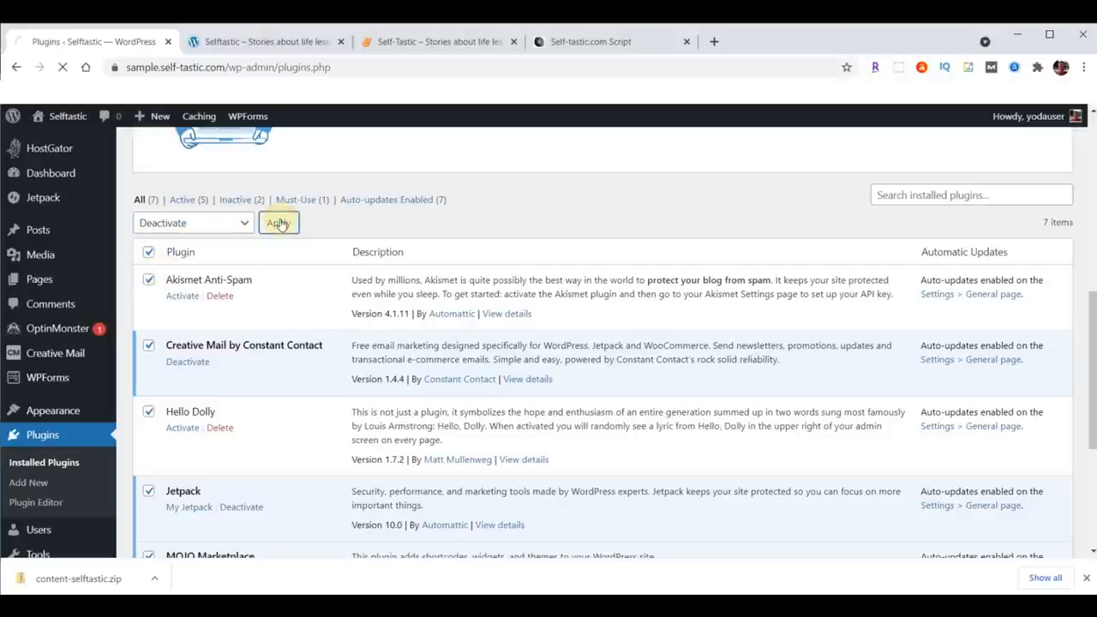
# Step: Select all the deactivated plugins and bulk-delete them, confirming the deletion
pyautogui.click(149, 279)
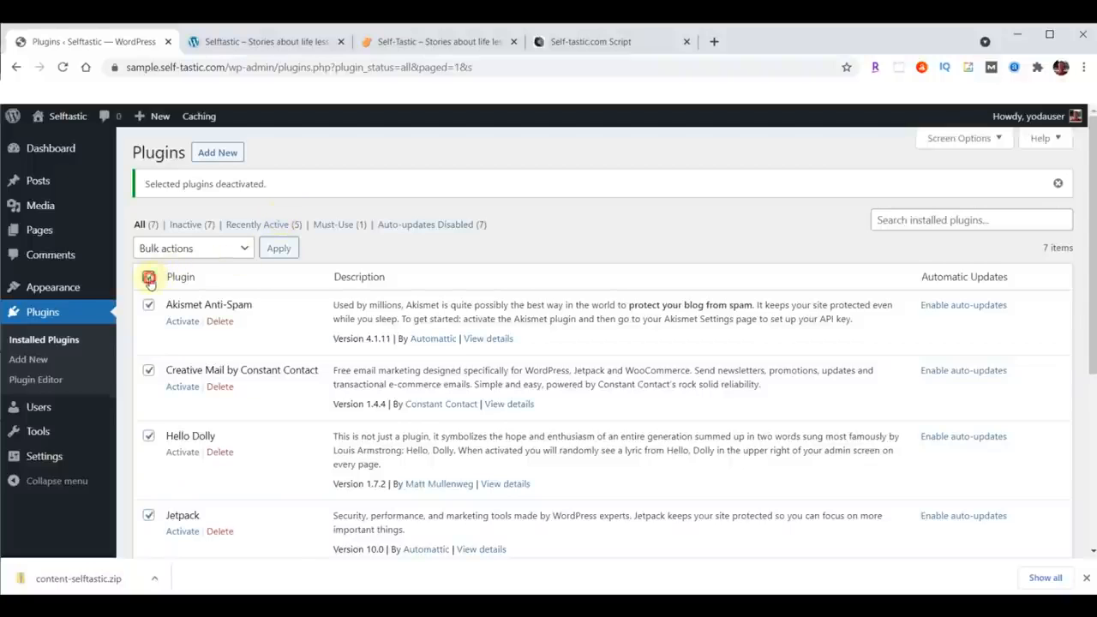
pyautogui.click(219, 251)
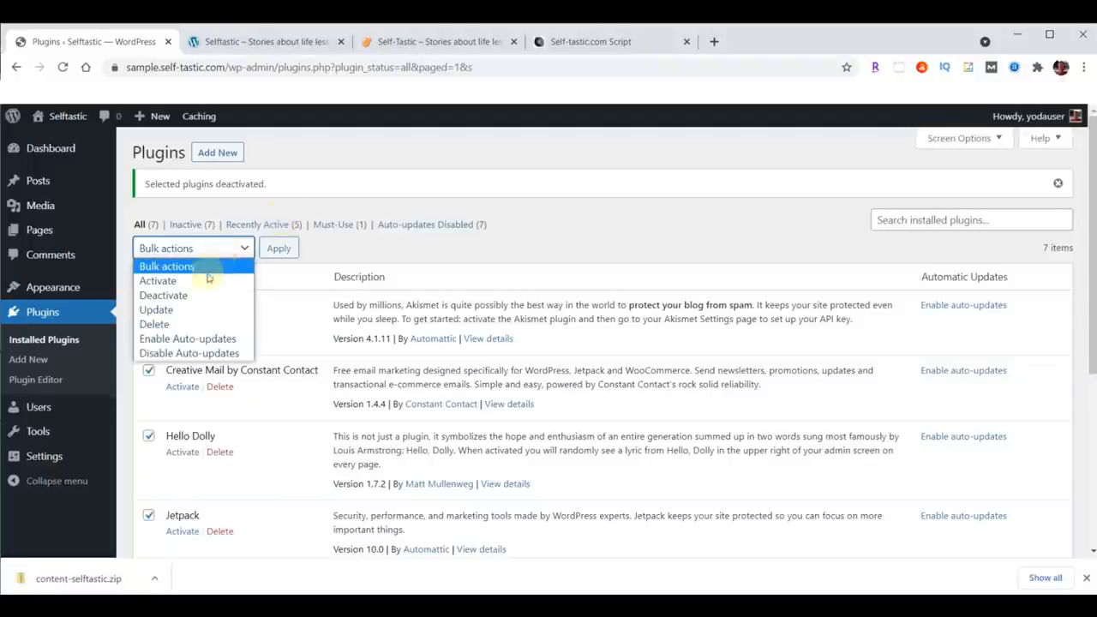
pyautogui.click(167, 324)
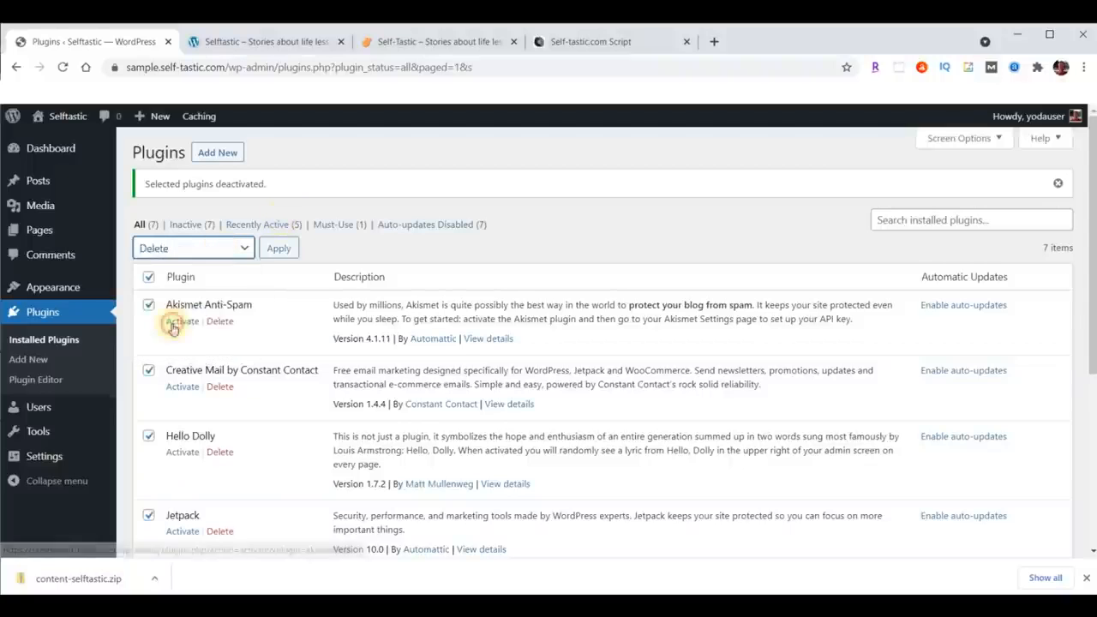
pyautogui.click(279, 249)
pyautogui.click(620, 163)
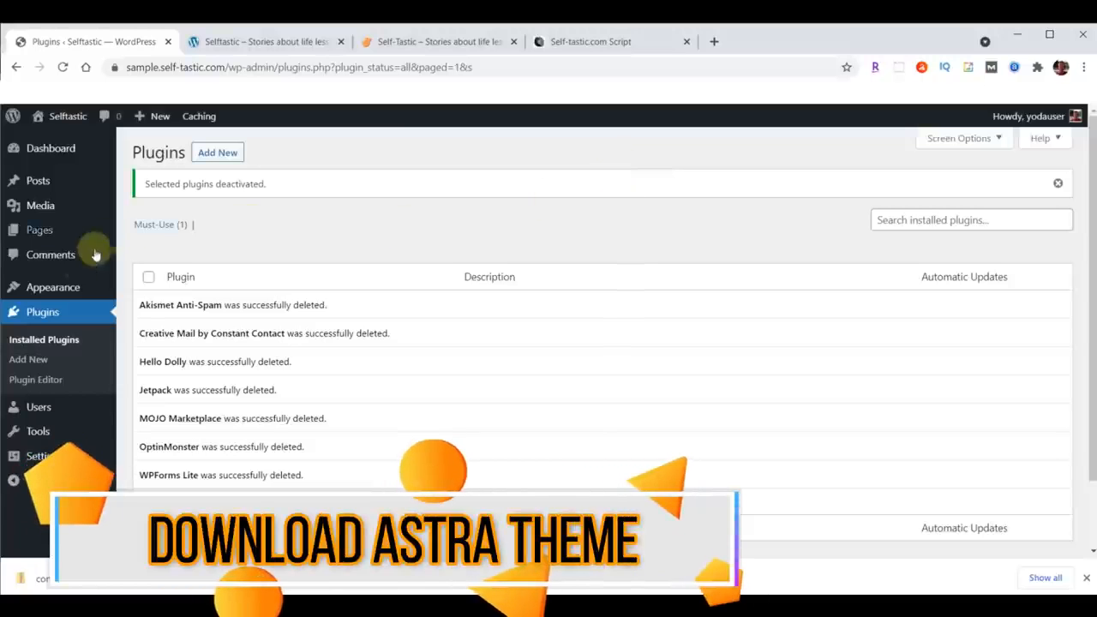
# Step: Open the Add Themes page, then in a new tab go to webyoda.com/themes and download the Astra Theme listed for Self-Tastic.com
pyautogui.click(38, 289)
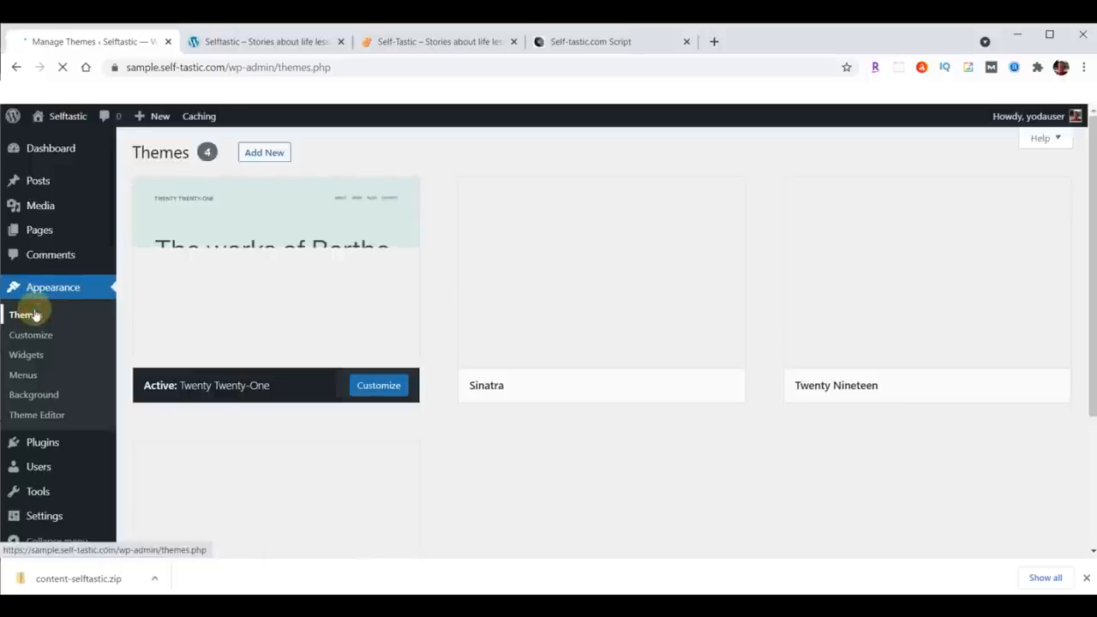
pyautogui.click(266, 152)
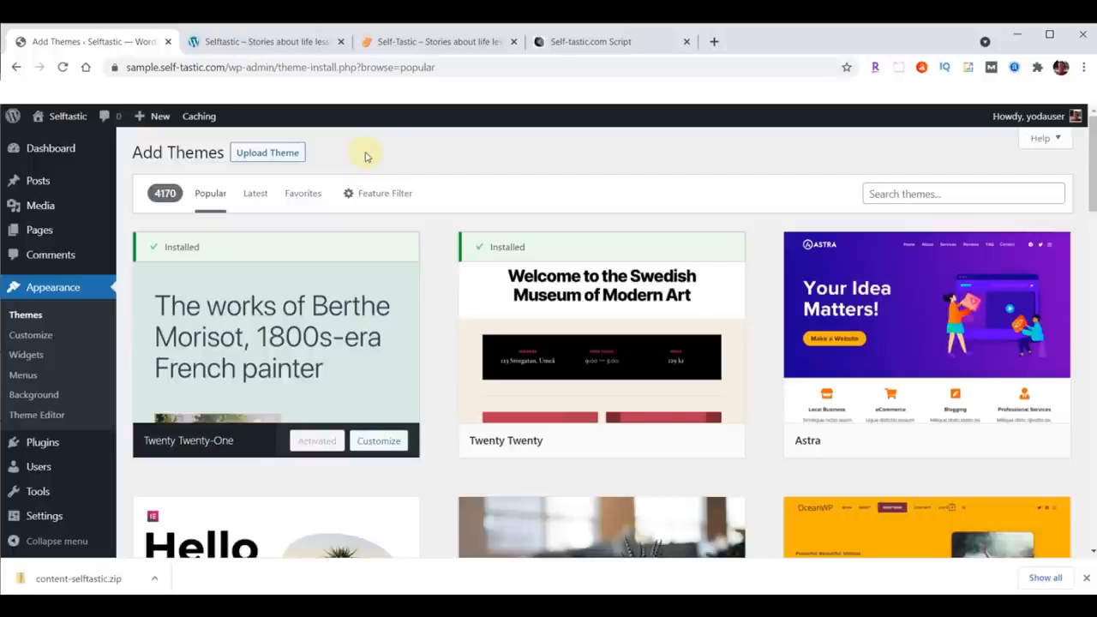
pyautogui.click(714, 42)
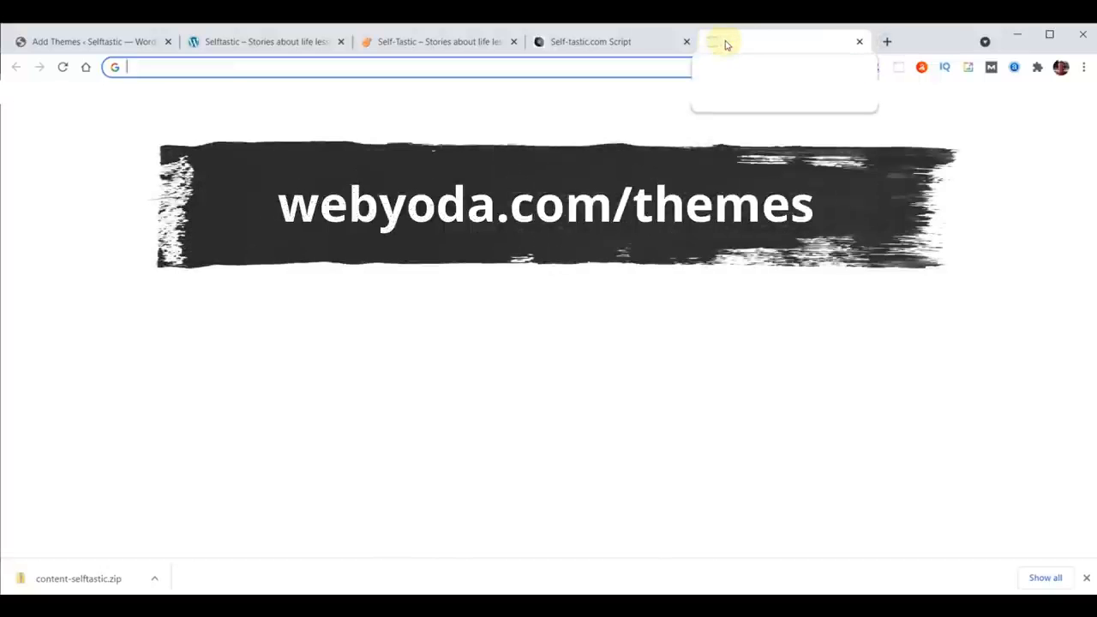
pyautogui.write('webyoda.com/themes')
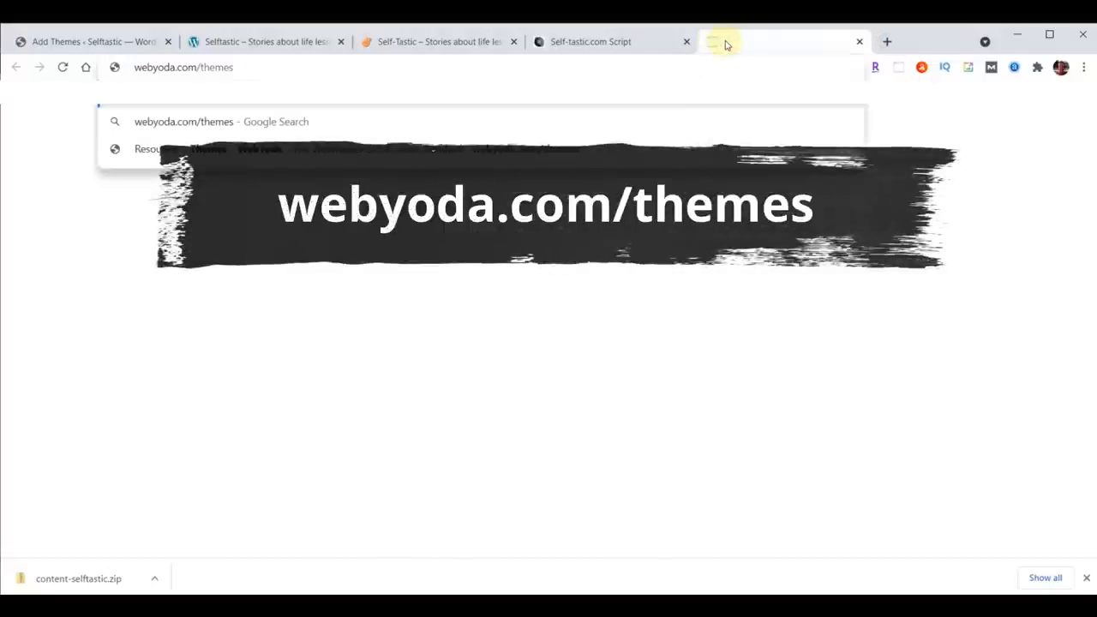
pyautogui.press('Return')
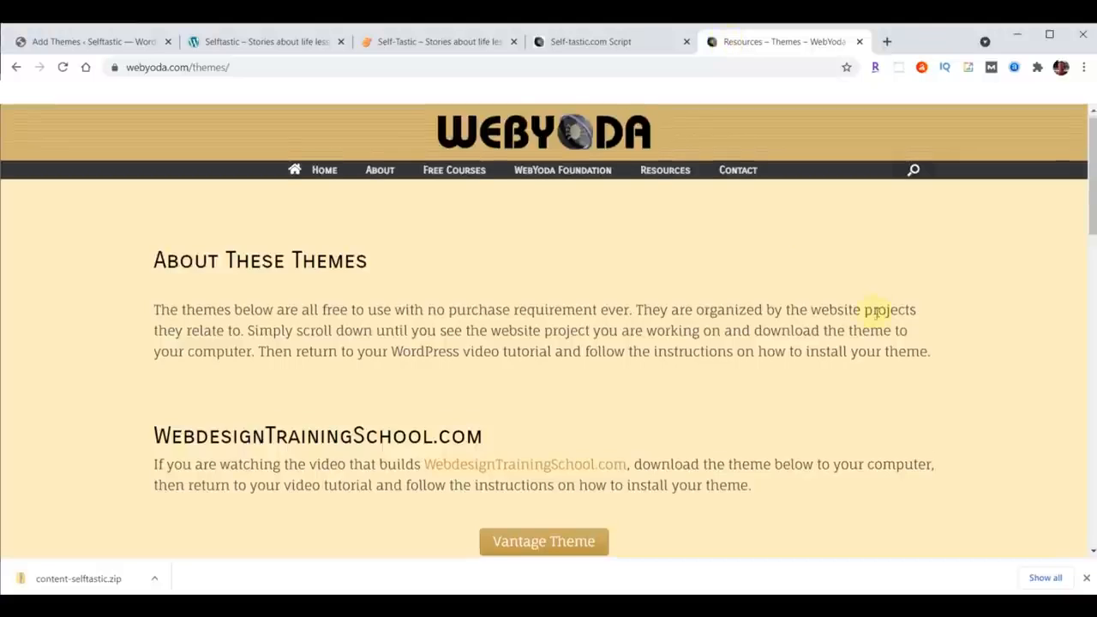
pyautogui.scroll(-10, 876, 311)
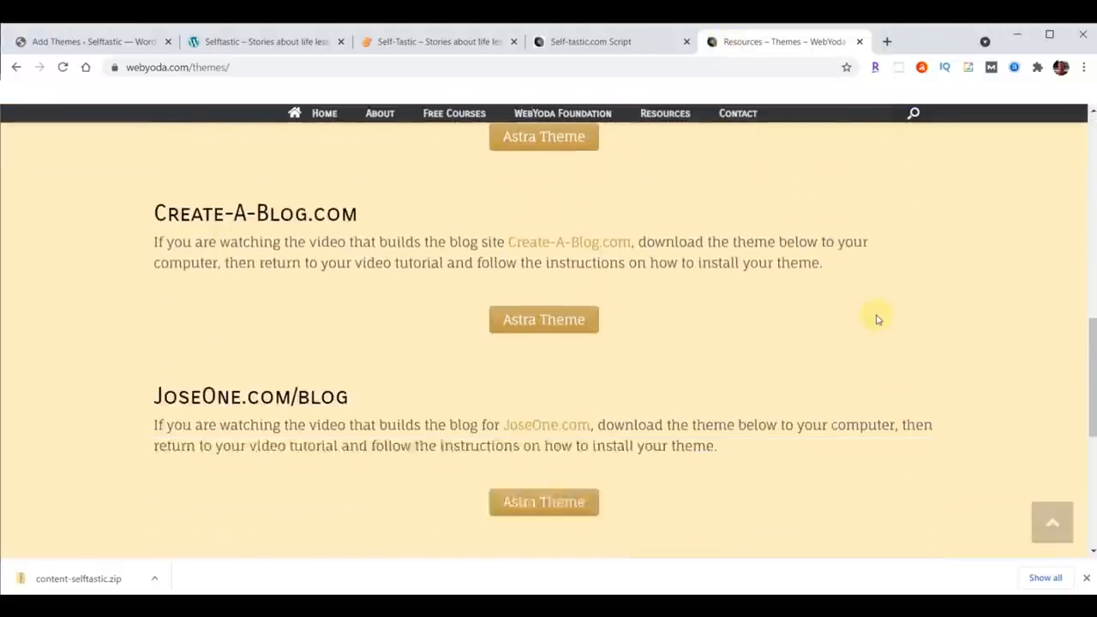
pyautogui.scroll(-4, 875, 318)
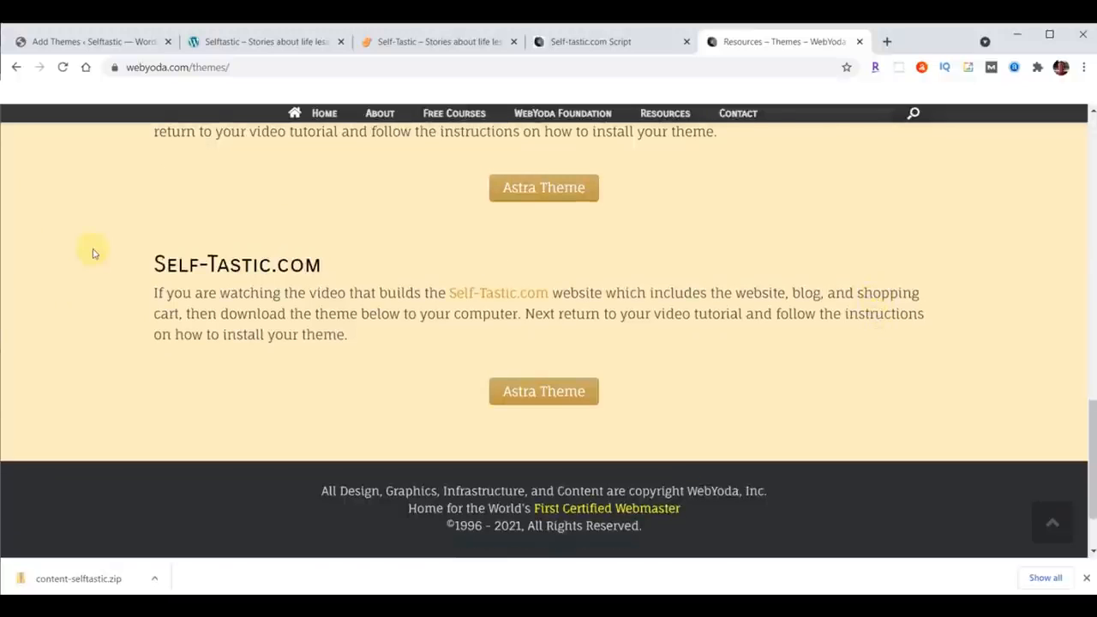
pyautogui.click(562, 390)
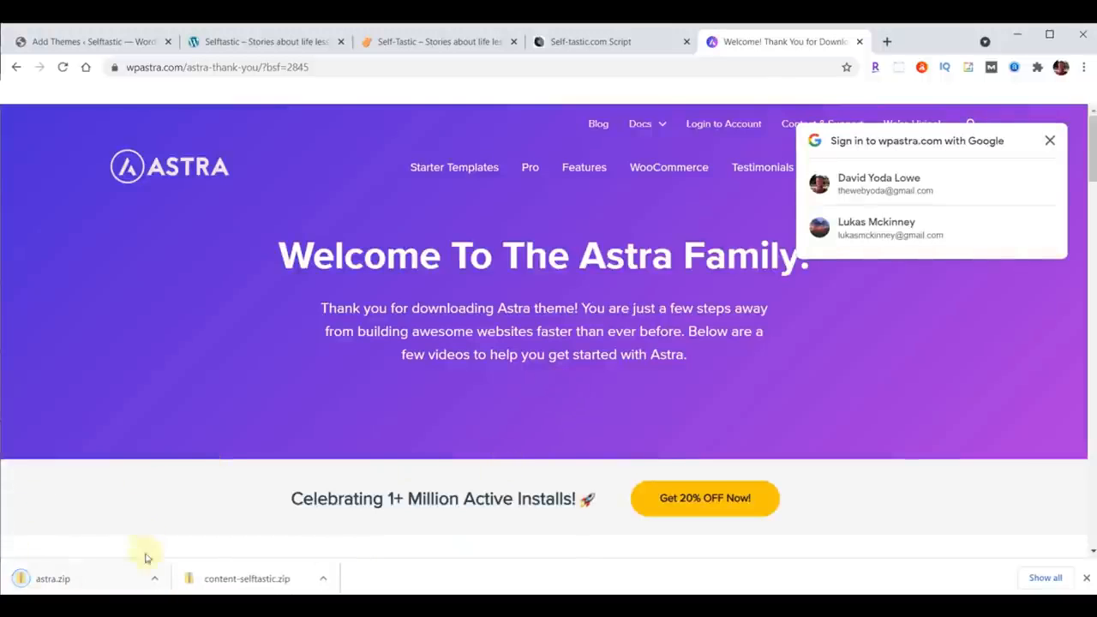
pyautogui.click(1085, 578)
# Step: Go to webyoda.com/plugins/ and download the Astra Starter Sites, Head/Foot Elementor, Profile Press and Social Sharing plugins for Self-Tastic.com
pyautogui.click(446, 68)
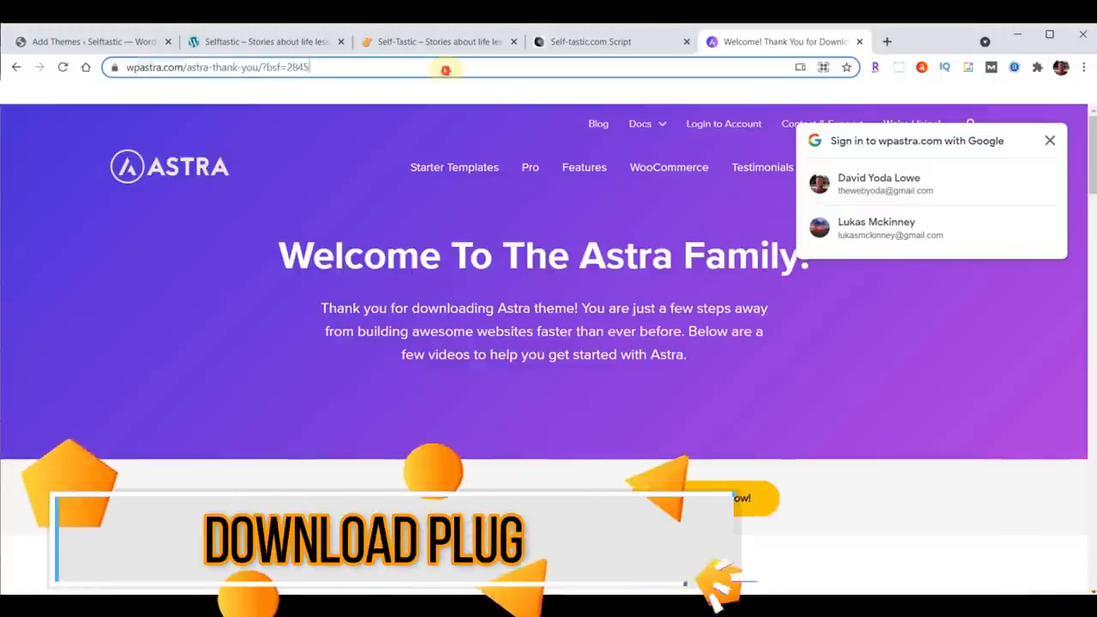
pyautogui.write('webyoda.com/')
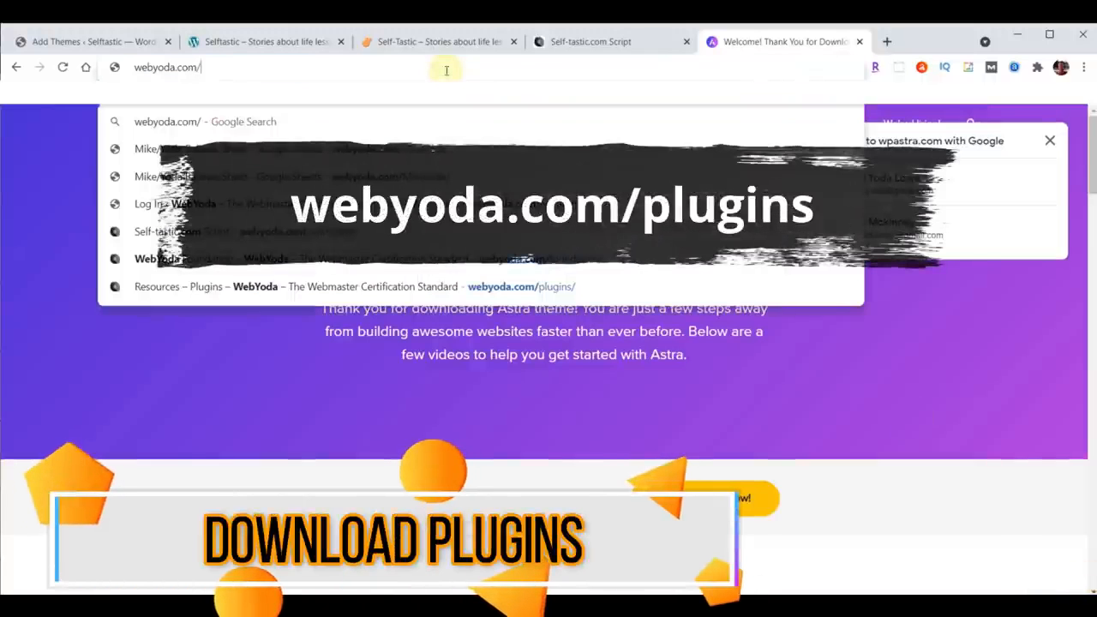
pyautogui.write('plugins/')
pyautogui.press('Return')
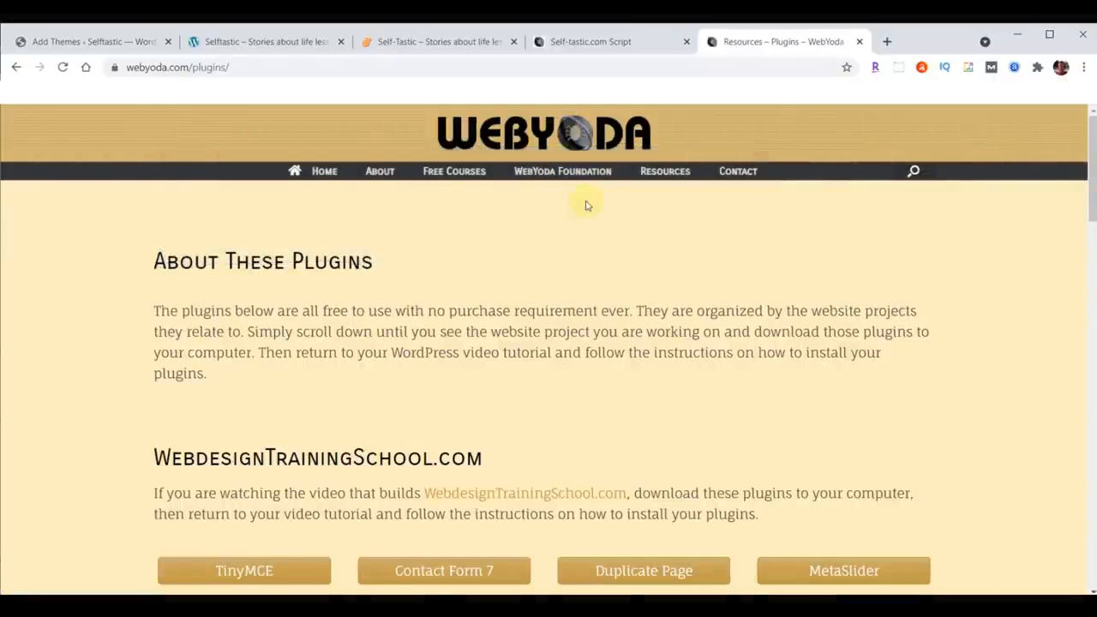
pyautogui.scroll(-20, 587, 206)
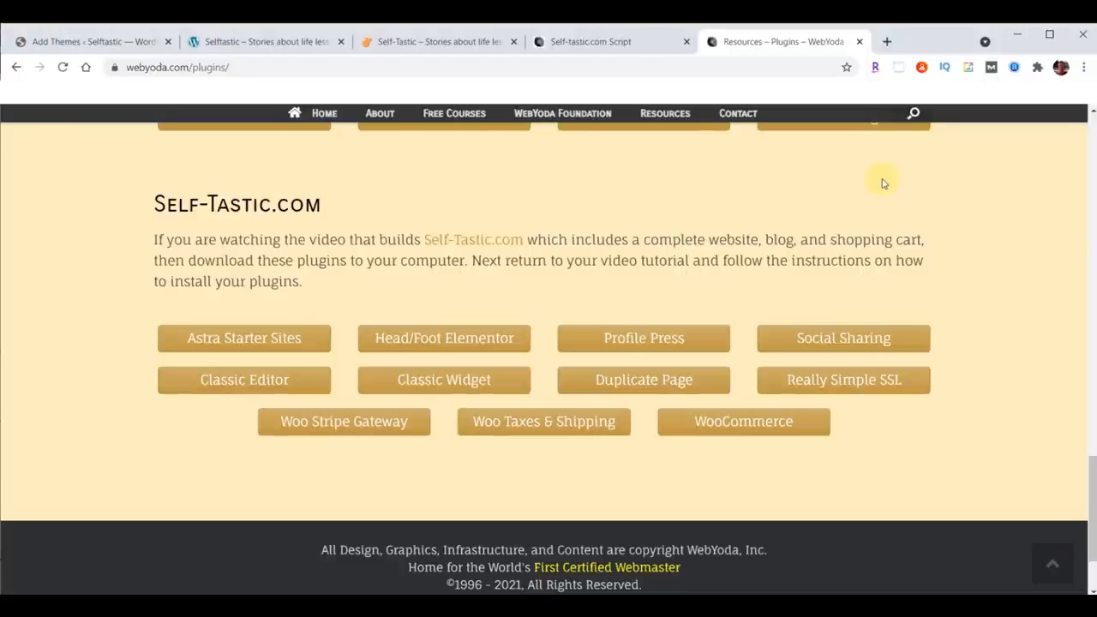
pyautogui.click(230, 341)
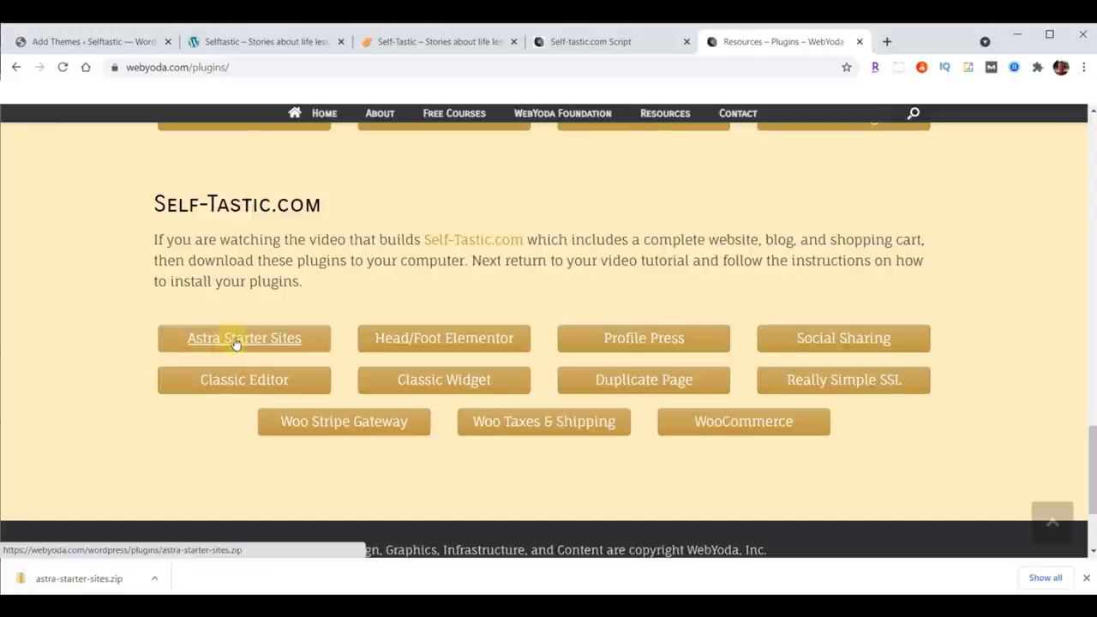
pyautogui.click(477, 339)
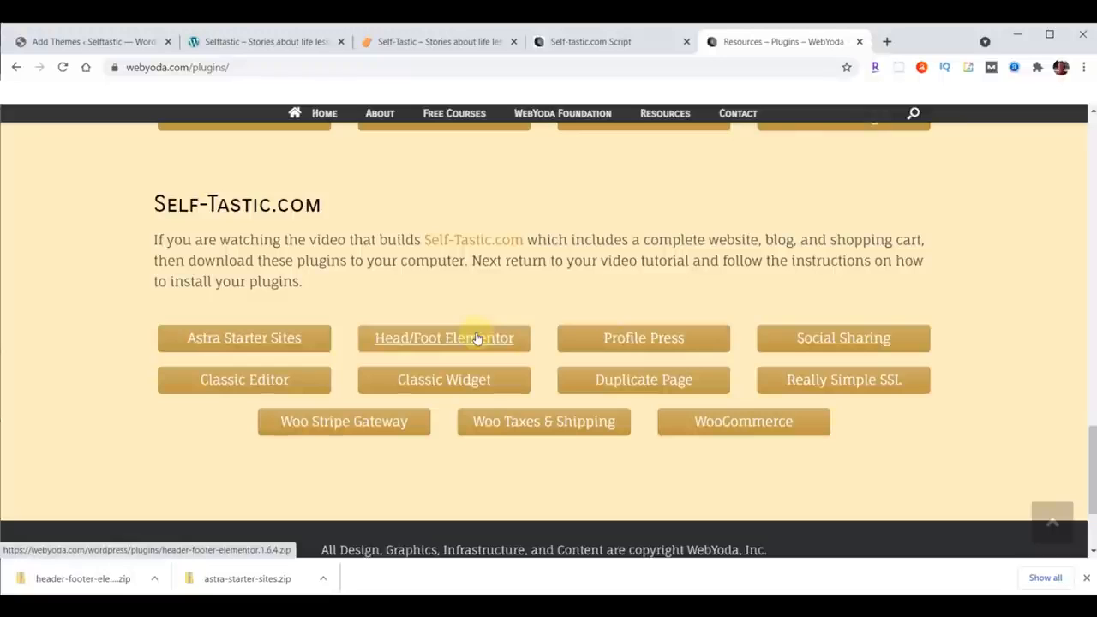
pyautogui.click(664, 340)
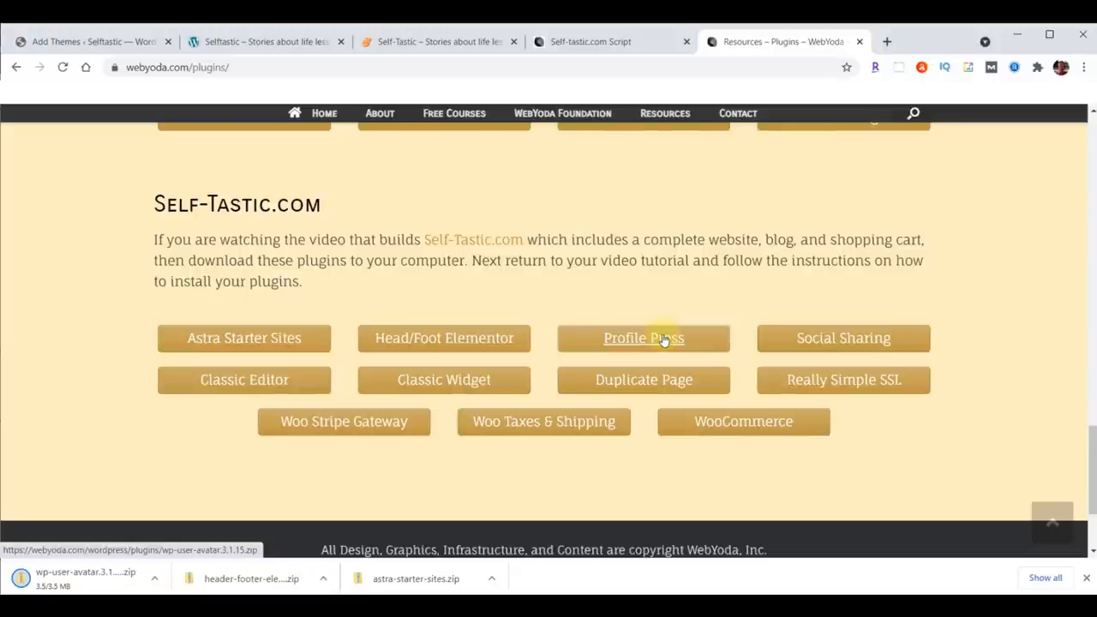
pyautogui.click(863, 337)
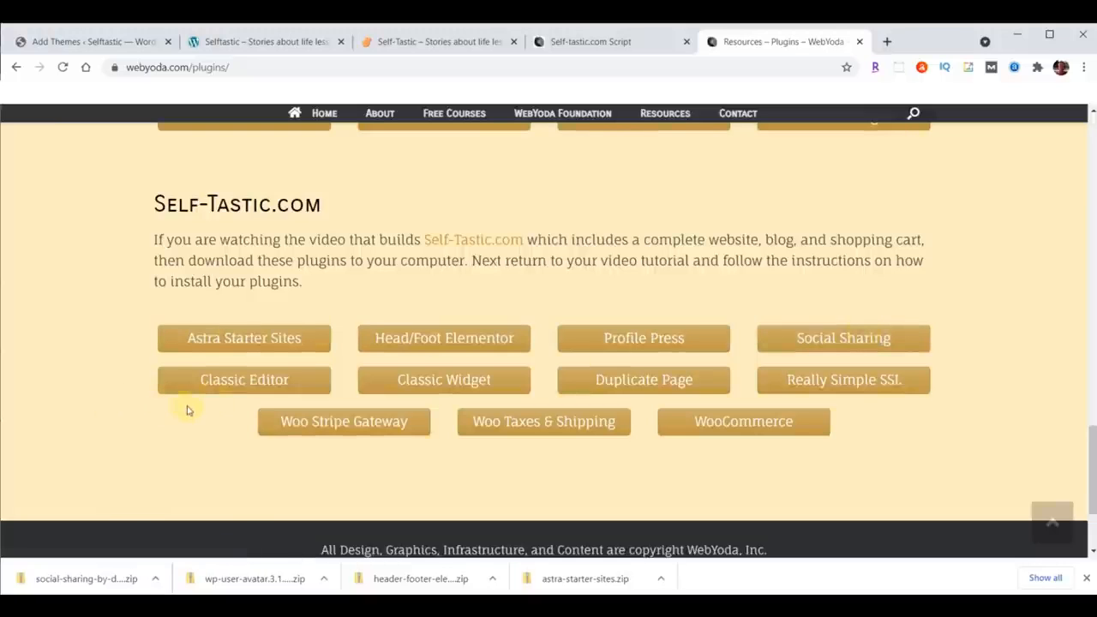
# Step: Download the Classic Editor, Classic Widget, Duplicate Page, Really Simple SSL, Woo Stripe Gateway, Woo Taxes & Shipping and WooCommerce plugins
pyautogui.click(241, 384)
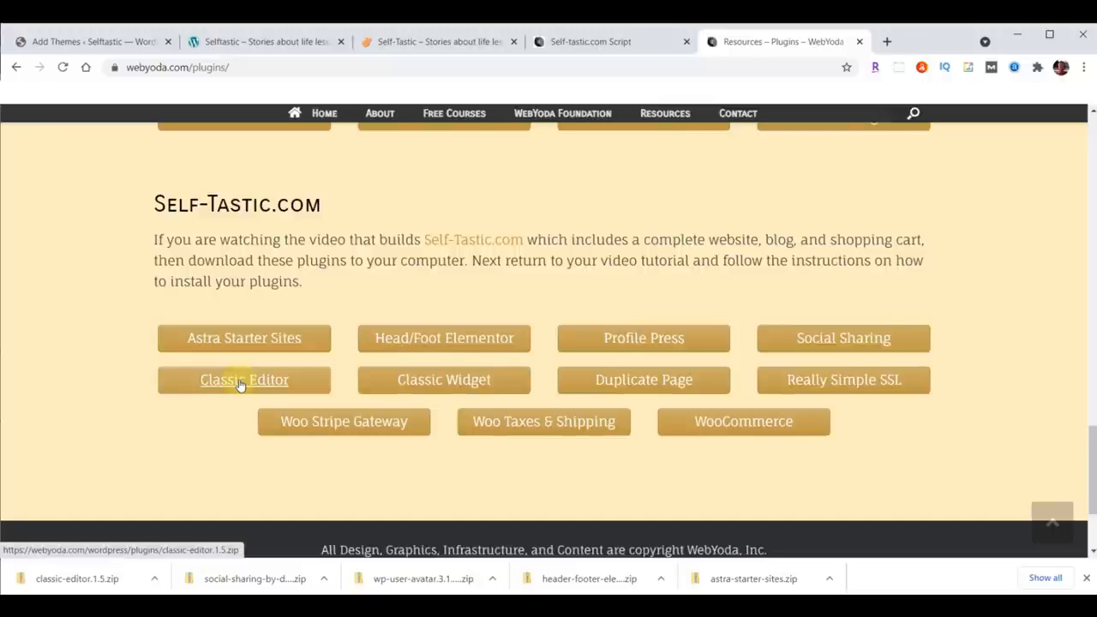
pyautogui.click(444, 381)
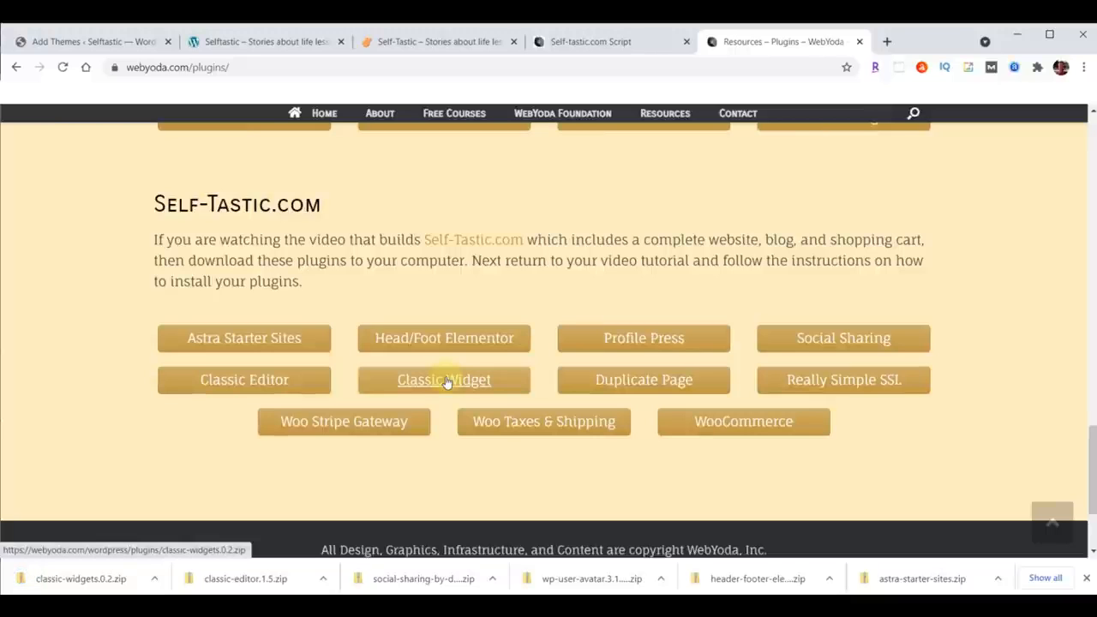
pyautogui.click(644, 382)
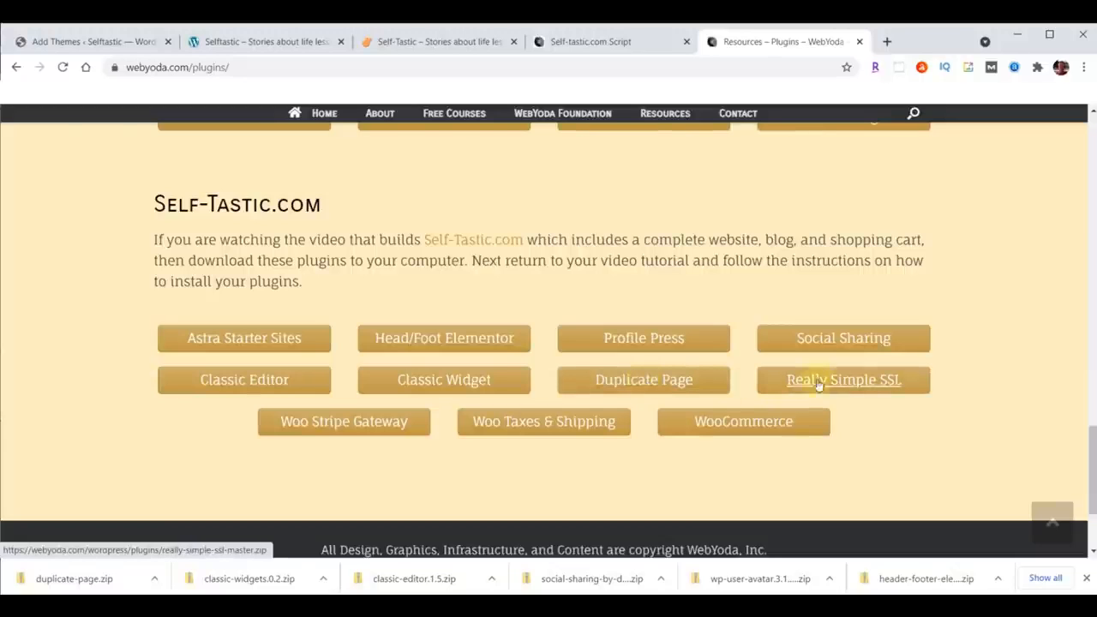
pyautogui.click(843, 382)
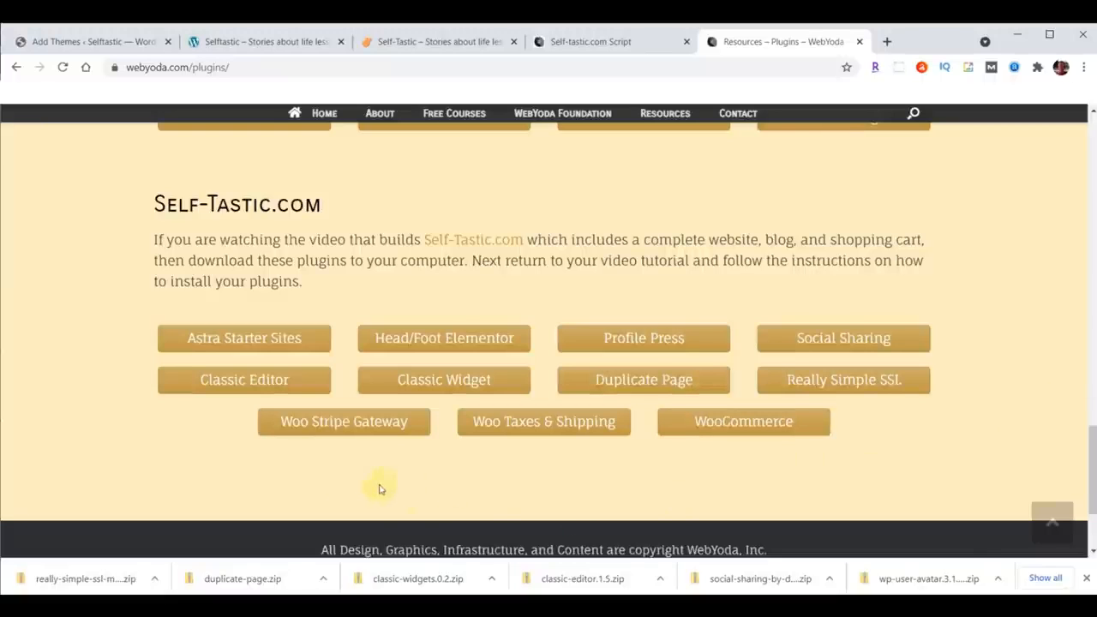
pyautogui.click(326, 428)
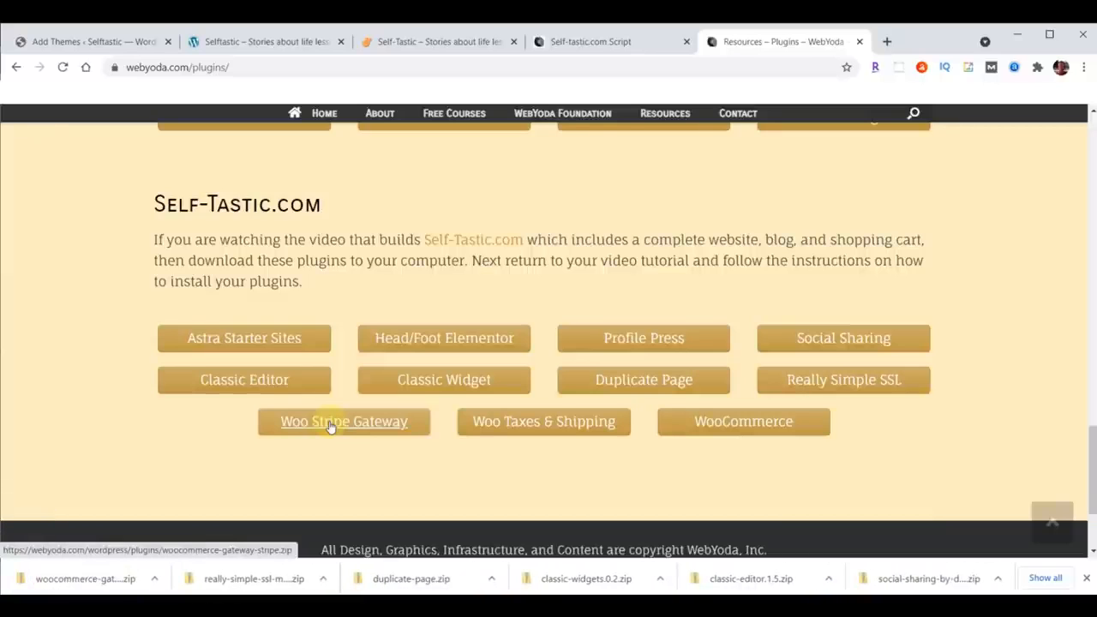
pyautogui.click(546, 425)
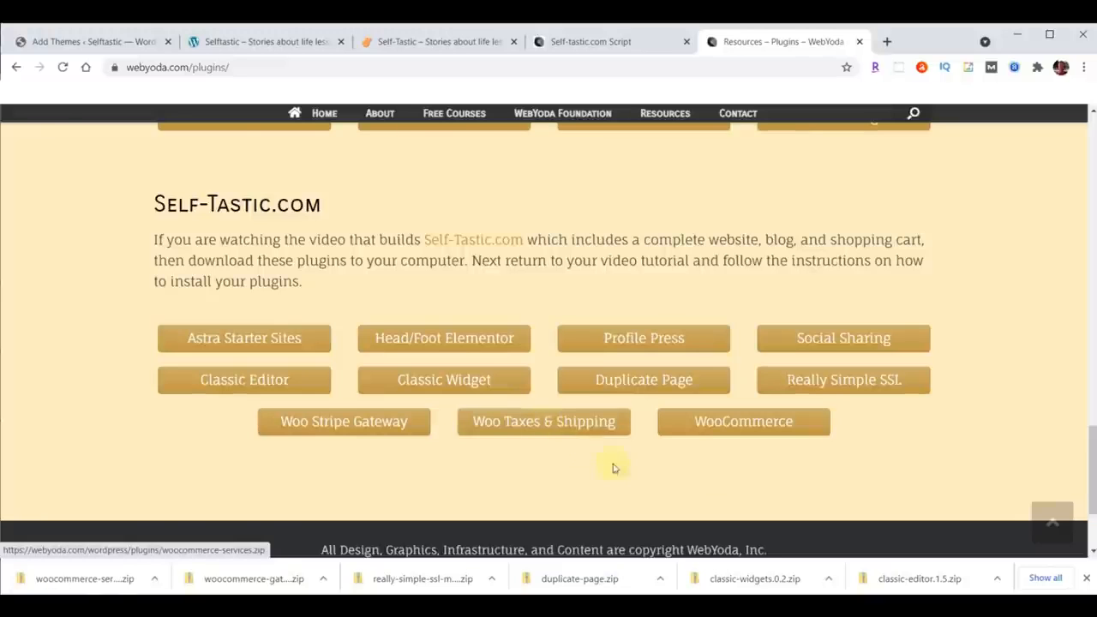
pyautogui.click(745, 421)
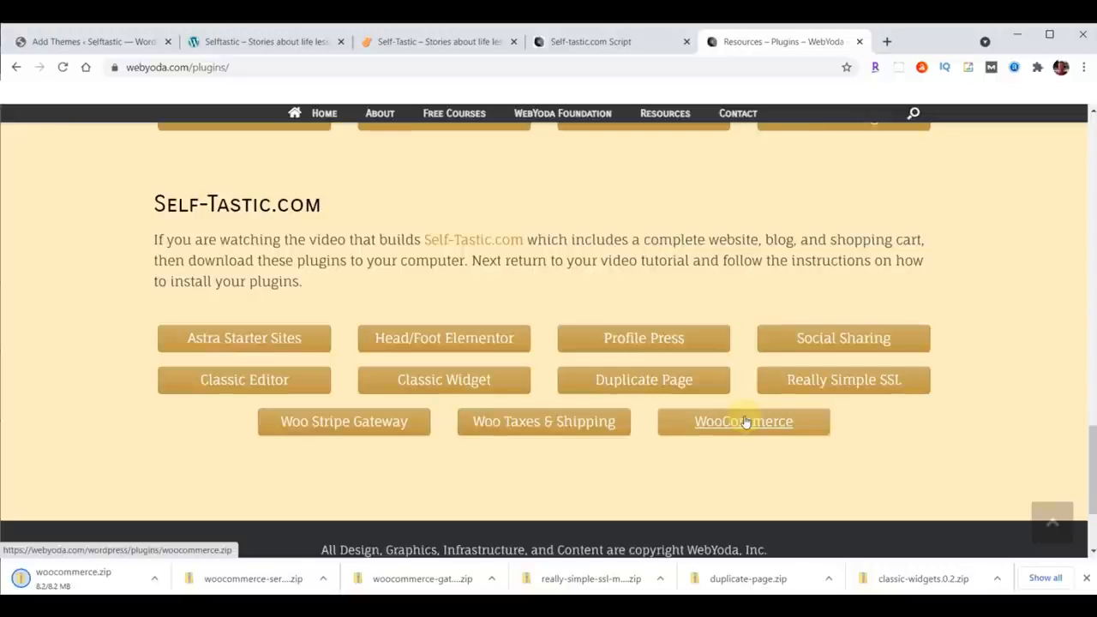
pyautogui.click(1086, 579)
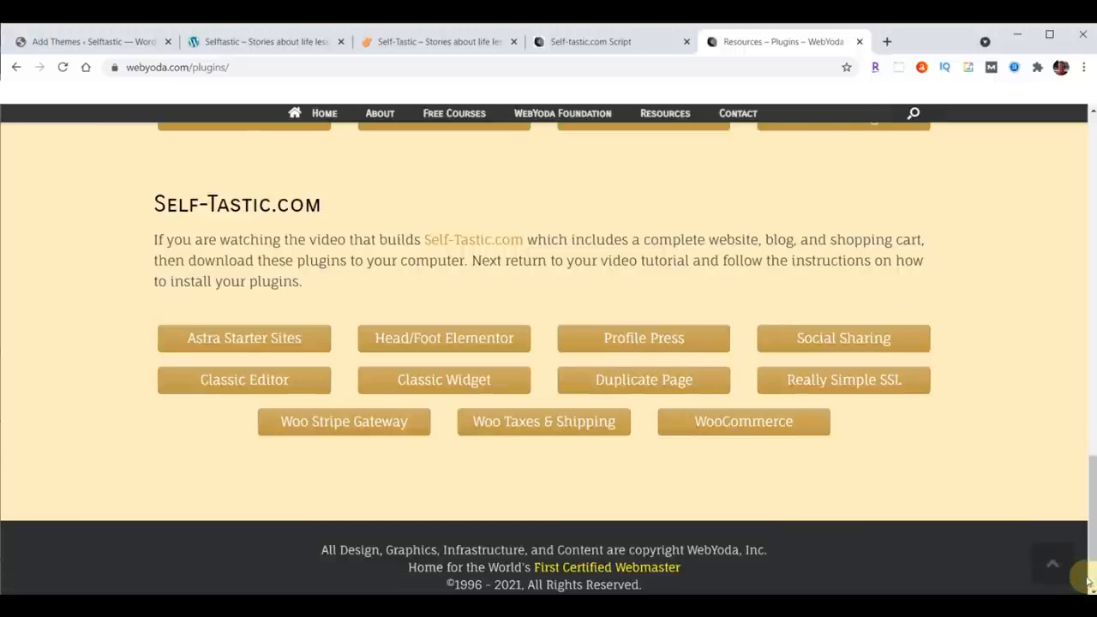
# Step: Switch to the Downloads folder and sort the downloaded files by date modified
pyautogui.hotkey('alt', 'Tab')
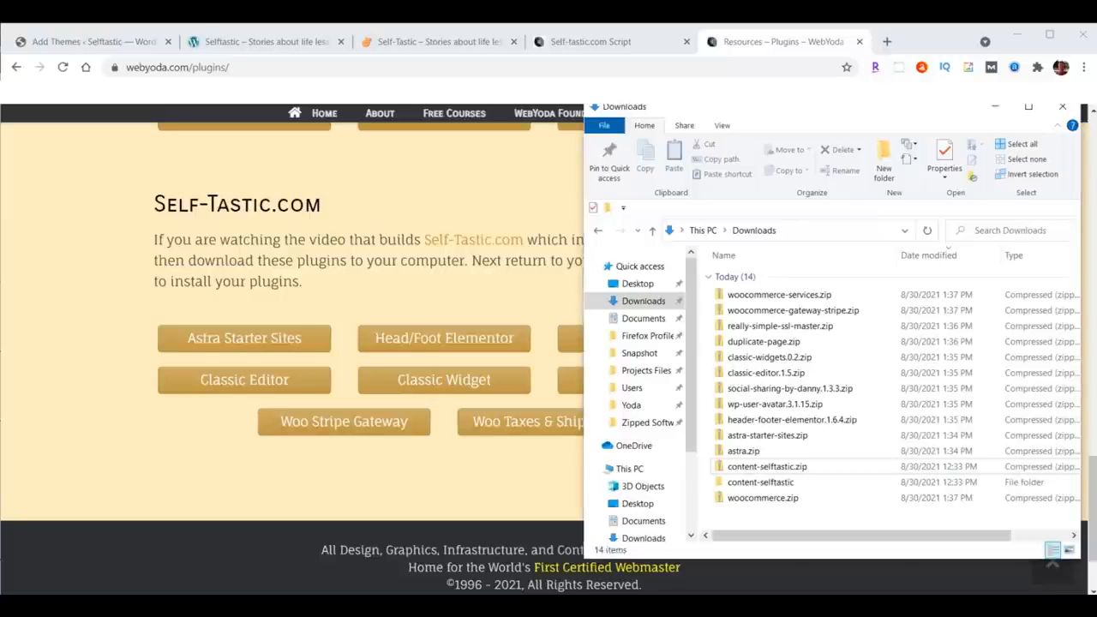
pyautogui.click(922, 258)
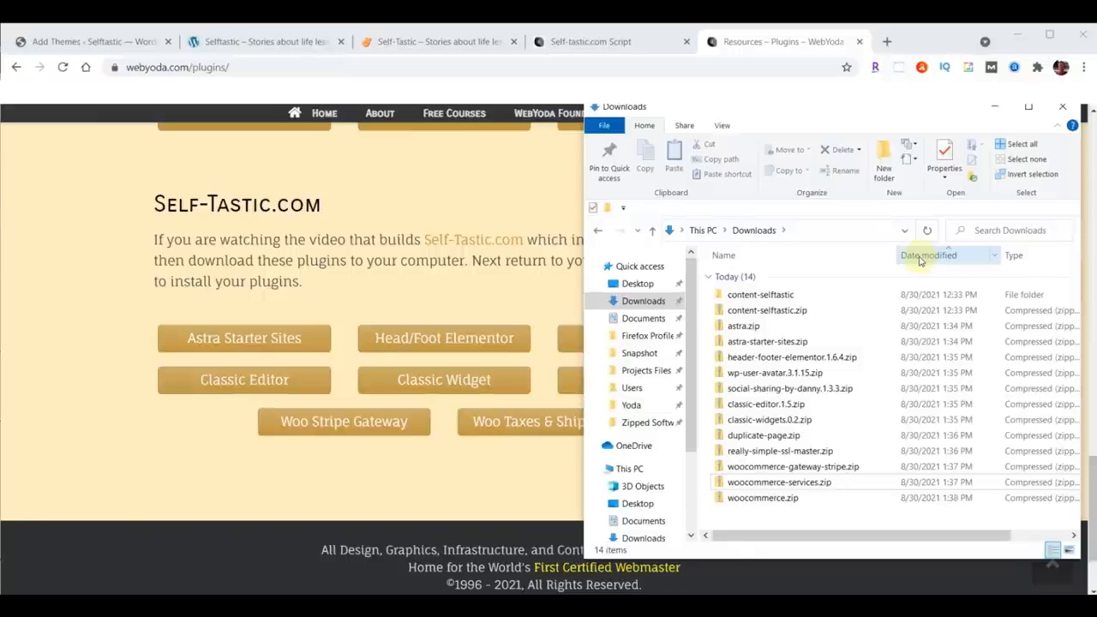
# Step: Upload astra.zip from Downloads as a new theme, install it and activate it
pyautogui.click(58, 45)
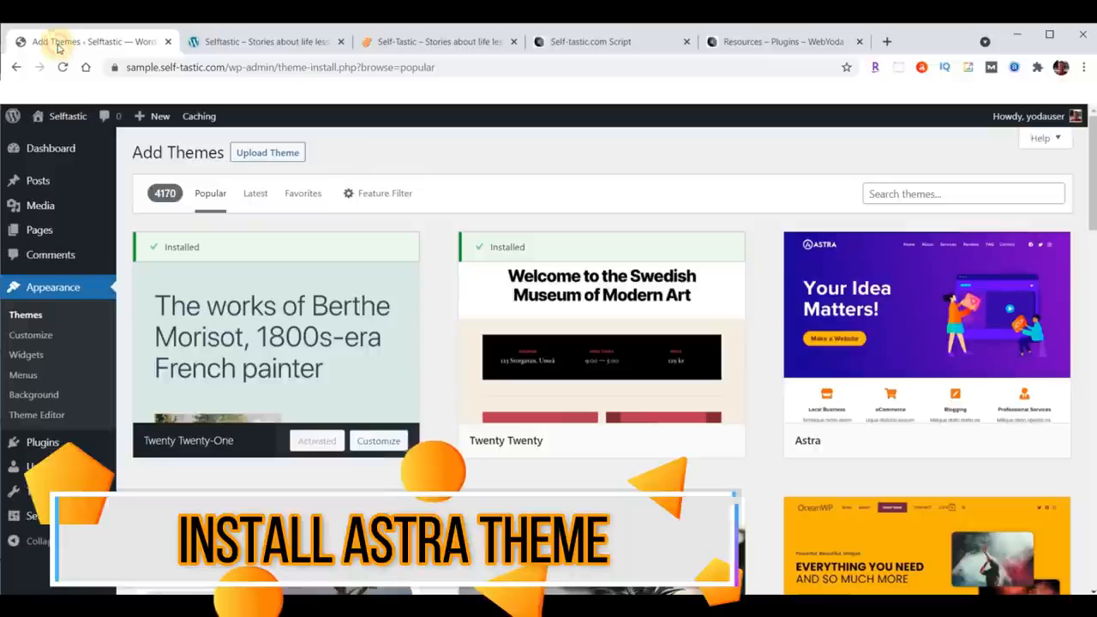
pyautogui.click(256, 159)
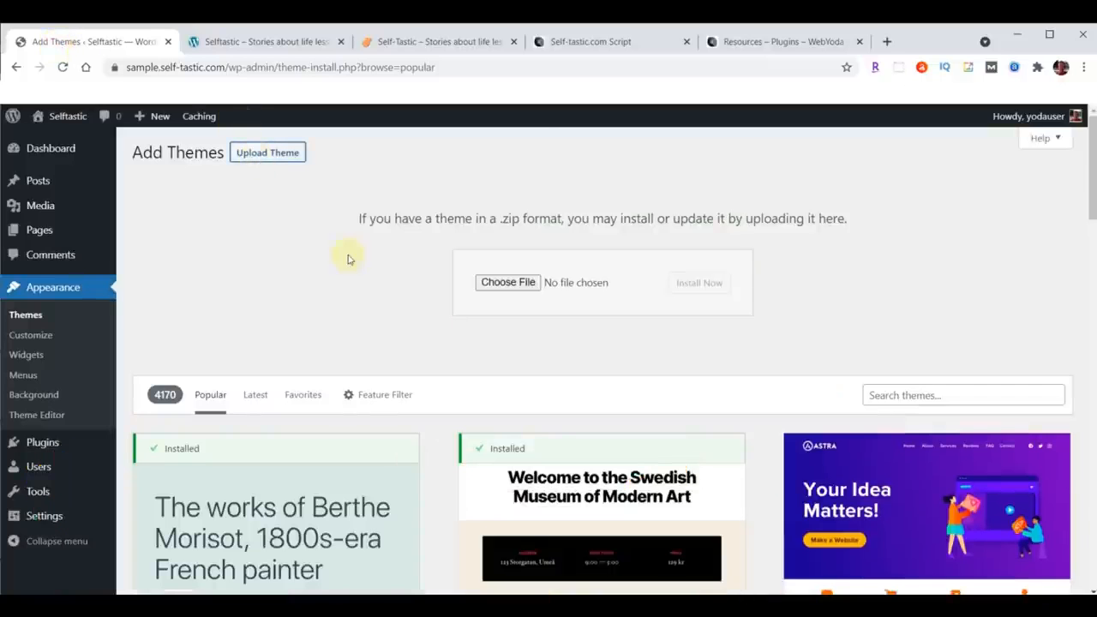
pyautogui.click(504, 282)
pyautogui.click(47, 204)
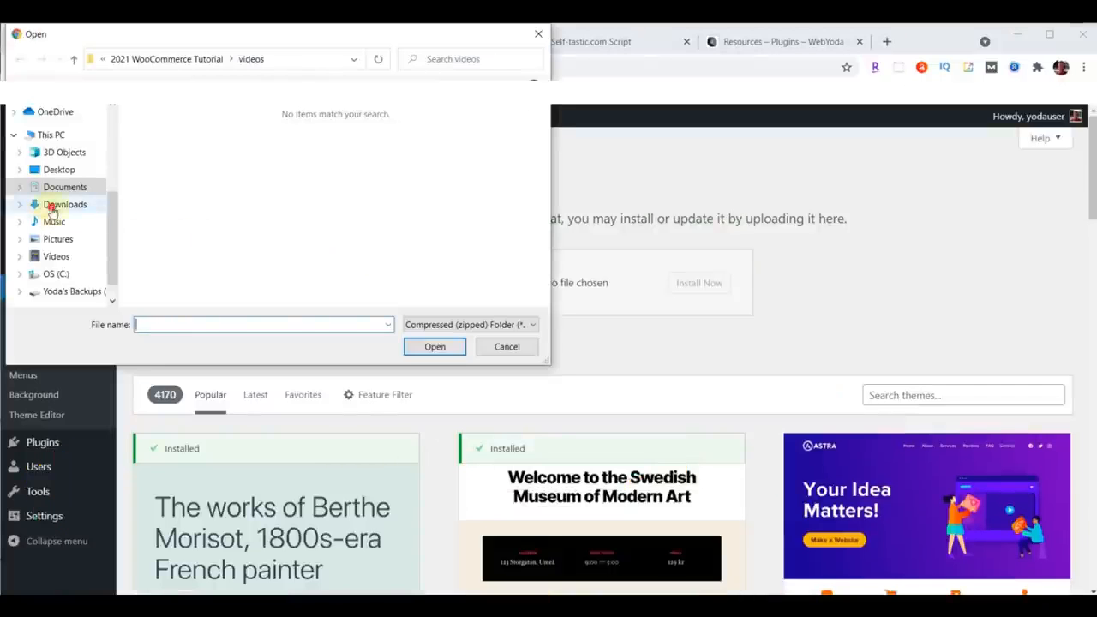
pyautogui.click(174, 162)
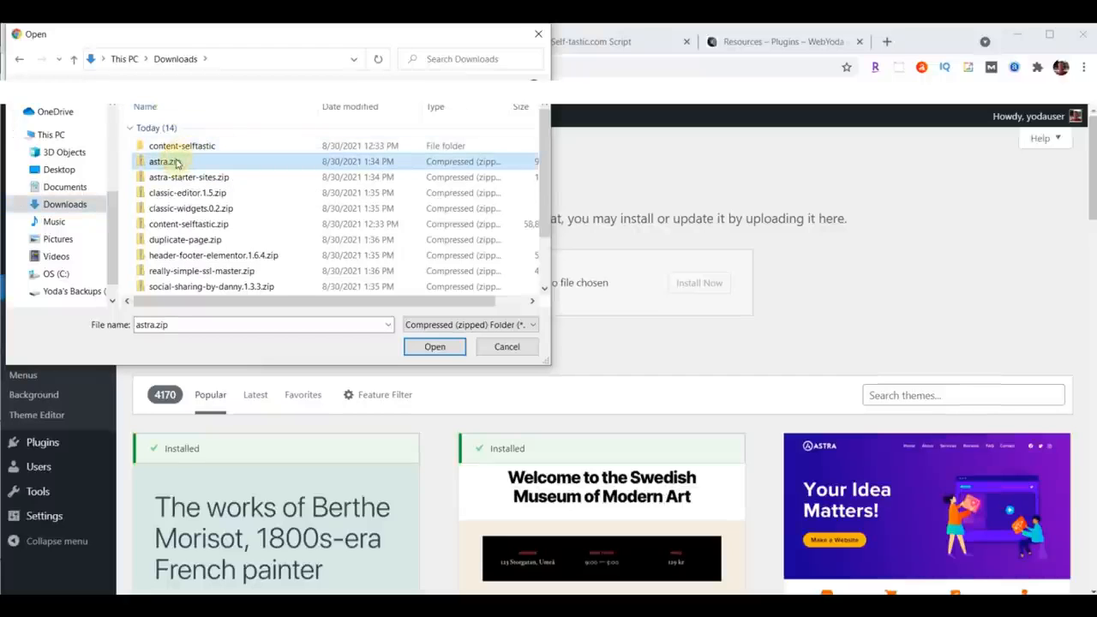
pyautogui.click(431, 347)
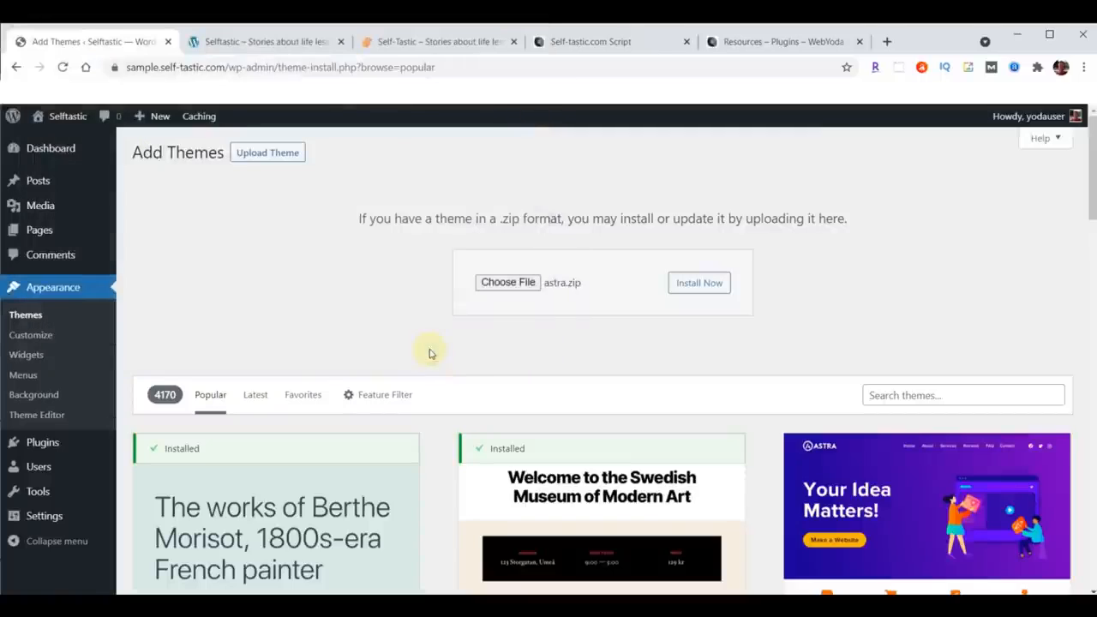
pyautogui.click(711, 290)
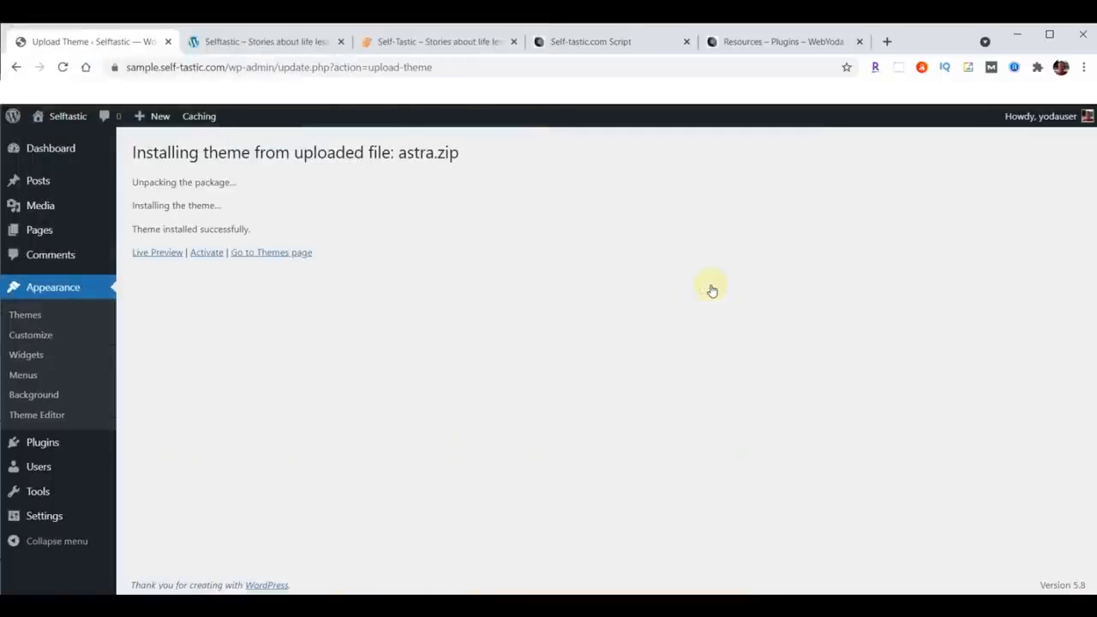
pyautogui.click(203, 253)
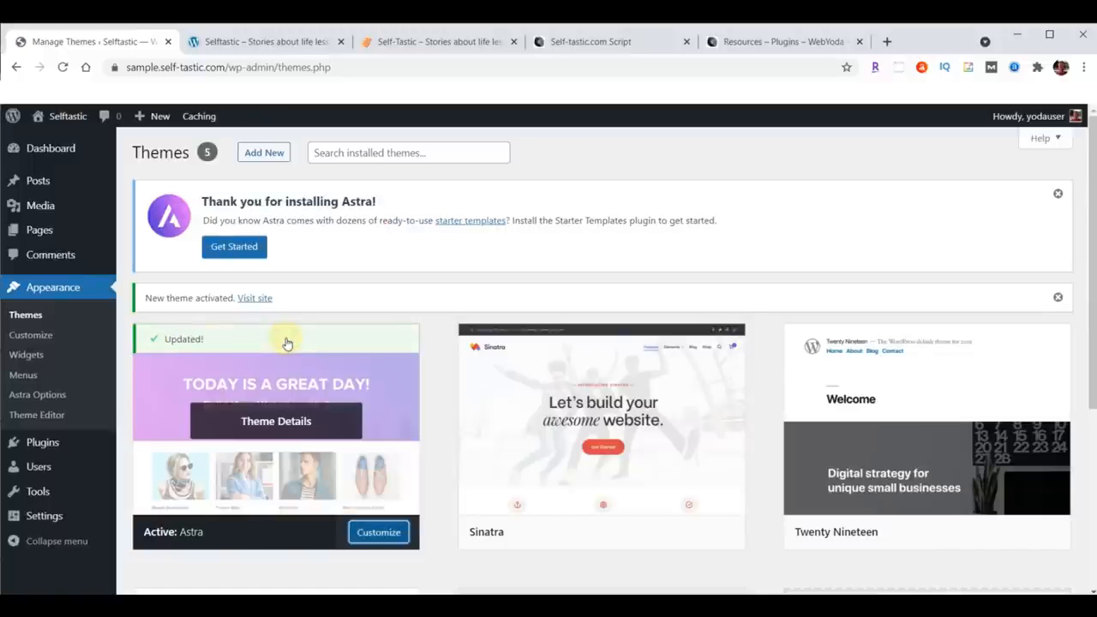
# Step: Reload the site's front end to preview the Astra theme and compare it with the live Self-Tastic site
pyautogui.click(257, 40)
pyautogui.click(64, 68)
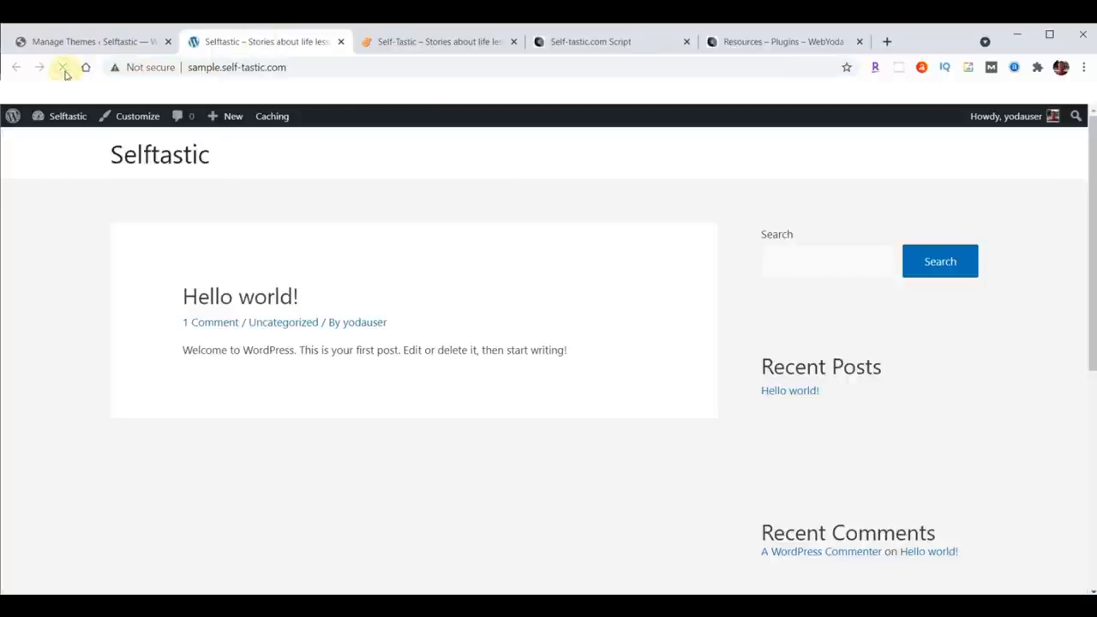
pyautogui.click(443, 42)
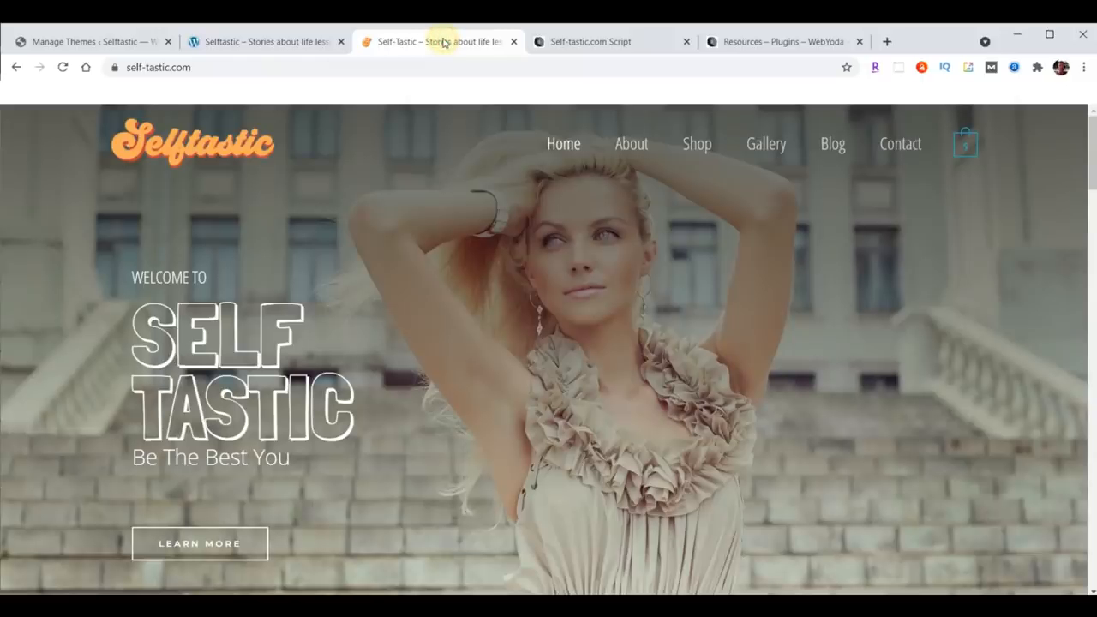
pyautogui.click(261, 43)
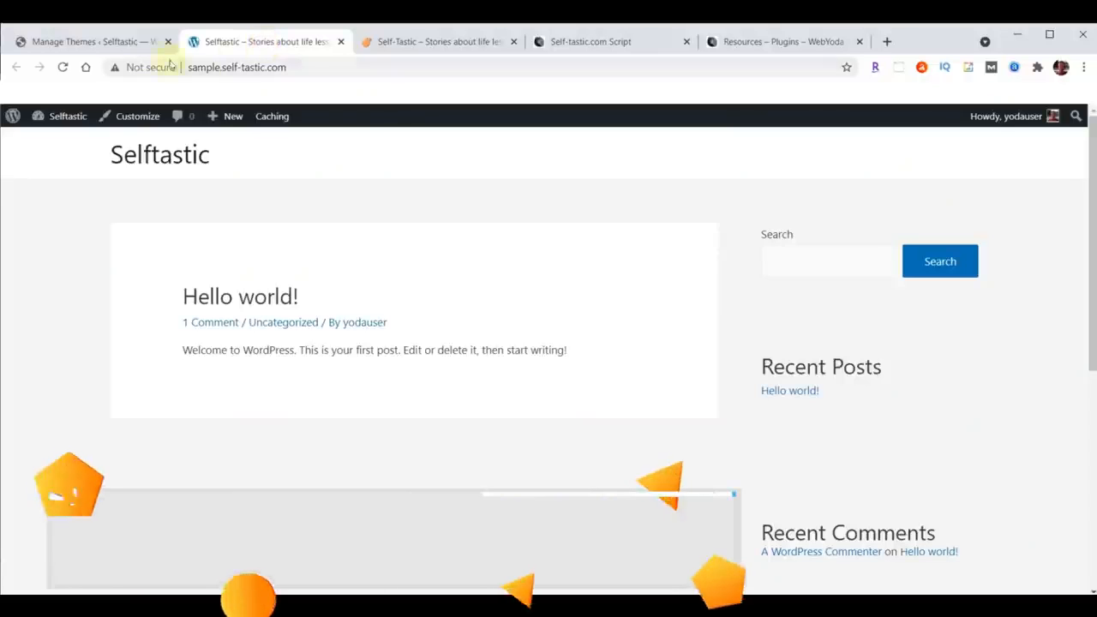
pyautogui.click(74, 49)
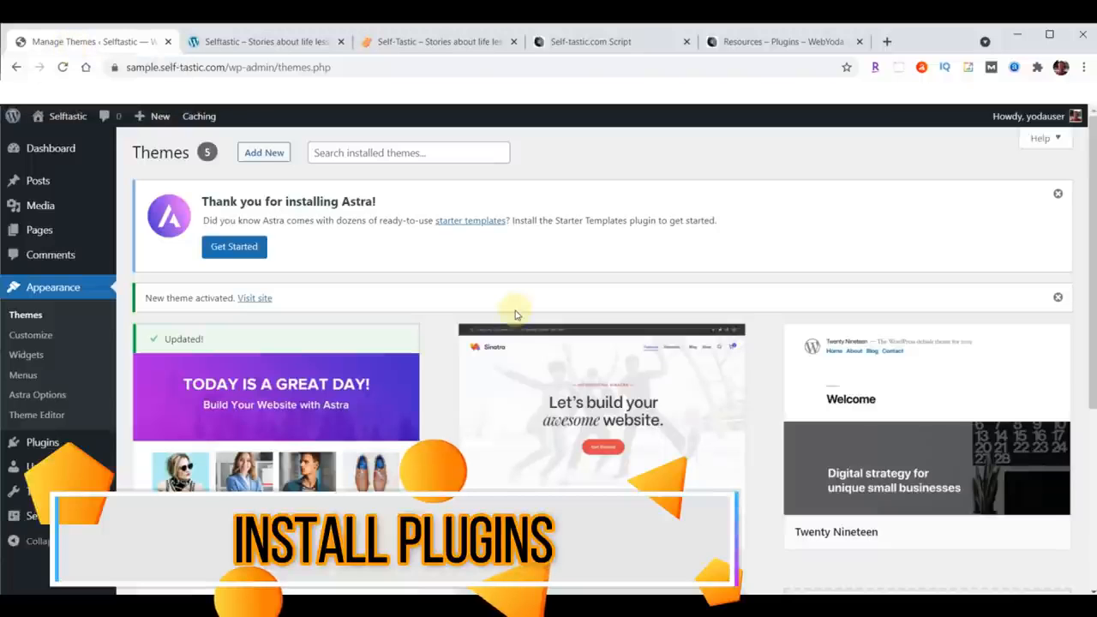
# Step: Upload astra-starter-sites.zip as a new plugin, install it and activate it
pyautogui.moveTo(45, 447)
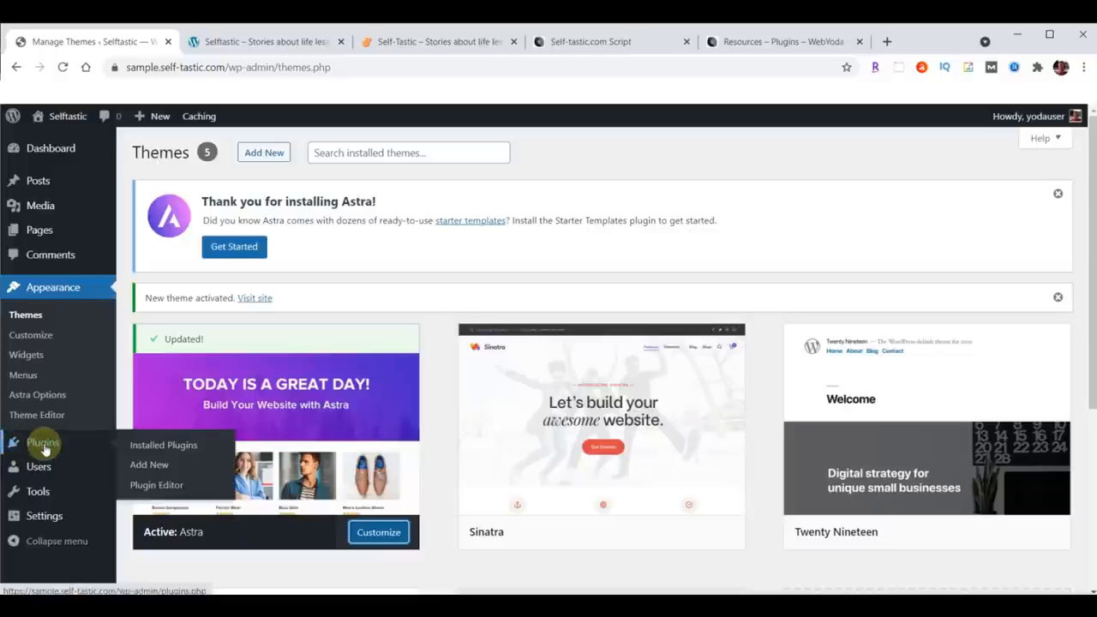
pyautogui.click(149, 467)
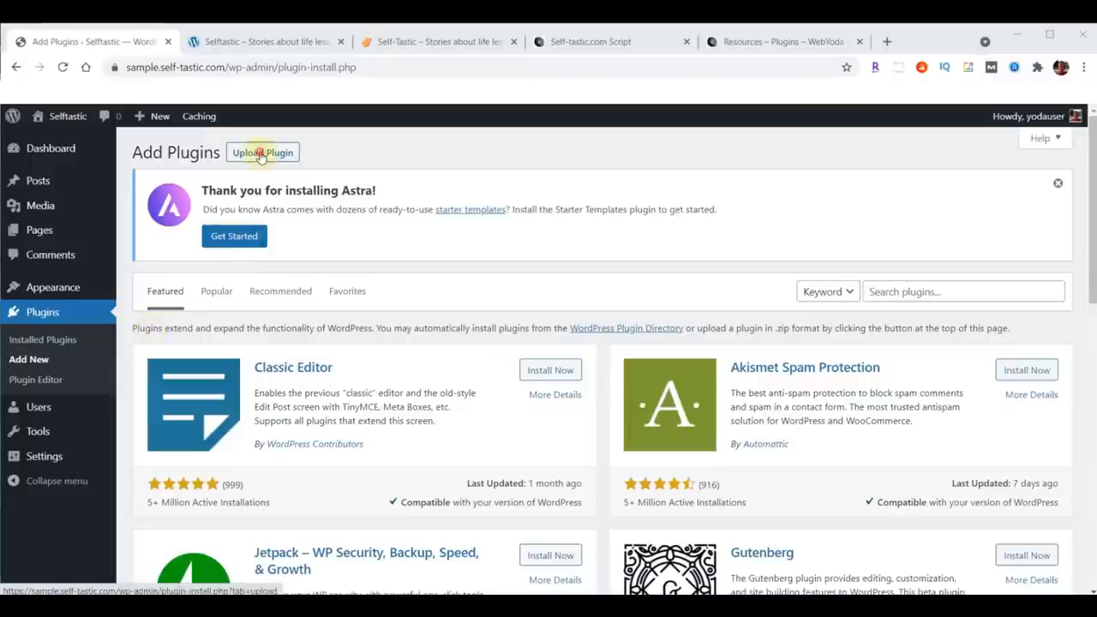
pyautogui.click(261, 154)
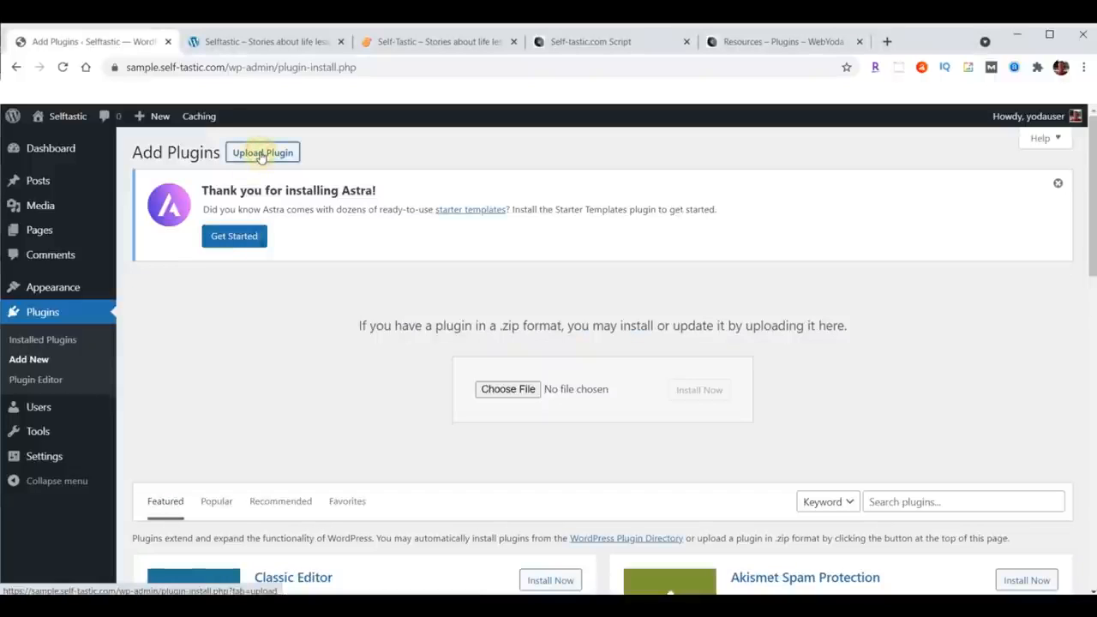
pyautogui.click(504, 389)
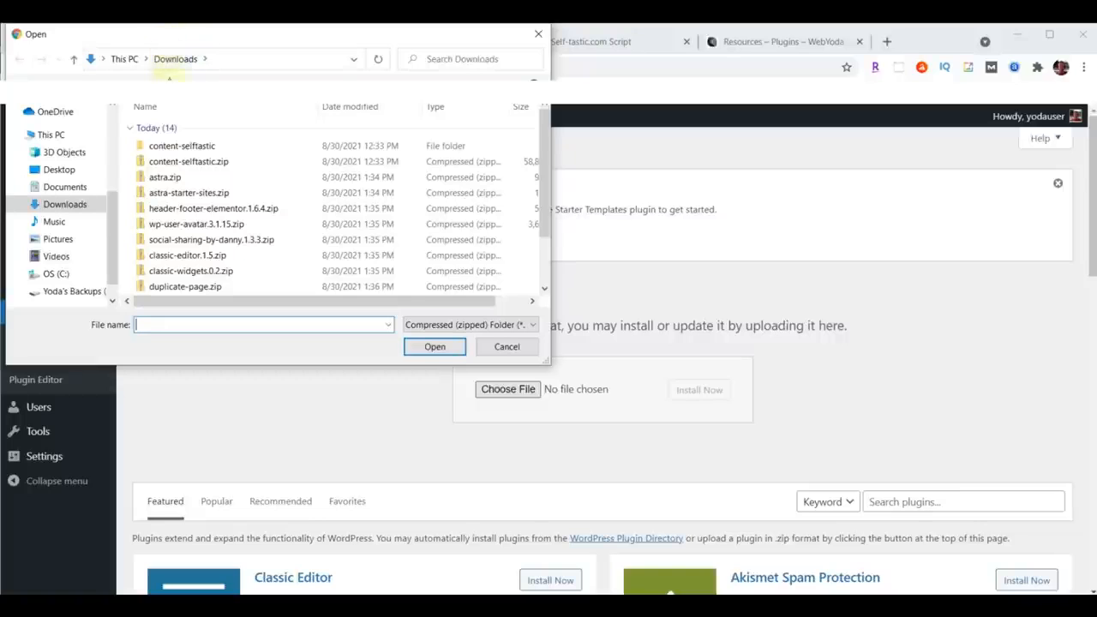
pyautogui.click(179, 196)
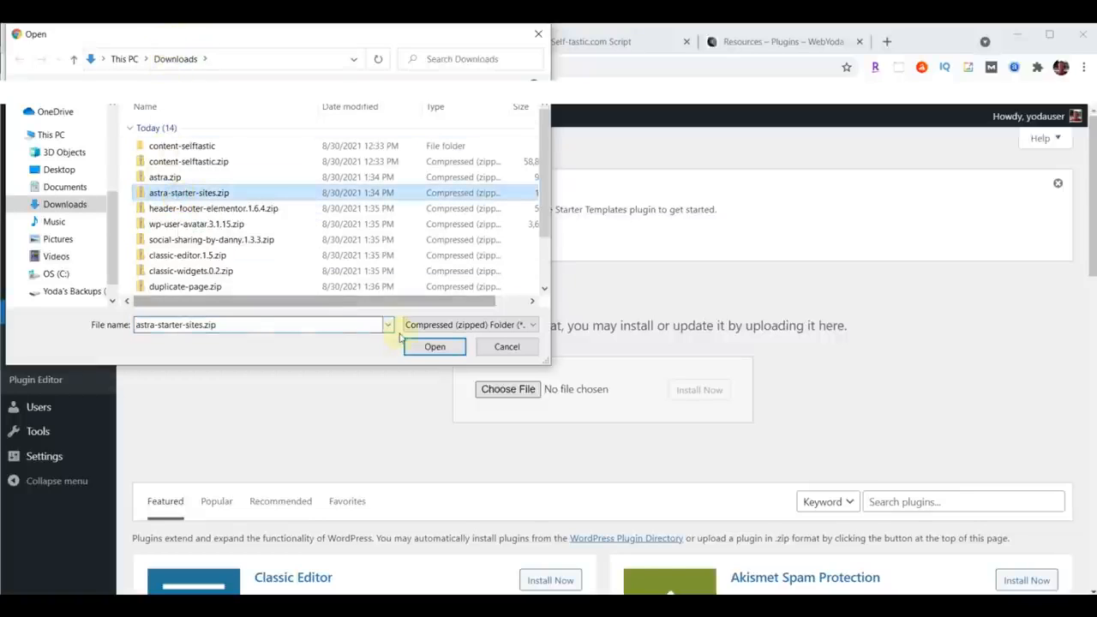
pyautogui.click(433, 347)
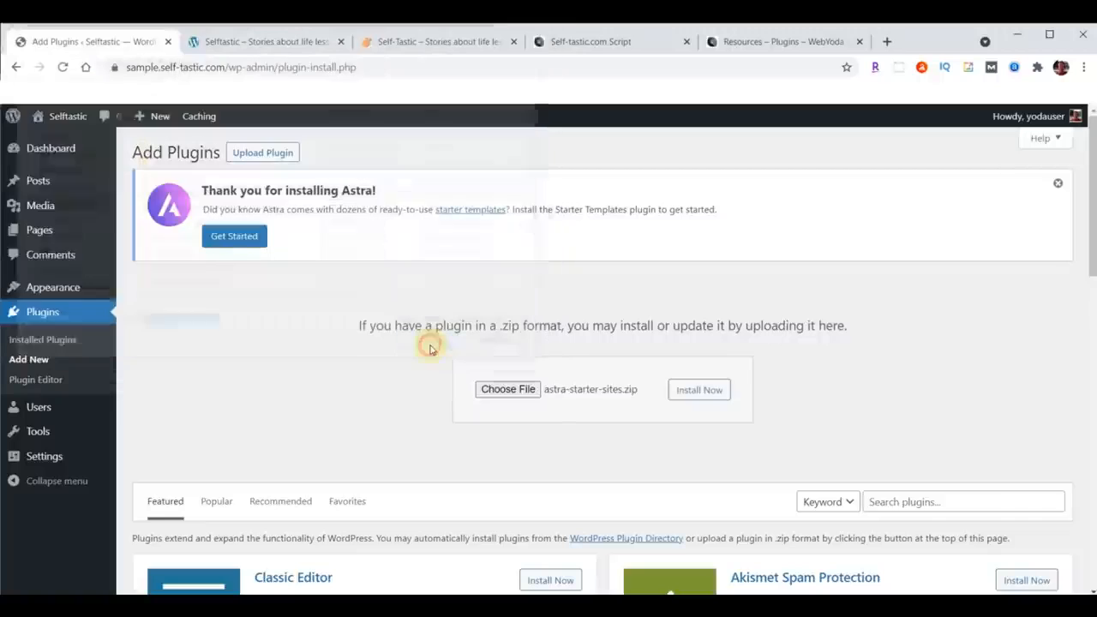
pyautogui.click(694, 390)
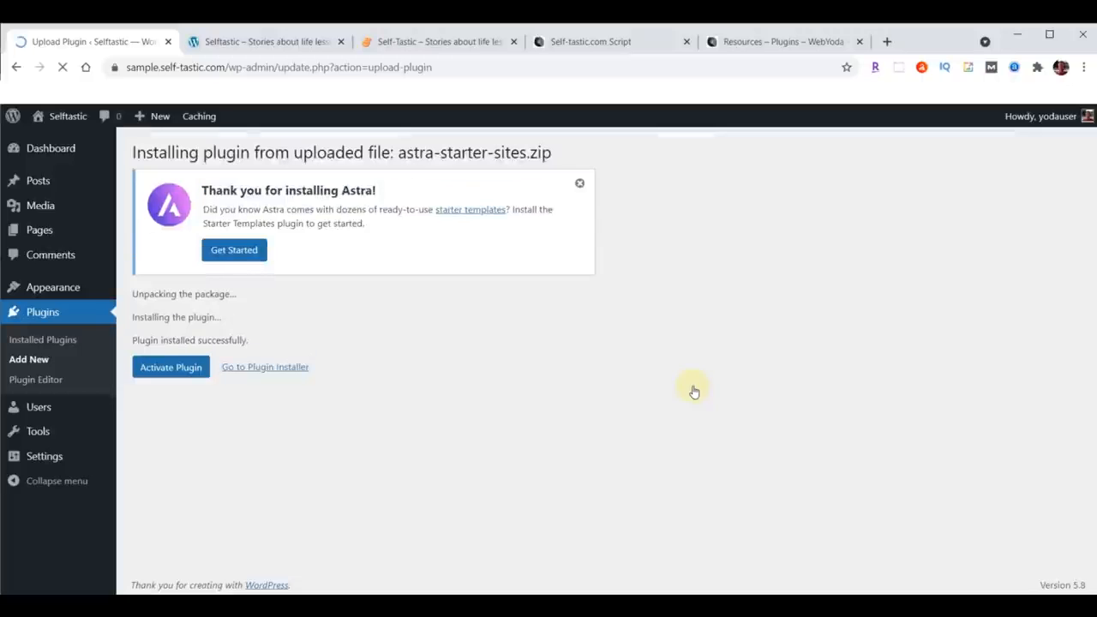
pyautogui.click(166, 373)
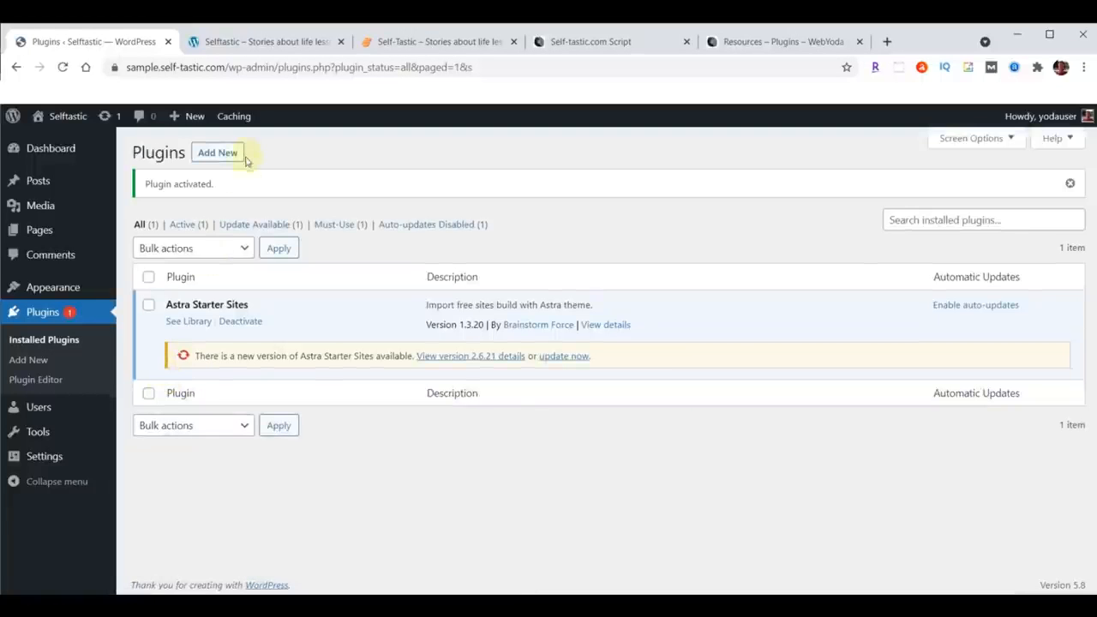
# Step: Upload header-footer-elementor.1.6.4.zip as a new plugin, install it and activate it
pyautogui.click(218, 152)
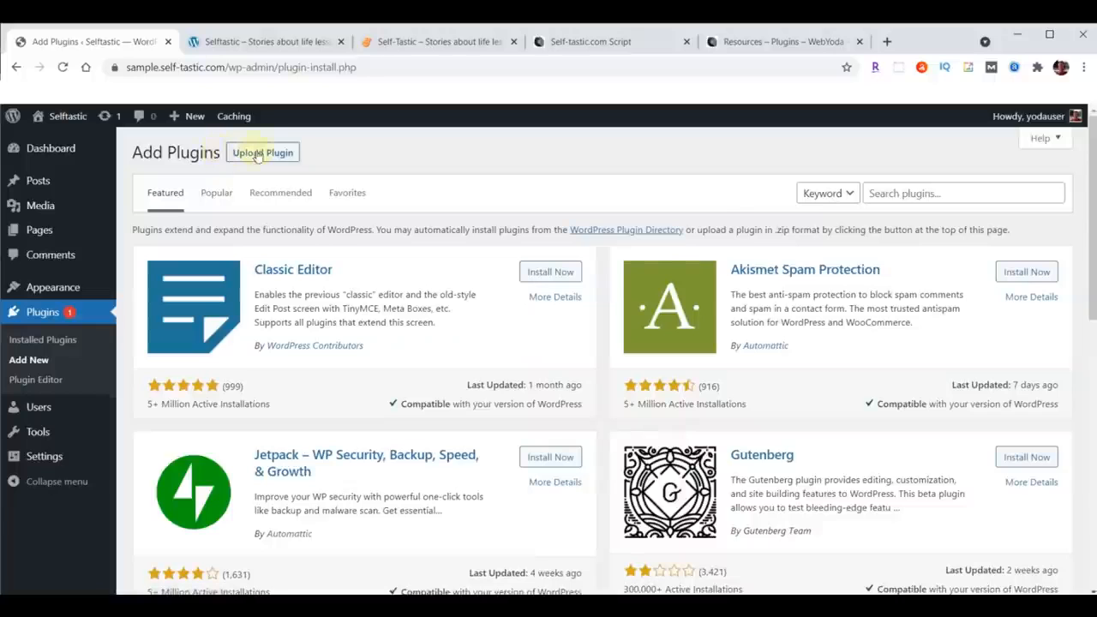
pyautogui.click(260, 154)
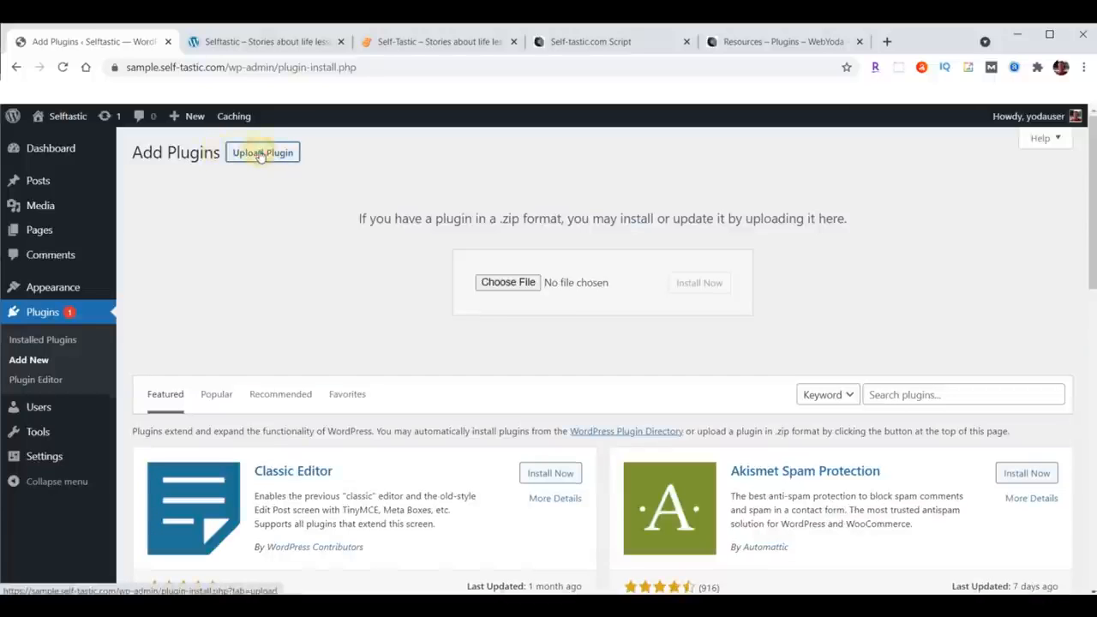
pyautogui.click(507, 282)
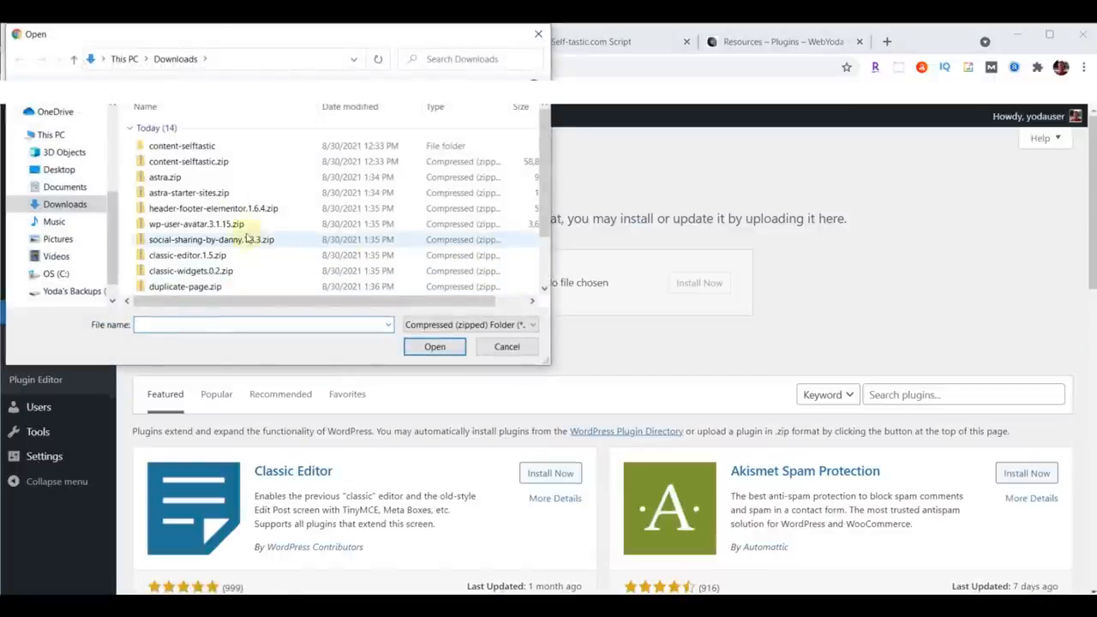
pyautogui.click(189, 214)
pyautogui.click(434, 346)
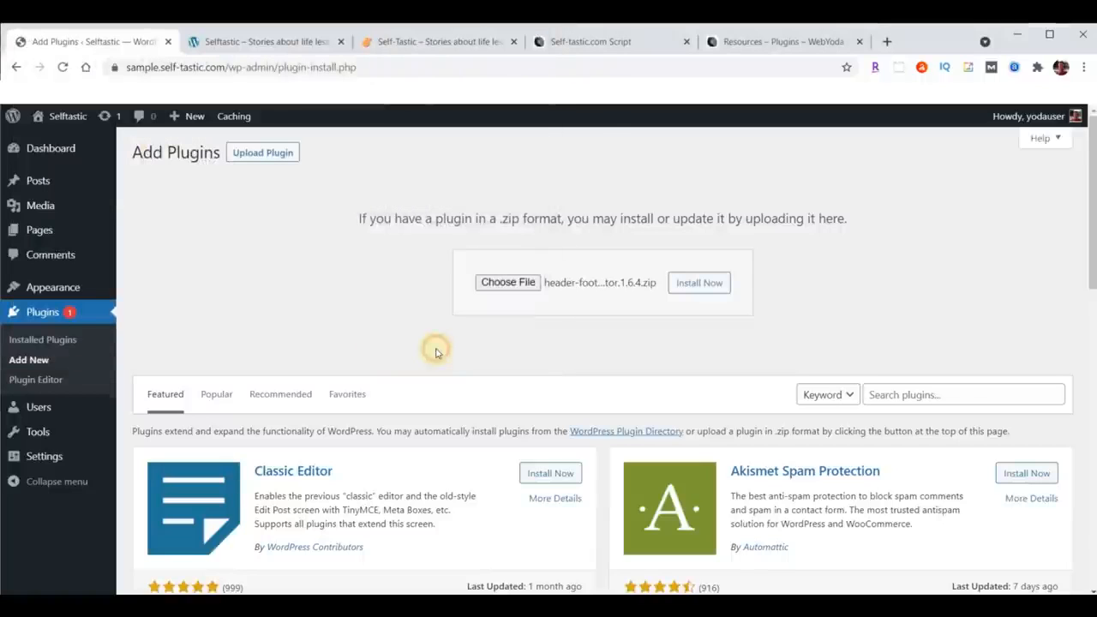
pyautogui.click(701, 284)
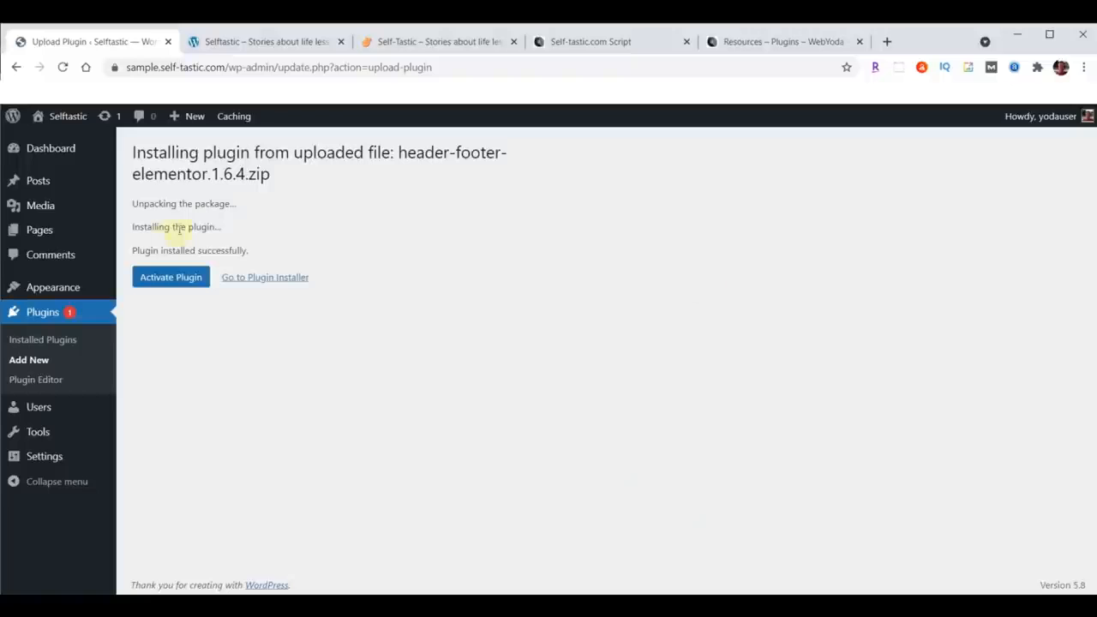
pyautogui.click(167, 277)
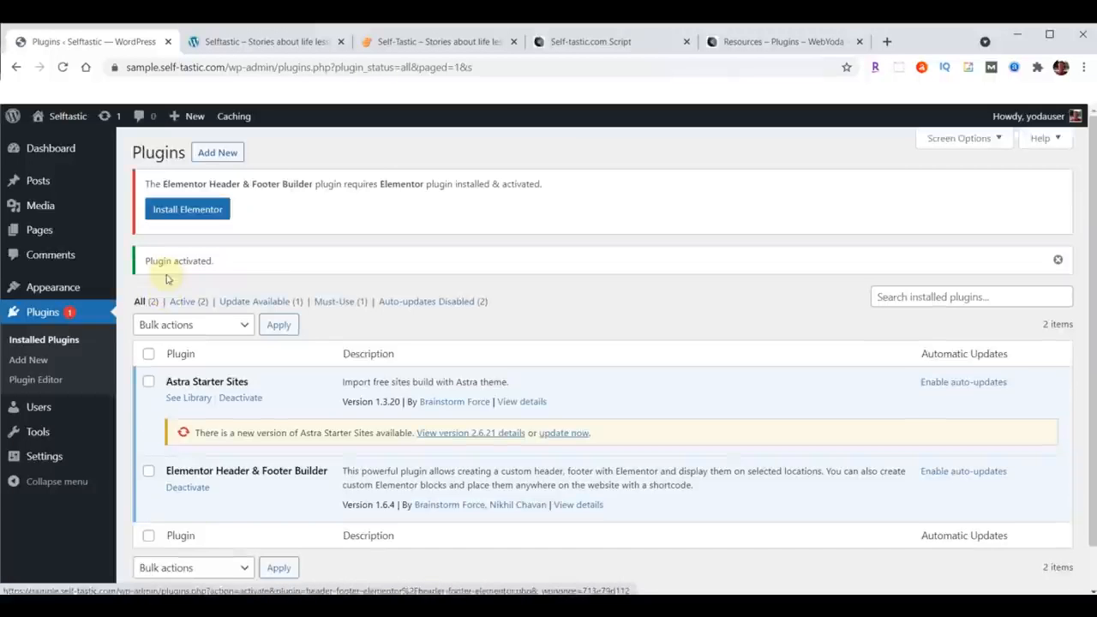
# Step: Upload wp-user-avatar.3.1.15.zip as a new plugin, install it and activate it
pyautogui.click(217, 153)
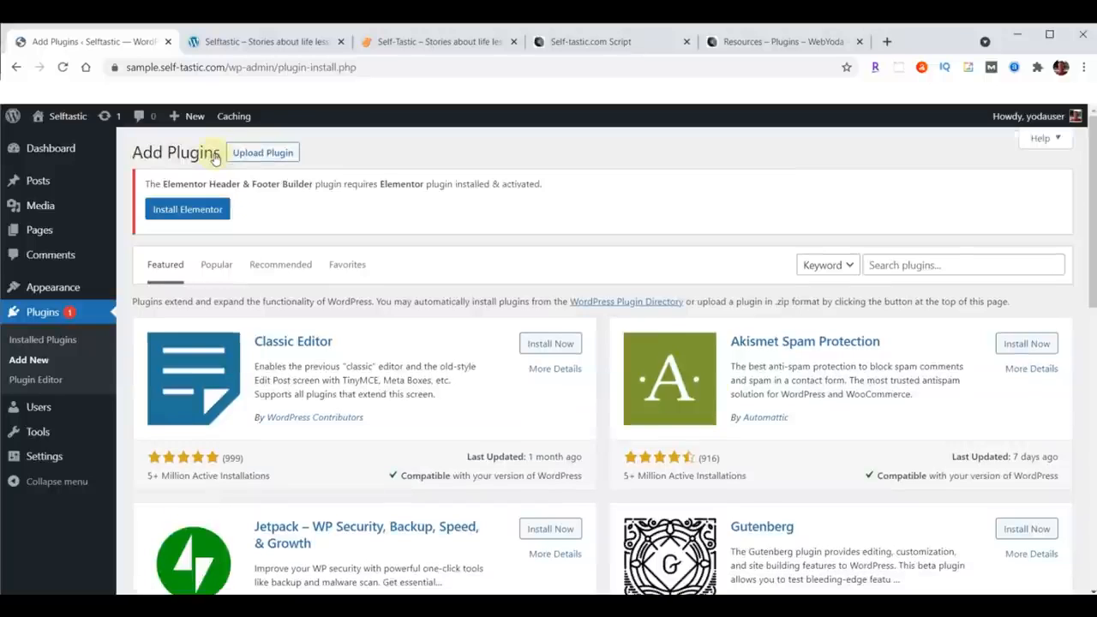
pyautogui.click(274, 155)
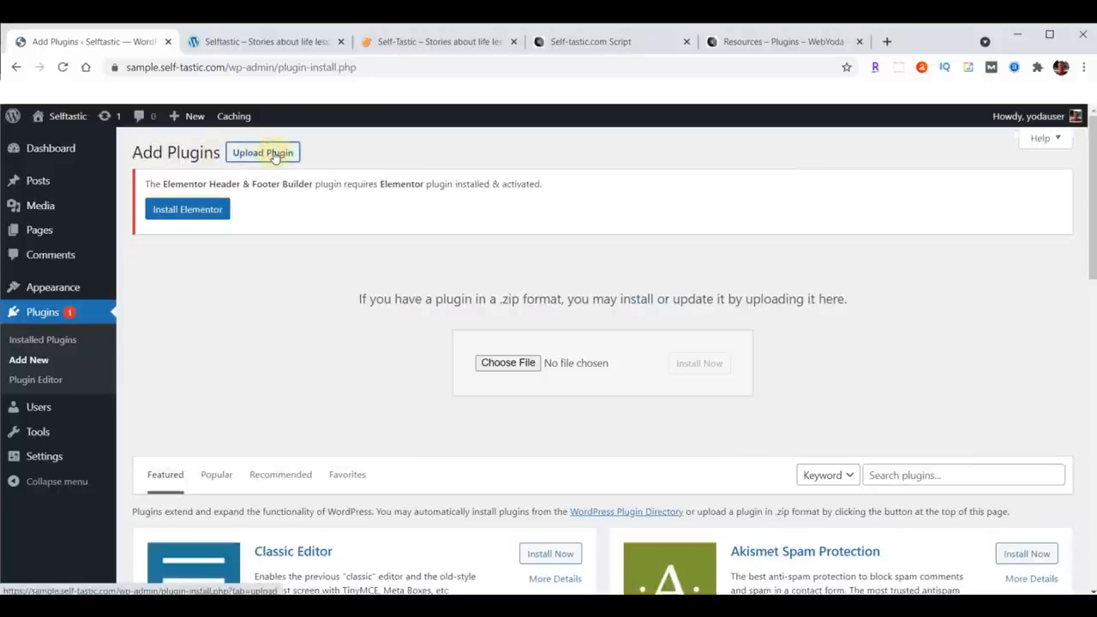
pyautogui.click(500, 363)
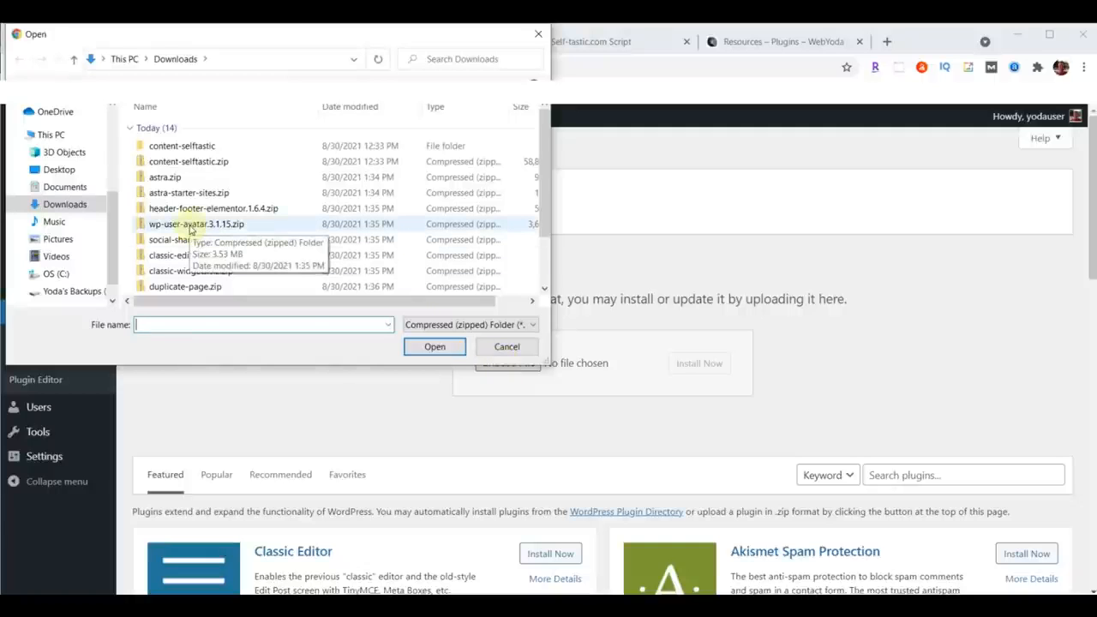
pyautogui.click(194, 226)
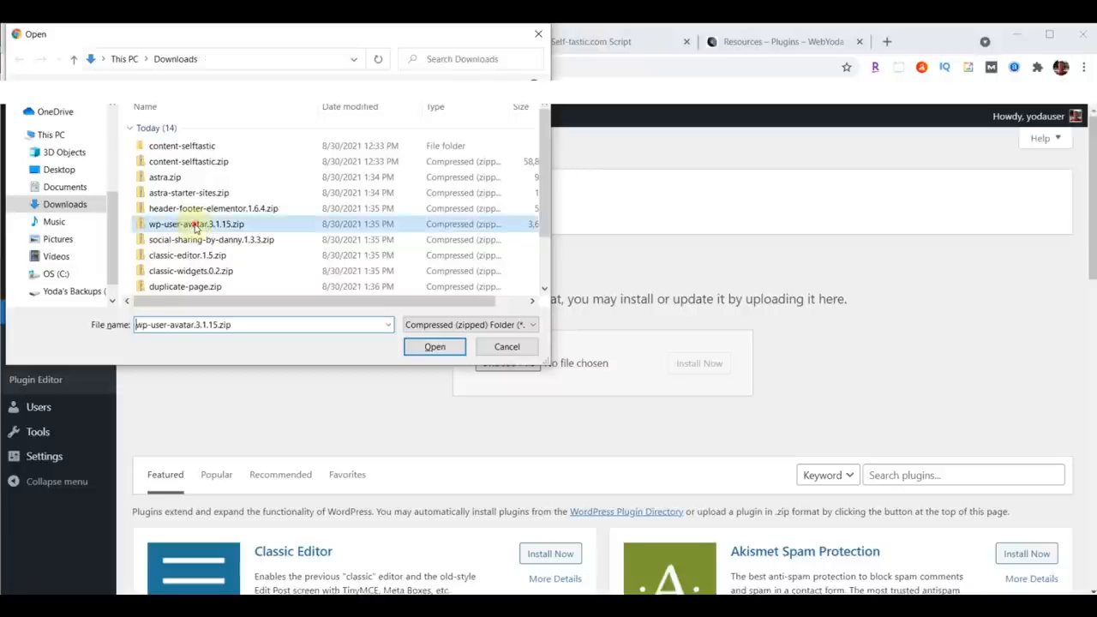
pyautogui.click(430, 347)
pyautogui.click(708, 366)
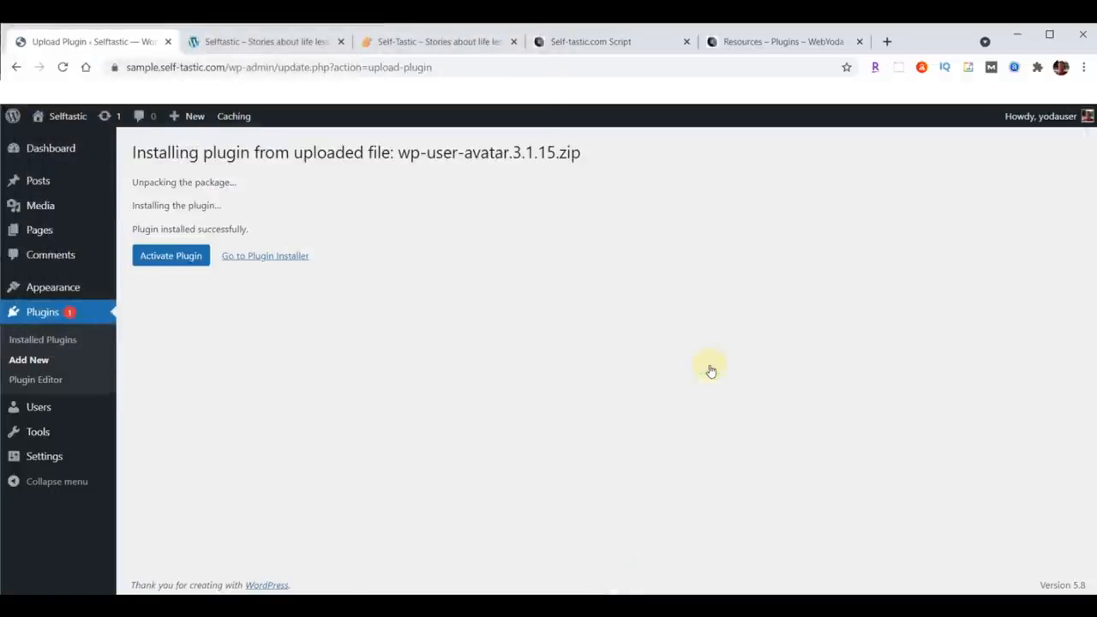
pyautogui.click(162, 259)
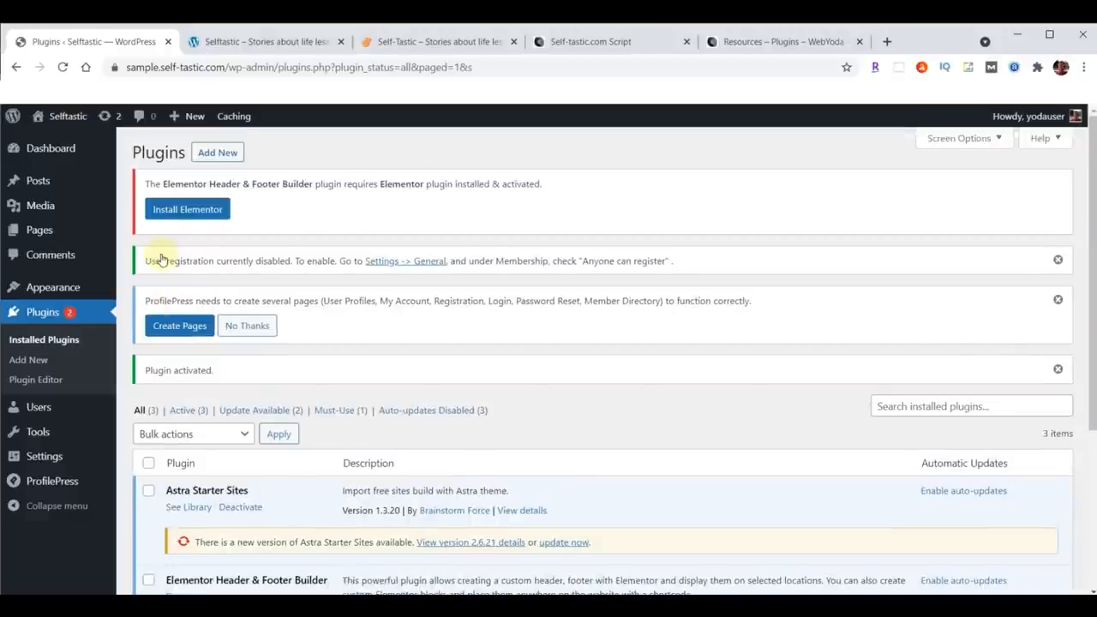
# Step: Upload social-sharing-by-danny.1.3.3.zip as a new plugin, install it and activate it
pyautogui.click(219, 154)
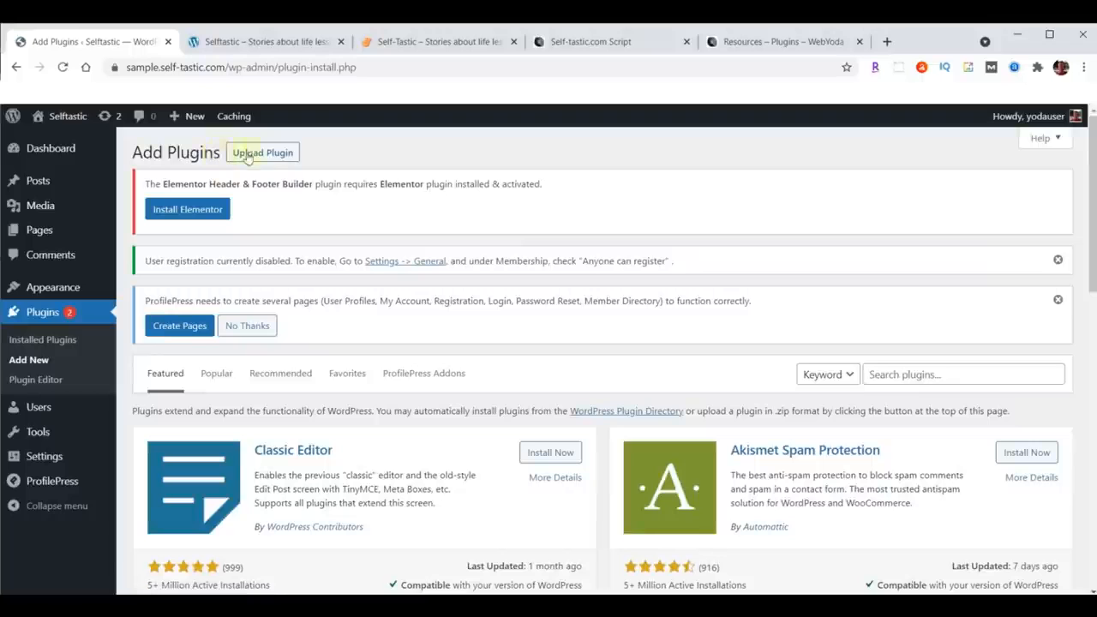
pyautogui.click(268, 153)
pyautogui.click(501, 472)
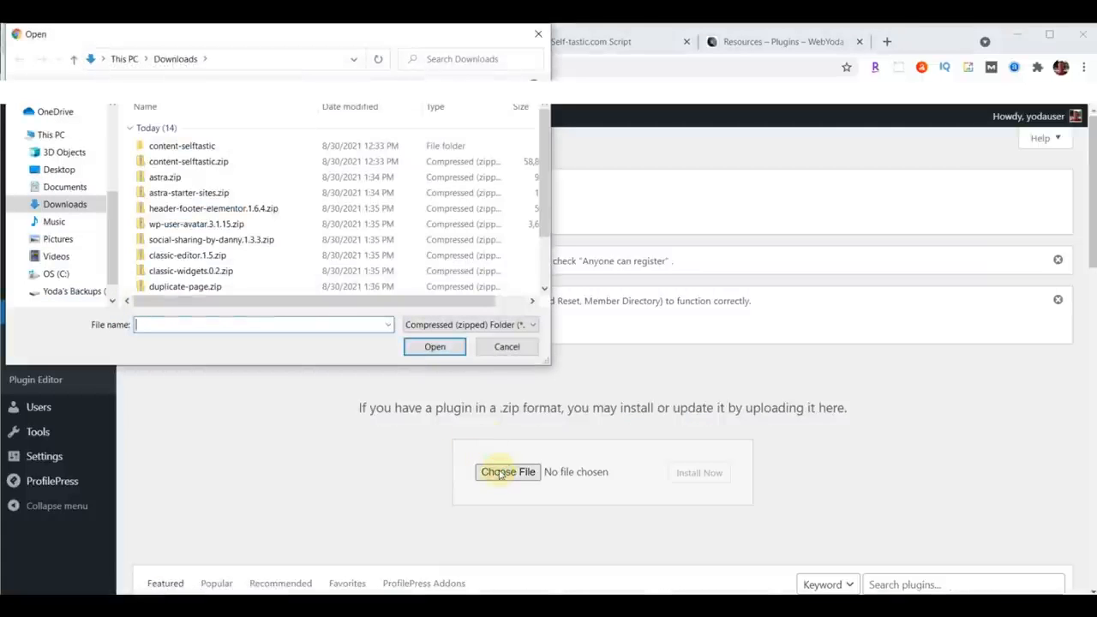
pyautogui.click(212, 242)
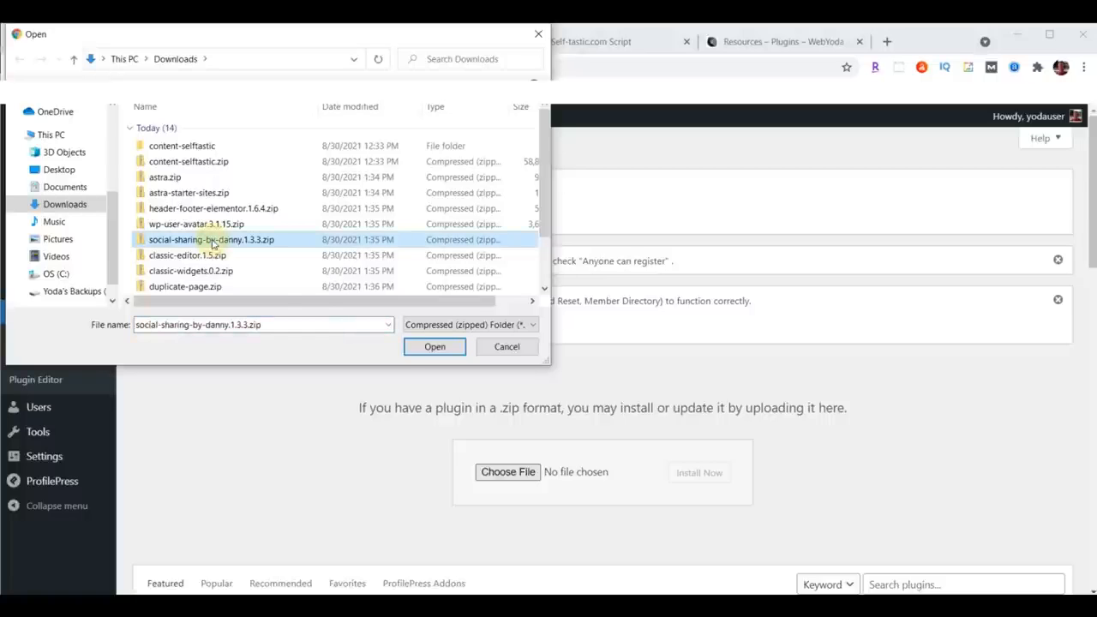
pyautogui.click(418, 350)
pyautogui.click(699, 472)
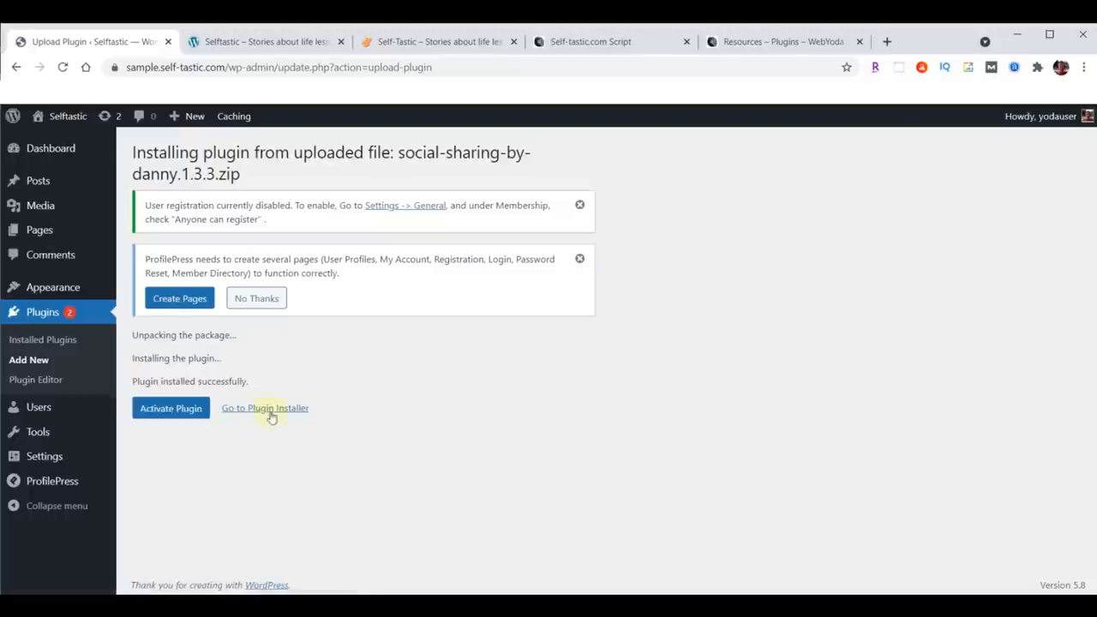
pyautogui.click(178, 412)
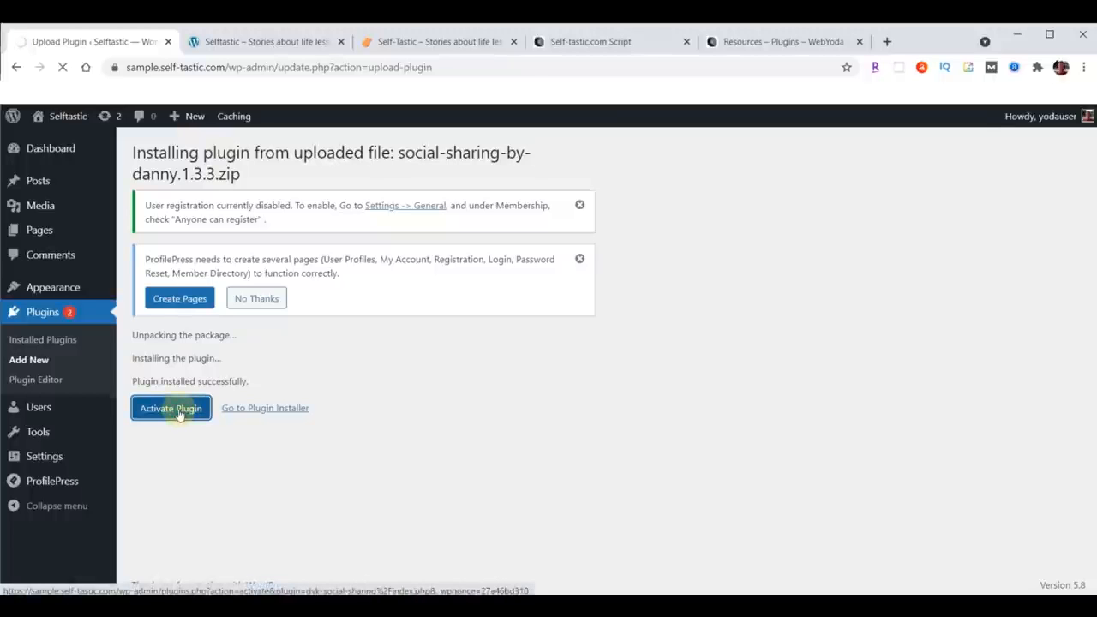
# Step: Upload classic-editor.1.5.zip as a new plugin, install it and activate it
pyautogui.click(225, 158)
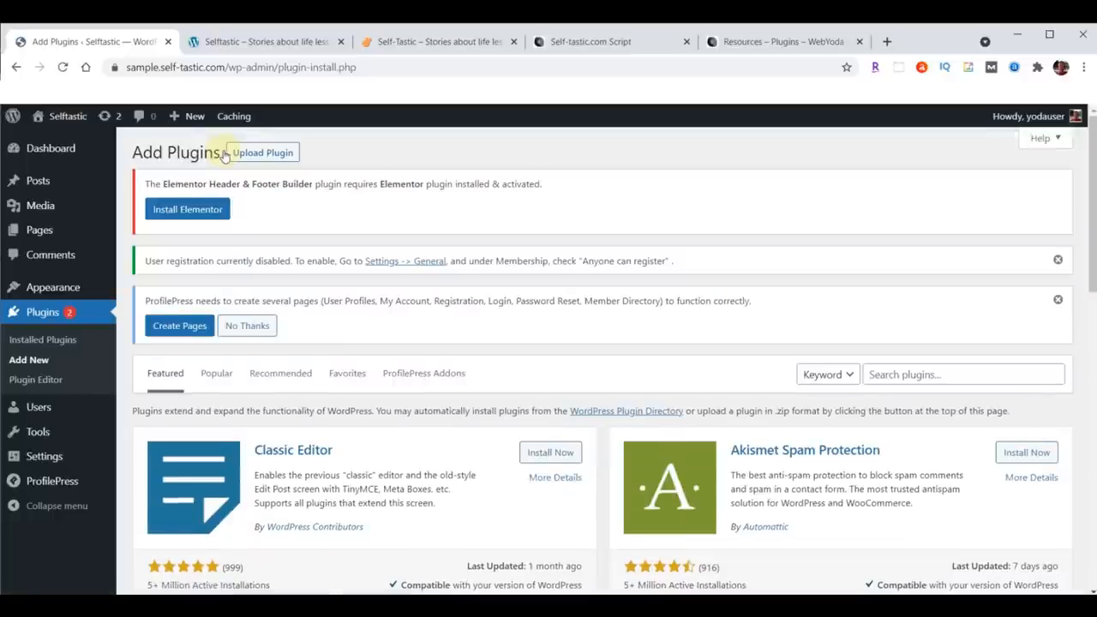
pyautogui.click(262, 152)
pyautogui.click(520, 470)
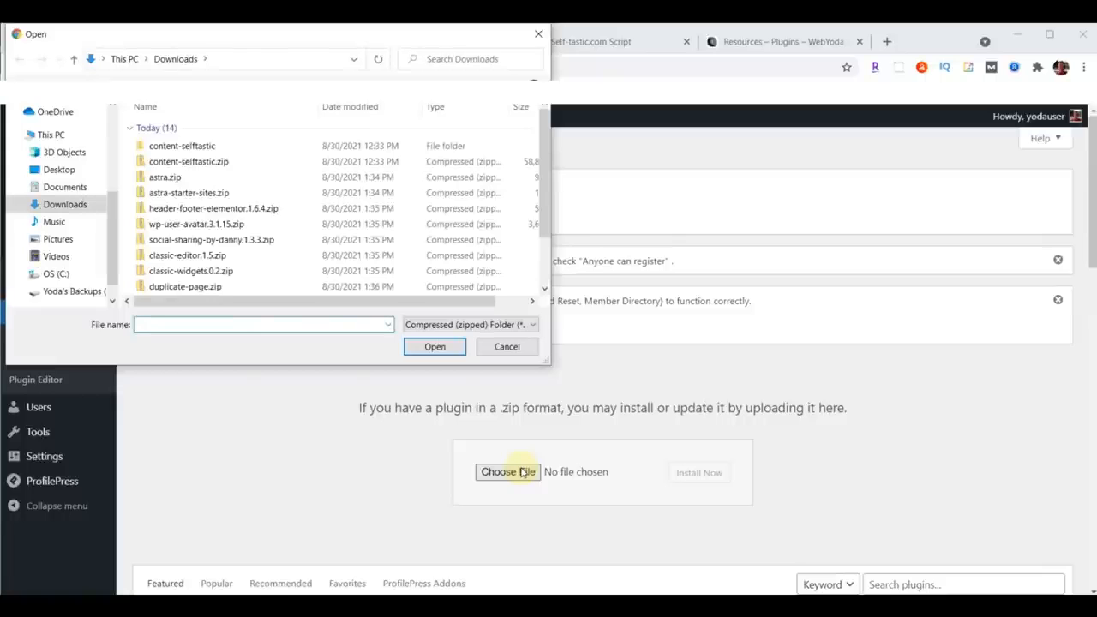
pyautogui.click(161, 257)
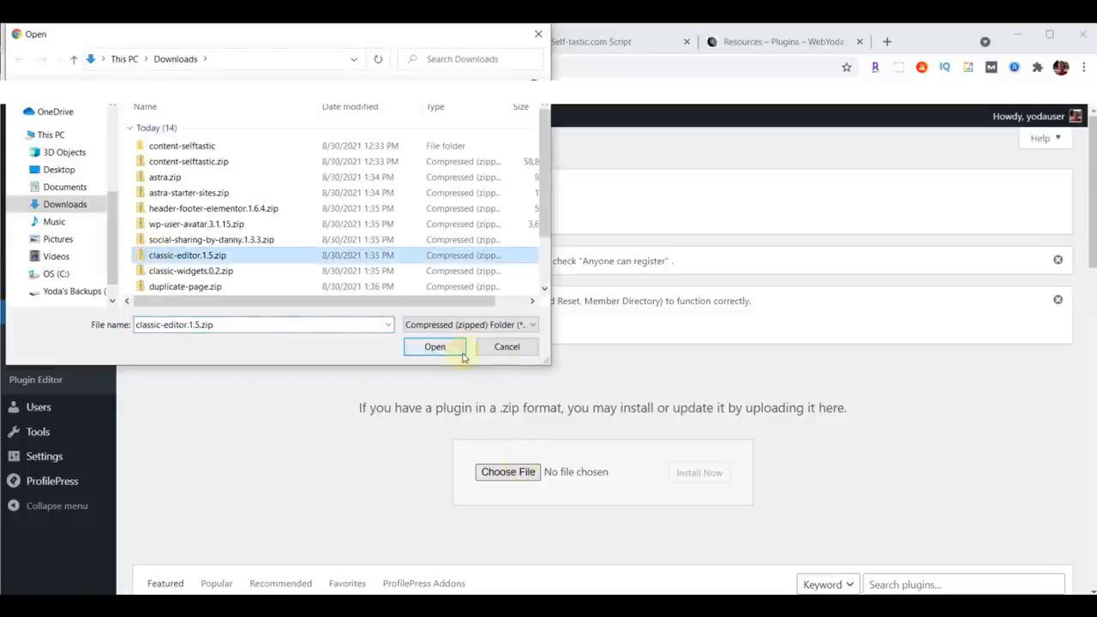
pyautogui.click(434, 346)
pyautogui.click(685, 473)
pyautogui.click(162, 388)
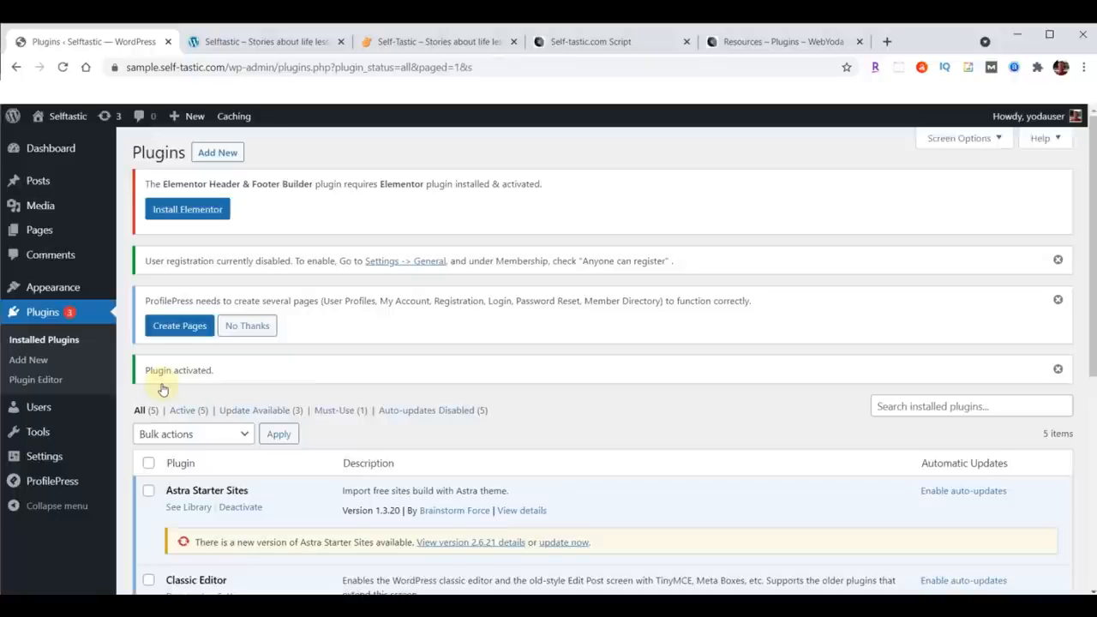
# Step: Upload classic-widgets.0.2.zip as a new plugin, install it and activate it
pyautogui.click(217, 152)
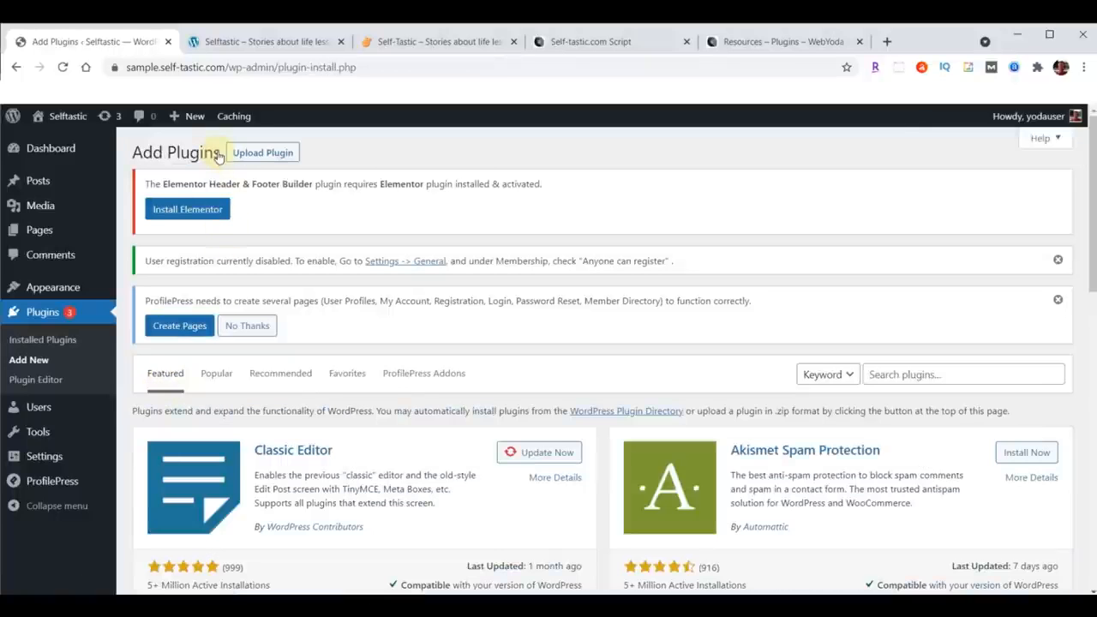
pyautogui.click(267, 152)
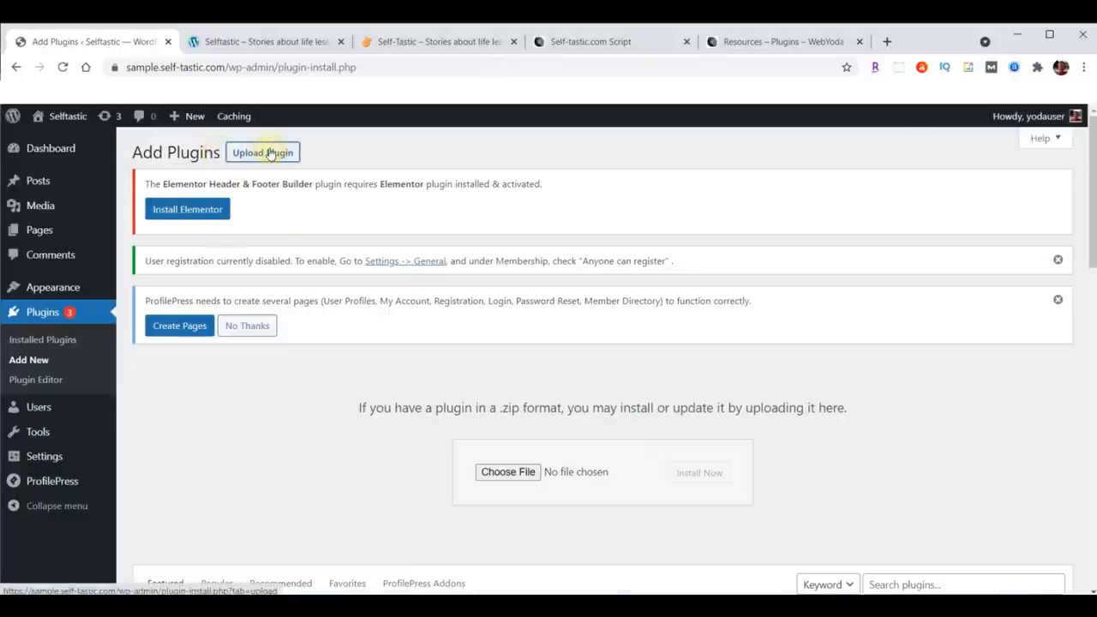
pyautogui.click(508, 474)
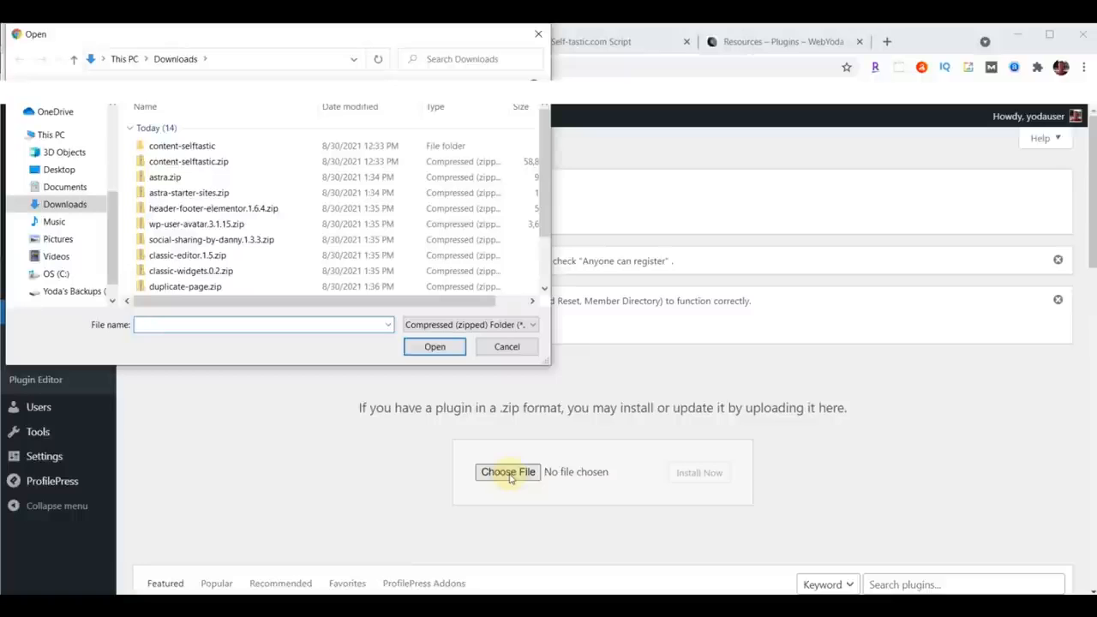
pyautogui.click(197, 272)
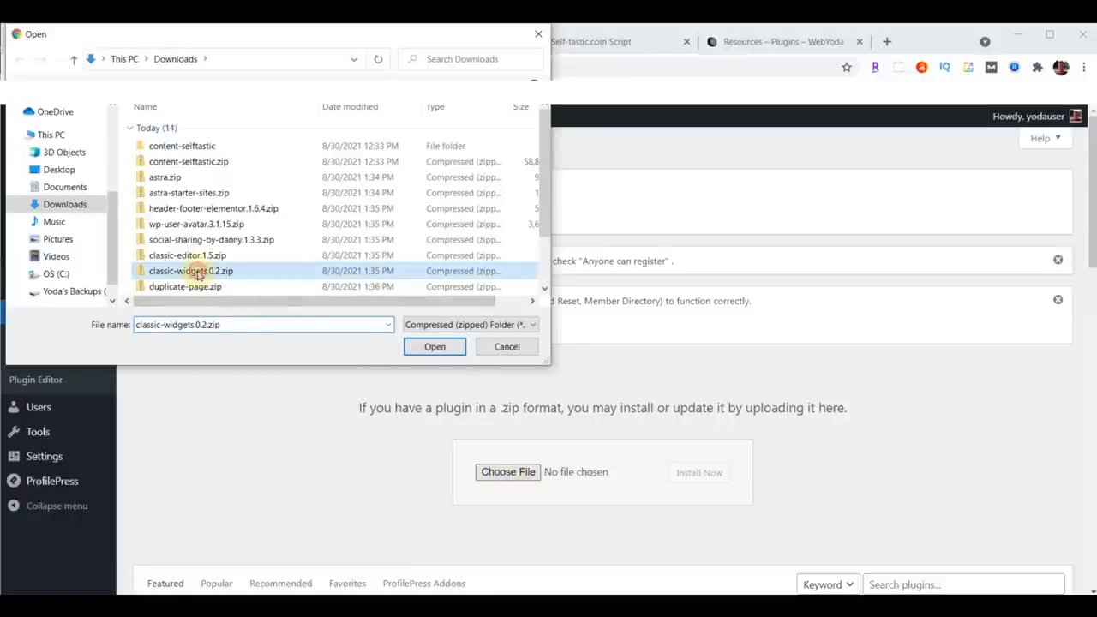
pyautogui.click(434, 347)
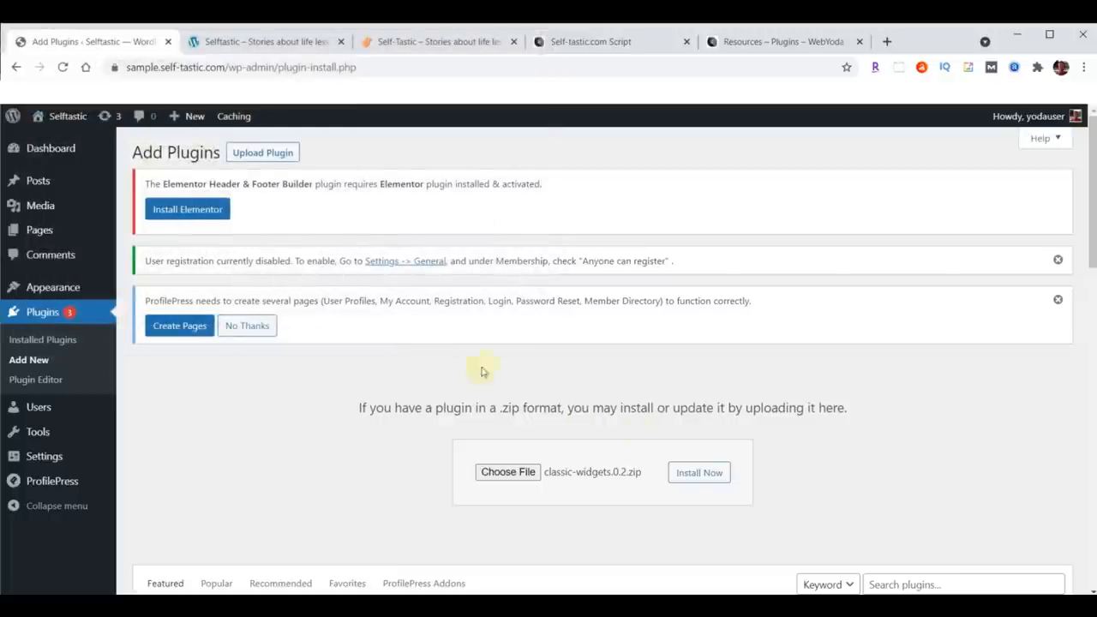
pyautogui.click(703, 475)
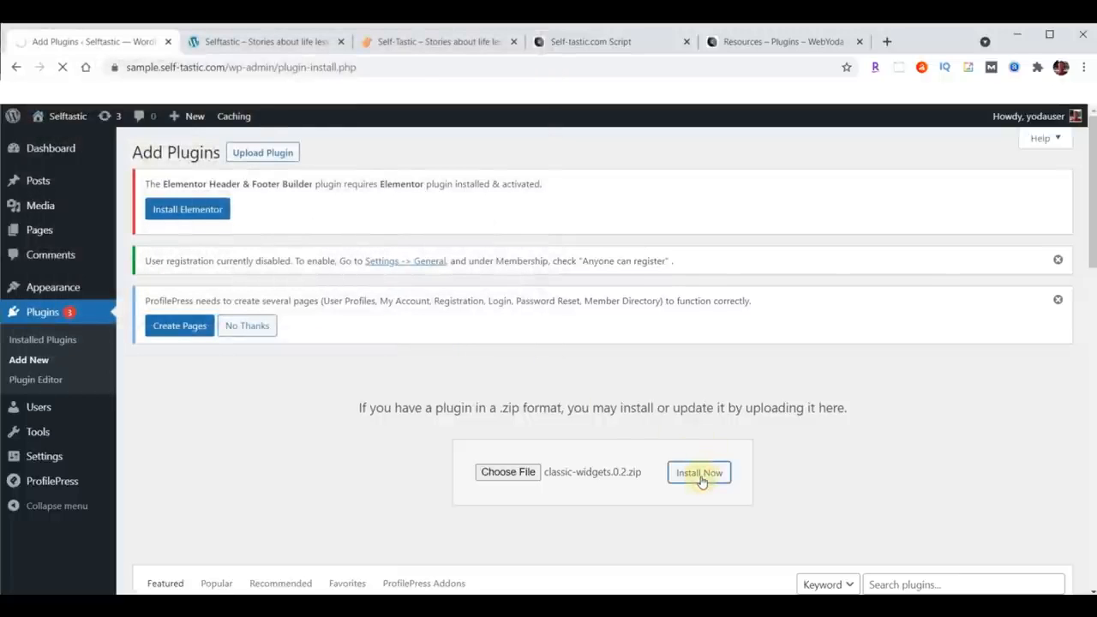
pyautogui.click(176, 388)
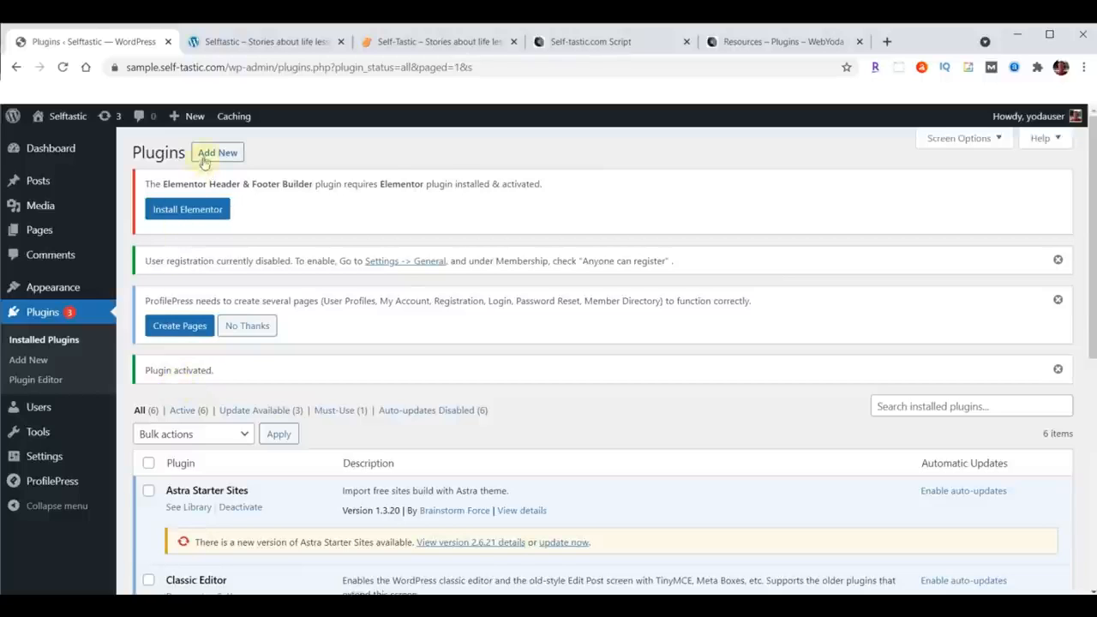
# Step: Upload duplicate-page.zip as a new plugin, install it and activate it
pyautogui.click(206, 155)
pyautogui.click(274, 156)
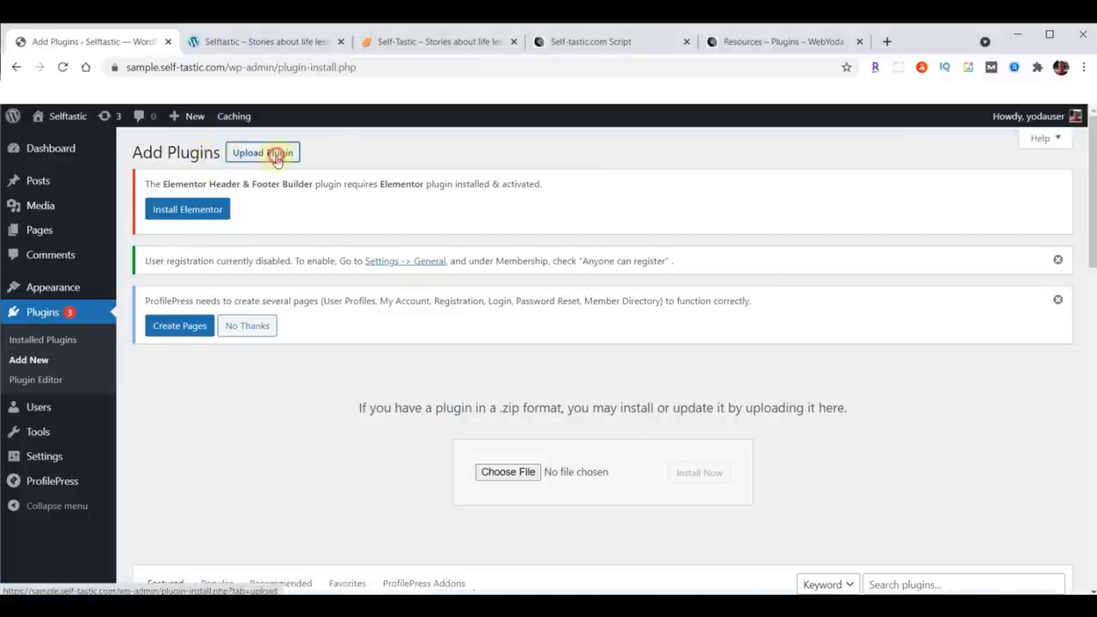
pyautogui.click(507, 473)
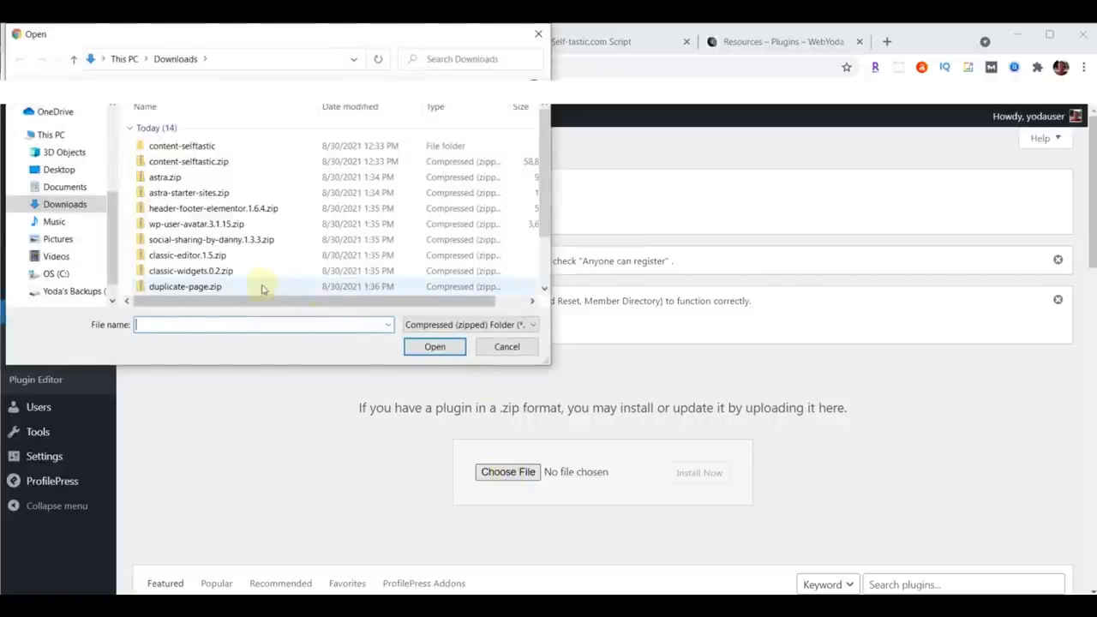
pyautogui.click(215, 288)
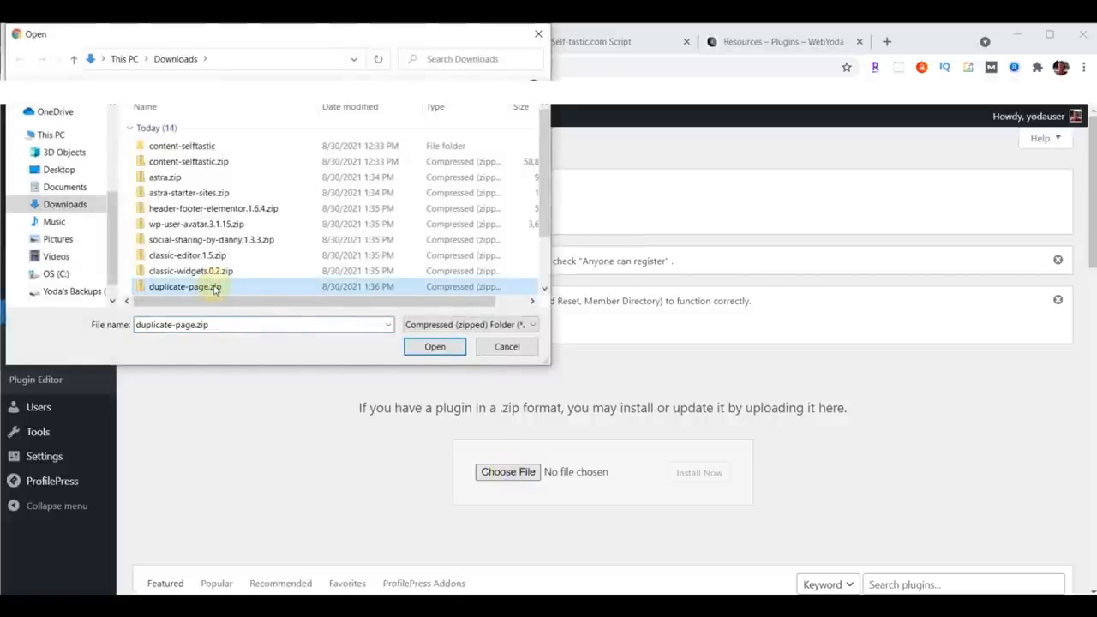
pyautogui.click(432, 347)
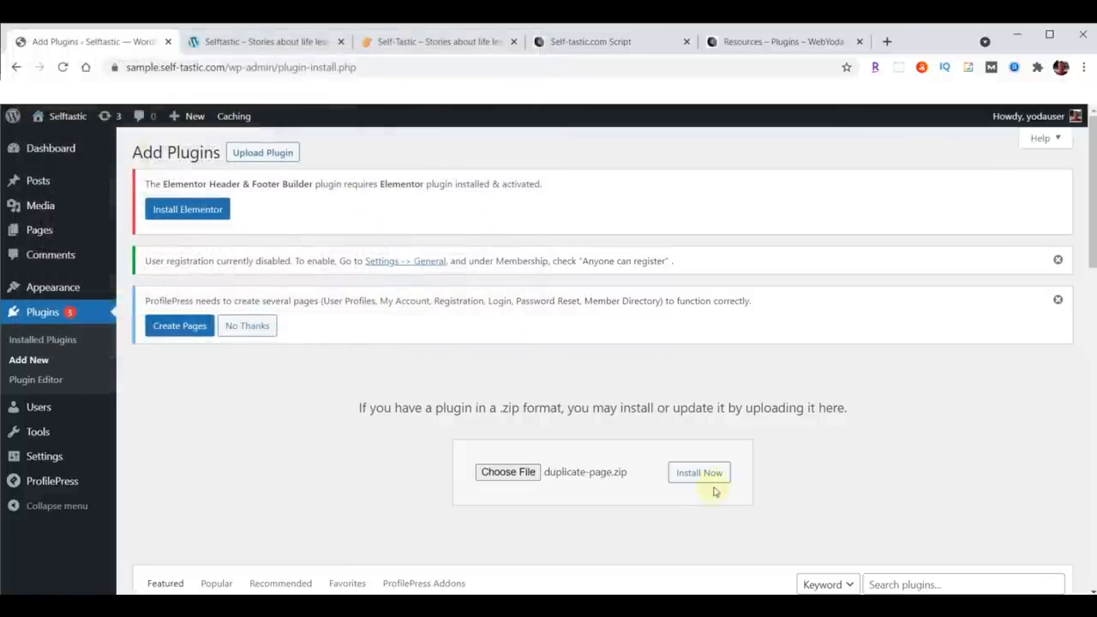
pyautogui.click(710, 476)
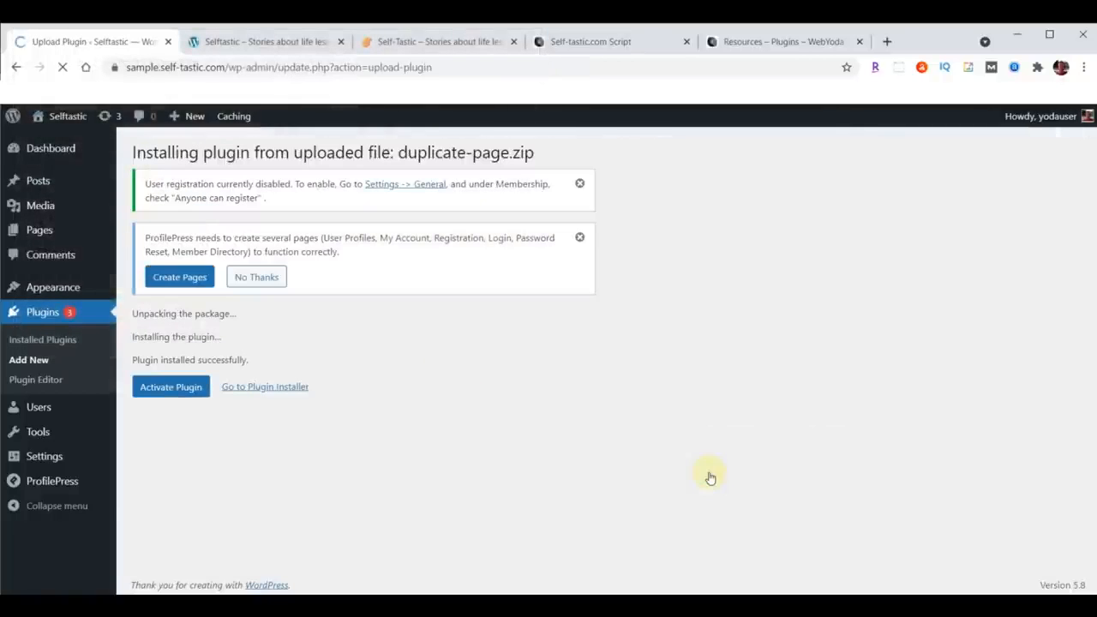
pyautogui.click(163, 390)
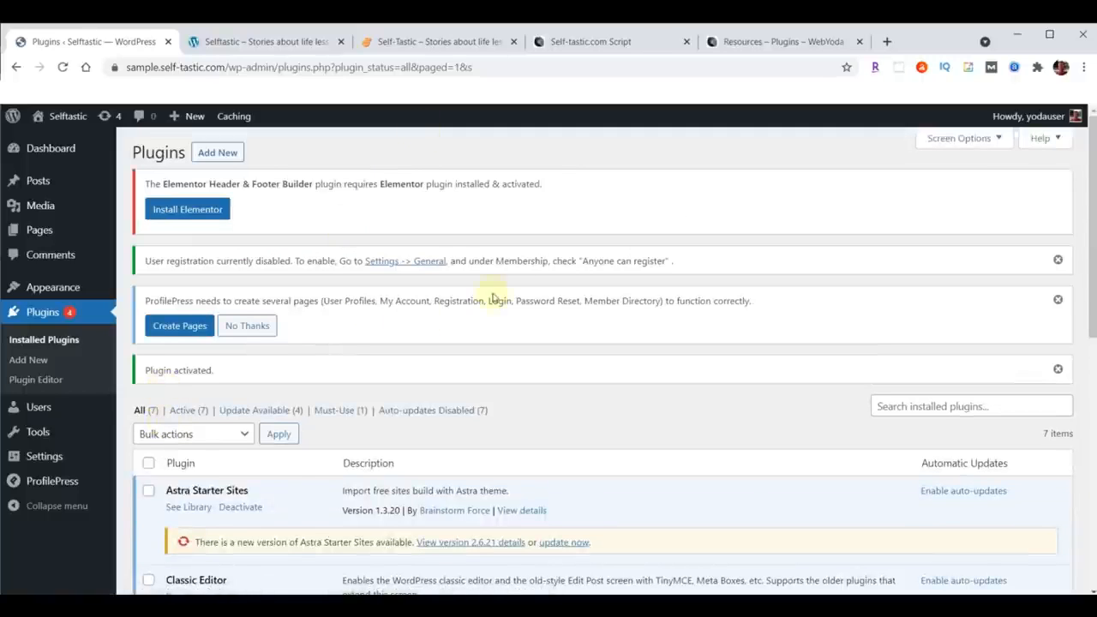
# Step: Review the script document's plugin list, noting which plugins are not to be installed yet
pyautogui.click(581, 40)
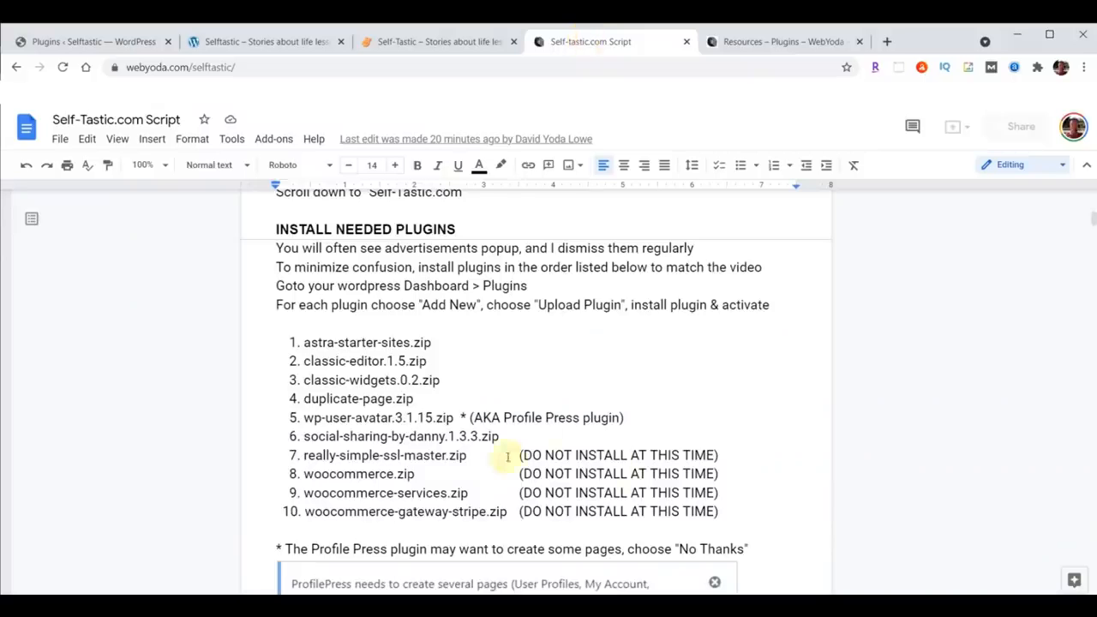
pyautogui.moveTo(289, 454); pyautogui.dragTo(727, 510)
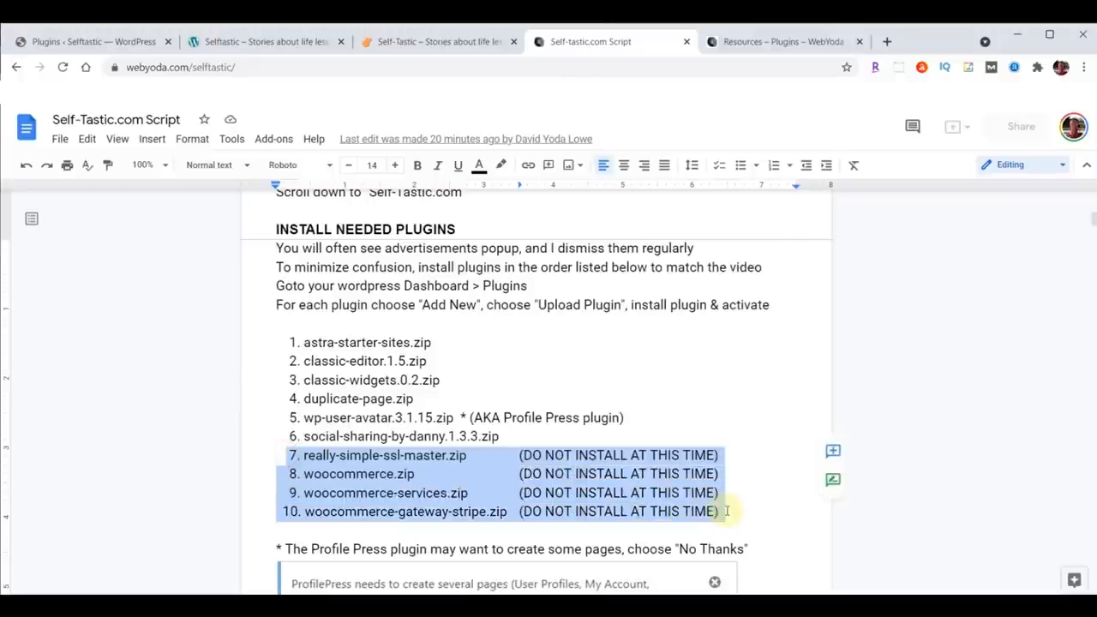
pyautogui.click(426, 493)
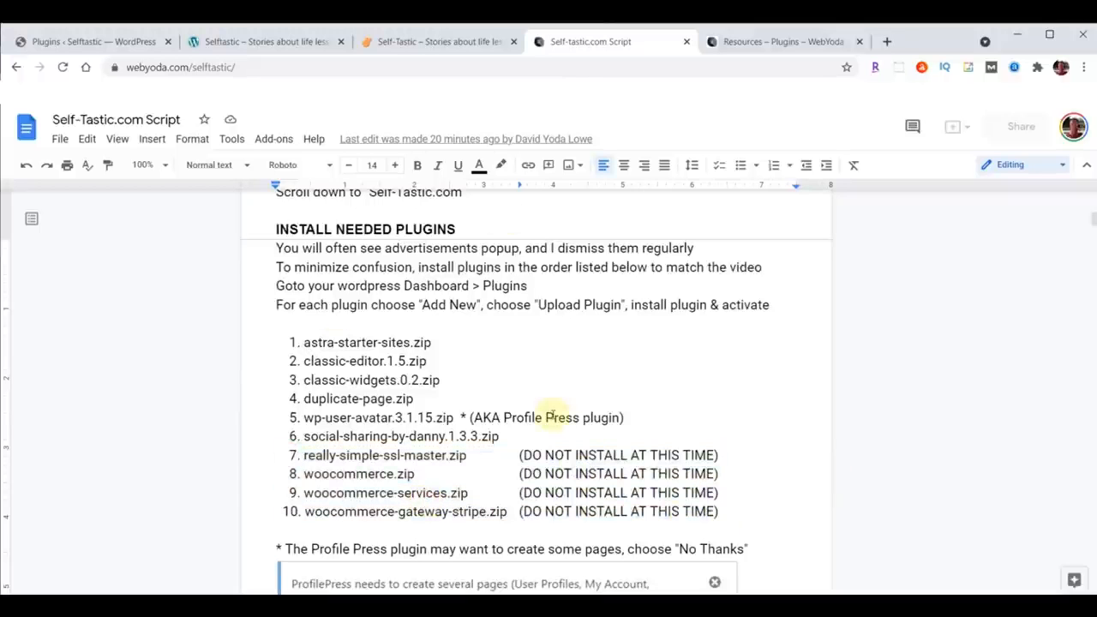
pyautogui.scroll(-3, 704, 360)
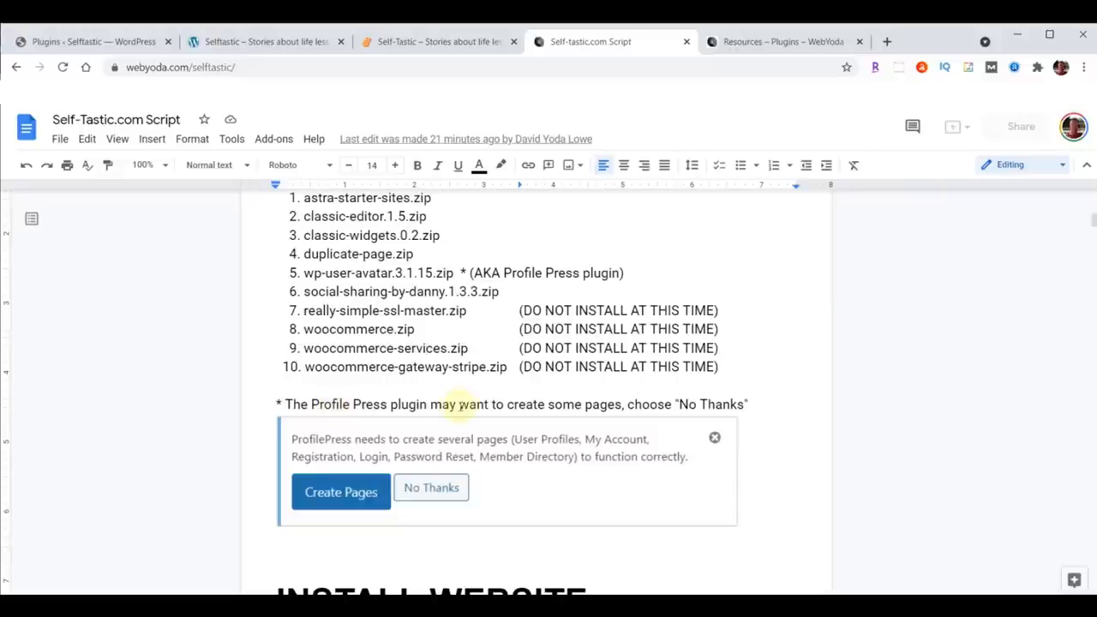
# Step: Dismiss the user registration, ProfilePress and plugin-activated notices on the Plugins page
pyautogui.click(76, 43)
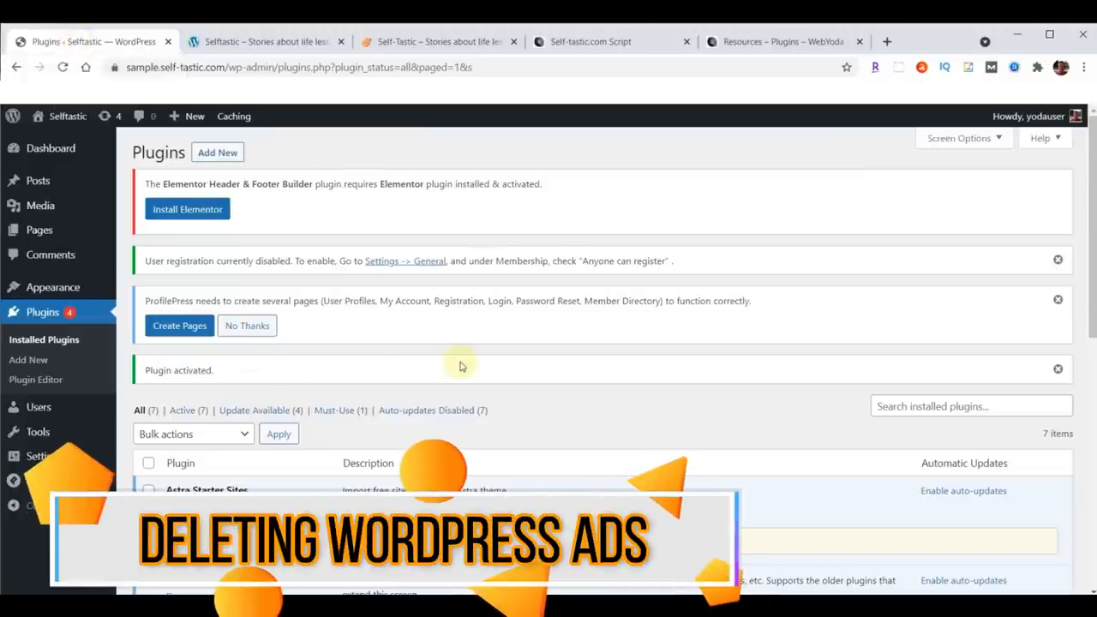
pyautogui.click(1057, 259)
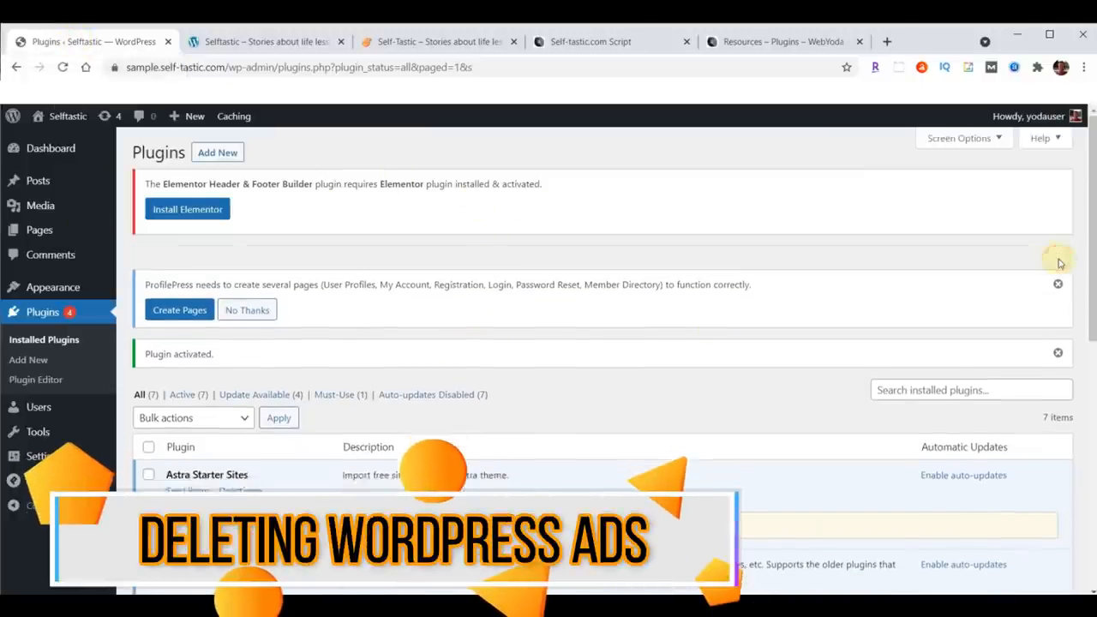
pyautogui.click(1058, 261)
pyautogui.click(1057, 257)
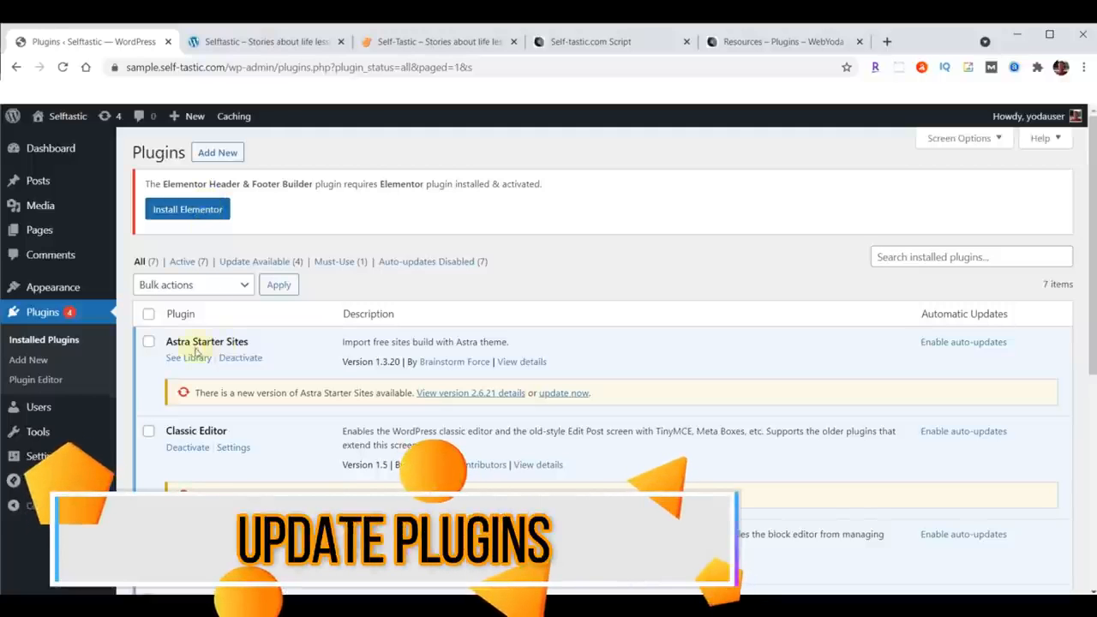
# Step: Select all installed plugins and apply the Update bulk action
pyautogui.click(148, 315)
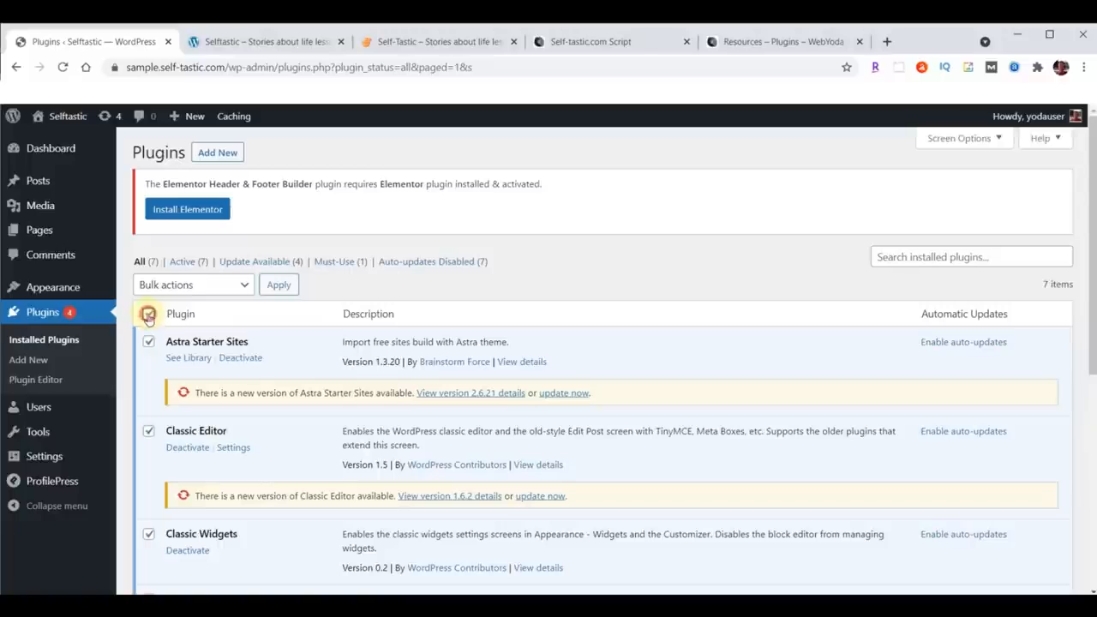
pyautogui.click(168, 284)
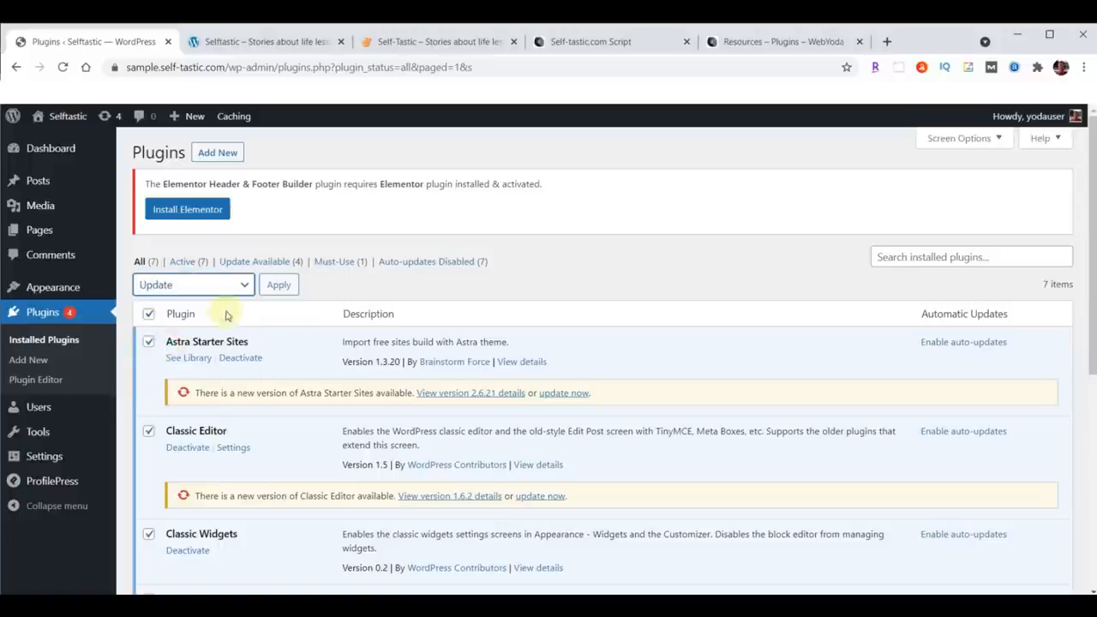
pyautogui.click(279, 285)
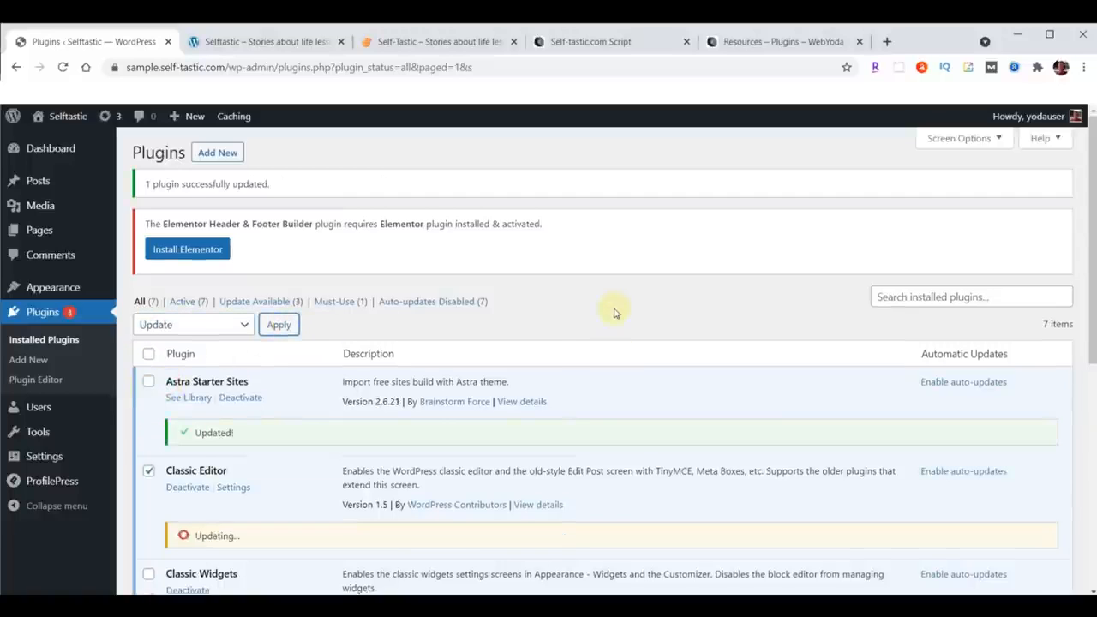
# Step: Try to open the Astra Starter Sites library from its plugin entry
pyautogui.scroll(-5, 614, 311)
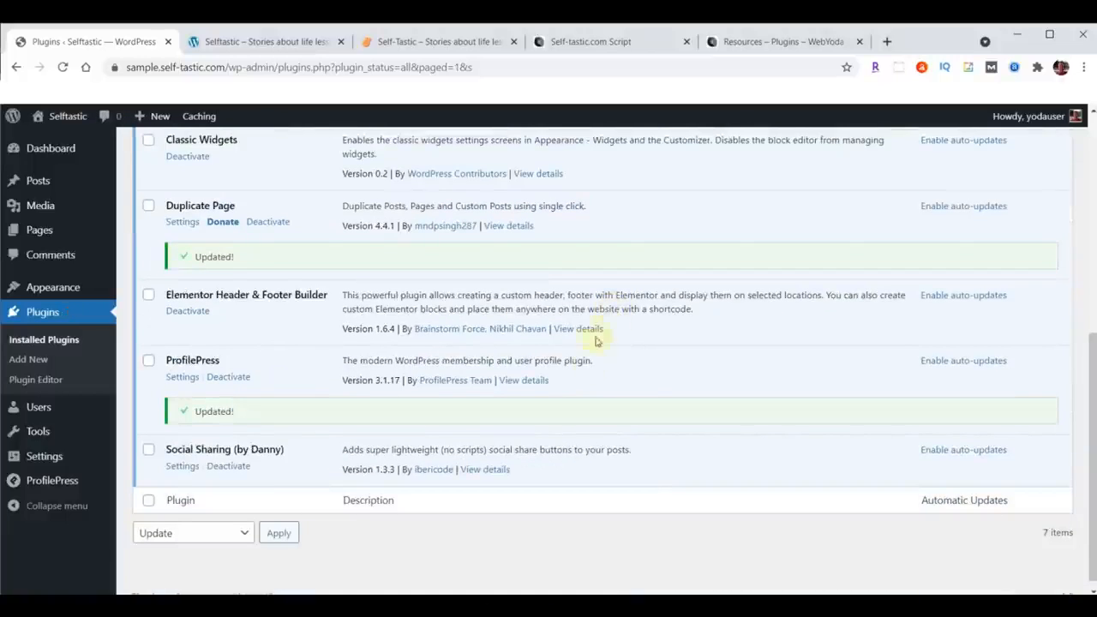
pyautogui.scroll(5, 565, 399)
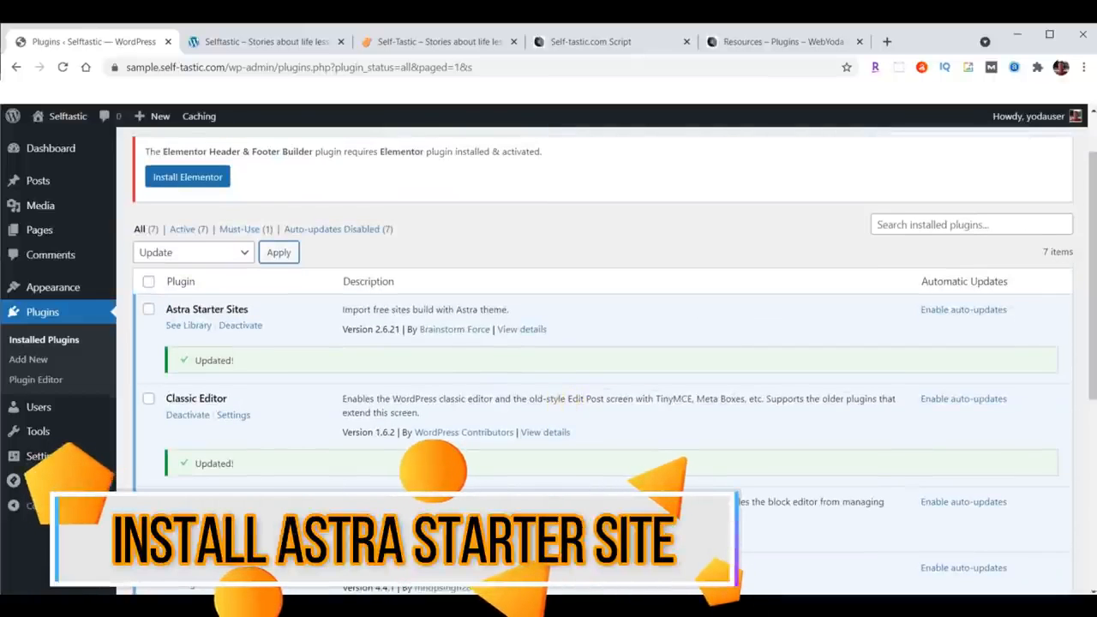
pyautogui.click(188, 326)
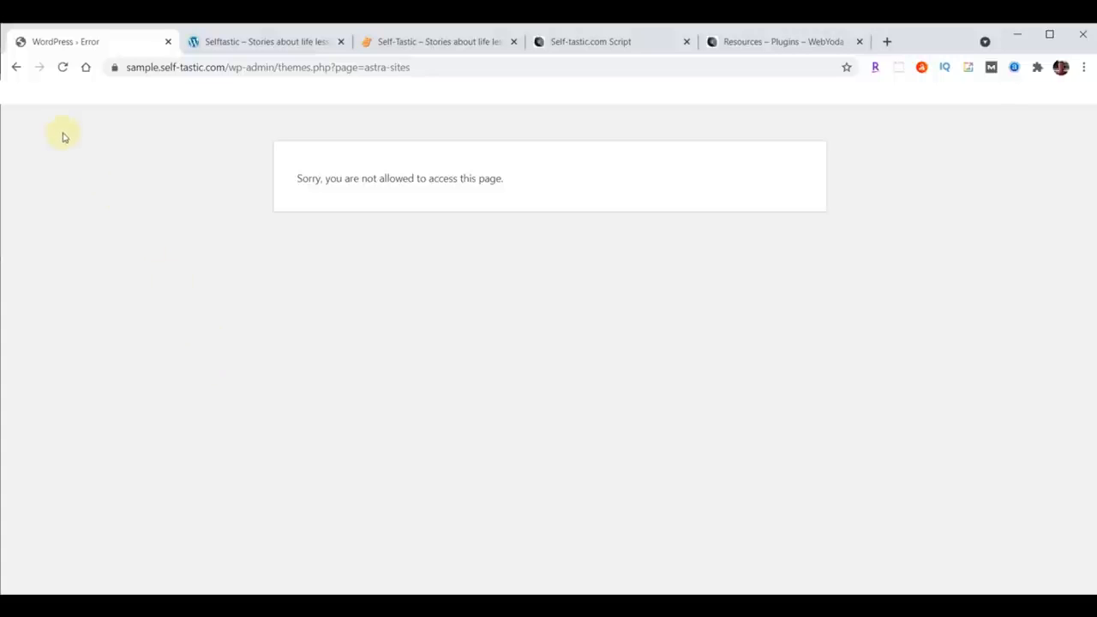
# Step: Go back to the Plugins page, open the Starter Templates library, and choose Elementor as the page builder
pyautogui.click(15, 69)
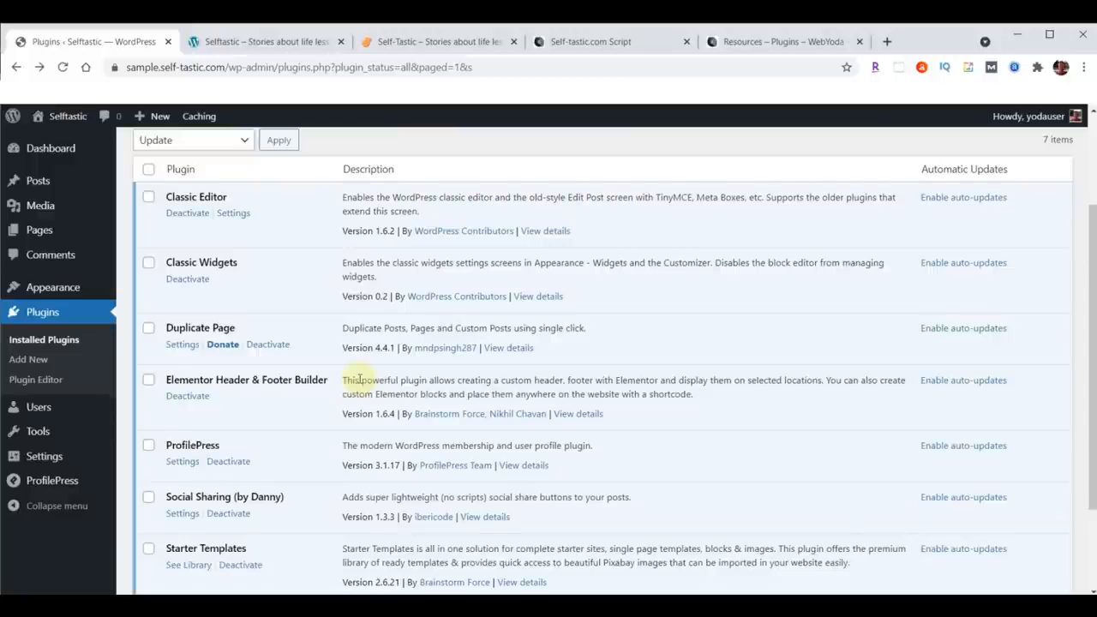
pyautogui.scroll(-3, 360, 380)
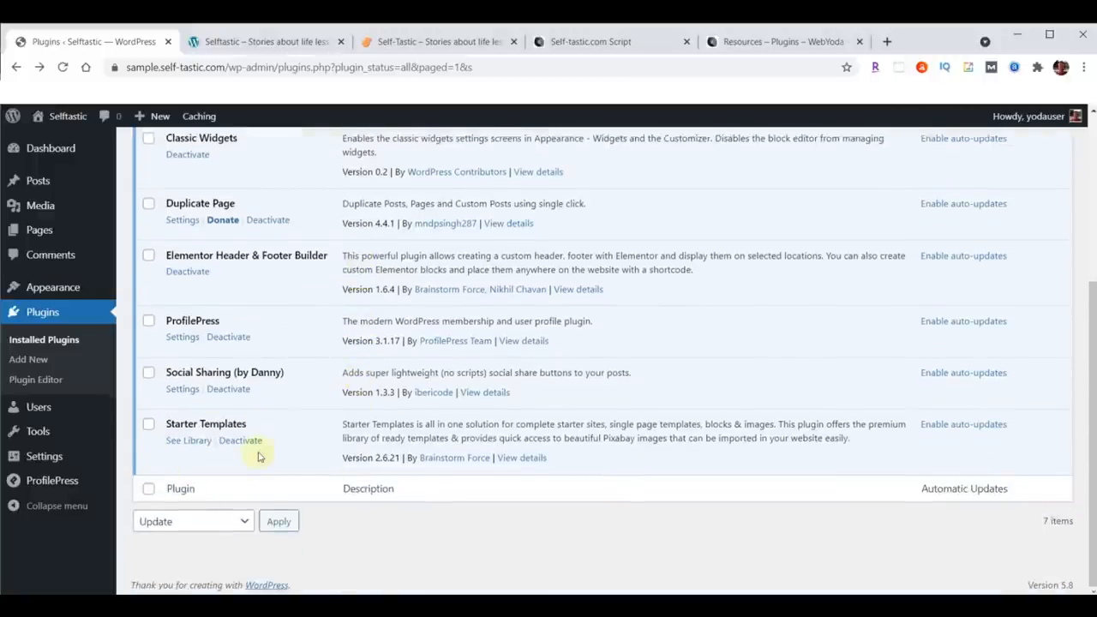
pyautogui.click(188, 442)
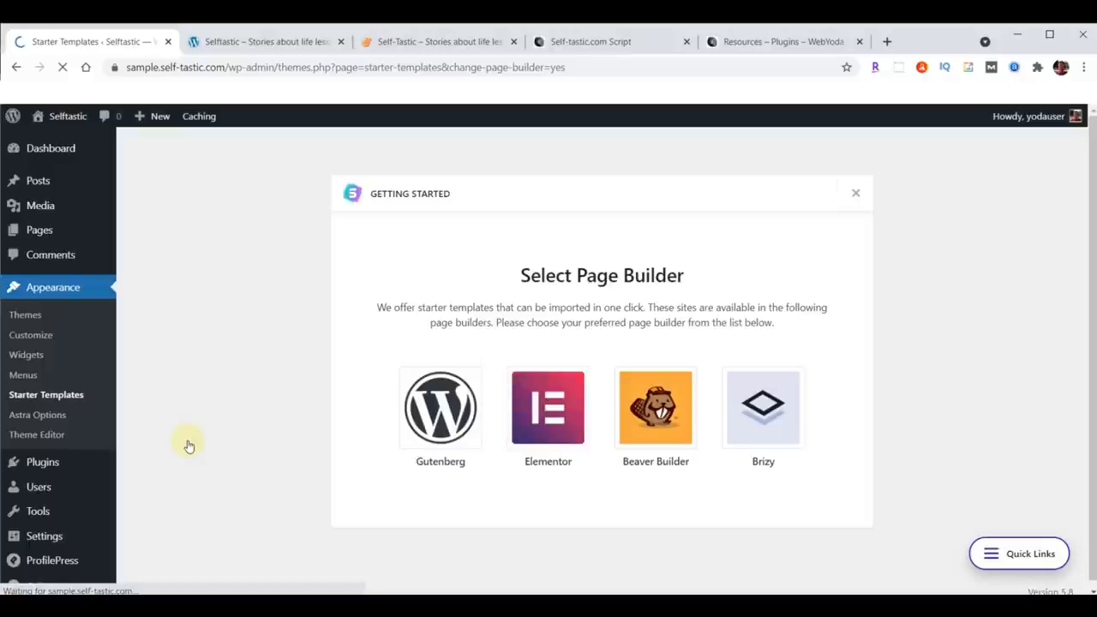
pyautogui.click(549, 406)
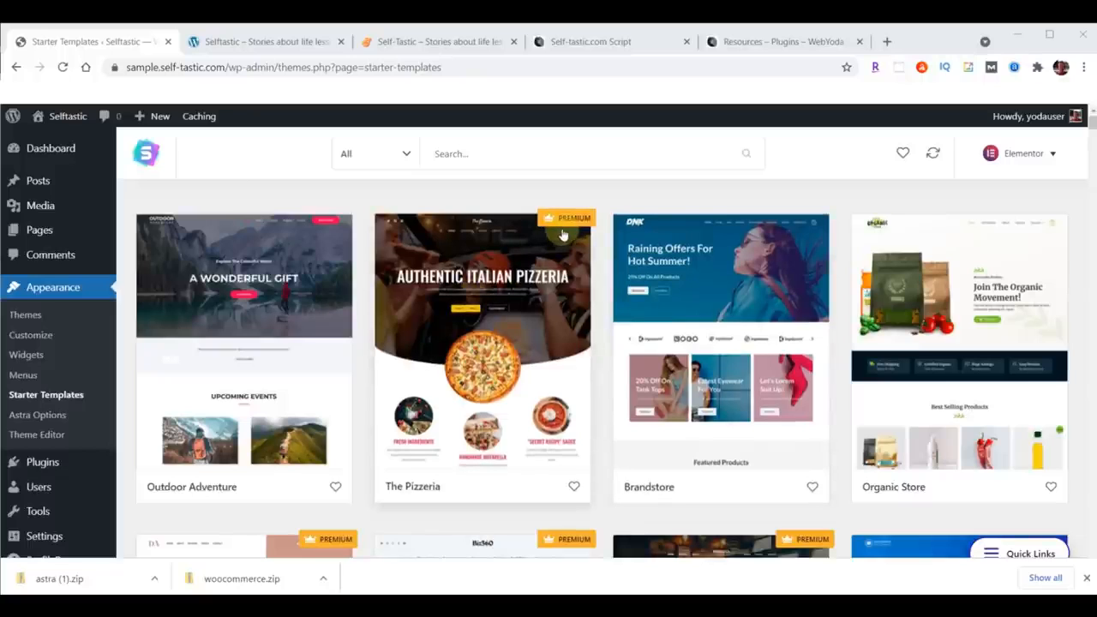
# Step: Filter the starter templates to Free and to Premium designs and browse the premium templates
pyautogui.click(406, 154)
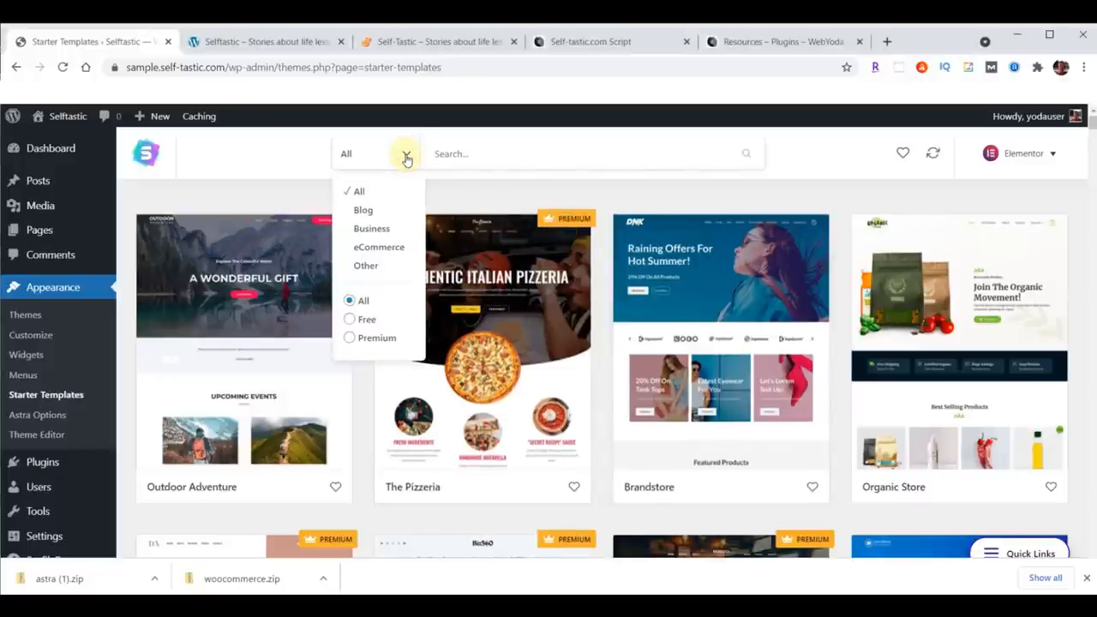
pyautogui.click(360, 321)
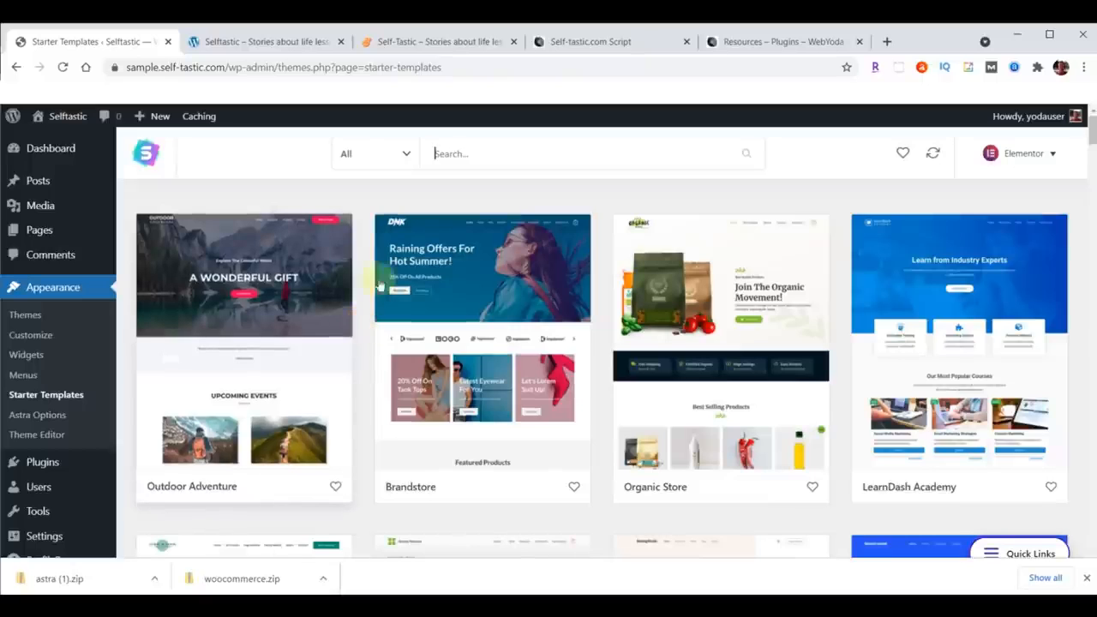
pyautogui.click(402, 152)
pyautogui.click(375, 338)
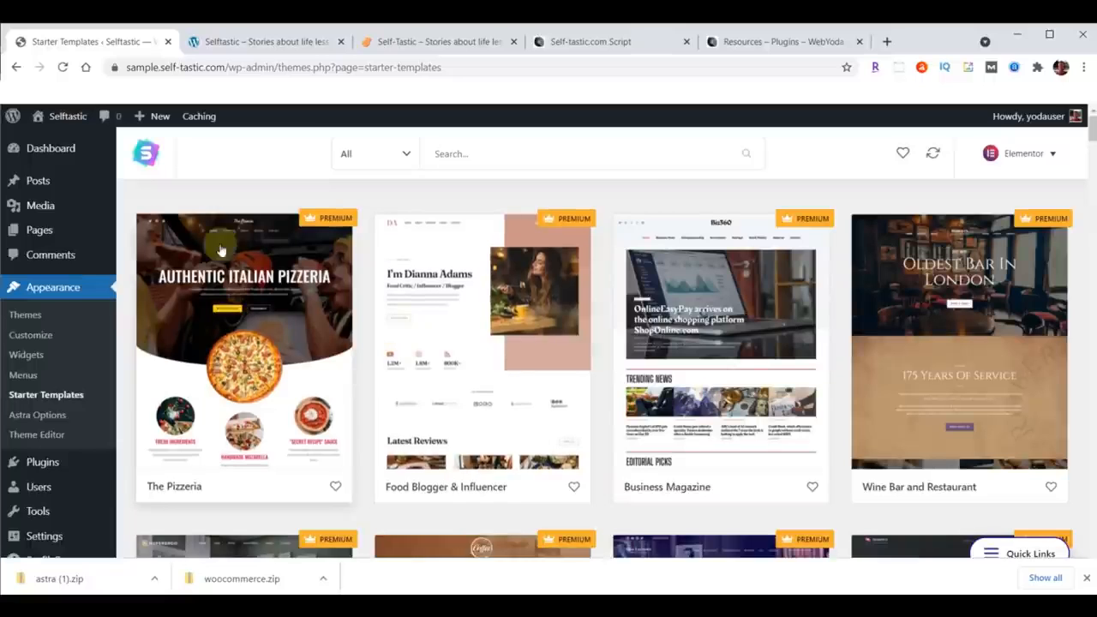
pyautogui.scroll(-6, 436, 328)
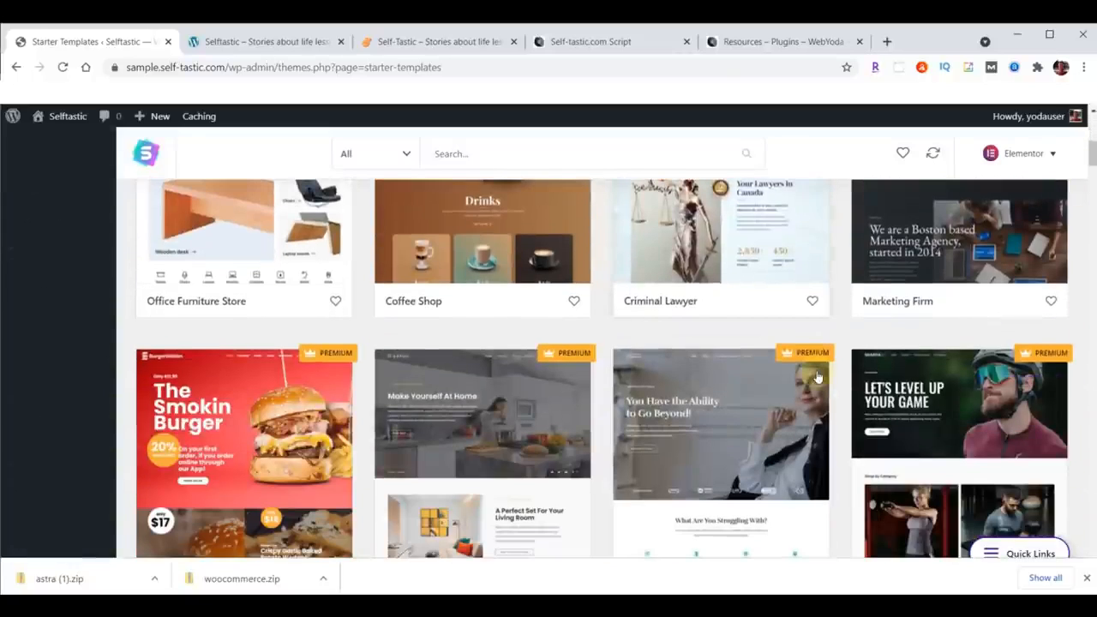
pyautogui.scroll(6, 519, 425)
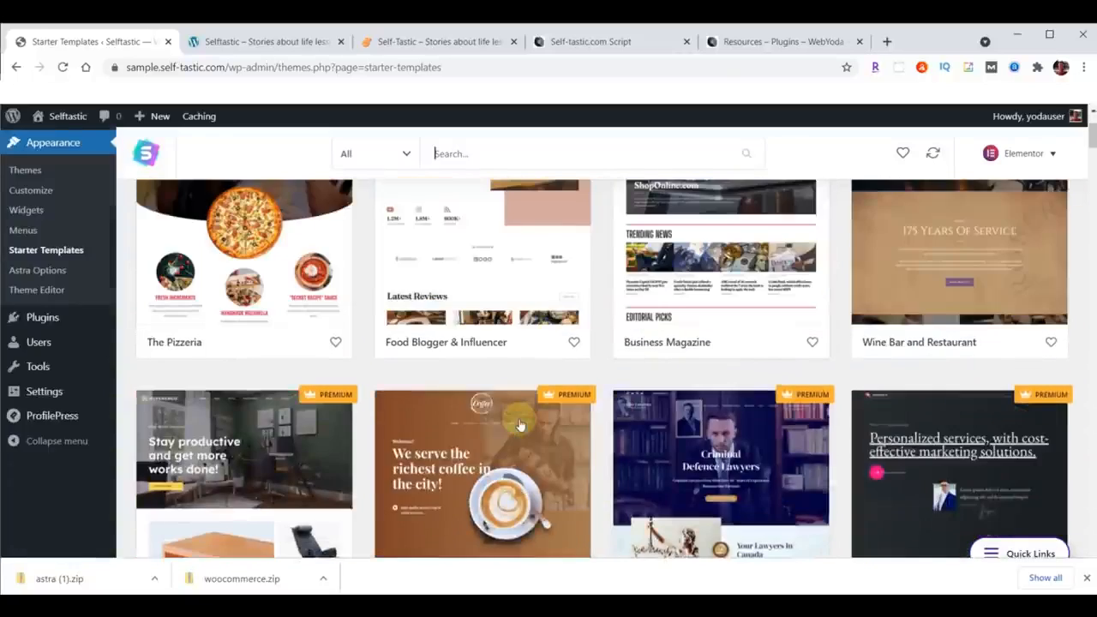
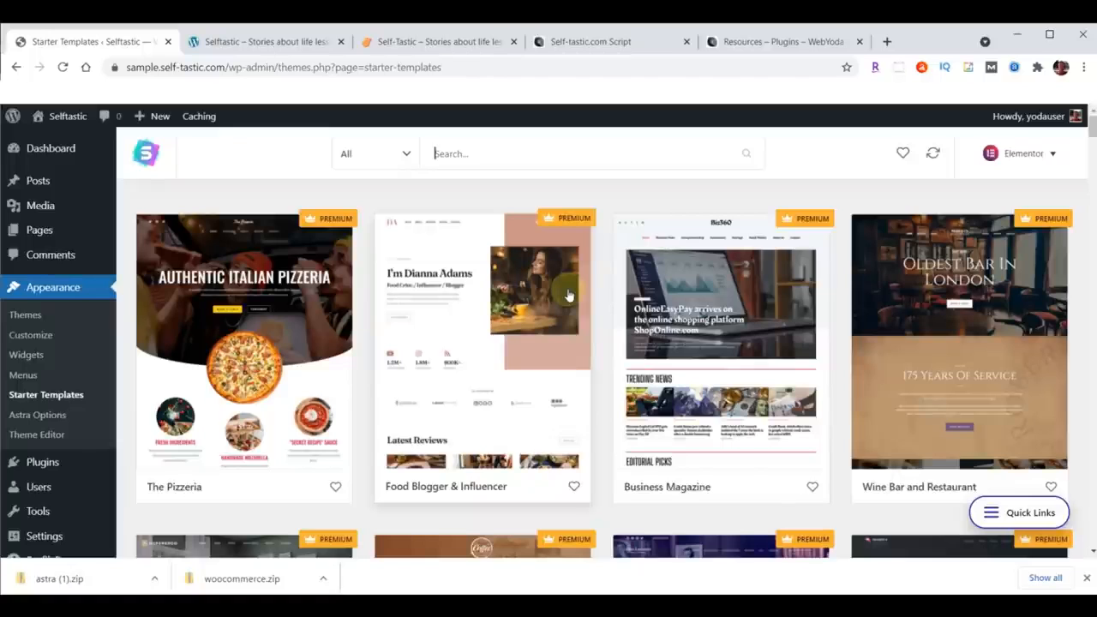
# Step: Filter the starter templates to Free designs in the eCommerce category
pyautogui.click(407, 154)
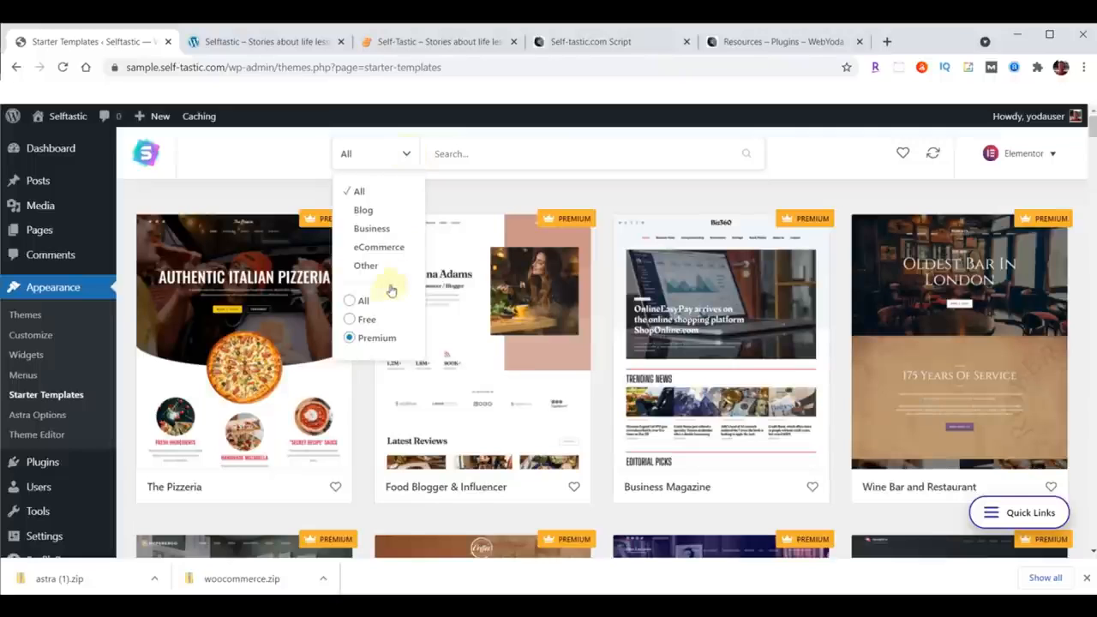
pyautogui.click(370, 319)
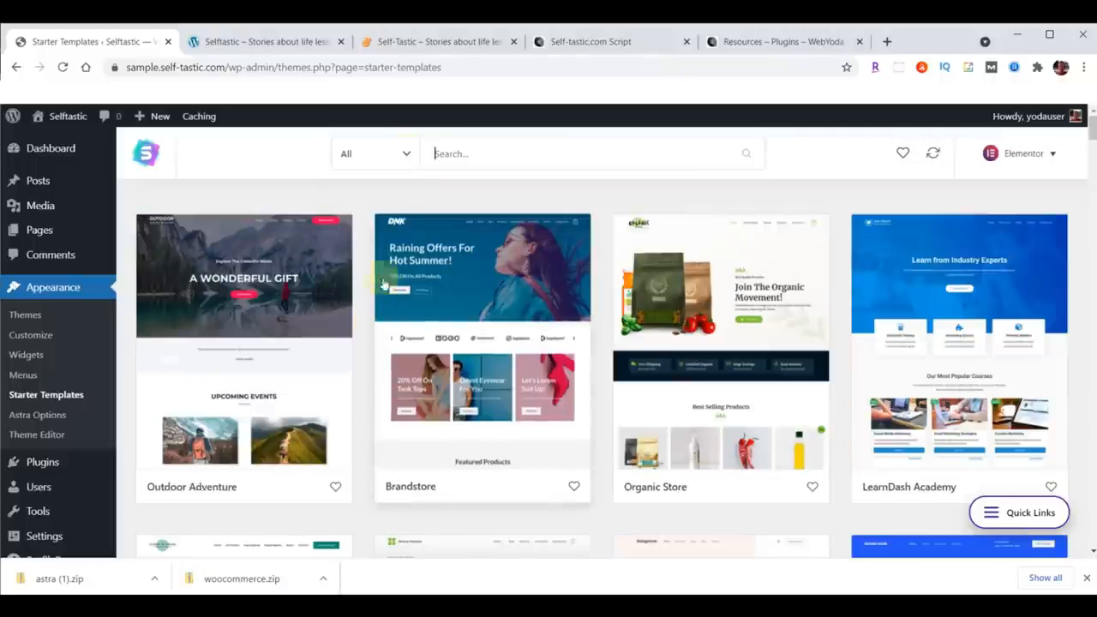
pyautogui.click(402, 156)
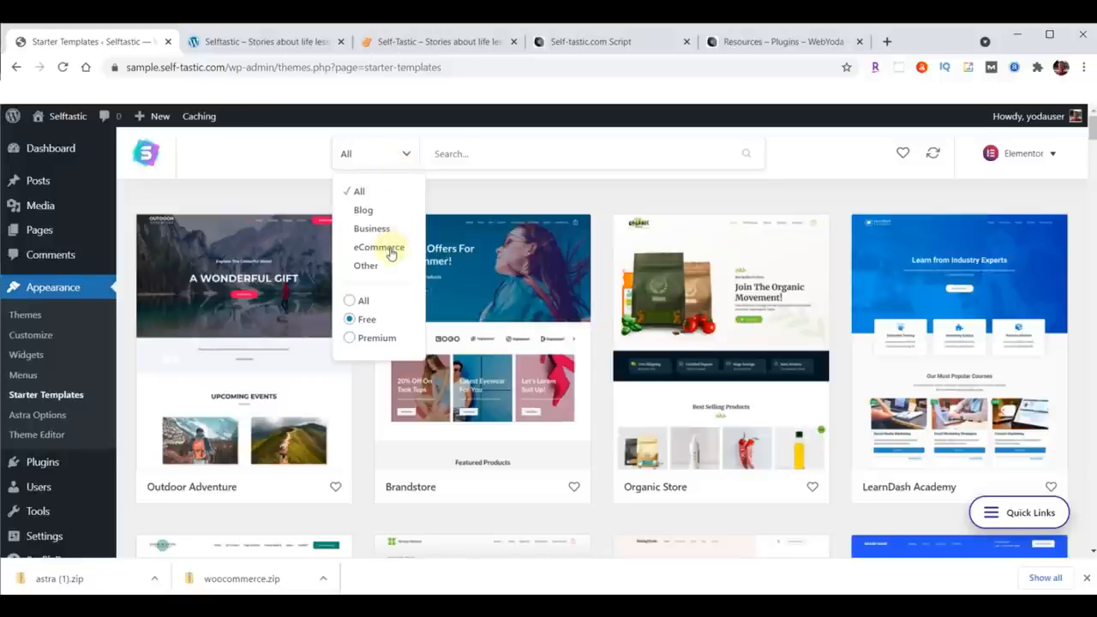
pyautogui.click(383, 249)
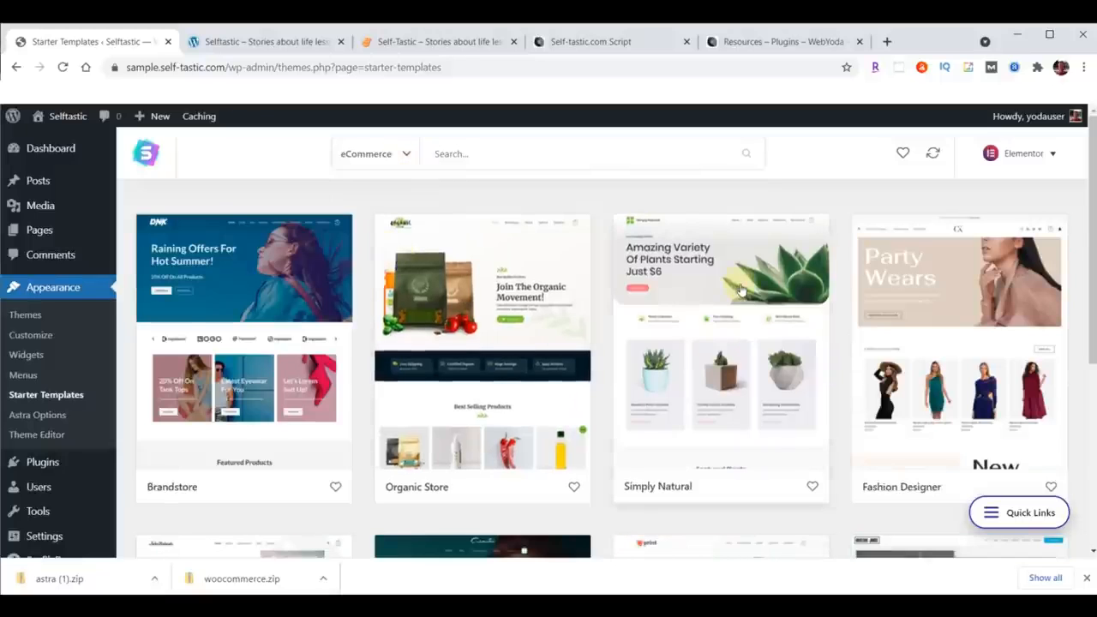
# Step: Open the Cosmetics Store template and start importing the complete site
pyautogui.scroll(-4, 741, 291)
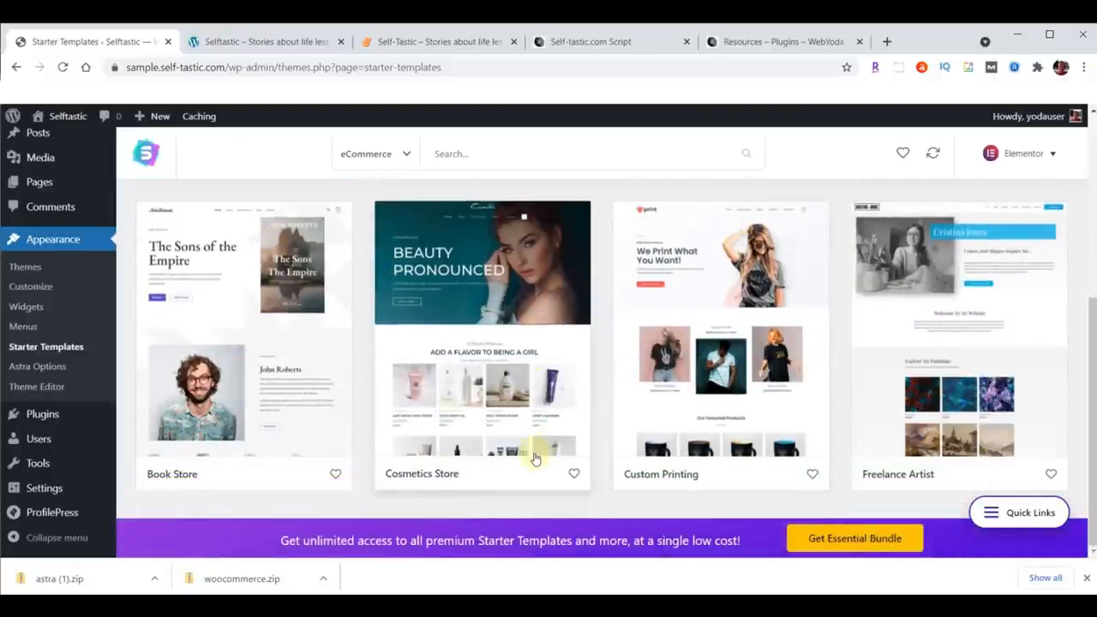
pyautogui.click(476, 296)
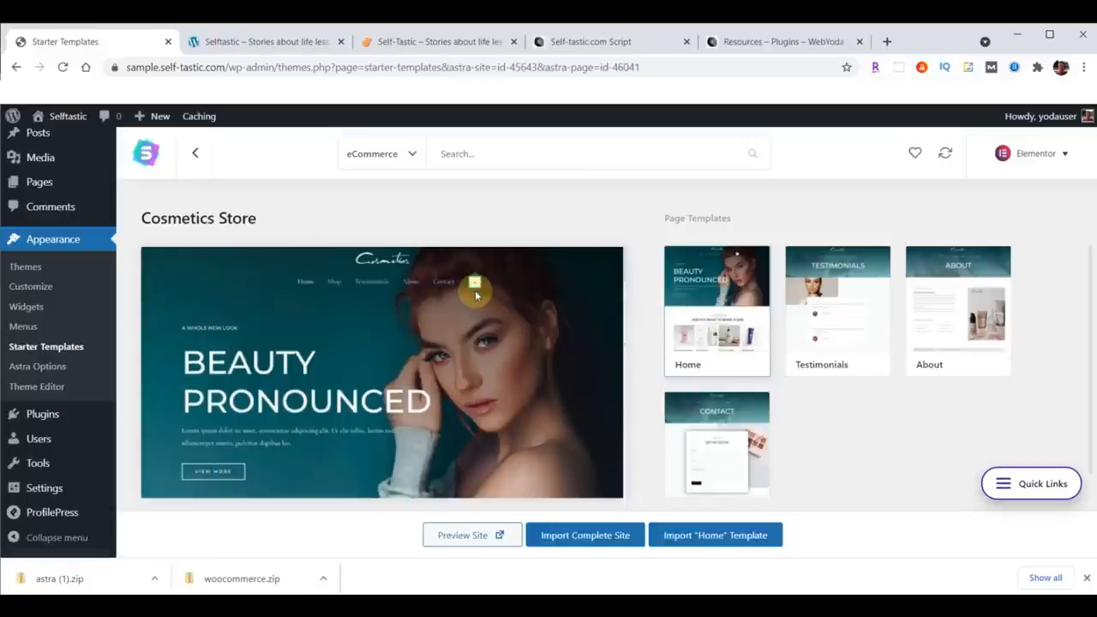
pyautogui.click(588, 537)
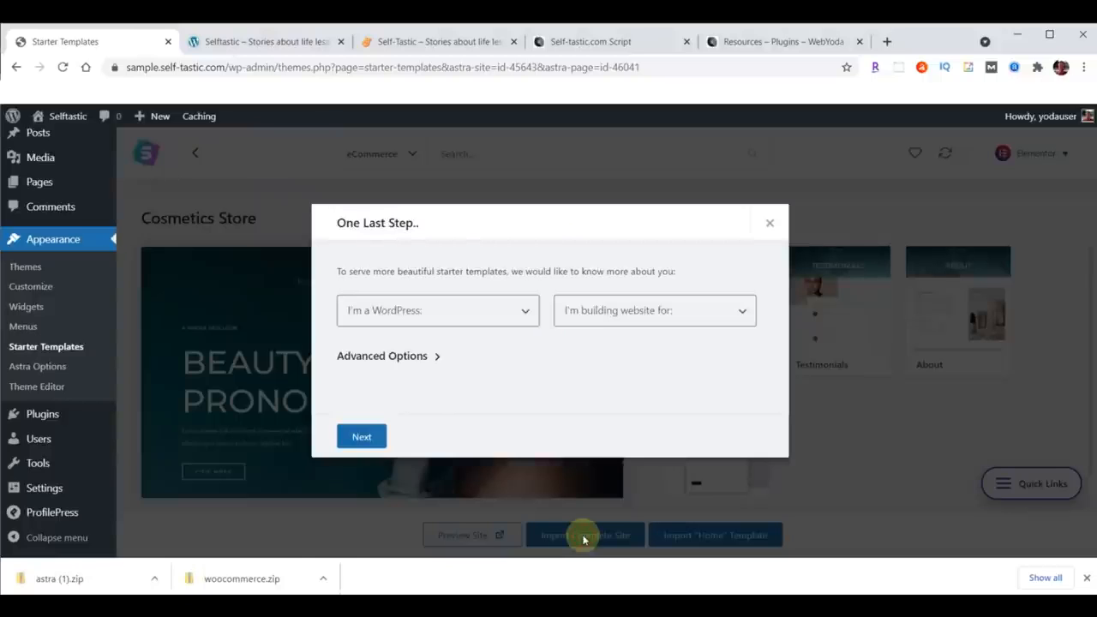
# Step: Set the WordPress experience to Intermediate, building for Myself/My company, and expand the advanced options
pyautogui.click(439, 317)
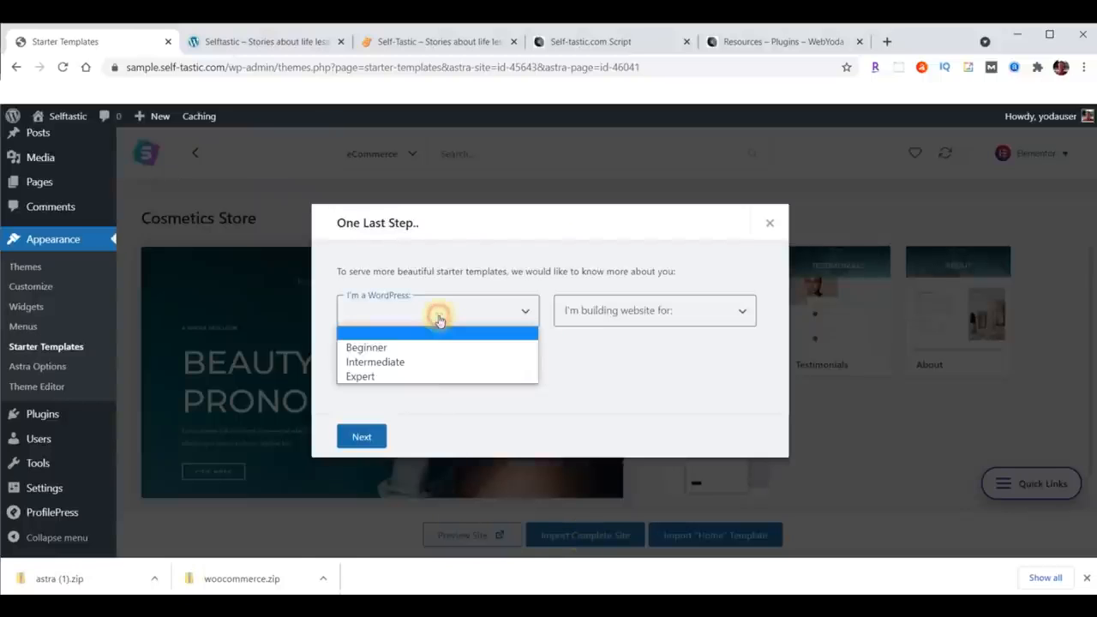
pyautogui.click(398, 362)
pyautogui.click(619, 323)
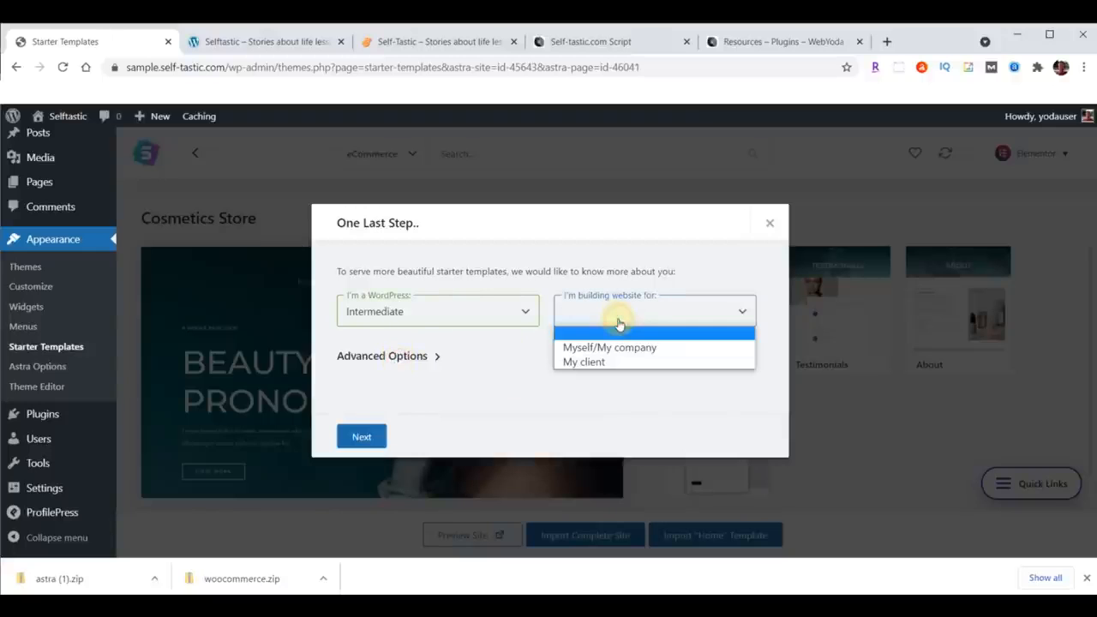
pyautogui.click(615, 346)
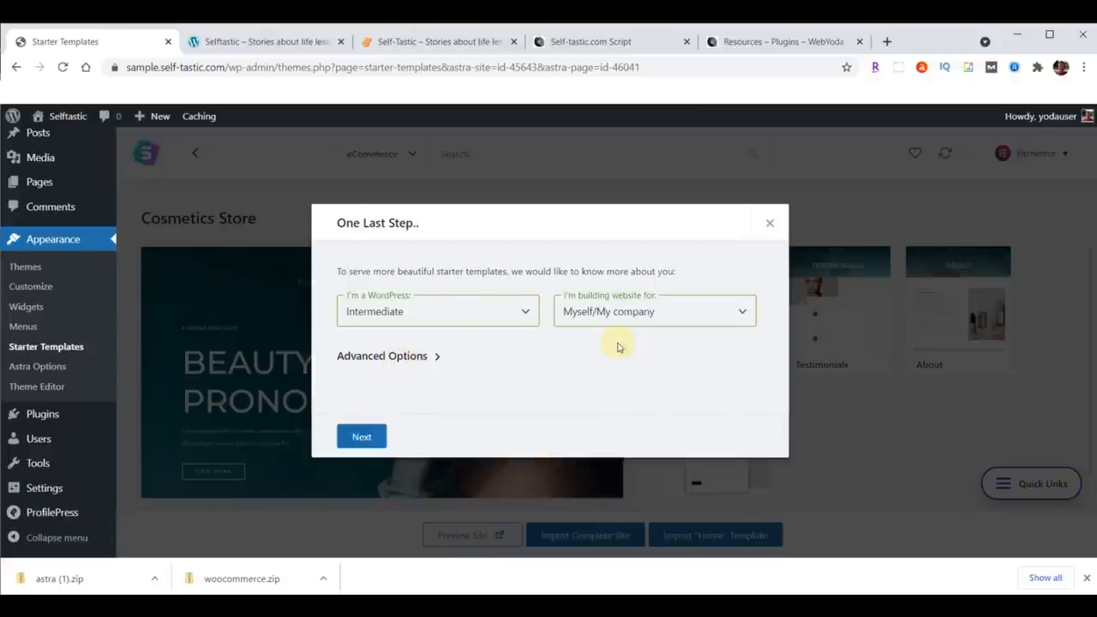
pyautogui.click(437, 357)
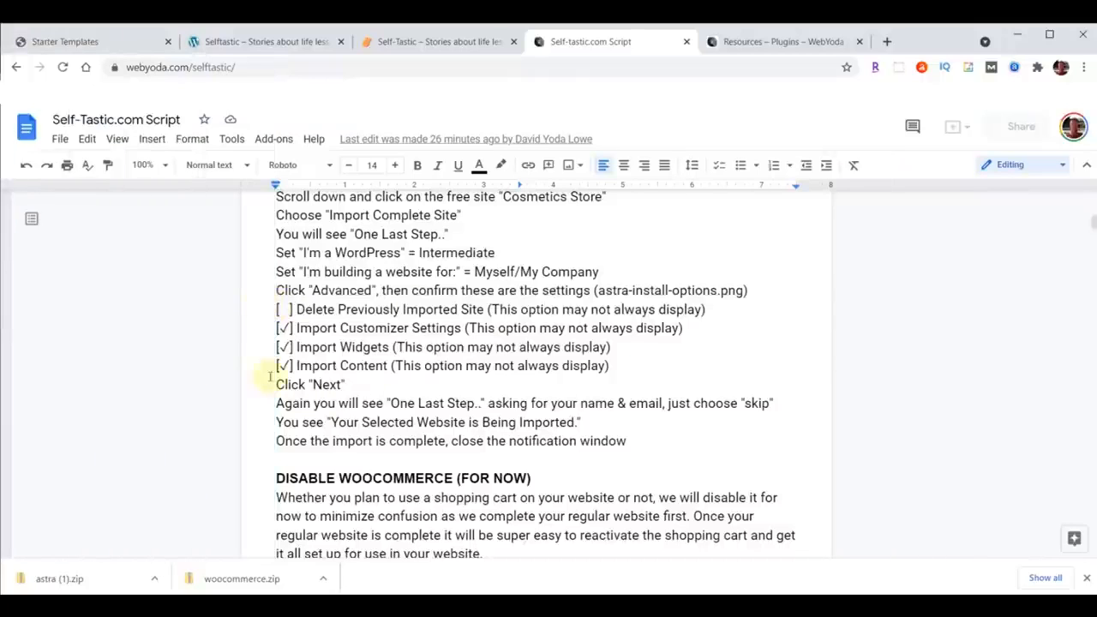
# Step: Review the recommended advanced import options listed in the Self-Tastic.com script document
pyautogui.moveTo(276, 309); pyautogui.dragTo(721, 362)
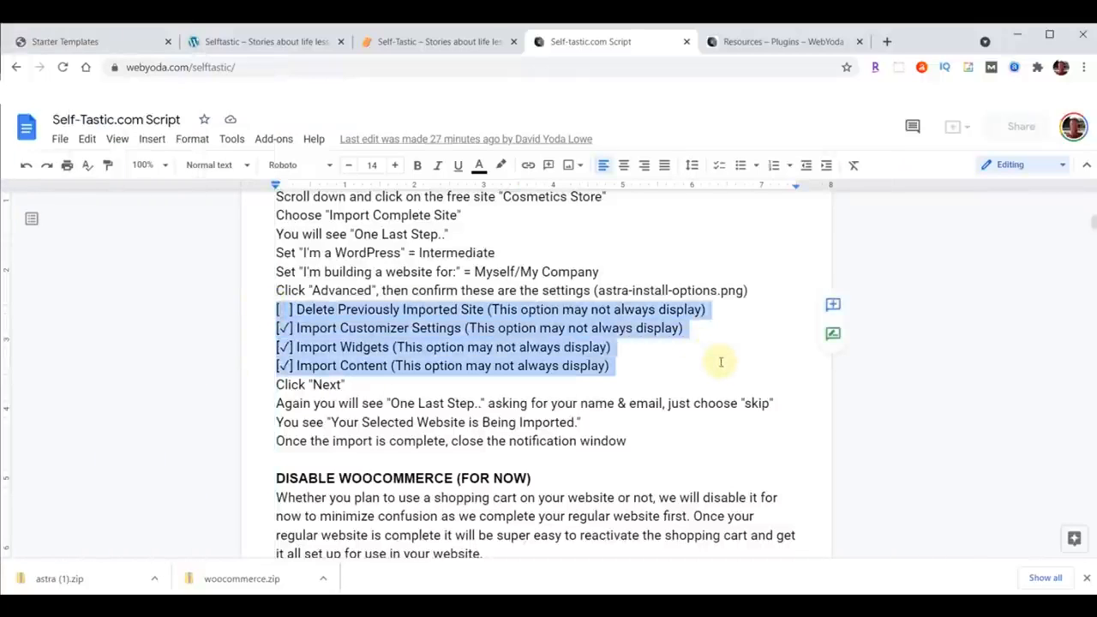
pyautogui.click(344, 313)
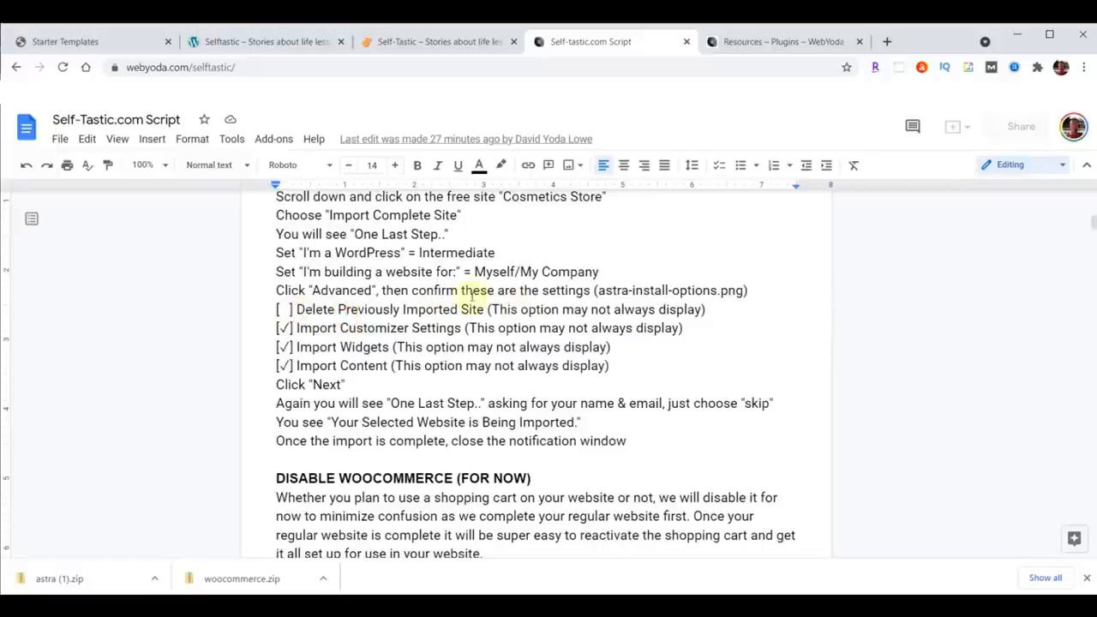
pyautogui.click(83, 45)
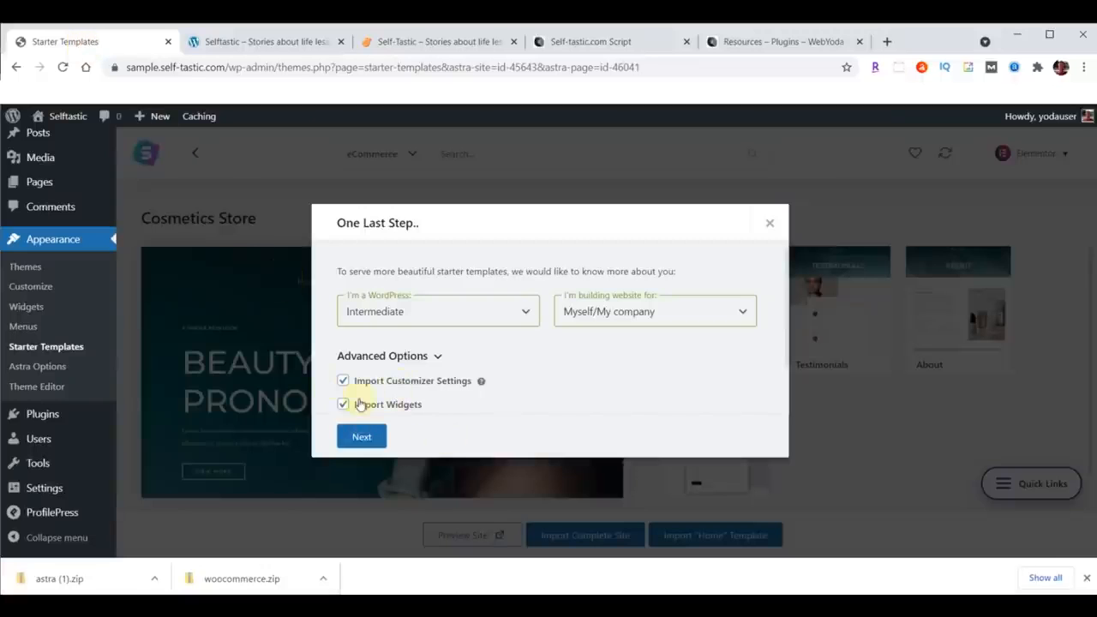
# Step: Continue the import, skip the name and email form, and close the import notice
pyautogui.click(361, 436)
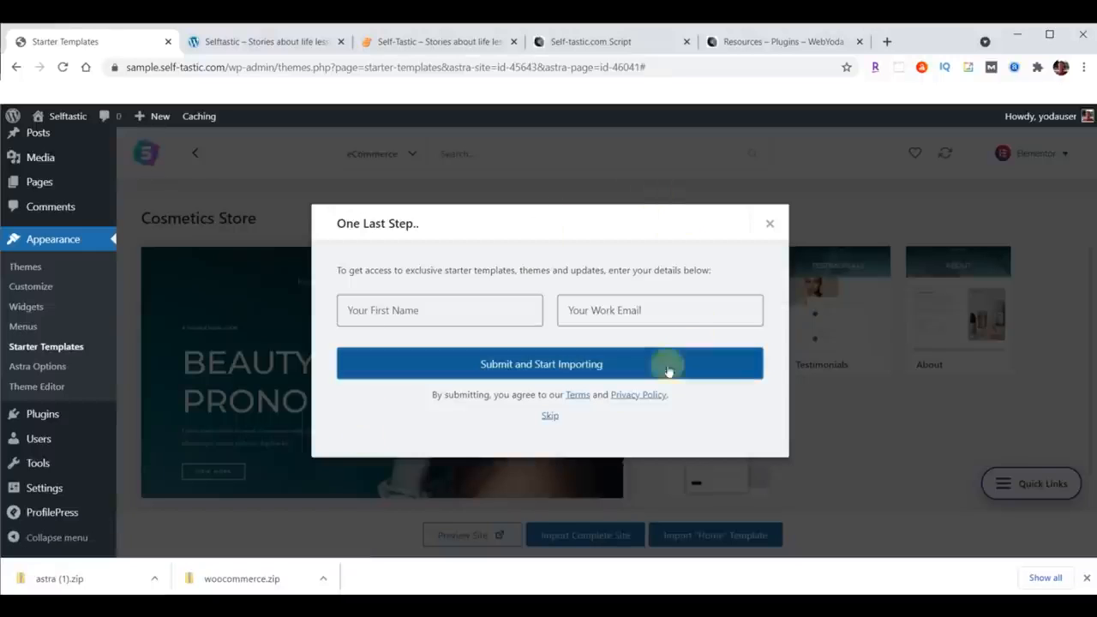
pyautogui.click(549, 417)
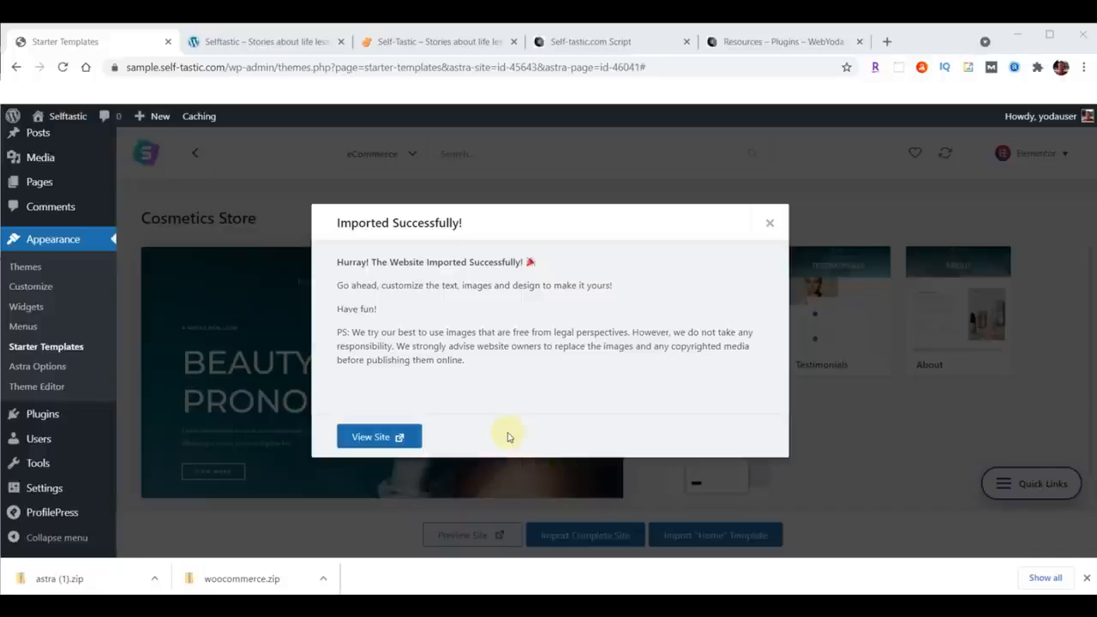
pyautogui.click(769, 225)
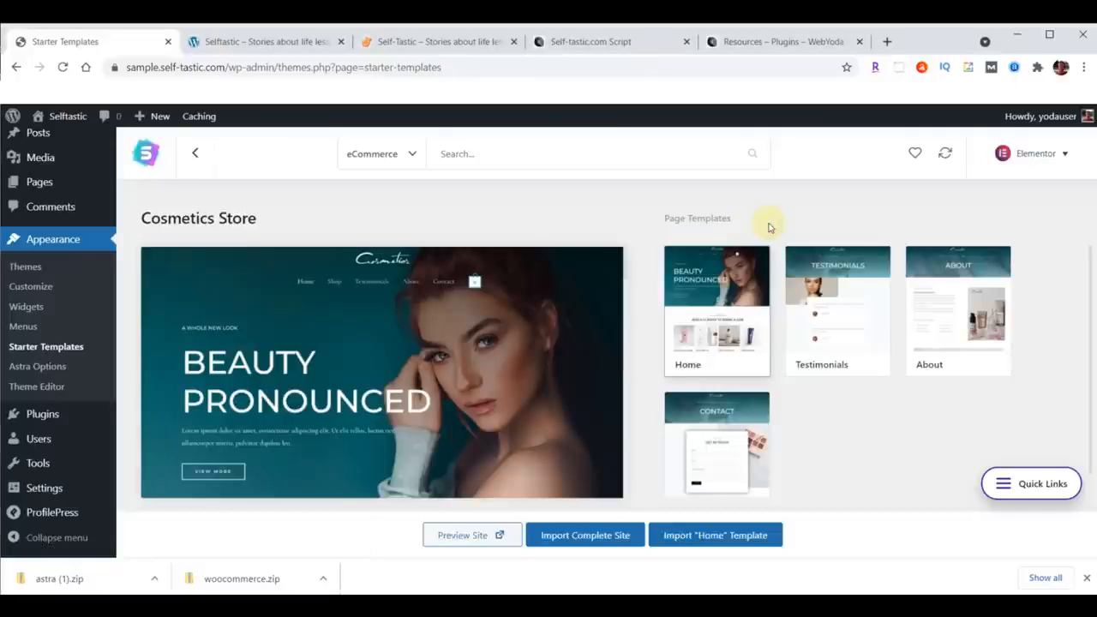
# Step: Reload the sample site tab and browse the imported Cosmetics homepage
pyautogui.click(257, 41)
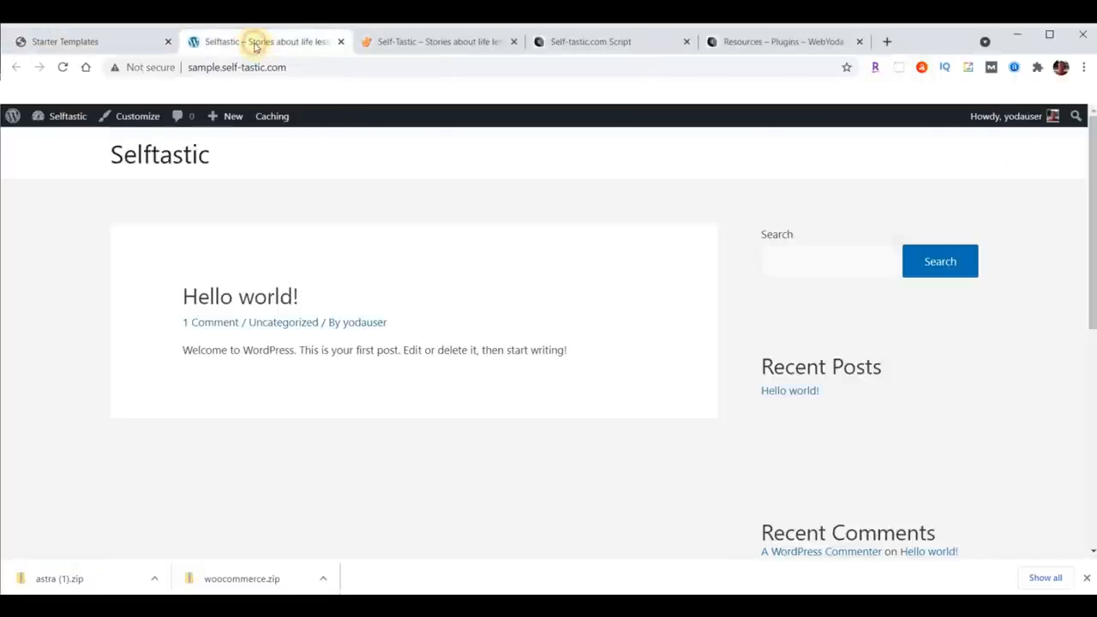
pyautogui.click(63, 67)
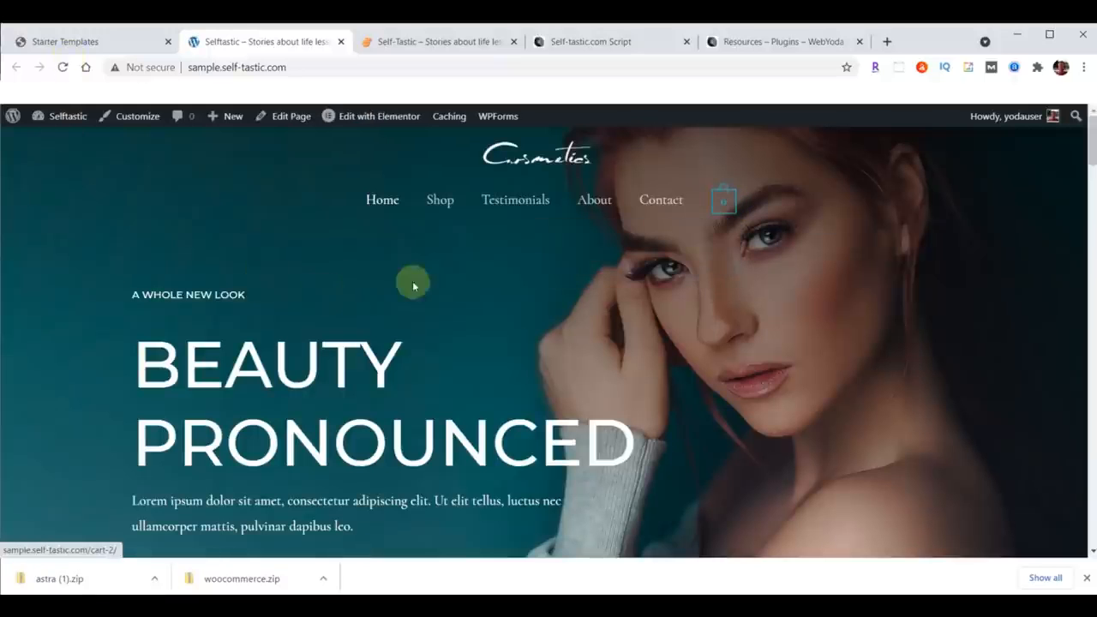
pyautogui.scroll(-10, 333, 283)
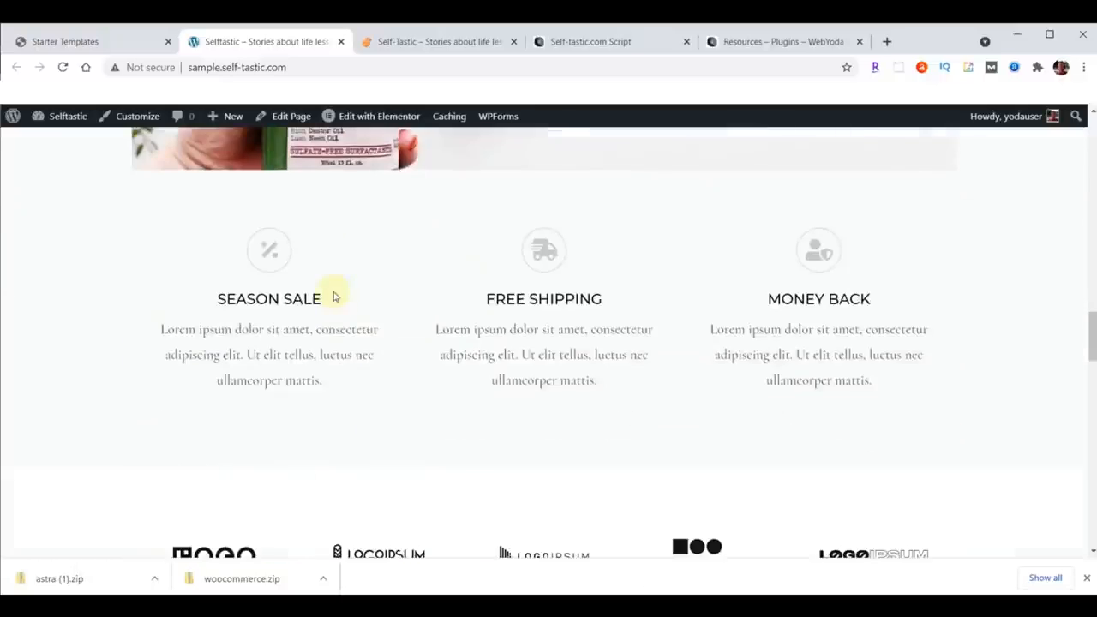
pyautogui.scroll(10, 332, 295)
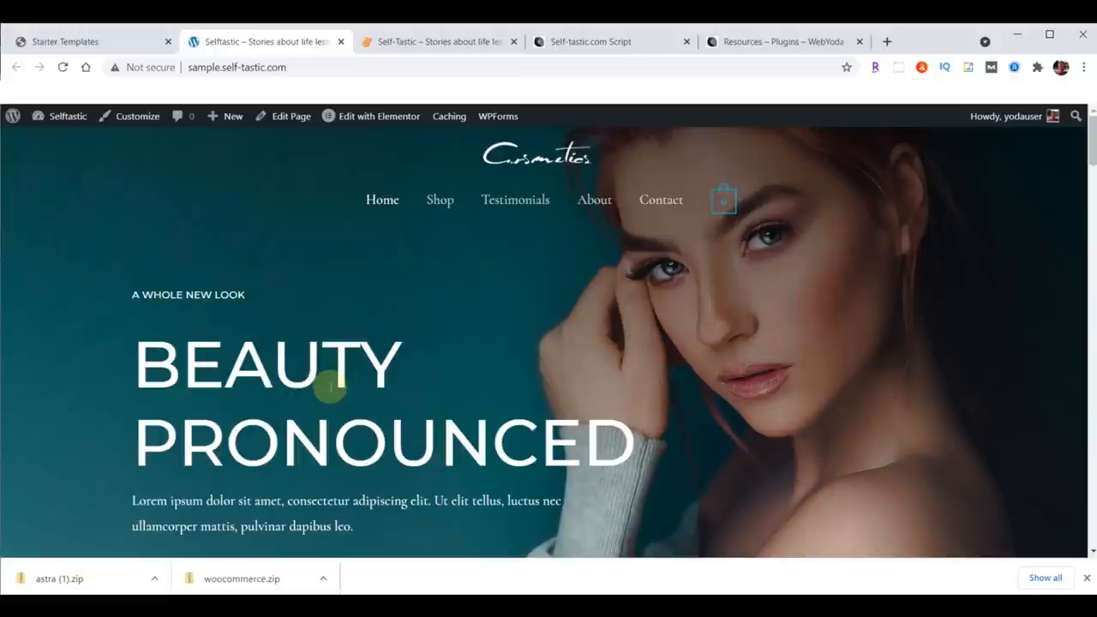
pyautogui.scroll(-5, 403, 368)
pyautogui.scroll(5, 419, 403)
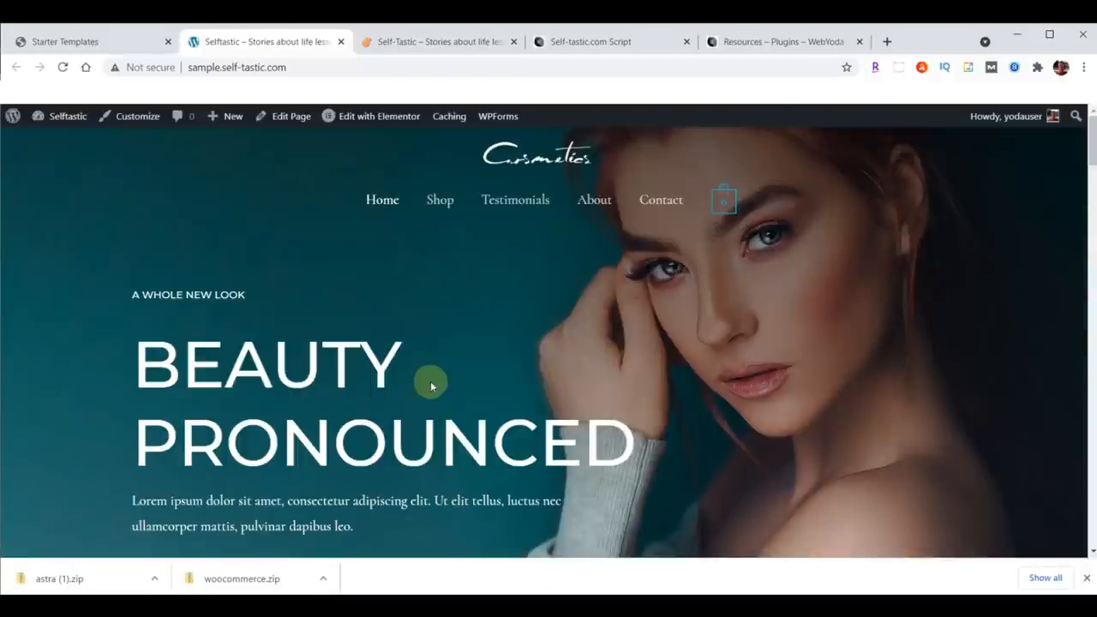
# Step: Compare the live Self-tastic site with the imported sample site
pyautogui.click(432, 39)
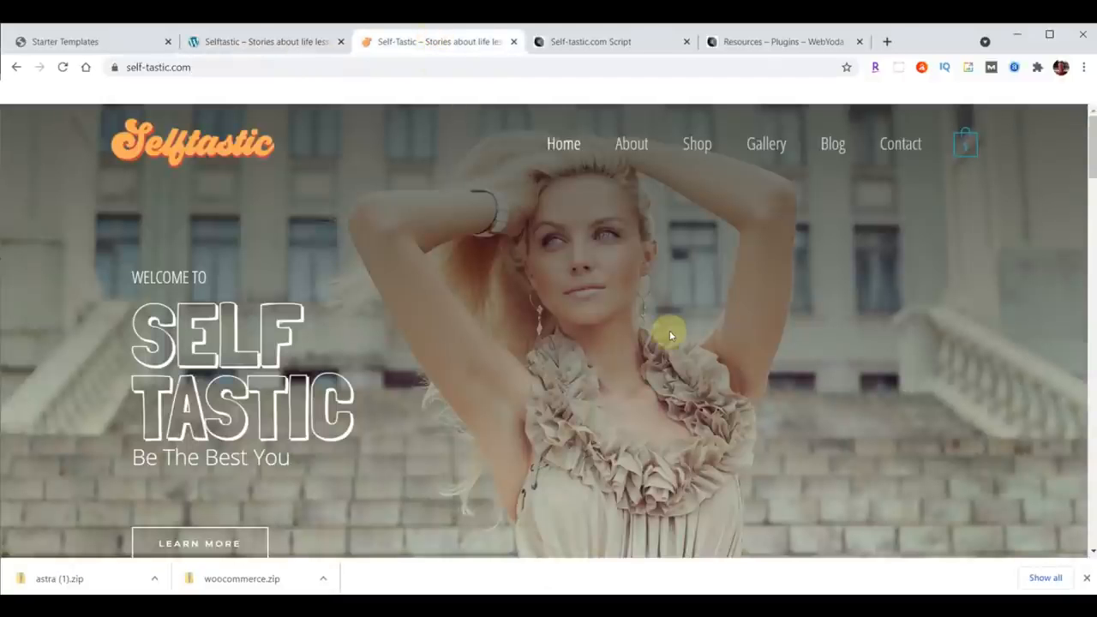
pyautogui.scroll(-15, 669, 329)
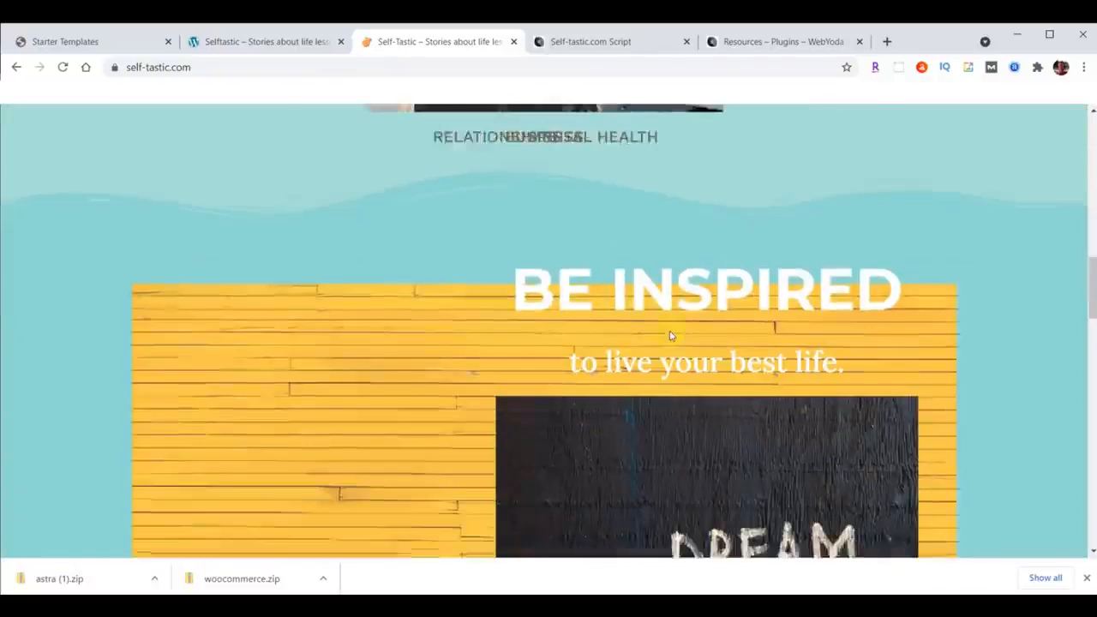
pyautogui.scroll(15, 669, 331)
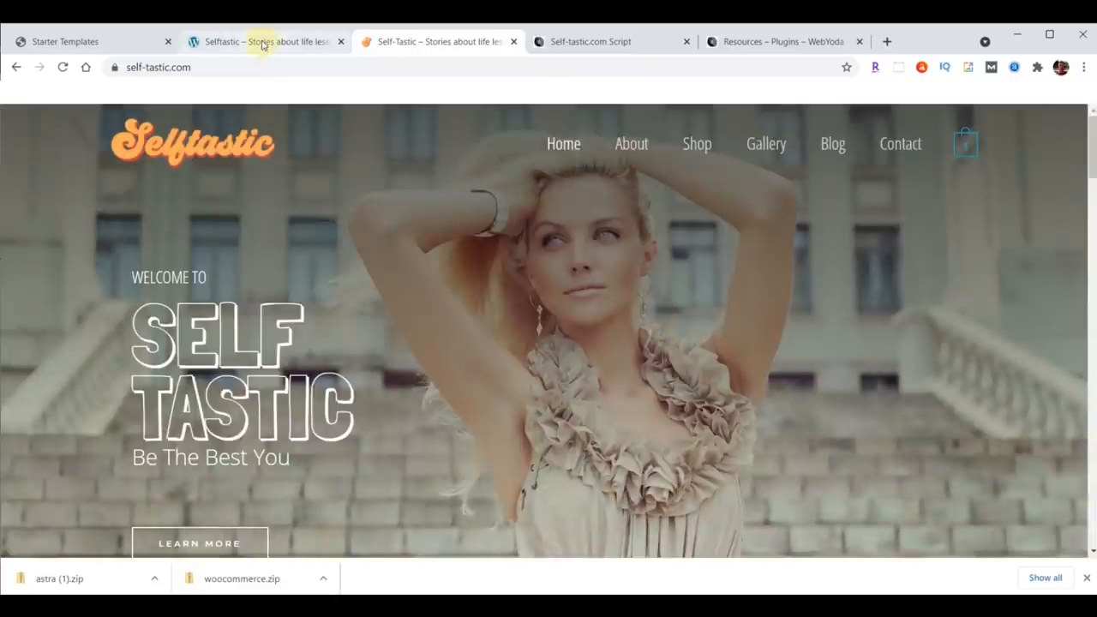
pyautogui.click(263, 43)
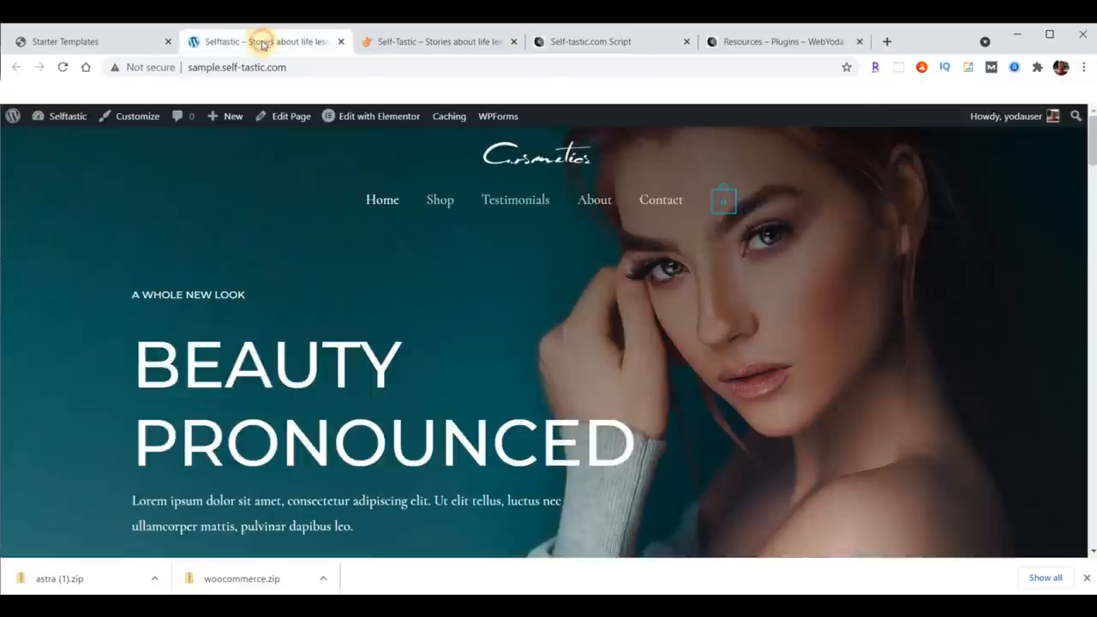
# Step: Go to the installed plugins list and deactivate WooCommerce
pyautogui.click(75, 42)
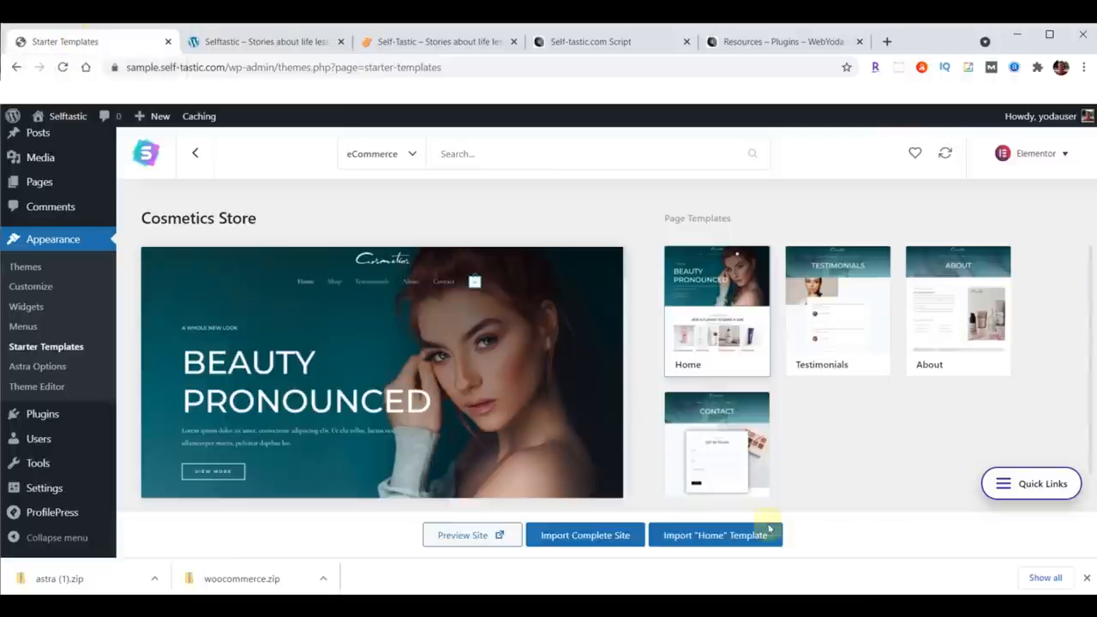
pyautogui.click(1087, 580)
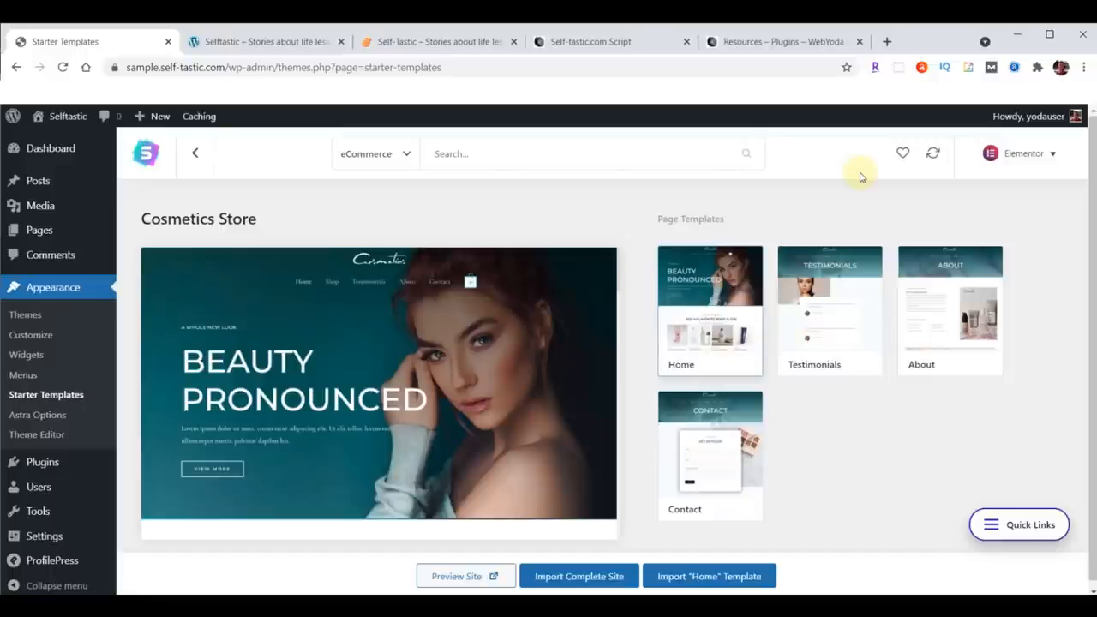
pyautogui.click(42, 466)
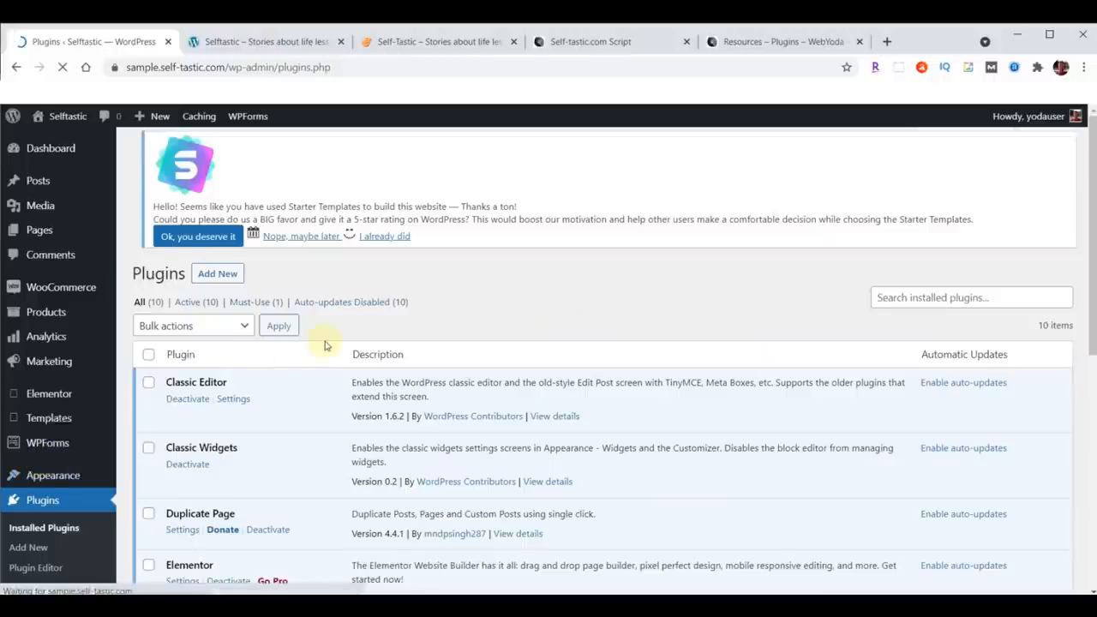
pyautogui.scroll(-3, 326, 344)
pyautogui.scroll(-1, 321, 344)
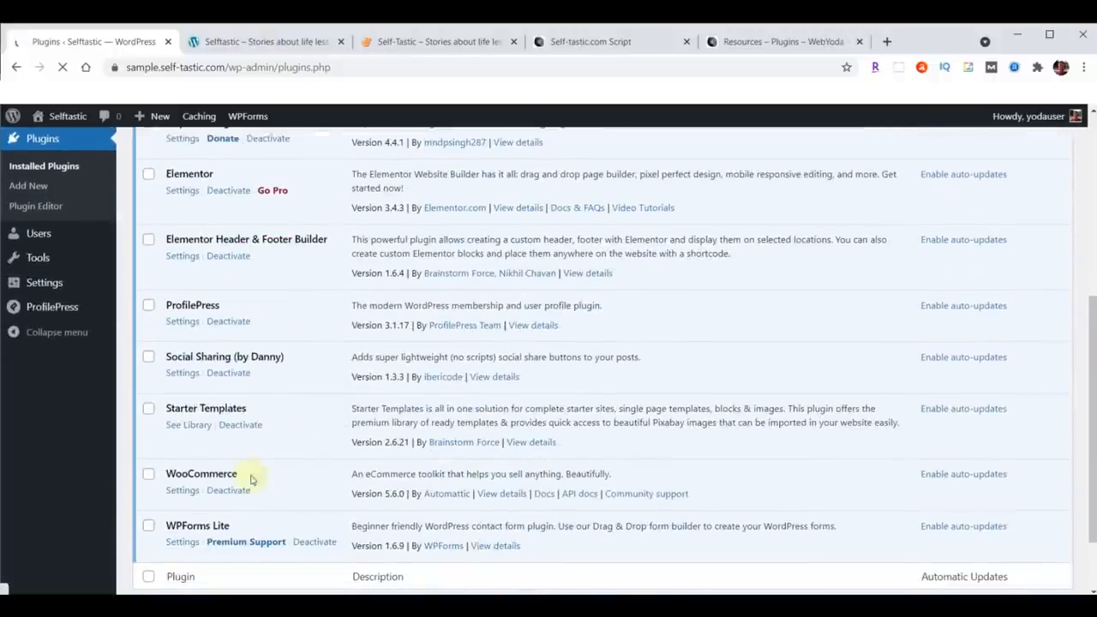
pyautogui.click(229, 491)
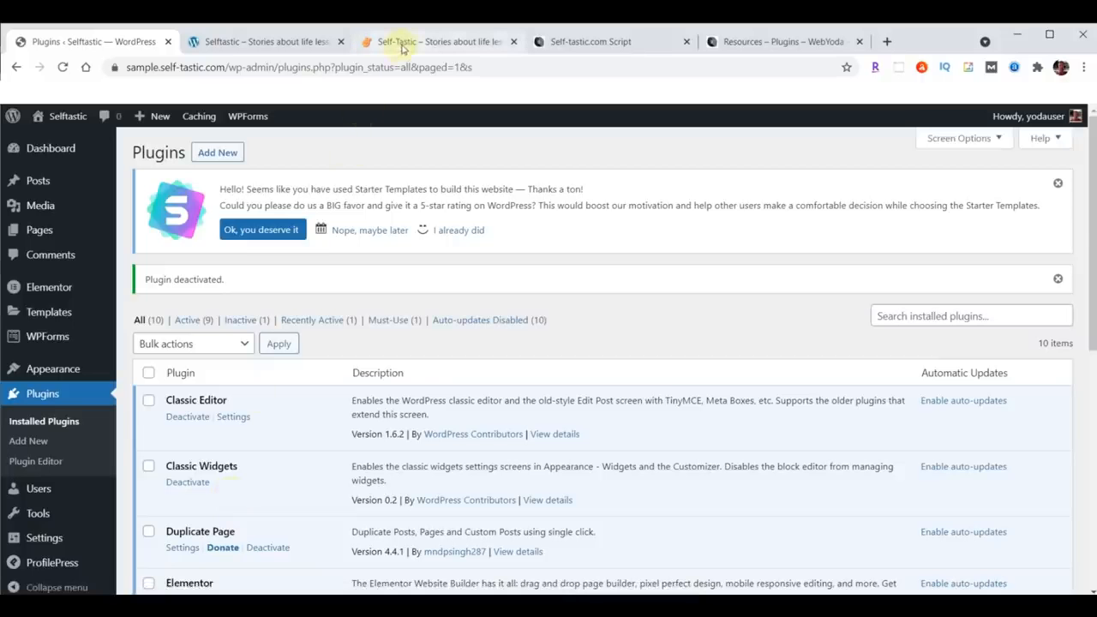
# Step: Check the live and sample sites again, then return to the Plugins page
pyautogui.click(403, 45)
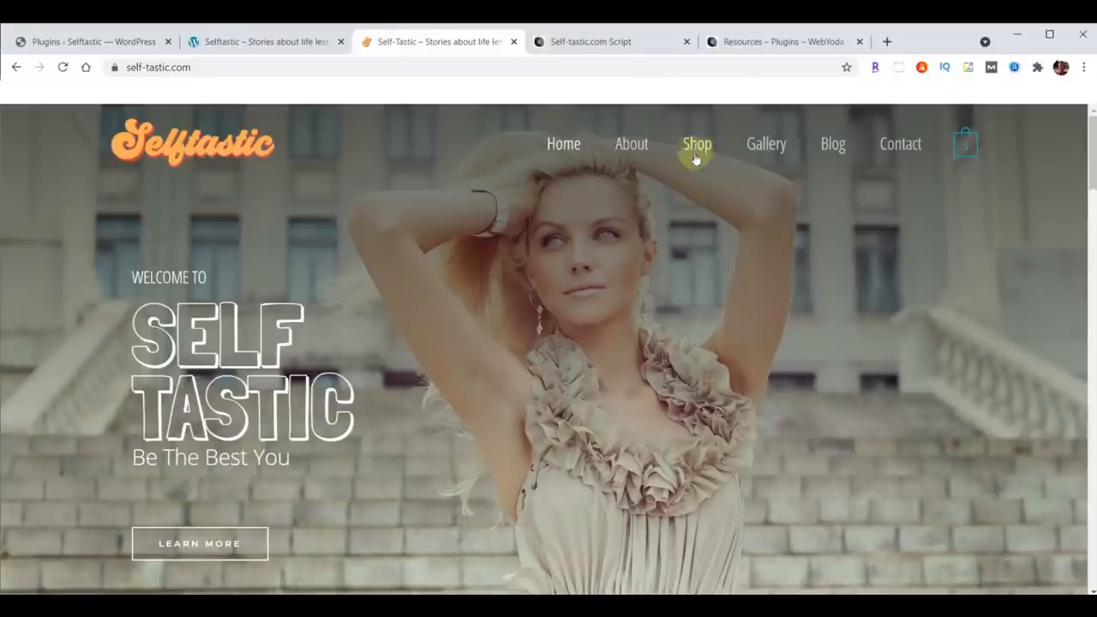
pyautogui.click(266, 41)
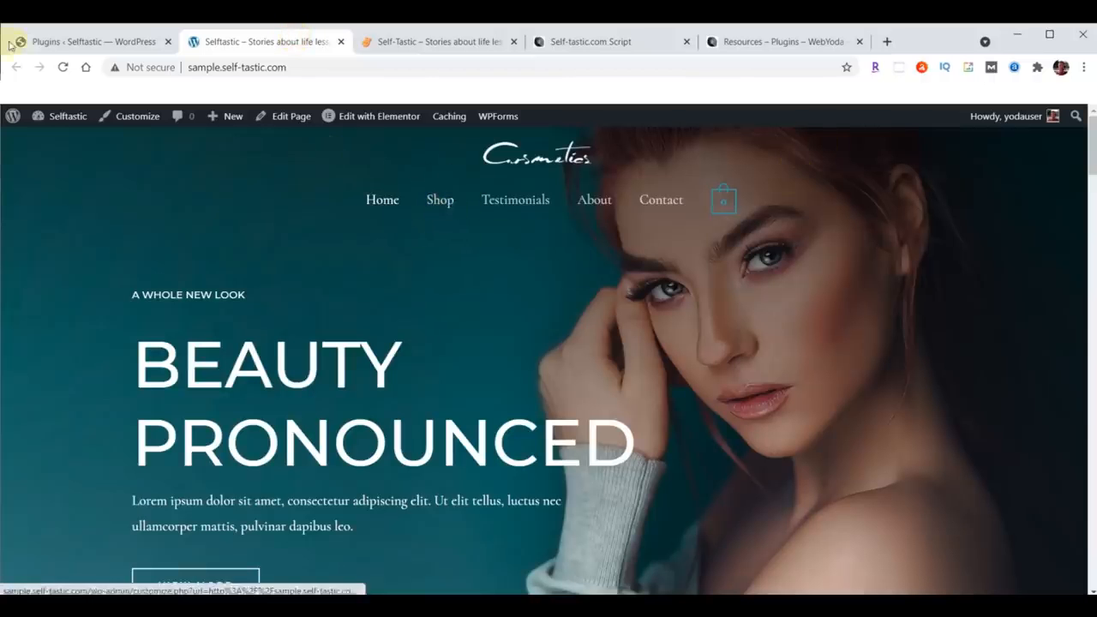
pyautogui.click(90, 47)
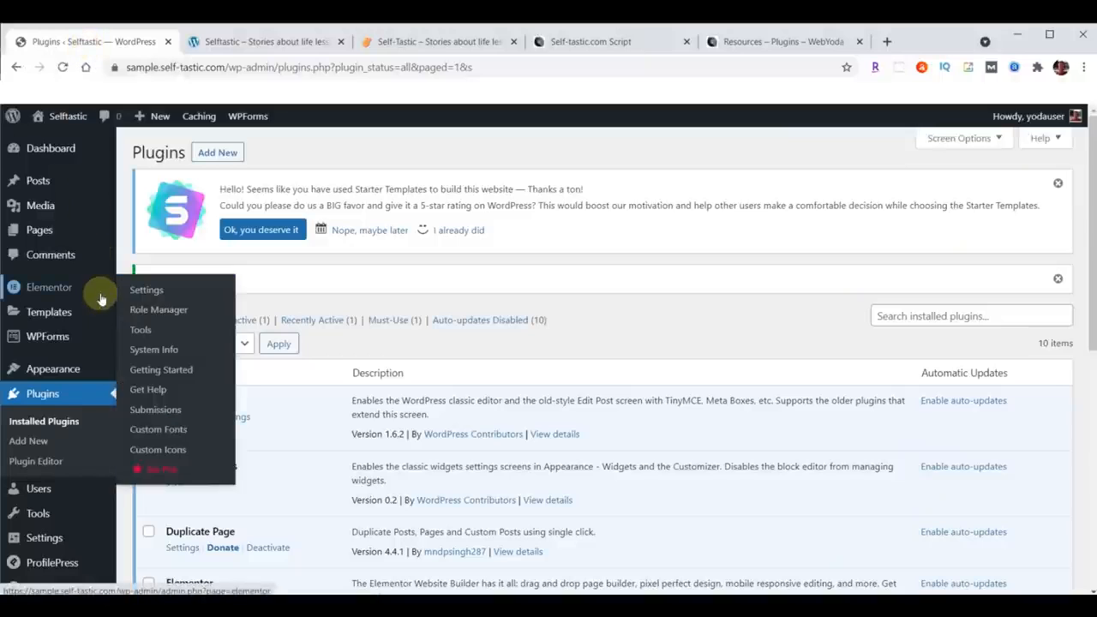
pyautogui.moveTo(55, 369)
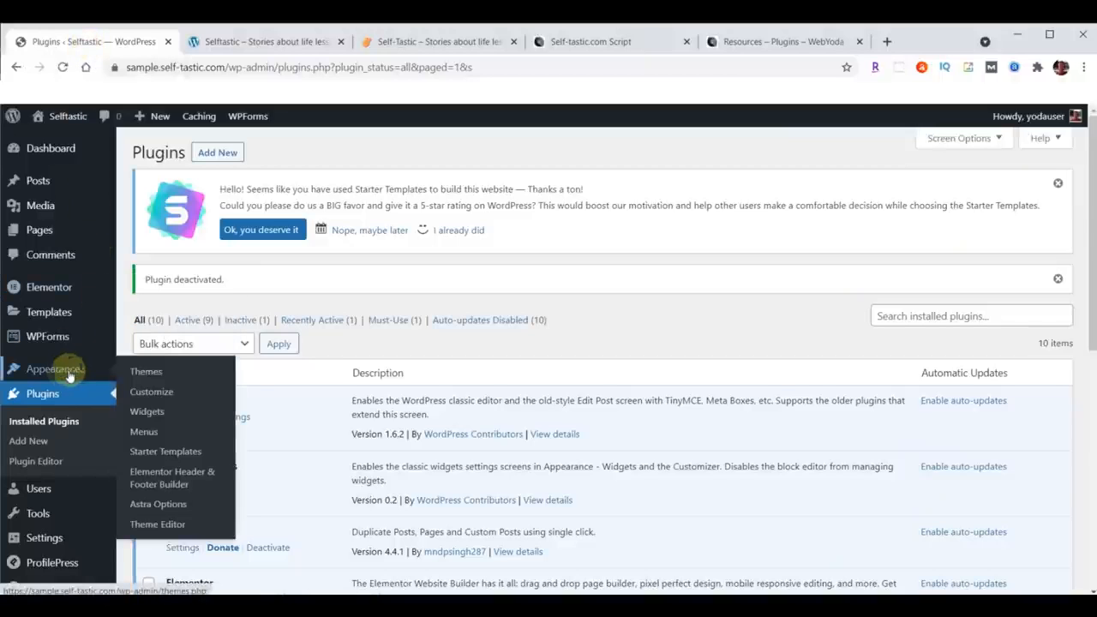
# Step: Open the Primary Menu for editing, remove its Shop item, and save the menu
pyautogui.click(137, 432)
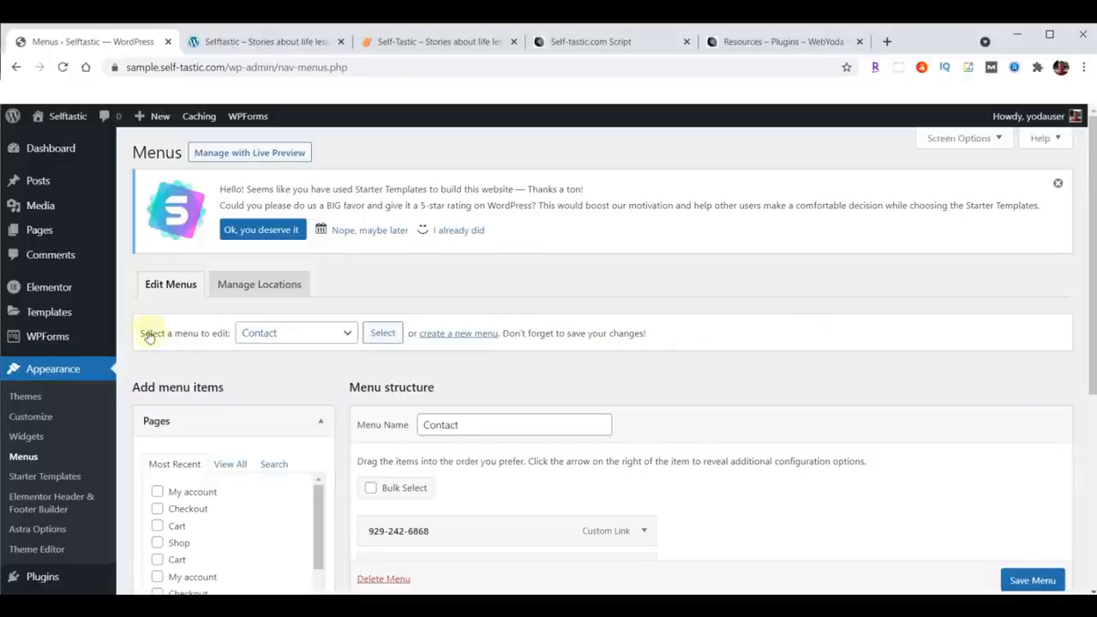
pyautogui.click(347, 335)
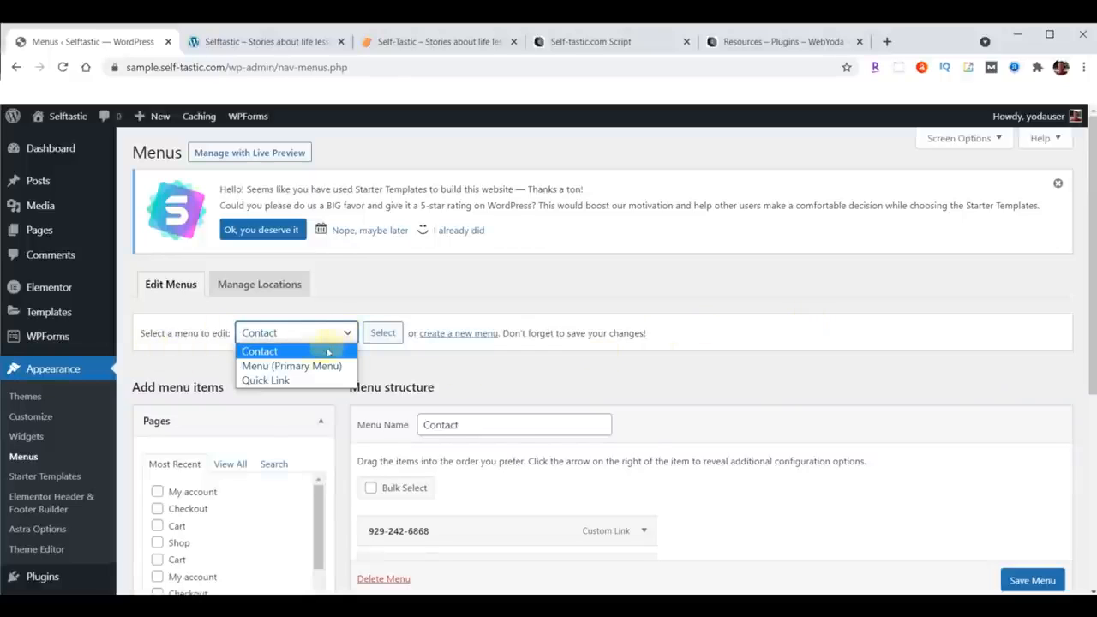
pyautogui.click(300, 366)
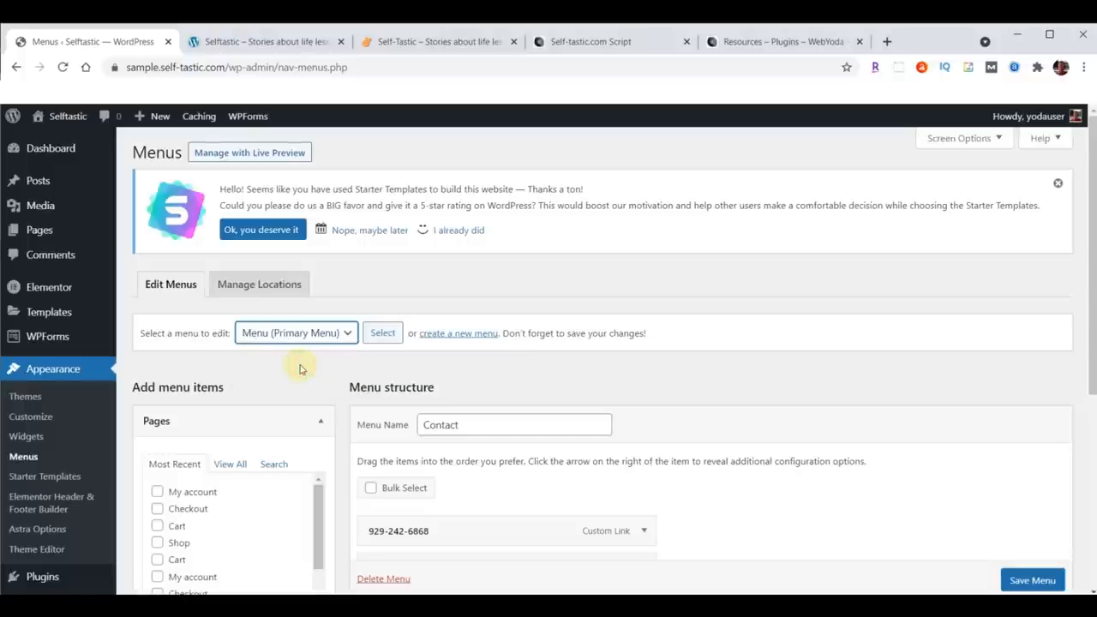
pyautogui.click(382, 332)
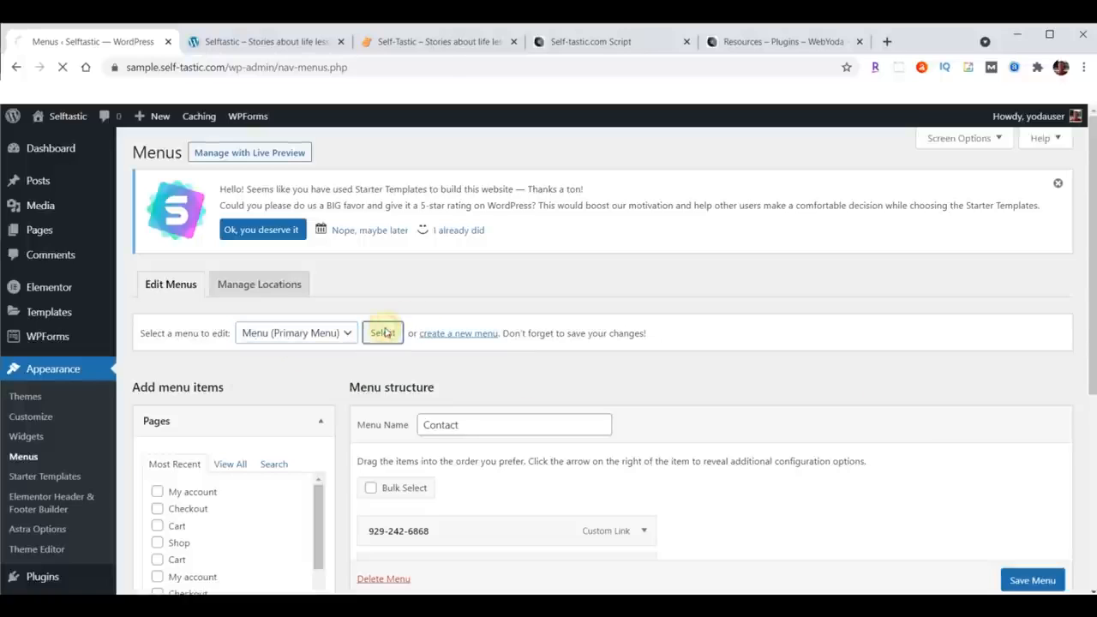
pyautogui.scroll(-3, 964, 280)
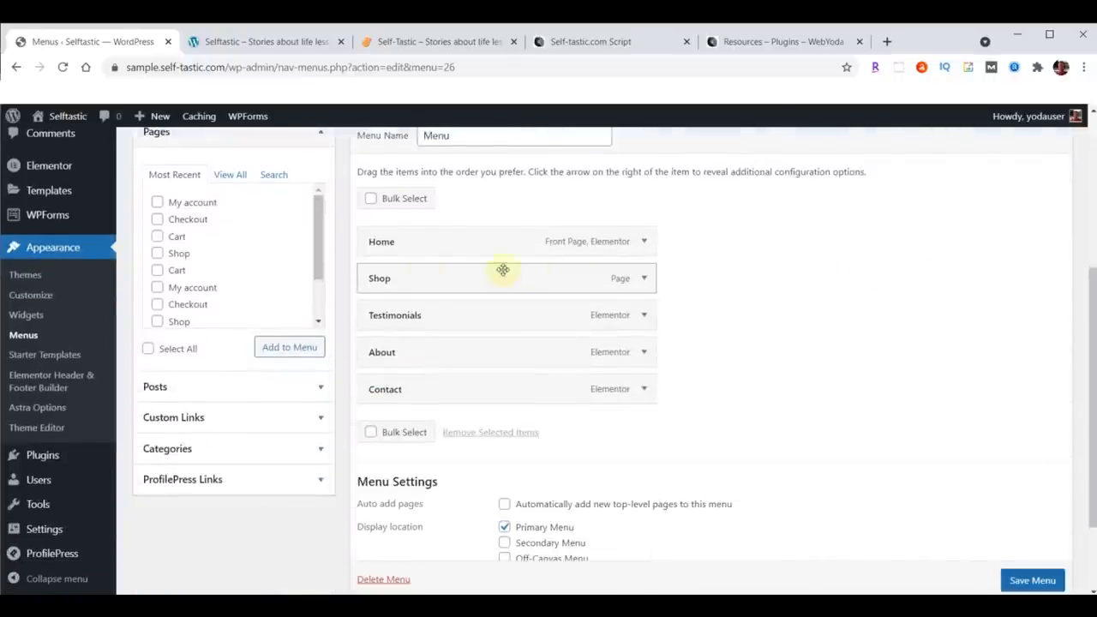
pyautogui.click(644, 280)
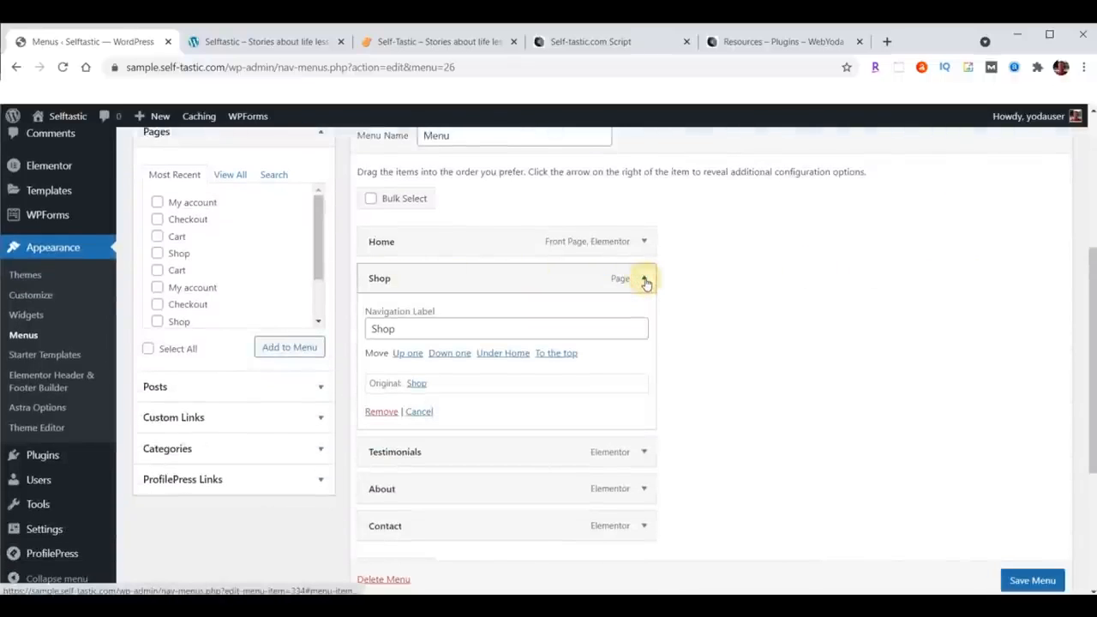
pyautogui.click(381, 412)
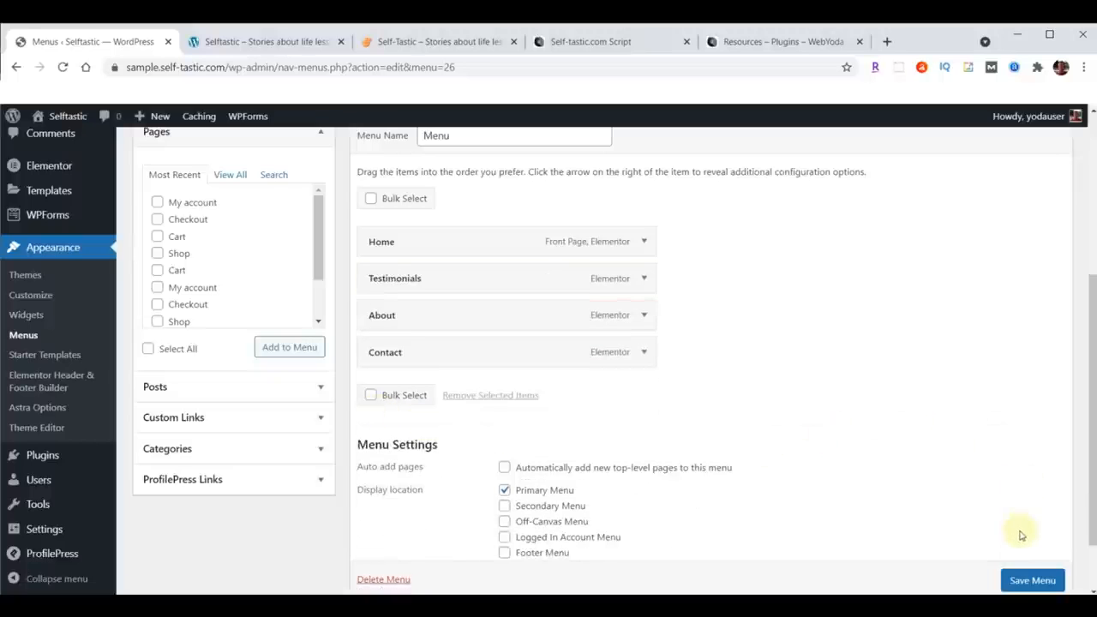
pyautogui.scroll(-1, 991, 416)
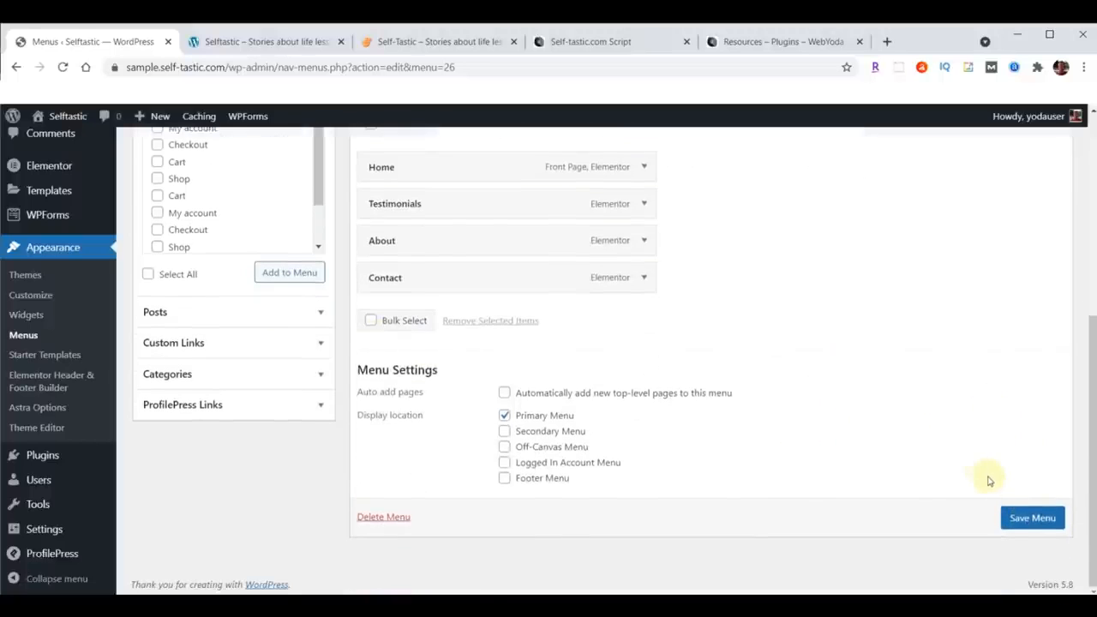
pyautogui.click(1032, 518)
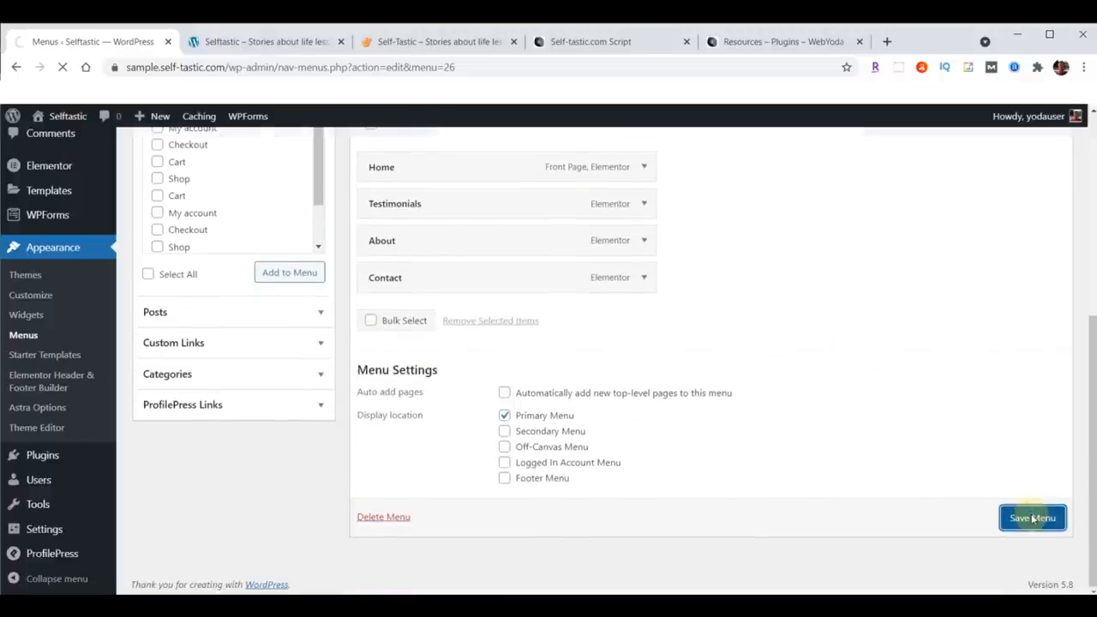
# Step: Reload the sample site to check its header menu, then reload the Menus page
pyautogui.click(245, 42)
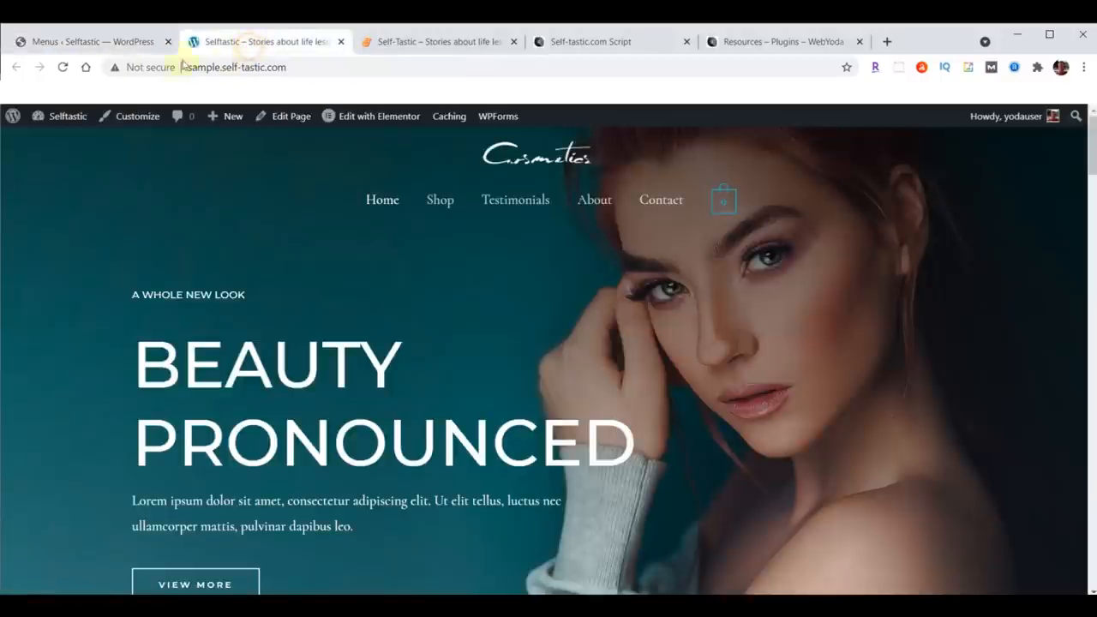
pyautogui.click(63, 67)
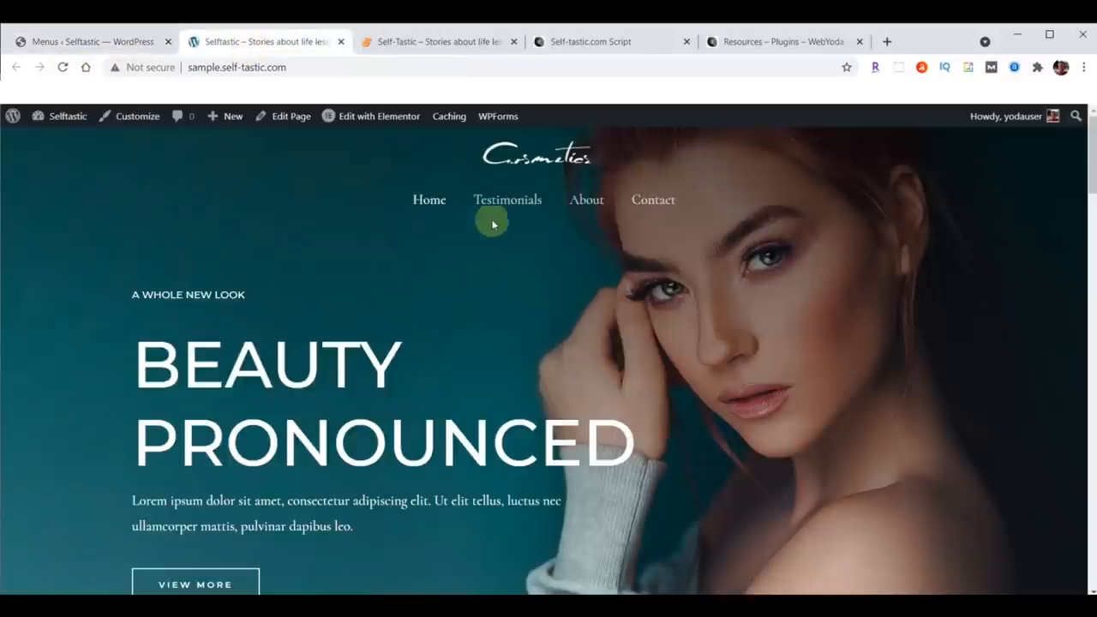
pyautogui.click(70, 41)
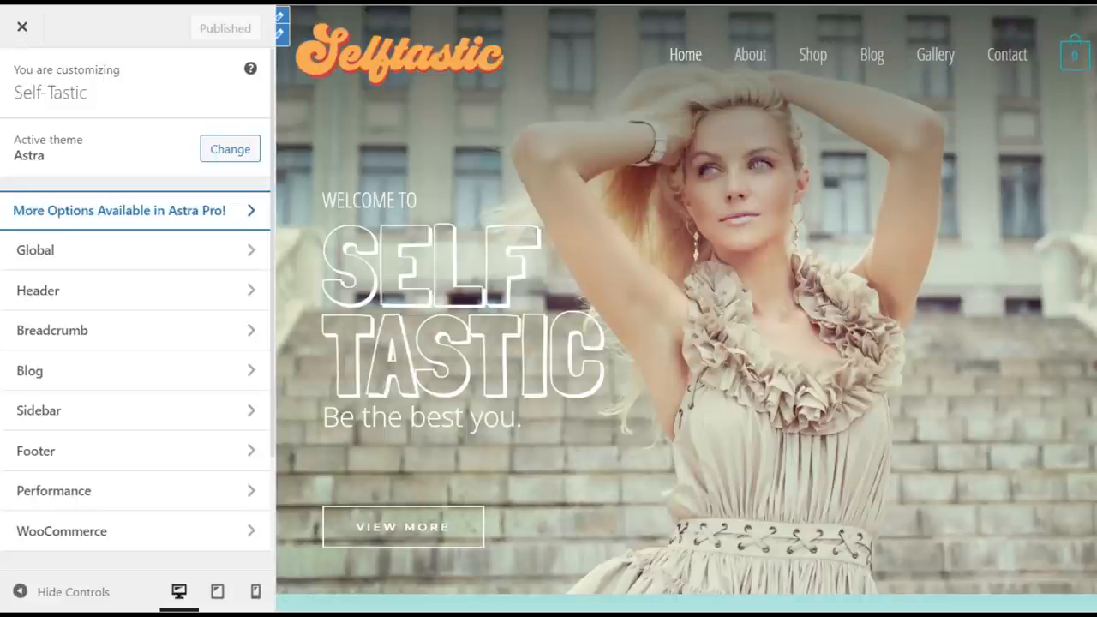
pyautogui.scroll(-4, 138, 368)
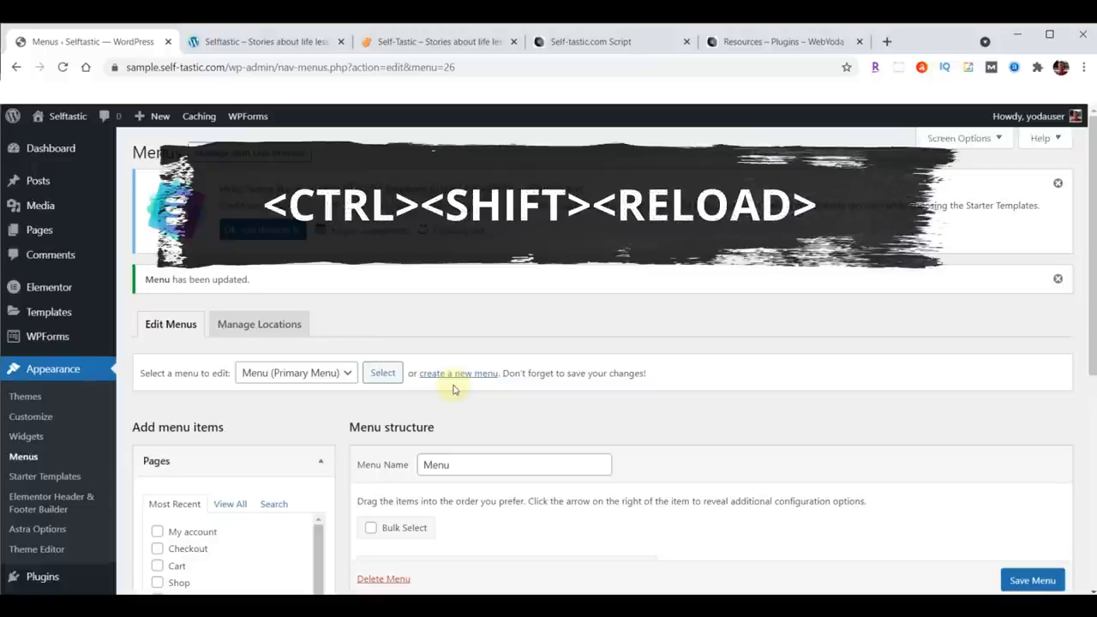
pyautogui.keyDown('ctrl'); pyautogui.keyDown('shift'); pyautogui.click(61, 68); pyautogui.keyUp('shift'); pyautogui.keyUp('ctrl')
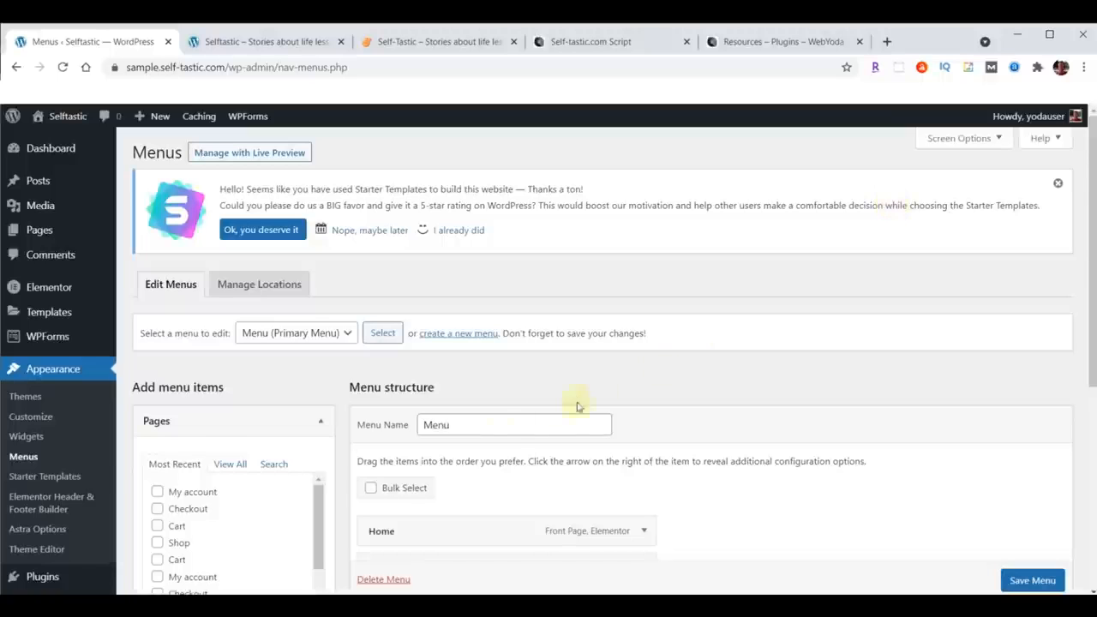
pyautogui.scroll(-3, 94, 449)
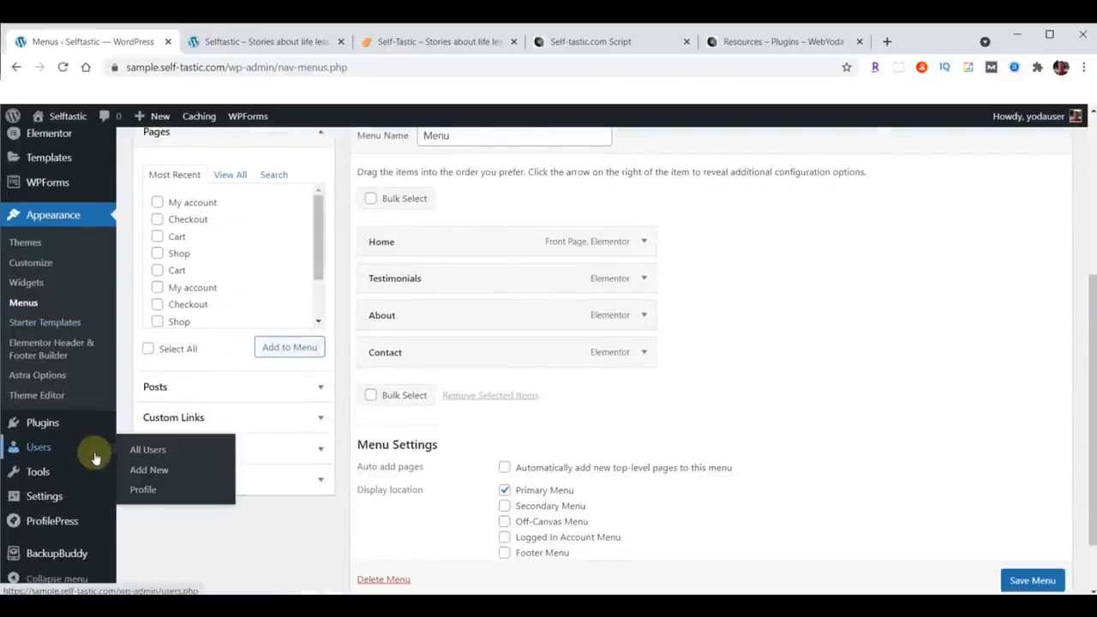
# Step: Run a Complete Backup in BackupBuddy and download the backup file
pyautogui.click(56, 552)
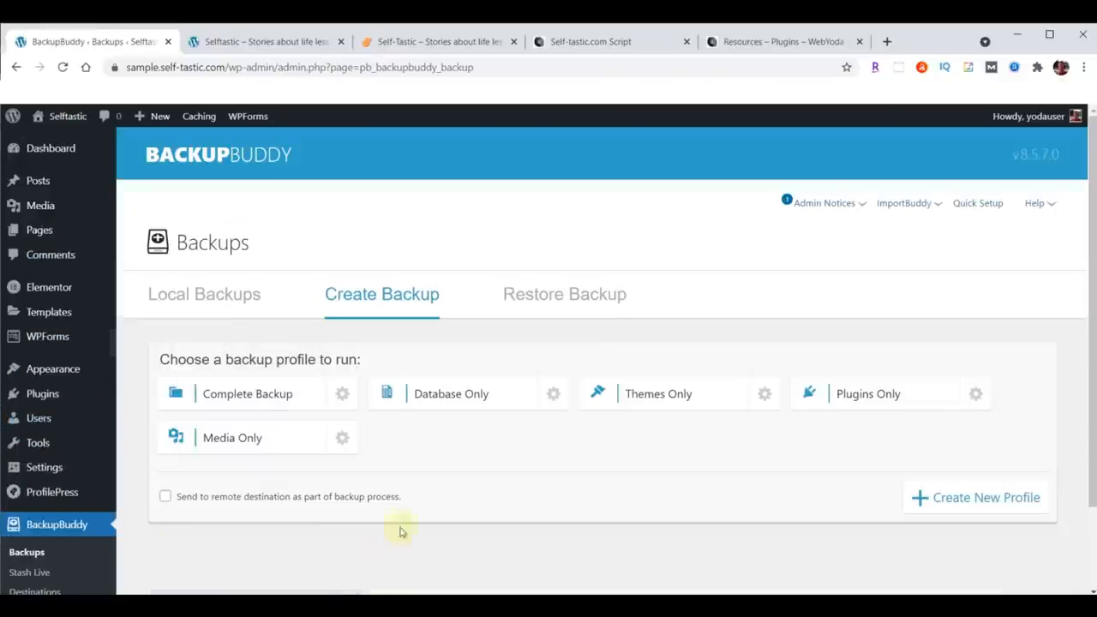
pyautogui.click(244, 395)
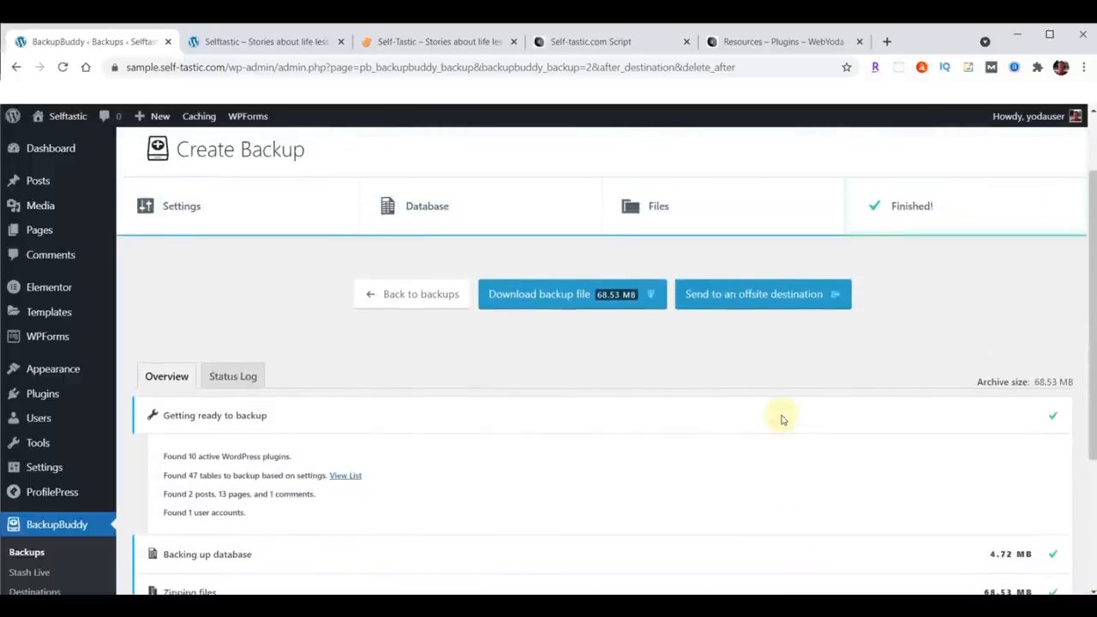
pyautogui.click(578, 297)
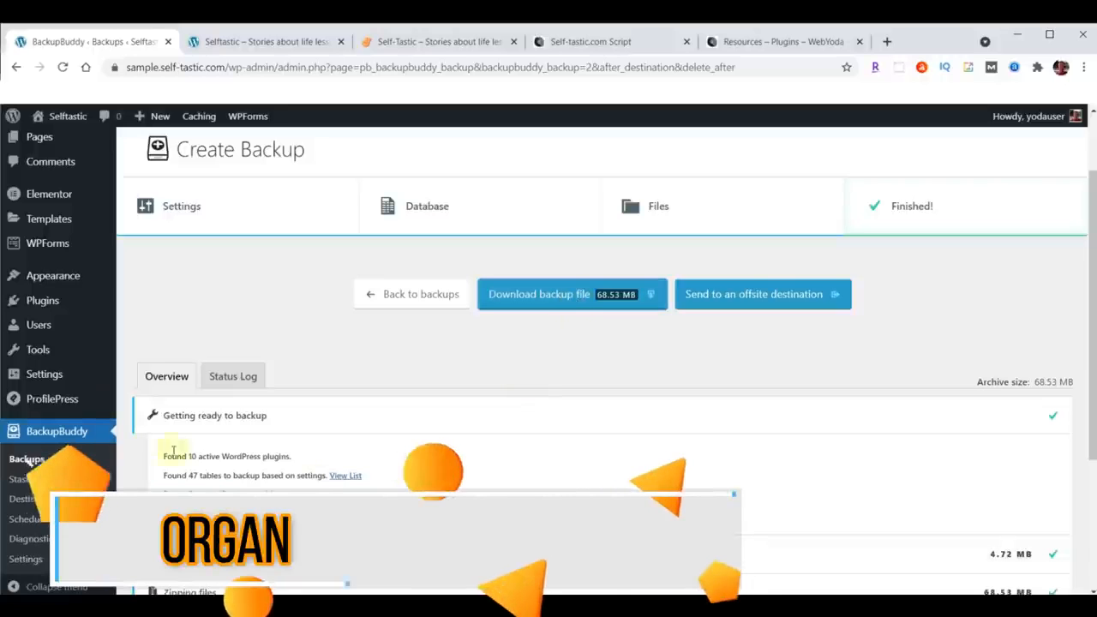
# Step: Compare the live Self-tastic site with the sample site, then return to the dashboard tab
pyautogui.click(430, 43)
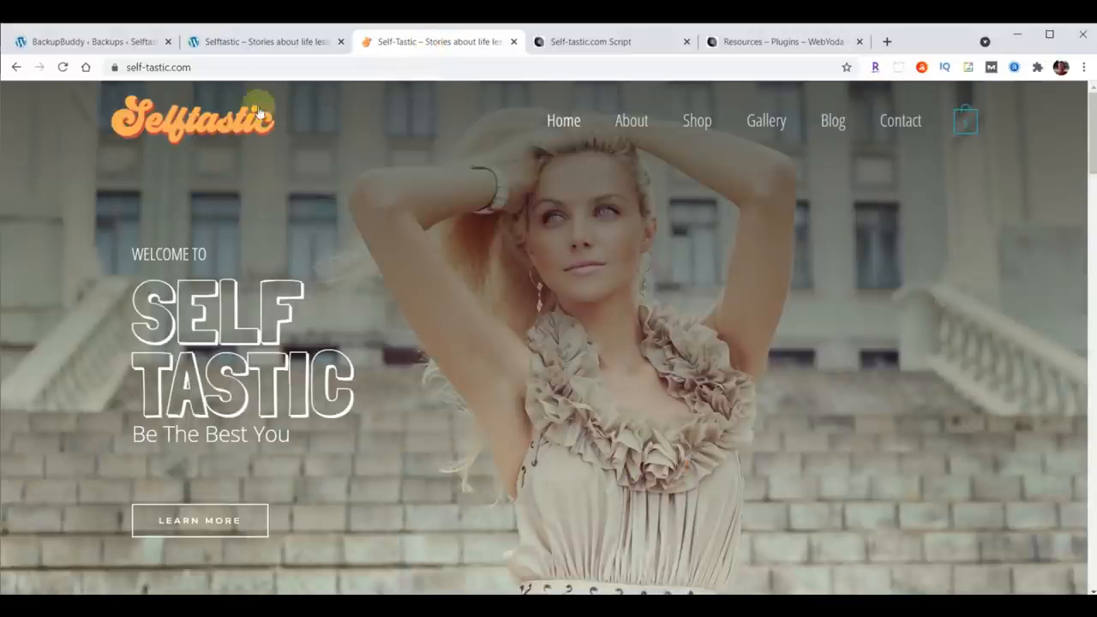
pyautogui.click(250, 41)
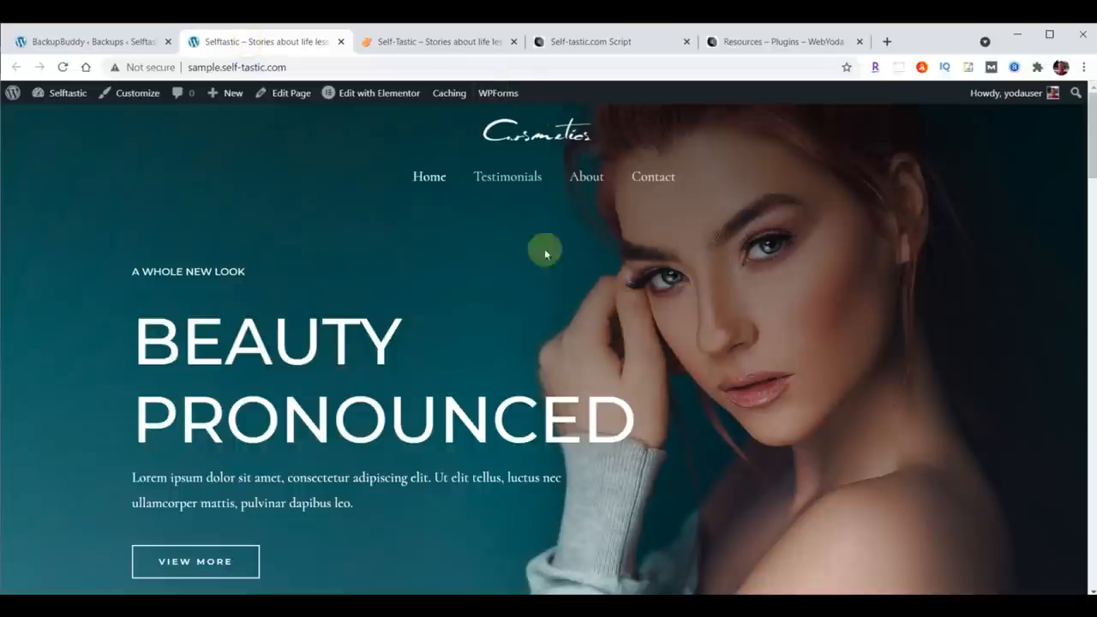
pyautogui.click(88, 41)
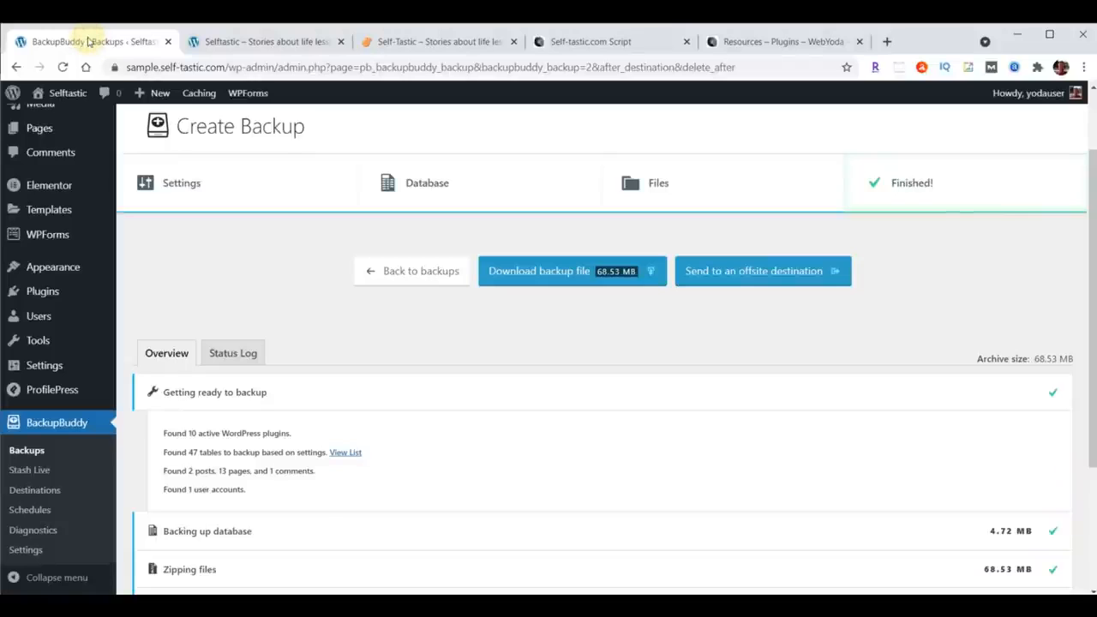
# Step: Open the Customizer's Header Builder and move Site Identity & Logo to the left and Primary Menu to the right of the main row
pyautogui.moveTo(54, 267)
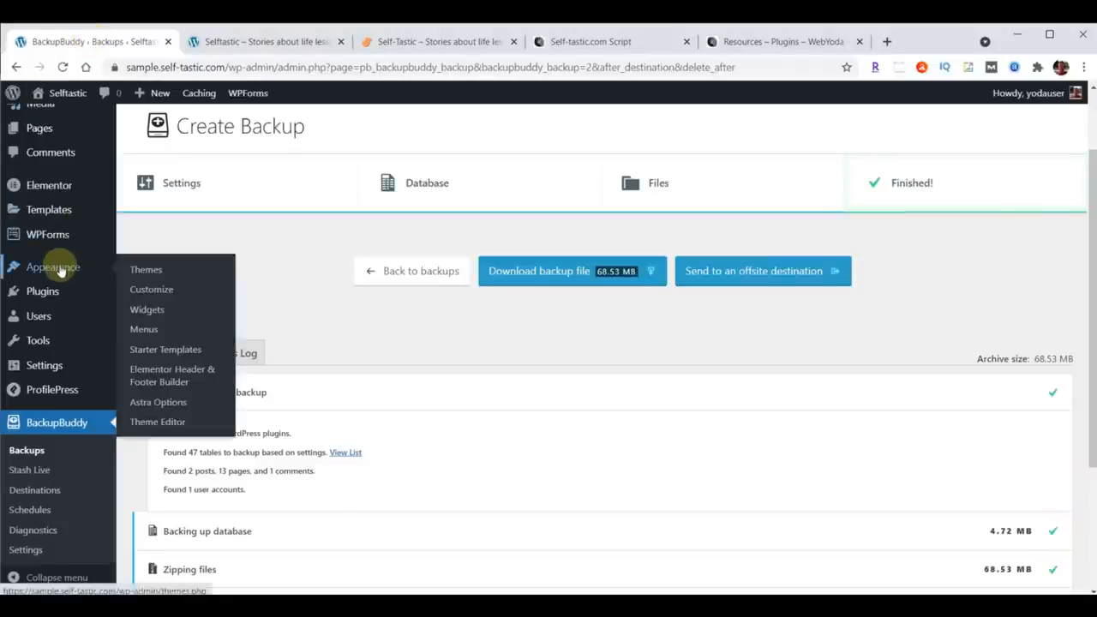
pyautogui.click(148, 290)
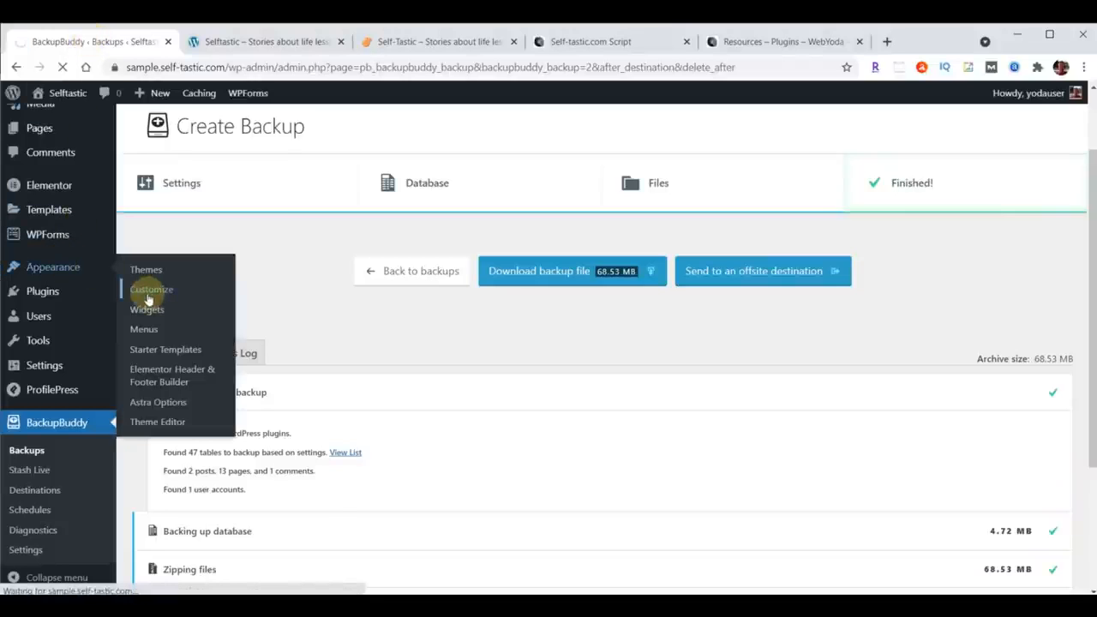
pyautogui.click(92, 305)
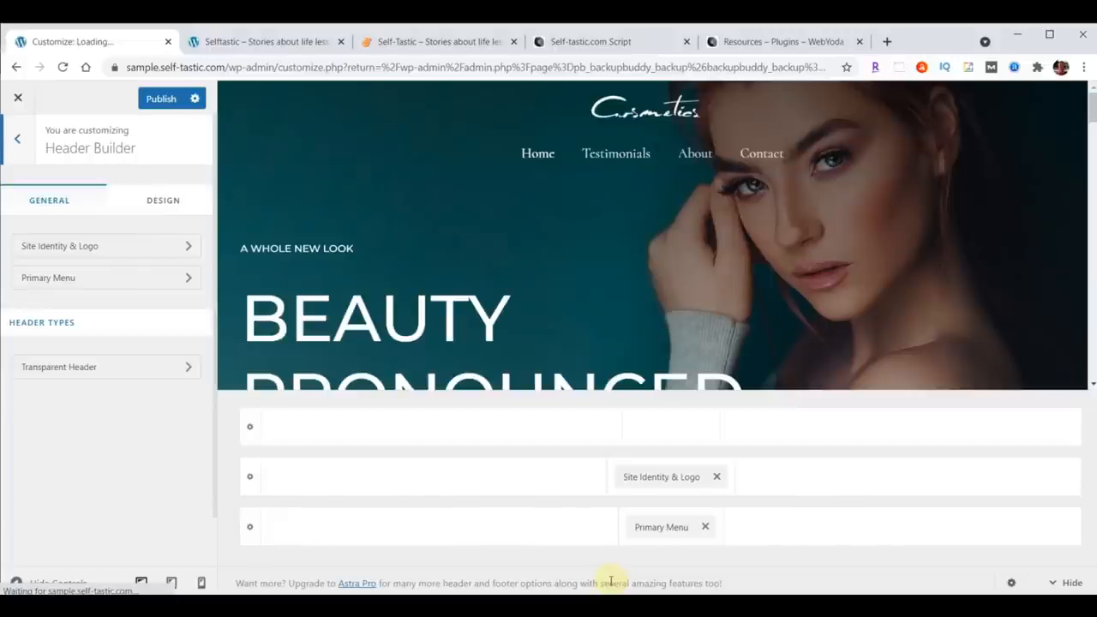
pyautogui.click(655, 480)
pyautogui.moveTo(655, 479); pyautogui.dragTo(337, 506)
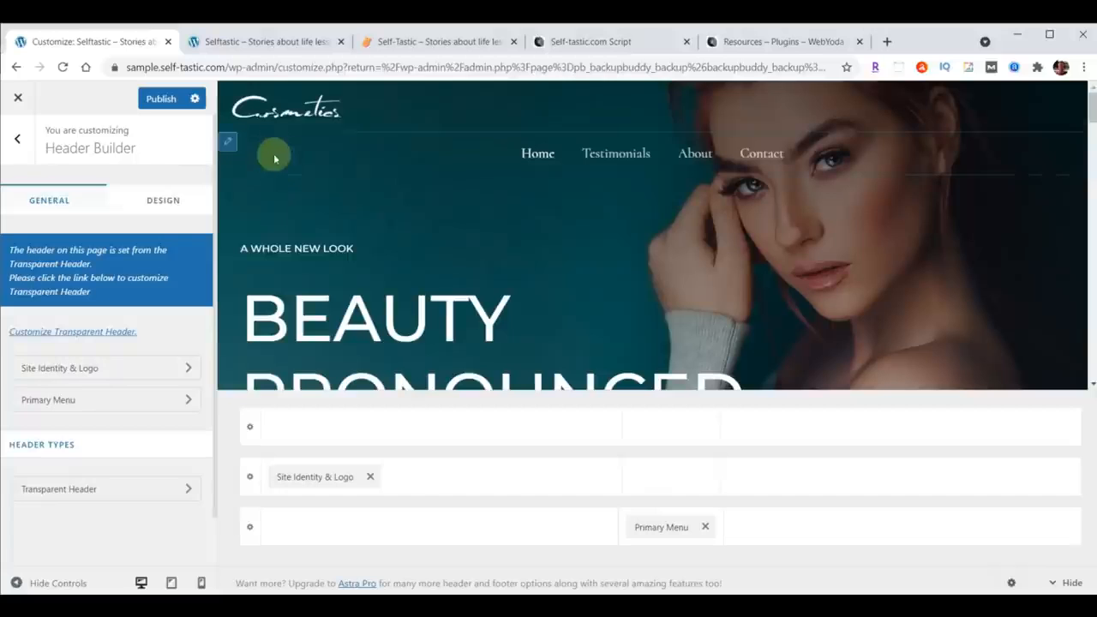
pyautogui.moveTo(658, 533); pyautogui.dragTo(987, 504)
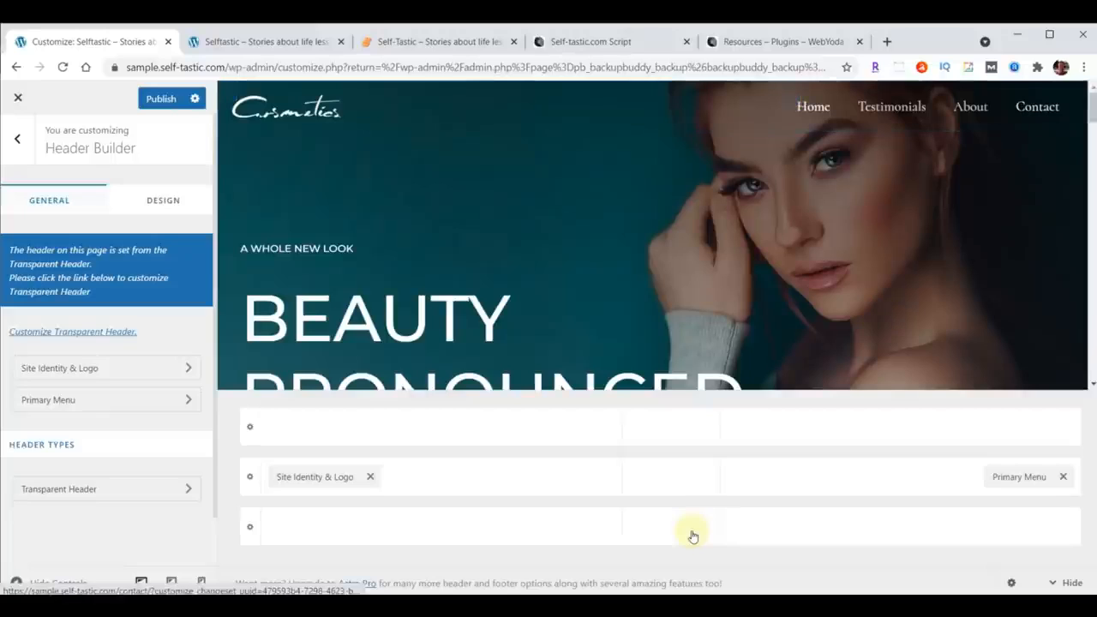
# Step: Replace the header logo with logo-menu.png uploaded from the content folder, skipping cropping
pyautogui.click(107, 373)
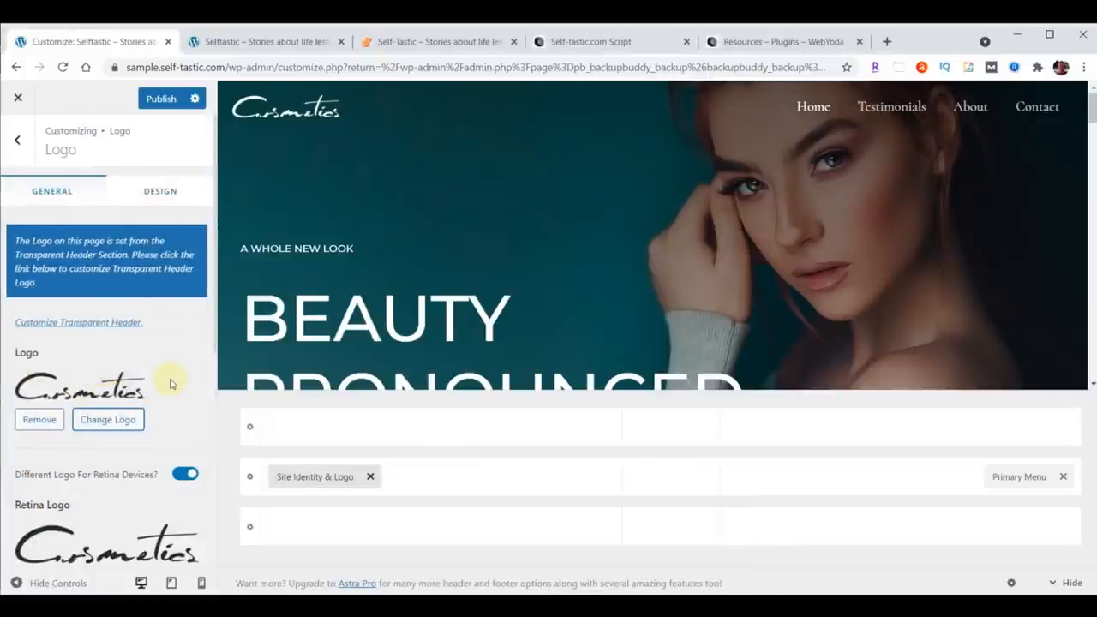
pyautogui.click(109, 419)
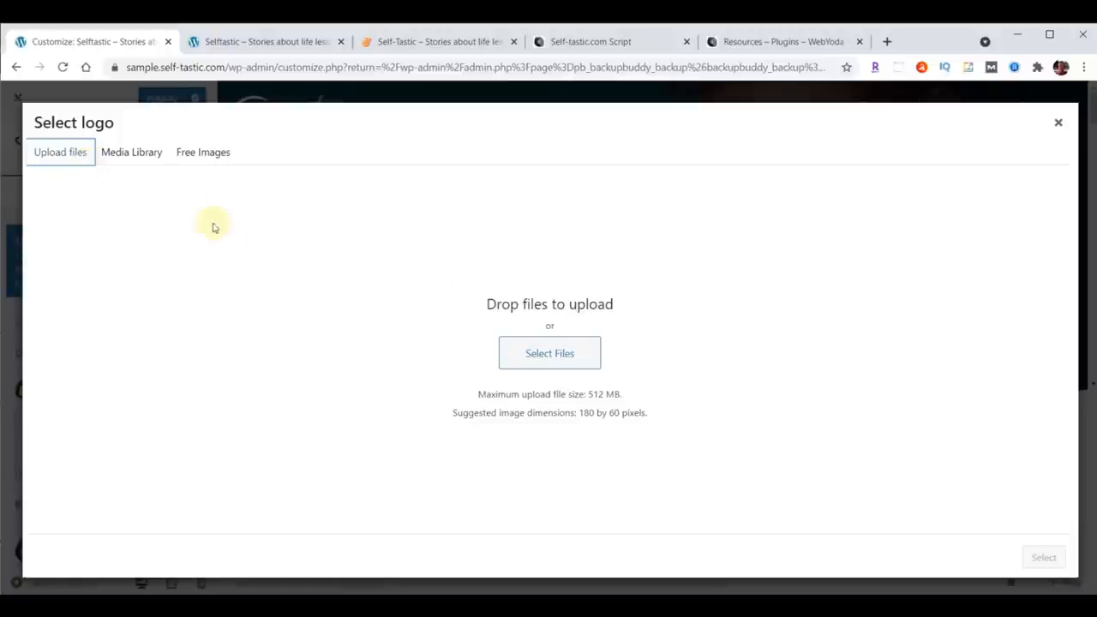
pyautogui.click(129, 155)
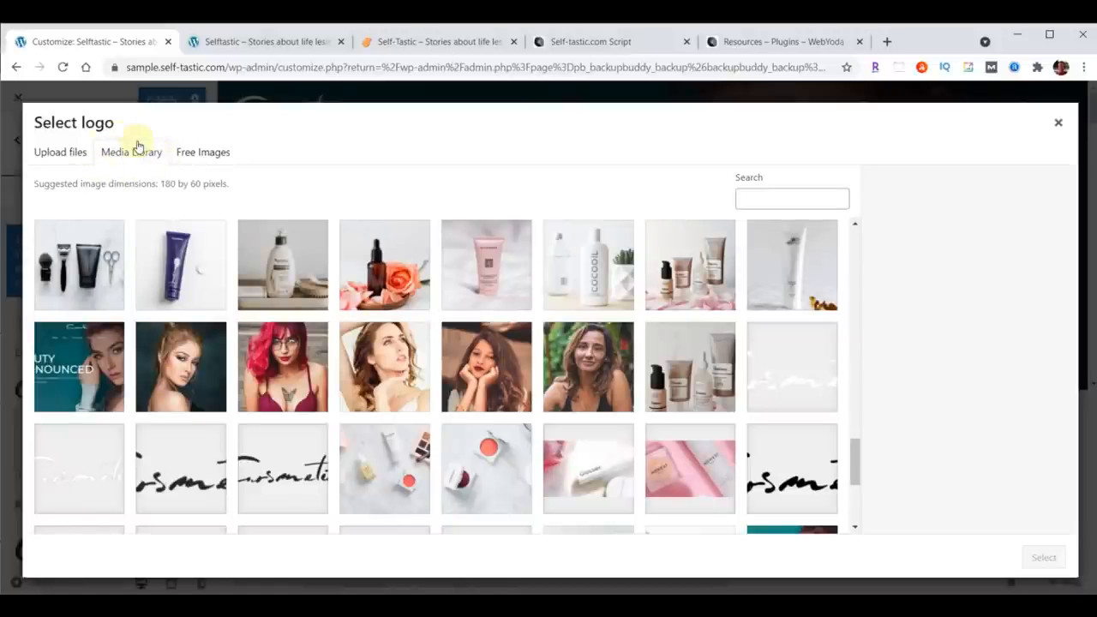
pyautogui.click(64, 158)
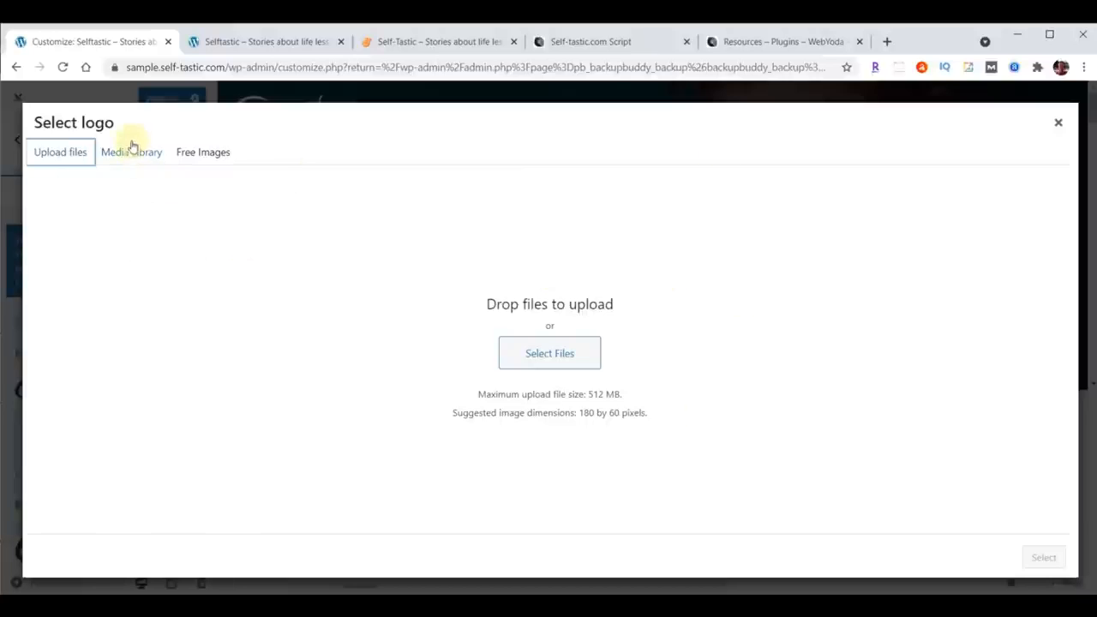
pyautogui.click(131, 155)
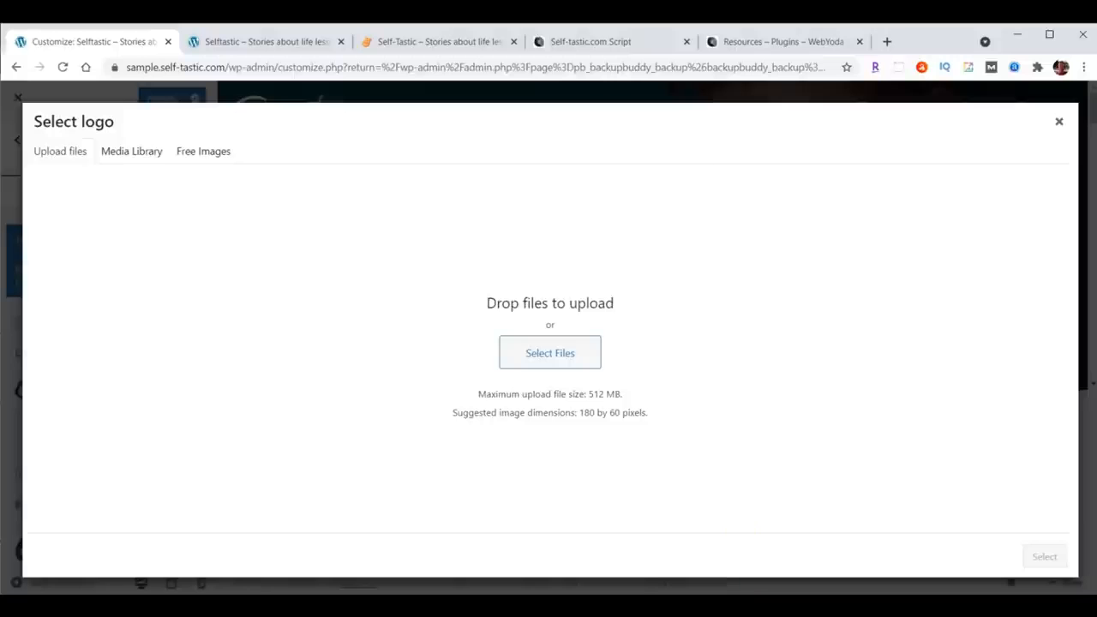
pyautogui.click(629, 574)
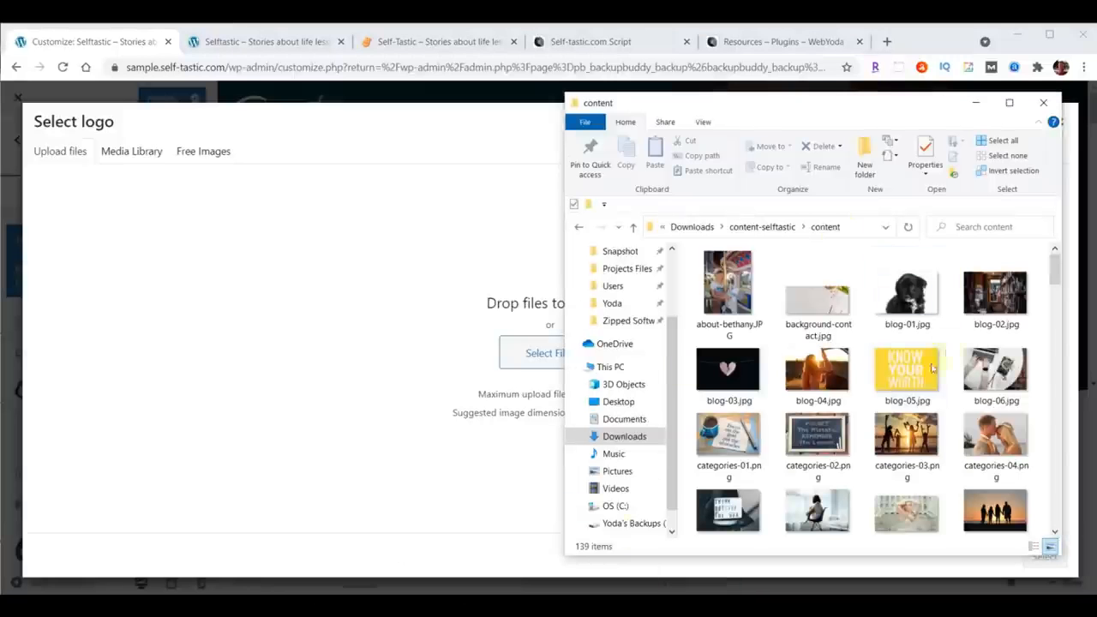
pyautogui.moveTo(853, 112); pyautogui.dragTo(885, 104)
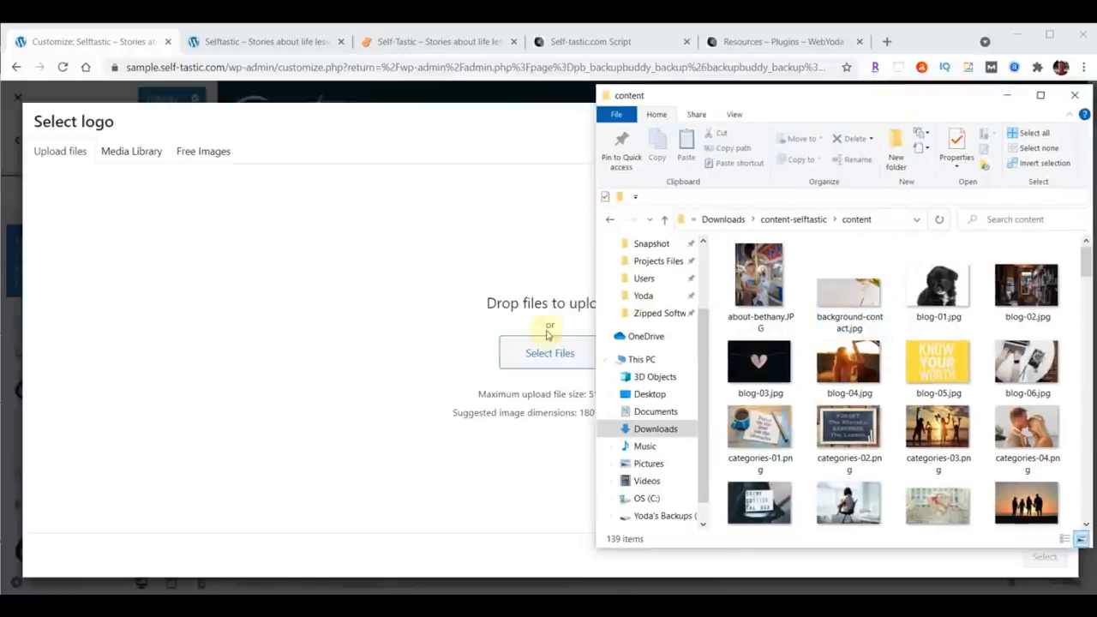
pyautogui.scroll(-5, 923, 343)
pyautogui.scroll(-10, 924, 343)
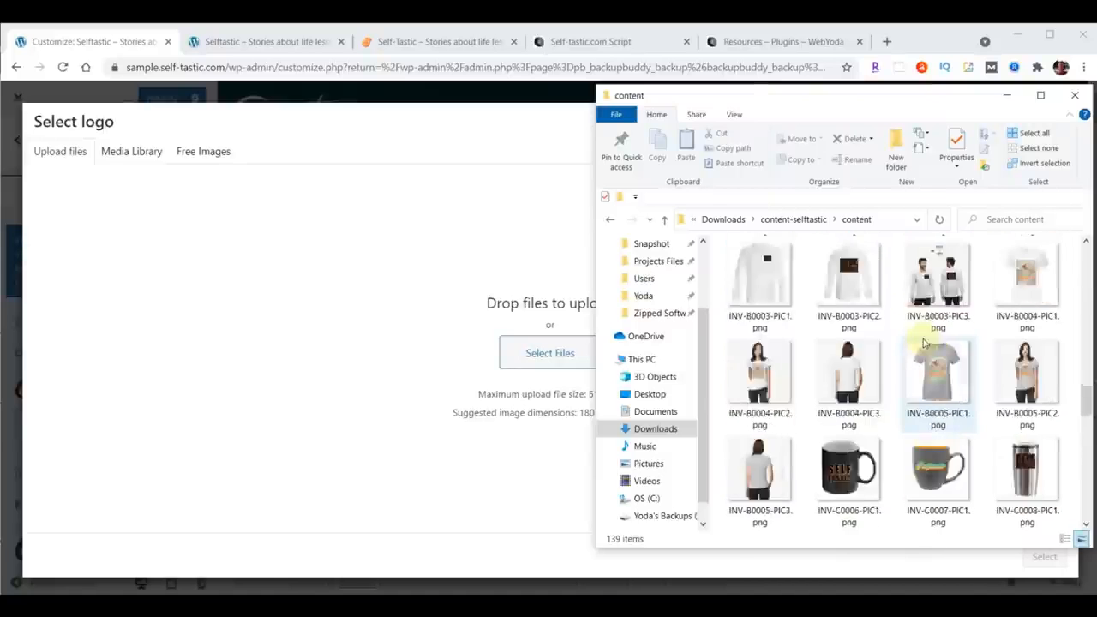
pyautogui.scroll(-5, 923, 342)
pyautogui.moveTo(840, 390); pyautogui.dragTo(527, 343)
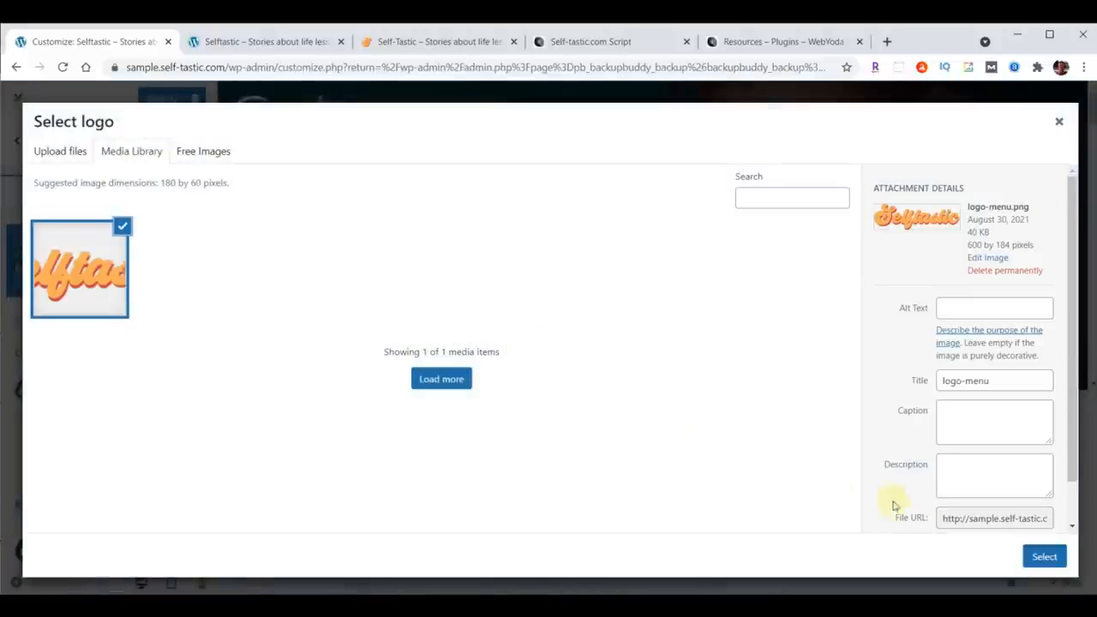
pyautogui.click(1044, 557)
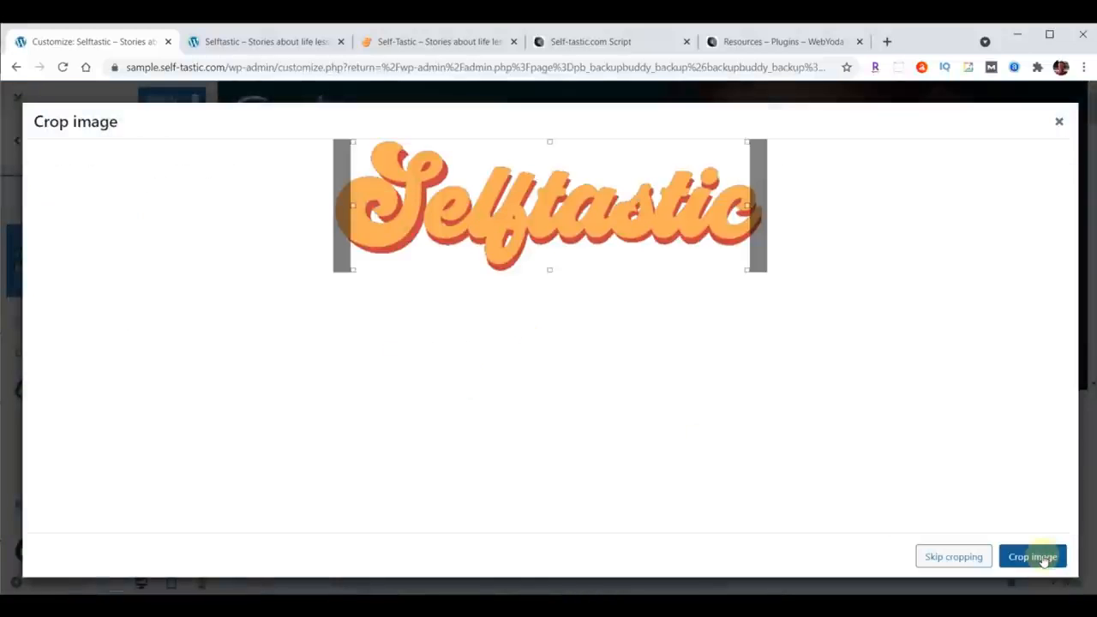
pyautogui.click(949, 556)
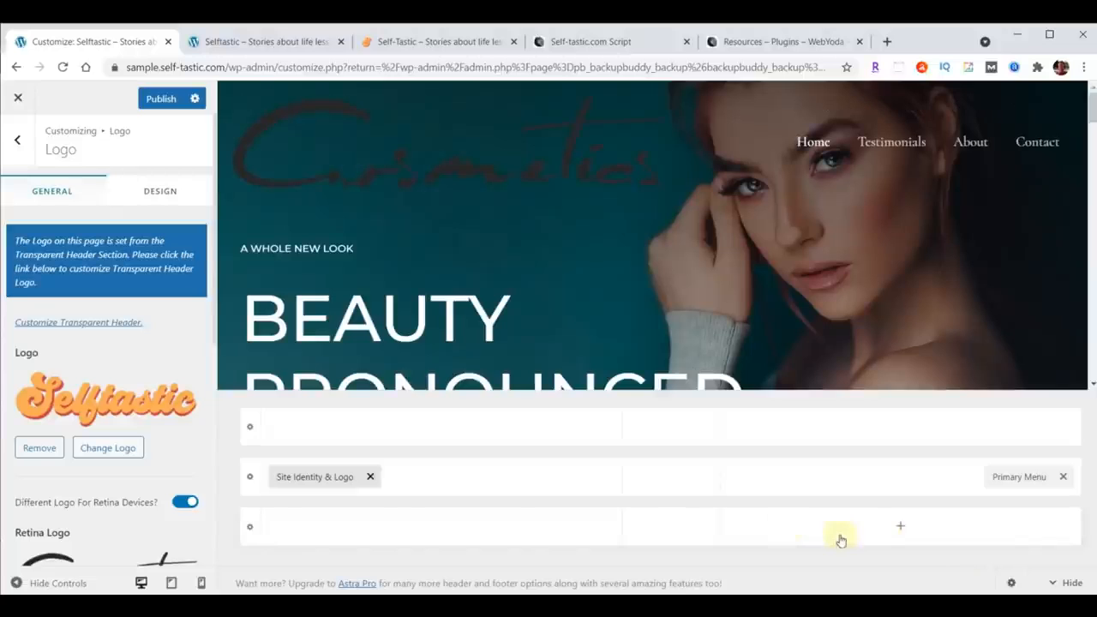
# Step: Set the retina logo to the same logo-menu.png image from the media library
pyautogui.scroll(-2, 124, 329)
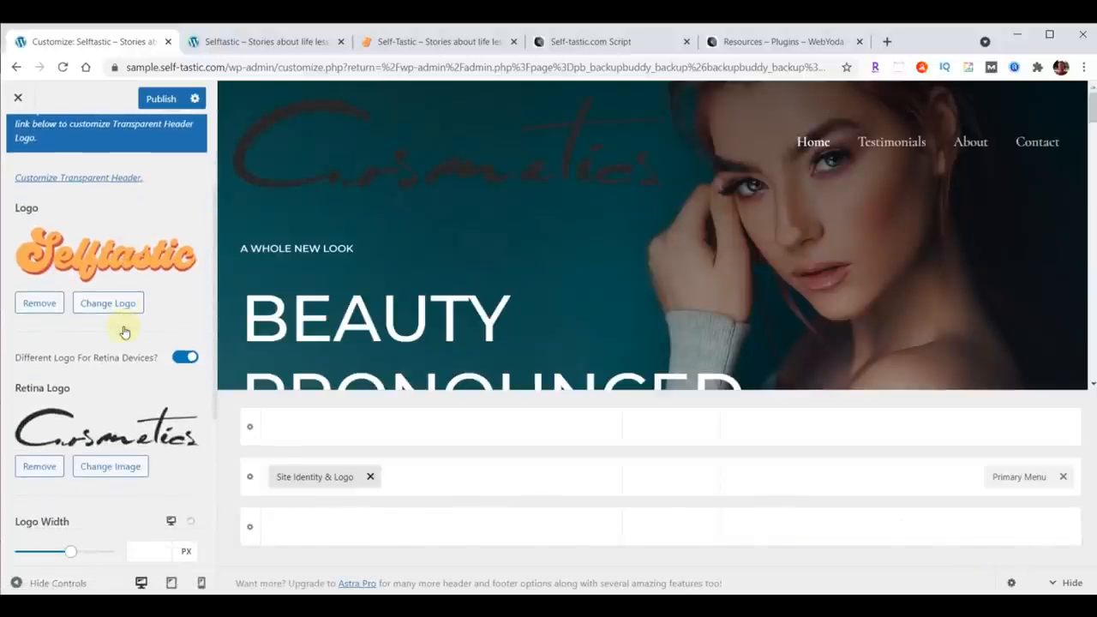
pyautogui.click(110, 466)
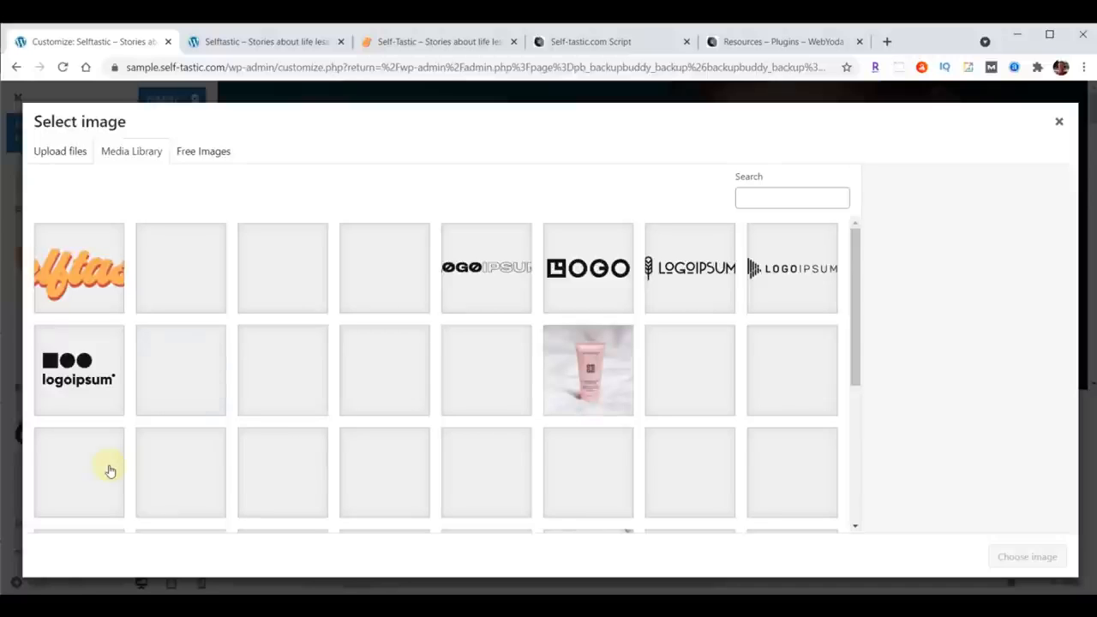
pyautogui.click(86, 274)
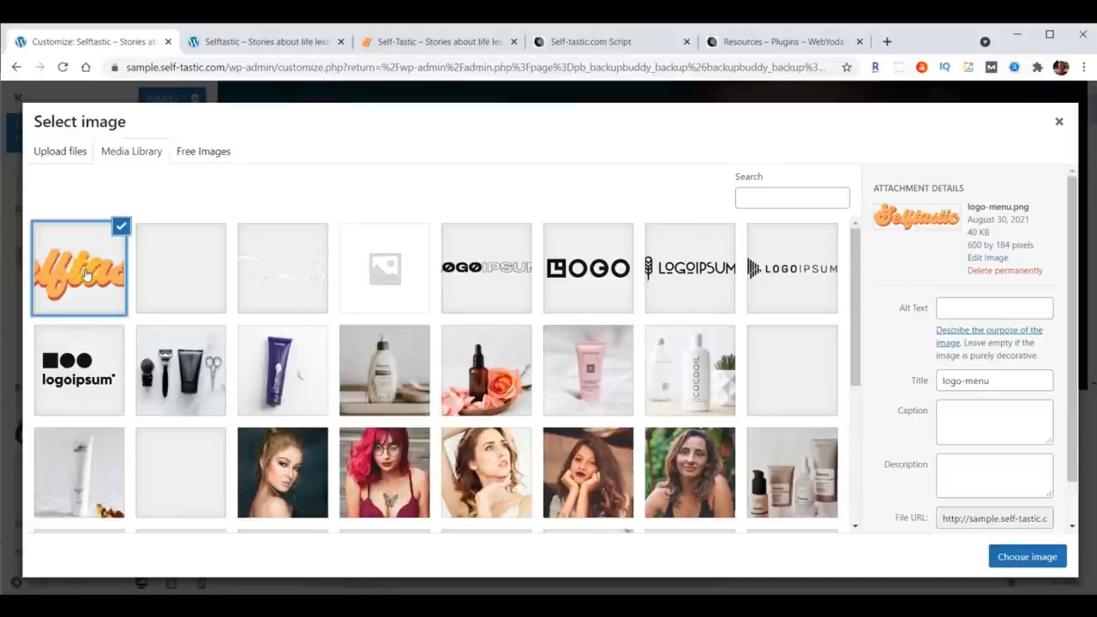
pyautogui.click(1030, 558)
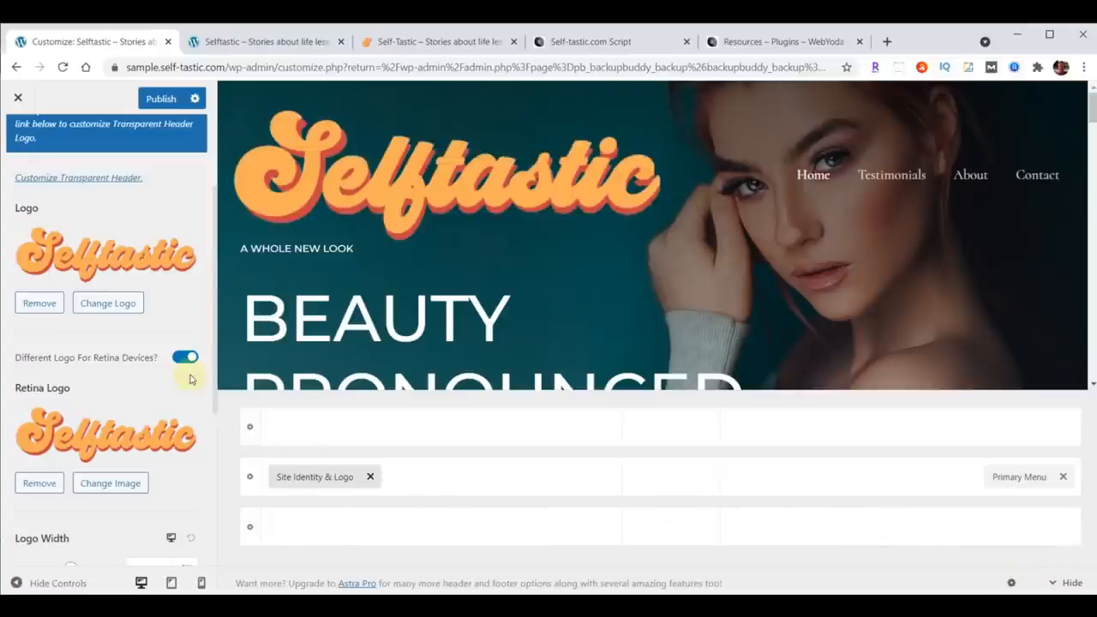
# Step: Set the desktop logo width to 230 px
pyautogui.scroll(-2, 190, 379)
pyautogui.scroll(-1, 190, 377)
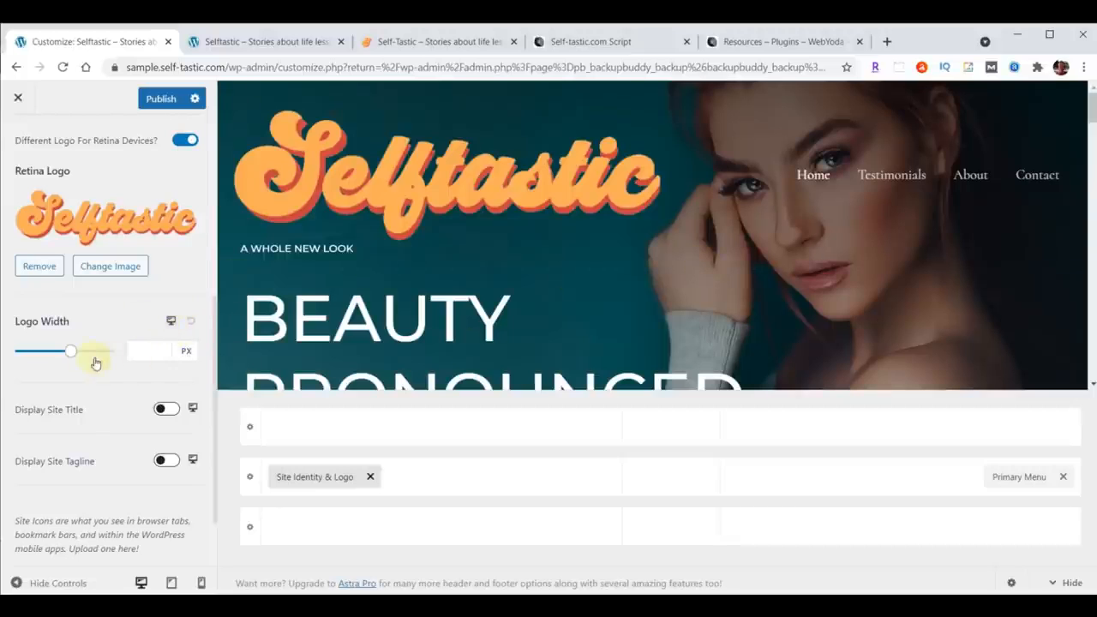
pyautogui.click(142, 350)
pyautogui.write('230')
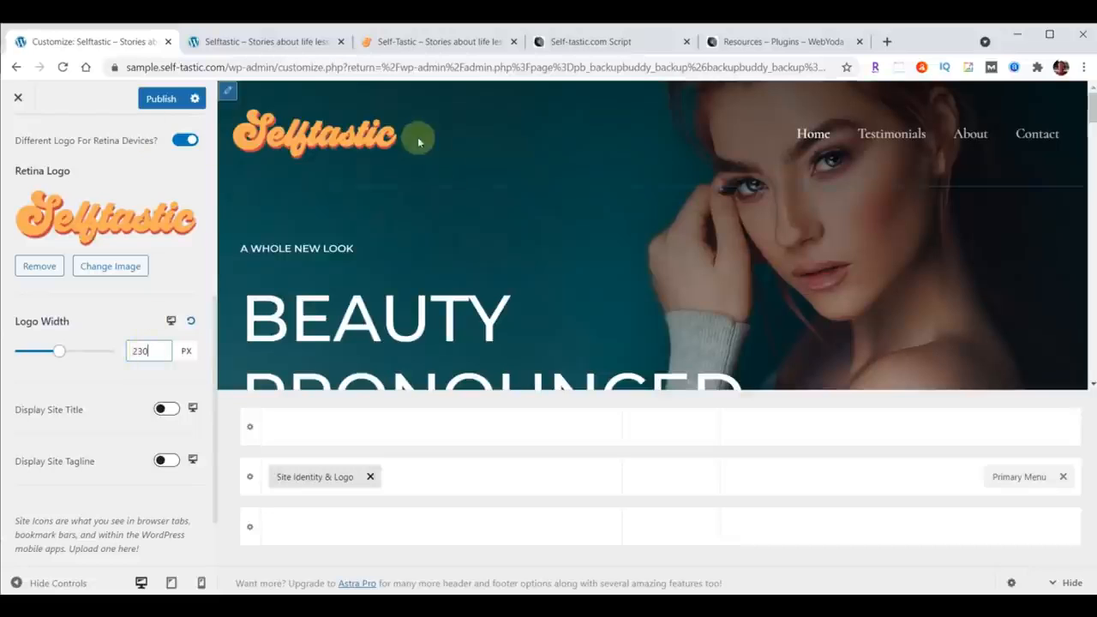
# Step: Switch the preview to tablet and set the tablet logo width to 200 px
pyautogui.click(171, 321)
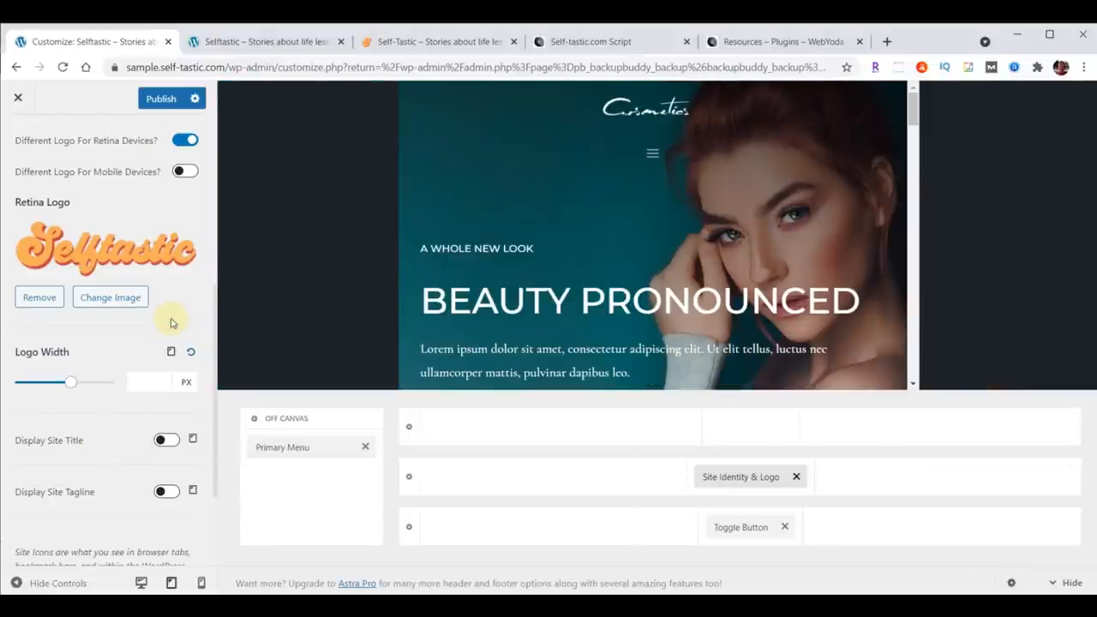
pyautogui.click(141, 379)
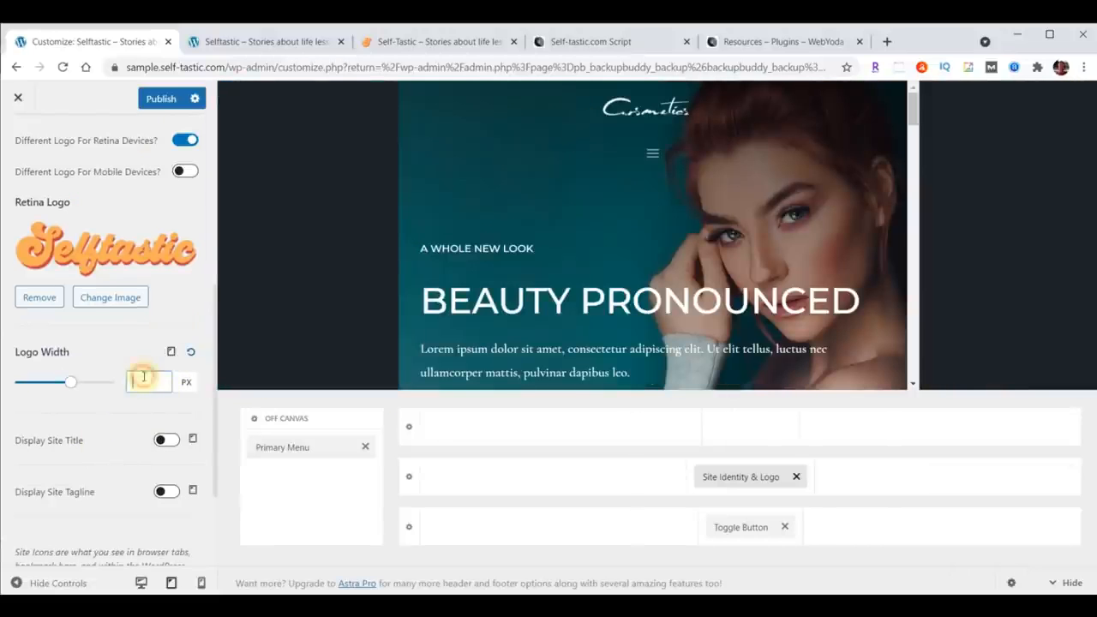
pyautogui.write('200')
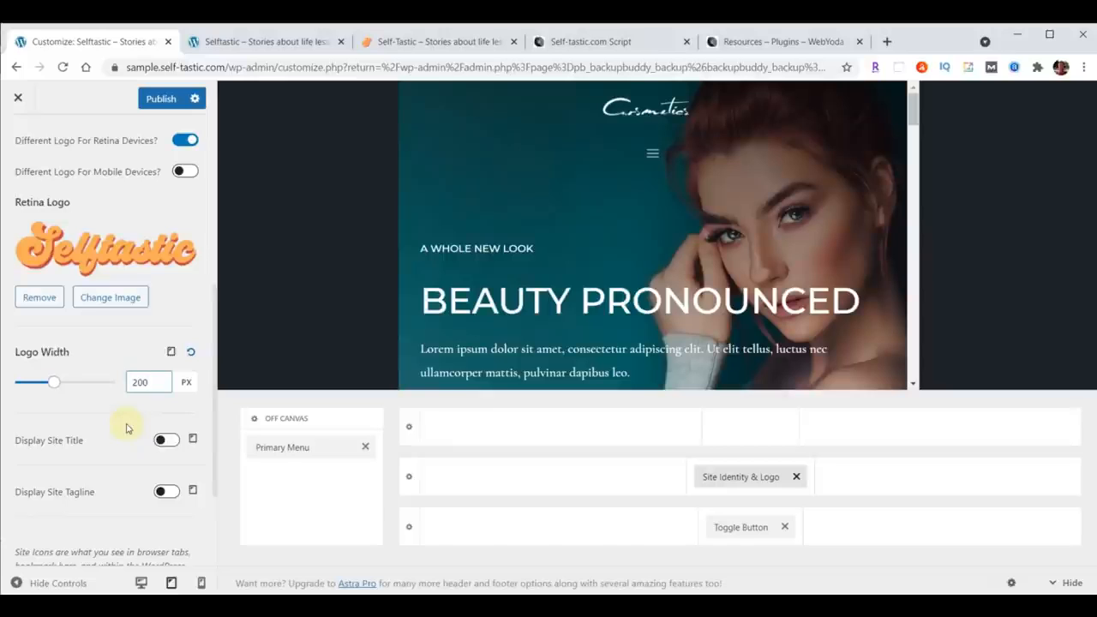
# Step: Move Site Identity & Logo to the left and the Toggle Button to the right of the tablet header's main row
pyautogui.moveTo(736, 479); pyautogui.dragTo(480, 481)
pyautogui.moveTo(745, 529); pyautogui.dragTo(928, 495)
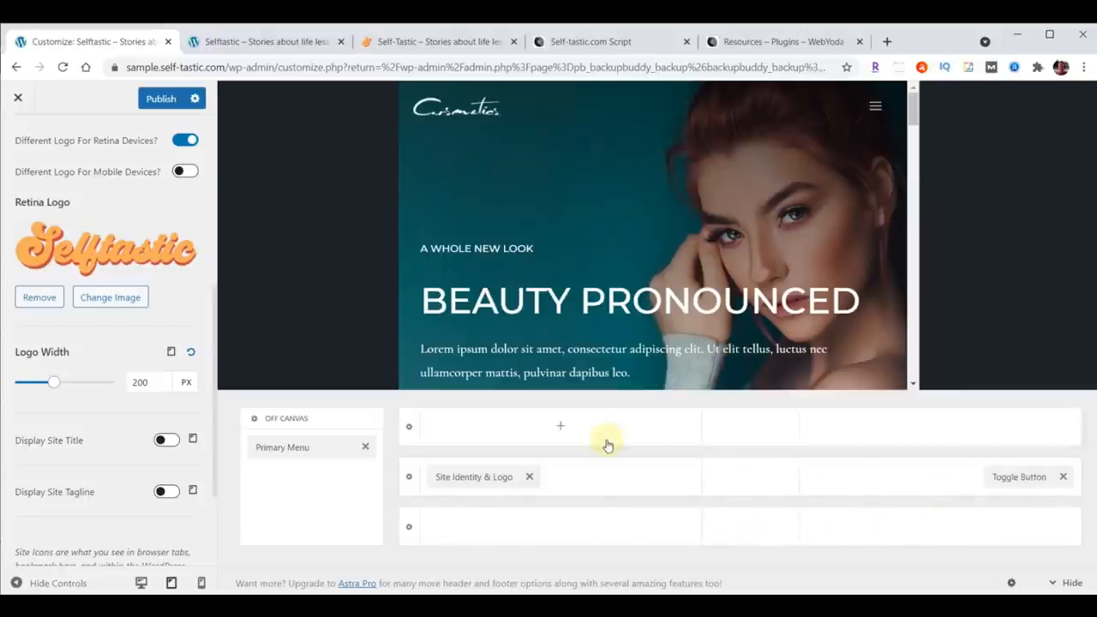
# Step: Switch the preview to mobile and set the mobile logo width to 180 px
pyautogui.click(172, 354)
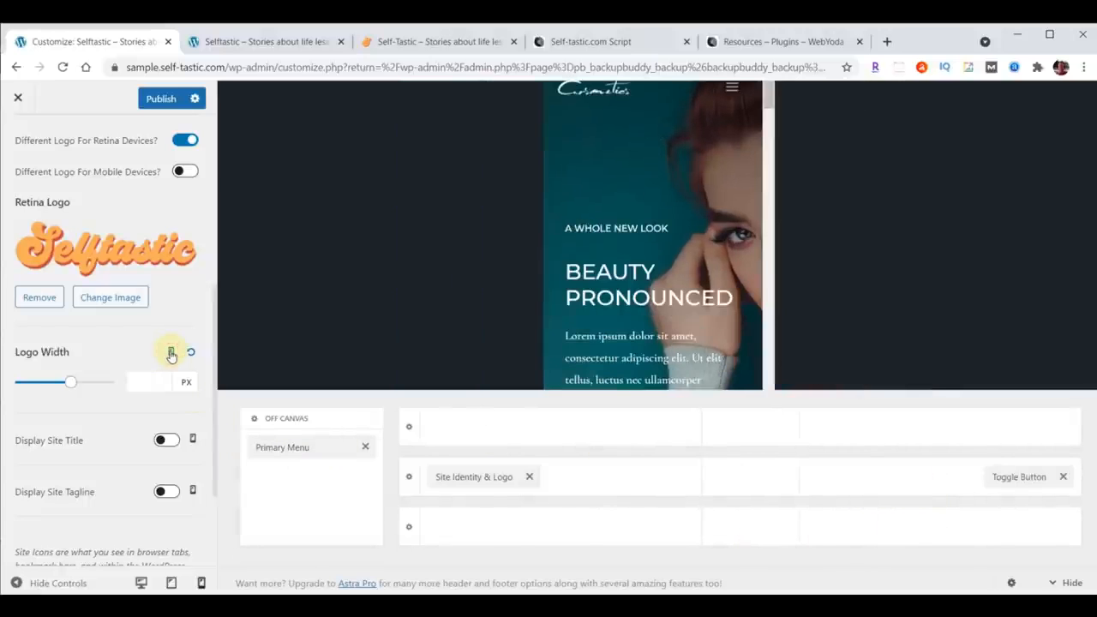
pyautogui.click(155, 377)
pyautogui.write('180')
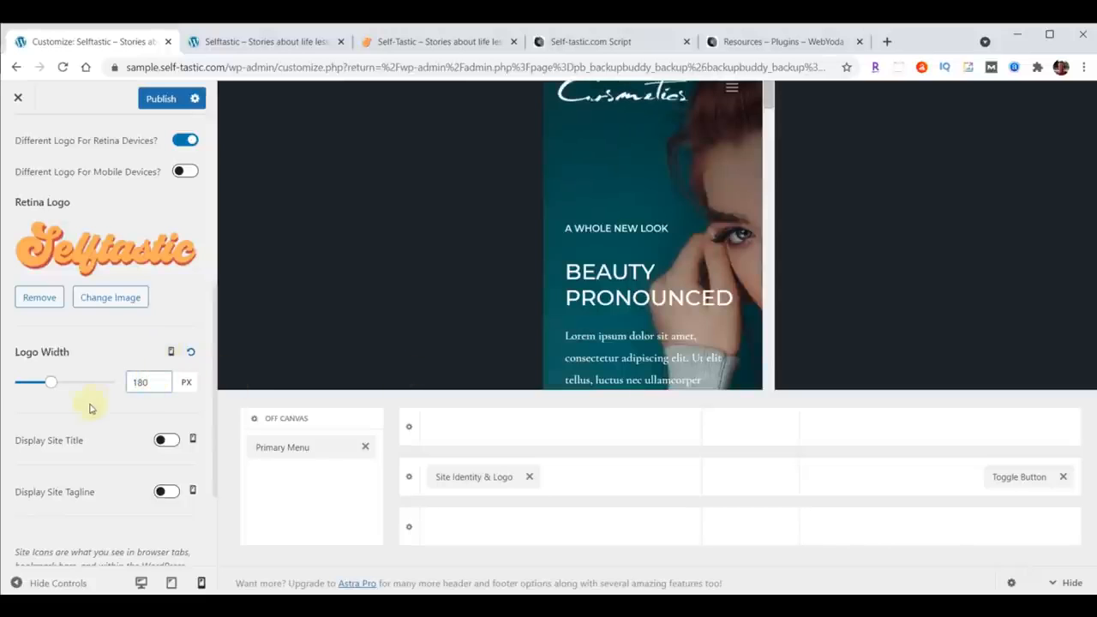
# Step: Upload logo-favicon.png as the site icon and crop it
pyautogui.scroll(-1, 88, 411)
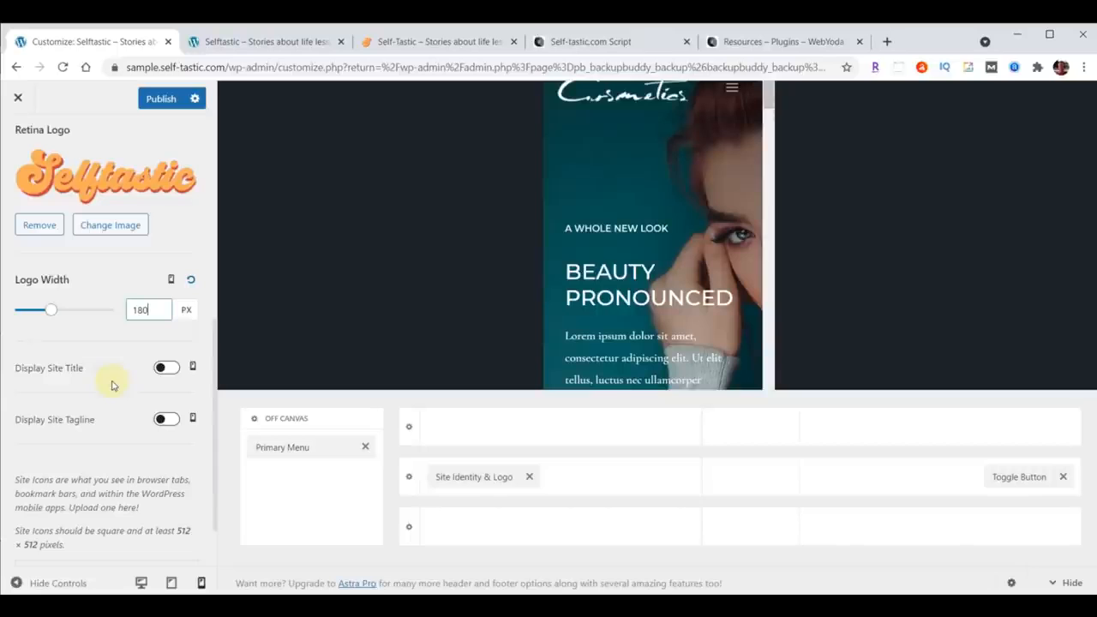
pyautogui.scroll(-1, 112, 386)
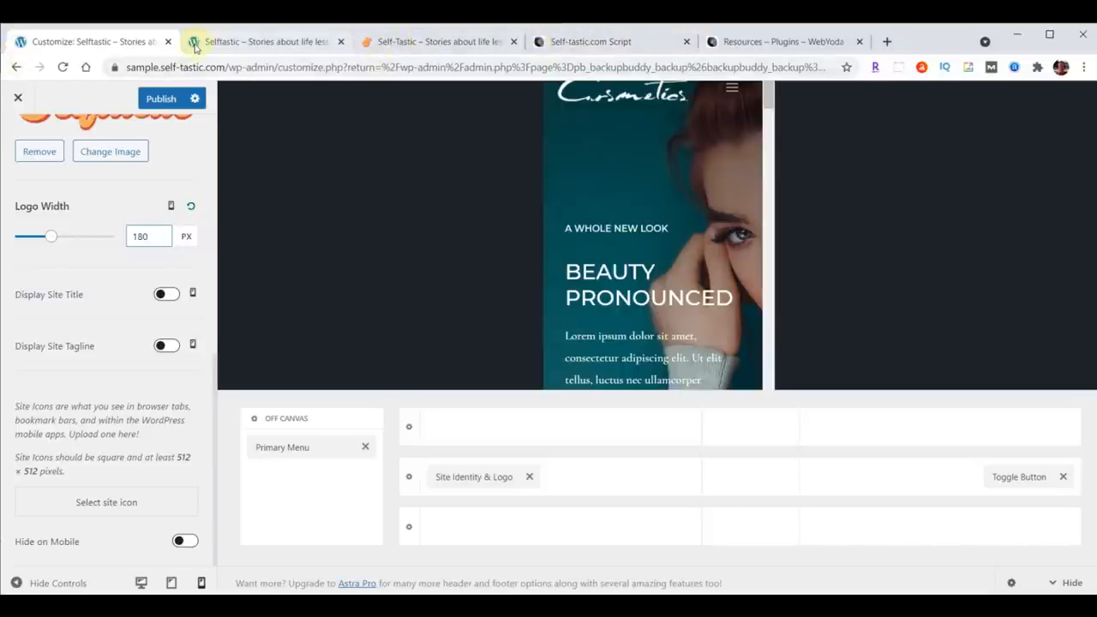
pyautogui.click(101, 503)
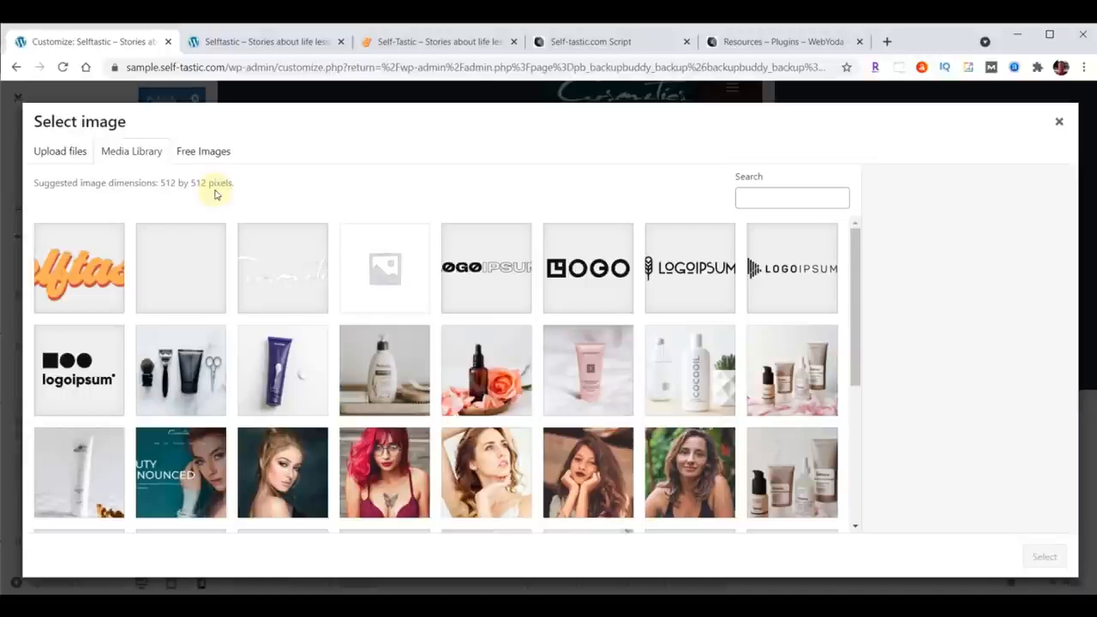
pyautogui.hotkey('alt', 'Tab')
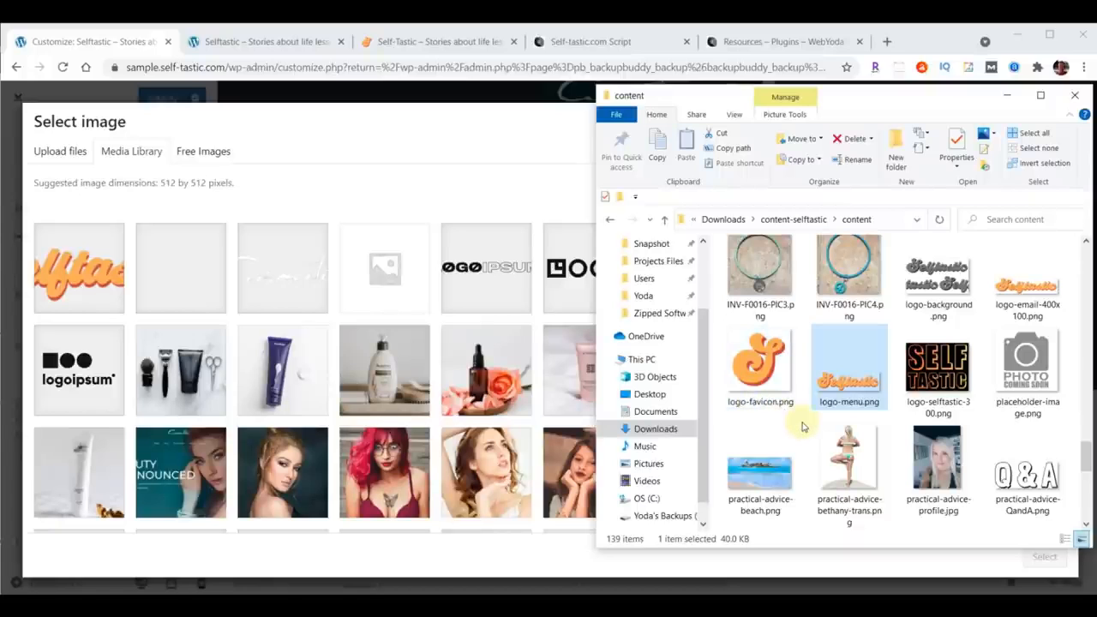
pyautogui.moveTo(754, 360); pyautogui.dragTo(354, 325)
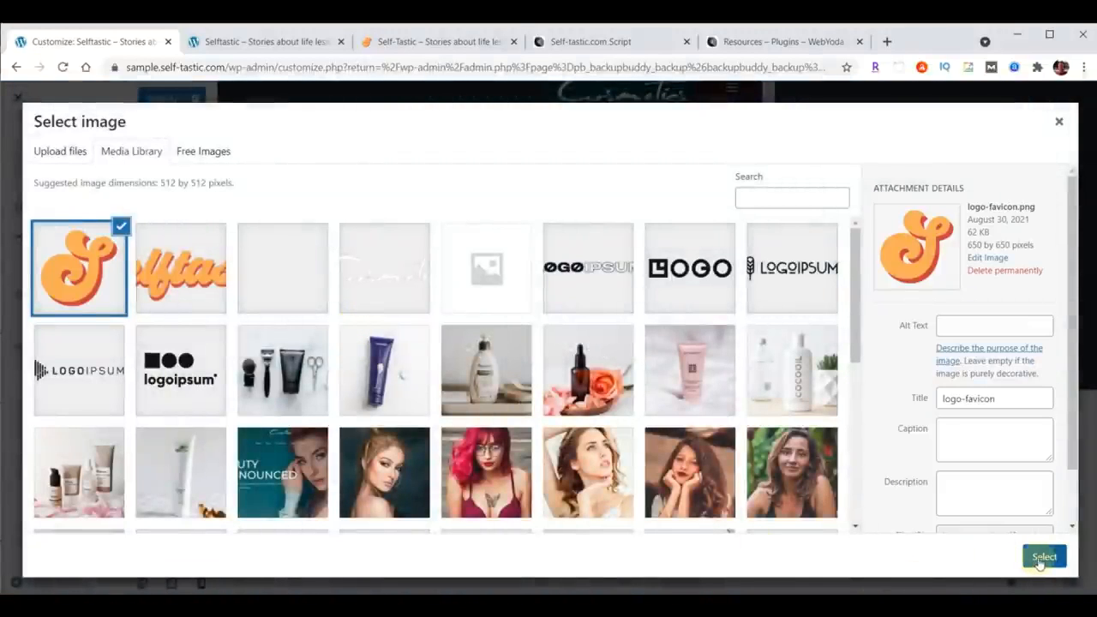
pyautogui.click(1042, 557)
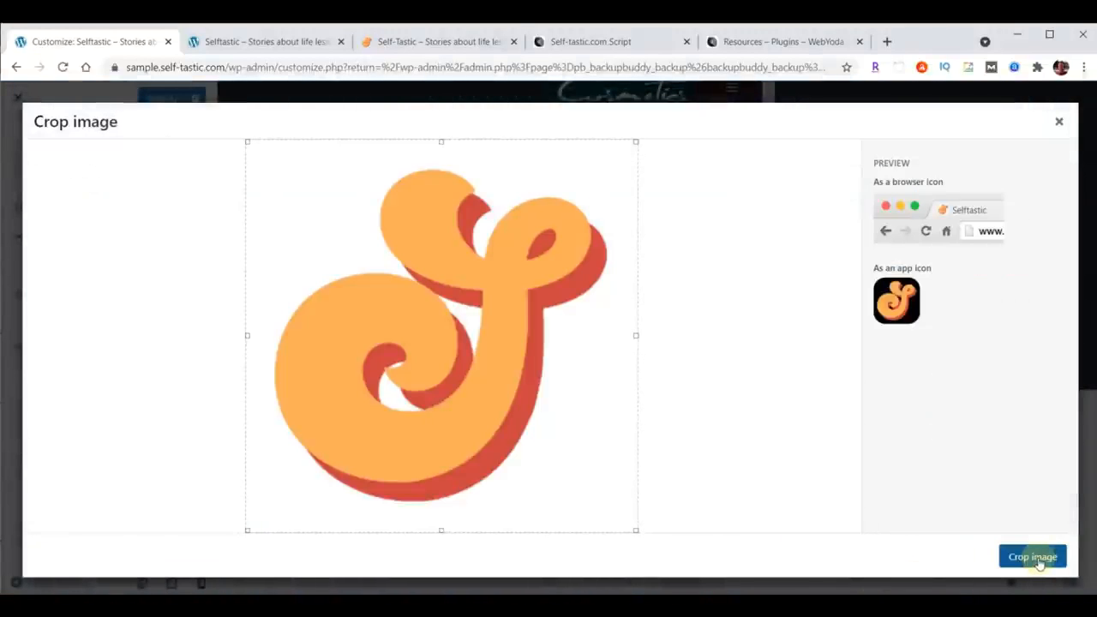
pyautogui.click(1038, 561)
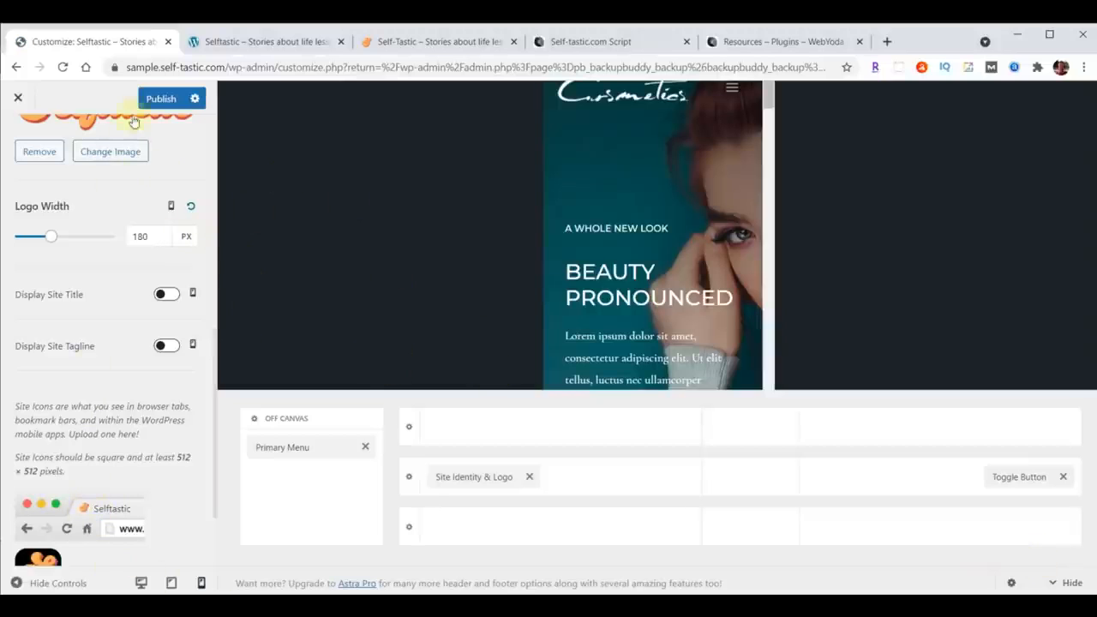
# Step: Publish the Customizer changes and reload the live site tab to check the header
pyautogui.click(159, 99)
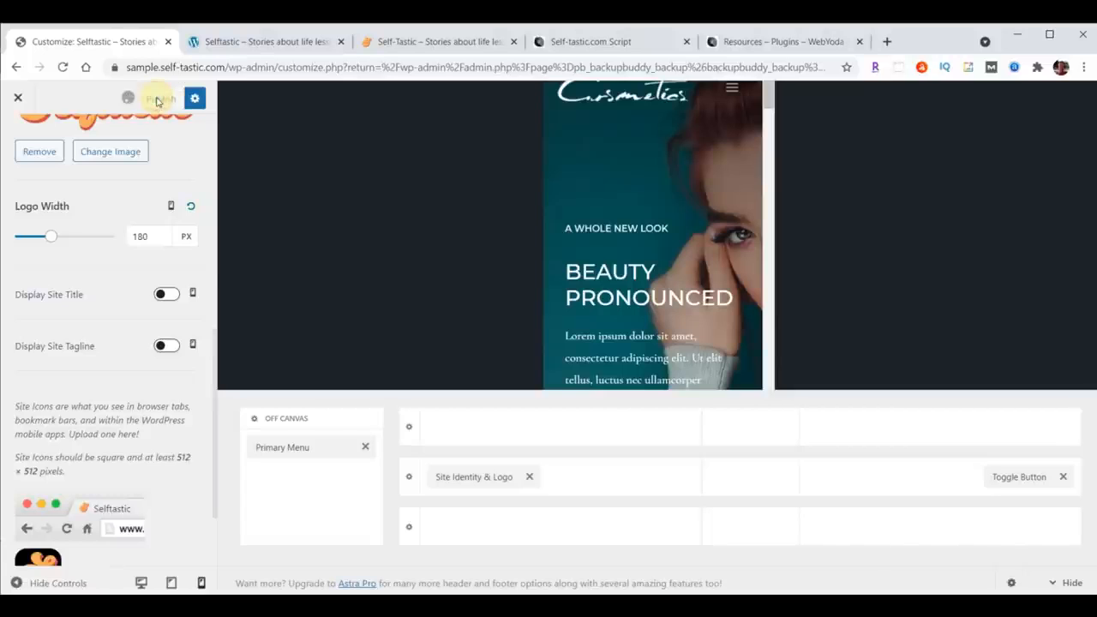
pyautogui.click(259, 42)
pyautogui.click(61, 68)
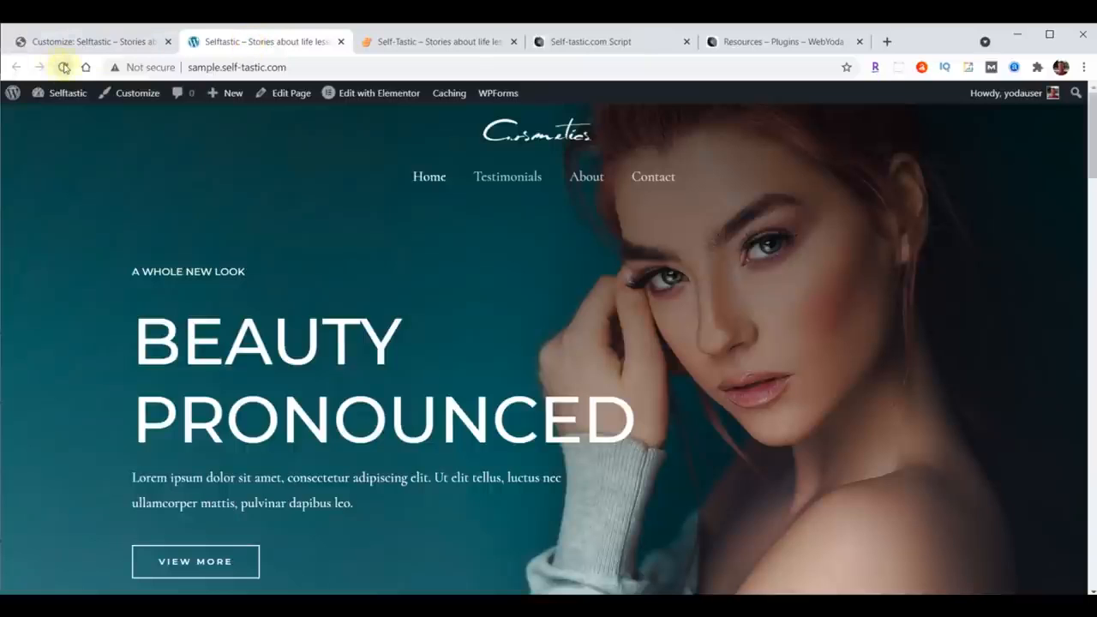
pyautogui.click(64, 68)
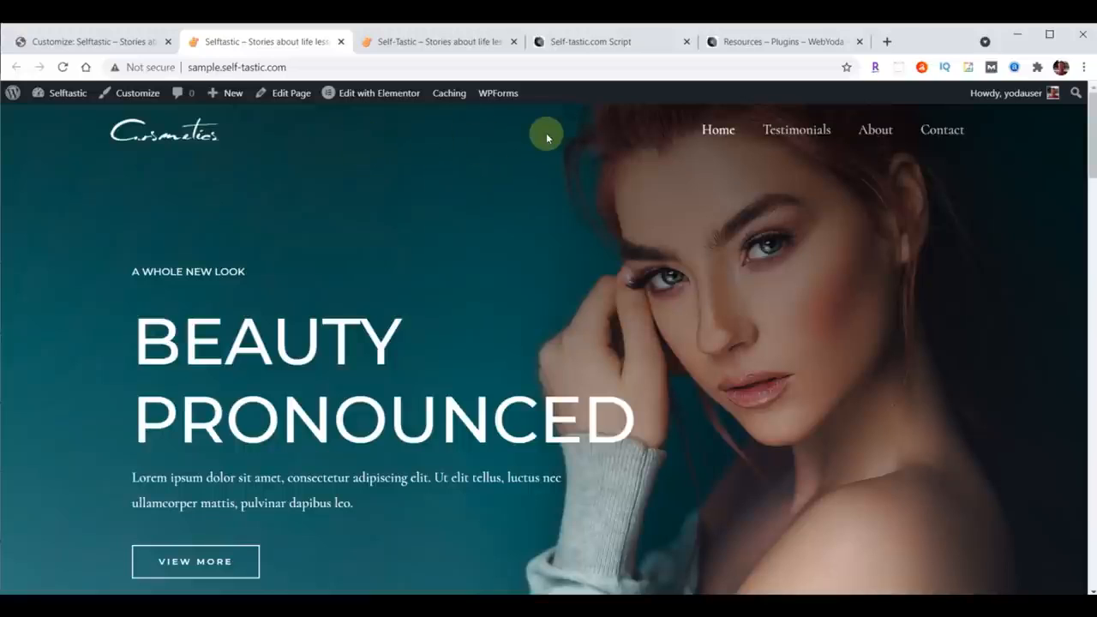
# Step: Return to the Customizer tab and scroll back to the top of the Logo settings
pyautogui.click(86, 41)
pyautogui.scroll(5, 103, 362)
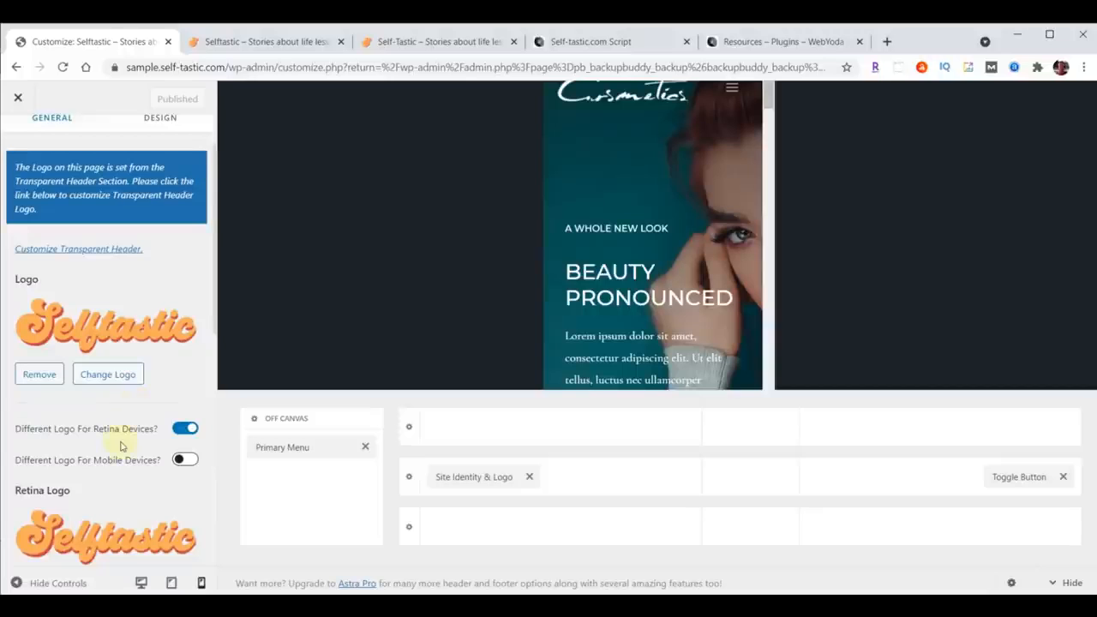
pyautogui.scroll(2, 121, 446)
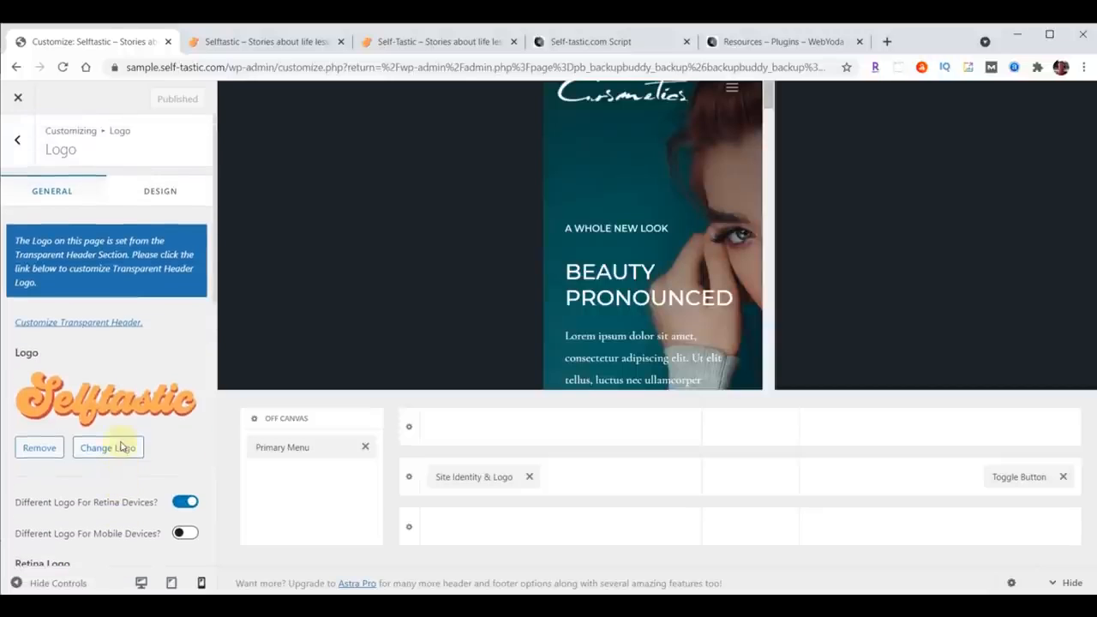
# Step: Replace the transparent header logo with logo-menu.png from the media library
pyautogui.click(90, 323)
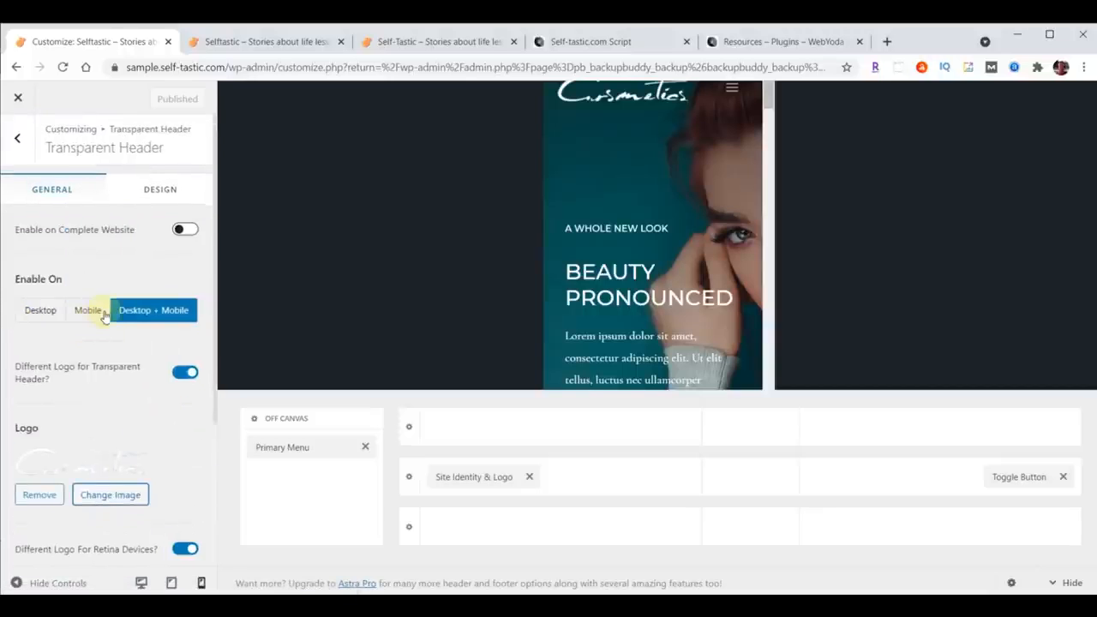
pyautogui.scroll(-3, 105, 317)
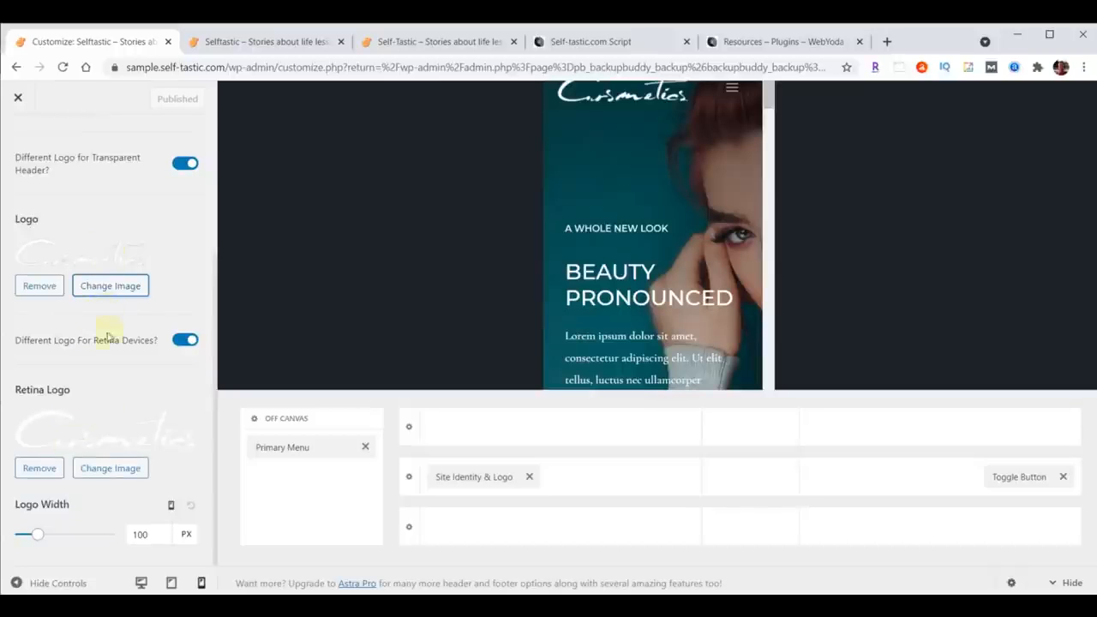
pyautogui.click(110, 289)
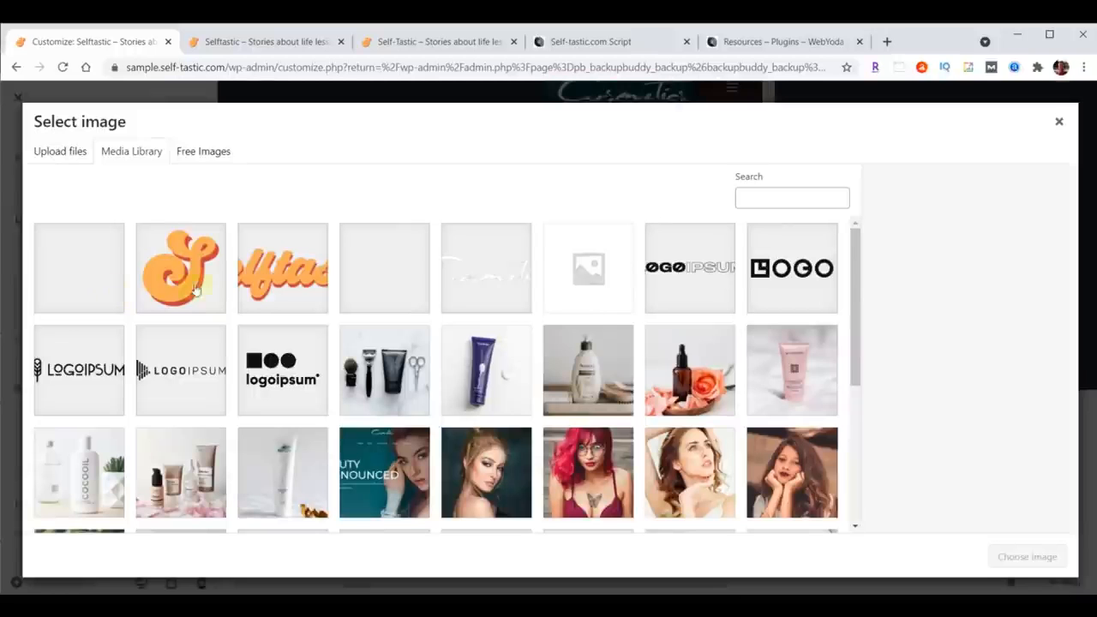
pyautogui.click(257, 281)
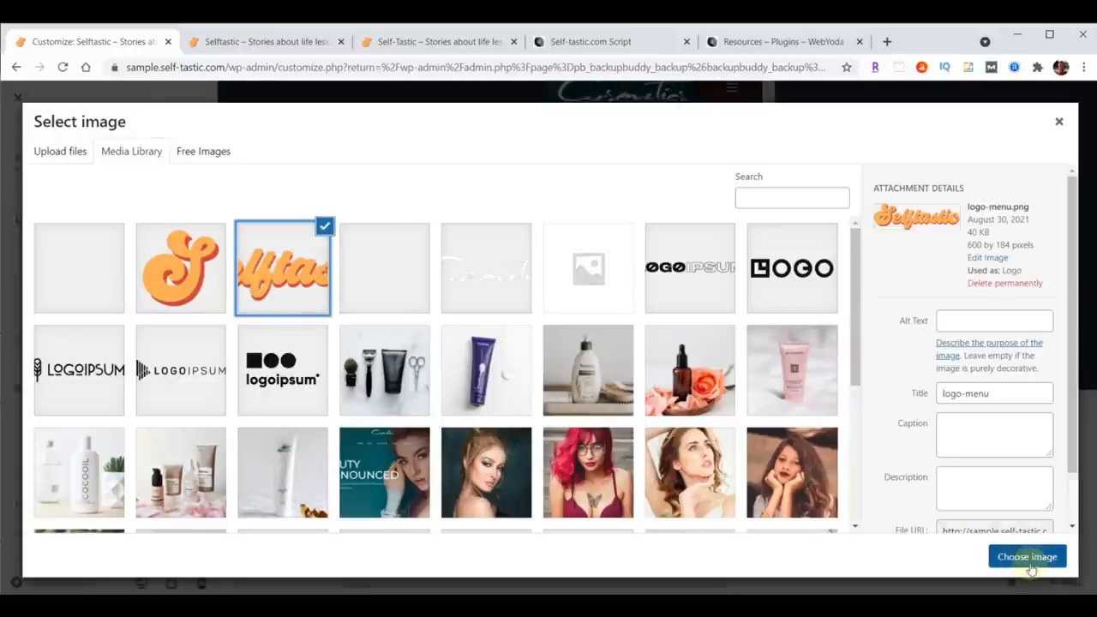
pyautogui.click(1026, 556)
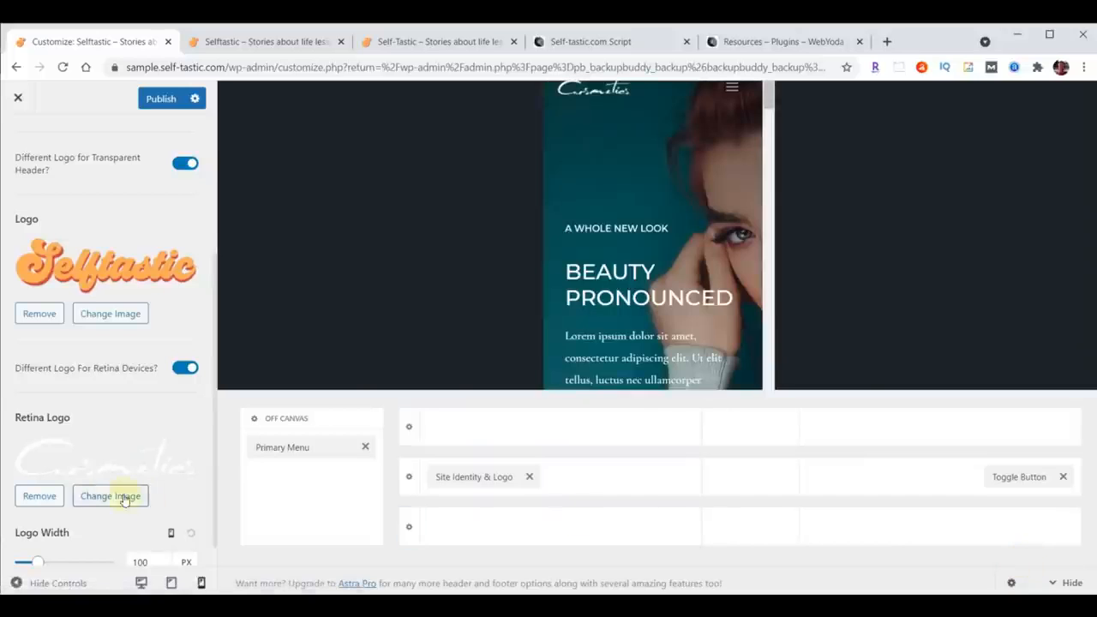
# Step: Replace the transparent header retina logo with logo-menu.png as well
pyautogui.click(109, 497)
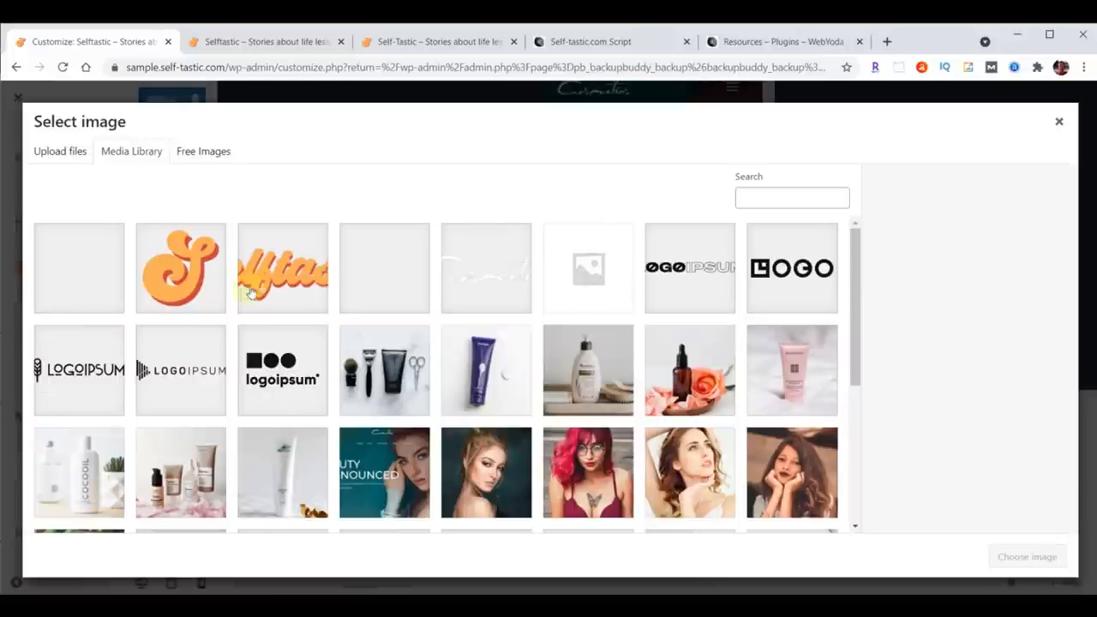
pyautogui.click(273, 275)
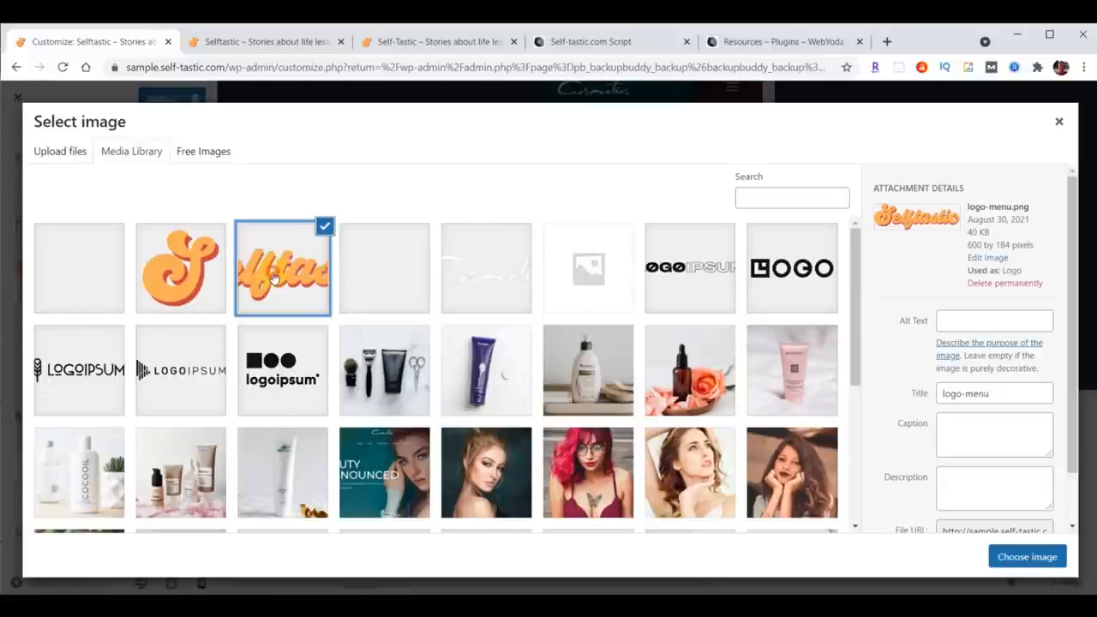
pyautogui.click(1025, 557)
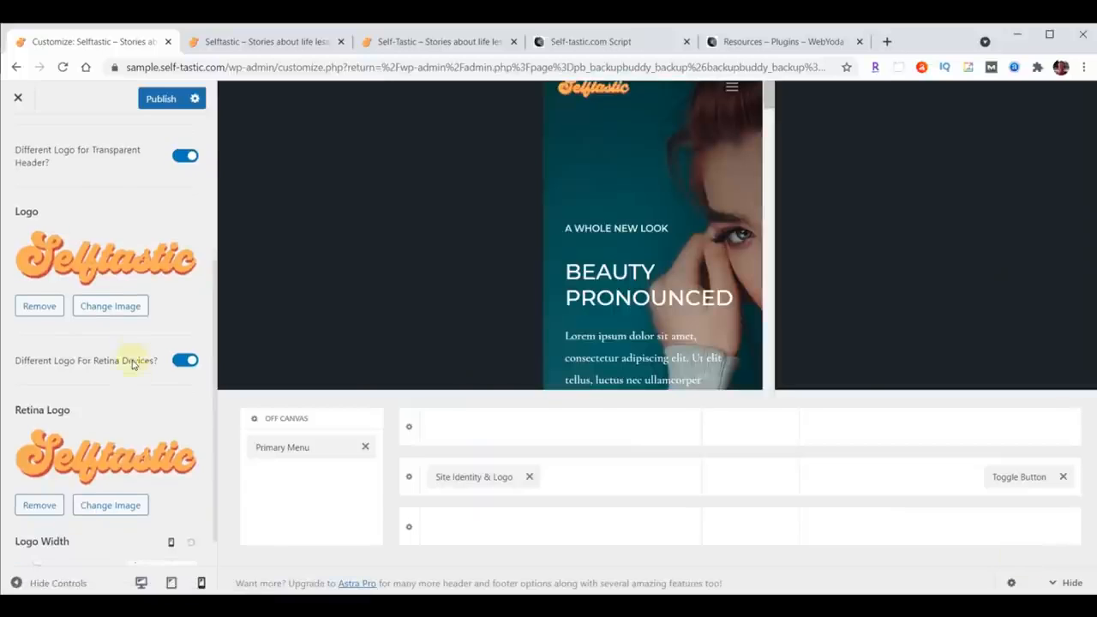
# Step: Set the transparent header logo width to 230 px for desktop
pyautogui.scroll(-1, 132, 364)
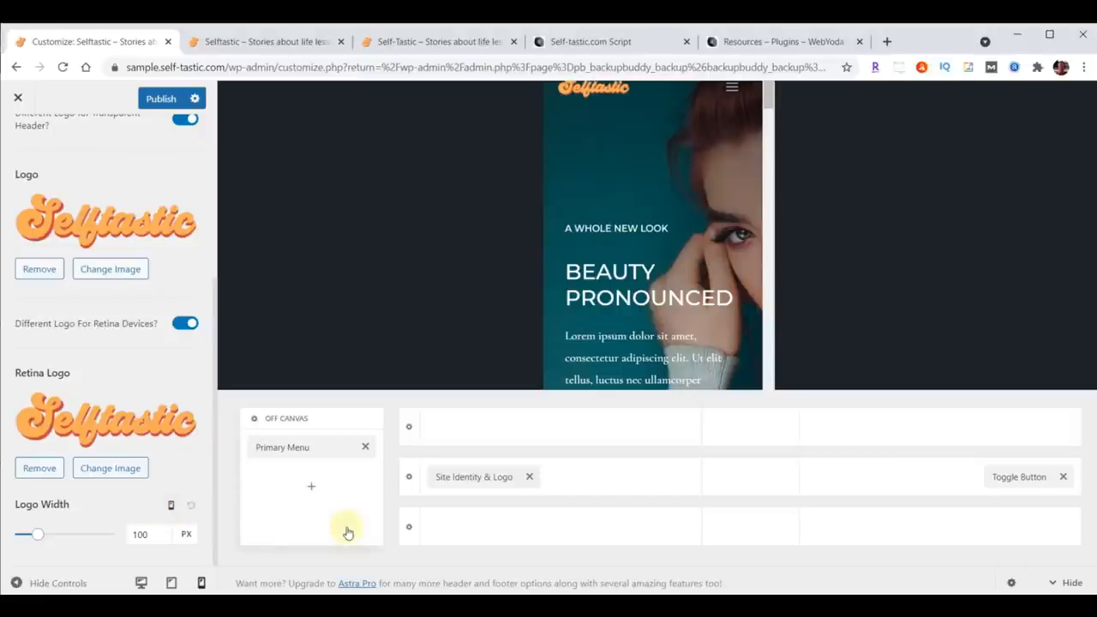
pyautogui.click(171, 507)
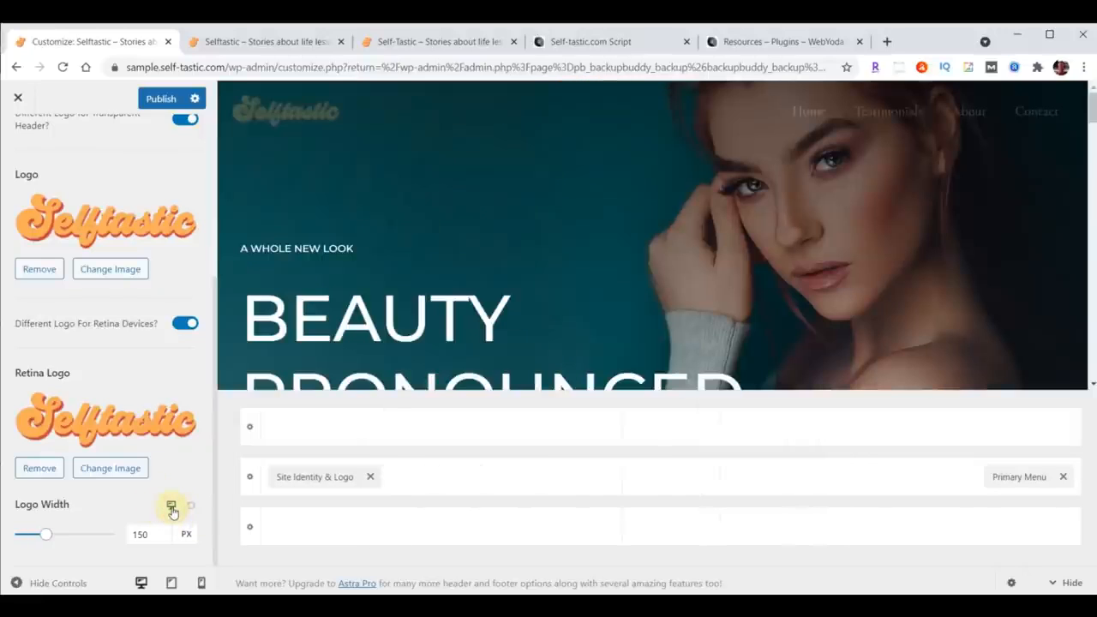
pyautogui.moveTo(158, 534); pyautogui.dragTo(110, 545)
pyautogui.write('230')
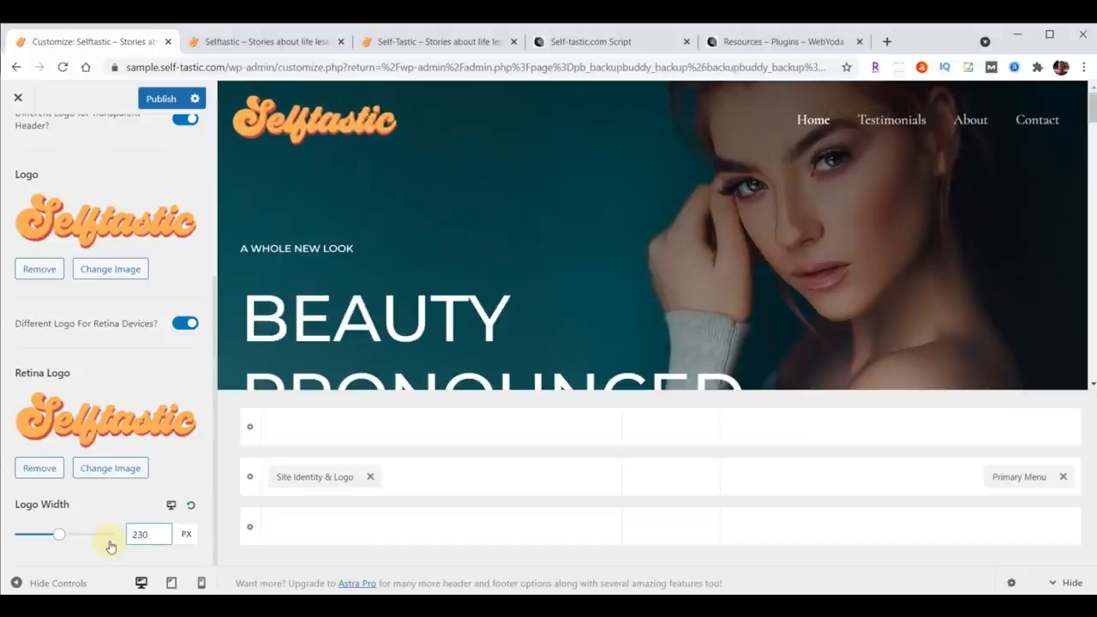
# Step: Set the transparent header logo width to 200 px for tablet and 180 px for mobile
pyautogui.click(170, 505)
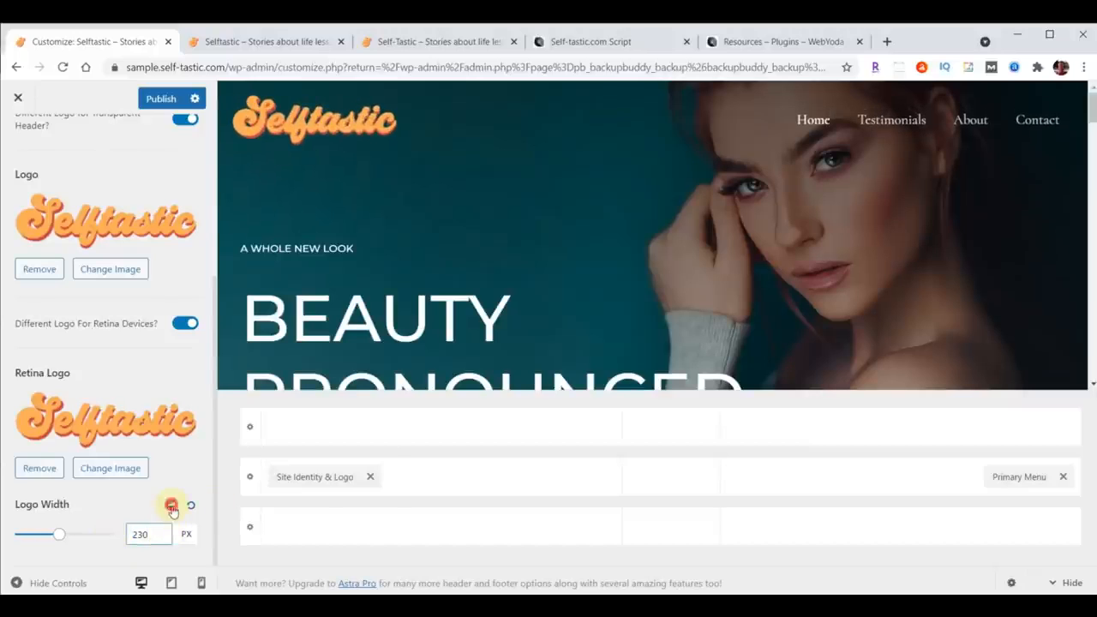
pyautogui.moveTo(157, 530); pyautogui.dragTo(130, 531)
pyautogui.write('200')
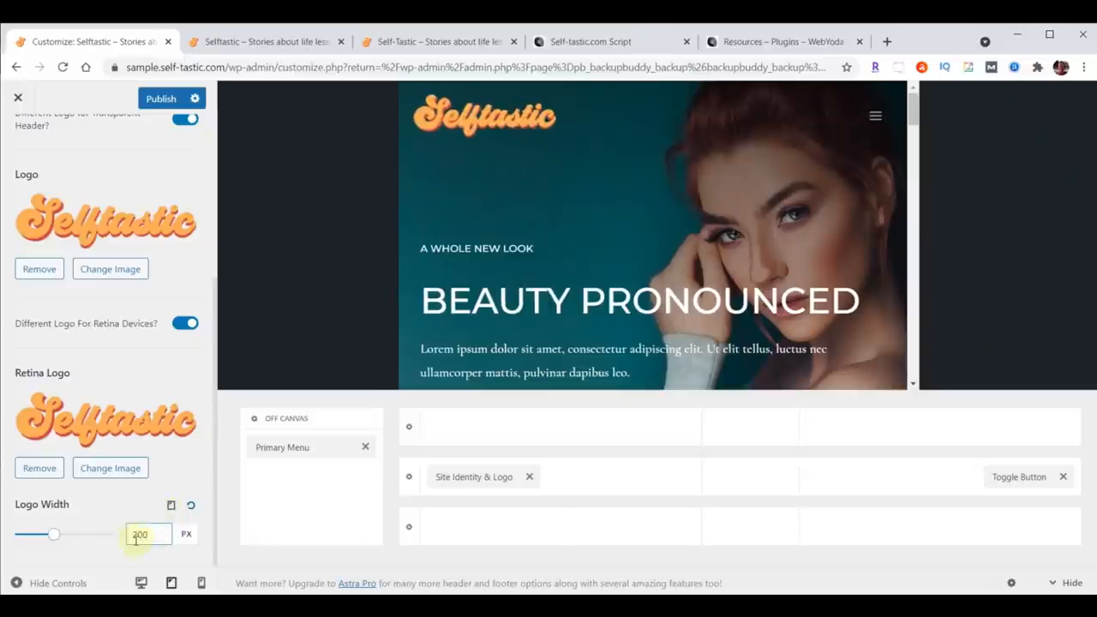
pyautogui.click(171, 505)
pyautogui.doubleClick(144, 534)
pyautogui.write('180')
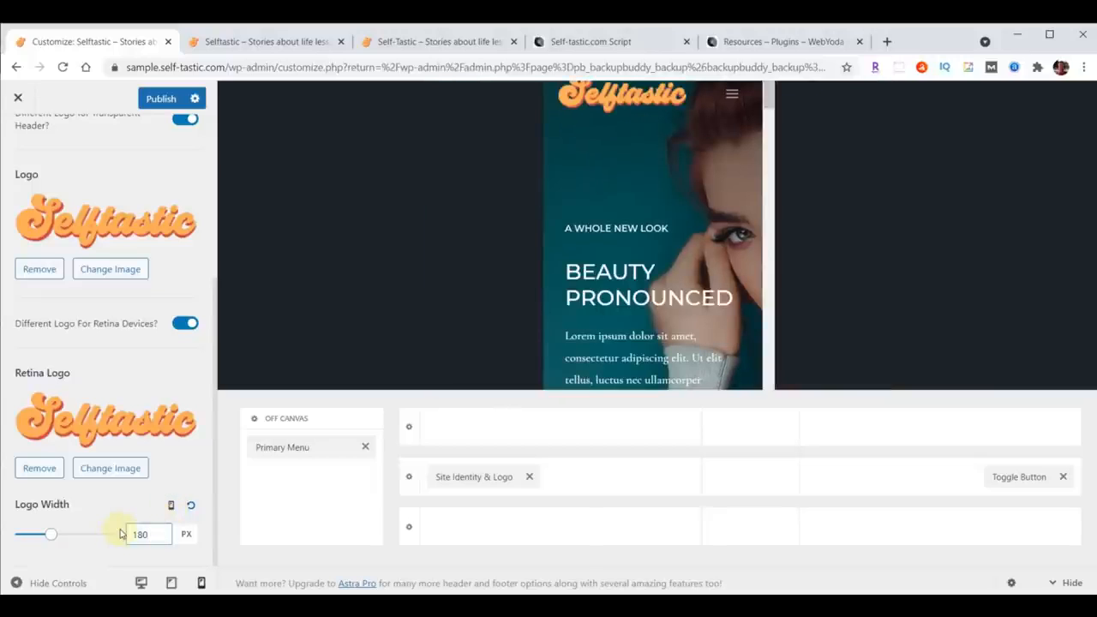
# Step: Publish the changes, reload the live site tab to check the logo, and return to the Customizer
pyautogui.click(156, 100)
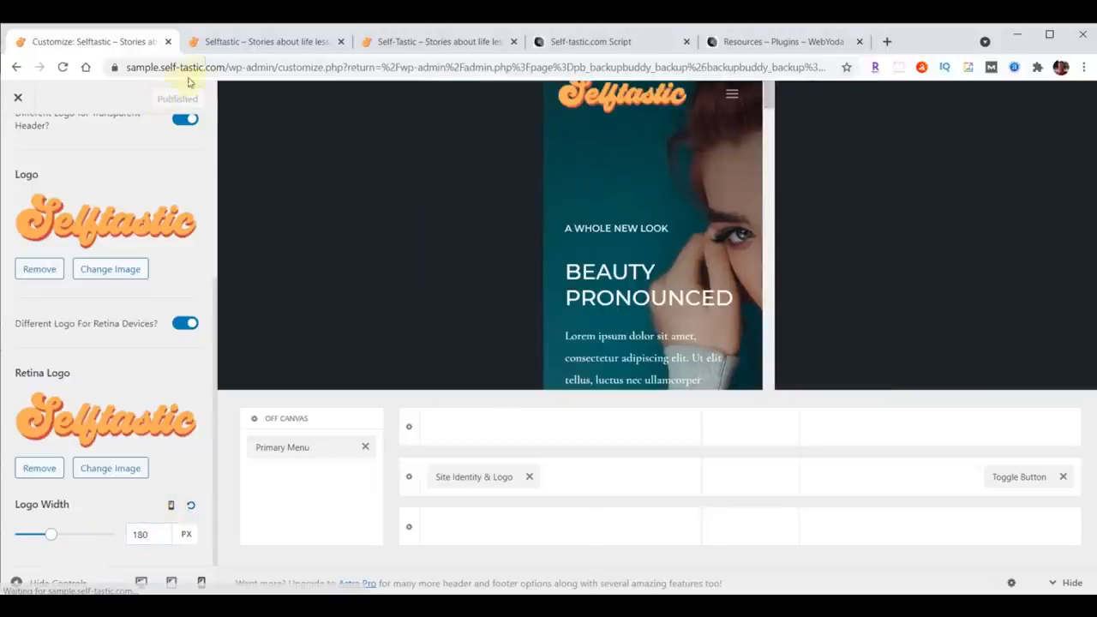
pyautogui.click(215, 44)
pyautogui.click(63, 66)
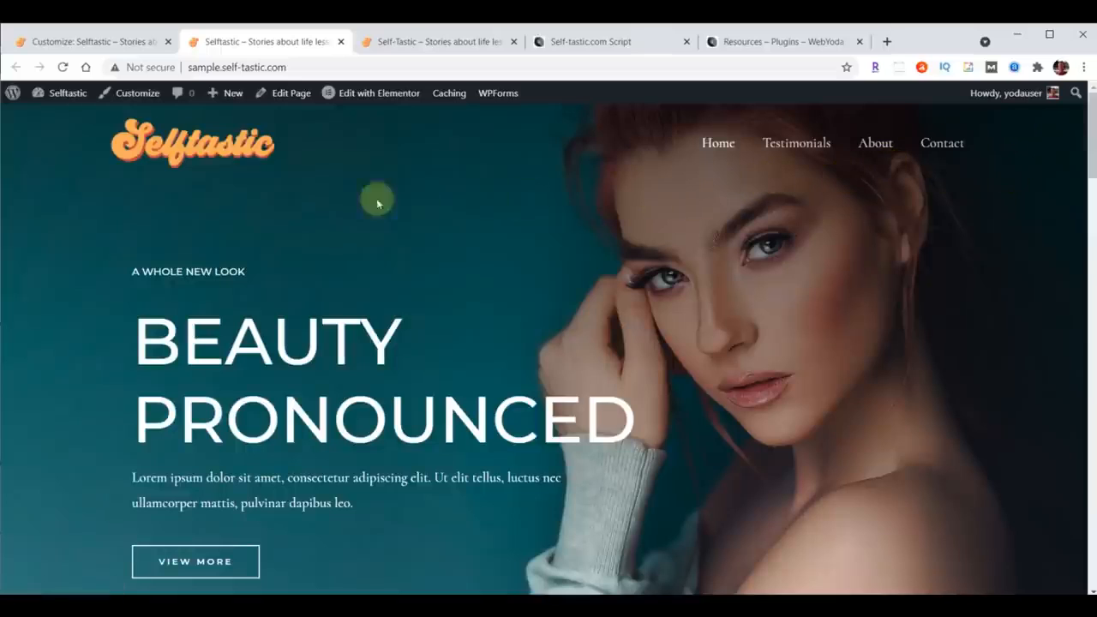
pyautogui.click(100, 49)
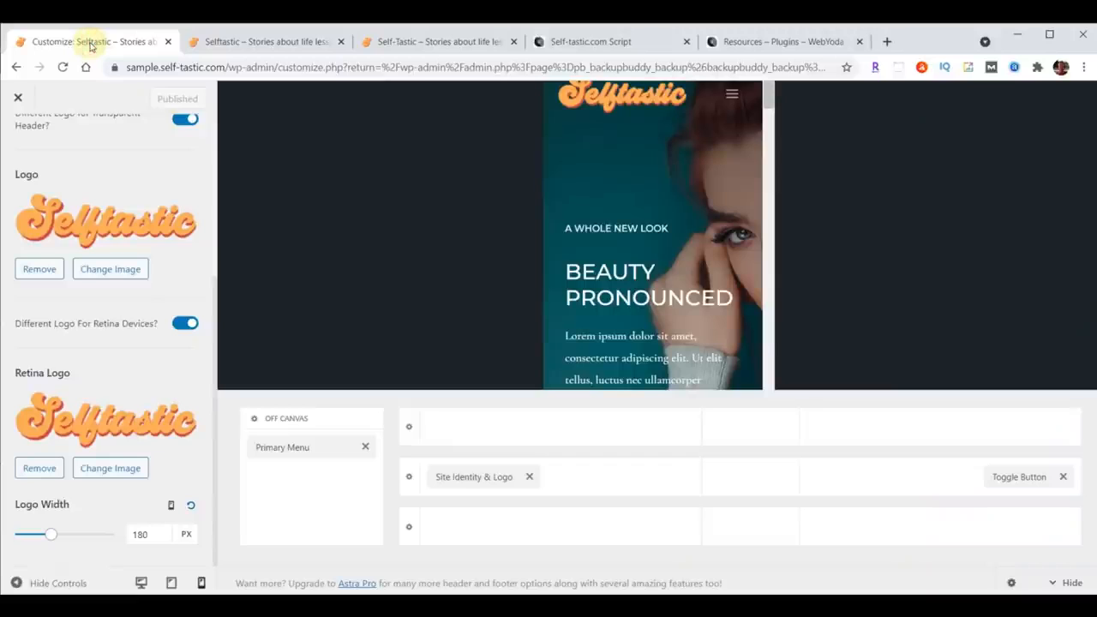
# Step: Reopen the Customizer and set the Header Builder's primary menu font to Open Sans Condensed at 24 px
pyautogui.click(16, 100)
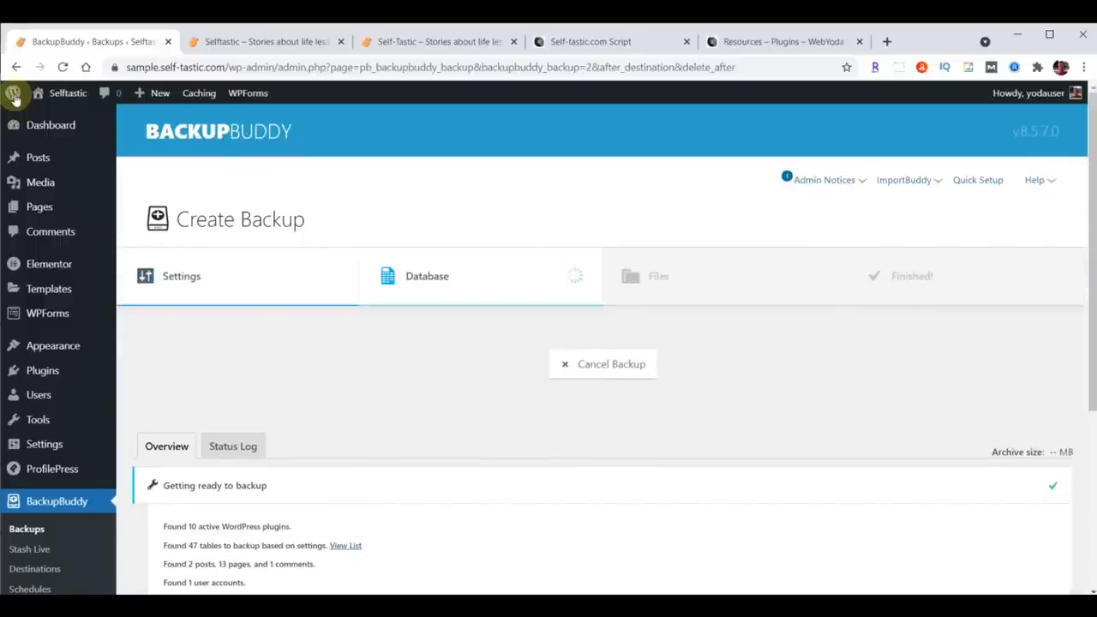
pyautogui.moveTo(46, 347)
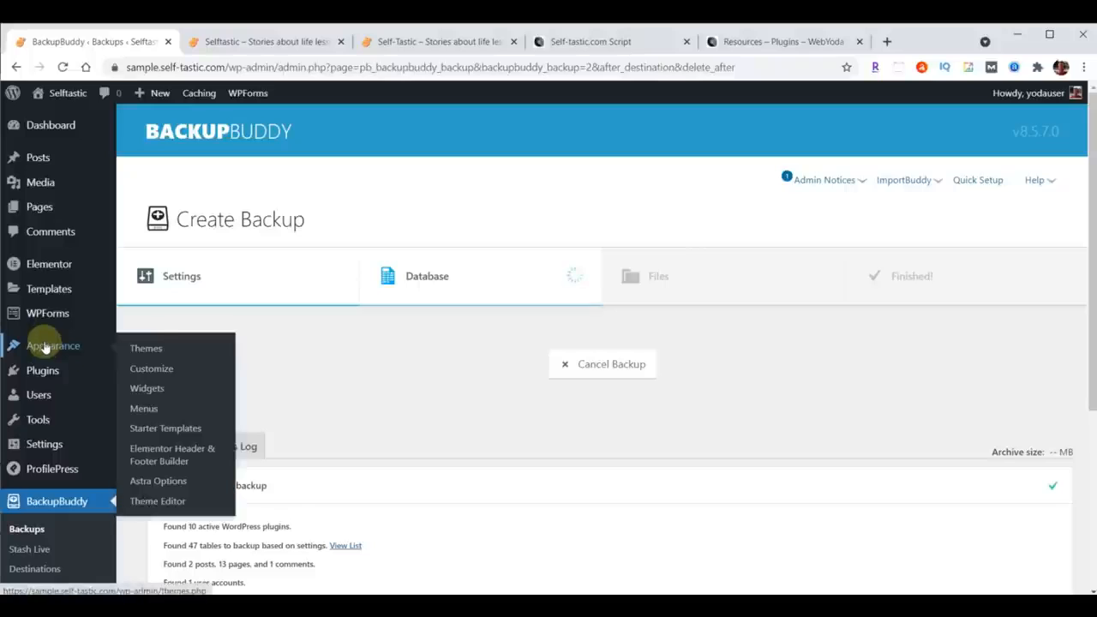
pyautogui.click(150, 368)
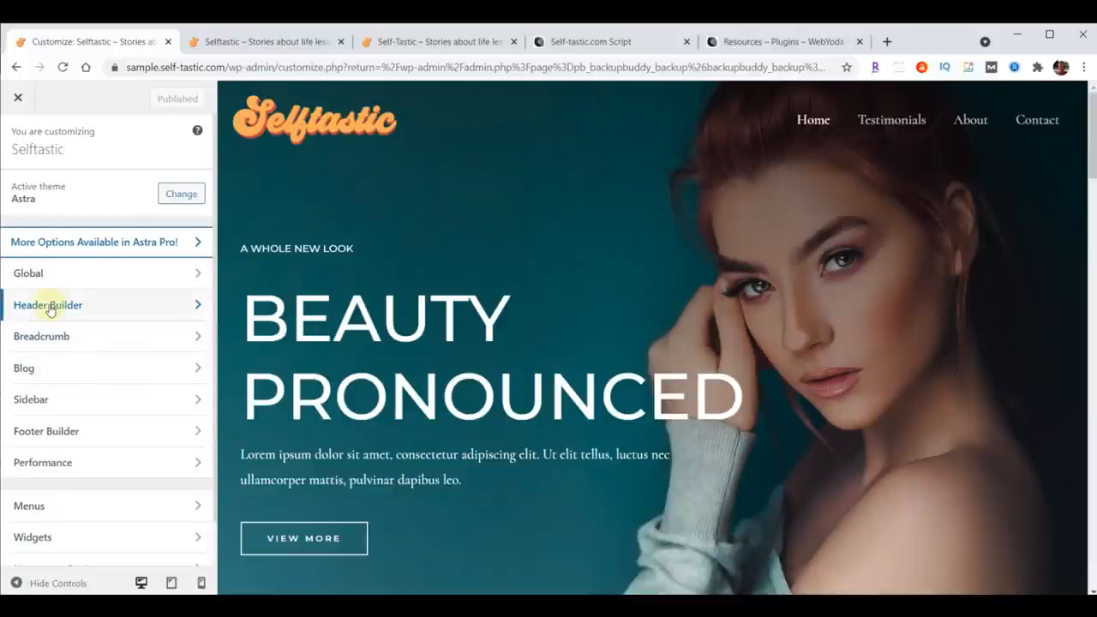
pyautogui.click(49, 306)
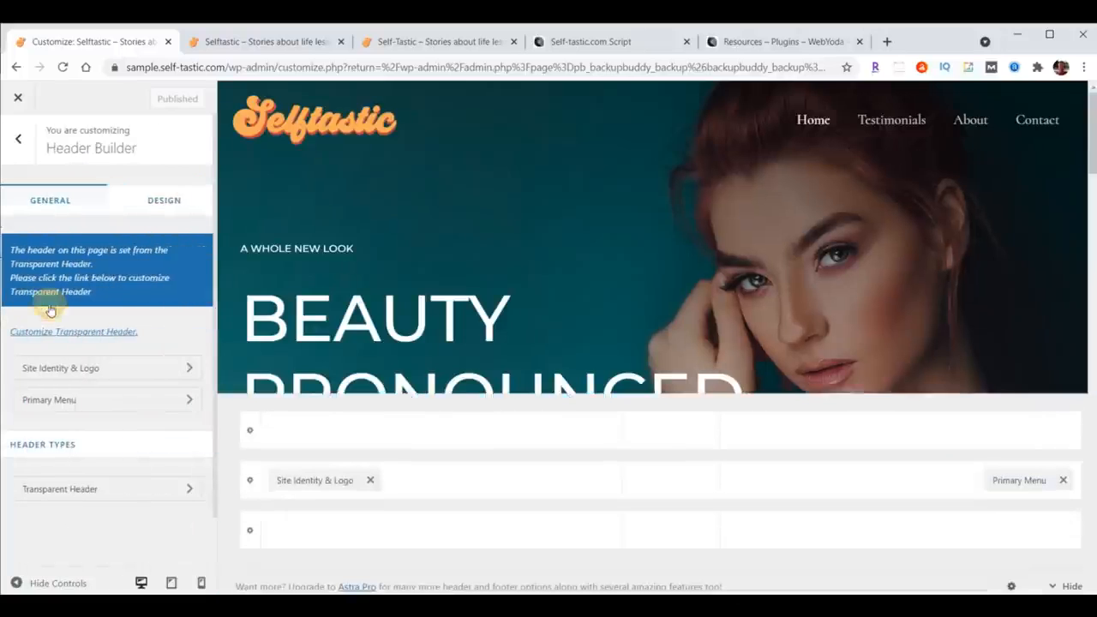
pyautogui.click(62, 403)
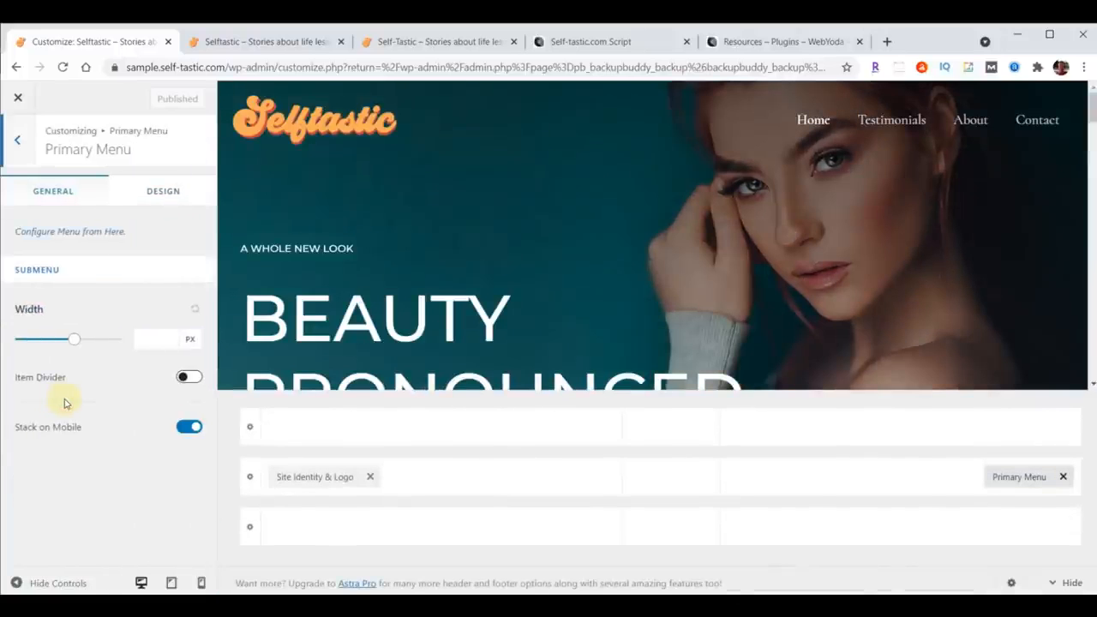
pyautogui.click(160, 193)
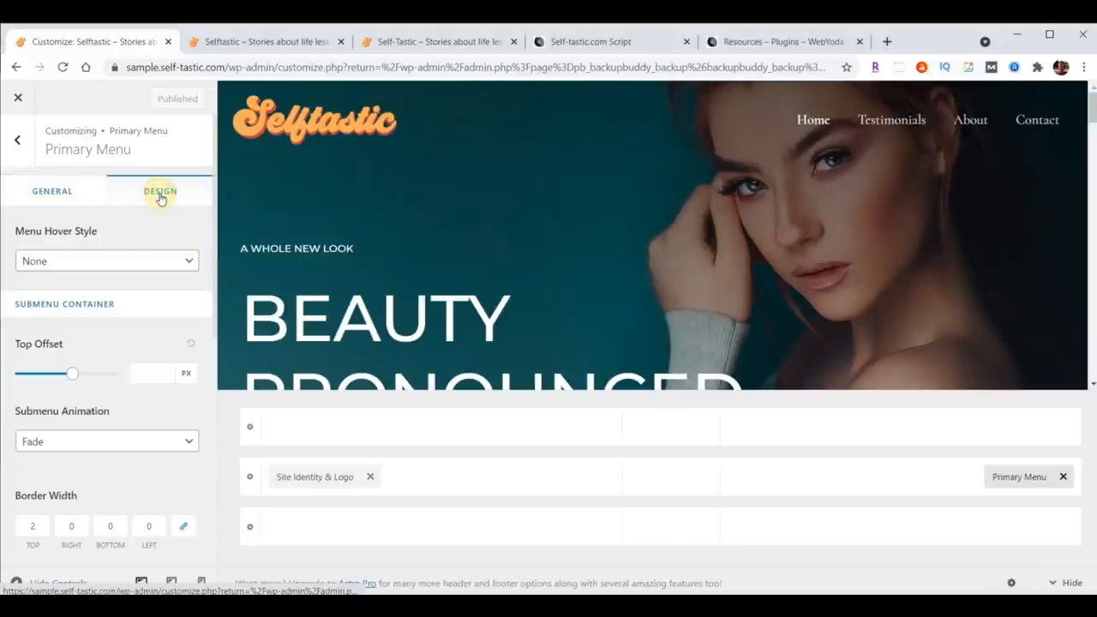
pyautogui.scroll(-5, 159, 257)
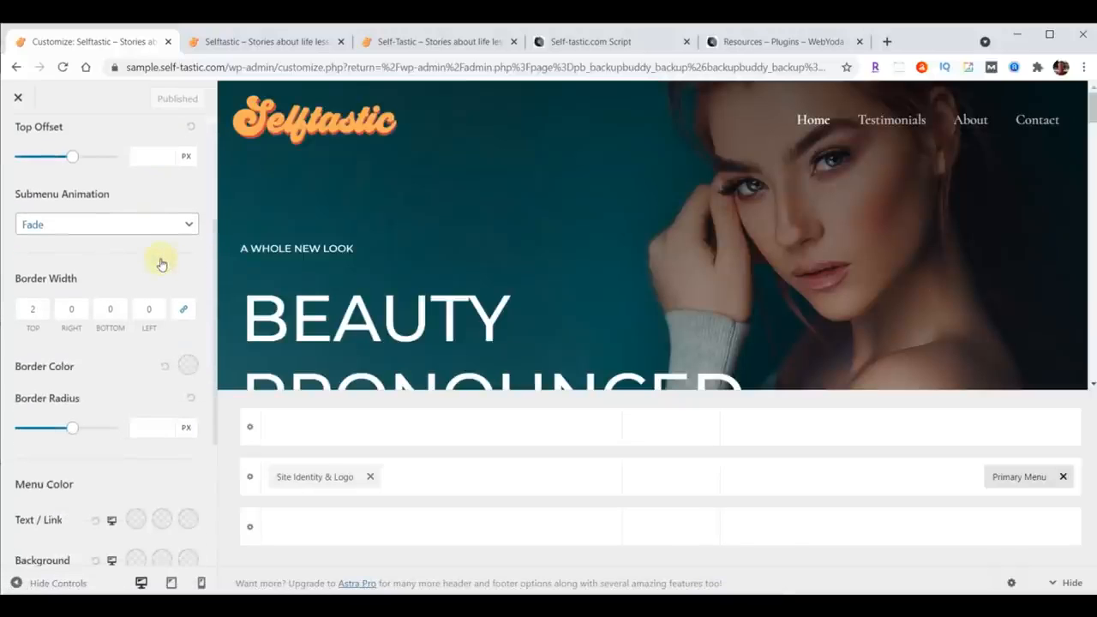
pyautogui.scroll(-3, 129, 291)
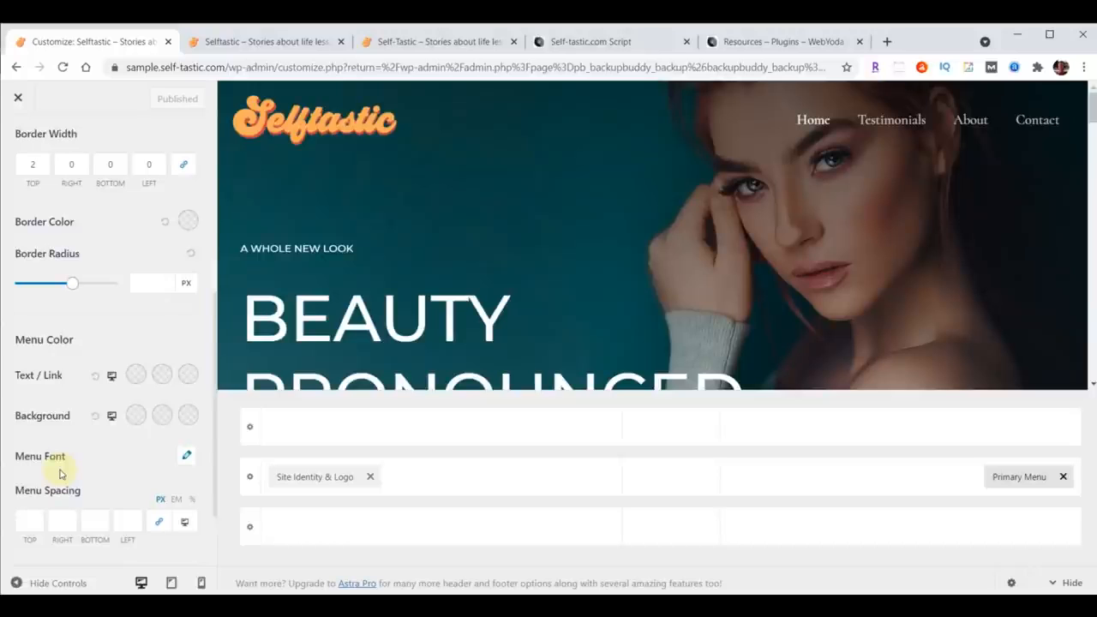
pyautogui.click(185, 459)
pyautogui.scroll(-3, 183, 454)
pyautogui.click(84, 374)
pyautogui.click(80, 390)
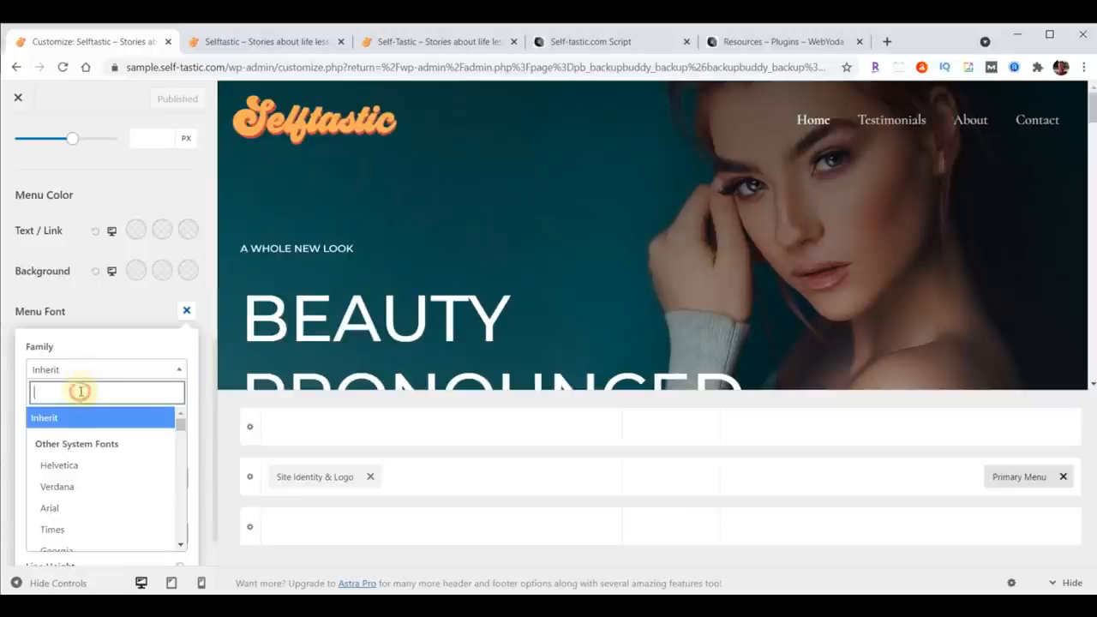
pyautogui.write('open')
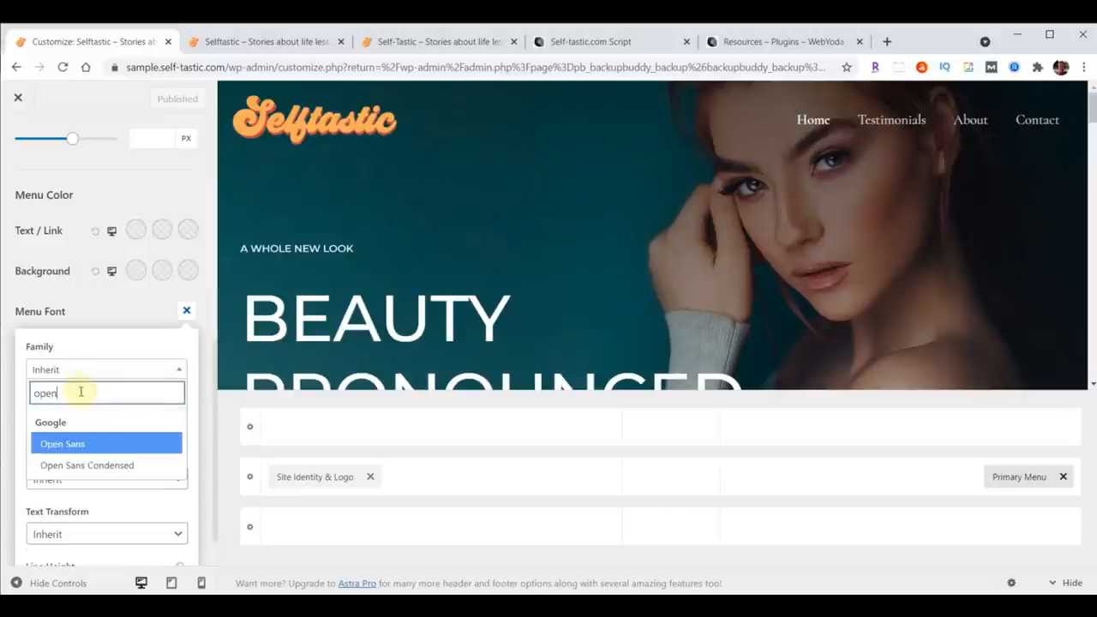
pyautogui.click(77, 466)
pyautogui.click(69, 424)
pyautogui.write('24')
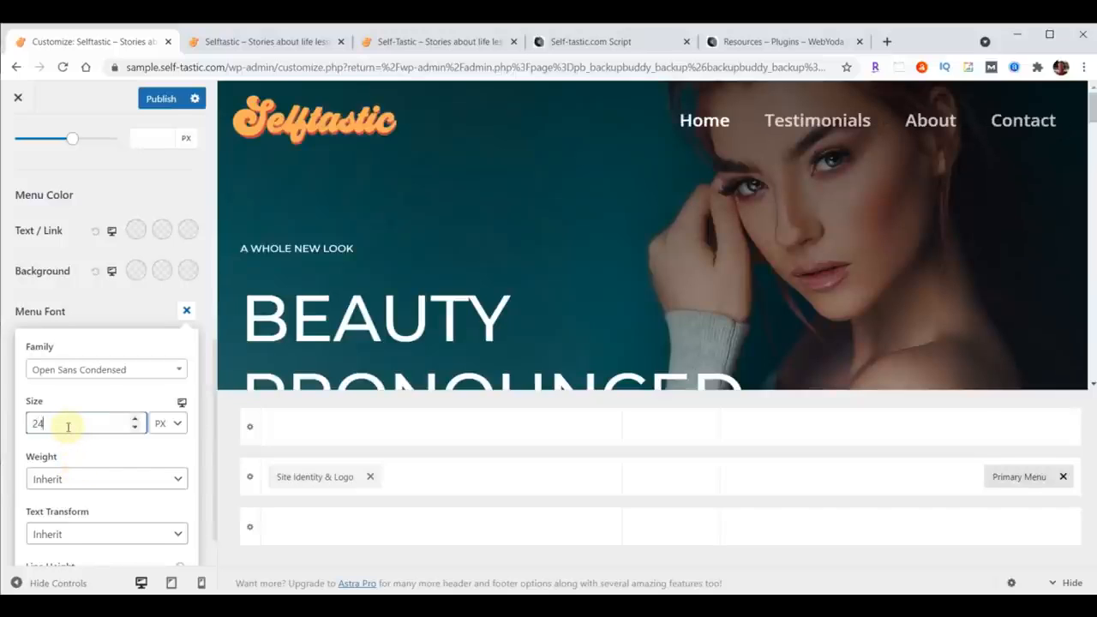
# Step: Publish the menu font change, reload the live site tab to check it, and return to the Customizer
pyautogui.click(157, 101)
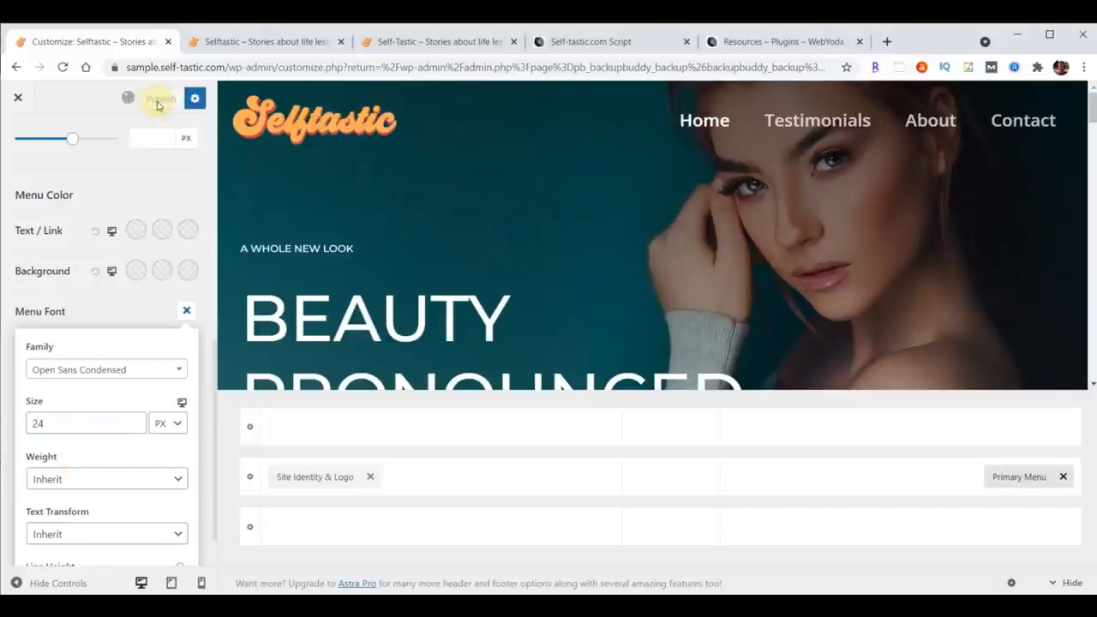
pyautogui.click(262, 41)
pyautogui.click(63, 67)
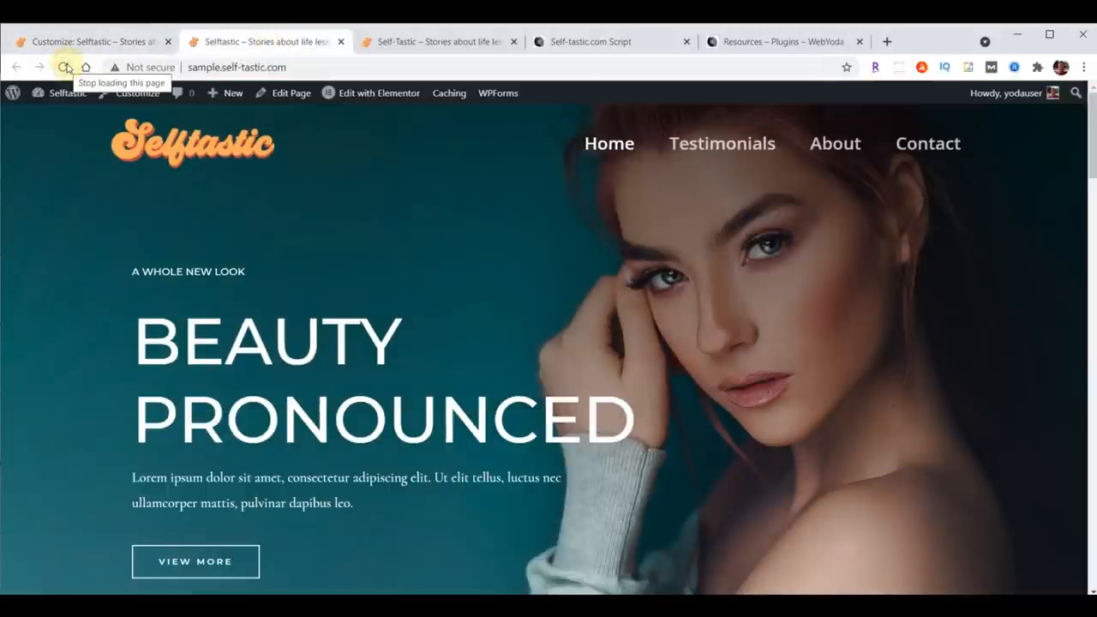
pyautogui.click(66, 42)
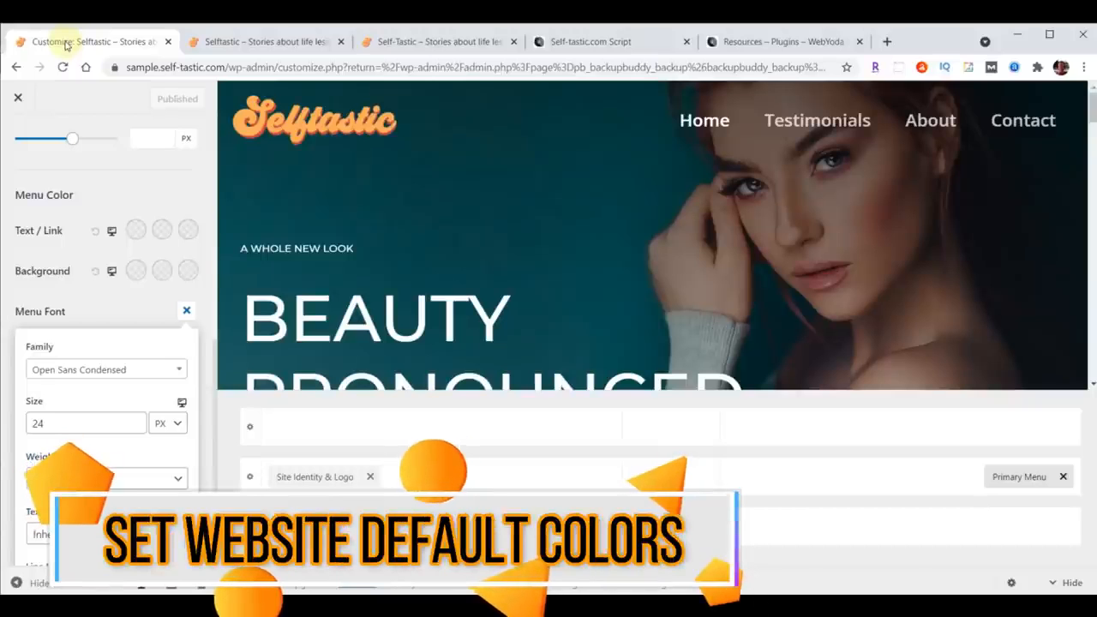
# Step: Reopen the Customizer and set the Global Colors background to #a8e0d9
pyautogui.click(17, 98)
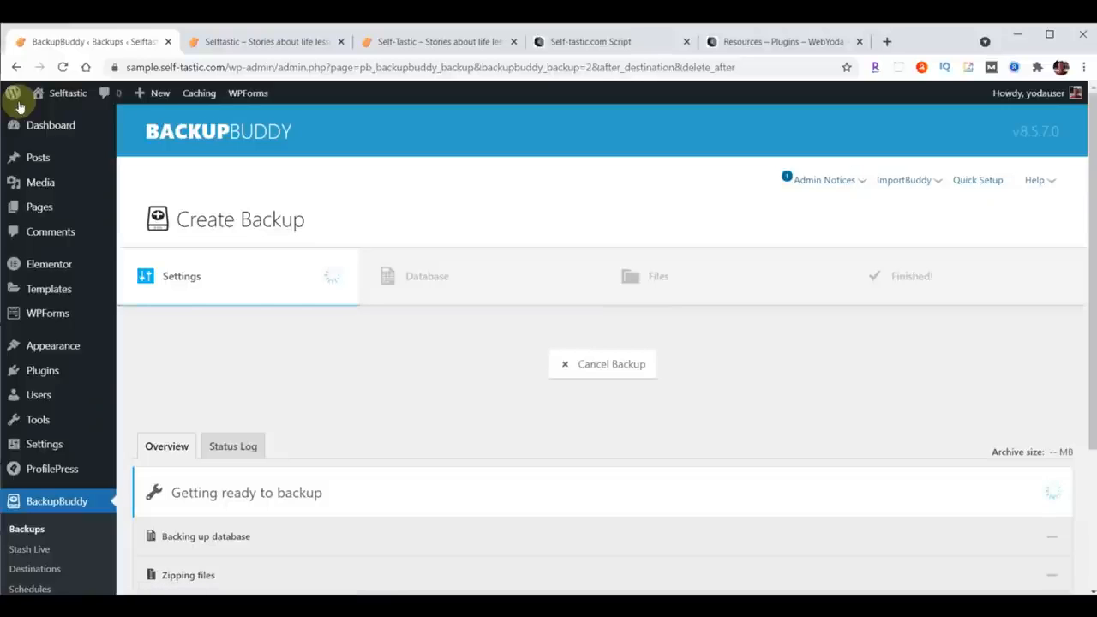
pyautogui.moveTo(47, 343)
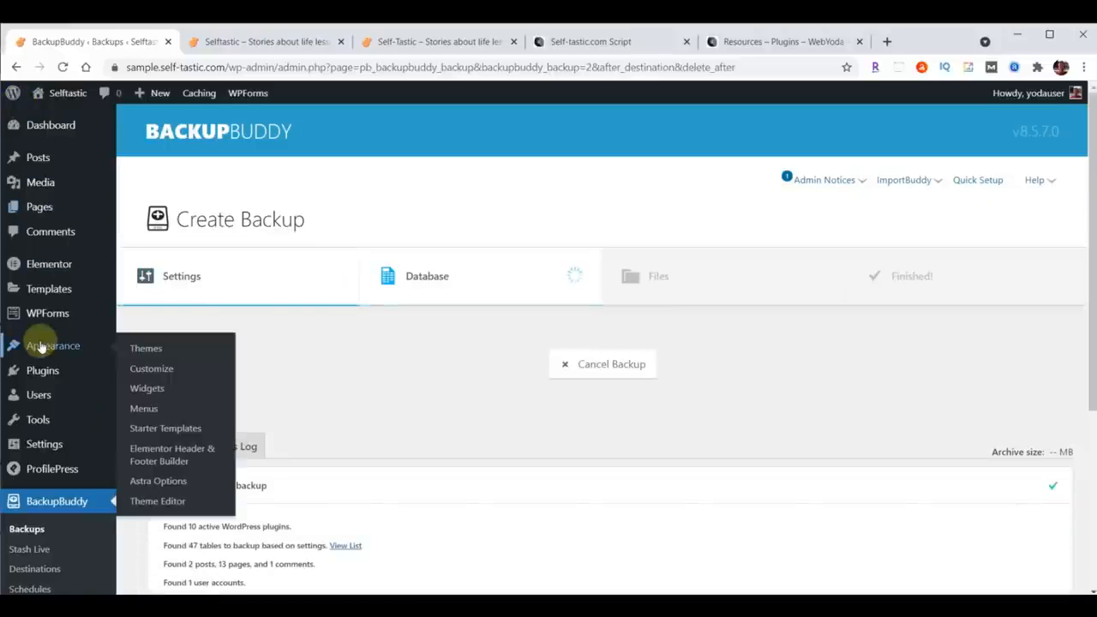
pyautogui.click(146, 369)
pyautogui.click(52, 274)
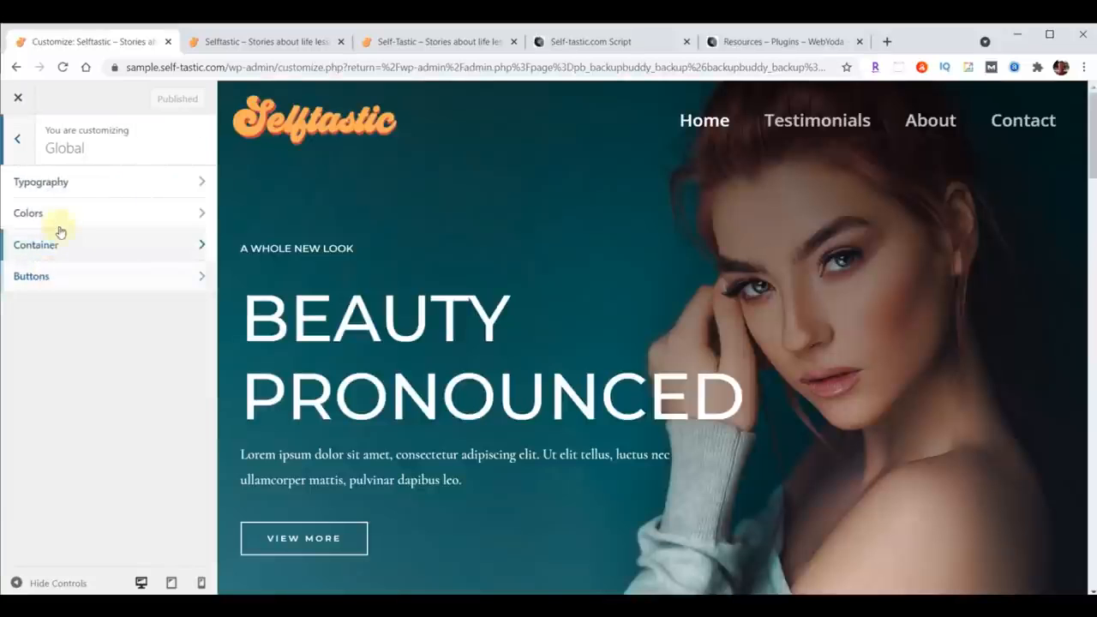
pyautogui.click(51, 210)
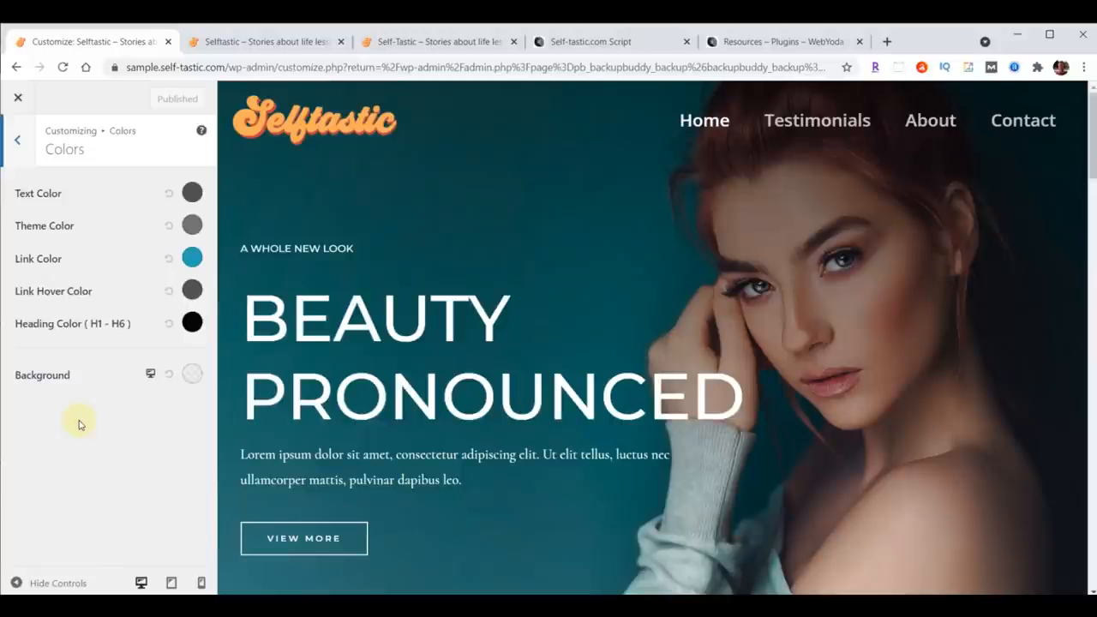
pyautogui.click(191, 374)
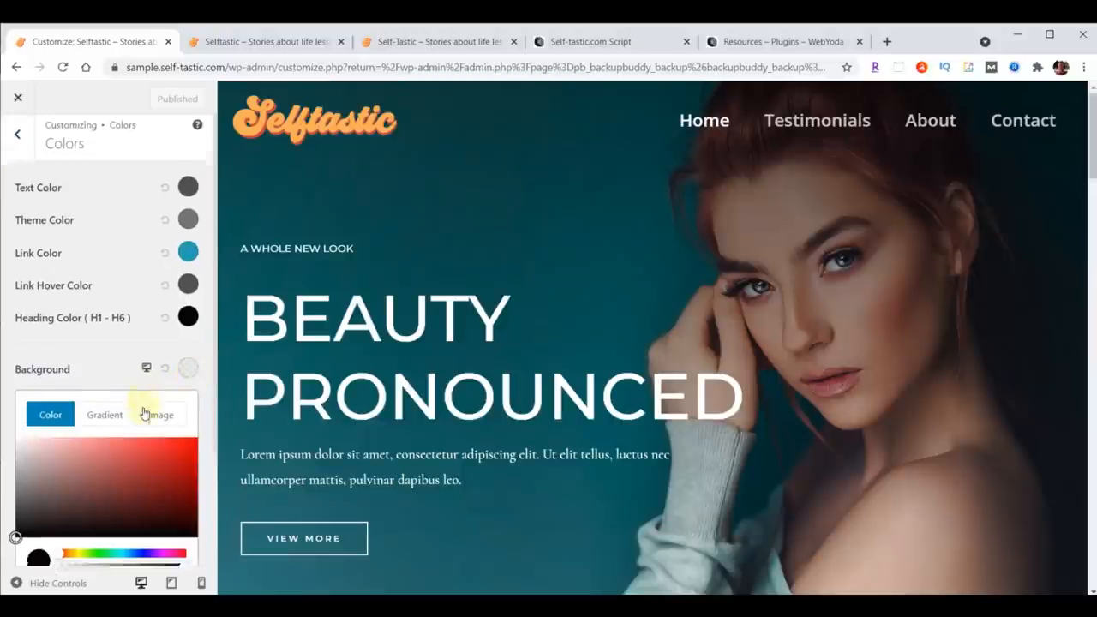
pyautogui.scroll(-2, 128, 385)
pyautogui.moveTo(32, 465); pyautogui.dragTo(97, 464)
pyautogui.write('#a8e0d9')
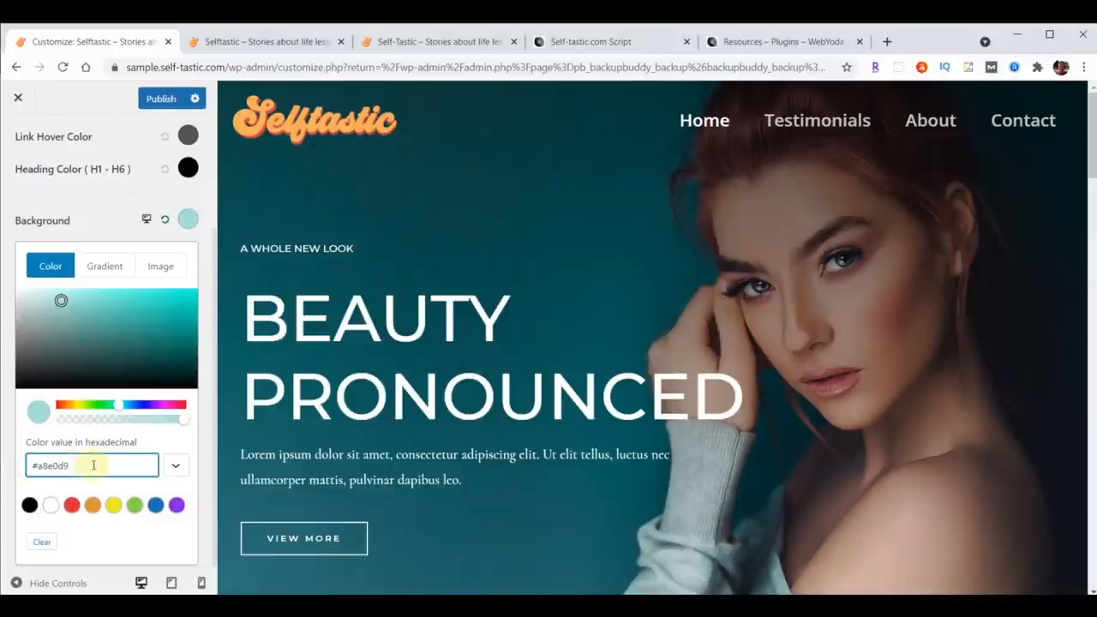
# Step: Check the Light Blue hex value in the script document's color list, then return to the Customizer
pyautogui.click(586, 42)
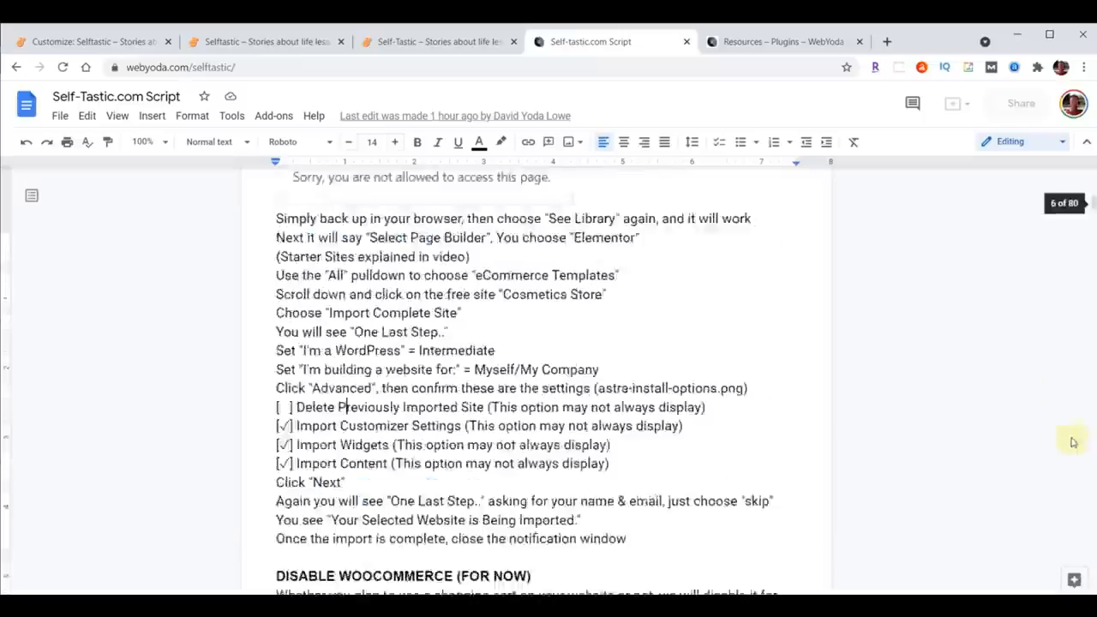
pyautogui.scroll(20, 1028, 391)
pyautogui.scroll(-3, 862, 351)
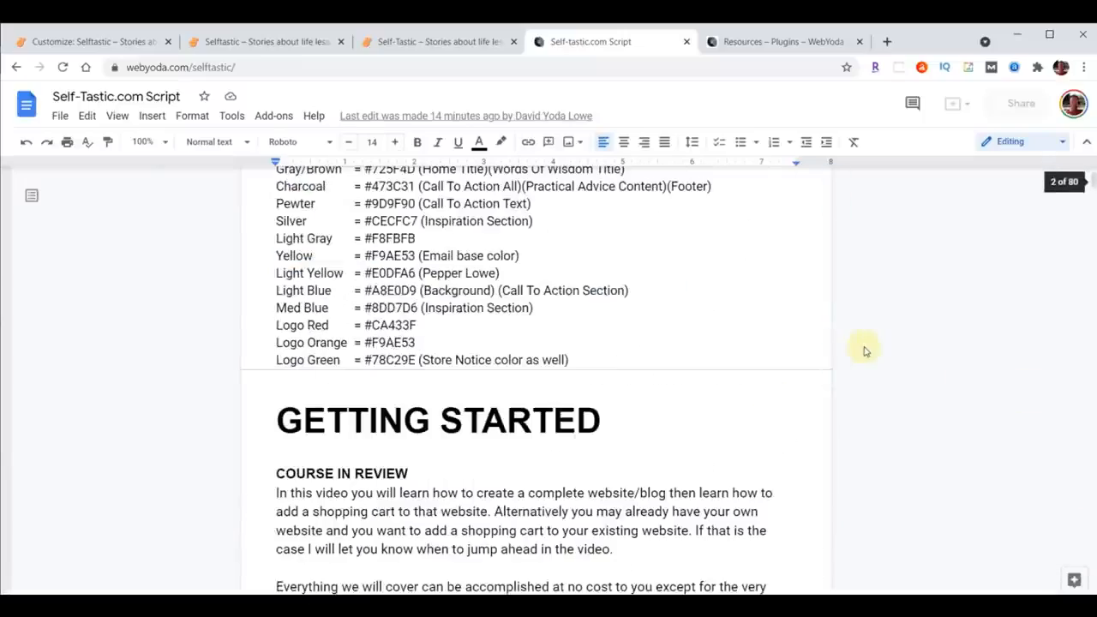
pyautogui.scroll(3, 605, 372)
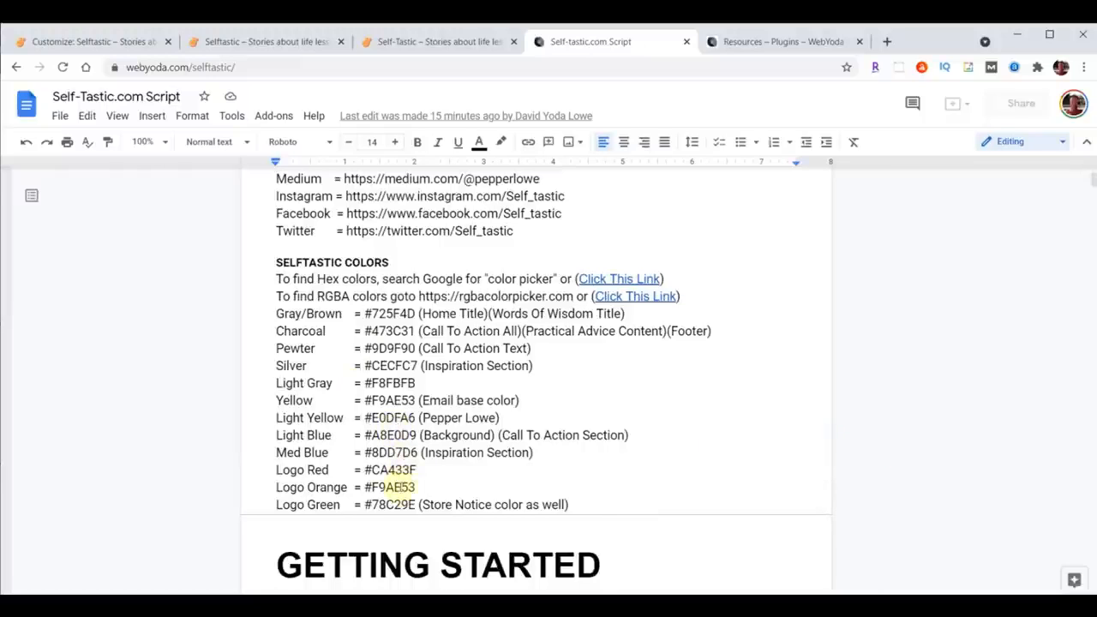
pyautogui.moveTo(274, 435); pyautogui.dragTo(711, 436)
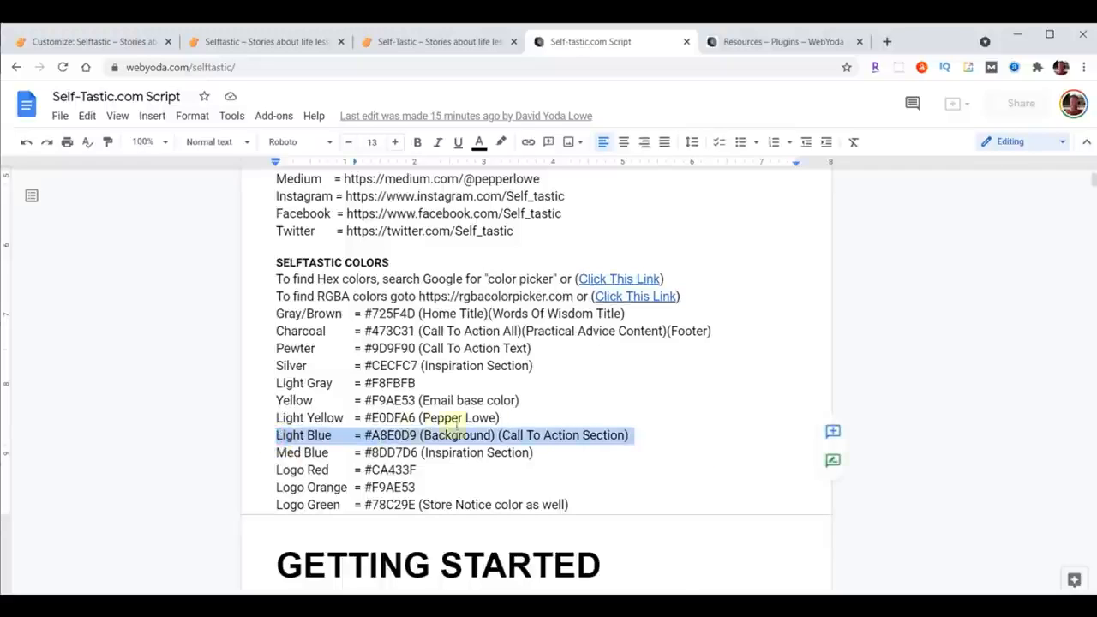
pyautogui.click(365, 435)
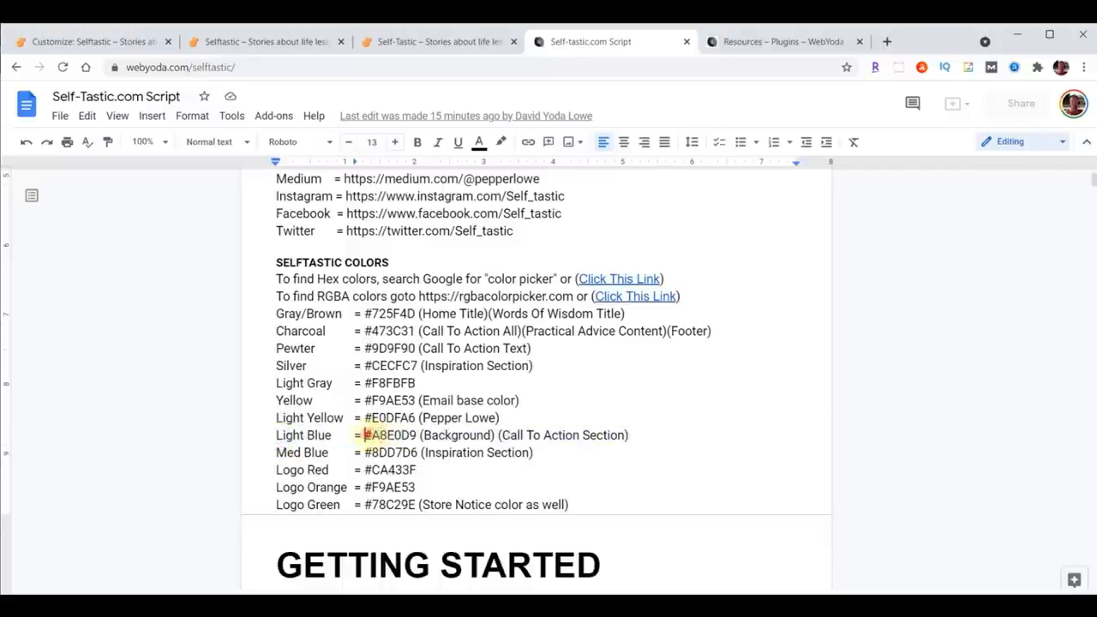
pyautogui.moveTo(365, 435); pyautogui.dragTo(416, 435)
pyautogui.click(92, 41)
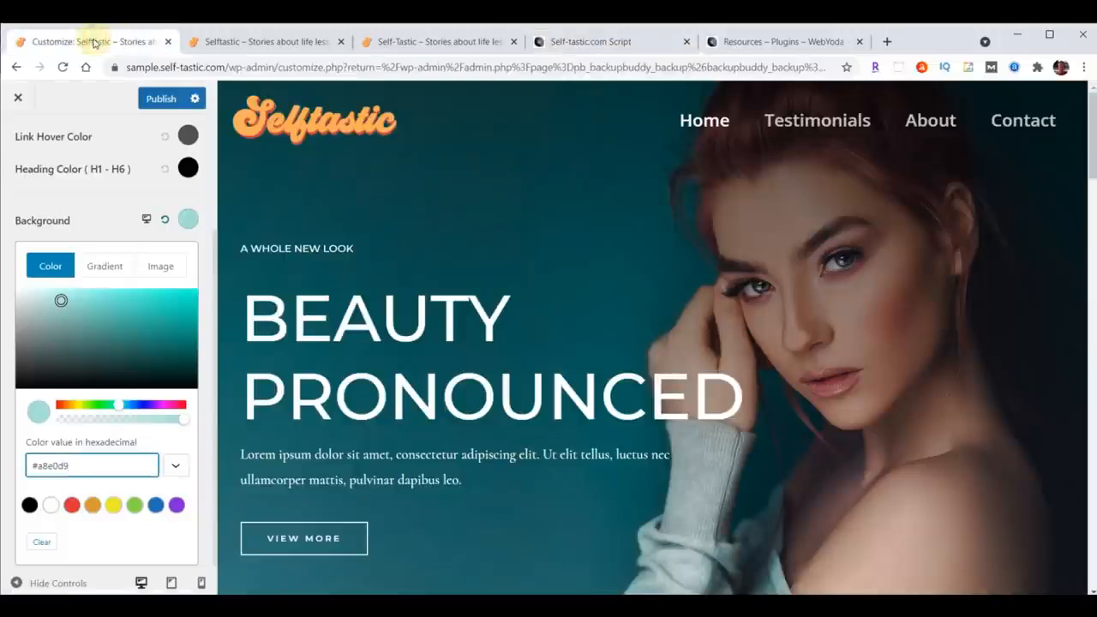
# Step: Publish the background color change, close the Customizer, and view the live site's Testimonials page
pyautogui.click(159, 100)
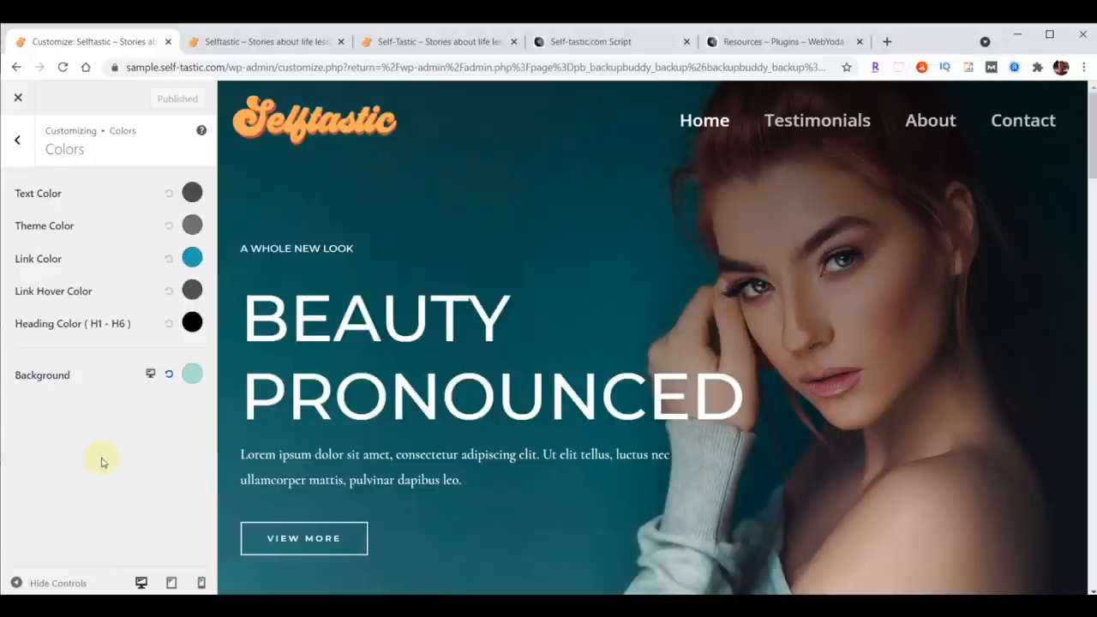
pyautogui.click(21, 103)
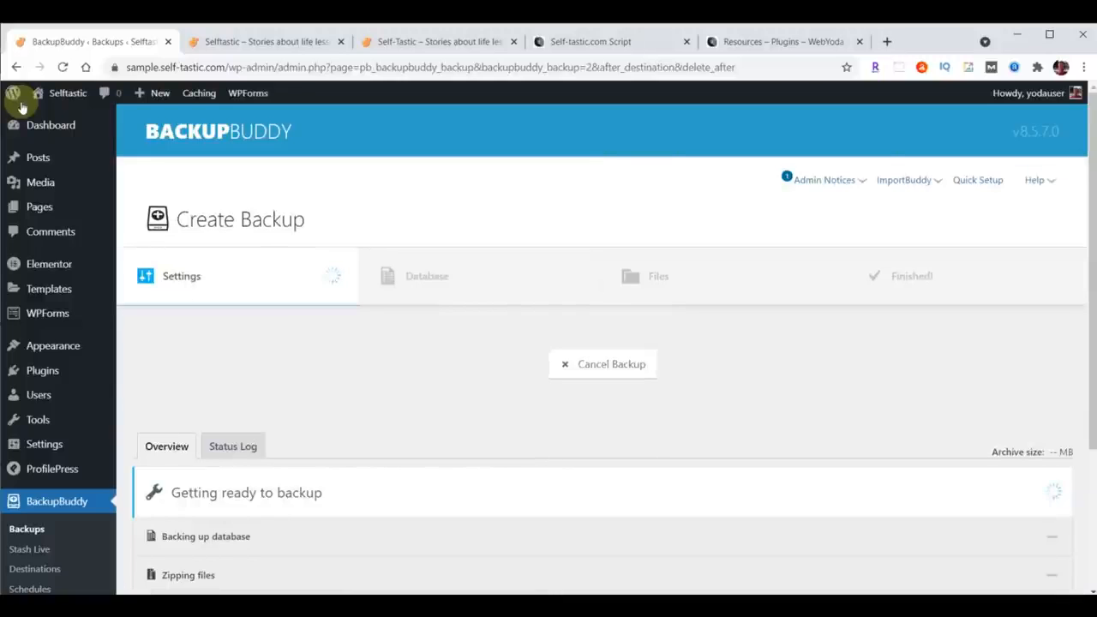
pyautogui.click(285, 43)
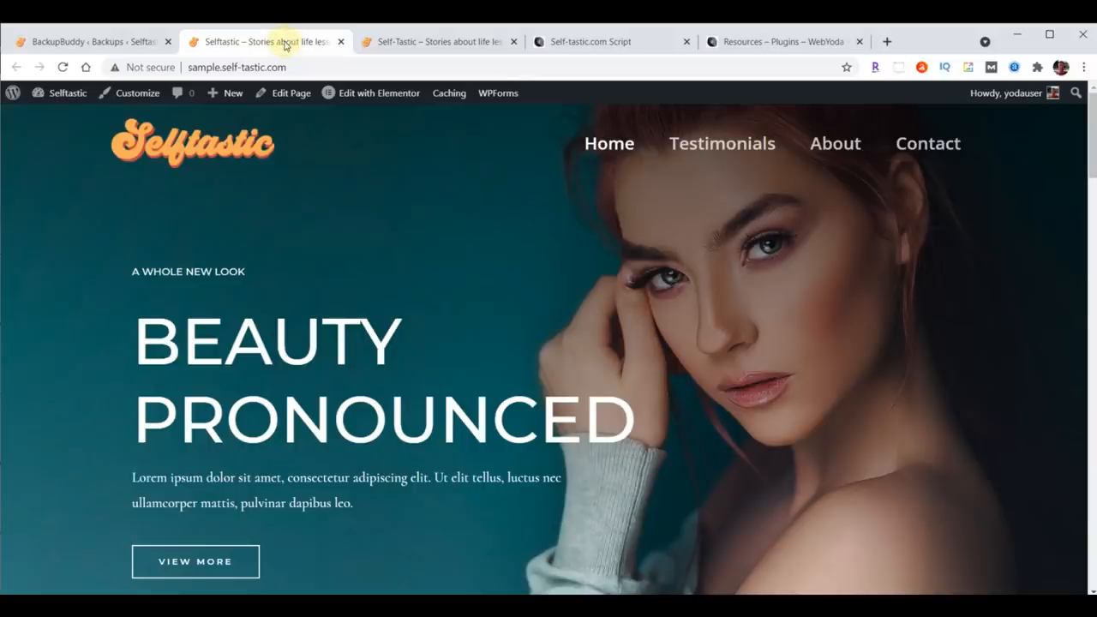
pyautogui.click(715, 147)
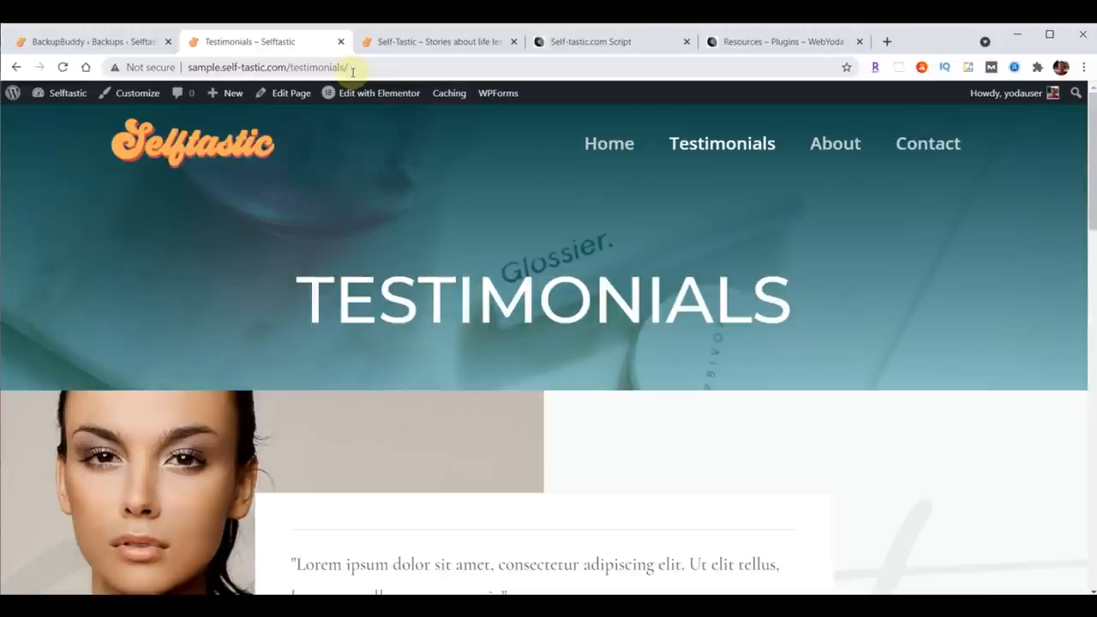
# Step: Set the permalink structure to Post name and save the changes
pyautogui.click(53, 41)
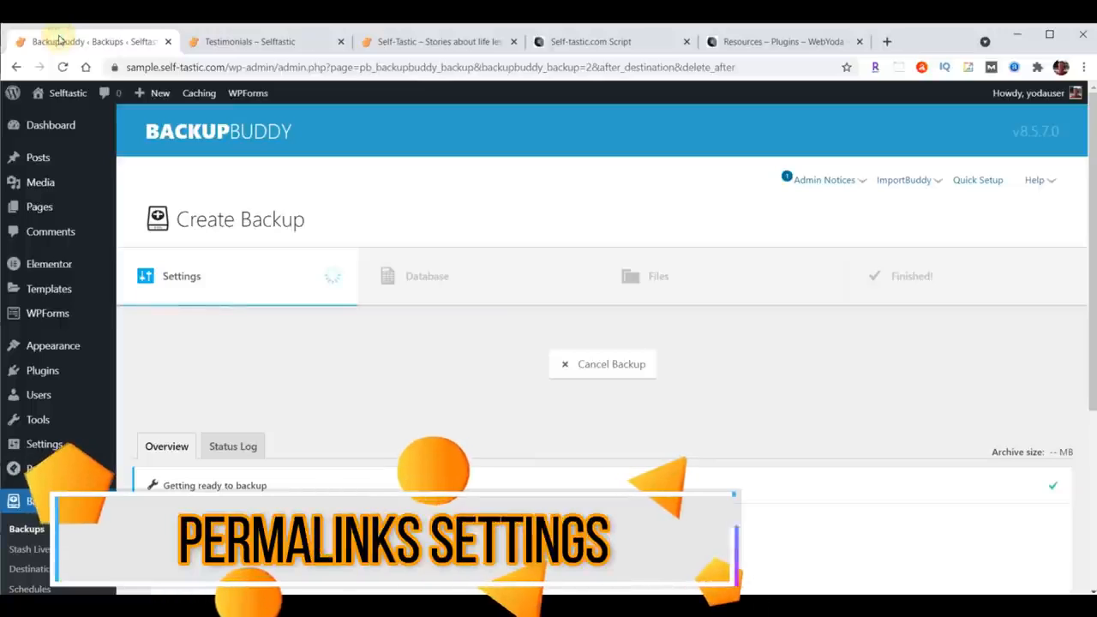
pyautogui.click(40, 448)
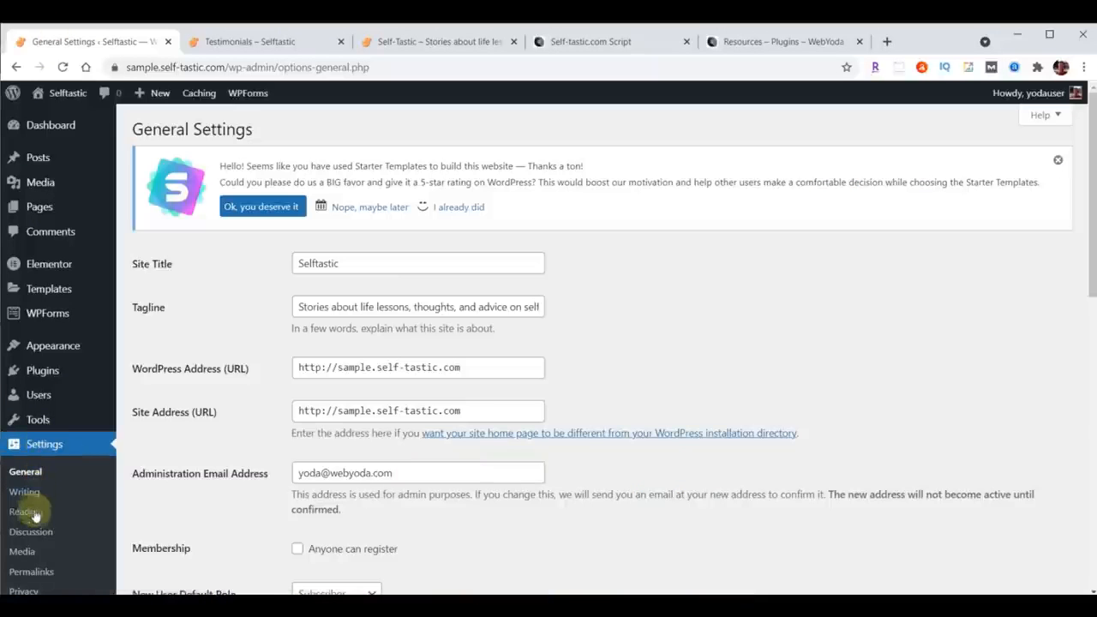
pyautogui.click(31, 572)
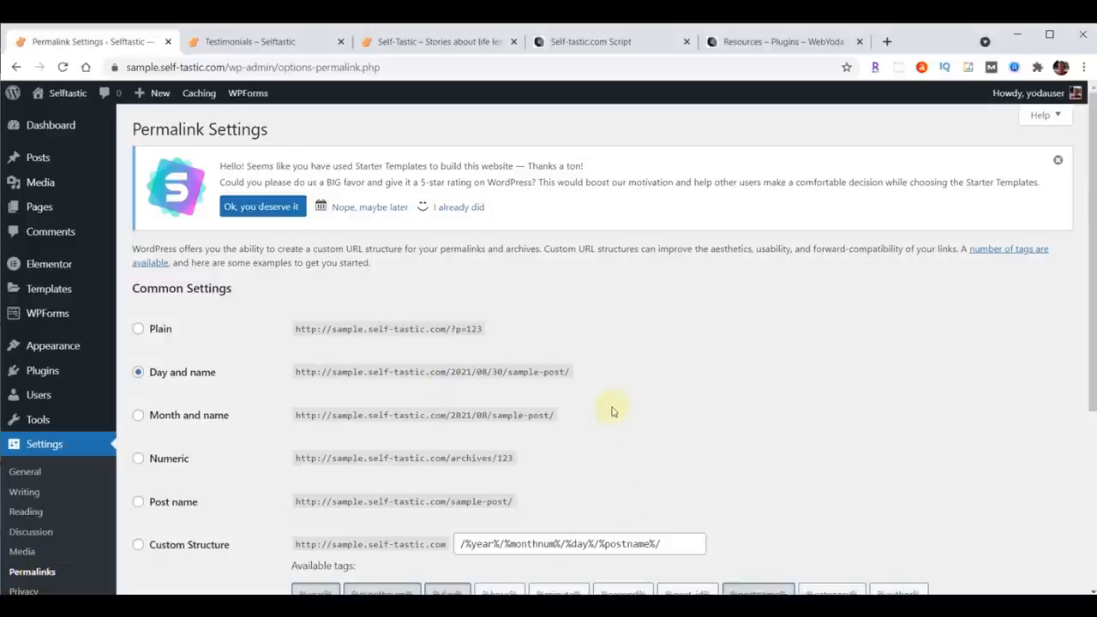
pyautogui.click(572, 506)
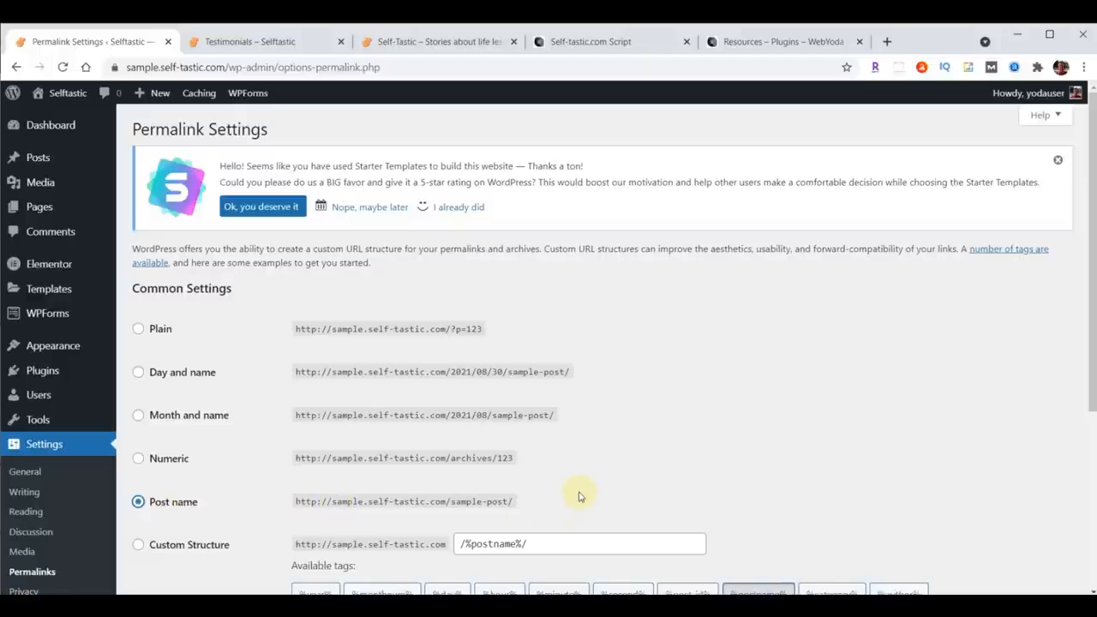
pyautogui.scroll(-3, 611, 384)
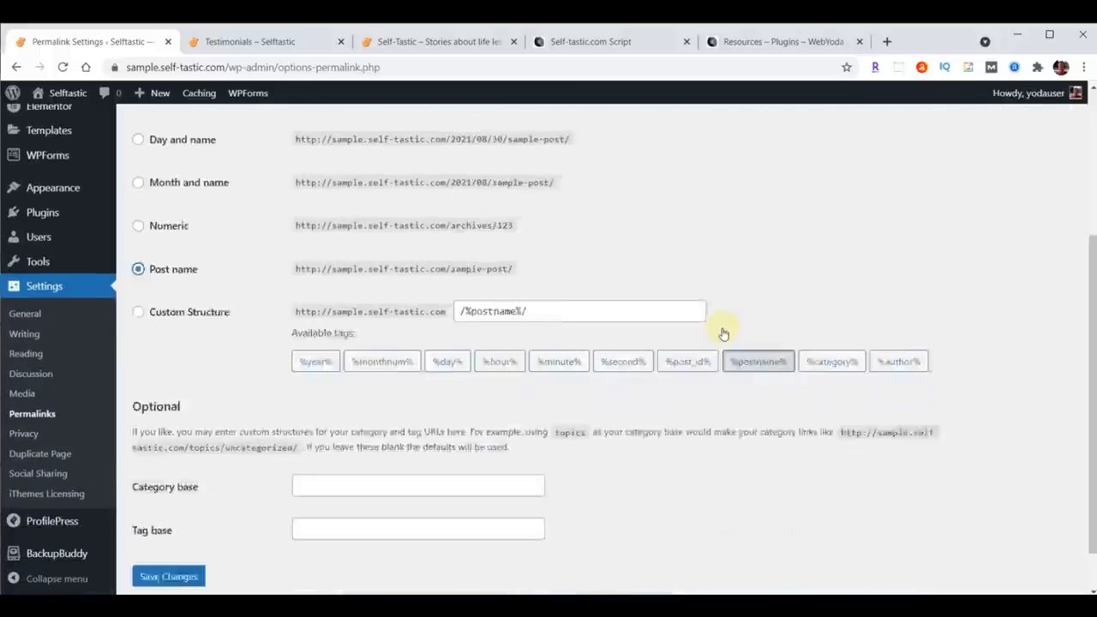
pyautogui.click(152, 523)
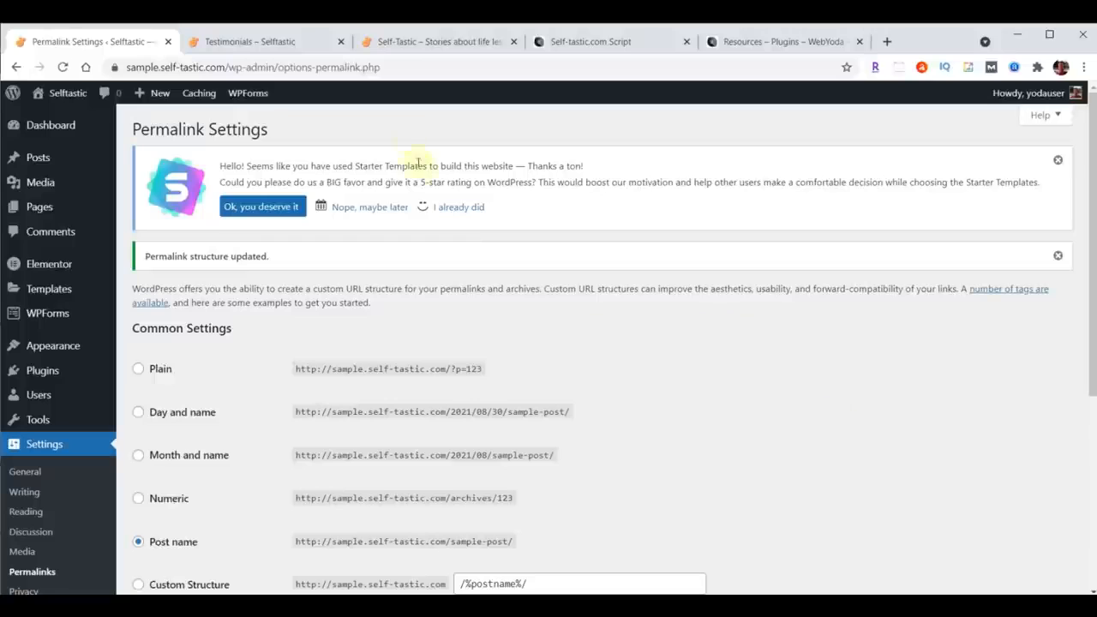
# Step: Check the live site's Home page and compare it with the original self-tastic.com site
pyautogui.click(240, 43)
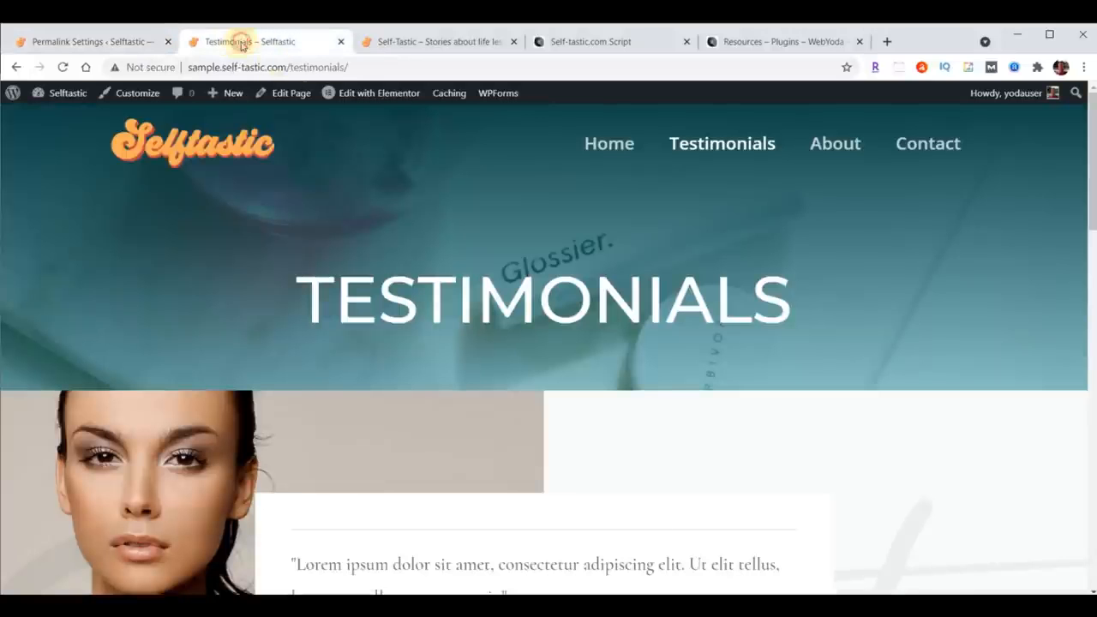
pyautogui.click(595, 144)
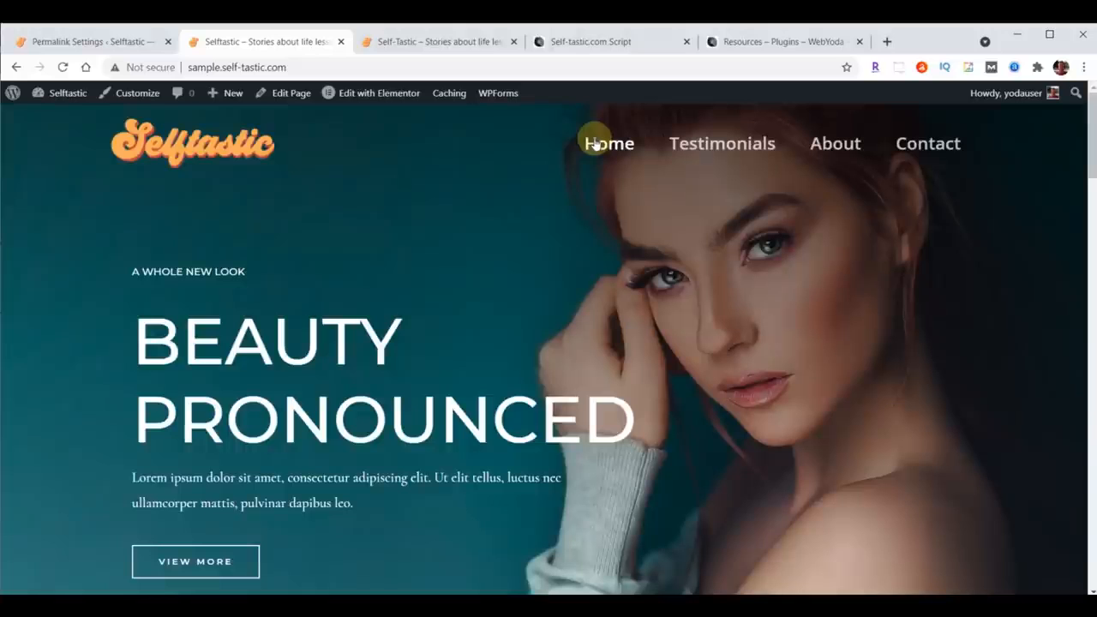
pyautogui.click(442, 45)
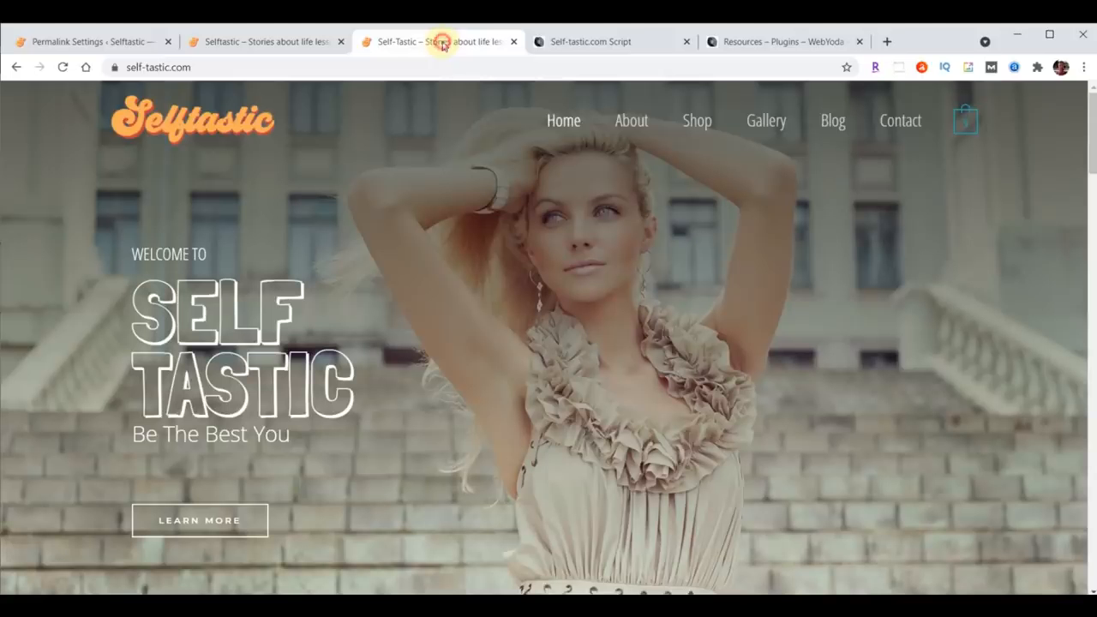
pyautogui.click(280, 43)
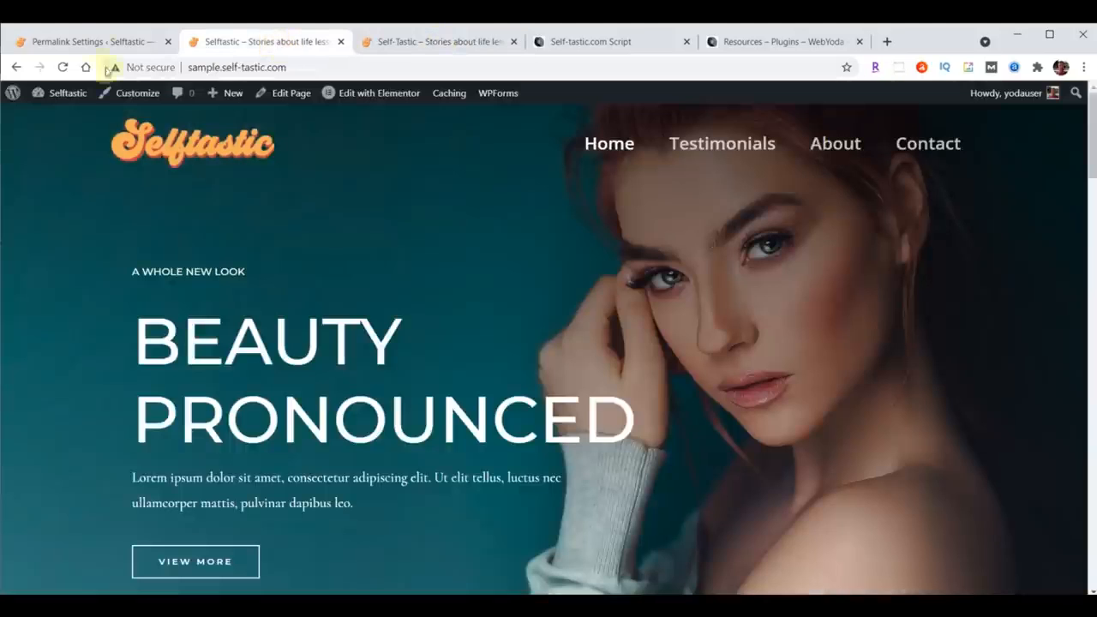
# Step: Open the Home page for editing with Elementor
pyautogui.click(90, 42)
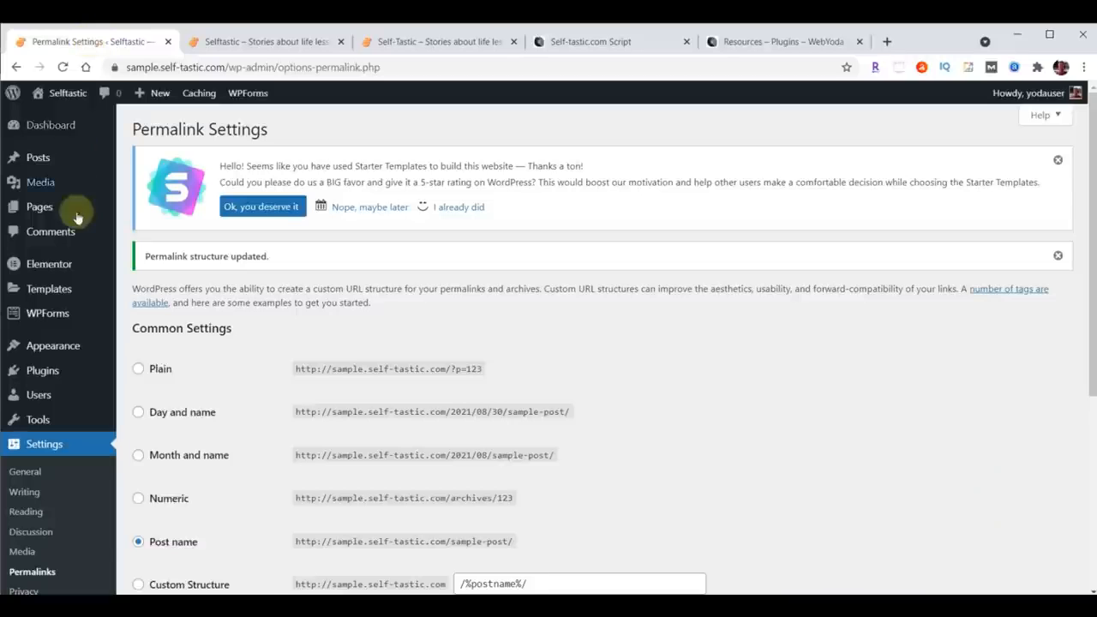
pyautogui.click(40, 208)
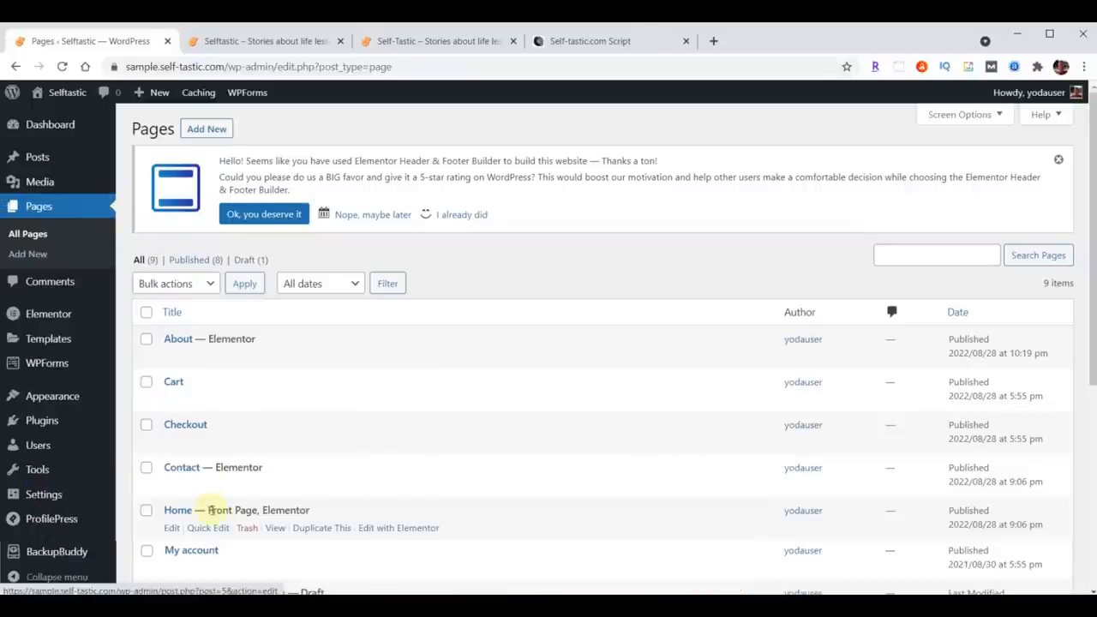
pyautogui.click(397, 529)
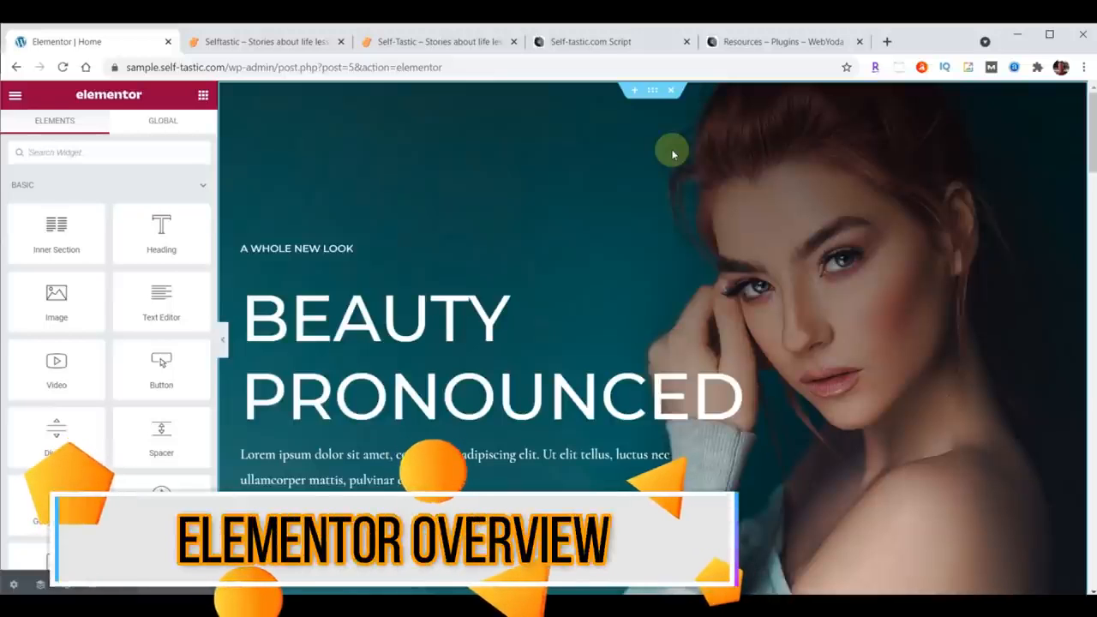
# Step: Select and inspect the Home page's sections and inner section in the Elementor editor
pyautogui.click(652, 91)
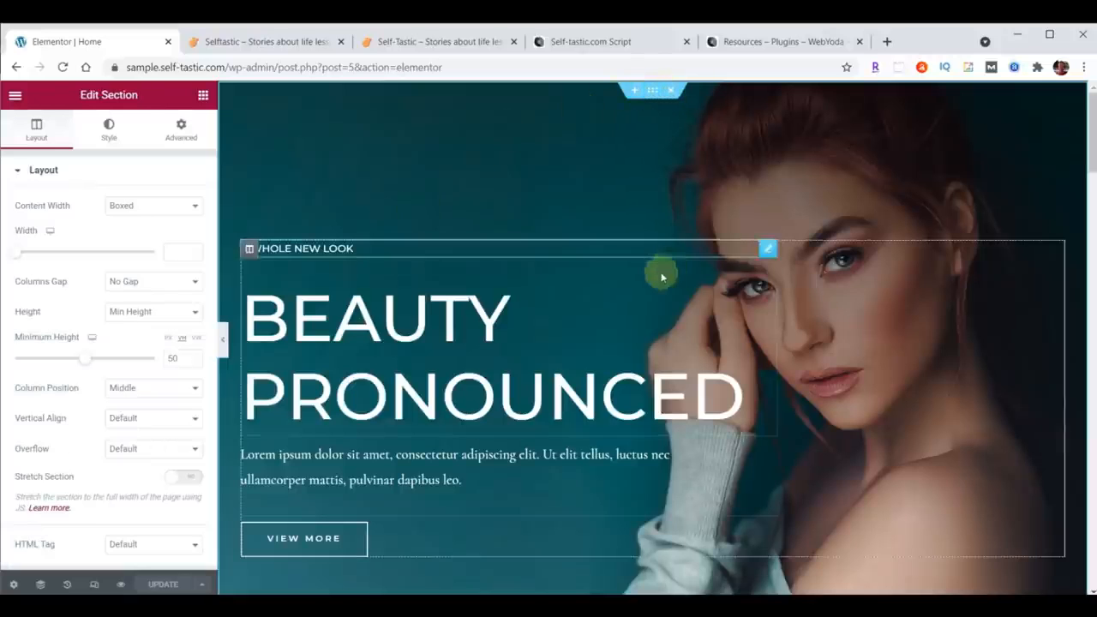
pyautogui.scroll(-3, 754, 311)
pyautogui.scroll(-2, 634, 476)
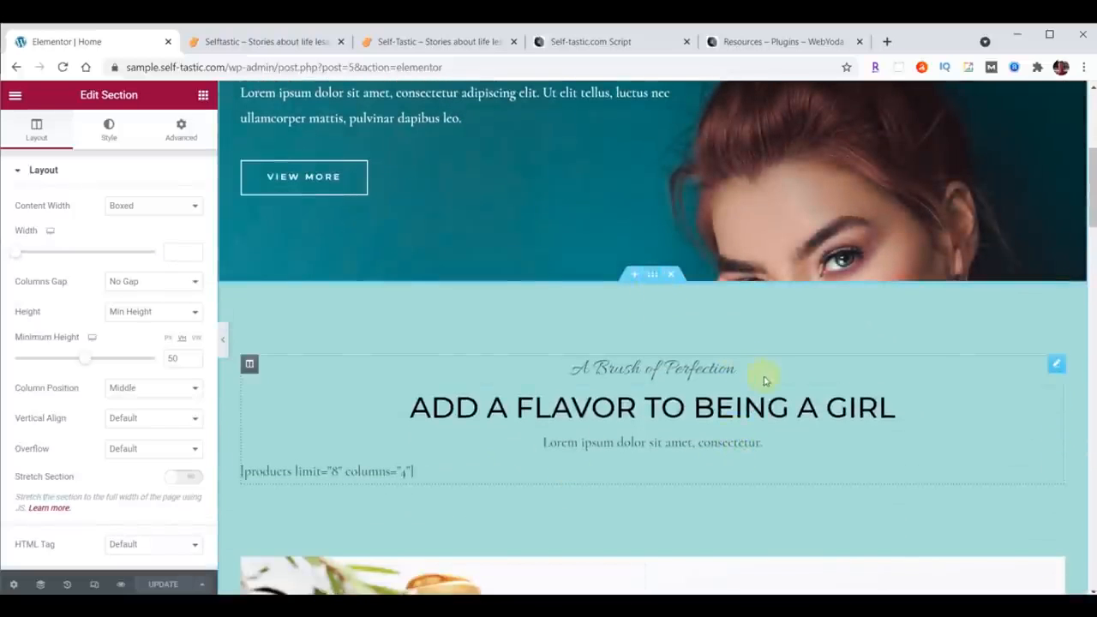
pyautogui.scroll(-4, 762, 368)
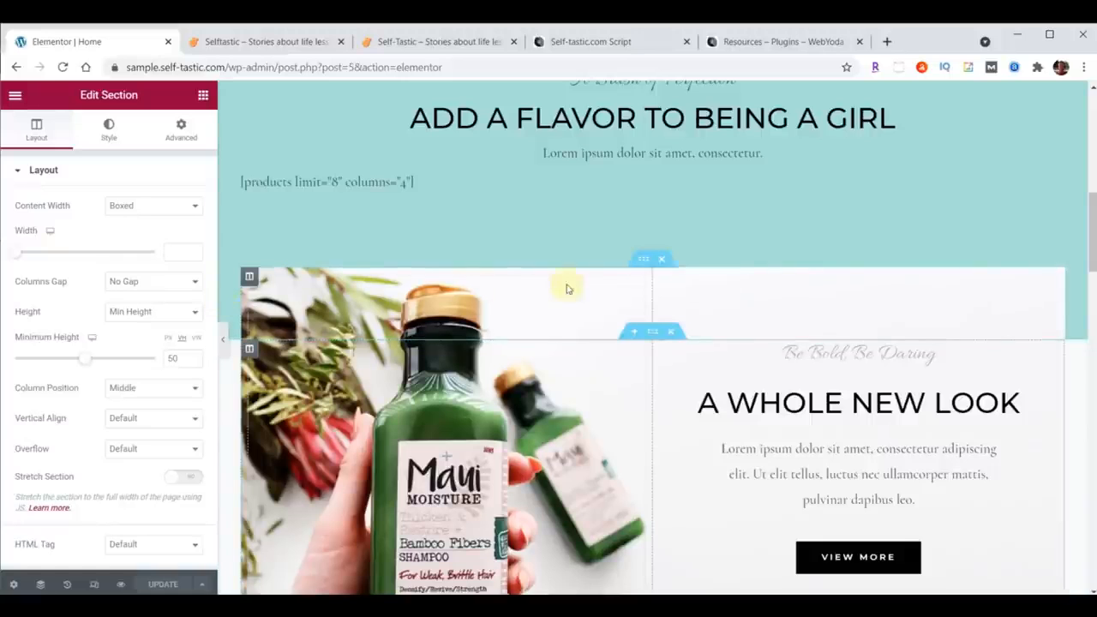
pyautogui.click(642, 259)
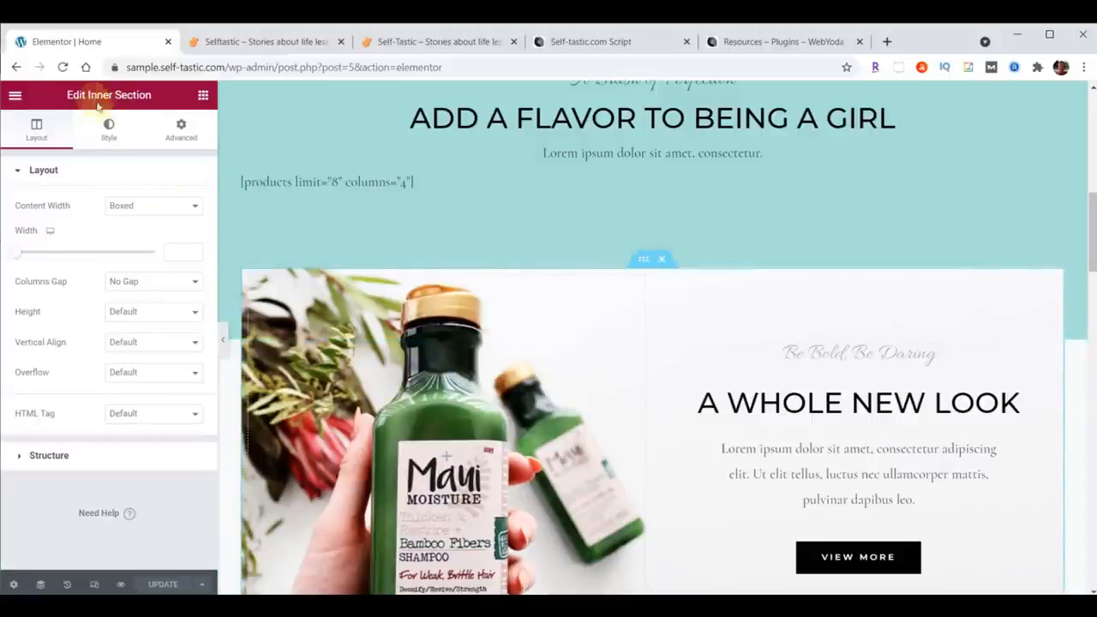
pyautogui.scroll(-6, 724, 320)
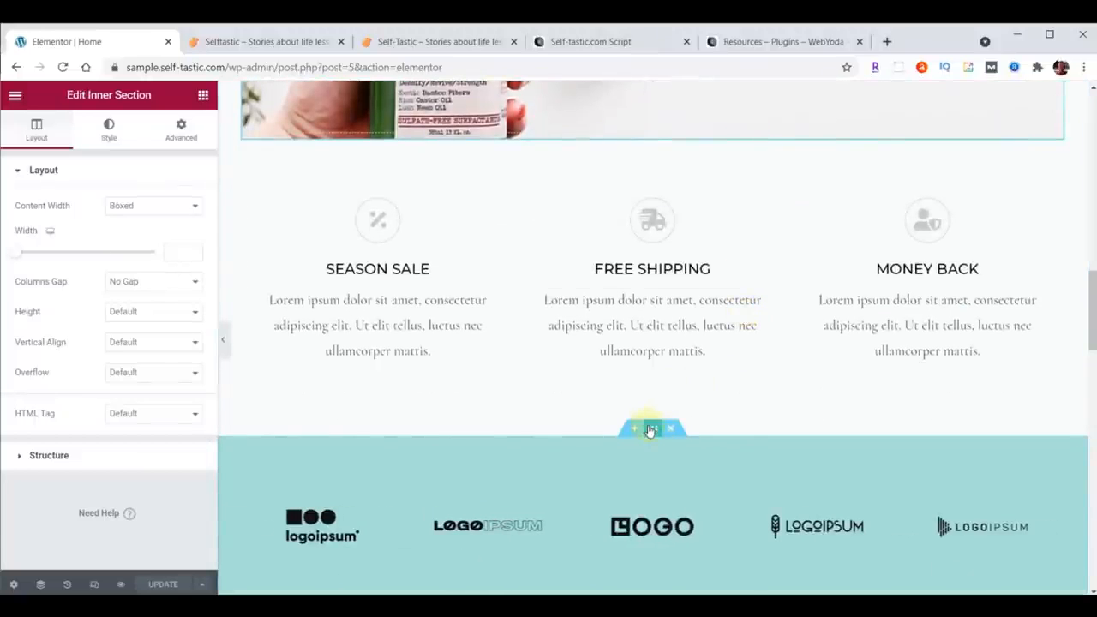
pyautogui.click(651, 427)
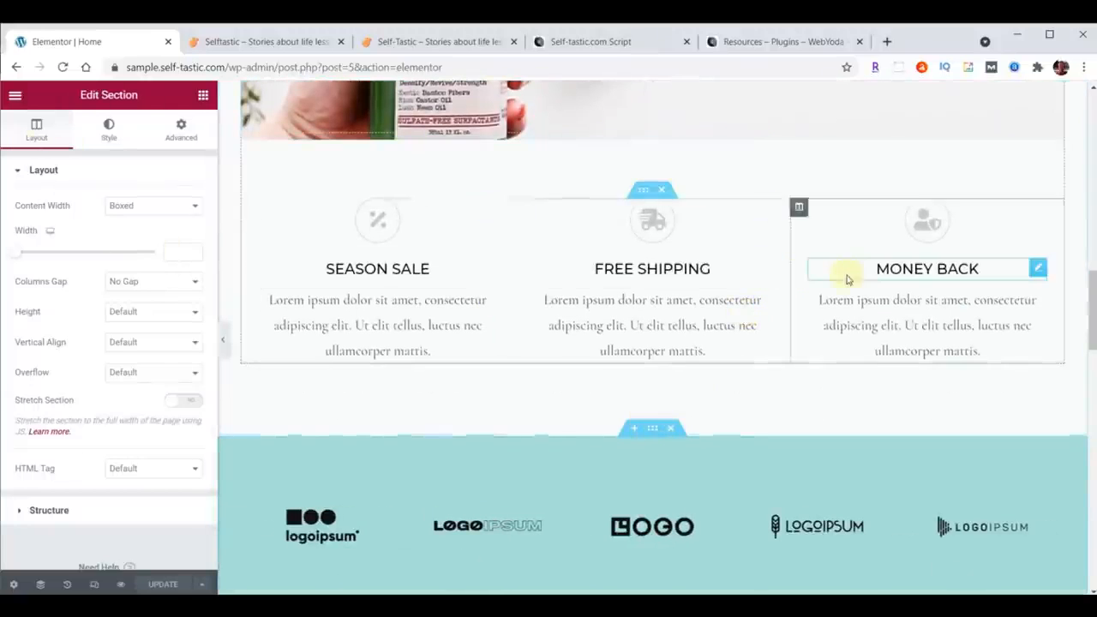
# Step: Scroll through the Home page and inspect the three-column feature inner section
pyautogui.scroll(-3, 840, 277)
pyautogui.scroll(-3, 972, 318)
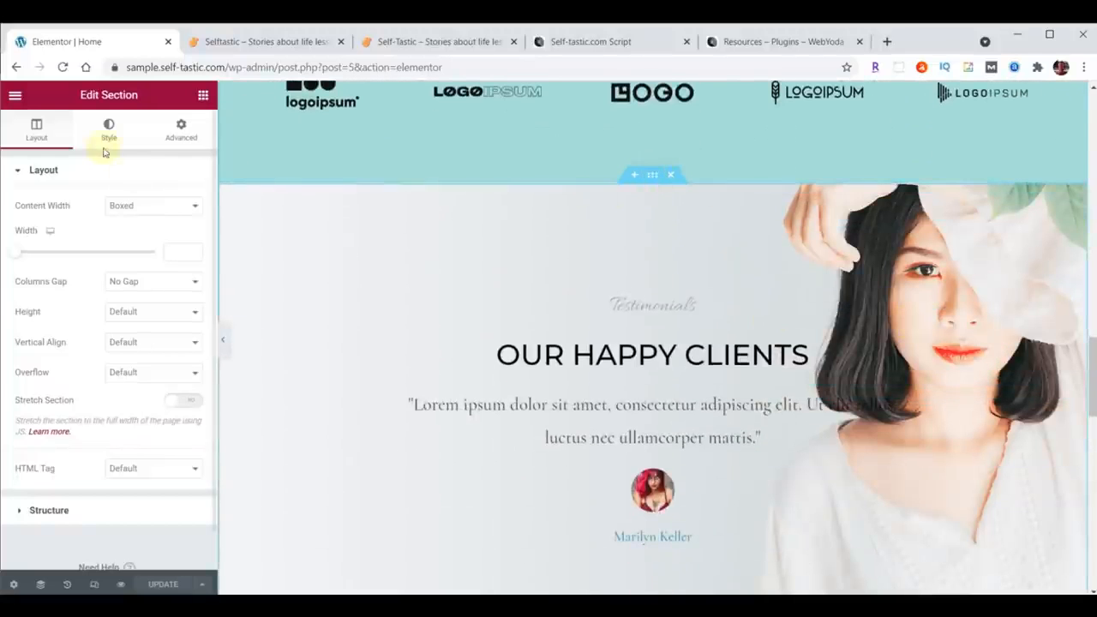
pyautogui.scroll(15, 665, 311)
pyautogui.scroll(2, 668, 313)
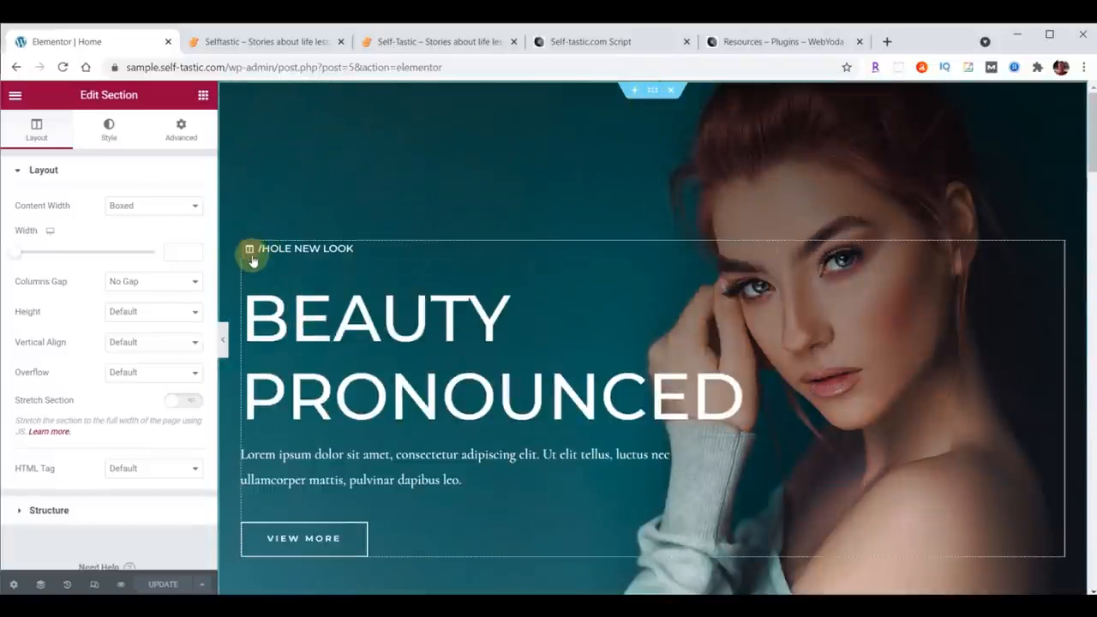
pyautogui.scroll(-8, 502, 291)
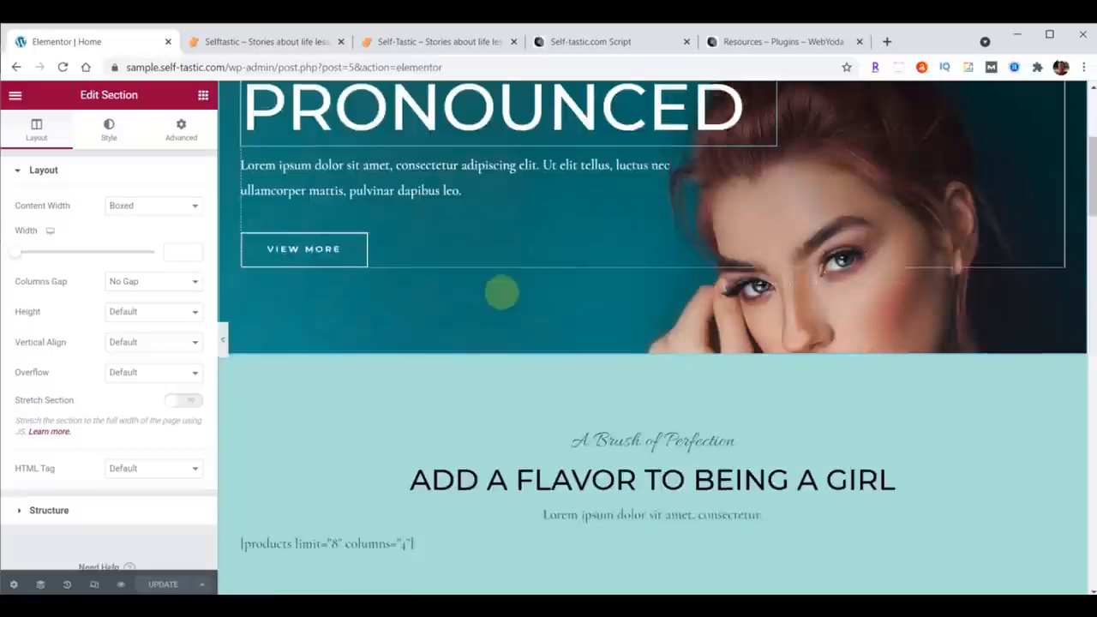
pyautogui.scroll(-2, 502, 292)
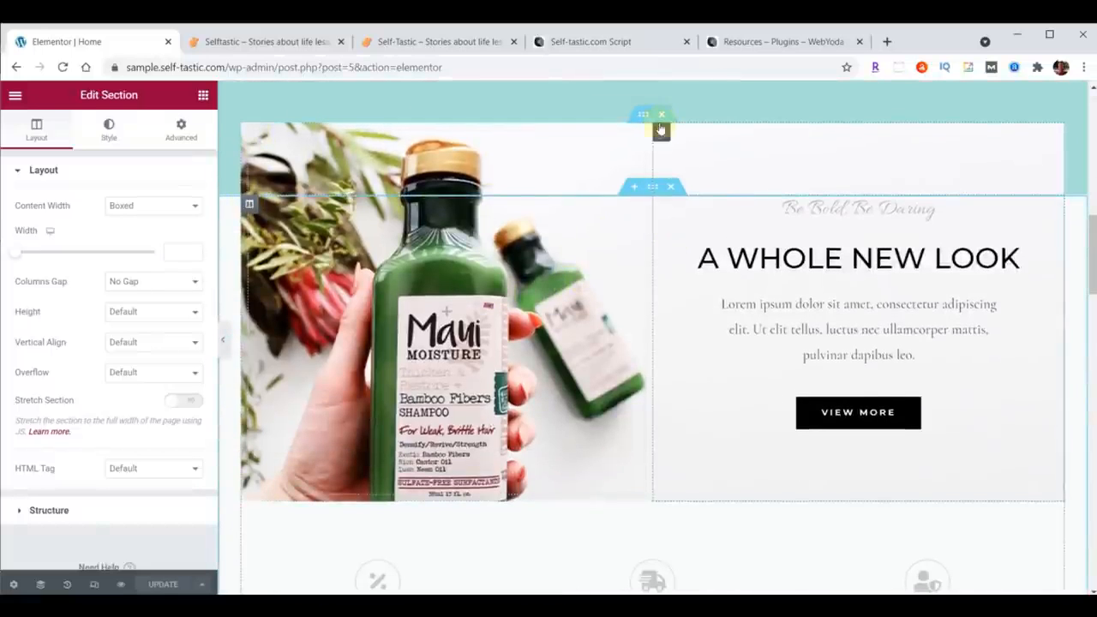
pyautogui.scroll(-4, 469, 210)
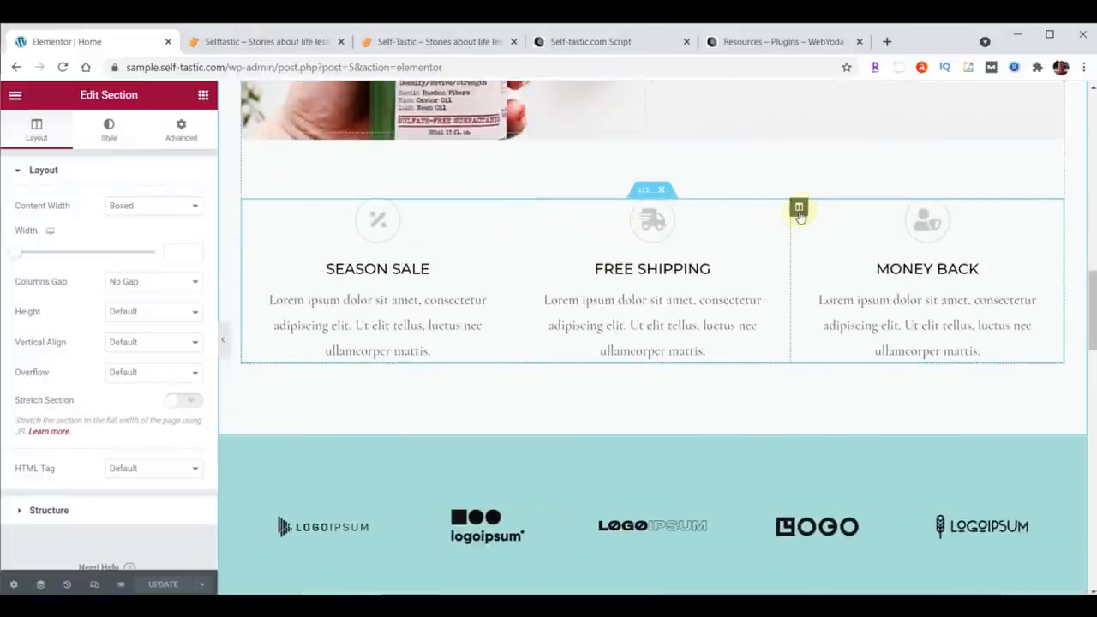
pyautogui.click(647, 188)
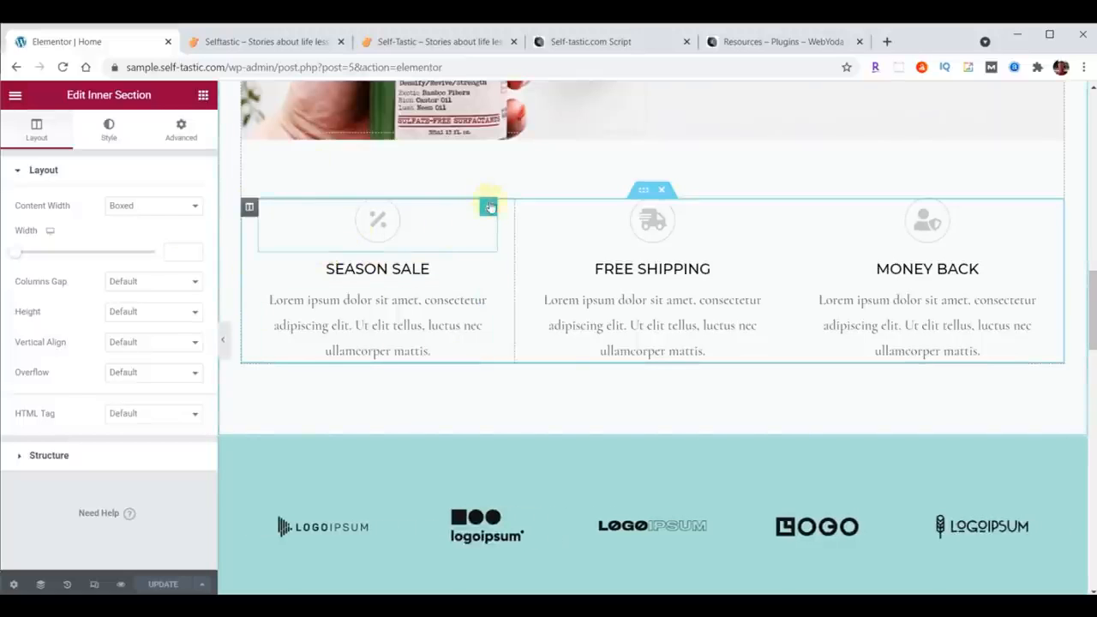
pyautogui.scroll(-5, 607, 252)
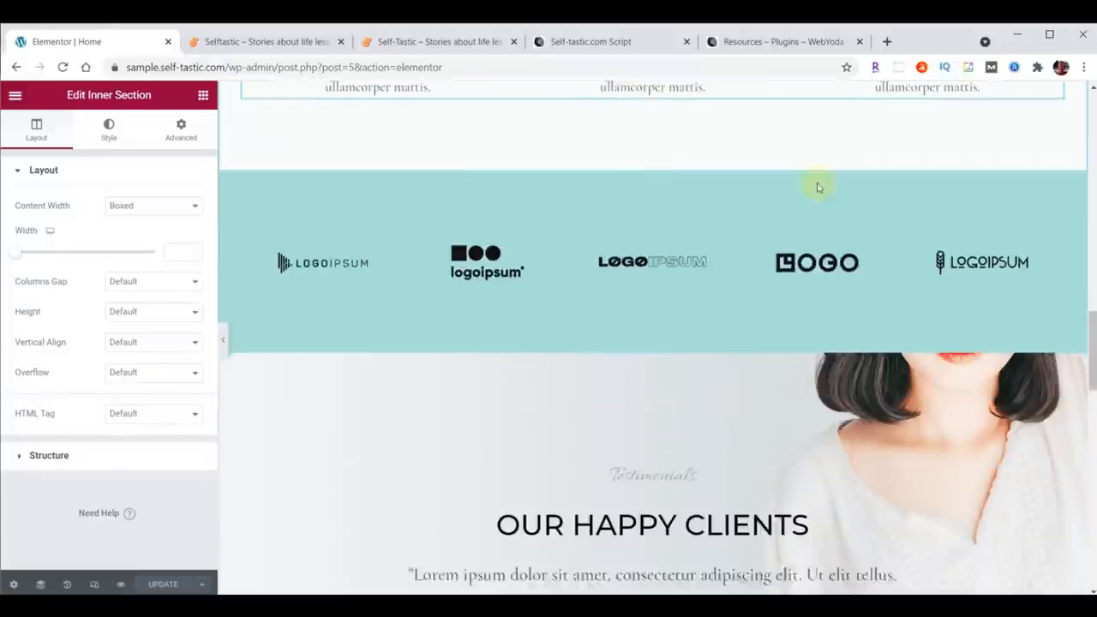
pyautogui.scroll(-1, 911, 248)
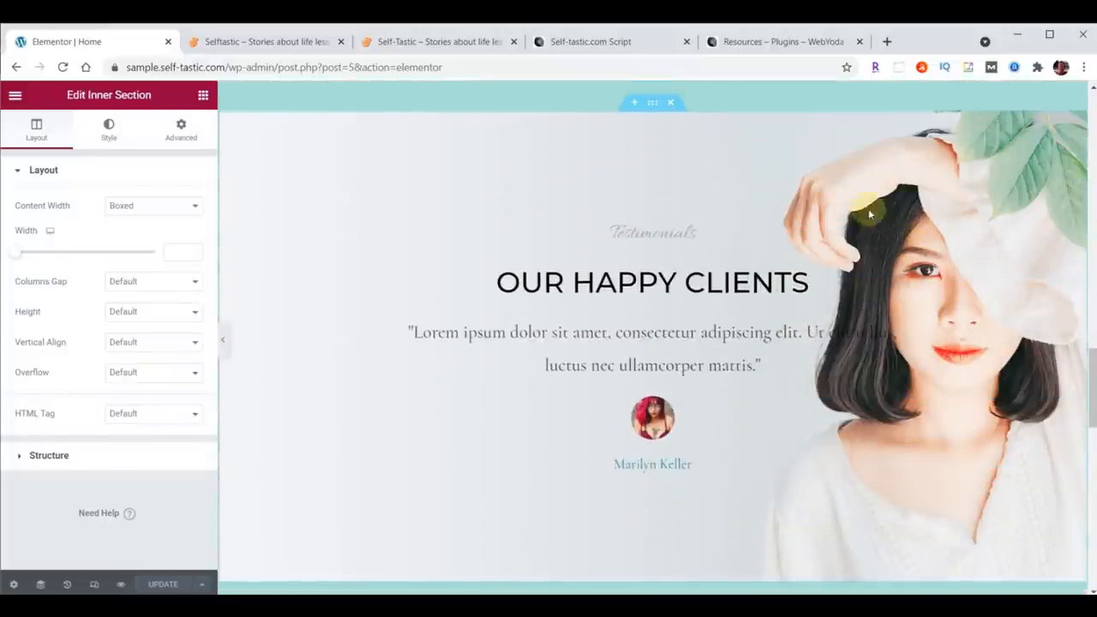
# Step: Inspect the testimonials section, its column, headings and testimonial widget settings
pyautogui.click(652, 102)
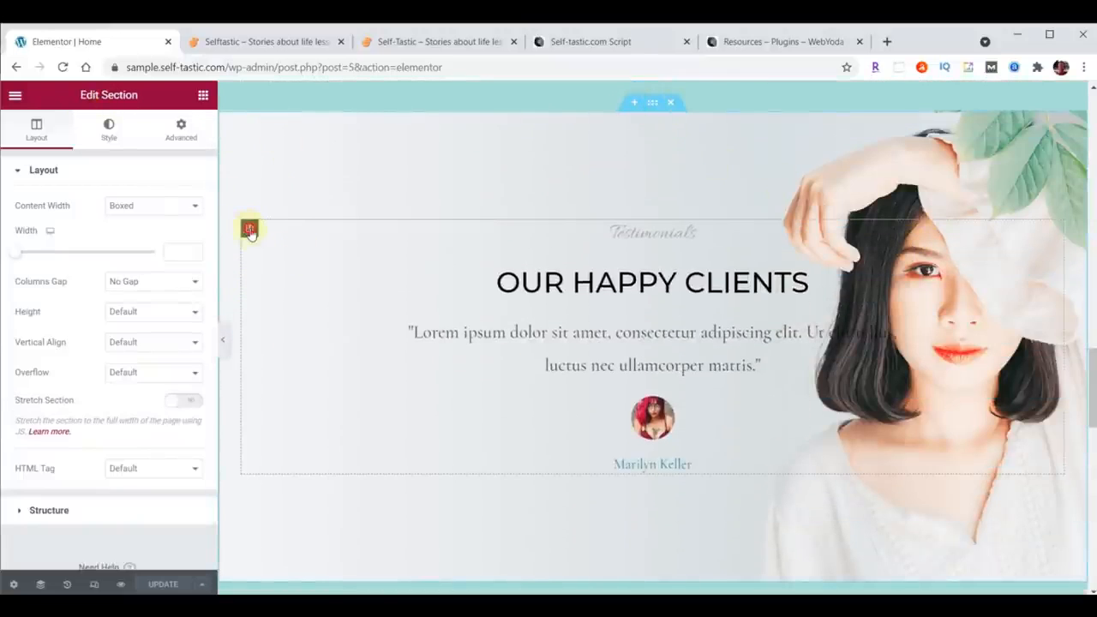
pyautogui.click(249, 229)
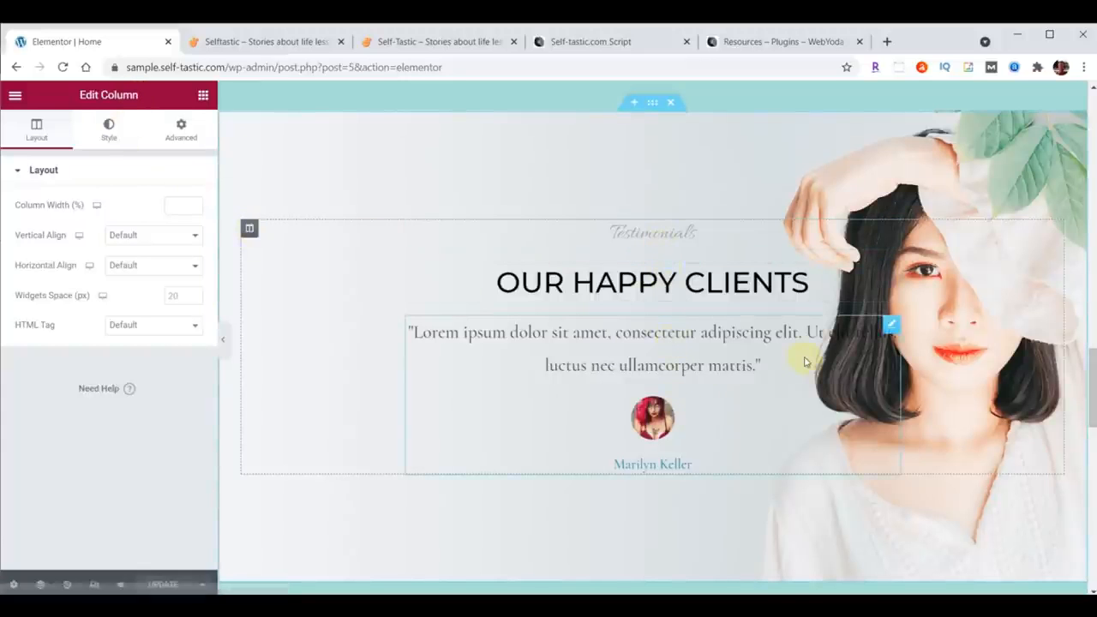
pyautogui.click(887, 264)
pyautogui.click(891, 230)
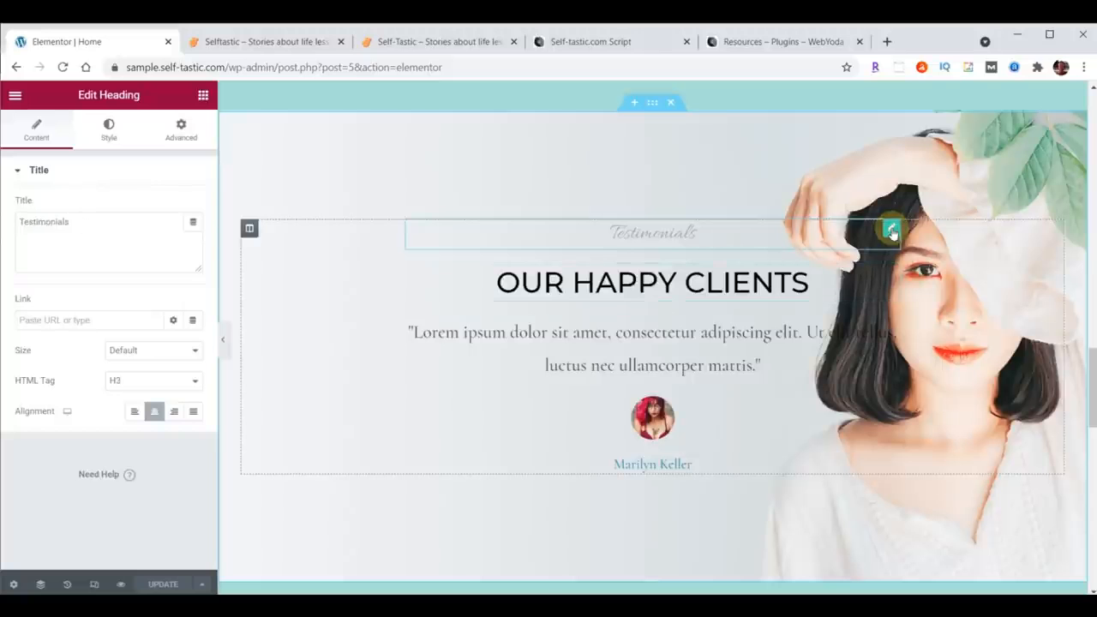
pyautogui.click(891, 275)
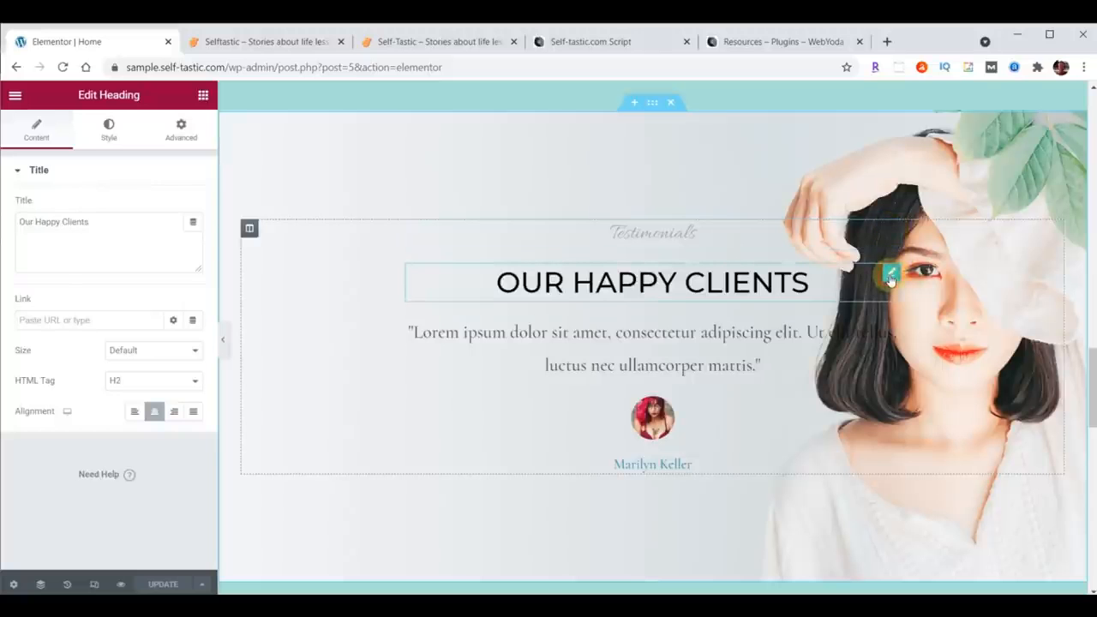
pyautogui.click(890, 324)
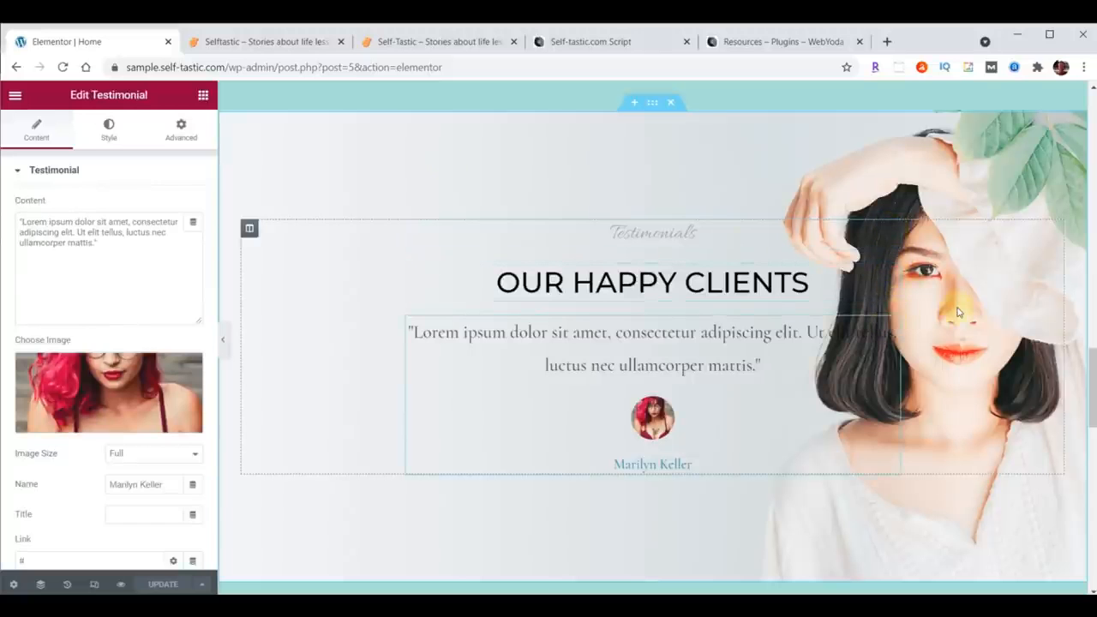
pyautogui.click(652, 102)
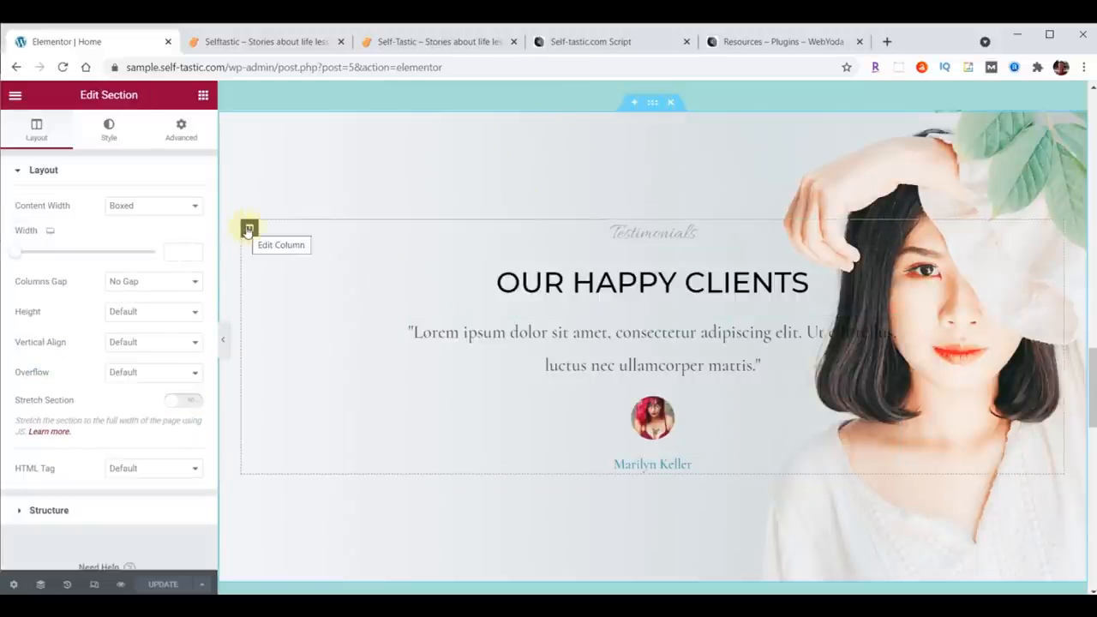
pyautogui.click(891, 228)
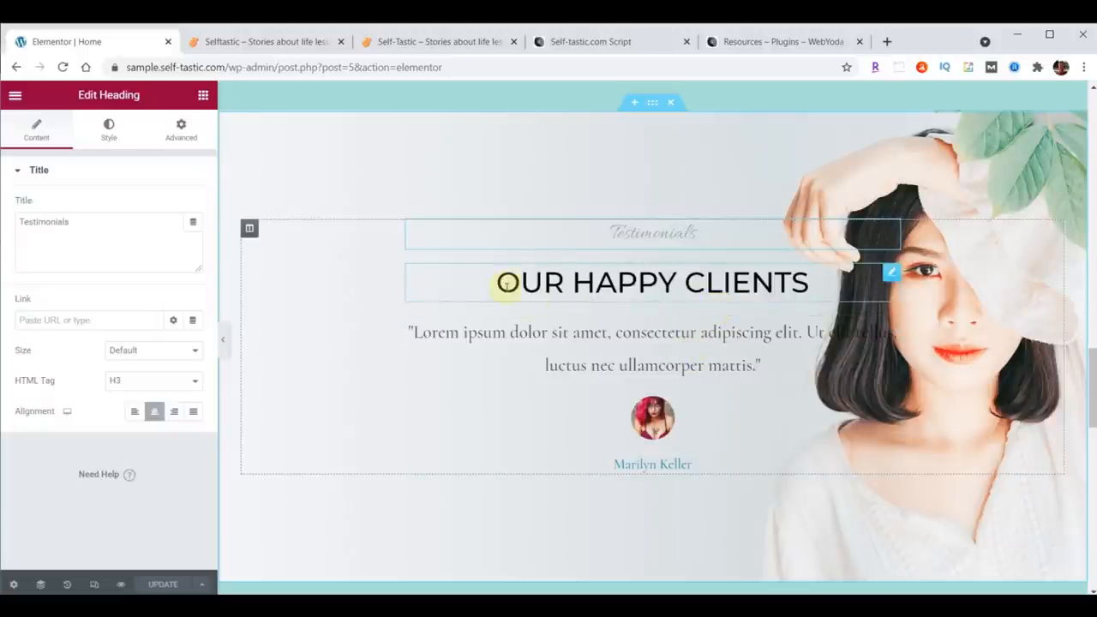
pyautogui.click(891, 274)
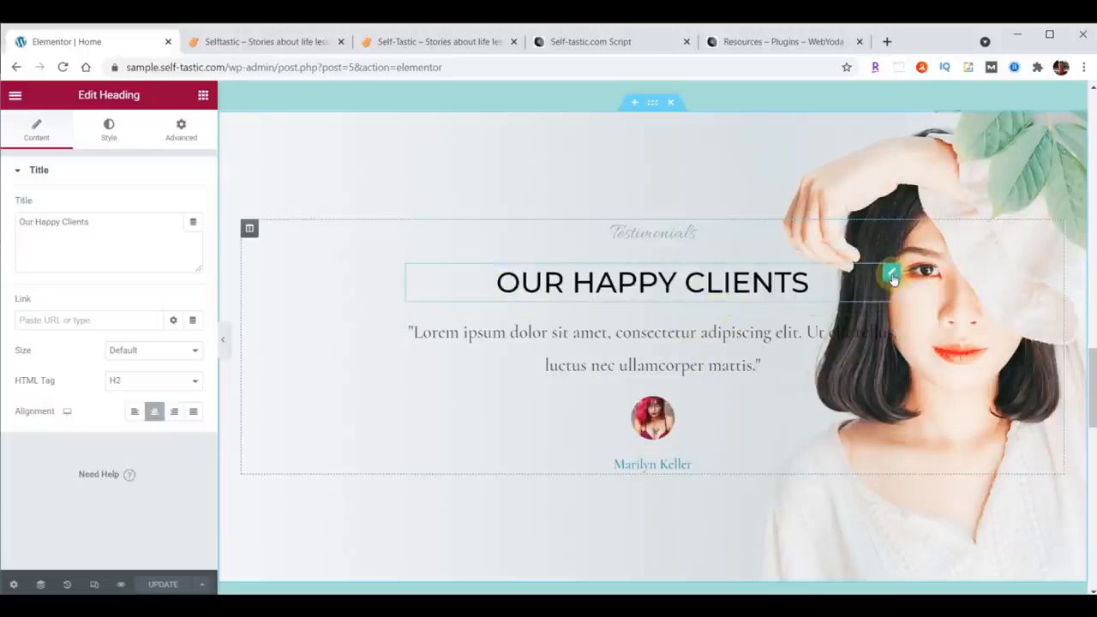
pyautogui.click(111, 219)
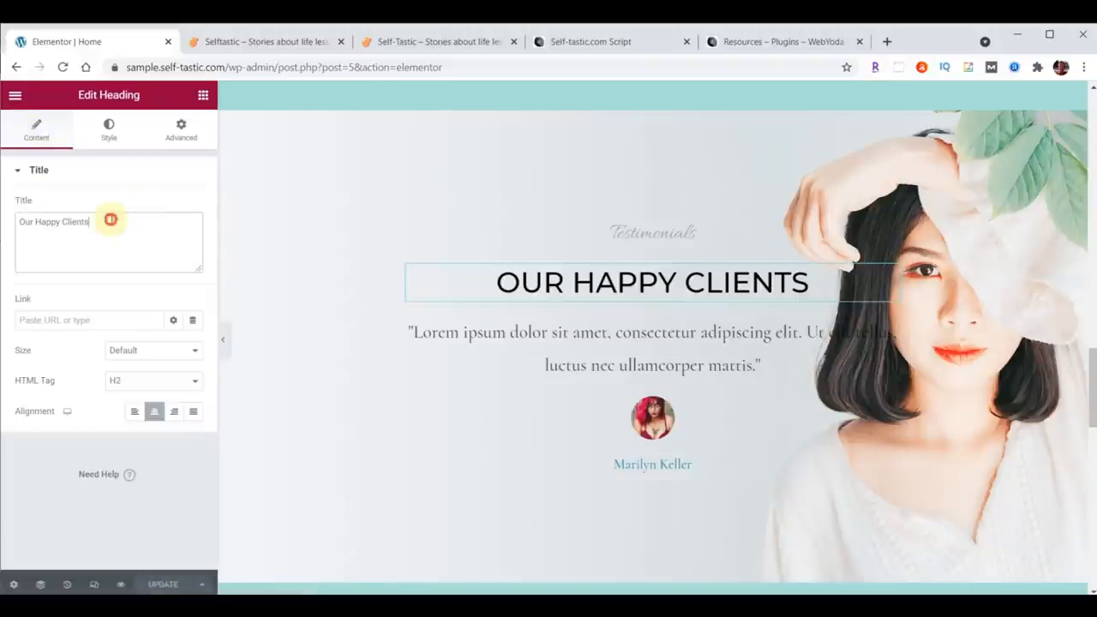
pyautogui.click(109, 128)
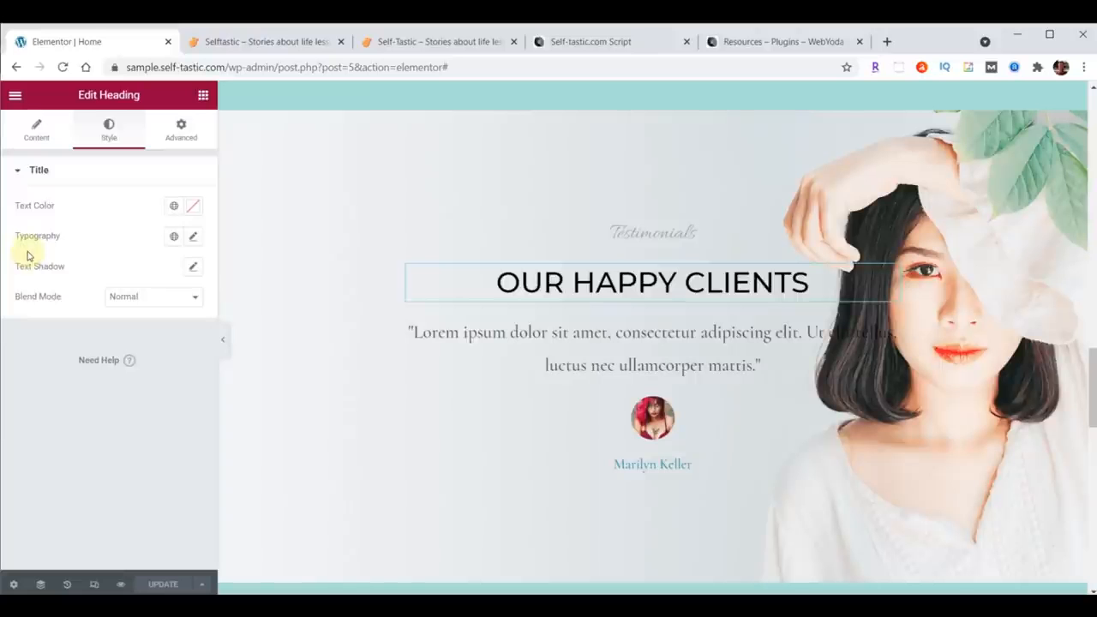
pyautogui.click(179, 137)
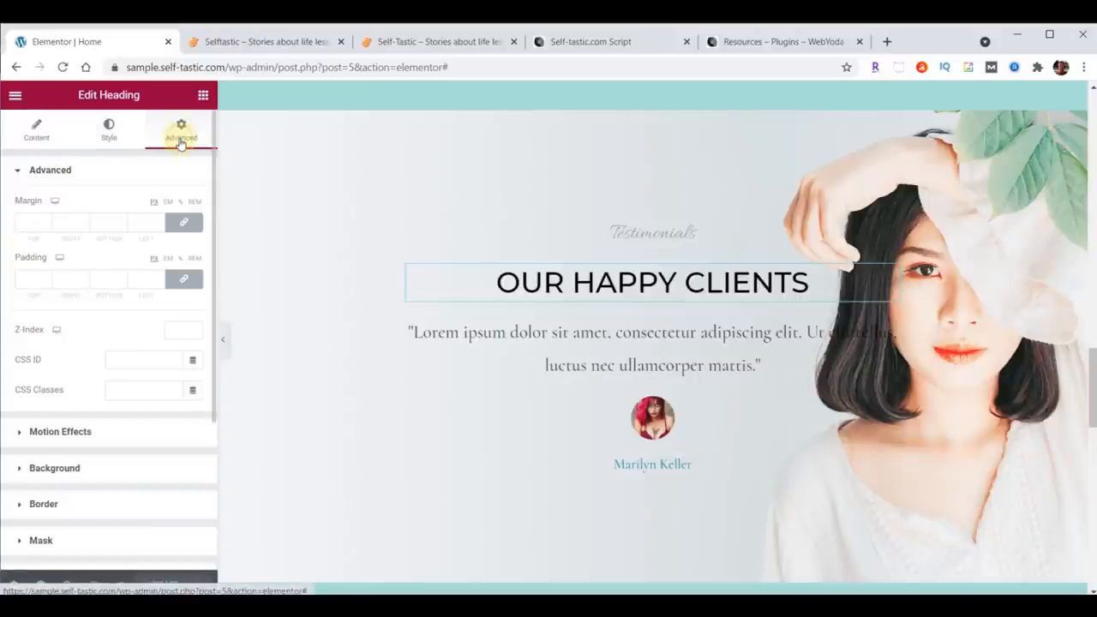
# Step: Inspect the hero section, its column and the Beauty Pronounced heading settings
pyautogui.scroll(10, 781, 317)
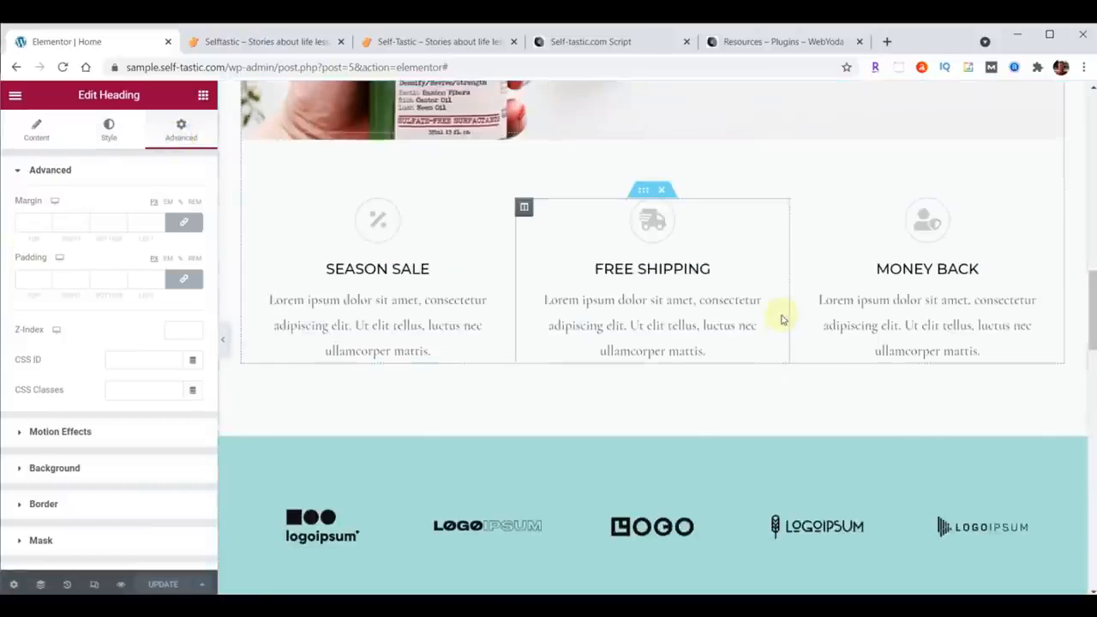
pyautogui.scroll(5, 780, 317)
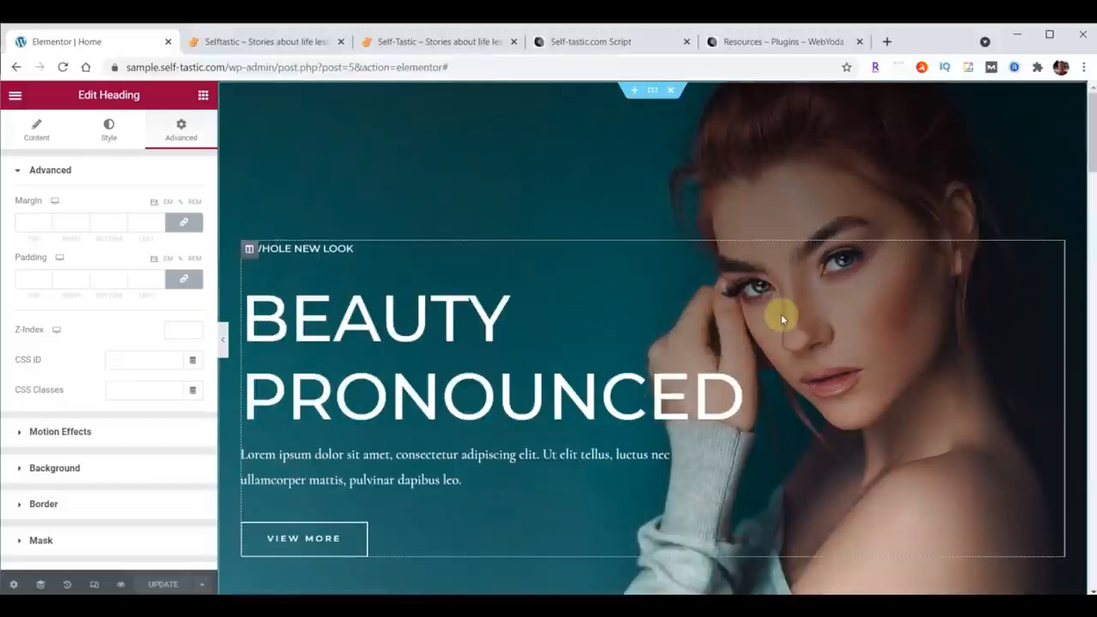
pyautogui.click(651, 91)
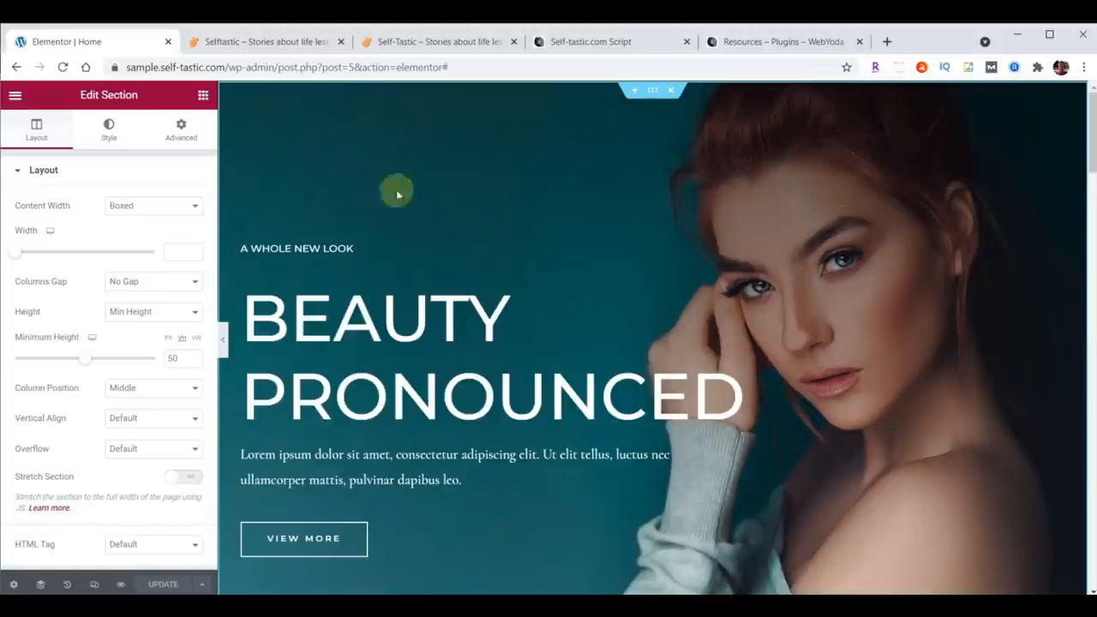
pyautogui.click(28, 137)
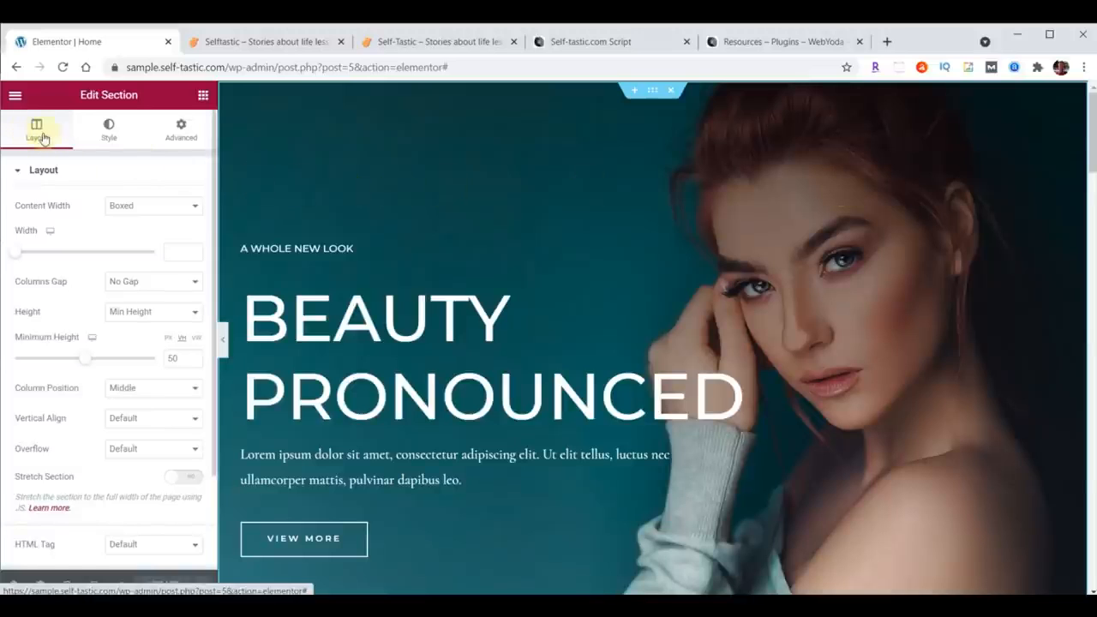
pyautogui.click(104, 129)
pyautogui.click(180, 131)
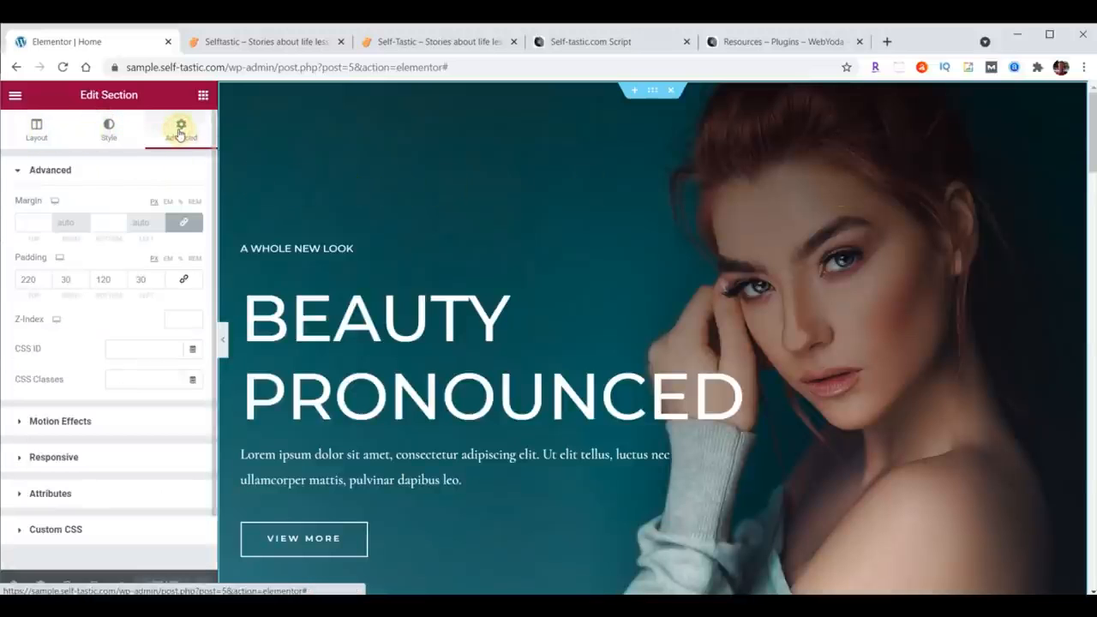
pyautogui.click(248, 249)
pyautogui.click(50, 128)
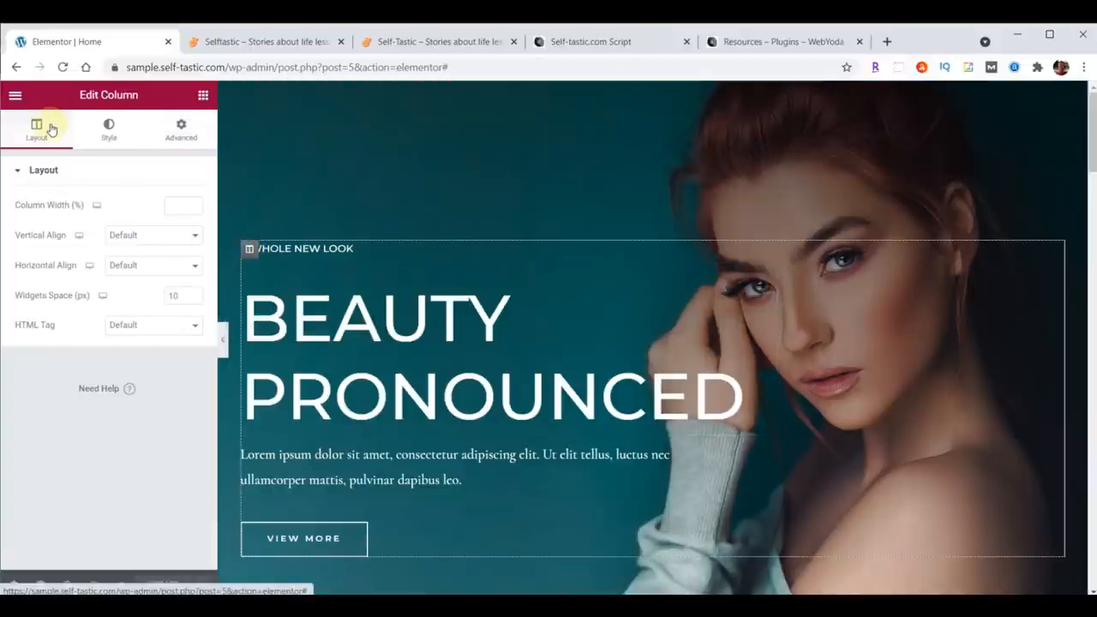
pyautogui.click(108, 128)
pyautogui.click(179, 129)
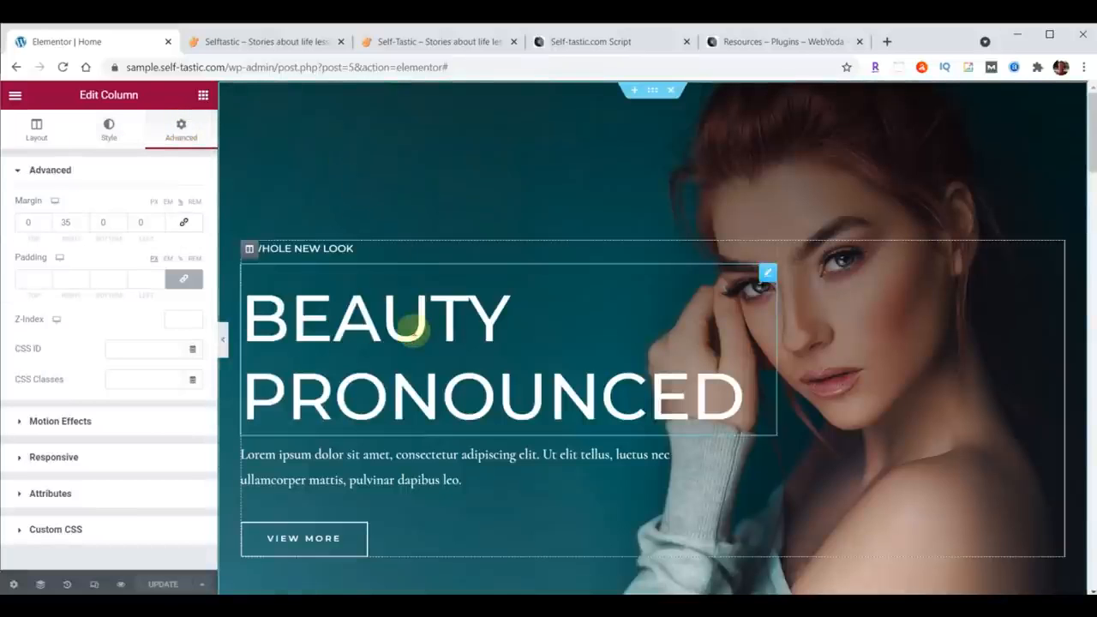
pyautogui.click(767, 273)
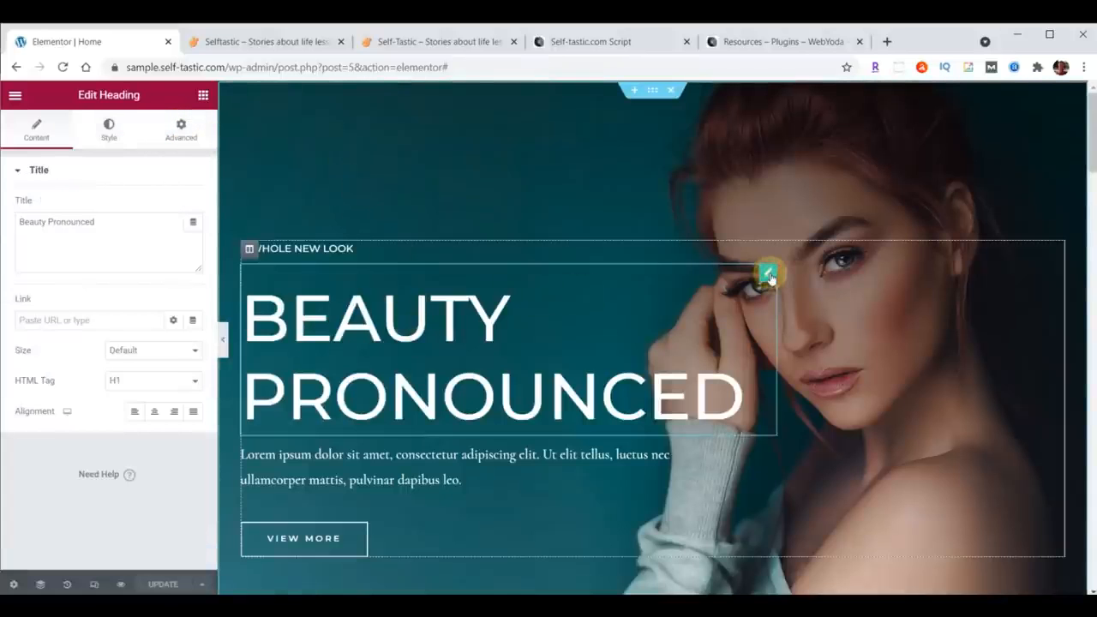
pyautogui.click(104, 131)
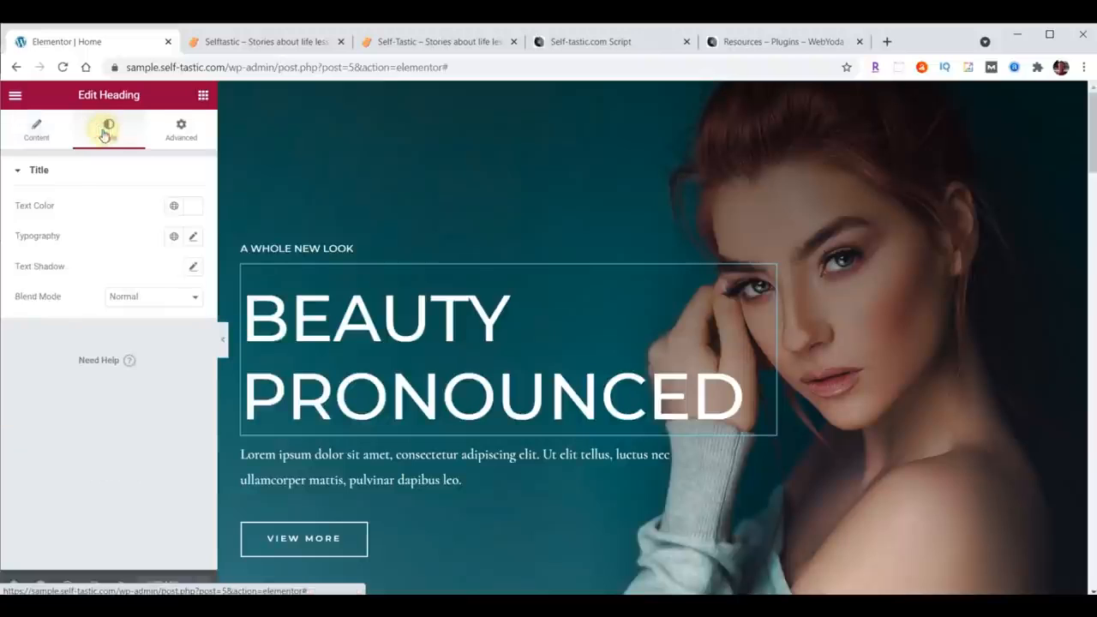
pyautogui.click(186, 137)
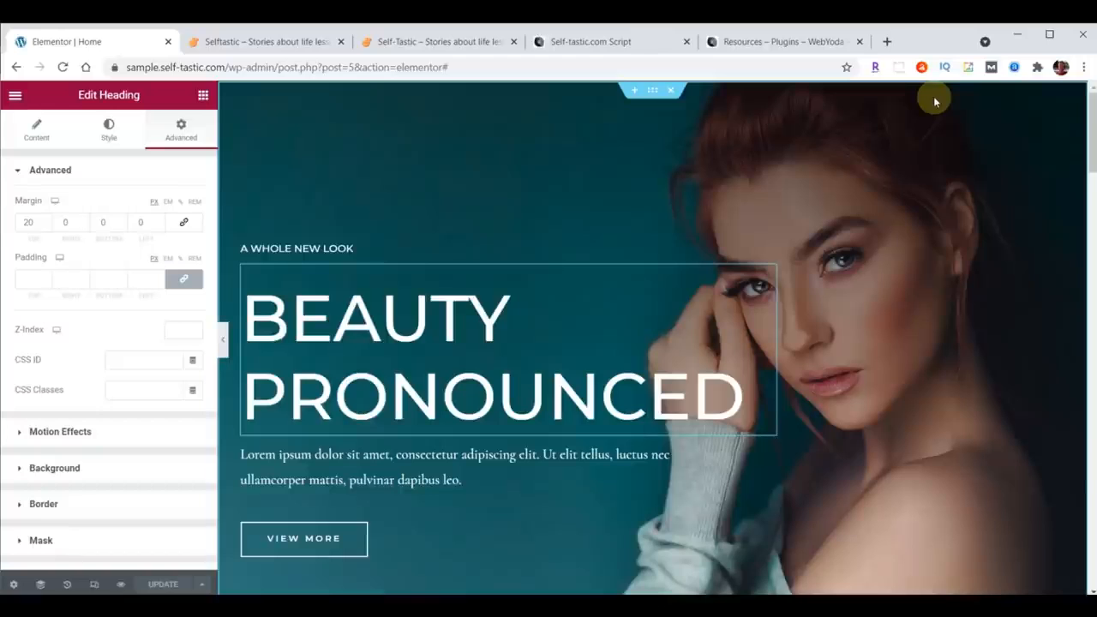
# Step: Replace the hero section's background image with cover-home.jpg, uploading it from the content folder into the media library
pyautogui.click(653, 91)
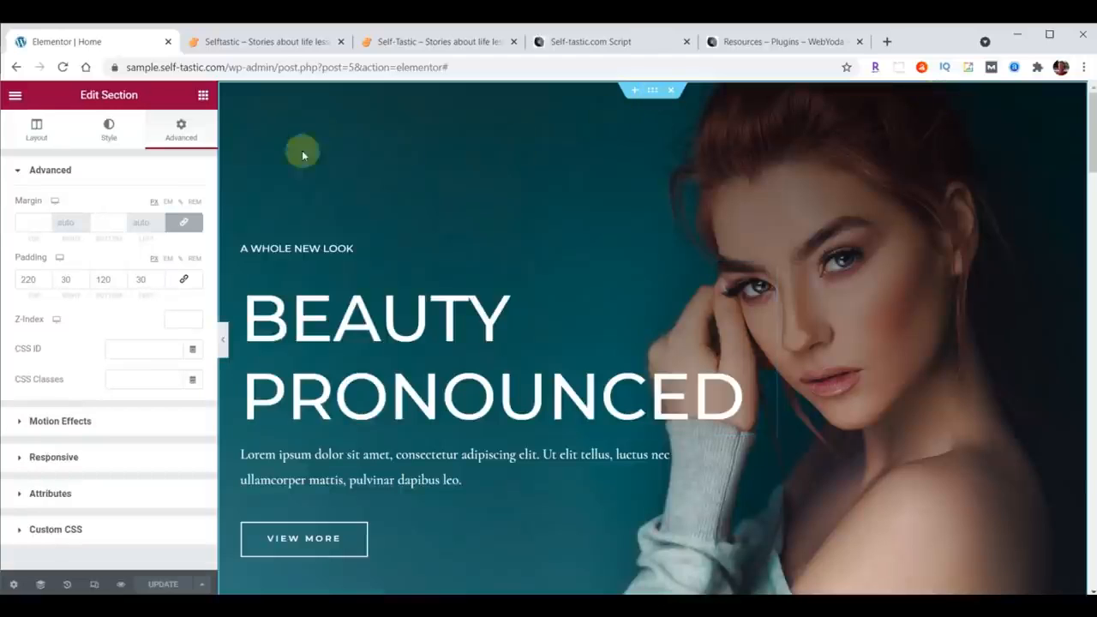
pyautogui.click(110, 130)
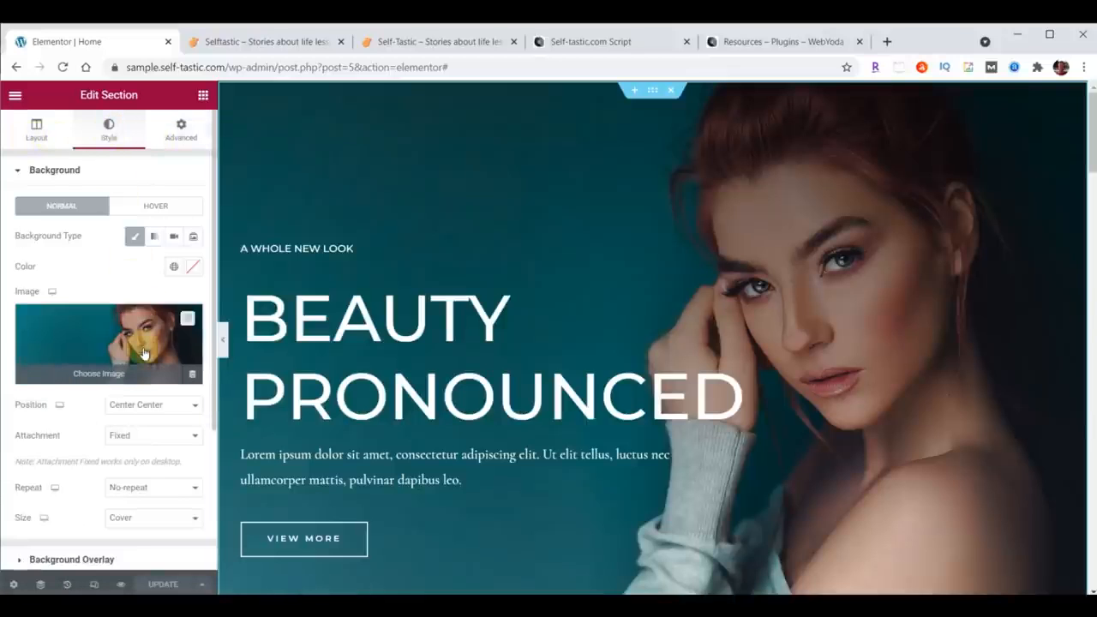
pyautogui.scroll(-1, 120, 300)
pyautogui.click(102, 243)
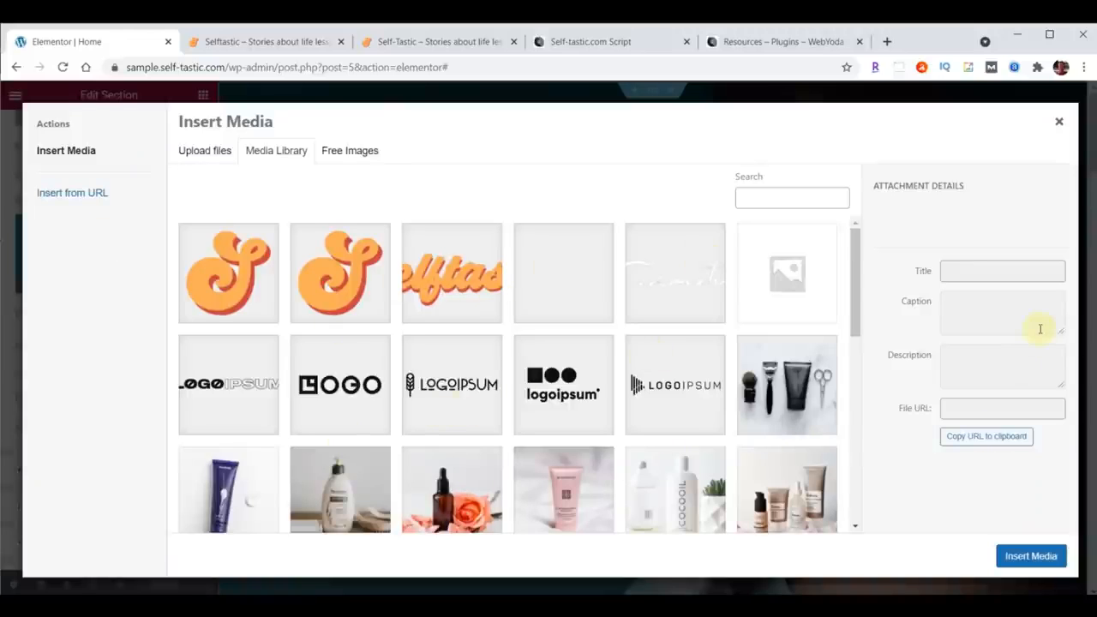
pyautogui.hotkey('alt', 'Tab')
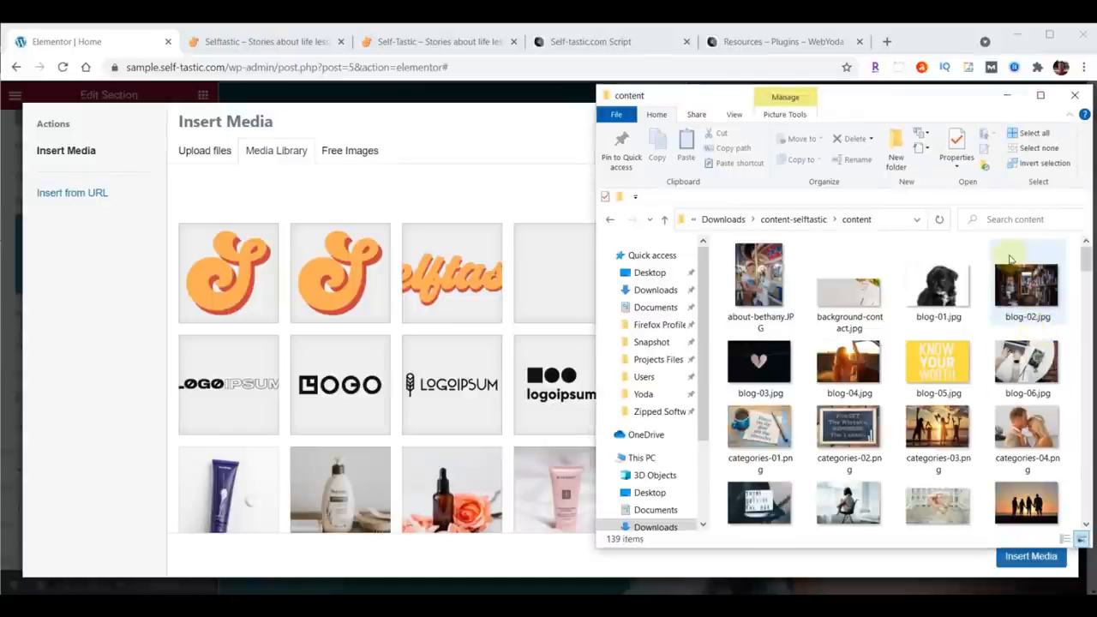
pyautogui.scroll(-3, 1020, 251)
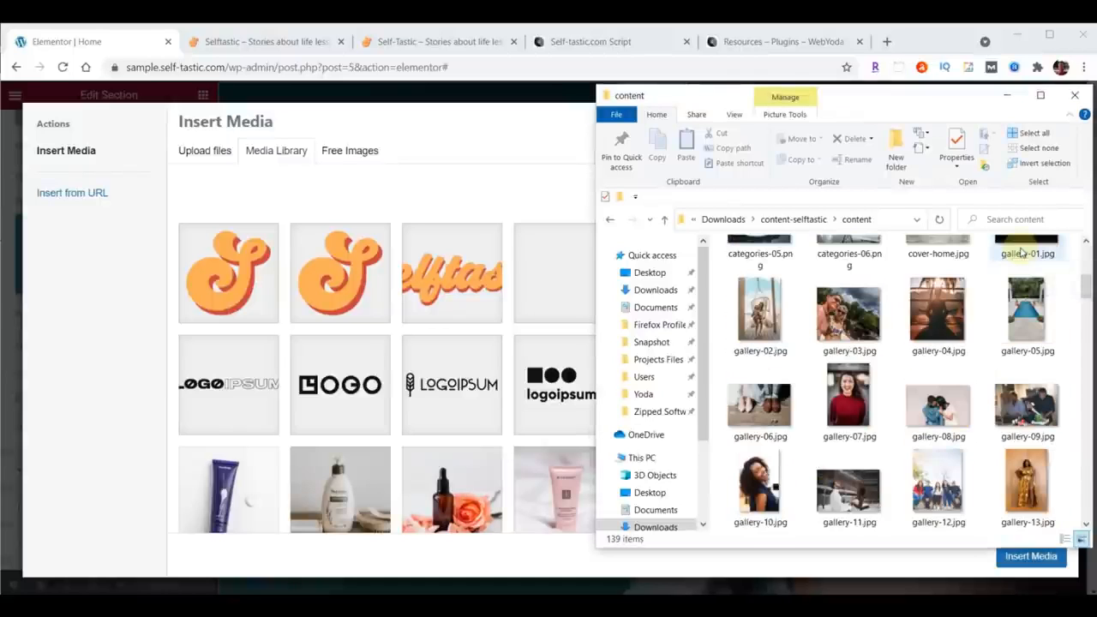
pyautogui.scroll(1, 1021, 251)
pyautogui.moveTo(936, 343); pyautogui.dragTo(462, 351)
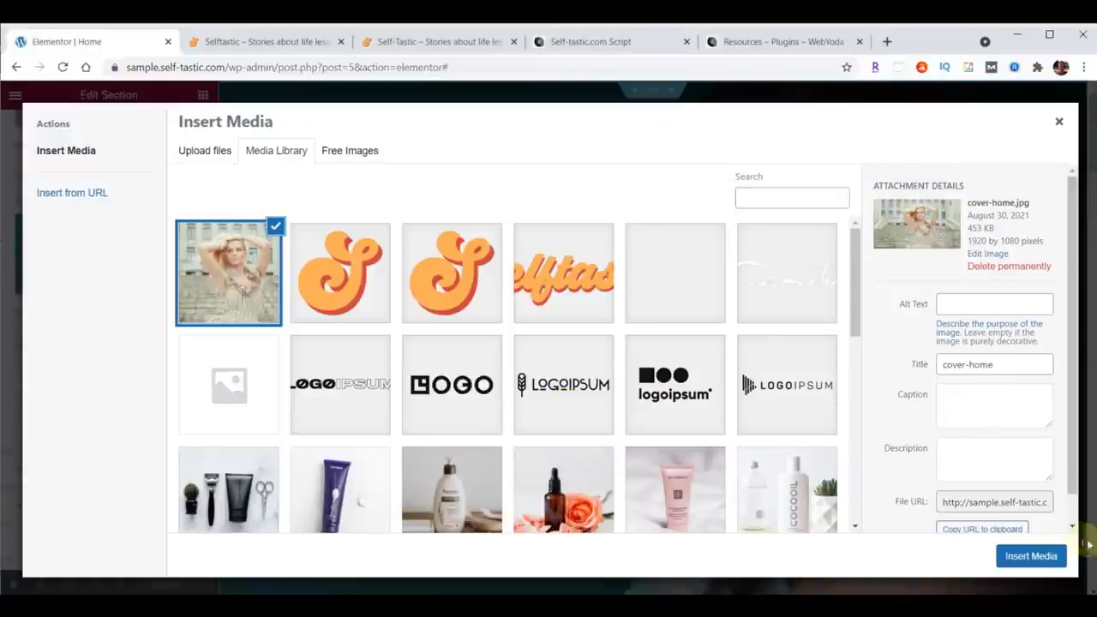
pyautogui.click(1031, 557)
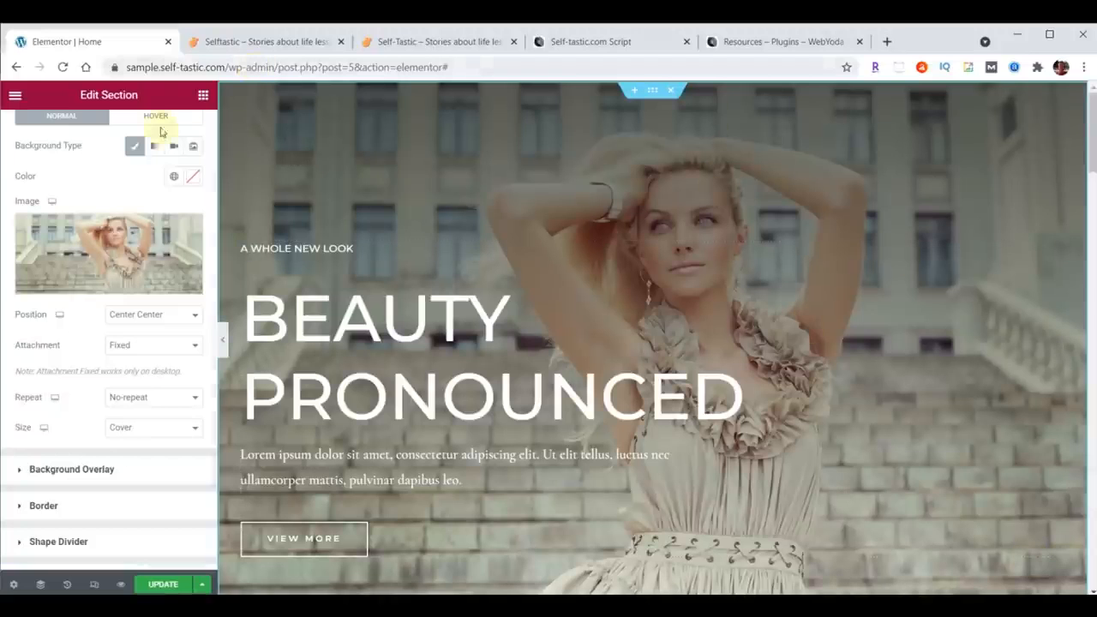
# Step: Update the page and reload the live site to check the new hero background
pyautogui.click(160, 584)
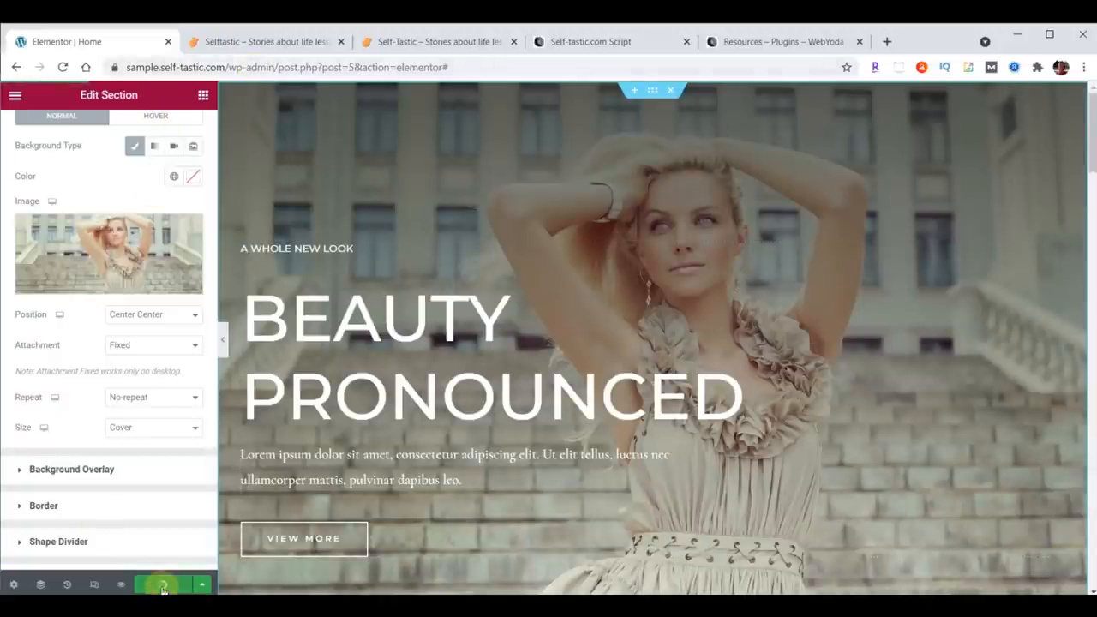
pyautogui.click(279, 42)
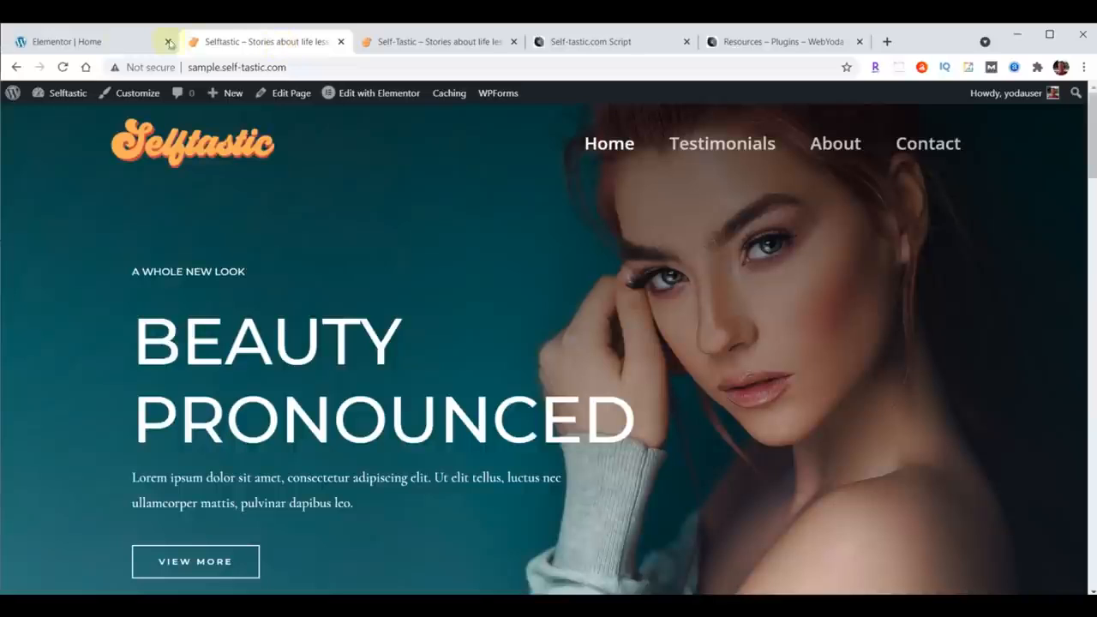
pyautogui.click(64, 67)
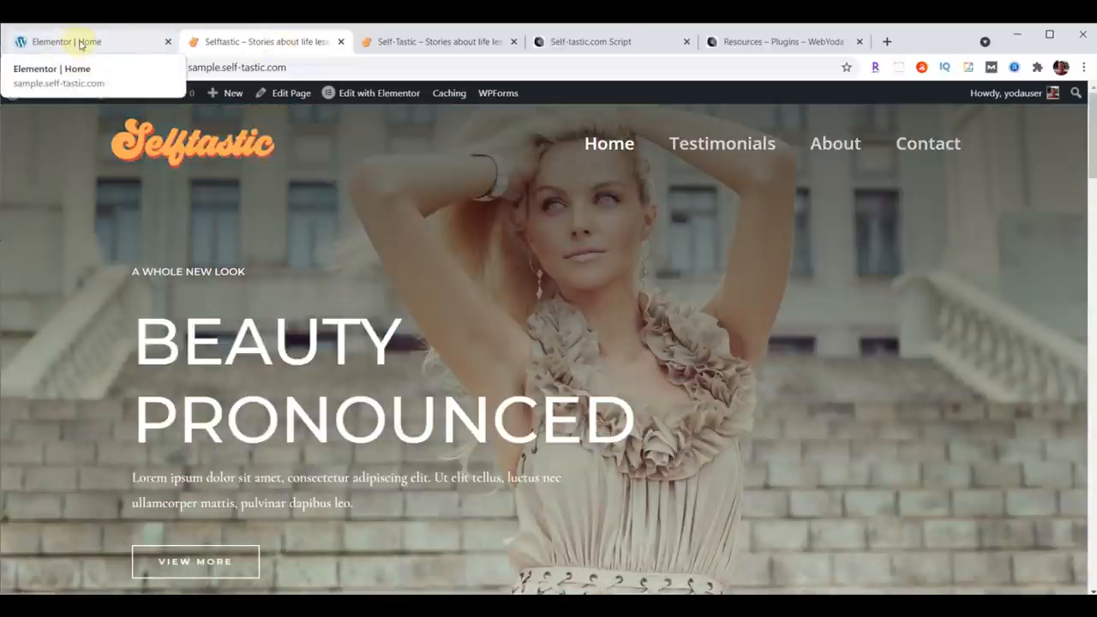
pyautogui.click(80, 43)
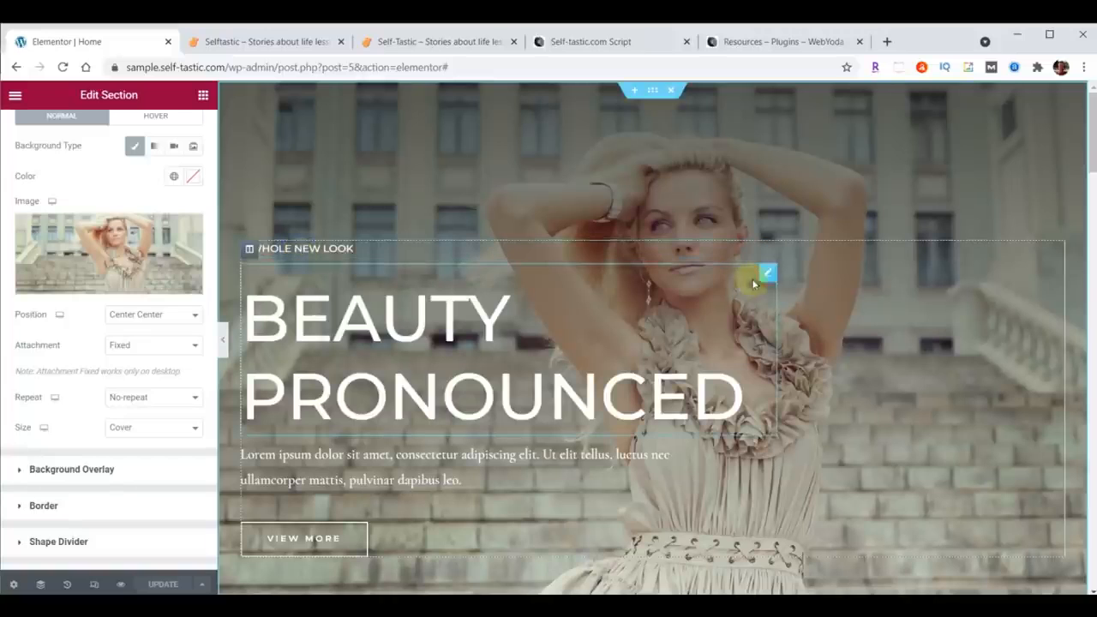
# Step: Change the small hero heading's text to WELCOME TO
pyautogui.click(768, 250)
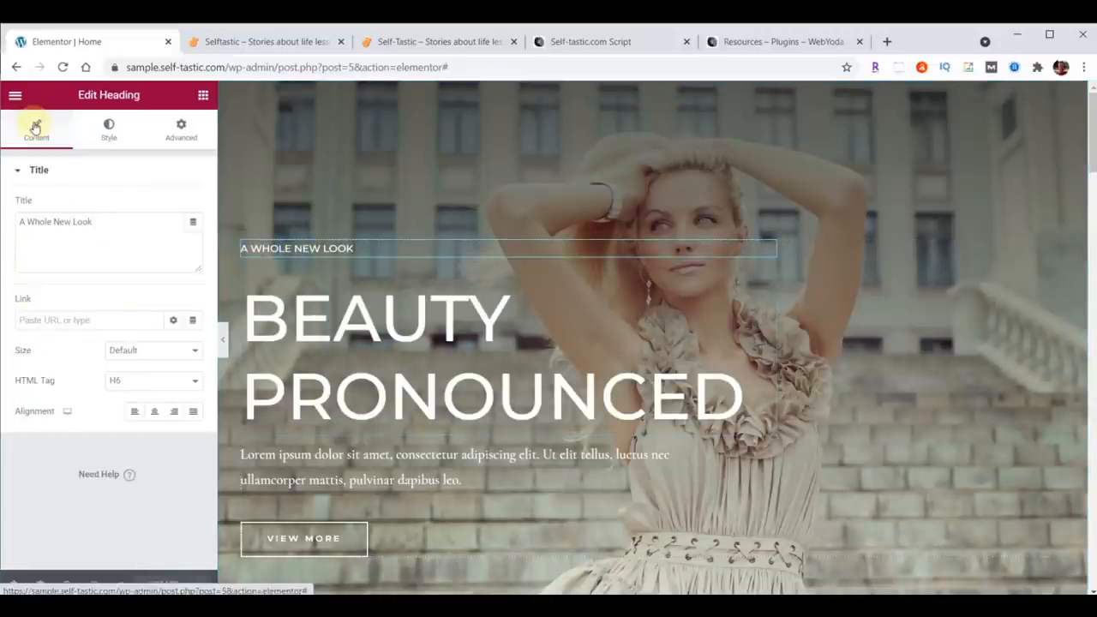
pyautogui.moveTo(20, 222); pyautogui.dragTo(129, 220)
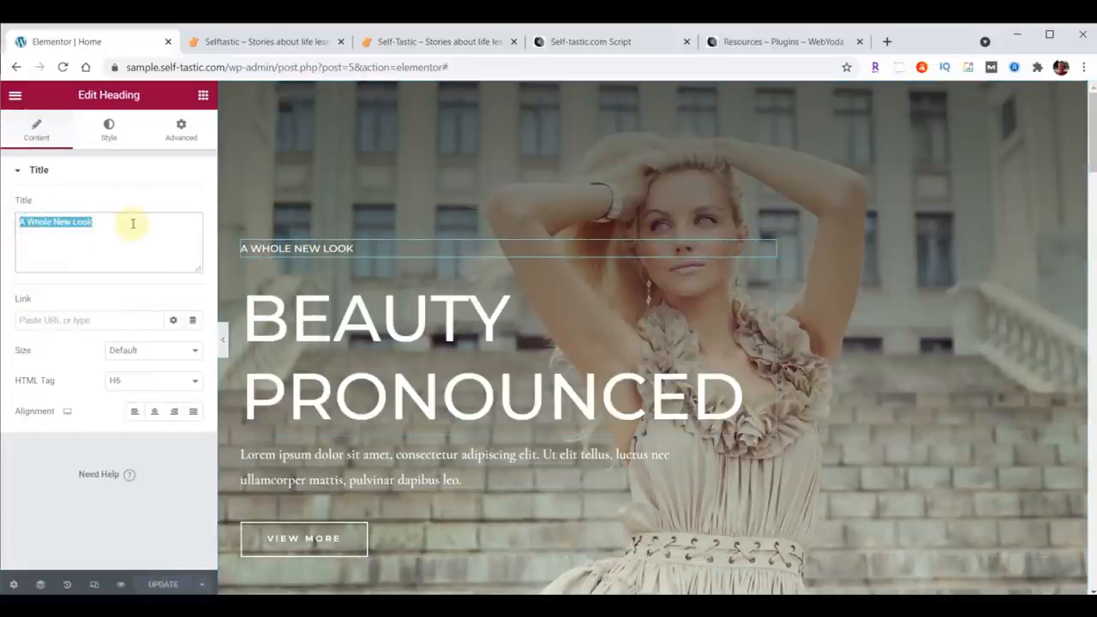
pyautogui.write('WELCOME TO')
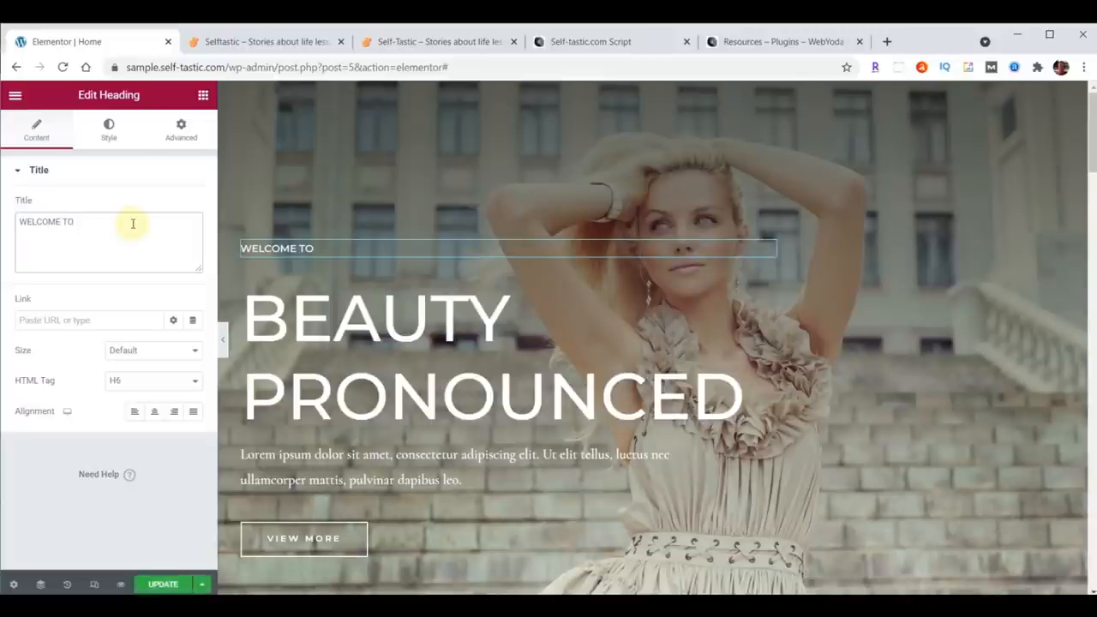
# Step: Set the WELCOME TO heading's typography to Open Sans Condensed at size 23
pyautogui.click(109, 130)
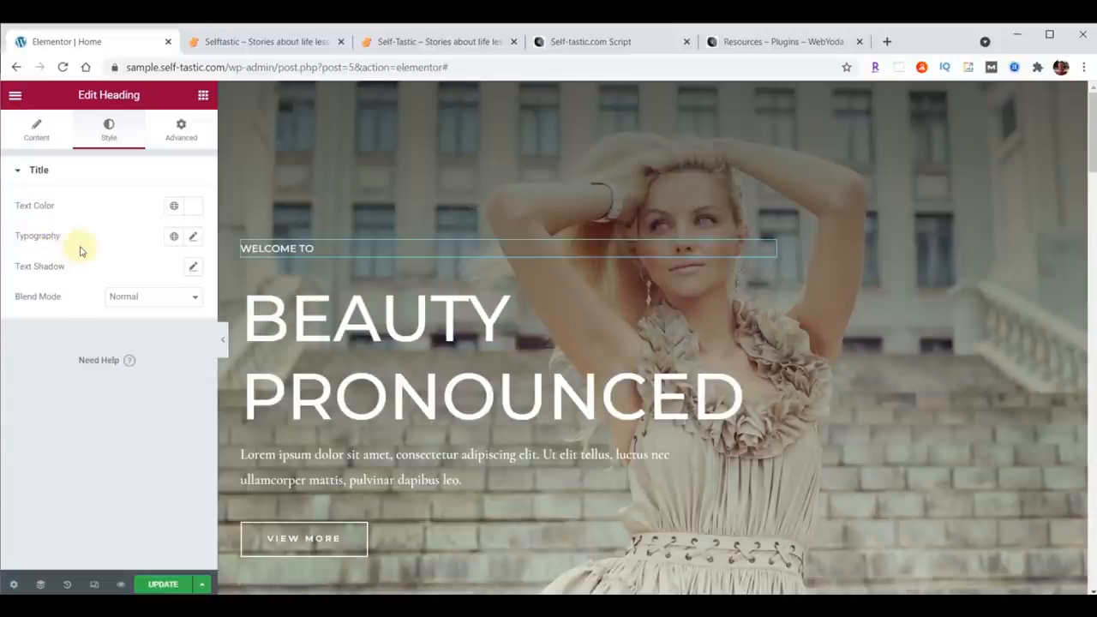
pyautogui.click(193, 238)
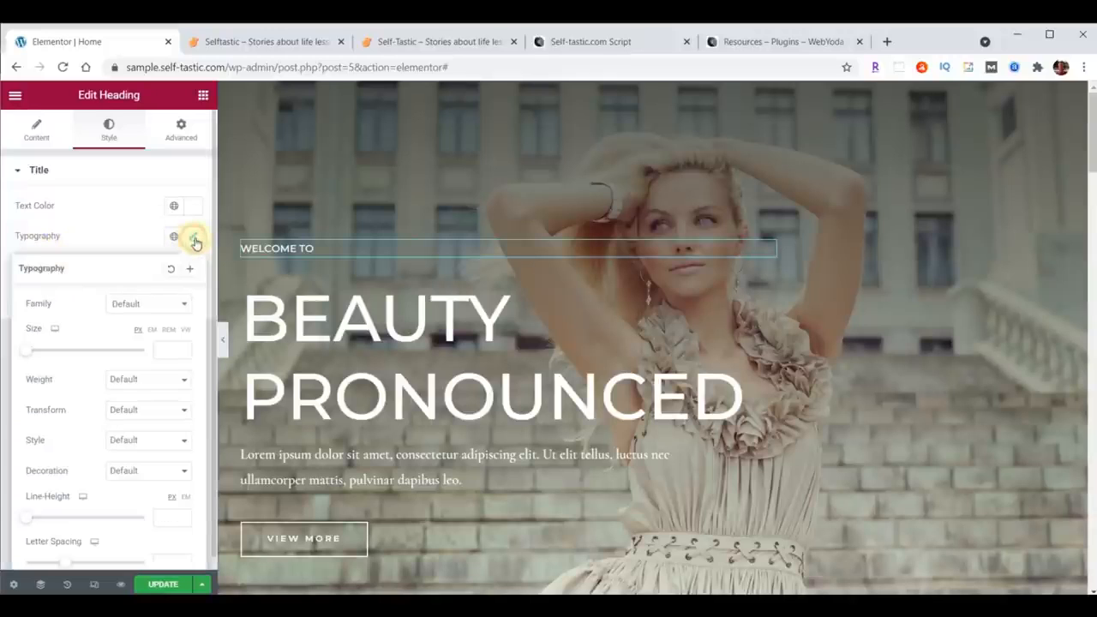
pyautogui.click(158, 306)
pyautogui.write('Open')
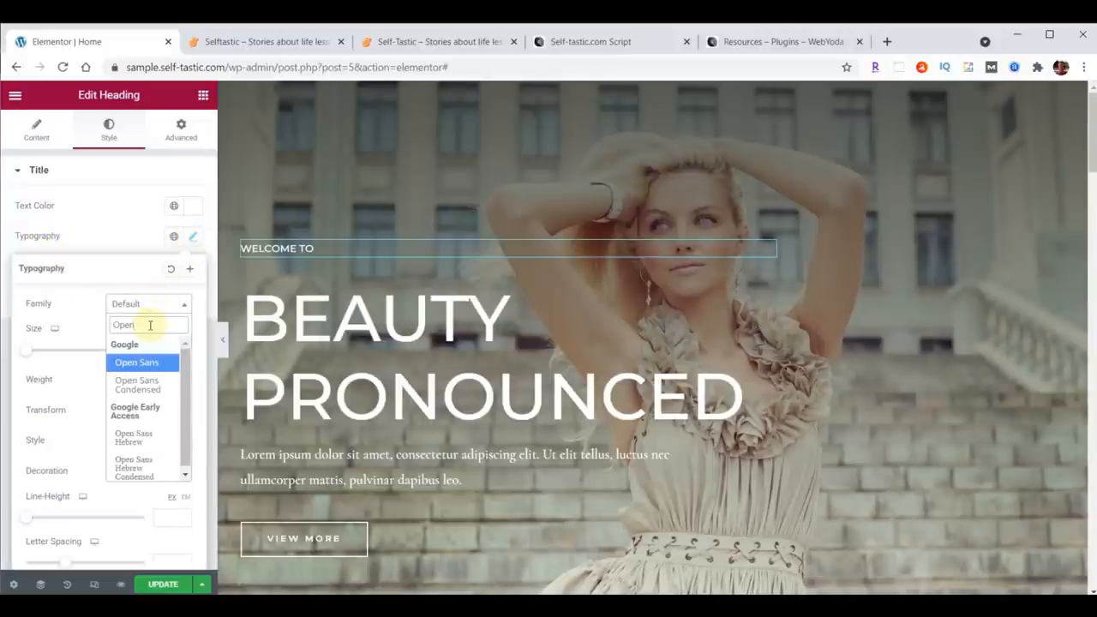
pyautogui.click(133, 385)
pyautogui.click(168, 349)
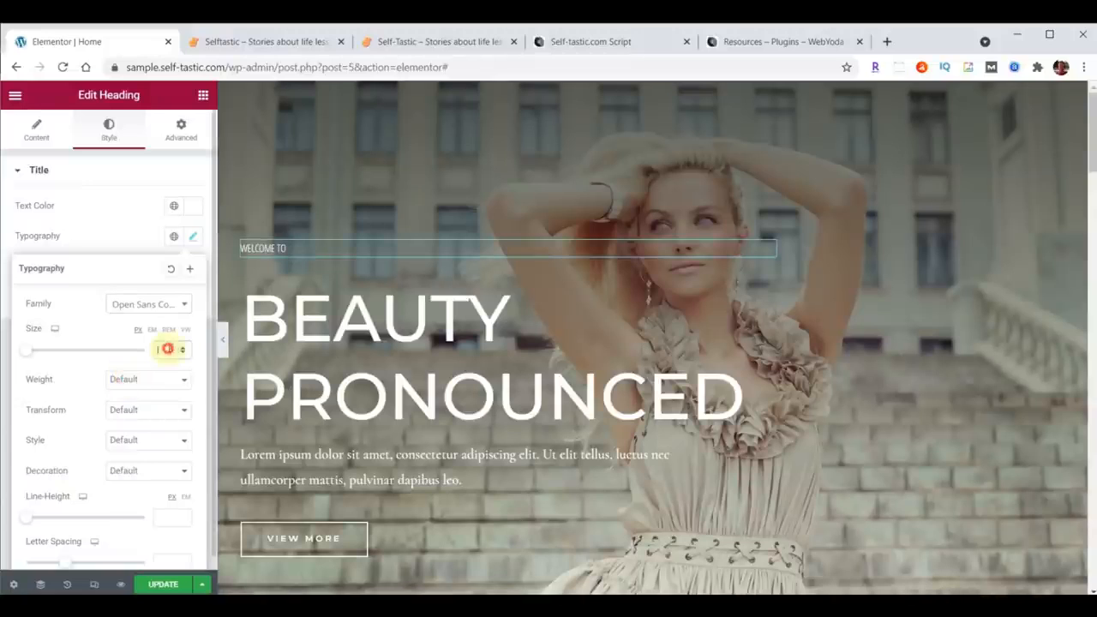
pyautogui.write('20')
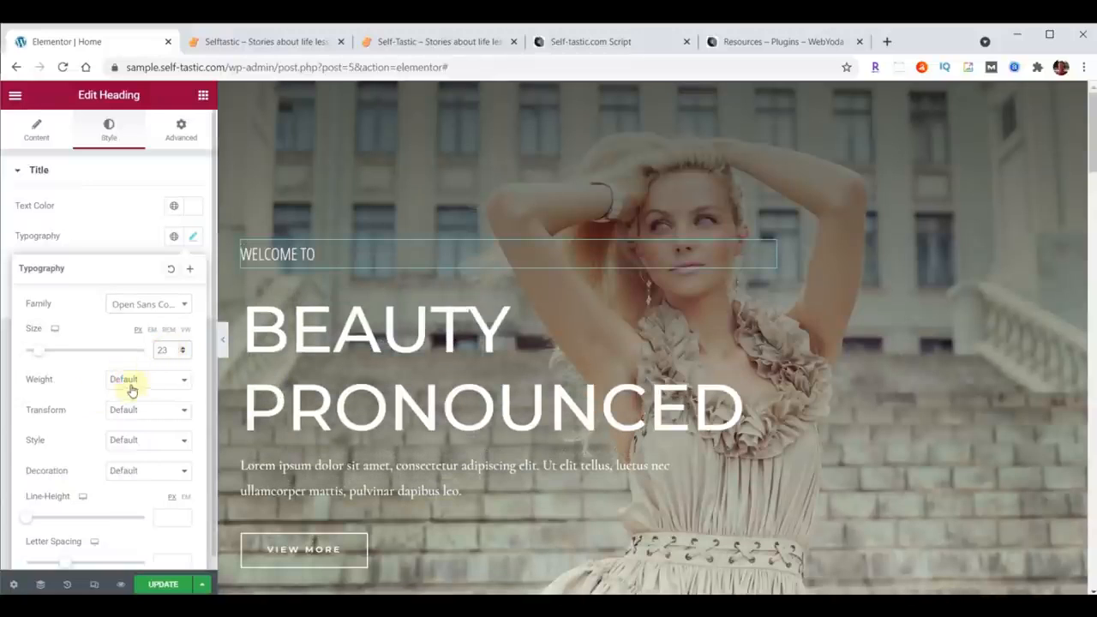
# Step: Try several font weights for the WELCOME TO heading, settling on 100
pyautogui.click(112, 377)
pyautogui.click(127, 393)
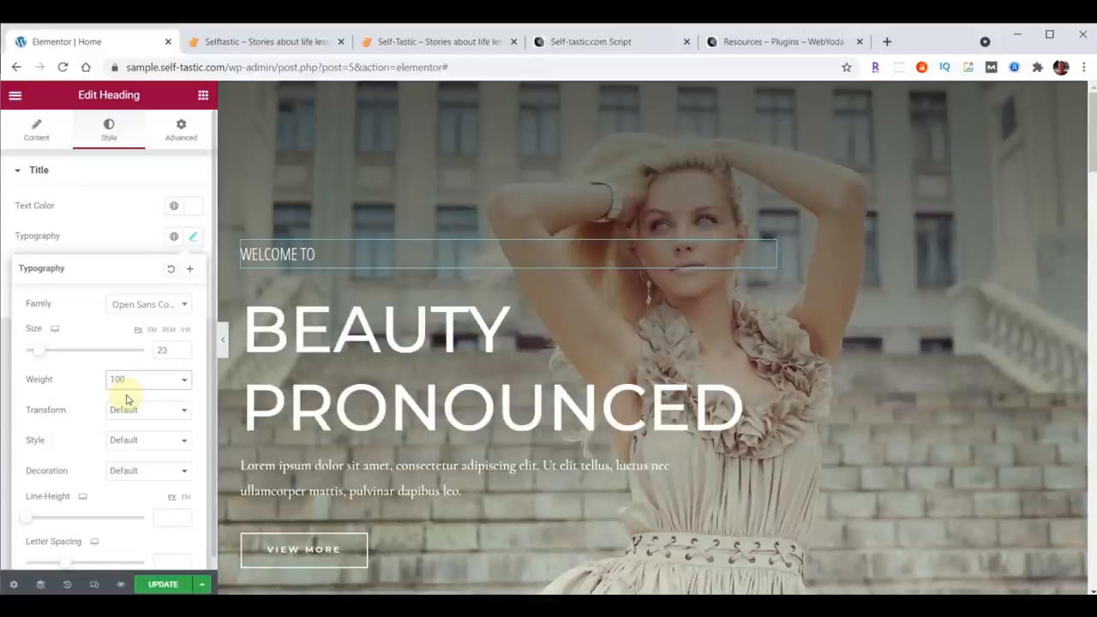
pyautogui.click(135, 472)
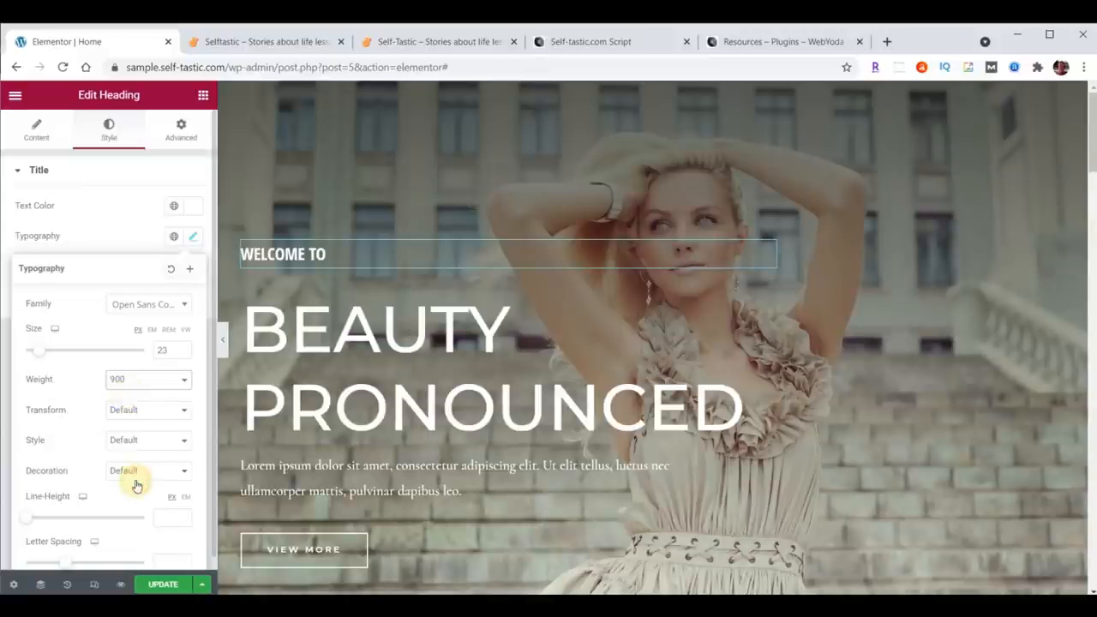
pyautogui.click(133, 387)
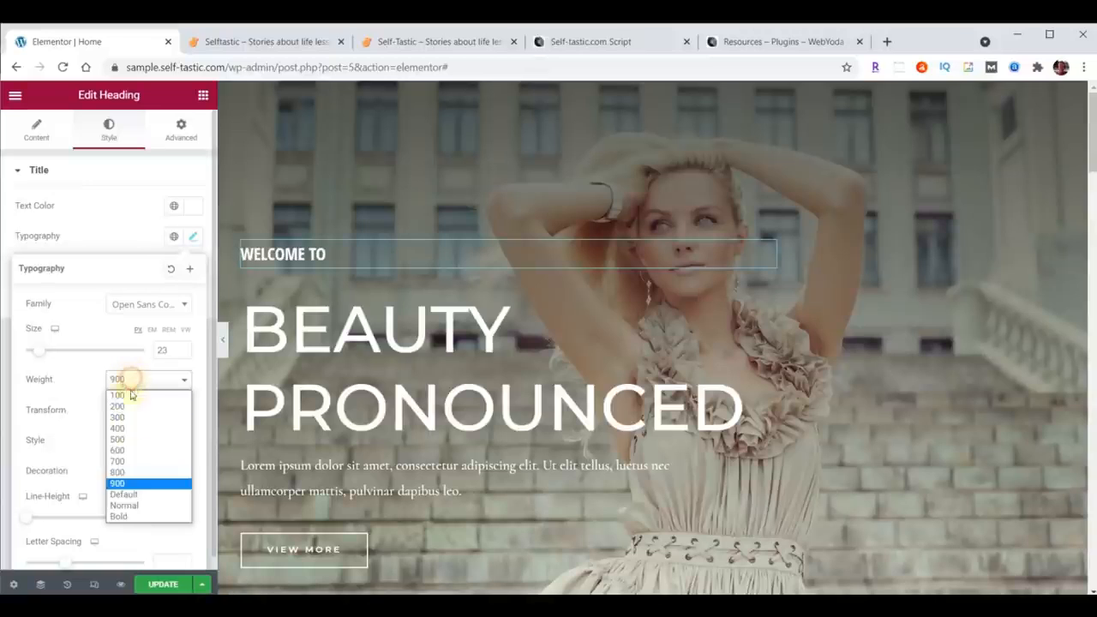
pyautogui.click(127, 450)
pyautogui.click(135, 380)
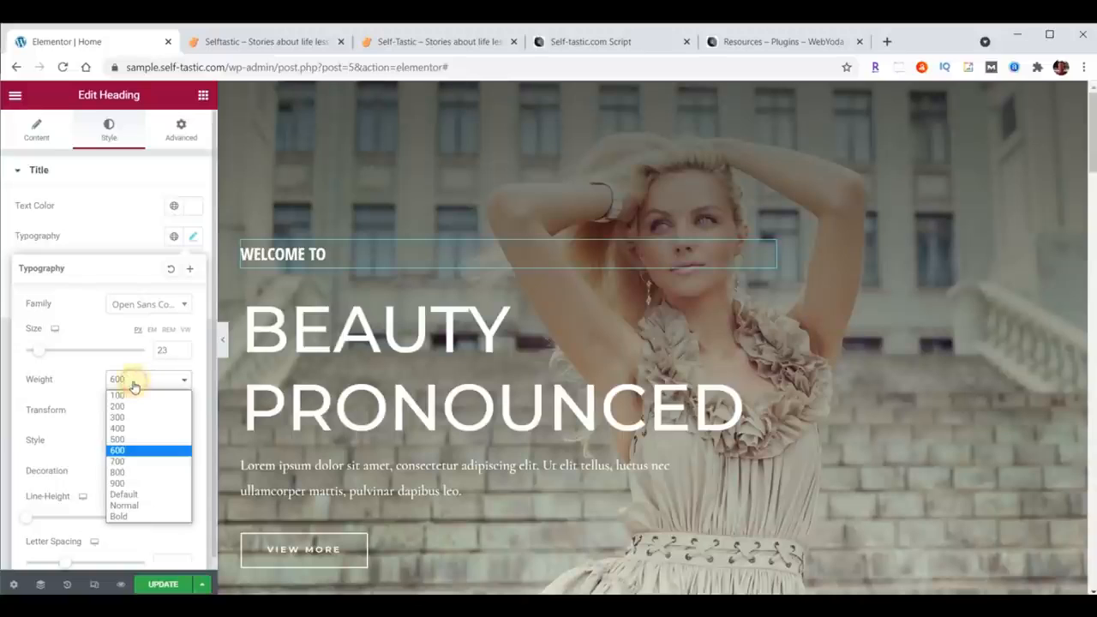
pyautogui.click(132, 394)
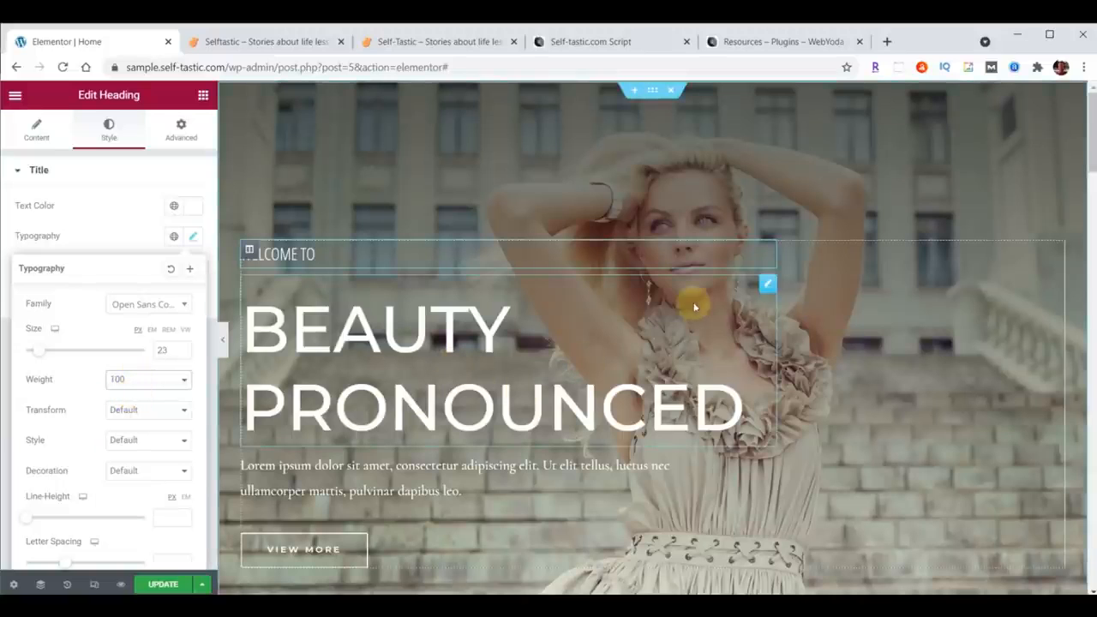
# Step: Change the main hero heading's text to SELF<BR>TASTIC so it breaks onto two lines
pyautogui.moveTo(767, 285); pyautogui.dragTo(768, 287)
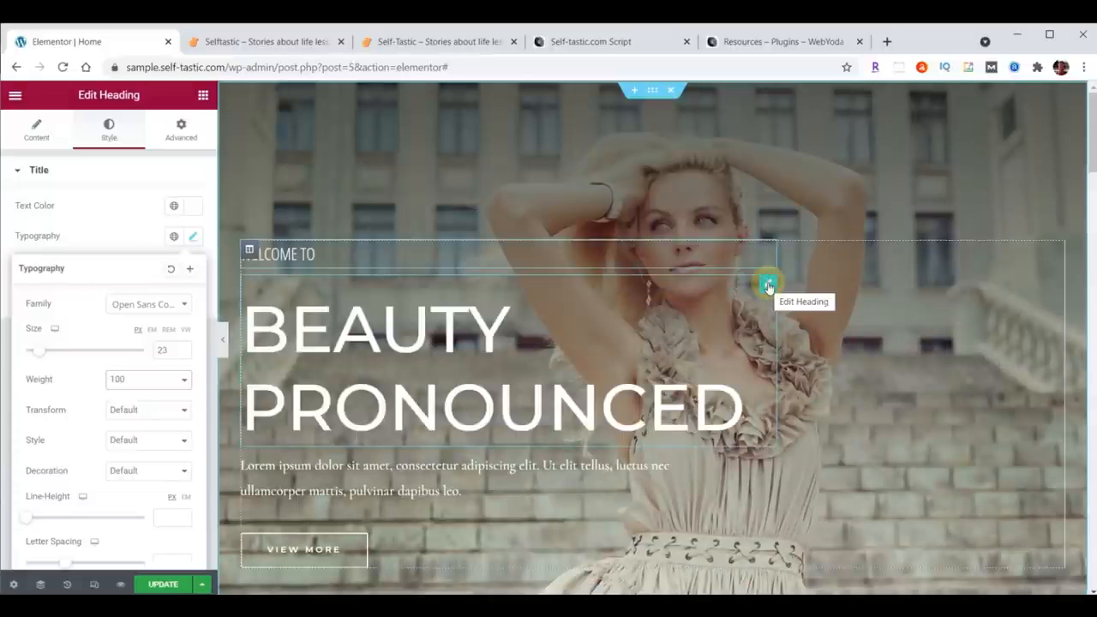
pyautogui.click(36, 133)
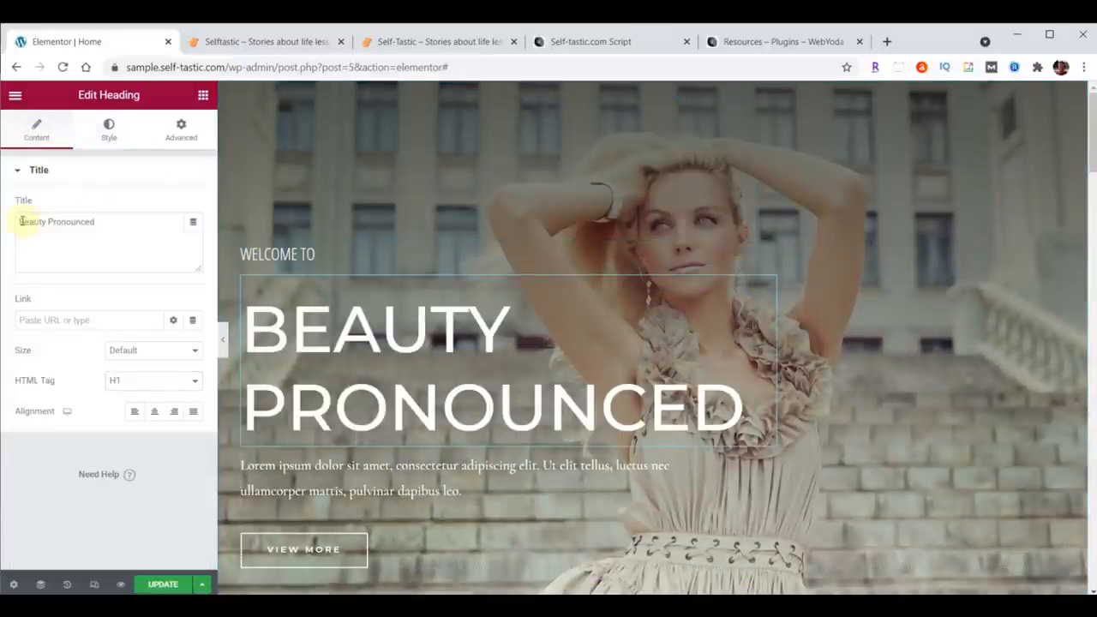
pyautogui.moveTo(23, 221); pyautogui.dragTo(135, 215)
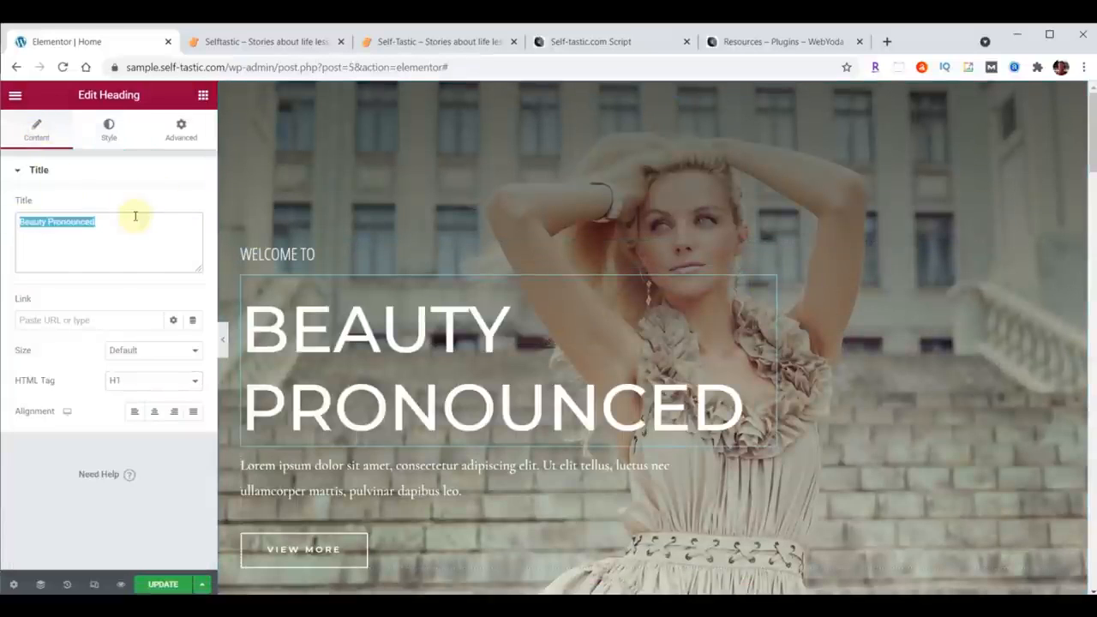
pyautogui.write('SELFTASTIC')
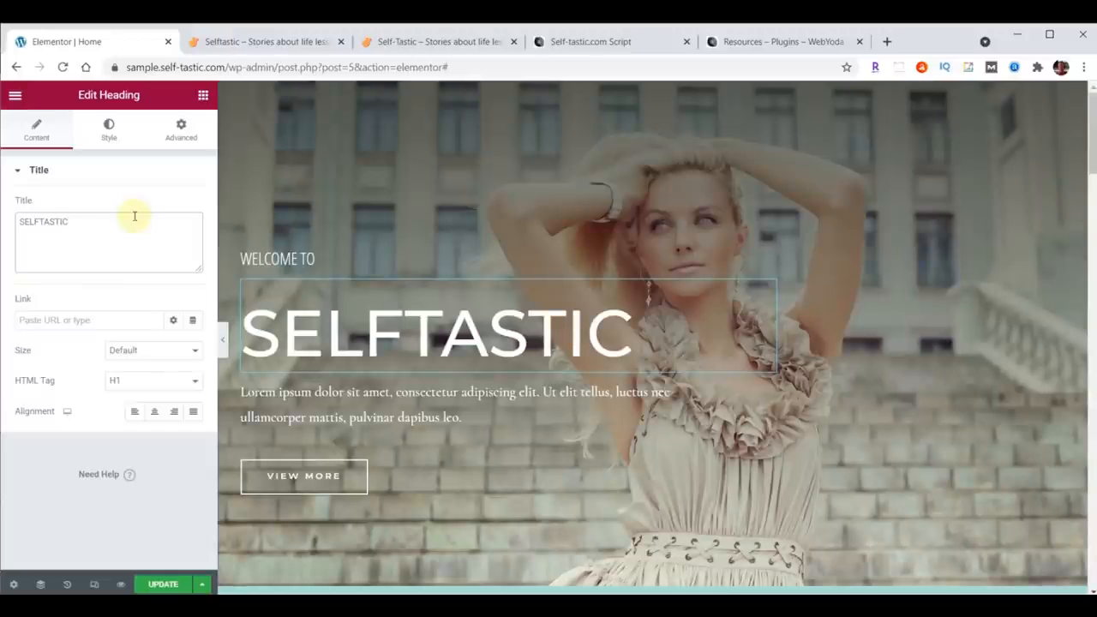
pyautogui.click(41, 223)
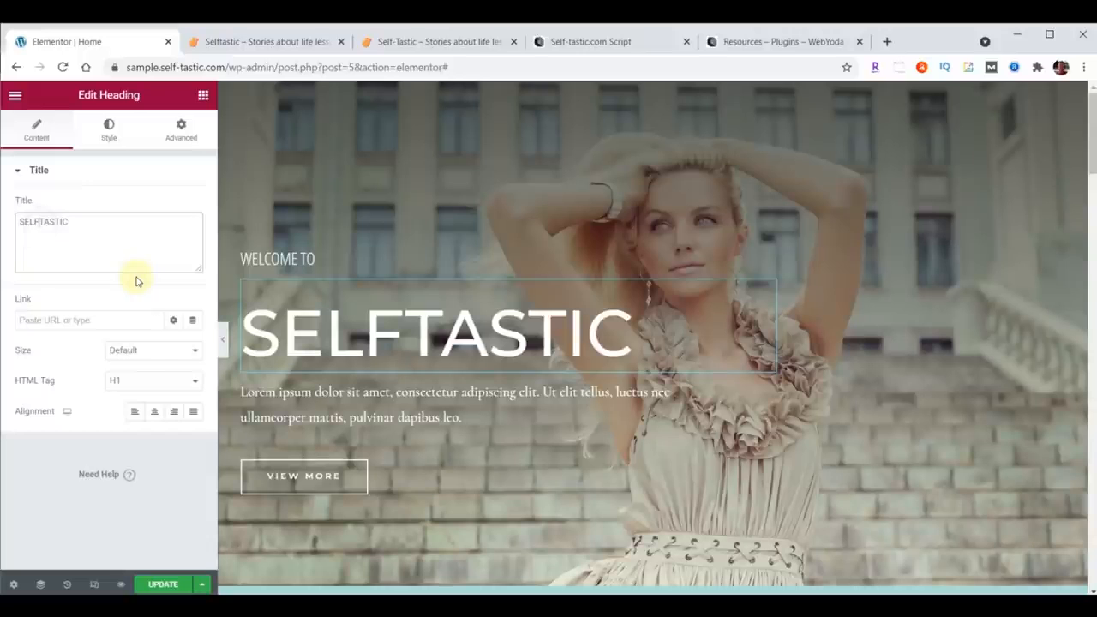
pyautogui.write('<BR>')
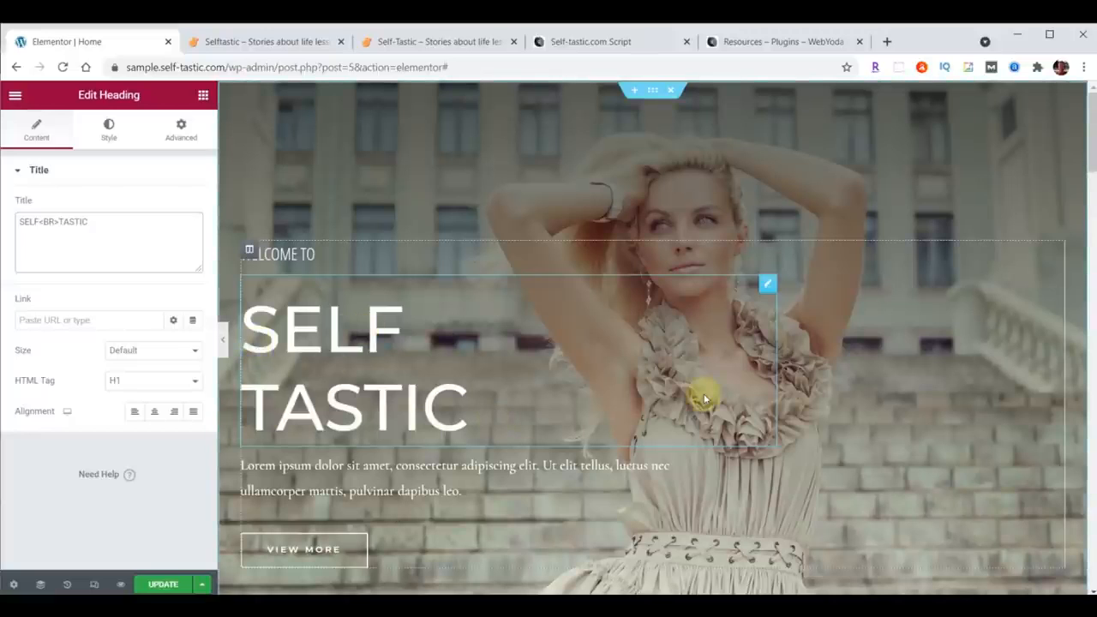
# Step: Set the main heading's typography to Londrina Shadow at 122 px
pyautogui.click(105, 128)
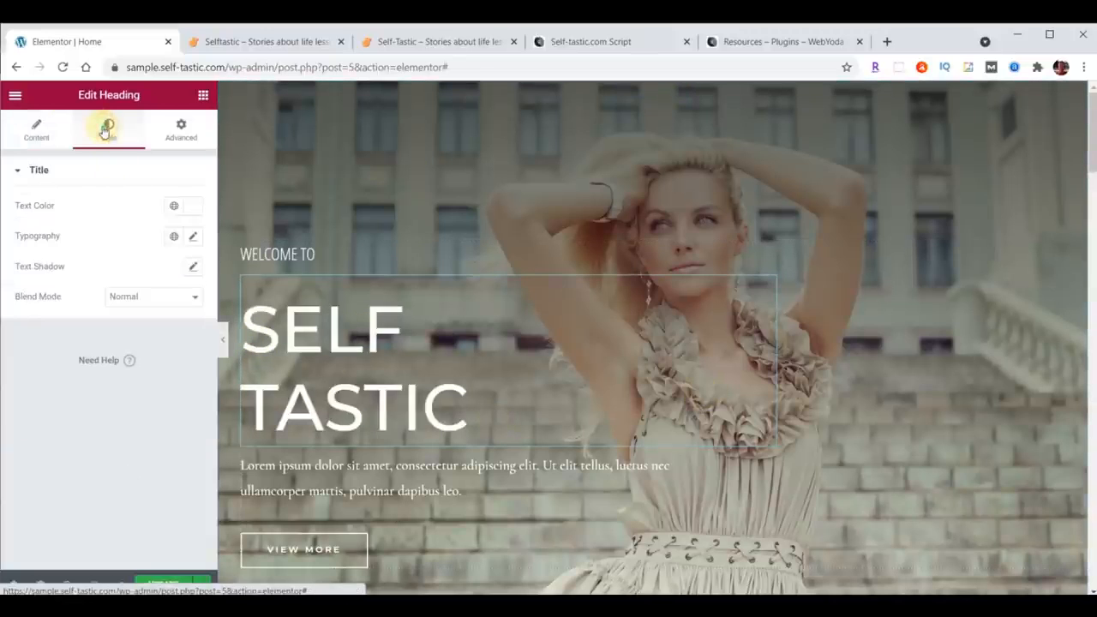
pyautogui.click(192, 237)
pyautogui.click(140, 309)
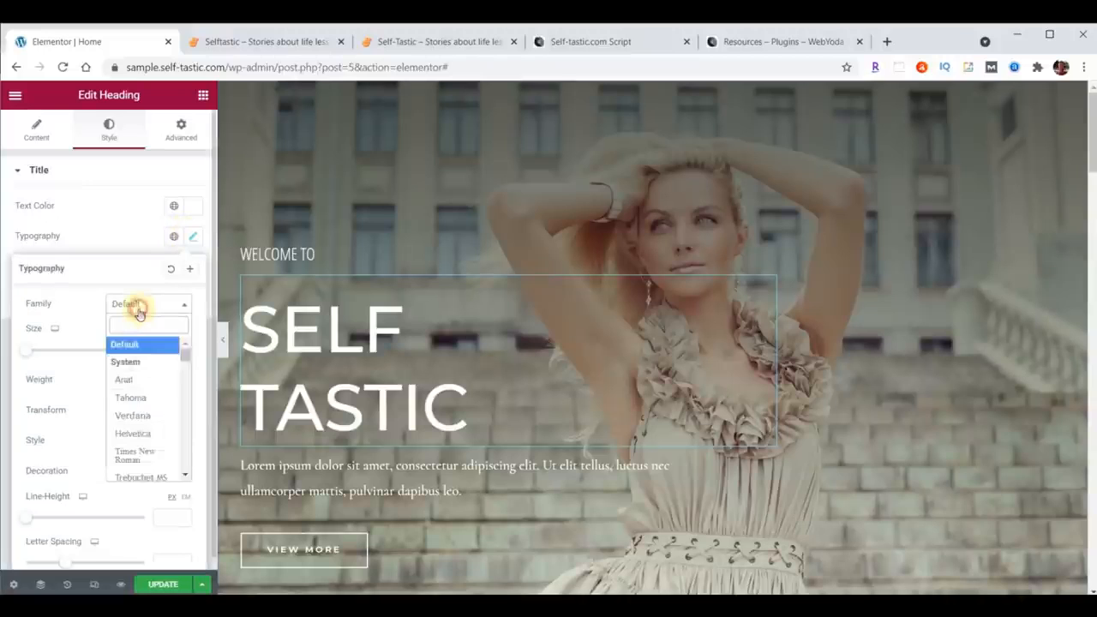
pyautogui.write('Londrina Shadow')
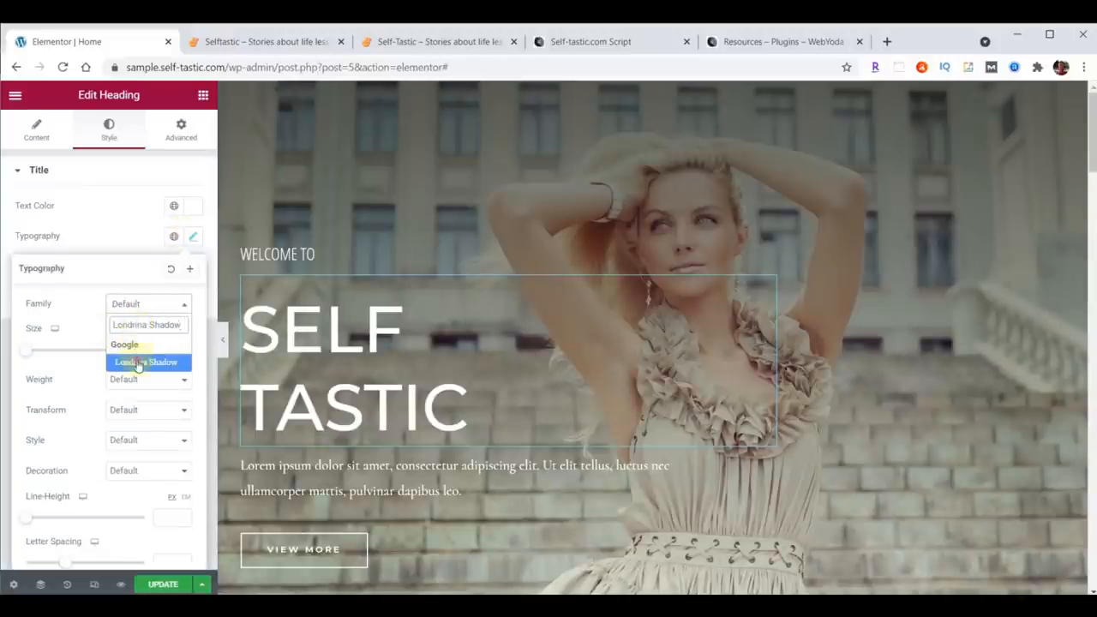
pyautogui.click(137, 363)
pyautogui.click(163, 347)
pyautogui.write('122')
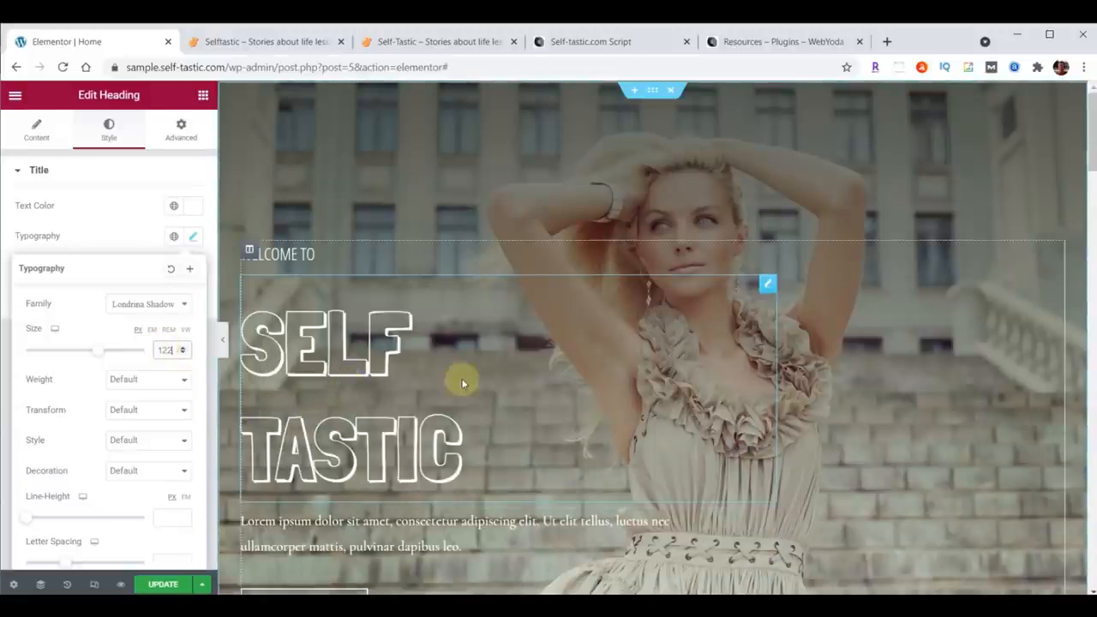
# Step: Set the main SELF TASTIC heading's line height to 100 px
pyautogui.hotkey('alt', 'Tab')
pyautogui.hotkey('alt', 'Tab')
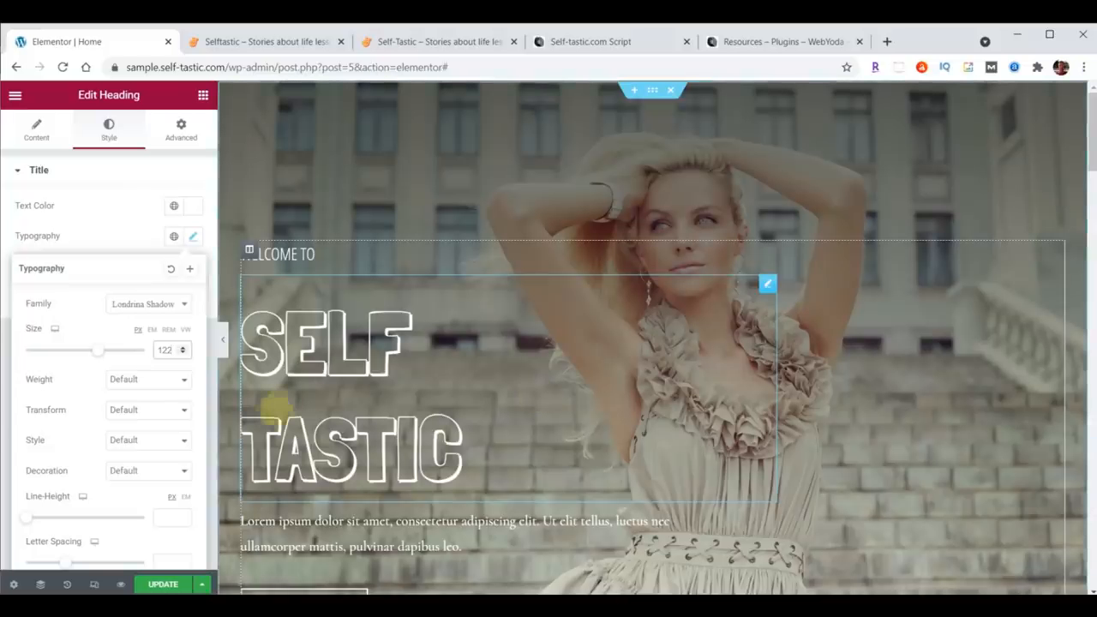
pyautogui.scroll(-1, 80, 424)
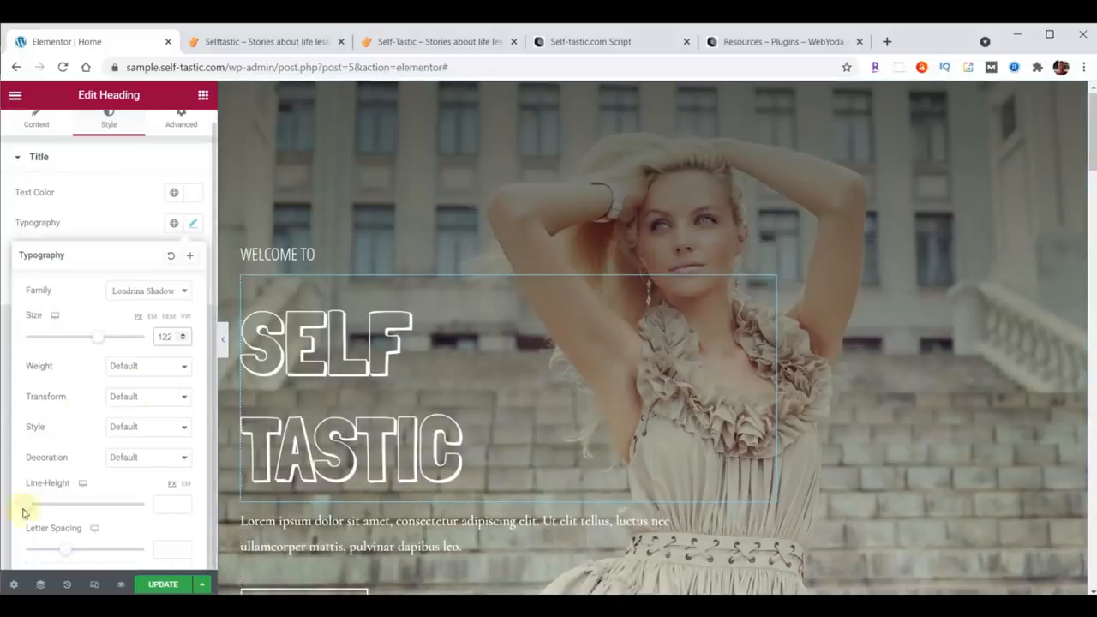
pyautogui.click(166, 505)
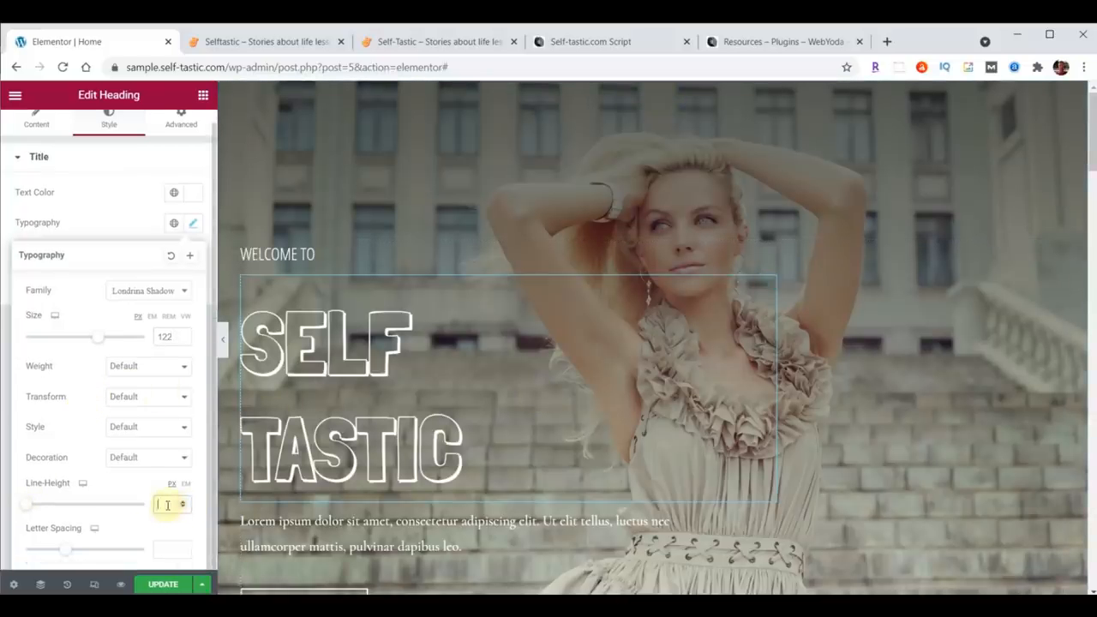
pyautogui.write('100')
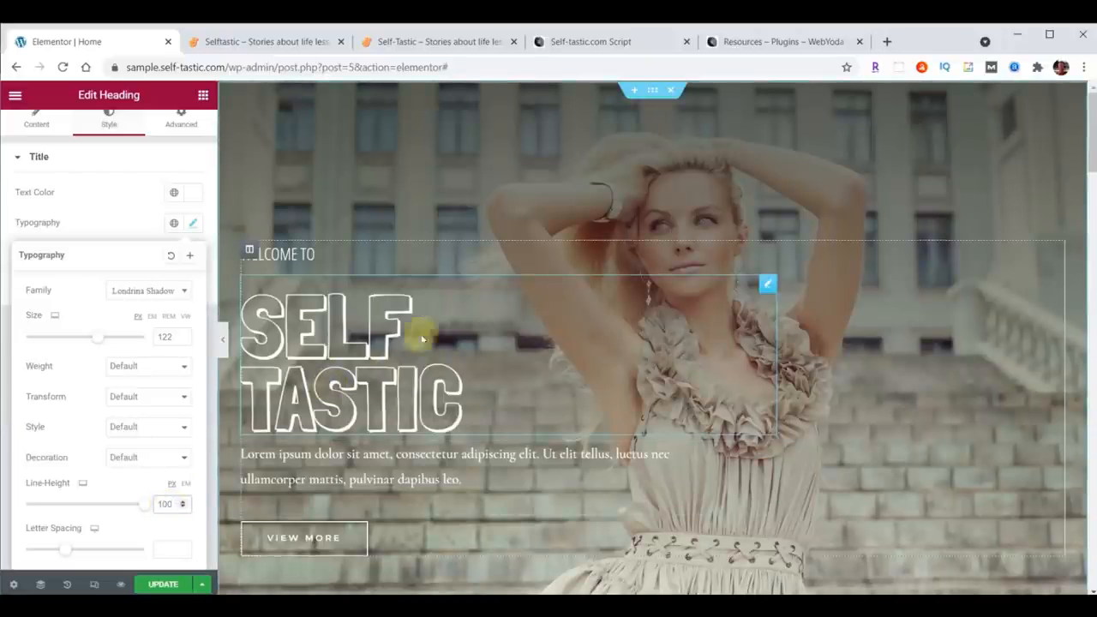
# Step: Set the main heading's top margin to 0 in its advanced settings
pyautogui.scroll(1, 123, 214)
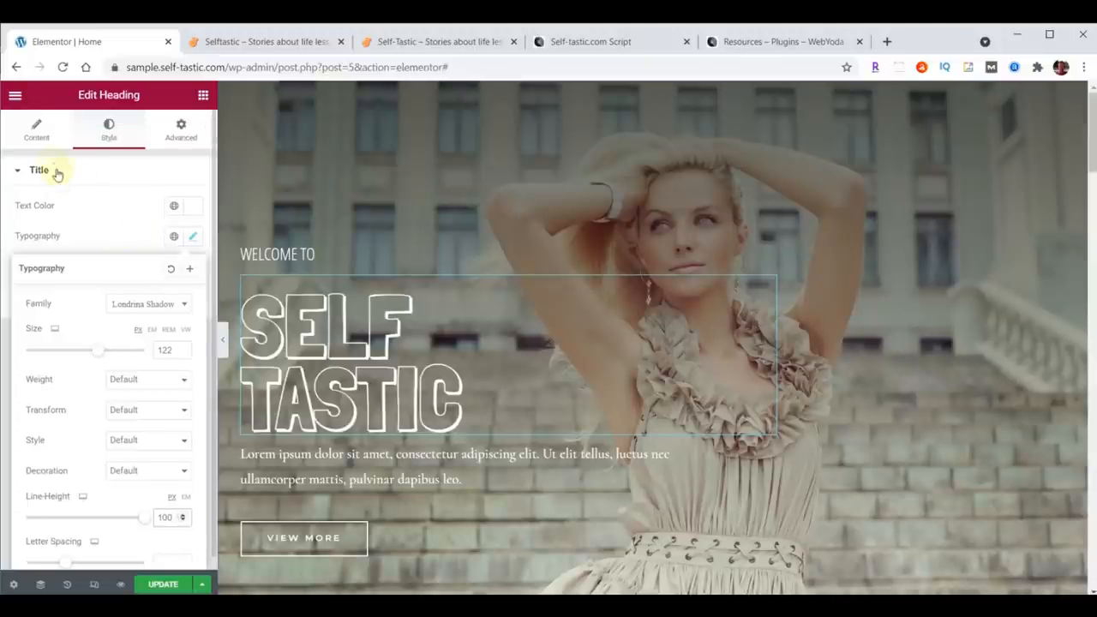
pyautogui.click(178, 130)
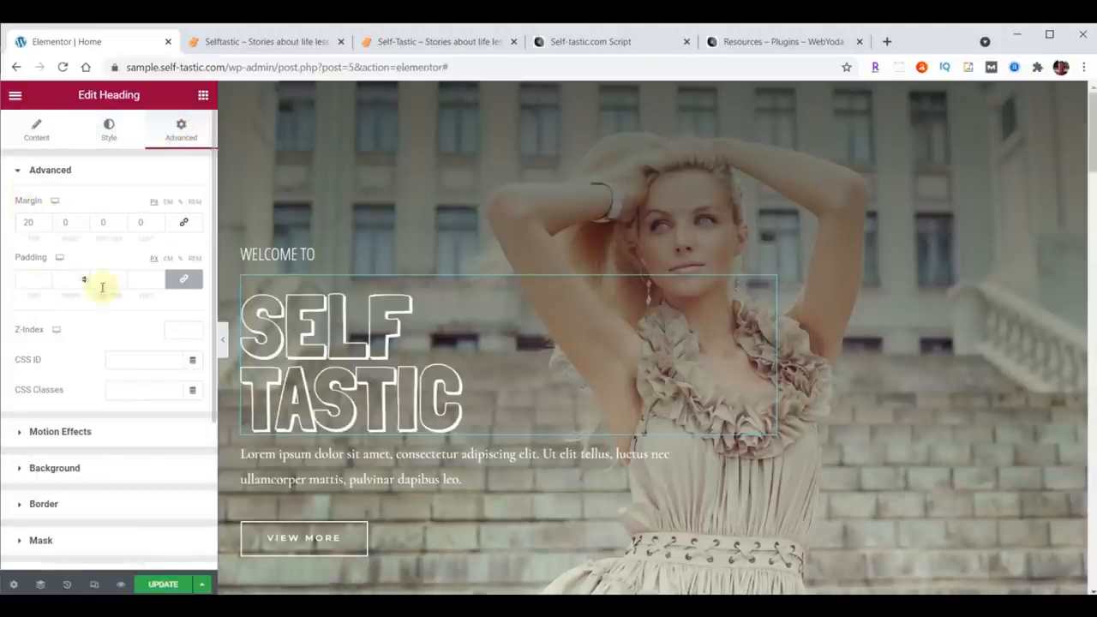
pyautogui.doubleClick(26, 222)
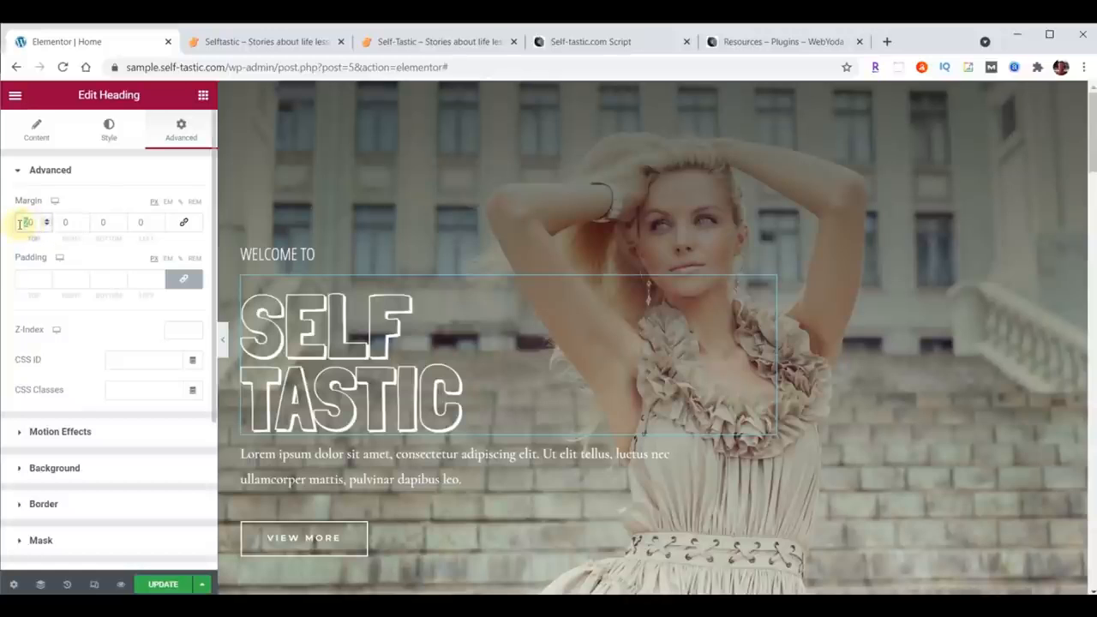
pyautogui.write('0')
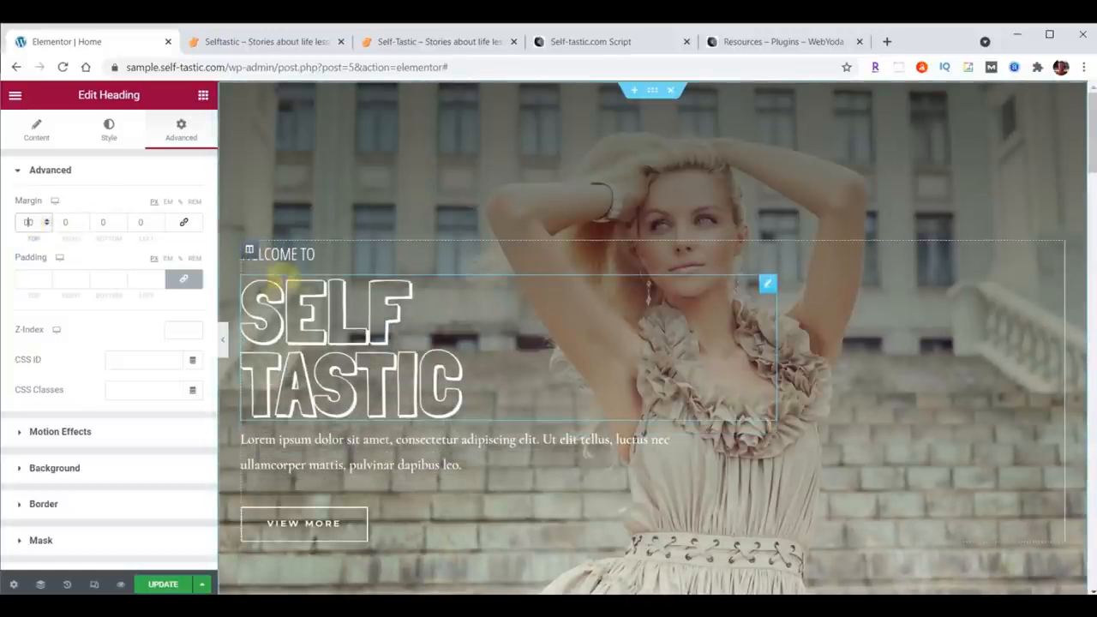
# Step: Replace the hero paragraph's lorem ipsum text with "Be The Best You"
pyautogui.click(246, 281)
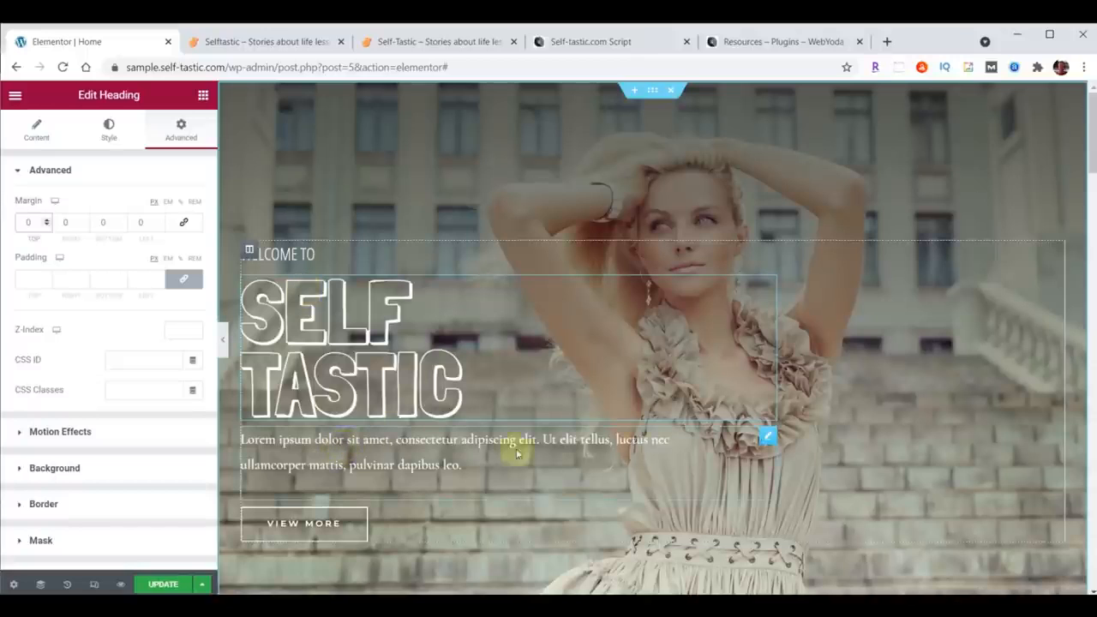
pyautogui.click(767, 439)
pyautogui.moveTo(31, 297); pyautogui.dragTo(145, 411)
pyautogui.write('Be The Best You')
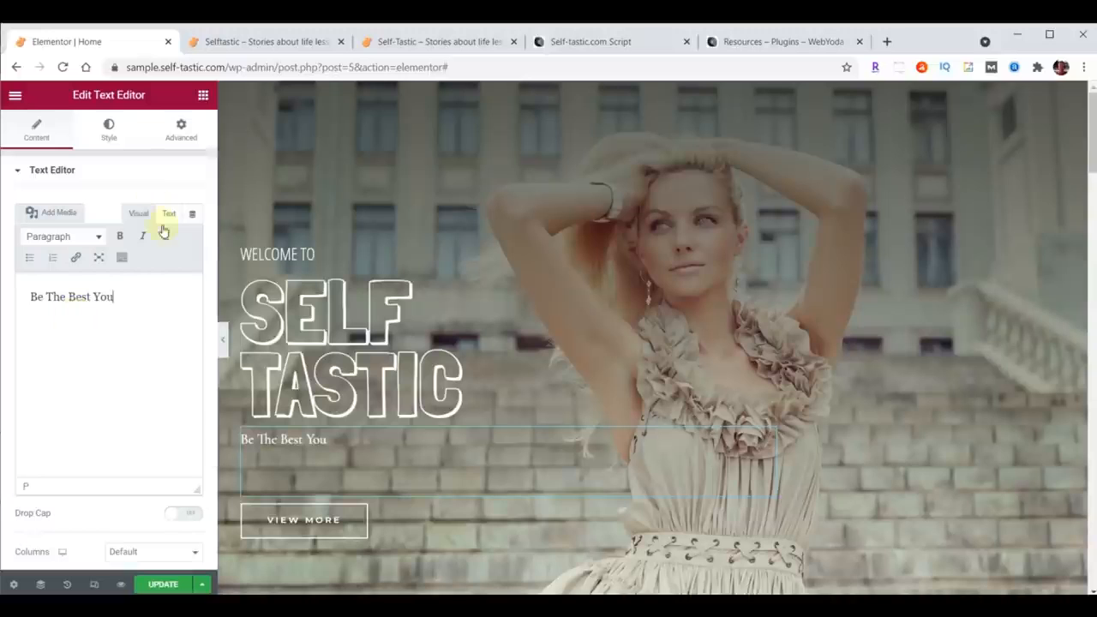
# Step: Set the paragraph's typography to Open Sans Condensed, size 30, weight 100
pyautogui.click(108, 131)
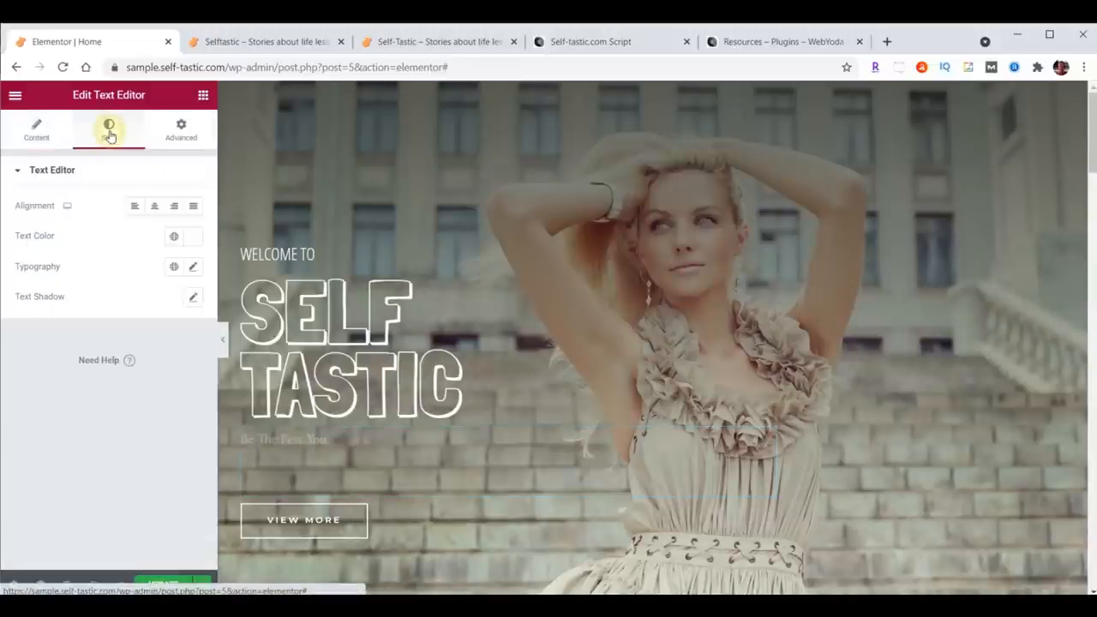
pyautogui.click(193, 267)
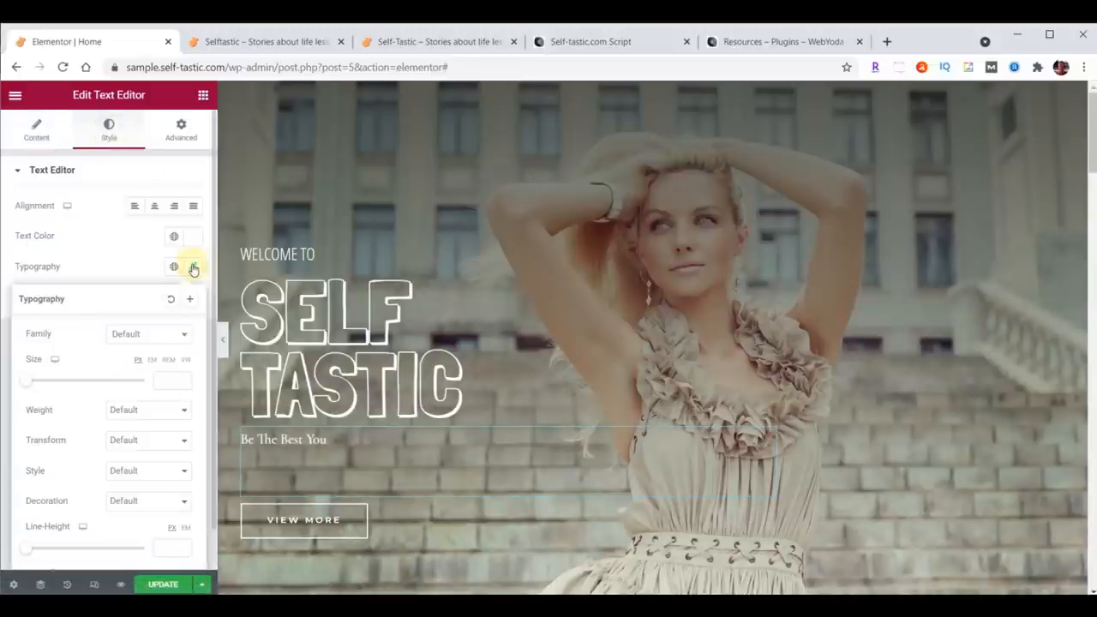
pyautogui.click(157, 333)
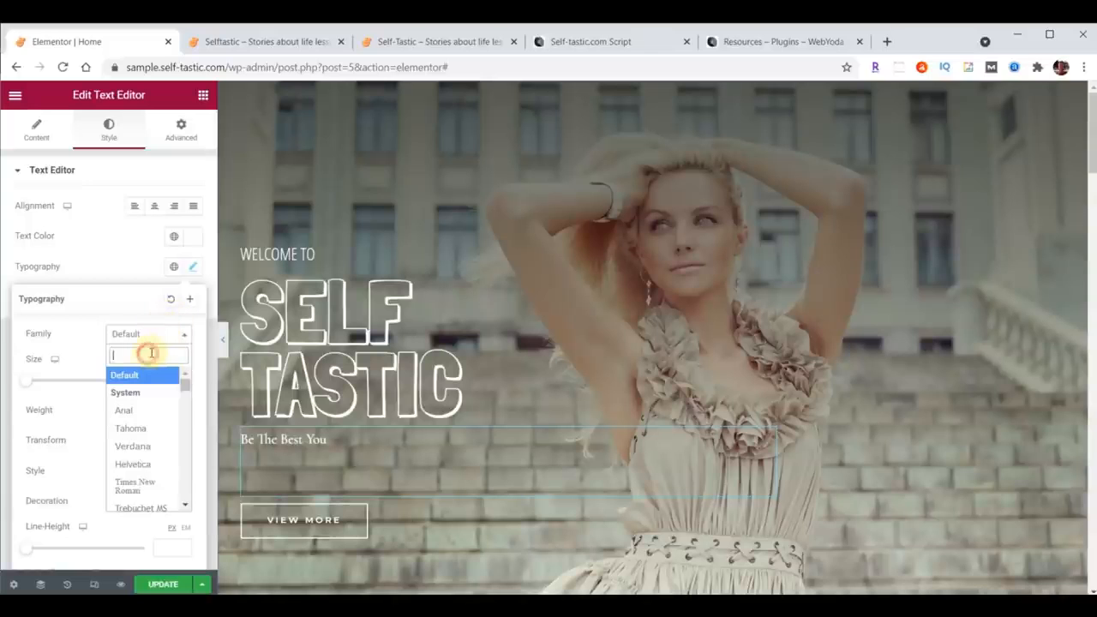
pyautogui.write('open')
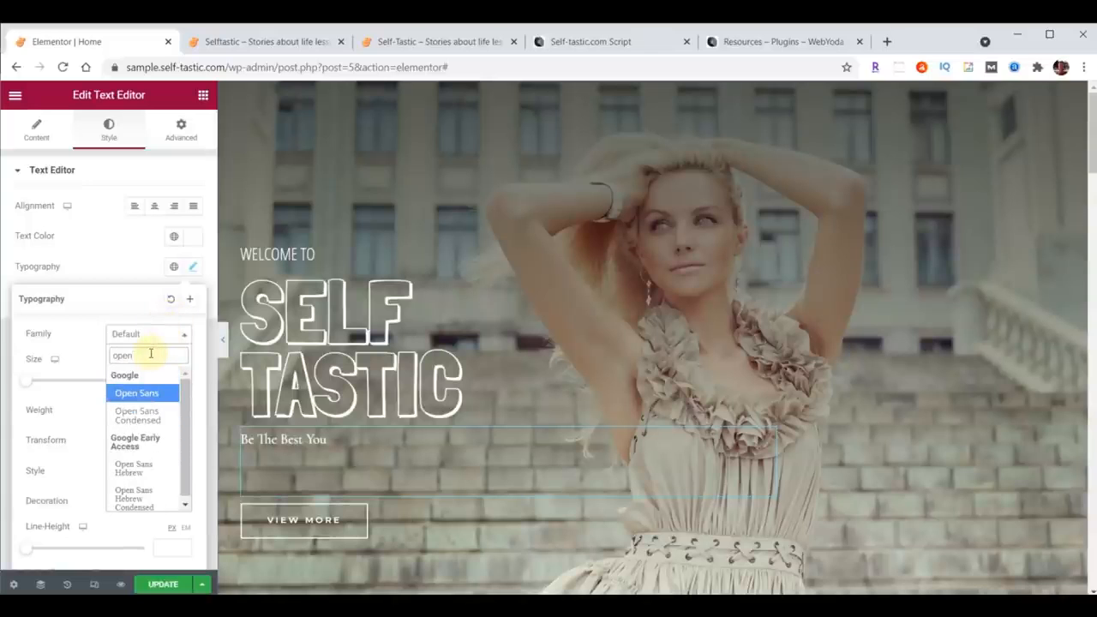
pyautogui.click(141, 417)
pyautogui.click(161, 378)
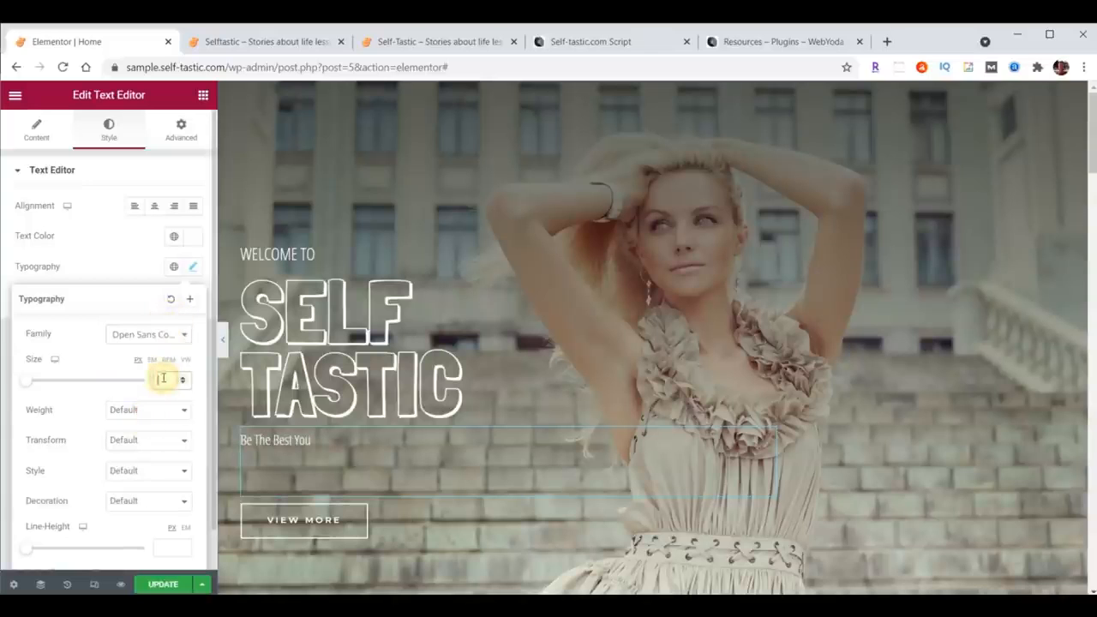
pyautogui.write('30')
pyautogui.click(128, 409)
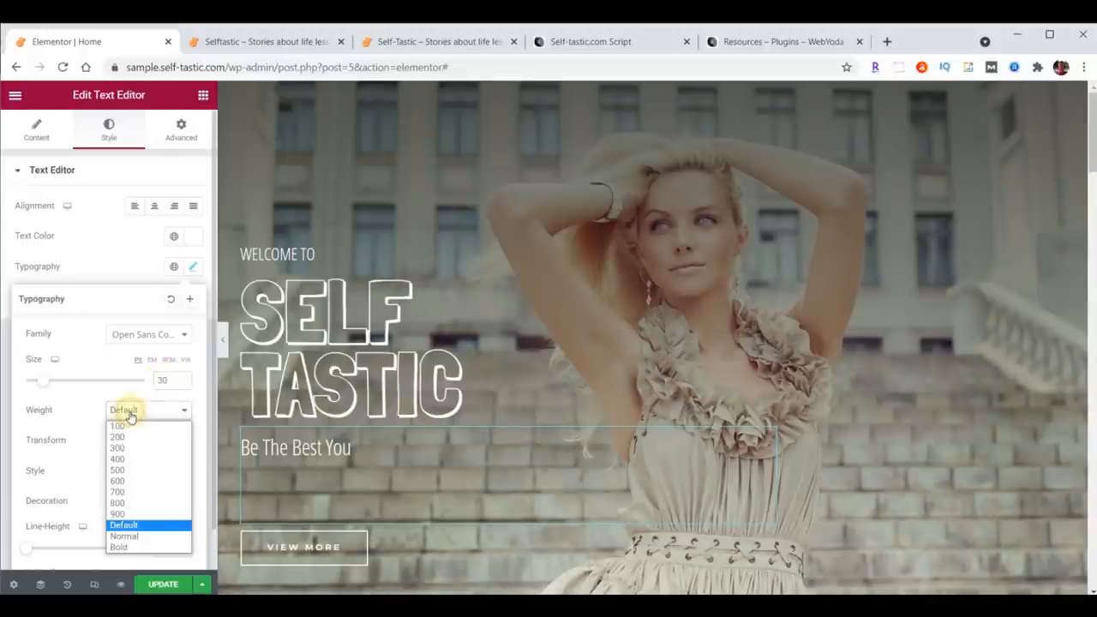
pyautogui.click(120, 426)
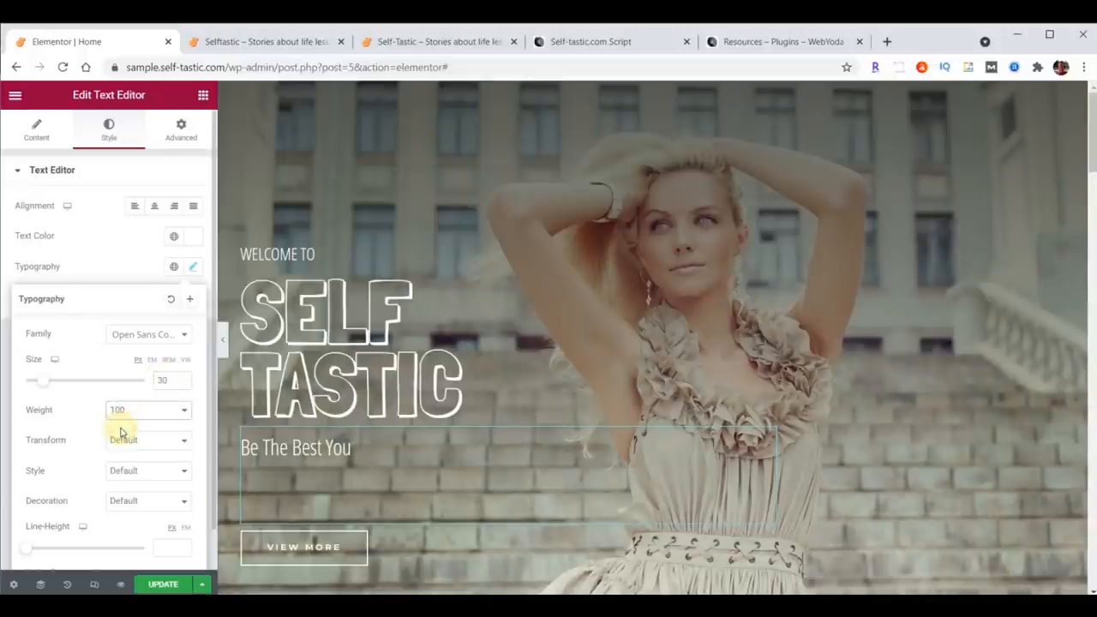
# Step: Set the paragraph's line height to 18
pyautogui.scroll(-1, 97, 497)
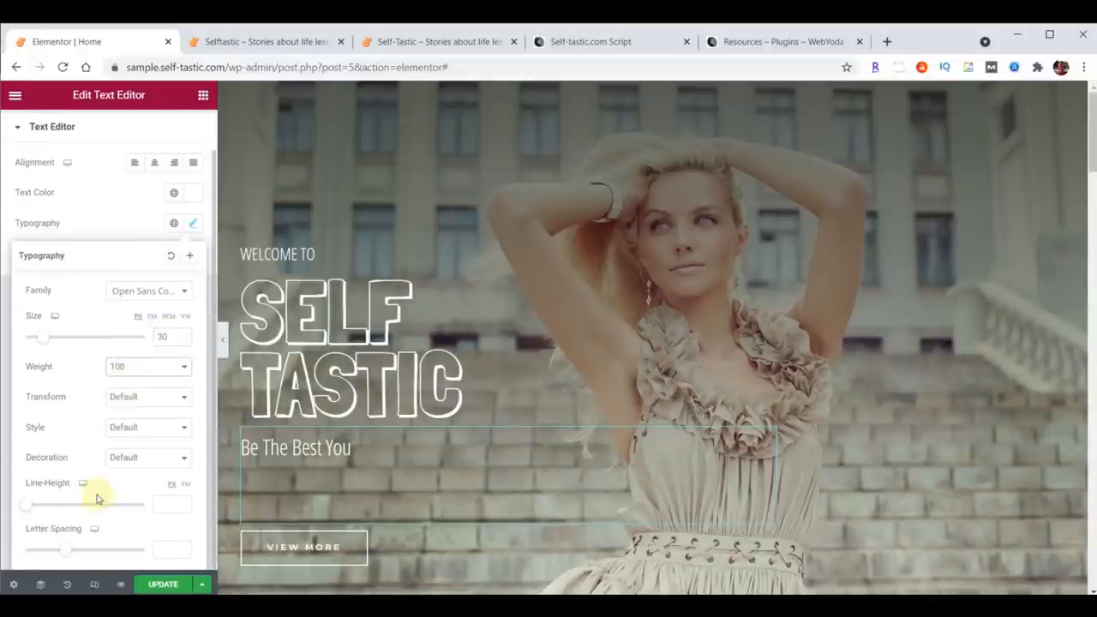
pyautogui.click(161, 506)
pyautogui.write('18')
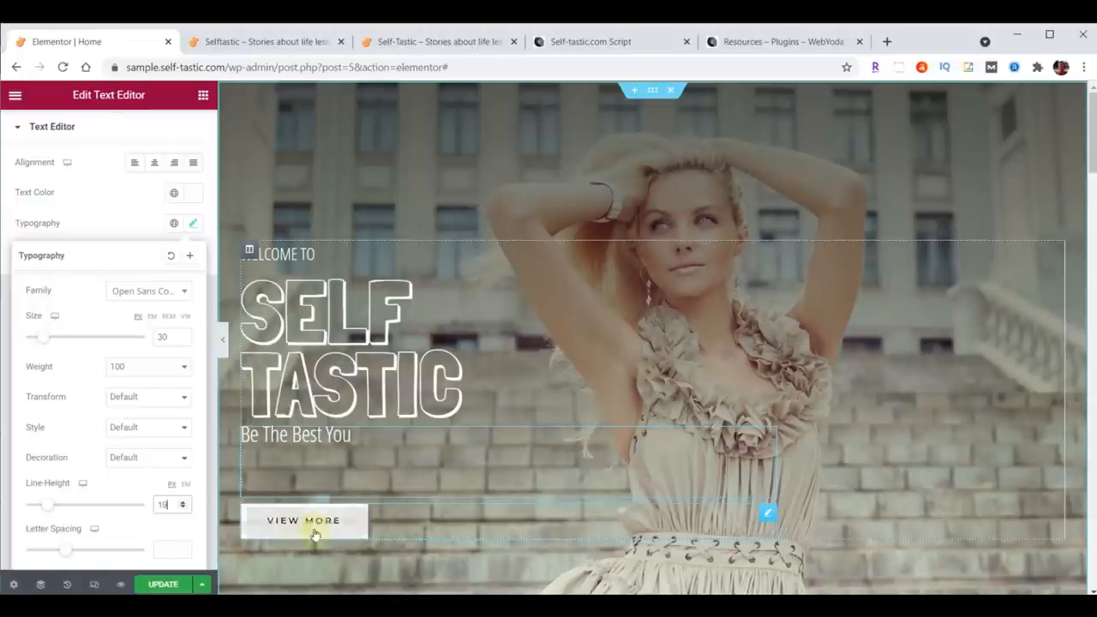
# Step: Change the hero button's text to Learn More, link it to /about/, and update the page
pyautogui.click(768, 517)
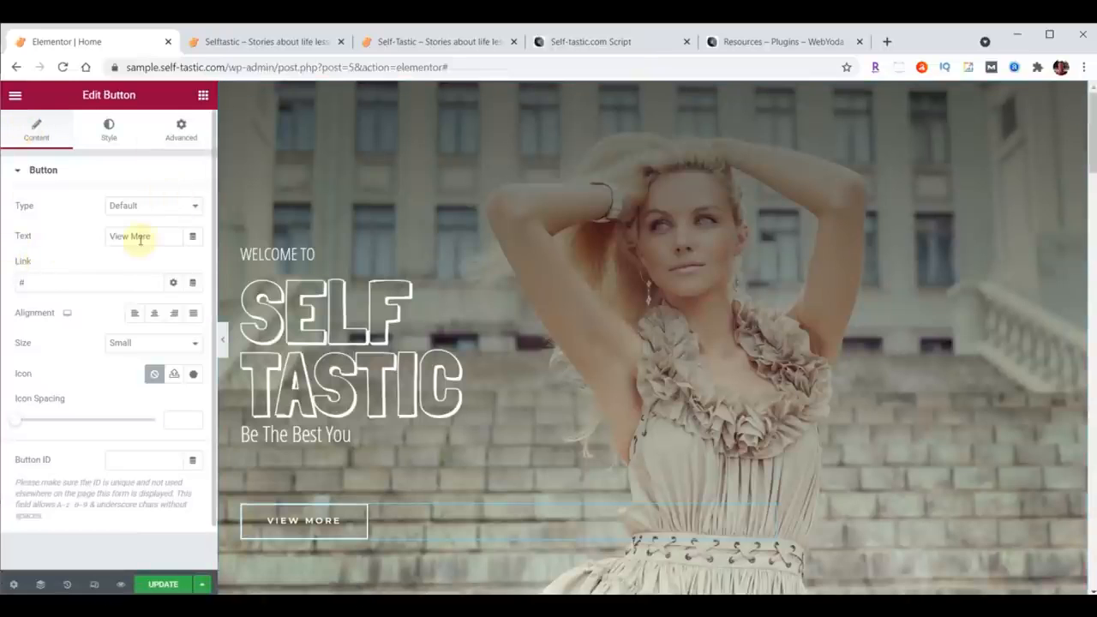
pyautogui.moveTo(152, 237); pyautogui.dragTo(92, 238)
pyautogui.write('Learn More')
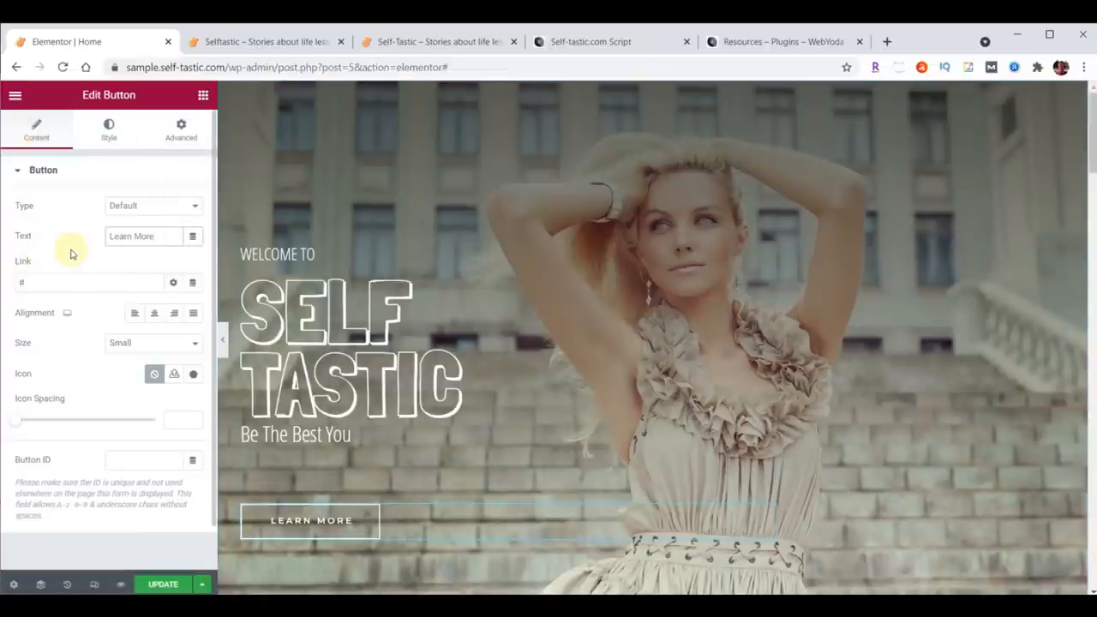
pyautogui.moveTo(47, 282); pyautogui.dragTo(3, 278)
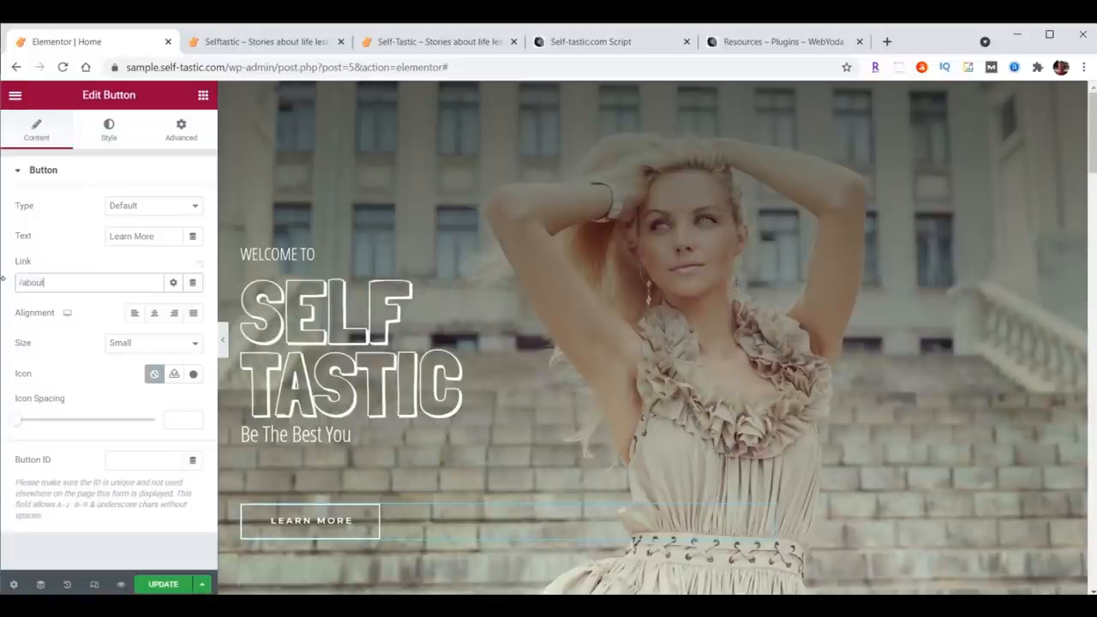
pyautogui.click(152, 584)
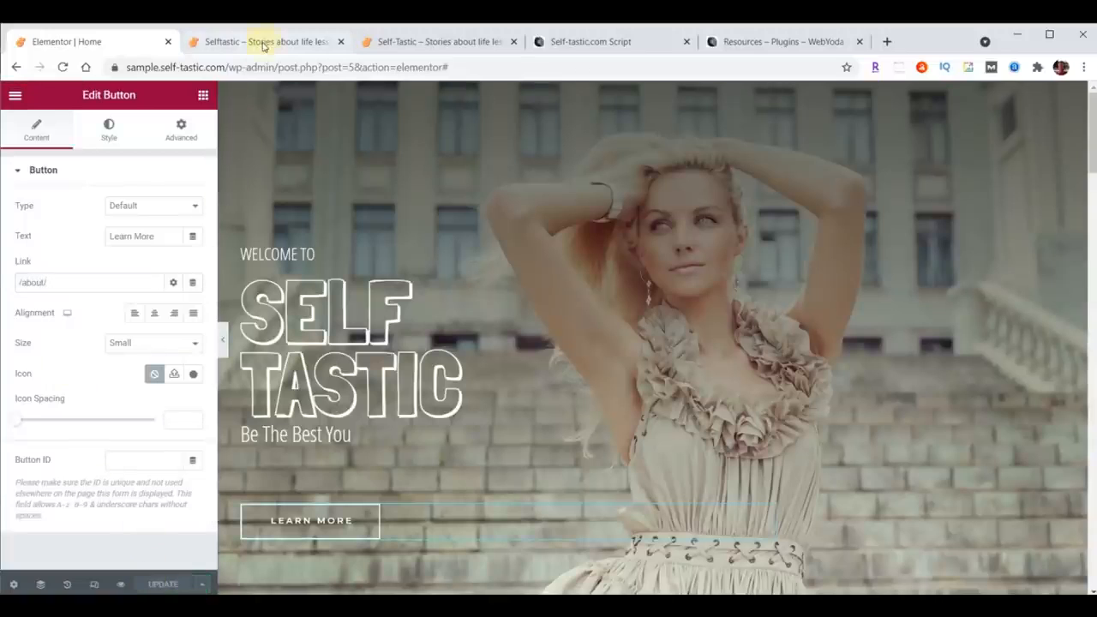
# Step: Reload the live site tab to preview the updated hero section, then return to the editor
pyautogui.click(264, 43)
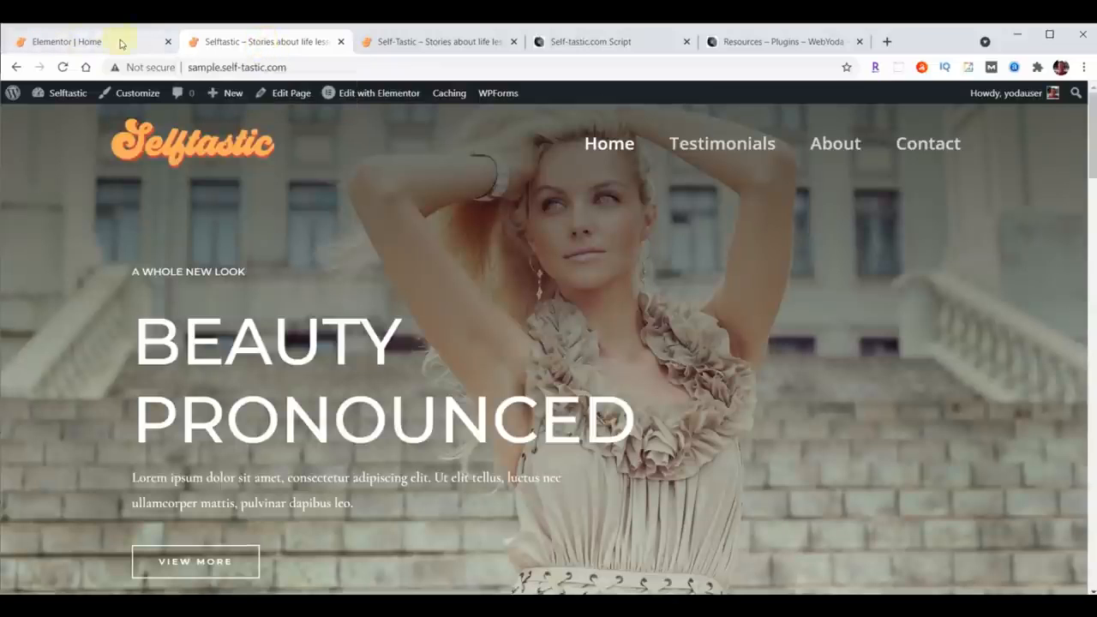
pyautogui.click(63, 67)
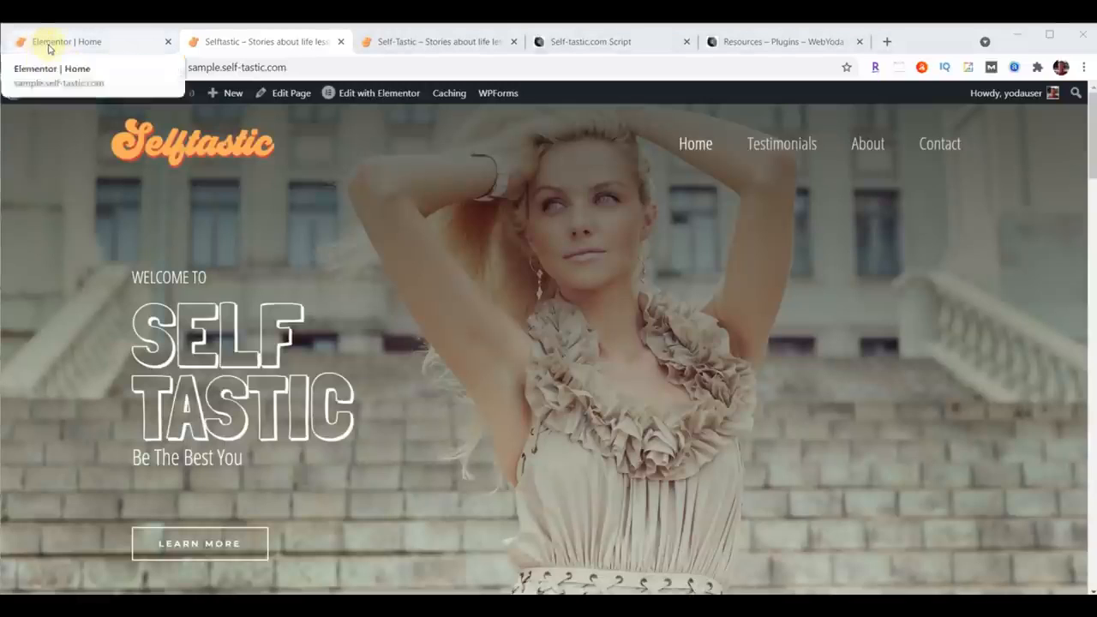
pyautogui.click(49, 46)
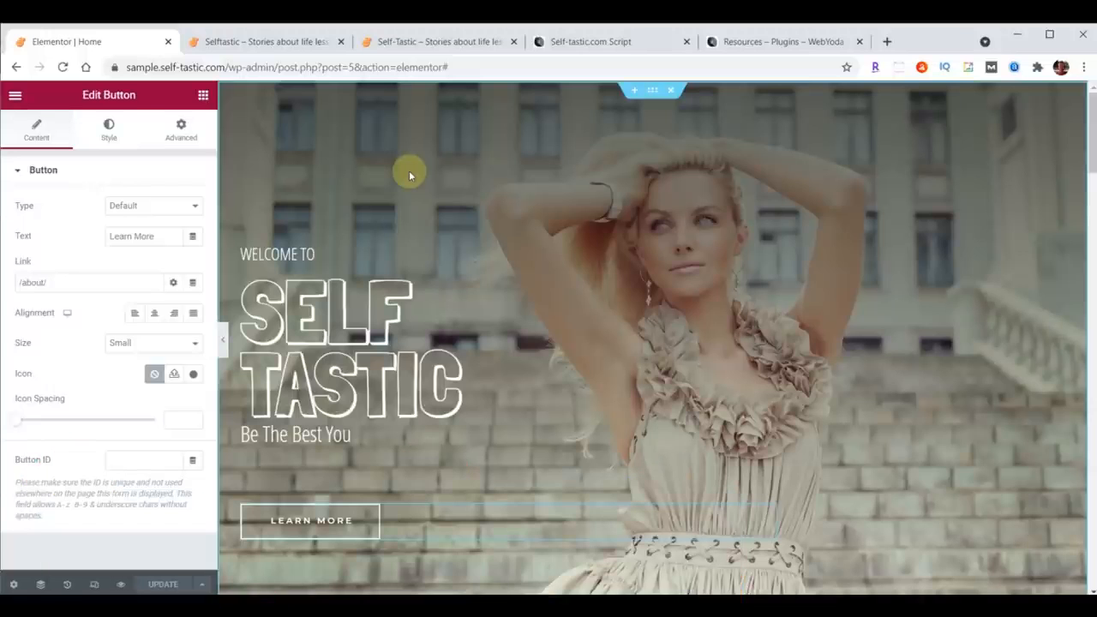
# Step: Exit Elementor and upload the intro-selftastic.mp4 video from the content folder into the Media Library
pyautogui.click(17, 97)
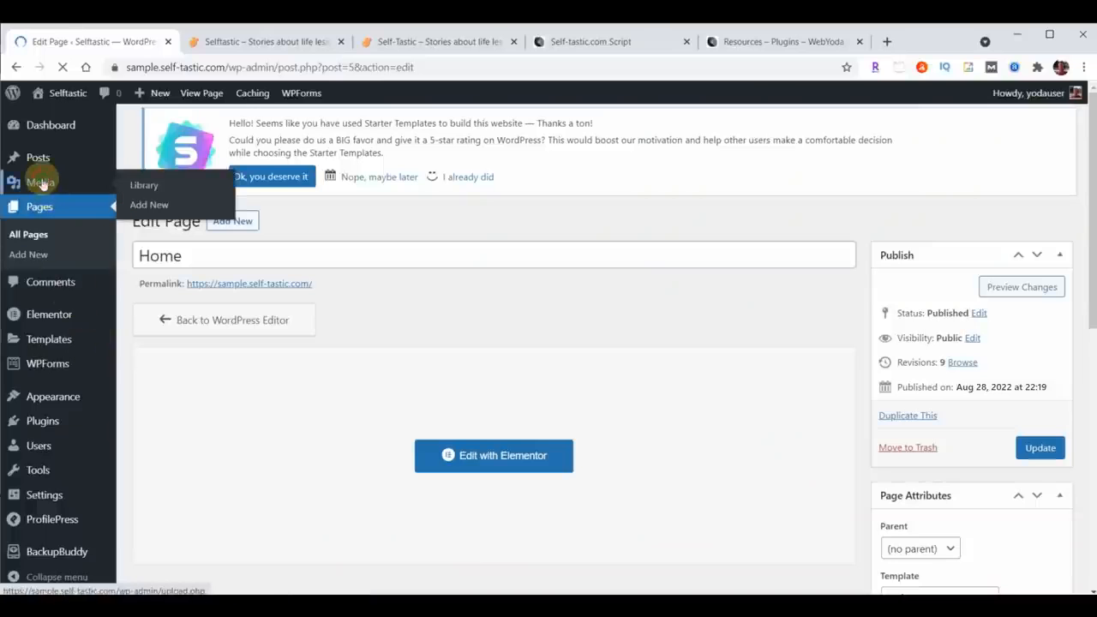
pyautogui.click(40, 183)
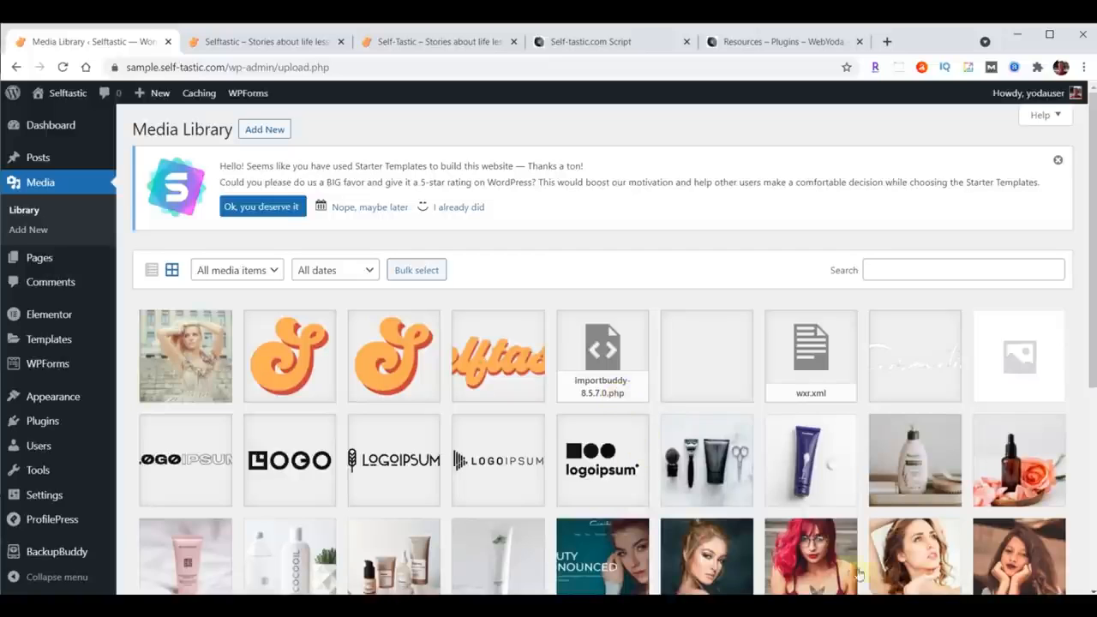
pyautogui.hotkey('alt', 'Tab')
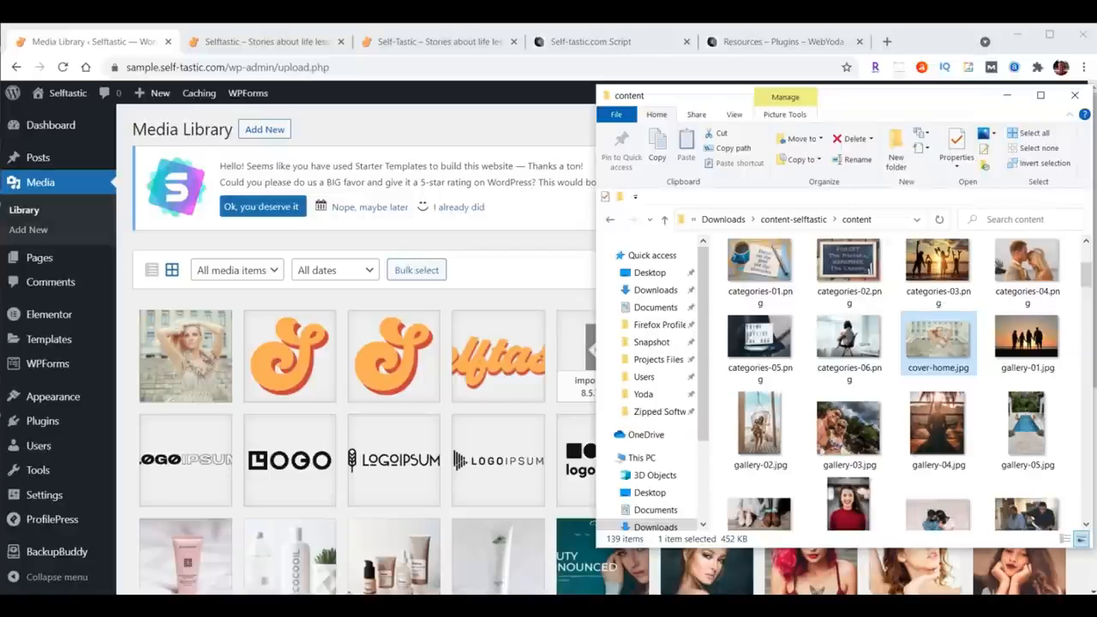
pyautogui.scroll(-8, 968, 287)
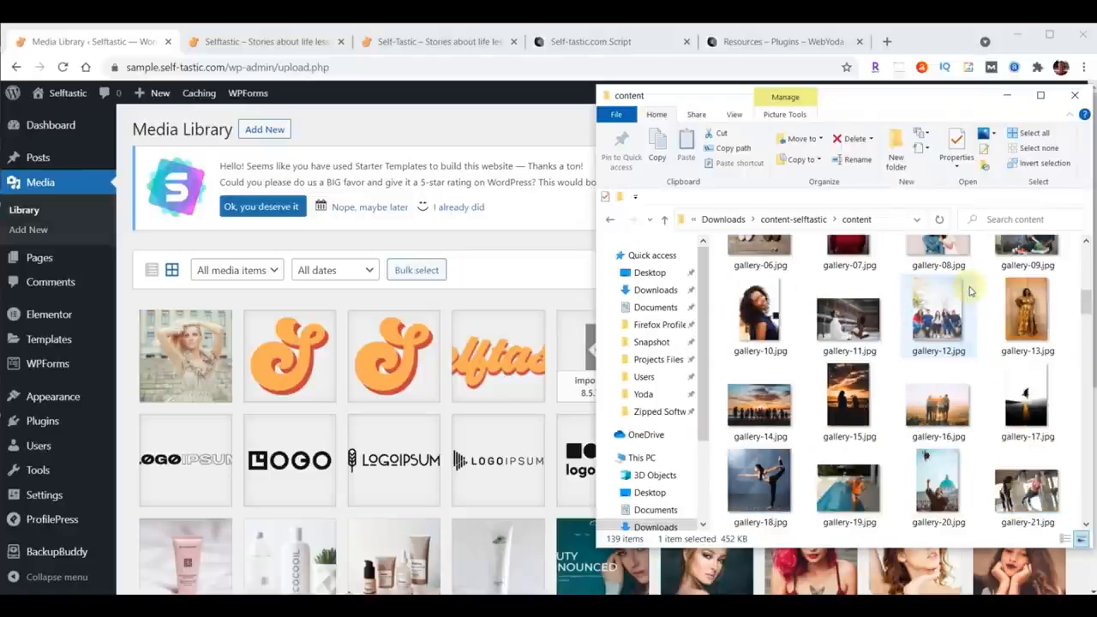
pyautogui.scroll(-6, 968, 292)
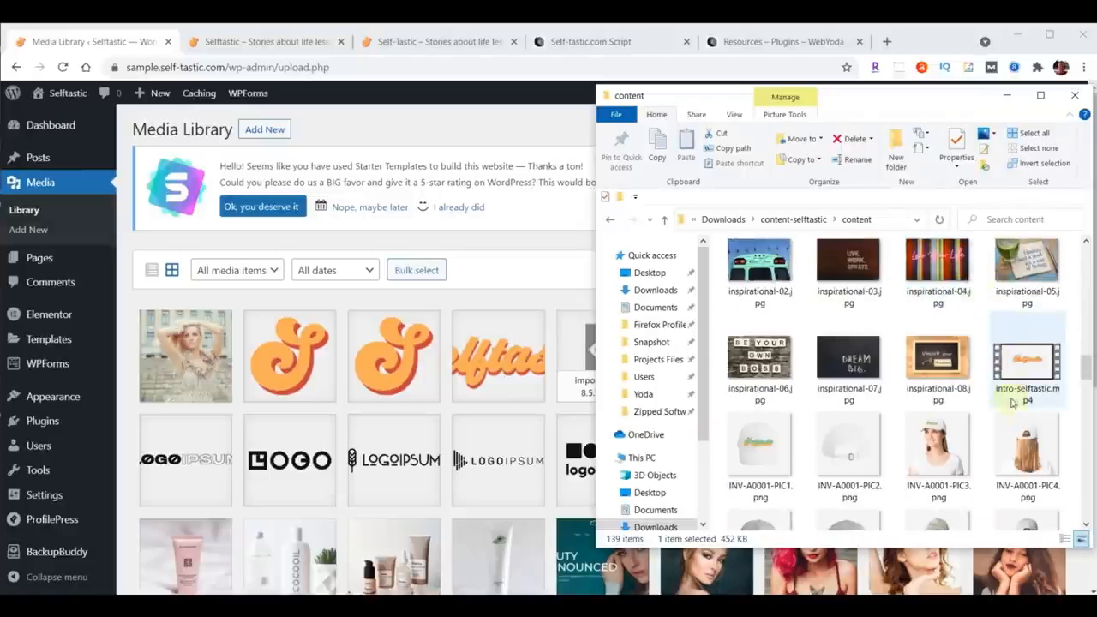
pyautogui.moveTo(1027, 371); pyautogui.dragTo(387, 383)
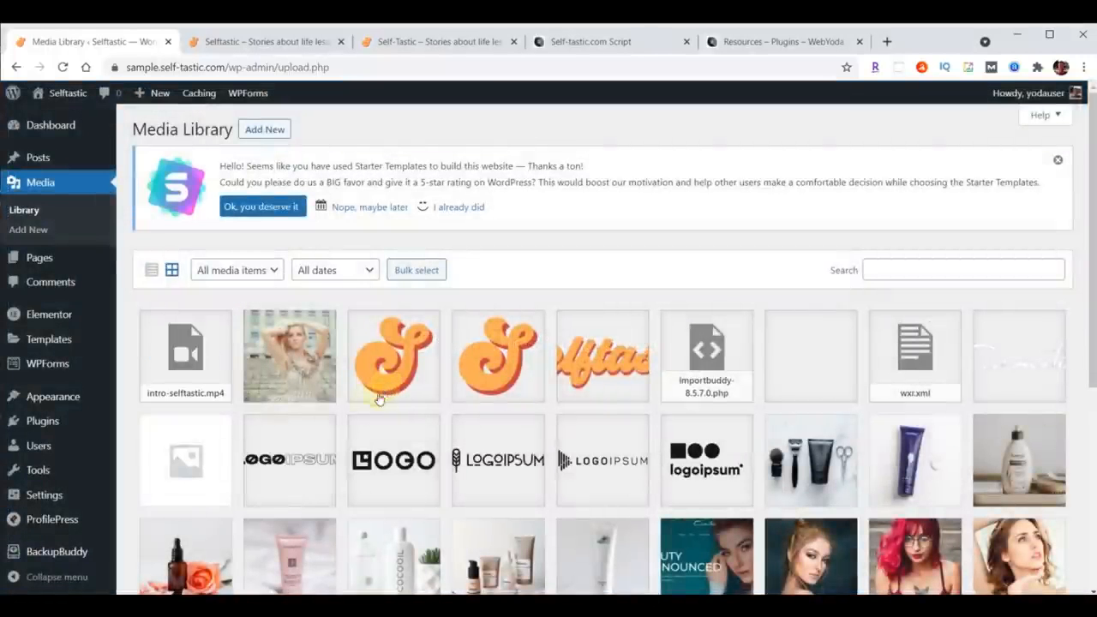
# Step: Copy the intro-selftastic video's file URL to the clipboard and close its details
pyautogui.click(203, 364)
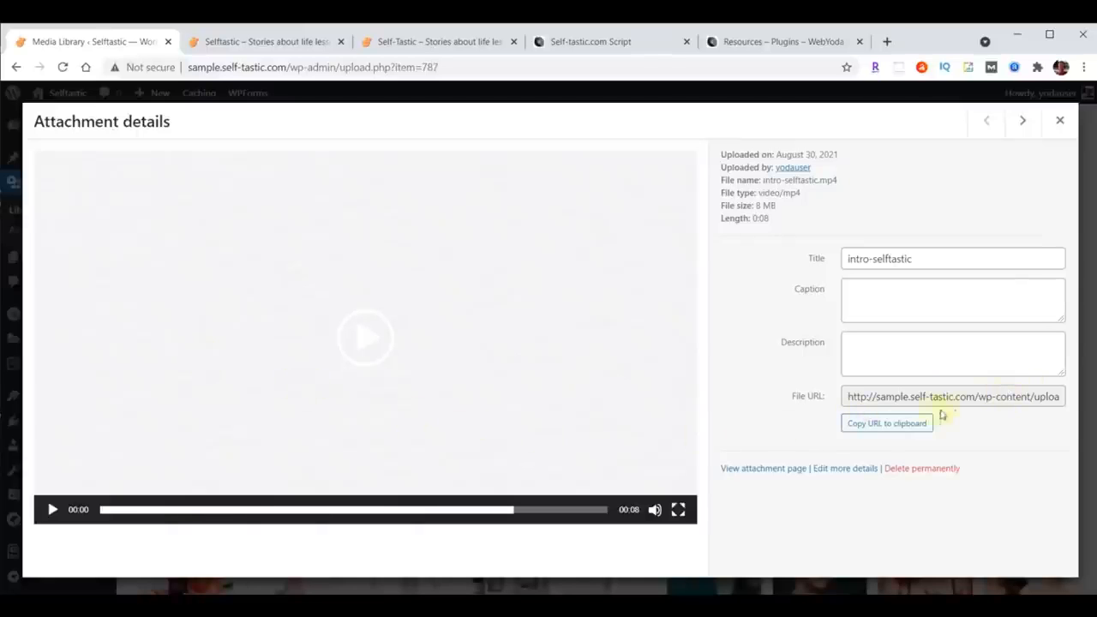
pyautogui.click(880, 427)
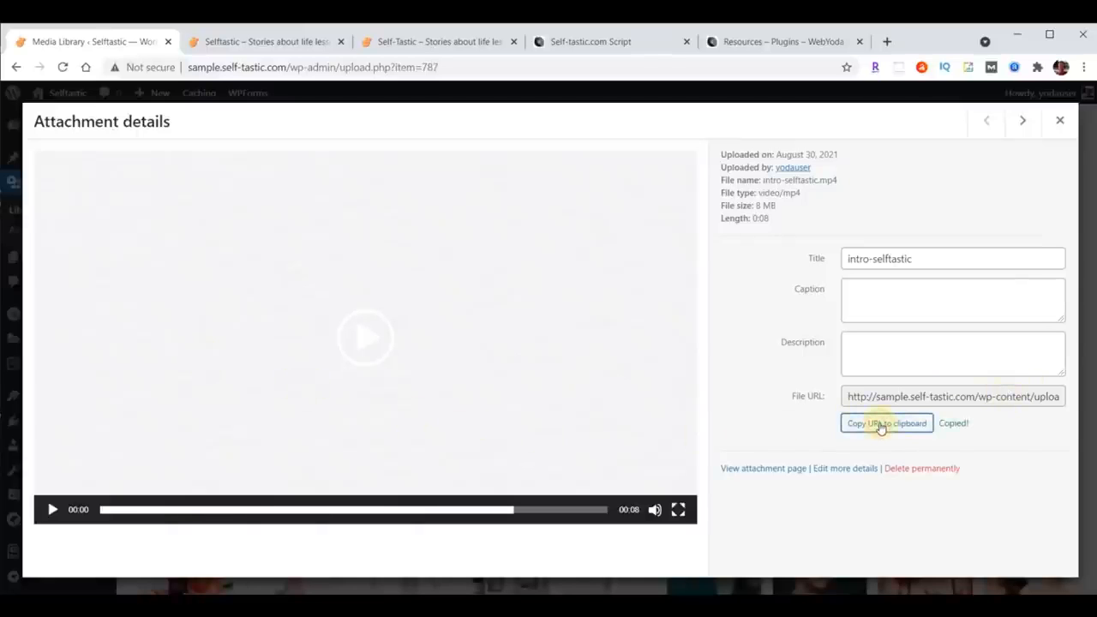
pyautogui.click(1060, 122)
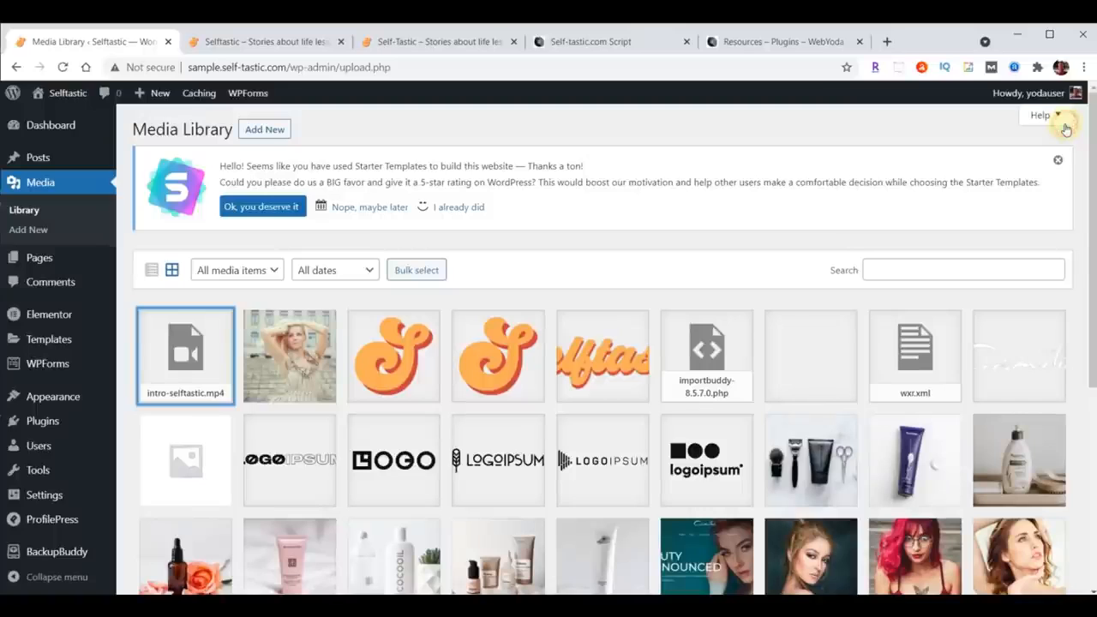
# Step: Open the Home page in Elementor and set the hero section's background type to Video, pasting the intro-selftastic.mp4 link
pyautogui.click(37, 261)
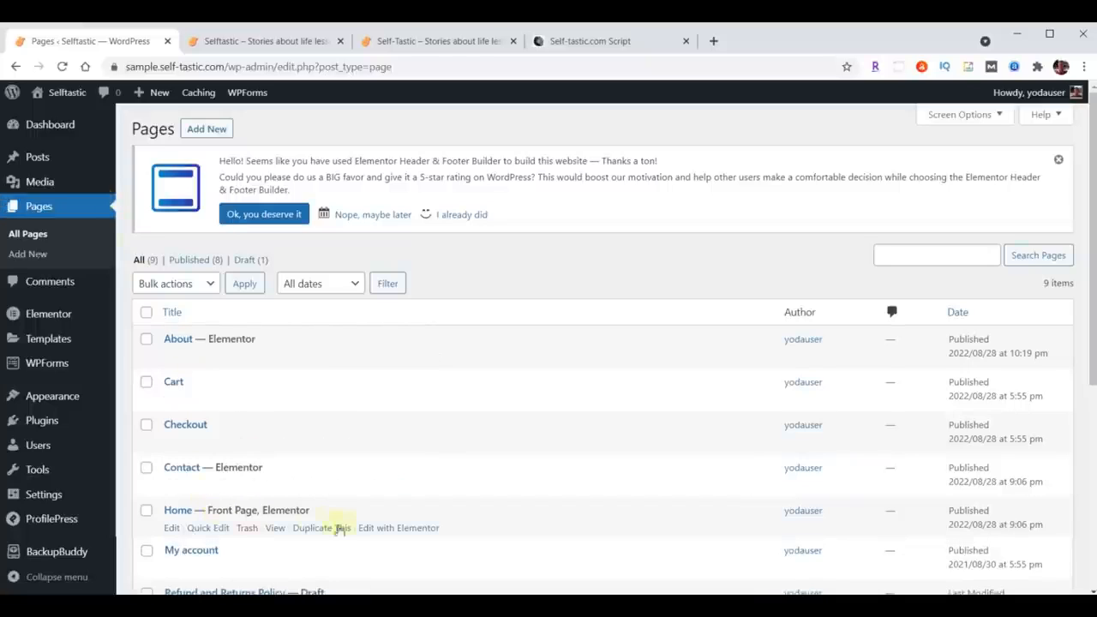
pyautogui.click(398, 527)
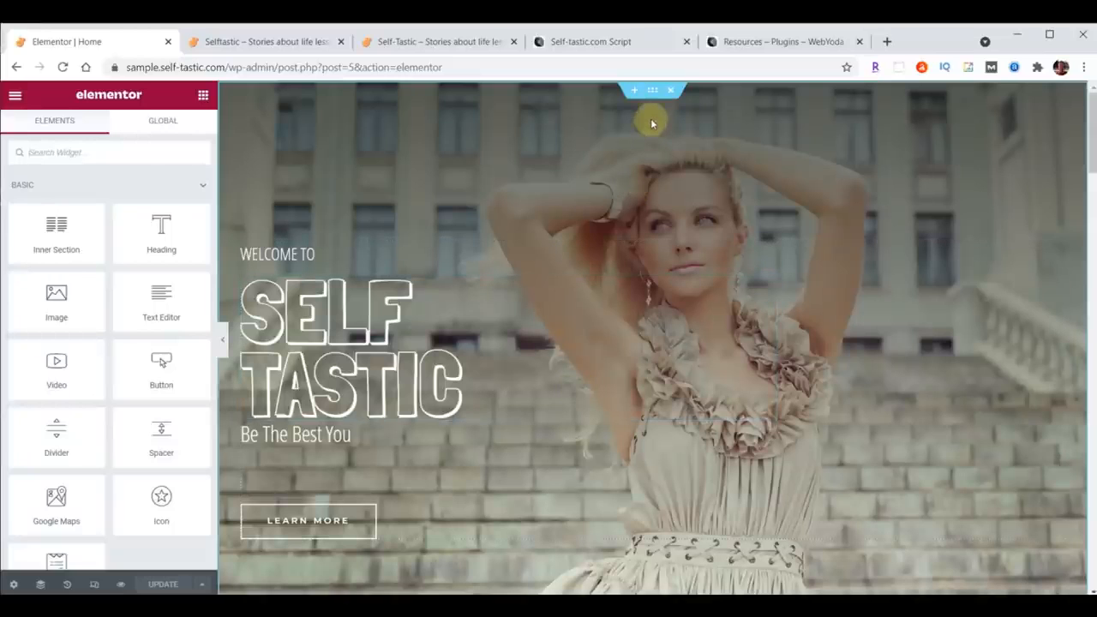
pyautogui.click(653, 90)
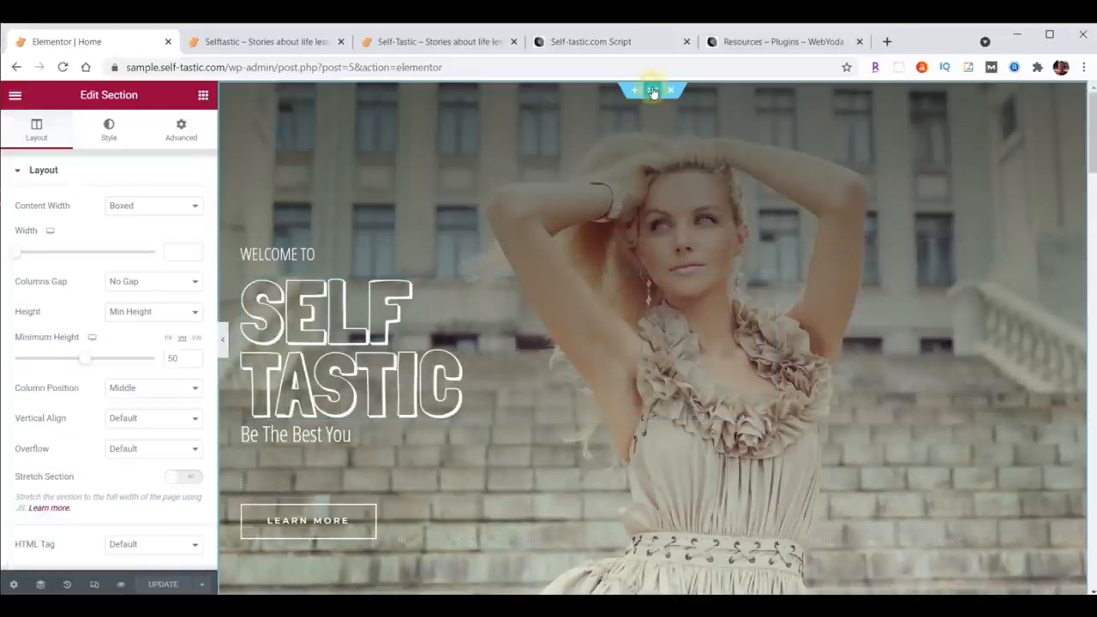
pyautogui.click(109, 131)
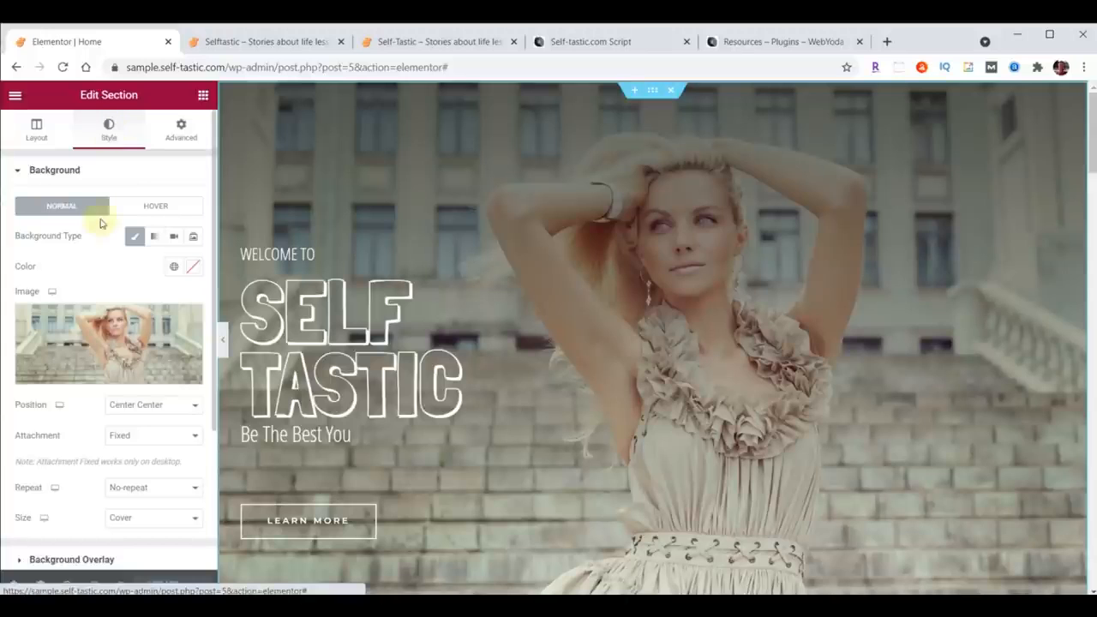
pyautogui.click(173, 238)
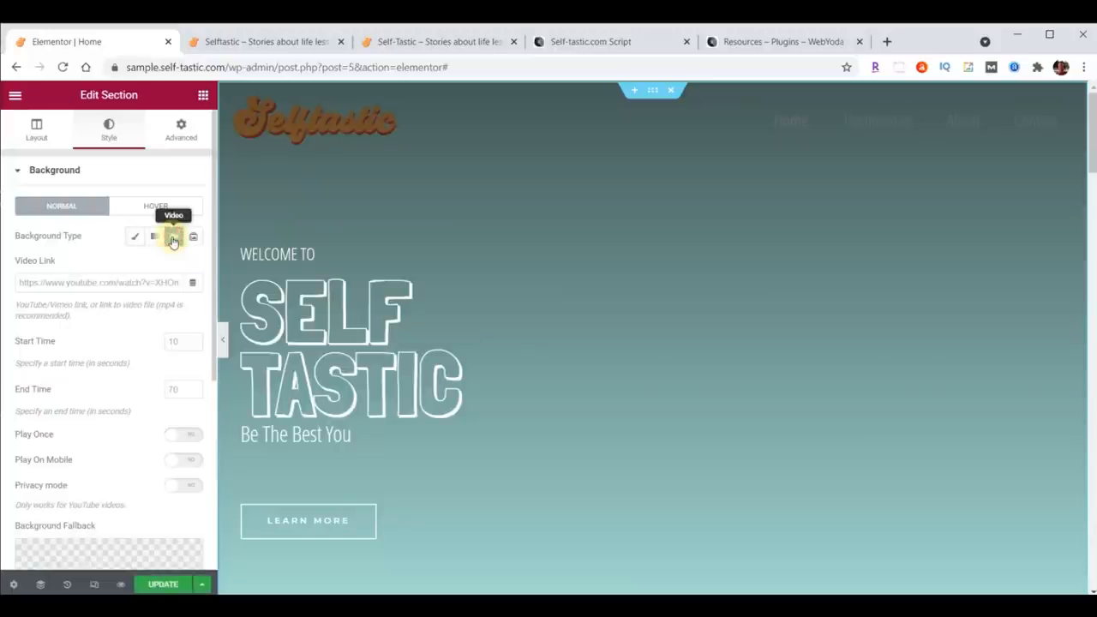
pyautogui.click(88, 280)
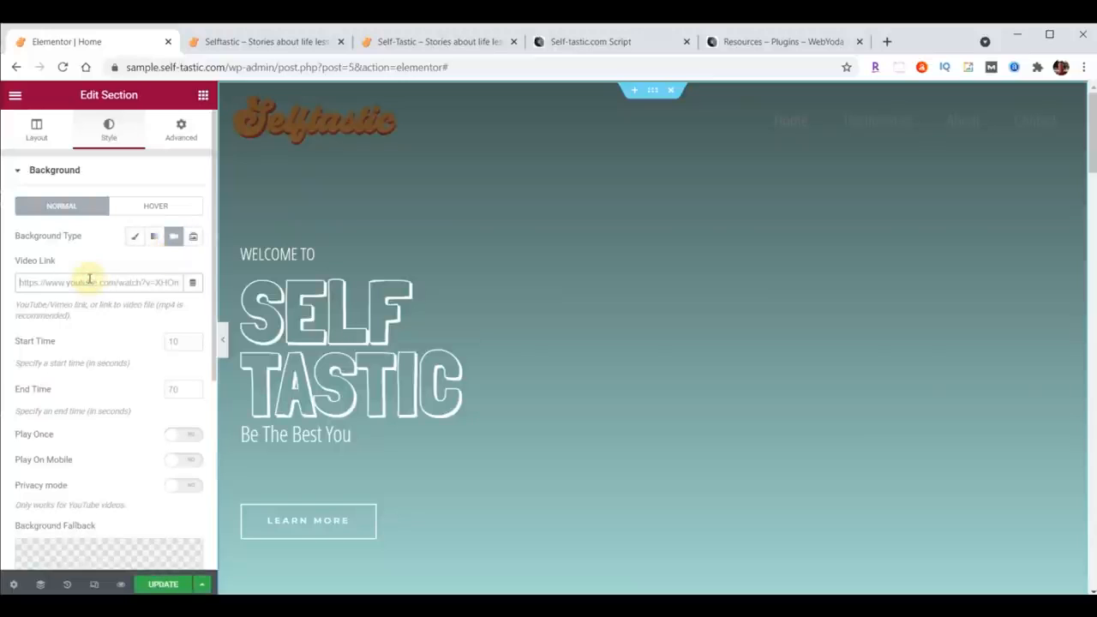
pyautogui.hotkey('ctrl', 'v')
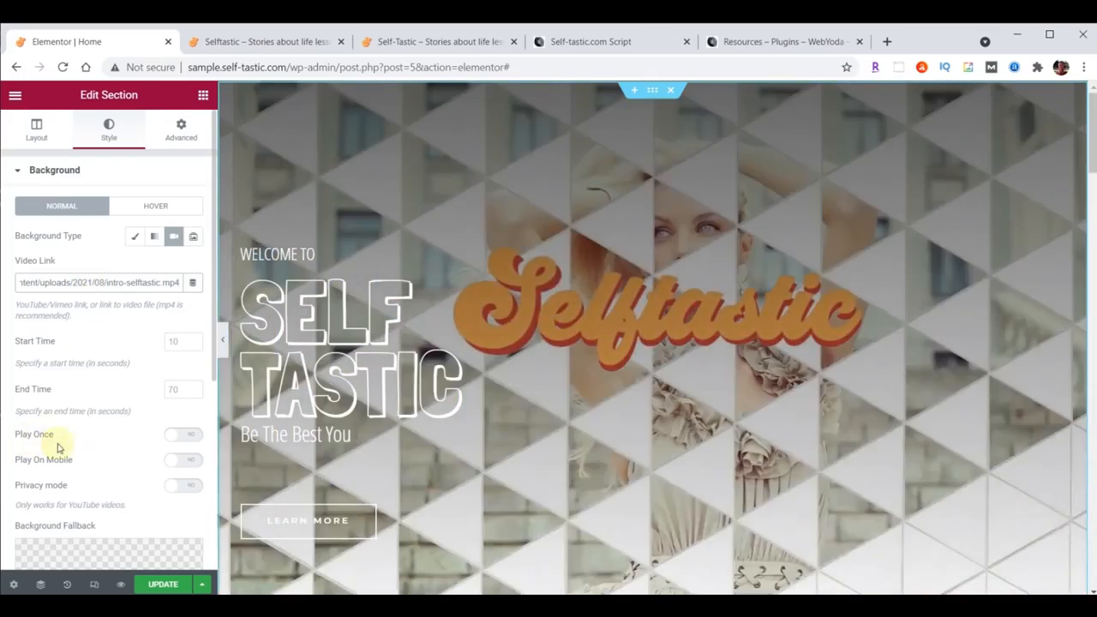
# Step: Enable Play Once, set cover-home.jpg as the video's background fallback image, and update the page
pyautogui.click(183, 437)
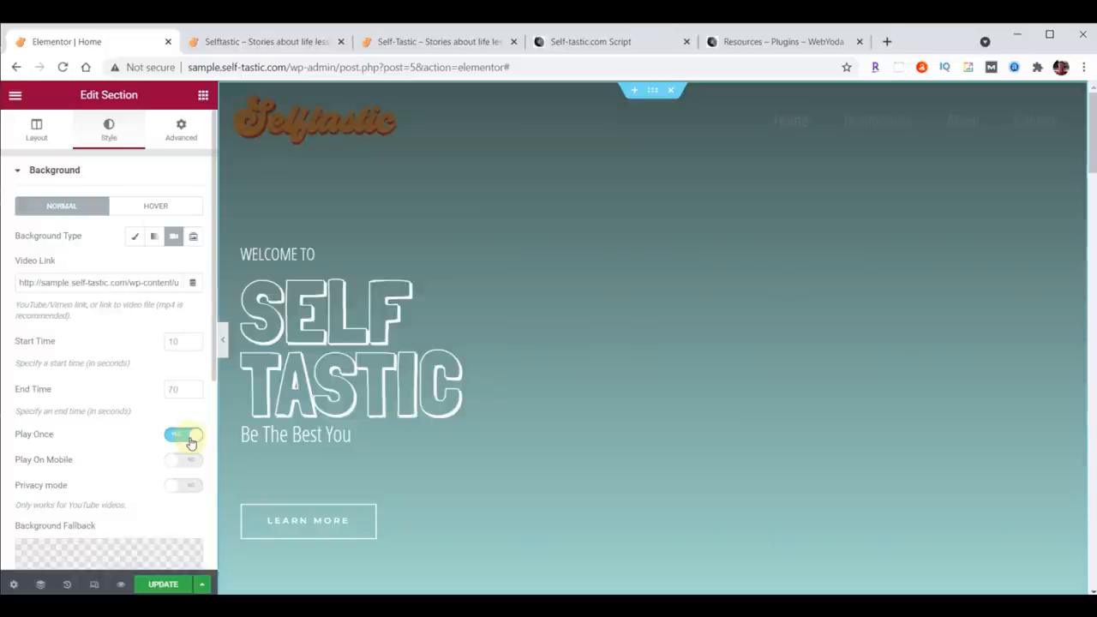
pyautogui.click(192, 438)
pyautogui.scroll(-4, 116, 322)
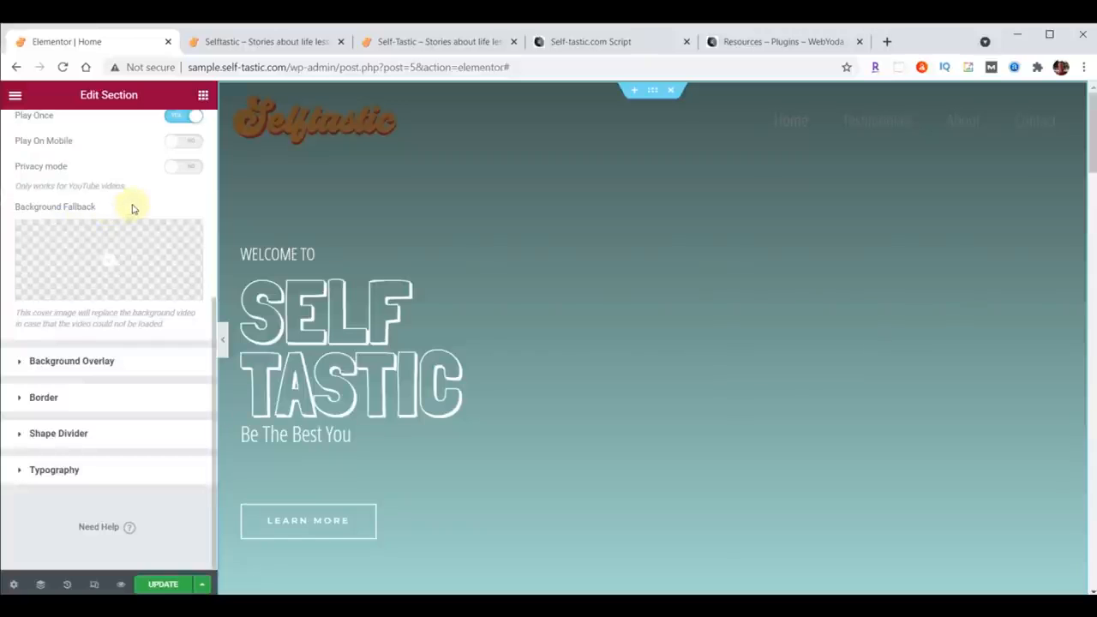
pyautogui.click(109, 260)
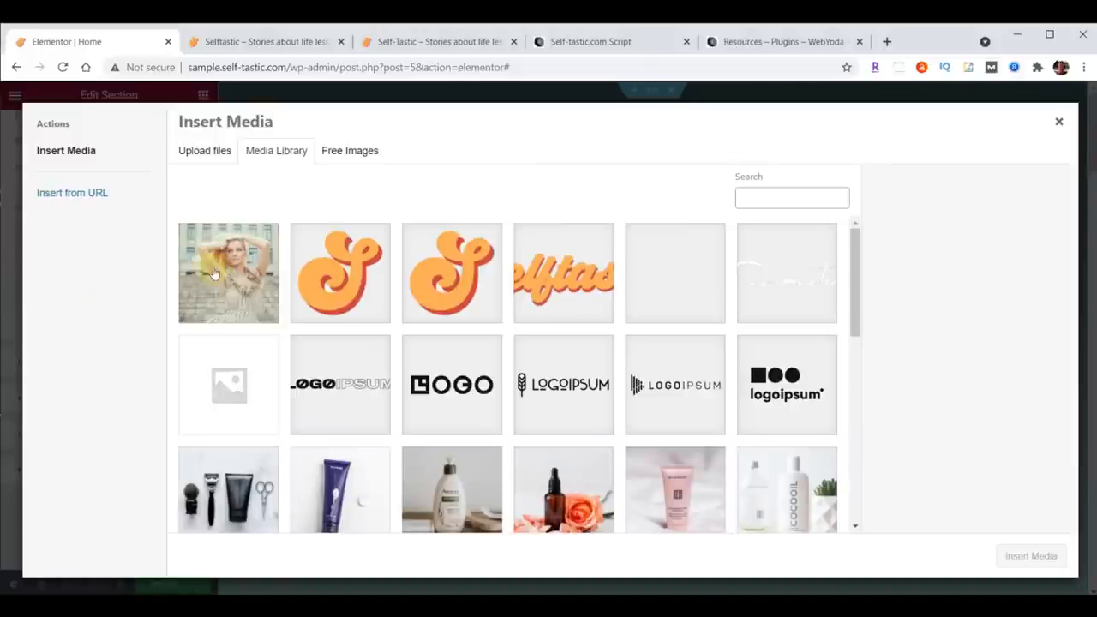
pyautogui.click(242, 274)
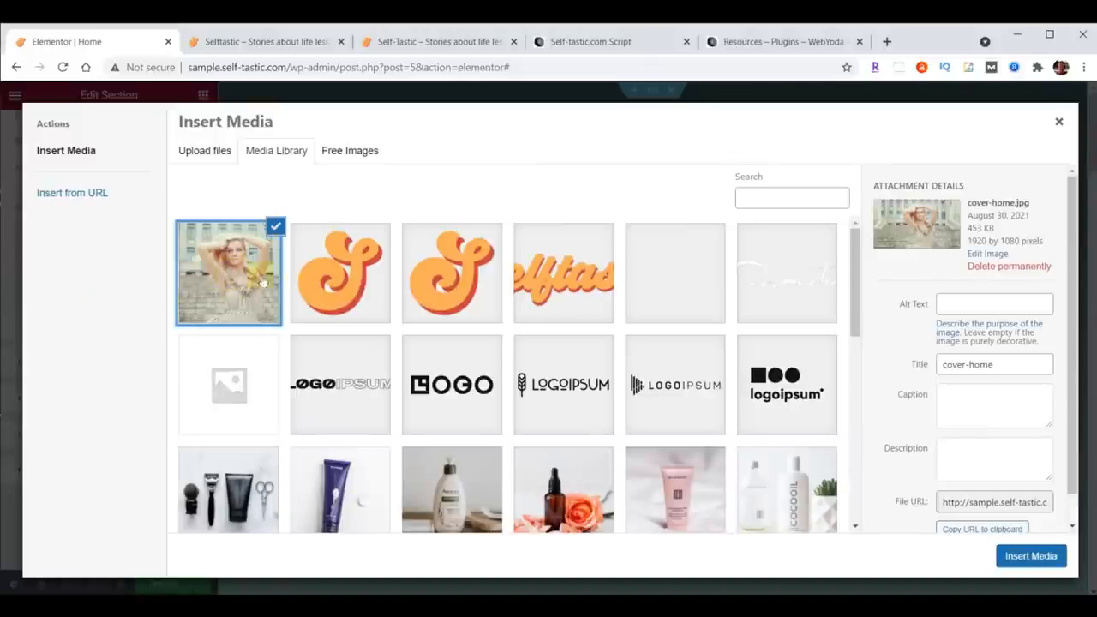
pyautogui.click(1036, 557)
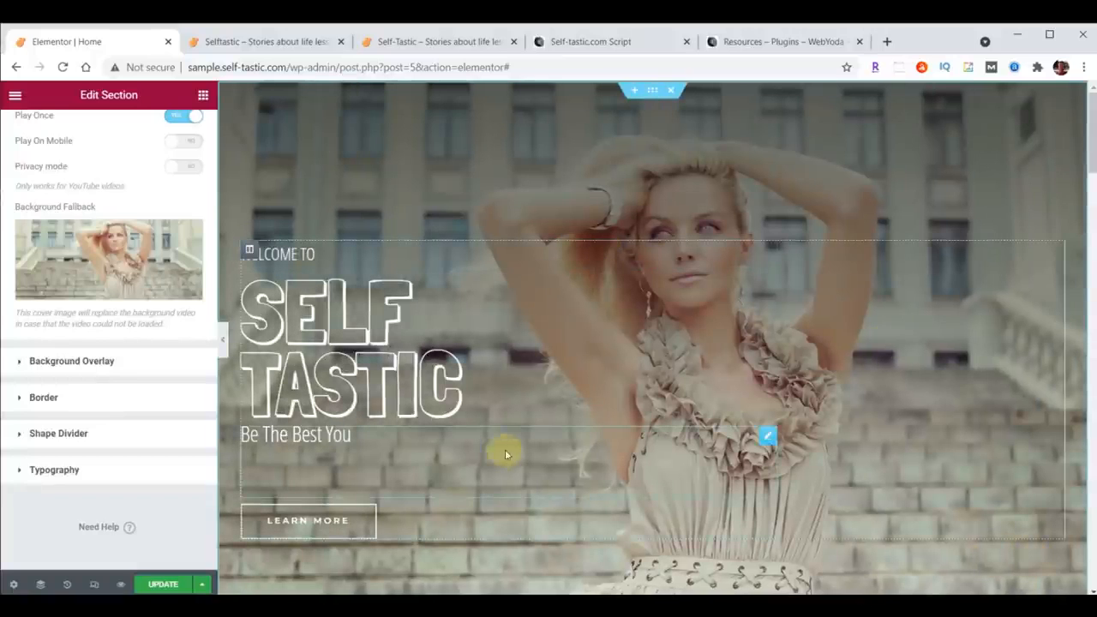
pyautogui.click(152, 582)
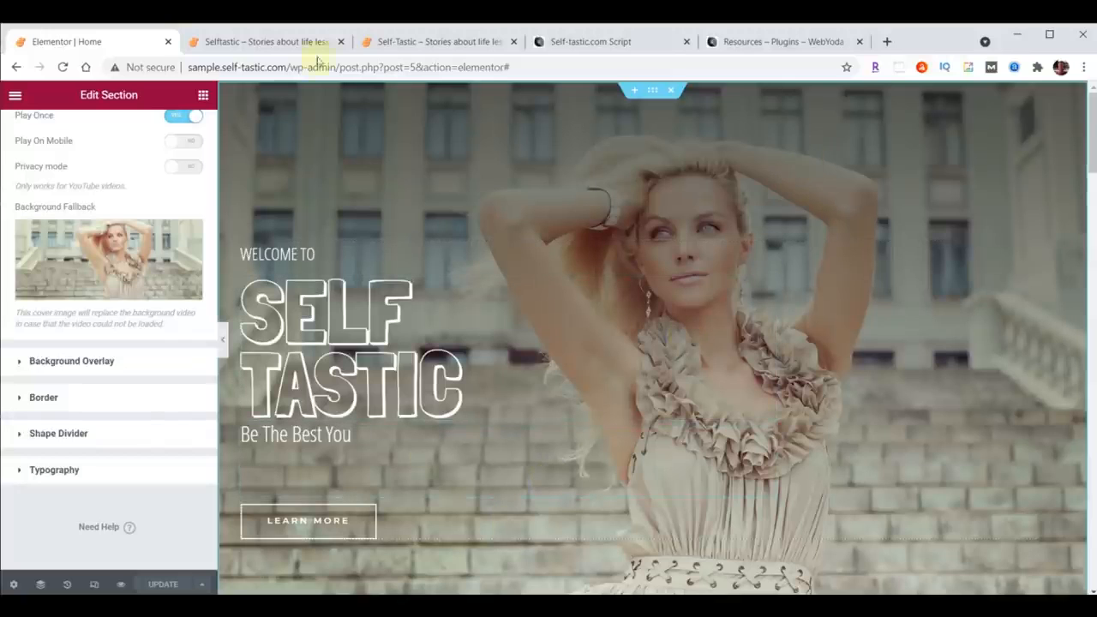
# Step: Reload both live site tabs to preview the video background, then return to the editor
pyautogui.click(264, 41)
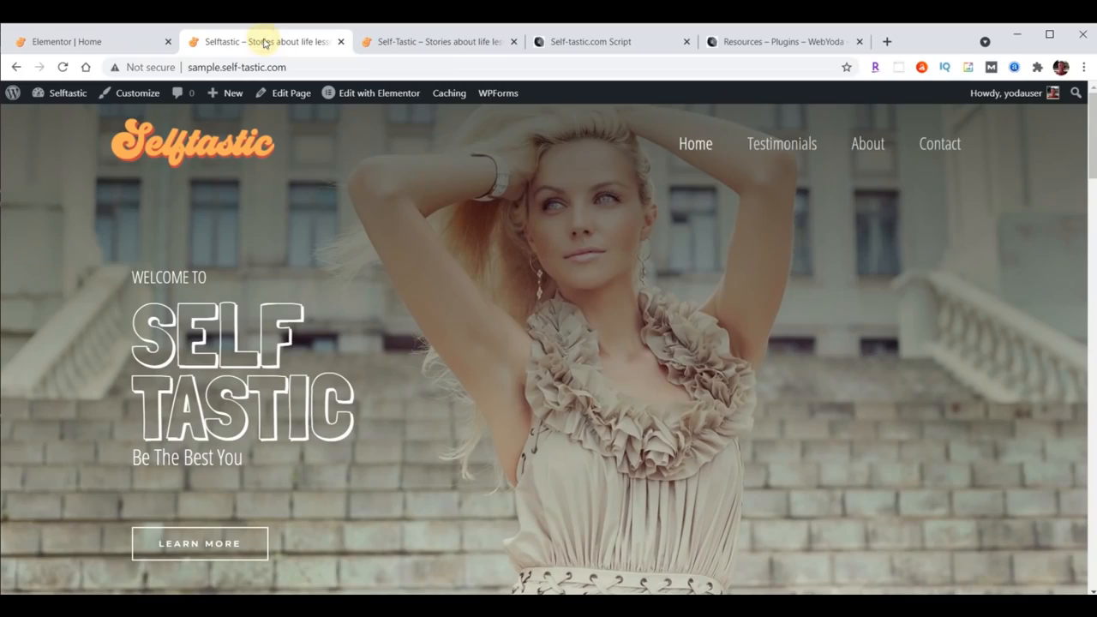
pyautogui.click(63, 66)
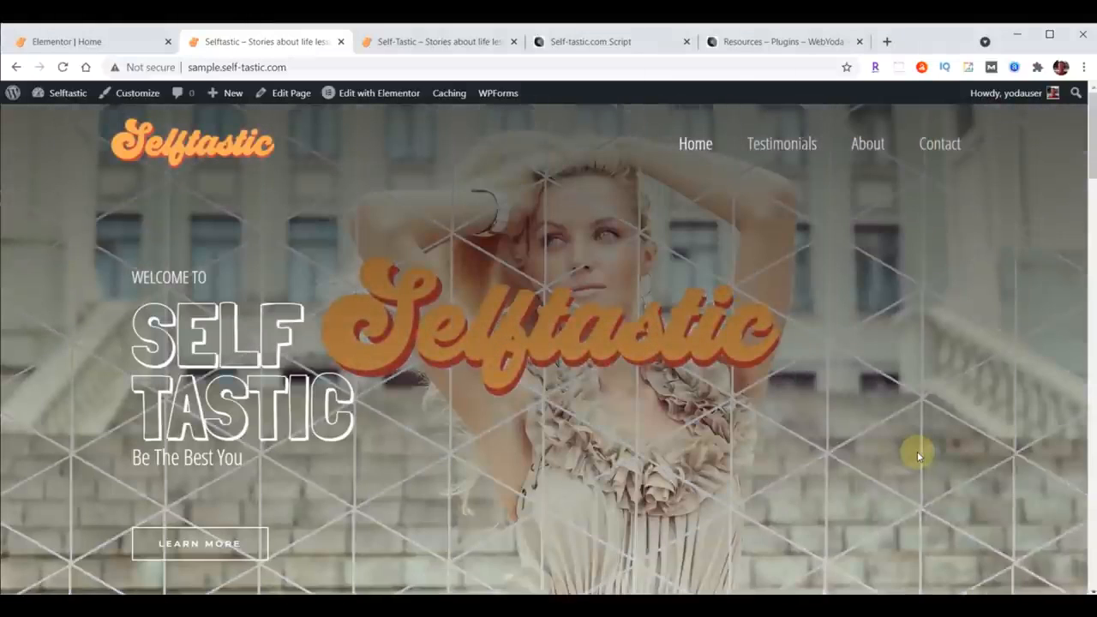
pyautogui.click(381, 36)
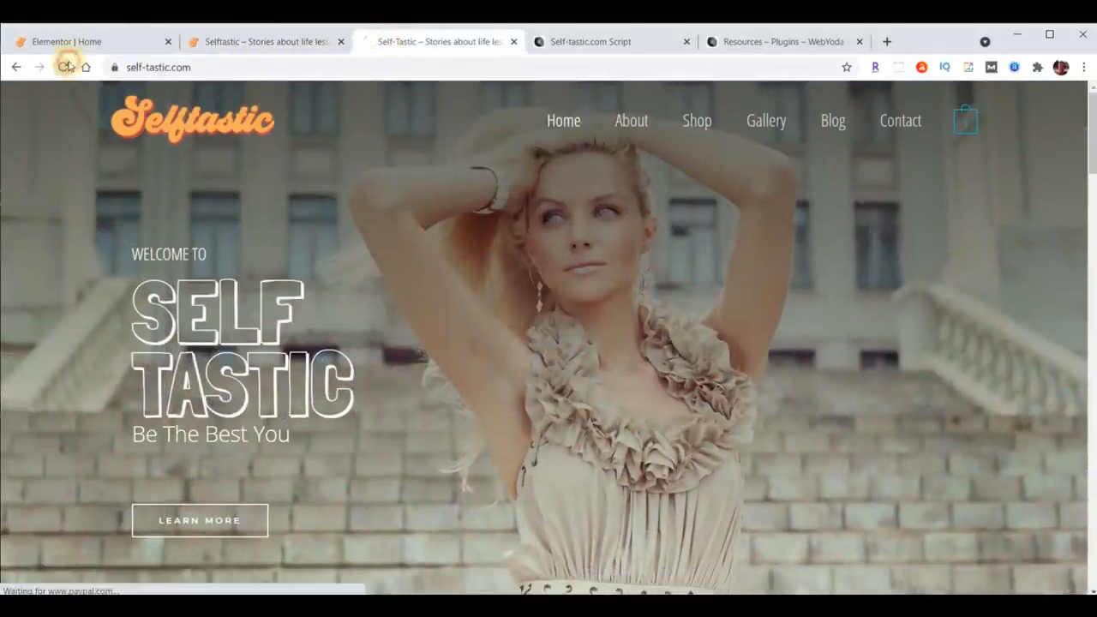
pyautogui.click(64, 66)
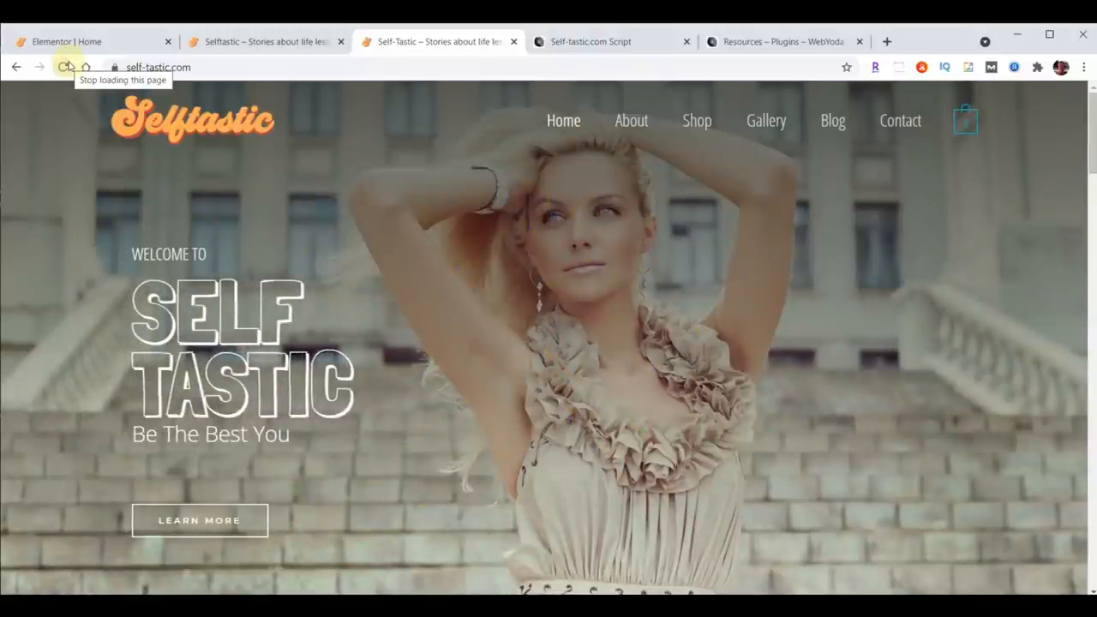
pyautogui.click(62, 42)
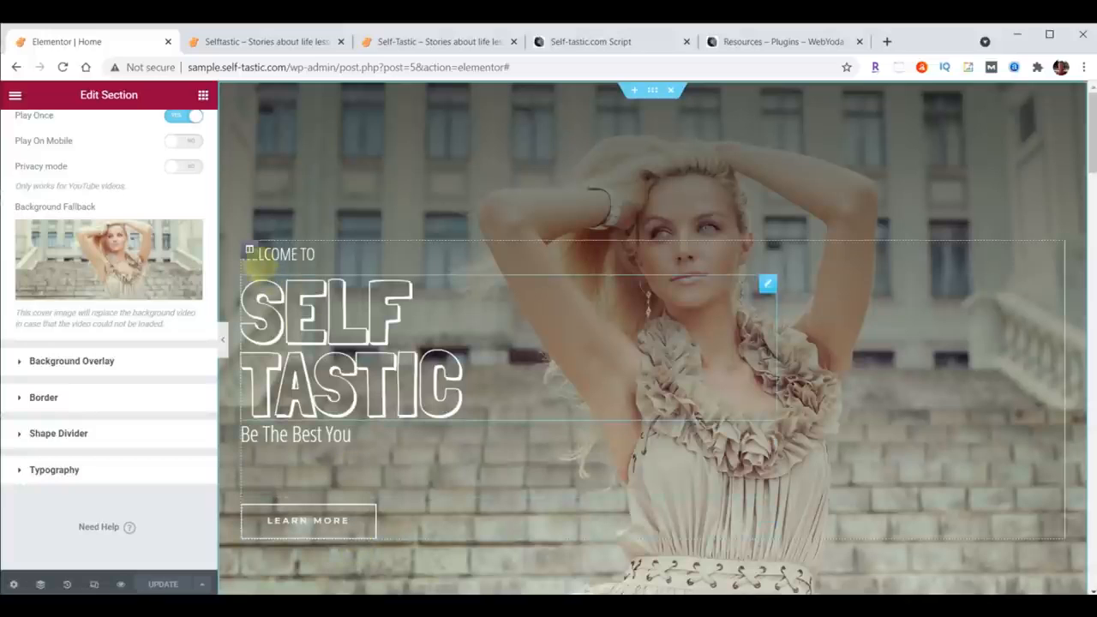
# Step: Give the hero text column a Fade In Left entrance animation with an 8000 ms delay and update the page
pyautogui.click(249, 252)
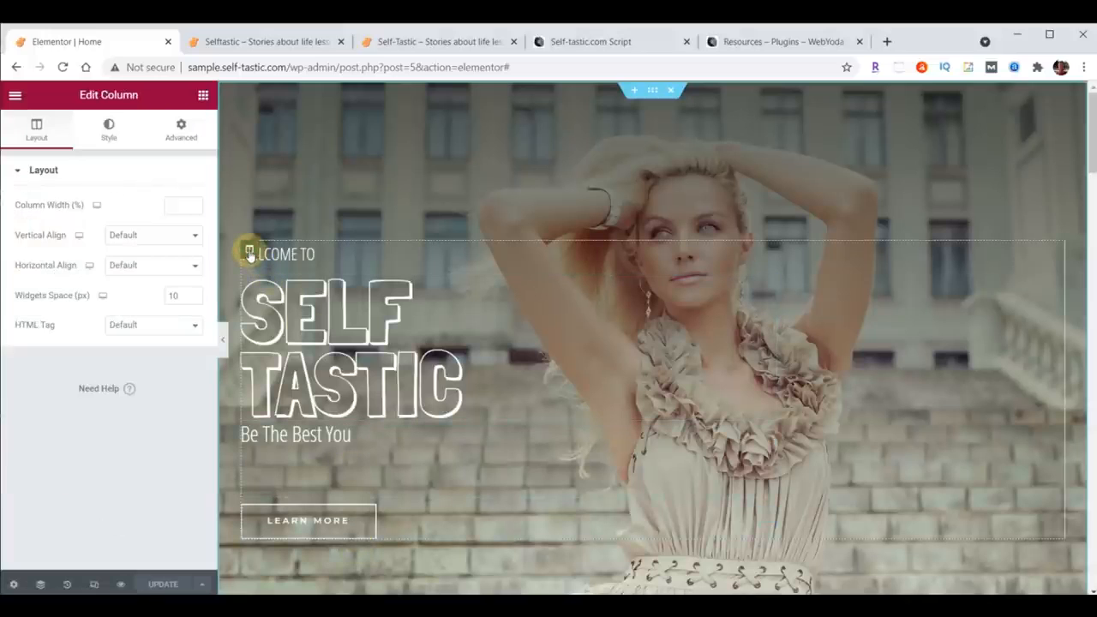
pyautogui.click(183, 135)
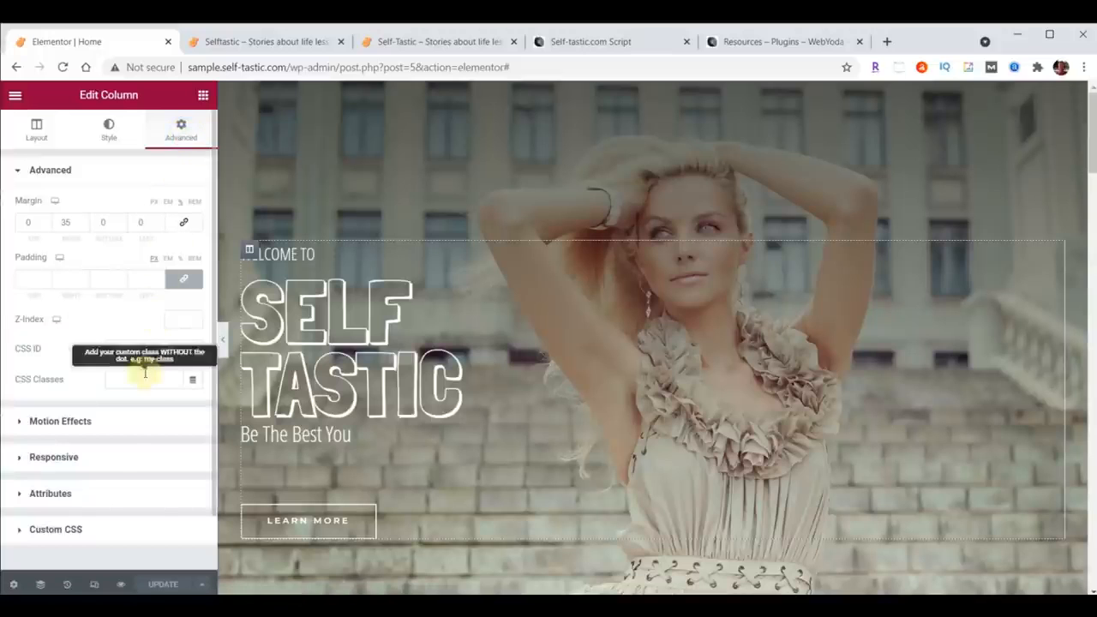
pyautogui.click(43, 421)
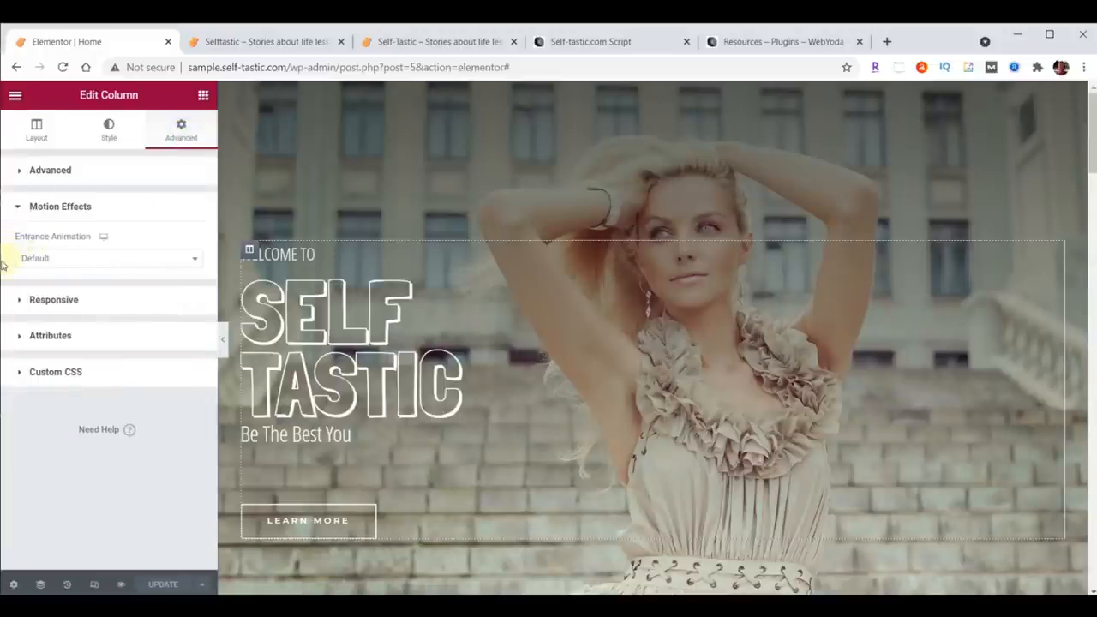
pyautogui.click(194, 258)
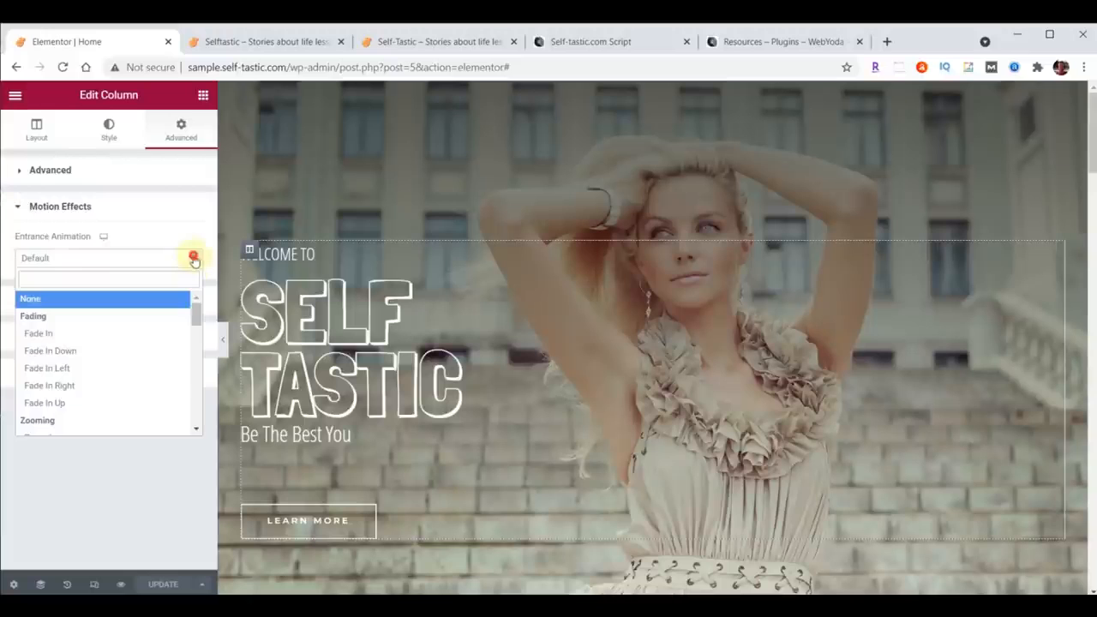
pyautogui.click(62, 371)
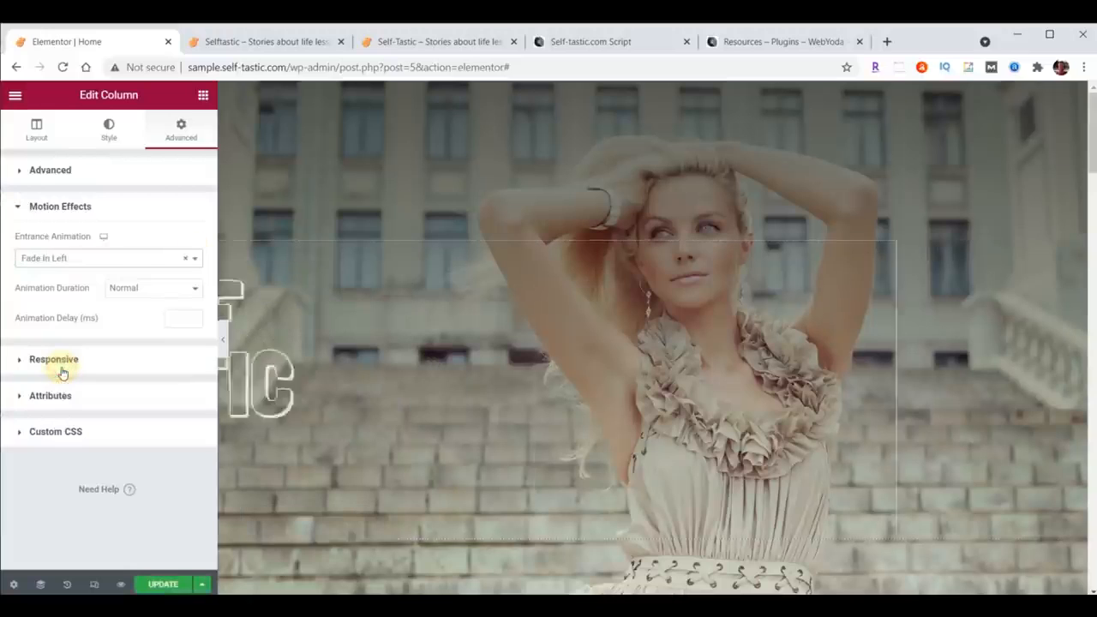
pyautogui.click(177, 321)
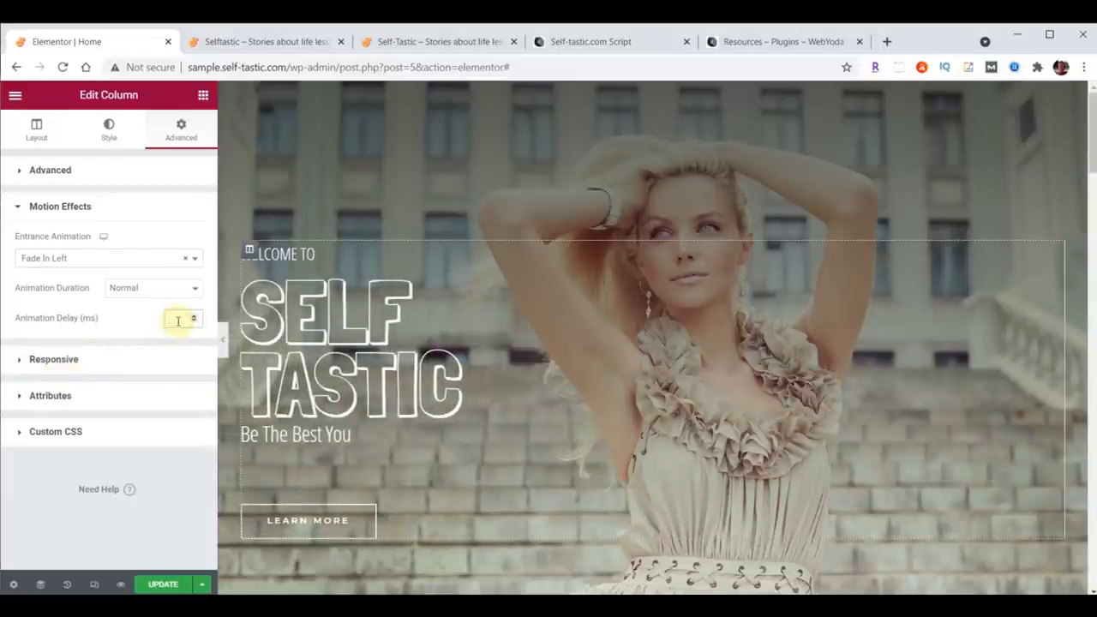
pyautogui.write('8000')
pyautogui.click(161, 581)
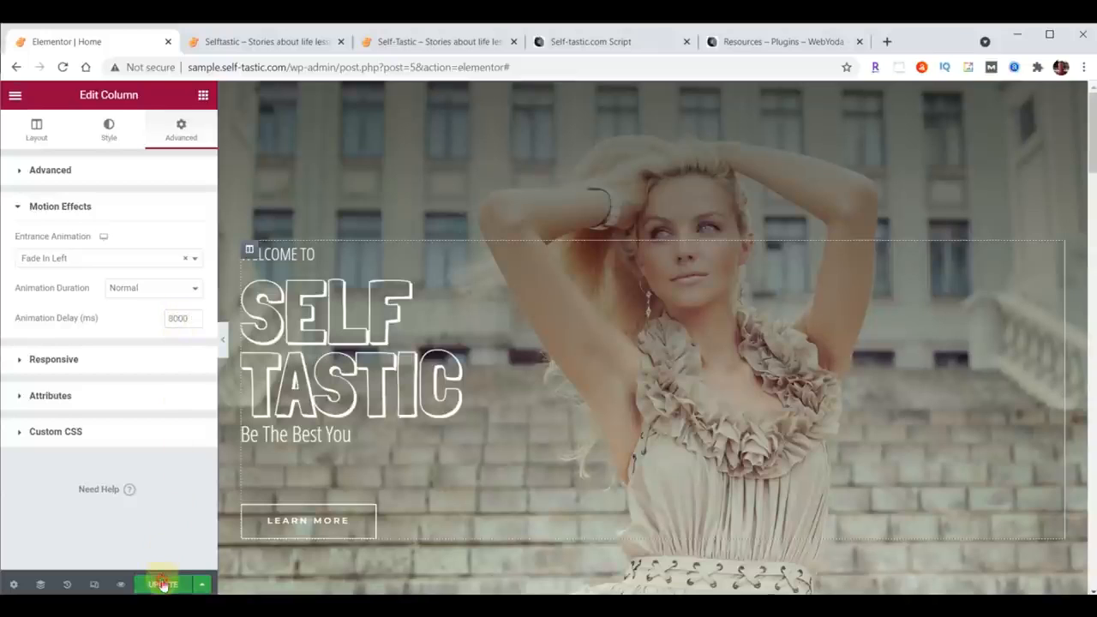
# Step: Switch to the live site tab to preview the hero animation
pyautogui.click(251, 38)
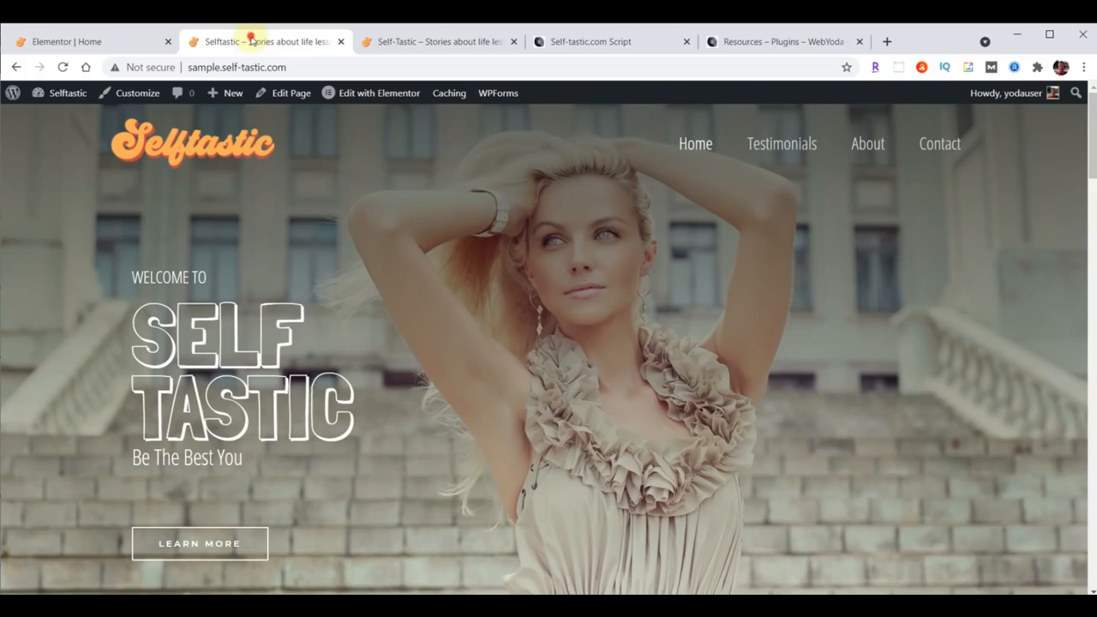
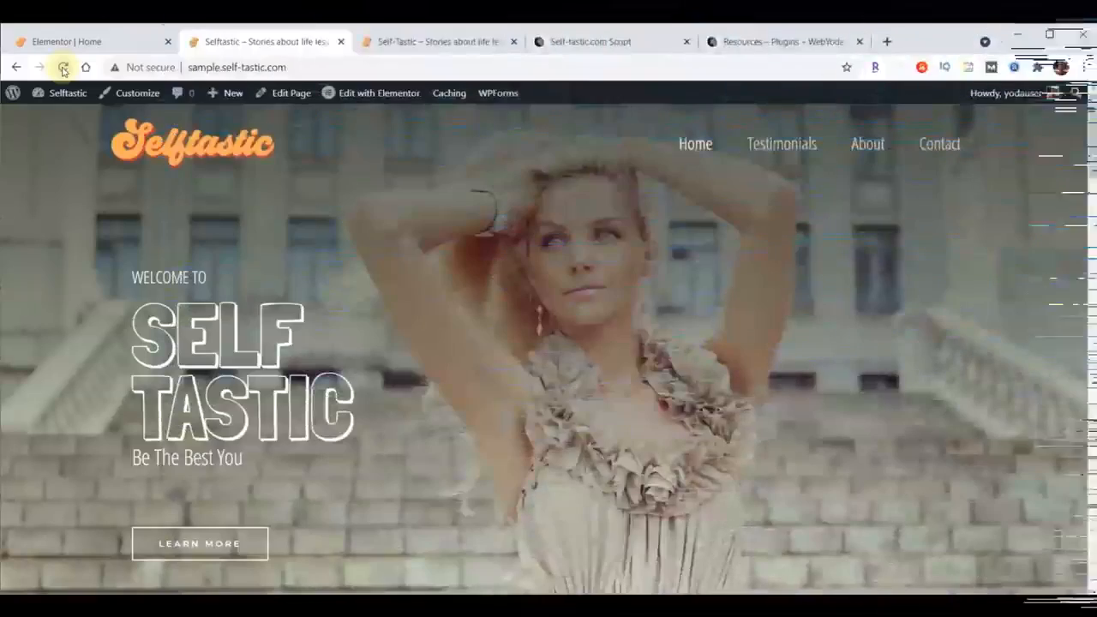
# Step: Return to the editor and delete the products shortcode and the 'A Brush of Perfection' subheading in the section below the hero
pyautogui.moveTo(69, 92)
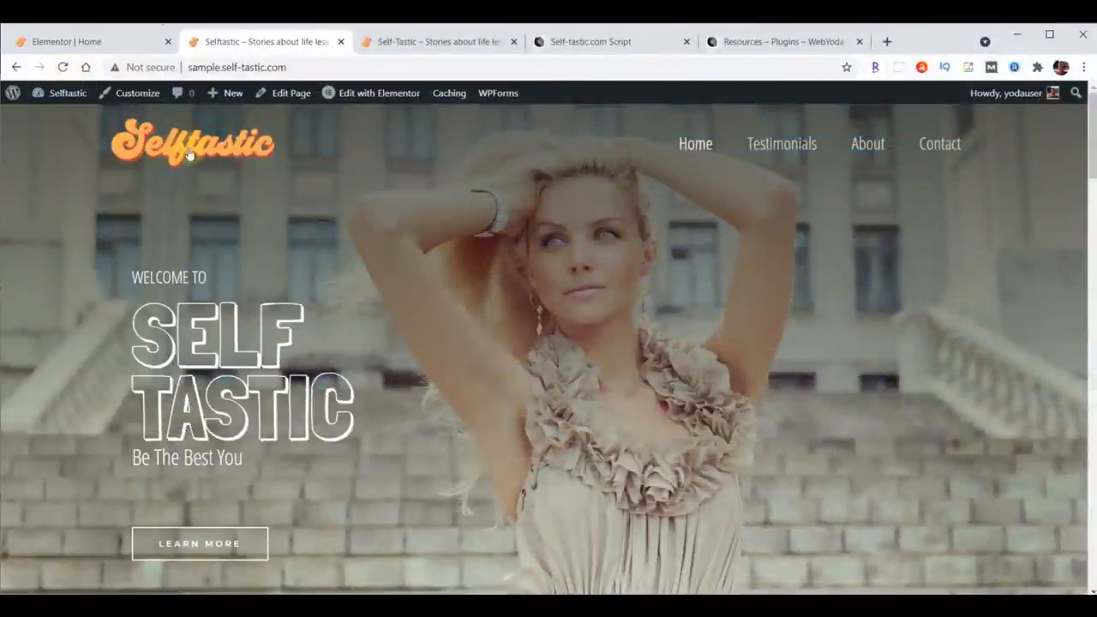
pyautogui.click(93, 42)
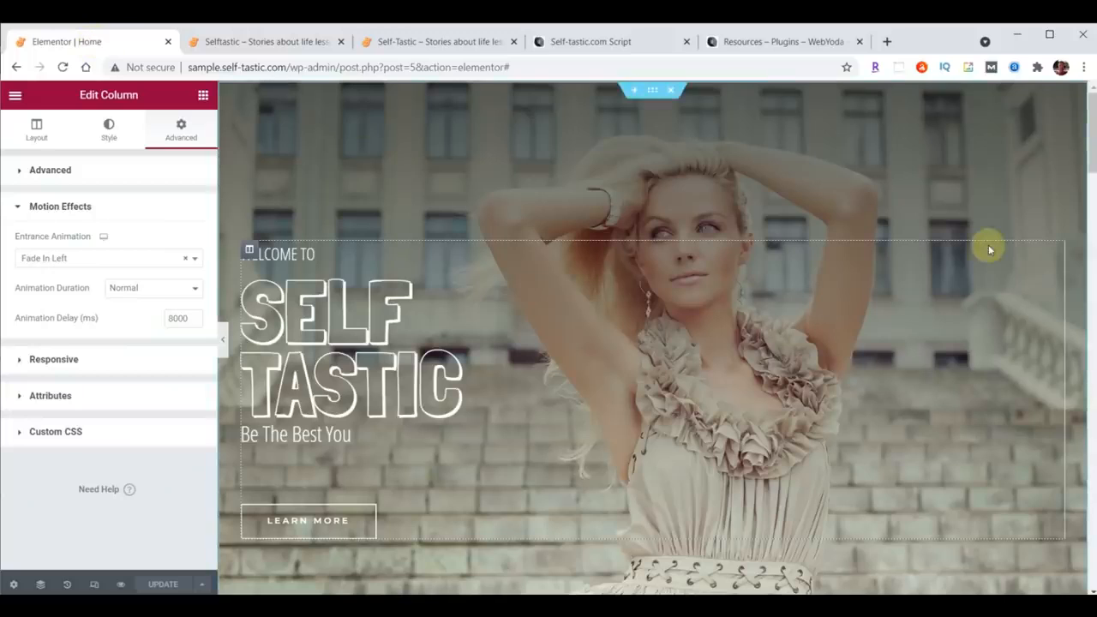
pyautogui.scroll(-3, 987, 248)
pyautogui.scroll(-2, 989, 250)
pyautogui.scroll(2, 987, 247)
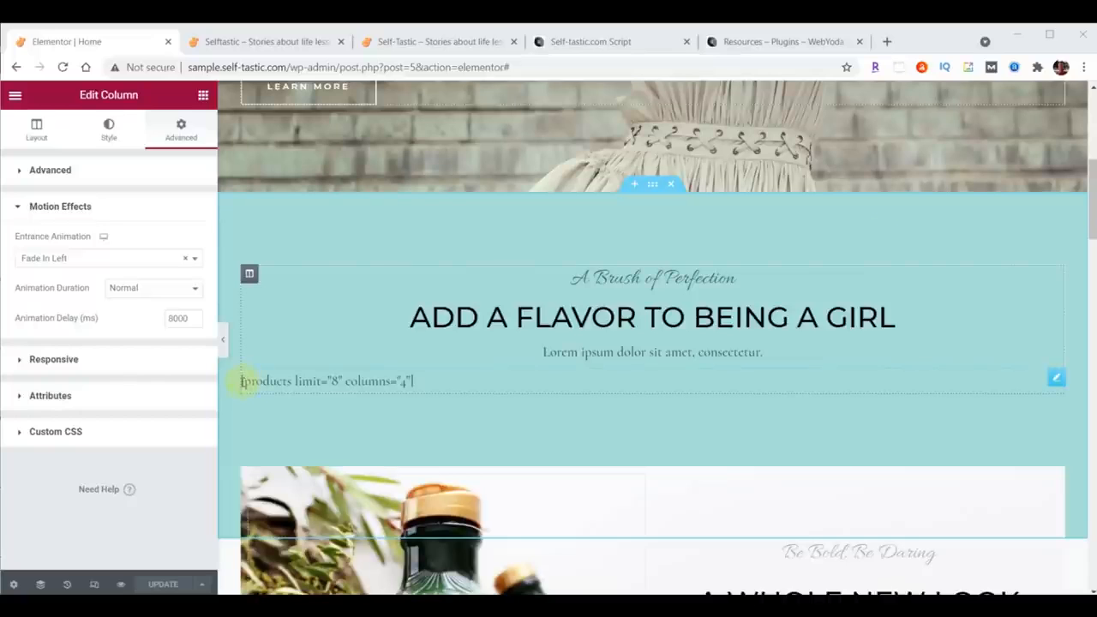
pyautogui.click(1055, 378)
pyautogui.rightClick(1056, 380)
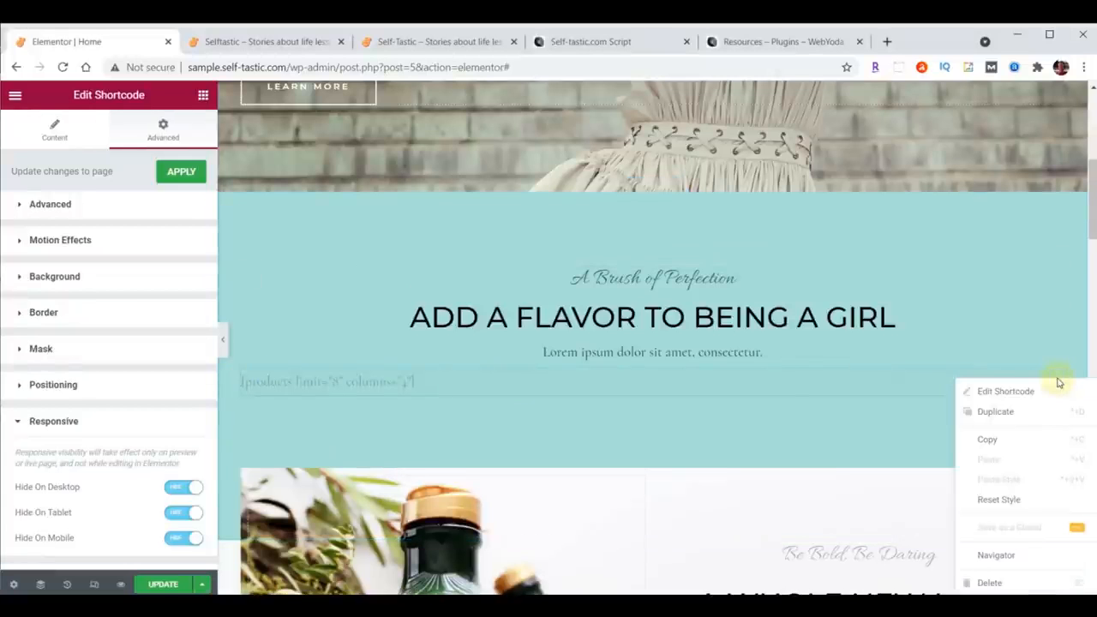
pyautogui.click(990, 582)
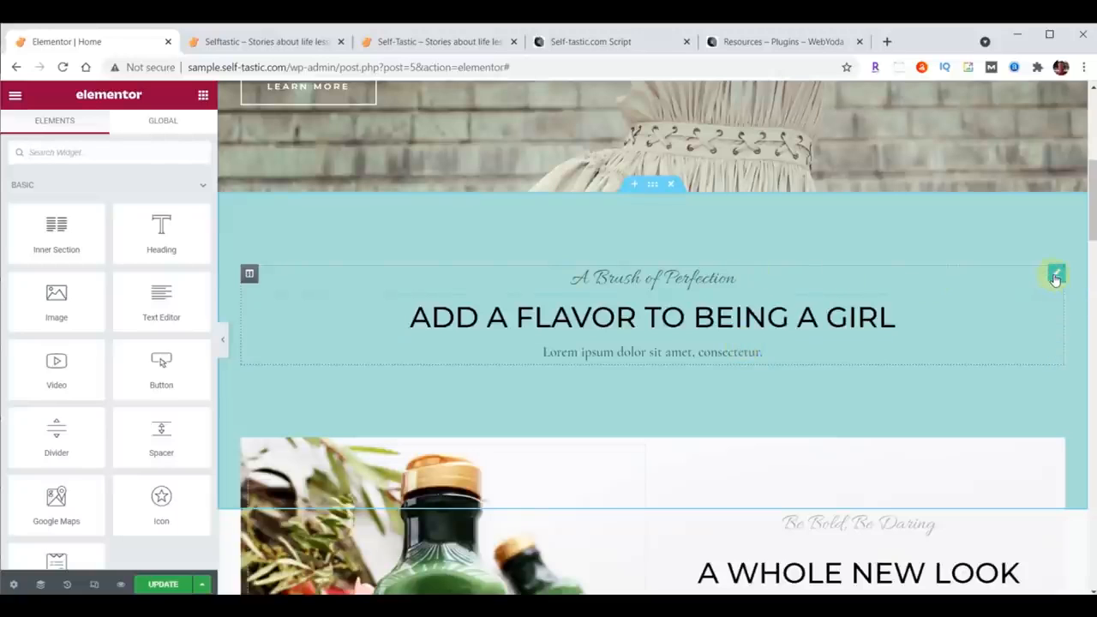
pyautogui.rightClick(1055, 278)
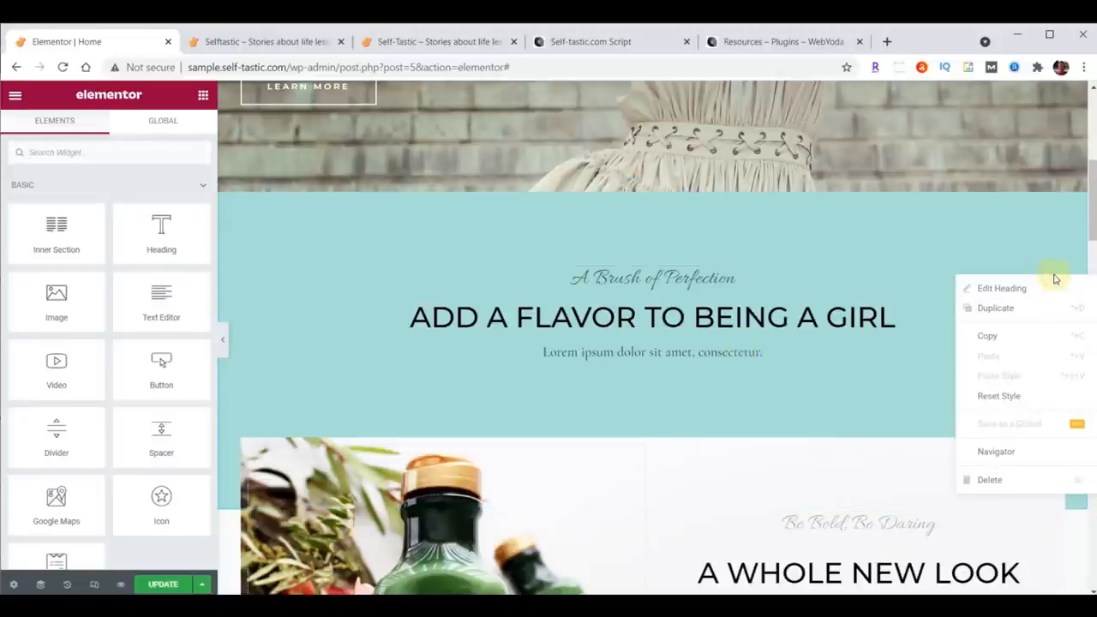
pyautogui.click(992, 479)
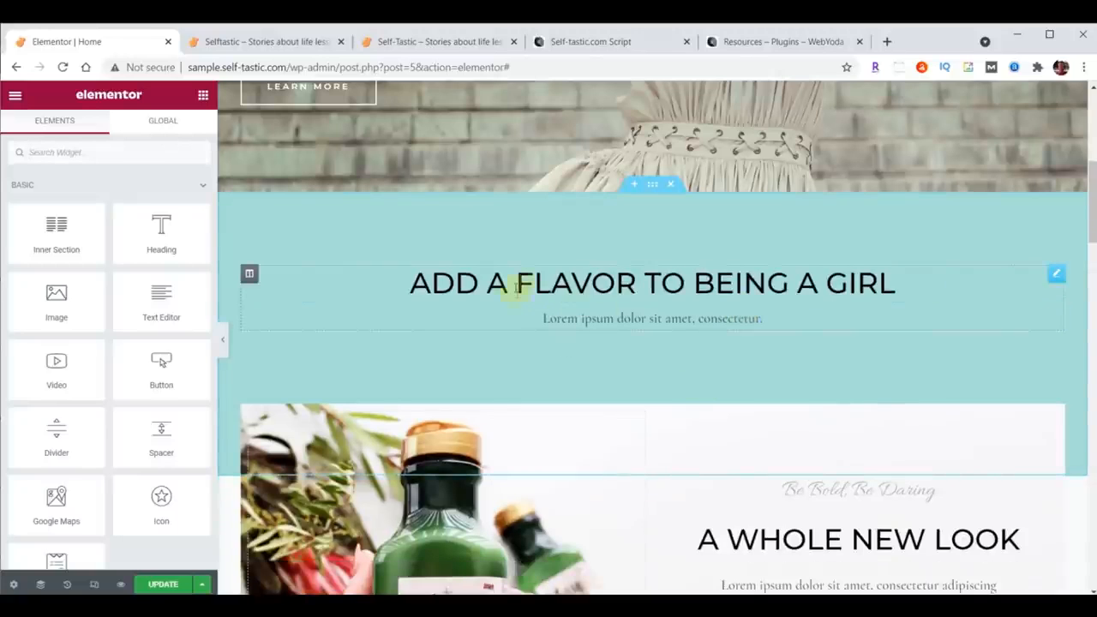
# Step: Replace the section heading's title with 'Advice and encouragement on improving yourself'
pyautogui.click(612, 284)
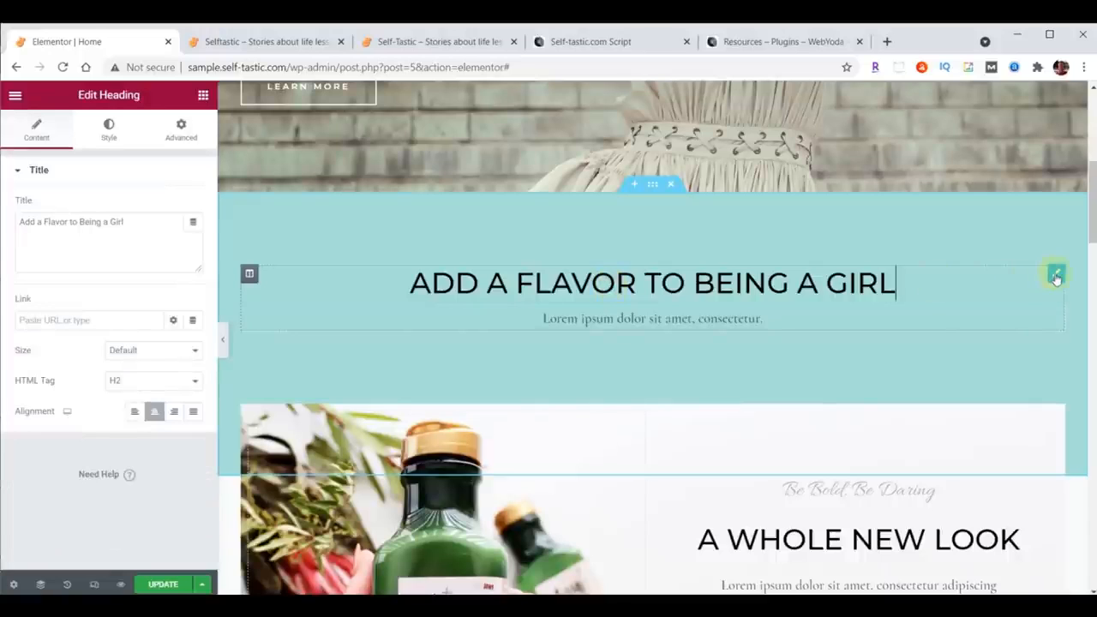
pyautogui.click(20, 225)
pyautogui.moveTo(20, 225); pyautogui.dragTo(166, 221)
pyautogui.write('Advice and encouragement on improving yourself')
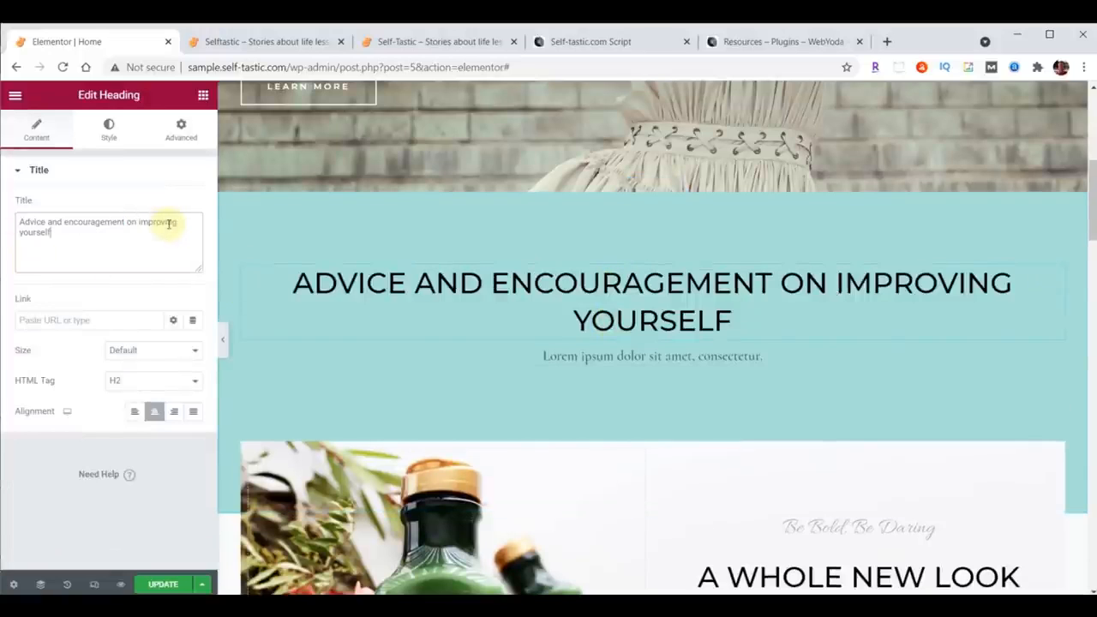
# Step: Set the heading's text color to 725F40
pyautogui.click(109, 130)
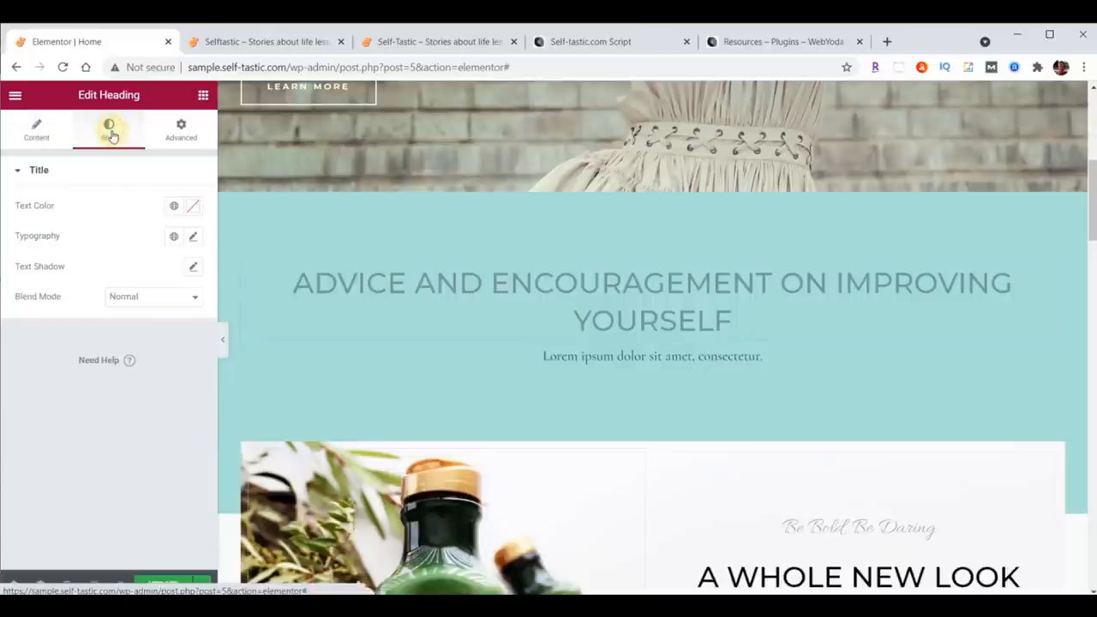
pyautogui.click(196, 207)
pyautogui.write('725F4D')
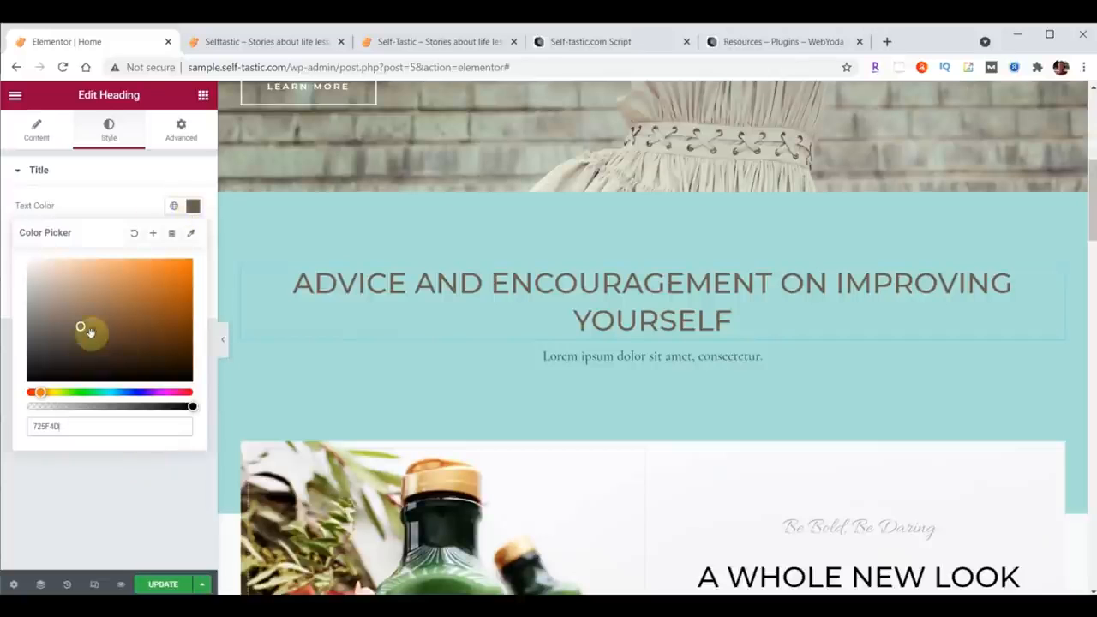
pyautogui.click(195, 209)
pyautogui.click(194, 208)
pyautogui.click(195, 210)
pyautogui.click(196, 209)
pyautogui.click(195, 209)
# Step: Set the heading's typography font family to Open Sans Condensed
pyautogui.click(192, 239)
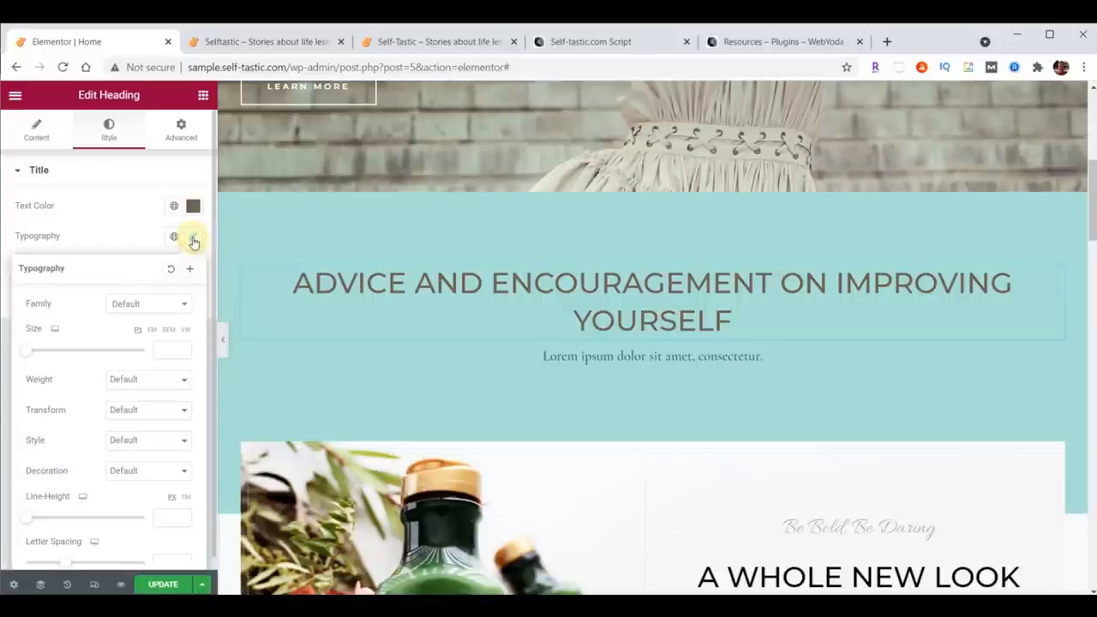
pyautogui.click(146, 306)
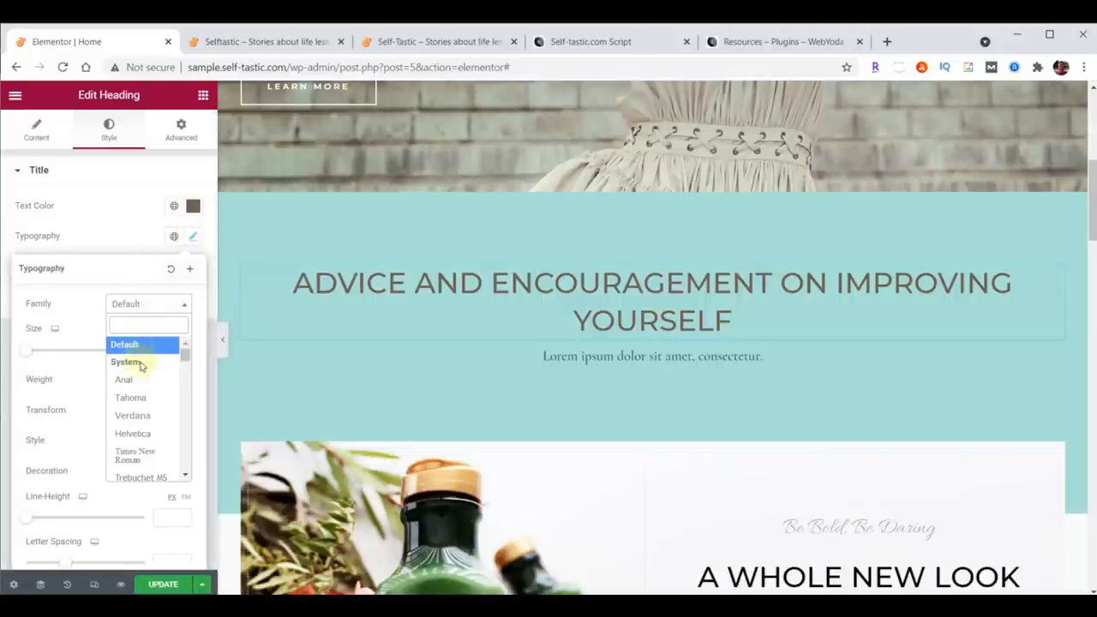
pyautogui.write('Open')
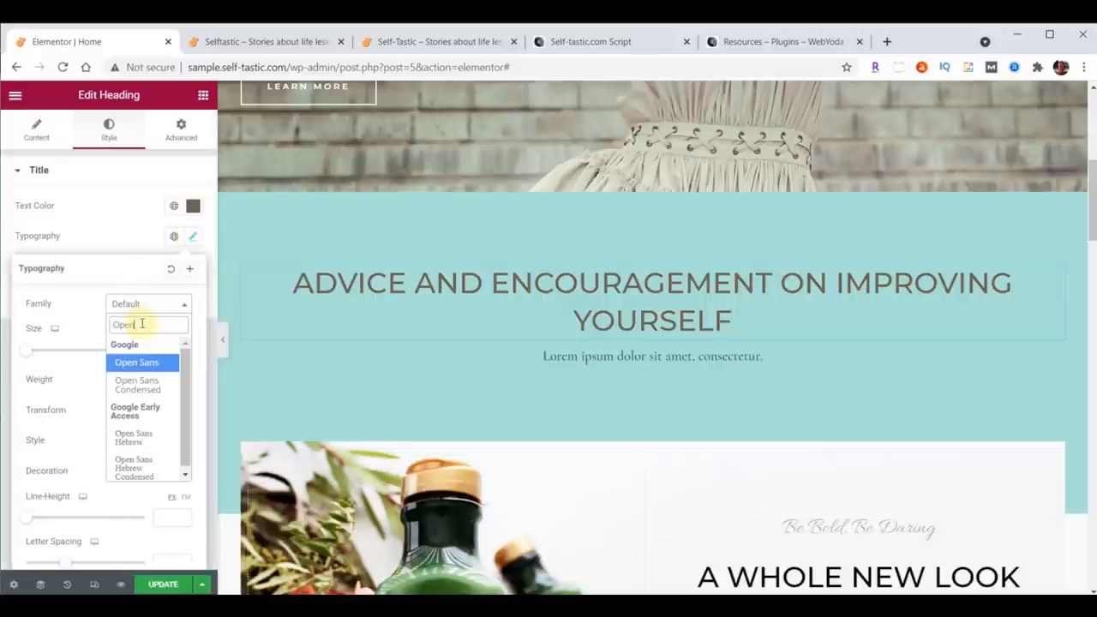
pyautogui.click(138, 384)
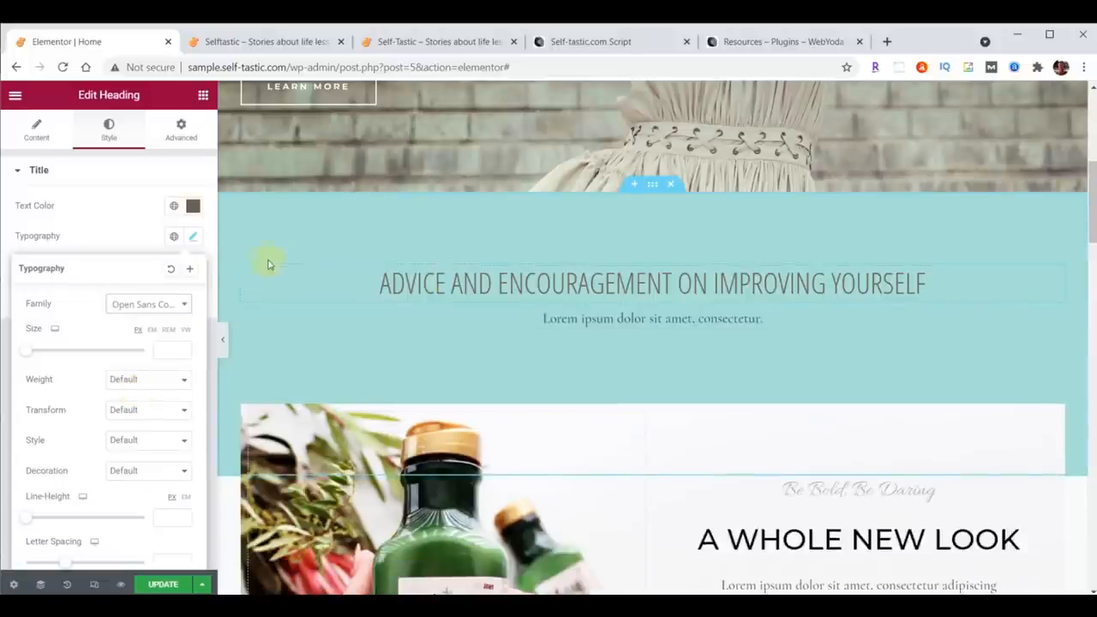
# Step: Set the heading's padding to 20 on all four sides
pyautogui.click(180, 128)
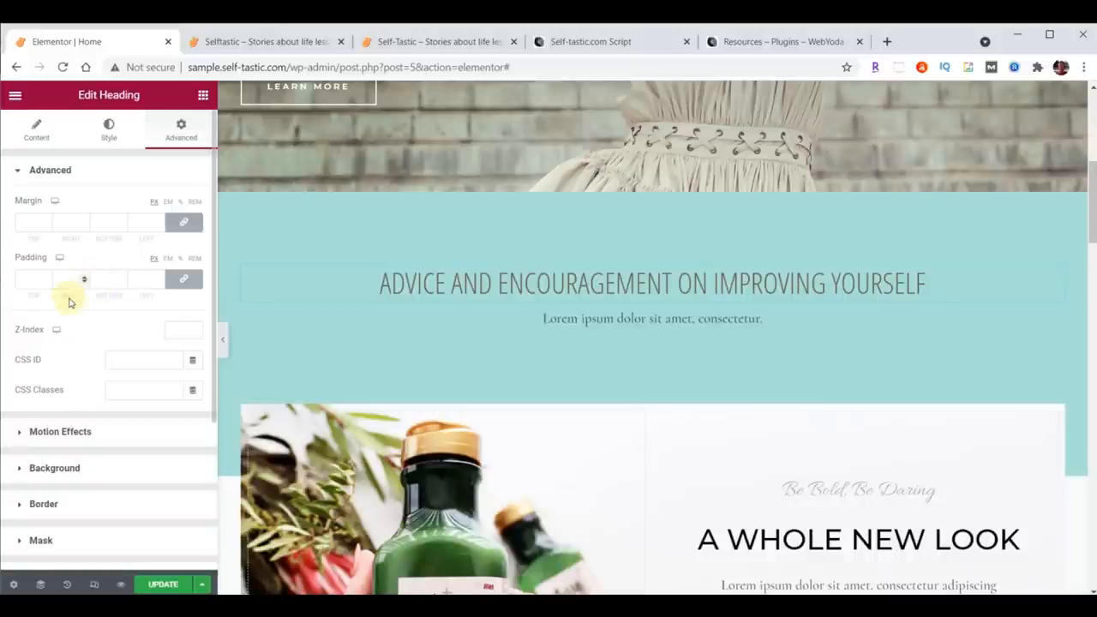
pyautogui.click(184, 281)
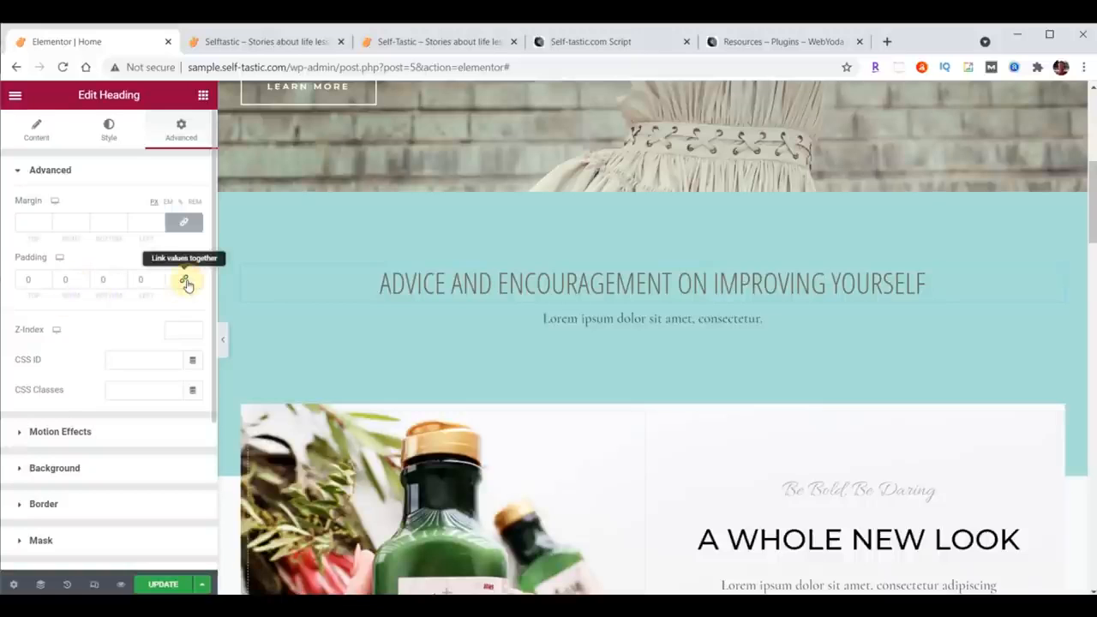
pyautogui.click(186, 287)
pyautogui.click(185, 286)
pyautogui.click(185, 286)
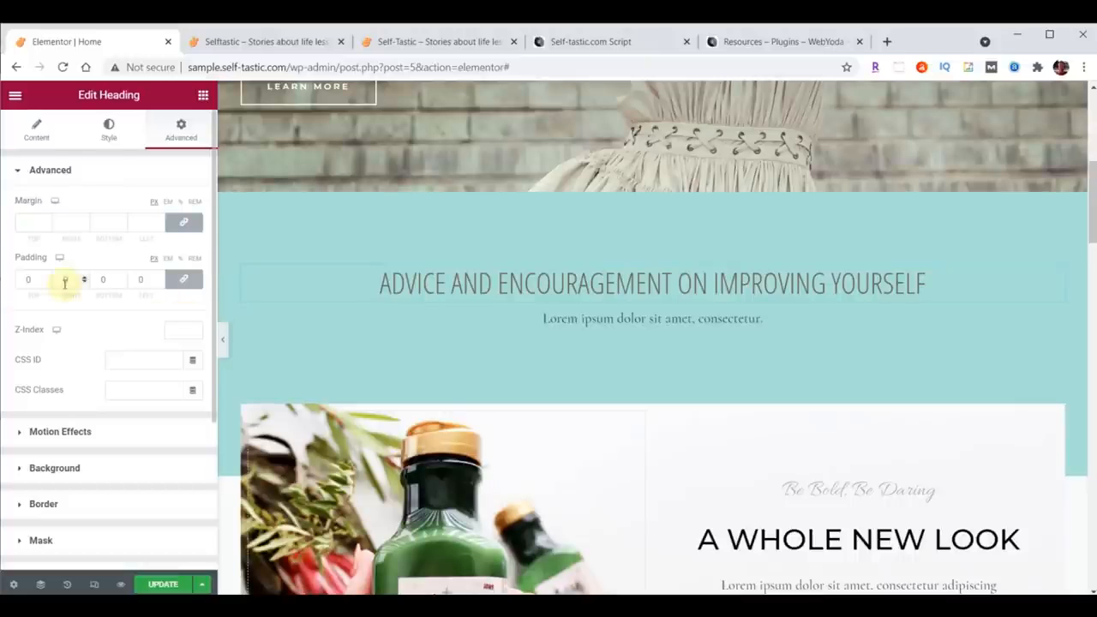
pyautogui.click(47, 277)
pyautogui.click(48, 278)
pyautogui.click(47, 277)
pyautogui.click(47, 278)
pyautogui.click(47, 277)
pyautogui.click(47, 278)
pyautogui.click(193, 285)
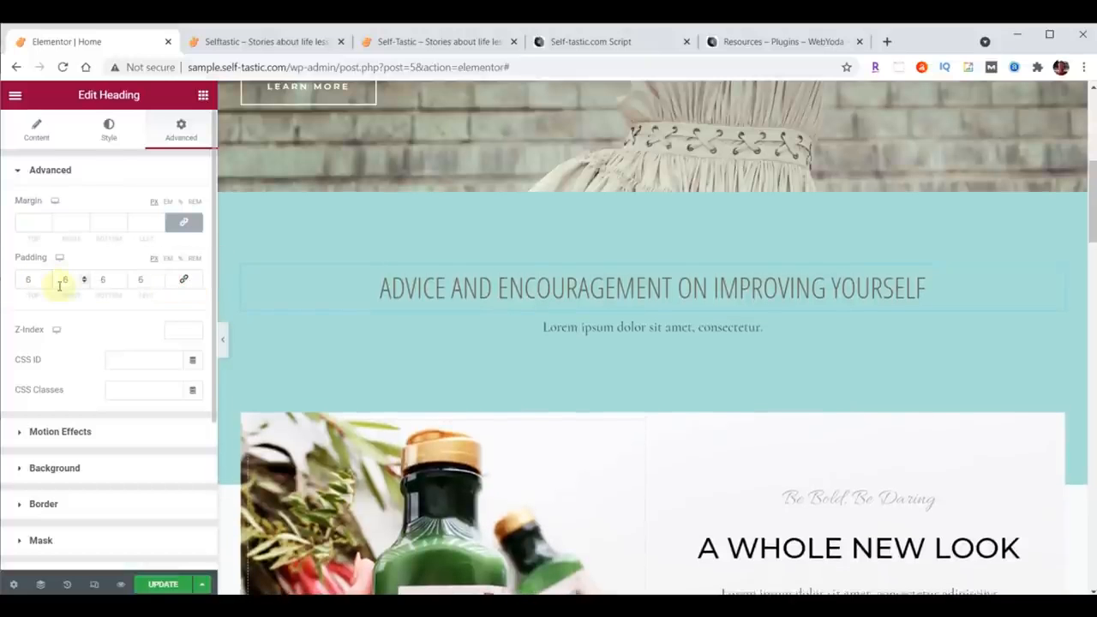
pyautogui.click(47, 283)
pyautogui.click(47, 283)
pyautogui.click(47, 283)
pyautogui.click(47, 283)
pyautogui.click(47, 282)
pyautogui.click(47, 282)
pyautogui.click(184, 282)
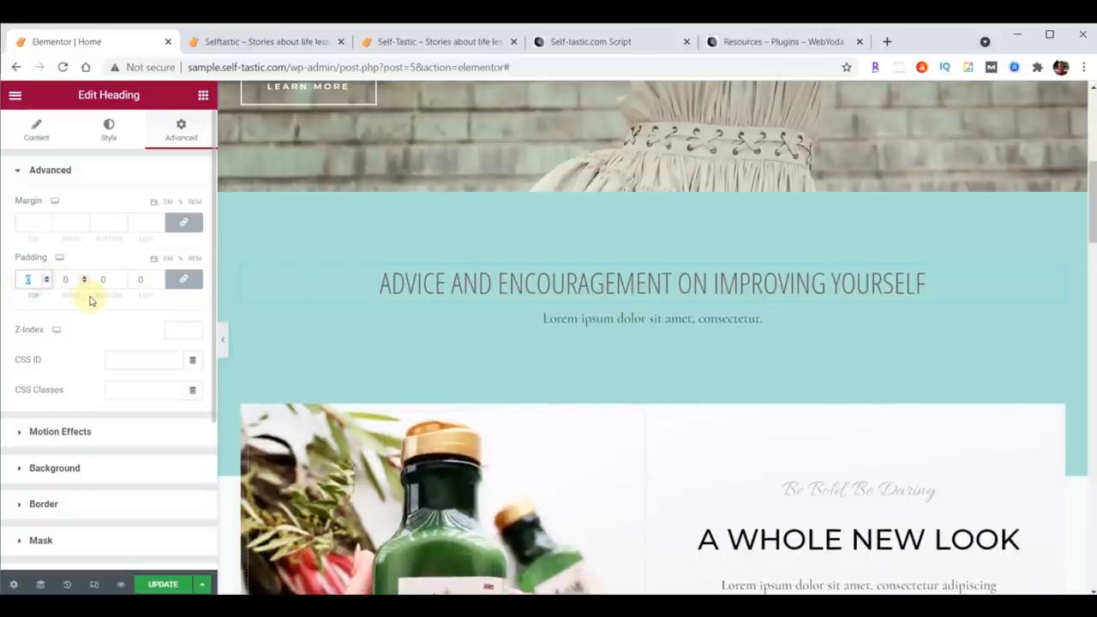
pyautogui.write('20')
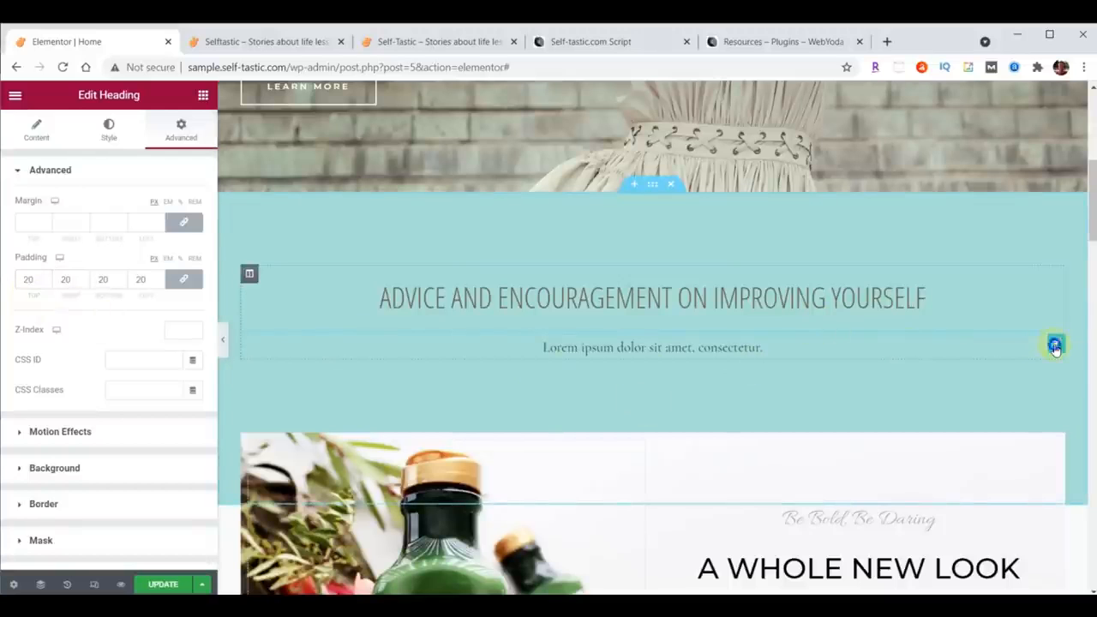
# Step: Delete the Lorem ipsum text widget below the heading
pyautogui.rightClick(1056, 347)
pyautogui.click(998, 549)
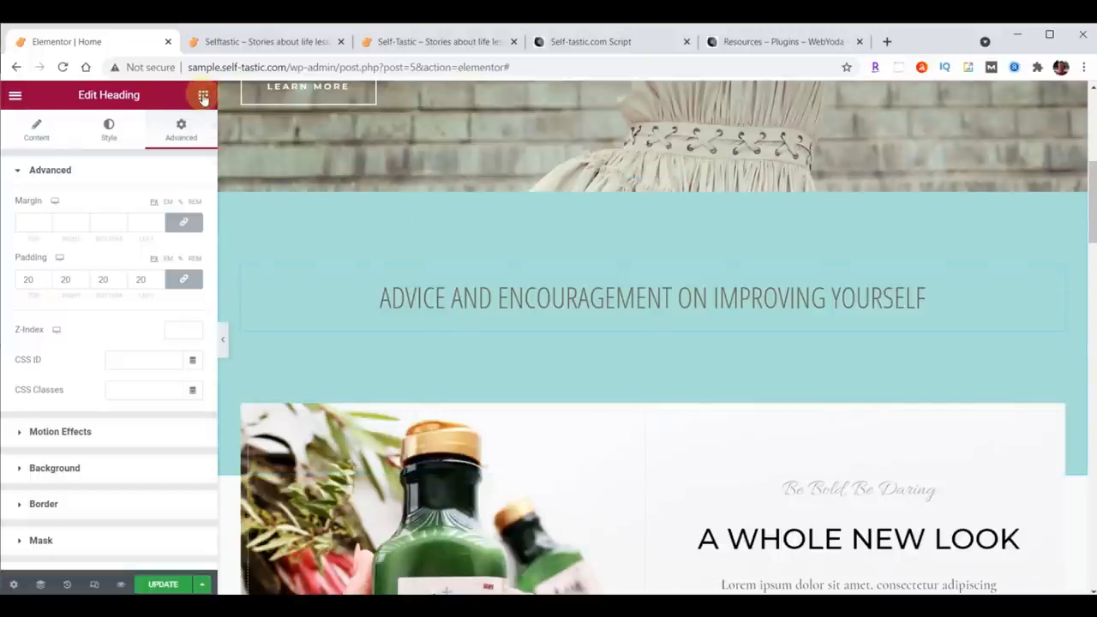
# Step: Add a two-column Inner Section below the heading
pyautogui.click(203, 98)
pyautogui.scroll(-15, 160, 325)
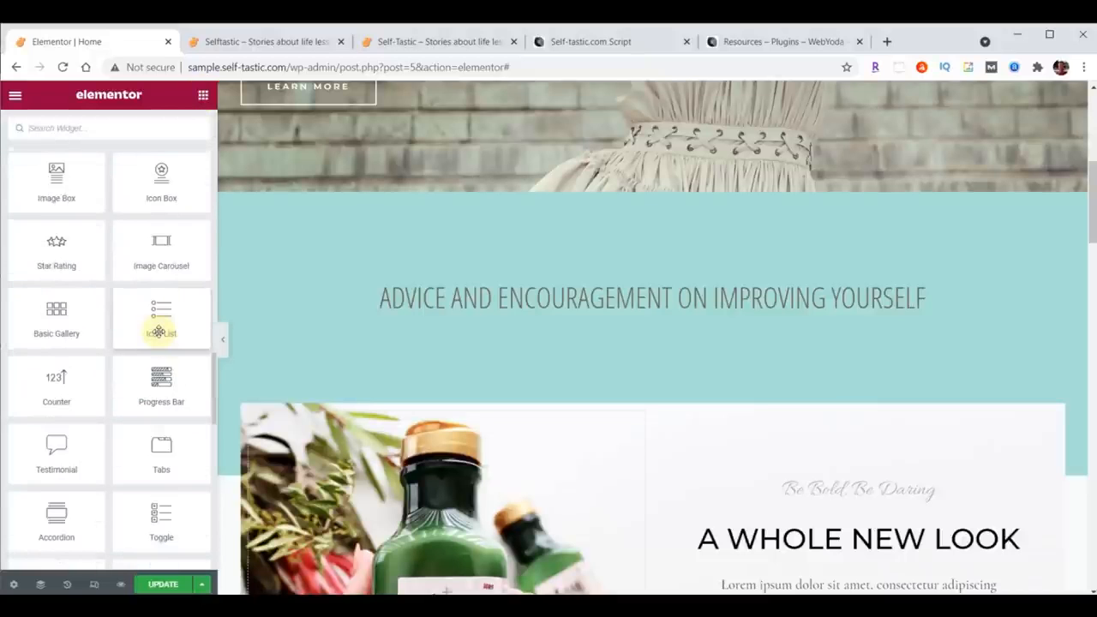
pyautogui.scroll(-8, 159, 333)
pyautogui.scroll(12, 160, 334)
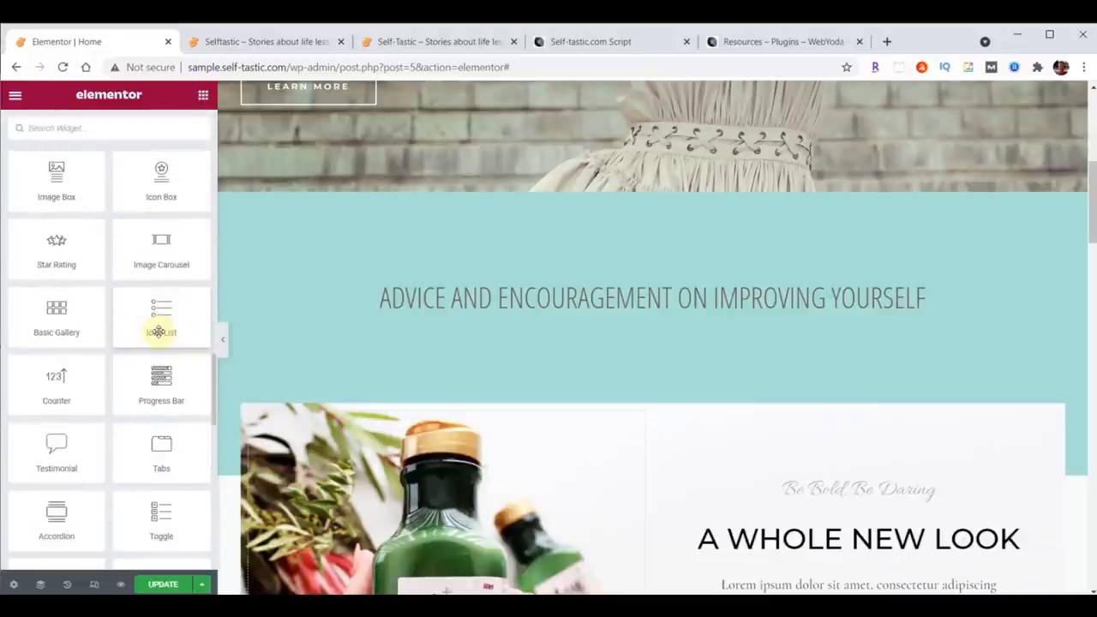
pyautogui.scroll(3, 159, 334)
pyautogui.scroll(-5, 157, 326)
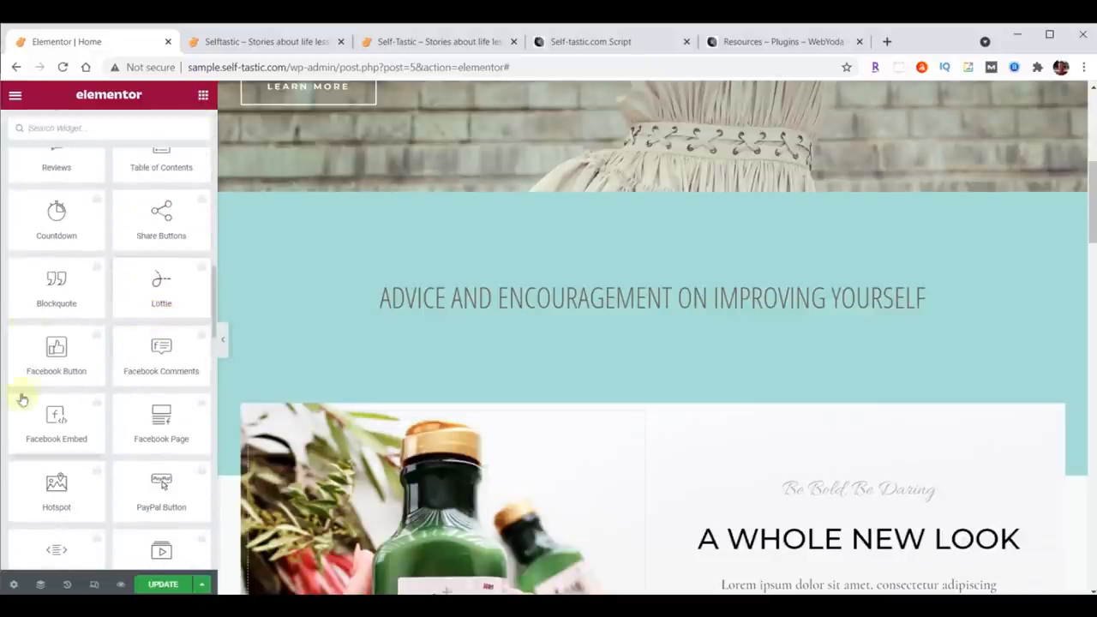
pyautogui.scroll(10, 148, 428)
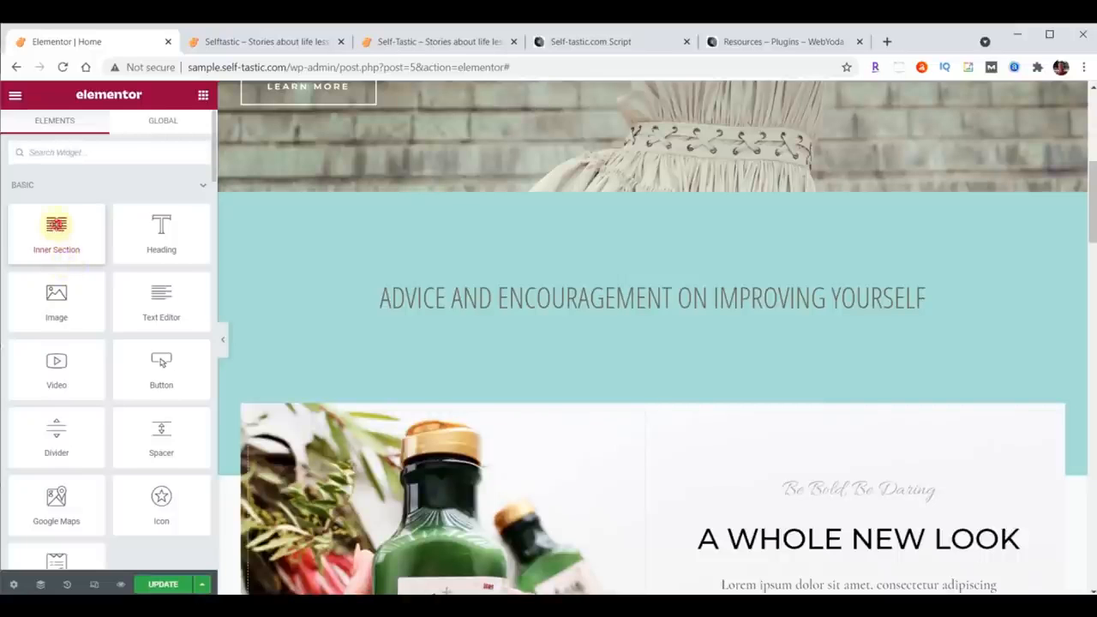
pyautogui.moveTo(56, 225); pyautogui.dragTo(673, 317)
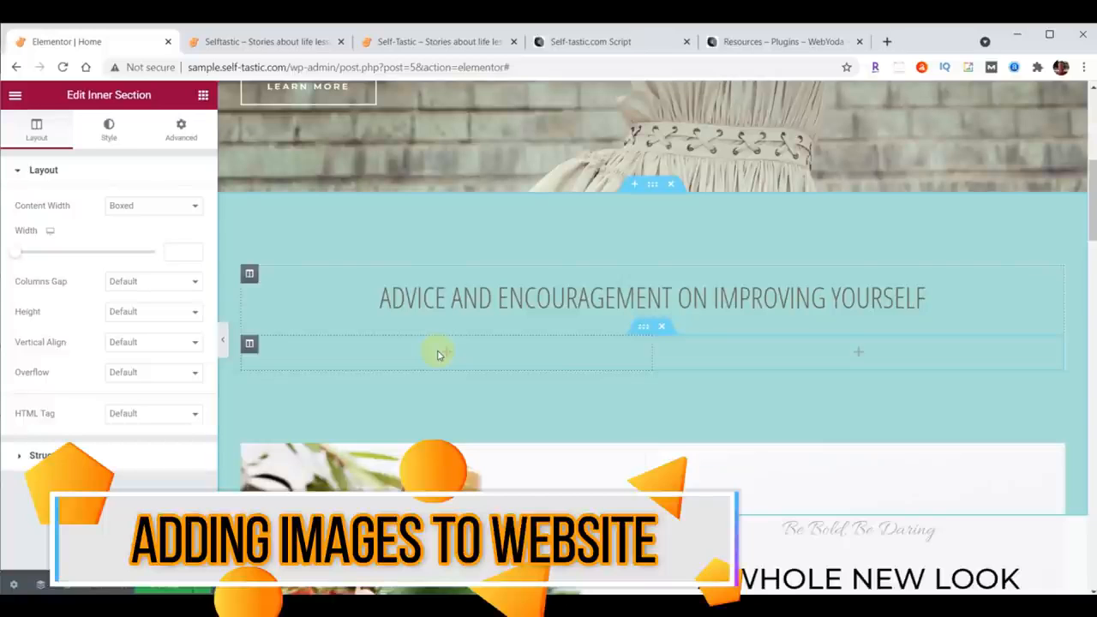
# Step: Add an Image widget to the inner section's left column
pyautogui.click(204, 96)
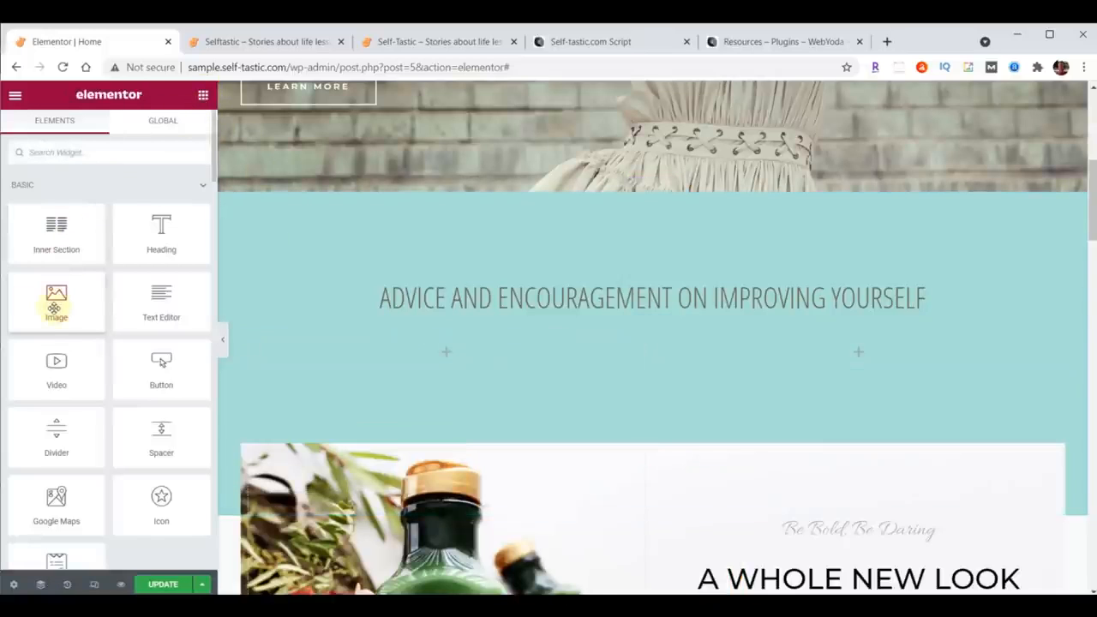
pyautogui.moveTo(52, 301); pyautogui.dragTo(438, 351)
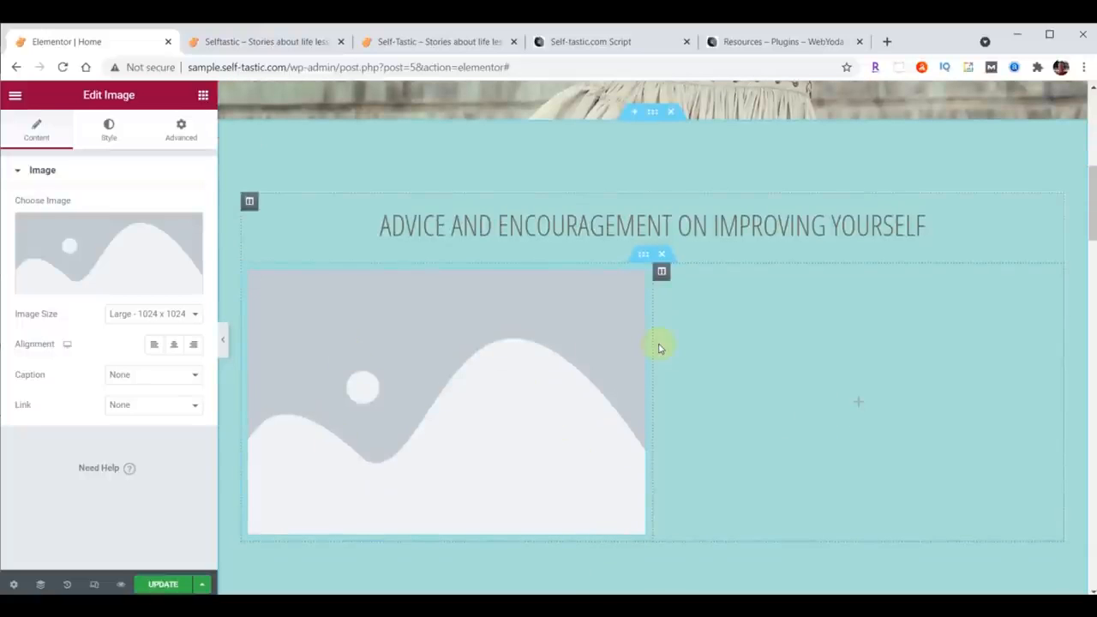
# Step: Open the image chooser and upload categories-01 through categories-06 from the content folder into the media library
pyautogui.click(103, 245)
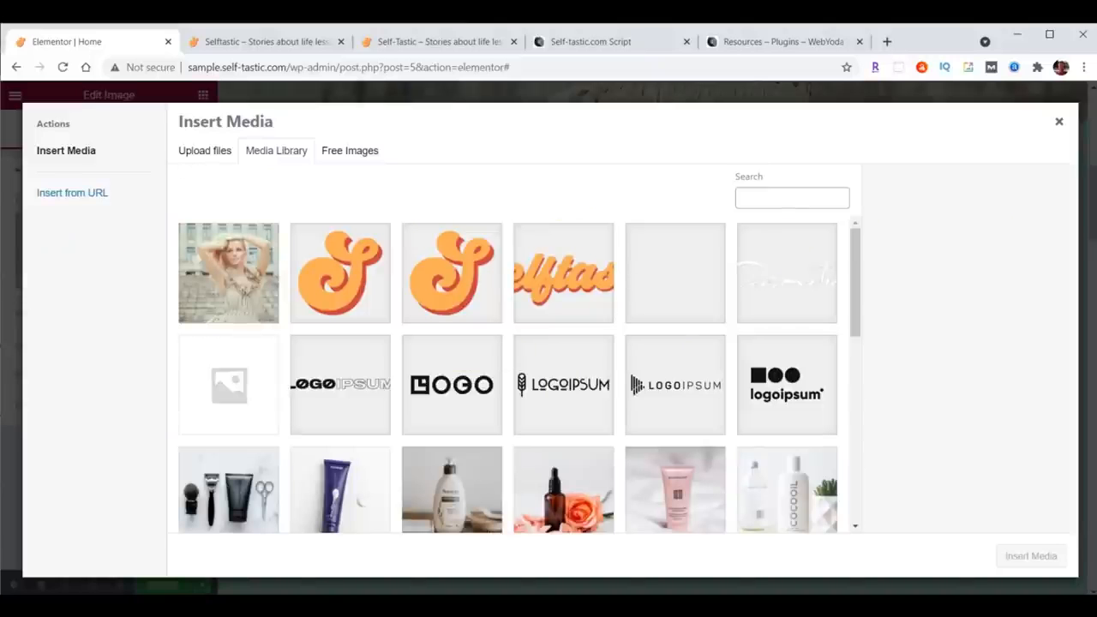
pyautogui.hotkey('alt', 'Tab')
pyautogui.scroll(6, 989, 378)
pyautogui.scroll(5, 990, 379)
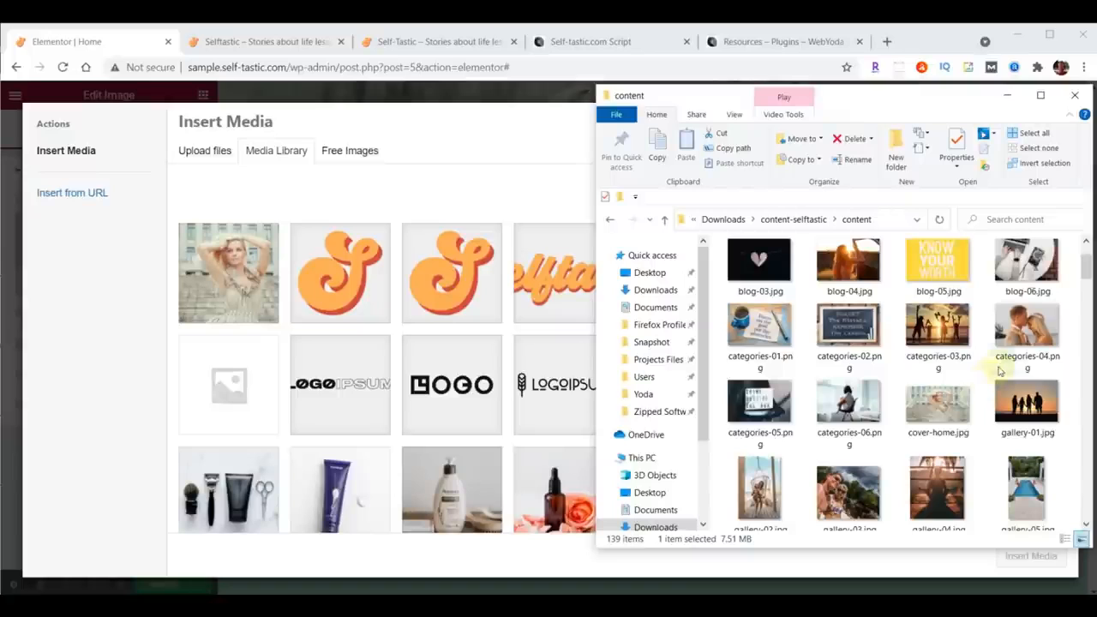
pyautogui.click(765, 339)
pyautogui.keyDown('shift'); pyautogui.click(844, 402); pyautogui.keyUp('shift')
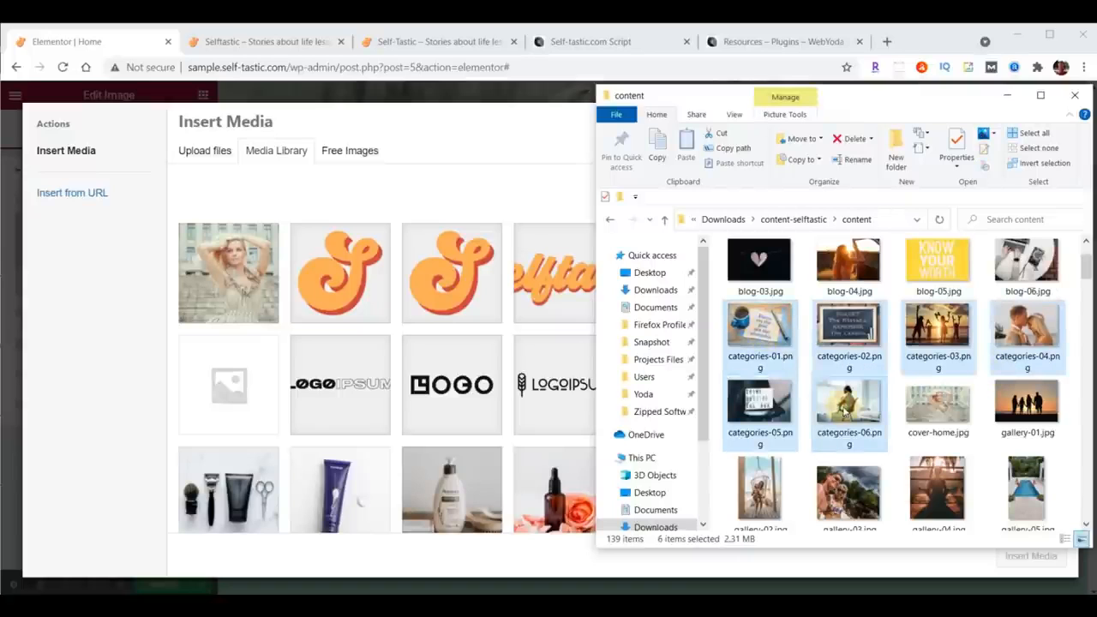
pyautogui.moveTo(844, 323); pyautogui.dragTo(428, 338)
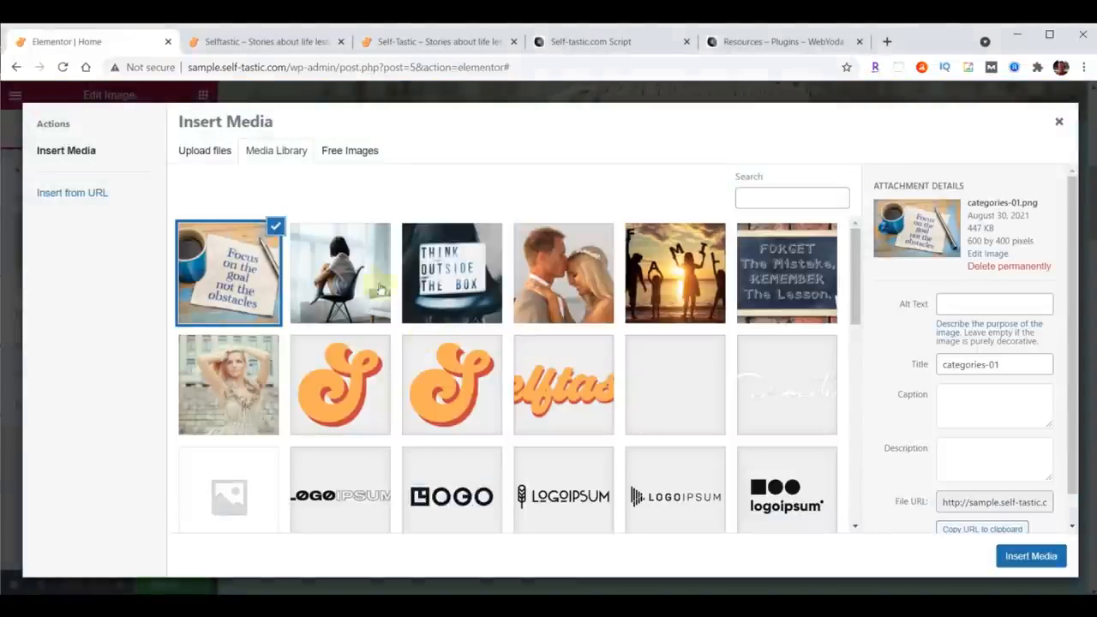
# Step: Pick the categories-01 image in the media library and insert it into the left column's Image widget
pyautogui.click(351, 272)
pyautogui.click(433, 272)
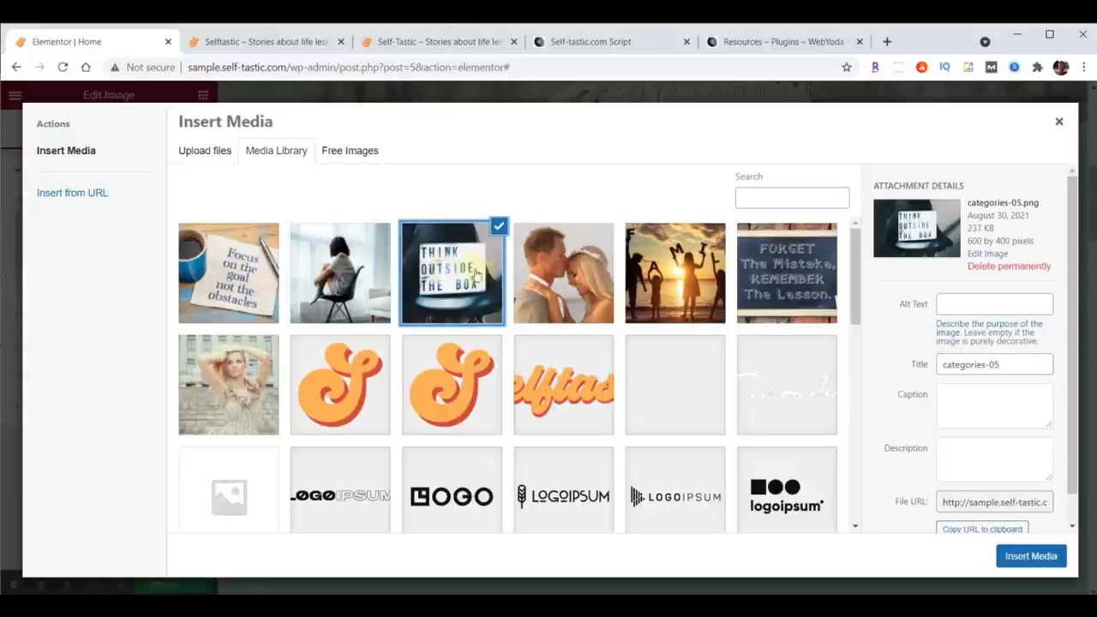
pyautogui.click(591, 274)
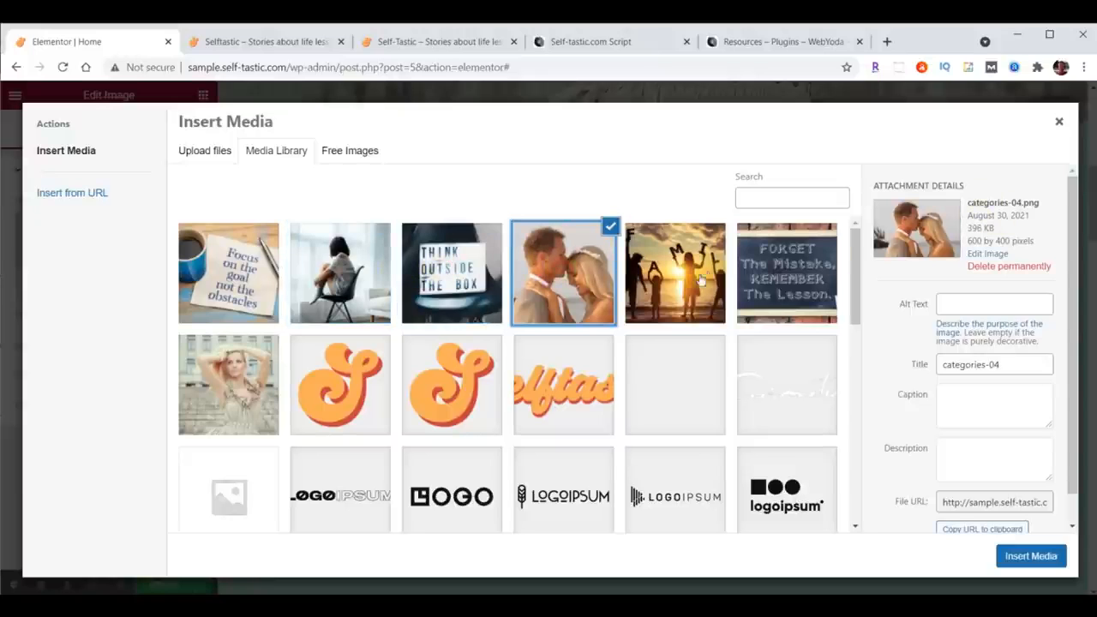
pyautogui.click(693, 265)
pyautogui.click(771, 261)
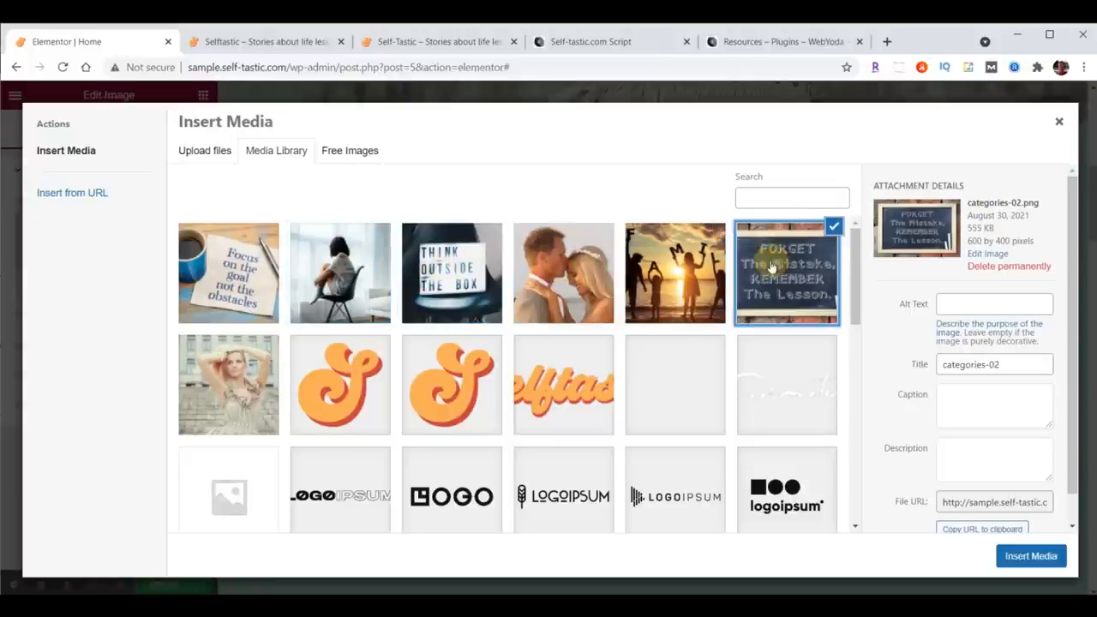
pyautogui.click(694, 265)
pyautogui.click(225, 268)
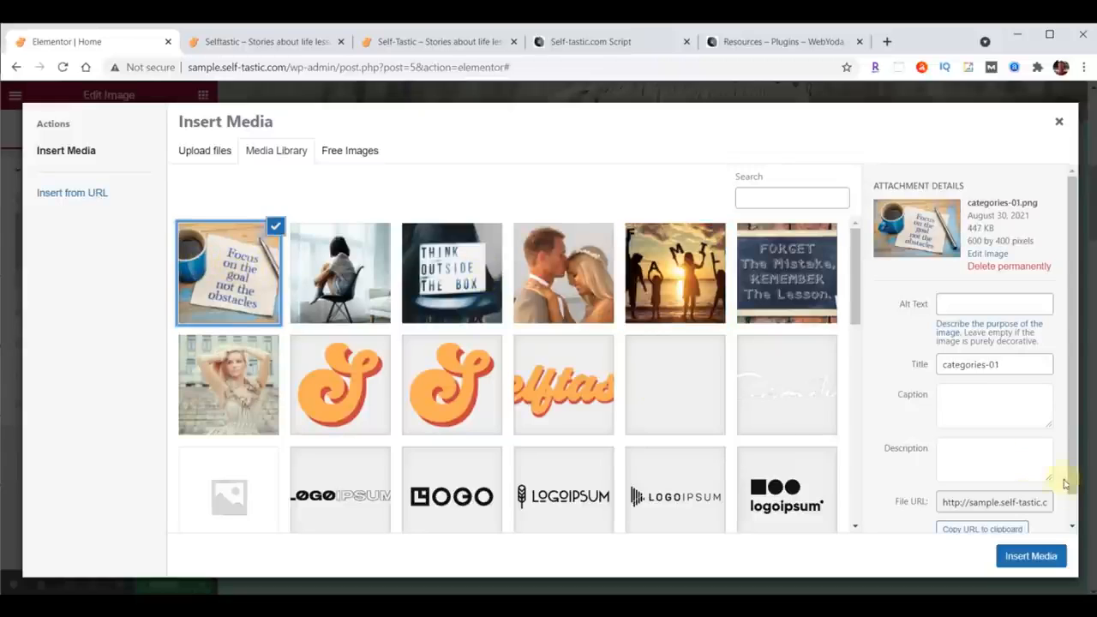
pyautogui.click(1031, 556)
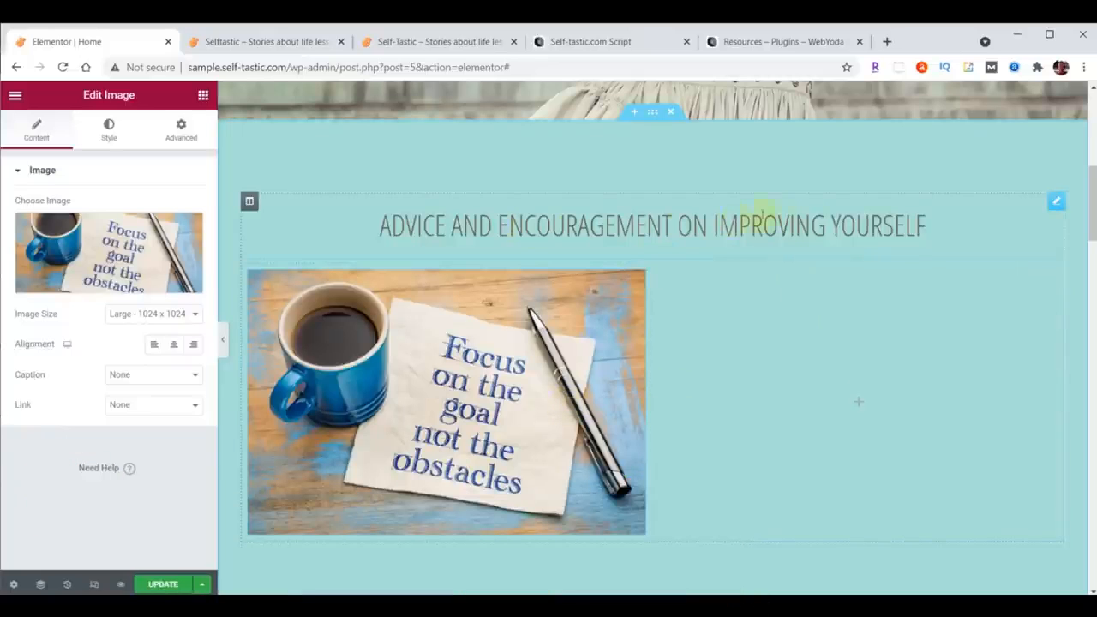
# Step: Duplicate the section heading and move the copy below the image in the left column
pyautogui.click(1056, 205)
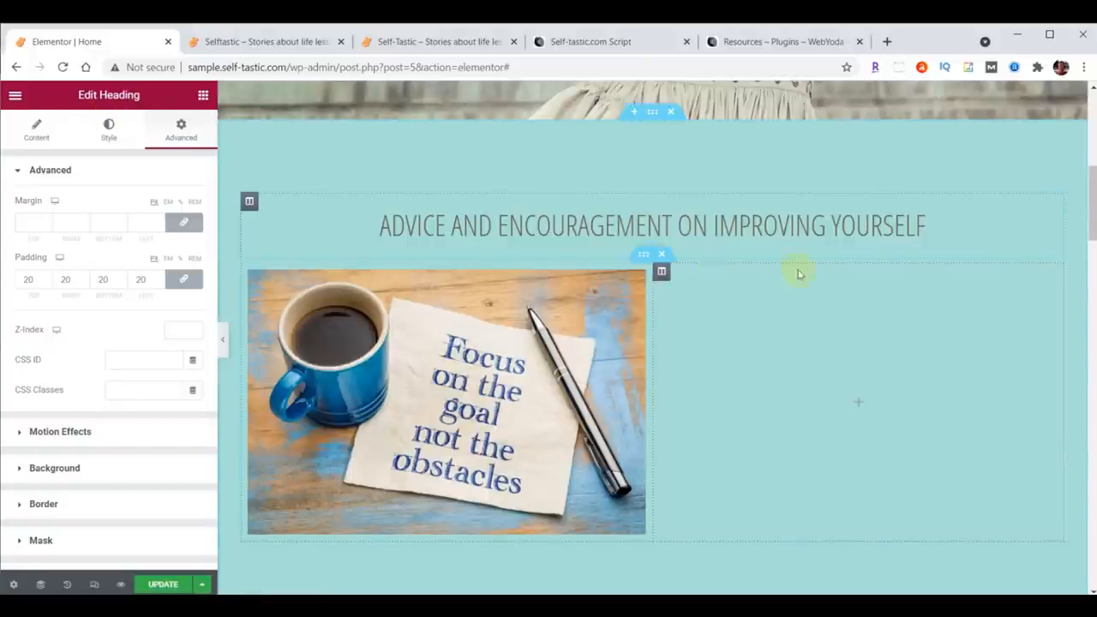
pyautogui.rightClick(1056, 203)
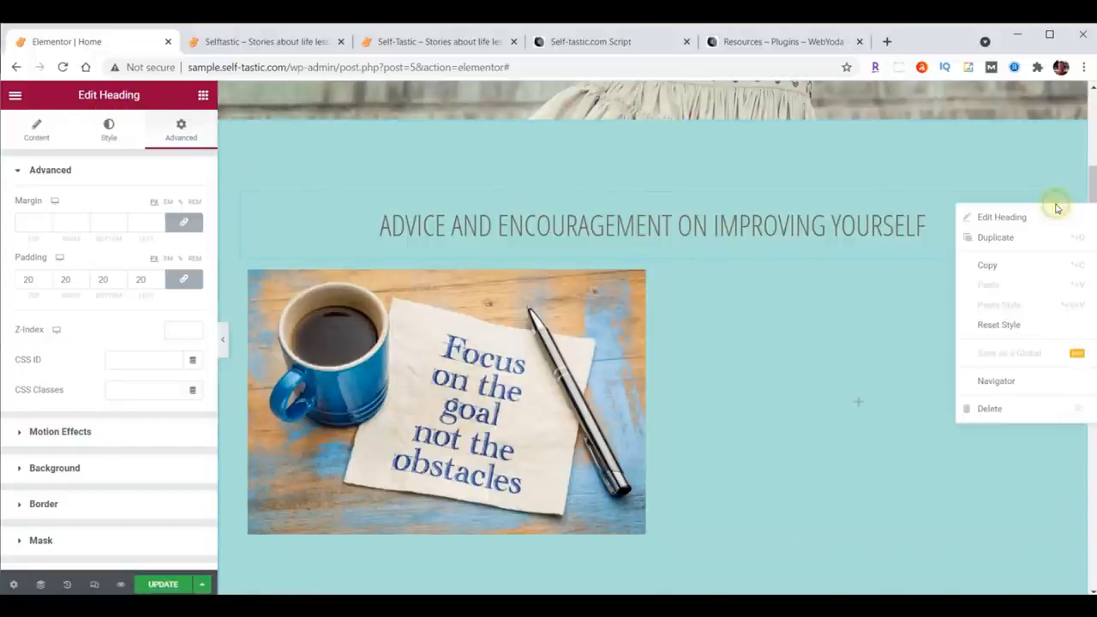
pyautogui.click(1011, 236)
pyautogui.scroll(-1, 936, 426)
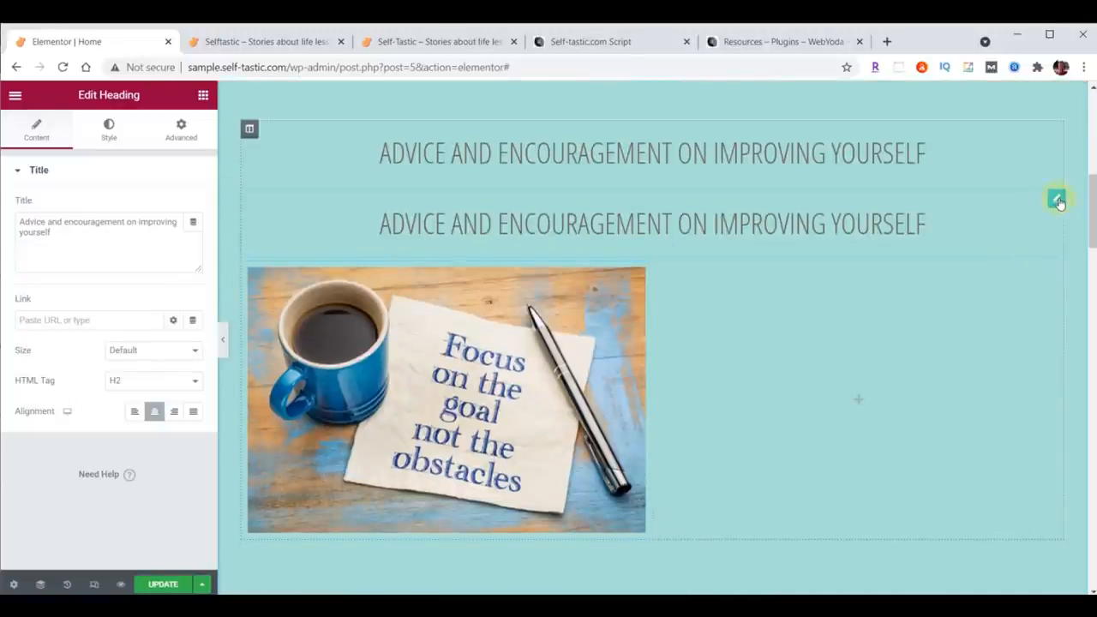
pyautogui.moveTo(1058, 201); pyautogui.dragTo(431, 462)
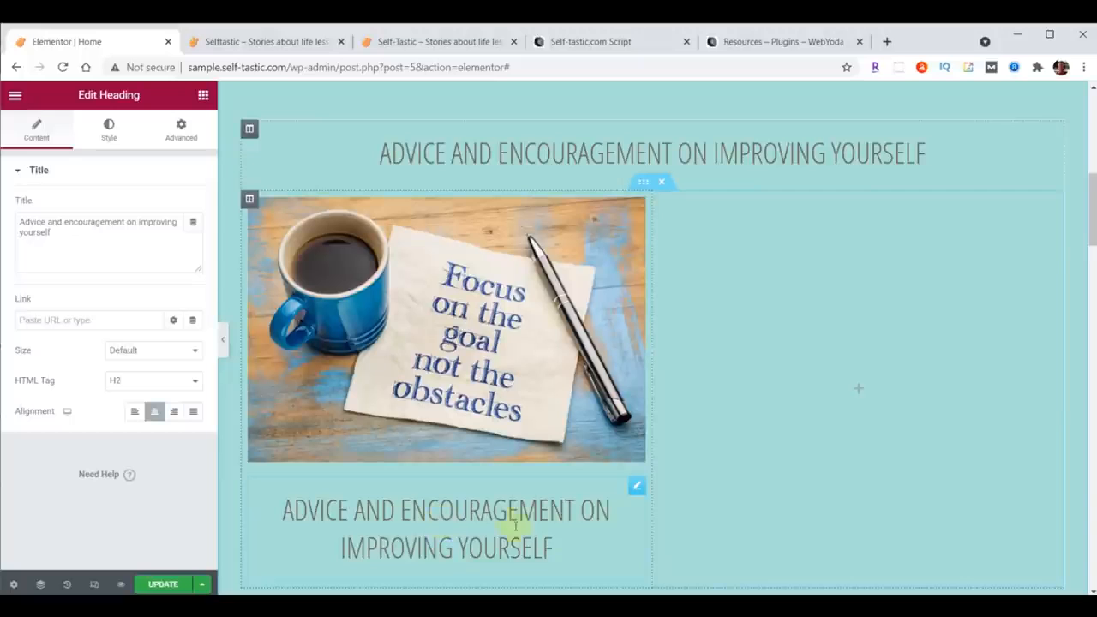
# Step: Replace the copied heading's text with the pasted "Personal Development"
pyautogui.click(633, 488)
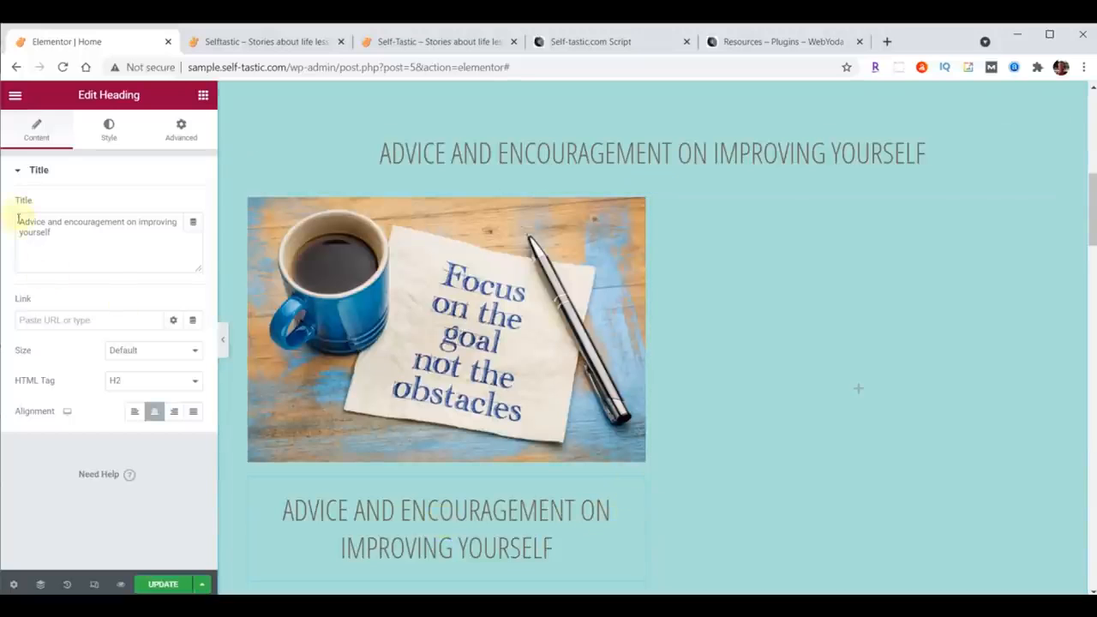
pyautogui.moveTo(19, 219); pyautogui.dragTo(137, 265)
pyautogui.write('Personal Development')
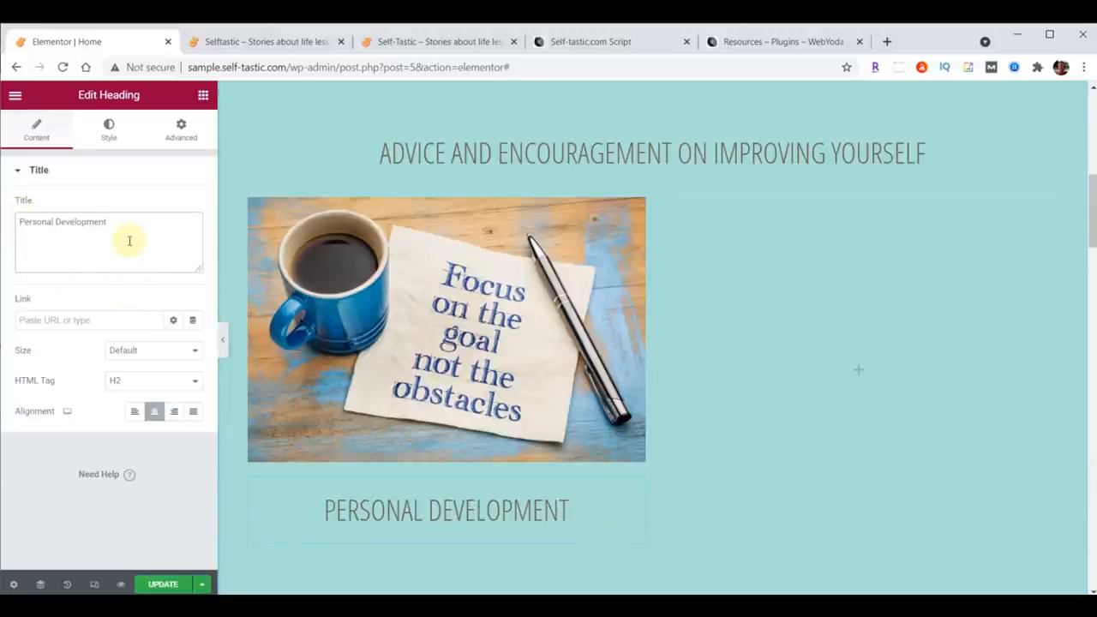
# Step: Set the Personal Development heading's typography to the Work Sans family at size 22
pyautogui.click(106, 129)
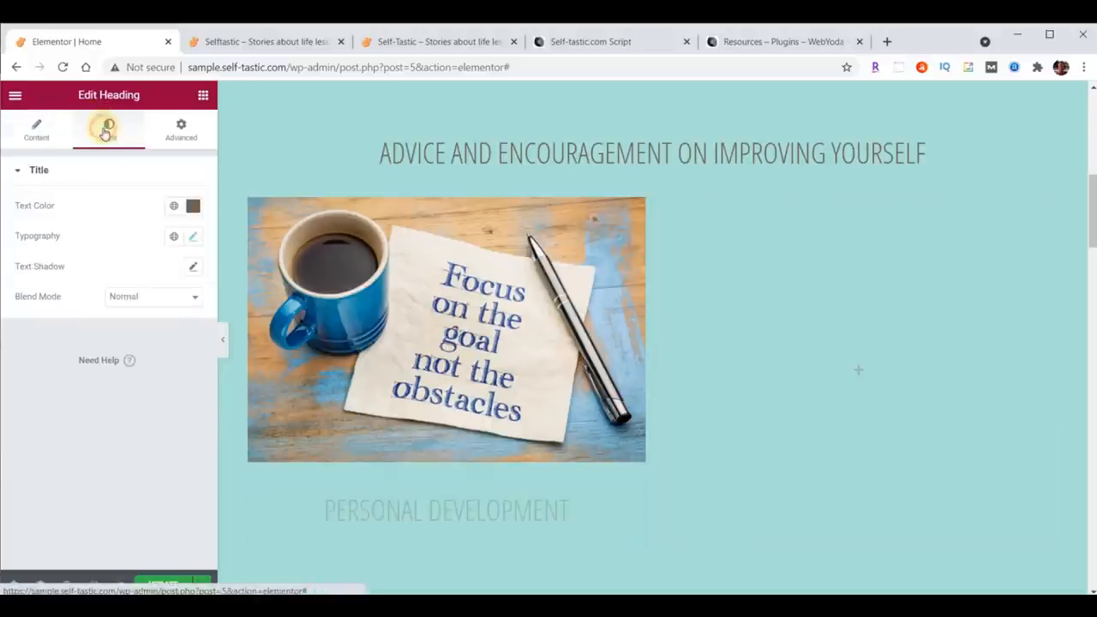
pyautogui.click(192, 236)
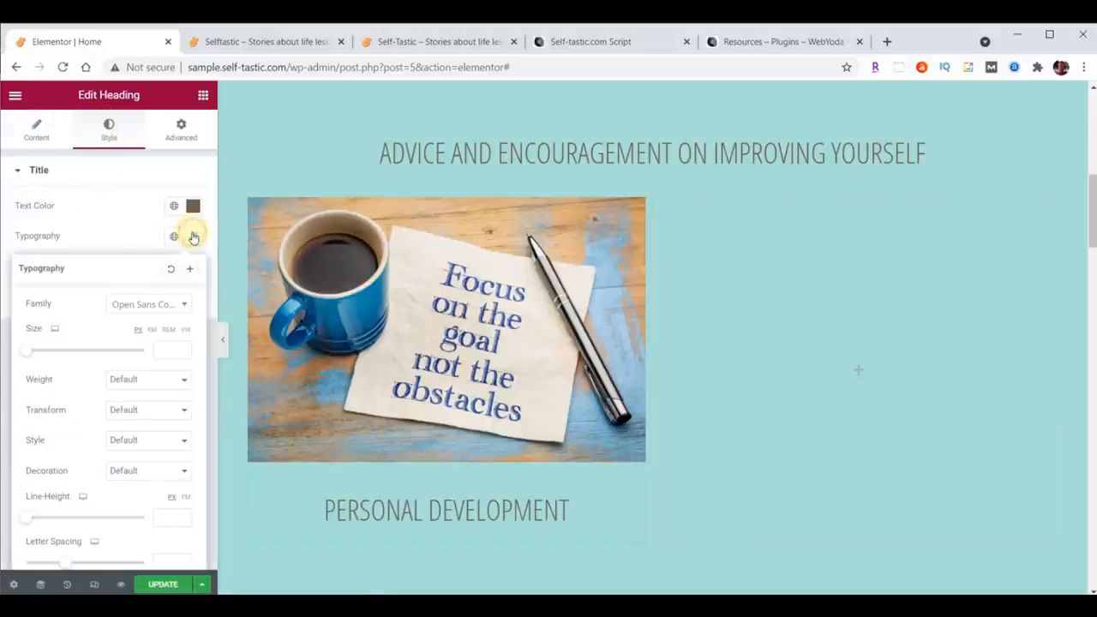
pyautogui.click(134, 305)
pyautogui.write('wor')
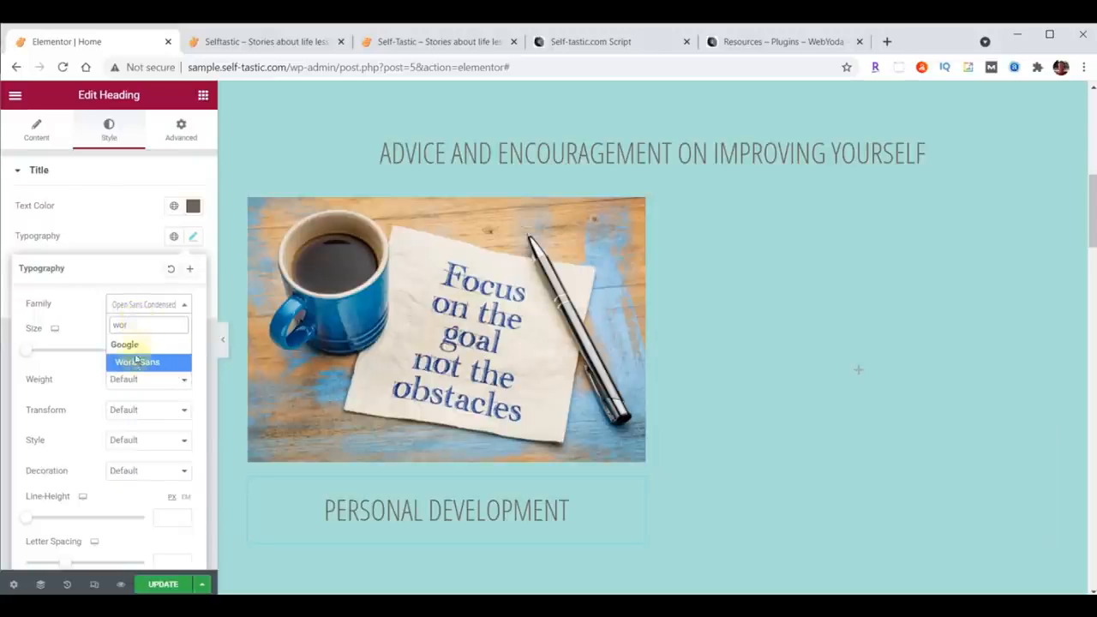
pyautogui.click(141, 362)
pyautogui.click(172, 347)
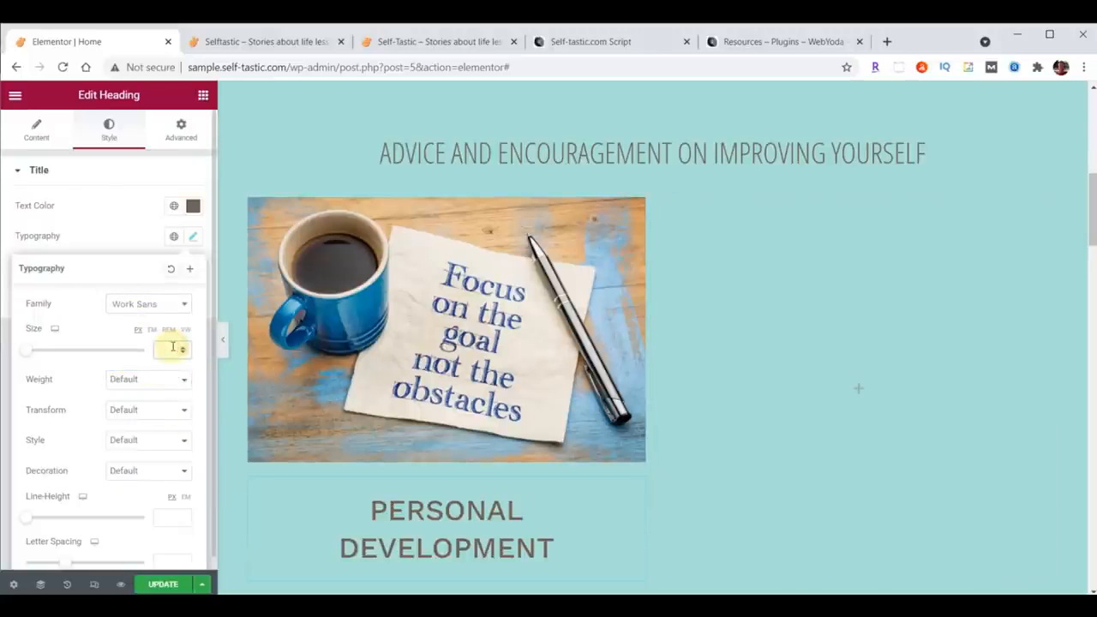
pyautogui.write('22')
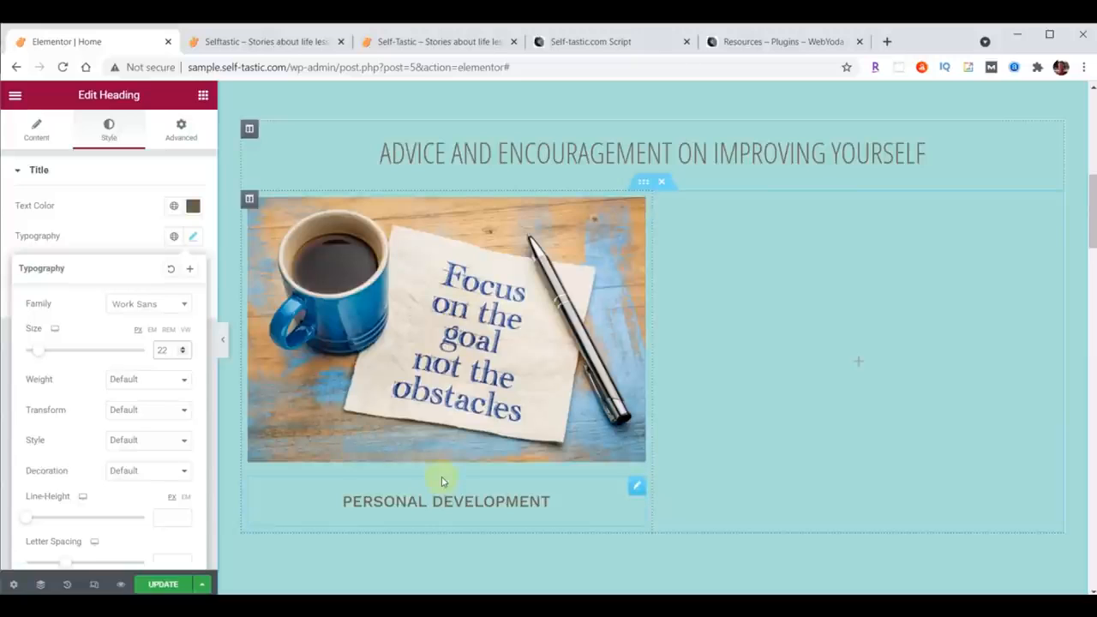
pyautogui.click(555, 363)
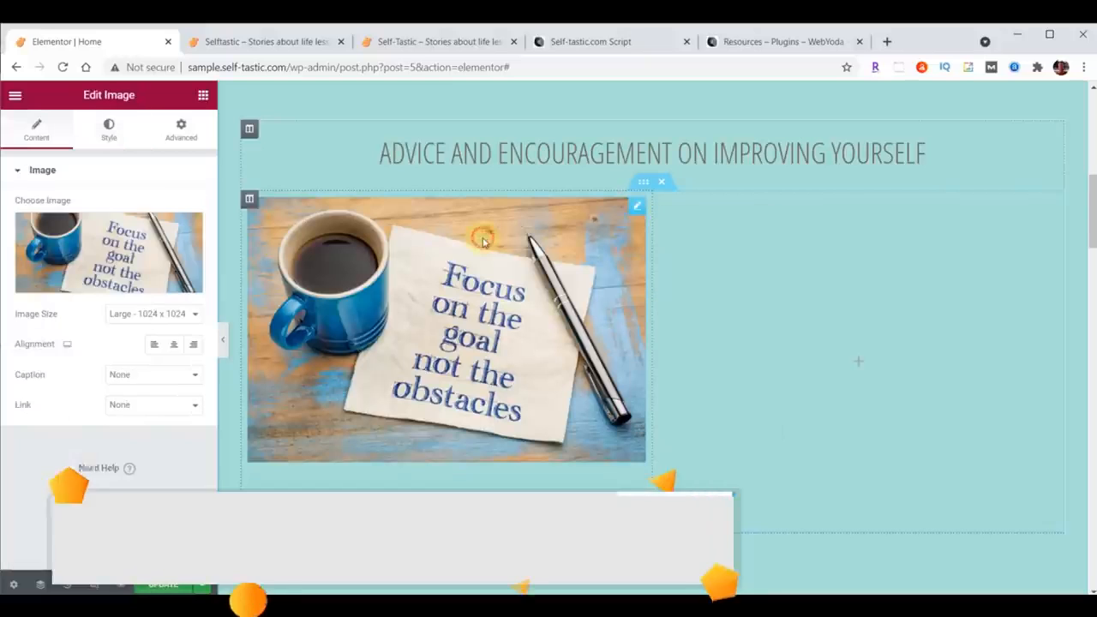
# Step: Duplicate the image-and-heading column twice and delete the empty extra column of the inner section
pyautogui.rightClick(636, 209)
pyautogui.click(397, 307)
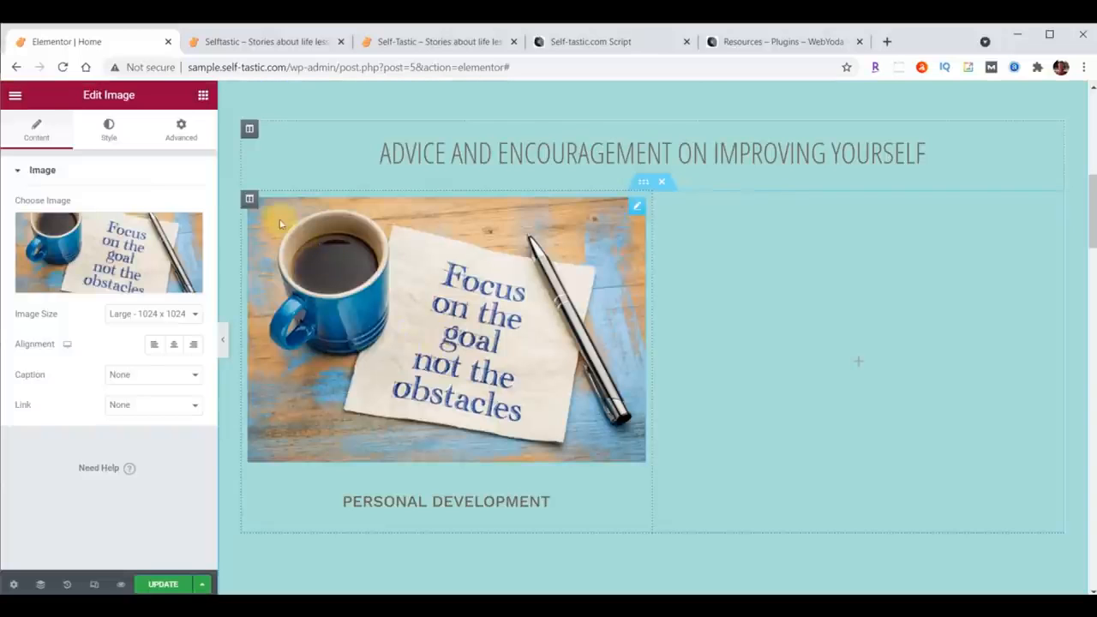
pyautogui.rightClick(247, 199)
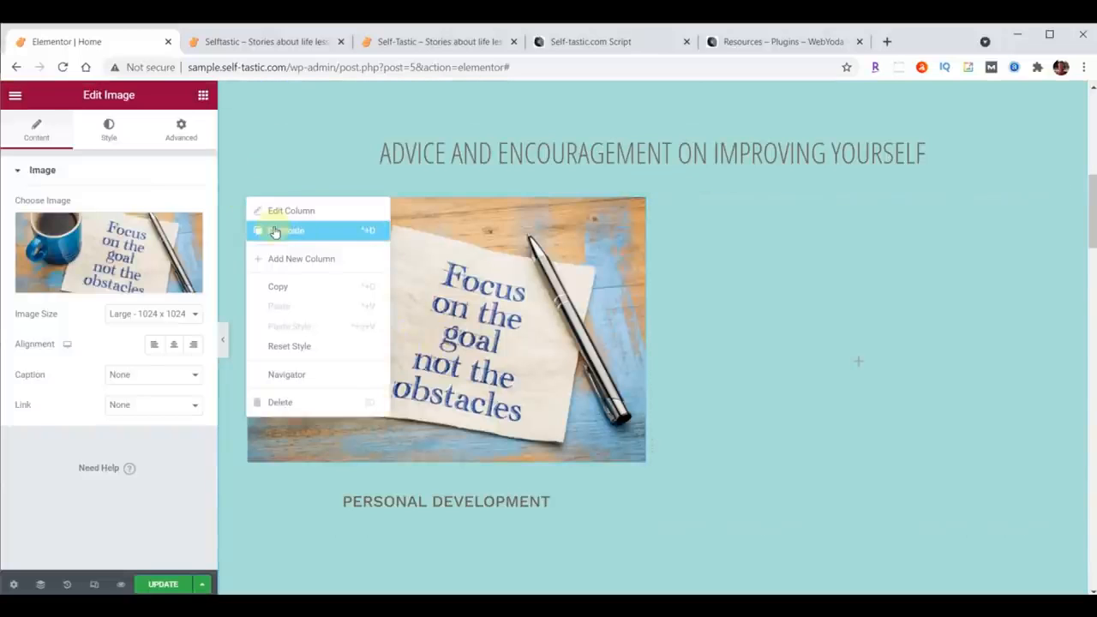
pyautogui.click(274, 228)
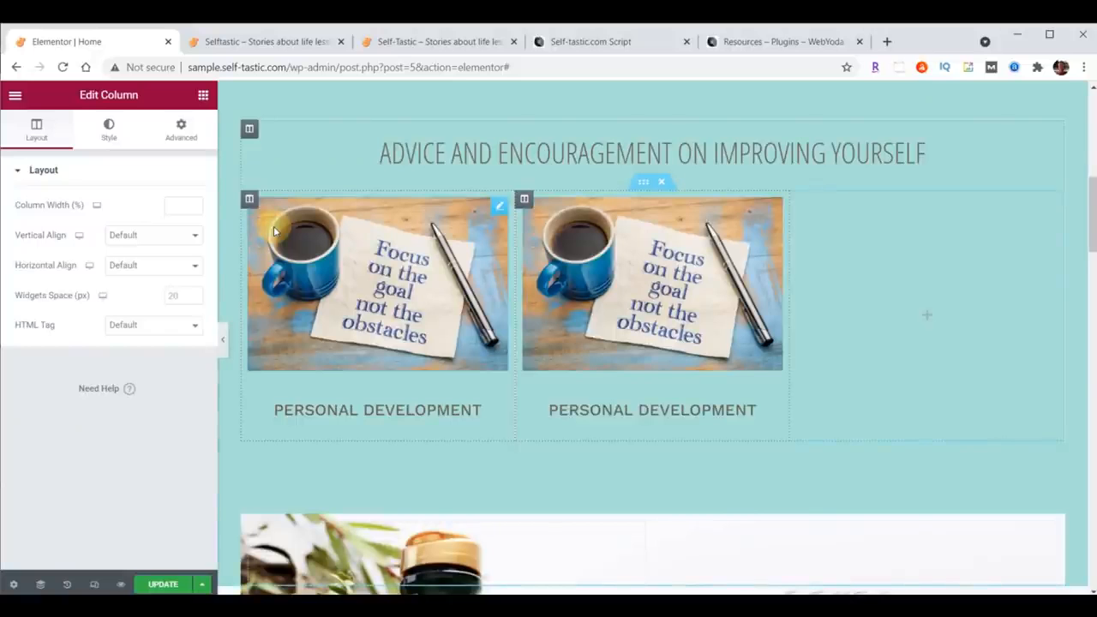
pyautogui.rightClick(249, 198)
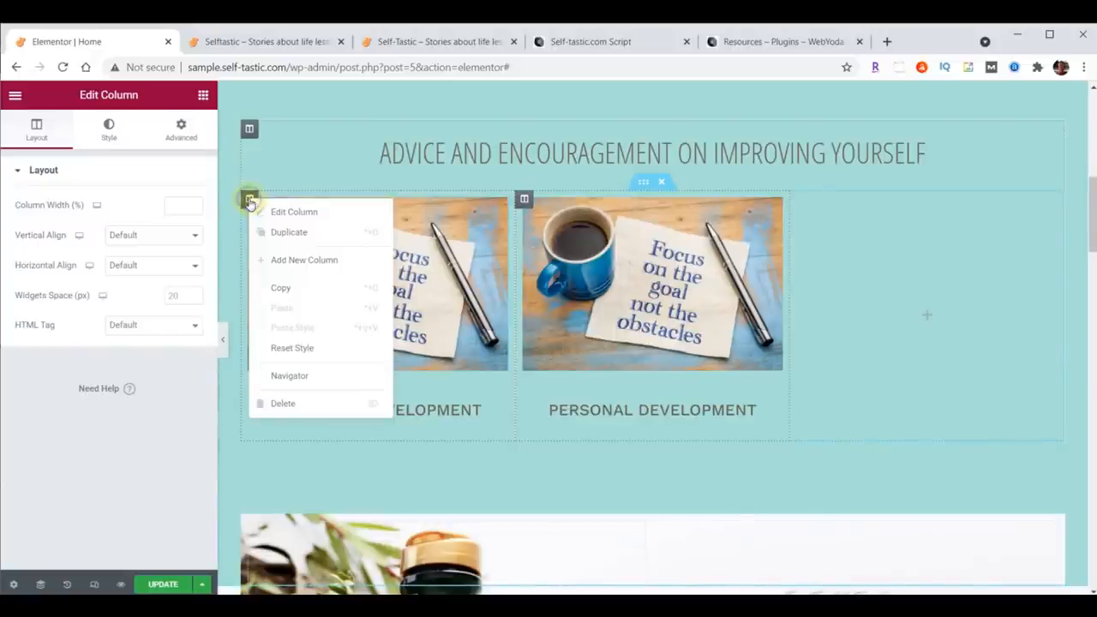
pyautogui.click(286, 232)
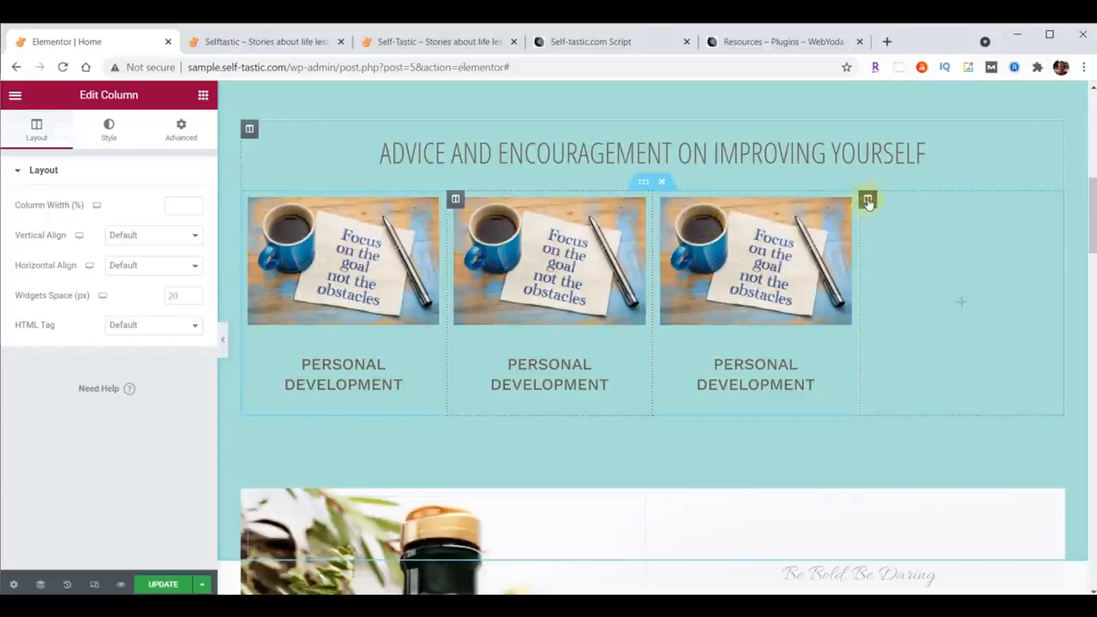
pyautogui.rightClick(868, 201)
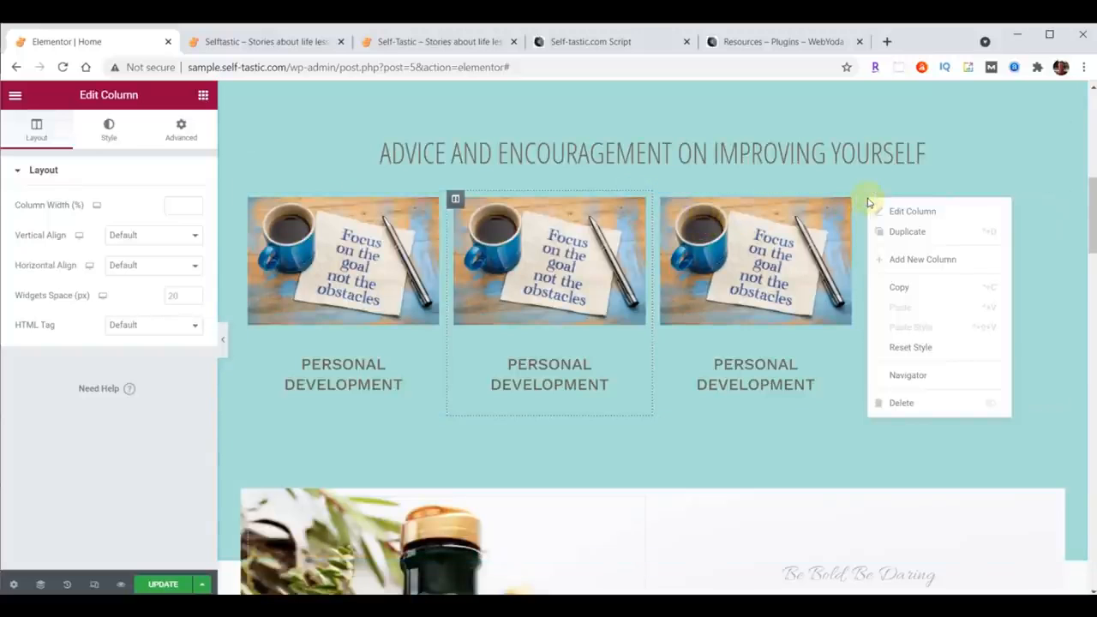
pyautogui.click(904, 402)
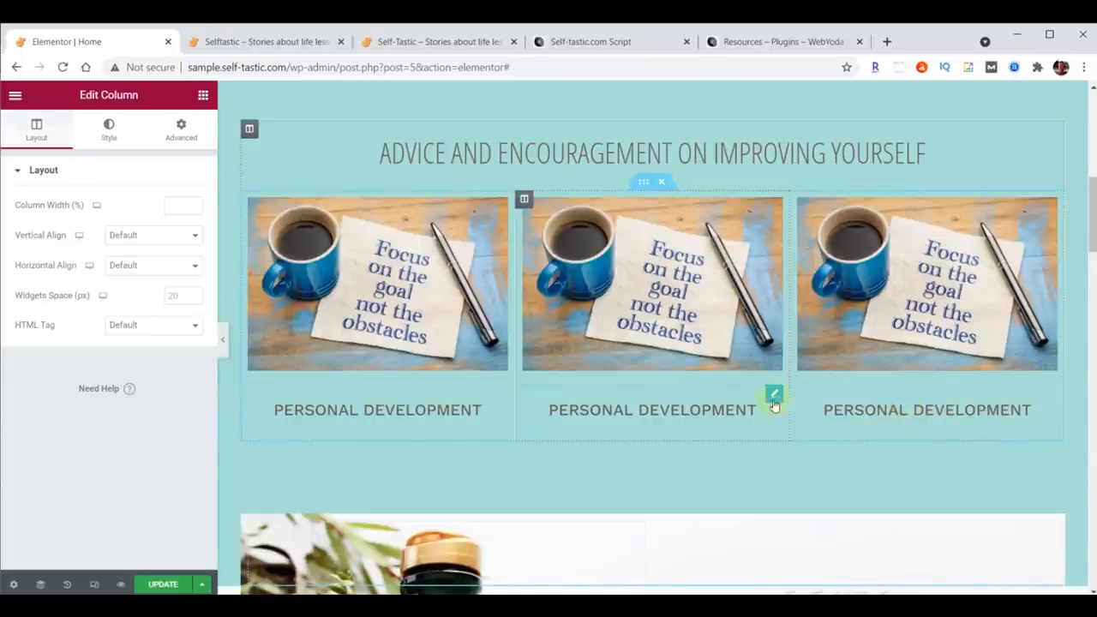
# Step: Duplicate the whole three-column inner section to create a second row
pyautogui.rightClick(642, 182)
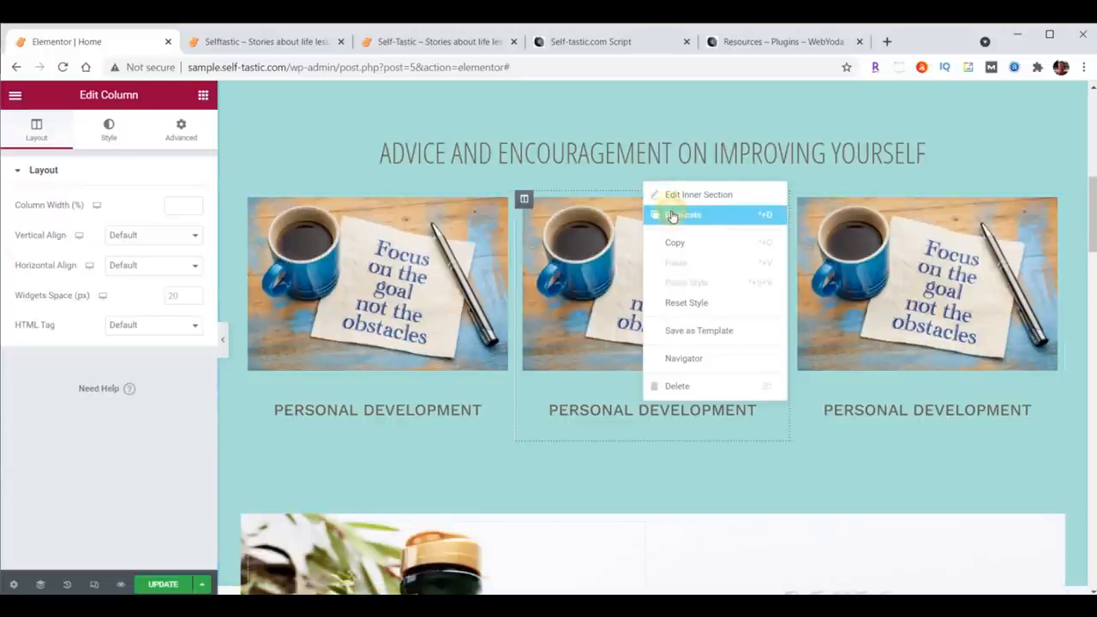
pyautogui.click(672, 214)
pyautogui.scroll(-1, 835, 332)
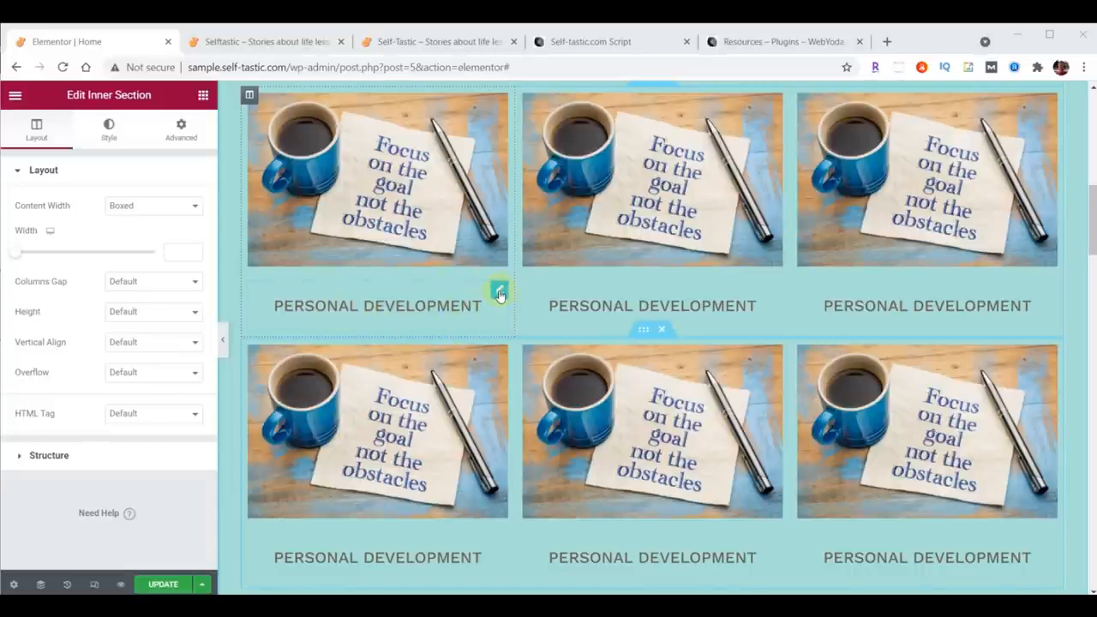
# Step: Set the first Personal Development heading's padding to 0 on top, right and left and 20 at the bottom
pyautogui.click(501, 294)
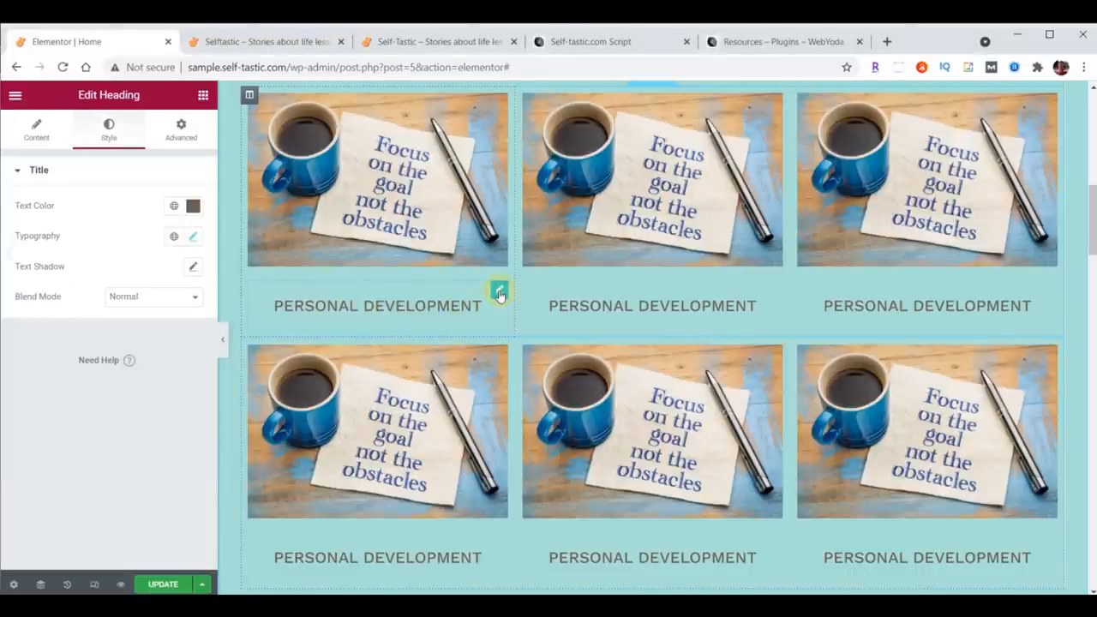
pyautogui.click(176, 144)
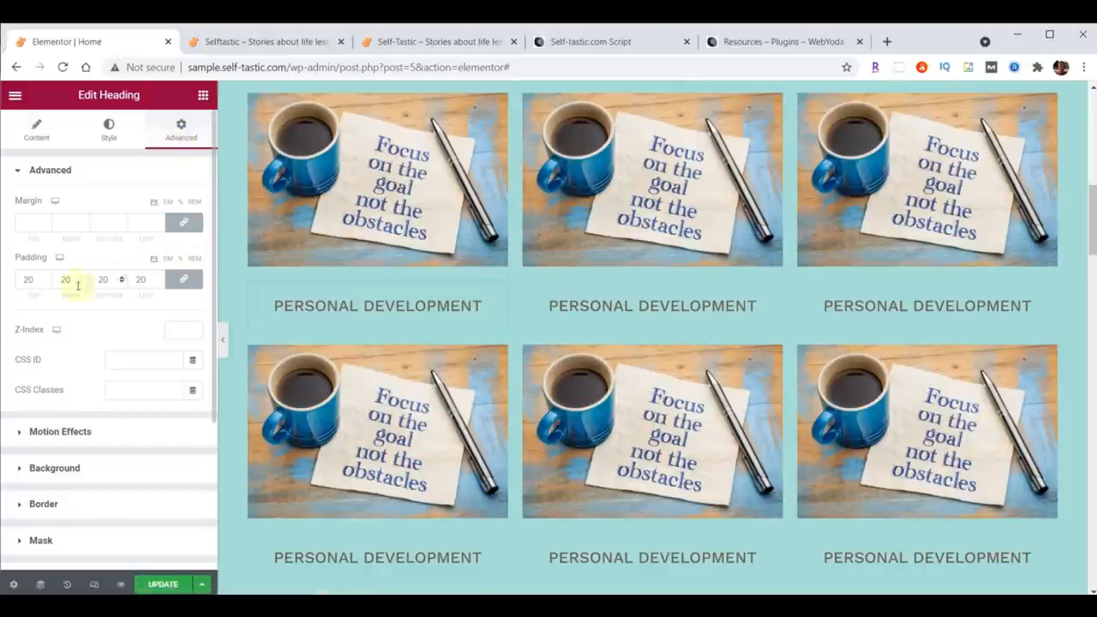
pyautogui.moveTo(35, 287); pyautogui.dragTo(24, 285)
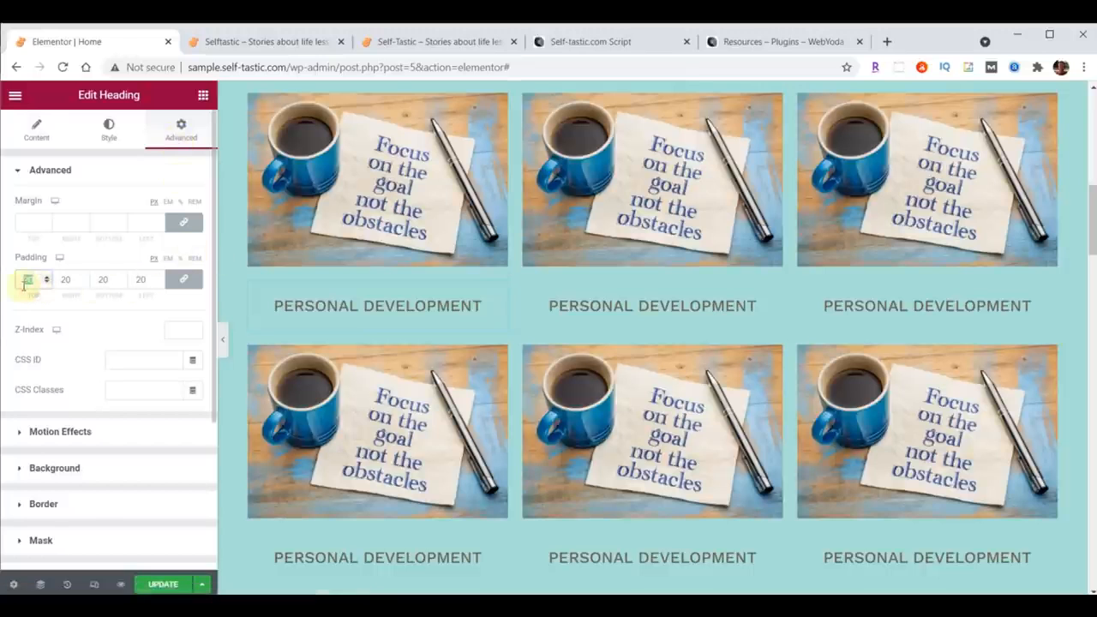
pyautogui.scroll(2, 651, 249)
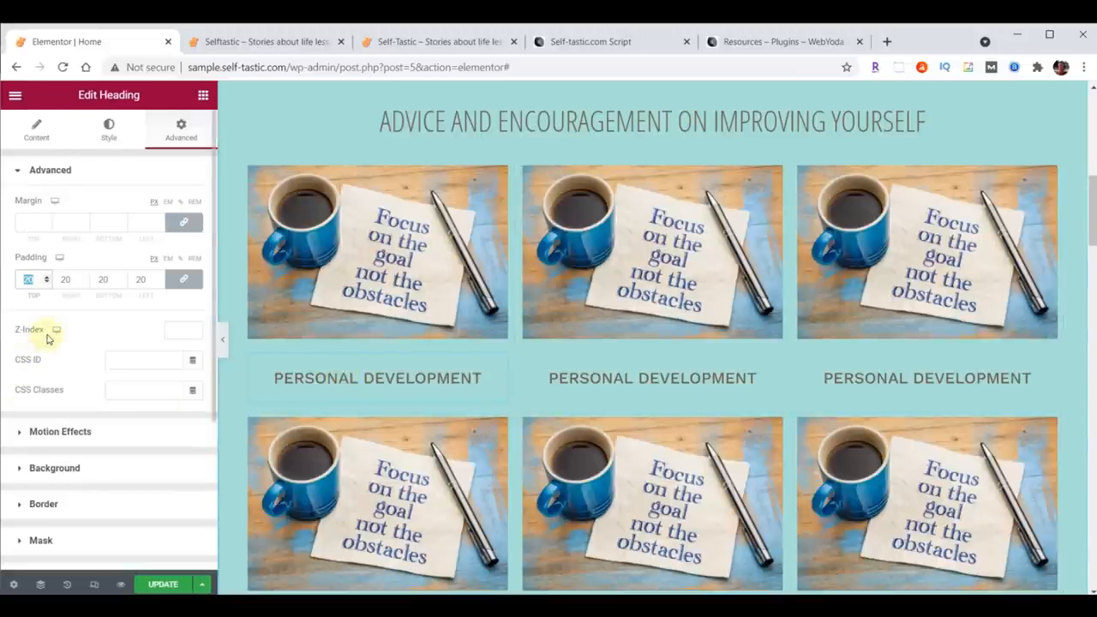
pyautogui.write('0')
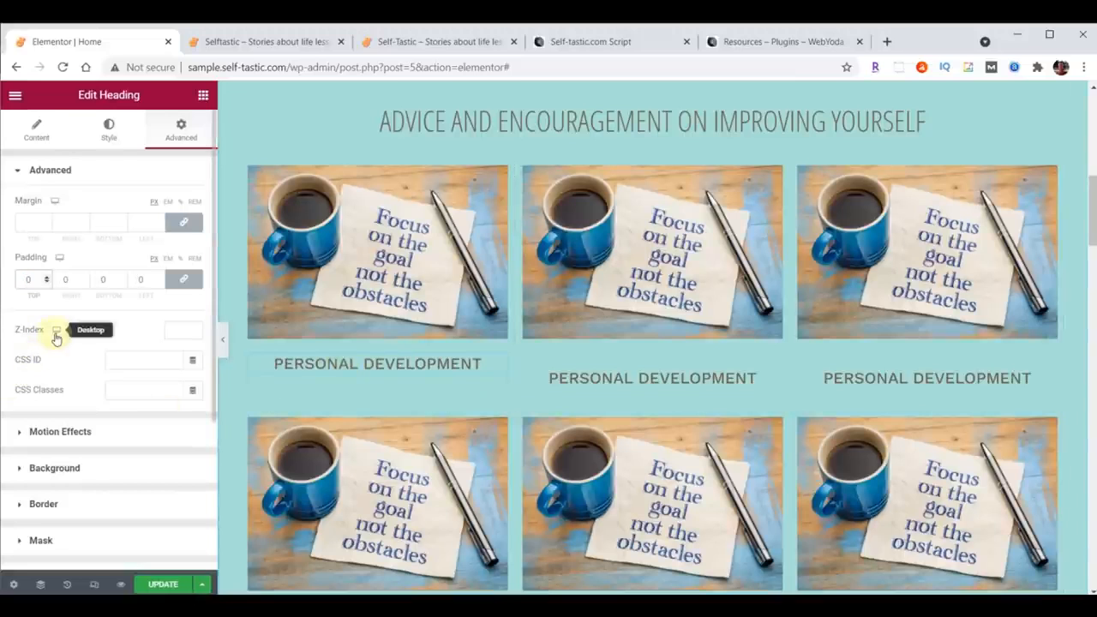
pyautogui.click(184, 281)
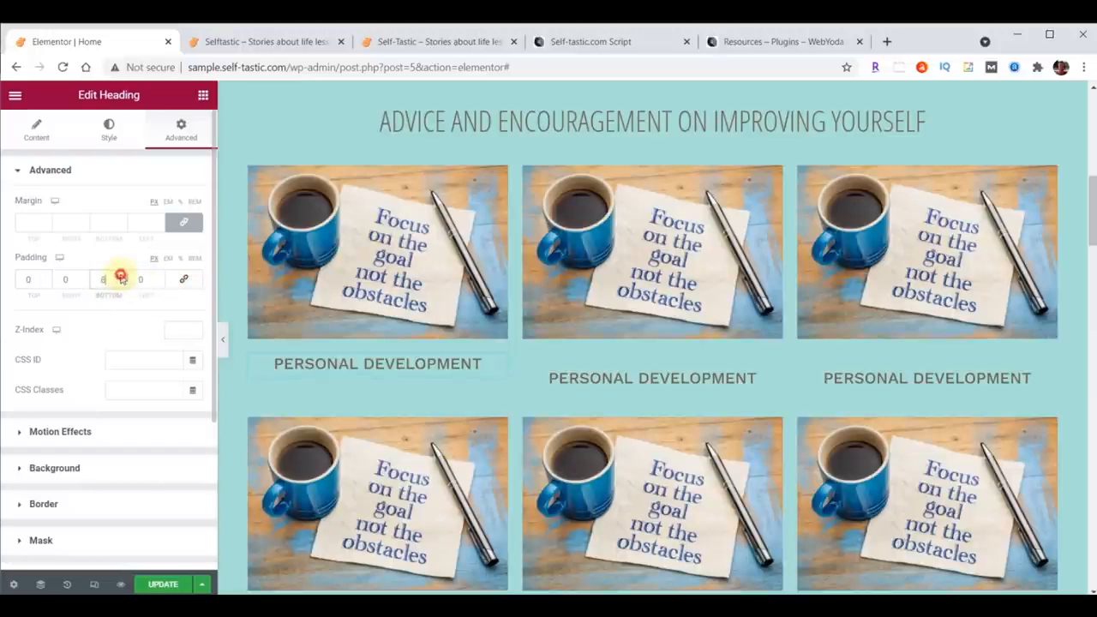
pyautogui.click(122, 275)
pyautogui.click(122, 276)
pyautogui.click(122, 276)
pyautogui.click(121, 276)
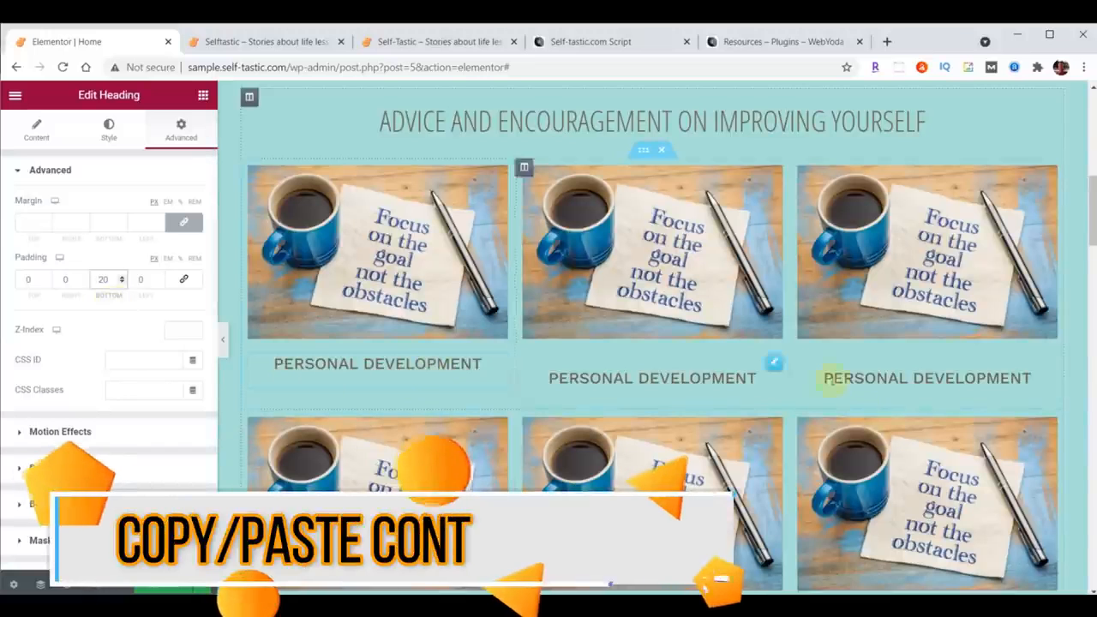
# Step: Copy the restyled Personal Development heading so its style can be reused
pyautogui.scroll(-1, 845, 380)
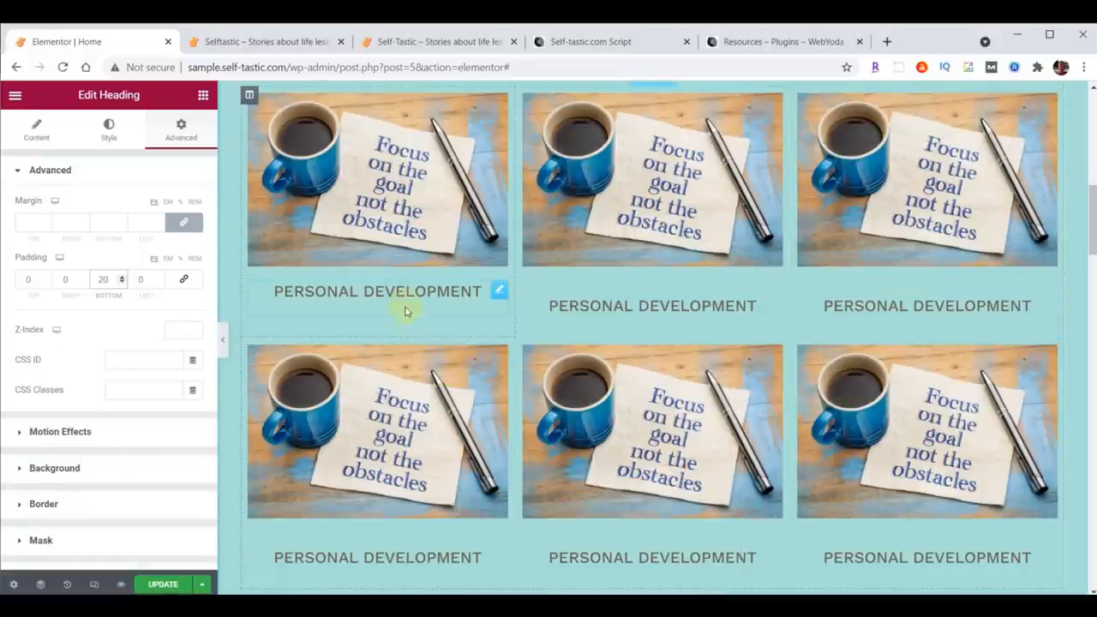
pyautogui.rightClick(499, 294)
pyautogui.click(525, 350)
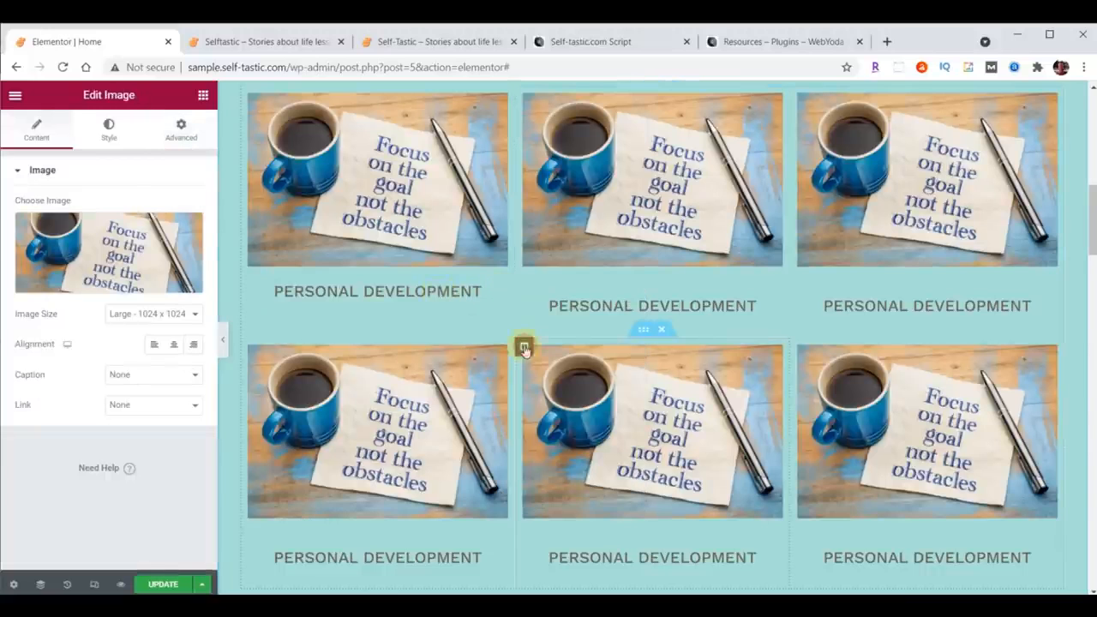
# Step: Paste the copied heading style onto the other five Personal Development headings in both rows
pyautogui.rightClick(770, 291)
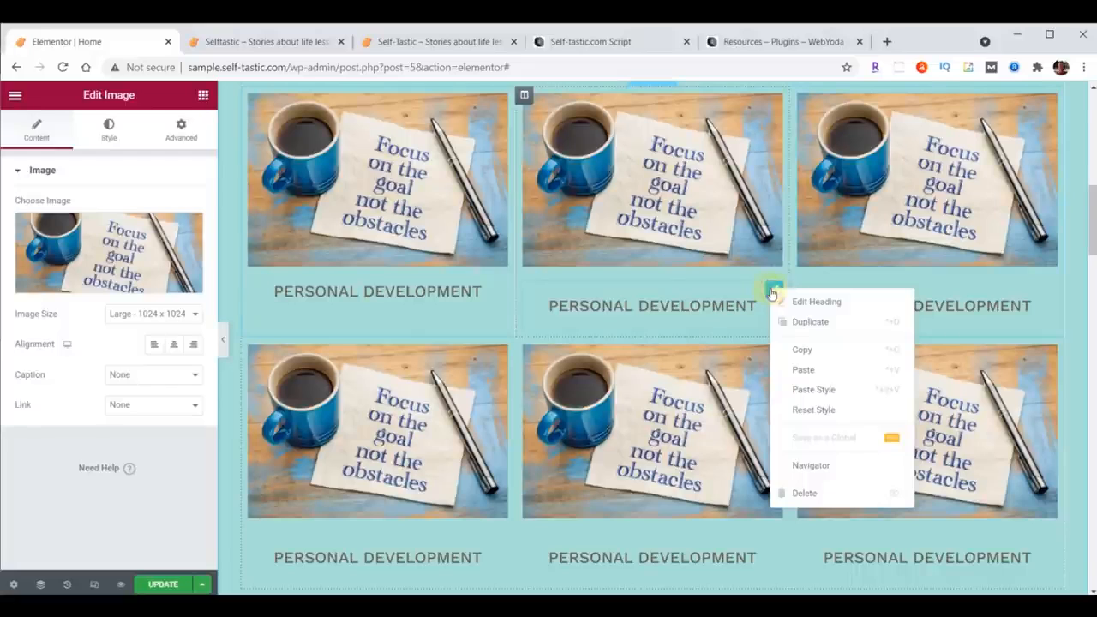
pyautogui.click(811, 391)
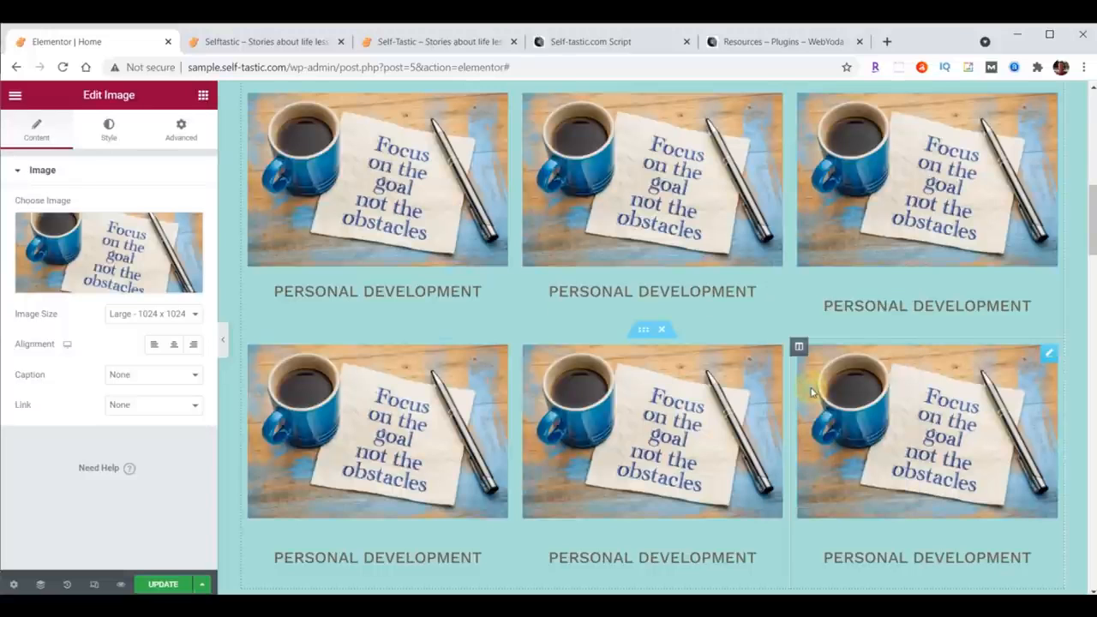
pyautogui.rightClick(1045, 302)
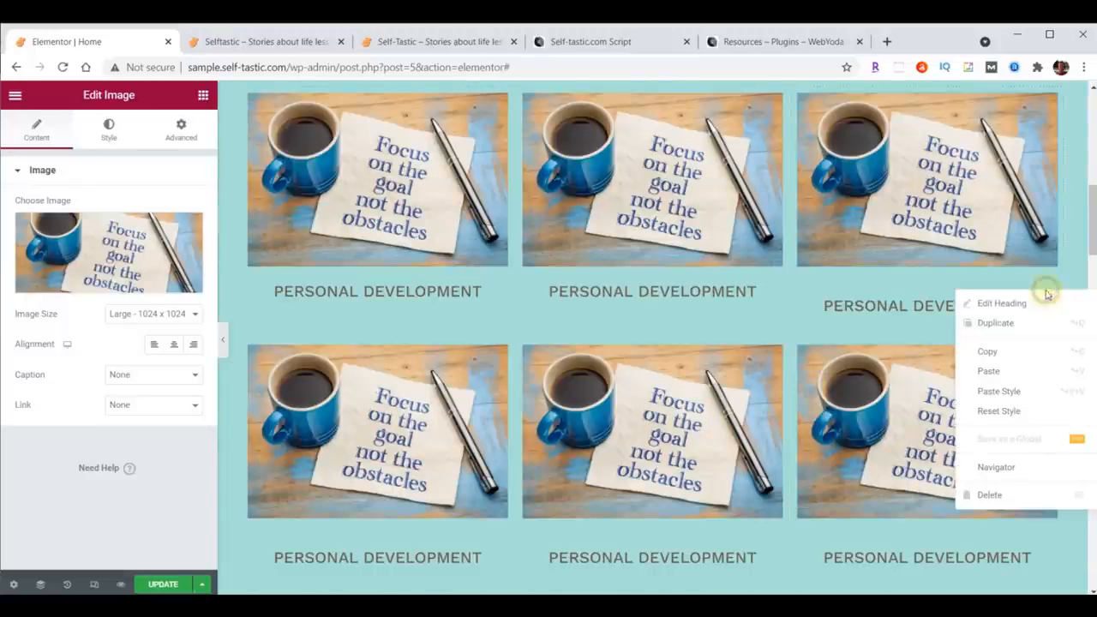
pyautogui.click(1018, 392)
pyautogui.rightClick(1046, 524)
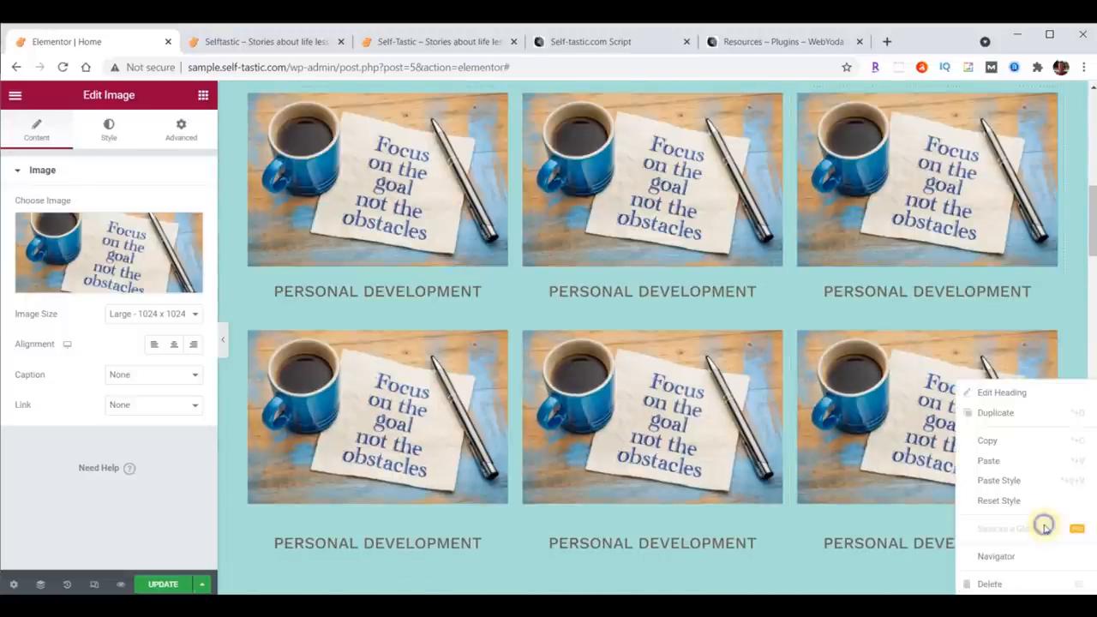
pyautogui.click(1020, 487)
pyautogui.rightClick(773, 526)
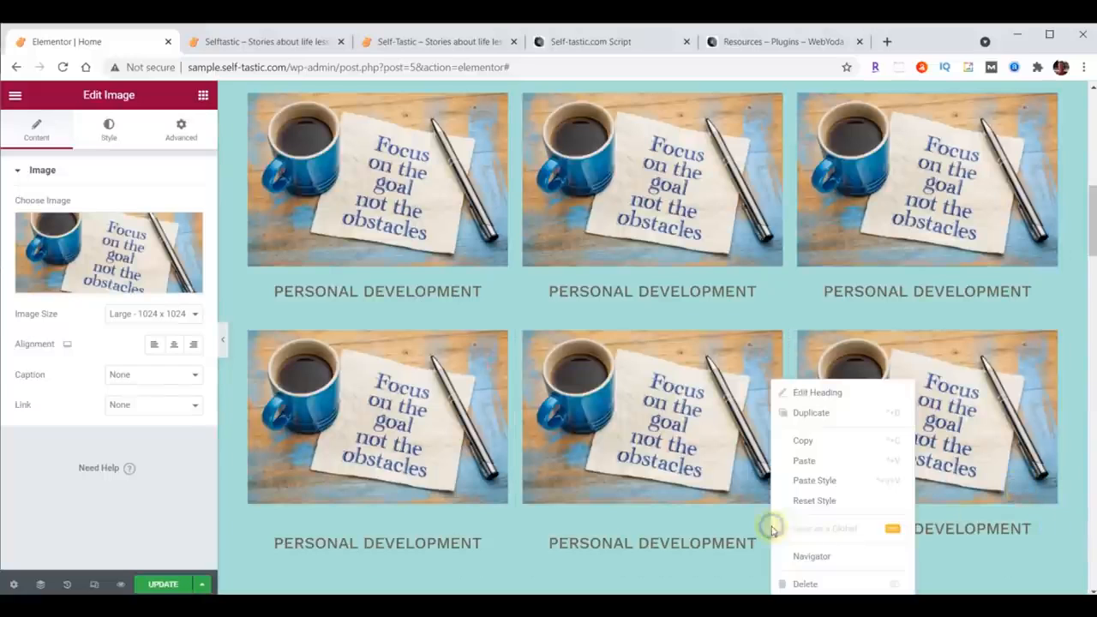
pyautogui.click(803, 495)
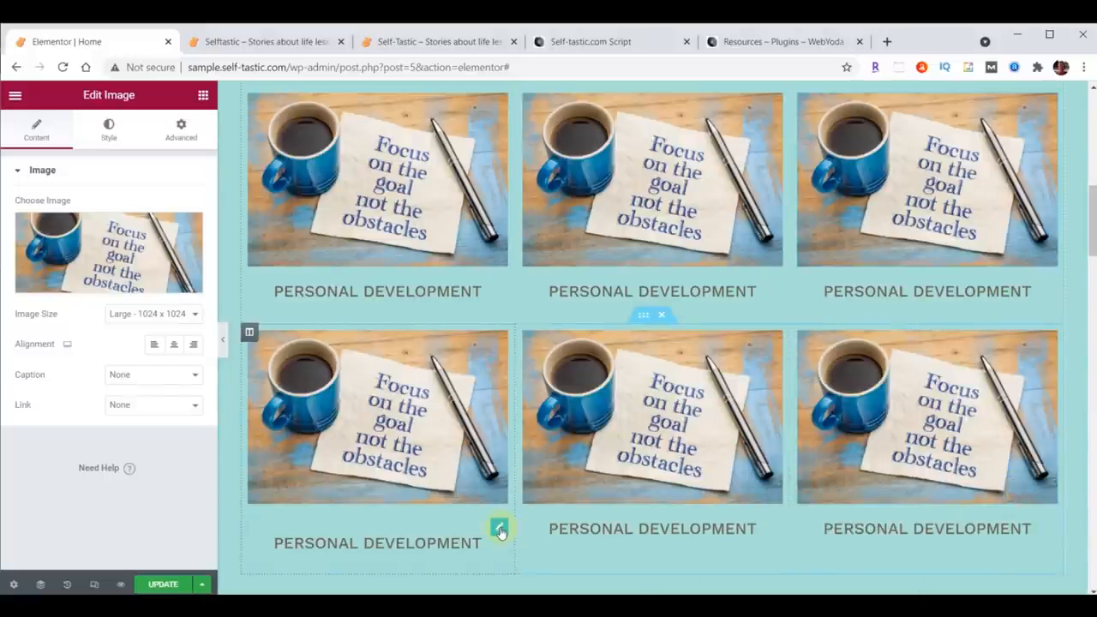
pyautogui.rightClick(501, 531)
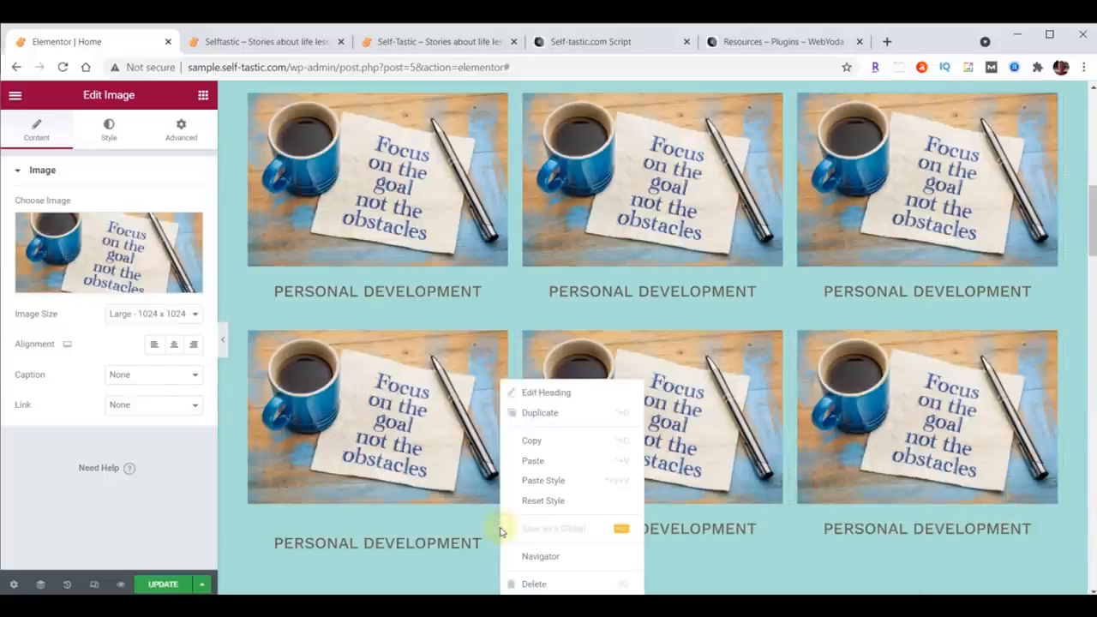
pyautogui.click(529, 482)
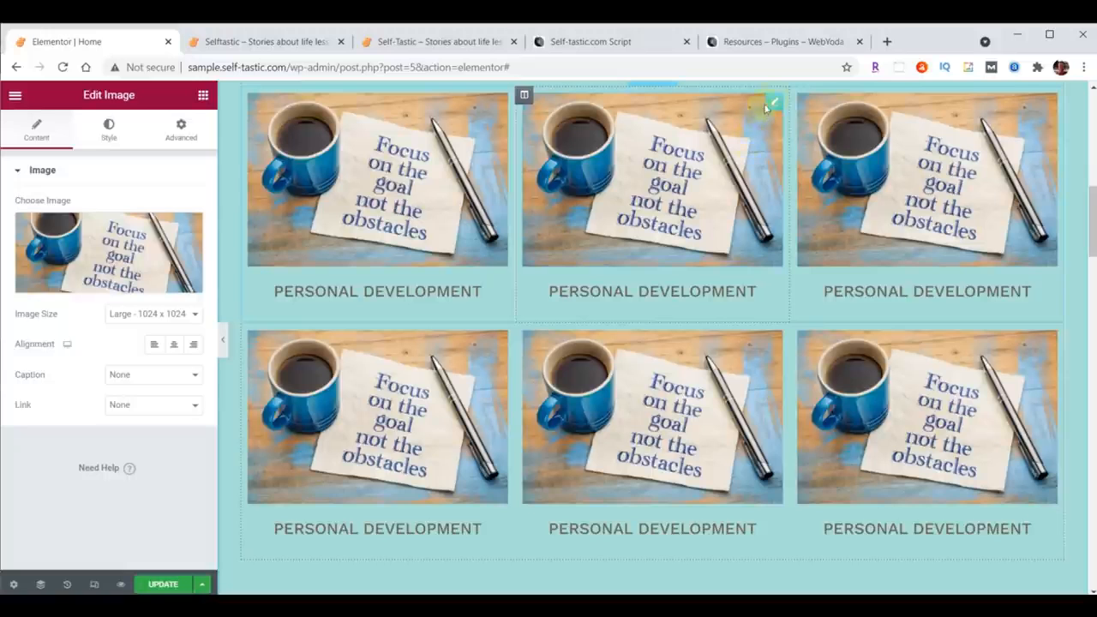
# Step: Replace the second column's image with the 'Forget the mistake' chalkboard photo and retitle its heading Life Lessons
pyautogui.click(75, 247)
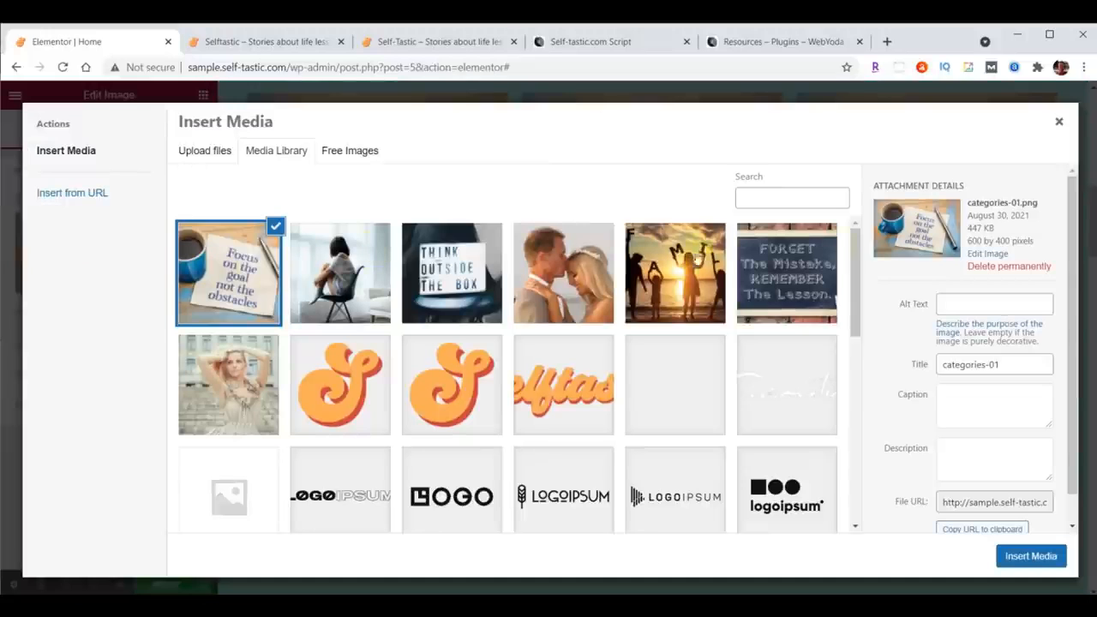
pyautogui.click(782, 271)
pyautogui.click(1015, 557)
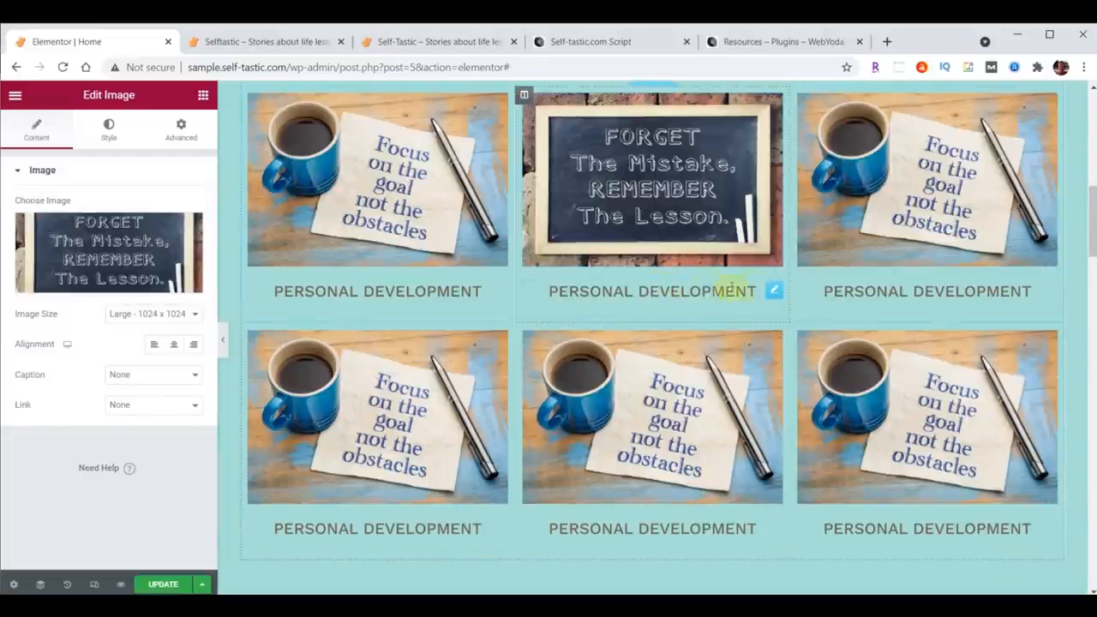
pyautogui.click(775, 293)
pyautogui.moveTo(18, 221); pyautogui.dragTo(122, 217)
pyautogui.write('Life Lessons')
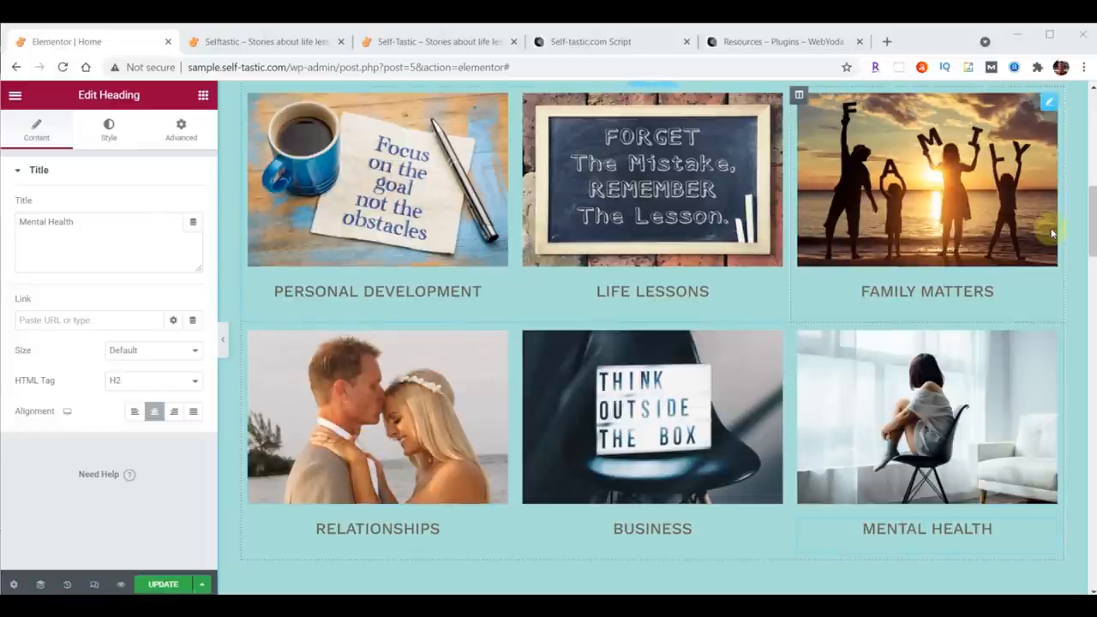
# Step: Update the page and review the category grid on the site preview tab
pyautogui.click(157, 585)
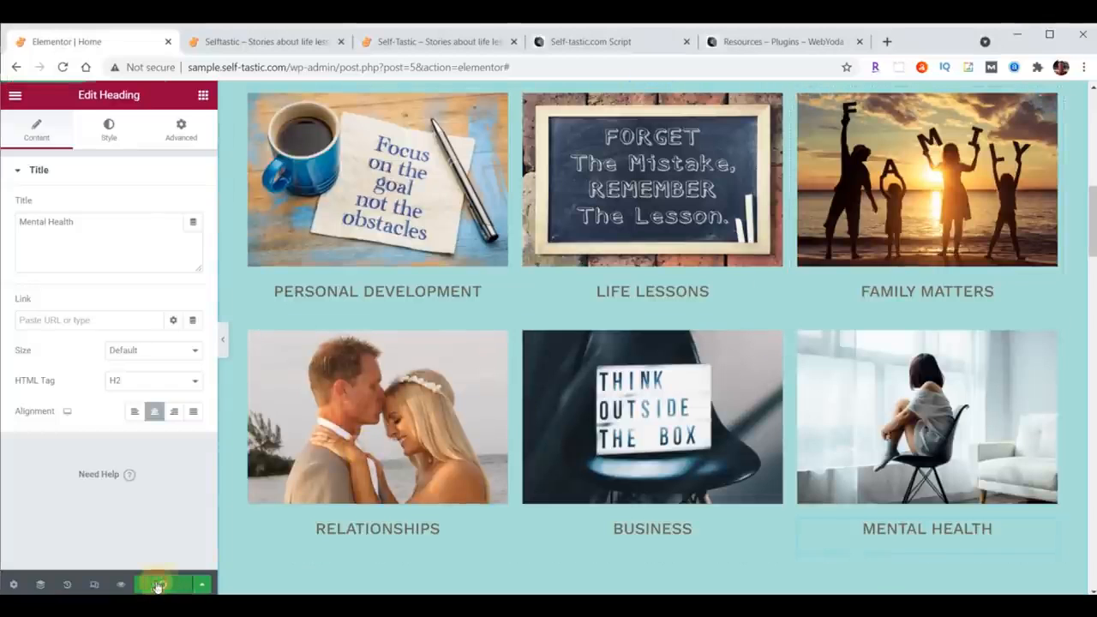
pyautogui.click(261, 41)
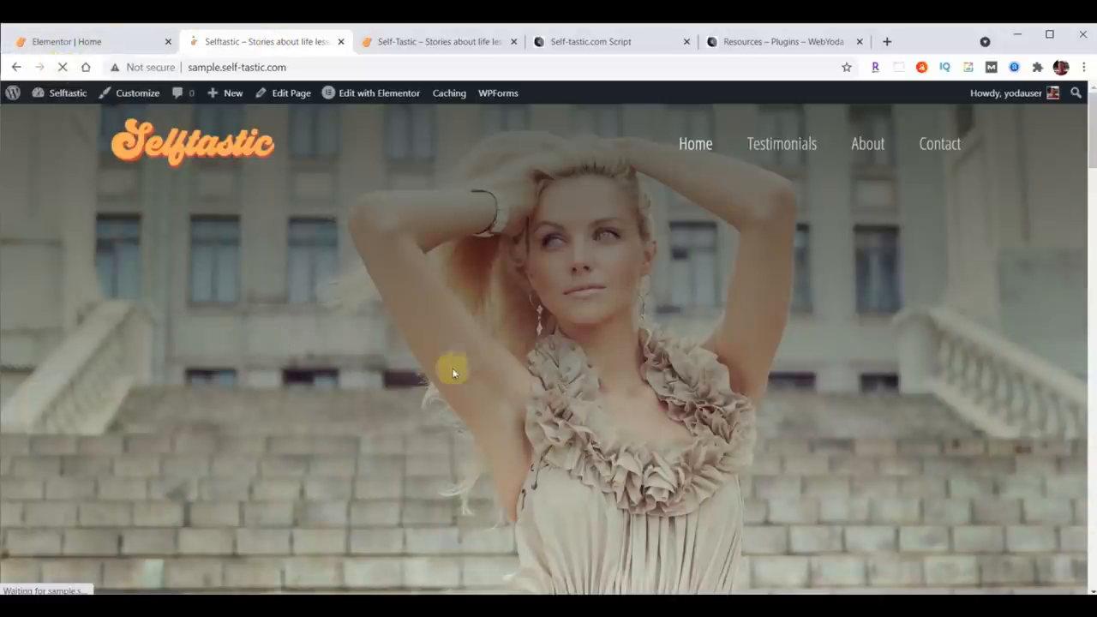
pyautogui.scroll(-6, 738, 238)
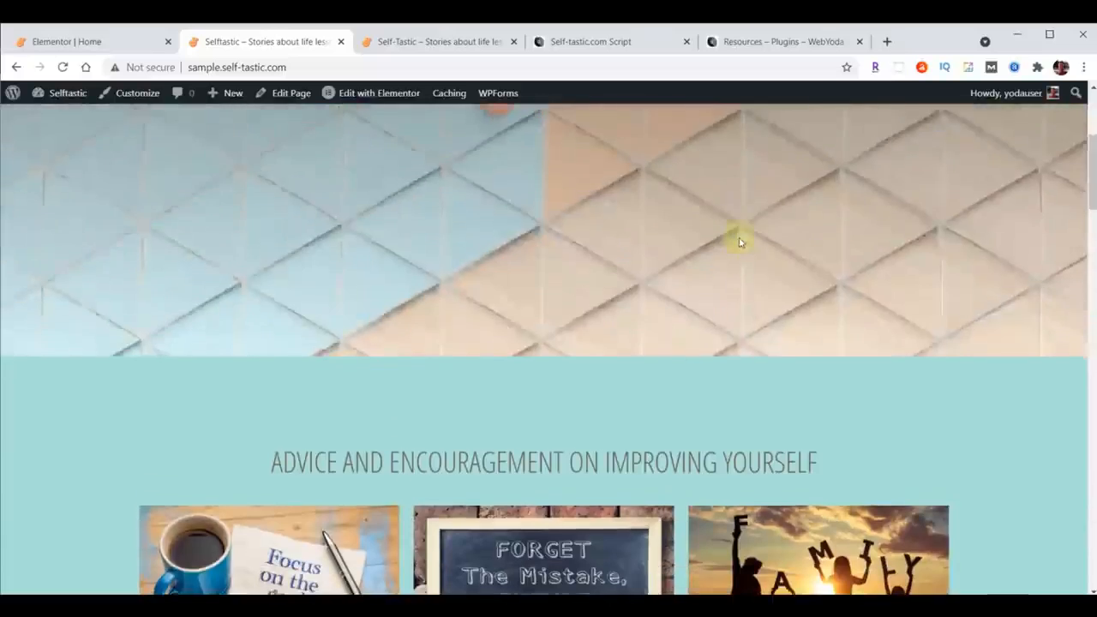
pyautogui.scroll(-1, 739, 241)
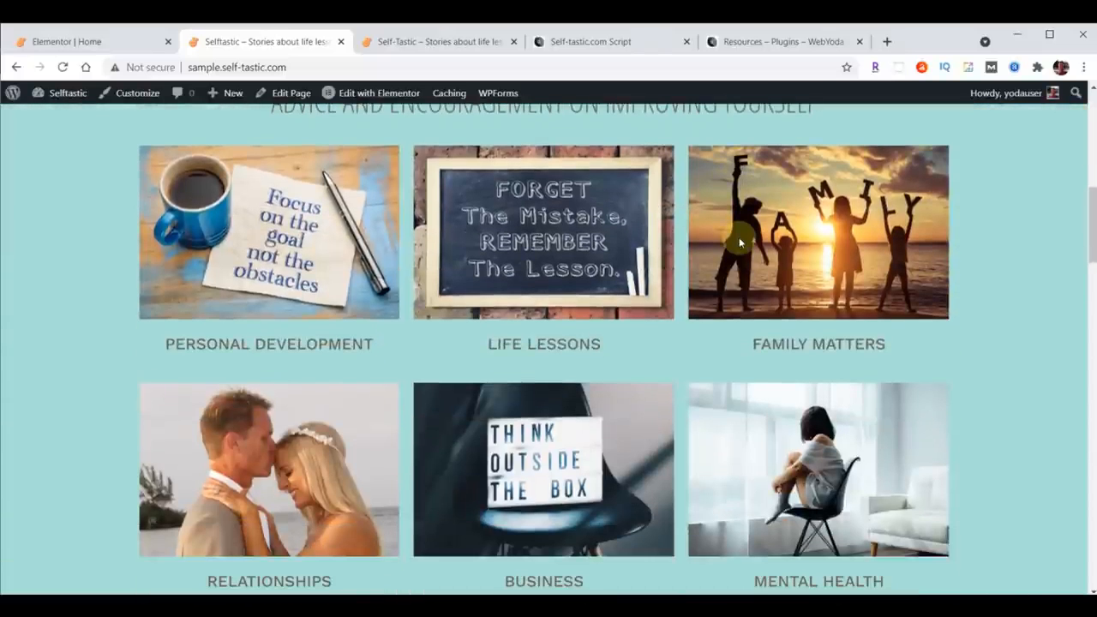
# Step: Reload the original live Self-Tastic site and scroll to its category grid for comparison
pyautogui.click(462, 41)
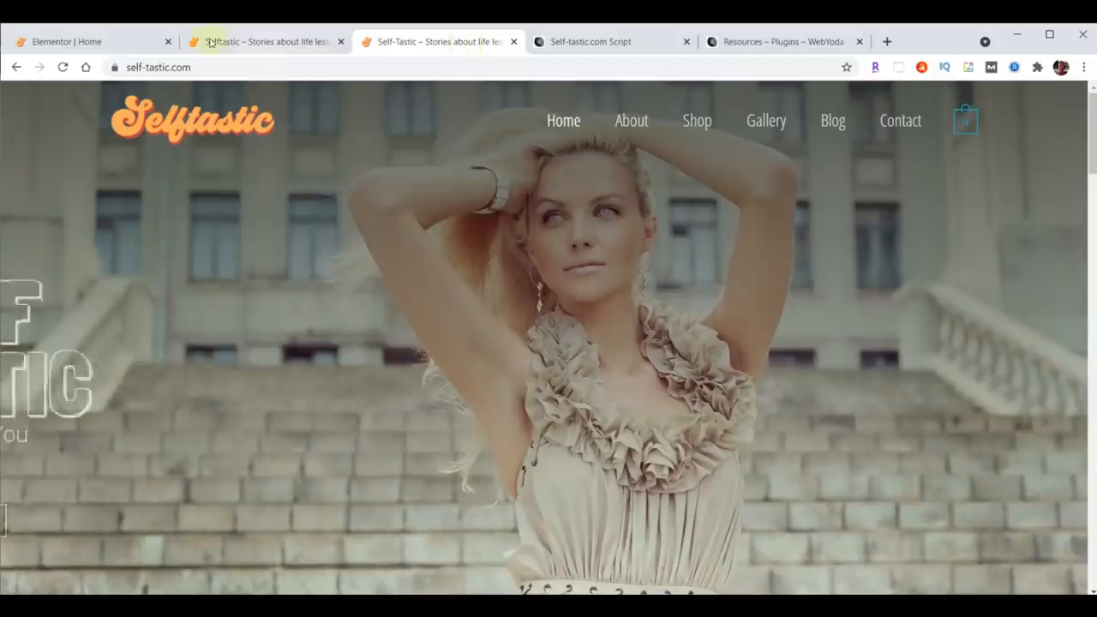
pyautogui.click(63, 66)
pyautogui.scroll(-5, 649, 276)
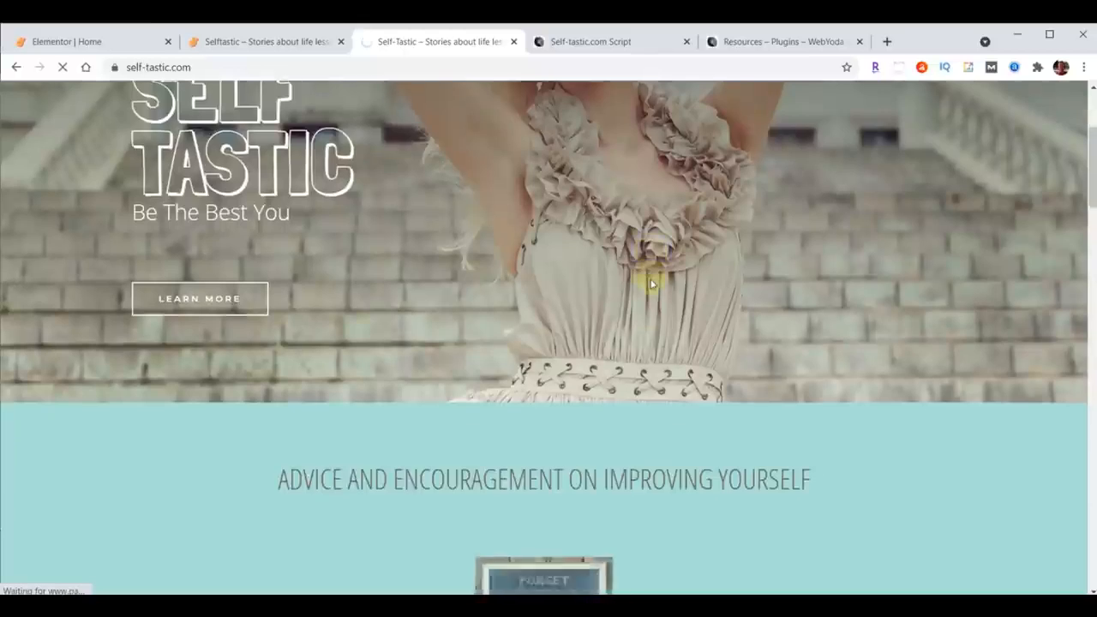
pyautogui.scroll(-1, 647, 281)
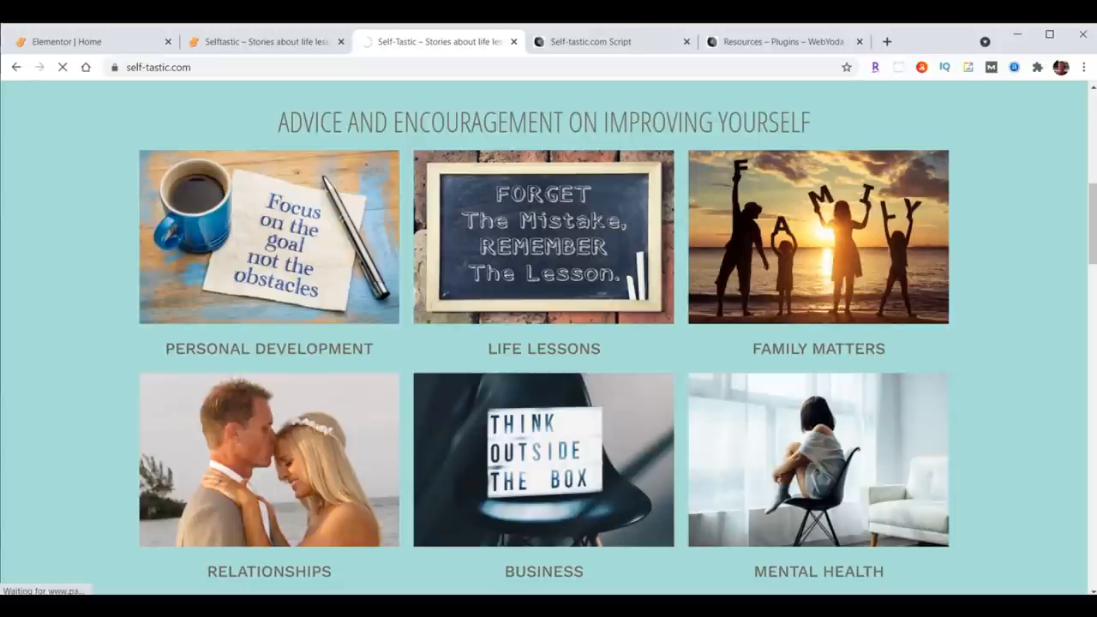
# Step: Give the Personal Development column a Slide In Right entrance animation with a 1000 ms delay
pyautogui.click(55, 41)
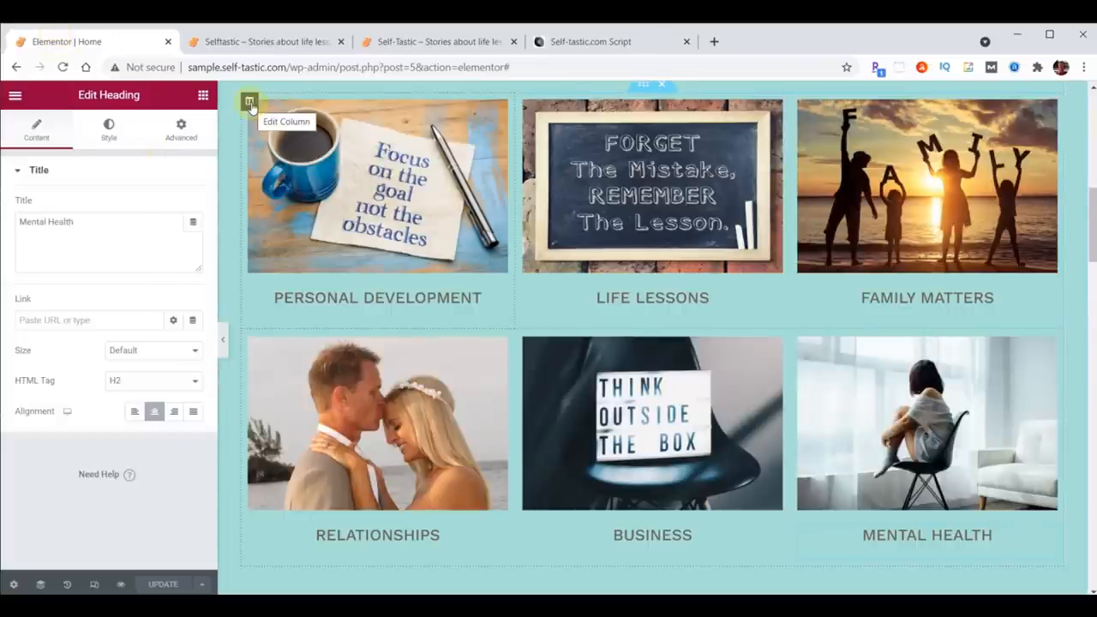
pyautogui.click(250, 102)
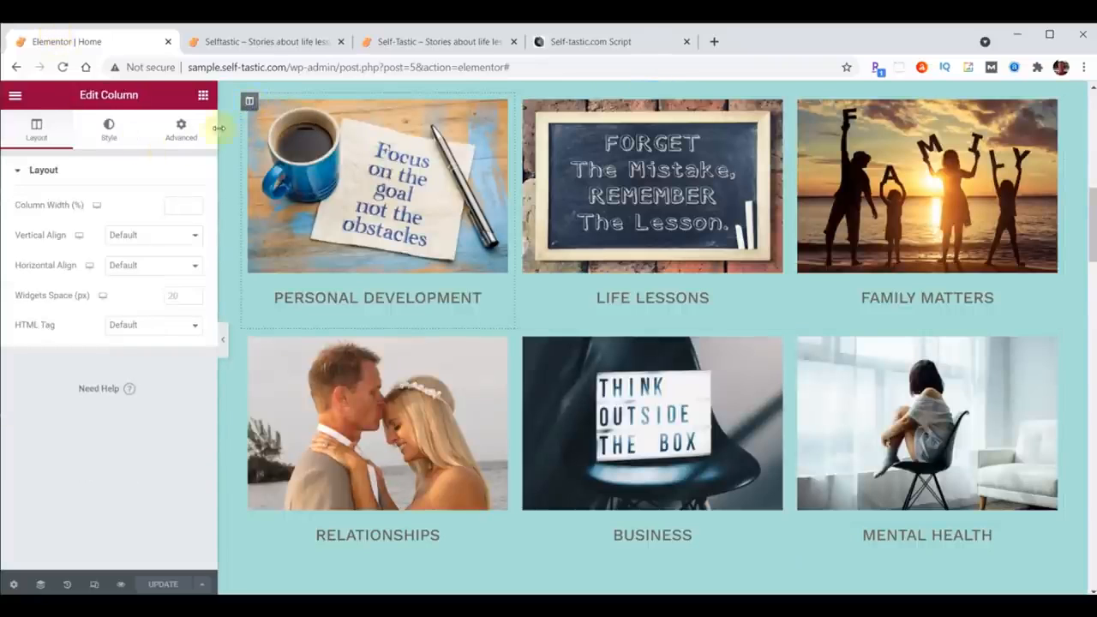
pyautogui.click(182, 130)
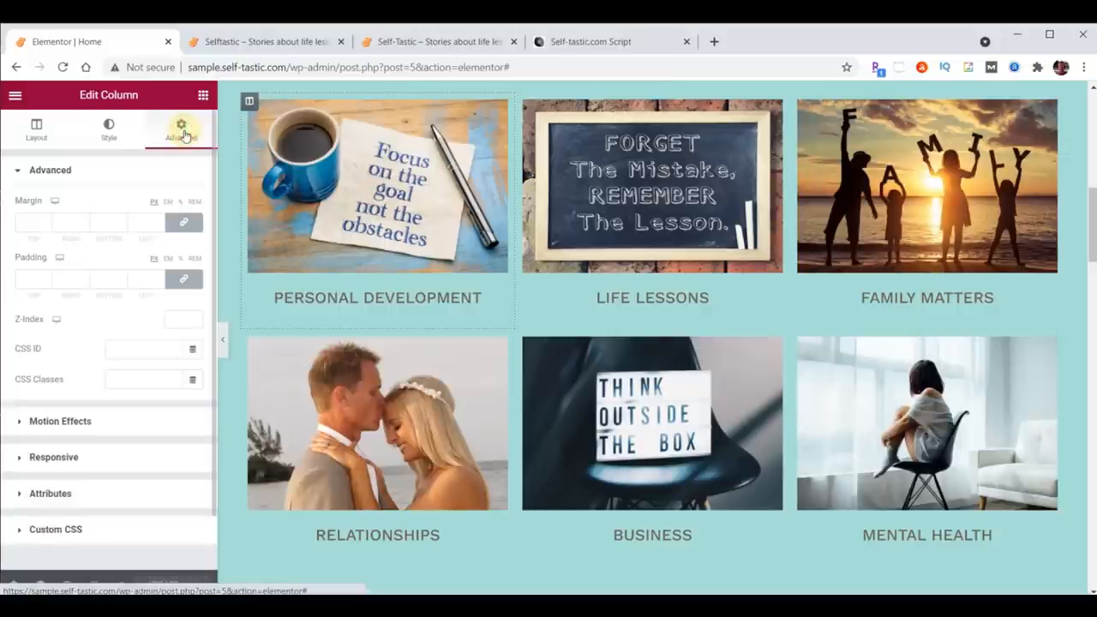
pyautogui.click(76, 419)
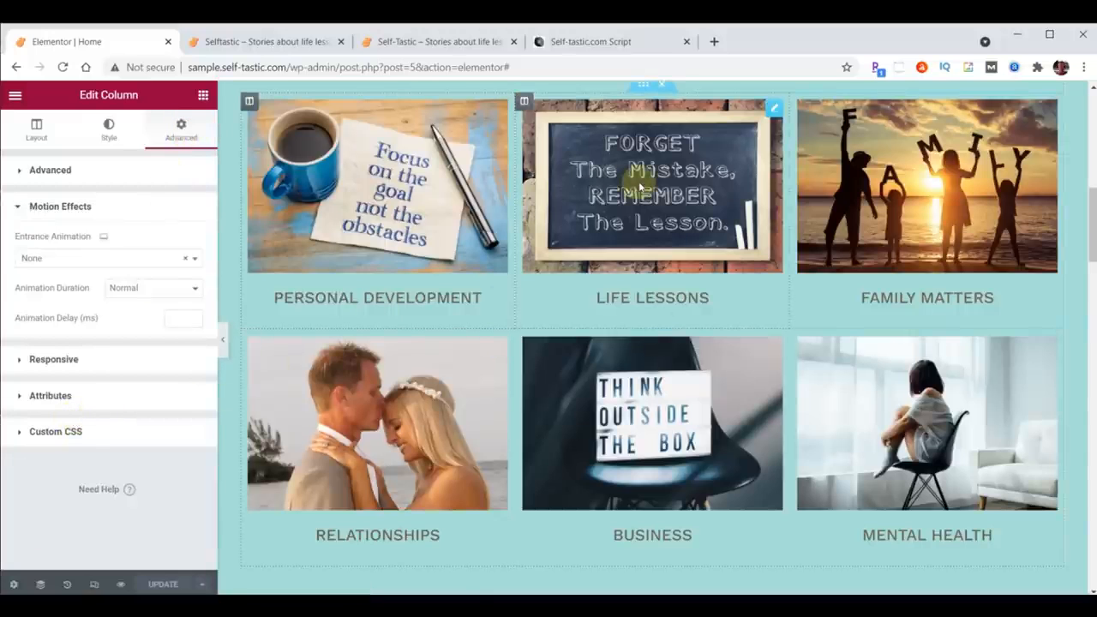
pyautogui.click(86, 259)
pyautogui.scroll(-5, 94, 347)
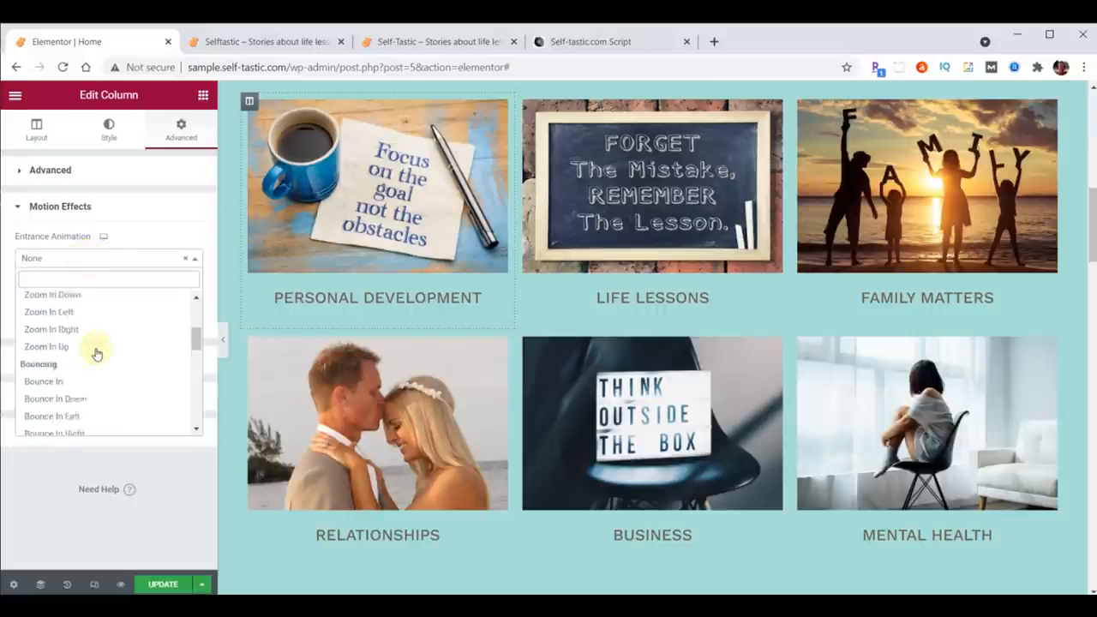
pyautogui.scroll(-2, 94, 352)
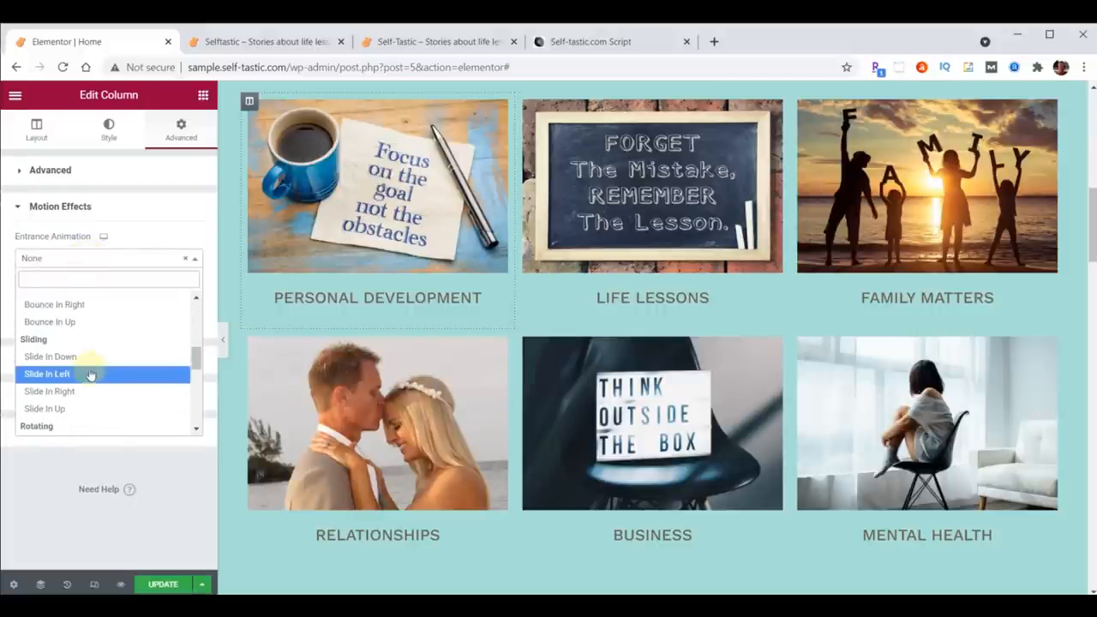
pyautogui.click(67, 391)
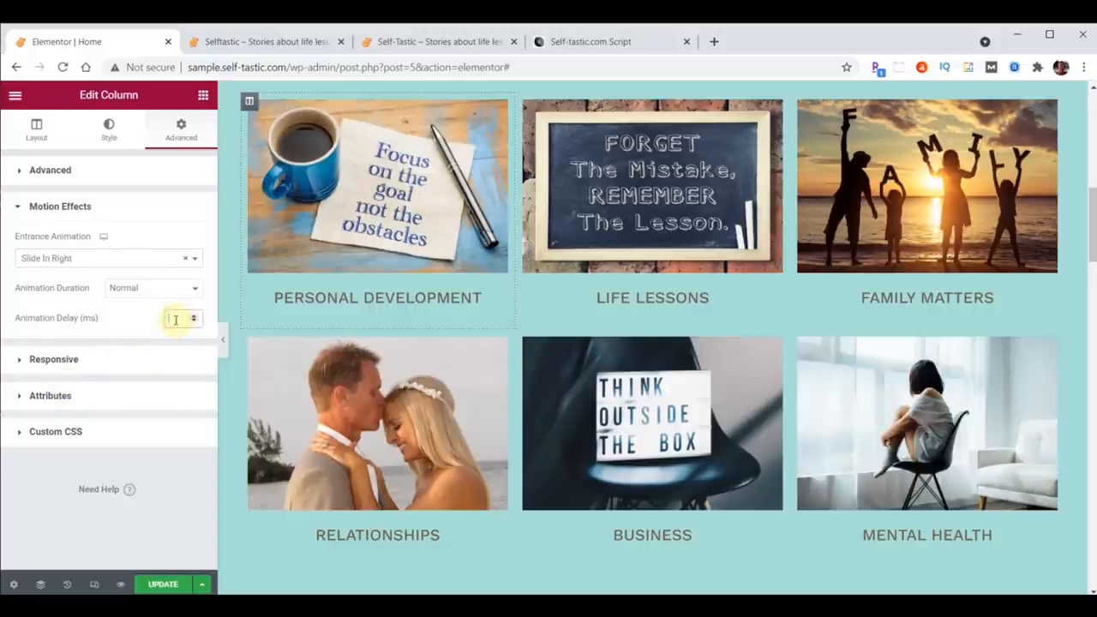
pyautogui.write('1000')
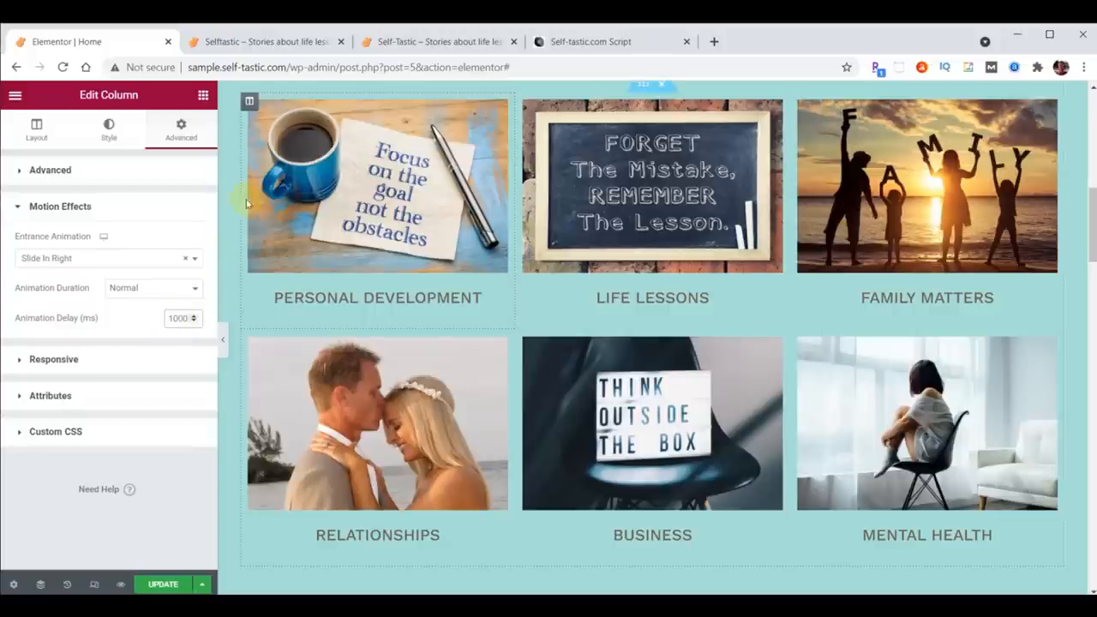
# Step: Copy the Personal Development column's style and paste it onto the Relationships column
pyautogui.rightClick(250, 102)
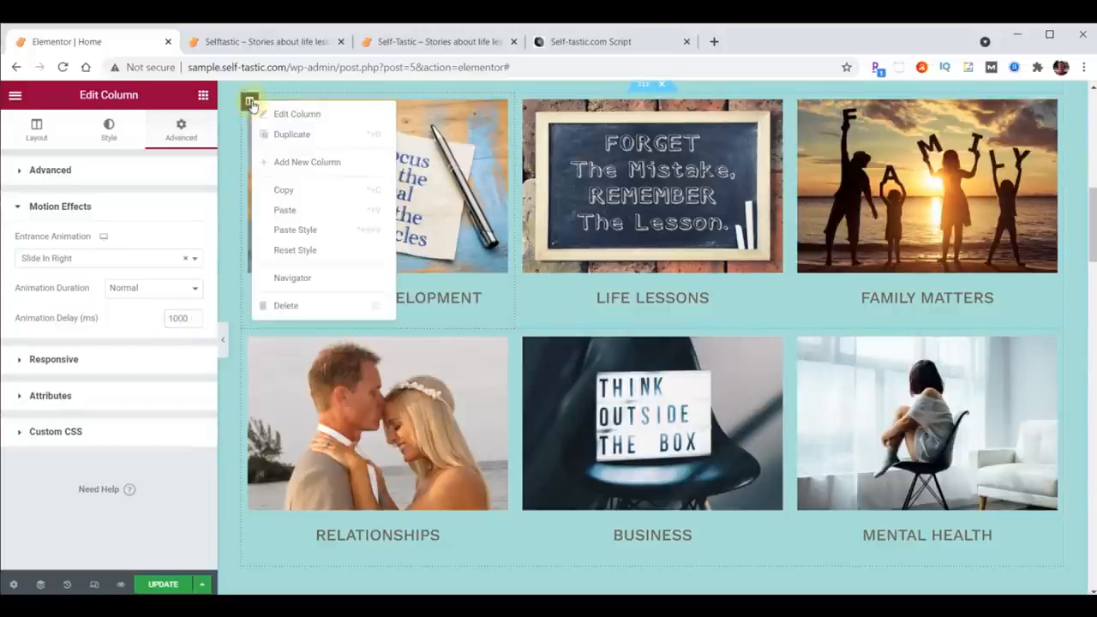
pyautogui.click(281, 188)
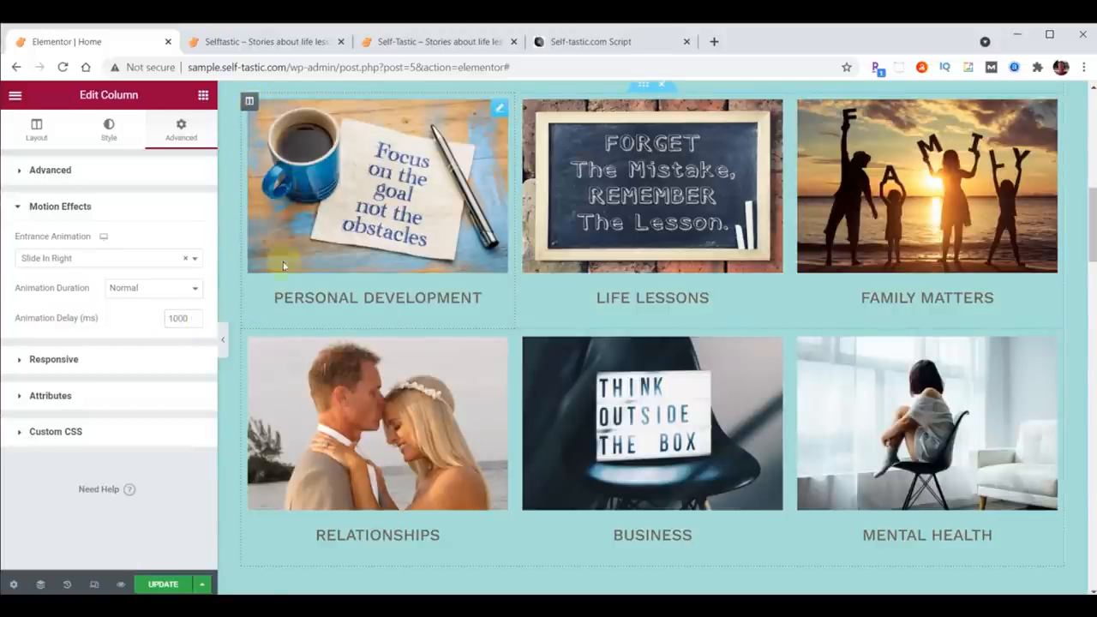
pyautogui.rightClick(251, 339)
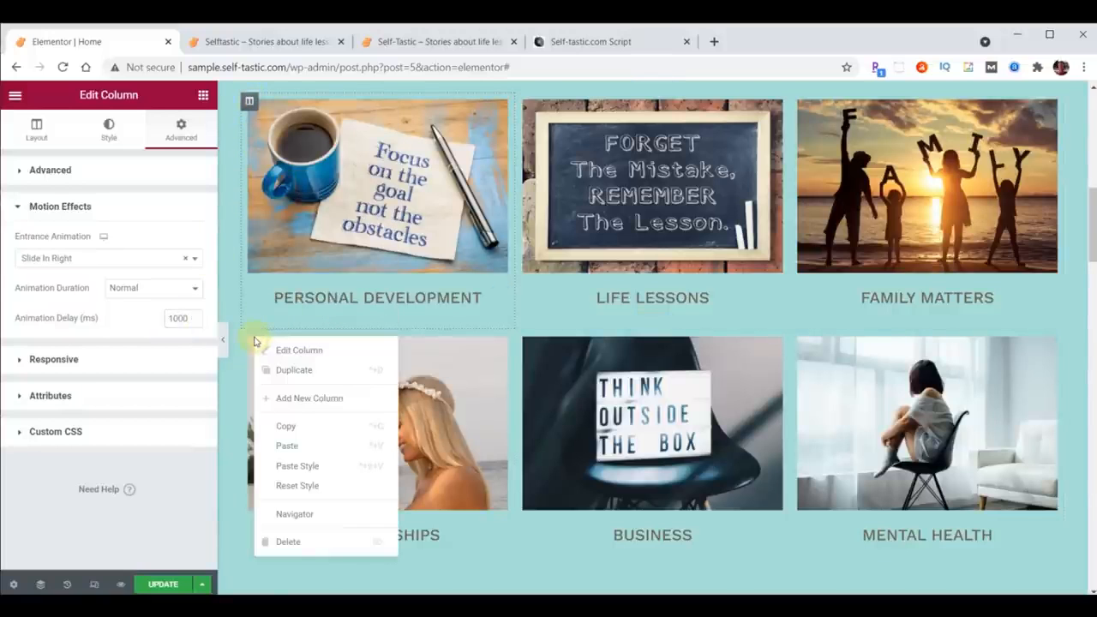
pyautogui.click(306, 464)
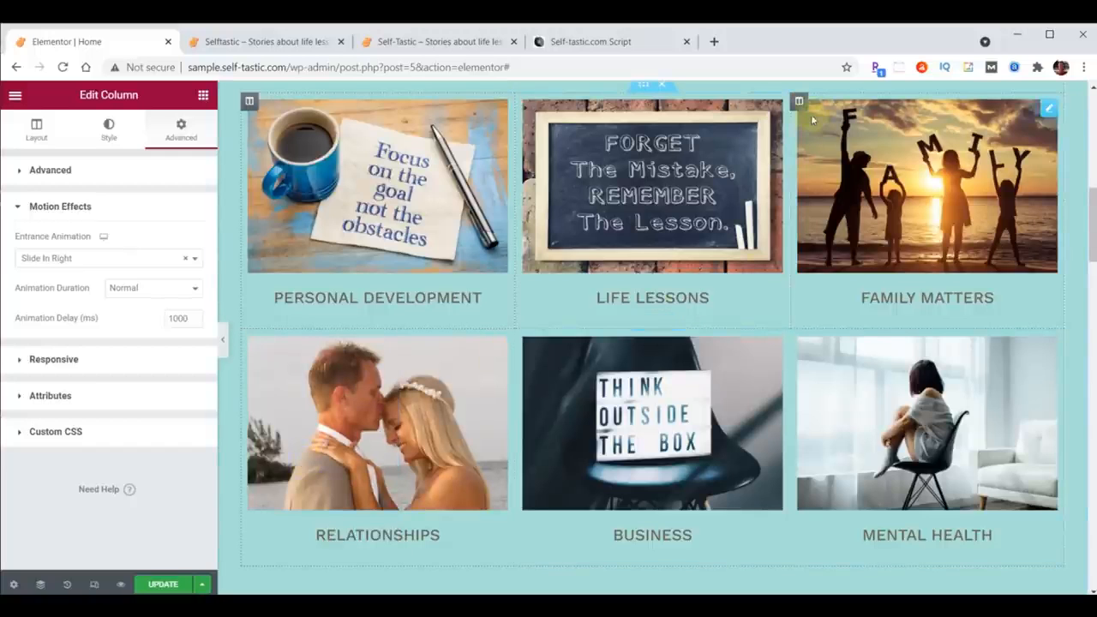
# Step: Set the Family Matters column's entrance animation to Slide In Left
pyautogui.click(801, 103)
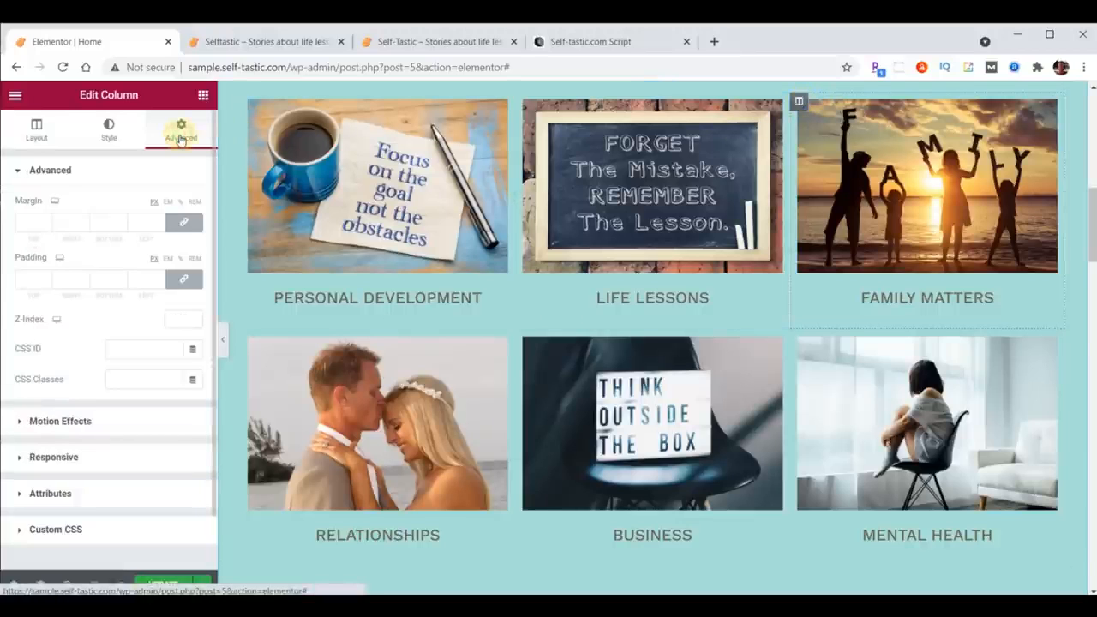
pyautogui.click(60, 421)
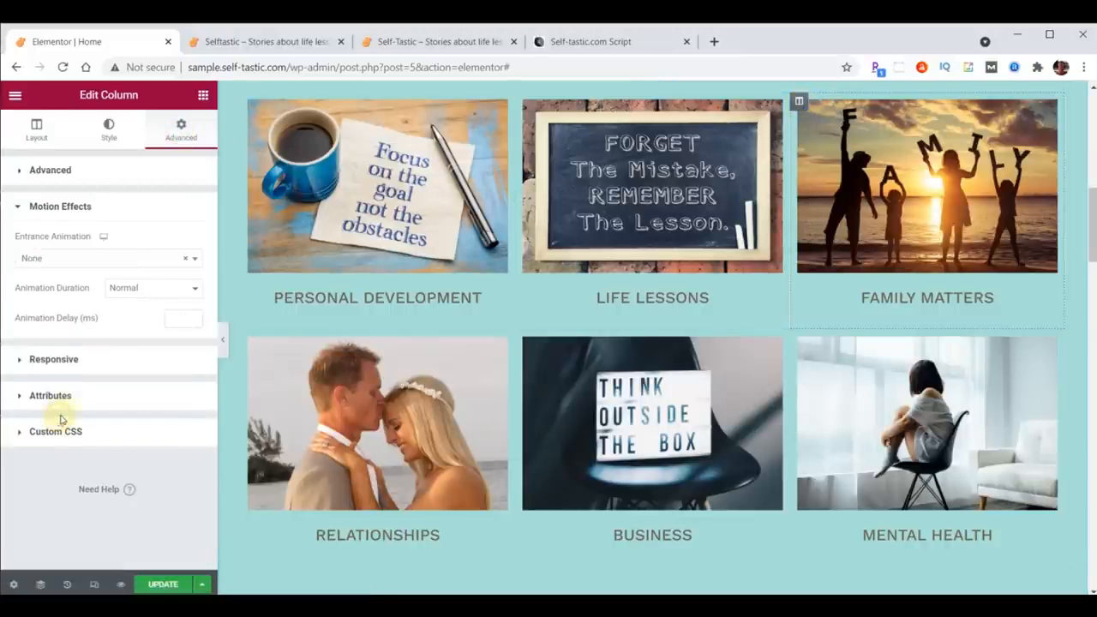
pyautogui.click(85, 258)
pyautogui.scroll(-5, 86, 343)
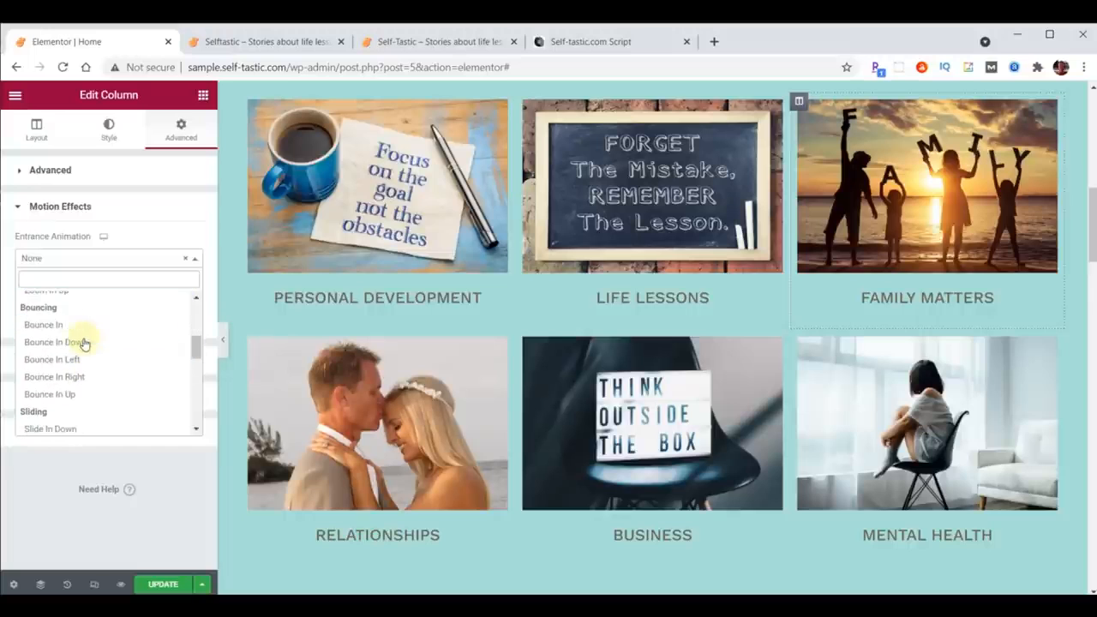
pyautogui.scroll(-2, 85, 342)
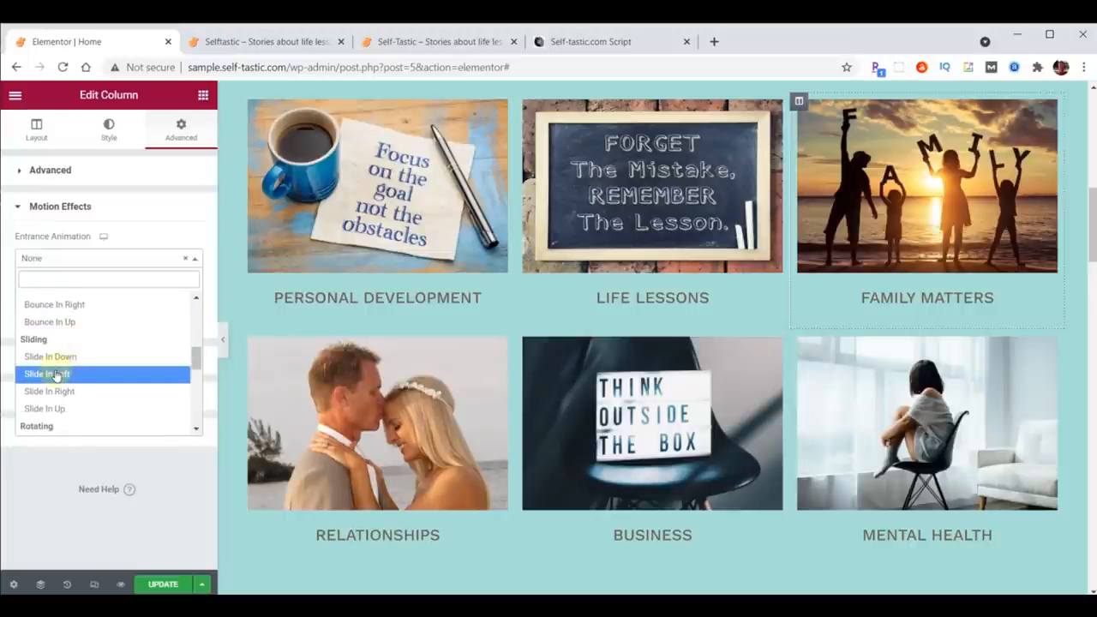
pyautogui.click(54, 372)
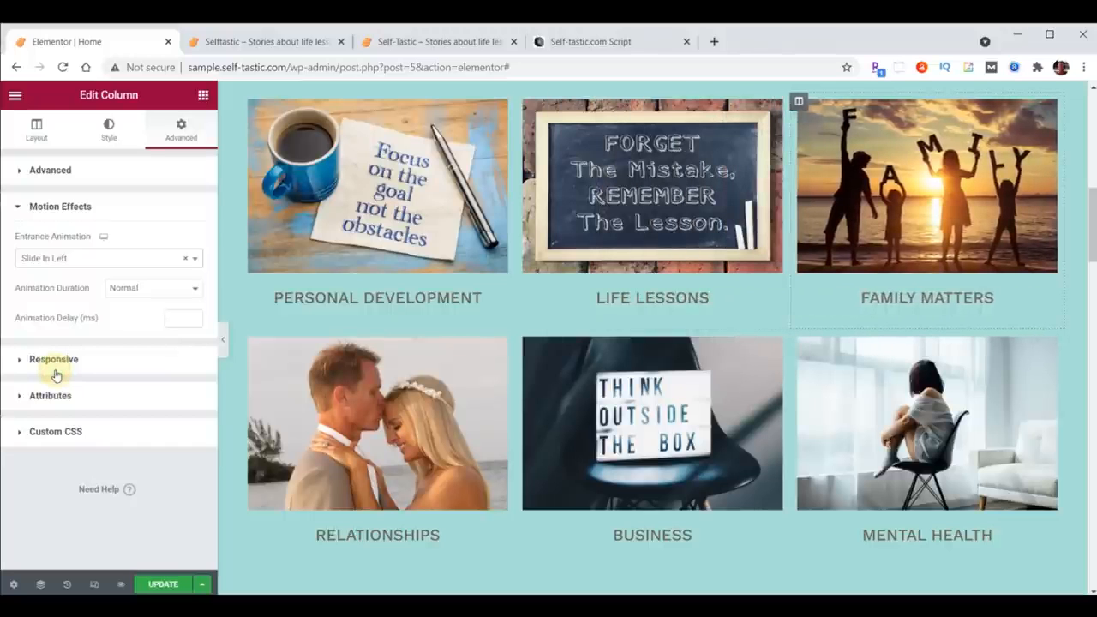
# Step: Give the Family Matters column a 1000 ms animation delay and paste its style onto the Mental Health column
pyautogui.click(174, 319)
pyautogui.write('1000')
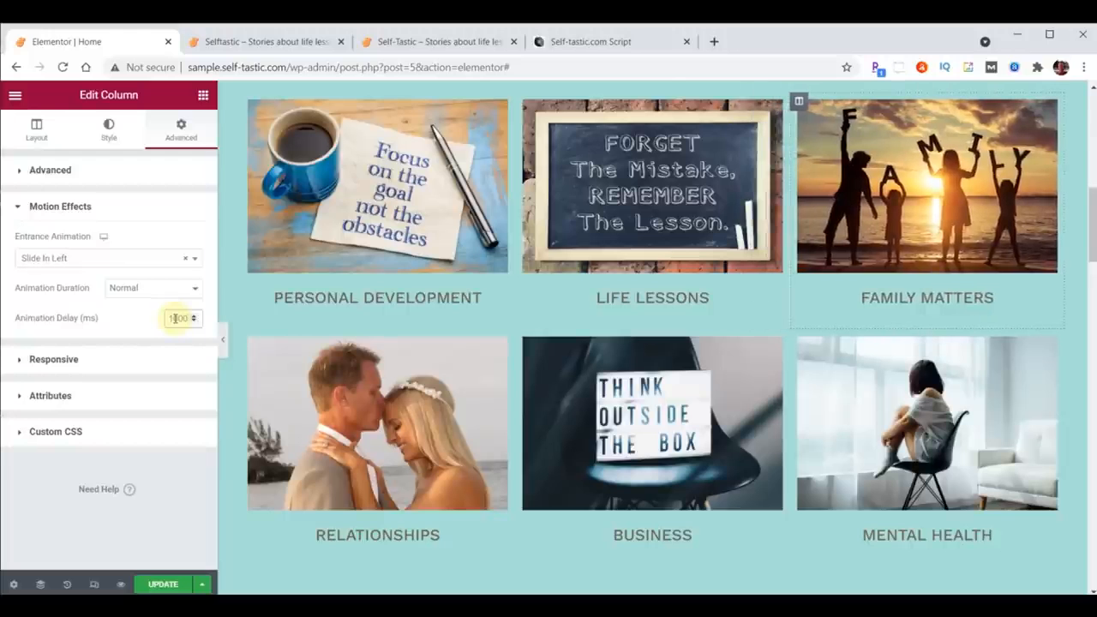
pyautogui.rightClick(798, 100)
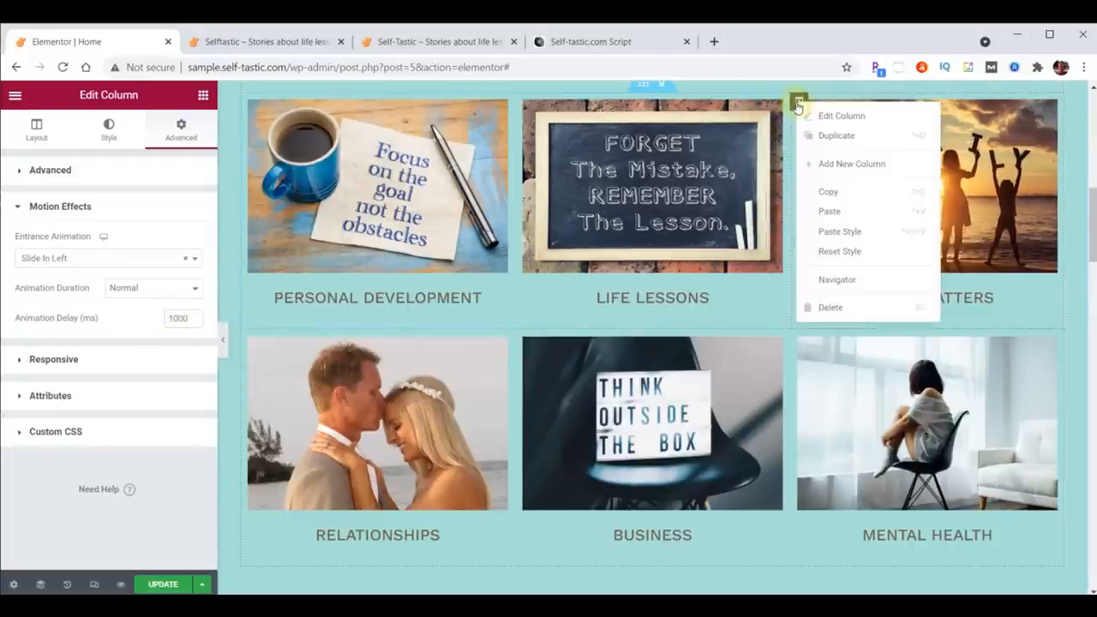
pyautogui.click(830, 196)
pyautogui.rightClick(800, 337)
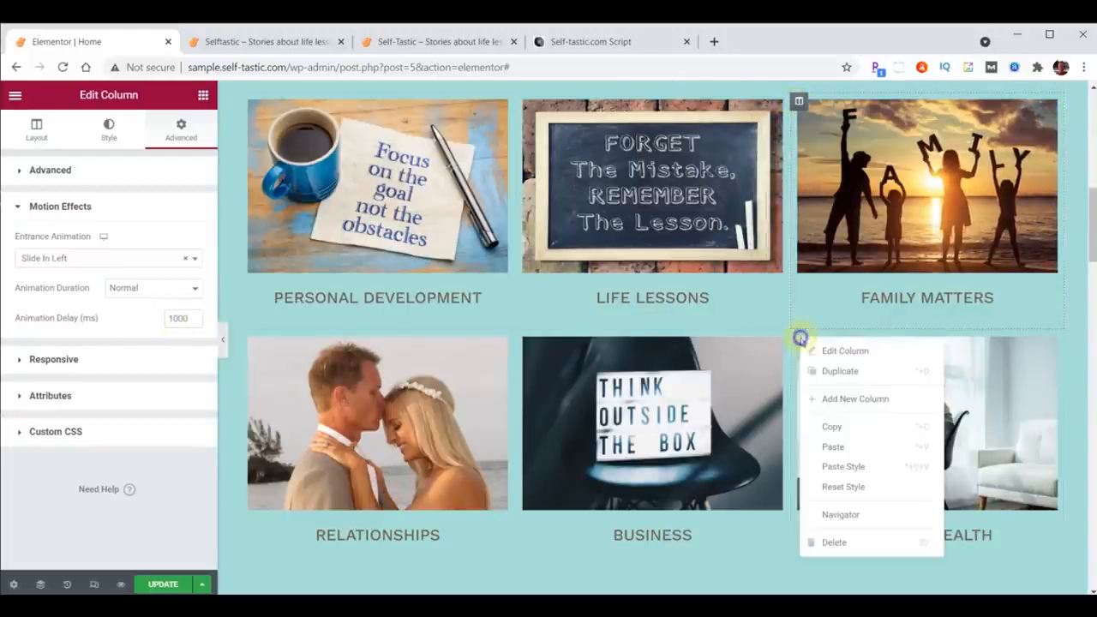
pyautogui.click(838, 466)
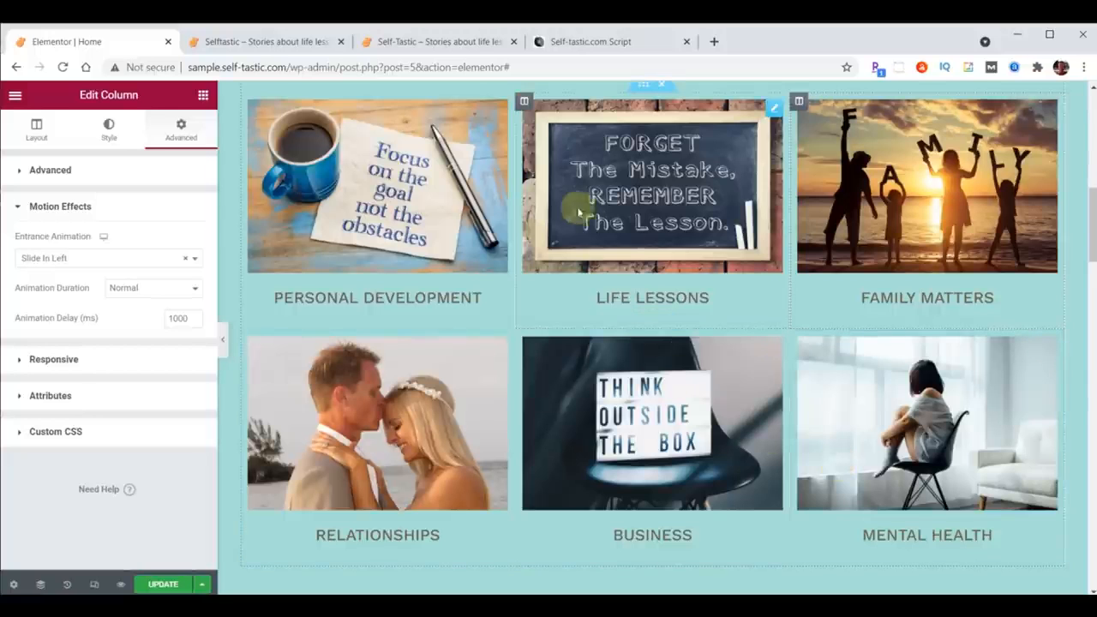
# Step: Give the Life Lessons column a Zoom In entrance animation with a 1000 ms delay
pyautogui.click(525, 102)
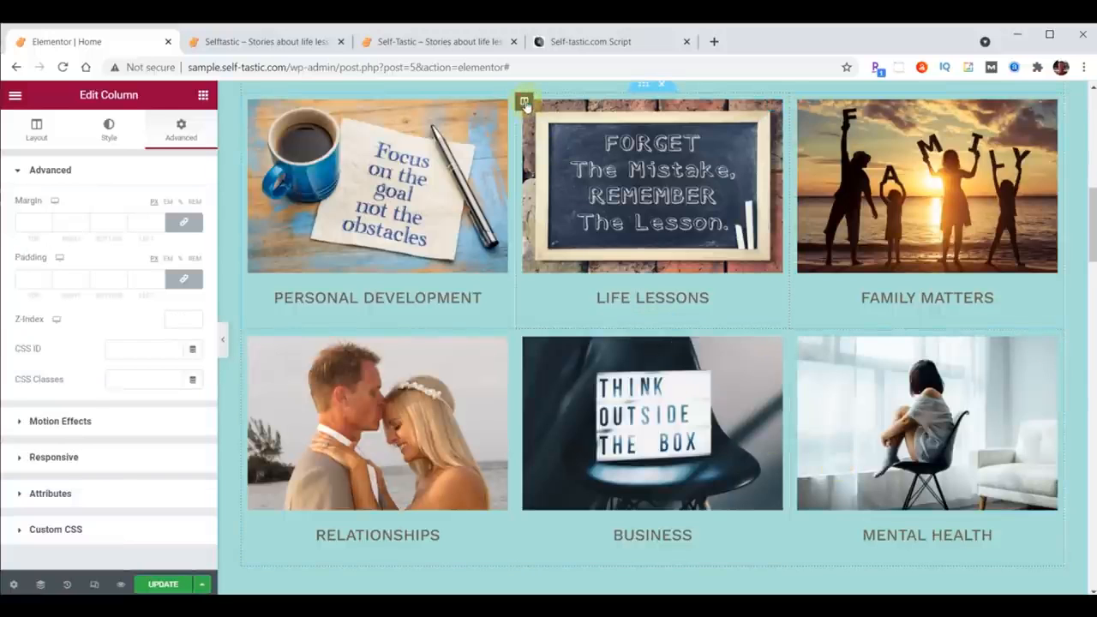
pyautogui.click(51, 423)
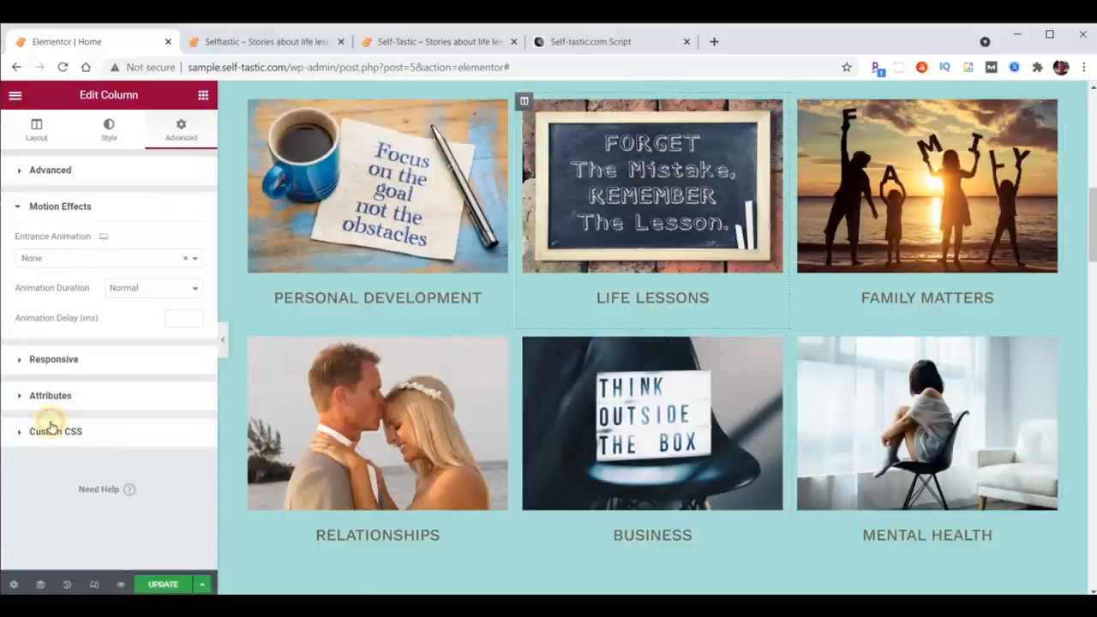
pyautogui.click(71, 261)
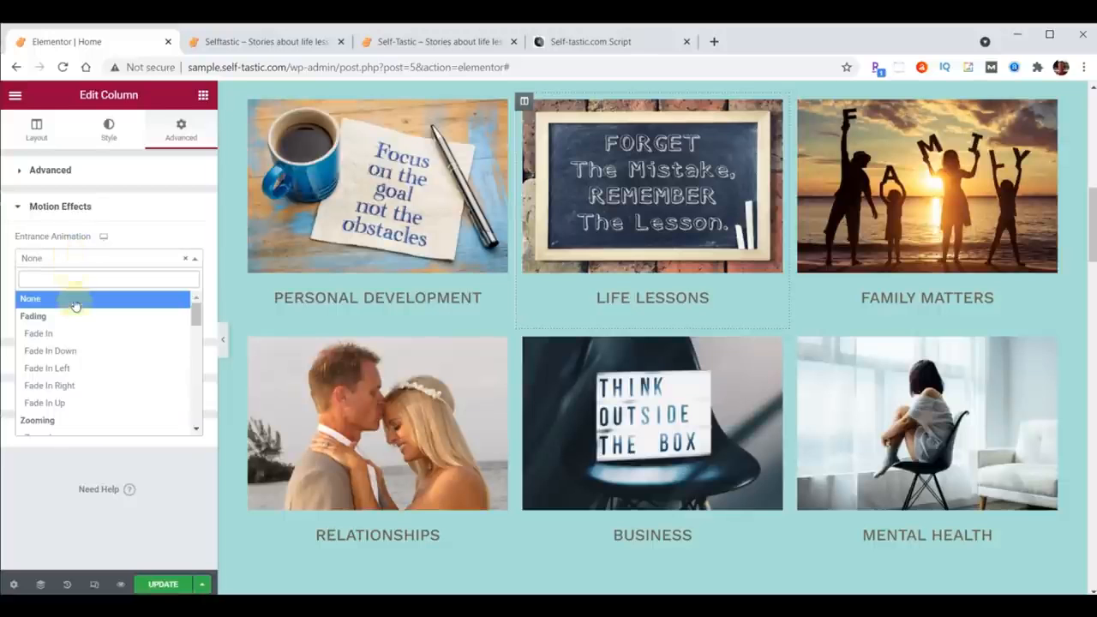
pyautogui.scroll(-3, 78, 309)
pyautogui.click(58, 367)
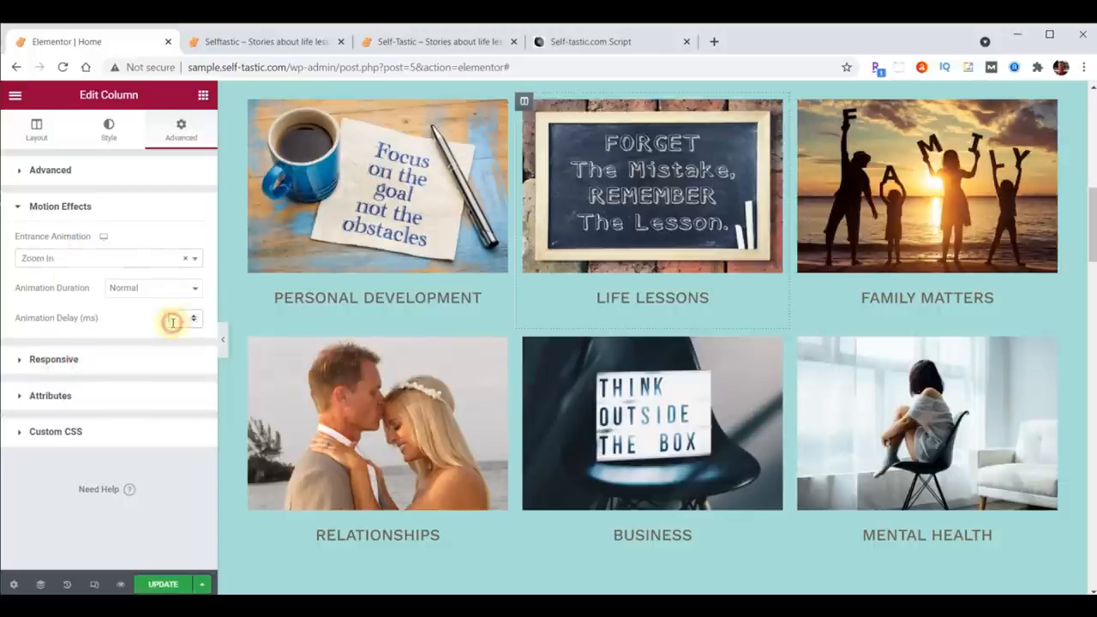
pyautogui.click(172, 322)
pyautogui.write('1000')
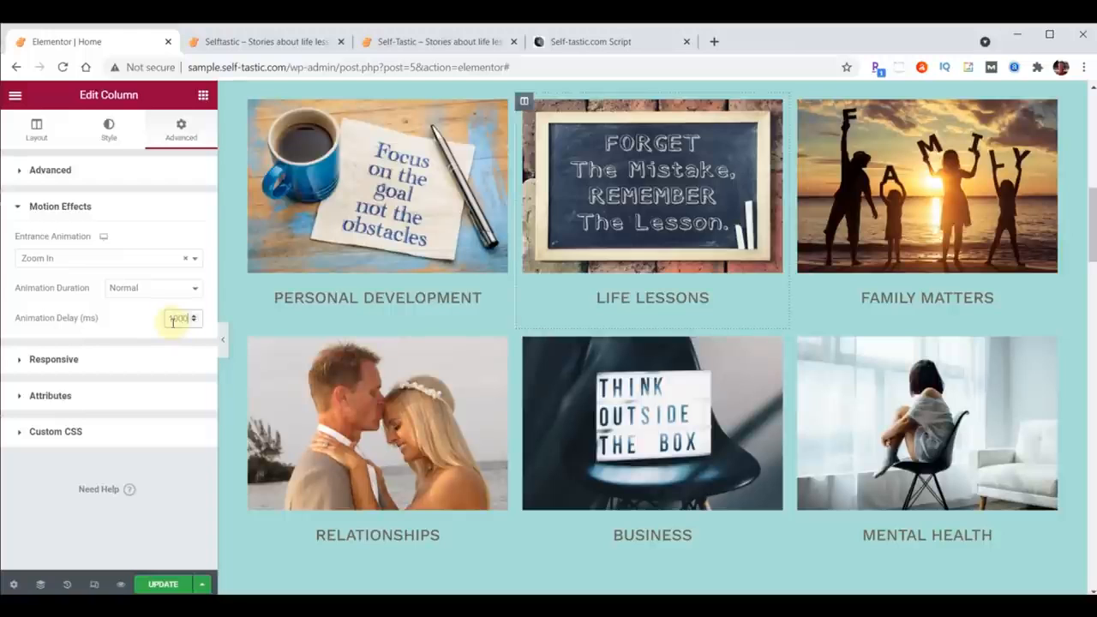
# Step: Copy the Life Lessons column's style, paste it onto the Business column, and update the page
pyautogui.rightClick(525, 104)
pyautogui.click(557, 193)
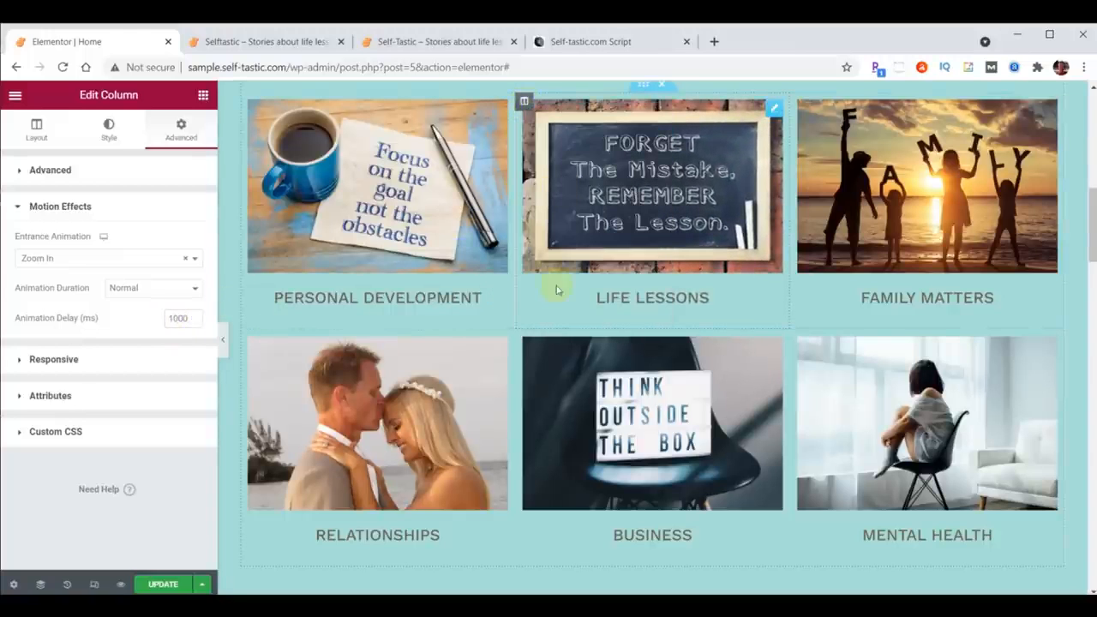
pyautogui.rightClick(525, 340)
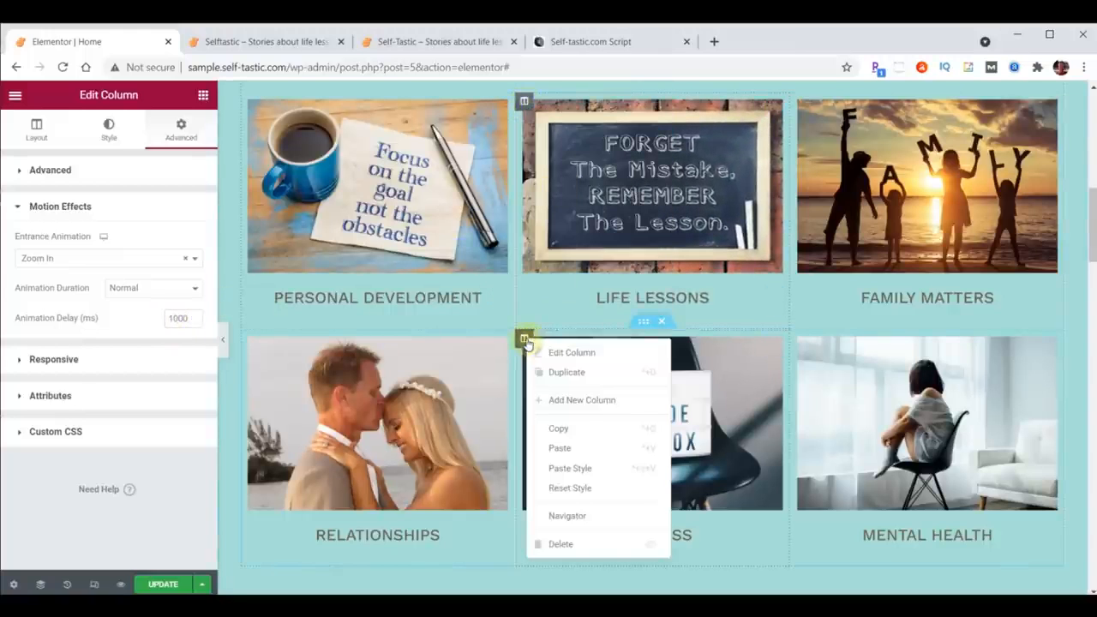
pyautogui.click(570, 471)
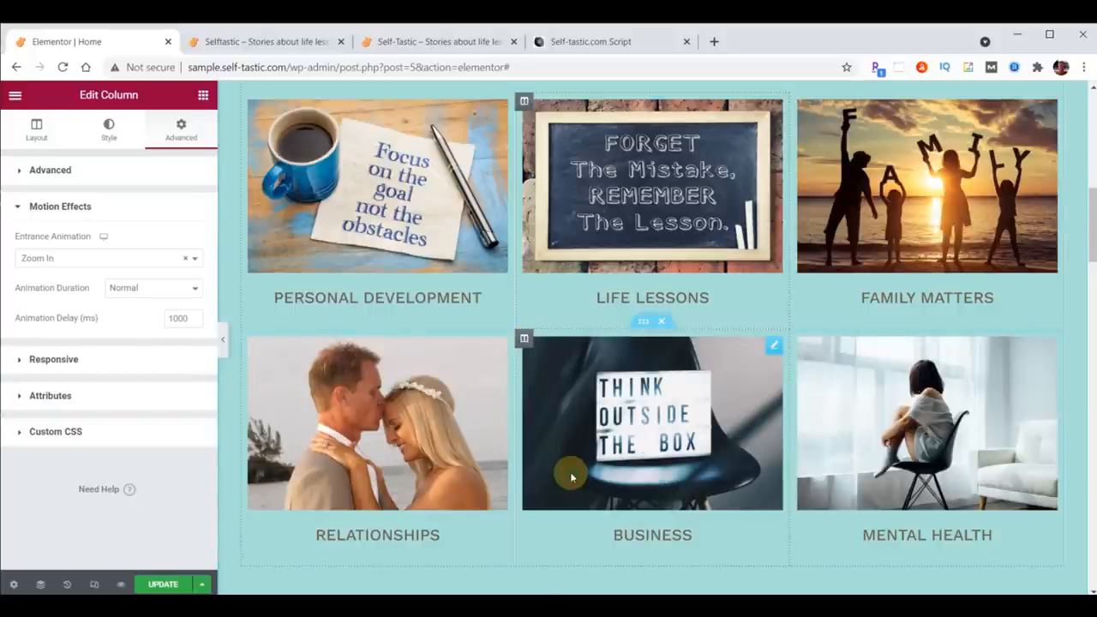
pyautogui.click(163, 584)
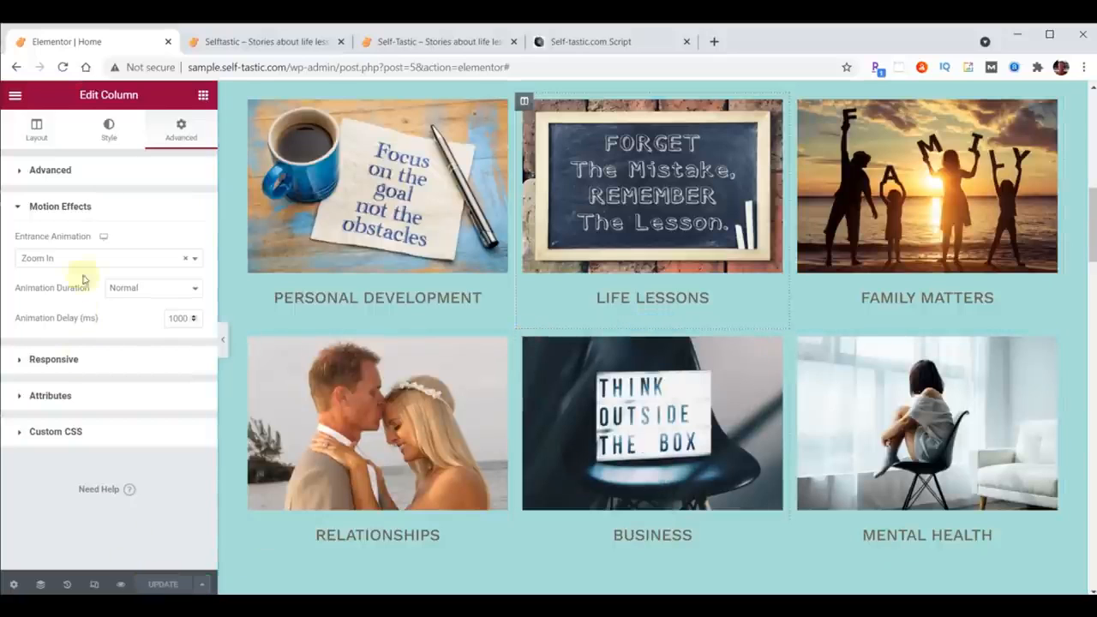
# Step: Reload the site preview tab to check the column animations, then return to the editor
pyautogui.click(241, 43)
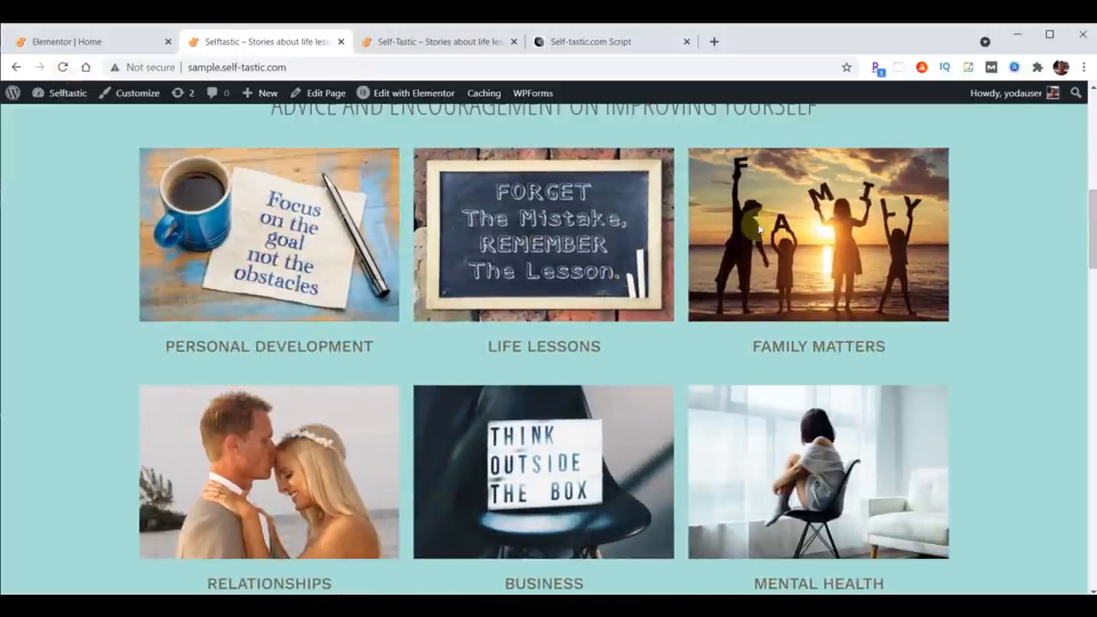
pyautogui.click(63, 67)
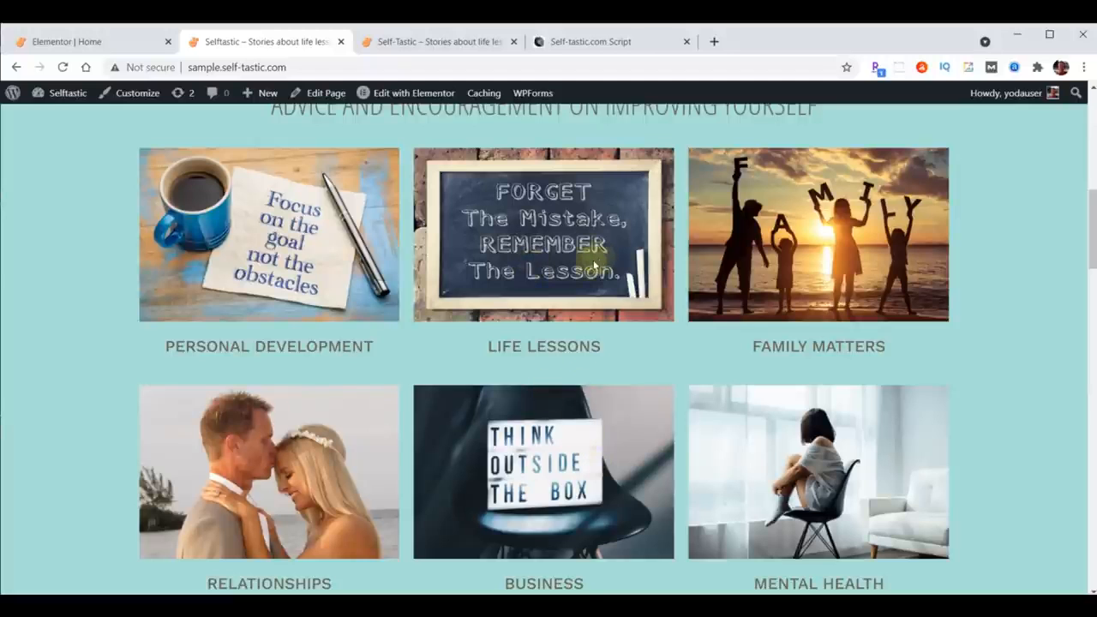
pyautogui.click(67, 41)
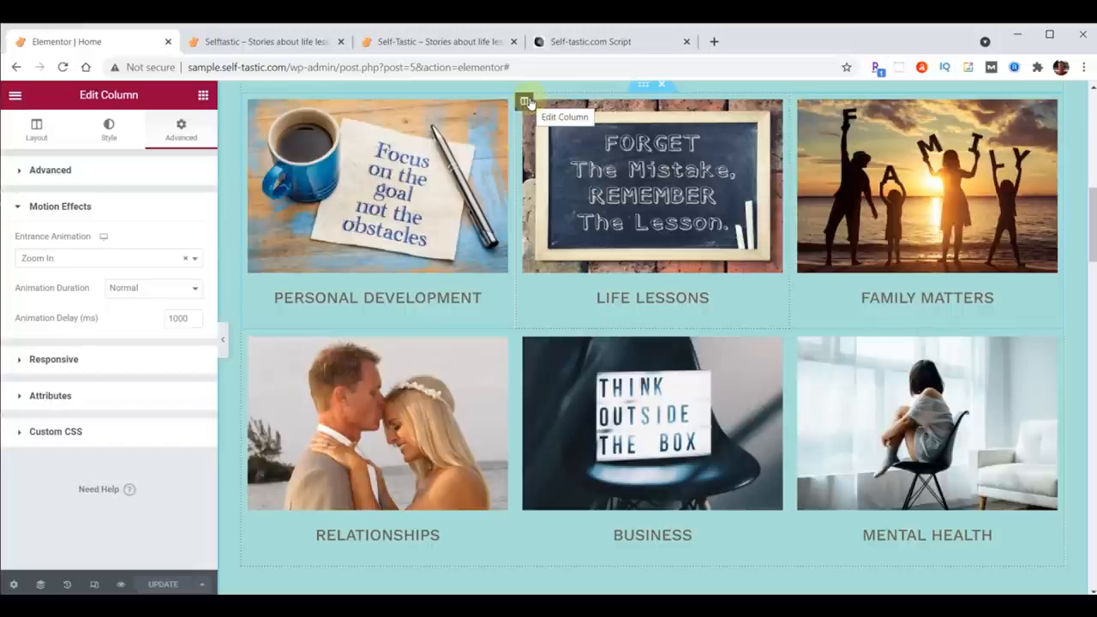
# Step: Set the Life Lessons column's Z-Index to 1
pyautogui.click(21, 175)
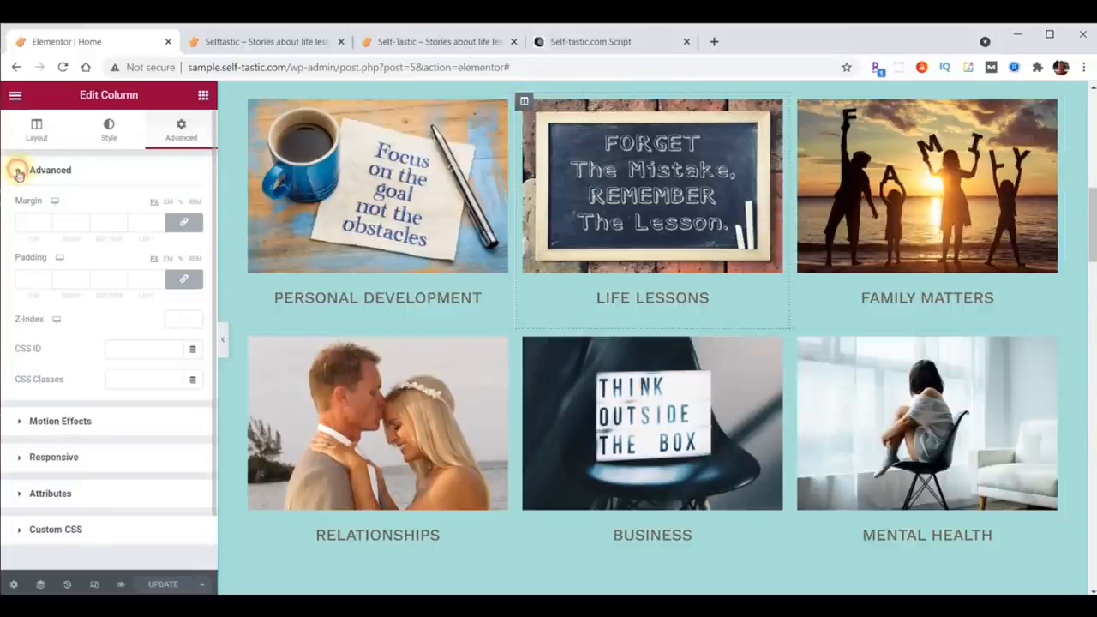
pyautogui.click(177, 316)
pyautogui.write('1')
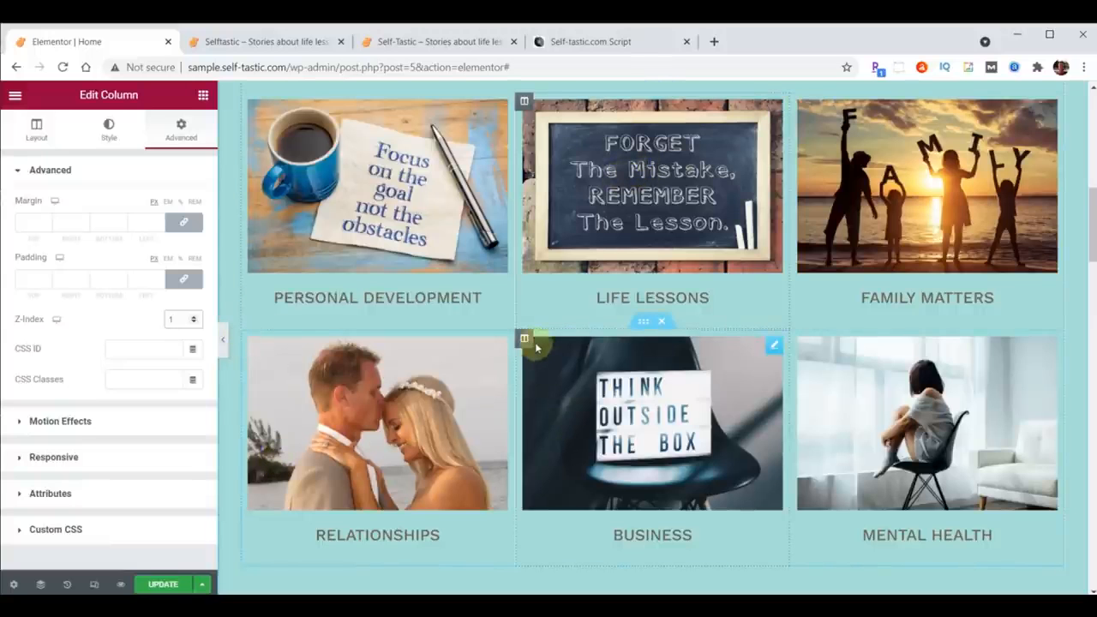
# Step: Set the Business column's Z-Index to 1 and update the page
pyautogui.click(523, 339)
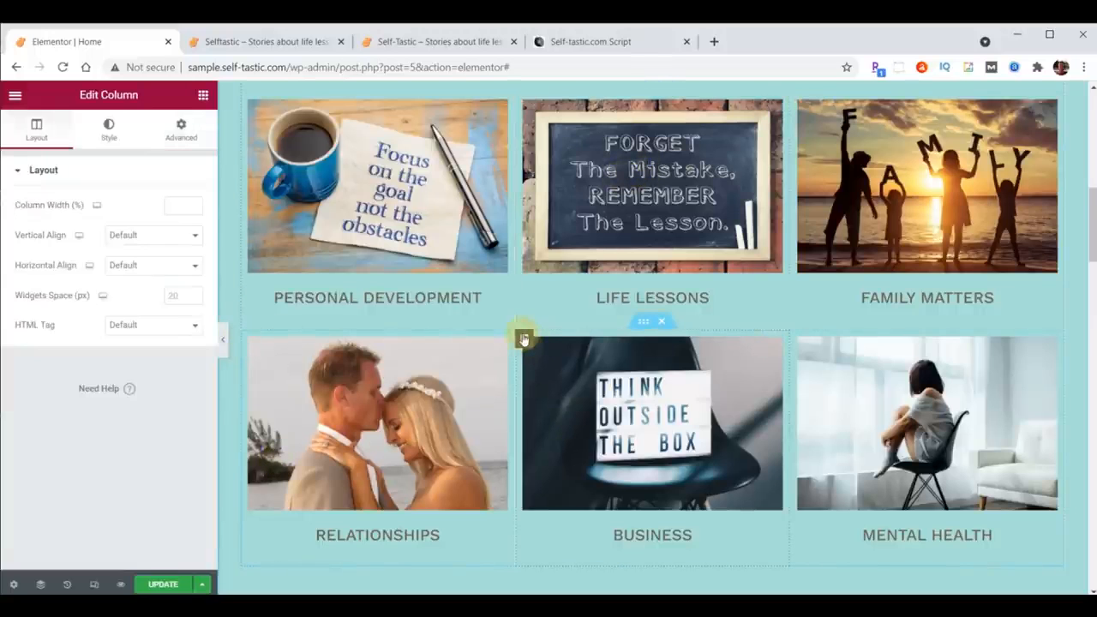
pyautogui.click(185, 131)
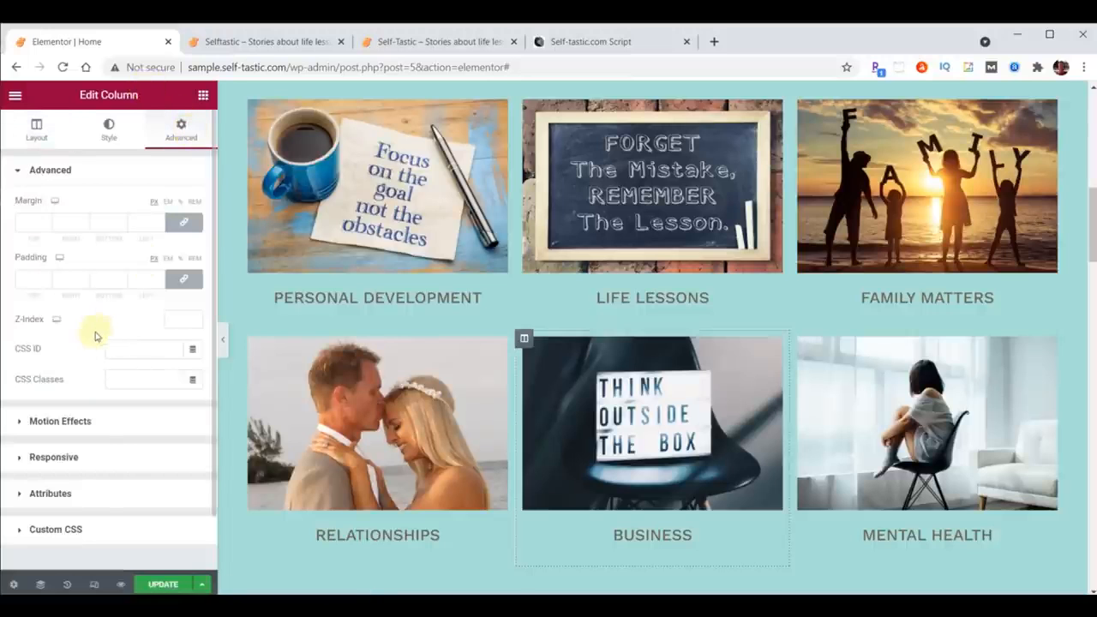
pyautogui.click(180, 318)
pyautogui.write('1')
pyautogui.click(161, 585)
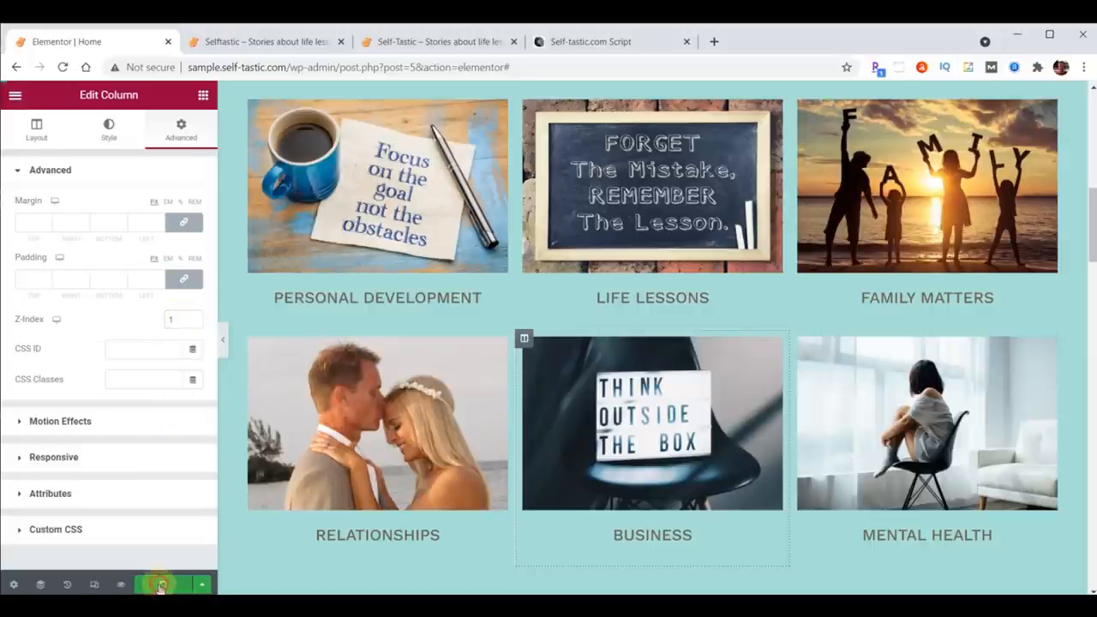
# Step: Reload the site preview, then scroll the original Self-Tastic site down to its Be Inspired section
pyautogui.click(266, 43)
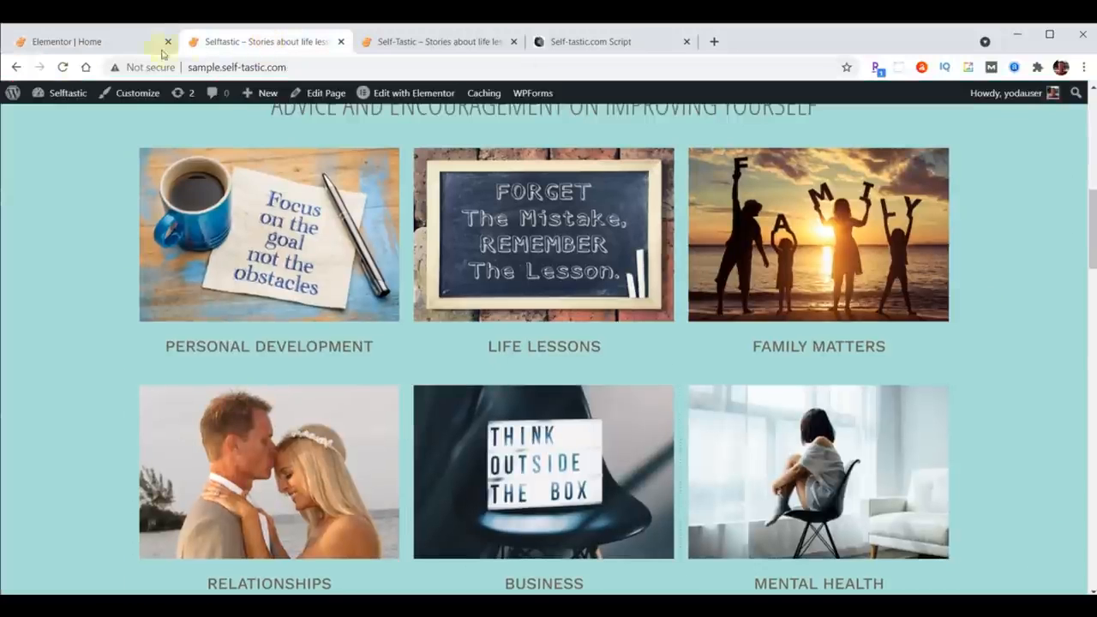
pyautogui.click(64, 68)
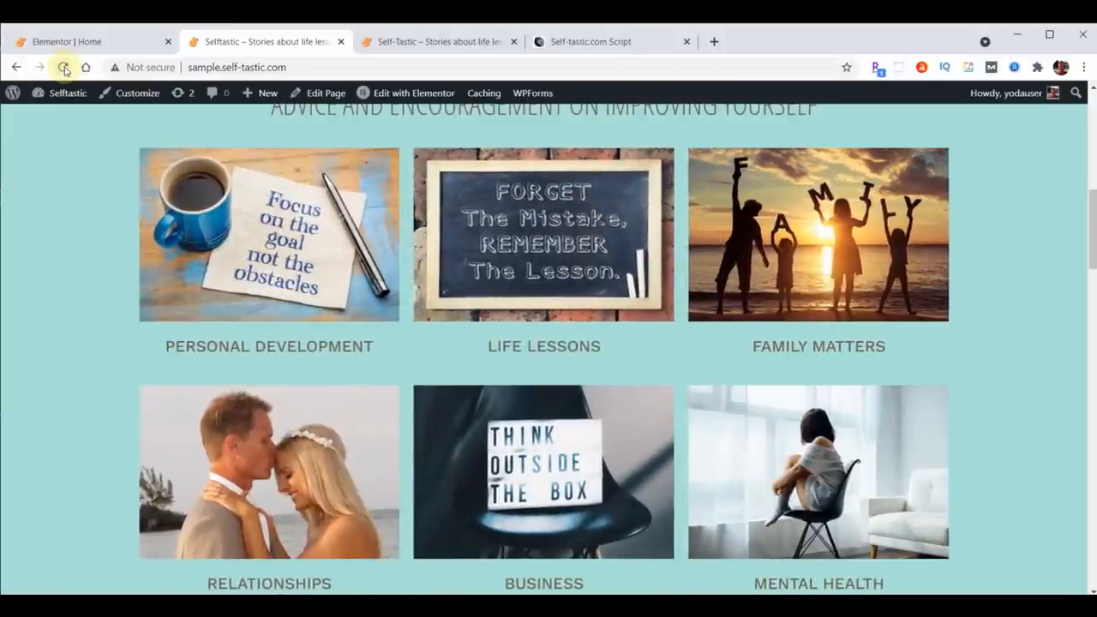
pyautogui.click(435, 41)
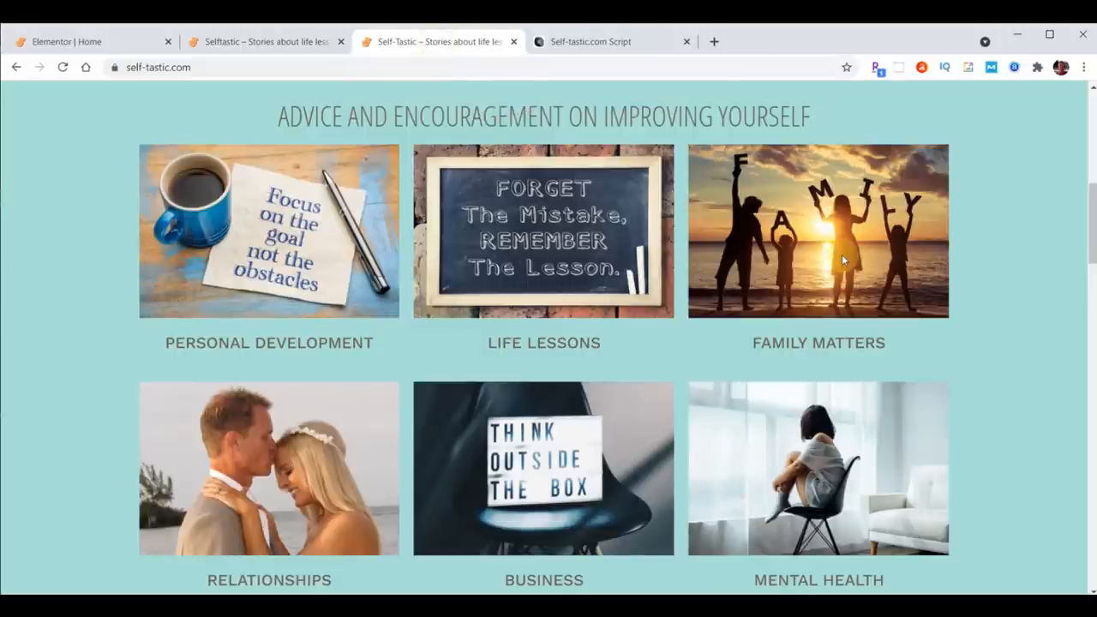
pyautogui.scroll(-5, 681, 201)
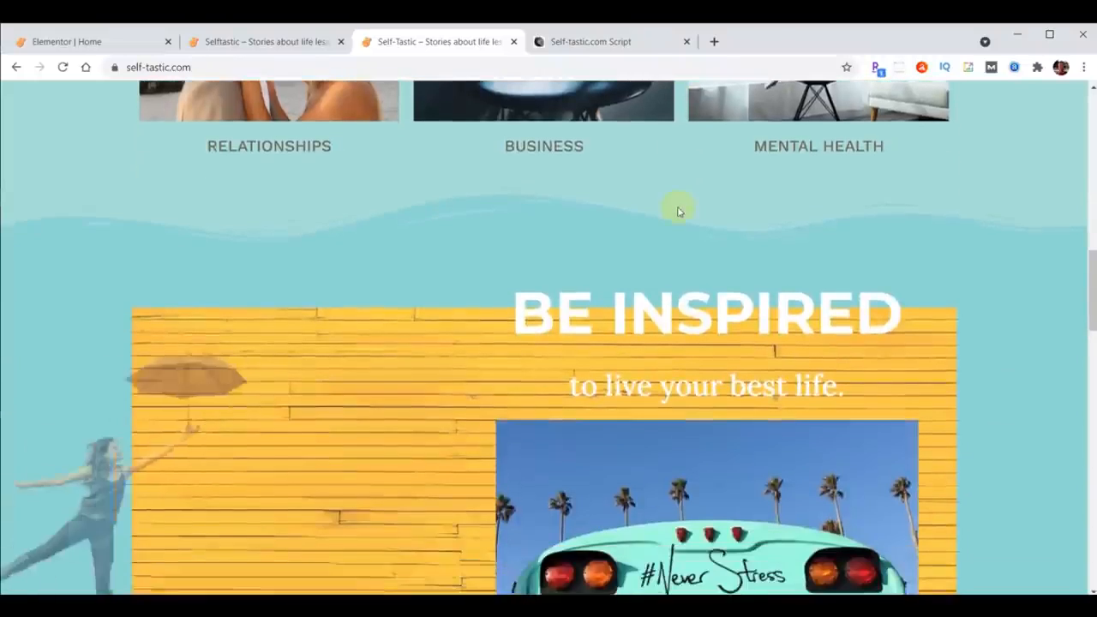
pyautogui.scroll(-1, 677, 210)
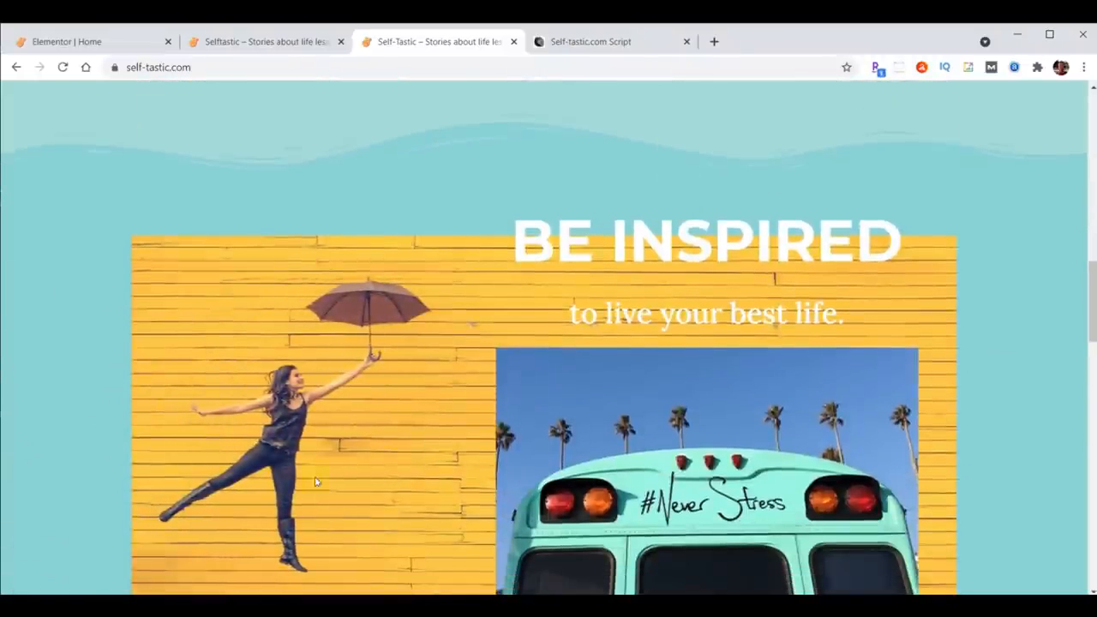
pyautogui.scroll(-1, 447, 388)
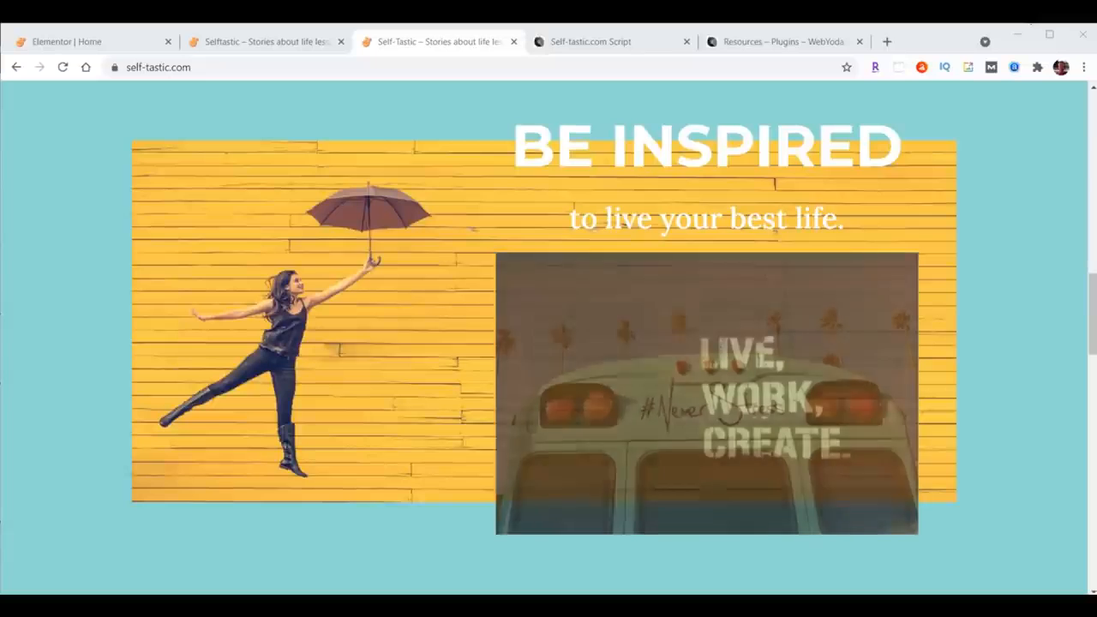
# Step: Search Unsplash for girl umbrella yellow photos
pyautogui.click(583, 43)
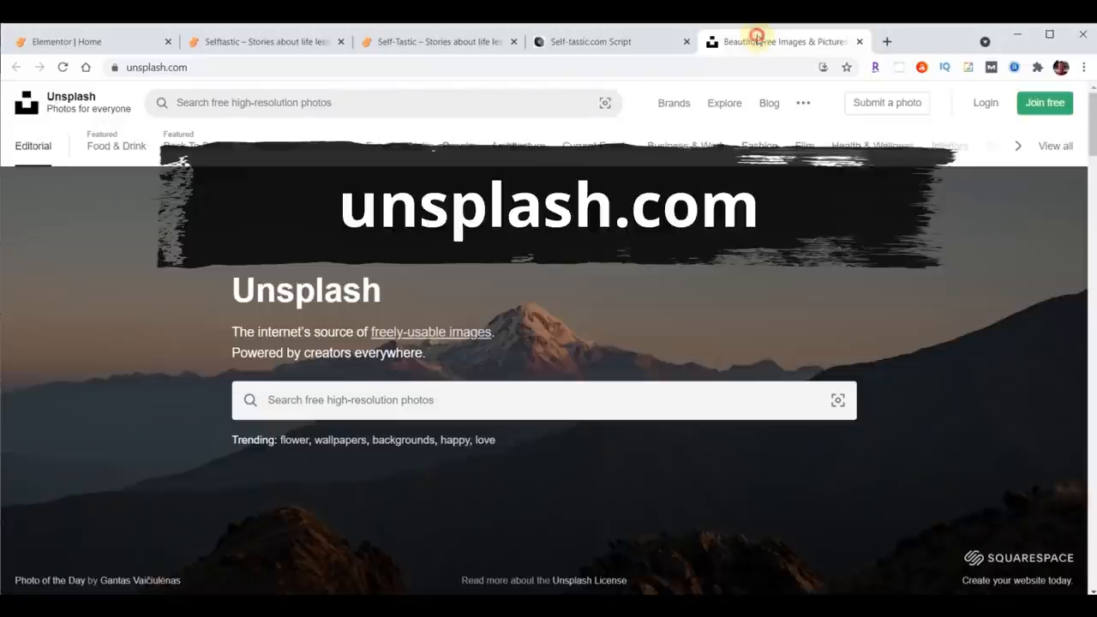
pyautogui.click(528, 390)
pyautogui.write('girl umbrella yellow')
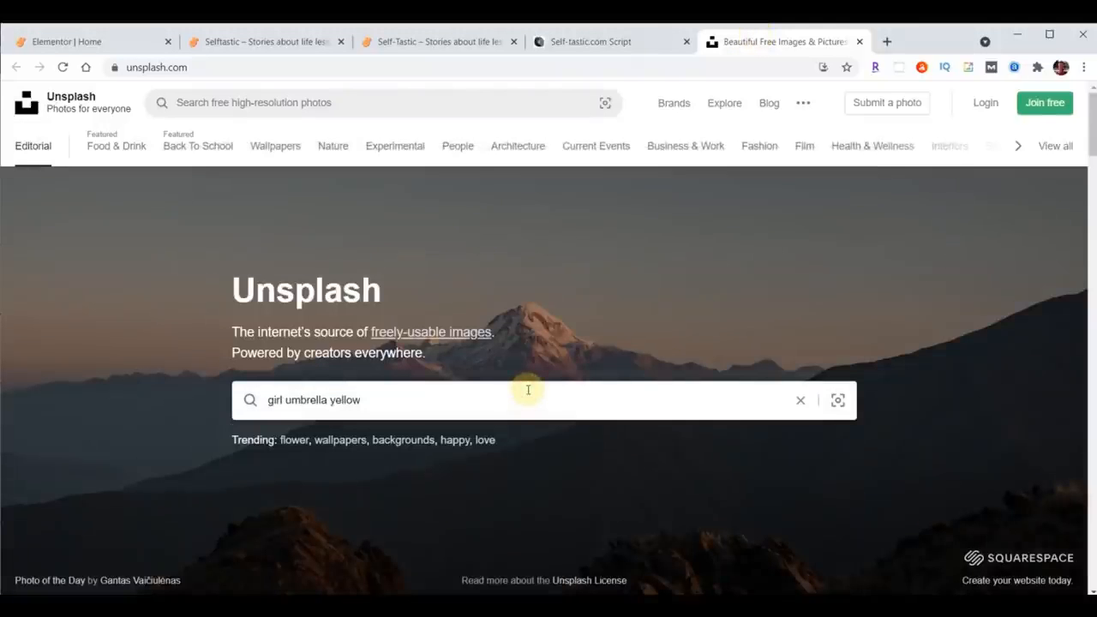
pyautogui.press('Return')
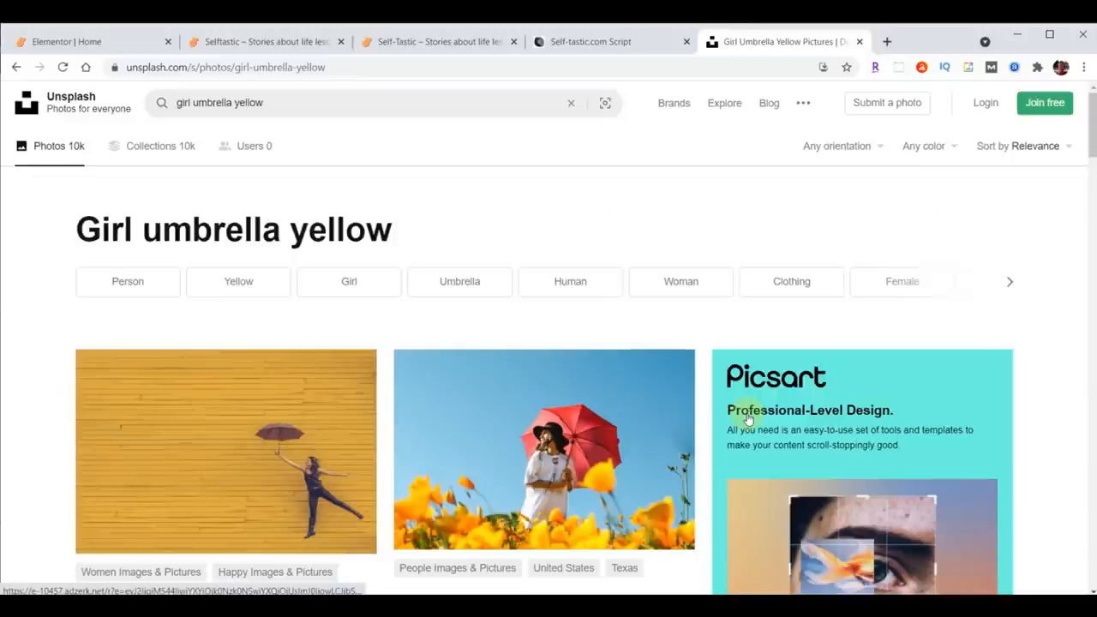
# Step: Download the photo of the girl holding an umbrella against a yellow wall and open the downloads folder
pyautogui.scroll(-2, 421, 501)
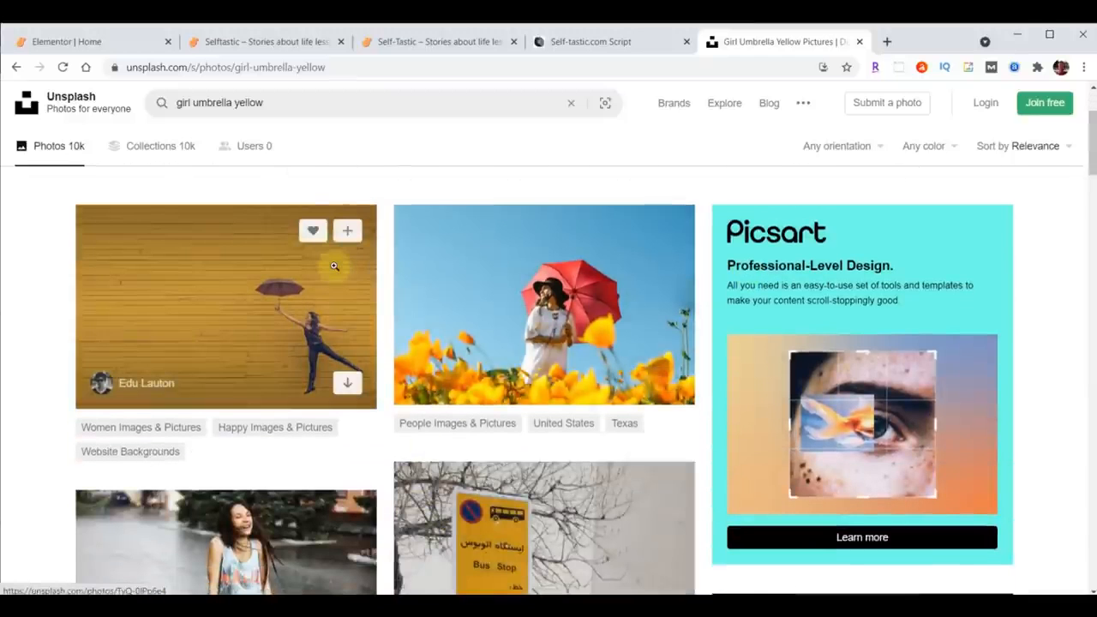
pyautogui.click(347, 385)
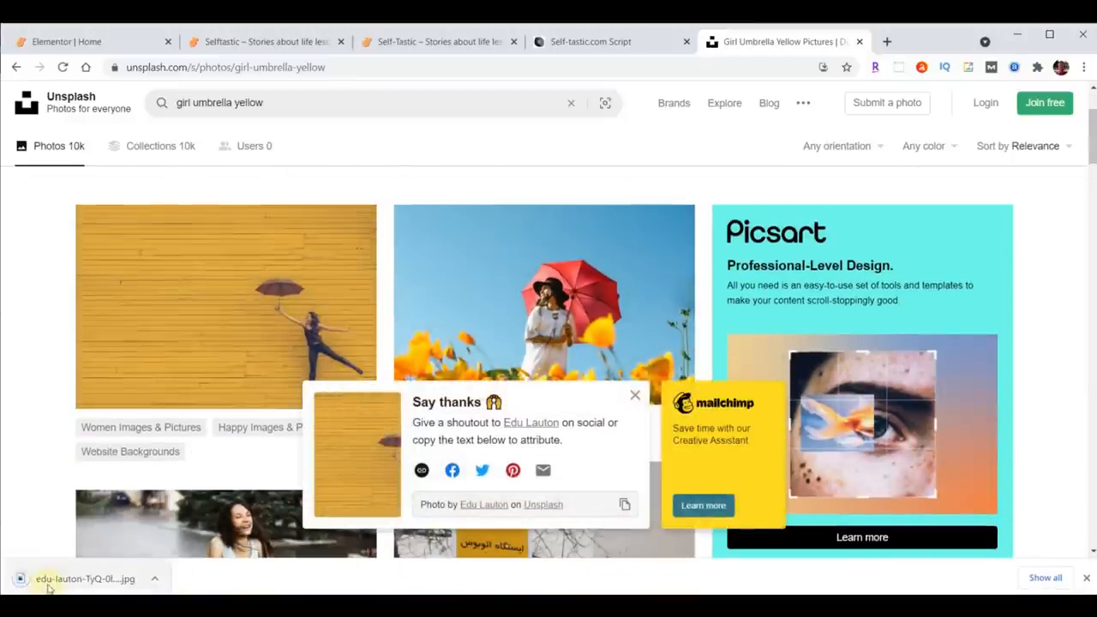
pyautogui.click(1025, 580)
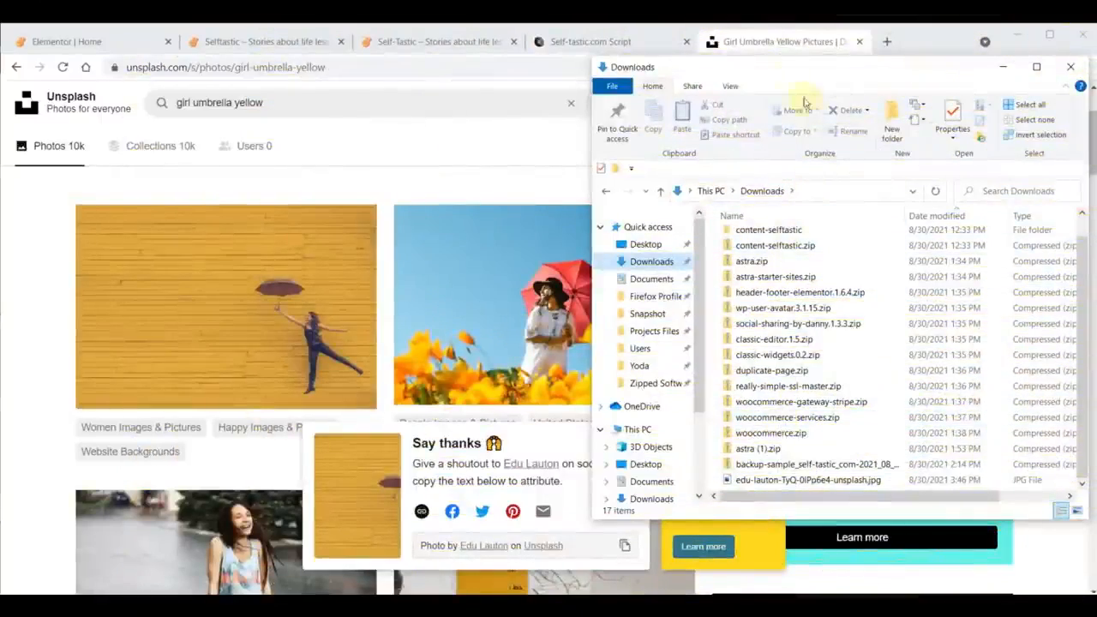
# Step: Close the Unsplash tab and open the PhotoScissors.com link from the script document
pyautogui.click(781, 44)
pyautogui.click(857, 41)
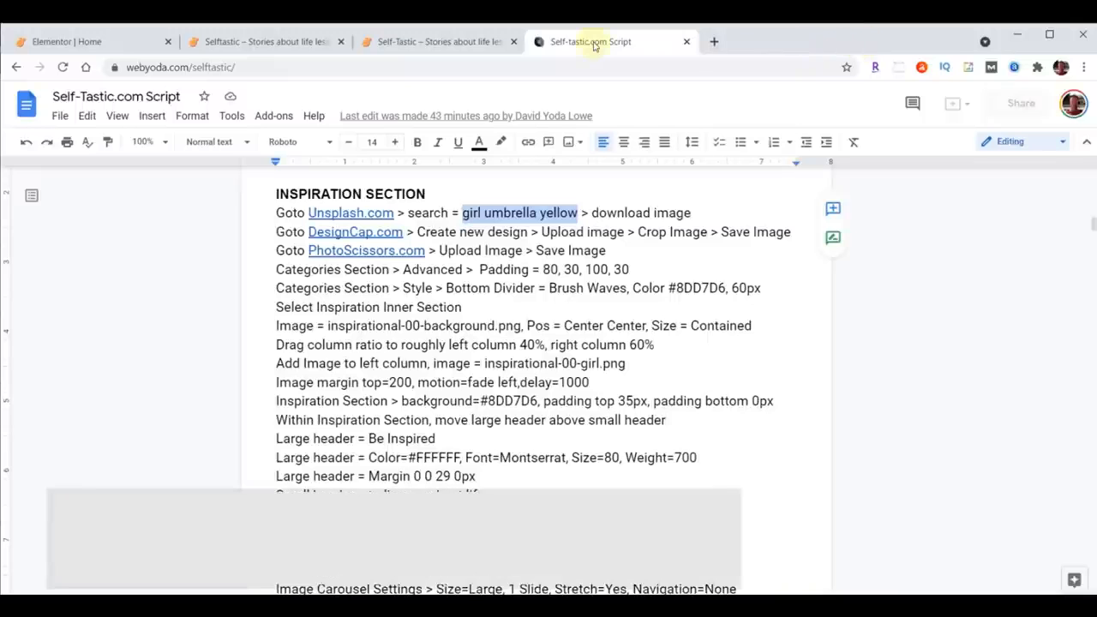
pyautogui.click(342, 251)
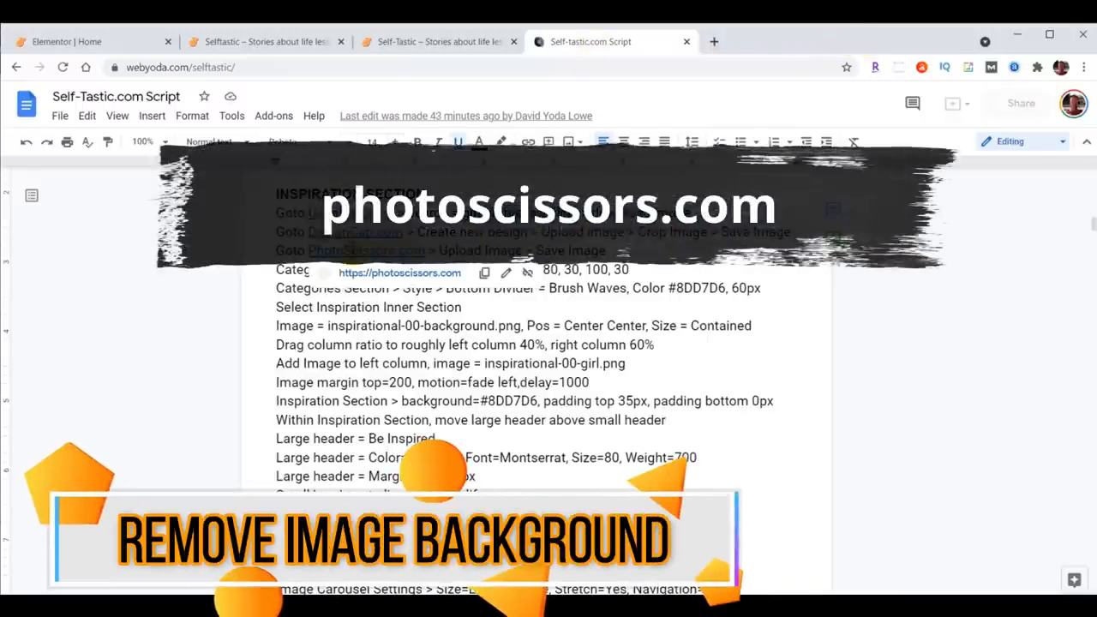
pyautogui.click(390, 272)
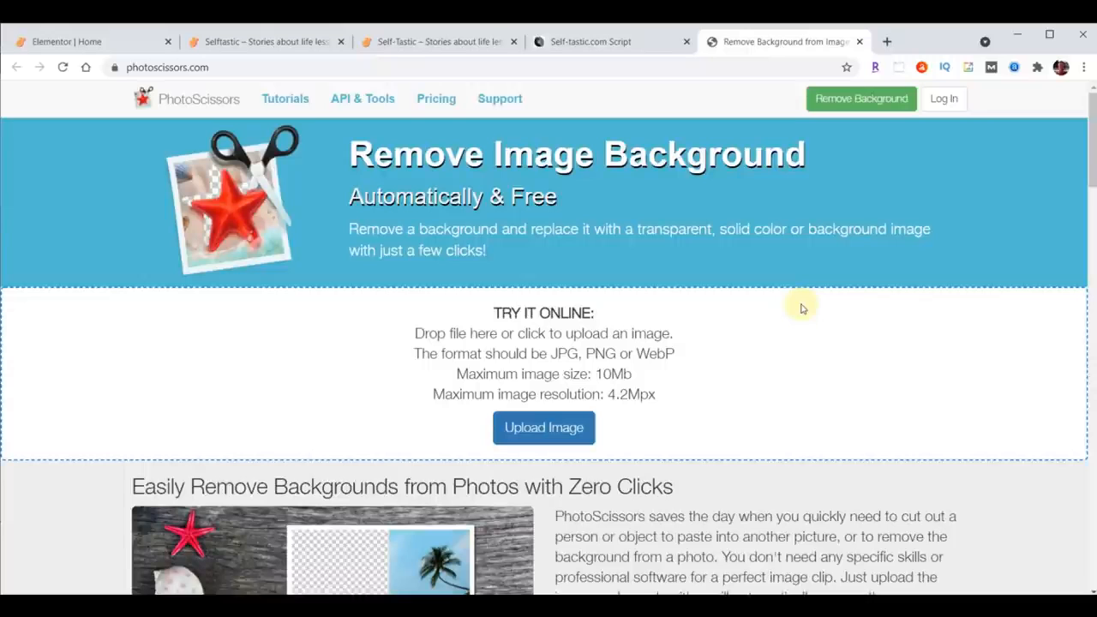
# Step: Upload the downloaded edu-lauton unsplash photo to PhotoScissors to remove its background
pyautogui.click(541, 431)
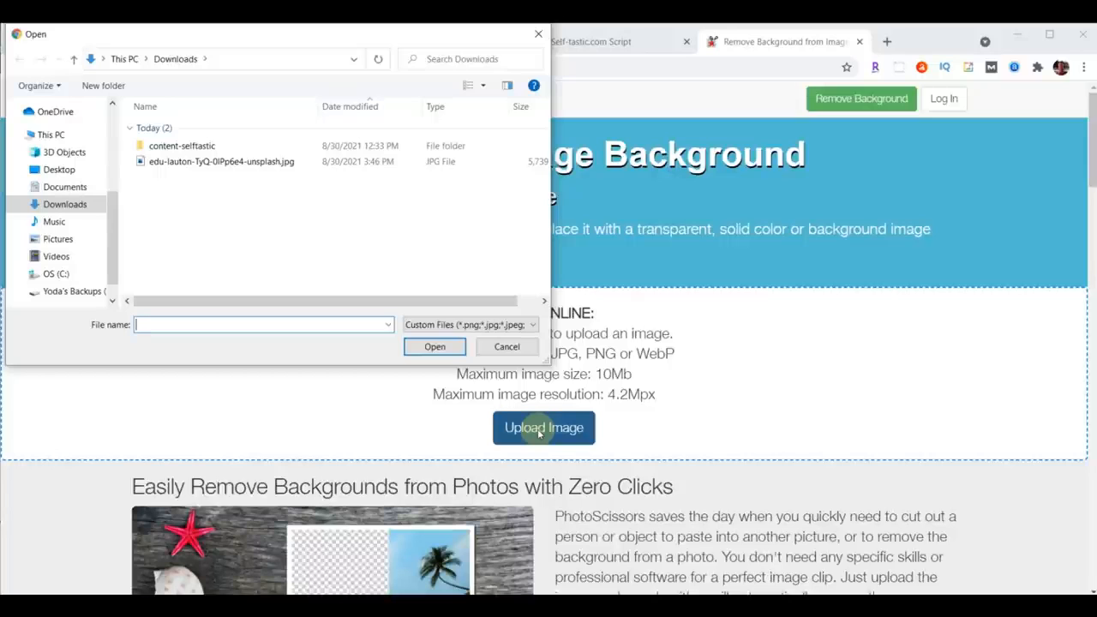
pyautogui.click(182, 161)
pyautogui.click(435, 346)
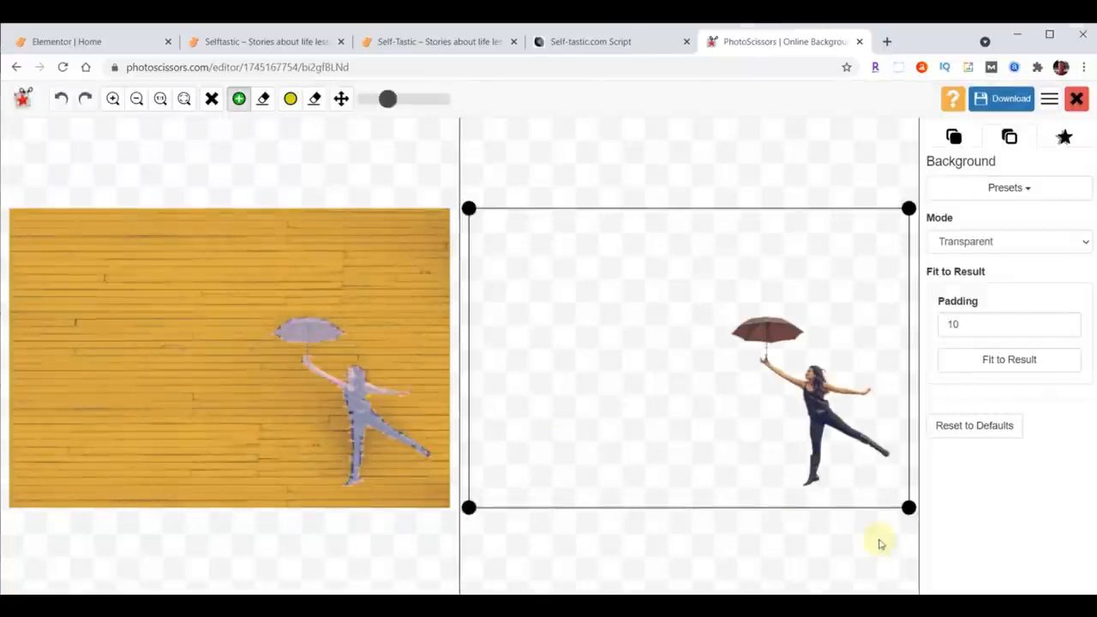
# Step: Crop the transparent result tightly around the girl with the umbrella and download it in low resolution
pyautogui.moveTo(467, 507); pyautogui.dragTo(712, 493)
pyautogui.moveTo(711, 208); pyautogui.dragTo(718, 294)
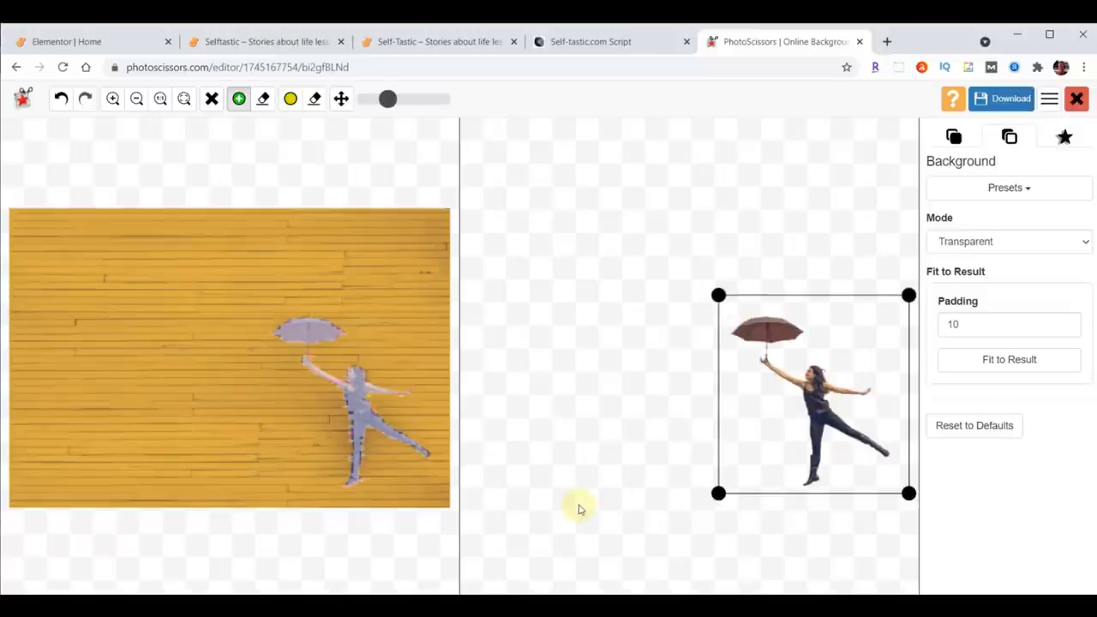
pyautogui.click(992, 100)
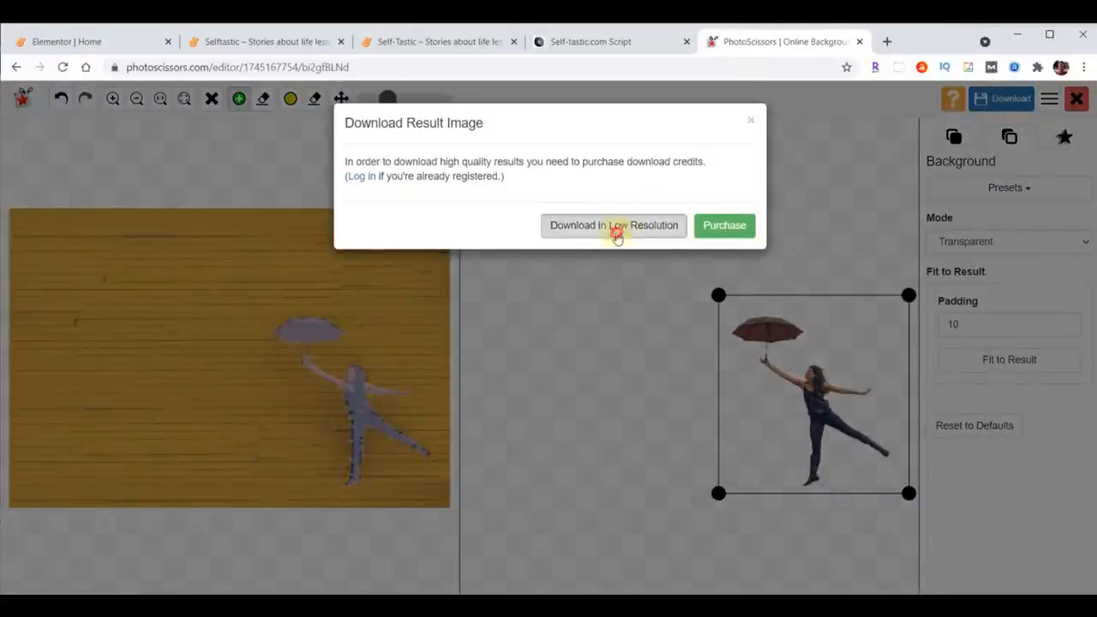
pyautogui.click(614, 220)
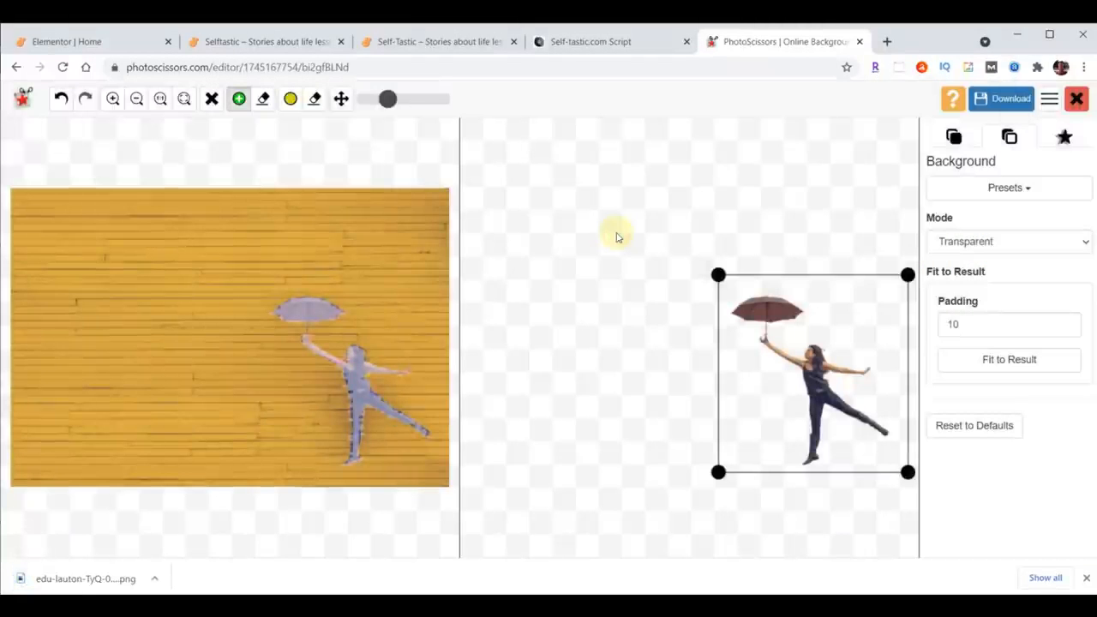
# Step: Close the PhotoScissors tab and open the style settings of the inner section below the category grid in Elementor
pyautogui.click(860, 41)
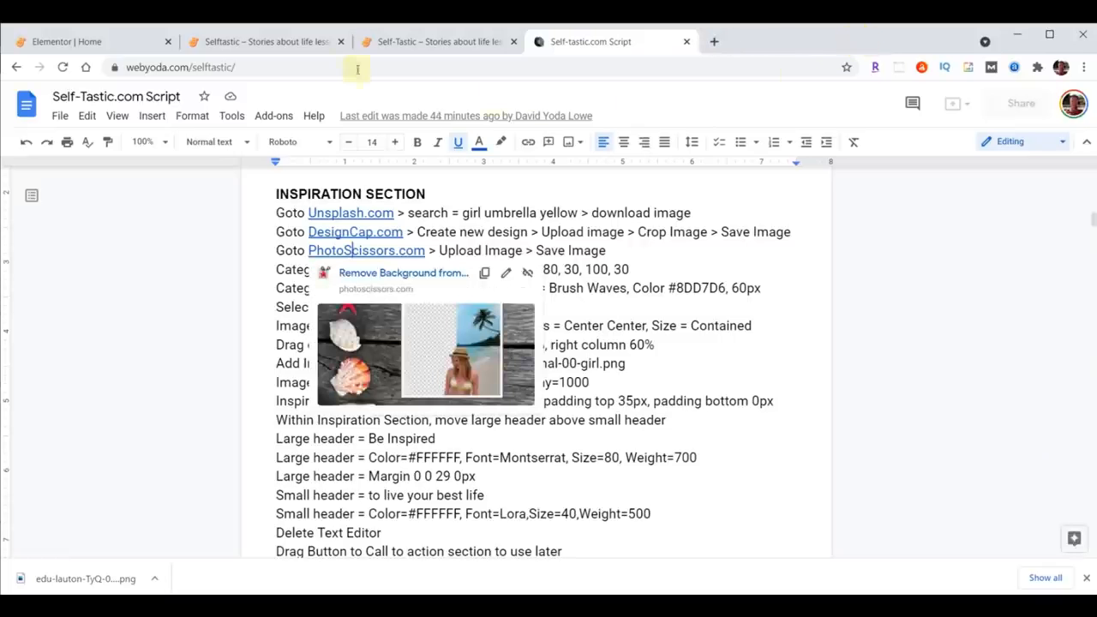
pyautogui.click(92, 42)
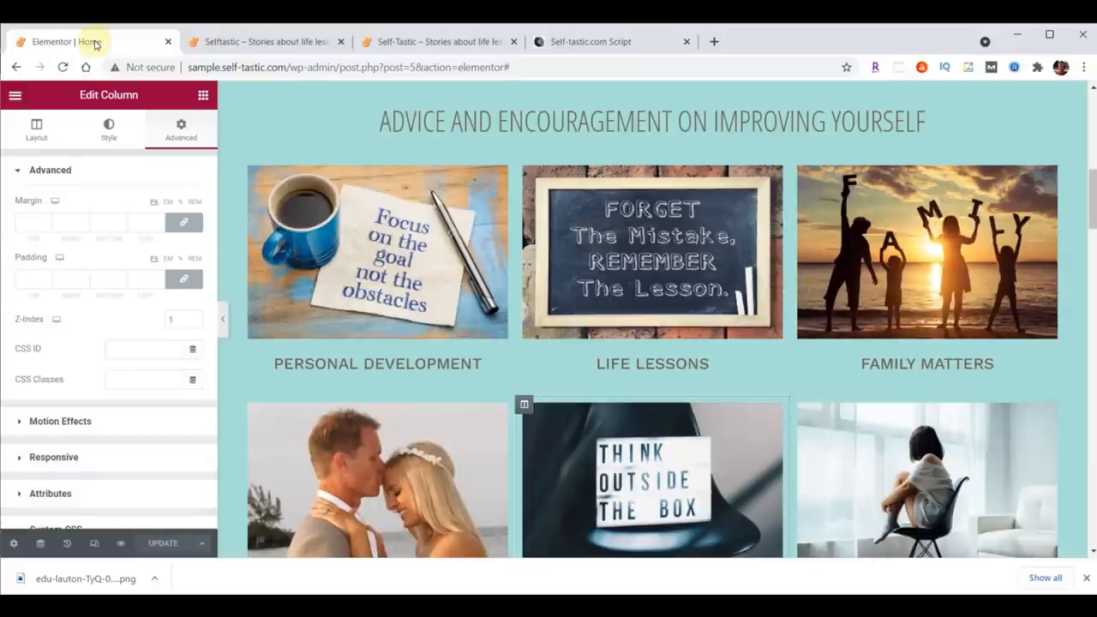
pyautogui.scroll(-6, 783, 306)
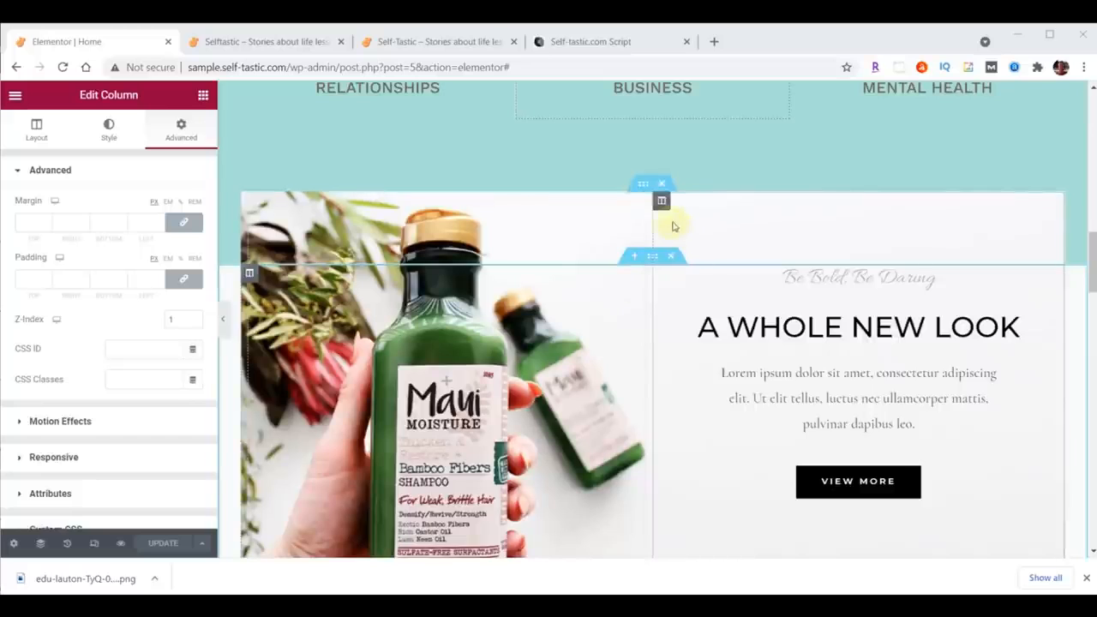
pyautogui.click(644, 184)
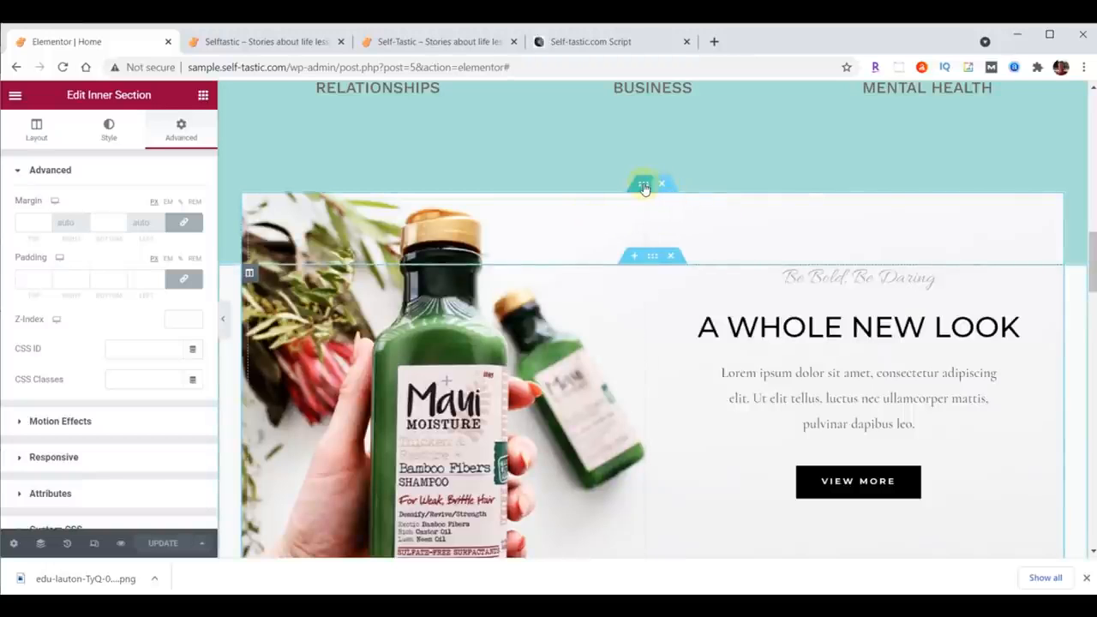
pyautogui.click(651, 260)
pyautogui.click(651, 185)
pyautogui.click(108, 128)
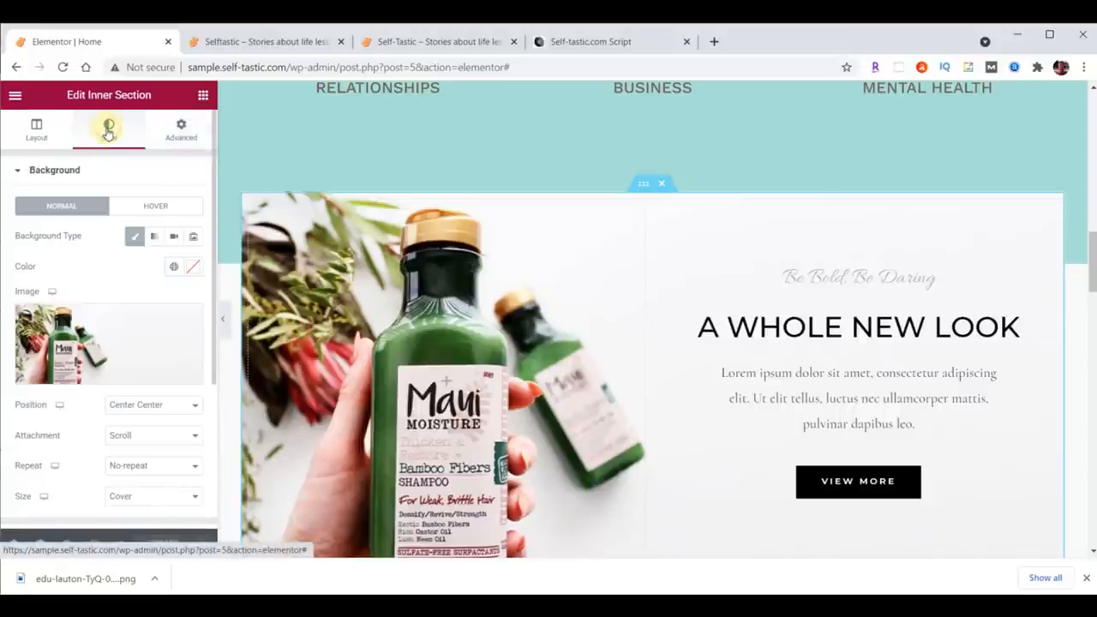
# Step: Set the inner section's background image to inspirational-00-background.png from the content folder, sized Contain
pyautogui.click(114, 332)
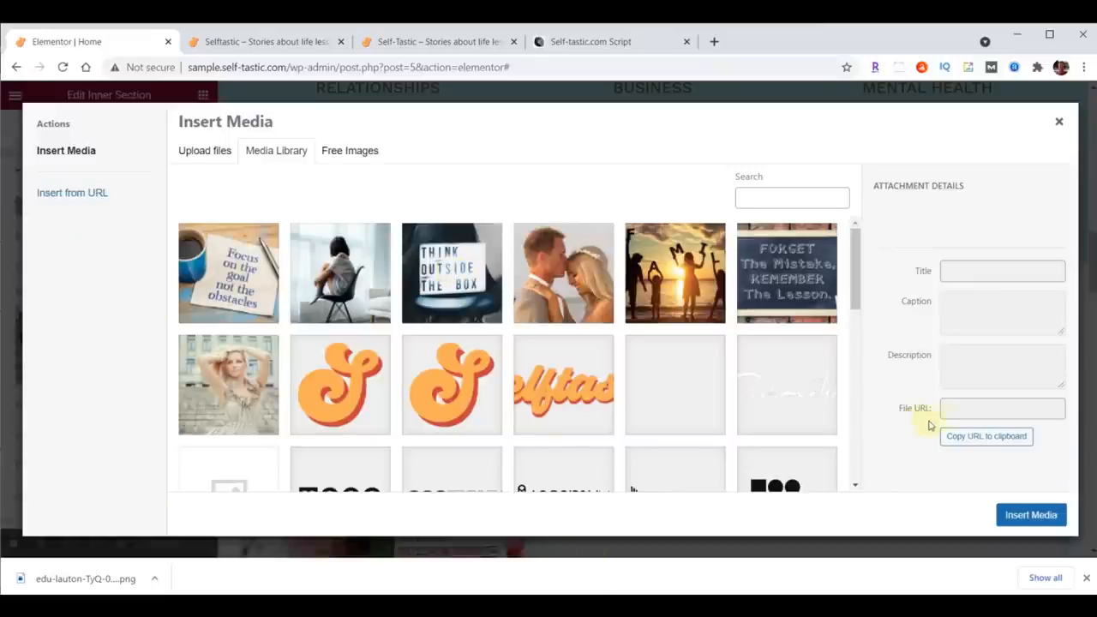
pyautogui.hotkey('alt', 'Tab')
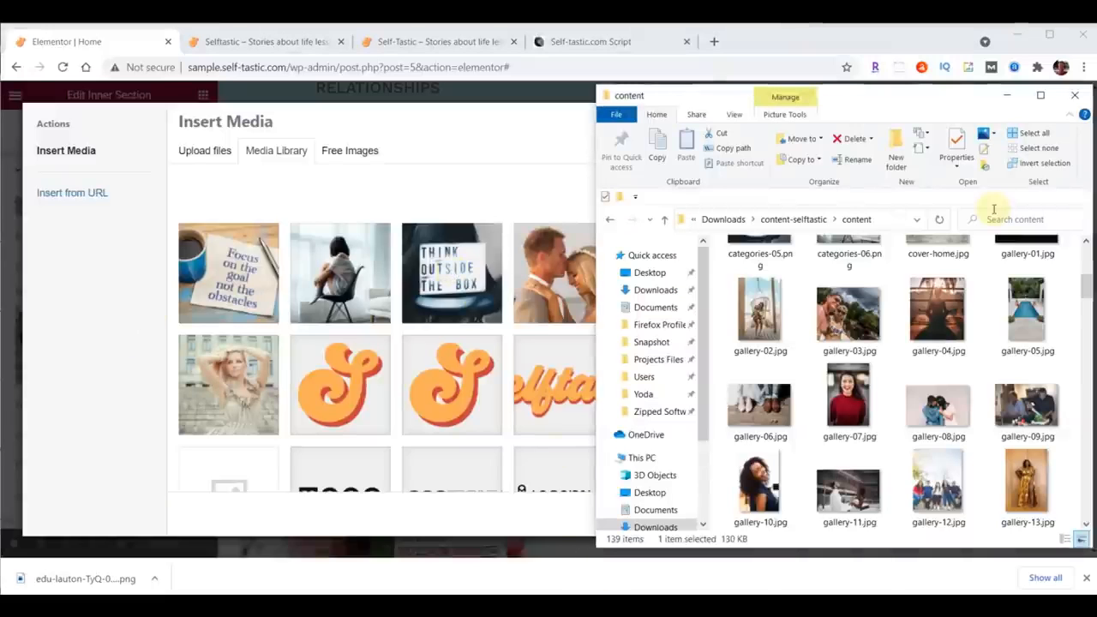
pyautogui.scroll(-10, 998, 270)
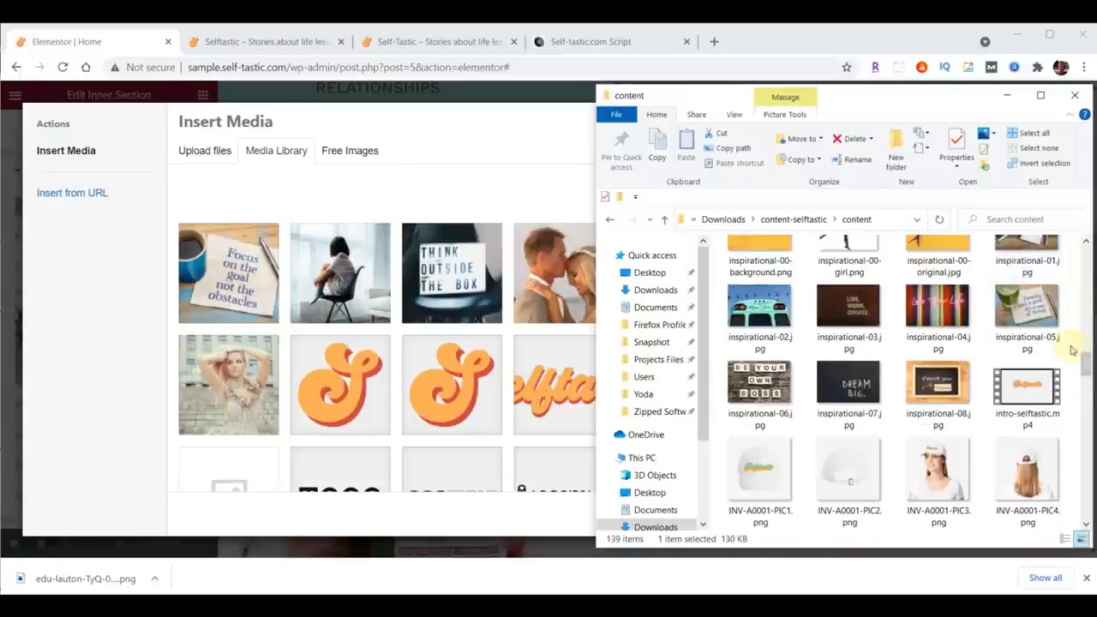
pyautogui.scroll(1, 1085, 364)
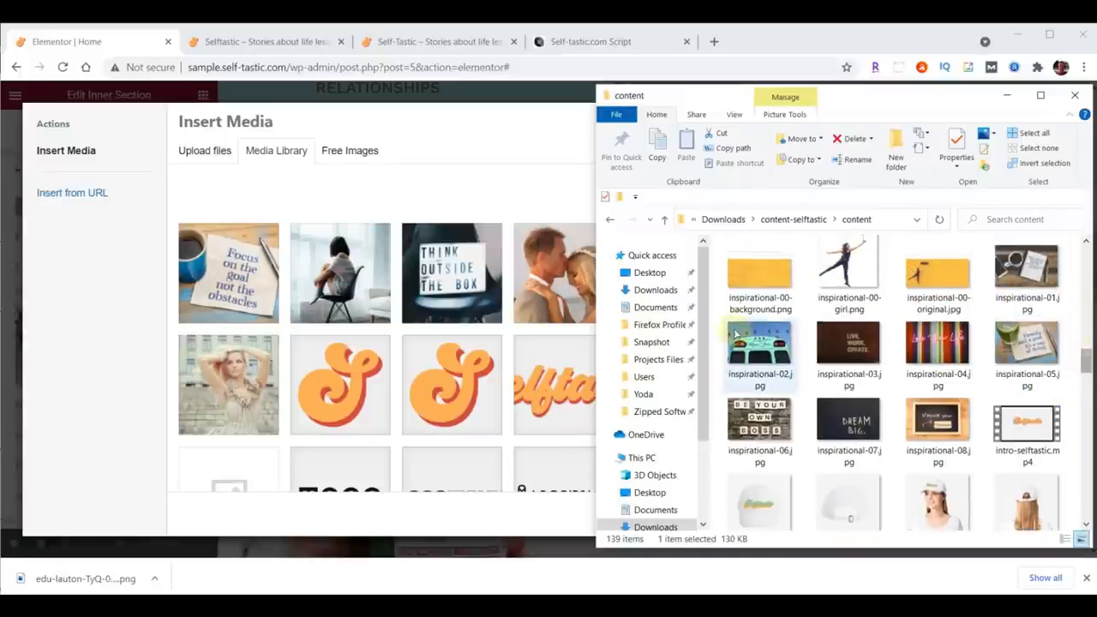
pyautogui.click(735, 297)
pyautogui.moveTo(735, 297); pyautogui.dragTo(385, 298)
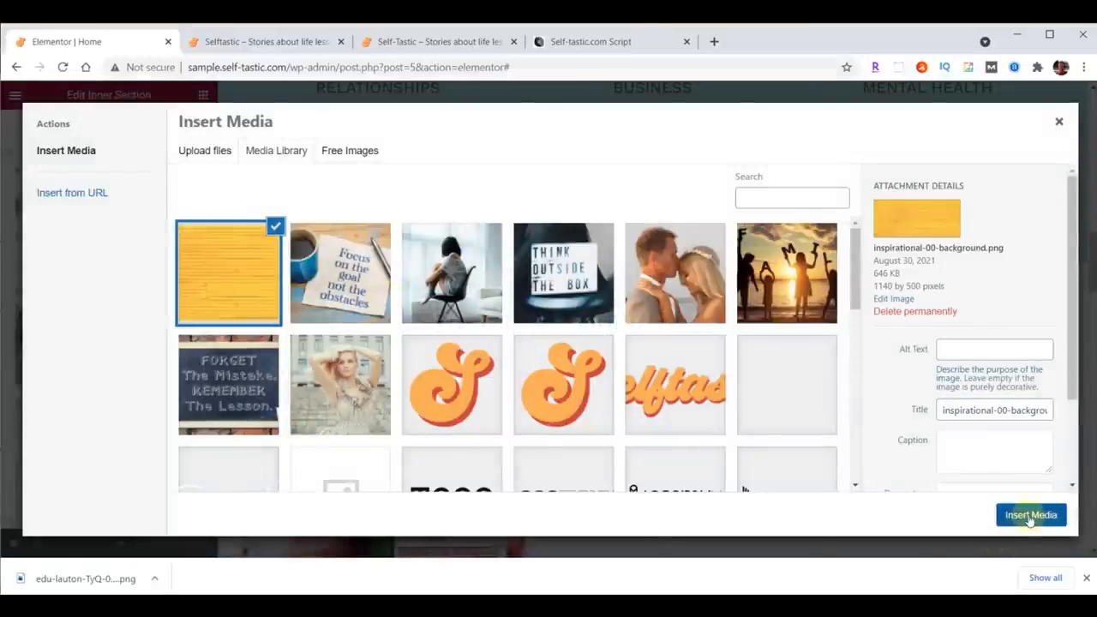
pyautogui.click(1030, 515)
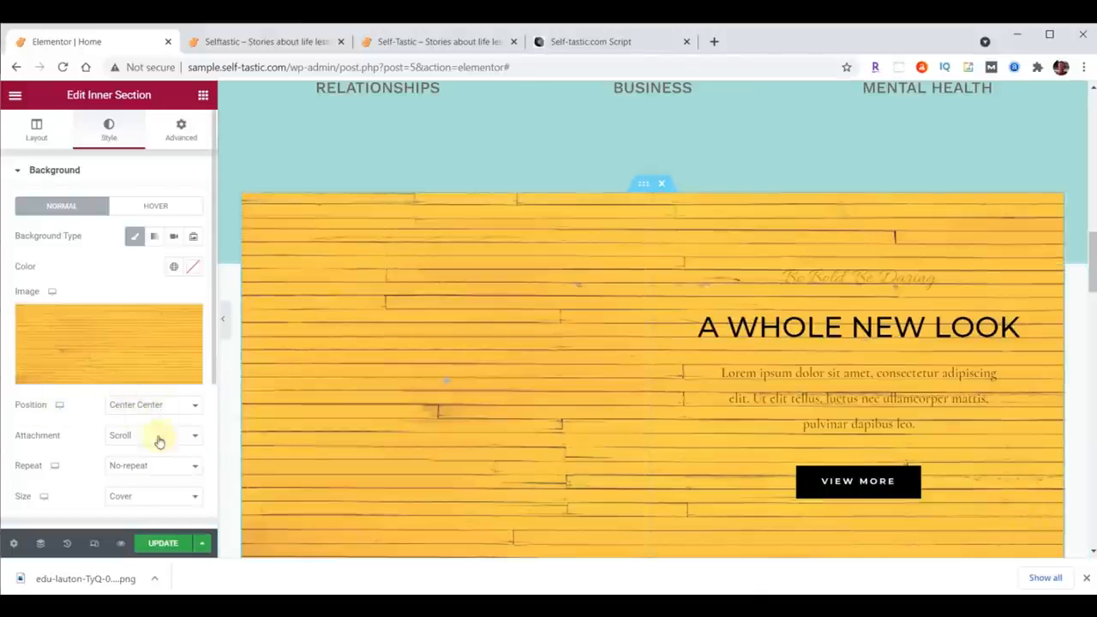
pyautogui.click(131, 501)
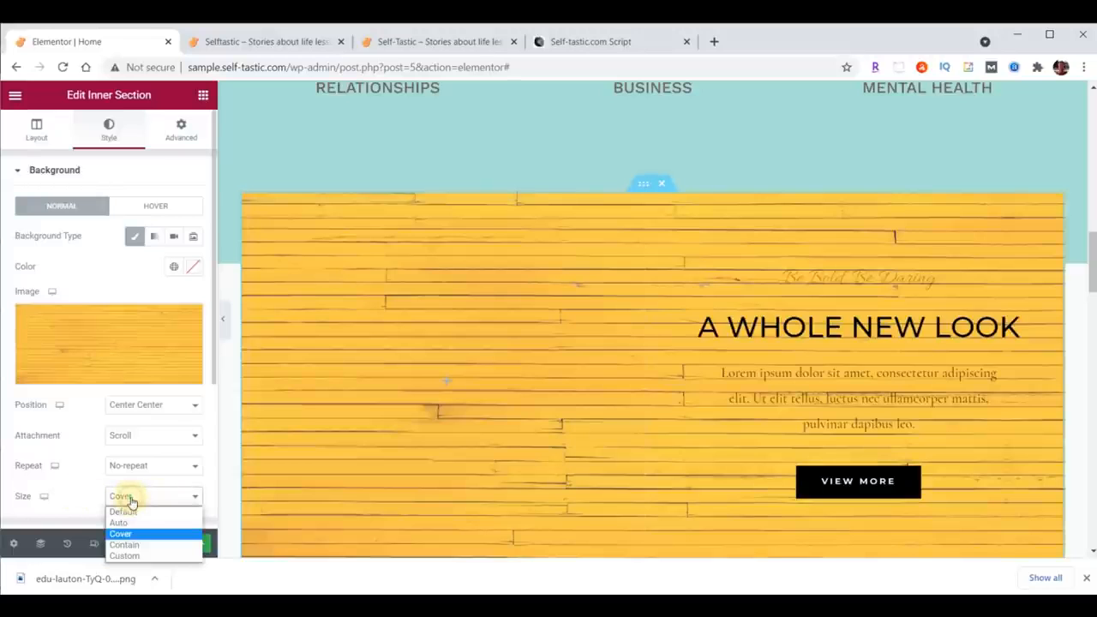
pyautogui.click(133, 547)
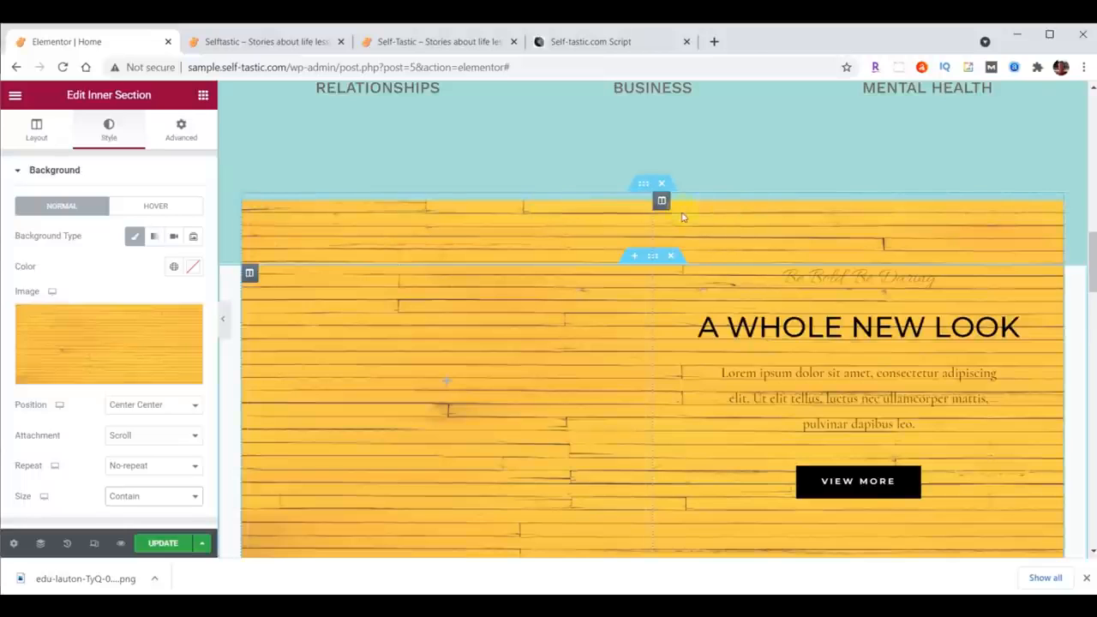
# Step: Resize the inner section's columns, setting the left column width to 40%
pyautogui.moveTo(653, 219); pyautogui.dragTo(577, 224)
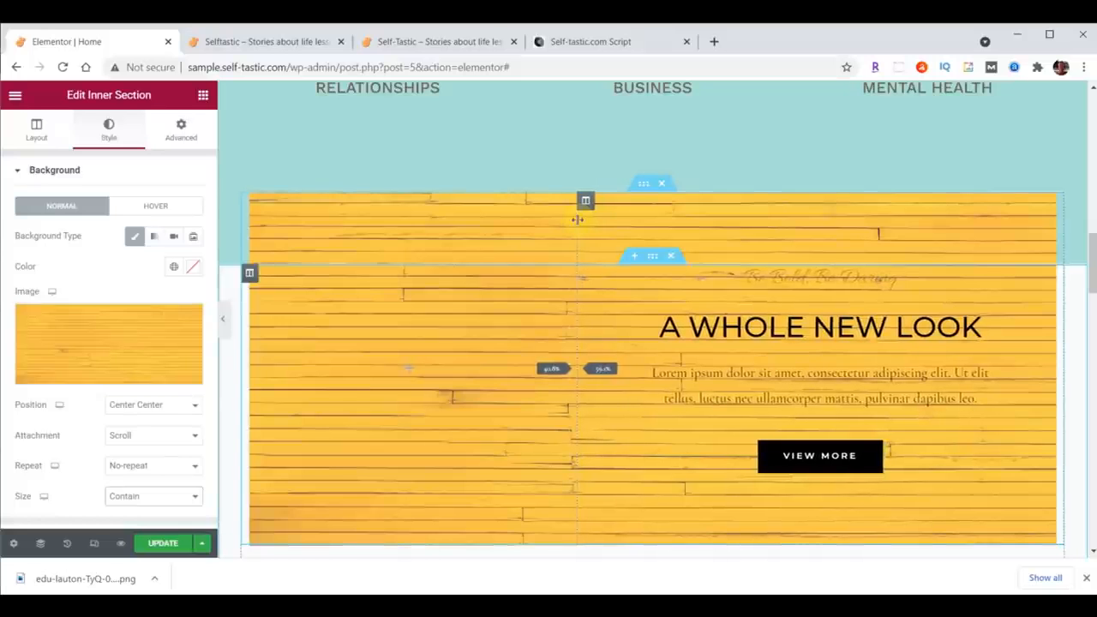
pyautogui.moveTo(577, 219); pyautogui.dragTo(577, 220)
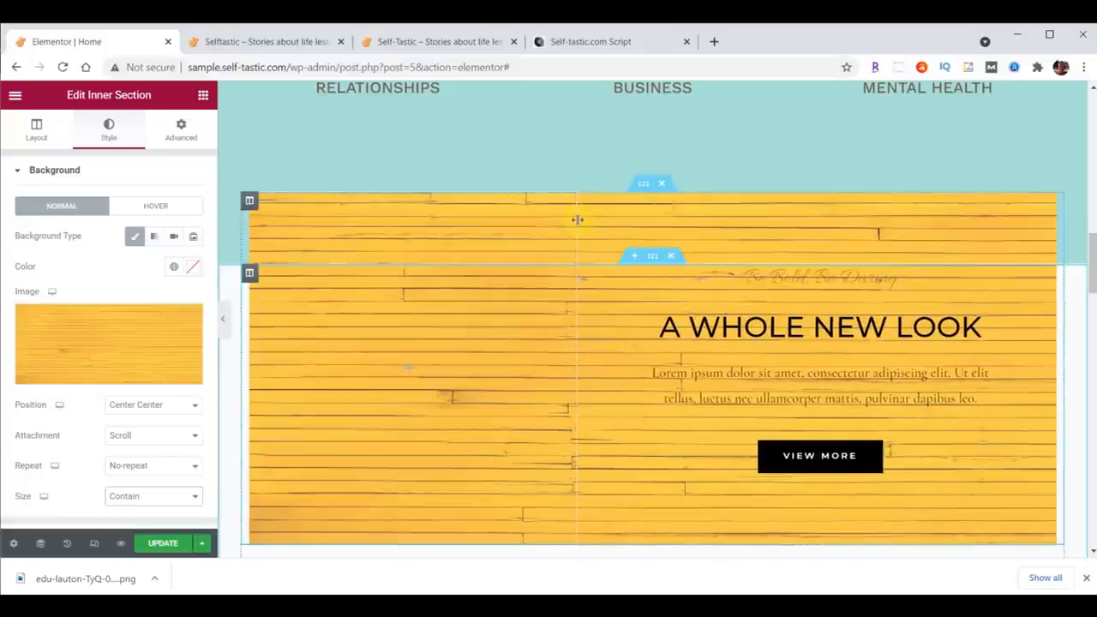
pyautogui.click(249, 203)
pyautogui.doubleClick(172, 205)
pyautogui.write('40')
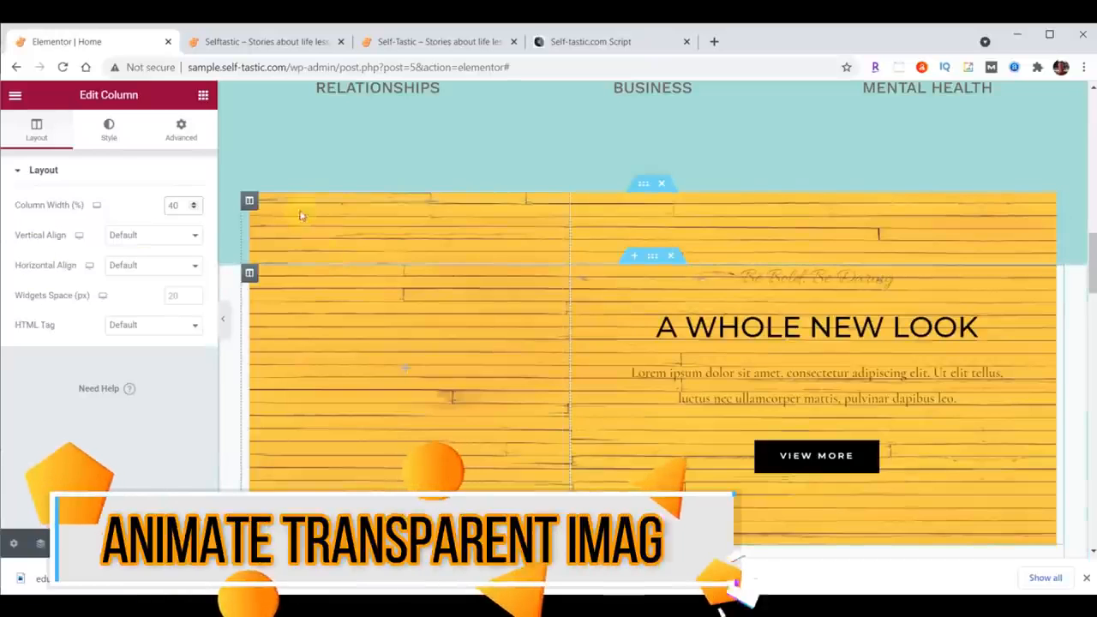
# Step: Add an Image widget to the left column using inspirational-00-girl.png uploaded from the content folder
pyautogui.click(202, 97)
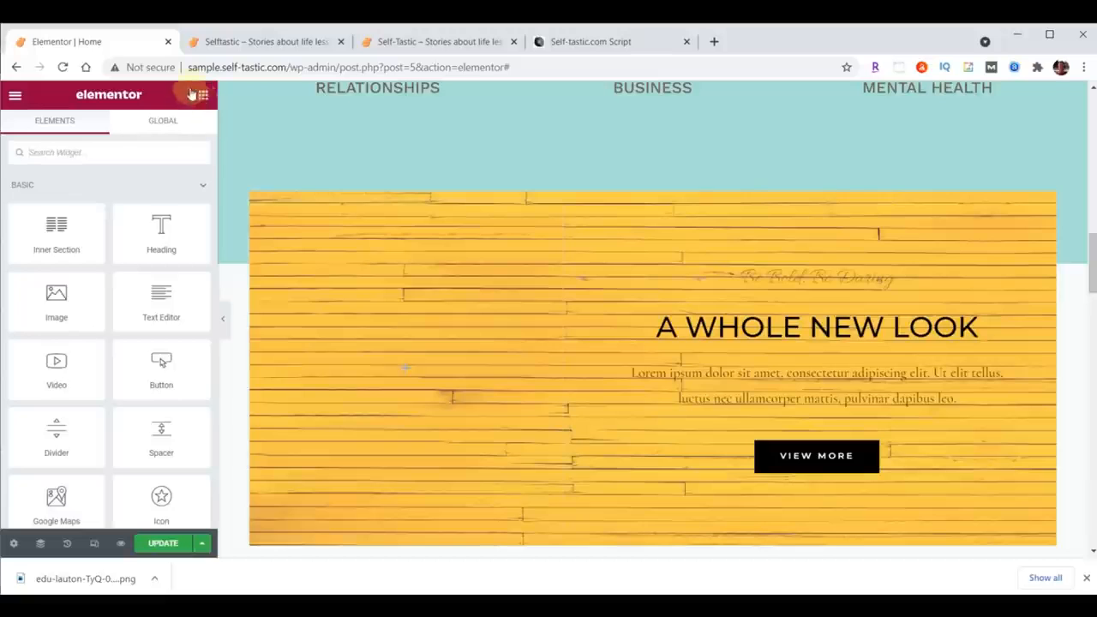
pyautogui.moveTo(67, 300); pyautogui.dragTo(397, 368)
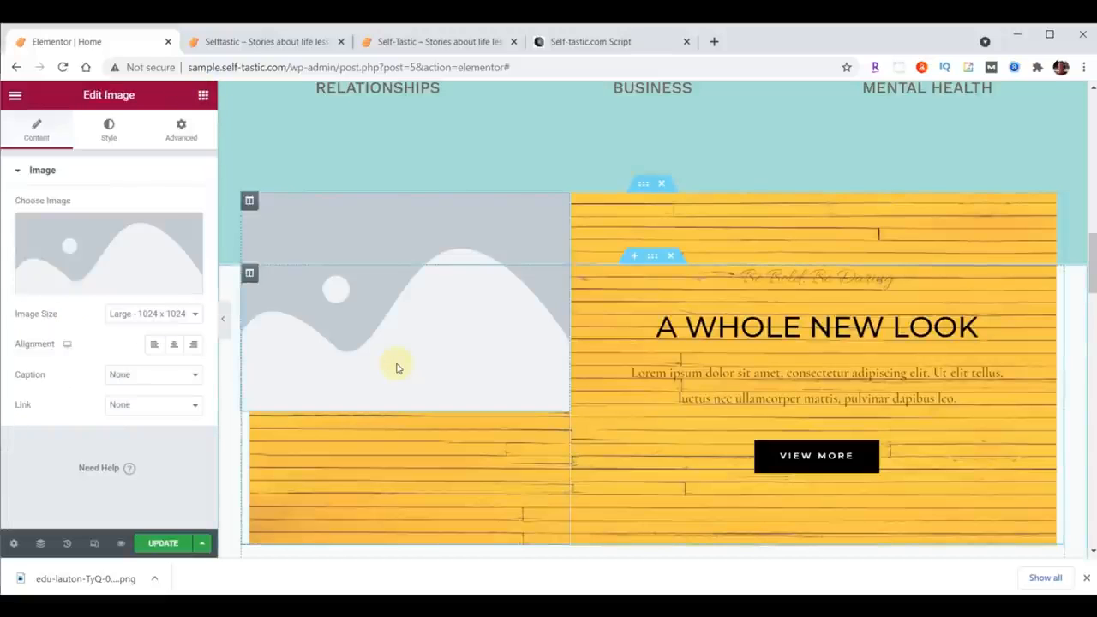
pyautogui.click(108, 245)
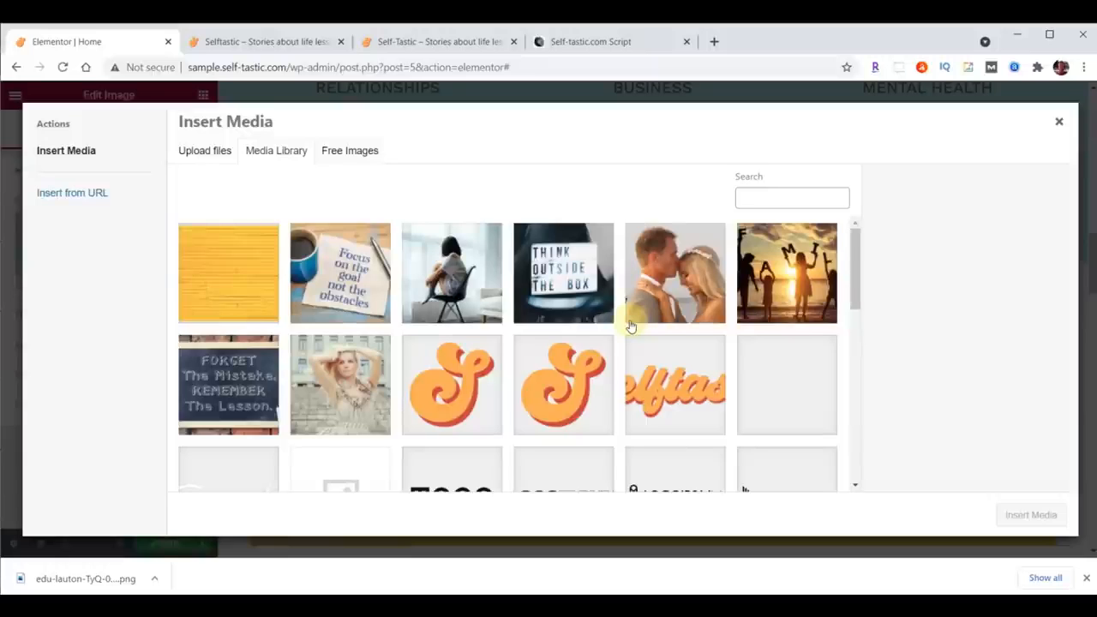
pyautogui.hotkey('alt', 'Tab')
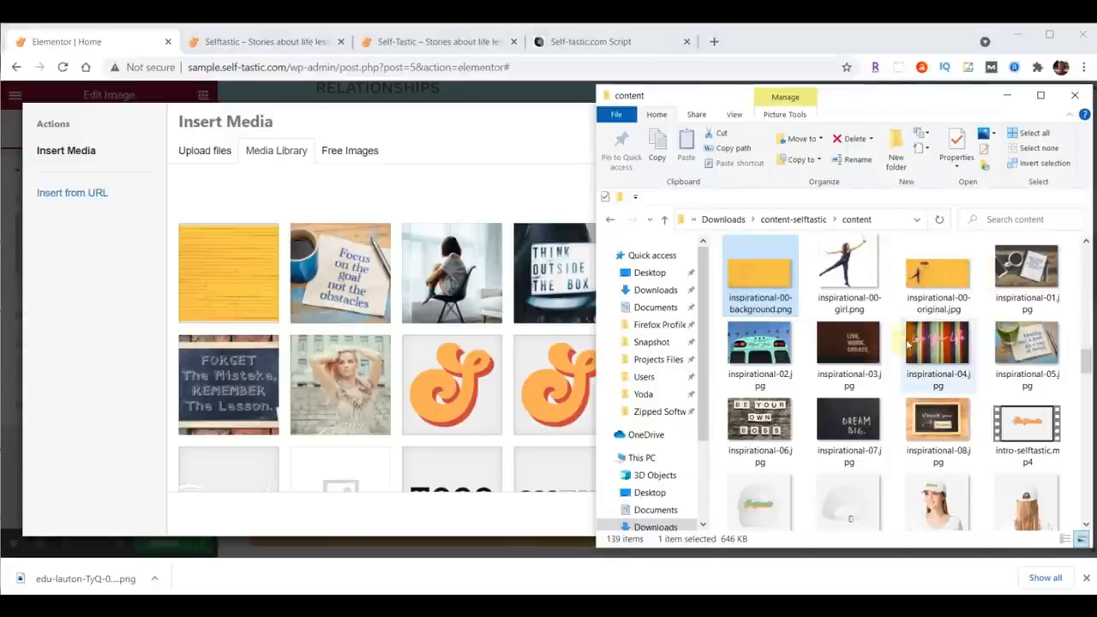
pyautogui.moveTo(855, 273); pyautogui.dragTo(374, 297)
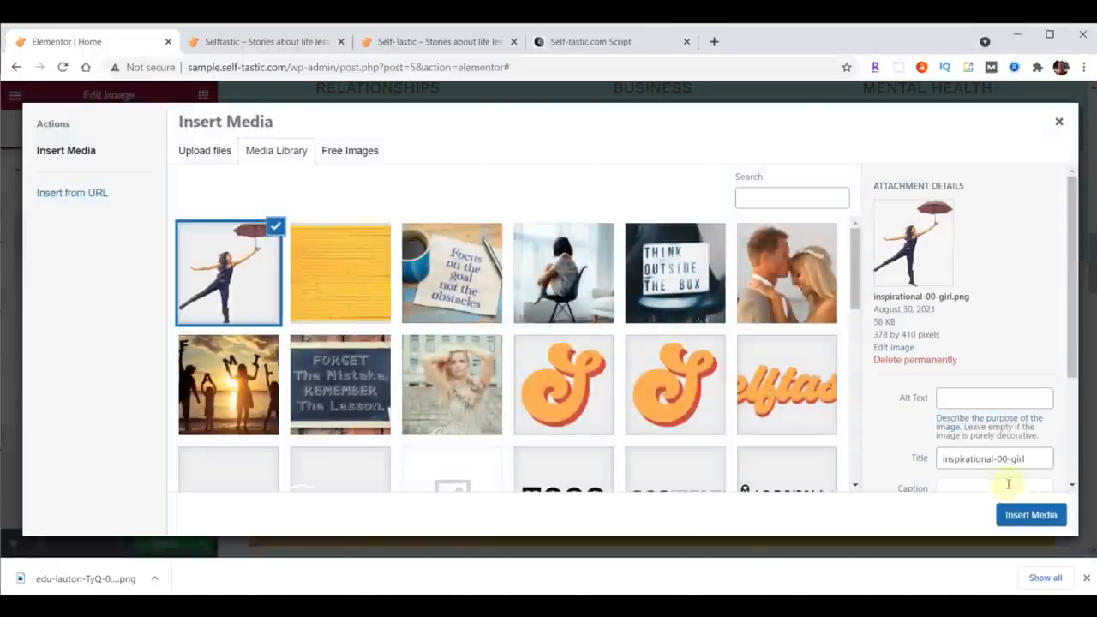
pyautogui.click(1025, 515)
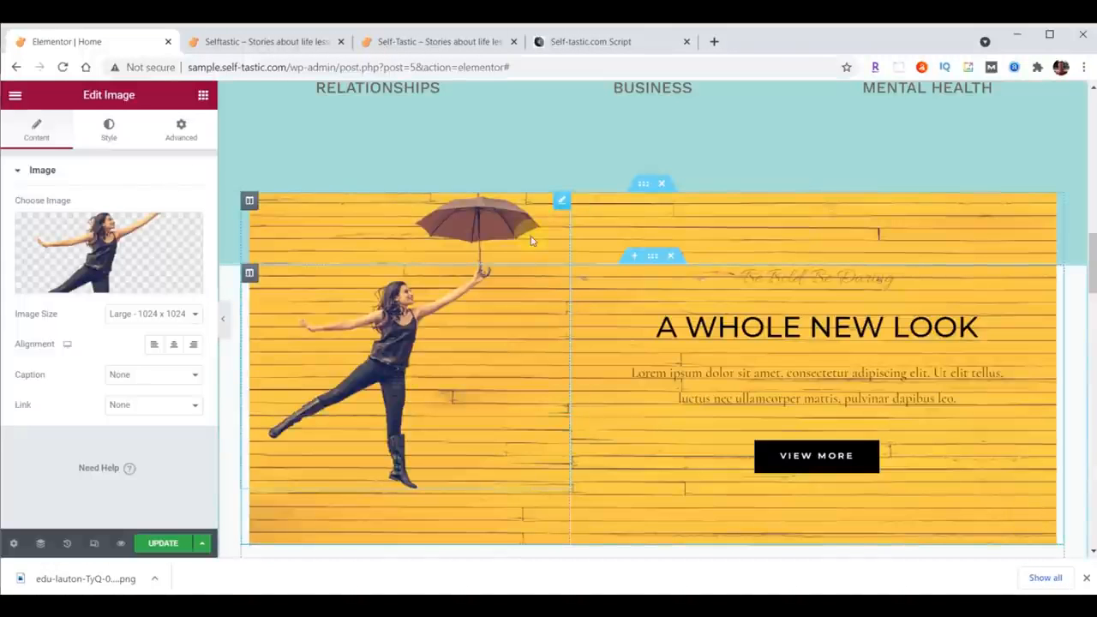
# Step: Set the girl image's top padding to 200
pyautogui.click(181, 126)
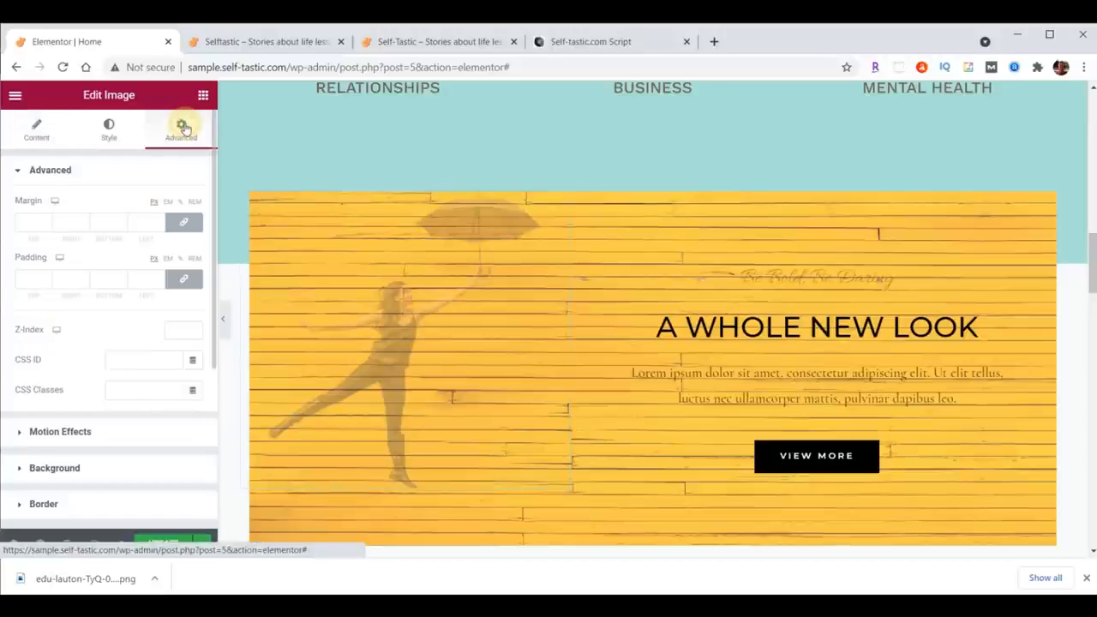
pyautogui.click(183, 278)
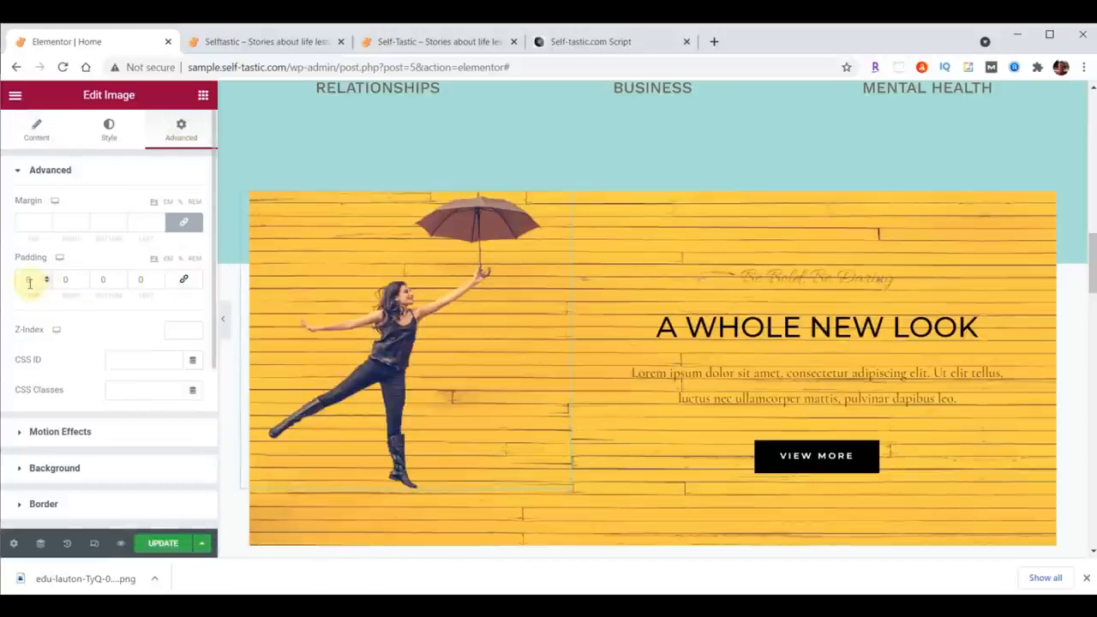
pyautogui.write('200')
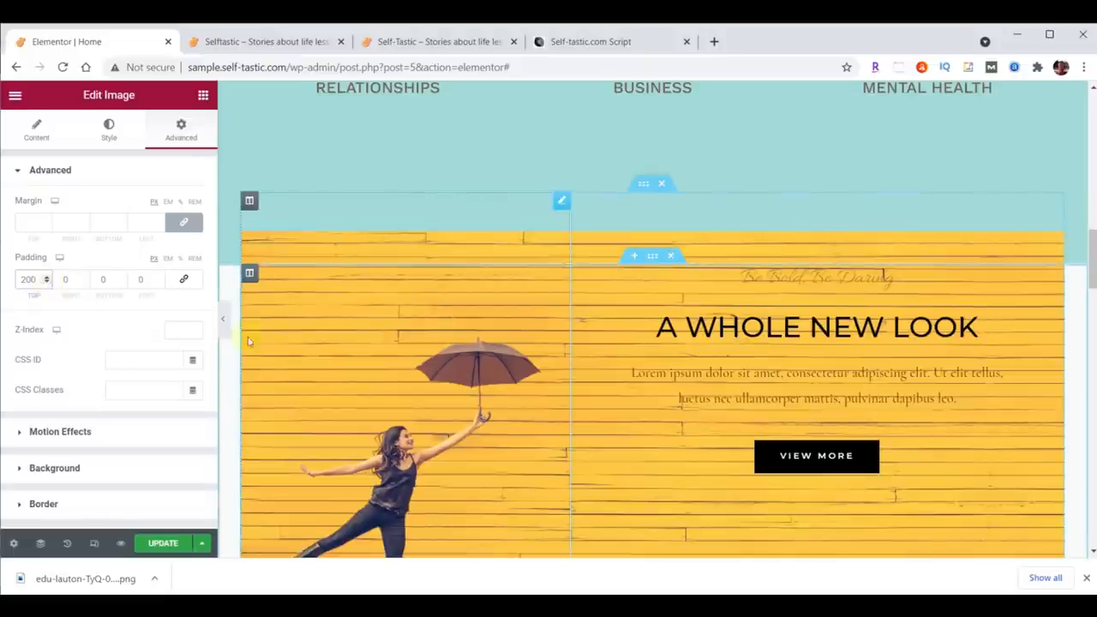
# Step: Apply a Fade In Left entrance animation to the girl image
pyautogui.click(34, 431)
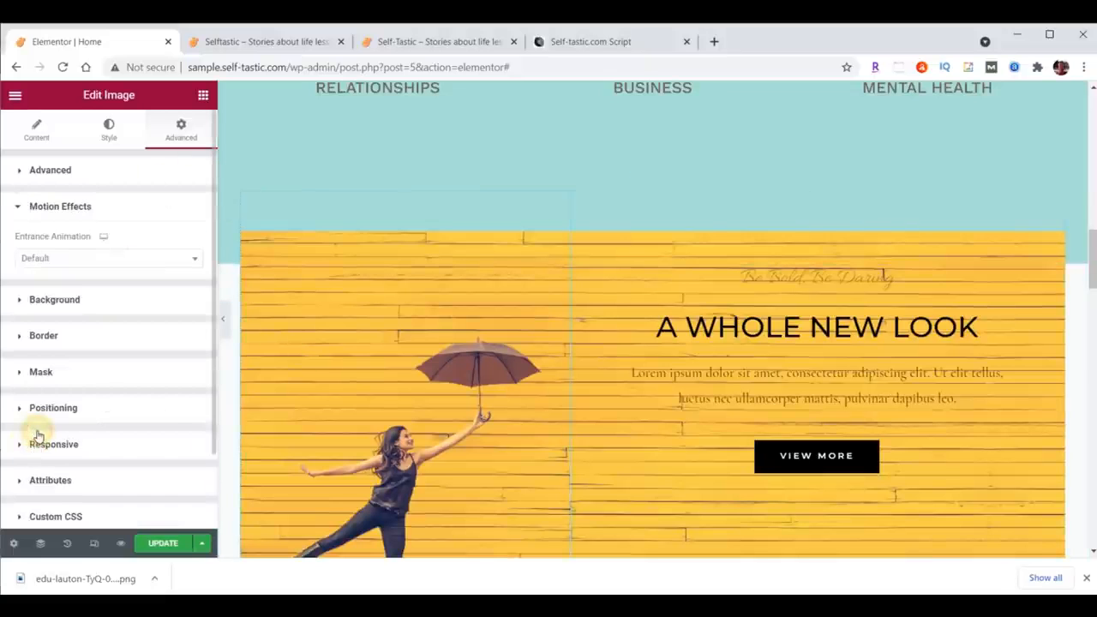
pyautogui.click(100, 261)
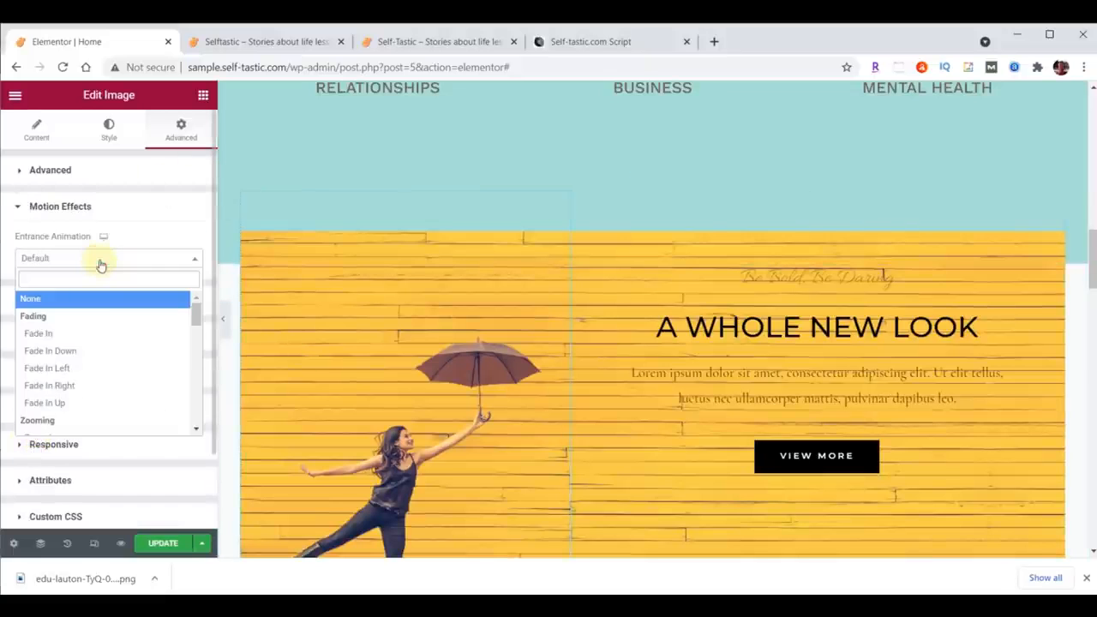
pyautogui.click(55, 369)
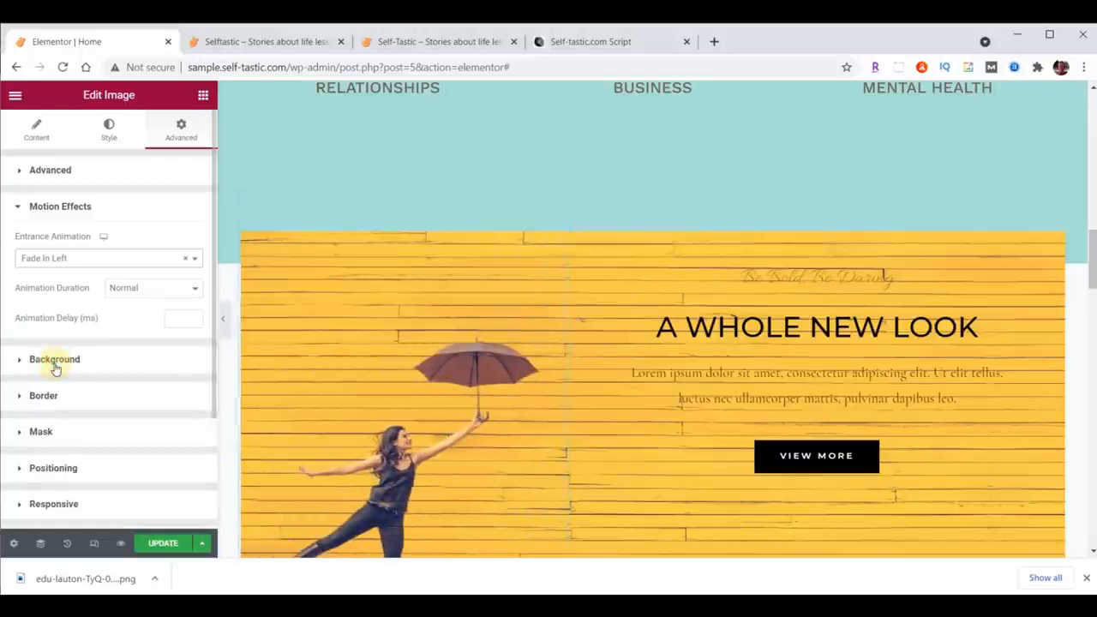
# Step: Set the image's animation delay to 1000 ms and its duration to Slow, and update the page
pyautogui.click(173, 317)
pyautogui.write('1000')
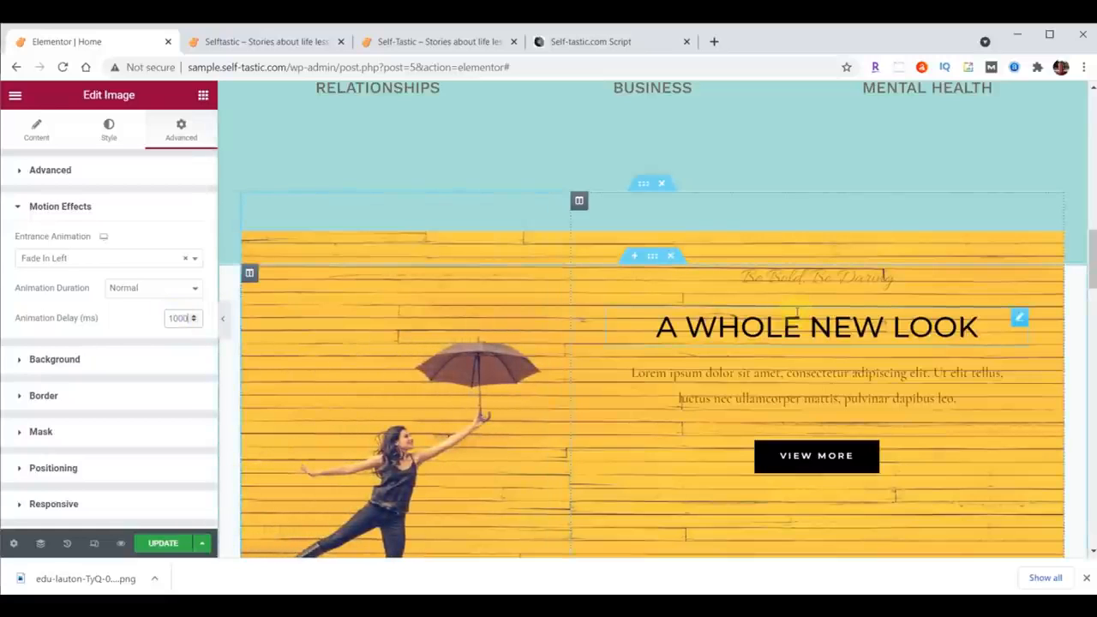
pyautogui.click(144, 292)
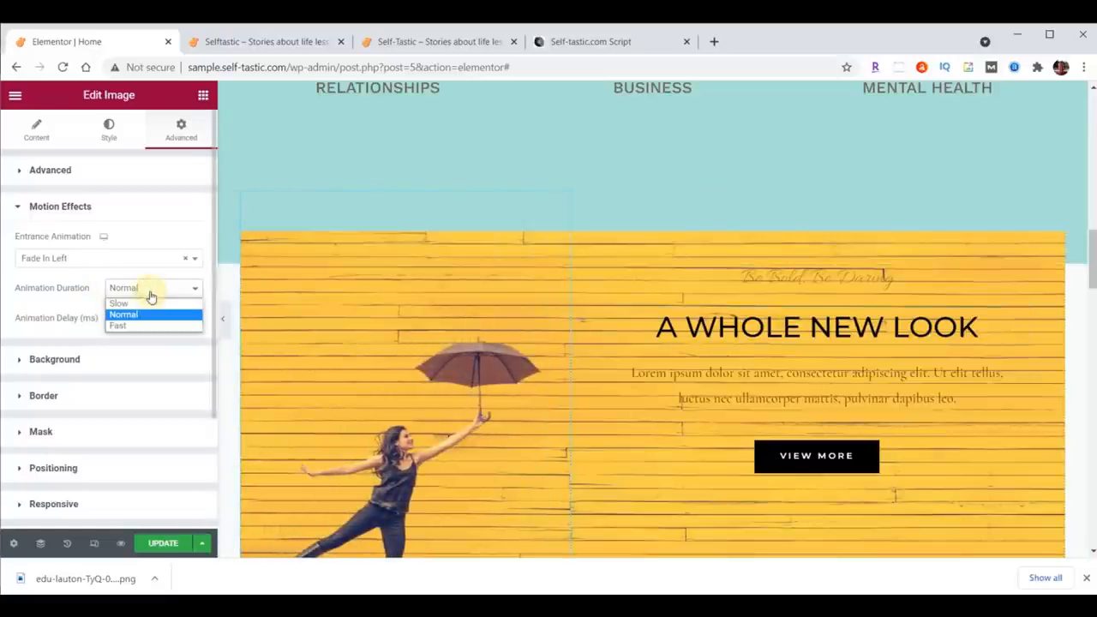
pyautogui.click(146, 303)
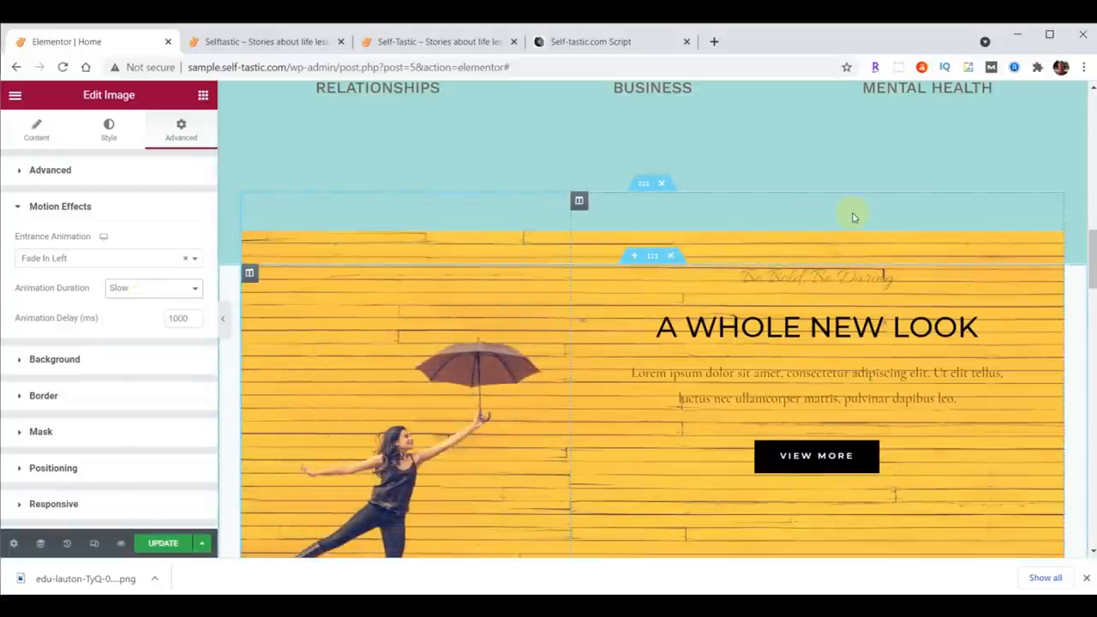
pyautogui.click(159, 543)
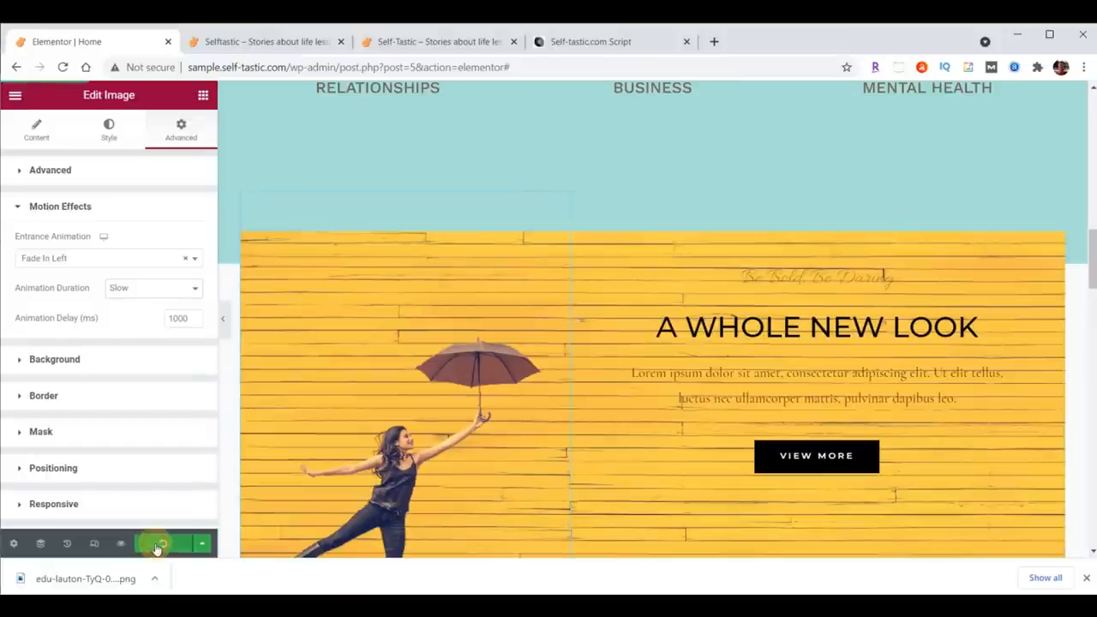
# Step: Reload the live site tab and scroll through it to preview the Be Inspired section
pyautogui.click(273, 42)
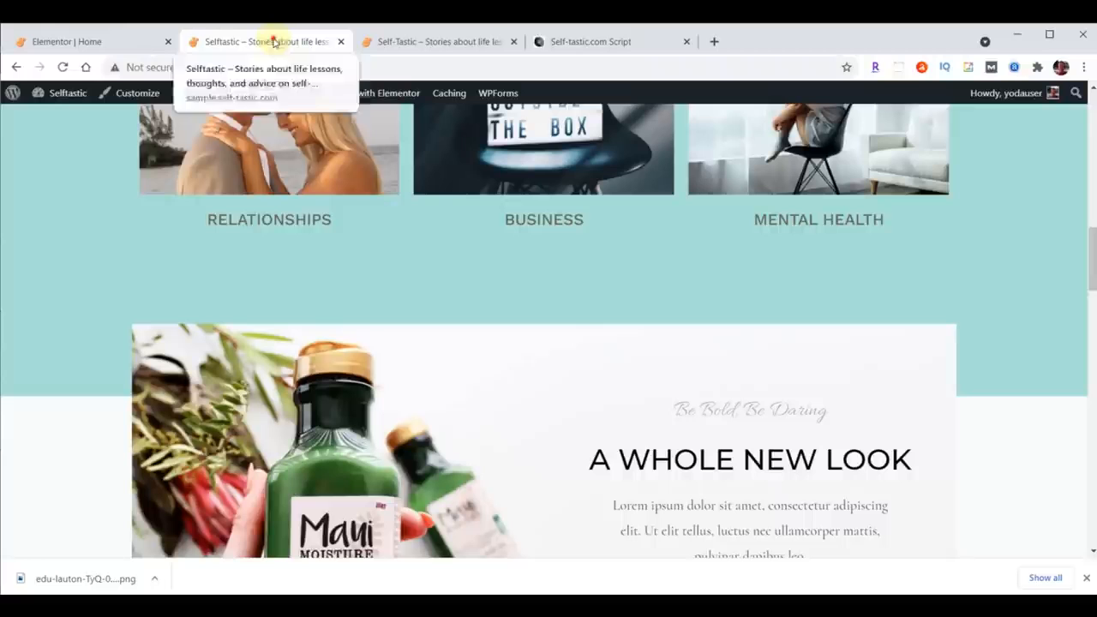
pyautogui.click(63, 67)
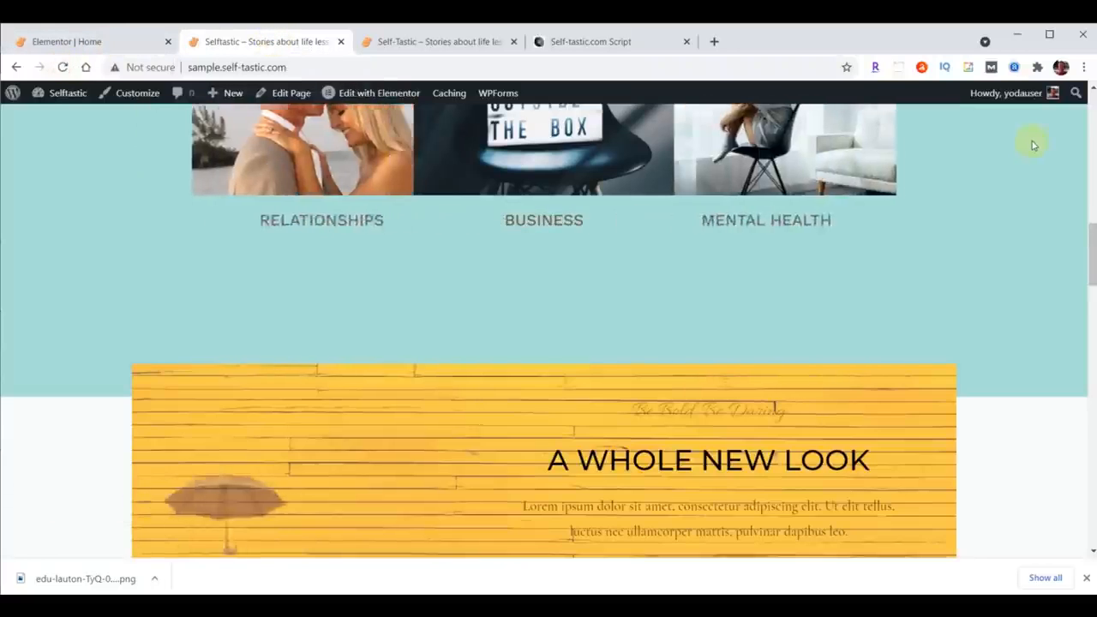
pyautogui.scroll(2, 1033, 145)
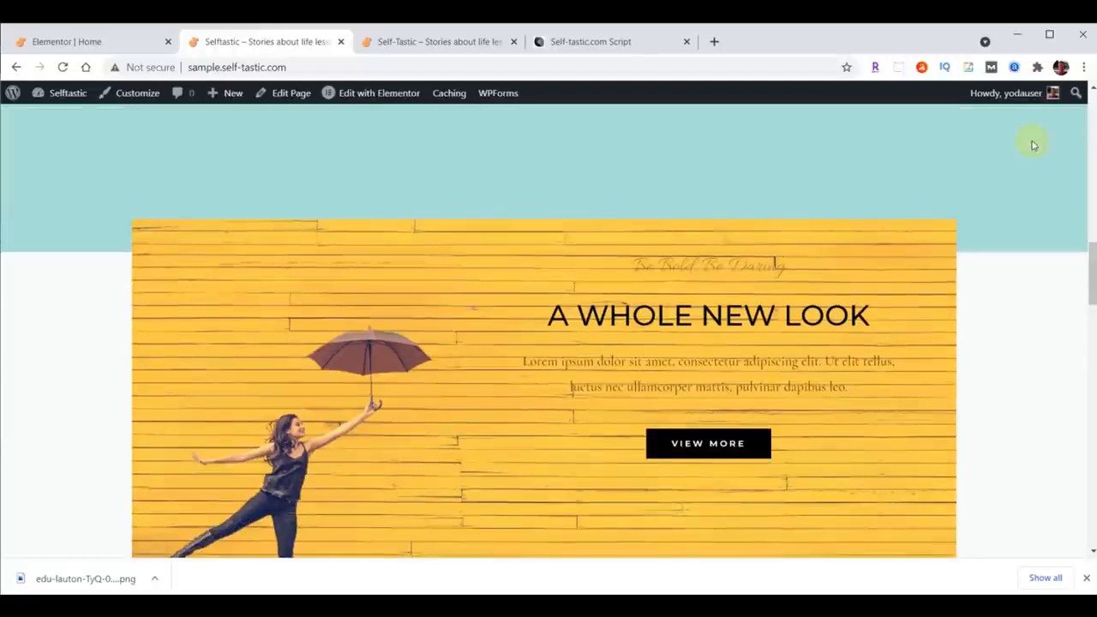
pyautogui.scroll(2, 1033, 146)
pyautogui.scroll(-2, 1033, 146)
pyautogui.scroll(1, 1070, 152)
pyautogui.click(101, 43)
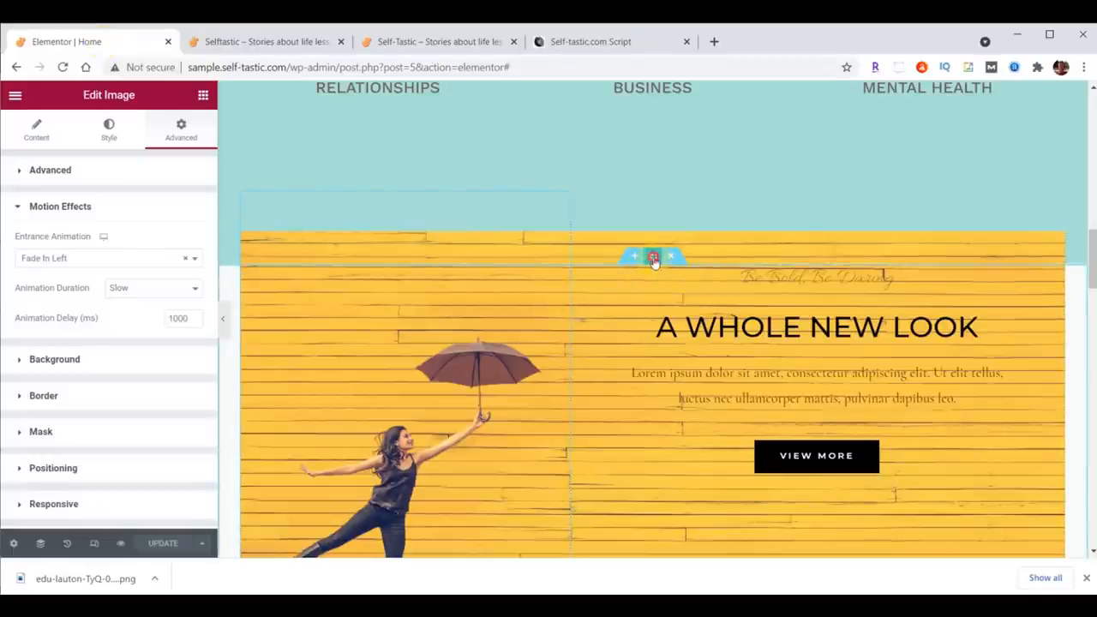
# Step: Set the inner section's background colour to #8DD7D6 by pasting the hex code
pyautogui.click(653, 259)
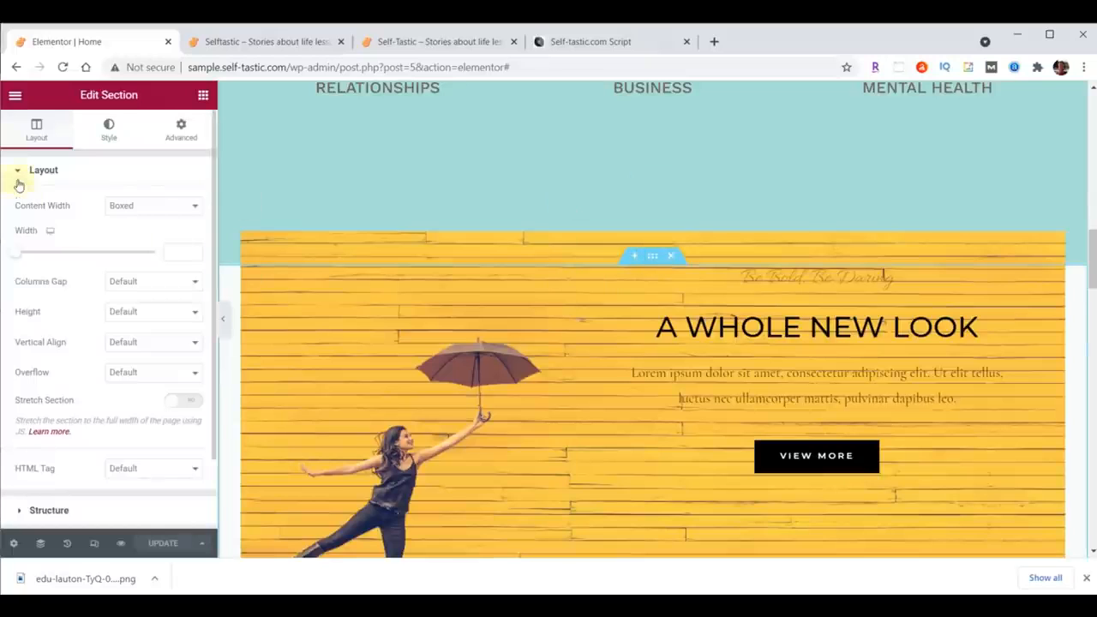
pyautogui.click(109, 131)
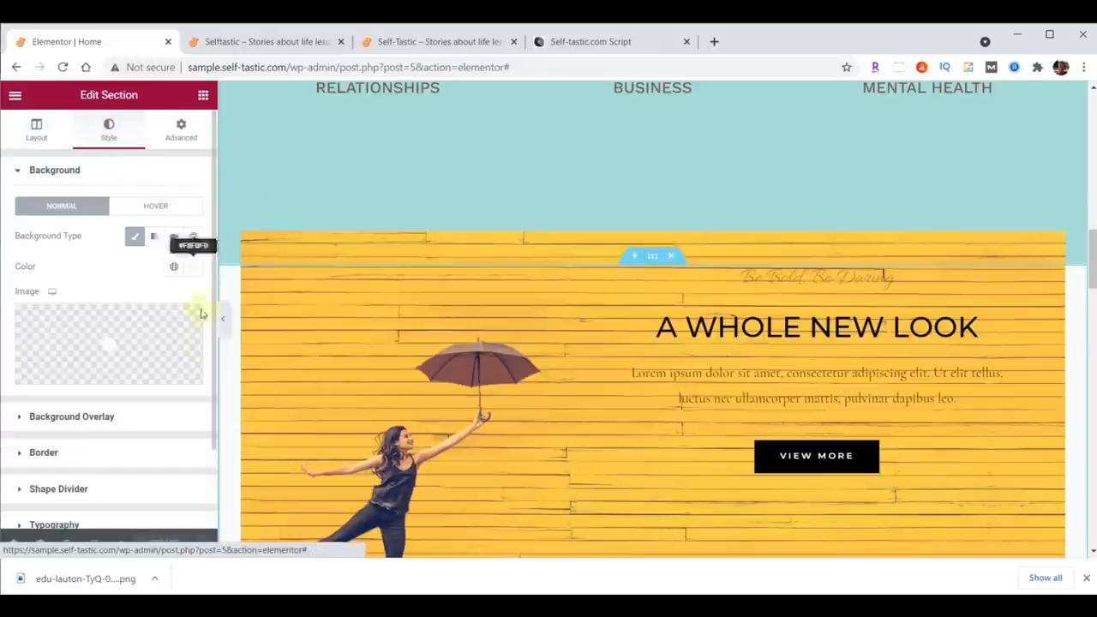
pyautogui.click(188, 266)
pyautogui.click(98, 486)
pyautogui.write('#8DD7D6')
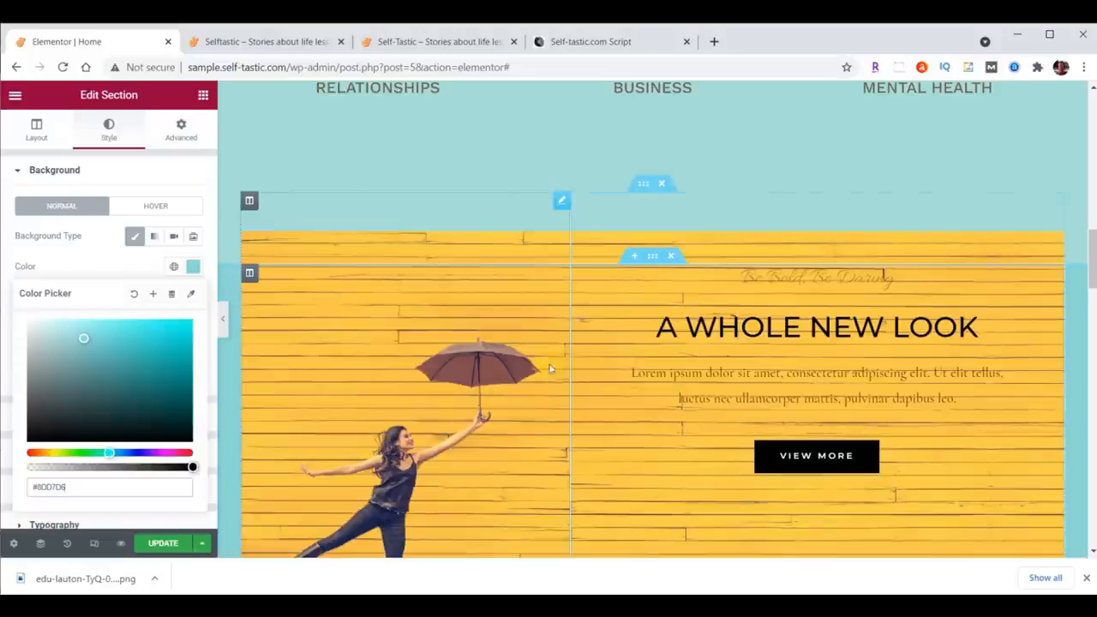
# Step: Set the inner section's top padding to 35 and its bottom padding to 0
pyautogui.click(181, 129)
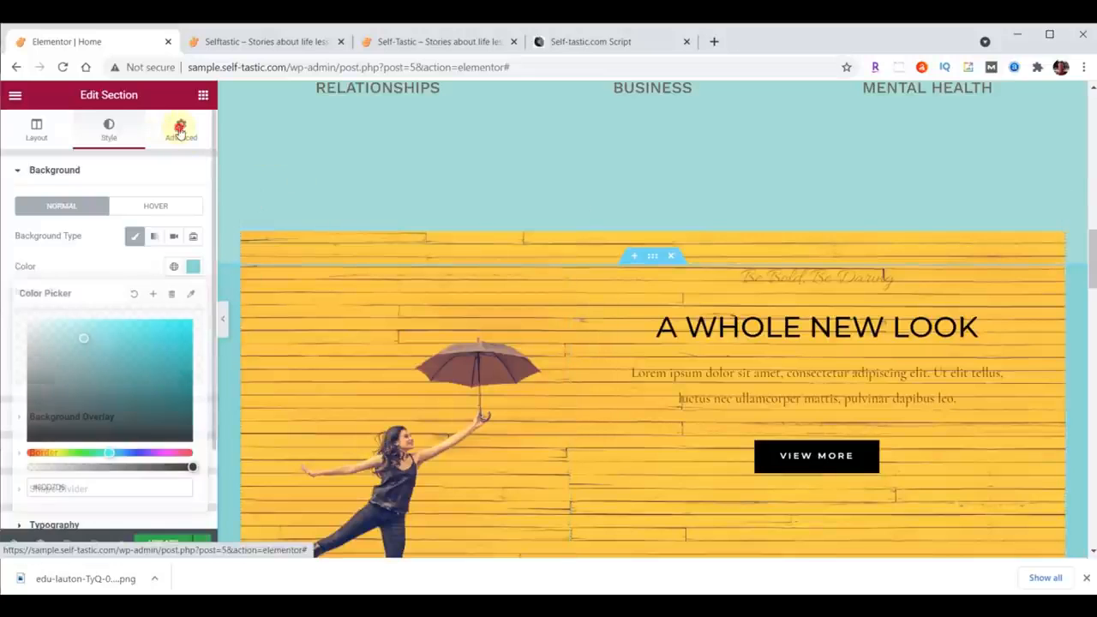
pyautogui.doubleClick(31, 279)
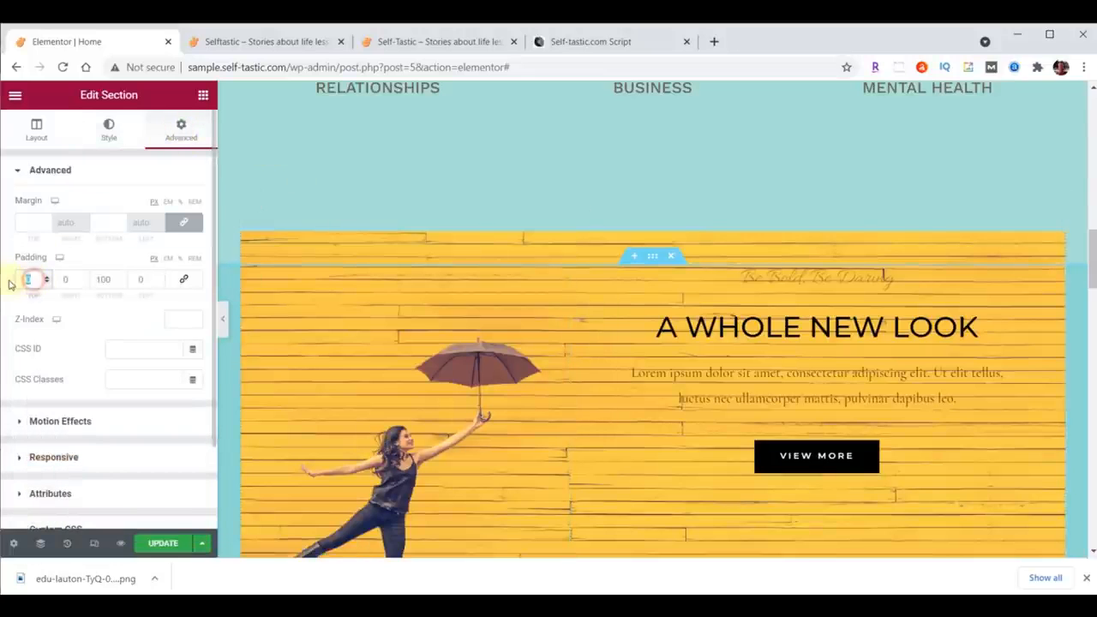
pyautogui.write('35')
pyautogui.doubleClick(105, 281)
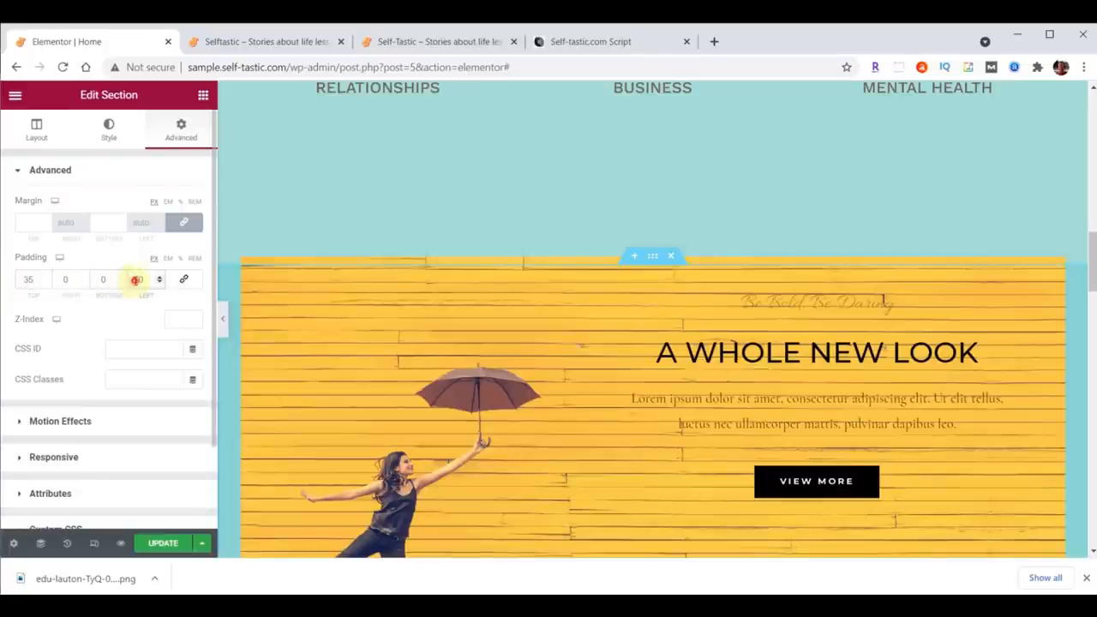
# Step: Add a Waves Brush bottom shape divider to the category grid section, matching the reference site
pyautogui.click(419, 32)
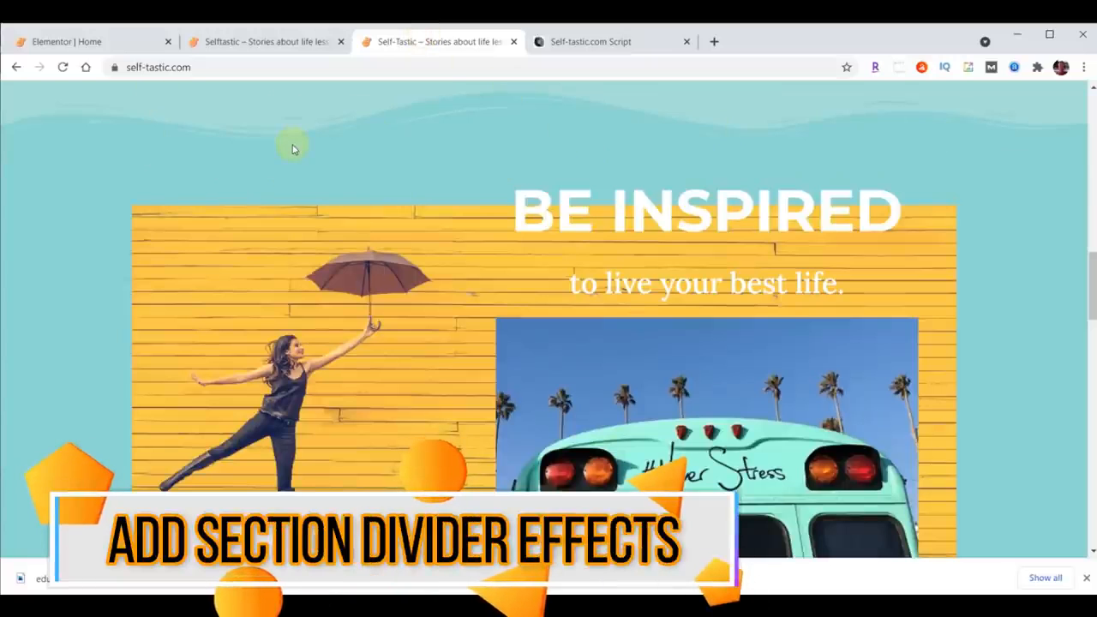
pyautogui.click(99, 39)
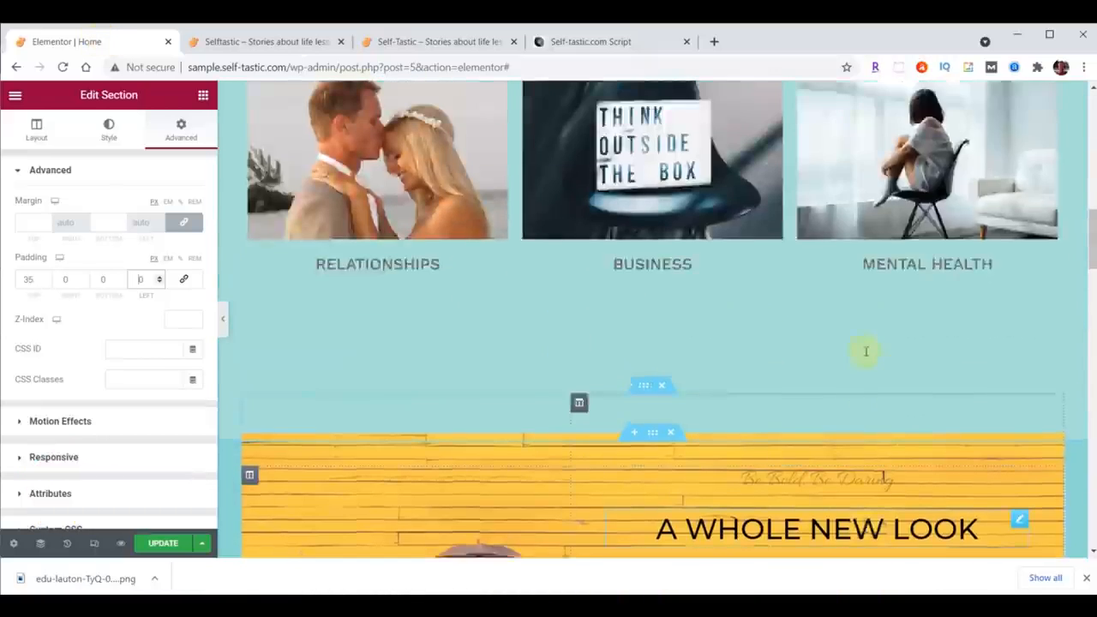
pyautogui.scroll(8, 862, 350)
pyautogui.click(653, 161)
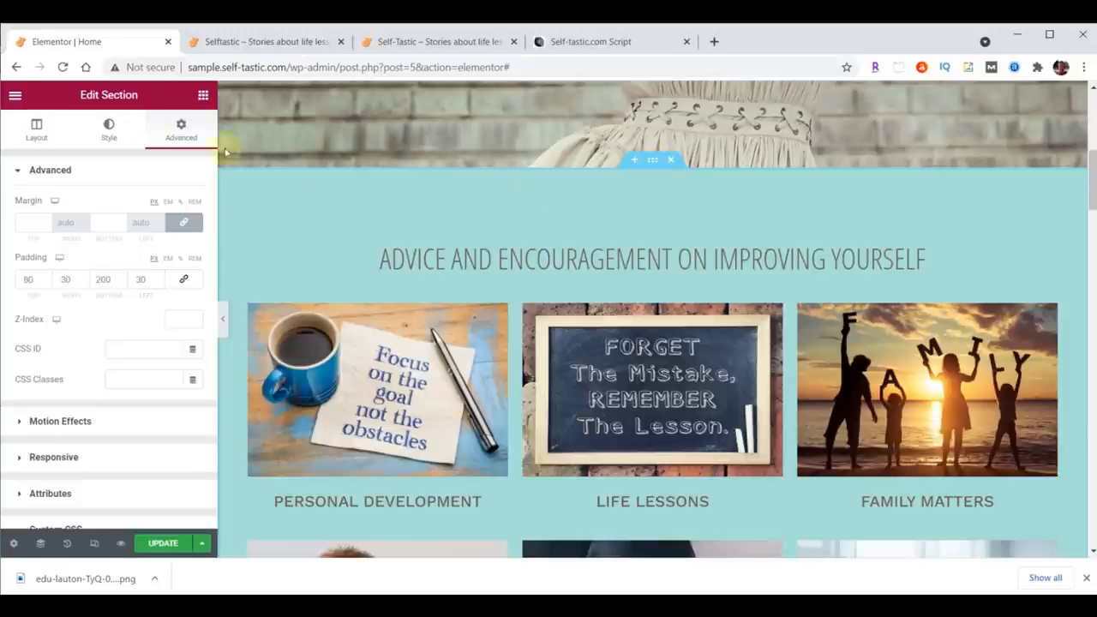
pyautogui.click(108, 134)
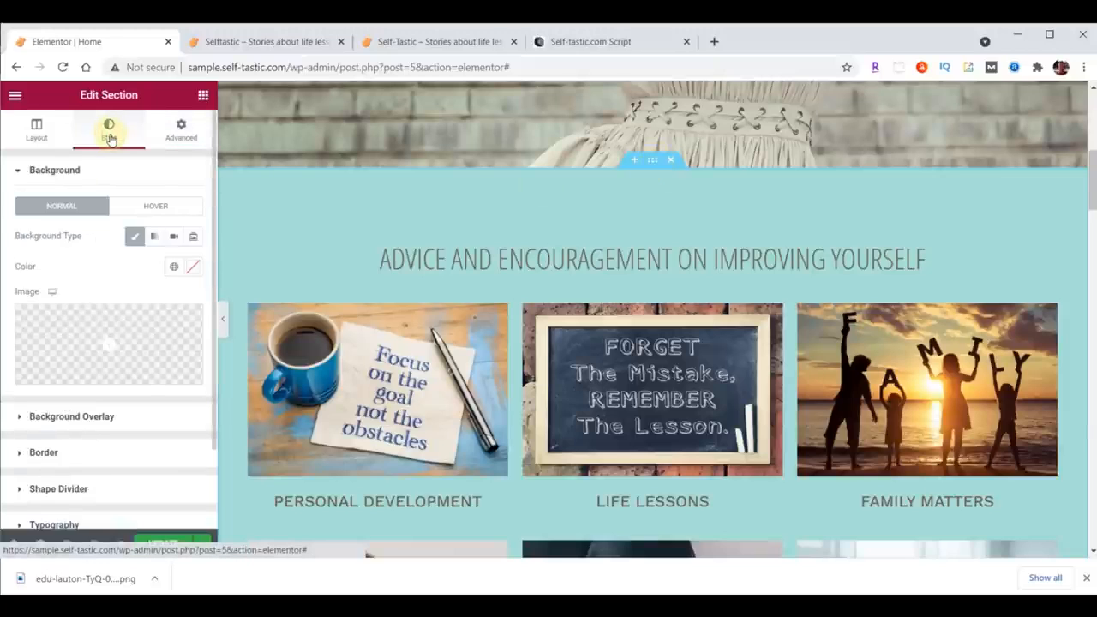
pyautogui.click(85, 489)
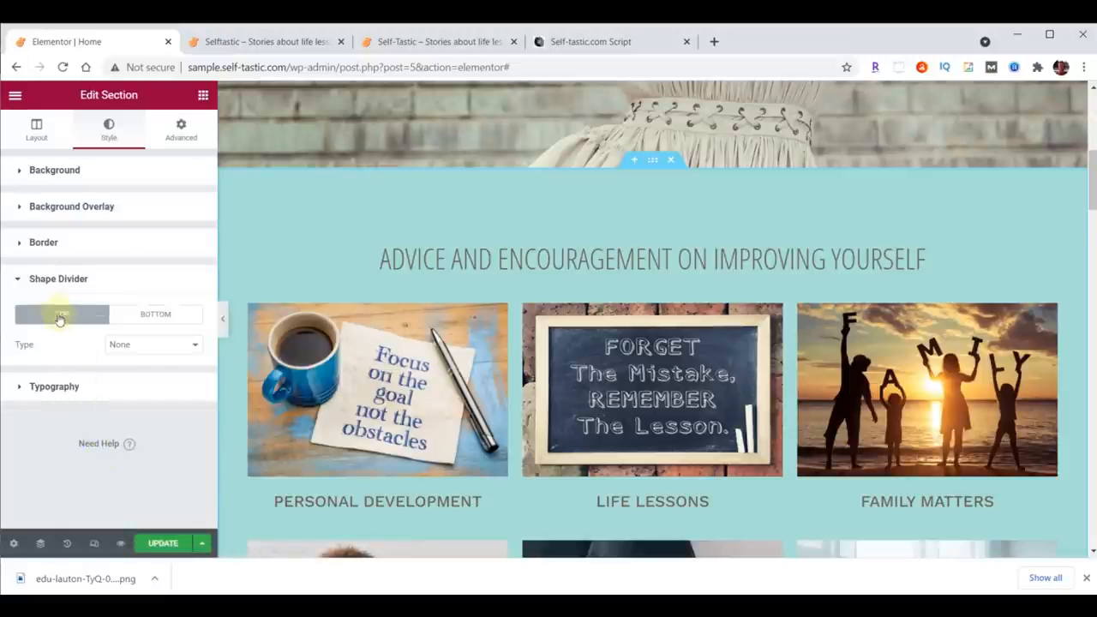
pyautogui.click(147, 317)
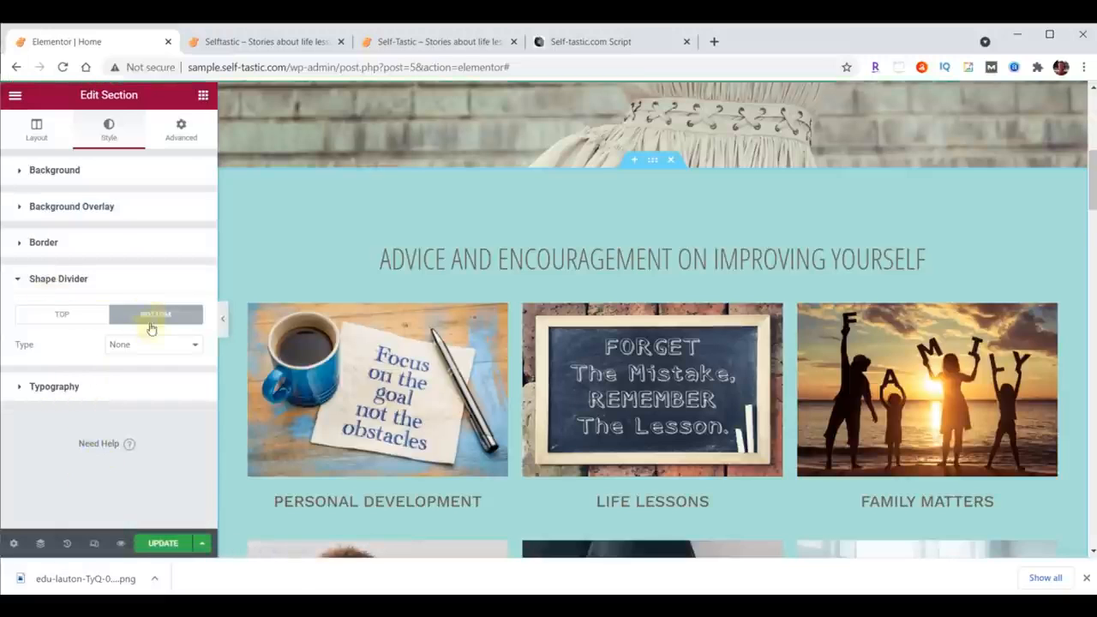
pyautogui.click(154, 346)
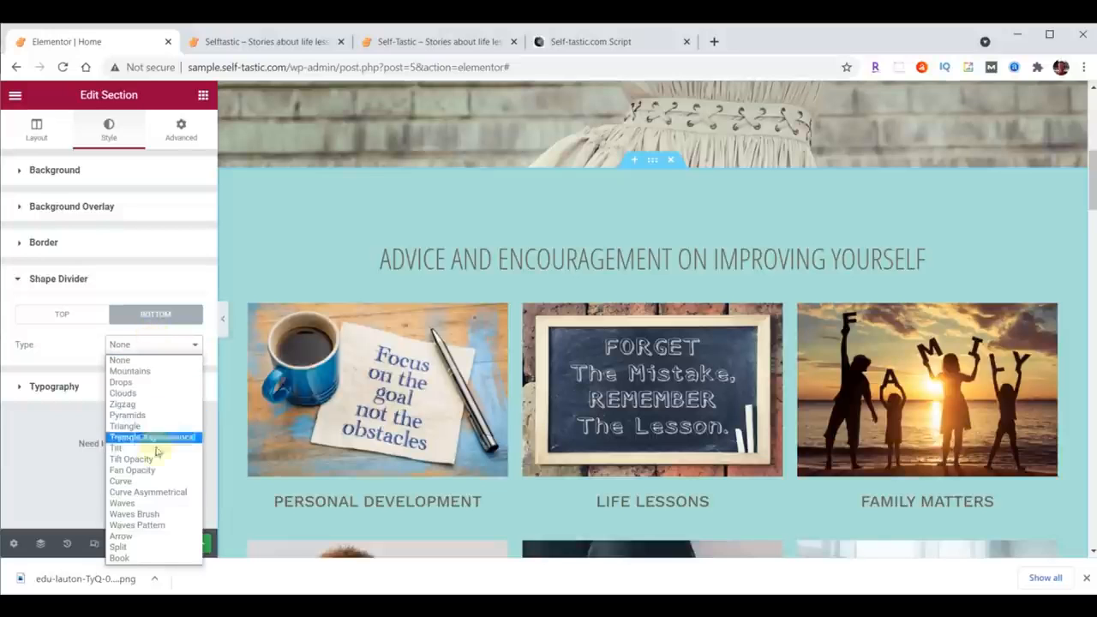
pyautogui.click(154, 514)
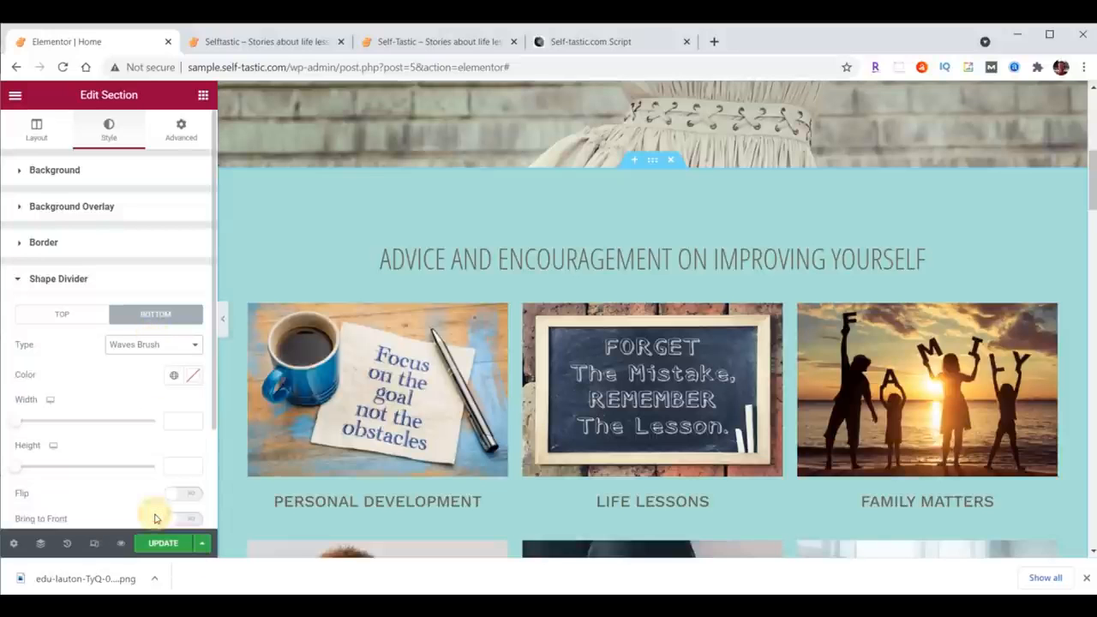
pyautogui.scroll(-3, 453, 377)
pyautogui.scroll(-2, 452, 377)
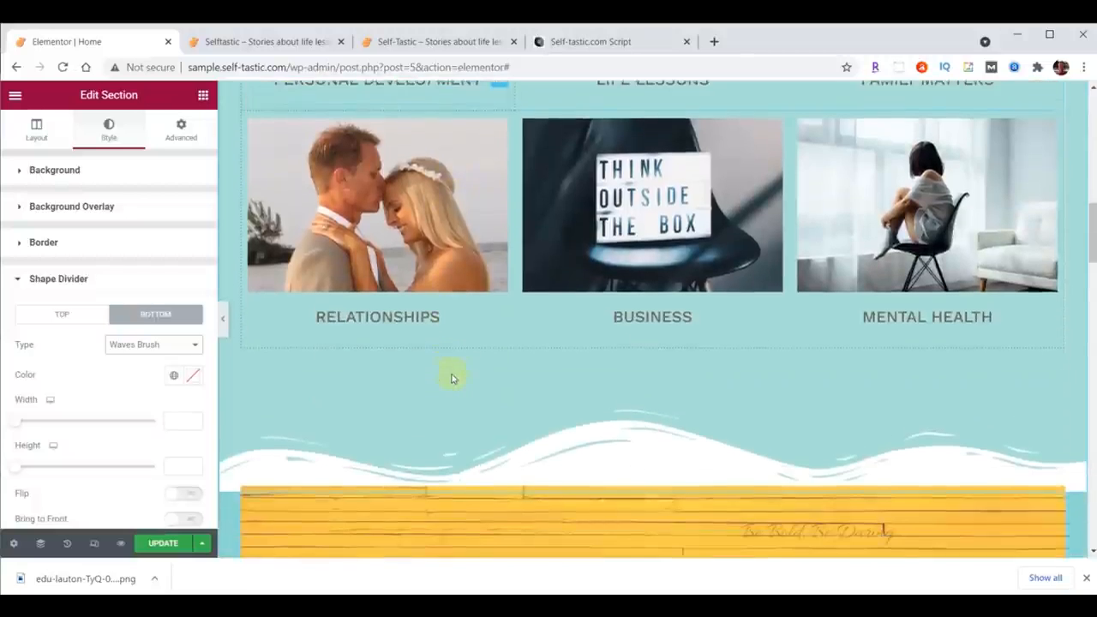
# Step: Try Drops, Pyramids, Triangle Asymmetrical and Fan Opacity as the bottom divider type before reselecting Waves Brush
pyautogui.click(147, 344)
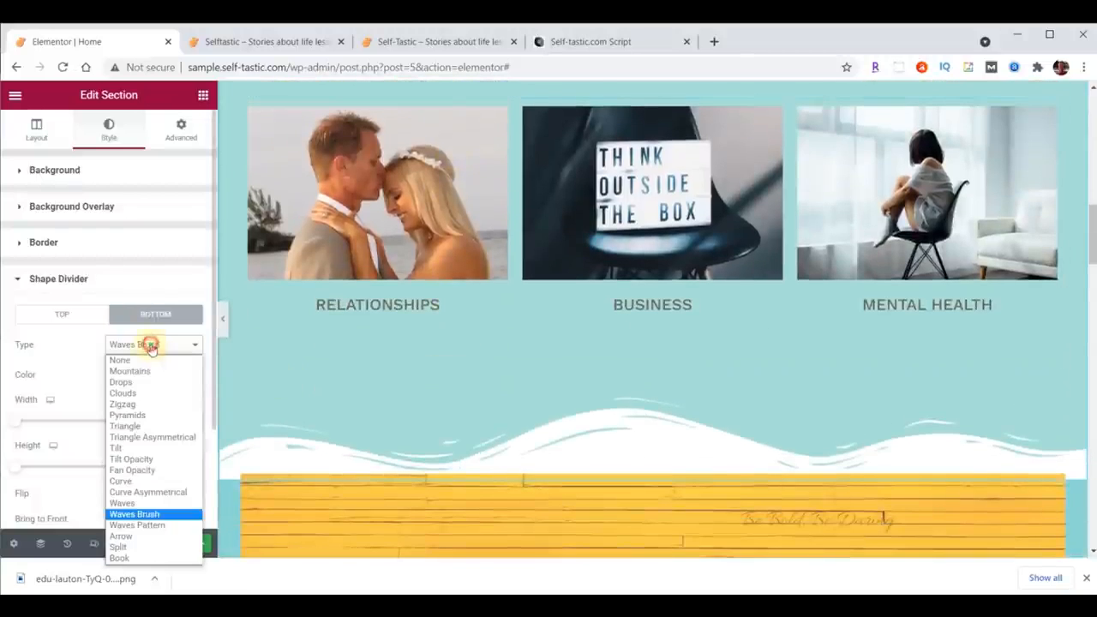
pyautogui.click(140, 382)
pyautogui.click(140, 344)
pyautogui.click(127, 414)
pyautogui.click(137, 345)
pyautogui.click(148, 438)
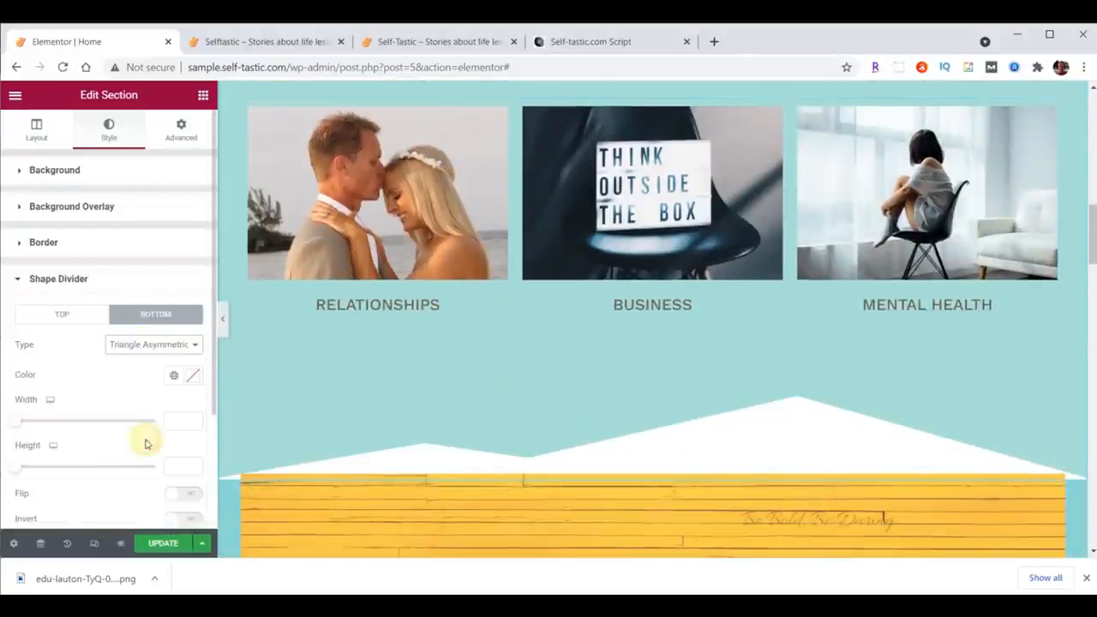
pyautogui.click(150, 345)
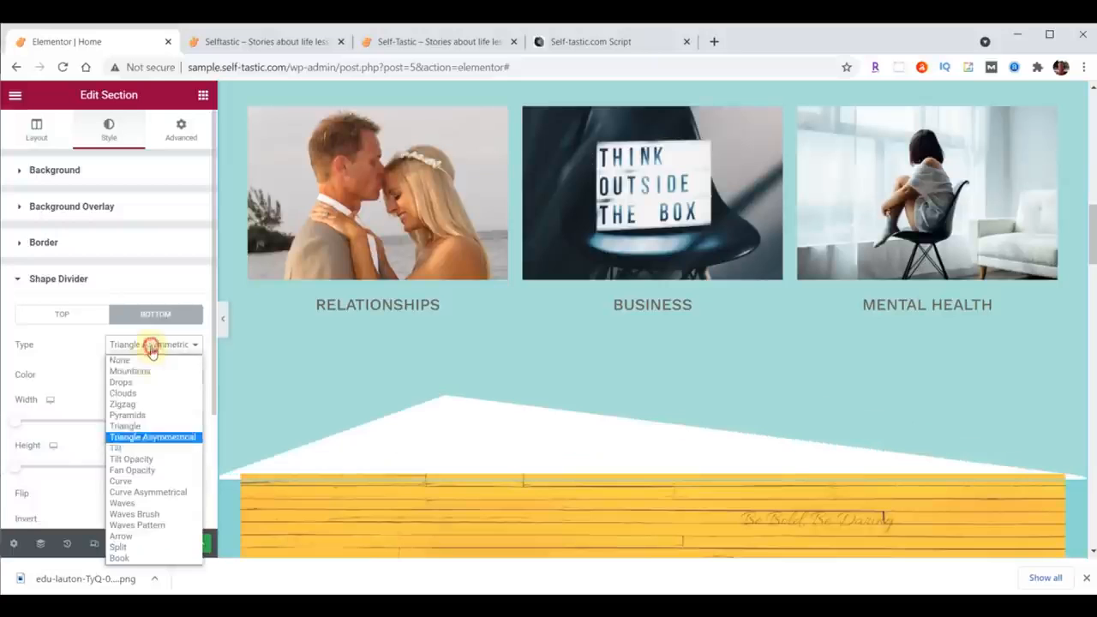
pyautogui.click(135, 470)
pyautogui.click(141, 346)
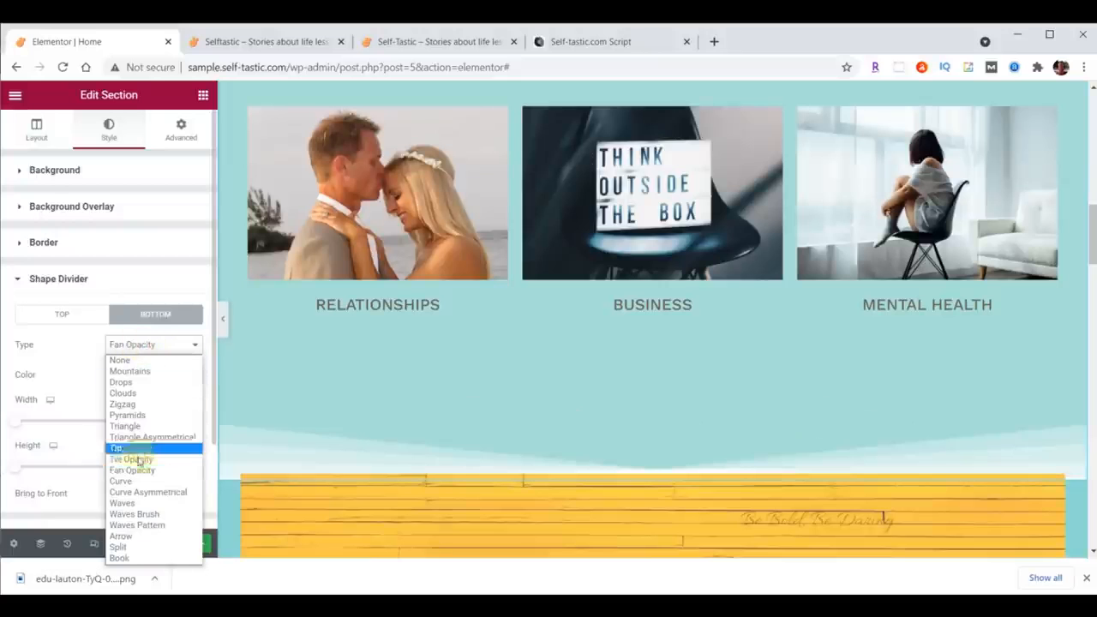
pyautogui.click(145, 515)
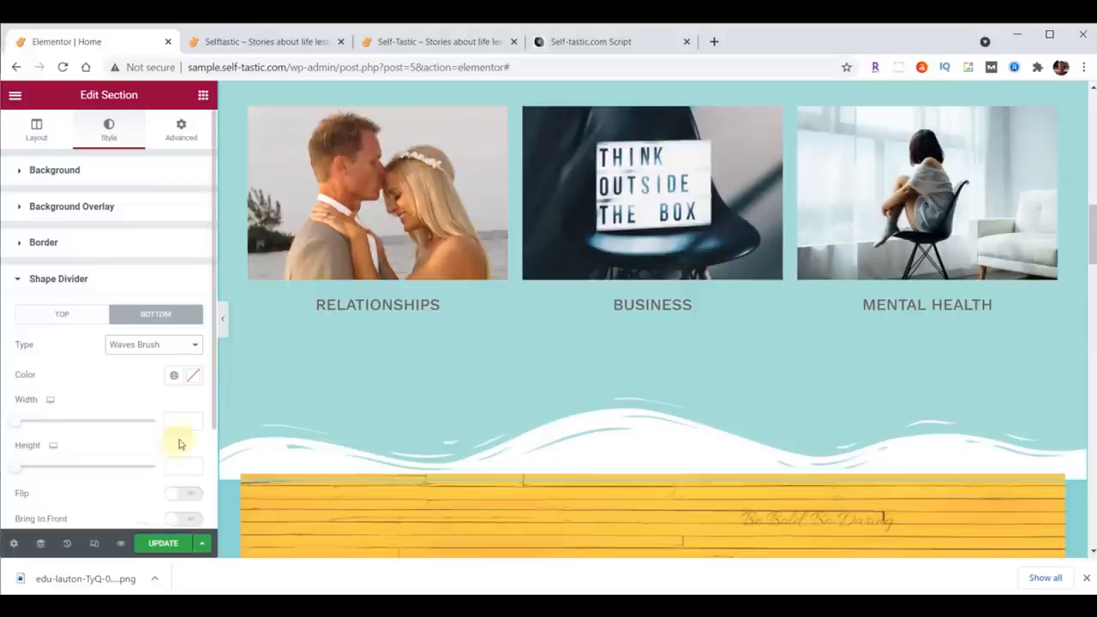
# Step: Set the wave shape divider's colour to #8DD7D6 and its height to 60
pyautogui.click(195, 376)
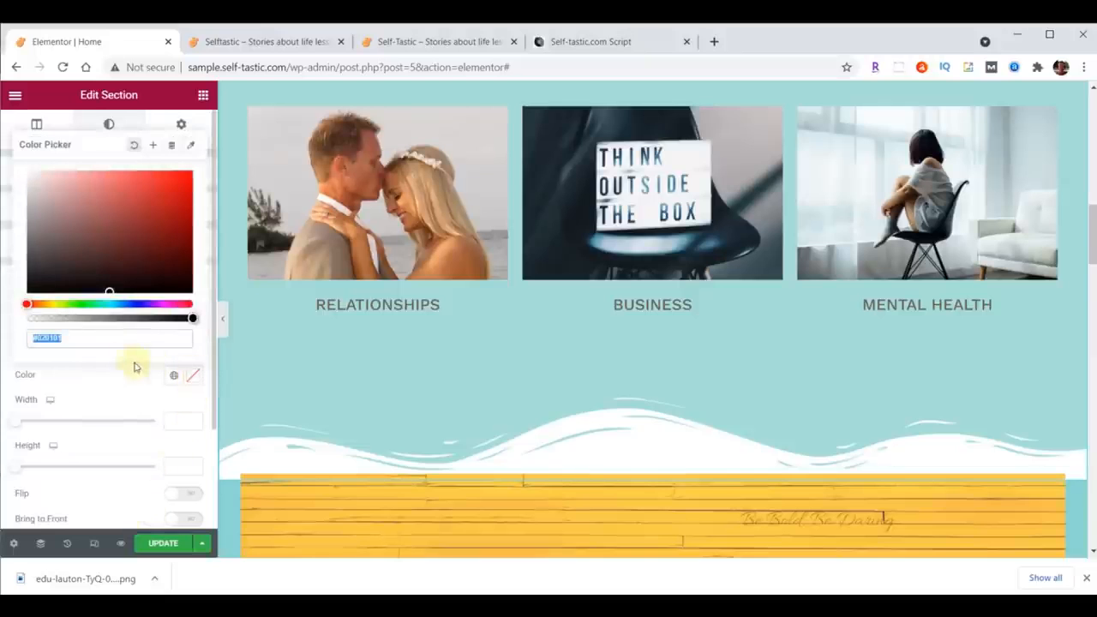
pyautogui.write('#8DD7D6')
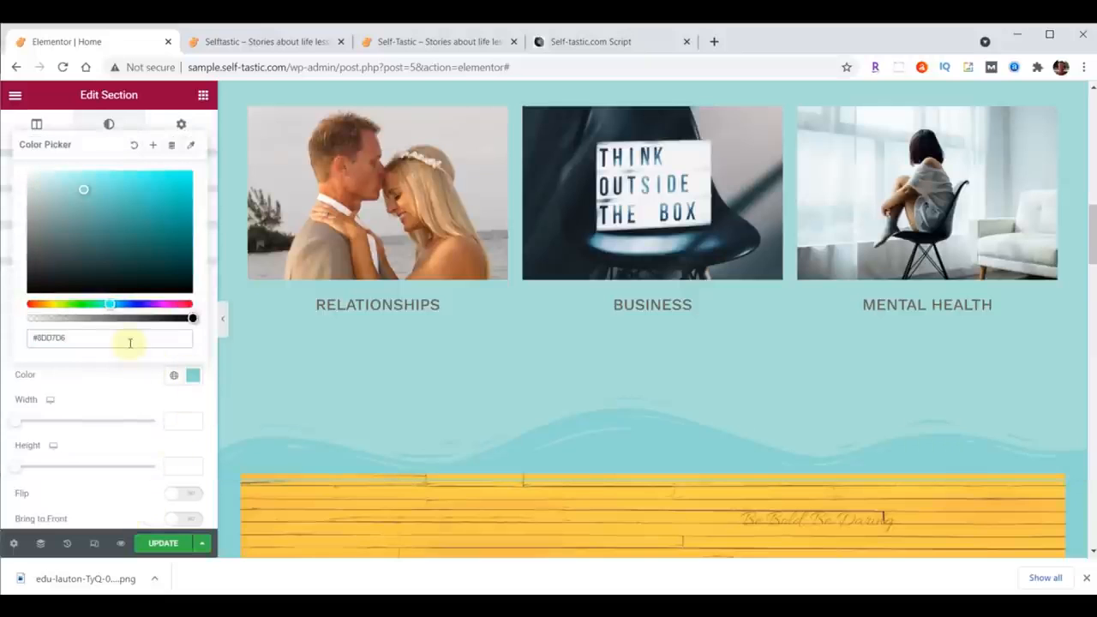
pyautogui.scroll(-3, 531, 472)
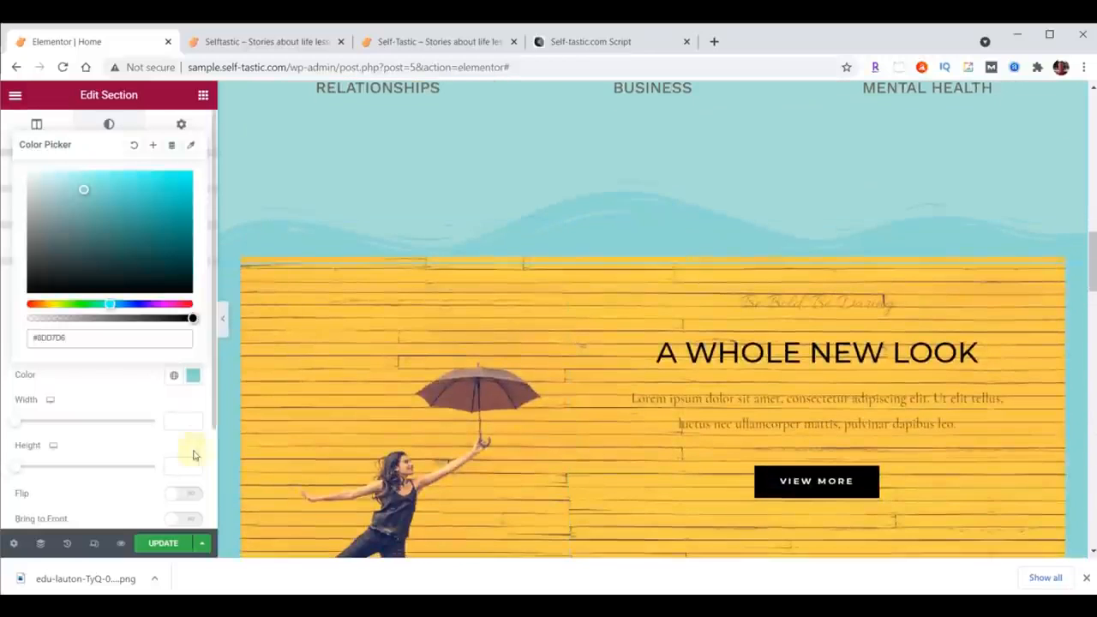
pyautogui.scroll(1, 641, 258)
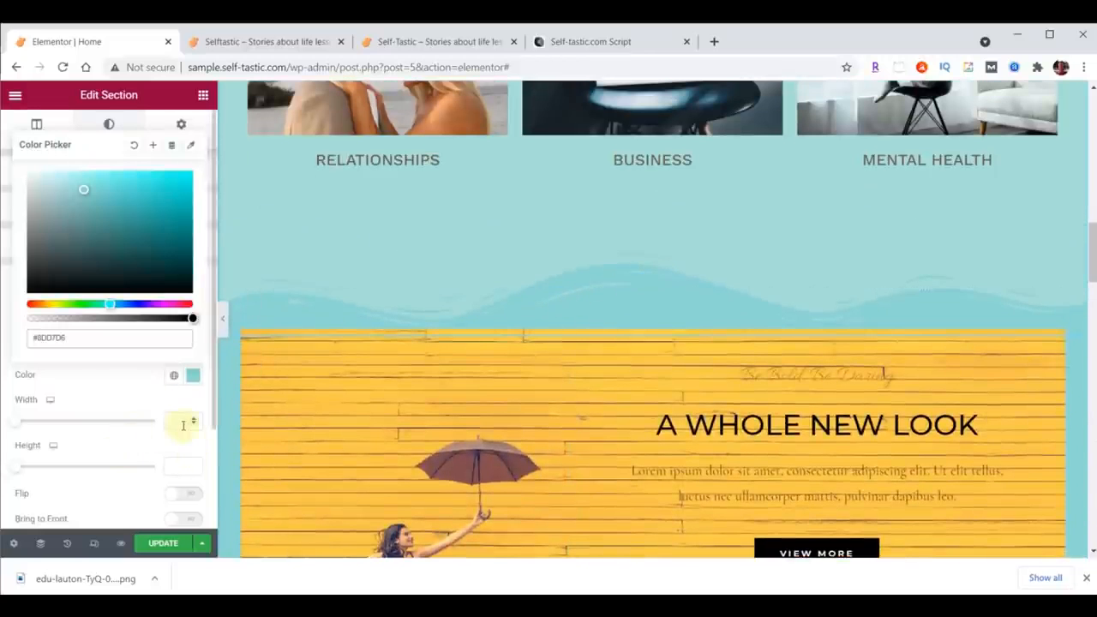
pyautogui.click(179, 466)
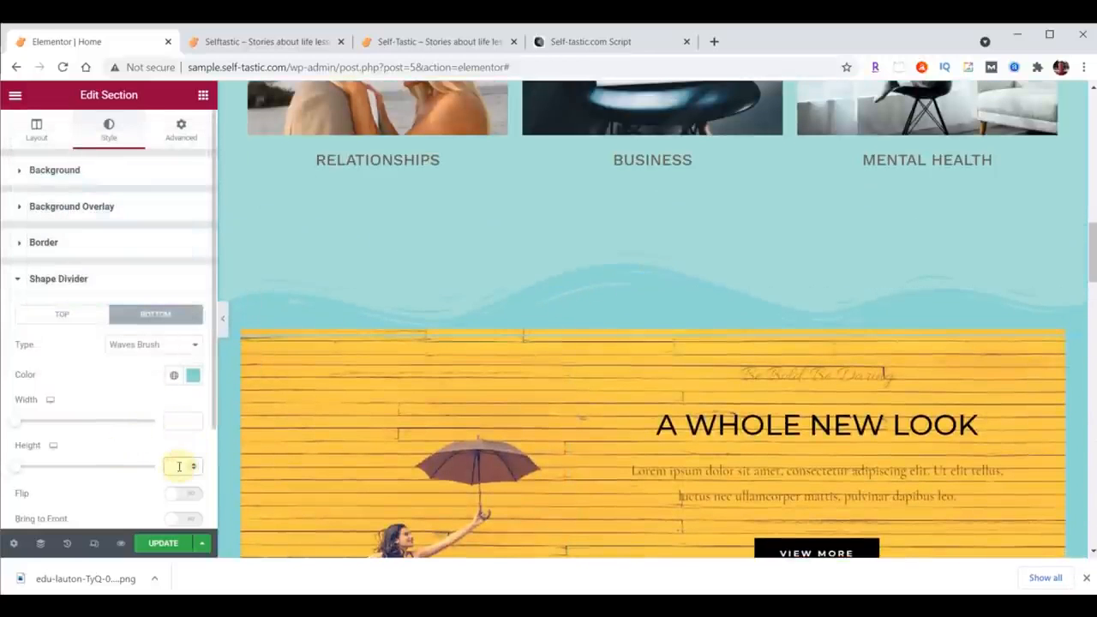
pyautogui.write('60')
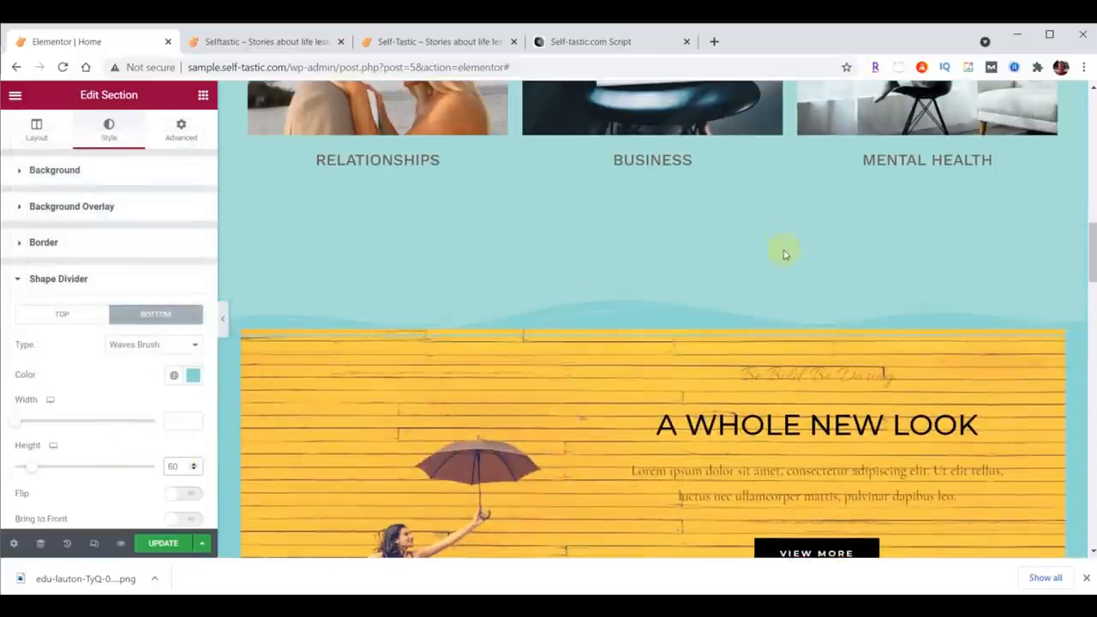
# Step: Set the category grid section's bottom padding to 100
pyautogui.scroll(7, 805, 394)
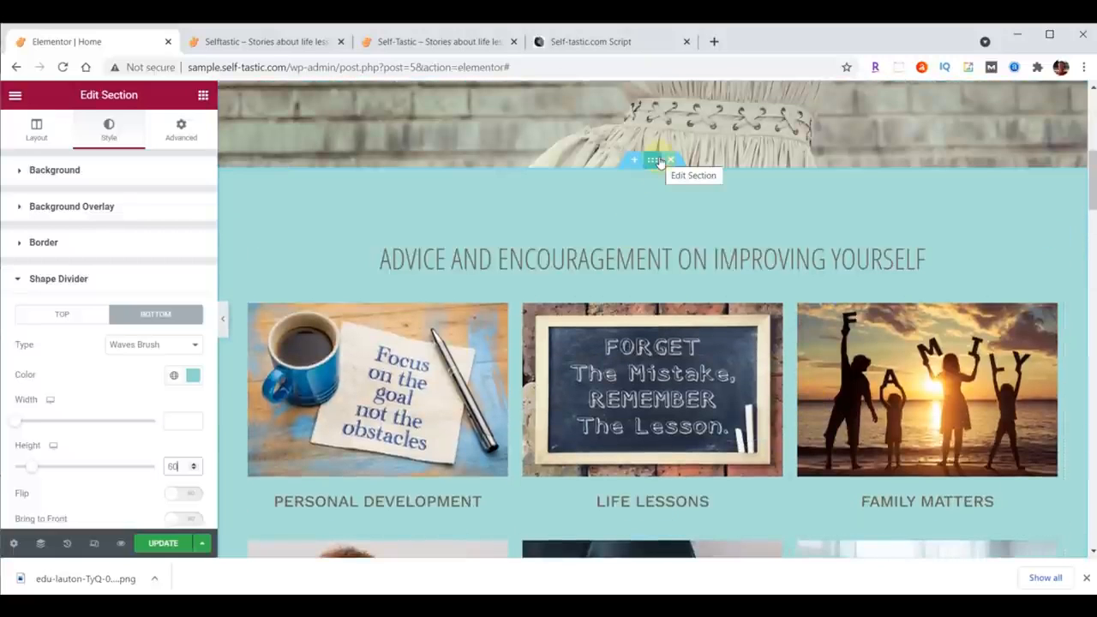
pyautogui.click(182, 129)
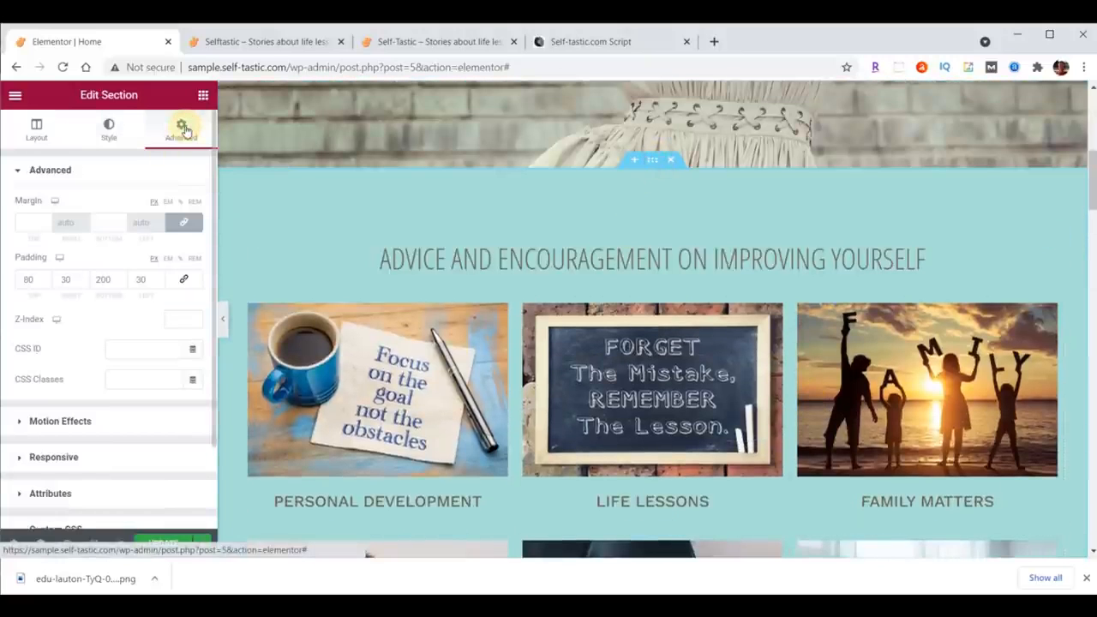
pyautogui.doubleClick(103, 279)
pyautogui.write('100')
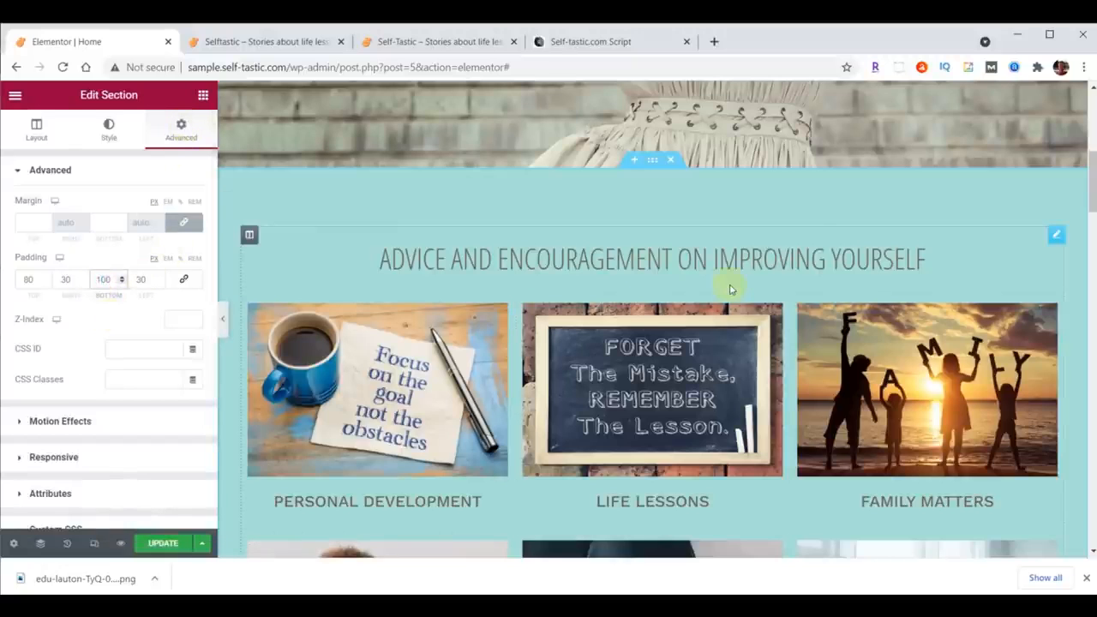
# Step: Move the Be Bold, Be Daring subheading below the A Whole New Look heading
pyautogui.scroll(-5, 736, 287)
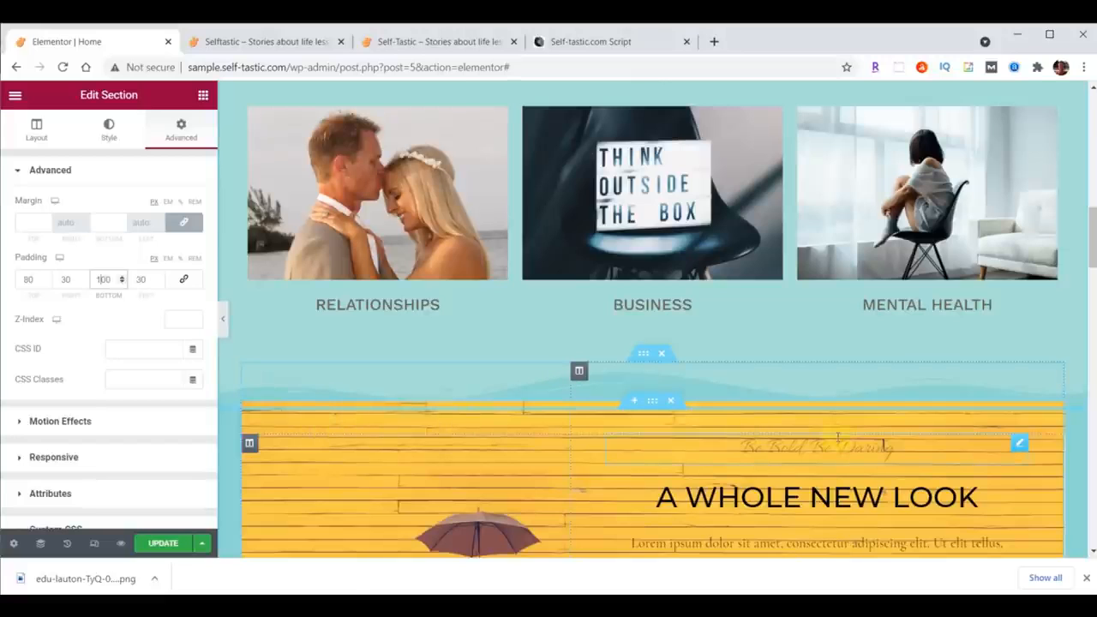
pyautogui.scroll(-2, 838, 437)
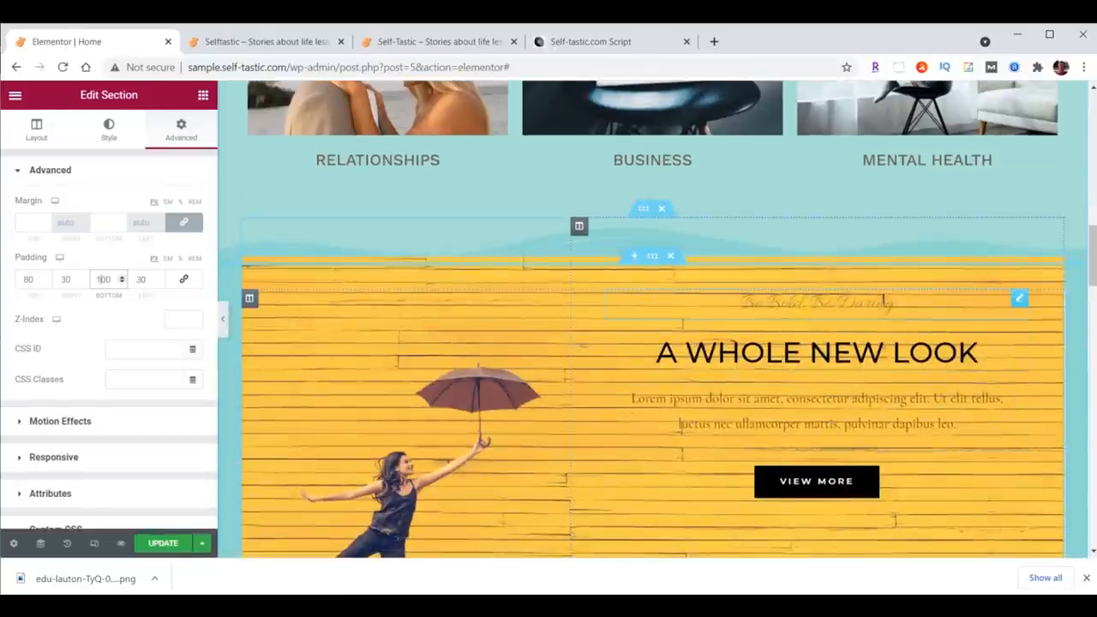
pyautogui.moveTo(1019, 301); pyautogui.dragTo(992, 441)
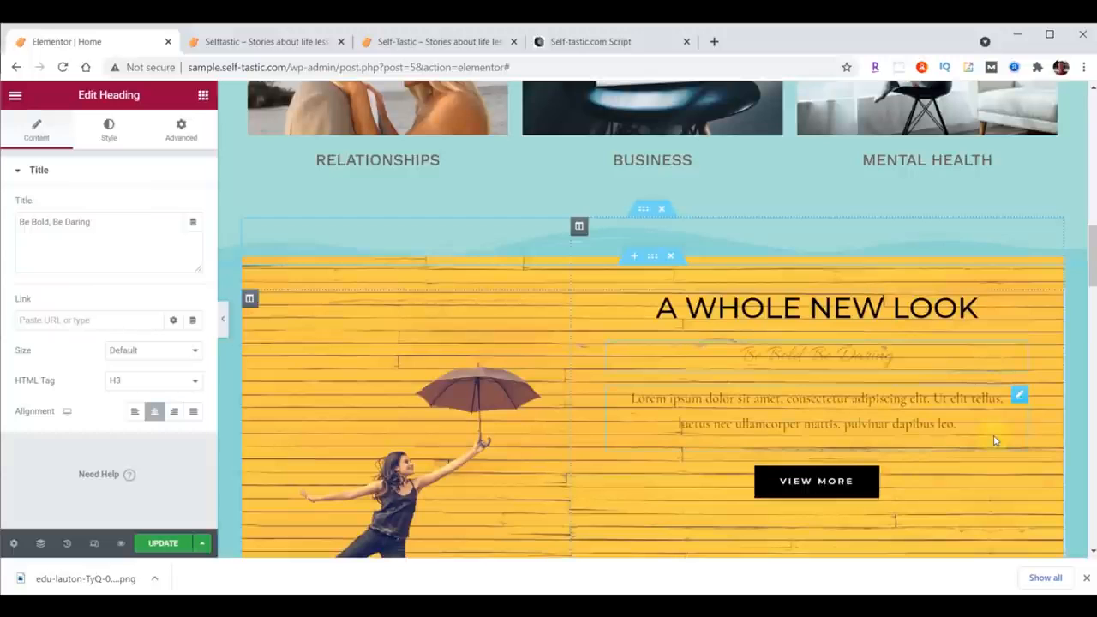
# Step: Delete the lorem ipsum text paragraph beneath the headings
pyautogui.rightClick(1018, 397)
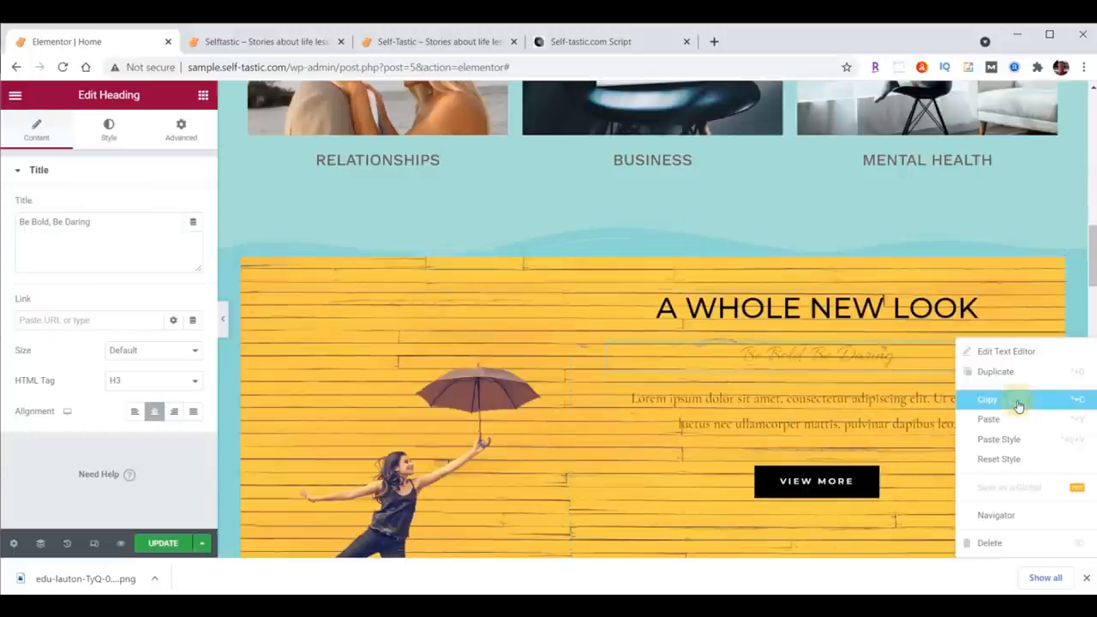
pyautogui.click(1004, 542)
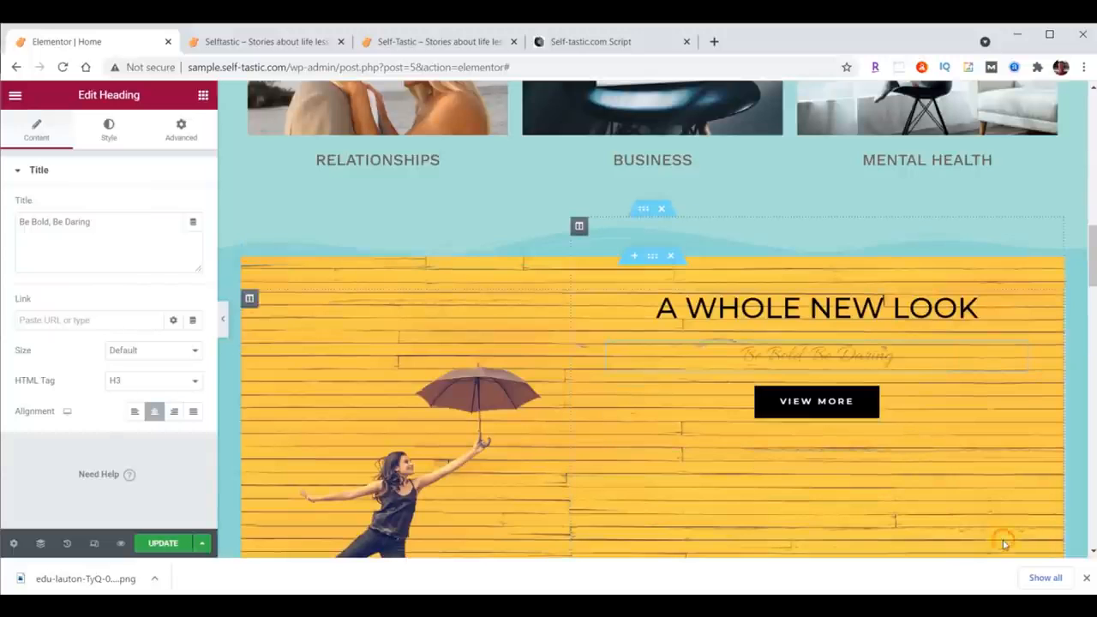
# Step: Move the View More button down into the Season Sale column below
pyautogui.scroll(-3, 994, 489)
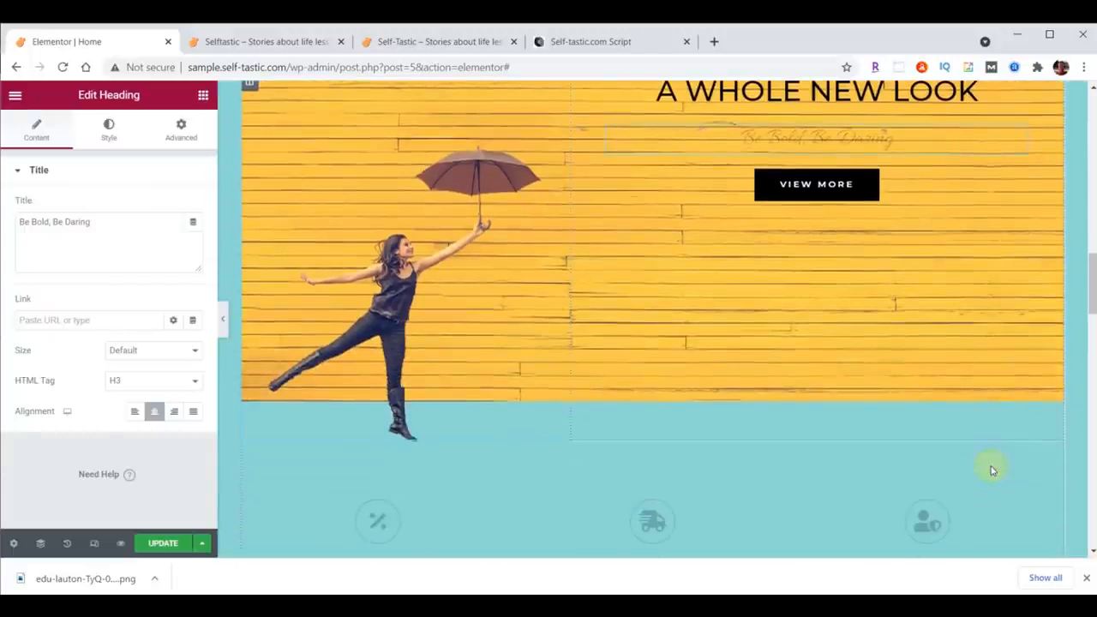
pyautogui.scroll(-1, 992, 469)
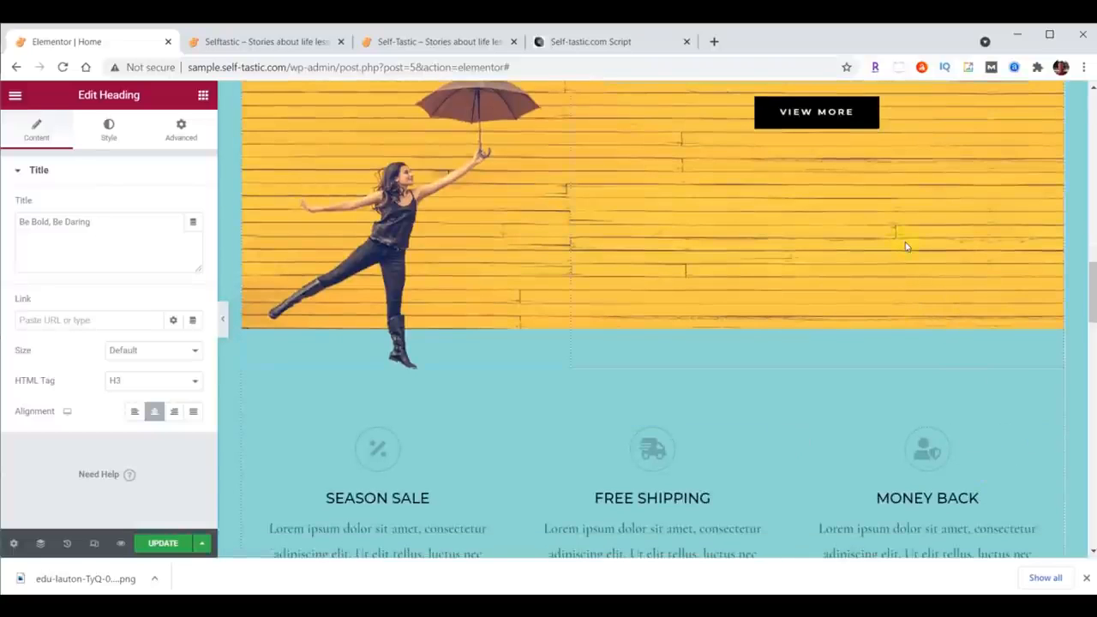
pyautogui.moveTo(859, 117); pyautogui.dragTo(388, 411)
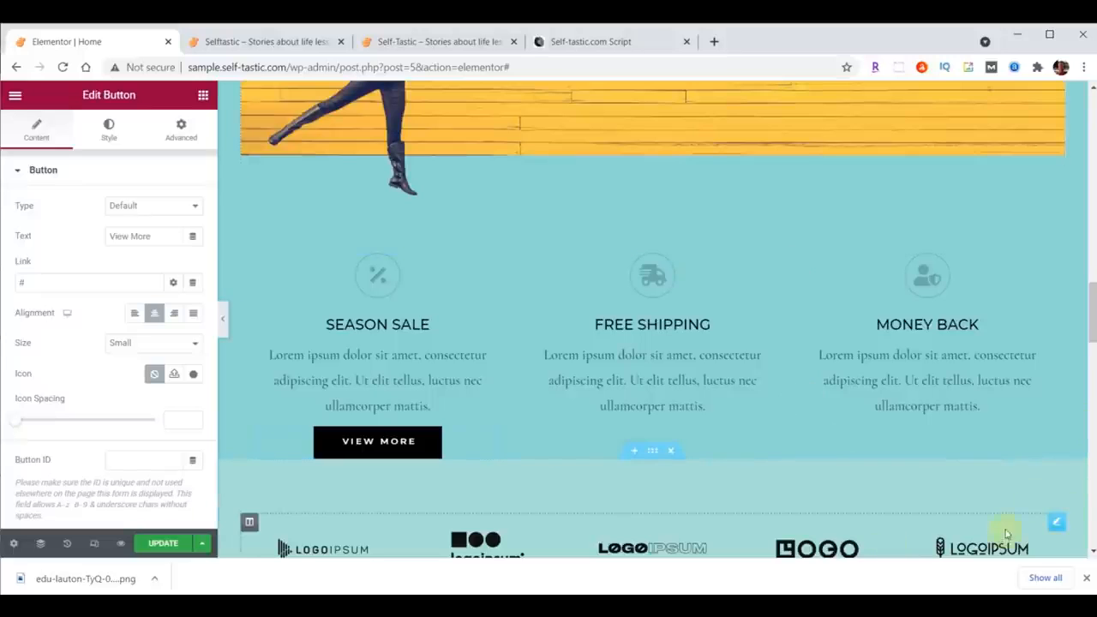
# Step: Change the main heading text to Be Inspired
pyautogui.scroll(1, 1004, 526)
pyautogui.scroll(4, 1028, 368)
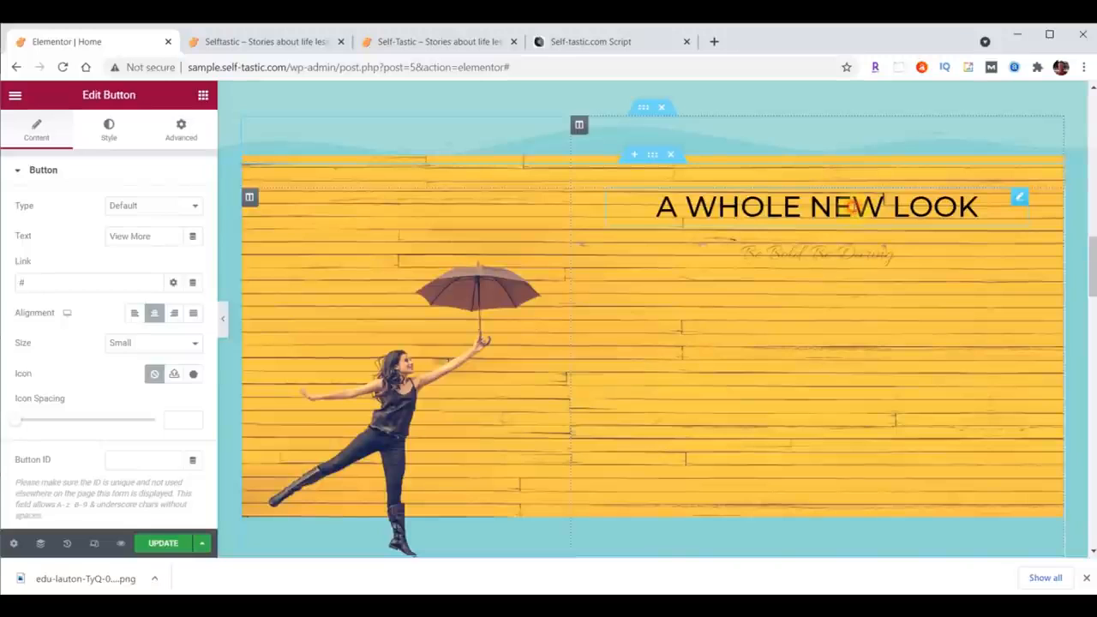
pyautogui.click(853, 207)
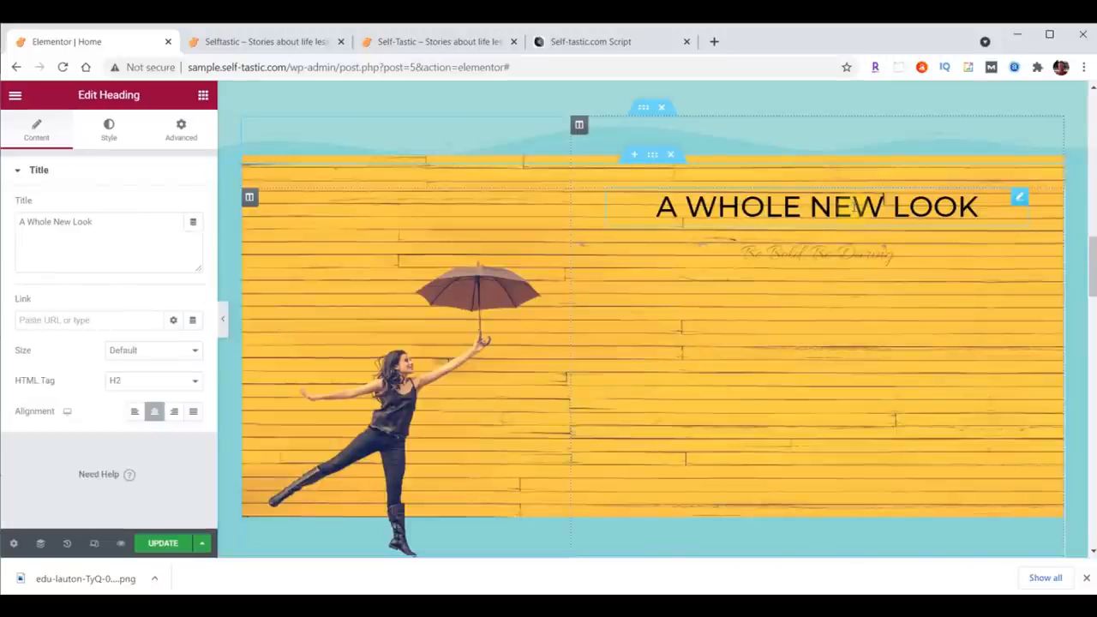
pyautogui.moveTo(21, 226); pyautogui.dragTo(94, 226)
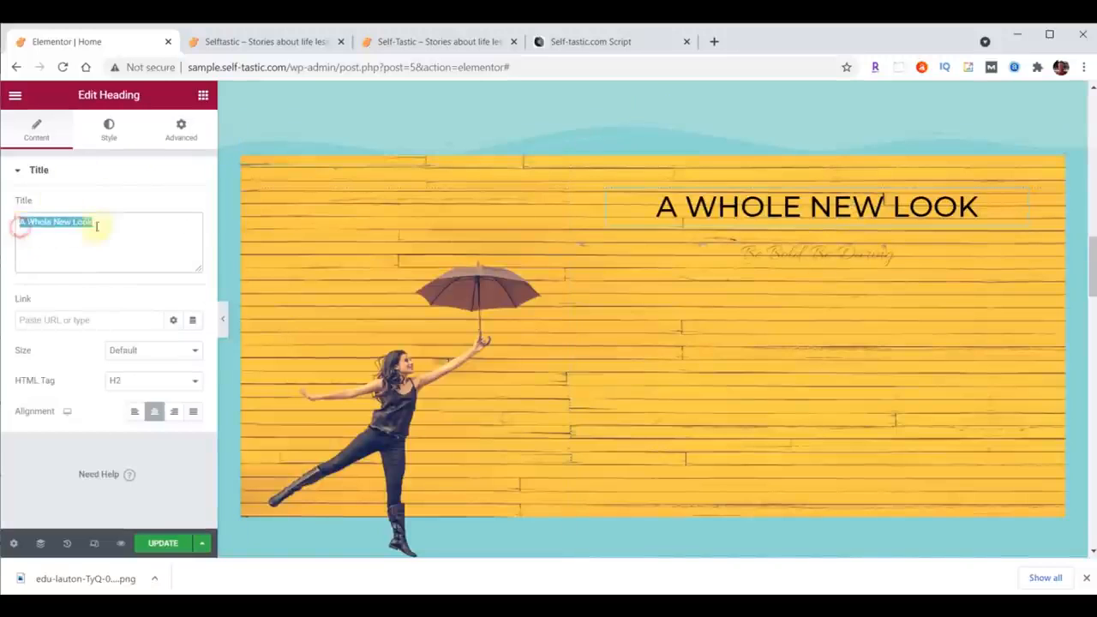
pyautogui.write('Be Inspired')
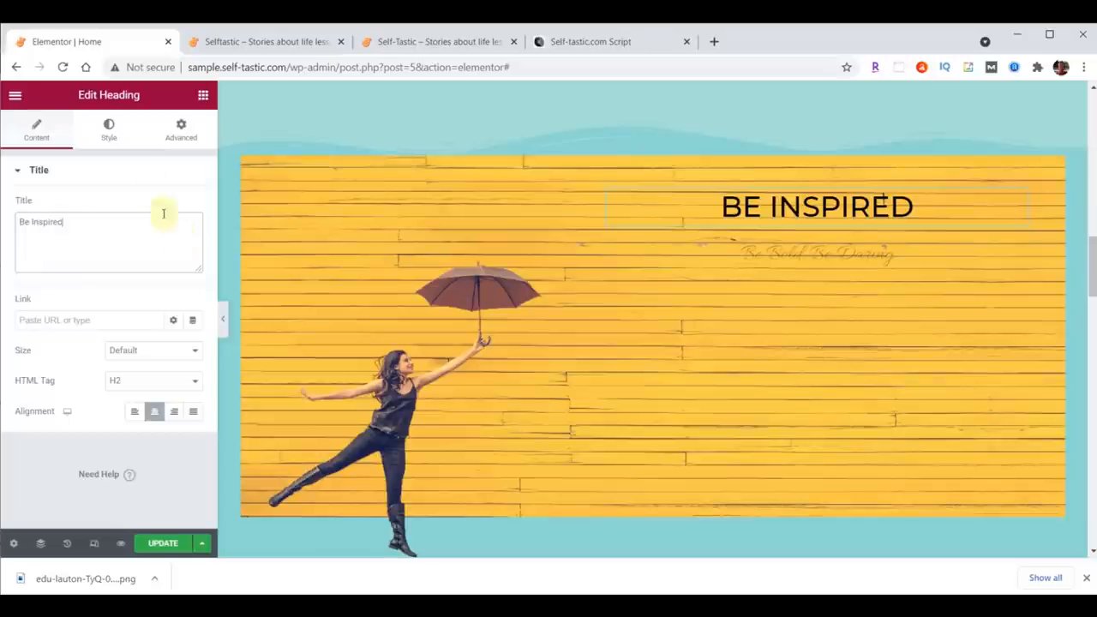
# Step: Set the Be Inspired heading's text colour to #ffffff
pyautogui.click(106, 128)
pyautogui.click(193, 208)
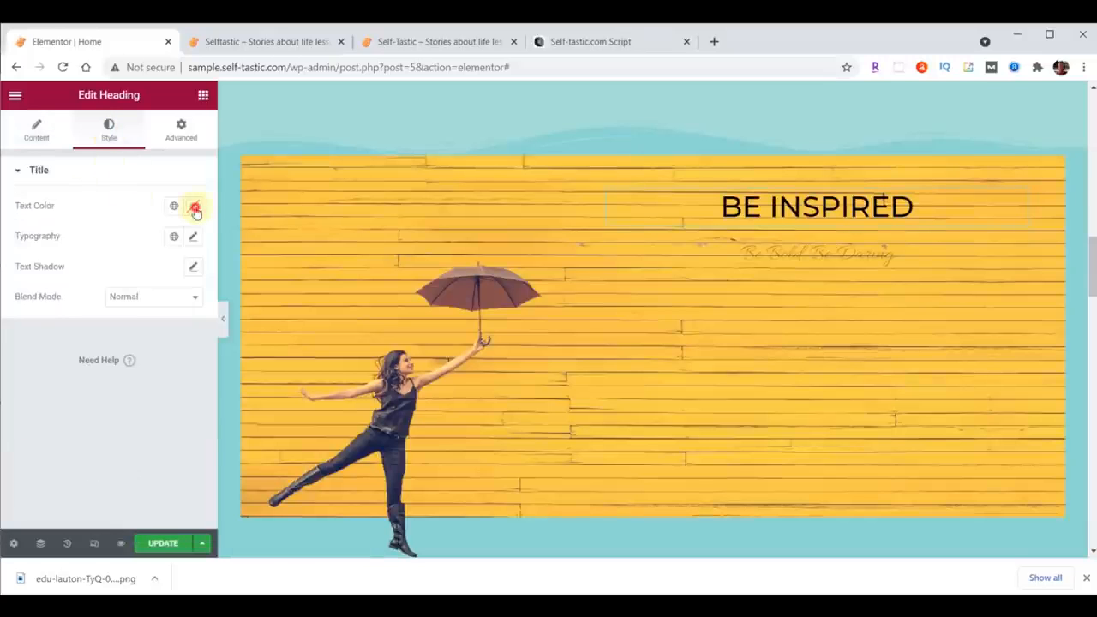
pyautogui.write('#ffffff')
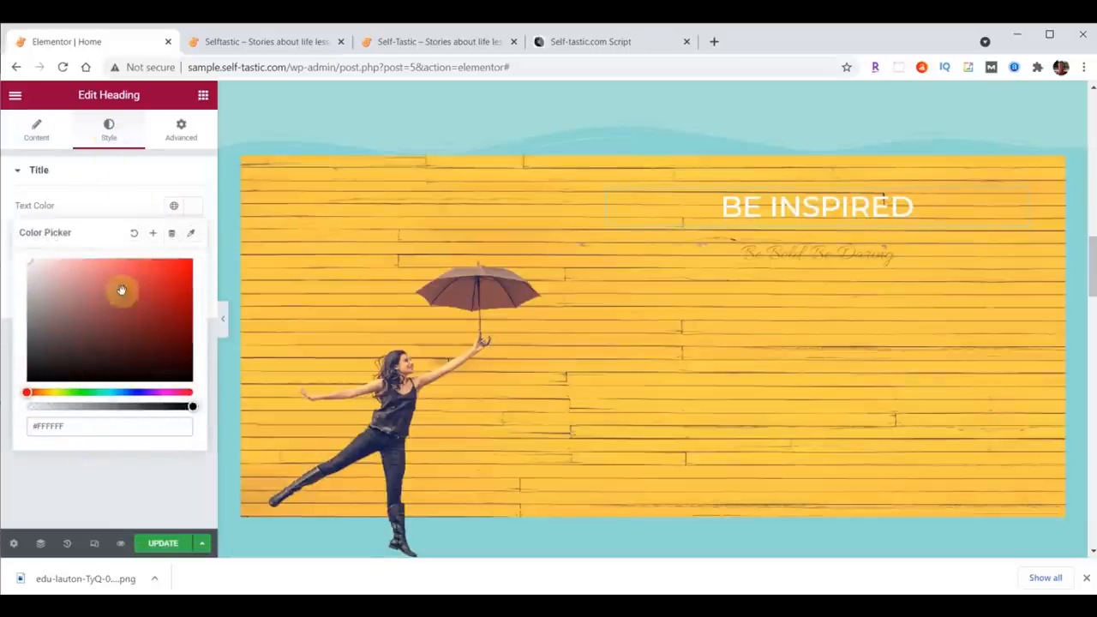
pyautogui.click(193, 209)
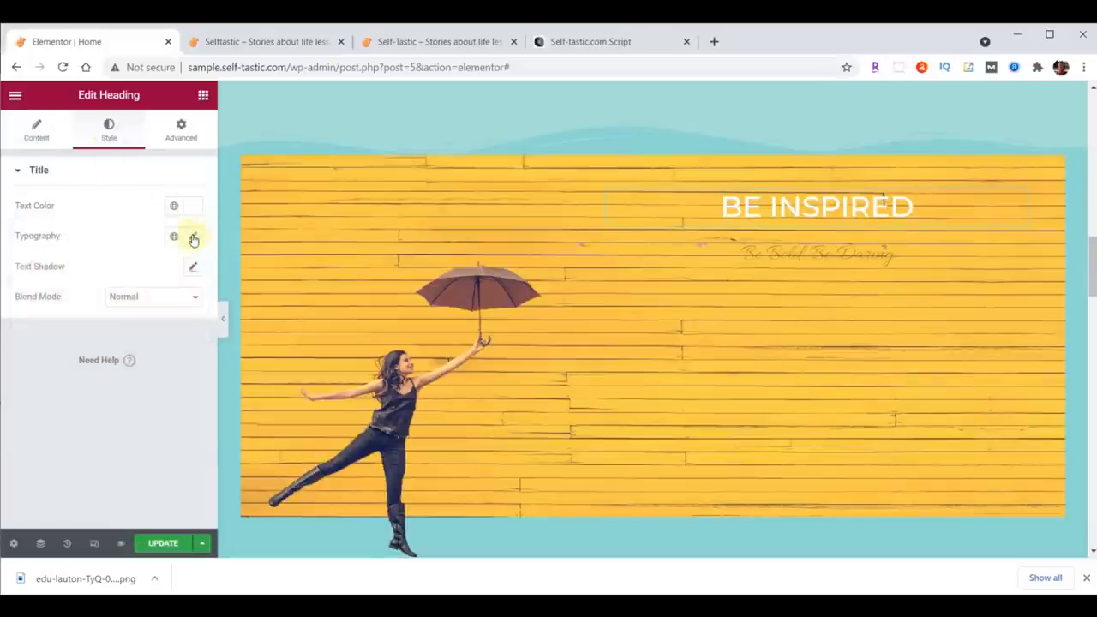
# Step: Set the heading's typography to Montserrat, size 80, weight 700
pyautogui.click(194, 238)
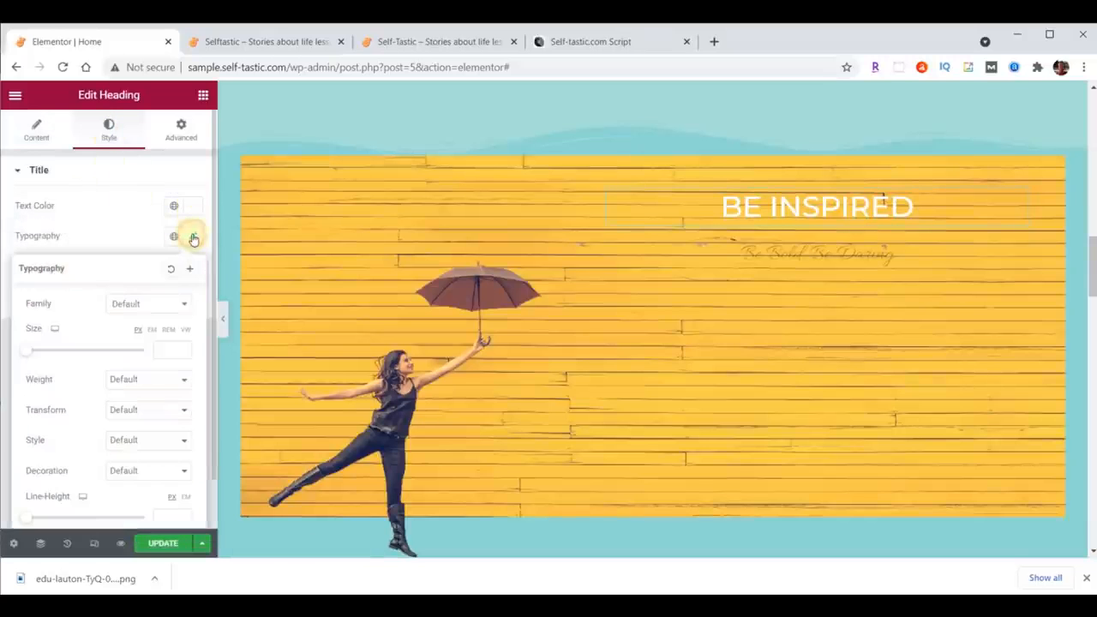
pyautogui.click(155, 304)
pyautogui.write('mont')
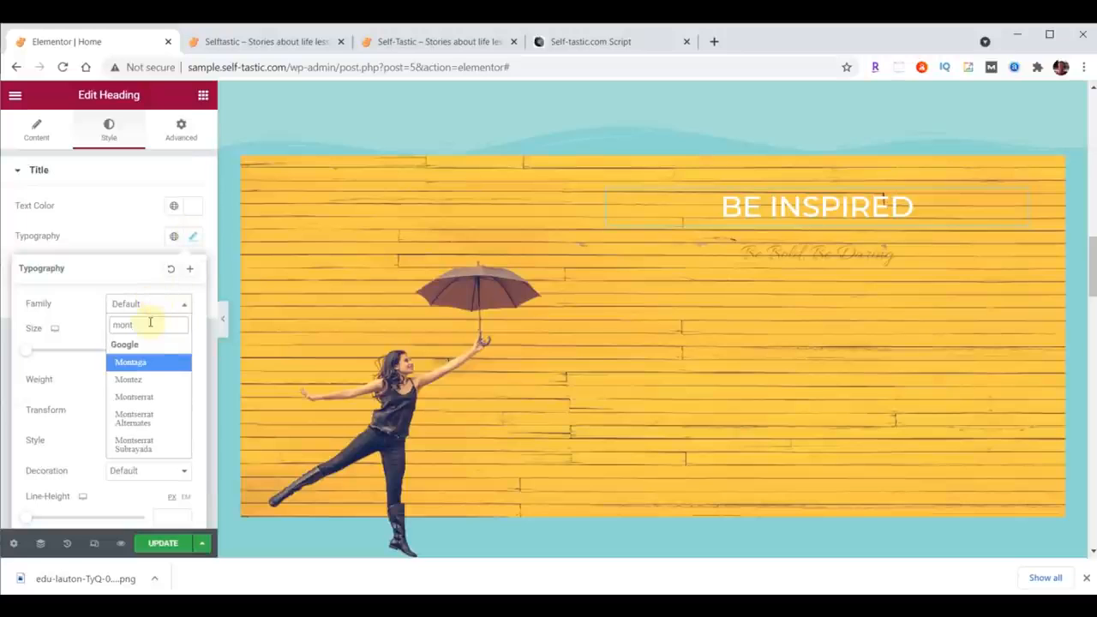
pyautogui.click(149, 398)
pyautogui.click(162, 350)
pyautogui.write('84')
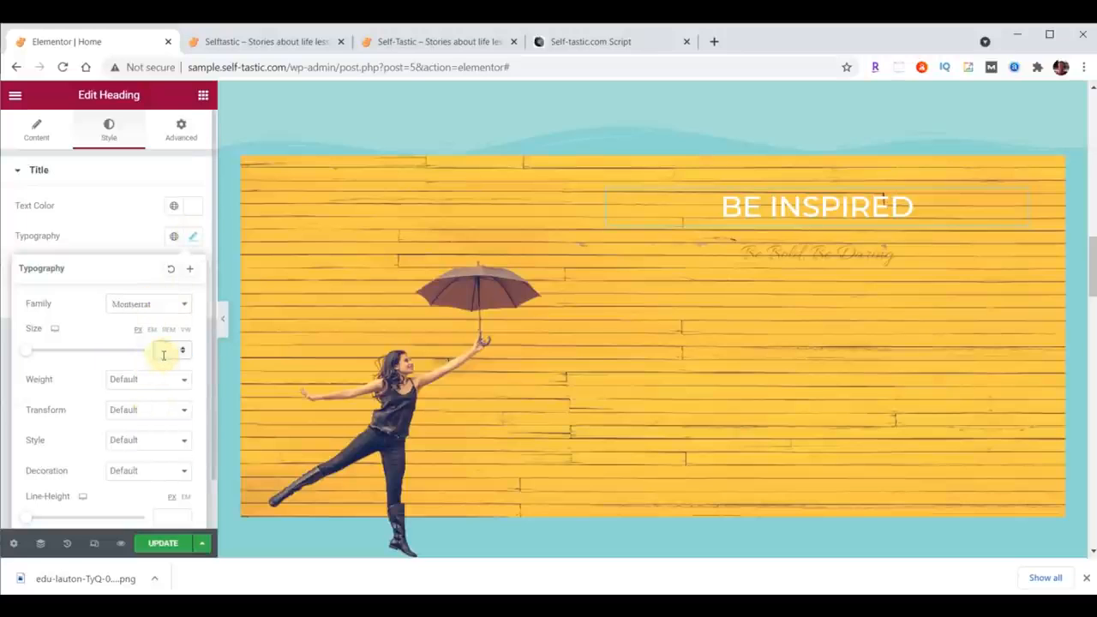
pyautogui.click(156, 380)
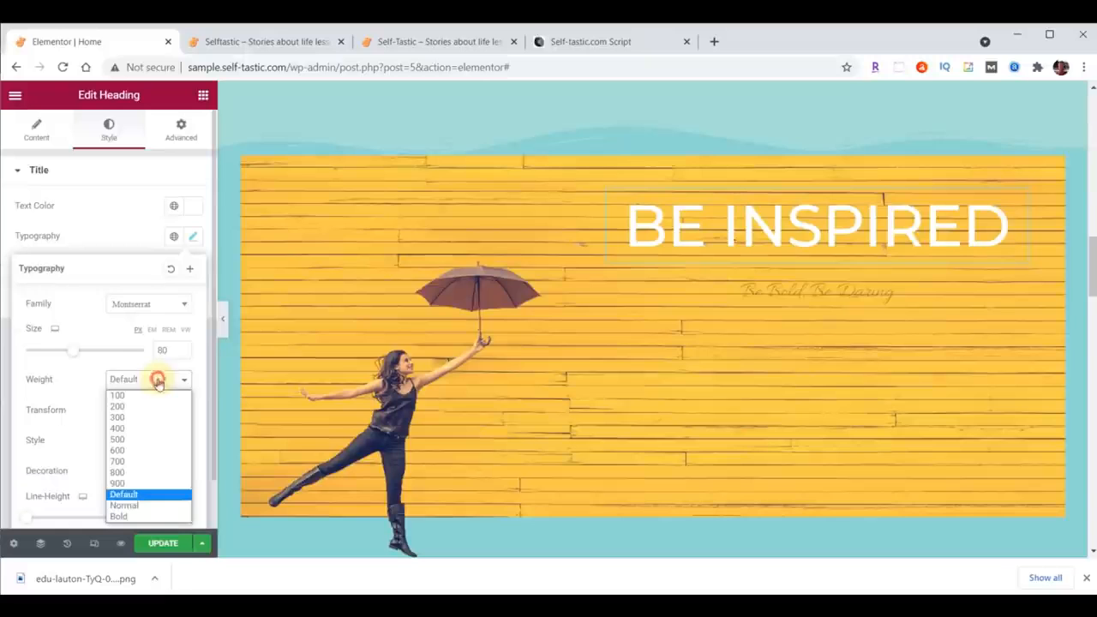
pyautogui.click(136, 461)
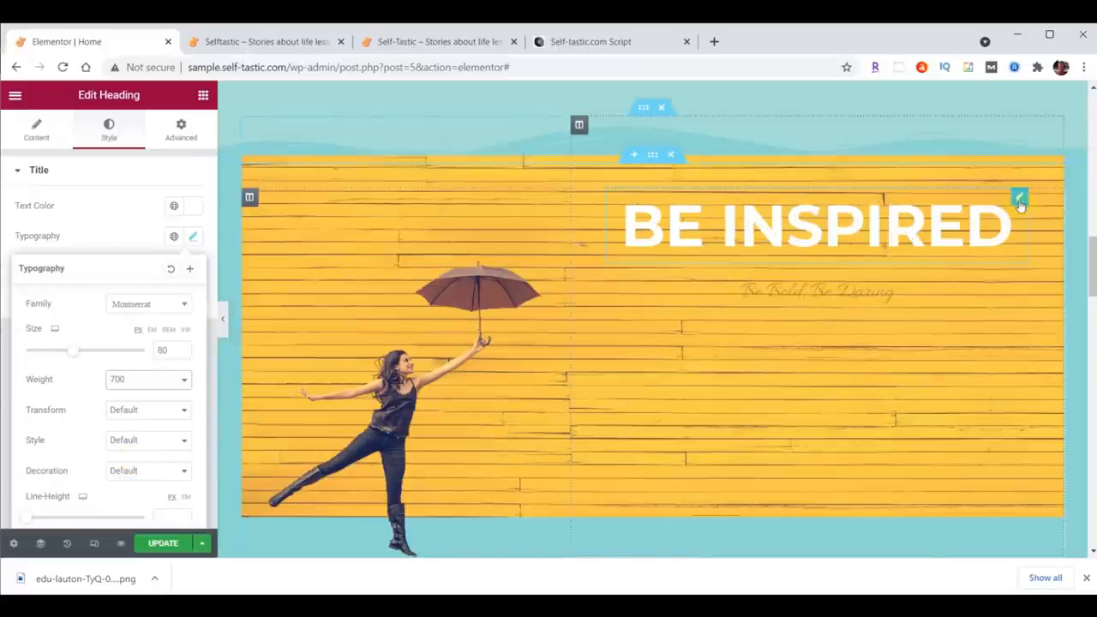
pyautogui.click(1019, 202)
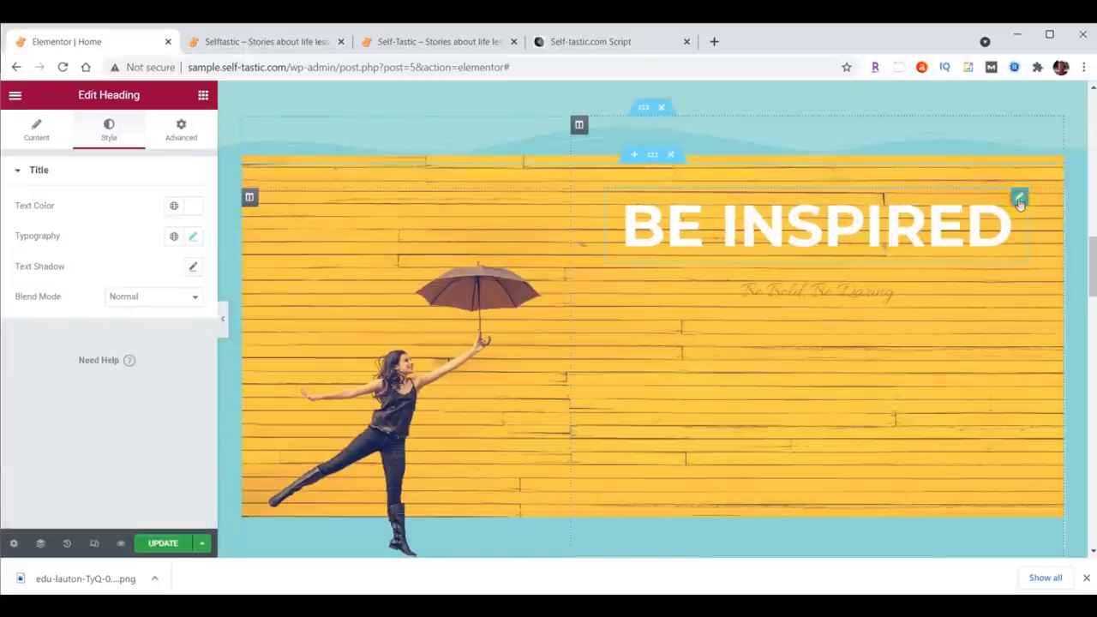
# Step: Unlink the heading's margins and set its bottom margin to 29
pyautogui.click(182, 130)
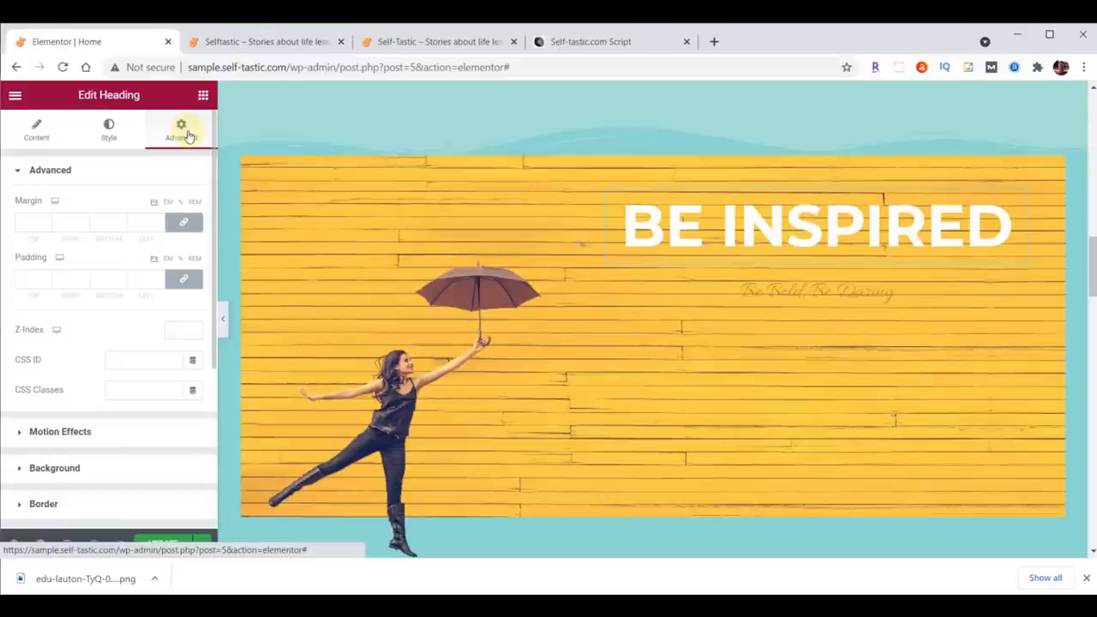
pyautogui.click(184, 223)
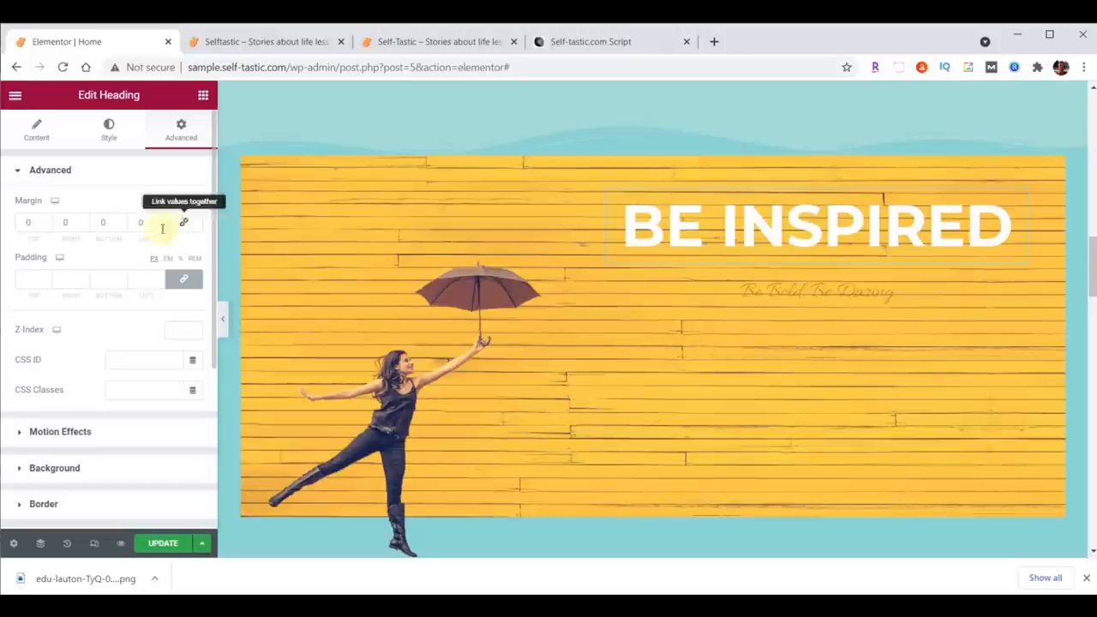
pyautogui.doubleClick(101, 222)
pyautogui.write('29')
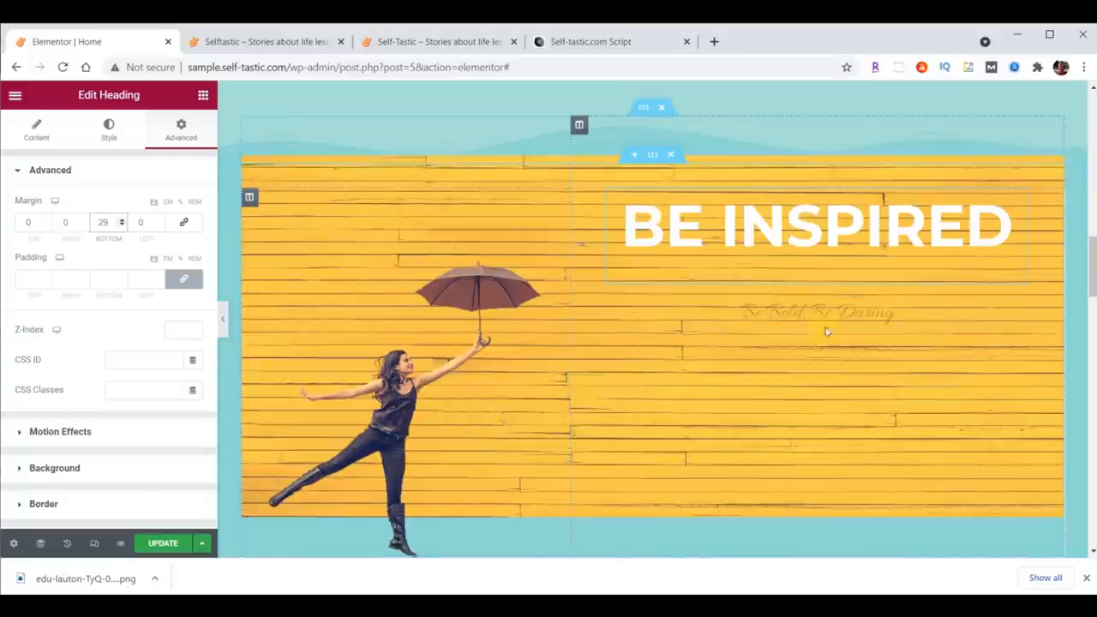
# Step: Replace the subheading text with "to live your best life"
pyautogui.click(848, 311)
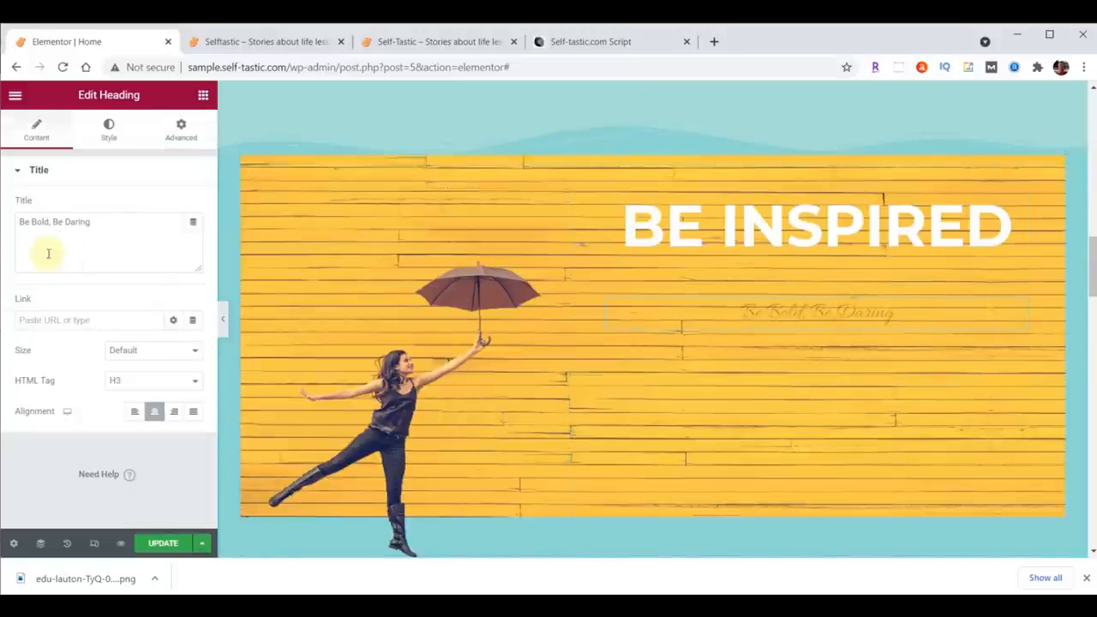
pyautogui.moveTo(19, 221); pyautogui.dragTo(127, 215)
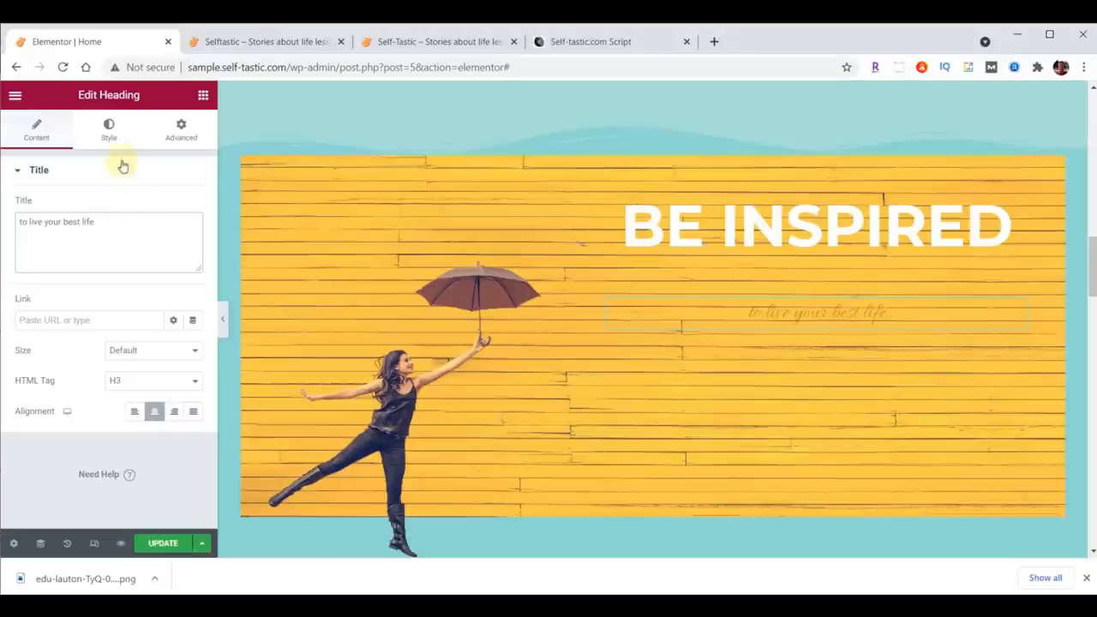
# Step: Set the subheading's text colour to #FFFFFF
pyautogui.click(112, 135)
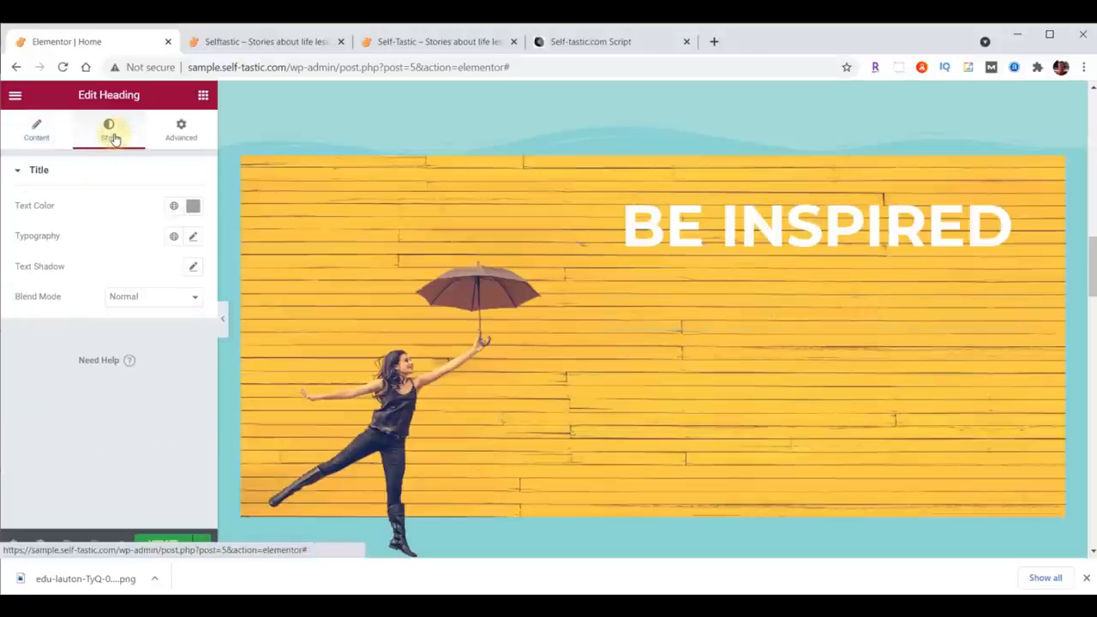
pyautogui.click(192, 206)
pyautogui.write('#FFFFFF')
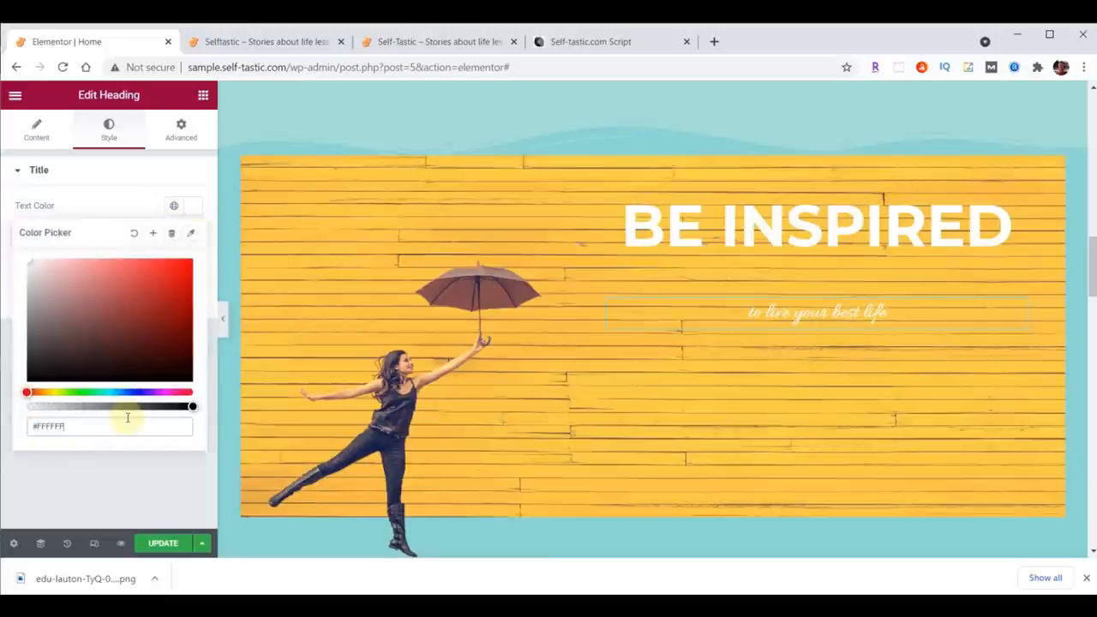
pyautogui.click(194, 206)
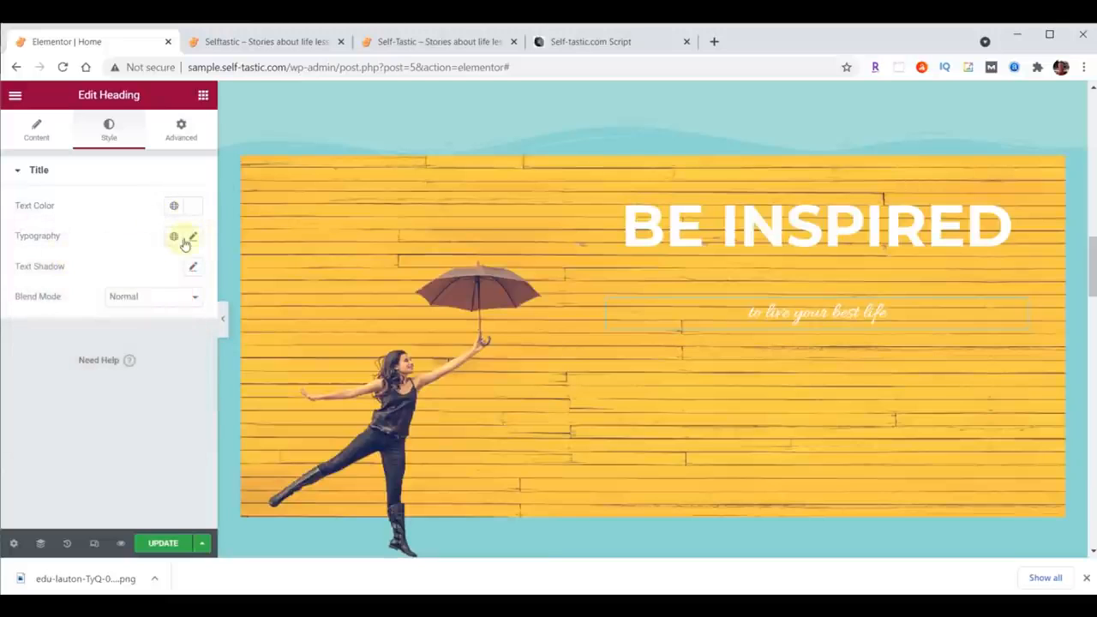
# Step: Set the subheading's typography to Lora, size 40, weight 500
pyautogui.click(192, 238)
pyautogui.click(146, 303)
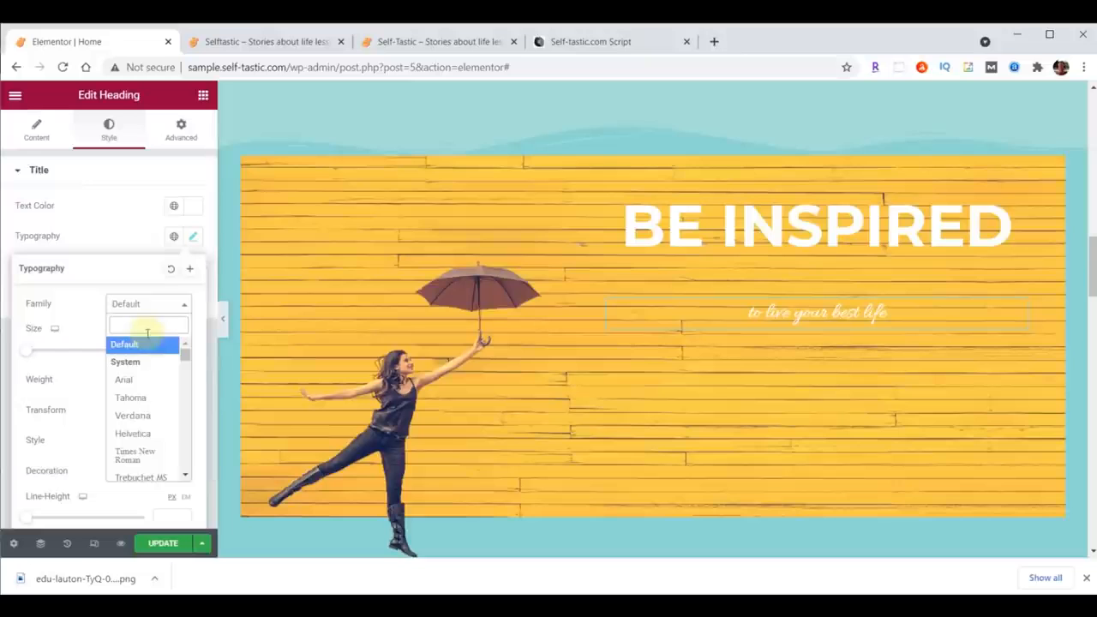
pyautogui.write('lora')
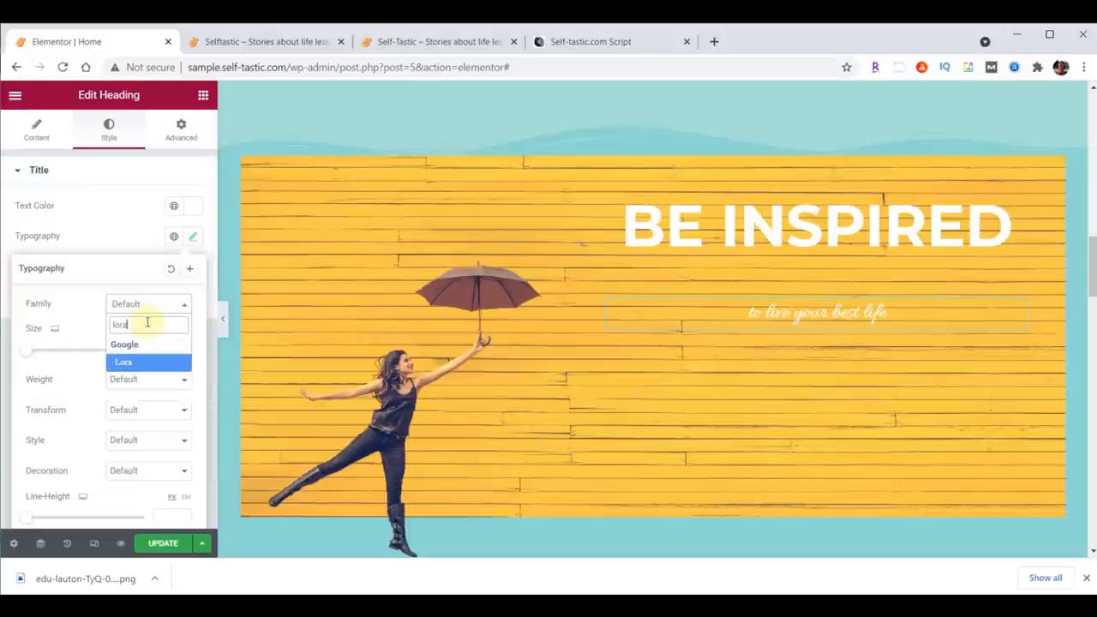
pyautogui.click(139, 361)
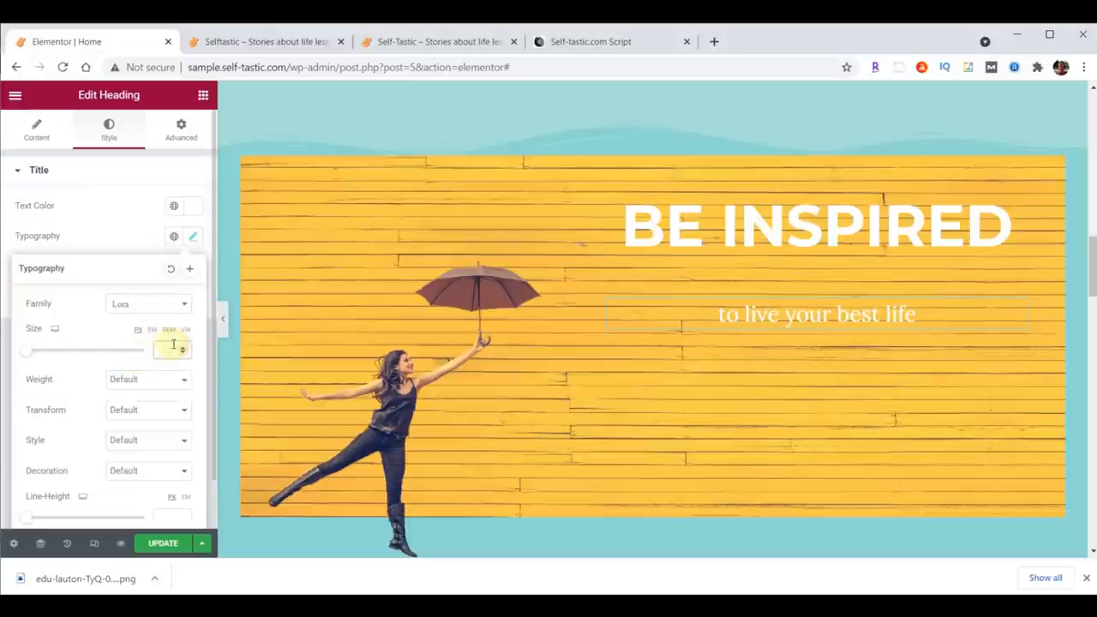
pyautogui.write('40')
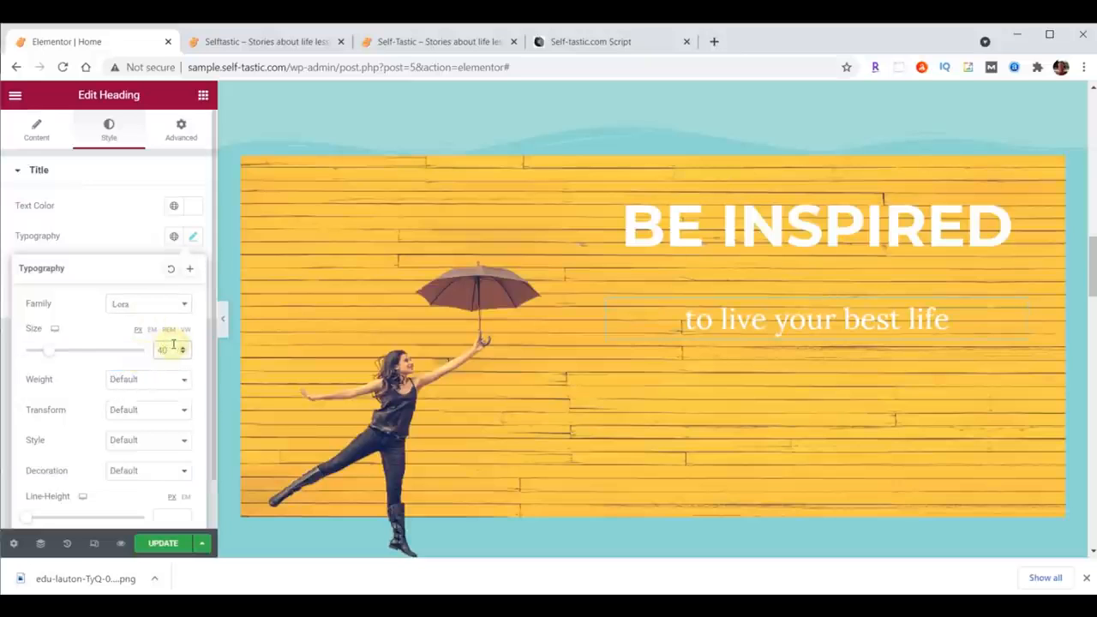
pyautogui.click(165, 385)
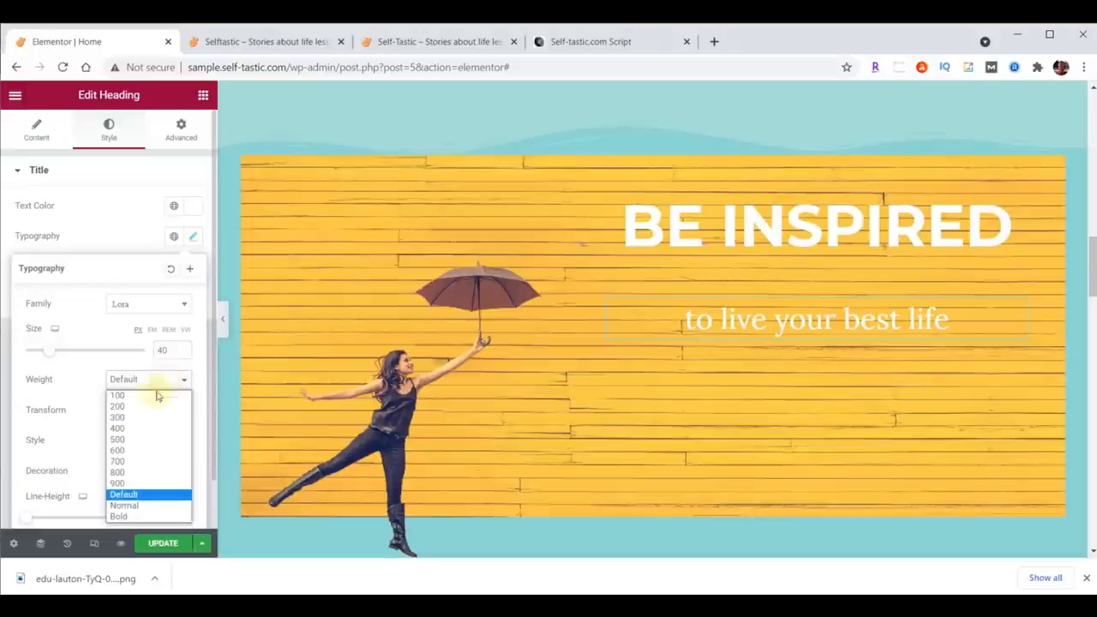
pyautogui.click(119, 442)
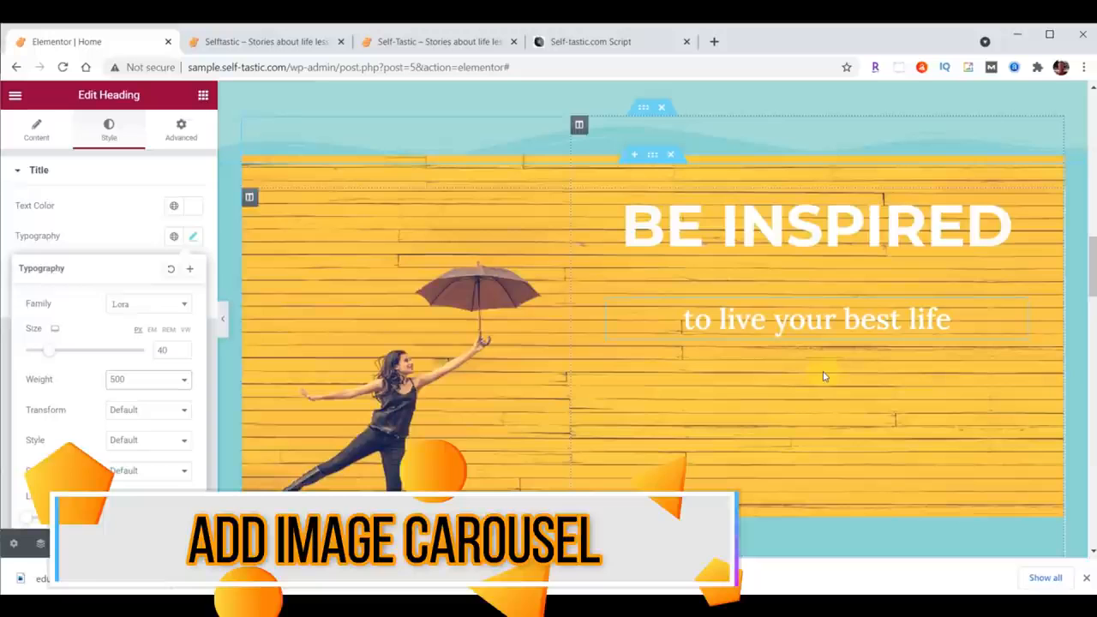
# Step: Add an Image Carousel widget beneath the subheading in the right column
pyautogui.click(203, 96)
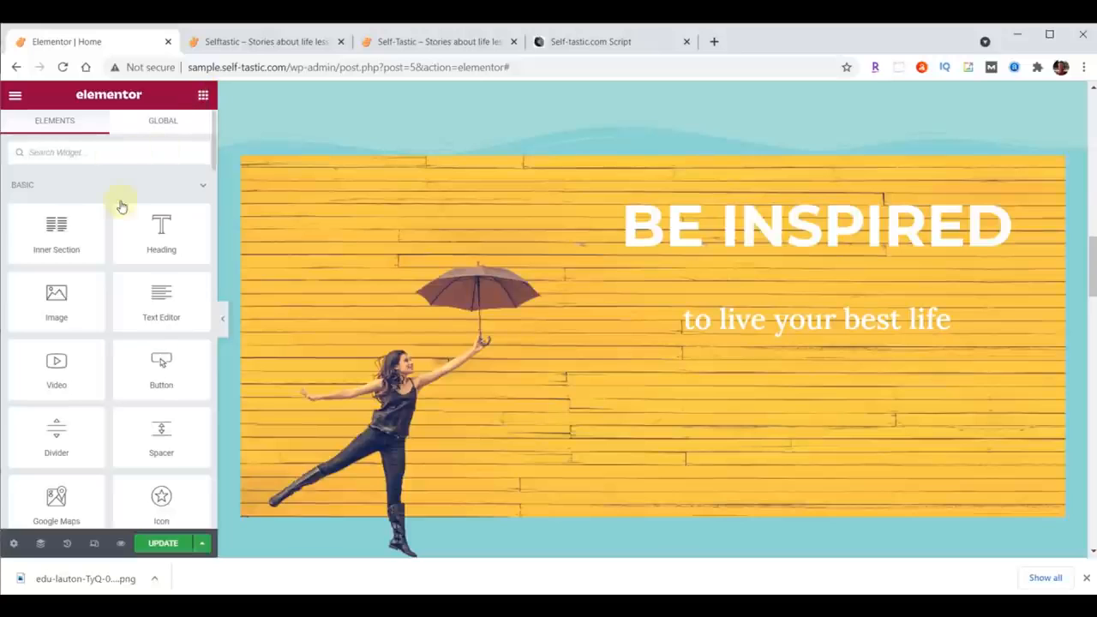
pyautogui.click(105, 146)
pyautogui.write('image')
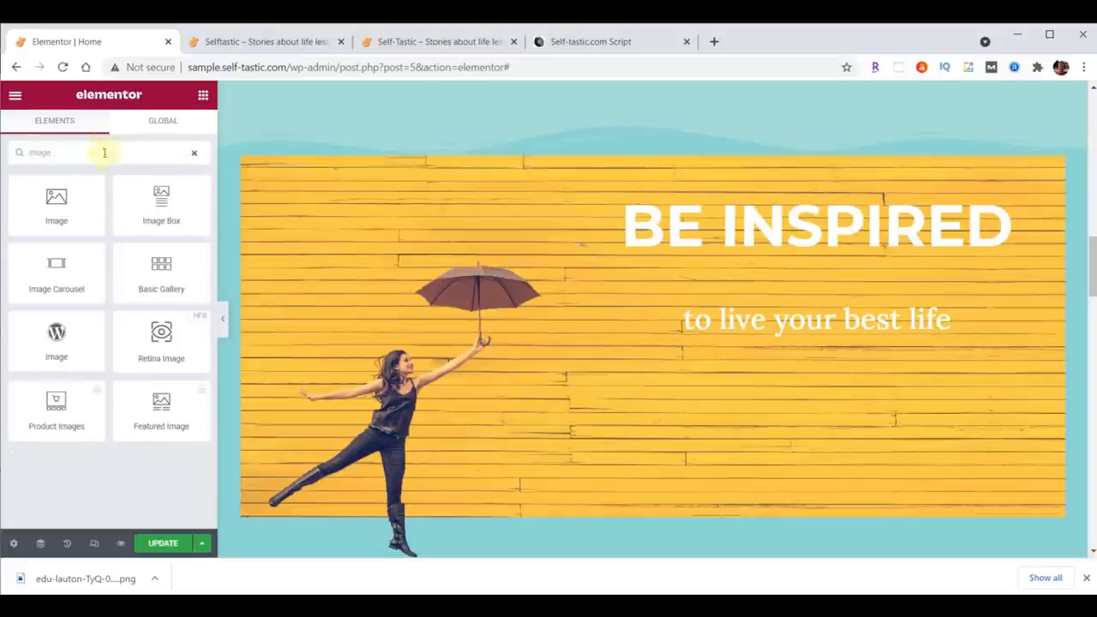
pyautogui.moveTo(53, 265); pyautogui.dragTo(835, 336)
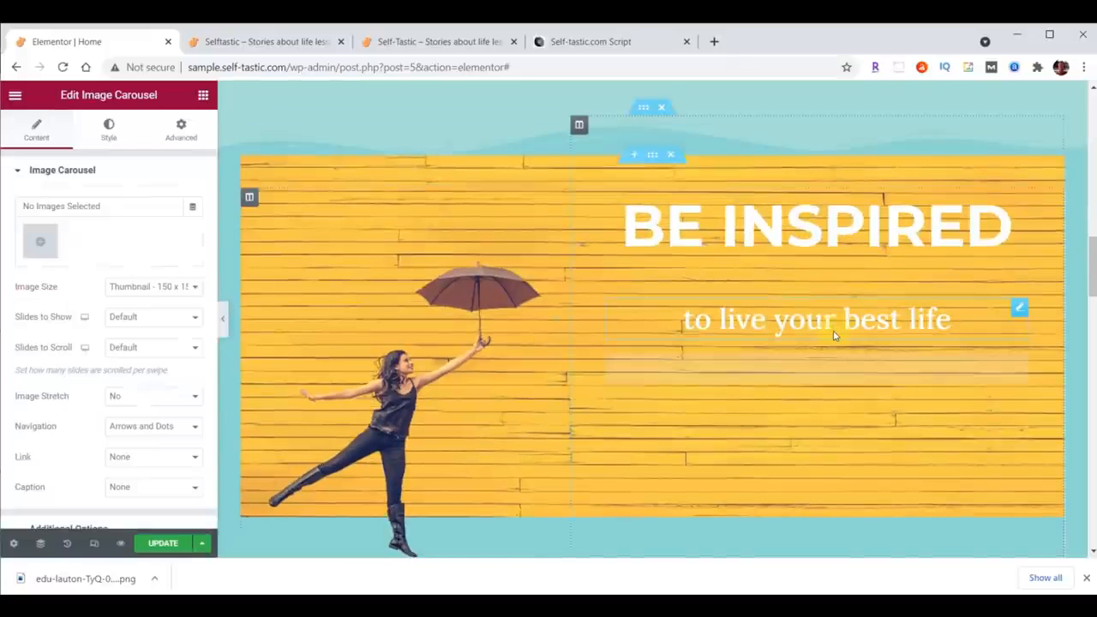
# Step: Upload six images into a new gallery and insert it into the carousel
pyautogui.click(41, 242)
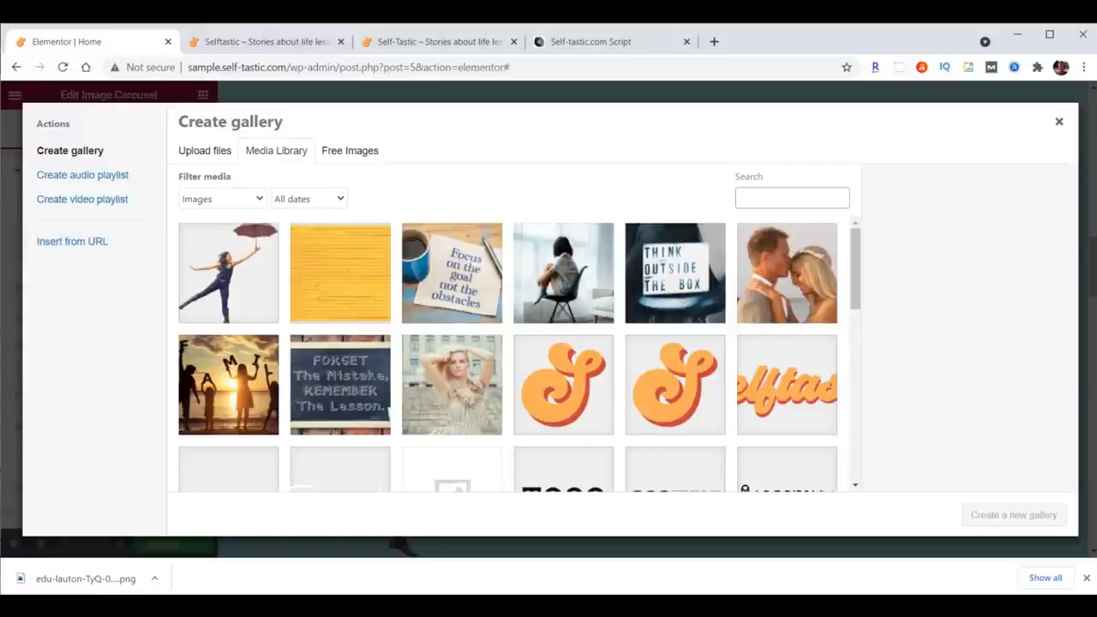
pyautogui.hotkey('alt', 'Tab')
pyautogui.moveTo(1067, 236); pyautogui.dragTo(349, 332)
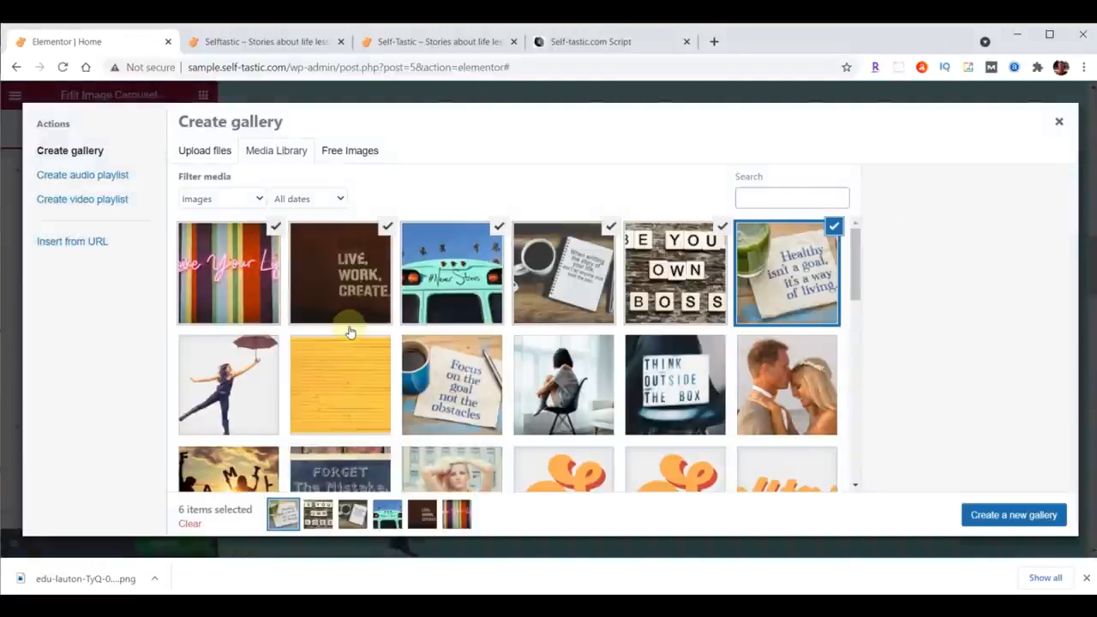
pyautogui.click(1013, 515)
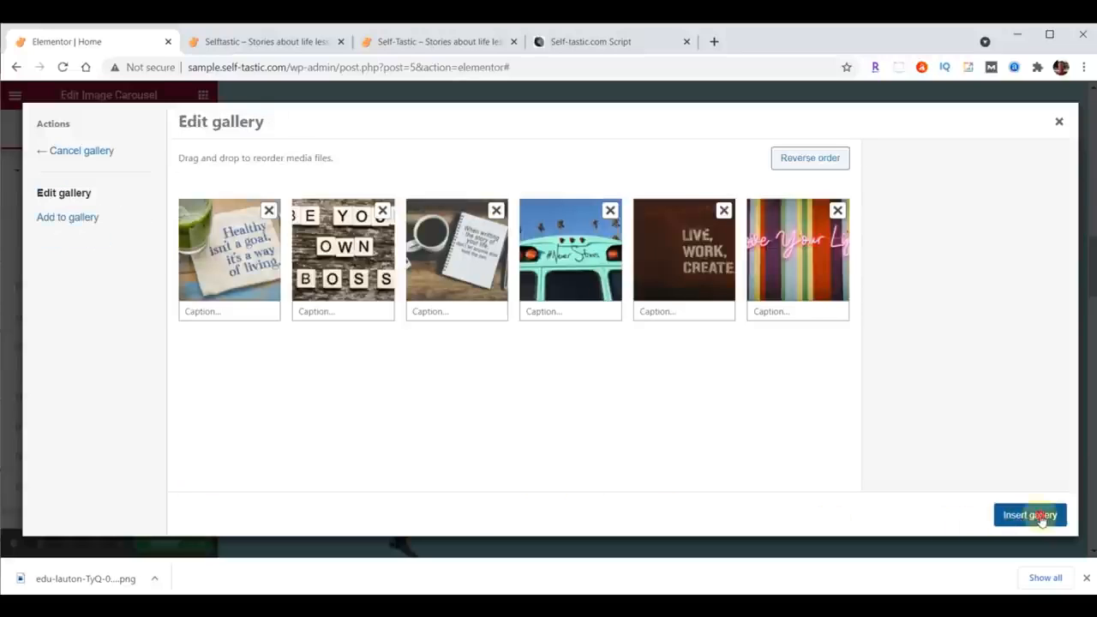
pyautogui.click(1038, 517)
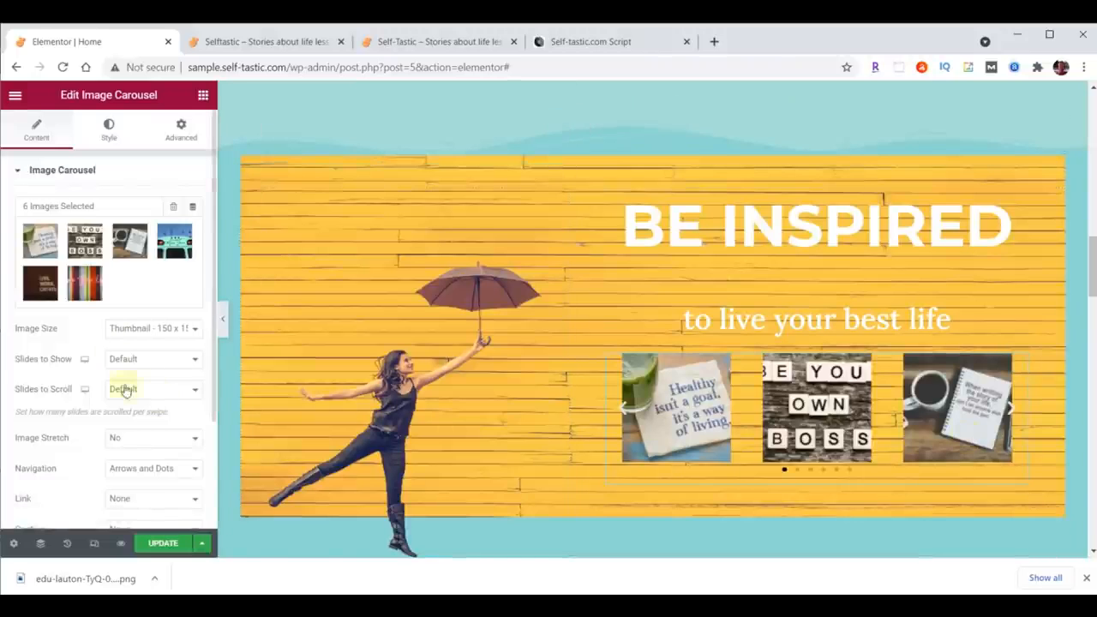
# Step: Set the carousel's image size to Large - 1024 x 1024, slides to show to 1 and image stretch to Yes
pyautogui.click(123, 329)
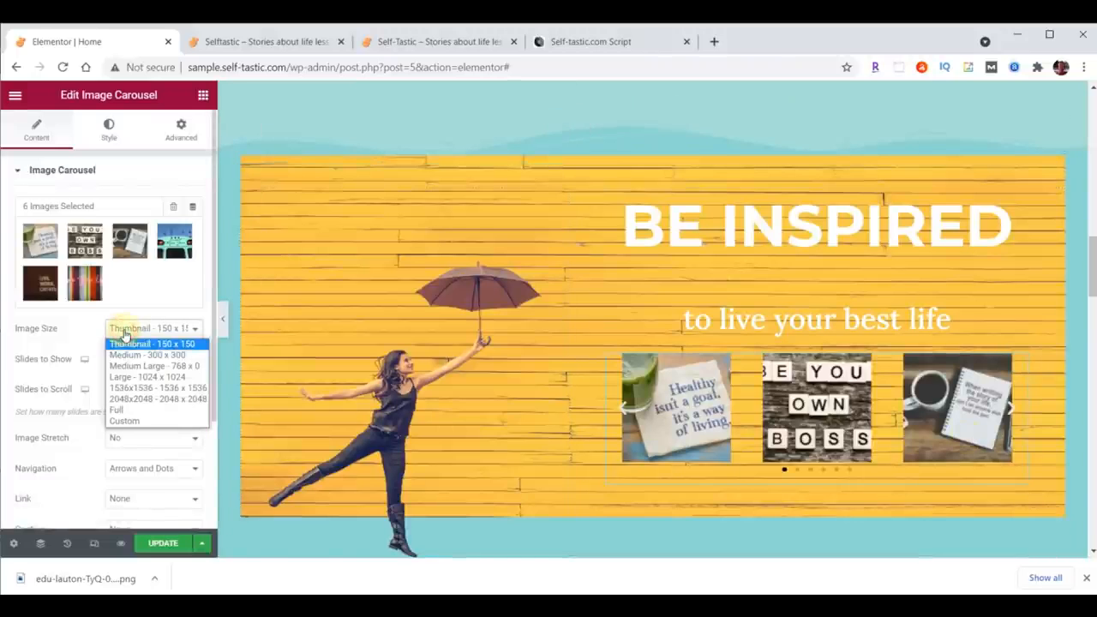
pyautogui.click(135, 376)
pyautogui.click(135, 363)
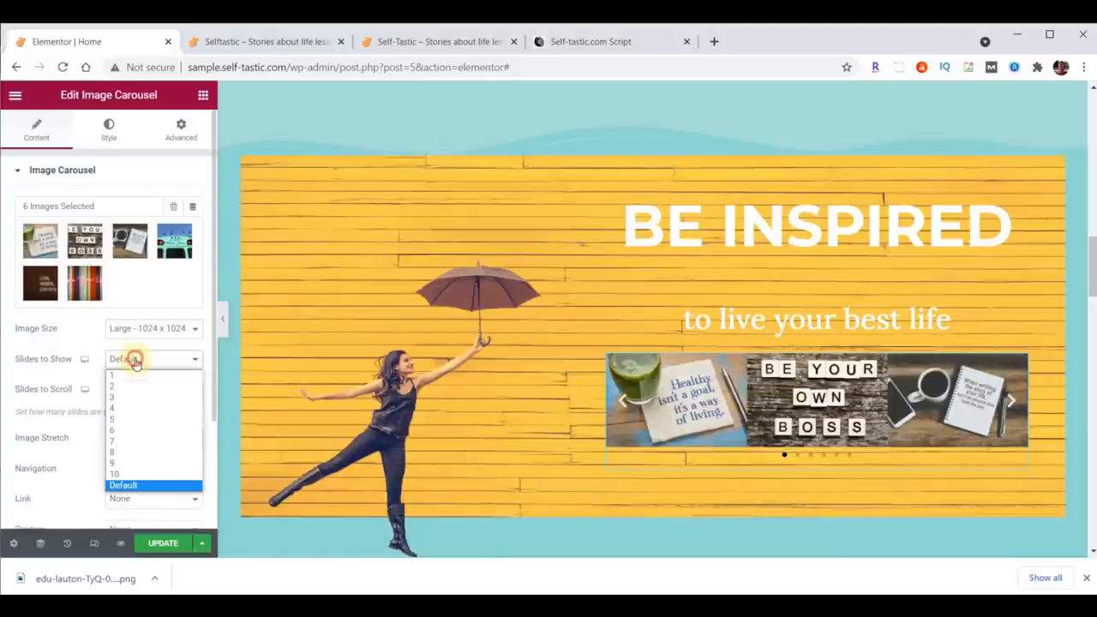
pyautogui.click(134, 377)
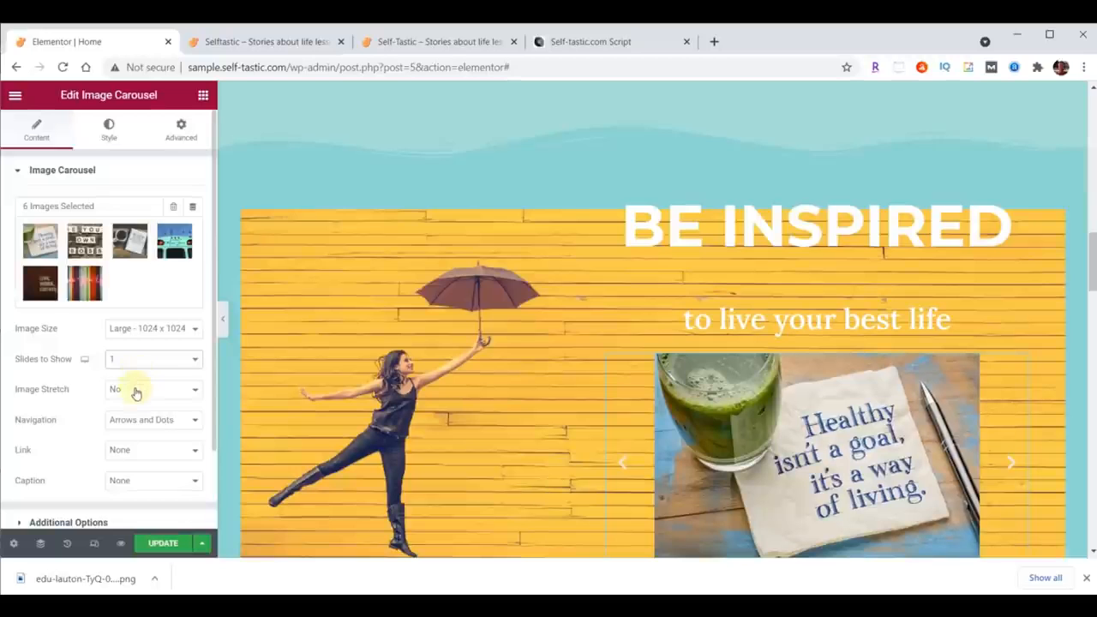
pyautogui.click(135, 391)
pyautogui.click(136, 415)
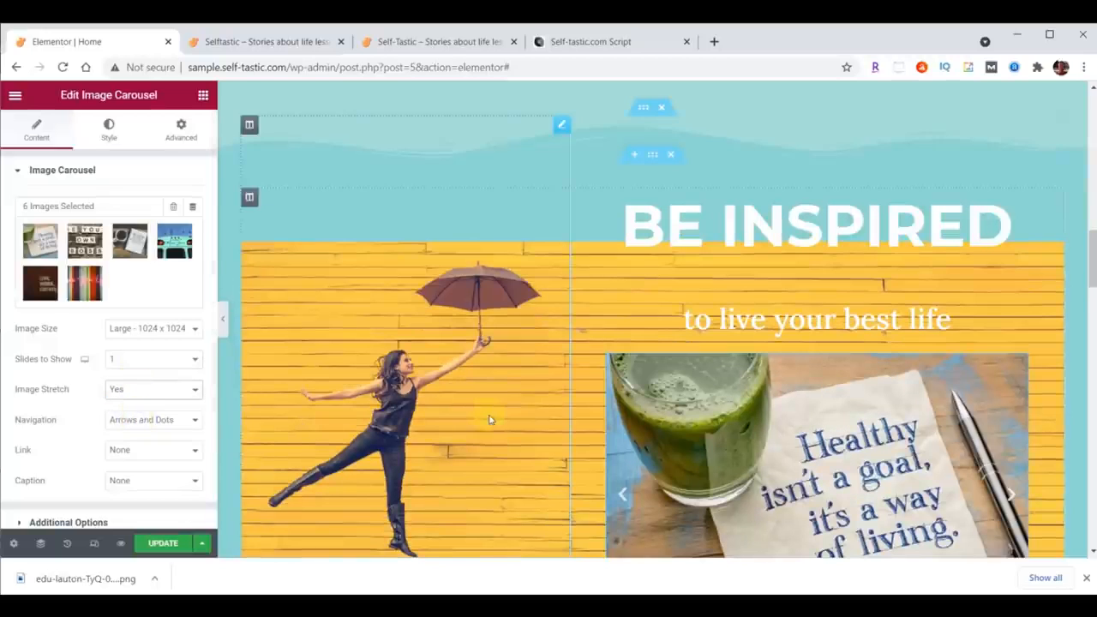
# Step: Set the carousel's navigation to None
pyautogui.scroll(-2, 489, 419)
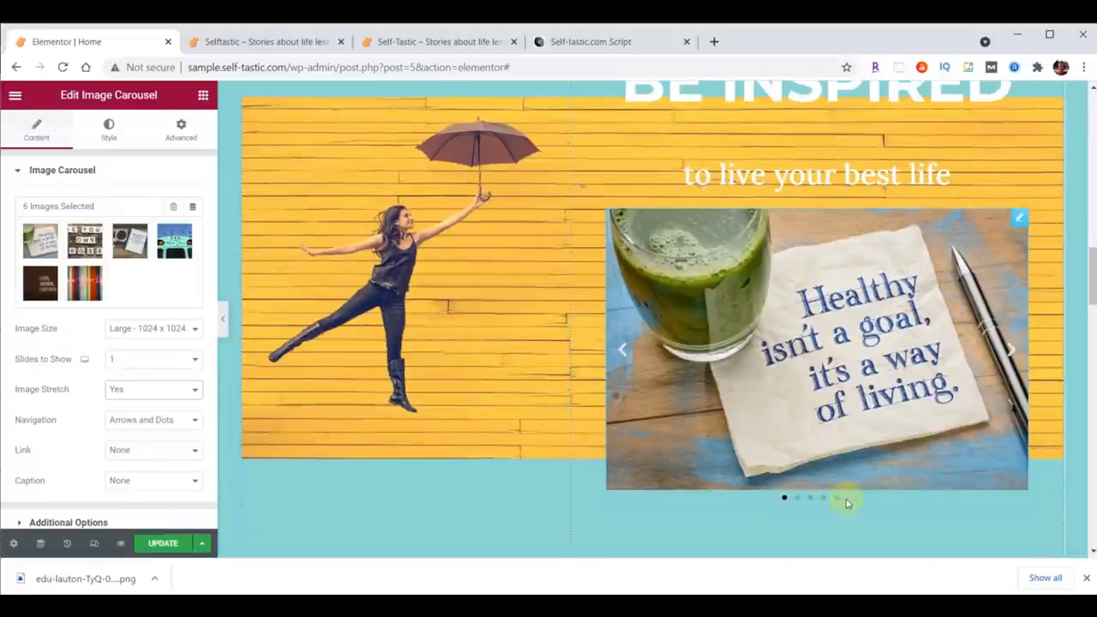
pyautogui.click(1010, 350)
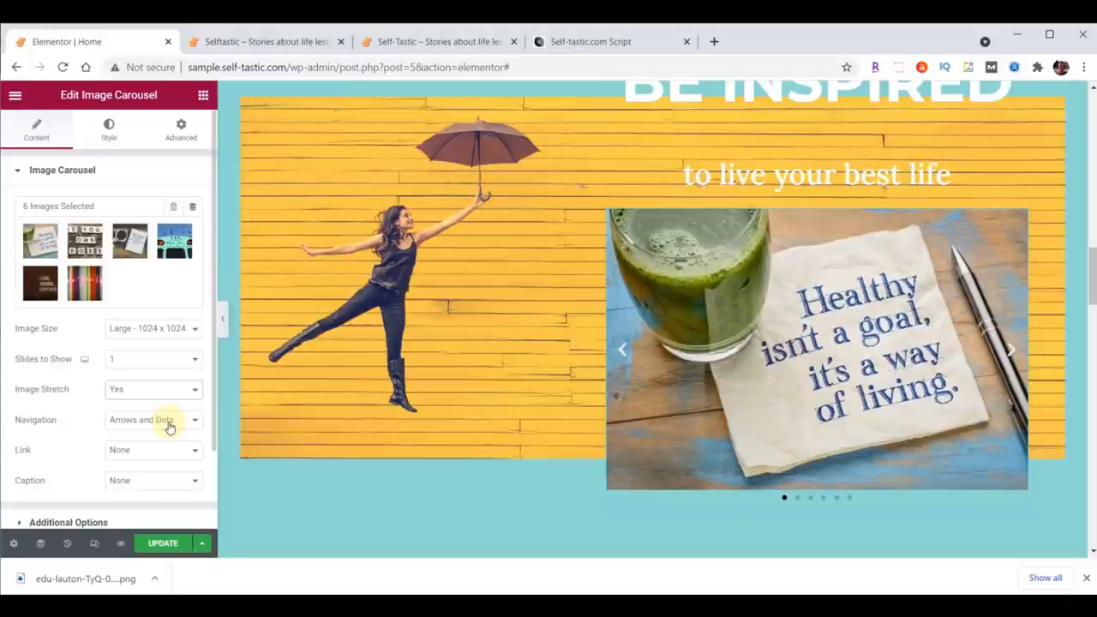
pyautogui.click(169, 425)
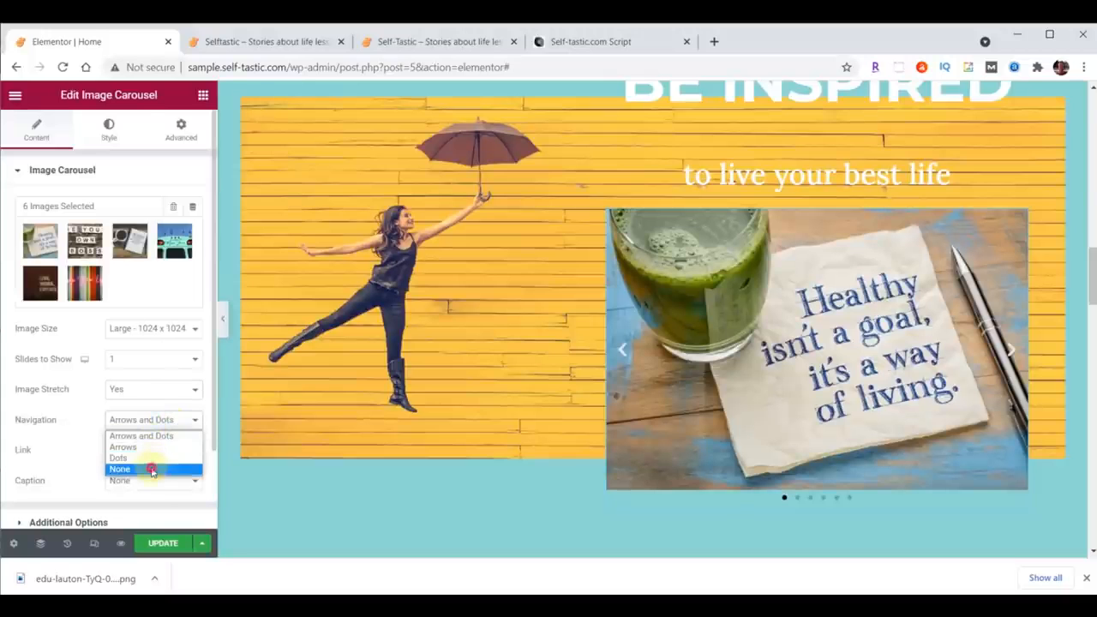
pyautogui.click(151, 468)
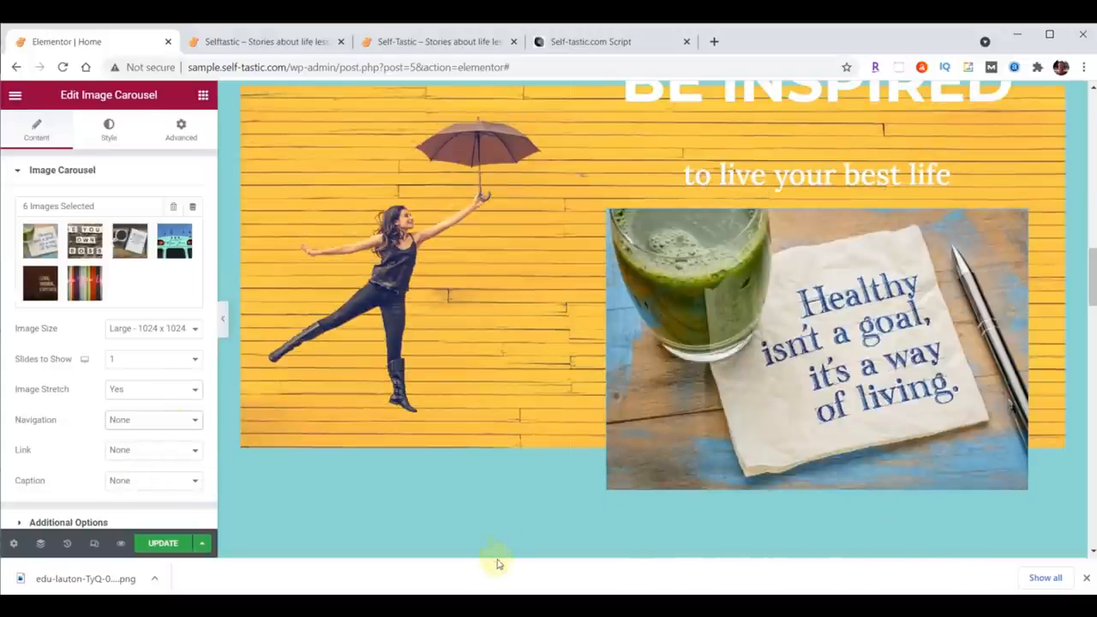
# Step: In the carousel's additional options, set pause on hover to No, autoplay speed to 4000 and effect to Fade
pyautogui.scroll(-2, 51, 433)
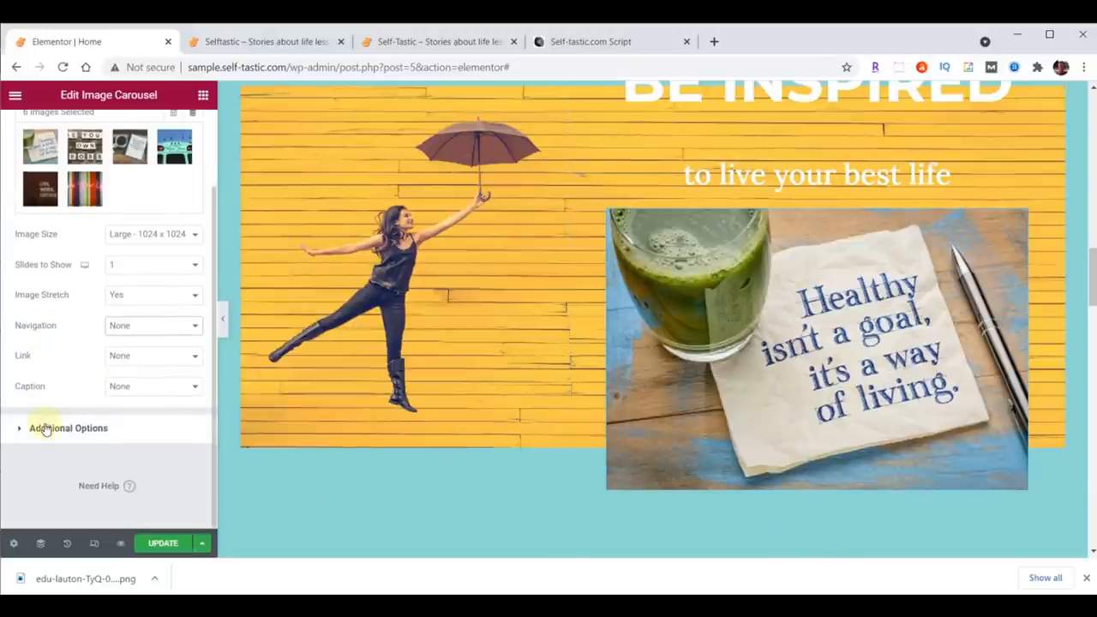
pyautogui.click(46, 428)
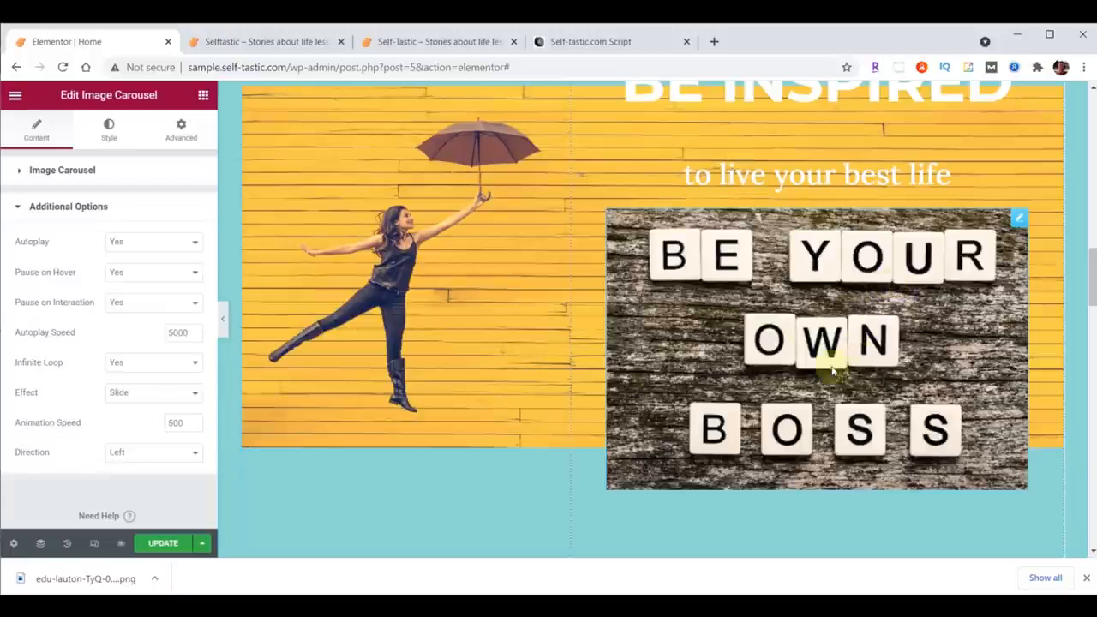
pyautogui.click(127, 271)
pyautogui.click(128, 297)
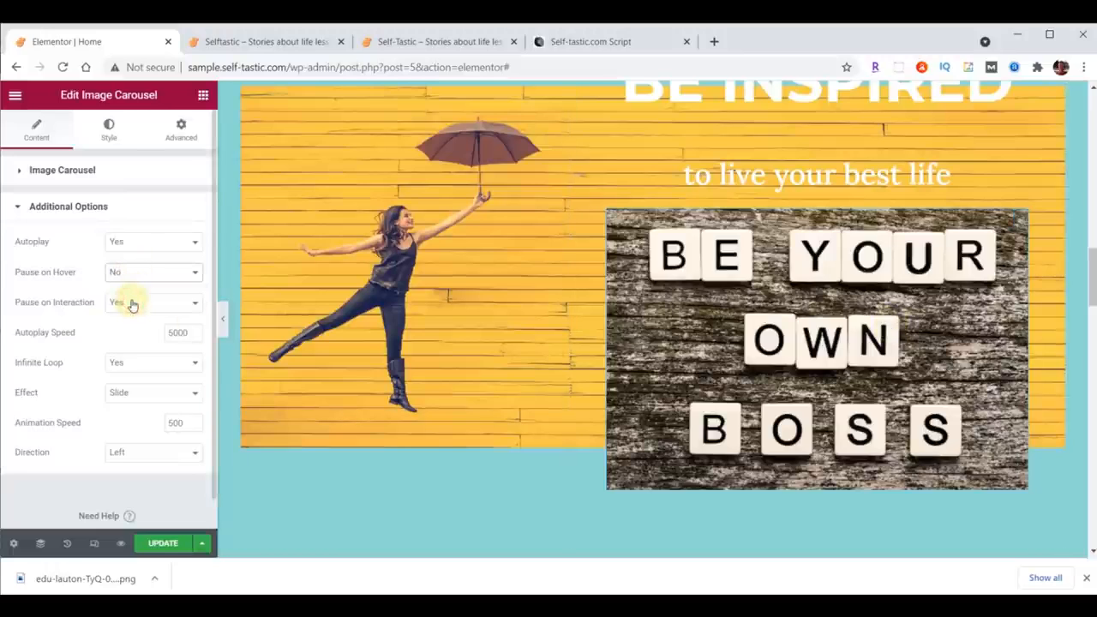
pyautogui.doubleClick(175, 333)
pyautogui.write('4000')
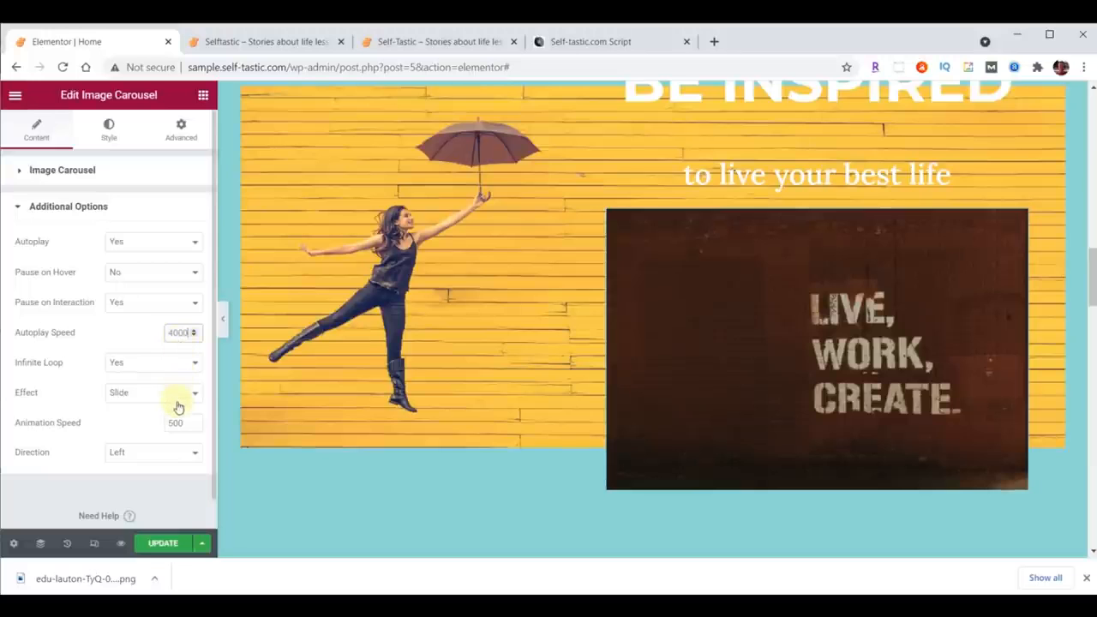
pyautogui.click(147, 400)
pyautogui.click(142, 419)
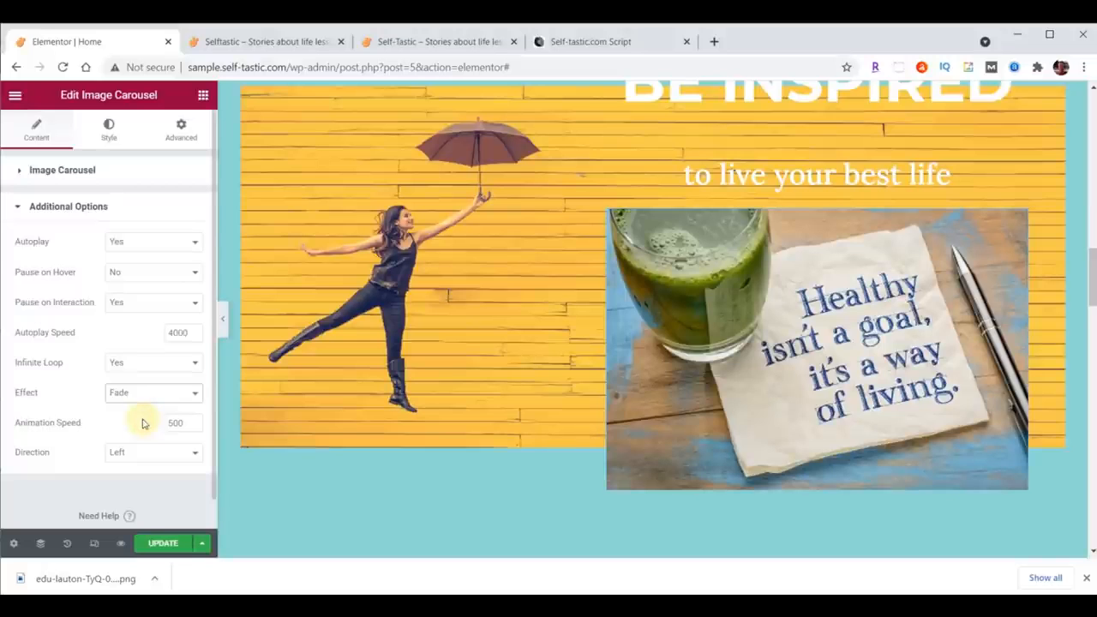
# Step: Update the page and reload the live site tab to preview the Be Inspired section
pyautogui.scroll(5, 517, 429)
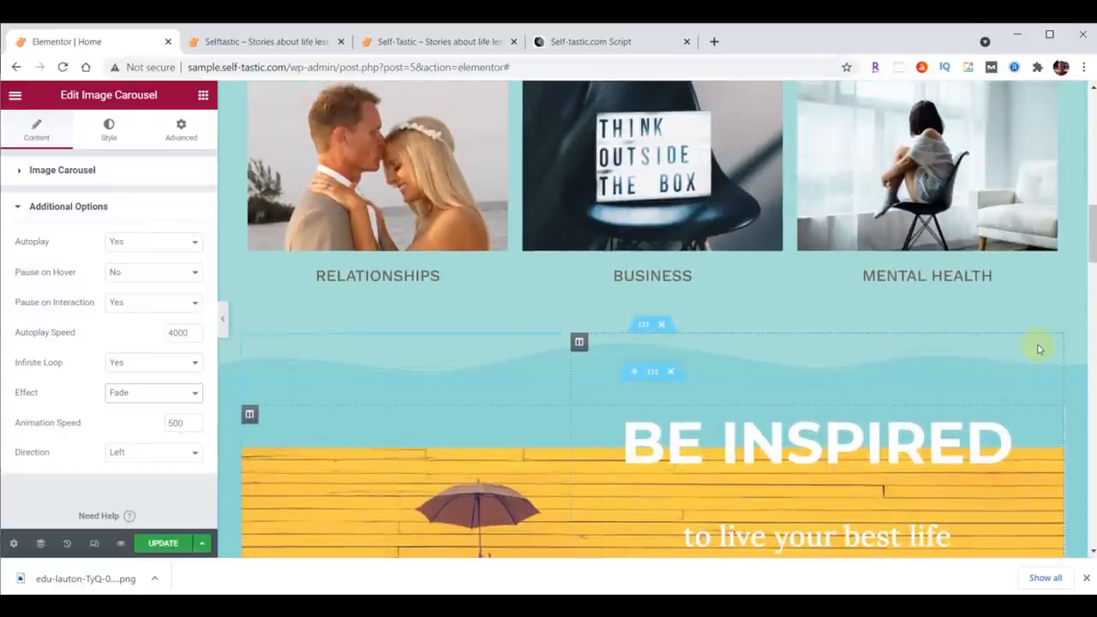
pyautogui.click(163, 543)
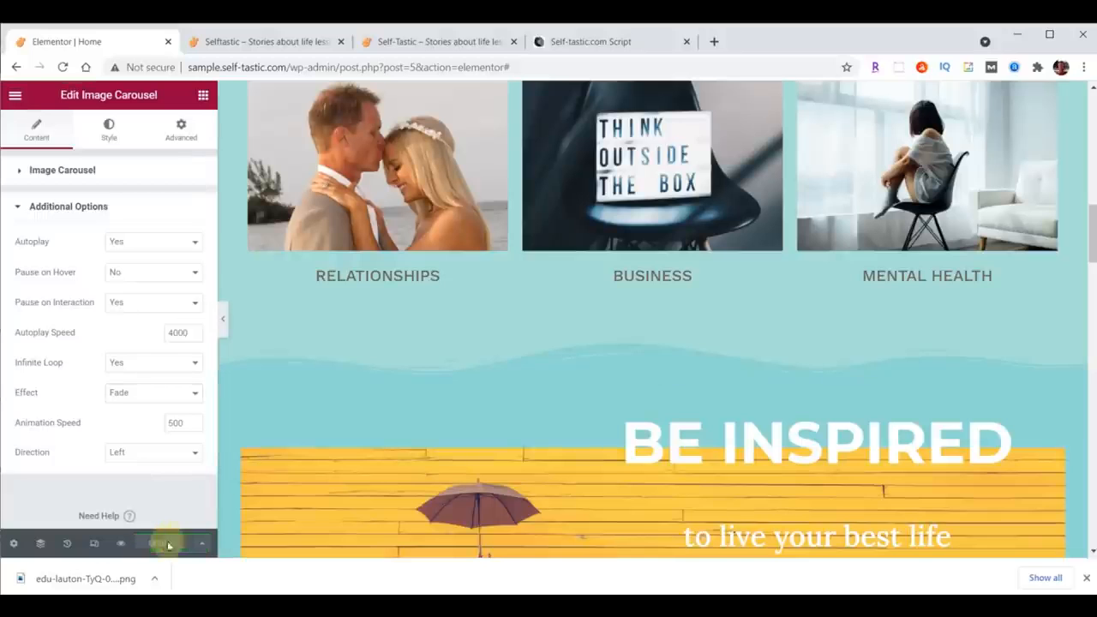
pyautogui.click(276, 45)
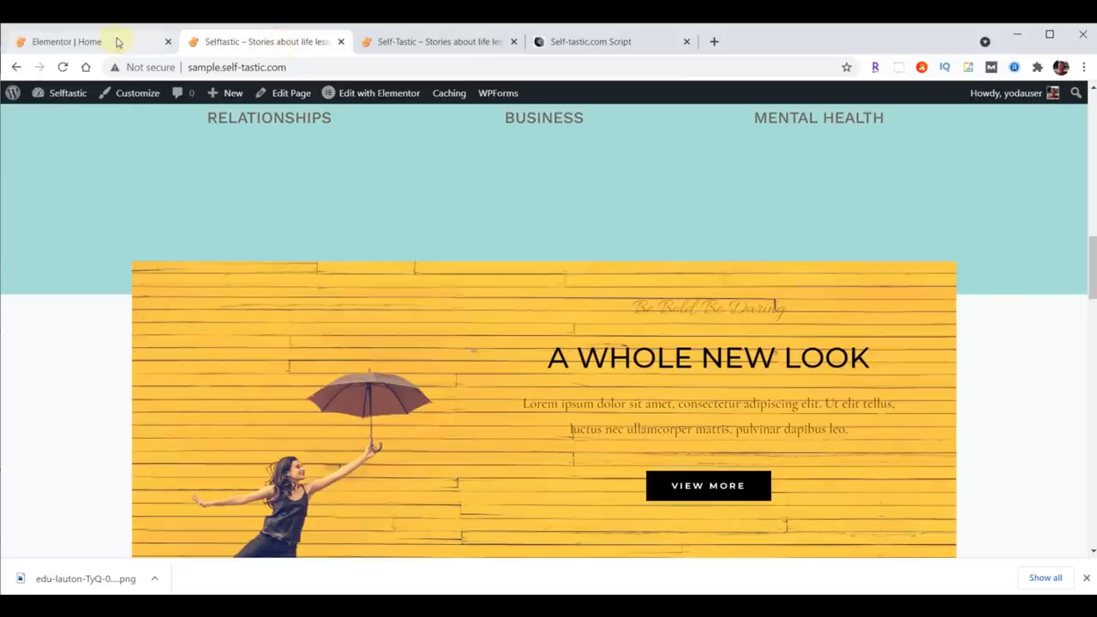
pyautogui.click(63, 67)
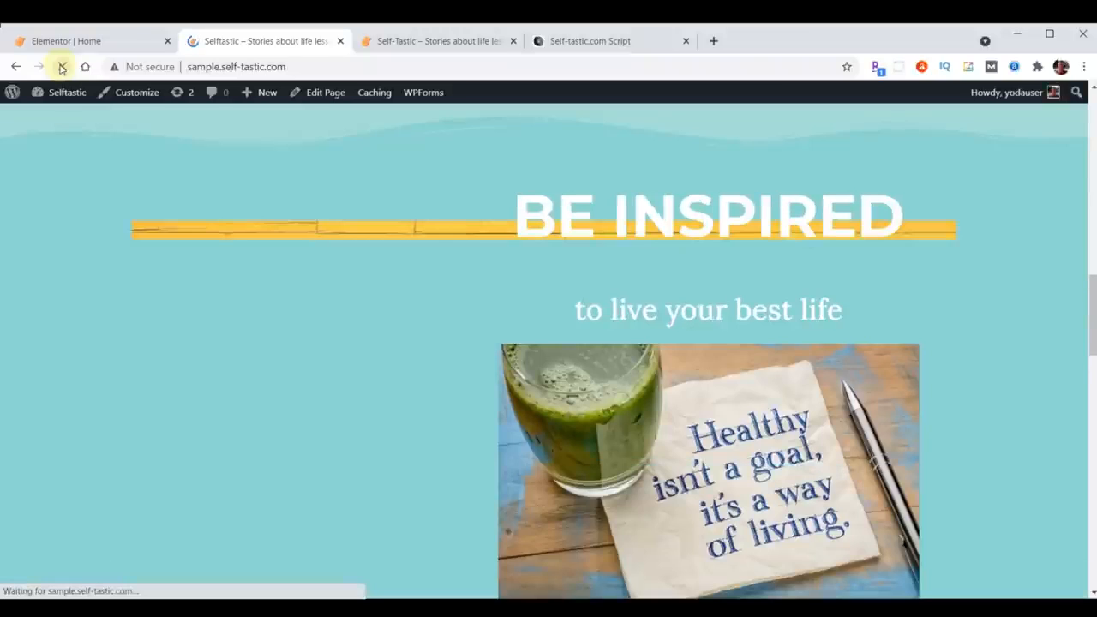
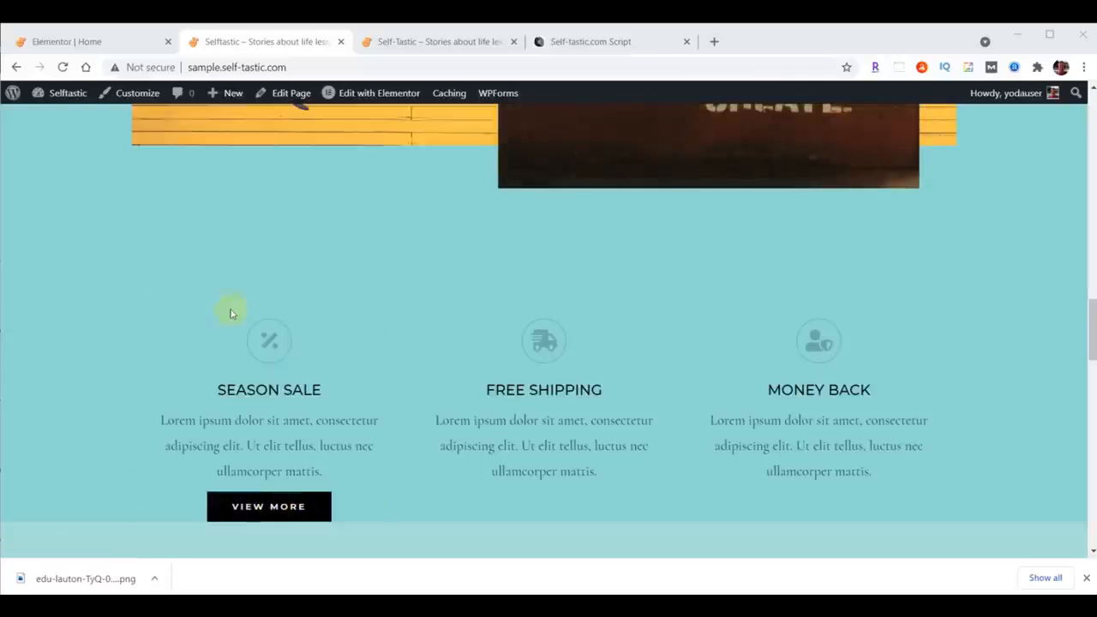
# Step: Switch to the Elementor editor and move the logo image carousel up into the feature section
pyautogui.click(90, 42)
pyautogui.scroll(-7, 758, 365)
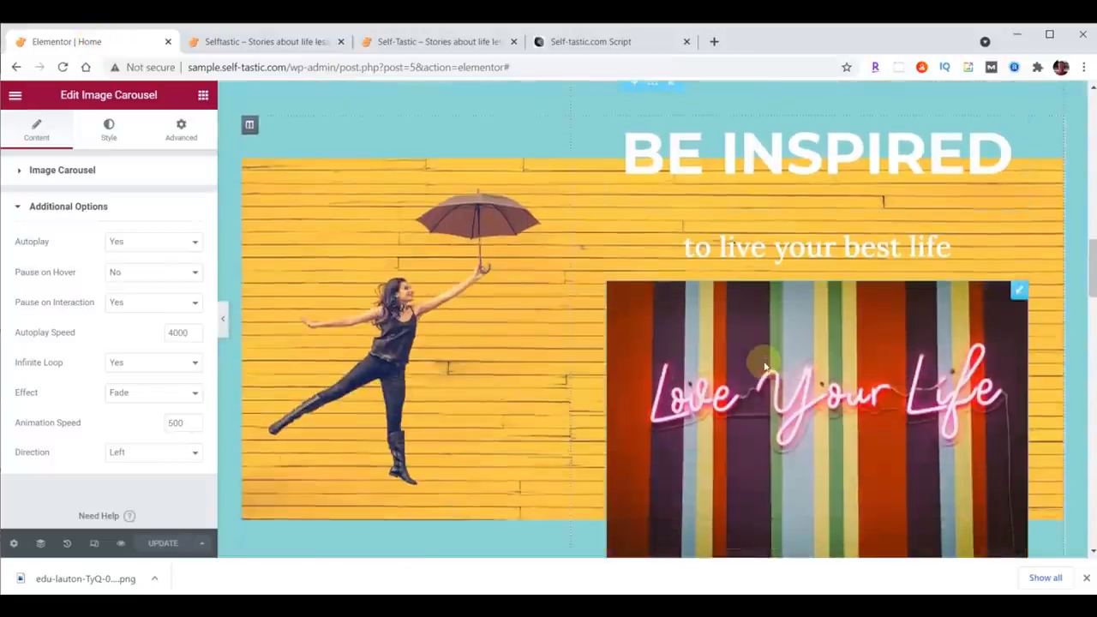
pyautogui.scroll(-2, 765, 367)
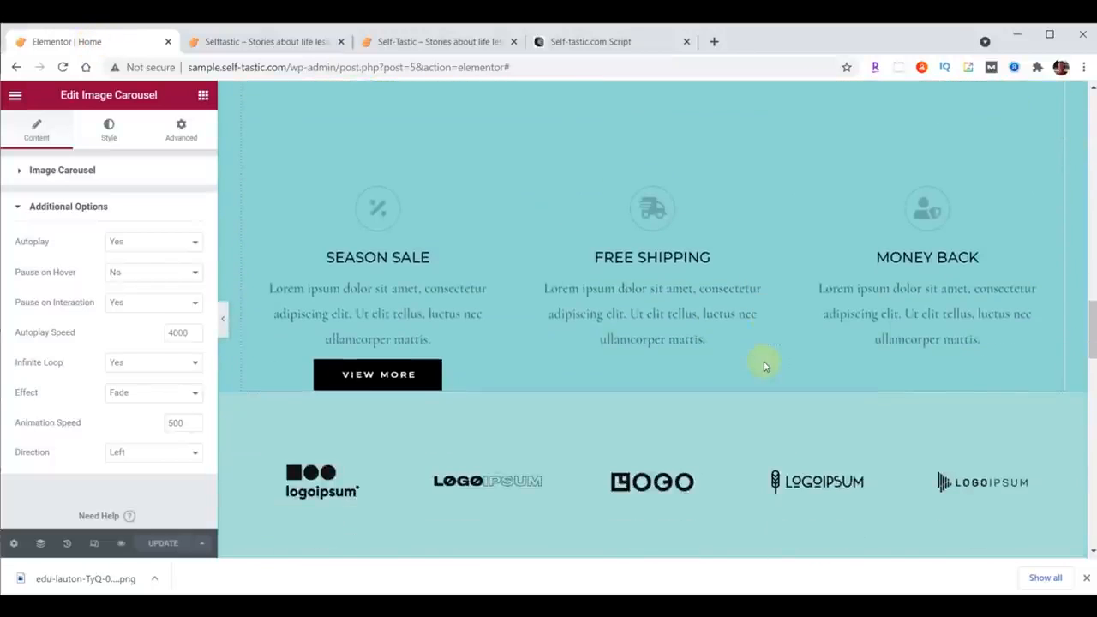
pyautogui.click(644, 182)
pyautogui.moveTo(644, 181); pyautogui.dragTo(646, 290)
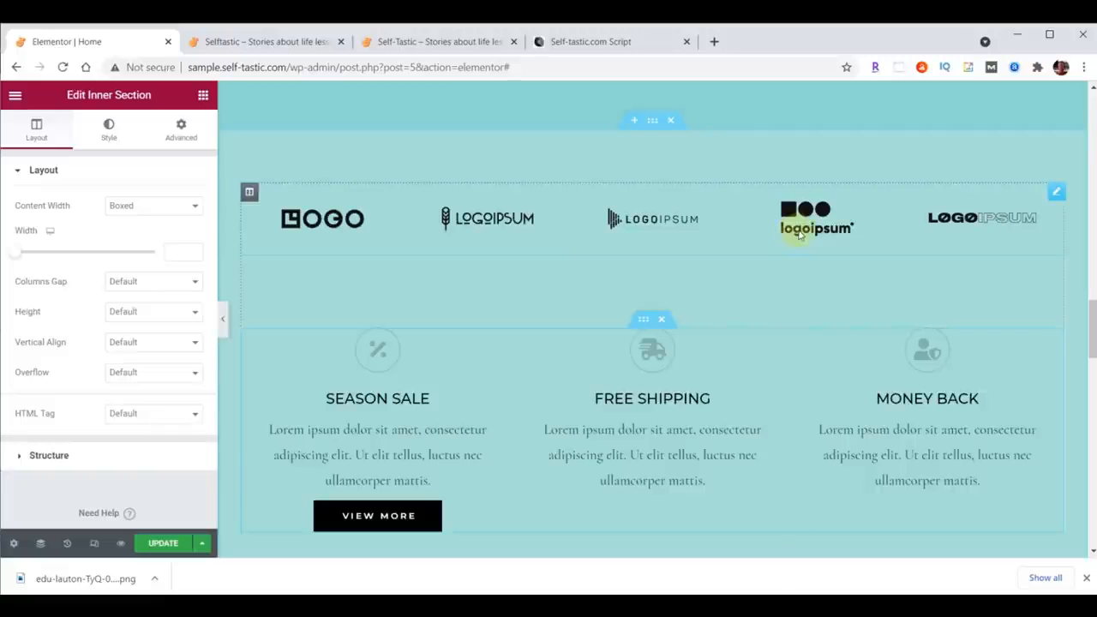
# Step: Delete the logo image carousel
pyautogui.rightClick(1056, 192)
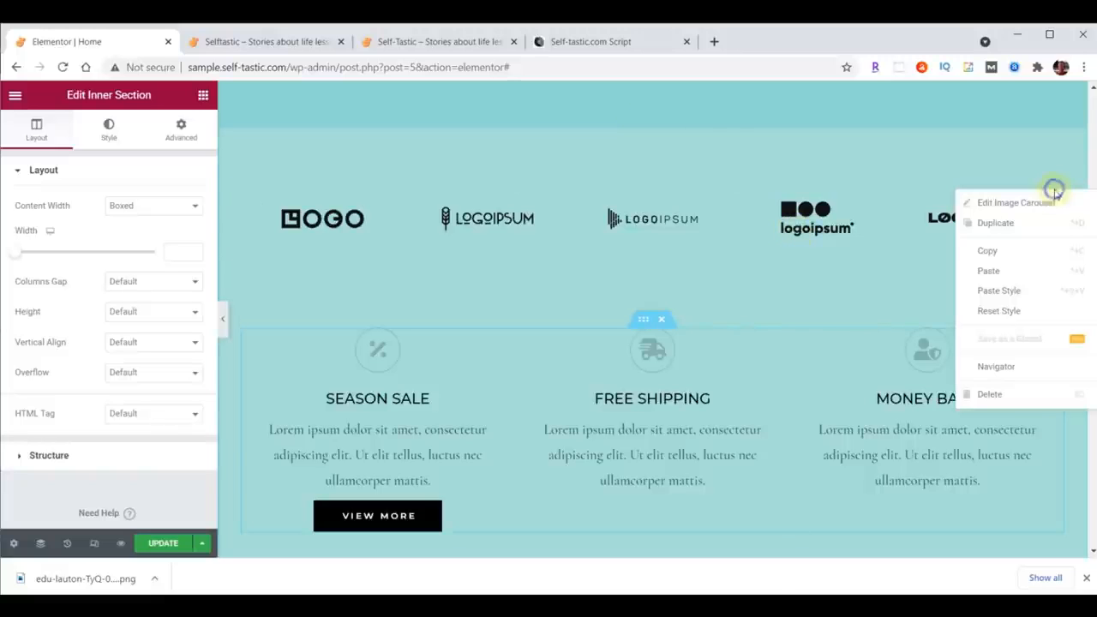
pyautogui.click(987, 394)
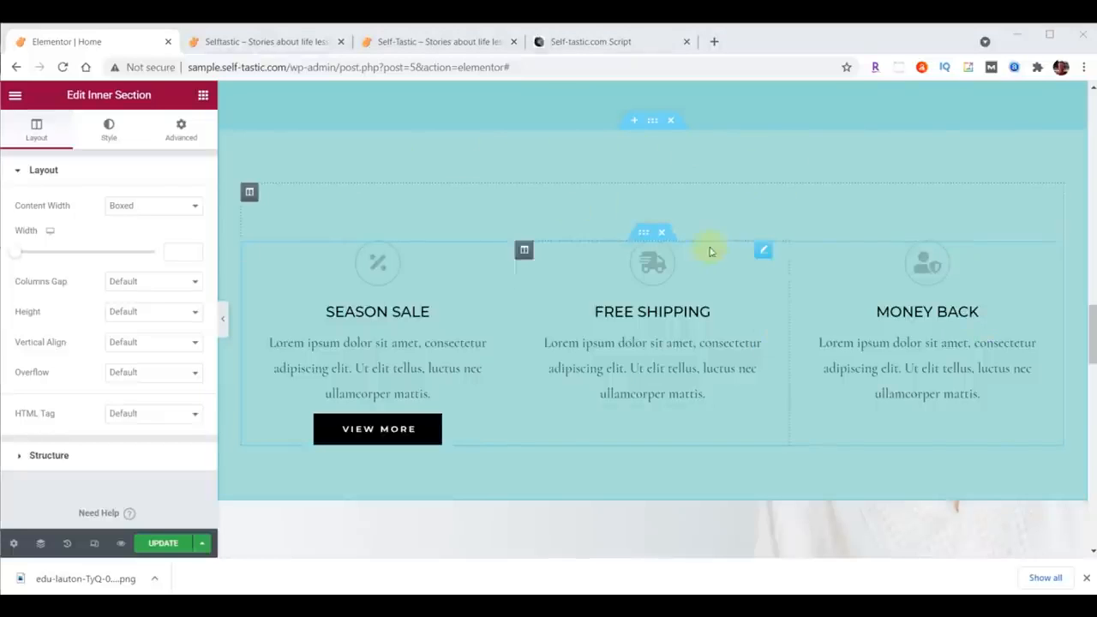
# Step: Add a Waves Brush top shape divider to the feature section
pyautogui.click(652, 124)
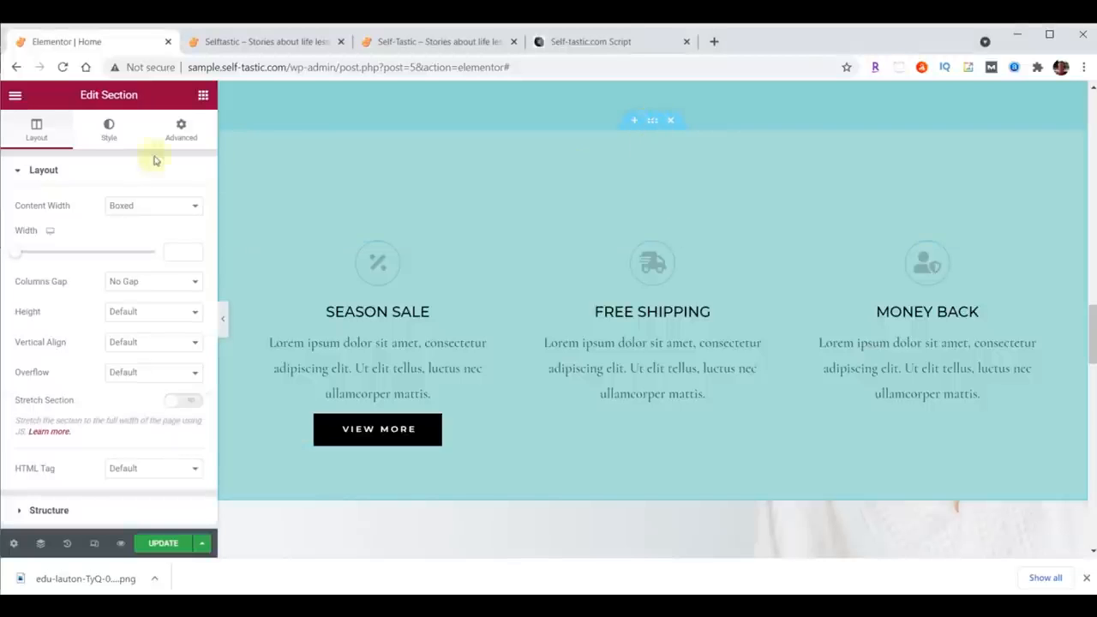
pyautogui.click(108, 130)
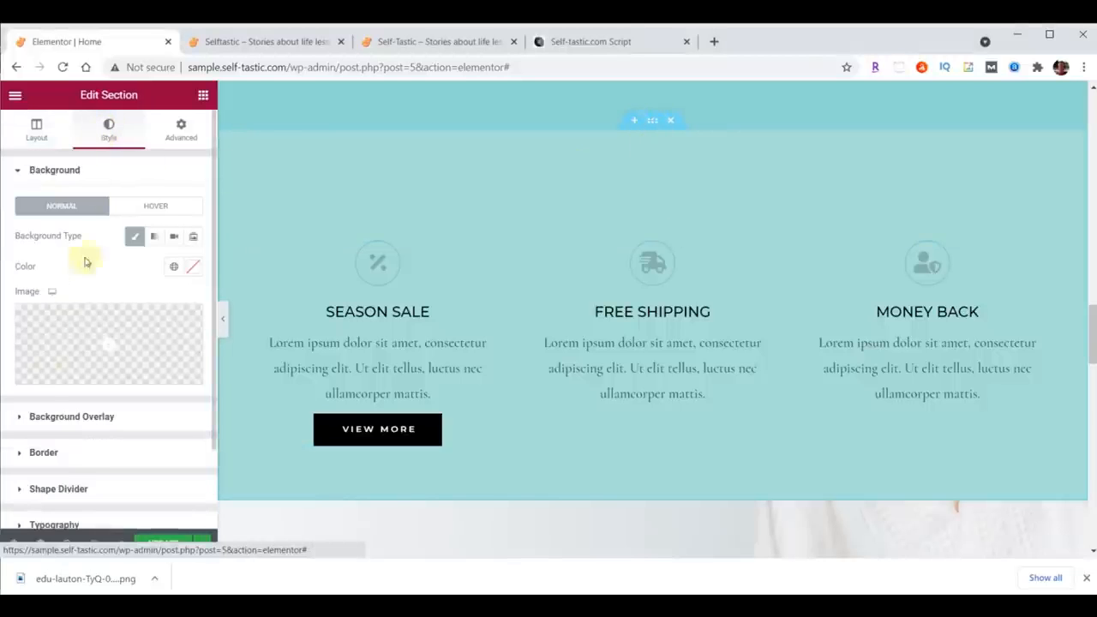
pyautogui.click(57, 489)
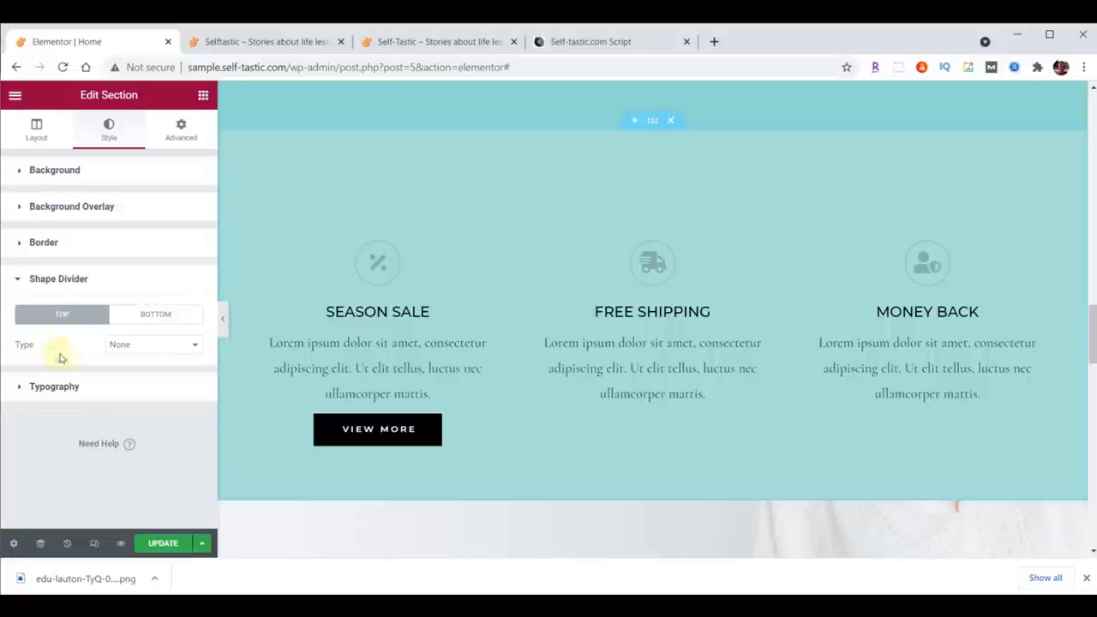
pyautogui.click(164, 346)
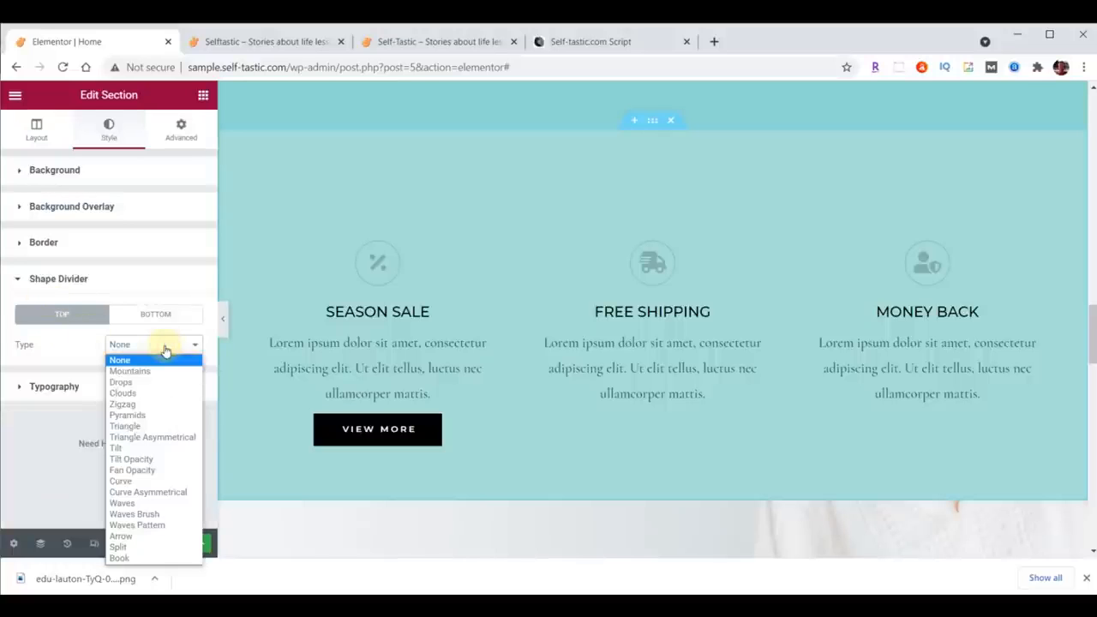
pyautogui.click(152, 514)
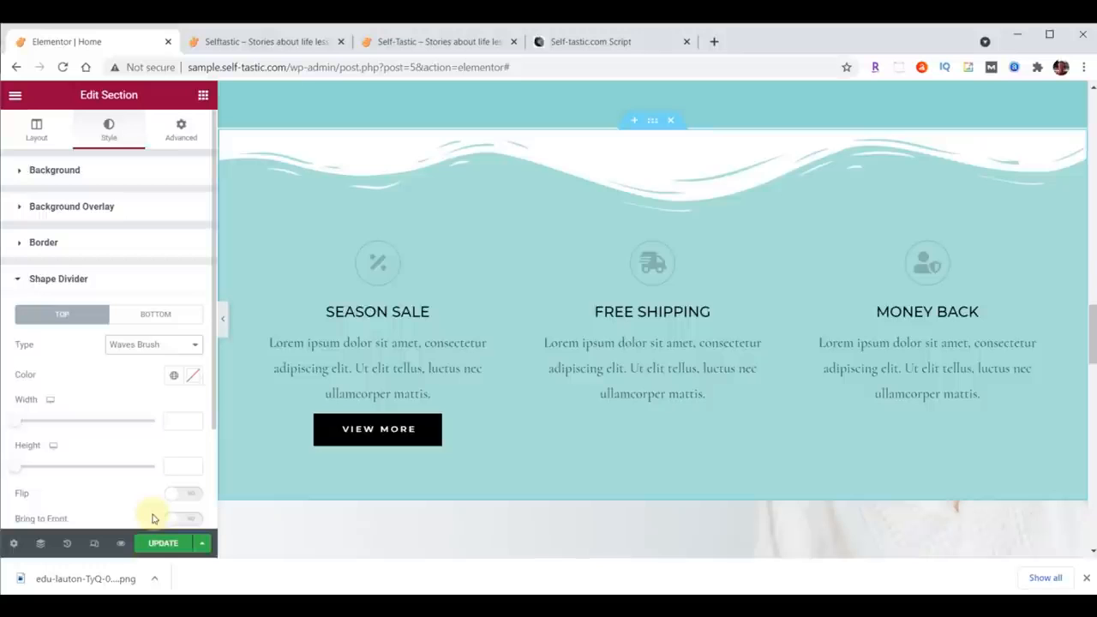
# Step: Set the shape divider colour to #8DD7D6 and its height to 60
pyautogui.click(192, 375)
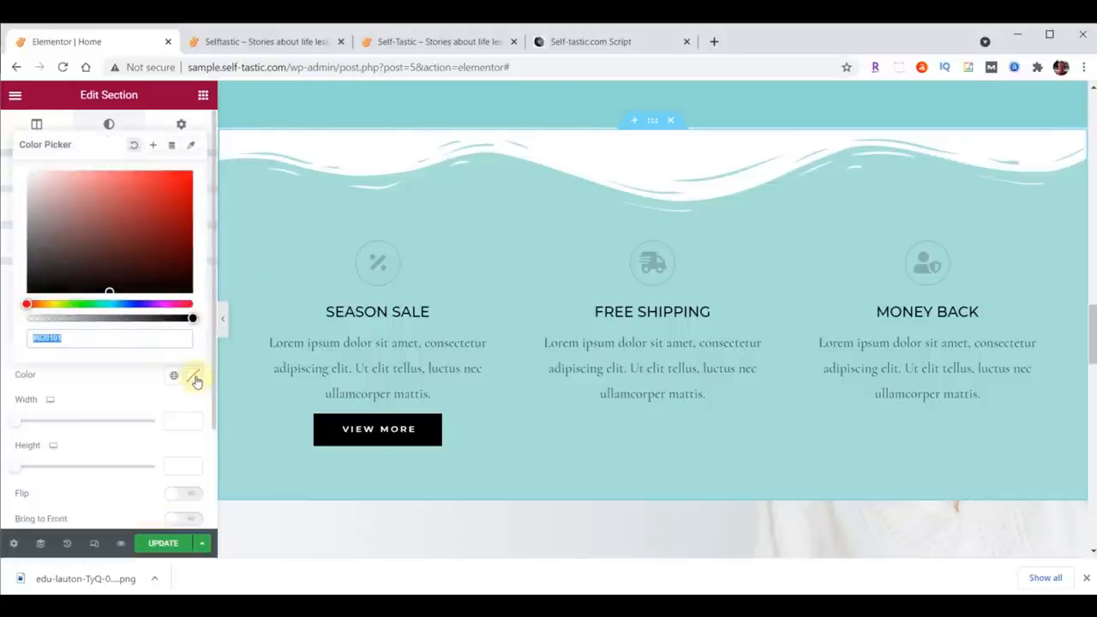
pyautogui.write('#8DD7D6')
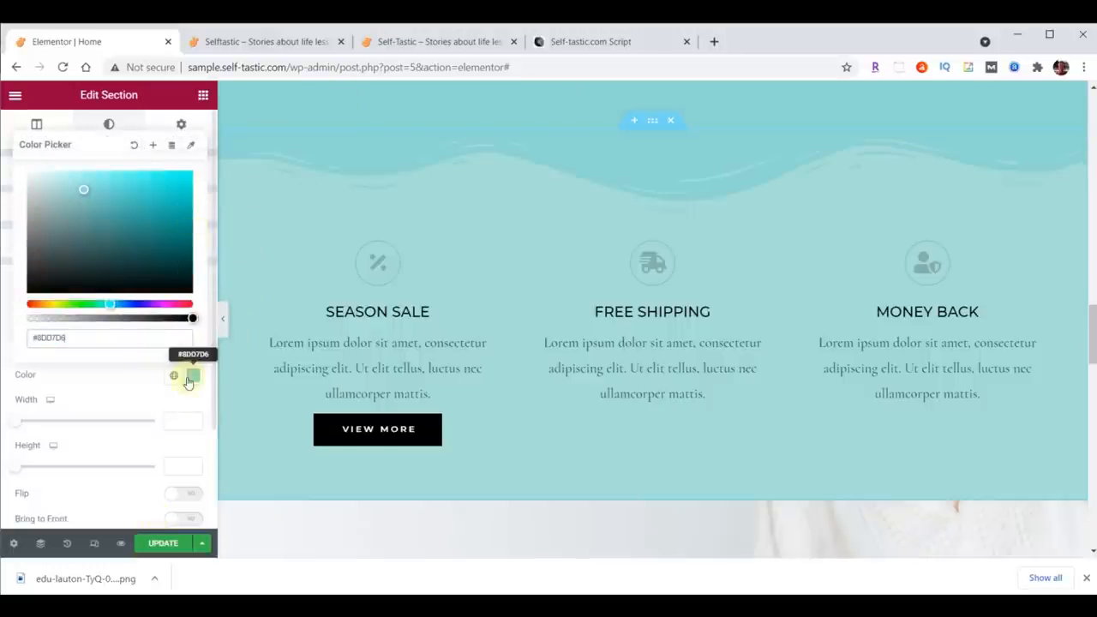
pyautogui.click(195, 377)
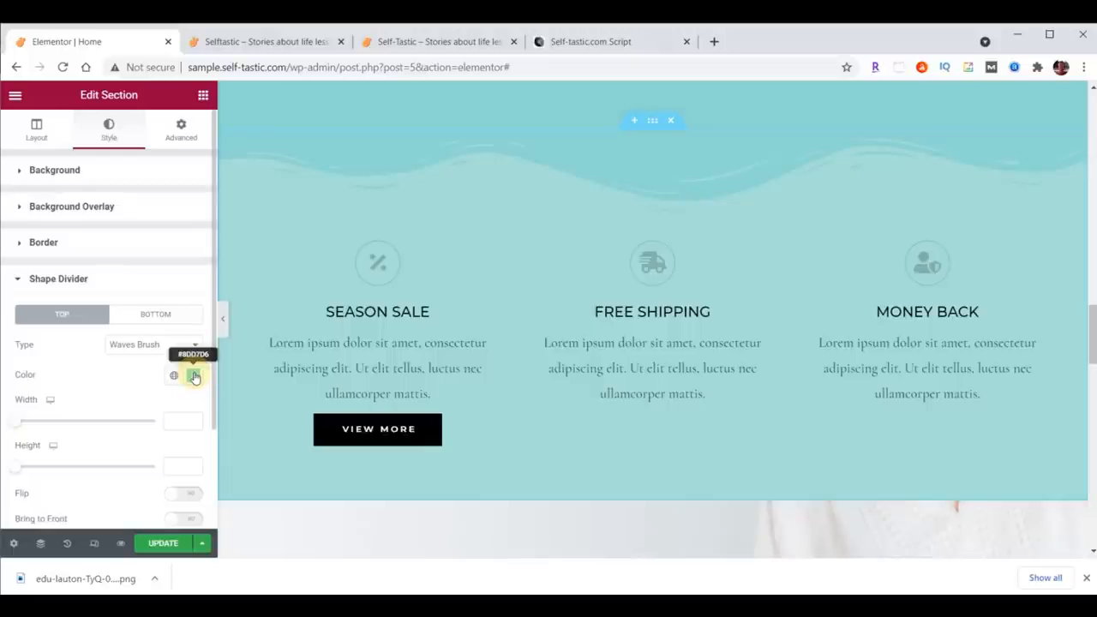
pyautogui.click(185, 464)
pyautogui.write('60')
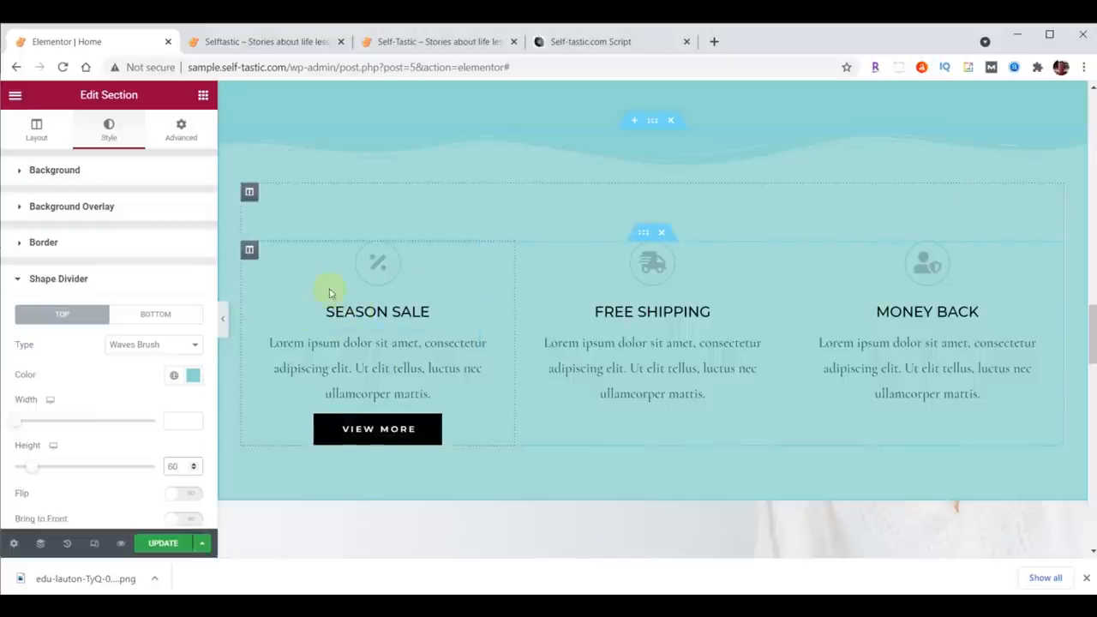
# Step: Set the Season Sale column's right and left padding to 20
pyautogui.click(249, 252)
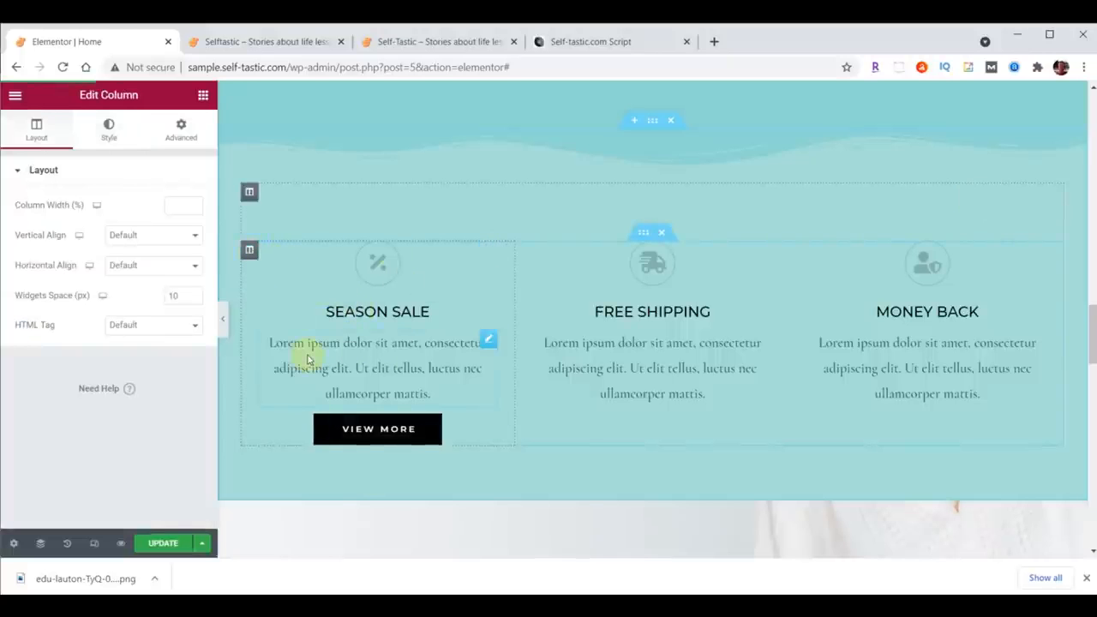
pyautogui.click(182, 136)
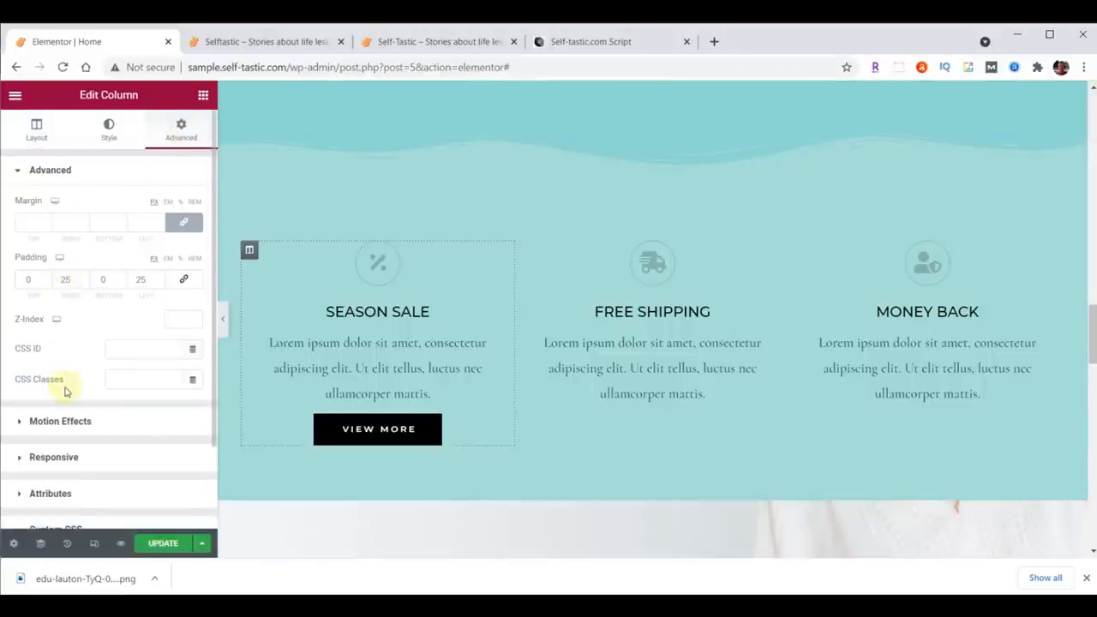
pyautogui.doubleClick(66, 279)
pyautogui.write('20')
pyautogui.doubleClick(139, 279)
pyautogui.write('20')
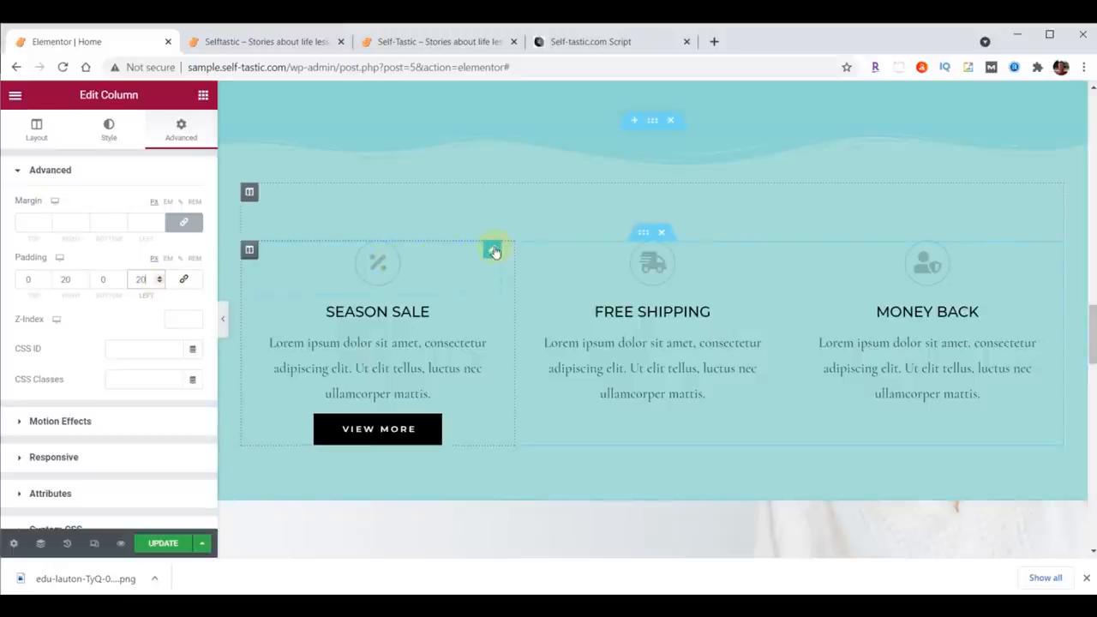
# Step: Set the Season Sale icon's primary colour to dark brown #473C31
pyautogui.click(493, 249)
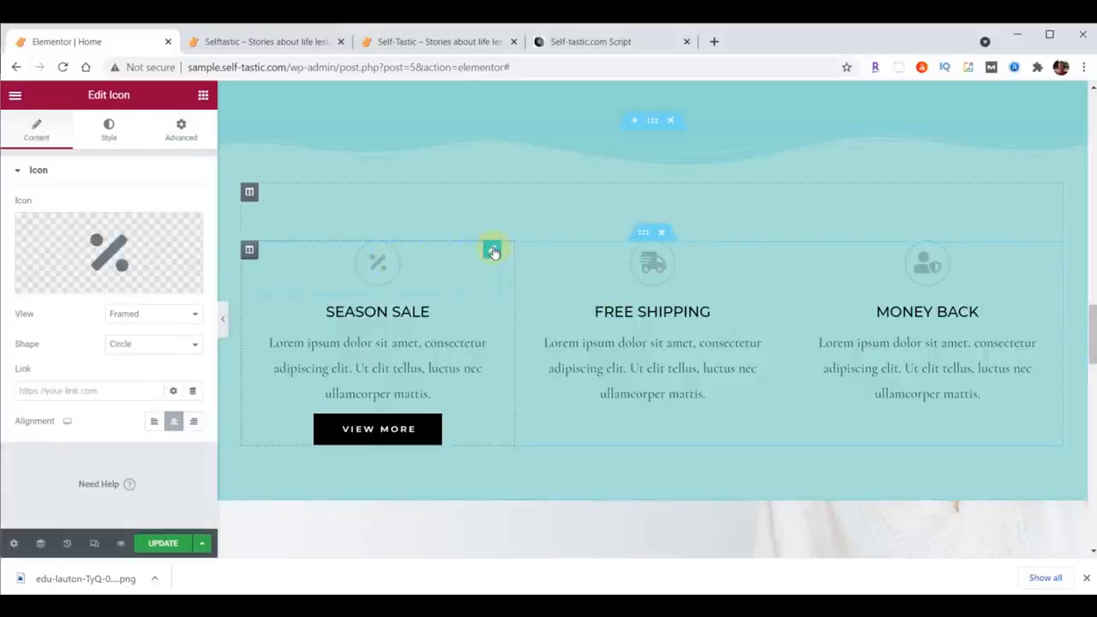
pyautogui.click(109, 129)
pyautogui.click(195, 239)
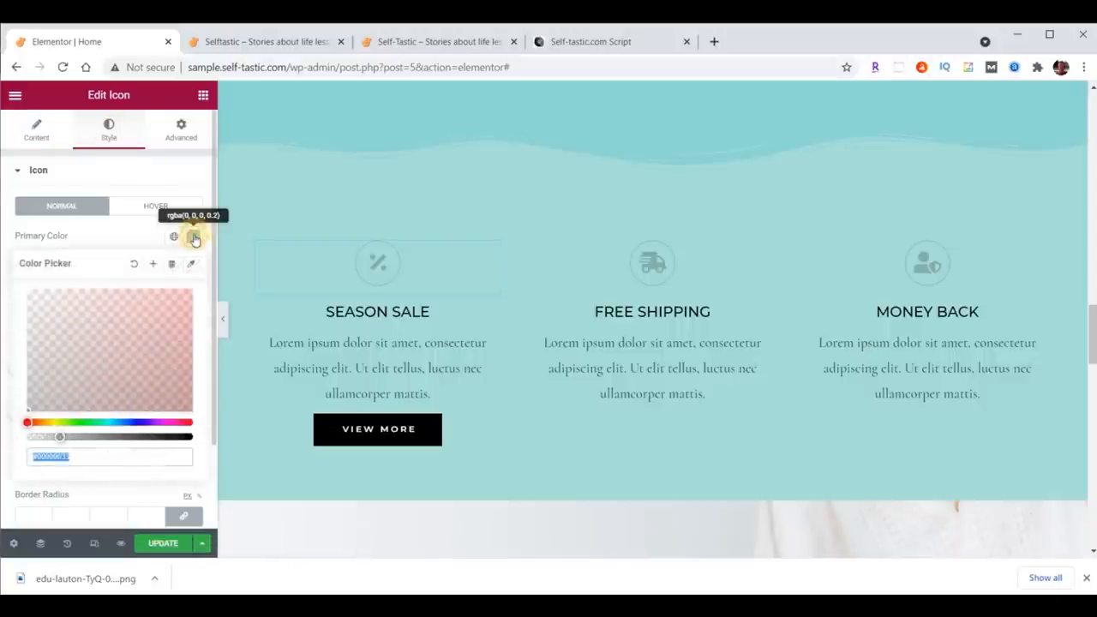
pyautogui.click(155, 370)
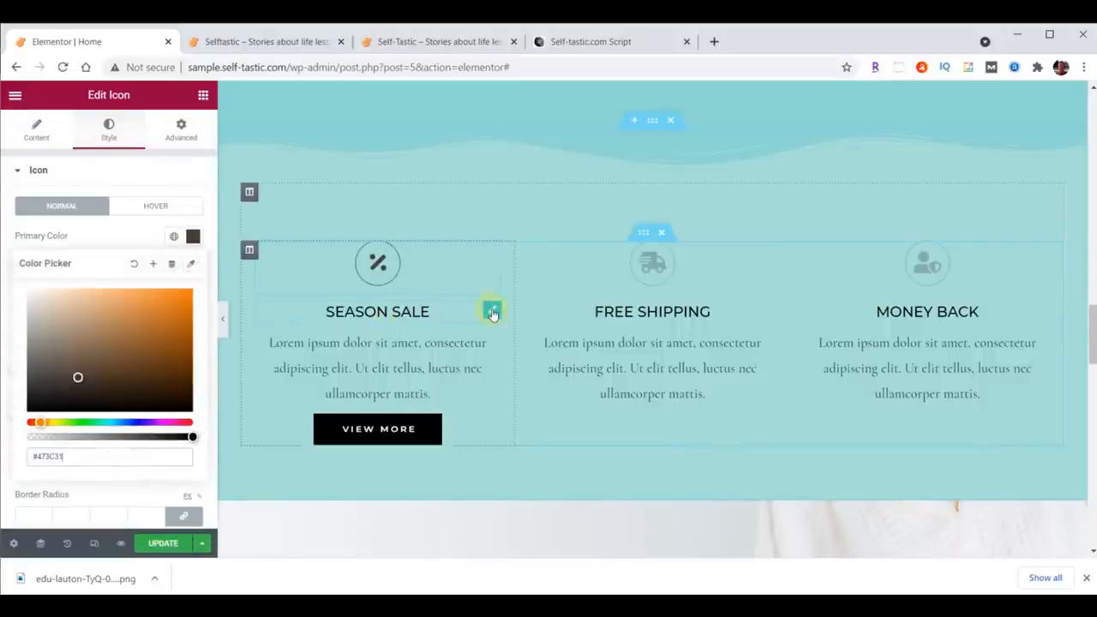
# Step: Set the Season Sale heading's text colour to #473C31
pyautogui.click(490, 311)
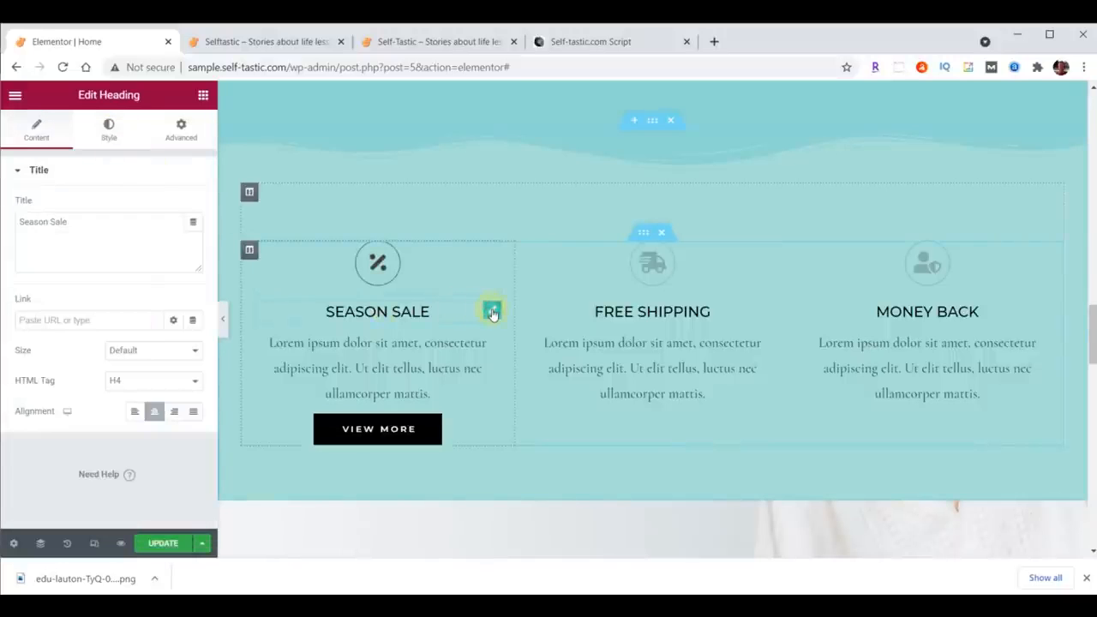
pyautogui.click(109, 130)
pyautogui.click(193, 206)
pyautogui.click(109, 422)
pyautogui.write('#473C31')
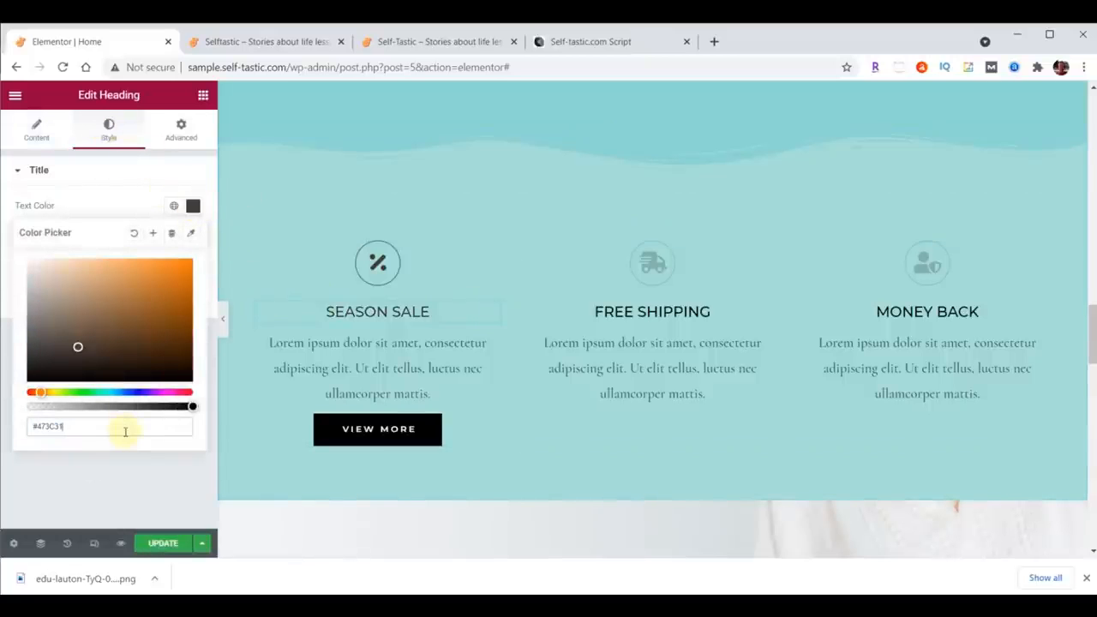
pyautogui.click(193, 205)
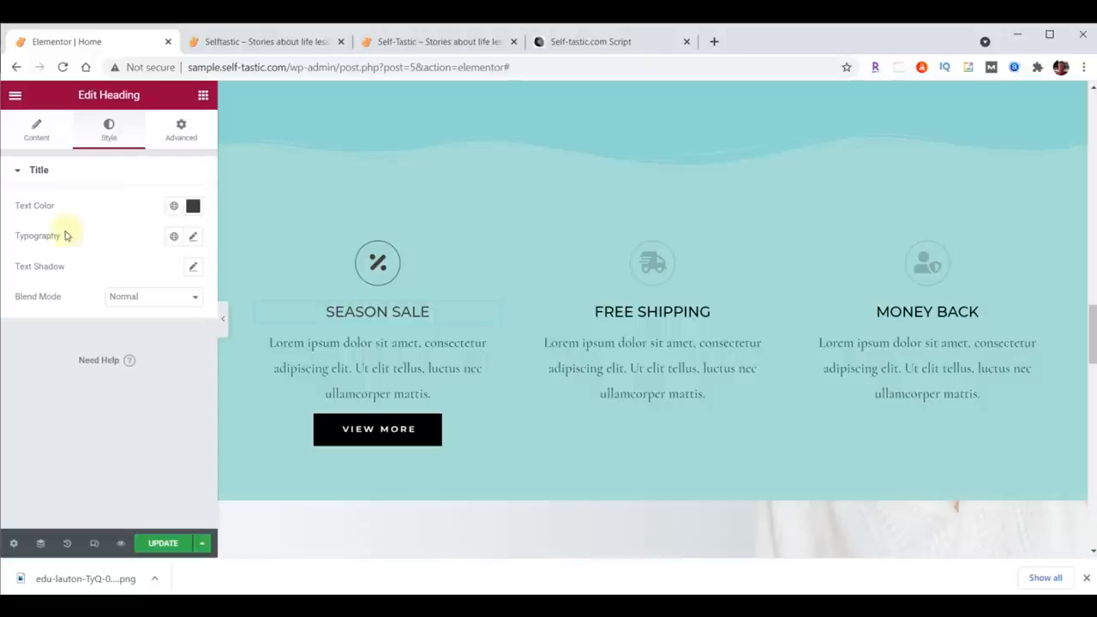
# Step: Set the Season Sale heading's typography to Montserrat, size 32, weight 300
pyautogui.click(193, 237)
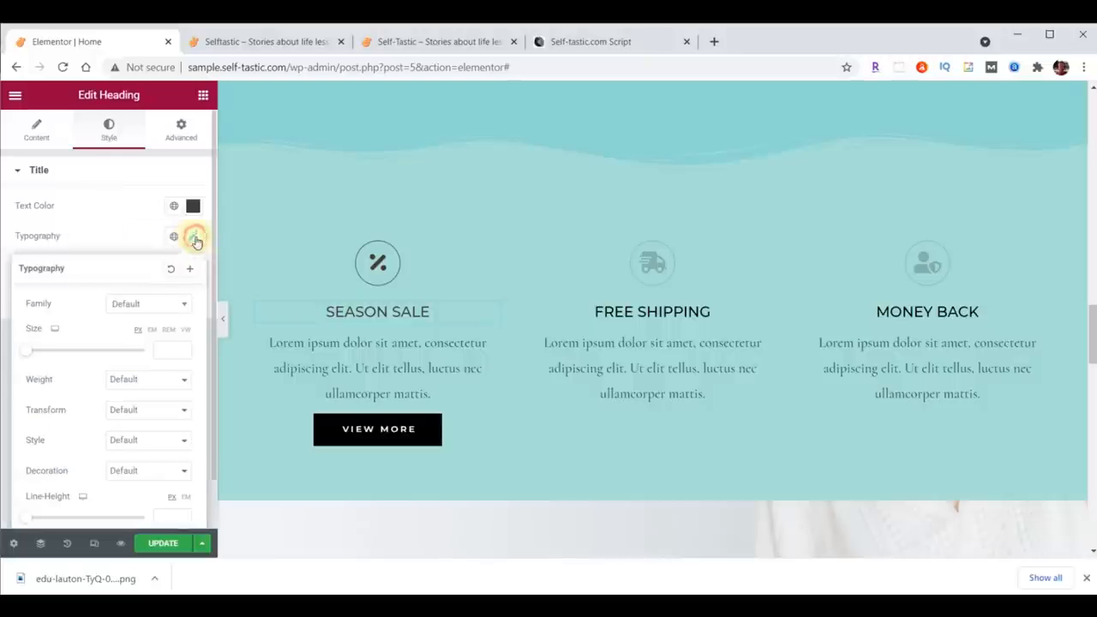
pyautogui.click(148, 307)
pyautogui.write('mont')
pyautogui.click(144, 396)
pyautogui.click(173, 349)
pyautogui.write('32')
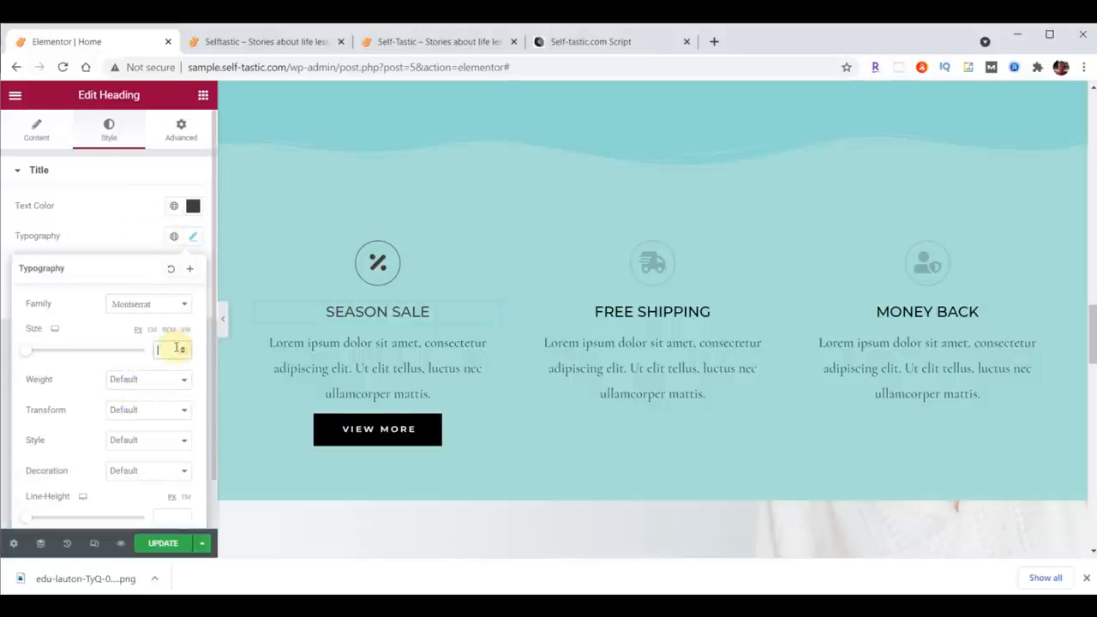
pyautogui.click(165, 384)
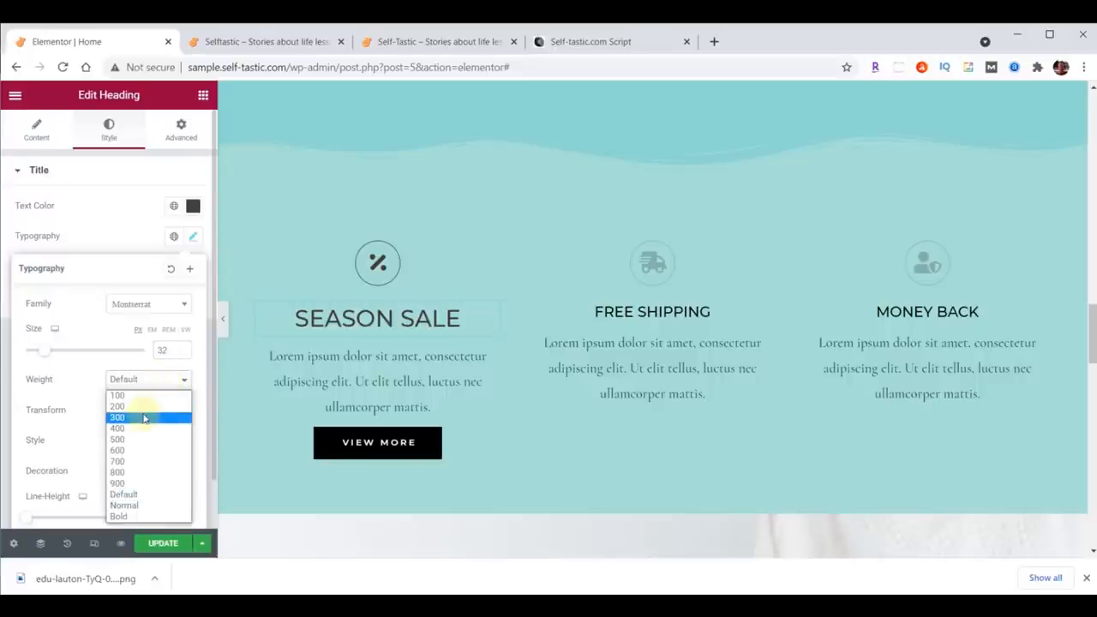
pyautogui.click(144, 417)
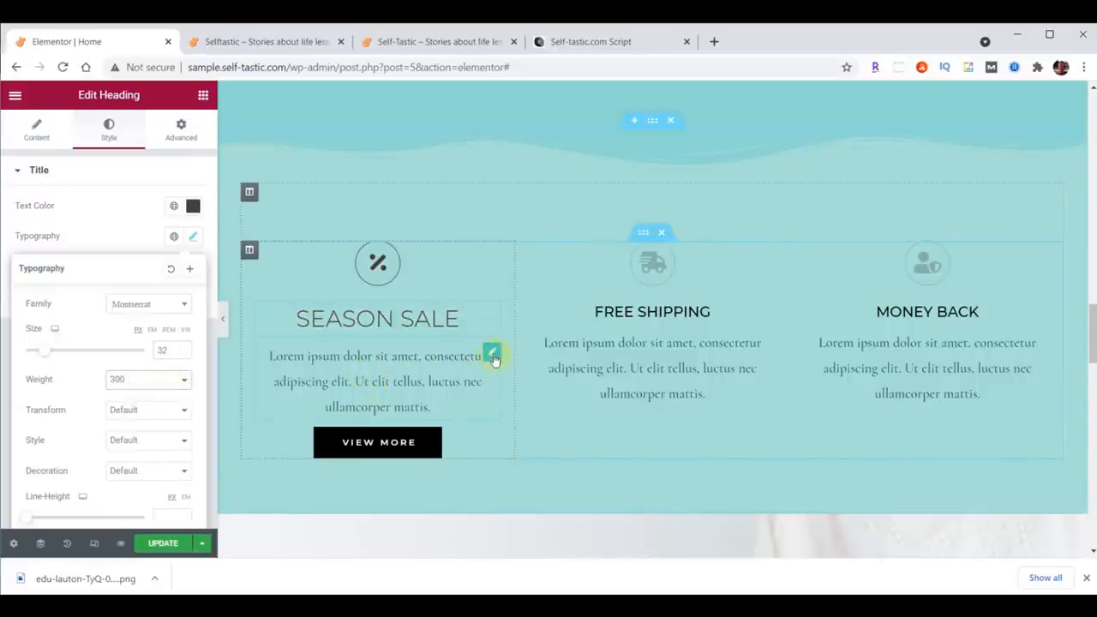
# Step: Justify the Season Sale description text
pyautogui.click(491, 355)
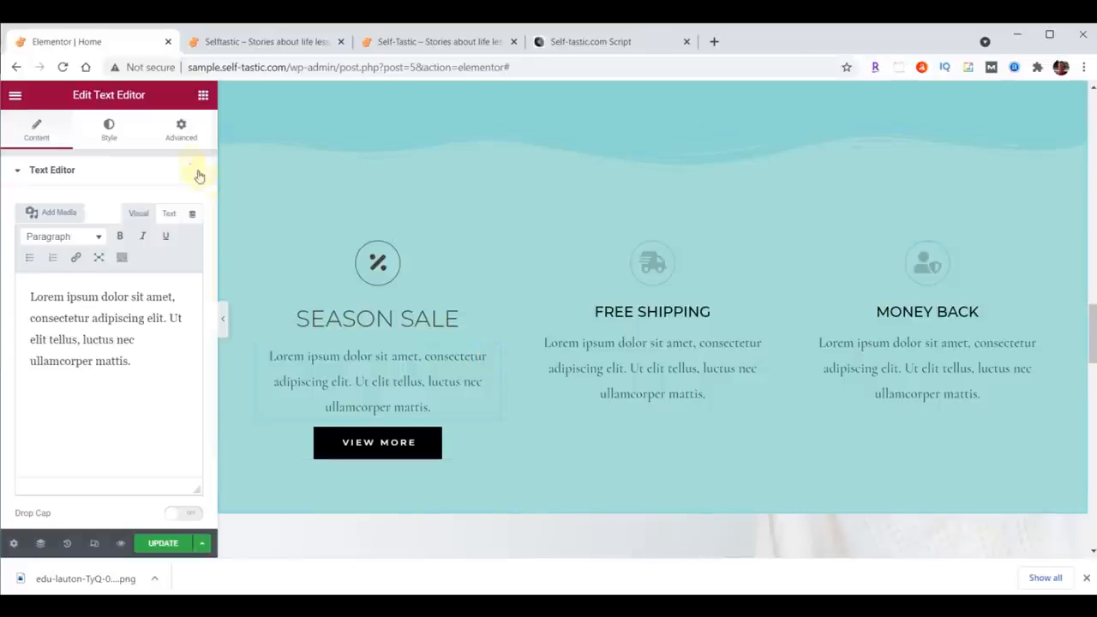
pyautogui.click(108, 133)
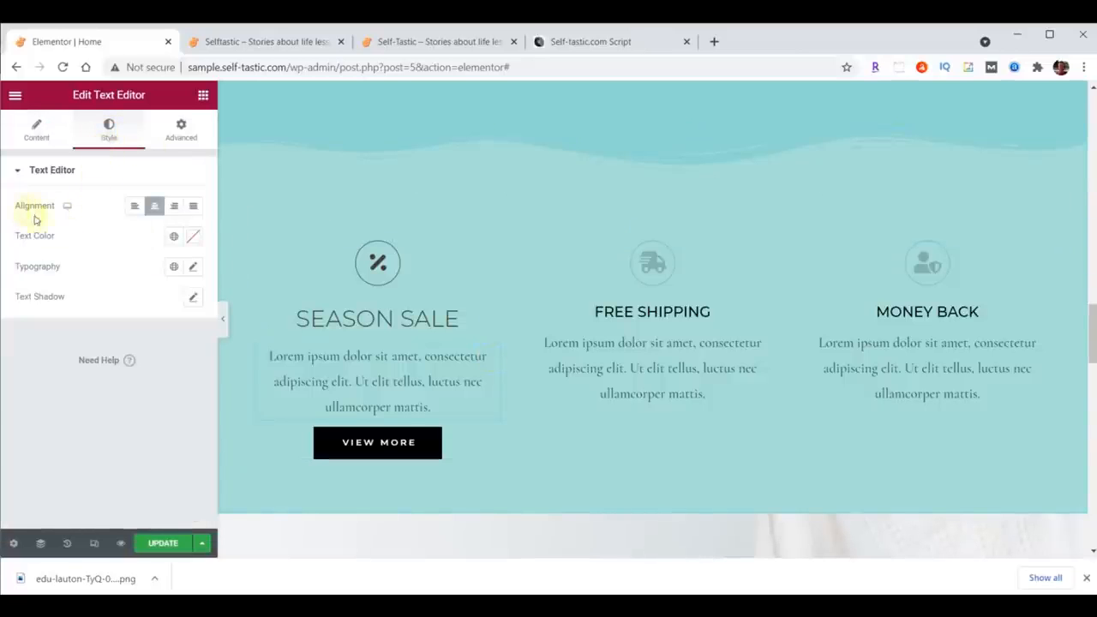
pyautogui.click(193, 206)
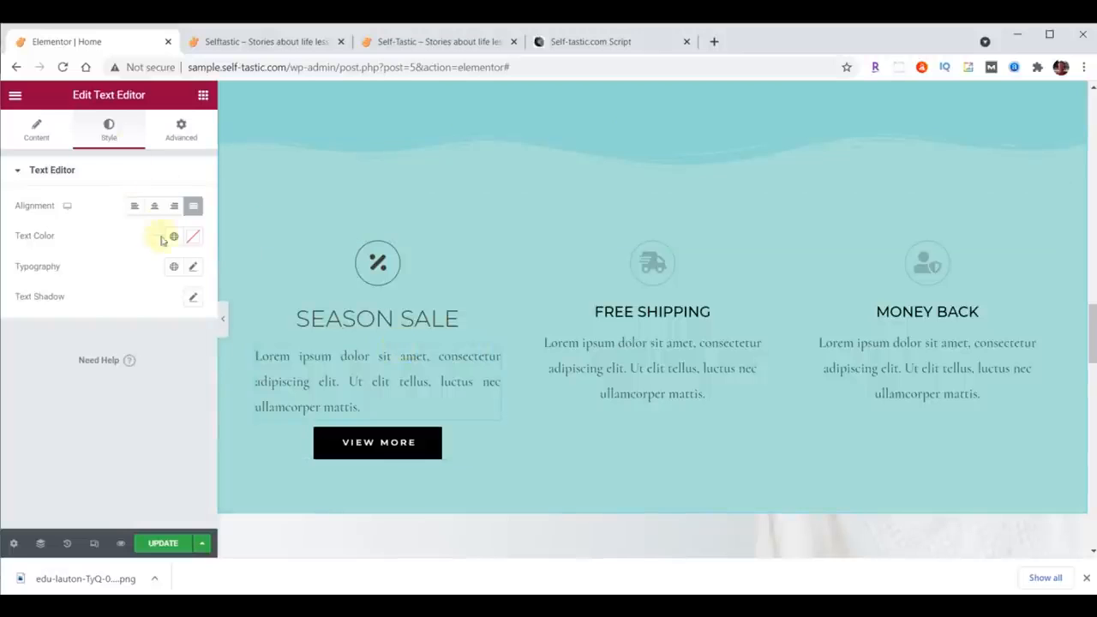
# Step: Set the description's typography to Raleway, size 21, weight 200
pyautogui.click(193, 267)
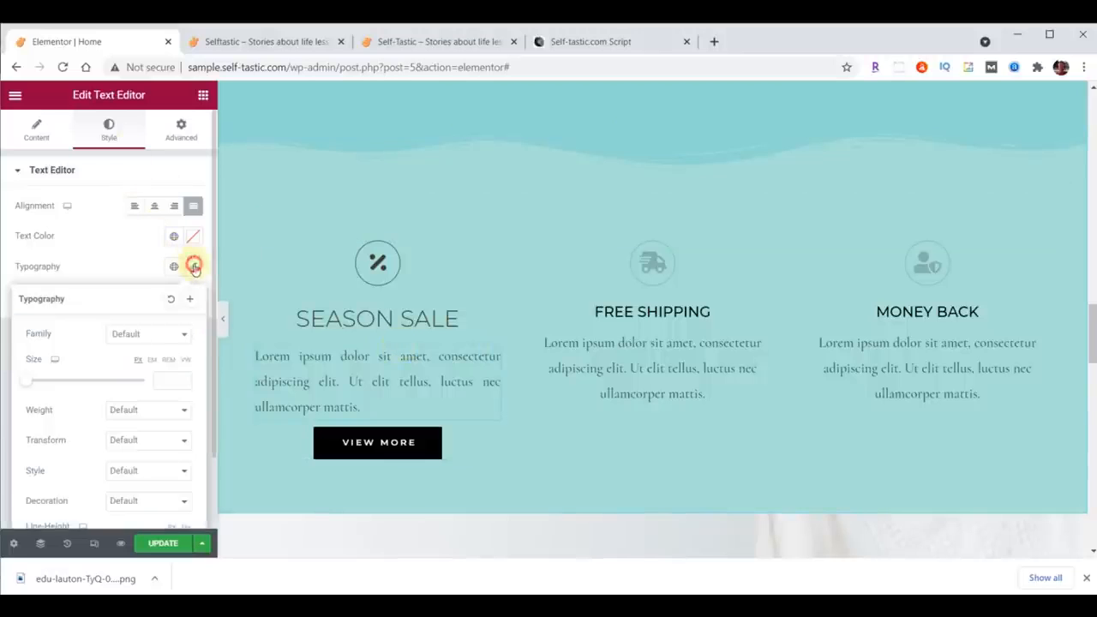
pyautogui.click(157, 334)
pyautogui.write('Rale')
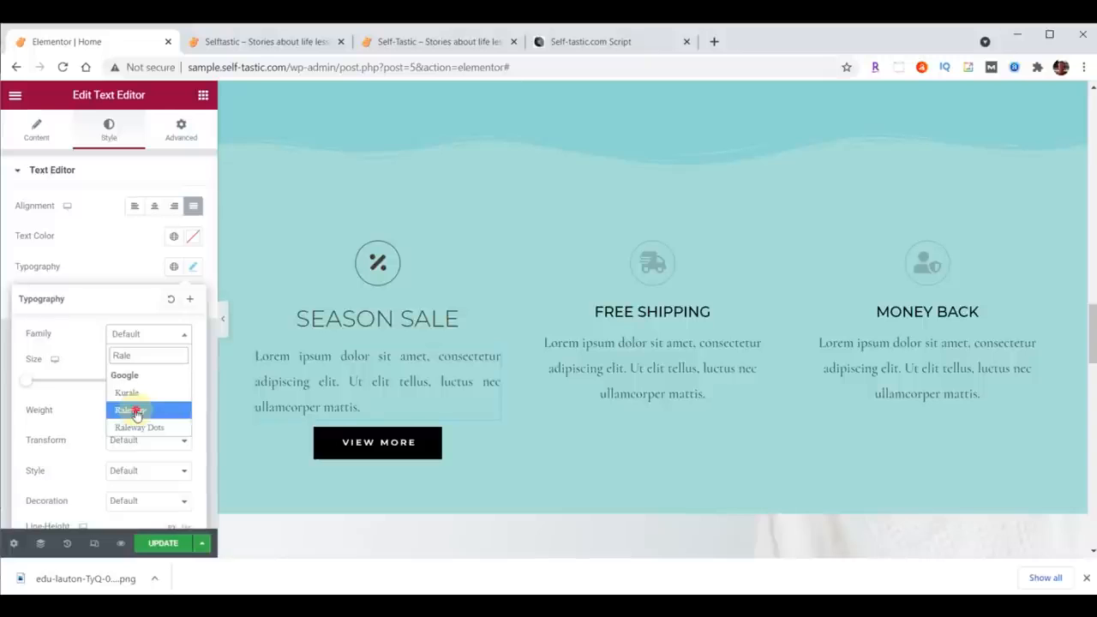
pyautogui.click(134, 411)
pyautogui.click(156, 379)
pyautogui.write('21')
pyautogui.click(154, 411)
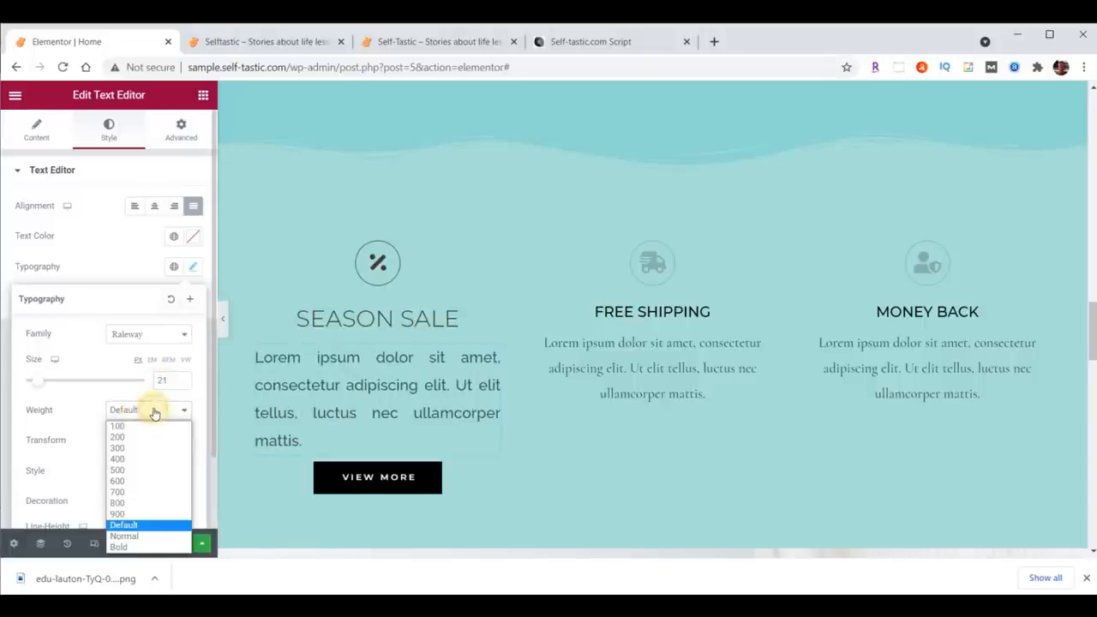
pyautogui.click(146, 433)
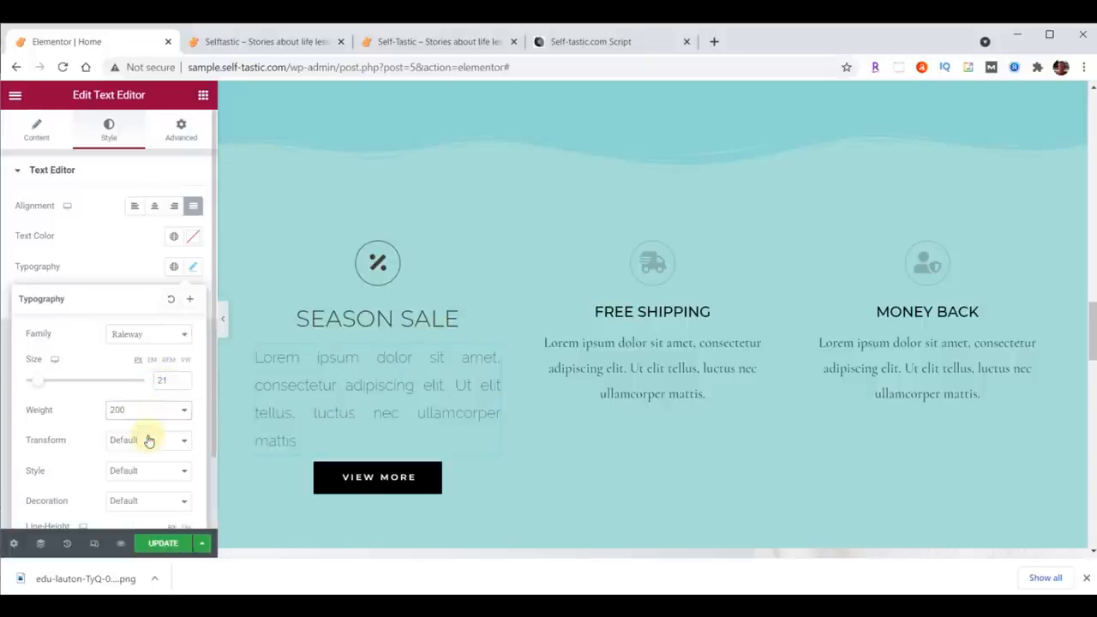
# Step: Set the Season Sale description's text colour to #473C31
pyautogui.click(194, 241)
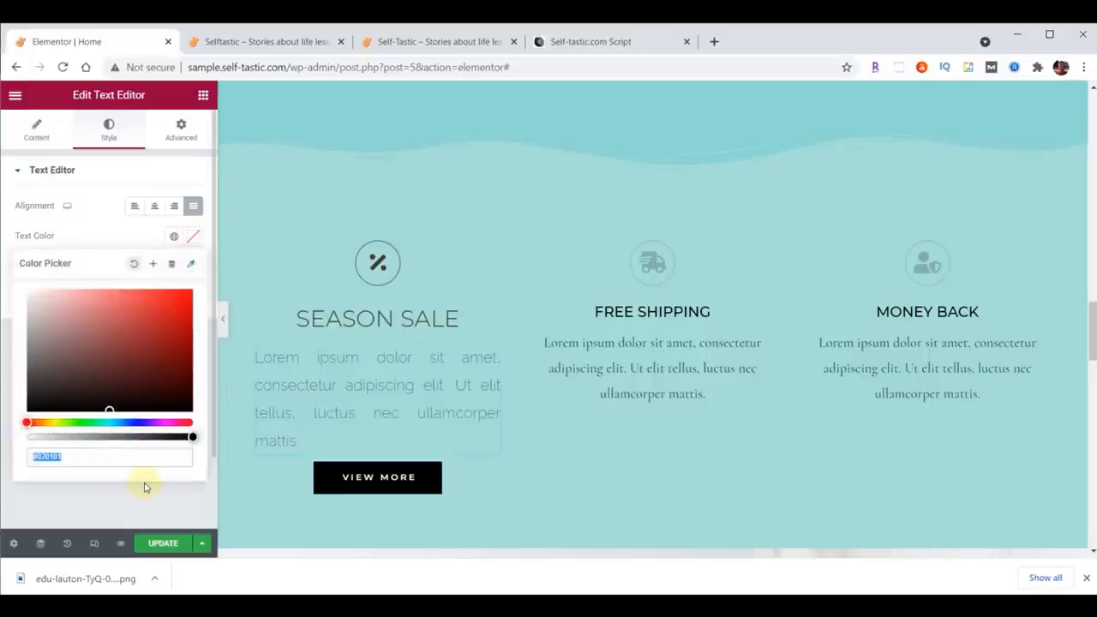
pyautogui.write('#473C31')
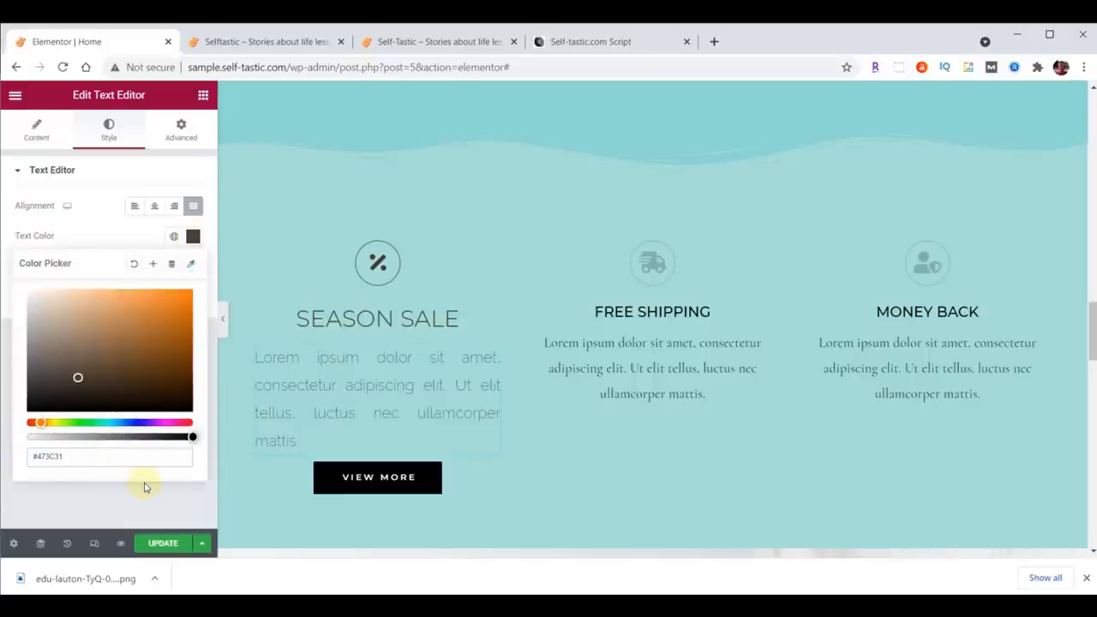
pyautogui.click(192, 236)
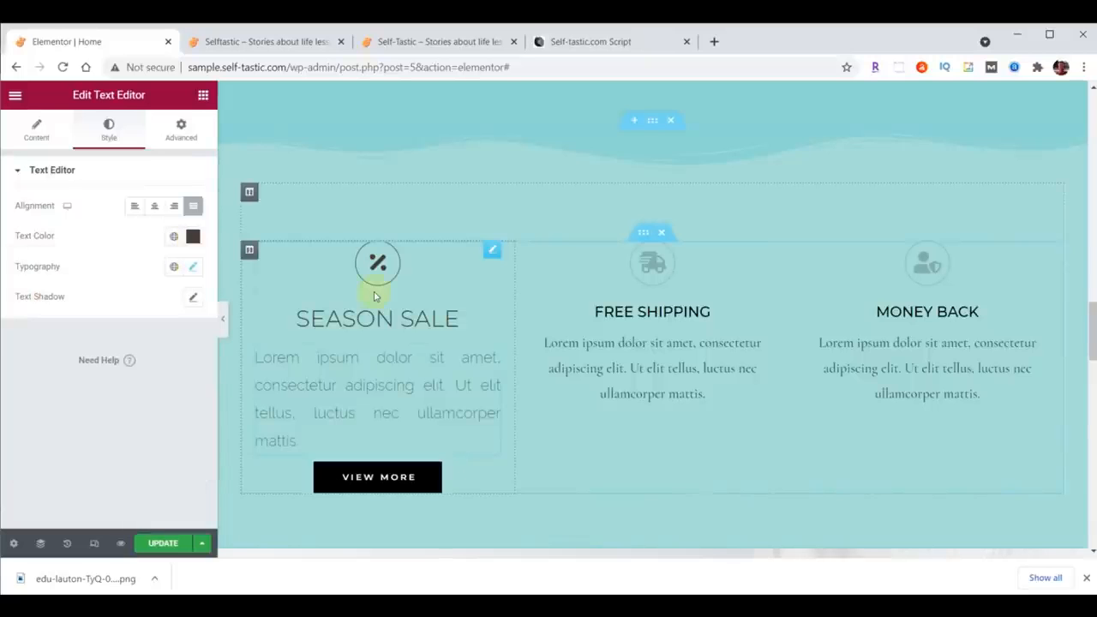
# Step: Copy the Season Sale icon's style and paste it onto the Free Shipping and Money Back icons
pyautogui.rightClick(495, 255)
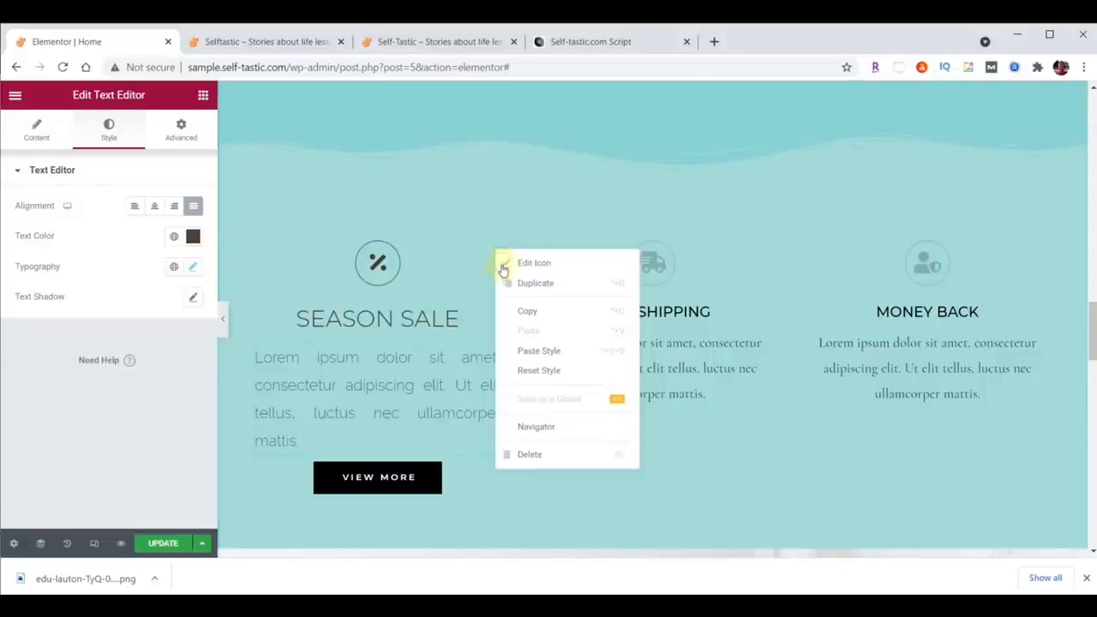
pyautogui.click(529, 311)
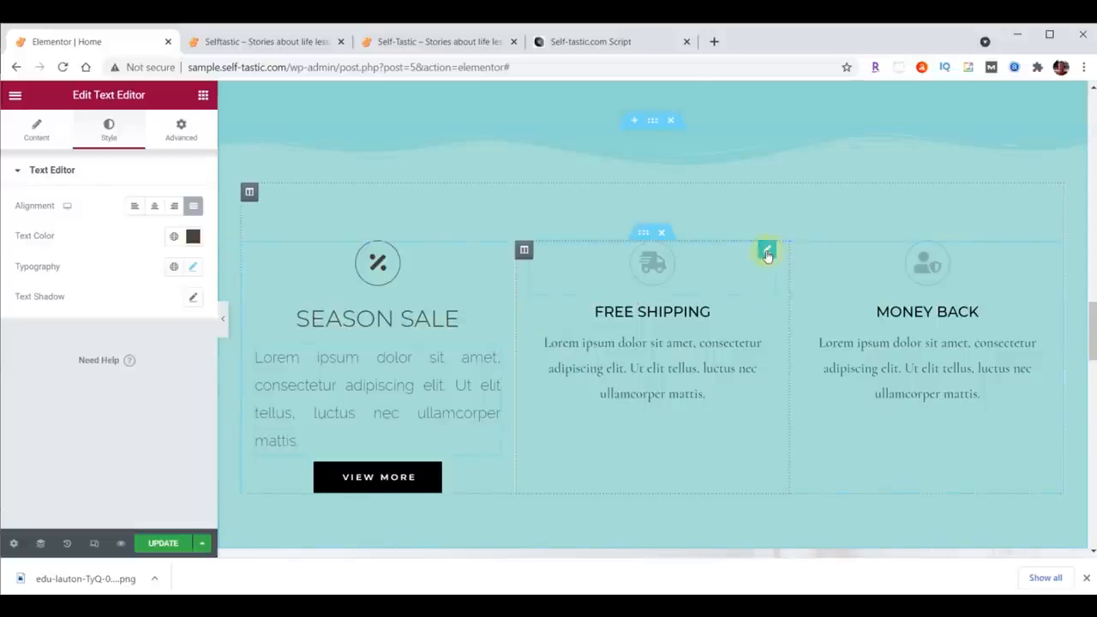
pyautogui.rightClick(767, 255)
pyautogui.click(803, 351)
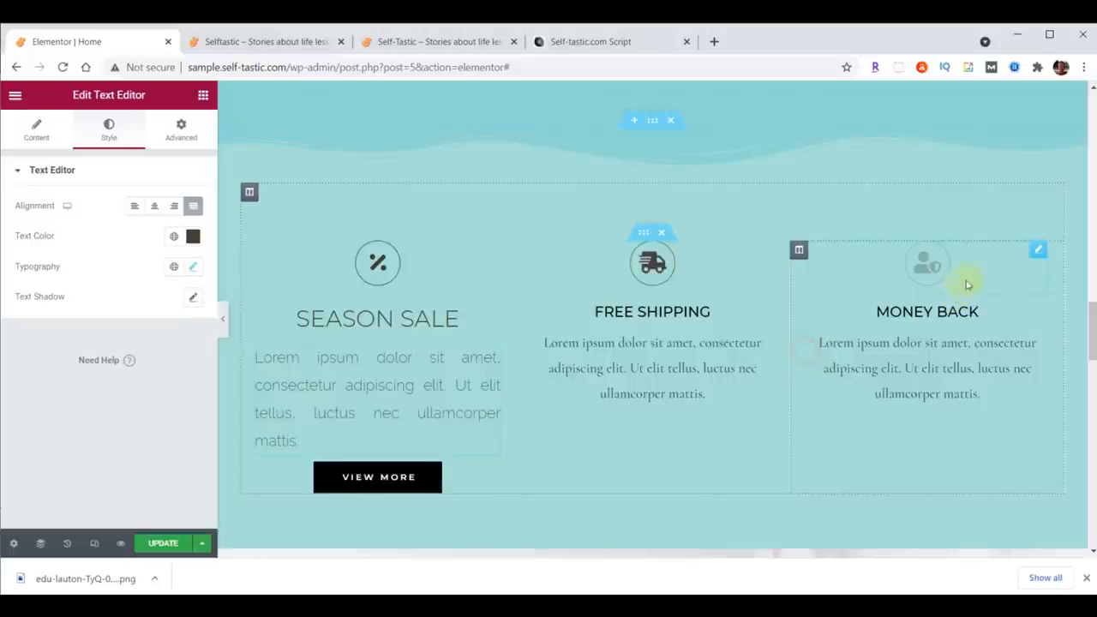
pyautogui.rightClick(1037, 251)
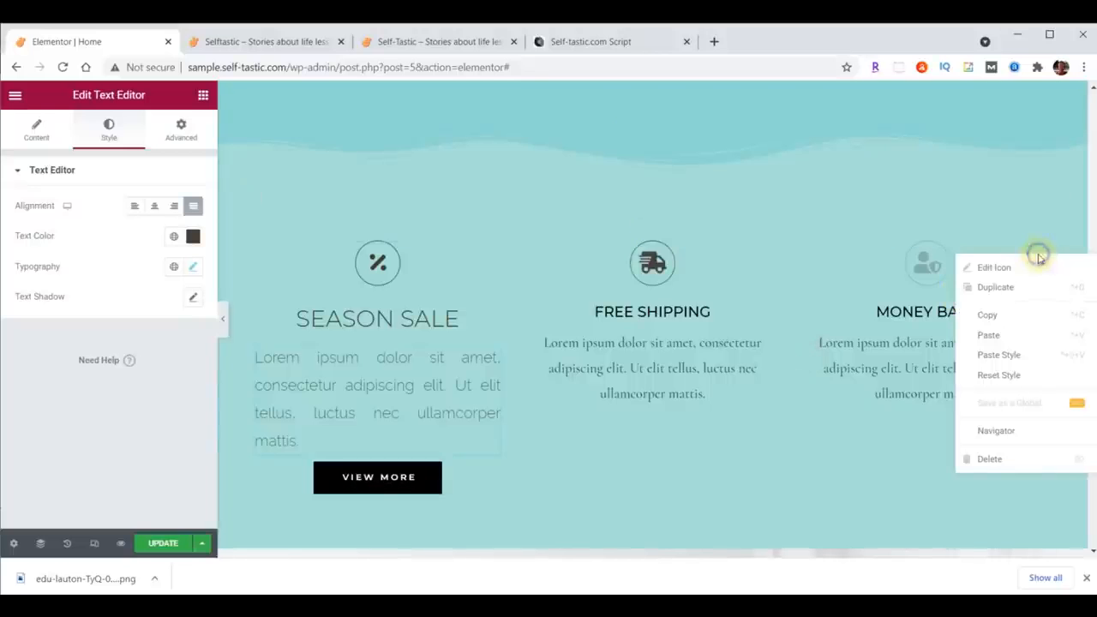
pyautogui.click(1019, 357)
# Step: Copy the Season Sale heading's style and paste it onto the Free Shipping and Money Back headings
pyautogui.click(476, 318)
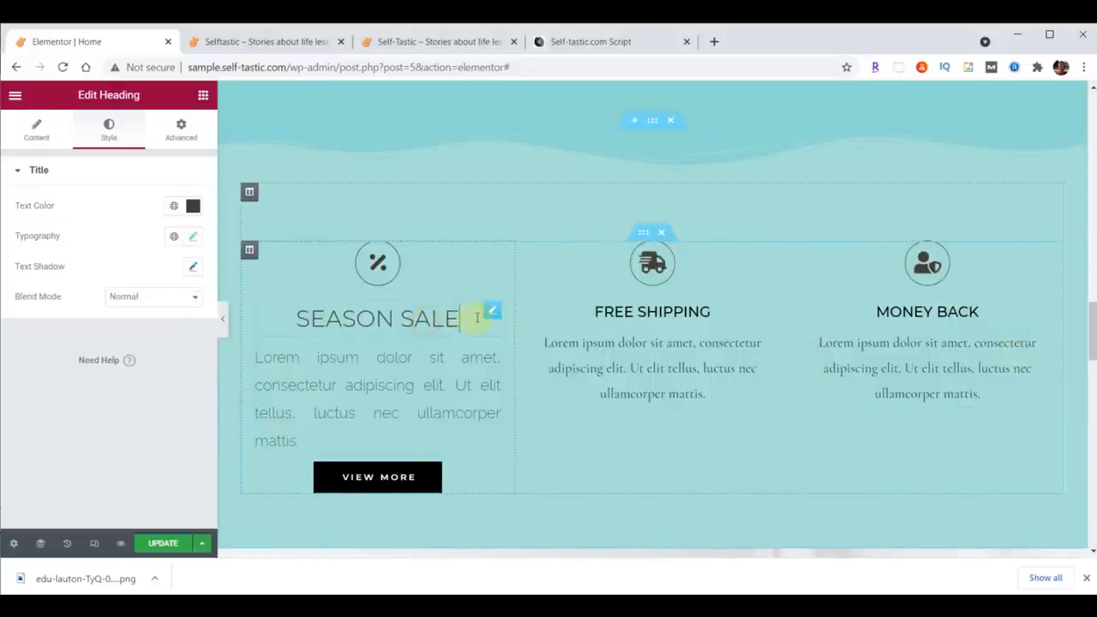
pyautogui.rightClick(490, 311)
pyautogui.click(514, 368)
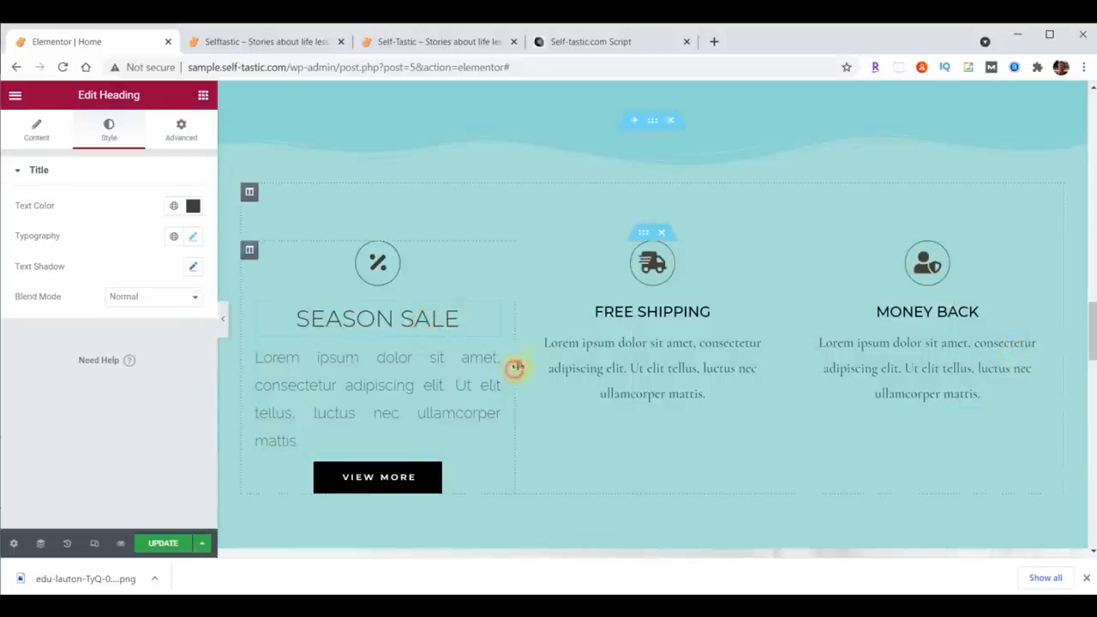
pyautogui.rightClick(765, 312)
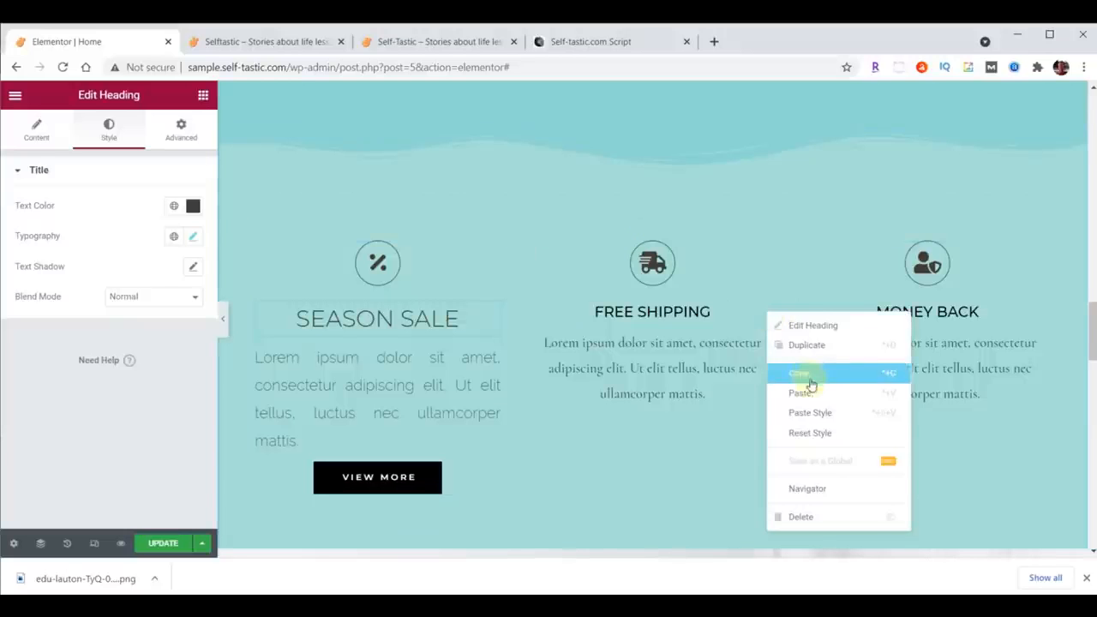
pyautogui.click(812, 412)
pyautogui.rightClick(1037, 317)
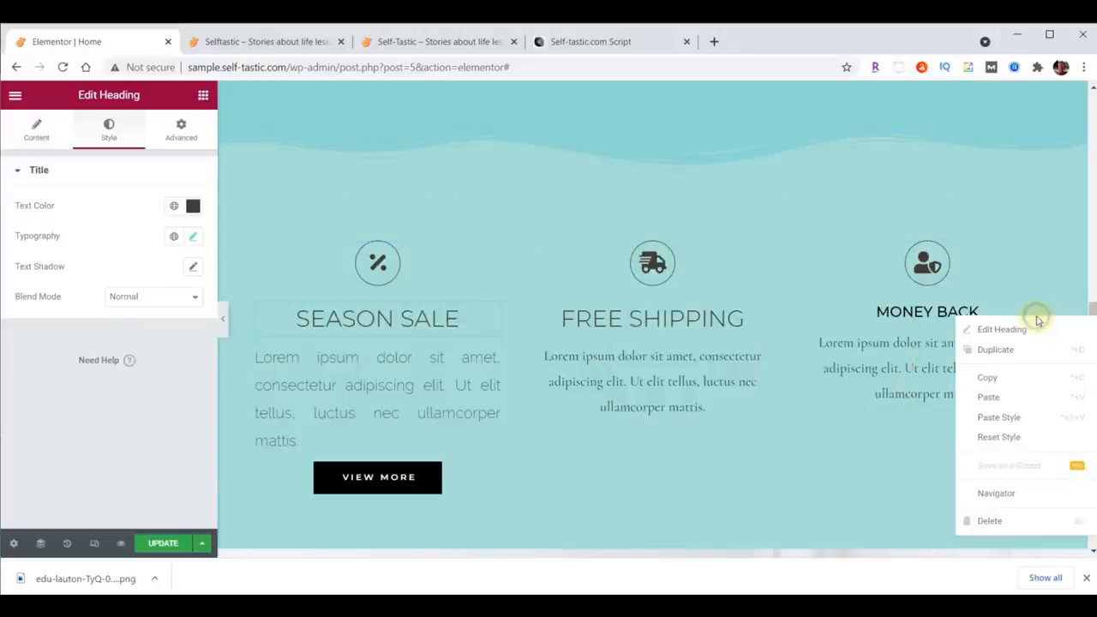
pyautogui.click(1021, 417)
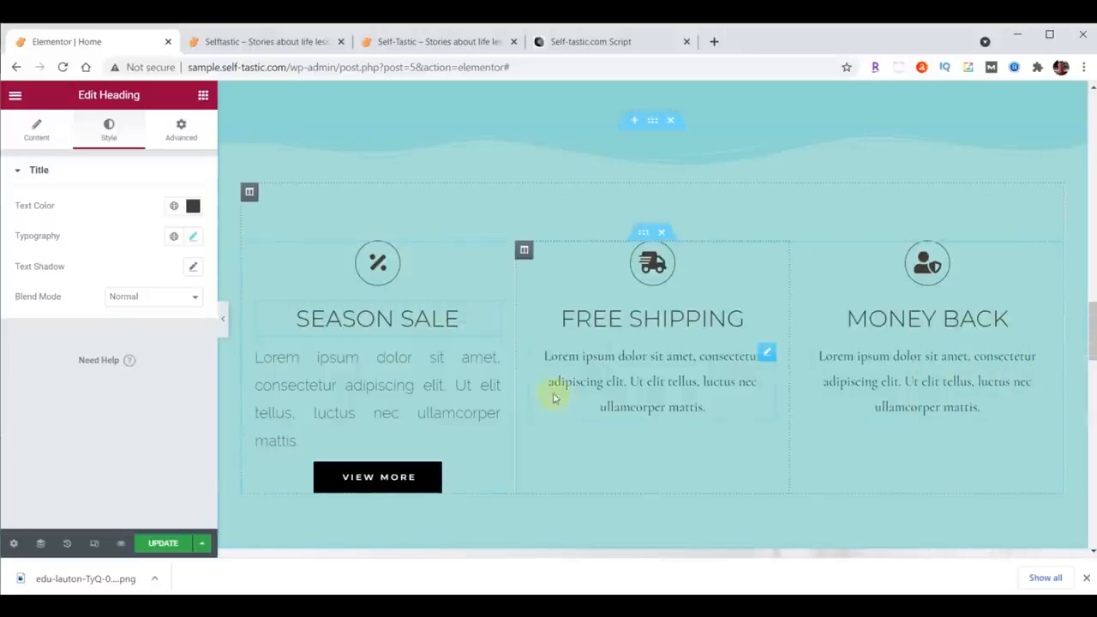
# Step: Copy the Season Sale description's style and paste it onto the Free Shipping and Money Back descriptions
pyautogui.click(494, 360)
pyautogui.rightClick(494, 360)
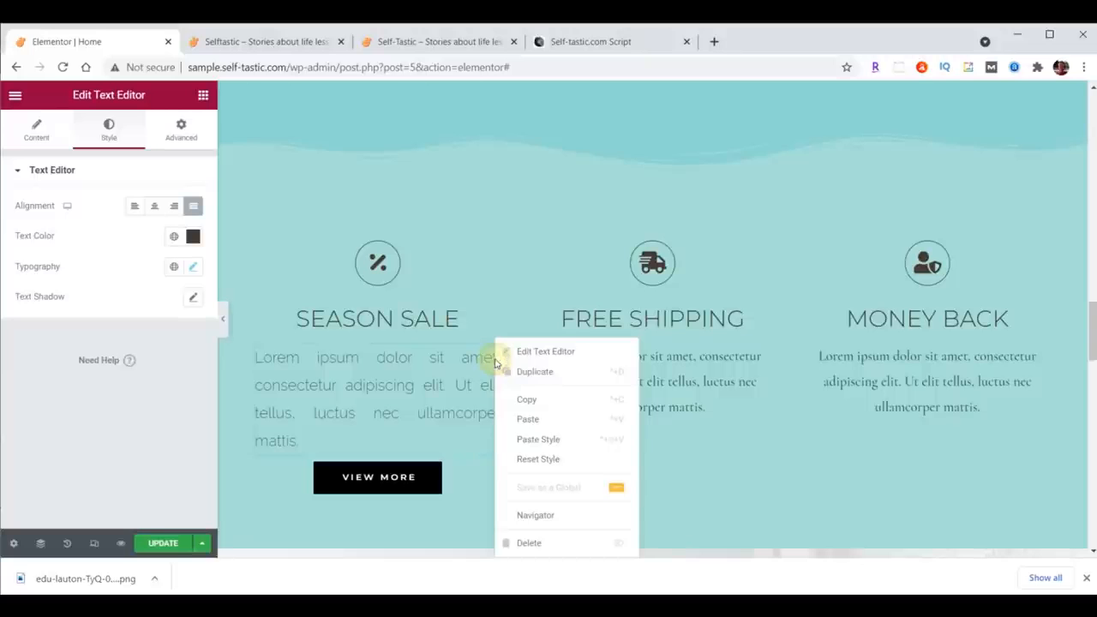
pyautogui.click(525, 399)
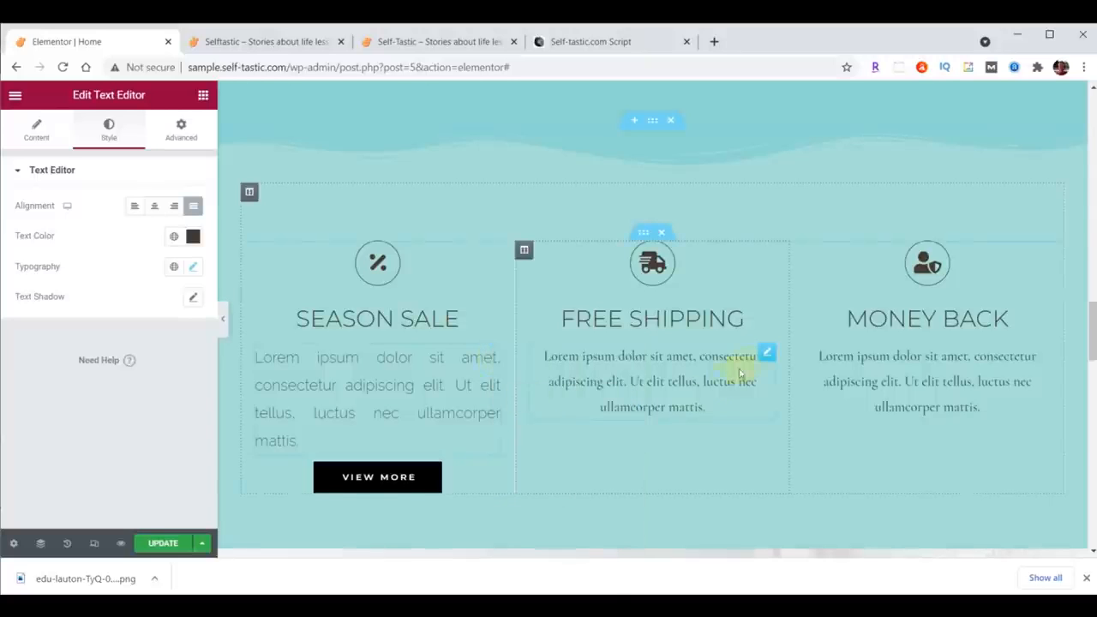
pyautogui.rightClick(765, 348)
pyautogui.click(818, 439)
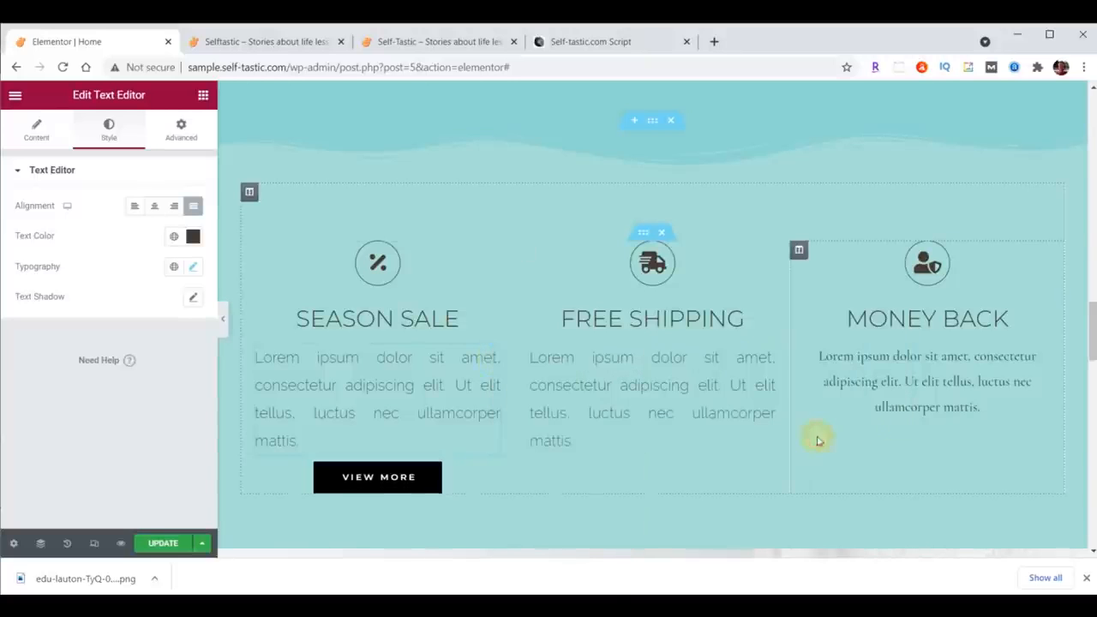
pyautogui.rightClick(1031, 352)
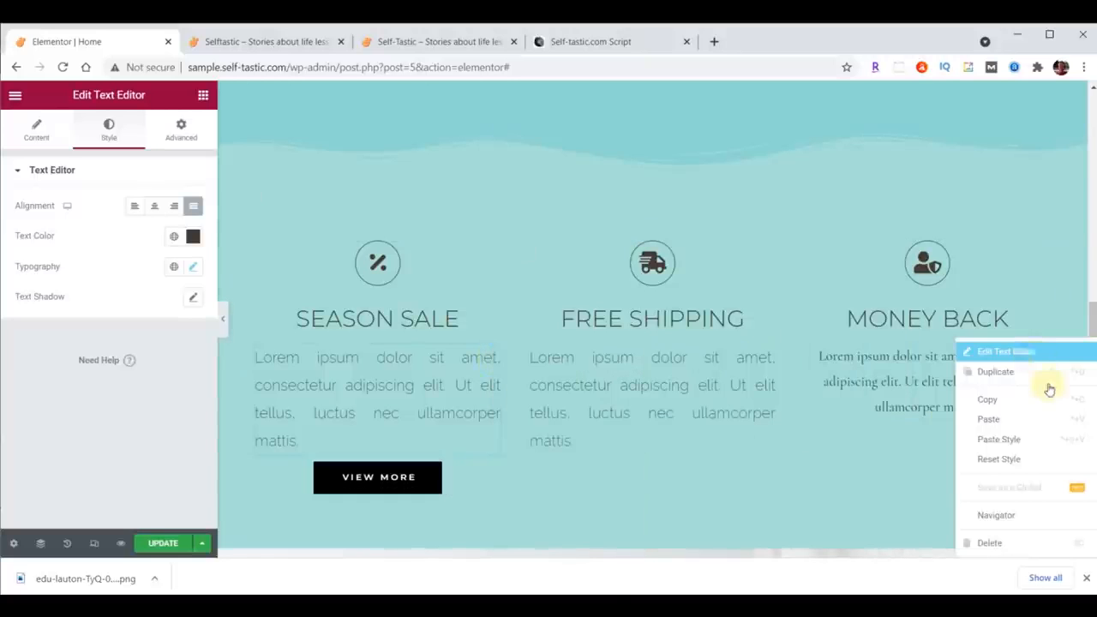
pyautogui.click(1035, 438)
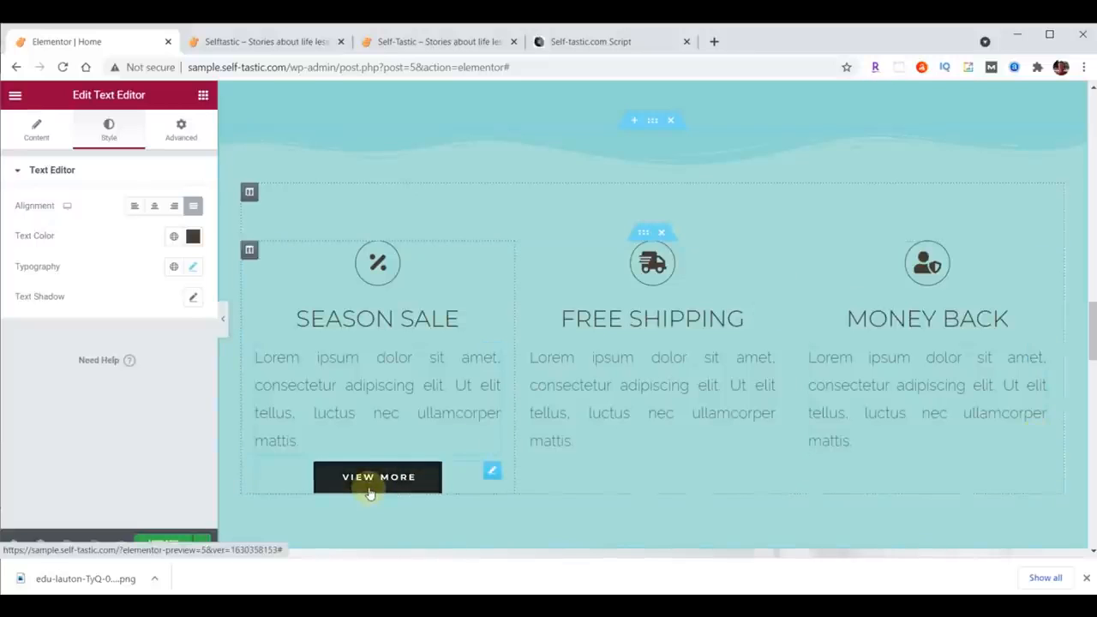
# Step: Set the View More button's background colour to #333333
pyautogui.click(491, 472)
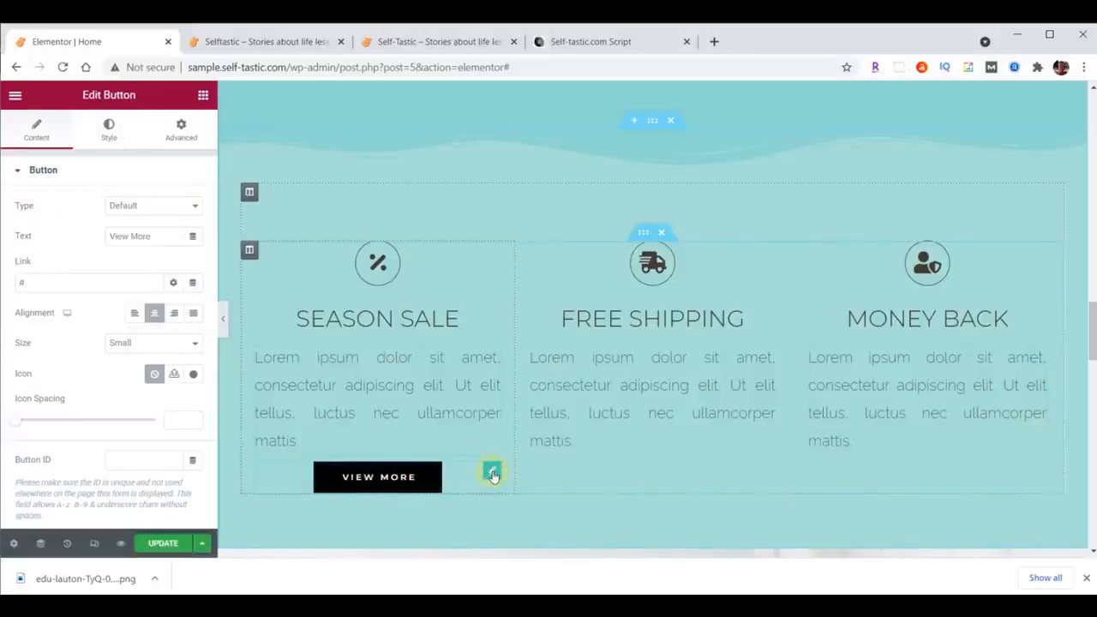
pyautogui.click(104, 127)
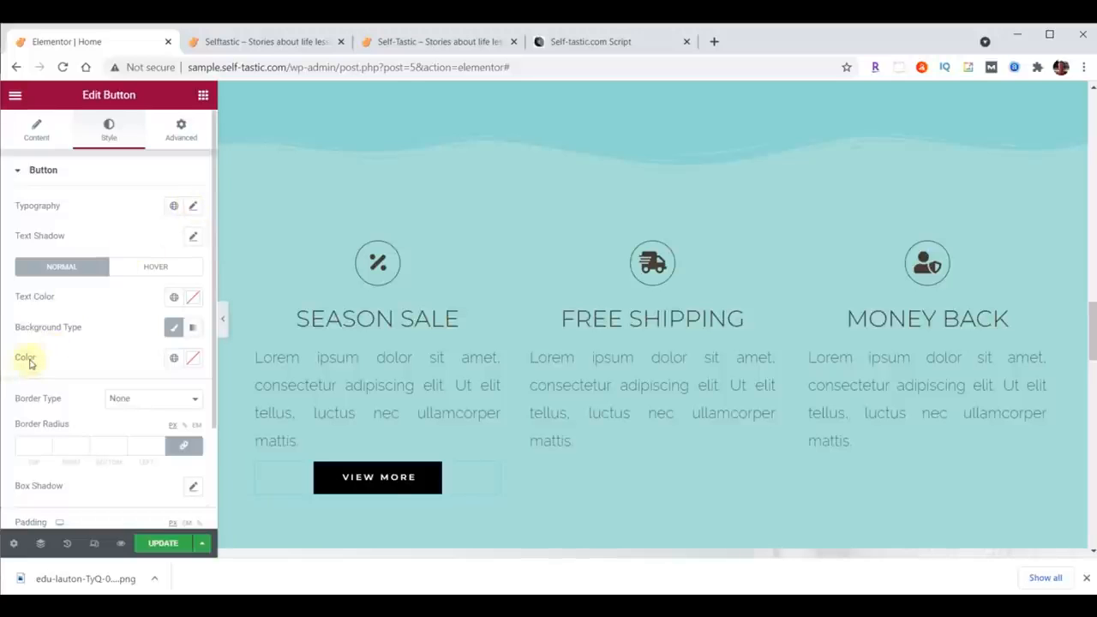
pyautogui.click(194, 357)
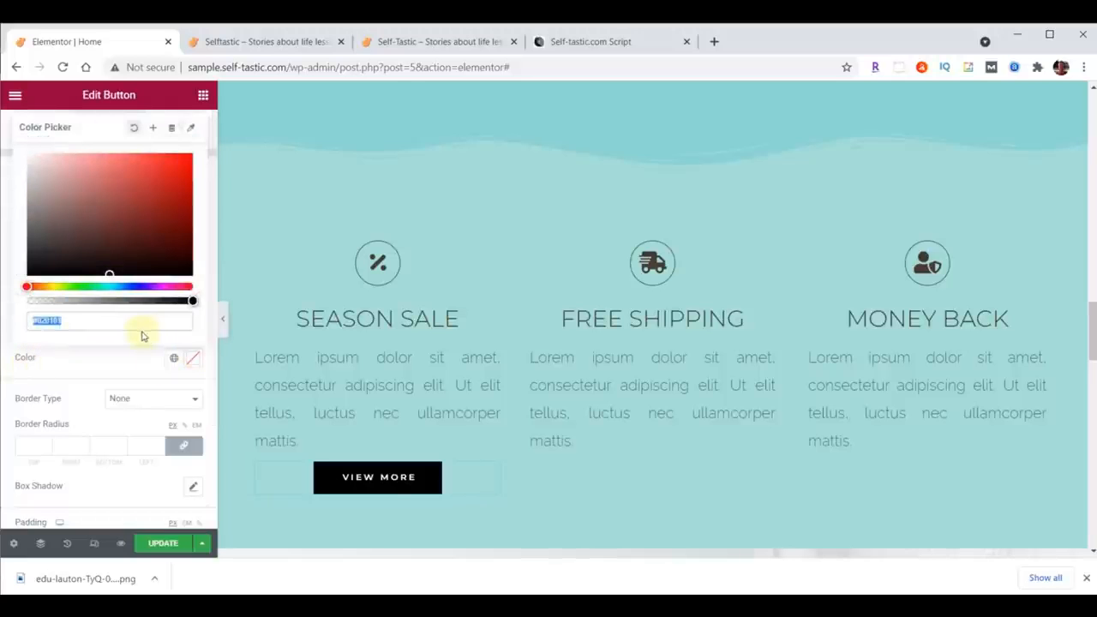
pyautogui.hotkey('ctrl', 'v')
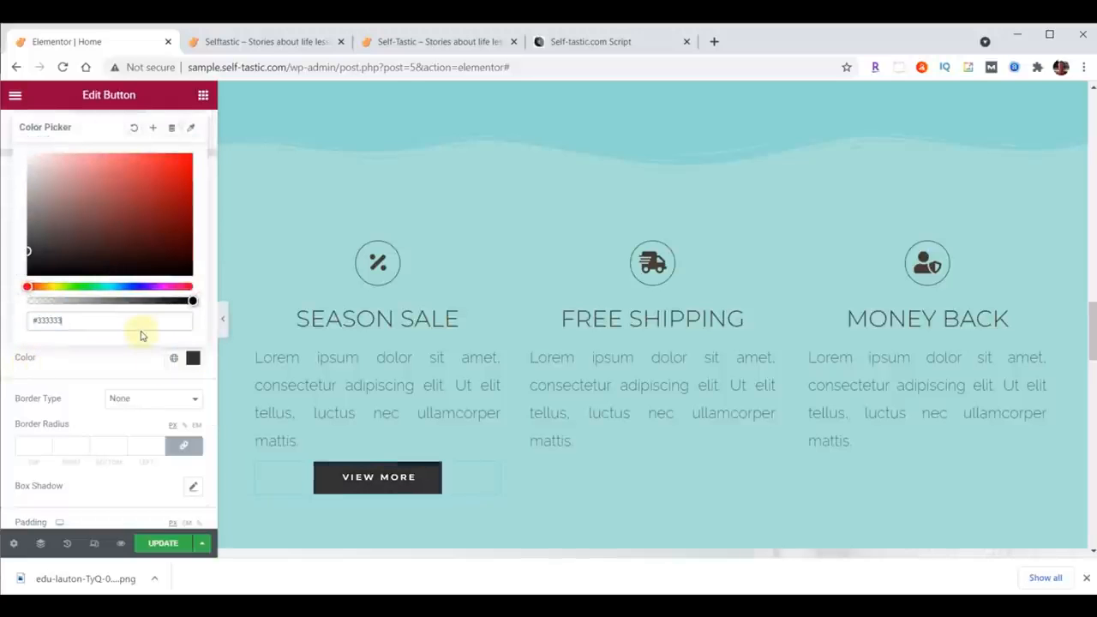
pyautogui.click(192, 358)
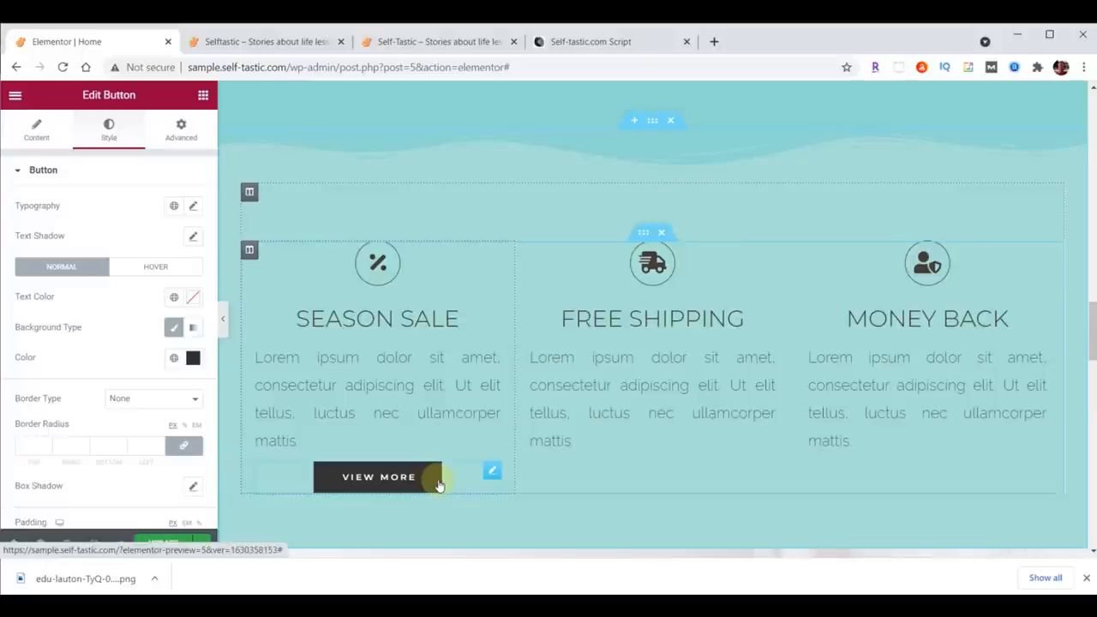
# Step: Set the View More button's hover animation to Grow
pyautogui.click(155, 269)
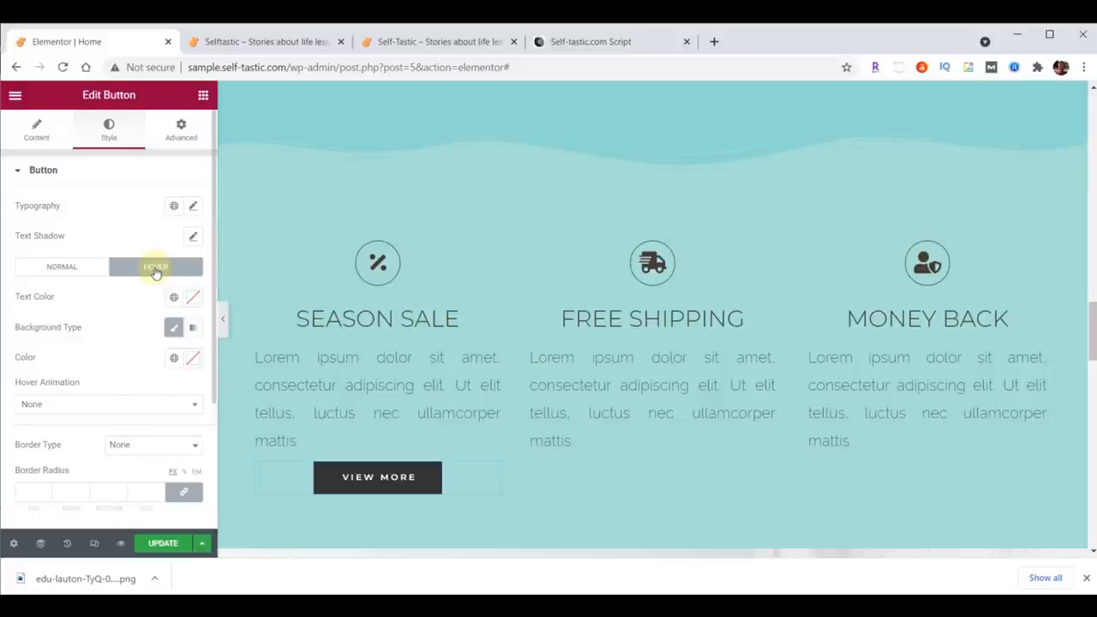
pyautogui.click(134, 406)
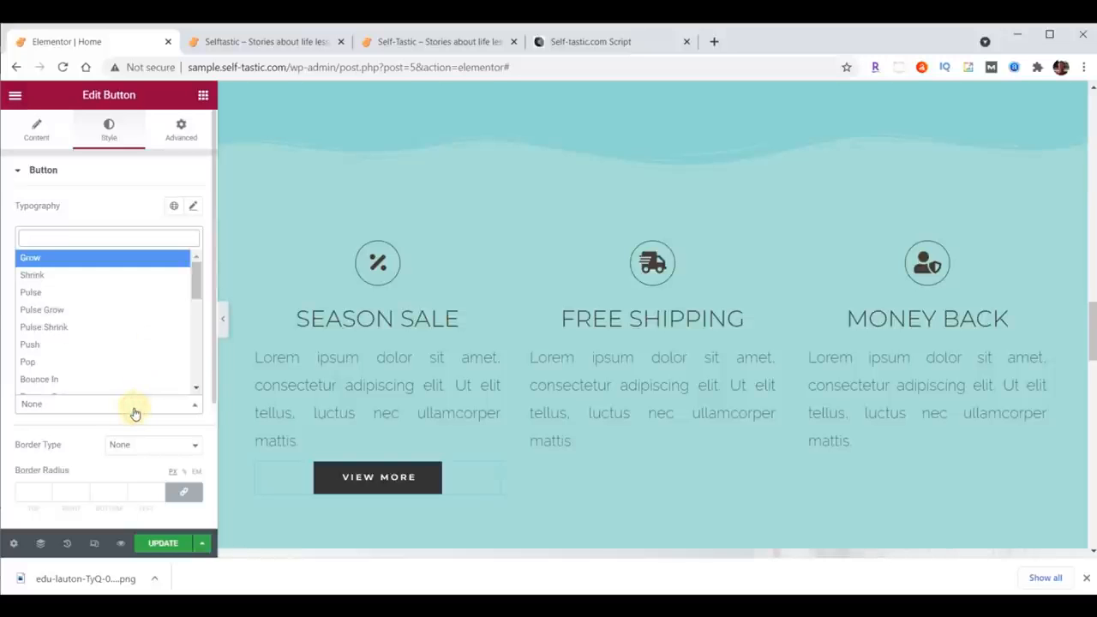
pyautogui.click(103, 256)
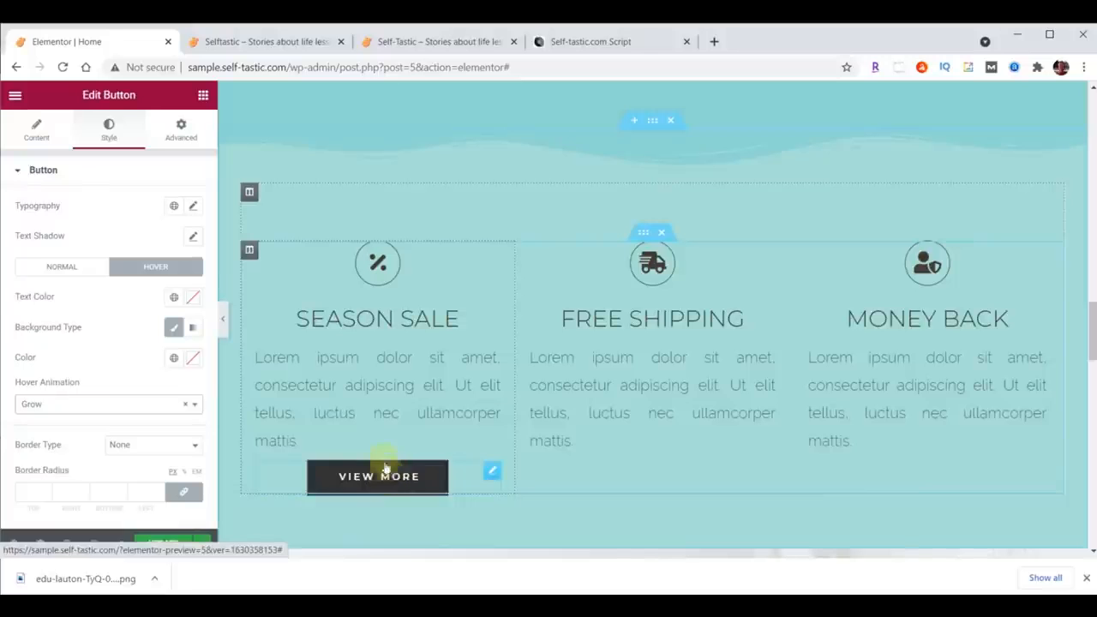
# Step: Copy the View More button, paste two copies, and move them under the Free Shipping and Money Back texts
pyautogui.rightClick(490, 473)
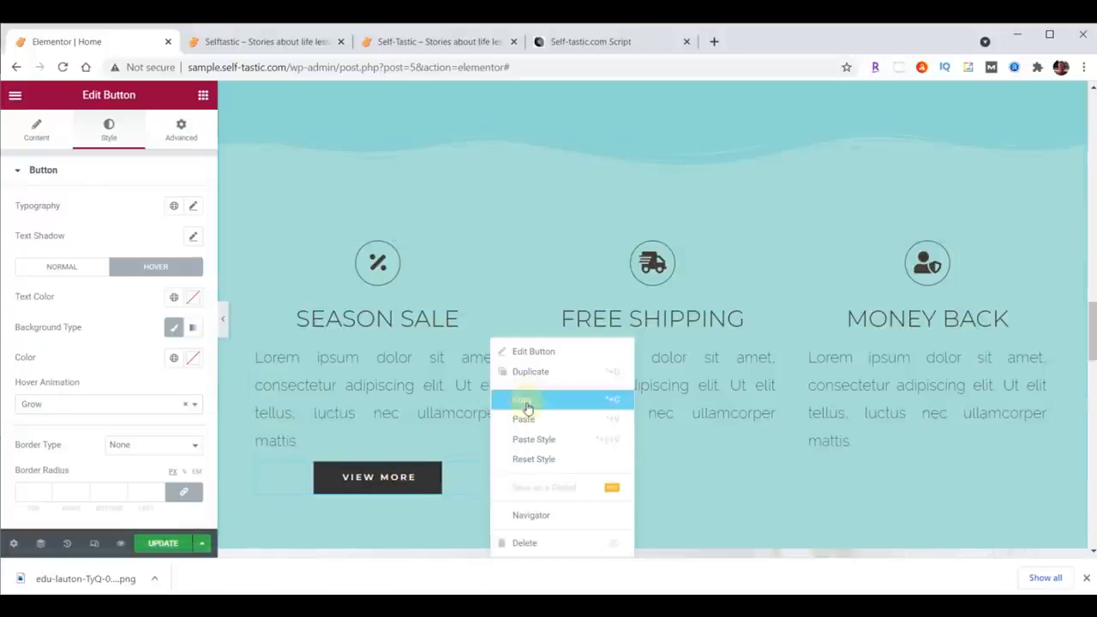
pyautogui.click(525, 399)
pyautogui.rightClick(489, 470)
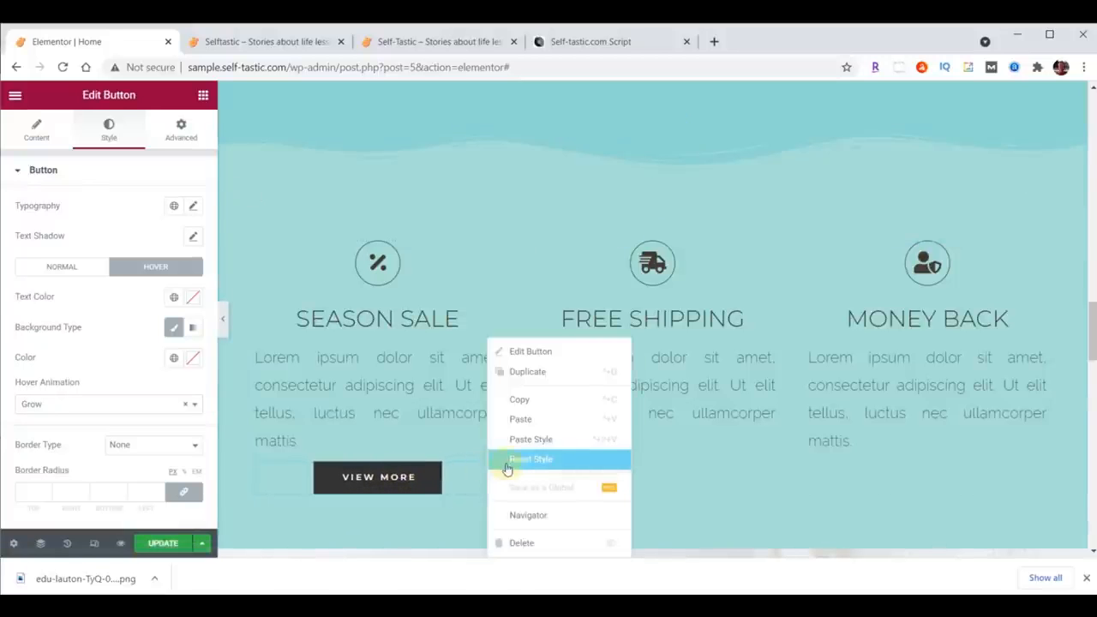
pyautogui.click(518, 418)
pyautogui.rightClick(497, 469)
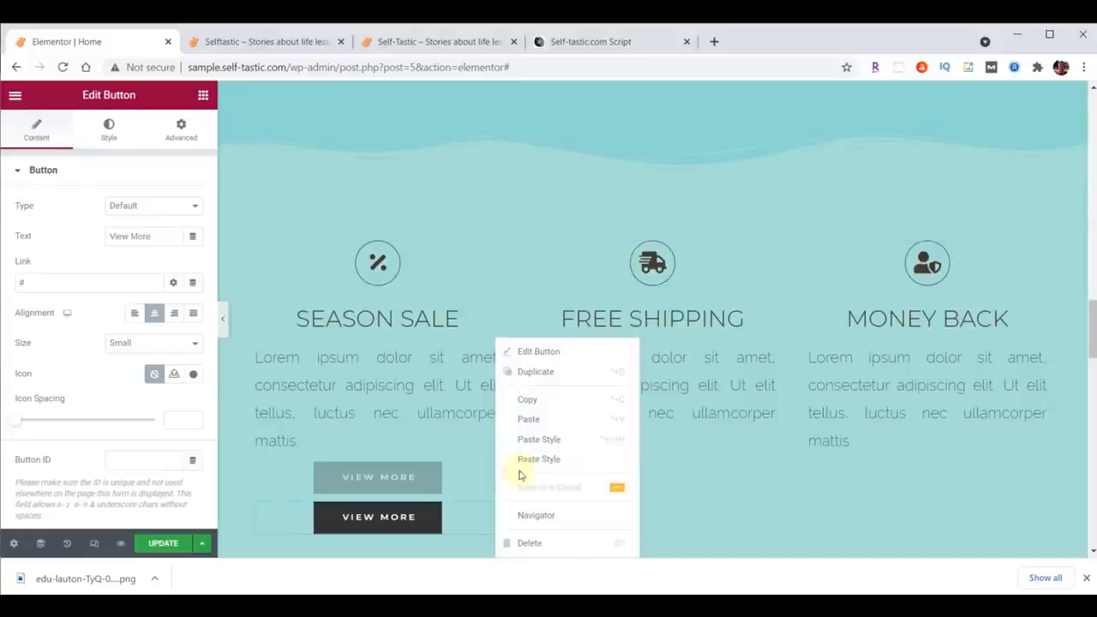
pyautogui.click(529, 420)
pyautogui.moveTo(487, 470); pyautogui.dragTo(659, 459)
pyautogui.moveTo(495, 469); pyautogui.dragTo(892, 463)
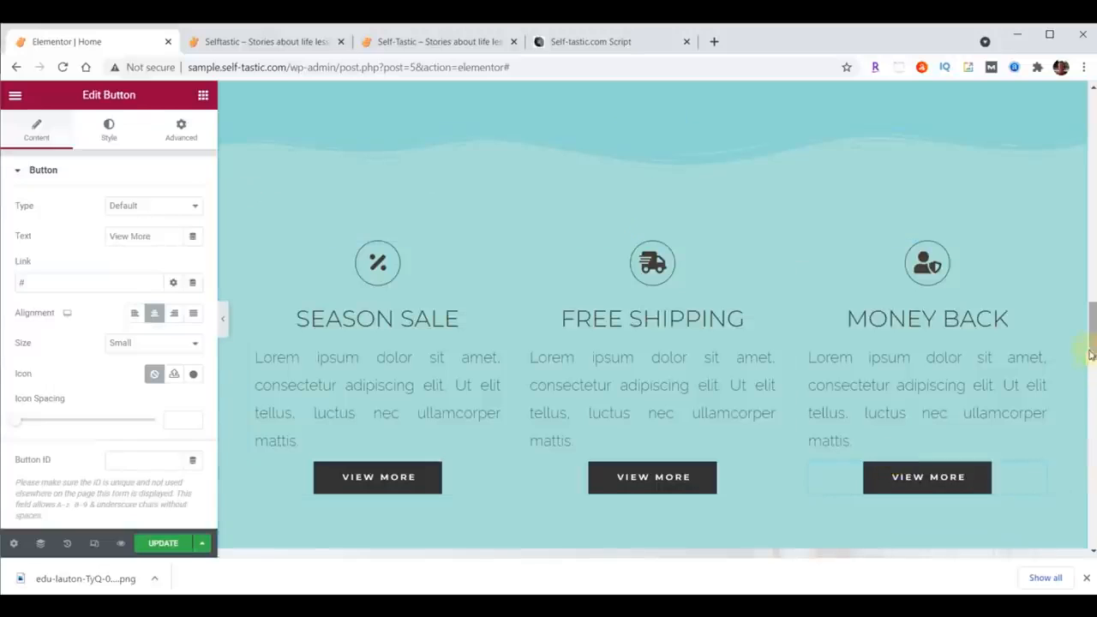
# Step: Replace the Season Sale icon with the solid Heart icon found by searching the icon library for Heart
pyautogui.scroll(-1, 1093, 334)
pyautogui.moveTo(1094, 335); pyautogui.dragTo(1093, 338)
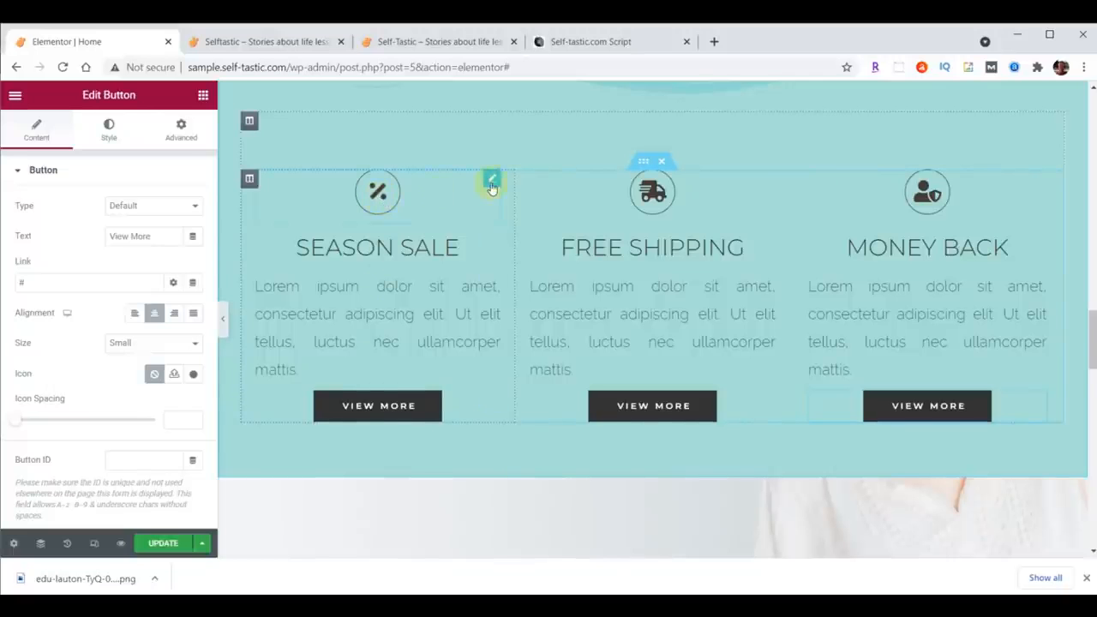
pyautogui.click(493, 182)
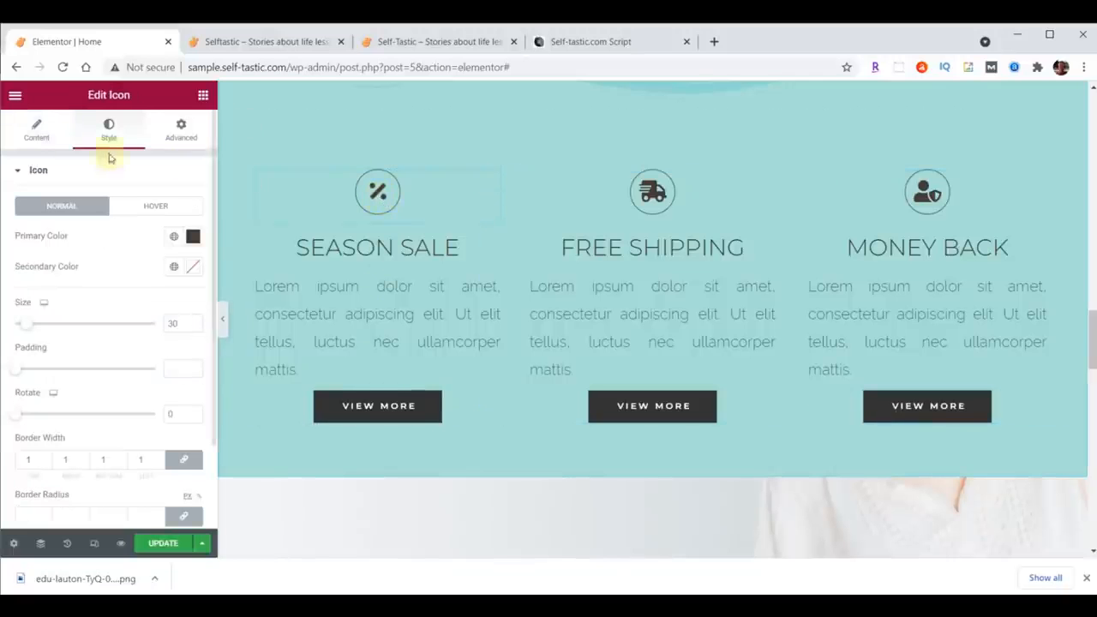
pyautogui.click(36, 130)
pyautogui.click(109, 246)
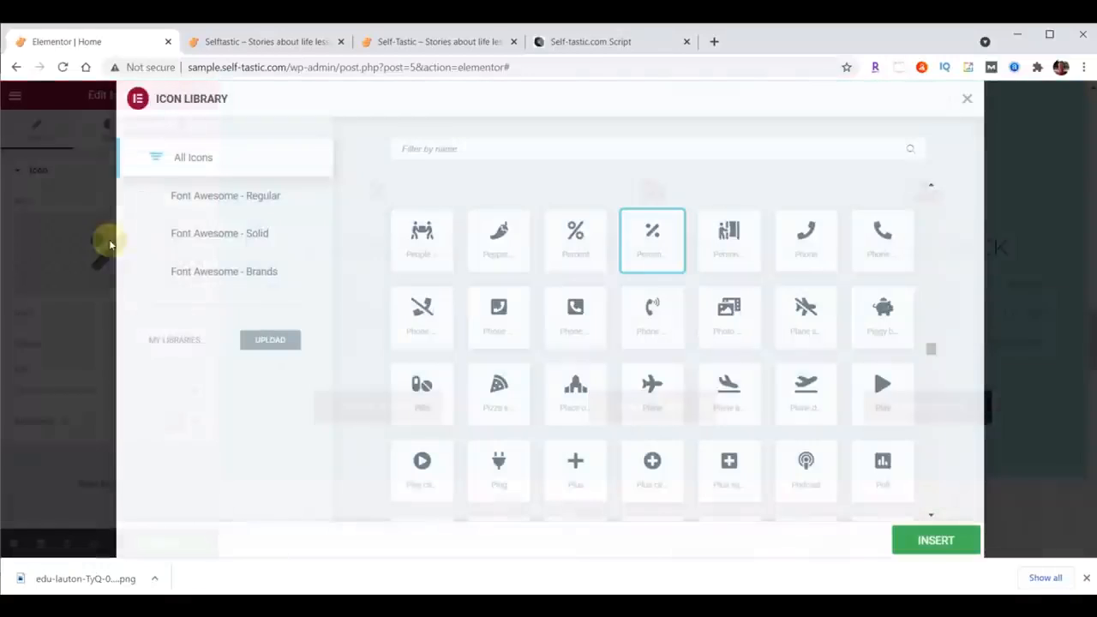
pyautogui.click(432, 148)
pyautogui.write('Heart')
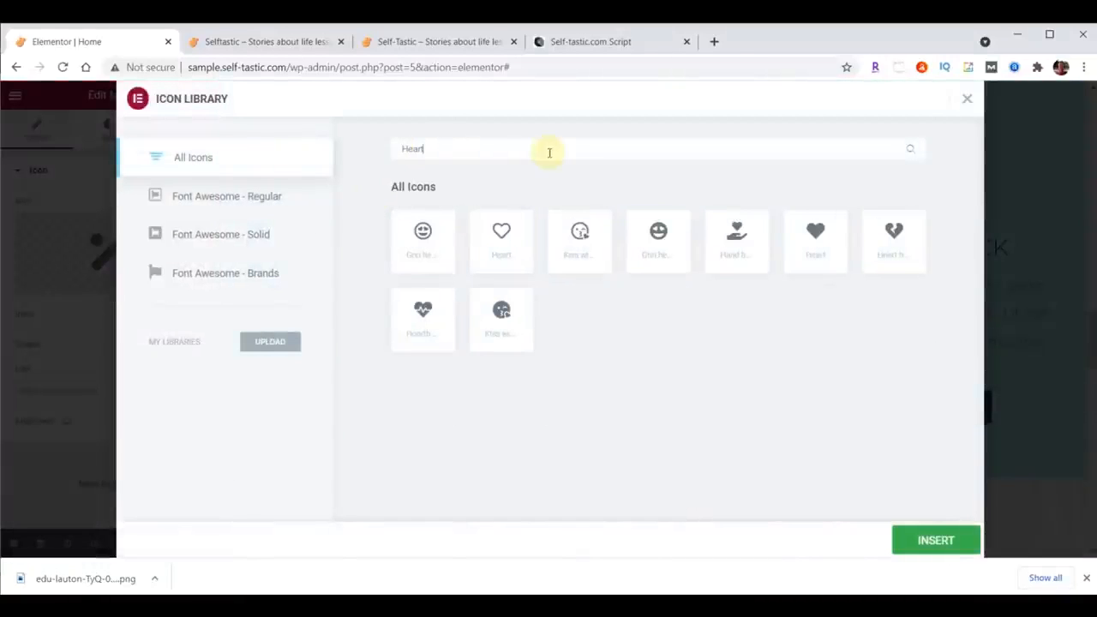
pyautogui.click(818, 236)
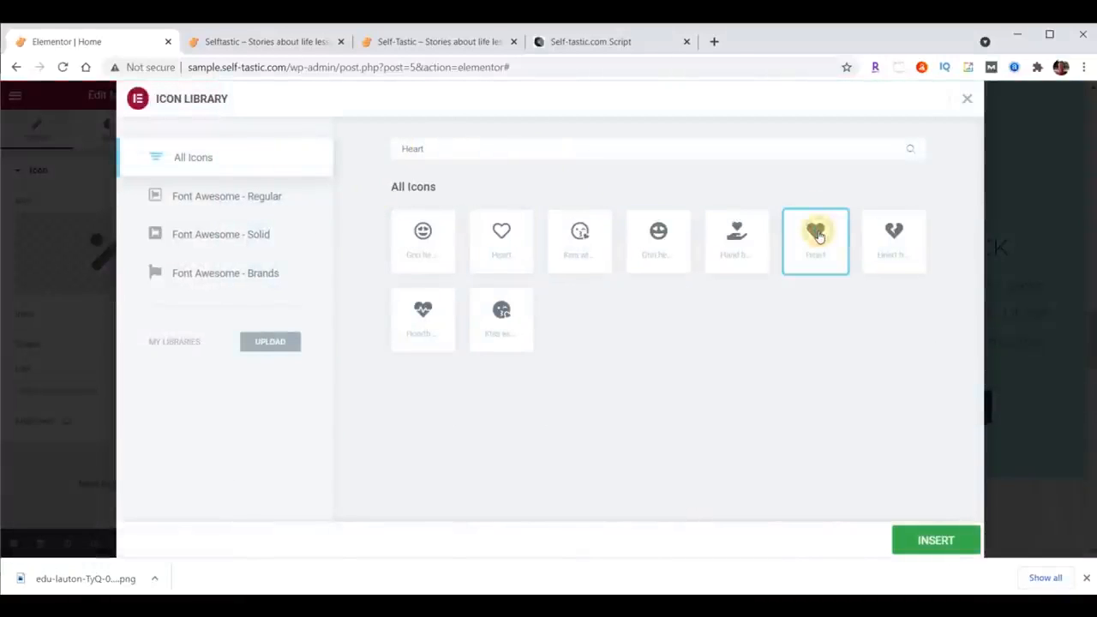
pyautogui.doubleClick(818, 237)
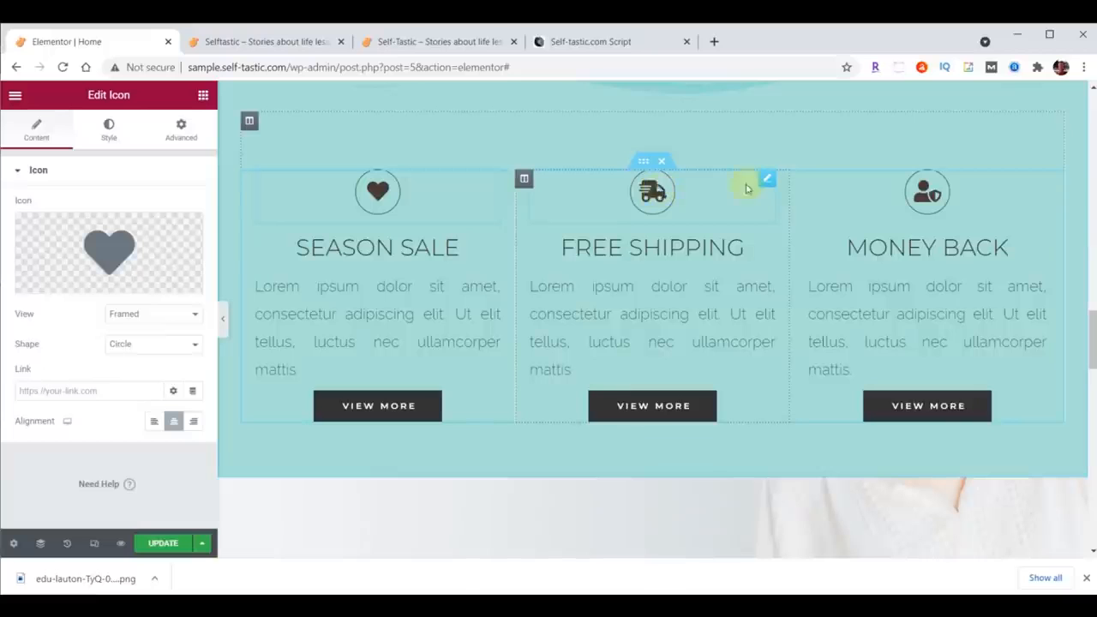
# Step: Replace the Free Shipping icon with a comment icon found by searching the icon library for comment
pyautogui.click(653, 190)
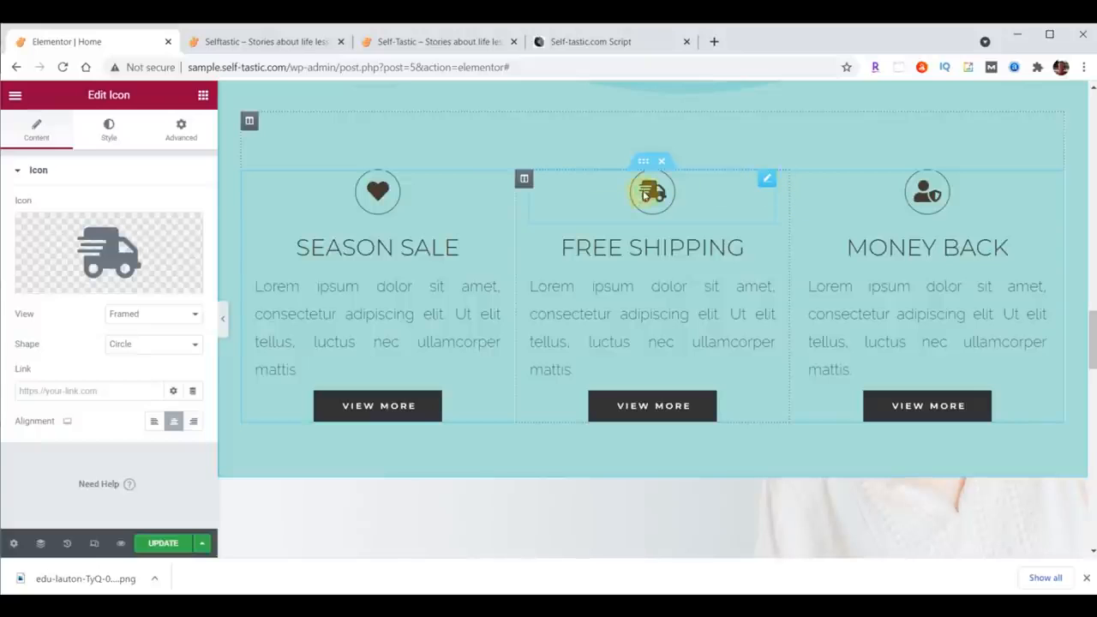
pyautogui.click(108, 249)
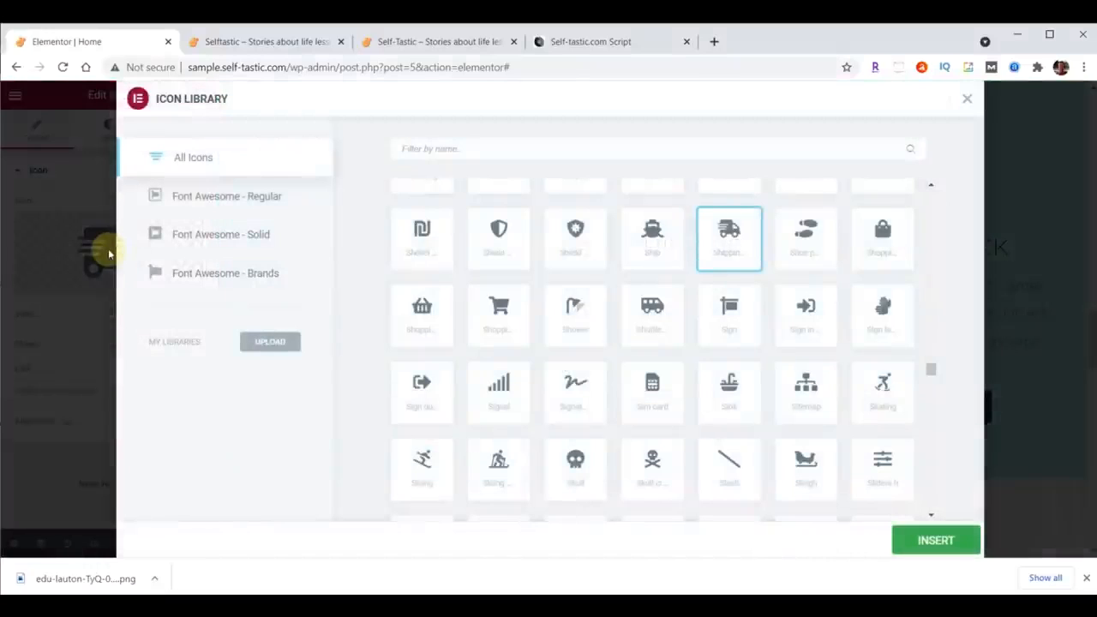
pyautogui.write('comments')
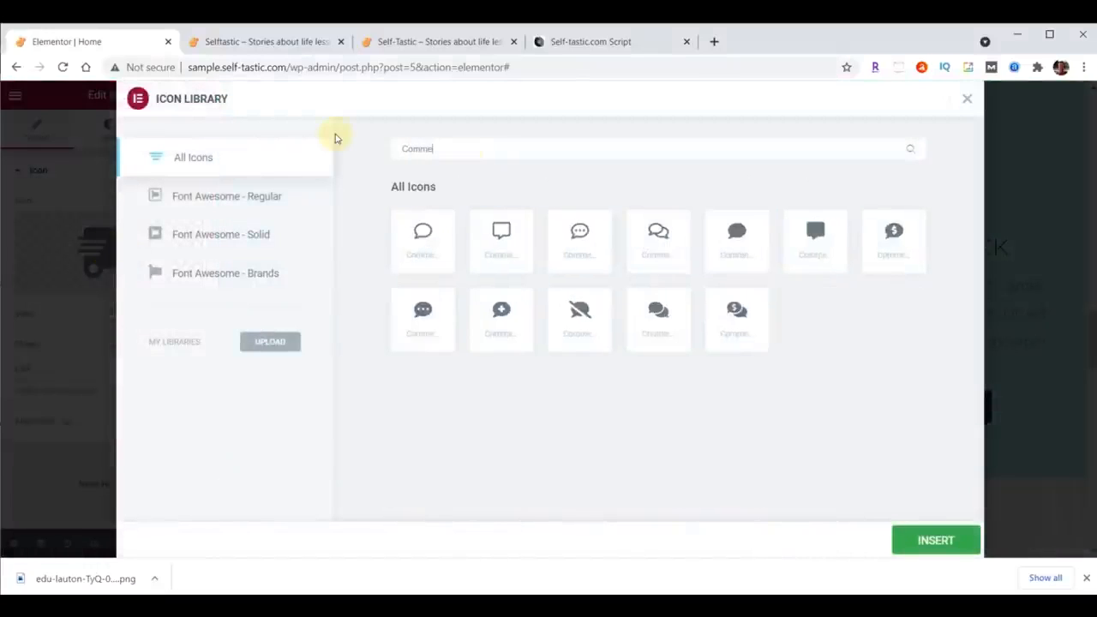
pyautogui.press('BackSpace')
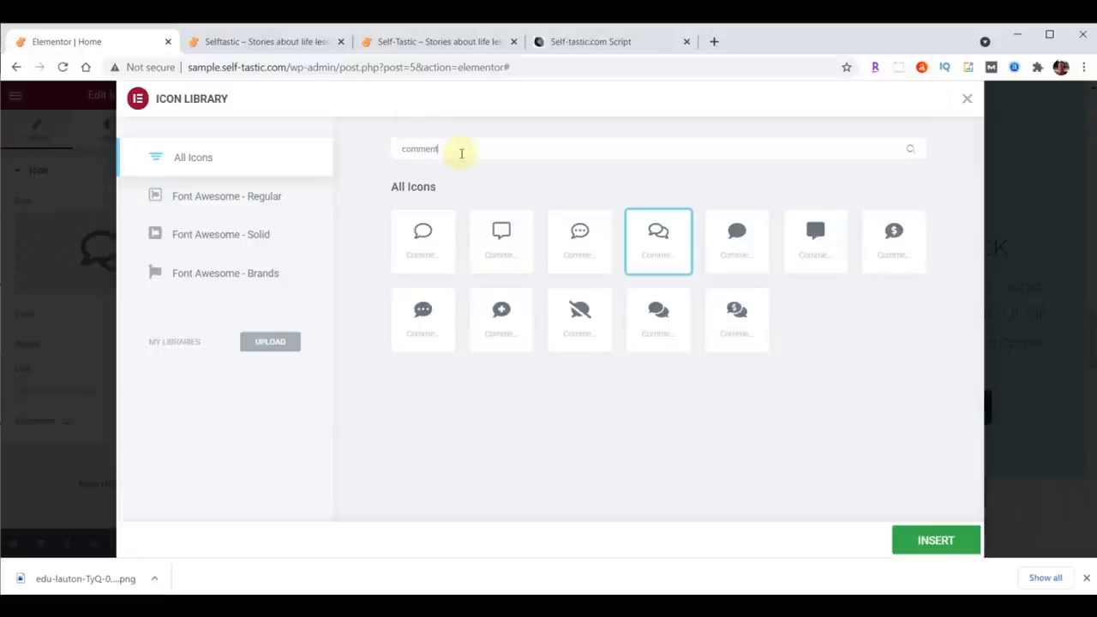
pyautogui.click(582, 233)
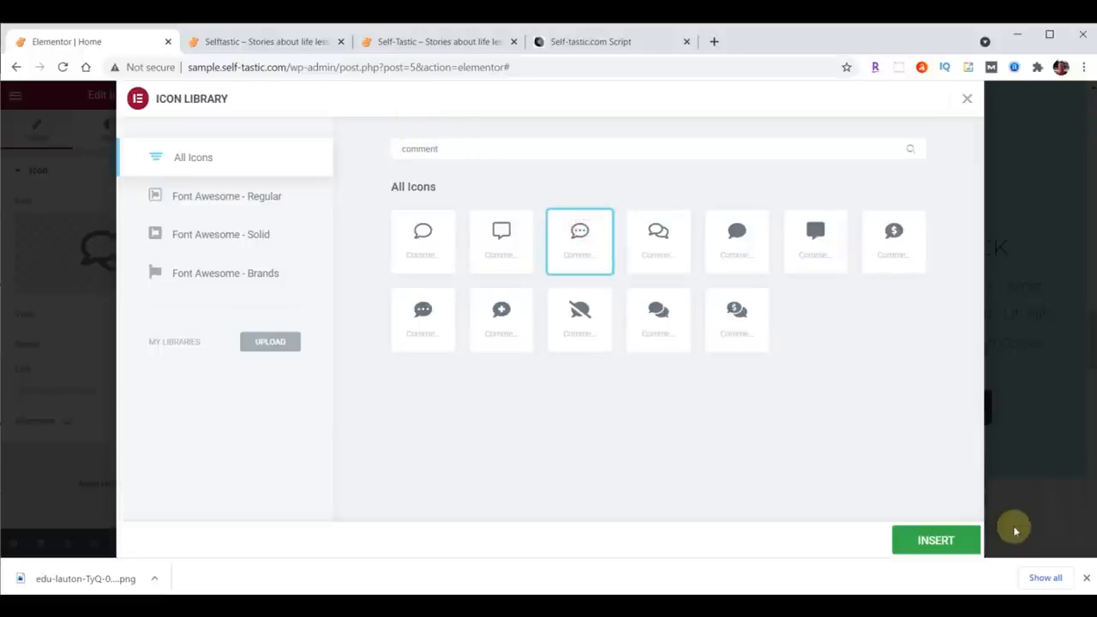
pyautogui.click(937, 539)
# Step: Replace the Money Back icon with the outlined question-circle icon found by searching the icon library for Question
pyautogui.click(932, 195)
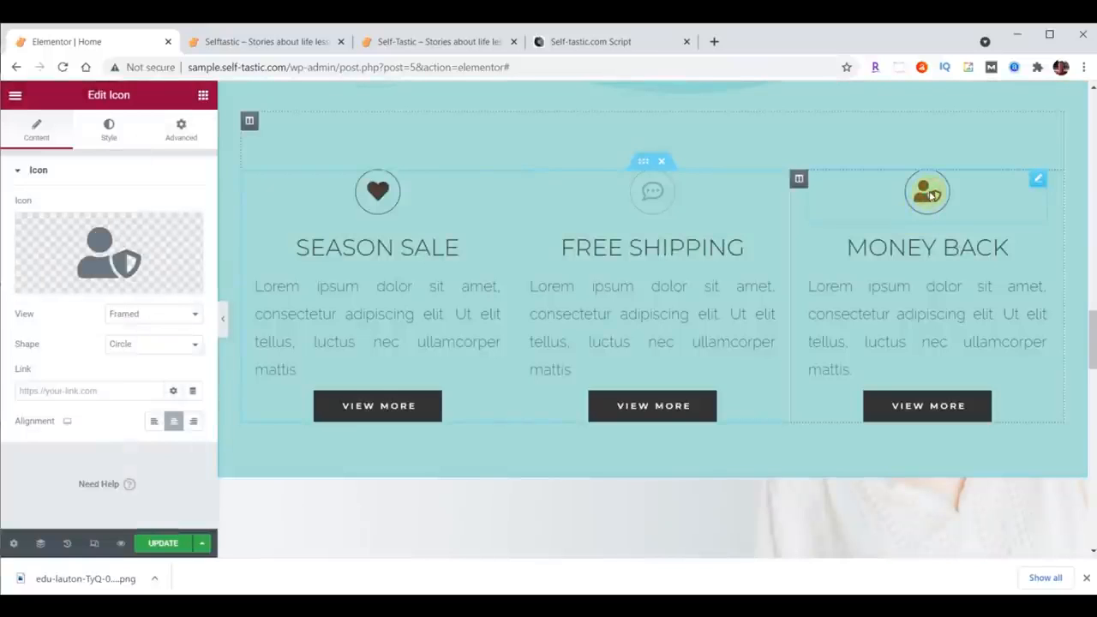
pyautogui.click(104, 257)
pyautogui.click(506, 148)
pyautogui.write('Question')
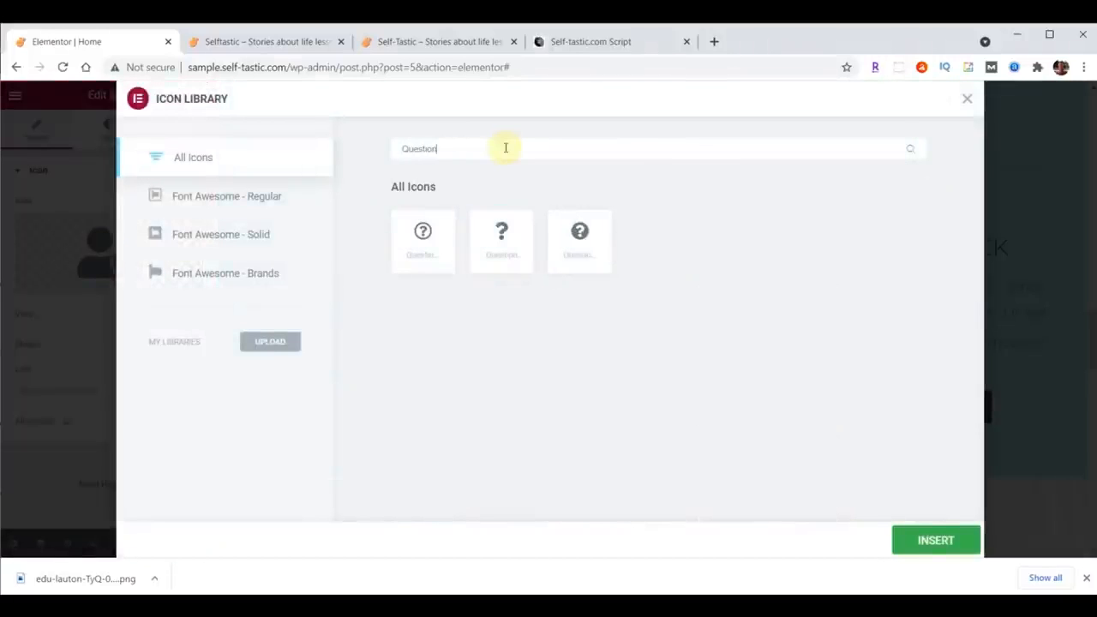
pyautogui.click(421, 232)
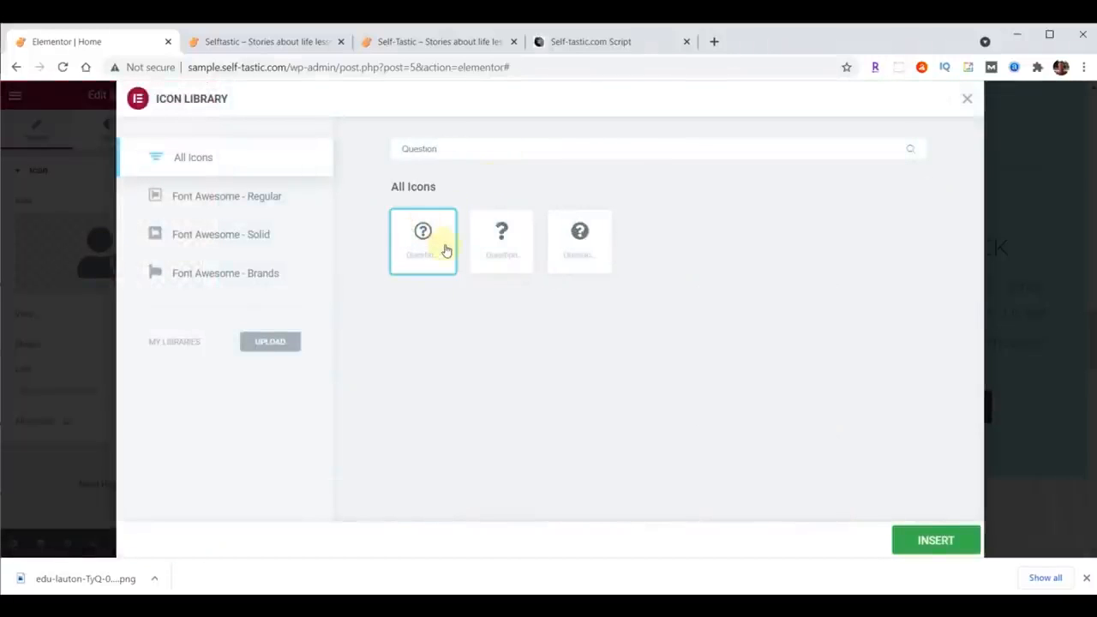
pyautogui.click(934, 540)
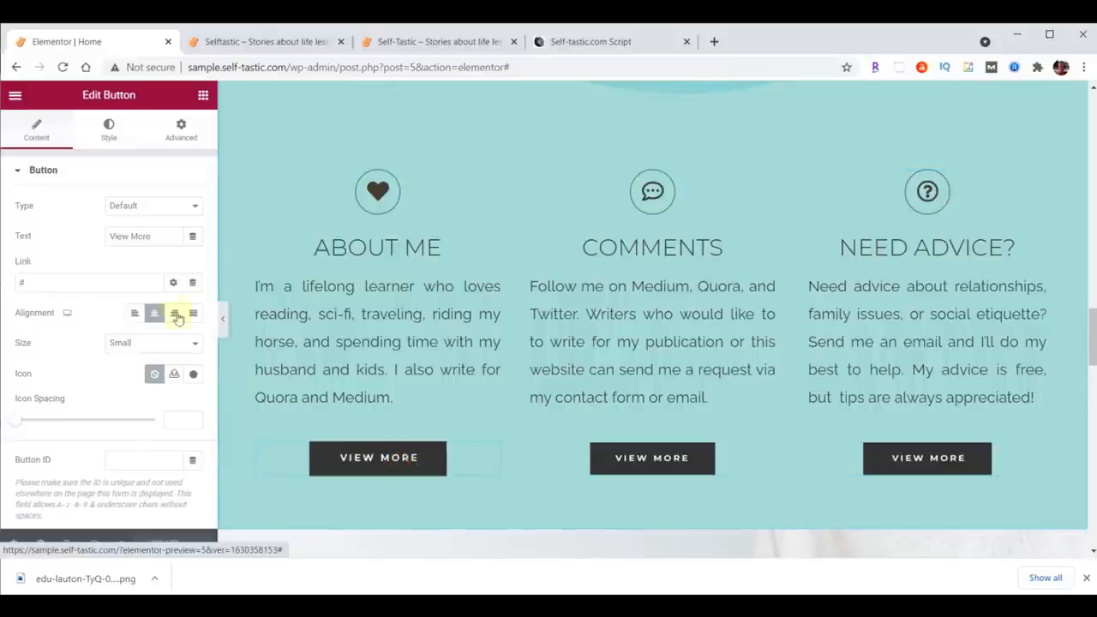
# Step: Set the first column's button text to Learn More and its link to /about/
pyautogui.tripleClick(152, 237)
pyautogui.write('Learn More')
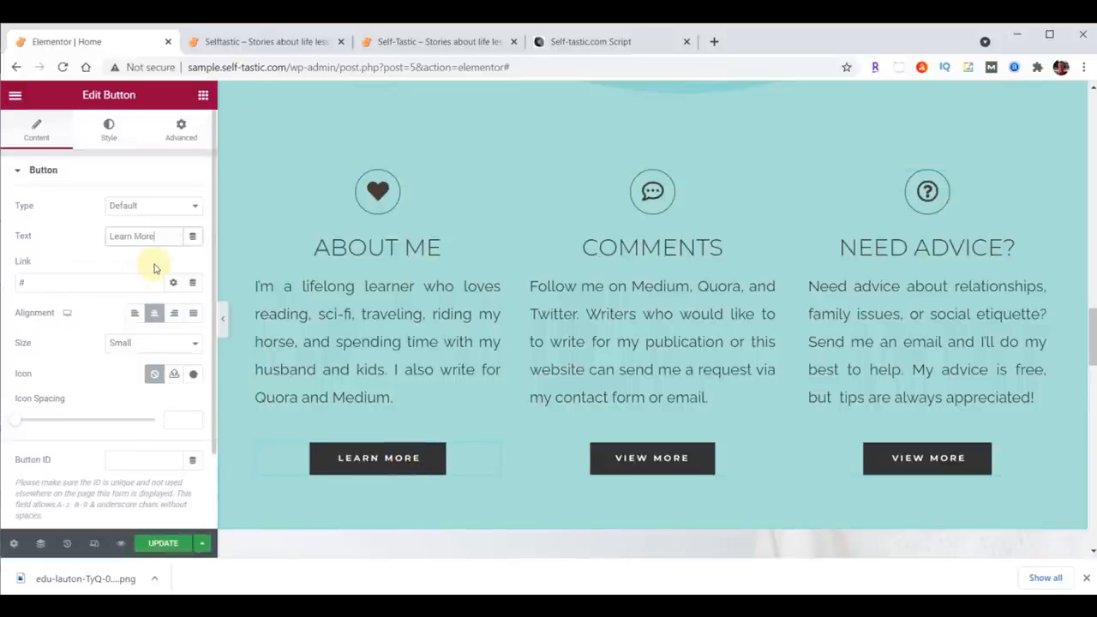
pyautogui.click(81, 282)
pyautogui.write('/about/')
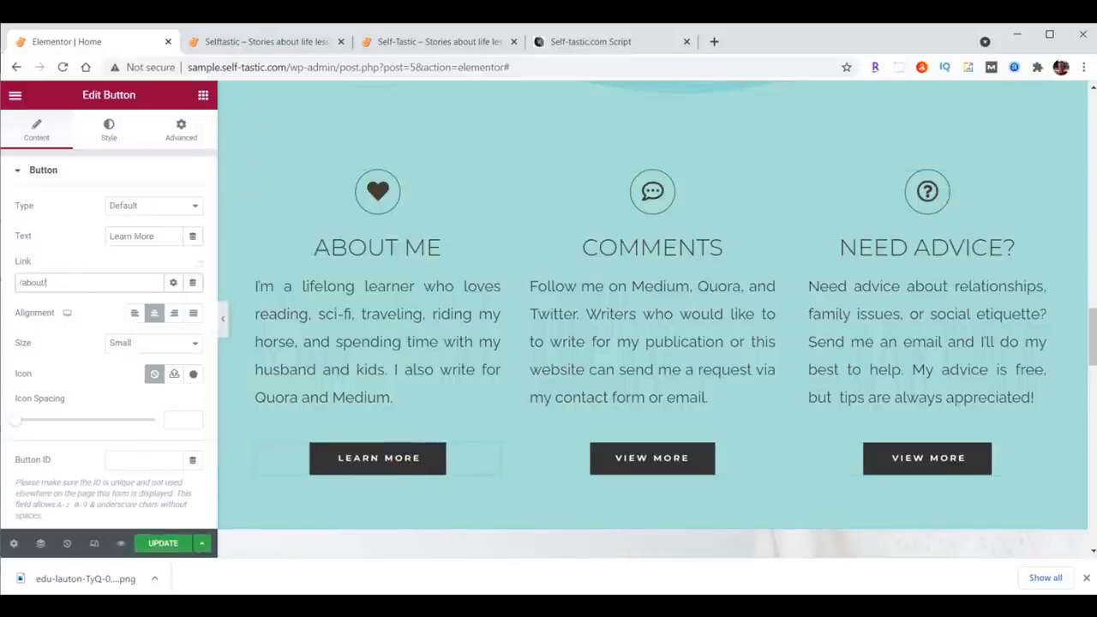
# Step: Set the middle column's button text to Contact Me and its link to /contact/
pyautogui.click(659, 458)
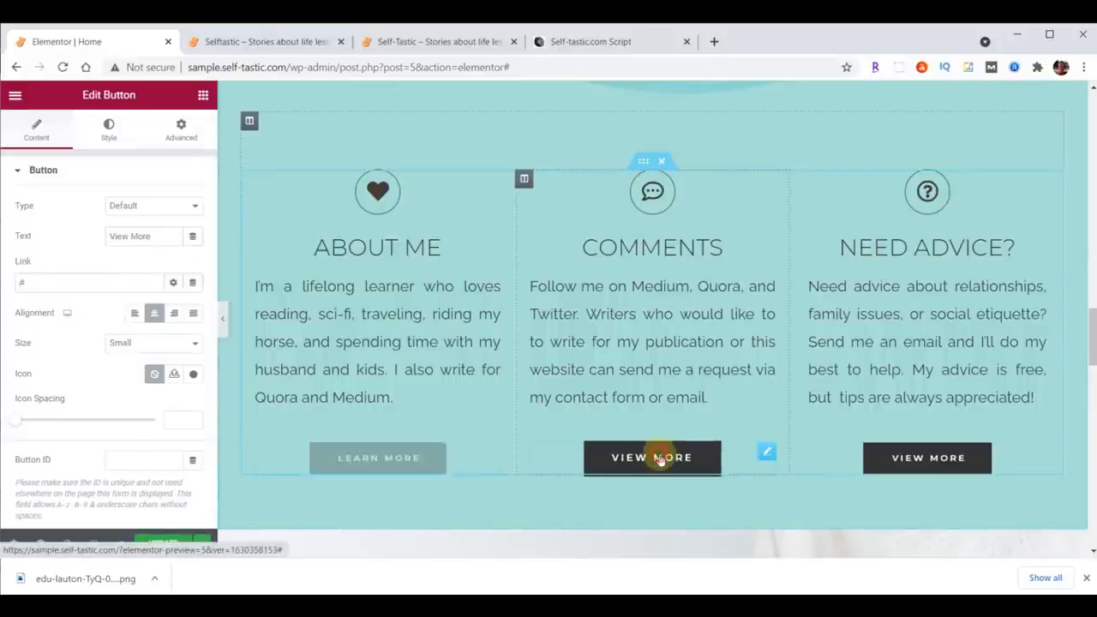
pyautogui.moveTo(159, 235); pyautogui.dragTo(74, 236)
pyautogui.write('Contact Me')
pyautogui.click(66, 272)
pyautogui.press('BackSpace')
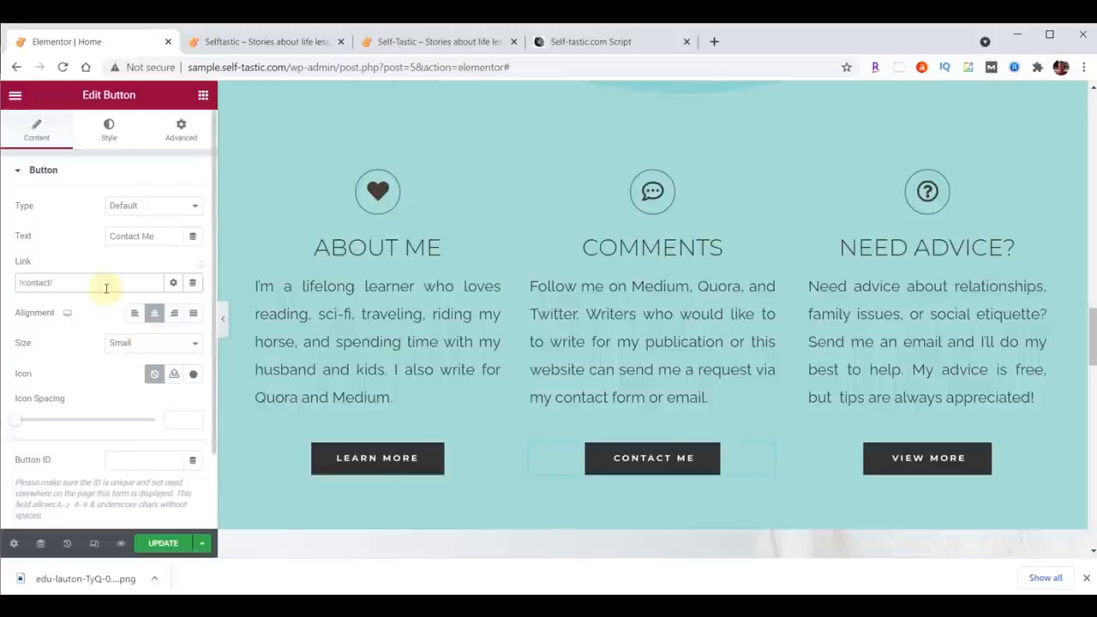
# Step: Set the third column's button text to Tips Here, paste the PayPal.me tips link as its link, and update the page
pyautogui.click(909, 460)
pyautogui.moveTo(163, 235); pyautogui.dragTo(92, 237)
pyautogui.write('Tips Here')
pyautogui.click(34, 282)
pyautogui.write('https://paypal.me/TipsHere')
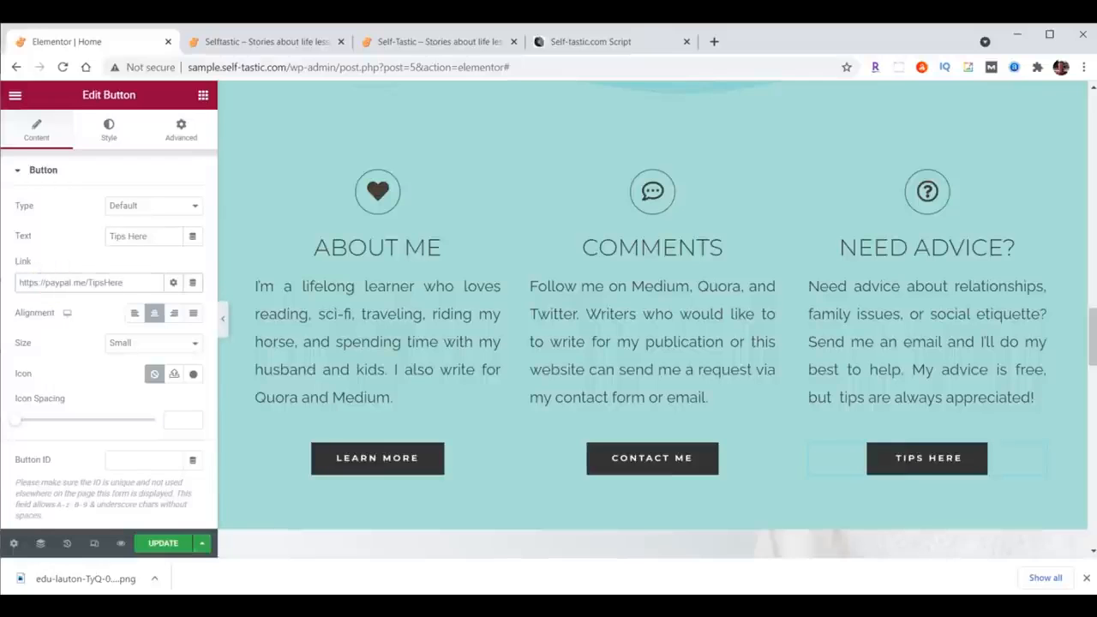
pyautogui.click(159, 543)
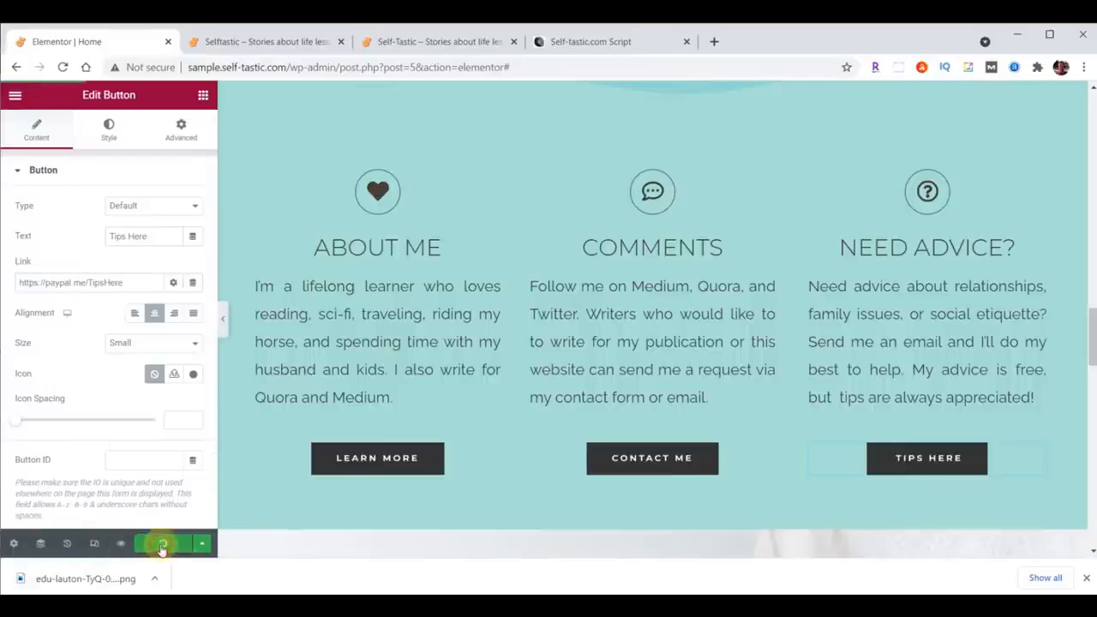
# Step: Reload the live homepage in the other tab and review the restyled feature section
pyautogui.click(262, 41)
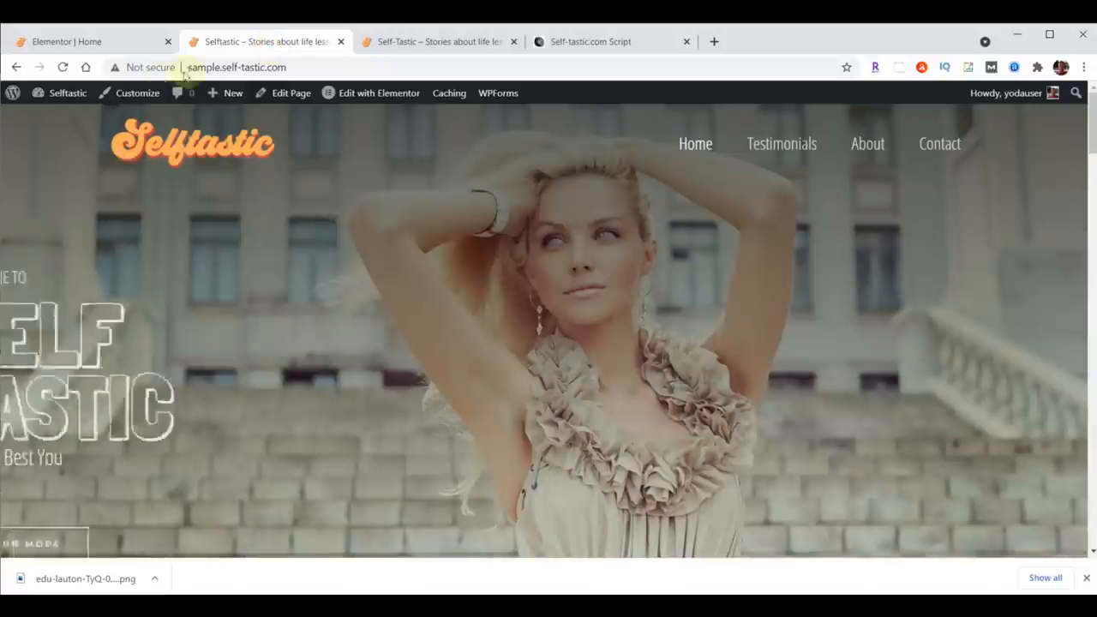
pyautogui.click(62, 67)
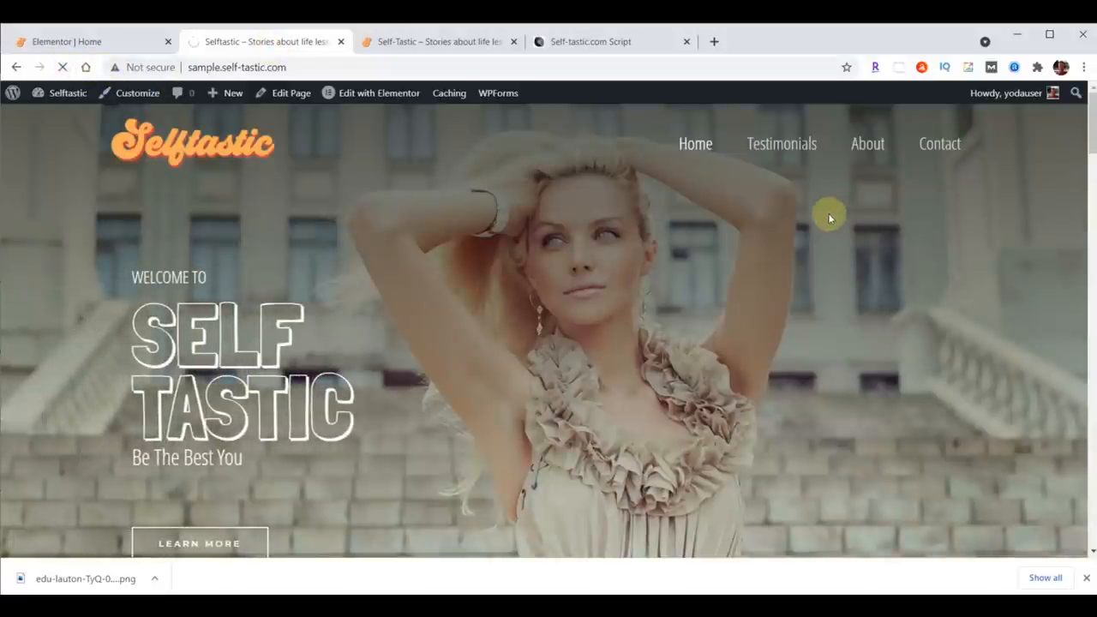
pyautogui.scroll(-10, 831, 218)
pyautogui.scroll(-10, 829, 220)
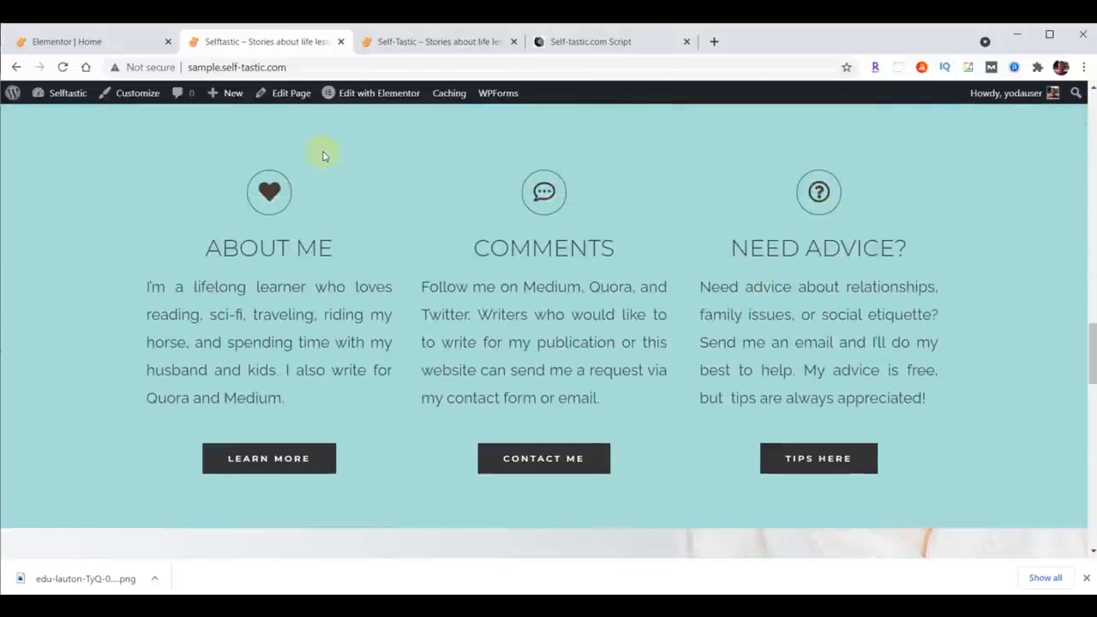
pyautogui.click(74, 43)
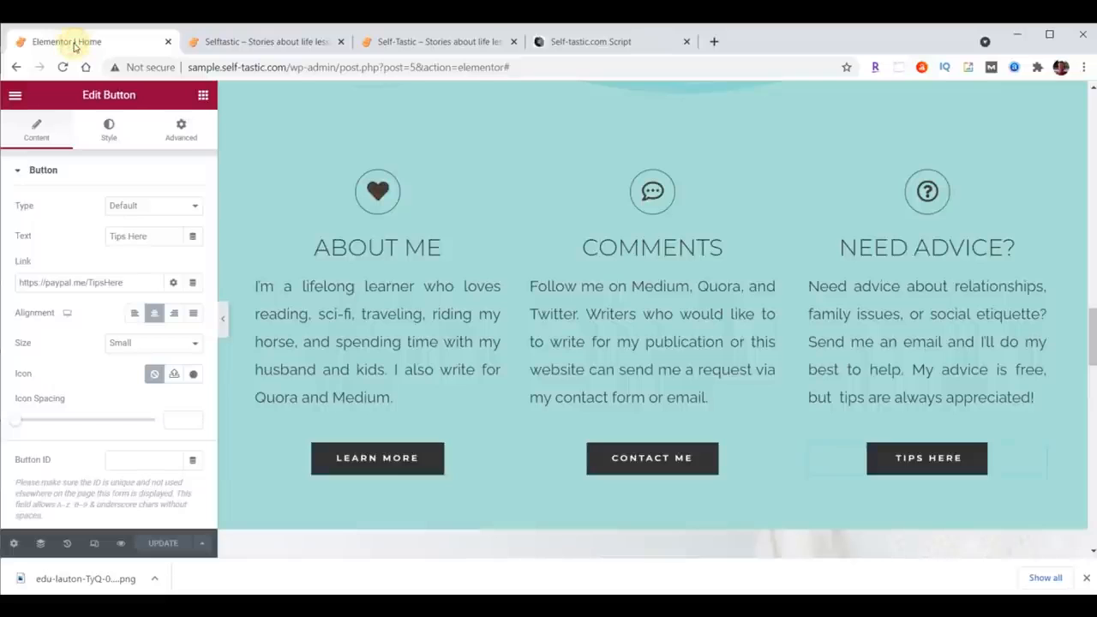
# Step: Set the left column's entrance animation to Fade In Left
pyautogui.click(249, 183)
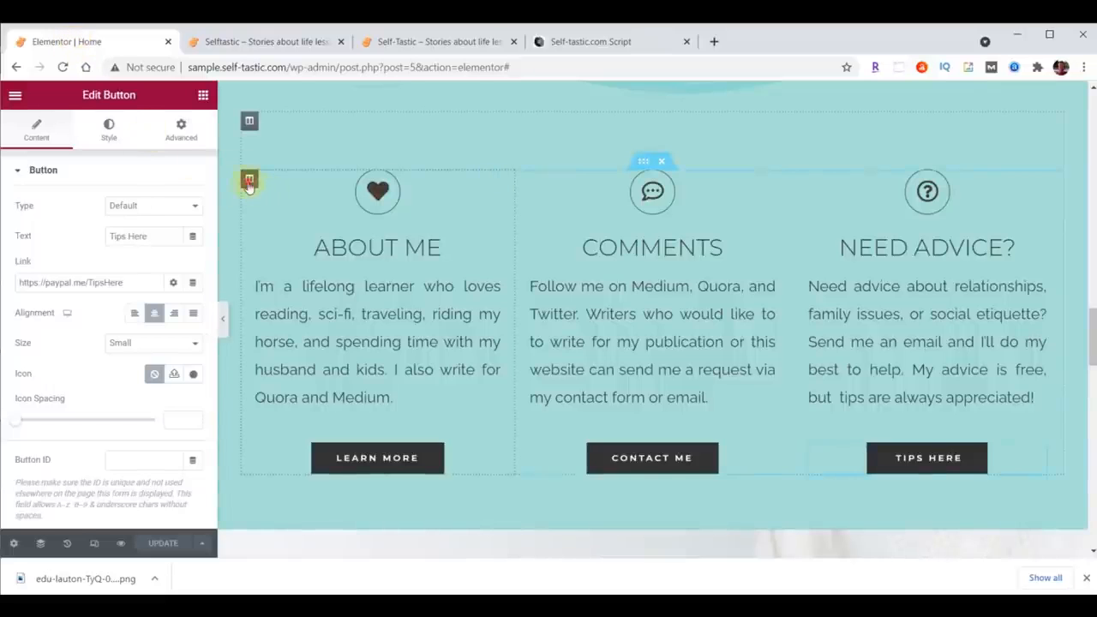
pyautogui.click(183, 133)
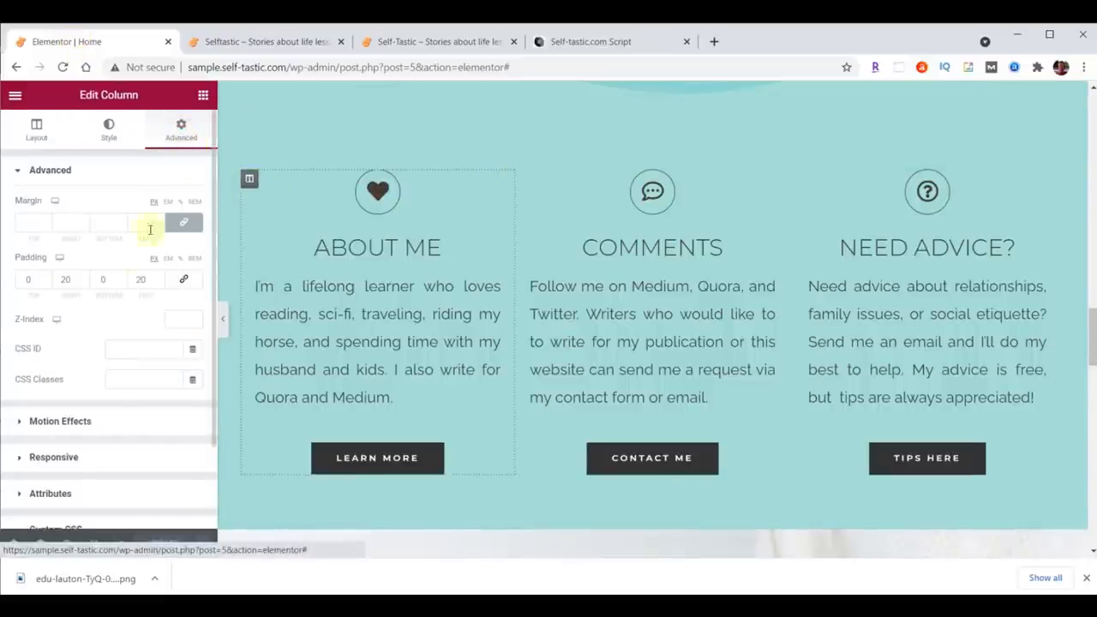
pyautogui.click(60, 421)
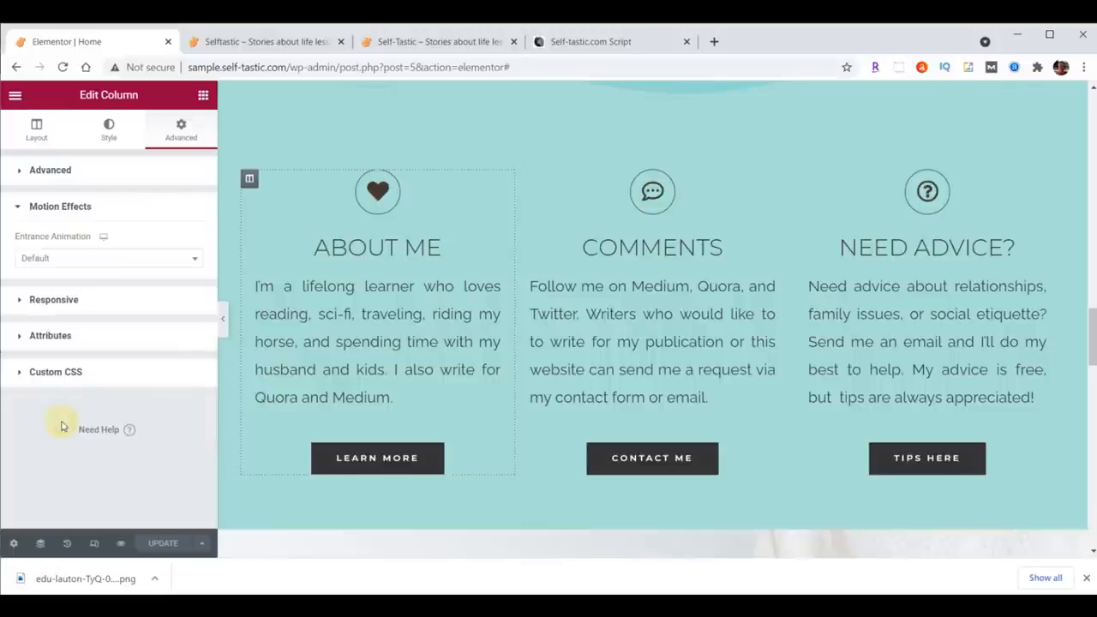
pyautogui.click(65, 257)
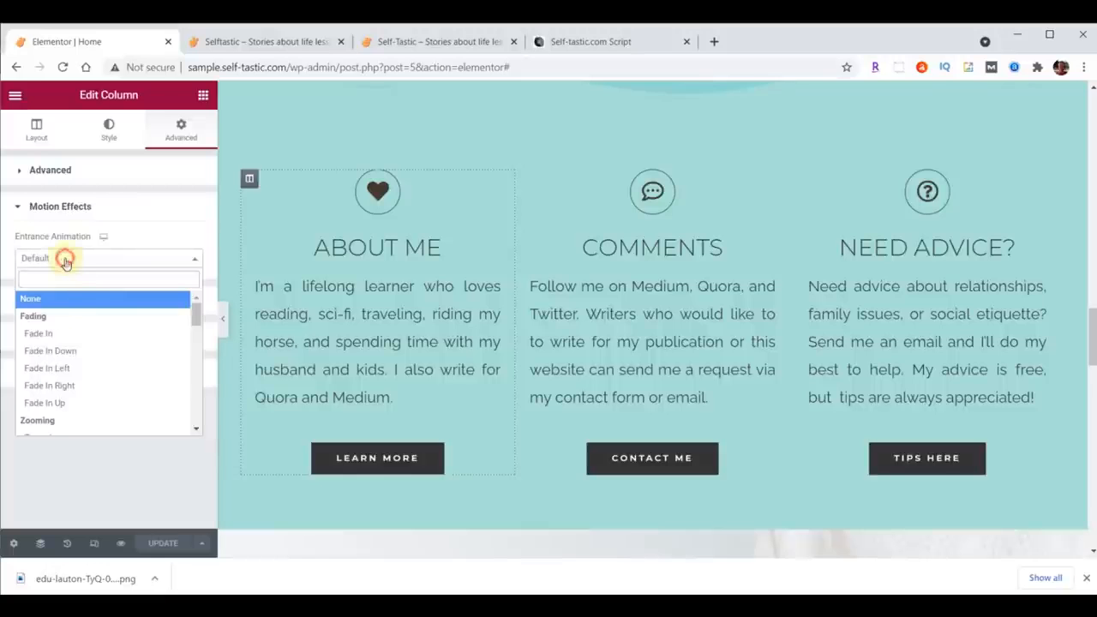
pyautogui.click(44, 369)
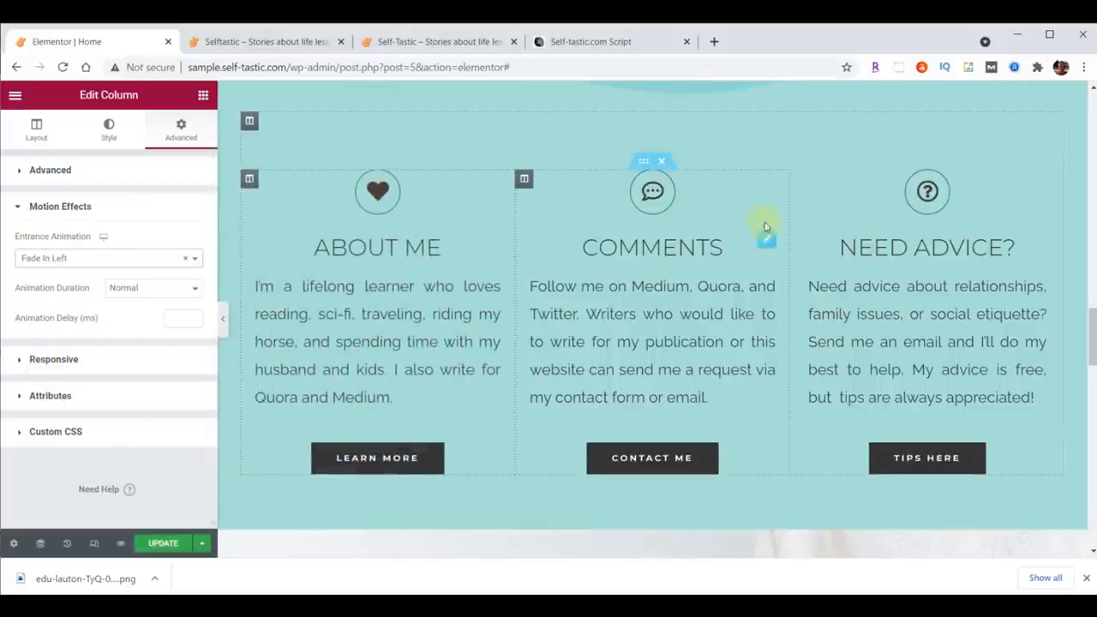
# Step: Set the right column's entrance animation to Fade In Right
pyautogui.click(797, 180)
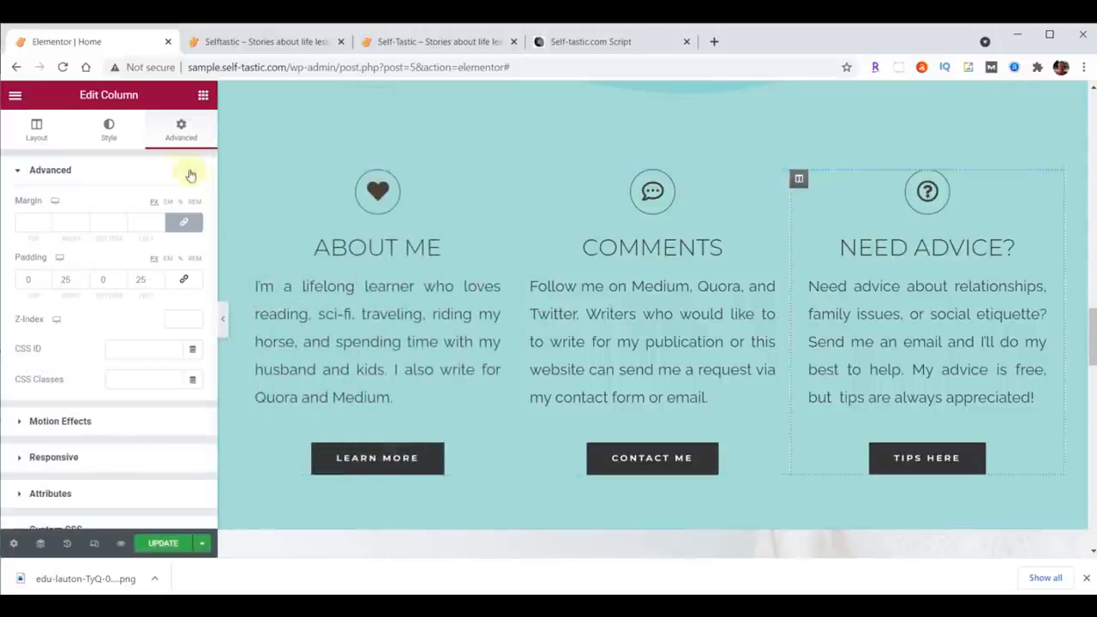
pyautogui.click(60, 421)
pyautogui.click(50, 265)
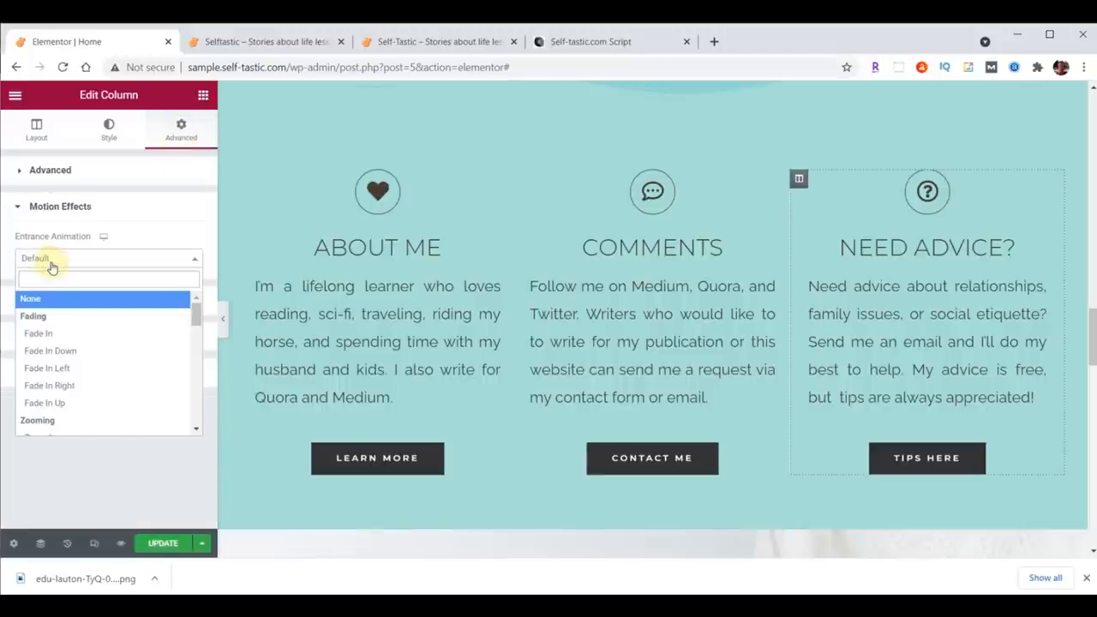
pyautogui.click(52, 385)
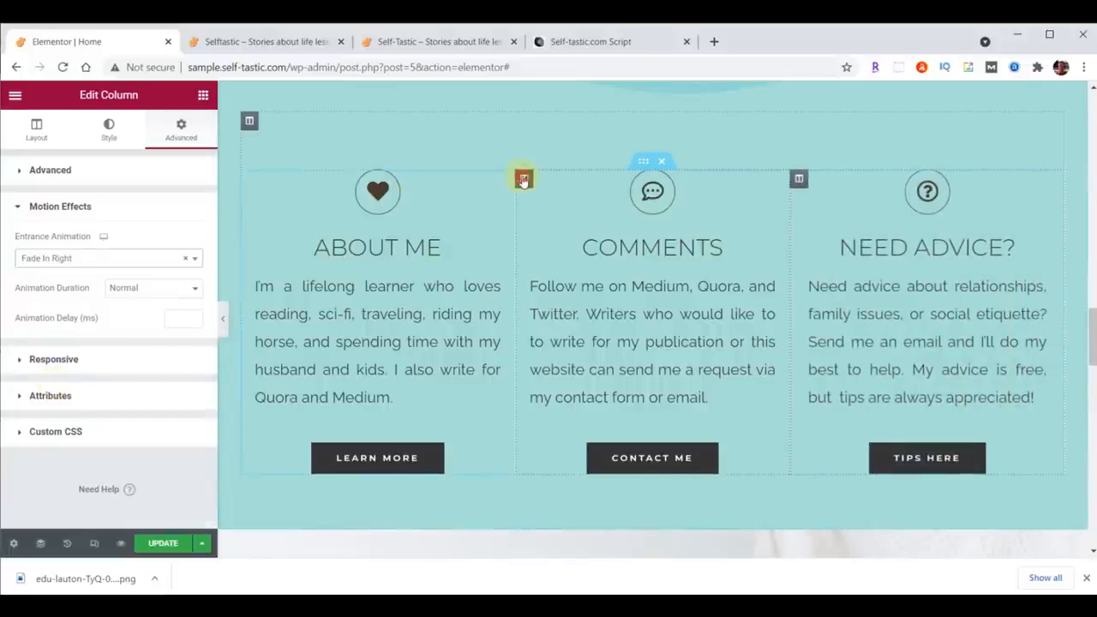
# Step: Set the middle column's entrance animation to Zoom In and update the page
pyautogui.click(523, 180)
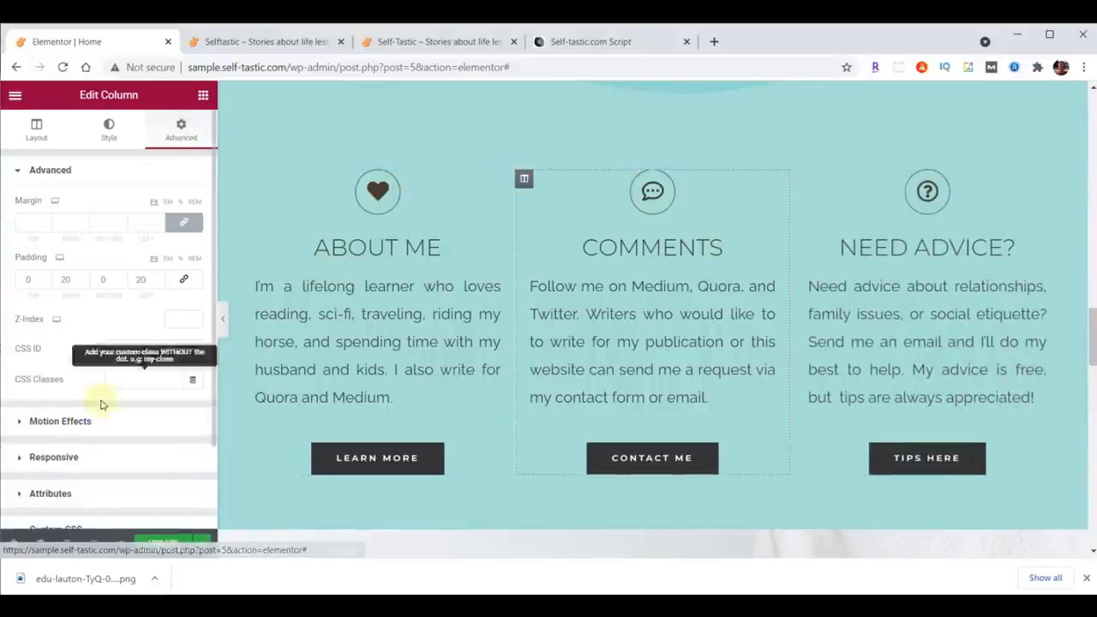
pyautogui.click(77, 422)
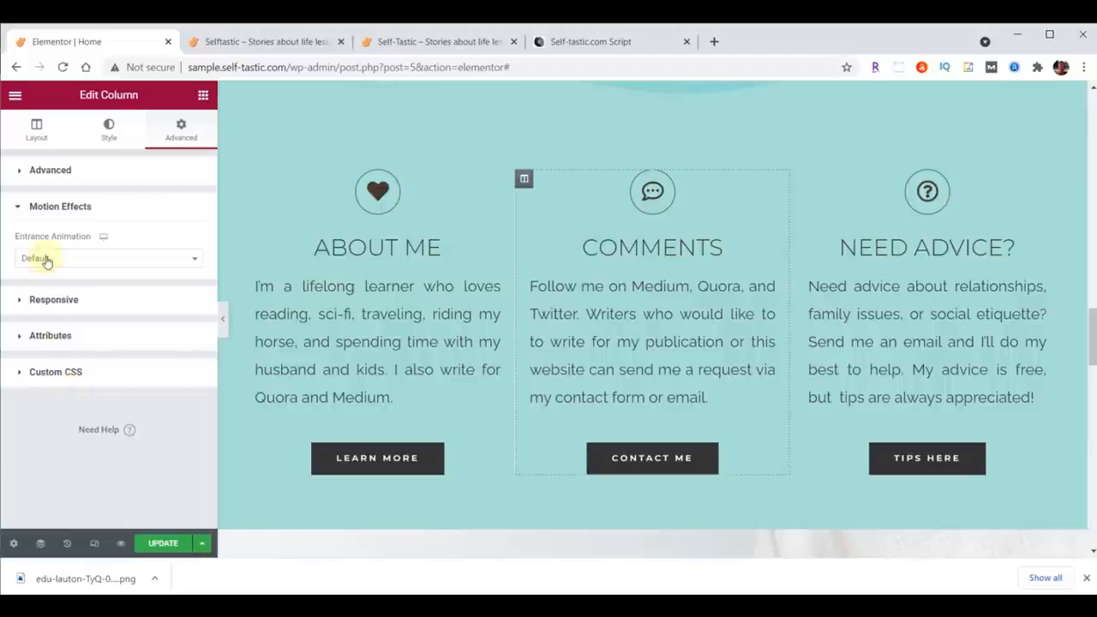
pyautogui.click(46, 260)
pyautogui.scroll(-3, 73, 313)
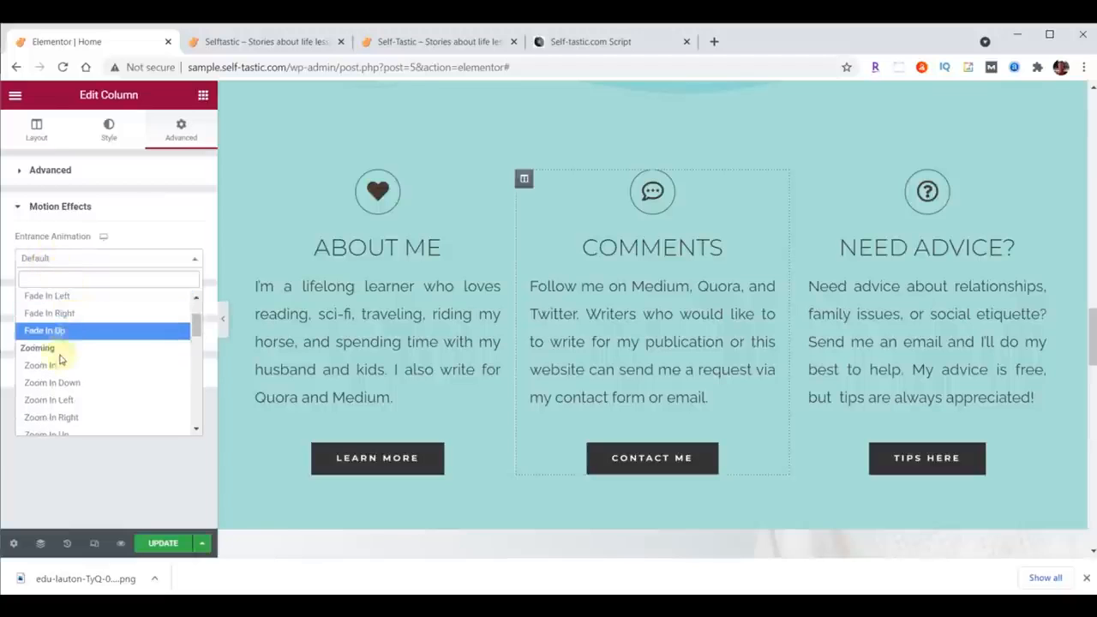
pyautogui.click(57, 364)
pyautogui.click(165, 545)
# Step: Reload the live homepage and review the column entrance animations in the feature section
pyautogui.click(257, 41)
pyautogui.click(63, 67)
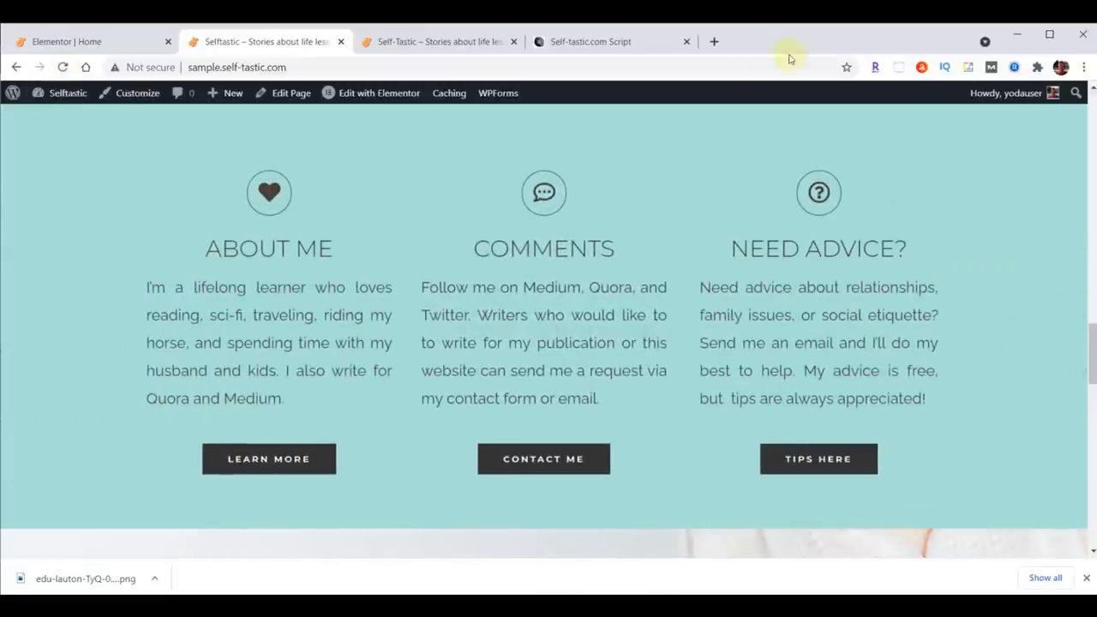
pyautogui.click(447, 42)
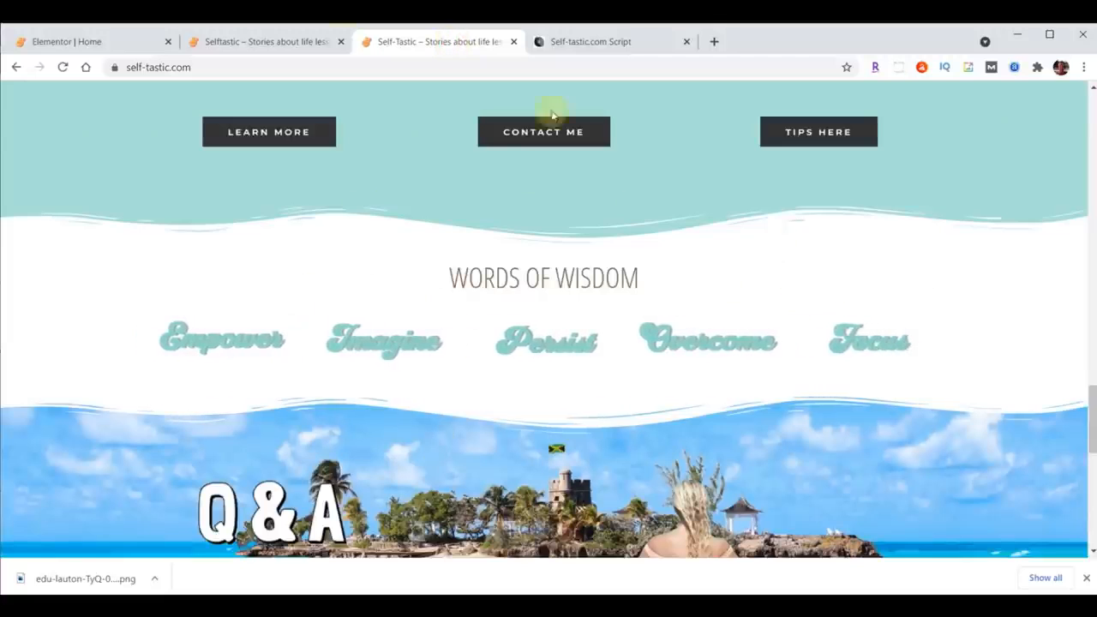
pyautogui.click(221, 41)
pyautogui.scroll(-4, 602, 288)
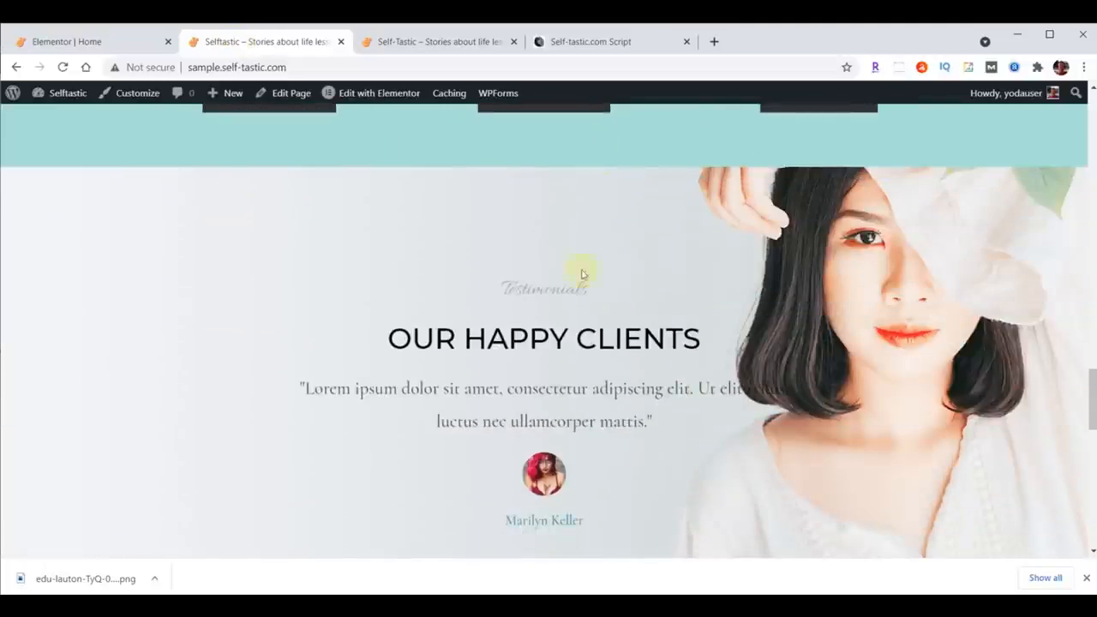
pyautogui.click(90, 41)
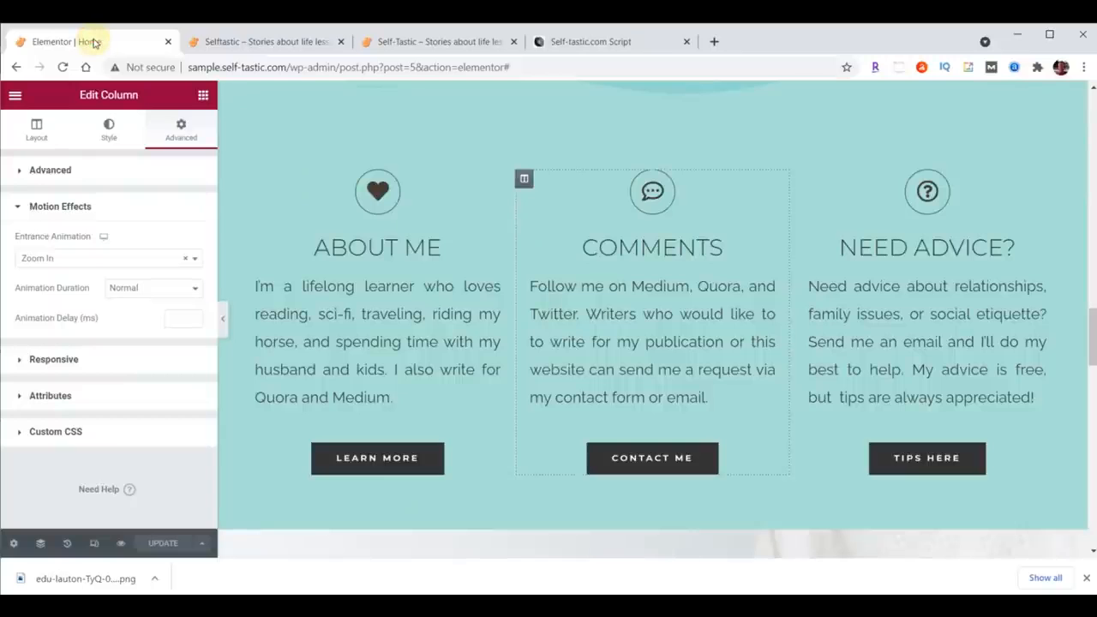
pyautogui.scroll(-4, 734, 220)
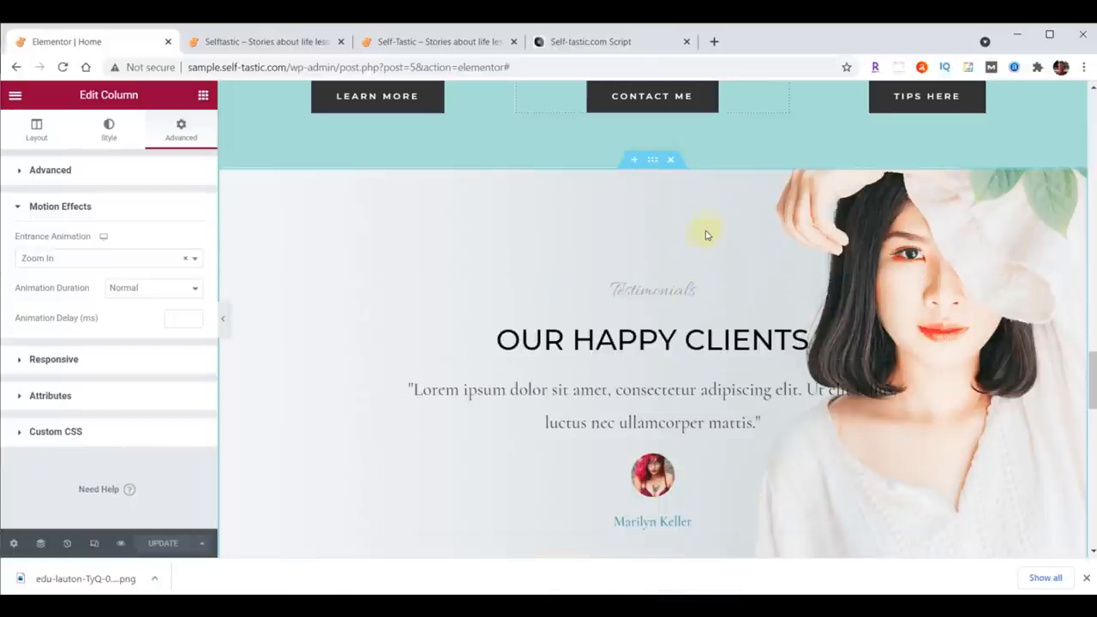
# Step: Add a new single-column section directly below the feature section
pyautogui.click(634, 160)
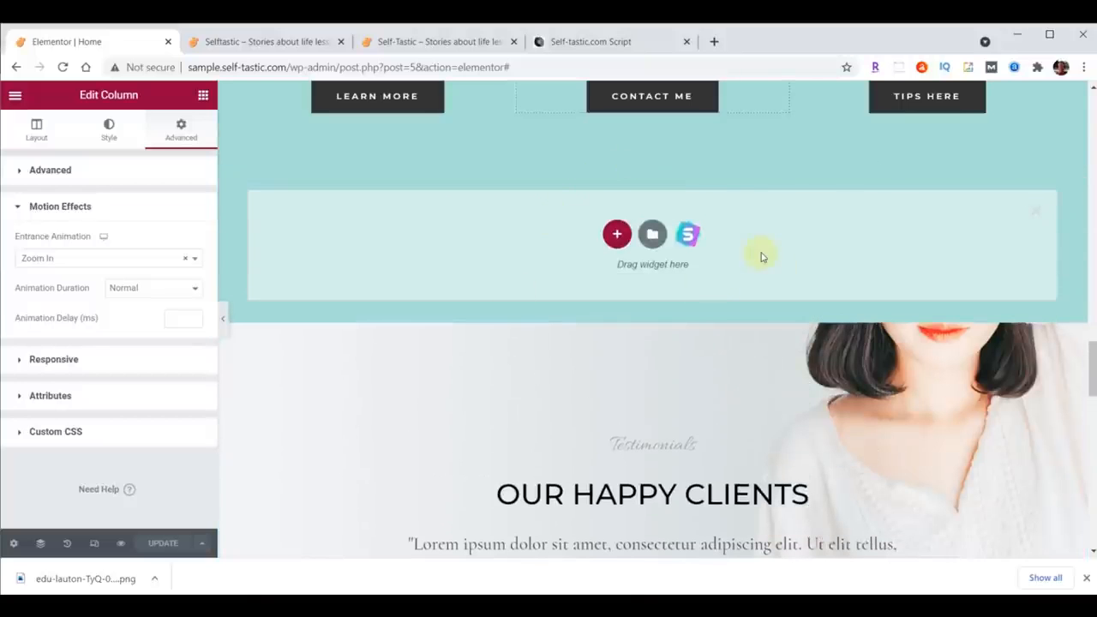
pyautogui.click(617, 234)
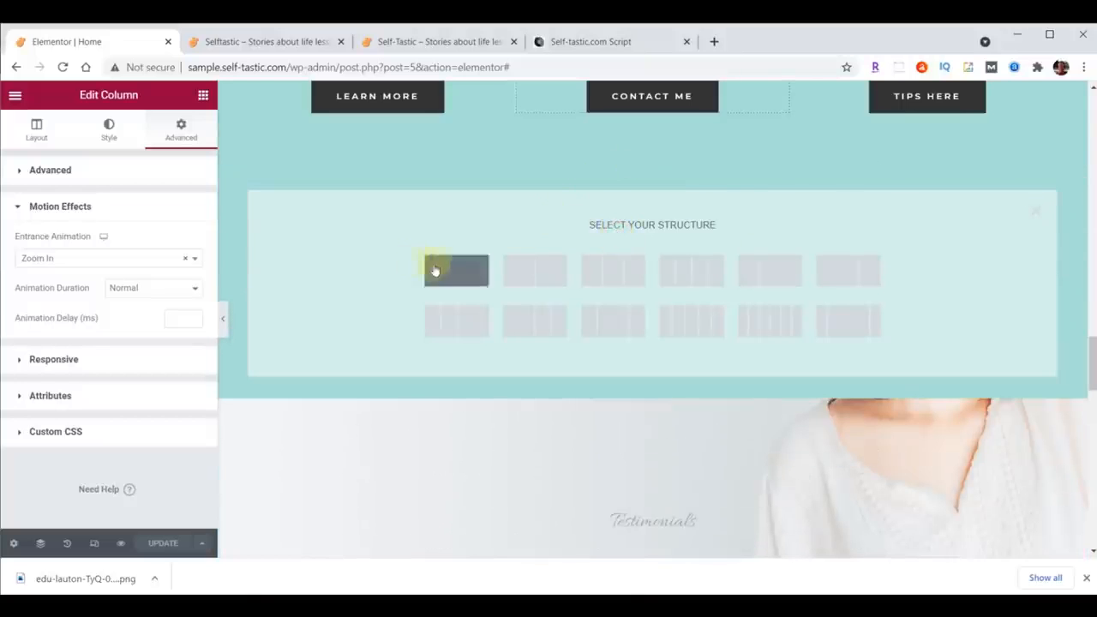
pyautogui.click(453, 269)
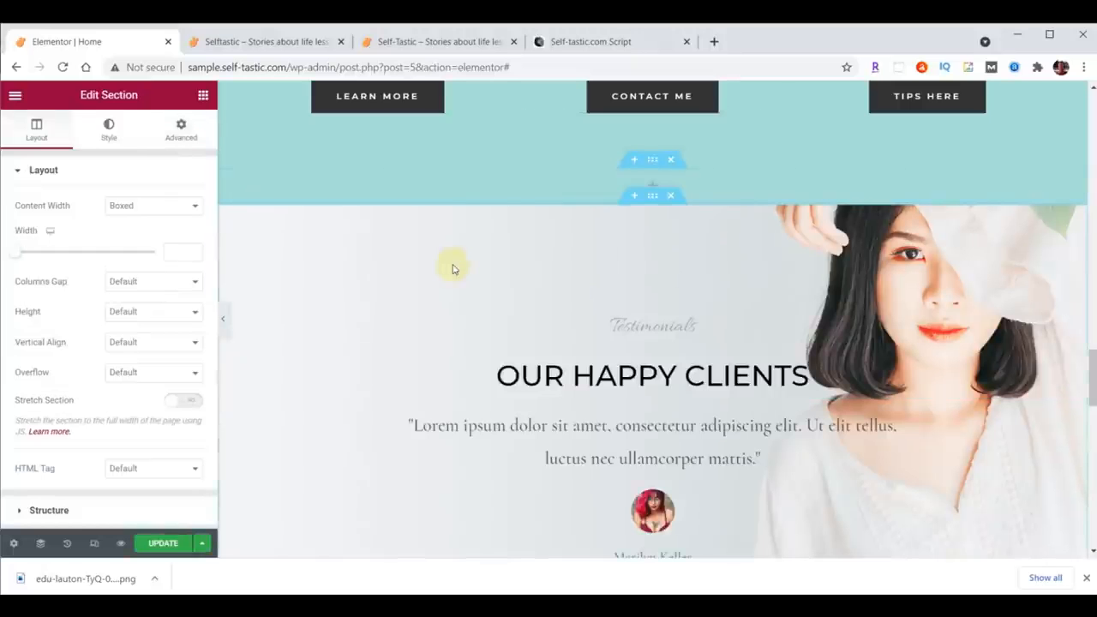
# Step: Give the new section a classic background with colour #FFFFFF
pyautogui.click(653, 161)
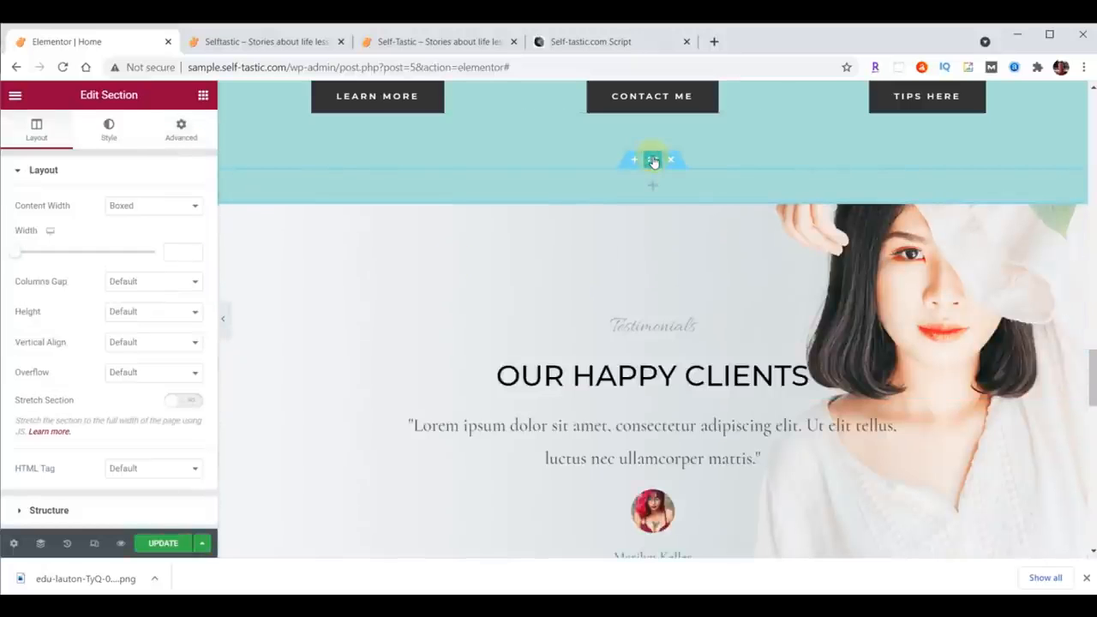
pyautogui.click(109, 128)
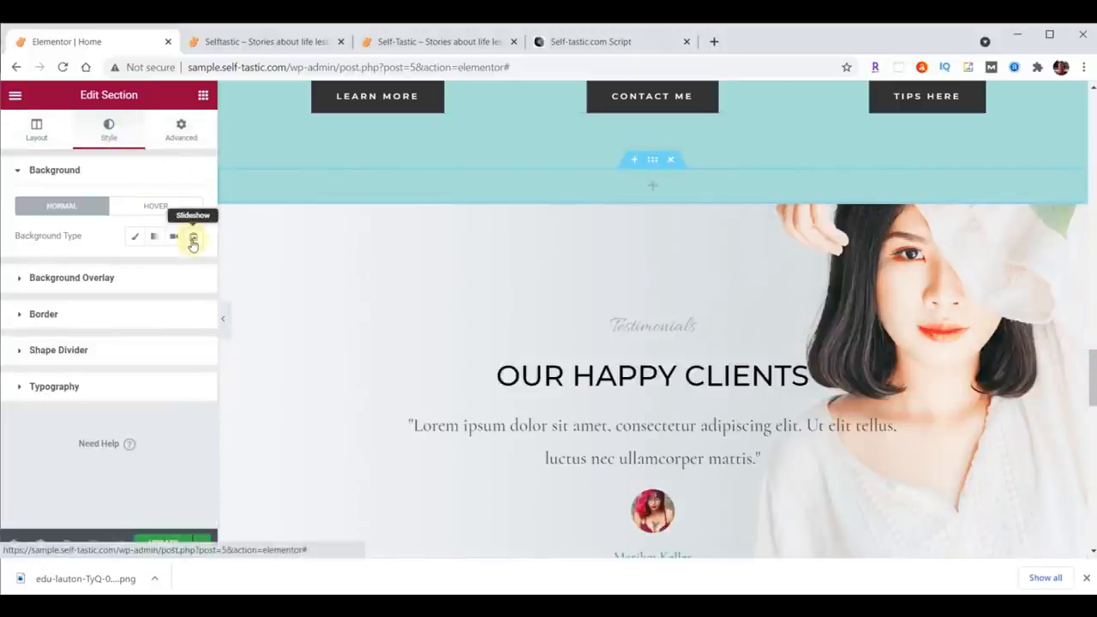
pyautogui.click(134, 236)
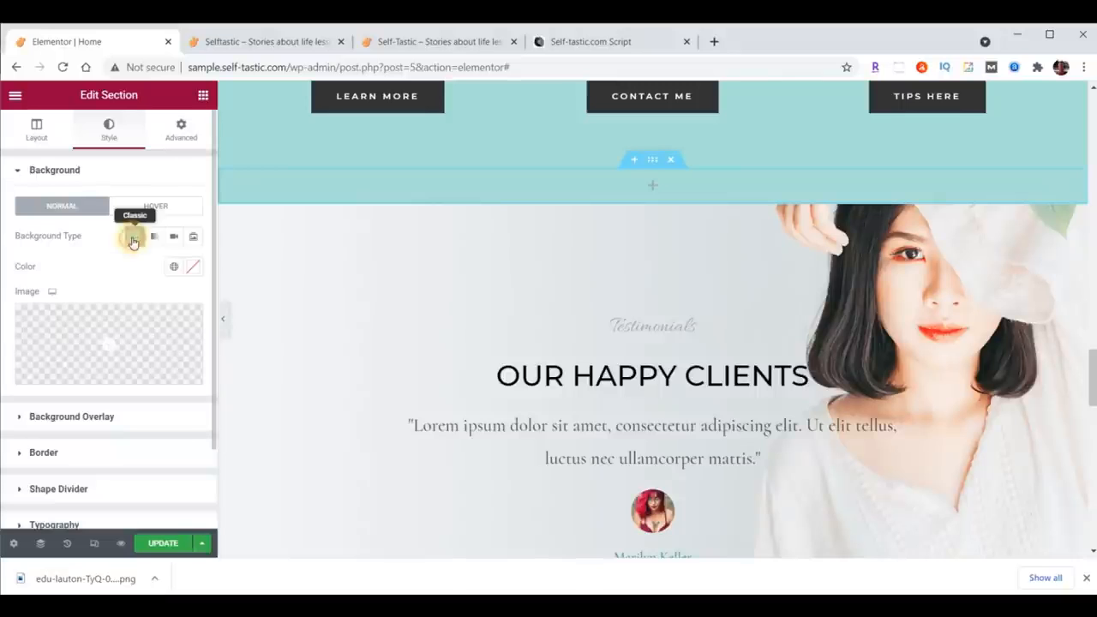
pyautogui.click(192, 269)
pyautogui.click(110, 486)
pyautogui.write('#FFFFFF')
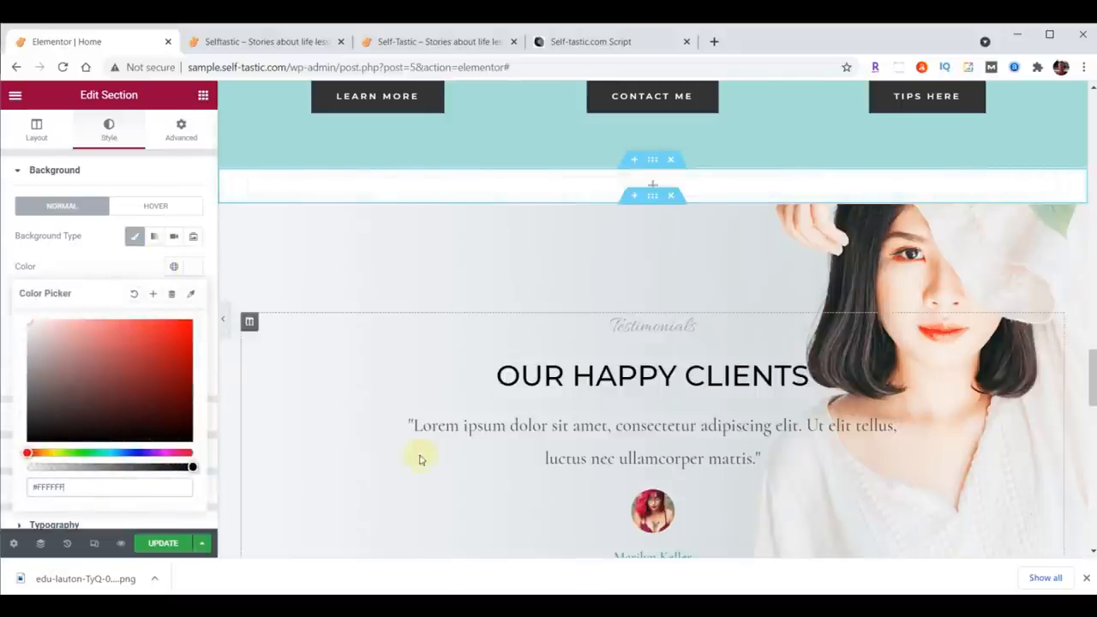
# Step: Copy the 'Advice and encouragement on improving yourself' heading and paste it into the new section's column
pyautogui.scroll(10, 876, 299)
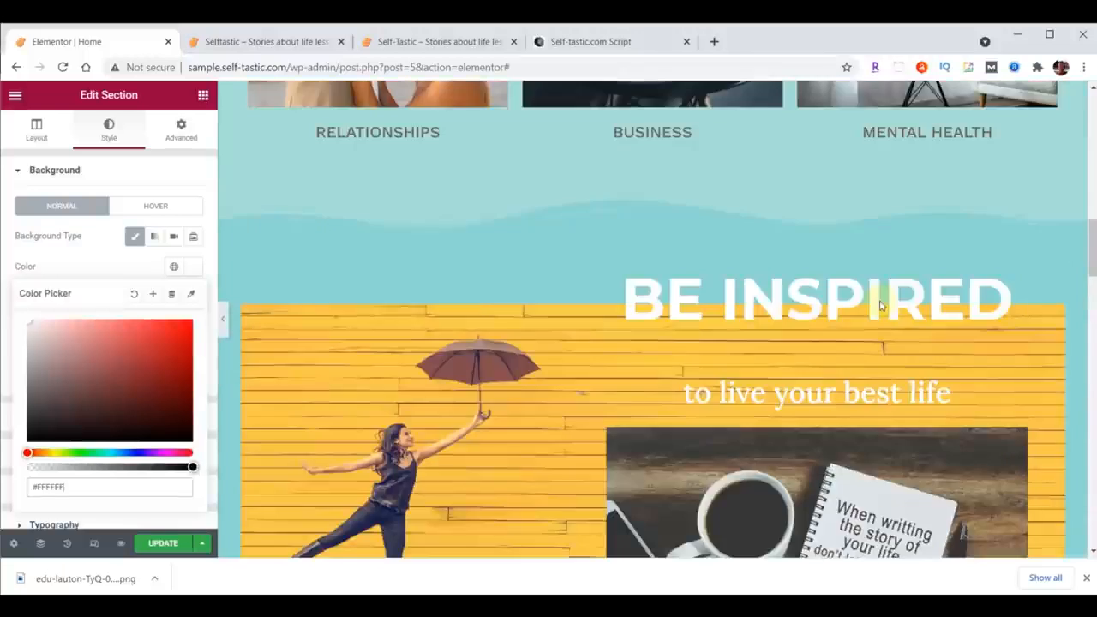
pyautogui.scroll(5, 878, 302)
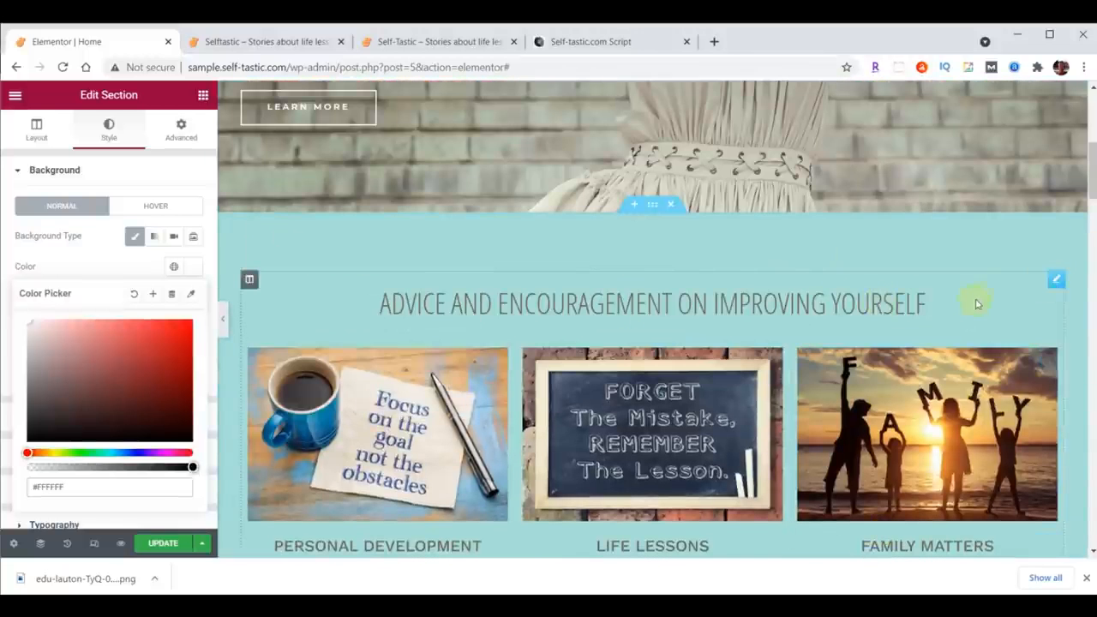
pyautogui.rightClick(1054, 278)
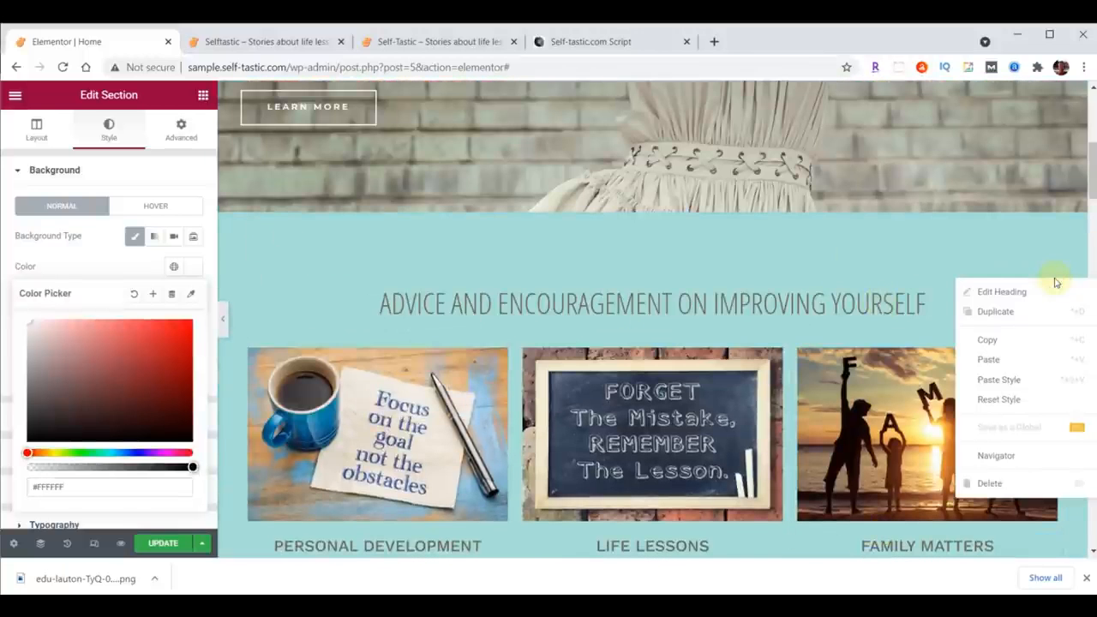
pyautogui.click(998, 340)
pyautogui.scroll(-3, 822, 343)
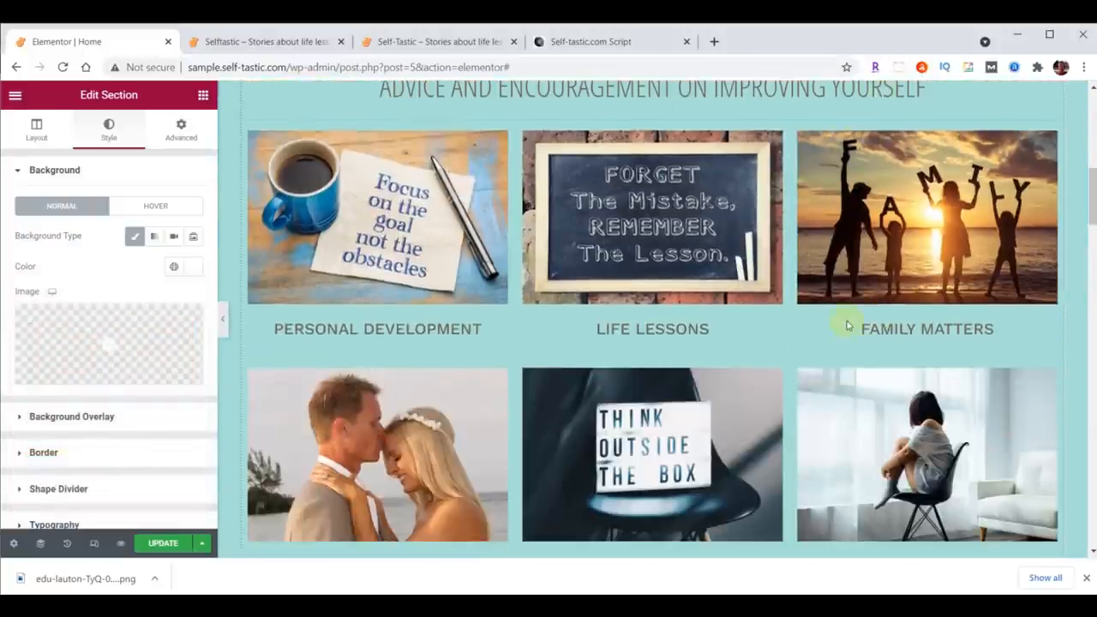
pyautogui.scroll(-10, 846, 325)
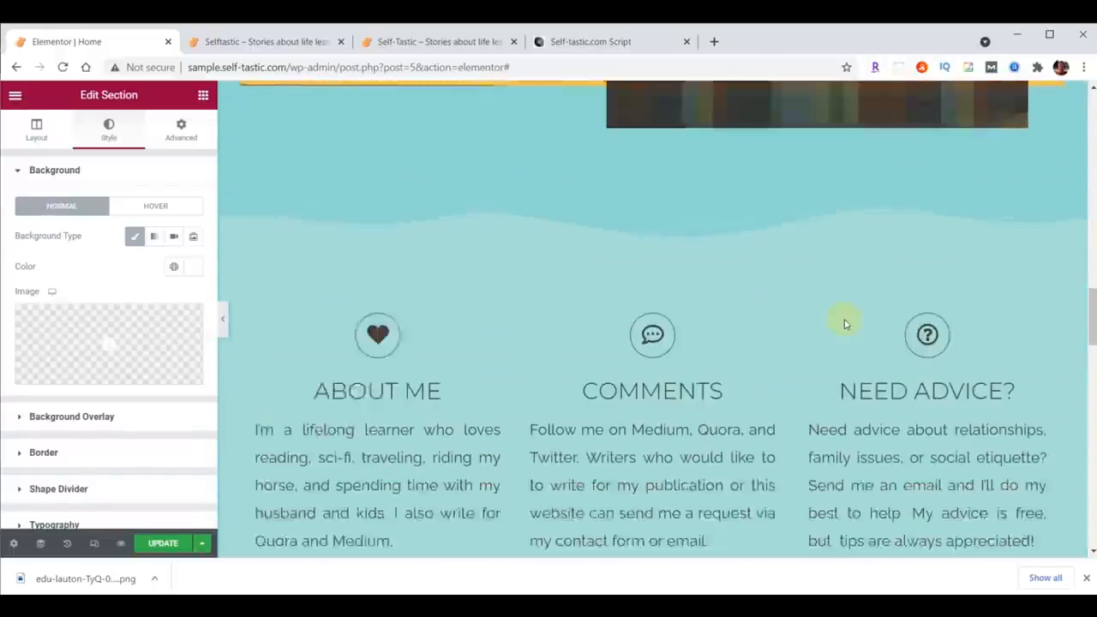
pyautogui.scroll(-5, 844, 323)
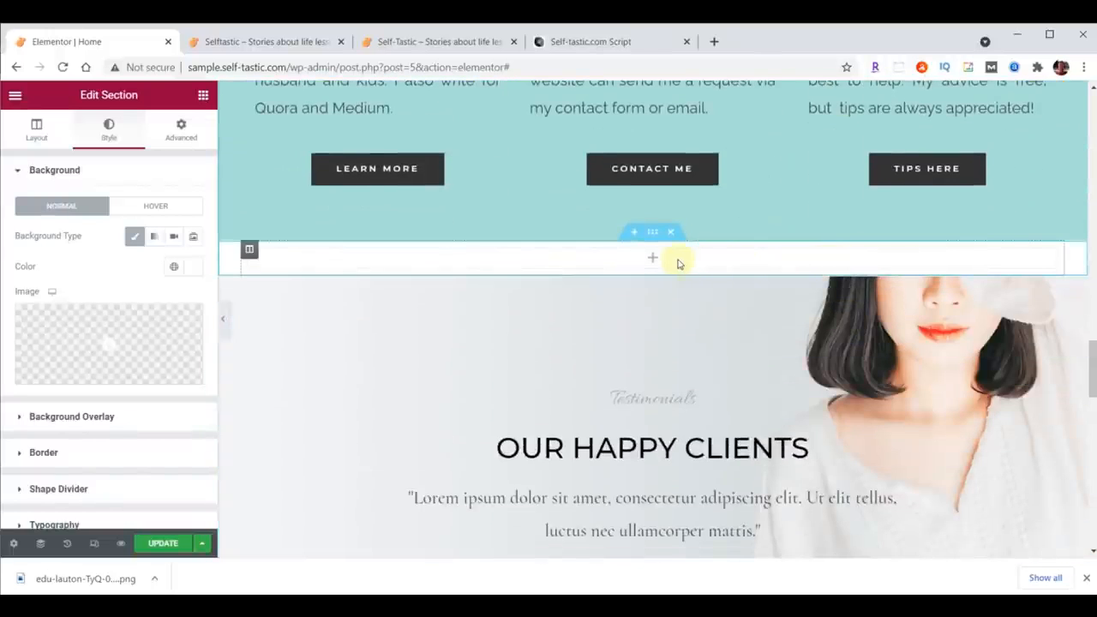
pyautogui.rightClick(678, 263)
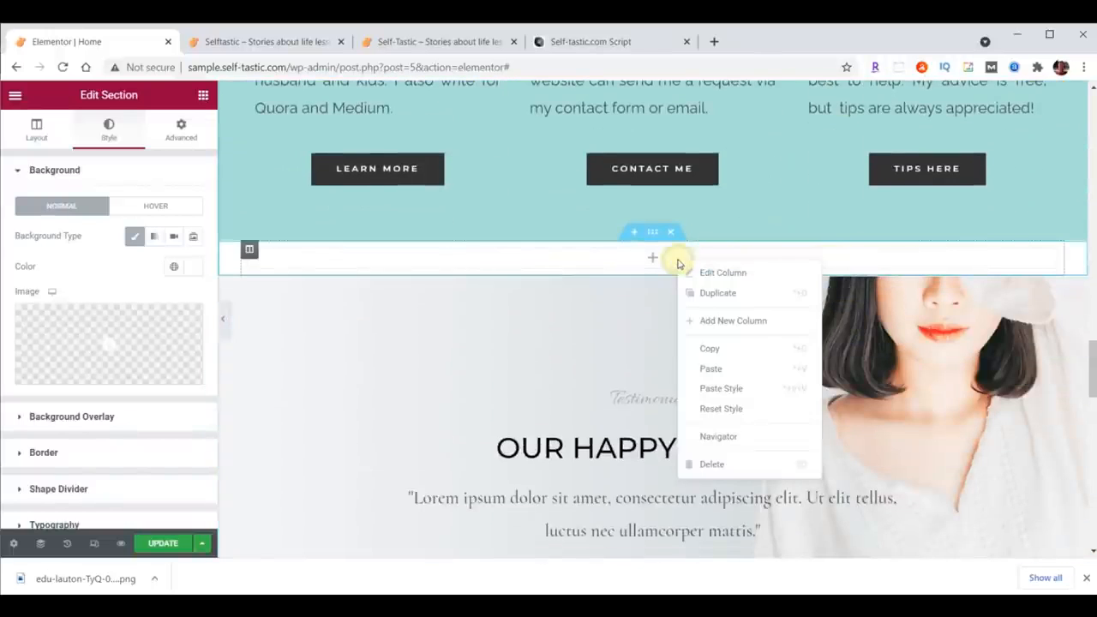
pyautogui.click(710, 367)
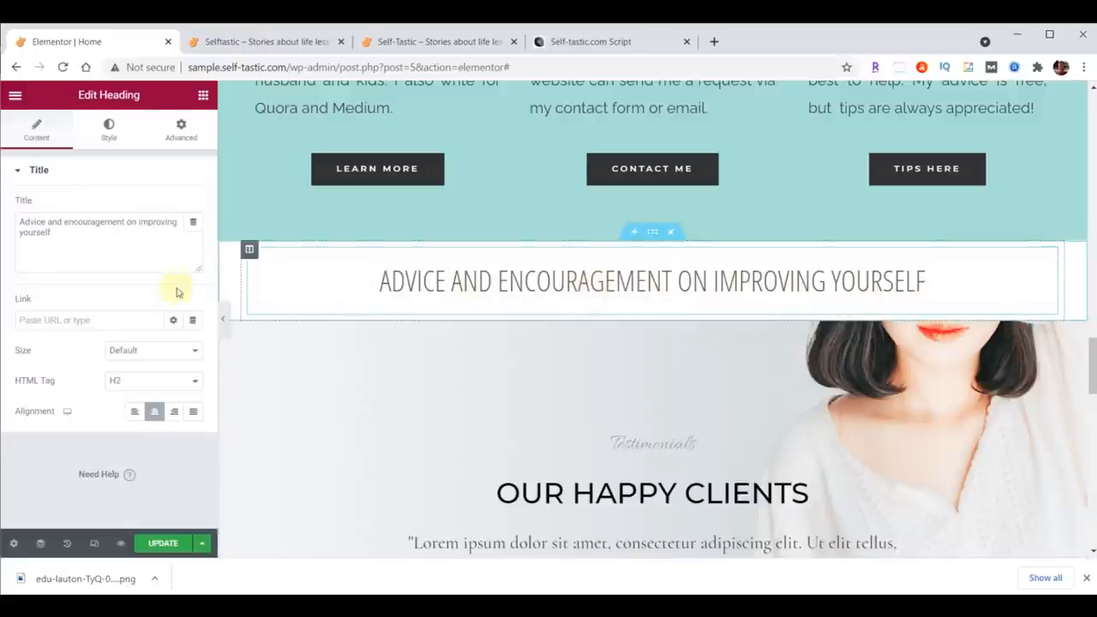
# Step: Change the pasted heading's title to Words Of Wisdom
pyautogui.moveTo(21, 222); pyautogui.dragTo(88, 245)
pyautogui.click(31, 225)
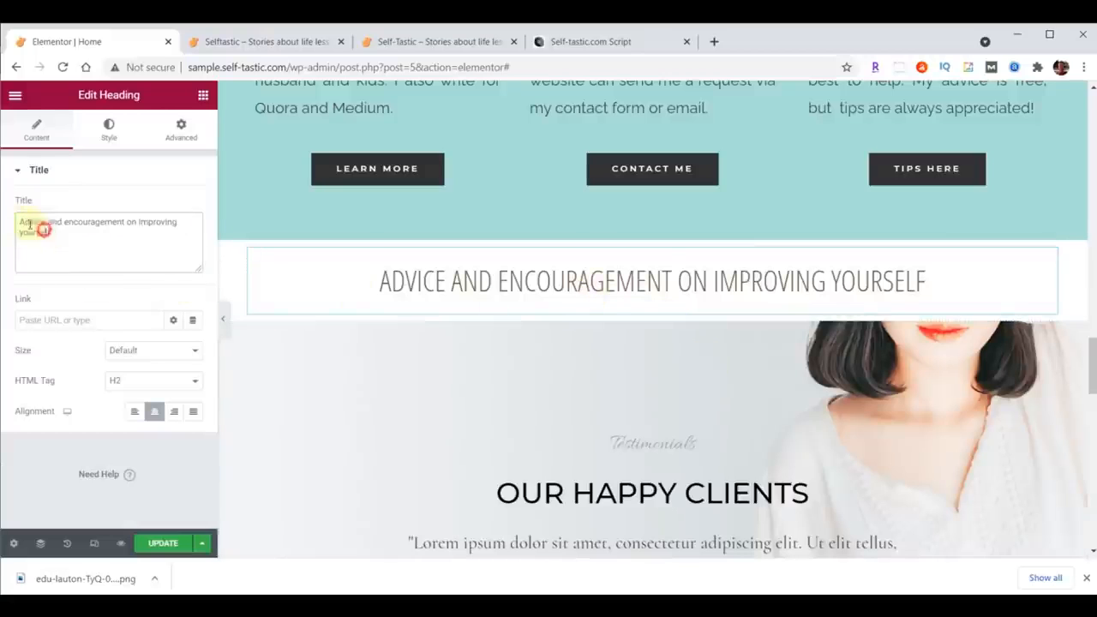
pyautogui.moveTo(17, 221); pyautogui.dragTo(105, 241)
pyautogui.write('Words Of Wisdom')
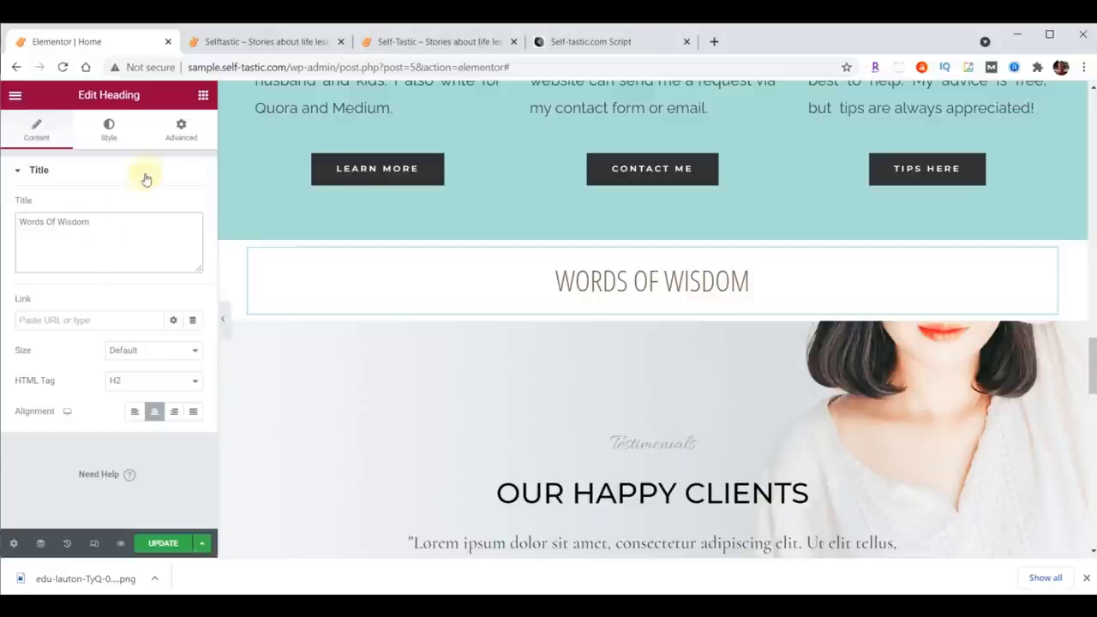
# Step: Search the widgets for image and add an Image Carousel below the Words Of Wisdom heading
pyautogui.click(203, 96)
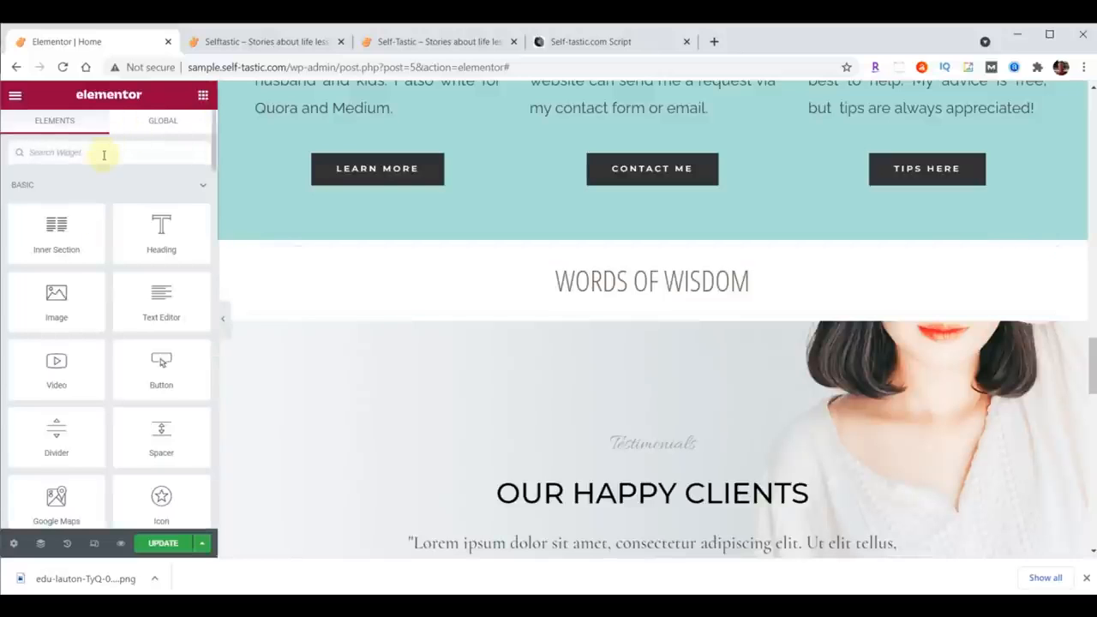
pyautogui.write('image')
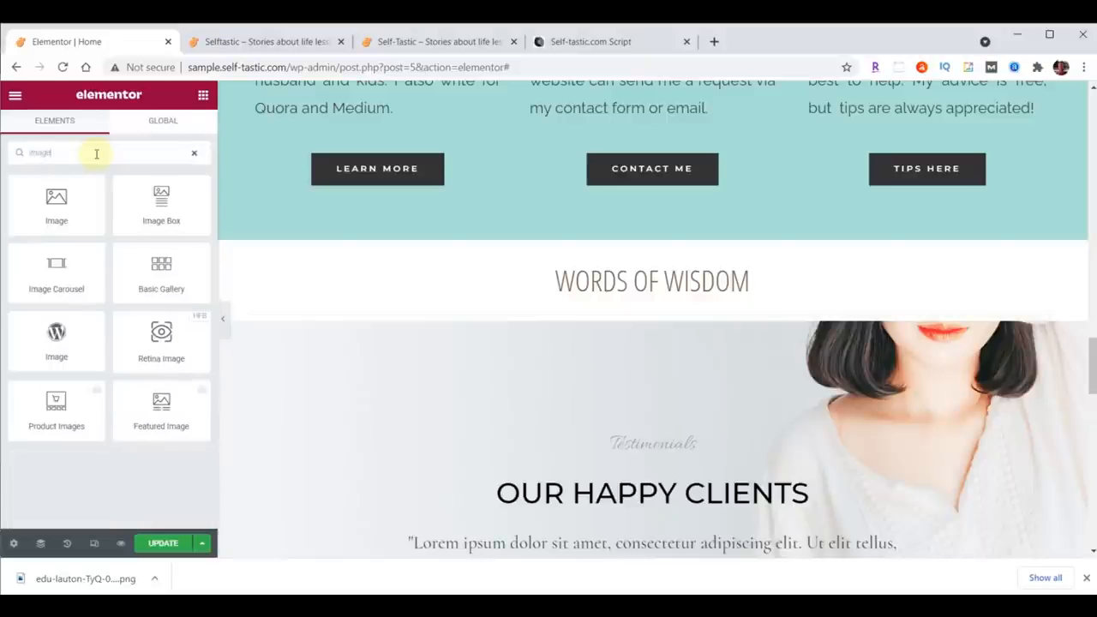
pyautogui.moveTo(56, 269); pyautogui.dragTo(642, 310)
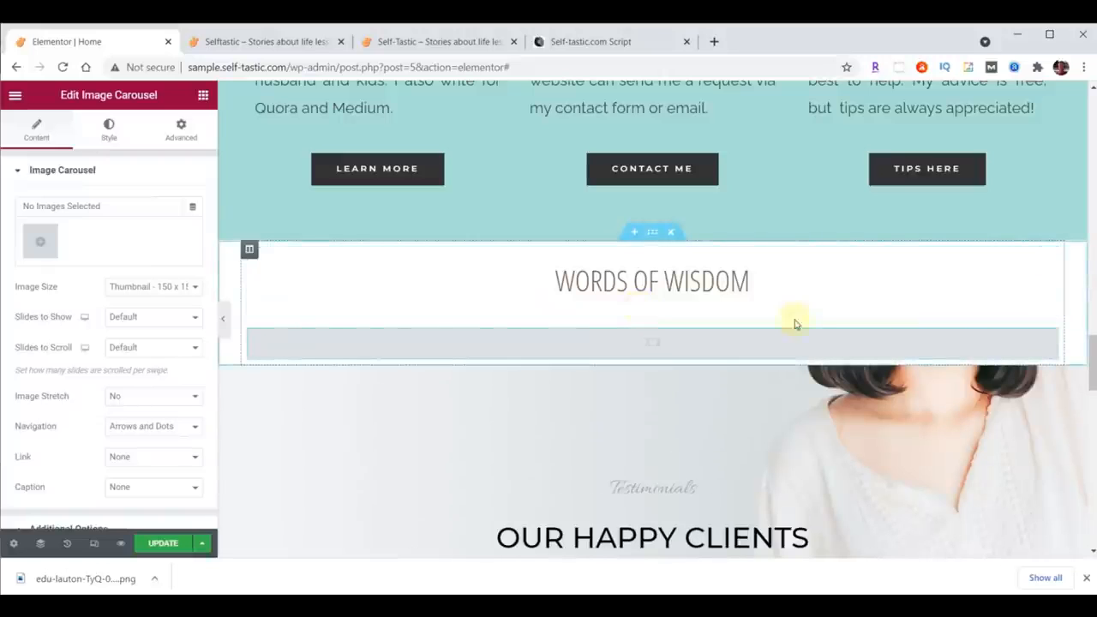
# Step: Upload the fourteen words-of-wisdom GIFs to the media library and insert them as the carousel's gallery
pyautogui.click(36, 243)
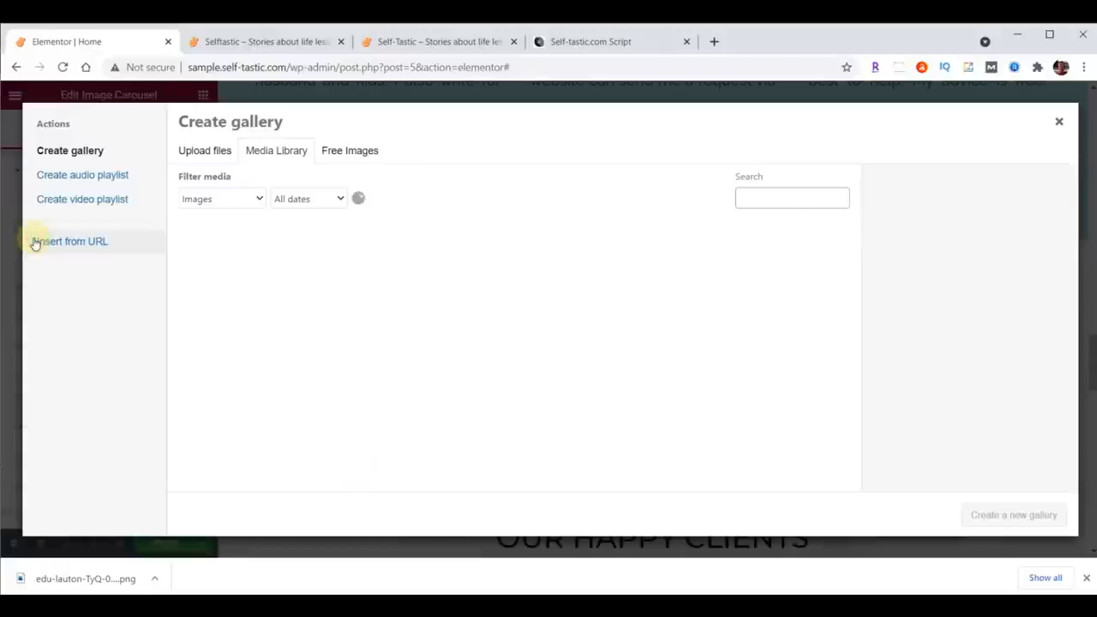
pyautogui.click(698, 603)
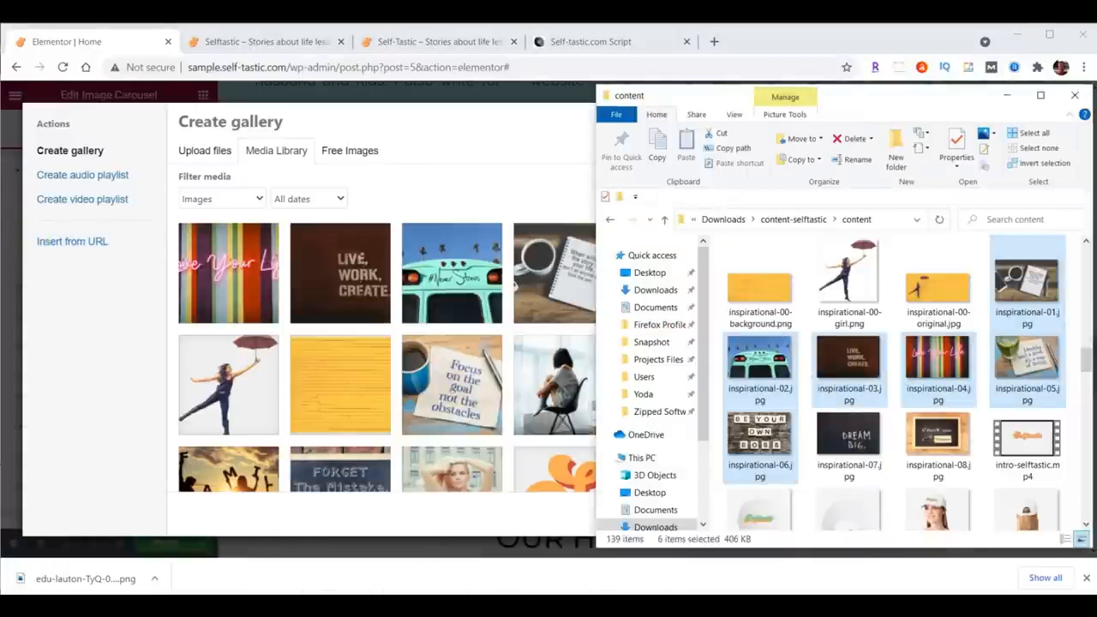
pyautogui.moveTo(1086, 358); pyautogui.dragTo(1085, 496)
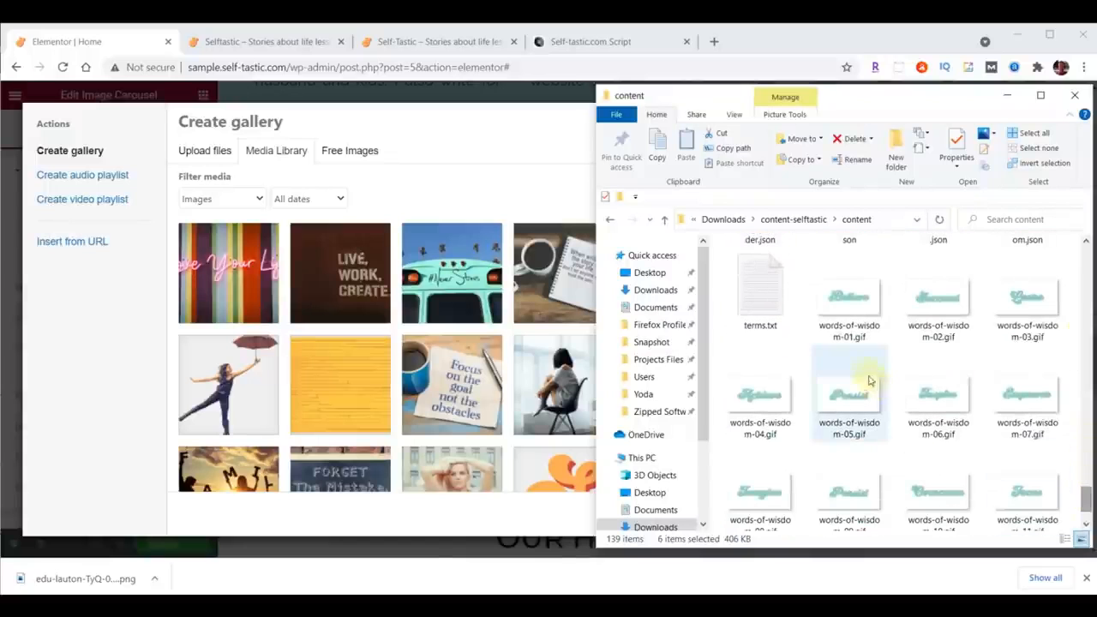
pyautogui.click(856, 296)
pyautogui.scroll(-1, 938, 377)
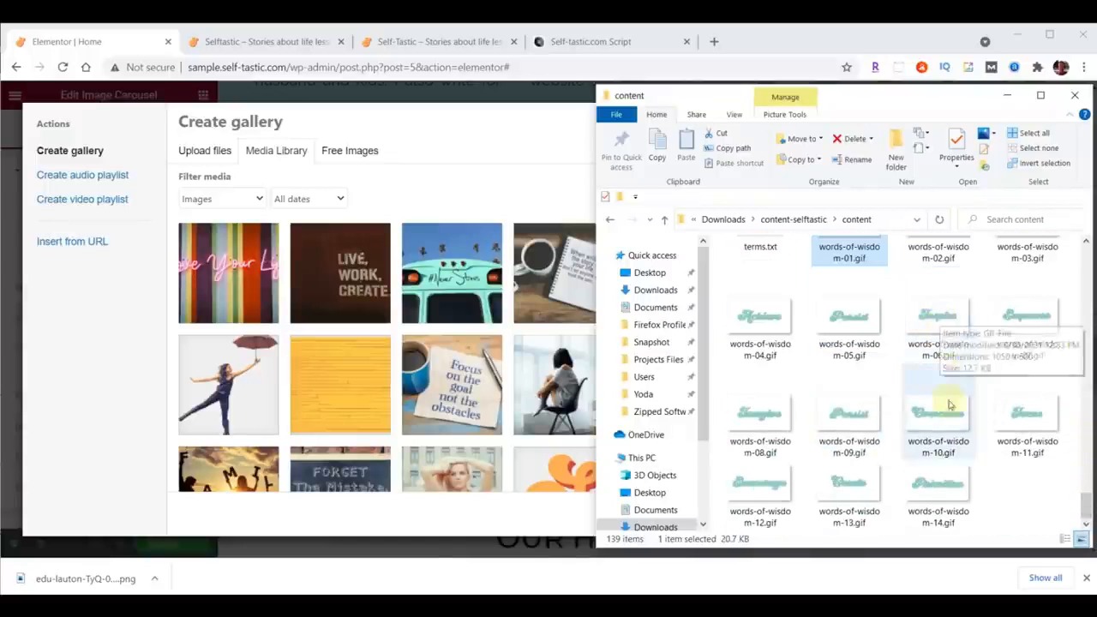
pyautogui.keyDown('shift'); pyautogui.click(952, 473); pyautogui.keyUp('shift')
pyautogui.moveTo(971, 482); pyautogui.dragTo(387, 345)
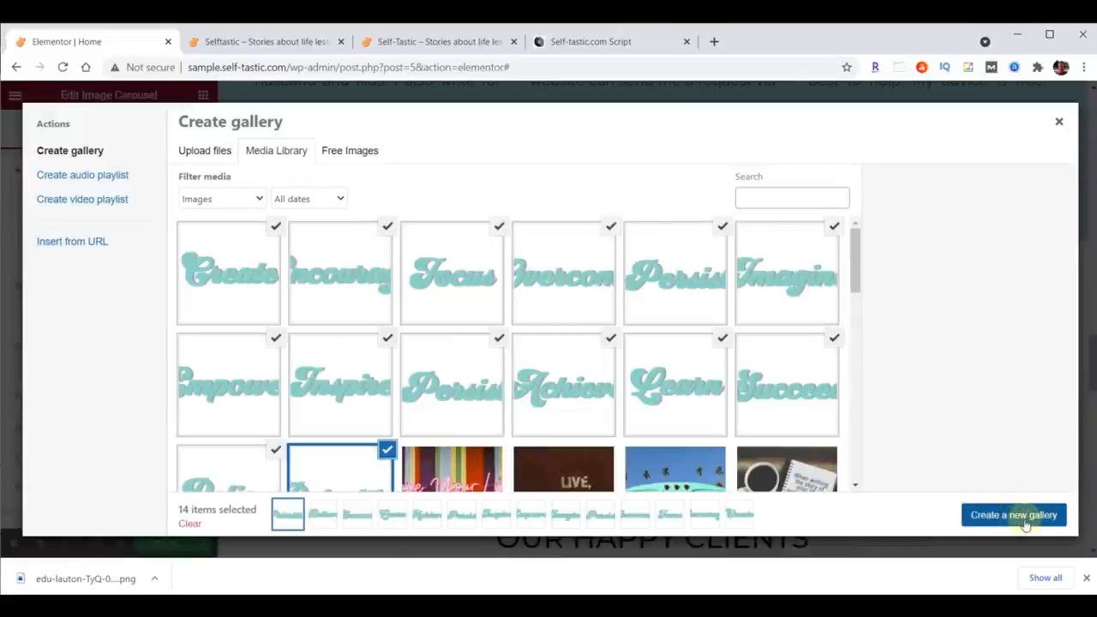
pyautogui.click(1020, 514)
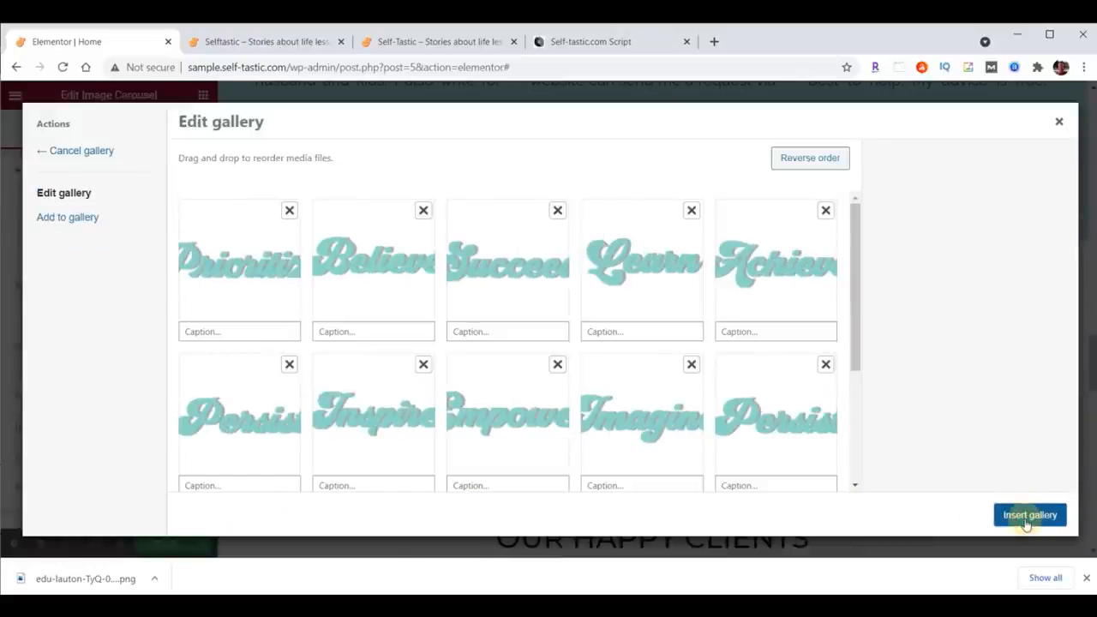
pyautogui.click(1028, 515)
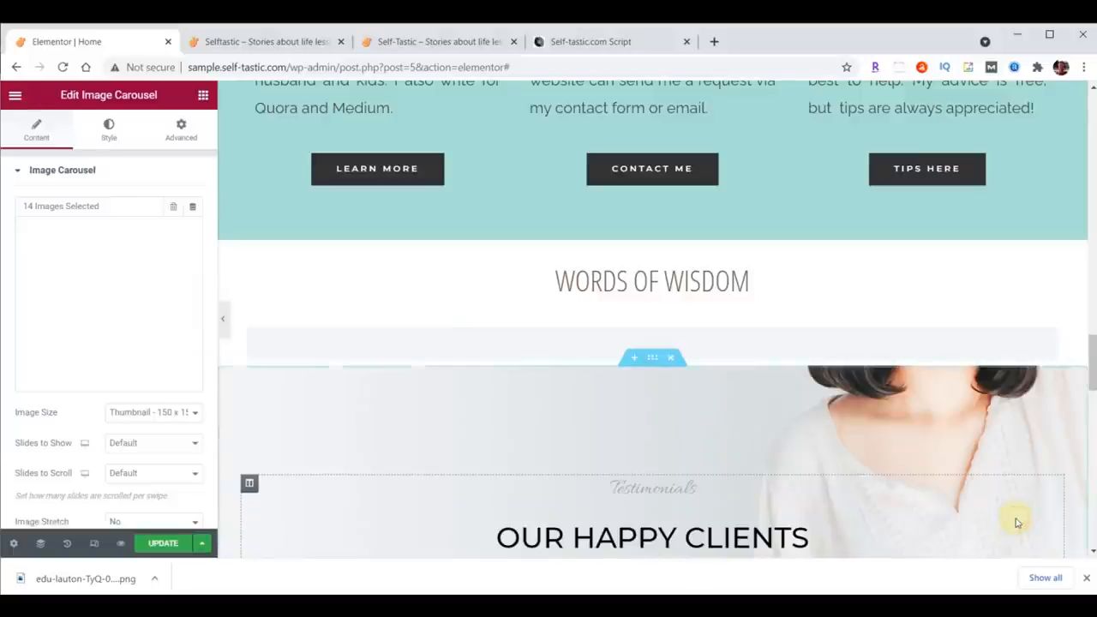
# Step: Set the carousel's image size to Full, slides to show to 5 and slides to scroll to 1
pyautogui.click(133, 411)
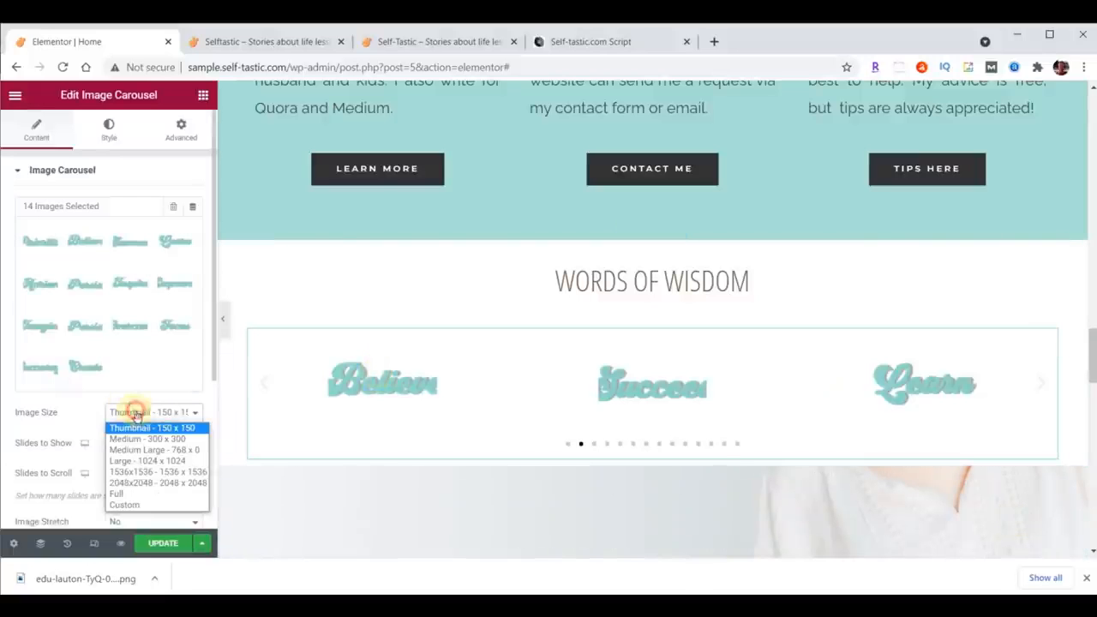
pyautogui.click(139, 492)
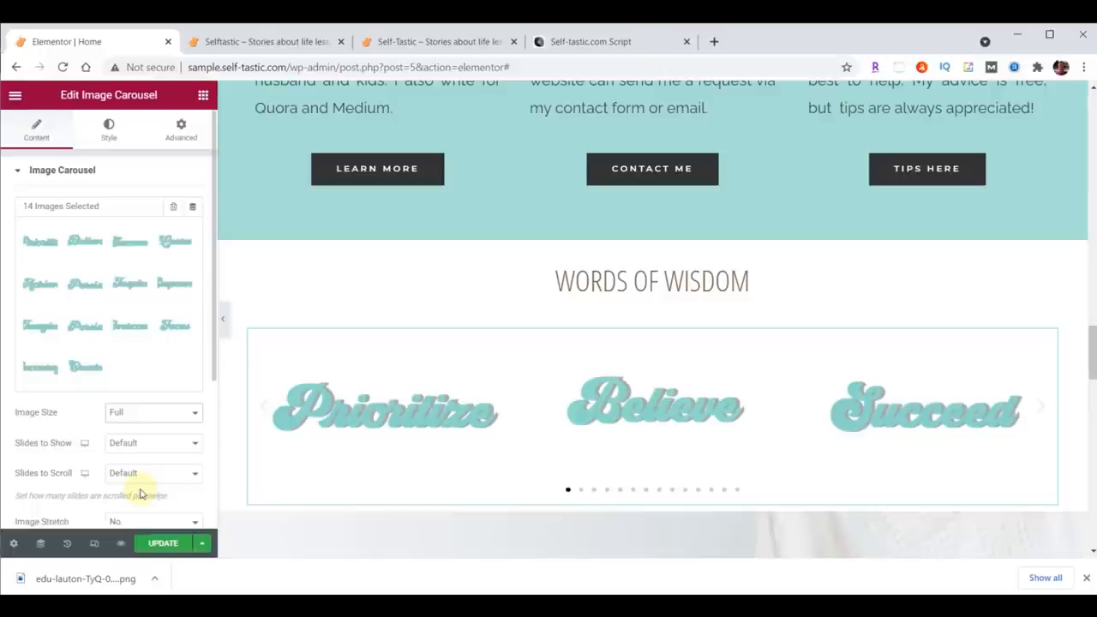
pyautogui.click(191, 442)
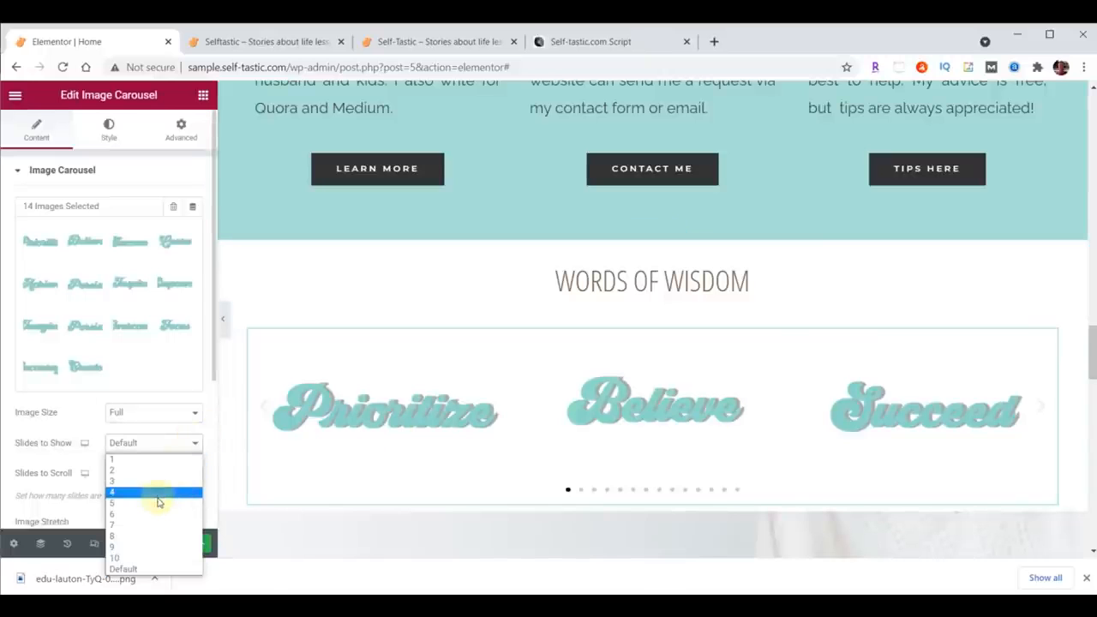
pyautogui.click(158, 503)
pyautogui.click(168, 477)
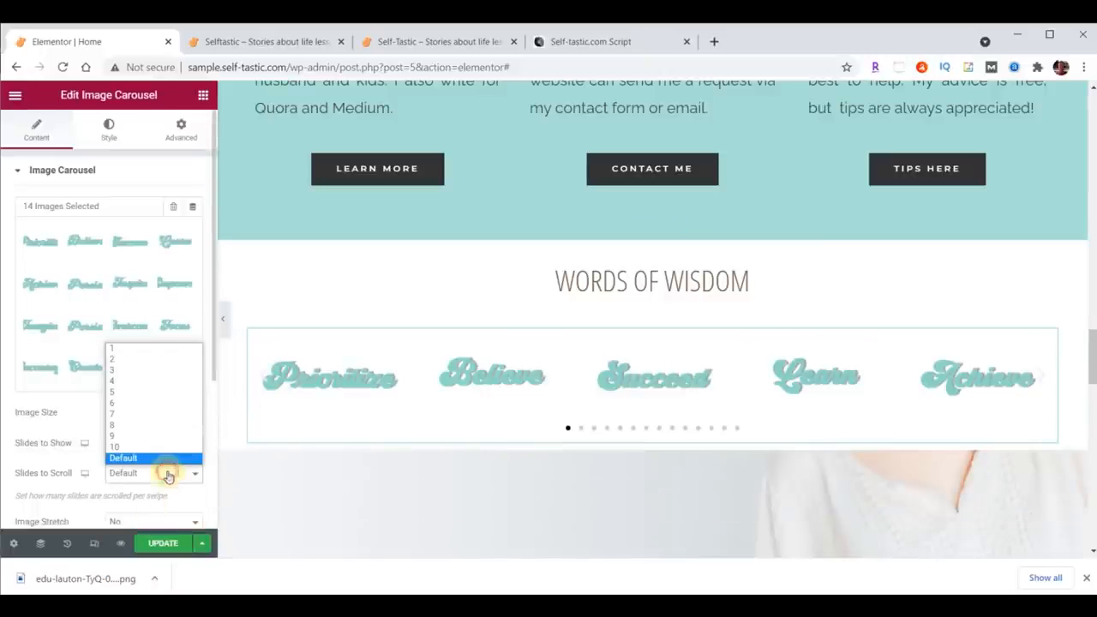
pyautogui.click(160, 350)
# Step: Set the carousel's navigation to None
pyautogui.scroll(-3, 145, 330)
pyautogui.click(146, 329)
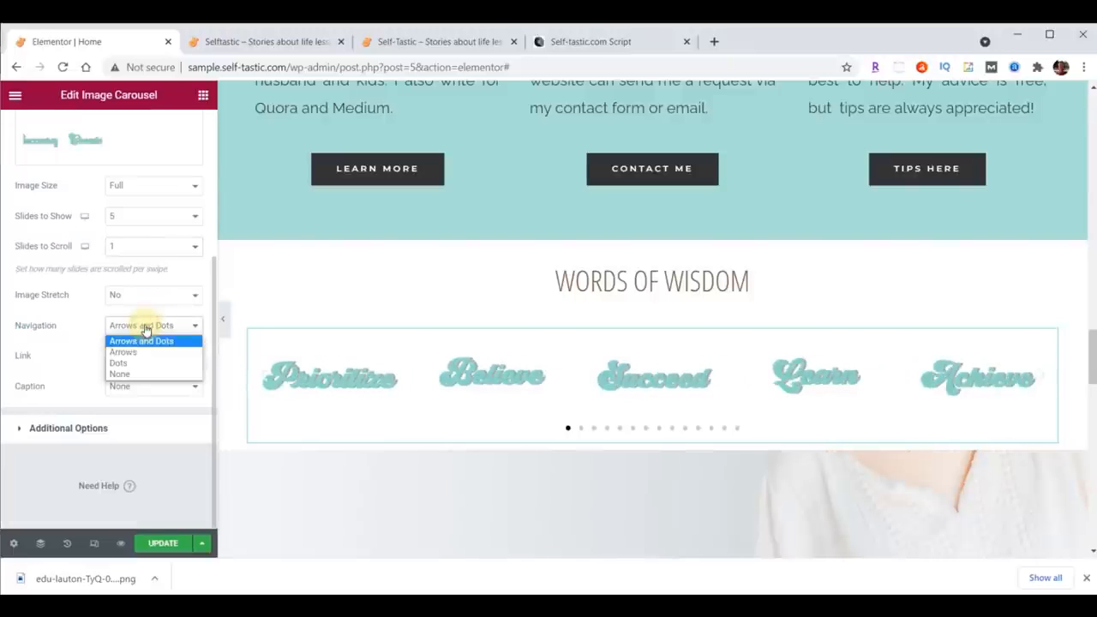
pyautogui.click(143, 373)
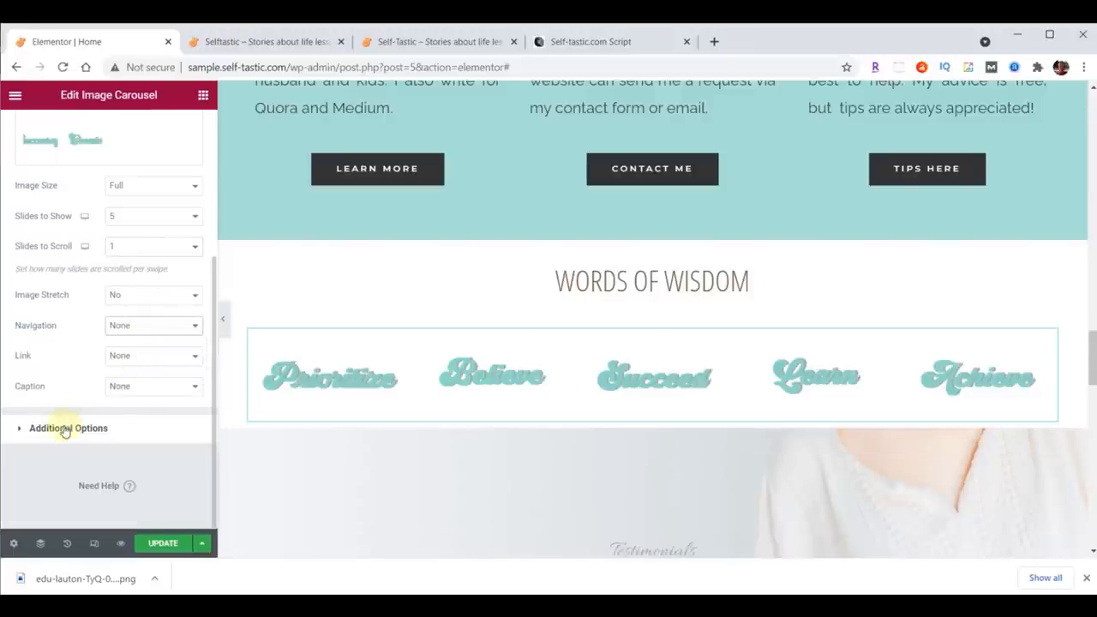
# Step: In the carousel's additional options, set Pause on Hover to No and Animation Speed to 2000
pyautogui.click(64, 428)
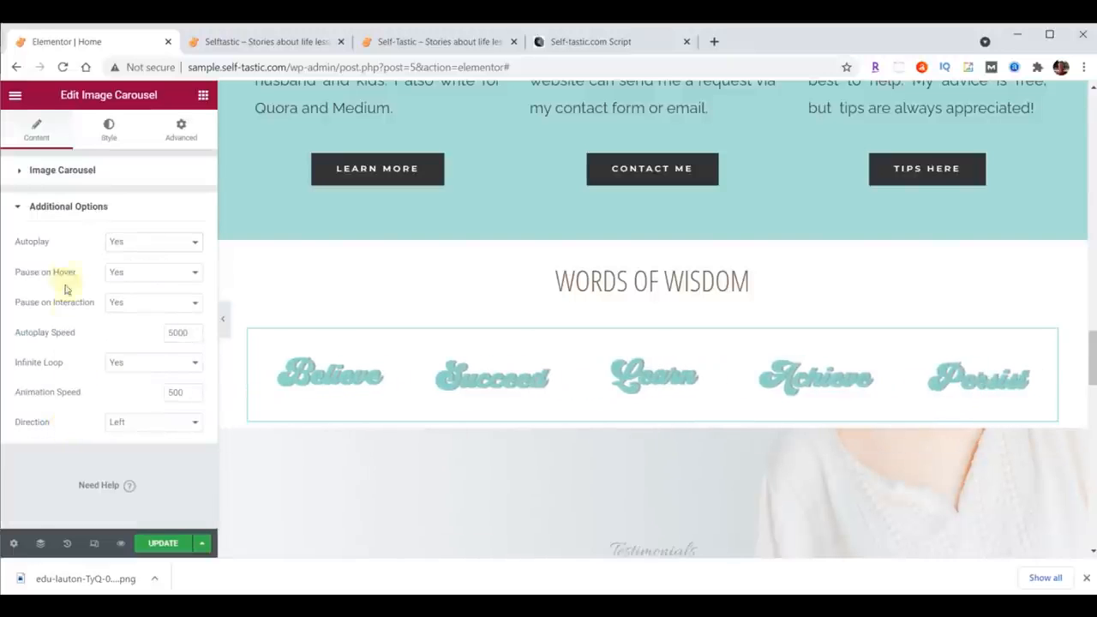
pyautogui.click(141, 272)
pyautogui.click(132, 299)
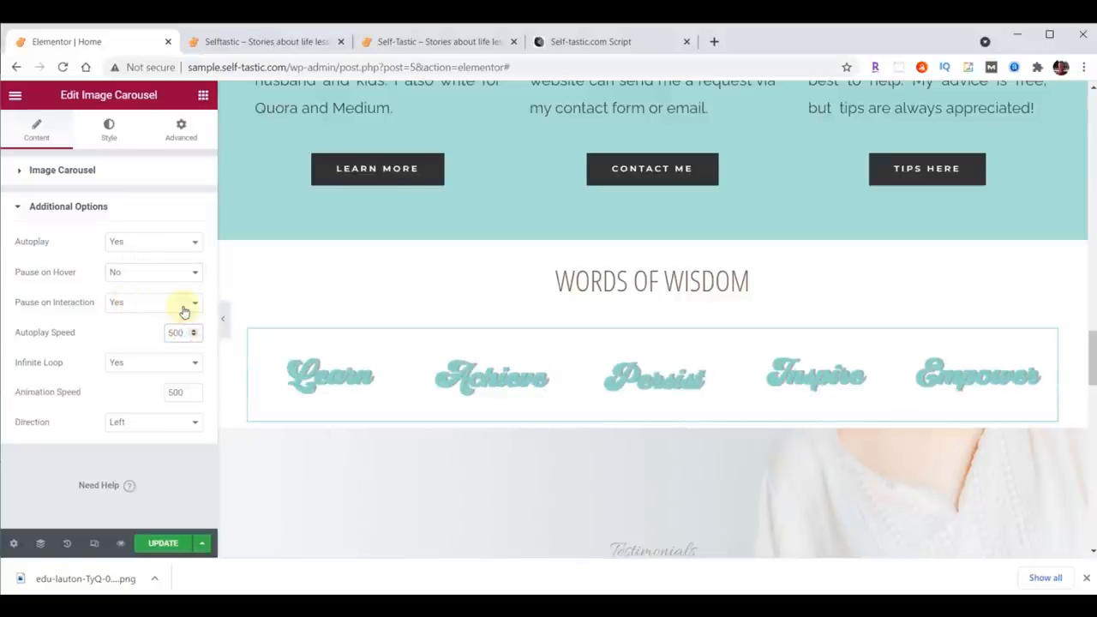
pyautogui.doubleClick(173, 391)
pyautogui.write('2000')
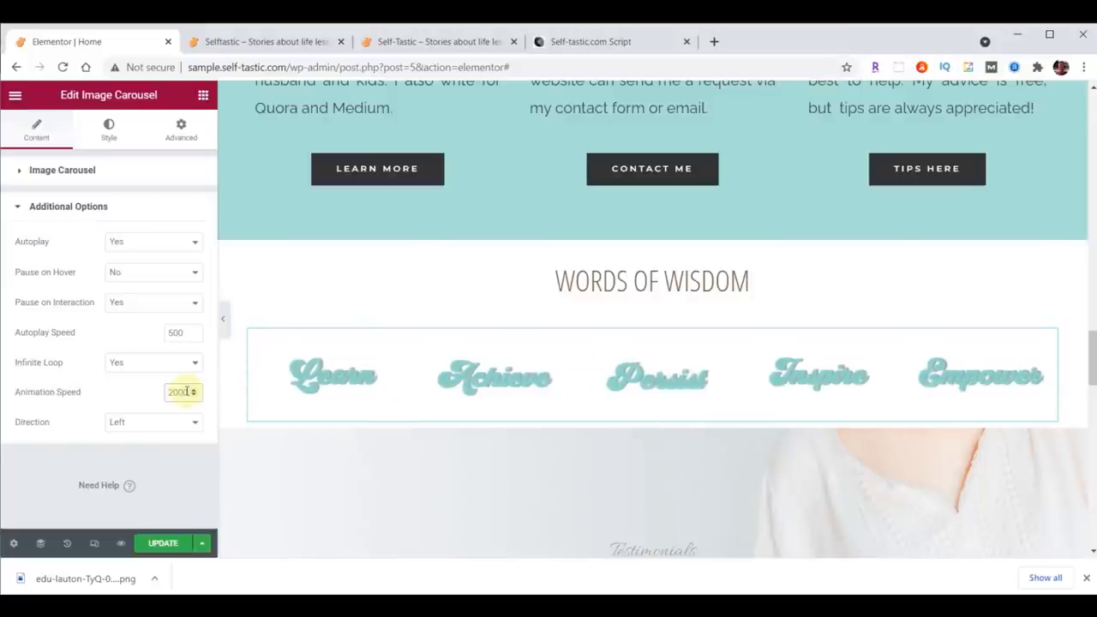
# Step: Update the page and compare the carousel on the live site before returning to the editor
pyautogui.click(166, 546)
pyautogui.click(282, 39)
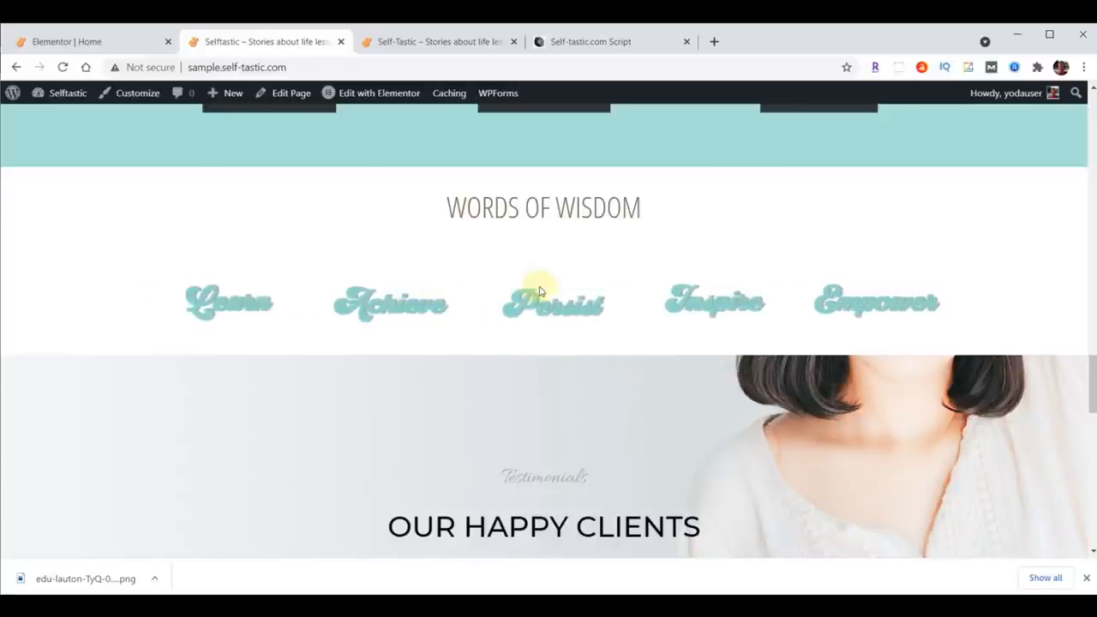
pyautogui.click(83, 42)
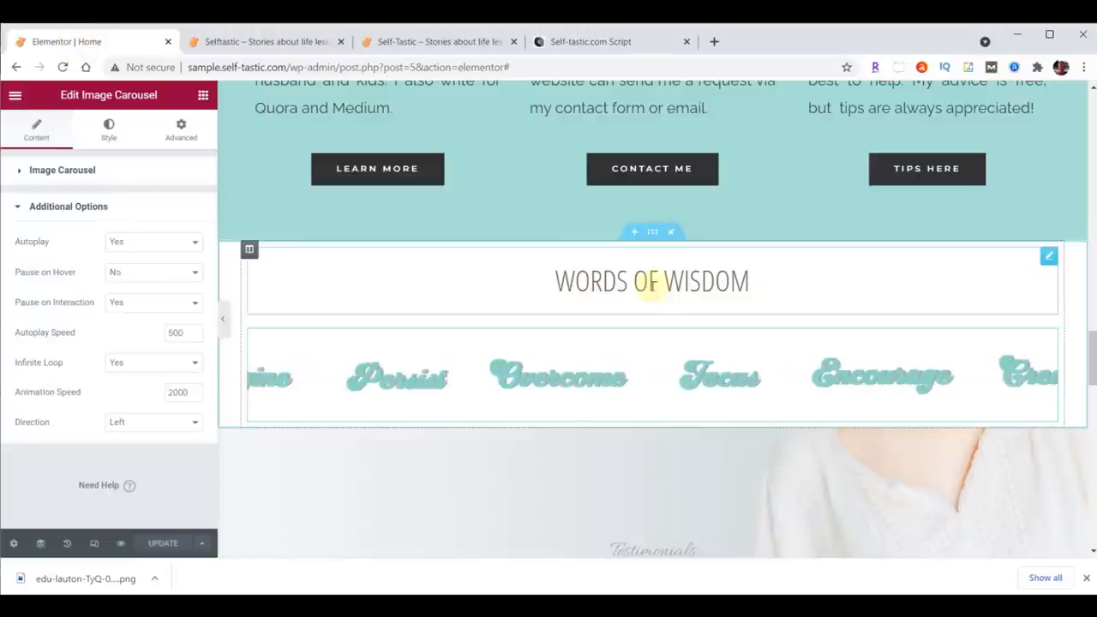
# Step: Set the Words Of Wisdom heading's padding to 0 on all sides except 70 at the top
pyautogui.click(1050, 258)
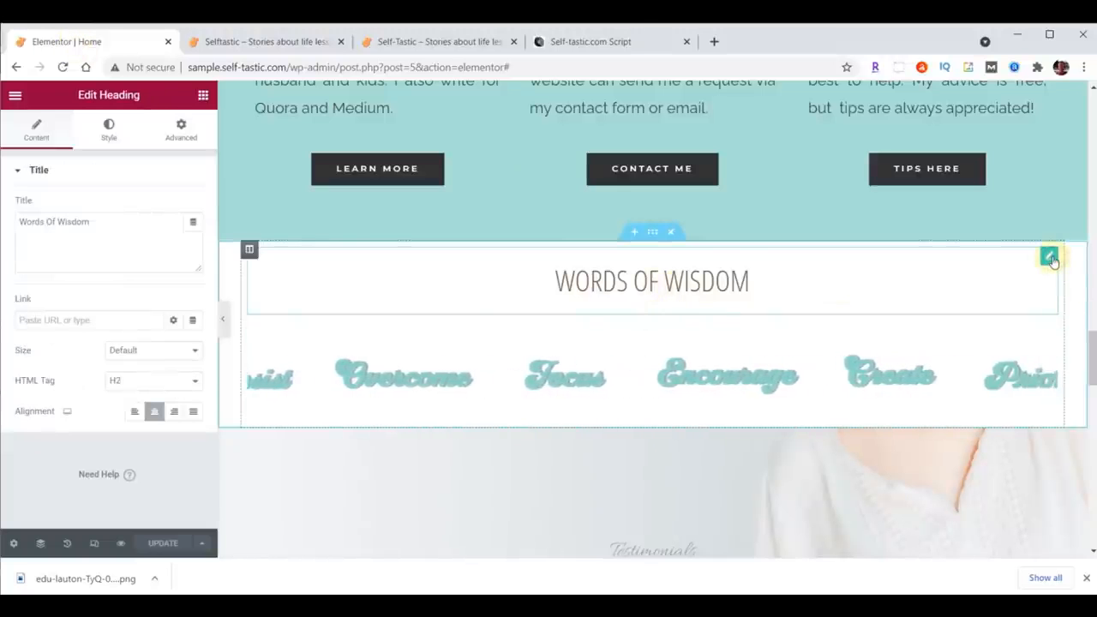
pyautogui.click(180, 130)
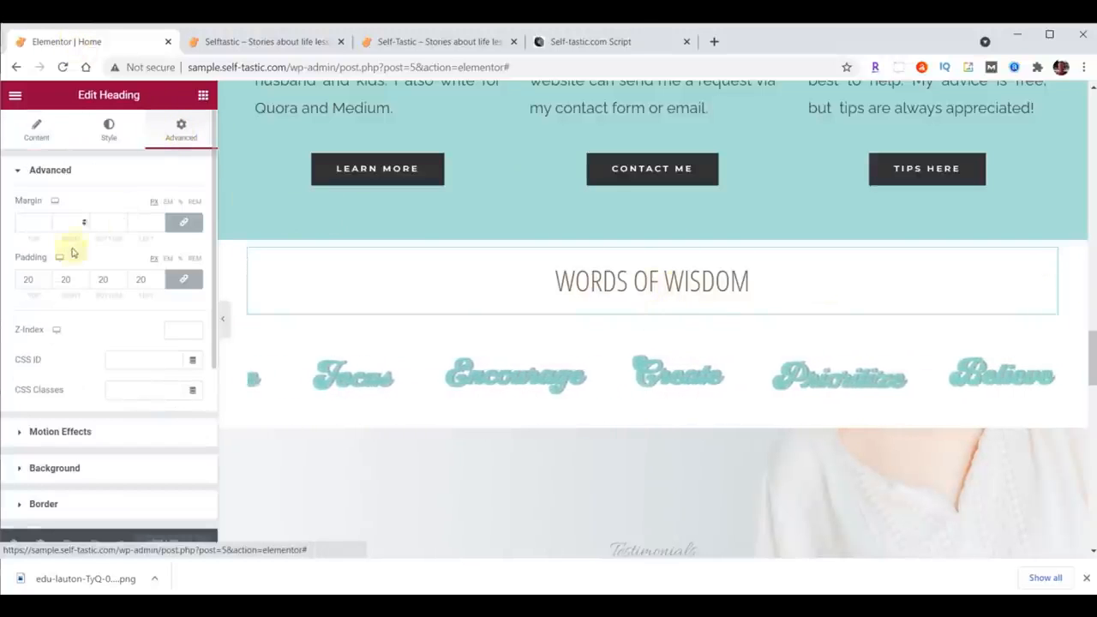
pyautogui.doubleClick(43, 282)
pyautogui.write('0')
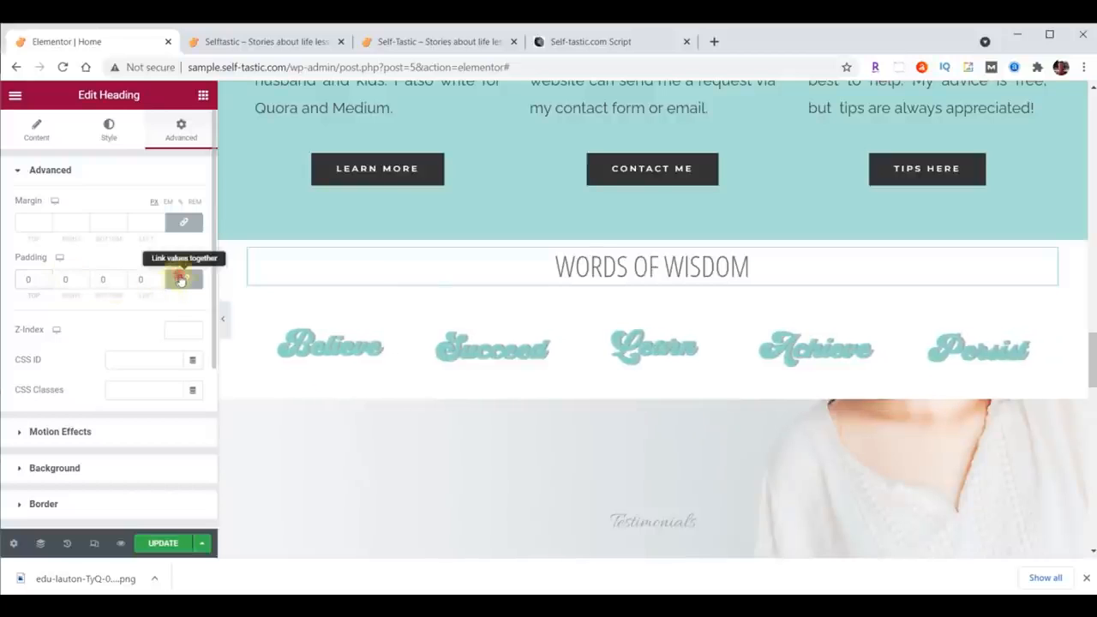
pyautogui.click(180, 279)
pyautogui.click(26, 279)
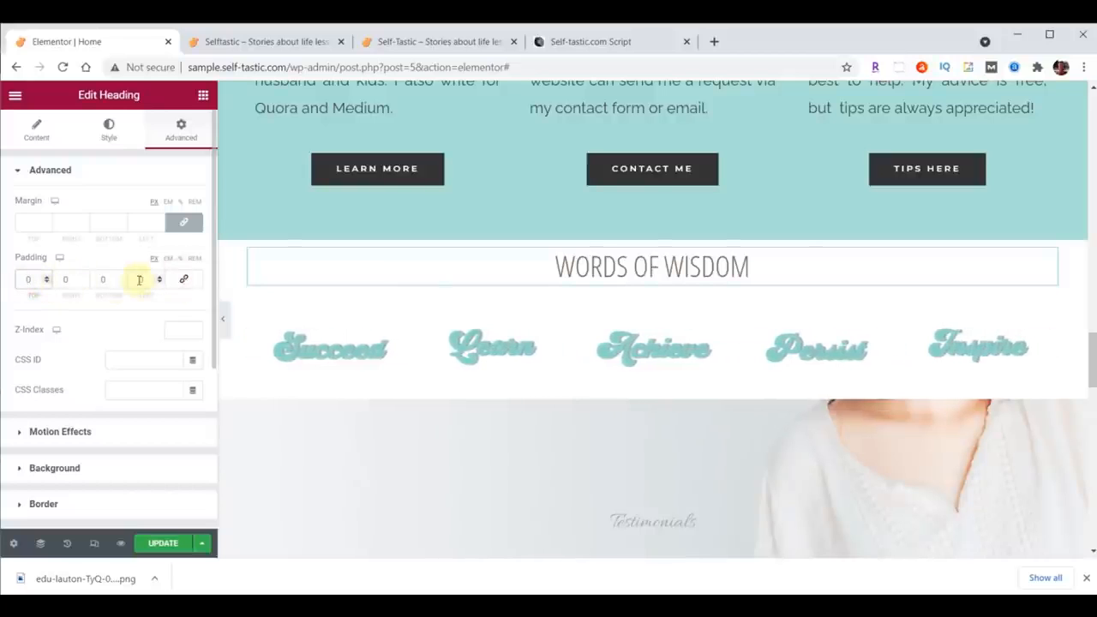
pyautogui.write('7')
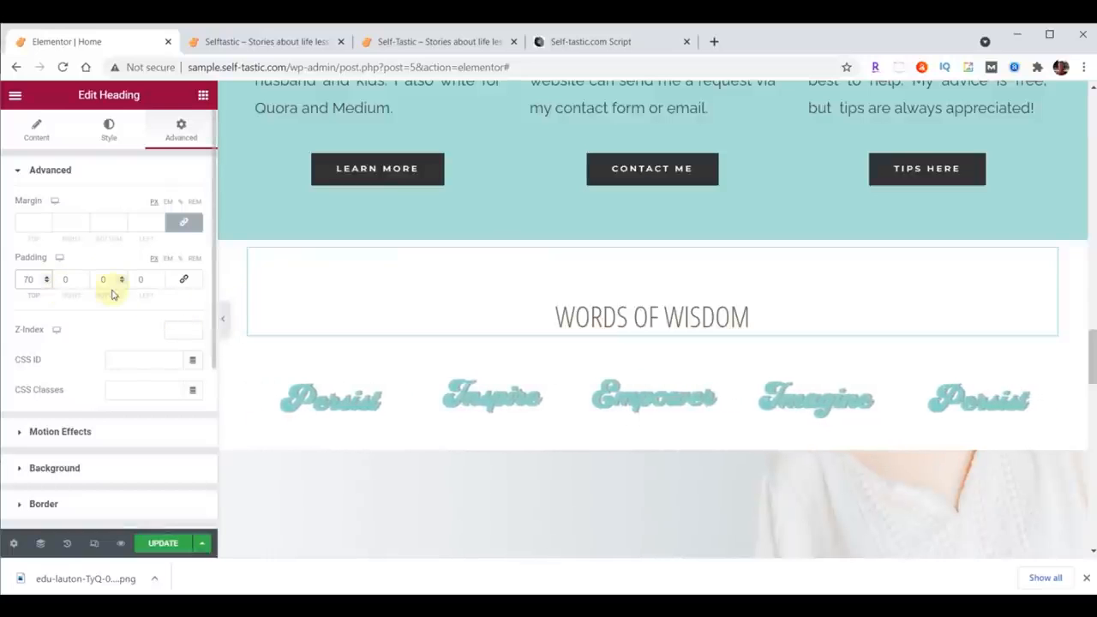
# Step: Unlink the heading's margin values and set its bottom margin to -25
pyautogui.click(184, 223)
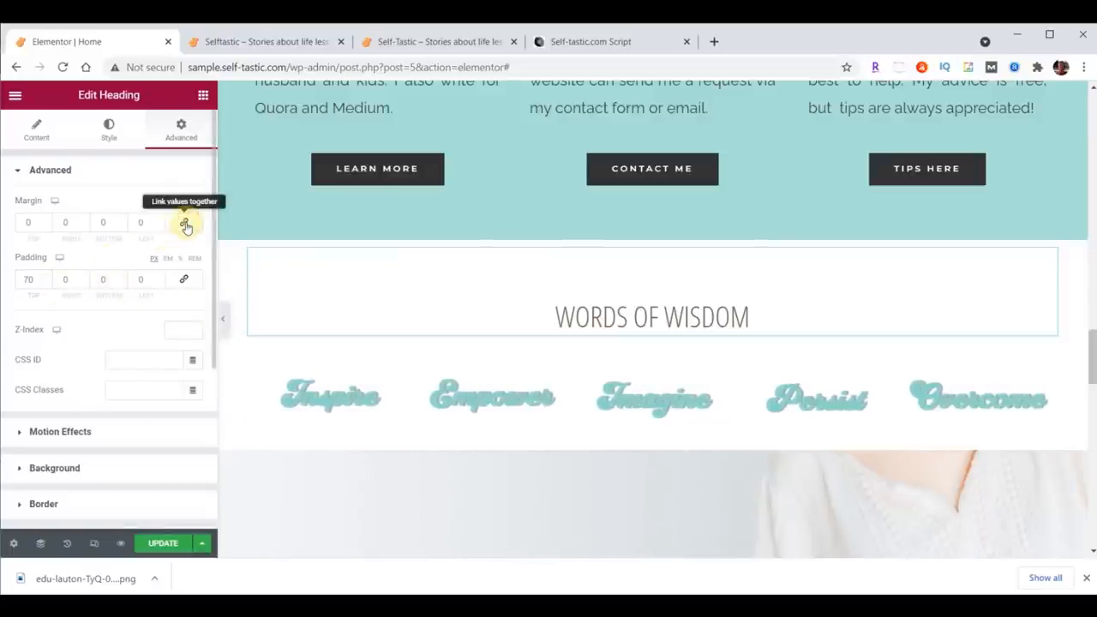
pyautogui.click(120, 226)
pyautogui.moveTo(121, 227); pyautogui.dragTo(121, 227)
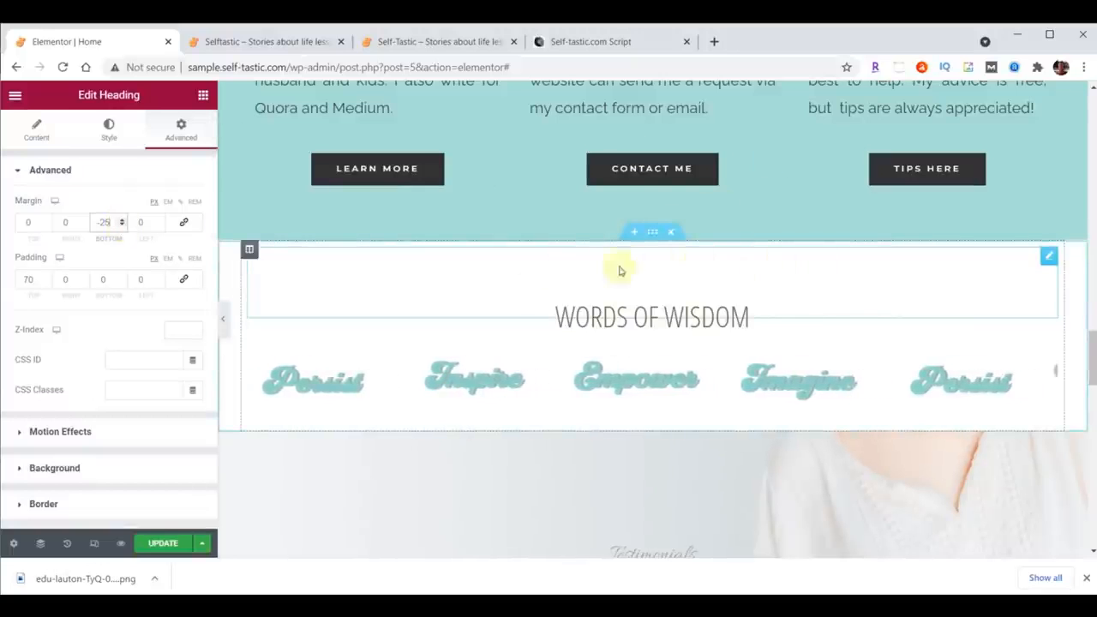
# Step: Add a top Waves shape divider to the Words Of Wisdom section in the pasted teal colour
pyautogui.click(652, 235)
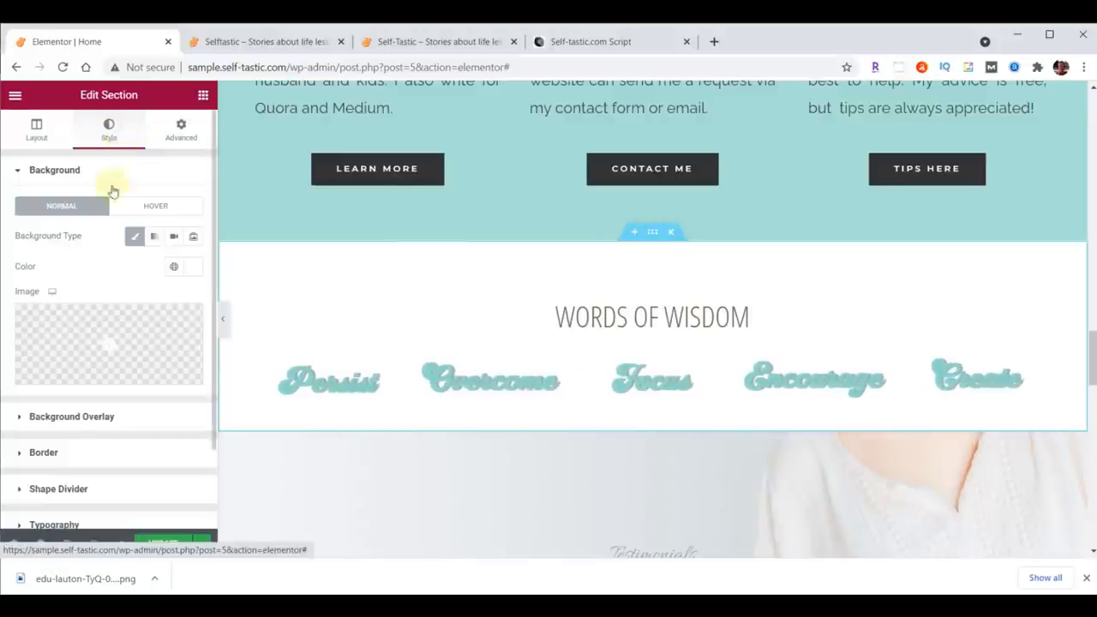
pyautogui.click(75, 488)
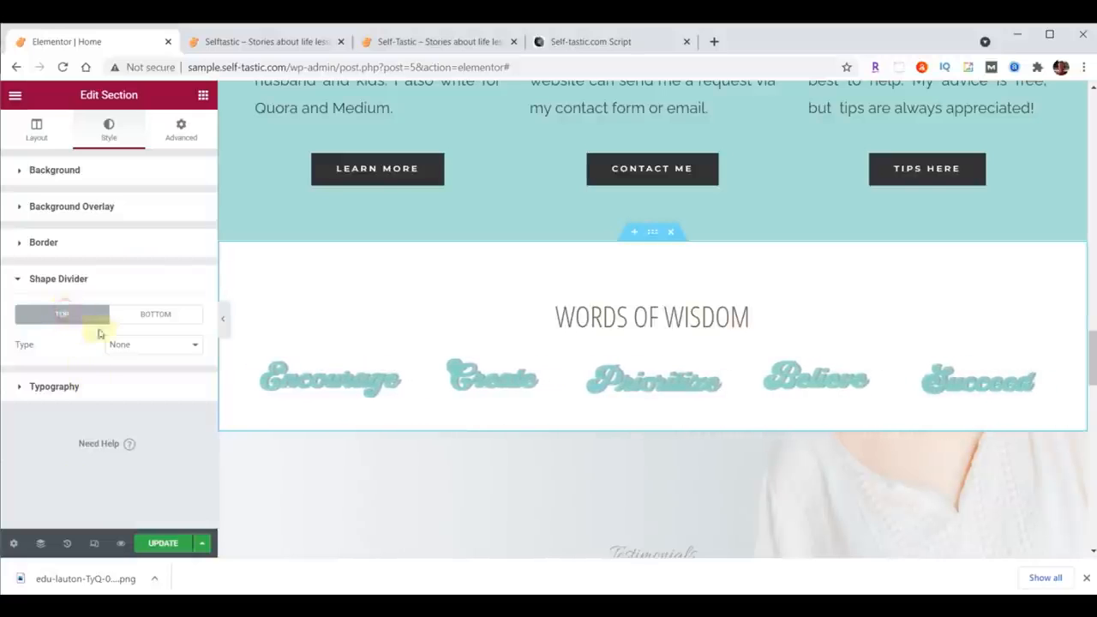
pyautogui.click(125, 345)
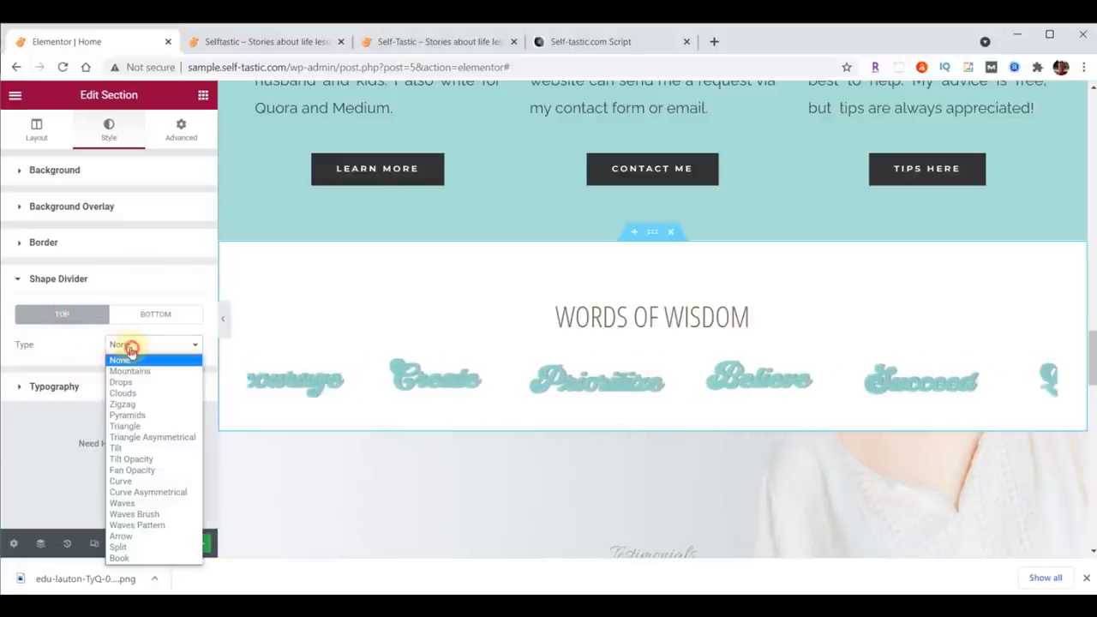
pyautogui.click(137, 504)
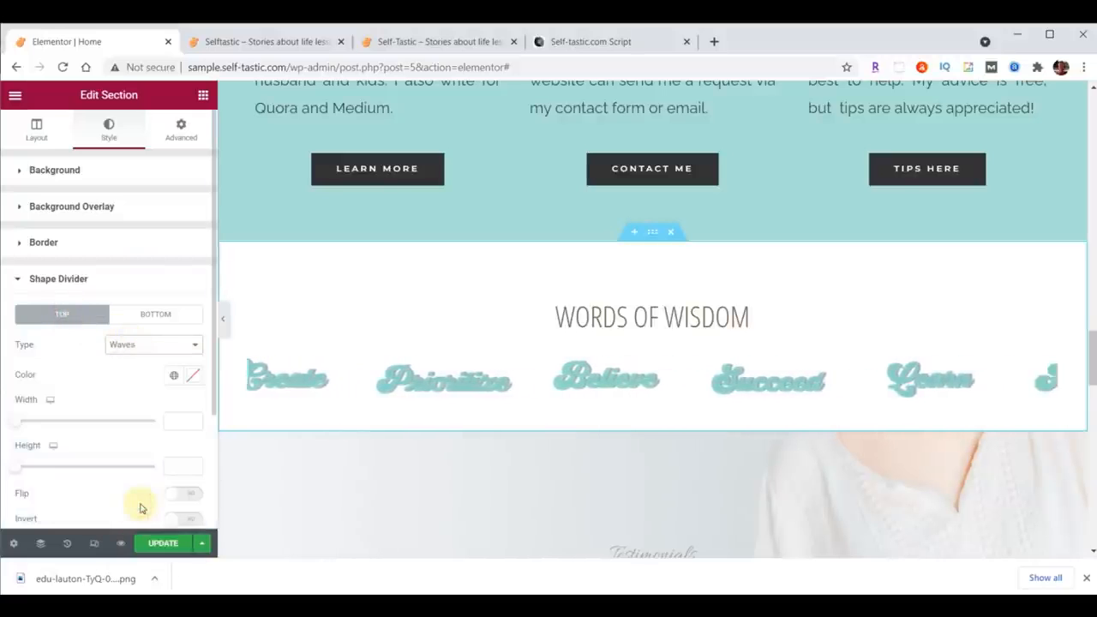
pyautogui.click(194, 375)
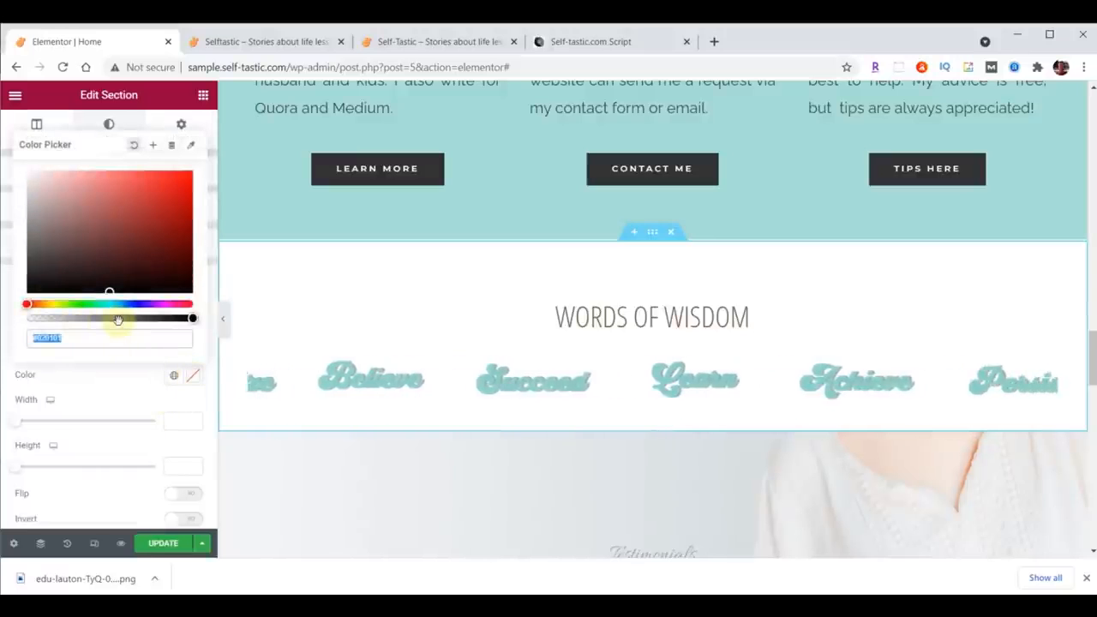
pyautogui.write('#A8E0D9')
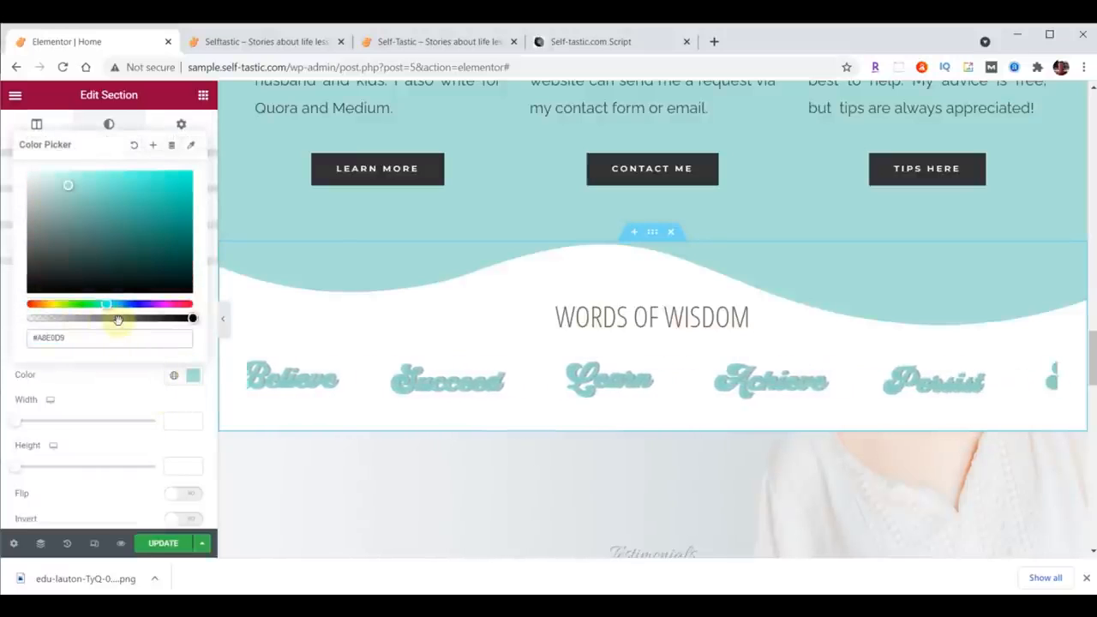
pyautogui.click(192, 377)
# Step: Change the top shape divider to Waves Brush with a height of 60
pyautogui.click(167, 344)
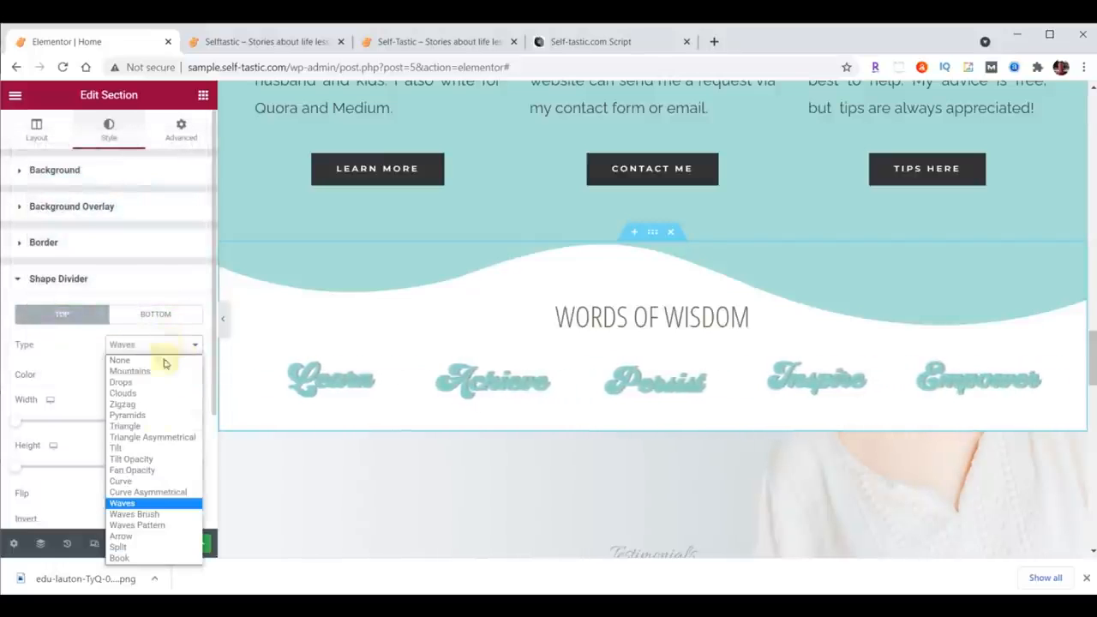
pyautogui.click(163, 513)
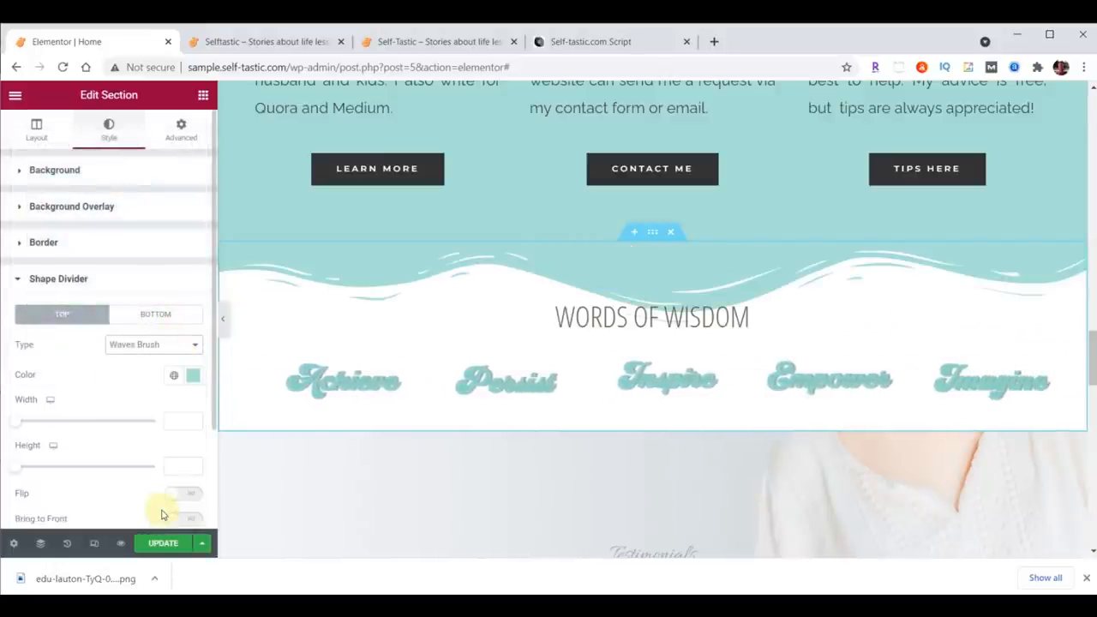
pyautogui.write('60')
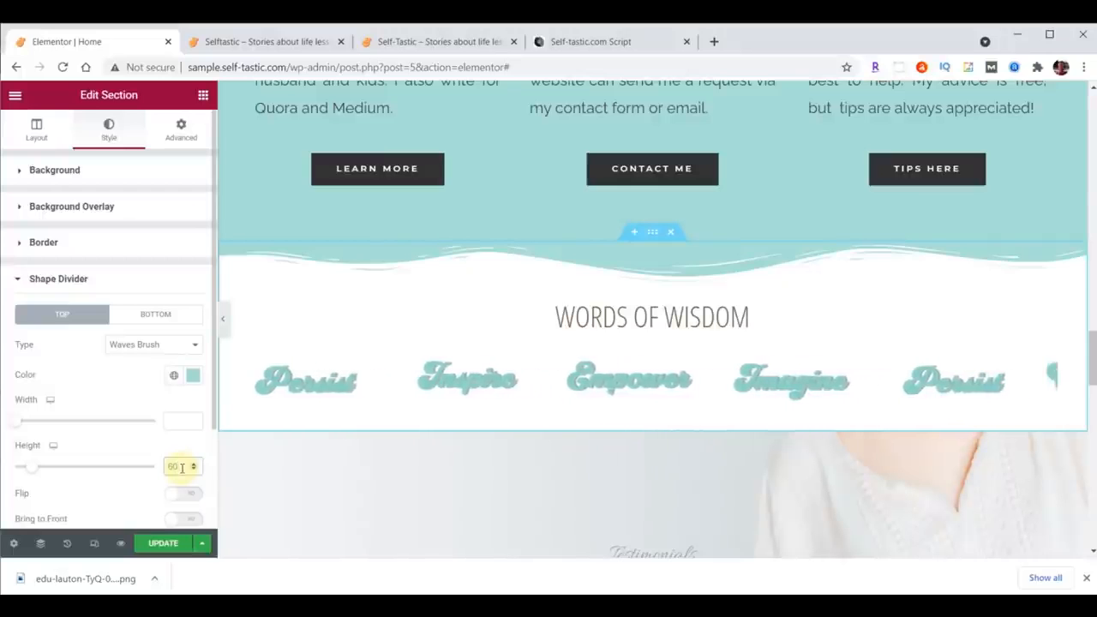
# Step: Update the page and save the Words Of Wisdom section as the template Selftastic - Words of Wisdom
pyautogui.click(157, 550)
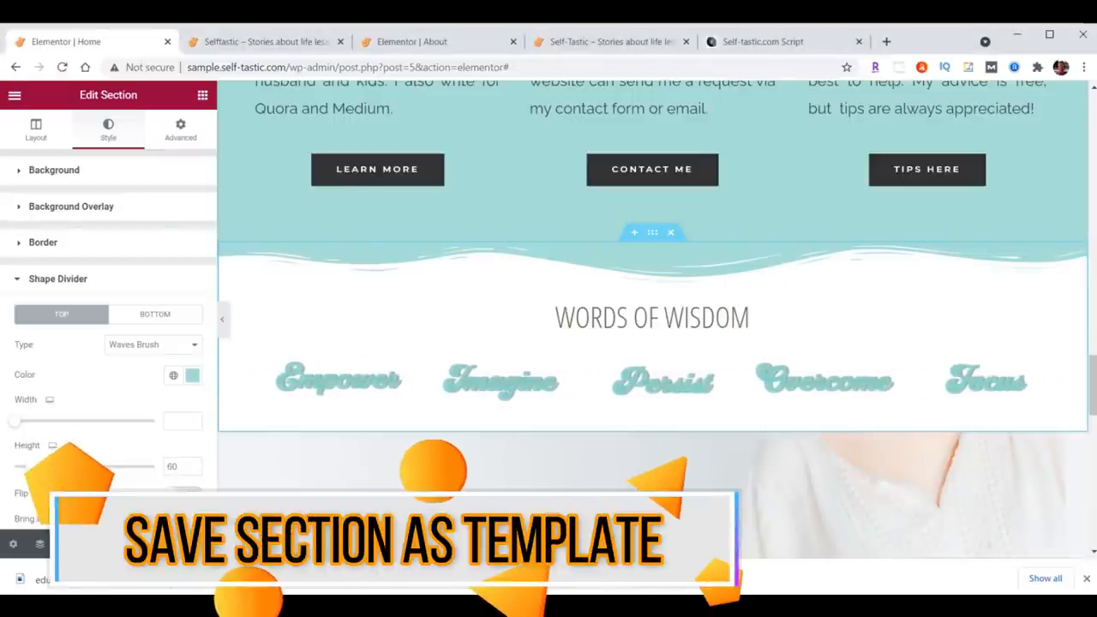
pyautogui.click(181, 546)
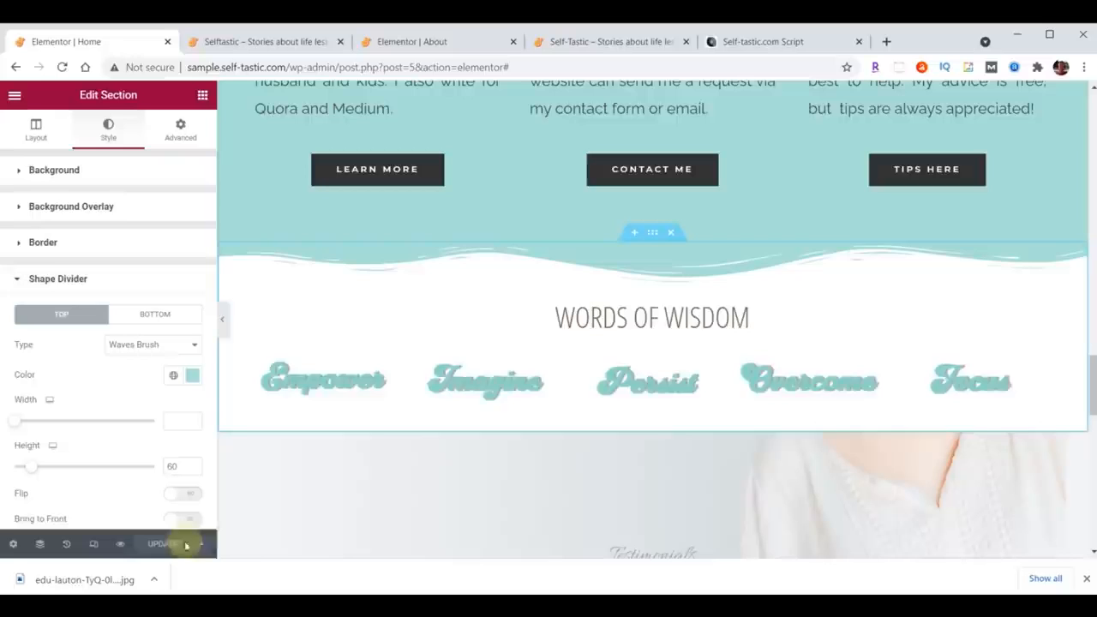
pyautogui.rightClick(651, 232)
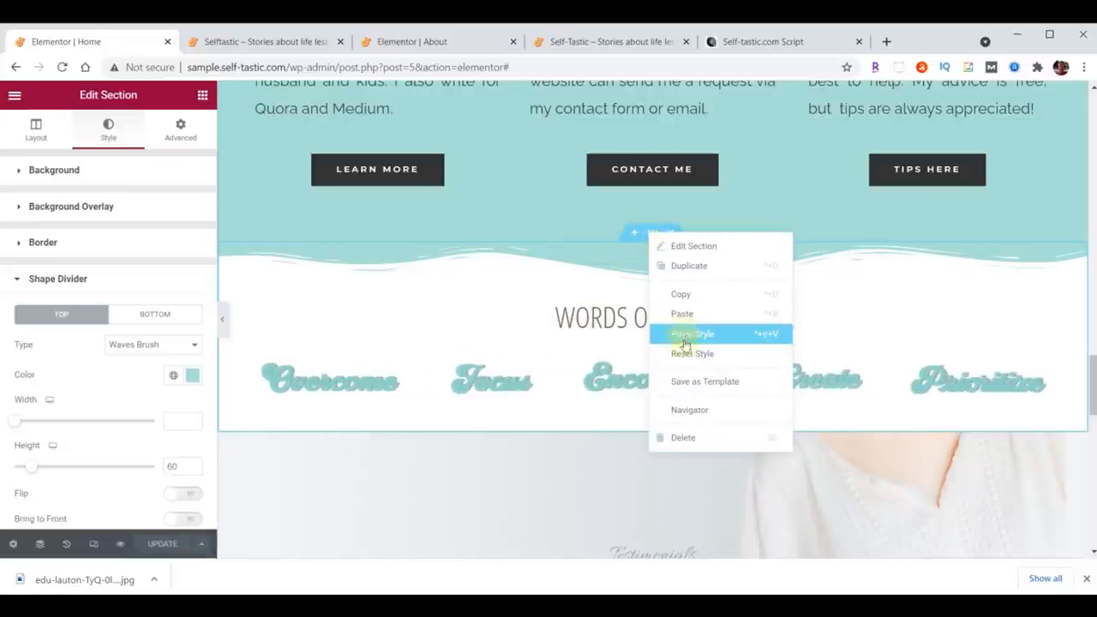
pyautogui.click(691, 382)
pyautogui.click(497, 374)
pyautogui.write('Selftastic - Words of Wisdom')
pyautogui.click(718, 373)
pyautogui.click(727, 379)
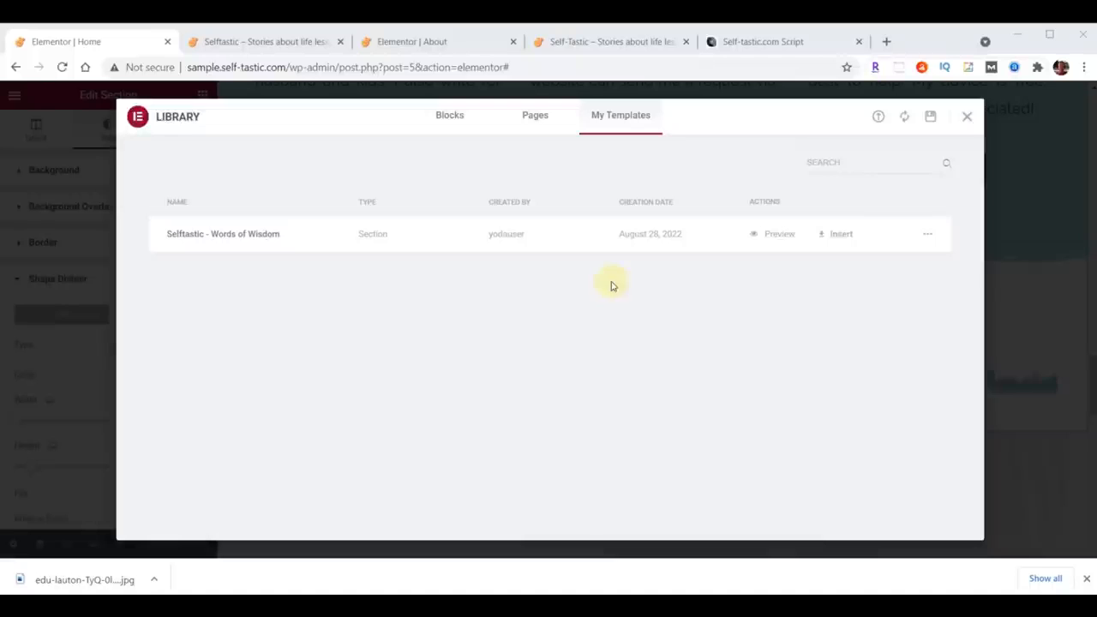
pyautogui.click(966, 120)
# Step: Reload the live homepage and scroll through the new divider and carousel
pyautogui.click(281, 44)
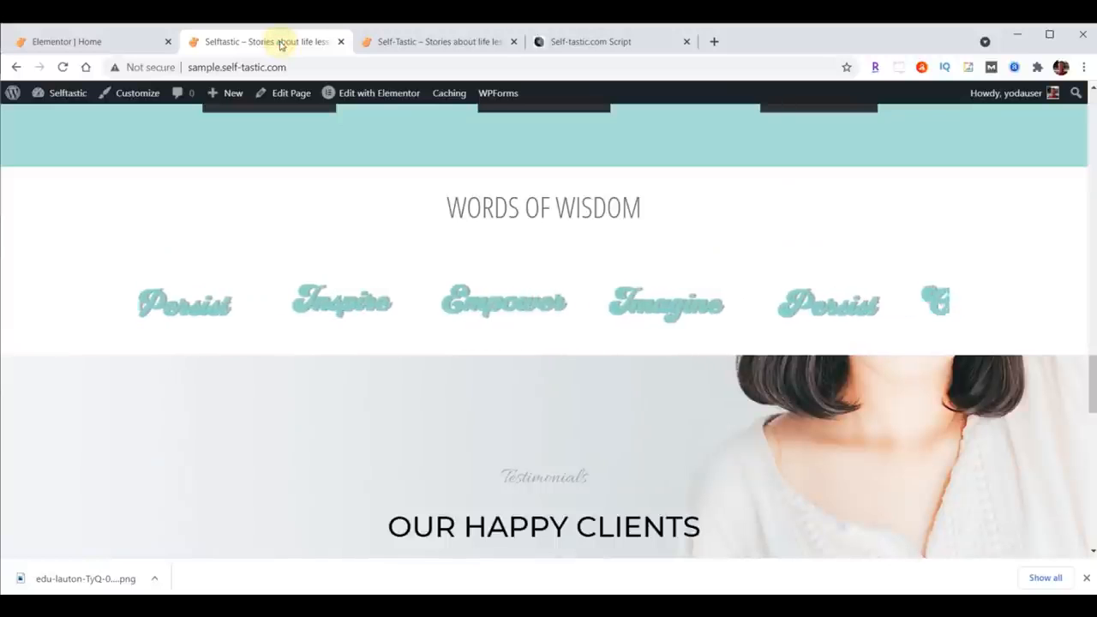
pyautogui.click(63, 66)
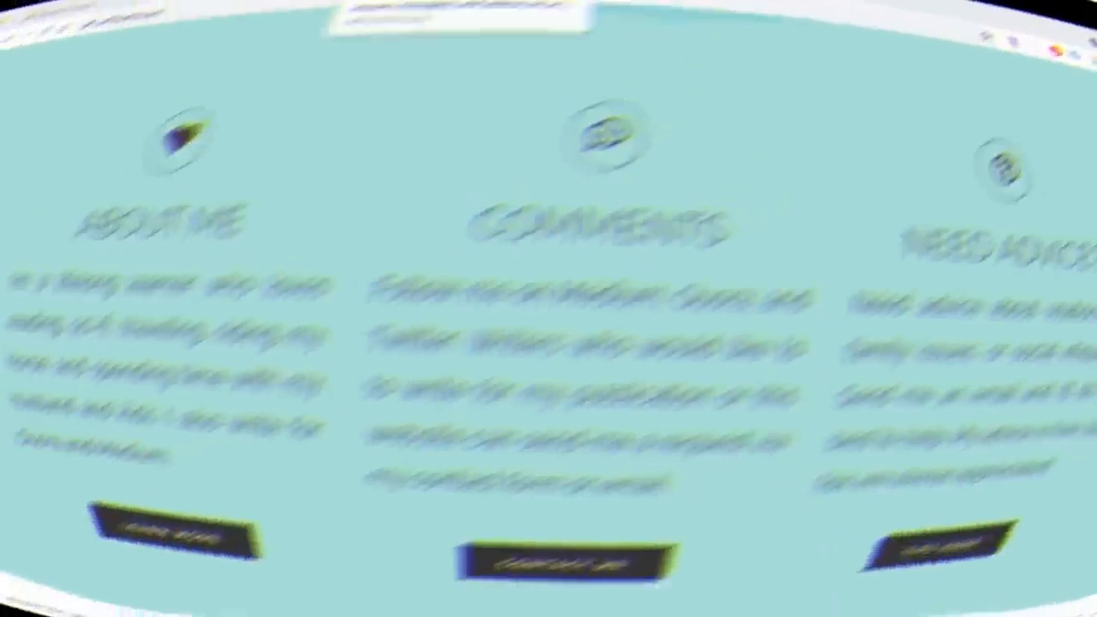
pyautogui.scroll(-1, 942, 181)
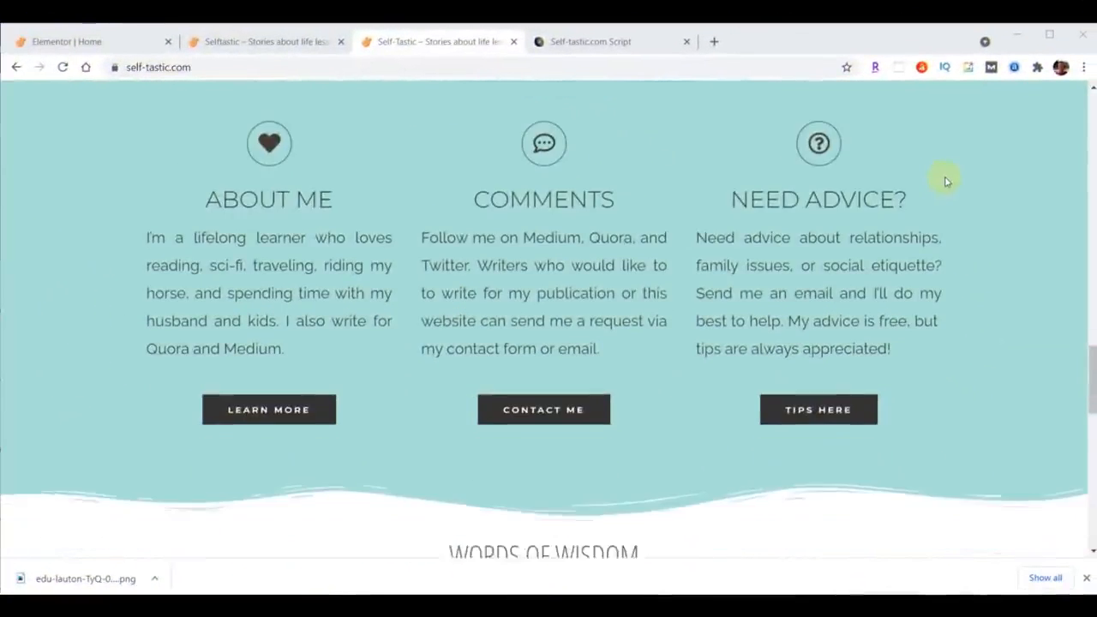
pyautogui.scroll(-10, 946, 181)
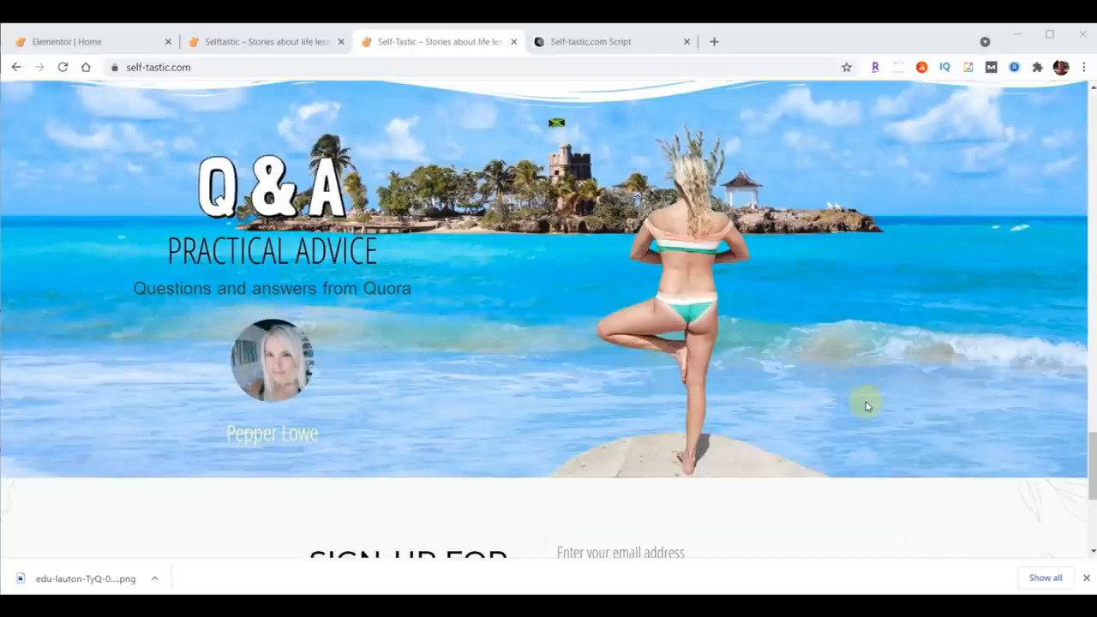
pyautogui.click(90, 42)
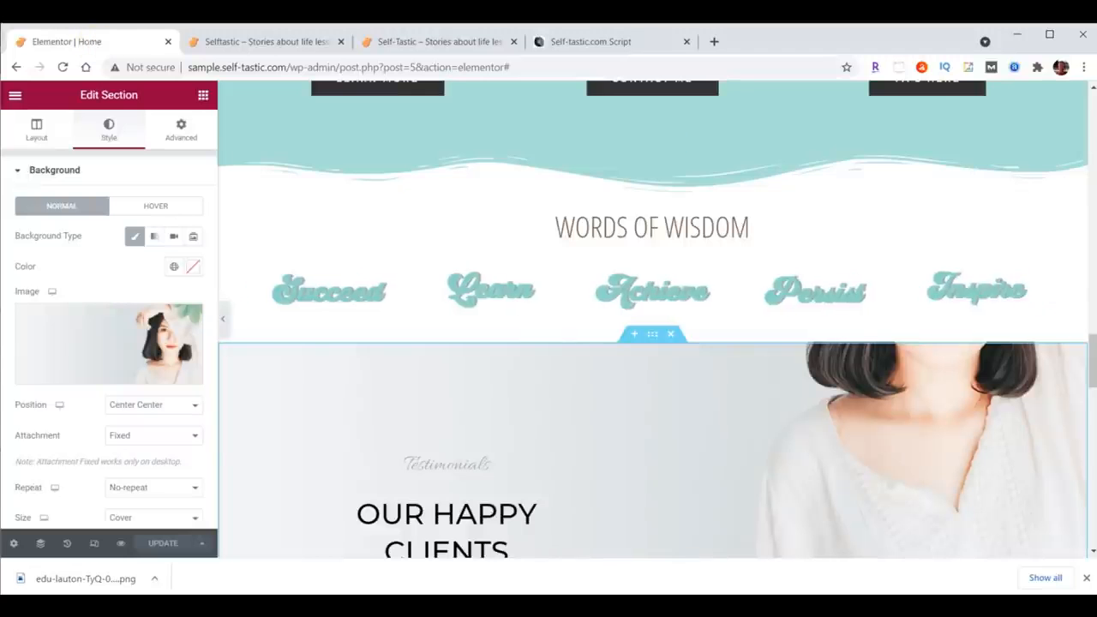
# Step: Copy the Learn More button from the About Me column
pyautogui.scroll(-2, 1094, 383)
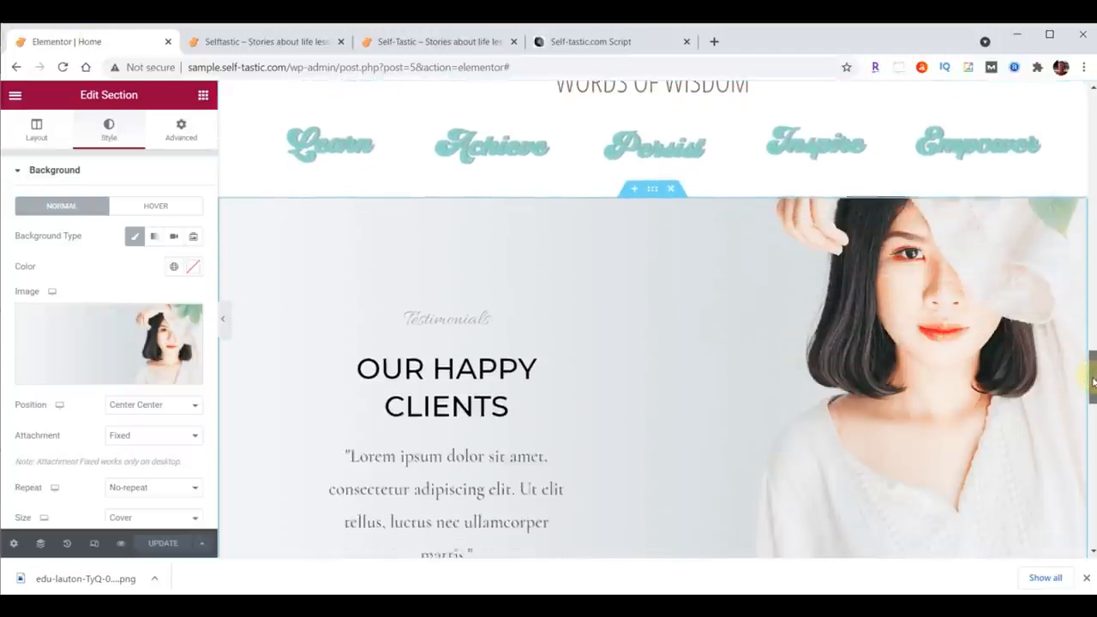
pyautogui.moveTo(1093, 383); pyautogui.dragTo(1093, 390)
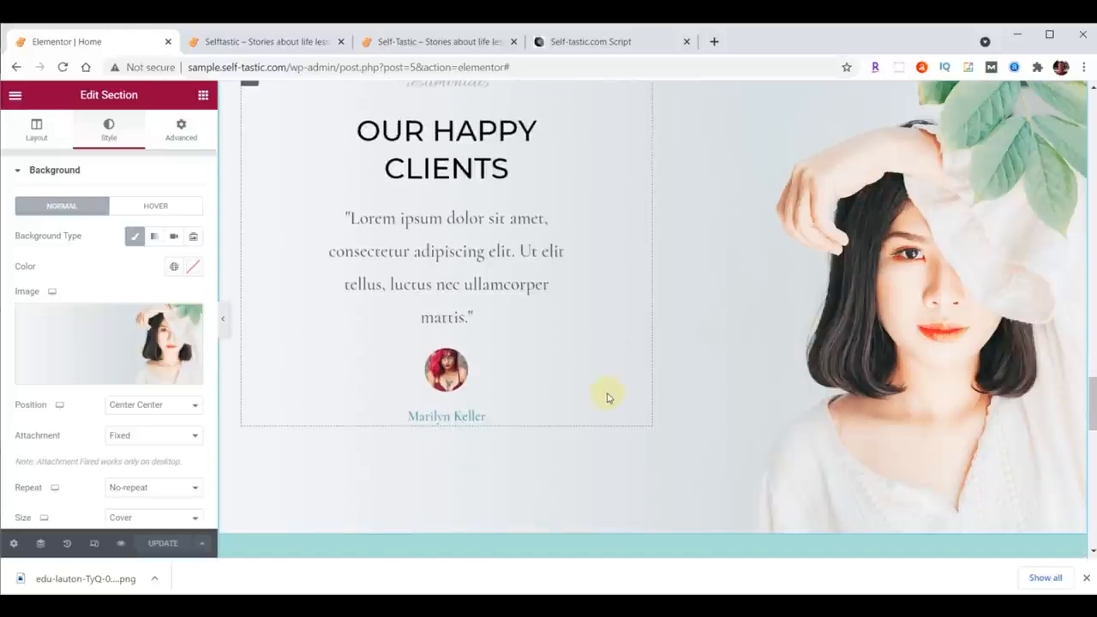
pyautogui.scroll(4, 607, 396)
pyautogui.scroll(3, 617, 326)
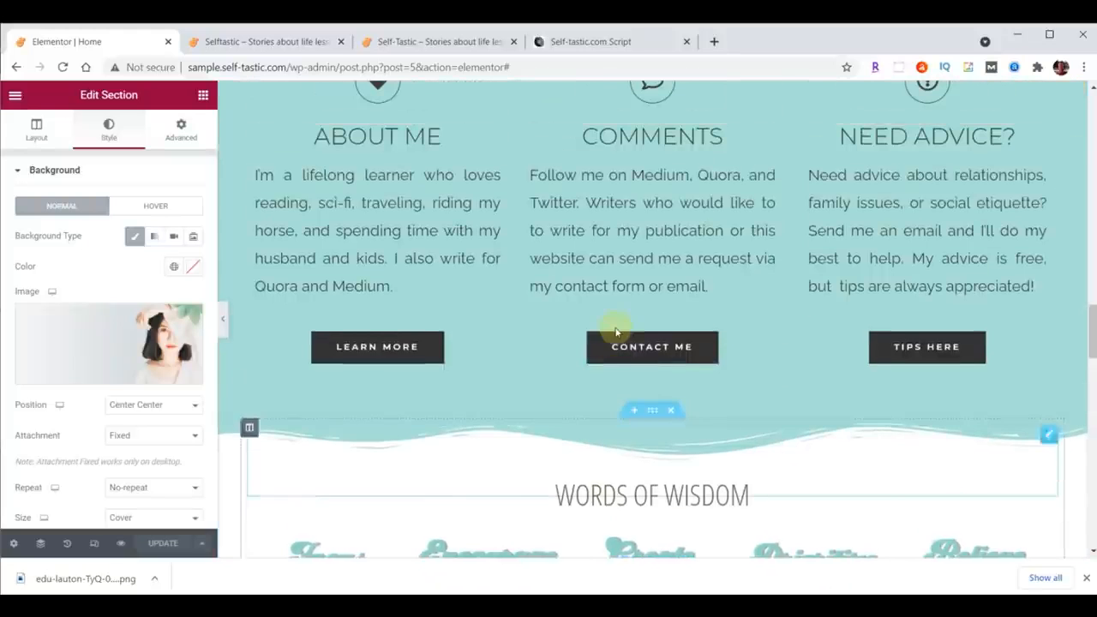
pyautogui.rightClick(396, 346)
pyautogui.click(443, 397)
# Step: Paste the button below the testimonial in the Our Happy Clients section
pyautogui.scroll(-5, 543, 382)
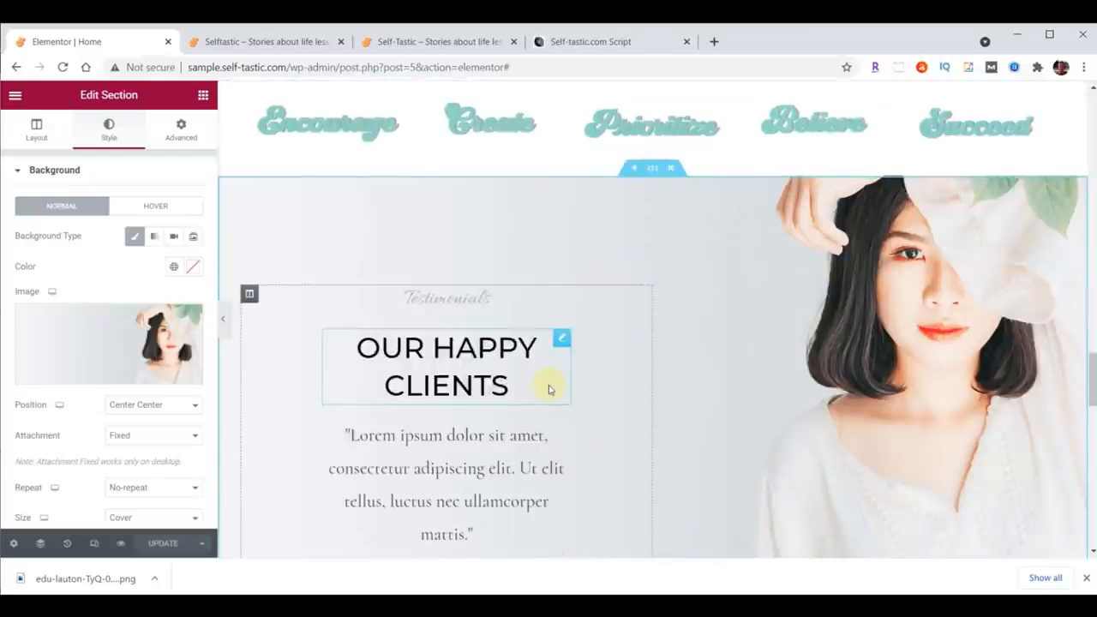
pyautogui.scroll(-3, 549, 389)
pyautogui.rightClick(447, 300)
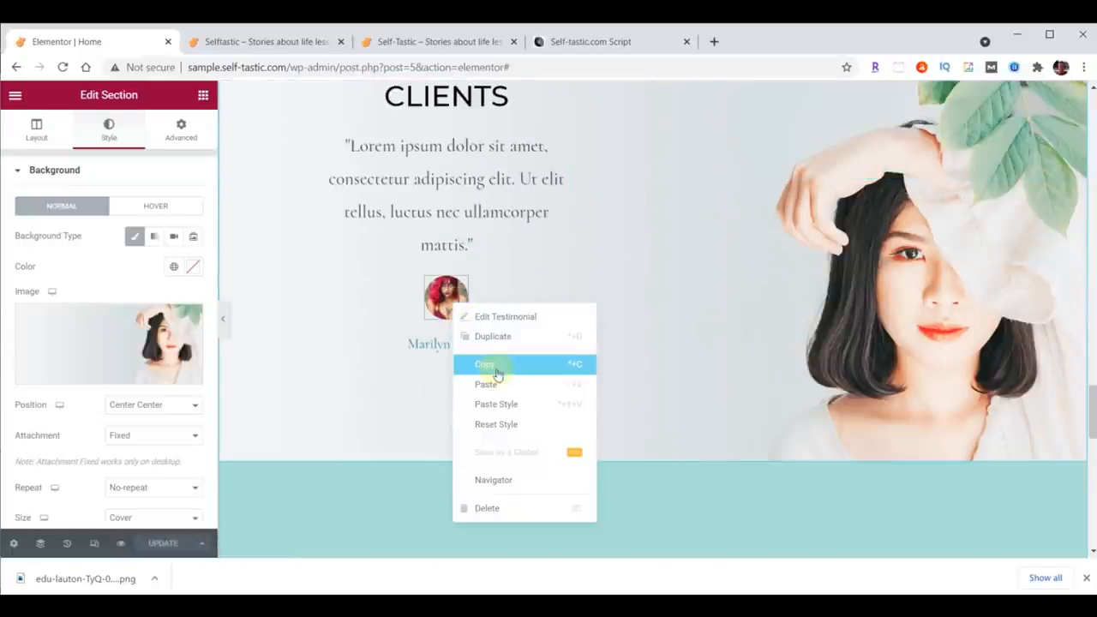
pyautogui.click(502, 392)
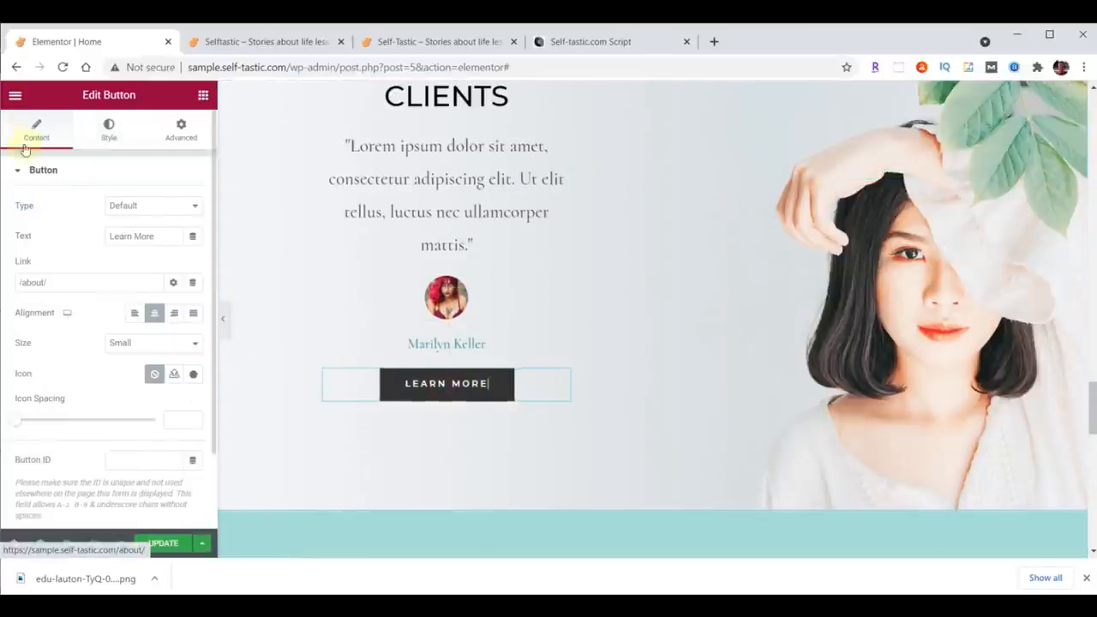
# Step: Change the pasted button's text to More Testimonials
pyautogui.moveTo(158, 240); pyautogui.dragTo(93, 235)
pyautogui.hotkey('ctrl', 'v')
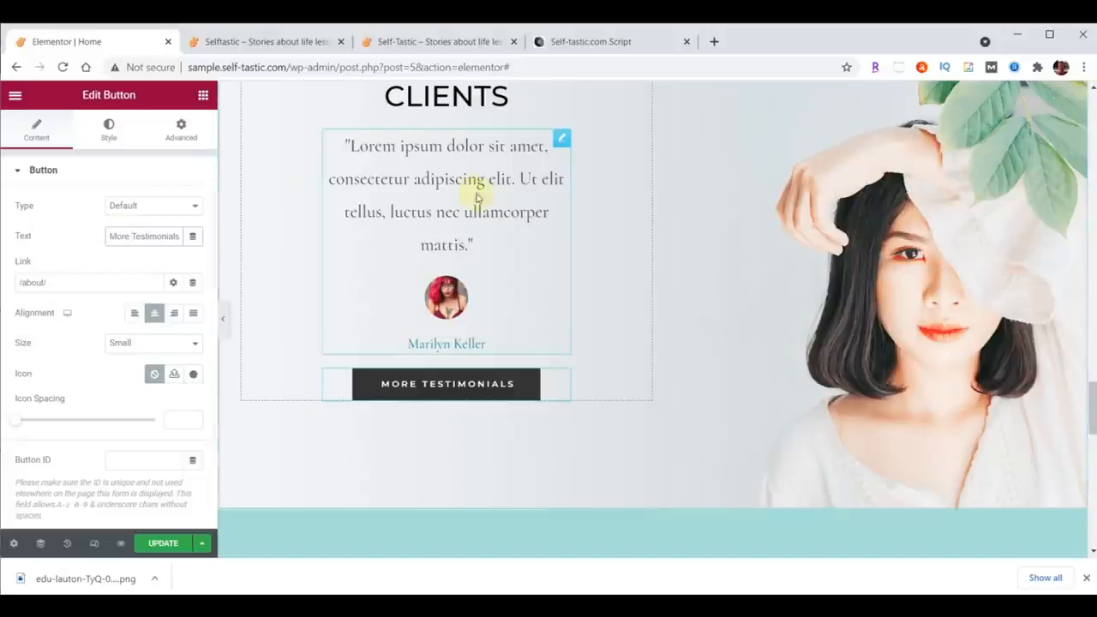
pyautogui.scroll(3, 869, 188)
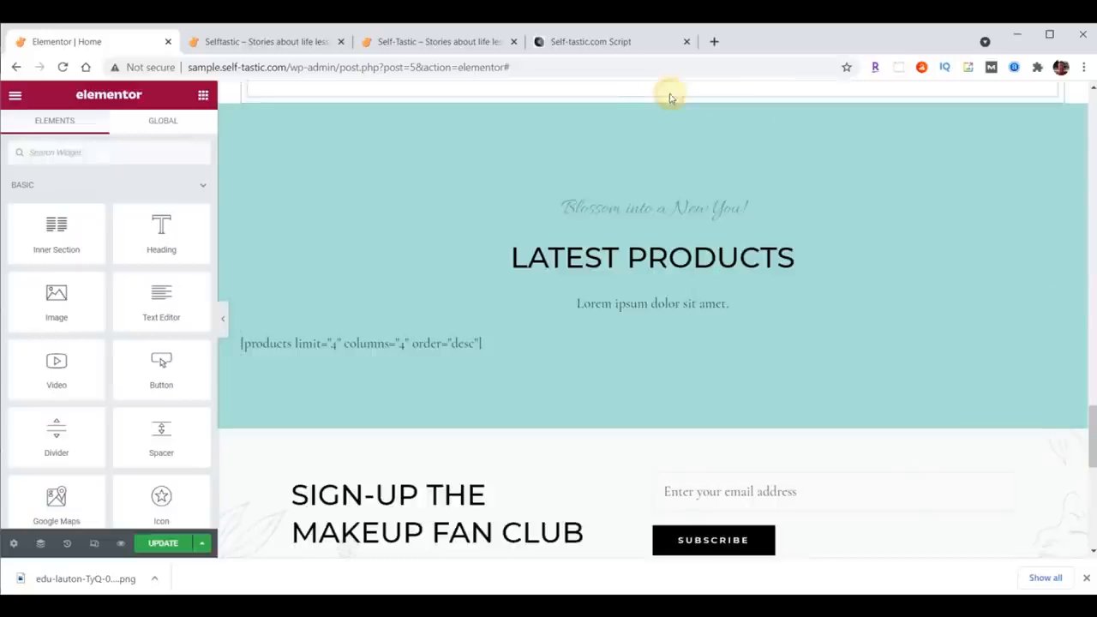
# Step: Delete the Our Happy Clients and Latest Products sections
pyautogui.click(670, 95)
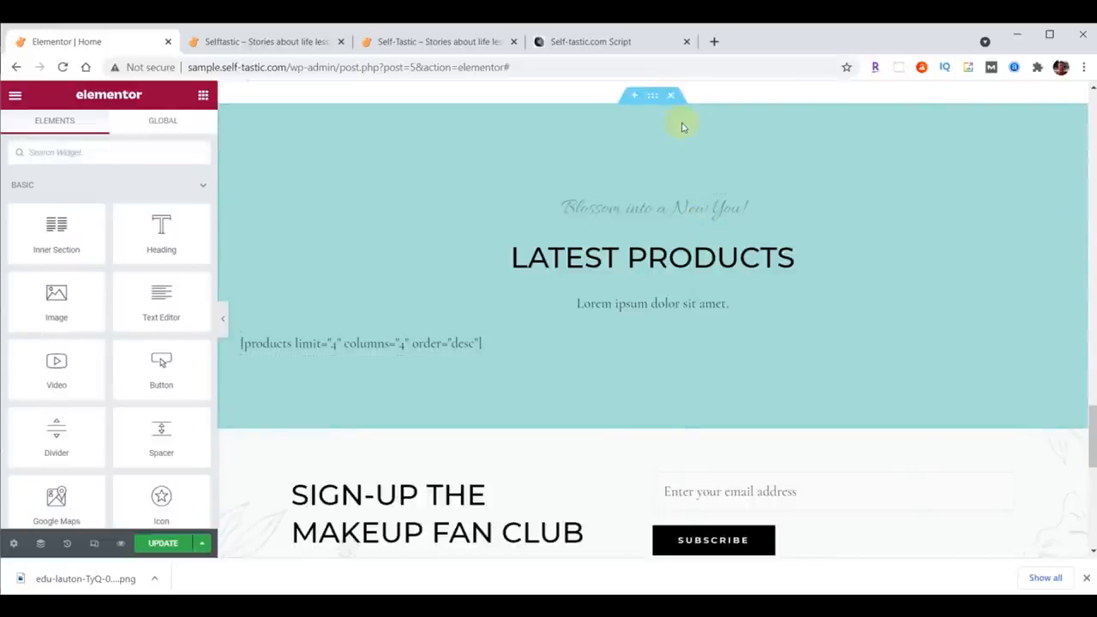
pyautogui.click(670, 95)
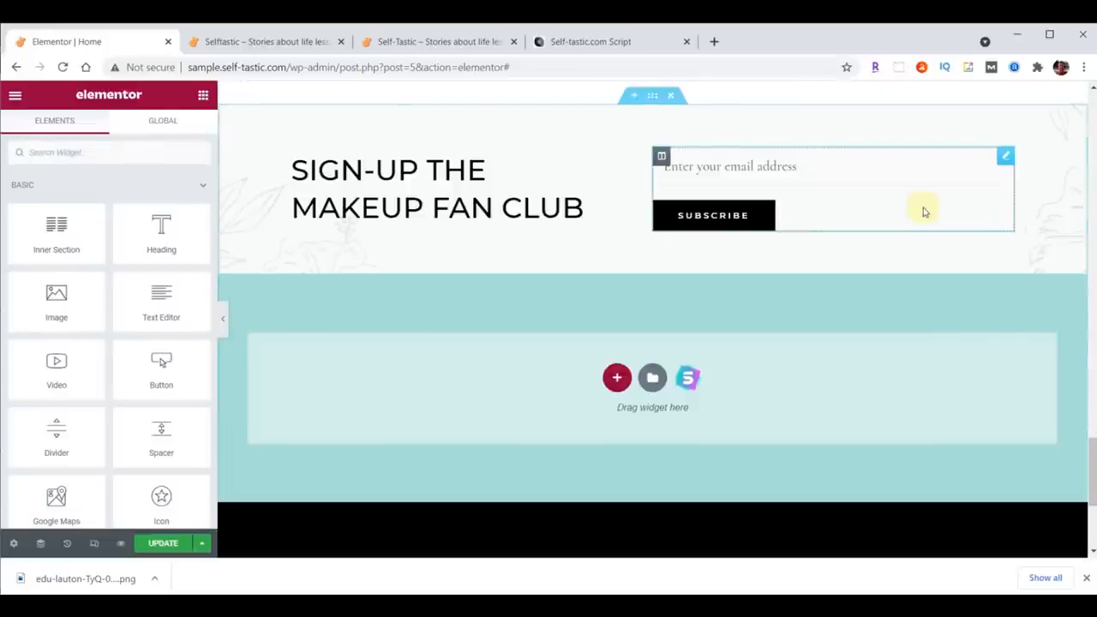
# Step: Add a new two-column section above the sign-up section
pyautogui.scroll(1, 923, 212)
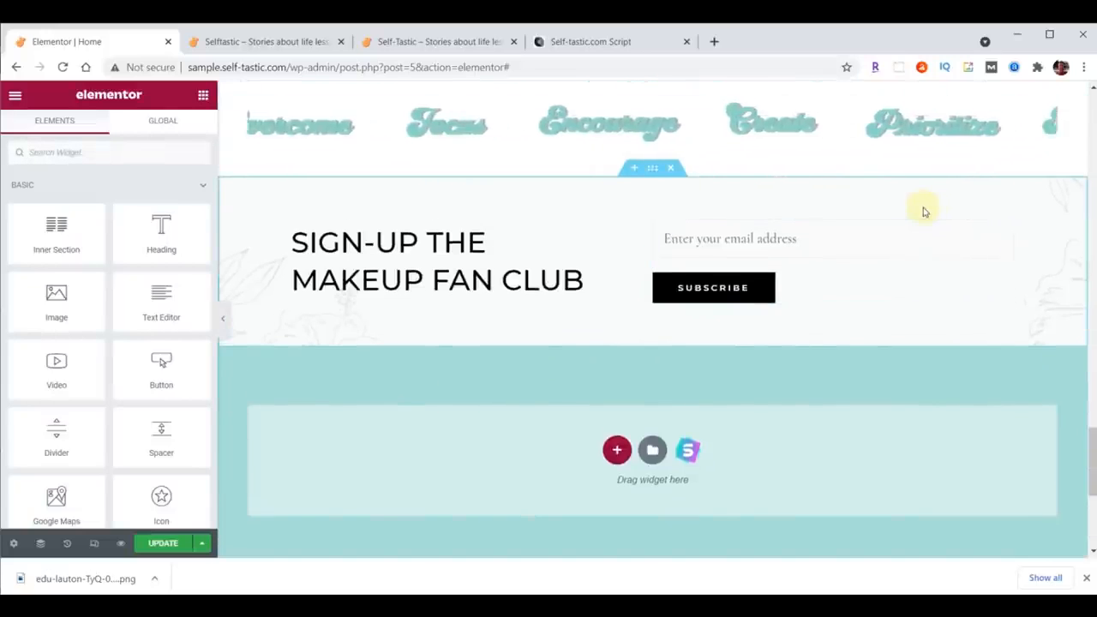
pyautogui.click(634, 169)
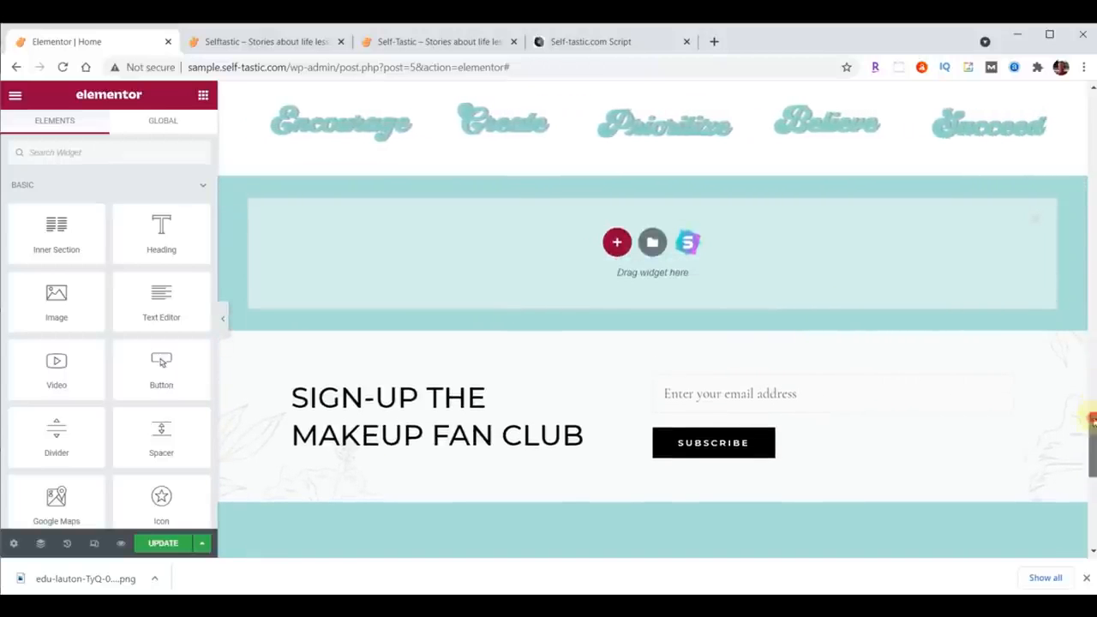
pyautogui.moveTo(1091, 420); pyautogui.dragTo(1091, 441)
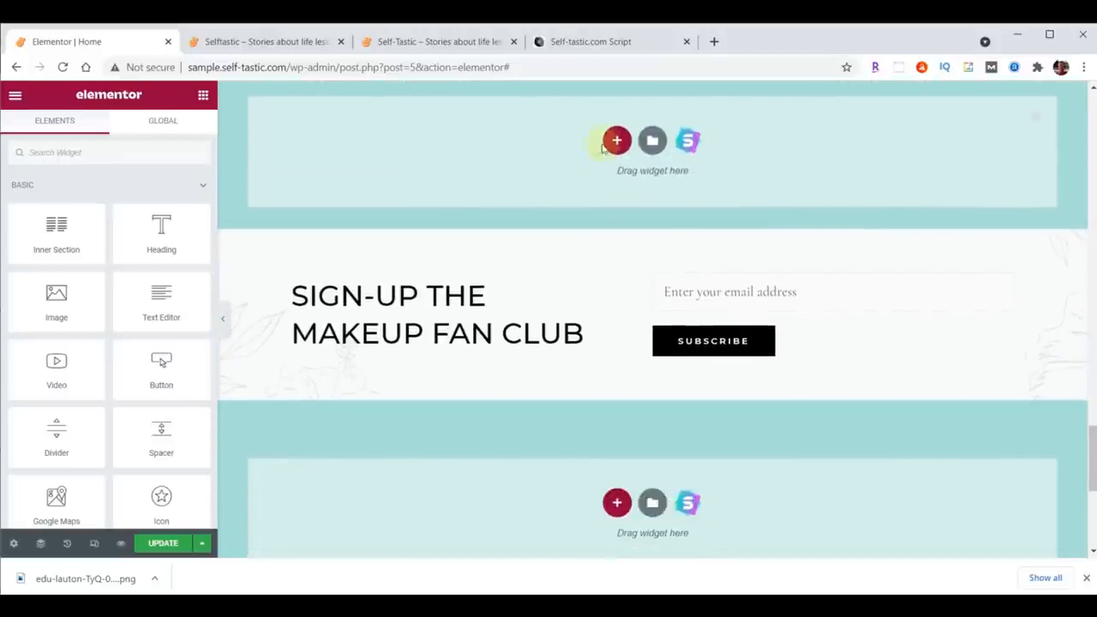
pyautogui.click(616, 141)
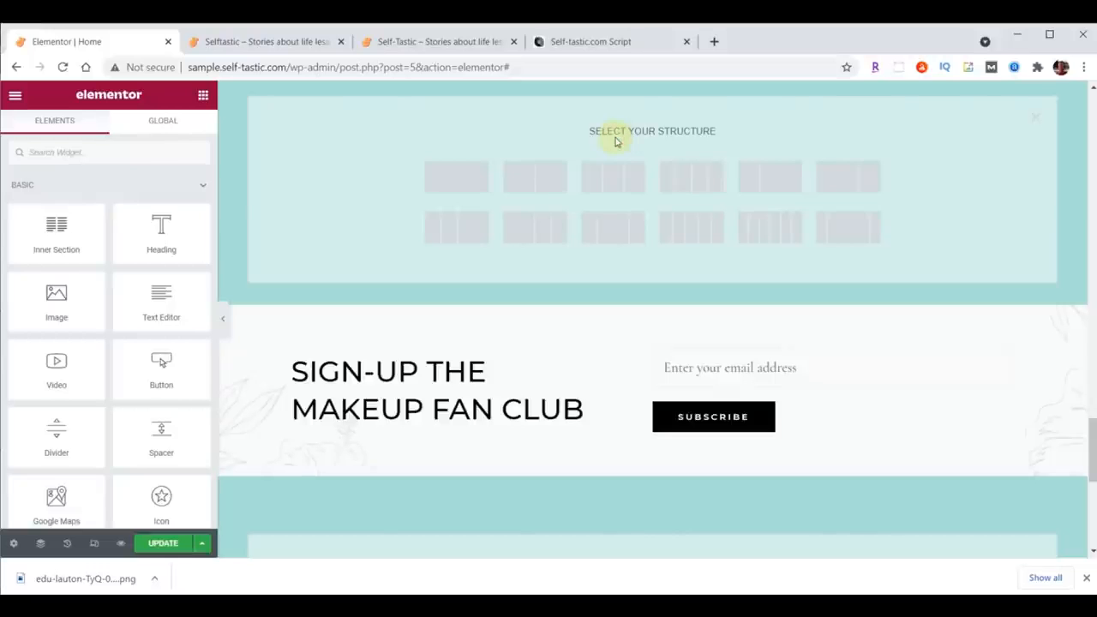
pyautogui.click(549, 178)
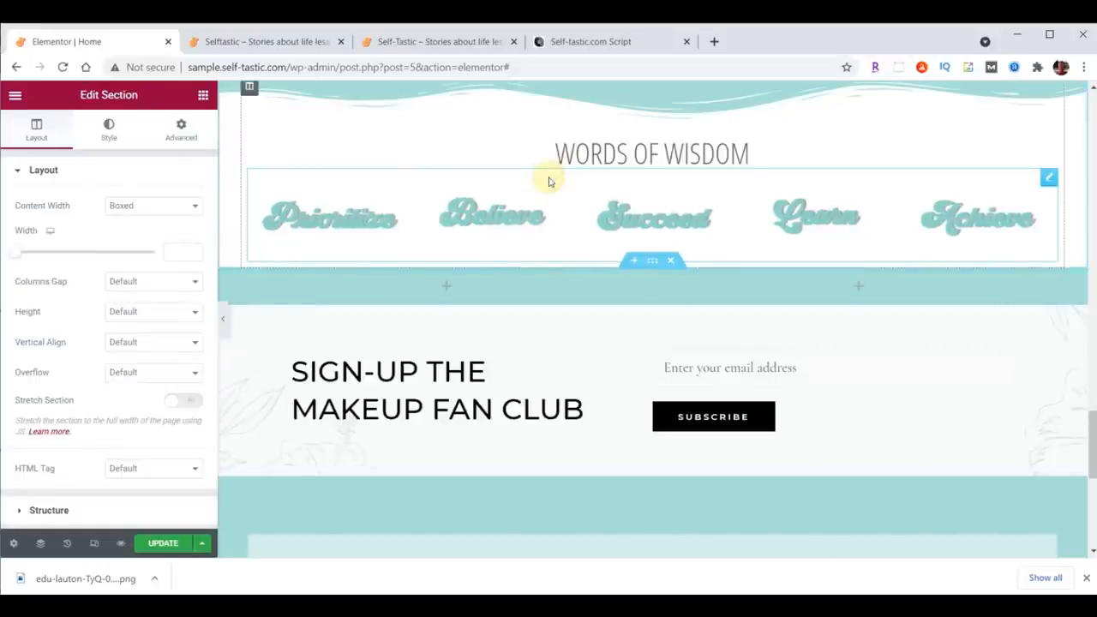
# Step: Set the new section's content width to Full Width
pyautogui.scroll(-2, 942, 308)
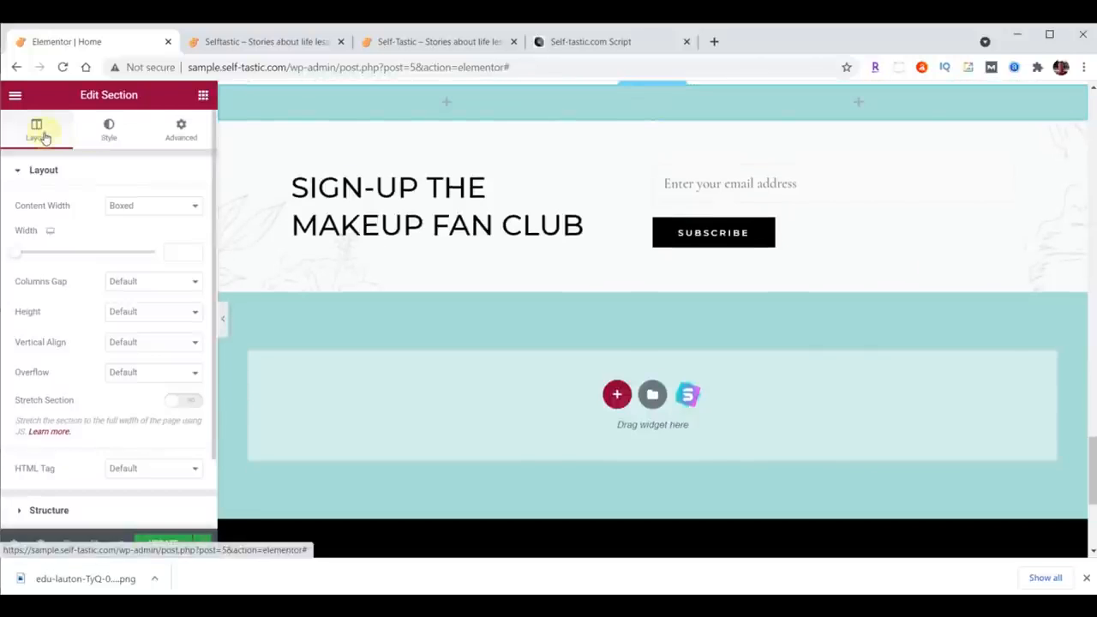
pyautogui.click(147, 206)
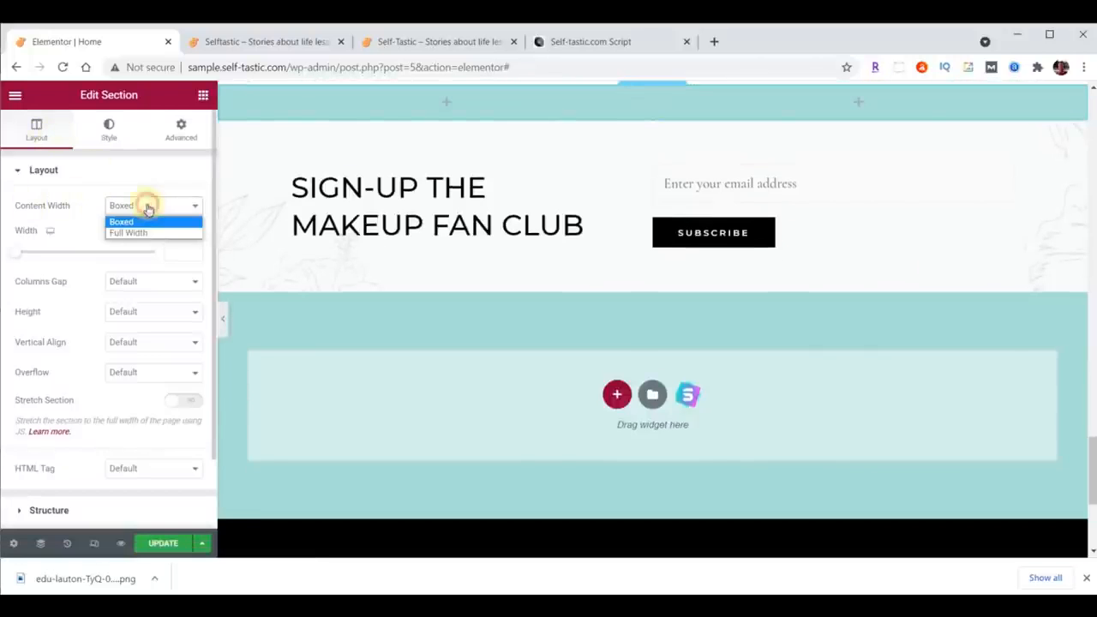
pyautogui.click(142, 233)
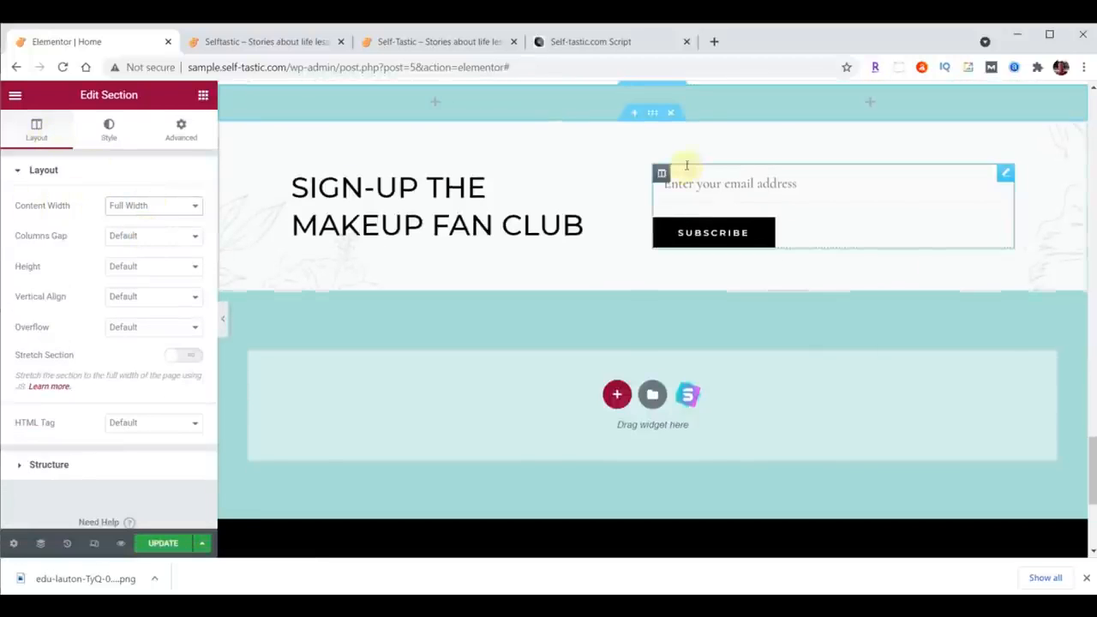
pyautogui.click(227, 93)
pyautogui.click(170, 204)
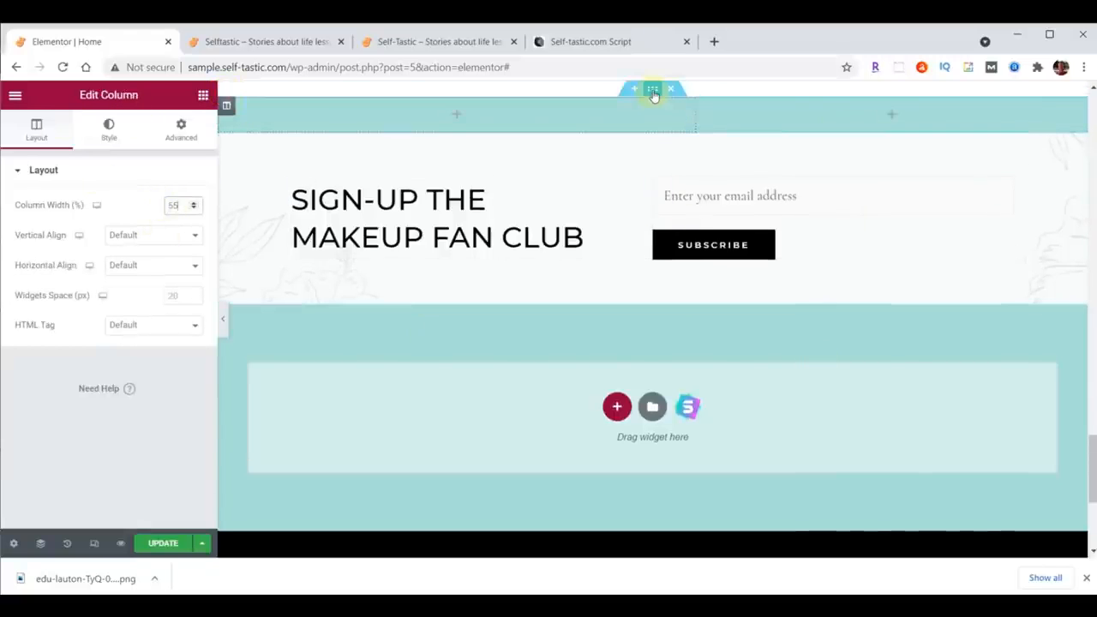
# Step: Give the section a classic background image by uploading practical-advice-beach.png
pyautogui.click(653, 91)
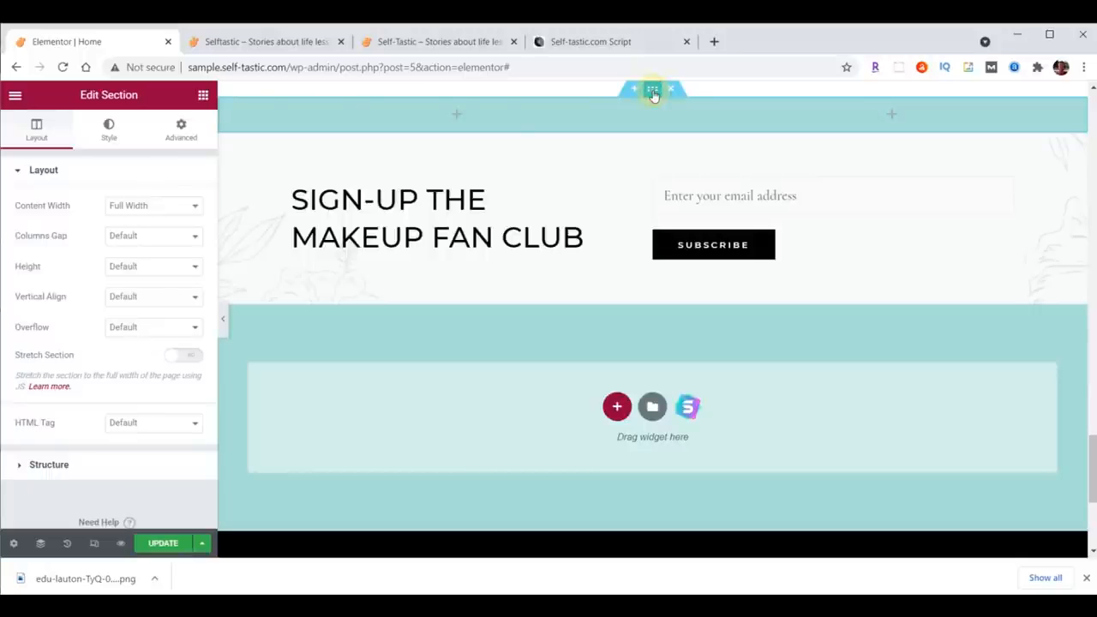
pyautogui.click(110, 129)
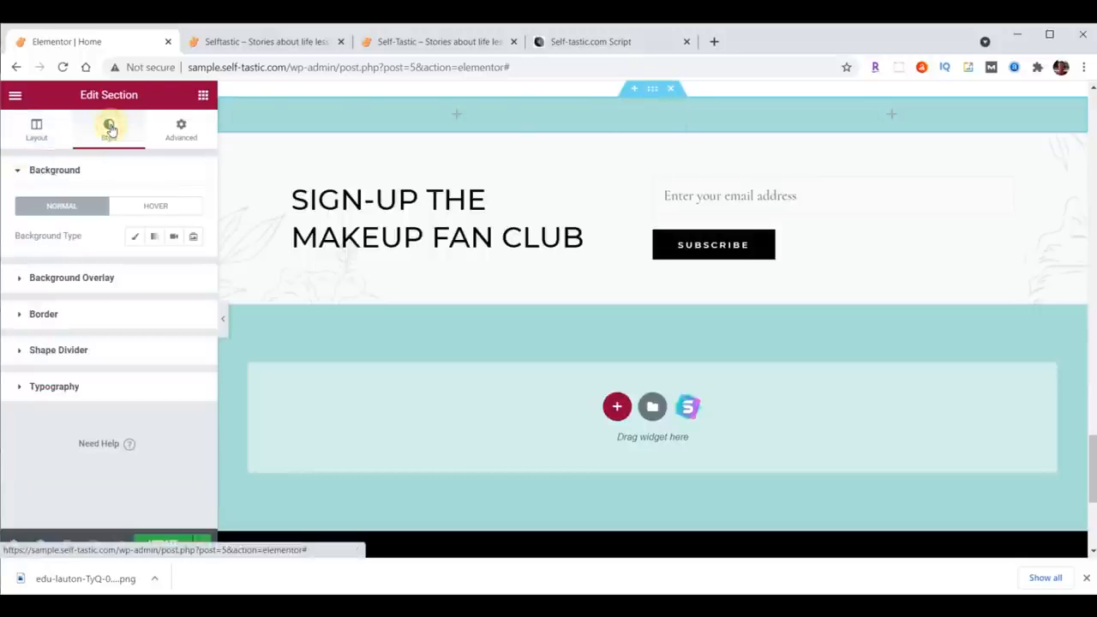
pyautogui.click(134, 240)
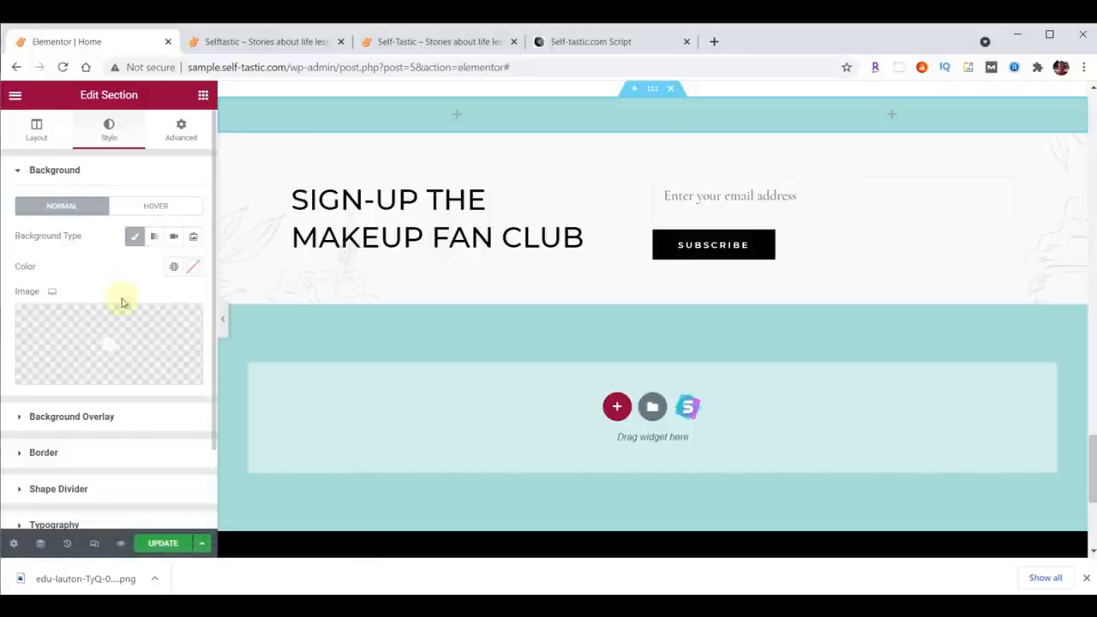
pyautogui.click(117, 336)
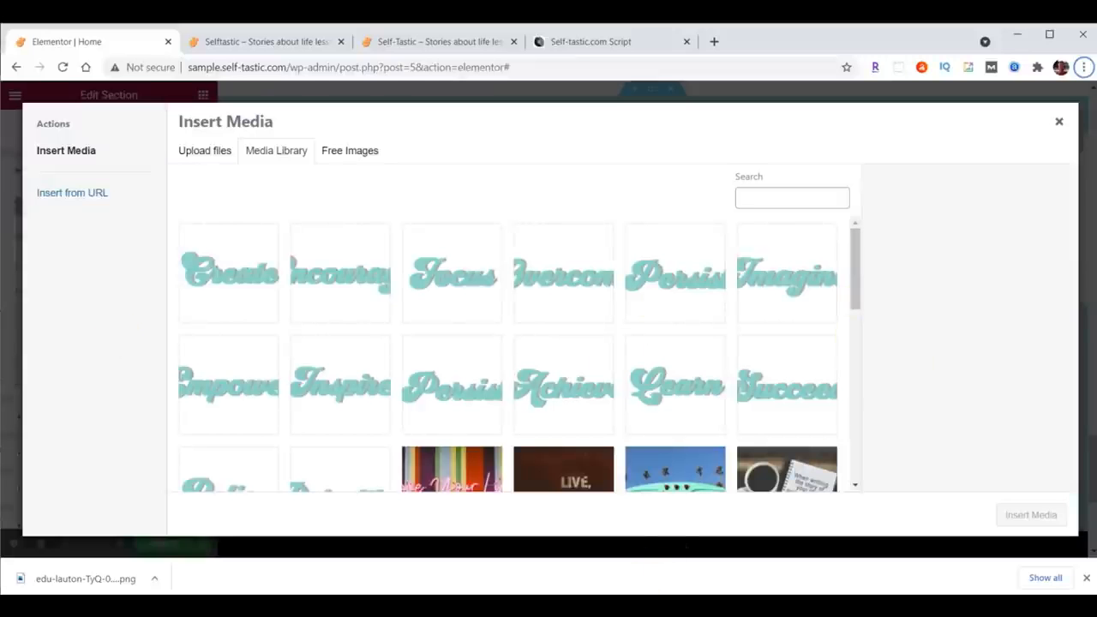
pyautogui.click(651, 606)
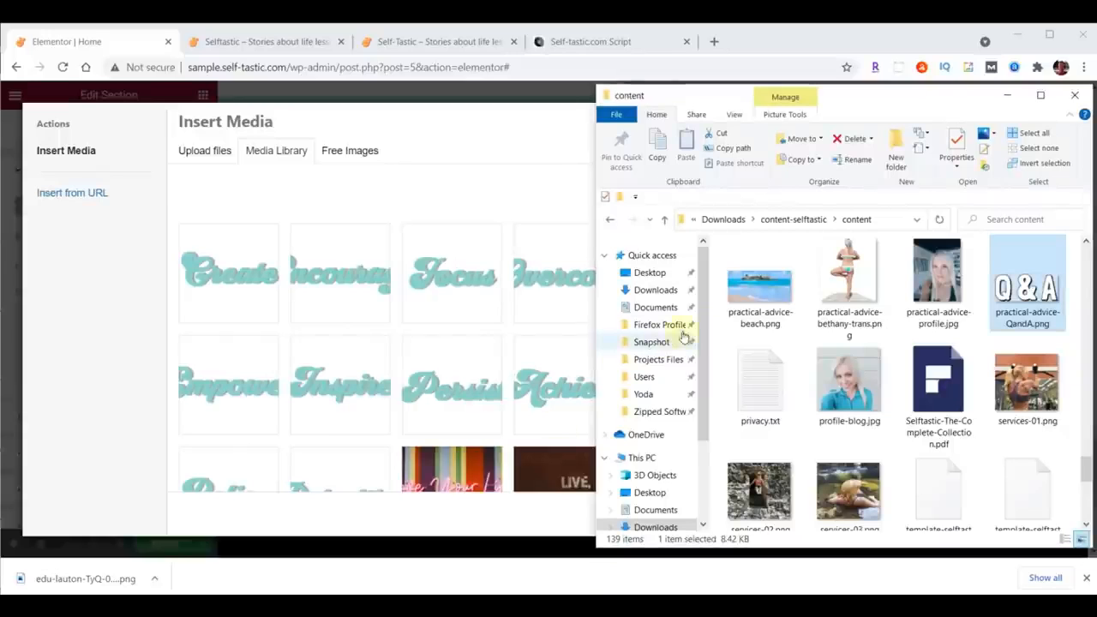
pyautogui.moveTo(770, 294); pyautogui.dragTo(387, 294)
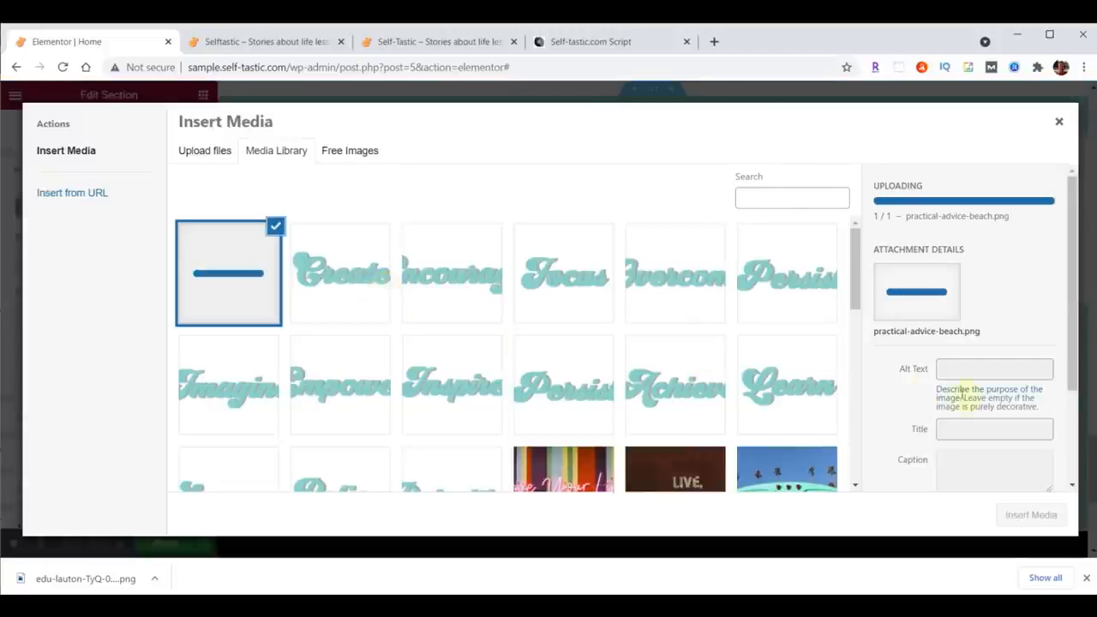
pyautogui.click(1032, 514)
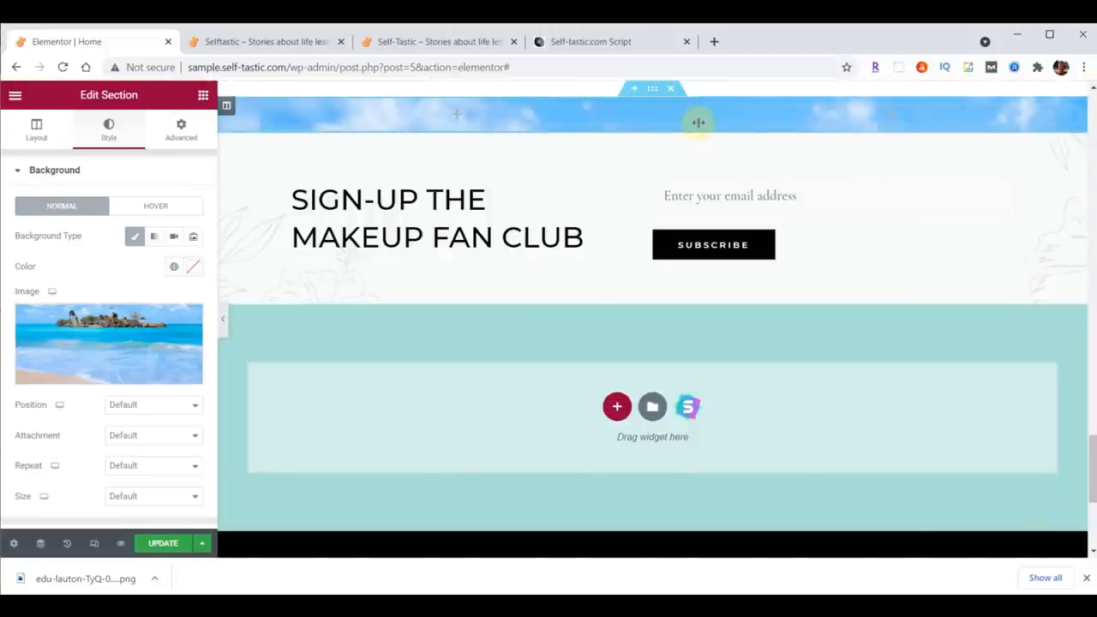
# Step: Set the section background's position to Top Center and its size to Cover
pyautogui.click(116, 404)
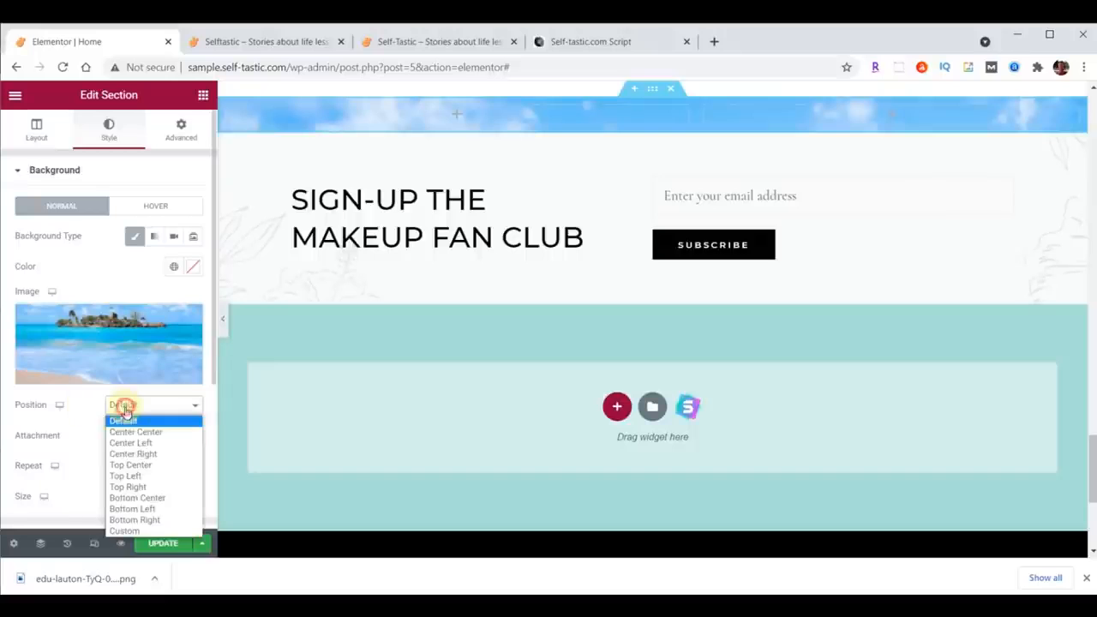
pyautogui.click(129, 464)
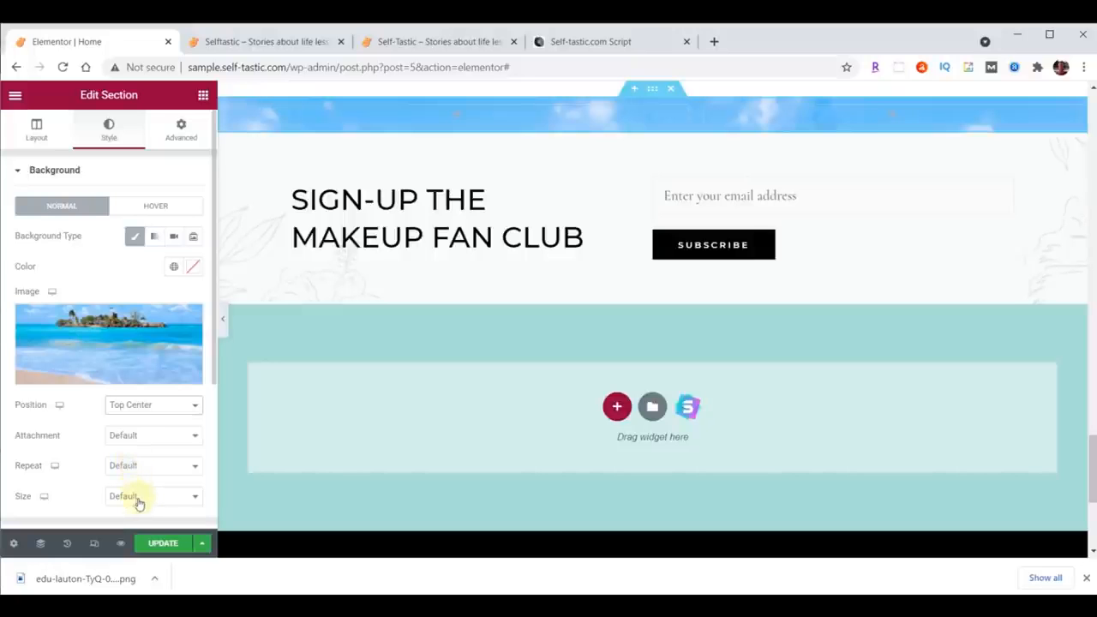
pyautogui.click(141, 497)
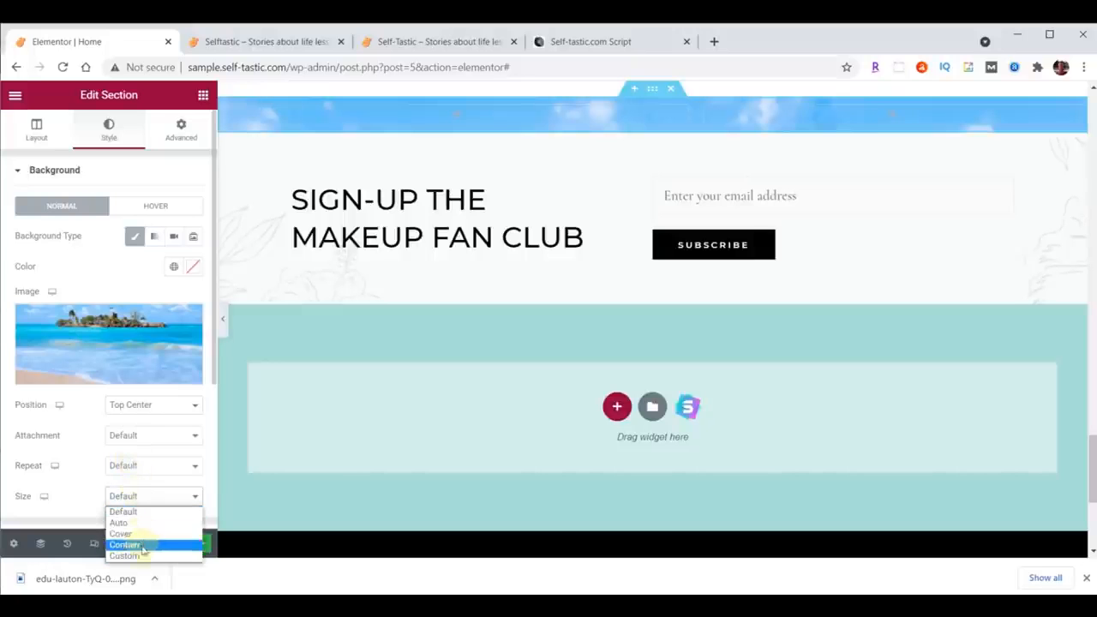
pyautogui.click(143, 538)
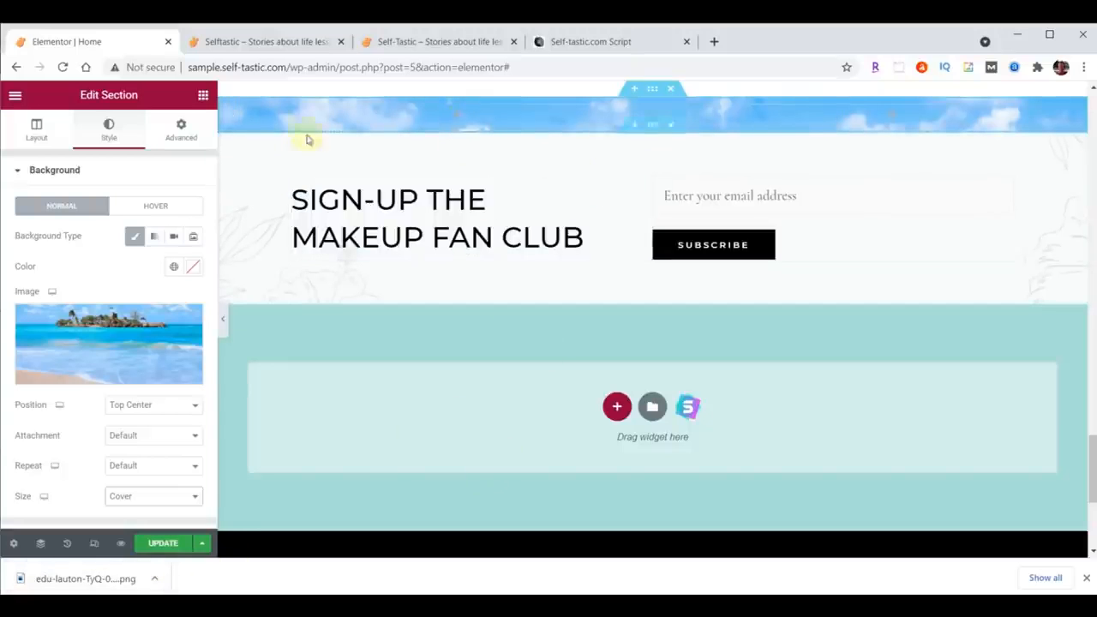
# Step: Add an Image widget to the left column and upload practical-advice-QandA.png as its image
pyautogui.click(203, 95)
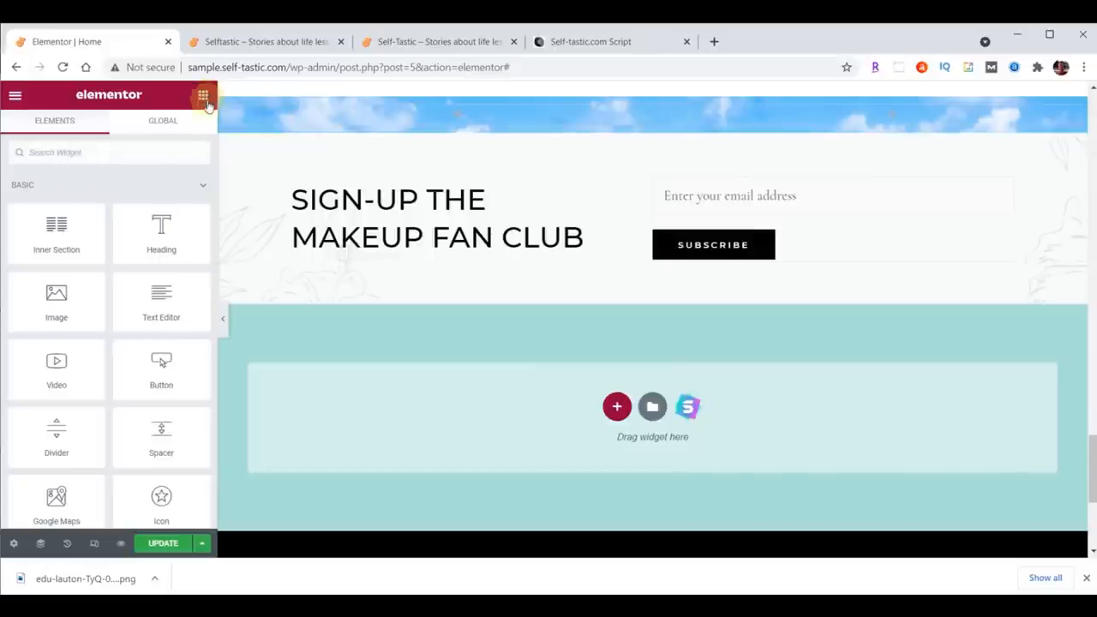
pyautogui.moveTo(57, 298); pyautogui.dragTo(451, 111)
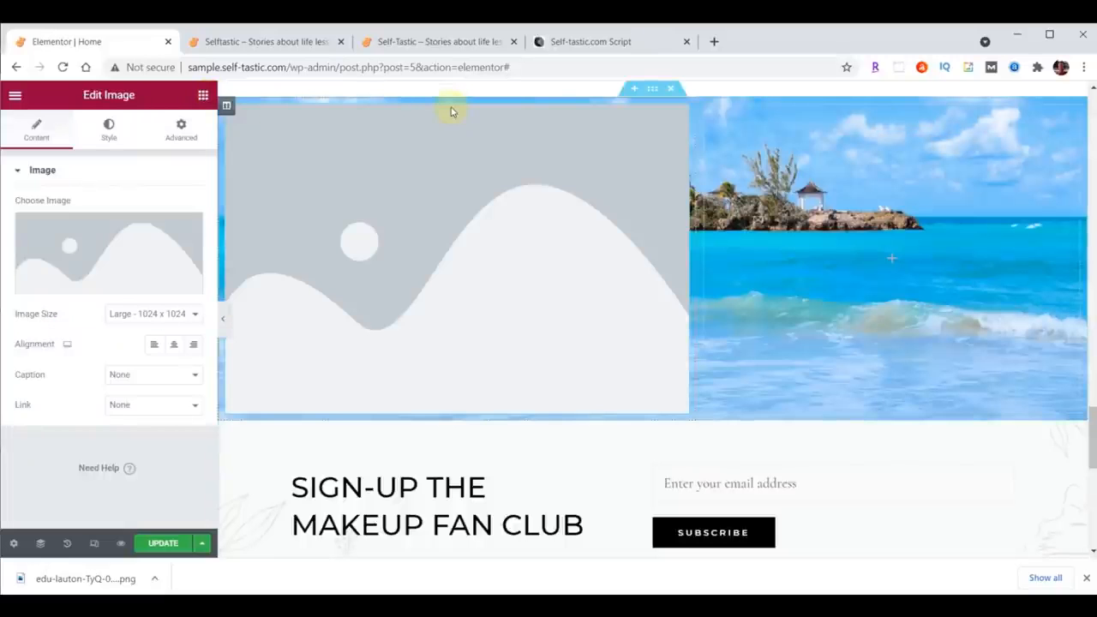
pyautogui.click(91, 244)
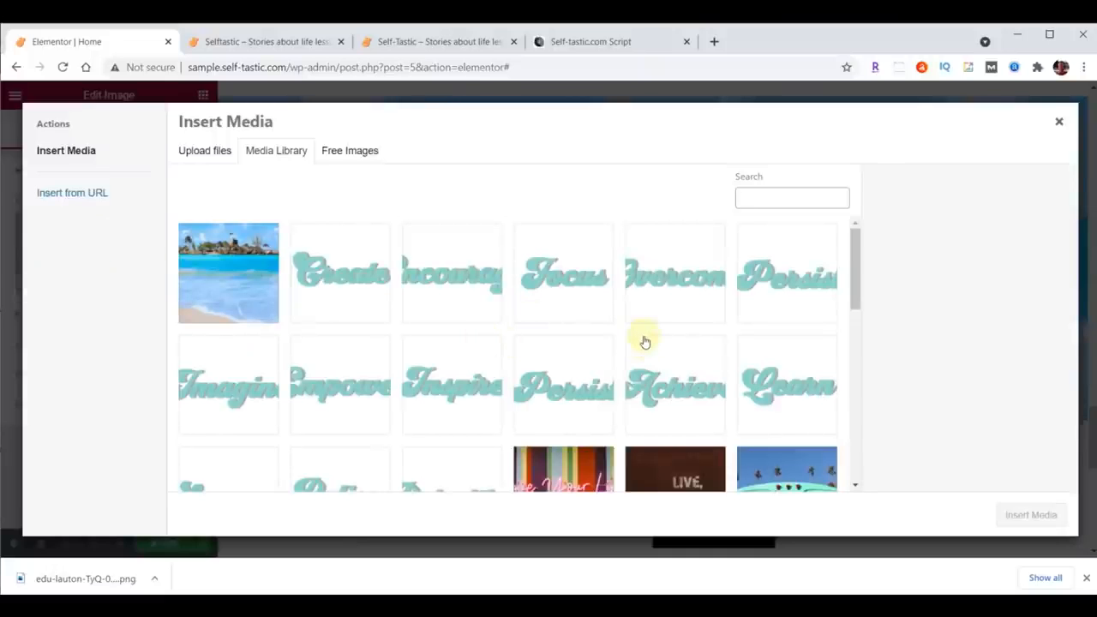
pyautogui.click(603, 588)
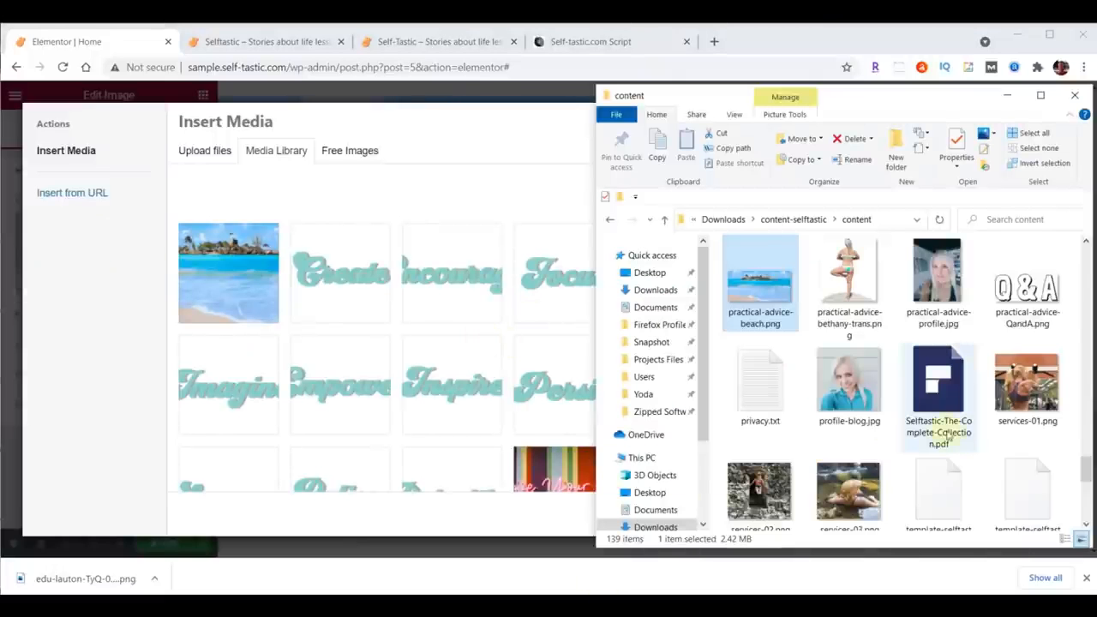
pyautogui.moveTo(1027, 283); pyautogui.dragTo(351, 282)
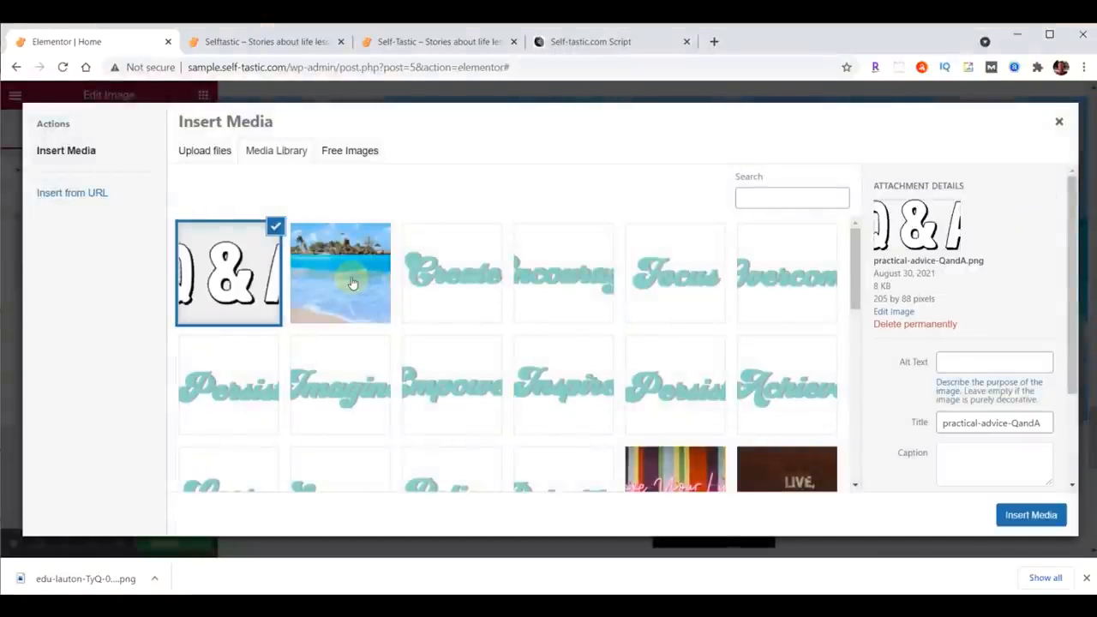
pyautogui.click(1041, 509)
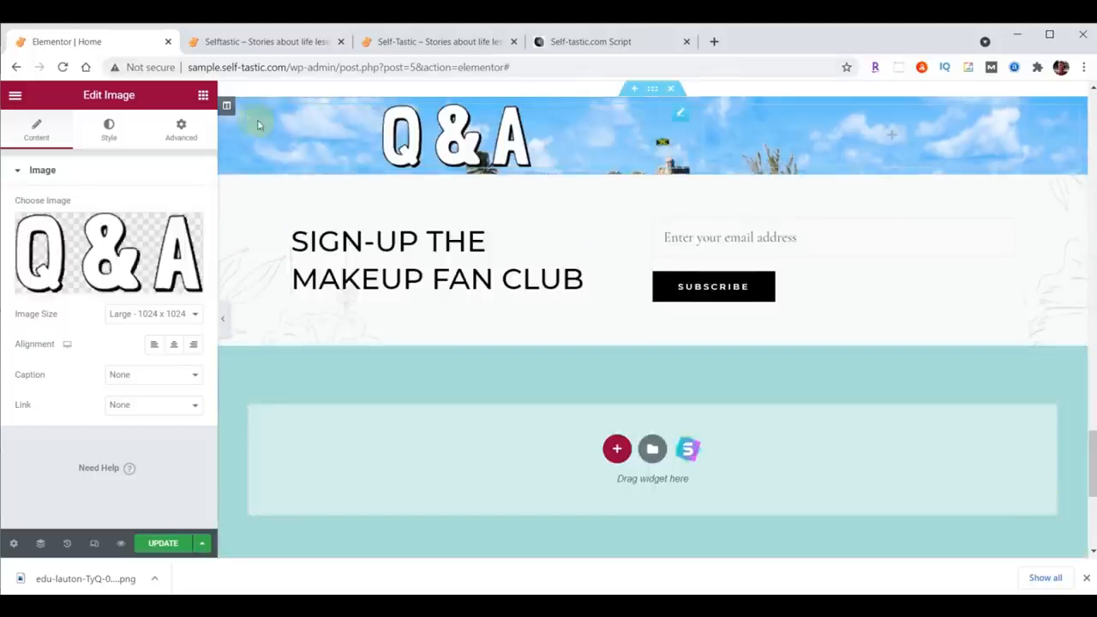
# Step: Unlink the left column's padding and set it to 90 top, 0 right, 40 bottom and 0 left
pyautogui.click(227, 107)
pyautogui.click(181, 128)
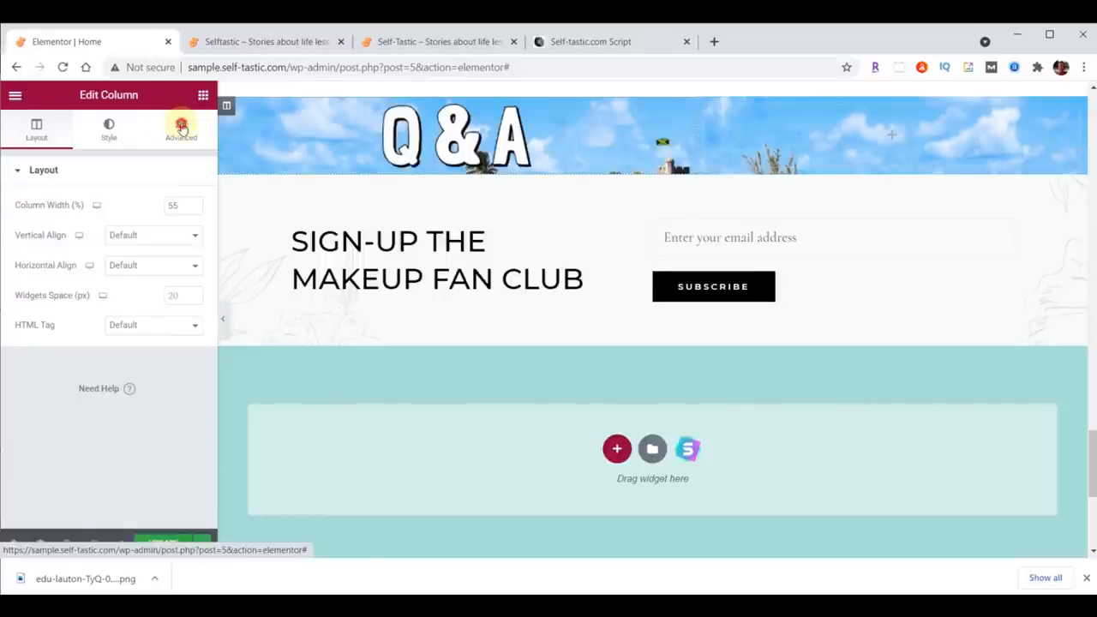
pyautogui.click(43, 280)
pyautogui.write('0')
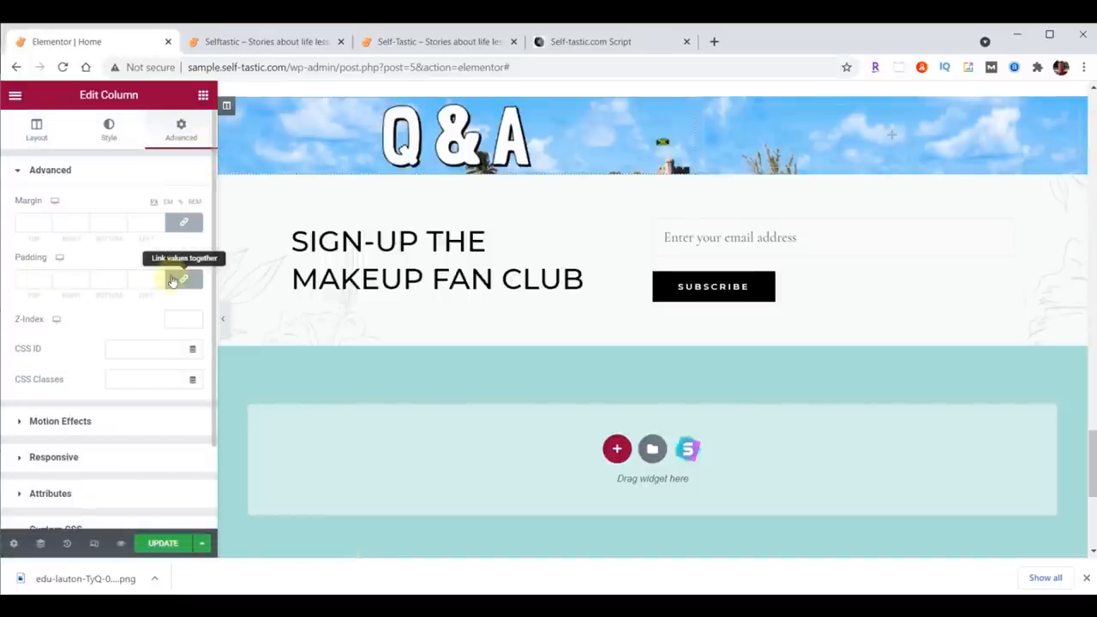
pyautogui.click(182, 278)
pyautogui.click(28, 282)
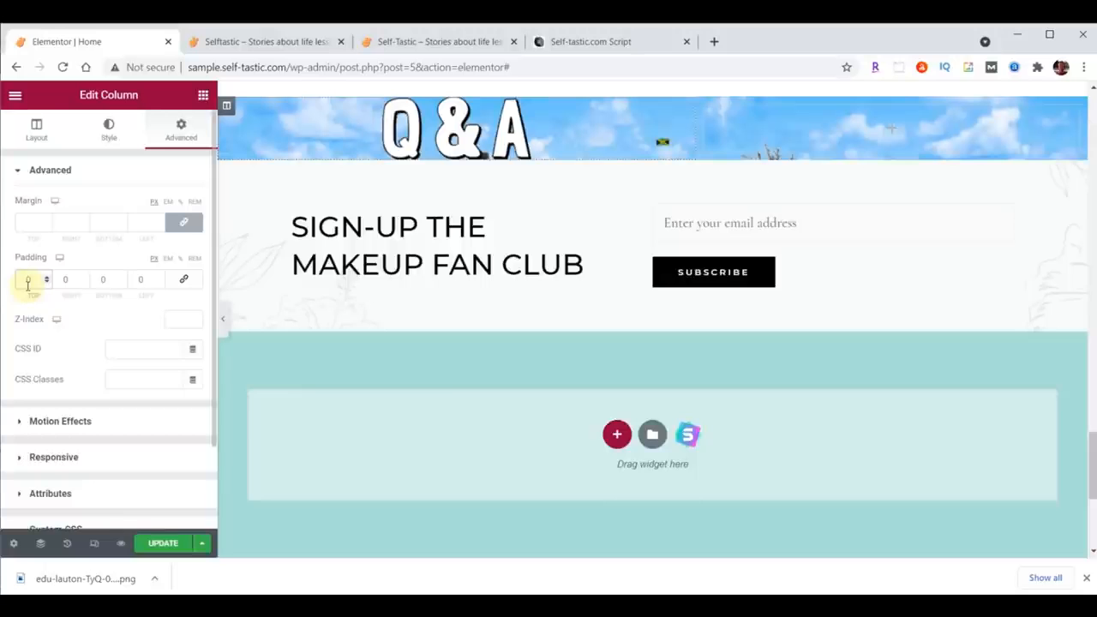
pyautogui.write('80')
pyautogui.click(98, 279)
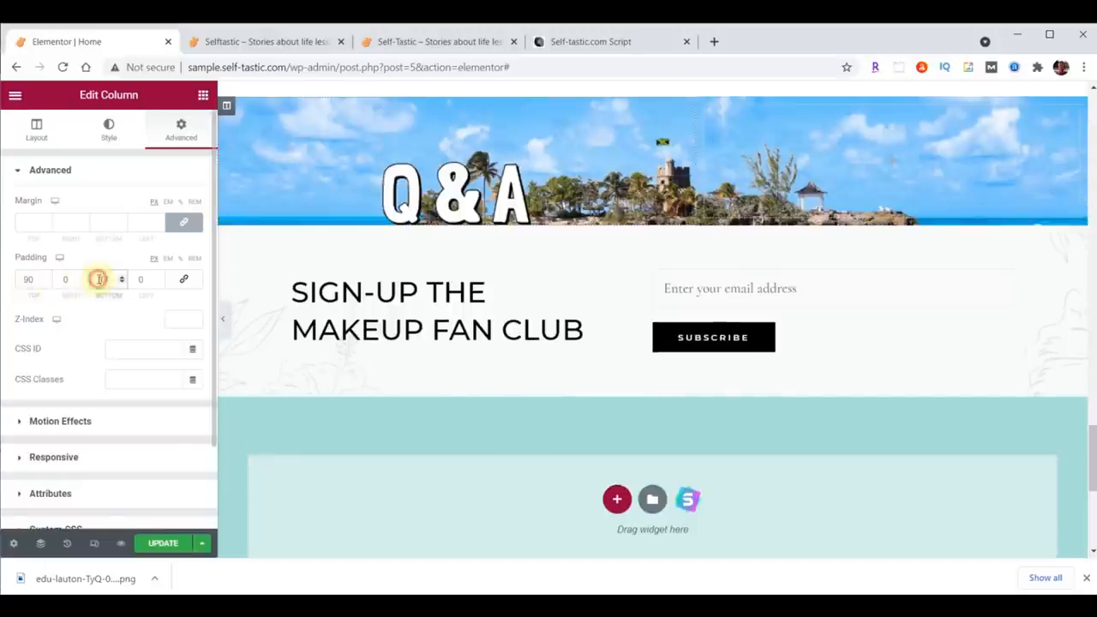
pyautogui.write('3')
pyautogui.press('BackSpace')
pyautogui.write('40')
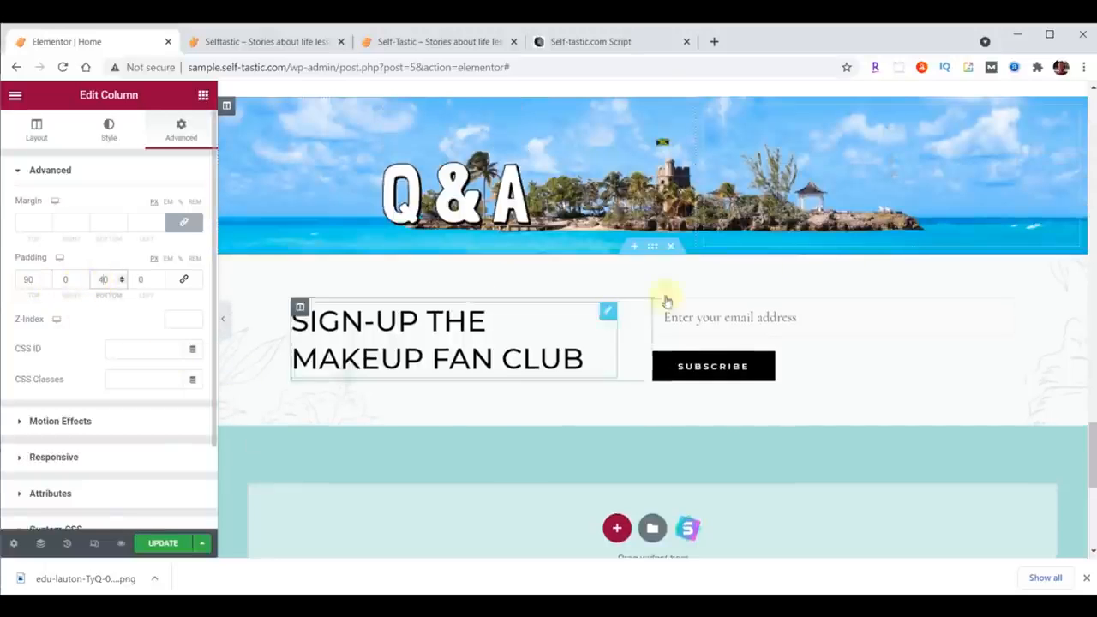
# Step: Copy the Words Of Wisdom heading and paste it below the Q&A image in the left column
pyautogui.scroll(2, 986, 257)
pyautogui.scroll(1, 1037, 146)
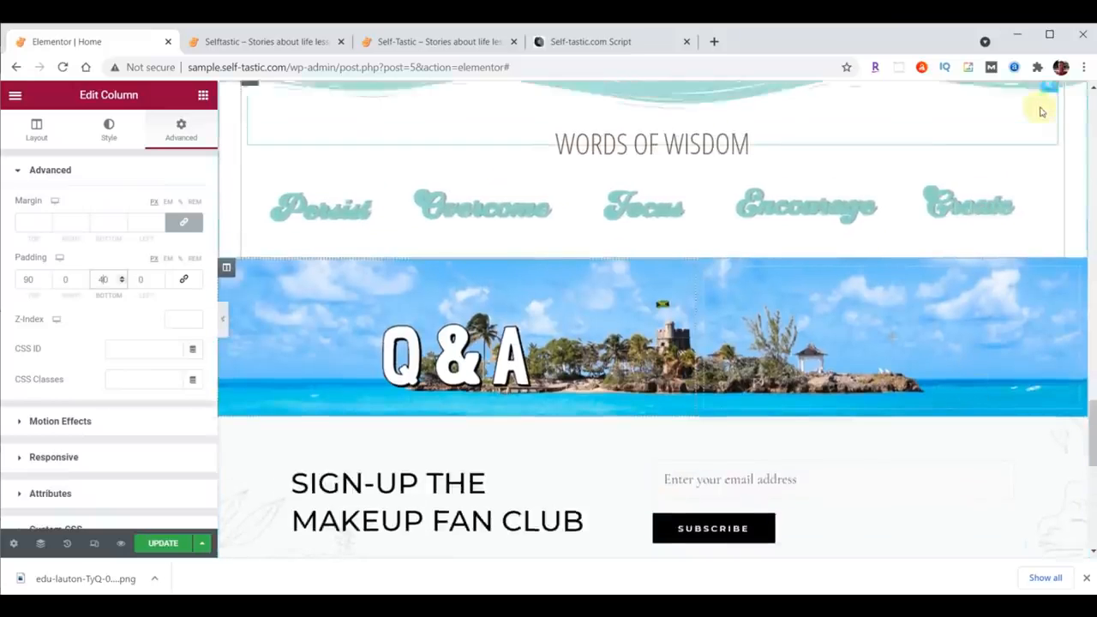
pyautogui.rightClick(1046, 148)
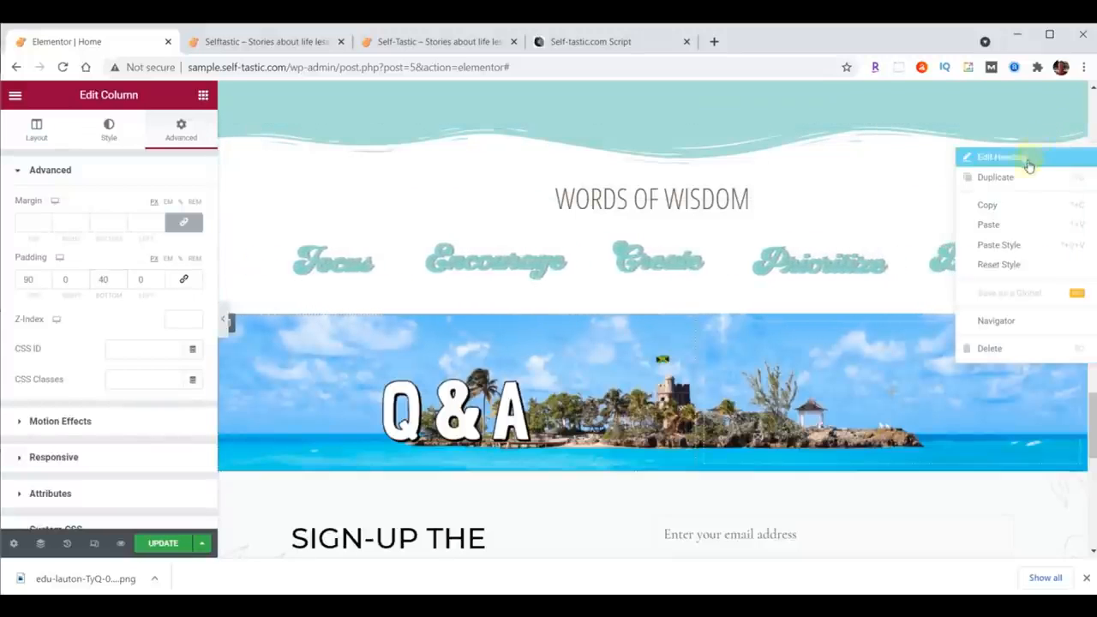
pyautogui.click(992, 205)
pyautogui.scroll(-3, 965, 255)
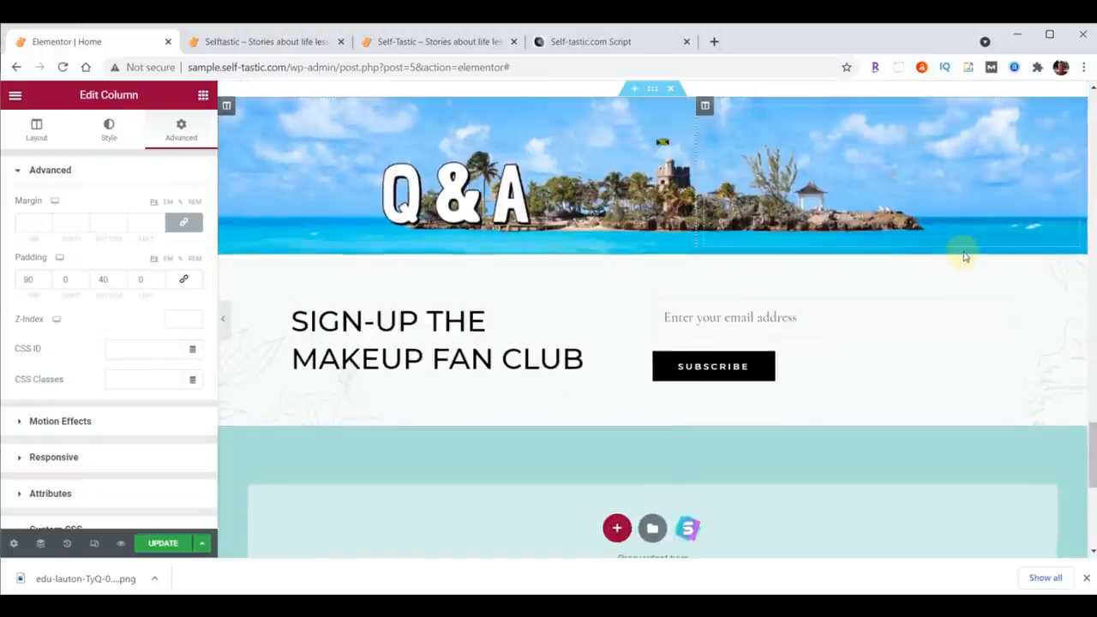
pyautogui.rightClick(514, 203)
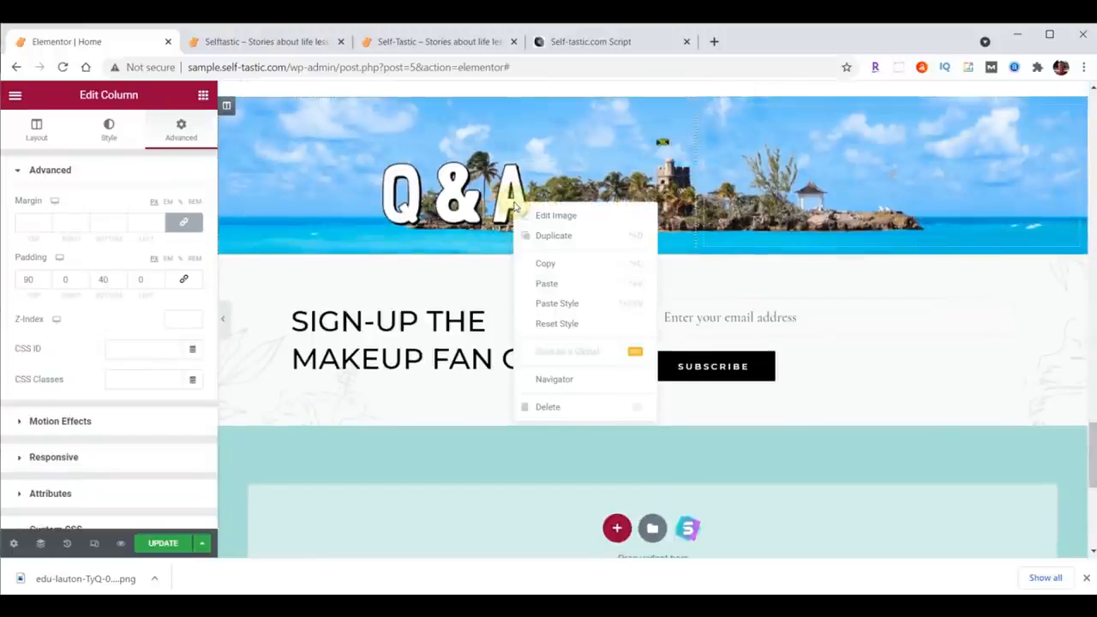
pyautogui.click(548, 283)
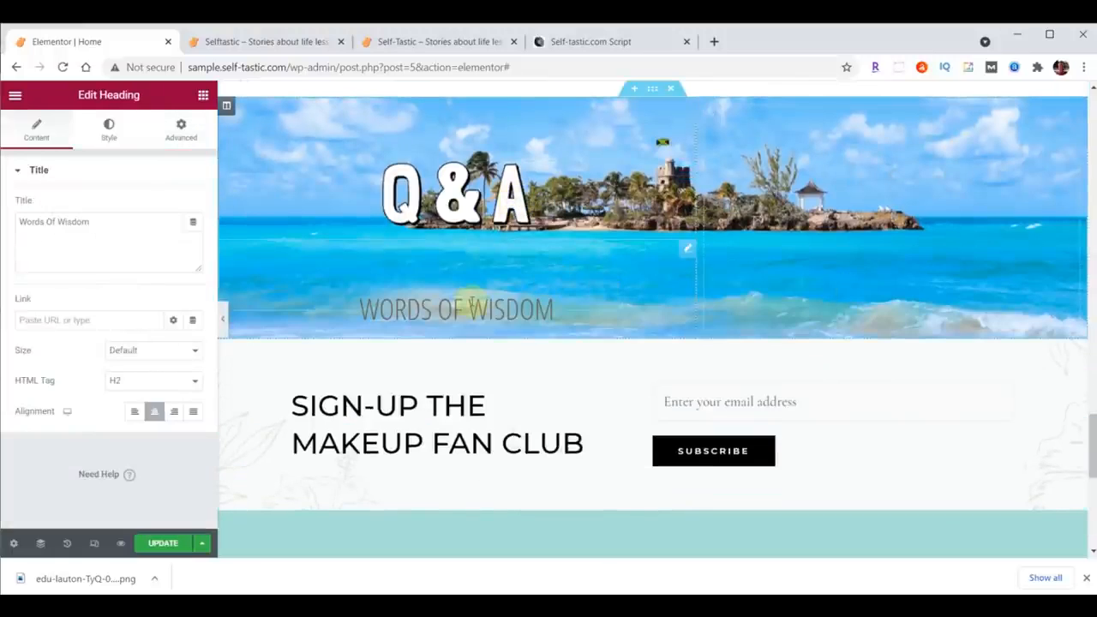
# Step: Clear the pasted heading's custom text color and set its typography size to 50
pyautogui.click(111, 133)
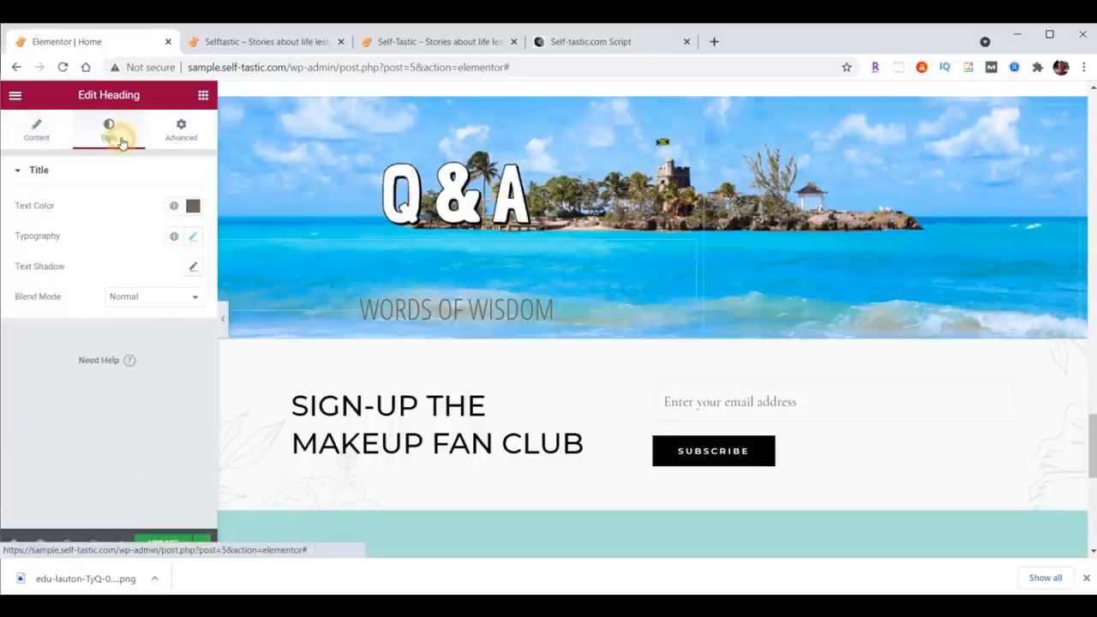
pyautogui.click(193, 206)
pyautogui.press('BackSpace')
pyautogui.click(187, 210)
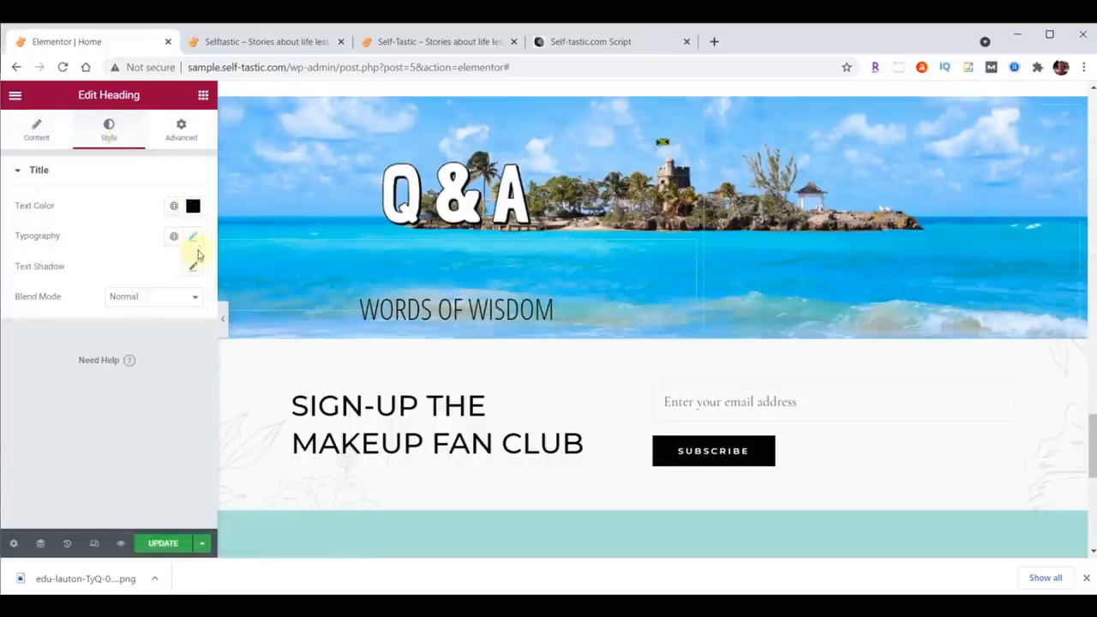
pyautogui.click(192, 236)
pyautogui.click(182, 346)
pyautogui.write('5')
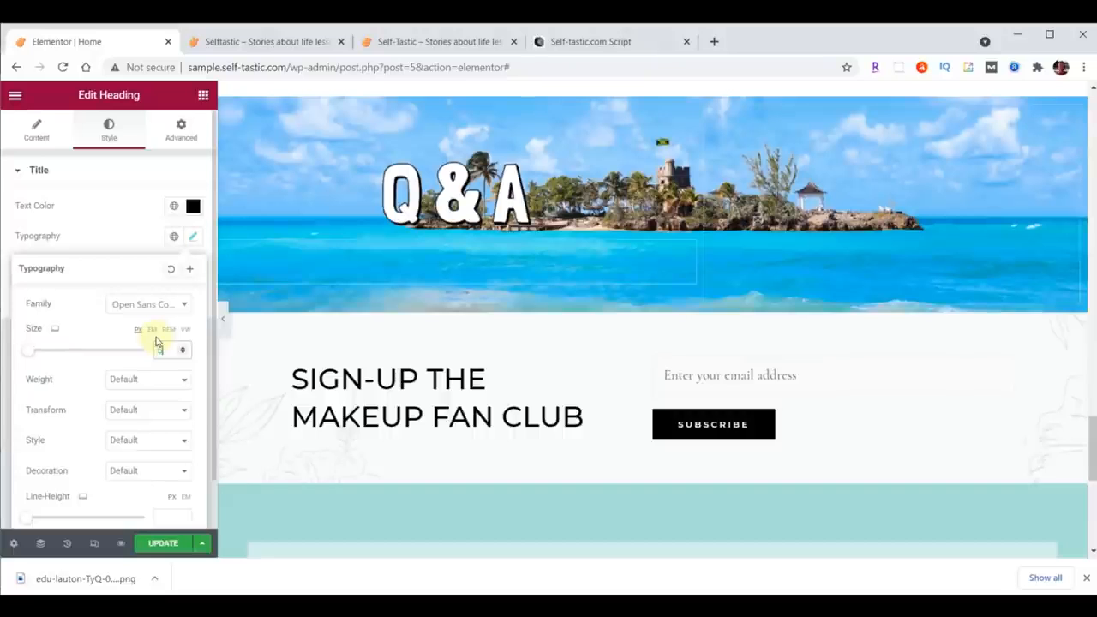
pyautogui.write('0')
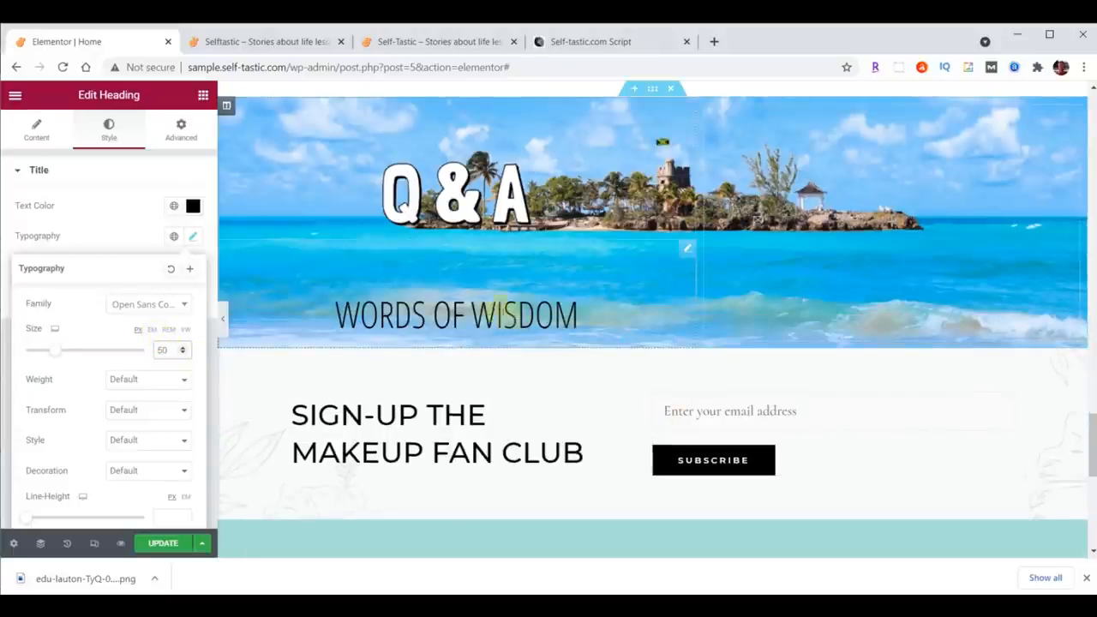
# Step: Search for the Testimonial widget and add it below the pasted heading
pyautogui.click(203, 97)
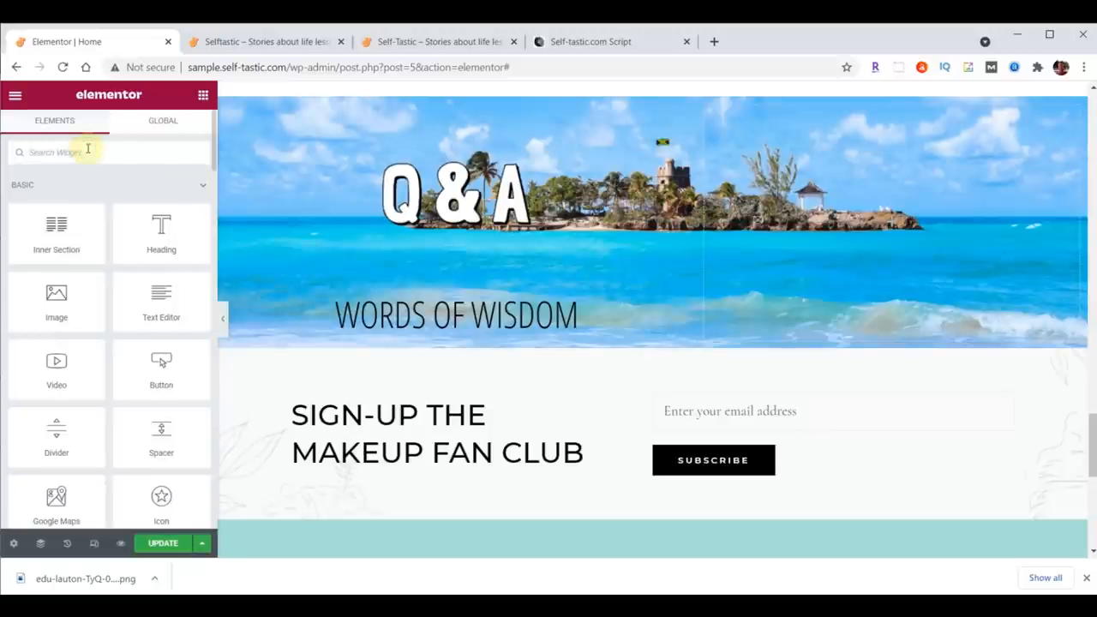
pyautogui.write('test')
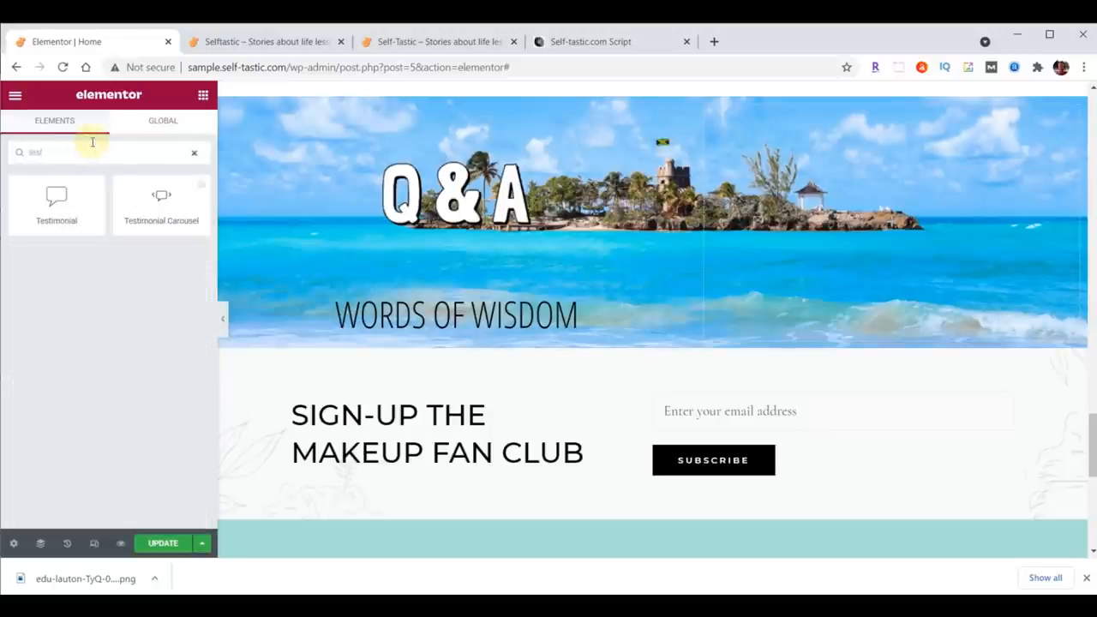
pyautogui.moveTo(57, 197); pyautogui.dragTo(496, 322)
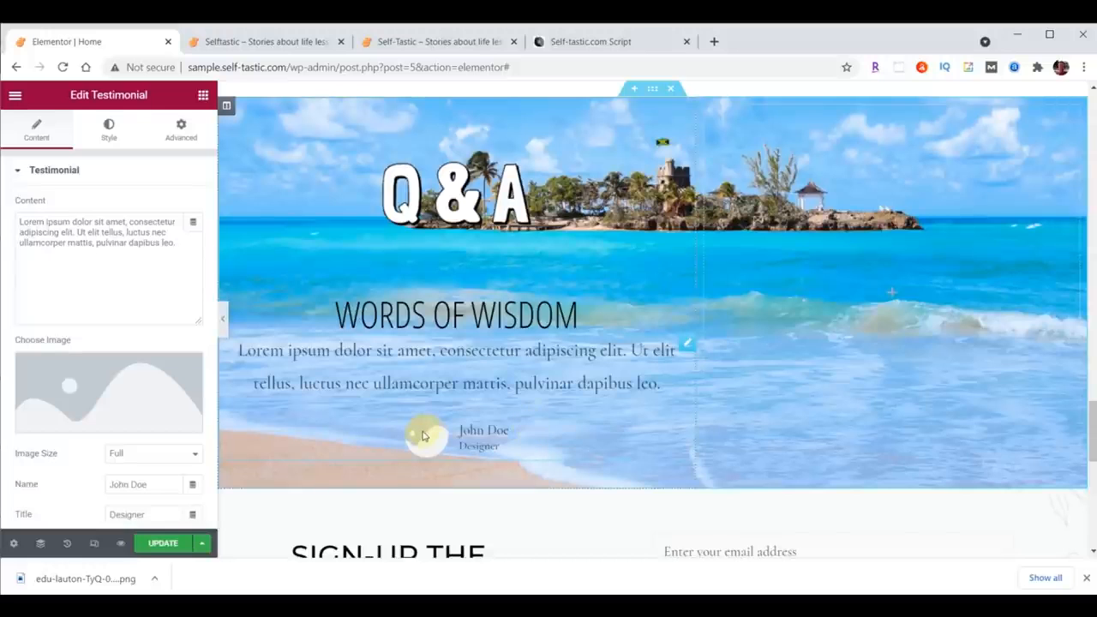
# Step: Set the testimonial image by uploading practical-advice-profile.jpg and inserting it
pyautogui.click(101, 393)
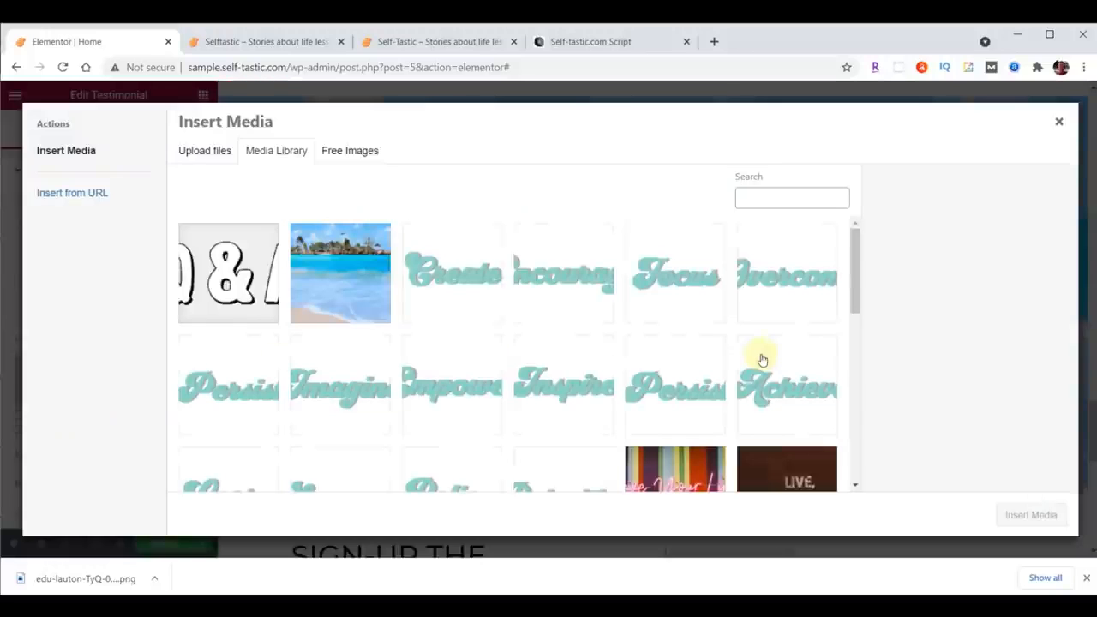
pyautogui.click(615, 605)
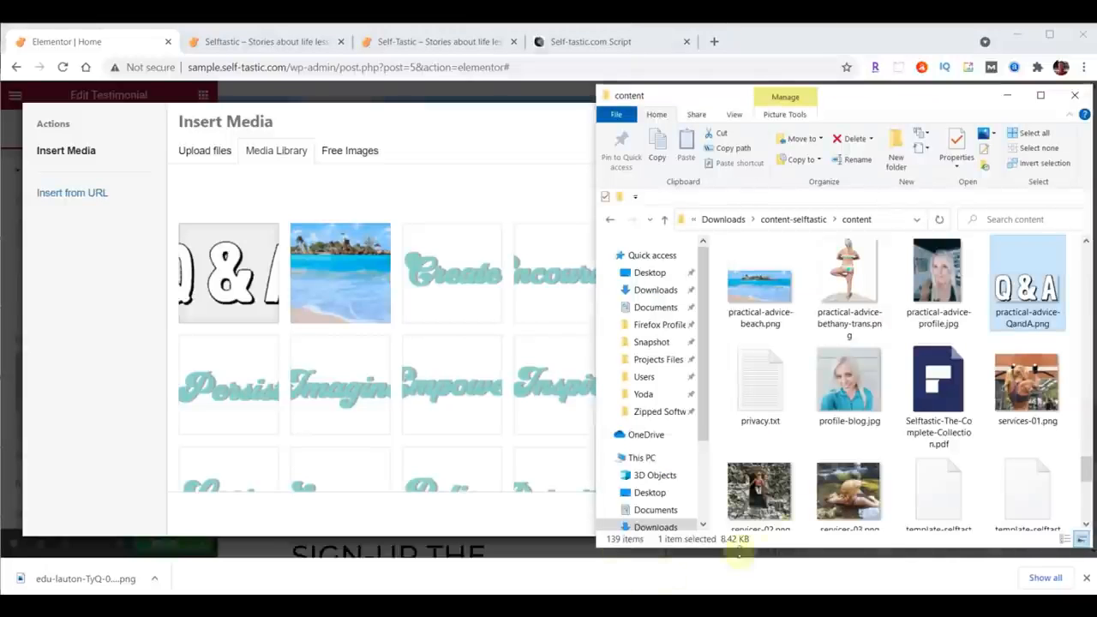
pyautogui.click(940, 280)
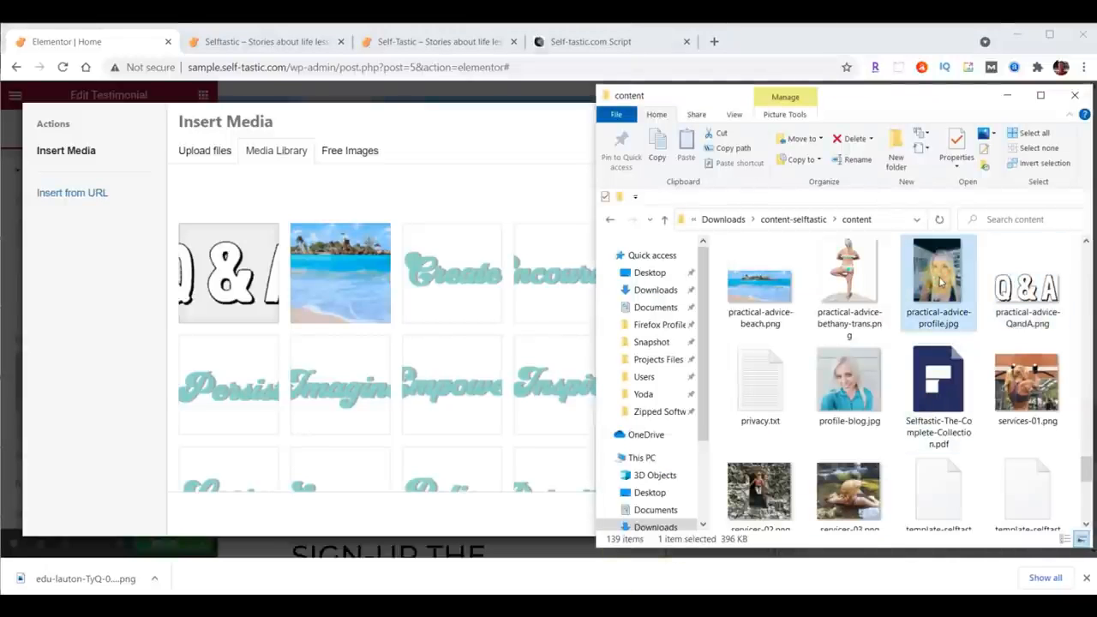
pyautogui.moveTo(940, 281); pyautogui.dragTo(316, 306)
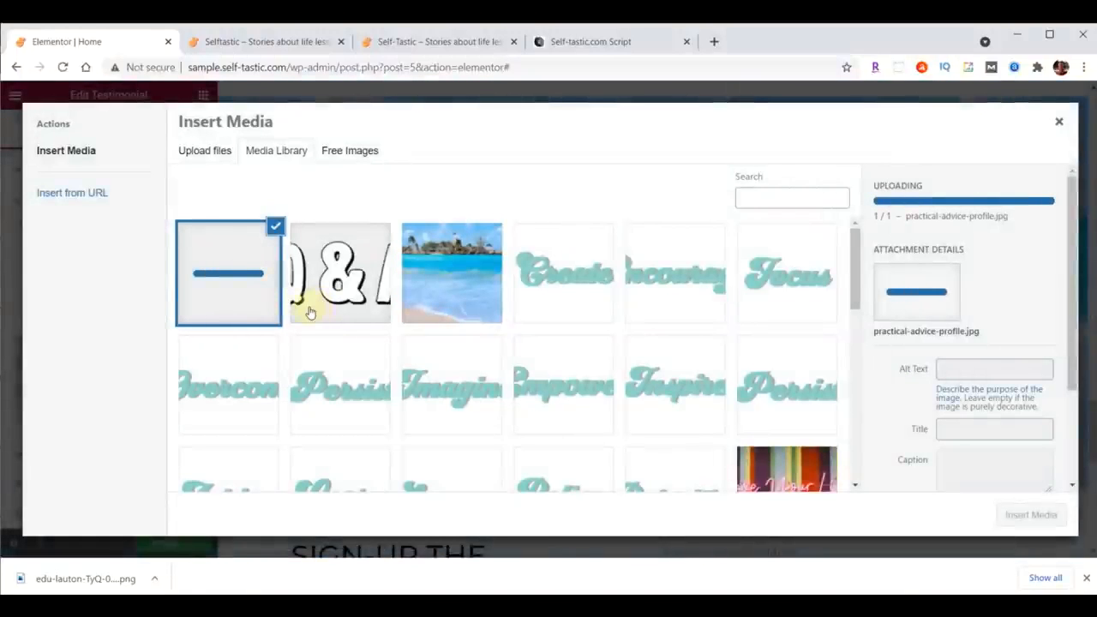
pyautogui.click(1030, 514)
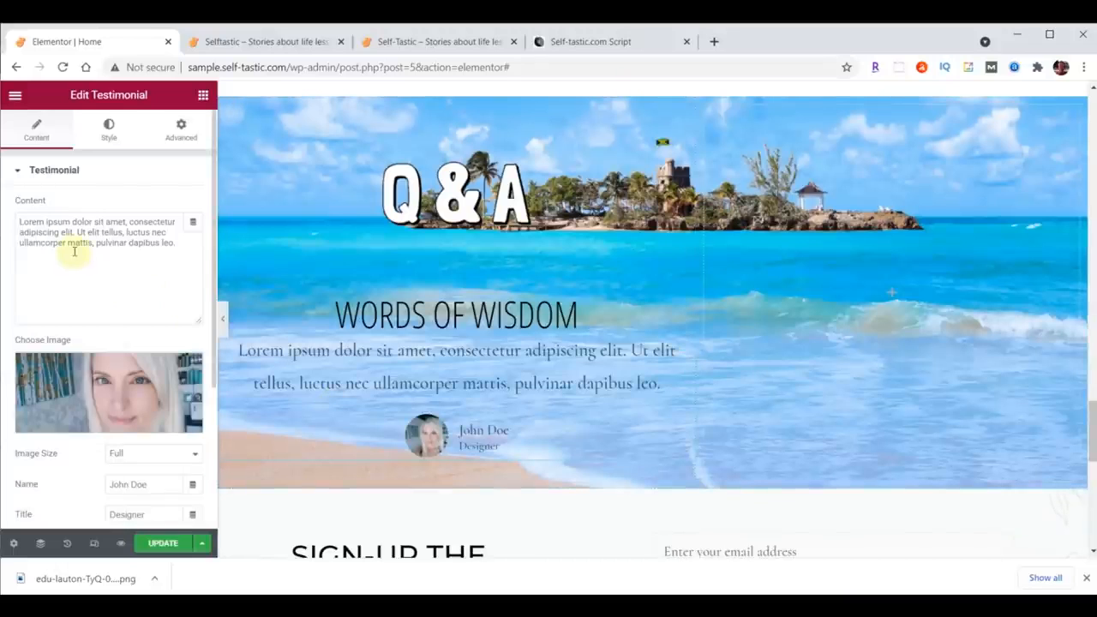
# Step: Replace the testimonial content with "Questions and answers from Quora" and the name with the author's name
pyautogui.moveTo(19, 225); pyautogui.dragTo(189, 242)
pyautogui.write('Questions and answers from Quora')
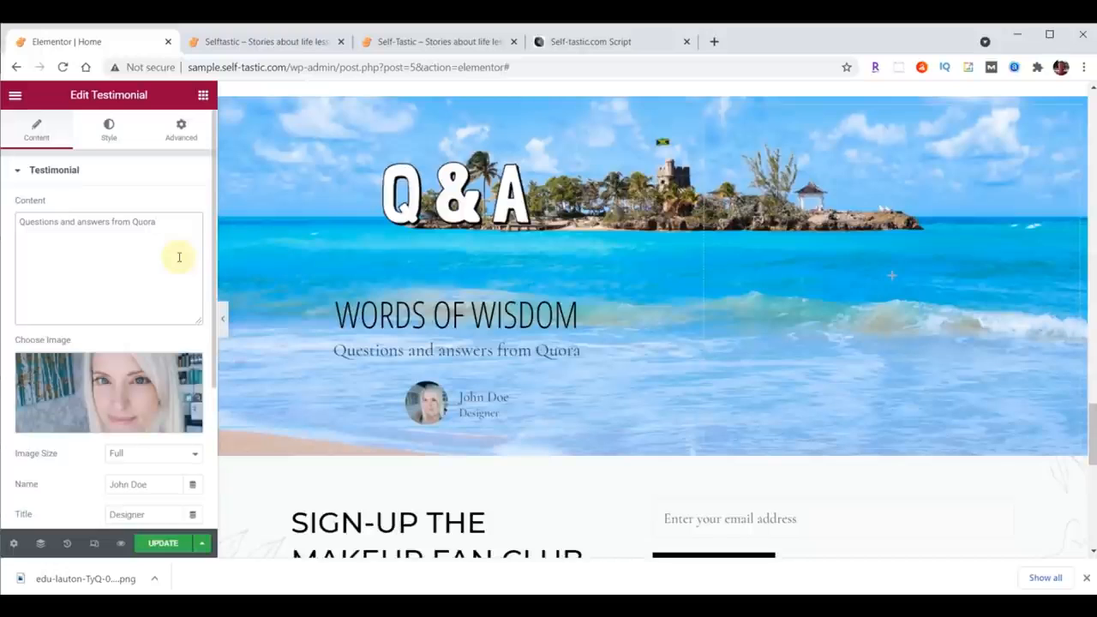
pyautogui.scroll(-2, 179, 257)
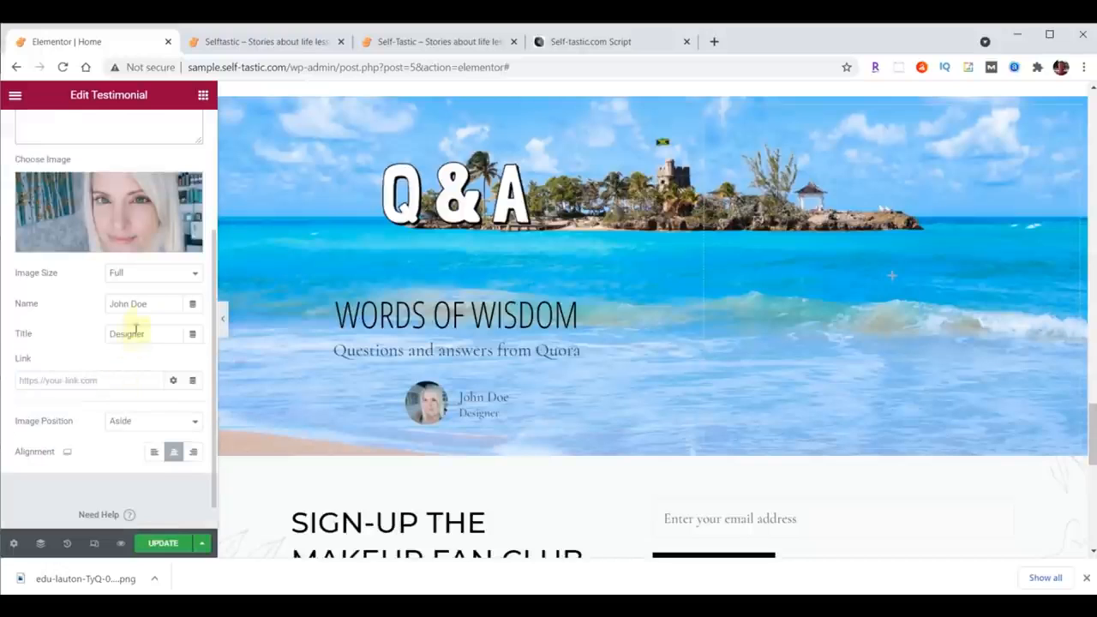
pyautogui.moveTo(155, 304); pyautogui.dragTo(94, 304)
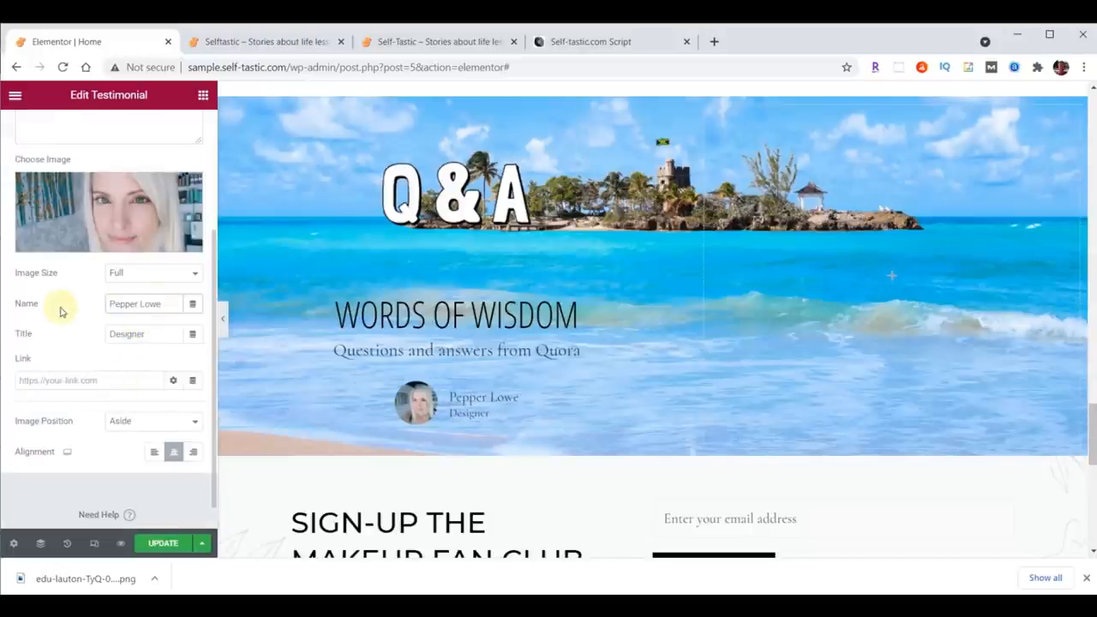
# Step: Set the testimonial image position to Top and its image size to 115
pyautogui.click(126, 420)
pyautogui.click(117, 446)
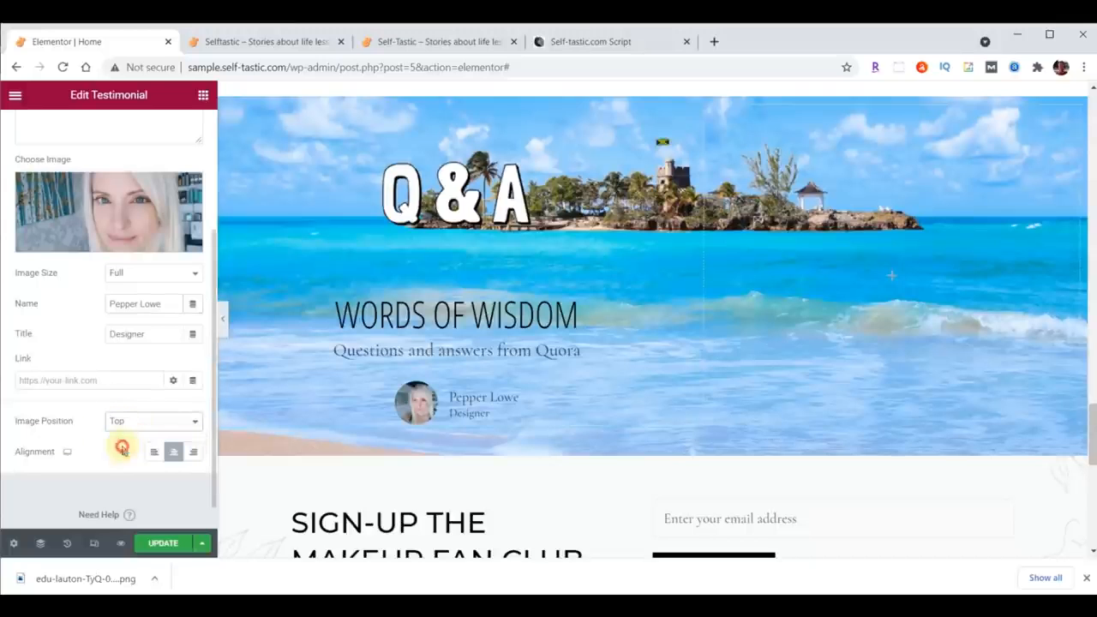
pyautogui.scroll(3, 120, 163)
pyautogui.click(108, 130)
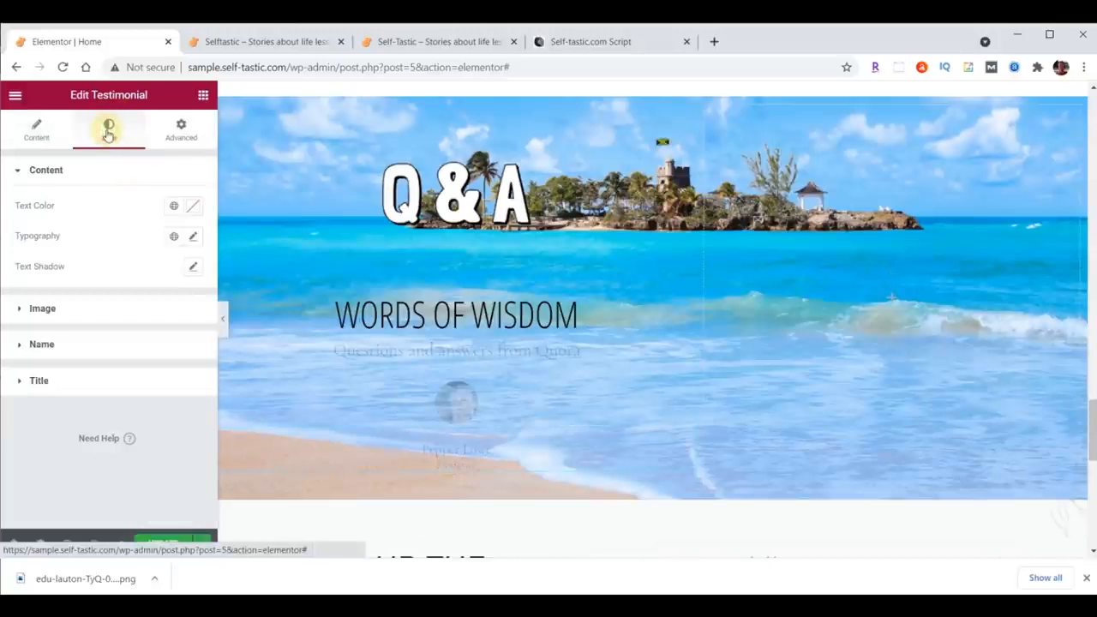
pyautogui.click(43, 308)
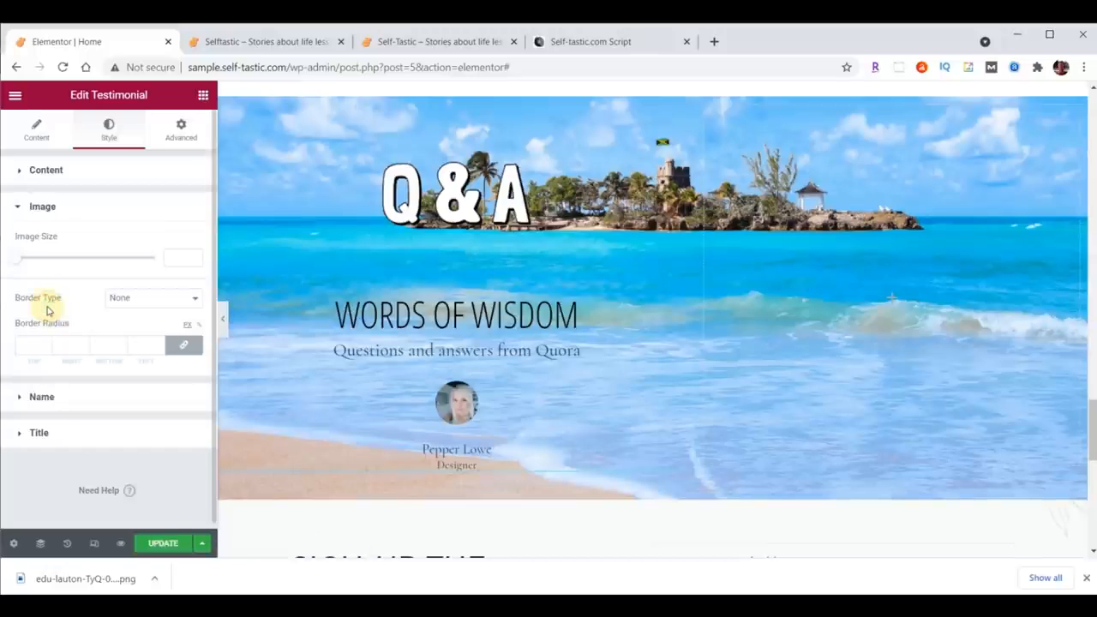
pyautogui.click(194, 255)
pyautogui.write('15')
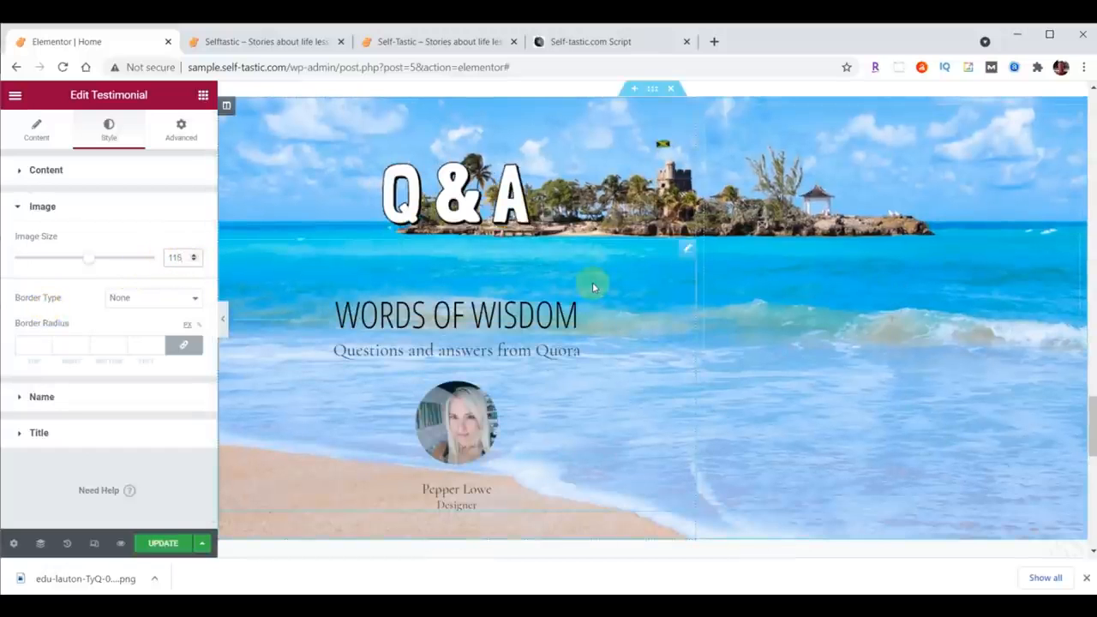
# Step: Set the testimonial content typography to Droid Arabic Kufi at size 24
pyautogui.click(46, 170)
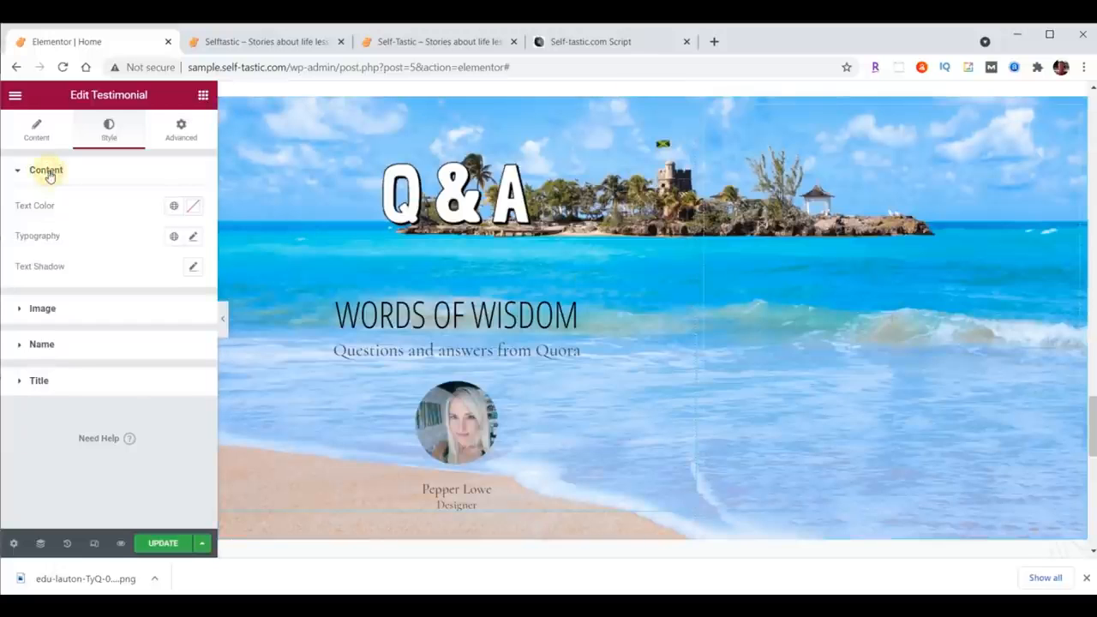
pyautogui.click(194, 237)
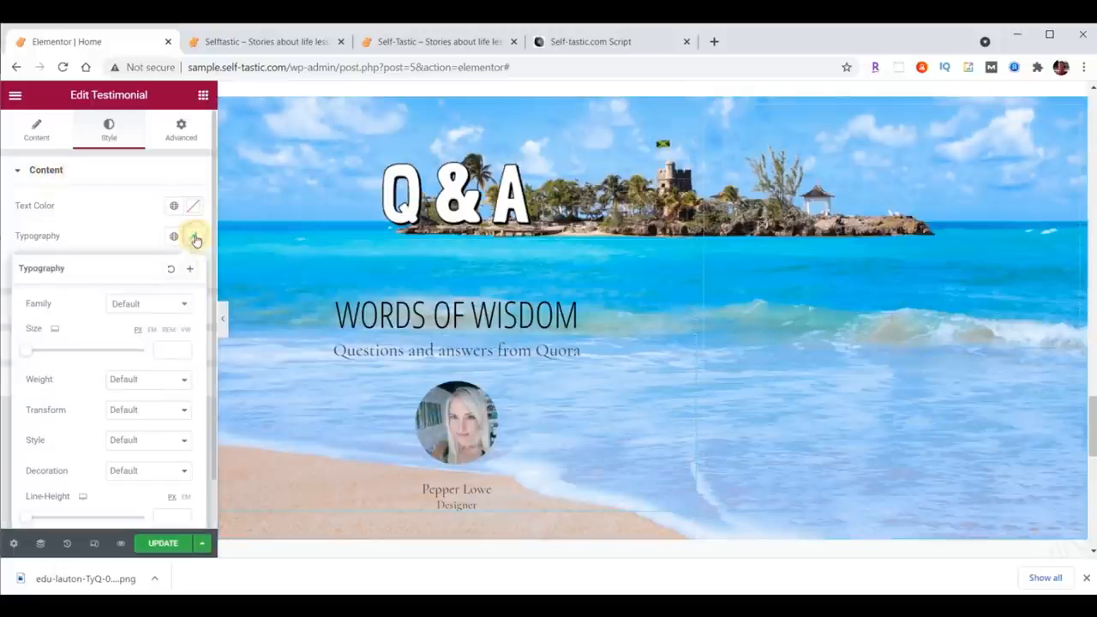
pyautogui.click(151, 304)
pyautogui.write('droid')
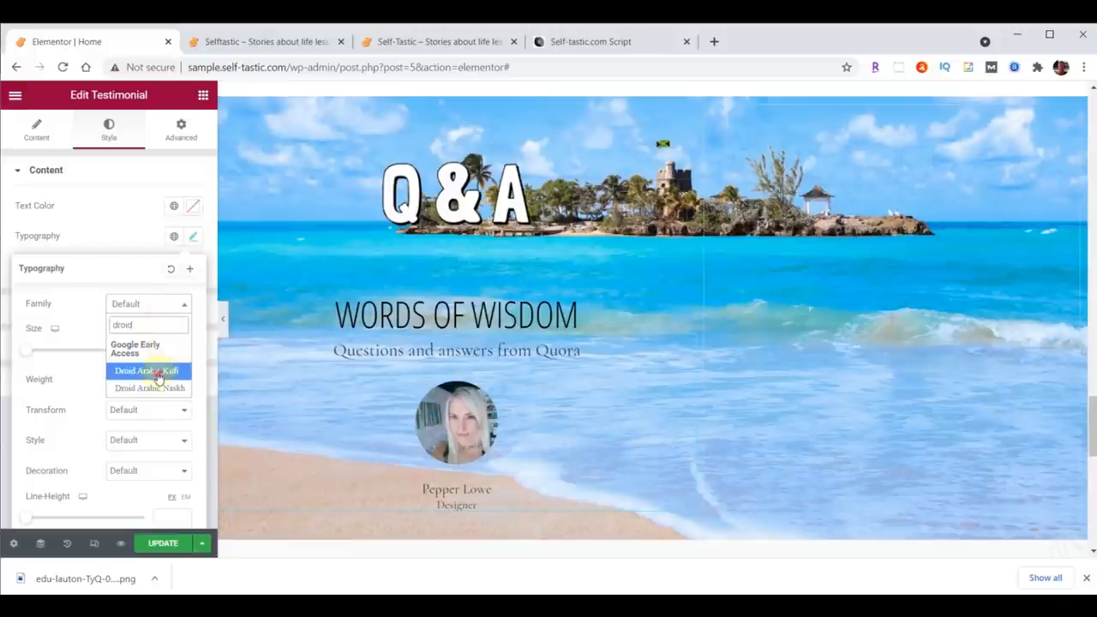
pyautogui.click(159, 377)
pyautogui.click(163, 351)
pyautogui.write('24')
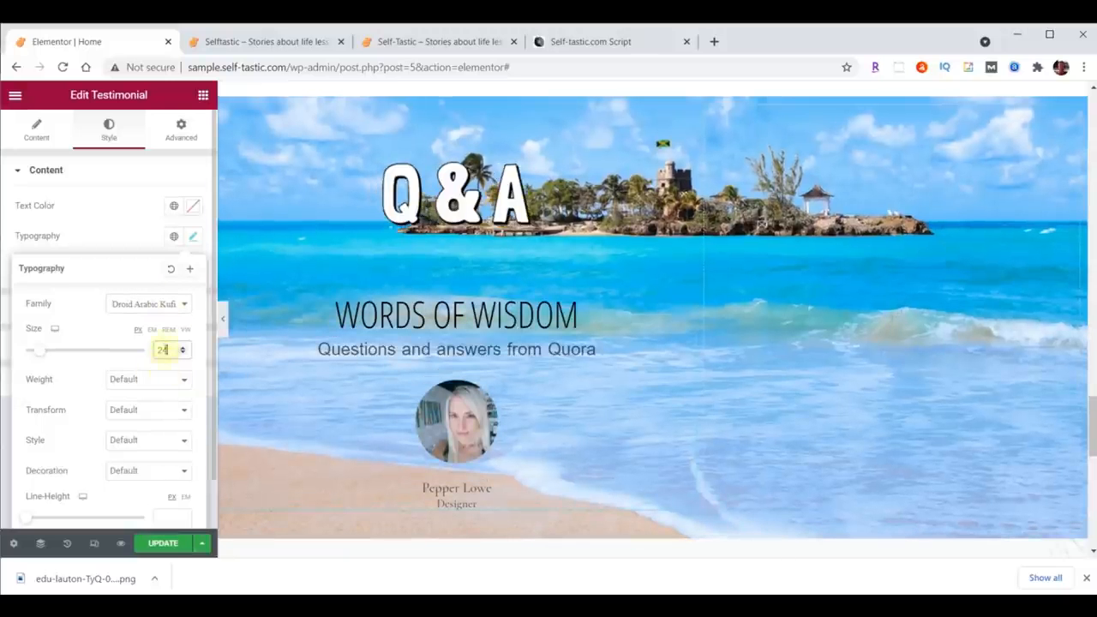
pyautogui.click(192, 211)
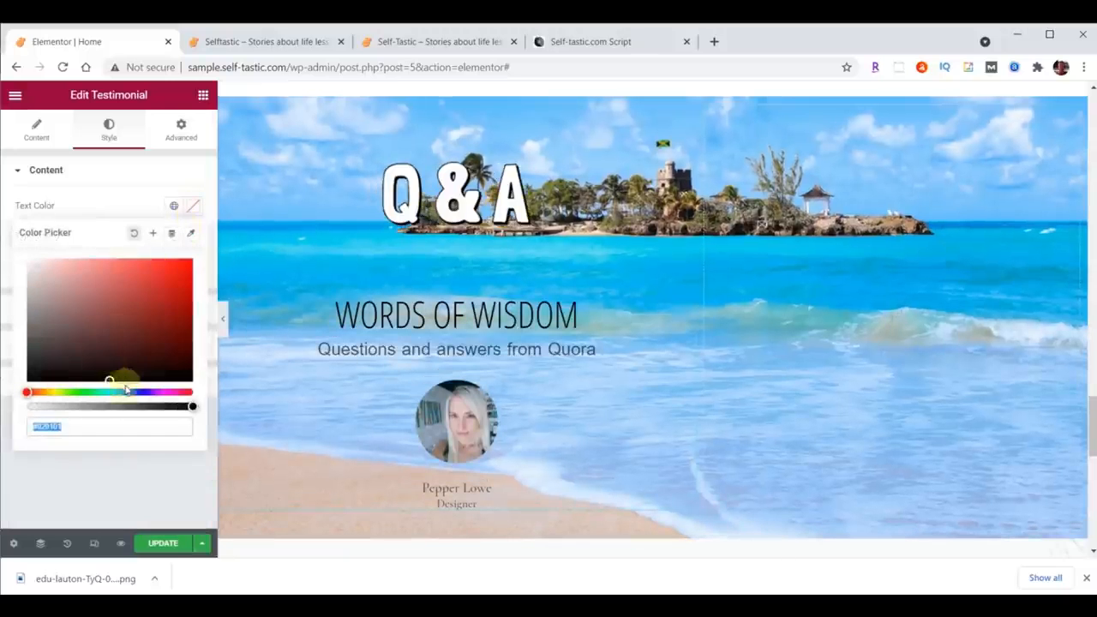
pyautogui.click(192, 207)
# Step: Style the testimonial name with Open Sans Condensed at size 30 and text color #FFFFC0
pyautogui.click(48, 347)
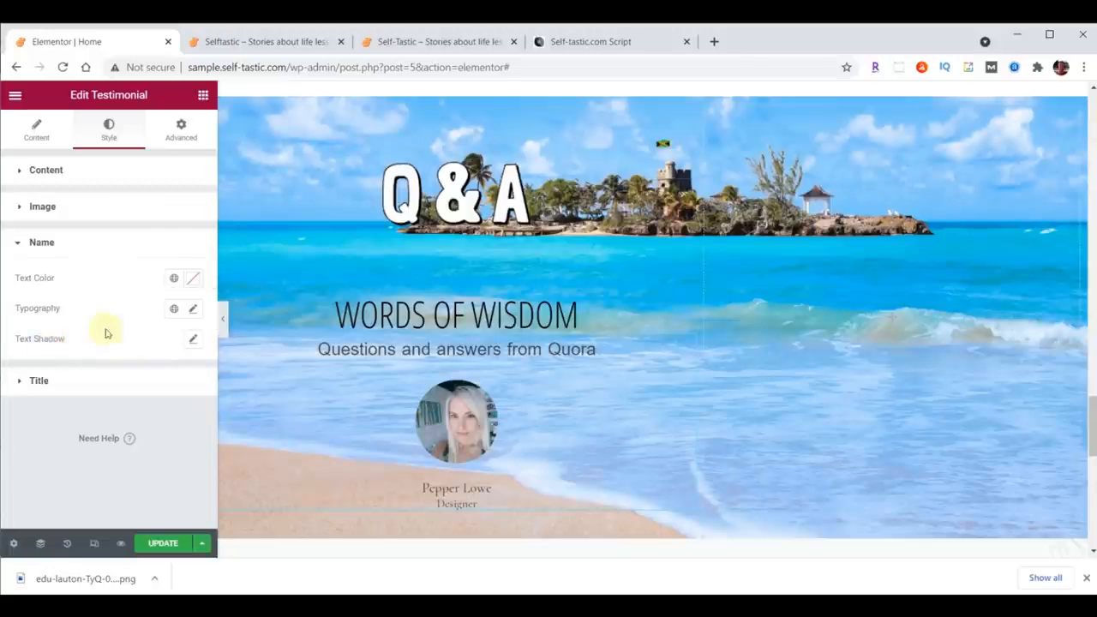
pyautogui.click(194, 310)
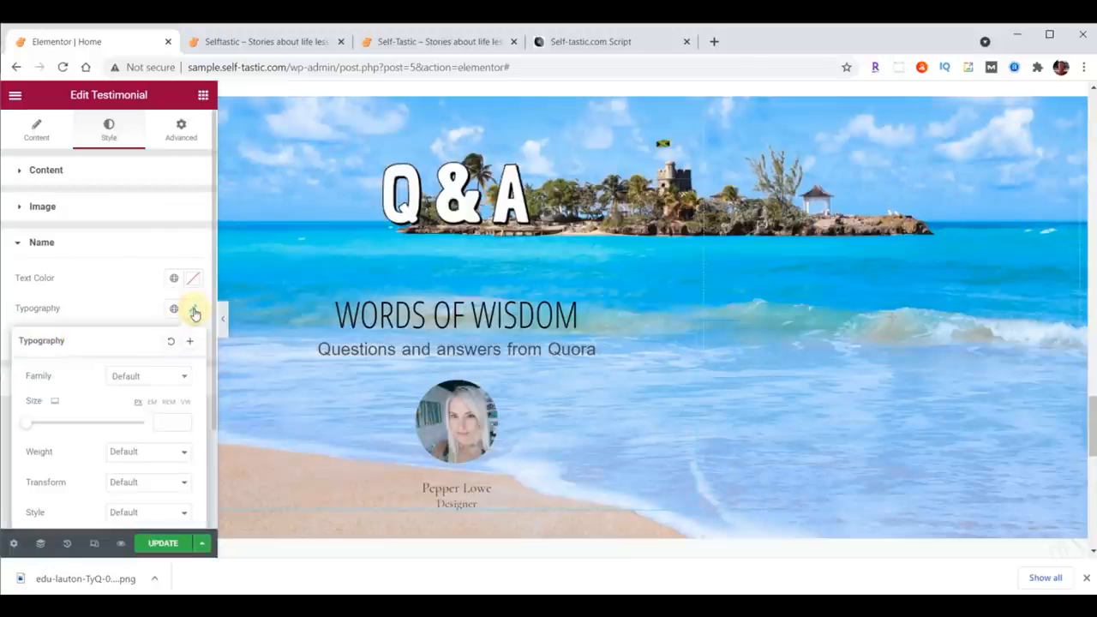
pyautogui.click(153, 377)
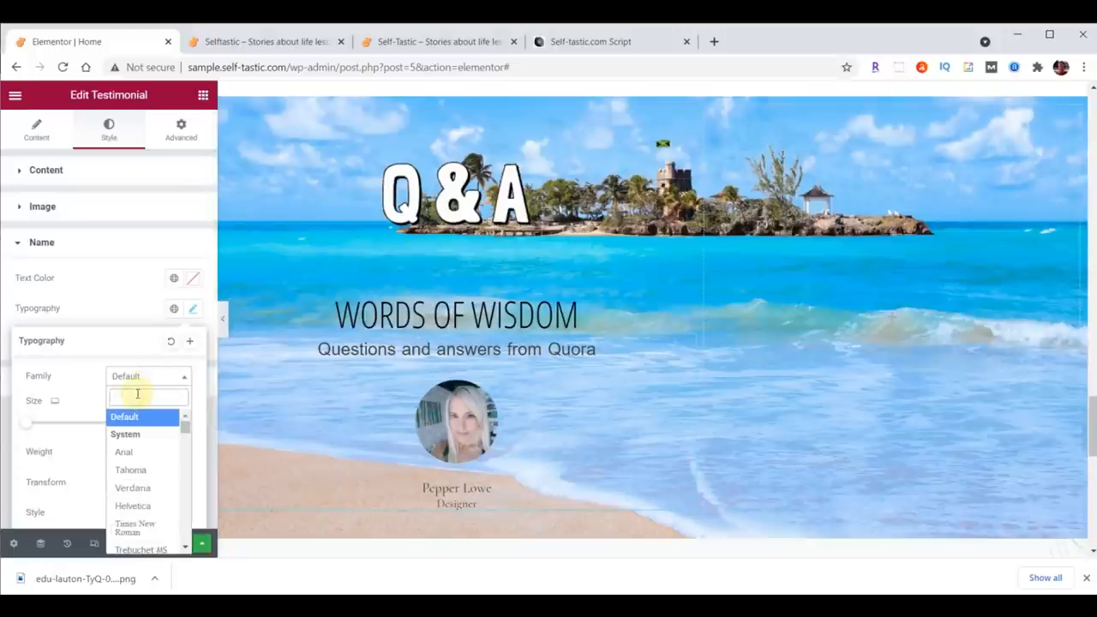
pyautogui.write('Open')
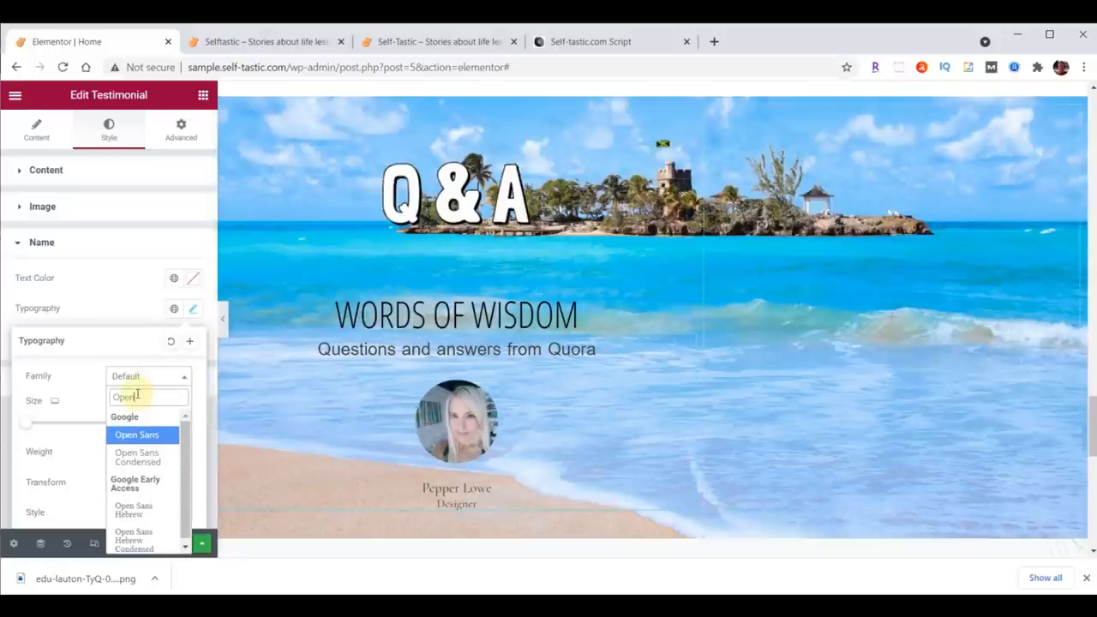
pyautogui.click(137, 456)
pyautogui.write('30')
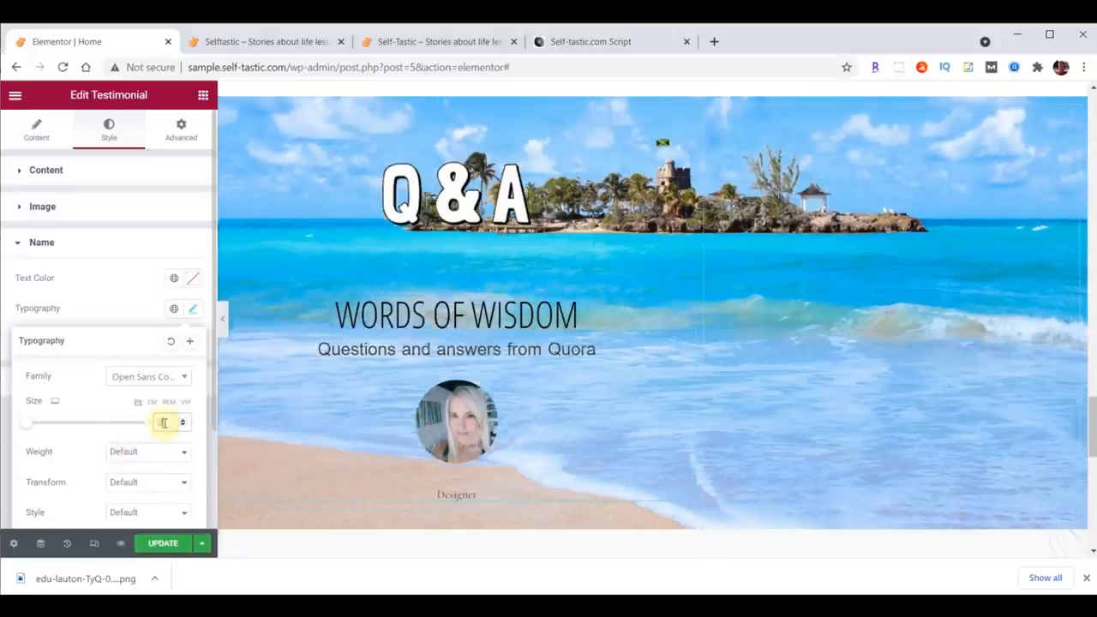
pyautogui.click(193, 278)
pyautogui.write('#FFFFC0')
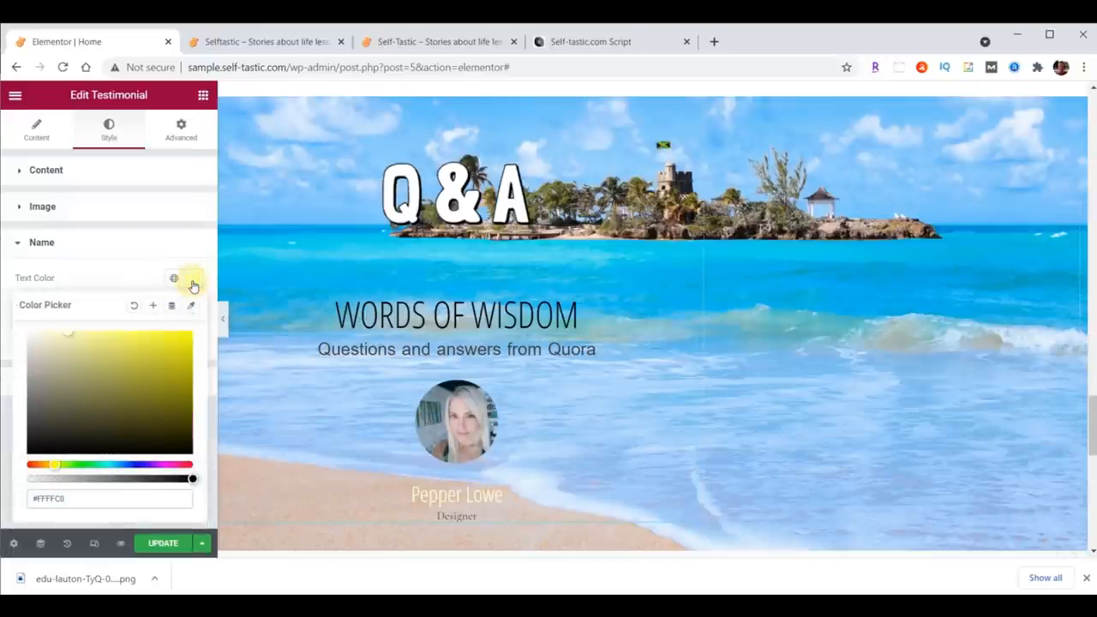
# Step: Clear the testimonial's Designer title text so only the name remains
pyautogui.scroll(-1, 653, 350)
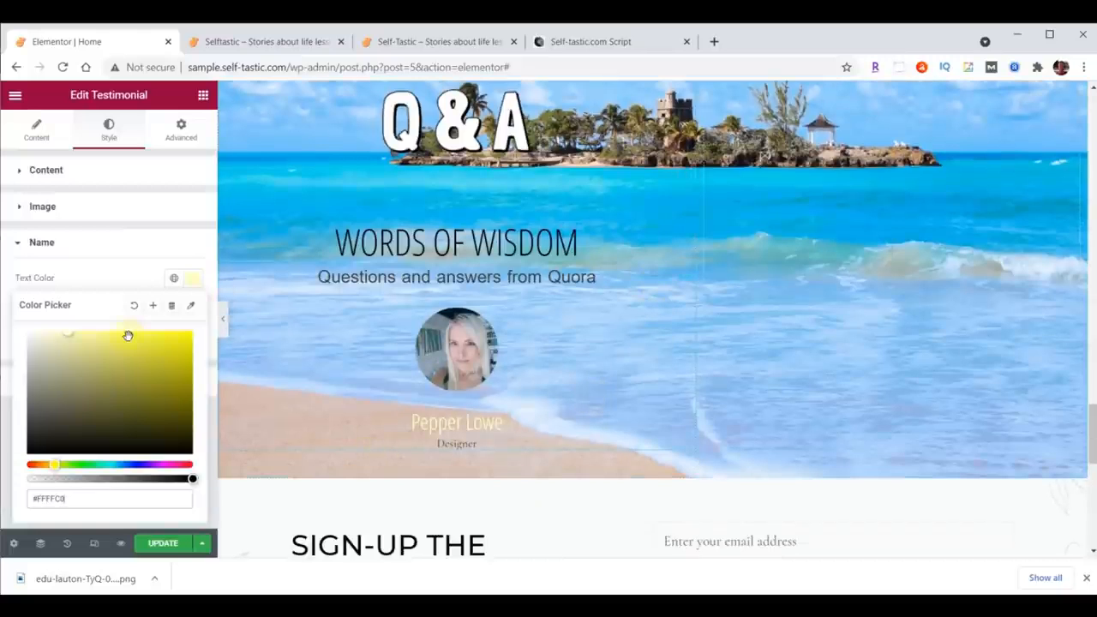
pyautogui.click(36, 129)
pyautogui.scroll(-1, 115, 264)
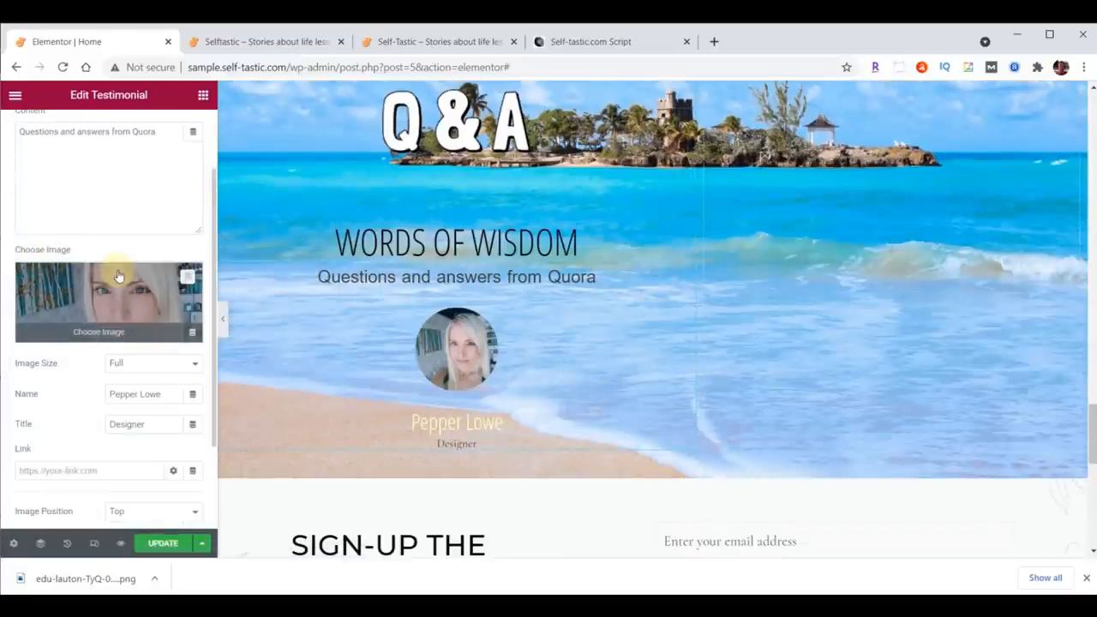
pyautogui.moveTo(150, 426); pyautogui.dragTo(92, 430)
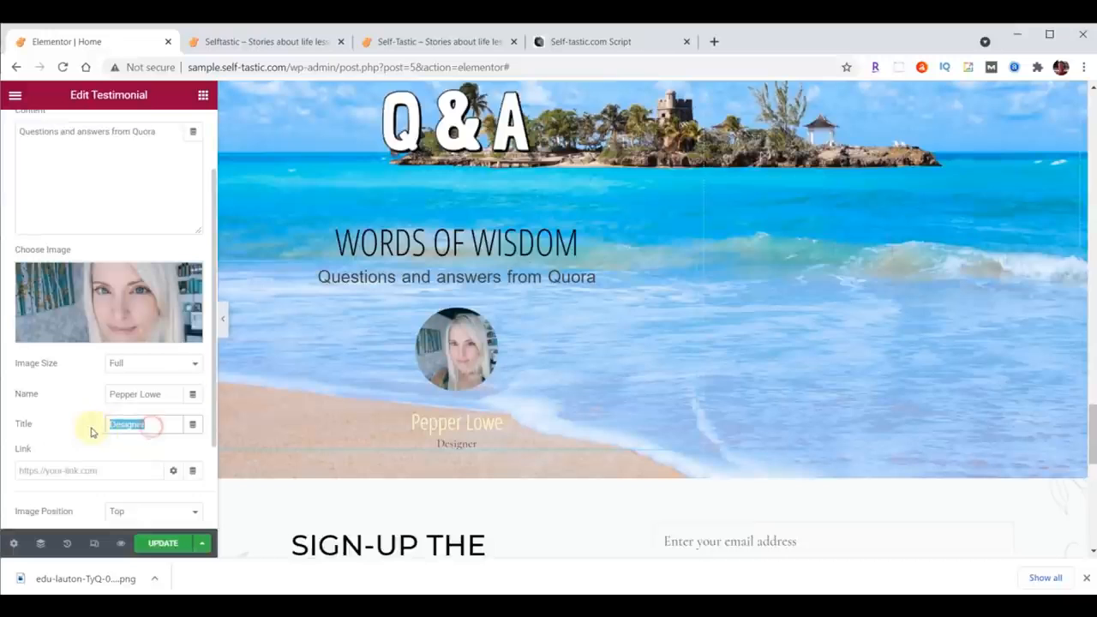
pyautogui.press('BackSpace')
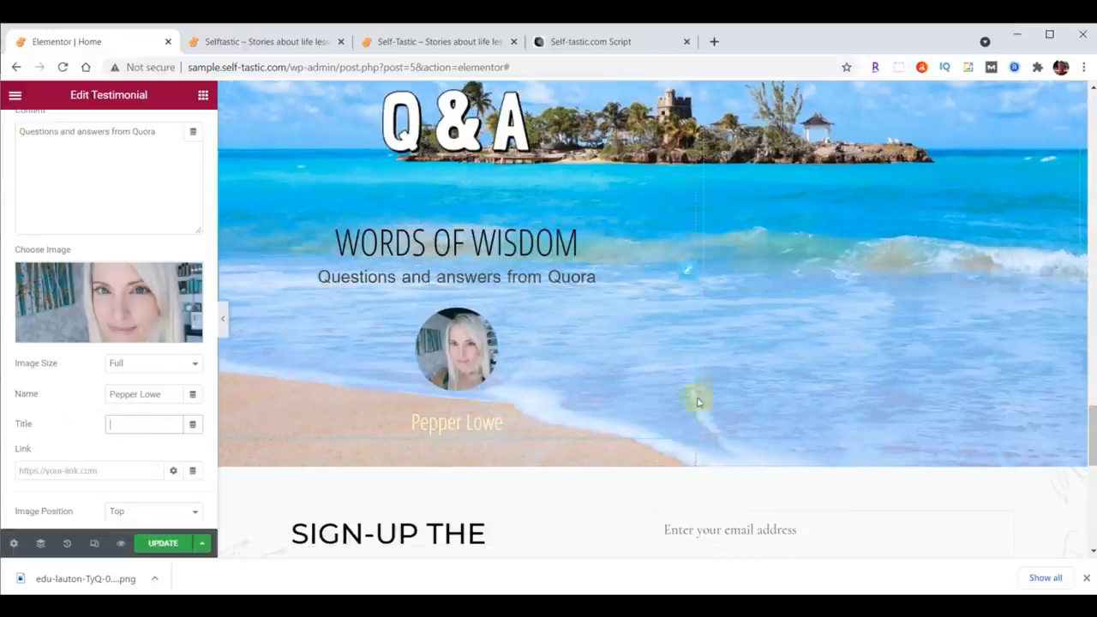
# Step: Select the empty right column of the banner section and set its vertical alignment to Bottom
pyautogui.scroll(1, 698, 395)
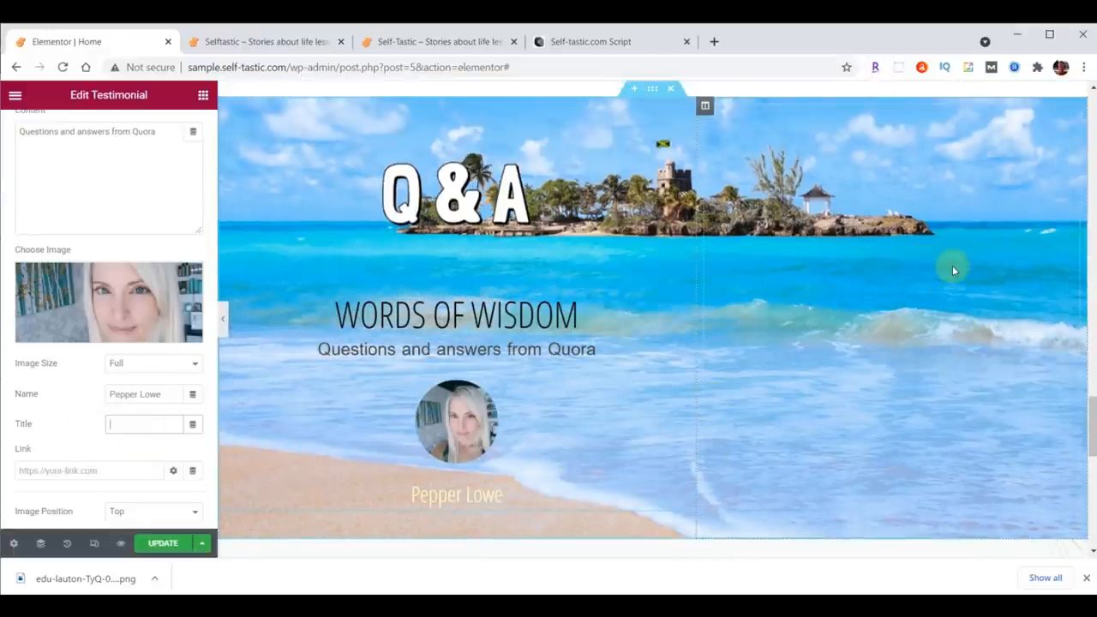
pyautogui.click(704, 107)
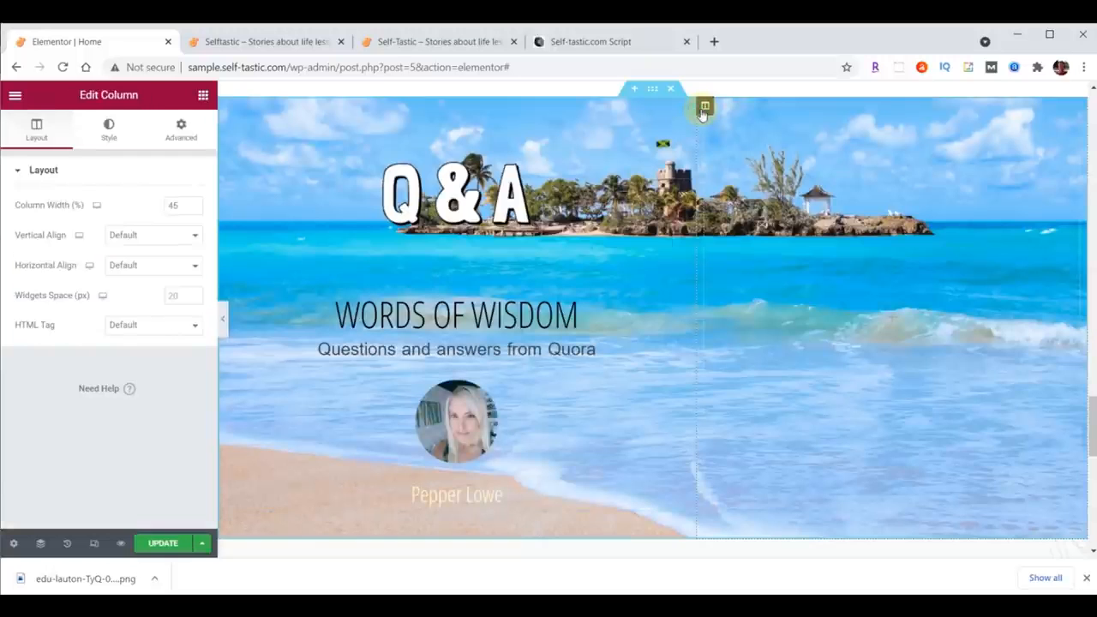
pyautogui.click(129, 234)
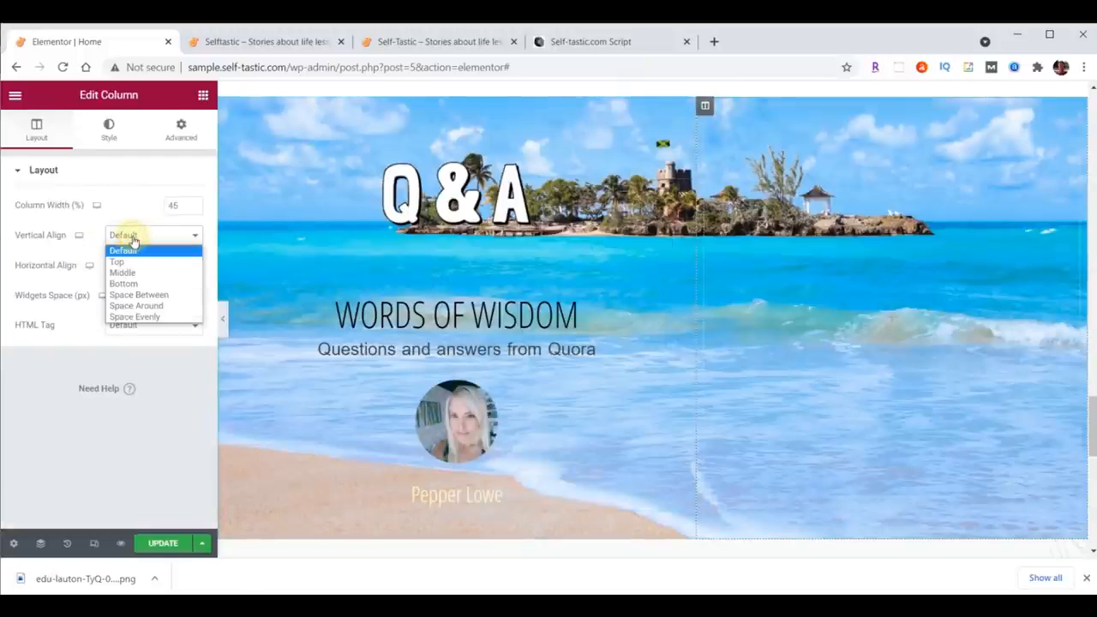
pyautogui.click(131, 283)
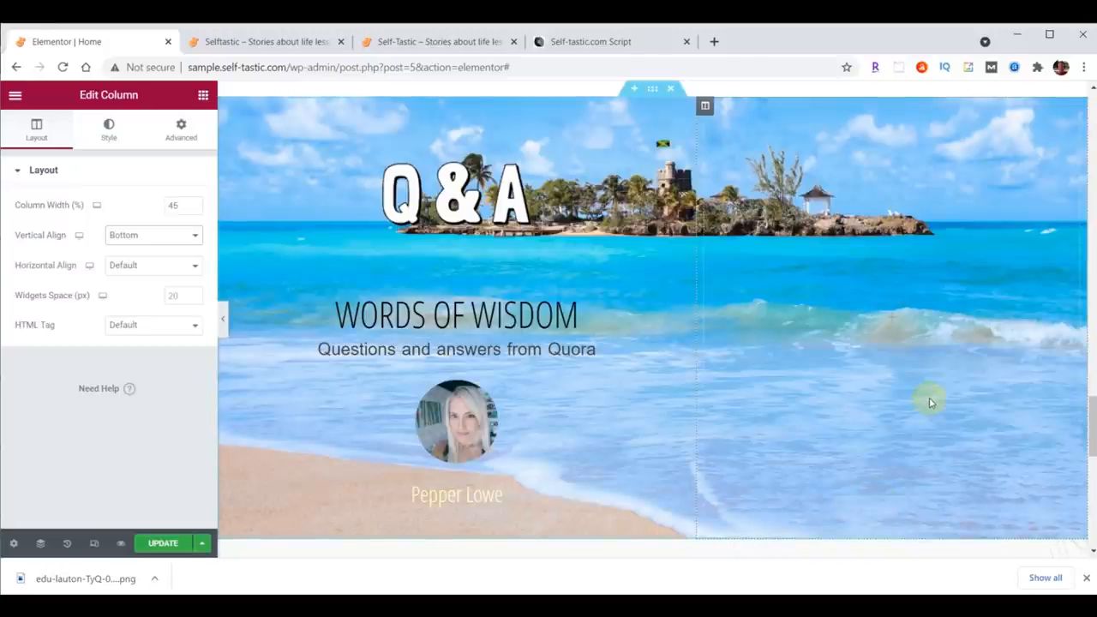
# Step: Set the right column's margin and padding to 0 on all sides
pyautogui.click(180, 134)
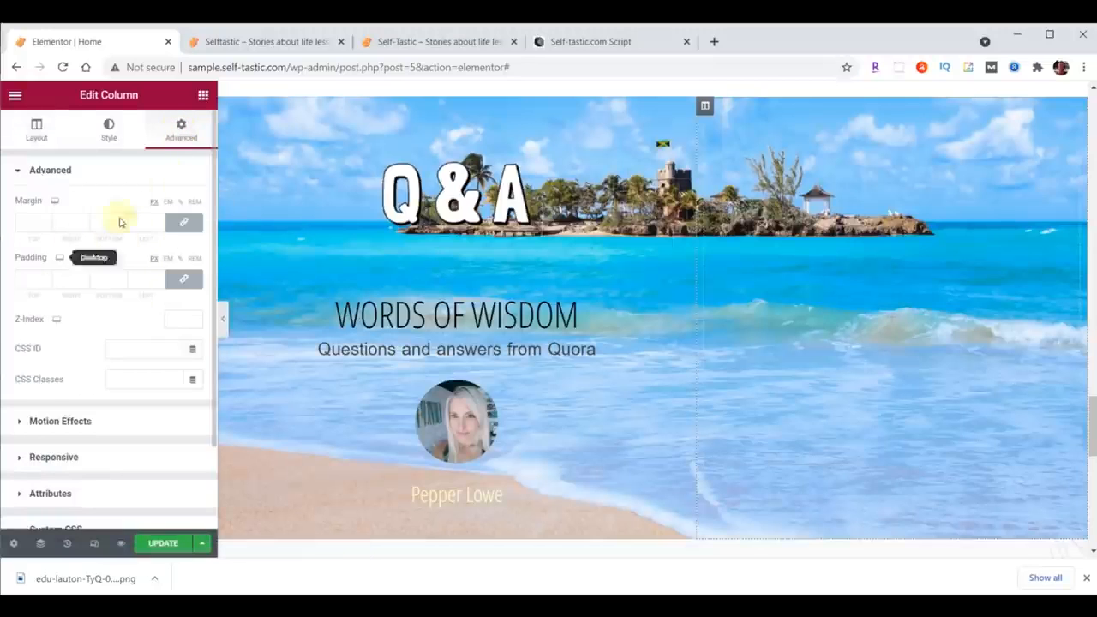
pyautogui.click(184, 225)
pyautogui.click(183, 279)
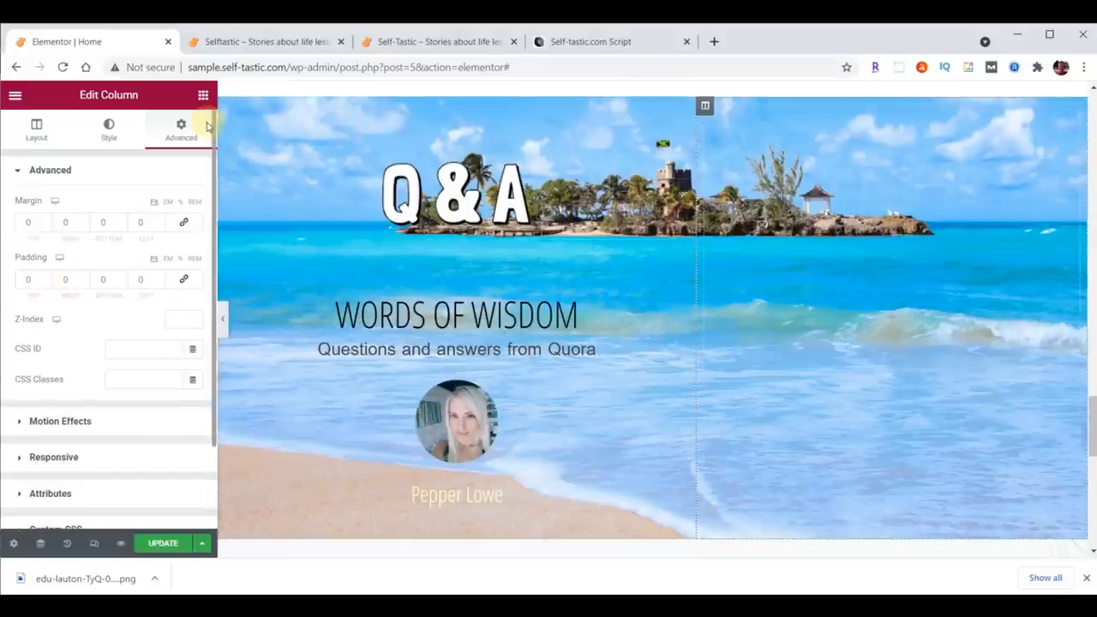
# Step: Add an Image widget to the right column and insert practical-advice-bethany-trans.png uploaded from the content folder
pyautogui.click(203, 95)
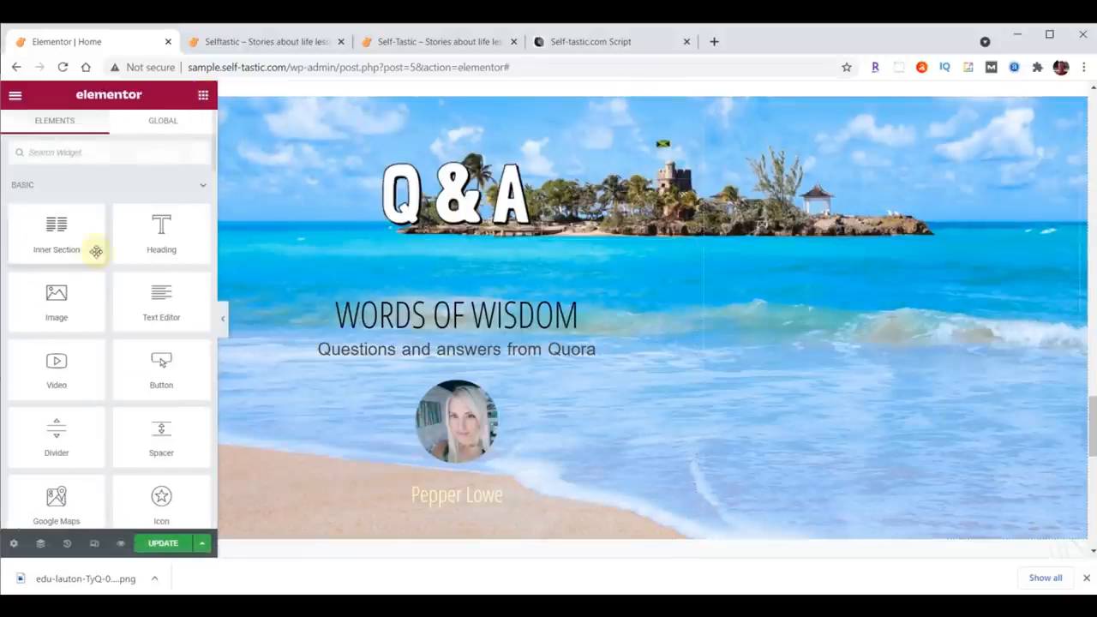
pyautogui.moveTo(59, 289); pyautogui.dragTo(816, 251)
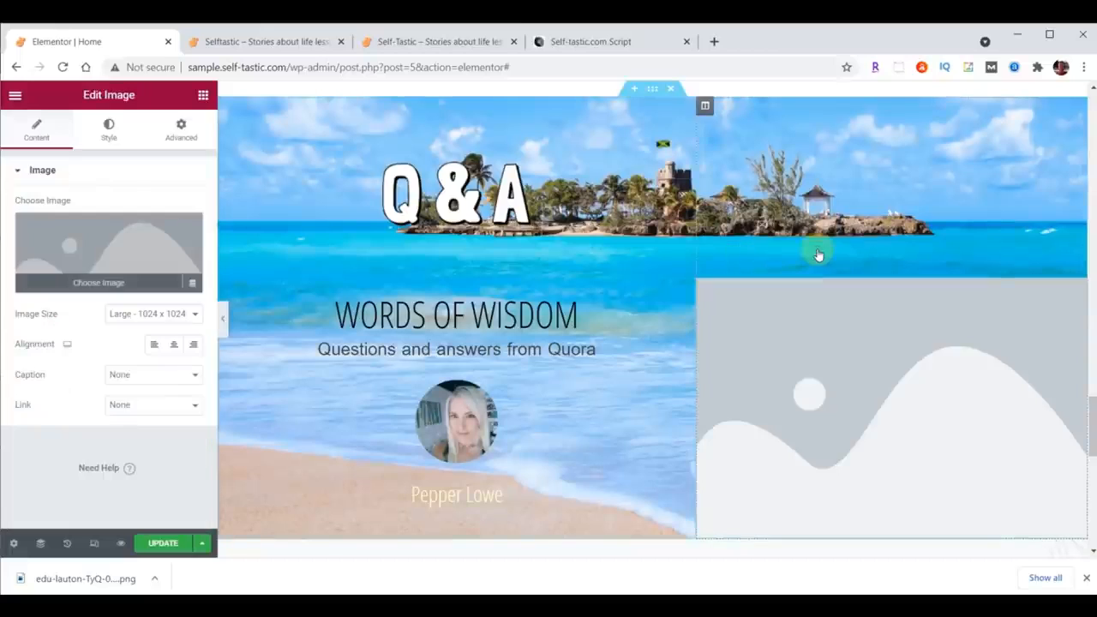
pyautogui.click(109, 257)
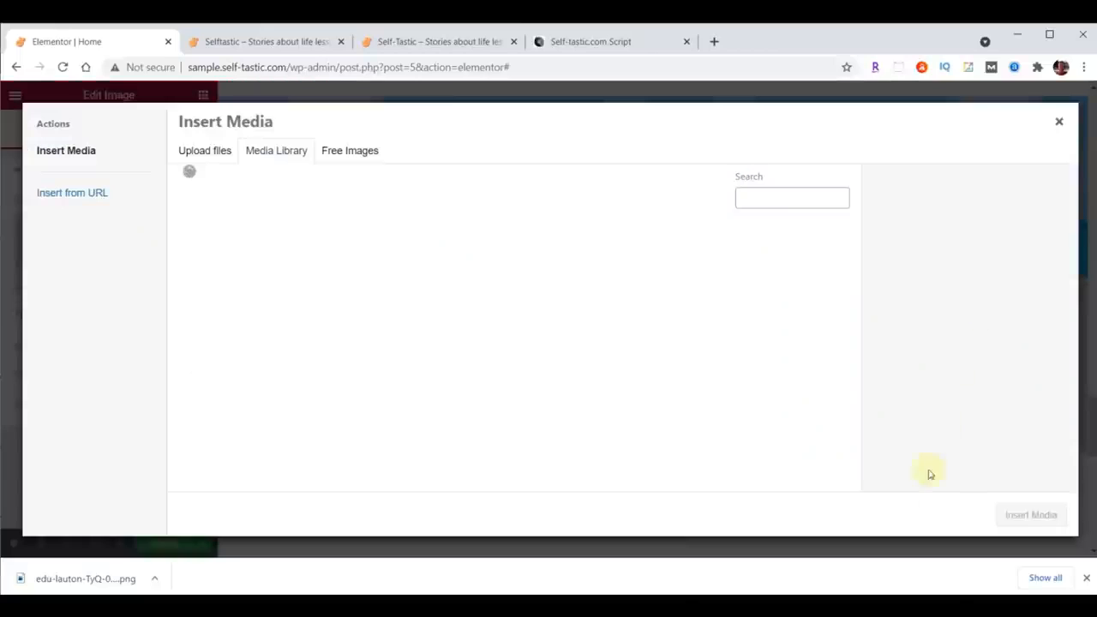
pyautogui.click(585, 569)
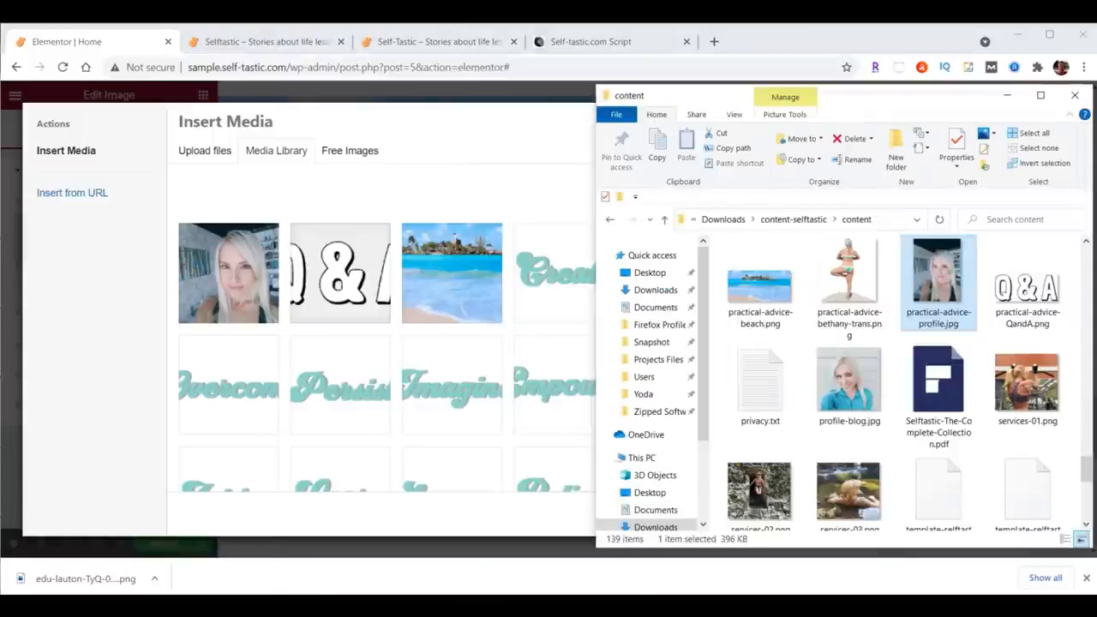
pyautogui.moveTo(848, 270); pyautogui.dragTo(373, 297)
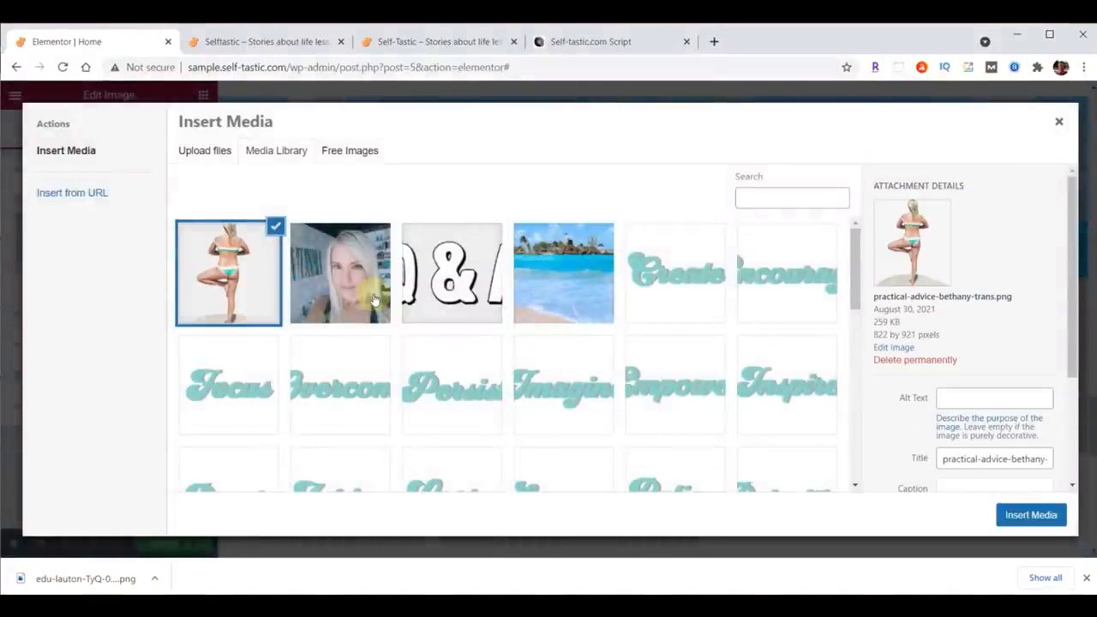
pyautogui.click(1041, 514)
# Step: Set the image size to Full and align the image to the left
pyautogui.click(153, 313)
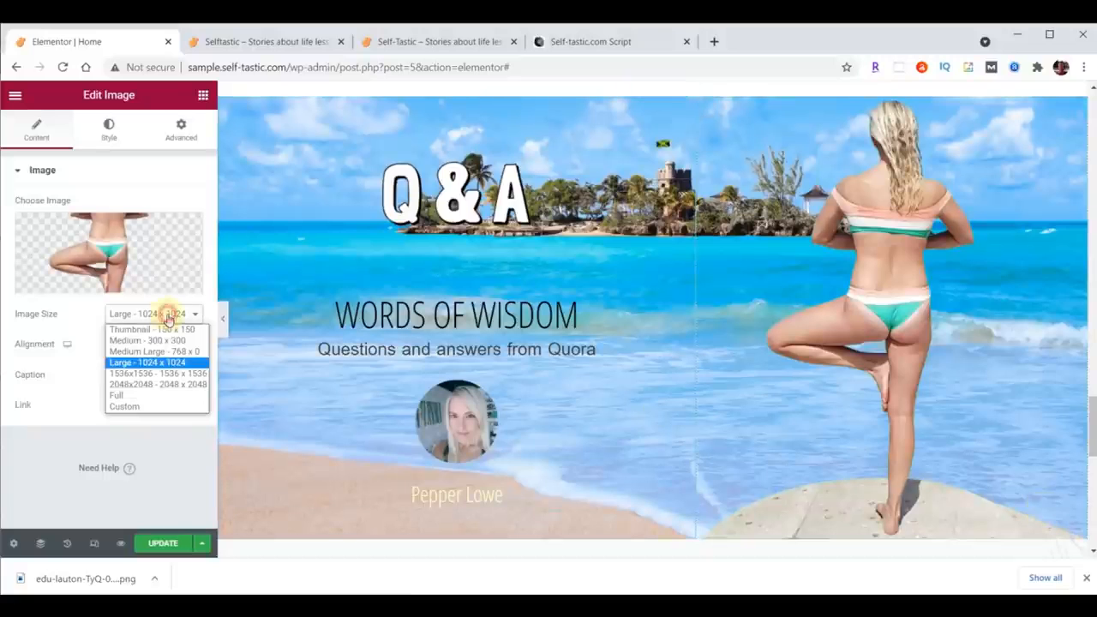
pyautogui.click(160, 395)
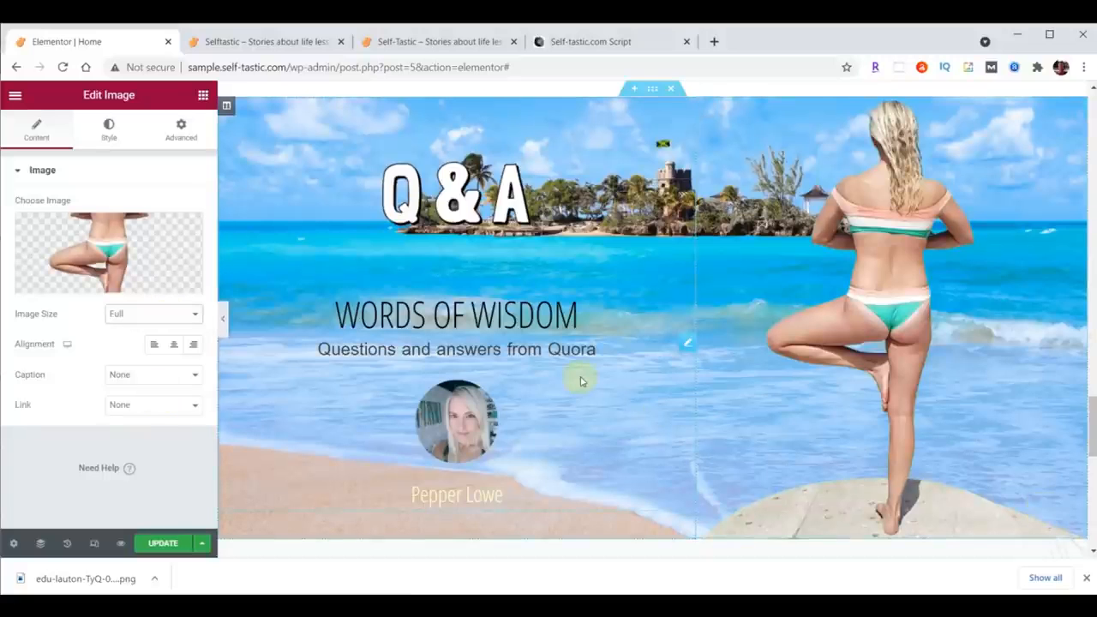
pyautogui.click(158, 350)
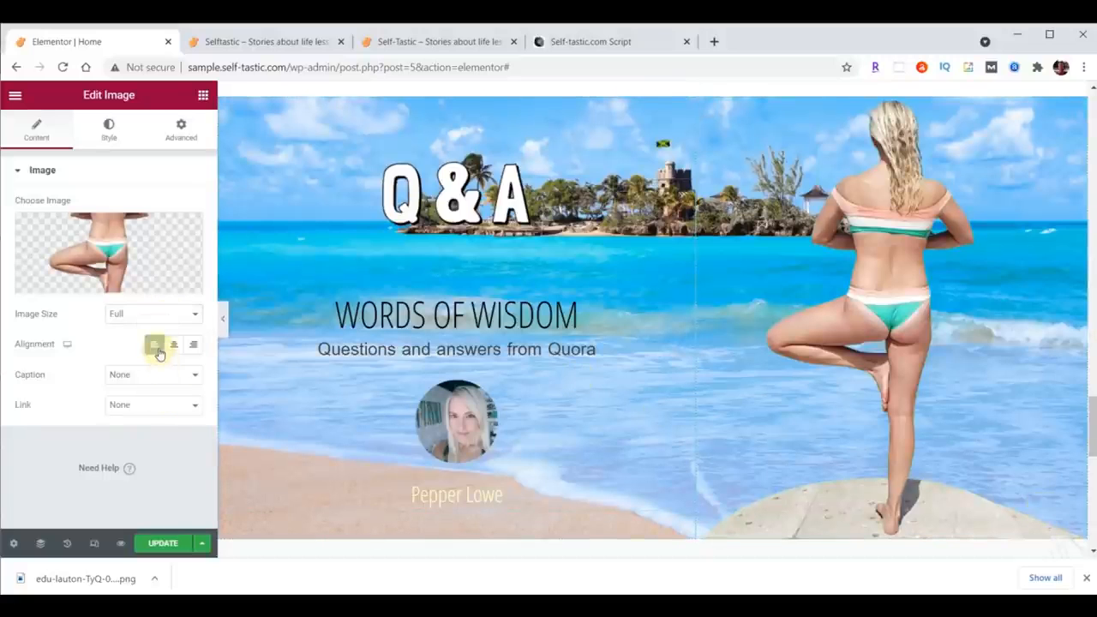
# Step: Set the image width to 400 px
pyautogui.click(105, 133)
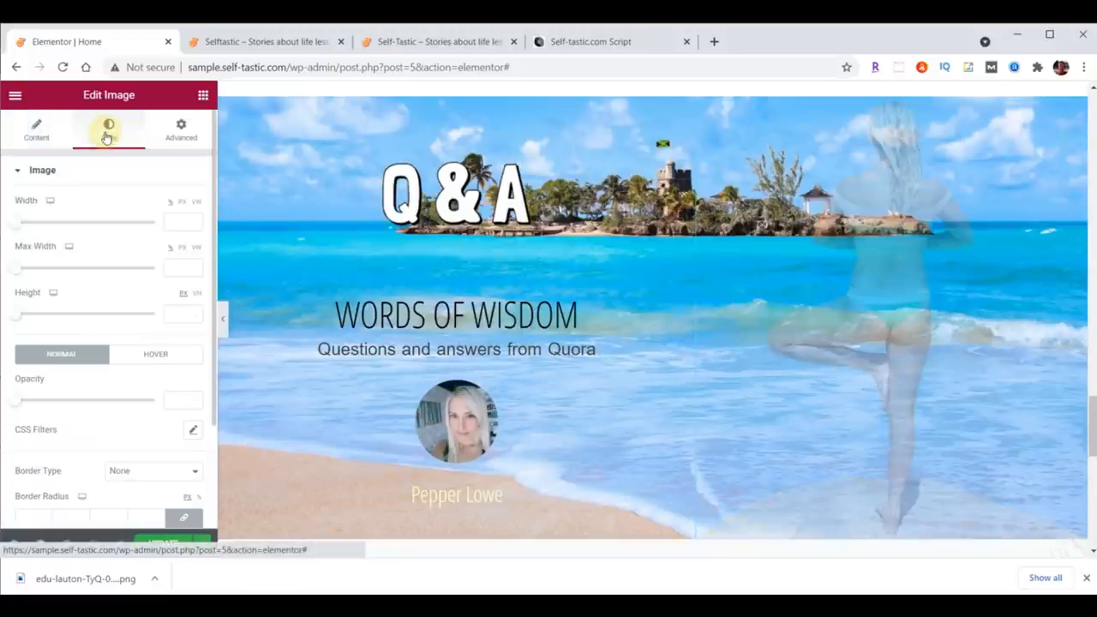
pyautogui.click(179, 216)
pyautogui.write('400')
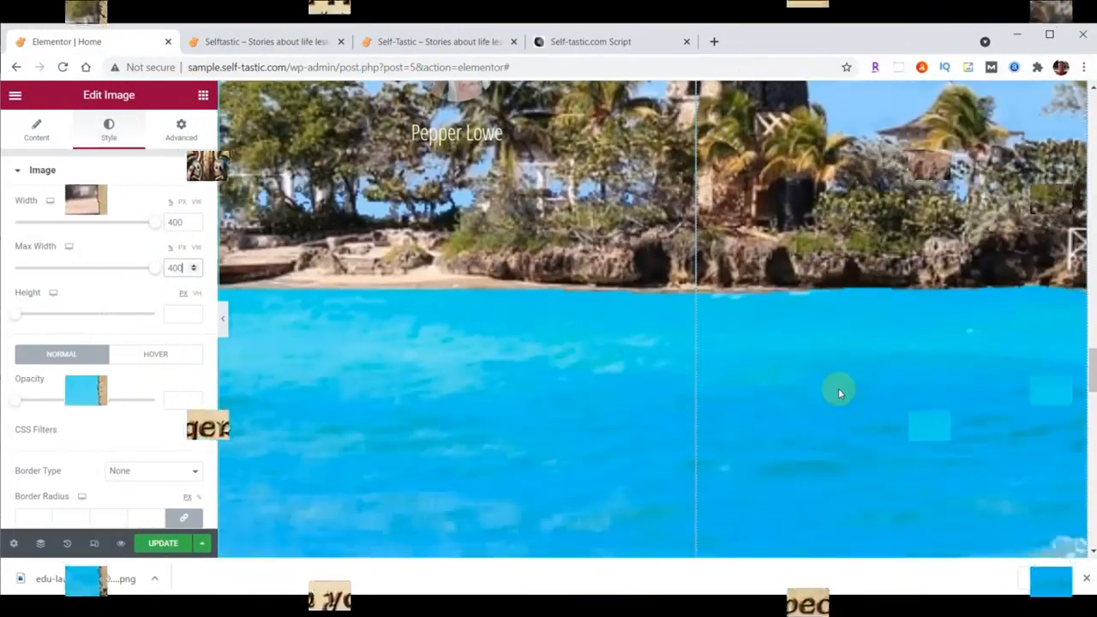
pyautogui.scroll(3, 838, 393)
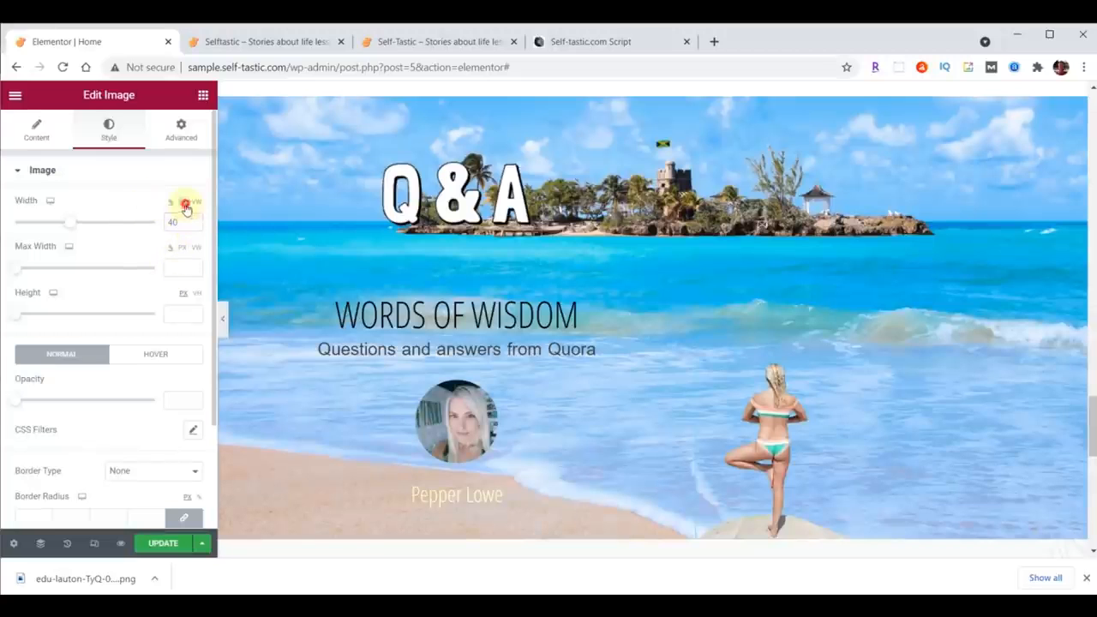
pyautogui.click(185, 203)
pyautogui.moveTo(162, 223); pyautogui.dragTo(146, 227)
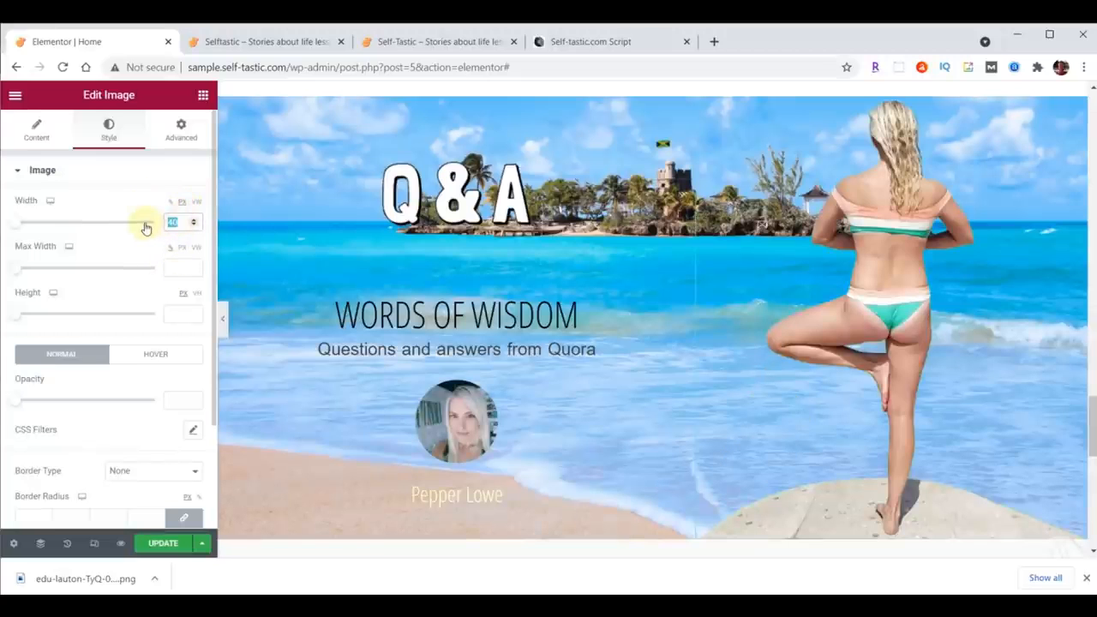
pyautogui.write('400')
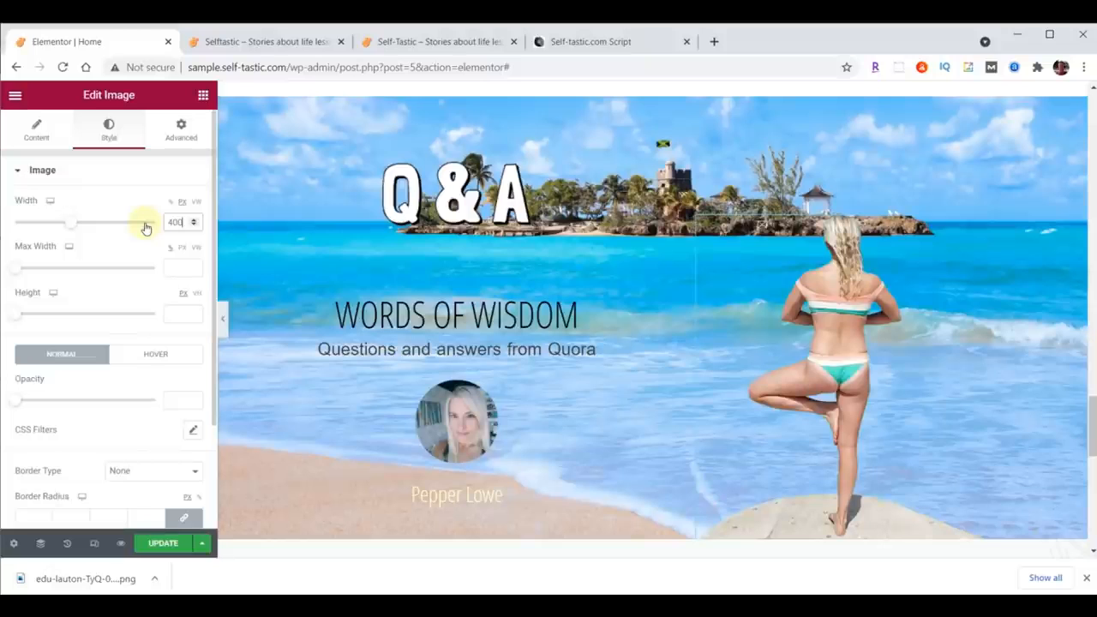
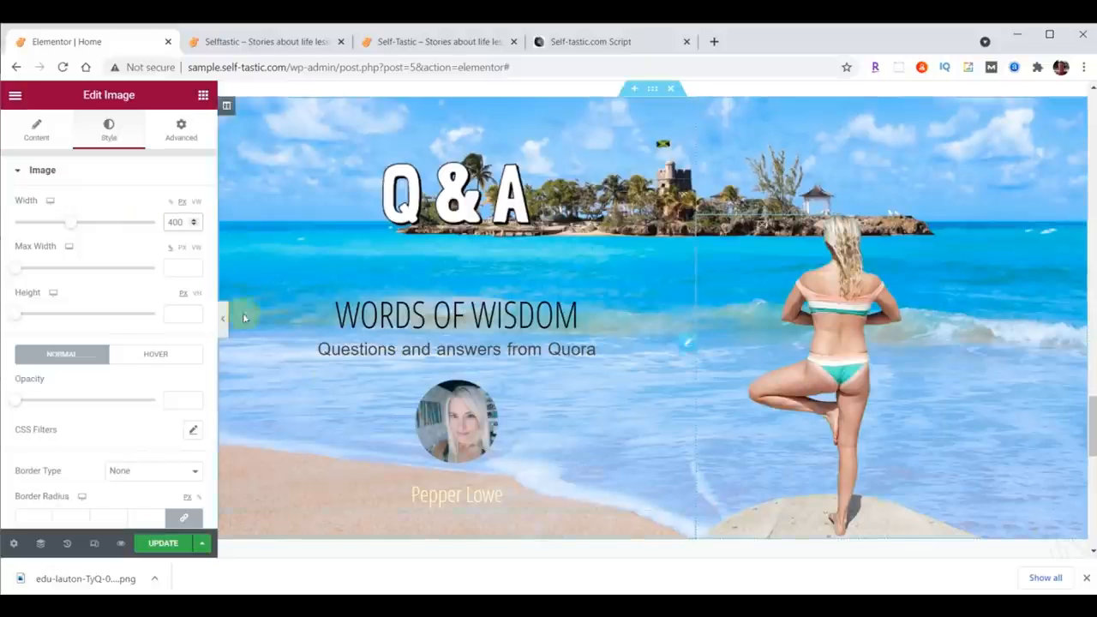
# Step: Give the yoga pose image a Fade In Right entrance animation with Slow duration and a 1000 ms delay, then update the page
pyautogui.click(181, 140)
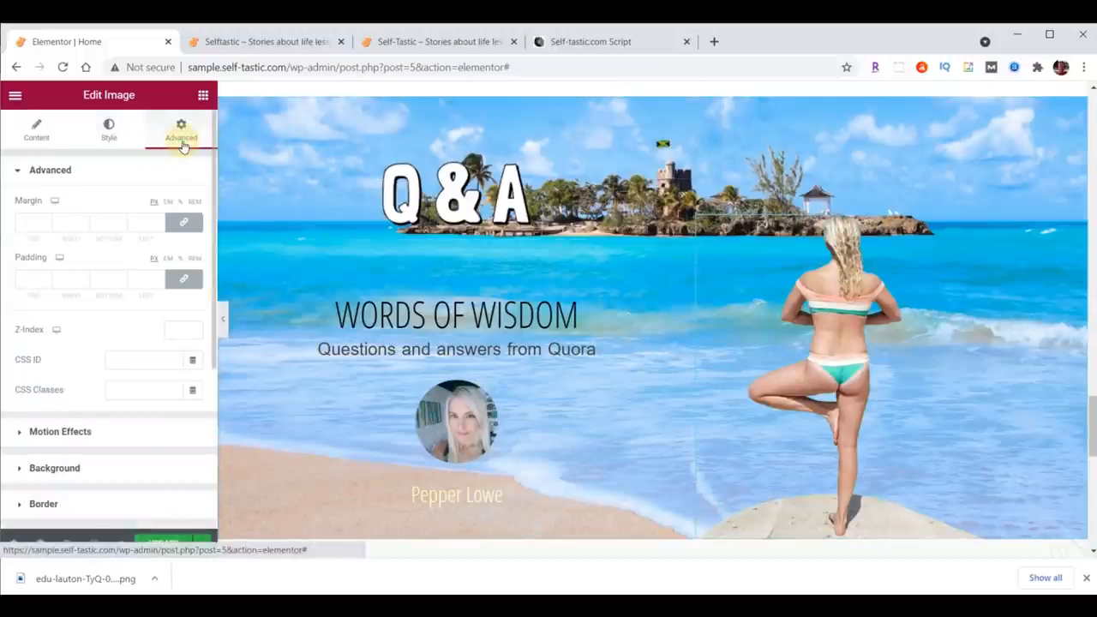
pyautogui.click(68, 428)
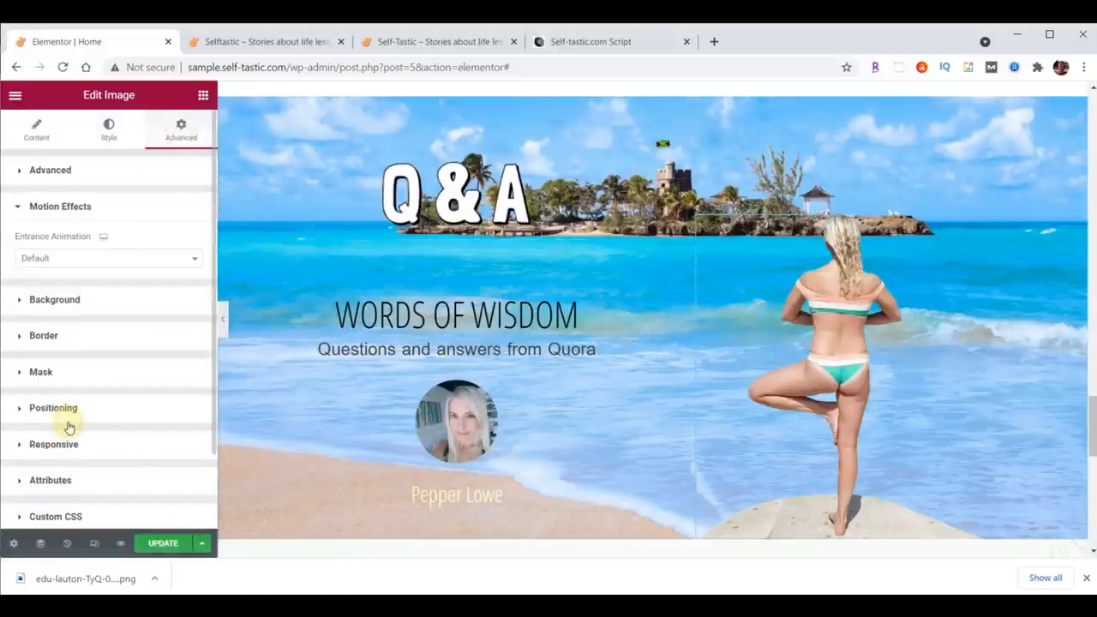
pyautogui.click(72, 256)
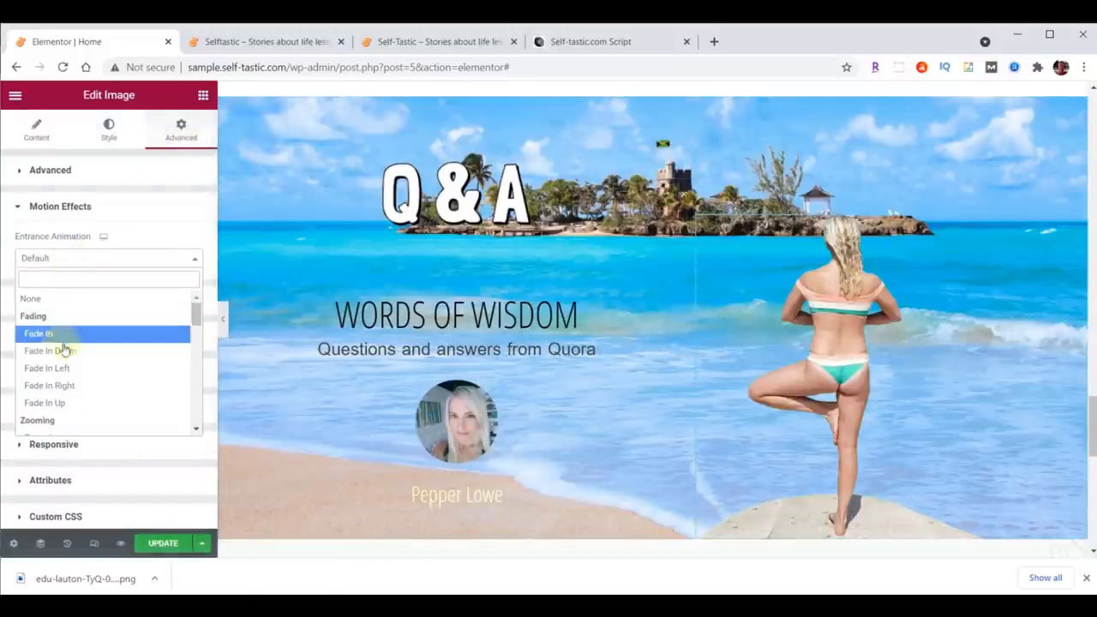
pyautogui.click(64, 384)
pyautogui.click(131, 287)
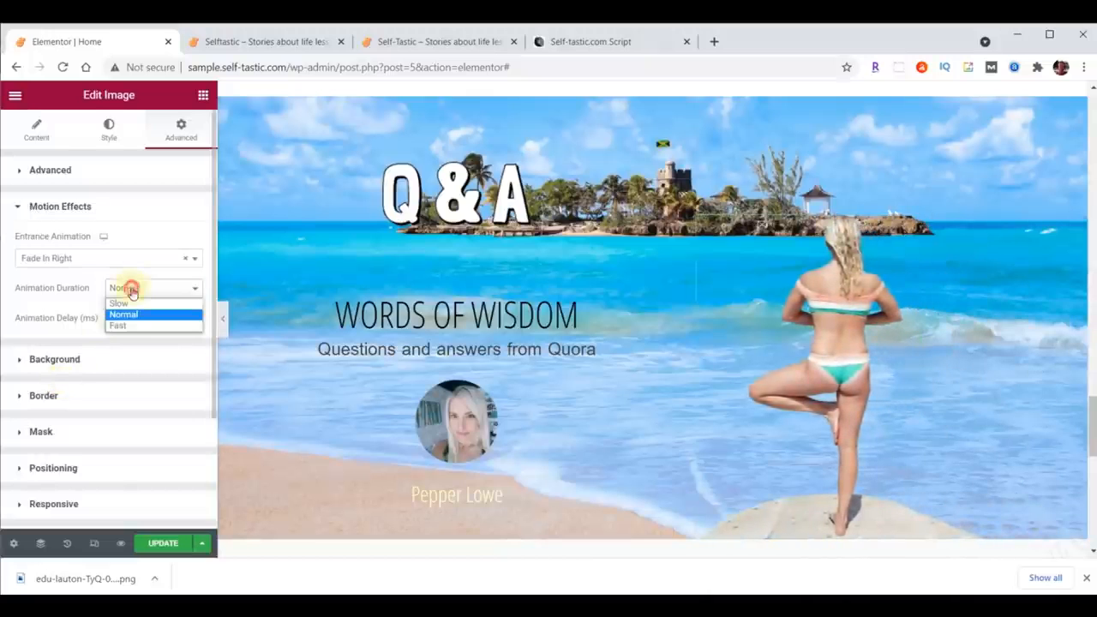
pyautogui.click(131, 305)
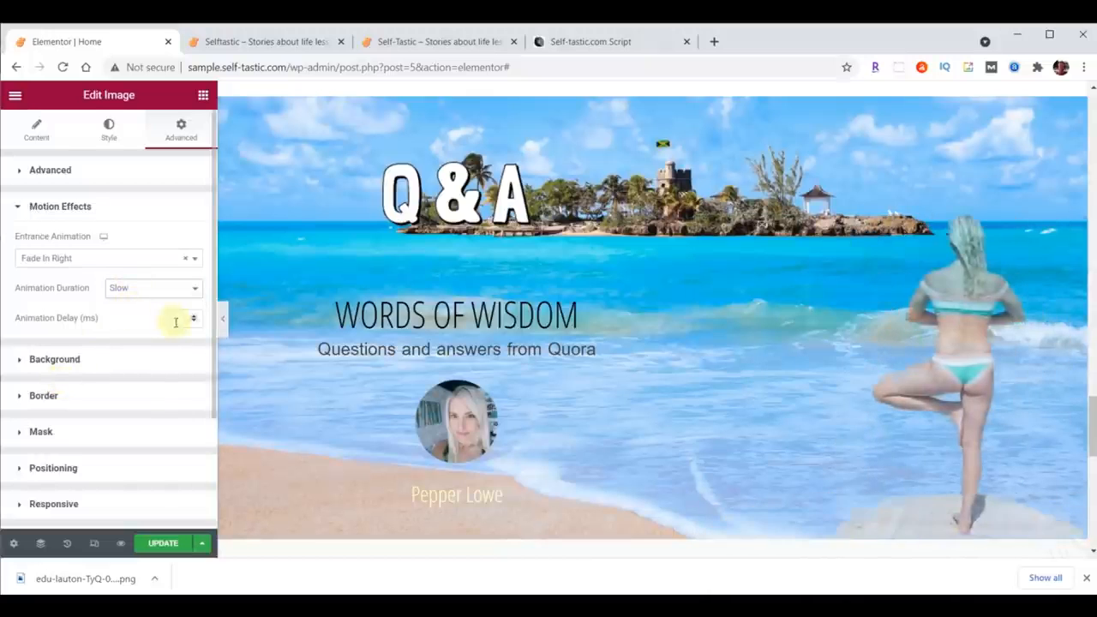
pyautogui.click(171, 313)
pyautogui.write('1000')
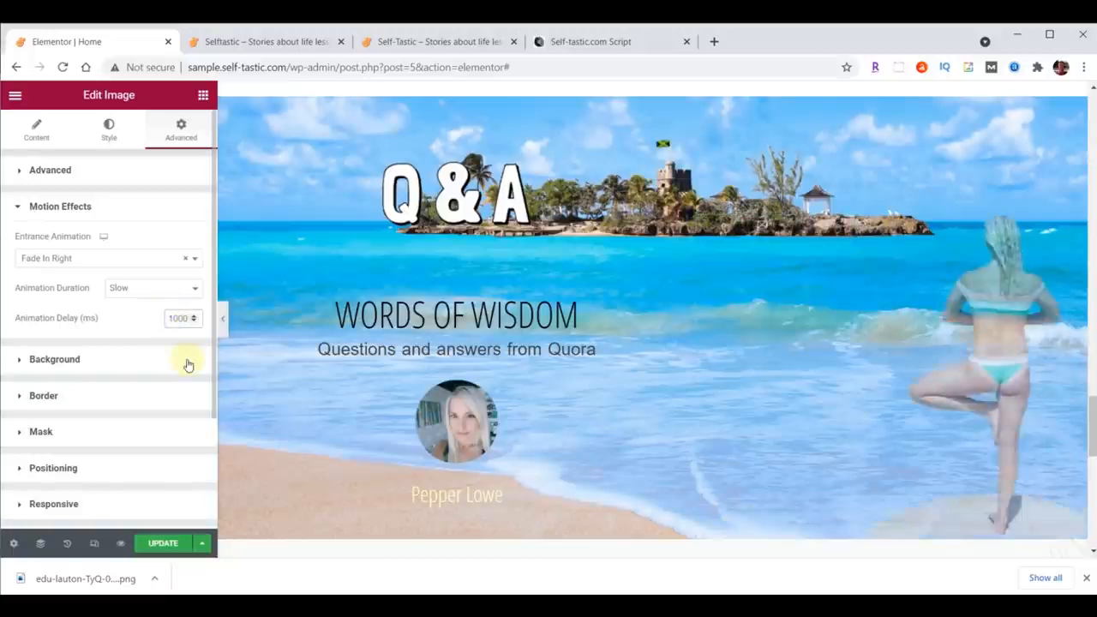
pyautogui.click(176, 543)
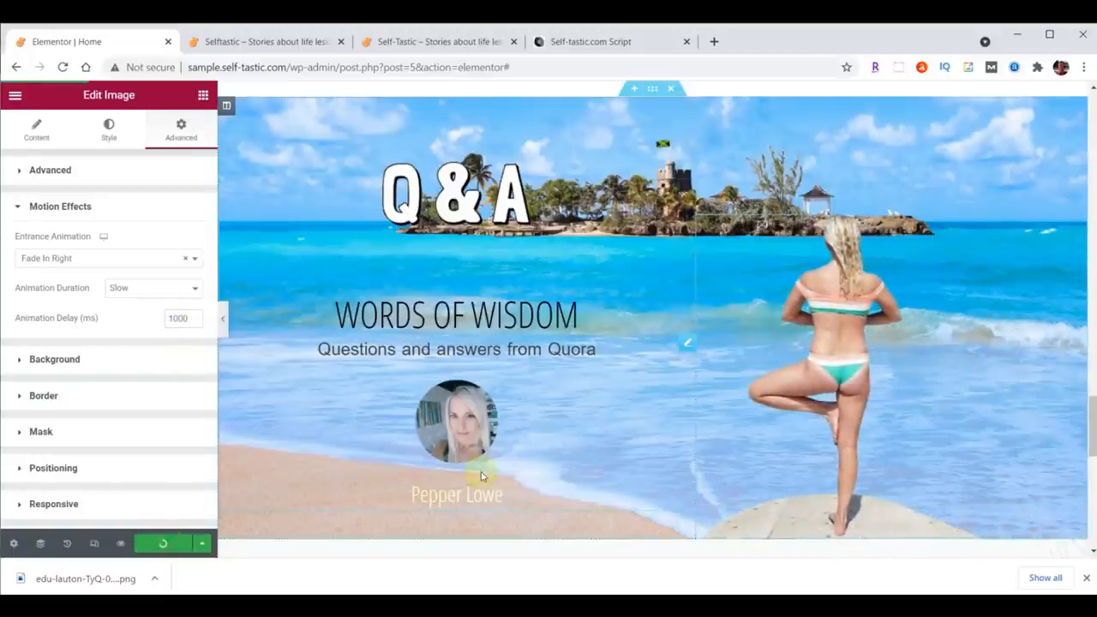
# Step: Reload the live homepage and scroll down to view the Q&A section
pyautogui.click(243, 47)
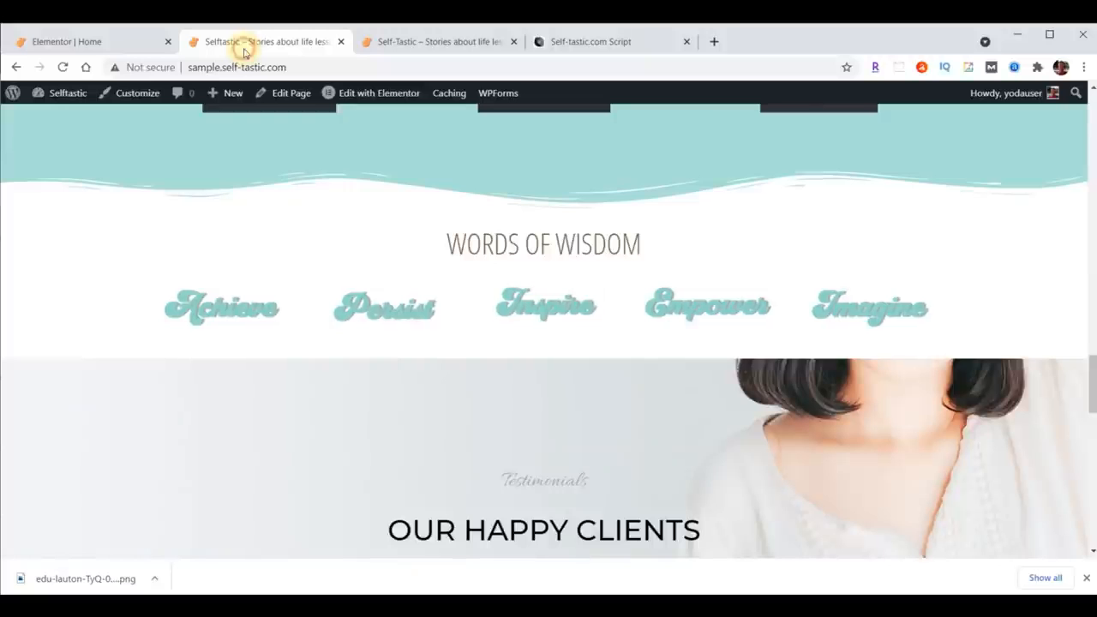
pyautogui.click(62, 67)
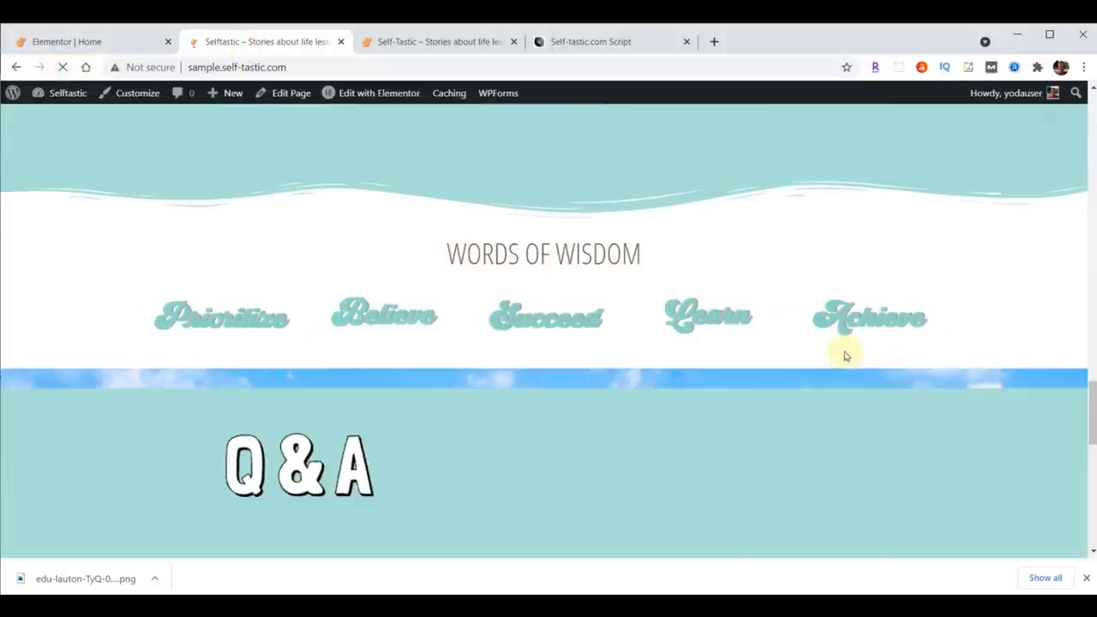
pyautogui.scroll(-2, 892, 341)
pyautogui.scroll(-1, 893, 341)
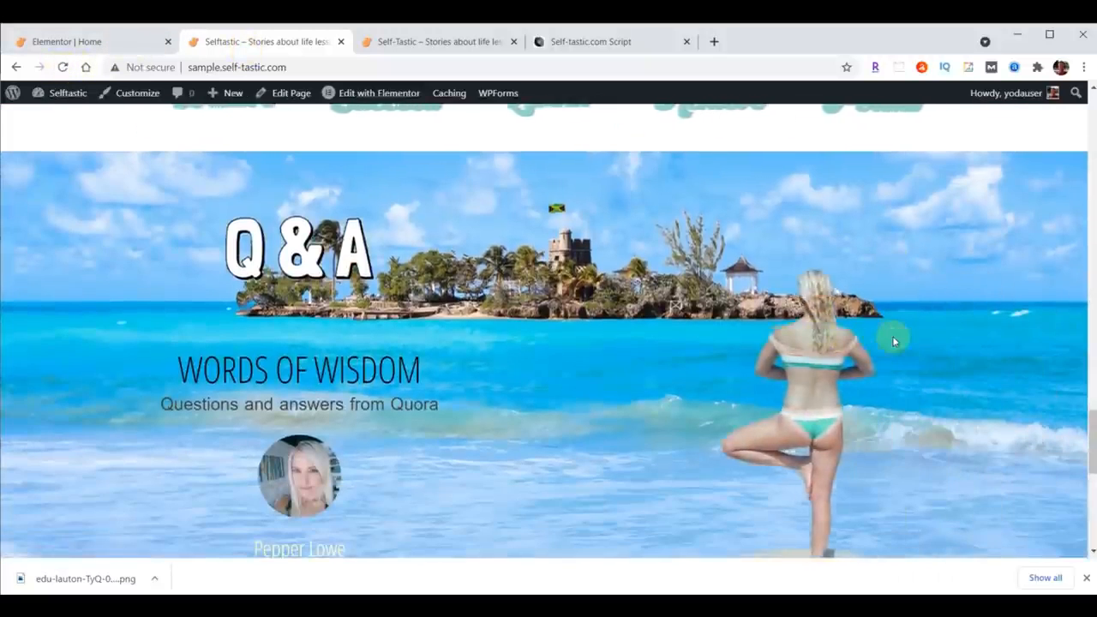
pyautogui.scroll(-1, 894, 335)
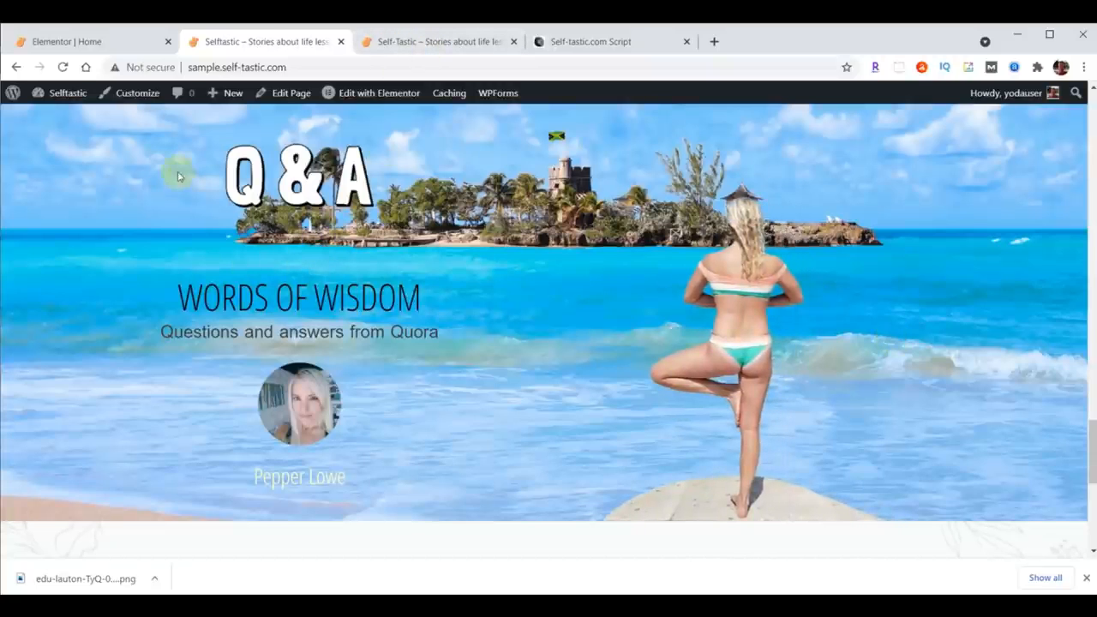
# Step: Set the Words Of Wisdom heading's top padding to 0 and update the page
pyautogui.click(111, 42)
pyautogui.click(689, 251)
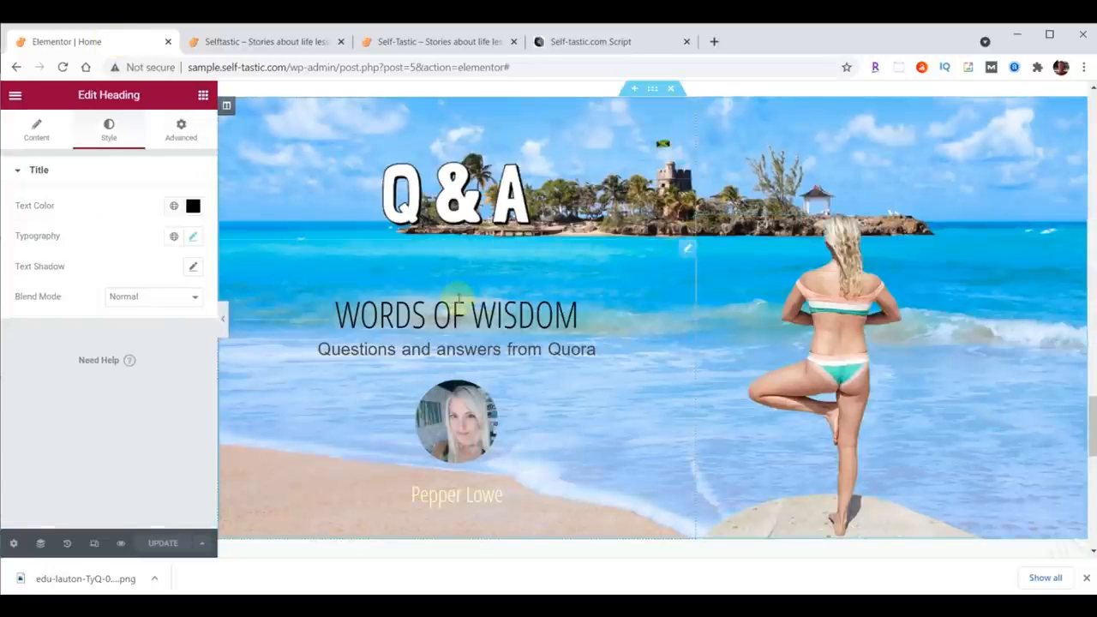
pyautogui.click(184, 138)
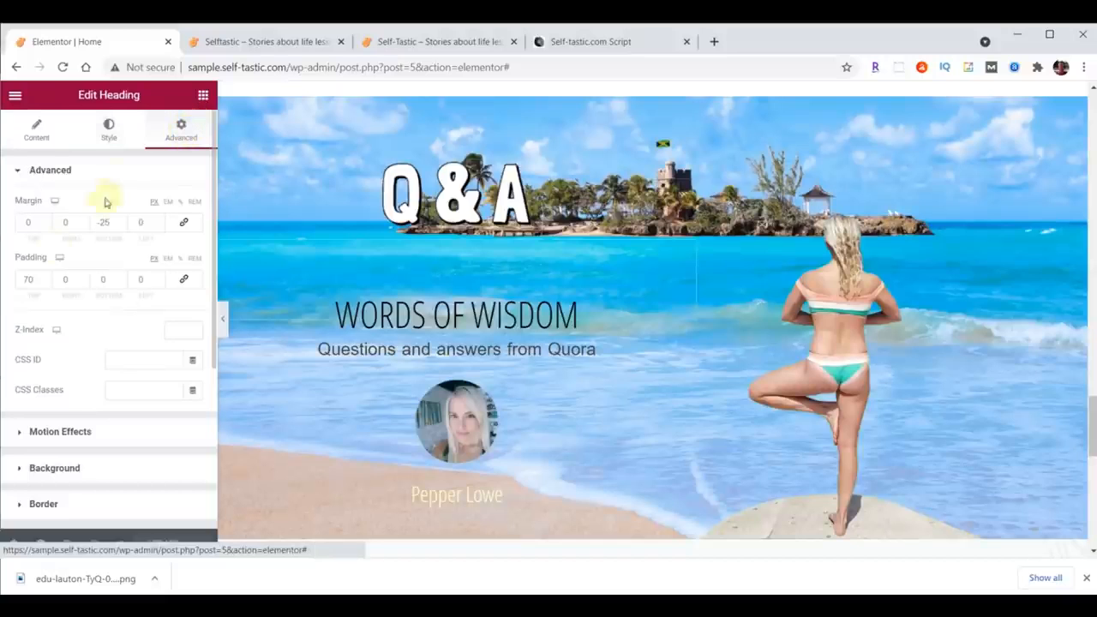
pyautogui.moveTo(36, 279); pyautogui.dragTo(11, 282)
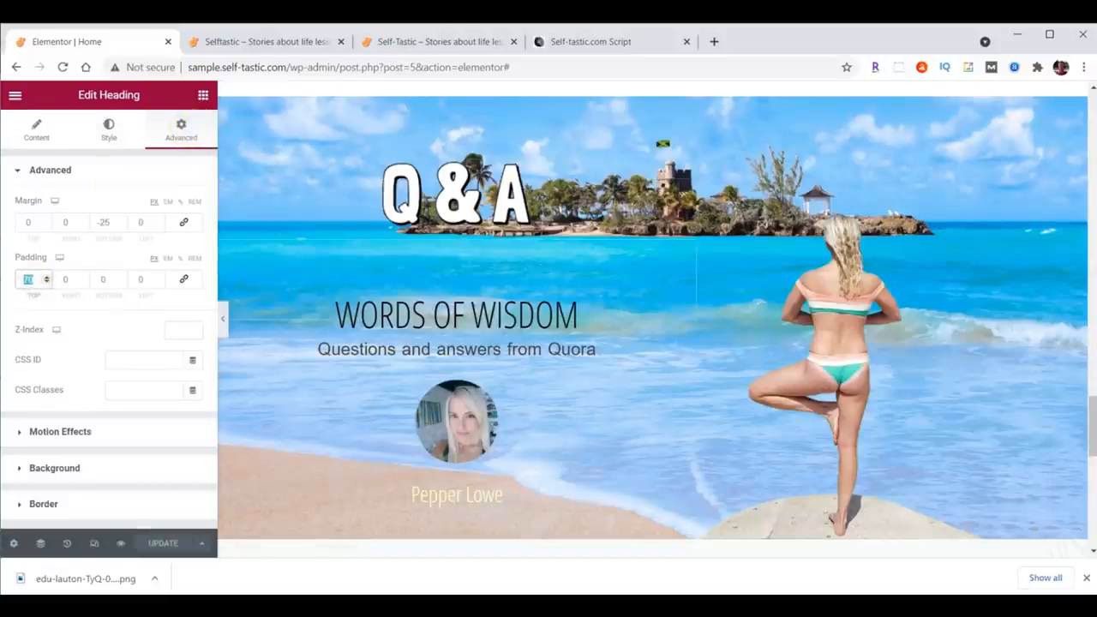
pyautogui.write('0')
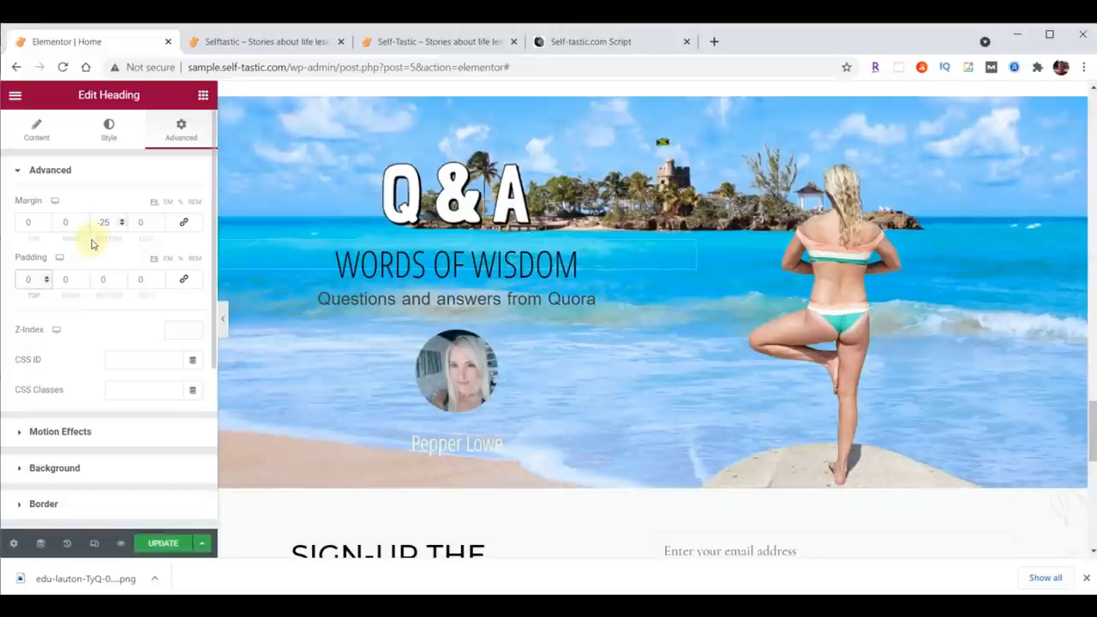
pyautogui.click(163, 544)
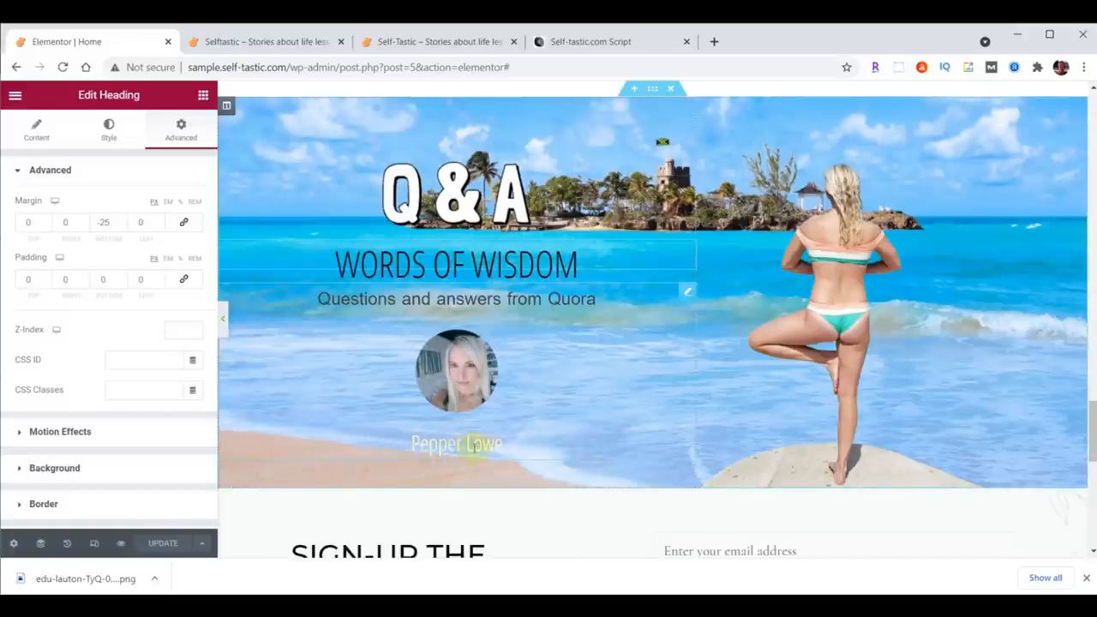
# Step: Paste /contact/ as the testimonial's link and update the page
pyautogui.click(685, 292)
pyautogui.scroll(-2, 109, 488)
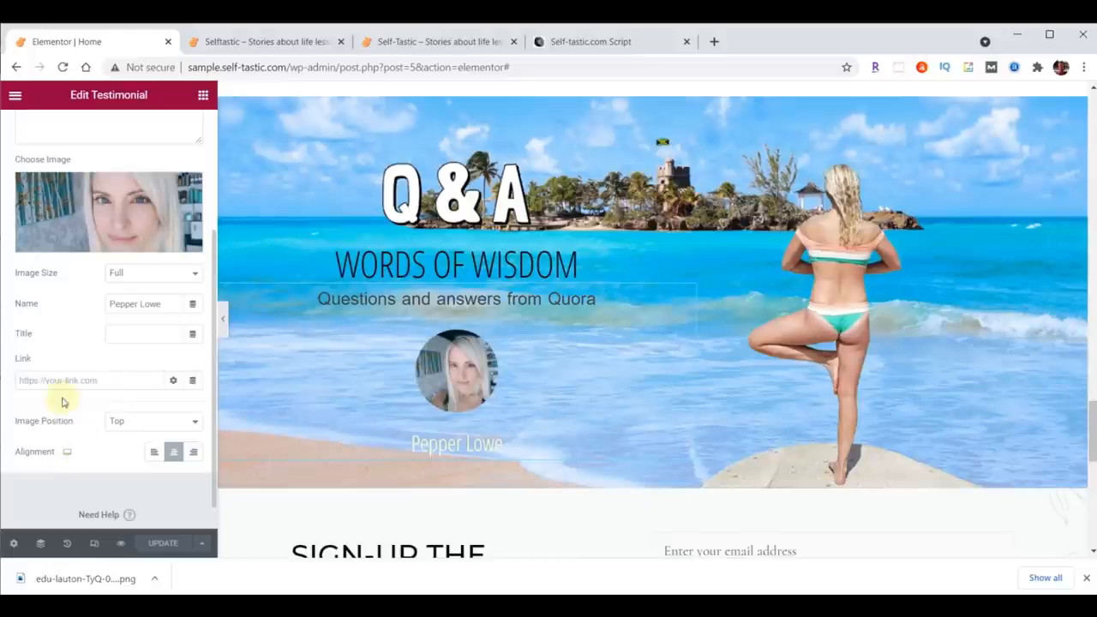
pyautogui.click(118, 380)
pyautogui.write('/contact/')
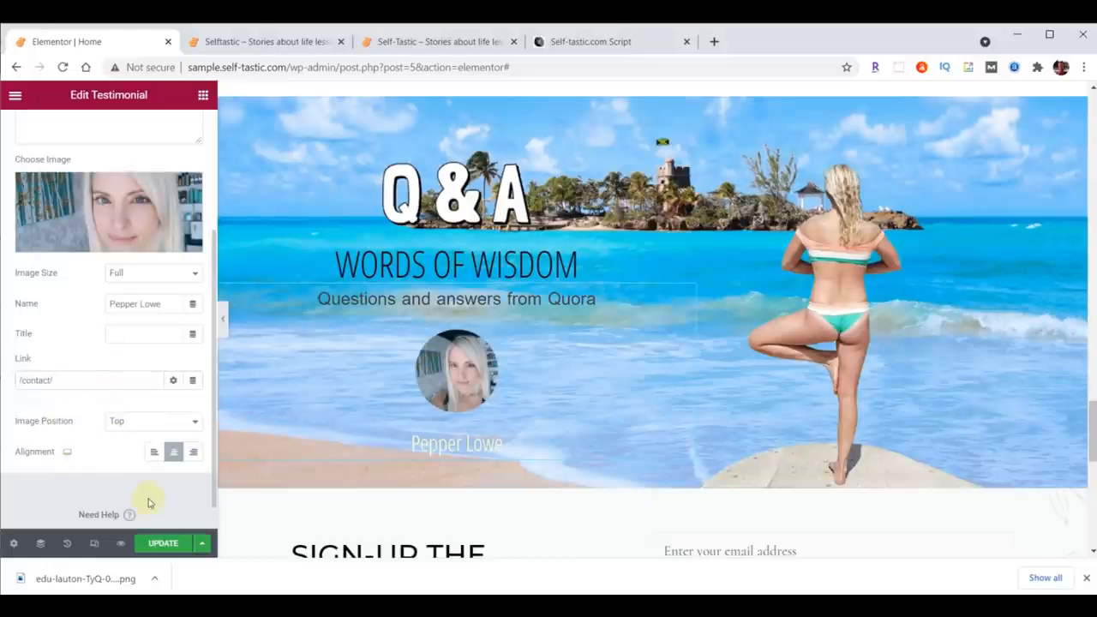
pyautogui.click(162, 542)
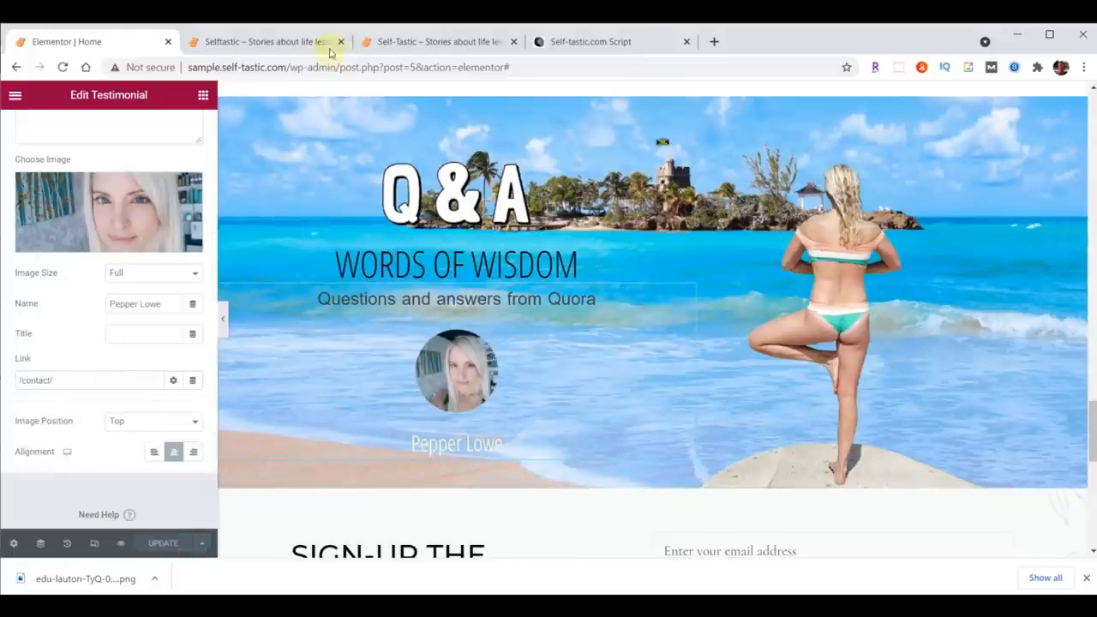
# Step: Reload the live homepage and compare its Q&A and sign-up sections with the reference site
pyautogui.click(283, 42)
pyautogui.click(64, 67)
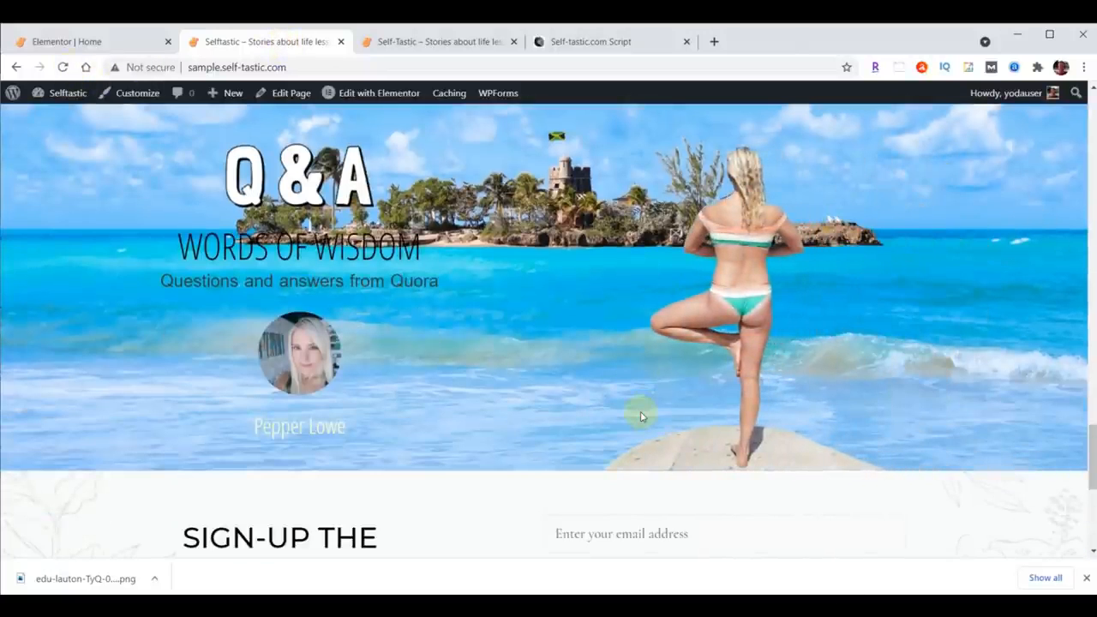
pyautogui.scroll(-2, 930, 394)
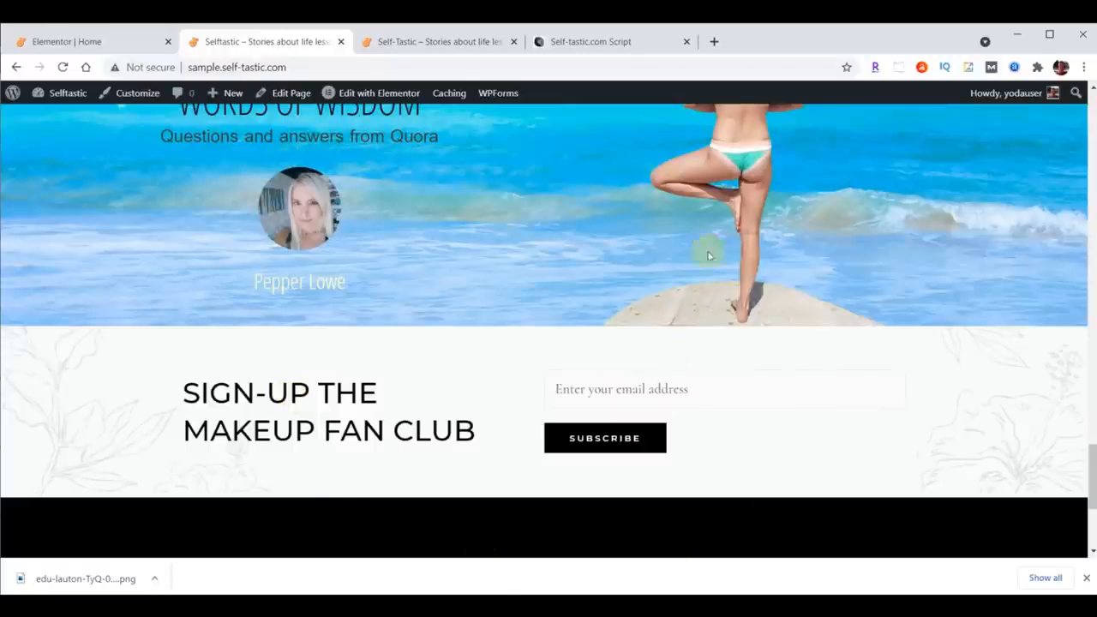
pyautogui.click(457, 41)
pyautogui.scroll(-1, 873, 294)
pyautogui.scroll(-2, 873, 294)
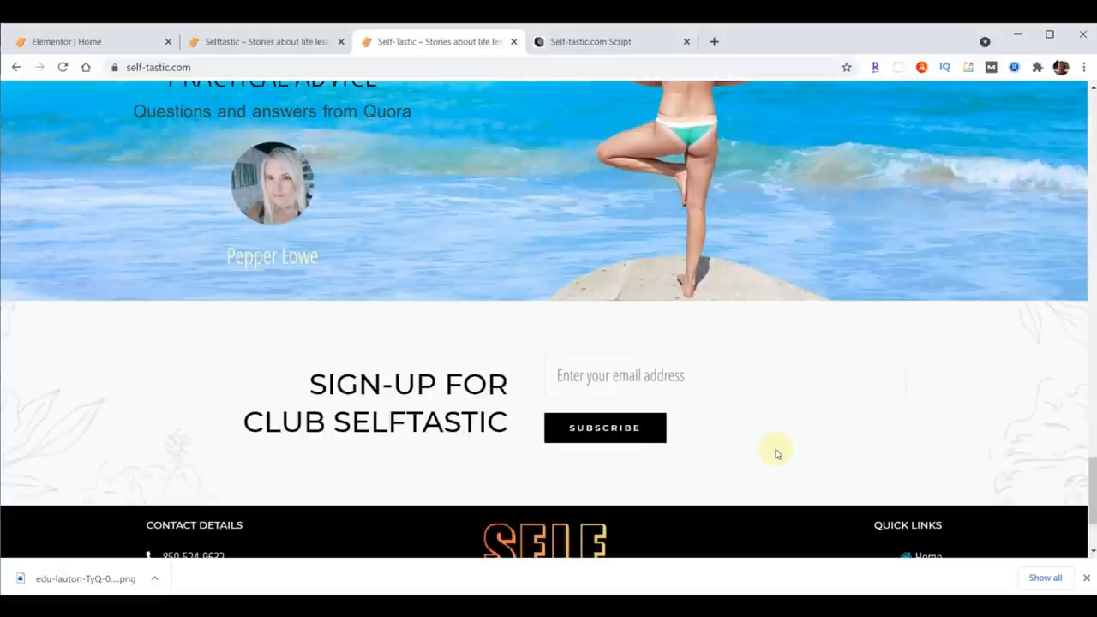
# Step: Replace the sign-up heading's title with Sign-up For<br>Club Selftastic and align it right
pyautogui.click(101, 41)
pyautogui.scroll(-1, 908, 416)
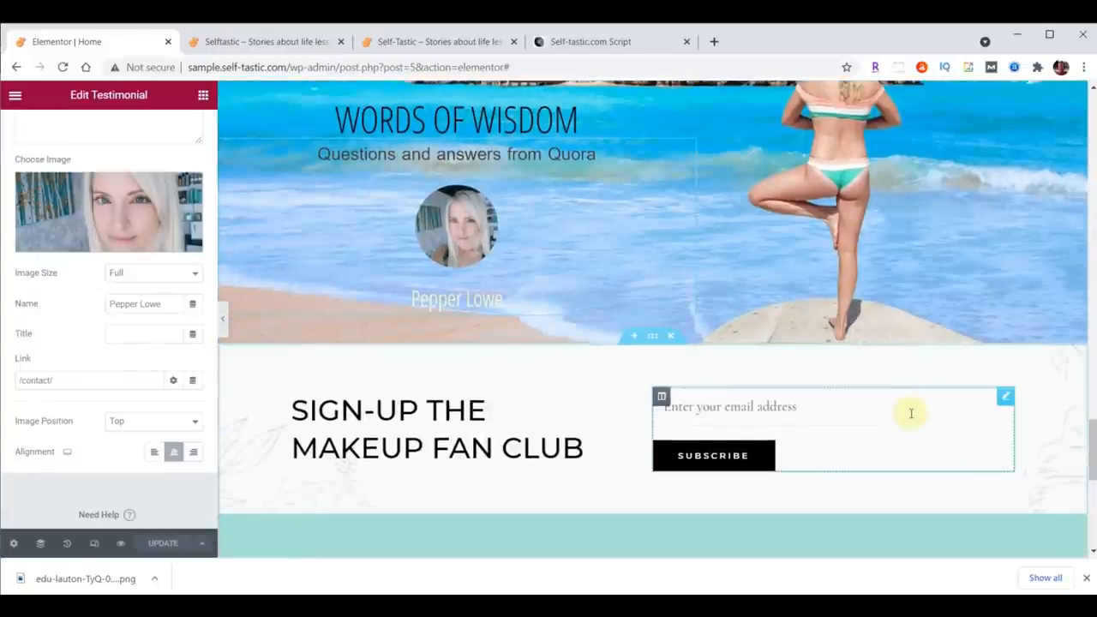
pyautogui.scroll(-1, 906, 411)
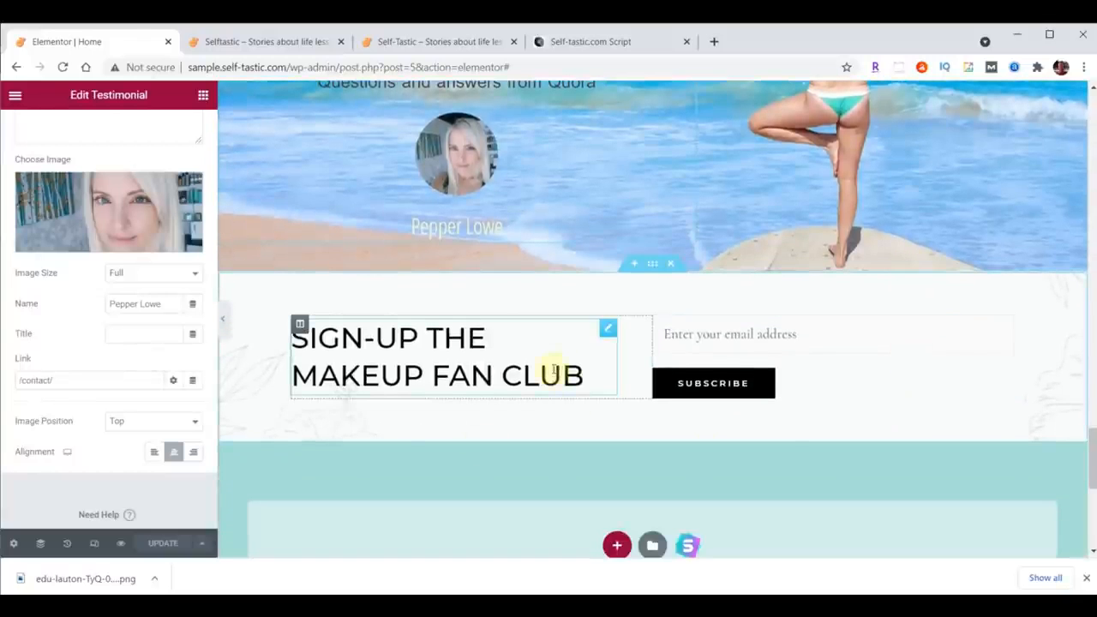
pyautogui.click(604, 334)
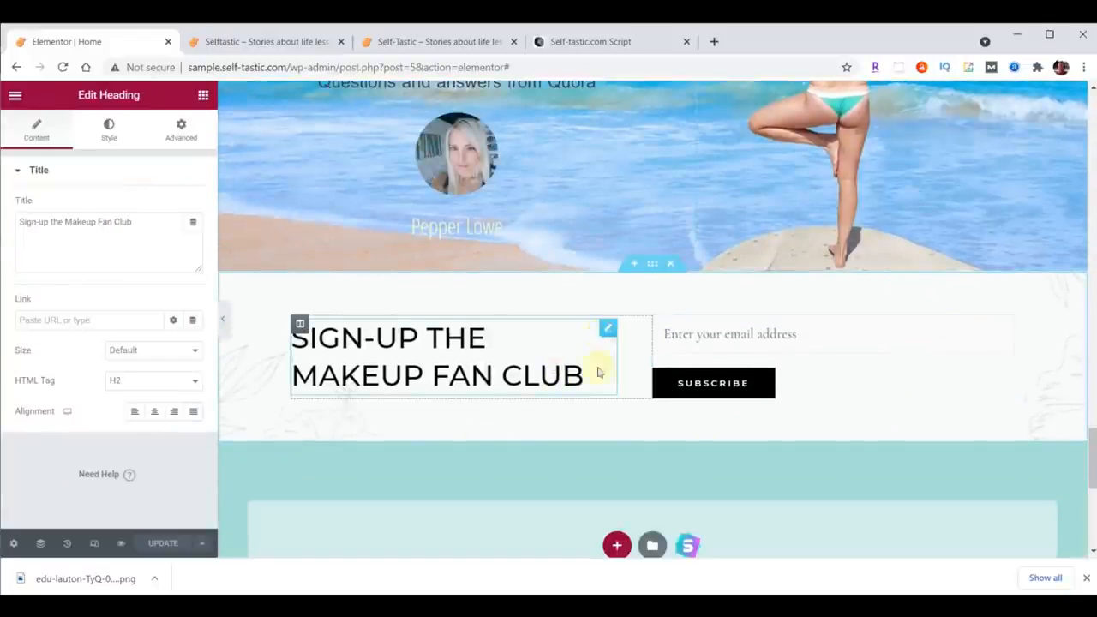
pyautogui.moveTo(137, 224); pyautogui.dragTo(4, 227)
pyautogui.write('Sign-up For<br>Club Selftastic')
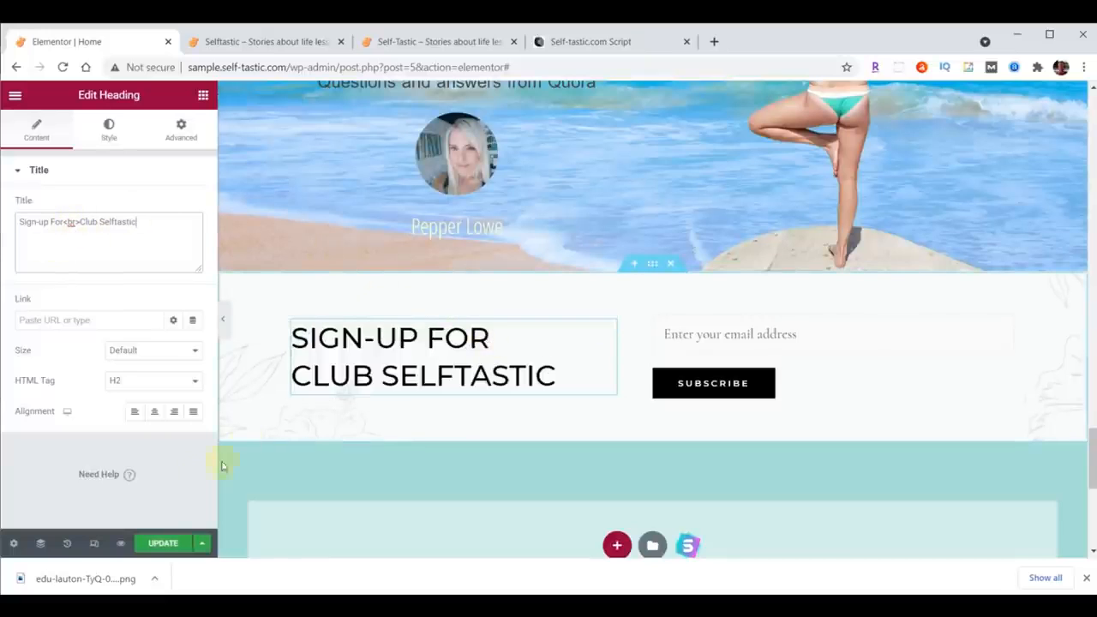
pyautogui.click(174, 413)
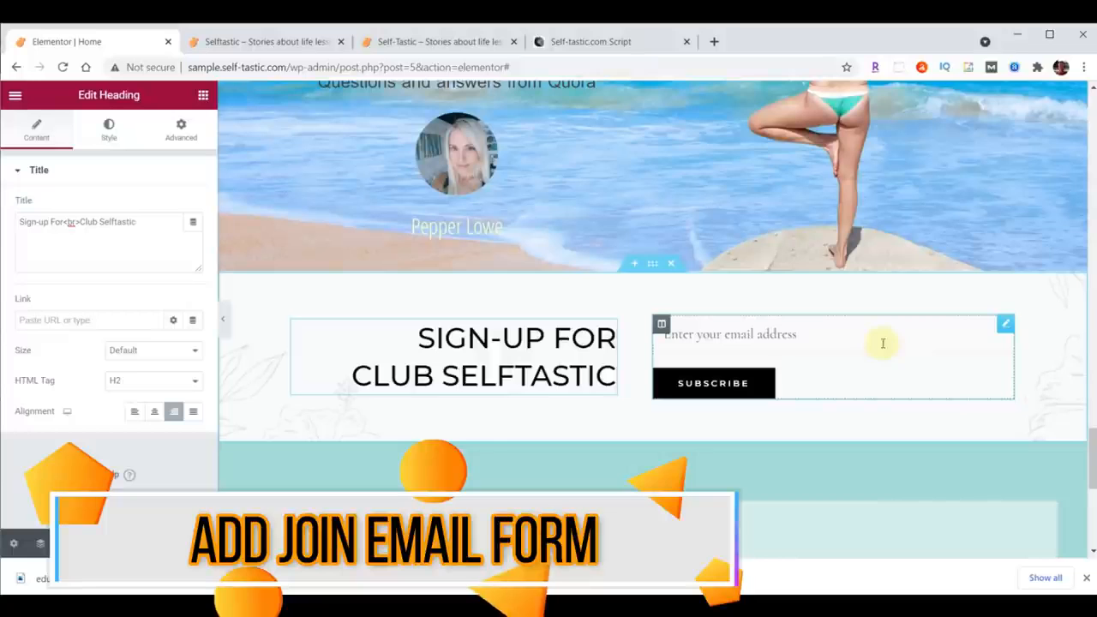
# Step: Delete the shortcode widget from the sign-up section's right column
pyautogui.click(1006, 325)
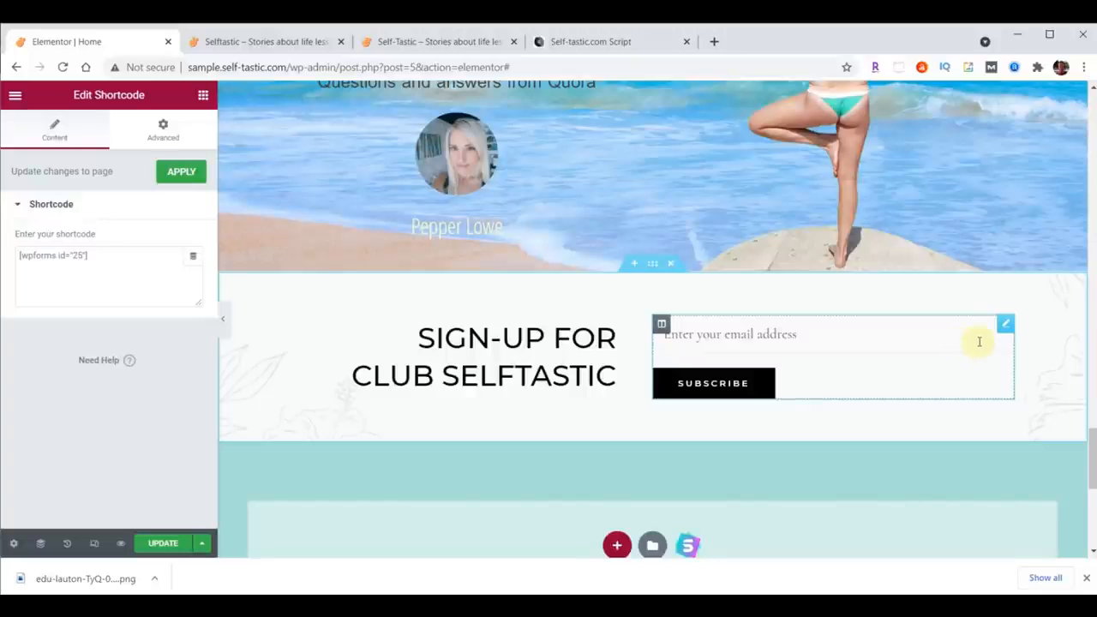
pyautogui.rightClick(1003, 326)
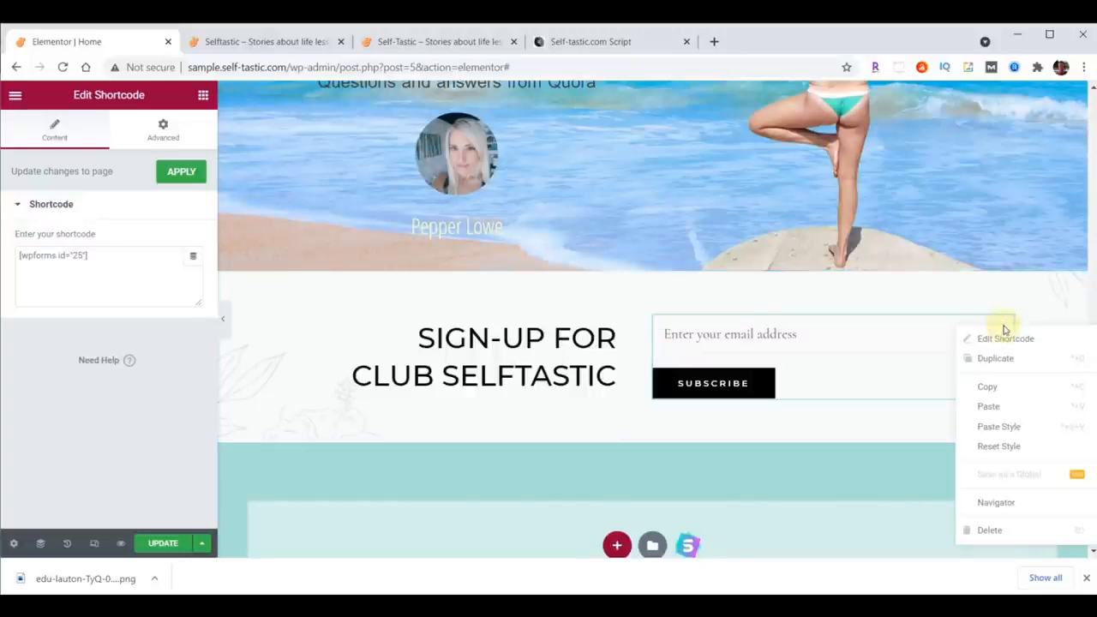
pyautogui.click(1004, 533)
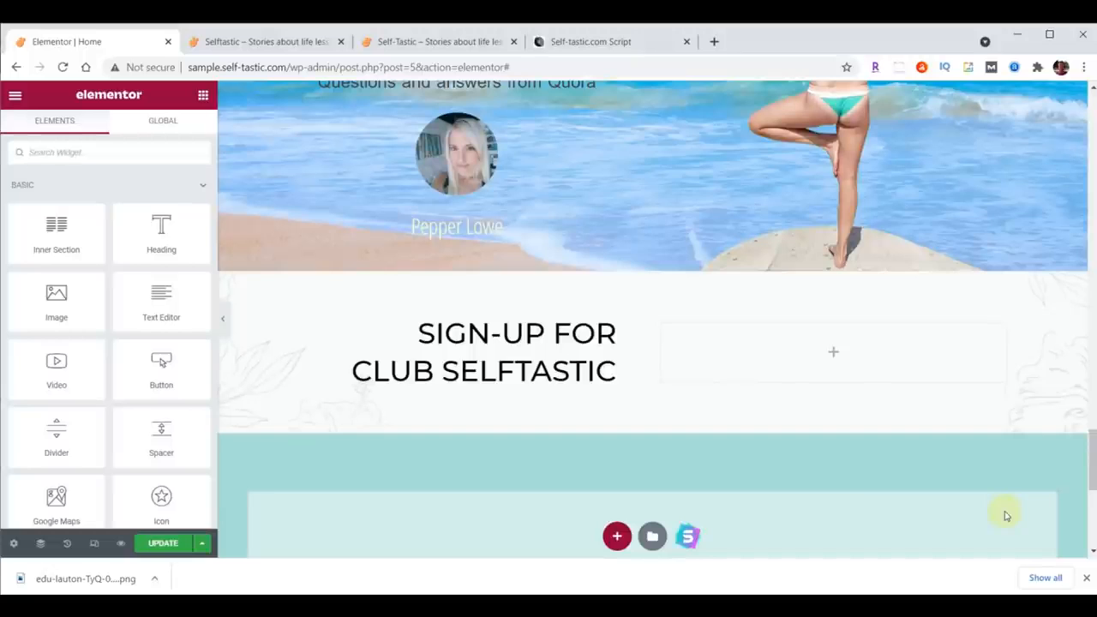
# Step: Add a WPForms widget to the empty right column, choose Signup Form, and update the page
pyautogui.click(62, 148)
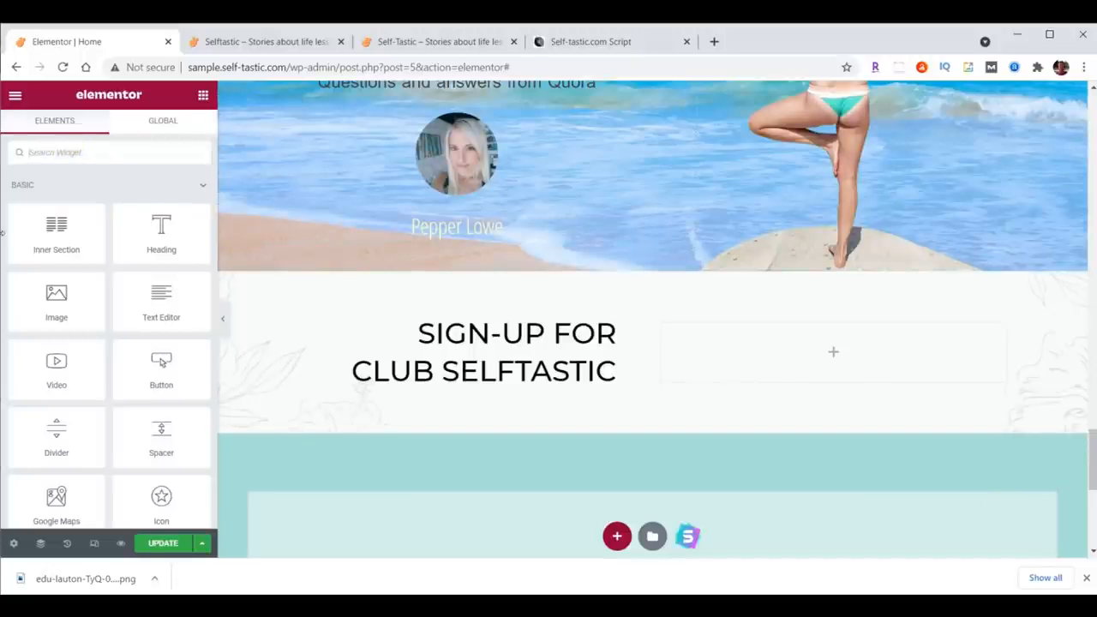
pyautogui.write('wpforms')
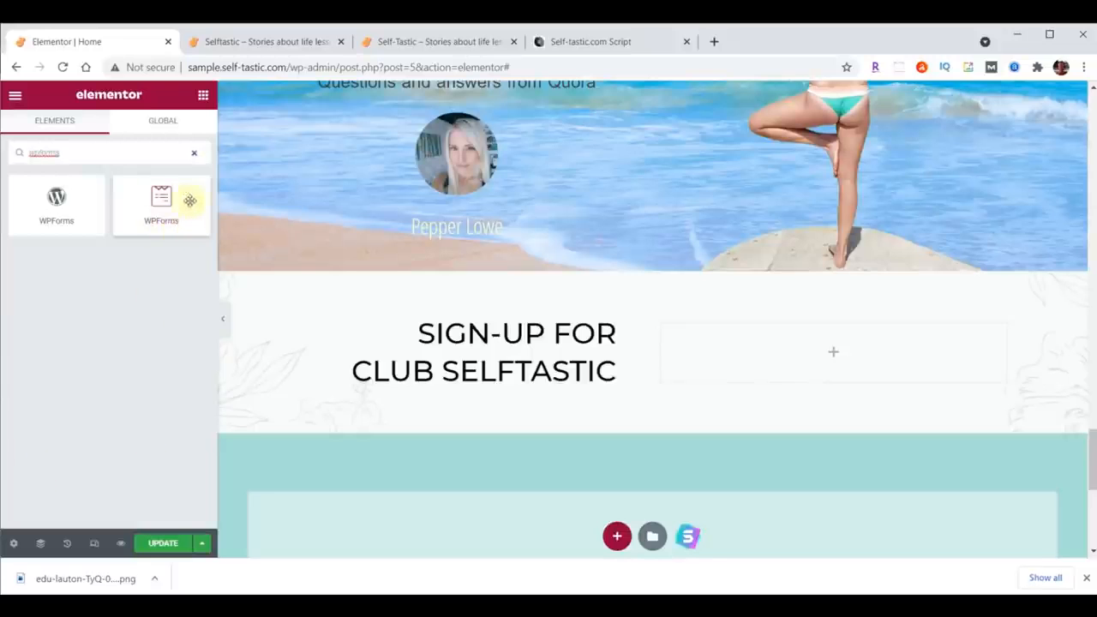
pyautogui.moveTo(159, 196); pyautogui.dragTo(841, 338)
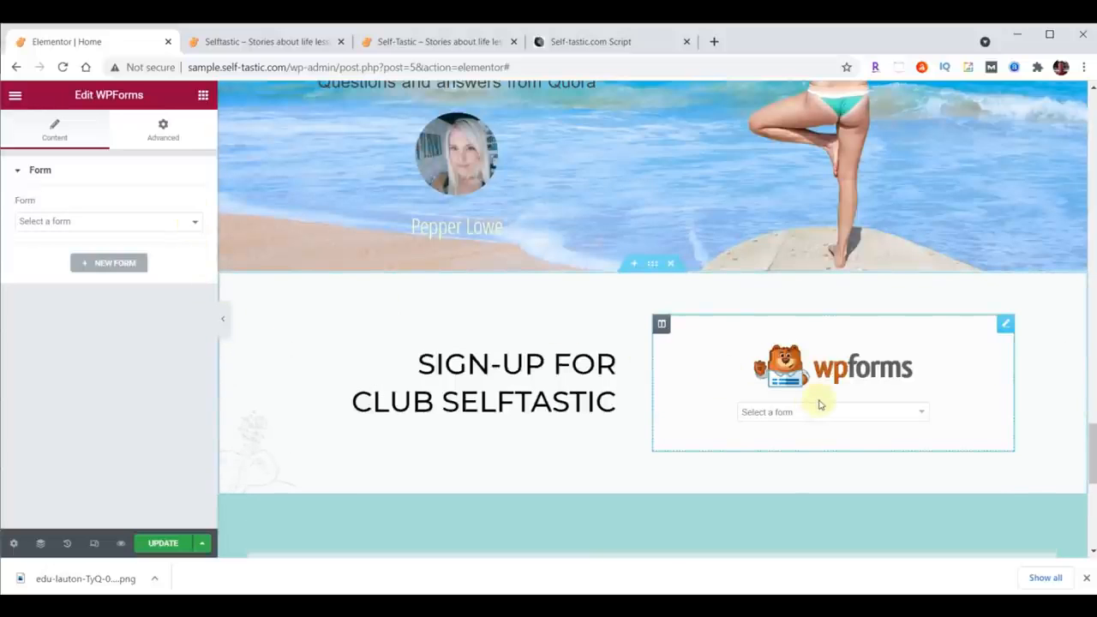
pyautogui.click(919, 414)
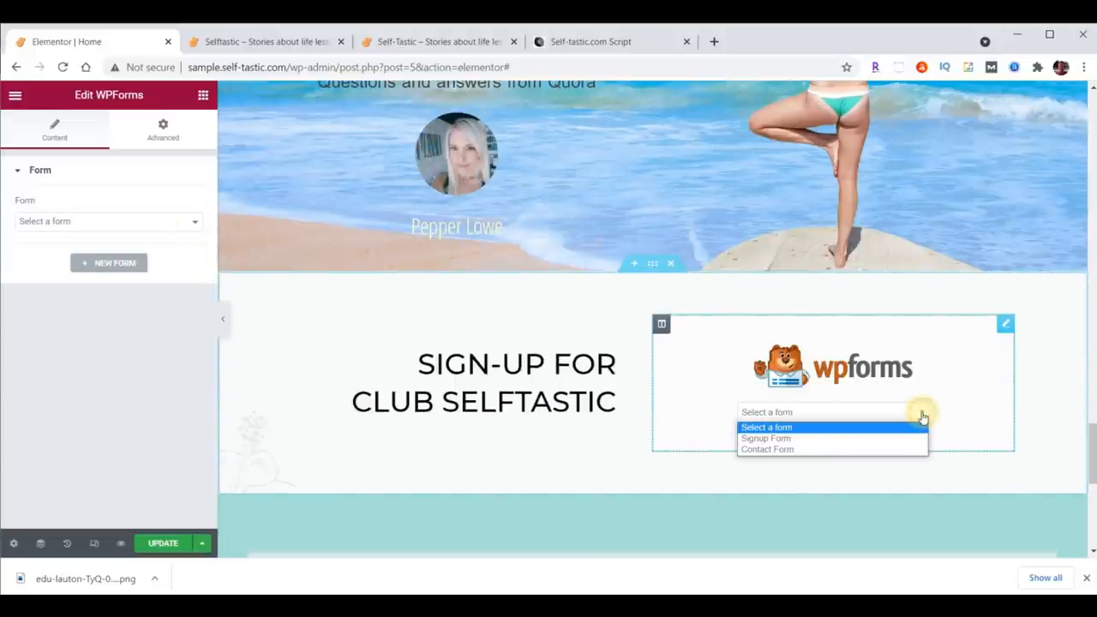
pyautogui.click(767, 437)
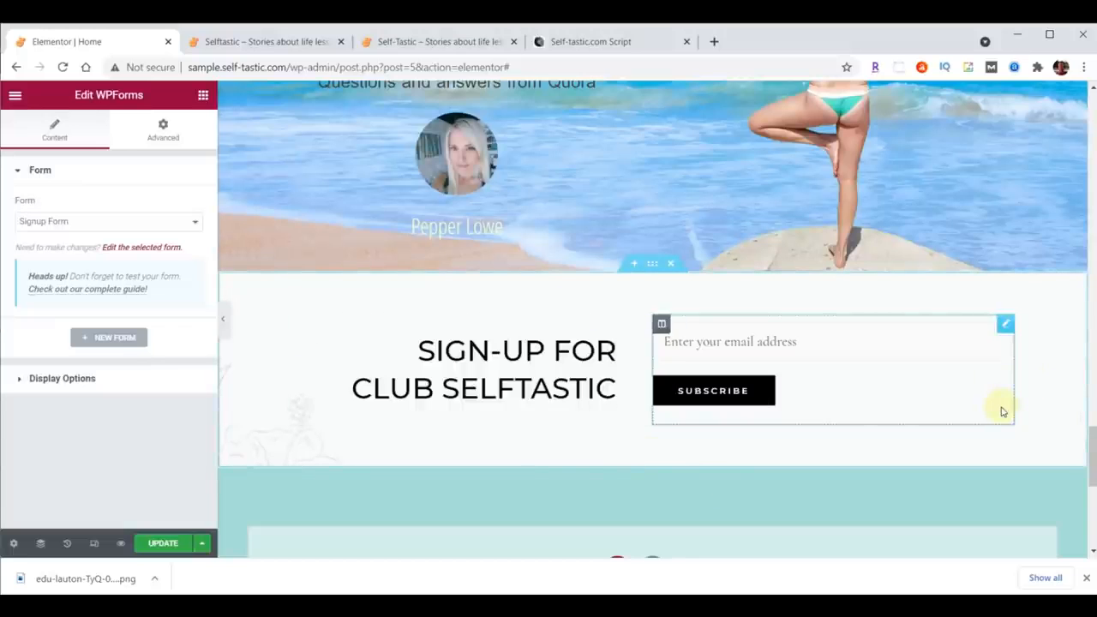
pyautogui.click(154, 543)
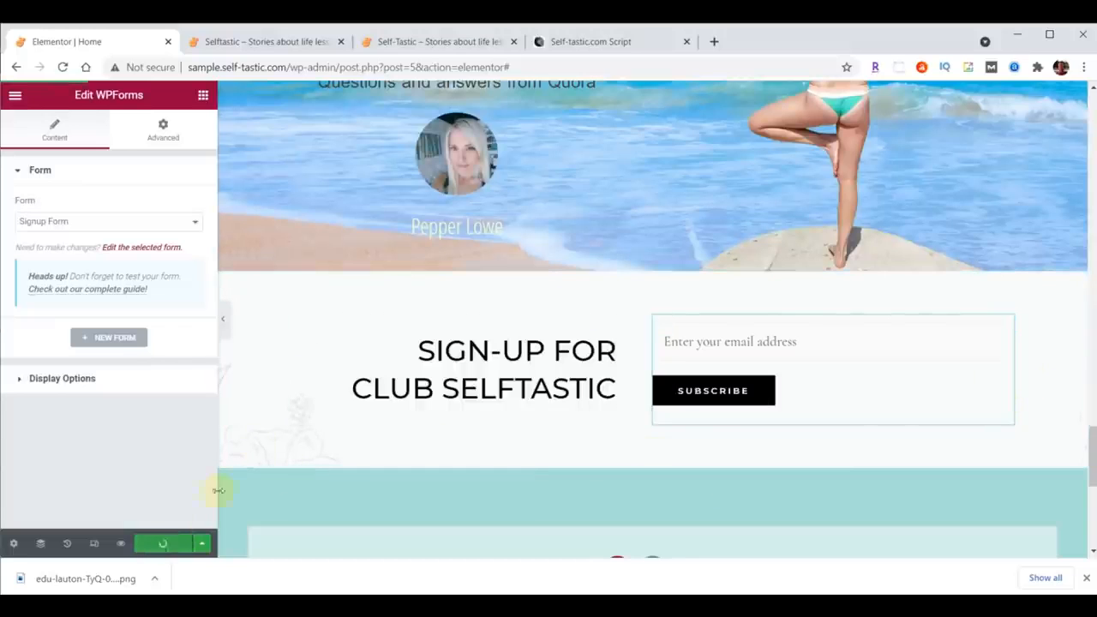
# Step: Retitle the Q&A section's Words Of Wisdom heading as Practical Advice and update the page
pyautogui.click(239, 42)
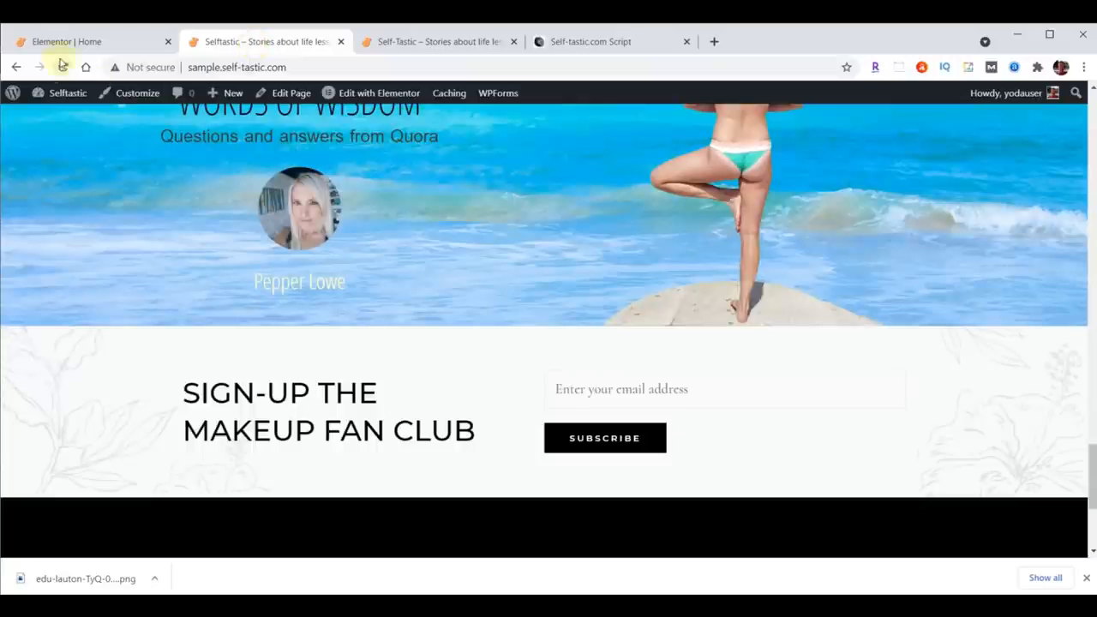
pyautogui.click(62, 70)
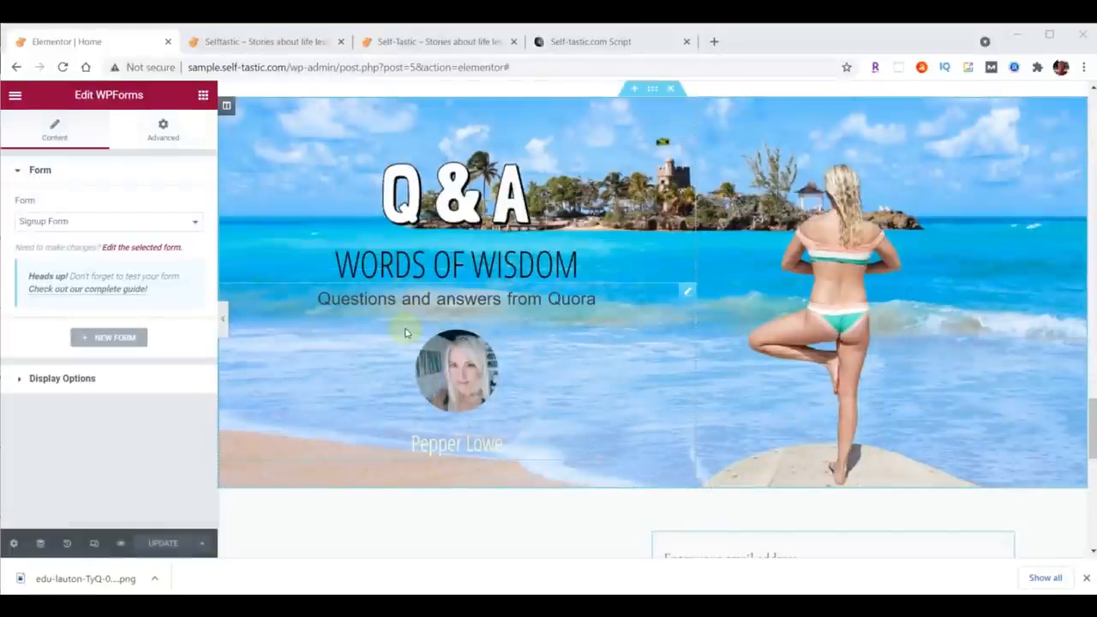
pyautogui.click(425, 267)
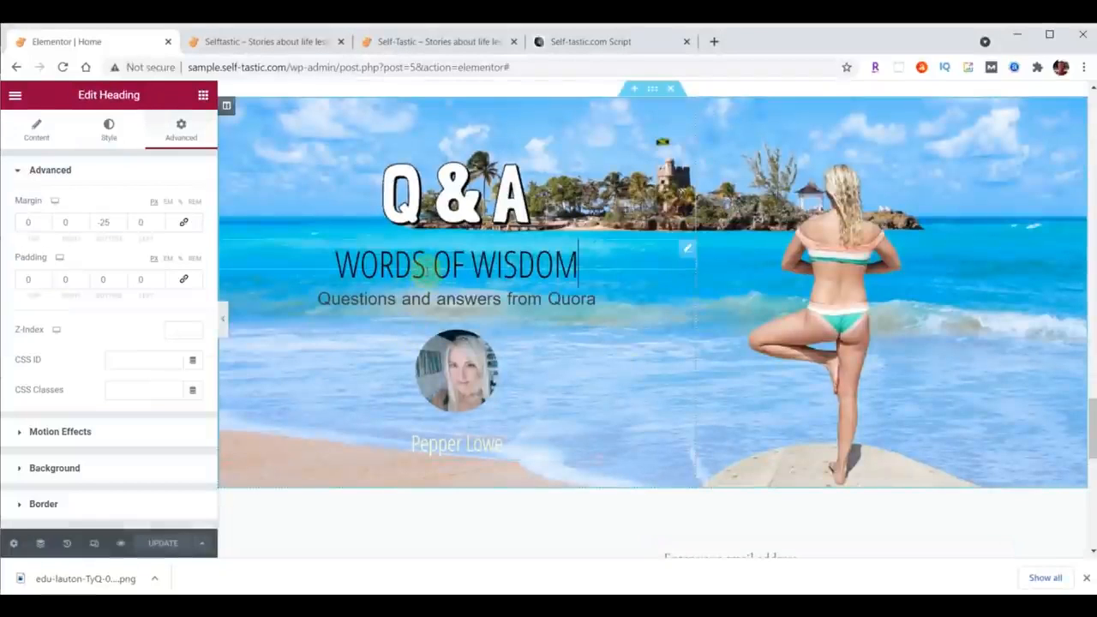
pyautogui.click(37, 129)
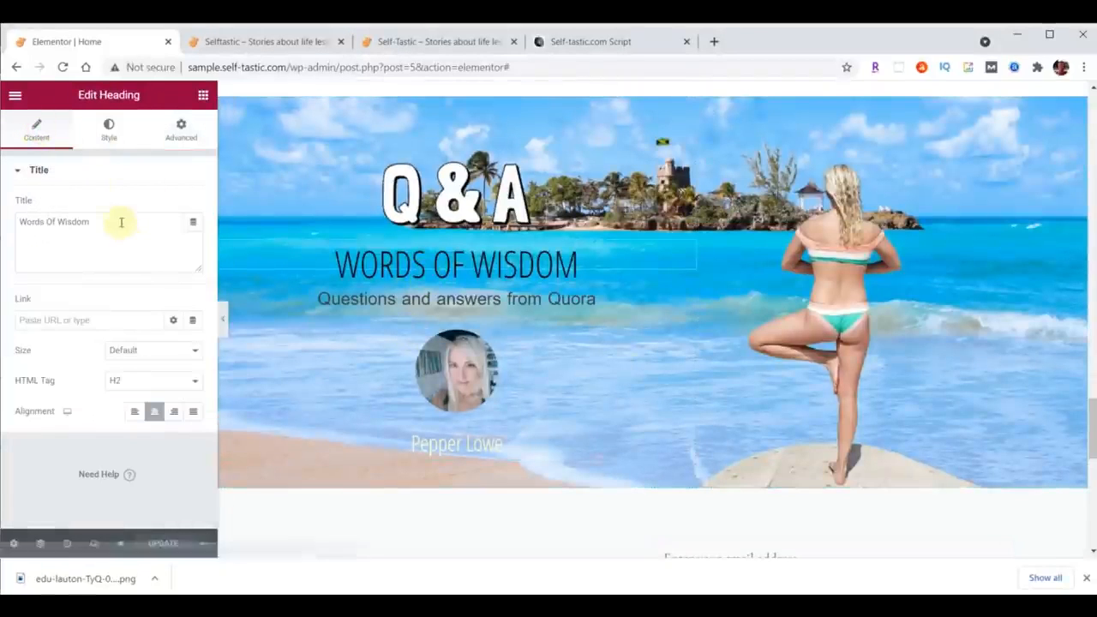
pyautogui.moveTo(117, 220); pyautogui.dragTo(10, 222)
pyautogui.write('Practical Advice')
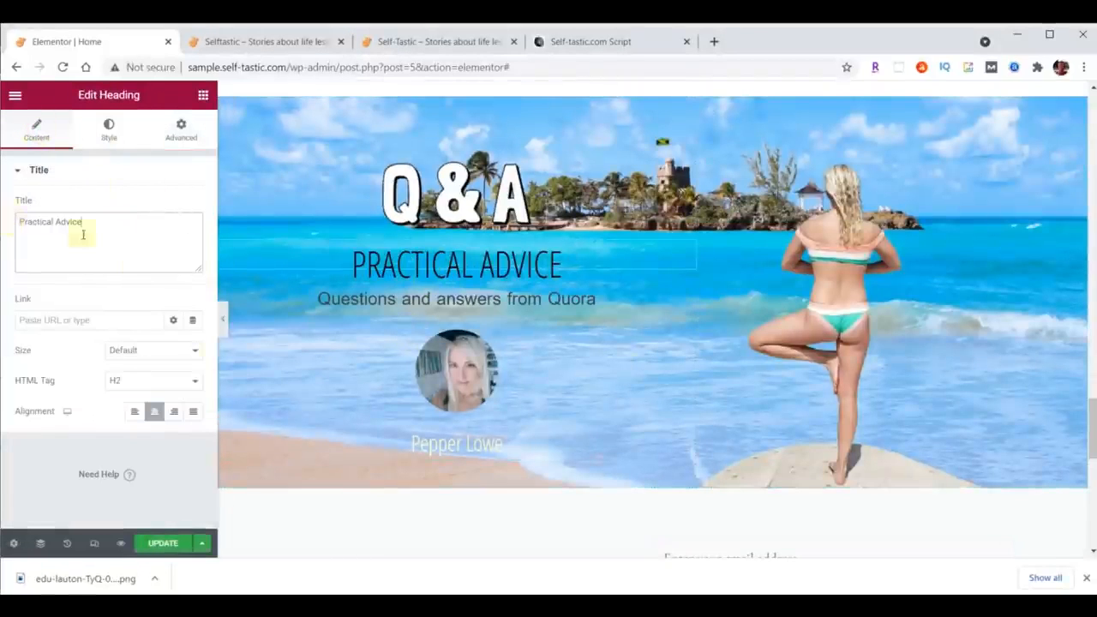
pyautogui.click(162, 544)
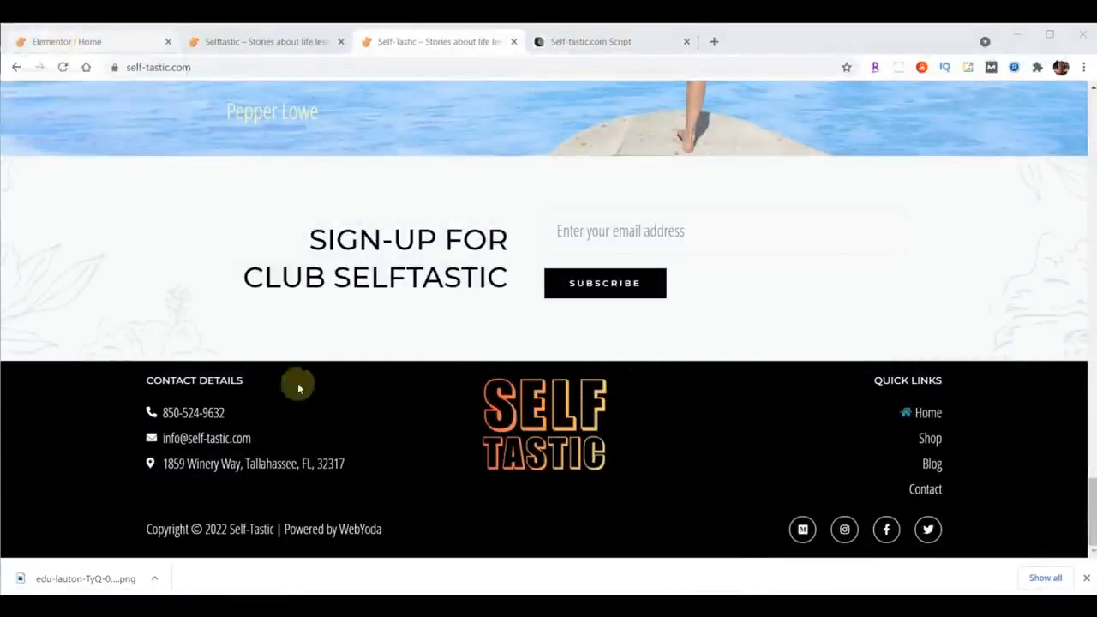
# Step: Exit the Elementor editor to the WordPress dashboard and open the theme Customizer
pyautogui.click(88, 44)
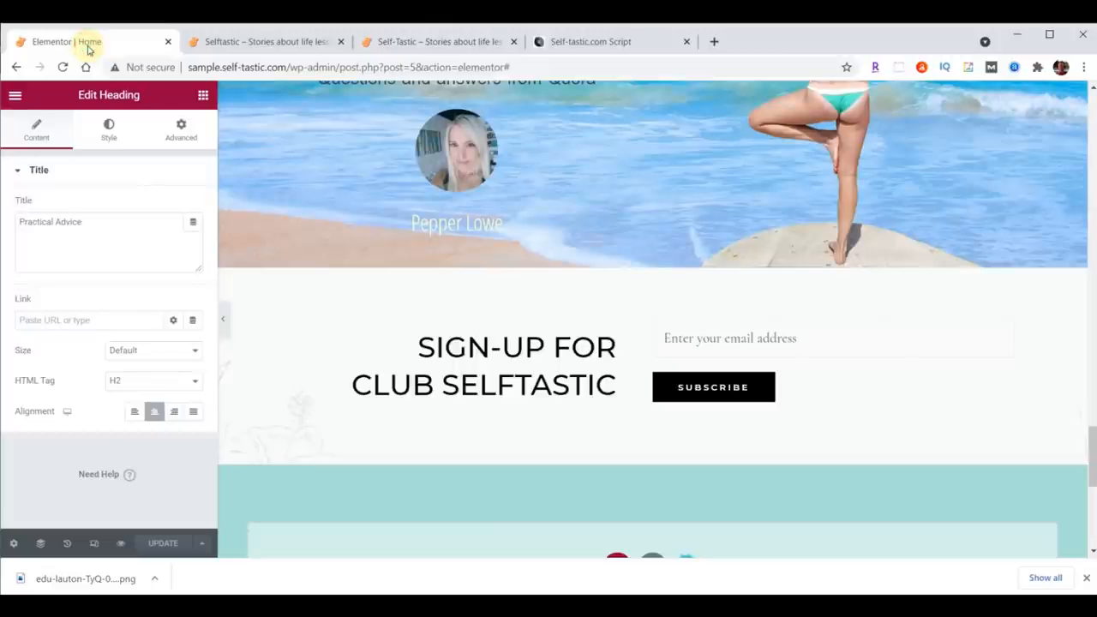
pyautogui.click(15, 96)
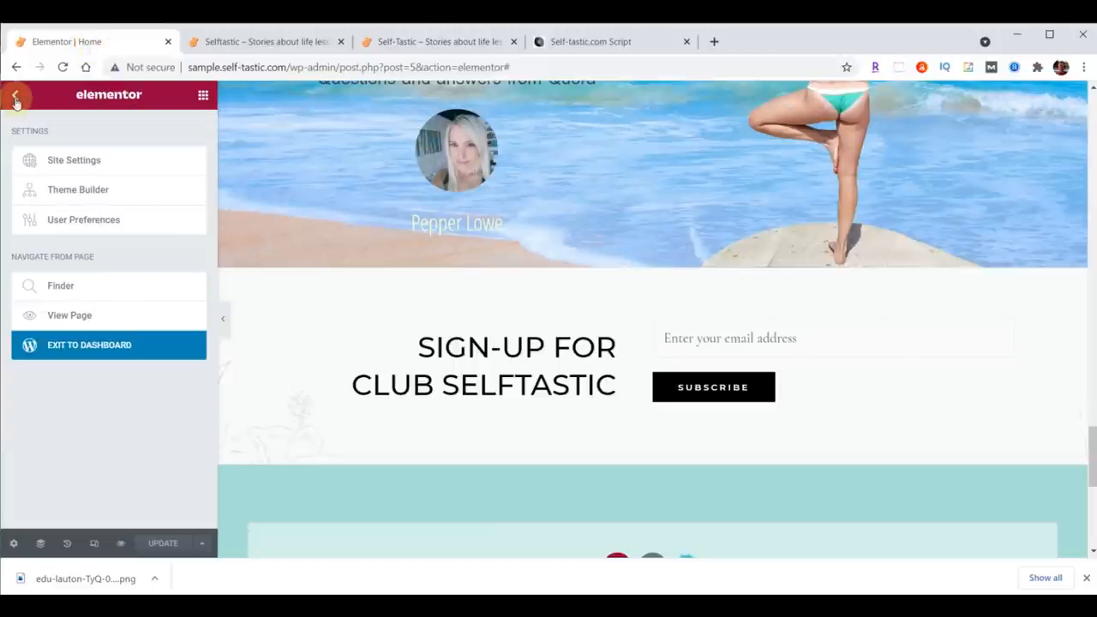
pyautogui.click(88, 352)
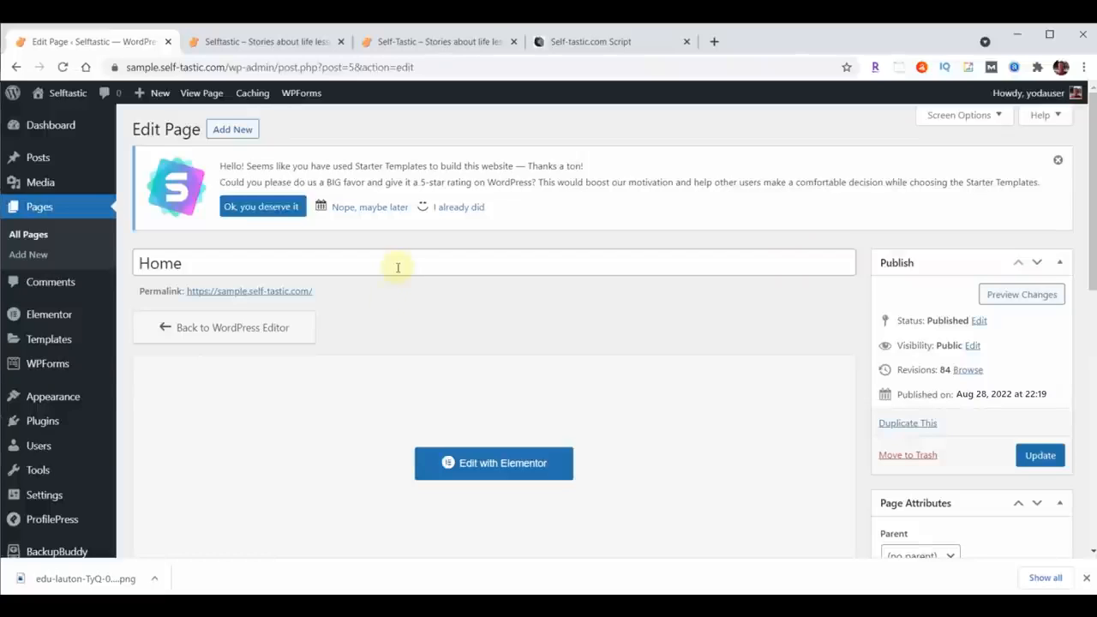
pyautogui.moveTo(59, 394)
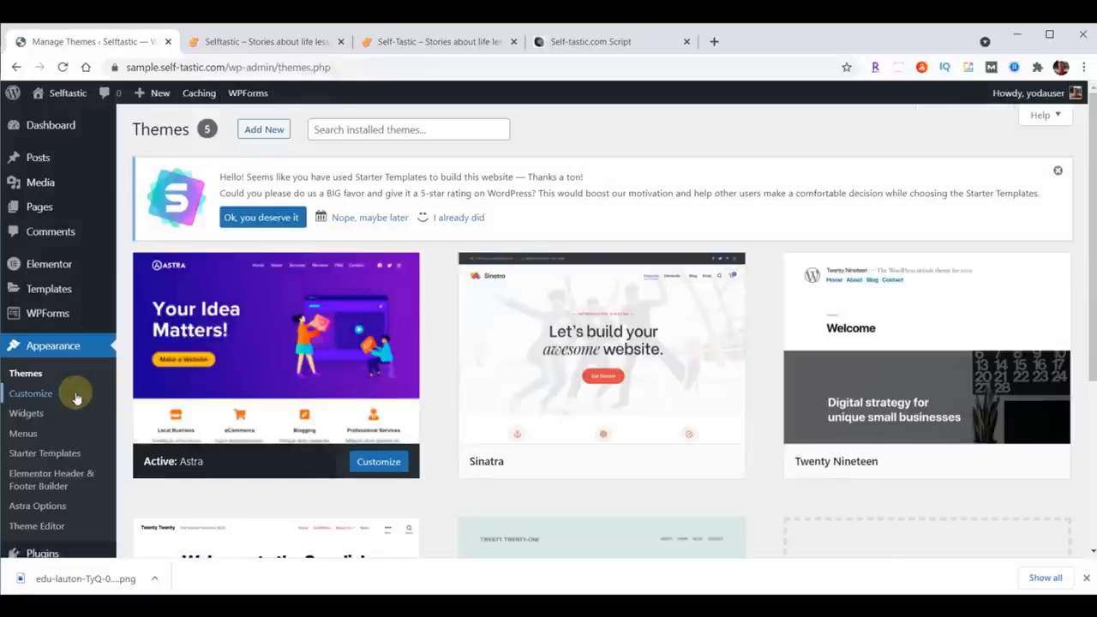
pyautogui.click(48, 395)
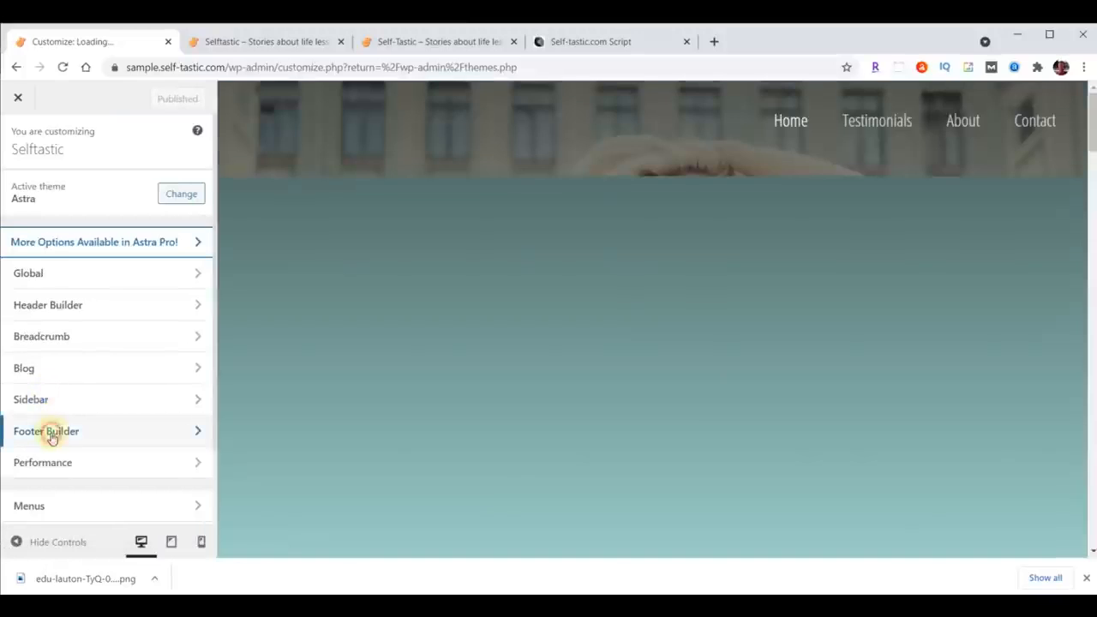
# Step: Remove every element from the Astra footer builder rows, publish the change, and close the Customizer
pyautogui.click(50, 433)
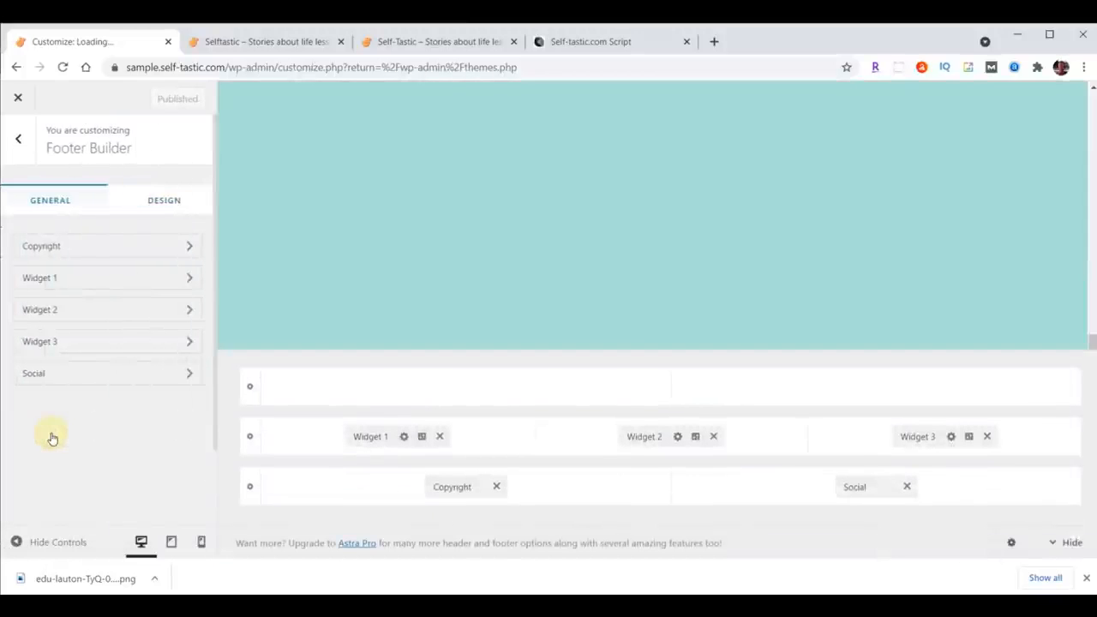
pyautogui.click(439, 435)
pyautogui.click(713, 435)
pyautogui.click(986, 435)
pyautogui.click(906, 486)
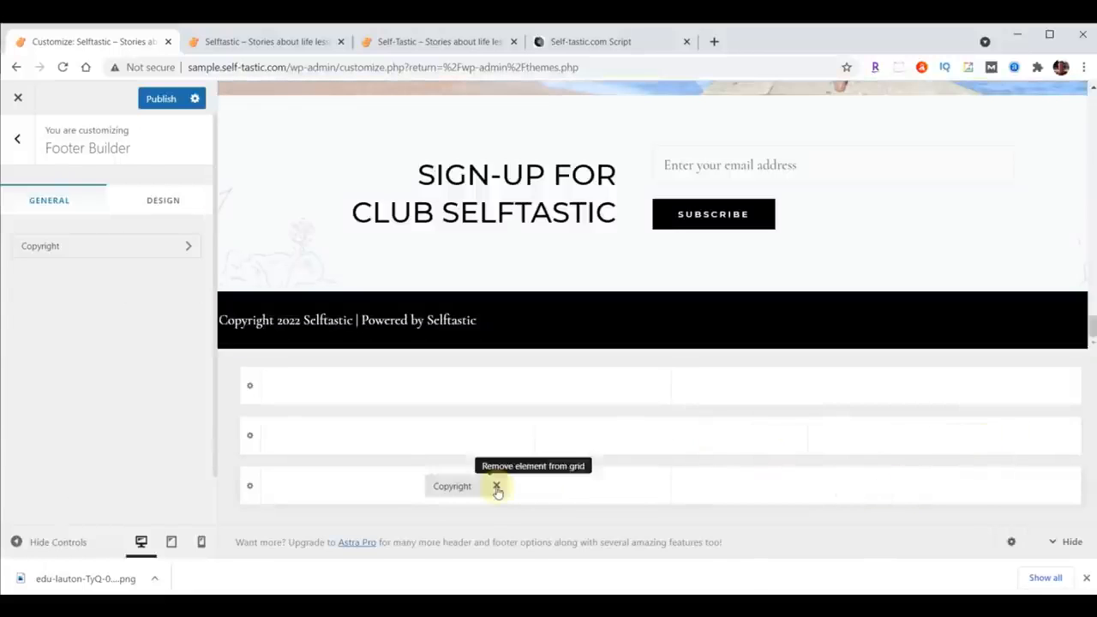
pyautogui.click(495, 486)
pyautogui.click(148, 101)
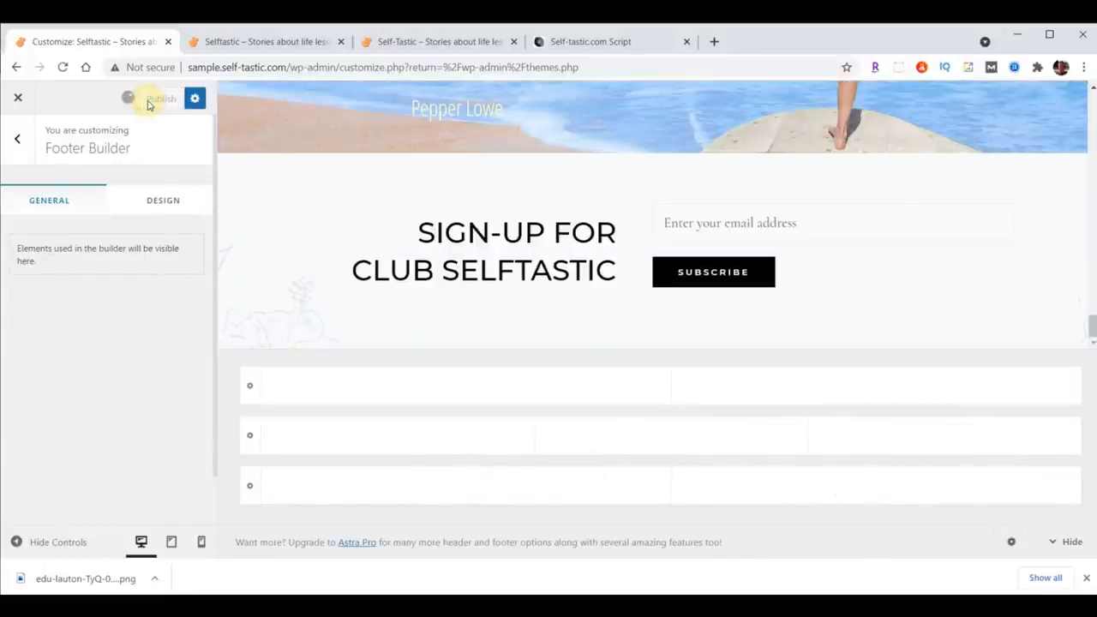
pyautogui.click(17, 97)
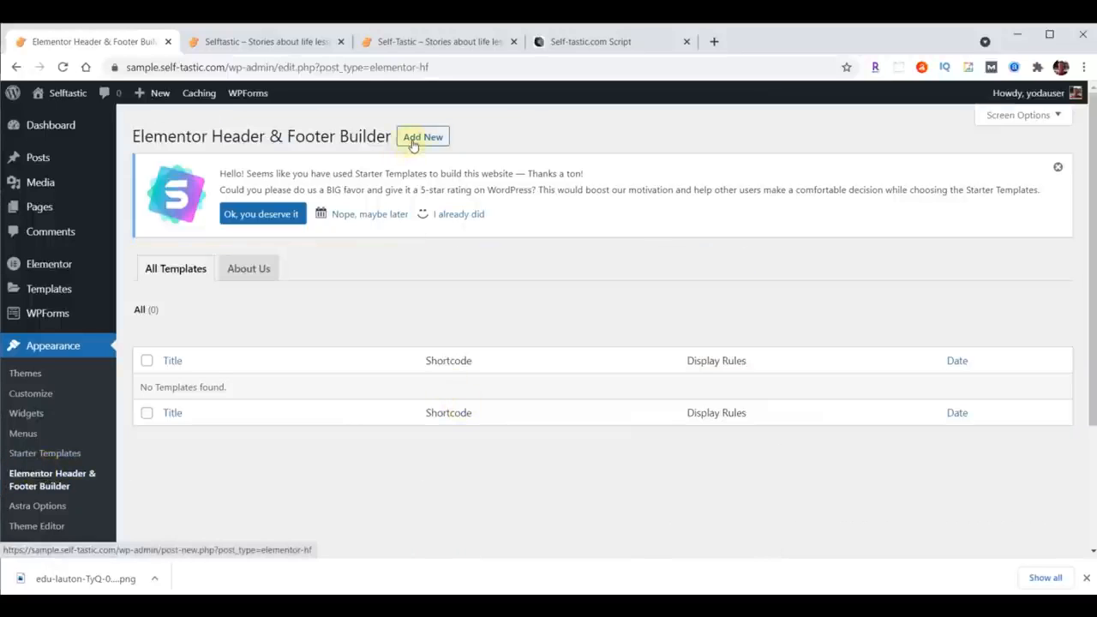
# Step: Start a new Elementor Header & Footer template, answering Intermediate and Myself/My company in the onboarding, then skip it
pyautogui.click(412, 141)
pyautogui.click(760, 284)
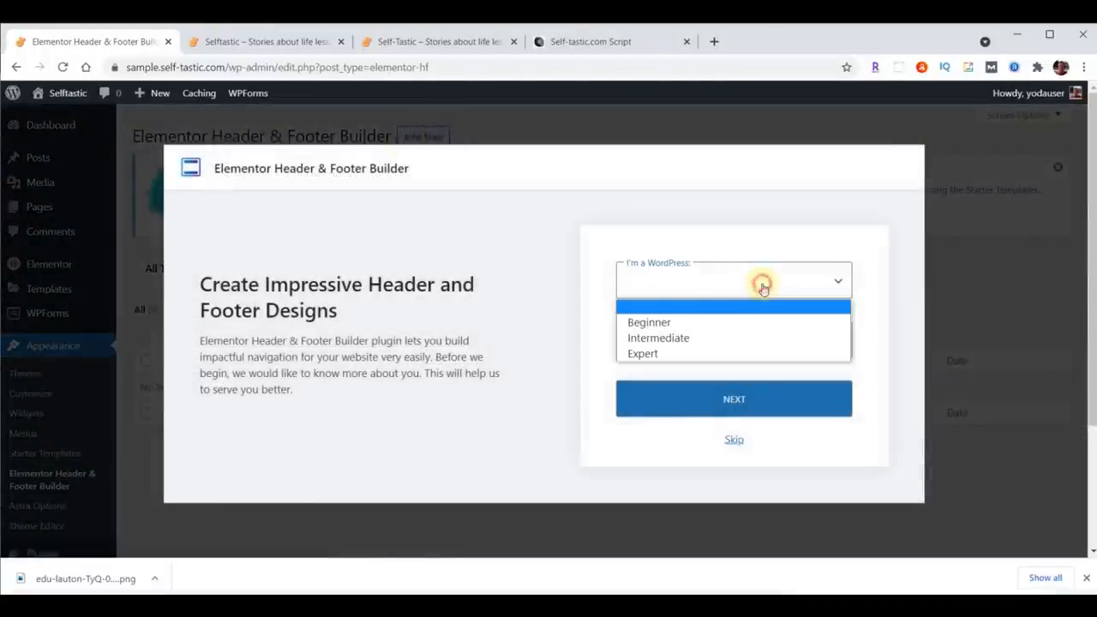
pyautogui.click(685, 337)
pyautogui.click(685, 340)
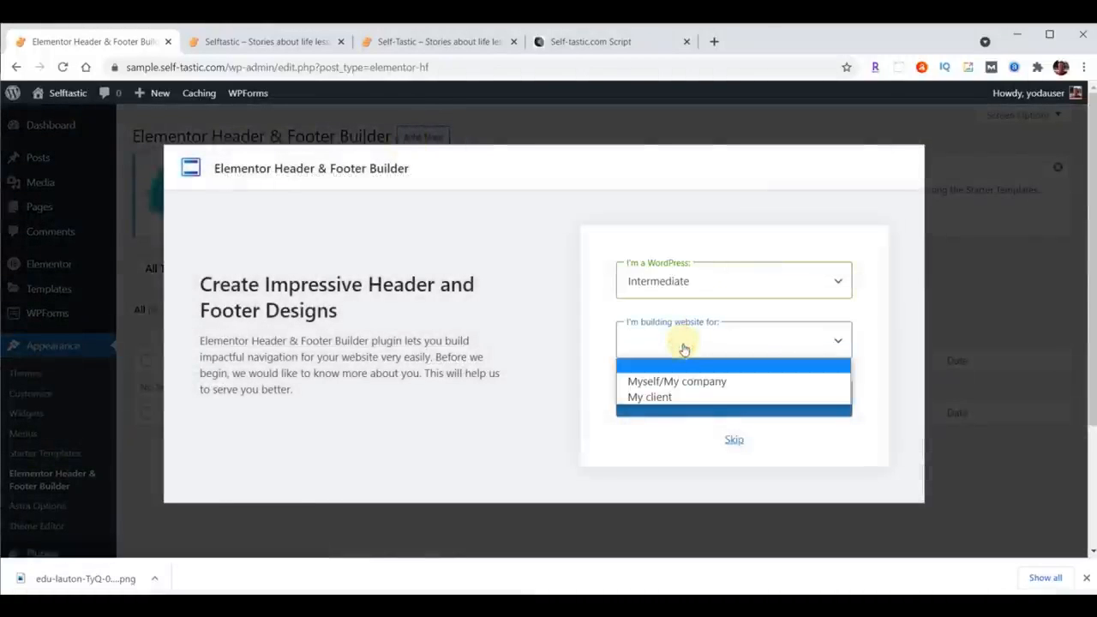
pyautogui.click(685, 380)
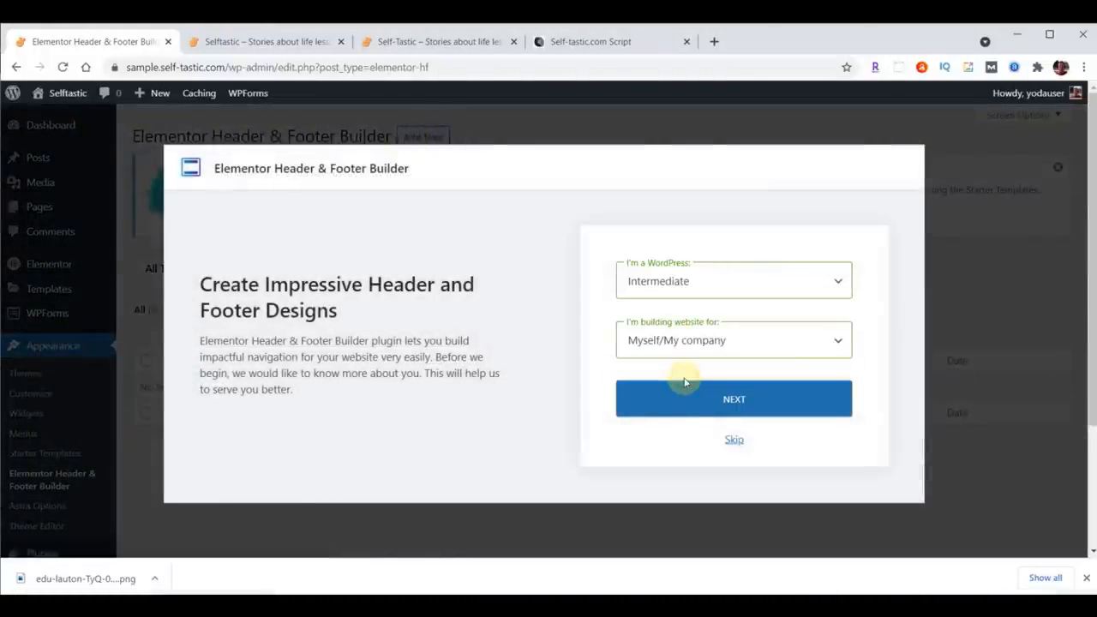
pyautogui.click(734, 439)
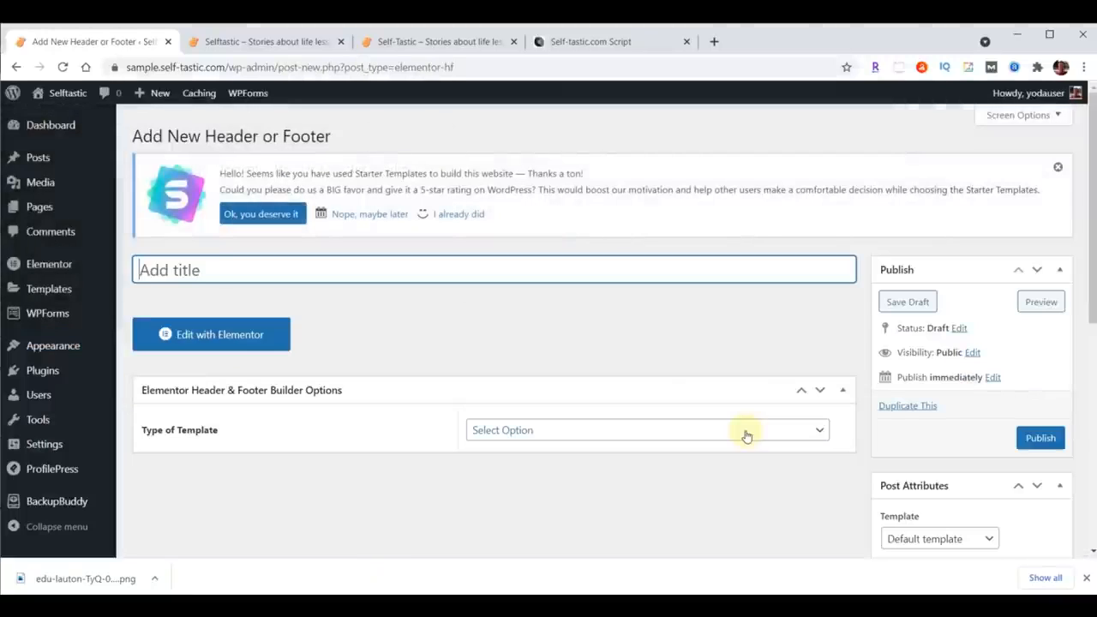
# Step: Title the template Website Footer, set its type to Footer, and display it on the Entire Website
pyautogui.write('Website Footer')
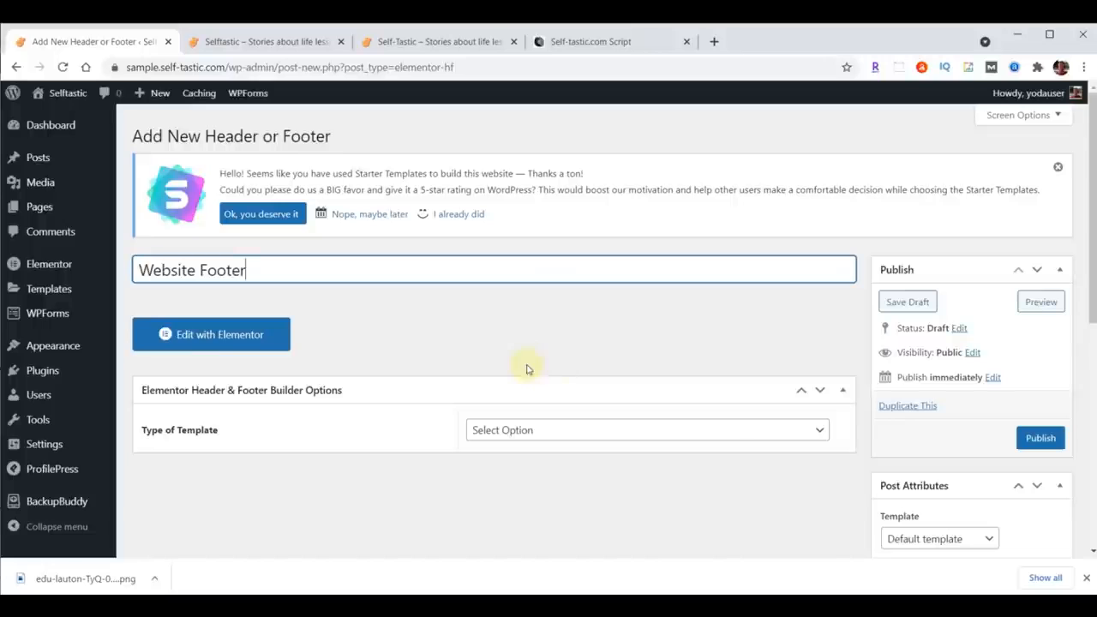
pyautogui.click(582, 429)
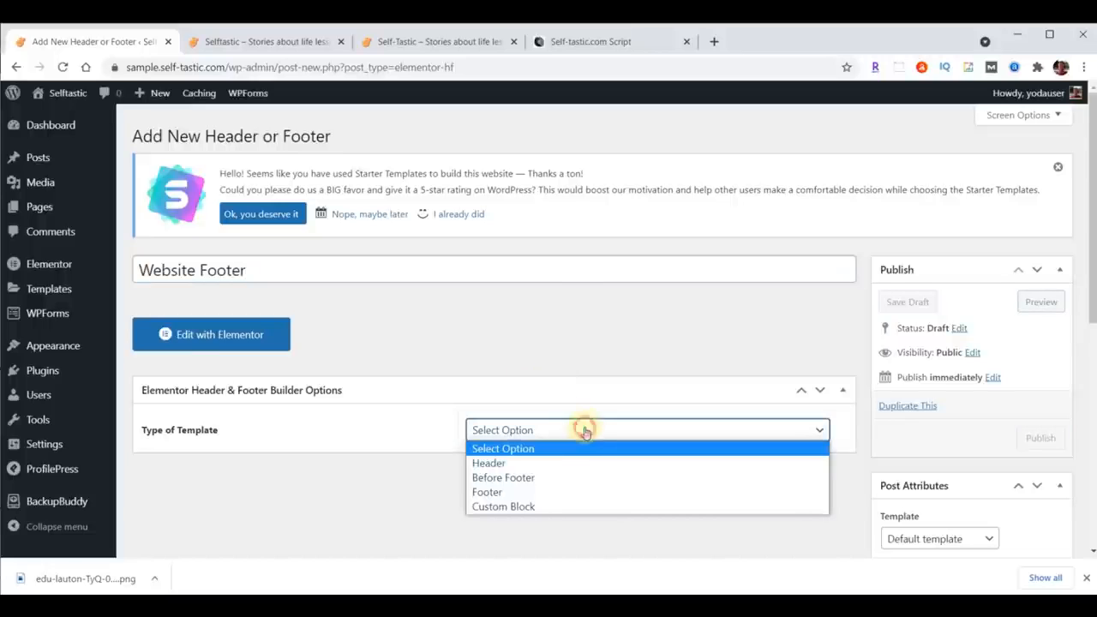
pyautogui.click(557, 491)
pyautogui.click(665, 484)
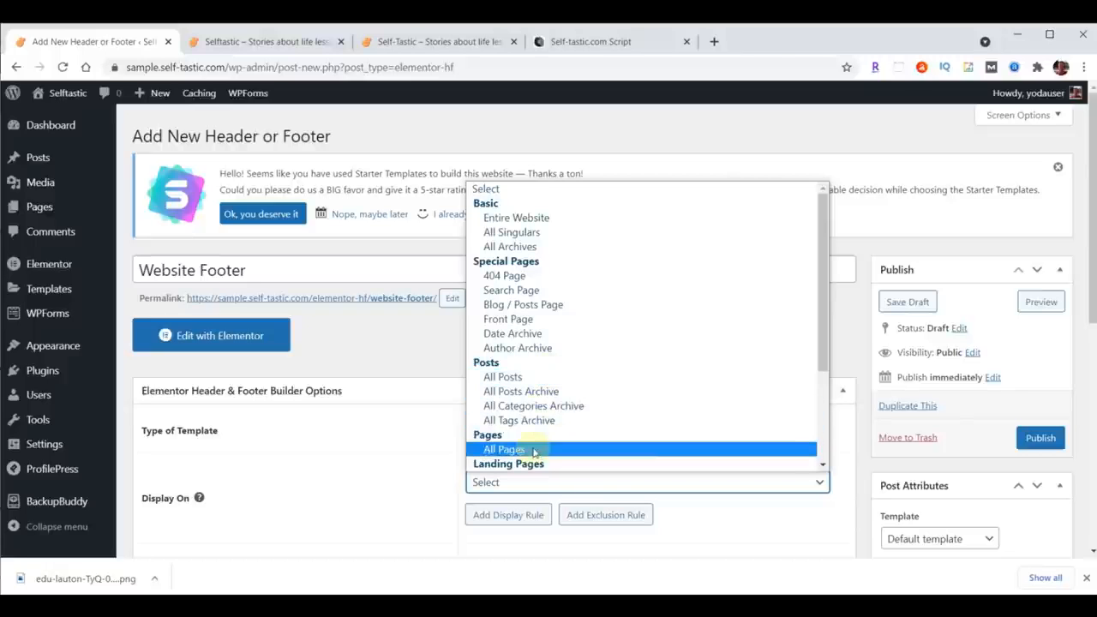
pyautogui.click(549, 217)
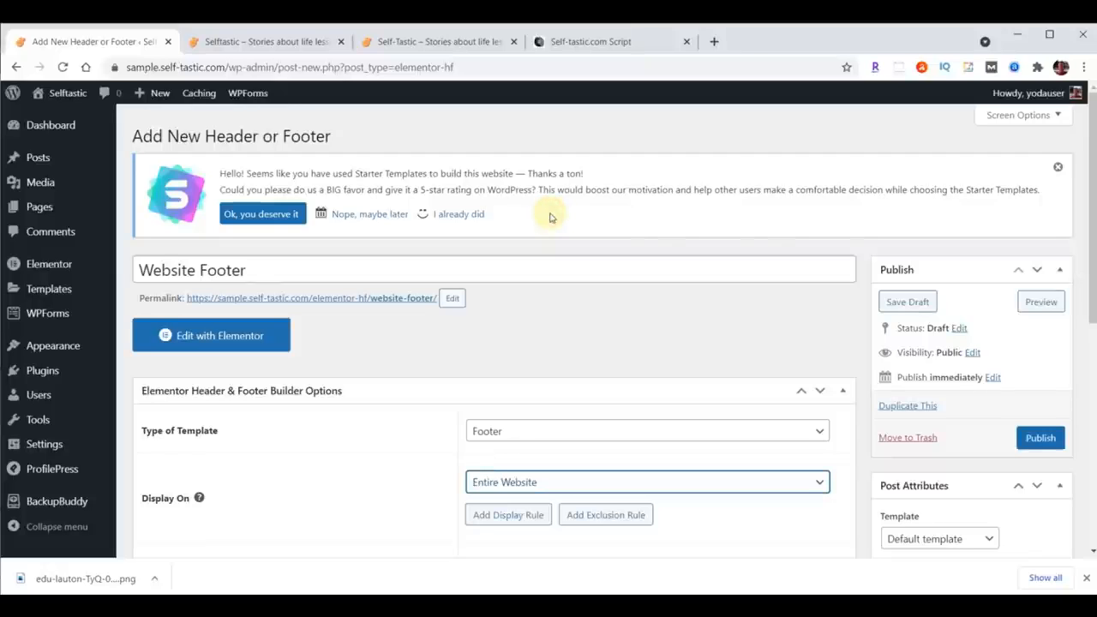
# Step: Set the user roles to All, enable the layout for Elementor Canvas templates, and publish the template
pyautogui.scroll(-3, 783, 326)
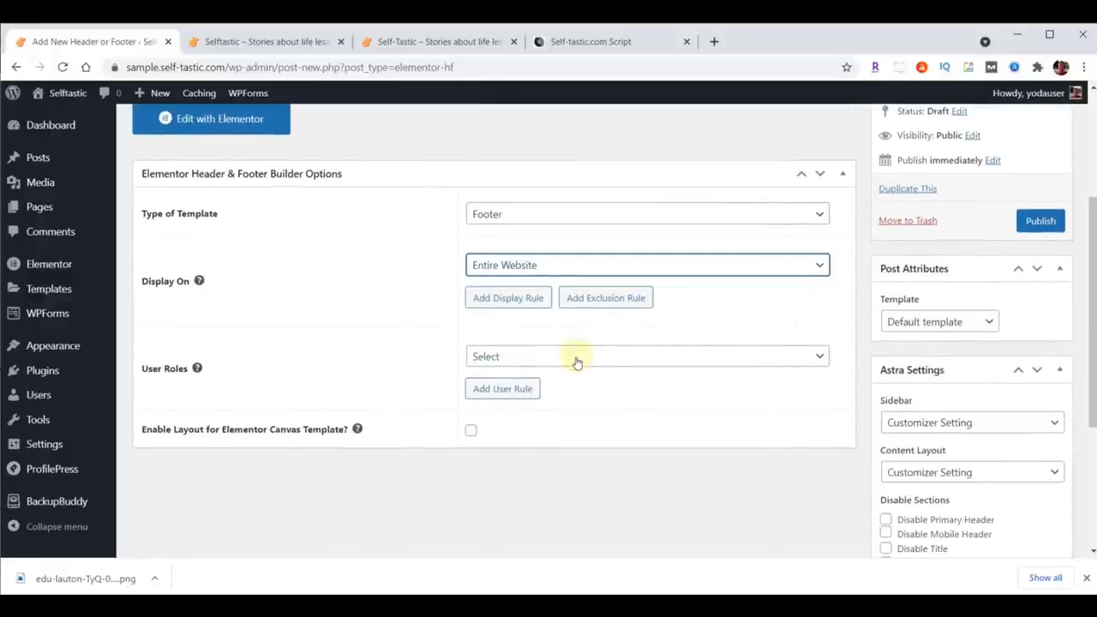
pyautogui.click(576, 360)
pyautogui.click(516, 402)
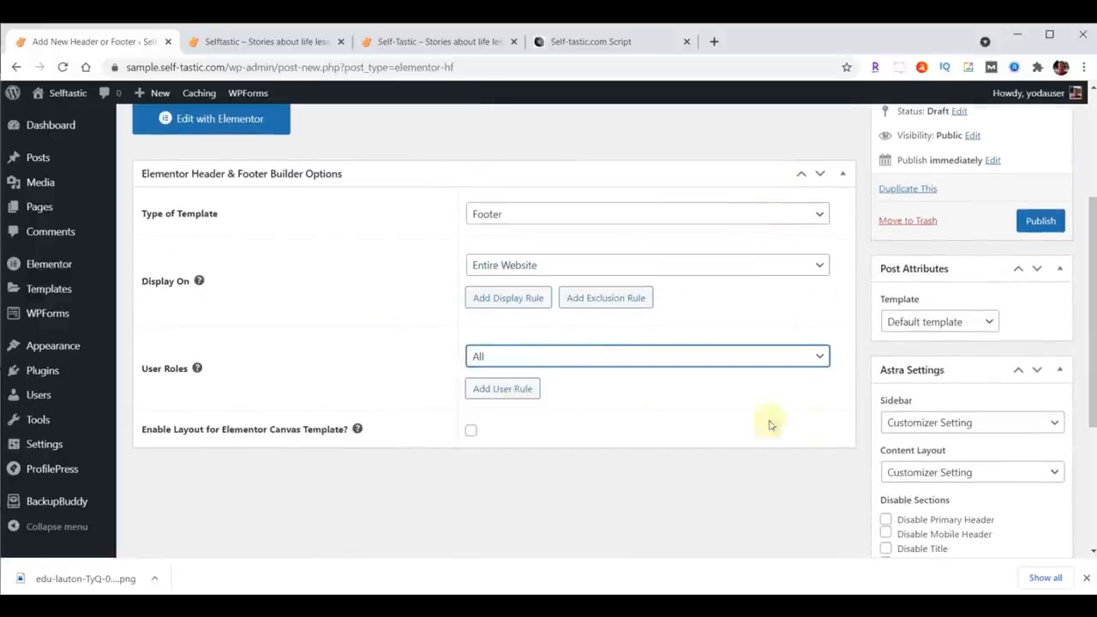
pyautogui.click(470, 430)
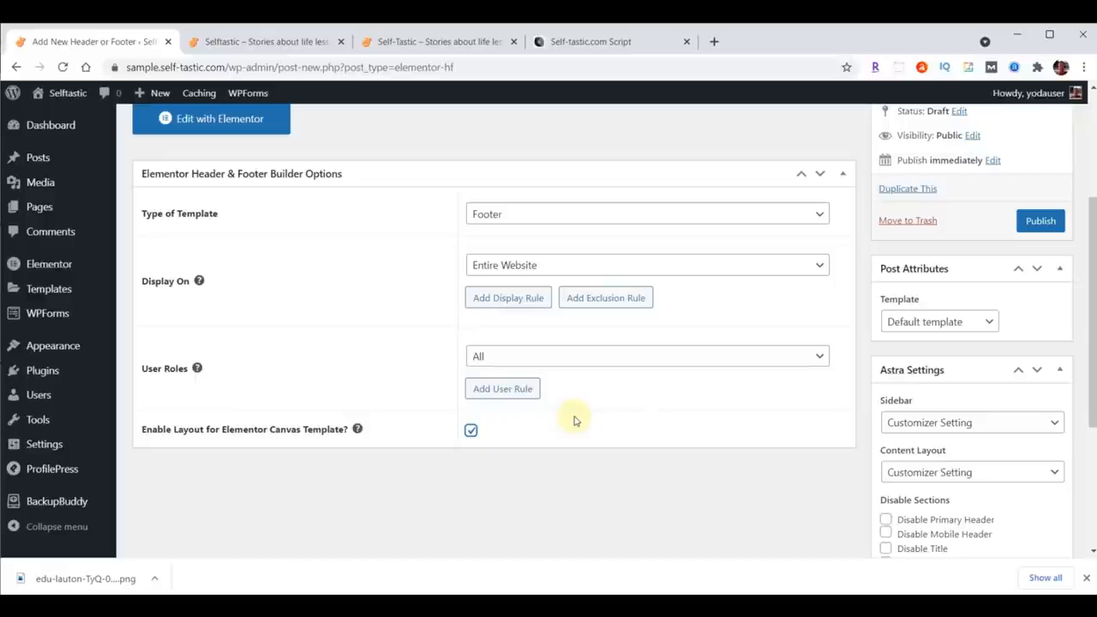
pyautogui.click(1038, 221)
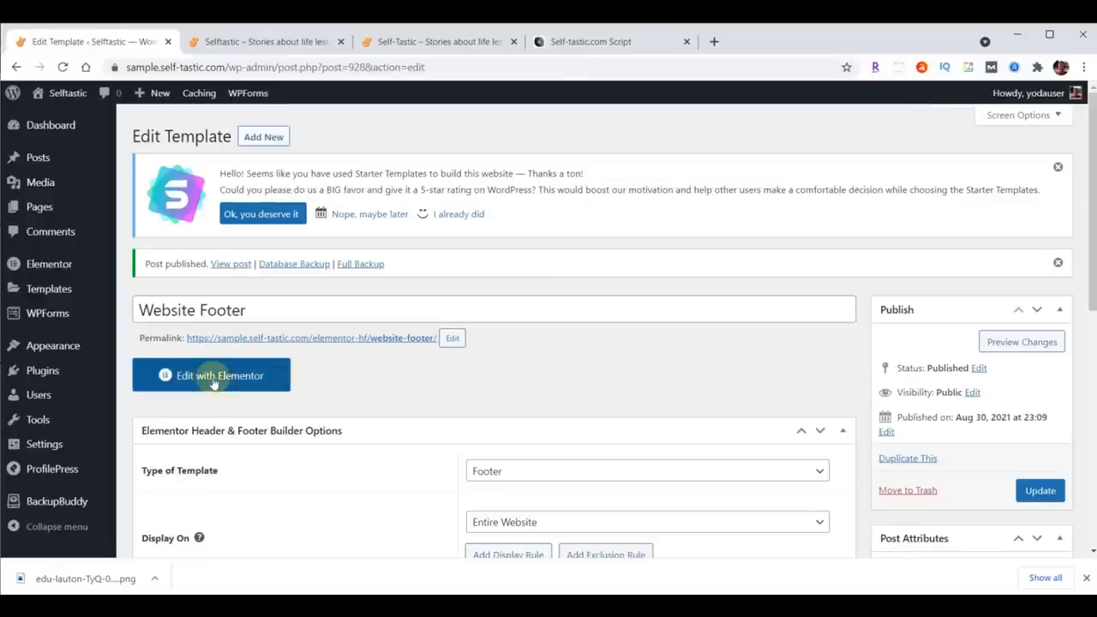
# Step: Open the Website Footer template in Elementor and open the template library's import panel
pyautogui.click(213, 379)
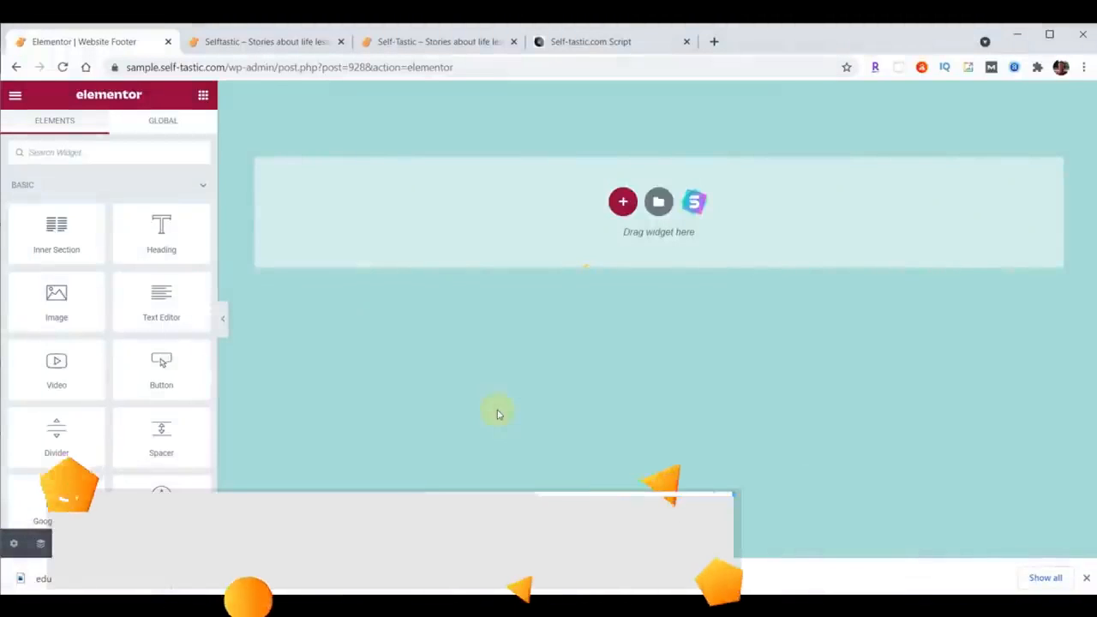
pyautogui.click(658, 203)
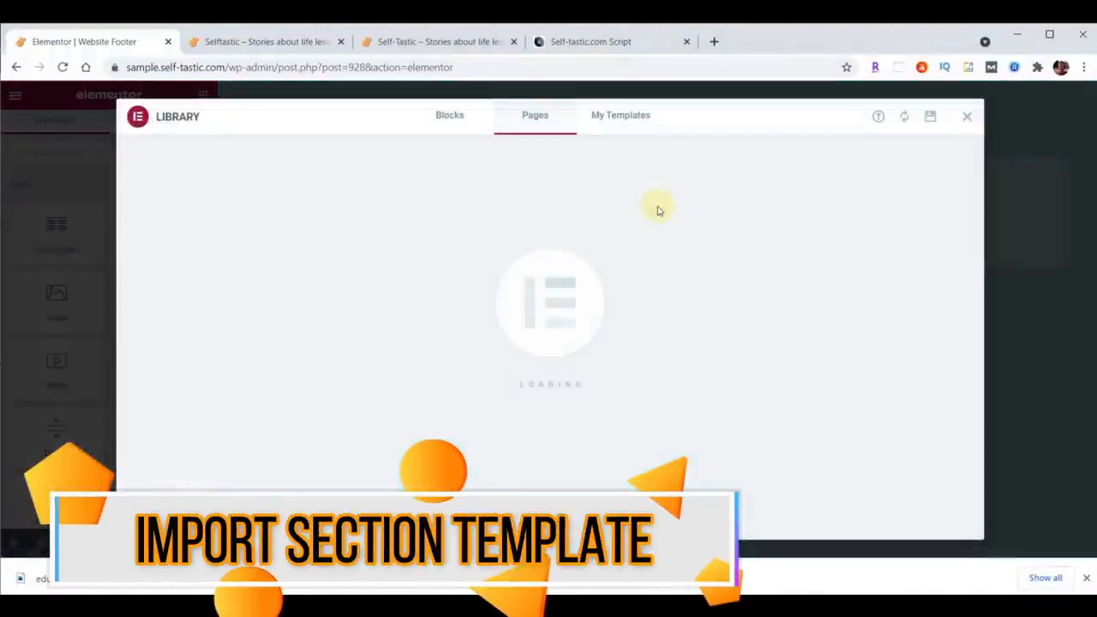
pyautogui.click(878, 117)
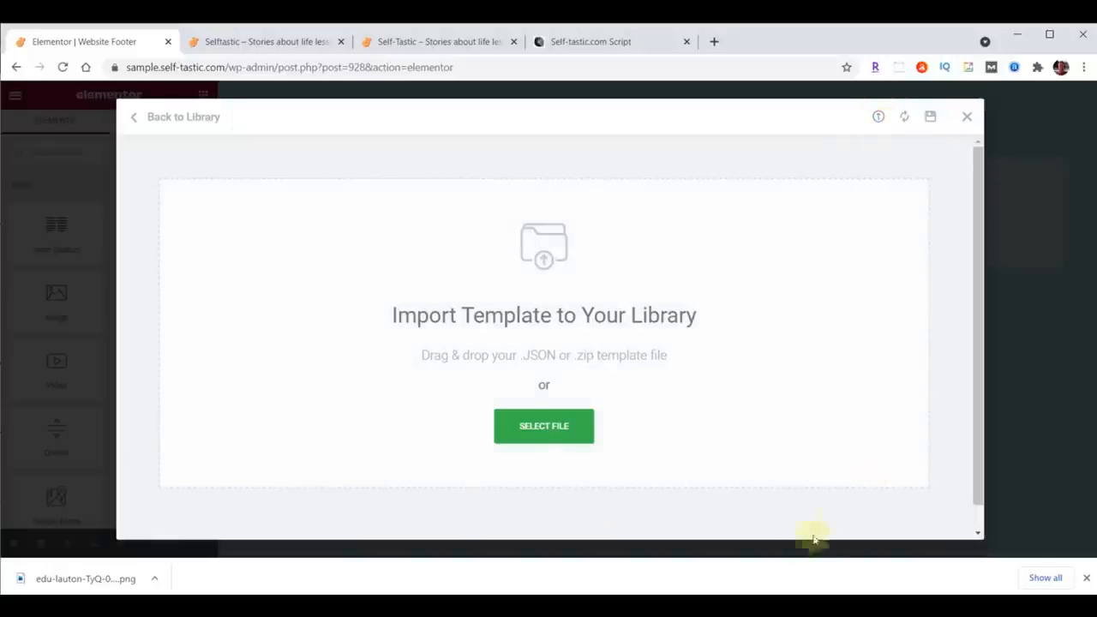
# Step: Import the template-selftastic-website-footer.json file from the content folder into the template library
pyautogui.hotkey('alt', 'Tab')
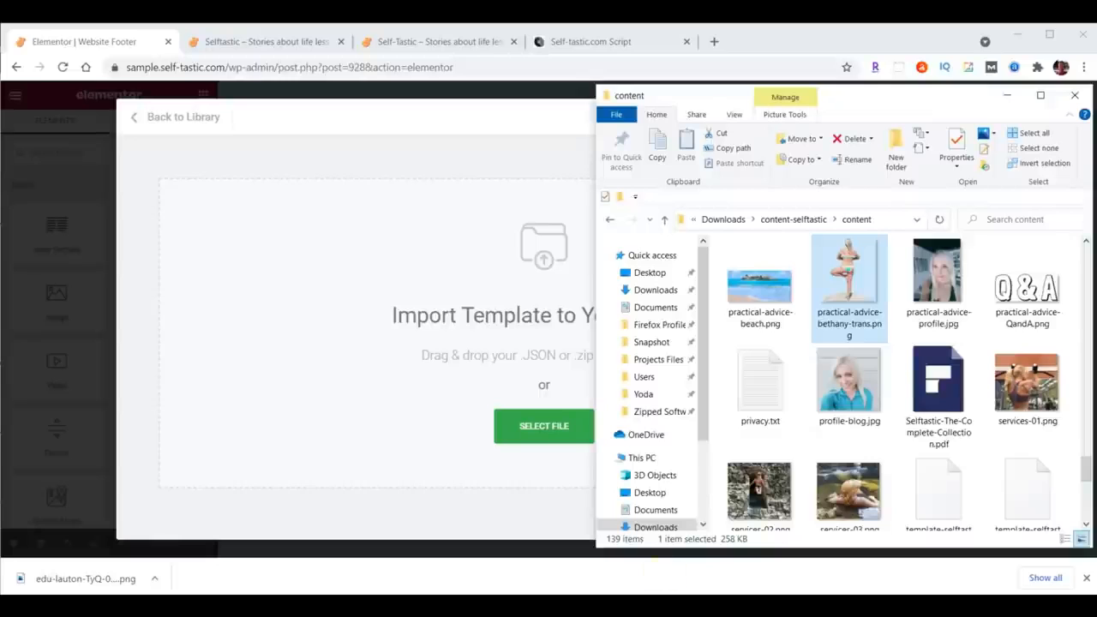
pyautogui.scroll(-3, 943, 321)
pyautogui.click(950, 330)
pyautogui.scroll(1, 1035, 468)
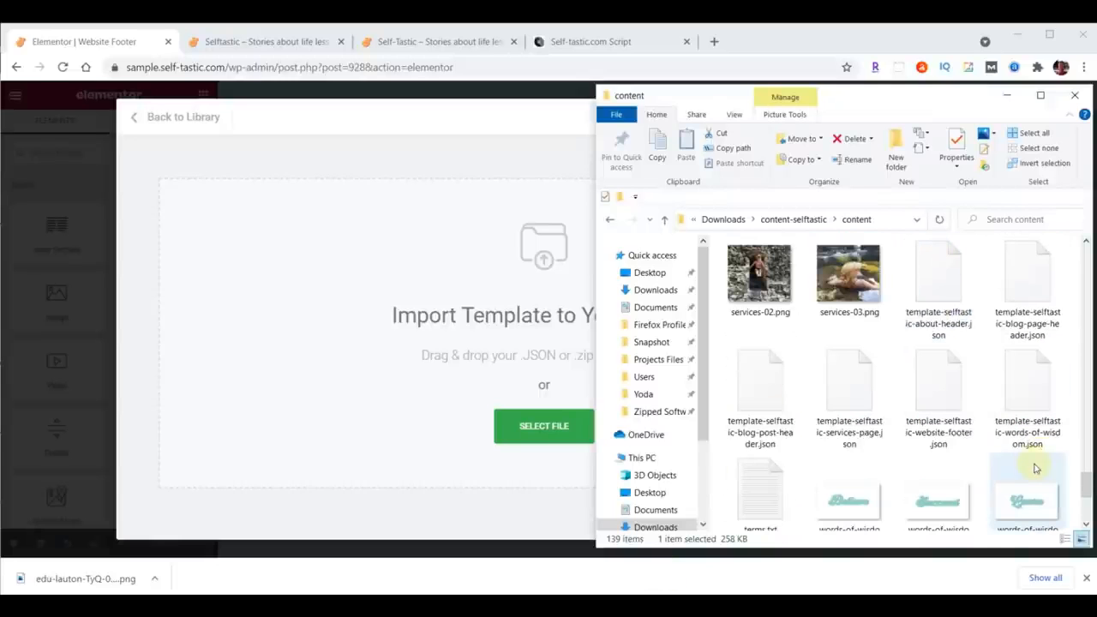
pyautogui.moveTo(943, 378); pyautogui.dragTo(533, 434)
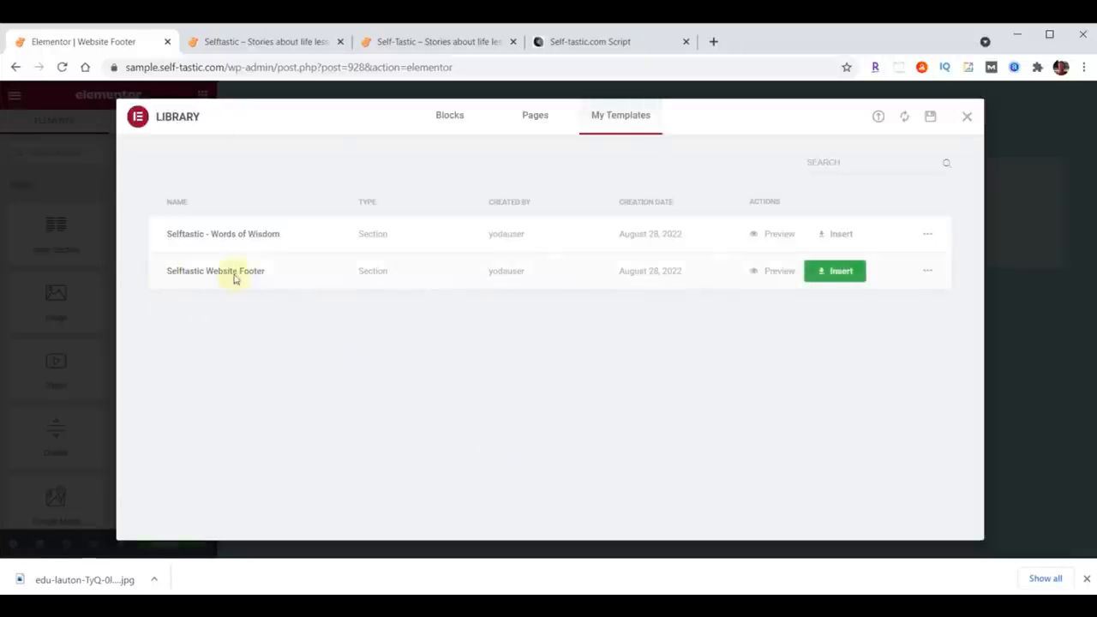
# Step: Insert the Selftastic Website Footer template and change its About quick link to Shop, linking to /shop/
pyautogui.click(841, 272)
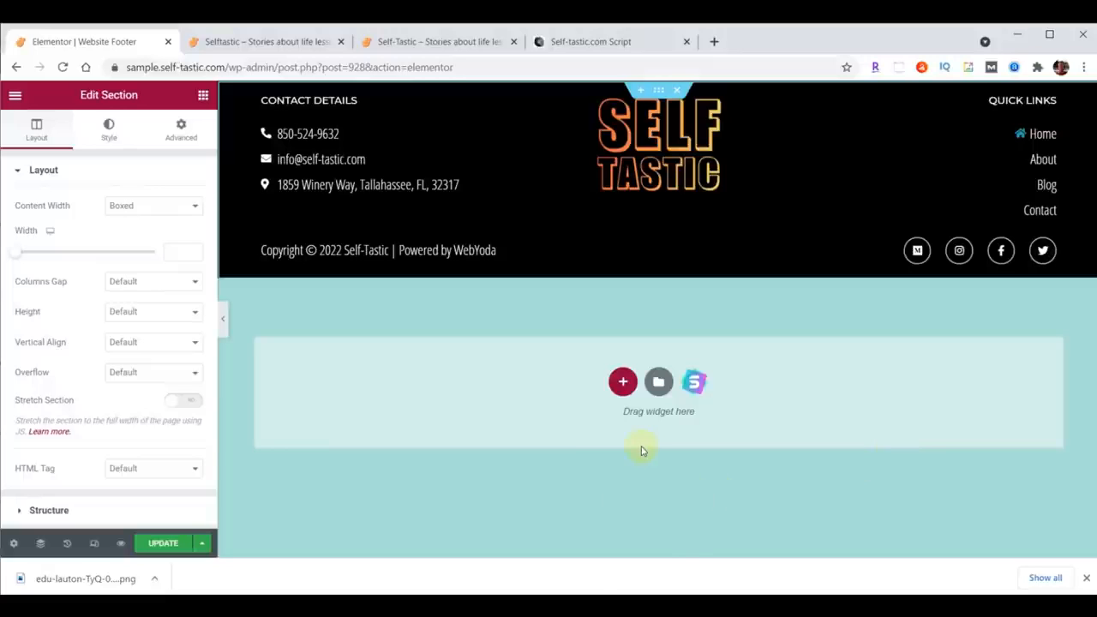
pyautogui.click(1043, 161)
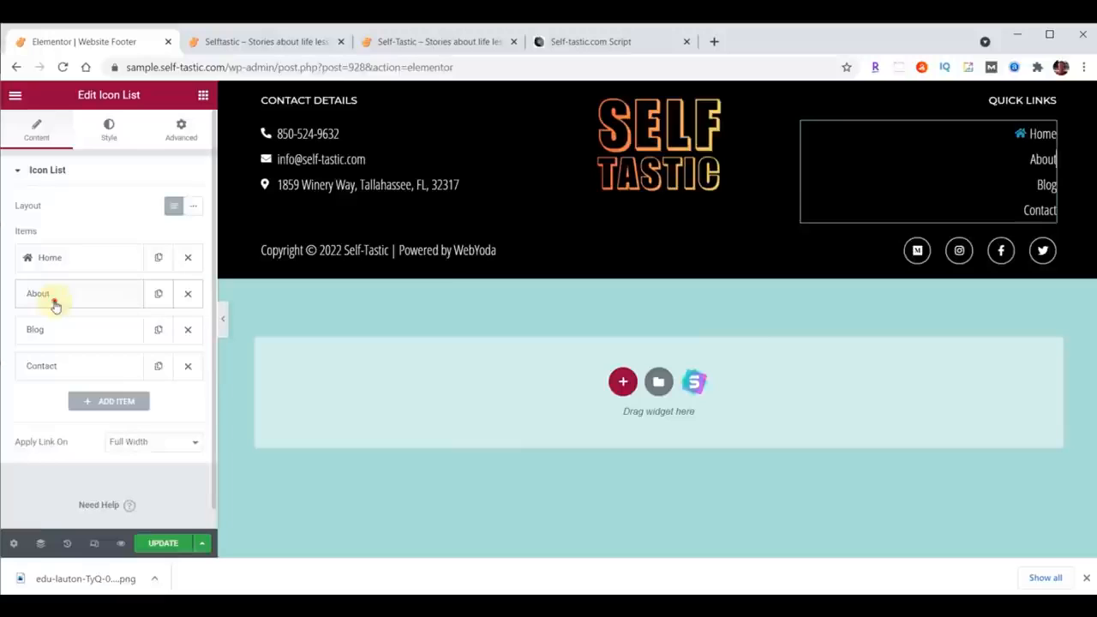
pyautogui.click(54, 304)
pyautogui.doubleClick(62, 345)
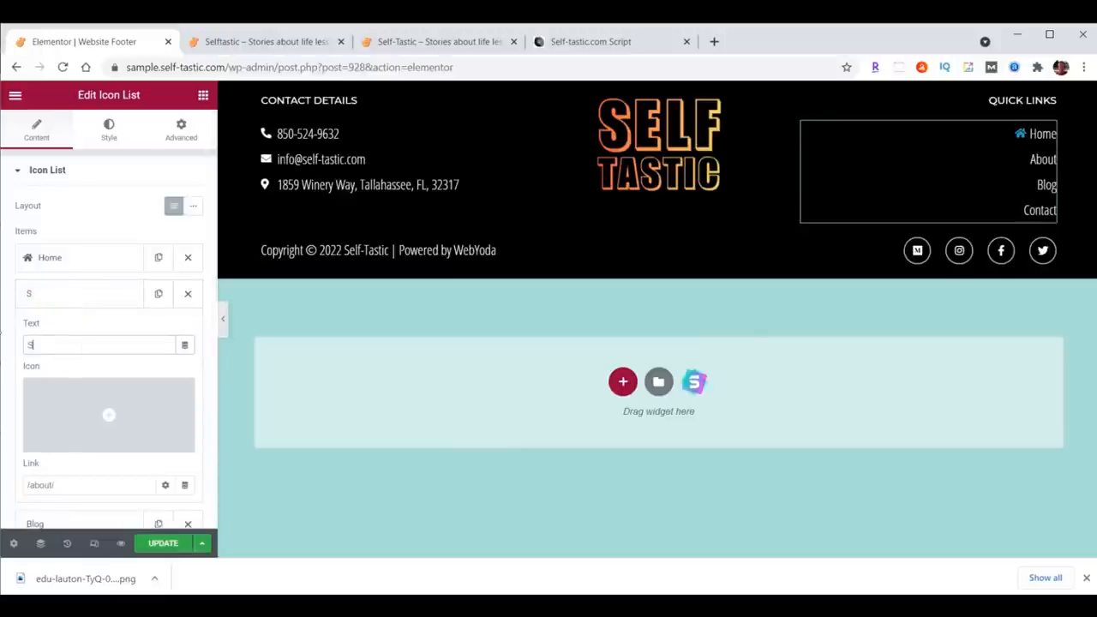
pyautogui.click(27, 485)
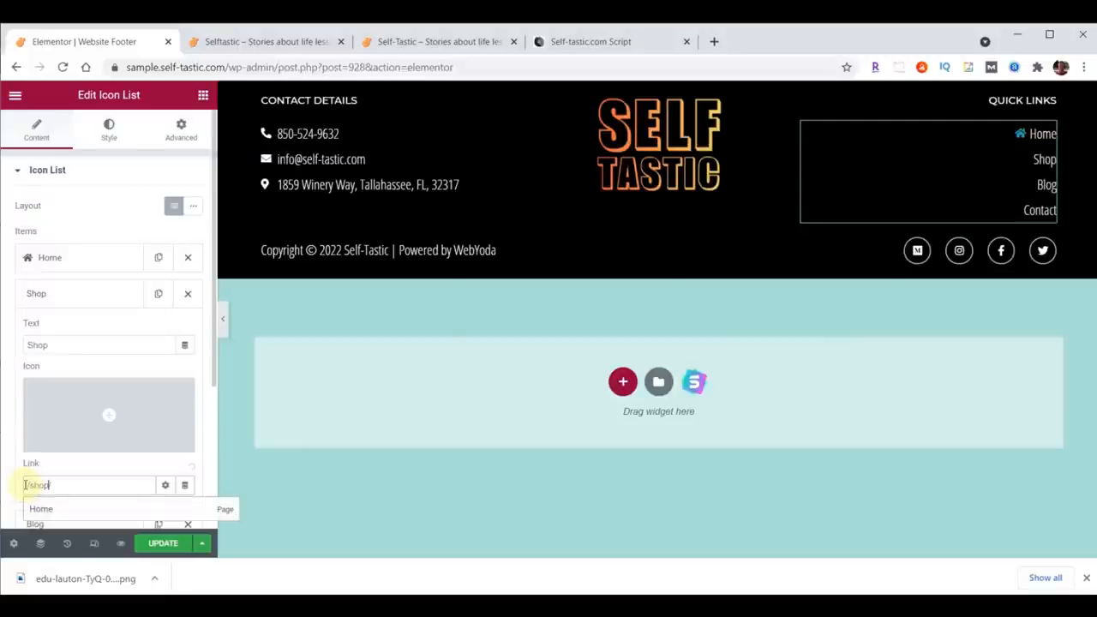
pyautogui.click(94, 294)
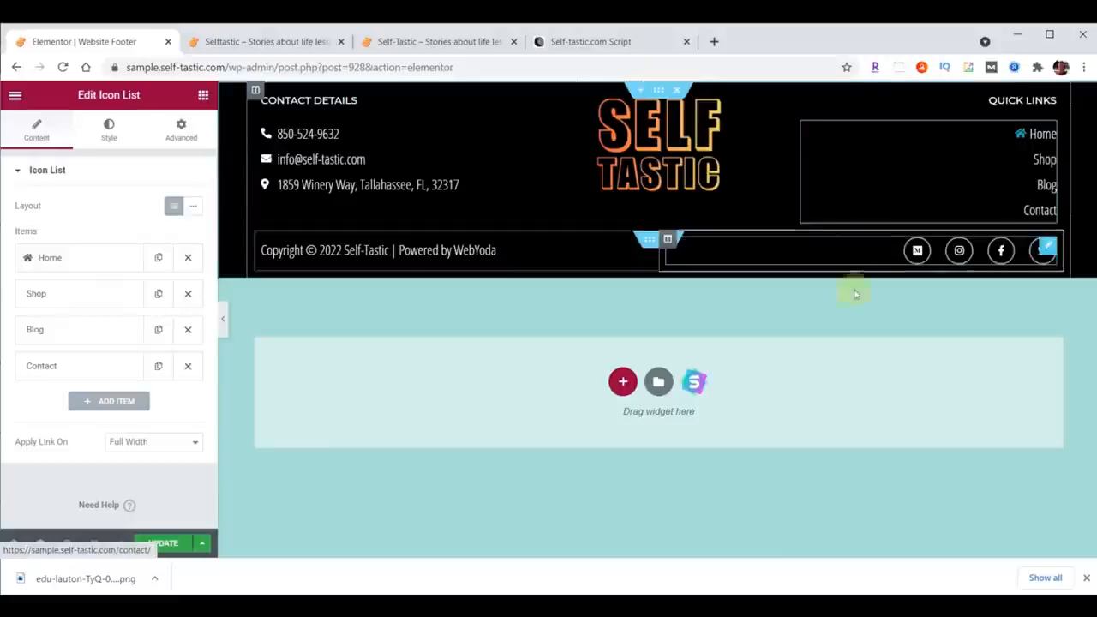
# Step: Update the footer template and reload the live homepage to review the new footer
pyautogui.click(160, 545)
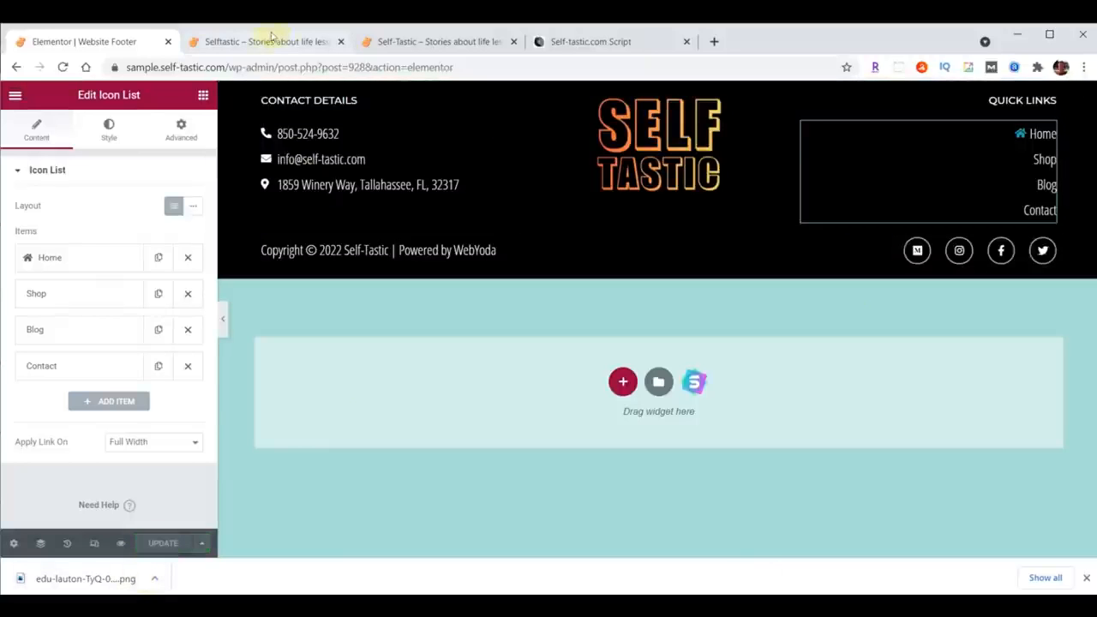
pyautogui.click(268, 43)
pyautogui.click(63, 66)
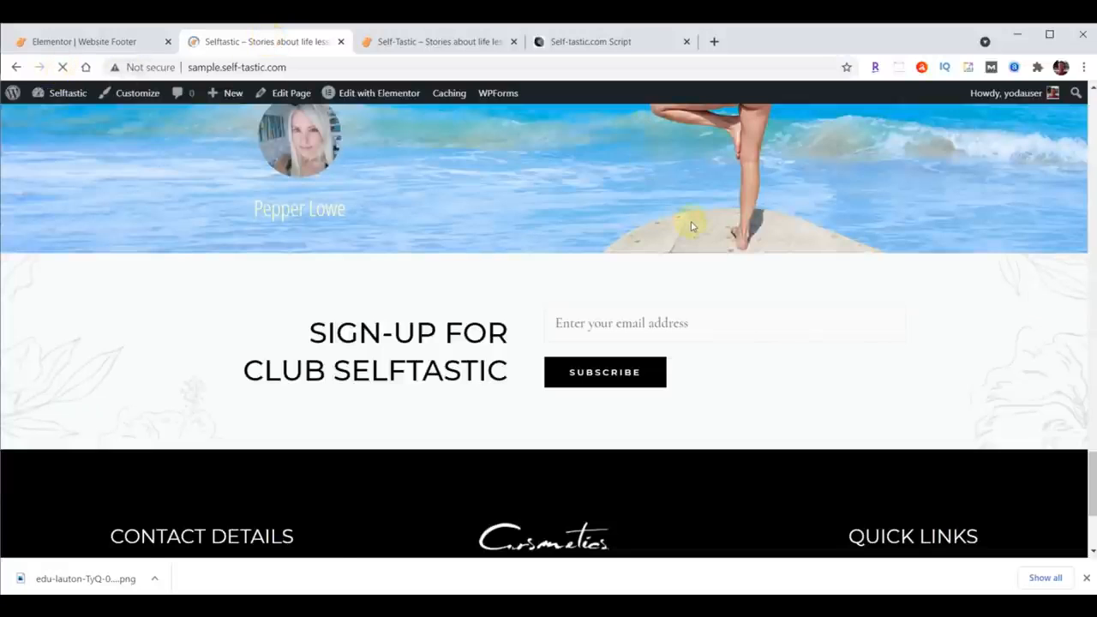
pyautogui.scroll(-1, 691, 222)
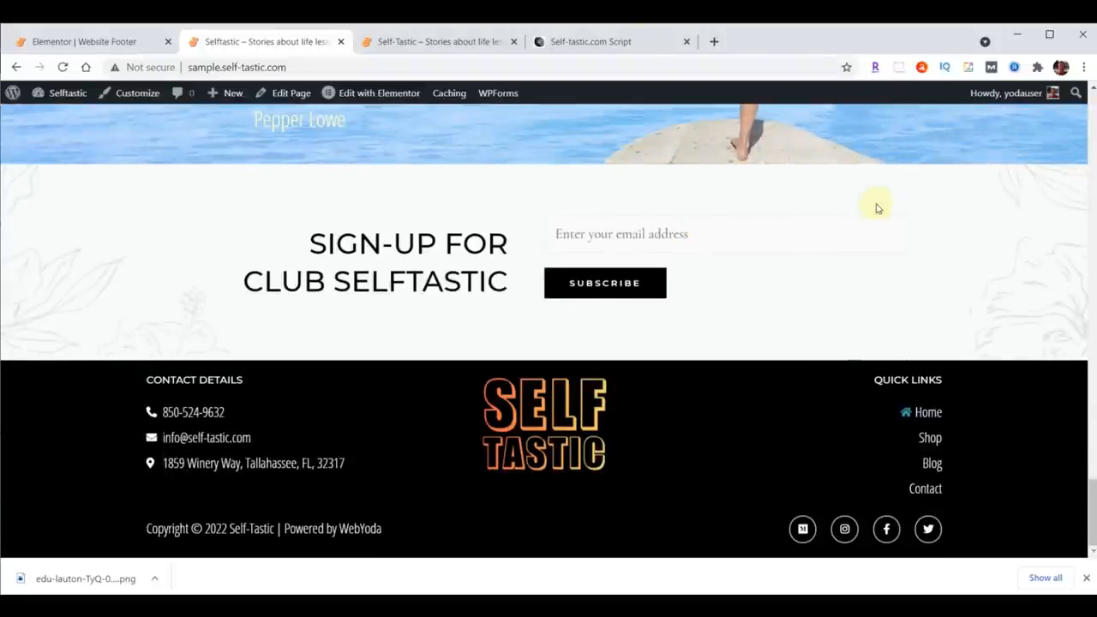
pyautogui.scroll(15, 419, 260)
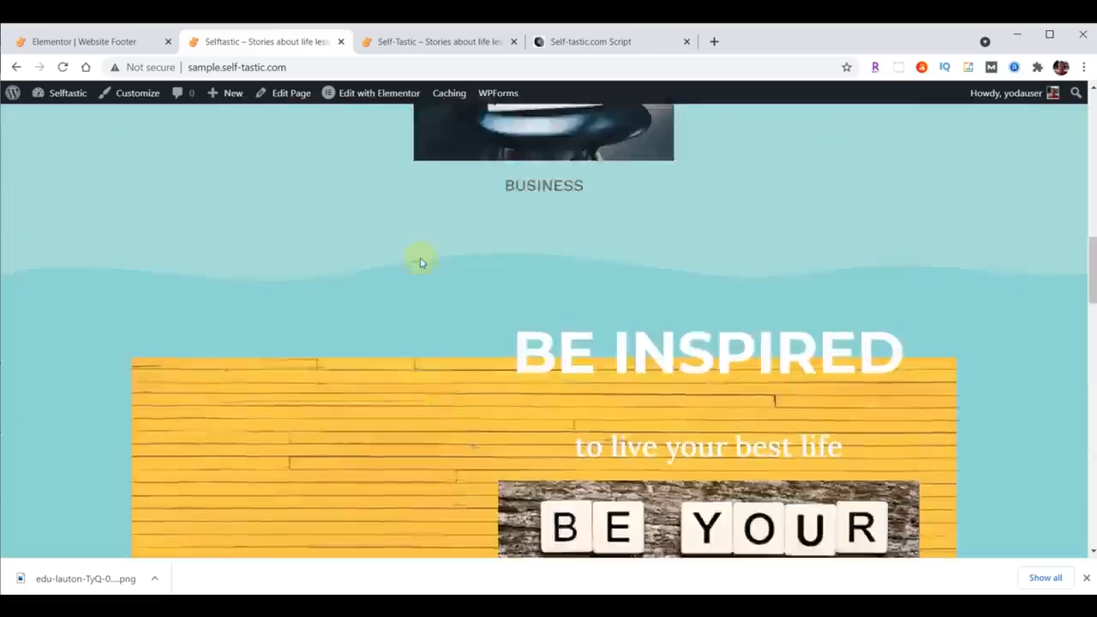
pyautogui.scroll(10, 420, 262)
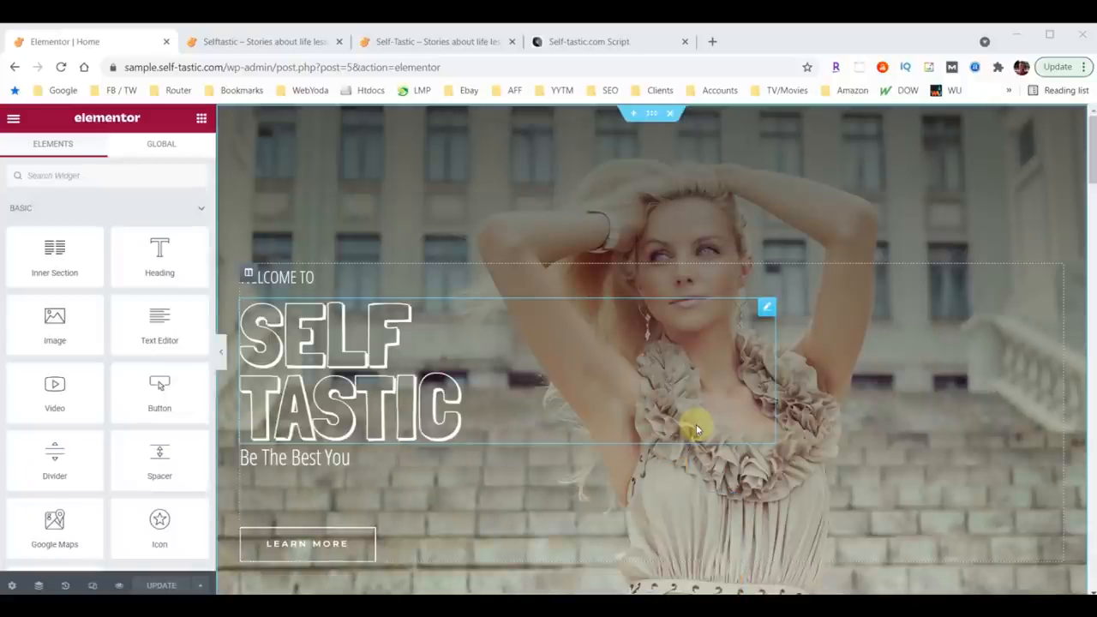
# Step: In mobile responsive view, set the SELF TASTIC hero heading's font size to 100
pyautogui.click(93, 587)
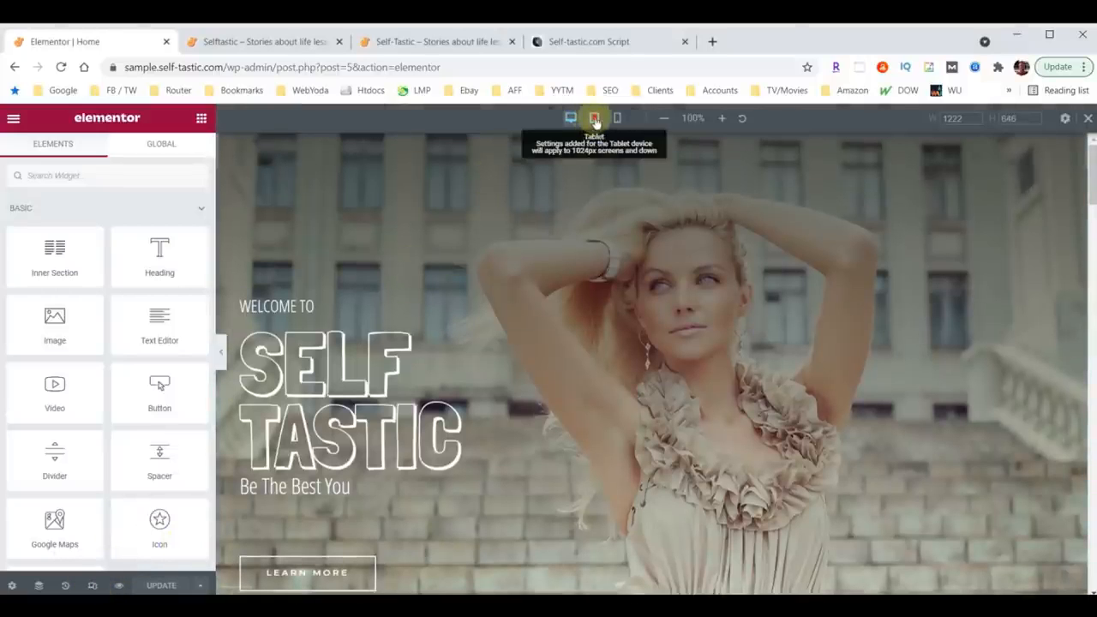
pyautogui.click(595, 120)
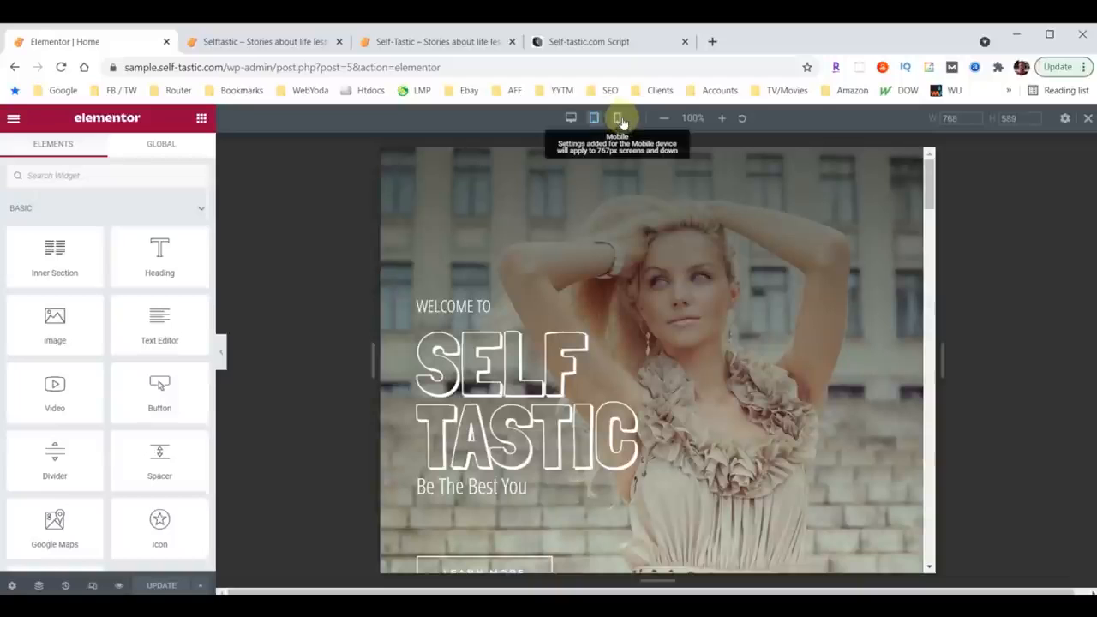
pyautogui.click(616, 120)
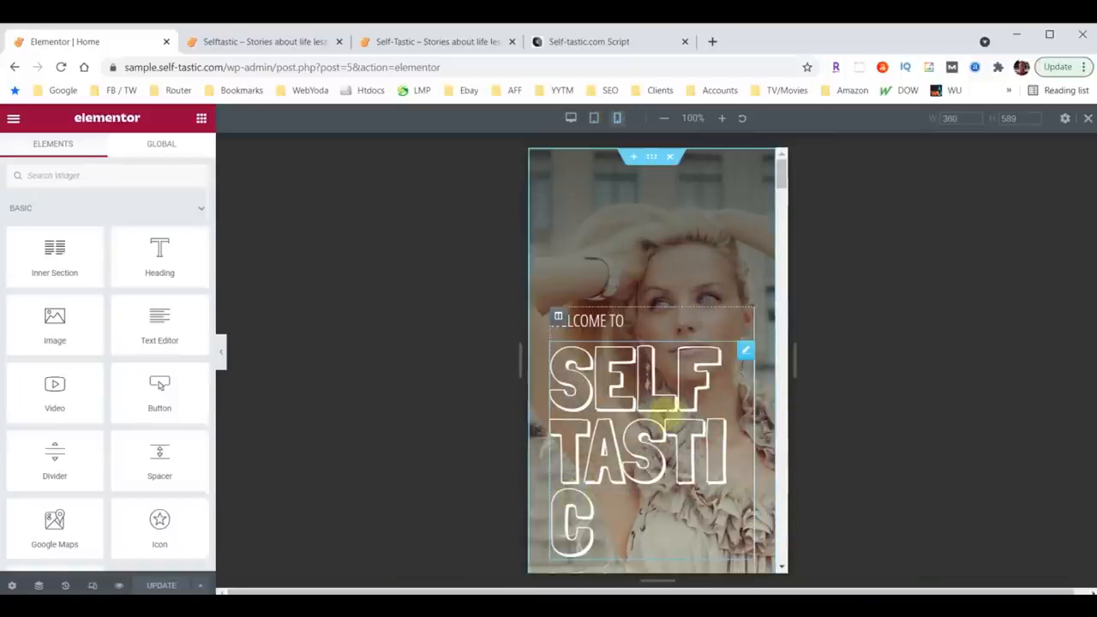
pyautogui.click(745, 352)
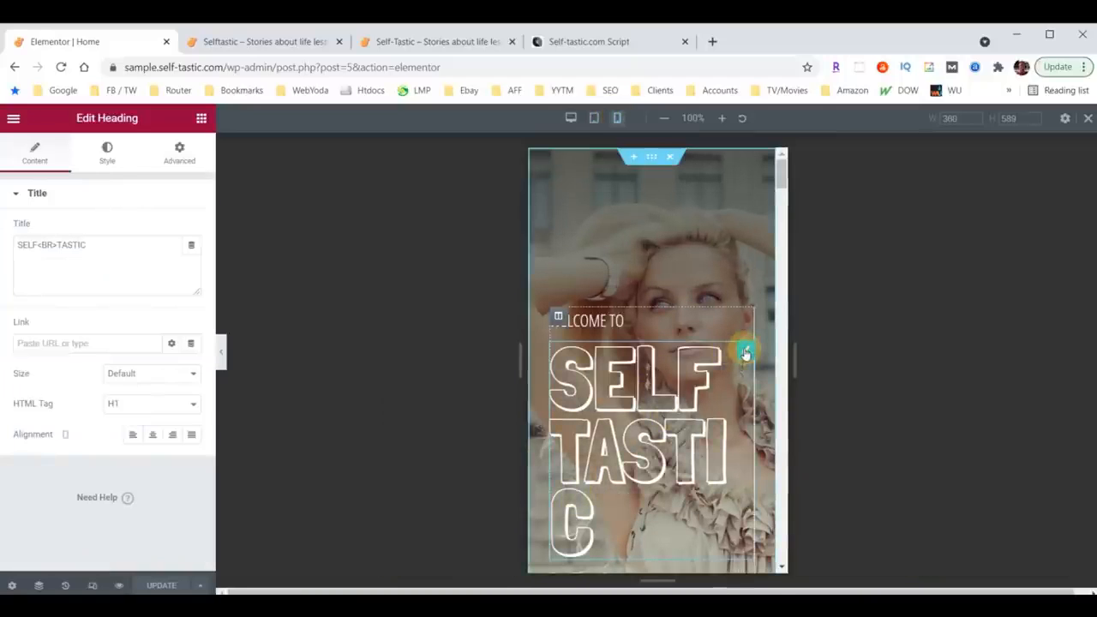
pyautogui.click(109, 152)
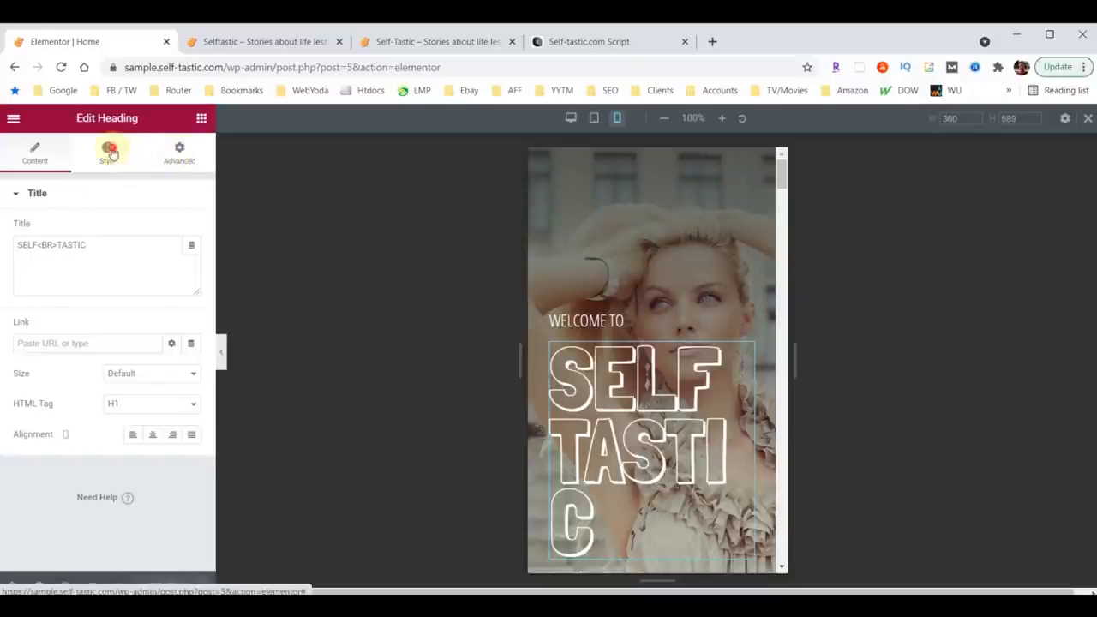
pyautogui.click(192, 261)
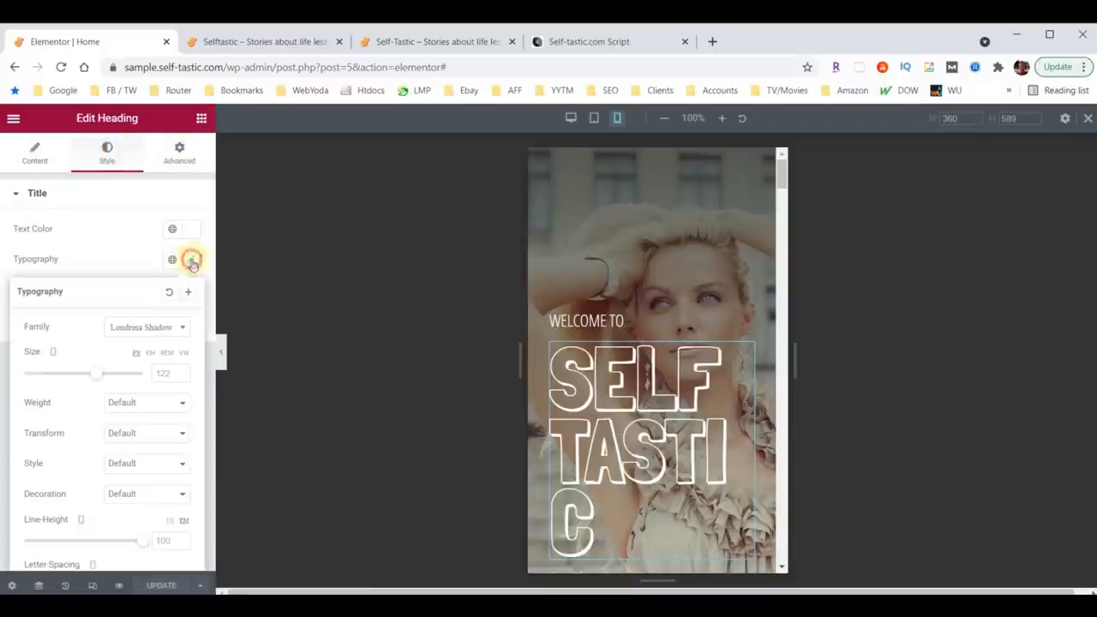
pyautogui.doubleClick(157, 375)
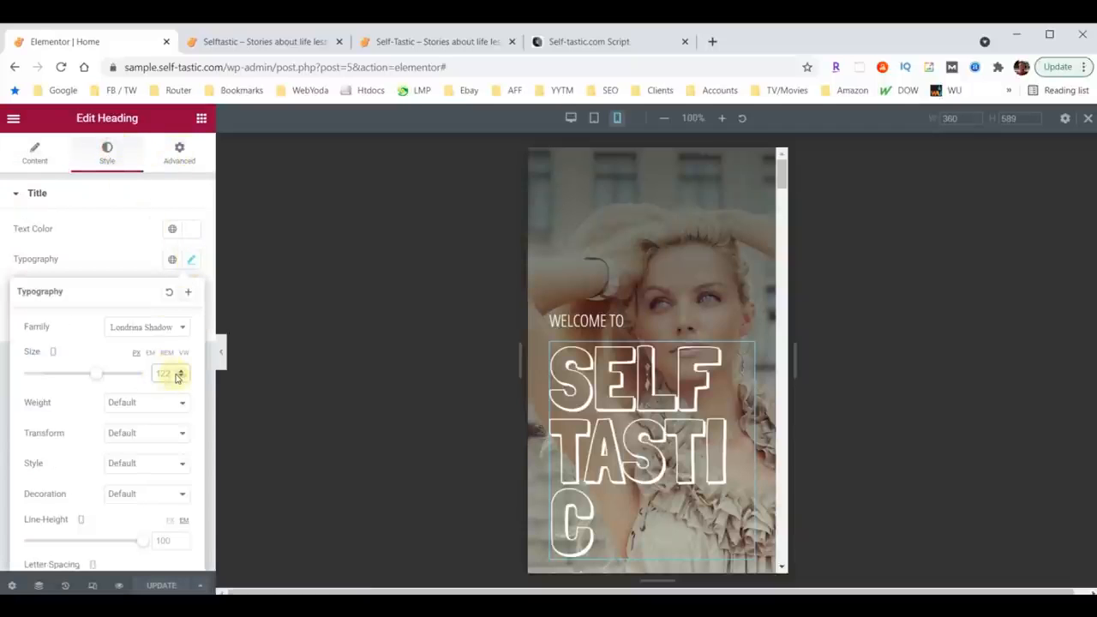
pyautogui.write('100')
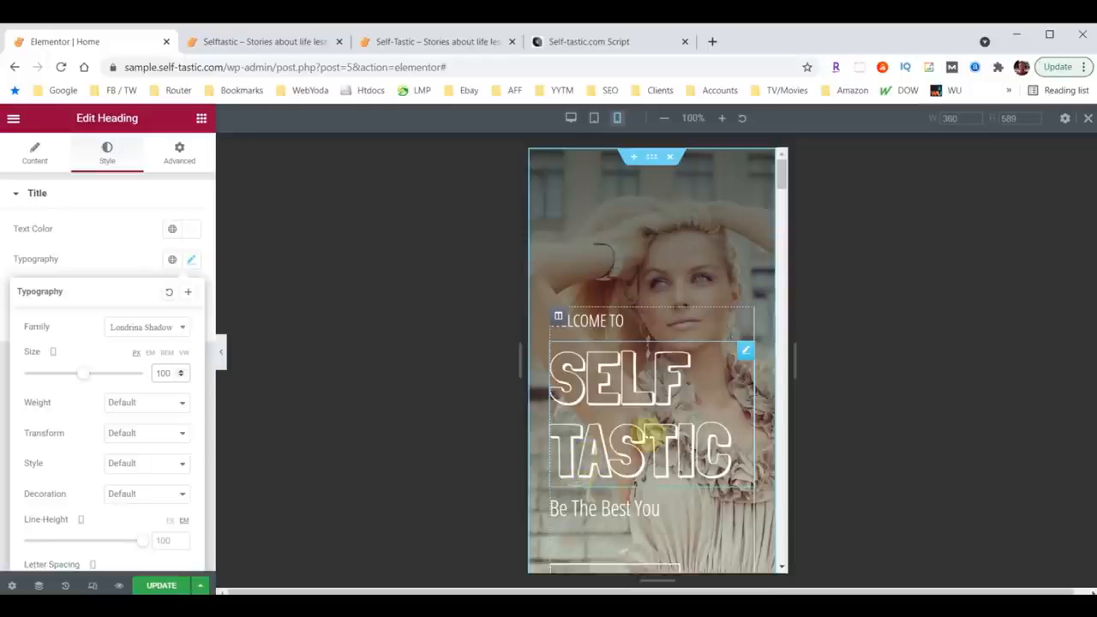
# Step: Set the advice section's mobile padding to 40 at the top and 40 at the bottom
pyautogui.scroll(-3, 657, 324)
pyautogui.scroll(-3, 656, 324)
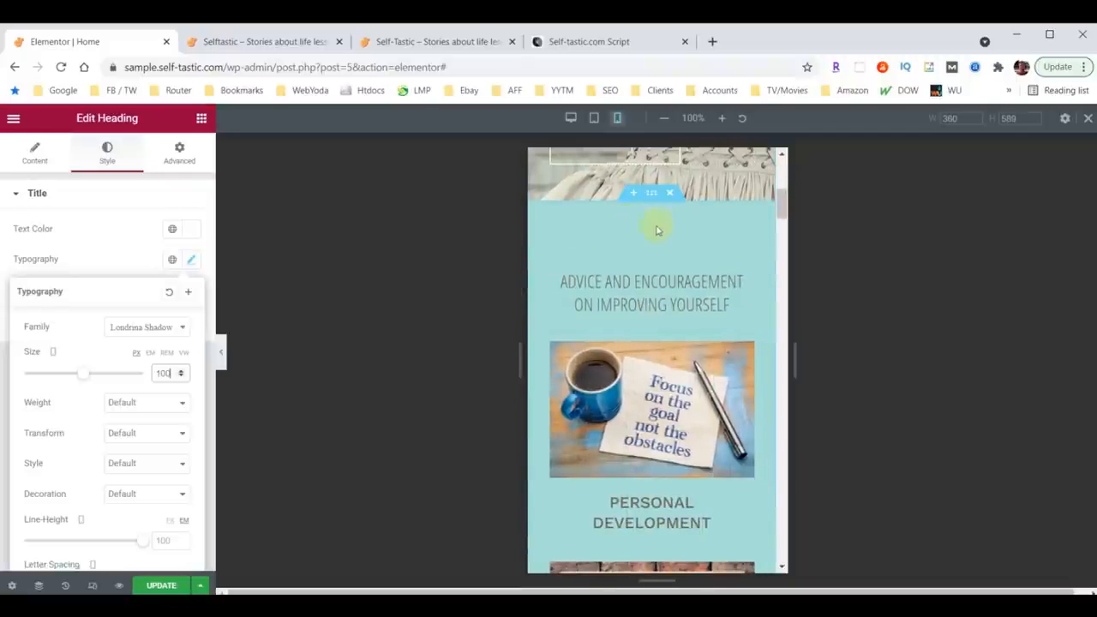
pyautogui.scroll(-15, 685, 257)
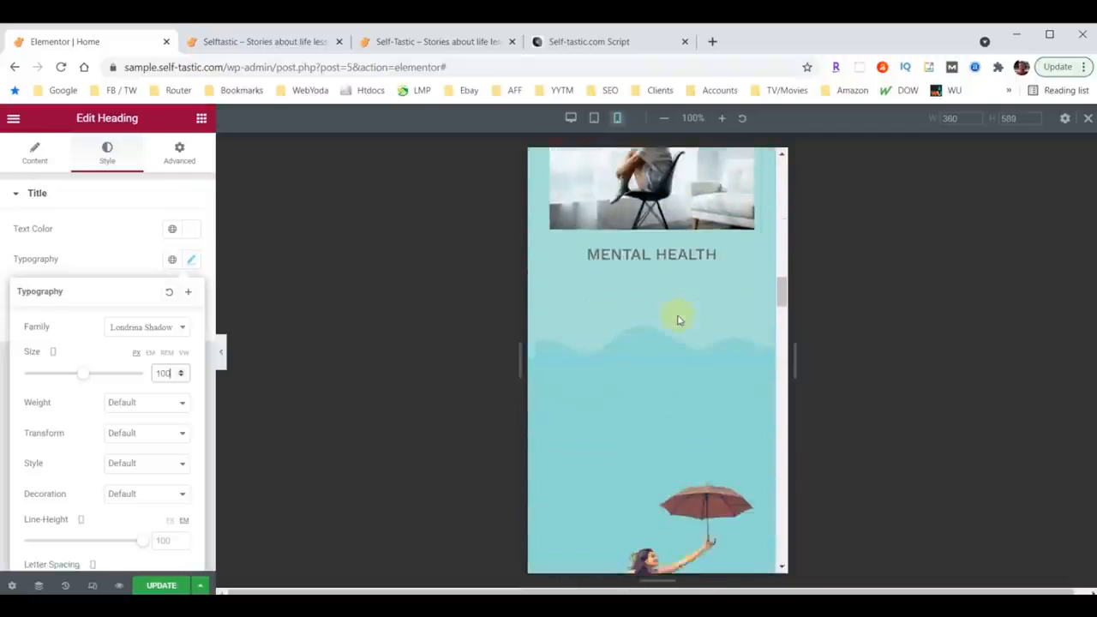
pyautogui.scroll(5, 654, 311)
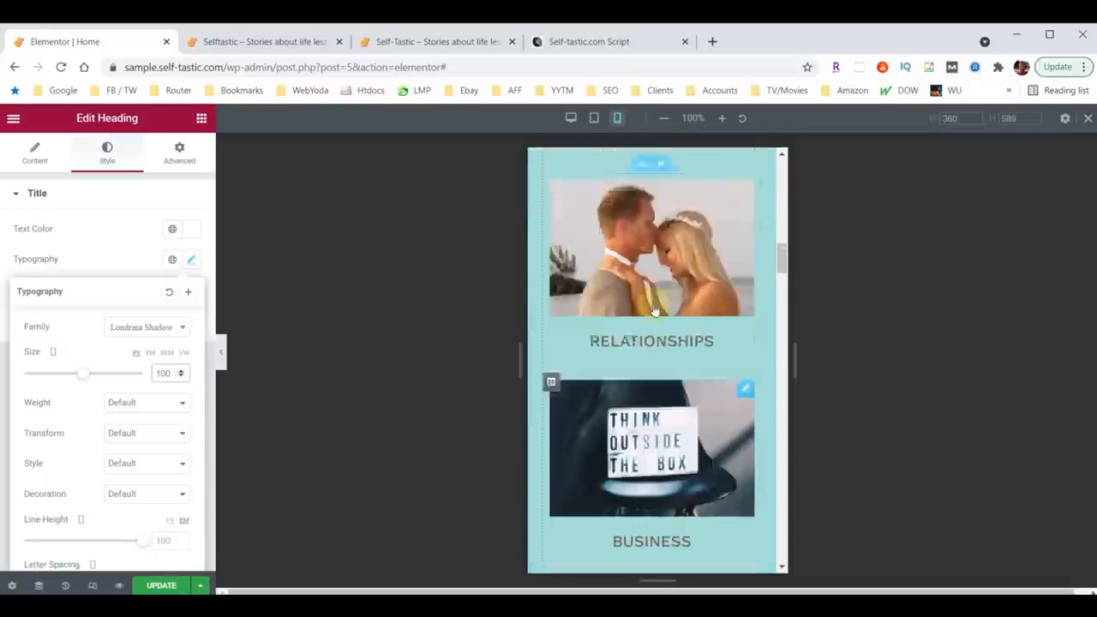
pyautogui.scroll(6, 654, 311)
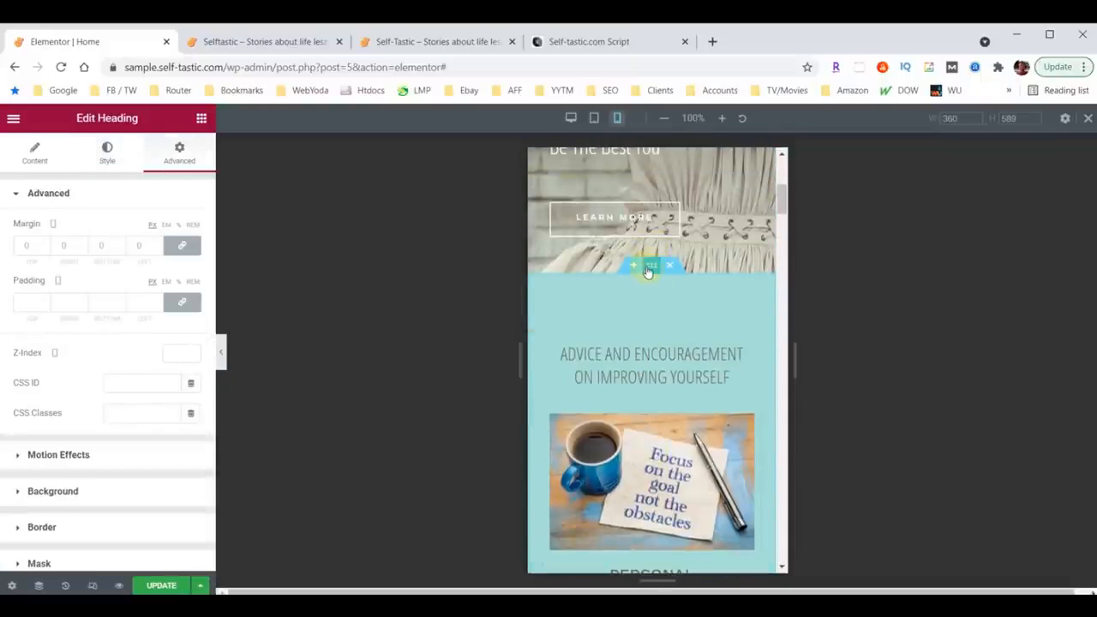
pyautogui.click(650, 267)
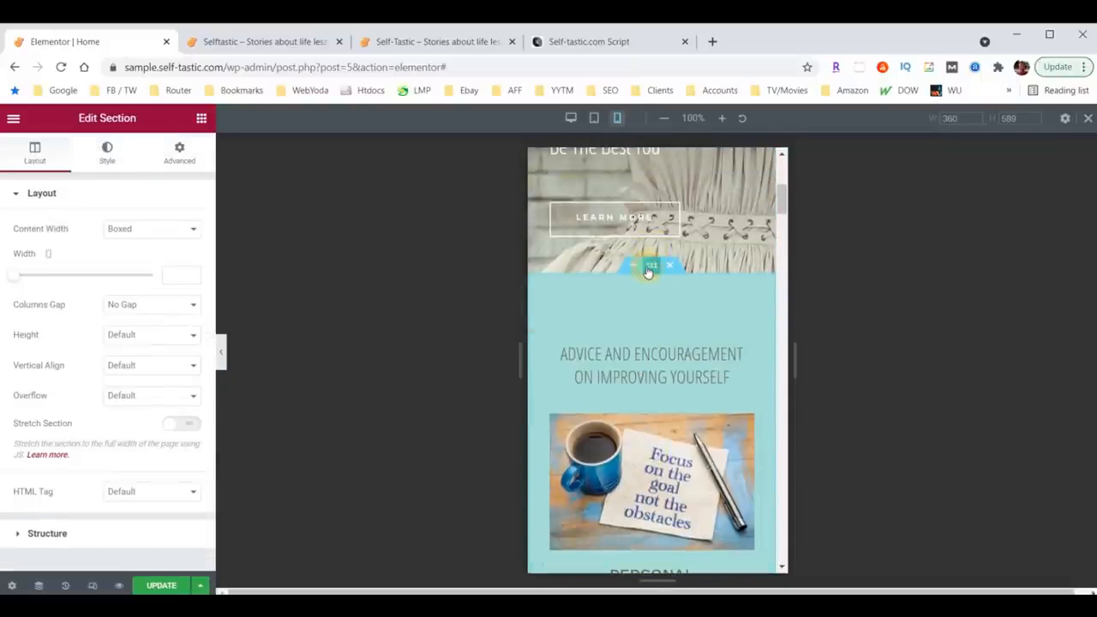
pyautogui.click(178, 152)
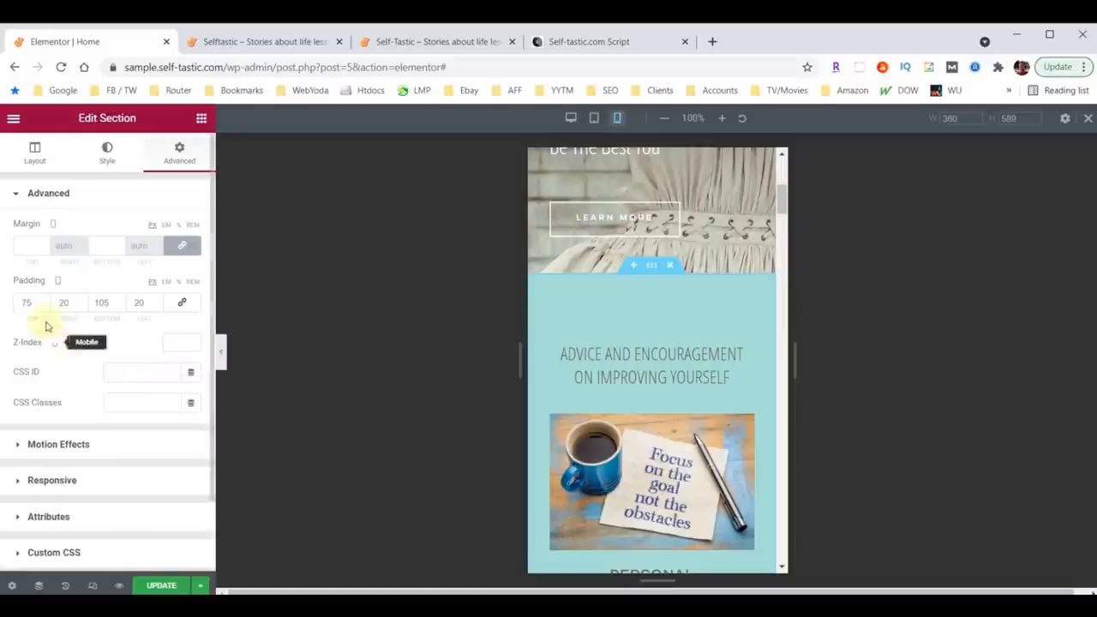
pyautogui.write('40')
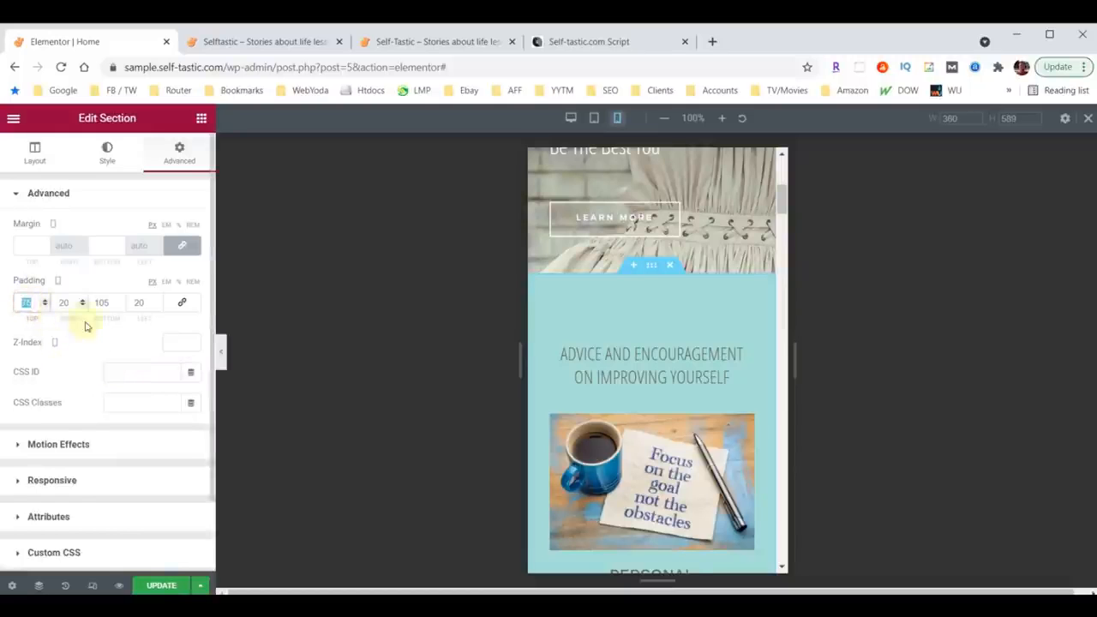
pyautogui.doubleClick(98, 303)
pyautogui.write('40')
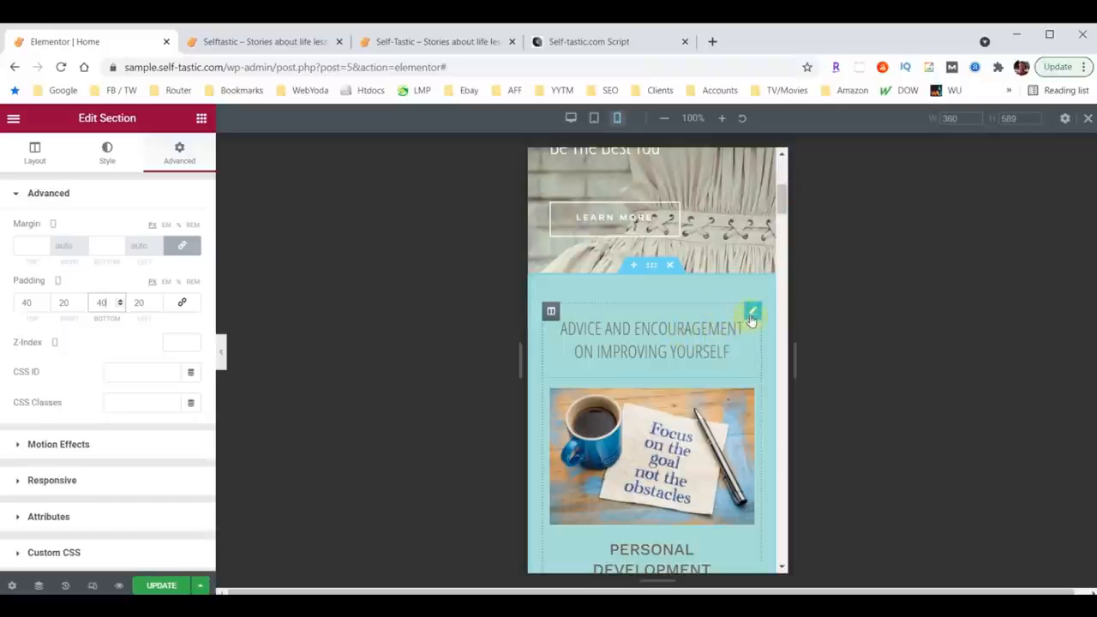
# Step: Set the mobile font size of the Advice and encouragement heading to 26
pyautogui.click(751, 317)
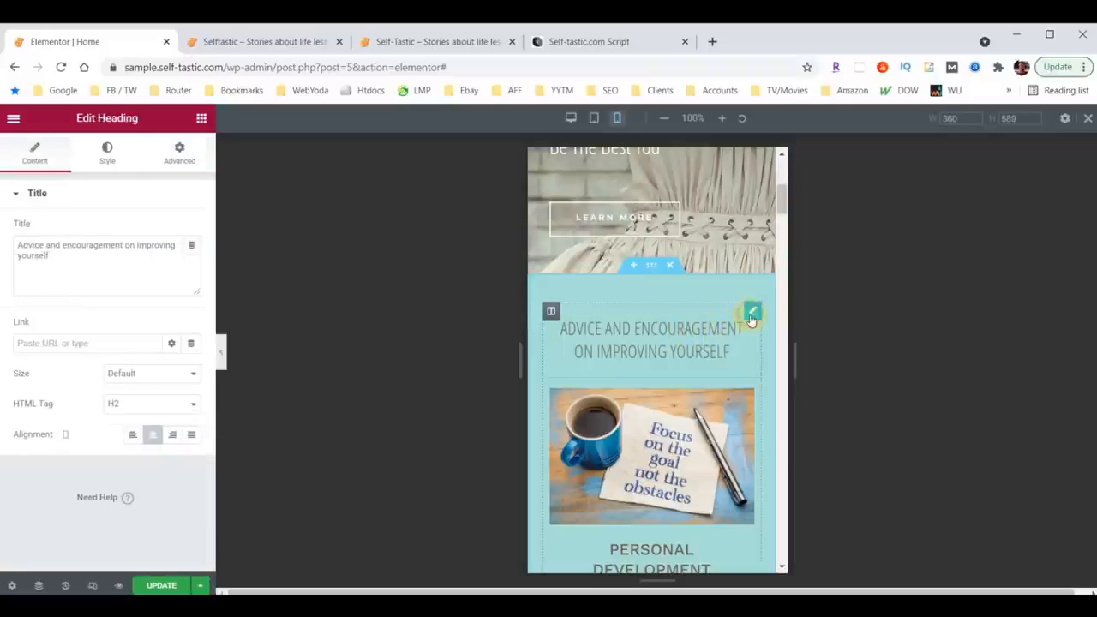
pyautogui.click(109, 159)
pyautogui.click(191, 261)
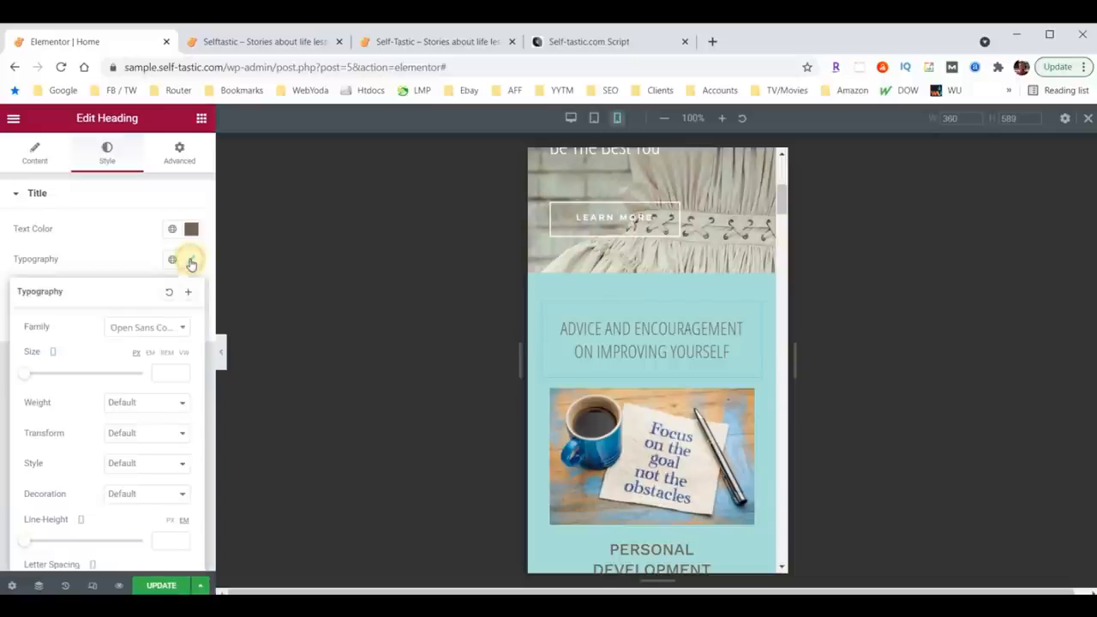
pyautogui.click(167, 371)
pyautogui.write('26')
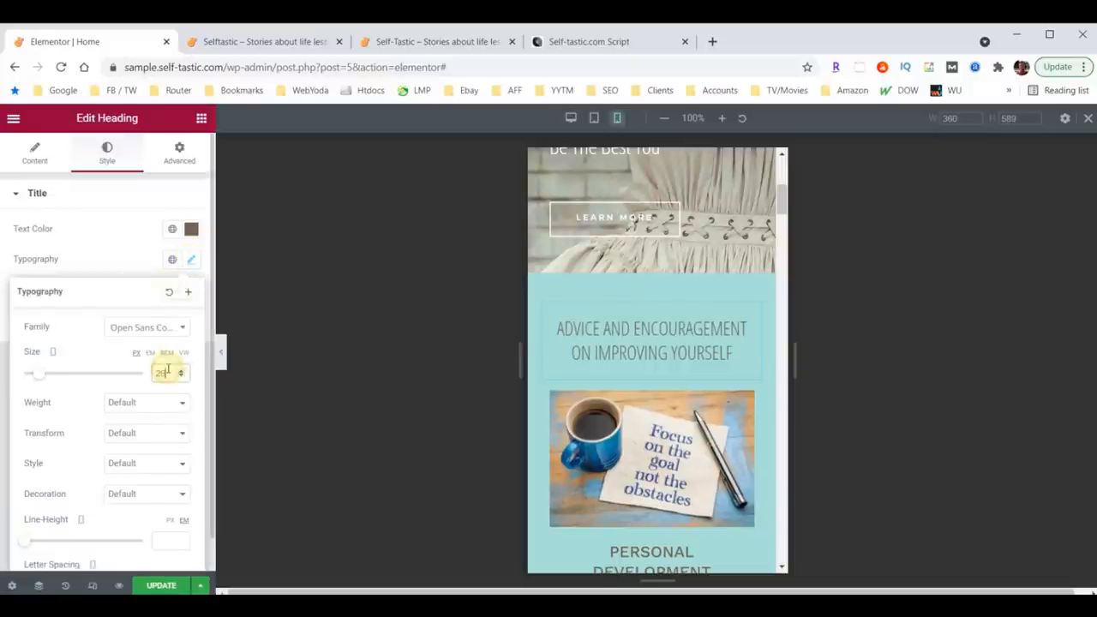
# Step: Set the advice section's bottom shape divider height to 30 in mobile view
pyautogui.scroll(-8, 658, 362)
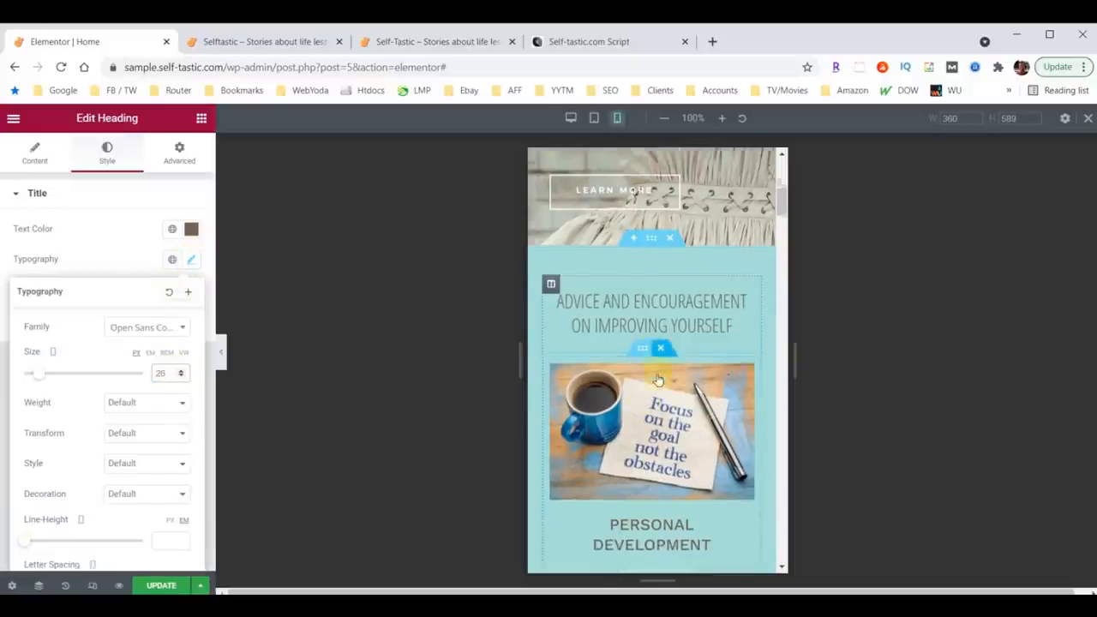
pyautogui.scroll(-10, 658, 361)
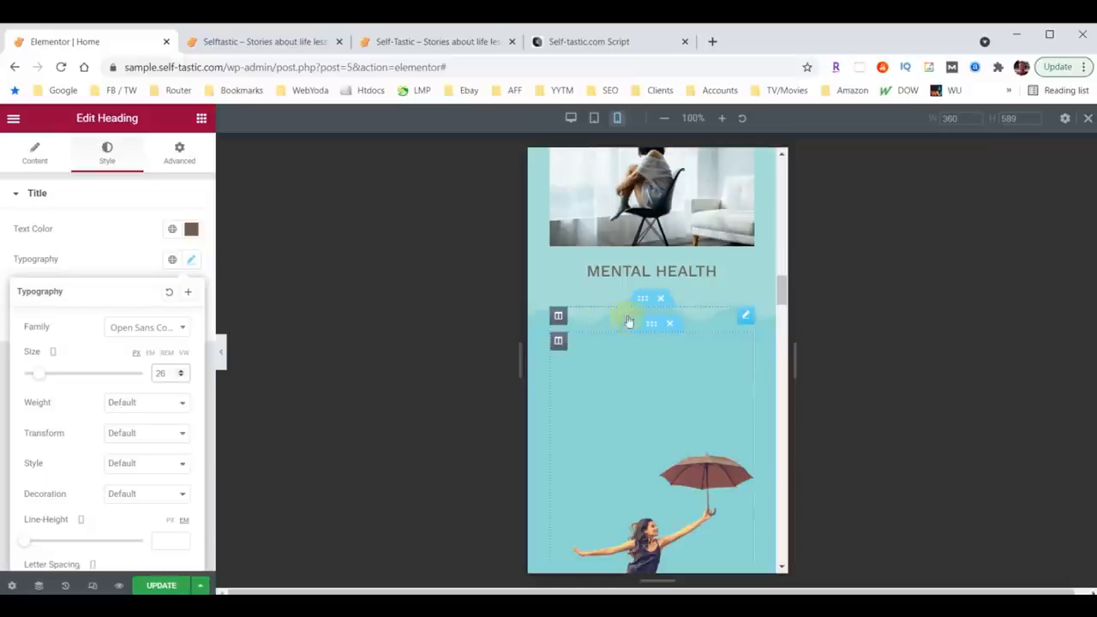
pyautogui.scroll(10, 712, 302)
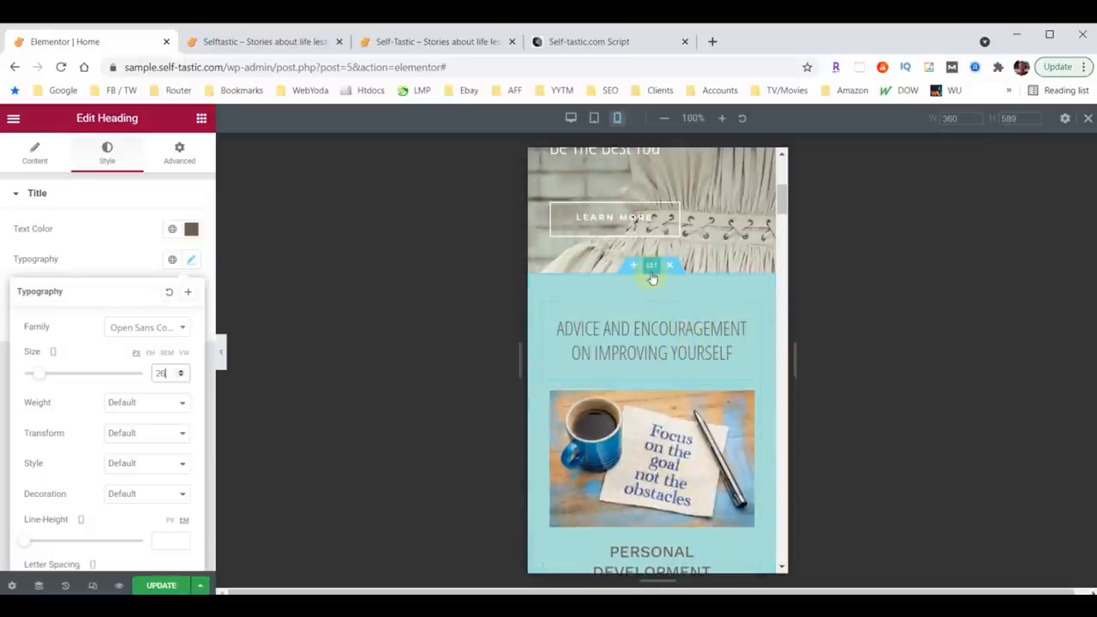
pyautogui.click(651, 268)
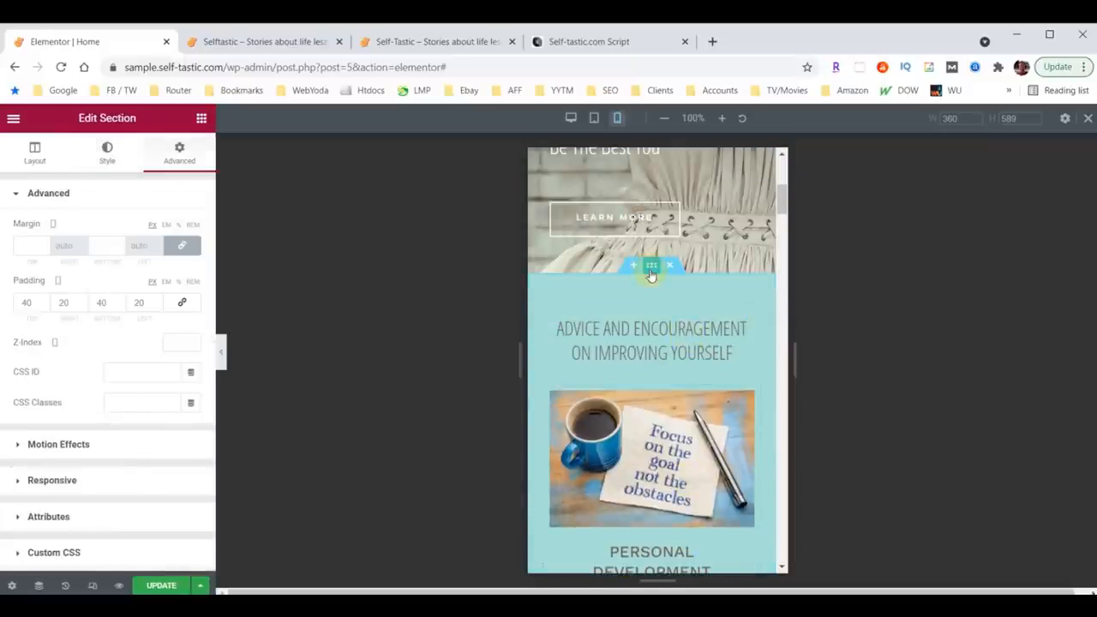
pyautogui.click(107, 154)
pyautogui.scroll(-3, 103, 326)
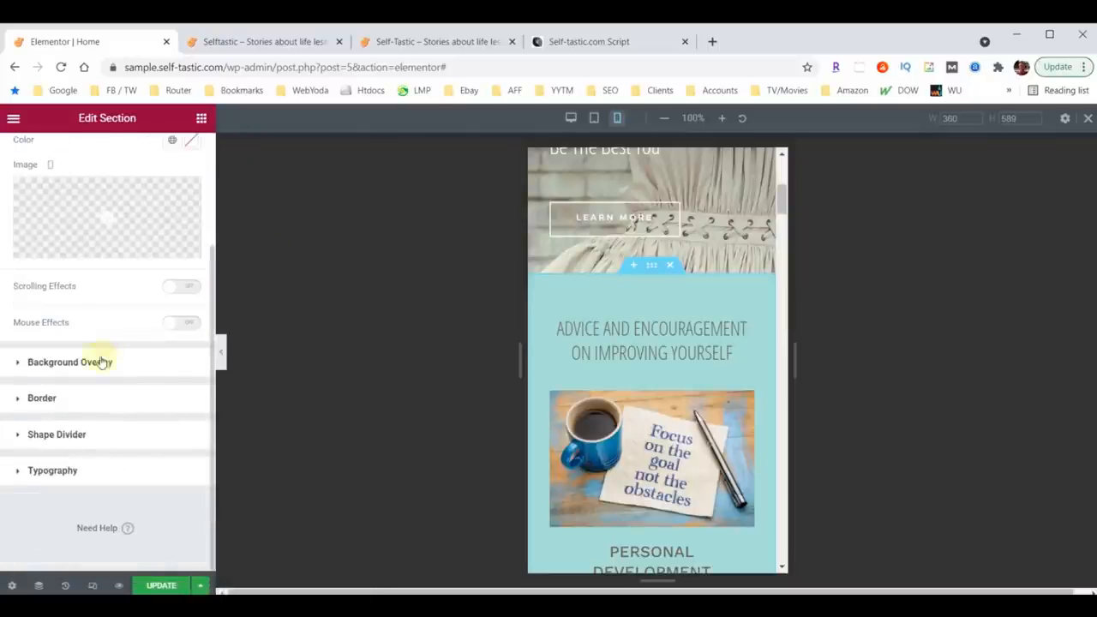
pyautogui.click(50, 435)
pyautogui.click(153, 339)
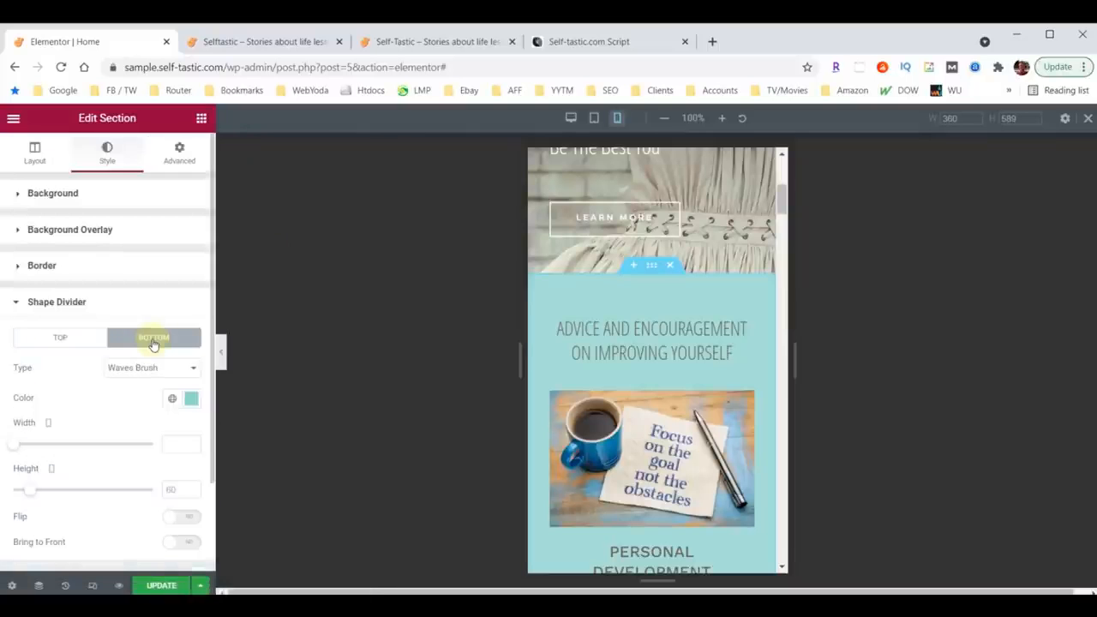
pyautogui.write('30')
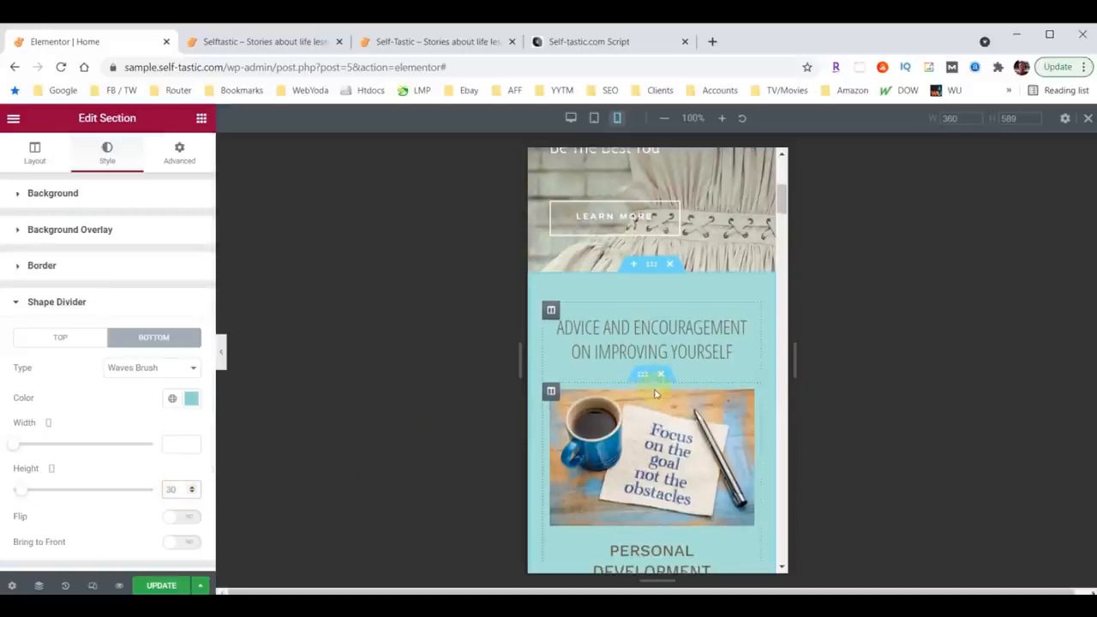
# Step: Set the top shape divider height of the Words of Wisdom section to 30
pyautogui.scroll(-15, 655, 394)
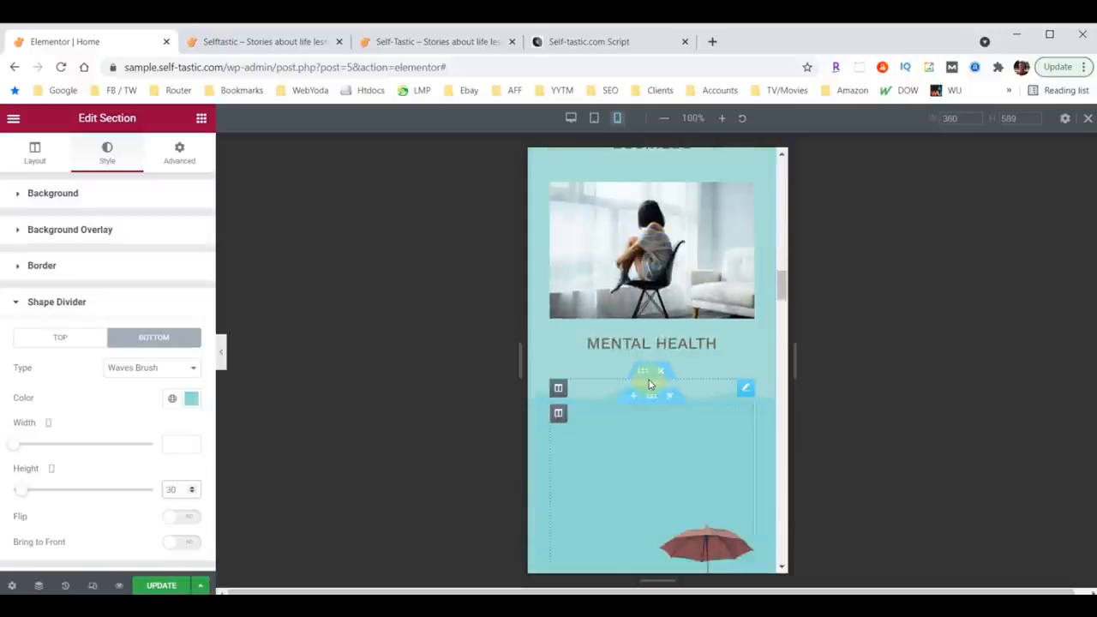
pyautogui.scroll(-1, 649, 385)
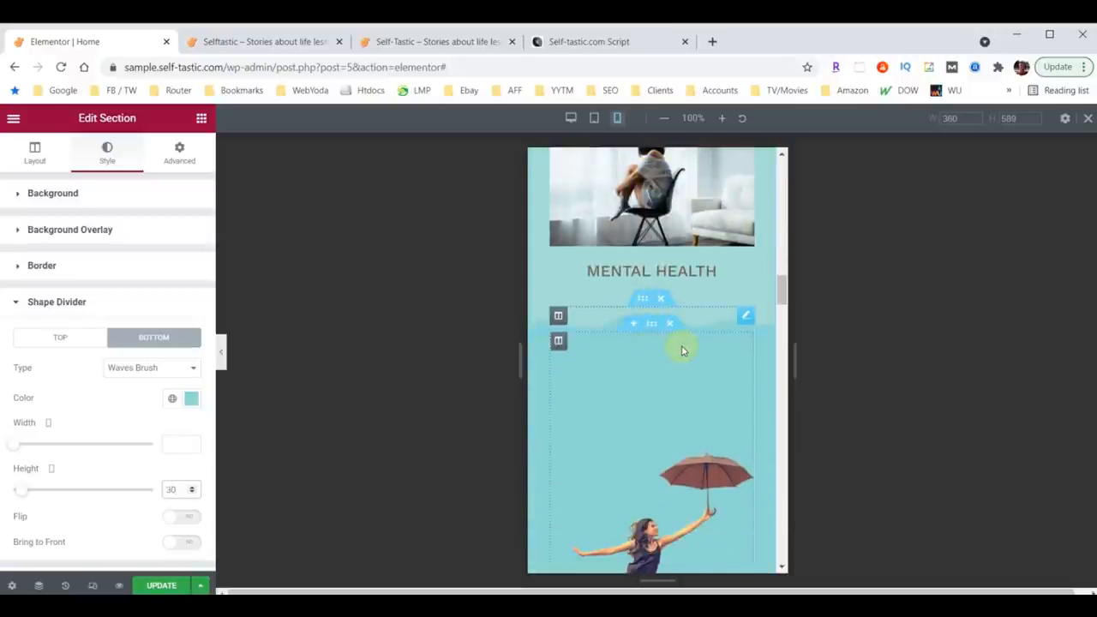
pyautogui.scroll(-10, 682, 349)
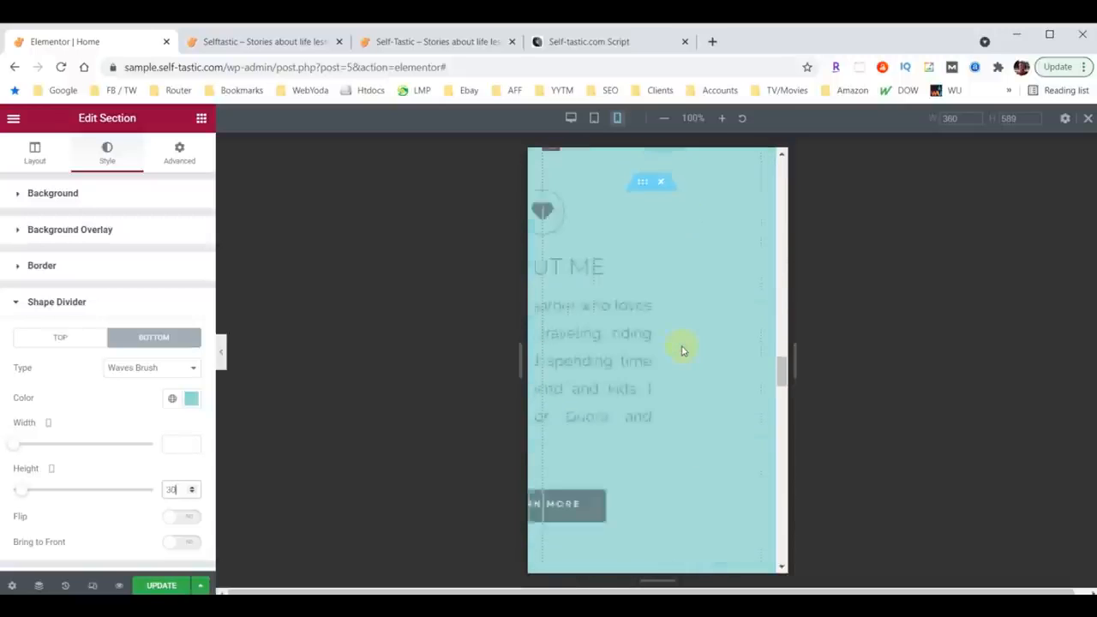
pyautogui.scroll(-6, 683, 349)
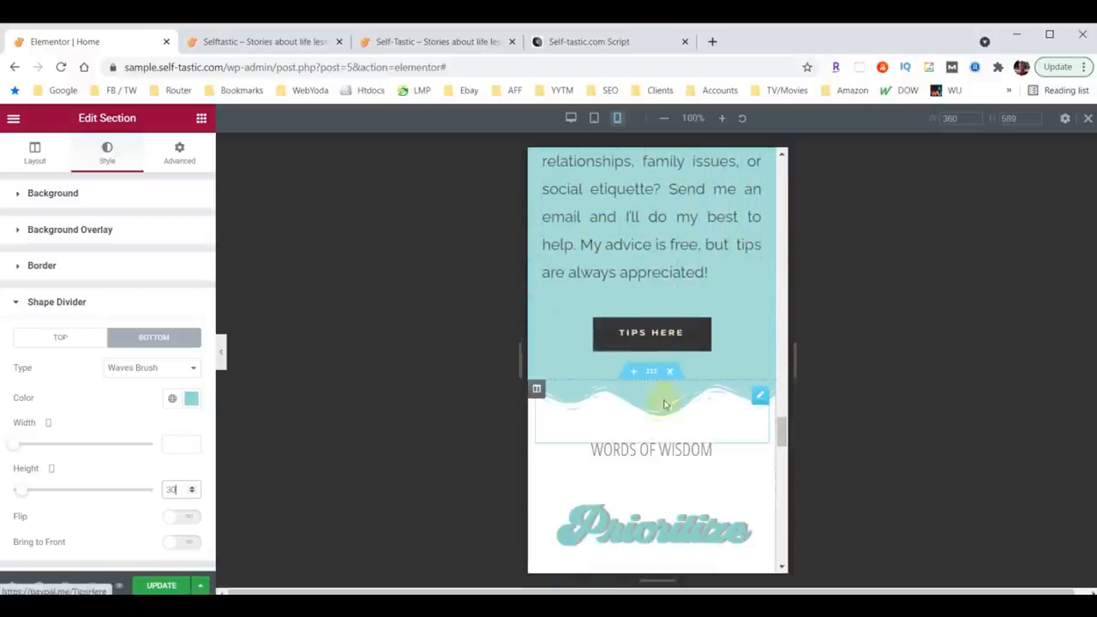
pyautogui.click(106, 152)
pyautogui.scroll(-1, 103, 397)
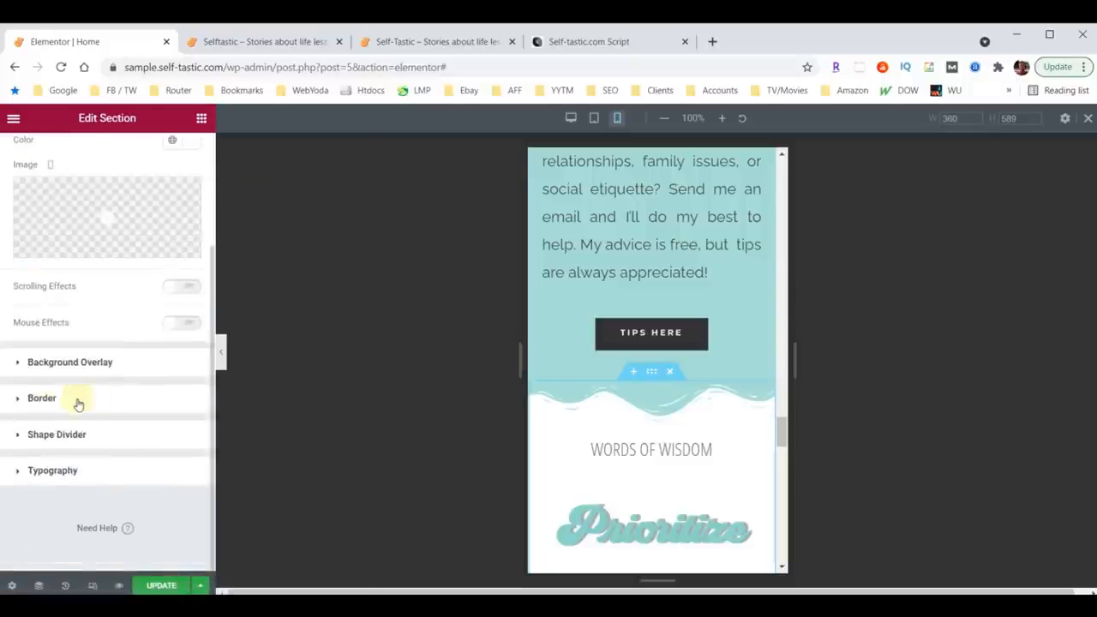
pyautogui.click(42, 434)
pyautogui.write('30')
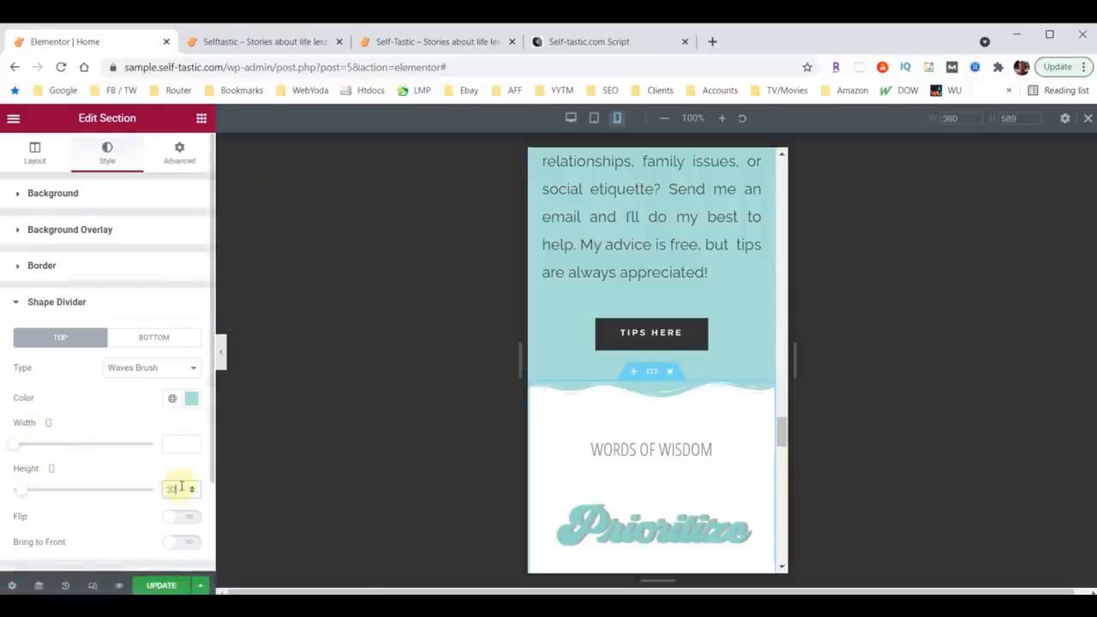
# Step: Set the About Me section's top shape divider height to 30
pyautogui.scroll(-1, 656, 411)
pyautogui.scroll(6, 657, 418)
pyautogui.scroll(6, 657, 418)
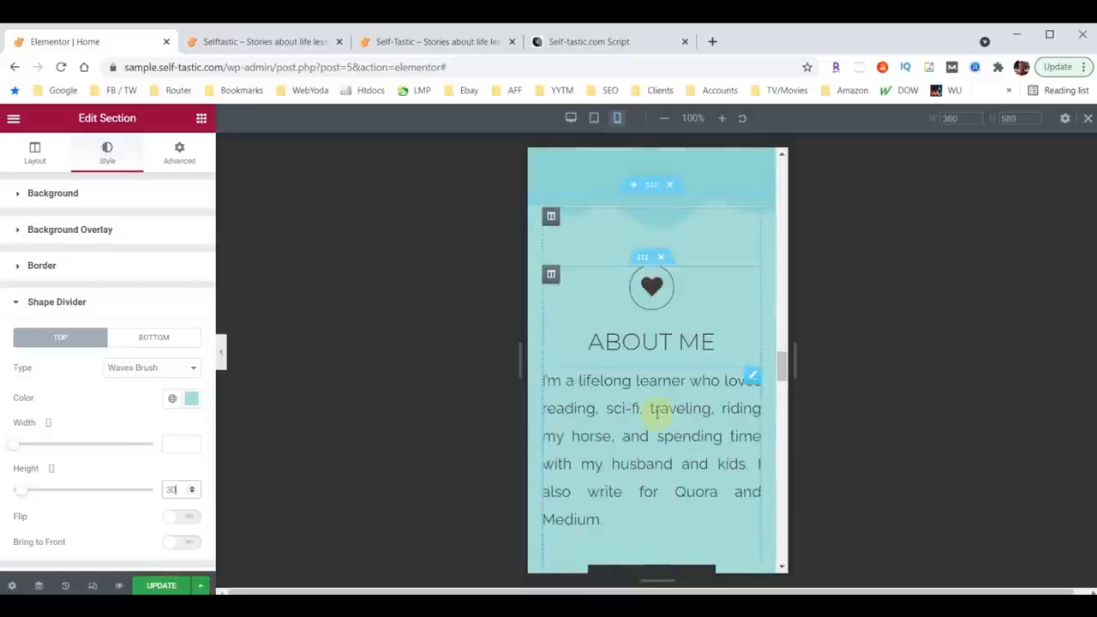
pyautogui.click(654, 403)
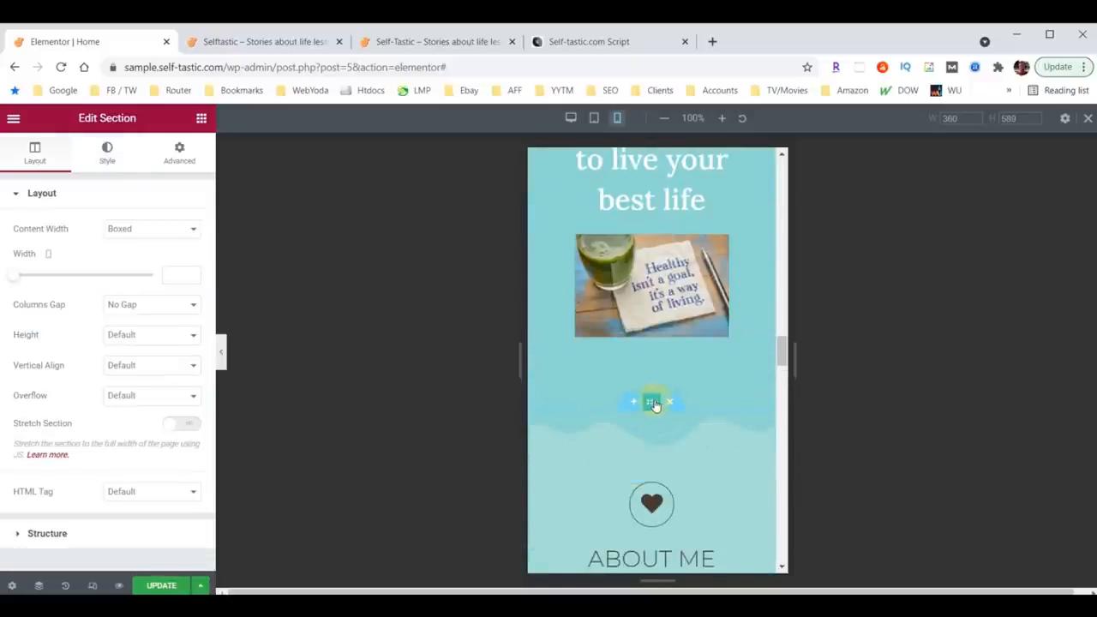
pyautogui.click(107, 155)
pyautogui.scroll(-3, 65, 413)
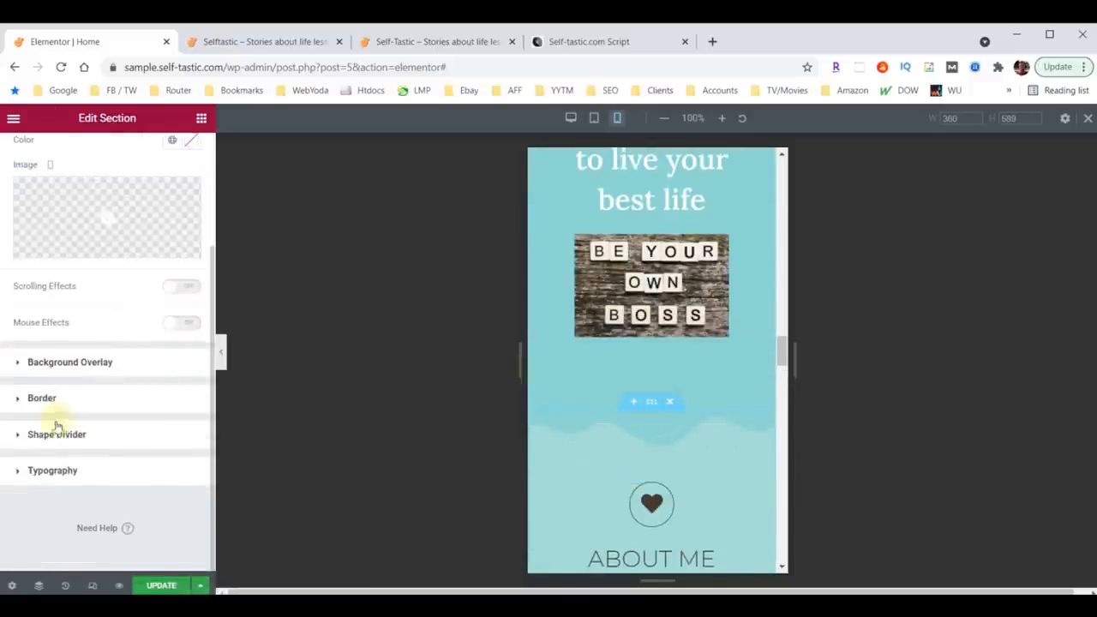
pyautogui.click(54, 433)
pyautogui.click(169, 488)
pyautogui.write('30')
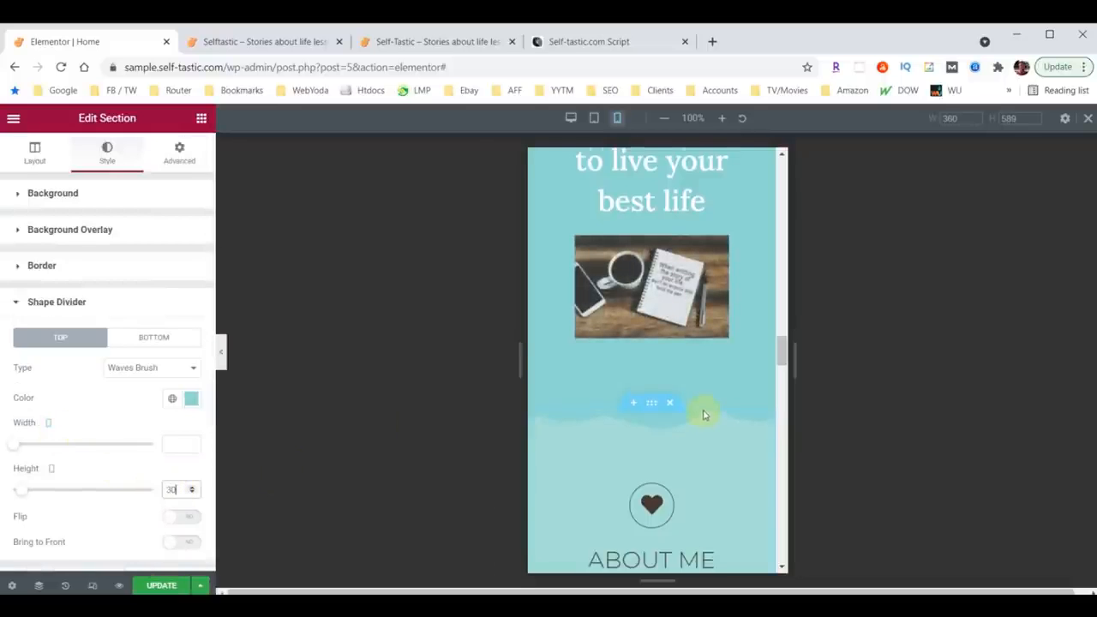
# Step: Set the umbrella woman image's mobile padding to 60 on all sides
pyautogui.scroll(-15, 703, 416)
pyautogui.scroll(2, 672, 262)
pyautogui.scroll(-9, 664, 291)
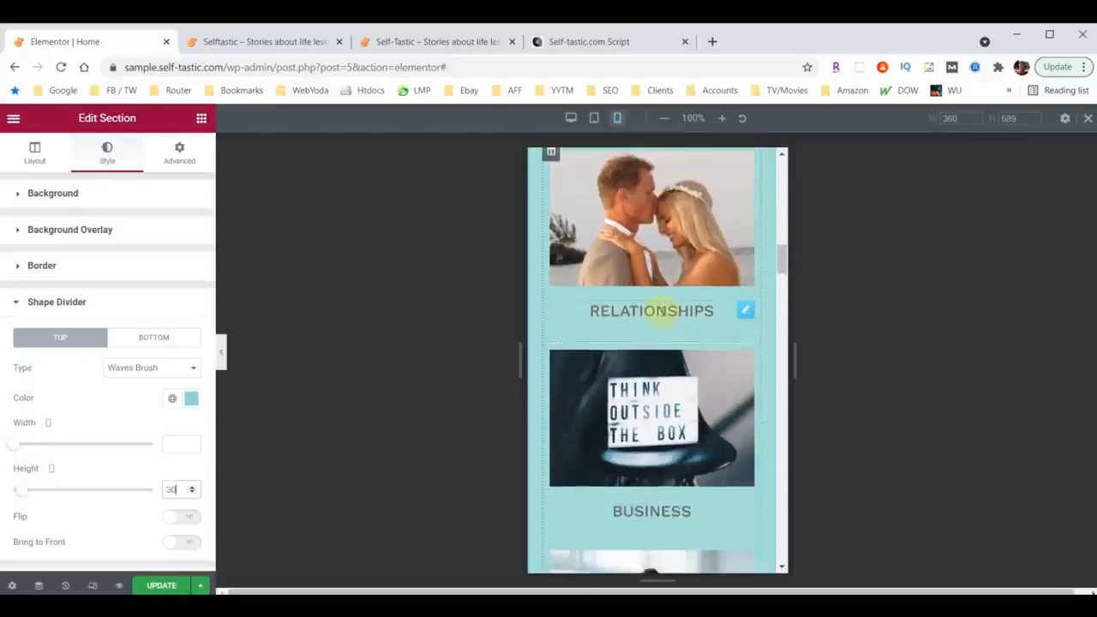
pyautogui.scroll(-6, 659, 311)
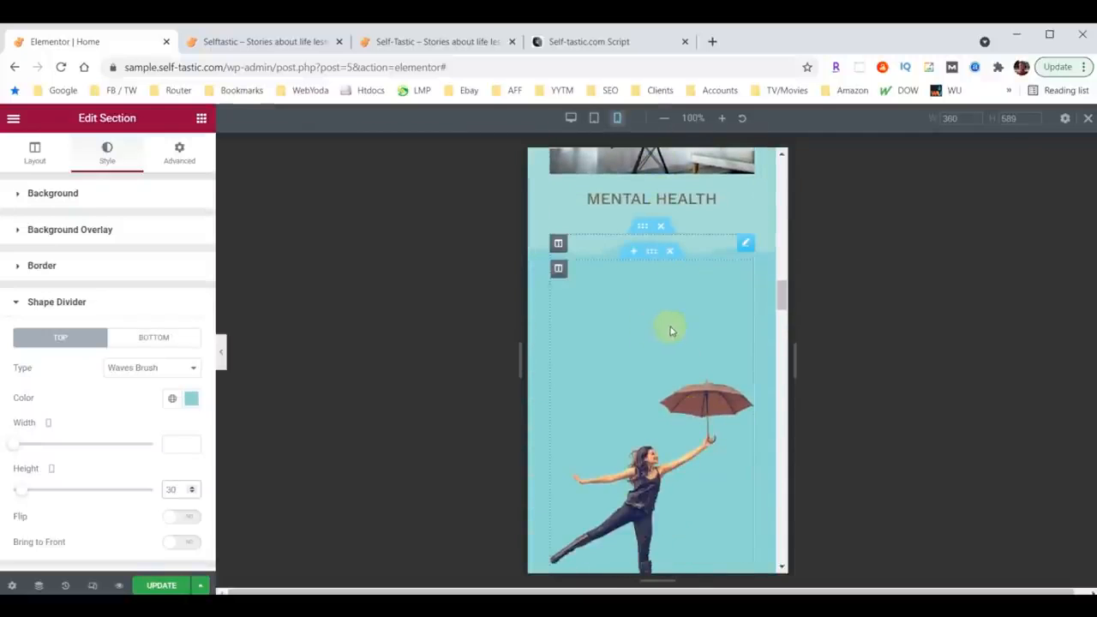
pyautogui.scroll(-2, 686, 329)
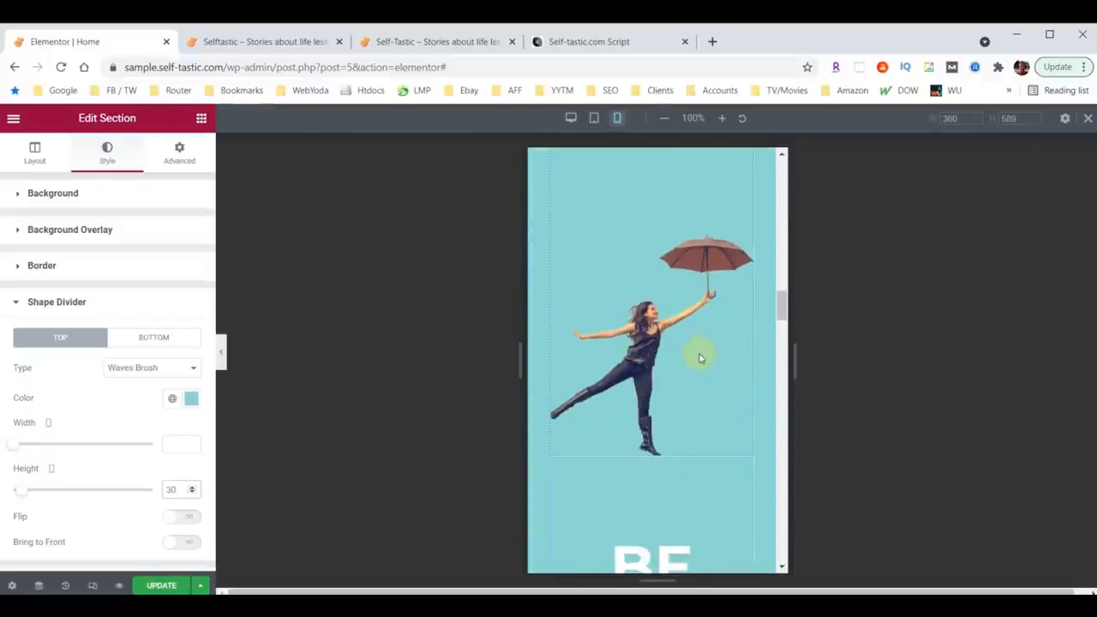
pyautogui.scroll(3, 698, 359)
pyautogui.click(746, 317)
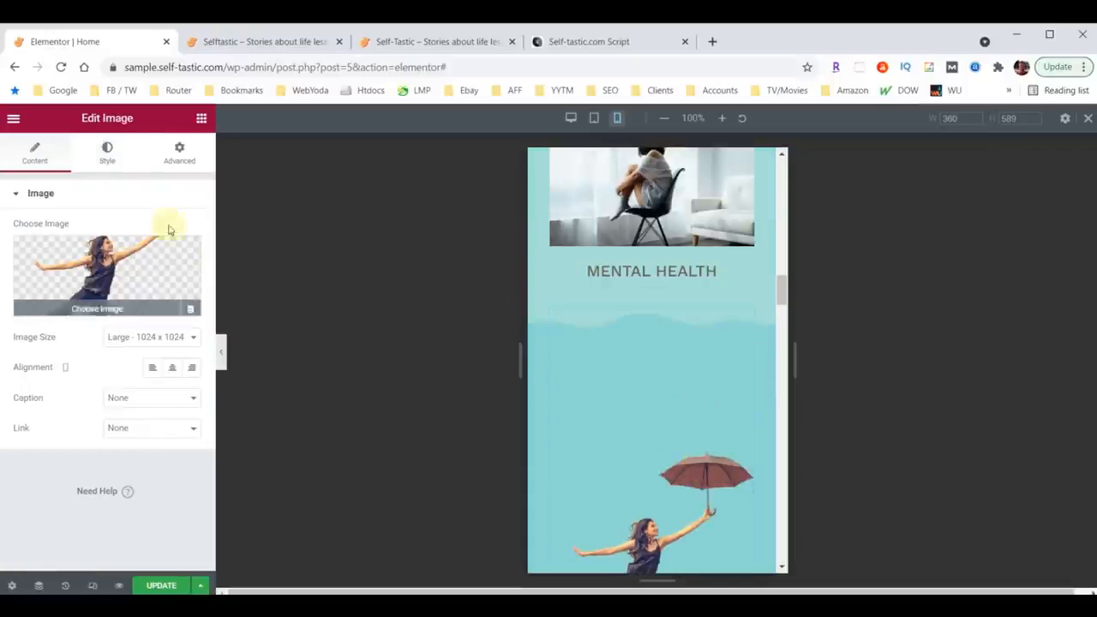
pyautogui.click(182, 157)
pyautogui.click(30, 302)
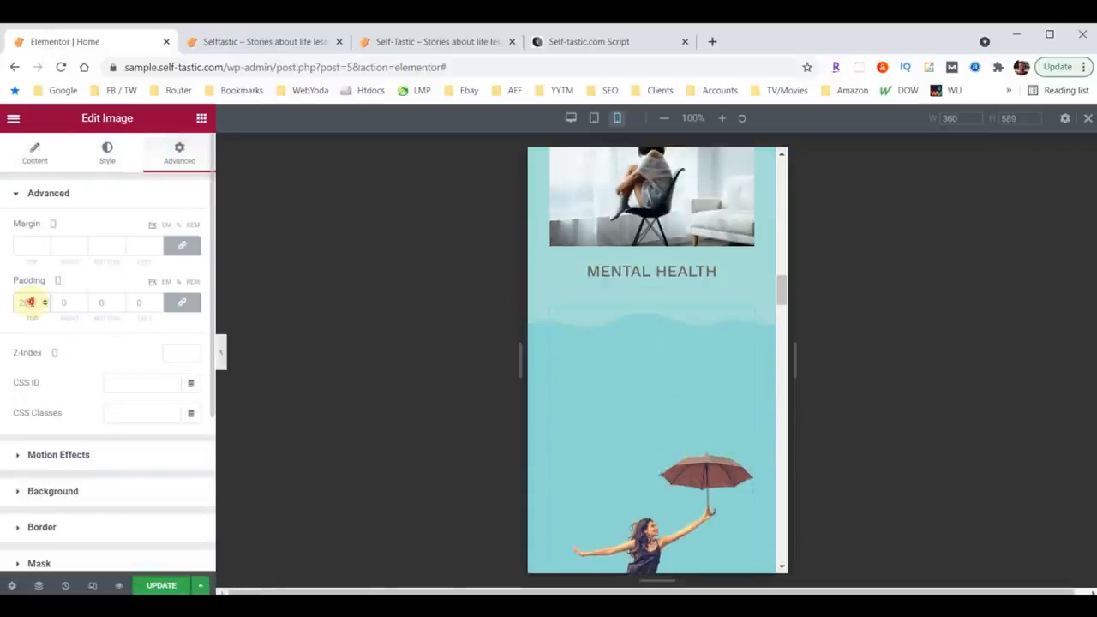
pyautogui.write('60')
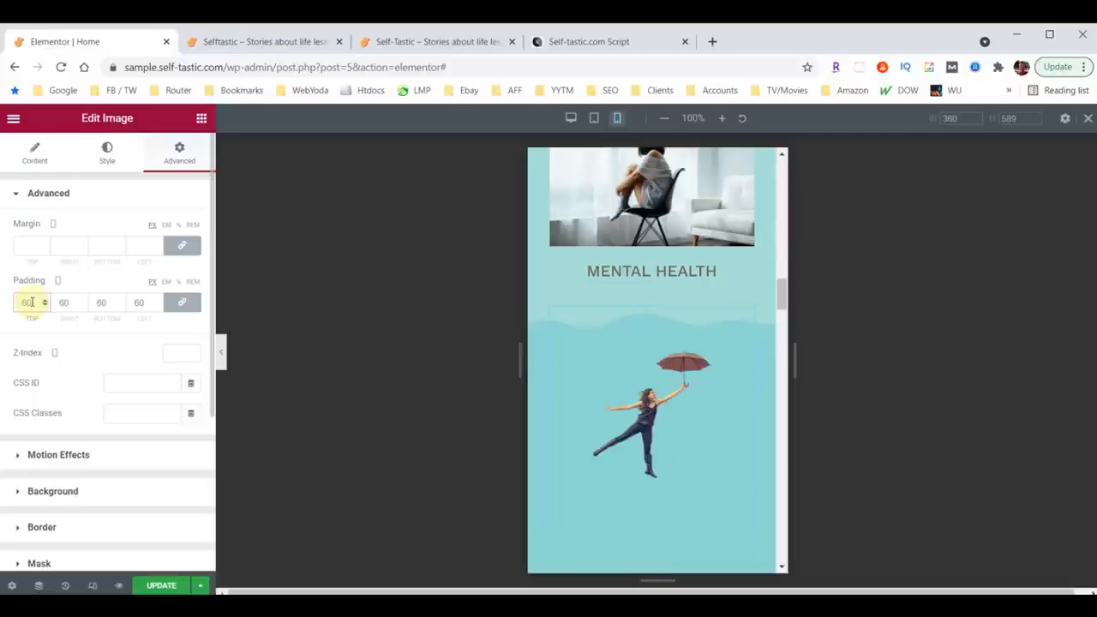
# Step: Unlink the image's padding values and set right and left to 30 and bottom to 0
pyautogui.click(178, 302)
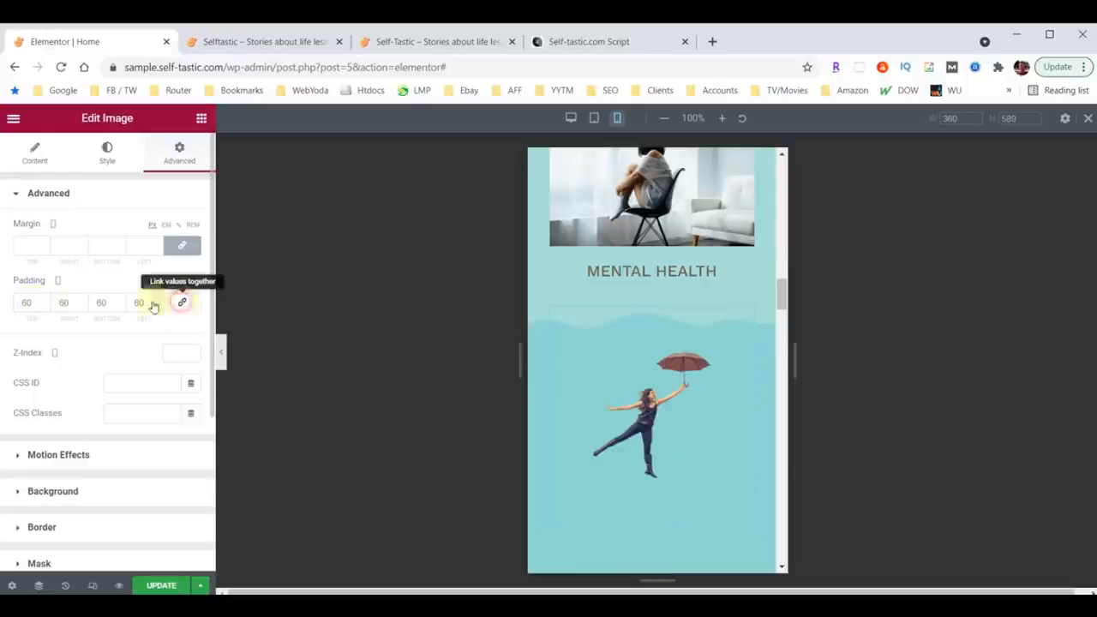
pyautogui.doubleClick(62, 302)
pyautogui.write('30')
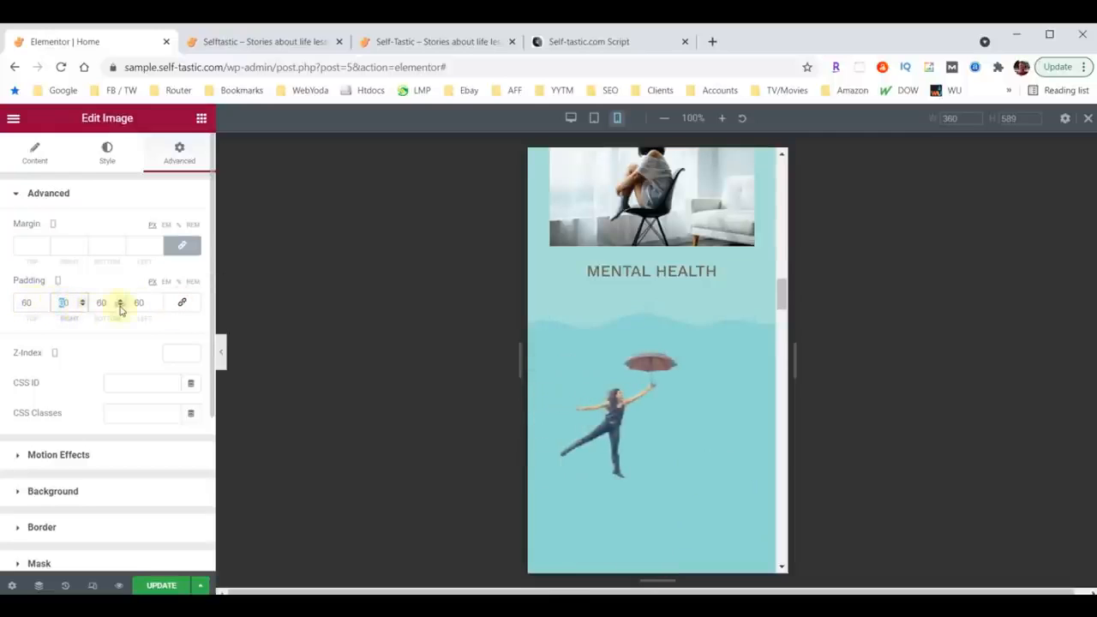
pyautogui.click(138, 303)
pyautogui.write('30')
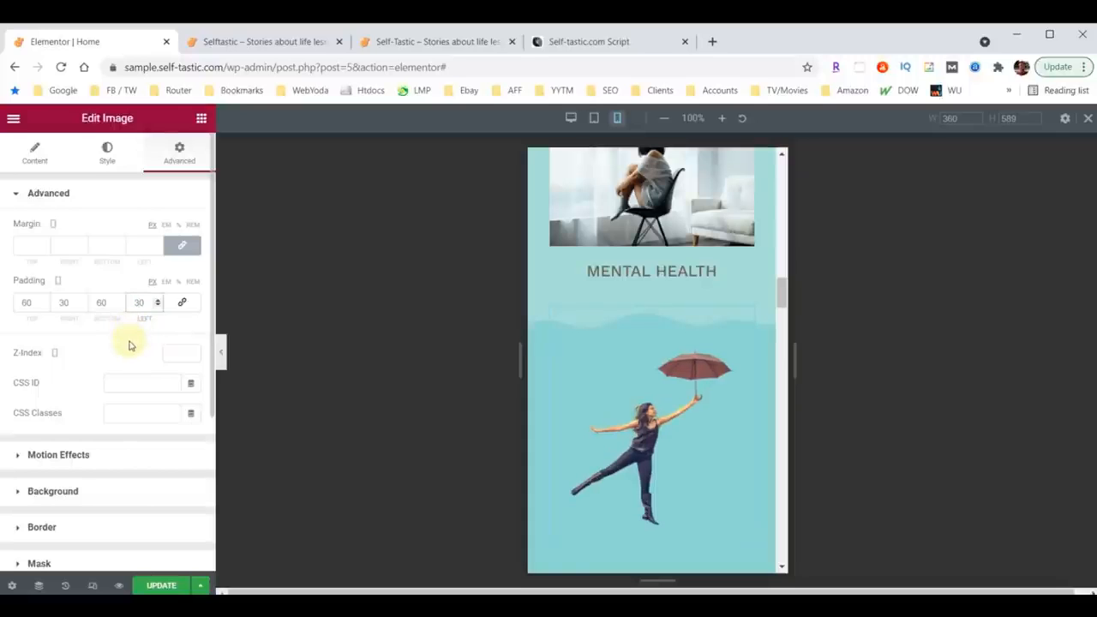
pyautogui.doubleClick(98, 302)
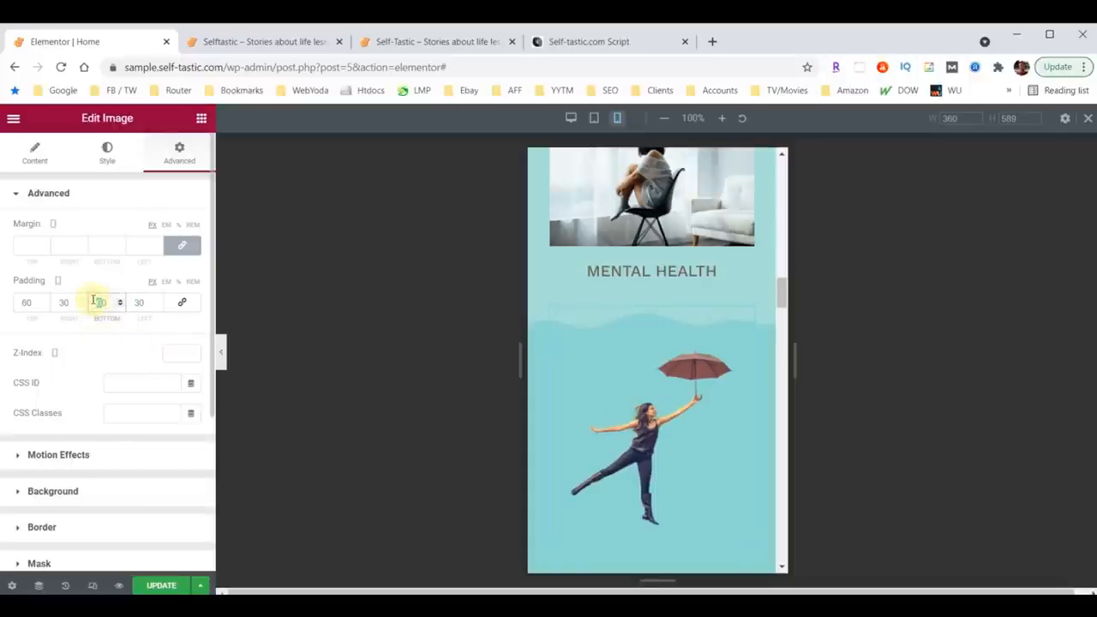
pyautogui.write('0')
# Step: Set the Be Inspired column's mobile padding to 10 on all sides
pyautogui.scroll(-2, 650, 429)
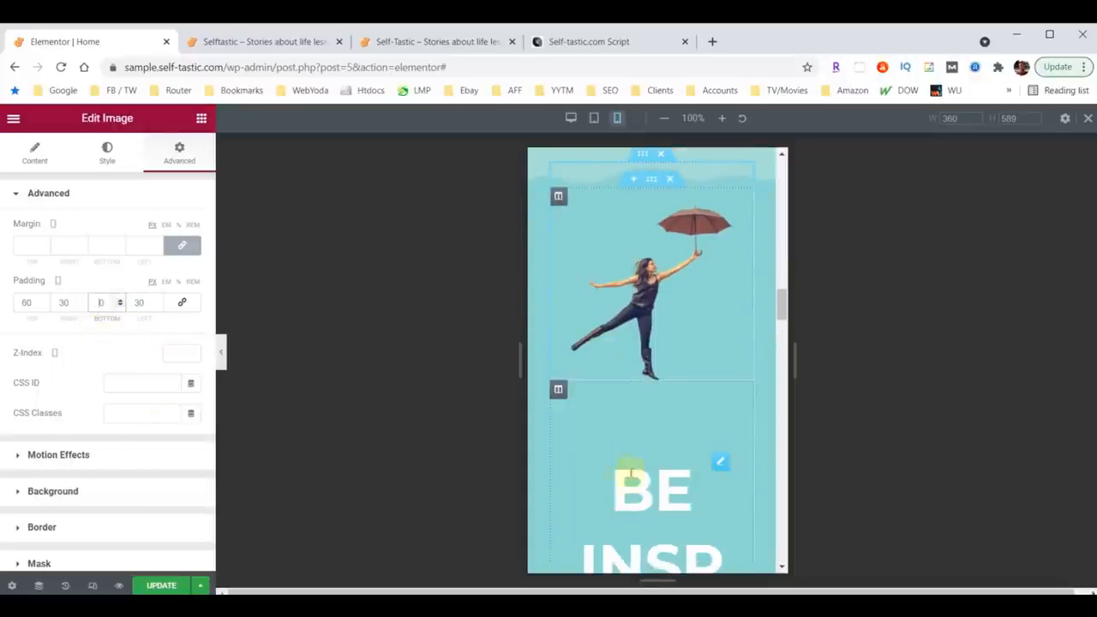
pyautogui.scroll(-2, 631, 473)
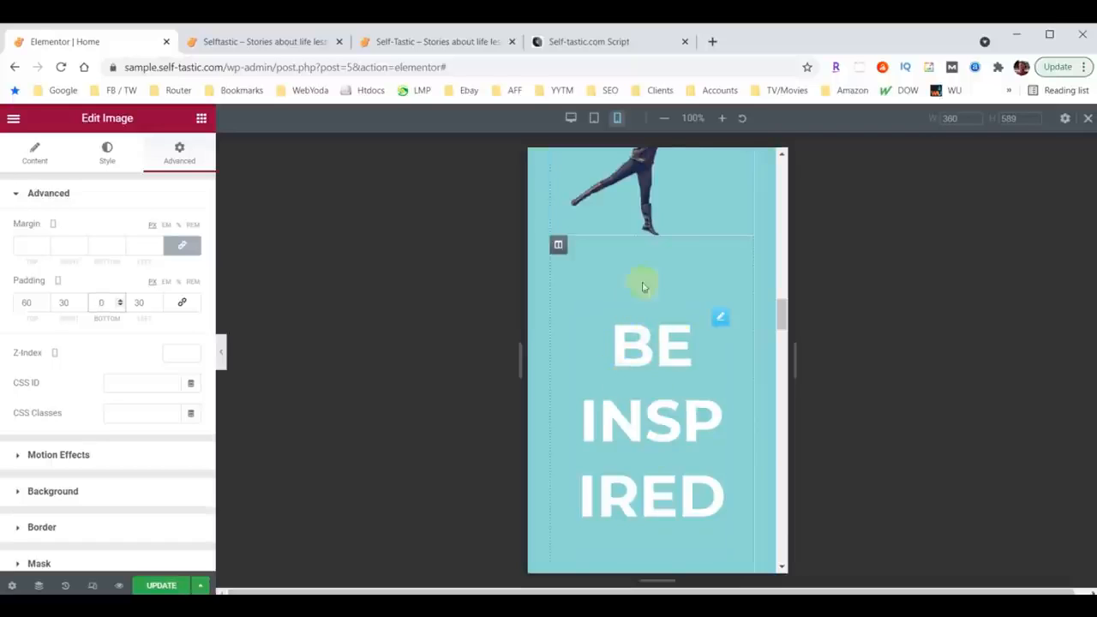
pyautogui.click(557, 247)
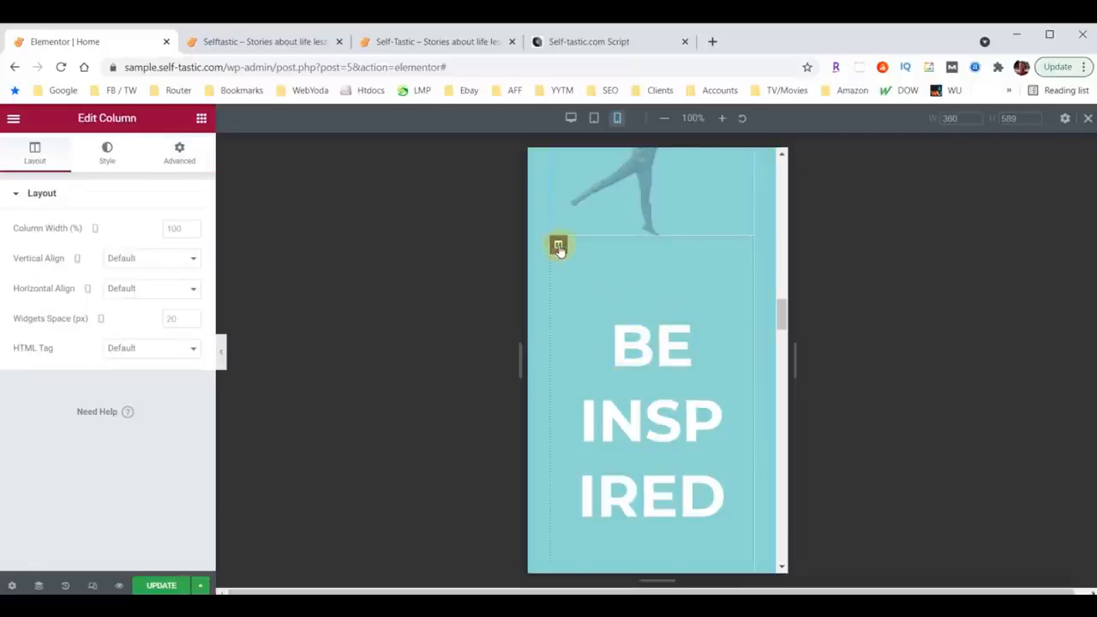
pyautogui.click(179, 153)
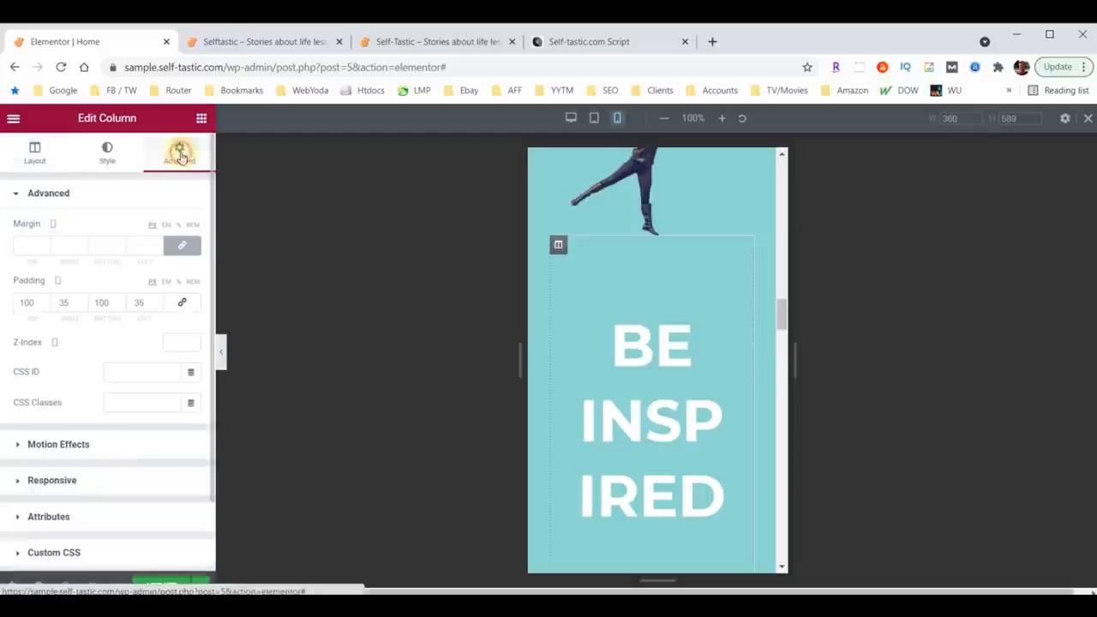
pyautogui.click(65, 304)
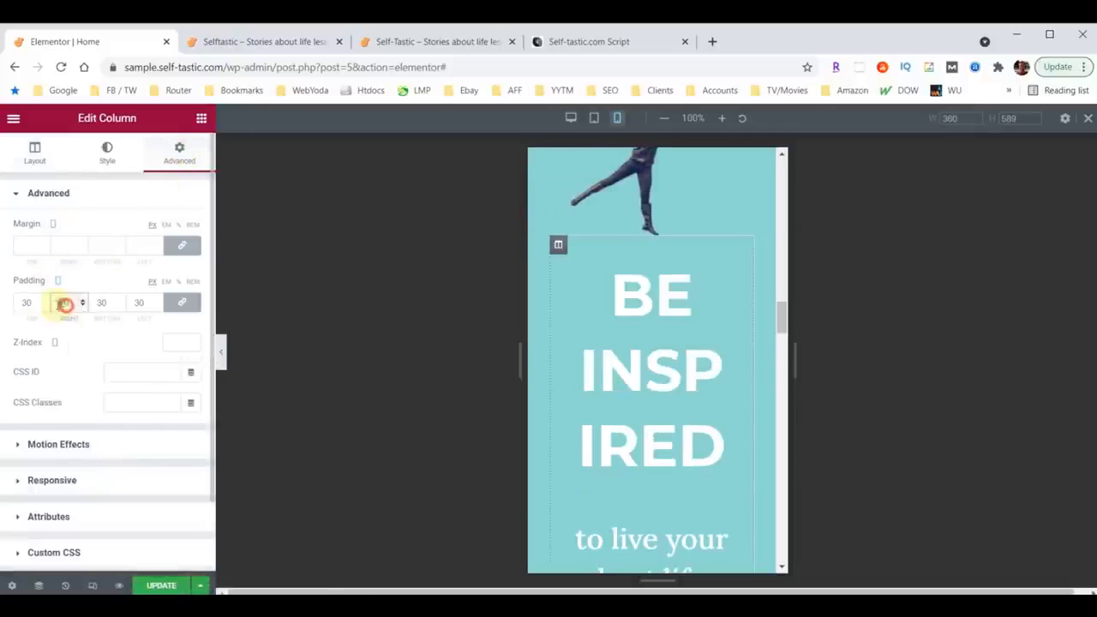
pyautogui.write('10')
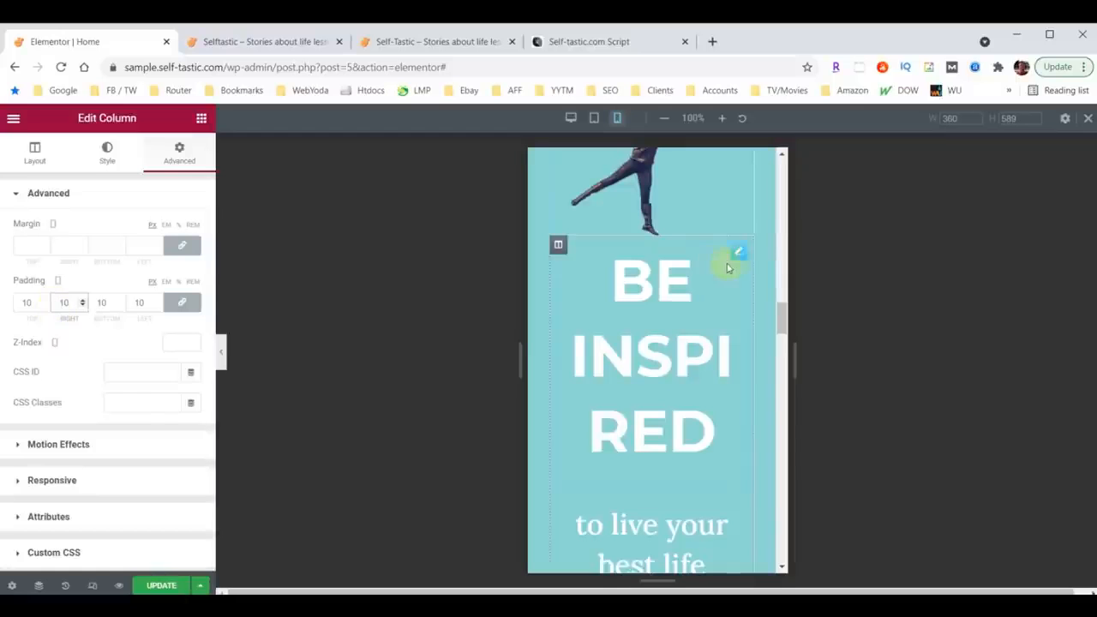
# Step: Set the Be Inspired heading's mobile font size to 38
pyautogui.click(741, 256)
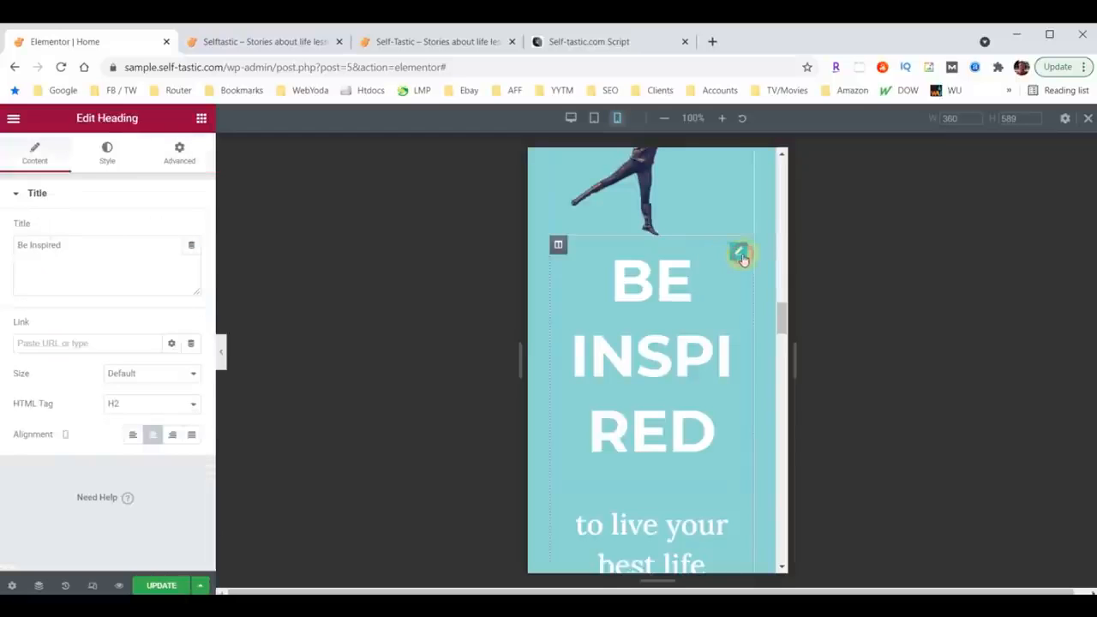
pyautogui.click(105, 152)
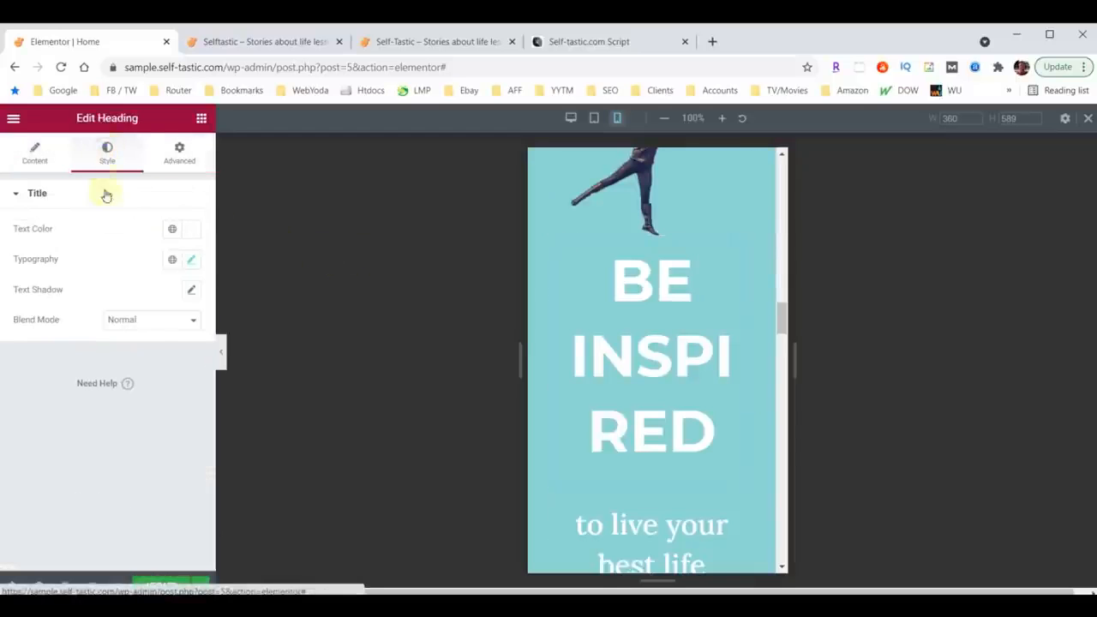
pyautogui.click(191, 261)
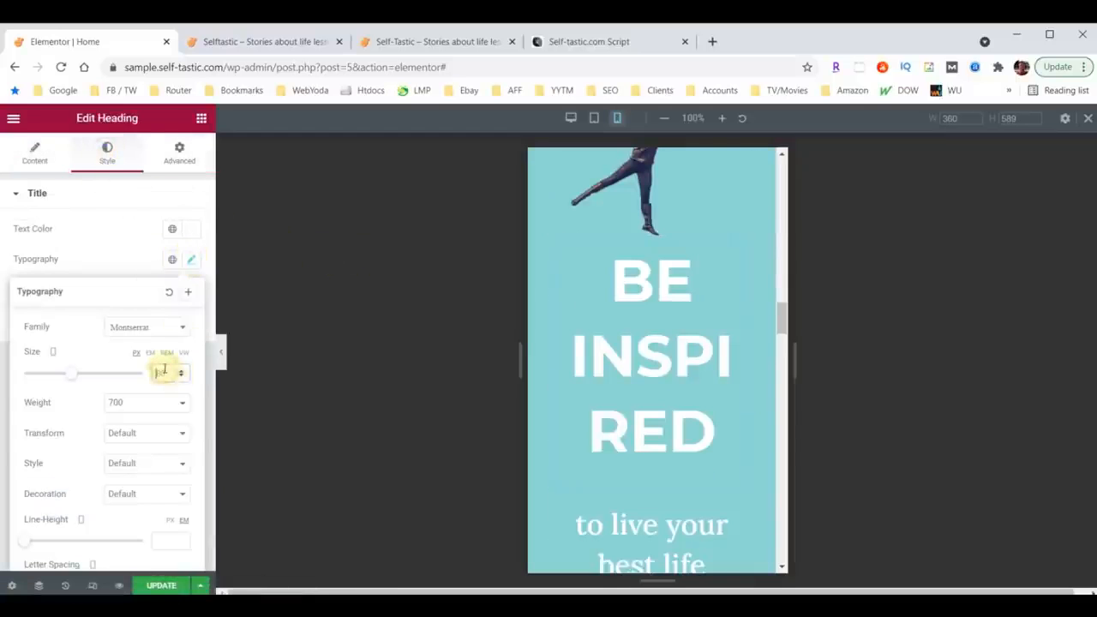
pyautogui.write('40')
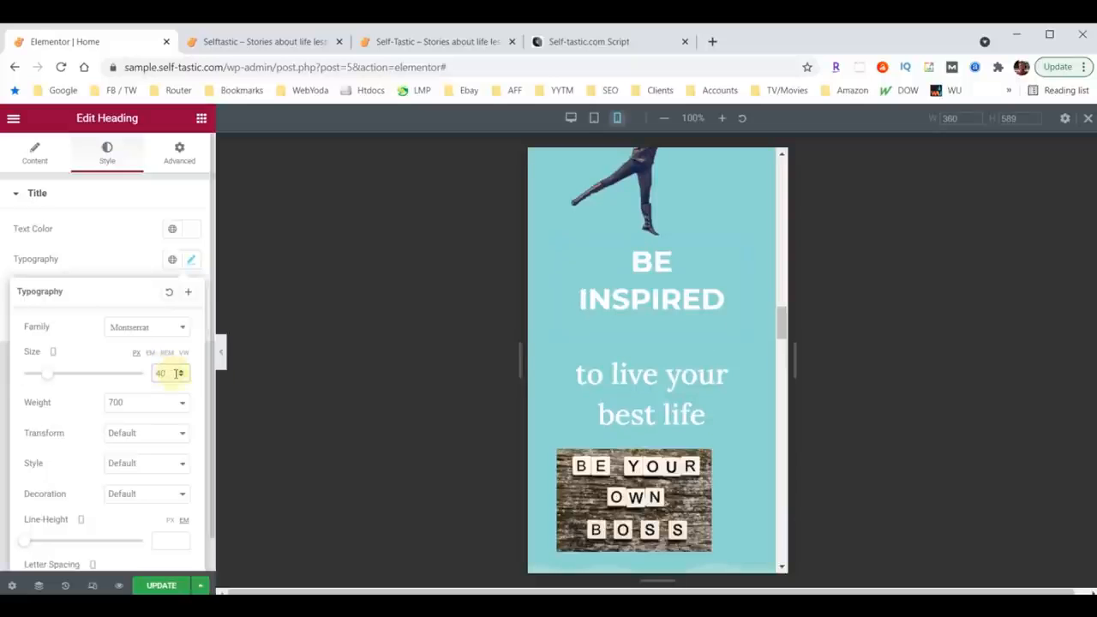
pyautogui.click(181, 376)
pyautogui.click(181, 376)
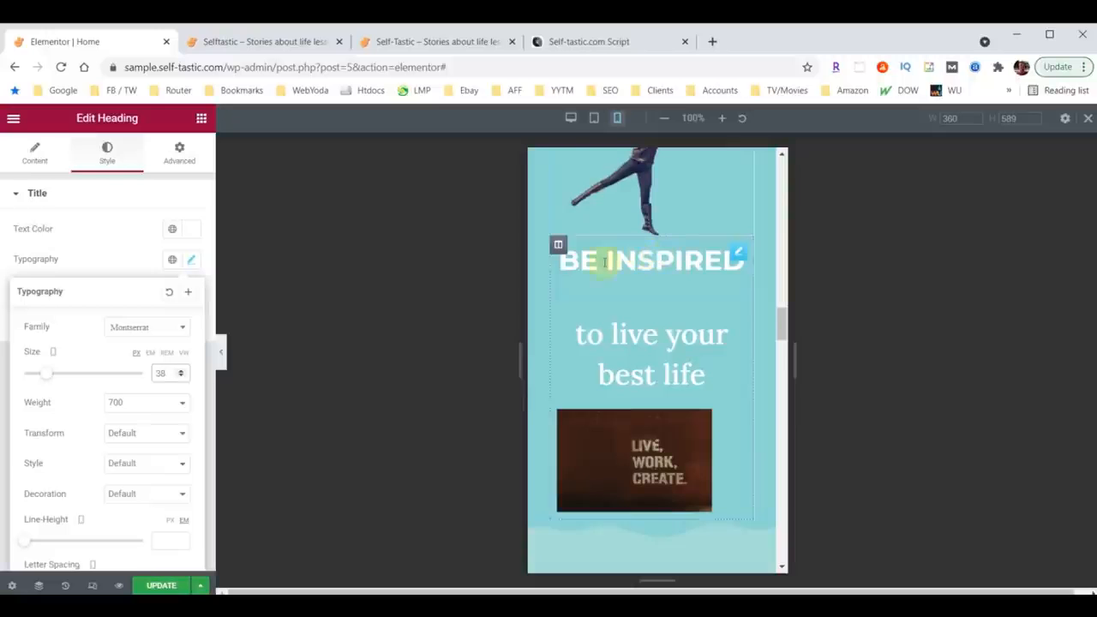
# Step: Unlink the Be Inspired column's padding values and set the top padding to 30
pyautogui.click(558, 246)
pyautogui.click(179, 153)
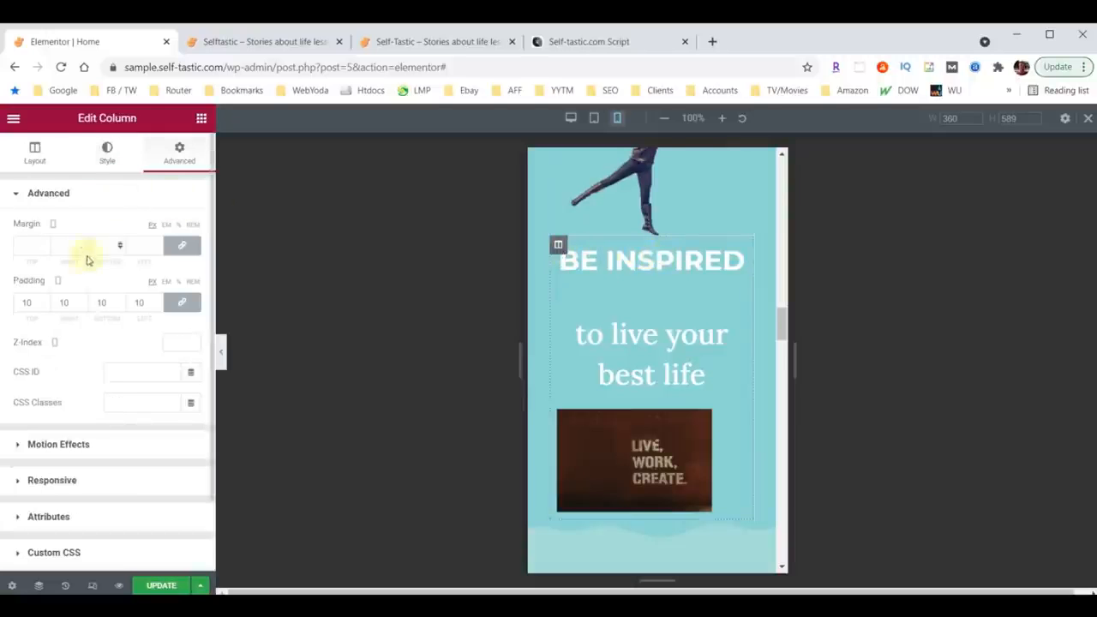
pyautogui.click(181, 302)
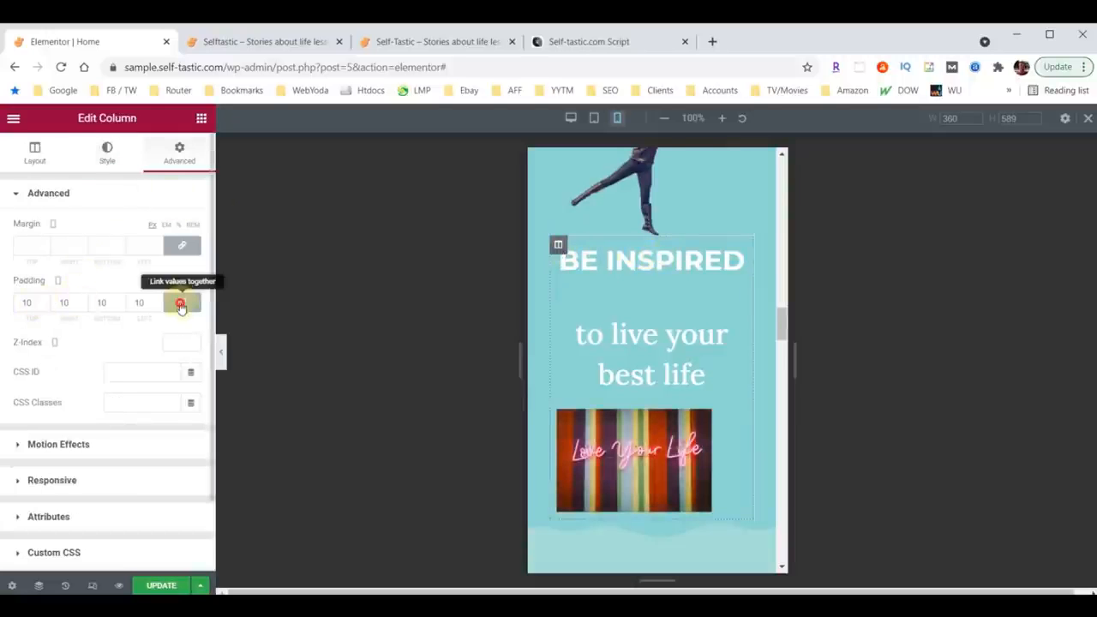
pyautogui.moveTo(27, 304); pyautogui.dragTo(2, 307)
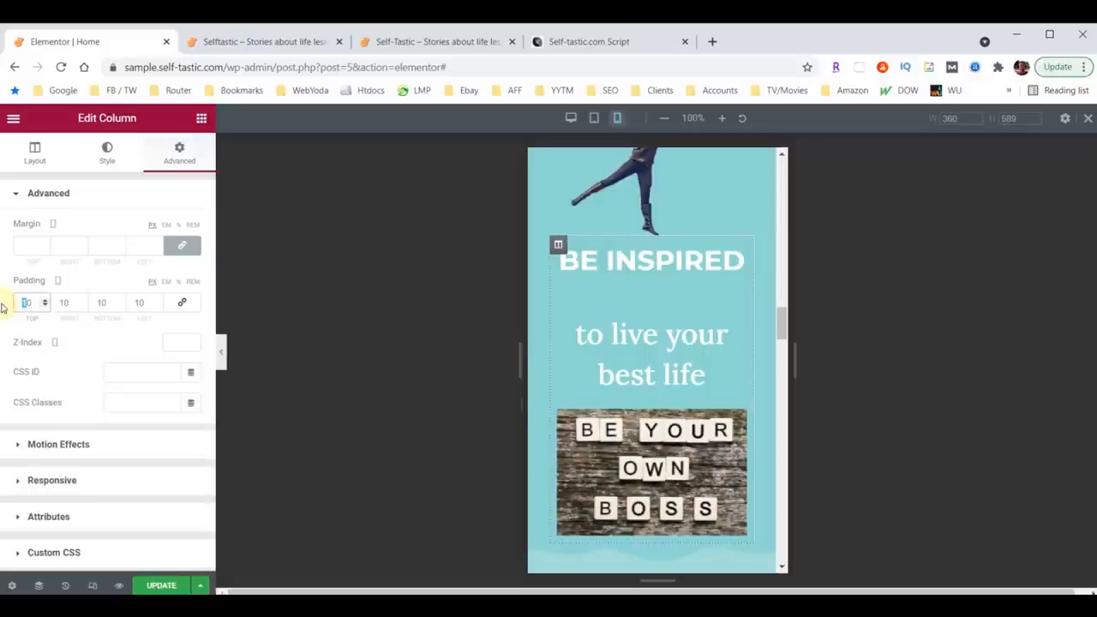
pyautogui.write('30')
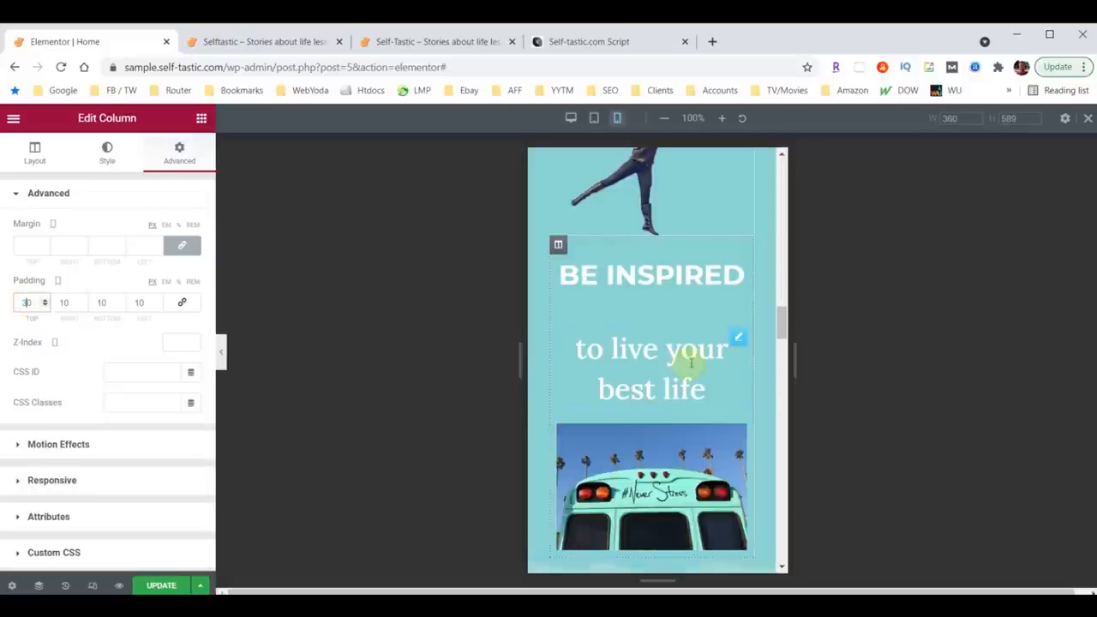
# Step: Set the 'to live your best life' heading's font size to 28
pyautogui.click(739, 338)
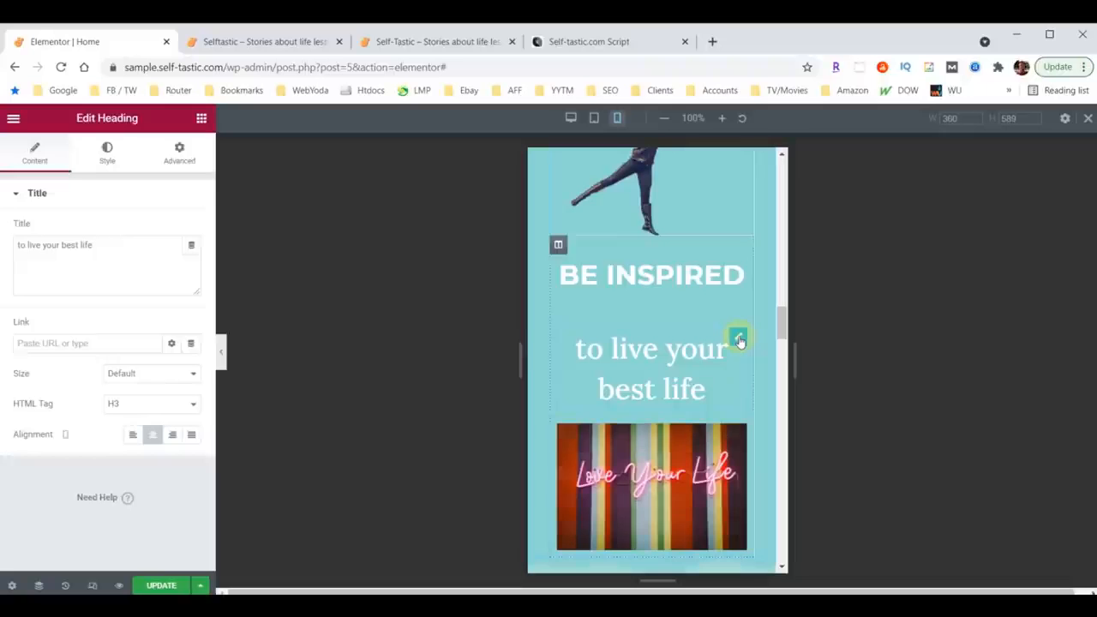
pyautogui.click(107, 152)
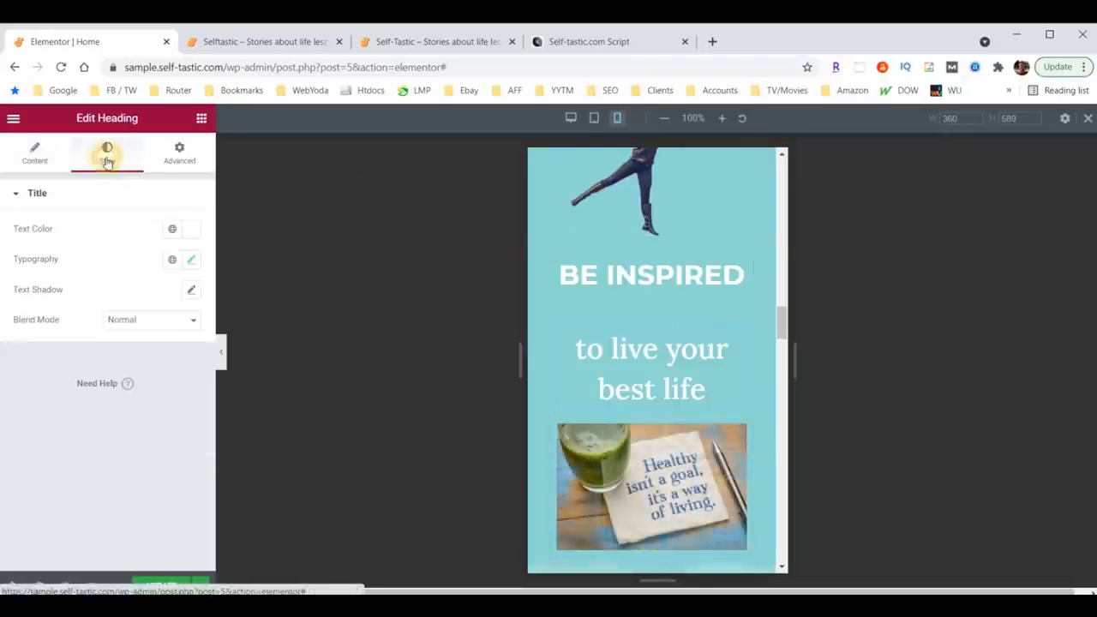
pyautogui.click(194, 260)
pyautogui.click(157, 373)
pyautogui.write('28')
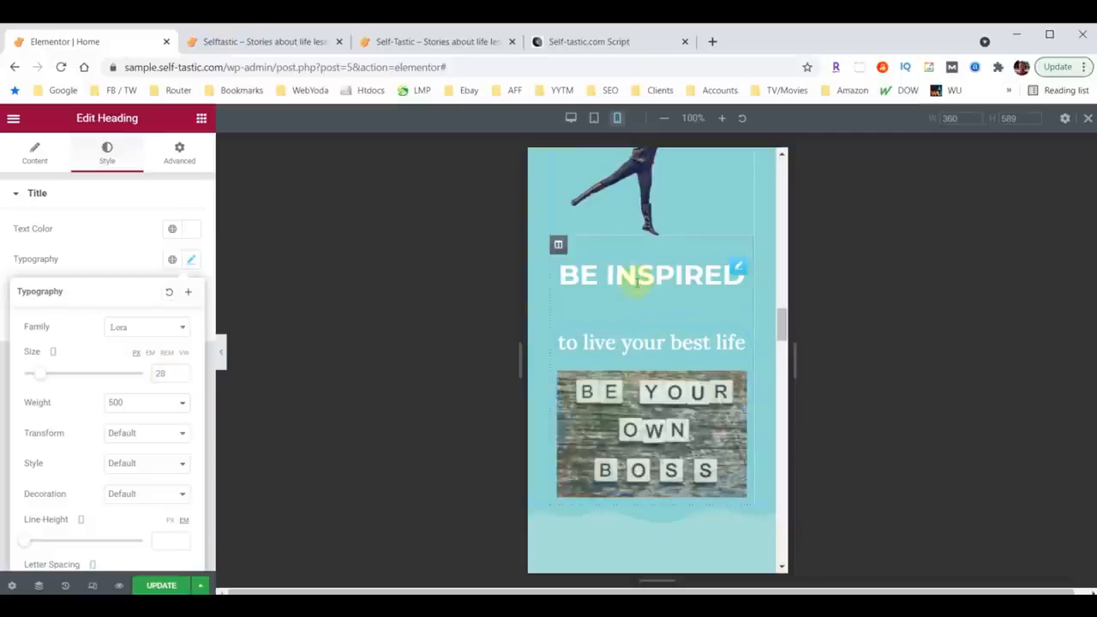
# Step: Set the Be Inspired heading's bottom margin to 0
pyautogui.click(741, 273)
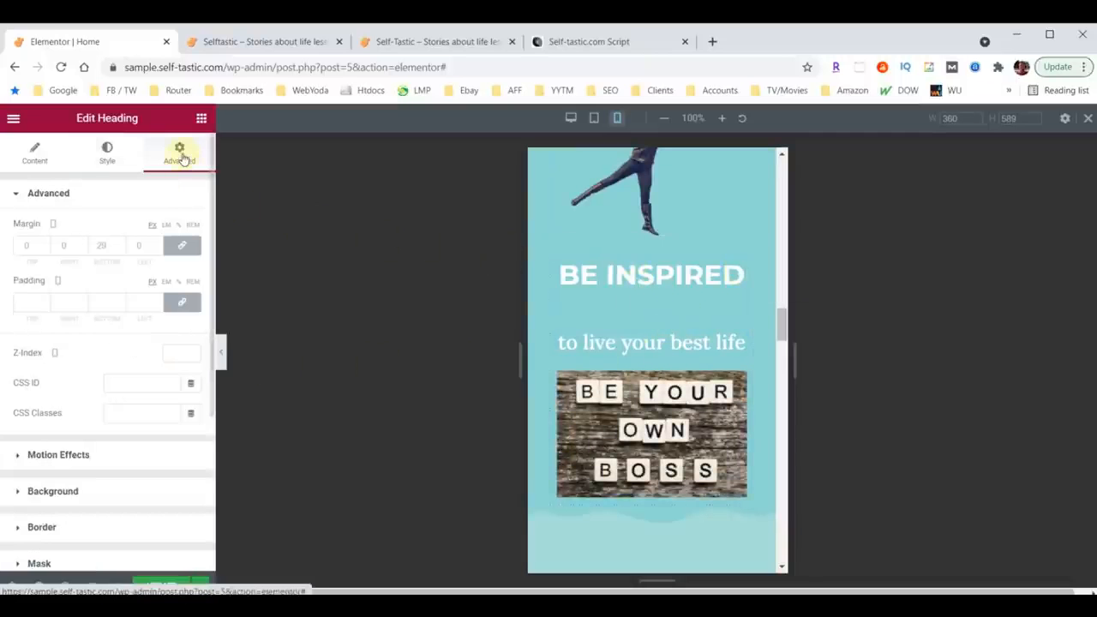
pyautogui.doubleClick(110, 245)
pyautogui.write('0')
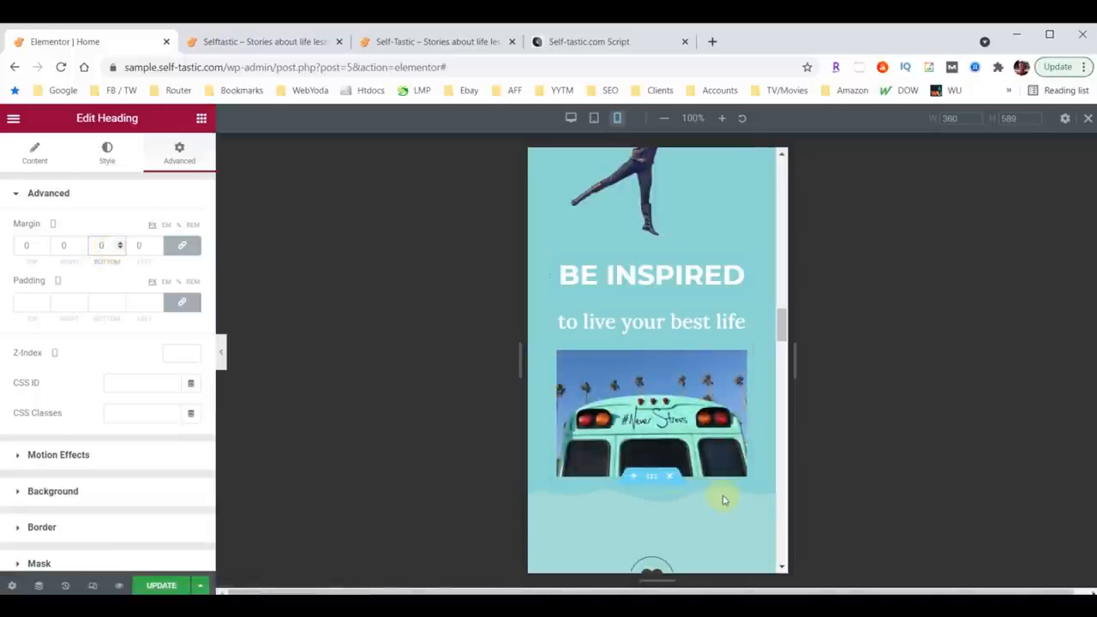
# Step: Set the Be Inspired column's bottom padding to 50
pyautogui.scroll(-2, 727, 500)
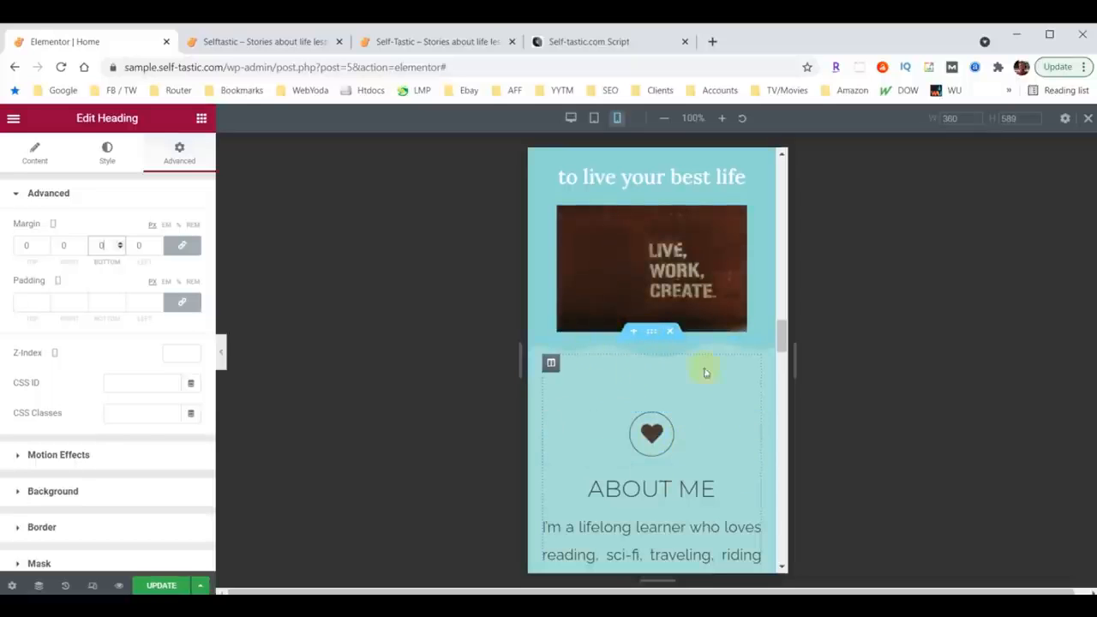
pyautogui.scroll(2, 701, 368)
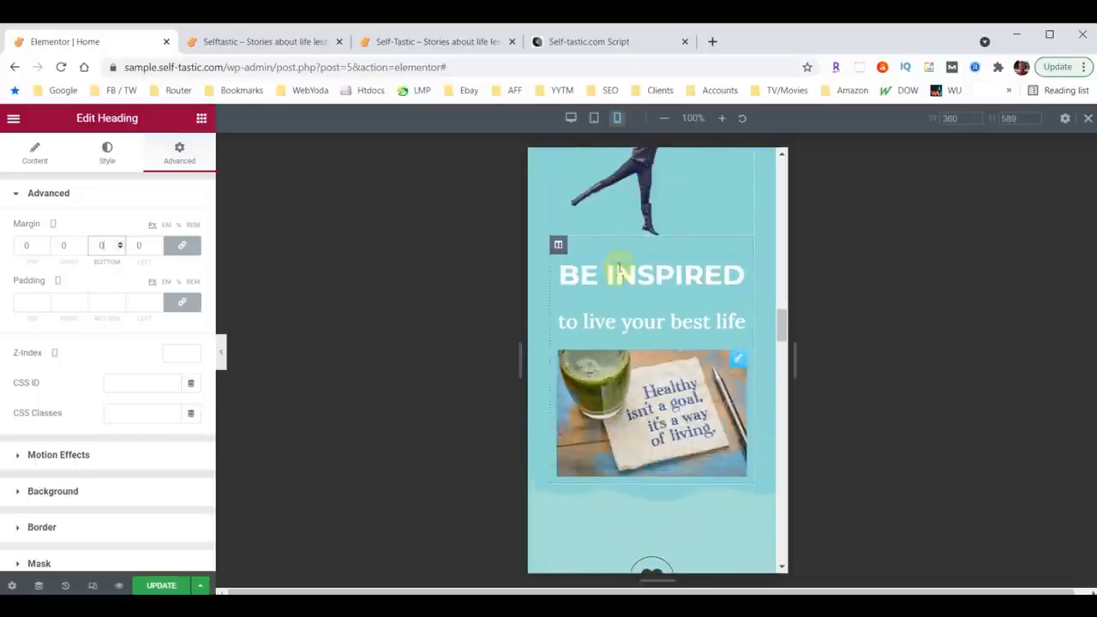
pyautogui.click(558, 246)
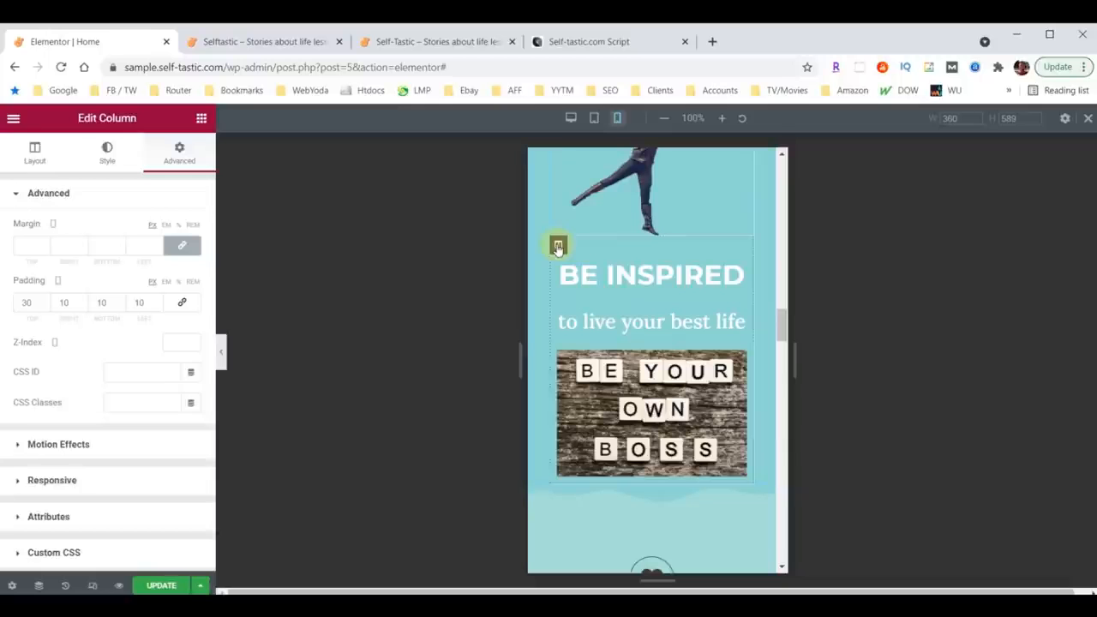
pyautogui.click(102, 301)
pyautogui.write('50')
# Step: Unlink the Comments icon's margin values and set its top margin to 60
pyautogui.scroll(-1, 681, 460)
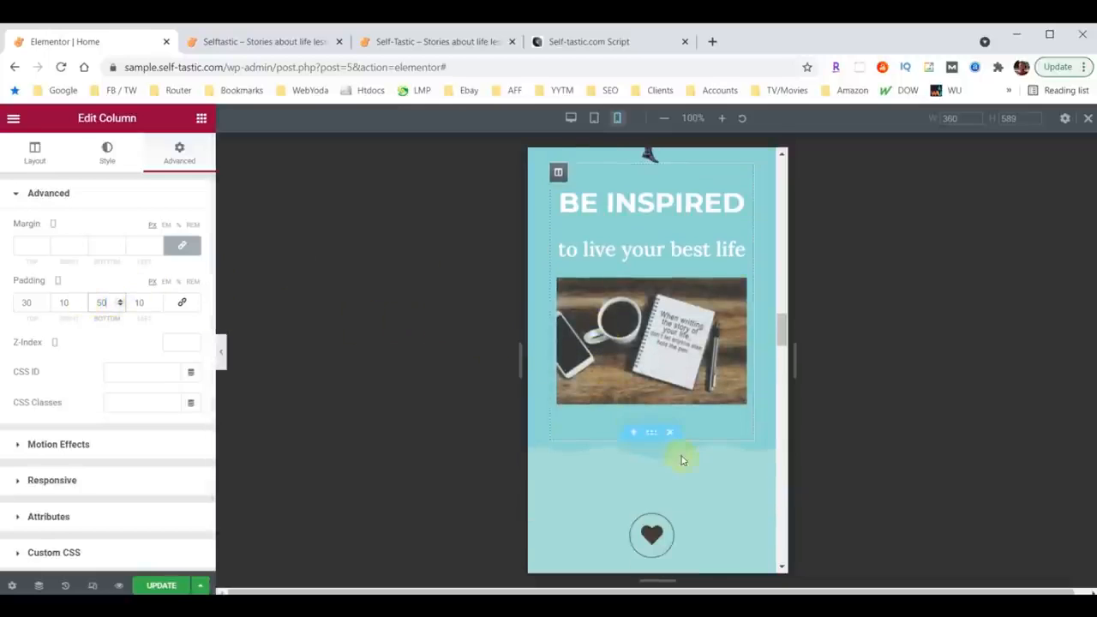
pyautogui.scroll(-1, 681, 460)
pyautogui.scroll(-2, 698, 412)
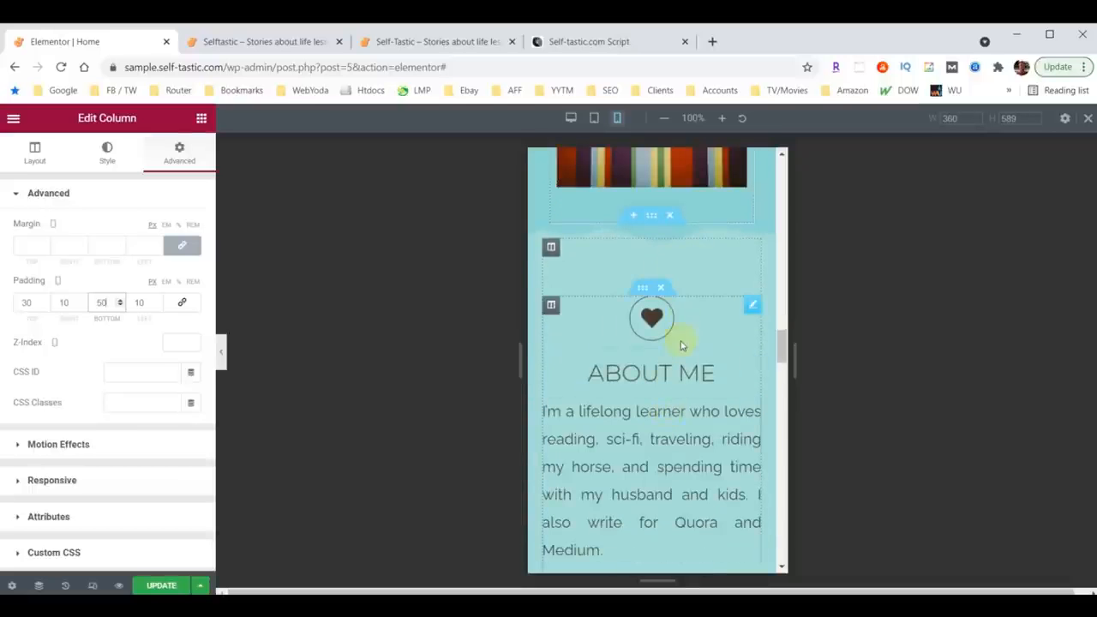
pyautogui.scroll(-4, 683, 339)
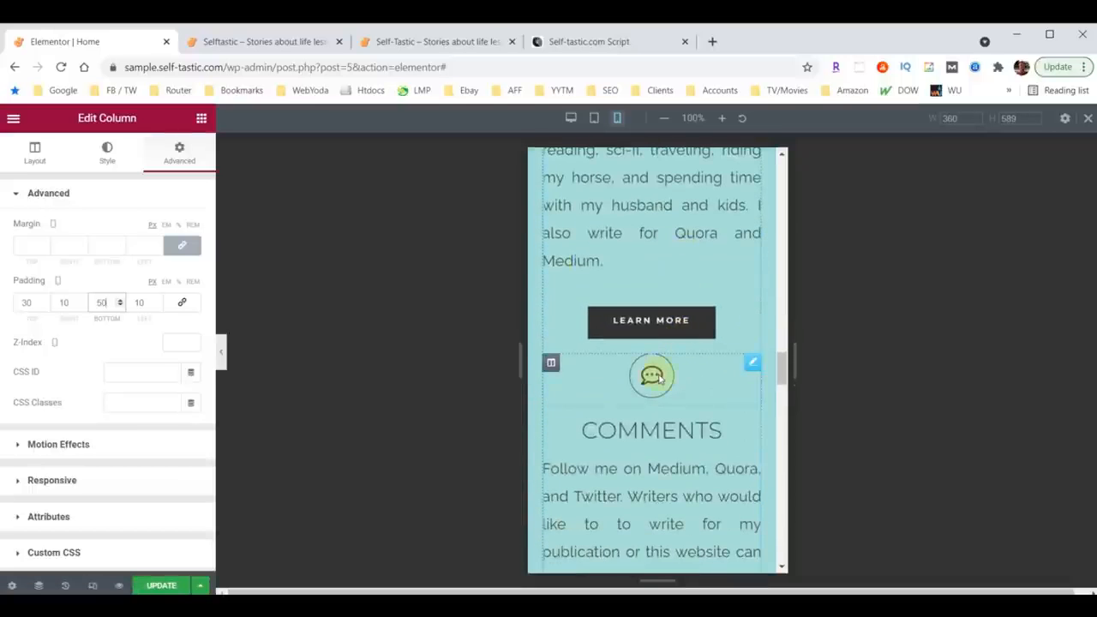
pyautogui.click(752, 363)
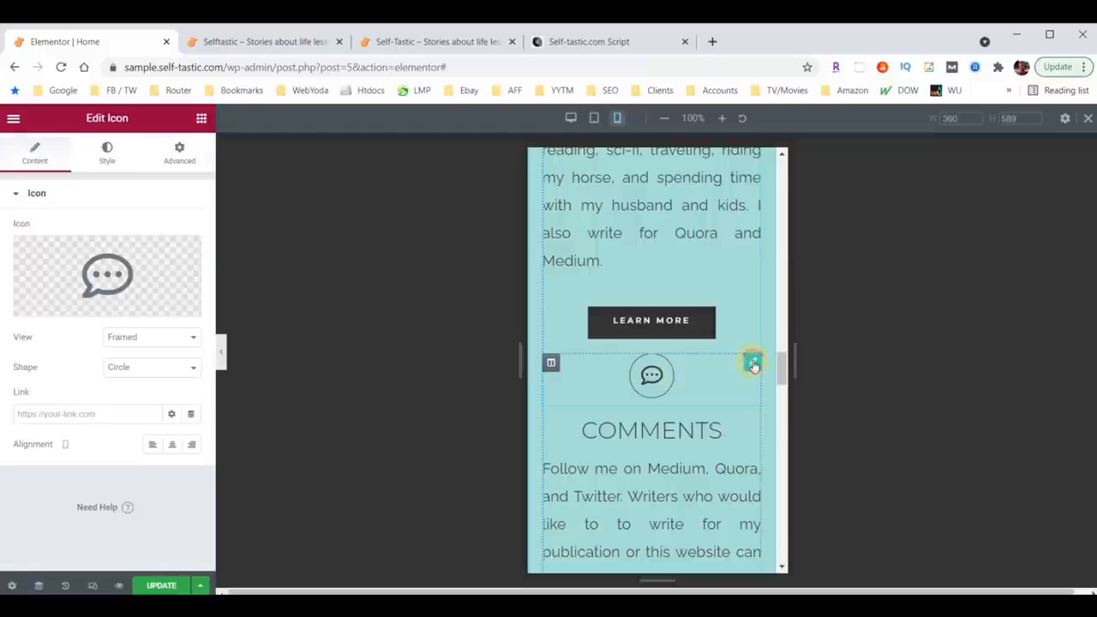
pyautogui.click(184, 155)
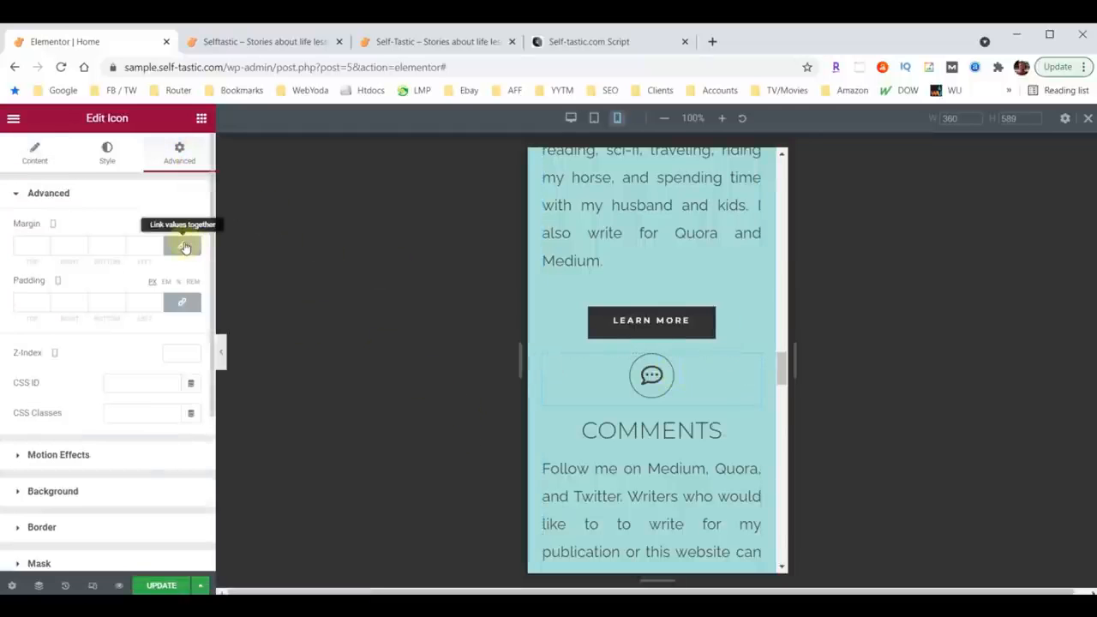
pyautogui.click(184, 247)
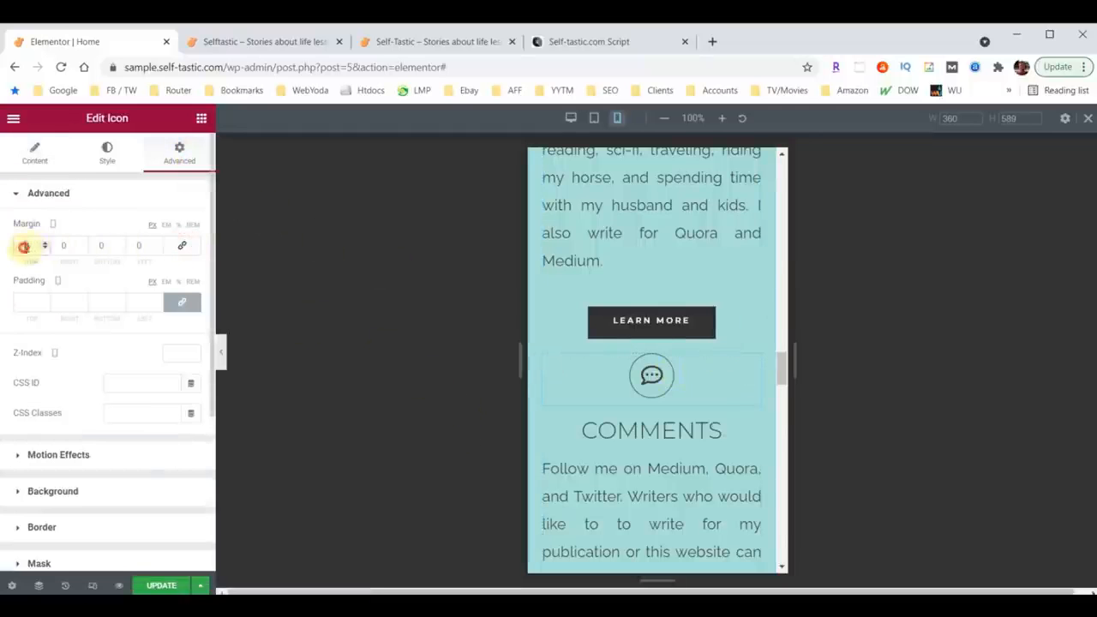
pyautogui.click(24, 247)
pyautogui.write('50')
# Step: Unlink the Need Advice icon's margin values and set its top margin to 60
pyautogui.scroll(-3, 685, 345)
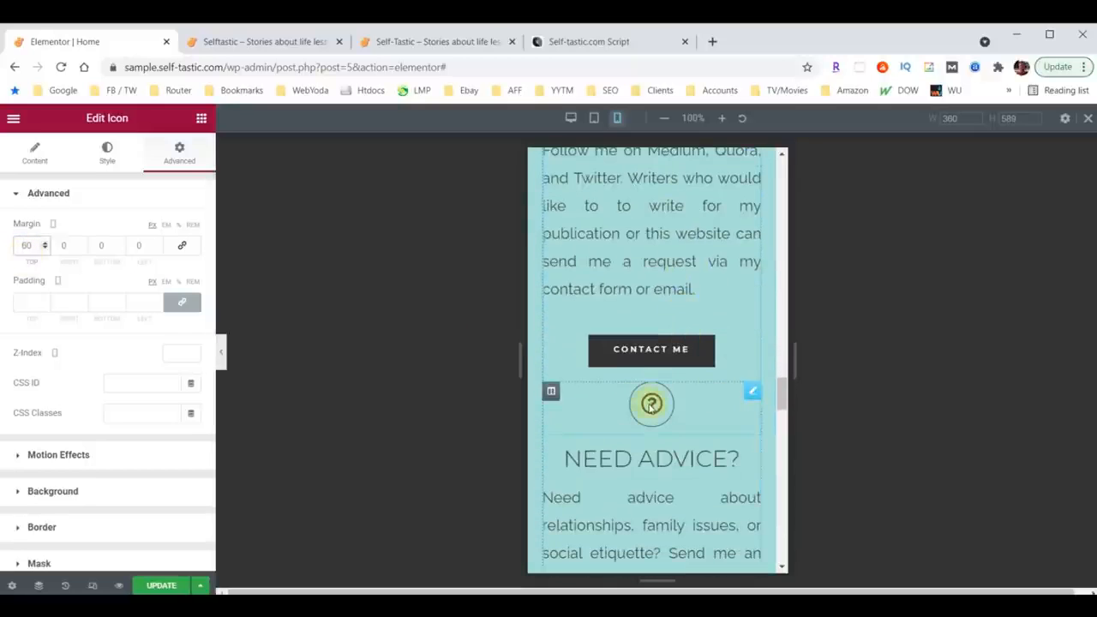
pyautogui.click(751, 395)
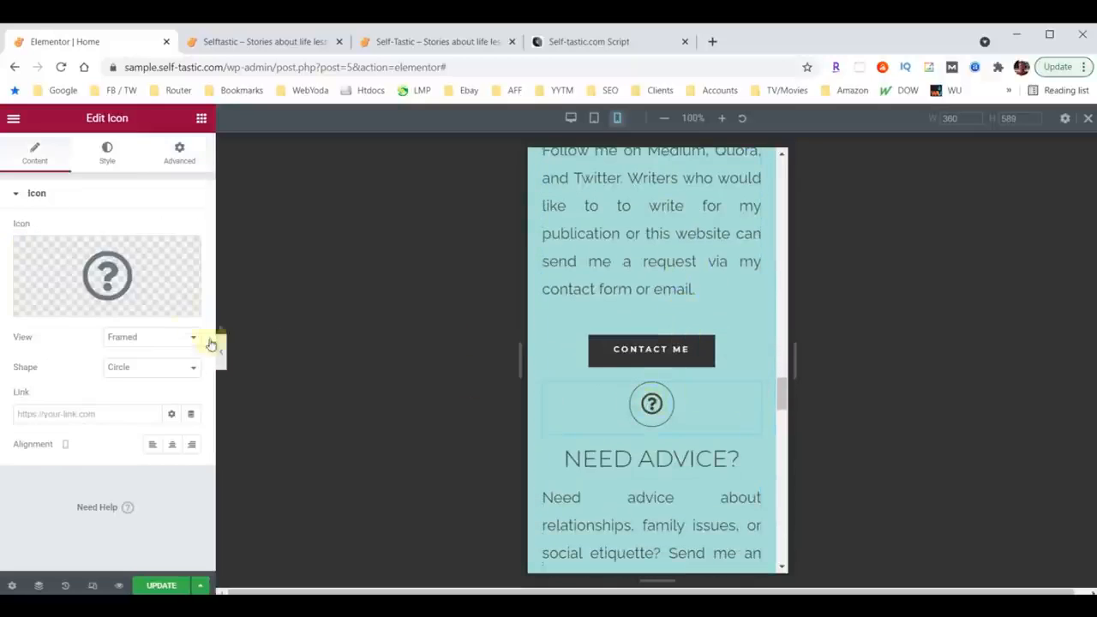
pyautogui.click(179, 149)
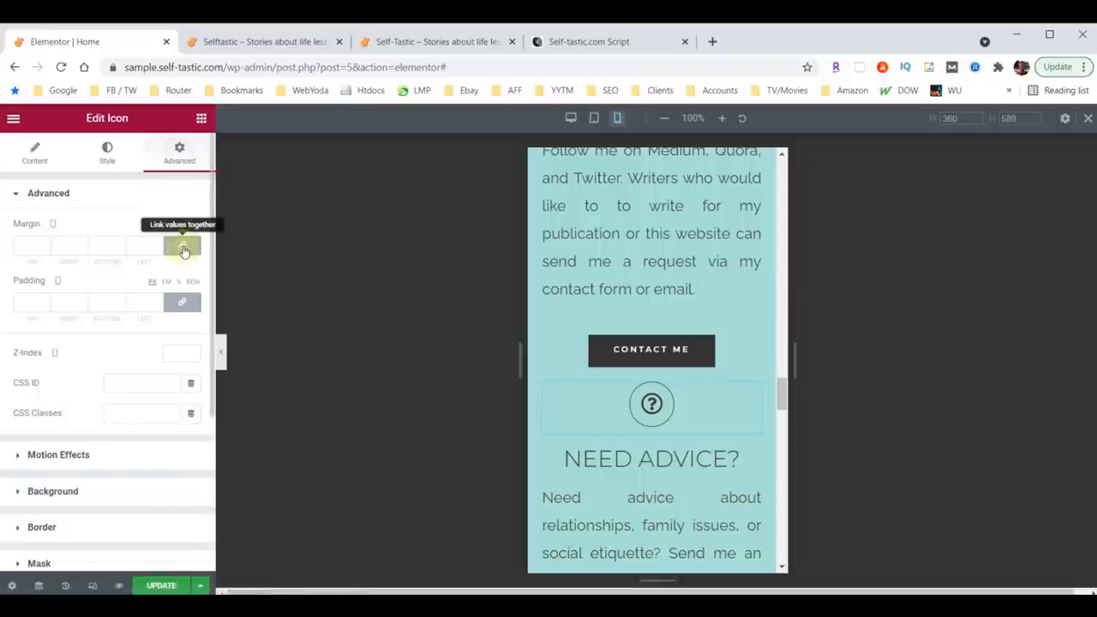
pyautogui.click(182, 245)
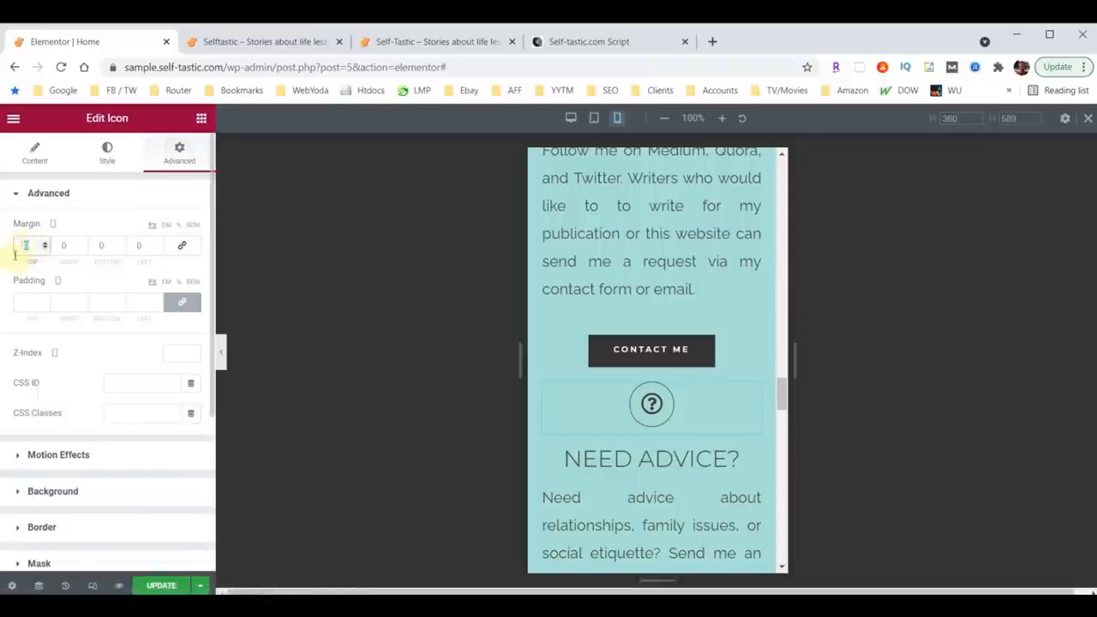
pyautogui.write('60')
# Step: Set the Words of Wisdom heading's font size to 40
pyautogui.scroll(-6, 651, 411)
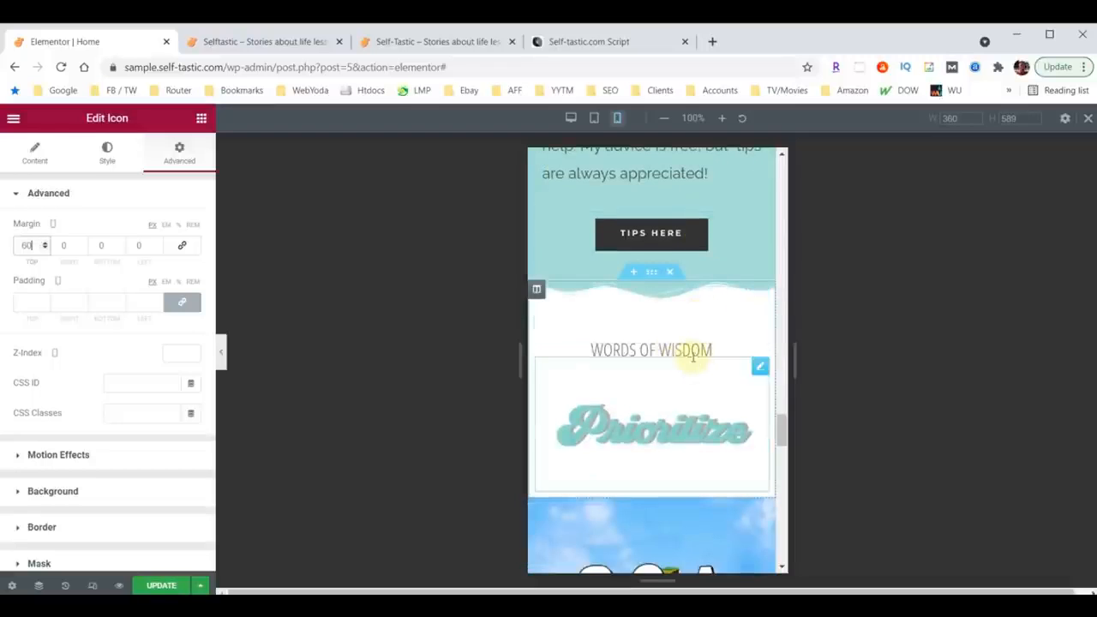
pyautogui.click(683, 351)
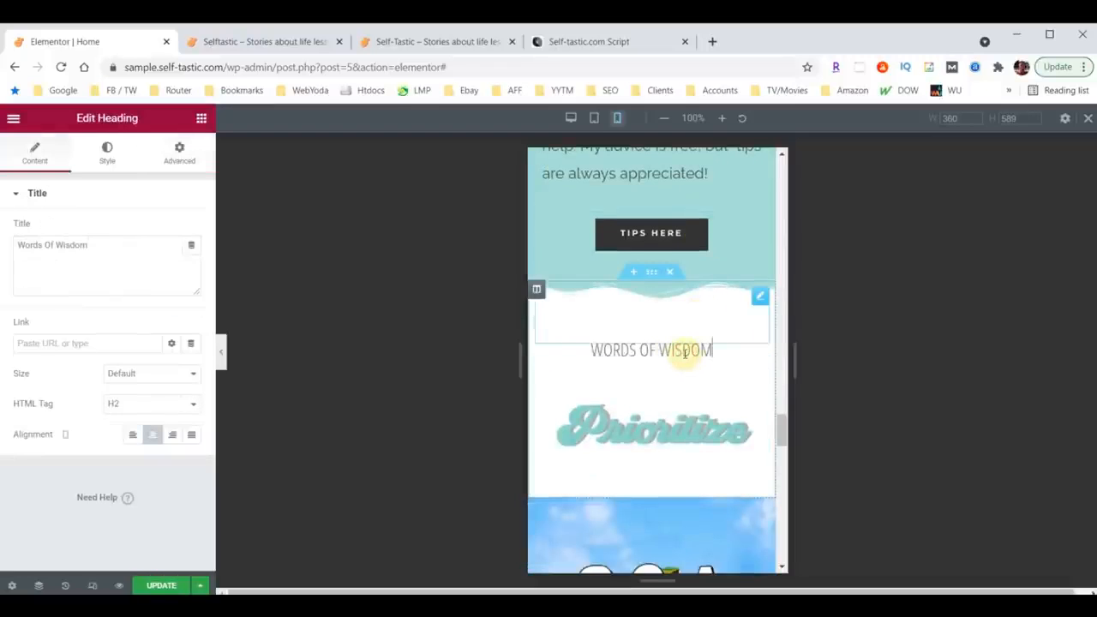
pyautogui.click(106, 152)
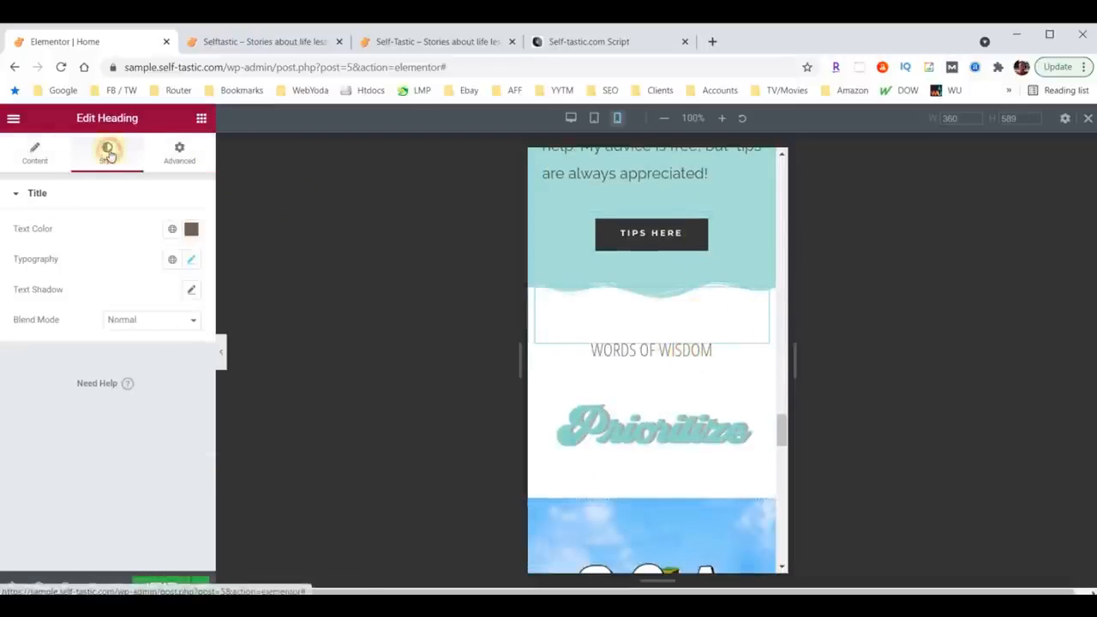
pyautogui.click(194, 262)
pyautogui.click(164, 373)
pyautogui.write('40')
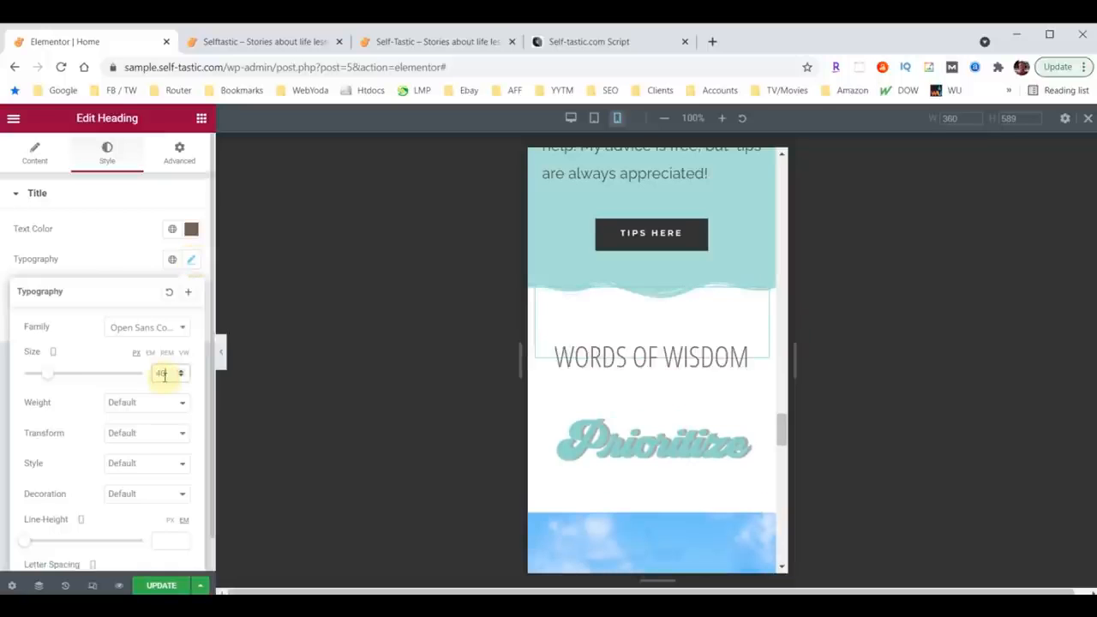
# Step: Review the lower sections of the mobile layout down to the sign-up area
pyautogui.scroll(-3, 698, 387)
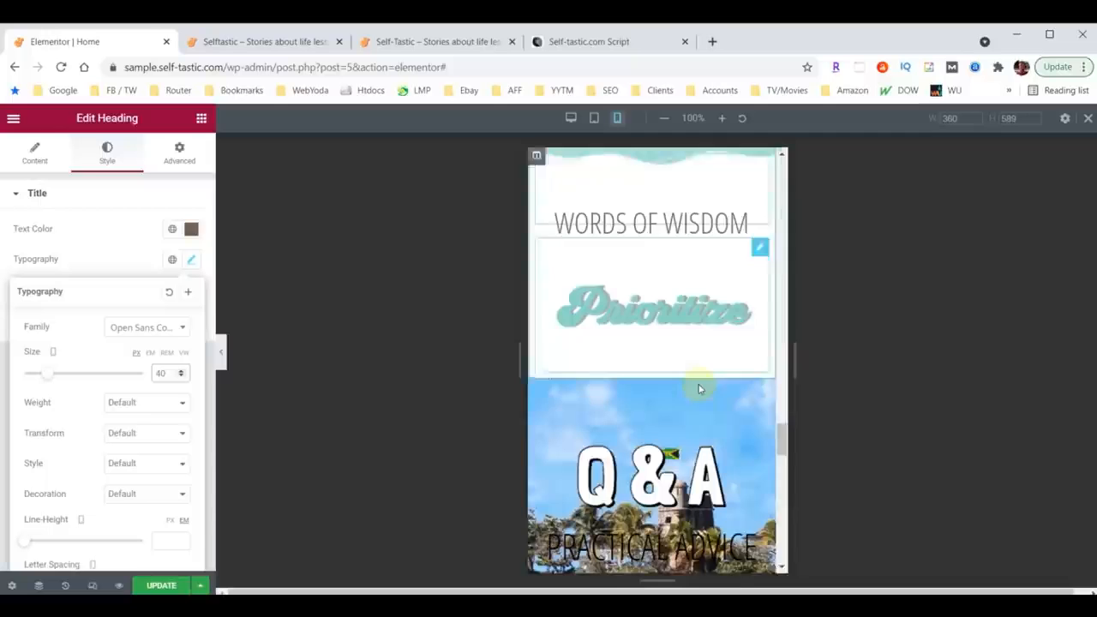
pyautogui.scroll(-5, 698, 387)
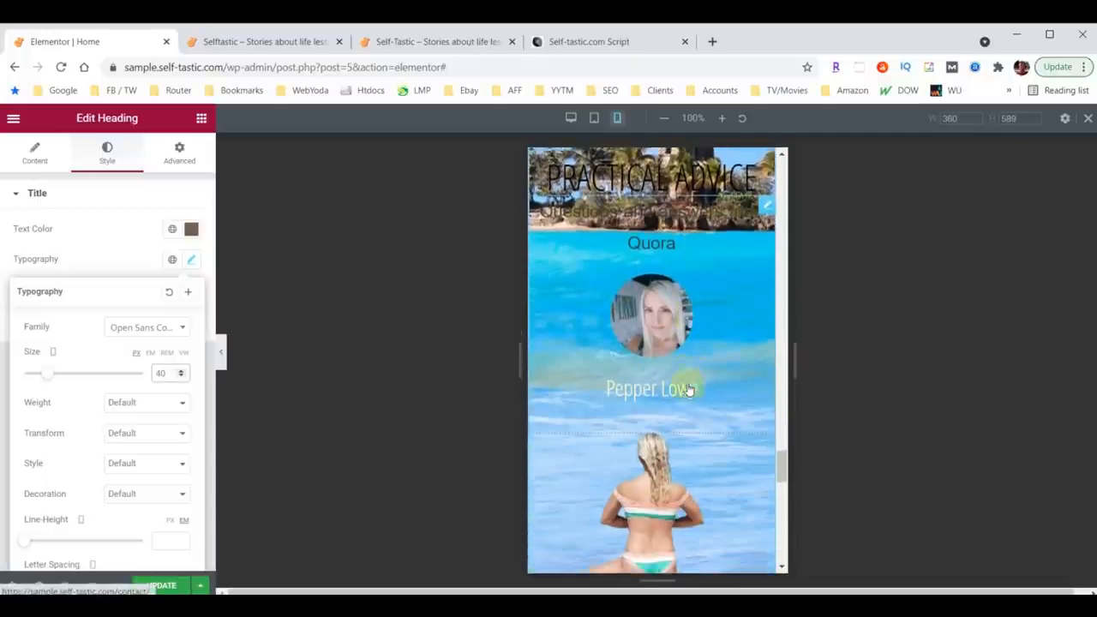
pyautogui.scroll(5, 681, 387)
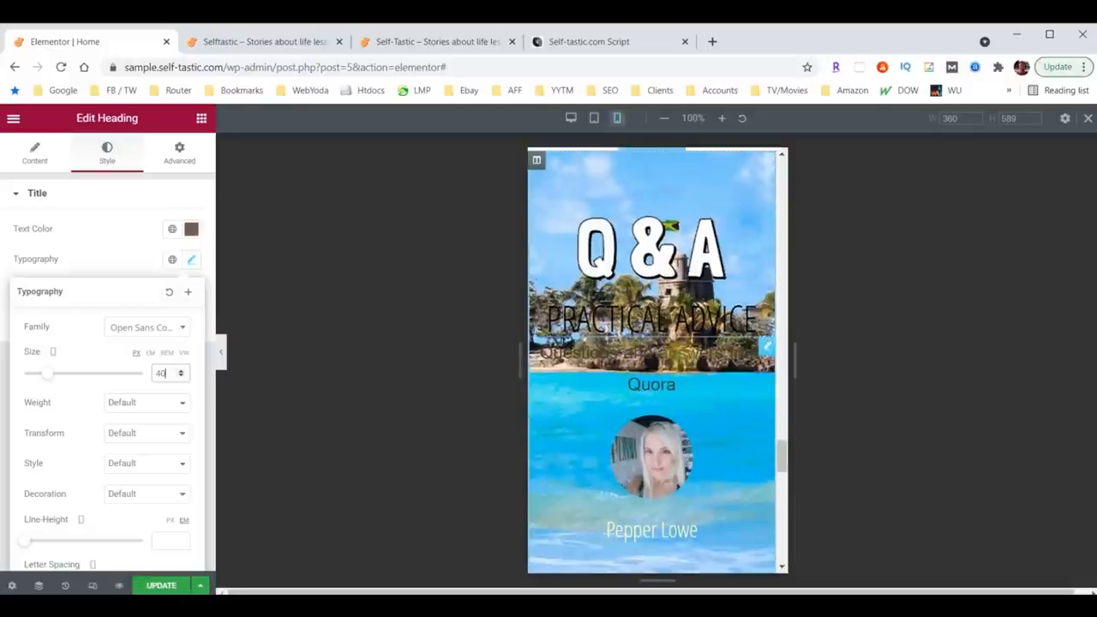
pyautogui.scroll(-2, 690, 364)
pyautogui.scroll(-5, 691, 364)
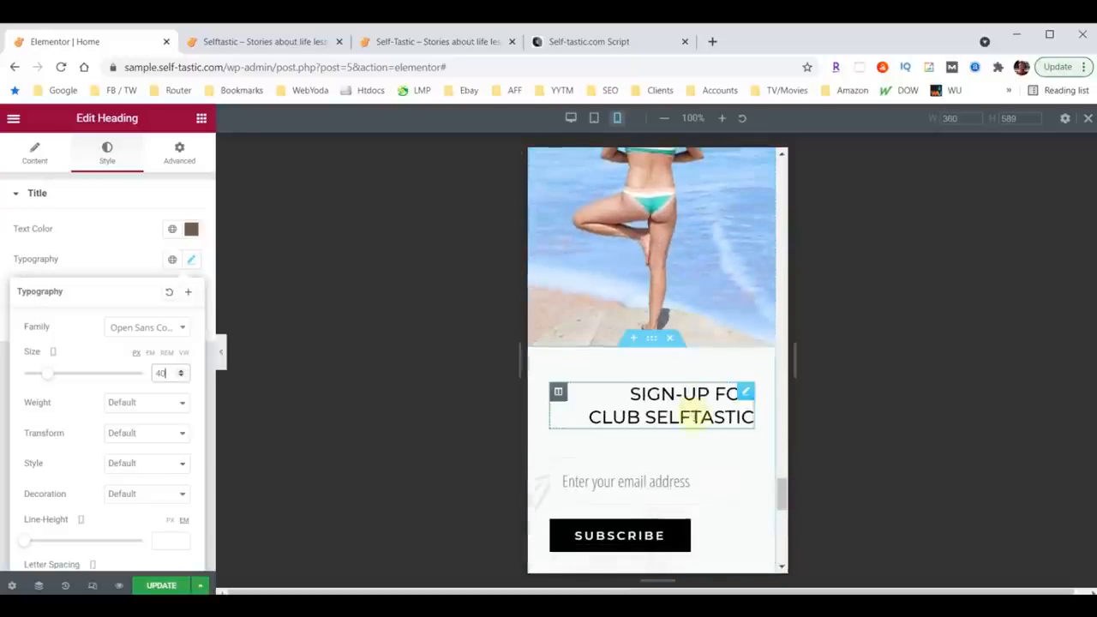
# Step: Select the Q&A section and turn on Hide On Mobile in its responsive settings
pyautogui.scroll(3, 690, 360)
pyautogui.scroll(4, 692, 424)
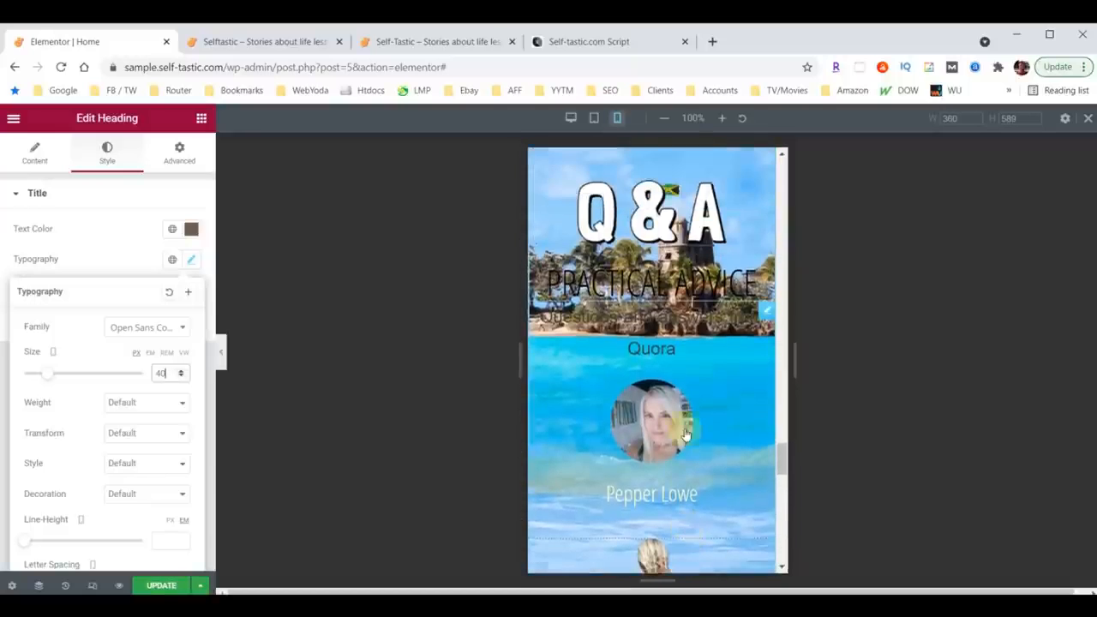
pyautogui.scroll(2, 686, 432)
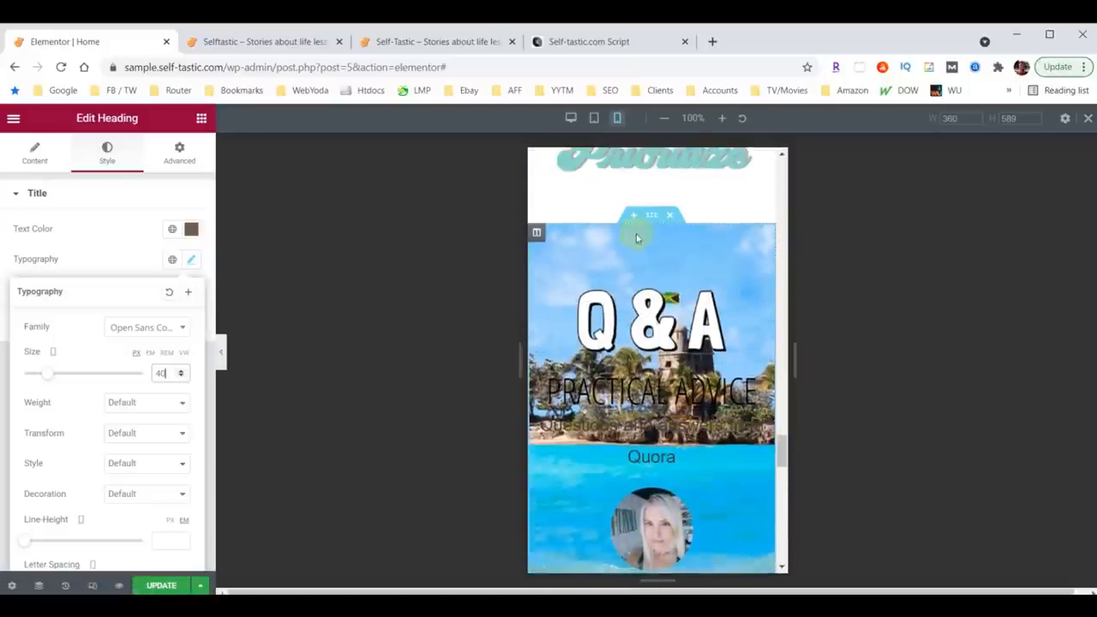
pyautogui.click(651, 217)
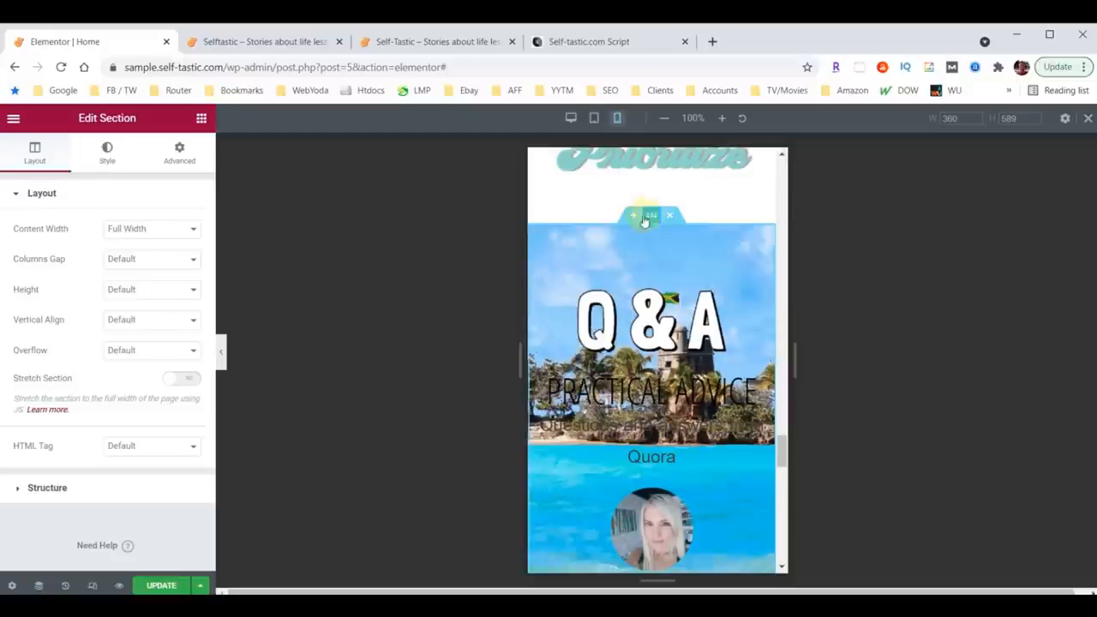
pyautogui.click(168, 158)
pyautogui.scroll(-2, 165, 364)
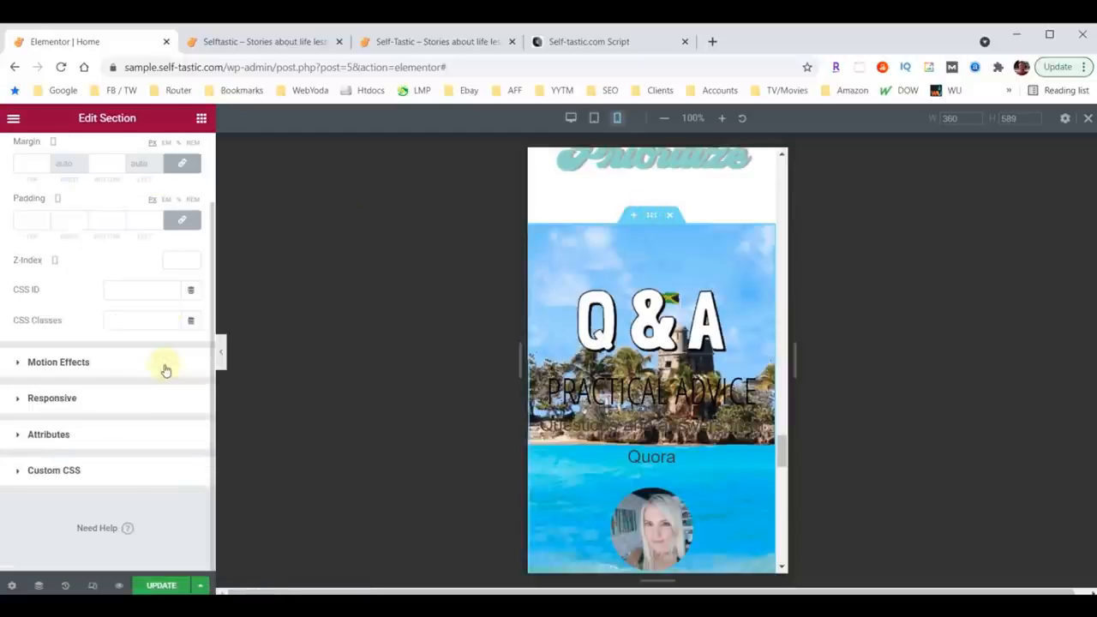
pyautogui.click(49, 399)
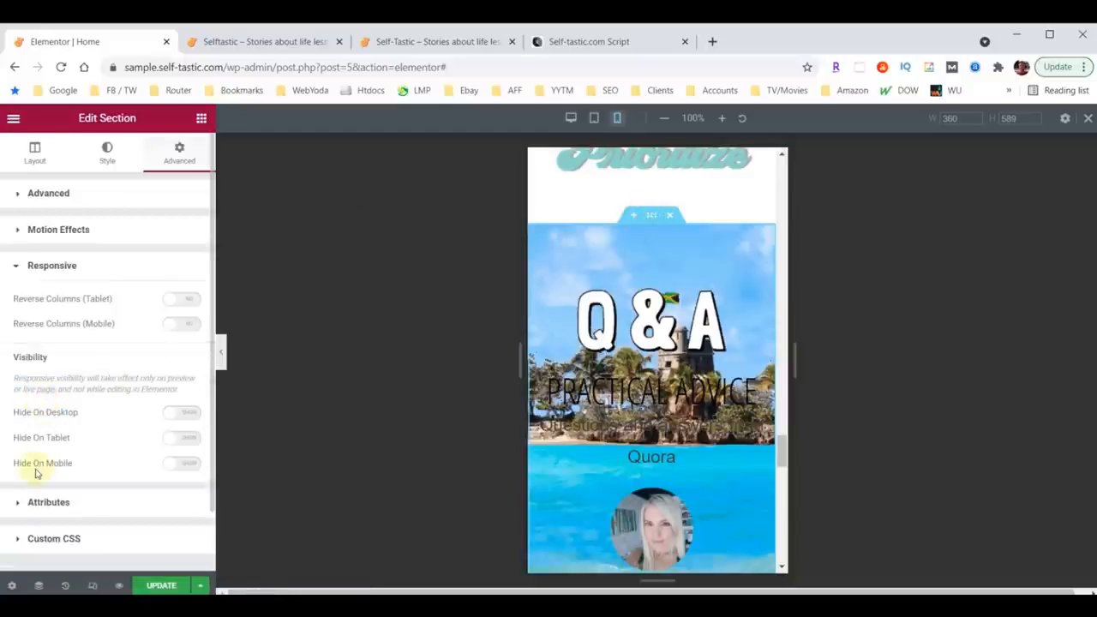
pyautogui.click(189, 466)
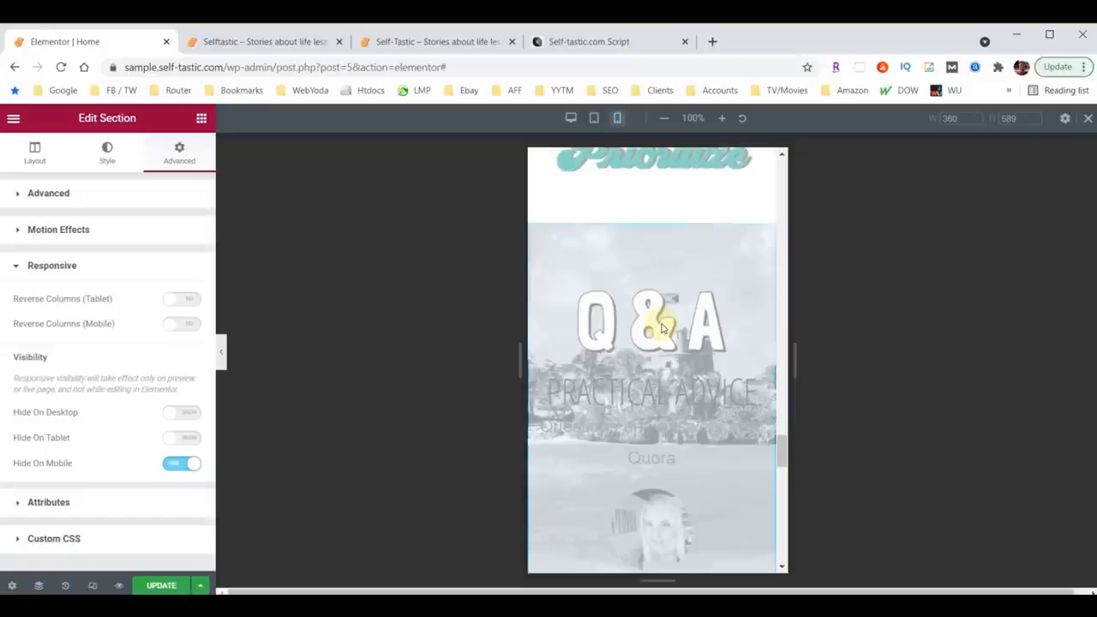
# Step: Center-align the Sign-Up for Club Selftastic heading on mobile
pyautogui.scroll(-8, 661, 327)
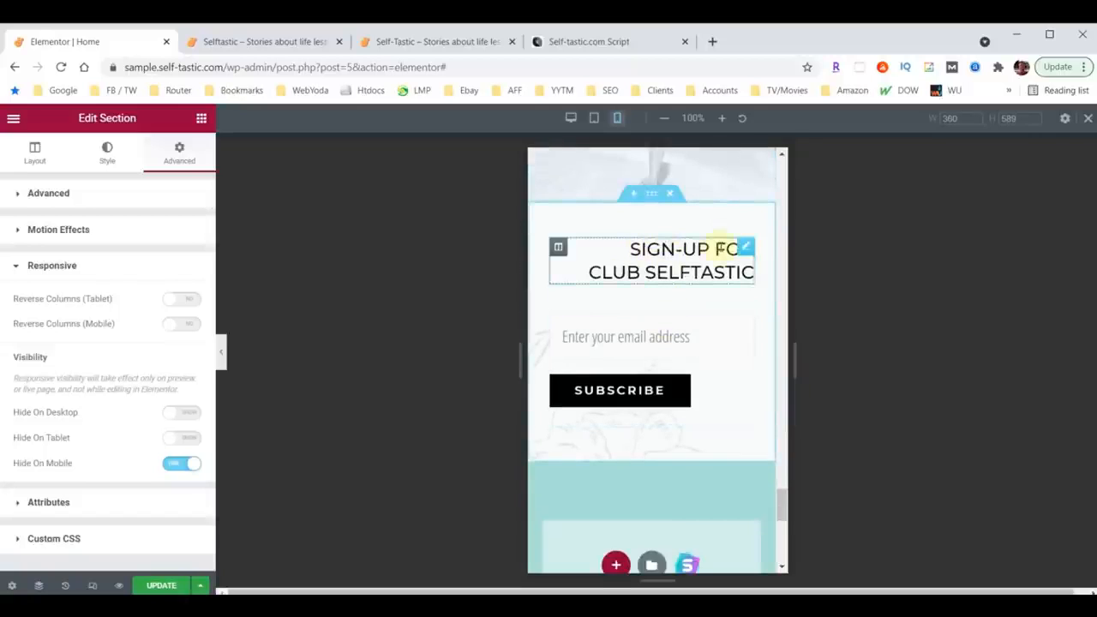
pyautogui.click(746, 249)
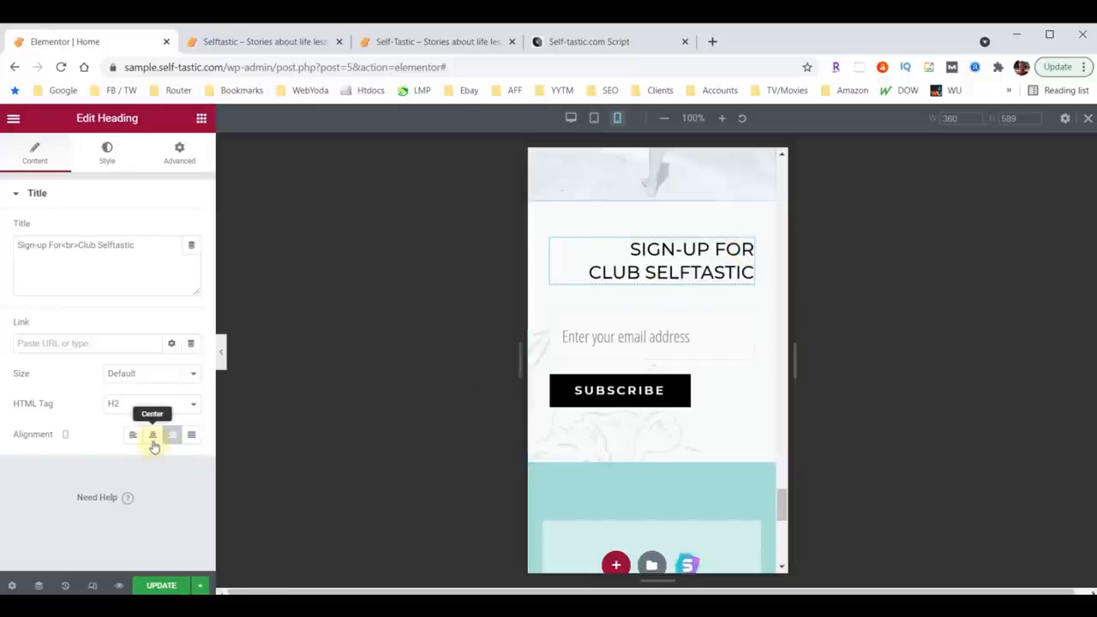
pyautogui.click(152, 435)
# Step: Review the whole mobile layout from the footer up to the hero with the editor panel collapsed
pyautogui.scroll(-1, 612, 428)
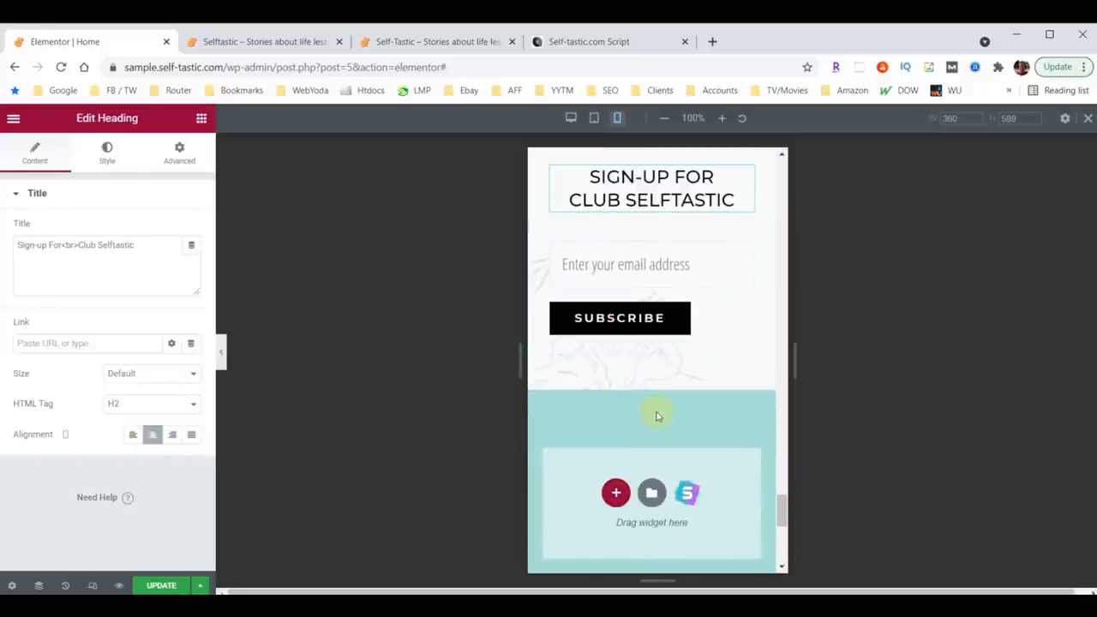
pyautogui.scroll(-3, 656, 416)
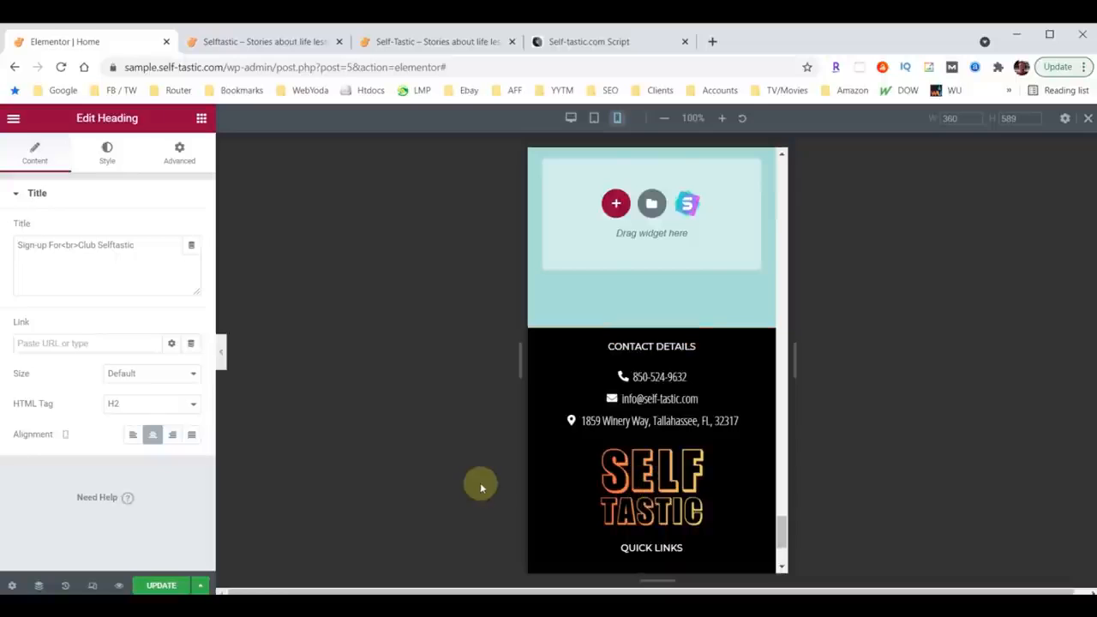
pyautogui.scroll(2, 676, 428)
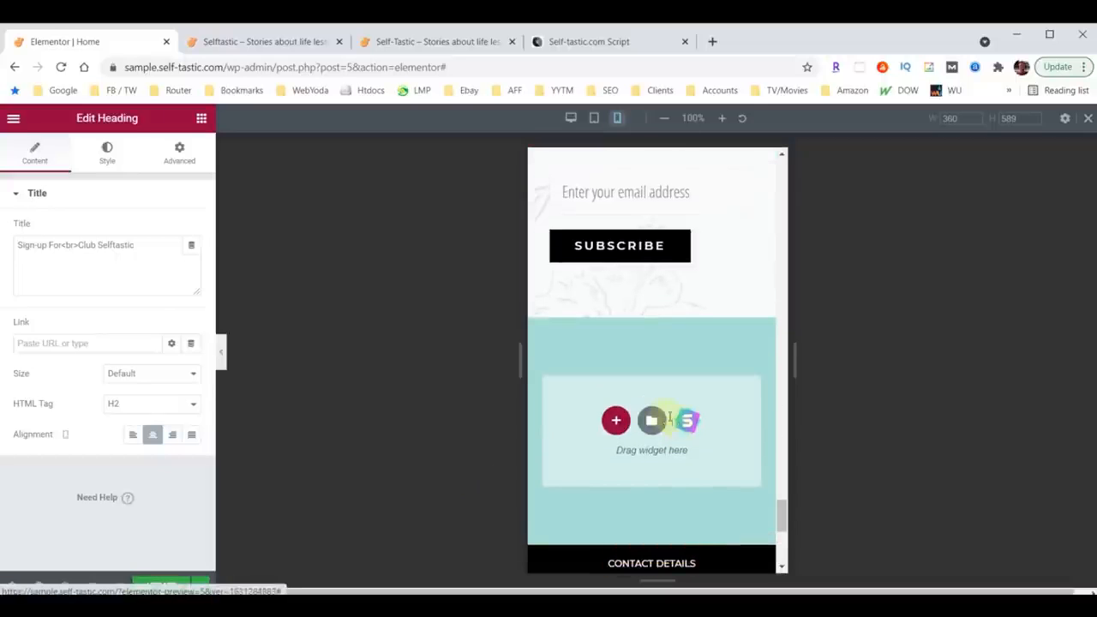
pyautogui.click(221, 355)
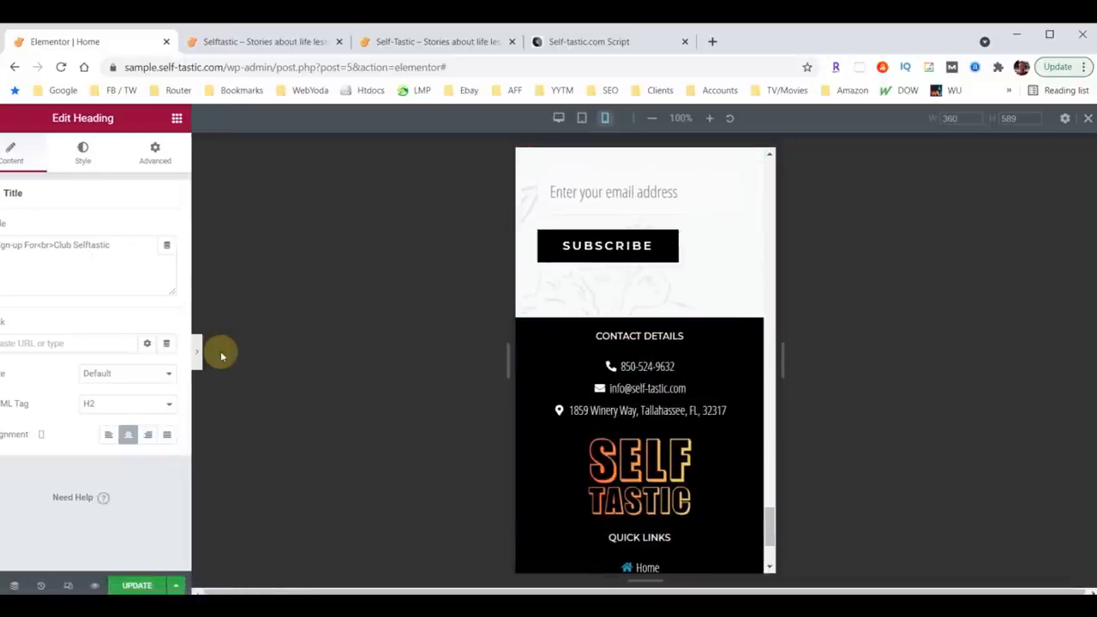
pyautogui.scroll(8, 557, 398)
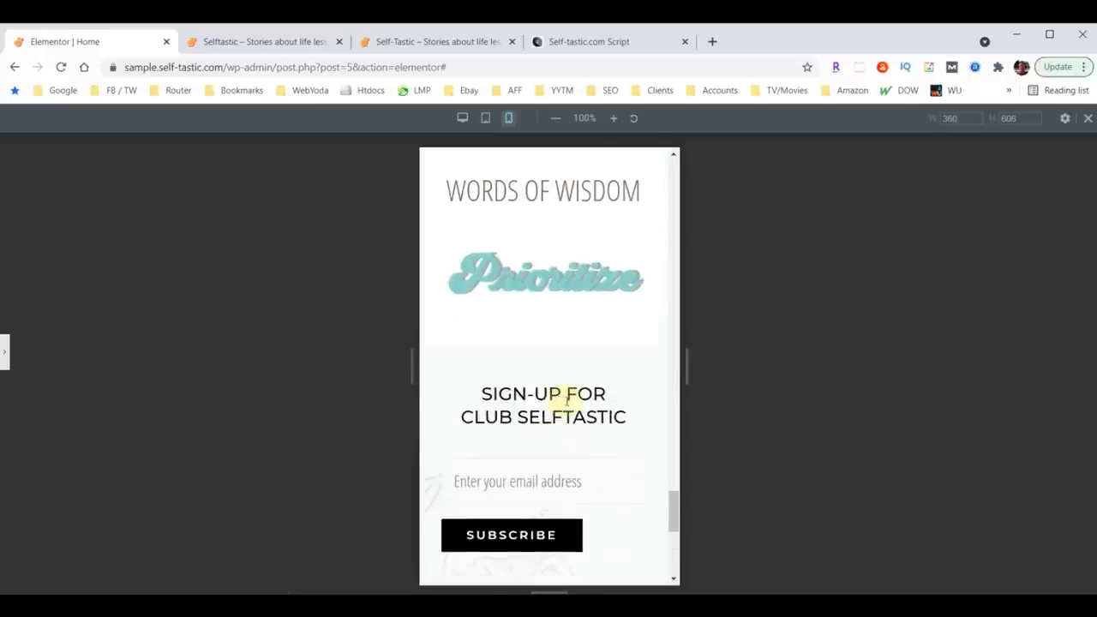
pyautogui.scroll(6, 578, 449)
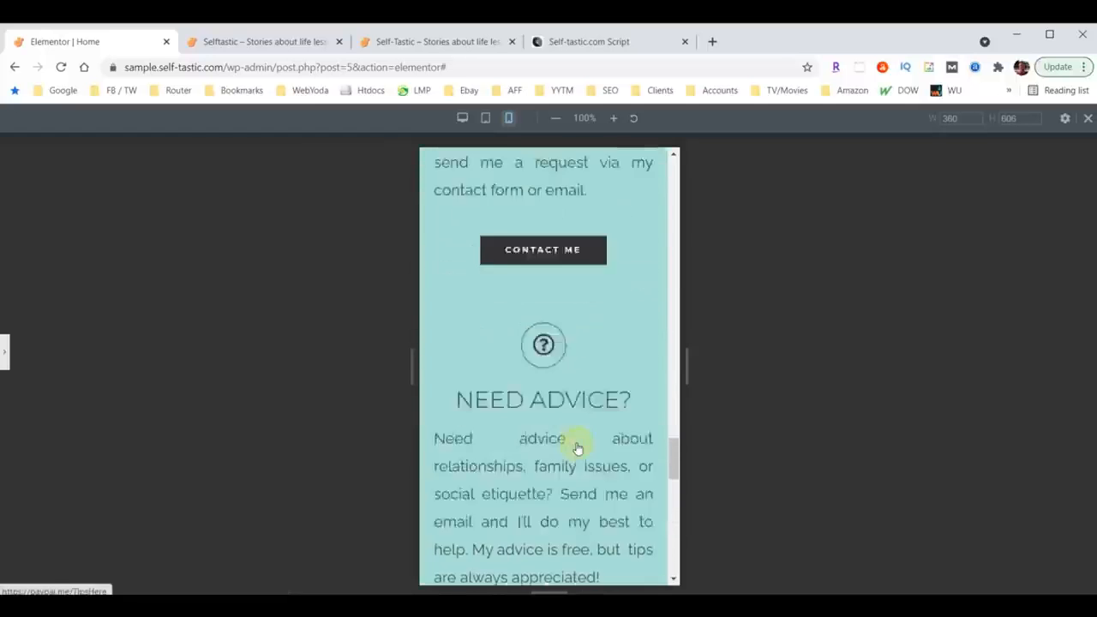
pyautogui.scroll(10, 572, 440)
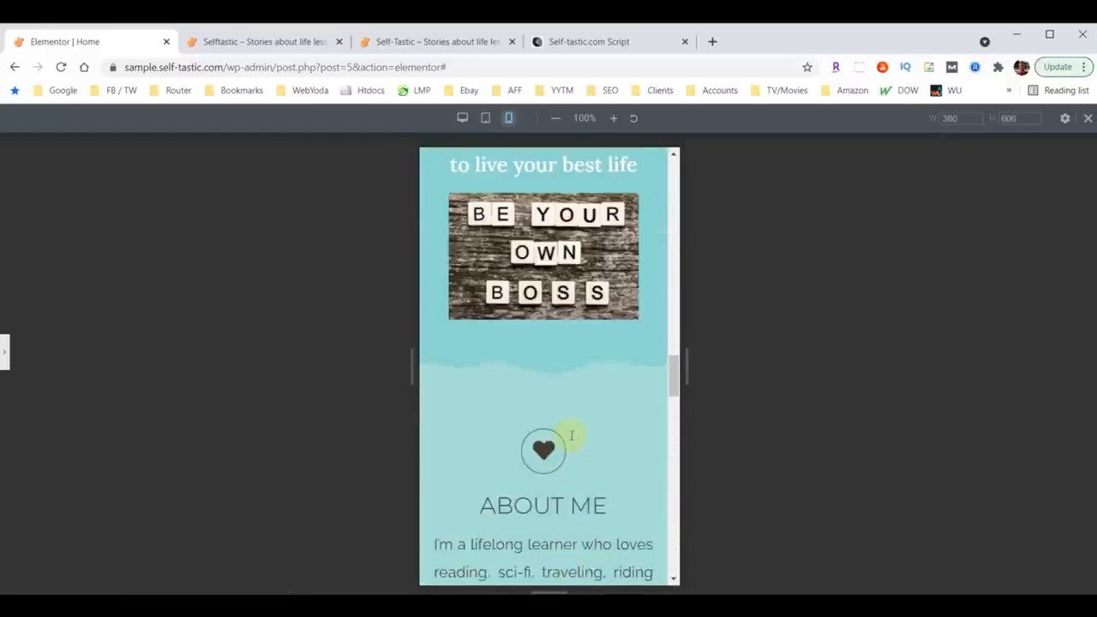
pyautogui.scroll(10, 569, 437)
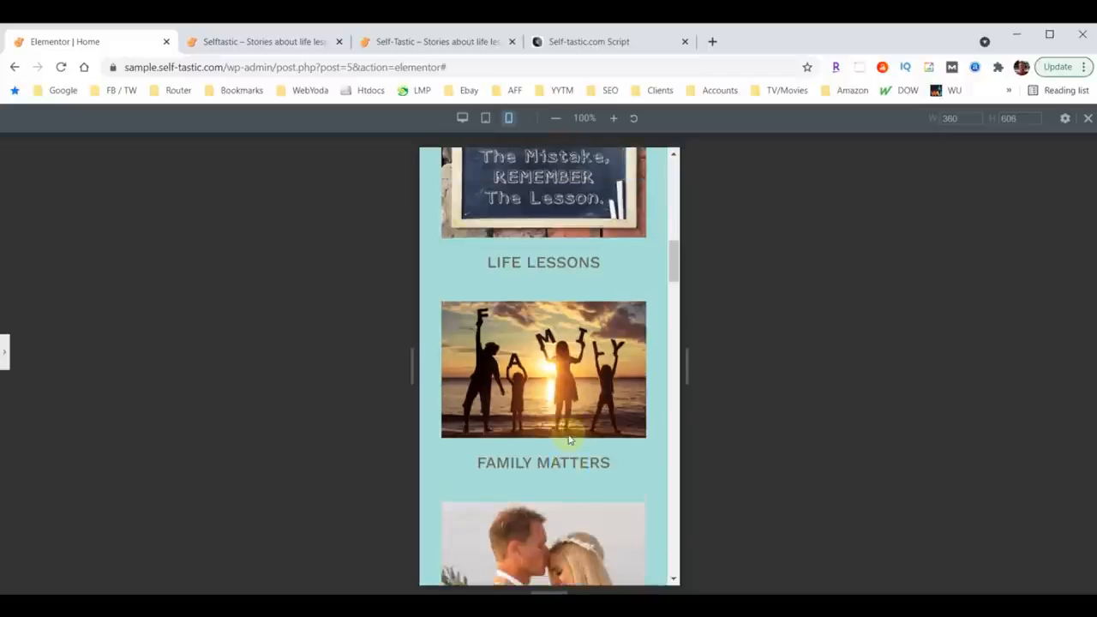
pyautogui.scroll(3, 569, 433)
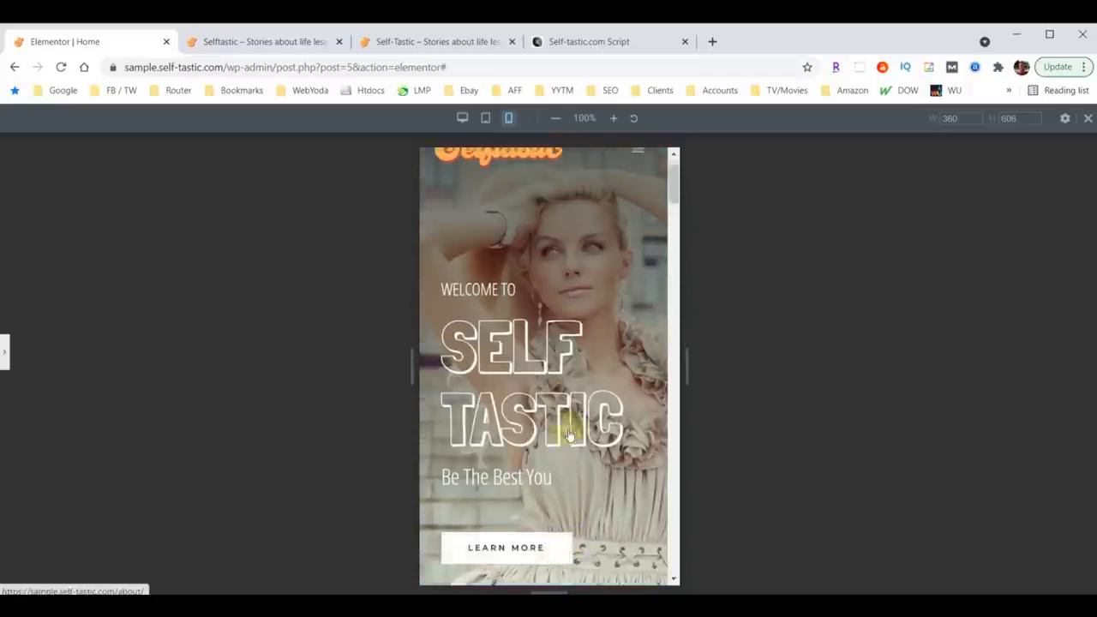
pyautogui.click(5, 361)
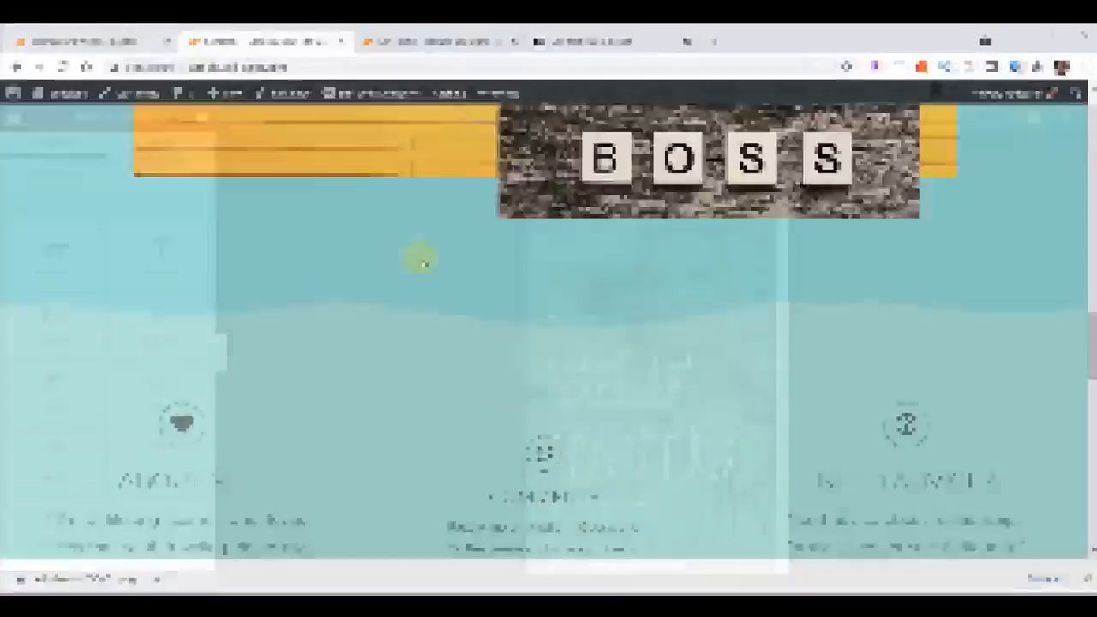
pyautogui.scroll(10, 422, 263)
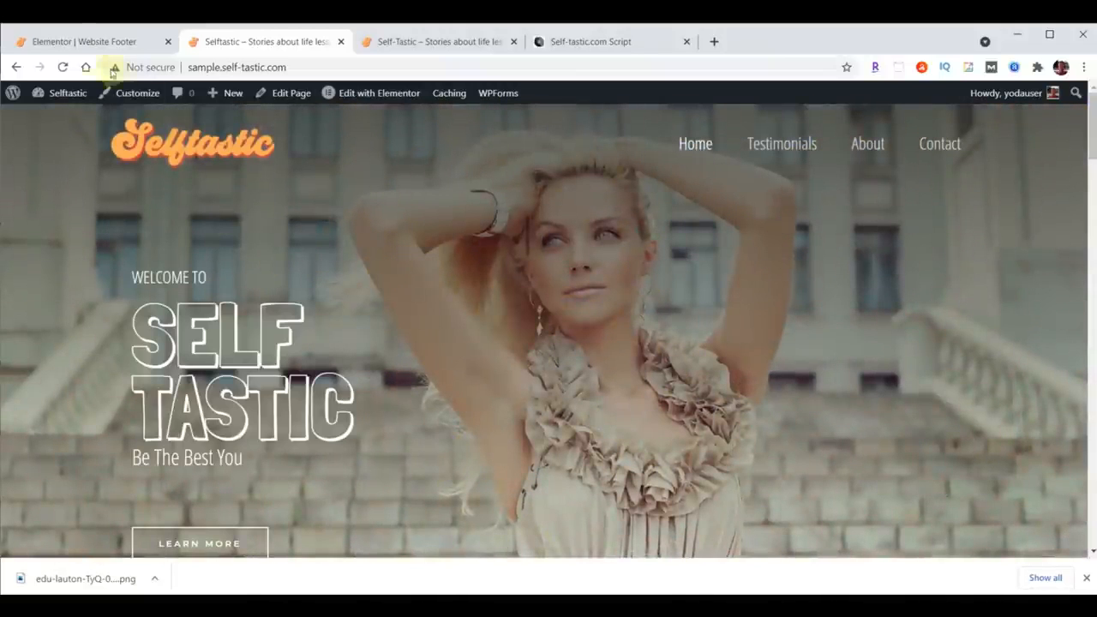
# Step: Leave the Website Footer template editor and exit to the WordPress dashboard
pyautogui.click(70, 39)
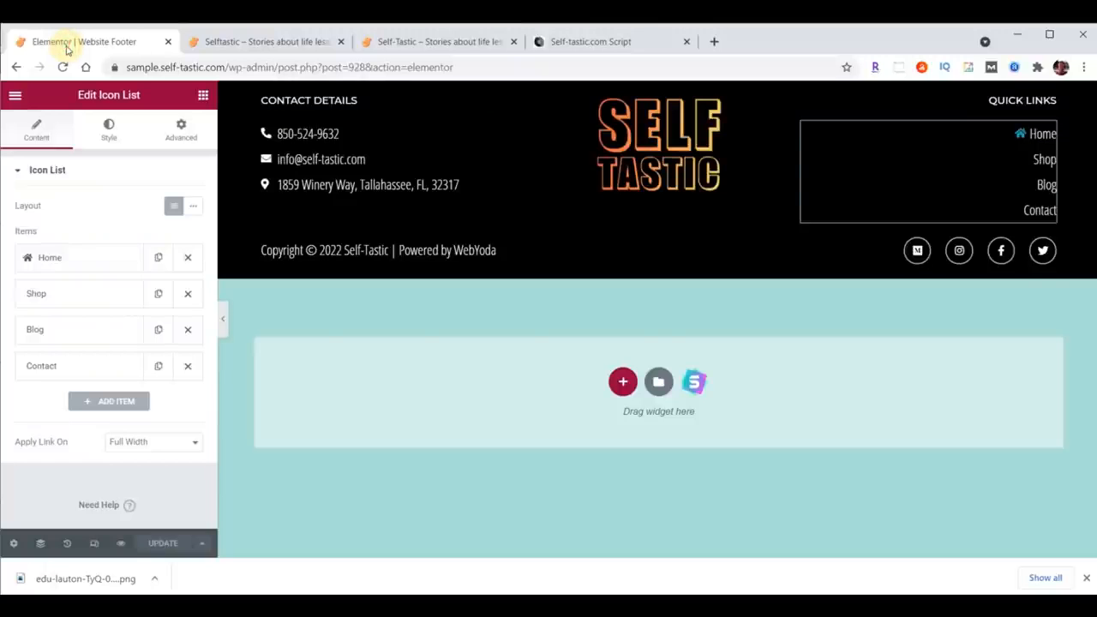
pyautogui.click(15, 94)
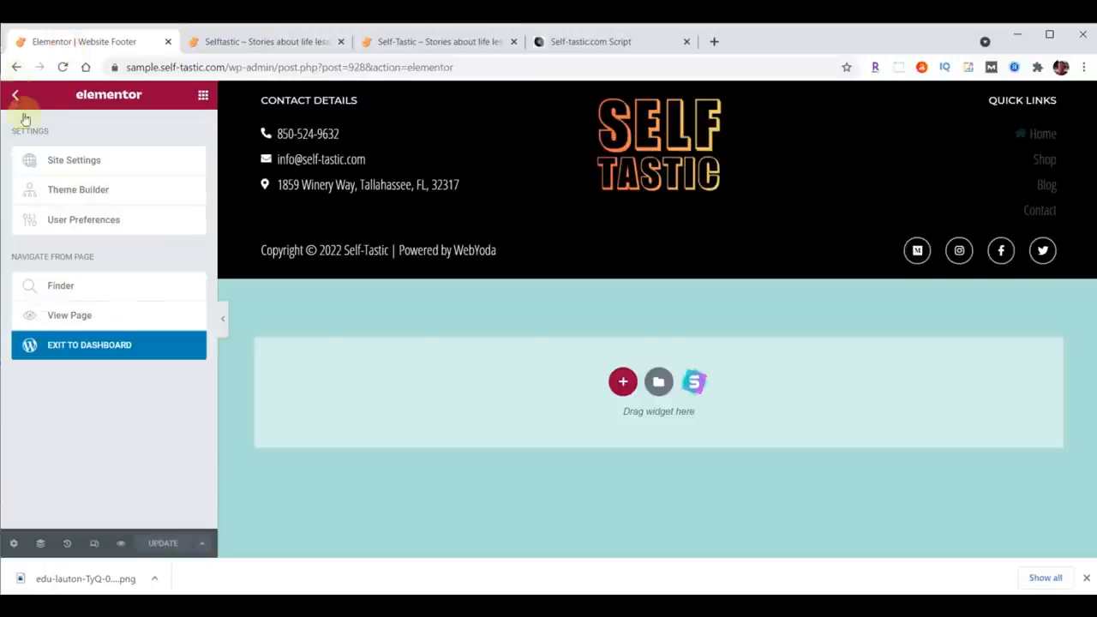
pyautogui.click(76, 349)
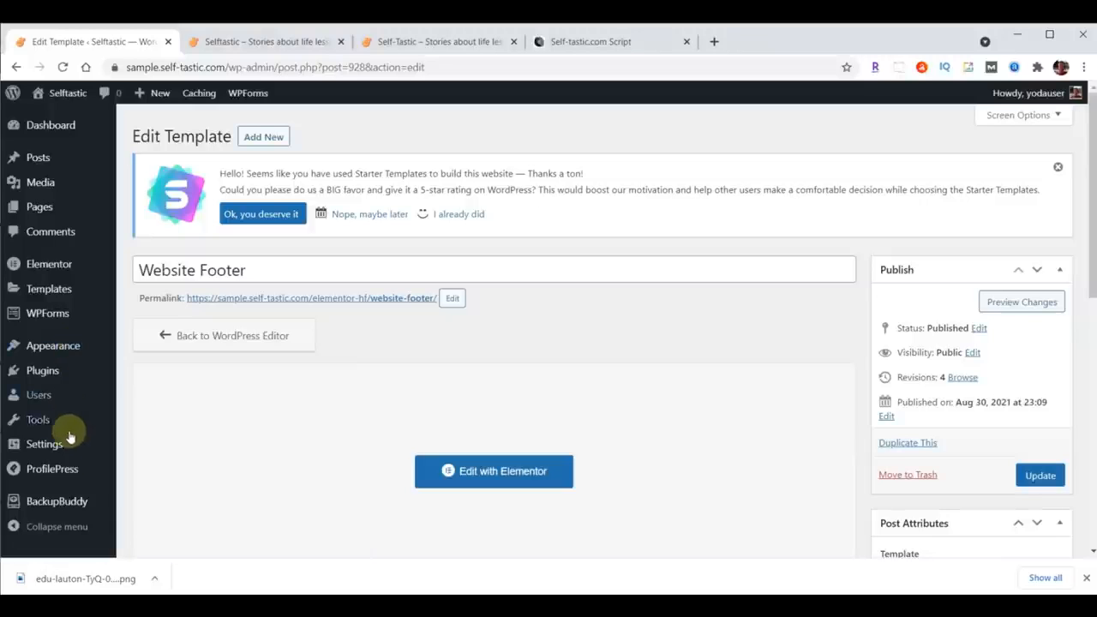
# Step: Run a Complete Backup in BackupBuddy and download the backup file
pyautogui.click(59, 503)
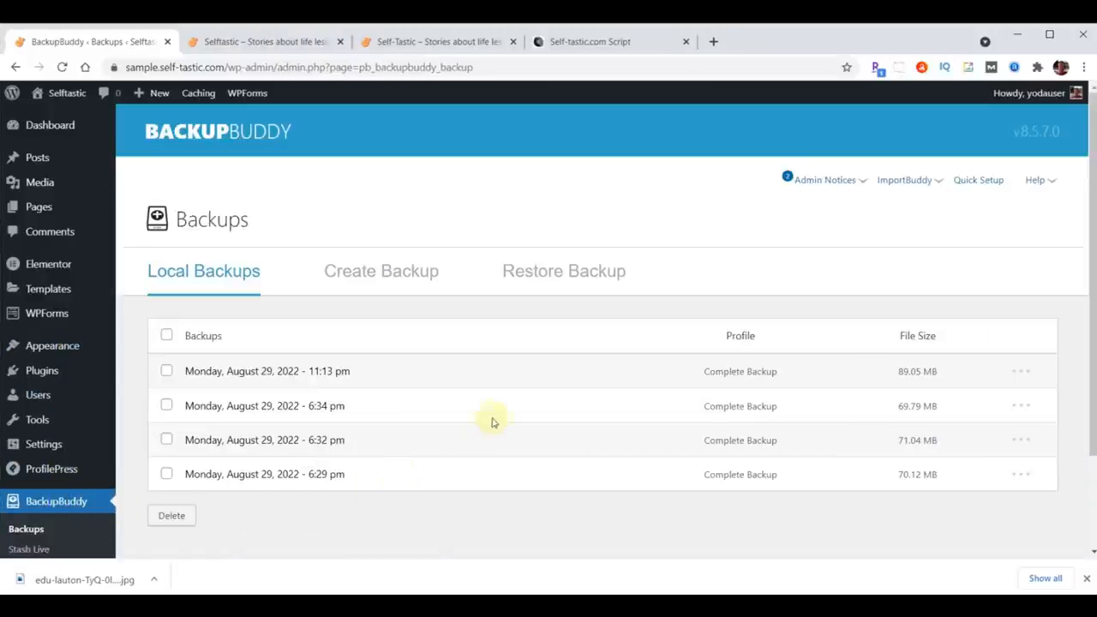
pyautogui.click(400, 273)
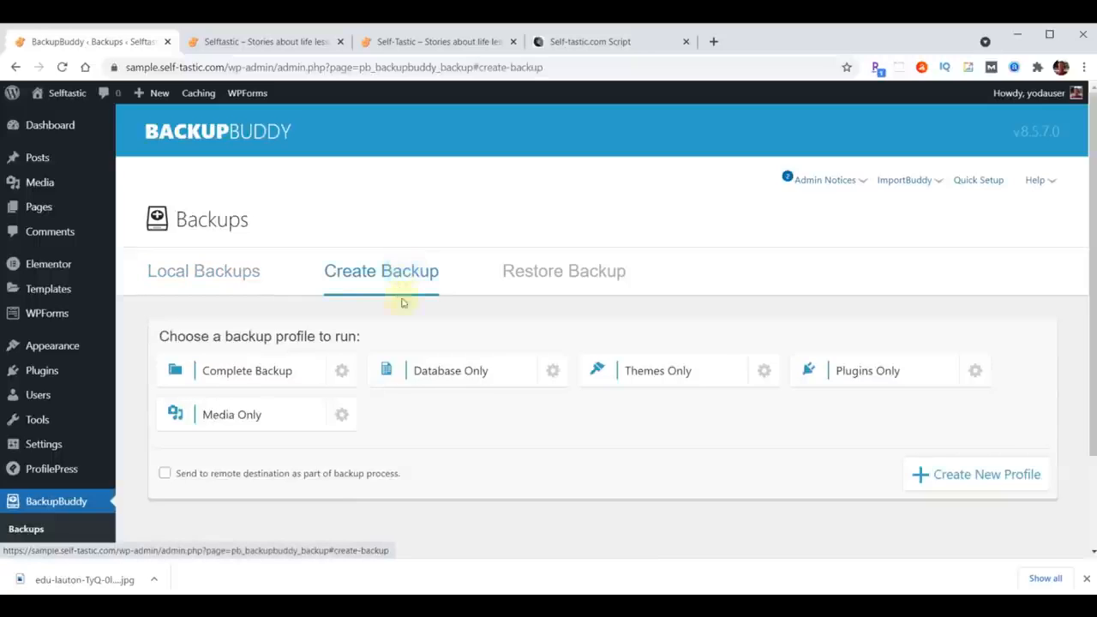
pyautogui.click(251, 374)
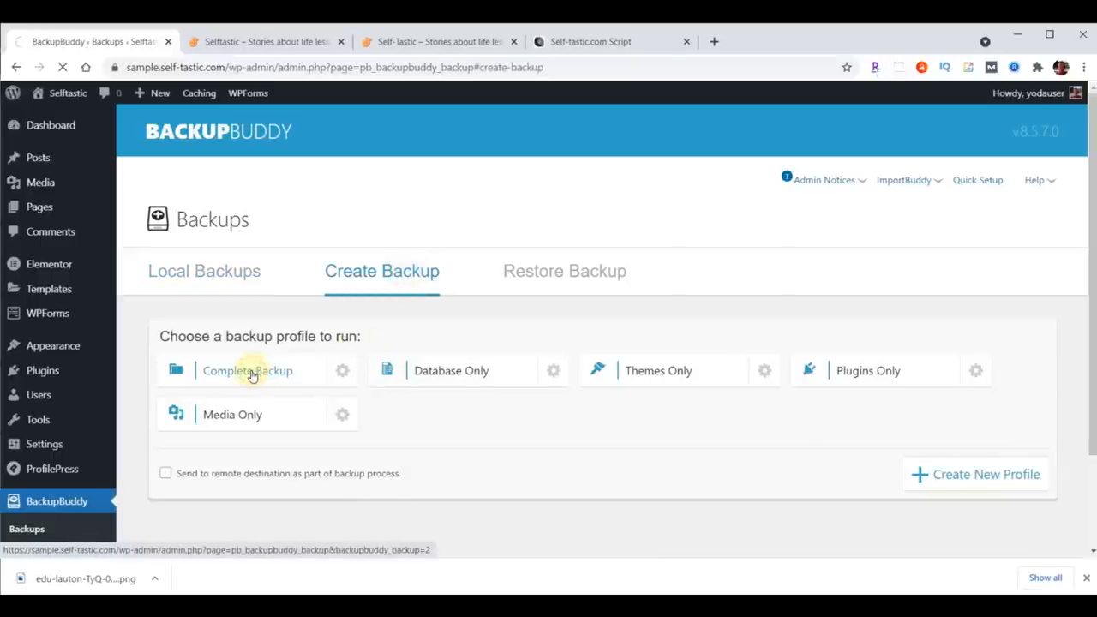
pyautogui.scroll(-3, 800, 434)
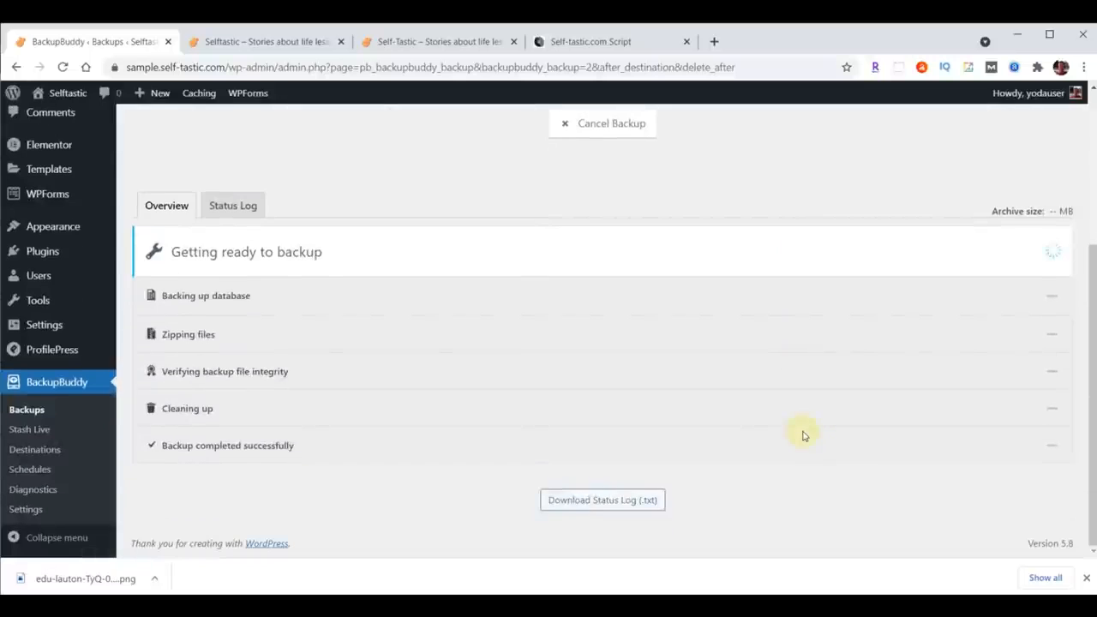
pyautogui.scroll(-2, 803, 435)
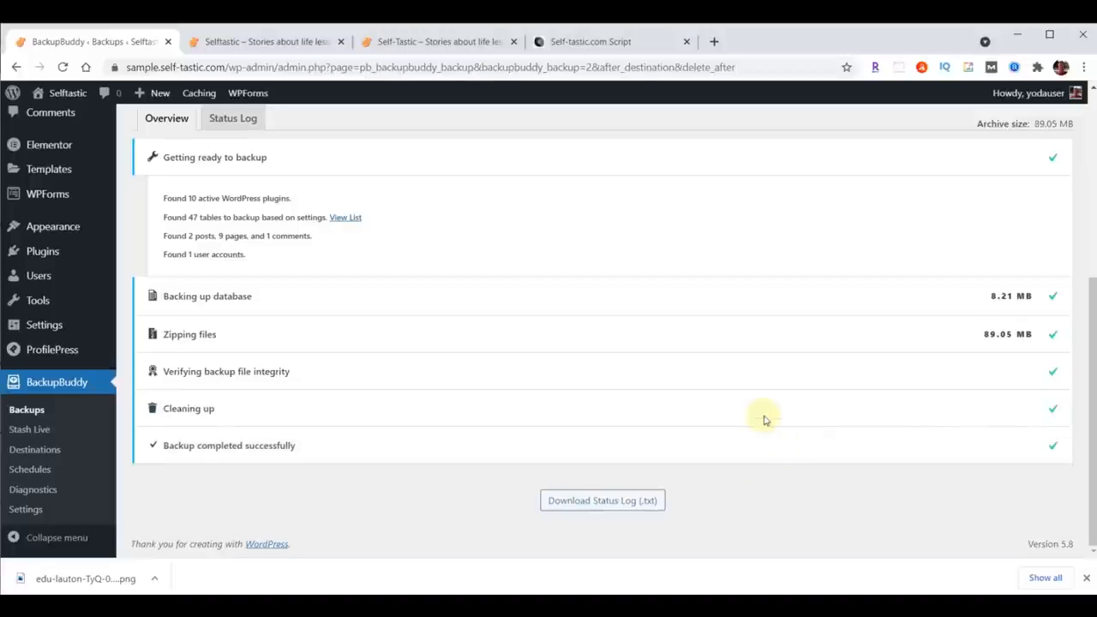
pyautogui.scroll(4, 765, 420)
pyautogui.click(568, 377)
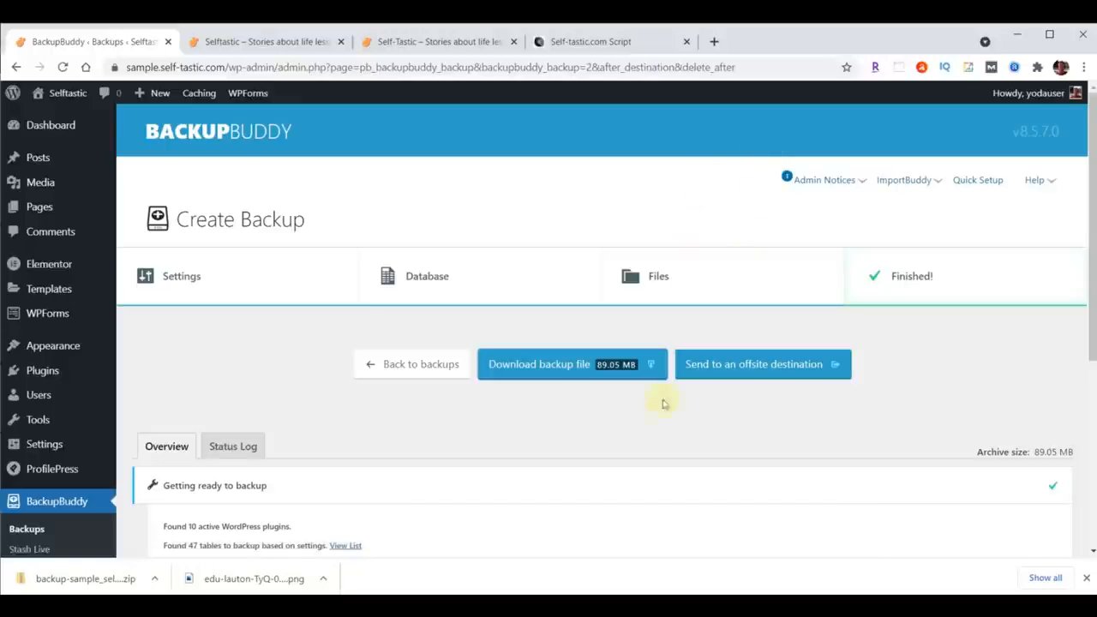
# Step: Open the About page for editing with Elementor from the Pages list
pyautogui.click(53, 126)
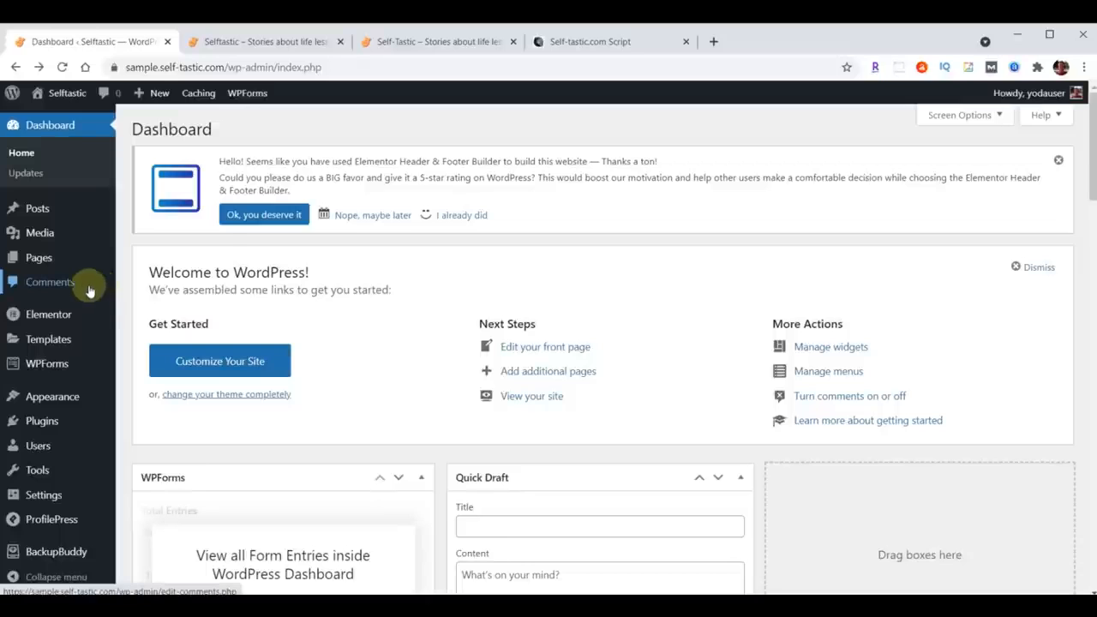
pyautogui.moveTo(42, 259)
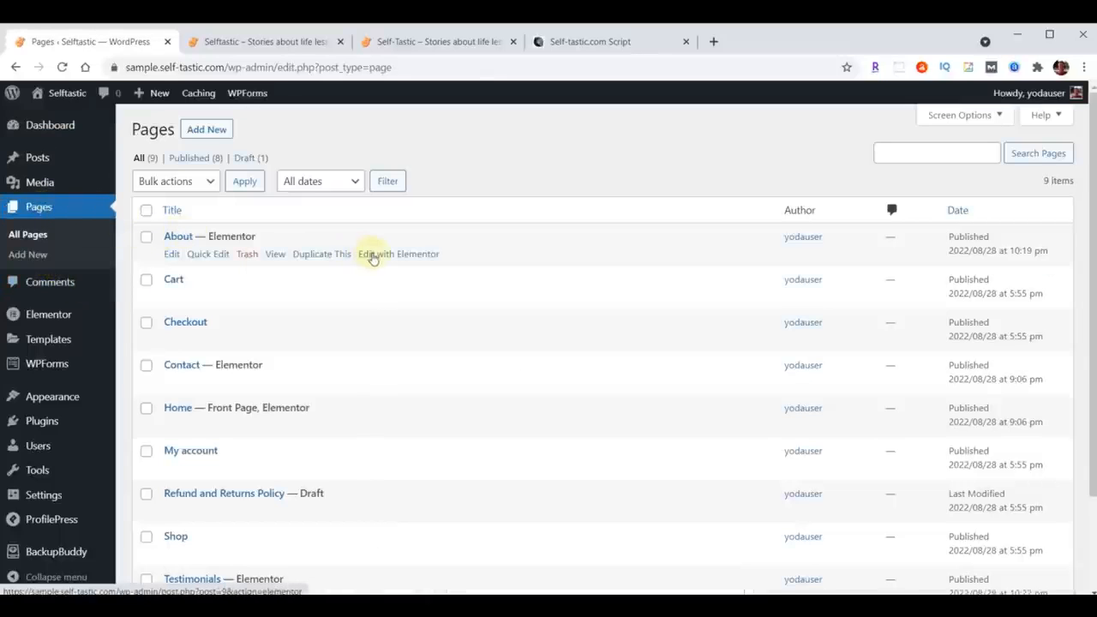
pyautogui.click(374, 254)
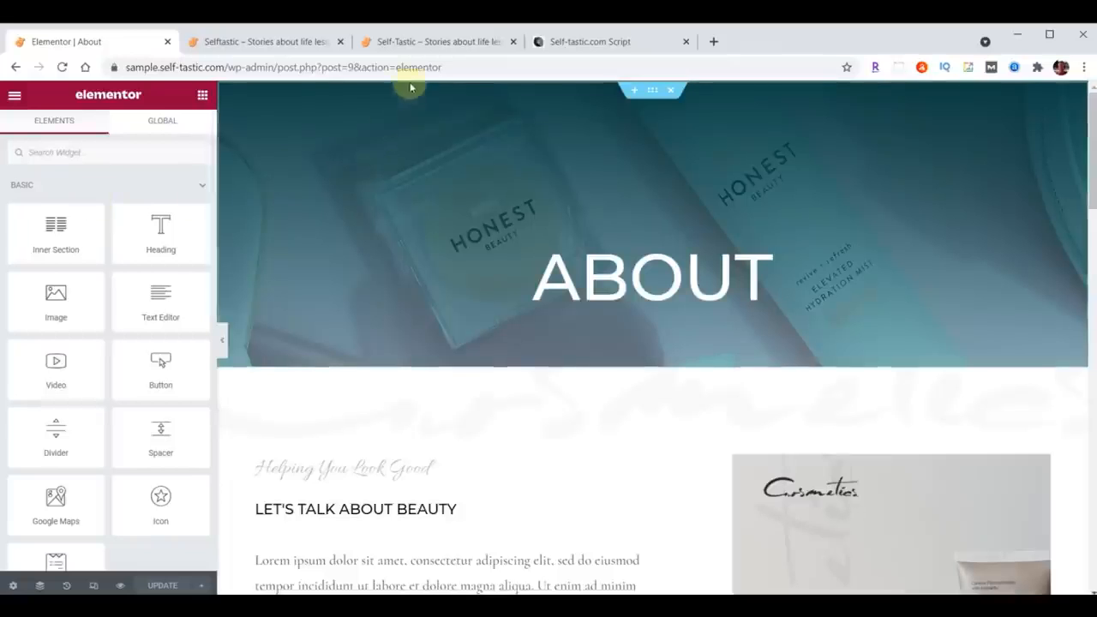
# Step: Examine the live site's About page in the other browser tab
pyautogui.click(421, 43)
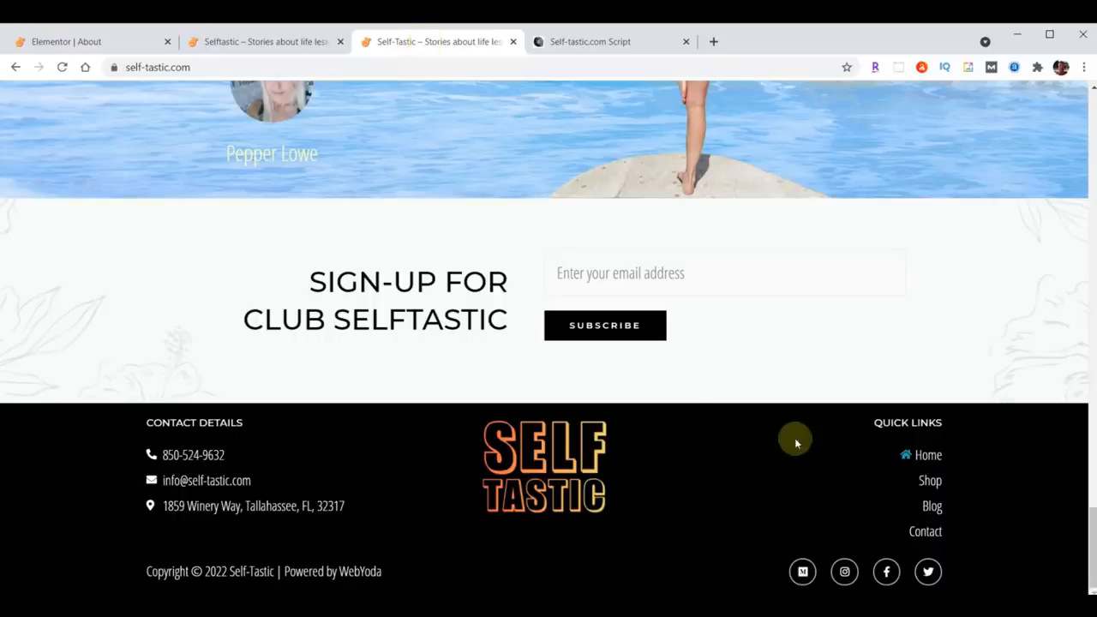
pyautogui.scroll(10, 795, 440)
pyautogui.scroll(10, 795, 439)
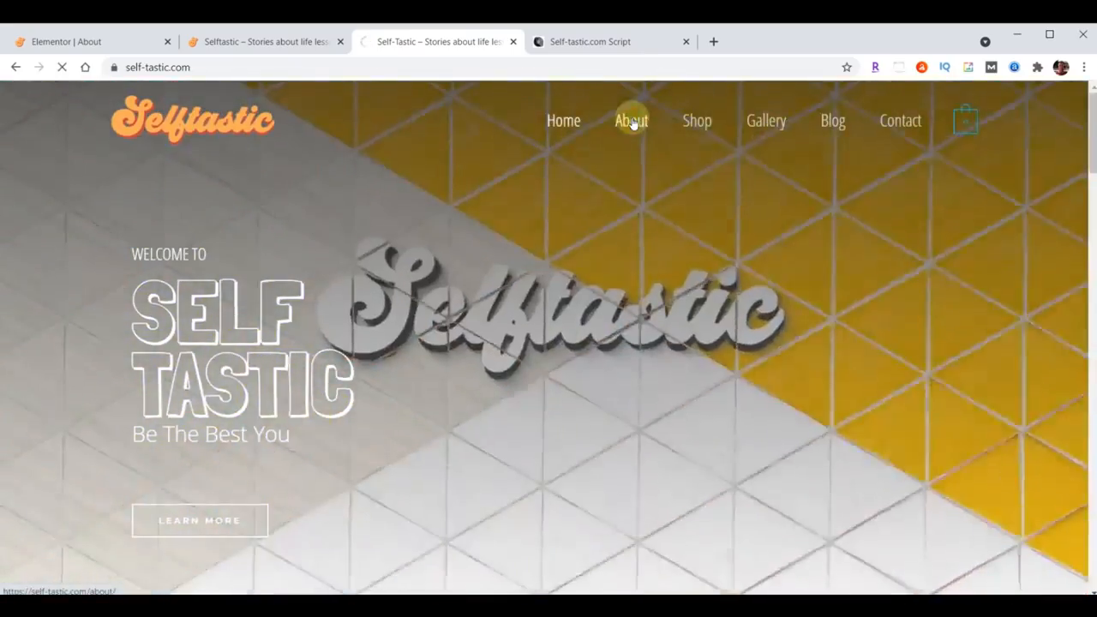
pyautogui.click(632, 121)
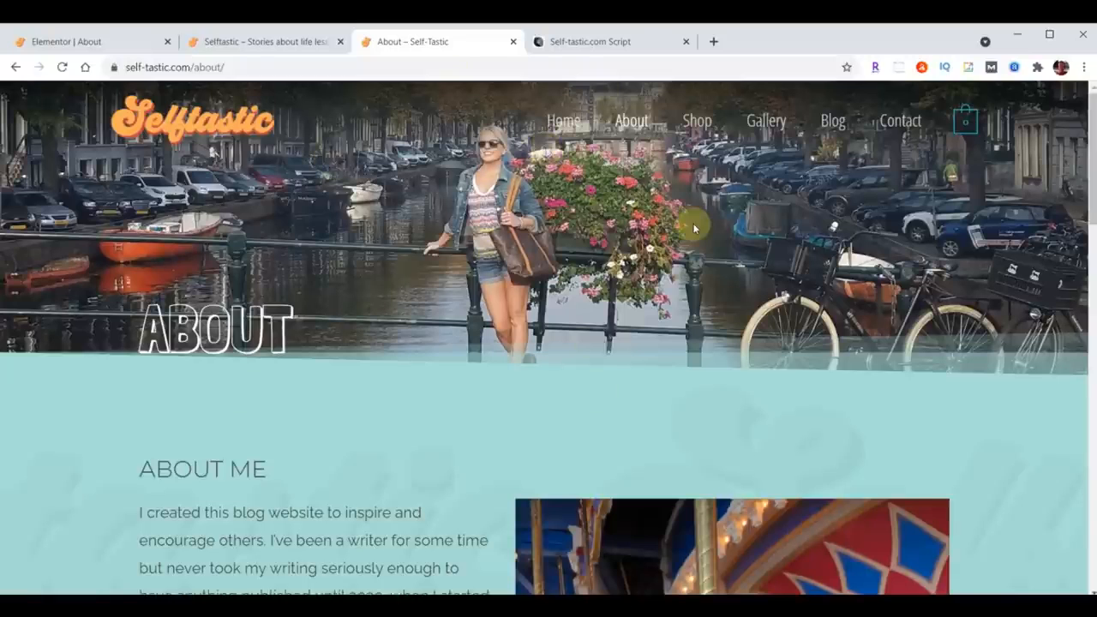
pyautogui.scroll(-4, 692, 222)
pyautogui.scroll(-3, 274, 531)
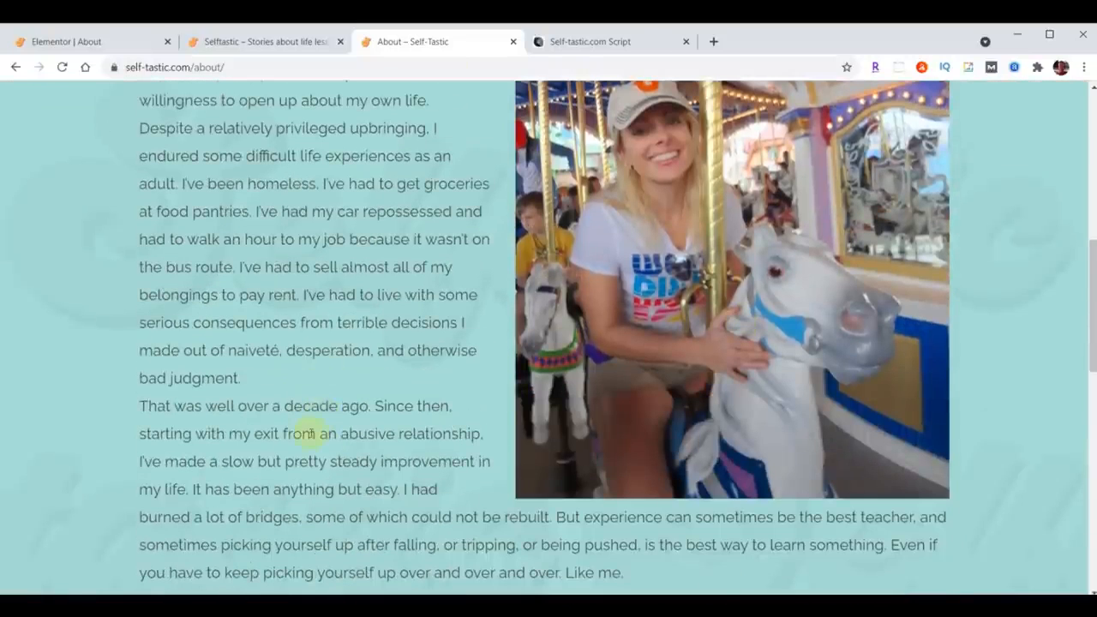
# Step: Replace the About page header section's background image with header-about.jpg uploaded from the local content folder
pyautogui.scroll(4, 307, 433)
pyautogui.scroll(-2, 362, 348)
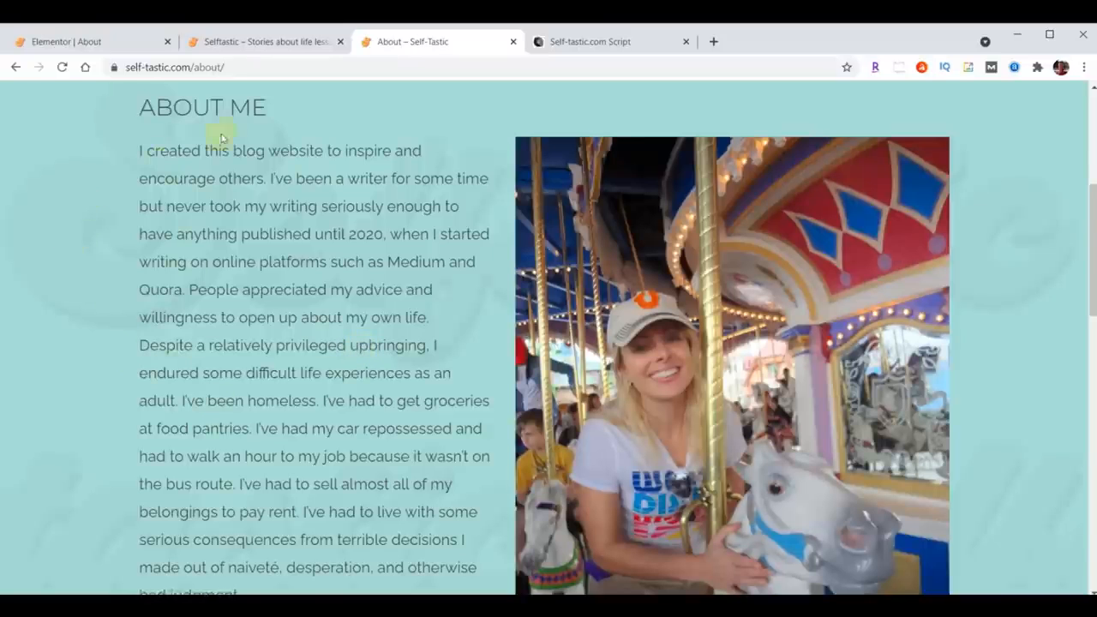
pyautogui.scroll(5, 356, 421)
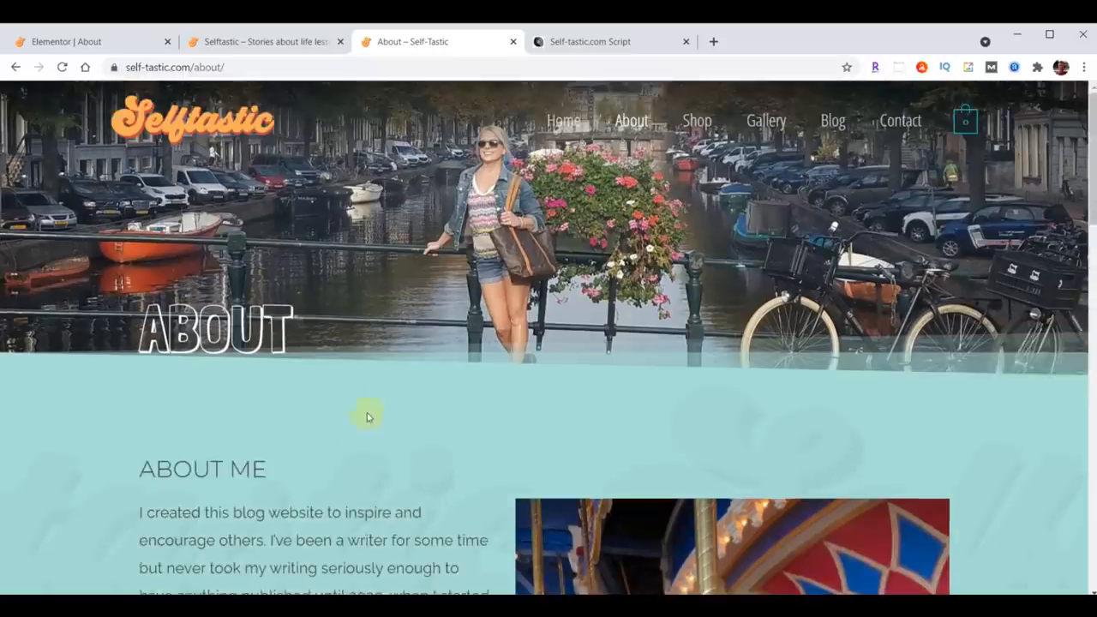
pyautogui.click(83, 43)
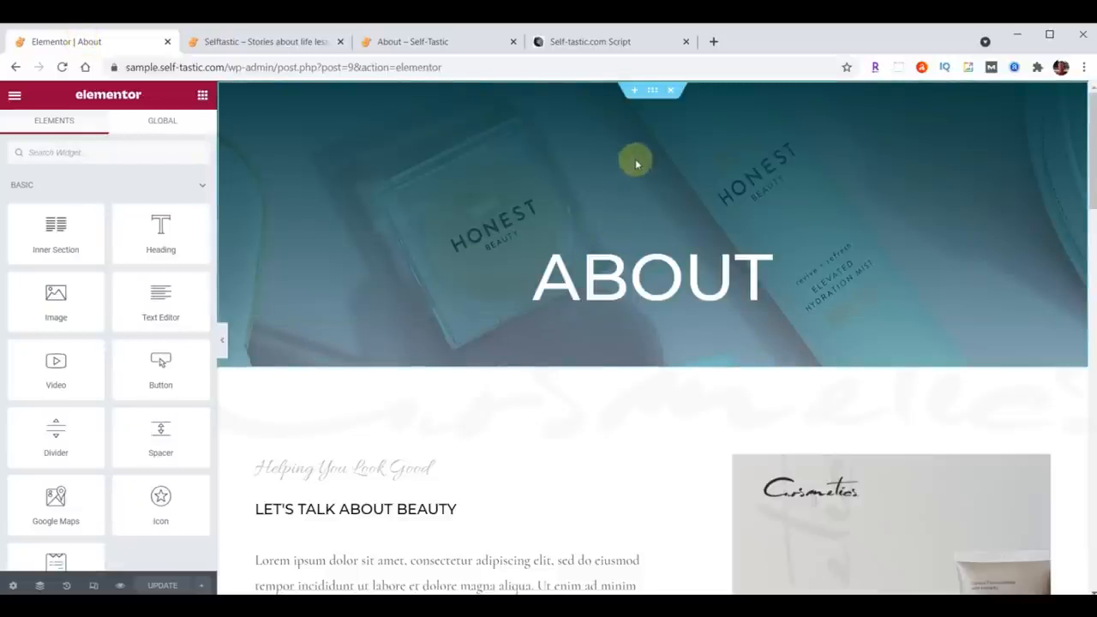
pyautogui.click(651, 99)
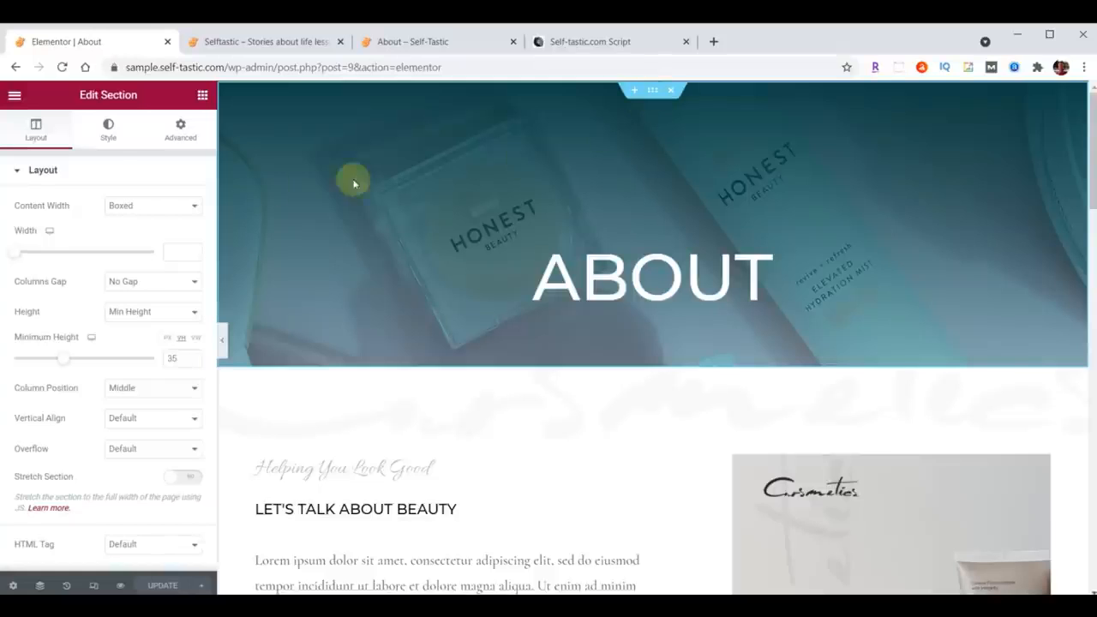
pyautogui.click(108, 132)
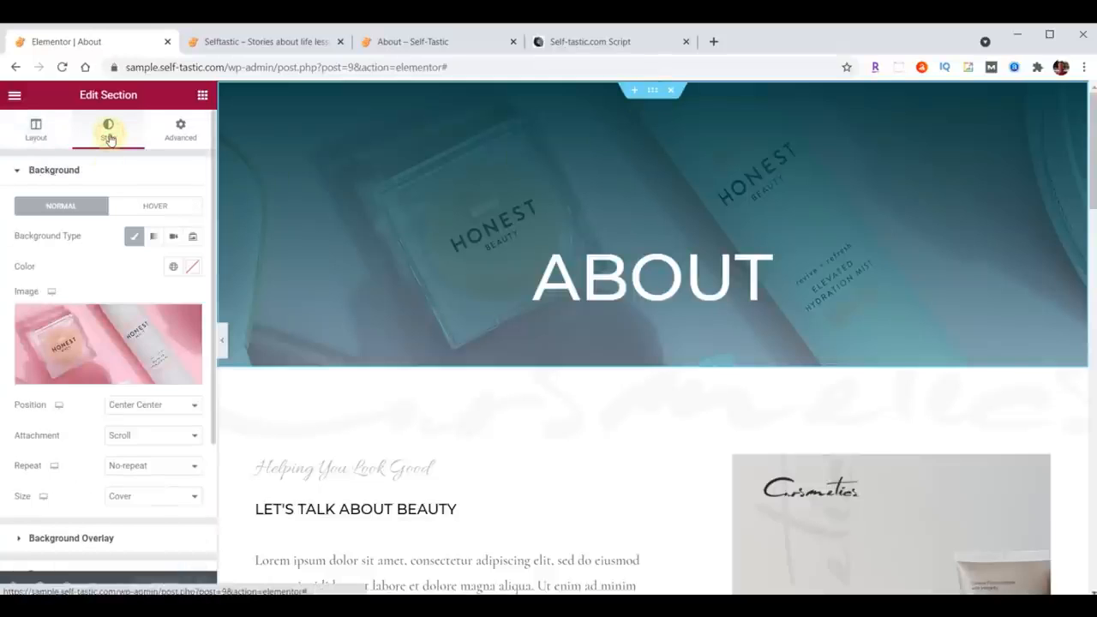
pyautogui.click(112, 341)
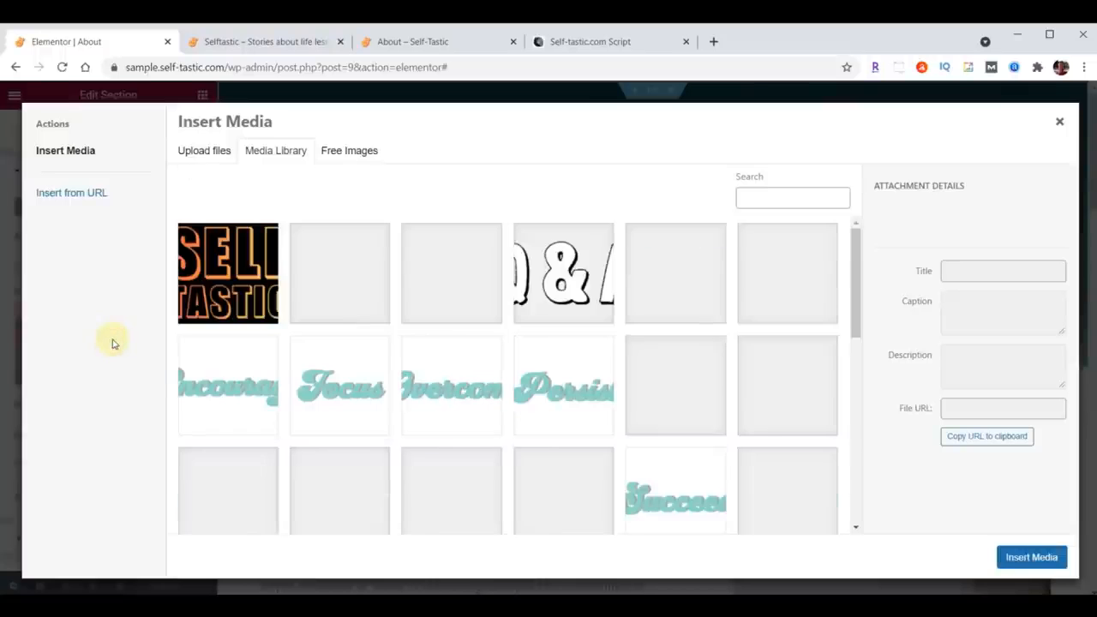
pyautogui.hotkey('alt', 'Tab')
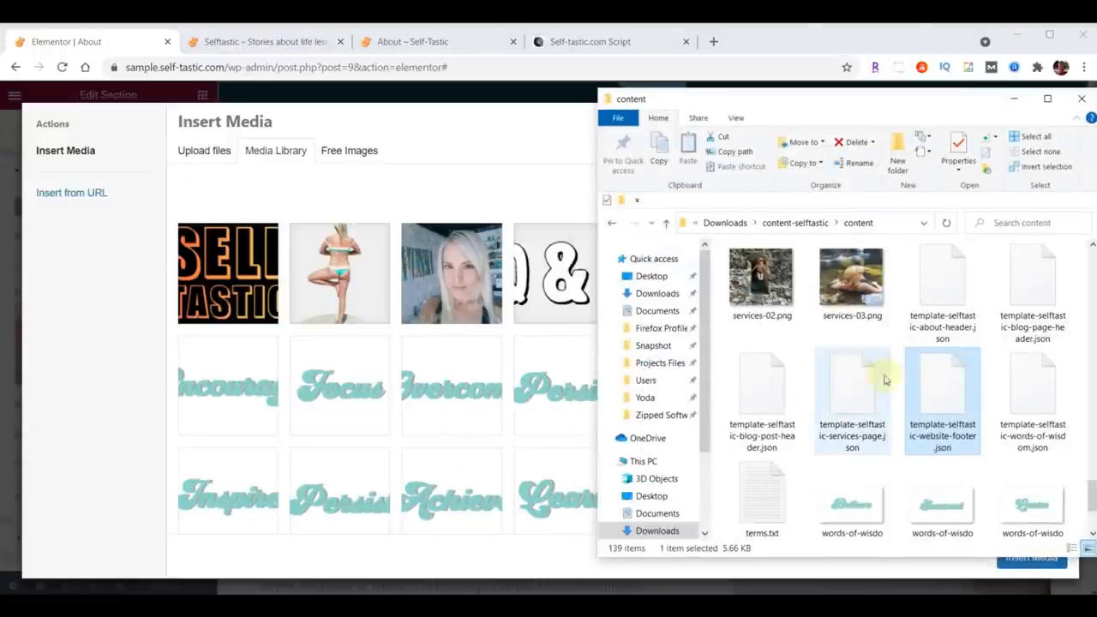
pyautogui.scroll(-10, 889, 377)
pyautogui.scroll(5, 889, 380)
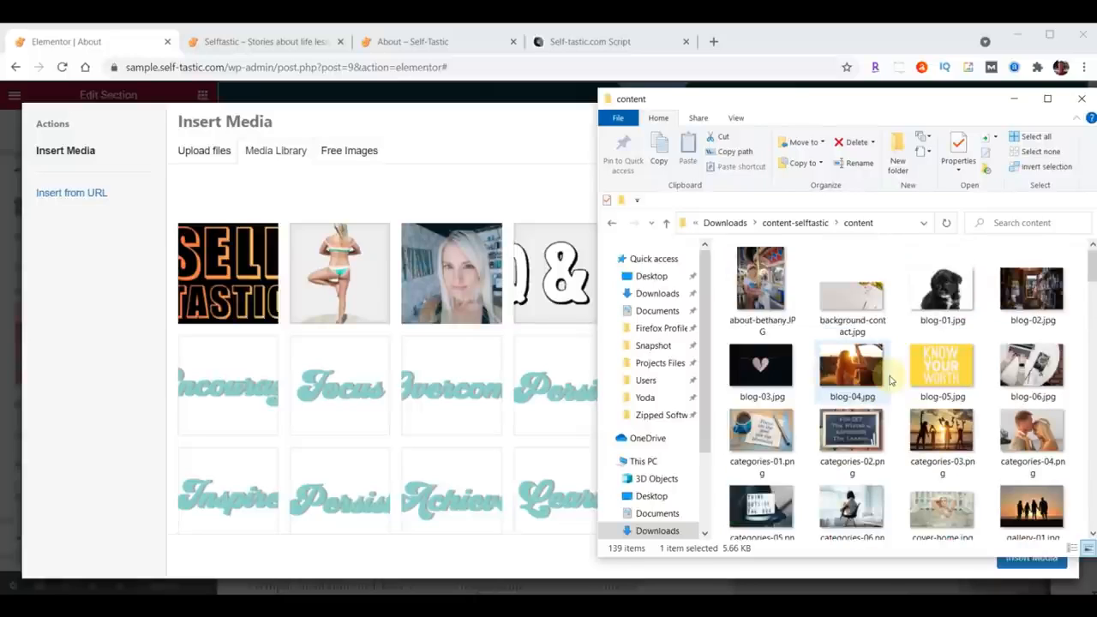
pyautogui.scroll(-5, 889, 380)
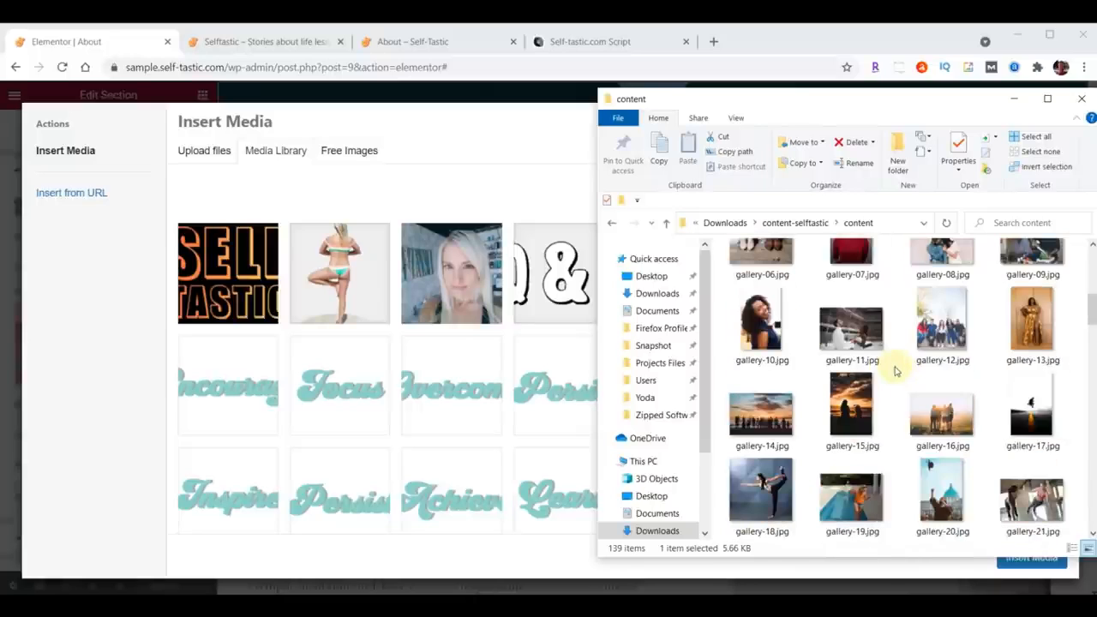
pyautogui.scroll(-3, 893, 369)
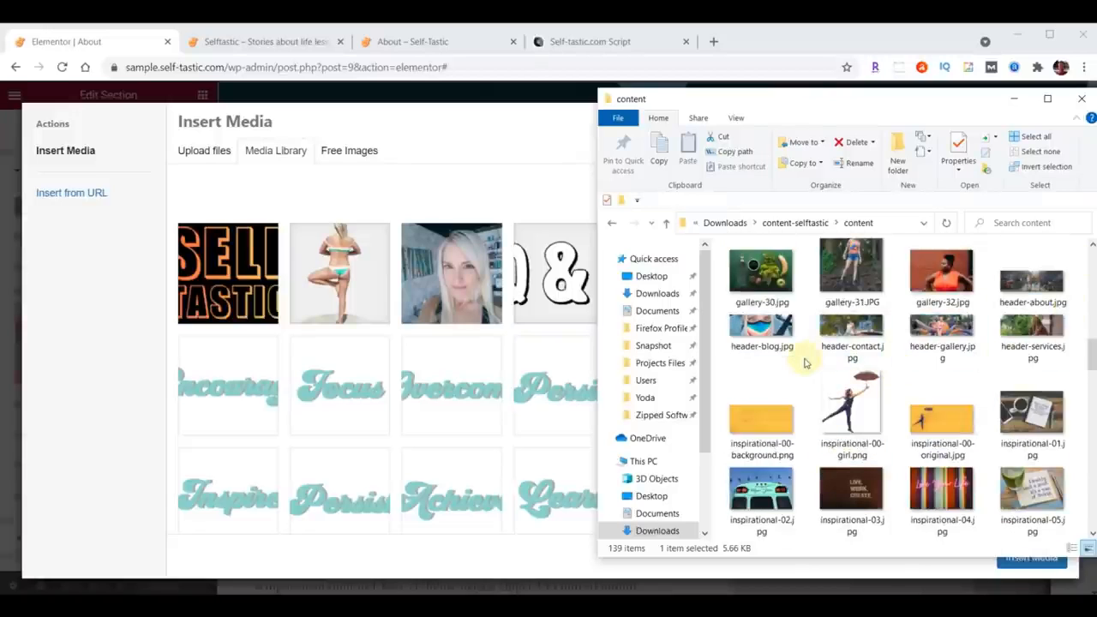
pyautogui.moveTo(1035, 284); pyautogui.dragTo(396, 362)
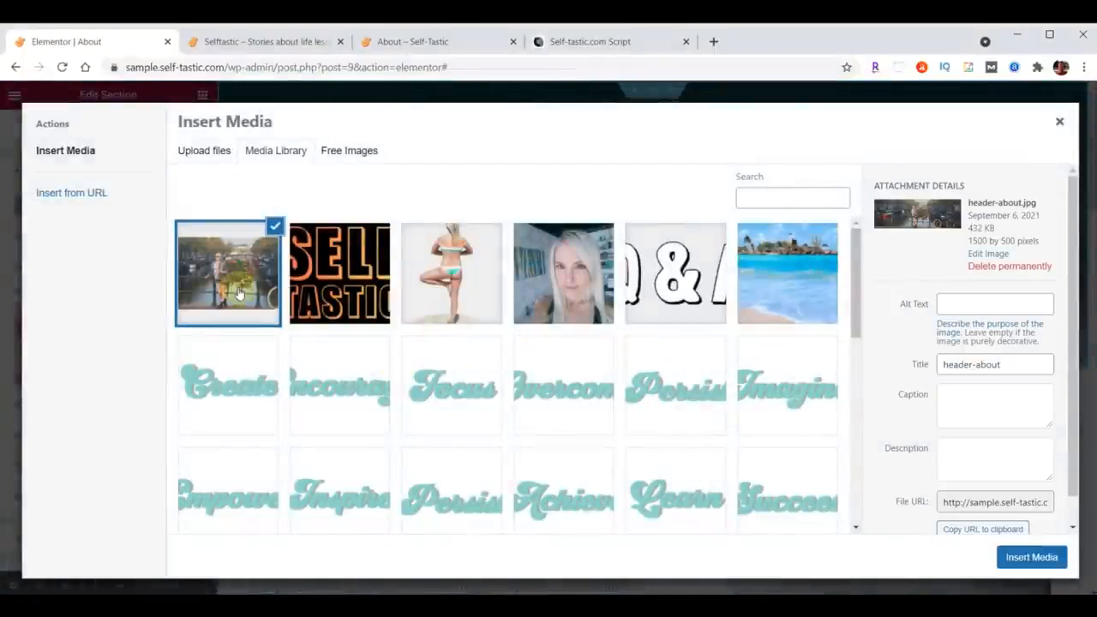
pyautogui.click(1035, 561)
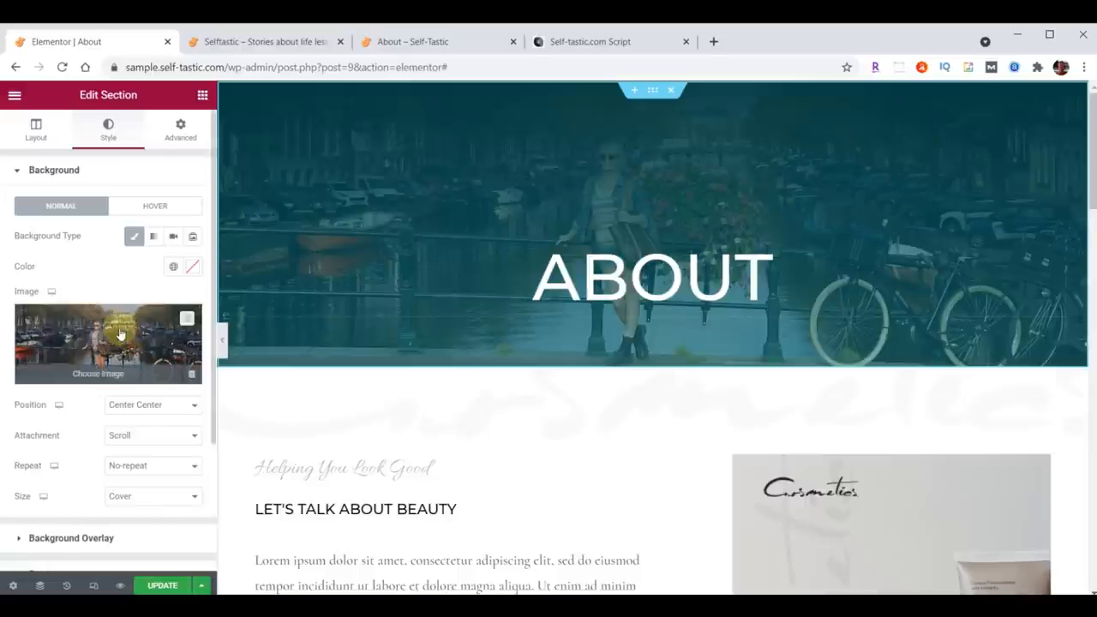
# Step: Set the header's gradient background overlay colors to #000000B3 and a transparent #033B3F00
pyautogui.scroll(-1, 119, 332)
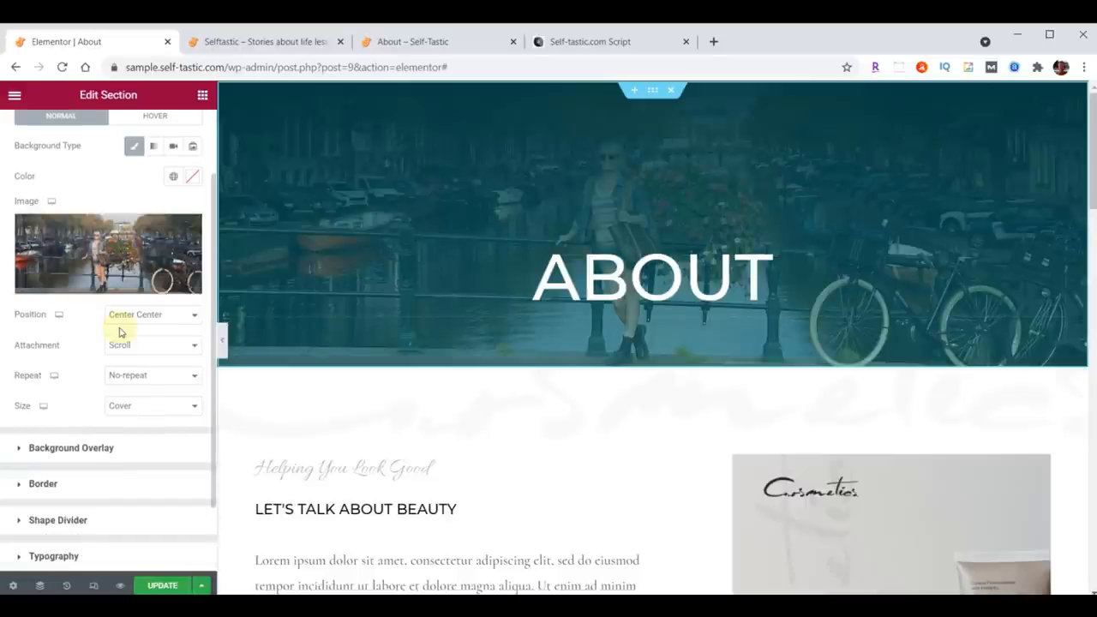
pyautogui.click(20, 452)
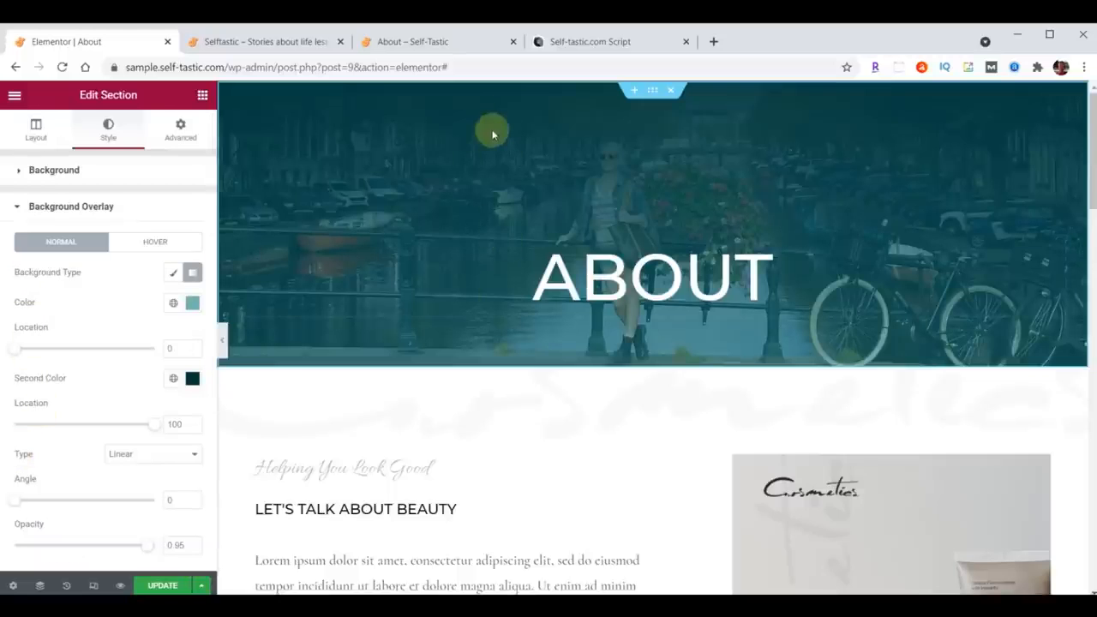
pyautogui.click(195, 307)
pyautogui.write('#000000B3')
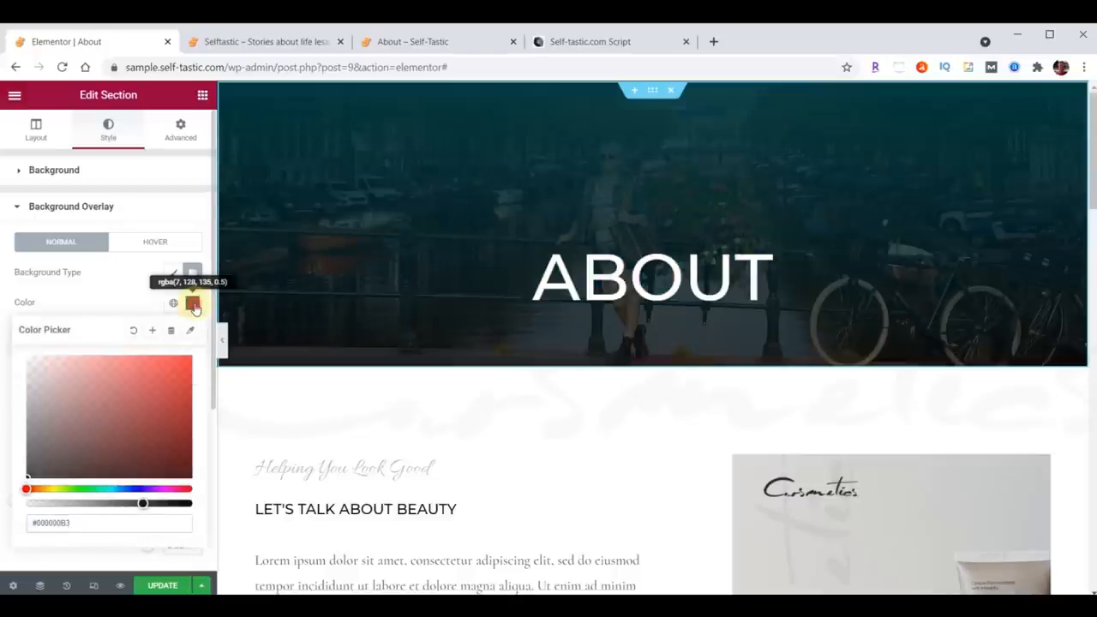
pyautogui.click(194, 307)
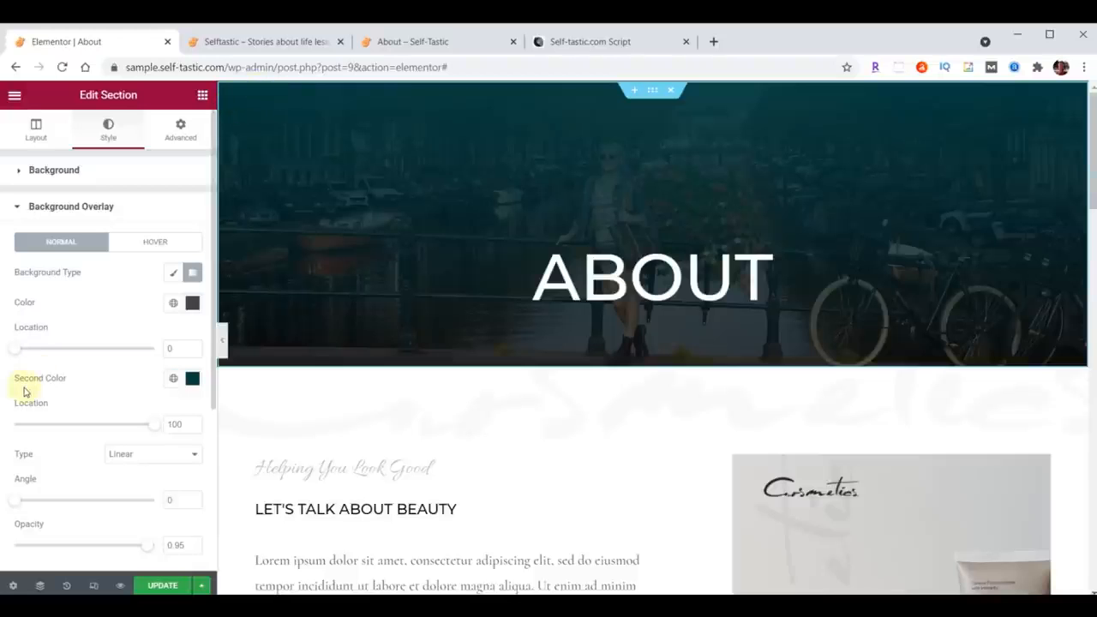
pyautogui.click(192, 378)
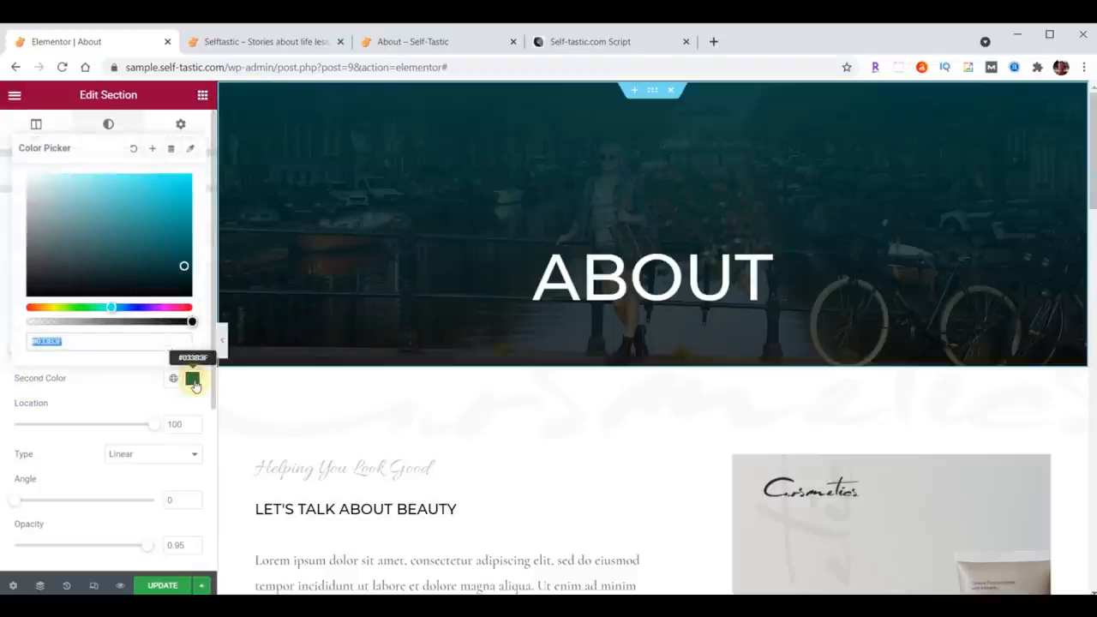
pyautogui.click(105, 340)
pyautogui.write('00')
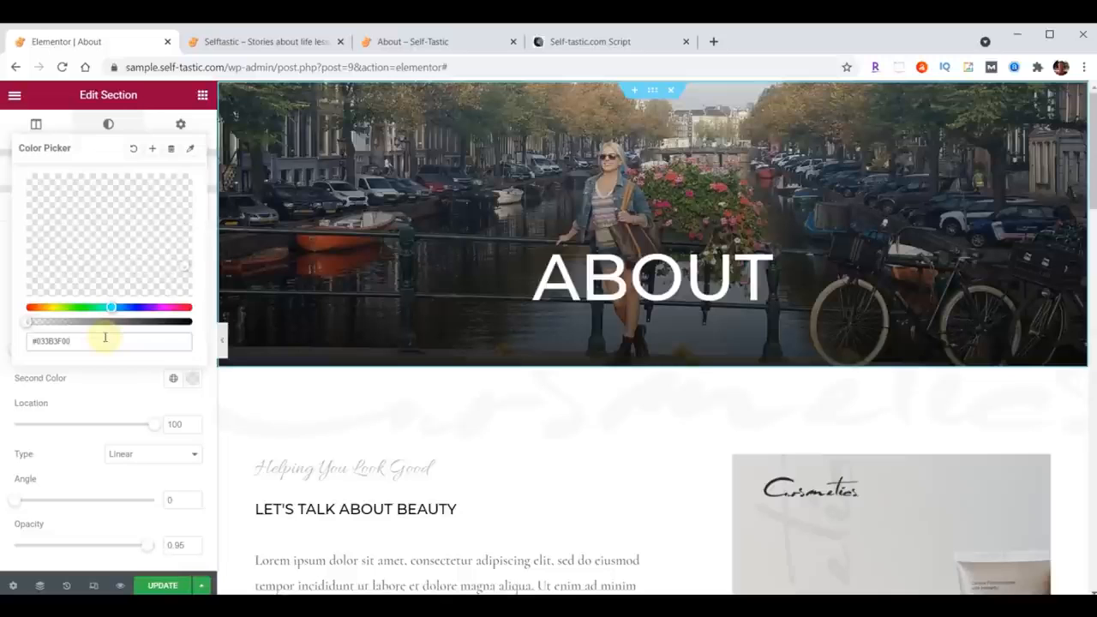
pyautogui.click(191, 382)
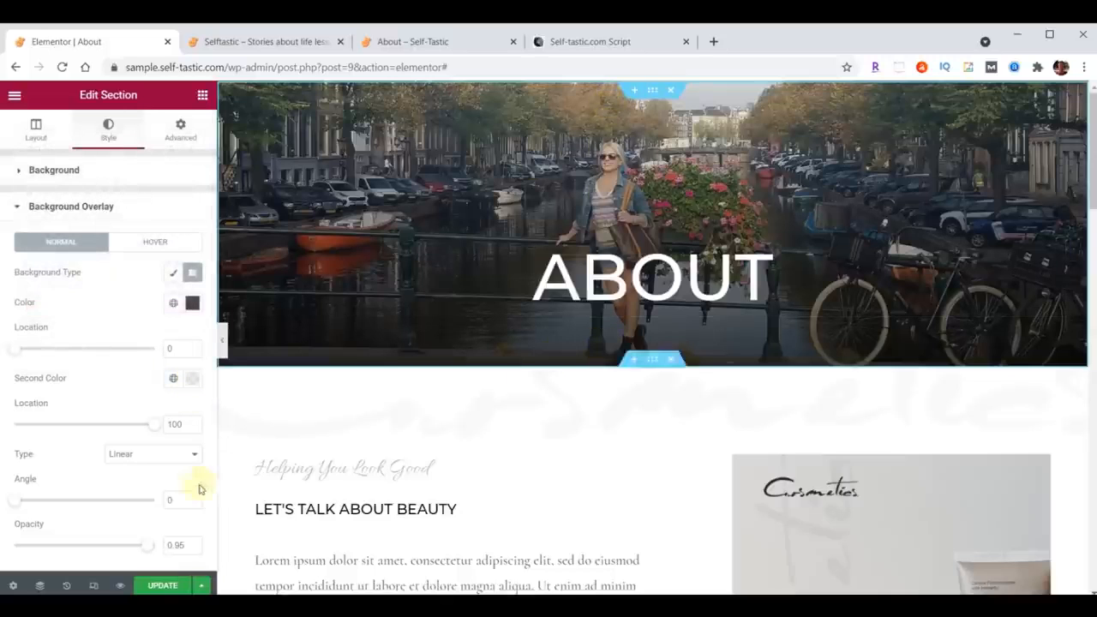
# Step: Set the overlay angle to 180 and the second color location to 24, and update the page
pyautogui.click(167, 501)
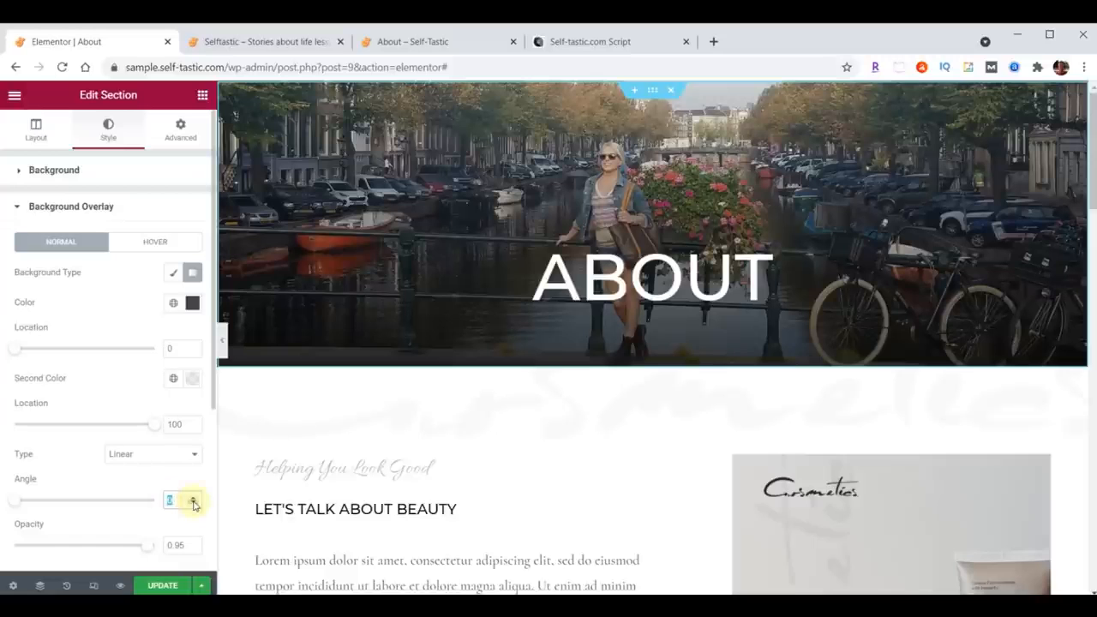
pyautogui.write('180')
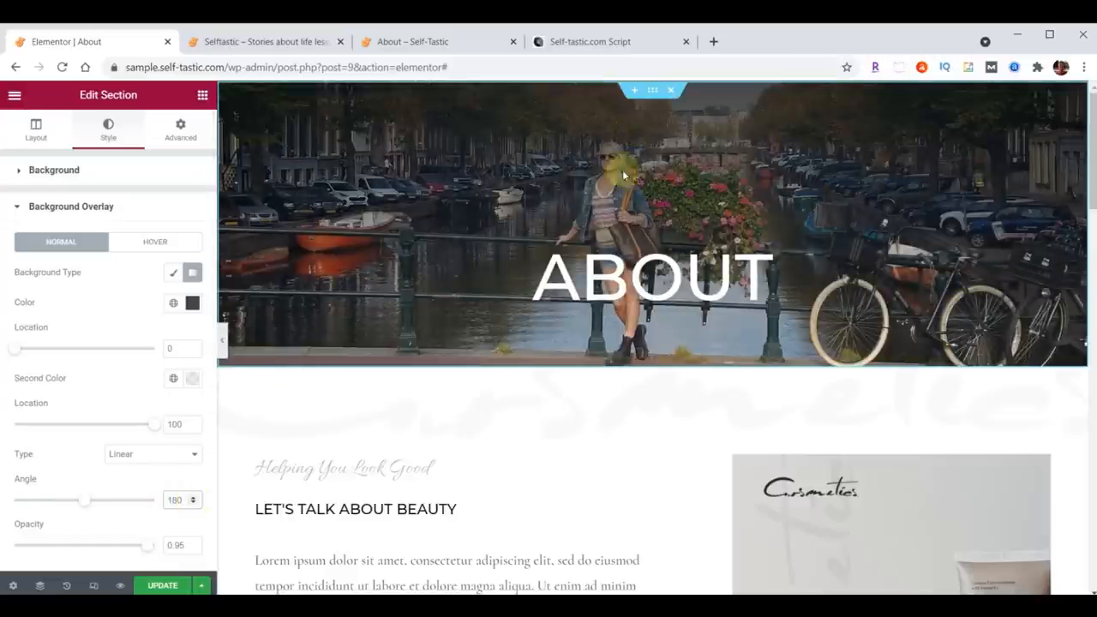
pyautogui.doubleClick(170, 425)
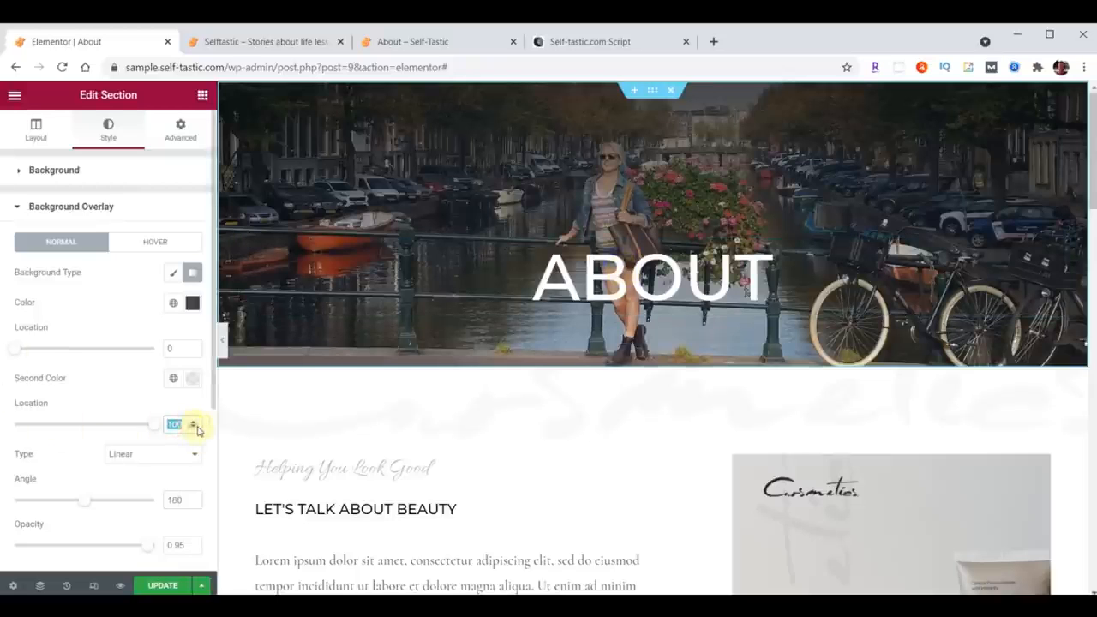
pyautogui.write('24')
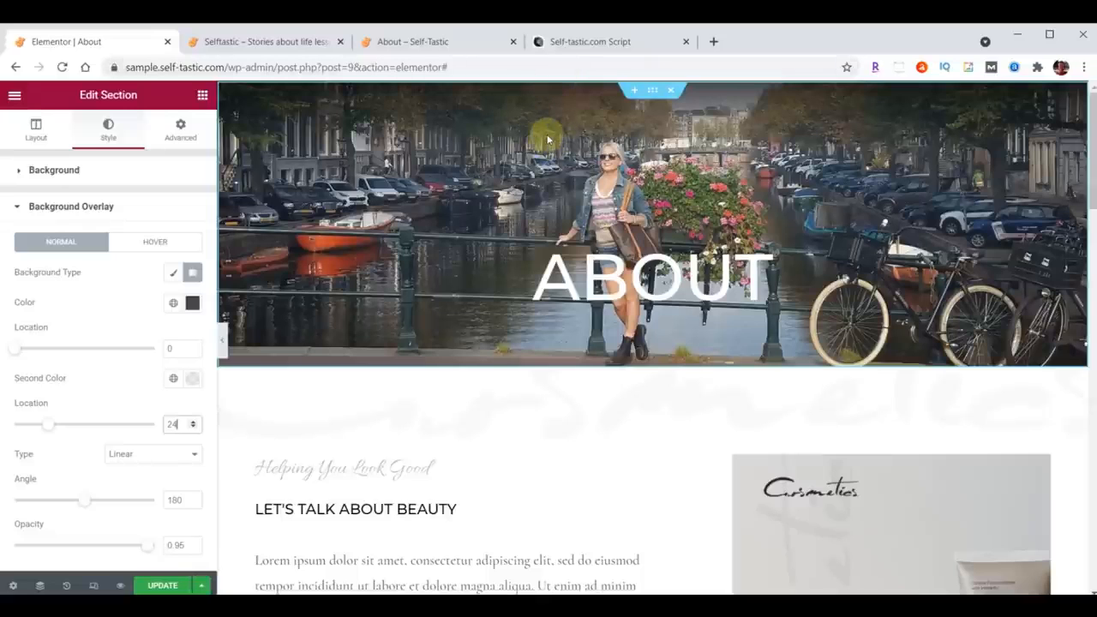
pyautogui.click(163, 585)
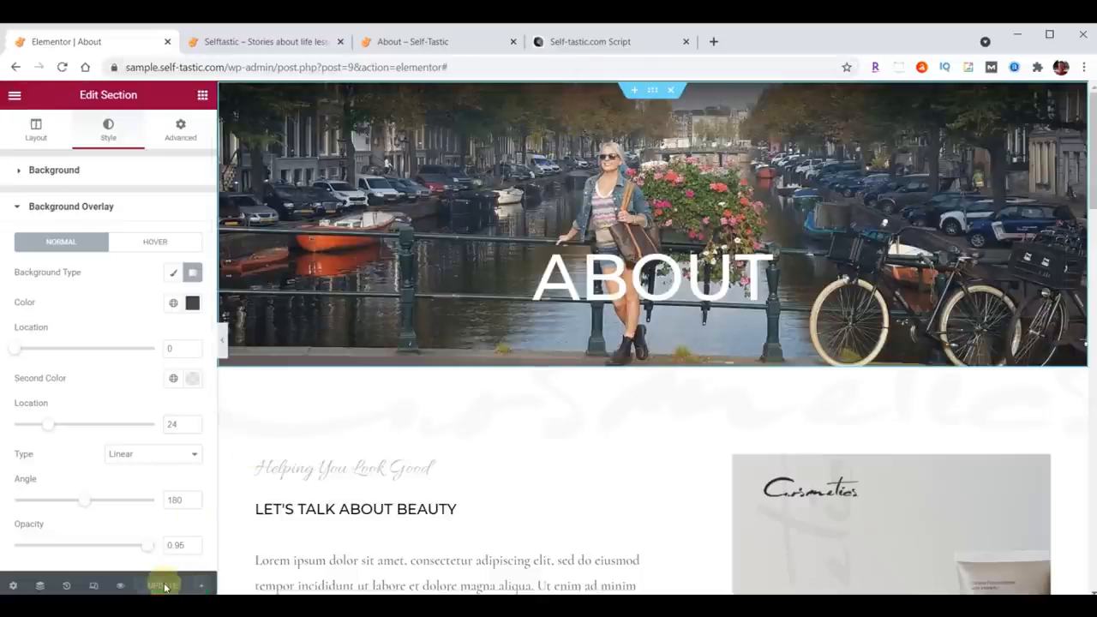
# Step: Open the About page on the sample site from its navigation menu
pyautogui.click(267, 41)
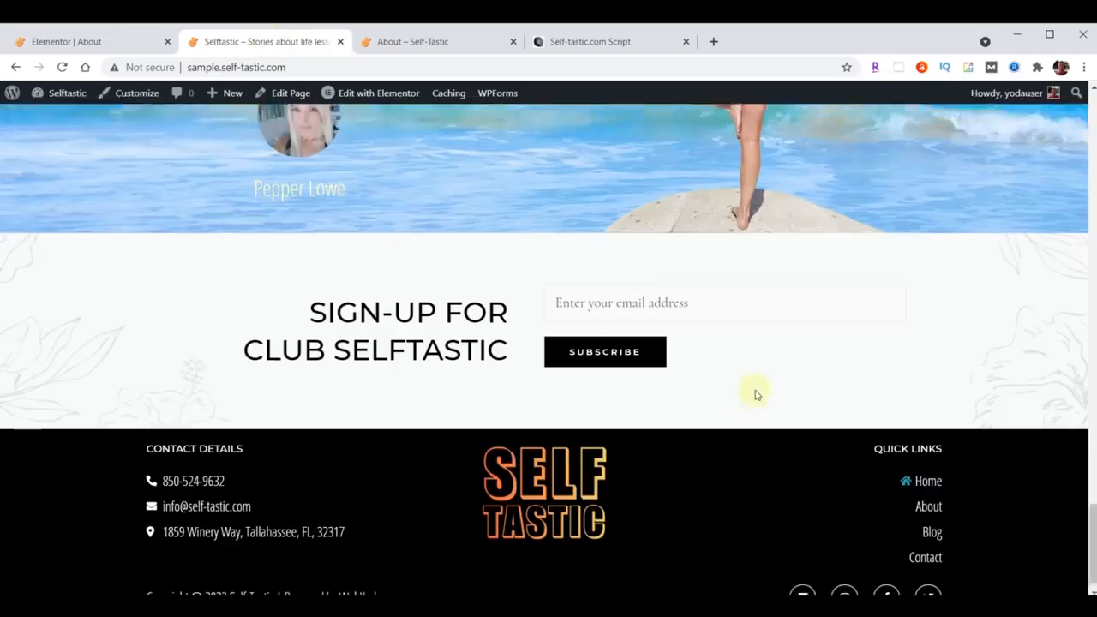
pyautogui.scroll(20, 758, 386)
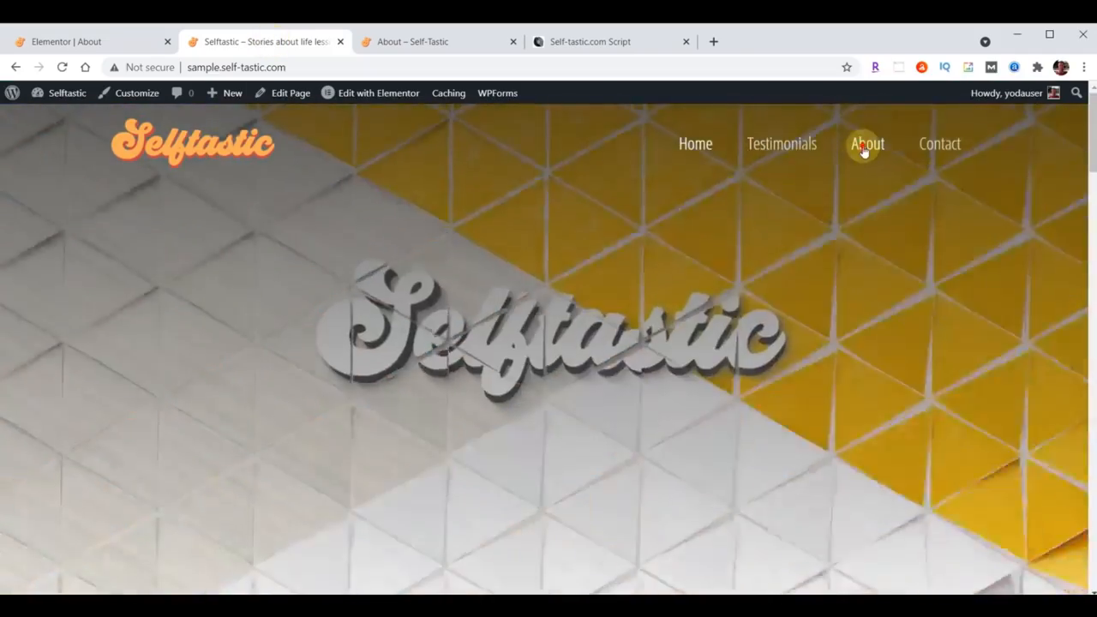
pyautogui.click(865, 147)
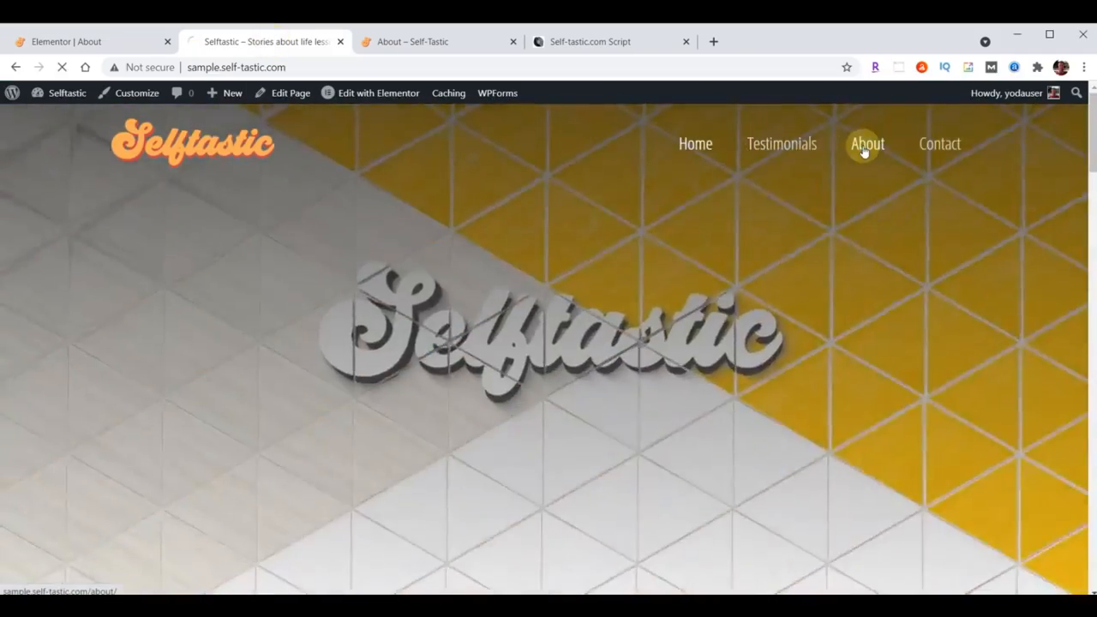
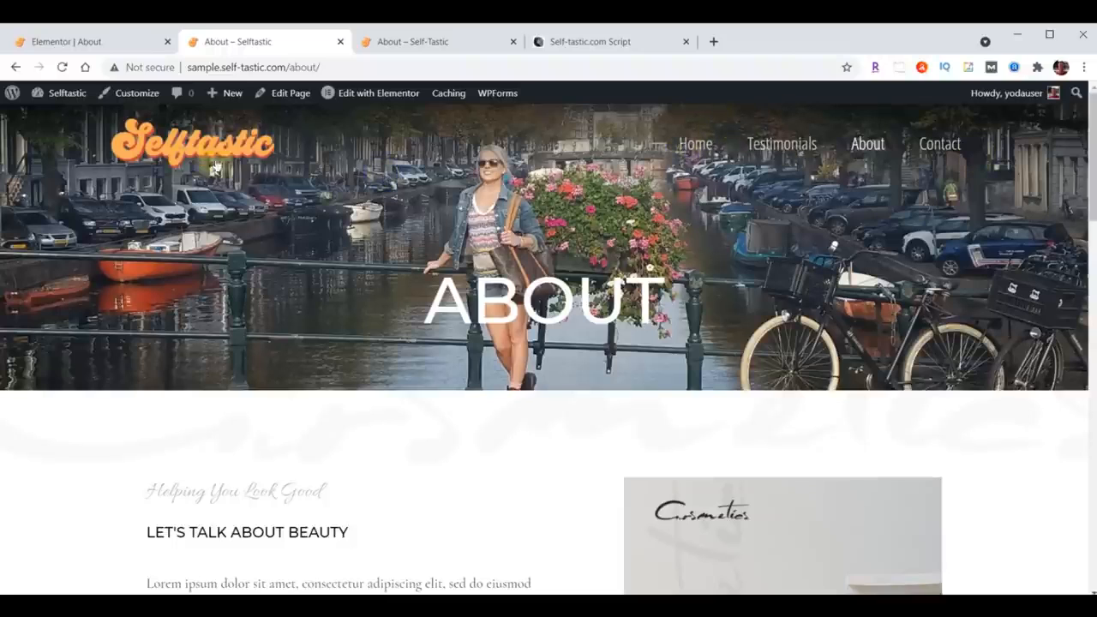
# Step: Return to the editor and left-align the ABOUT heading in the header section
pyautogui.click(85, 43)
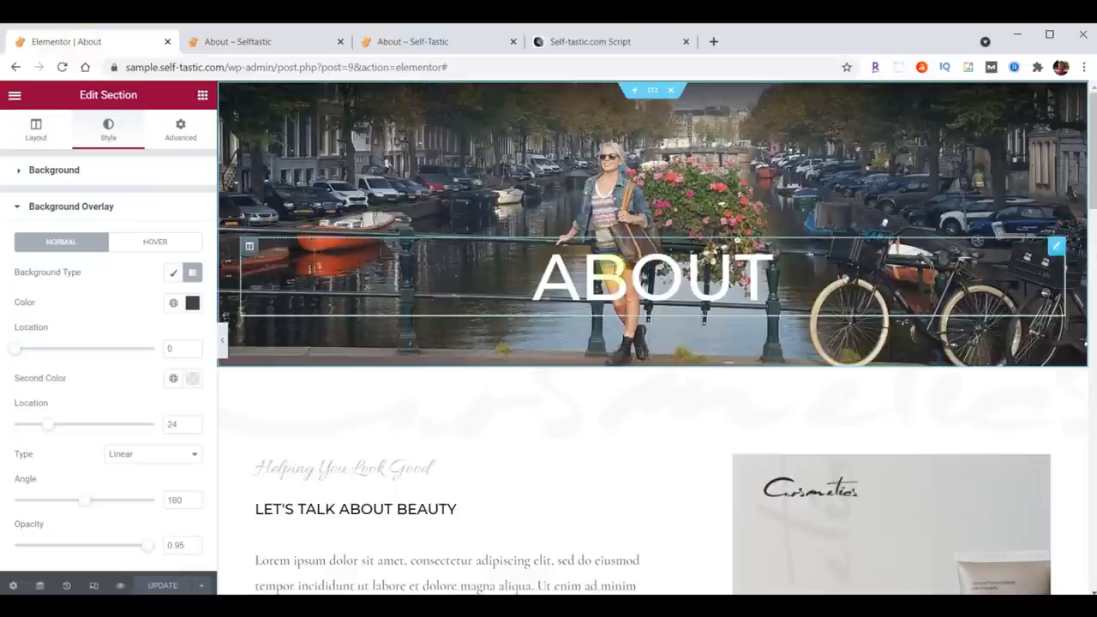
pyautogui.click(1056, 246)
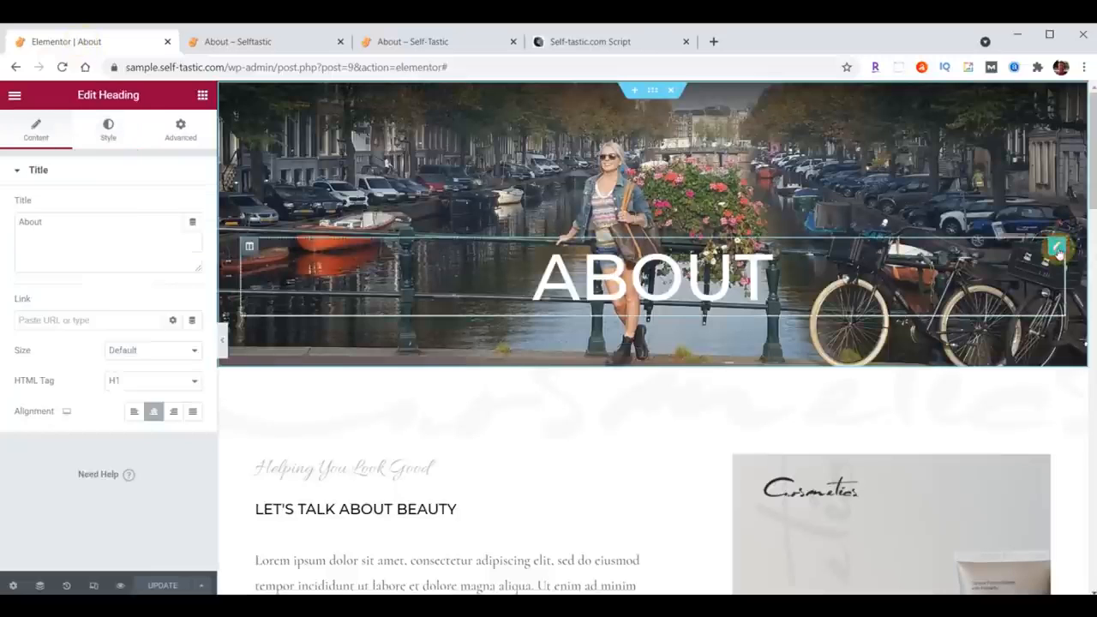
pyautogui.click(134, 411)
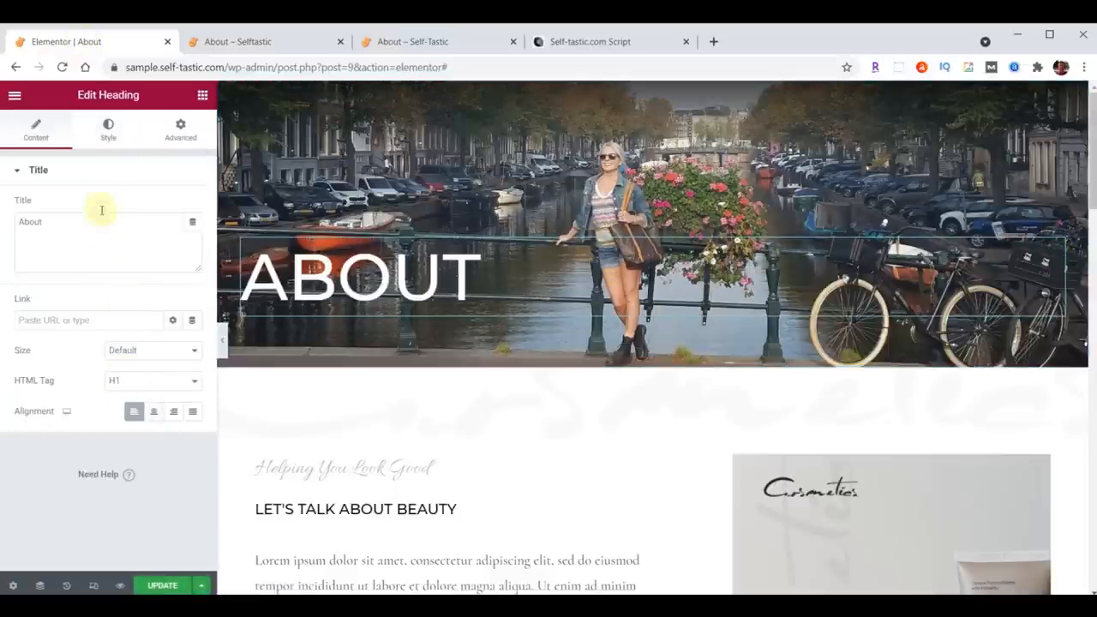
# Step: Set the ABOUT heading's typography font family to Londrina Shadow
pyautogui.click(107, 137)
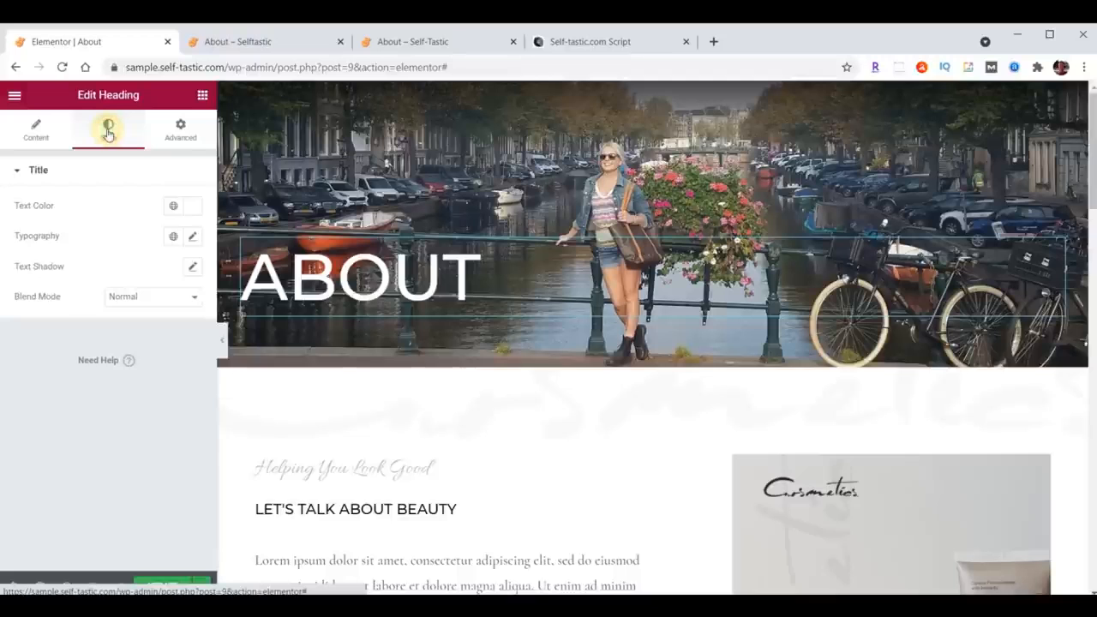
pyautogui.click(188, 206)
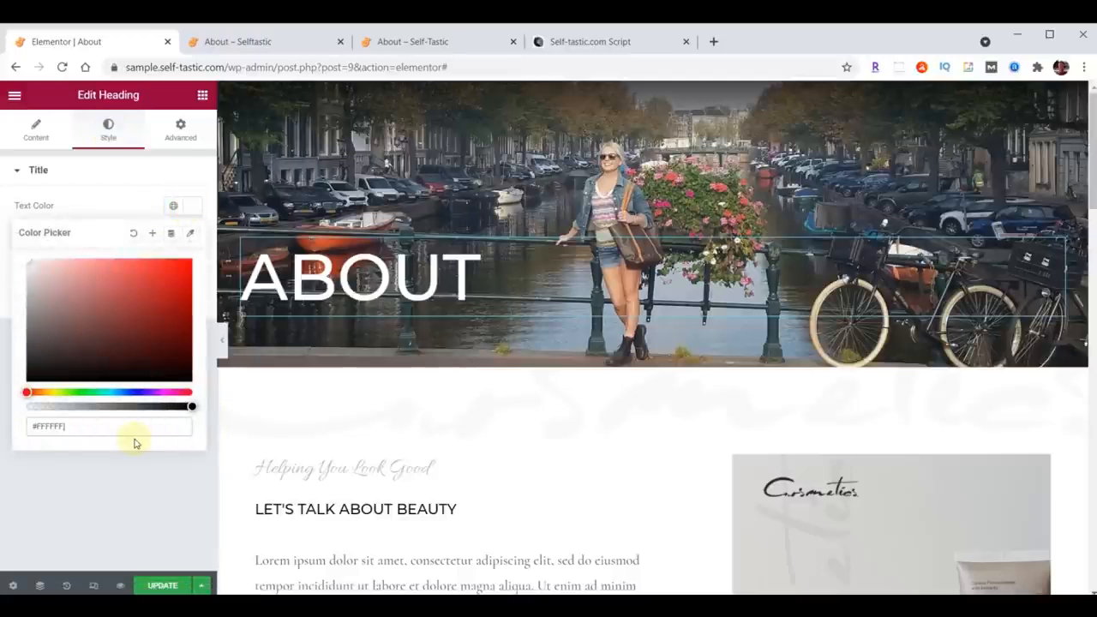
pyautogui.click(197, 207)
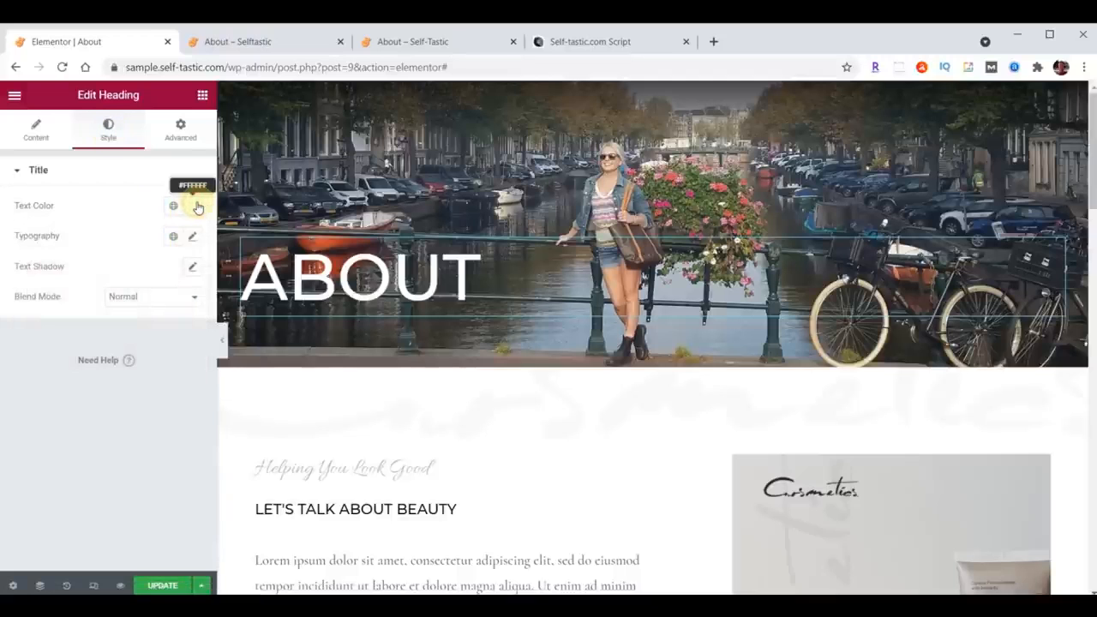
pyautogui.click(192, 237)
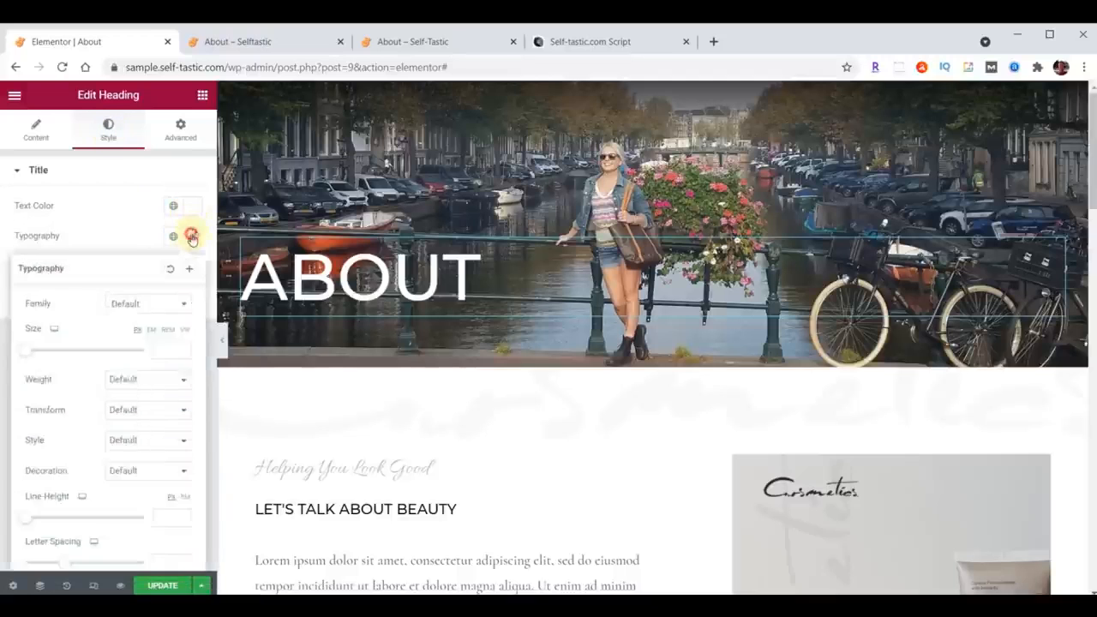
pyautogui.click(135, 304)
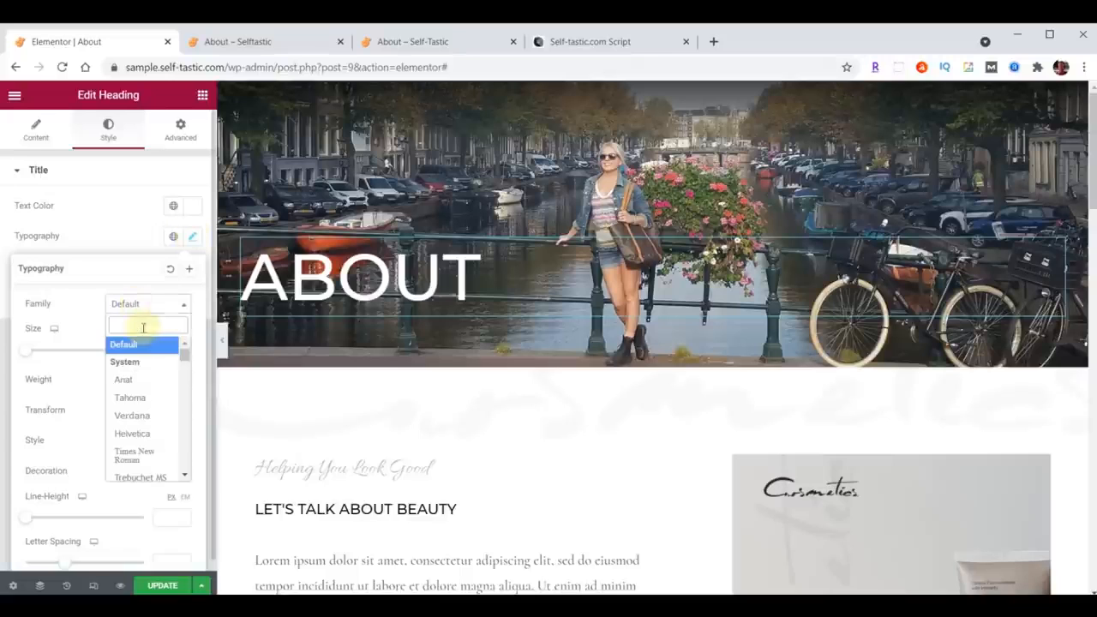
pyautogui.write('Londrina')
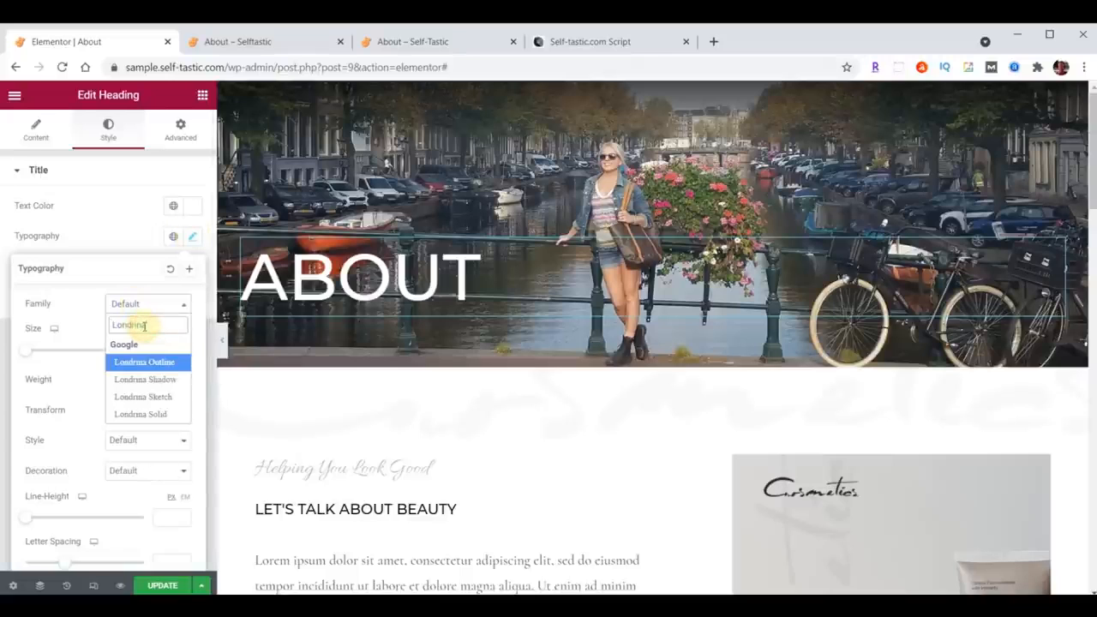
pyautogui.click(145, 379)
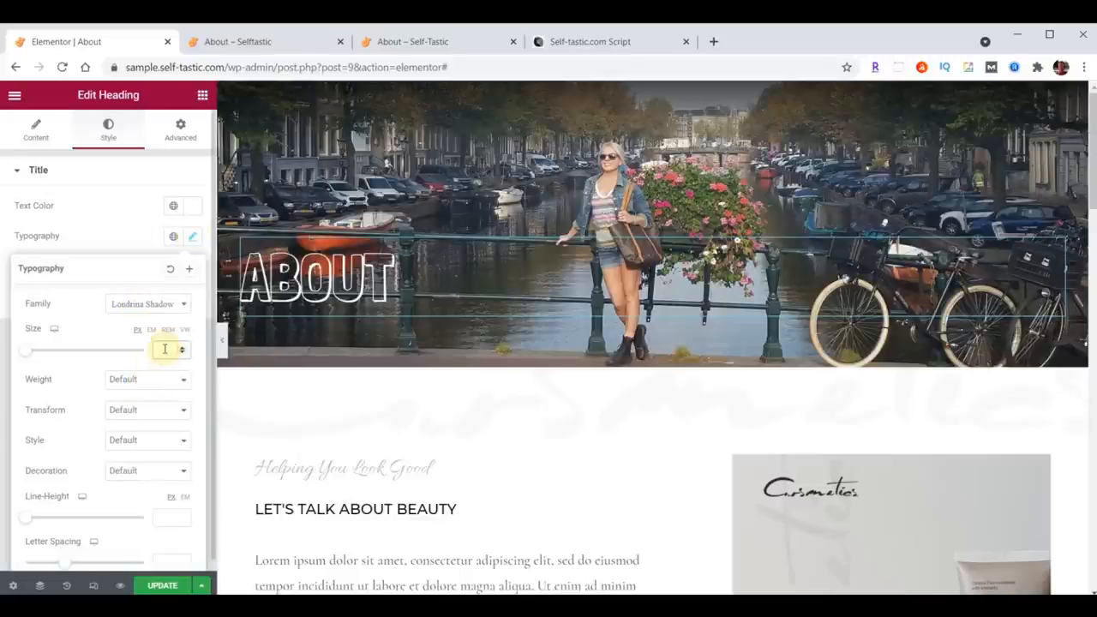
# Step: Unlink the heading's padding values, set the top padding to 150, and update the page
pyautogui.click(183, 135)
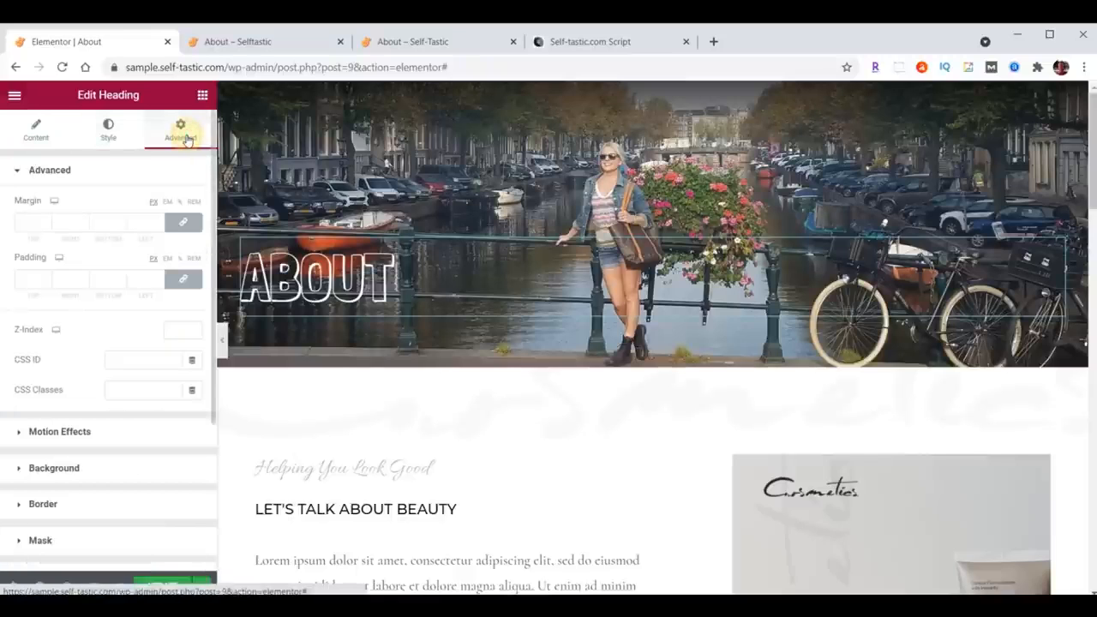
pyautogui.click(185, 281)
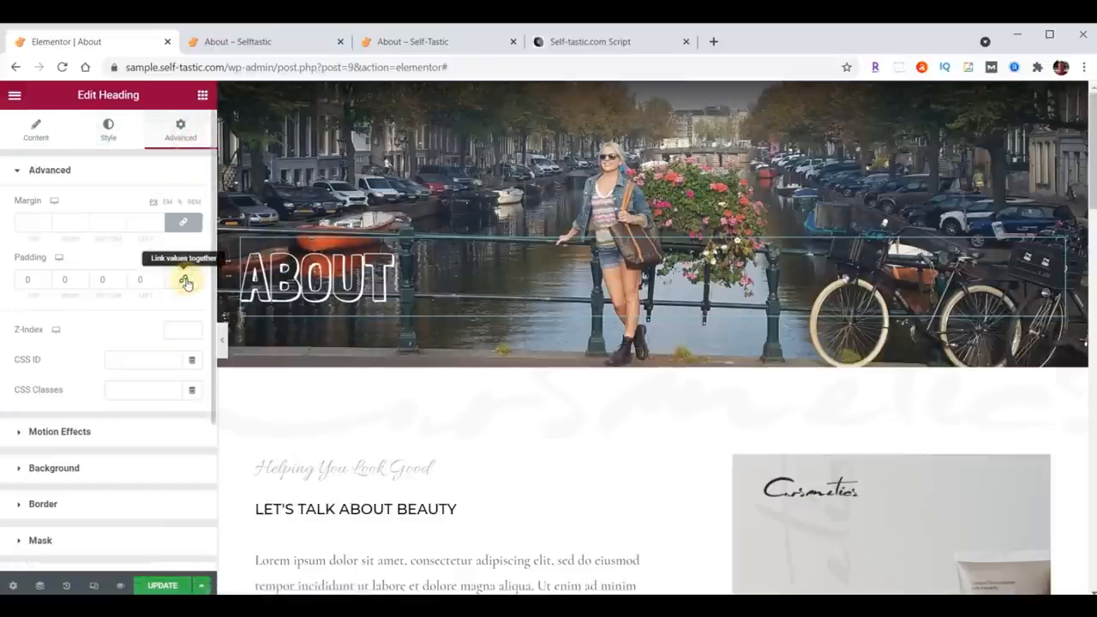
pyautogui.moveTo(18, 277); pyautogui.dragTo(42, 281)
pyautogui.write('350')
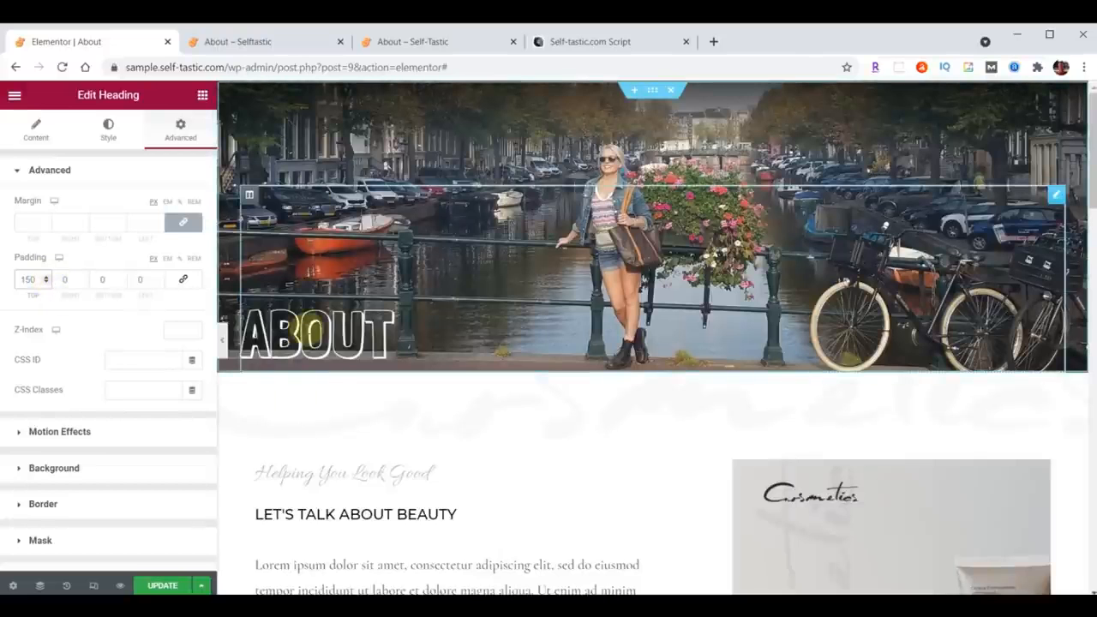
pyautogui.click(159, 585)
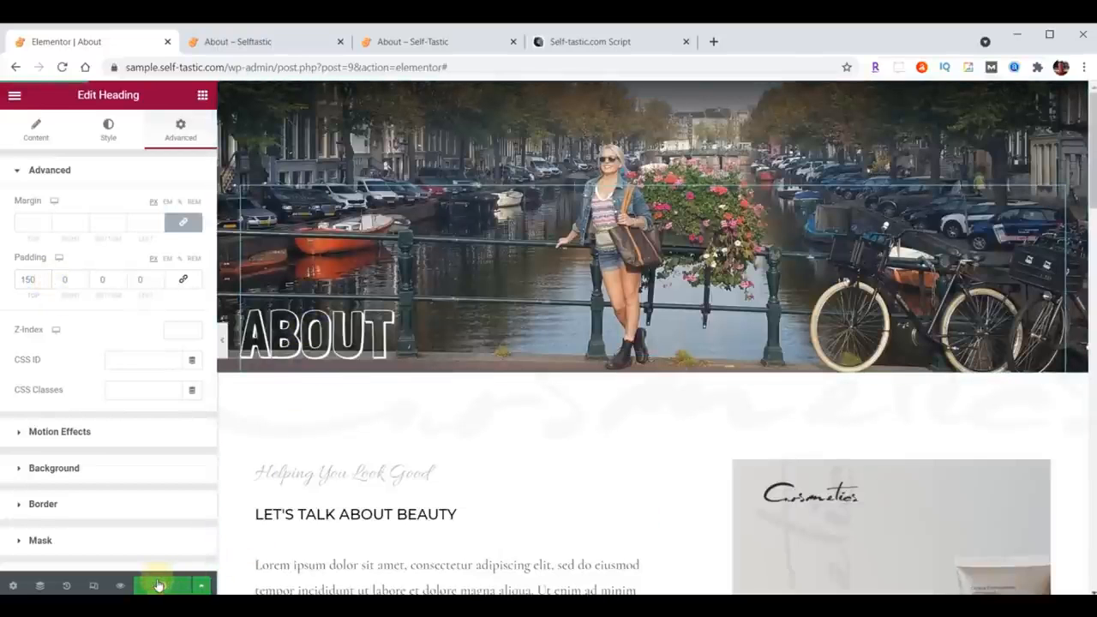
# Step: Add a bottom Tilt Opacity shape divider to the header section with the teal color #A8E0D9, and update the page
pyautogui.click(411, 43)
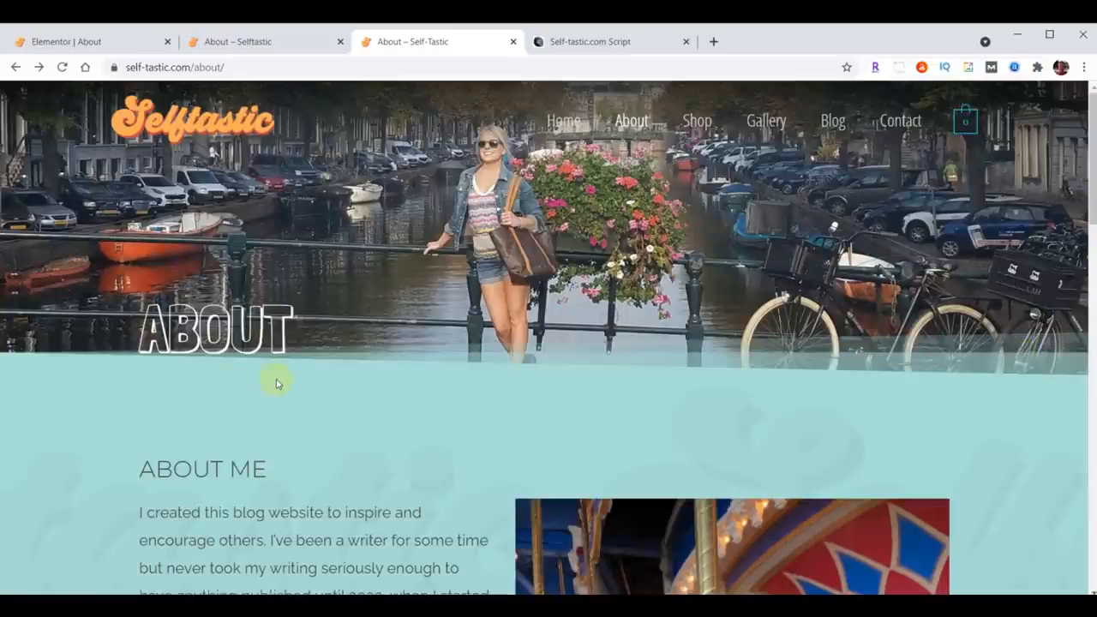
pyautogui.click(80, 48)
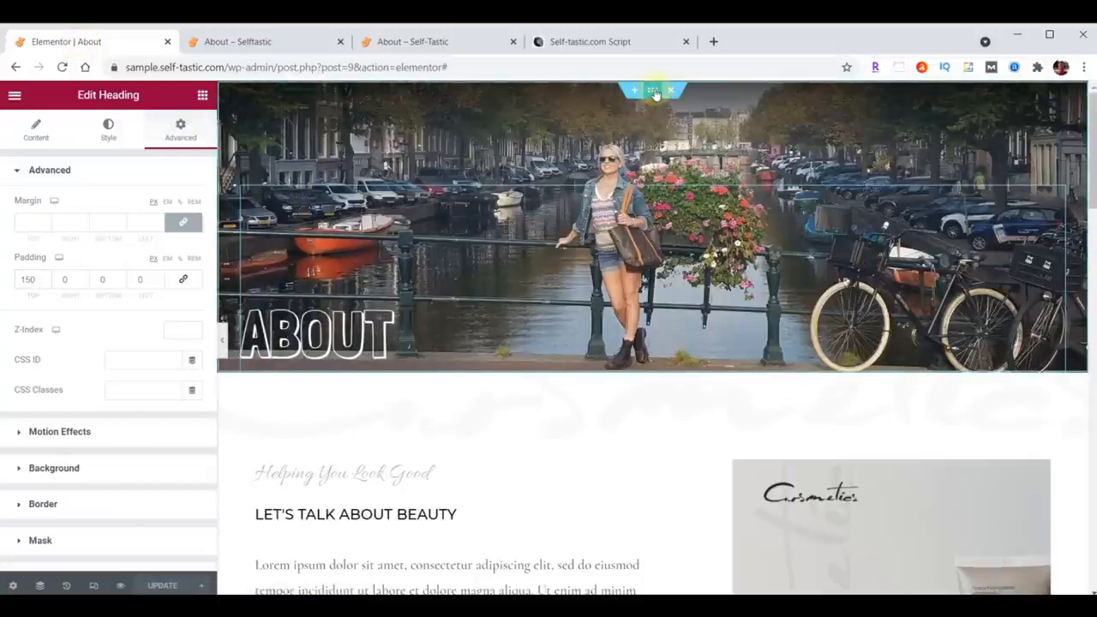
pyautogui.click(654, 91)
pyautogui.scroll(-2, 90, 347)
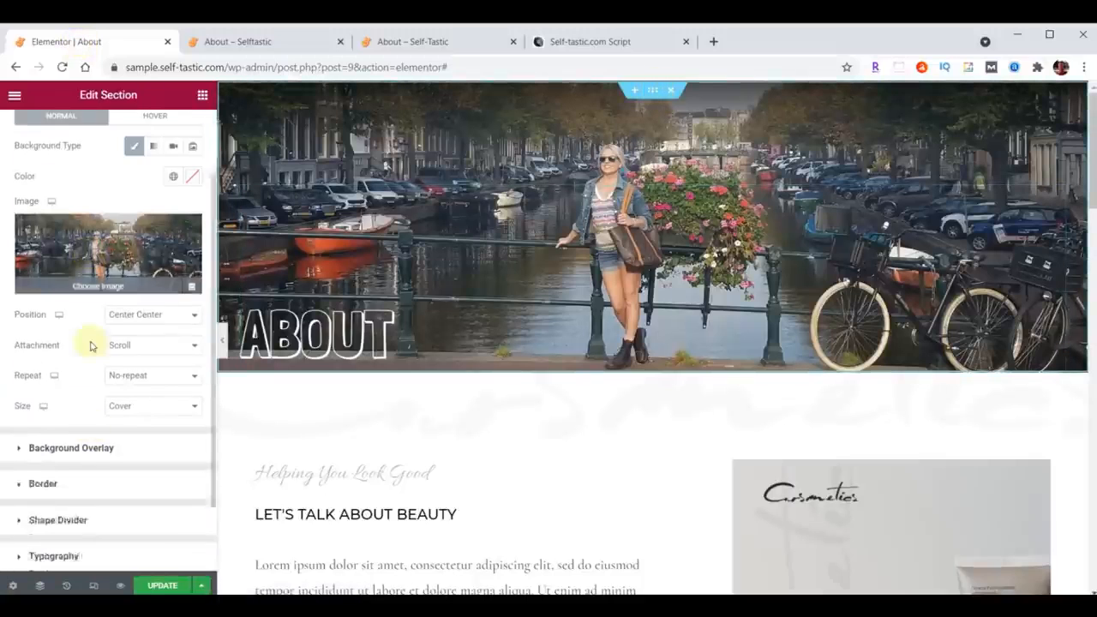
pyautogui.click(72, 434)
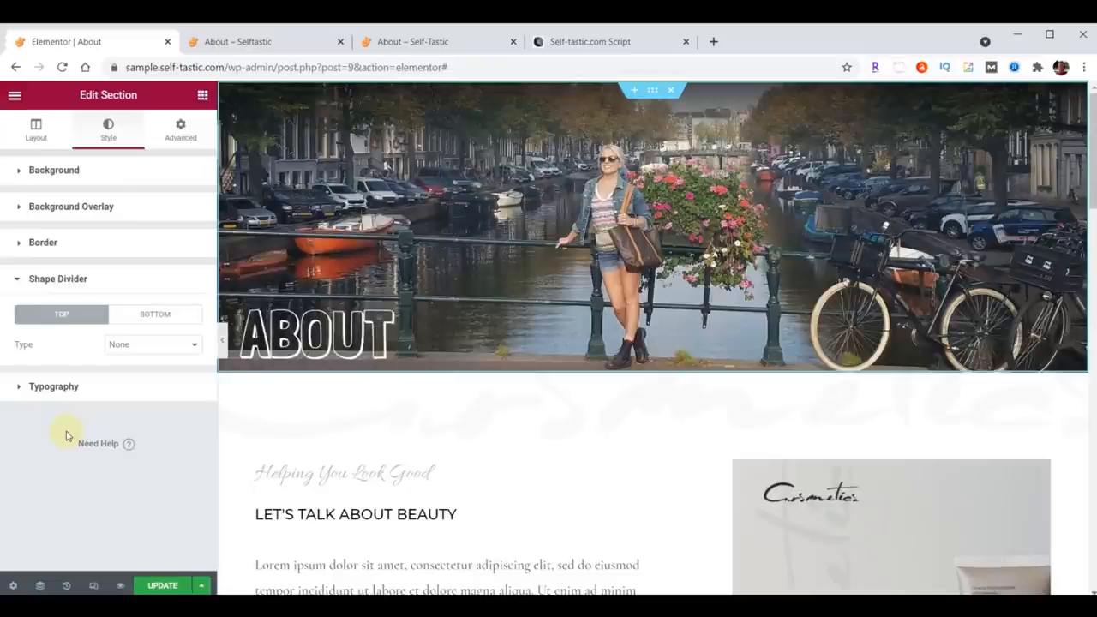
pyautogui.click(148, 314)
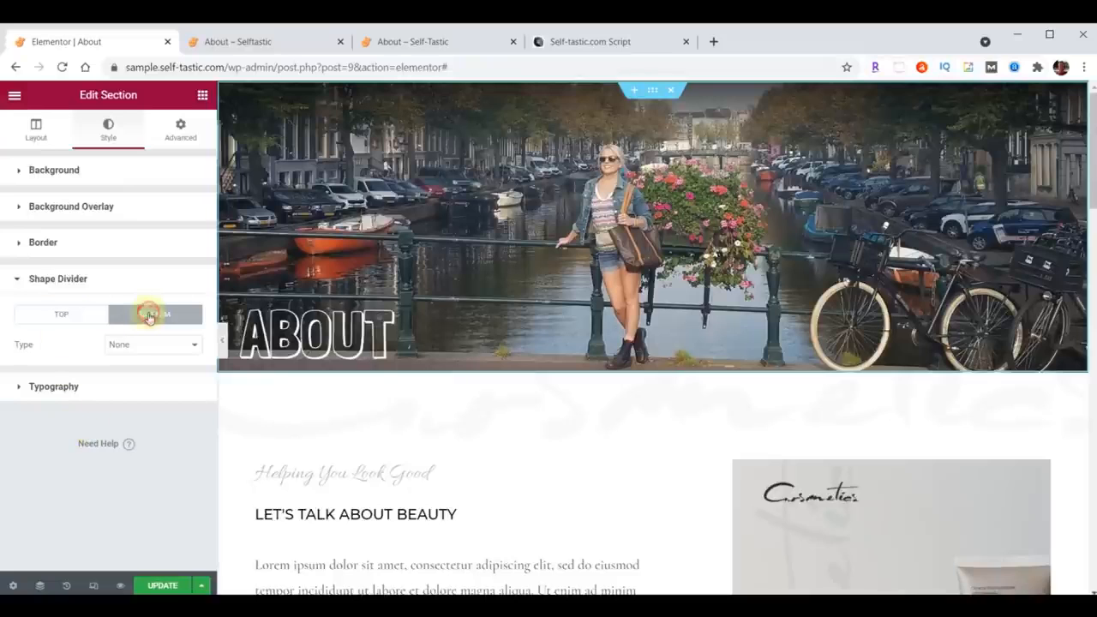
pyautogui.click(149, 345)
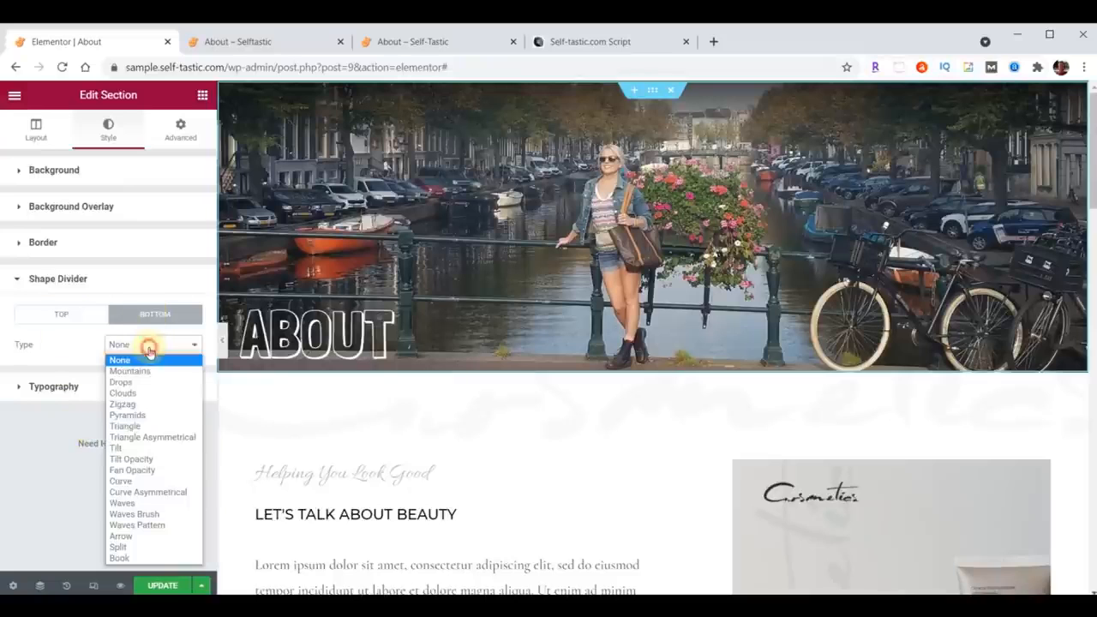
pyautogui.click(148, 464)
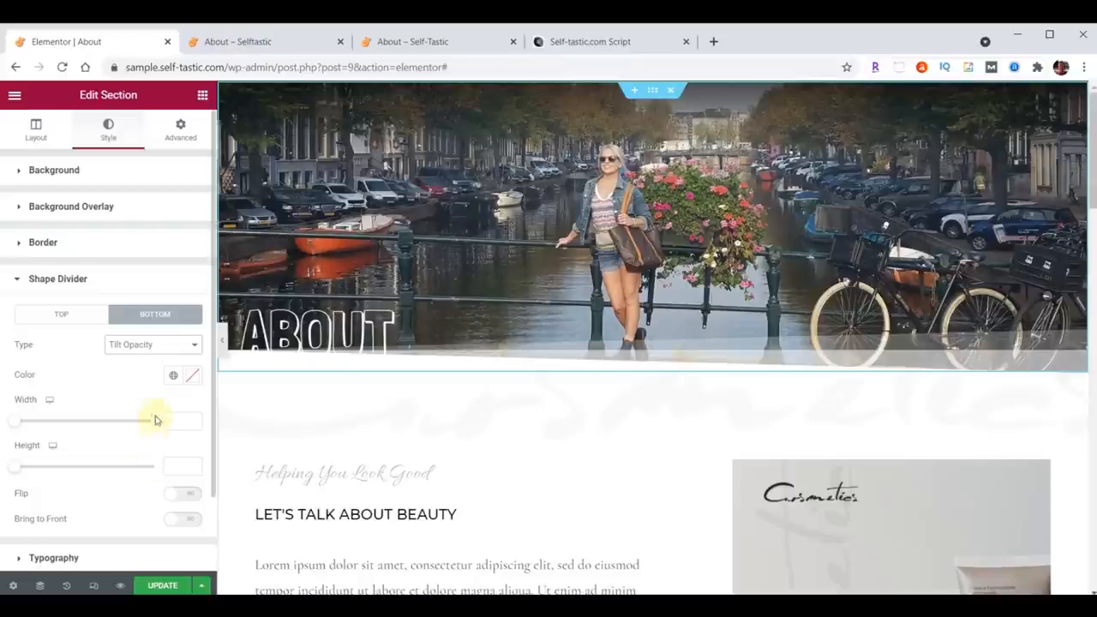
pyautogui.click(190, 375)
pyautogui.hotkey('ctrl', 'v')
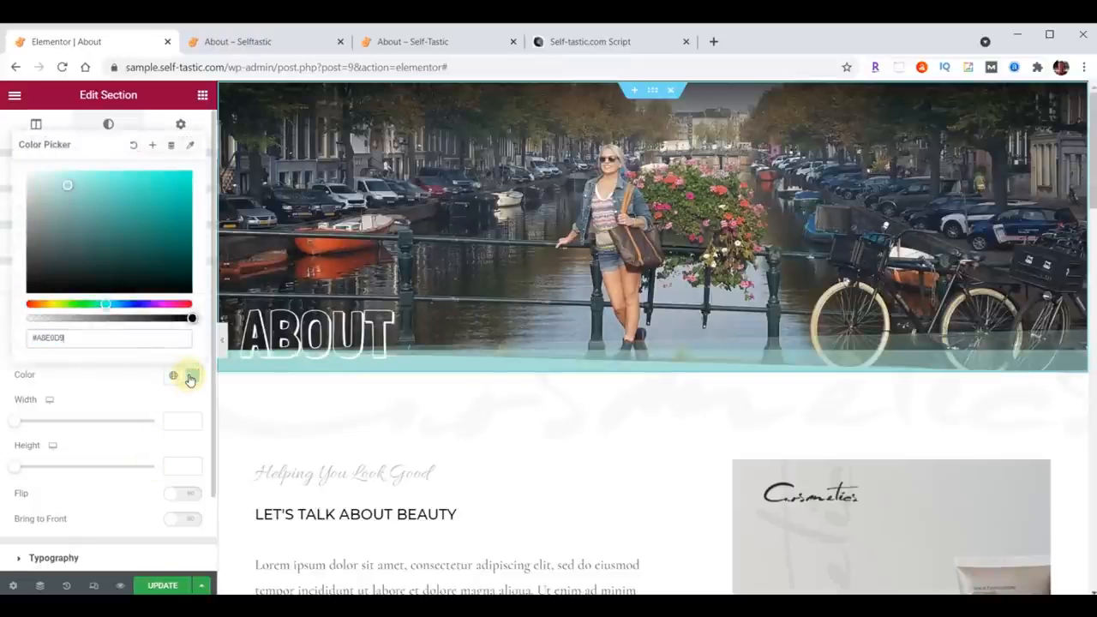
pyautogui.click(191, 375)
pyautogui.click(163, 585)
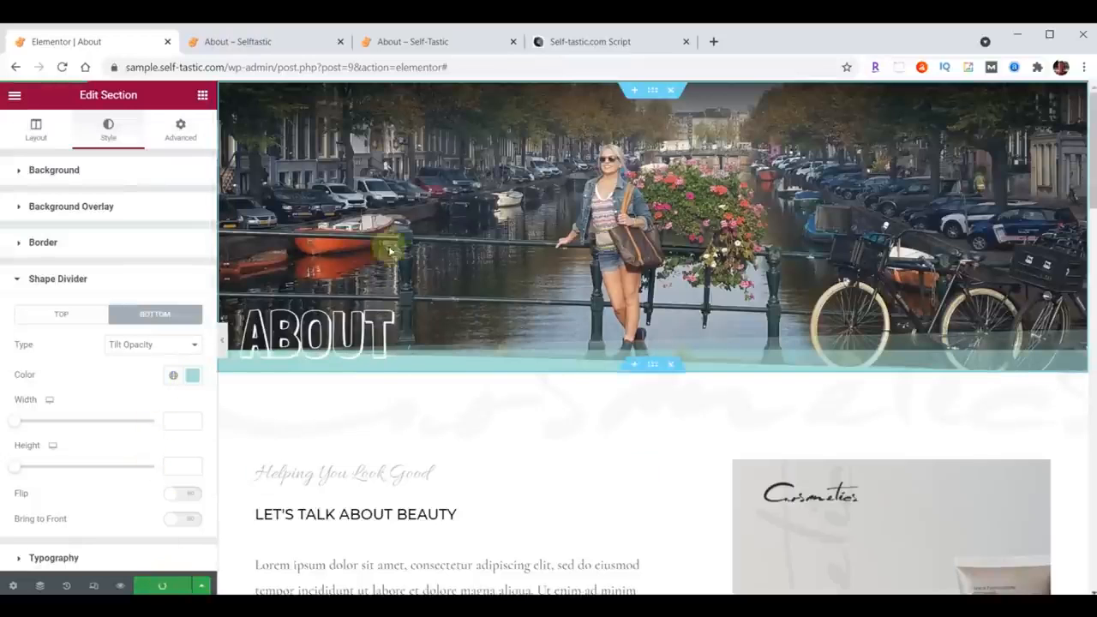
# Step: Reload the sample site's About page to preview the header, then return to the editor
pyautogui.click(282, 40)
pyautogui.click(63, 66)
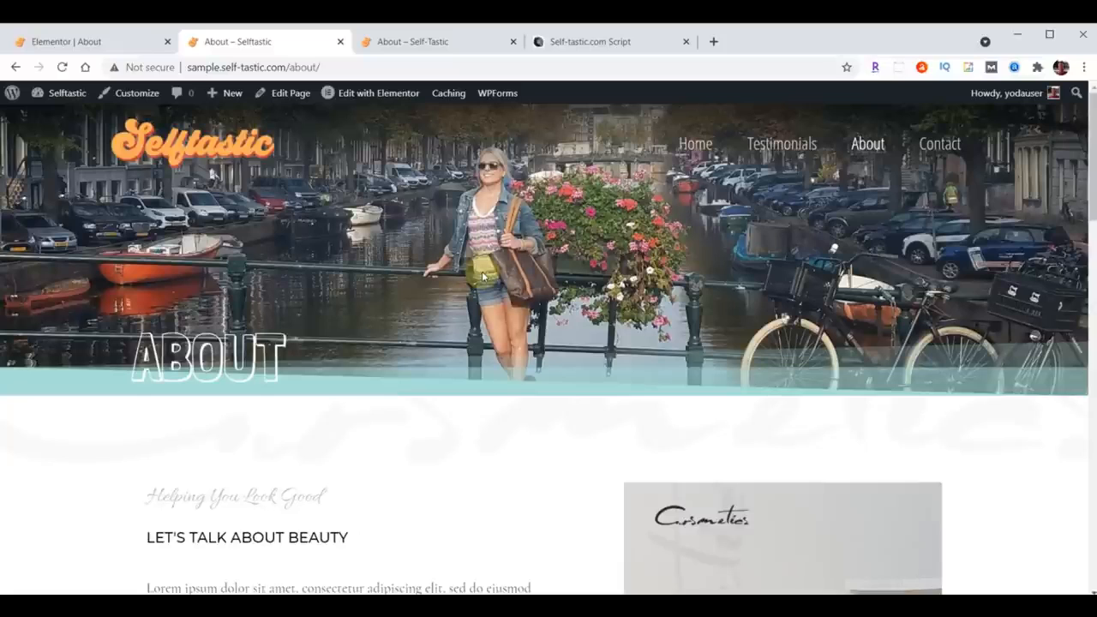
pyautogui.click(94, 43)
# Step: Save the header section to the template library as Selftastic About Header
pyautogui.rightClick(652, 90)
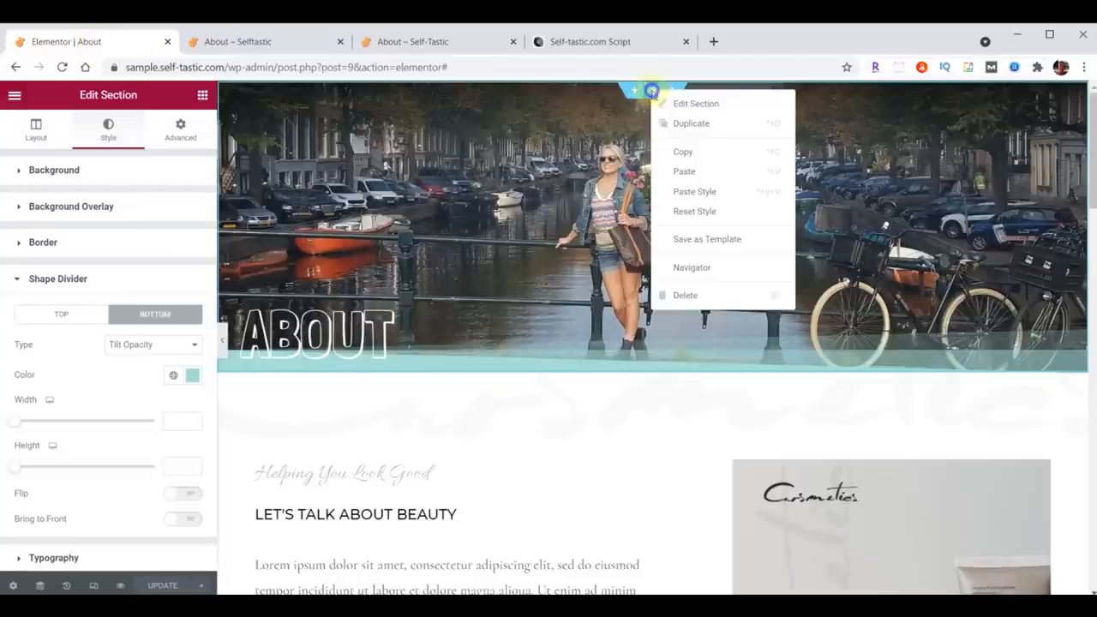
pyautogui.click(699, 245)
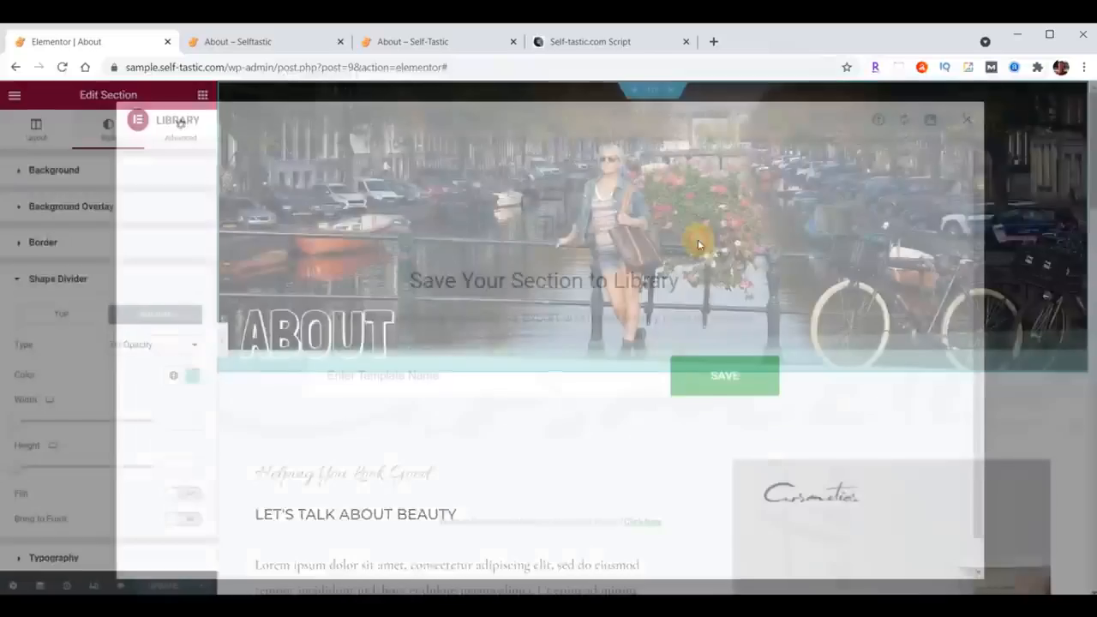
pyautogui.click(494, 373)
pyautogui.write('Selftastic About Header')
pyautogui.click(724, 376)
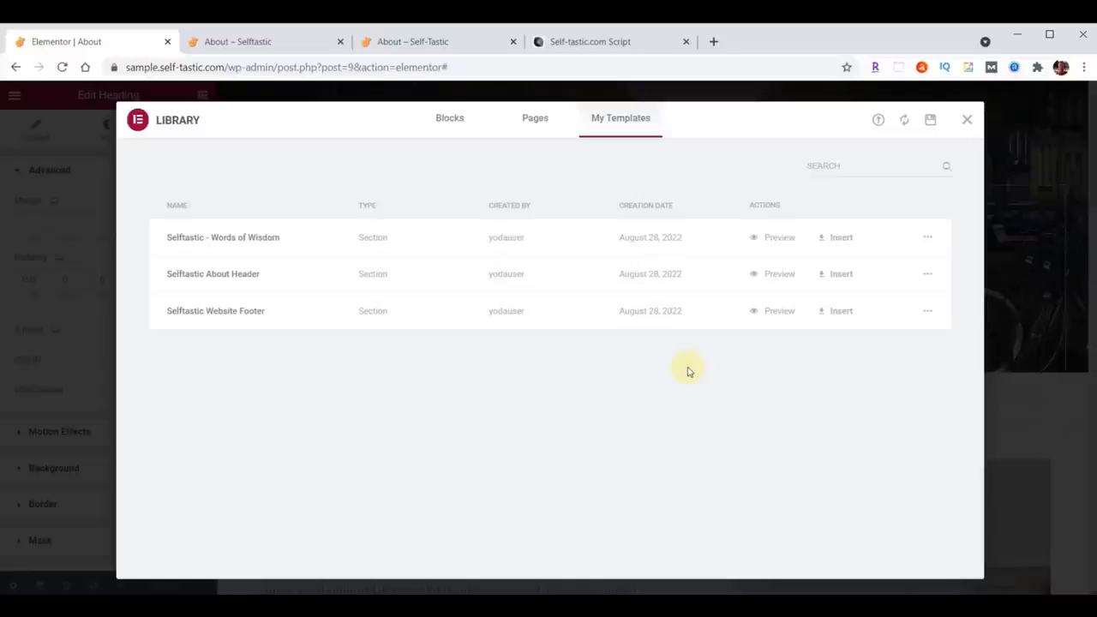
pyautogui.click(964, 120)
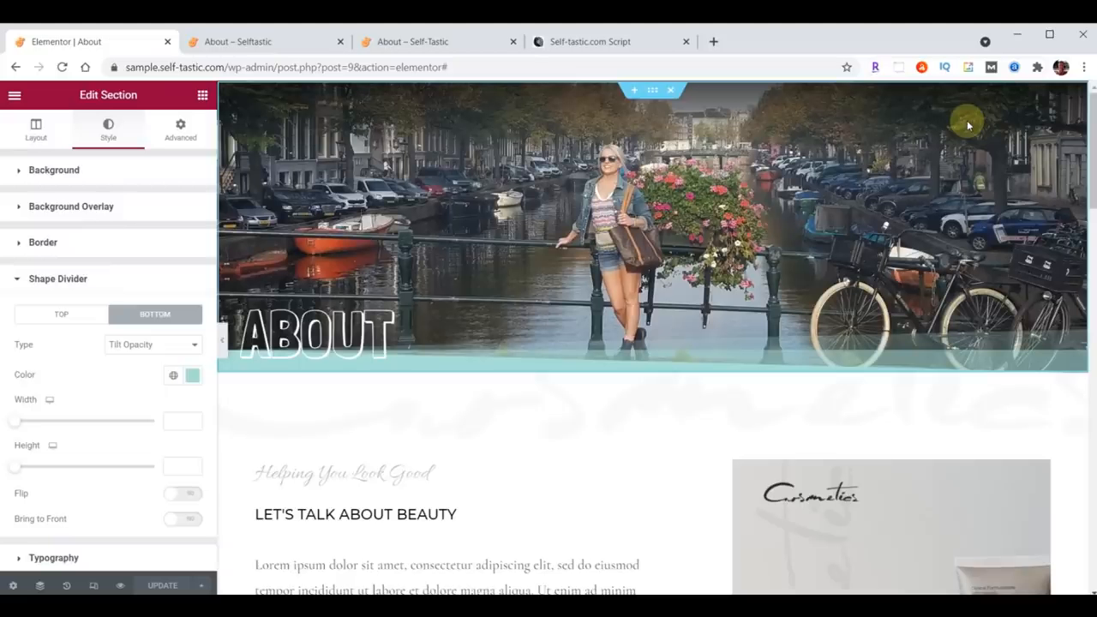
# Step: Set the content section below the header to the same pasted teal background color
pyautogui.scroll(-3, 555, 282)
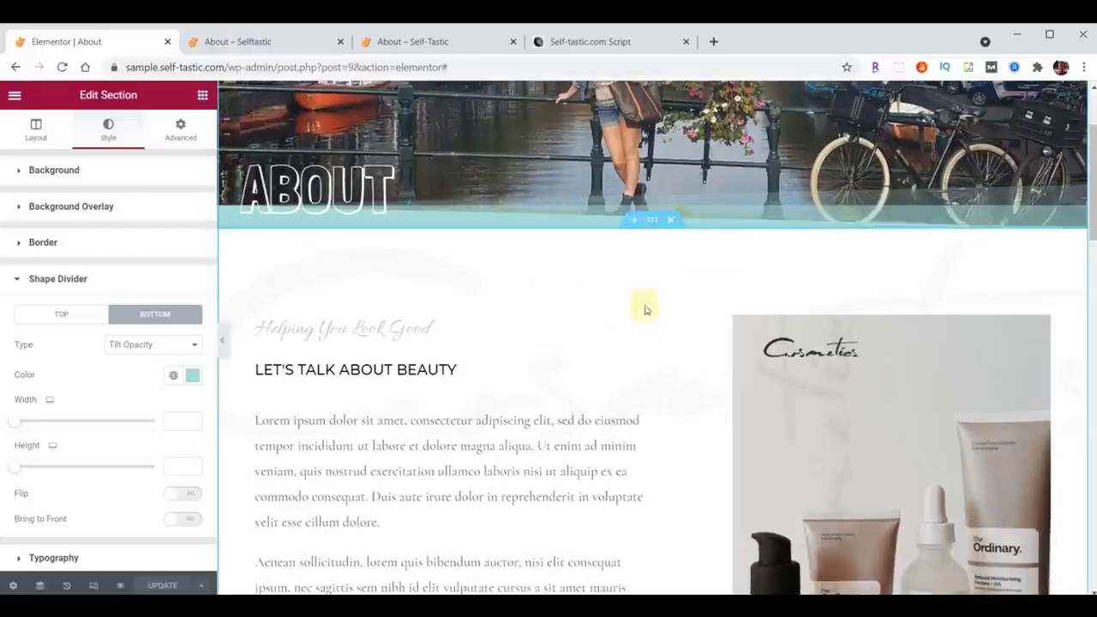
pyautogui.click(652, 222)
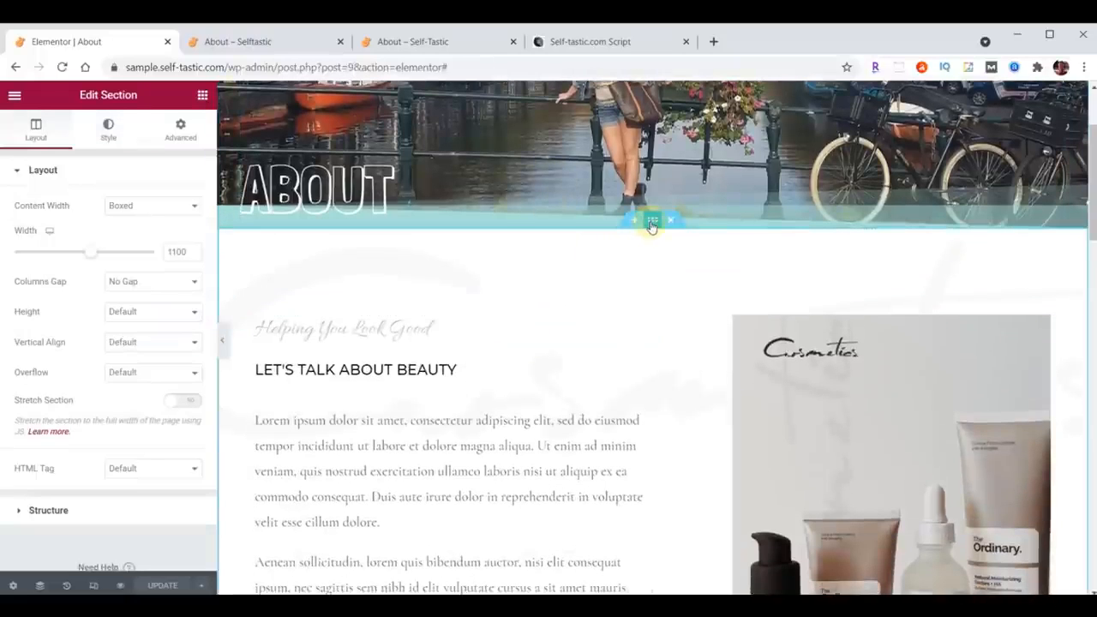
pyautogui.click(100, 130)
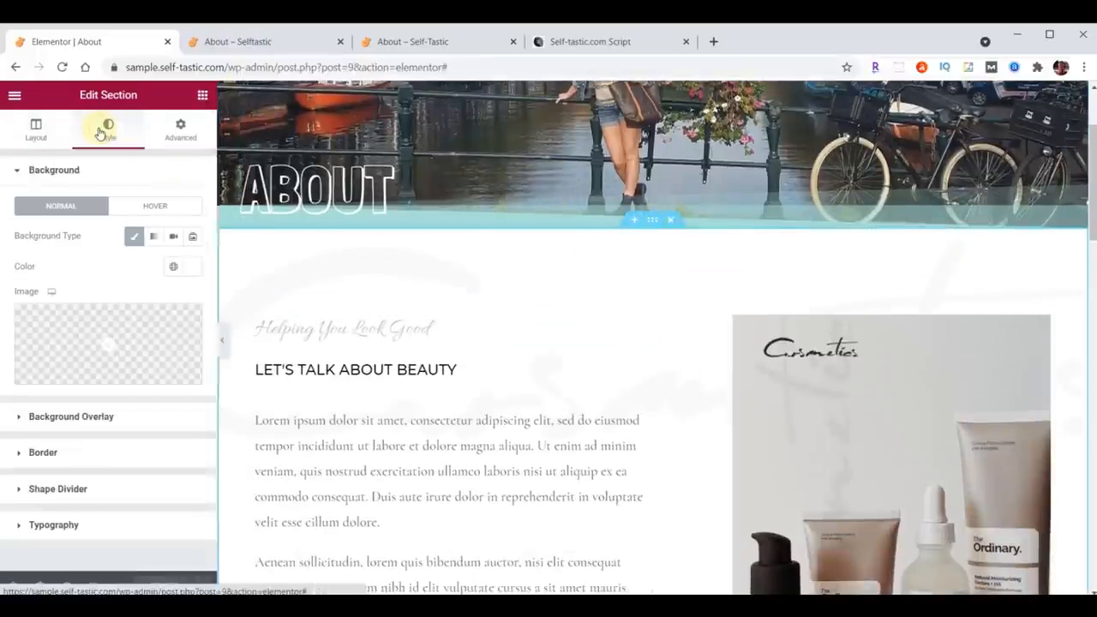
pyautogui.click(185, 268)
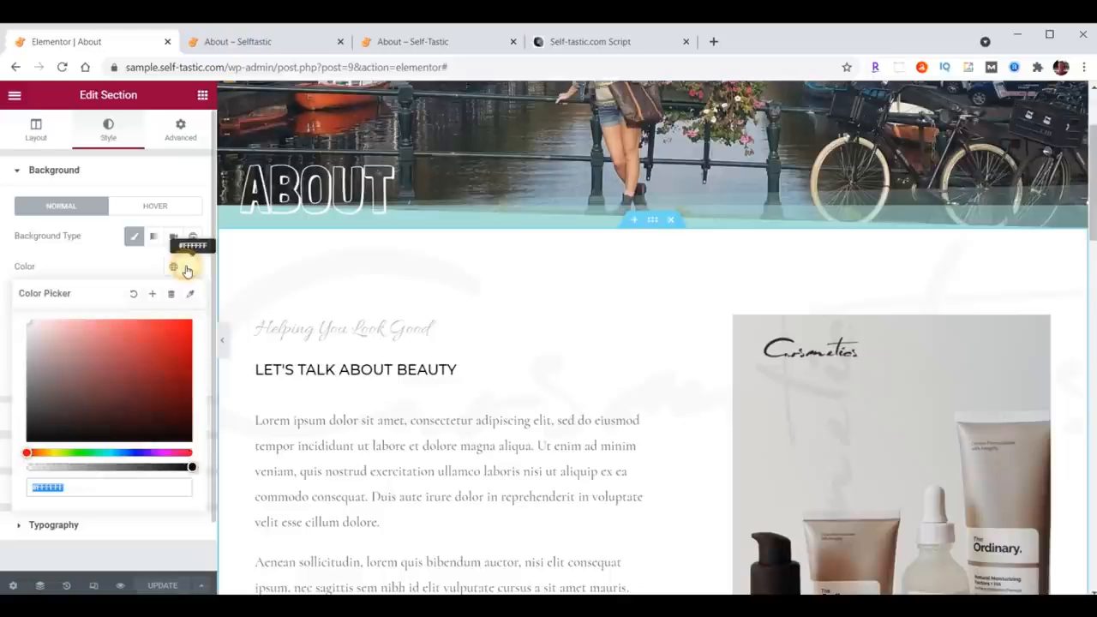
pyautogui.hotkey('ctrl', 'v')
pyautogui.click(183, 267)
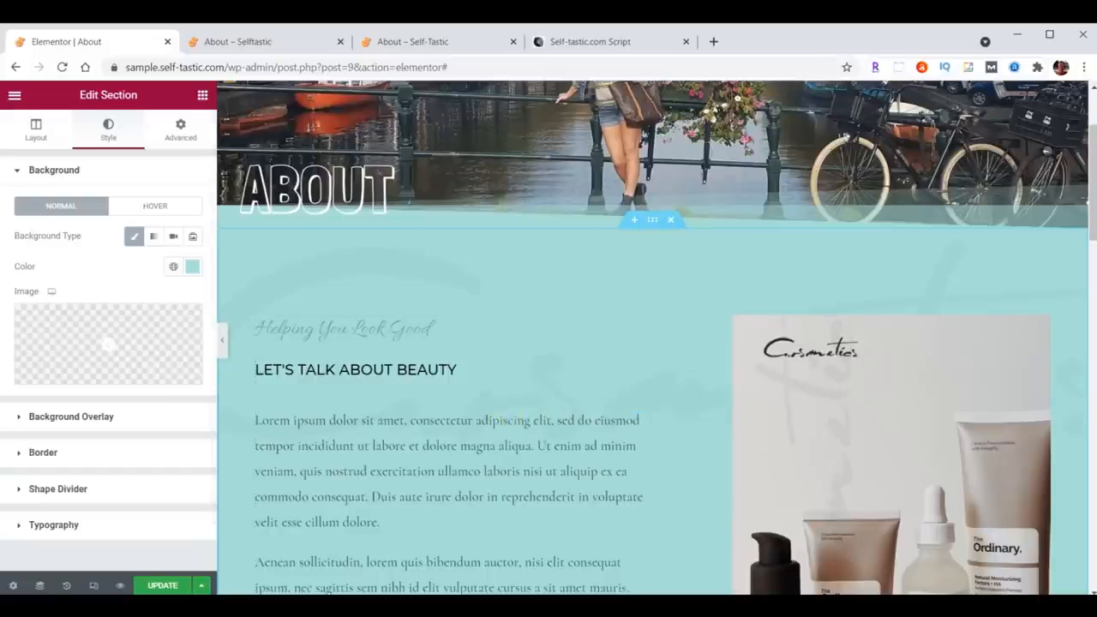
# Step: Upload logo-background.png from the downloads folder and set it as the content section's background overlay image
pyautogui.click(62, 418)
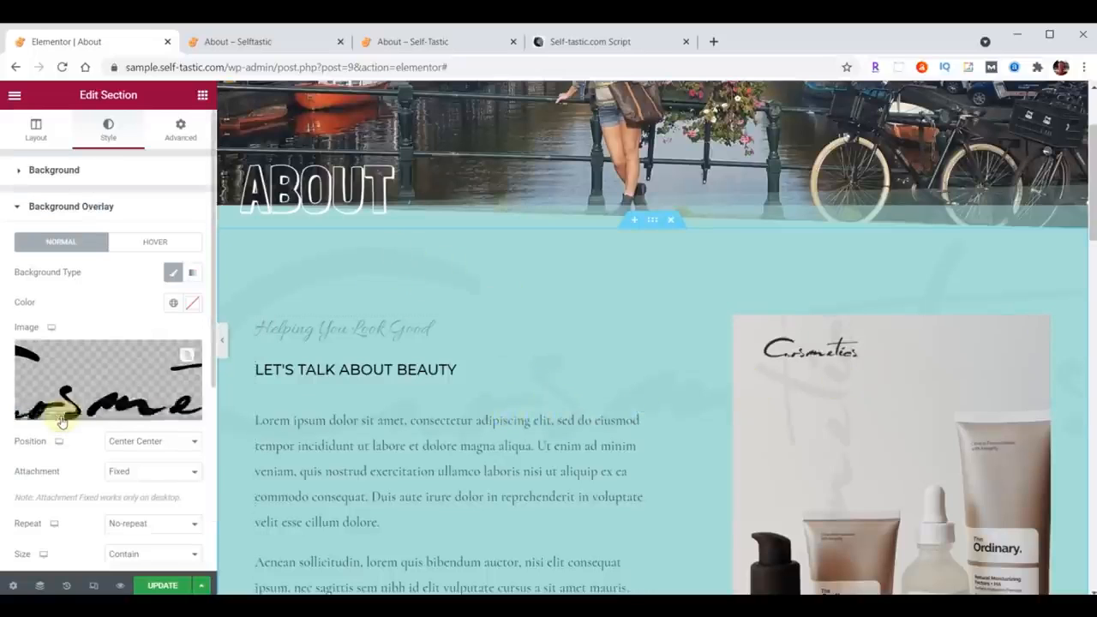
pyautogui.click(90, 386)
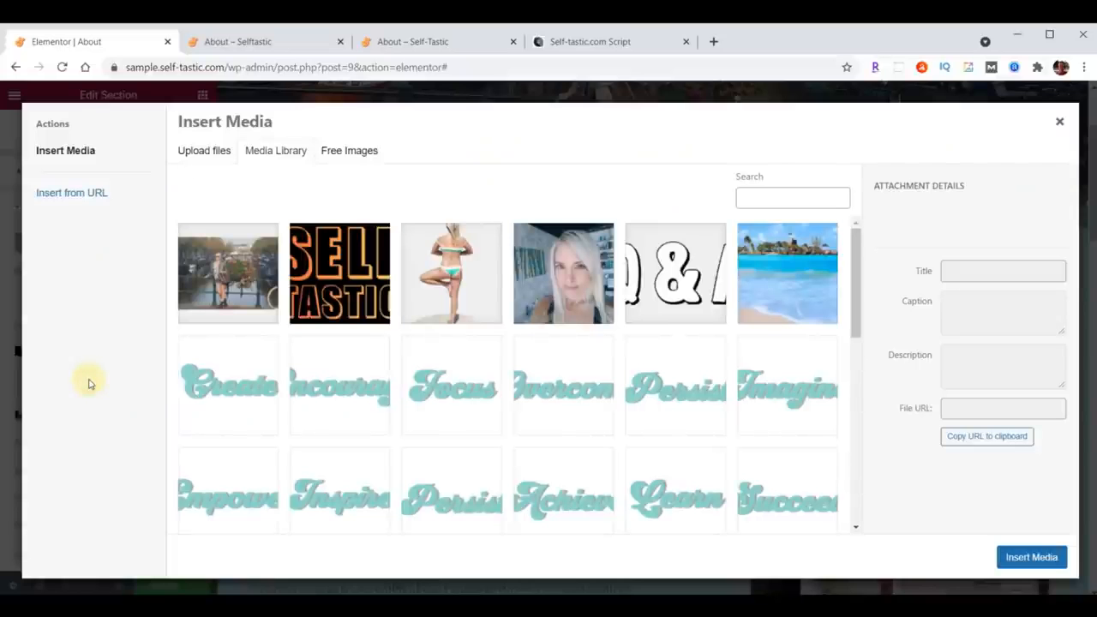
pyautogui.hotkey('alt', 'Tab')
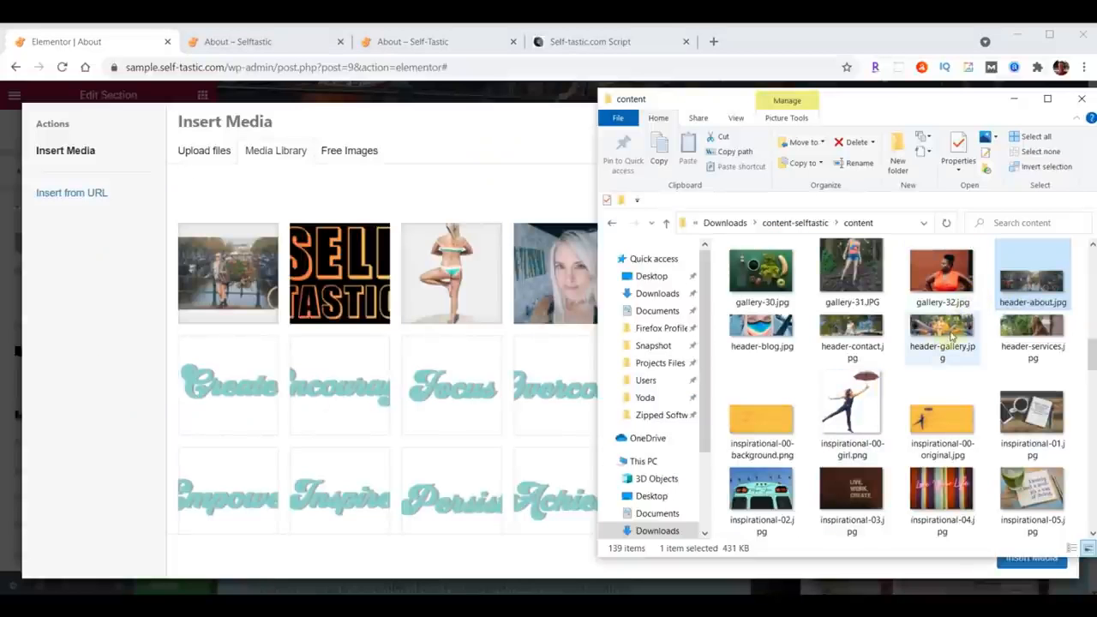
pyautogui.scroll(-2, 947, 337)
pyautogui.scroll(-8, 949, 337)
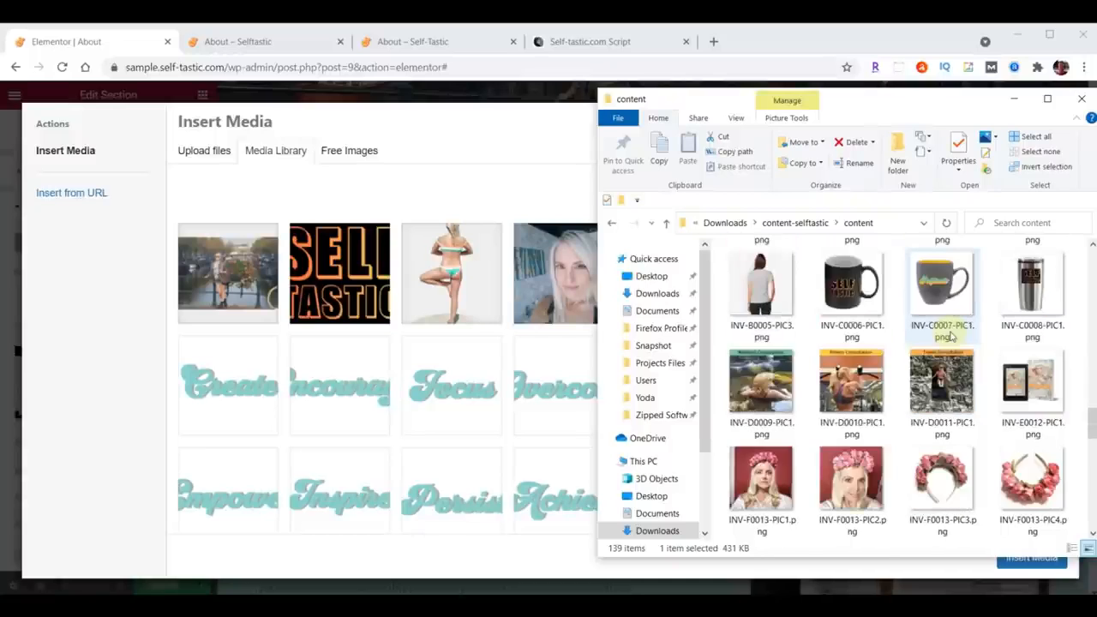
pyautogui.scroll(-3, 949, 337)
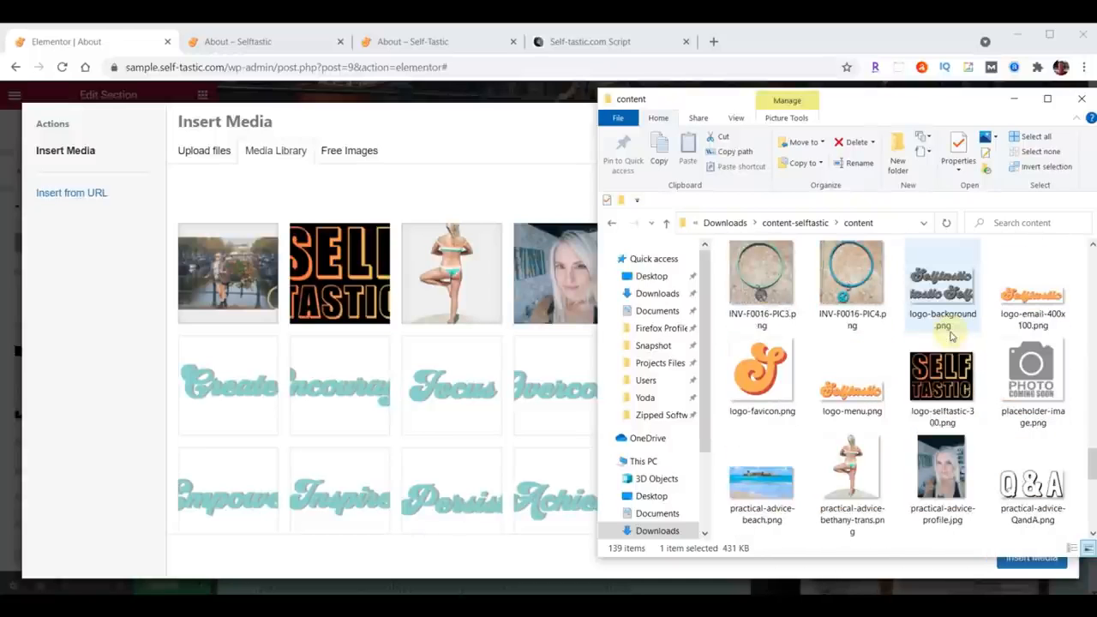
pyautogui.moveTo(949, 337); pyautogui.dragTo(510, 371)
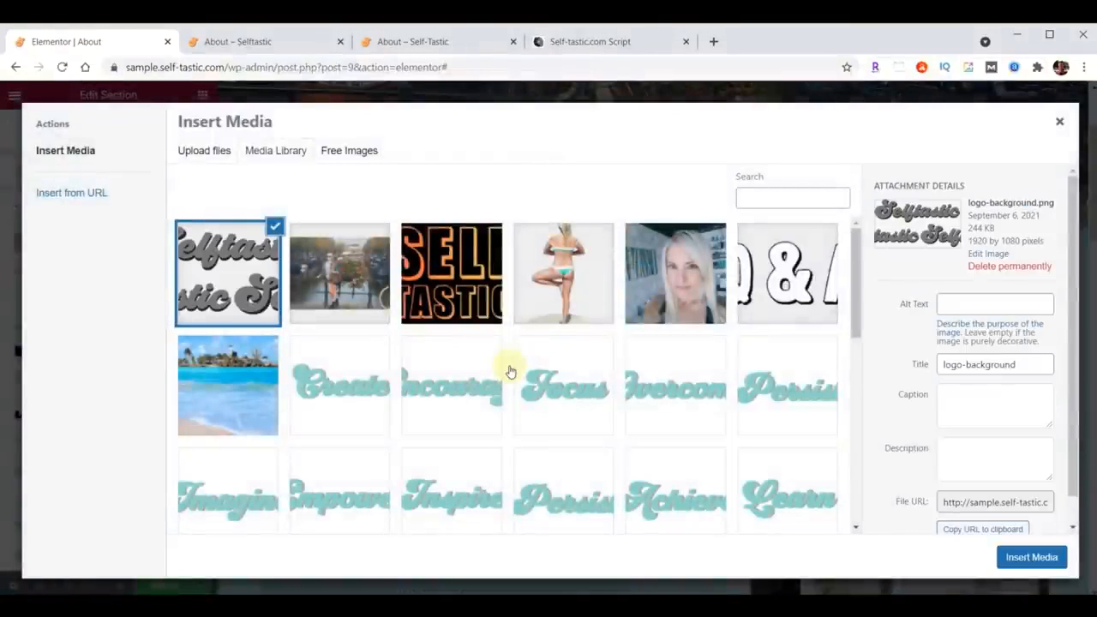
pyautogui.click(1031, 557)
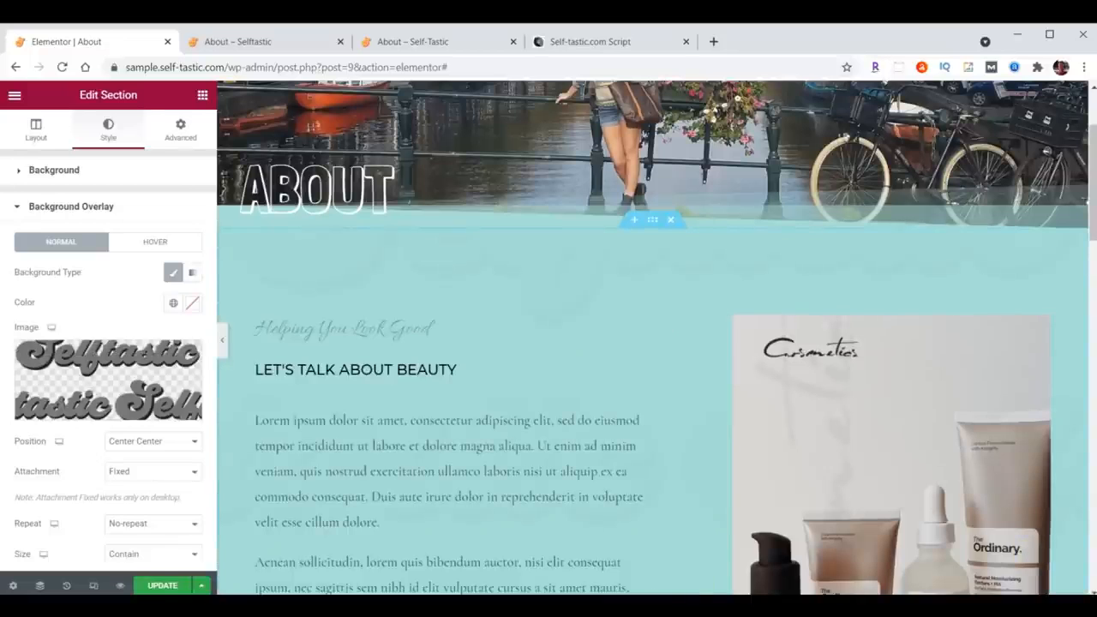
# Step: Set the background overlay's position to Top Left and its size to Cover, and adjust its opacity
pyautogui.click(146, 442)
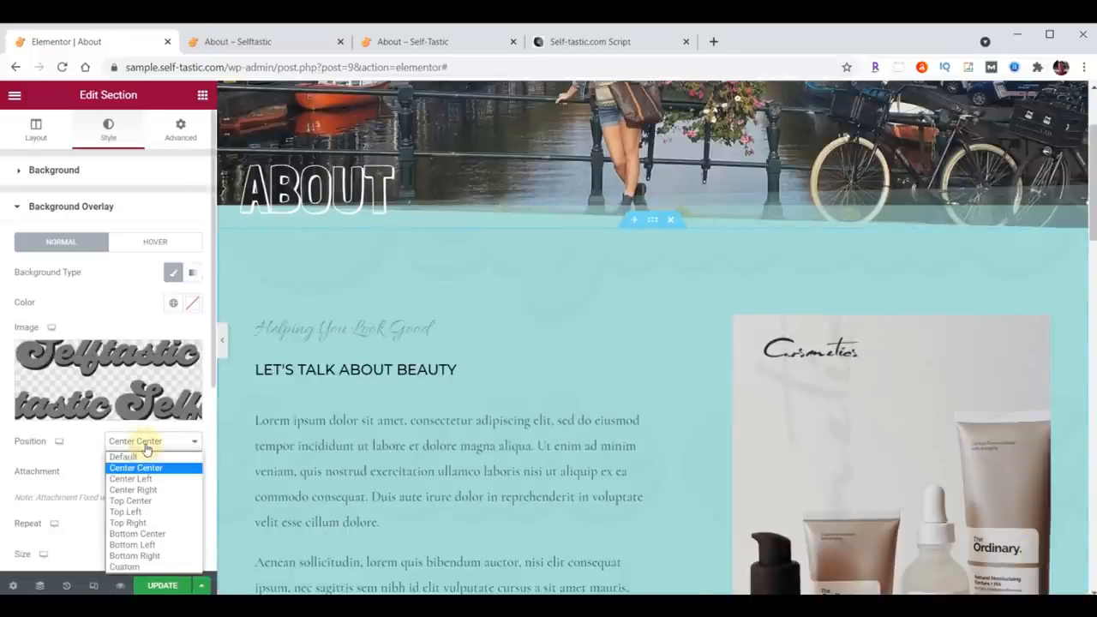
pyautogui.click(135, 512)
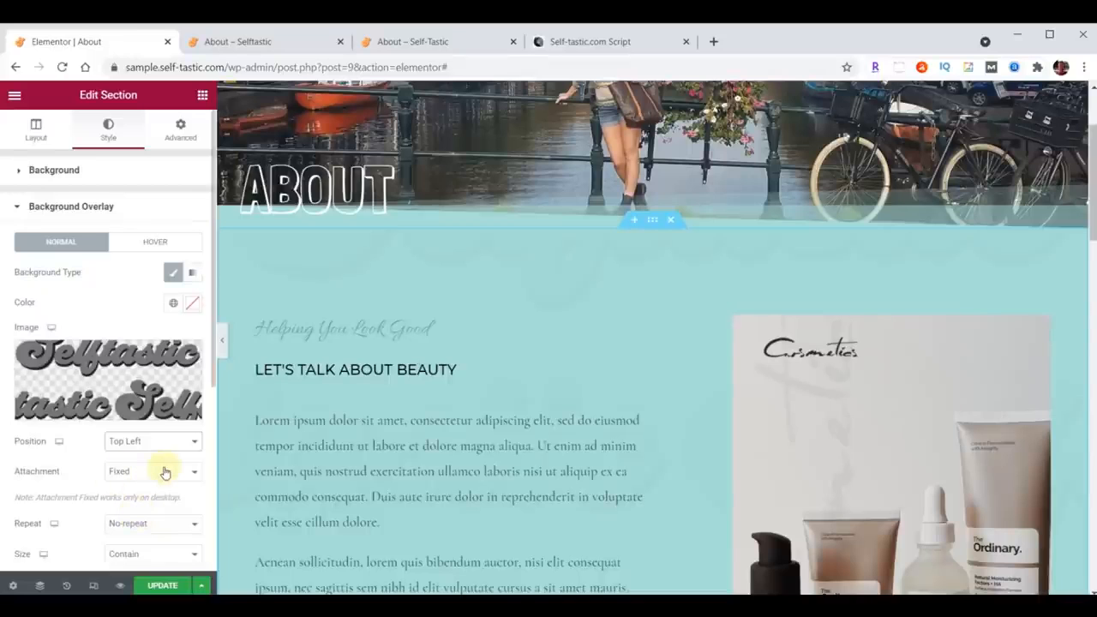
pyautogui.scroll(-3, 187, 435)
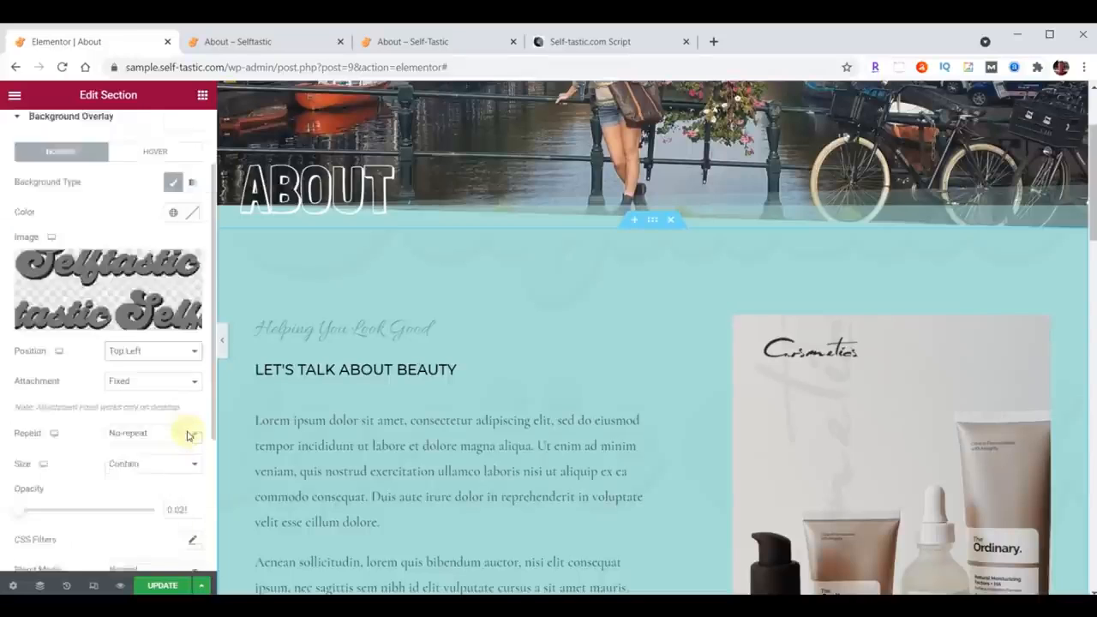
pyautogui.click(147, 374)
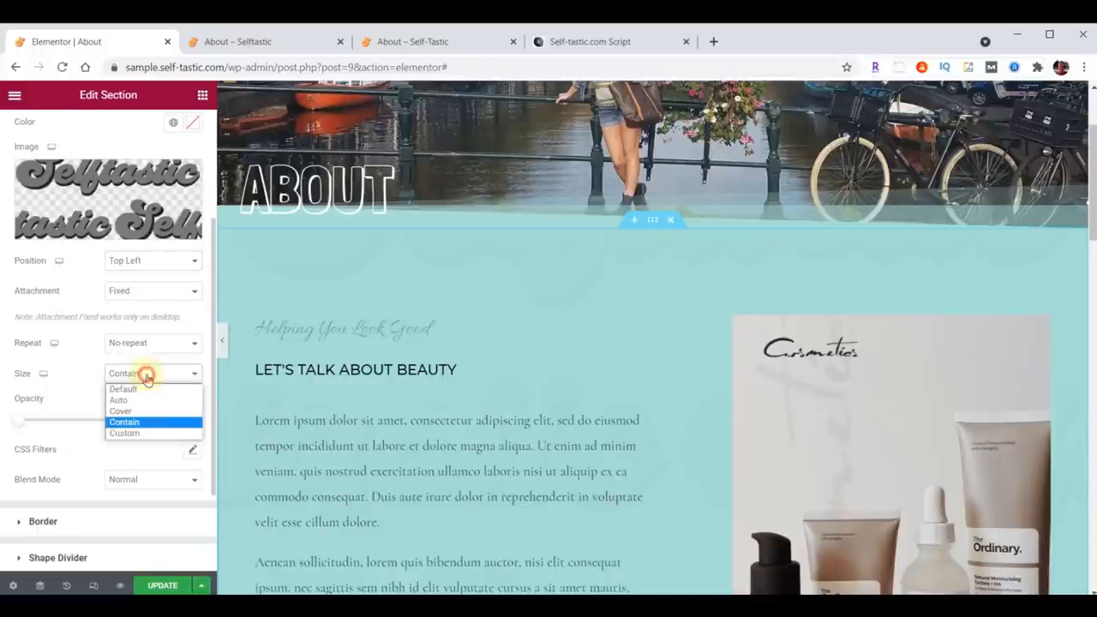
pyautogui.click(147, 412)
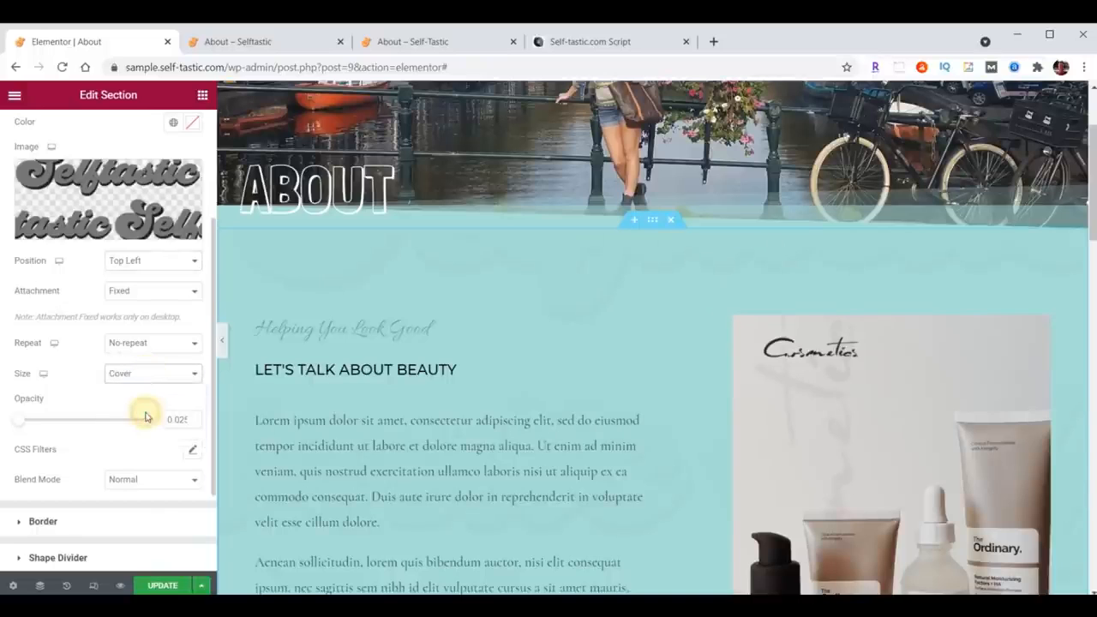
pyautogui.click(171, 420)
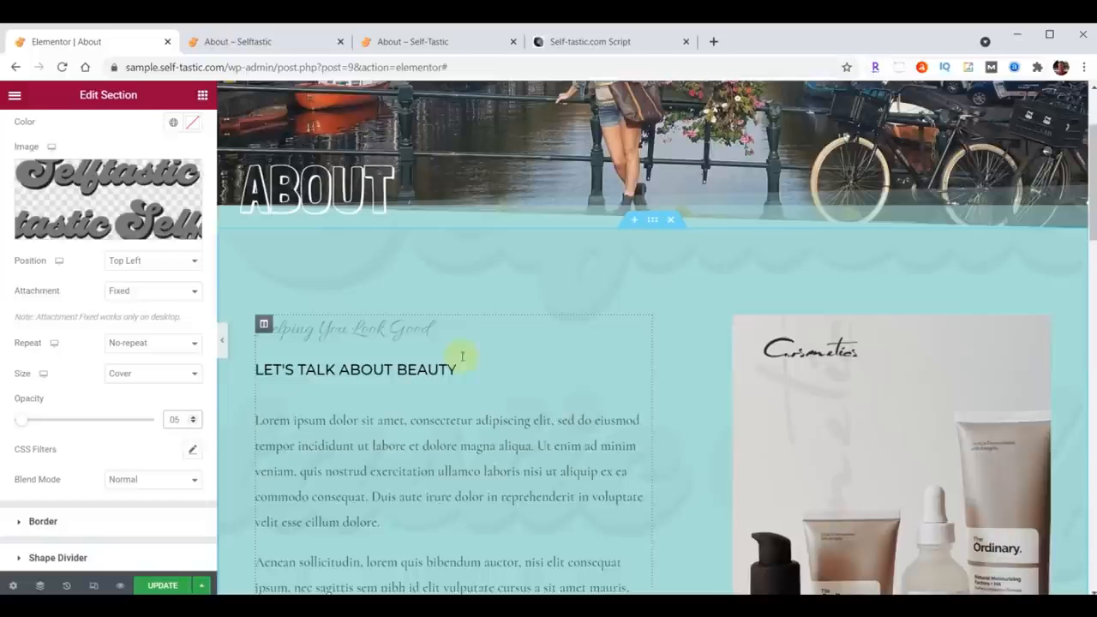
# Step: Set the content section's top and bottom padding to 100
pyautogui.click(653, 222)
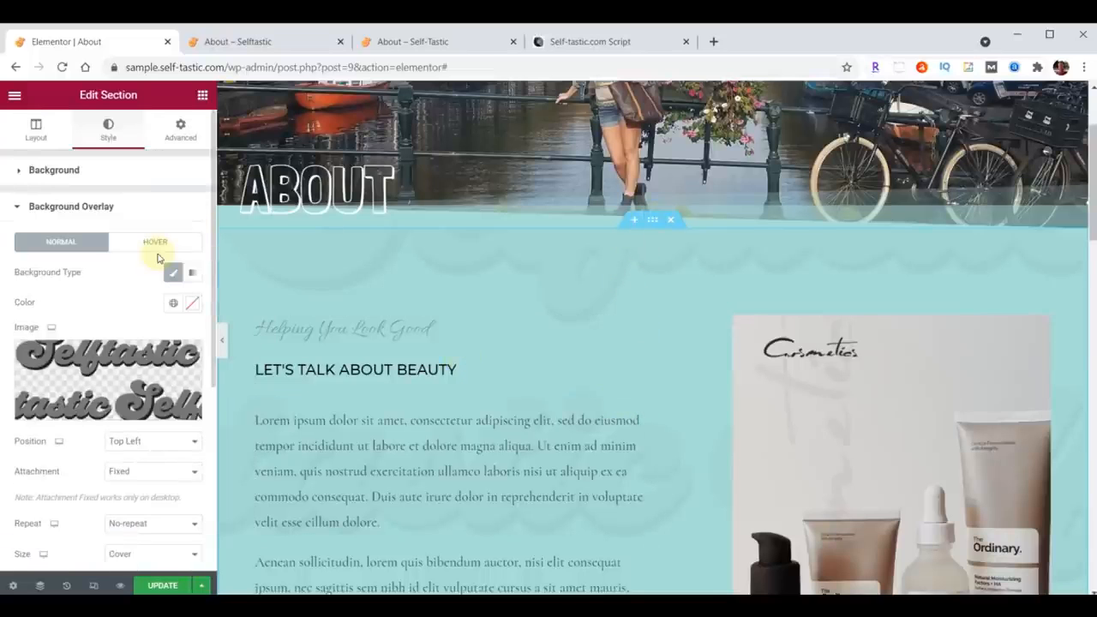
pyautogui.click(181, 129)
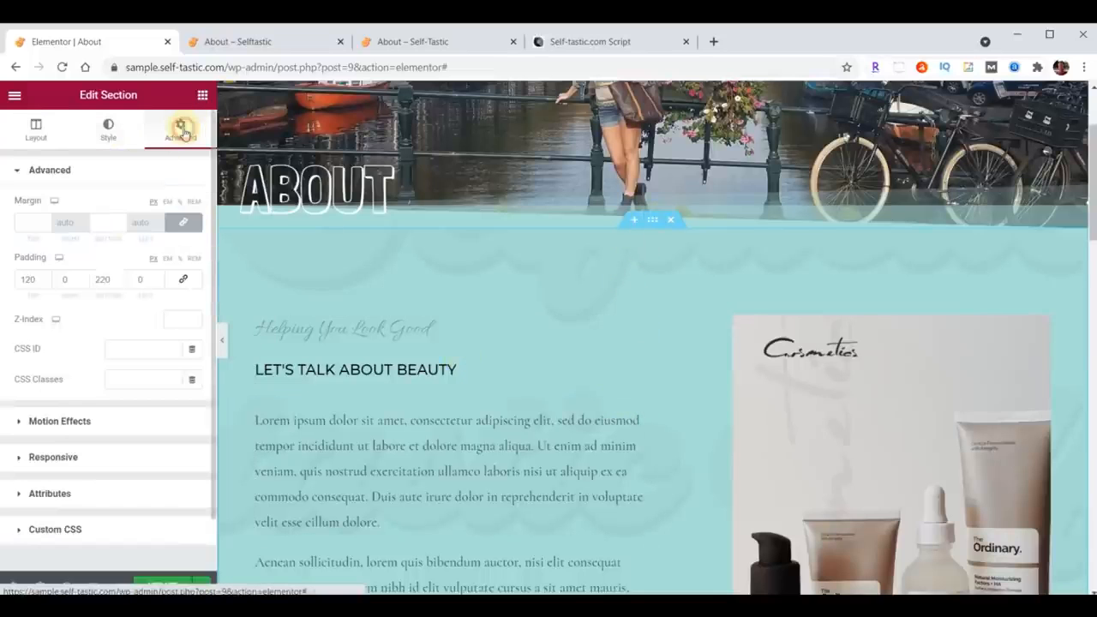
pyautogui.moveTo(34, 280); pyautogui.dragTo(14, 278)
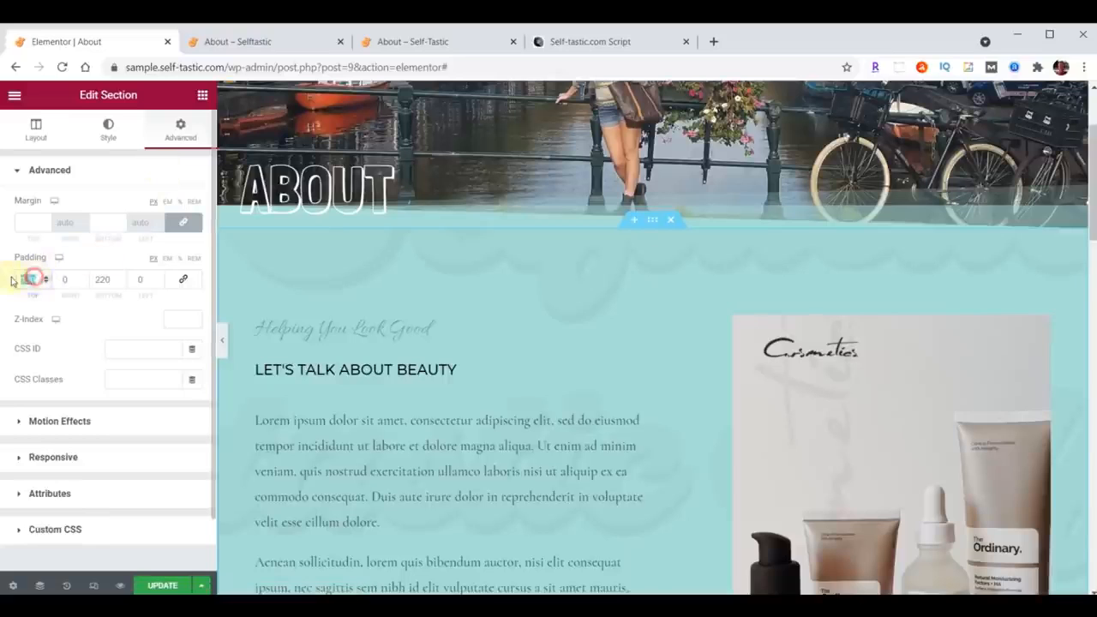
pyautogui.write('100')
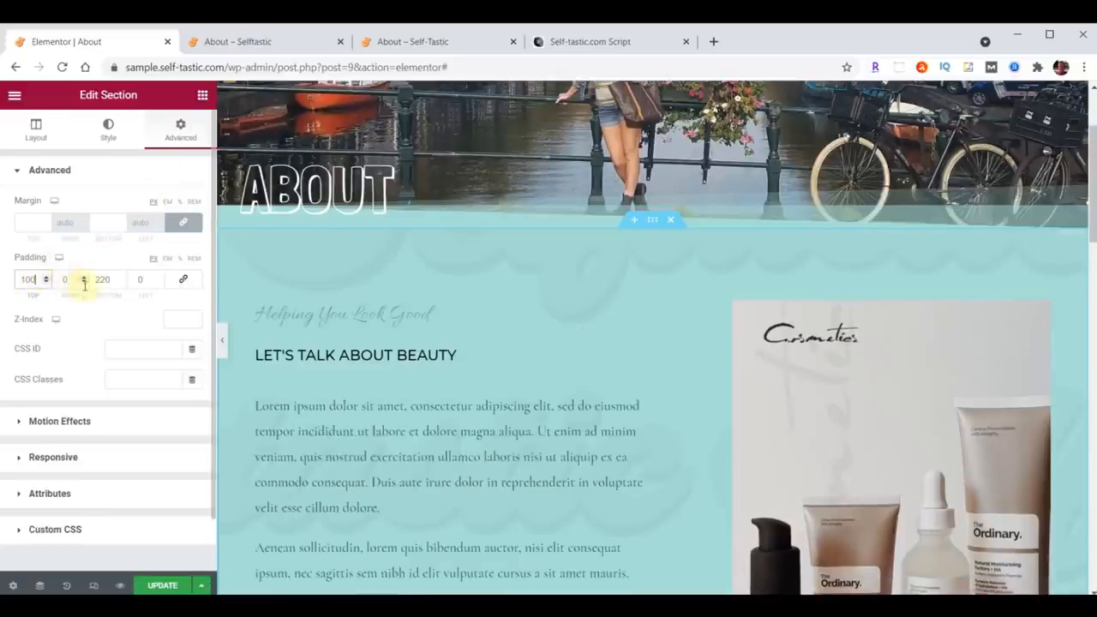
pyautogui.moveTo(96, 281); pyautogui.dragTo(122, 285)
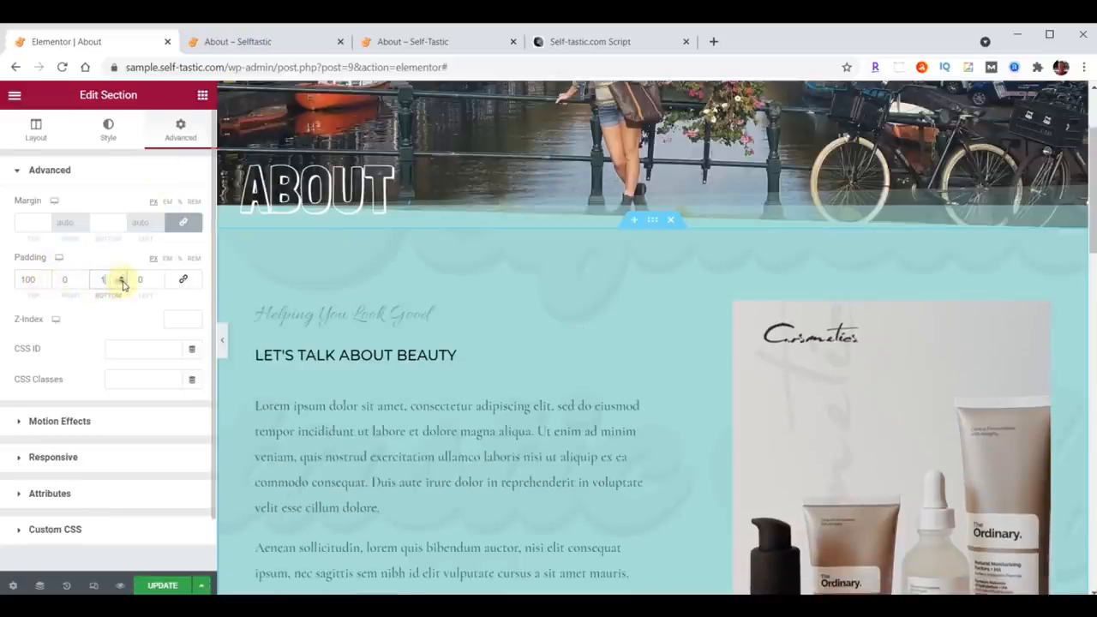
pyautogui.write('100')
pyautogui.scroll(2, 641, 312)
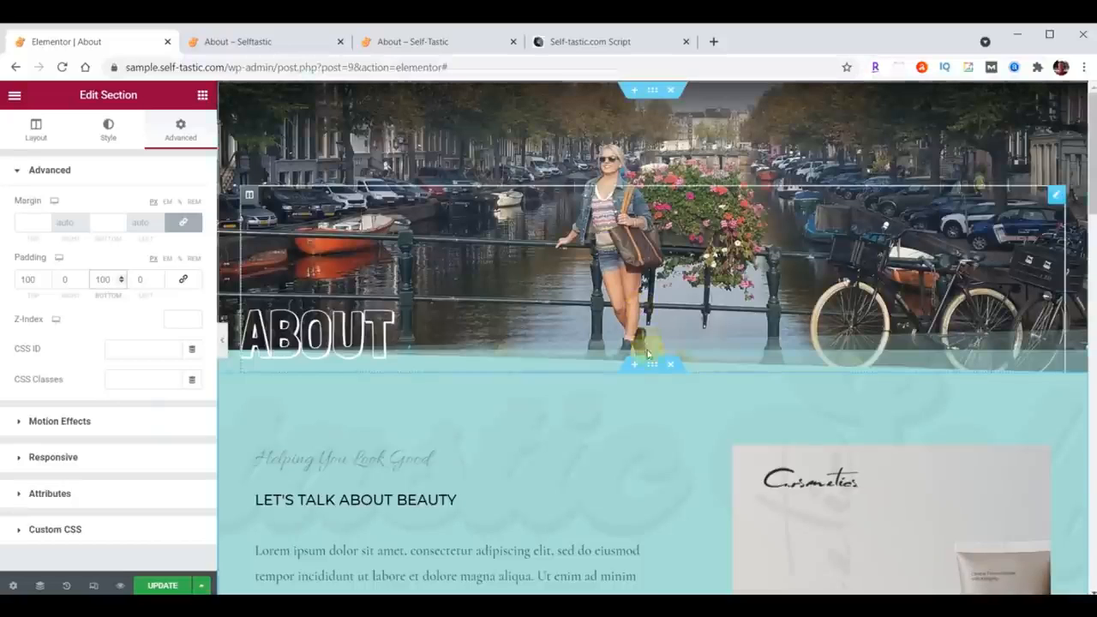
pyautogui.scroll(-2, 645, 420)
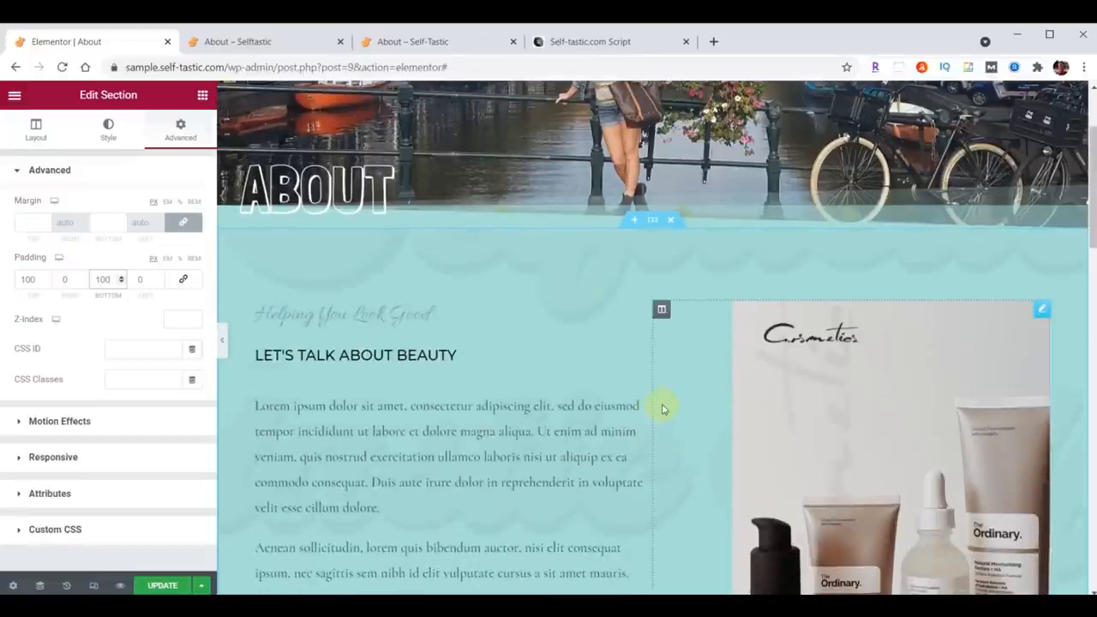
# Step: Delete the column holding the cosmetics product image
pyautogui.click(659, 312)
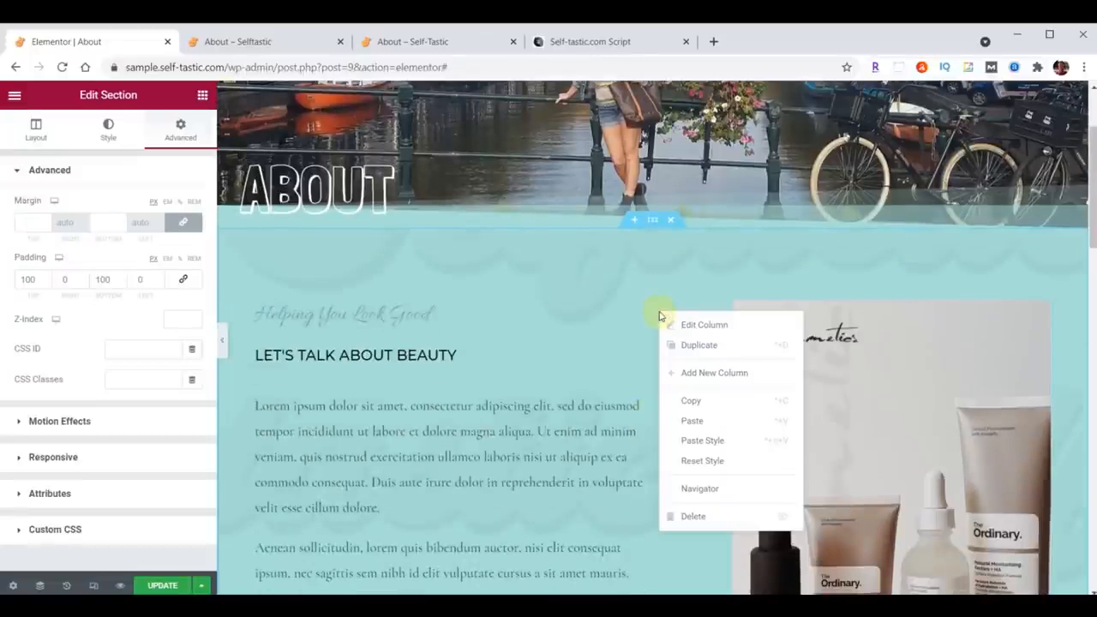
pyautogui.click(692, 516)
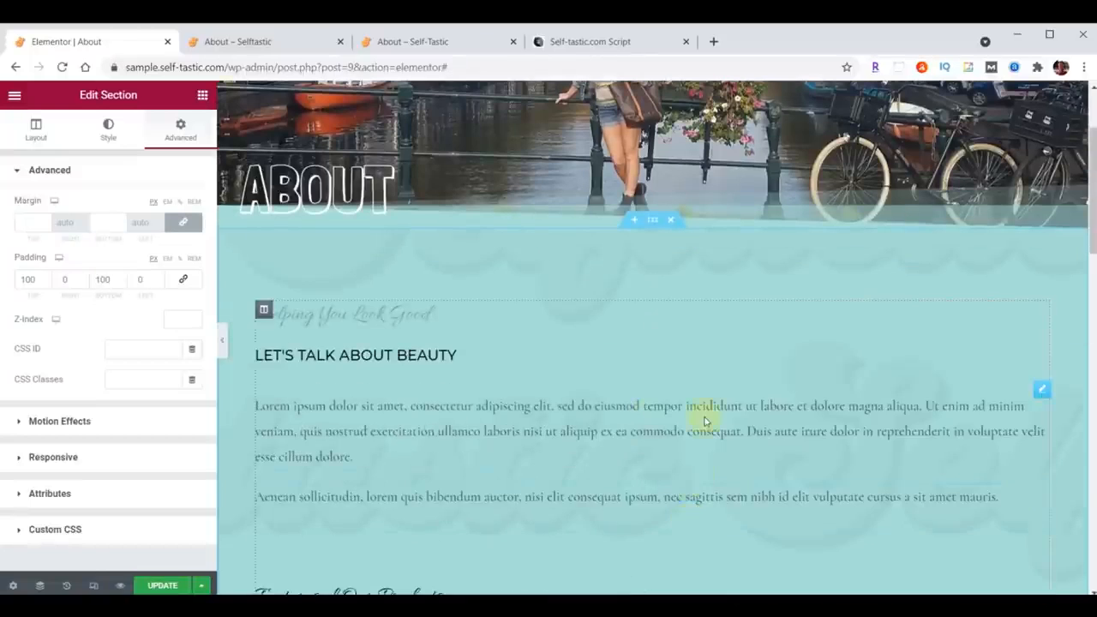
# Step: Delete the product photo section and the logo strip section below the content
pyautogui.scroll(-5, 704, 419)
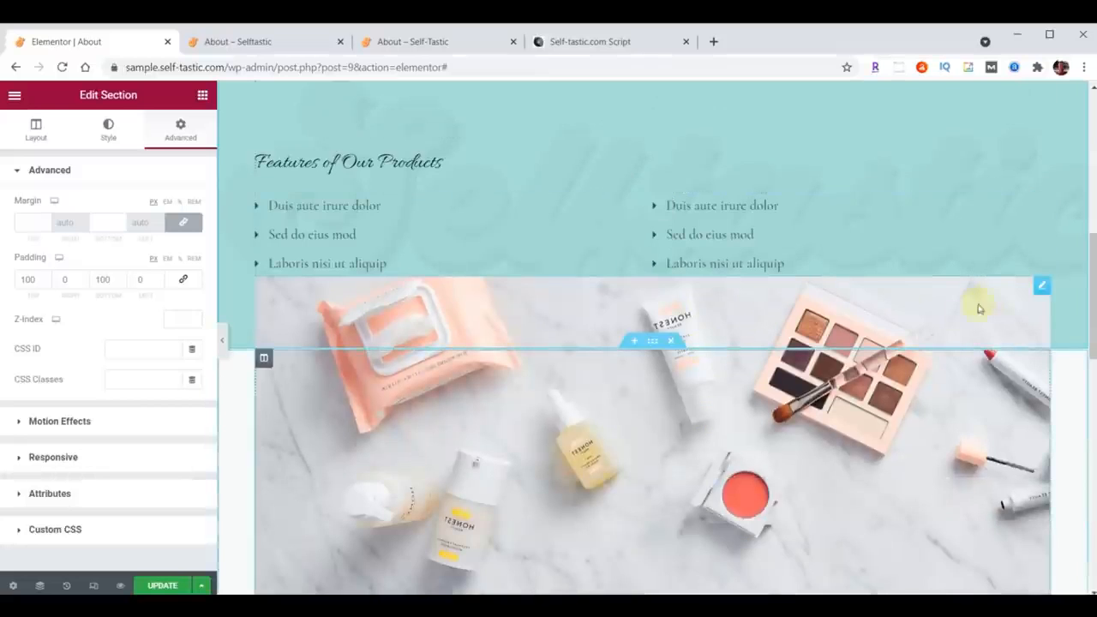
pyautogui.click(675, 342)
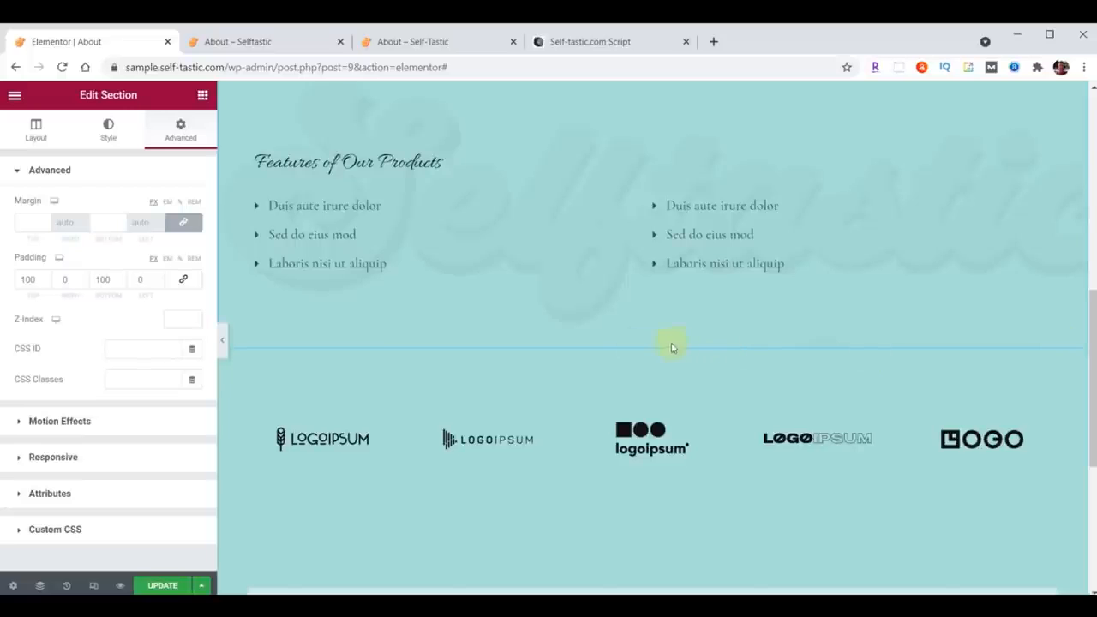
pyautogui.click(673, 342)
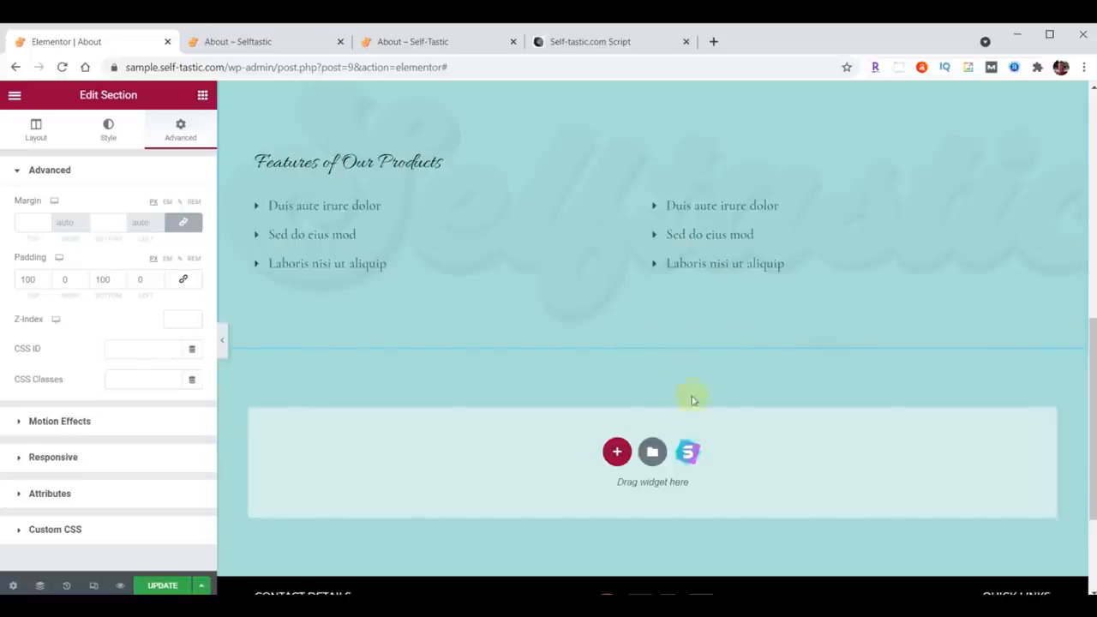
# Step: Delete the Features of Our Products heading and the right-hand feature list
pyautogui.scroll(3, 692, 400)
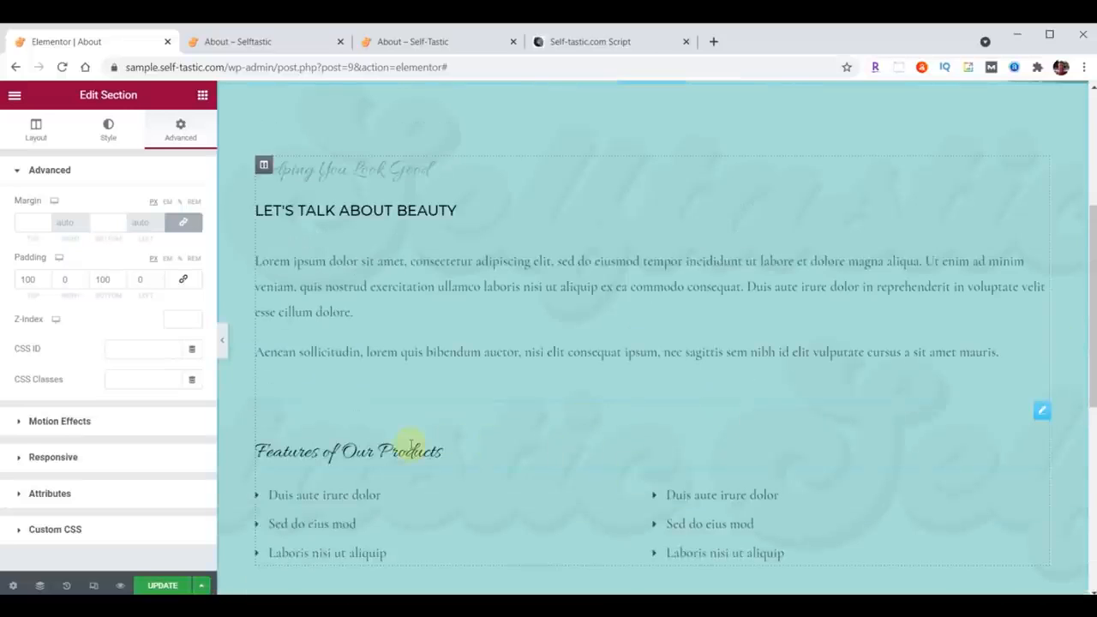
pyautogui.rightClick(1037, 413)
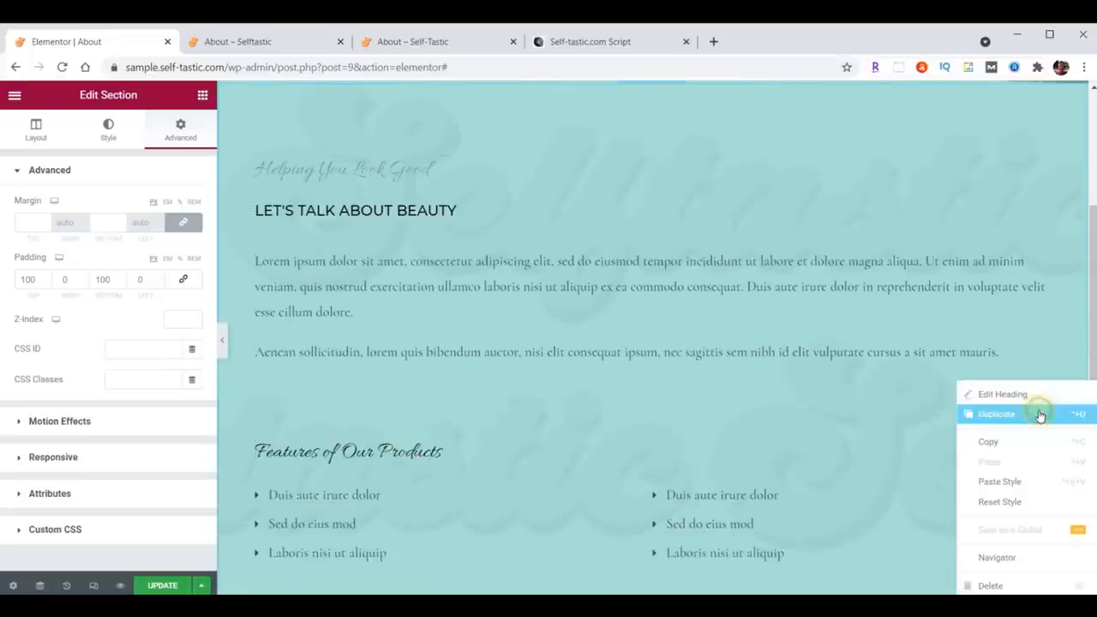
pyautogui.click(974, 586)
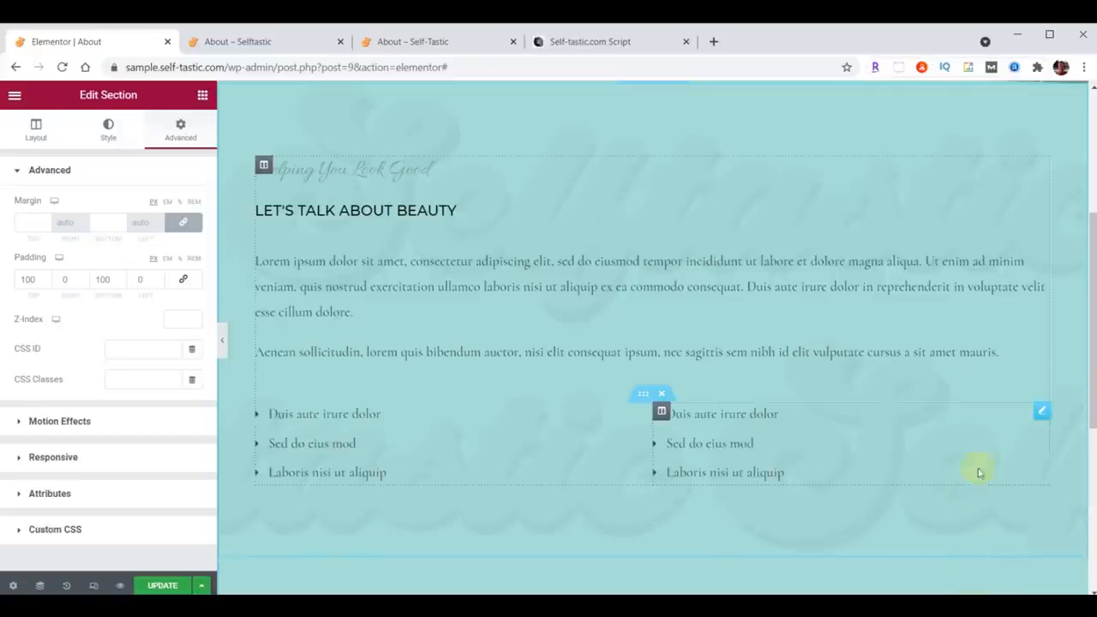
pyautogui.rightClick(1040, 412)
pyautogui.click(985, 586)
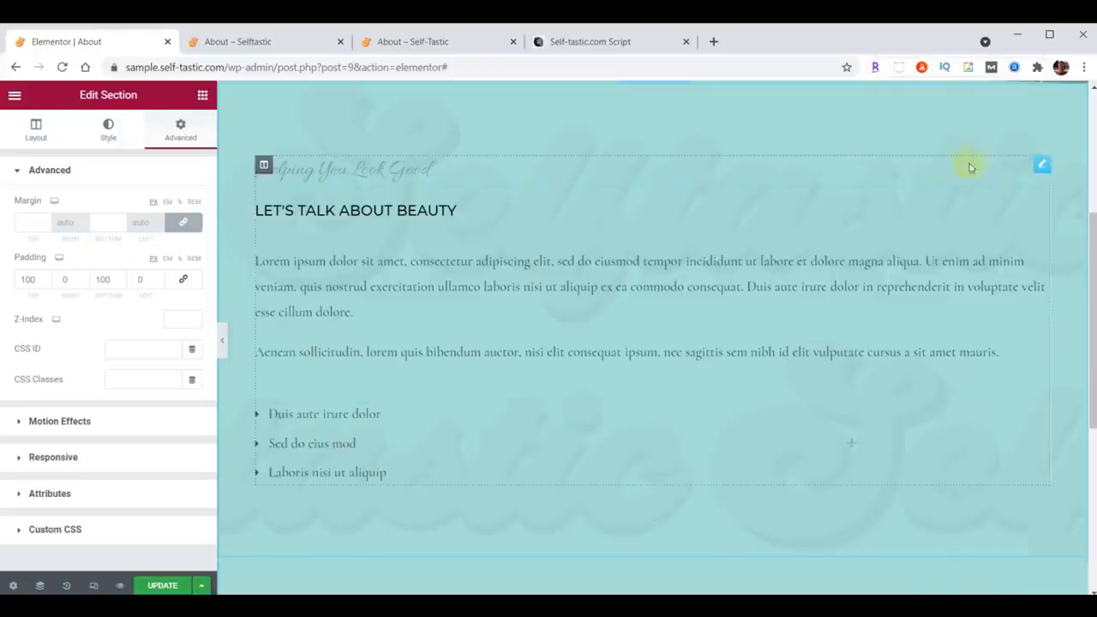
# Step: Delete the Helping You Look Good subheading and the remaining feature list inner section
pyautogui.rightClick(1034, 168)
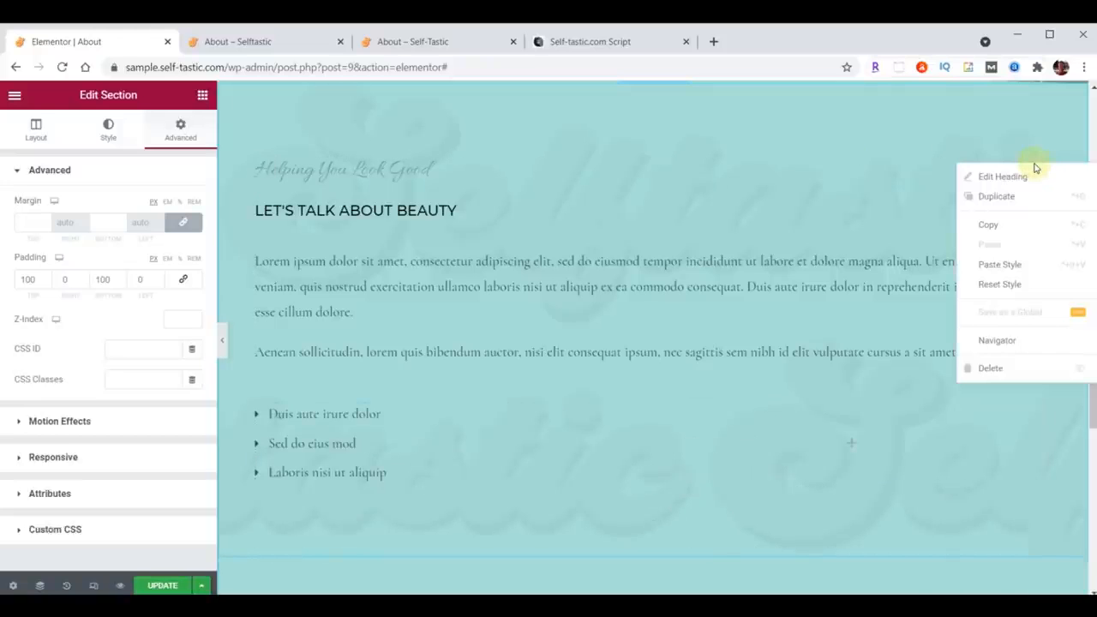
pyautogui.click(990, 368)
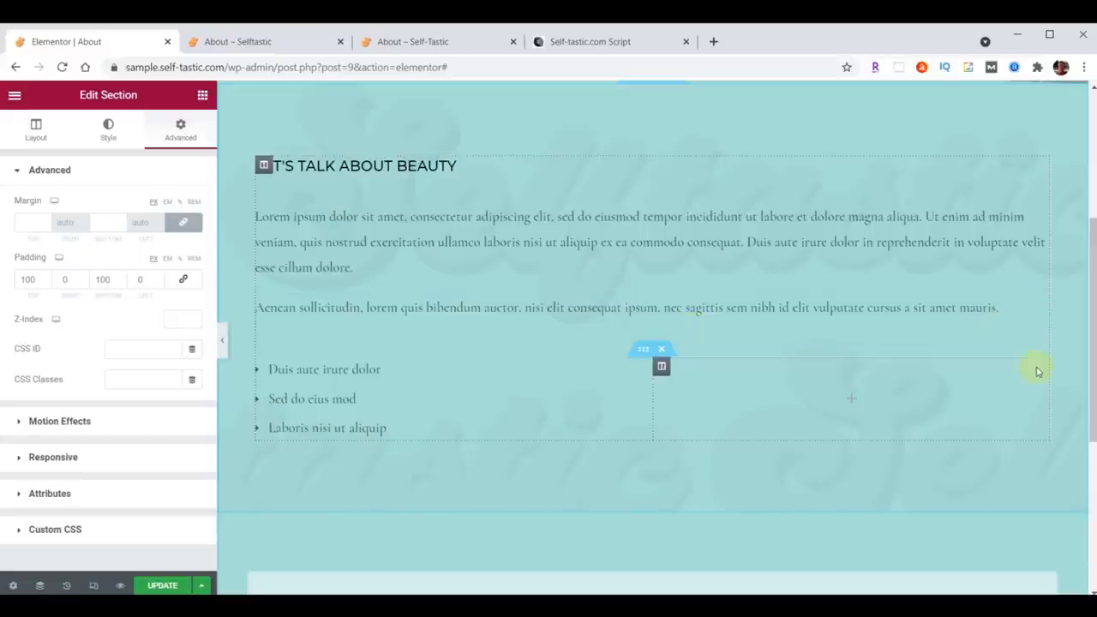
pyautogui.click(661, 349)
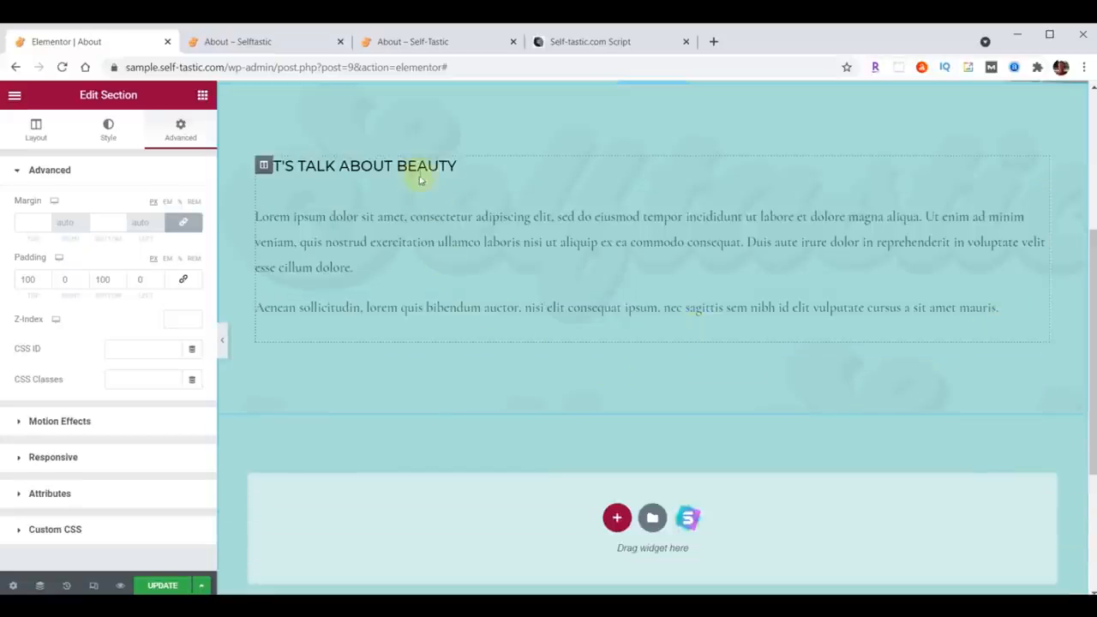
# Step: Open the widgets panel
pyautogui.click(1039, 165)
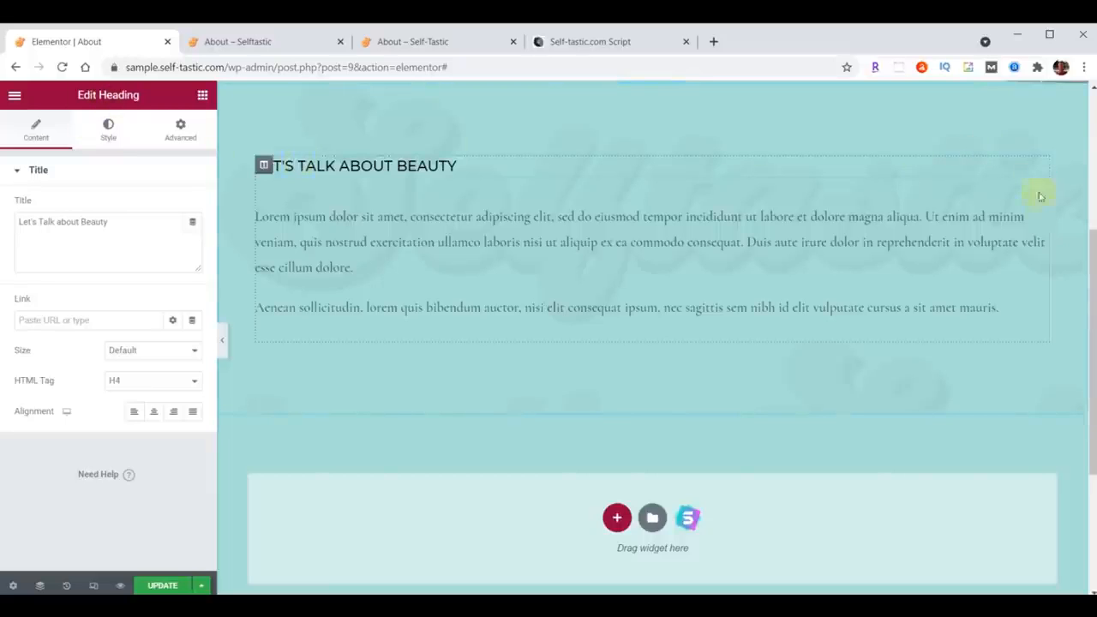
pyautogui.click(956, 220)
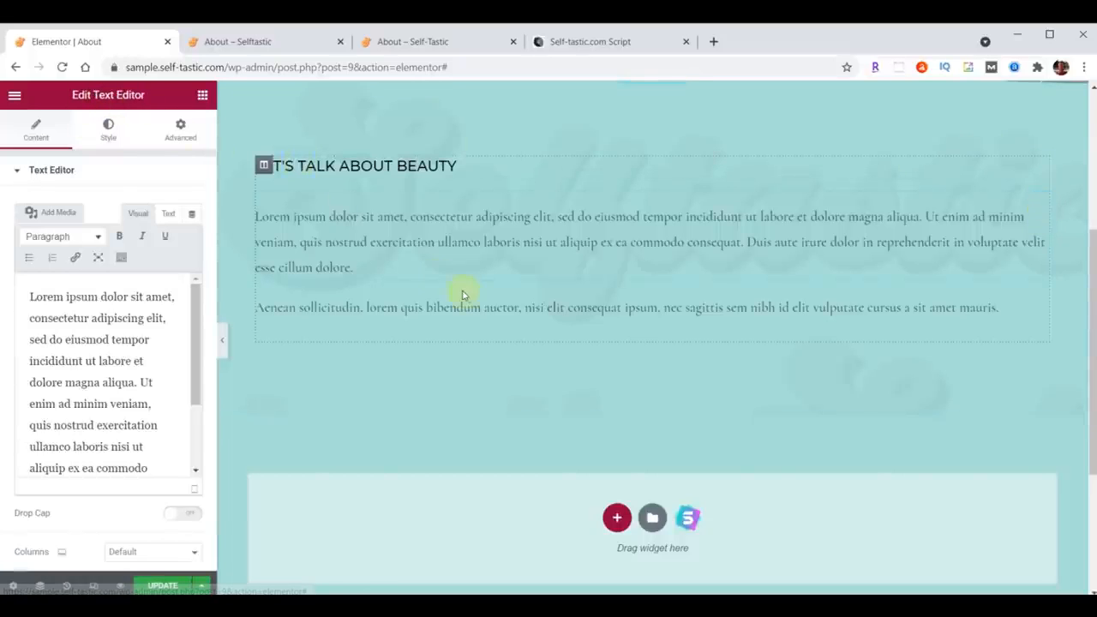
pyautogui.click(202, 96)
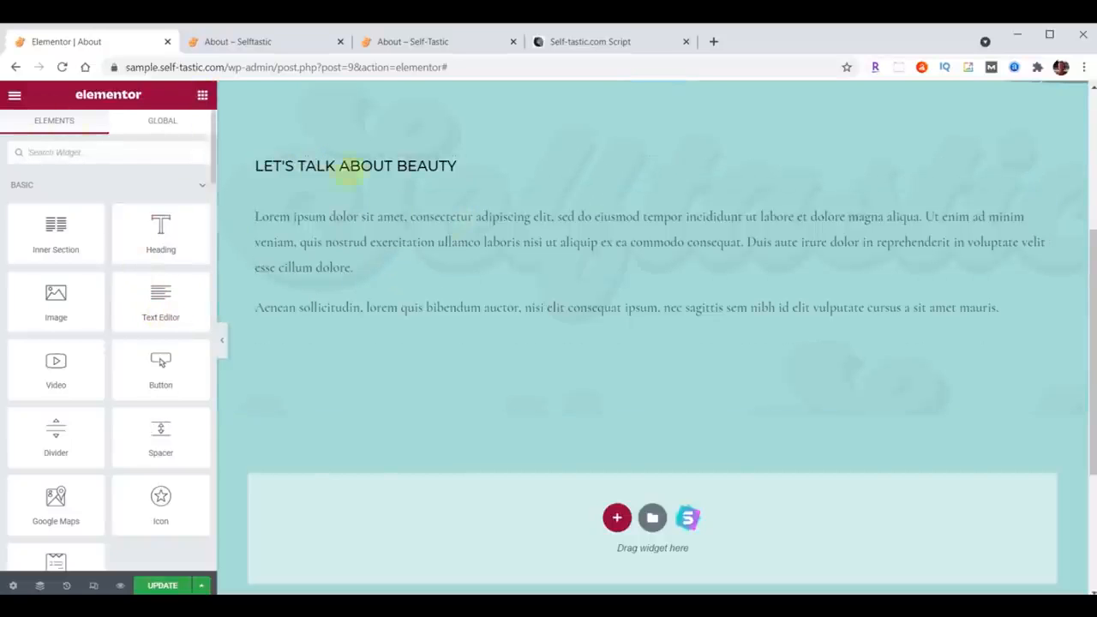
# Step: Change the content section's heading text to "About Me"
pyautogui.click(1039, 167)
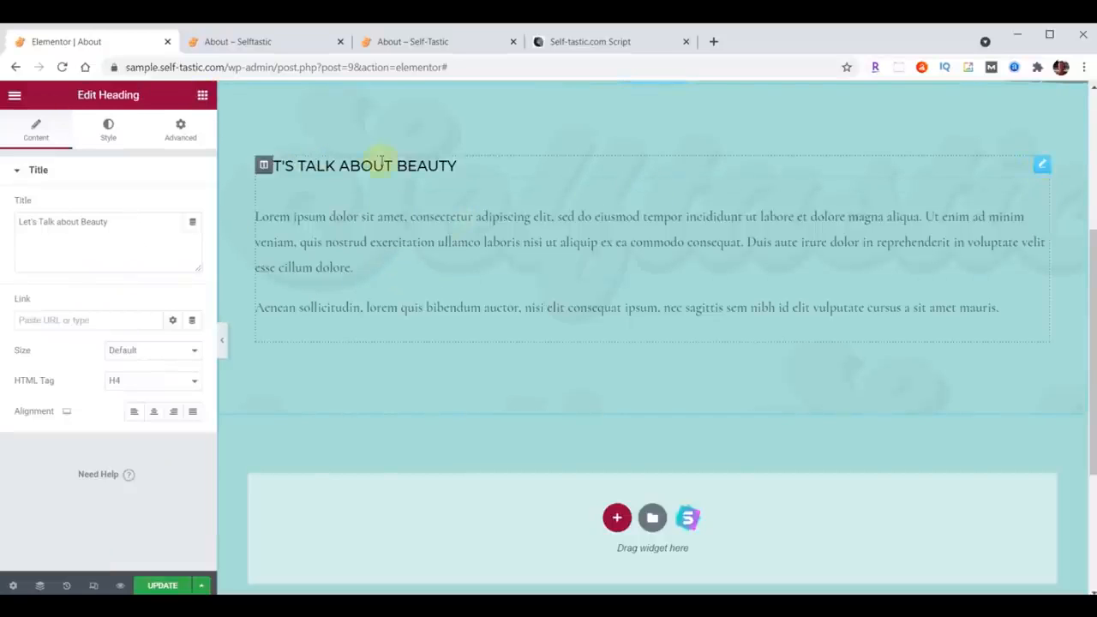
pyautogui.tripleClick(130, 222)
pyautogui.write('About Me')
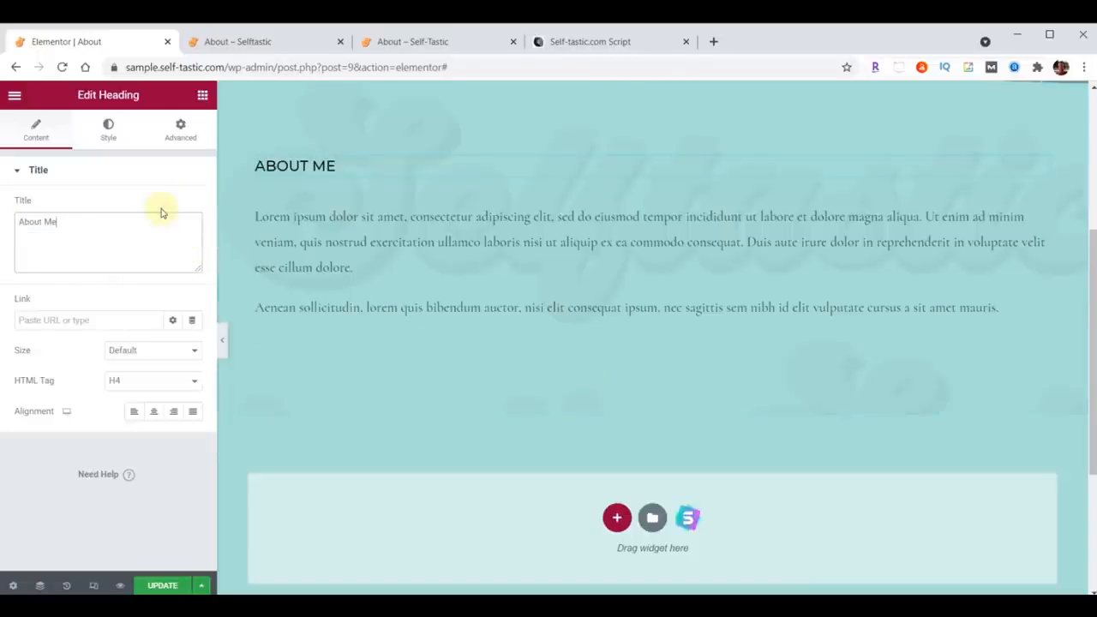
# Step: Set the heading typography to the Montserrat family, size 32 and weight 300
pyautogui.click(108, 128)
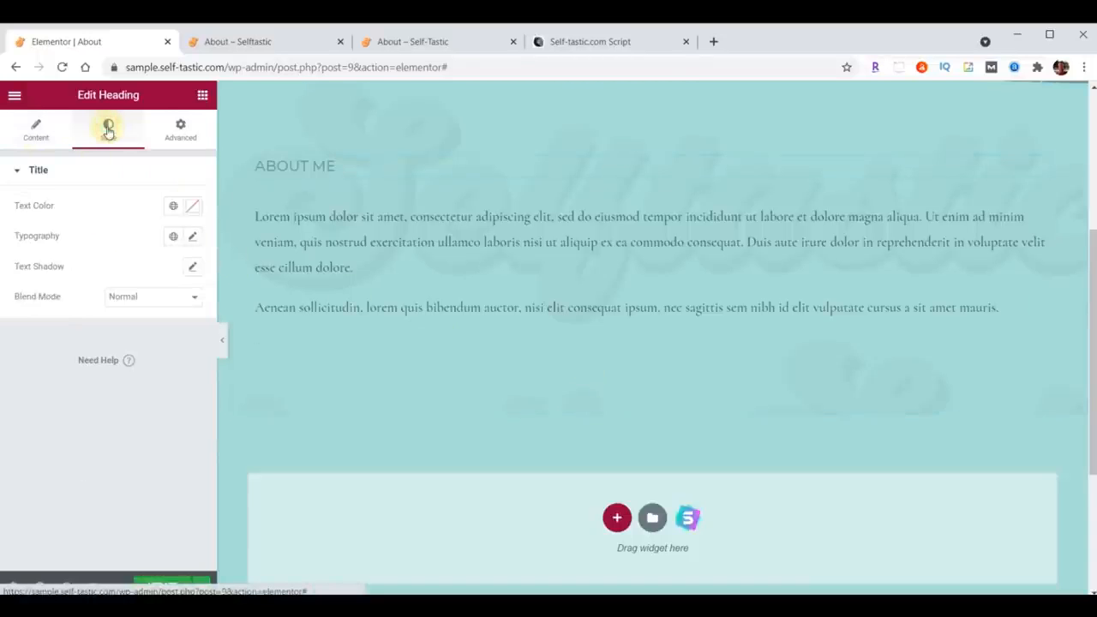
pyautogui.click(194, 237)
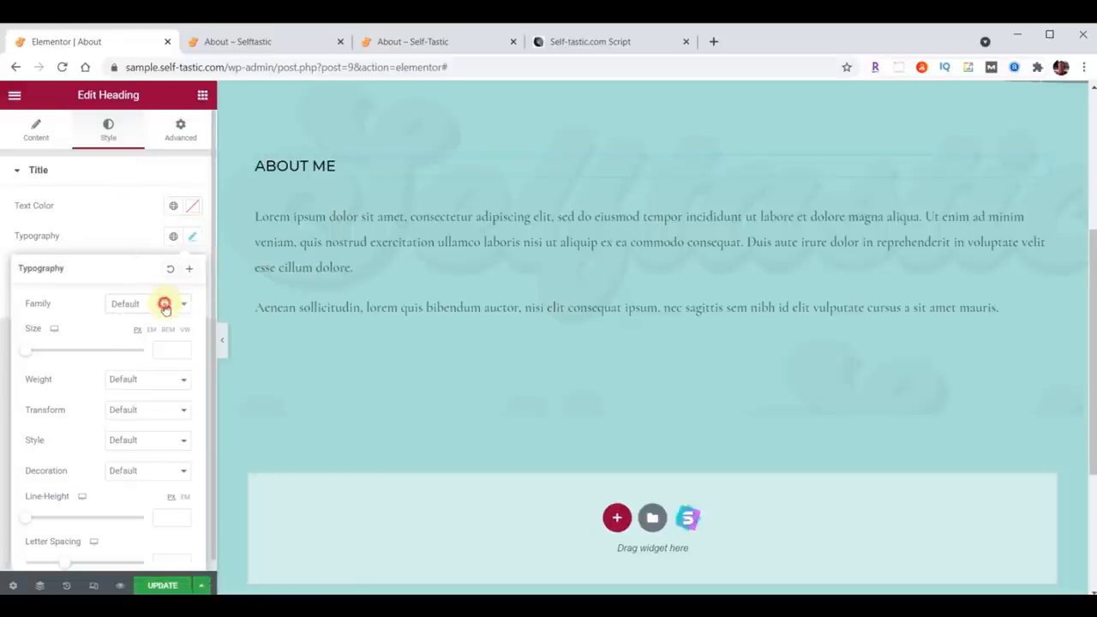
pyautogui.click(165, 305)
pyautogui.write('Montserrat')
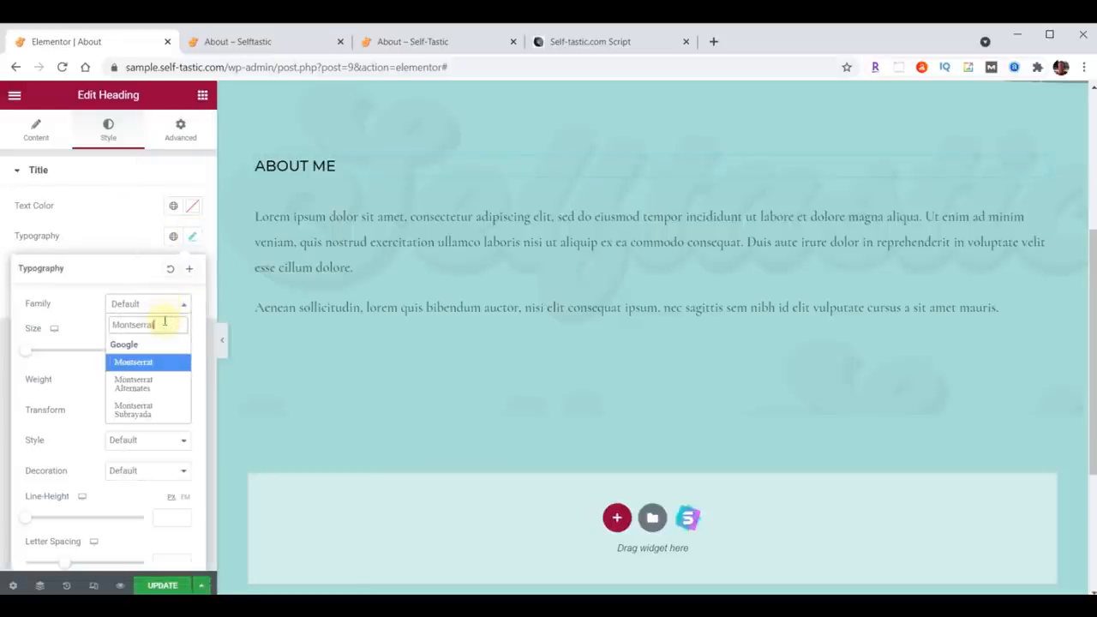
pyautogui.click(157, 361)
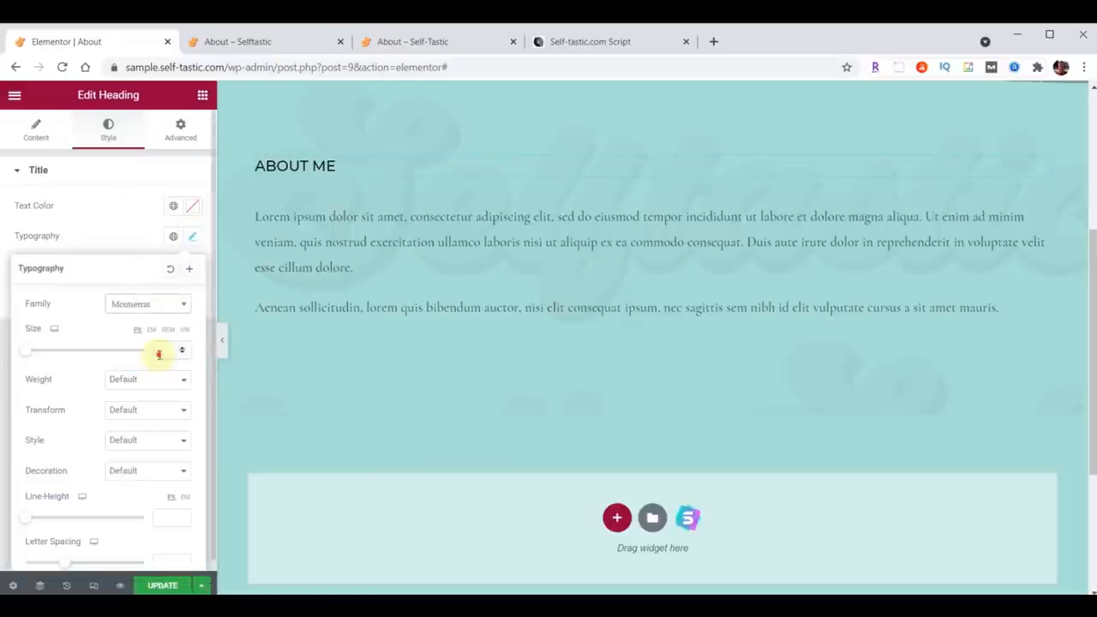
pyautogui.click(148, 380)
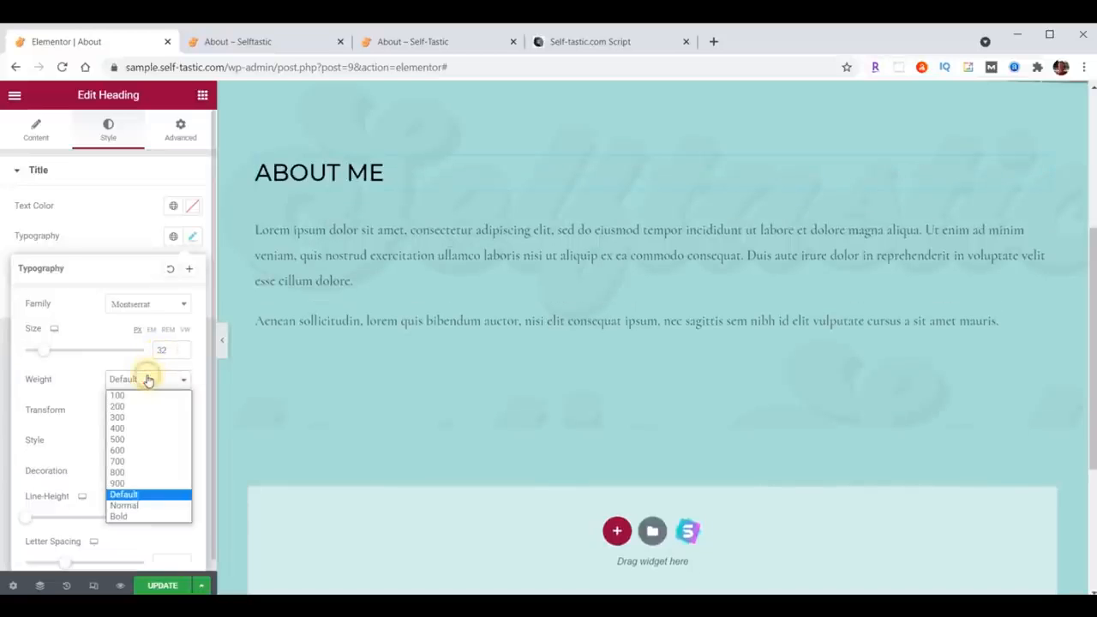
pyautogui.click(138, 417)
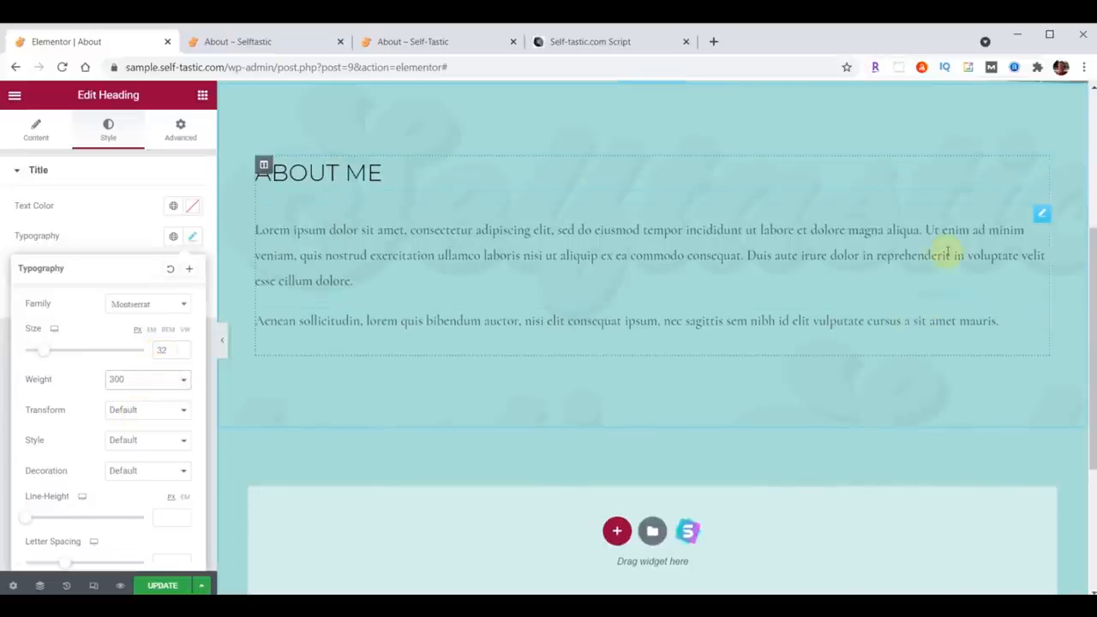
# Step: Delete the second paragraph text widget below the first paragraph
pyautogui.rightClick(1039, 317)
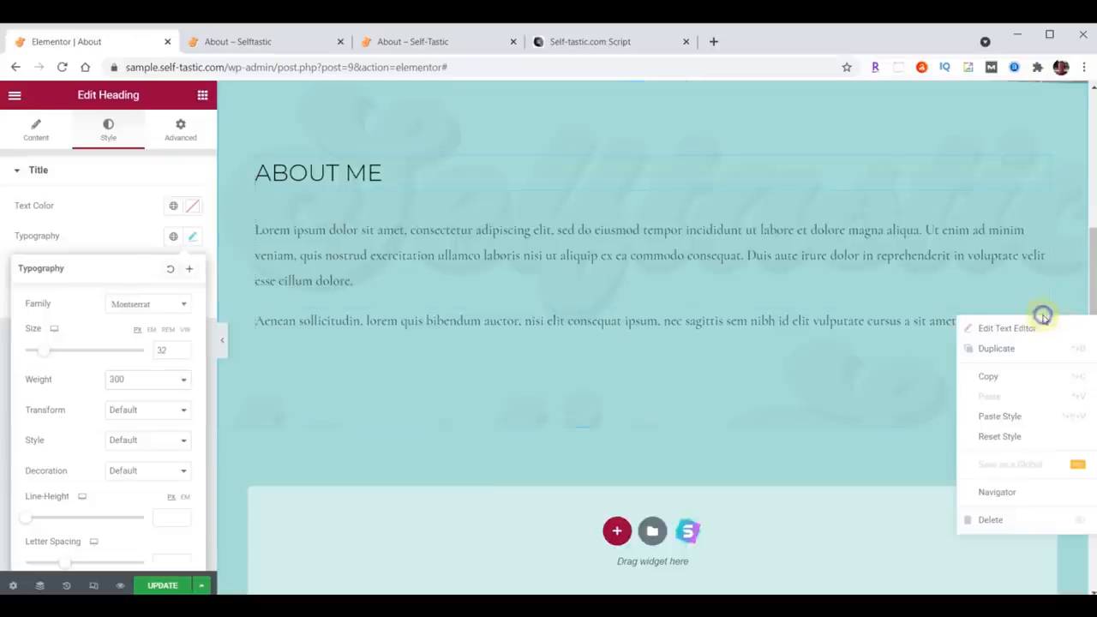
pyautogui.click(1020, 518)
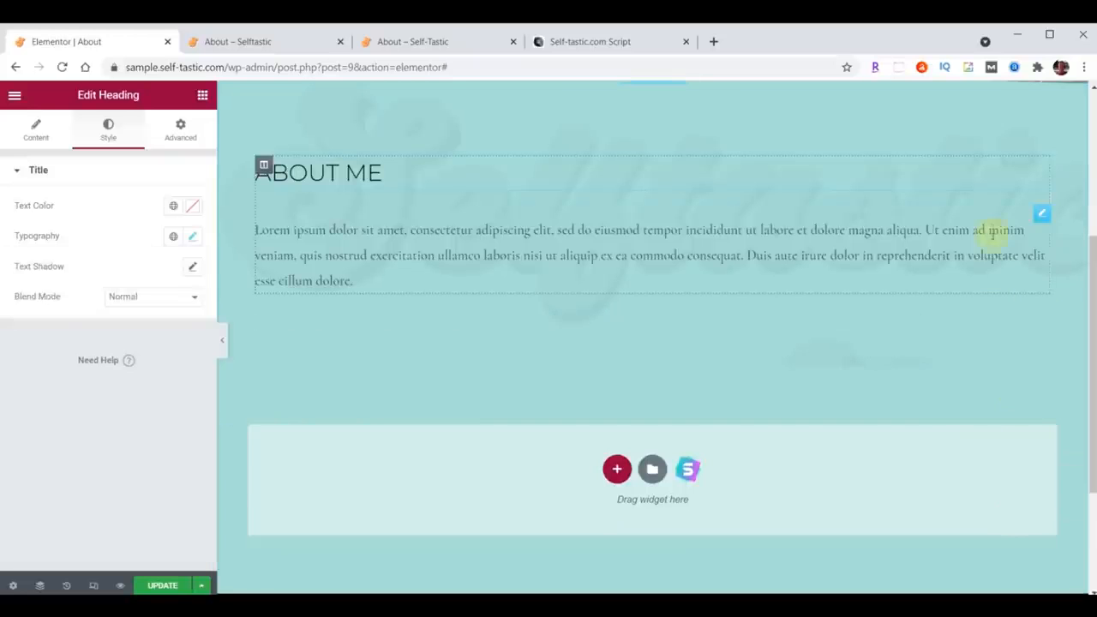
# Step: Set the remaining paragraph's text colour to #473C31
pyautogui.click(1041, 215)
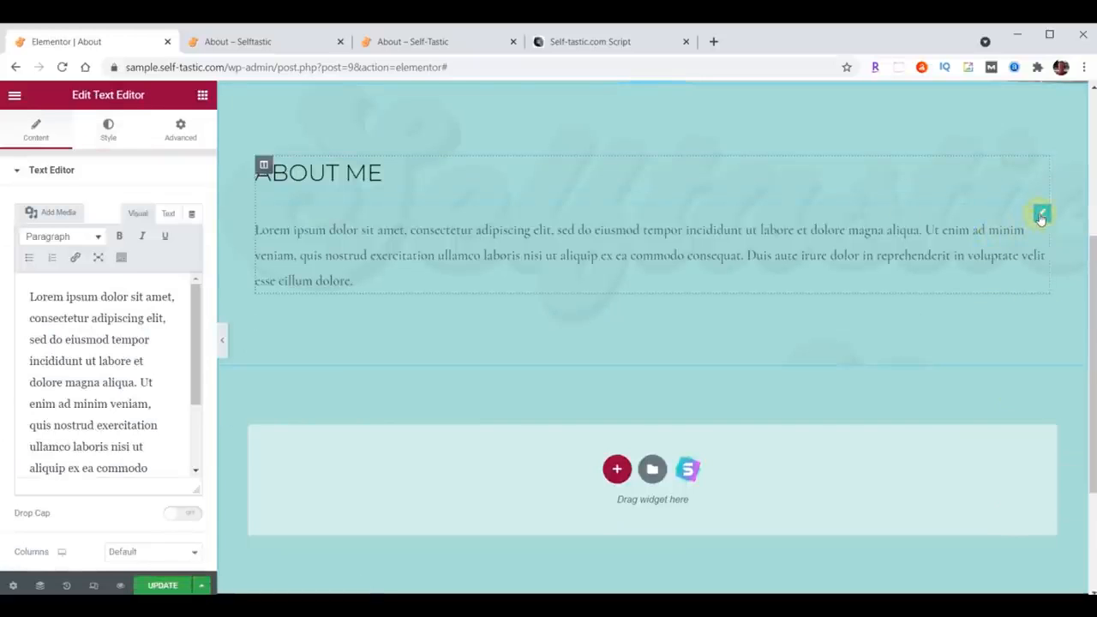
pyautogui.click(108, 126)
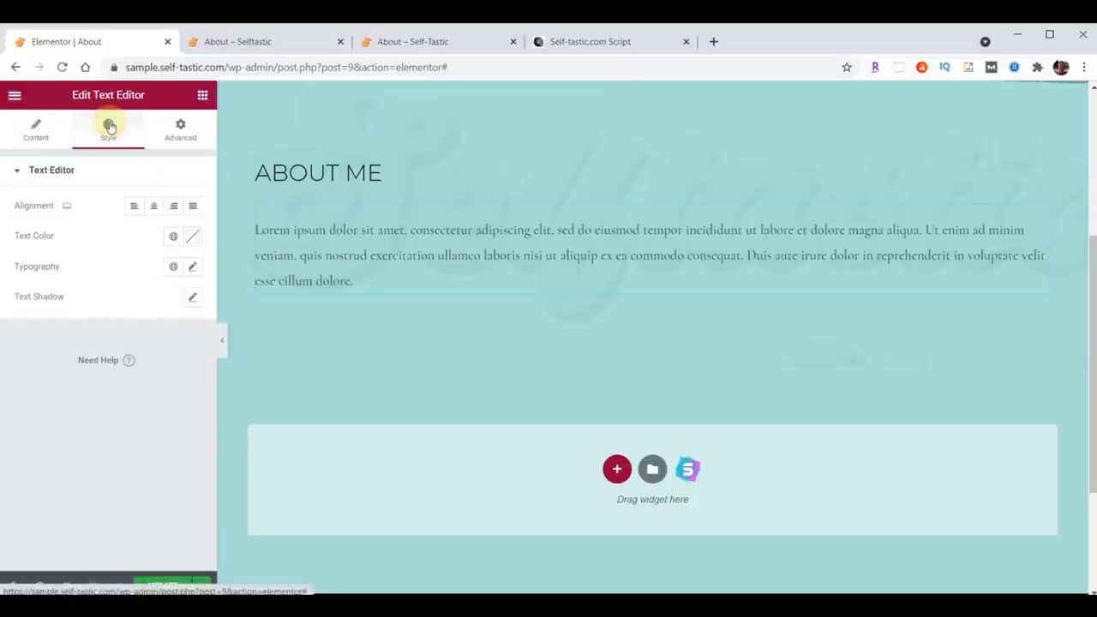
pyautogui.click(192, 236)
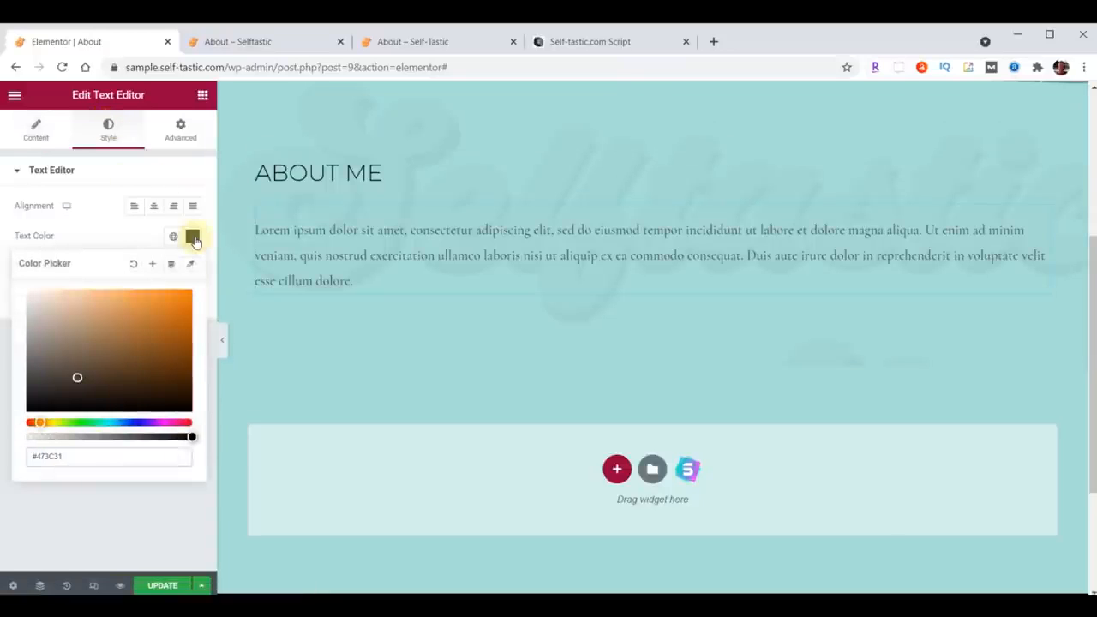
pyautogui.click(192, 237)
# Step: Set the paragraph typography: search Raleway as the family, size 21 and weight 400
pyautogui.click(194, 269)
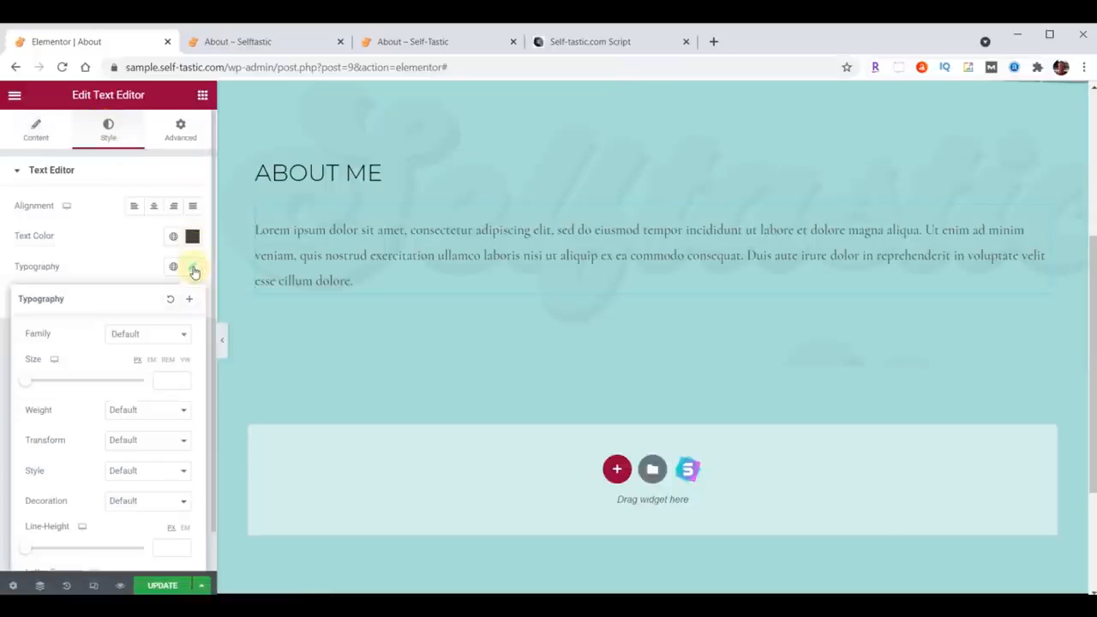
pyautogui.click(144, 333)
pyautogui.write('Raleway')
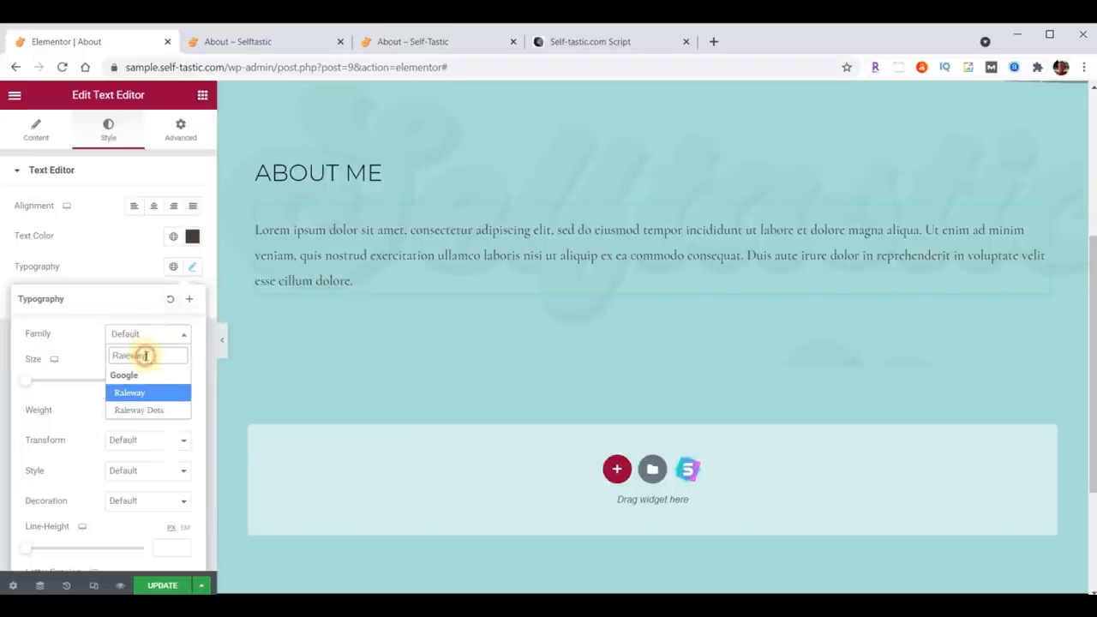
pyautogui.click(163, 380)
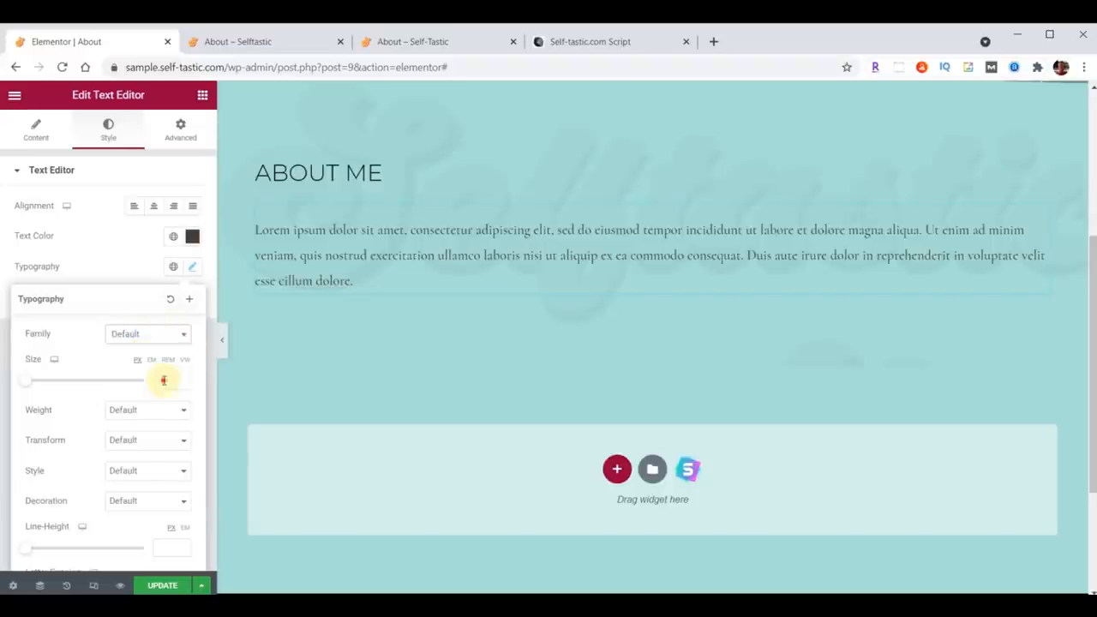
pyautogui.write('21')
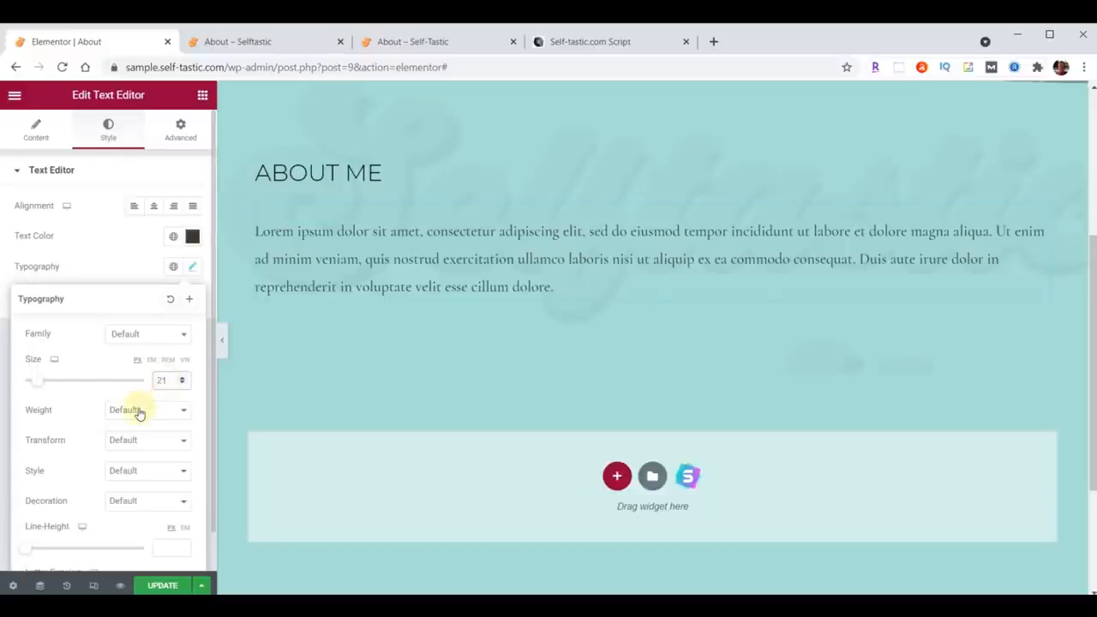
pyautogui.click(139, 411)
pyautogui.click(126, 460)
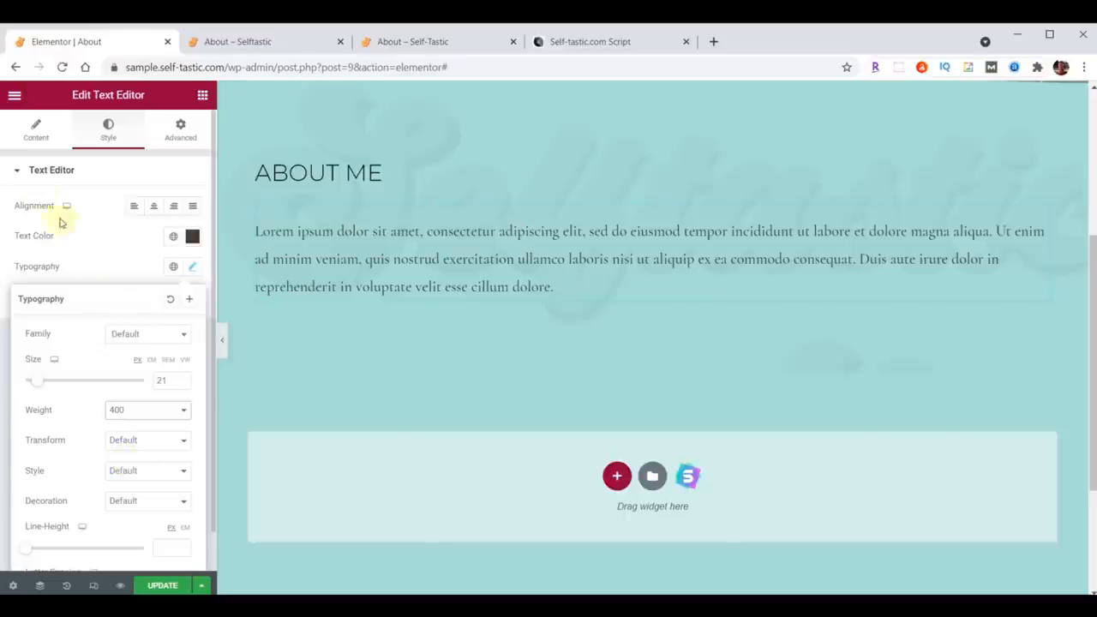
# Step: Replace the paragraph's placeholder text with the pasted About page copy
pyautogui.click(32, 137)
pyautogui.click(81, 330)
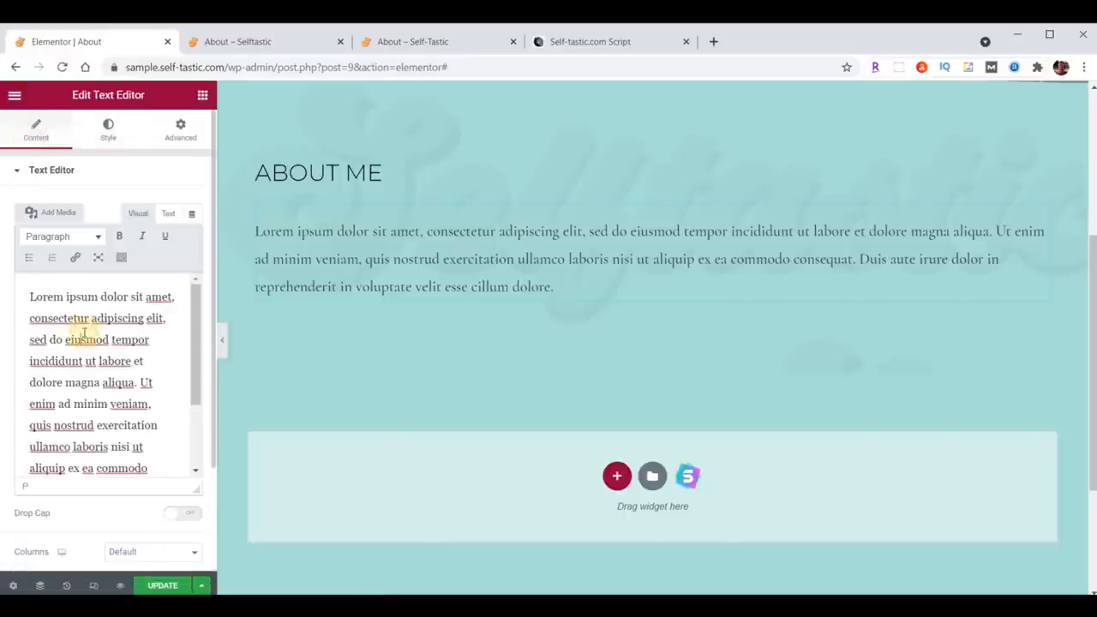
pyautogui.hotkey('ctrl', 'a')
pyautogui.hotkey('ctrl', 'v')
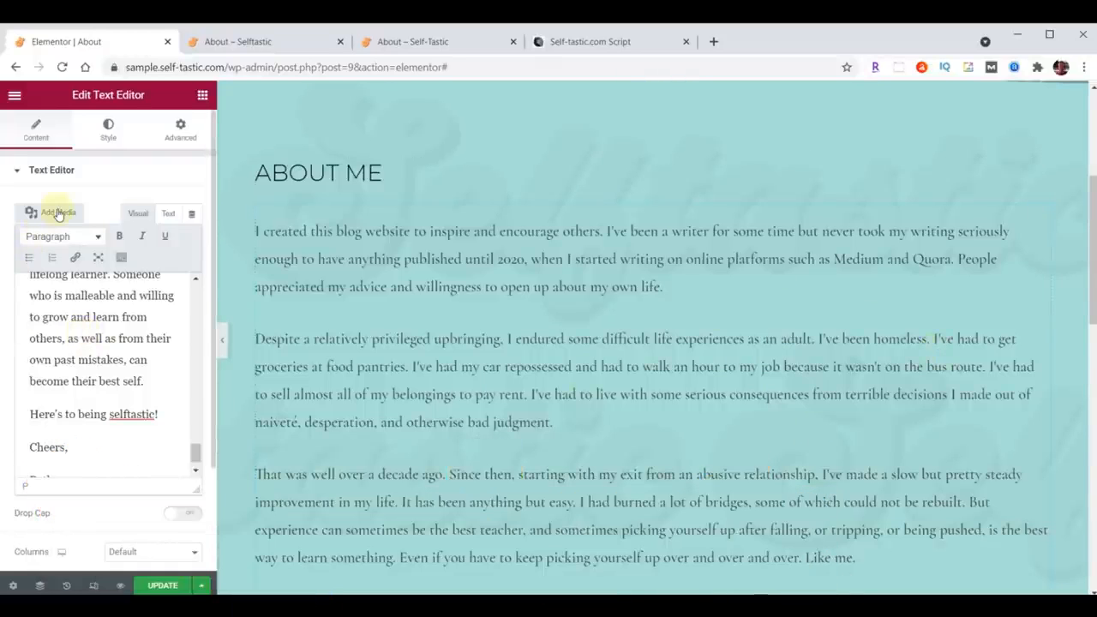
# Step: Upload about-bethany.JPG from the content folder to the media library and insert it into the text
pyautogui.click(57, 212)
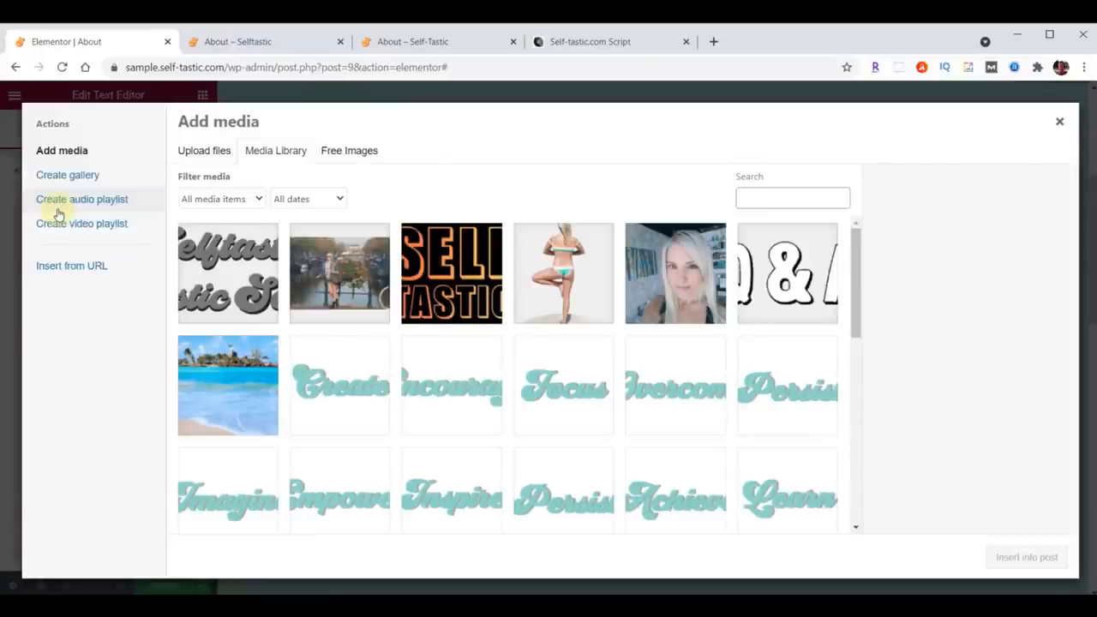
pyautogui.hotkey('alt', 'Tab')
pyautogui.scroll(15, 899, 386)
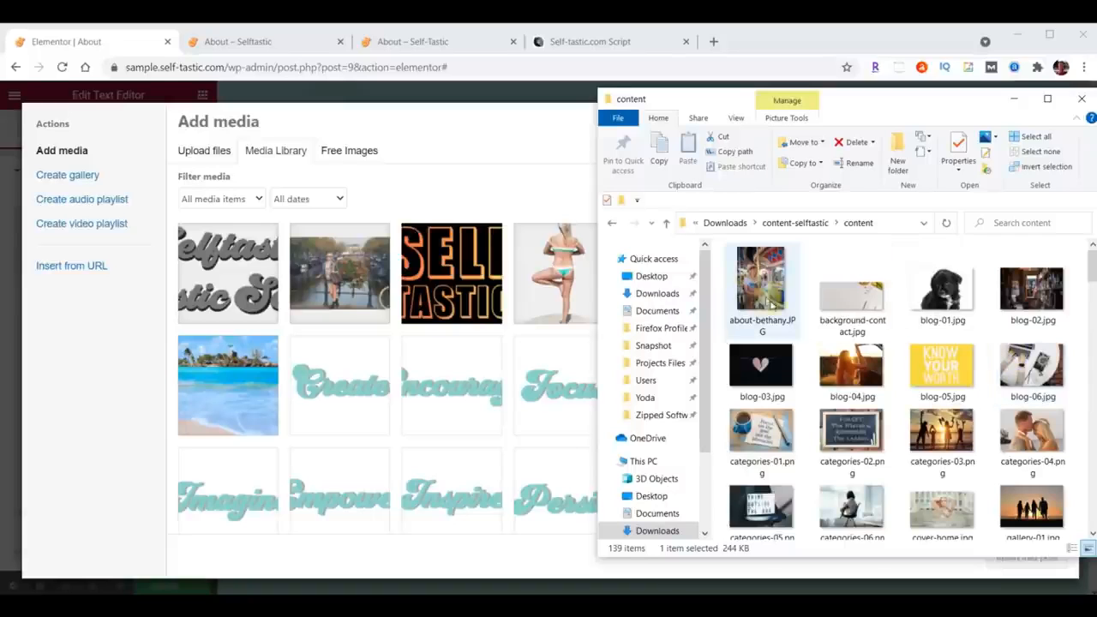
pyautogui.moveTo(759, 279); pyautogui.dragTo(404, 337)
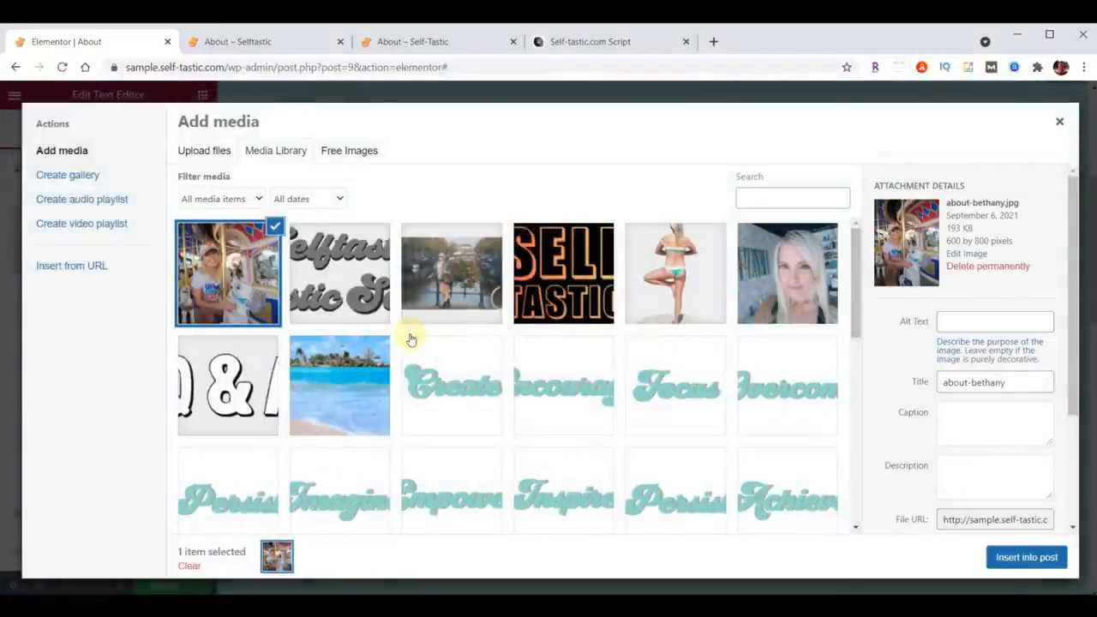
pyautogui.click(1025, 558)
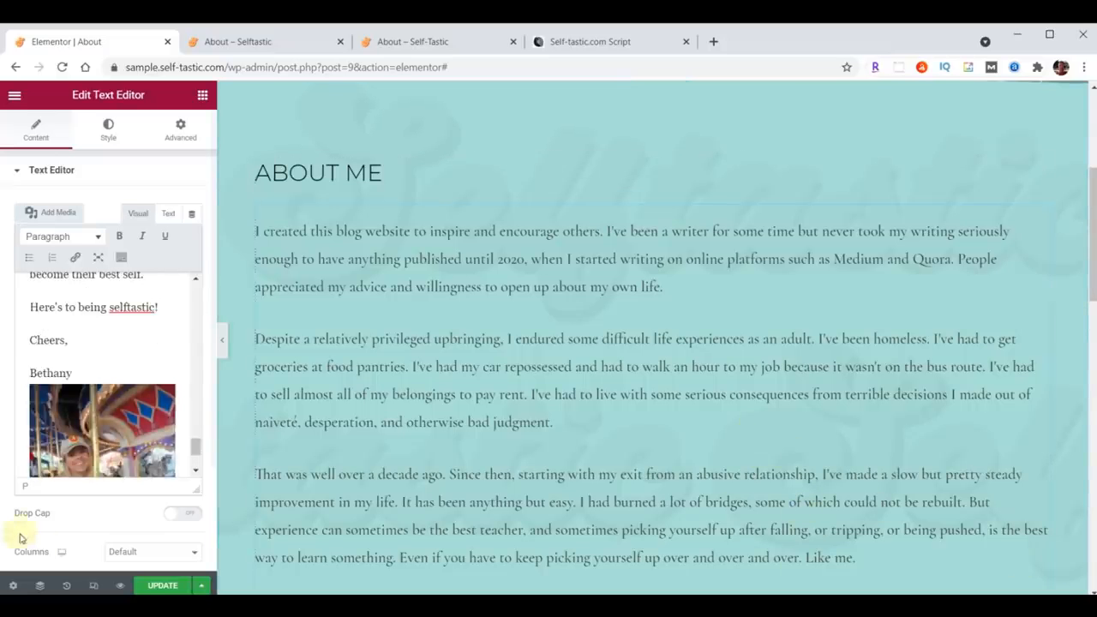
# Step: Remove the inserted photo from the end of the text
pyautogui.click(94, 424)
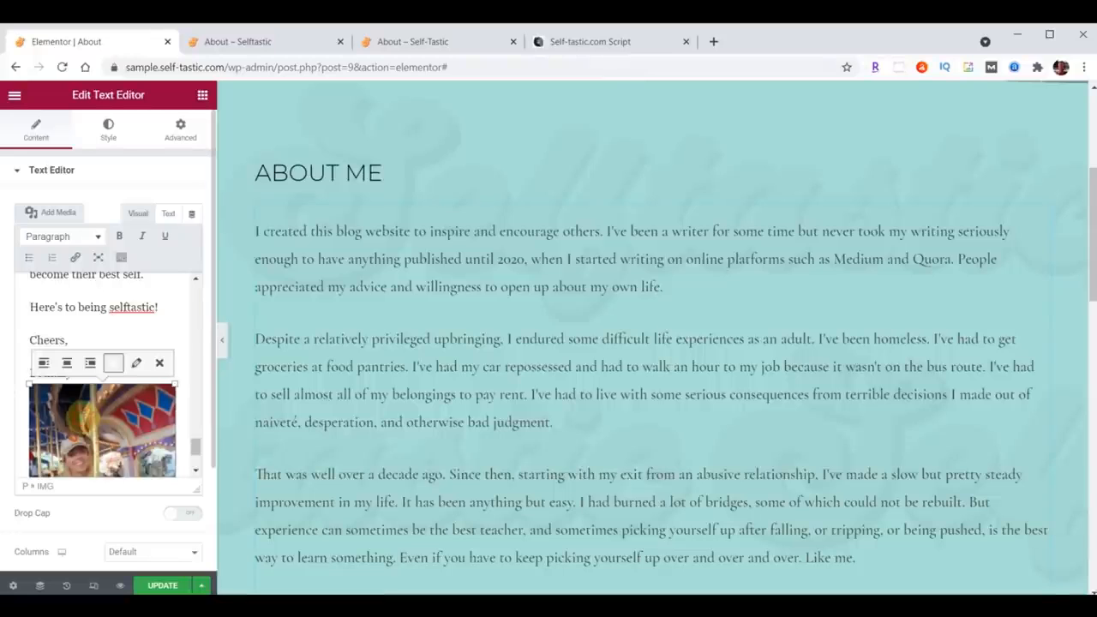
pyautogui.click(164, 362)
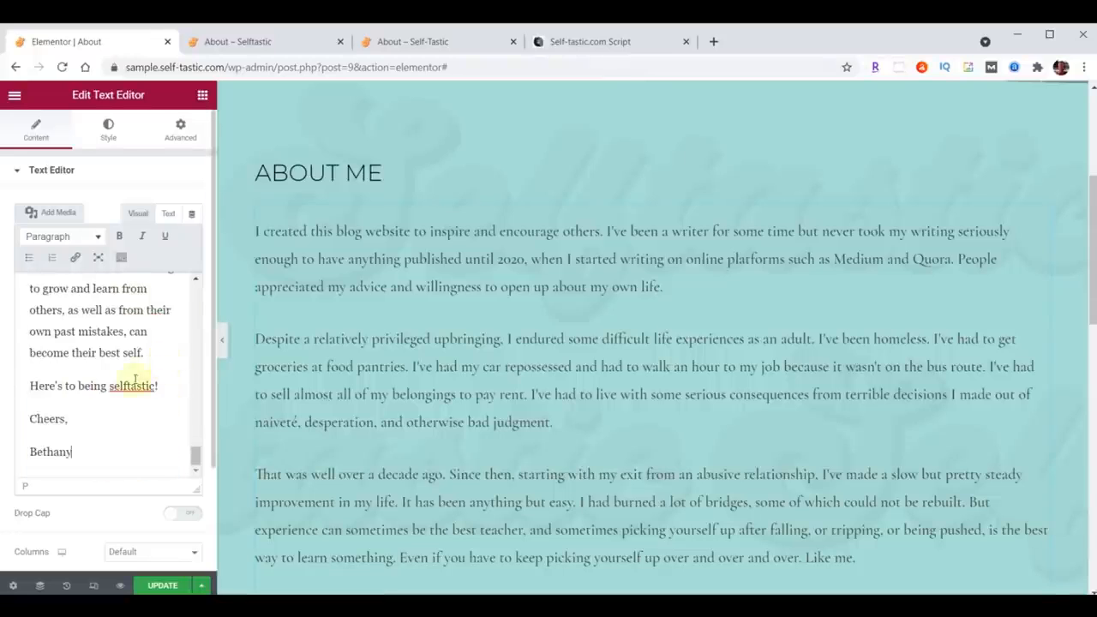
# Step: Insert the about-bethany photo at the very start of the paragraph text
pyautogui.scroll(5, 76, 409)
pyautogui.scroll(10, 72, 408)
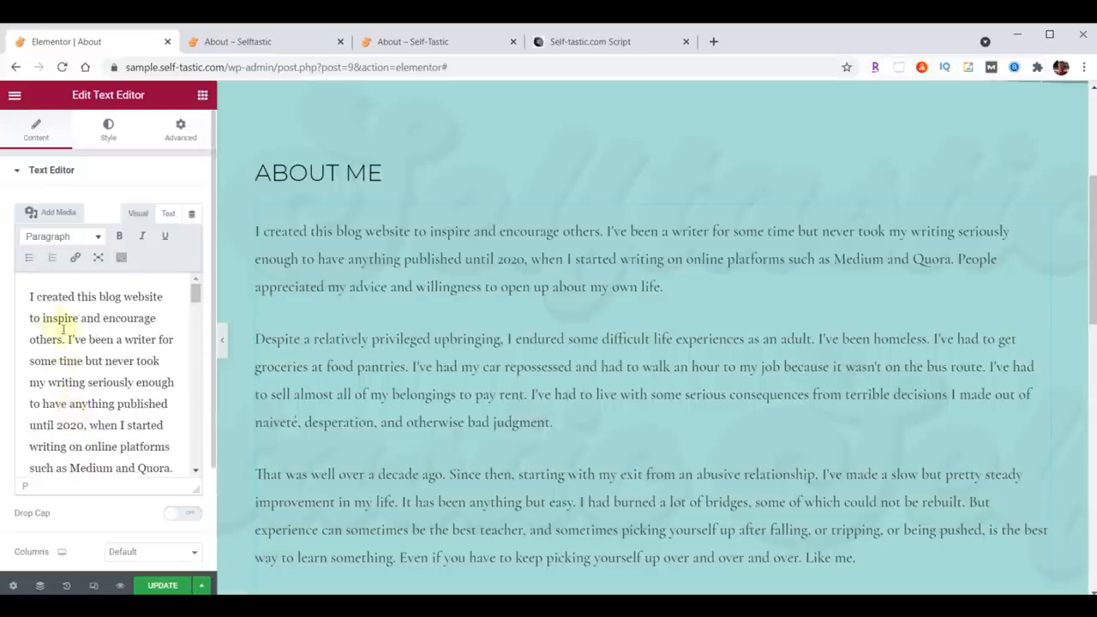
pyautogui.click(29, 295)
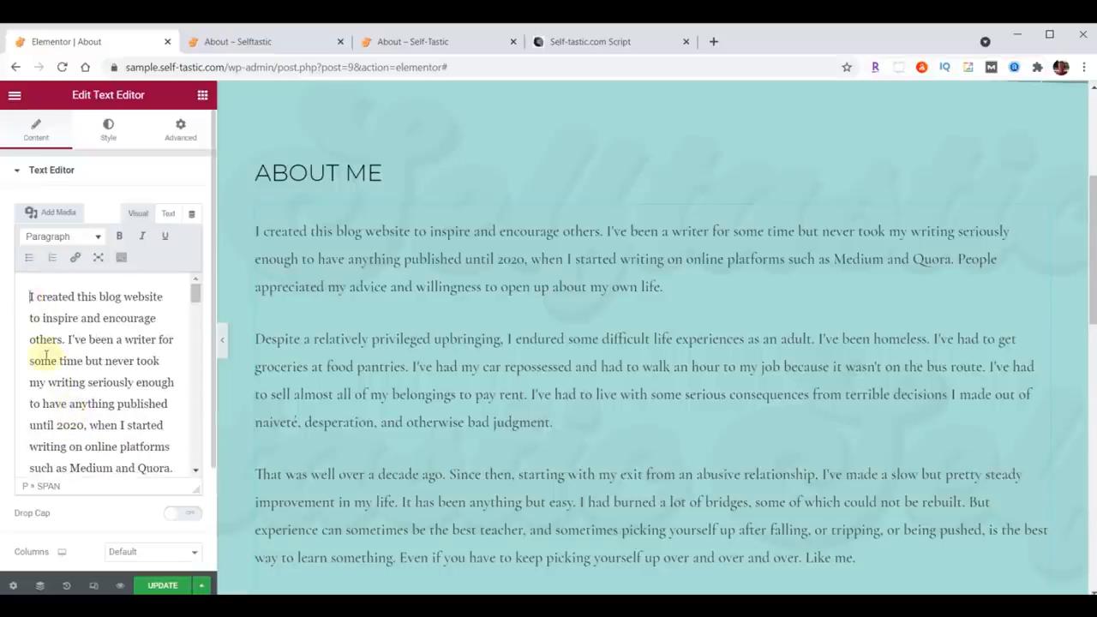
pyautogui.click(53, 216)
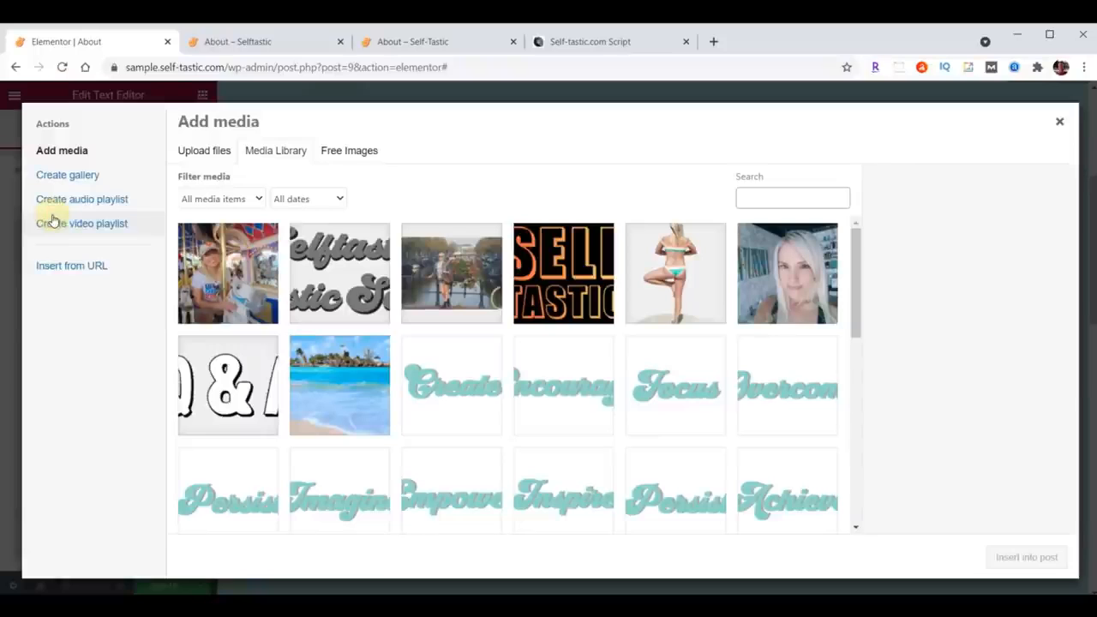
pyautogui.click(227, 253)
pyautogui.click(1044, 561)
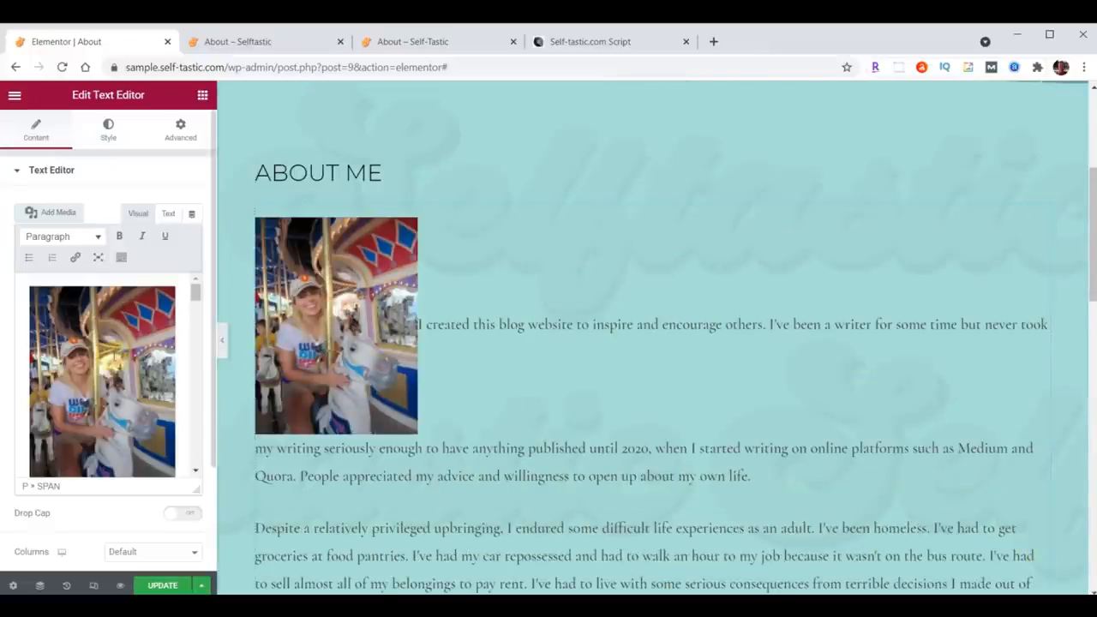
# Step: Align the photo in the text to the right and set its display size to Full Size – 600 × 800
pyautogui.click(96, 353)
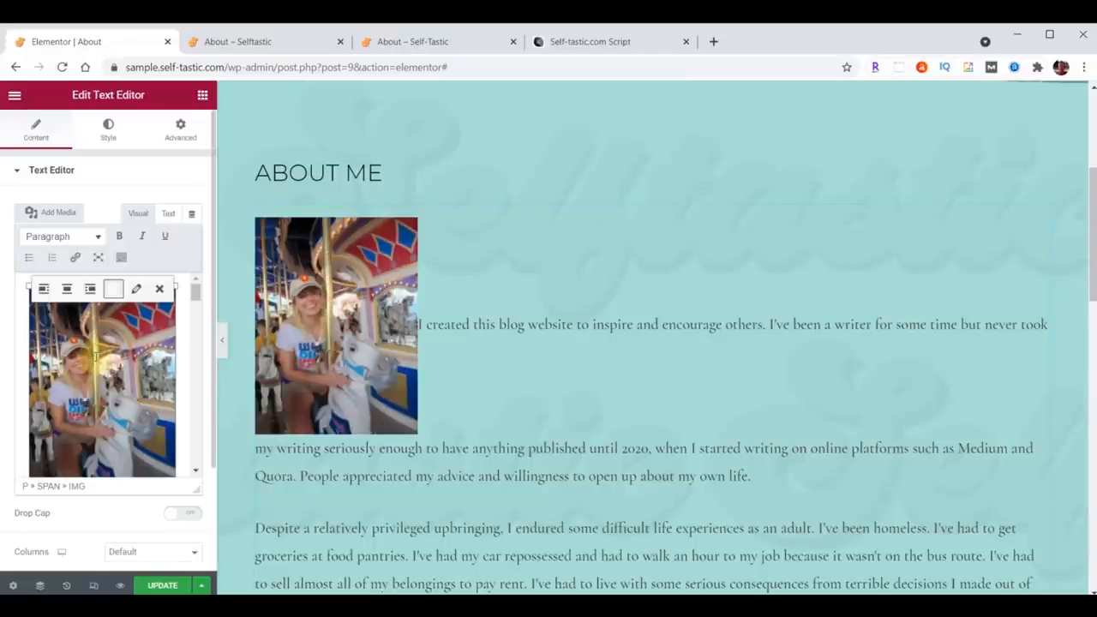
pyautogui.click(90, 289)
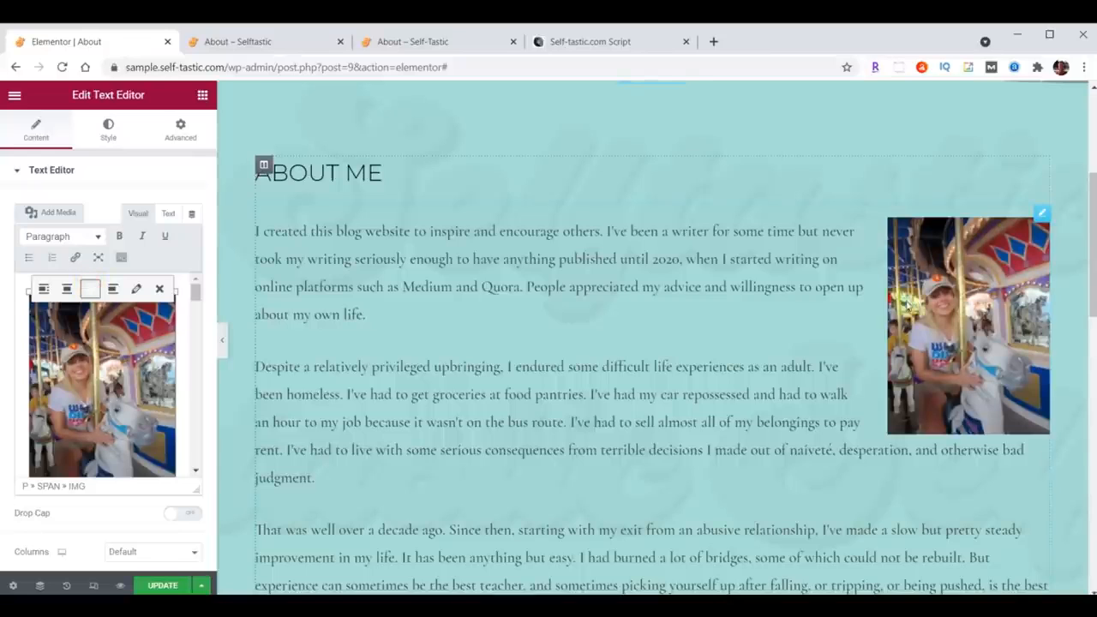
pyautogui.click(135, 288)
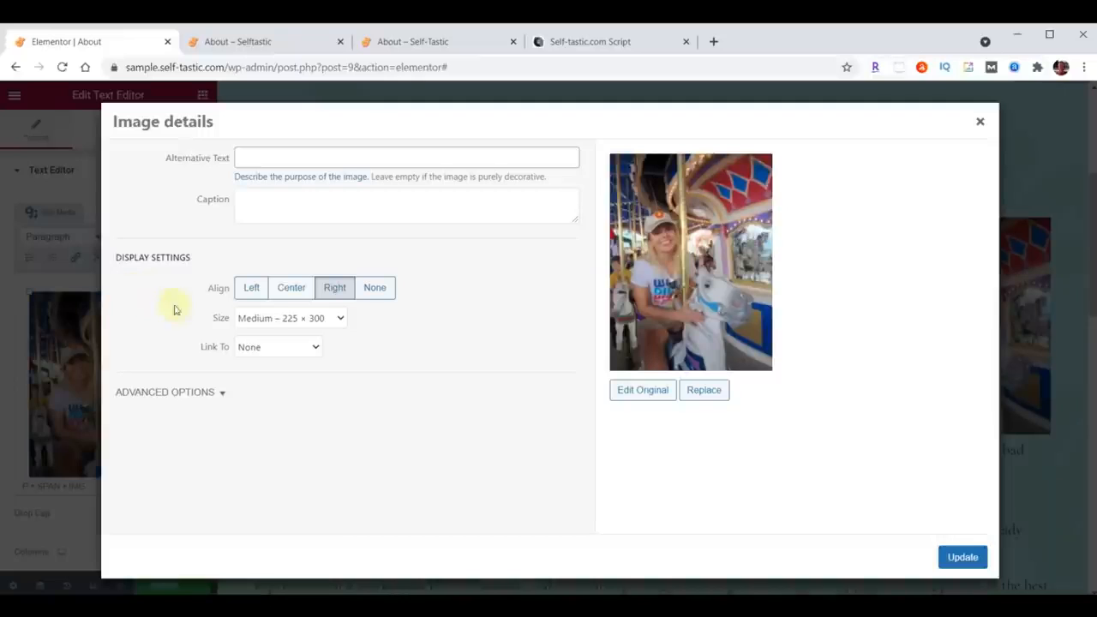
pyautogui.click(339, 319)
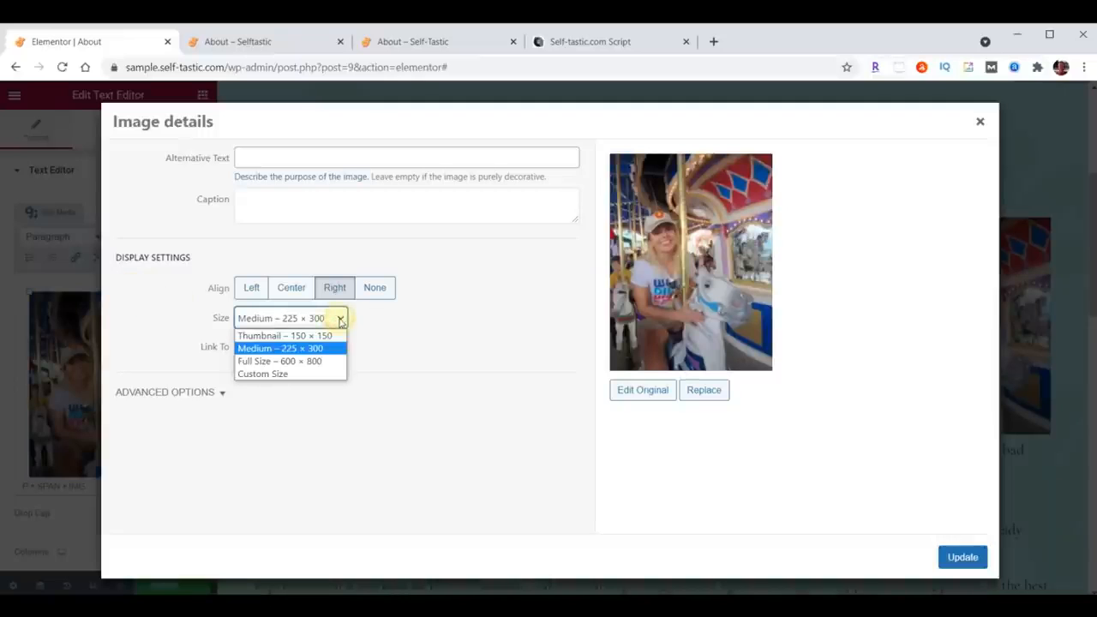
pyautogui.click(272, 360)
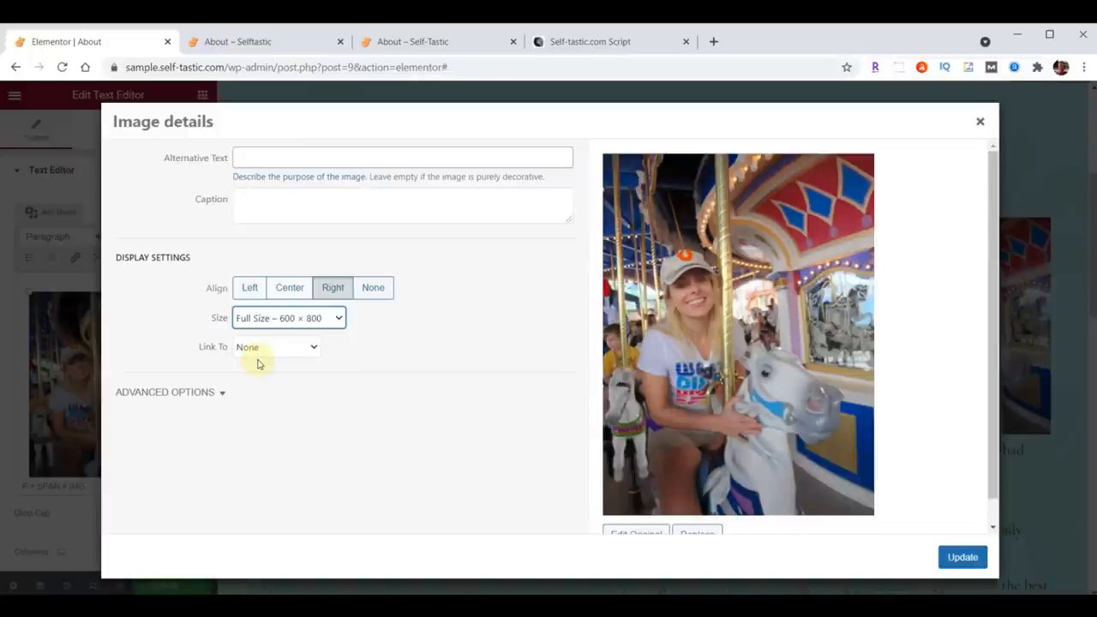
pyautogui.click(250, 350)
pyautogui.click(249, 347)
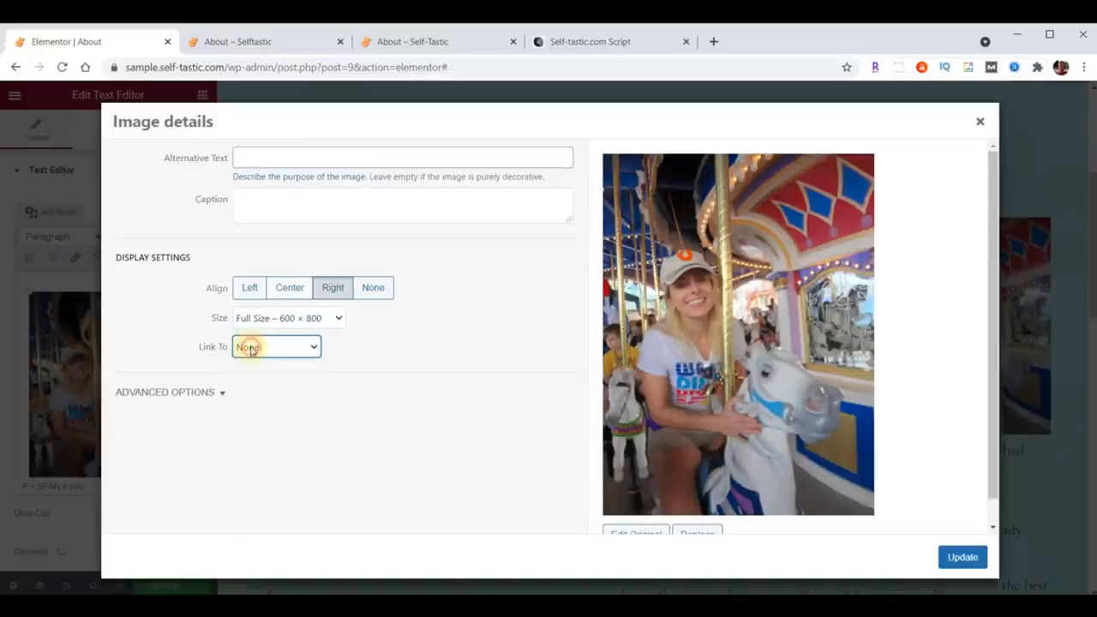
pyautogui.click(962, 558)
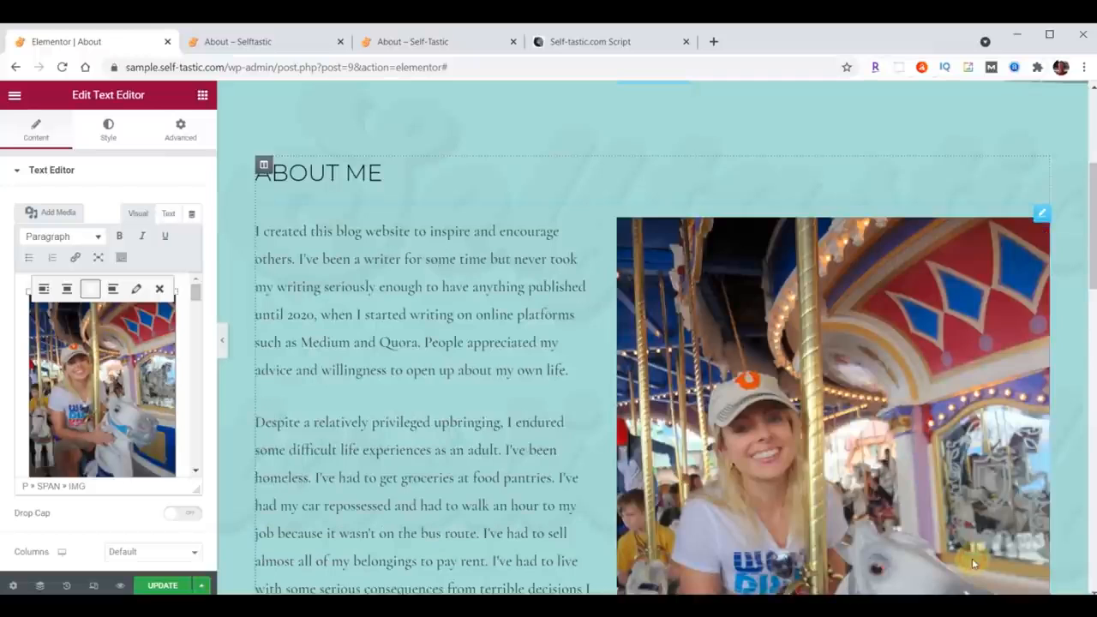
# Step: Save the page changes
pyautogui.scroll(-6, 541, 384)
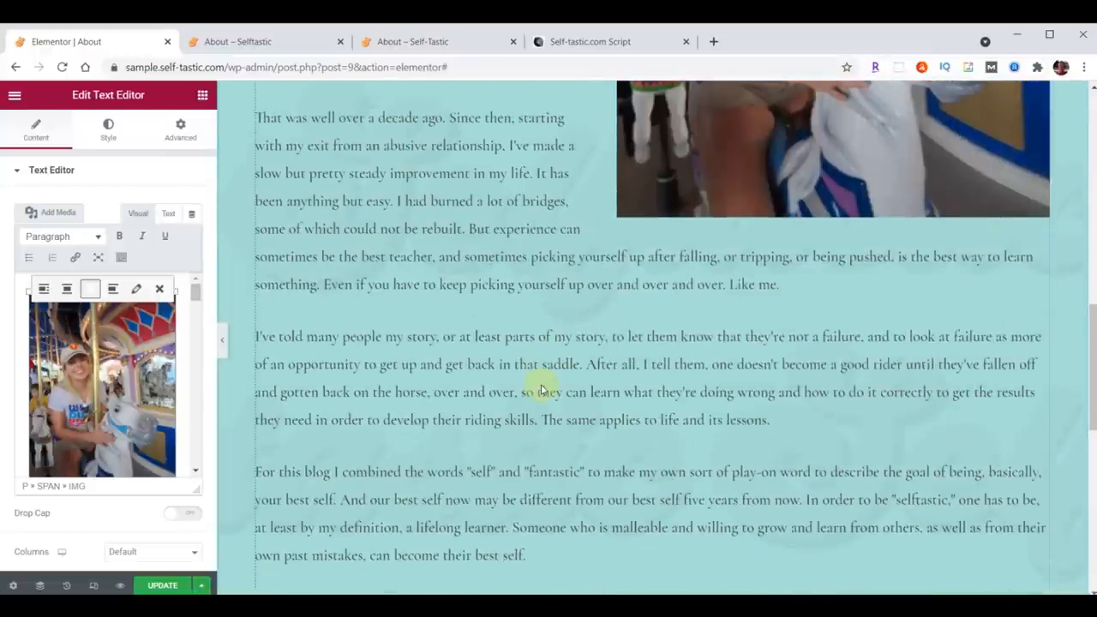
pyautogui.click(157, 585)
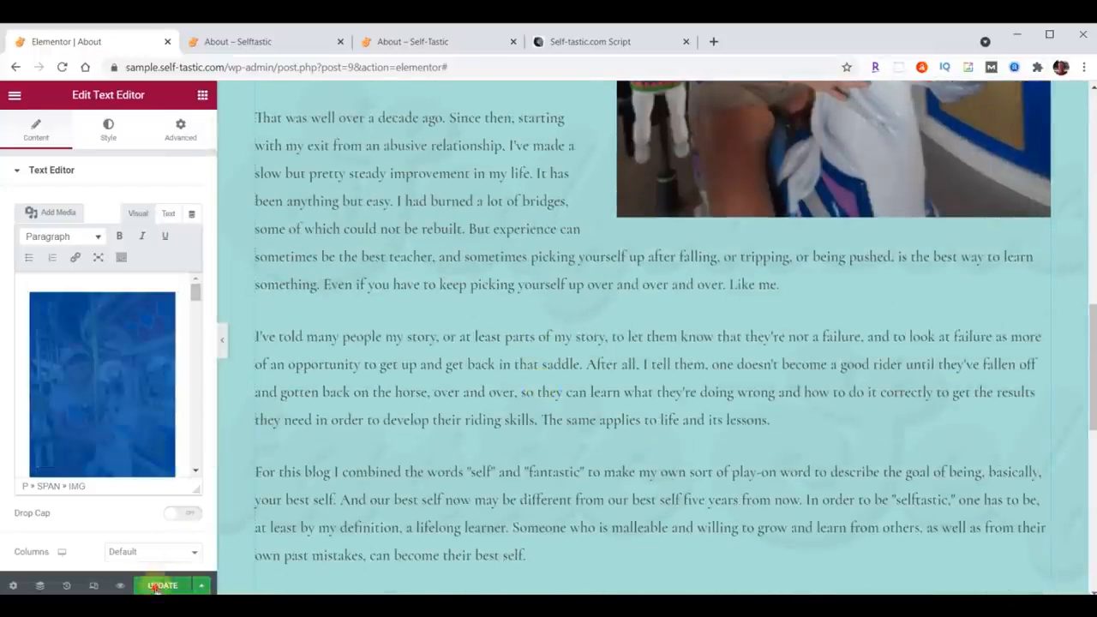
# Step: Compare the reloaded About page preview with the live site's About page
pyautogui.click(252, 43)
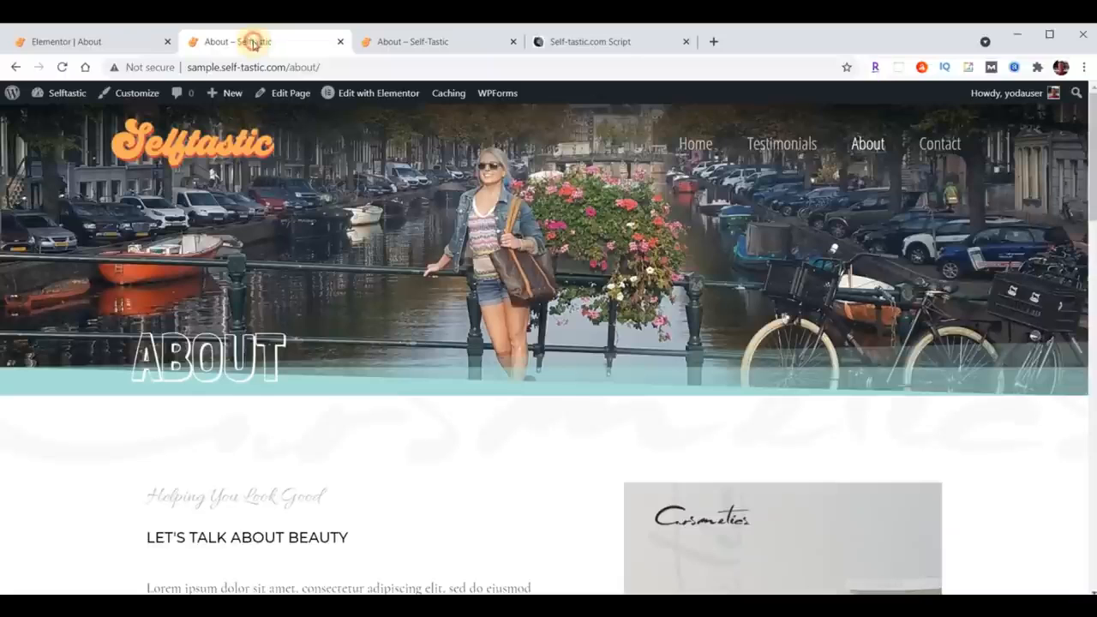
pyautogui.click(62, 67)
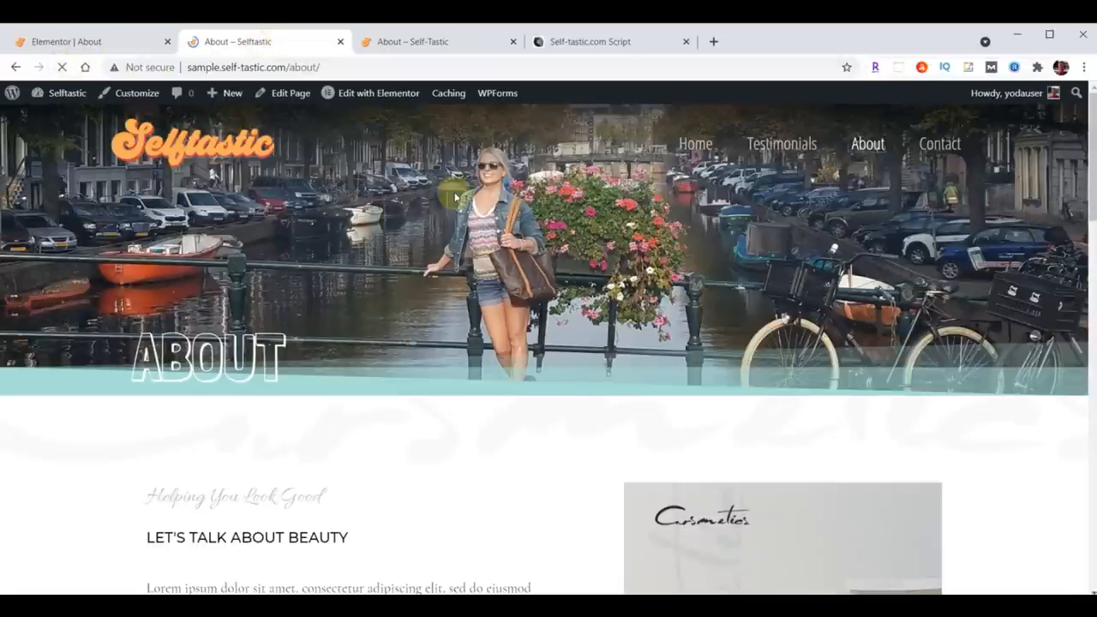
pyautogui.scroll(-15, 517, 347)
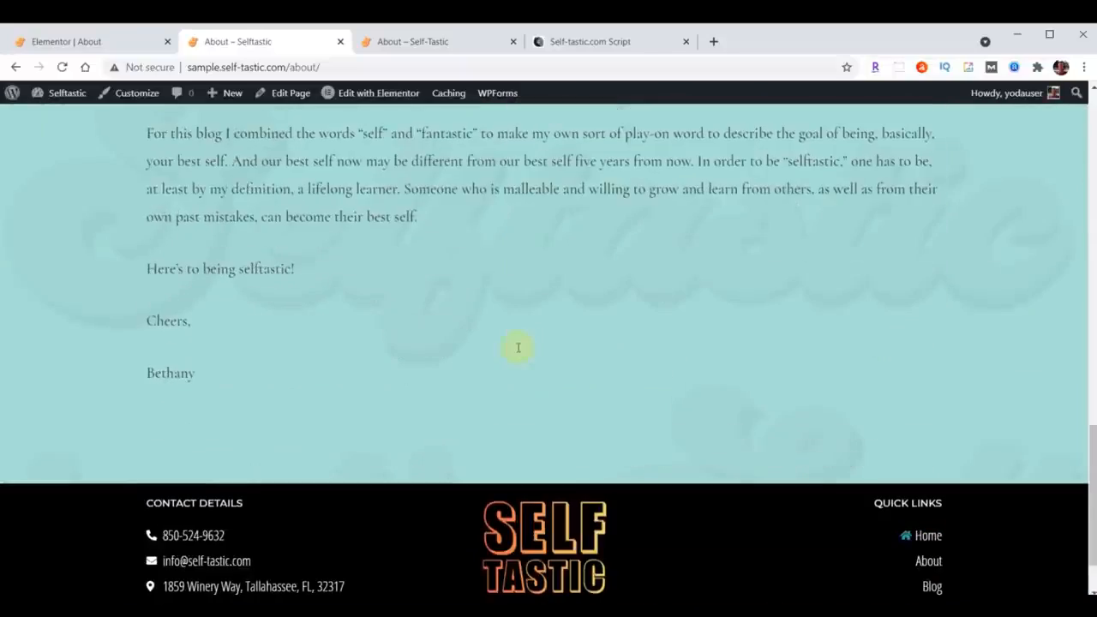
pyautogui.click(437, 41)
pyautogui.scroll(-10, 656, 380)
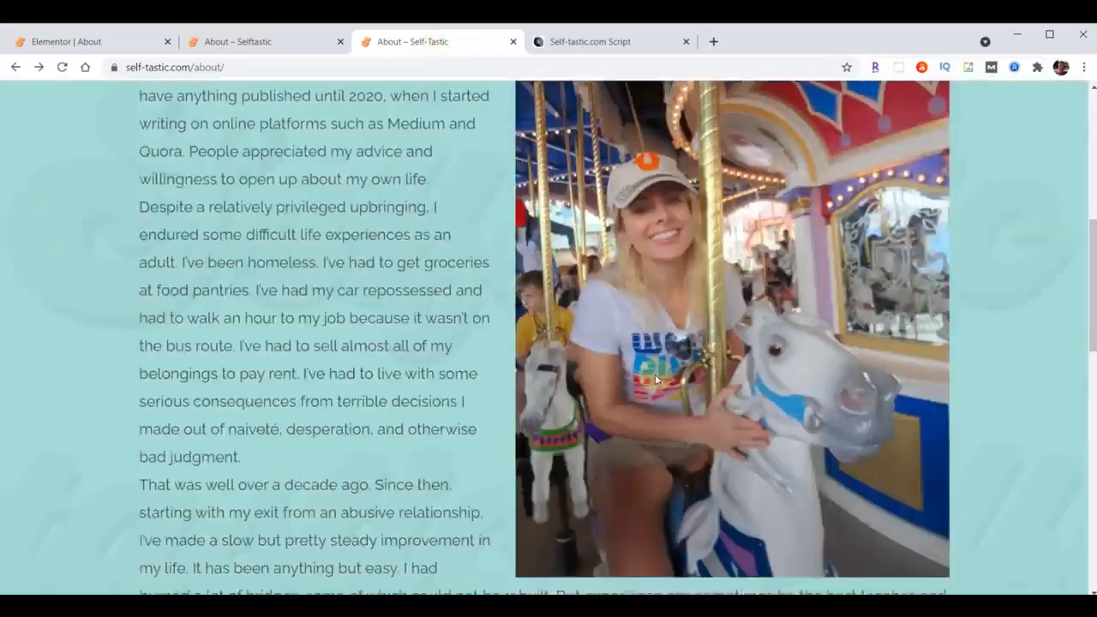
pyautogui.scroll(-5, 656, 379)
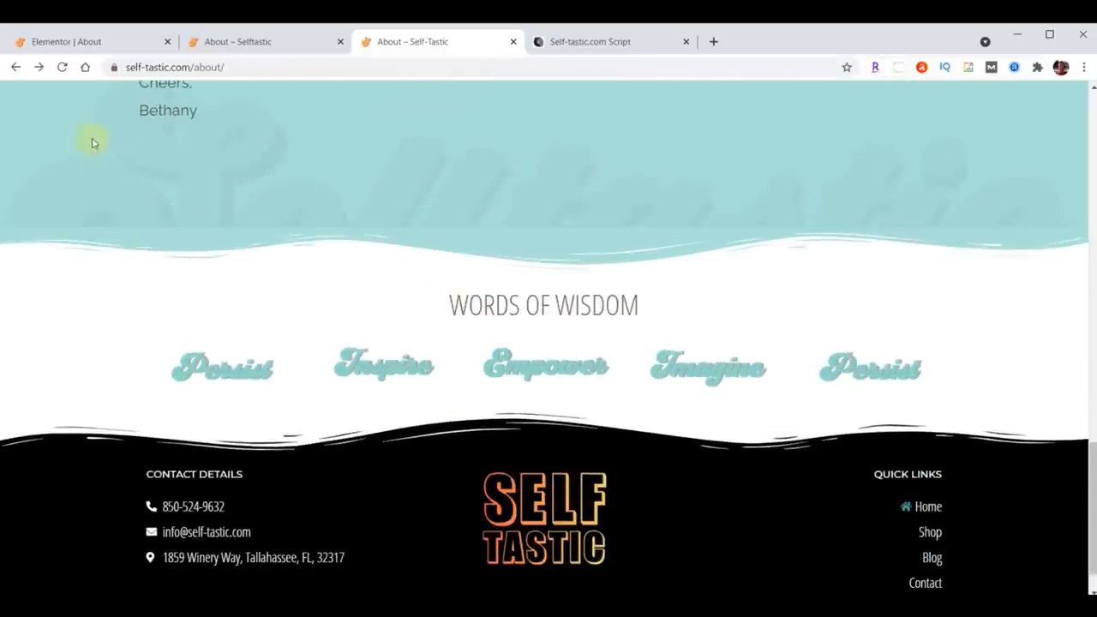
pyautogui.click(77, 43)
# Step: Insert the Selftastic - Words of Wisdom saved template below the text, without importing its document settings
pyautogui.scroll(-6, 668, 307)
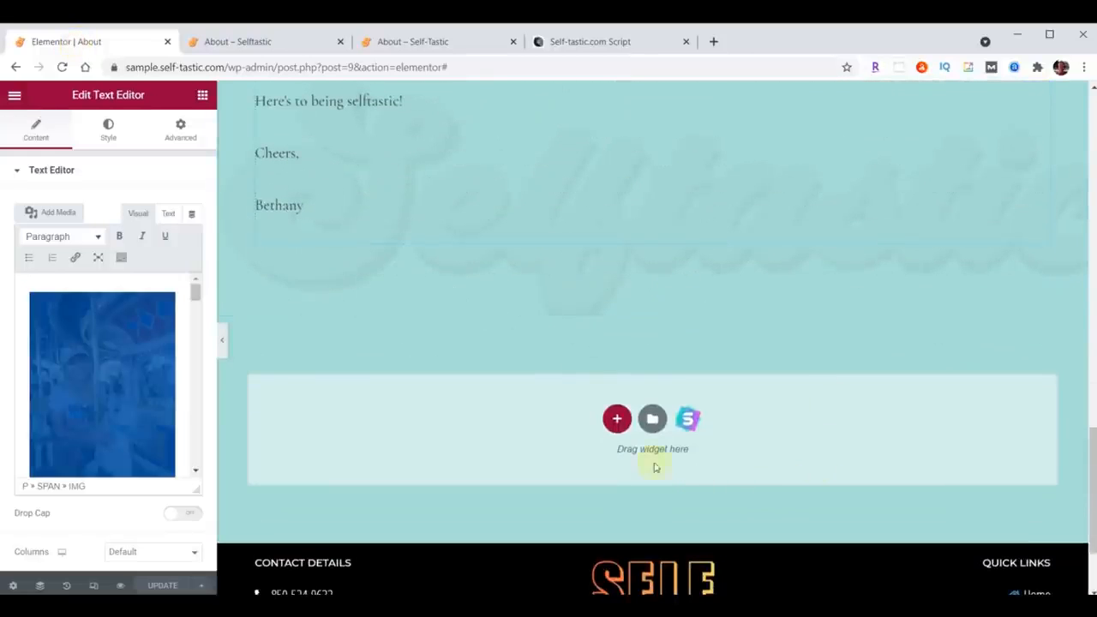
pyautogui.click(652, 418)
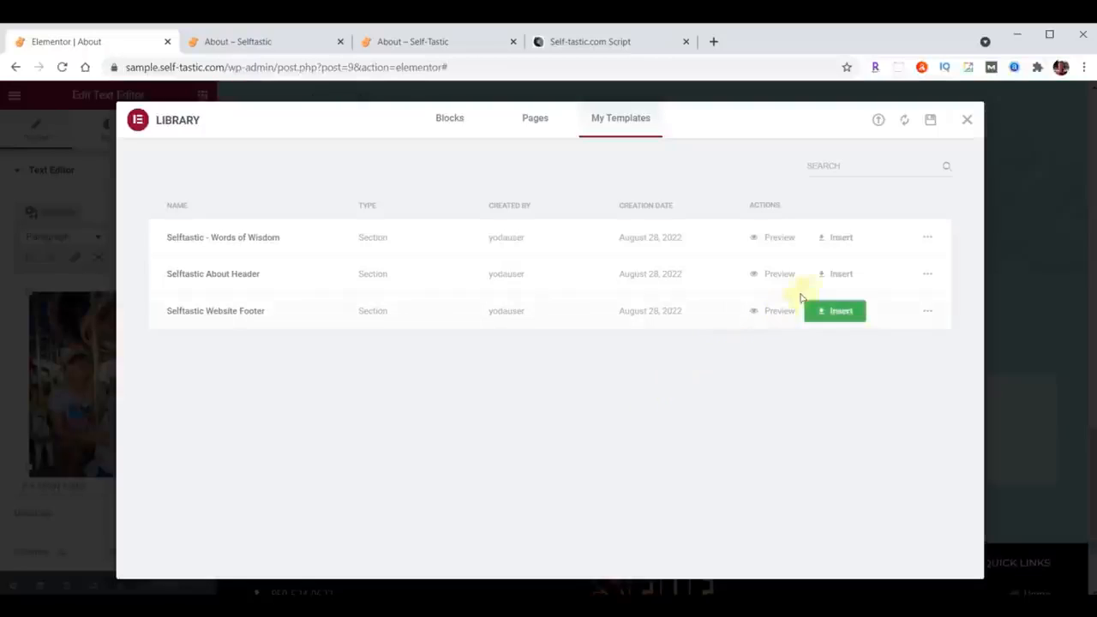
pyautogui.click(838, 240)
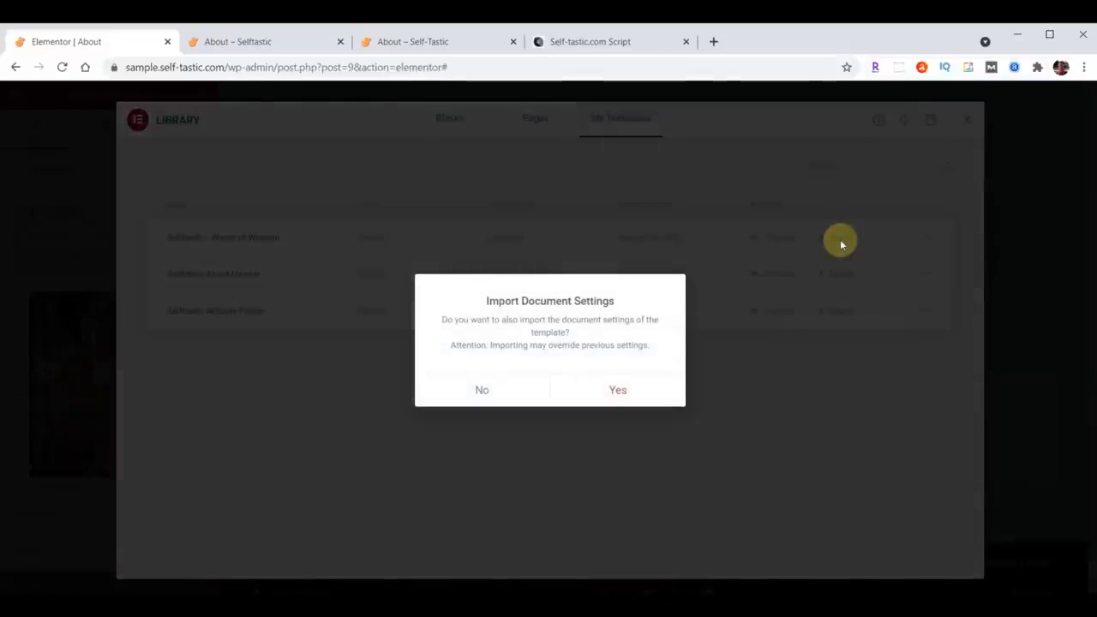
pyautogui.click(485, 392)
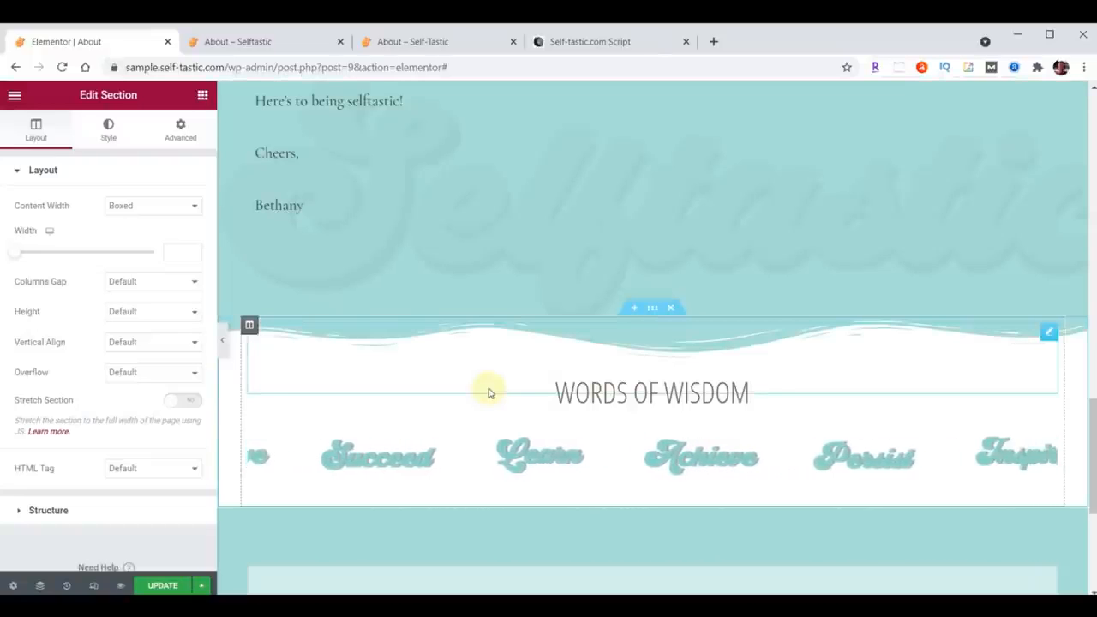
# Step: Save the page and reload the front-end preview of the About page
pyautogui.click(160, 585)
pyautogui.click(274, 43)
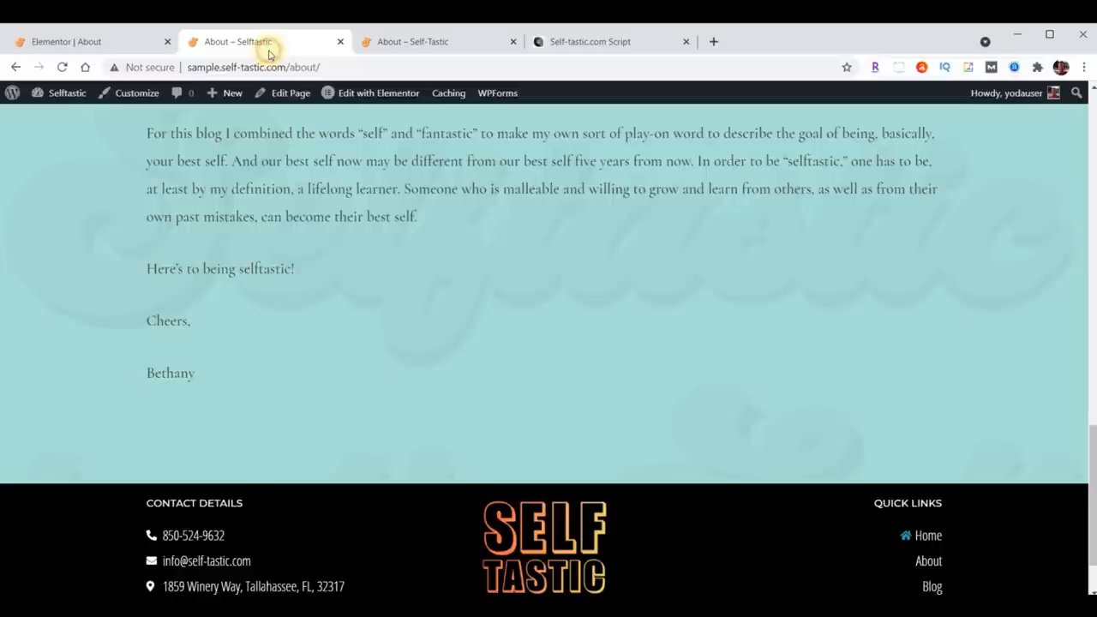
pyautogui.click(62, 66)
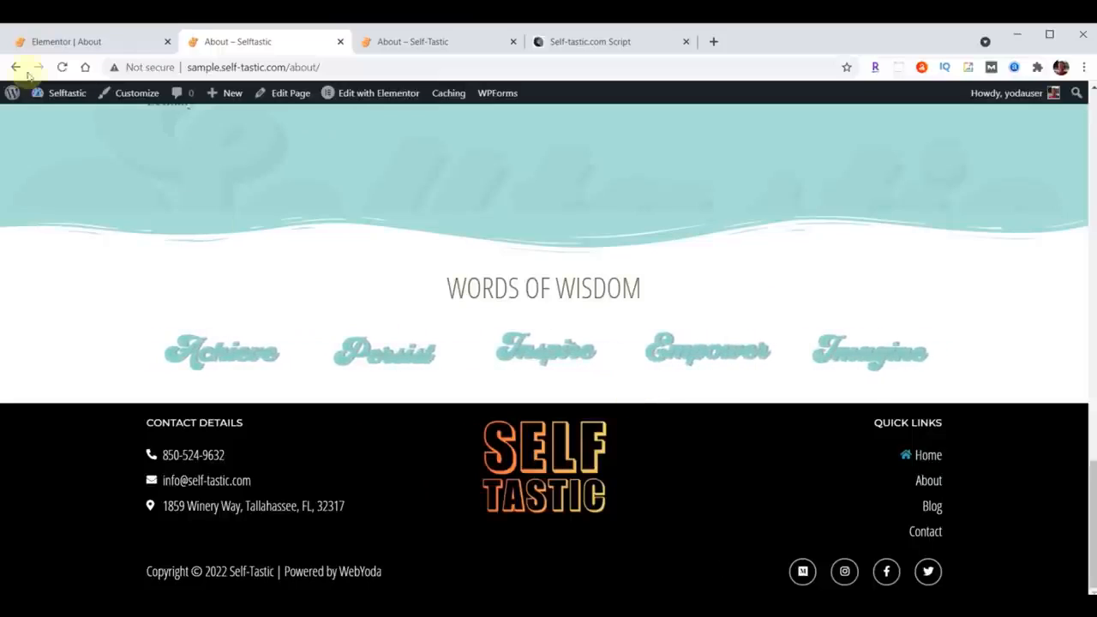
pyautogui.click(68, 41)
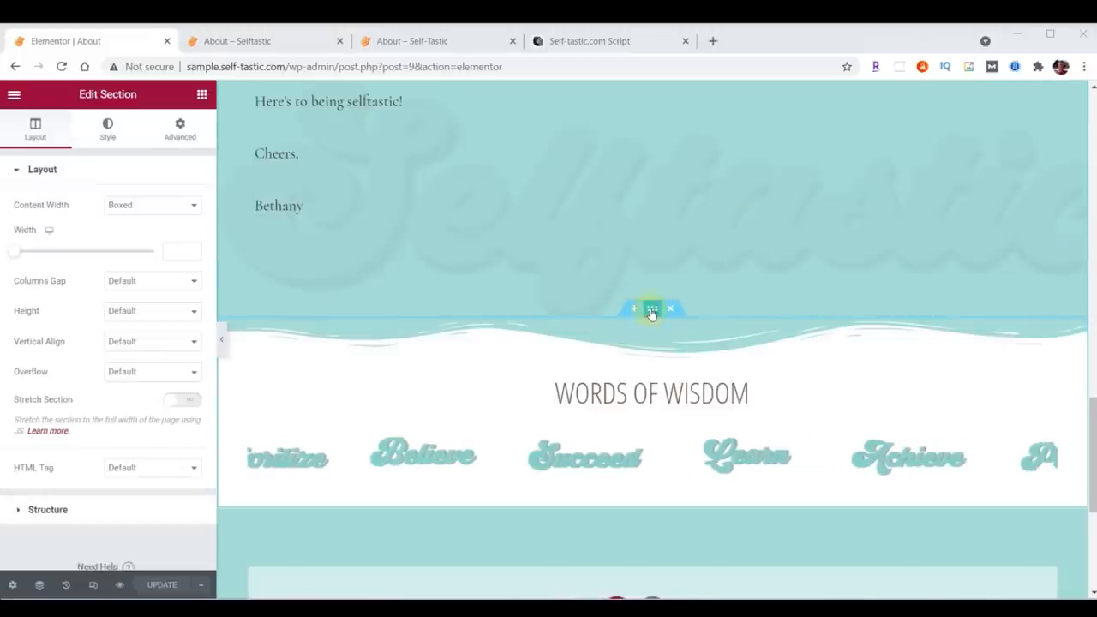
# Step: Add a Waves Brush bottom shape divider to the Words of Wisdom section
pyautogui.click(107, 131)
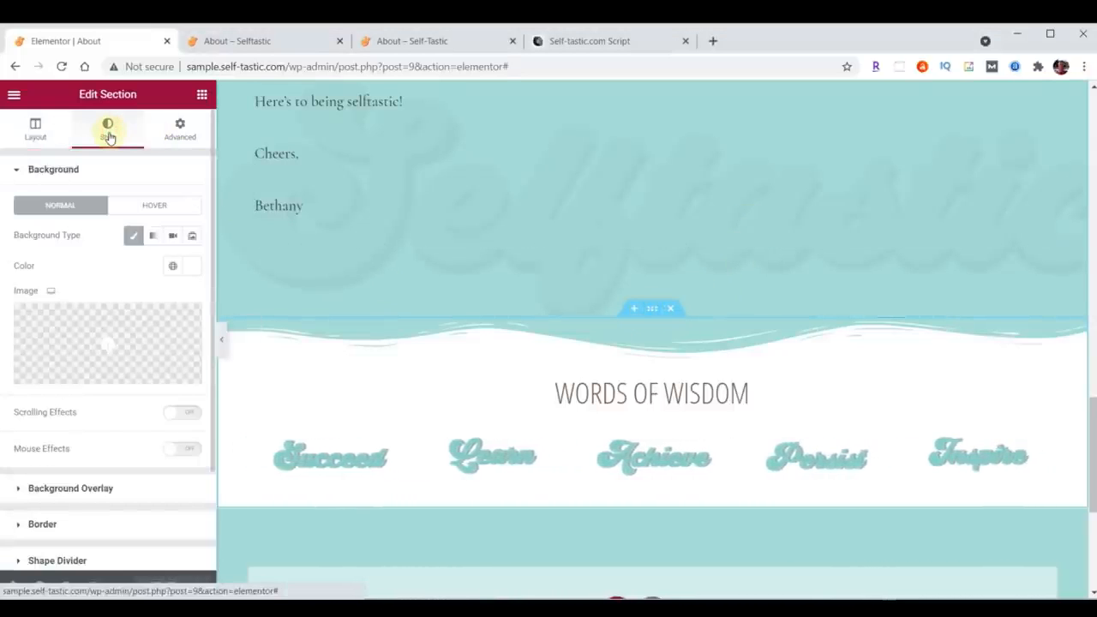
pyautogui.scroll(-2, 106, 205)
pyautogui.click(41, 437)
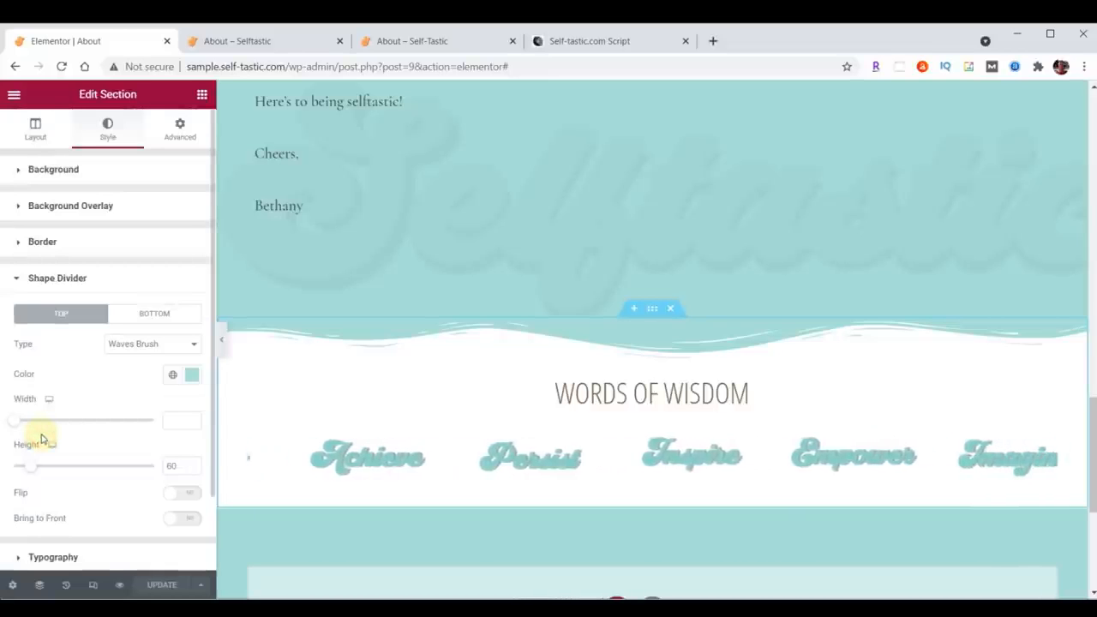
pyautogui.click(142, 324)
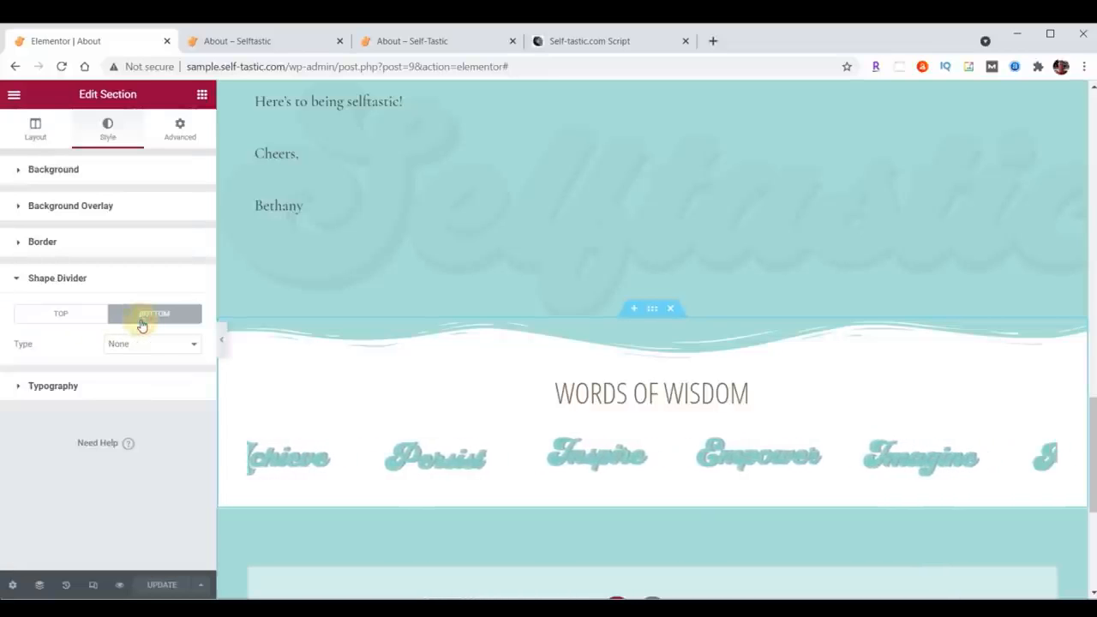
pyautogui.click(141, 347)
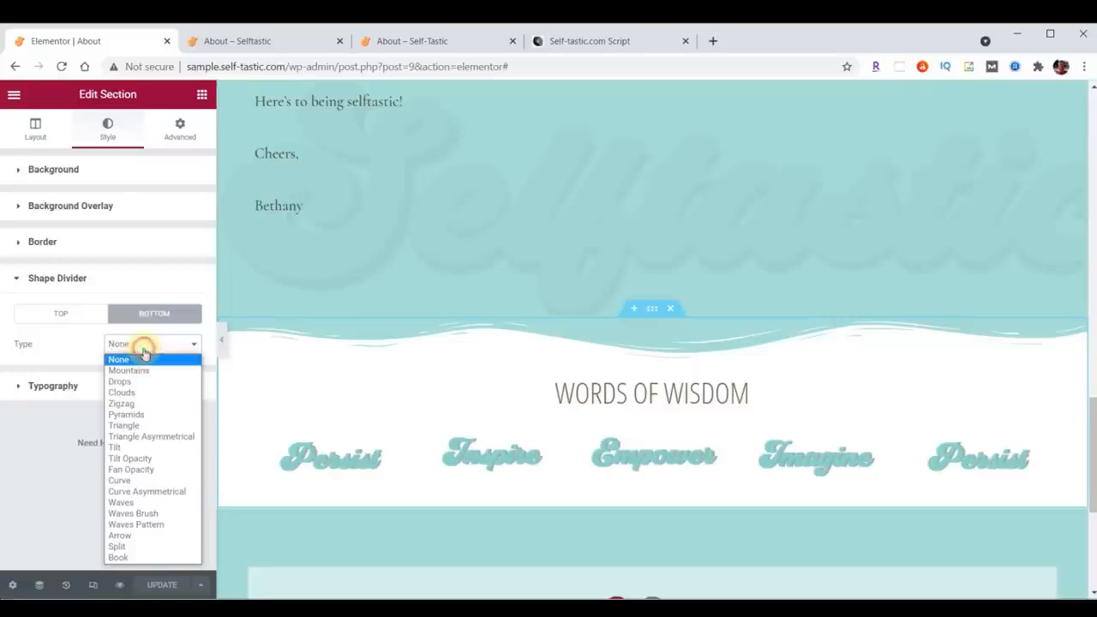
pyautogui.click(148, 513)
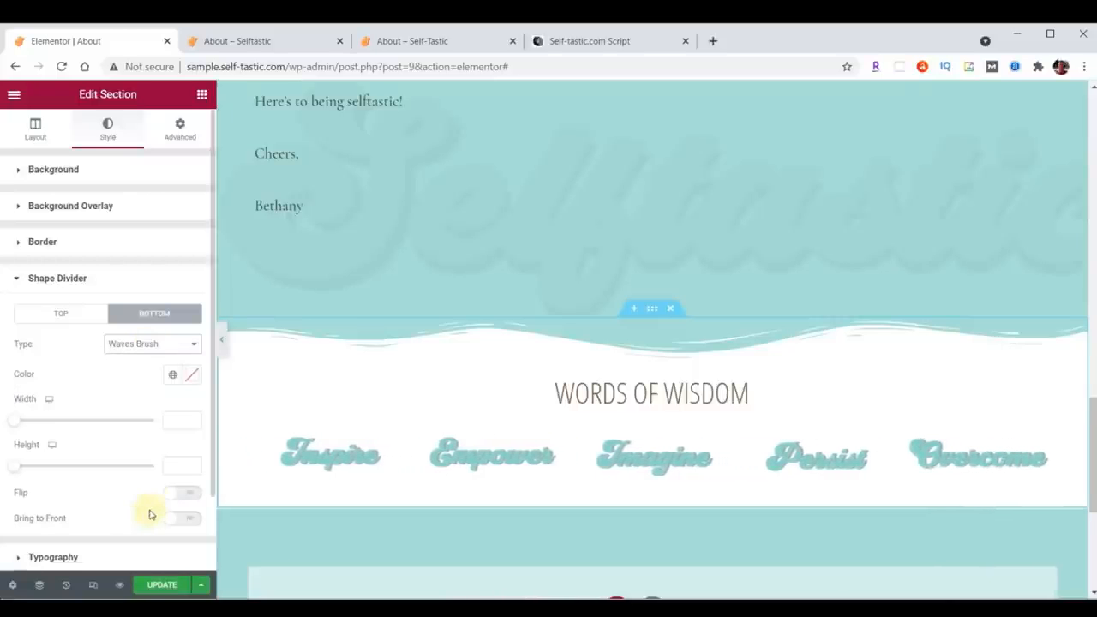
# Step: Set the bottom divider's color to #000000 and its height to 60
pyautogui.click(194, 376)
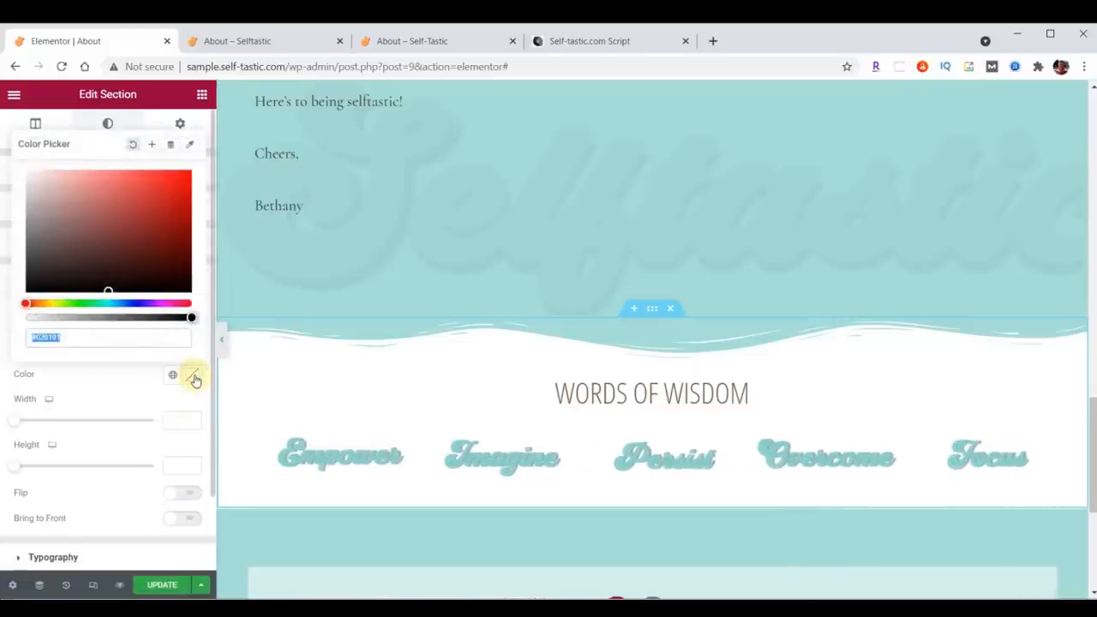
pyautogui.write('#000000')
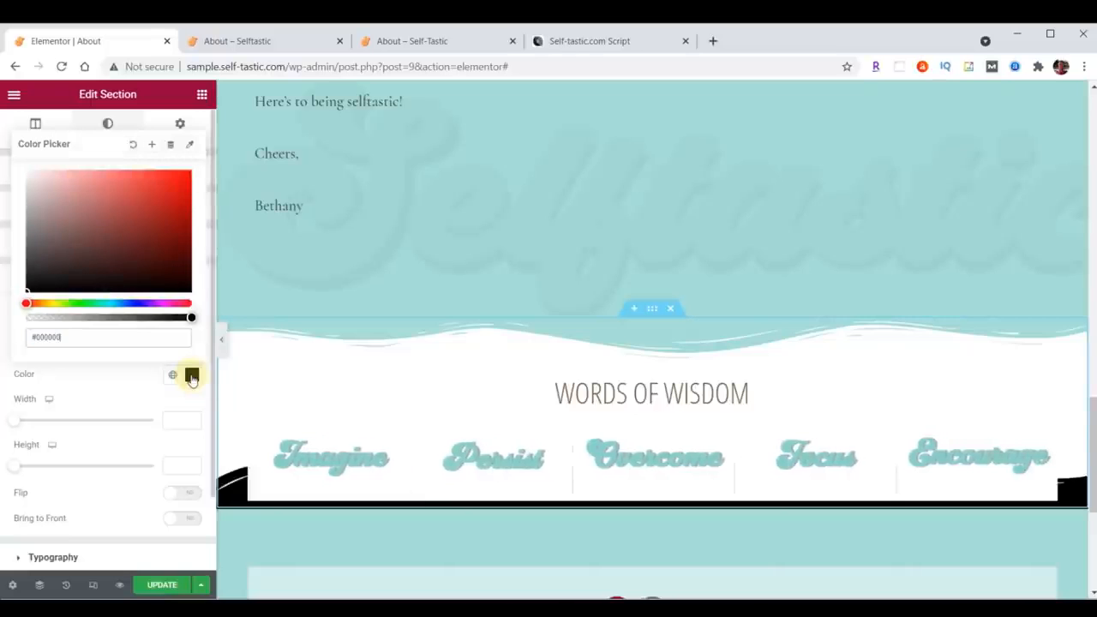
pyautogui.click(191, 376)
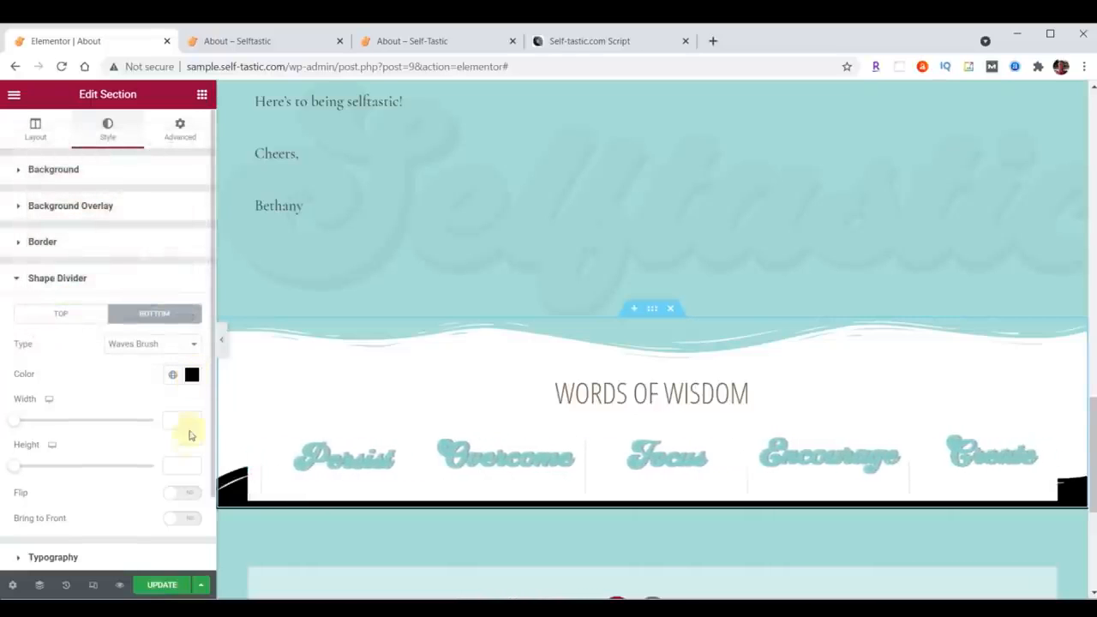
pyautogui.click(176, 464)
pyautogui.write('60')
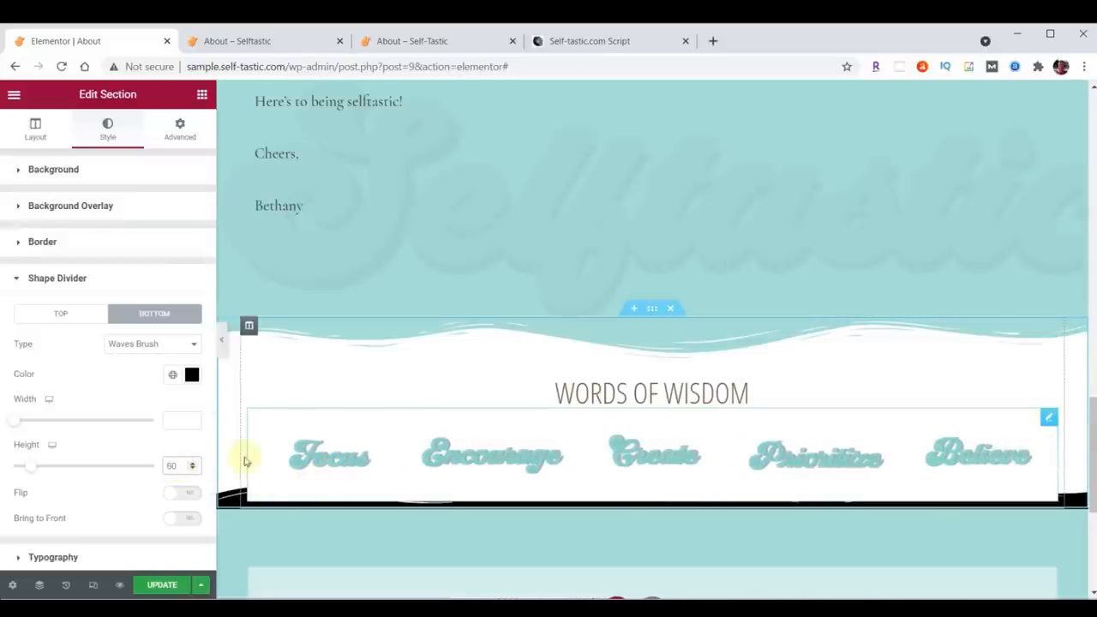
# Step: Set the section's bottom padding to 50 px and save the page
pyautogui.click(180, 134)
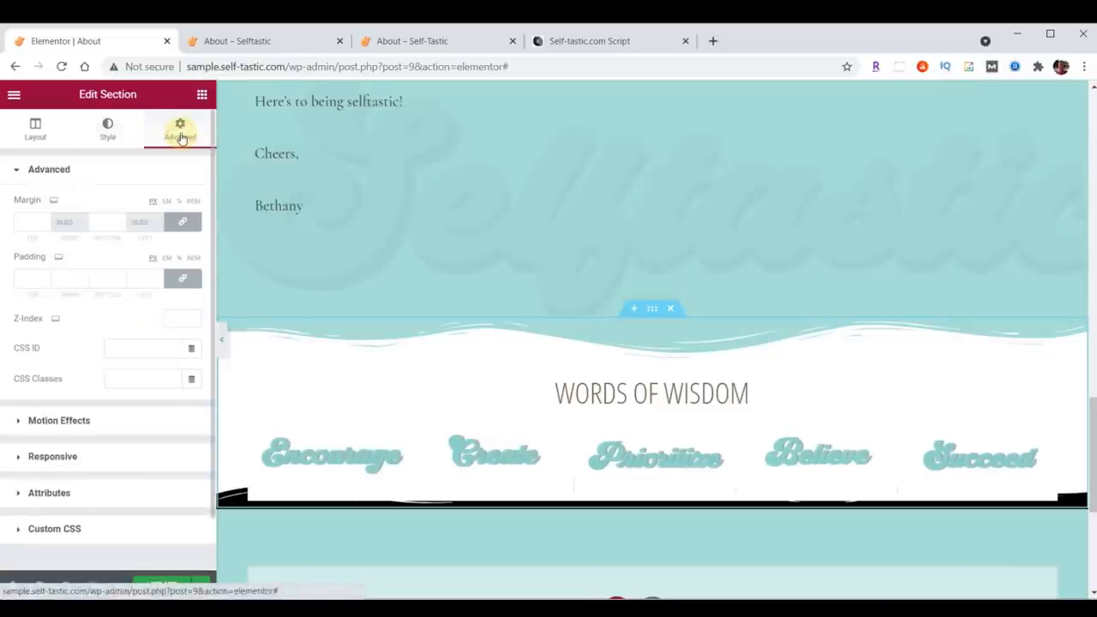
pyautogui.click(183, 278)
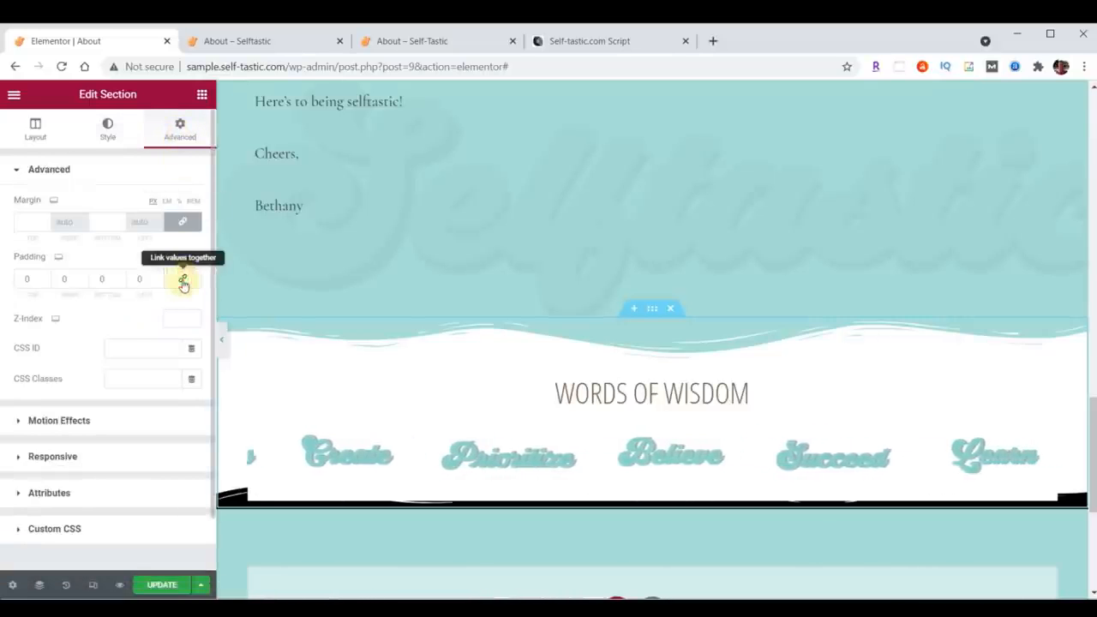
pyautogui.click(100, 279)
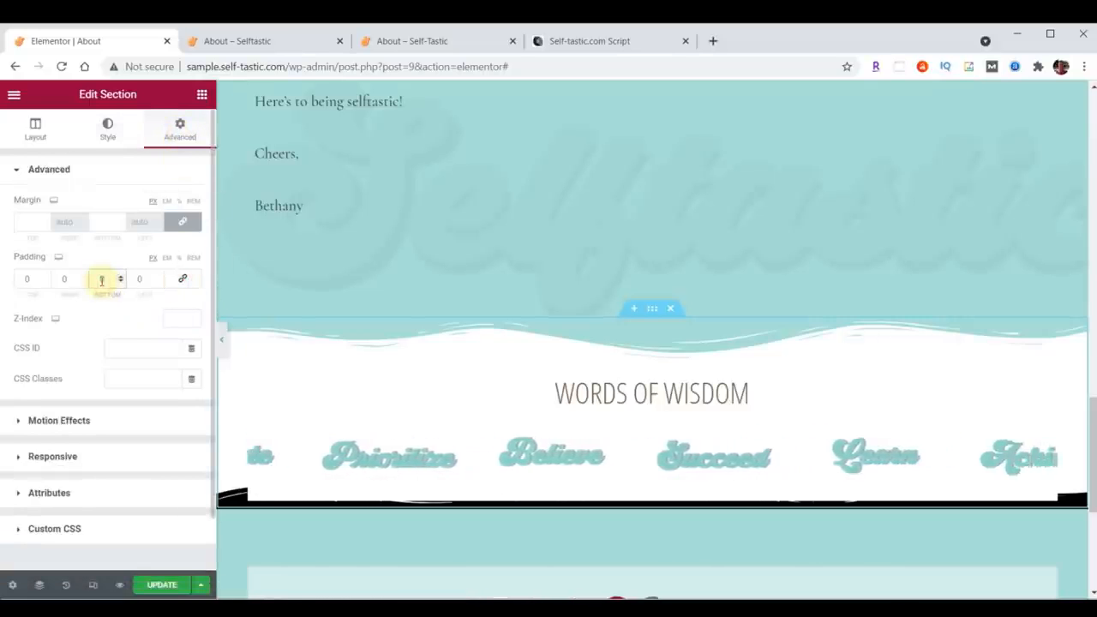
pyautogui.write('50')
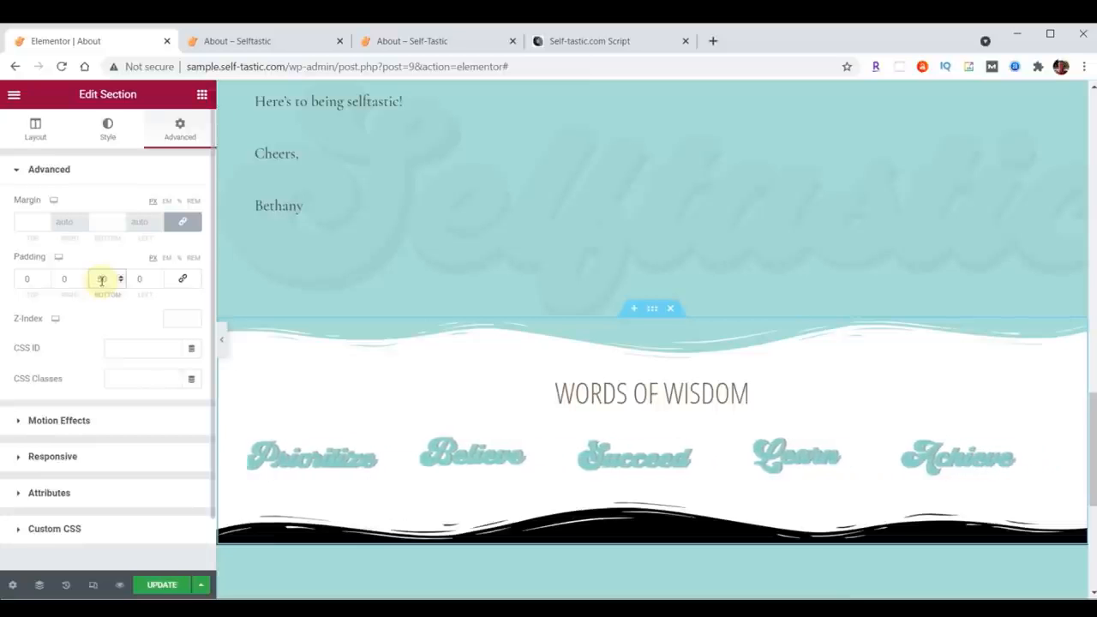
pyautogui.click(165, 585)
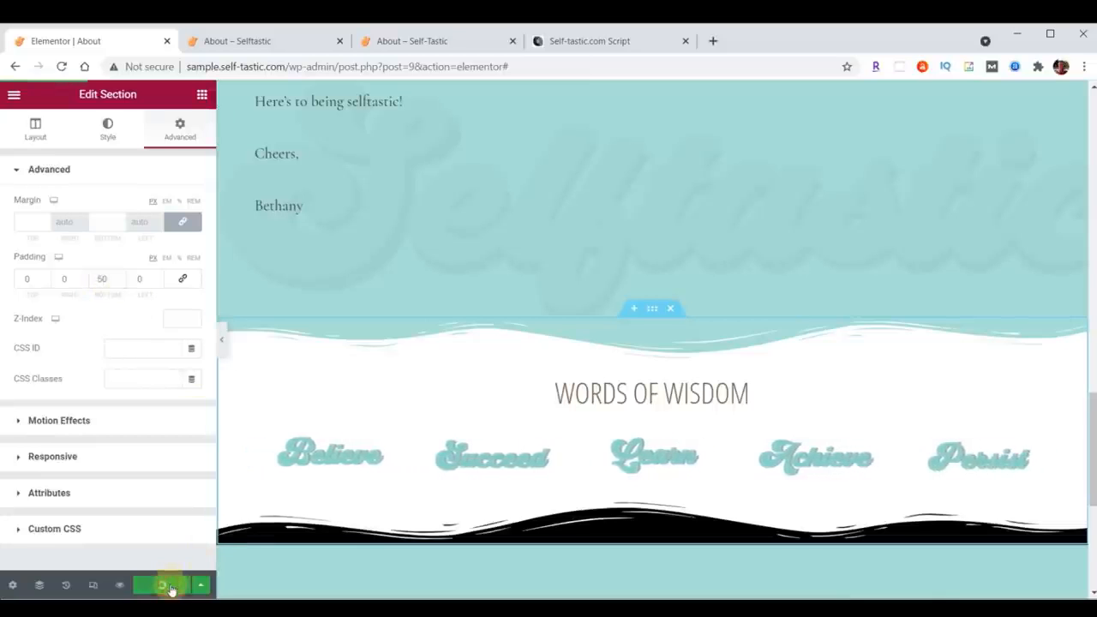
# Step: Reload the front-end preview of the About page to compare it with the editor
pyautogui.click(247, 37)
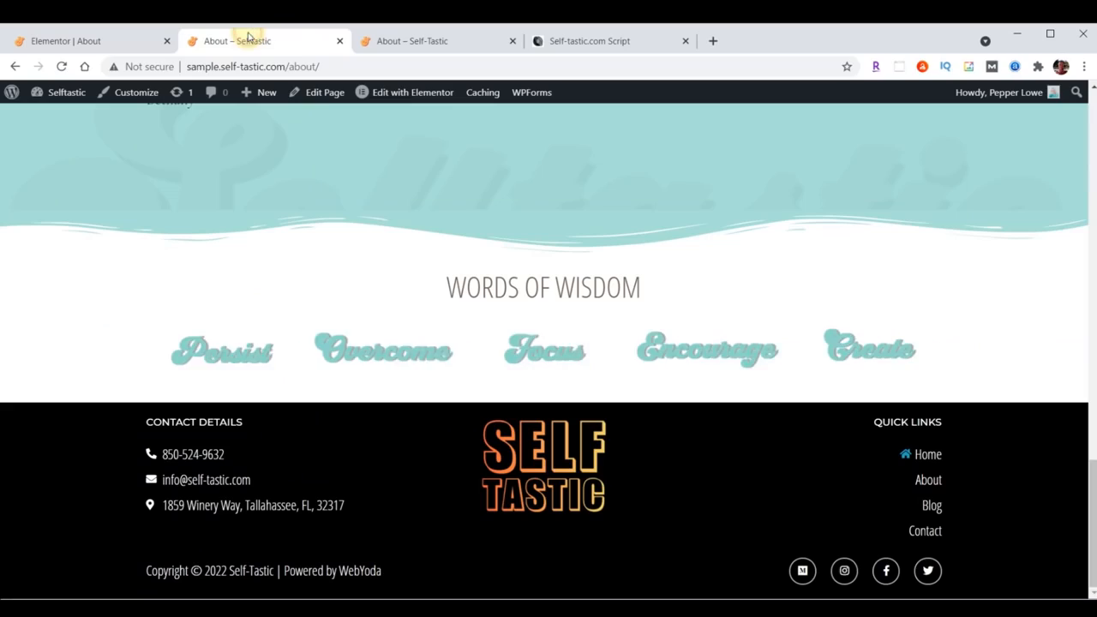
pyautogui.click(61, 66)
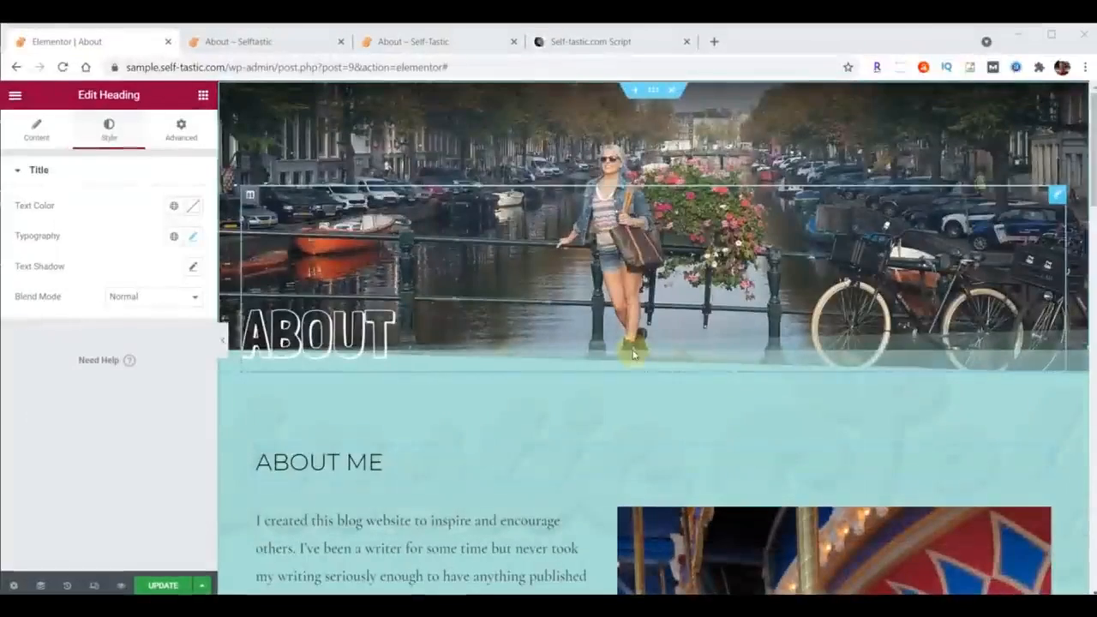
# Step: Set the About Me body text's typography font family to Raleway and update the page
pyautogui.scroll(-3, 694, 176)
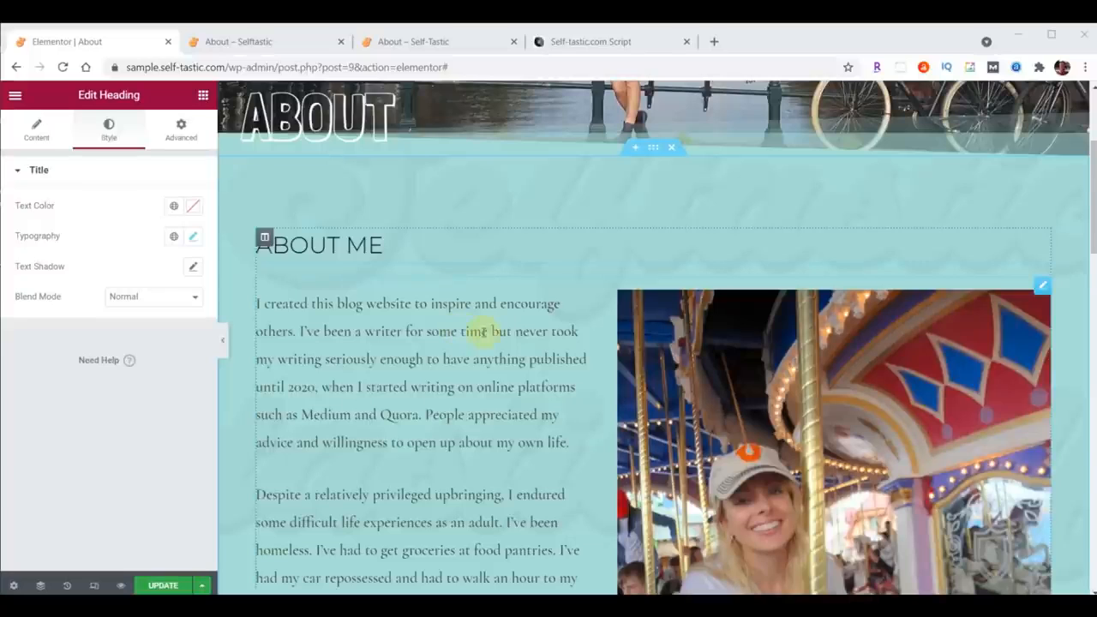
pyautogui.click(1042, 286)
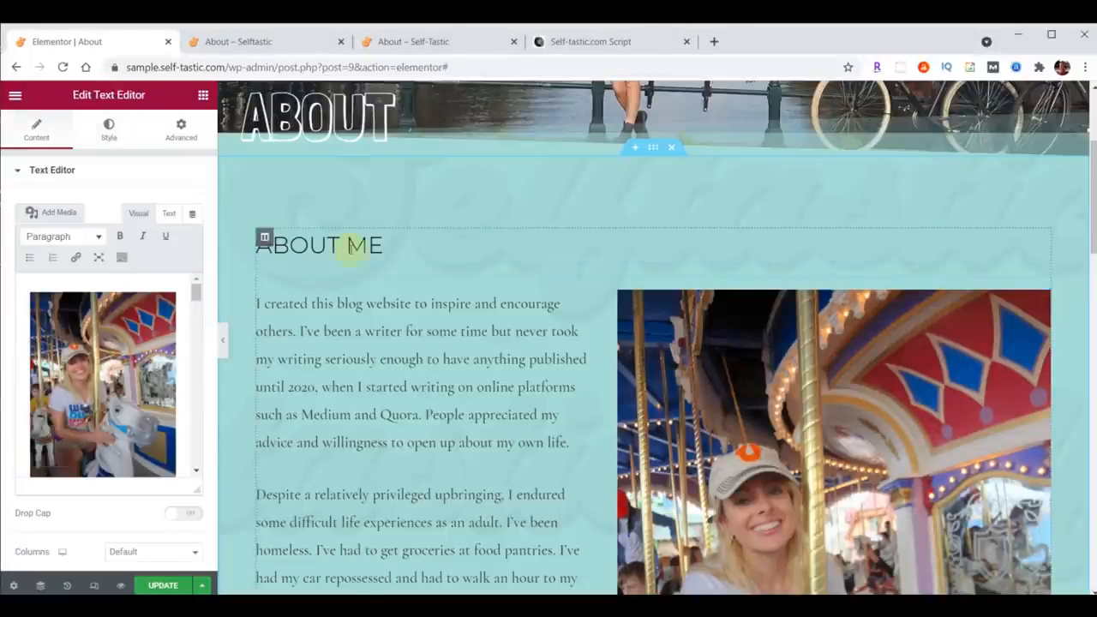
pyautogui.click(109, 128)
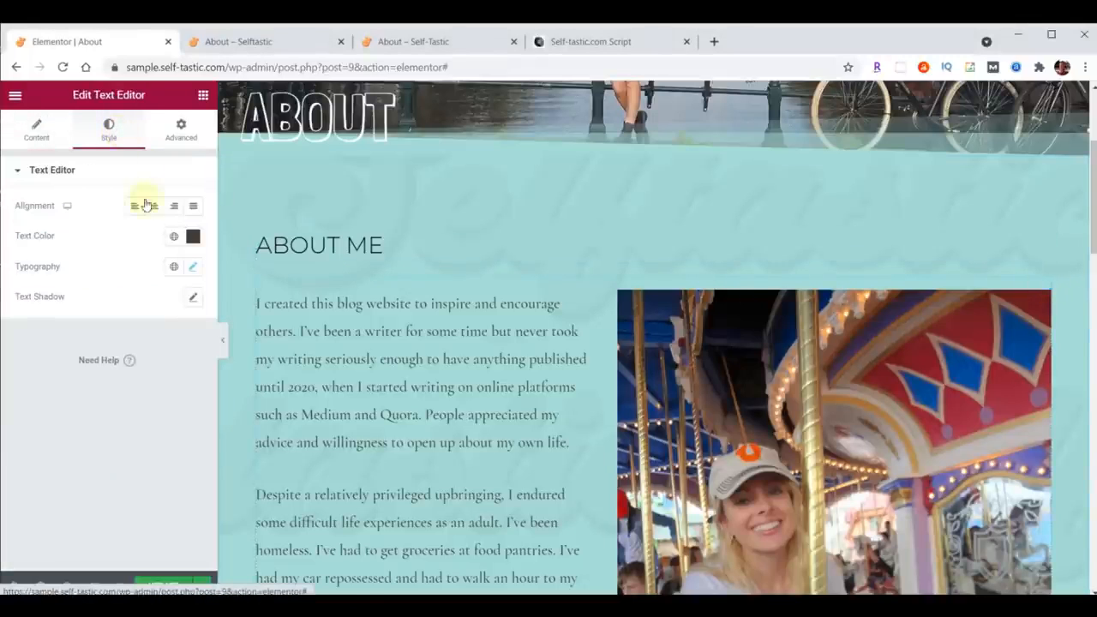
pyautogui.click(192, 267)
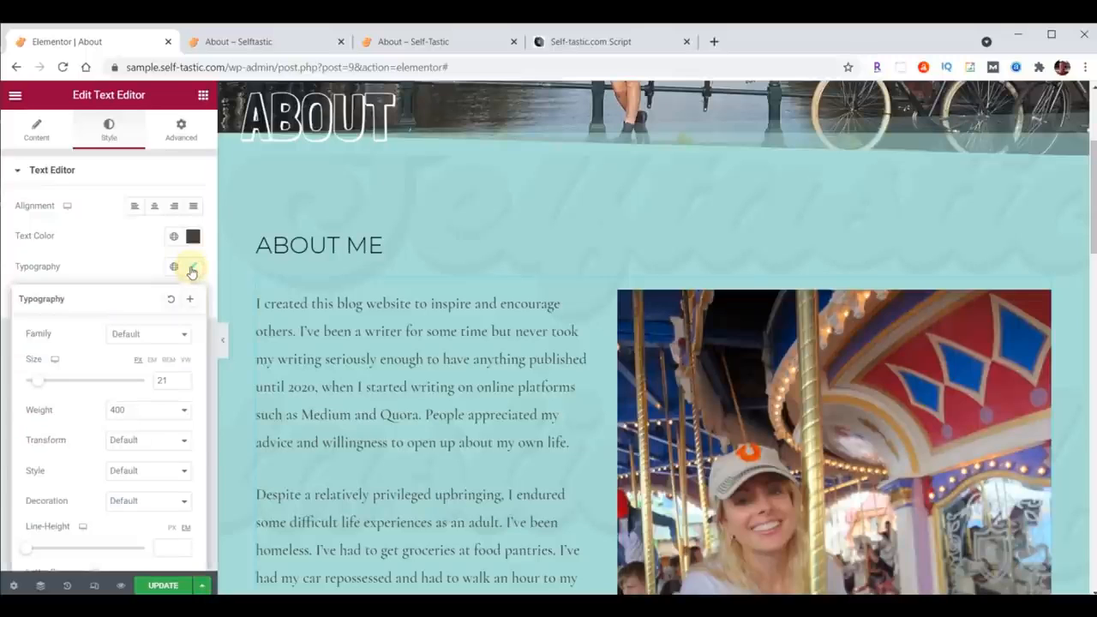
pyautogui.click(152, 335)
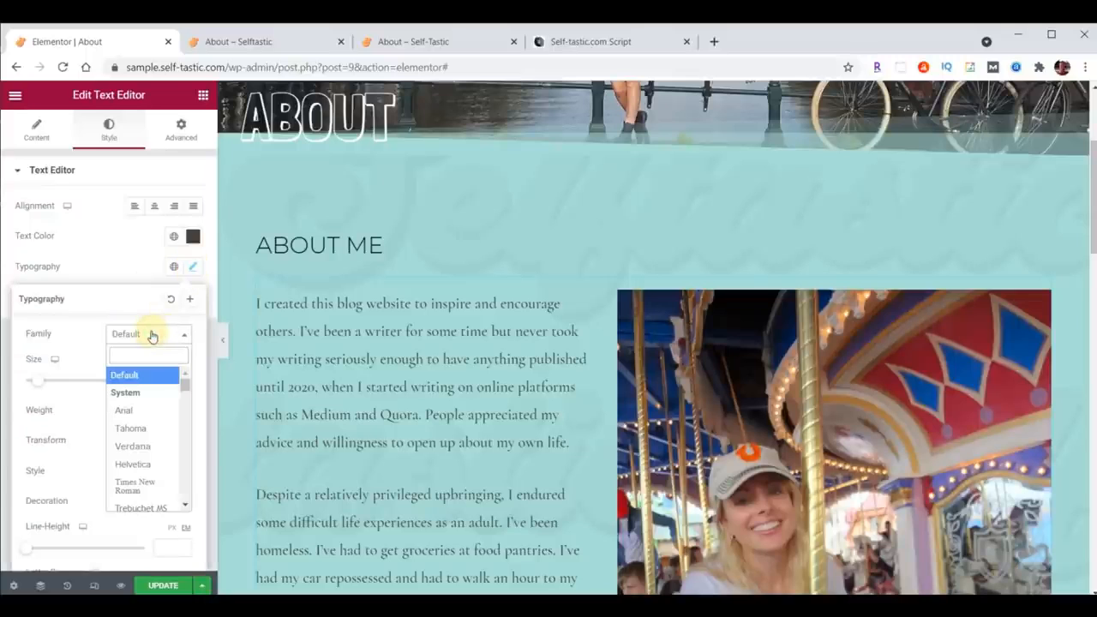
pyautogui.write('Rale')
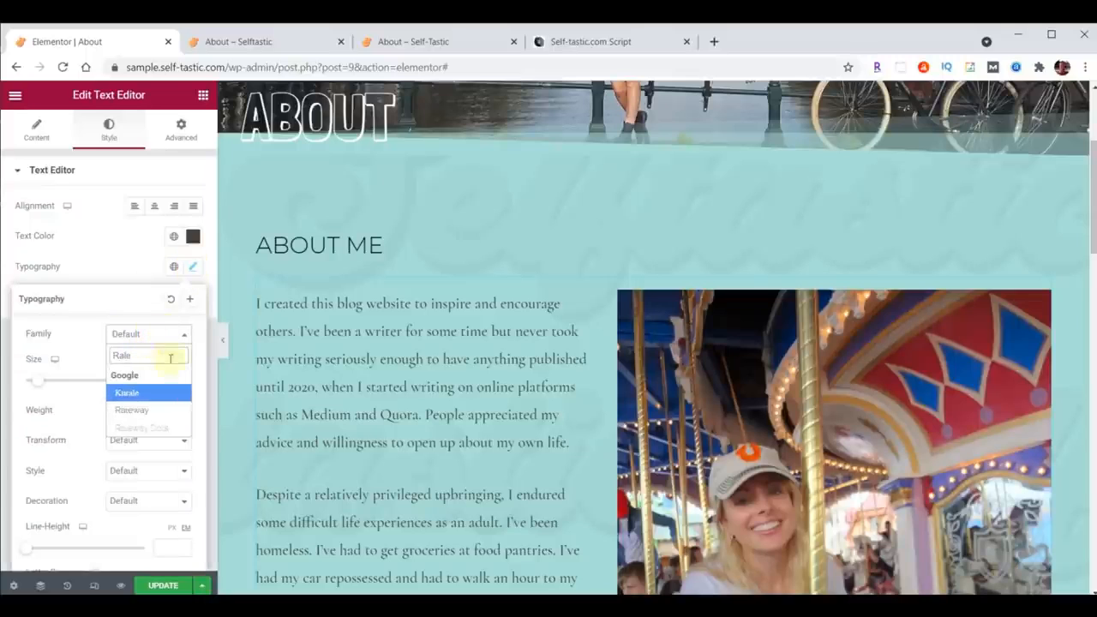
pyautogui.click(132, 410)
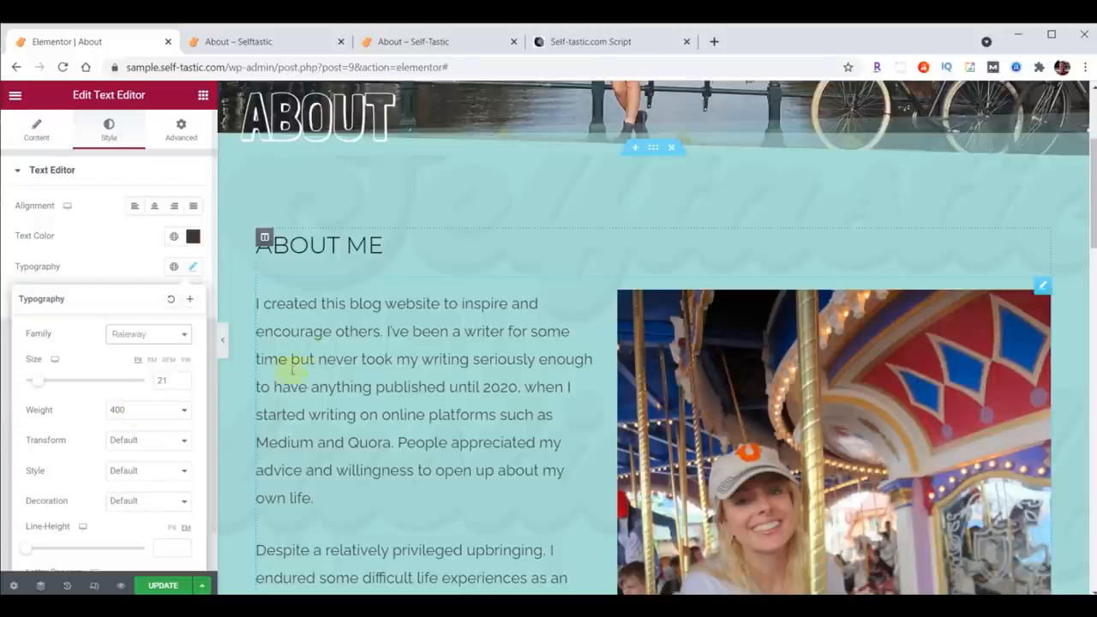
pyautogui.click(154, 586)
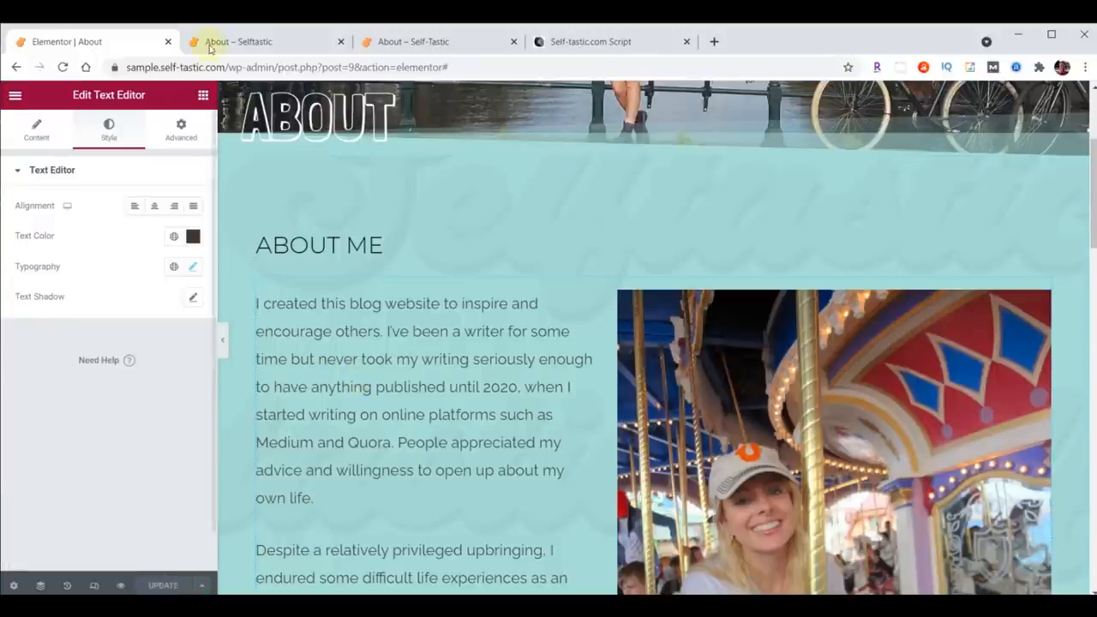
# Step: Reload the front-end About page preview to check the new body font, then return to the editor
pyautogui.click(237, 43)
pyautogui.scroll(-7, 546, 370)
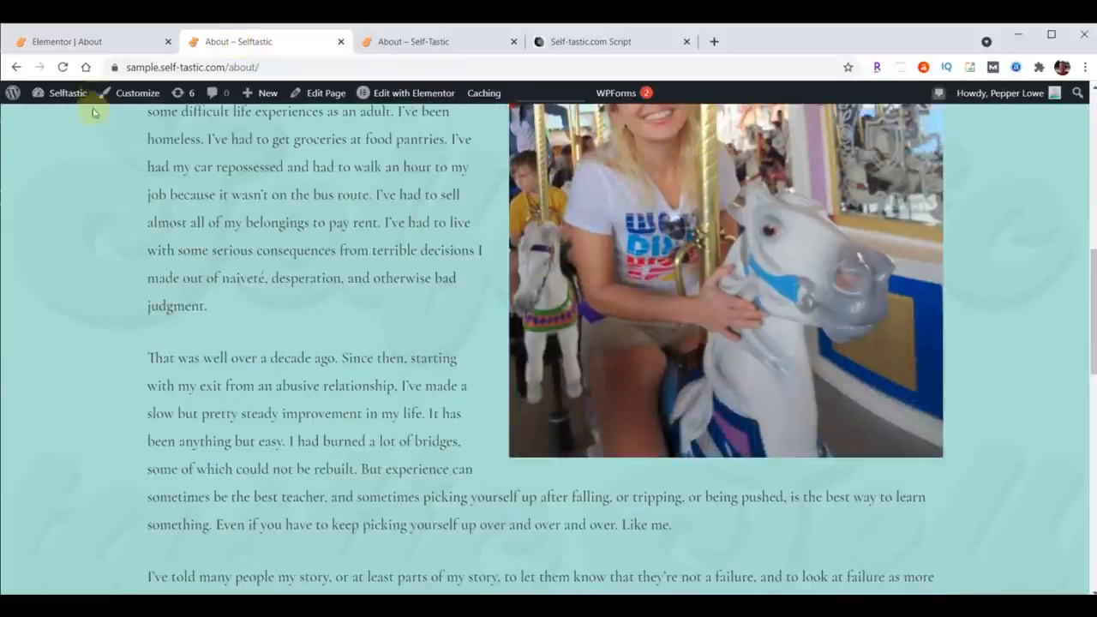
pyautogui.click(62, 67)
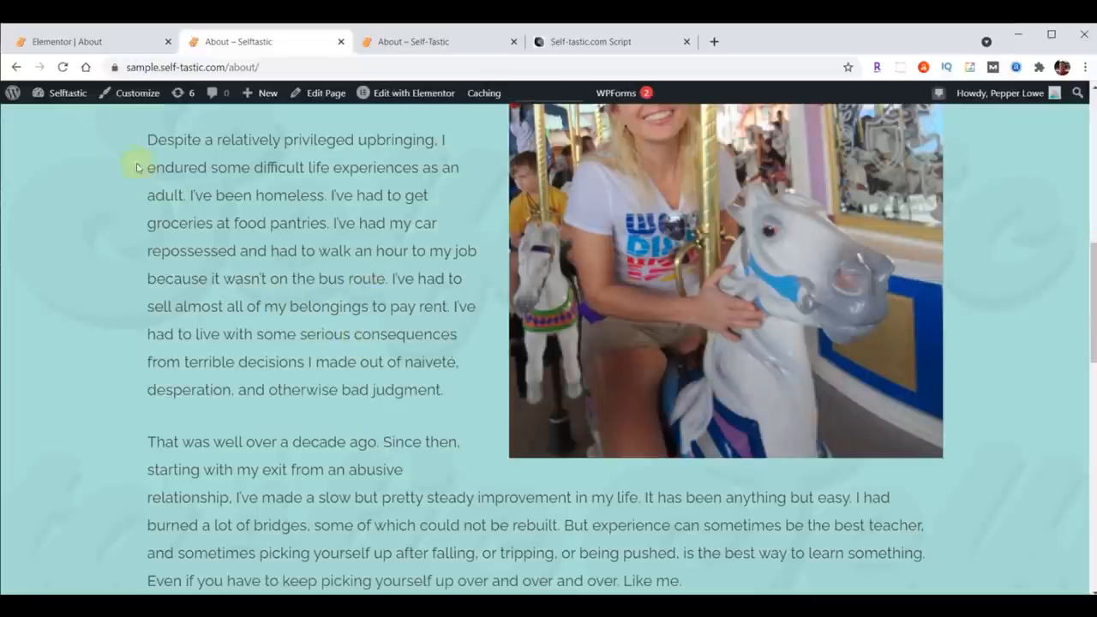
pyautogui.click(76, 43)
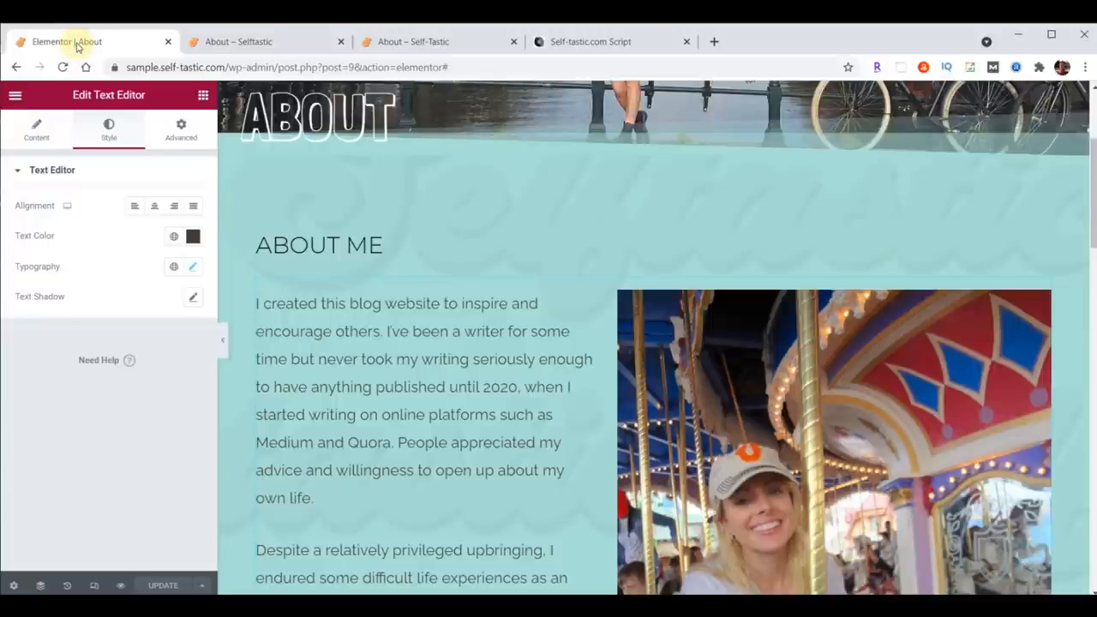
# Step: Exit the editor to the dashboard pages list and duplicate the About page
pyautogui.click(14, 96)
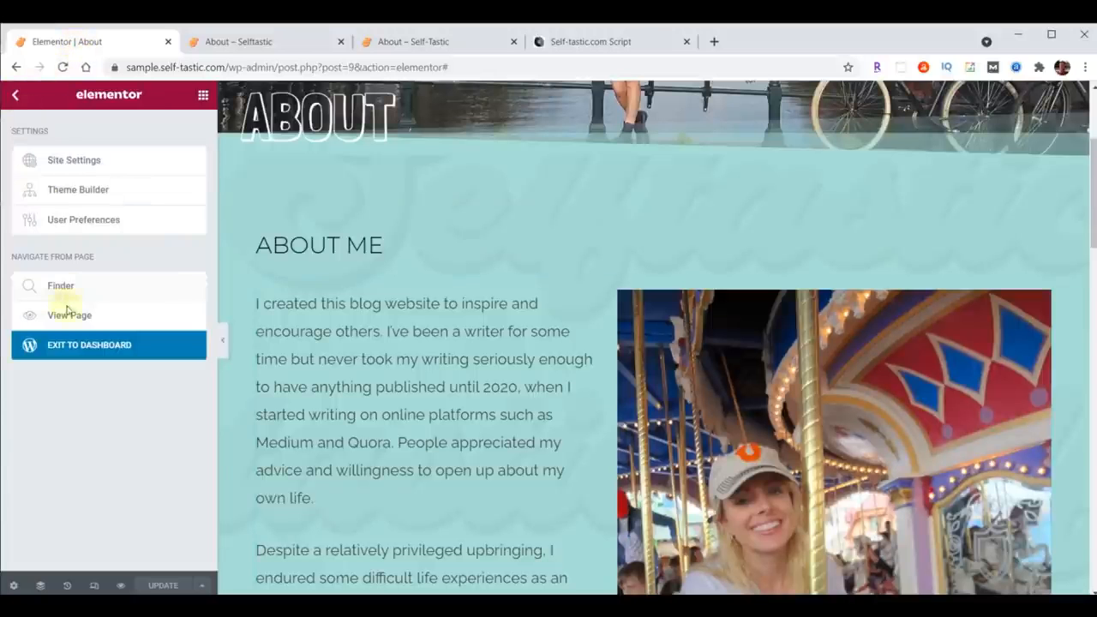
pyautogui.click(71, 347)
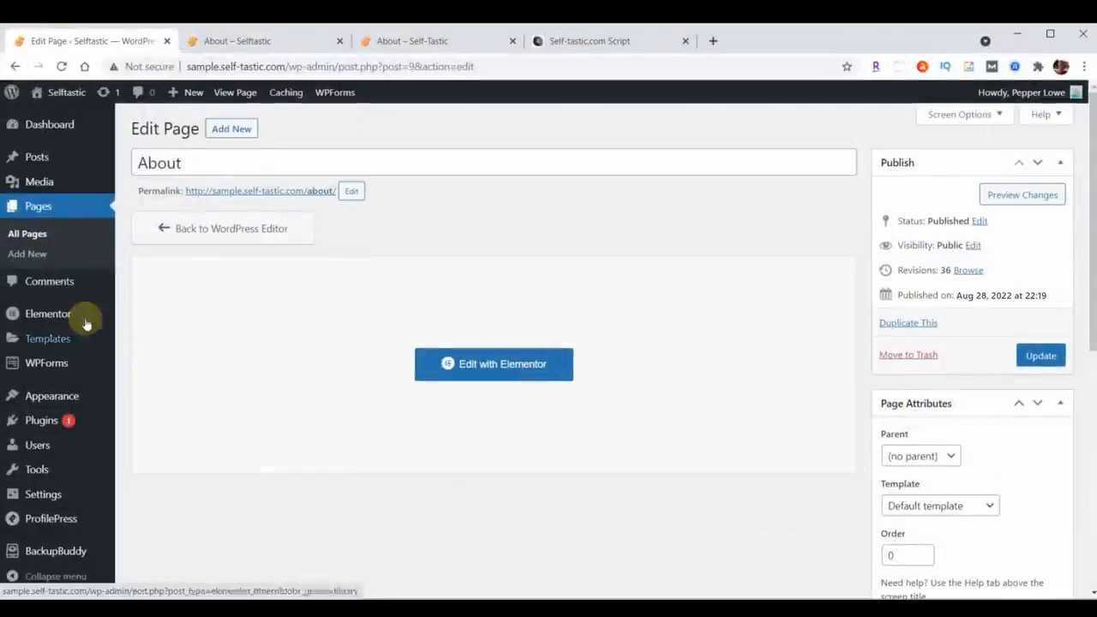
pyautogui.click(39, 208)
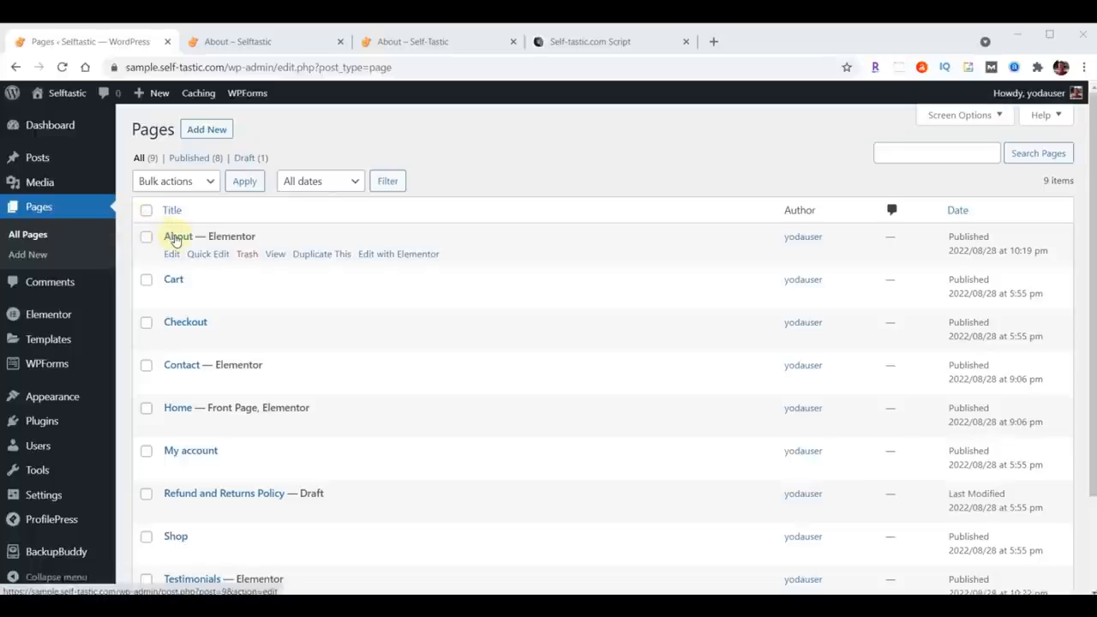
pyautogui.click(316, 254)
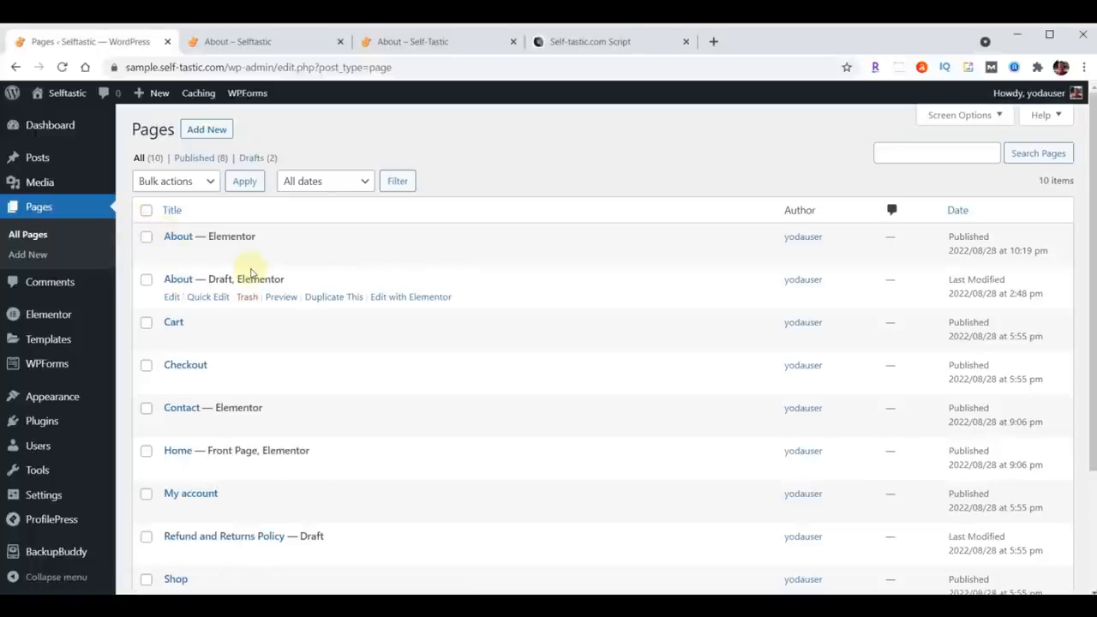
# Step: Quick-edit the duplicate, setting its title to Gallery, slug to Gallery and status to Published
pyautogui.click(213, 304)
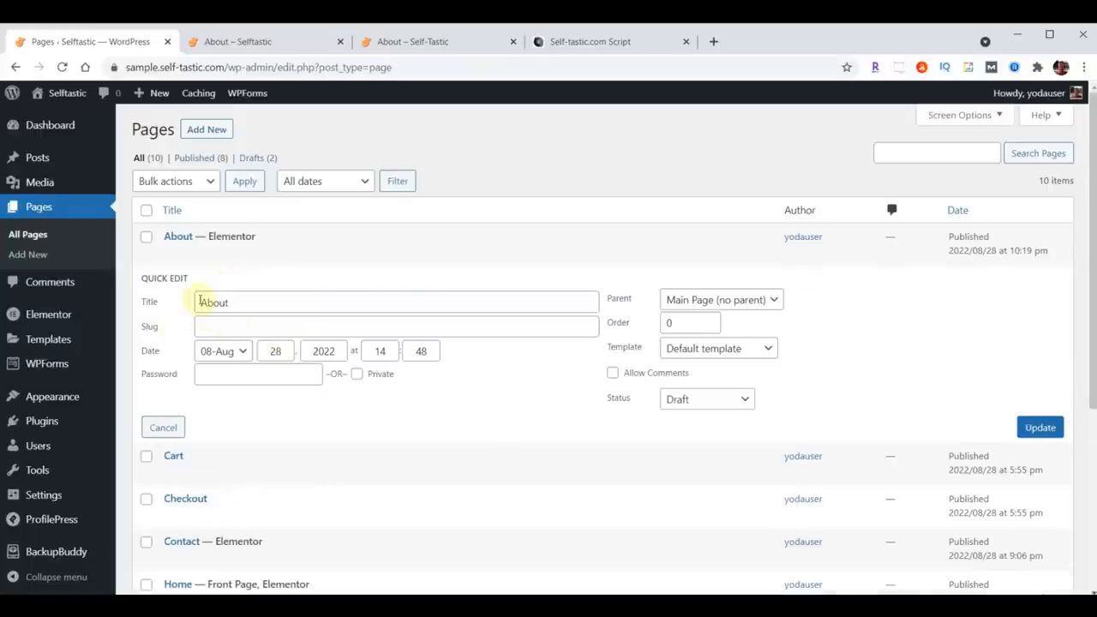
pyautogui.moveTo(200, 301); pyautogui.dragTo(308, 306)
pyautogui.write('Gallery')
pyautogui.click(279, 325)
pyautogui.write('Gallery')
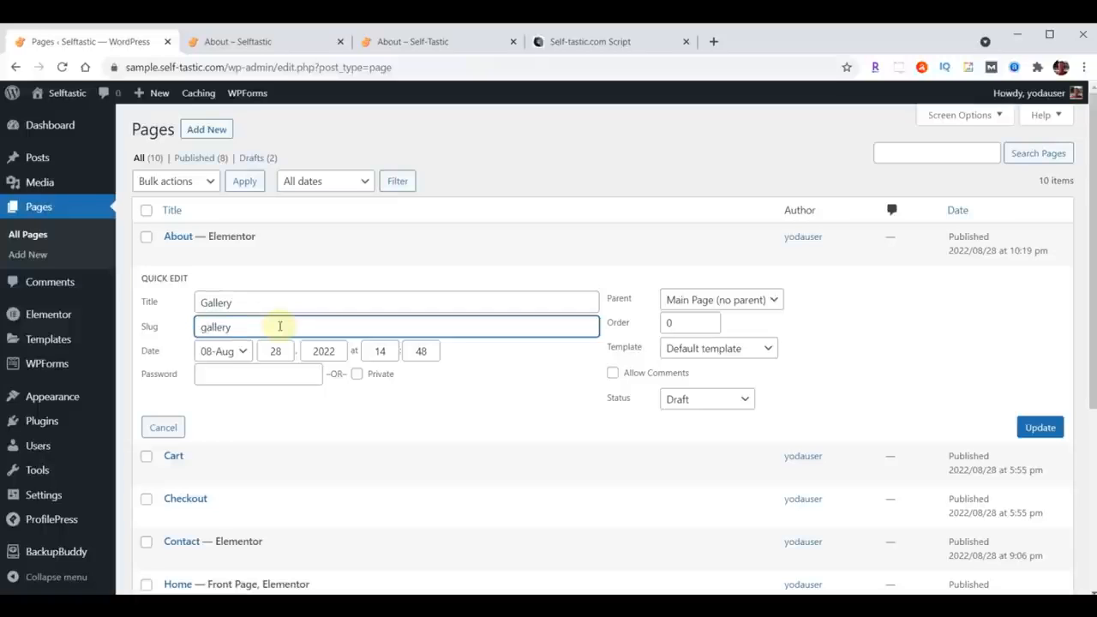
pyautogui.click(707, 400)
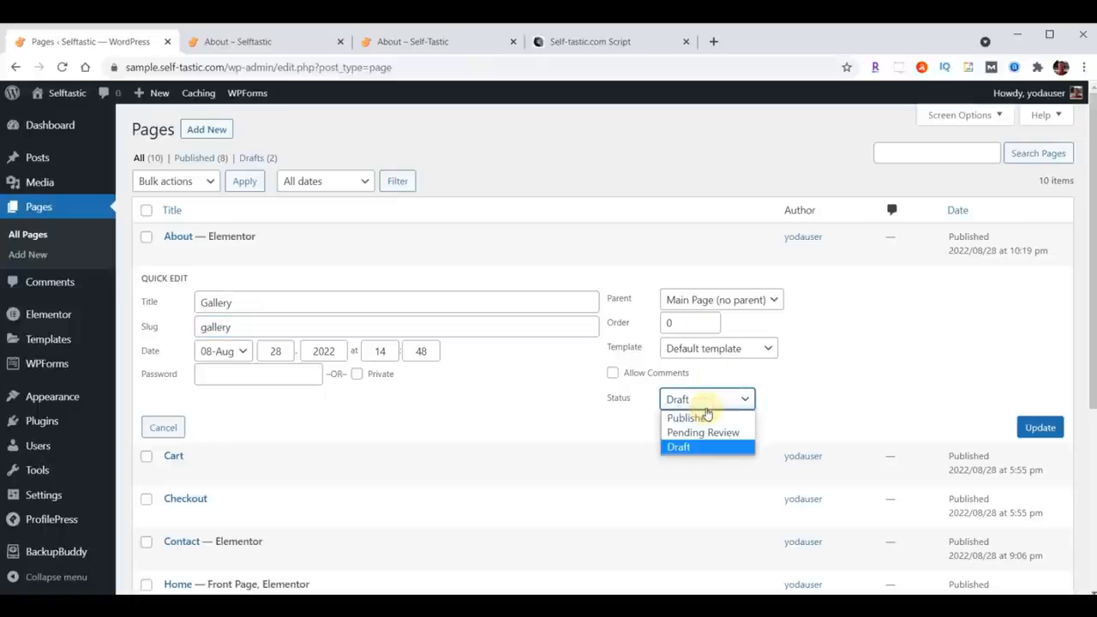
pyautogui.click(702, 418)
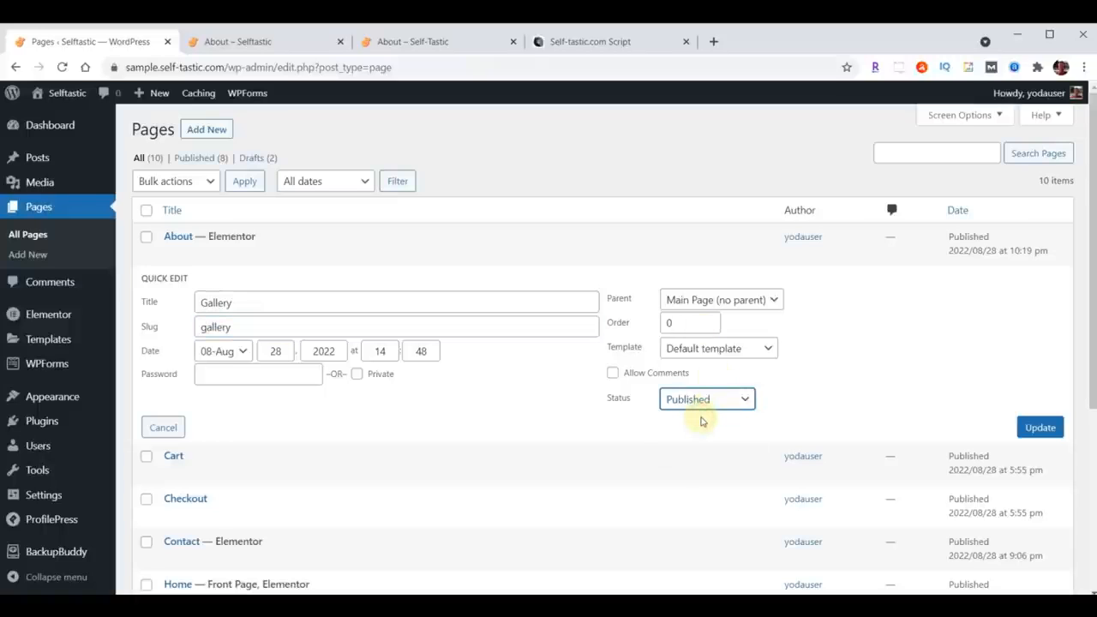
pyautogui.click(1040, 430)
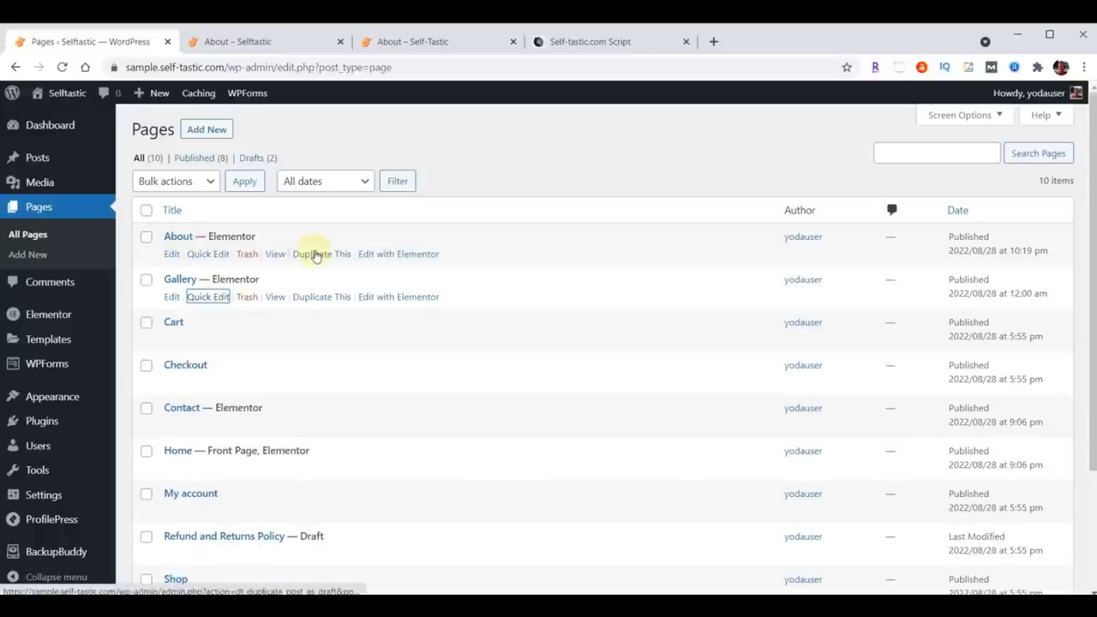
# Step: Duplicate the About page again and quick-edit the copy with title Blog, an empty slug and Published status
pyautogui.click(316, 254)
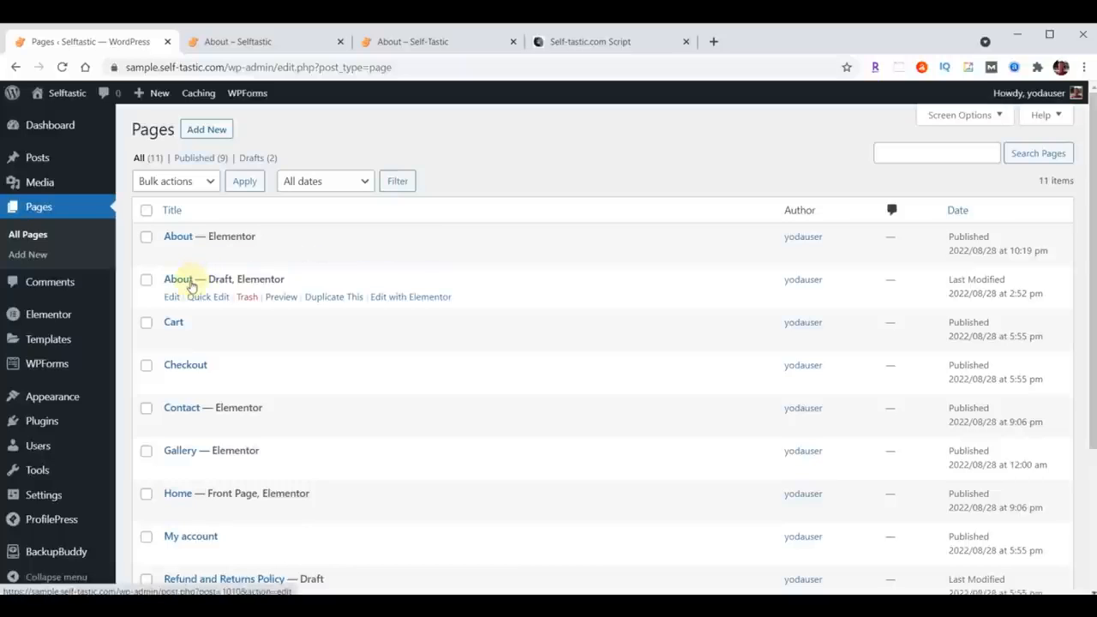
pyautogui.click(207, 297)
pyautogui.moveTo(251, 302); pyautogui.dragTo(189, 309)
pyautogui.write('Blog')
pyautogui.click(230, 329)
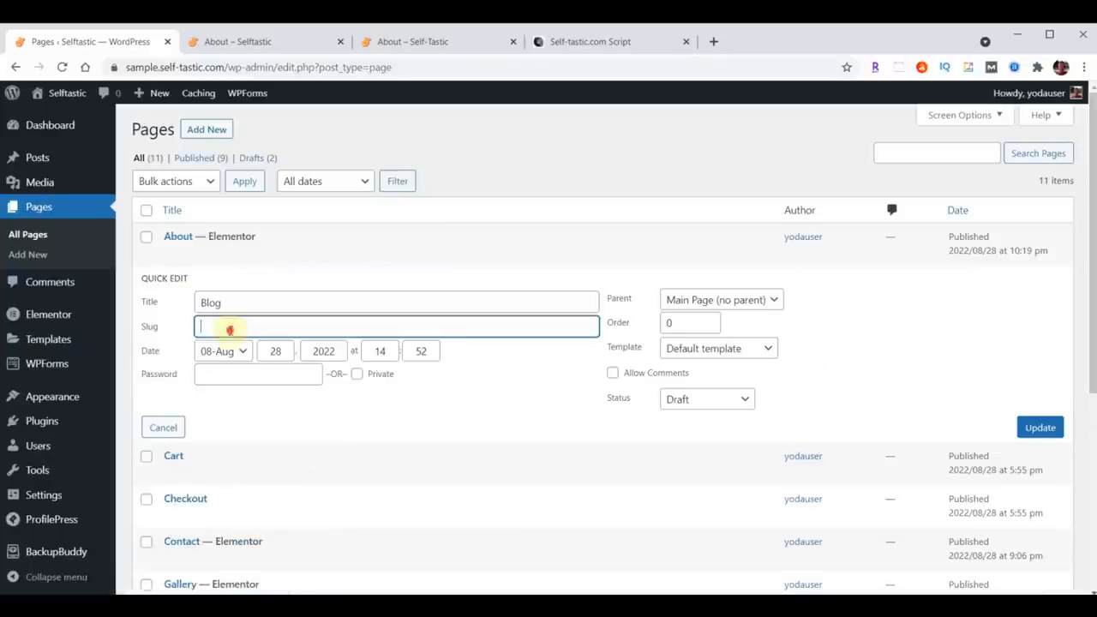
pyautogui.press('Delete')
pyautogui.click(704, 399)
pyautogui.click(699, 418)
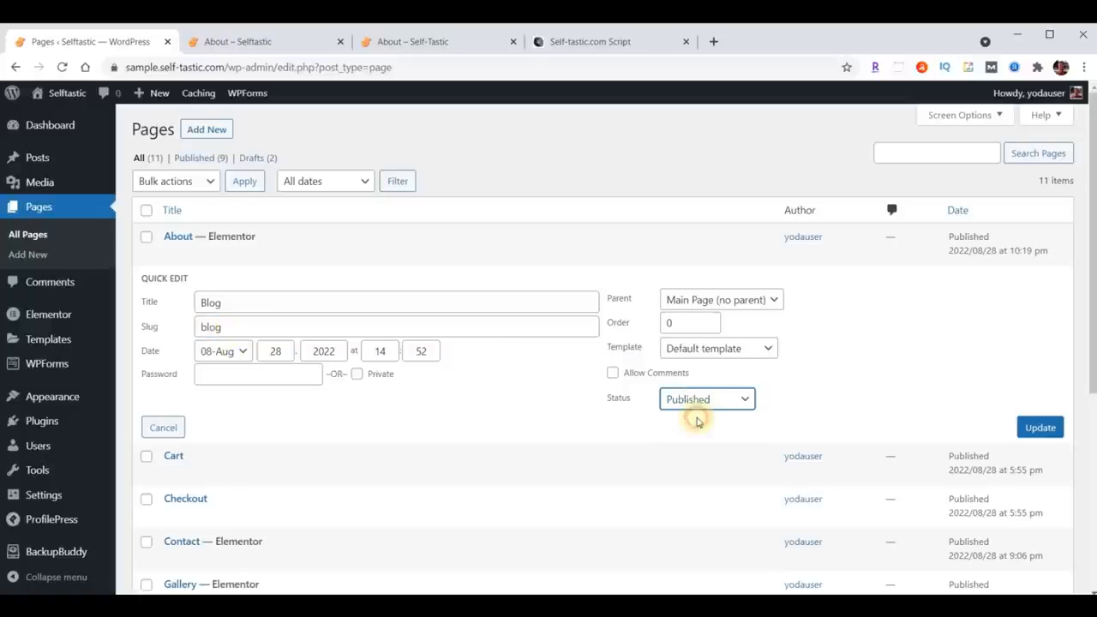
pyautogui.click(1037, 430)
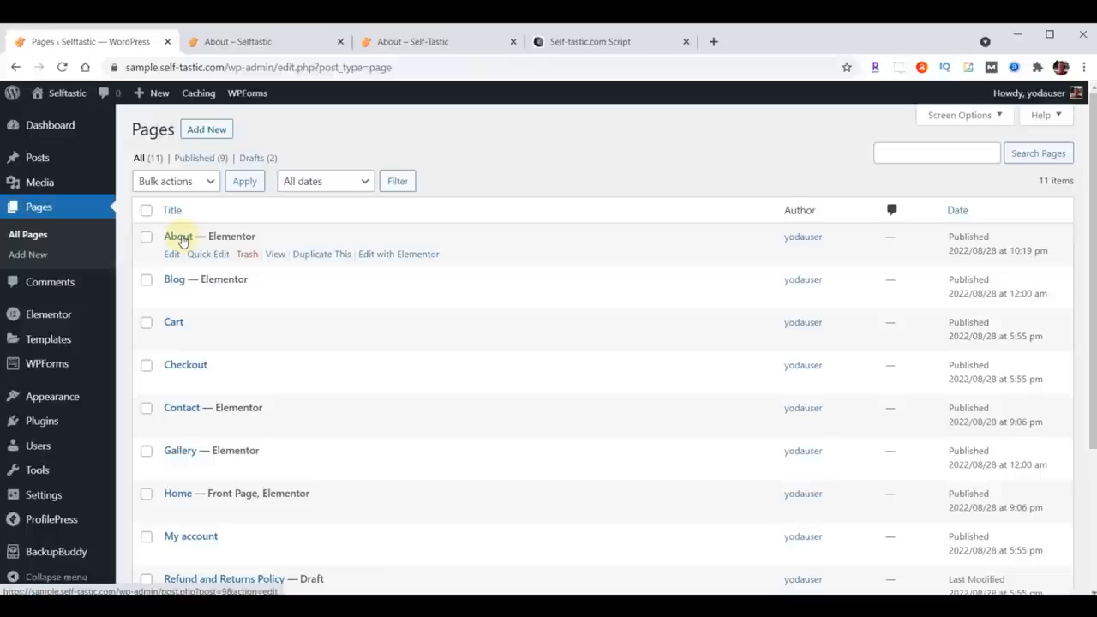
# Step: Duplicate the About page once more and quick-edit the copy with title and slug Services and Published status
pyautogui.click(316, 255)
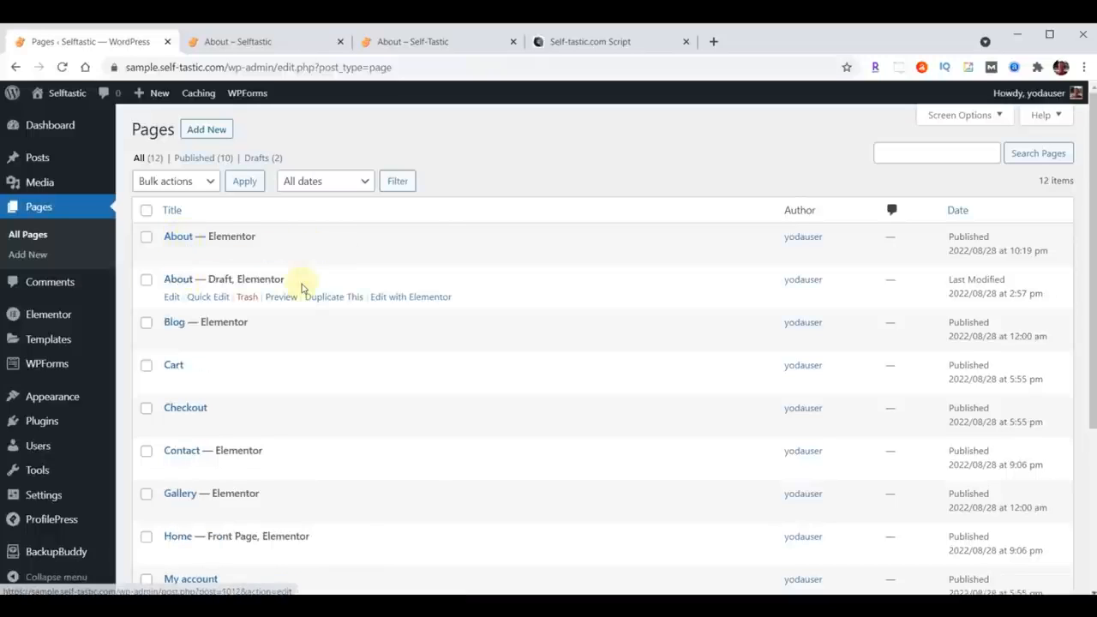
pyautogui.click(201, 297)
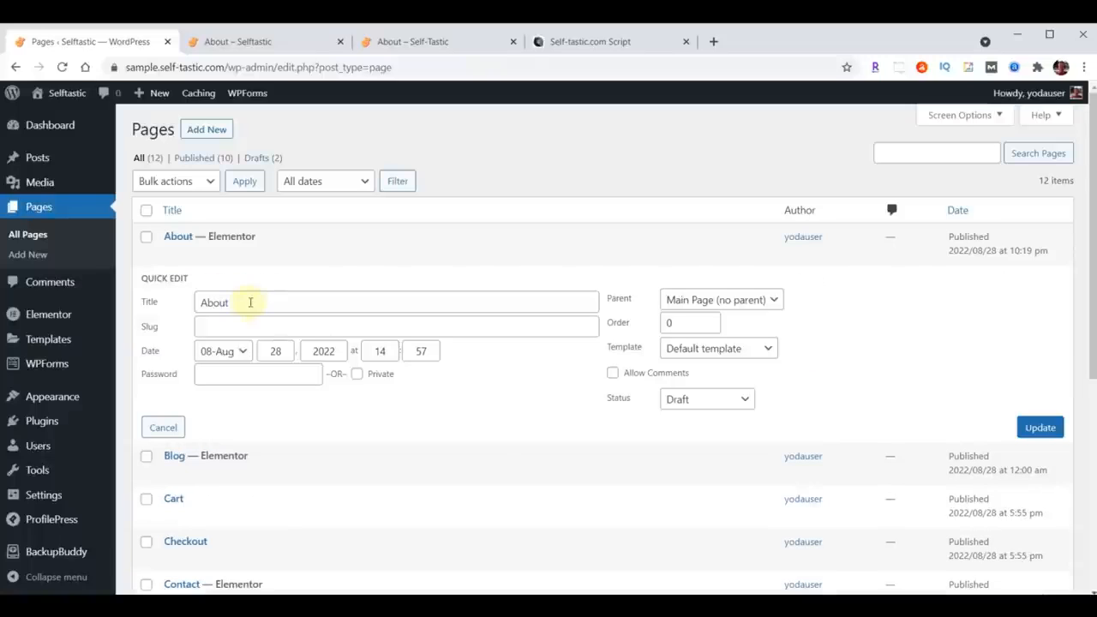
pyautogui.doubleClick(250, 302)
pyautogui.write('Services')
pyautogui.click(227, 326)
pyautogui.write('Services')
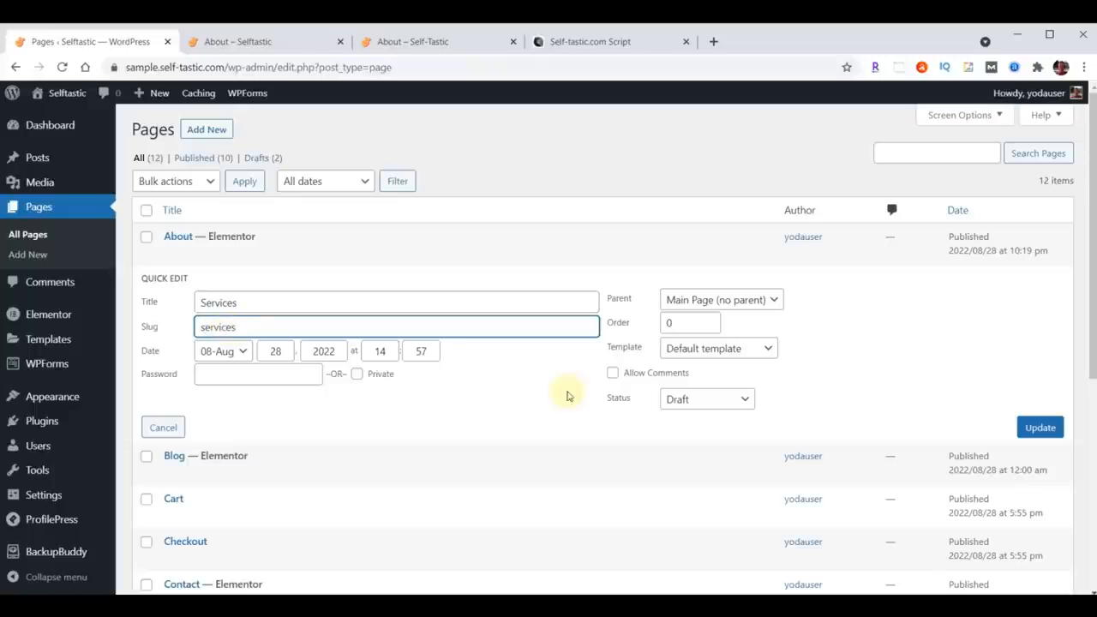
pyautogui.click(703, 400)
pyautogui.click(696, 418)
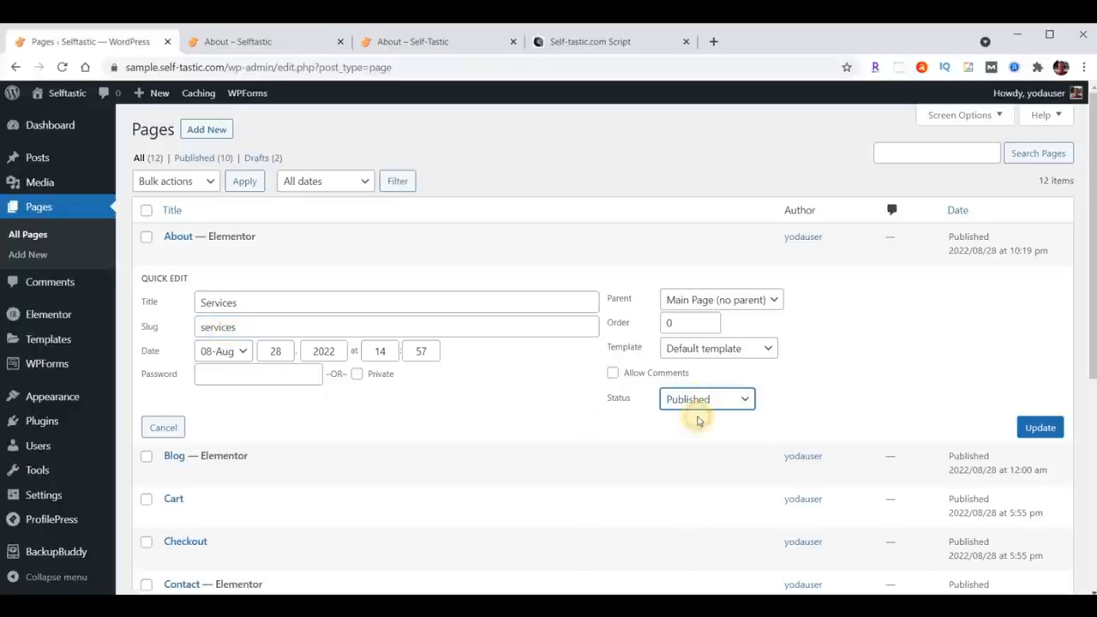
pyautogui.click(1041, 430)
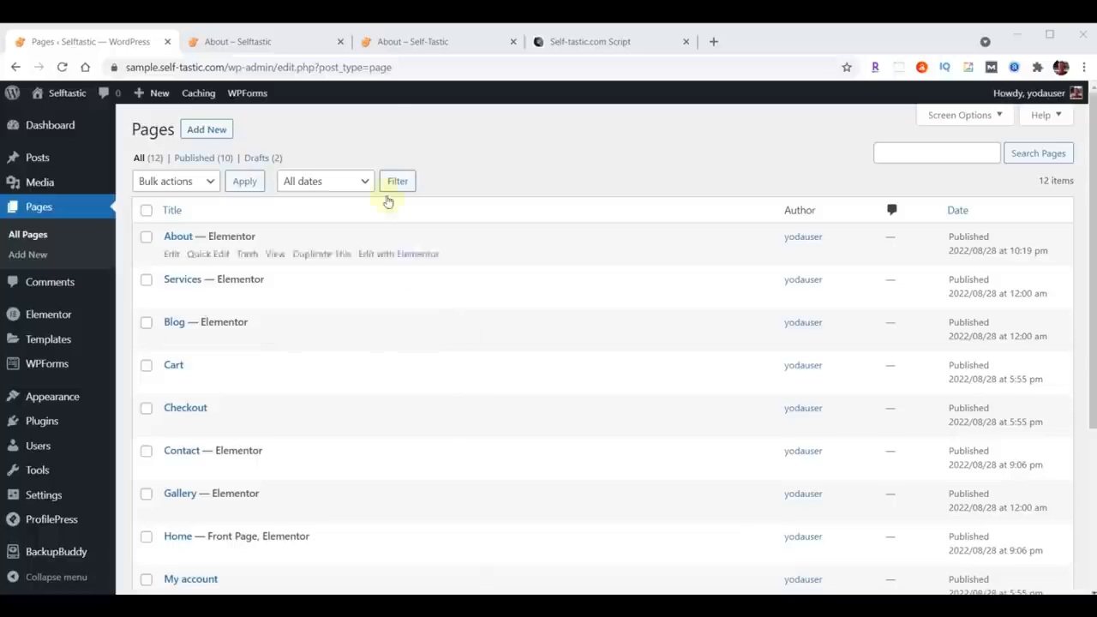
# Step: View the live site's About page and its navigation menu items
pyautogui.click(388, 41)
pyautogui.scroll(15, 670, 348)
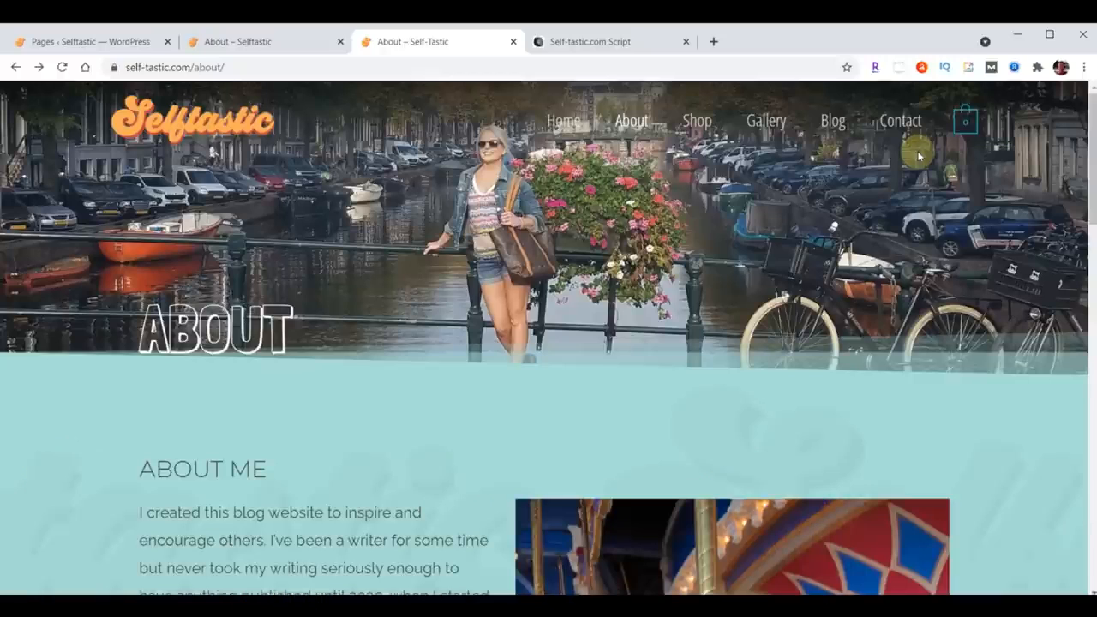
# Step: Remove the Testimonials item from the primary menu's structure
pyautogui.click(90, 43)
pyautogui.moveTo(66, 399)
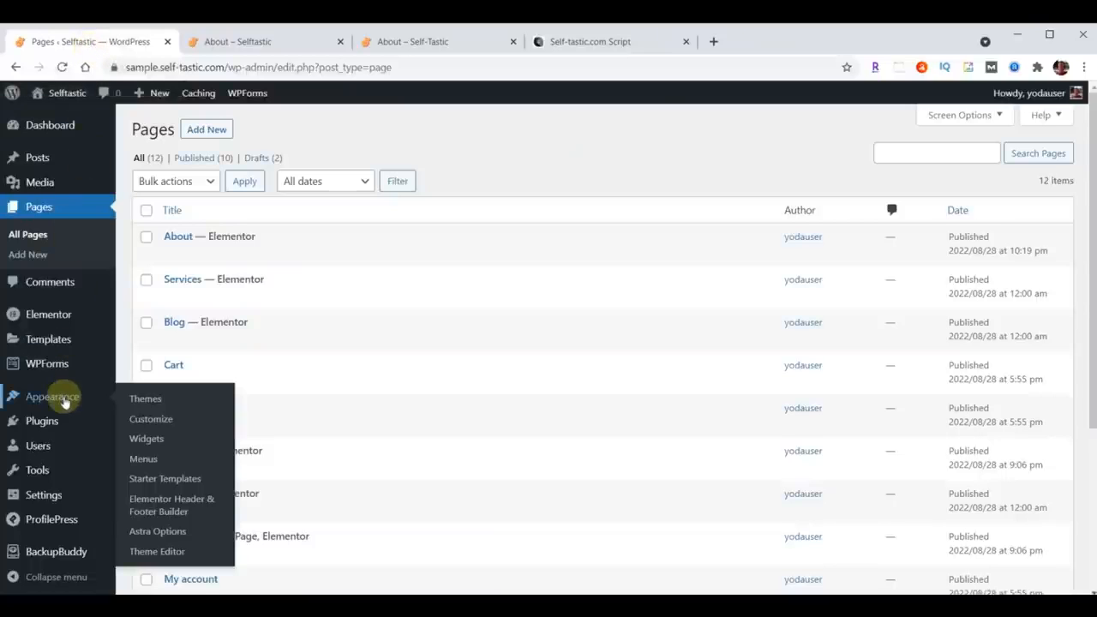
pyautogui.click(144, 459)
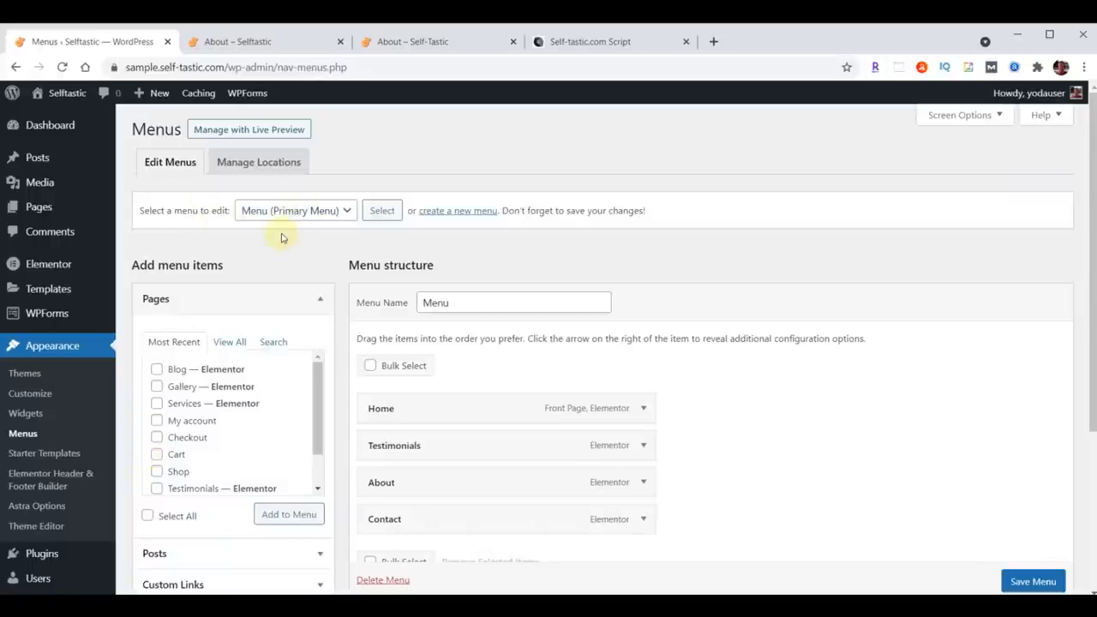
pyautogui.scroll(-1, 808, 392)
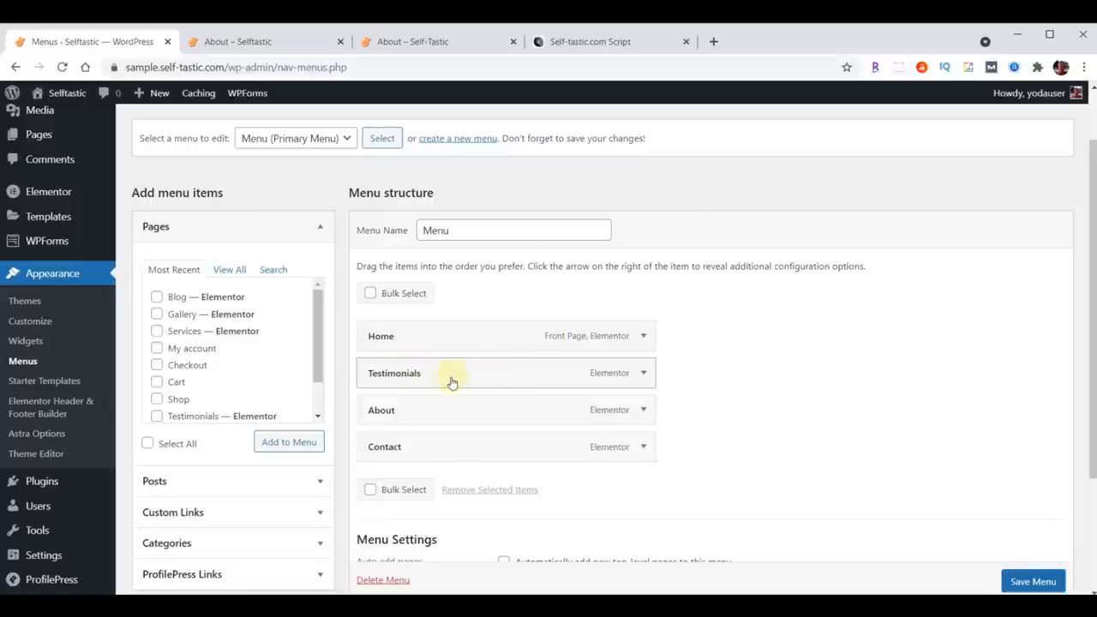
pyautogui.click(643, 373)
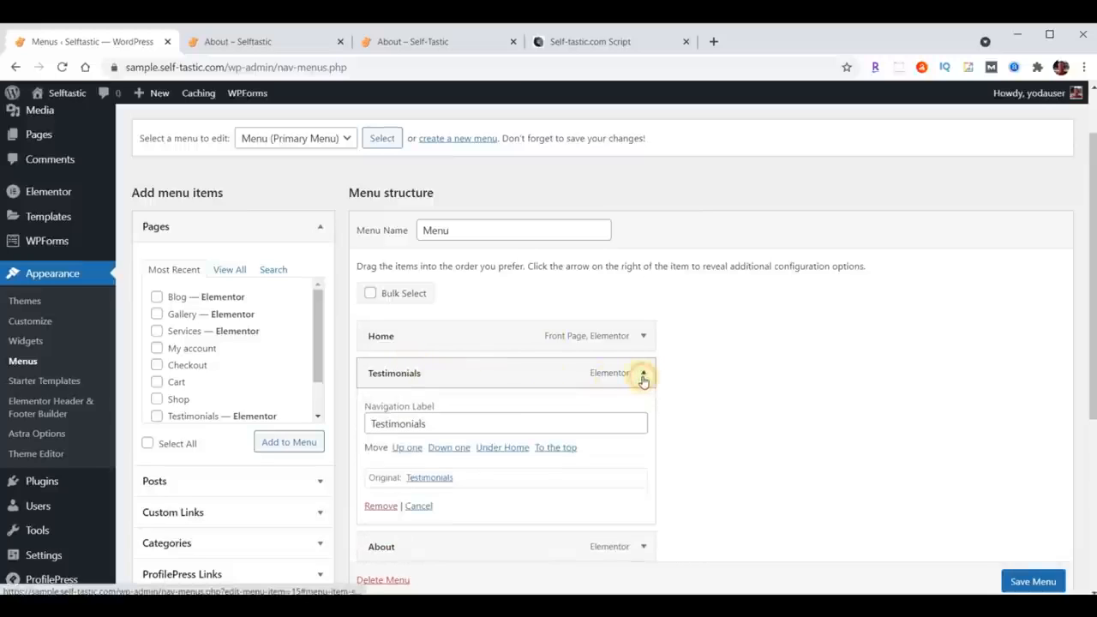
pyautogui.click(380, 506)
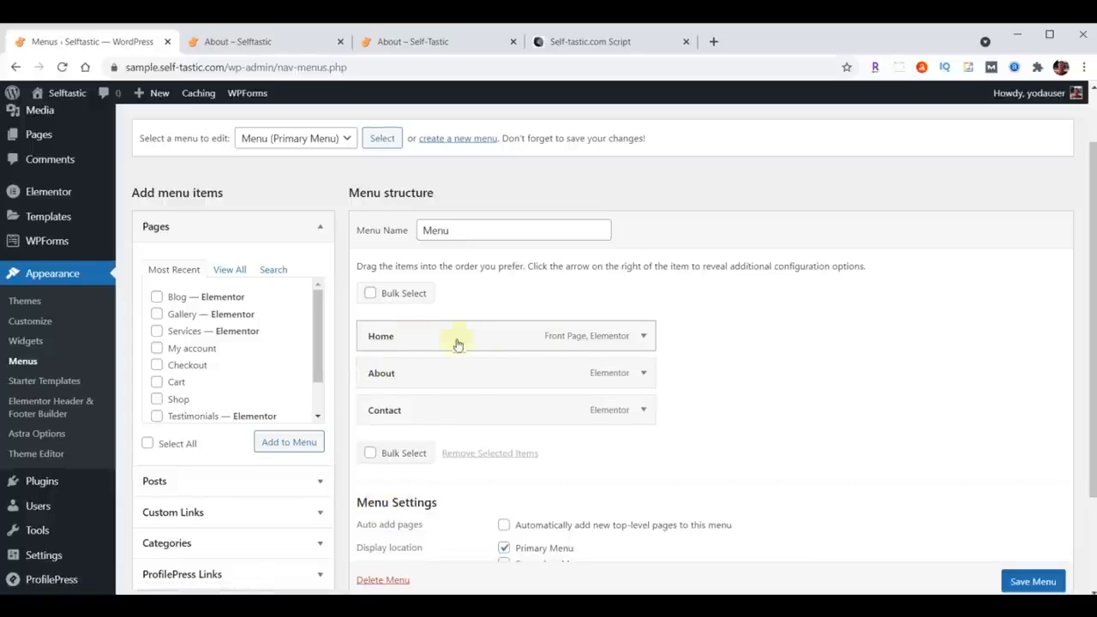
# Step: Compare with the live site's navigation and add the Blog and Gallery pages to the menu
pyautogui.click(381, 42)
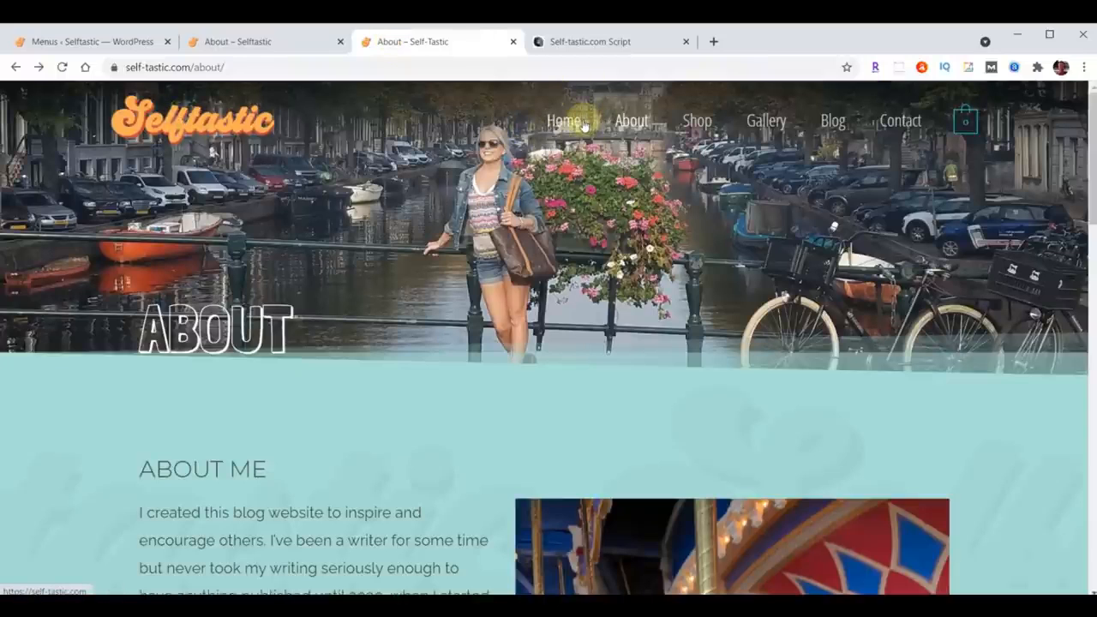
pyautogui.click(86, 41)
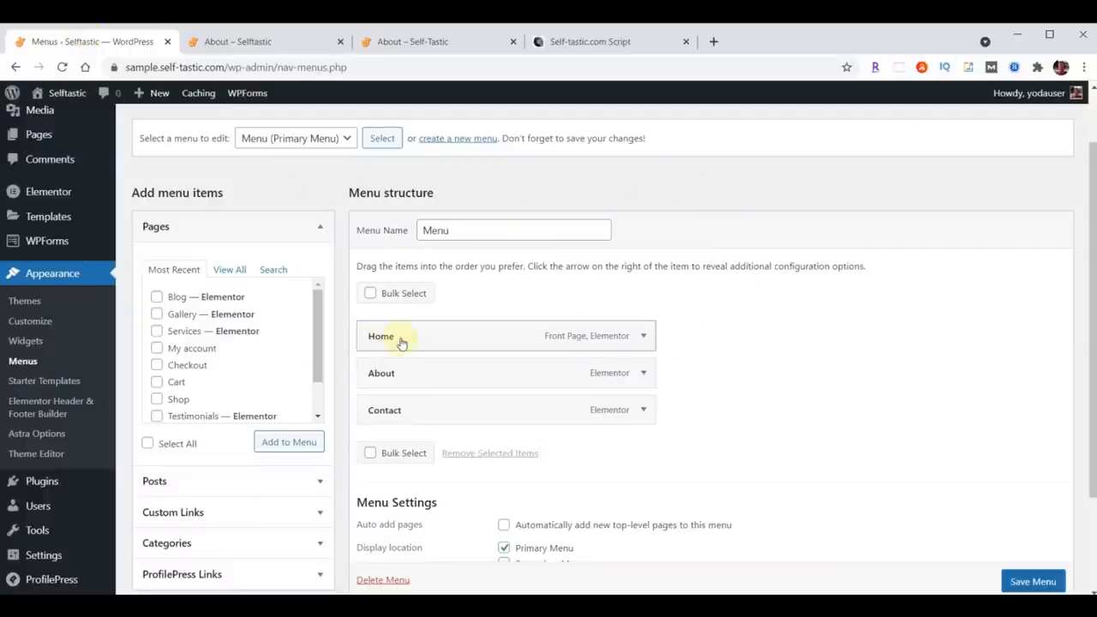
pyautogui.click(158, 298)
pyautogui.click(158, 315)
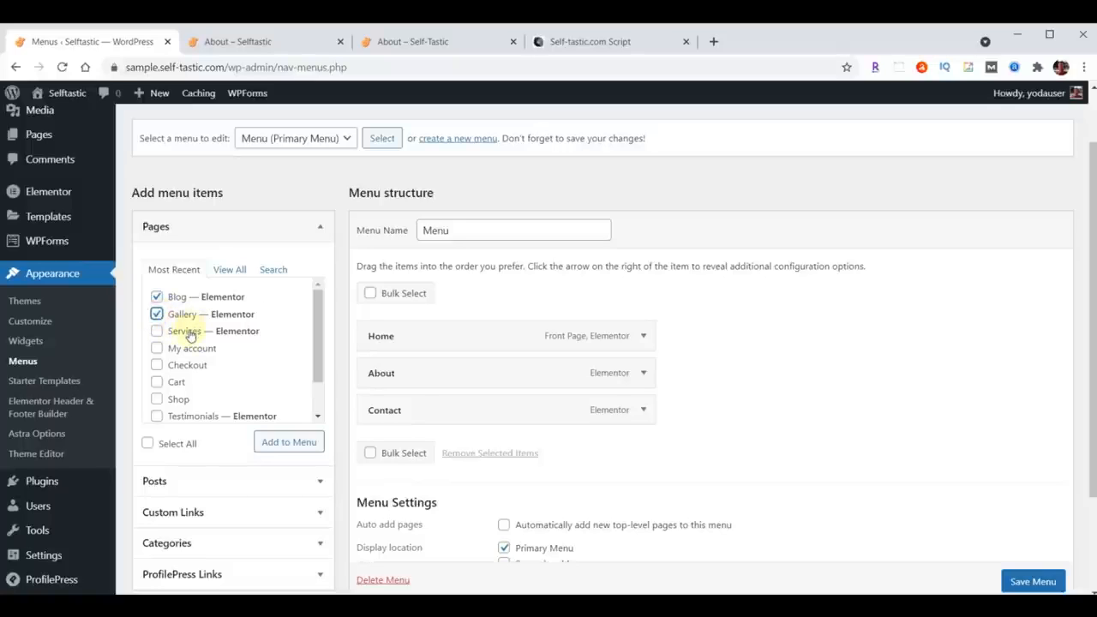
pyautogui.click(278, 450)
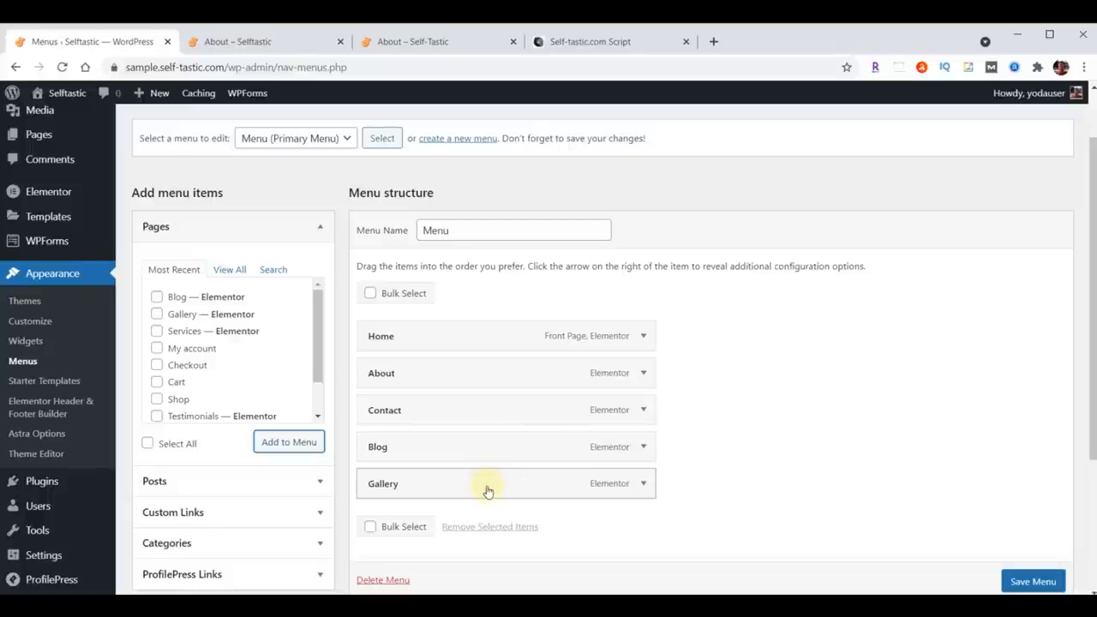
# Step: Reorder the menu items to Home, About, Gallery, Blog, Contact and save the menu
pyautogui.moveTo(486, 489); pyautogui.dragTo(488, 418)
pyautogui.moveTo(466, 495); pyautogui.dragTo(443, 449)
pyautogui.scroll(-3, 764, 403)
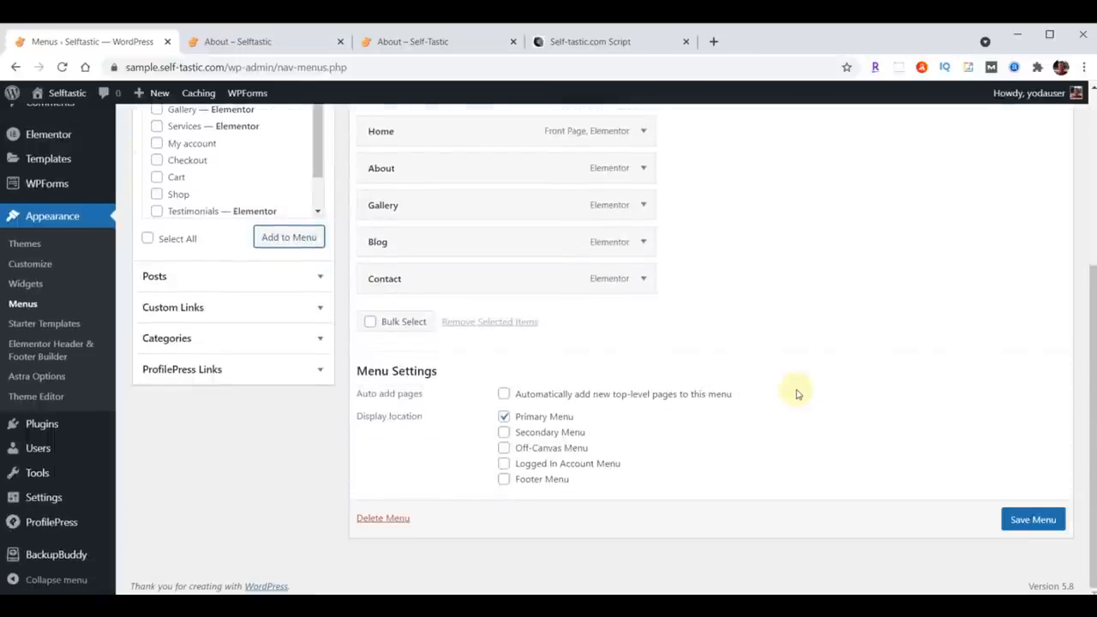
pyautogui.click(1023, 522)
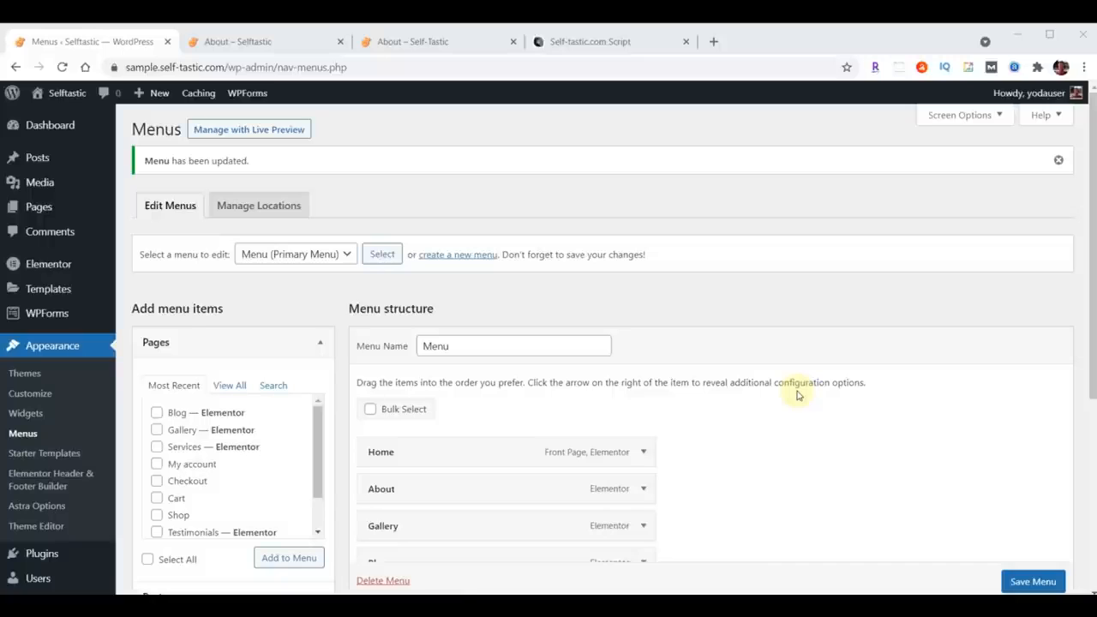
# Step: Open the Services page in Elementor and delete its two copied content sections
pyautogui.click(37, 207)
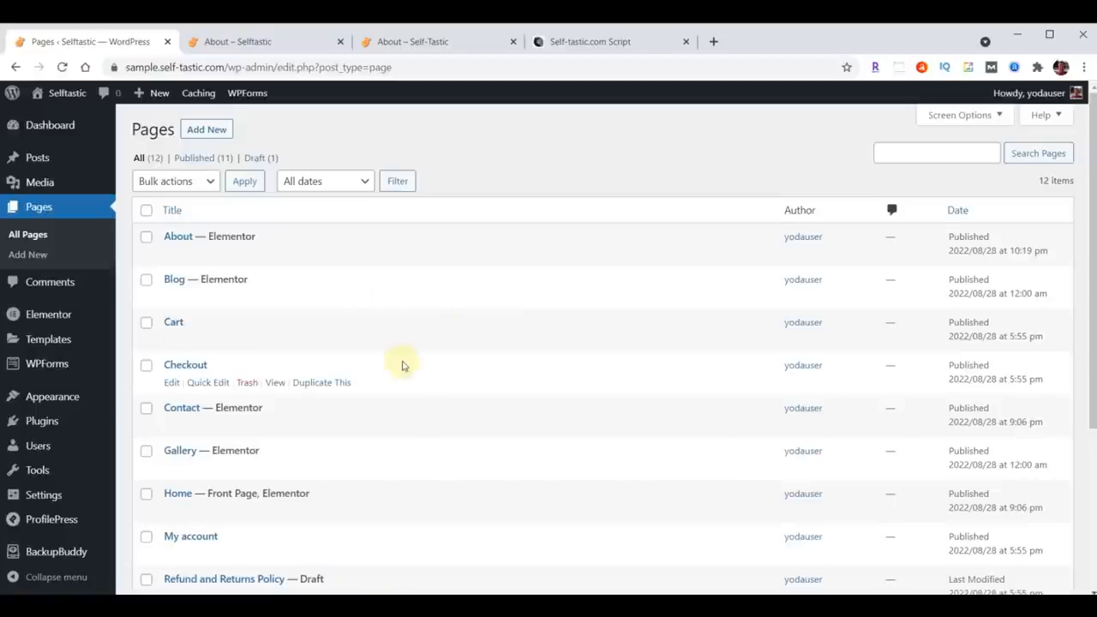
pyautogui.scroll(-2, 403, 364)
pyautogui.scroll(-1, 403, 365)
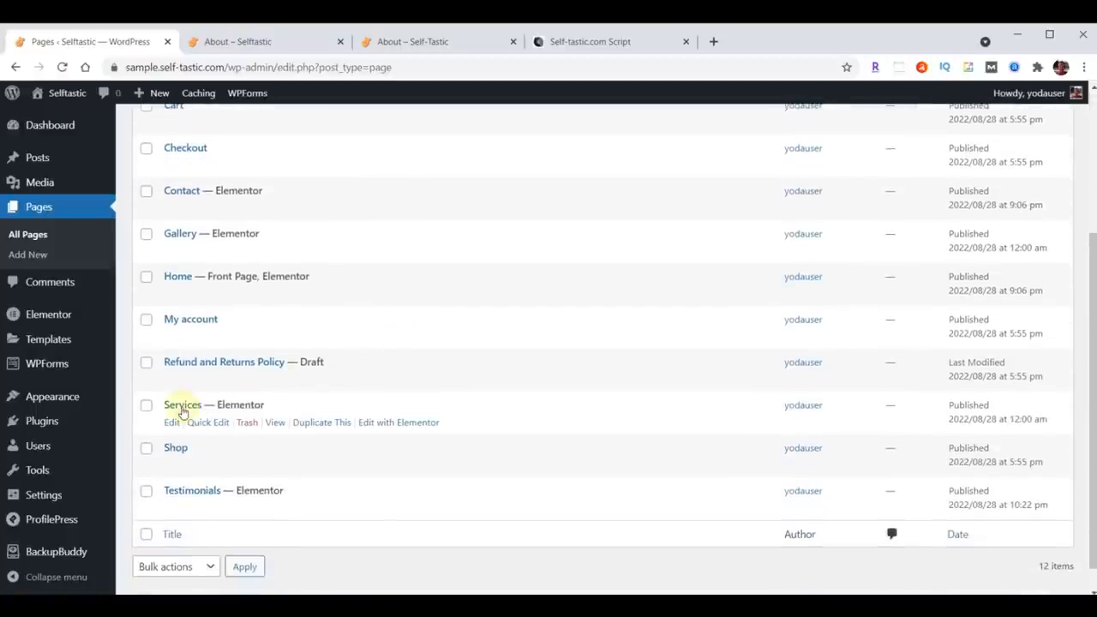
pyautogui.click(407, 426)
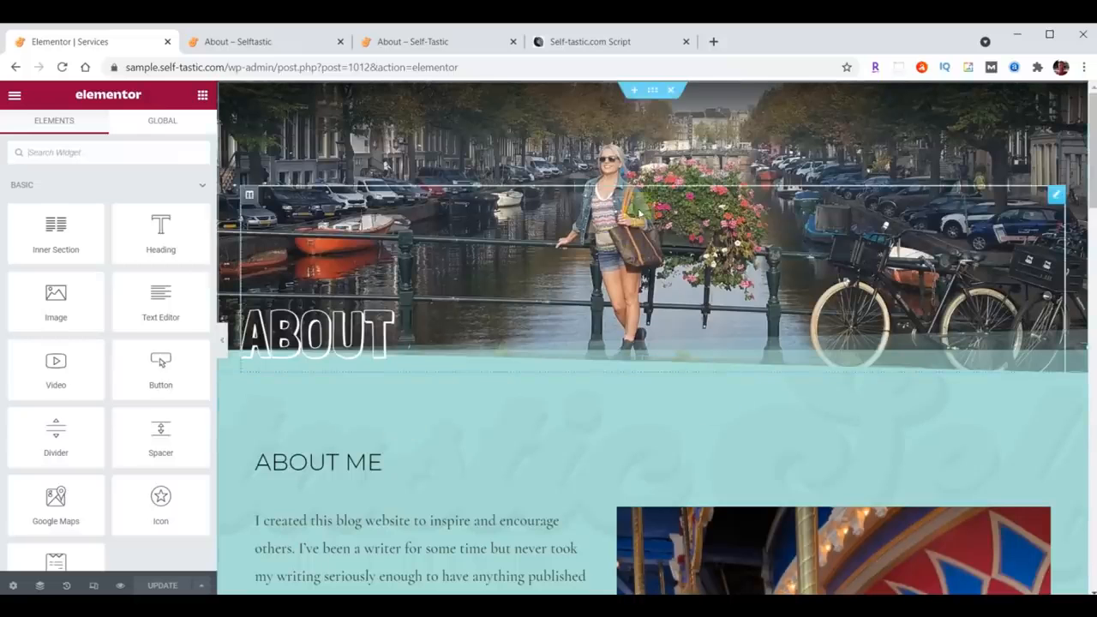
pyautogui.scroll(-3, 669, 94)
pyautogui.click(669, 92)
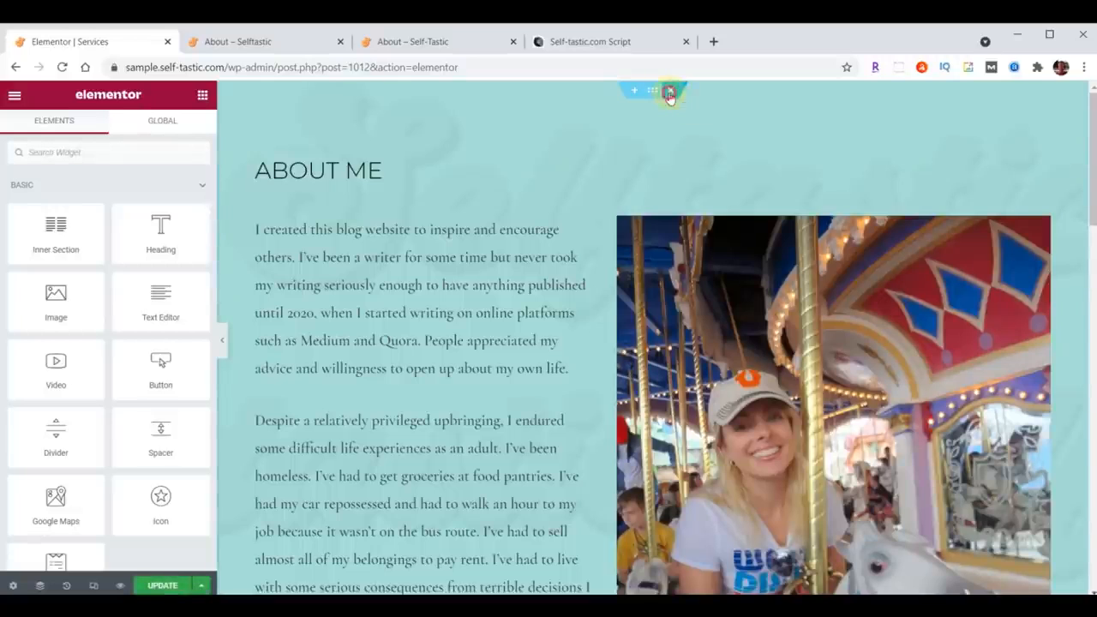
pyautogui.click(669, 93)
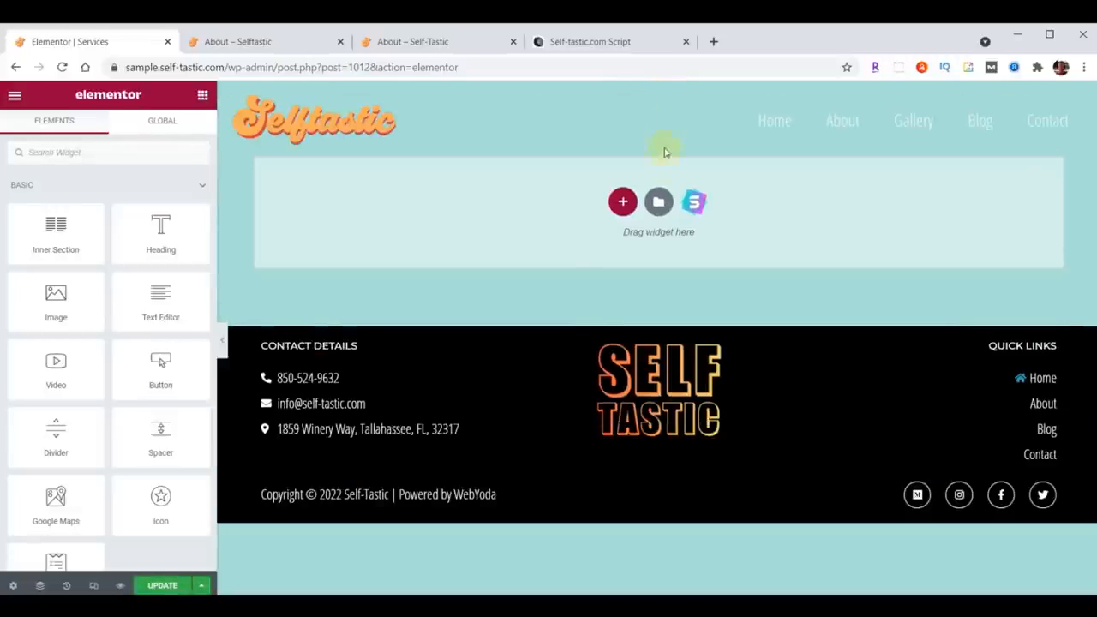
# Step: Import template-selftastic-services-page.json into the library and insert the Selftastic Services Page template without its document settings
pyautogui.click(658, 201)
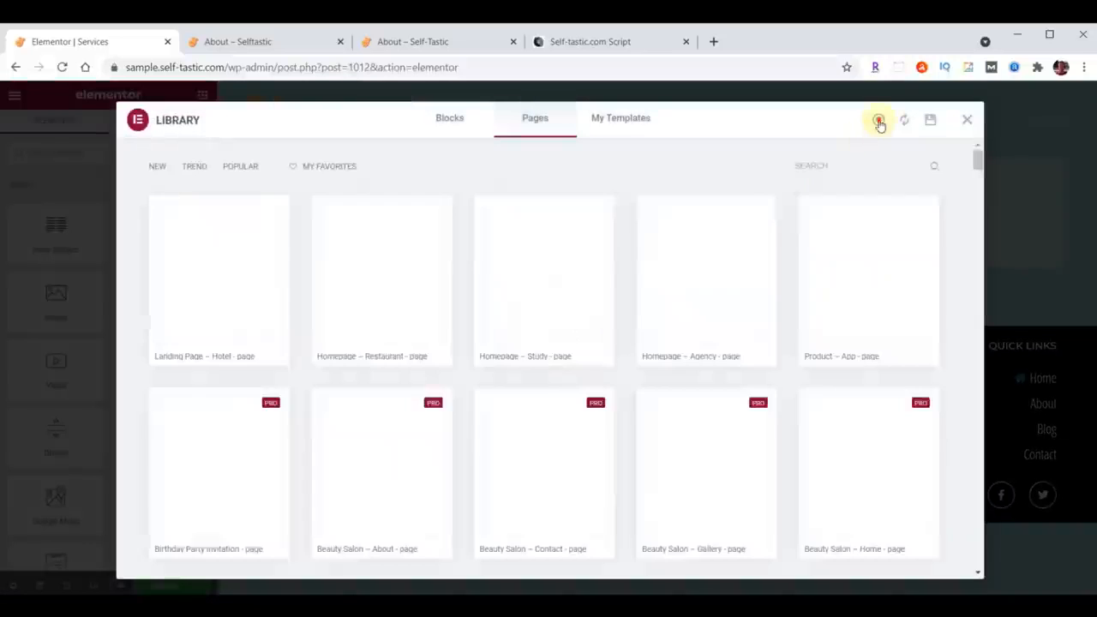
pyautogui.click(878, 120)
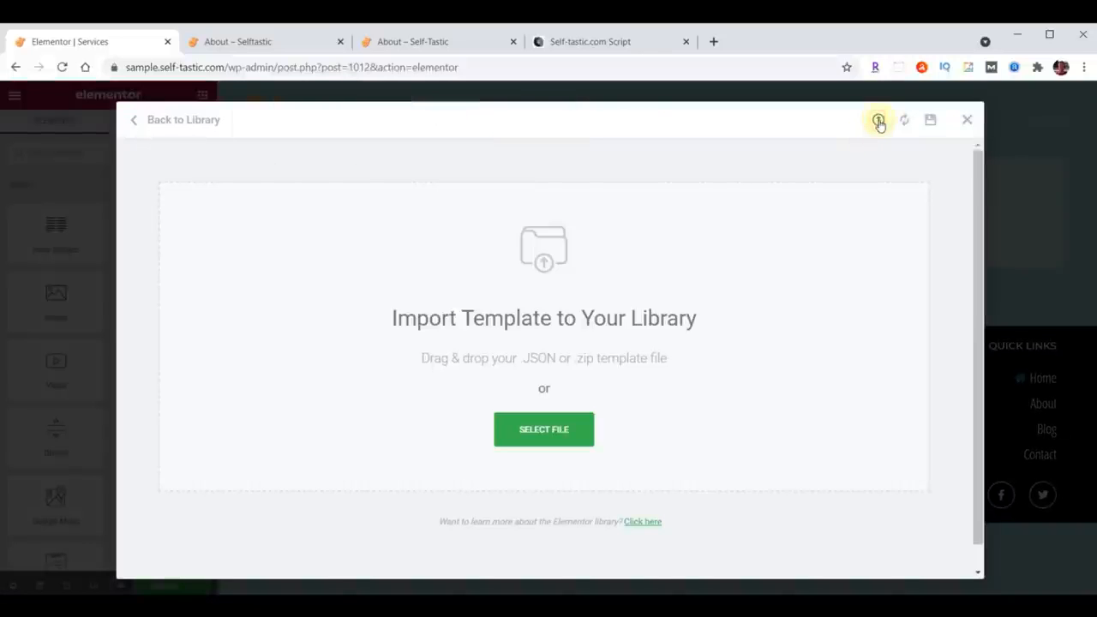
pyautogui.hotkey('alt', 'Tab')
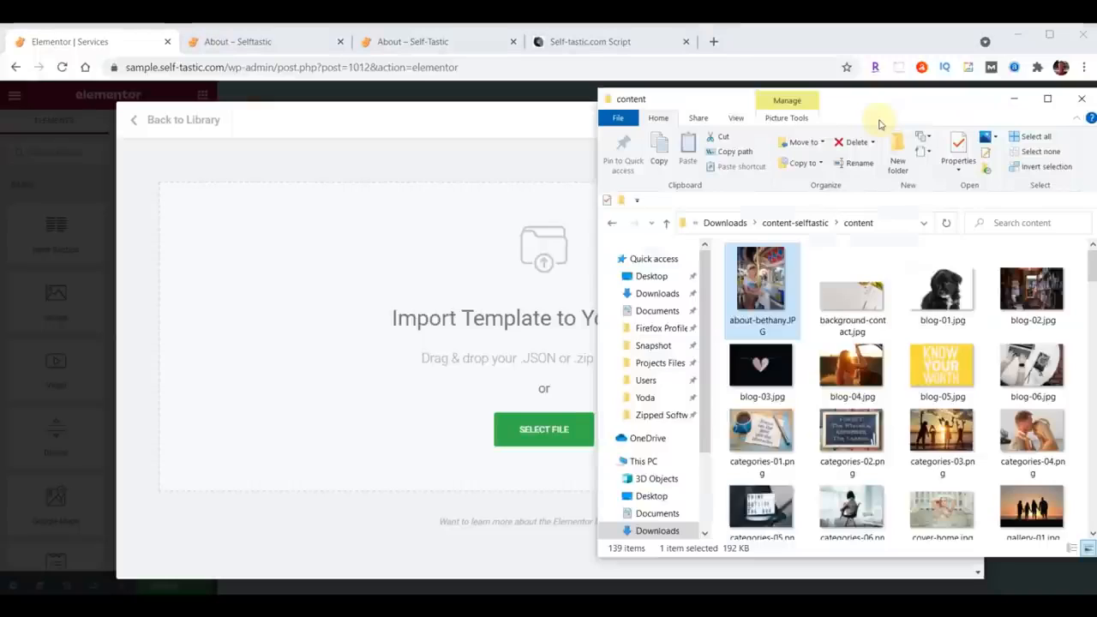
pyautogui.scroll(-2, 977, 358)
pyautogui.scroll(-10, 975, 358)
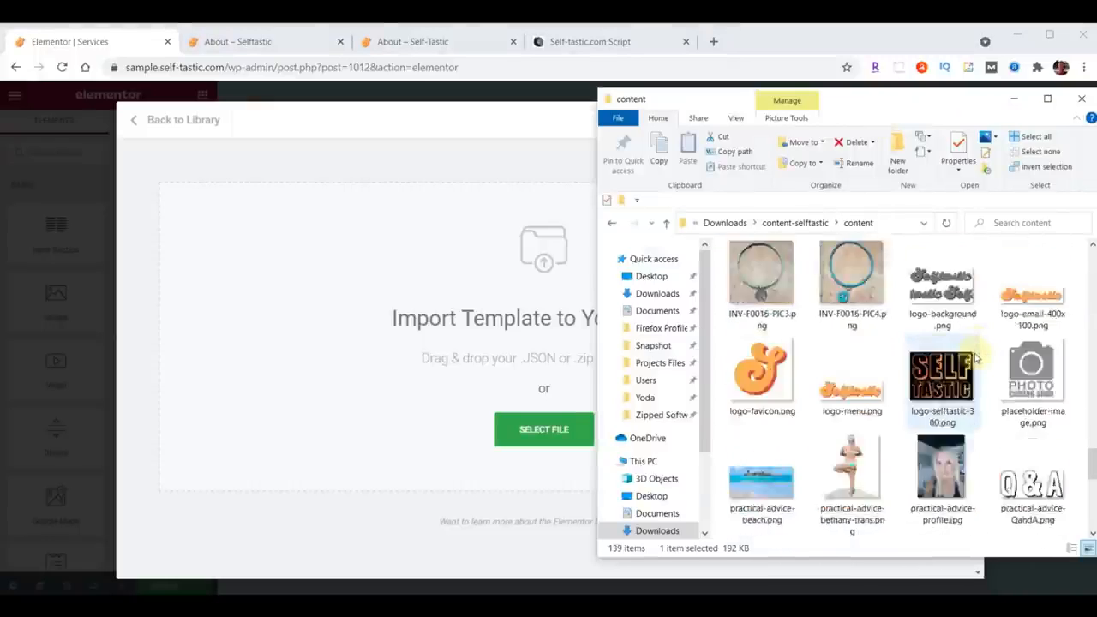
pyautogui.click(862, 449)
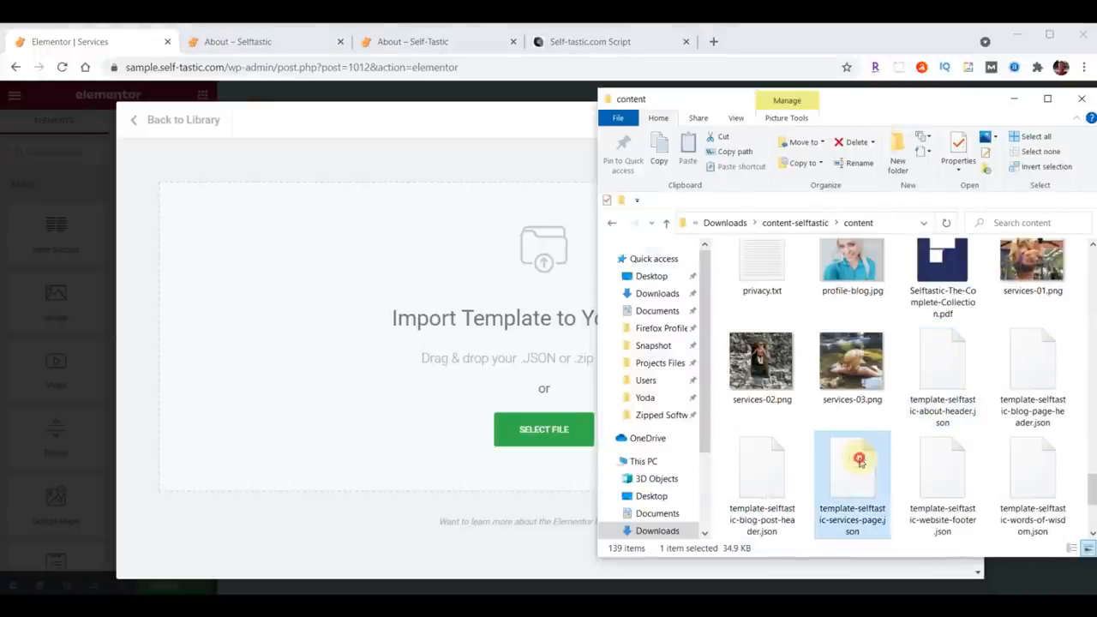
pyautogui.moveTo(853, 454); pyautogui.dragTo(475, 370)
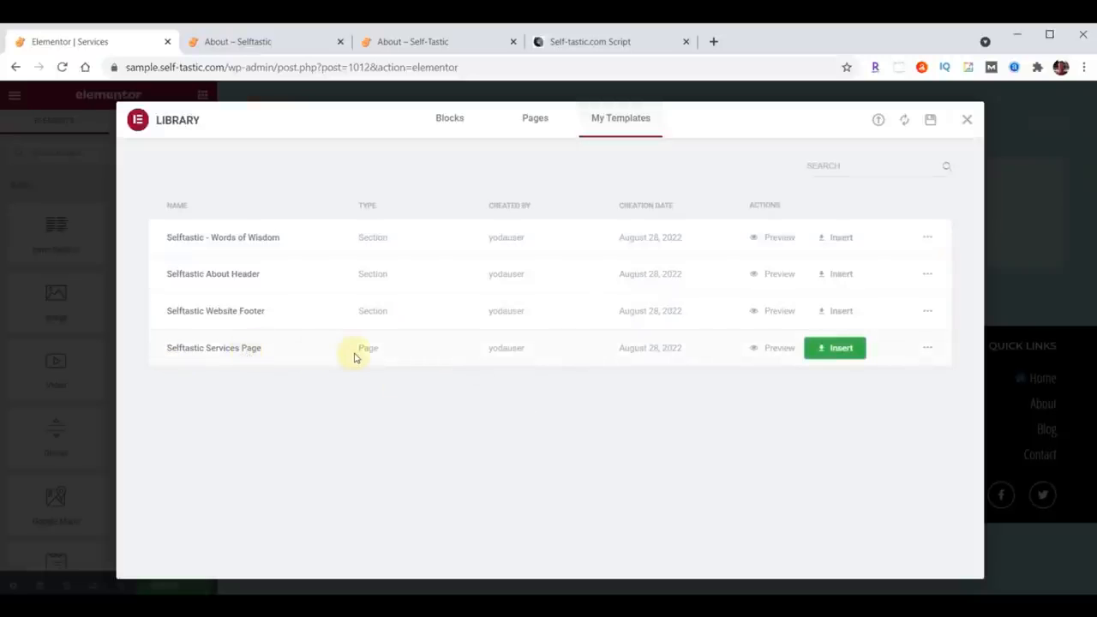
pyautogui.click(839, 349)
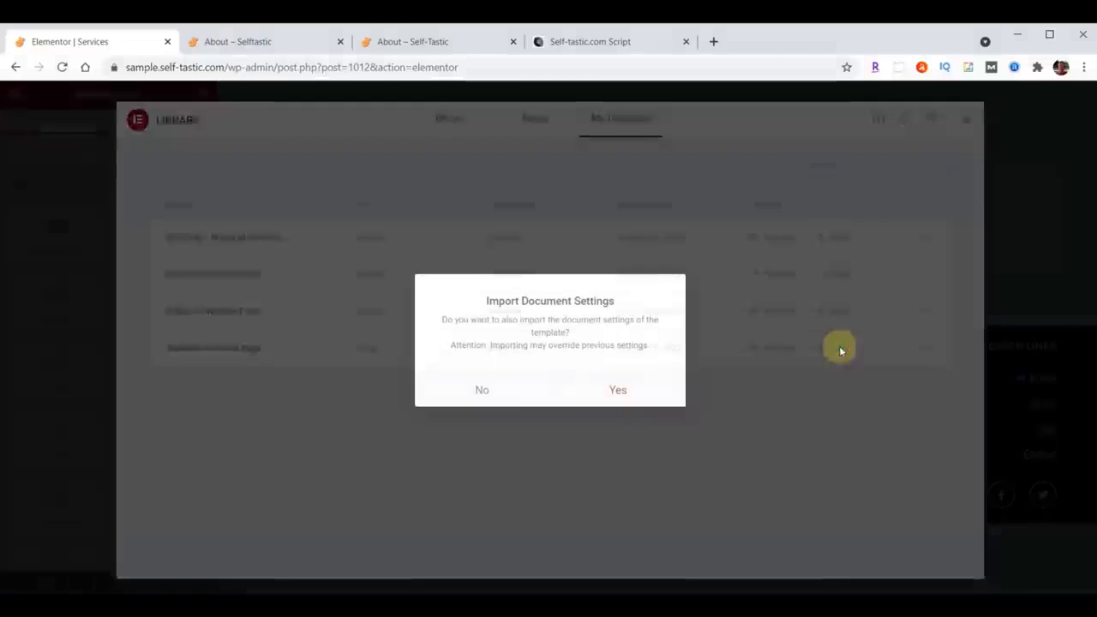
pyautogui.click(481, 390)
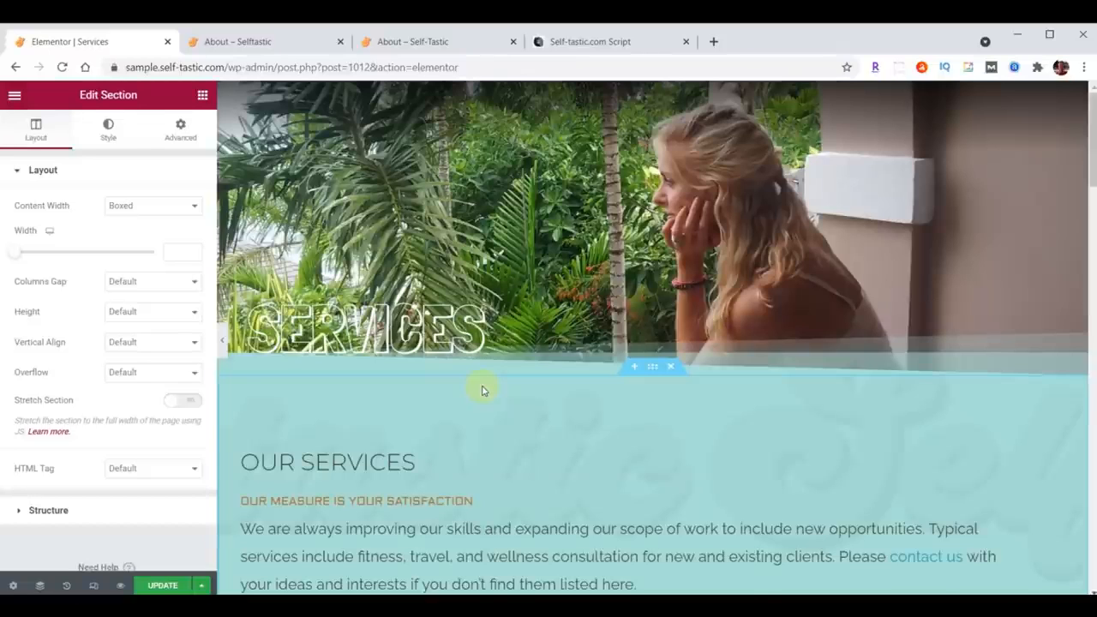
# Step: Review the inserted Services layout and update the page
pyautogui.scroll(-12, 481, 389)
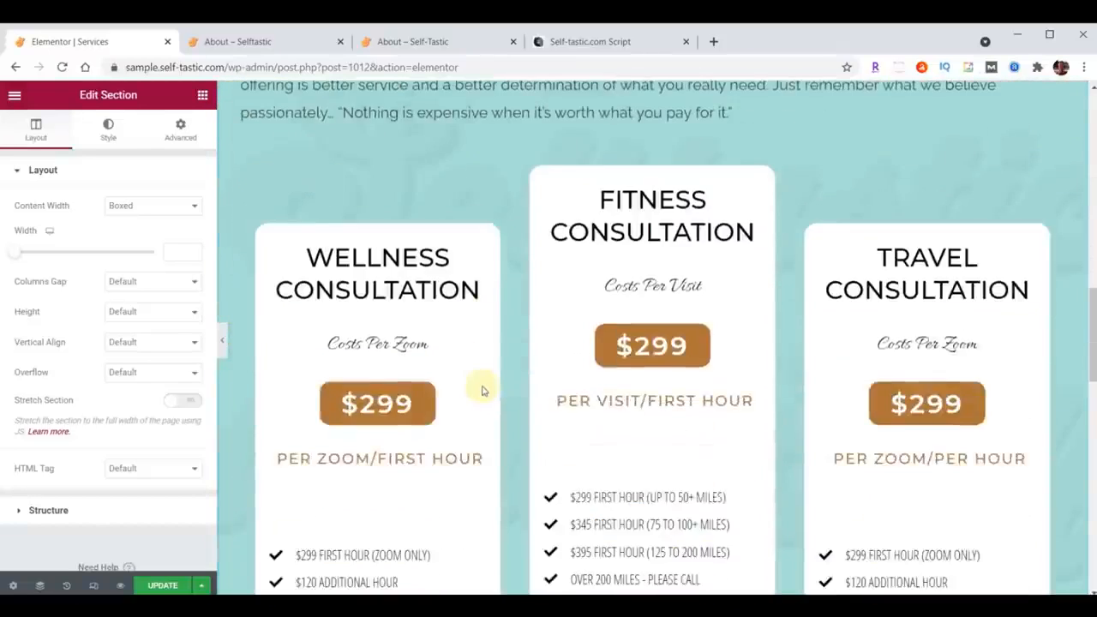
pyautogui.scroll(-11, 482, 390)
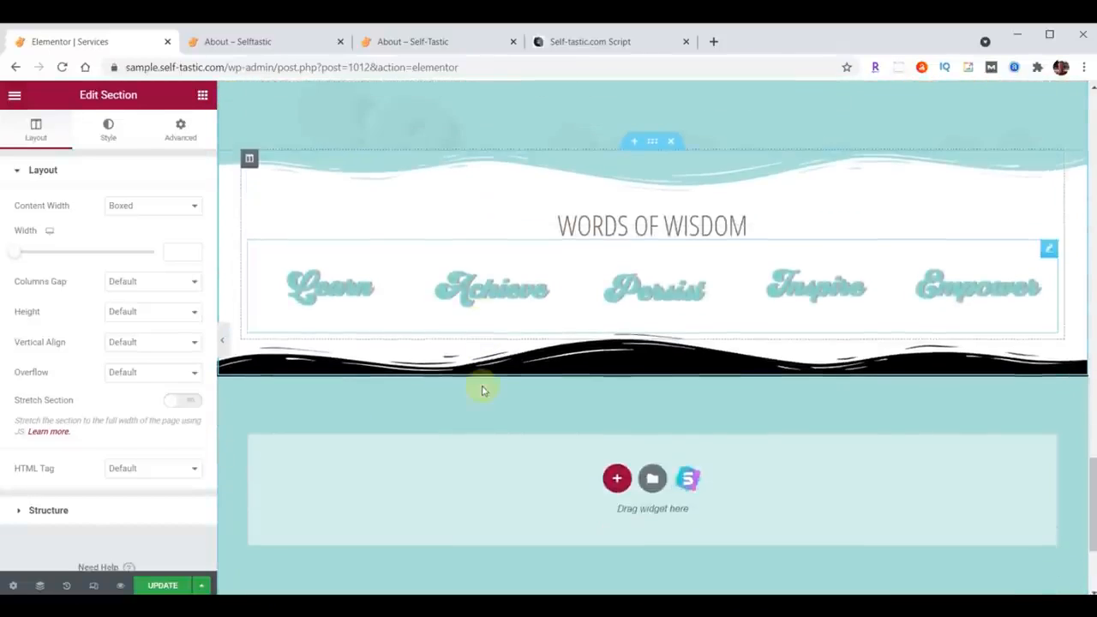
pyautogui.click(162, 586)
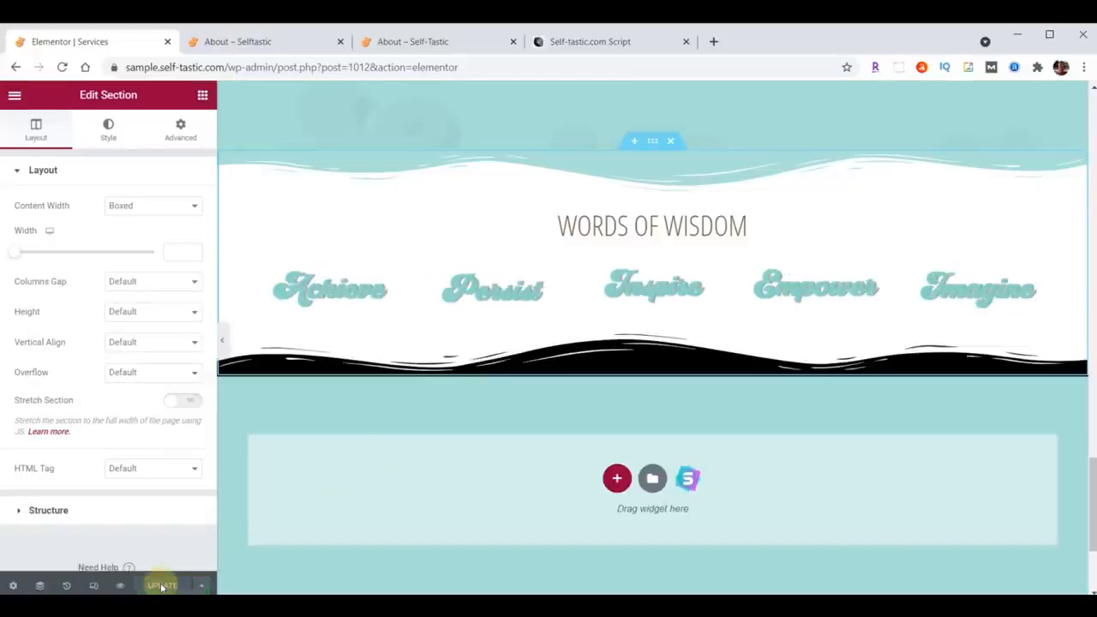
# Step: Open the Gallery page in Elementor and change the header heading text to Gallery
pyautogui.click(15, 95)
pyautogui.click(102, 347)
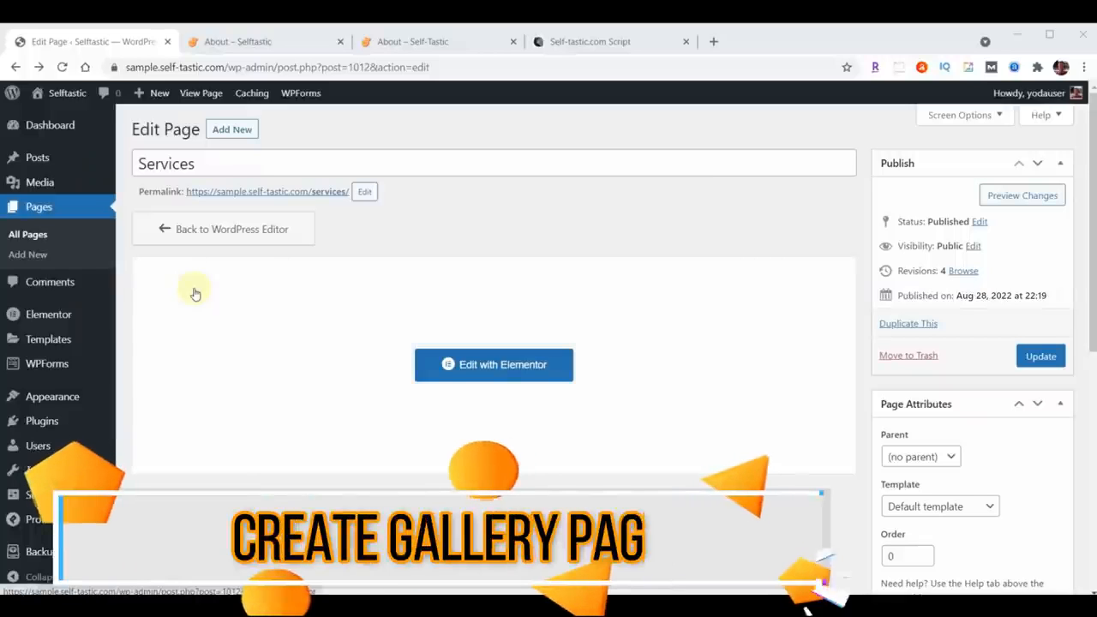
pyautogui.click(43, 205)
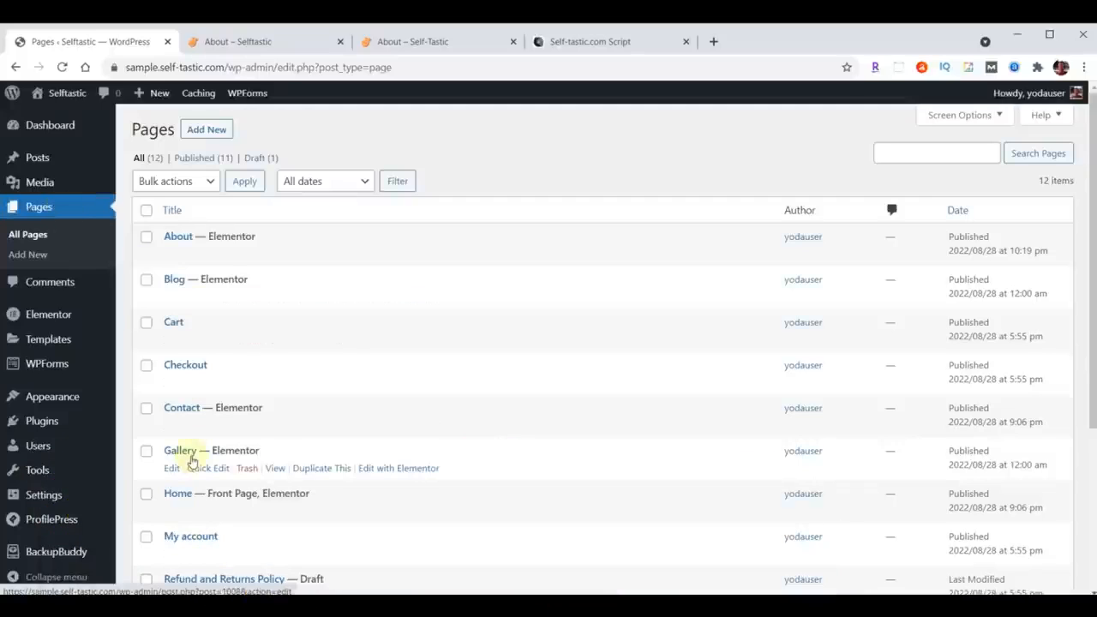
pyautogui.click(400, 469)
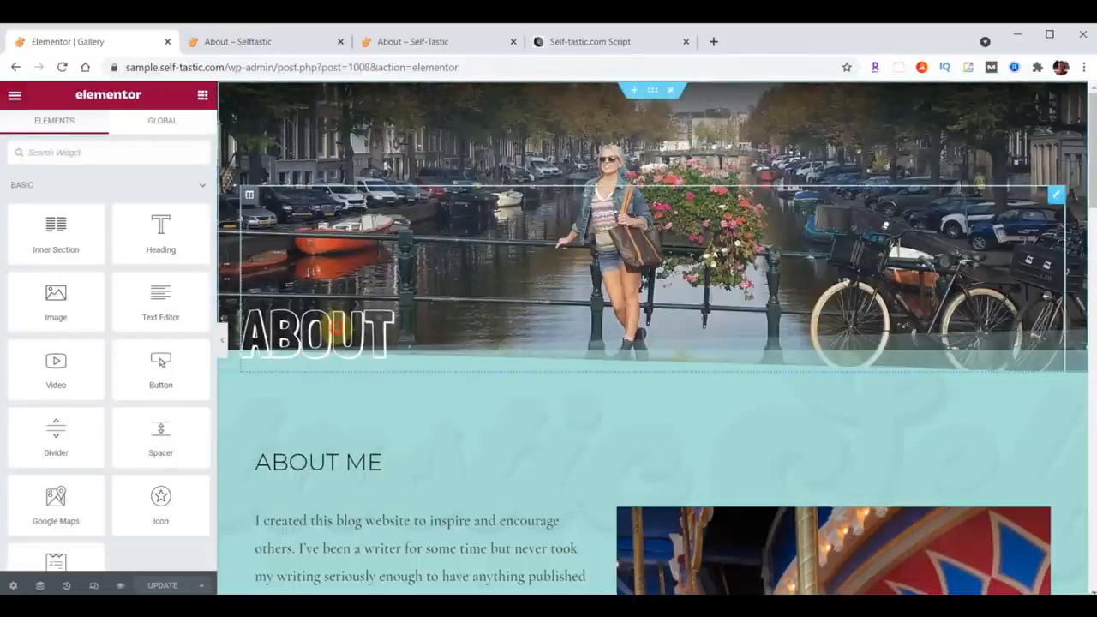
pyautogui.click(334, 326)
pyautogui.doubleClick(60, 221)
pyautogui.write('Gallery')
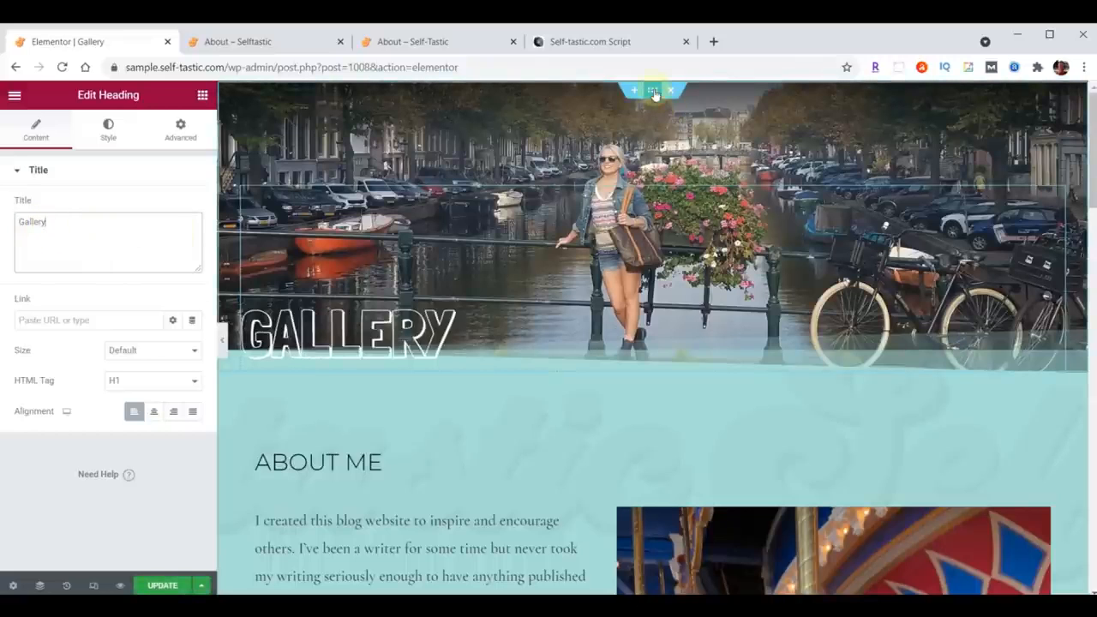
# Step: Replace the header section's background image with header-gallery.jpg uploaded from the content folder
pyautogui.click(653, 91)
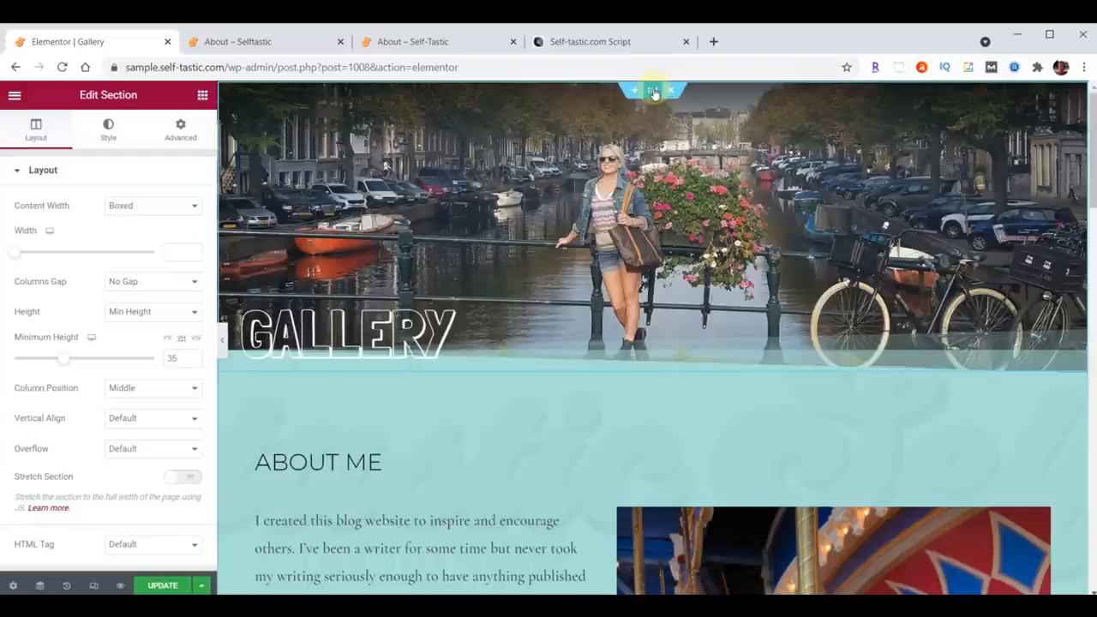
pyautogui.click(108, 127)
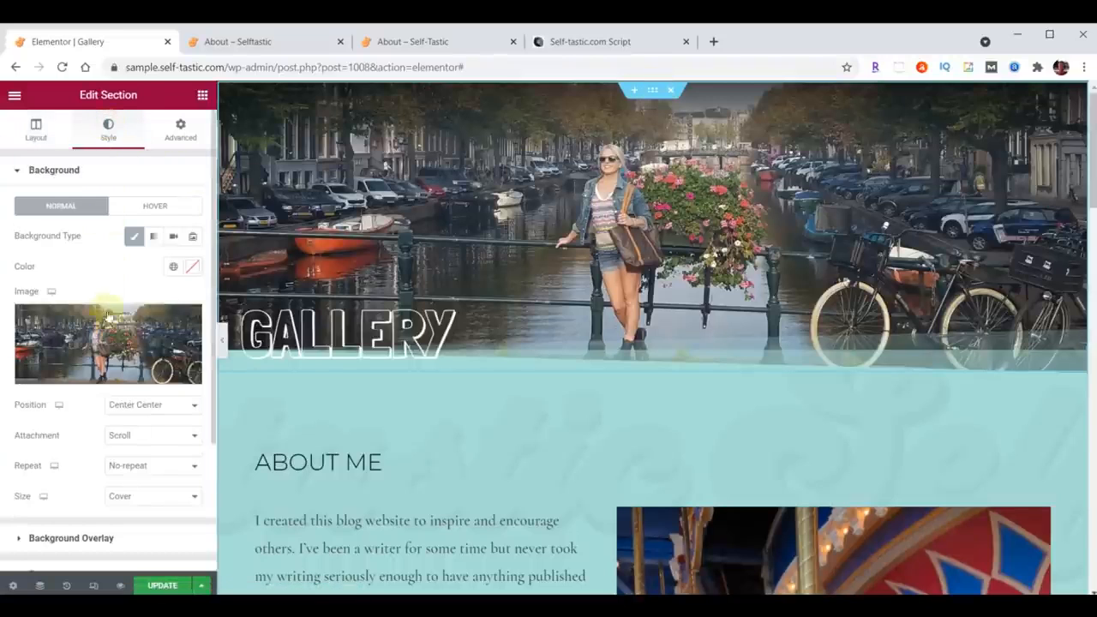
pyautogui.click(98, 347)
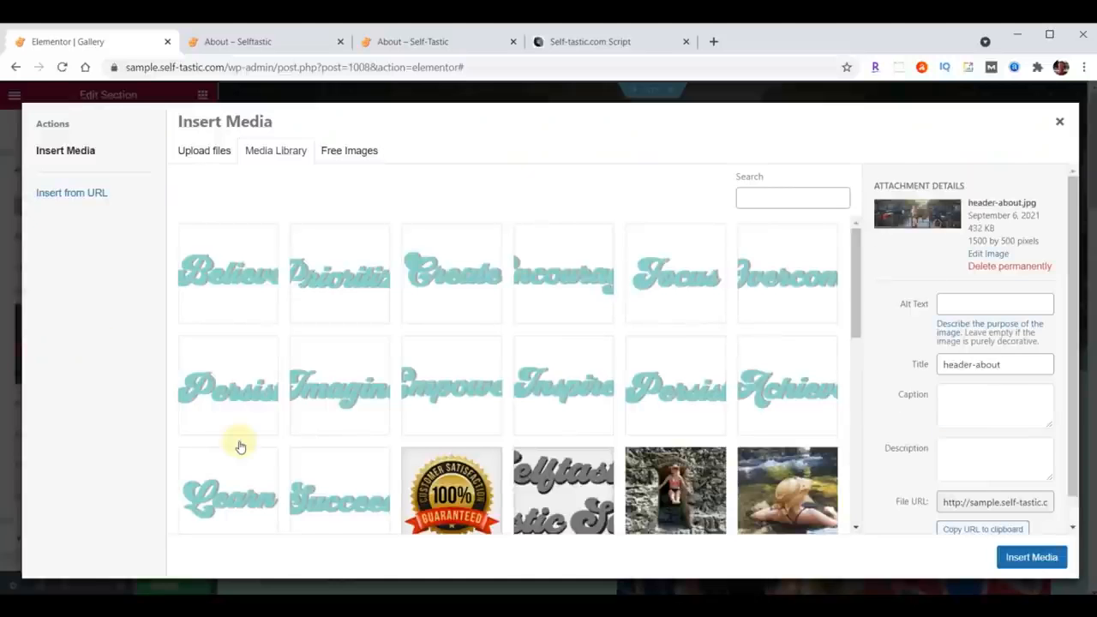
pyautogui.hotkey('alt', 'Tab')
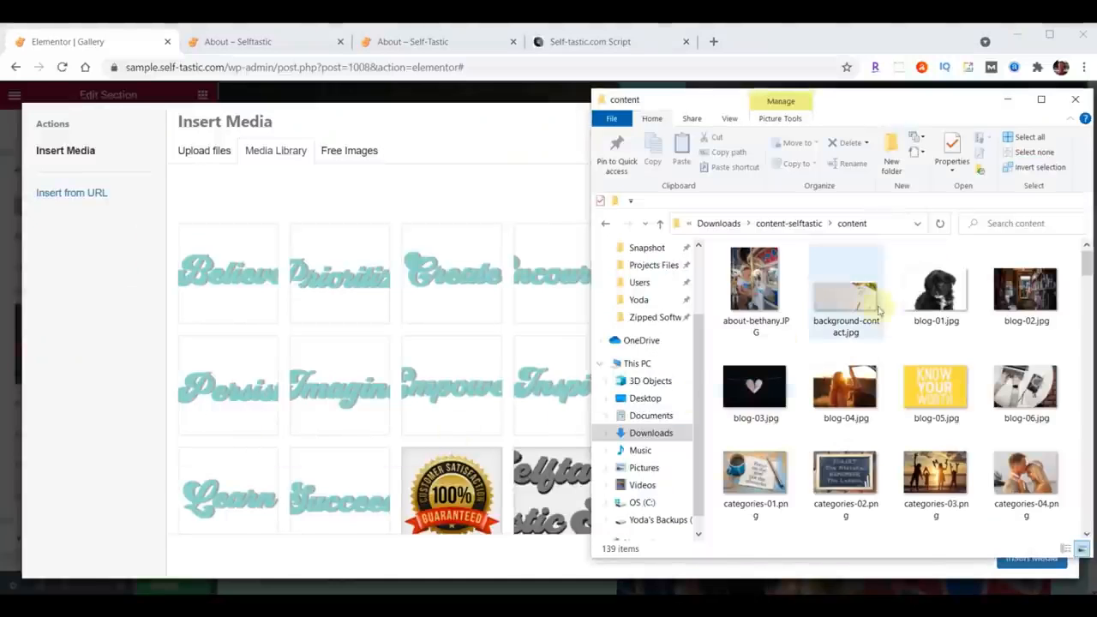
pyautogui.scroll(-10, 994, 300)
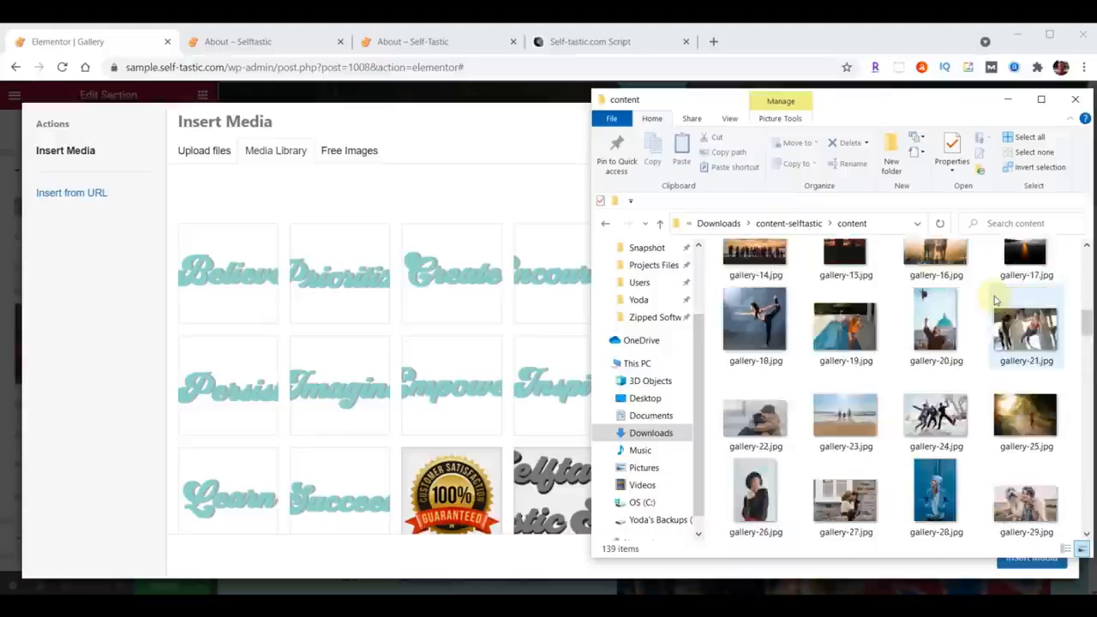
pyautogui.scroll(-5, 994, 300)
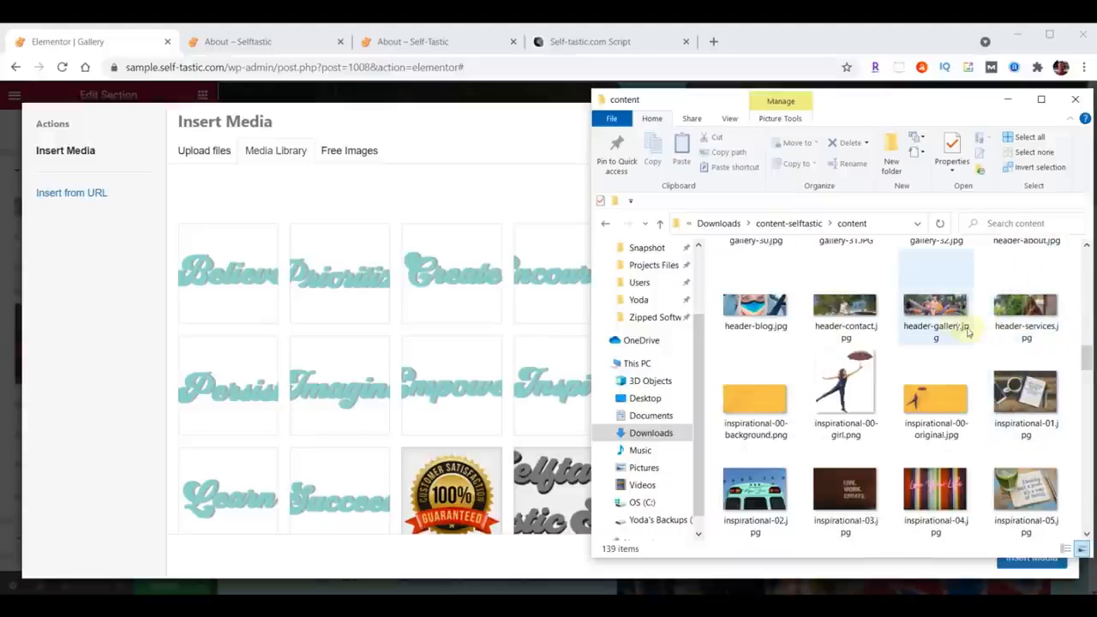
pyautogui.moveTo(941, 305); pyautogui.dragTo(363, 312)
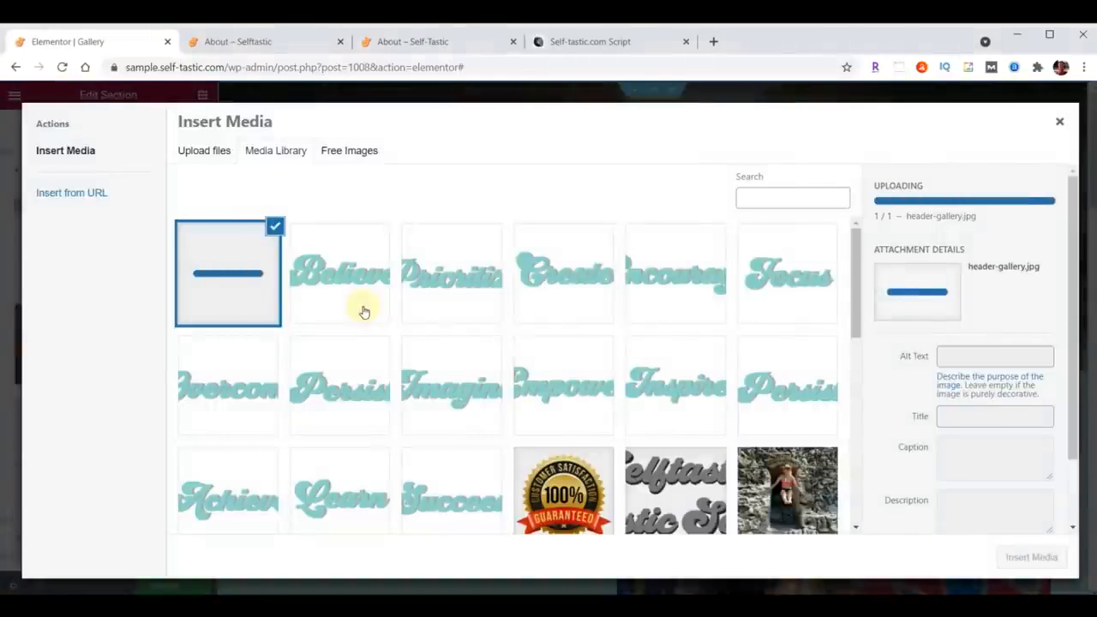
pyautogui.click(1039, 557)
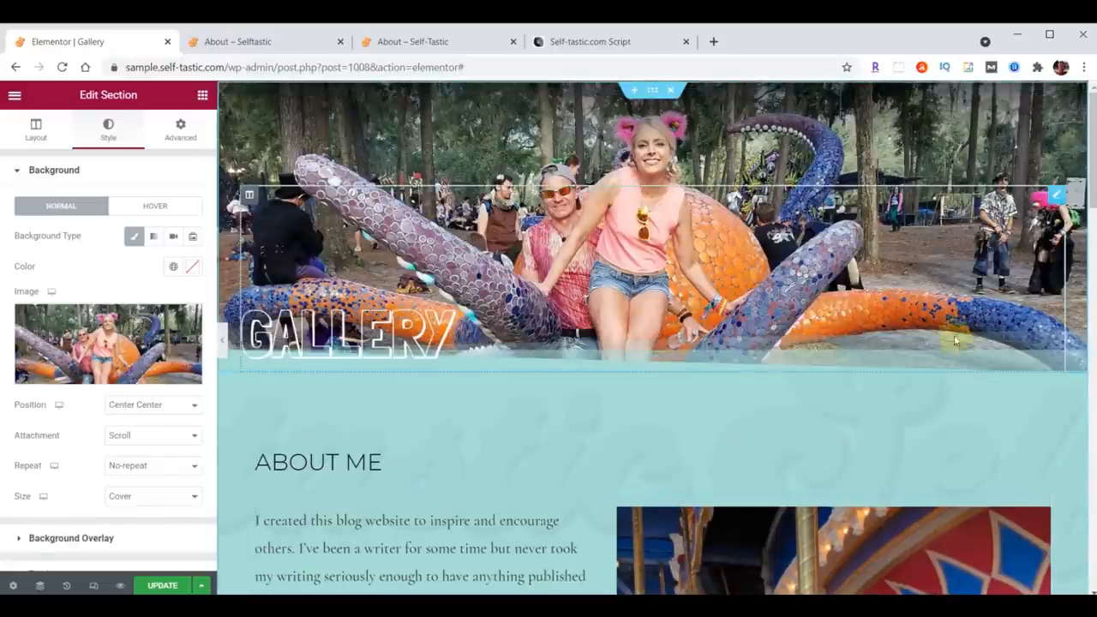
# Step: Delete the About Me heading and its text content from the section below the header
pyautogui.scroll(-2, 821, 330)
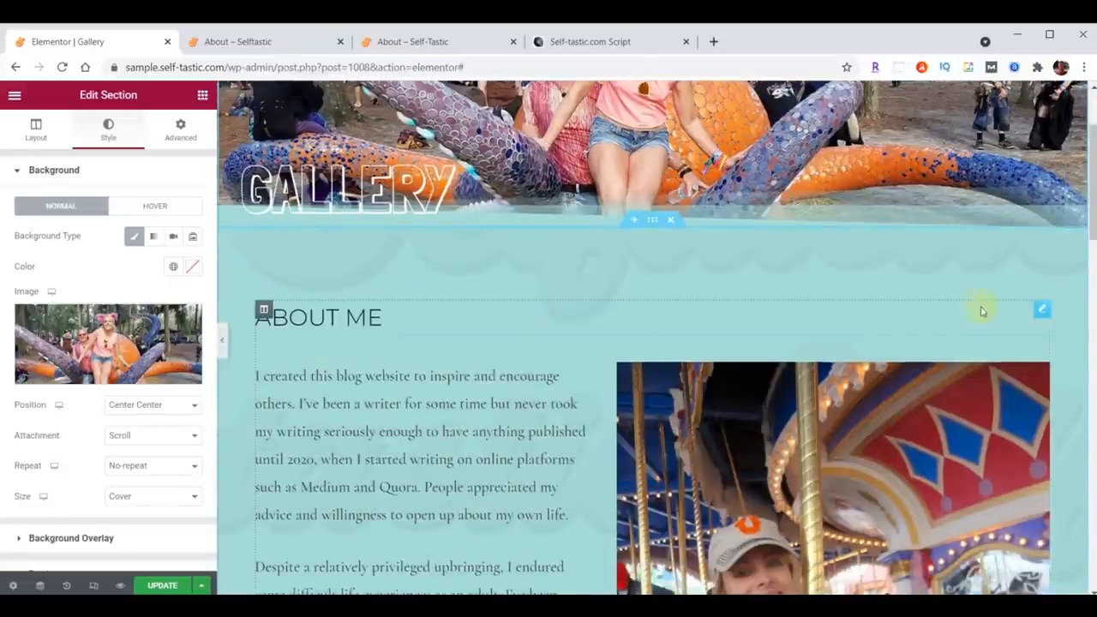
pyautogui.rightClick(1037, 311)
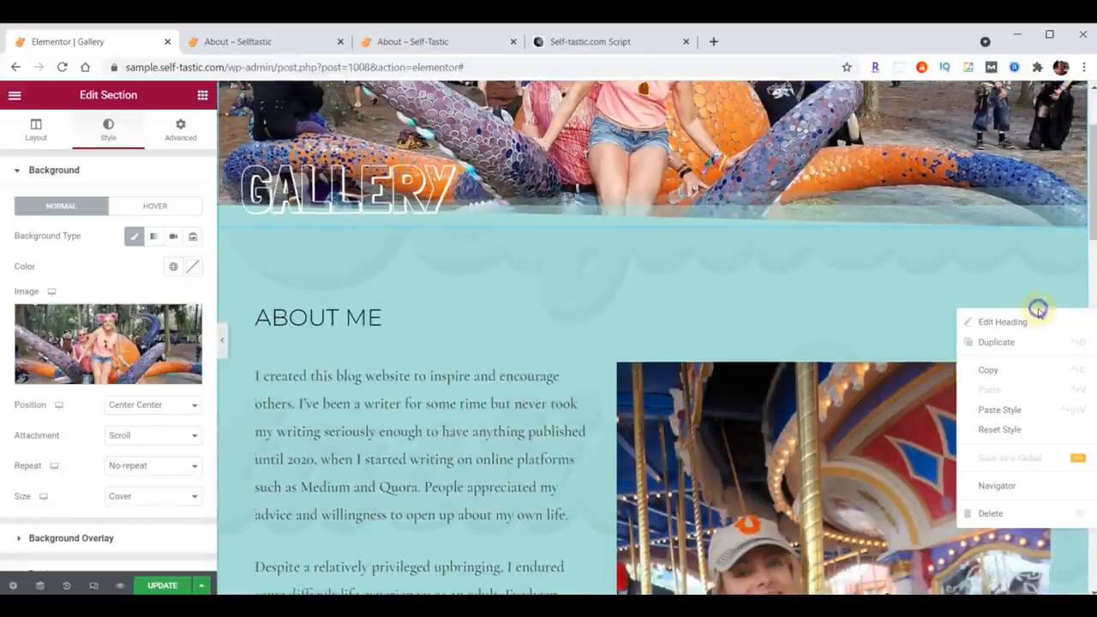
pyautogui.click(992, 513)
pyautogui.rightClick(1041, 314)
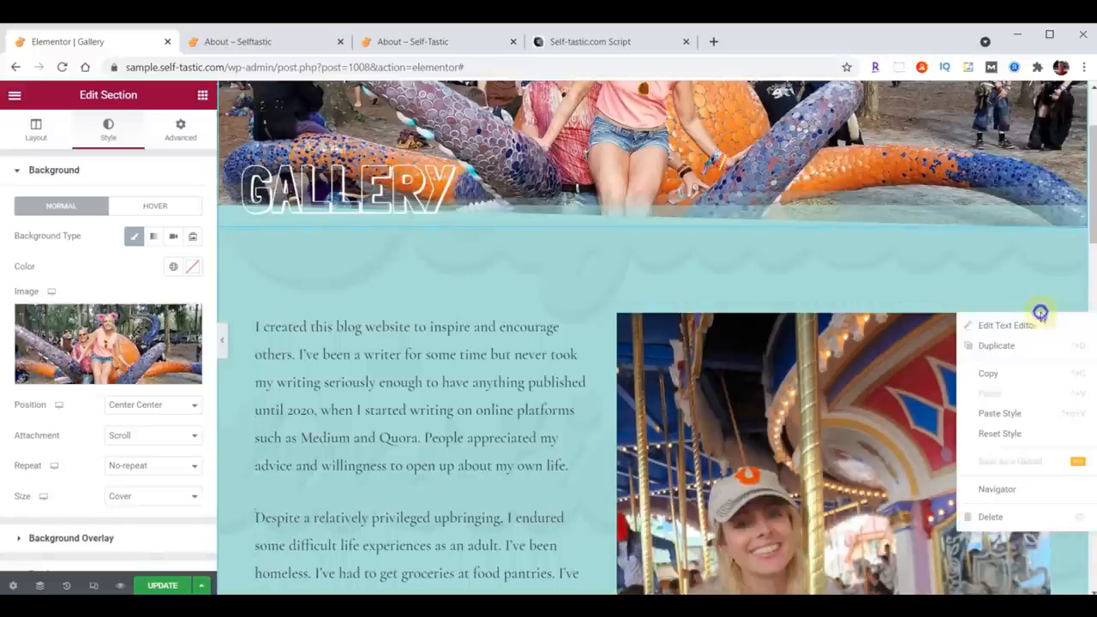
pyautogui.click(1015, 520)
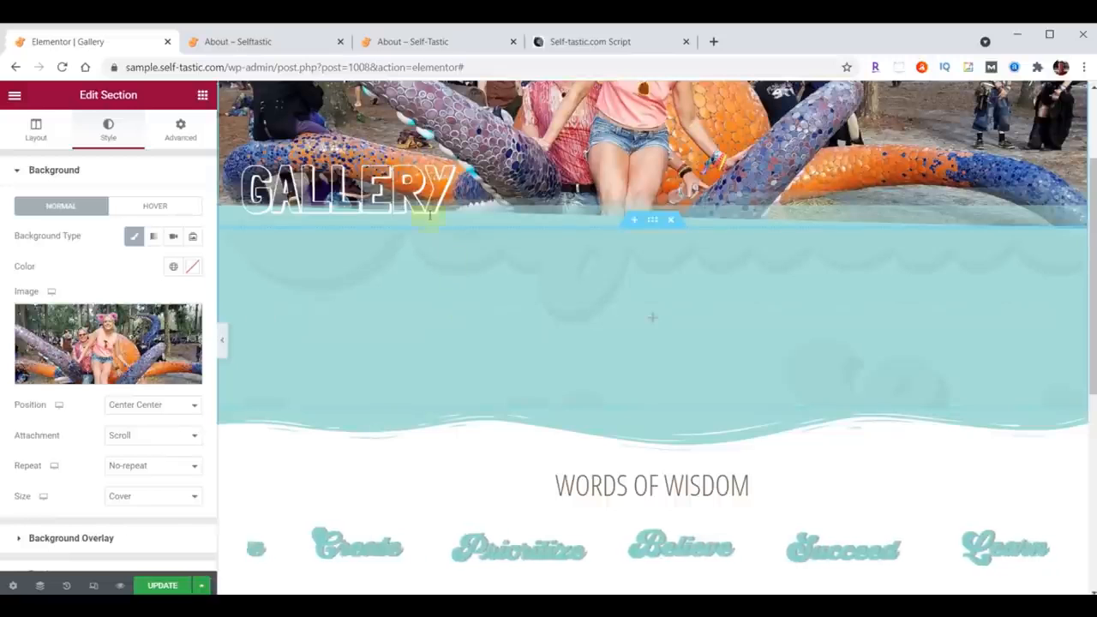
# Step: Search the widgets for gallery and add a Basic Gallery widget to the emptied section
pyautogui.click(203, 96)
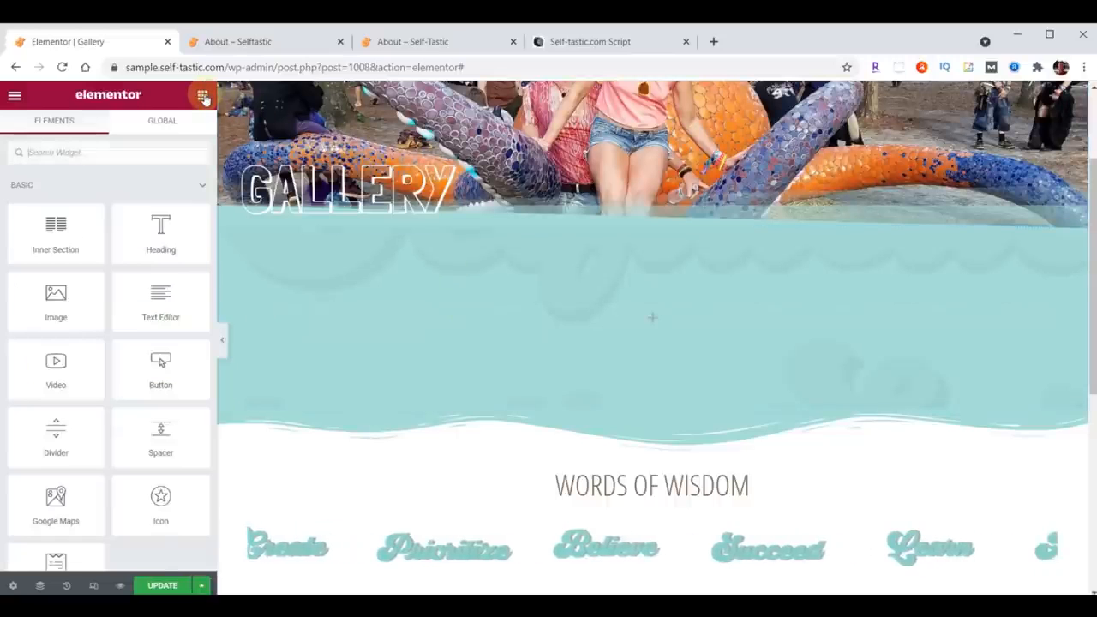
pyautogui.click(94, 151)
pyautogui.write('gallery')
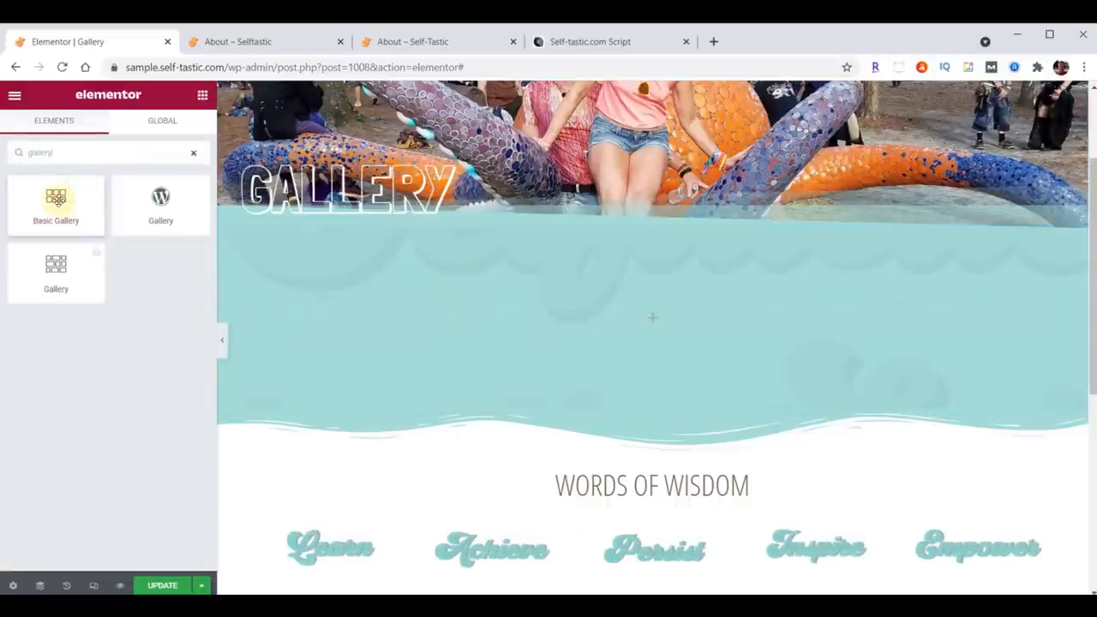
pyautogui.moveTo(54, 197); pyautogui.dragTo(660, 314)
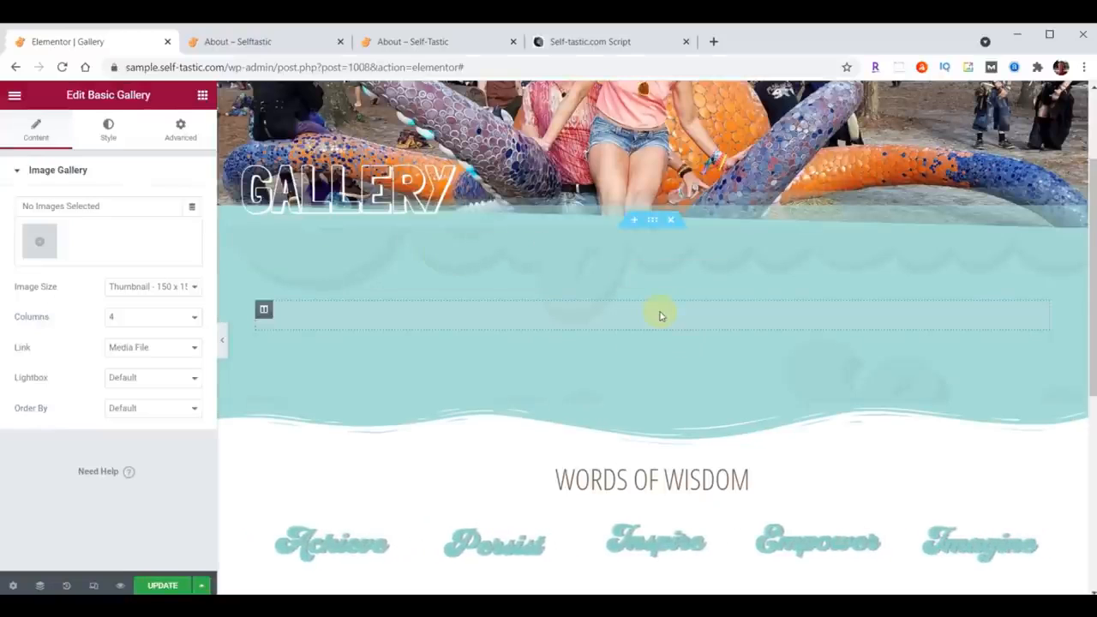
# Step: Upload gallery-01.jpg through gallery-32.jpg into a new gallery and insert it into the Basic Gallery widget
pyautogui.click(45, 241)
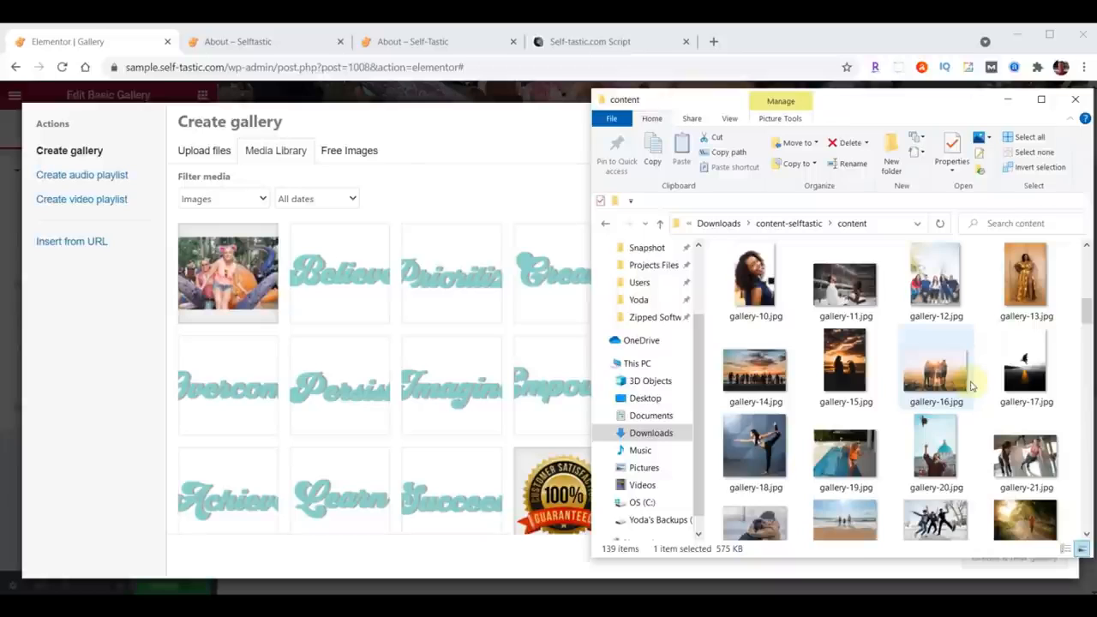
pyautogui.scroll(2, 971, 391)
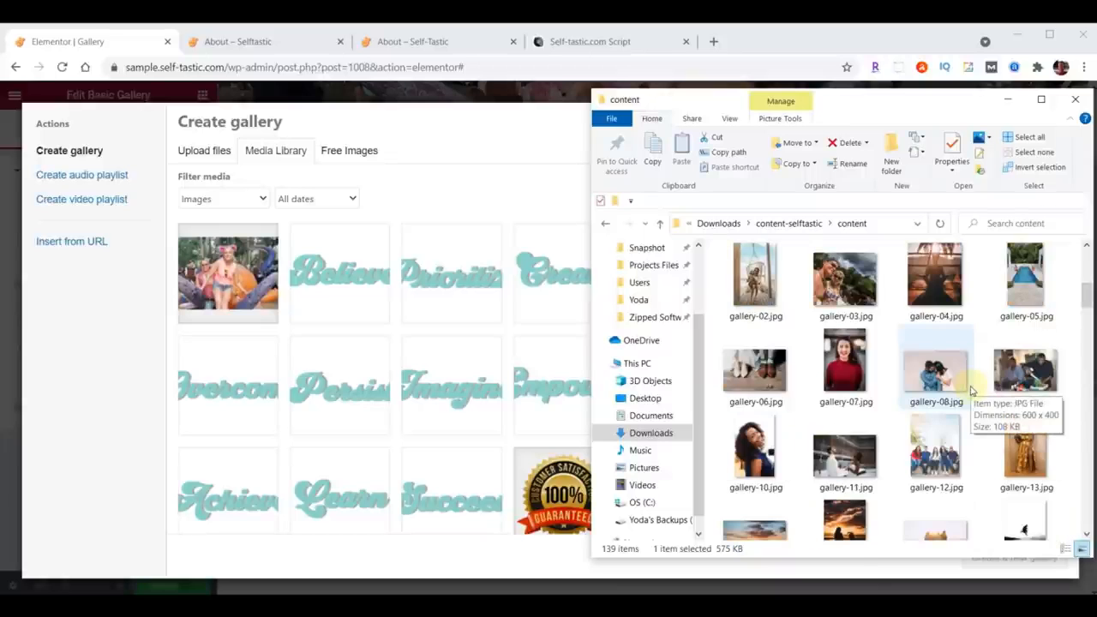
pyautogui.scroll(2, 972, 391)
pyautogui.click(1014, 350)
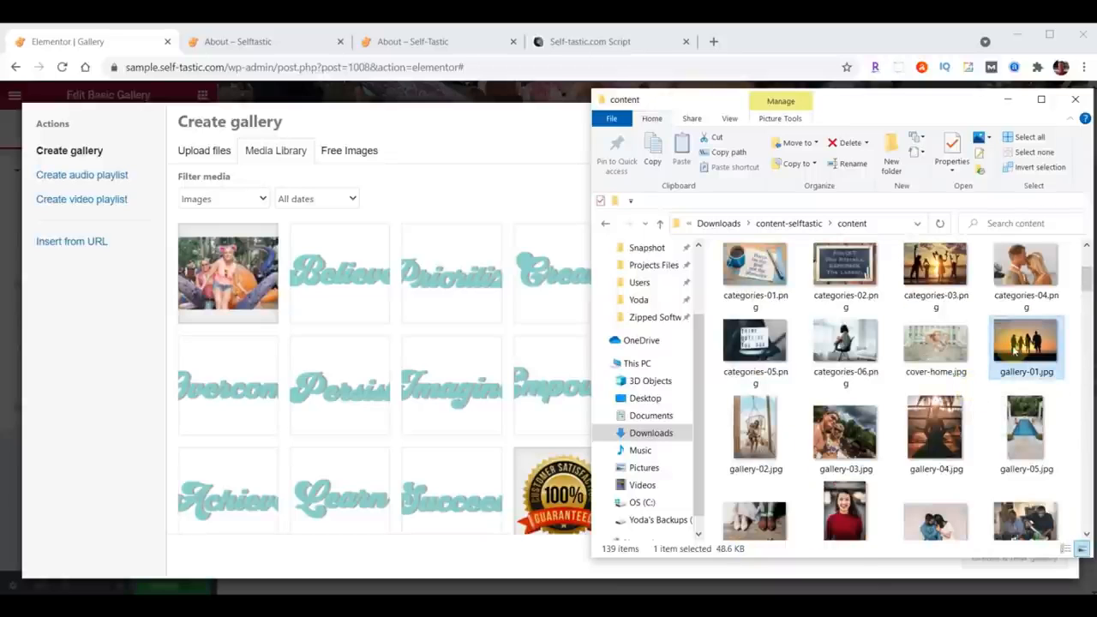
pyautogui.scroll(-5, 1015, 350)
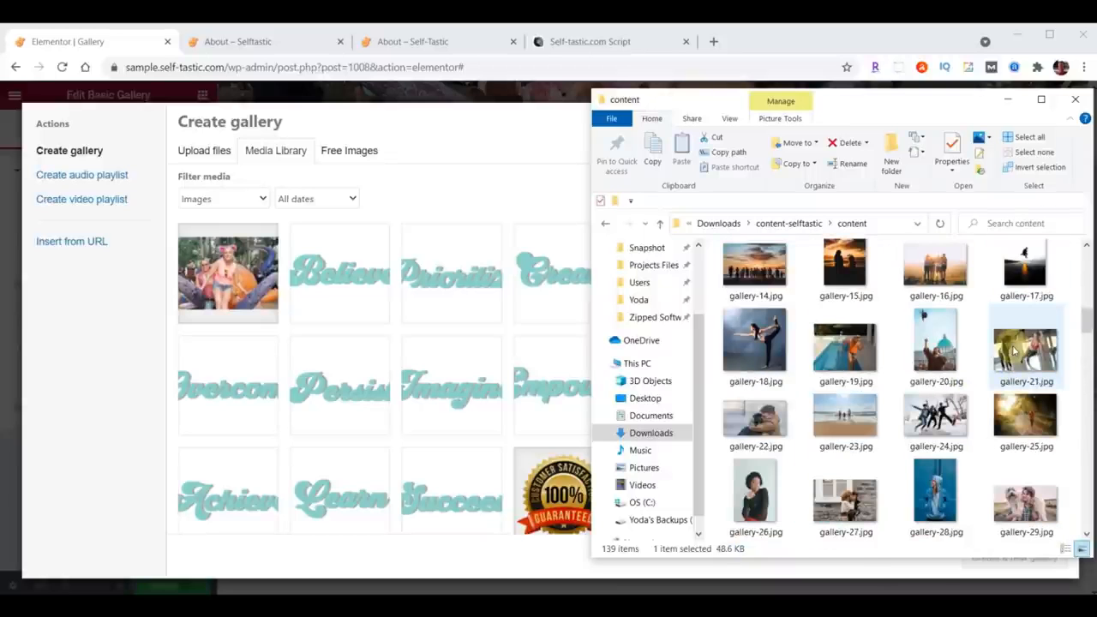
pyautogui.scroll(-2, 1014, 350)
pyautogui.scroll(-2, 1014, 350)
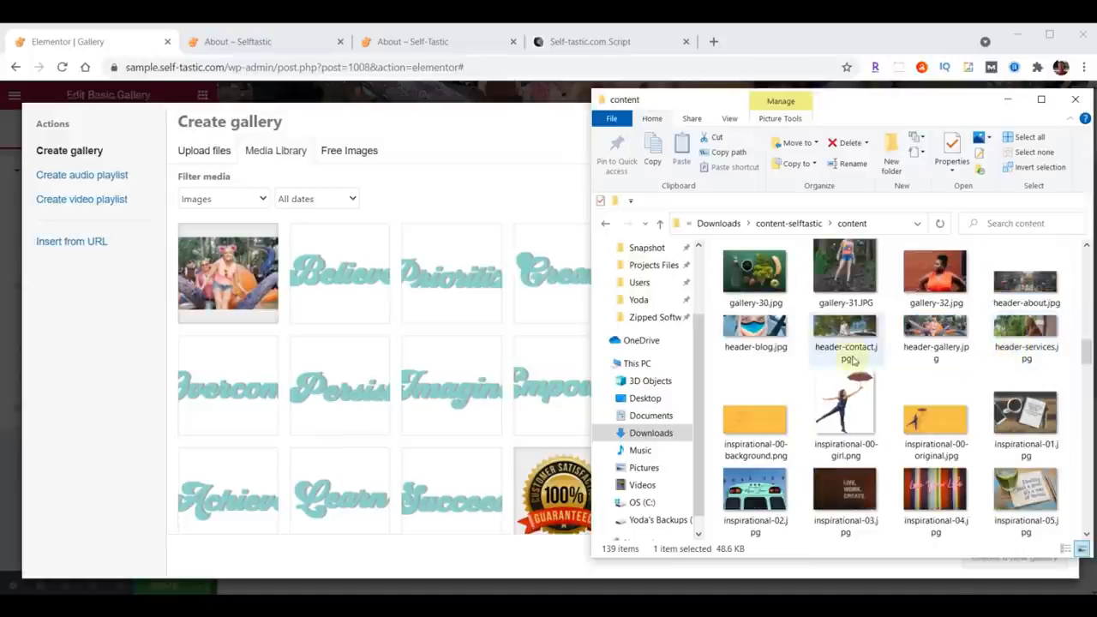
pyautogui.keyDown('shift'); pyautogui.click(942, 284); pyautogui.keyUp('shift')
pyautogui.moveTo(943, 285); pyautogui.dragTo(239, 405)
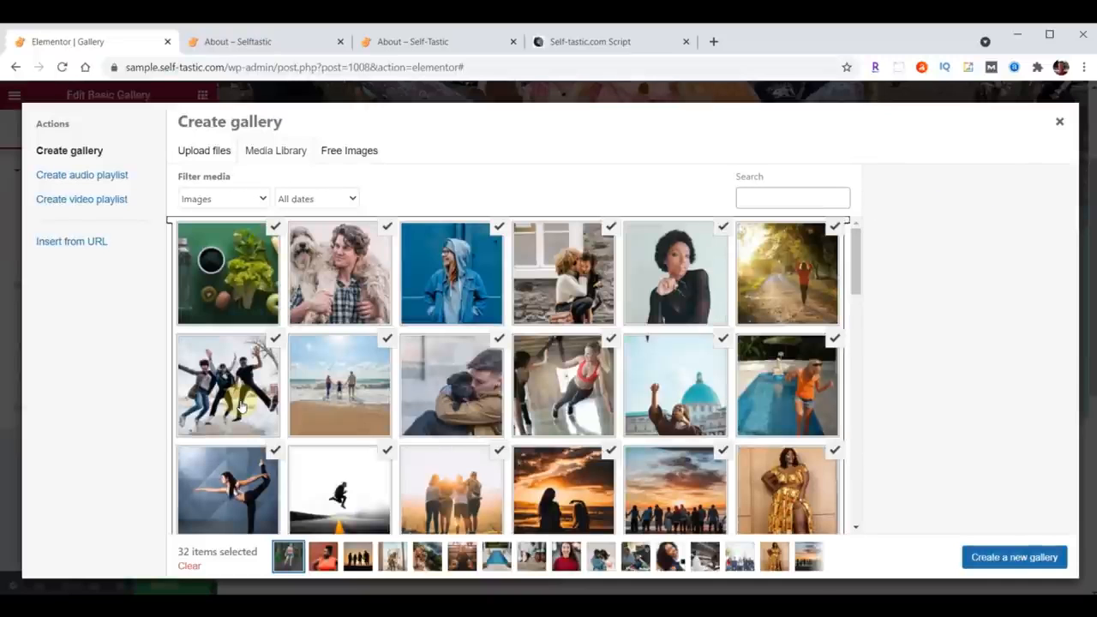
pyautogui.click(1005, 559)
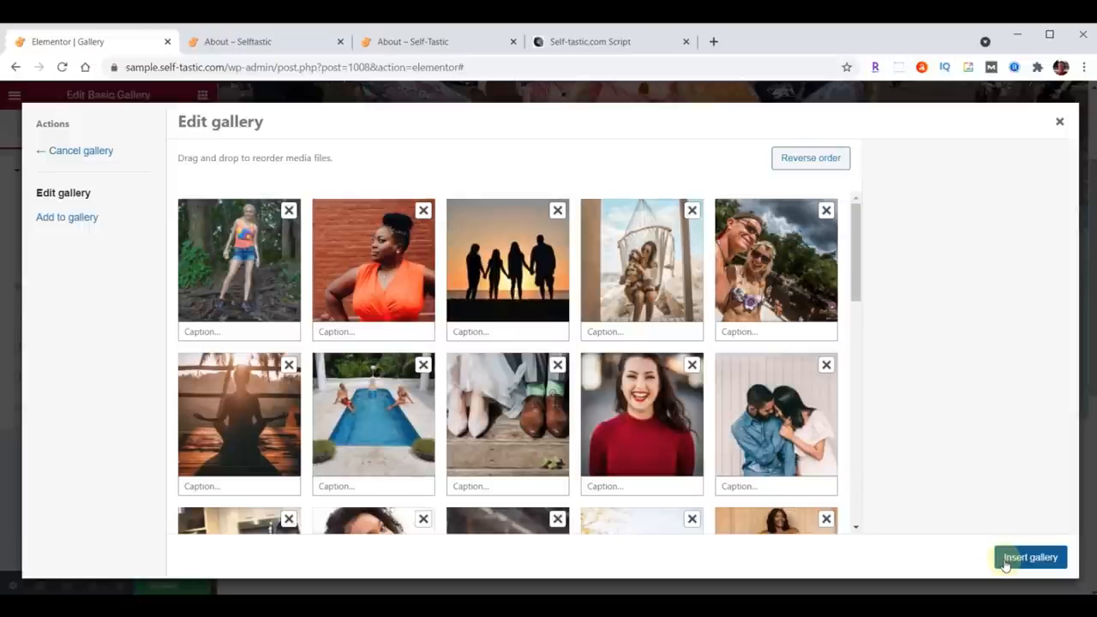
pyautogui.moveTo(395, 295); pyautogui.dragTo(381, 274)
pyautogui.moveTo(507, 257); pyautogui.dragTo(377, 261)
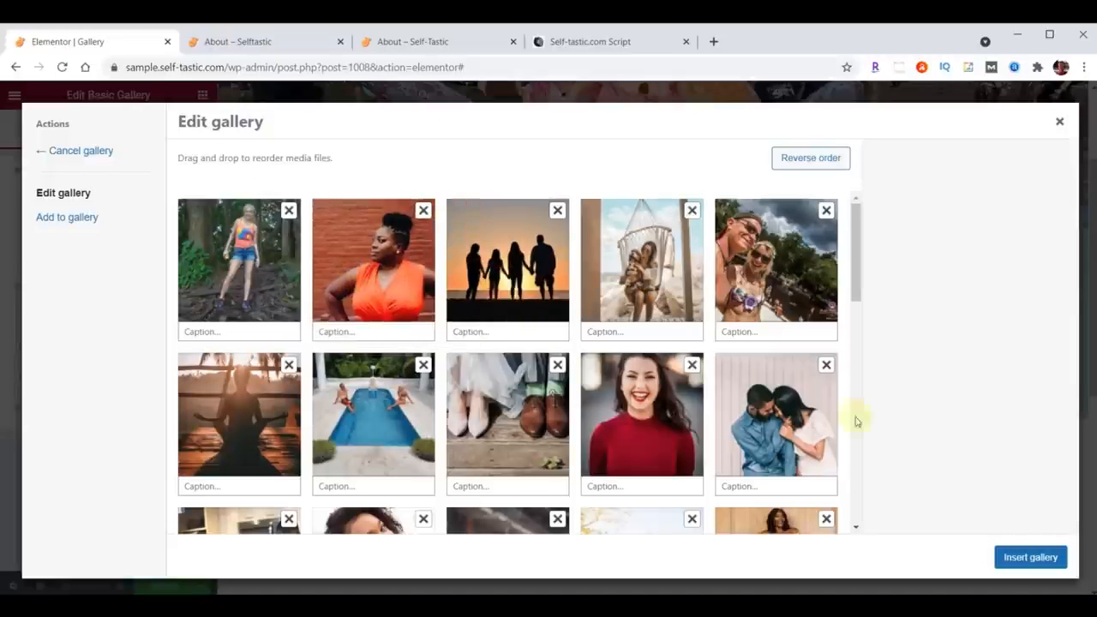
pyautogui.click(1031, 558)
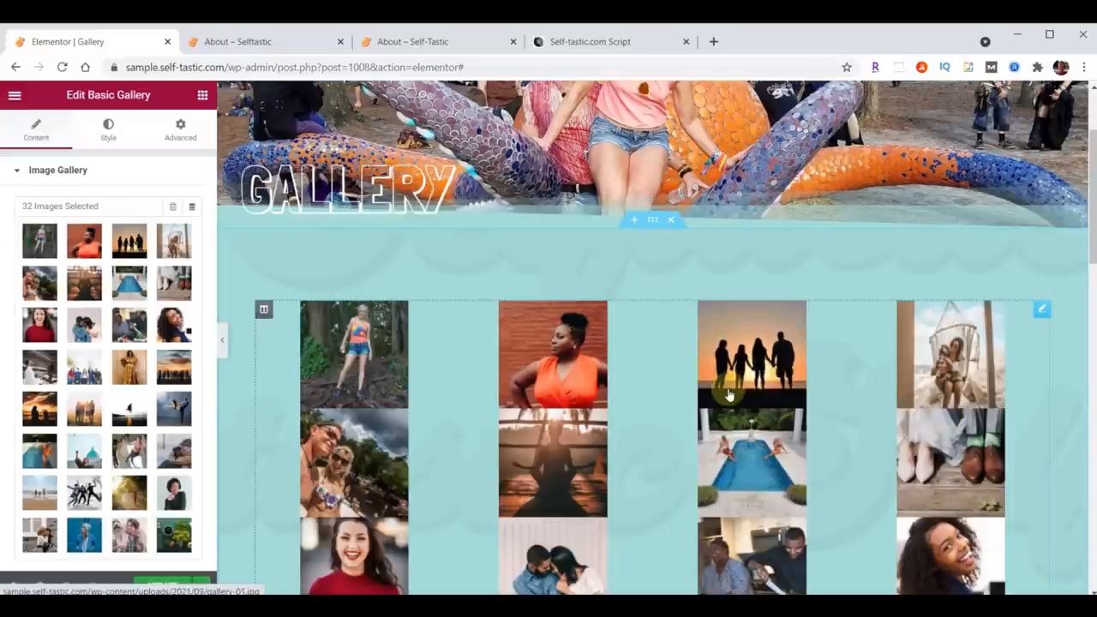
# Step: Set the gallery's image size to Medium - 300 x 300 and update the page
pyautogui.scroll(-2, 85, 348)
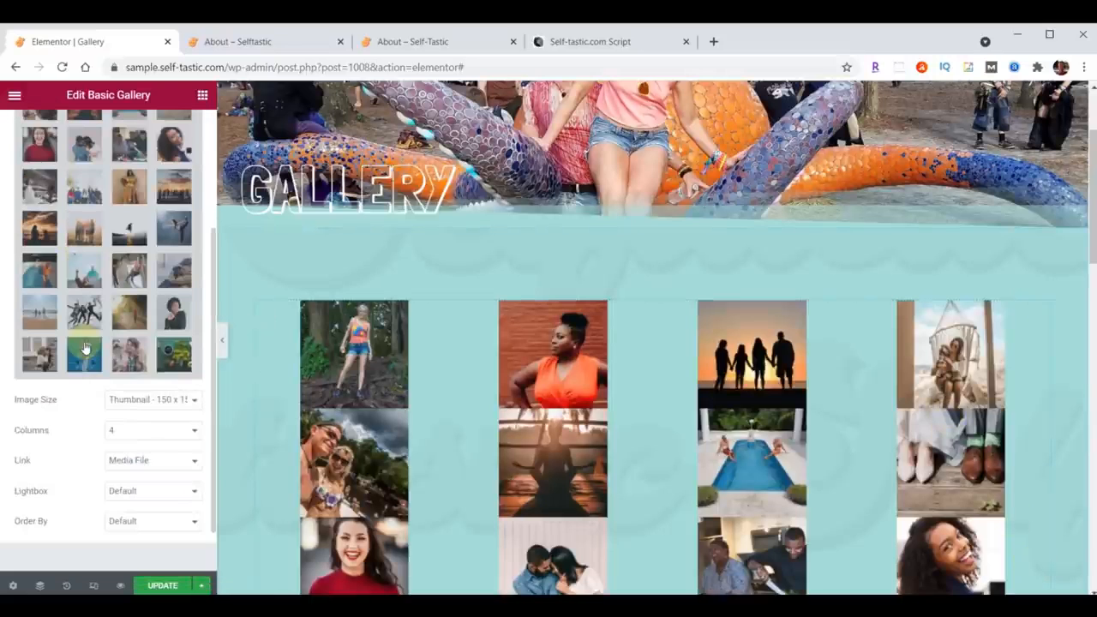
pyautogui.click(138, 400)
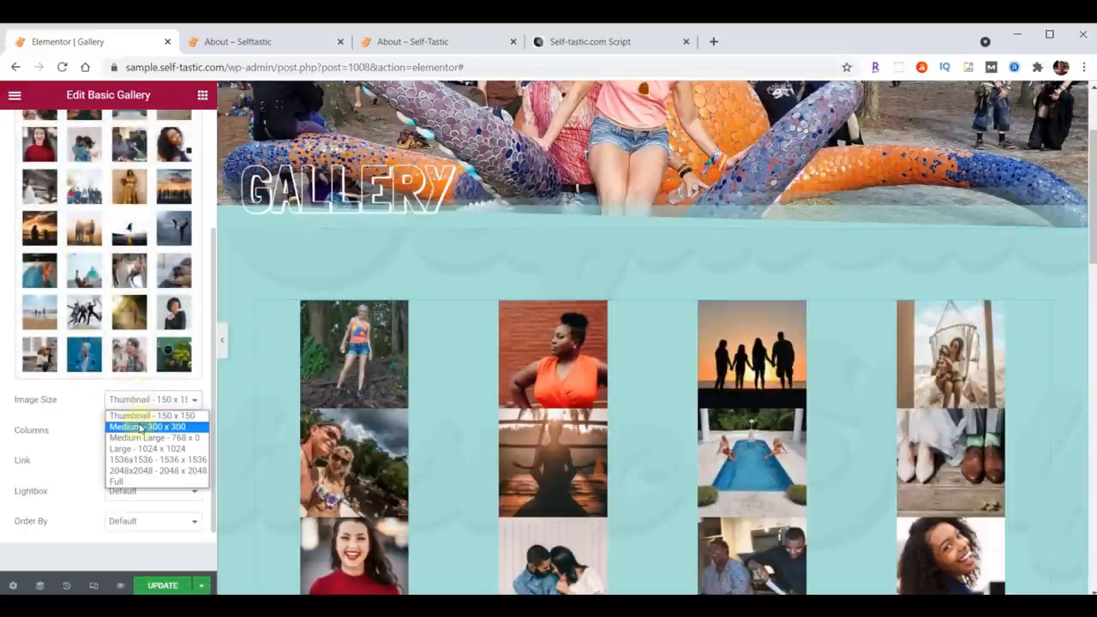
pyautogui.click(139, 426)
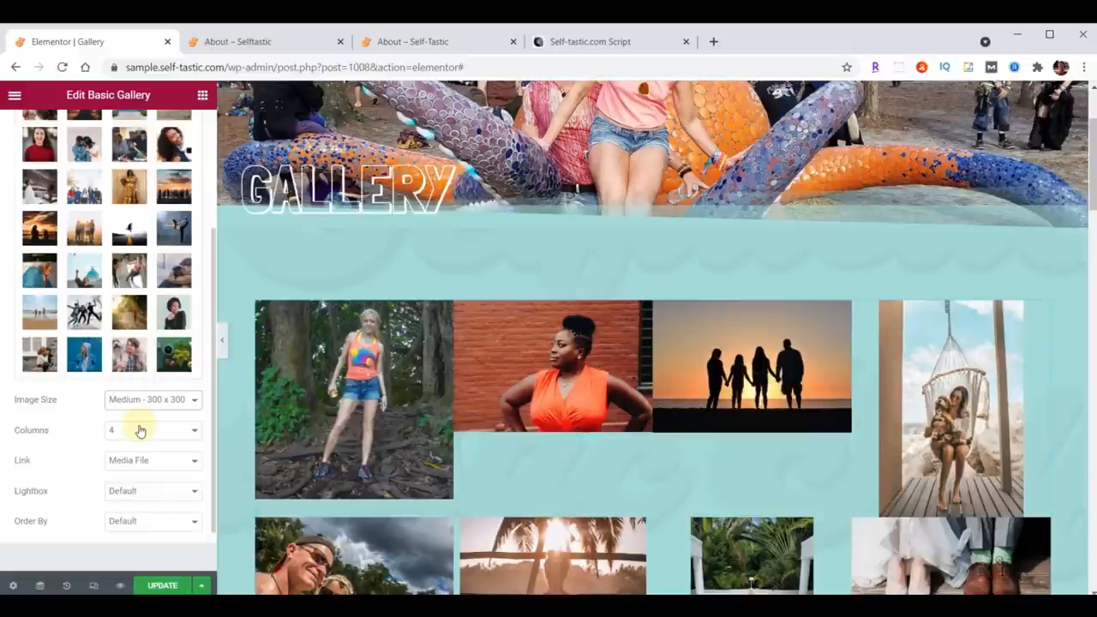
pyautogui.click(168, 586)
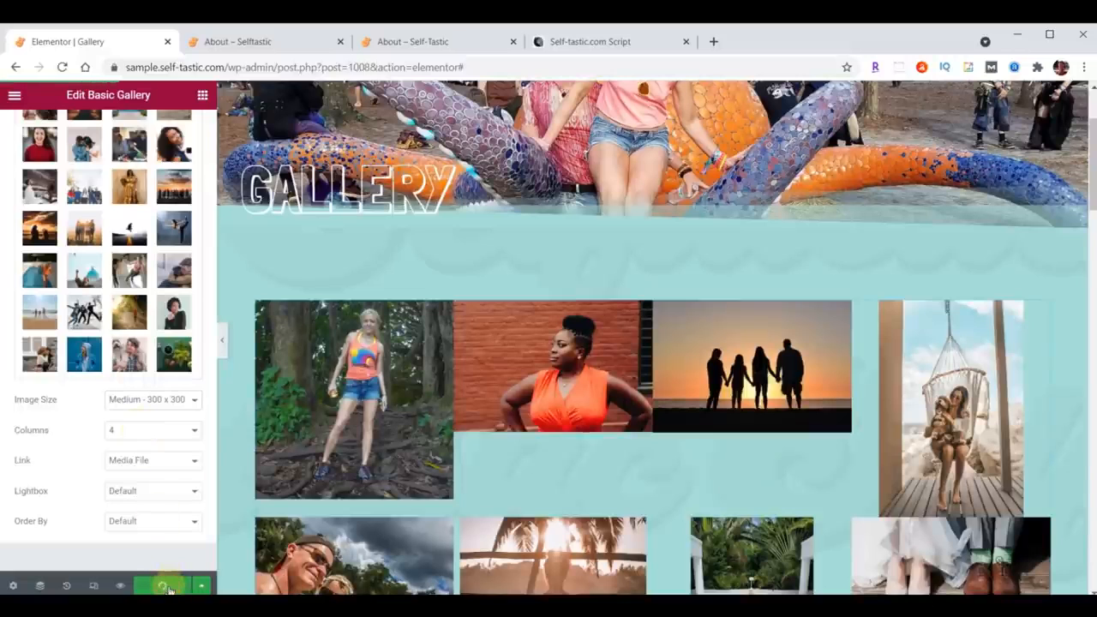
# Step: Reload the live site in another tab and review the published Gallery page
pyautogui.click(269, 42)
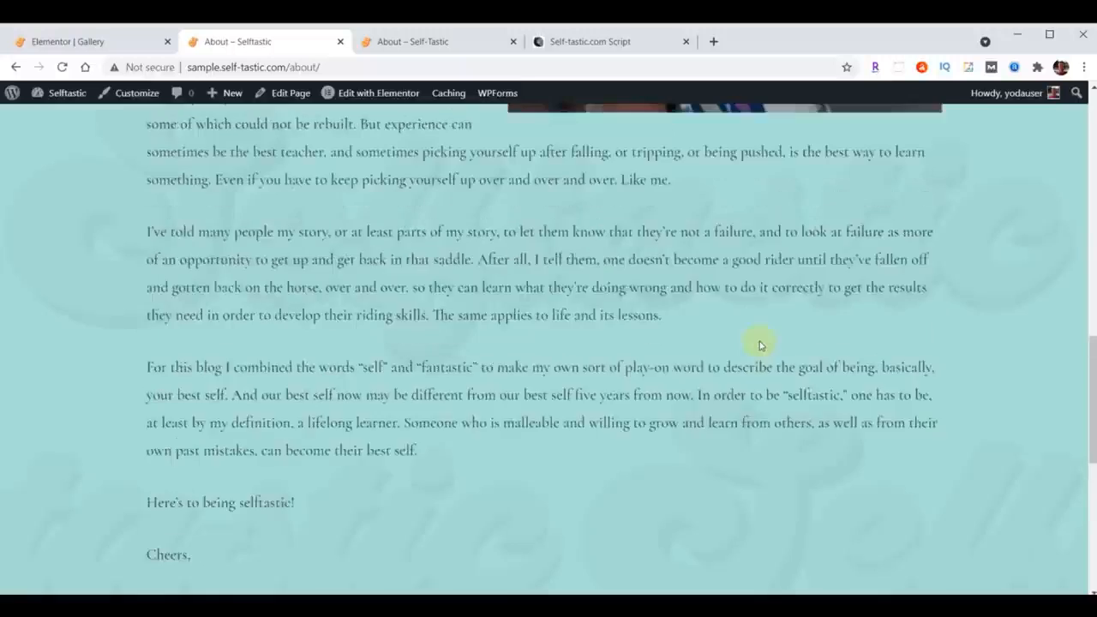
pyautogui.scroll(12, 759, 346)
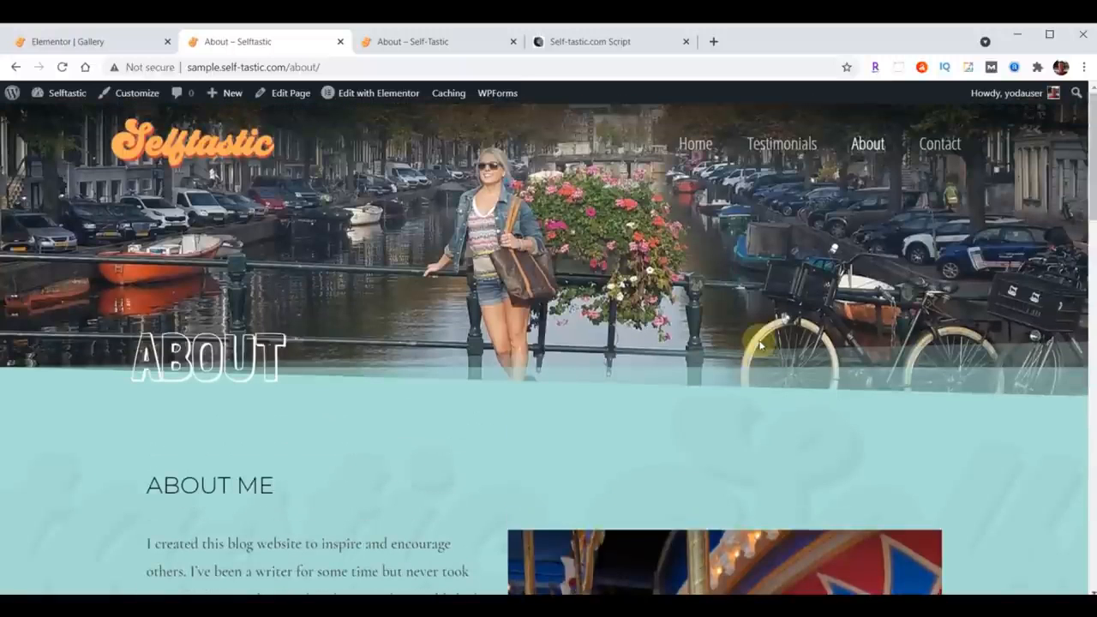
pyautogui.click(62, 68)
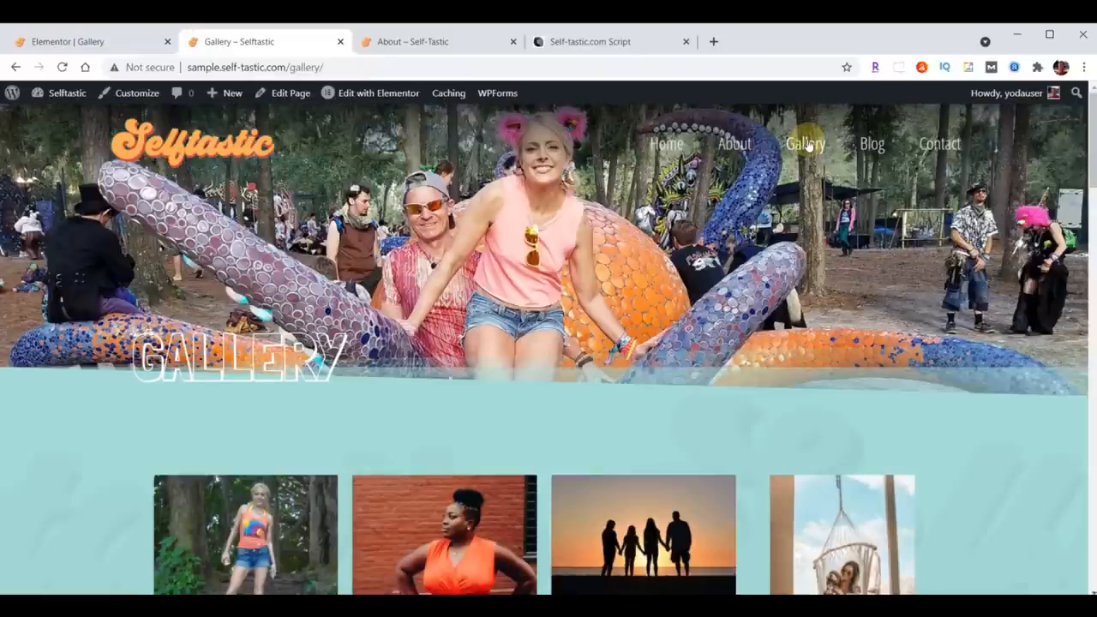
pyautogui.scroll(-8, 844, 174)
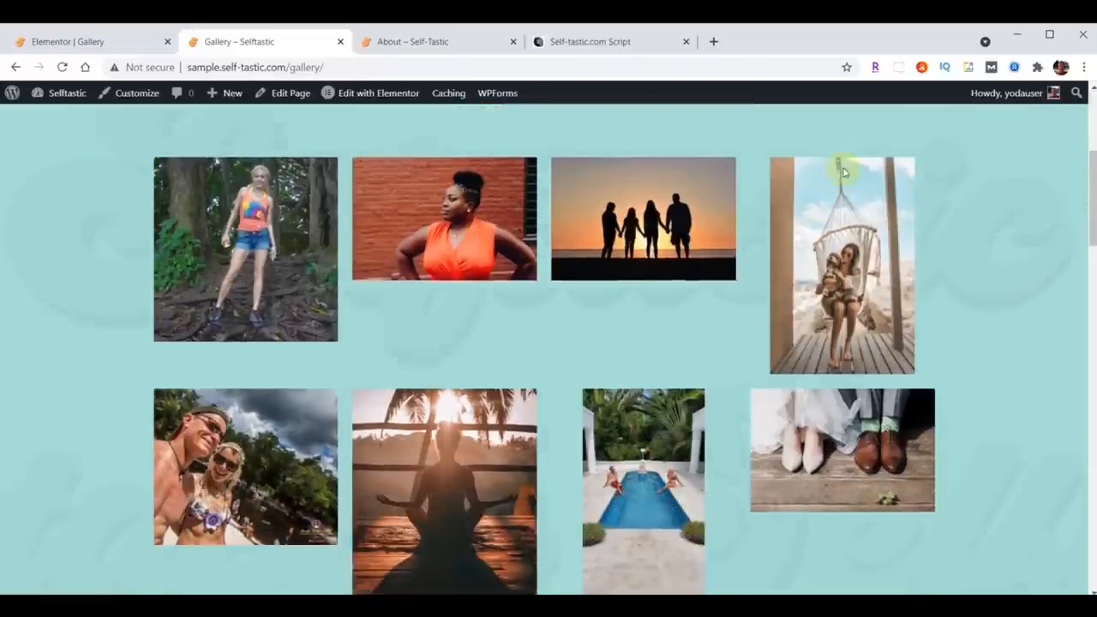
pyautogui.scroll(-10, 843, 173)
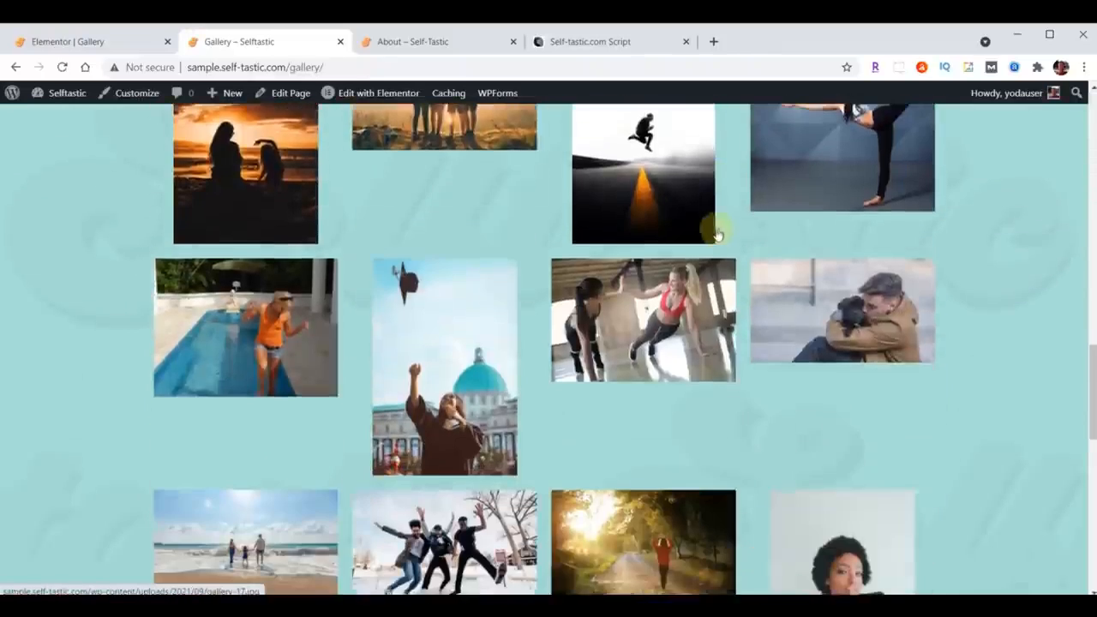
pyautogui.scroll(18, 677, 342)
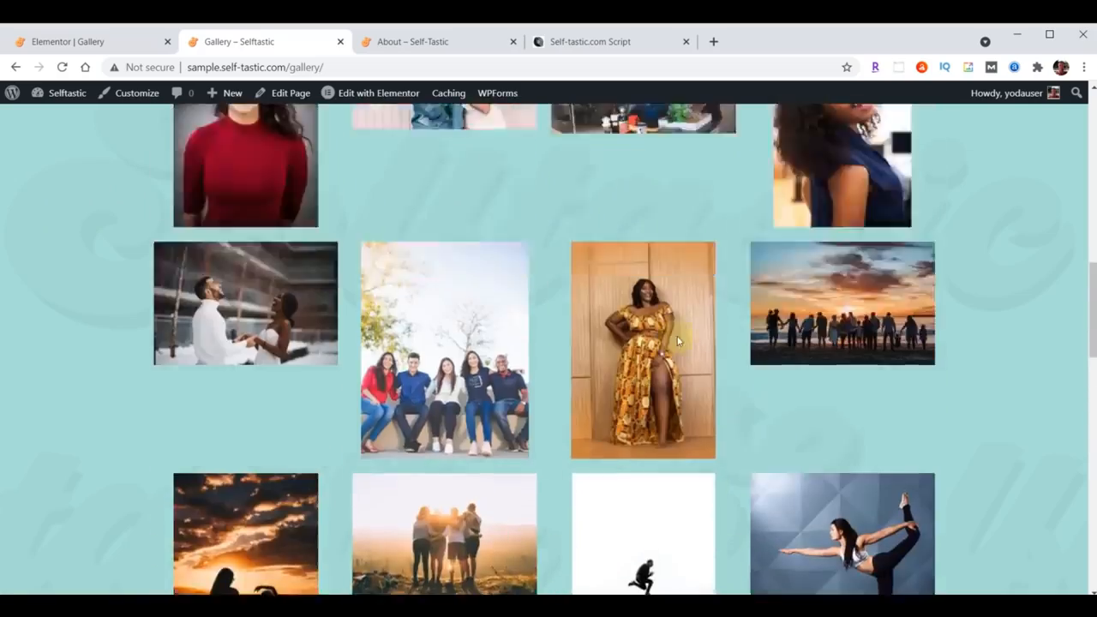
pyautogui.scroll(-10, 543, 262)
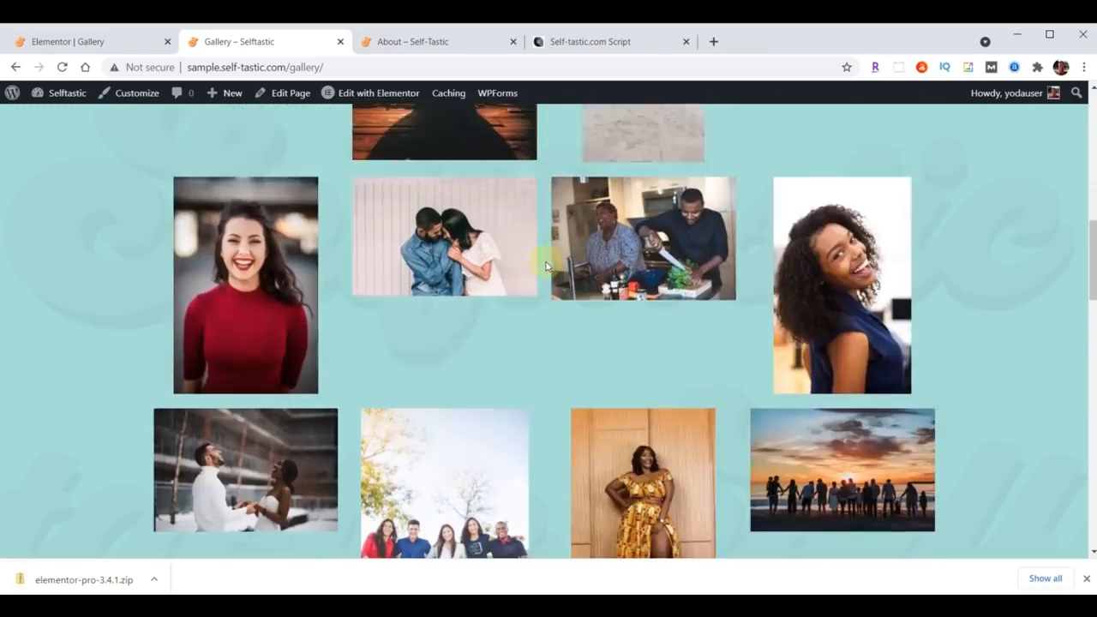
# Step: Open the published gallery's lightbox, browse through a few images, and close it
pyautogui.click(476, 282)
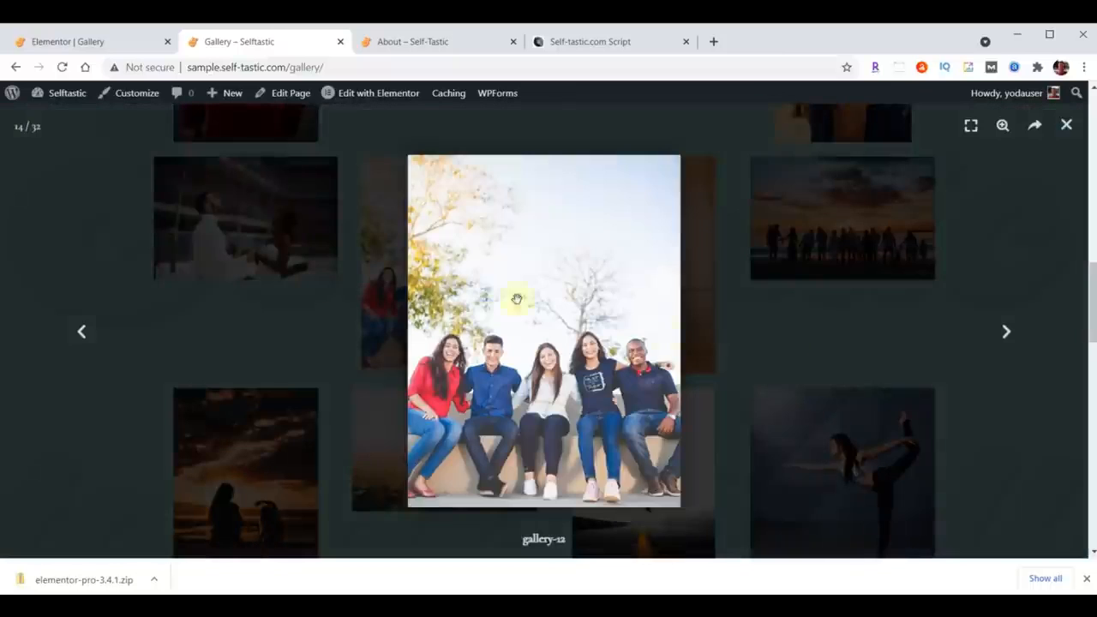
pyautogui.click(1006, 333)
pyautogui.click(1006, 332)
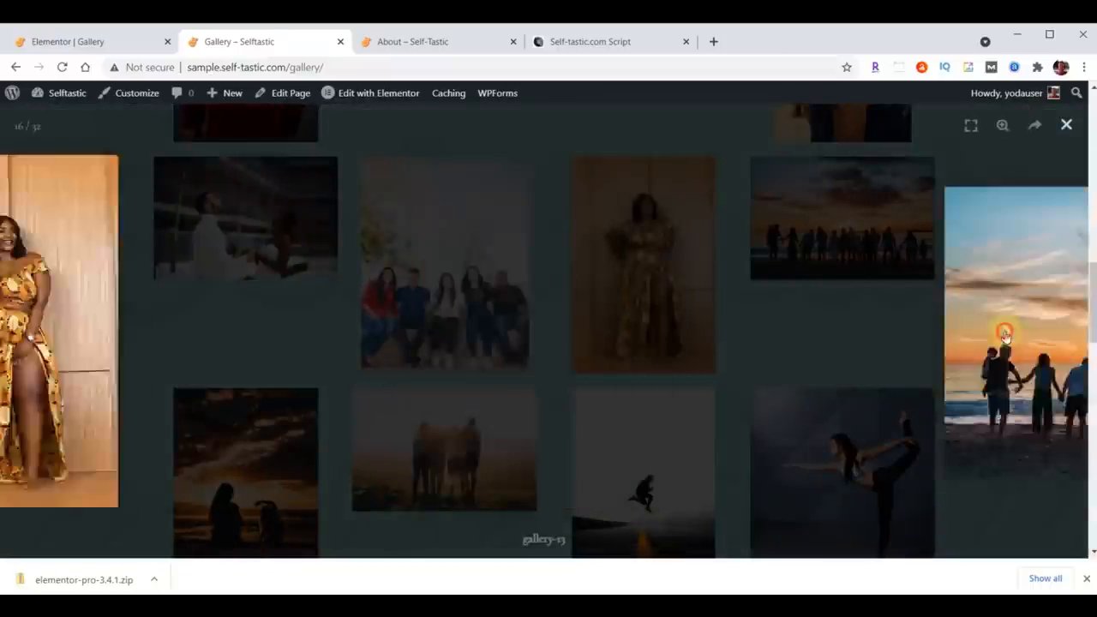
pyautogui.click(1004, 331)
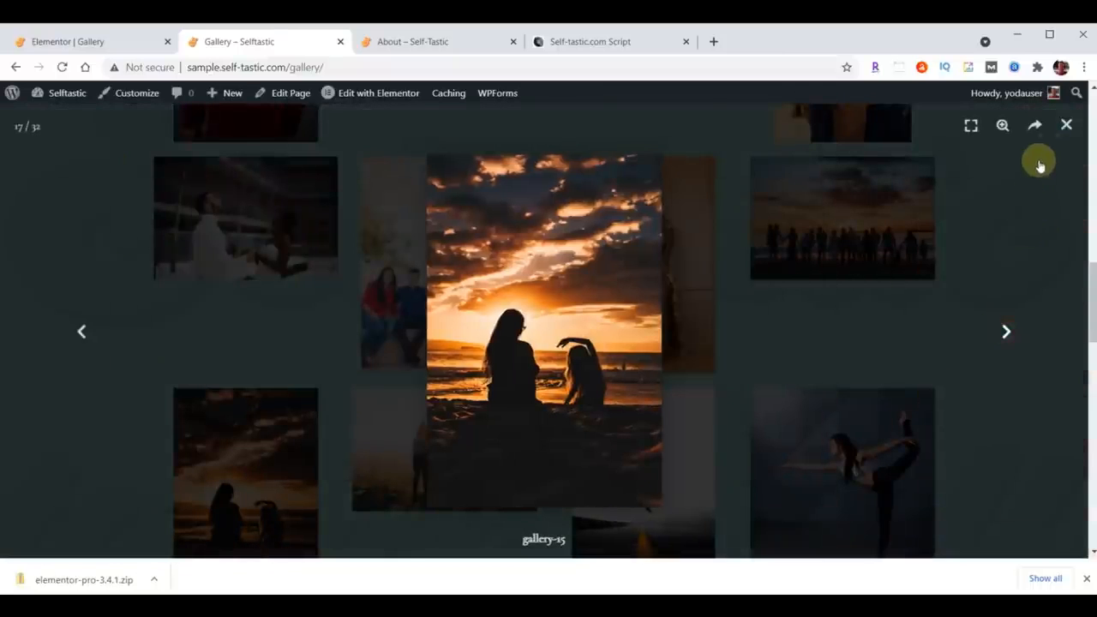
pyautogui.click(1066, 127)
pyautogui.scroll(5, 531, 412)
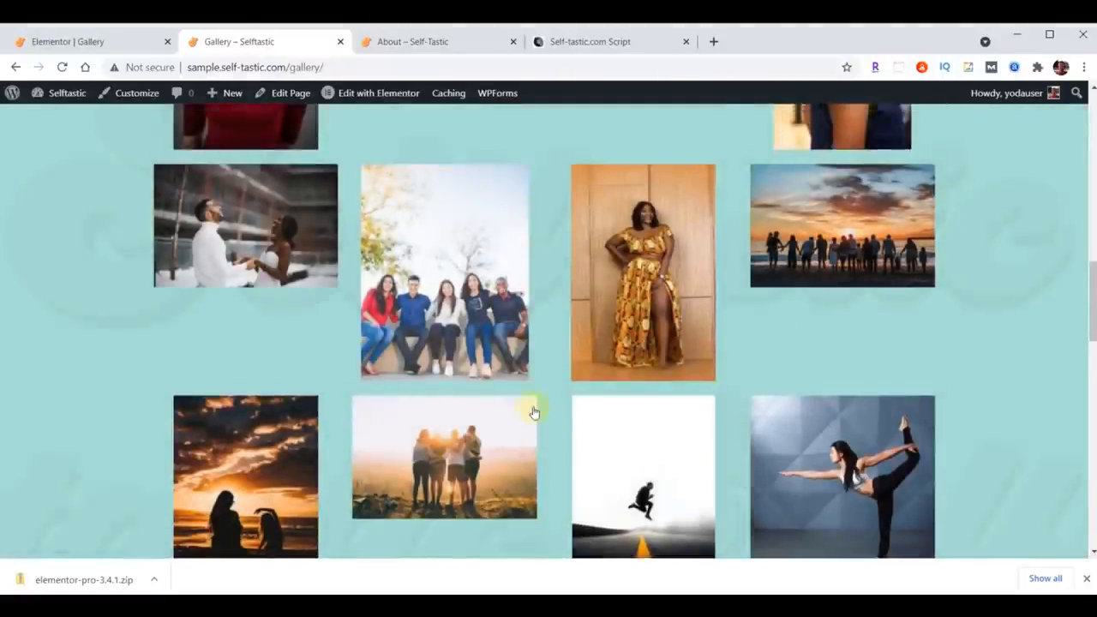
pyautogui.scroll(3, 531, 415)
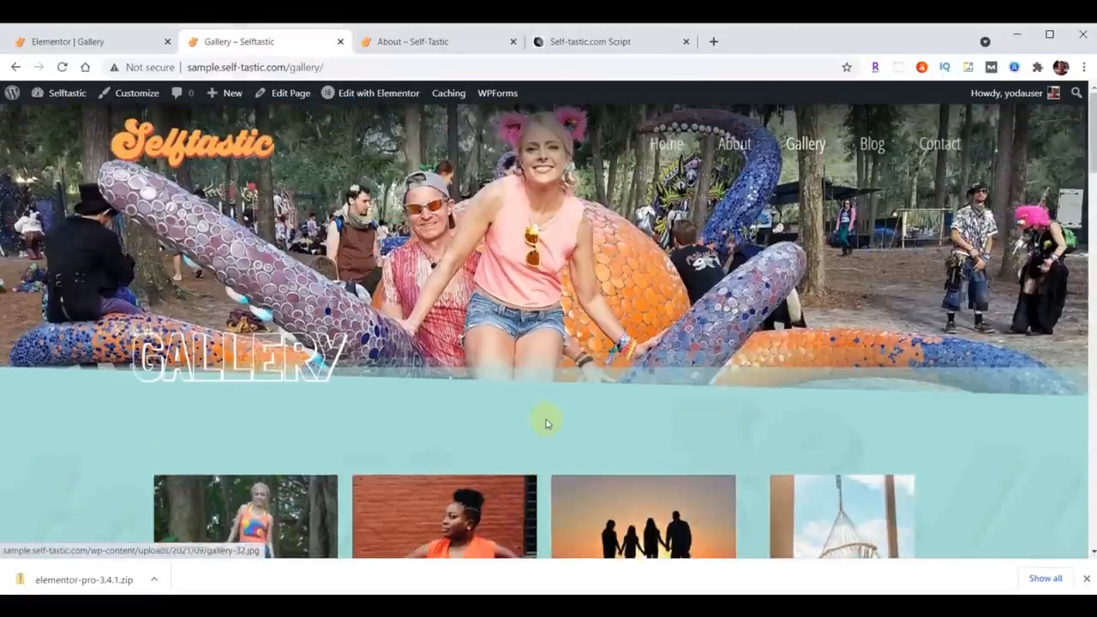
# Step: Compare the reference site's Gallery page with the sample site's published Gallery page
pyautogui.click(415, 42)
pyautogui.click(763, 120)
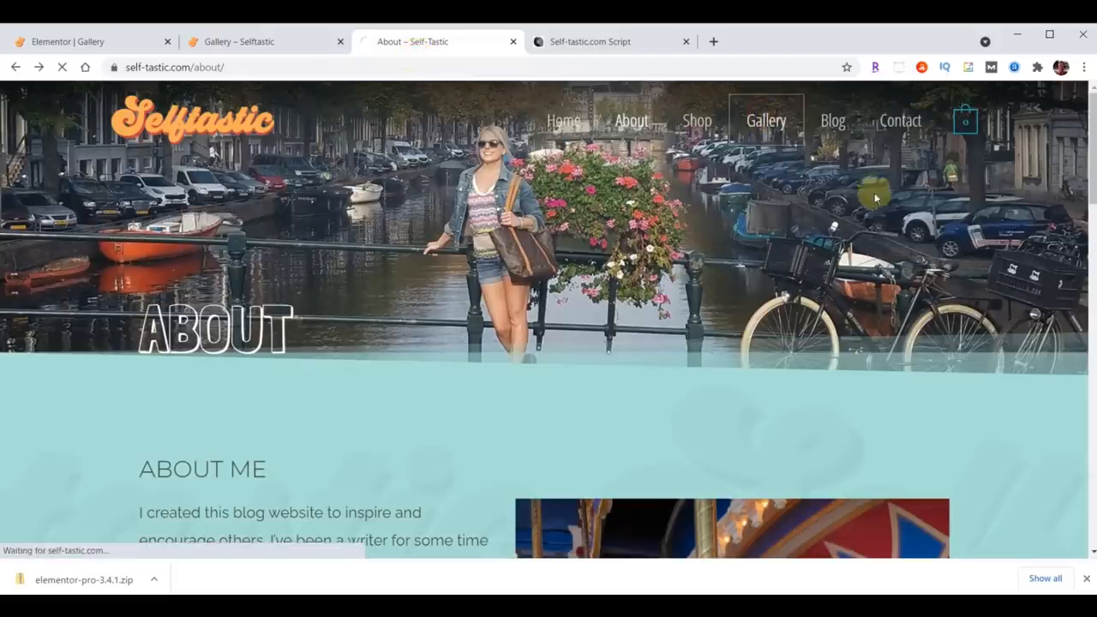
pyautogui.scroll(-10, 774, 286)
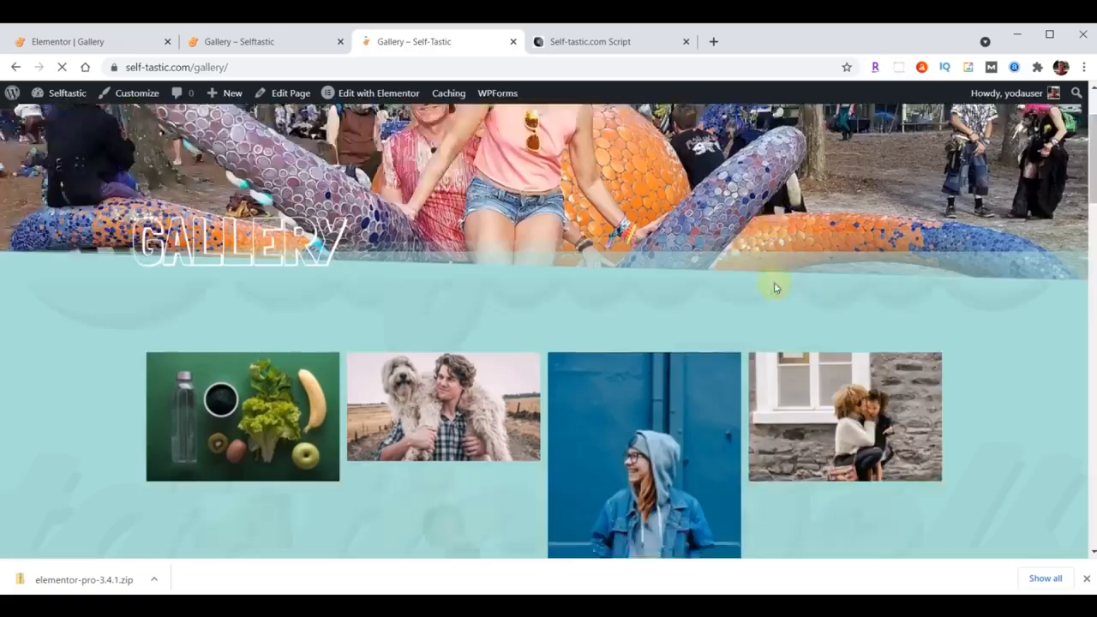
pyautogui.scroll(-7, 774, 289)
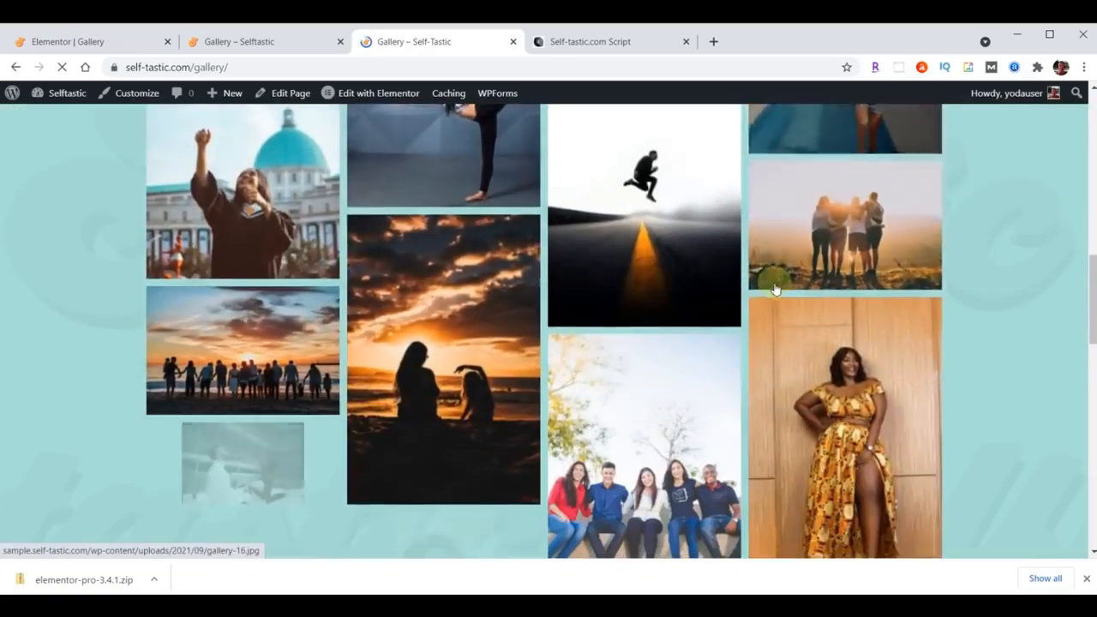
pyautogui.scroll(-8, 774, 289)
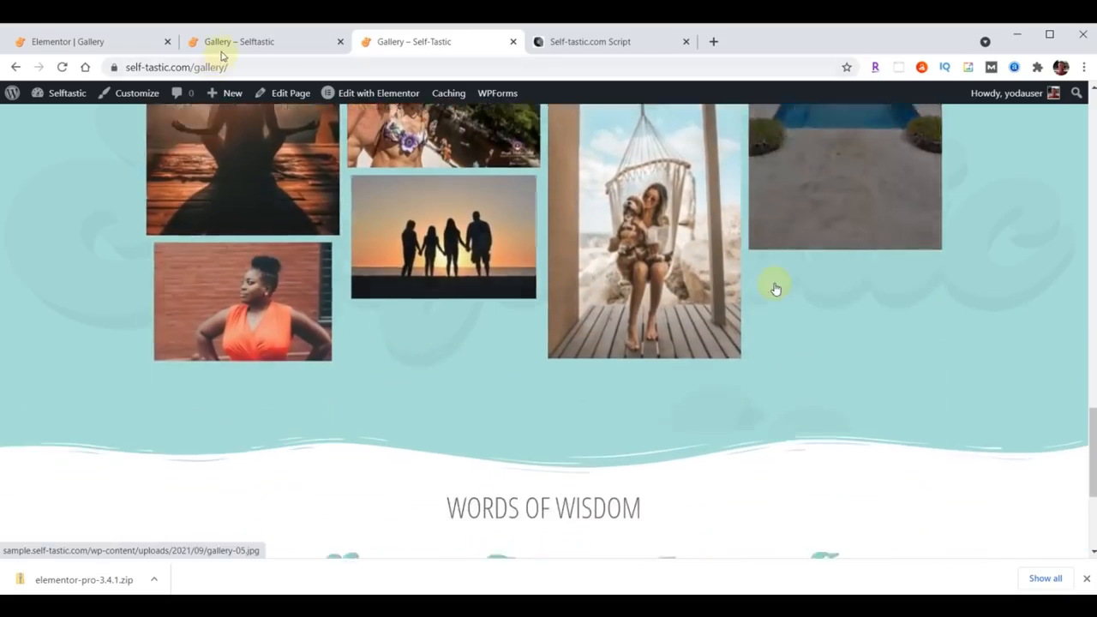
pyautogui.click(223, 49)
pyautogui.scroll(20, 765, 328)
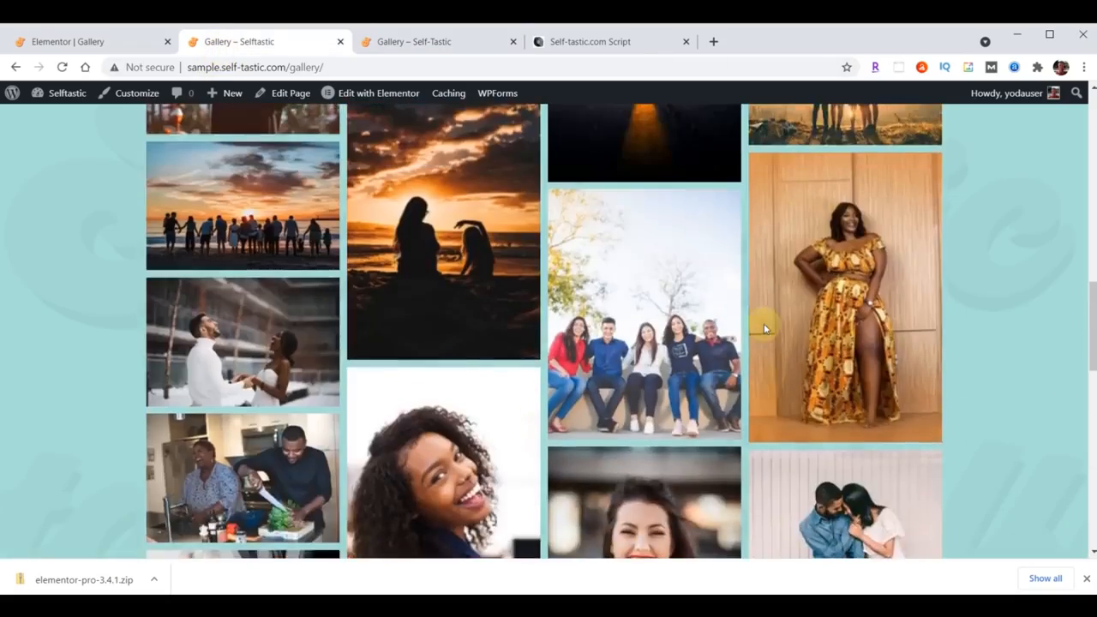
pyautogui.scroll(4, 765, 332)
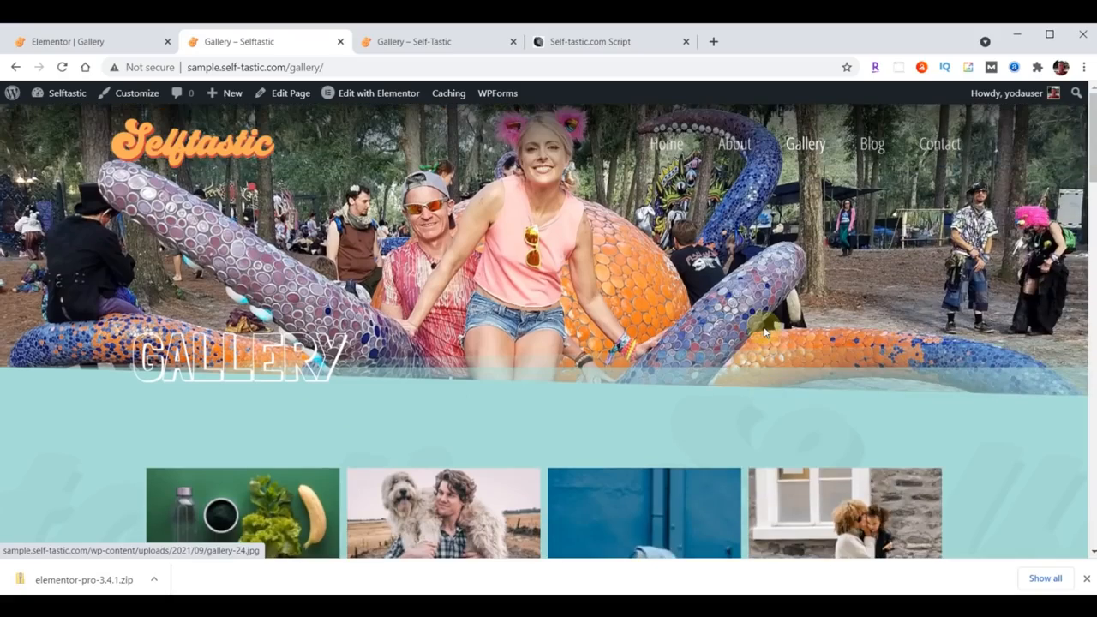
pyautogui.scroll(-7, 765, 333)
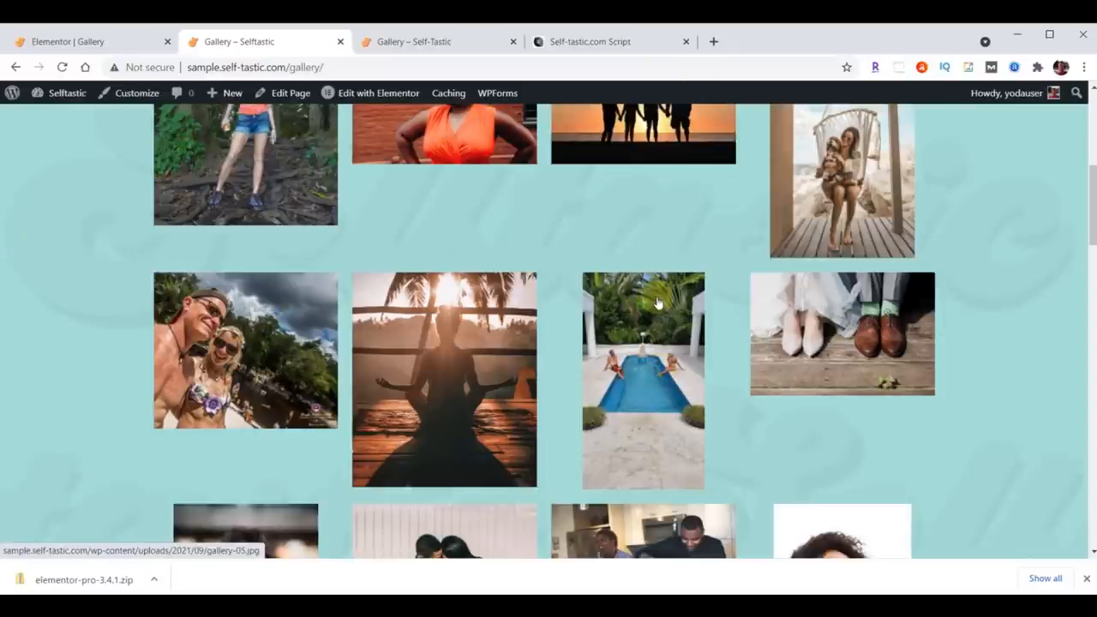
# Step: Back in the editor, delete the Basic Gallery widget from the Gallery page
pyautogui.click(64, 50)
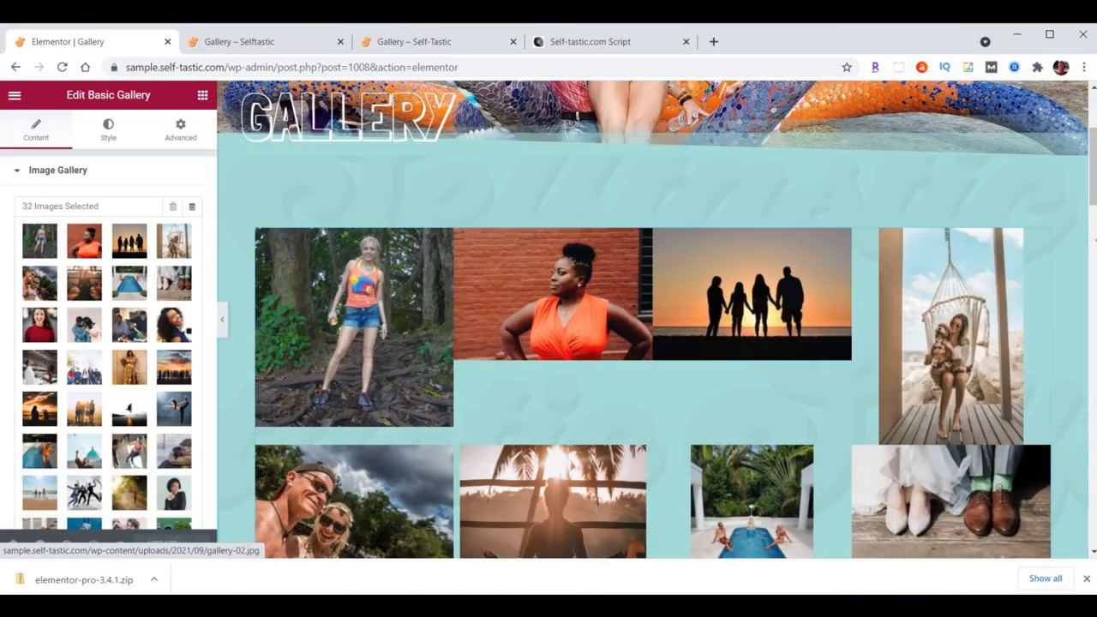
pyautogui.rightClick(1041, 243)
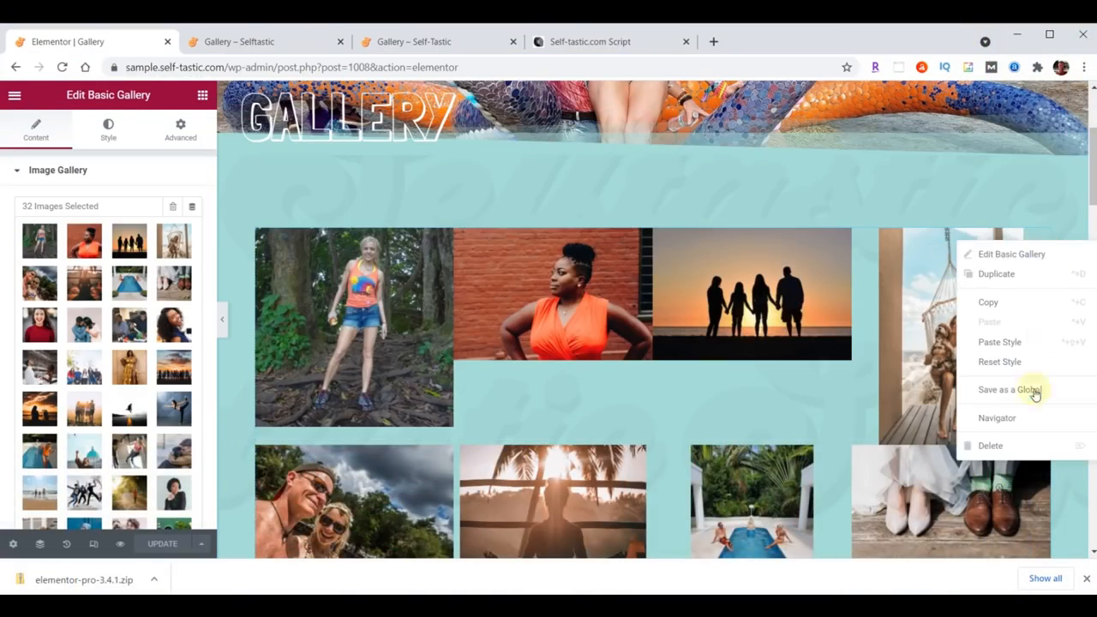
pyautogui.click(1016, 446)
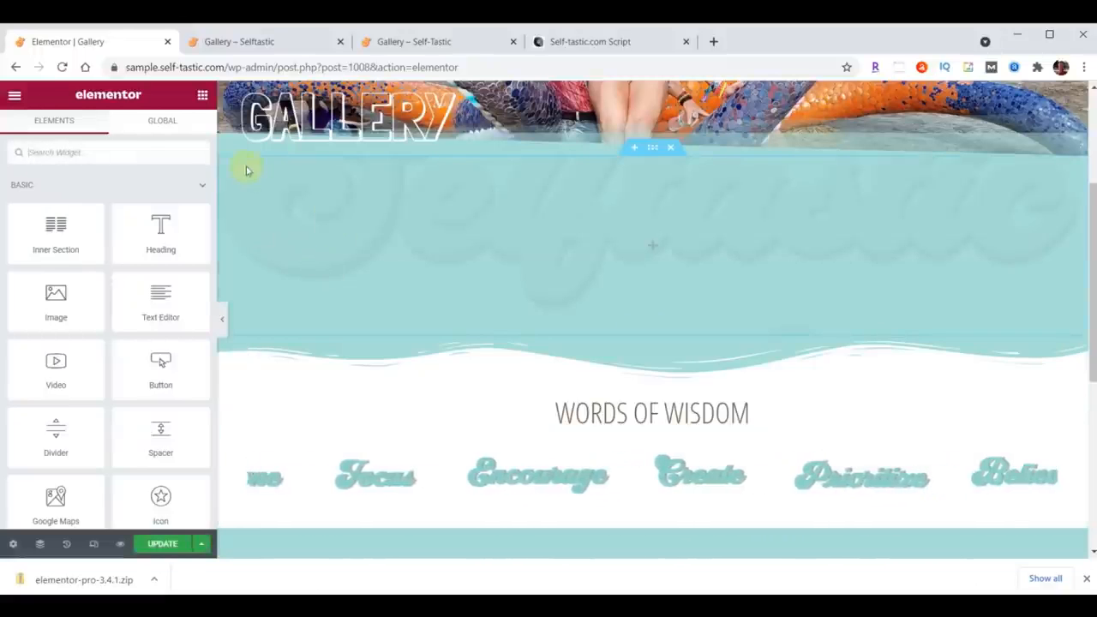
# Step: Search the widgets for gallery and add the Pro Gallery widget to the emptied section
pyautogui.click(87, 154)
pyautogui.write('gallery')
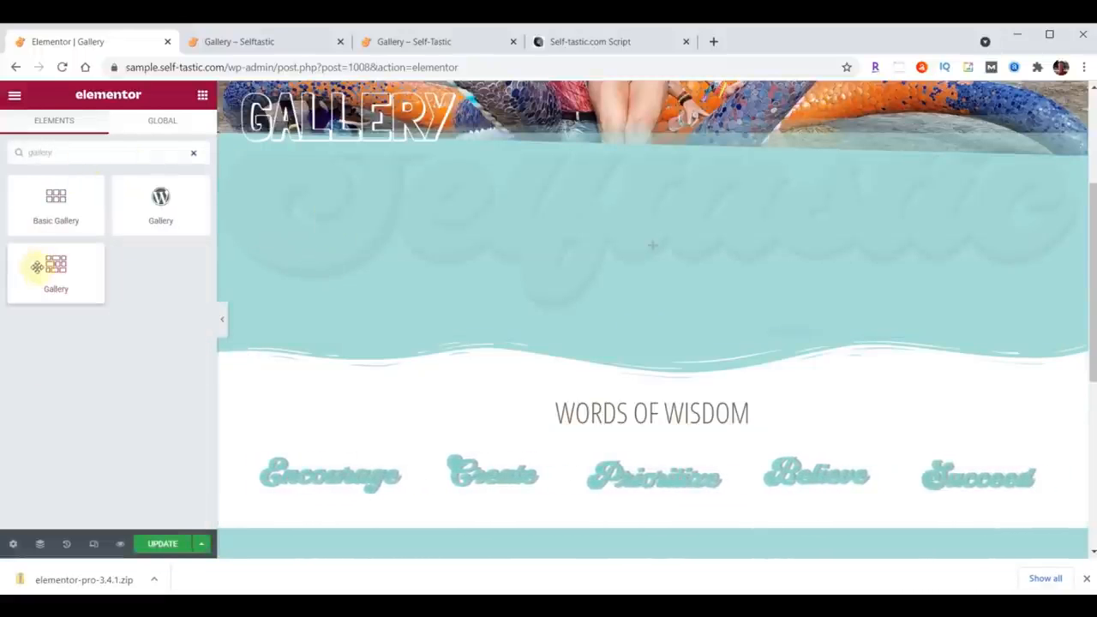
pyautogui.moveTo(54, 264); pyautogui.dragTo(729, 241)
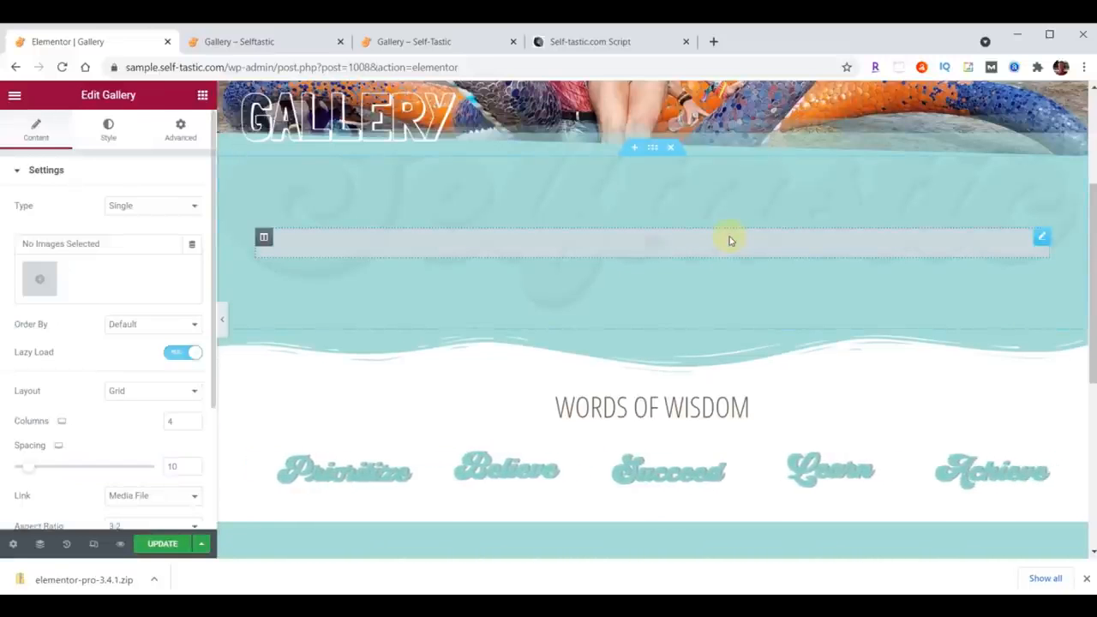
# Step: Create a new gallery from the media library selecting the gallery images and insert it into the Gallery widget
pyautogui.click(45, 283)
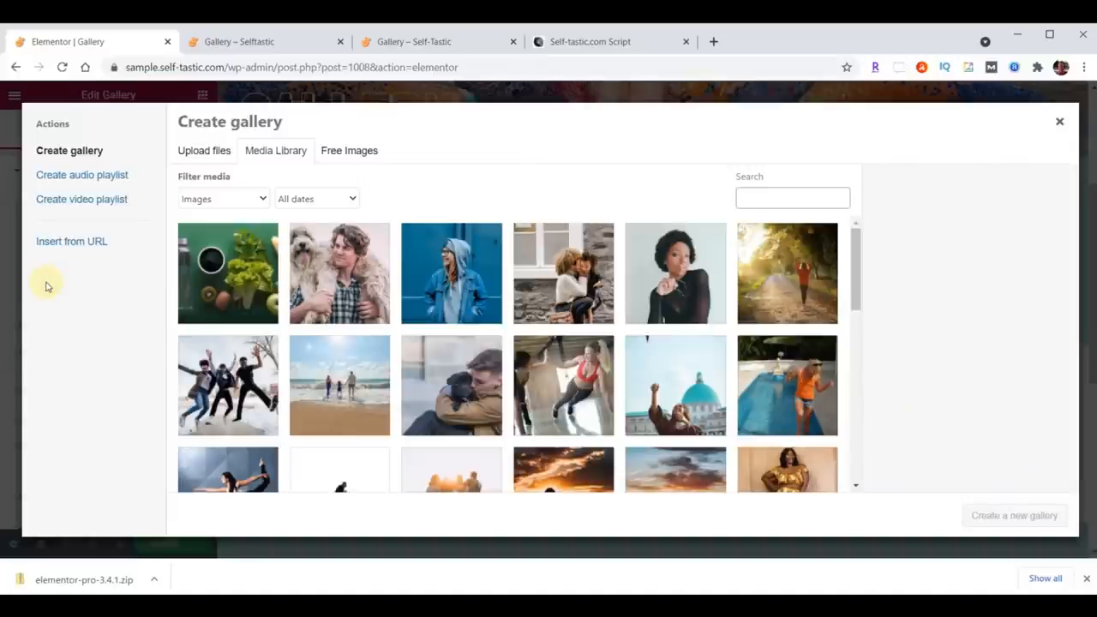
pyautogui.click(237, 273)
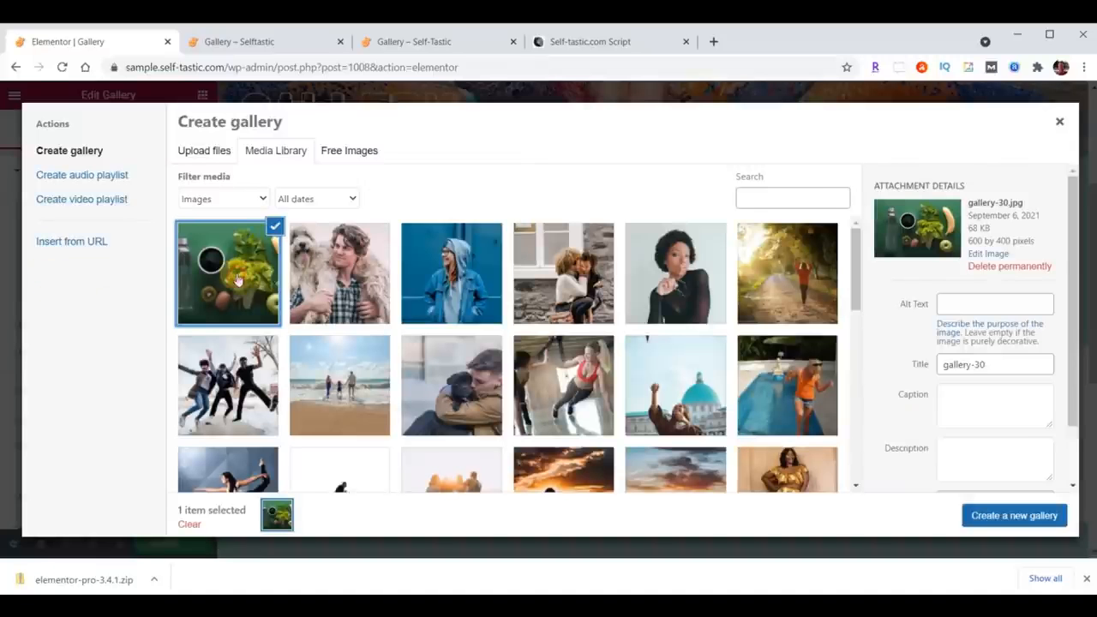
pyautogui.scroll(-3, 670, 276)
pyautogui.scroll(-3, 670, 276)
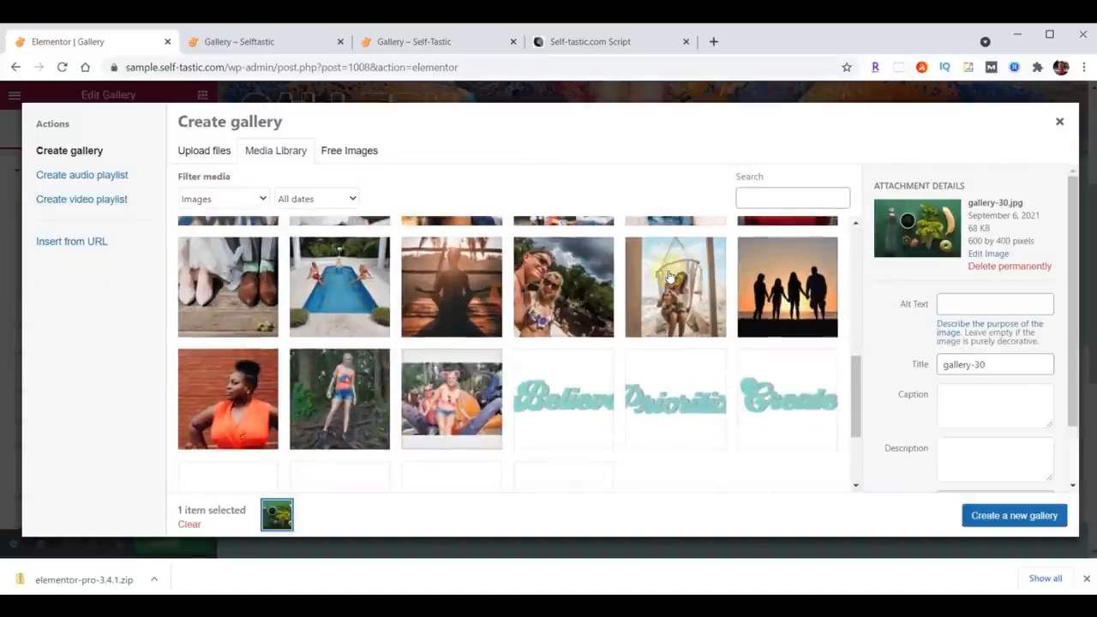
pyautogui.keyDown('shift'); pyautogui.click(228, 325); pyautogui.keyUp('shift')
pyautogui.click(998, 516)
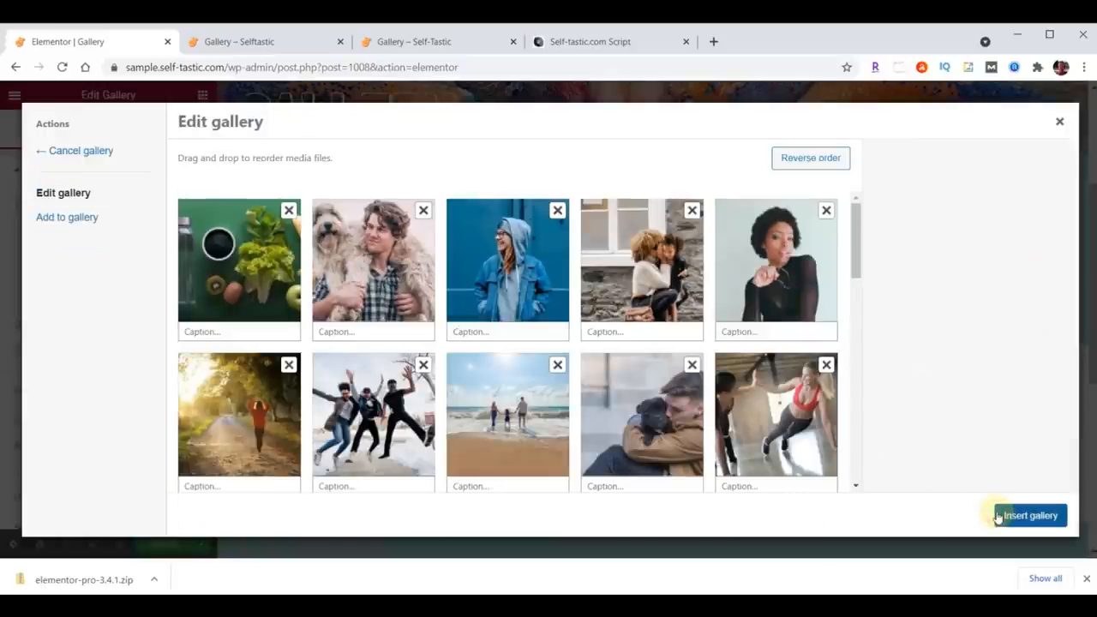
pyautogui.moveTo(300, 300); pyautogui.dragTo(377, 291)
pyautogui.moveTo(248, 270); pyautogui.dragTo(383, 270)
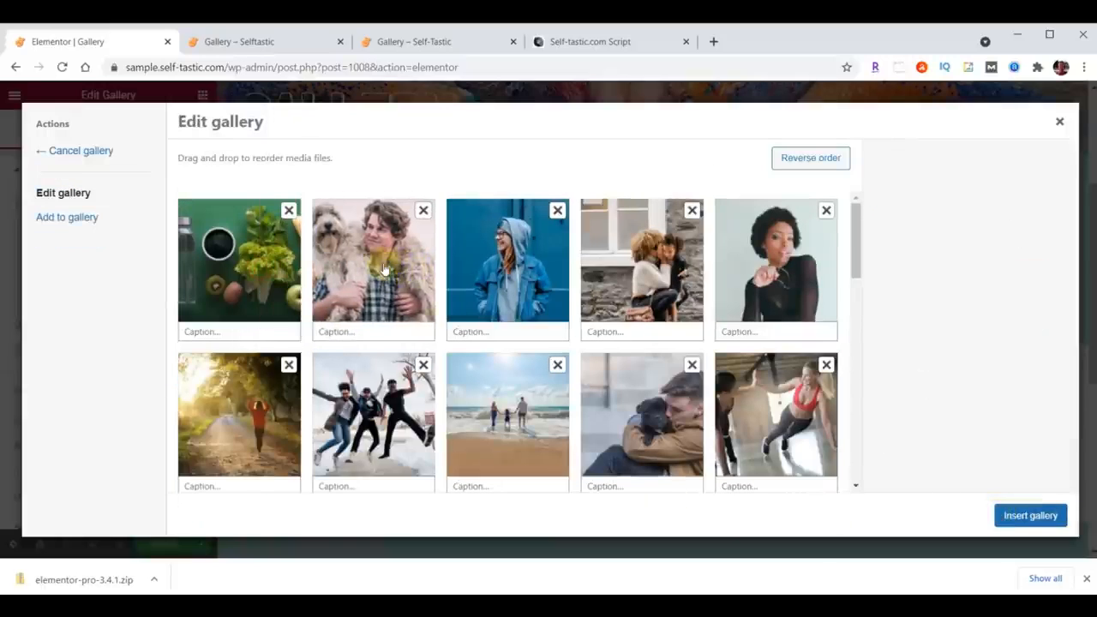
pyautogui.click(1029, 515)
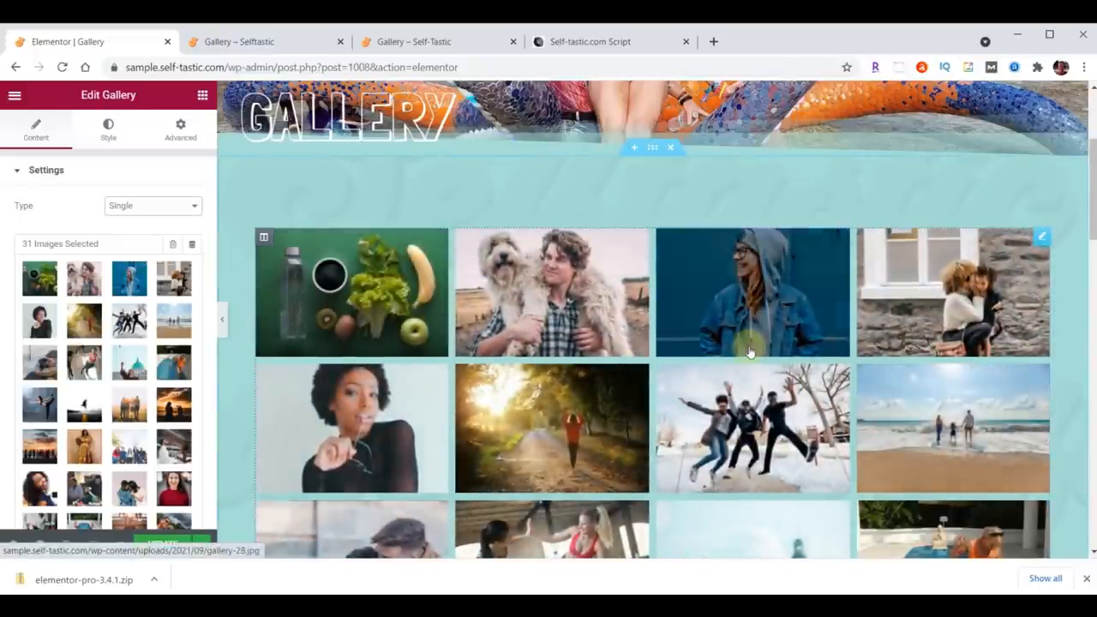
# Step: Set the Gallery widget's layout to Masonry
pyautogui.scroll(-5, 137, 351)
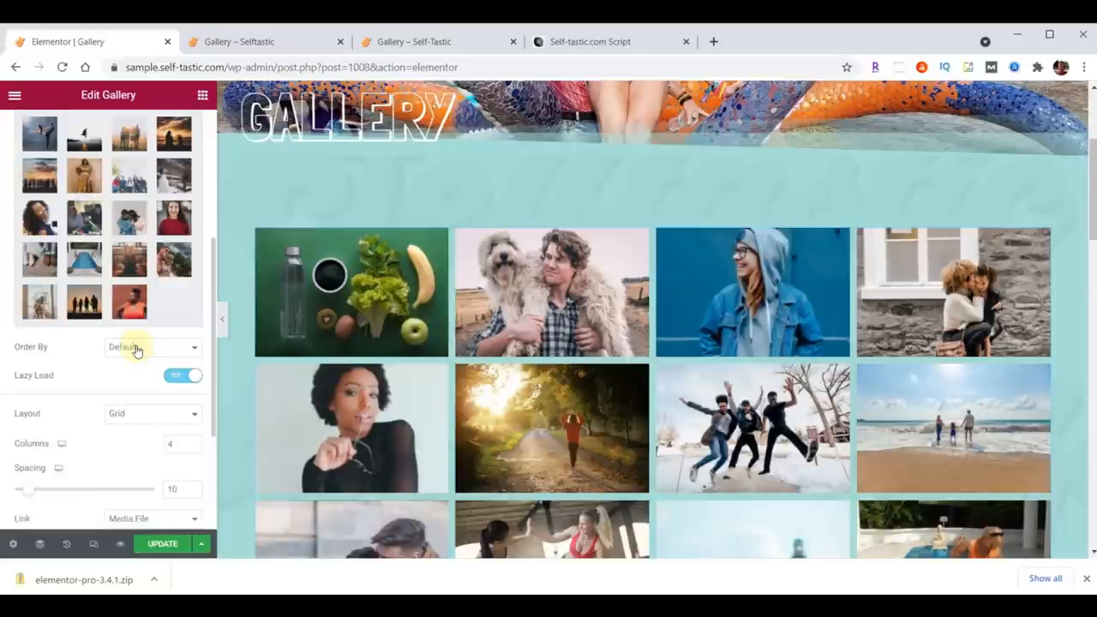
pyautogui.click(142, 412)
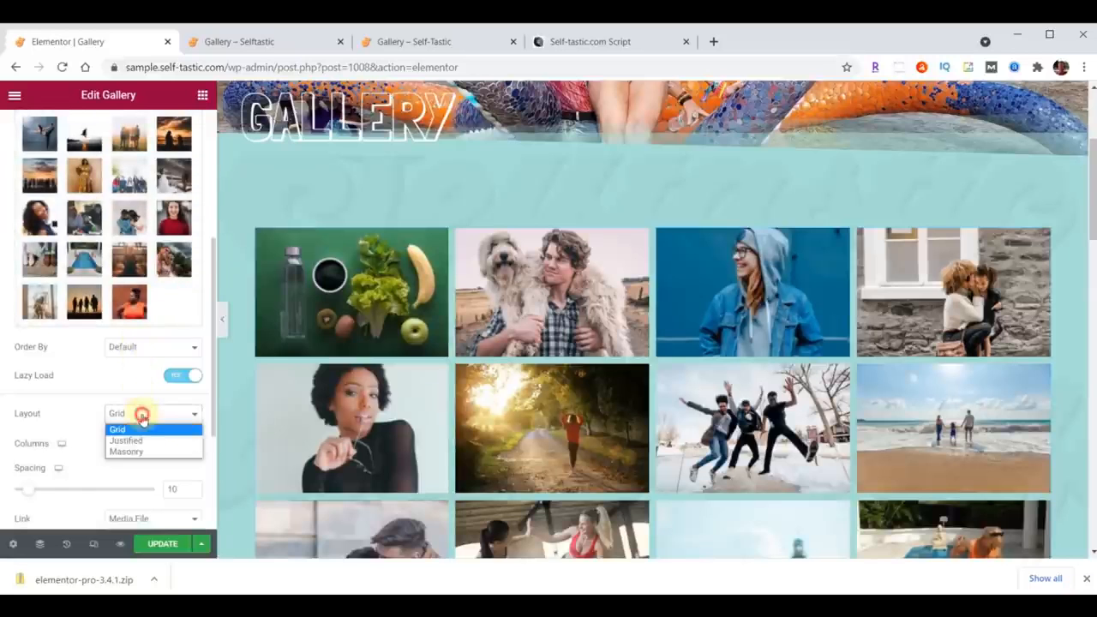
pyautogui.click(137, 452)
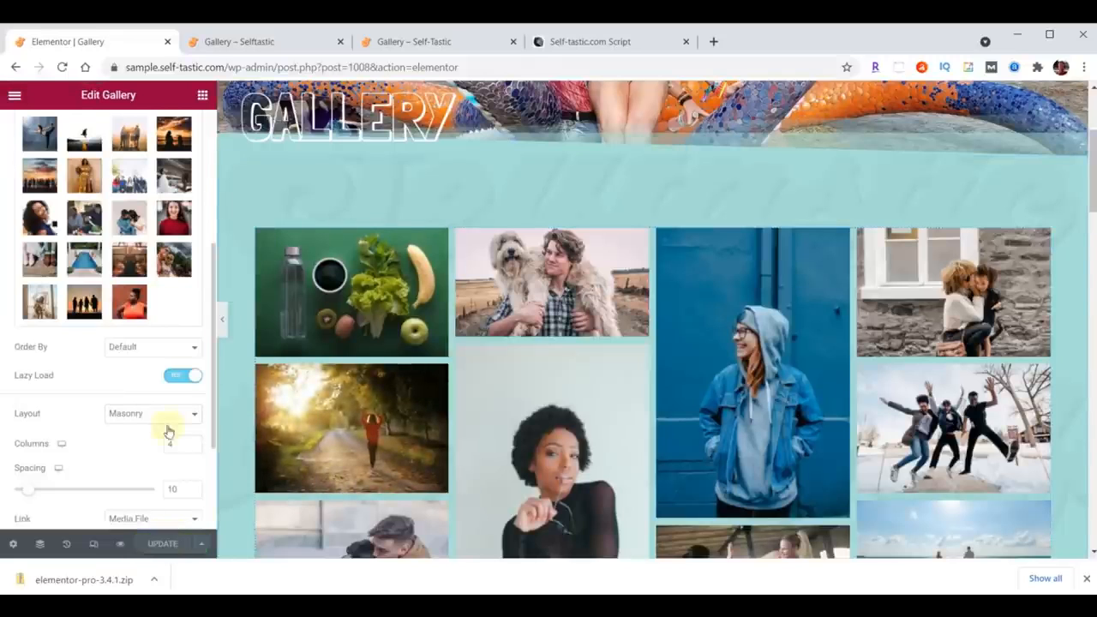
# Step: Reload the published Gallery page in the other tab and review the masonry layout
pyautogui.click(268, 42)
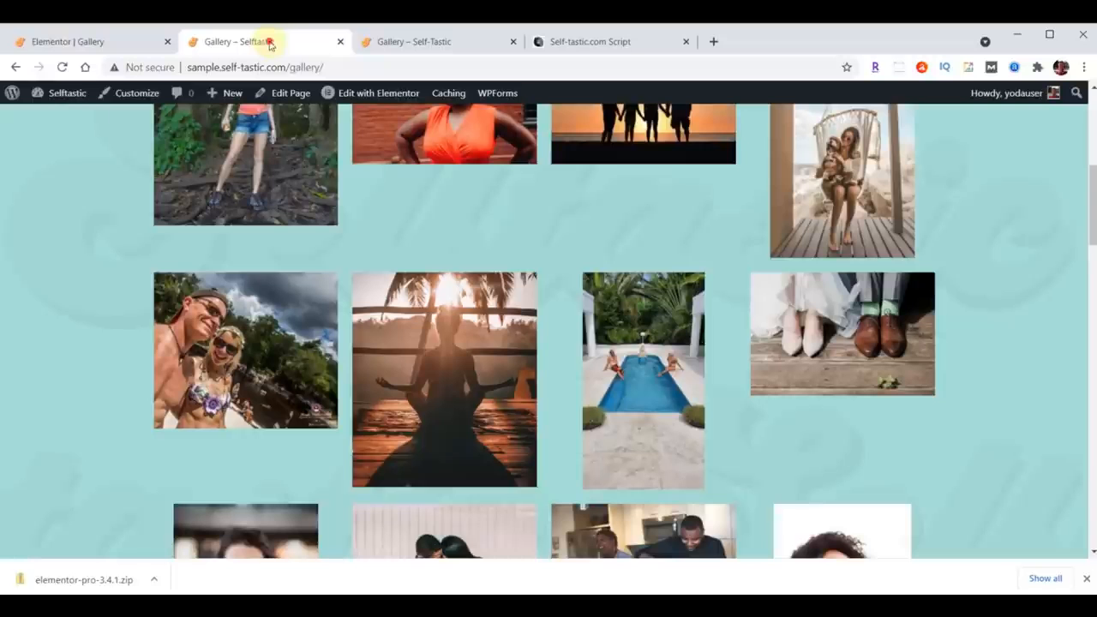
pyautogui.click(62, 68)
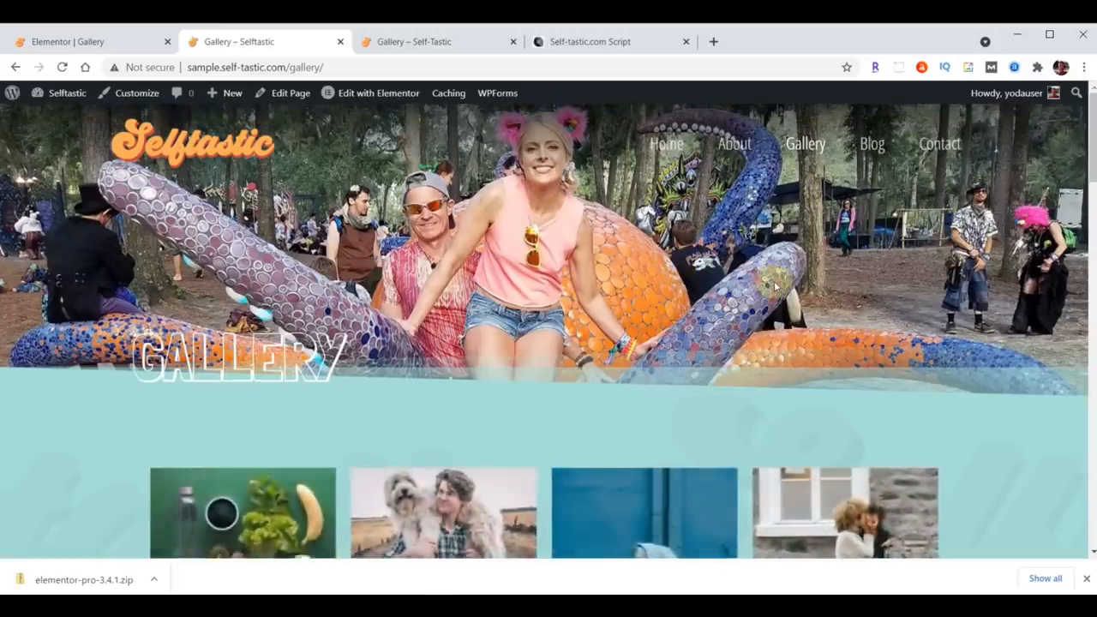
pyautogui.scroll(-1, 775, 287)
pyautogui.scroll(-10, 776, 287)
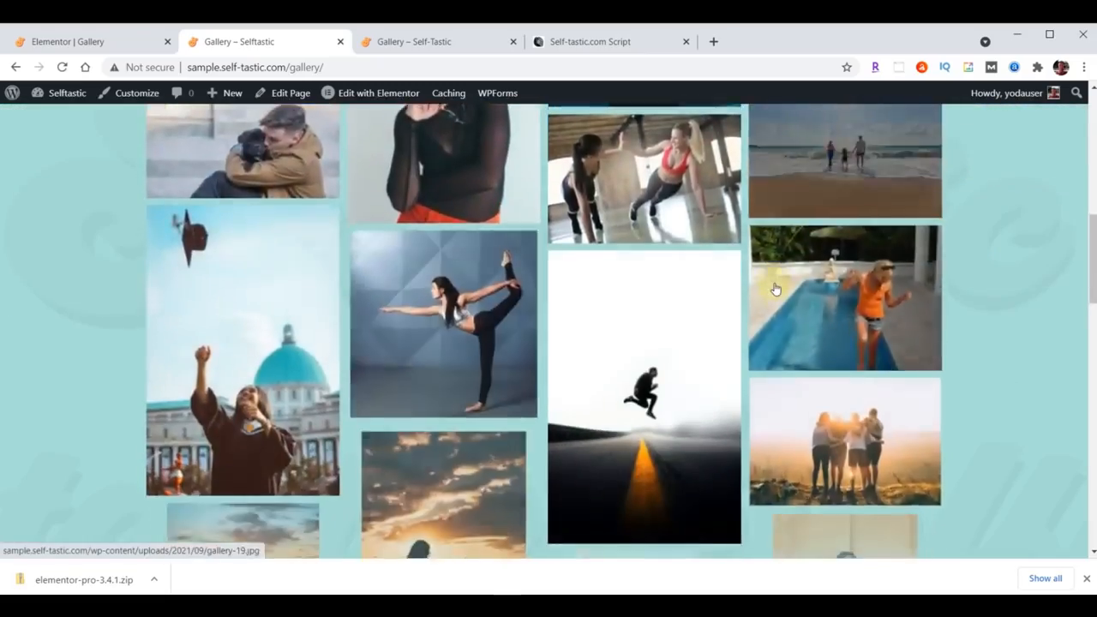
pyautogui.scroll(-10, 776, 289)
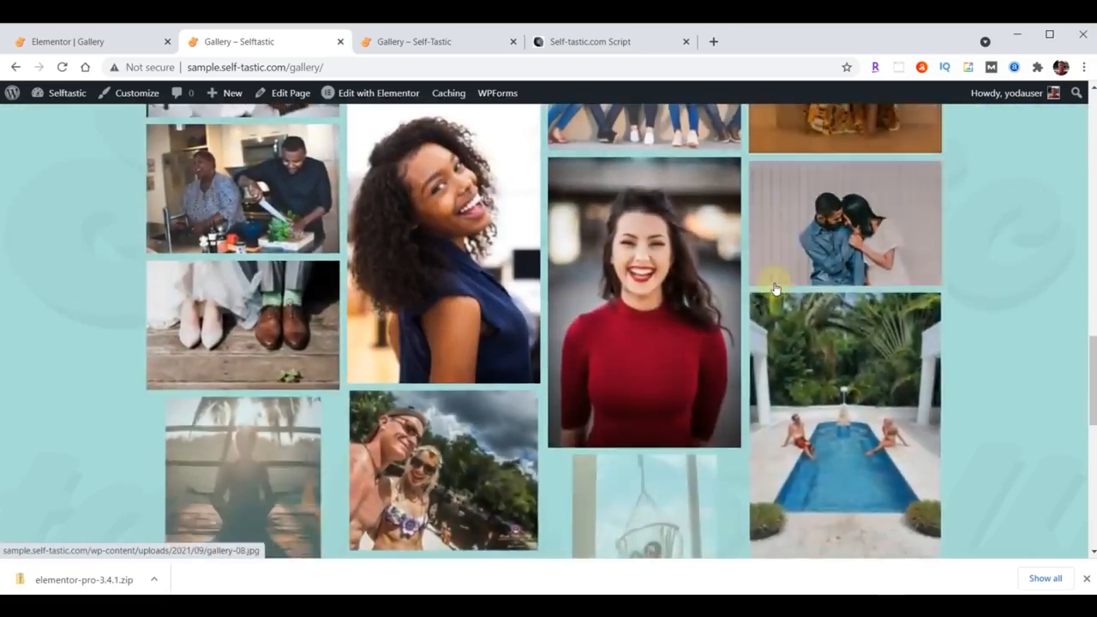
pyautogui.scroll(-3, 775, 290)
pyautogui.scroll(10, 763, 326)
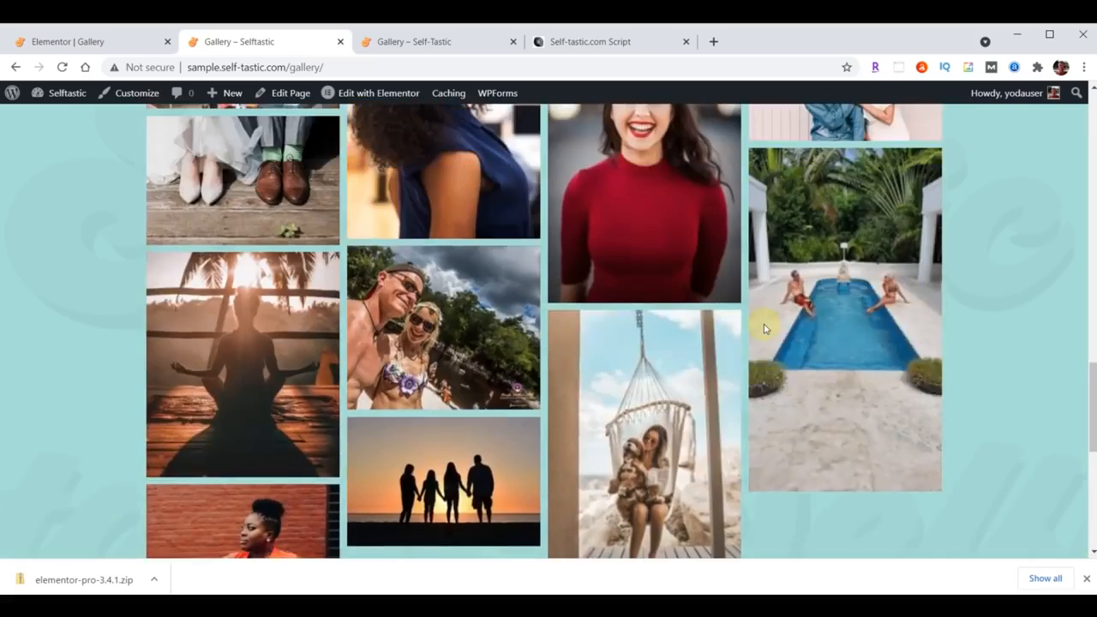
pyautogui.scroll(10, 764, 323)
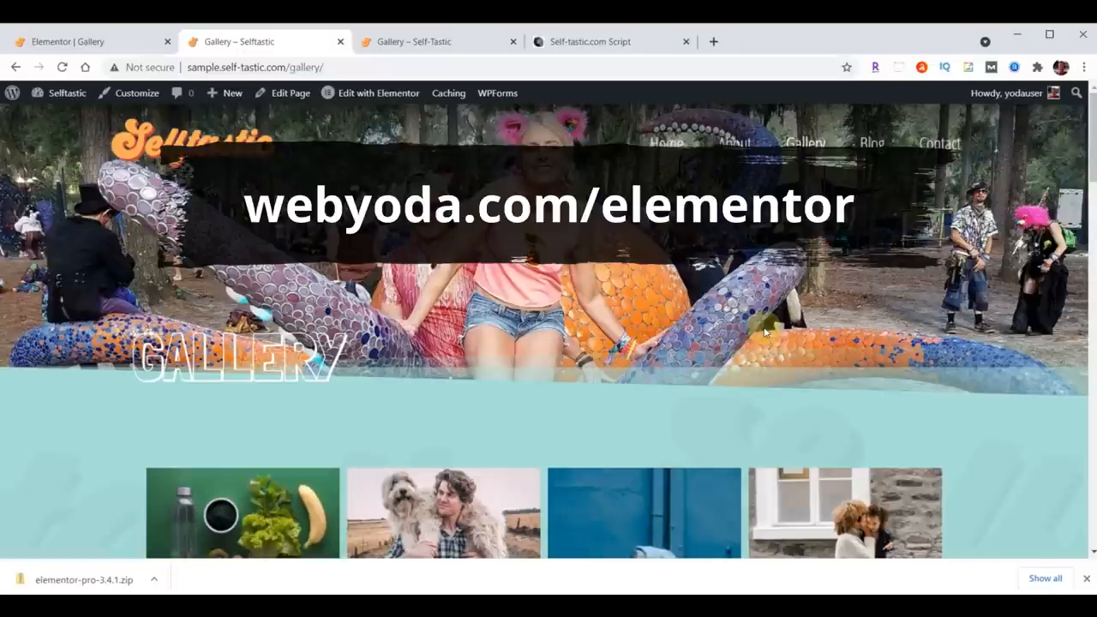
# Step: Return to the editor and exit Elementor to the WordPress dashboard
pyautogui.click(88, 35)
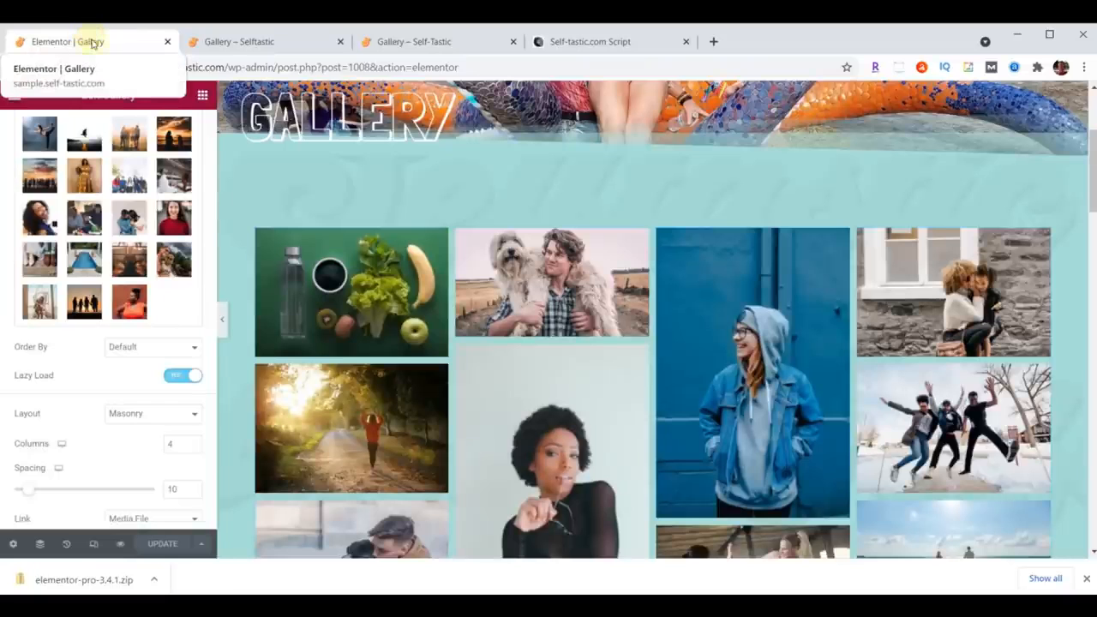
pyautogui.click(14, 96)
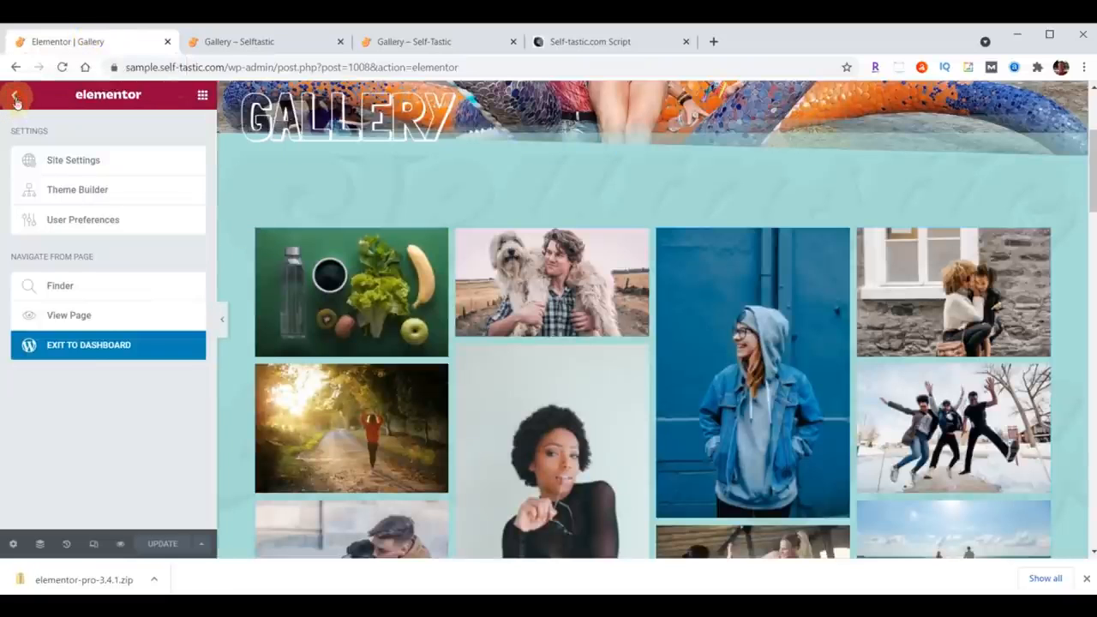
pyautogui.click(93, 346)
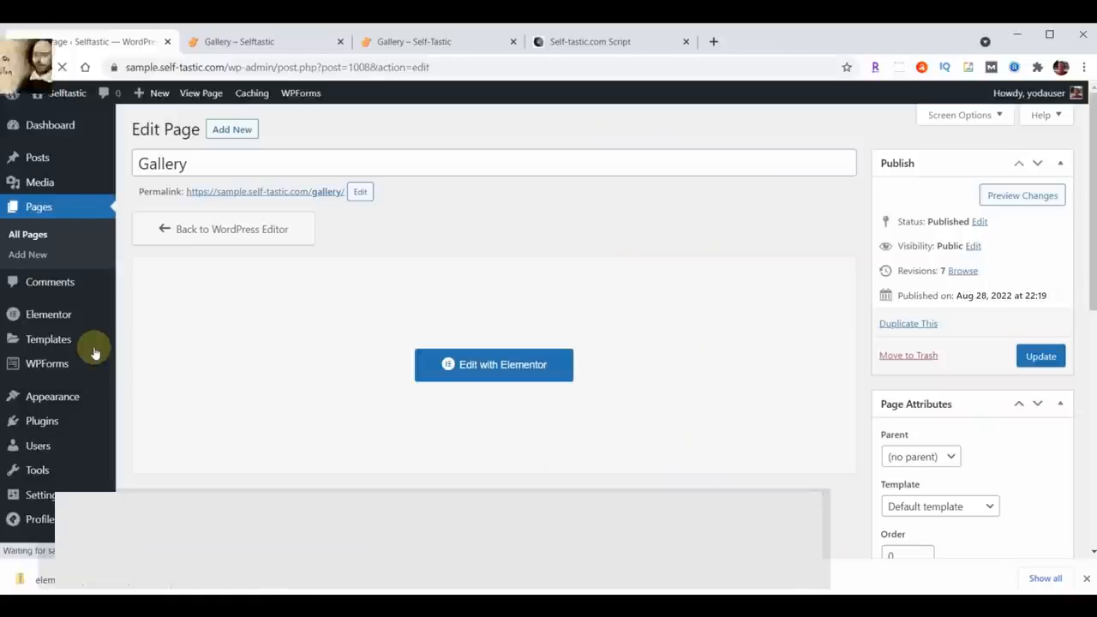
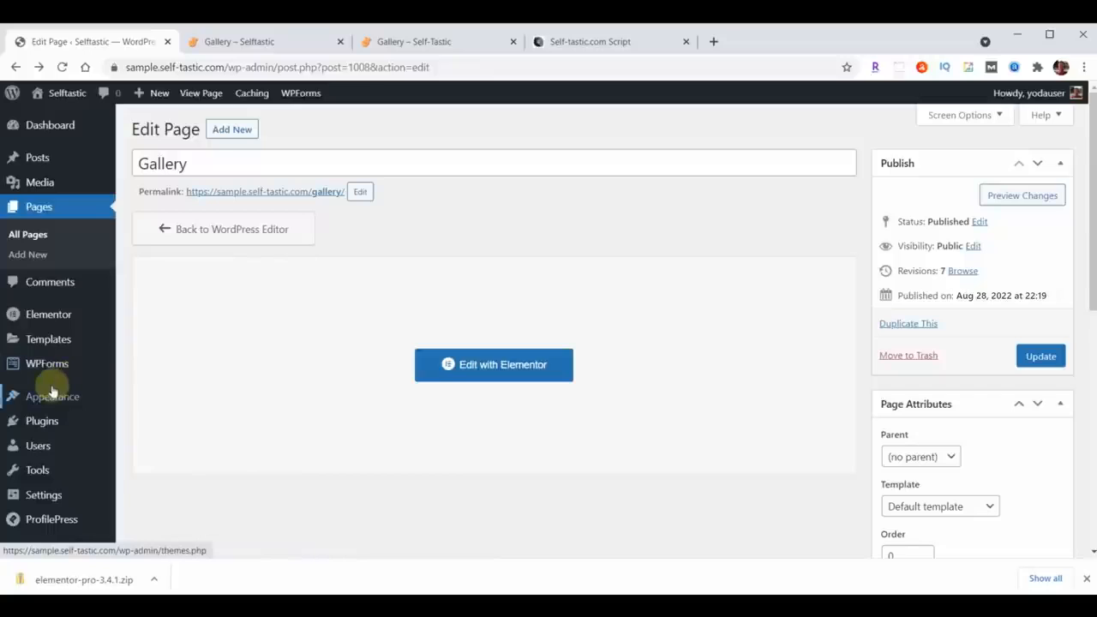
# Step: Create a new Elementor Header & Footer Builder template titled Blog Page Header and set its type to Header
pyautogui.moveTo(52, 401)
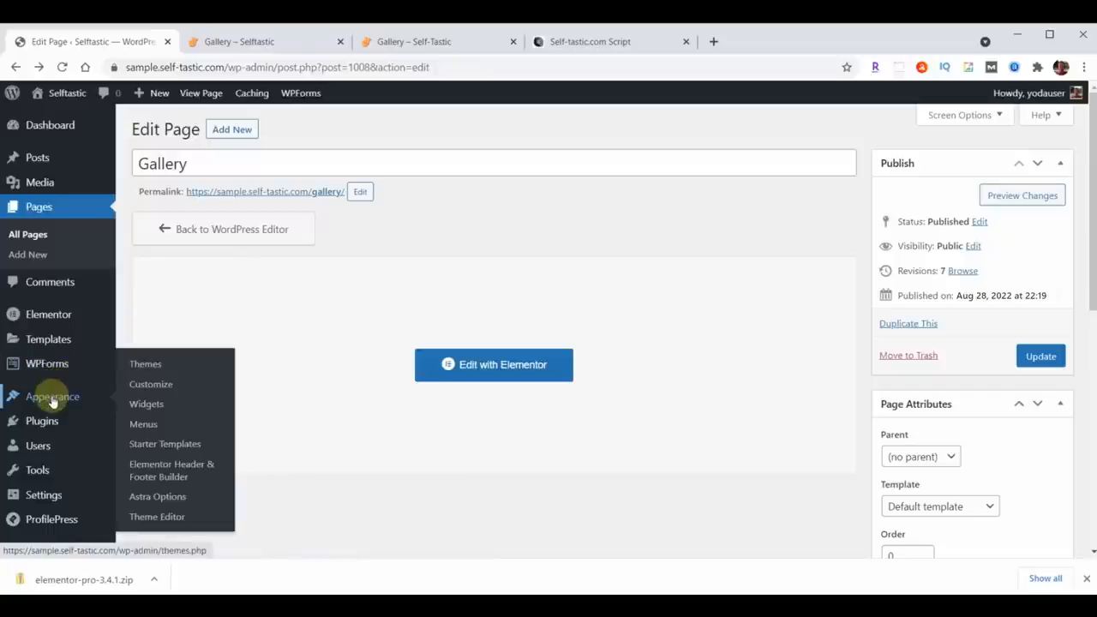
pyautogui.click(165, 471)
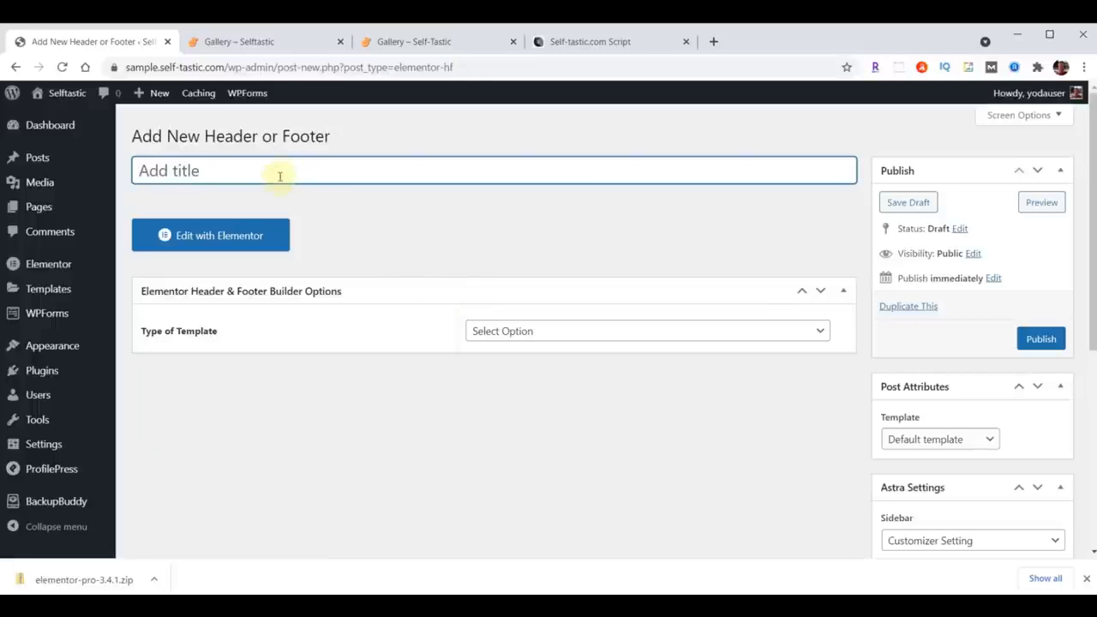
pyautogui.write('Blog Page Header')
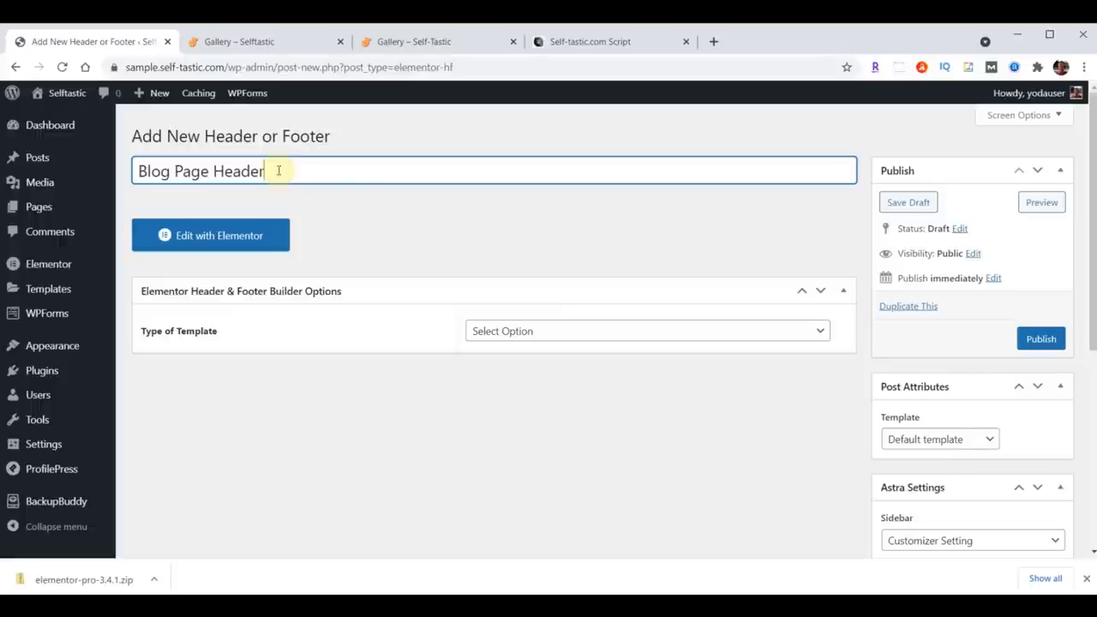
pyautogui.click(582, 333)
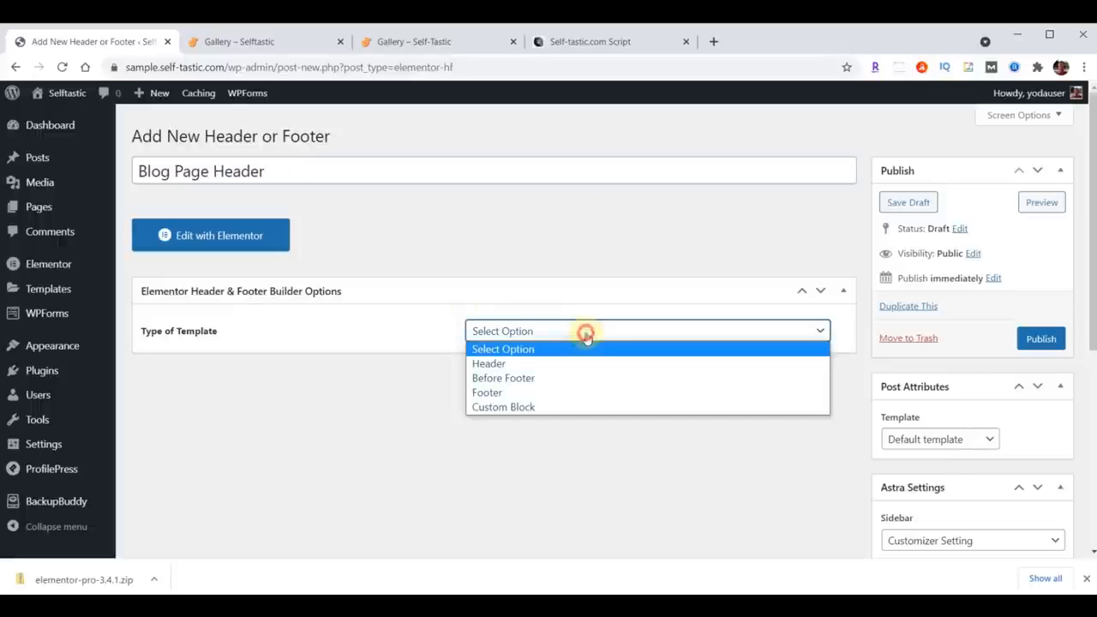
pyautogui.click(549, 366)
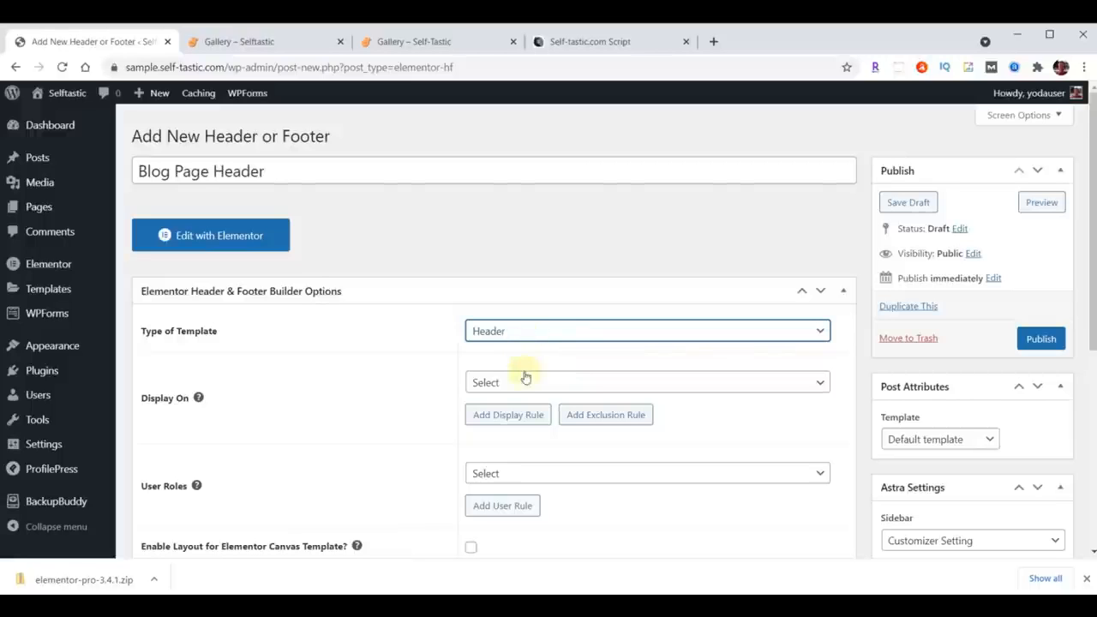
# Step: Display the header on the Blog / Posts Page for All user roles, enable it for Canvas templates, and publish it
pyautogui.click(536, 382)
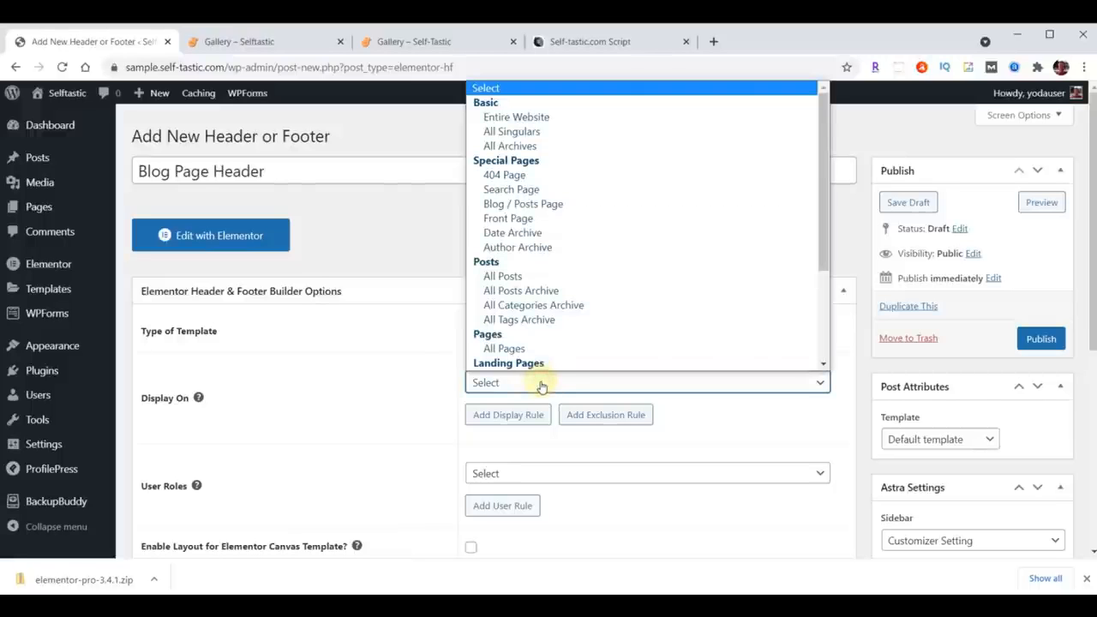
pyautogui.click(541, 206)
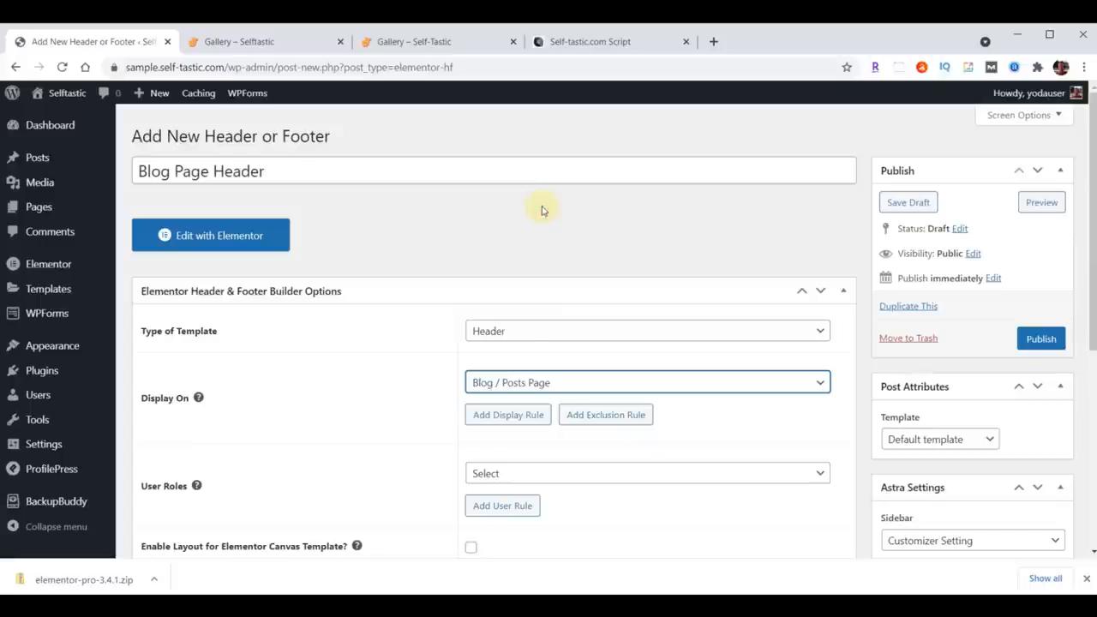
pyautogui.click(516, 476)
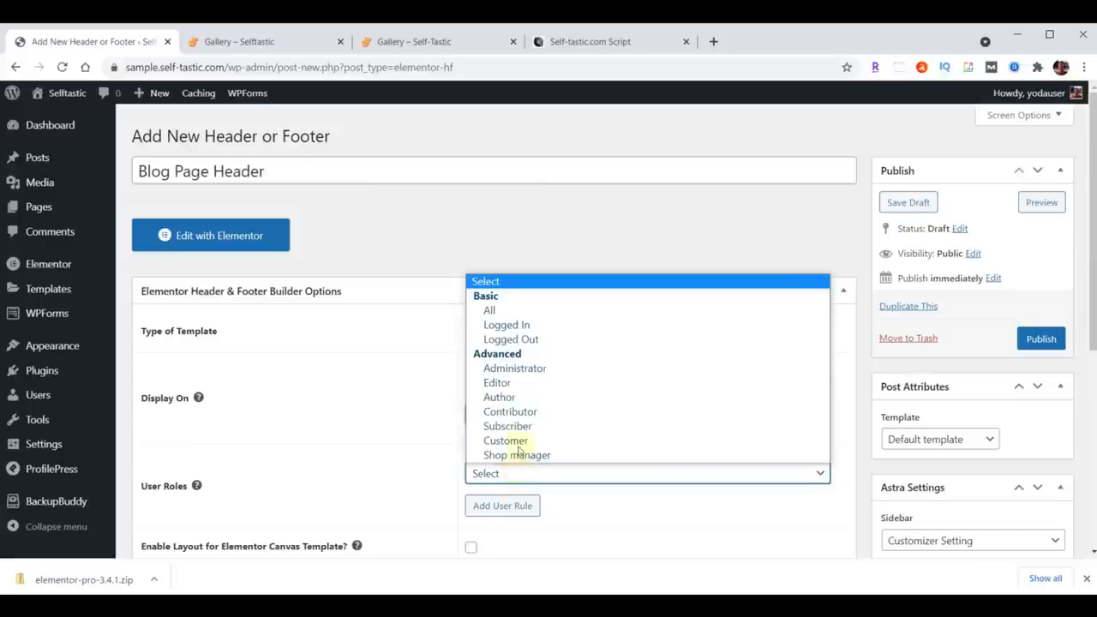
pyautogui.click(518, 311)
pyautogui.scroll(-3, 391, 372)
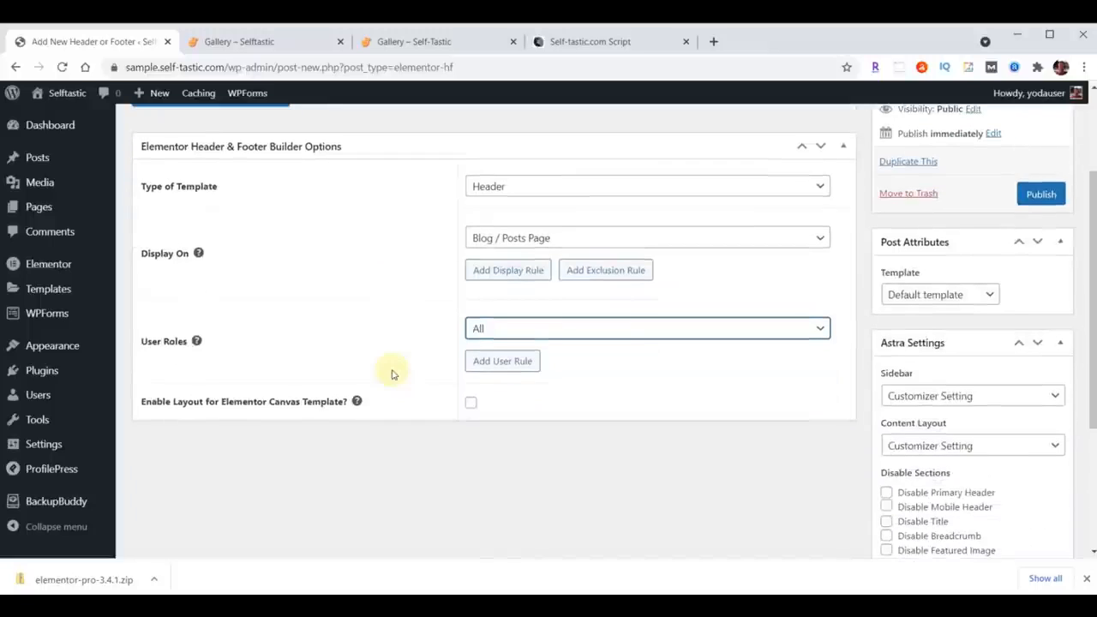
pyautogui.click(470, 404)
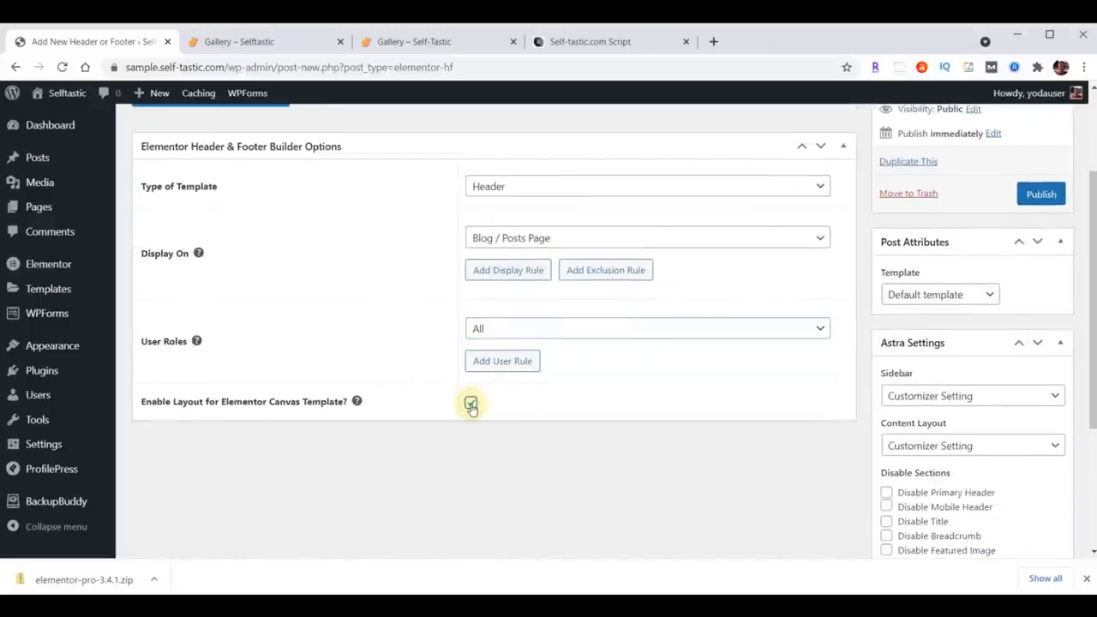
pyautogui.click(1042, 196)
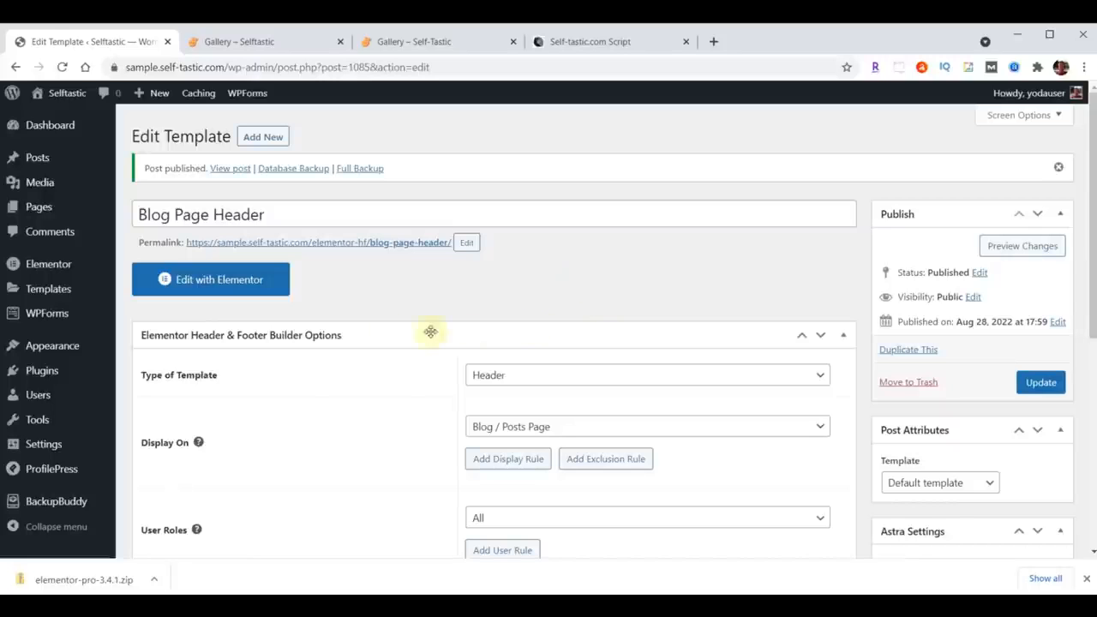
# Step: Open the Blog Page Header template in Elementor and open the library's template import panel
pyautogui.click(243, 279)
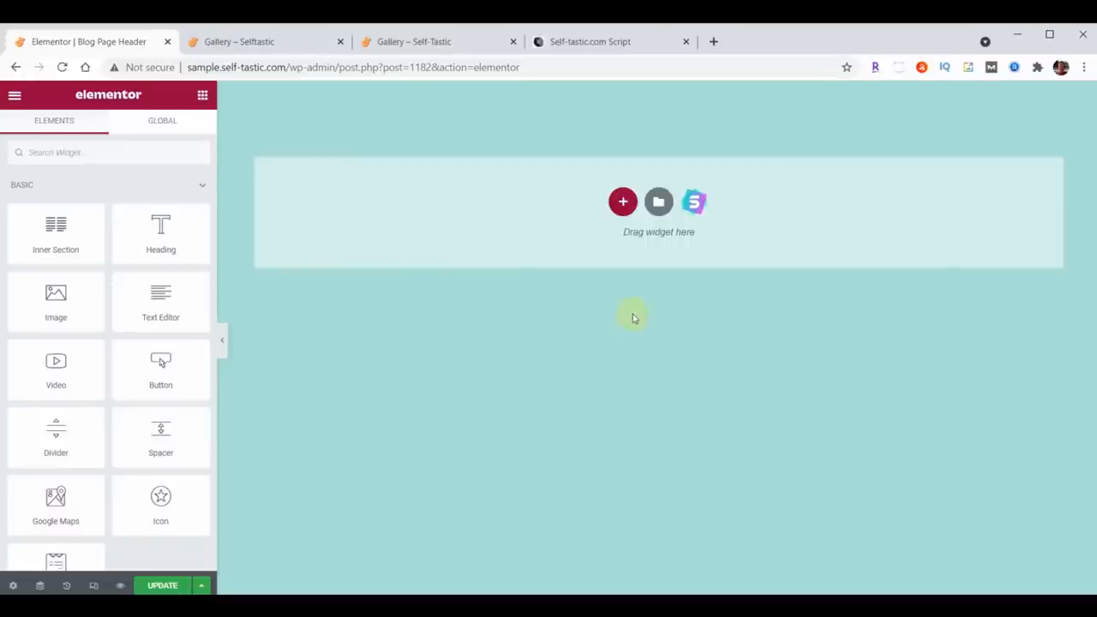
pyautogui.click(658, 202)
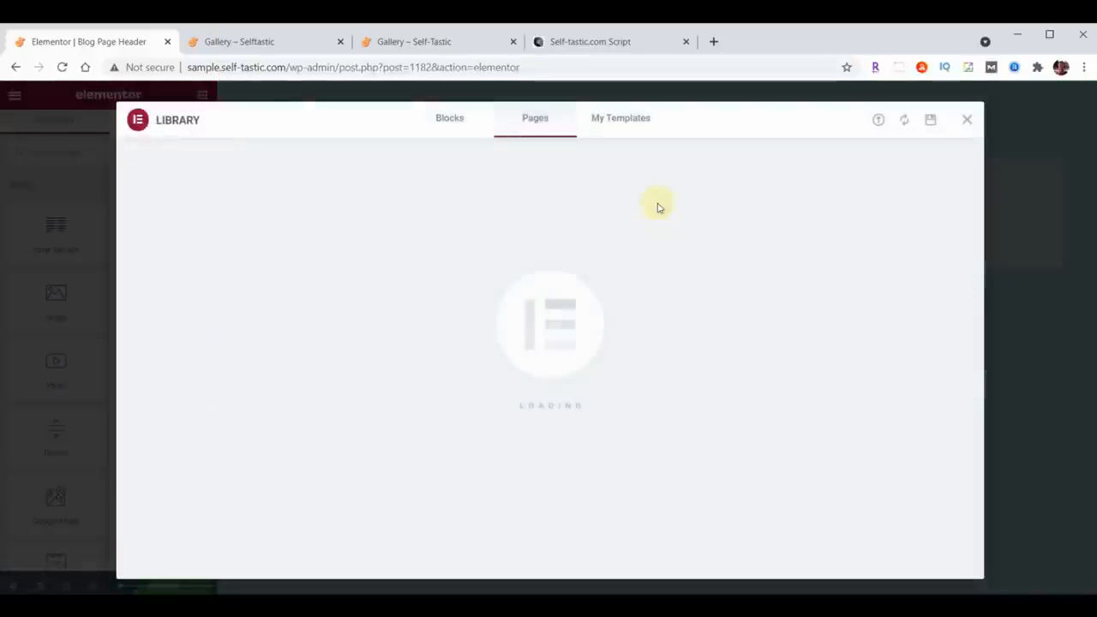
pyautogui.click(878, 121)
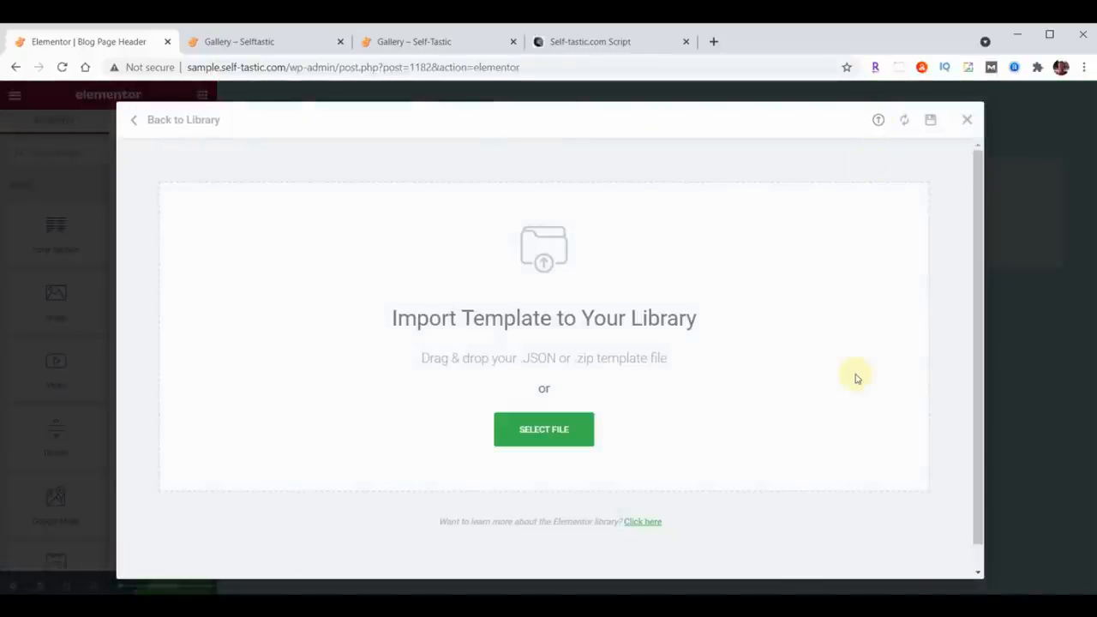
# Step: Import template-selftastic-blog-page-header.json into the Elementor template library from the content folder
pyautogui.hotkey('alt', 'Tab')
pyautogui.scroll(-5, 985, 310)
pyautogui.scroll(-10, 985, 310)
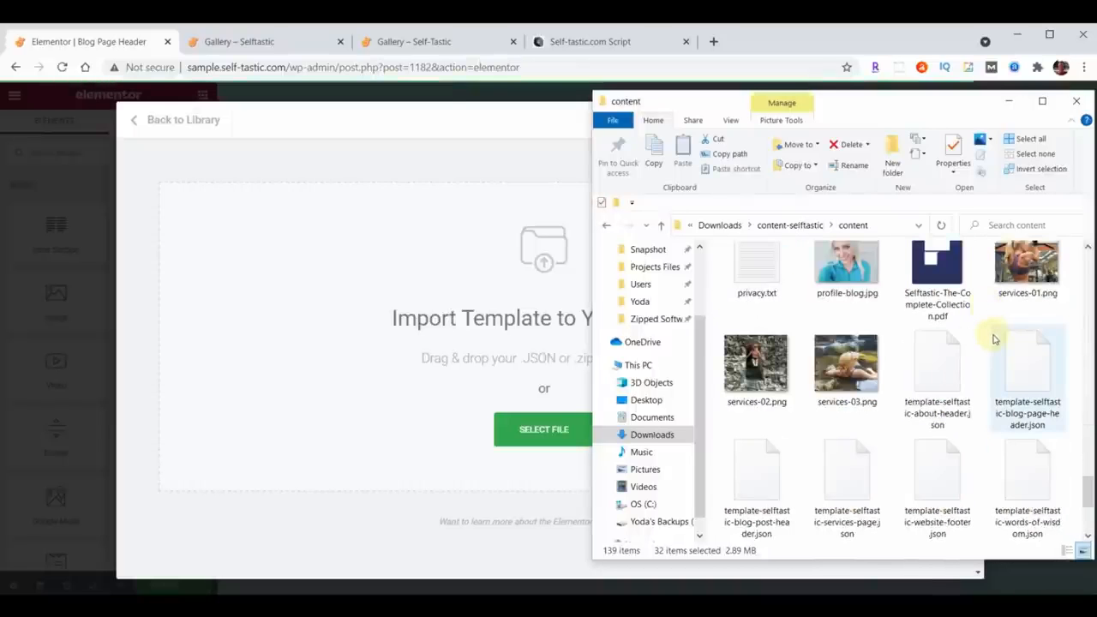
pyautogui.moveTo(1031, 383); pyautogui.dragTo(436, 357)
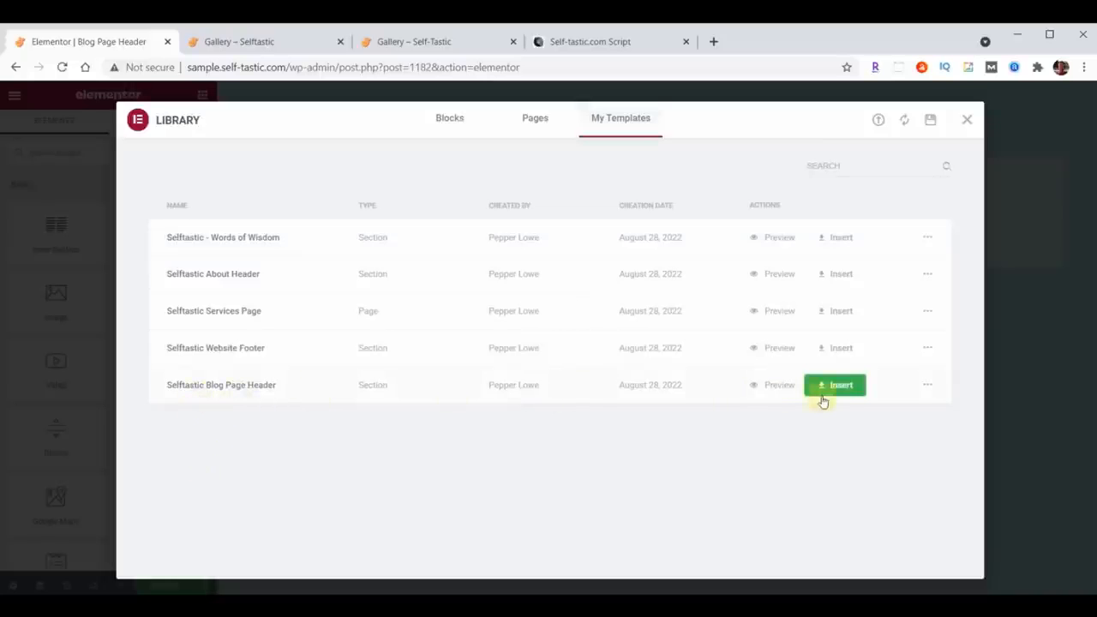
# Step: Insert the Selftastic Blog Page Header template without importing document settings and update the template
pyautogui.click(857, 386)
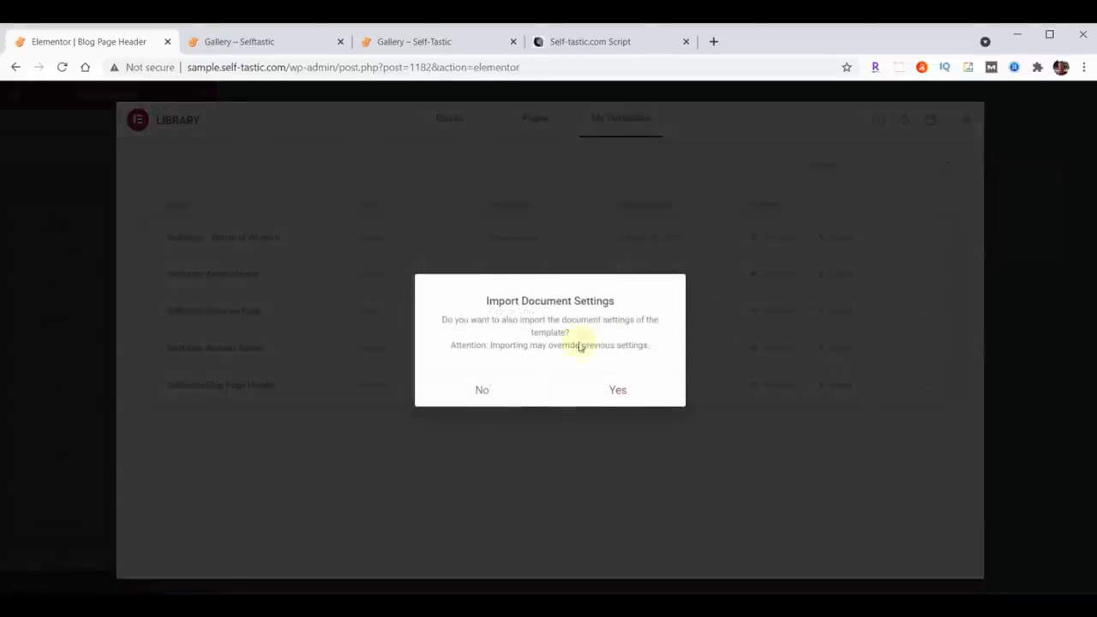
pyautogui.click(484, 390)
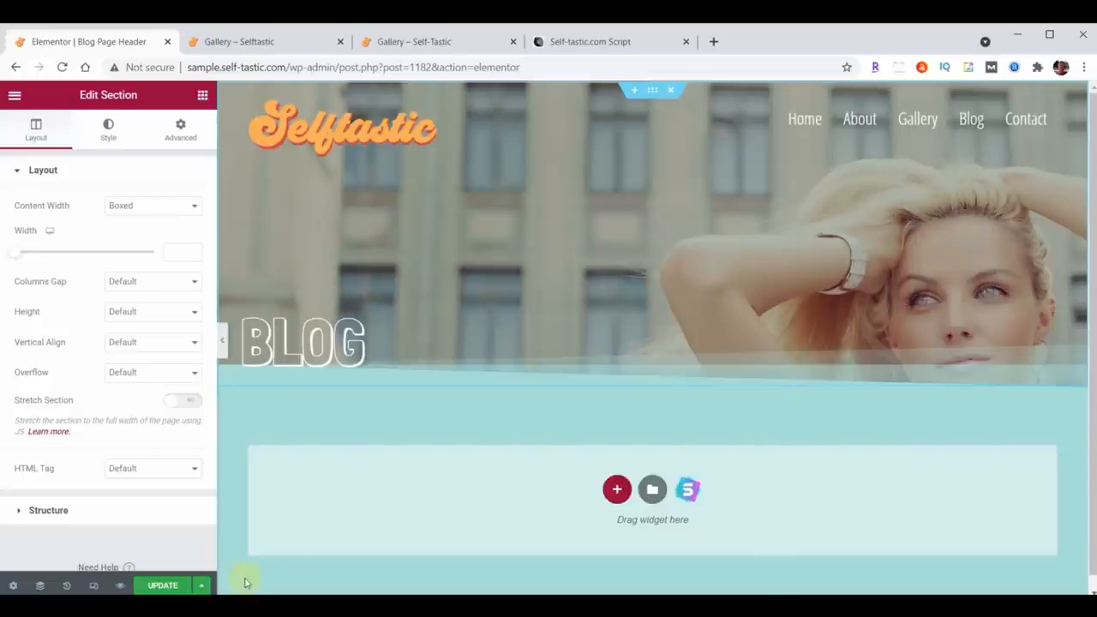
pyautogui.click(161, 585)
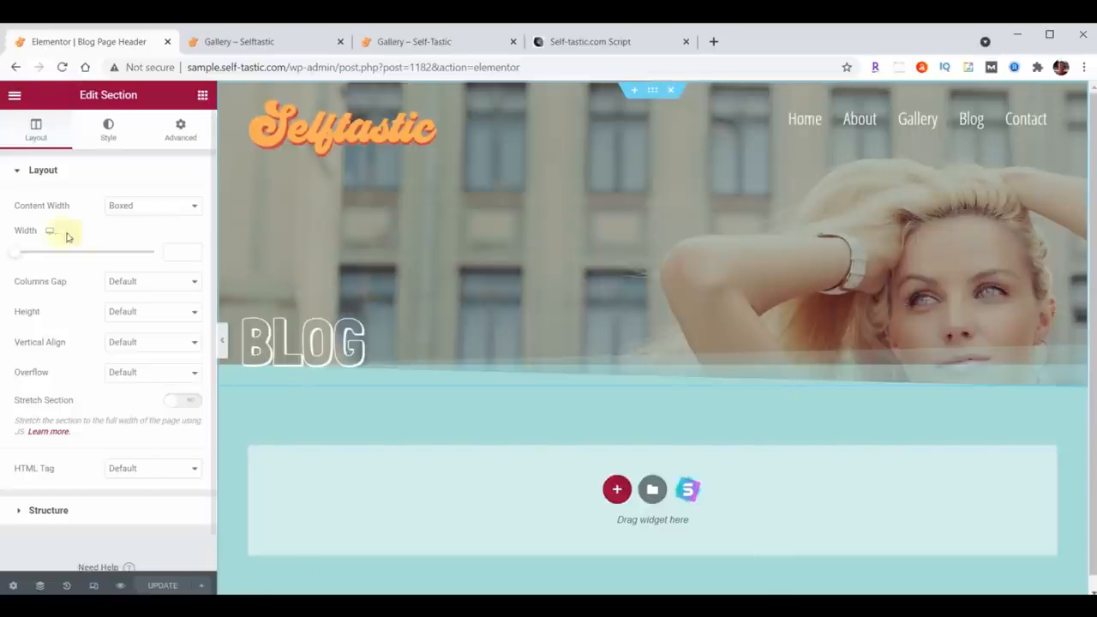
# Step: Exit to the dashboard and create another header template titled Blog Post Header with type Header
pyautogui.click(15, 95)
pyautogui.click(110, 343)
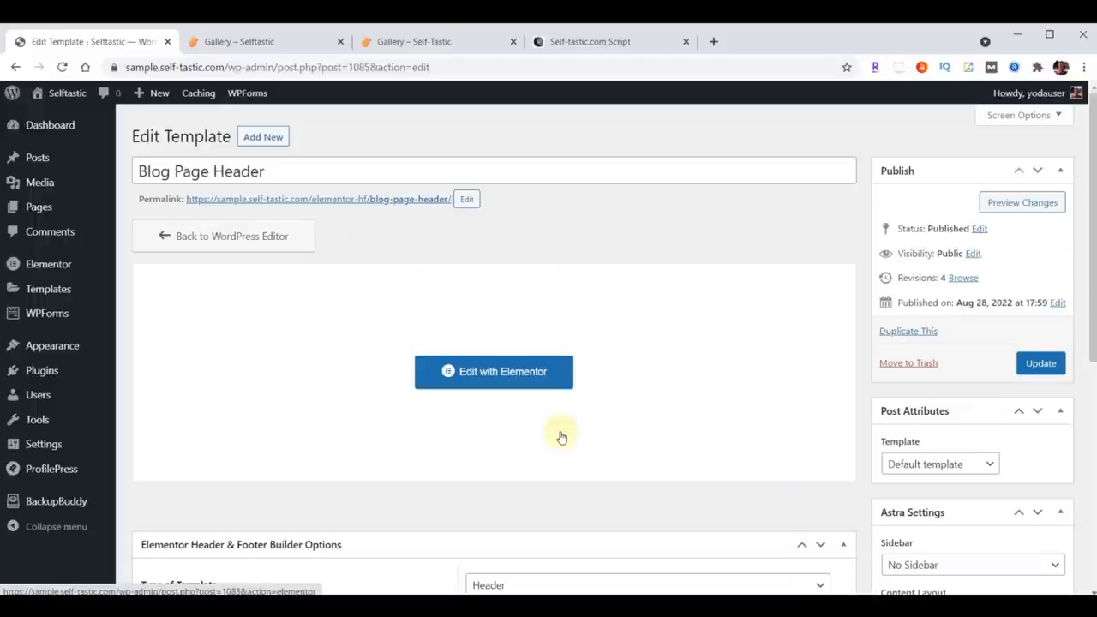
pyautogui.click(275, 141)
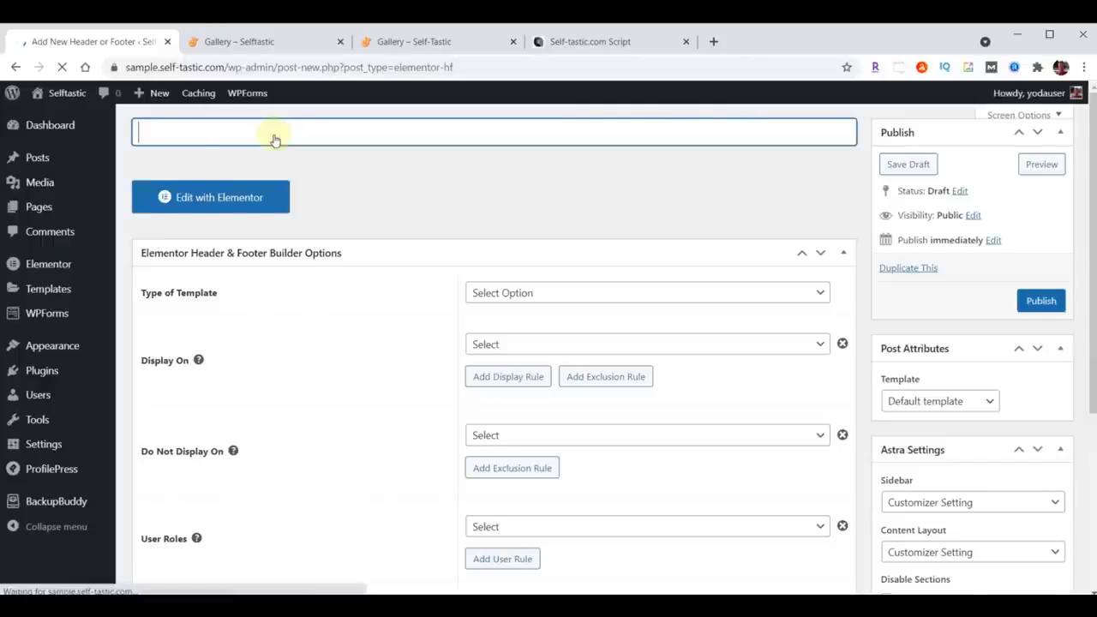
pyautogui.write('Blog Post Header')
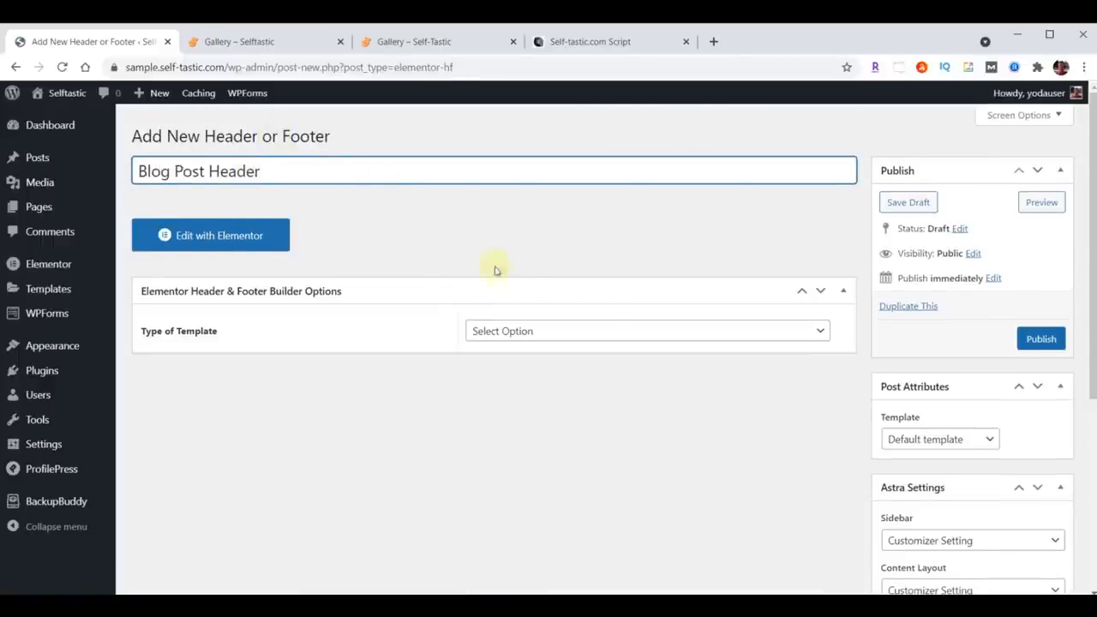
pyautogui.click(598, 332)
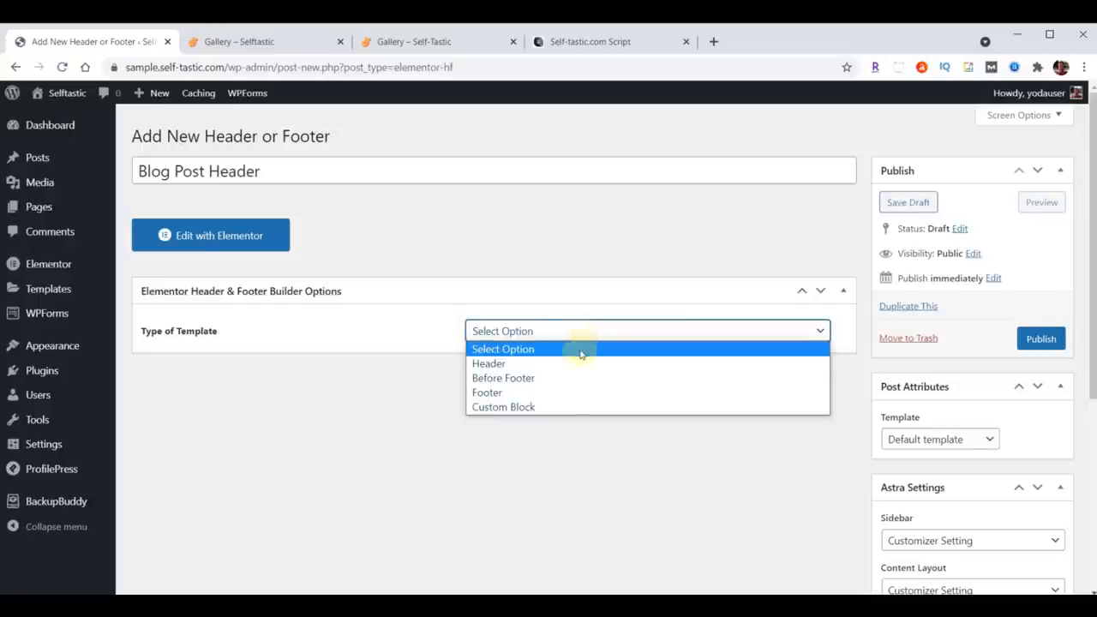
pyautogui.click(568, 364)
# Step: Display the Blog Post Header on All Posts for All user roles, enable it for Canvas templates, and publish it
pyautogui.click(569, 383)
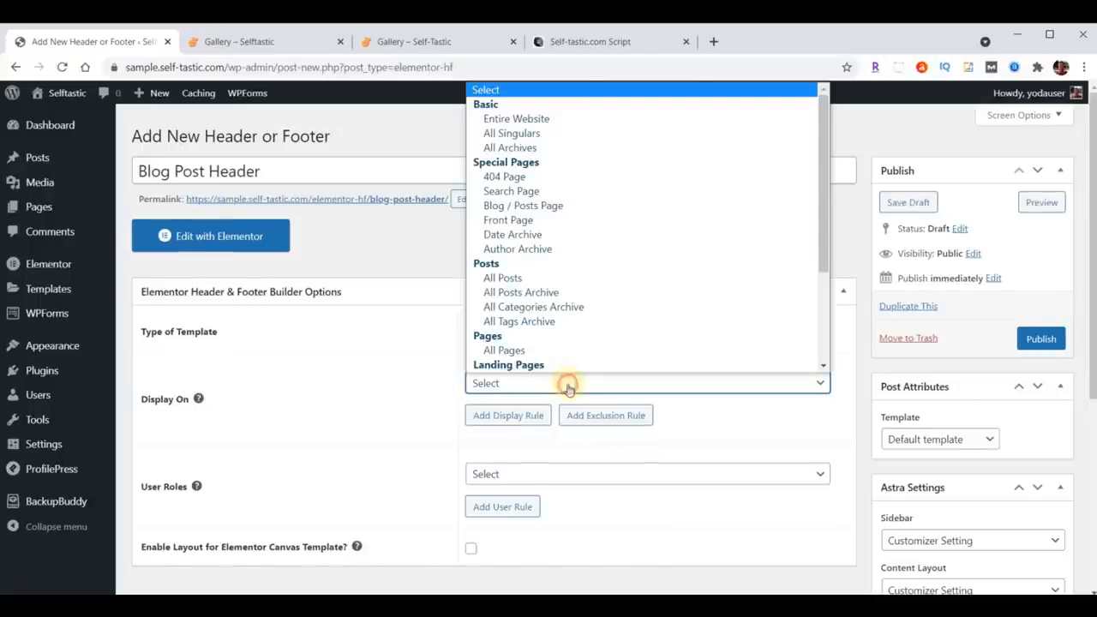
pyautogui.click(518, 280)
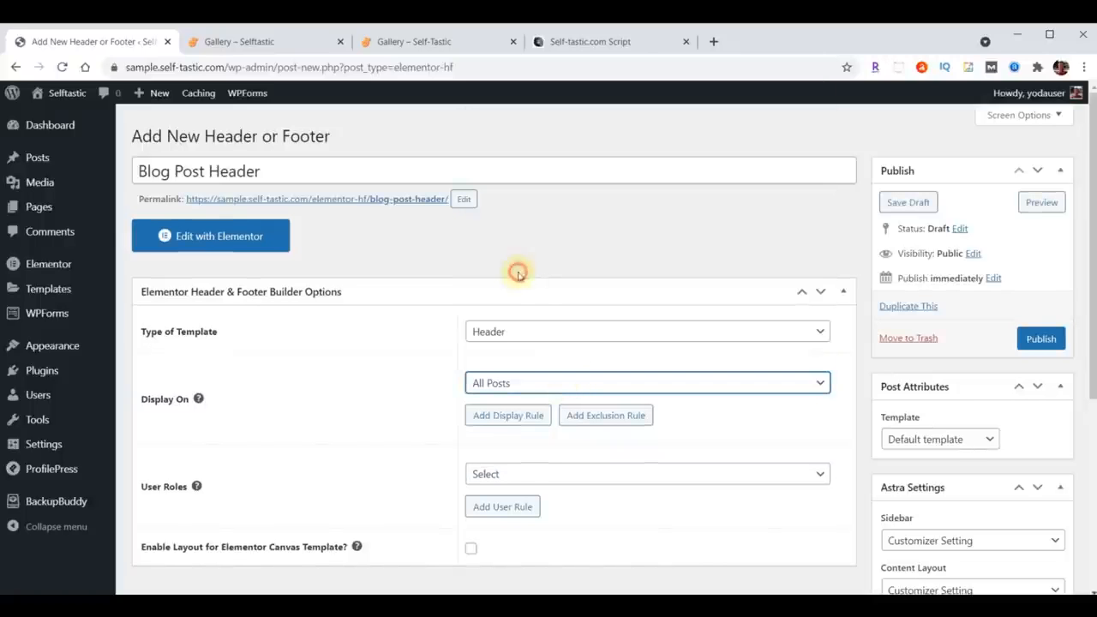
pyautogui.scroll(-2, 514, 277)
pyautogui.click(536, 329)
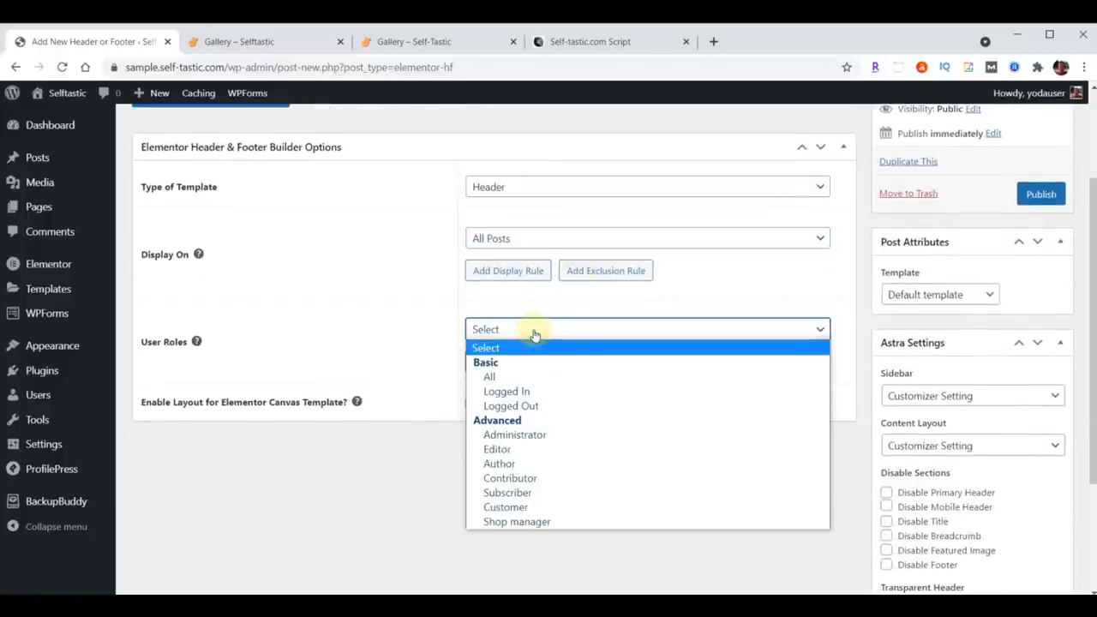
pyautogui.click(522, 376)
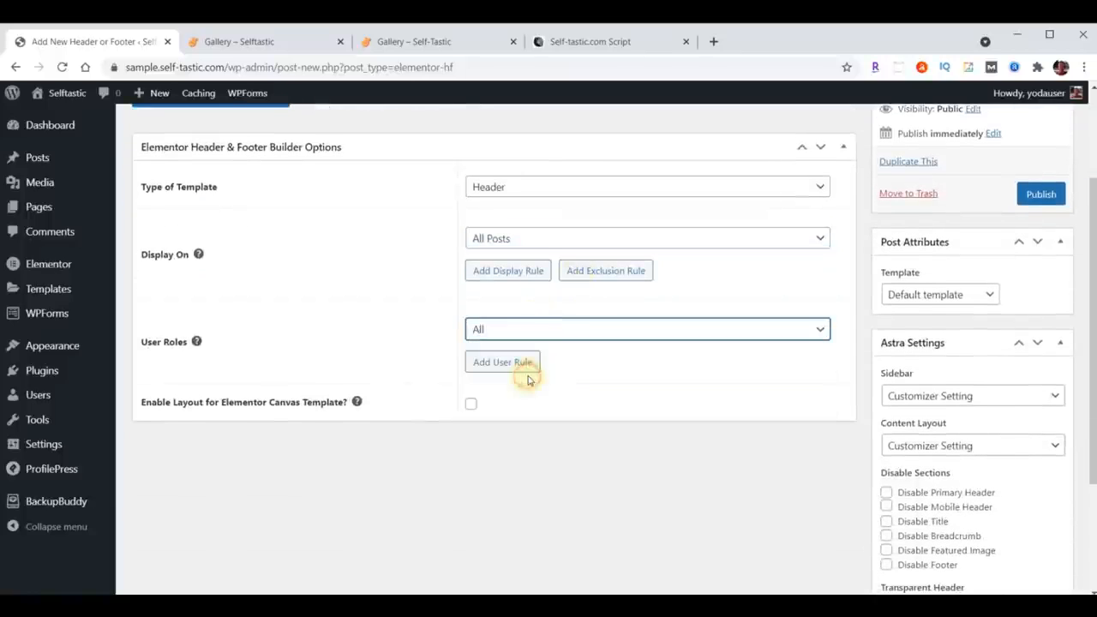
pyautogui.click(472, 406)
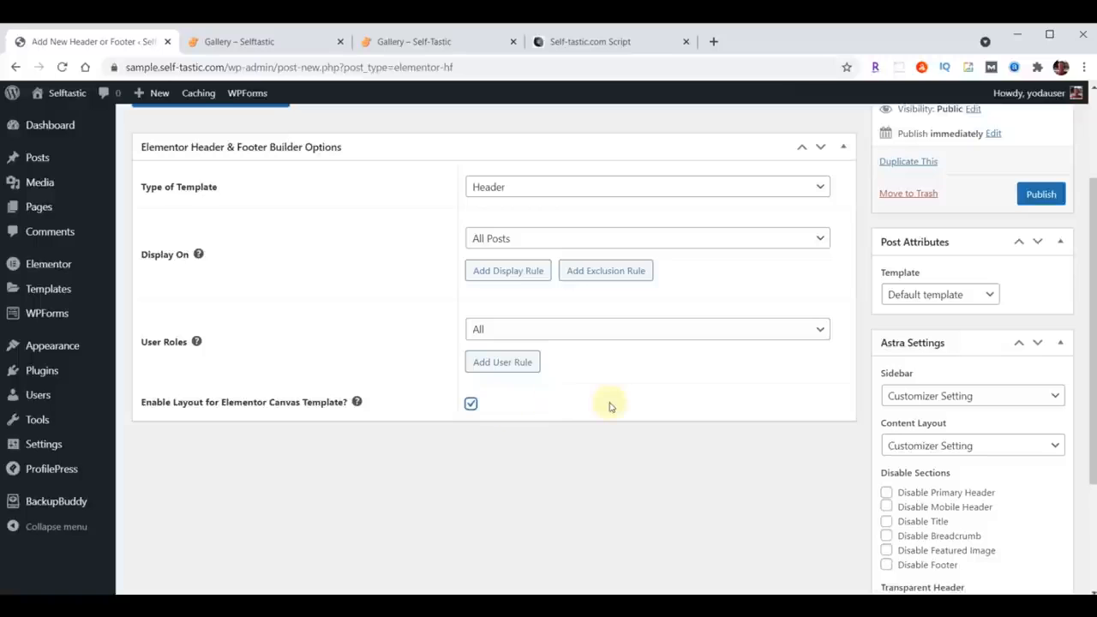
pyautogui.click(1042, 194)
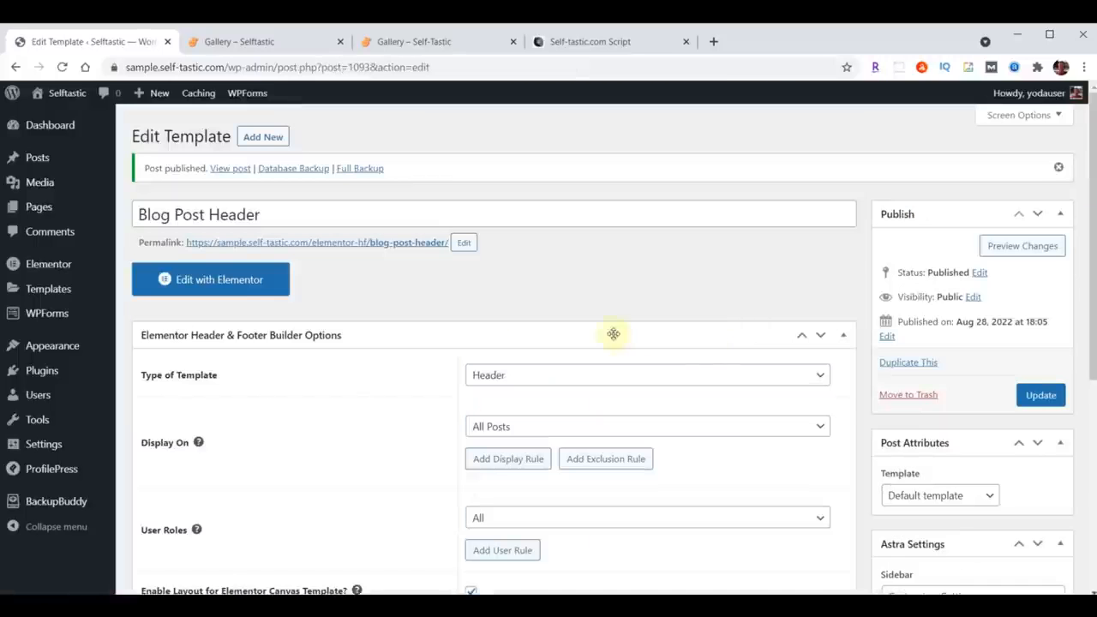
# Step: Open the Blog Post Header template in Elementor and open the library's template import panel
pyautogui.click(229, 283)
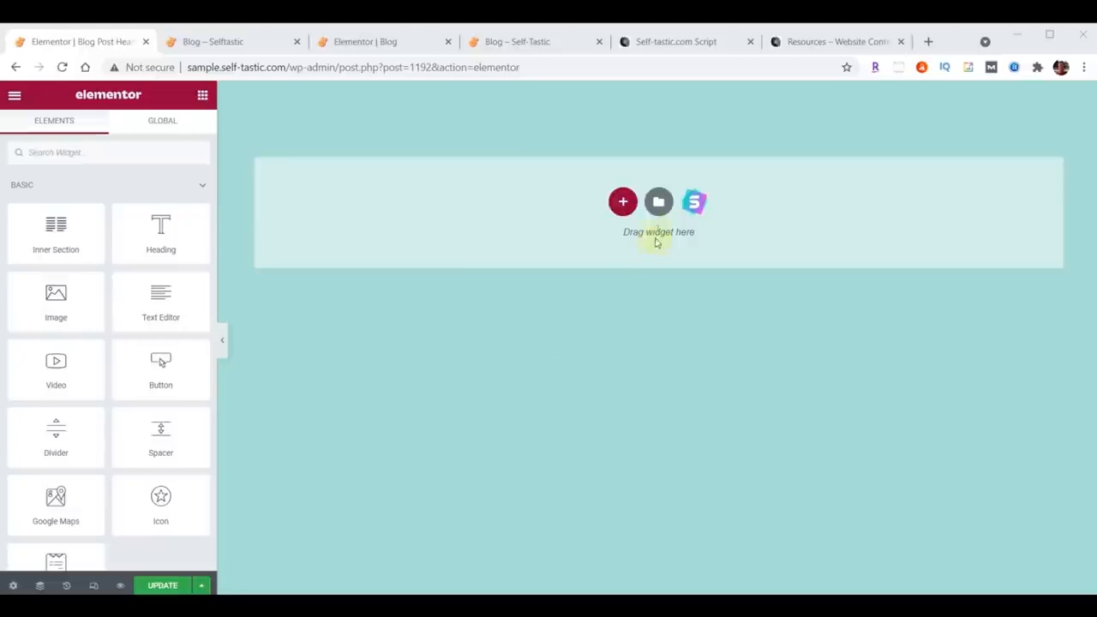
pyautogui.click(657, 202)
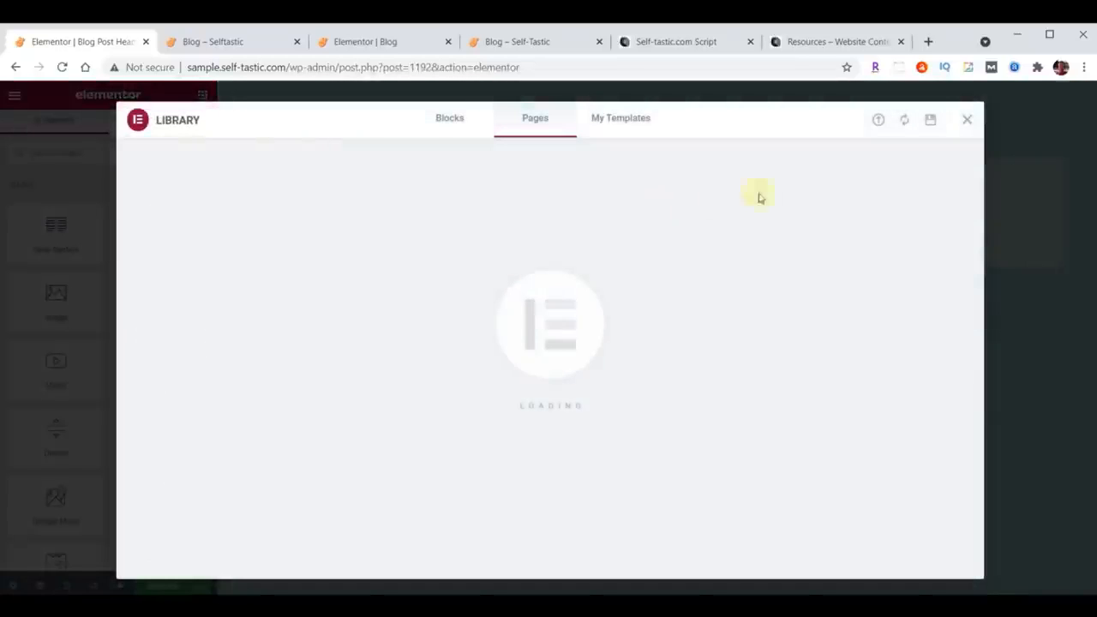
pyautogui.click(878, 121)
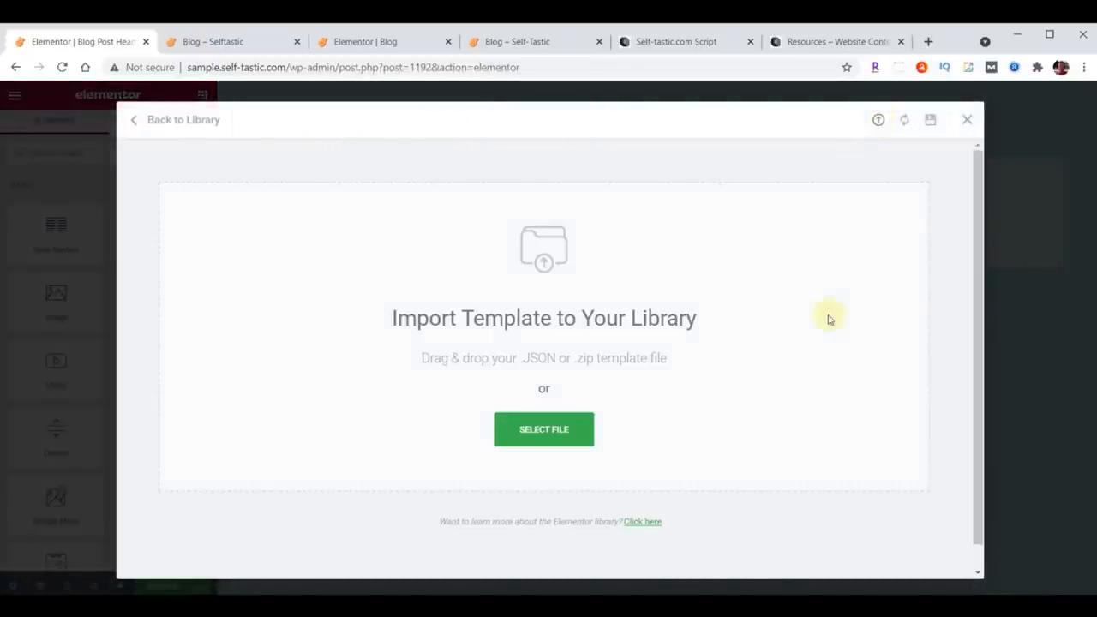
# Step: Import the template-selftastic-blog-post-header.json file into the template library
pyautogui.hotkey('alt', 'Tab')
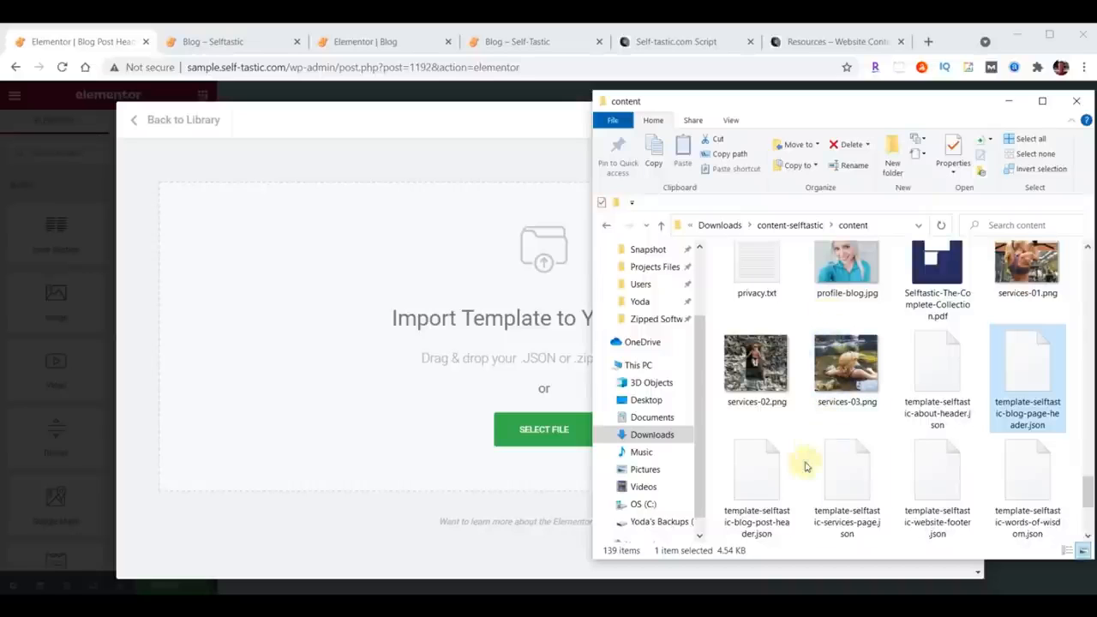
pyautogui.click(764, 483)
pyautogui.moveTo(764, 484); pyautogui.dragTo(479, 294)
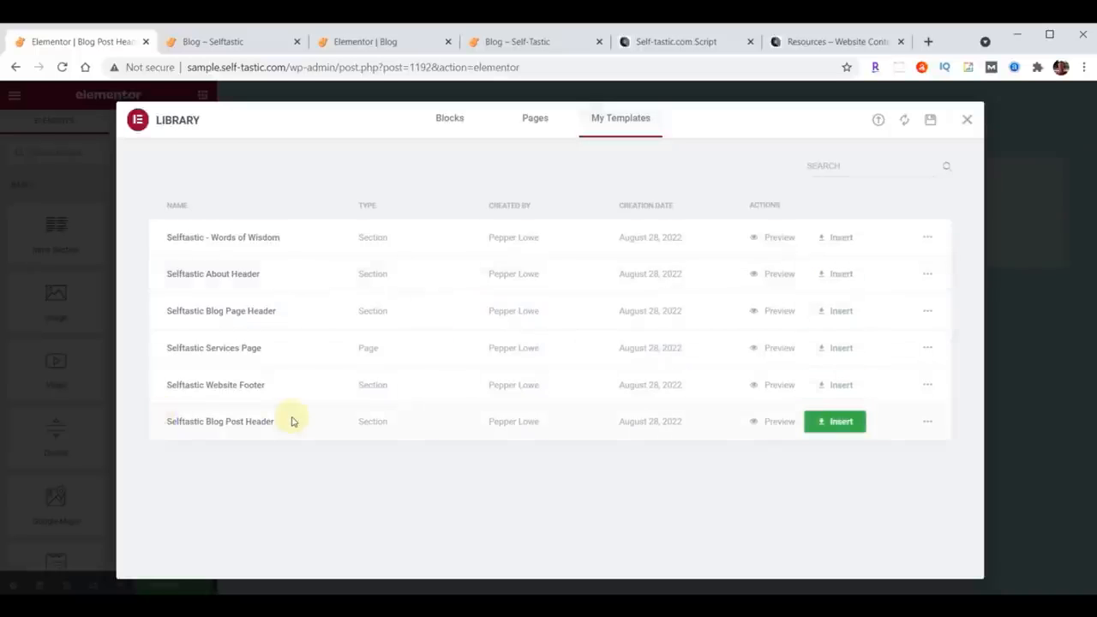
# Step: Insert the Selftastic Blog Post Header template without importing document settings and update the template
pyautogui.click(843, 425)
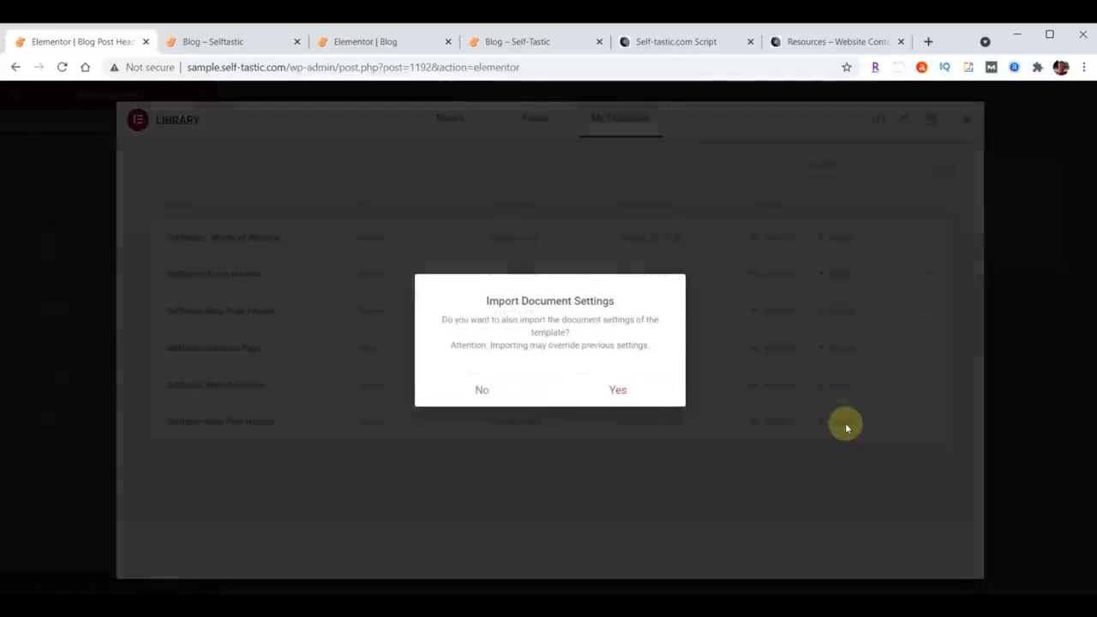
pyautogui.click(482, 392)
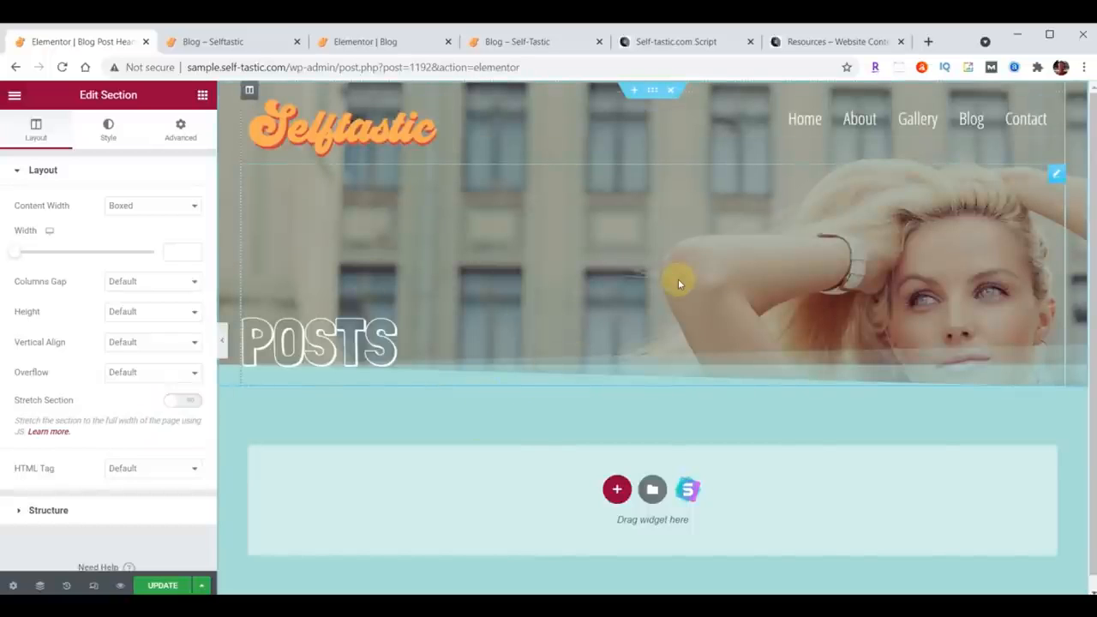
pyautogui.click(162, 585)
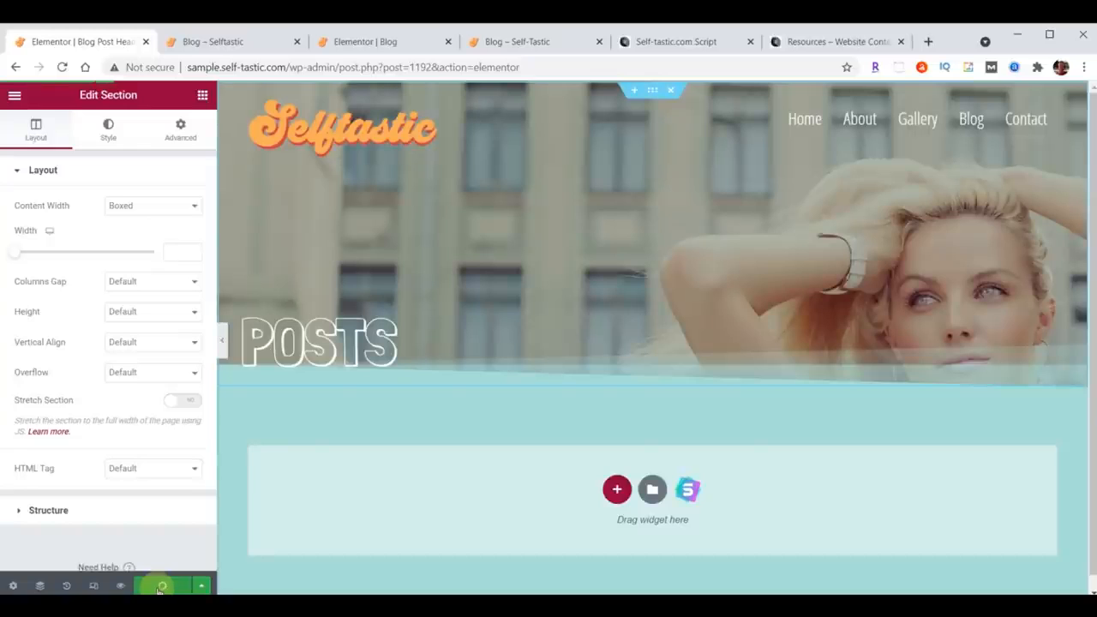
# Step: Exit to the dashboard and move the existing Hello world! post to the trash
pyautogui.click(14, 95)
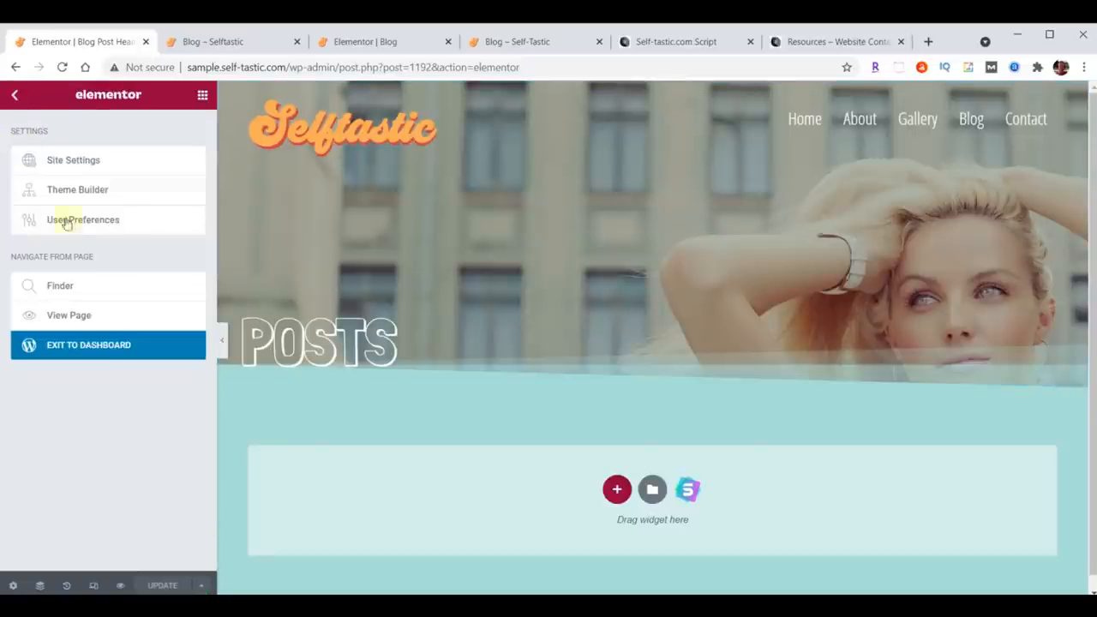
pyautogui.click(93, 350)
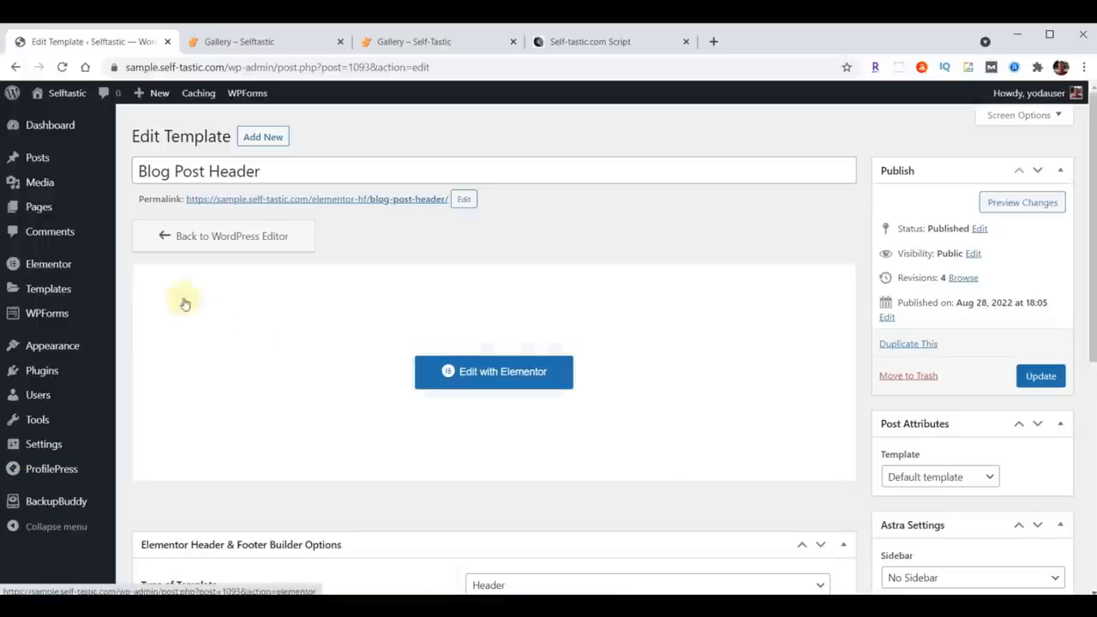
pyautogui.click(37, 163)
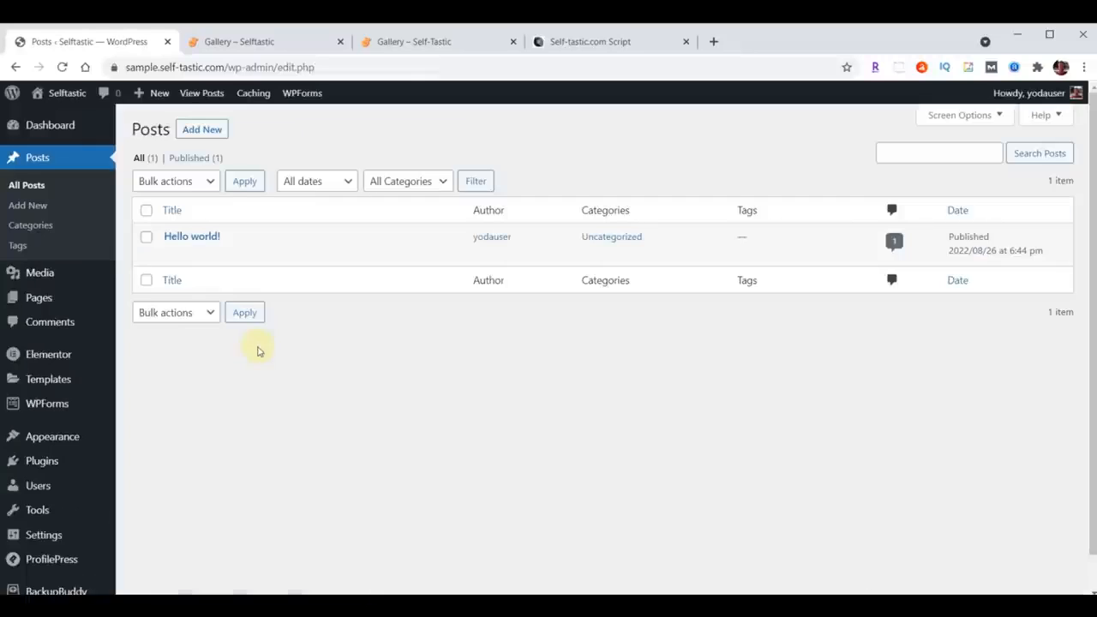
pyautogui.click(145, 211)
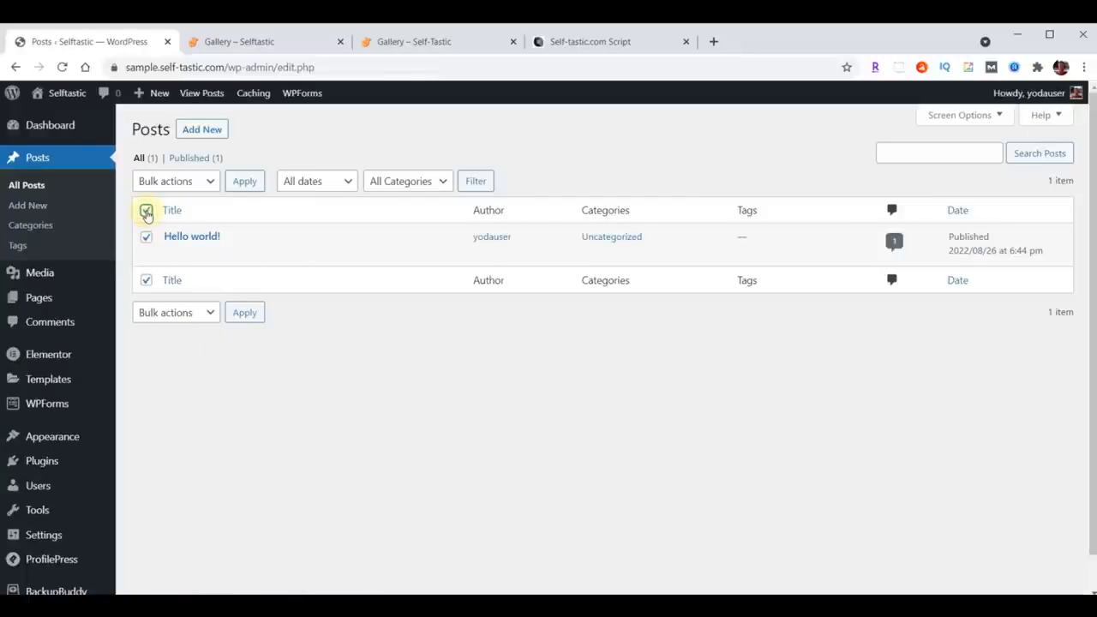
pyautogui.click(209, 181)
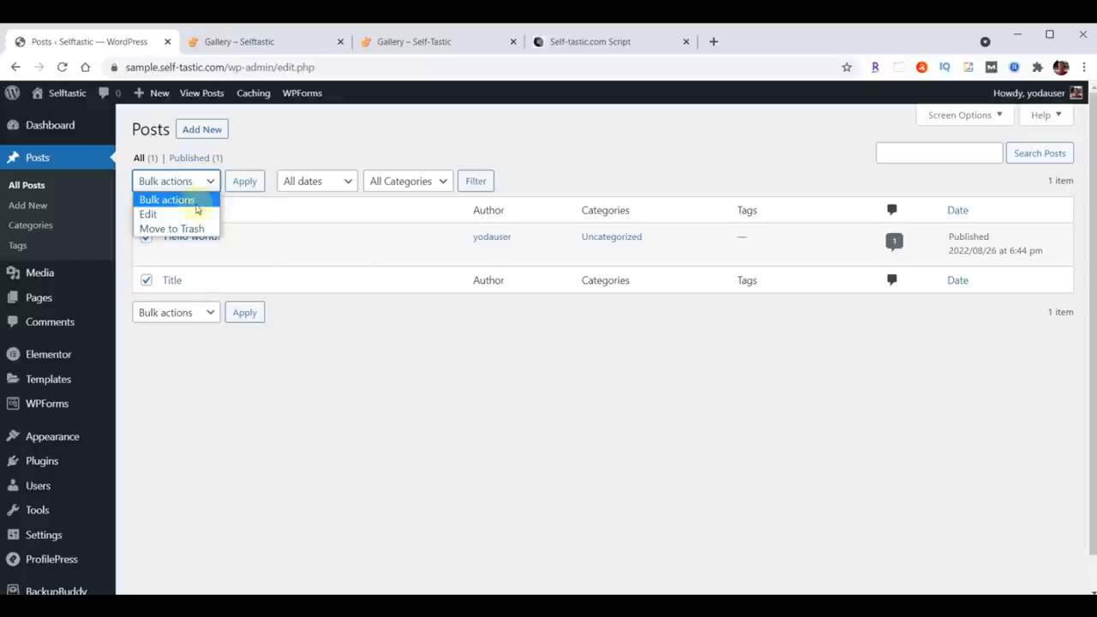
pyautogui.click(190, 228)
pyautogui.click(246, 184)
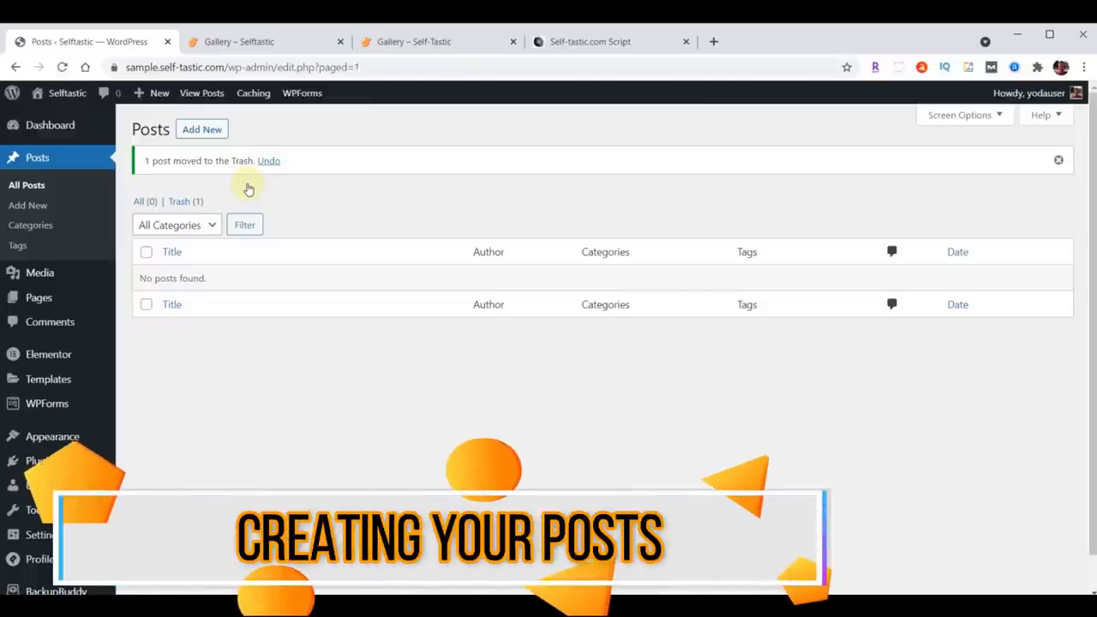
# Step: Add a new post titled What Our Kids Learned After Fostering a Puppy for a Weekend, copied from the script document
pyautogui.click(212, 129)
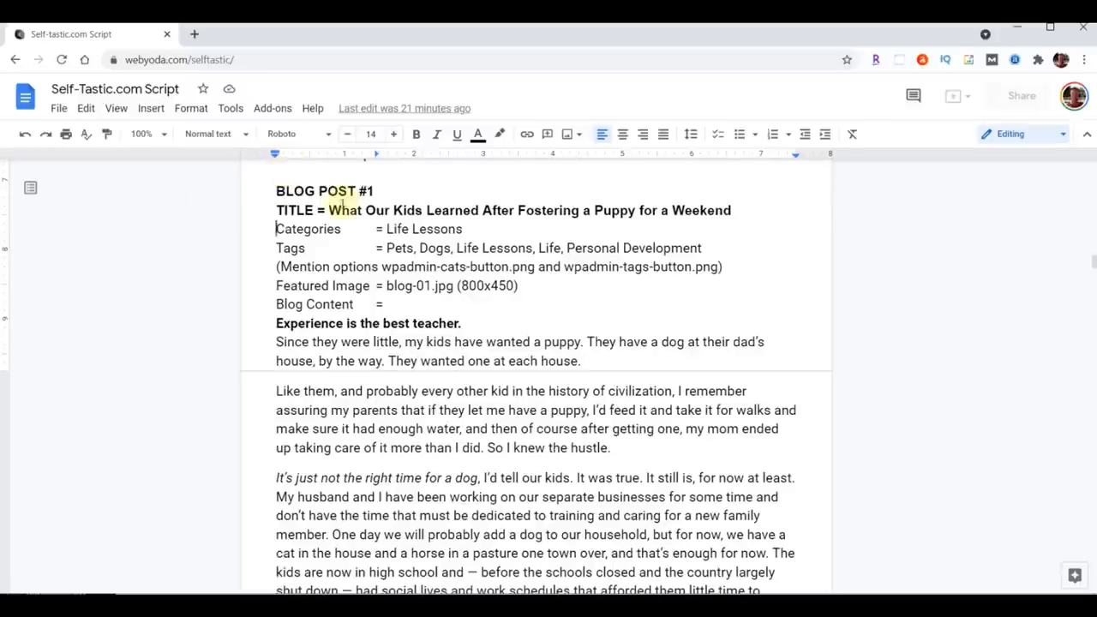
pyautogui.moveTo(329, 209); pyautogui.dragTo(699, 216)
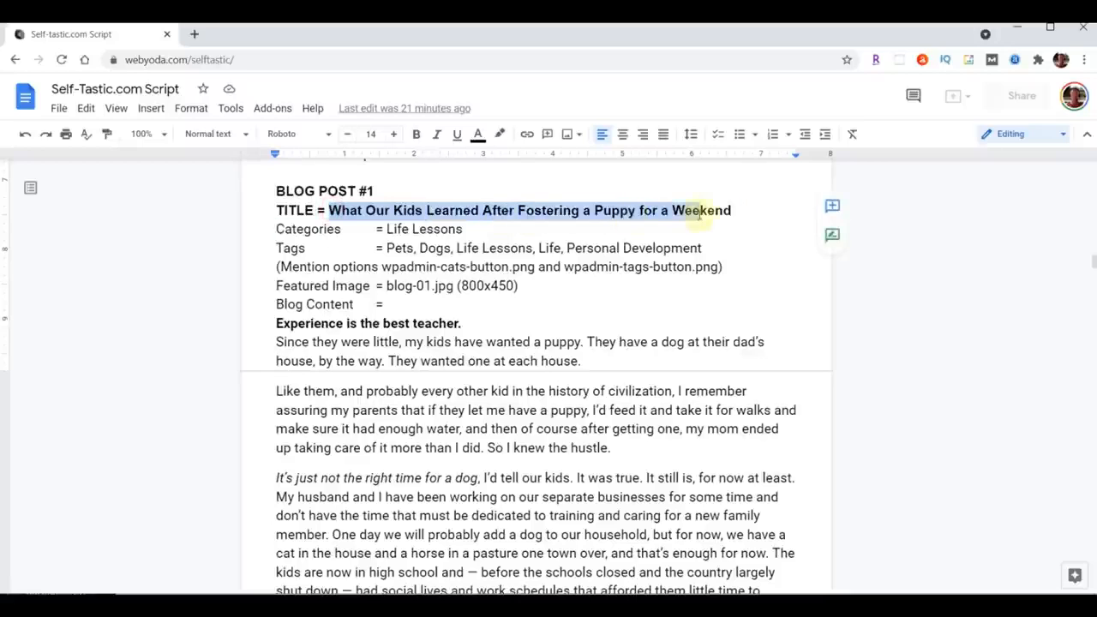
pyautogui.moveTo(699, 216); pyautogui.dragTo(732, 213)
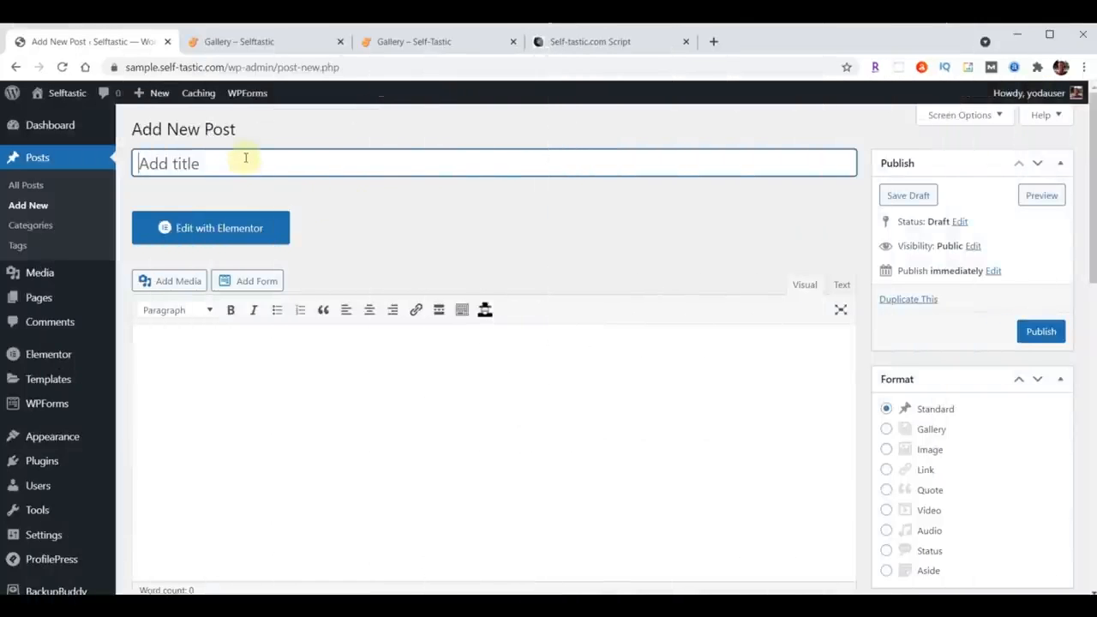
pyautogui.write('What Our Kids Learned After Fostering a Puppy for a Weekend')
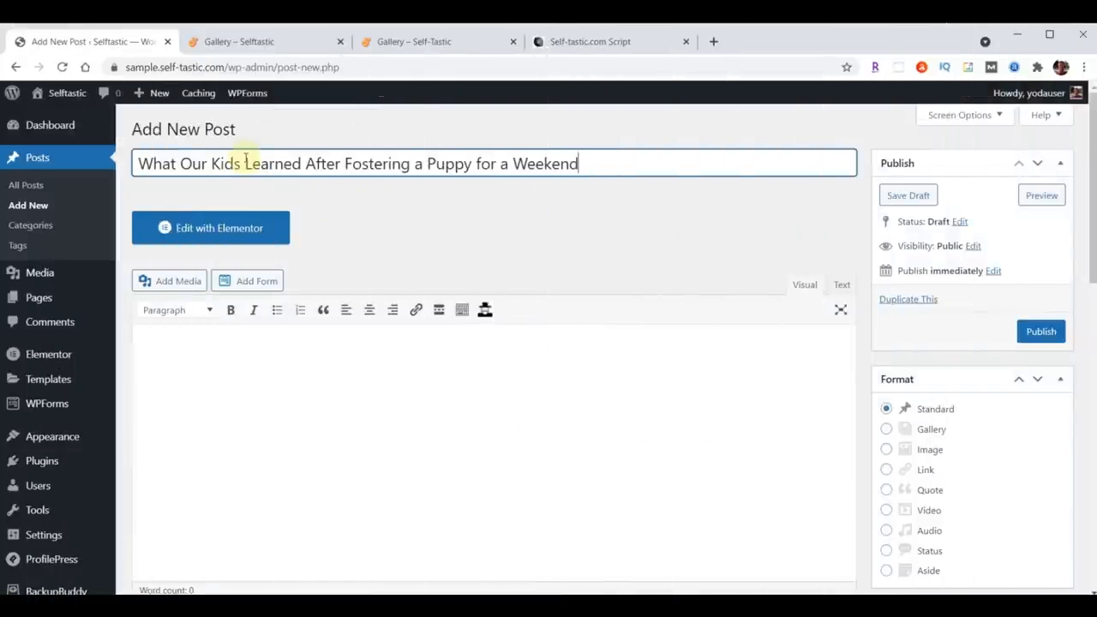
# Step: Paste the blog content from the script into the post body
pyautogui.scroll(-1, 306, 423)
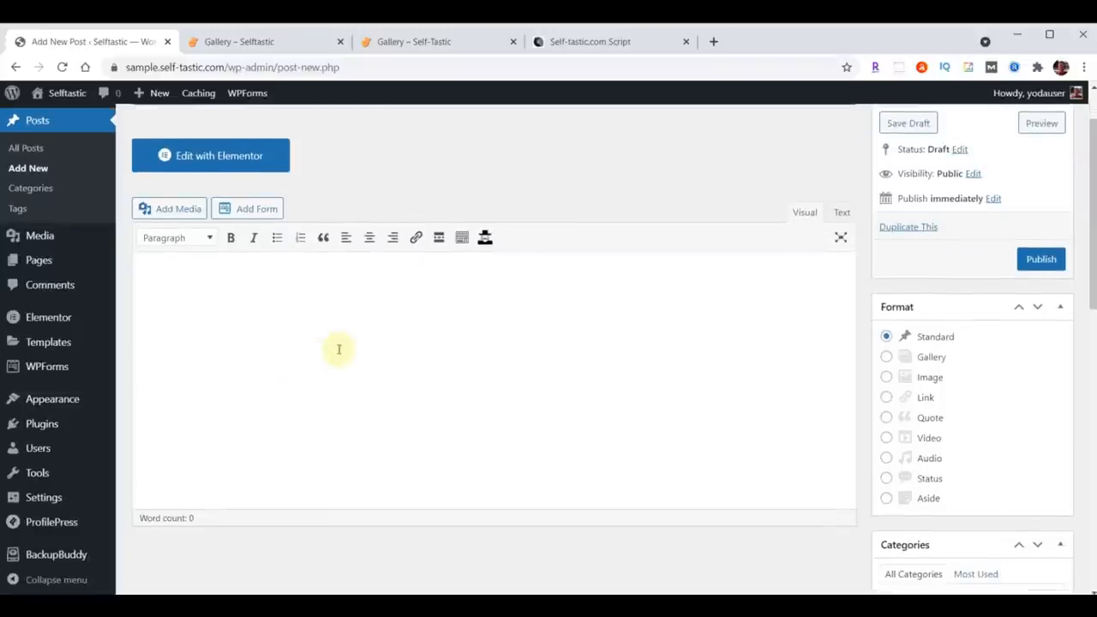
pyautogui.click(235, 323)
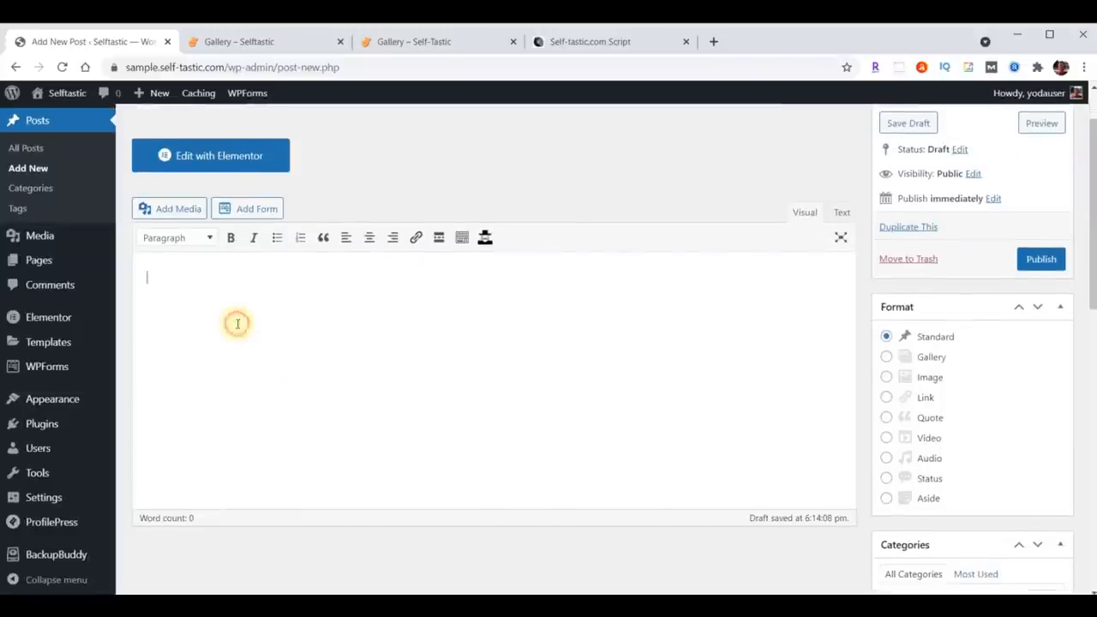
pyautogui.hotkey('ctrl', 'v')
pyautogui.scroll(20, 282, 391)
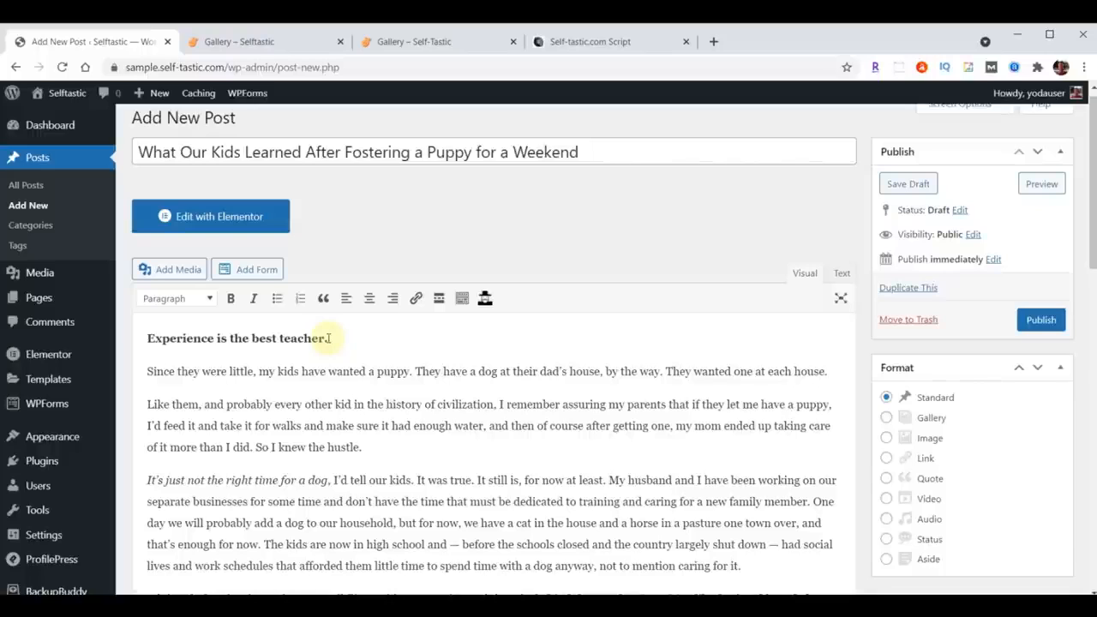
pyautogui.scroll(1, 360, 371)
# Step: Add a new category named Life Lessons to the post
pyautogui.scroll(-5, 665, 299)
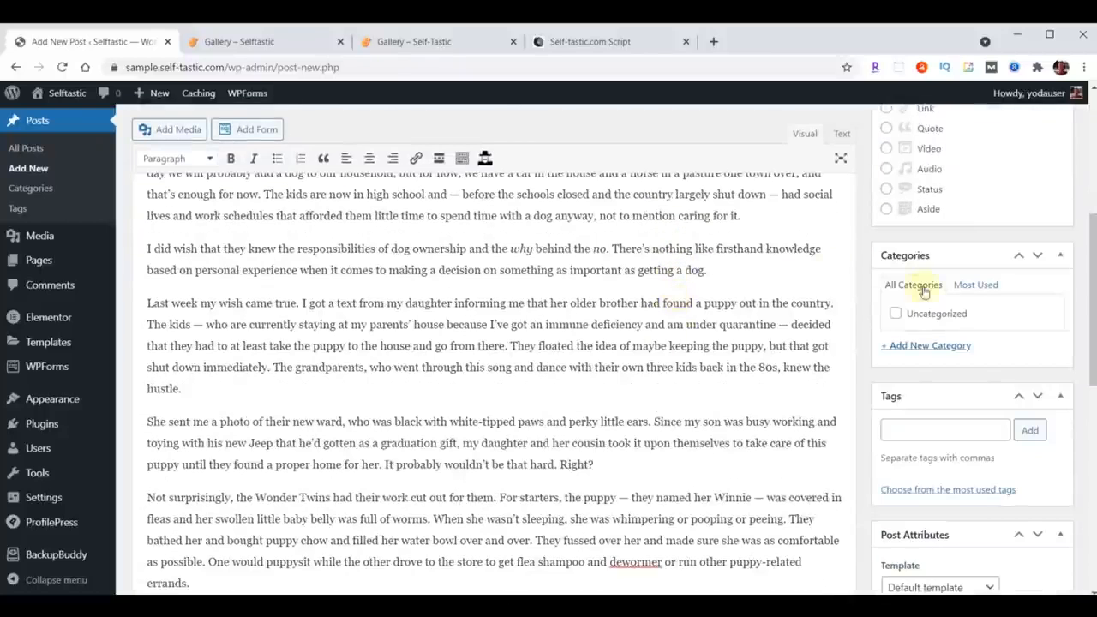
pyautogui.click(924, 351)
pyautogui.write('Life Lessons')
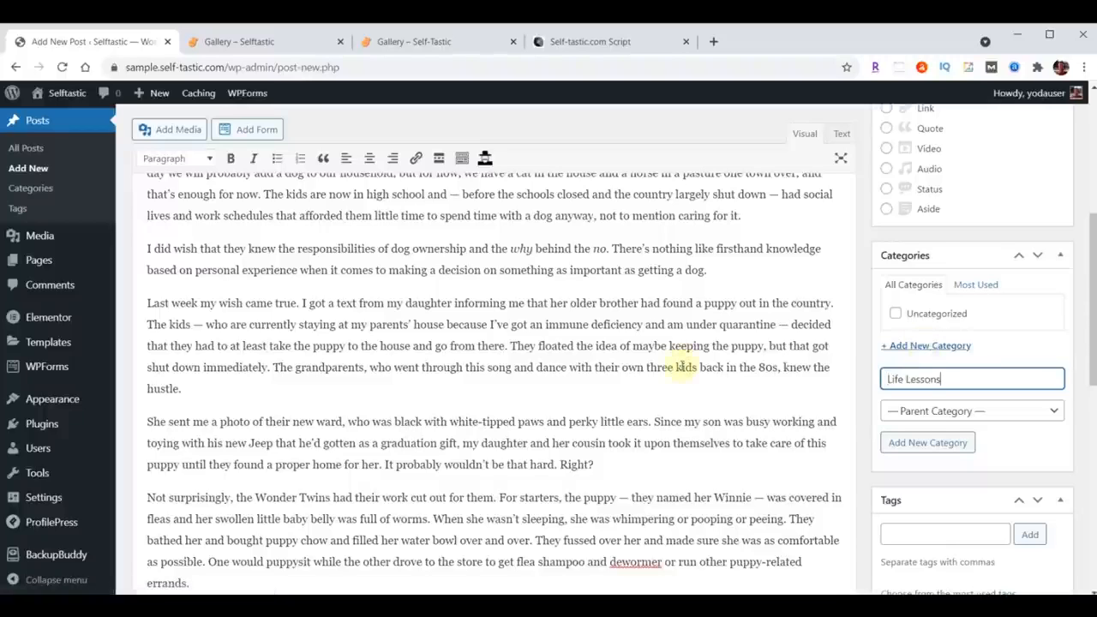
pyautogui.press('Return')
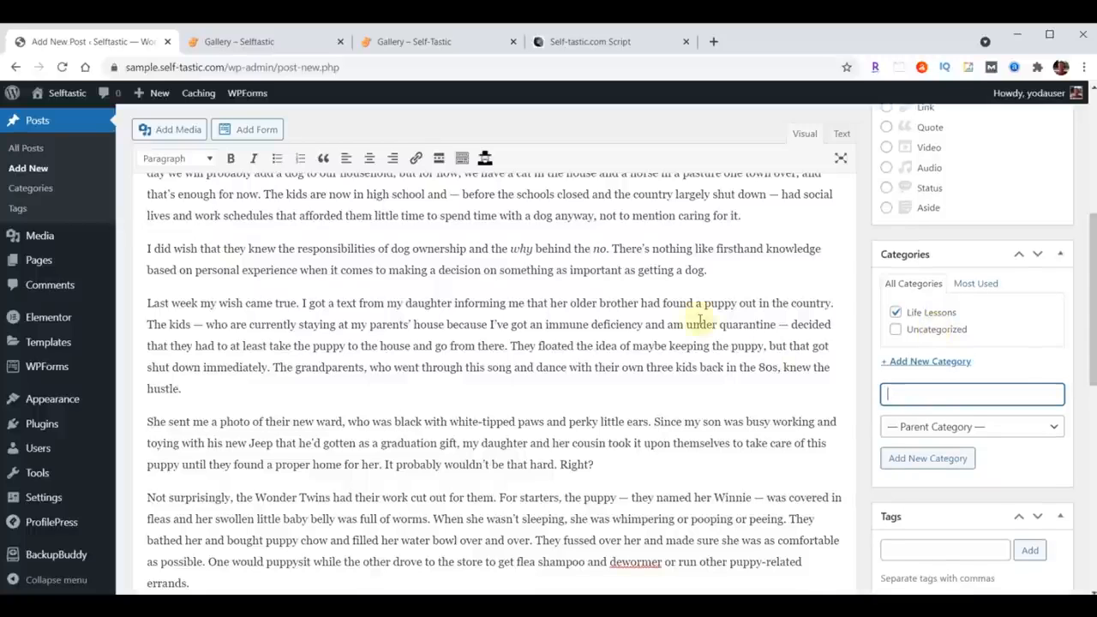
# Step: Add the tags Pets, Dogs, Life Lessons, Life, Personal Development to the post
pyautogui.scroll(-5, 668, 336)
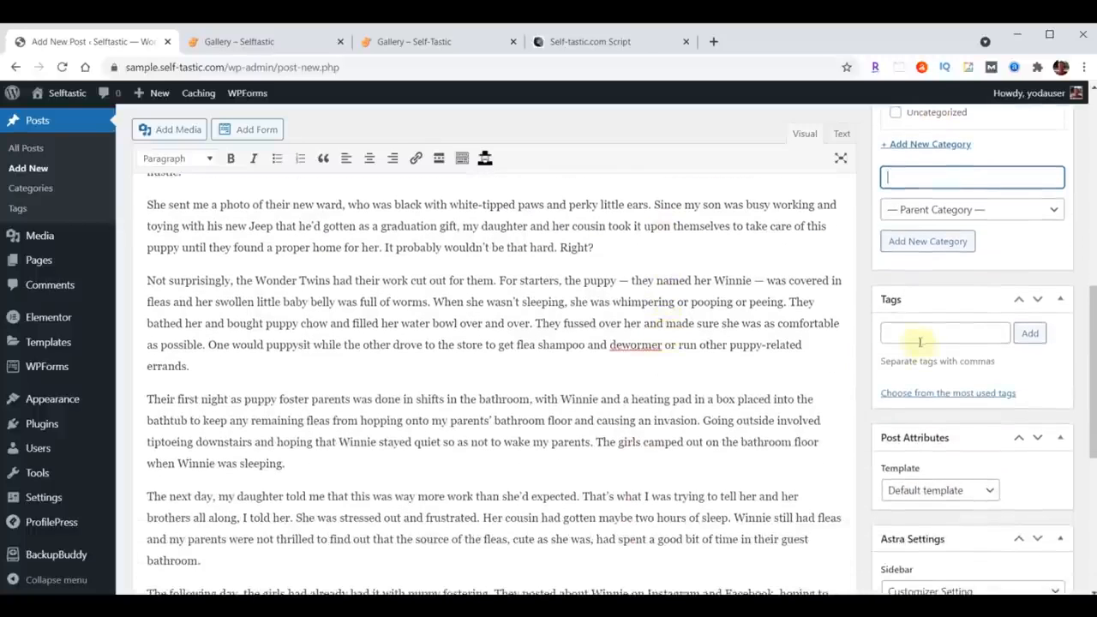
pyautogui.click(911, 336)
pyautogui.write('Pets, Dogs, Life Lessons, Life, Personal Development')
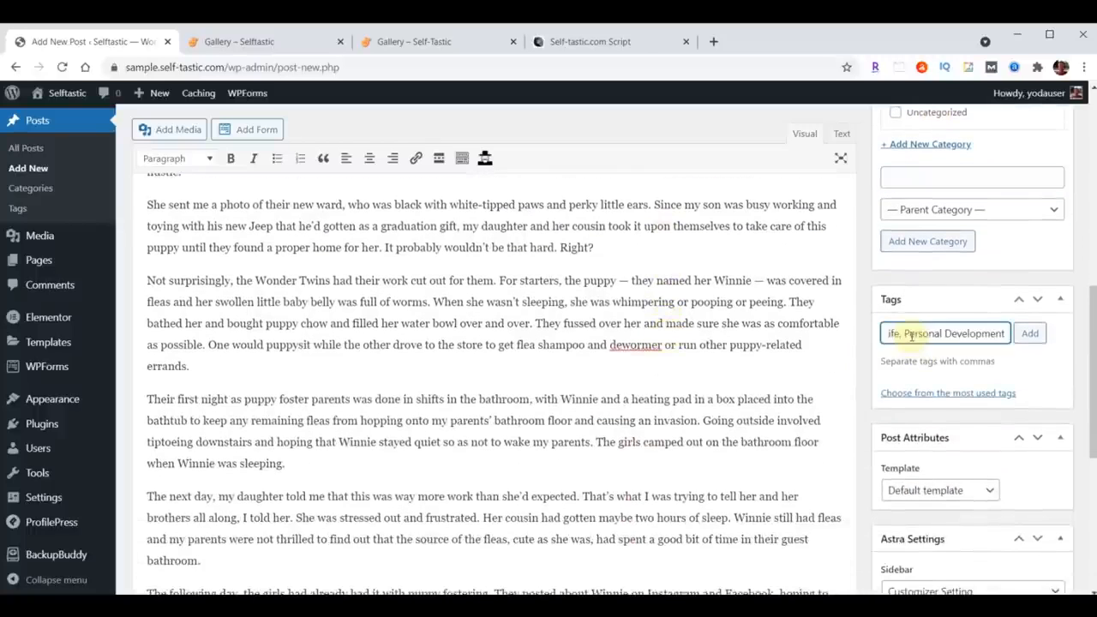
pyautogui.click(1029, 333)
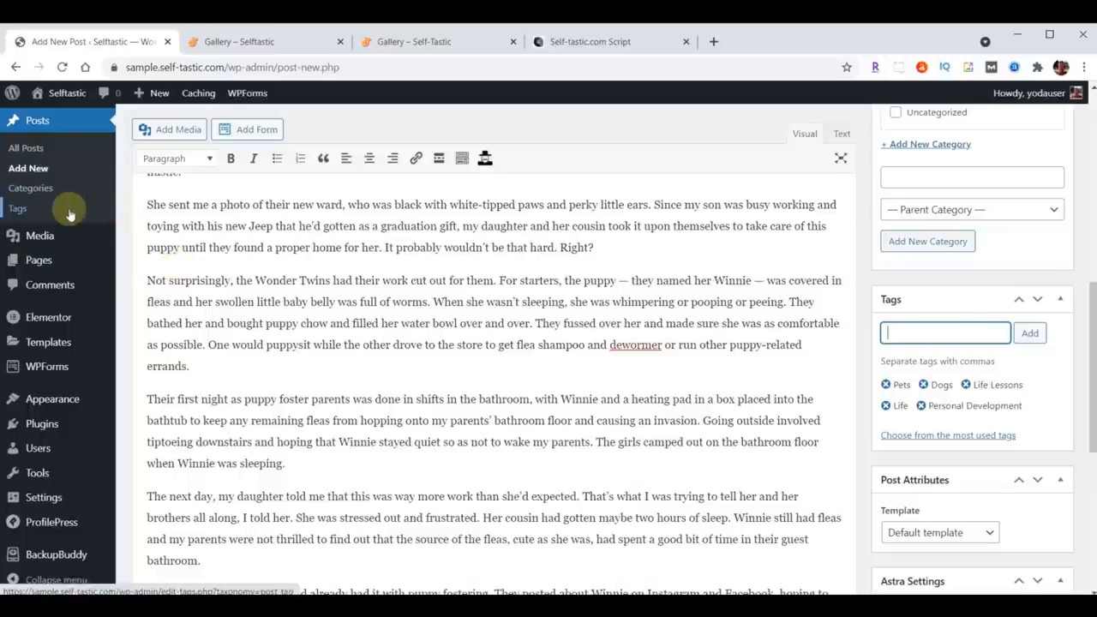
# Step: Open the featured image picker and upload blog-01.jpg through blog-06.jpg to the media library
pyautogui.scroll(-4, 710, 354)
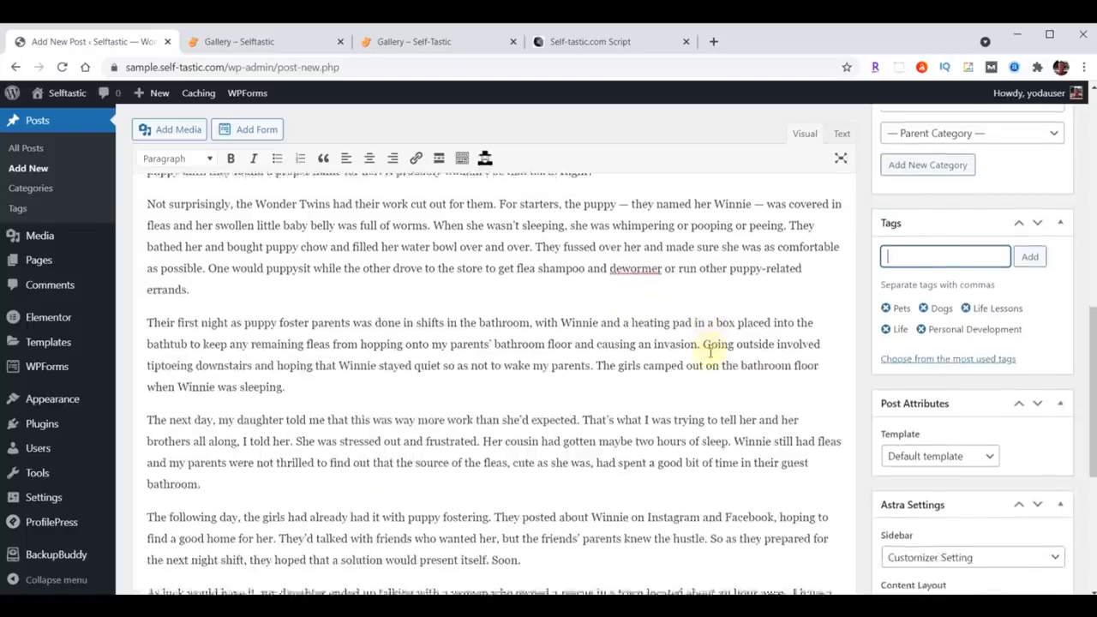
pyautogui.scroll(-1, 709, 354)
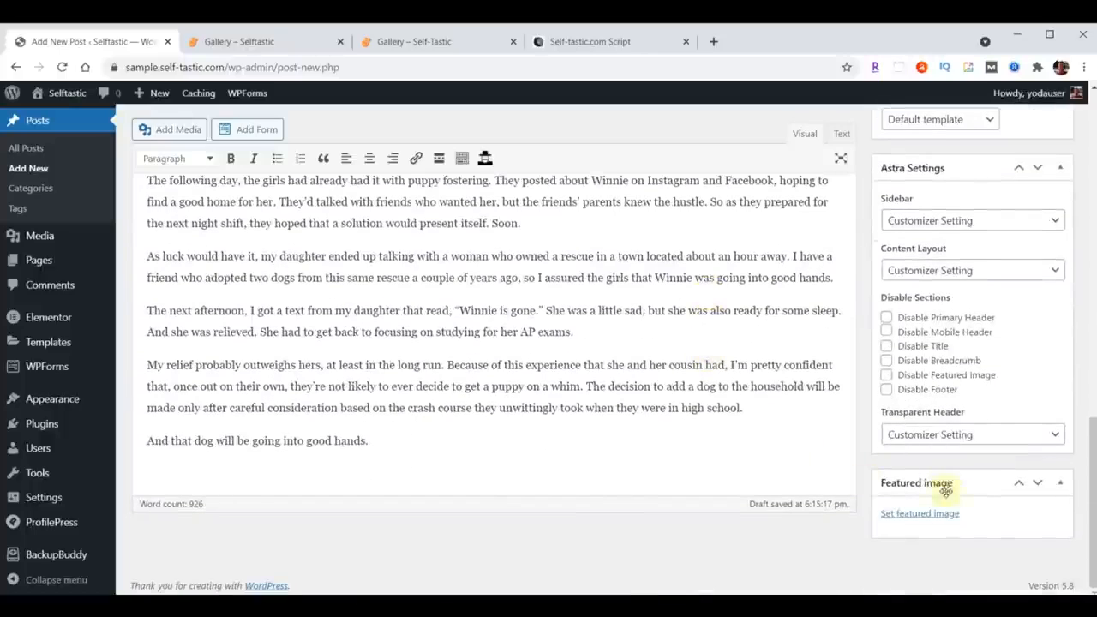
pyautogui.click(917, 514)
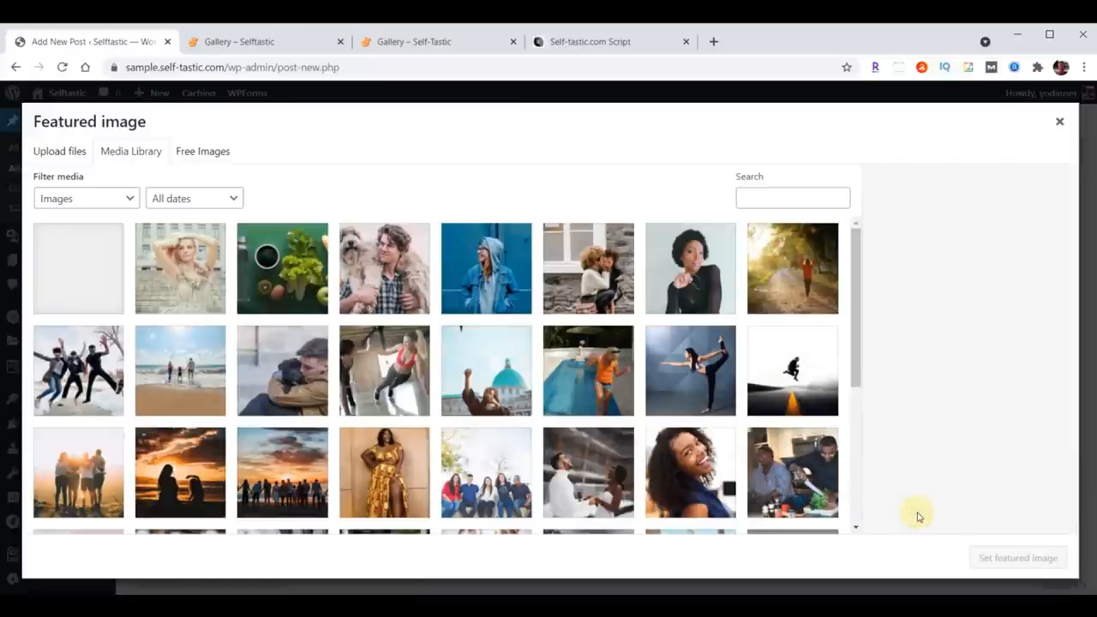
pyautogui.hotkey('alt', 'Tab')
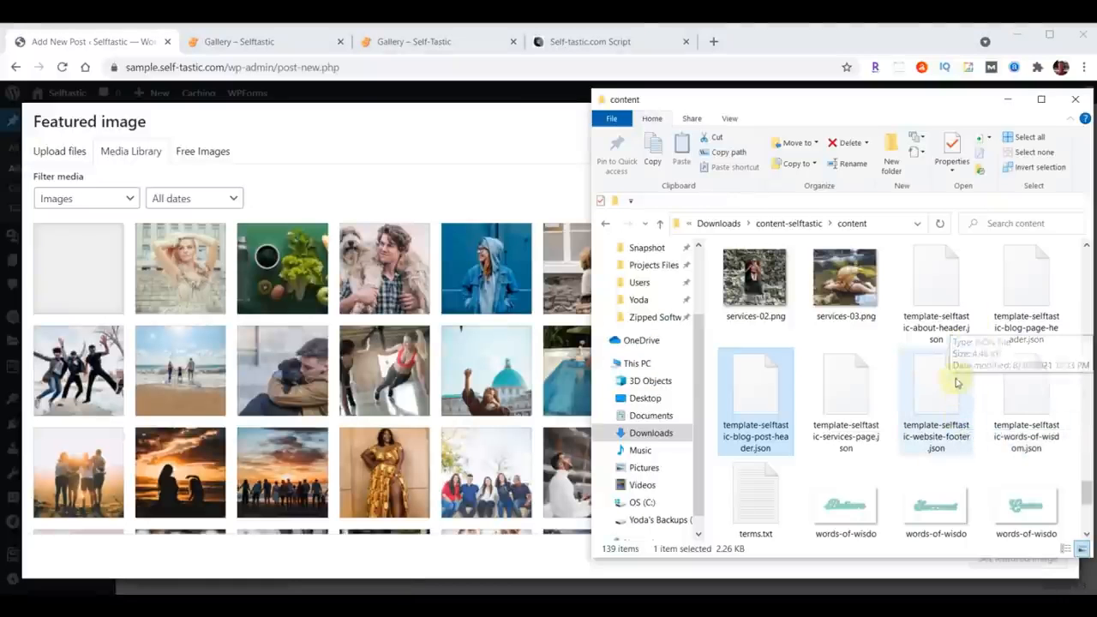
pyautogui.scroll(5, 934, 397)
pyautogui.scroll(10, 934, 397)
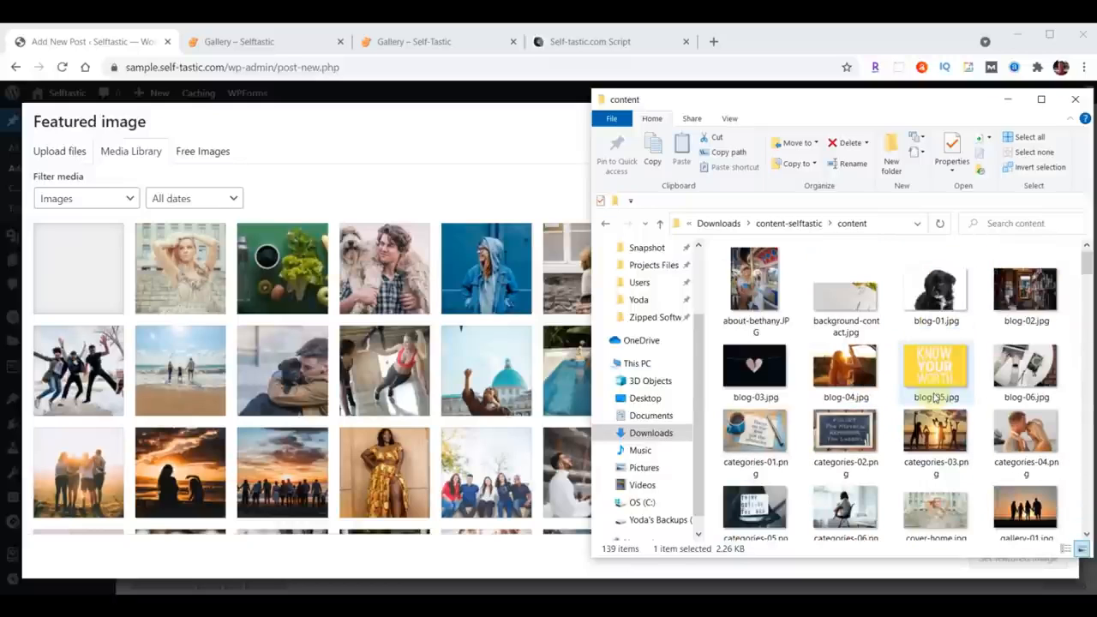
pyautogui.click(938, 291)
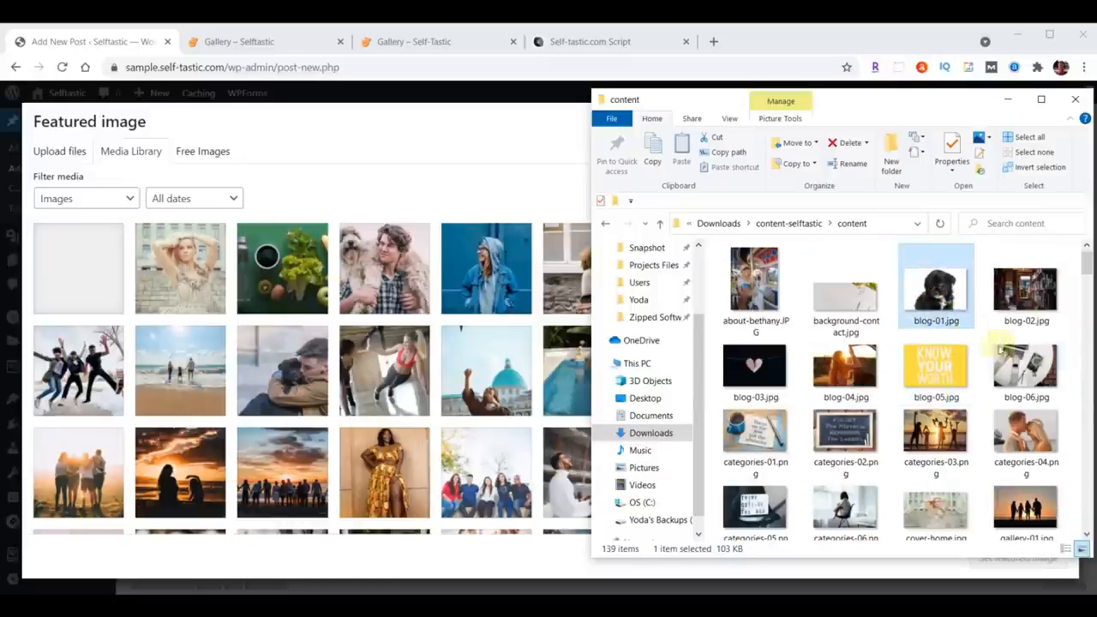
pyautogui.keyDown('shift'); pyautogui.click(1034, 362); pyautogui.keyUp('shift')
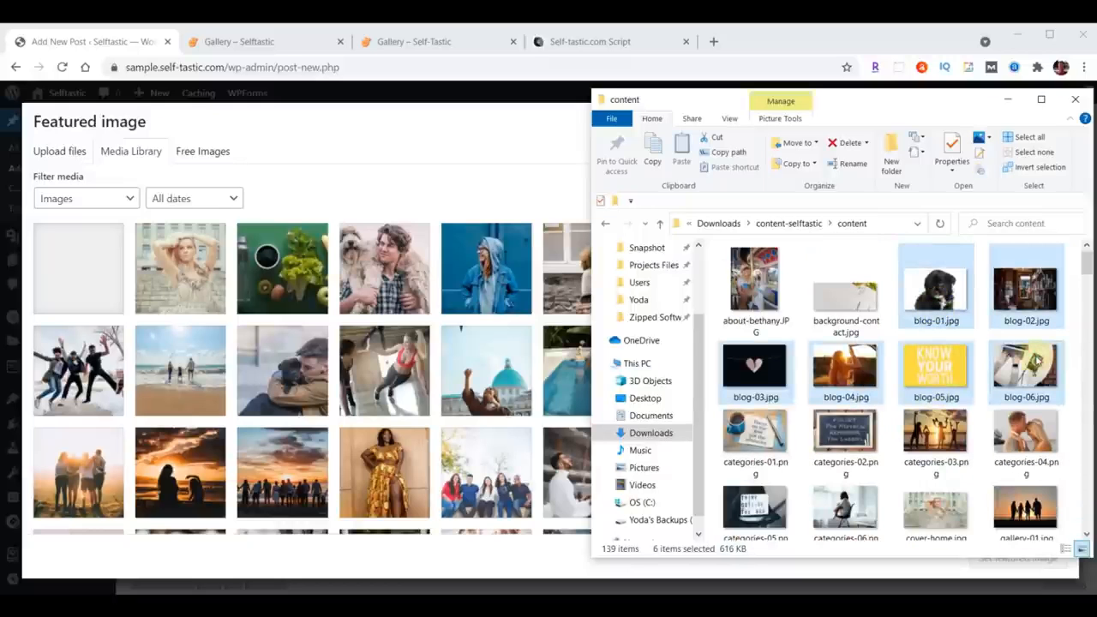
pyautogui.moveTo(1036, 361); pyautogui.dragTo(339, 361)
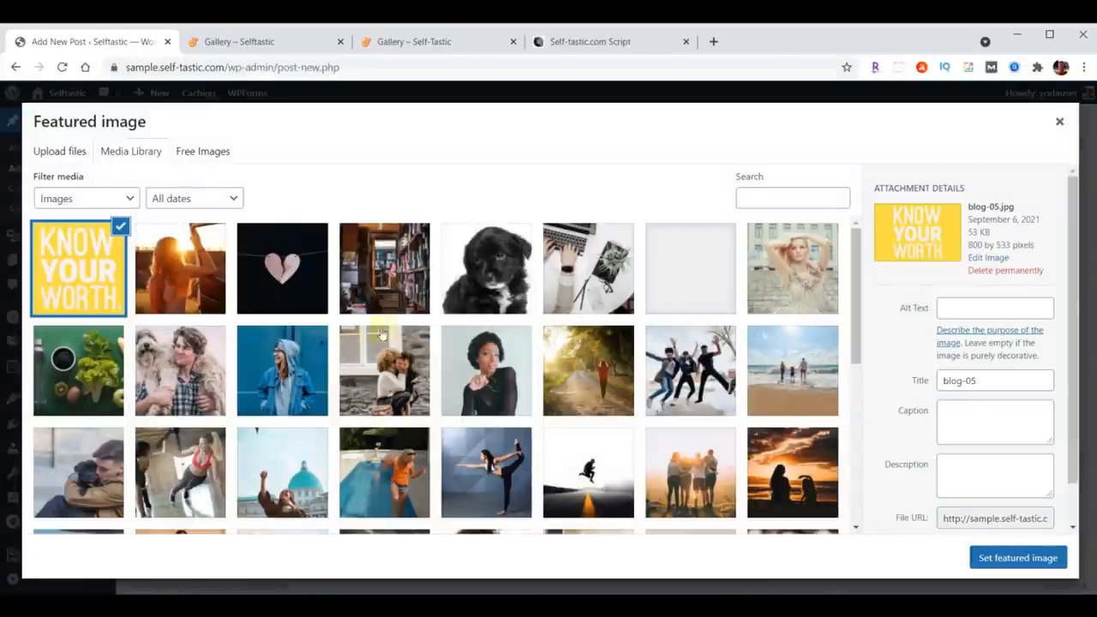
# Step: Set blog-01.jpg as the post's featured image and publish the post
pyautogui.click(497, 268)
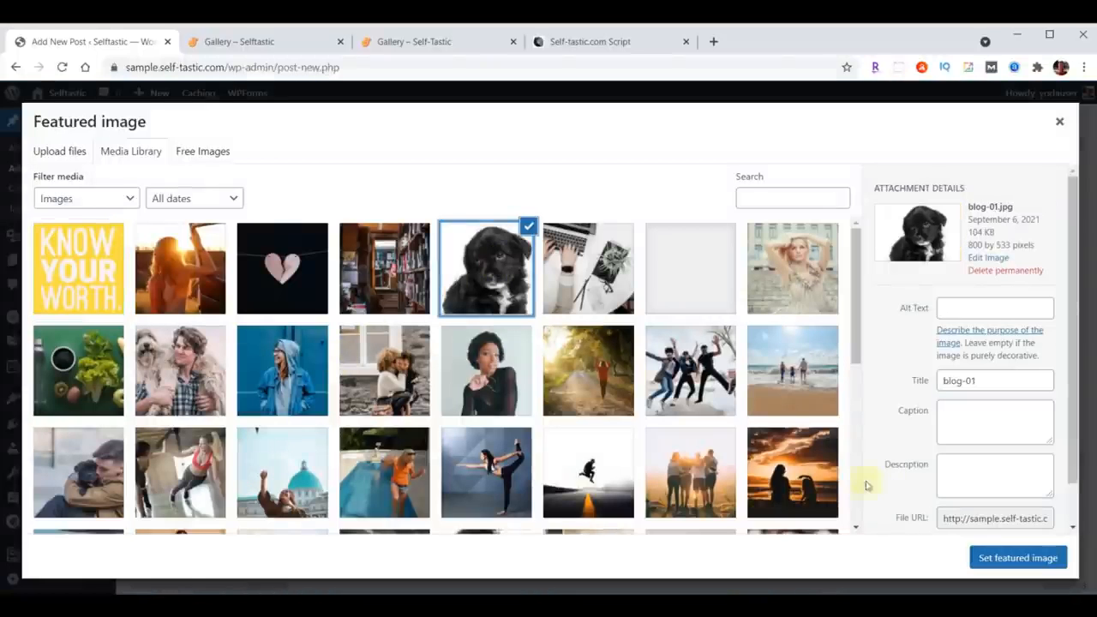
pyautogui.click(1018, 558)
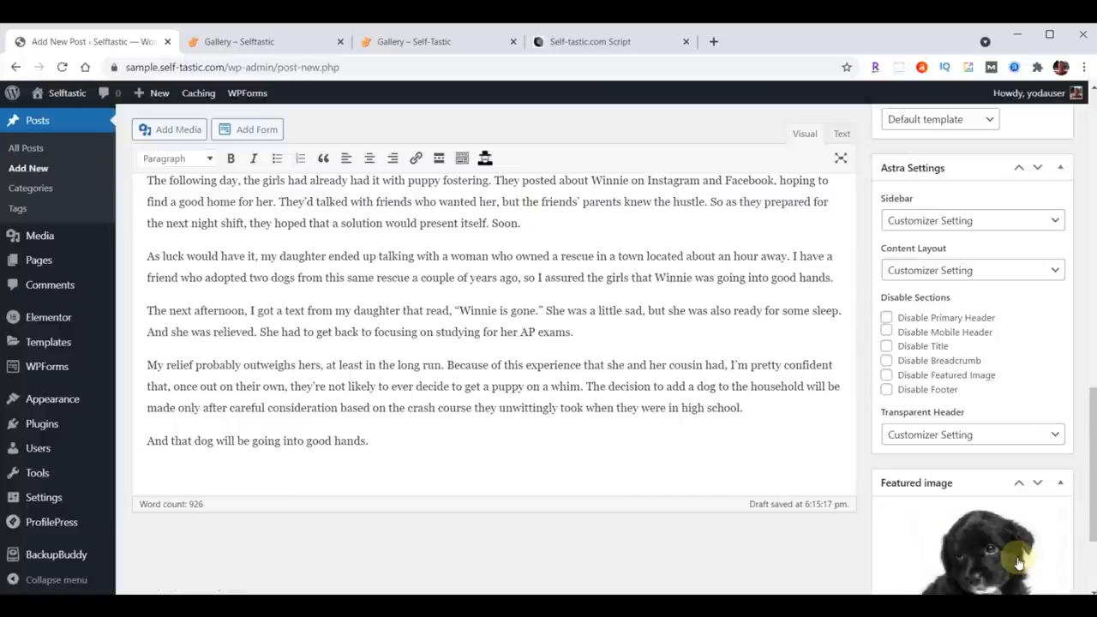
pyautogui.scroll(20, 803, 543)
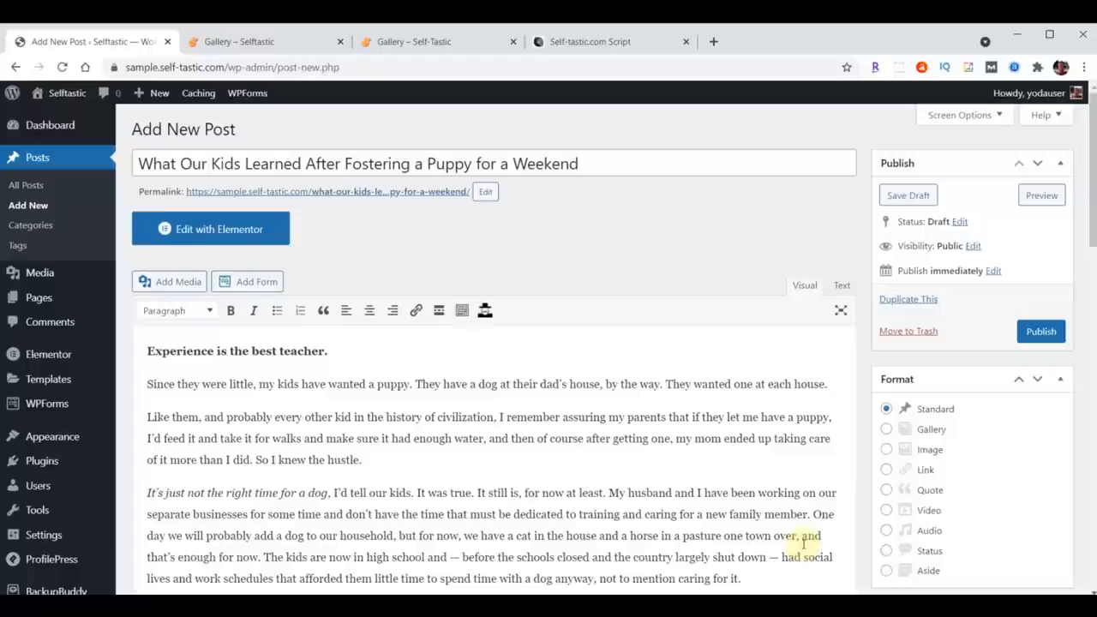
pyautogui.click(1041, 333)
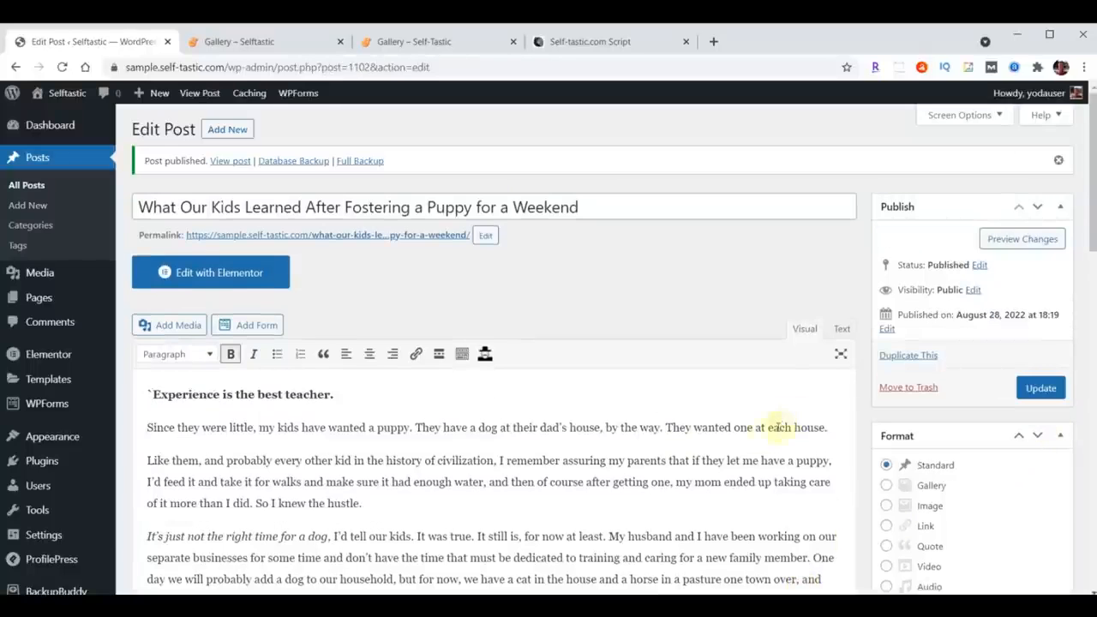
# Step: Open the published puppy post's live page in a new tab, scroll through it, and close the tab
pyautogui.rightClick(362, 244)
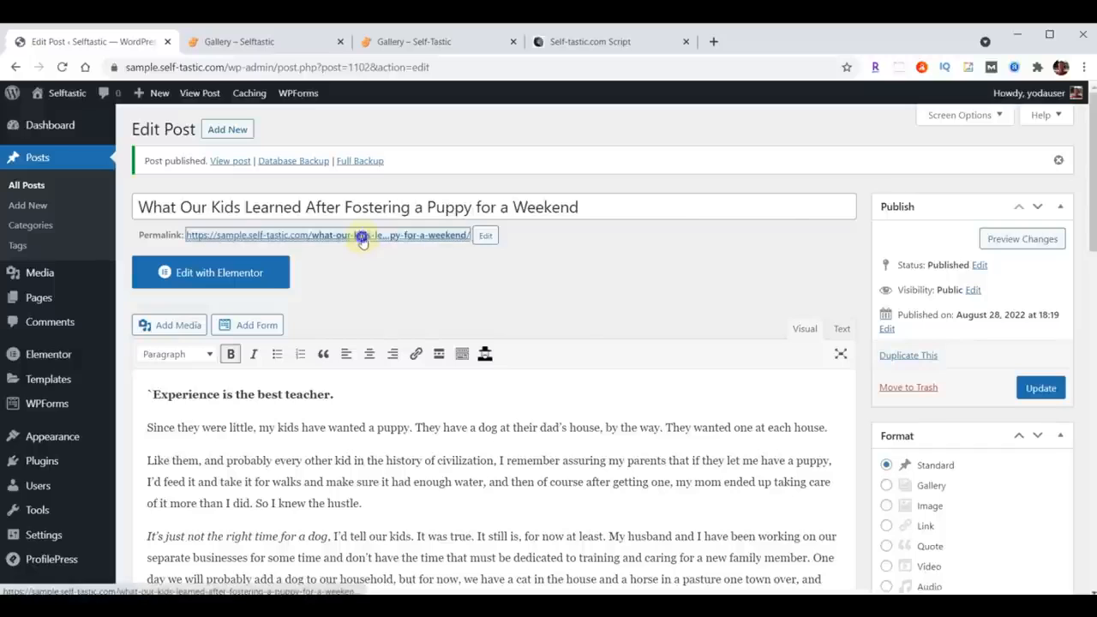
pyautogui.click(416, 249)
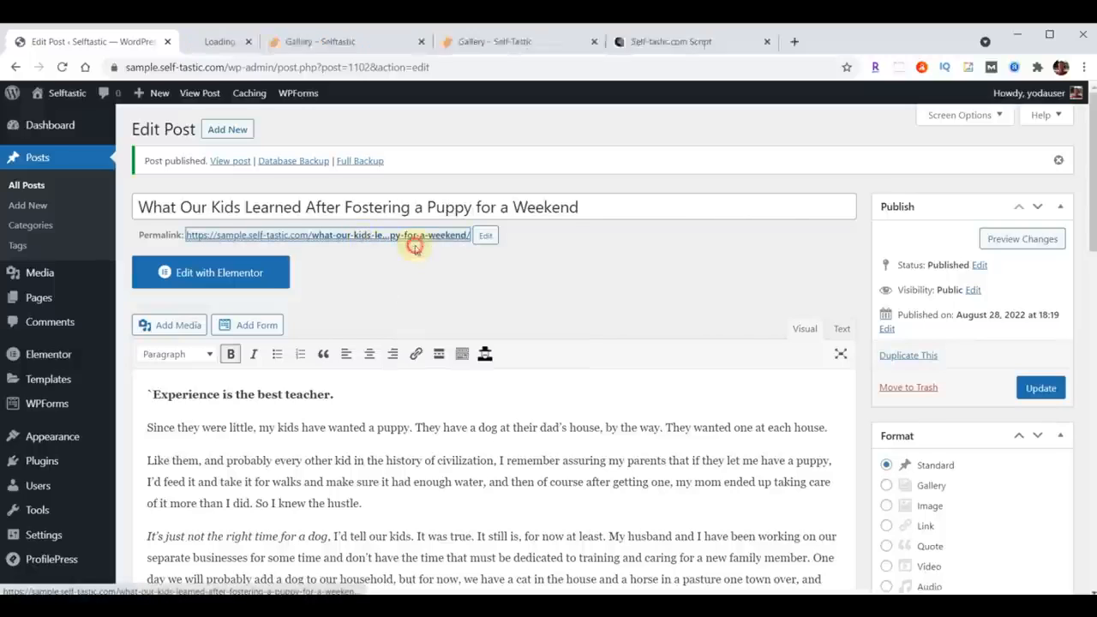
pyautogui.click(251, 43)
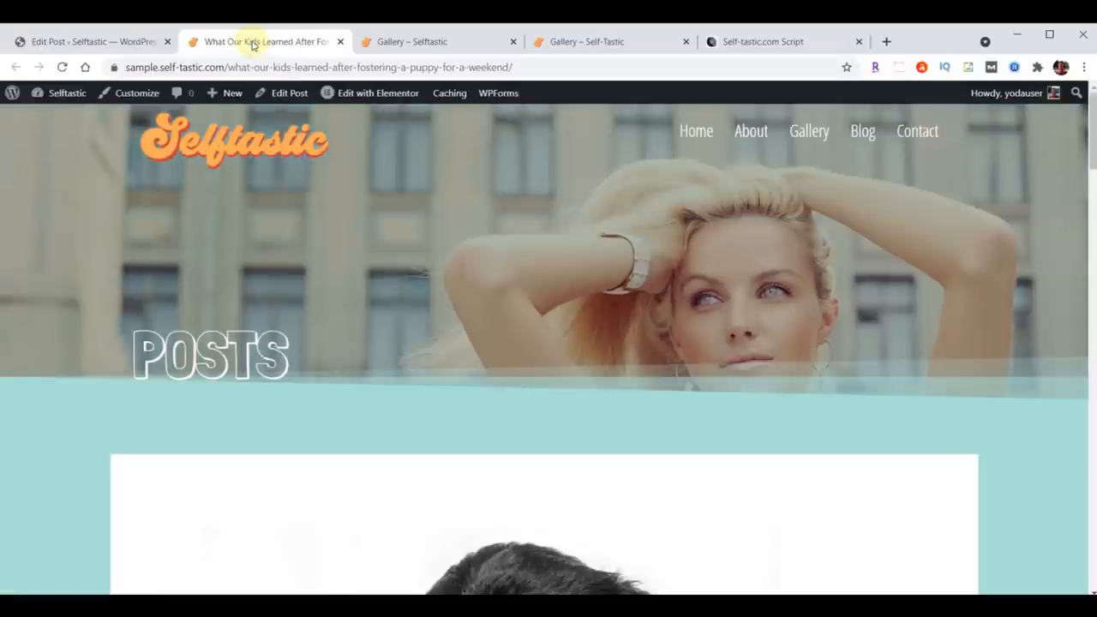
pyautogui.scroll(-10, 846, 249)
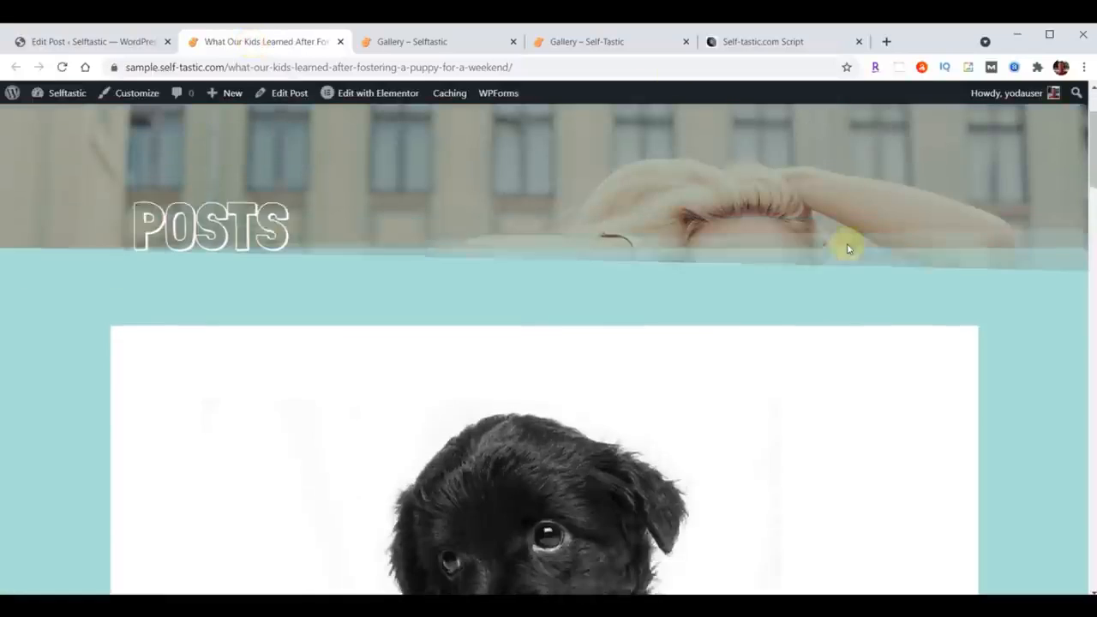
pyautogui.scroll(-15, 846, 248)
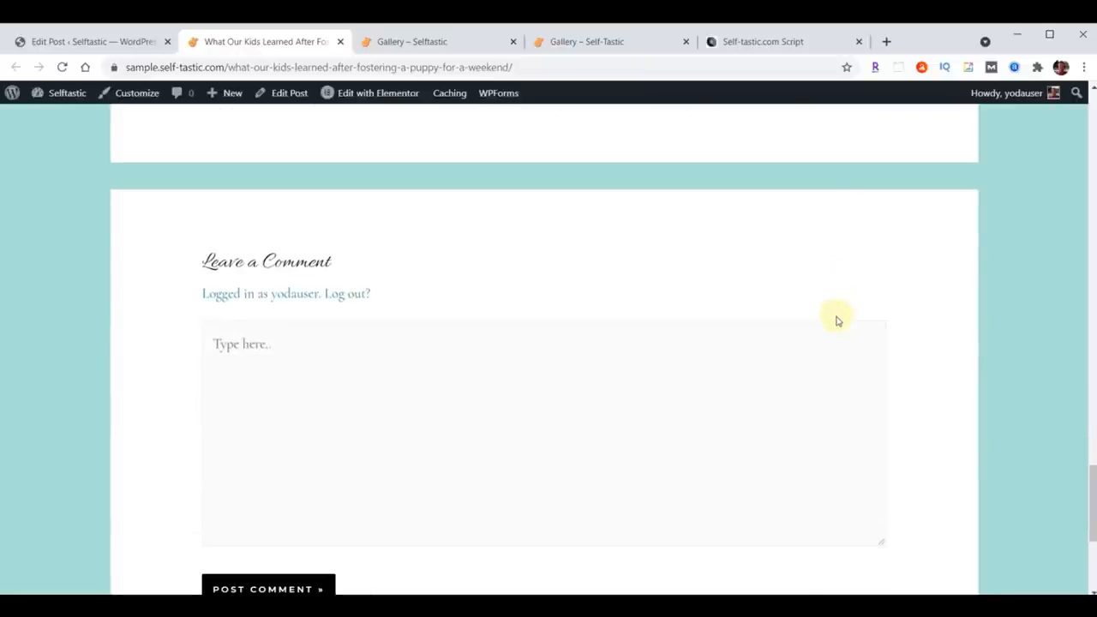
pyautogui.scroll(20, 839, 302)
pyautogui.scroll(5, 841, 301)
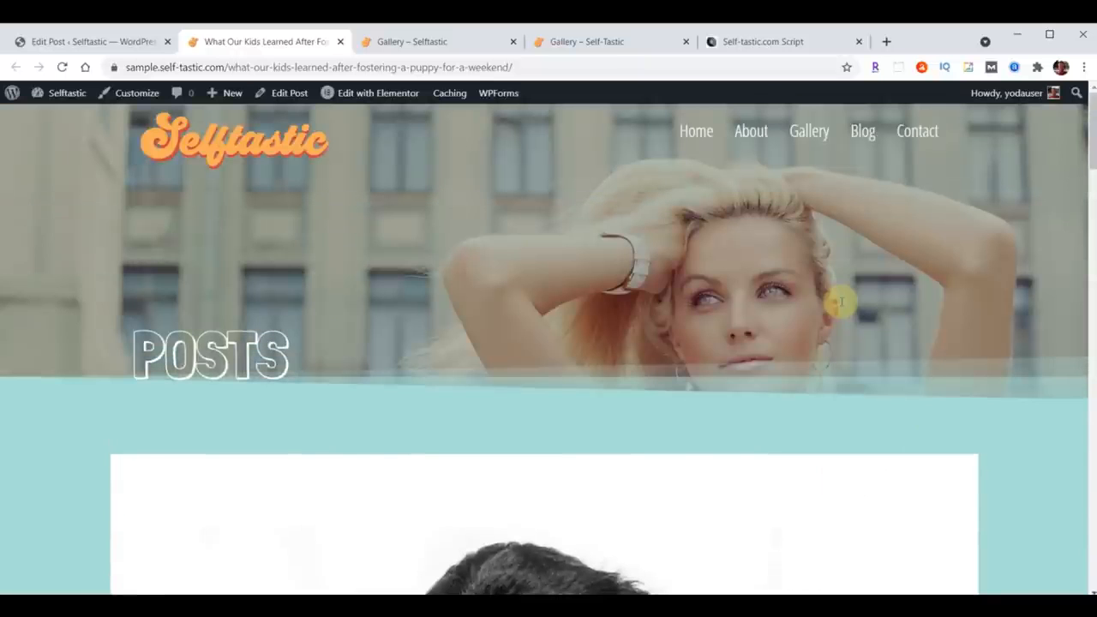
pyautogui.click(340, 41)
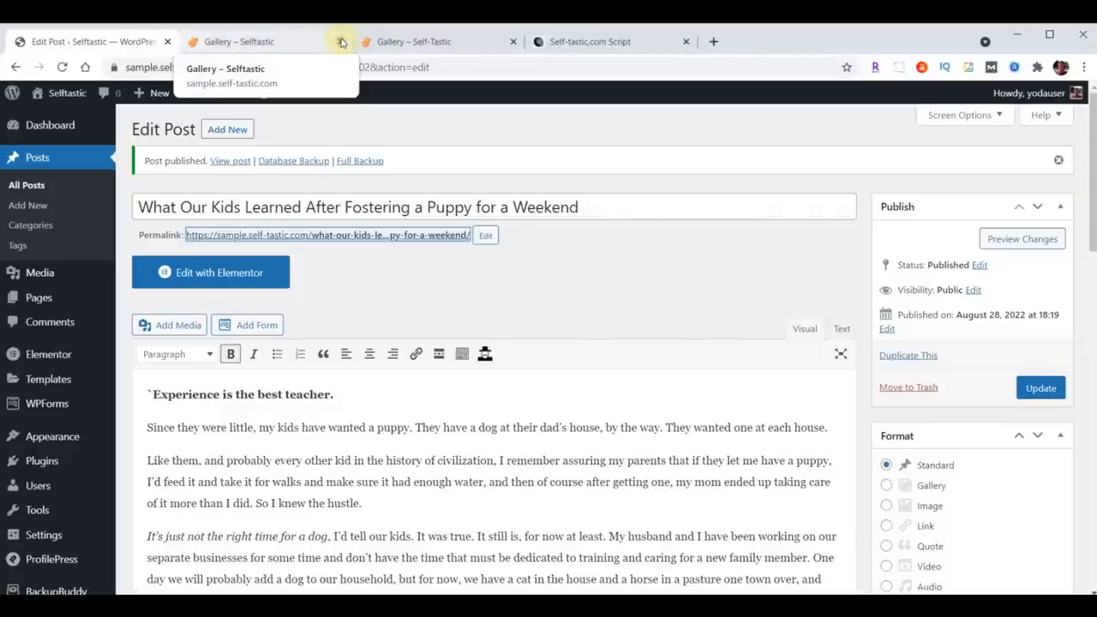
# Step: Start a new post titled Am I Really a Secret Hoarder? and paste the article text into its body
pyautogui.click(225, 129)
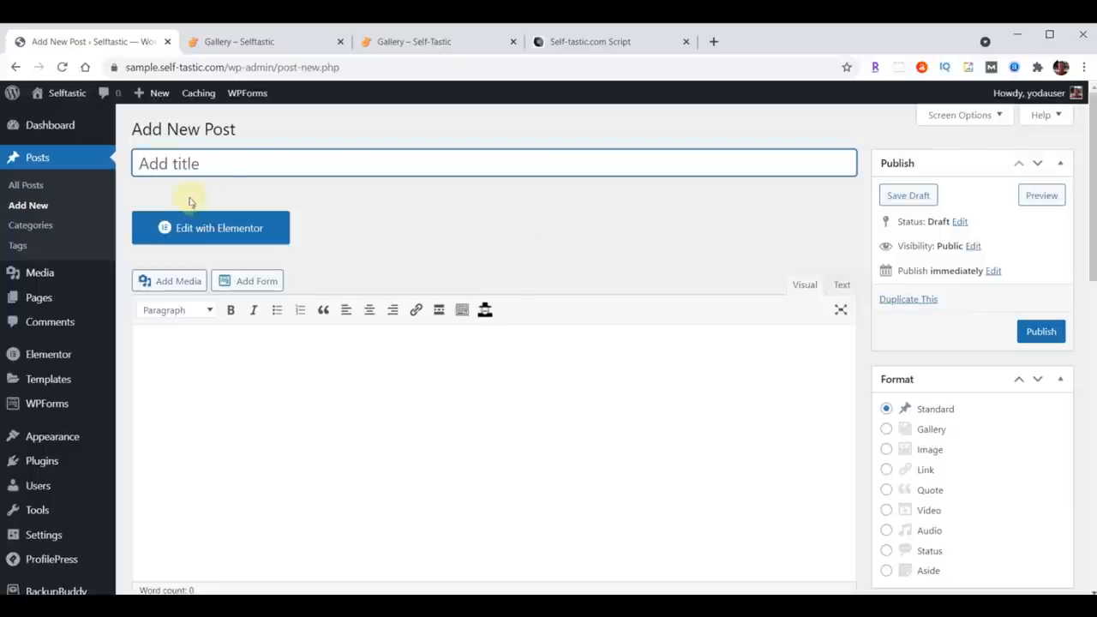
pyautogui.hotkey('ctrl', 'v')
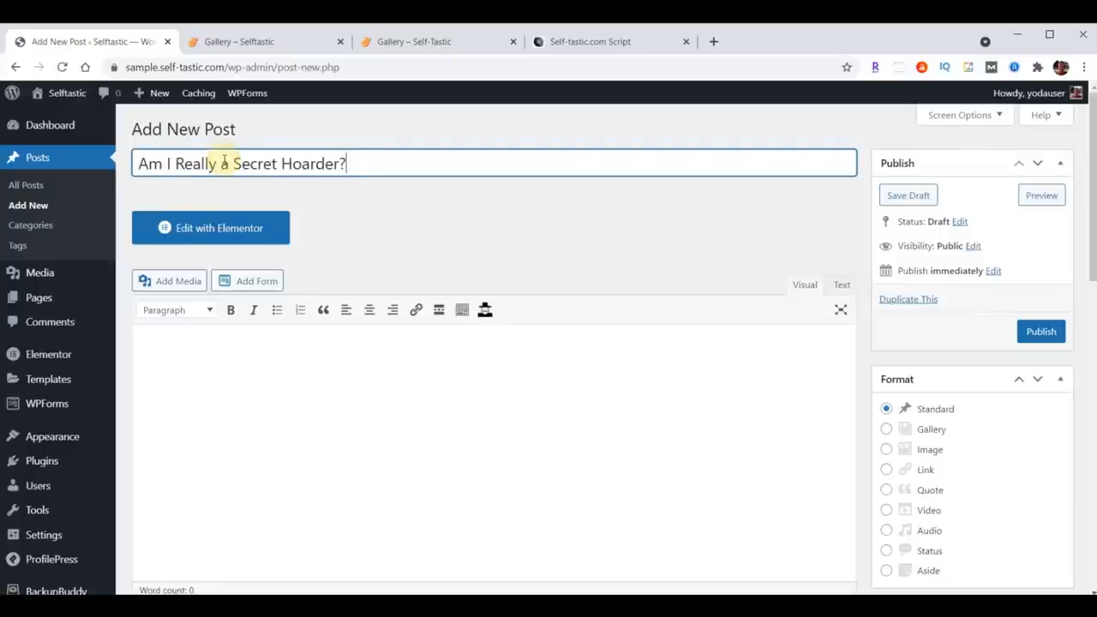
pyautogui.scroll(-2, 396, 375)
pyautogui.click(314, 237)
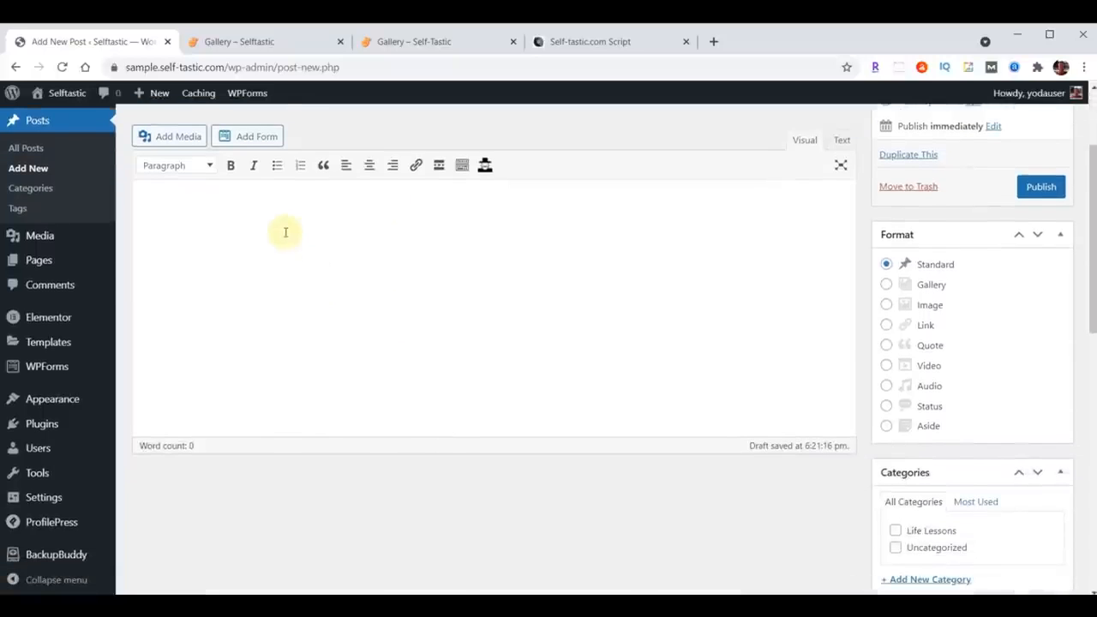
pyautogui.hotkey('ctrl', 'v')
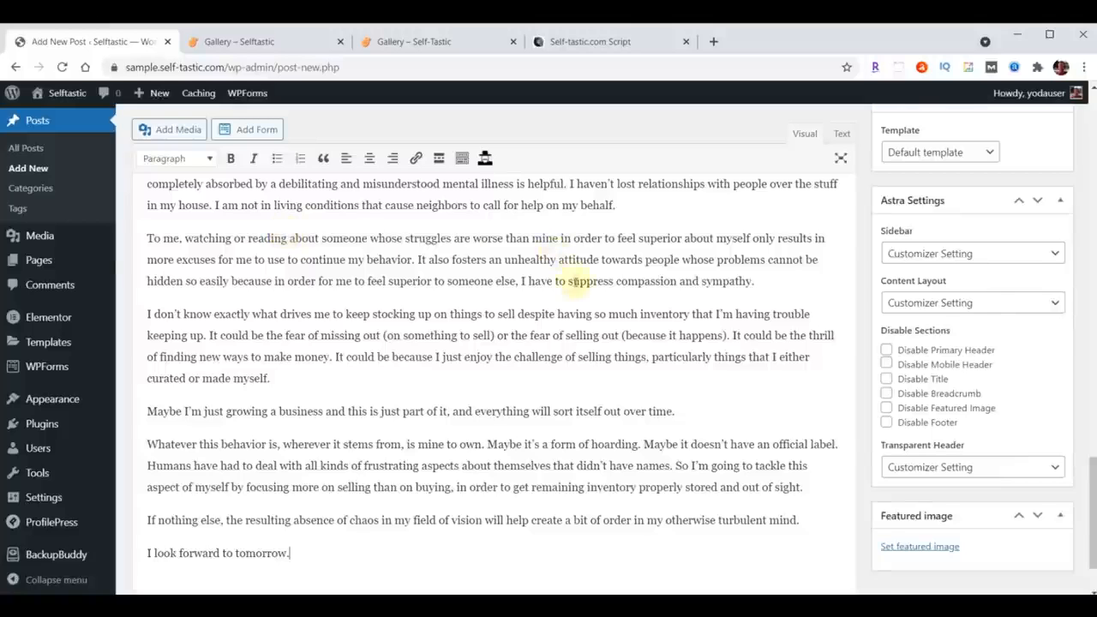
# Step: Tick the Life Lessons category and add new categories Business, Mental Health and Personal Development to the post
pyautogui.scroll(4, 582, 283)
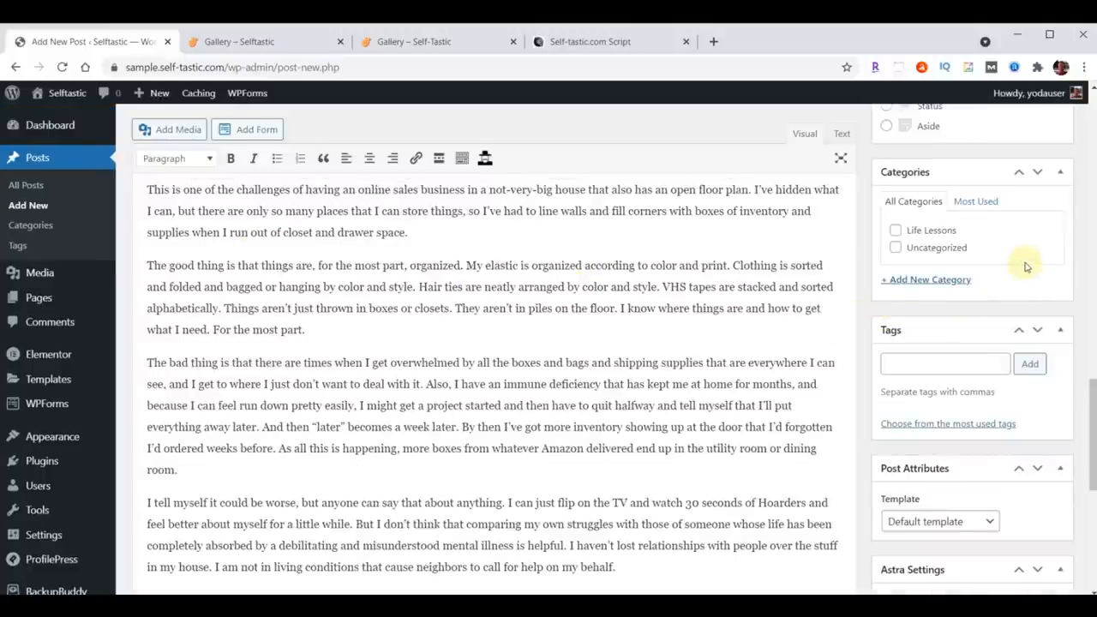
pyautogui.click(896, 231)
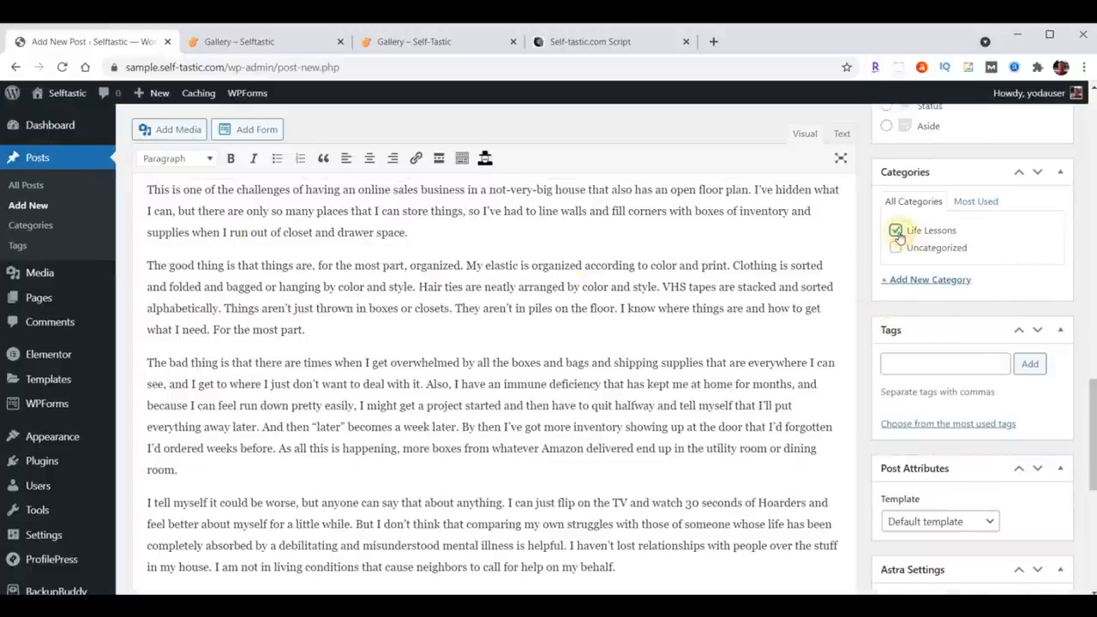
pyautogui.click(929, 279)
pyautogui.write('Business')
pyautogui.press('Return')
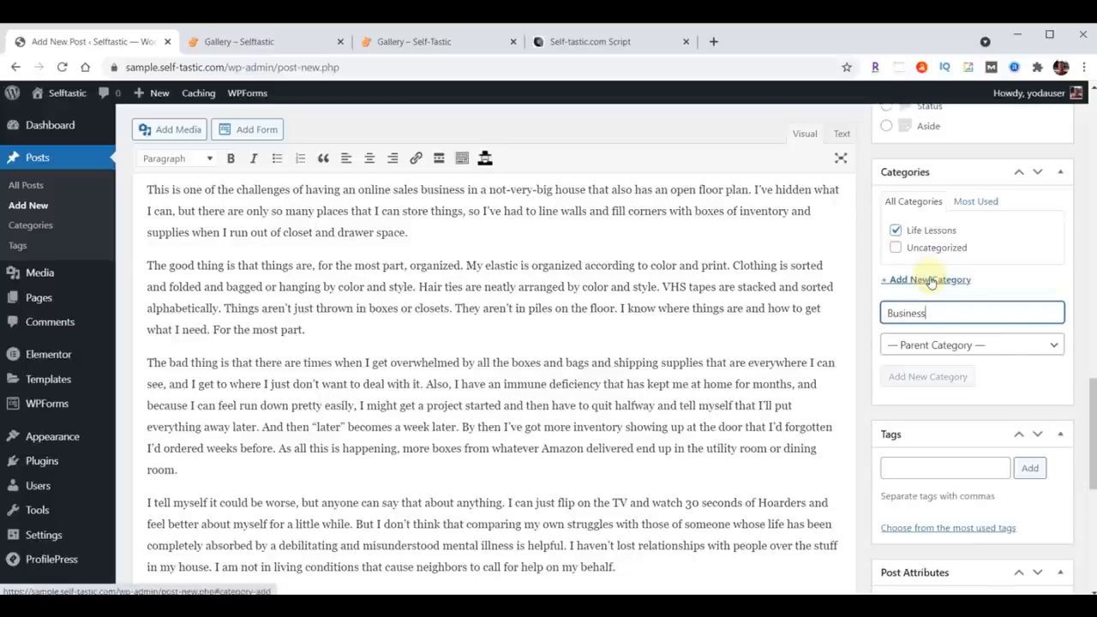
pyautogui.click(954, 331)
pyautogui.write('Mental Health')
pyautogui.press('Return')
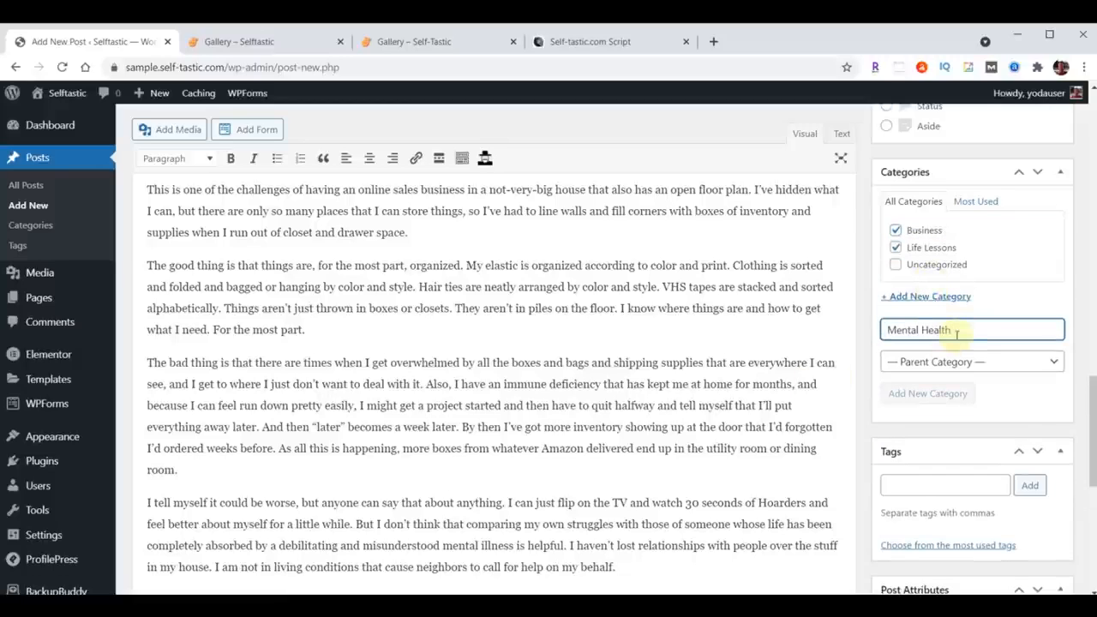
pyautogui.write('Personal Development')
pyautogui.press('Return')
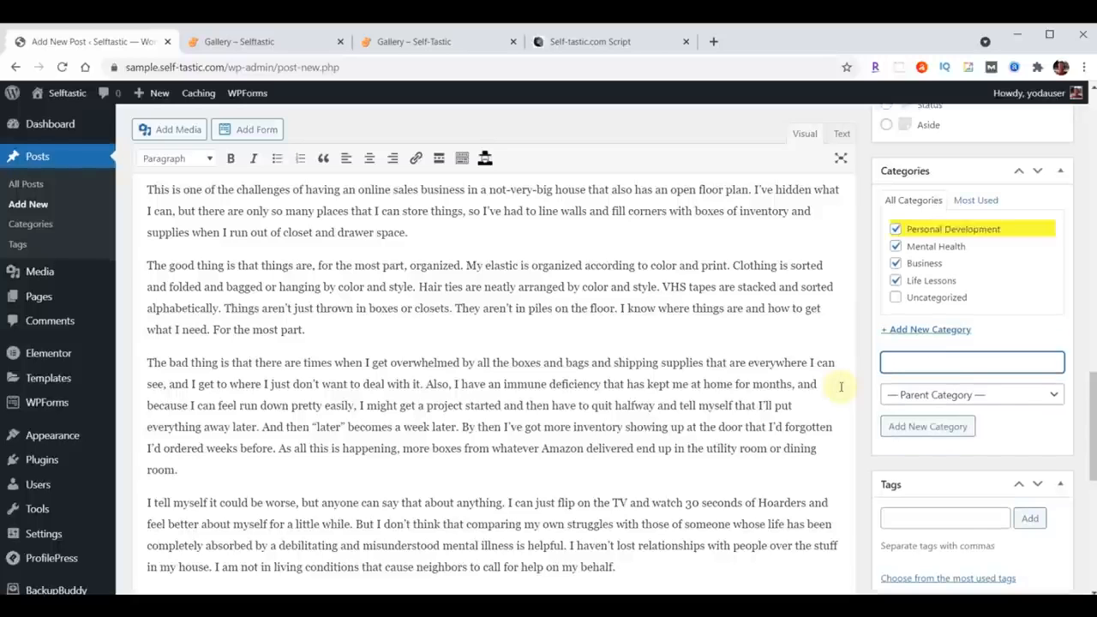
# Step: Add the tags Mental Health, Life Lessons, Life, Self Improvement and Money to the post
pyautogui.scroll(-2, 978, 317)
pyautogui.click(933, 374)
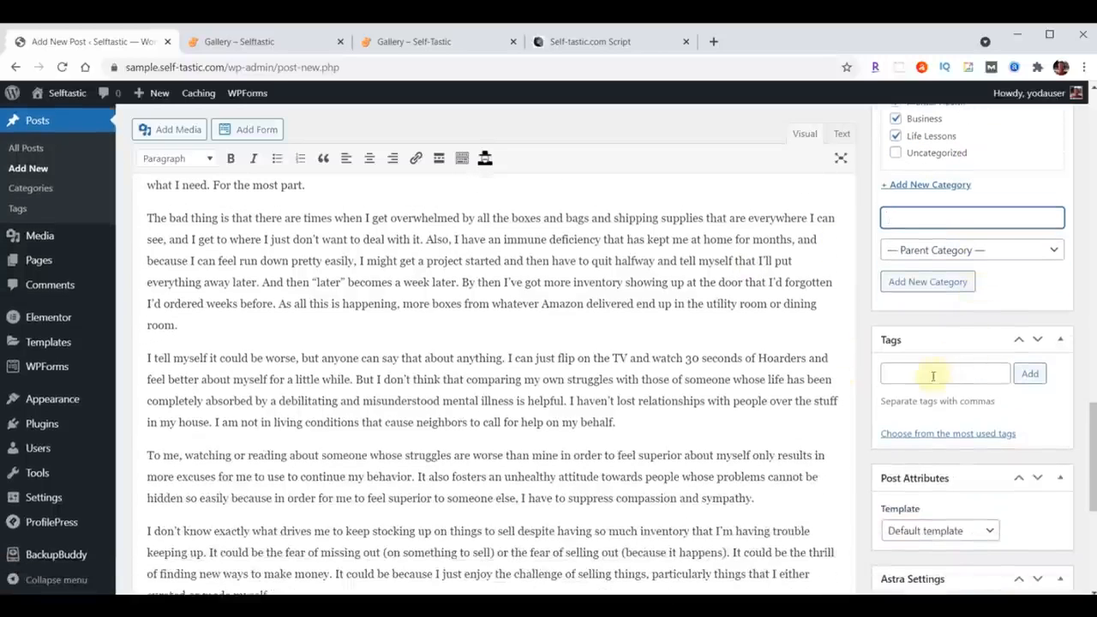
pyautogui.write('Self Improvement, Money')
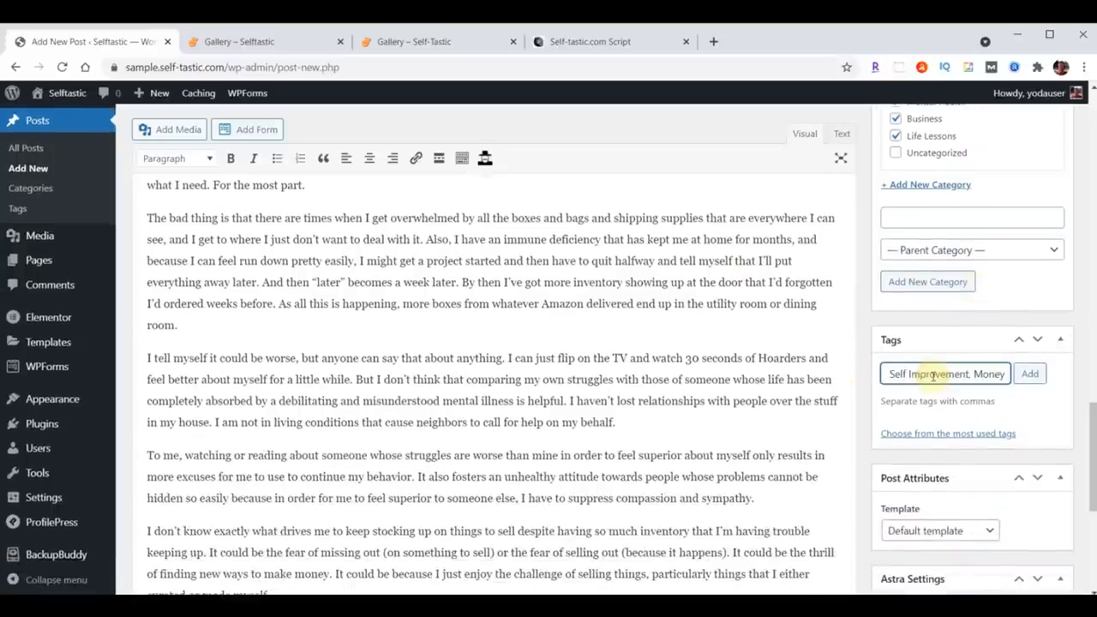
pyautogui.click(1031, 377)
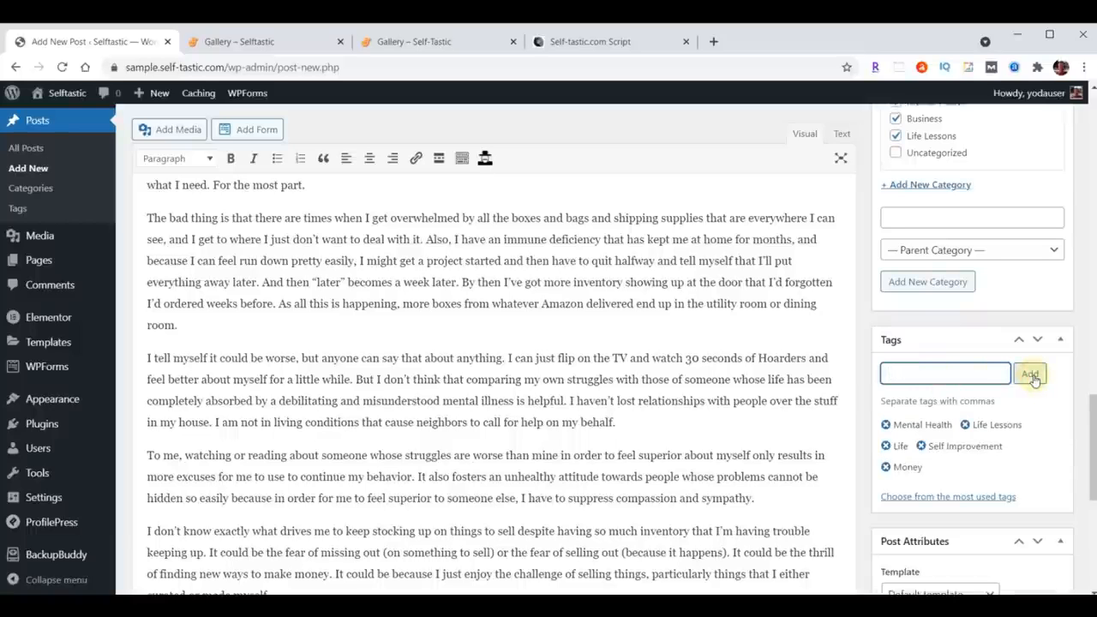
# Step: Set blog-02.jpg from the media library as the featured image and publish the post
pyautogui.scroll(-6, 1033, 379)
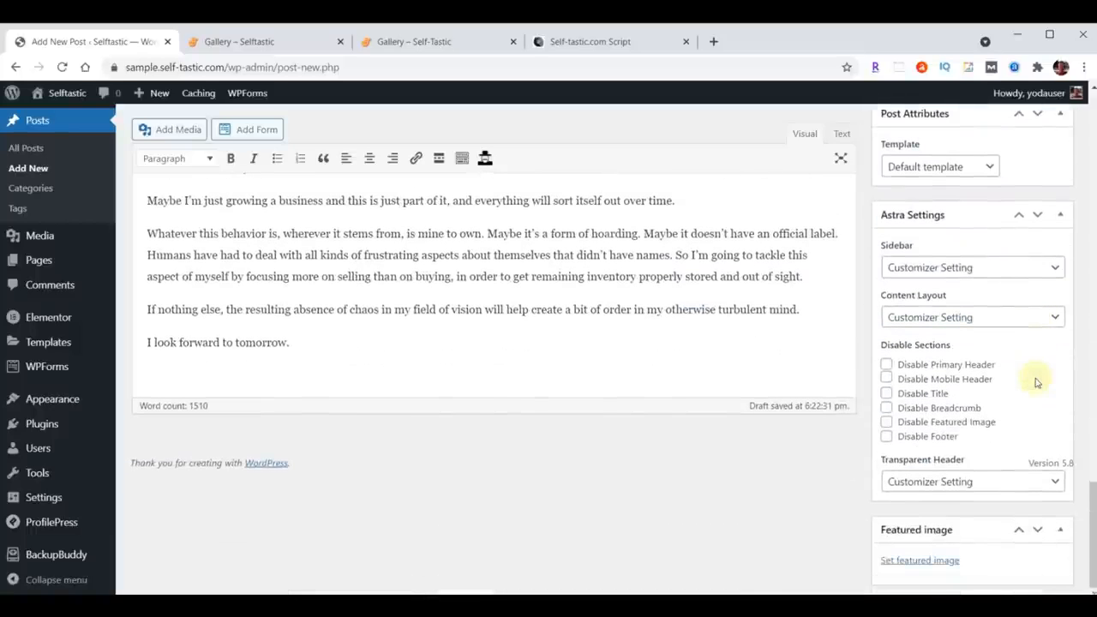
pyautogui.click(926, 562)
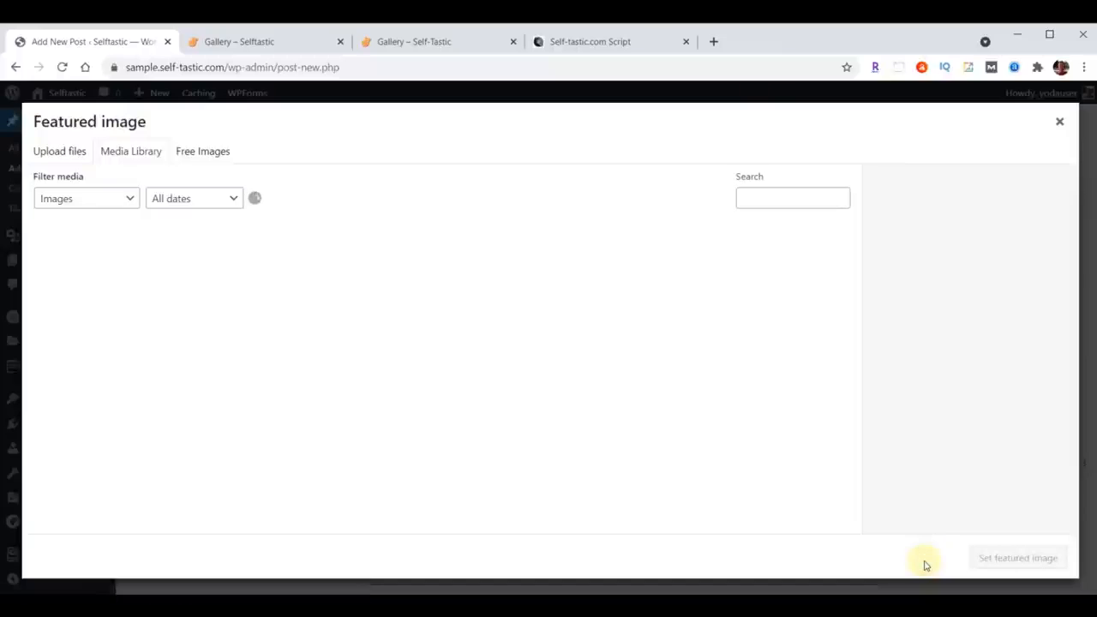
pyautogui.click(375, 271)
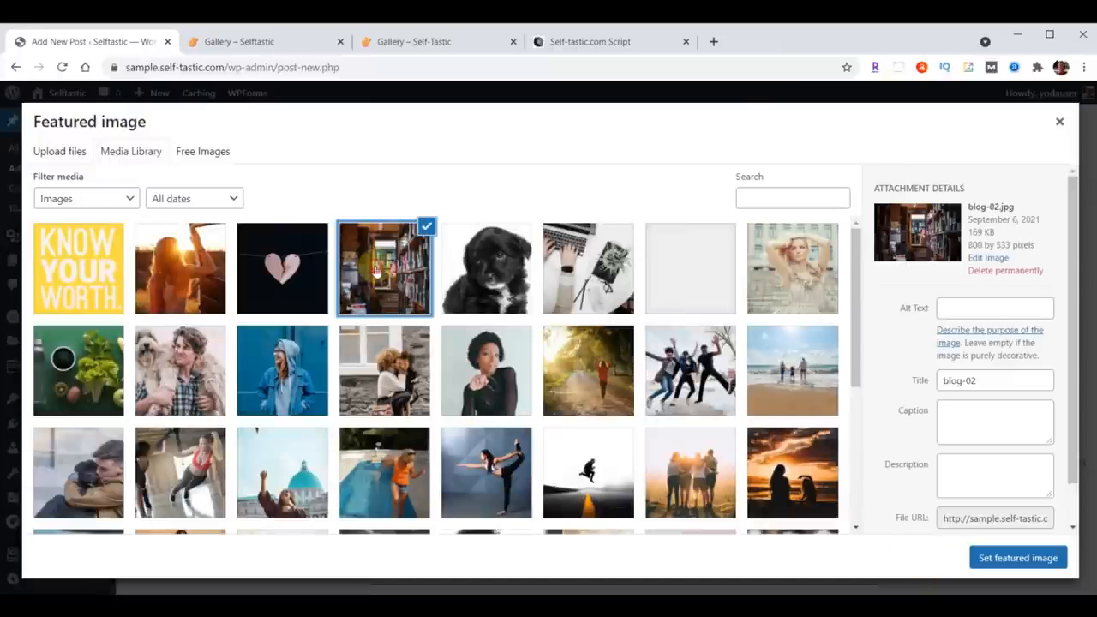
pyautogui.click(1016, 558)
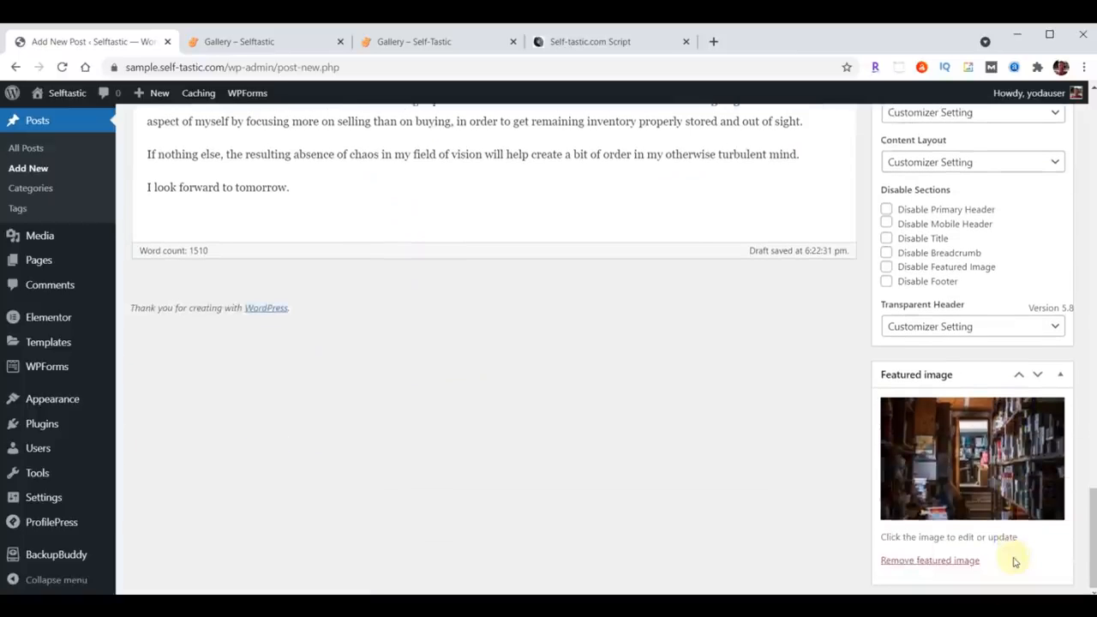
pyautogui.scroll(15, 1014, 561)
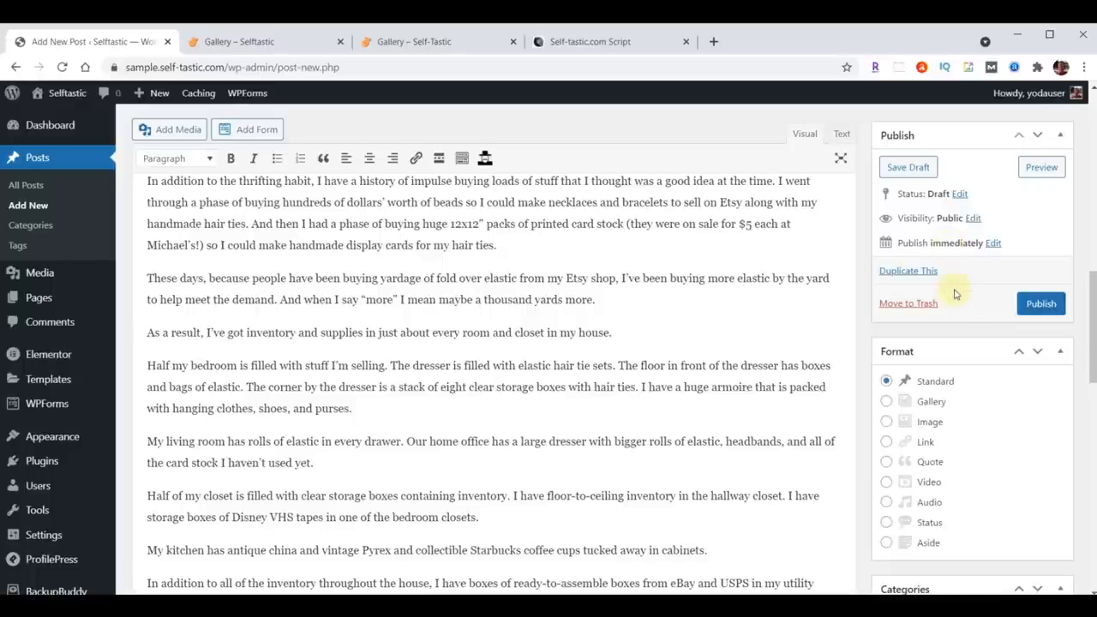
pyautogui.click(1039, 304)
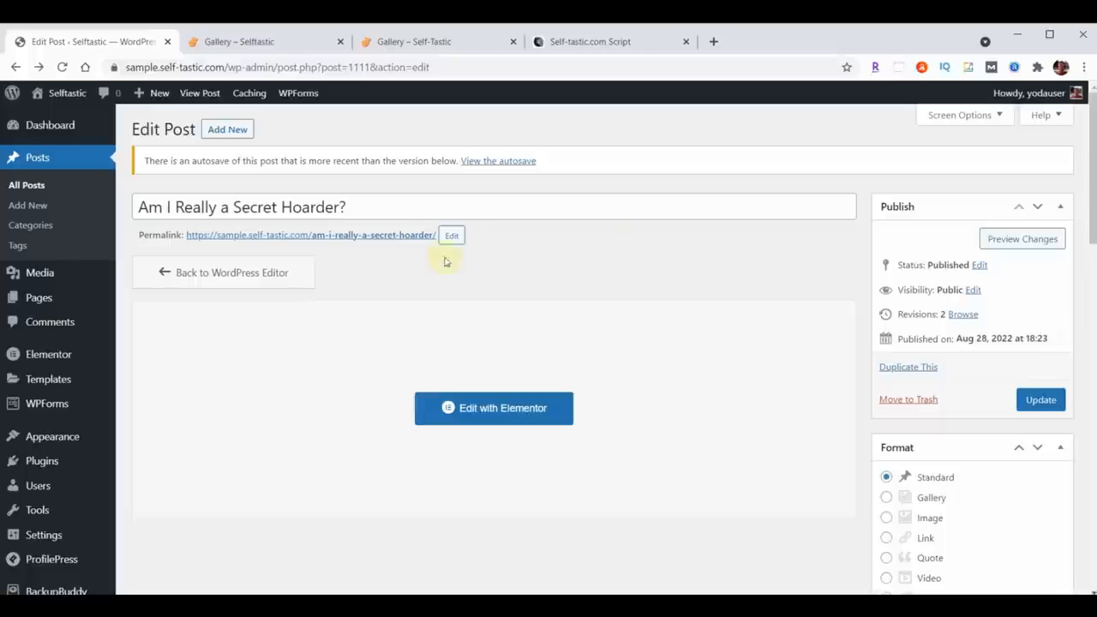
# Step: Open the hoarder post's live page in a new tab, scroll through it, and close the tab
pyautogui.rightClick(361, 238)
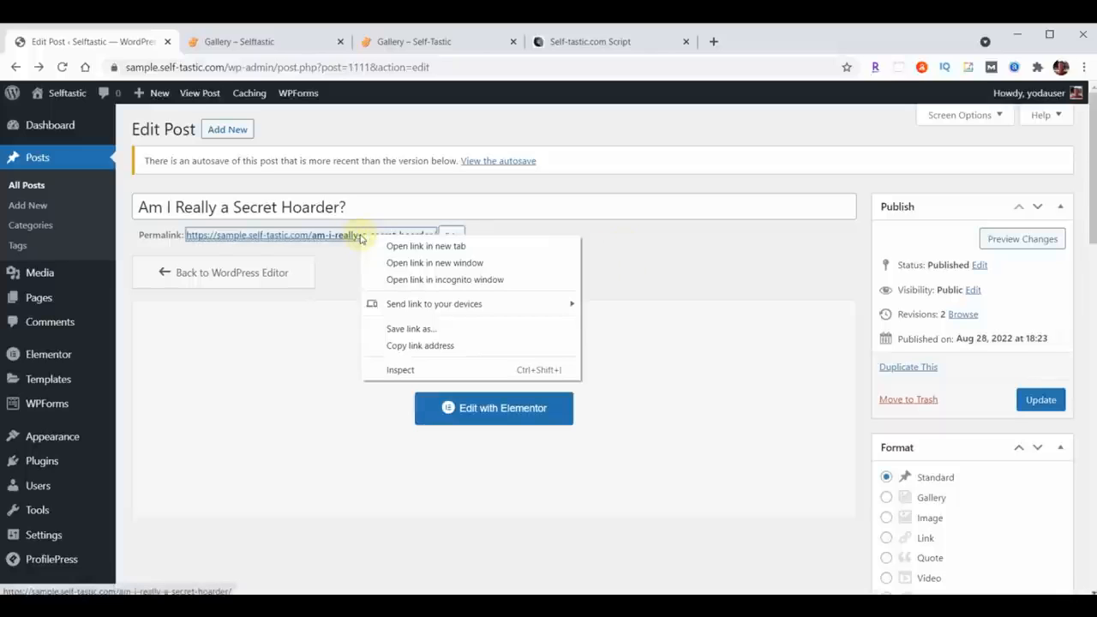
pyautogui.click(401, 246)
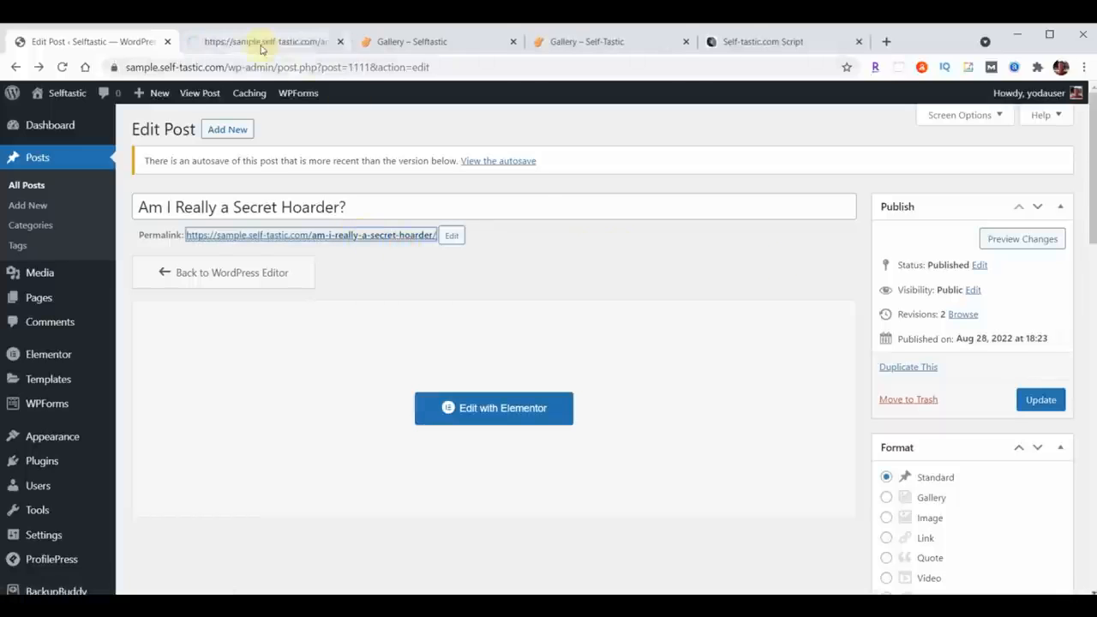
pyautogui.click(257, 42)
pyautogui.scroll(-12, 988, 275)
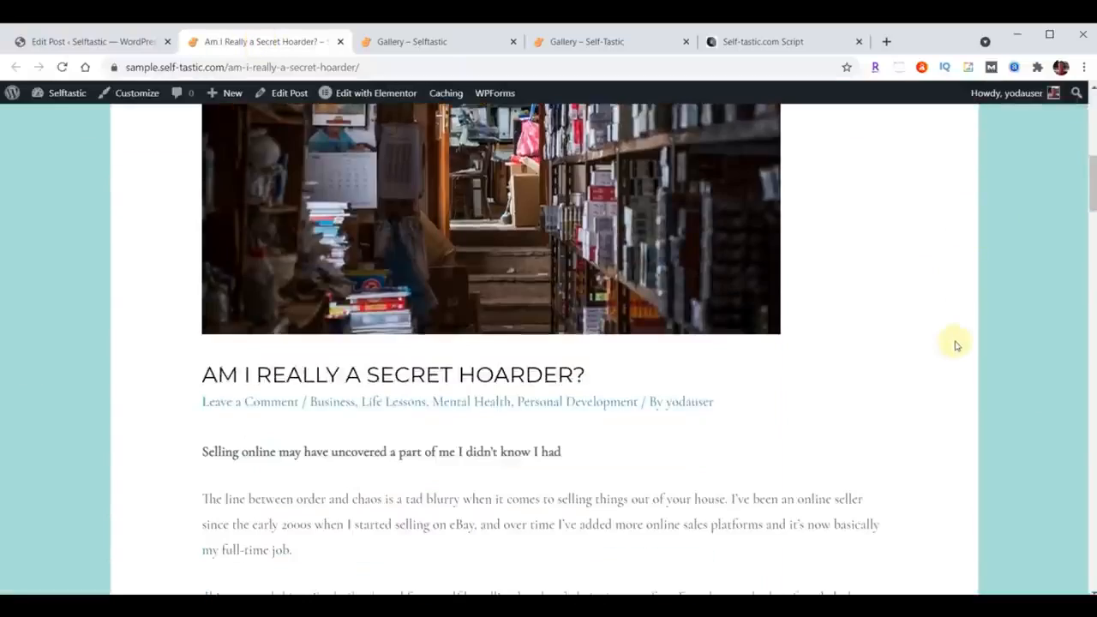
pyautogui.scroll(-15, 956, 344)
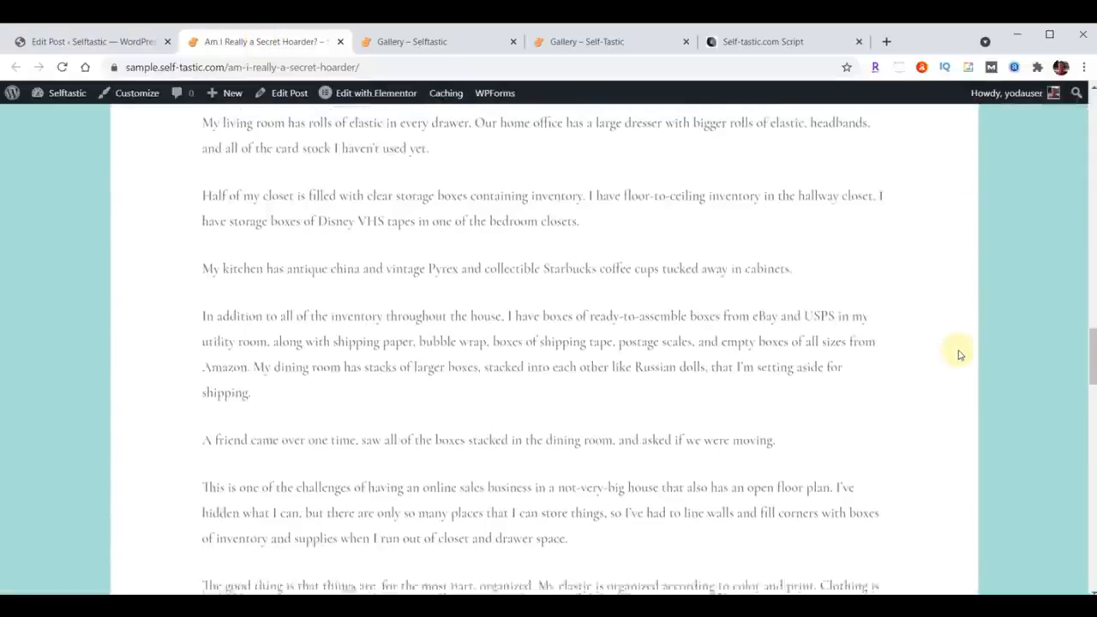
pyautogui.scroll(-1, 966, 347)
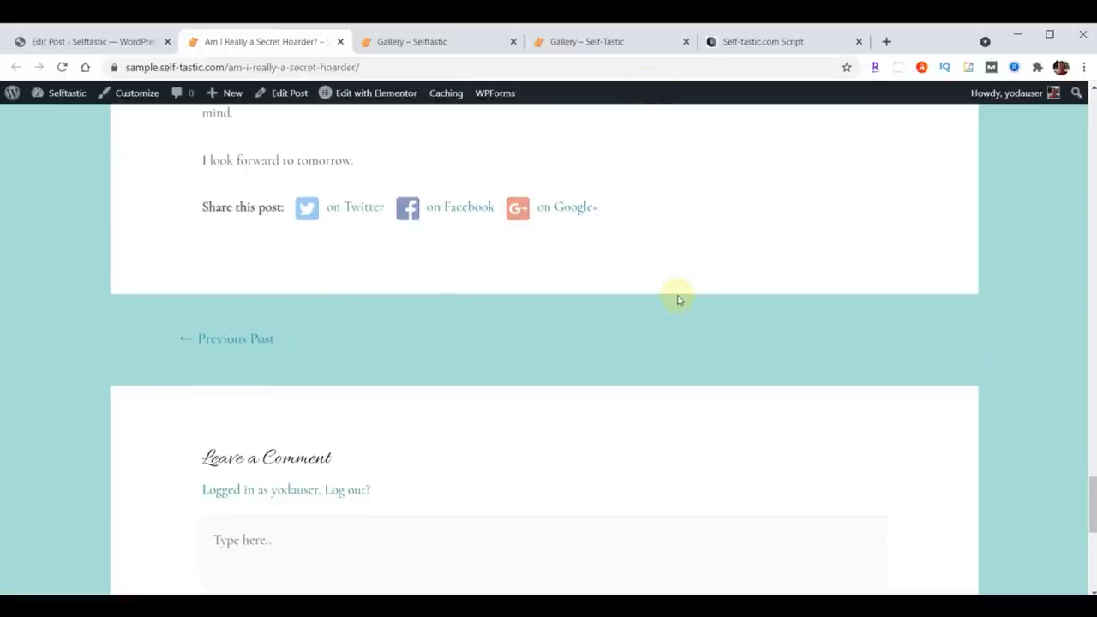
pyautogui.scroll(20, 676, 299)
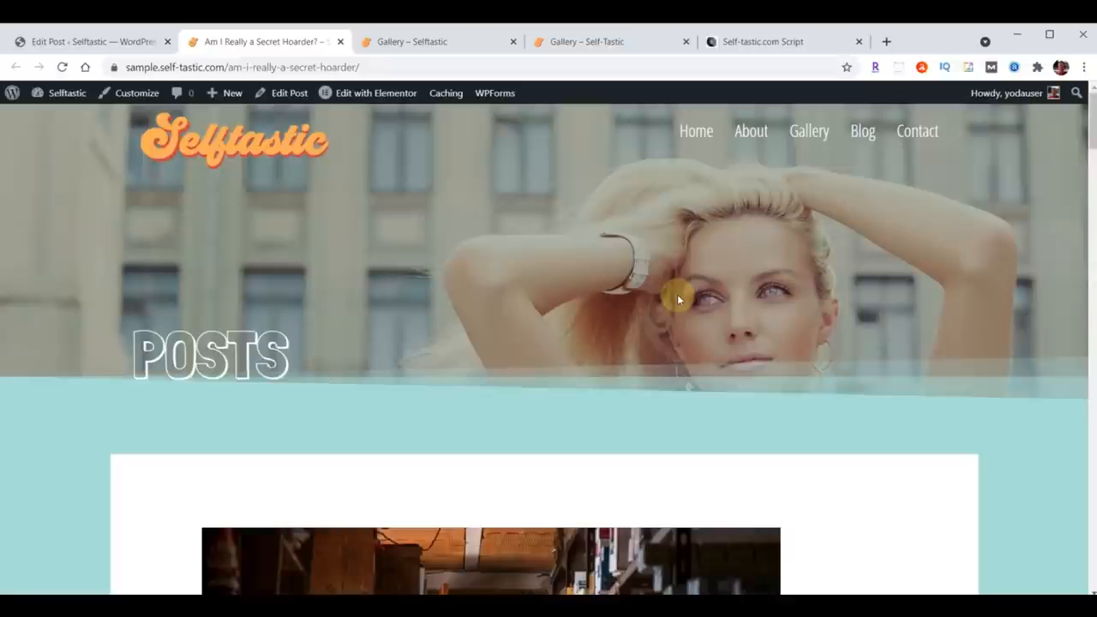
pyautogui.click(341, 42)
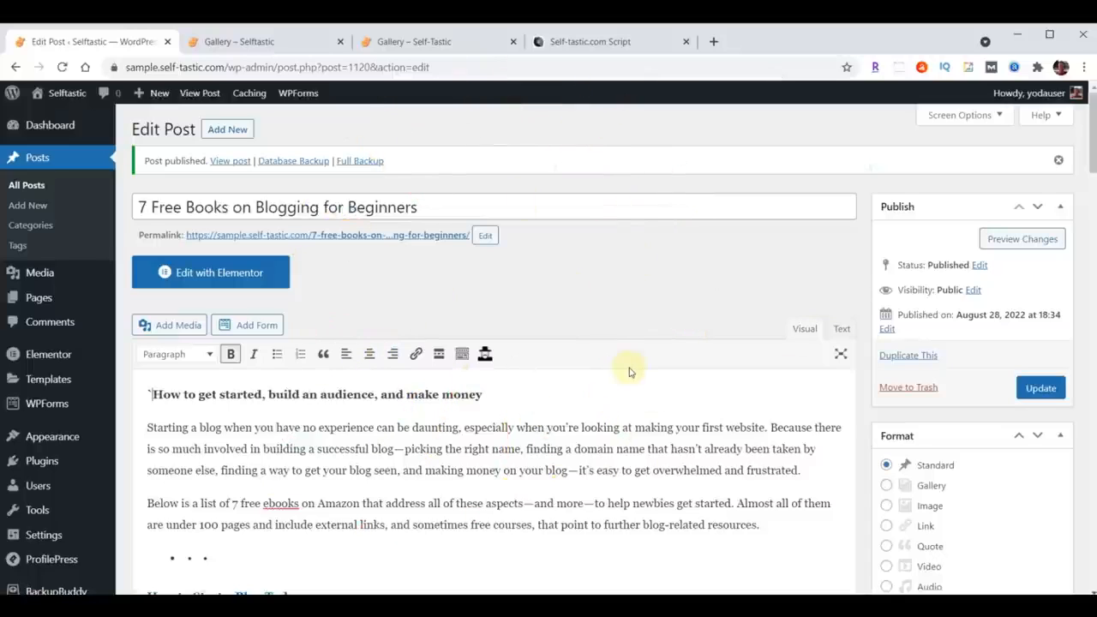
# Step: Open the blogging books post's live page in a new tab, follow its author link, and return to the post editor
pyautogui.rightClick(354, 240)
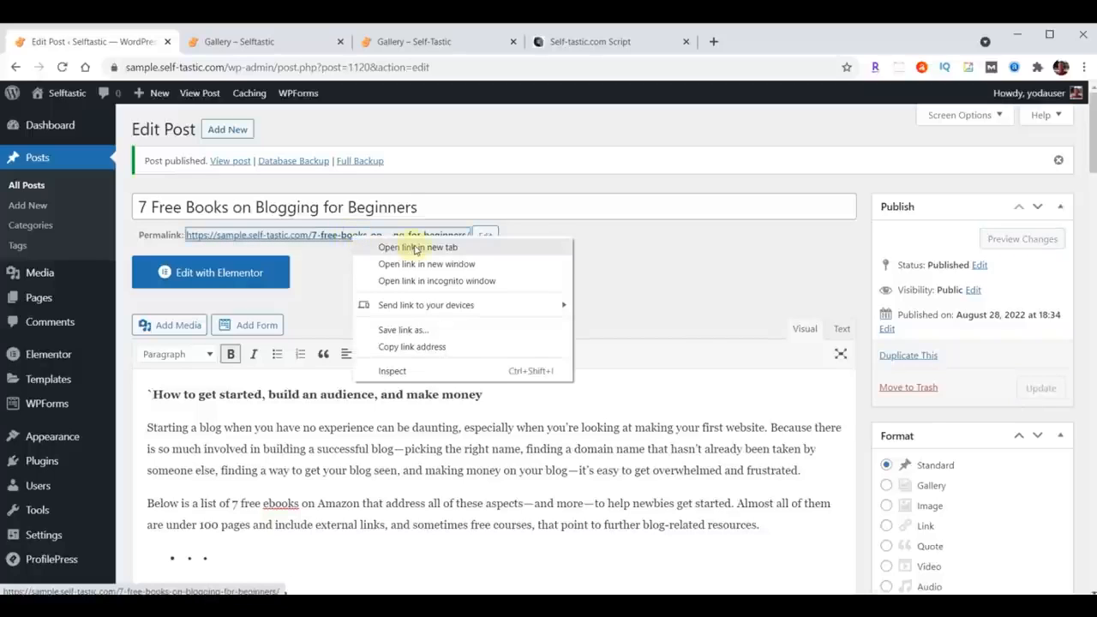
pyautogui.click(417, 247)
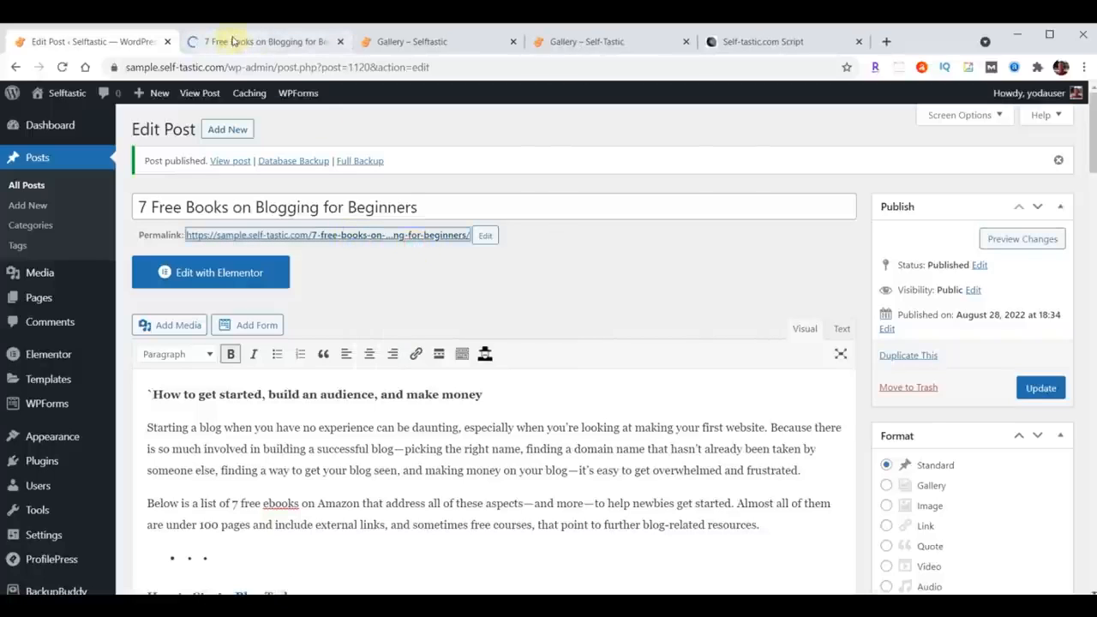
pyautogui.click(231, 41)
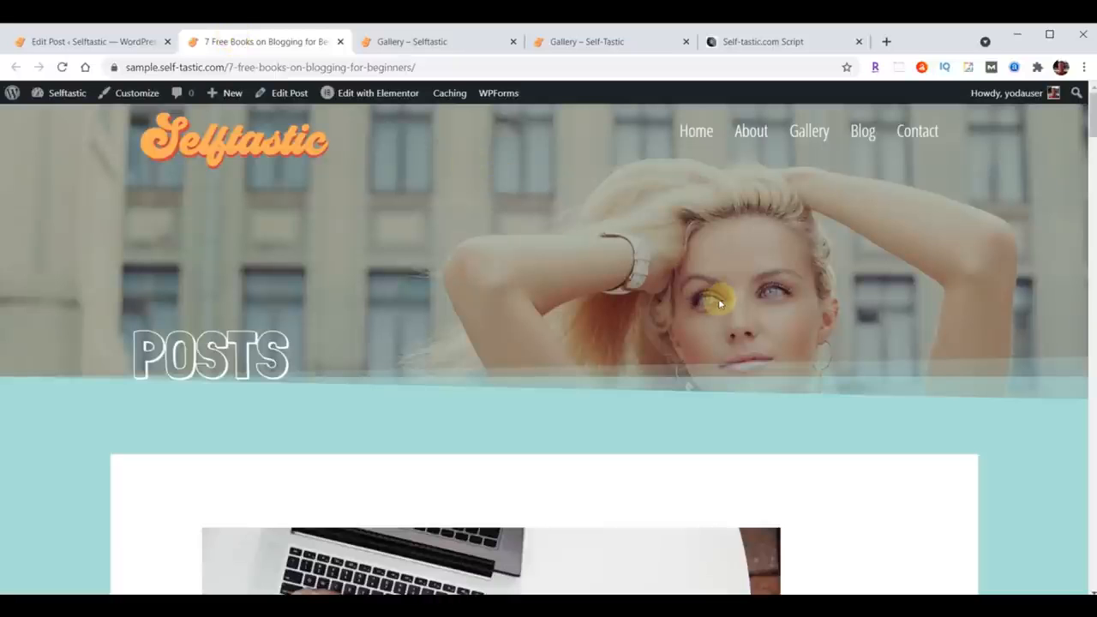
pyautogui.scroll(-5, 765, 351)
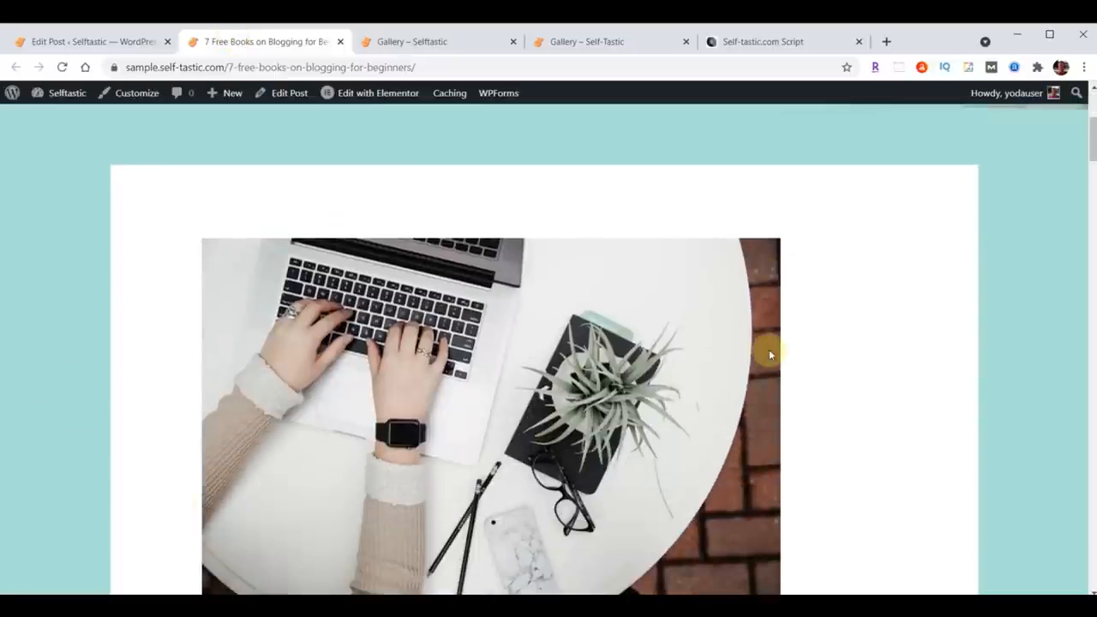
pyautogui.scroll(-3, 769, 354)
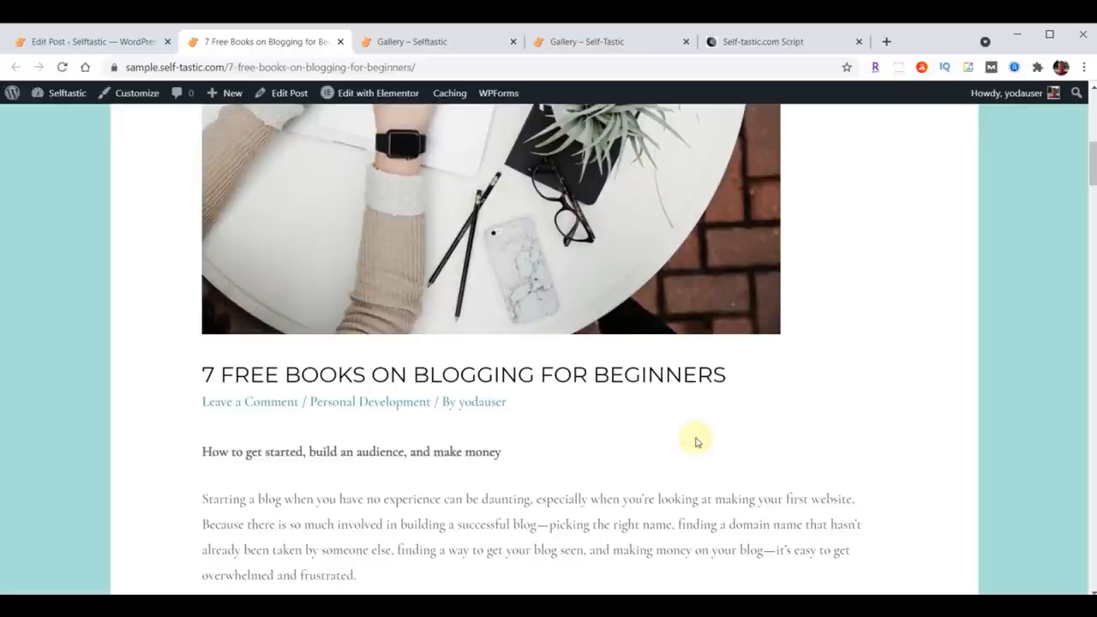
pyautogui.click(473, 401)
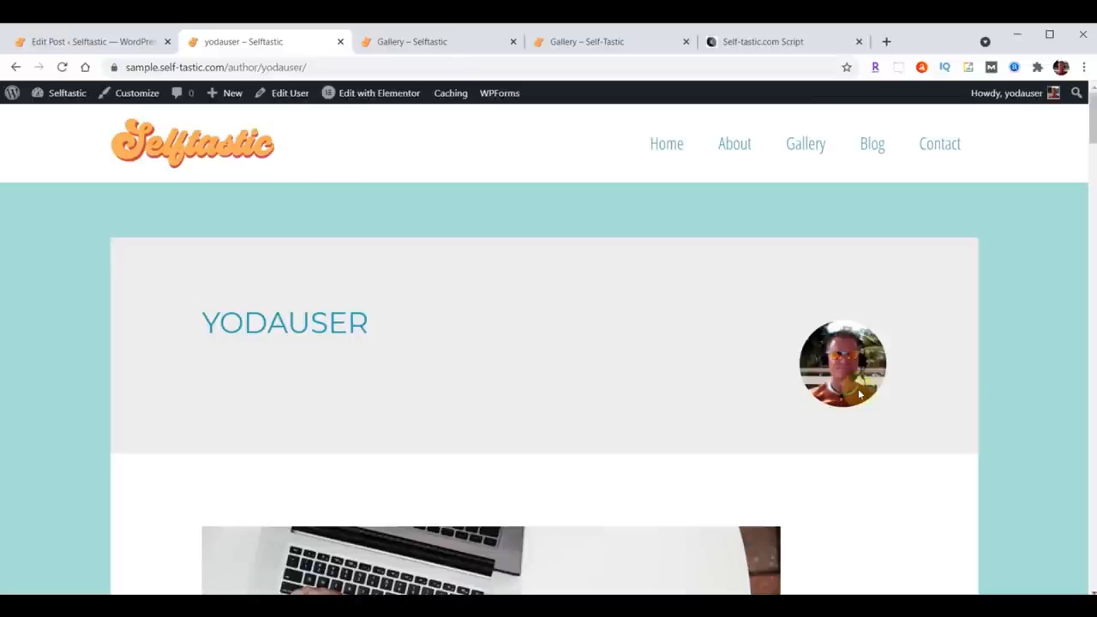
pyautogui.click(14, 67)
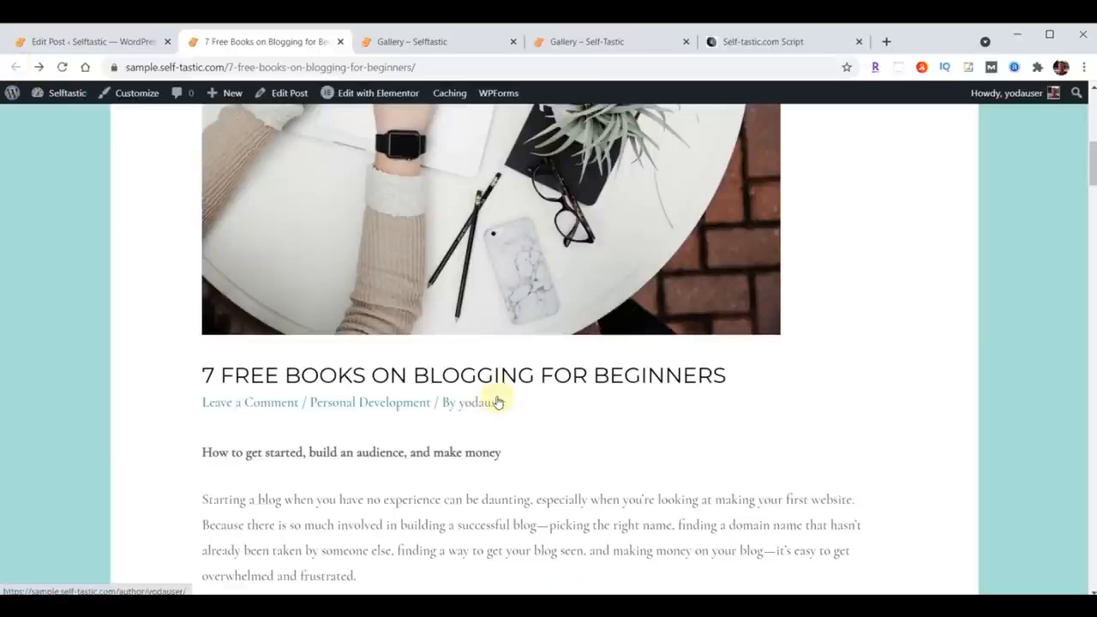
pyautogui.click(55, 41)
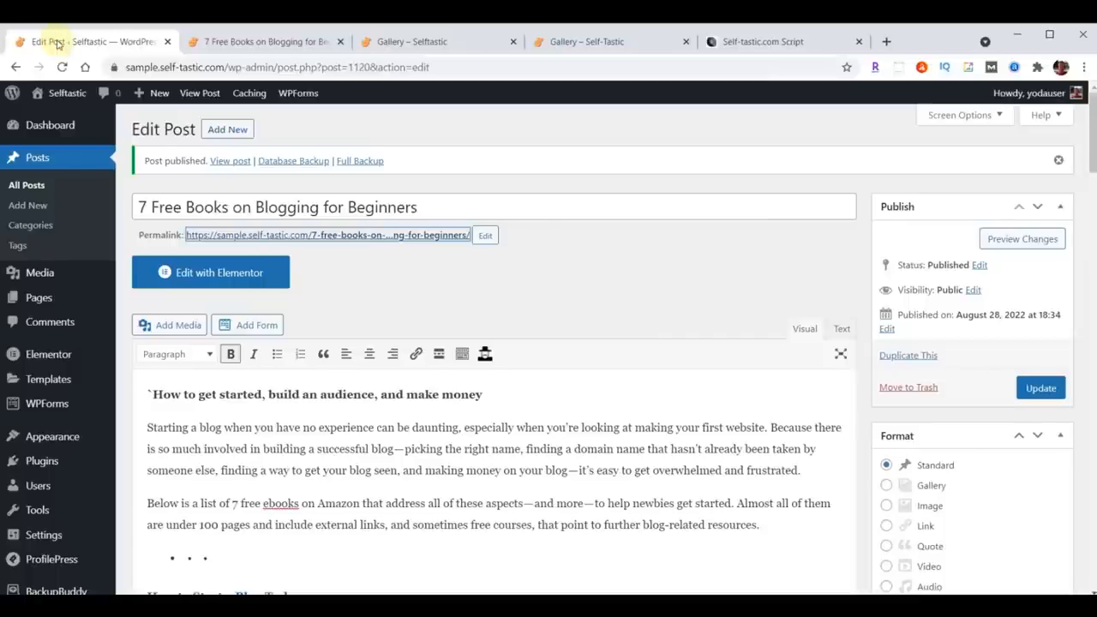
# Step: Open the ProfilePress Profile & Cover Photo settings and enable Disable Gravatar and use only local avatars
pyautogui.click(41, 463)
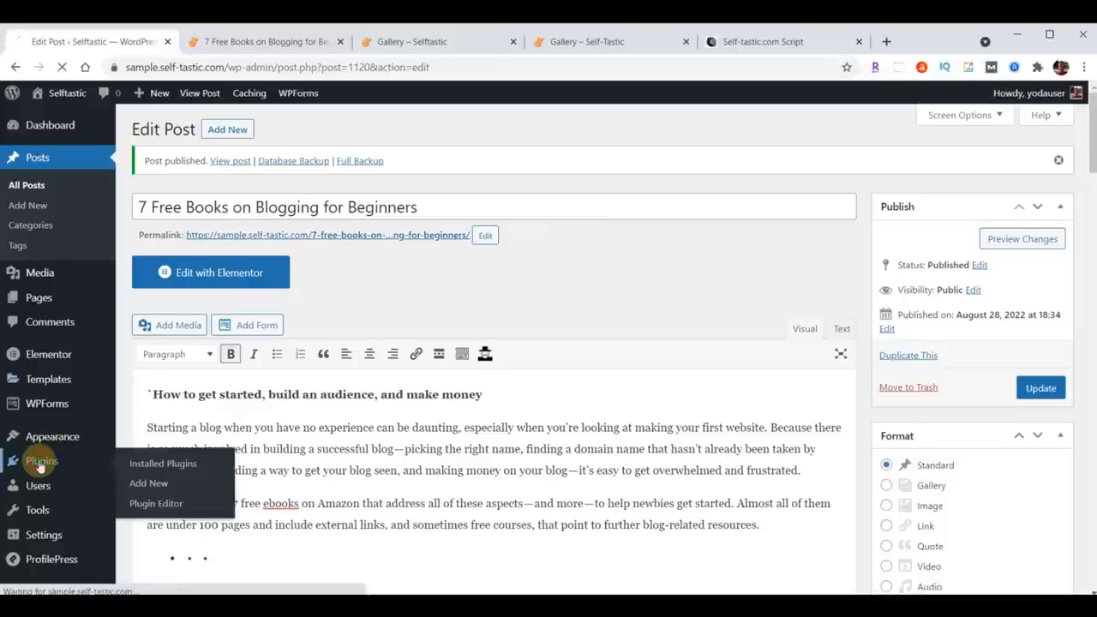
pyautogui.scroll(-4, 343, 411)
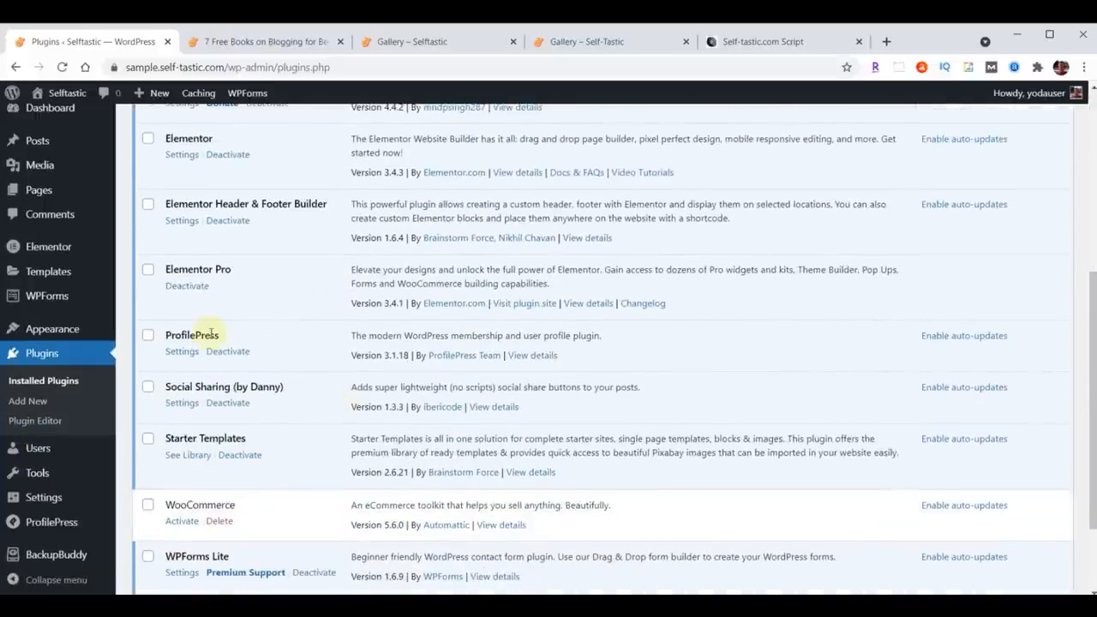
pyautogui.click(181, 353)
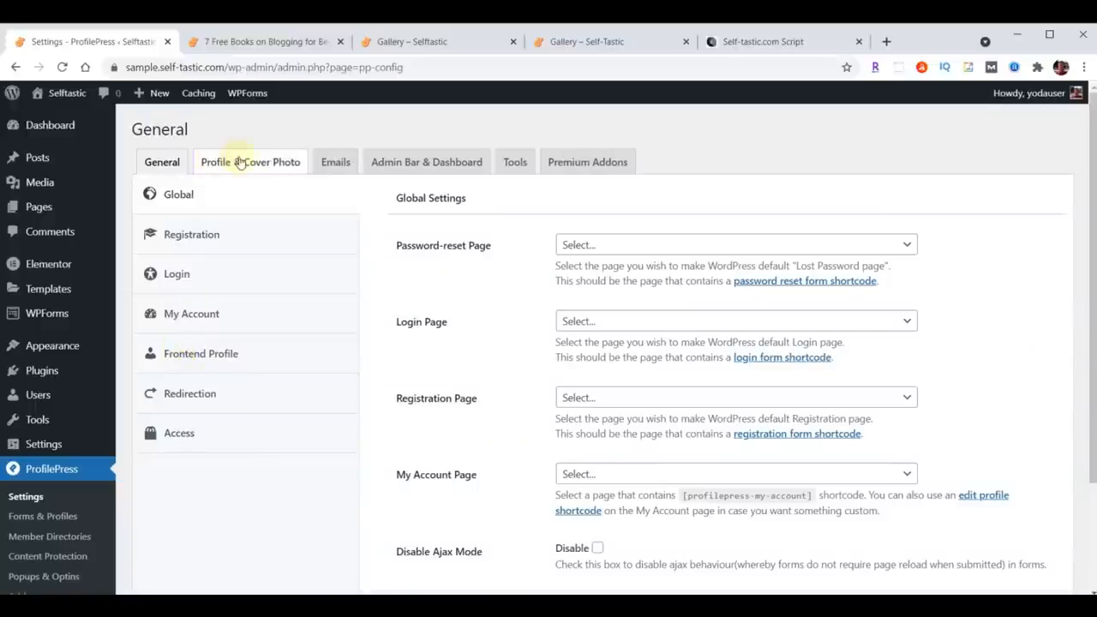
pyautogui.click(270, 166)
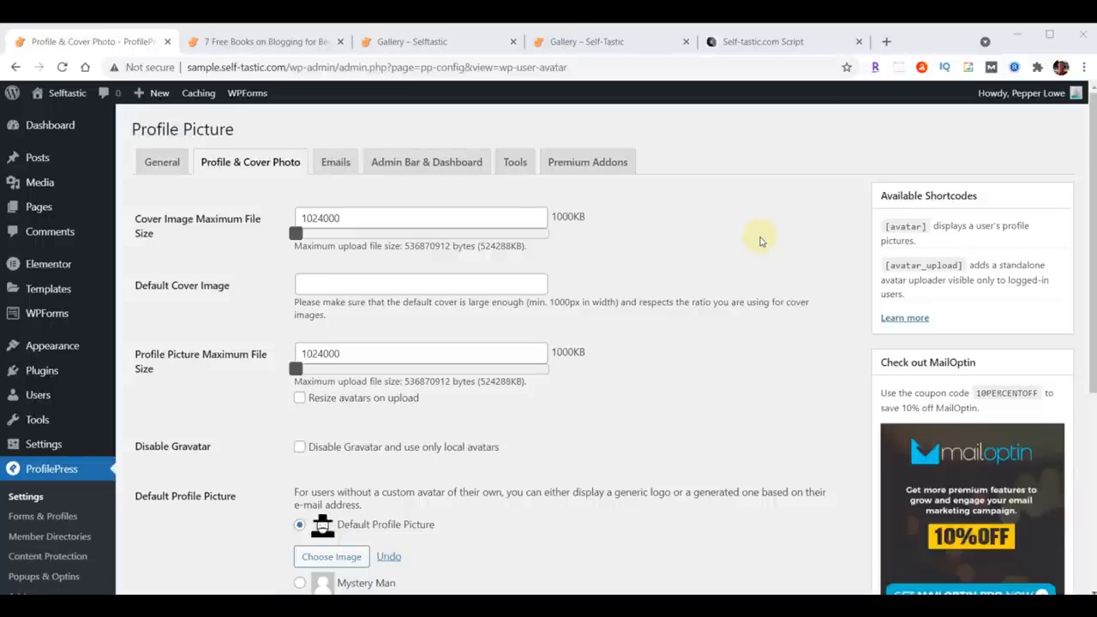
pyautogui.scroll(-2, 759, 241)
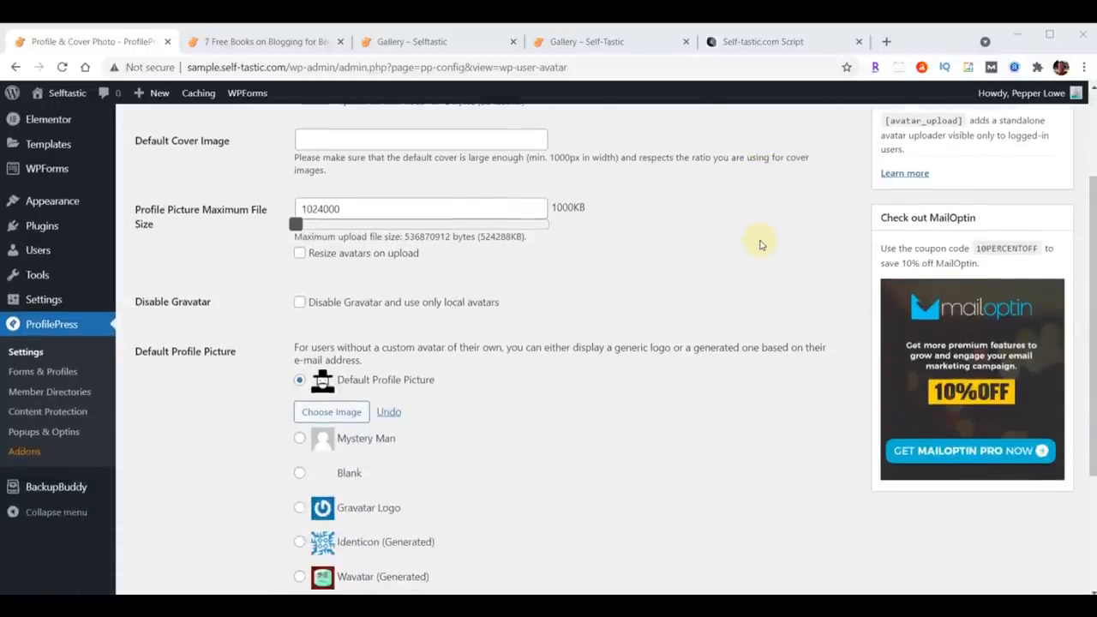
pyautogui.click(299, 304)
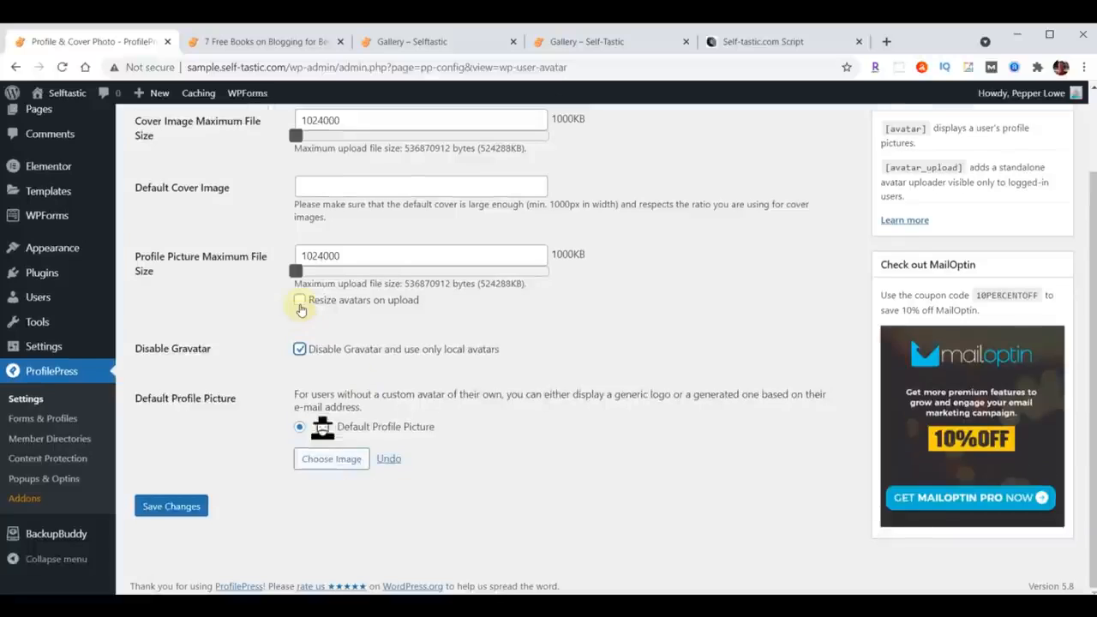
# Step: Upload profile-blog.jpg as the ProfilePress default profile picture and save the settings
pyautogui.click(326, 461)
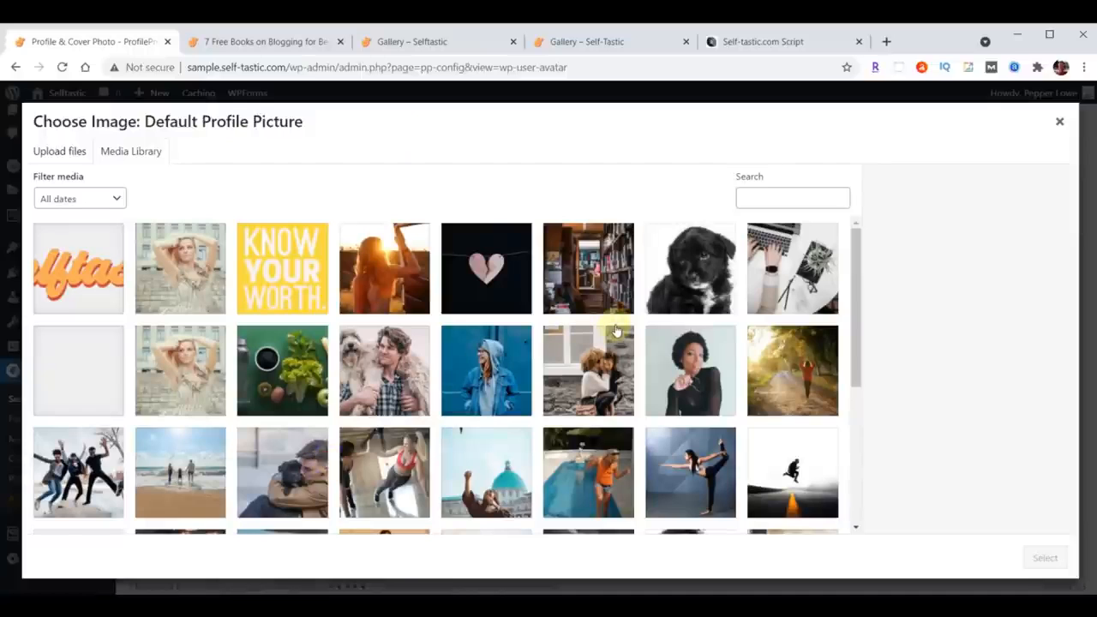
pyautogui.hotkey('alt', 'Tab')
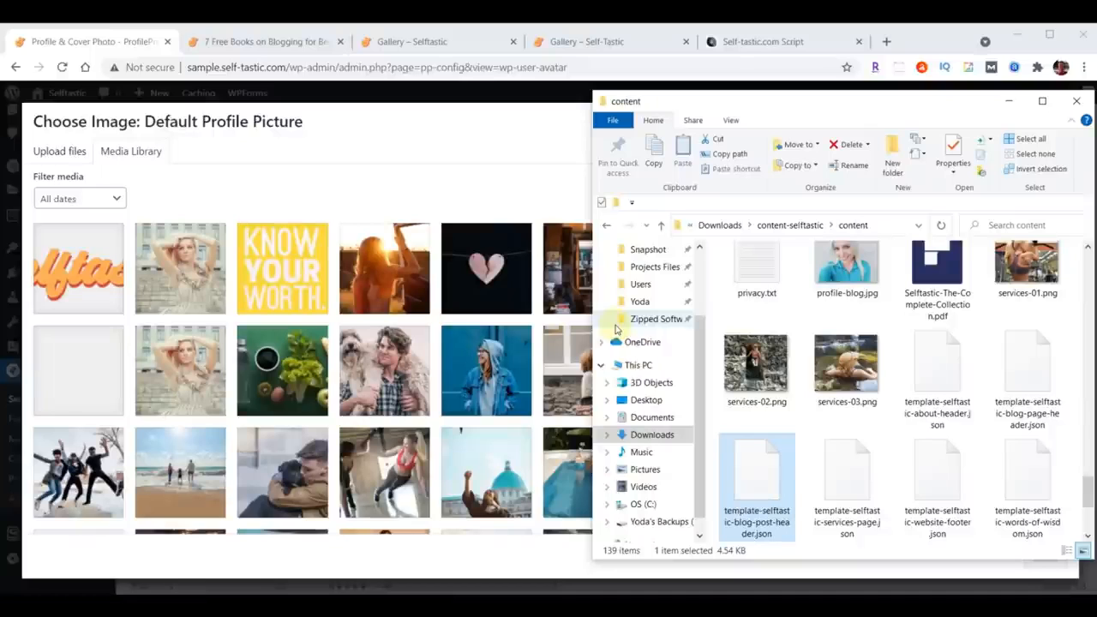
pyautogui.scroll(1, 1003, 432)
pyautogui.moveTo(827, 287); pyautogui.dragTo(283, 313)
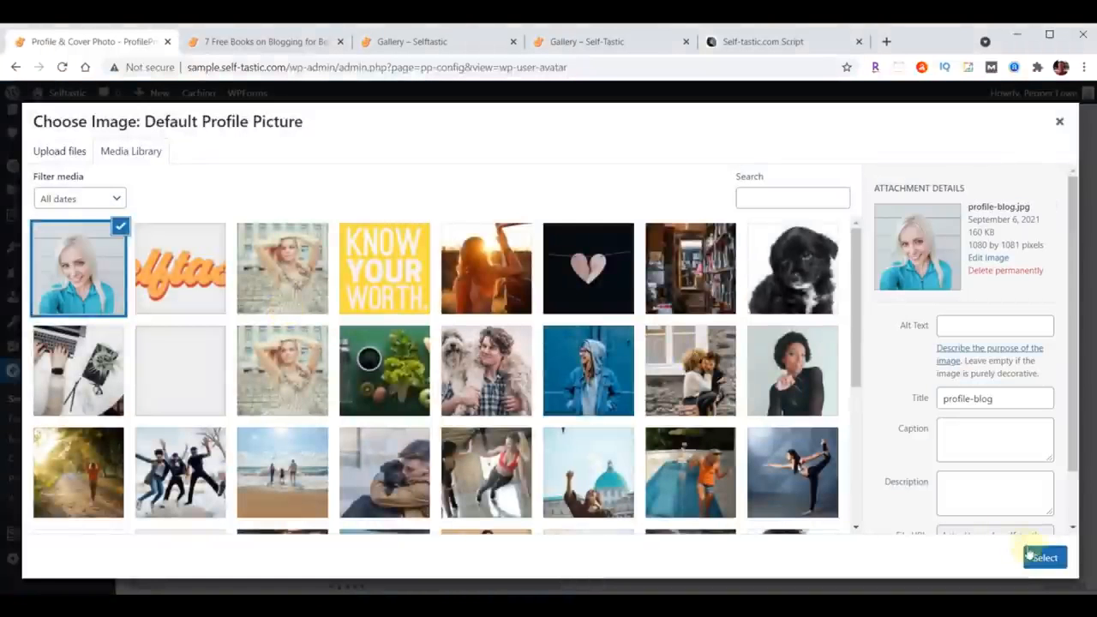
pyautogui.click(1043, 557)
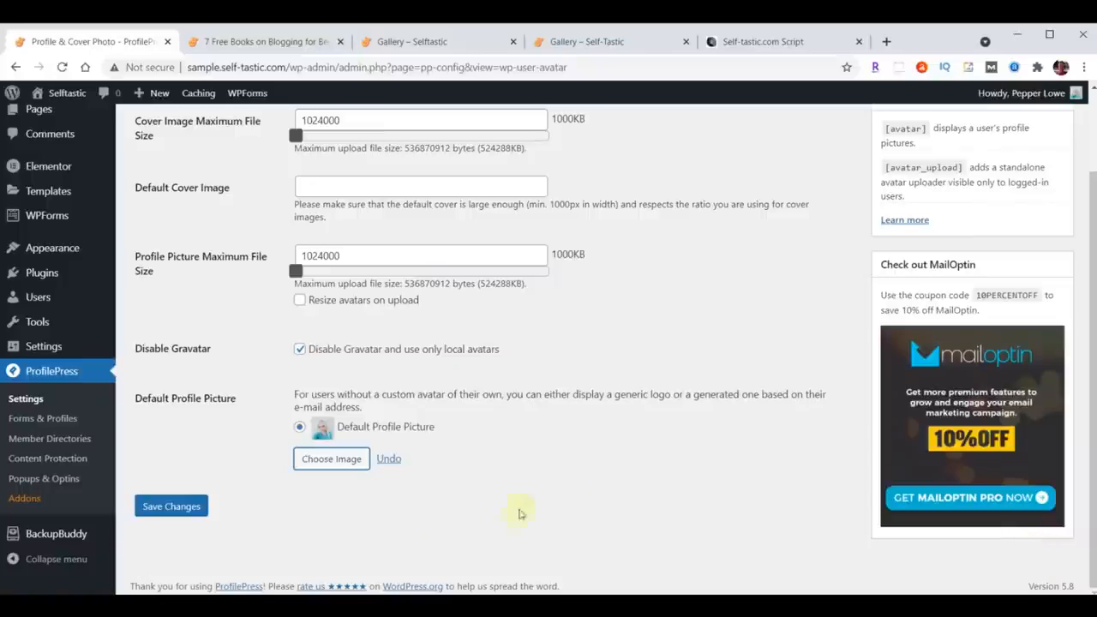
pyautogui.click(180, 507)
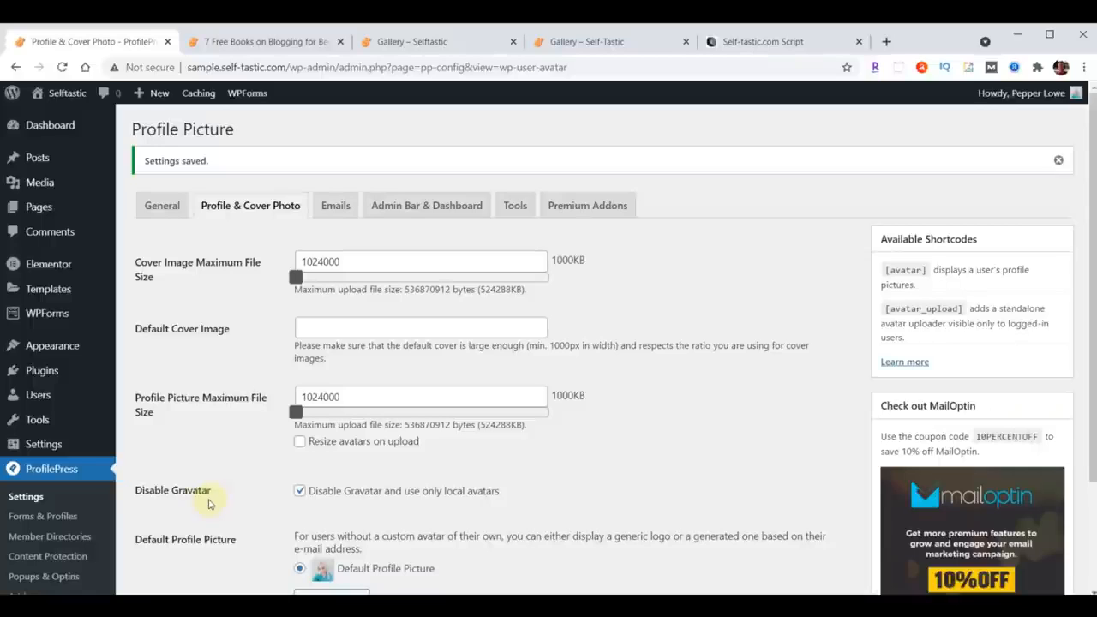
# Step: In the admin user's profile, set the nickname and public display name to the blog author's name
pyautogui.click(38, 395)
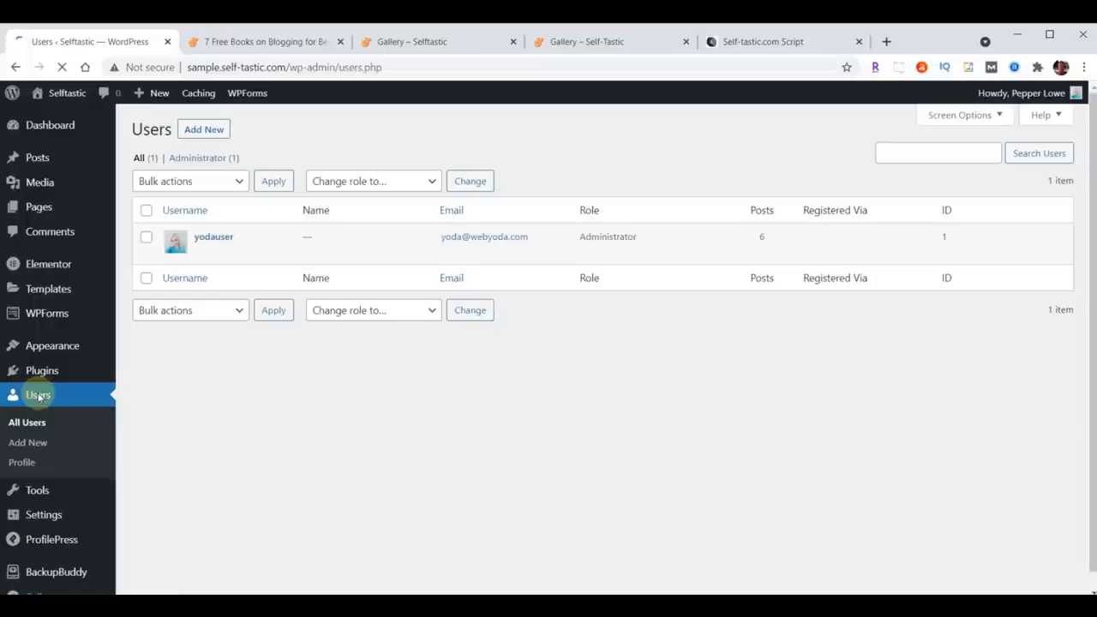
pyautogui.click(215, 240)
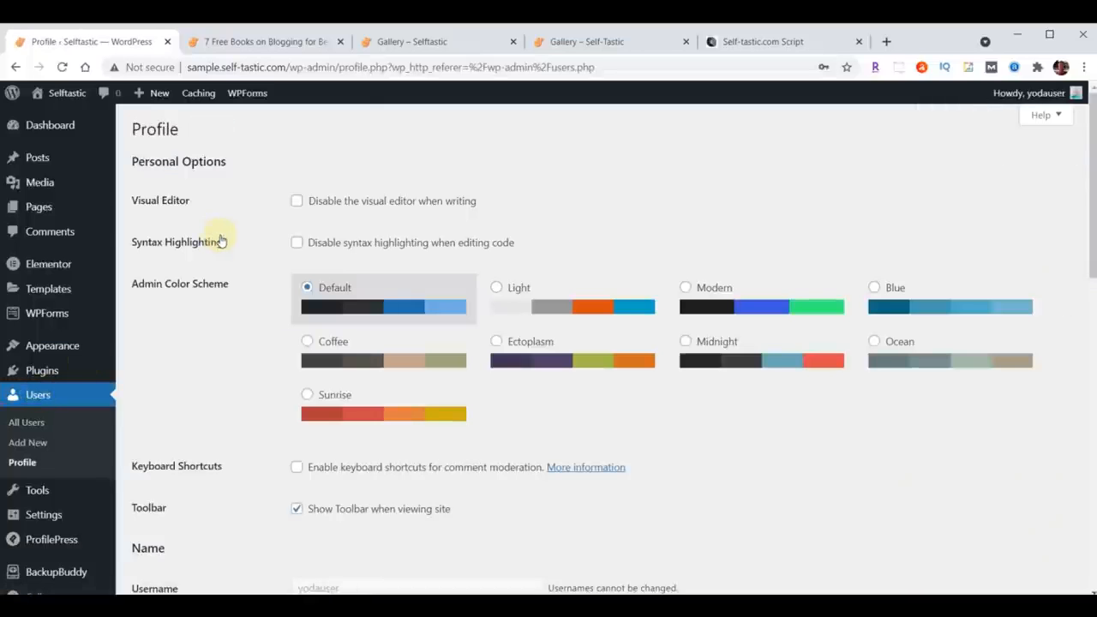
pyautogui.scroll(-5, 540, 280)
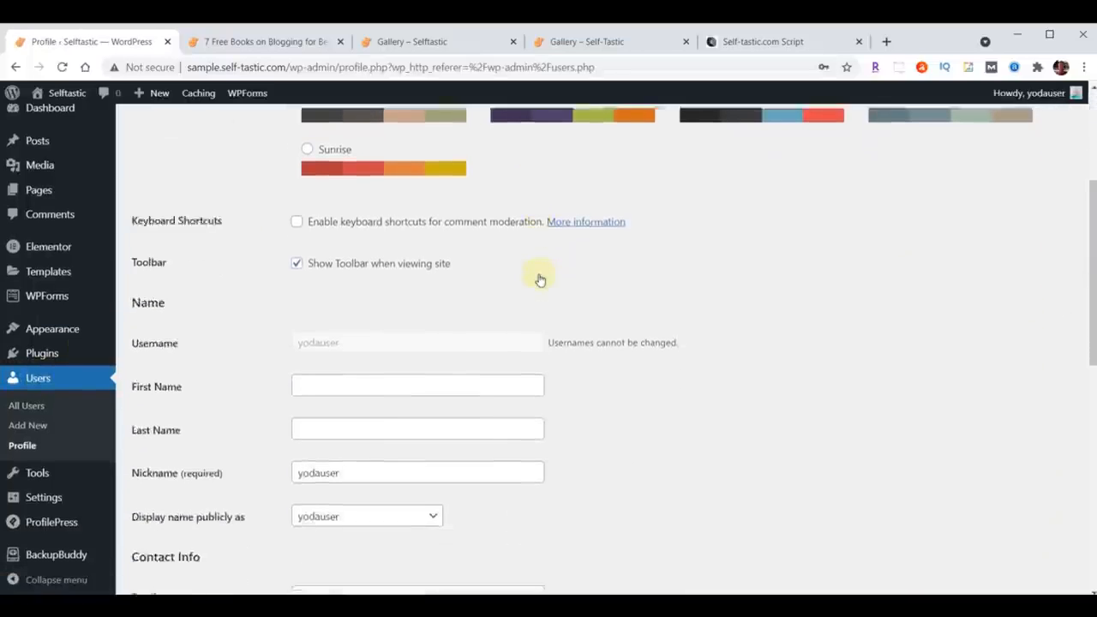
pyautogui.moveTo(399, 359); pyautogui.dragTo(209, 365)
pyautogui.write('P')
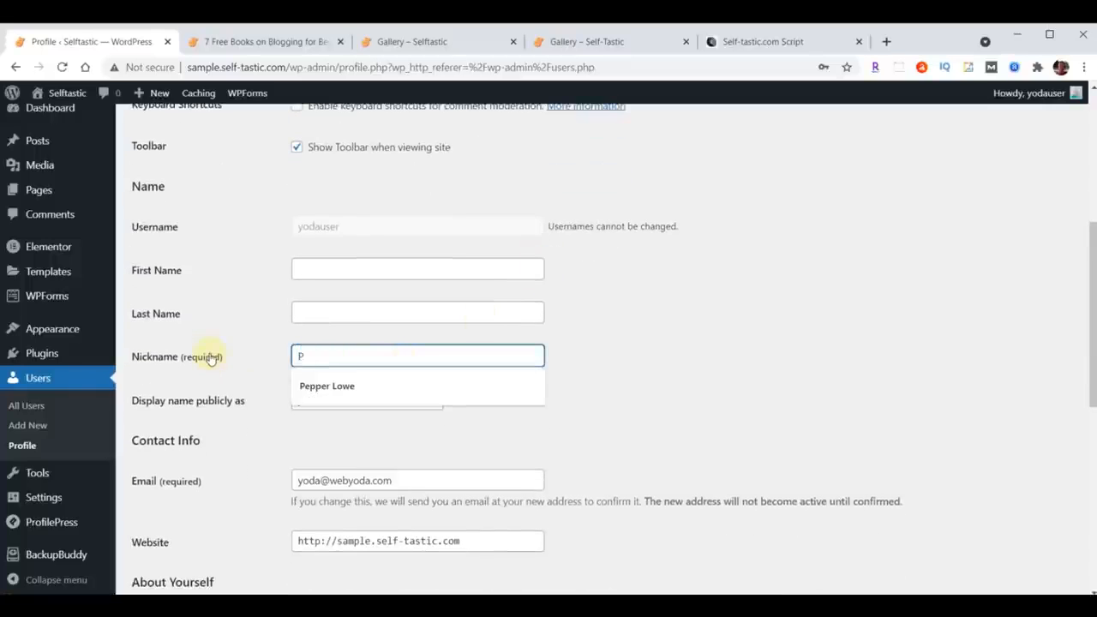
pyautogui.click(329, 385)
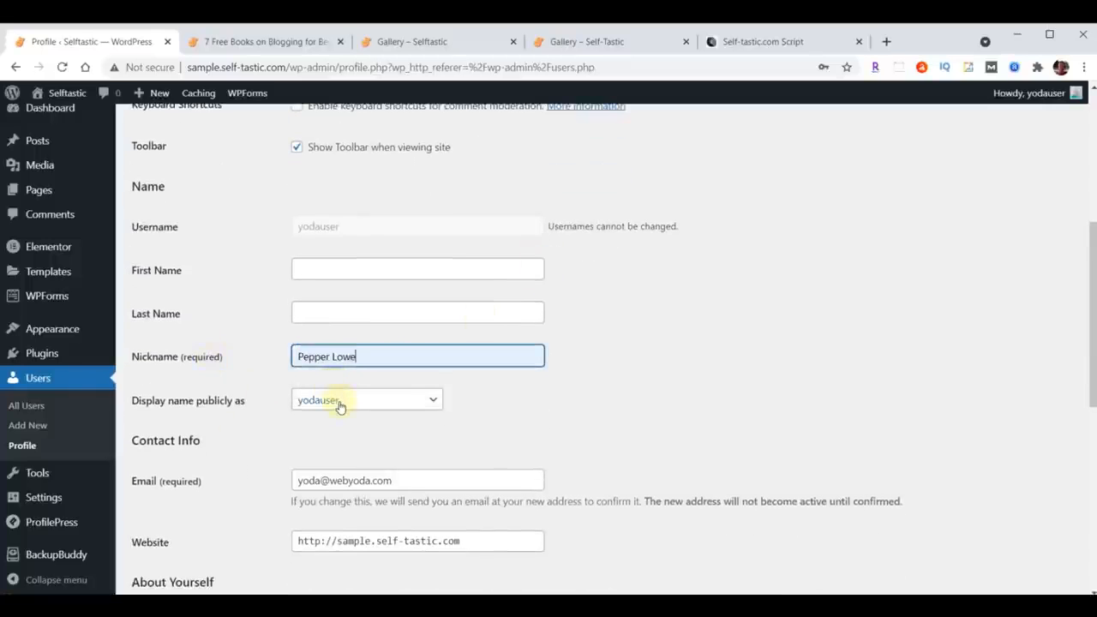
pyautogui.click(340, 403)
pyautogui.click(342, 431)
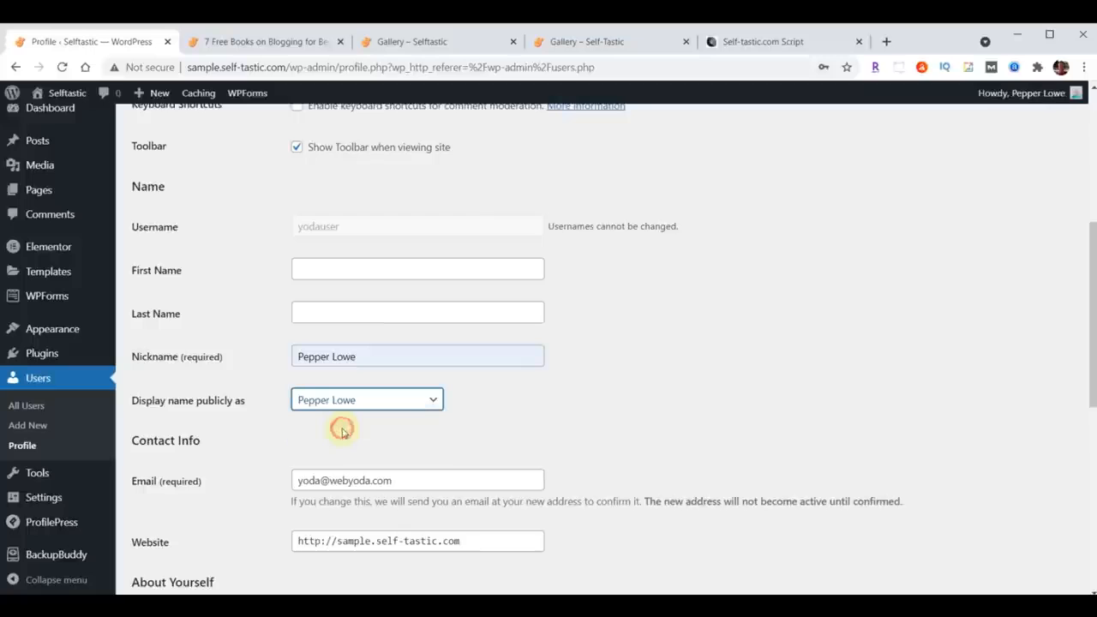
# Step: Paste the author biography into Biographical Info and update the profile
pyautogui.scroll(-3, 617, 350)
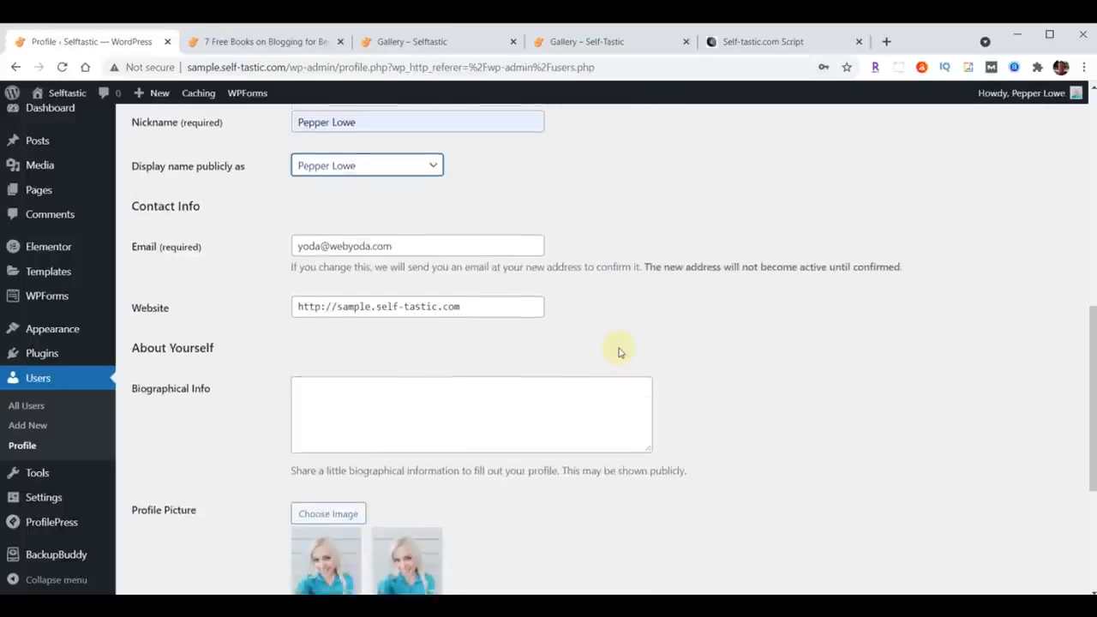
pyautogui.scroll(-1, 619, 351)
pyautogui.click(443, 343)
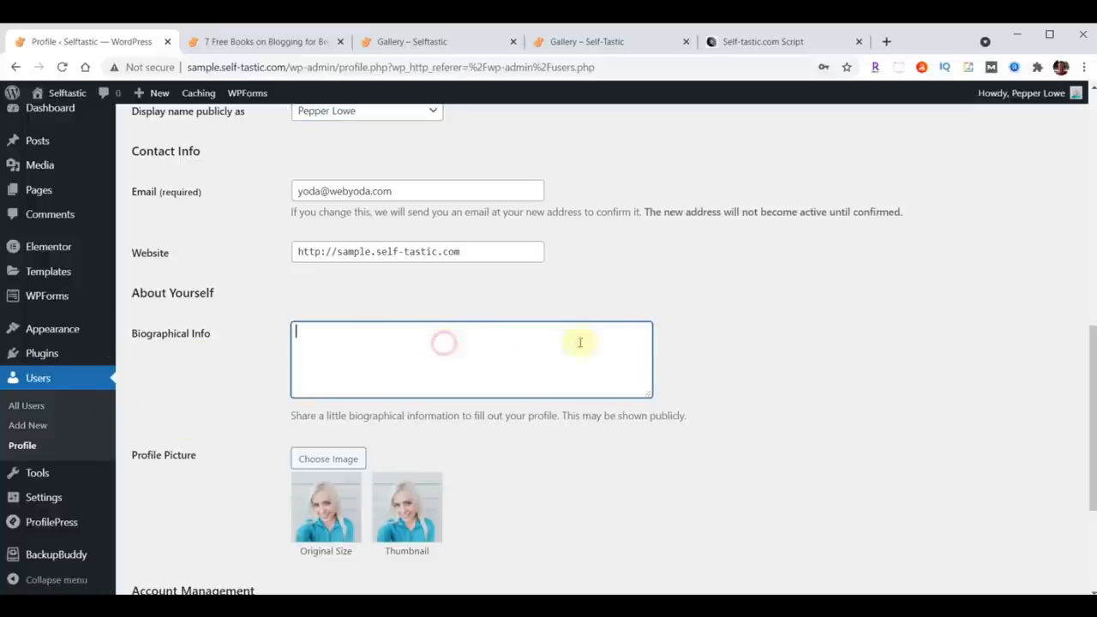
pyautogui.write("I created this blog website to inspire and encourage others. I've been a writer for some time but never took my writing seriously enough to have anything published until 2020, when I started writing on online platforms such as Medium and Quora. People appreciated my advice and willingness to open up about my own life")
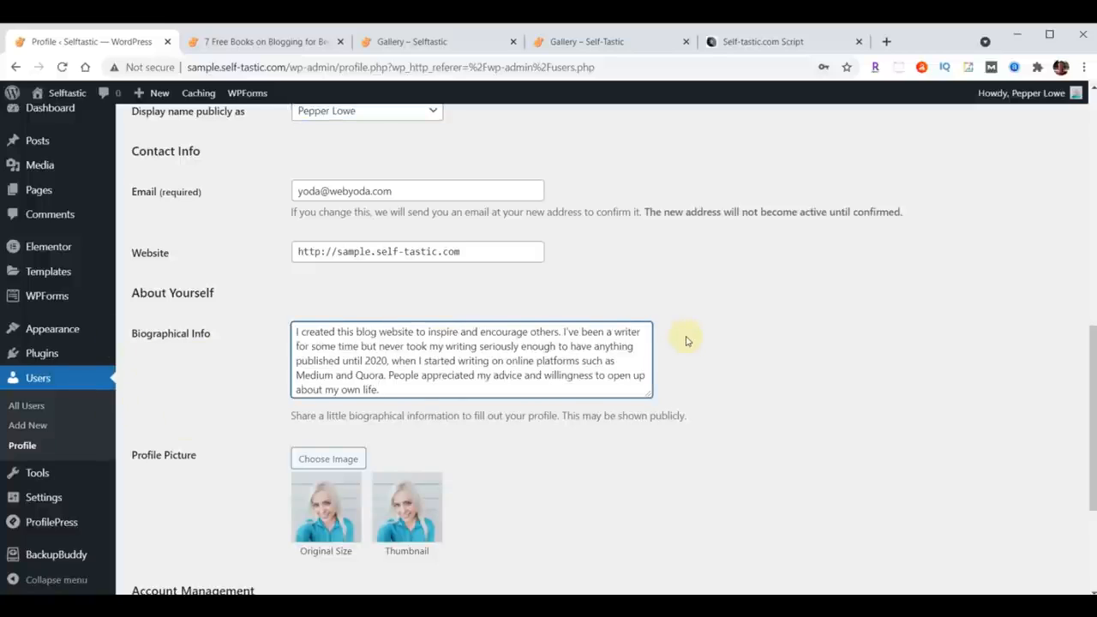
pyautogui.scroll(-3, 686, 340)
pyautogui.click(169, 524)
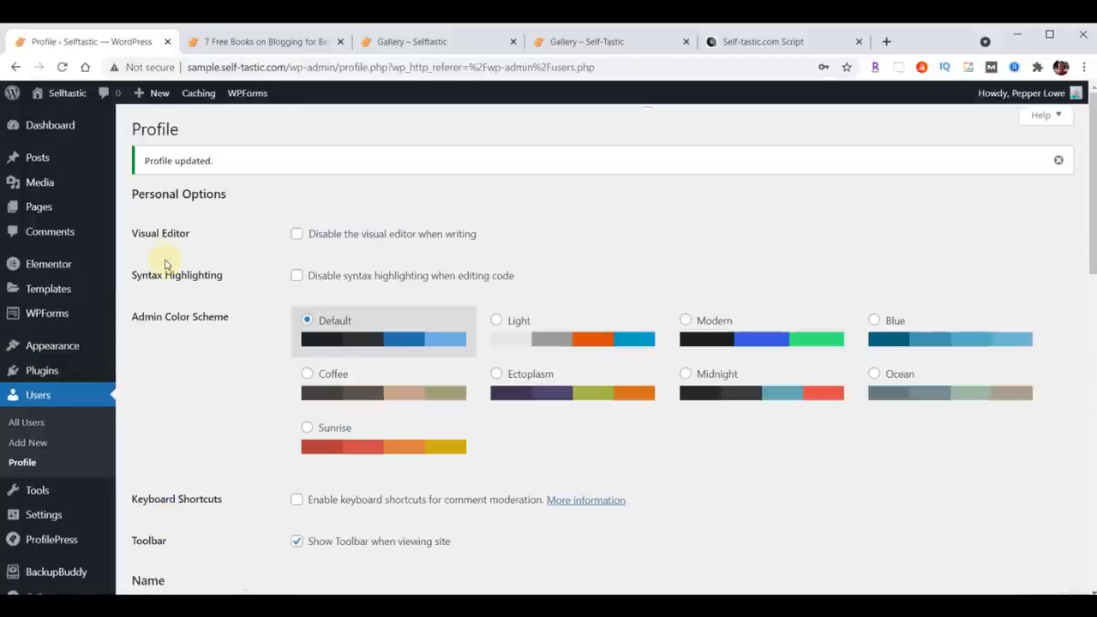
# Step: Reload the post's live page and check the author byline and the author archive page
pyautogui.click(282, 41)
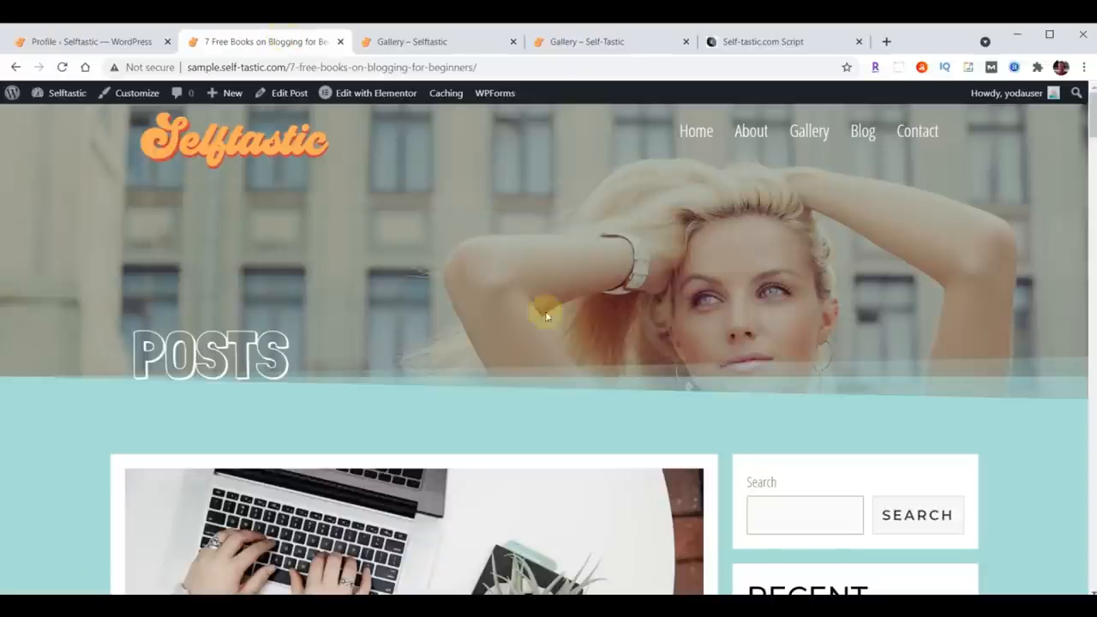
pyautogui.scroll(-5, 591, 267)
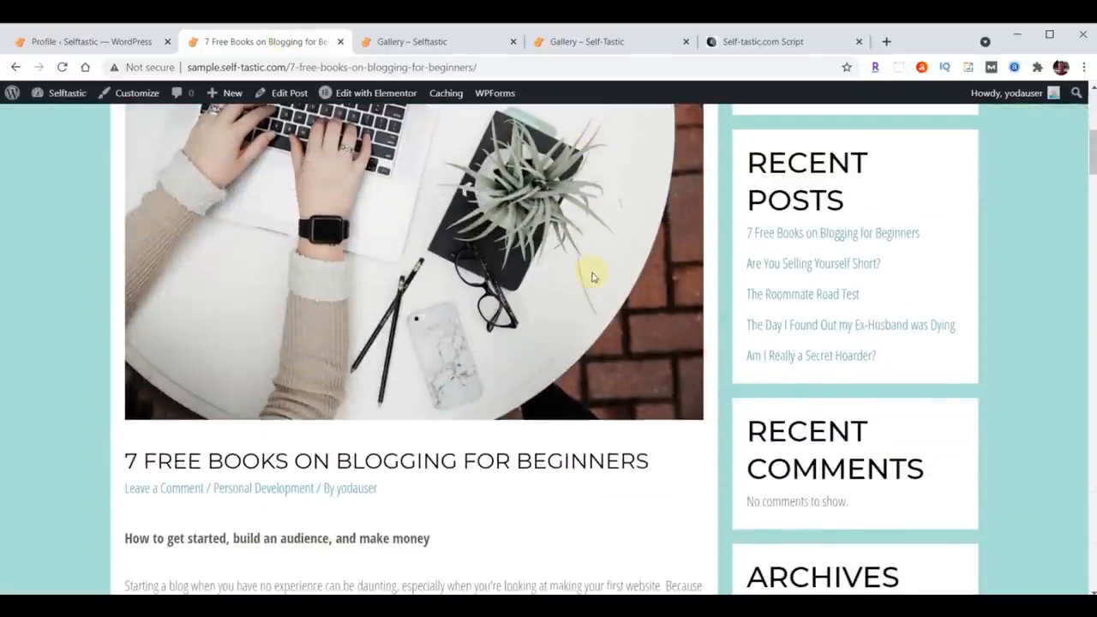
pyautogui.scroll(-1, 590, 276)
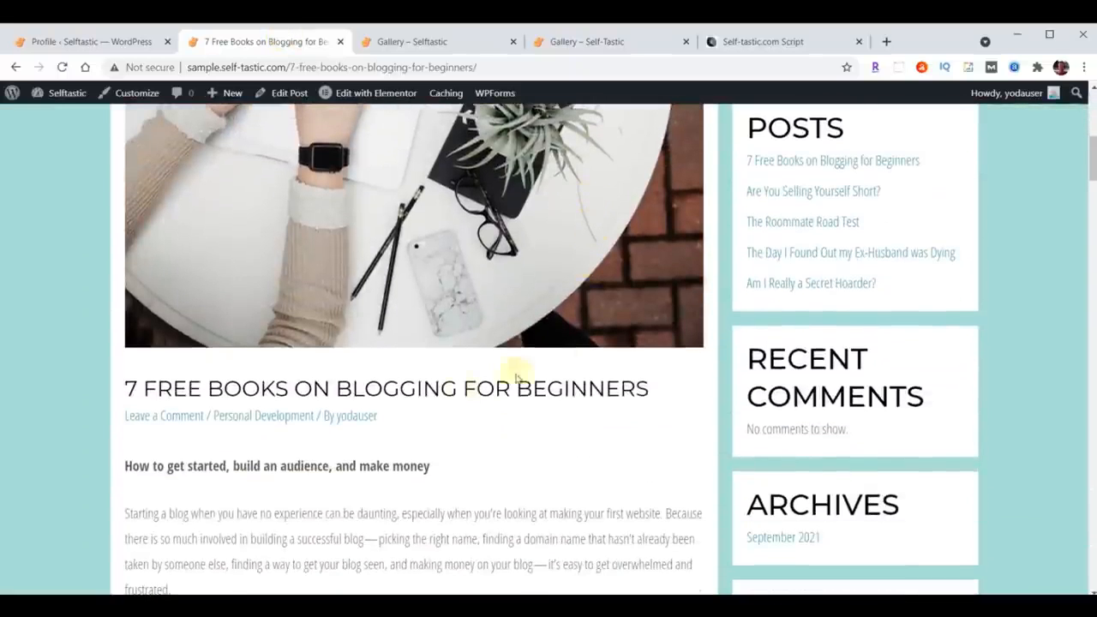
pyautogui.click(58, 68)
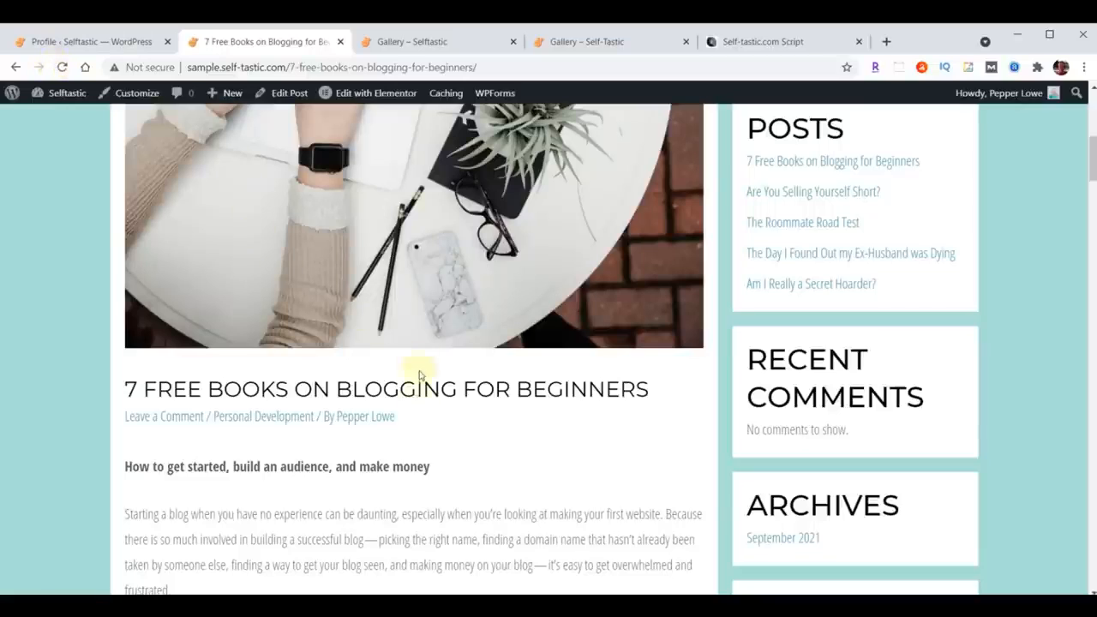
pyautogui.click(372, 426)
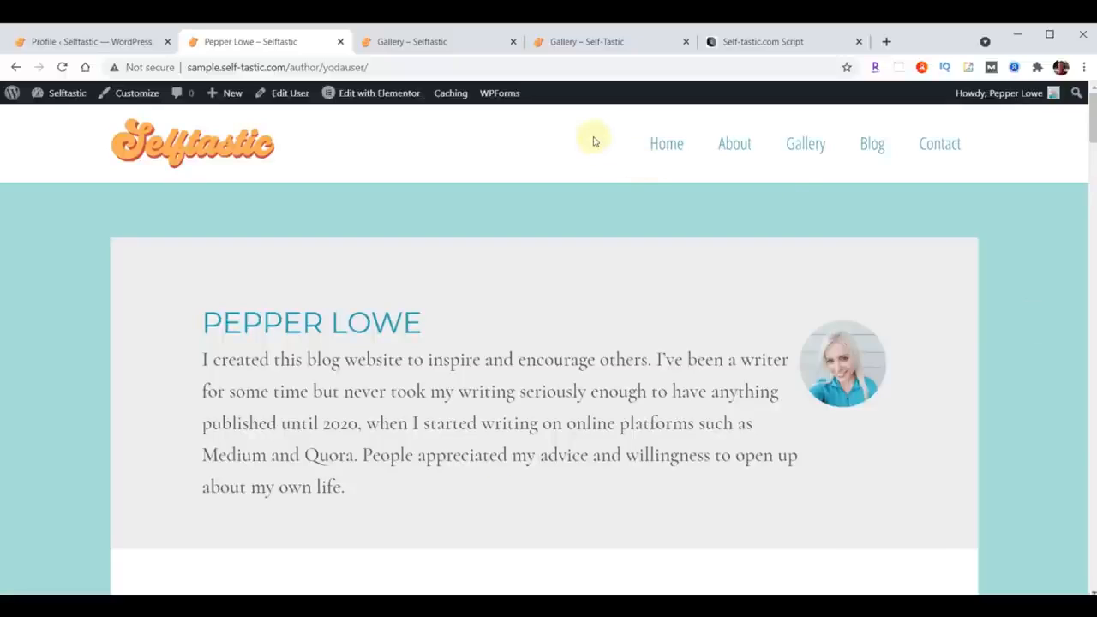
pyautogui.click(17, 68)
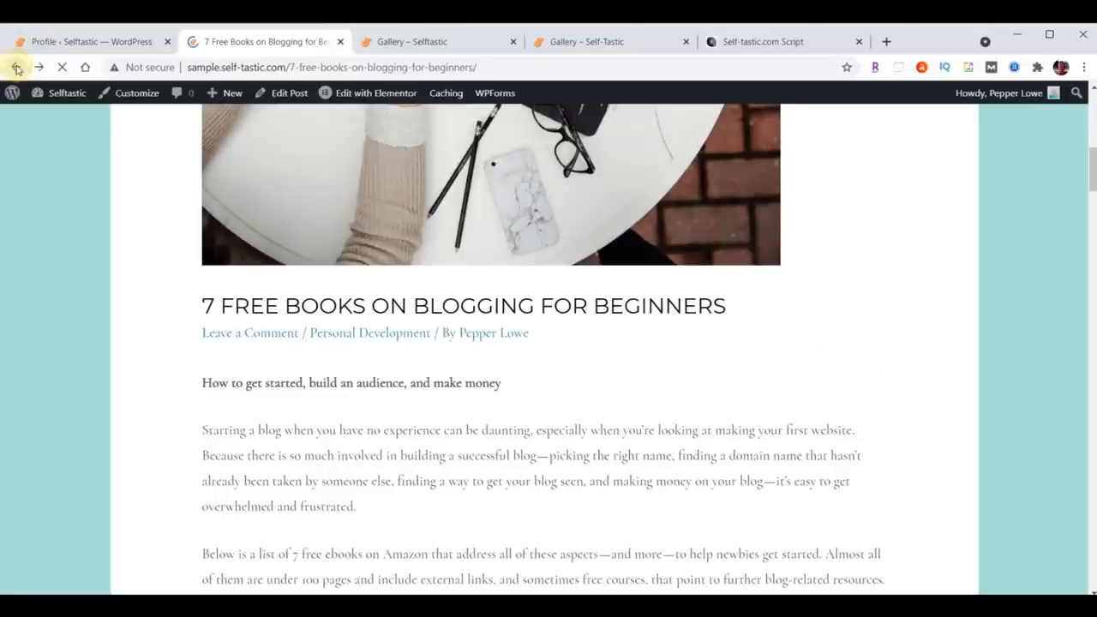
# Step: Scroll through the live blog post page to review its layout
pyautogui.scroll(4, 703, 473)
pyautogui.scroll(3, 702, 473)
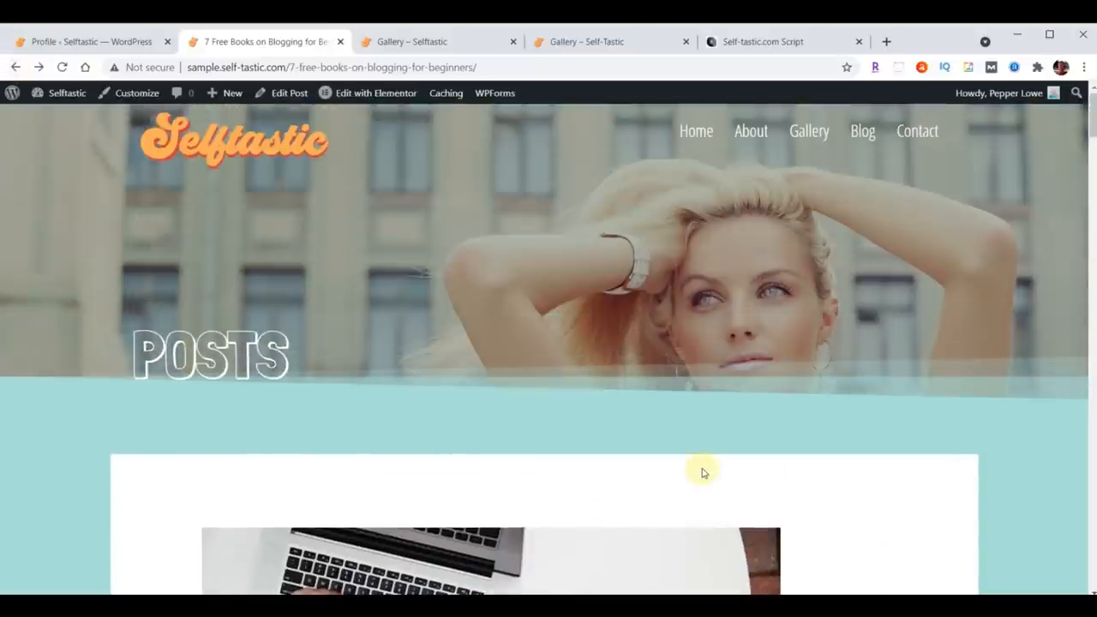
pyautogui.scroll(-13, 709, 410)
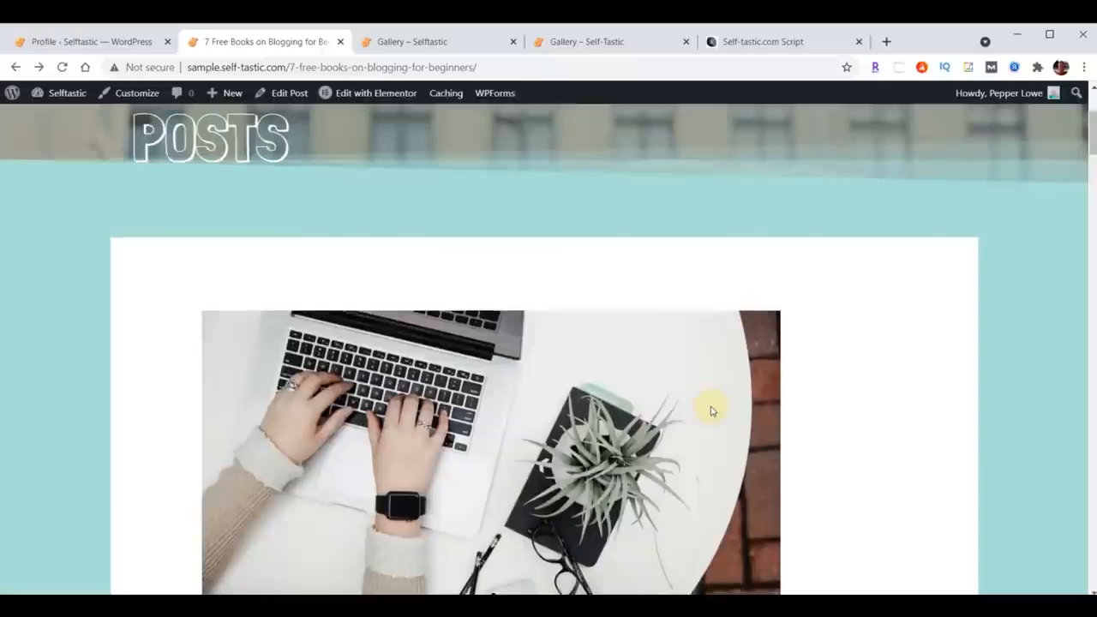
pyautogui.scroll(-10, 709, 411)
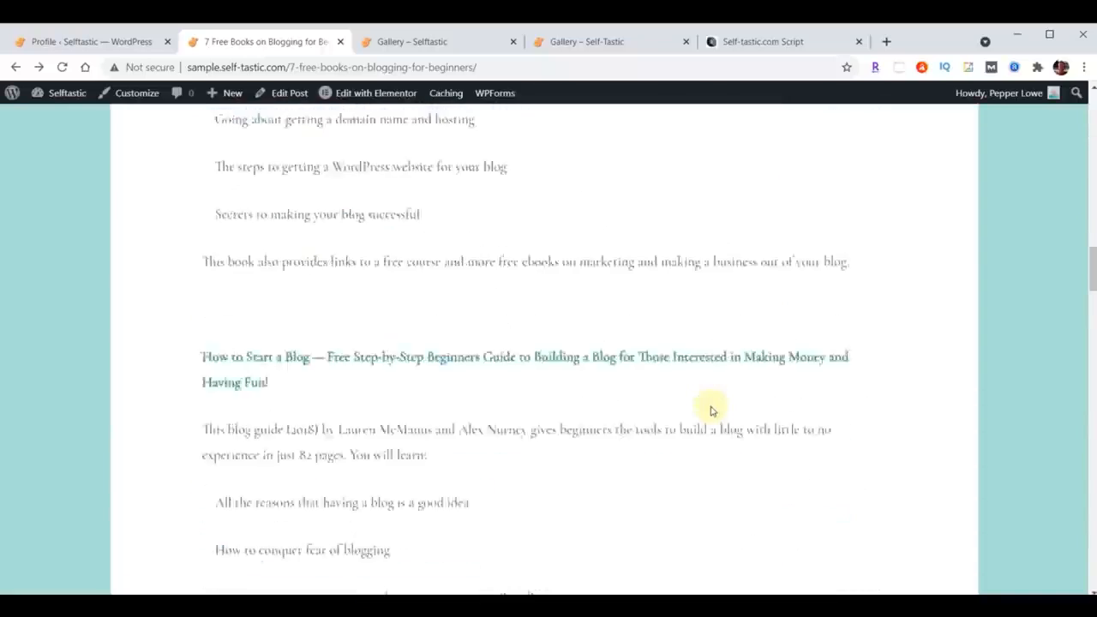
pyautogui.scroll(-4, 710, 410)
pyautogui.scroll(-12, 710, 411)
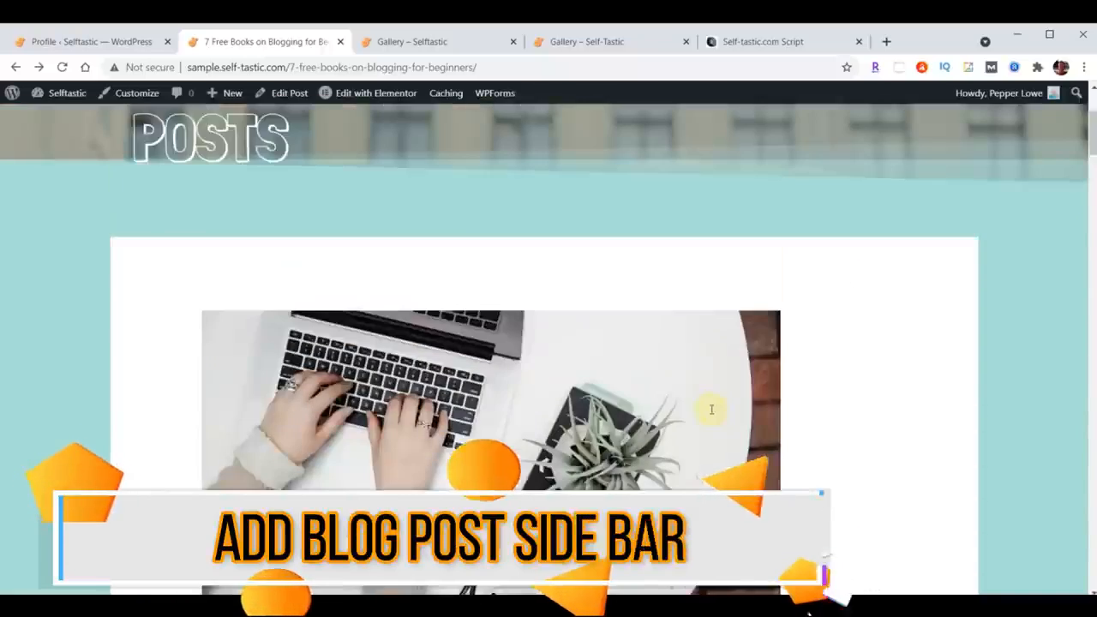
pyautogui.scroll(3, 710, 409)
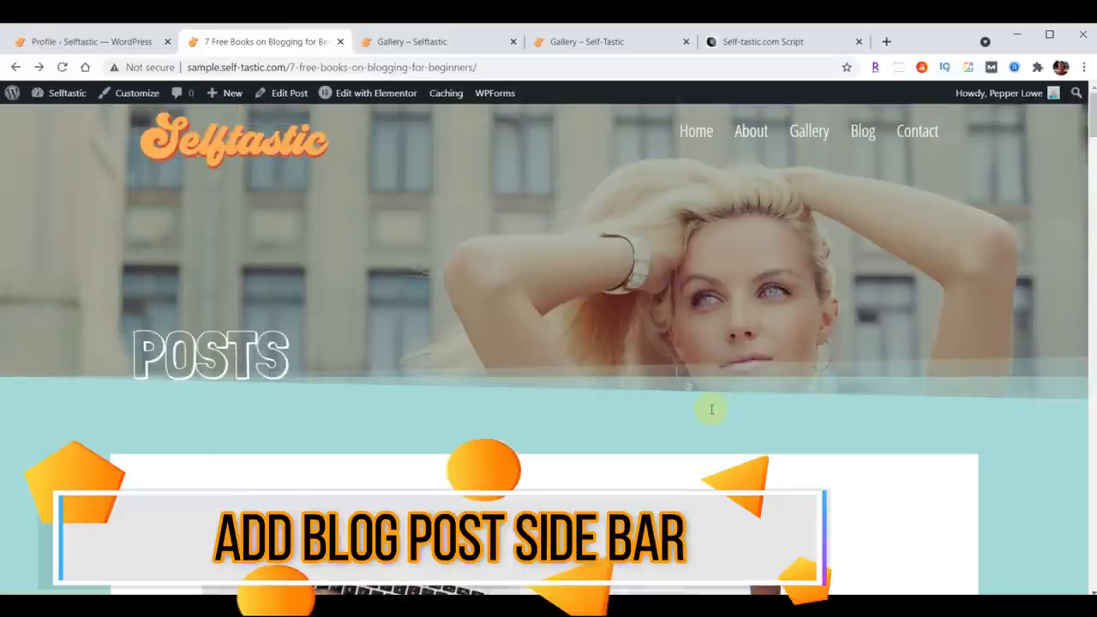
pyautogui.scroll(-5, 495, 350)
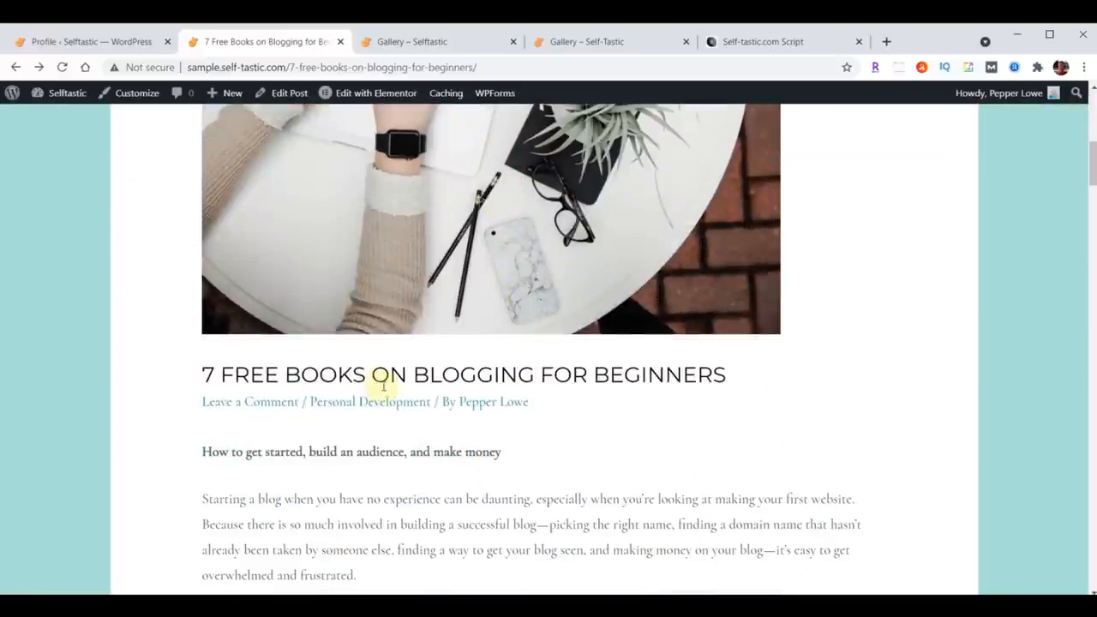
pyautogui.scroll(5, 490, 379)
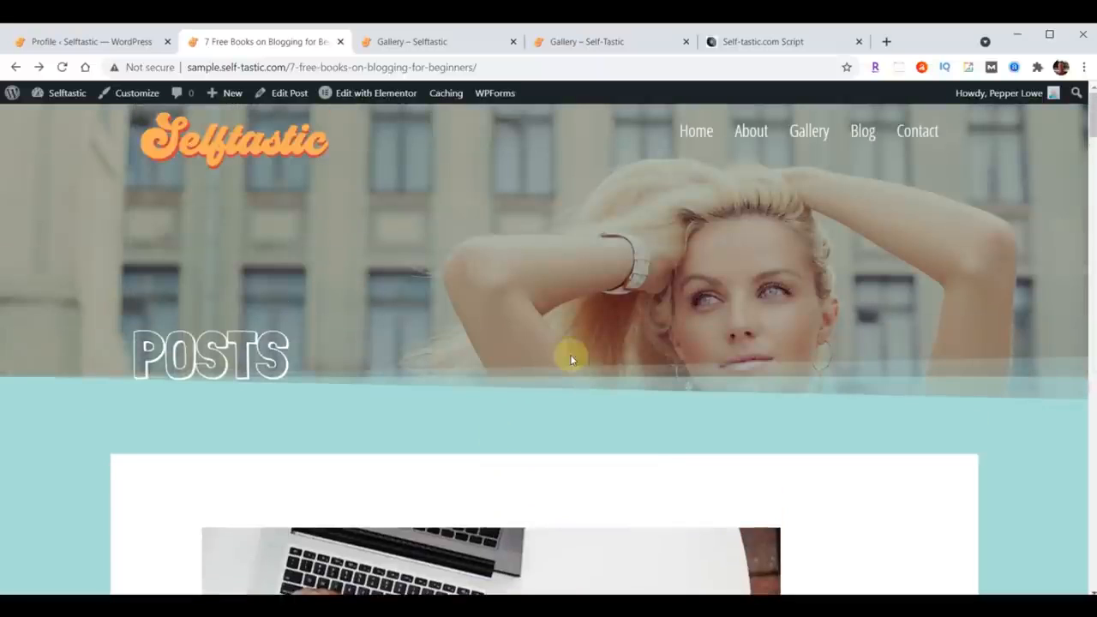
# Step: In the Customizer's Sidebar settings, set Blog Posts to Right Sidebar, publish, and close the Customizer
pyautogui.click(77, 42)
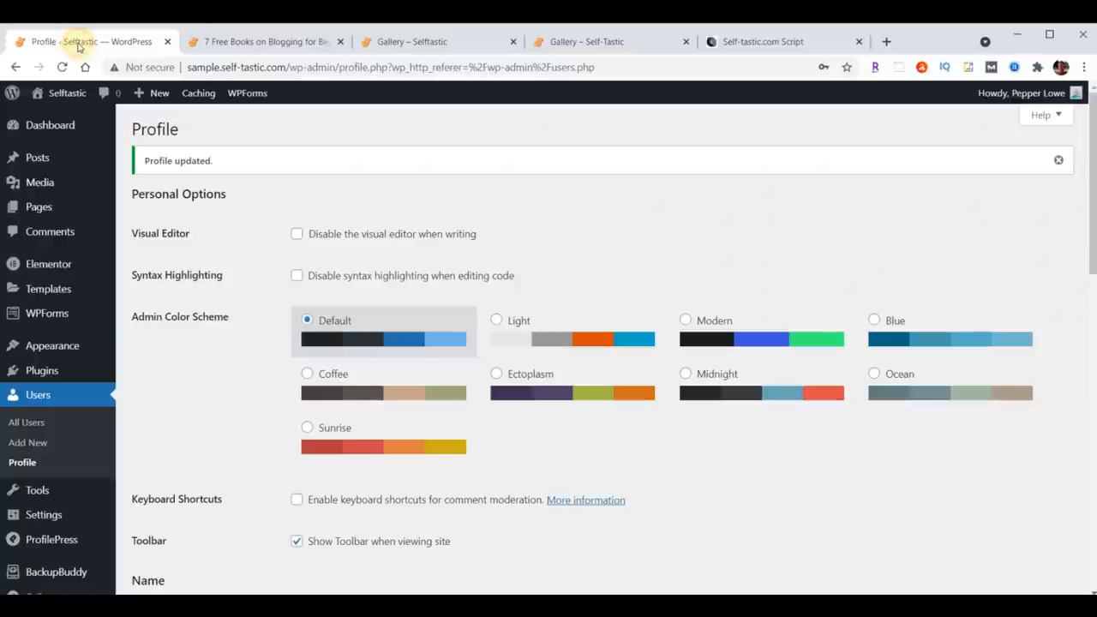
pyautogui.moveTo(52, 347)
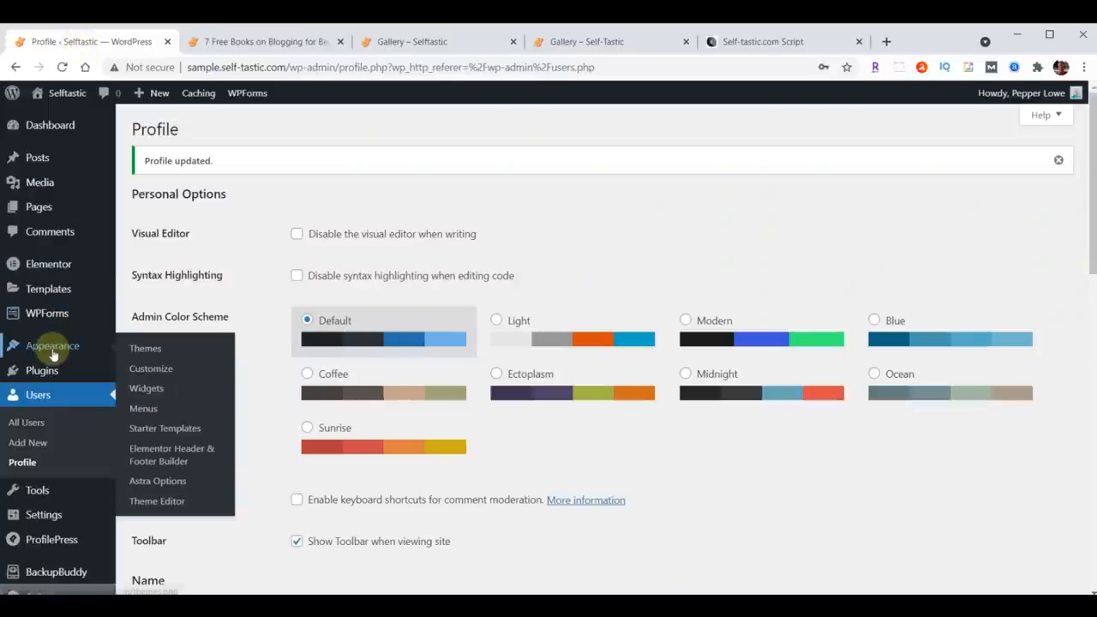
pyautogui.click(152, 371)
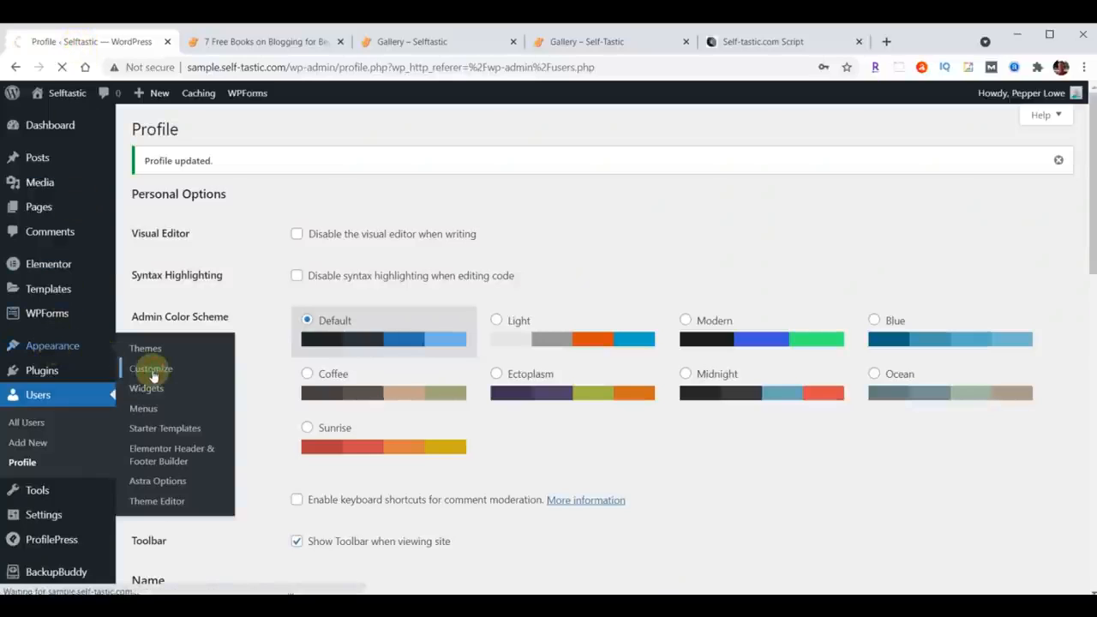
pyautogui.click(43, 400)
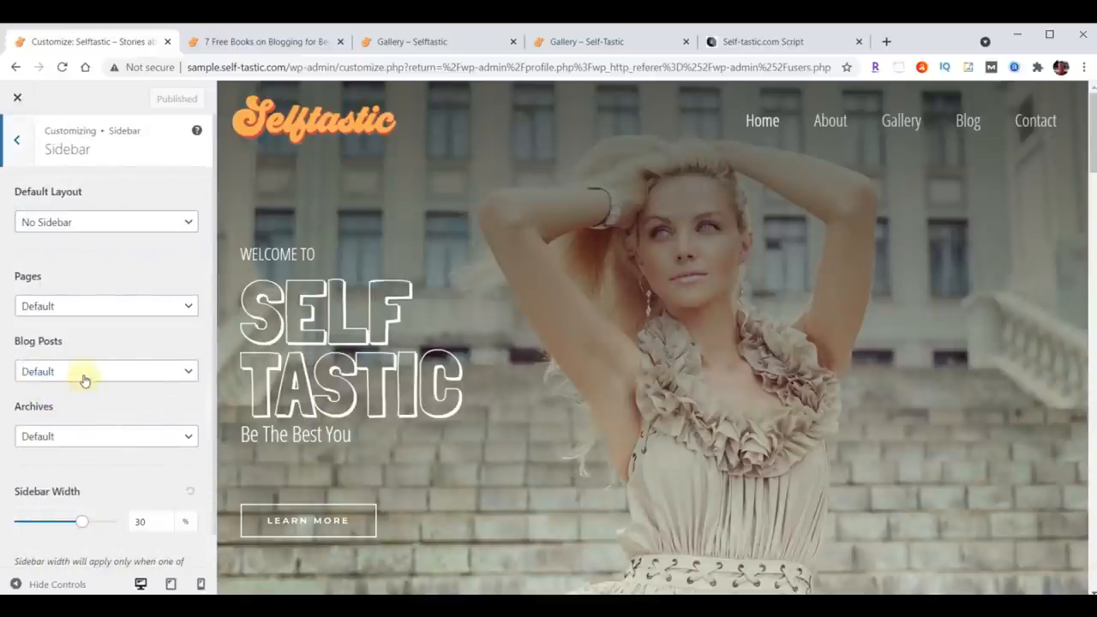
pyautogui.click(85, 371)
pyautogui.click(73, 432)
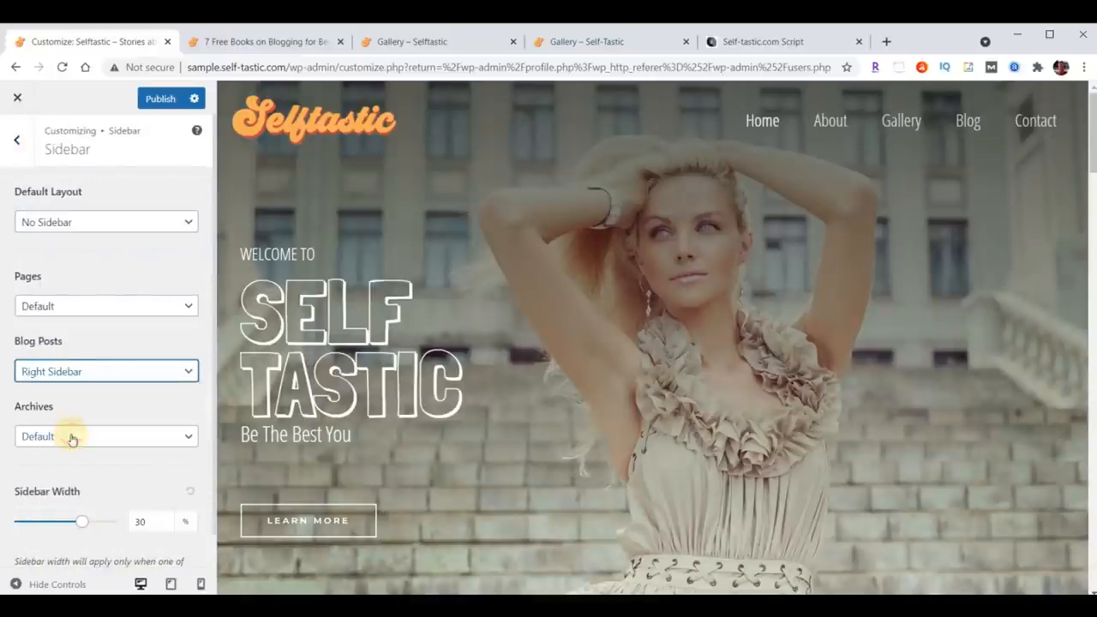
pyautogui.click(160, 99)
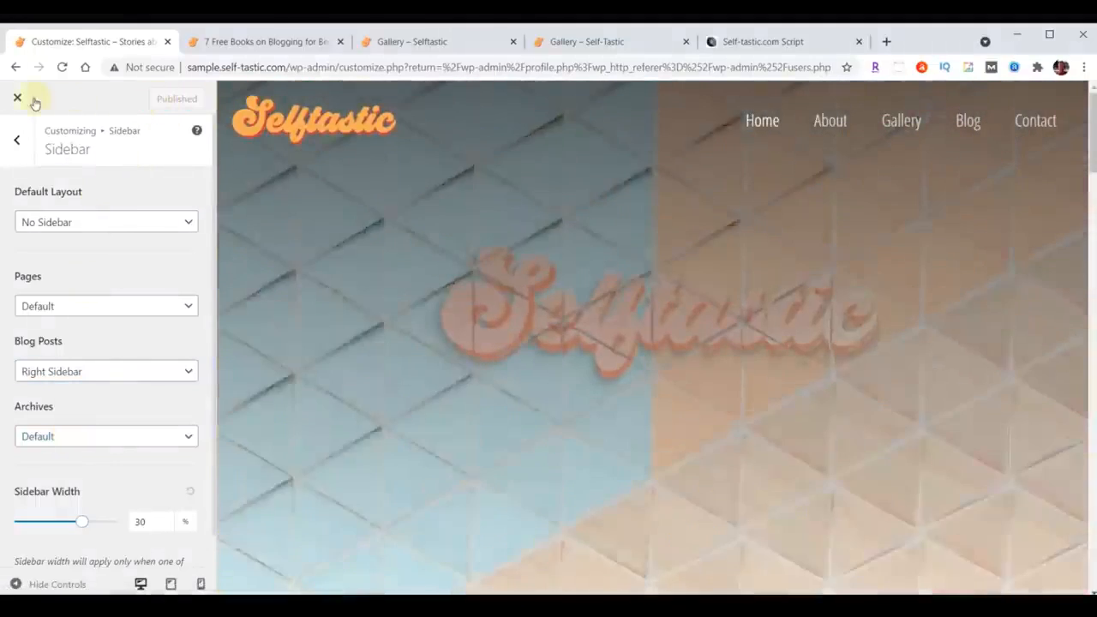
pyautogui.click(18, 99)
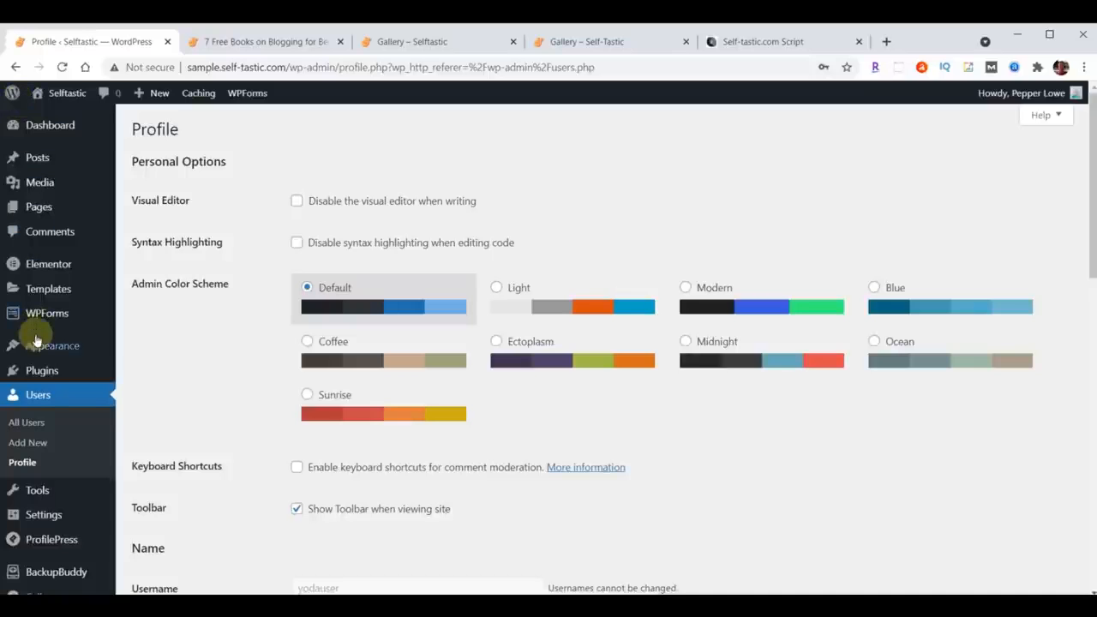
# Step: Open the Widgets screen and delete all Block widgets from the Main Sidebar
pyautogui.moveTo(34, 345)
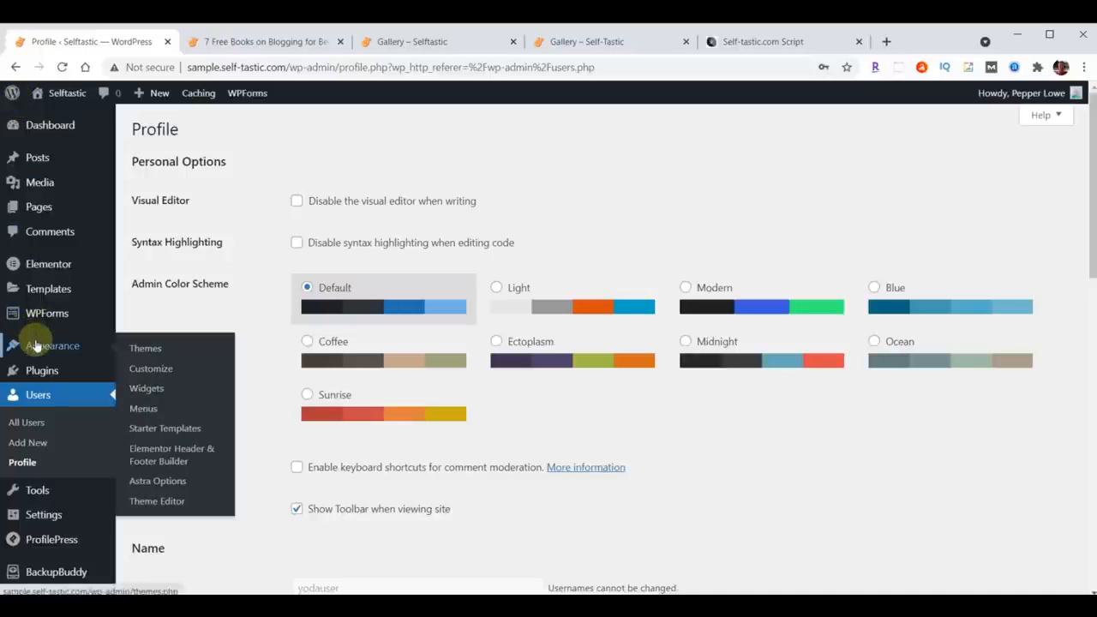
pyautogui.click(156, 394)
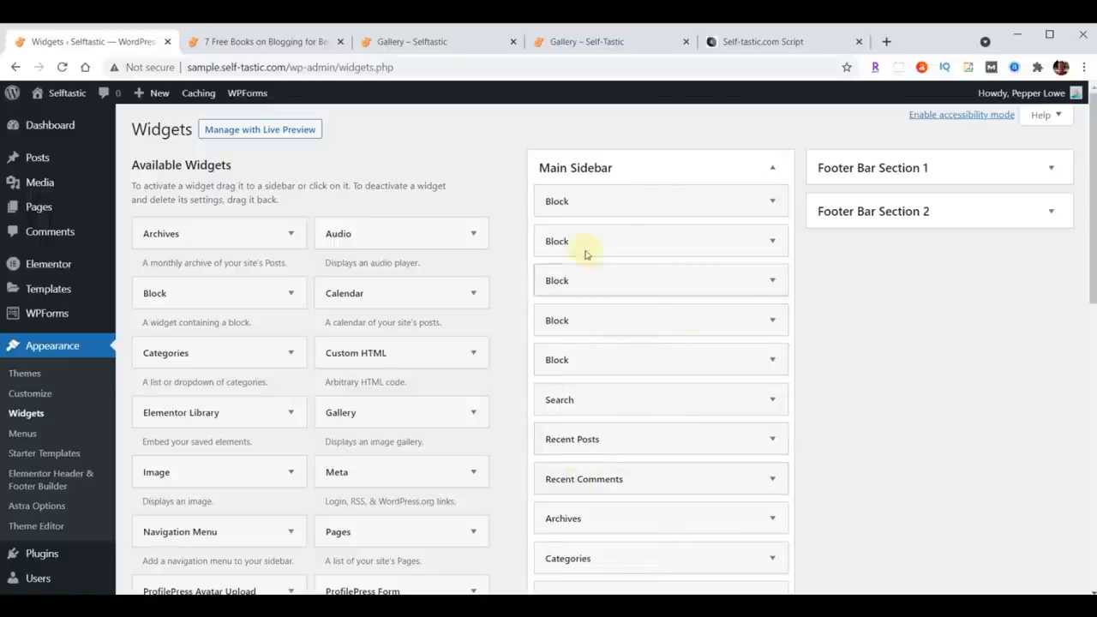
pyautogui.click(773, 43)
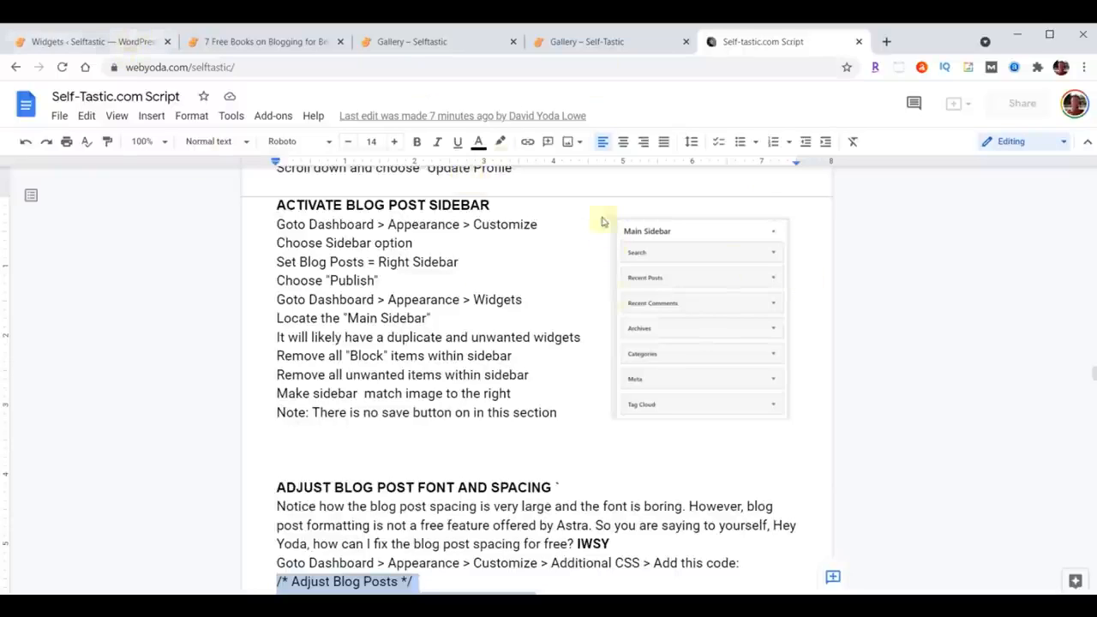
pyautogui.click(100, 41)
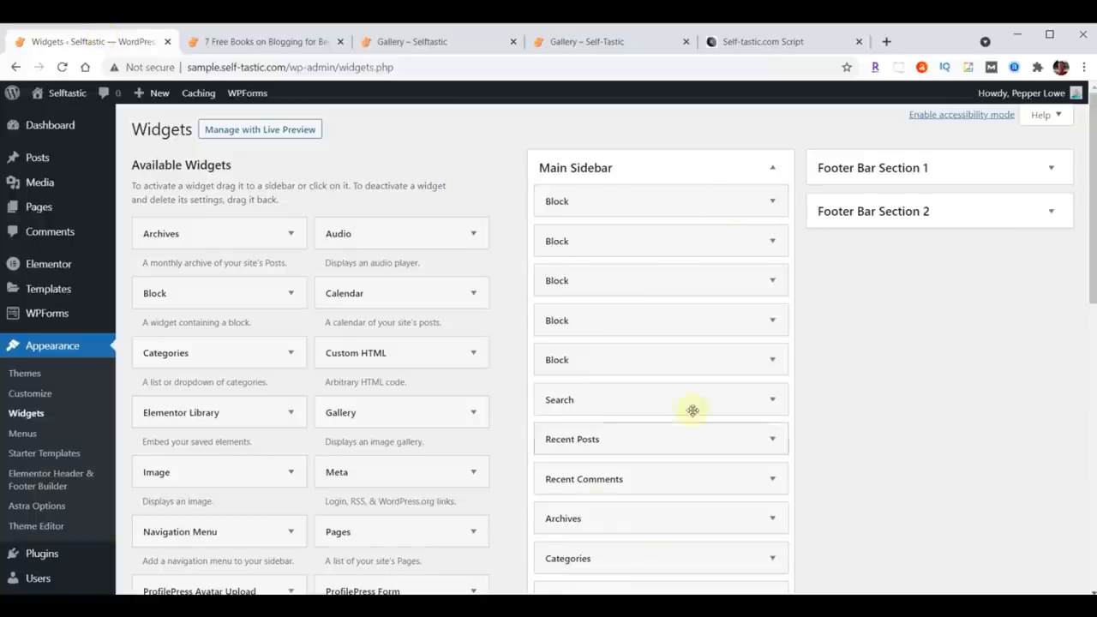
pyautogui.click(772, 202)
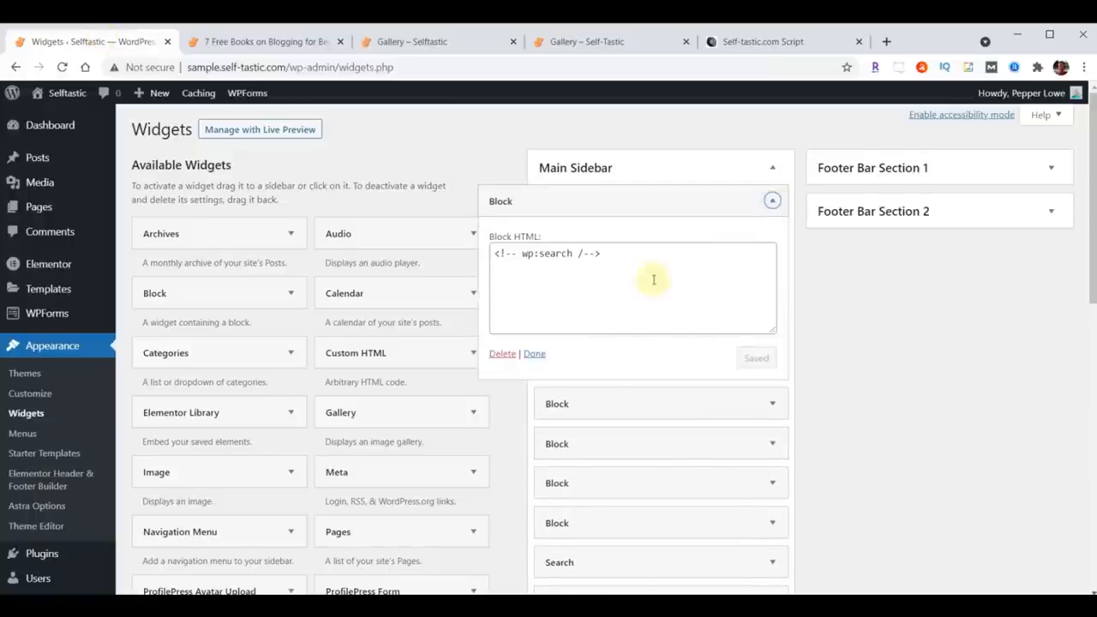
pyautogui.click(502, 353)
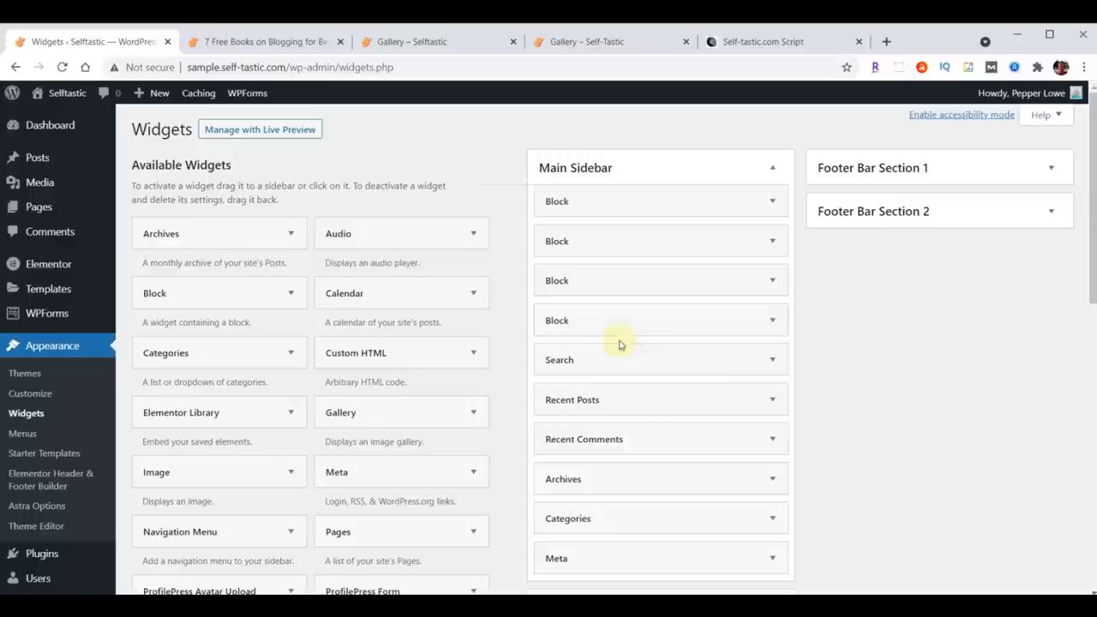
pyautogui.click(772, 202)
pyautogui.click(504, 353)
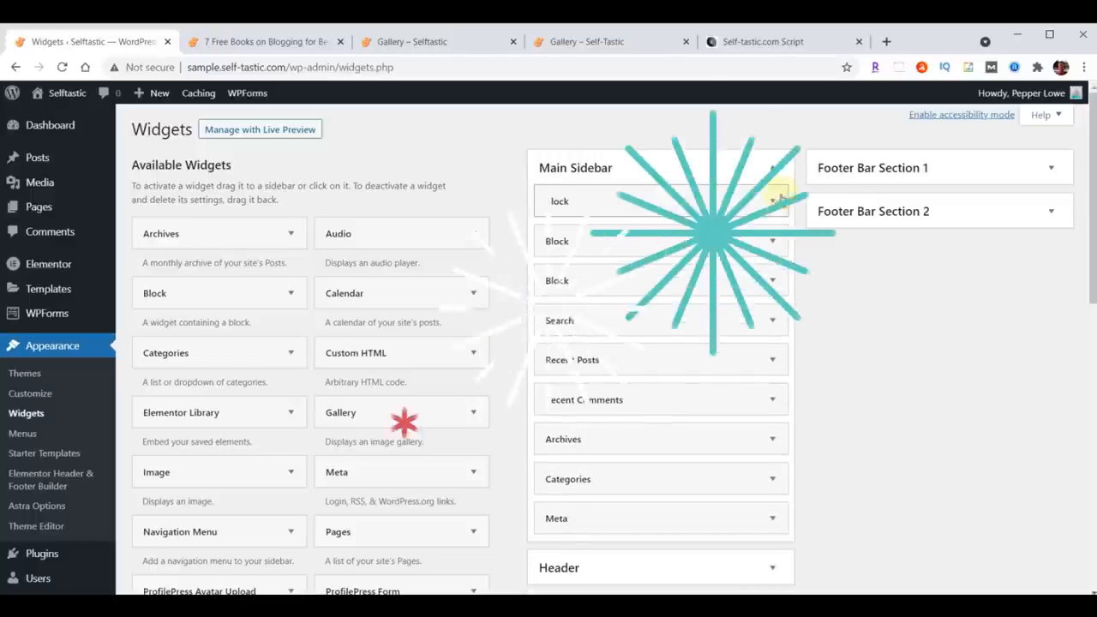
pyautogui.click(774, 201)
pyautogui.click(504, 354)
pyautogui.click(772, 201)
pyautogui.click(504, 354)
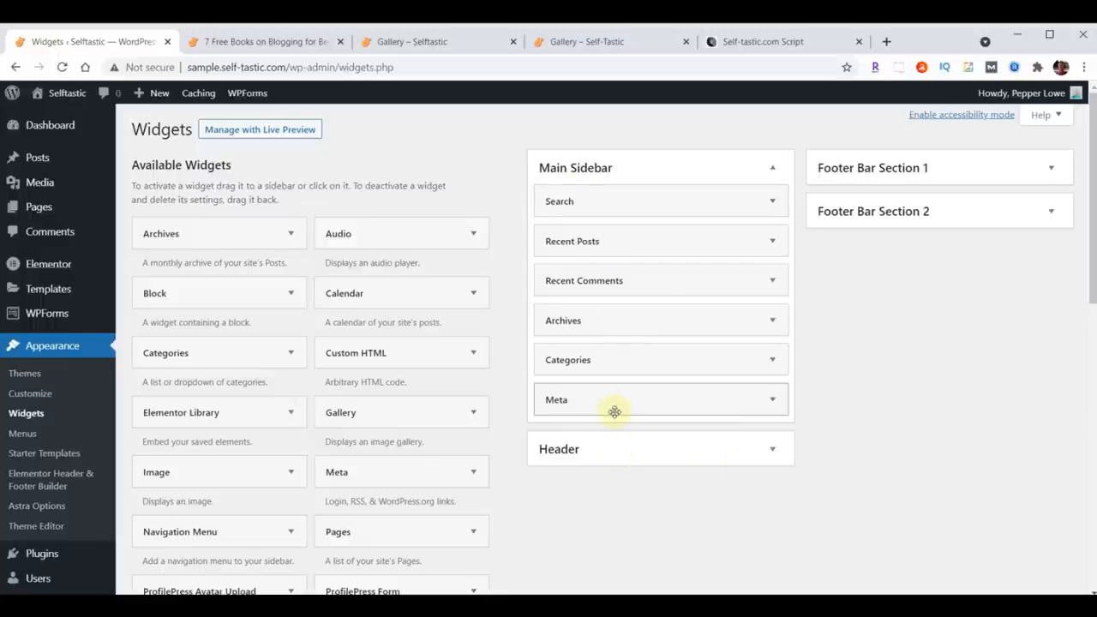
# Step: Add a Tag Cloud widget to the Main Sidebar and collapse its settings
pyautogui.click(735, 43)
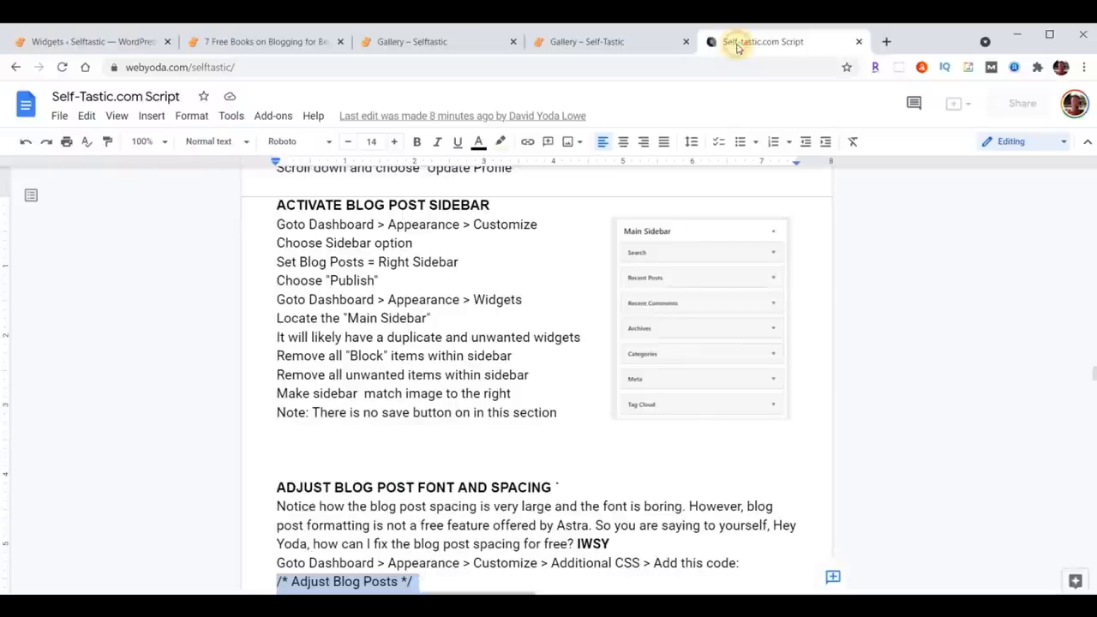
pyautogui.click(111, 44)
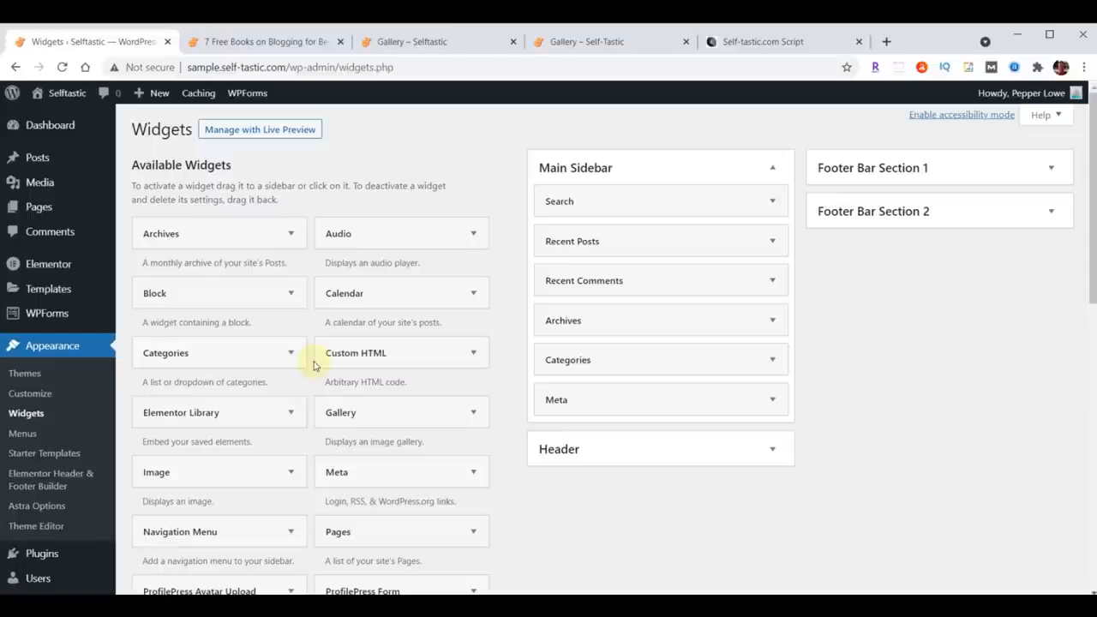
pyautogui.scroll(-2, 302, 369)
pyautogui.scroll(-4, 298, 370)
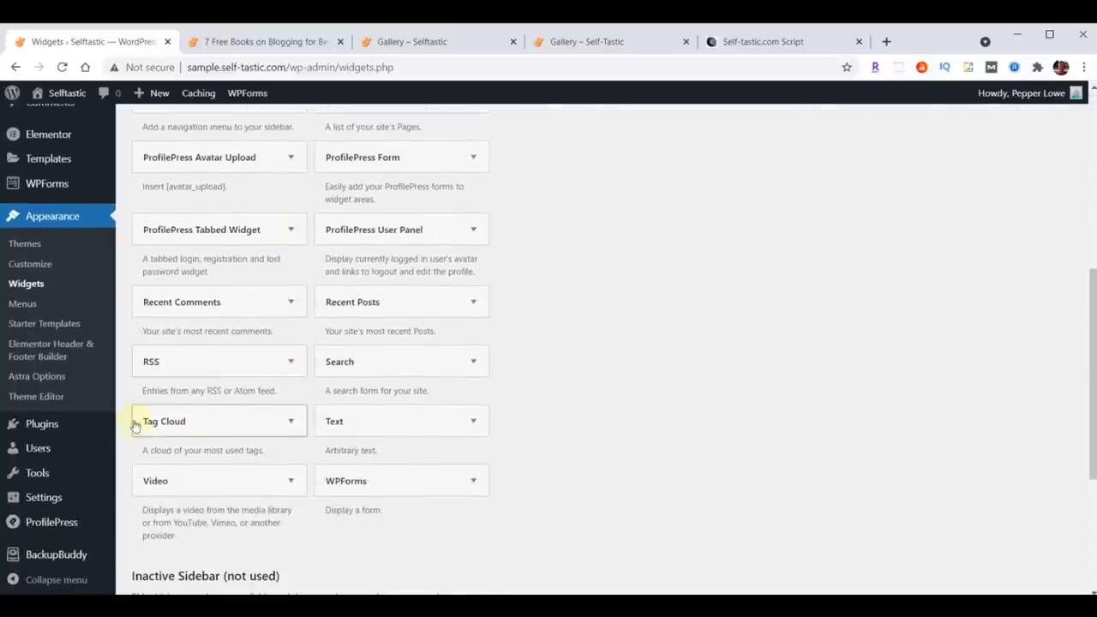
pyautogui.click(288, 423)
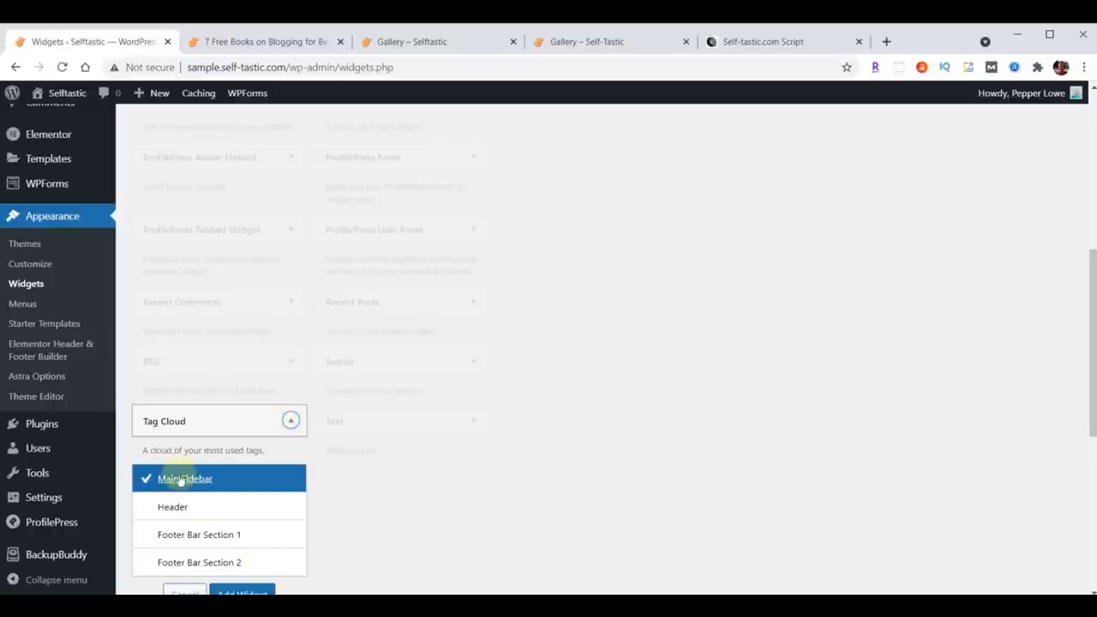
pyautogui.scroll(-1, 506, 447)
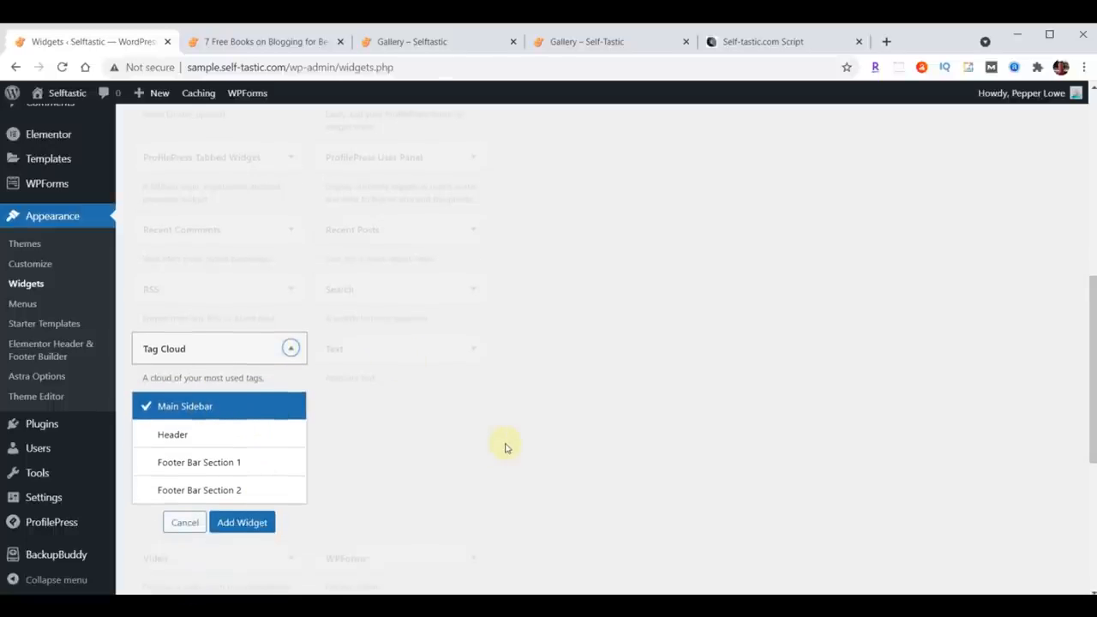
pyautogui.click(238, 521)
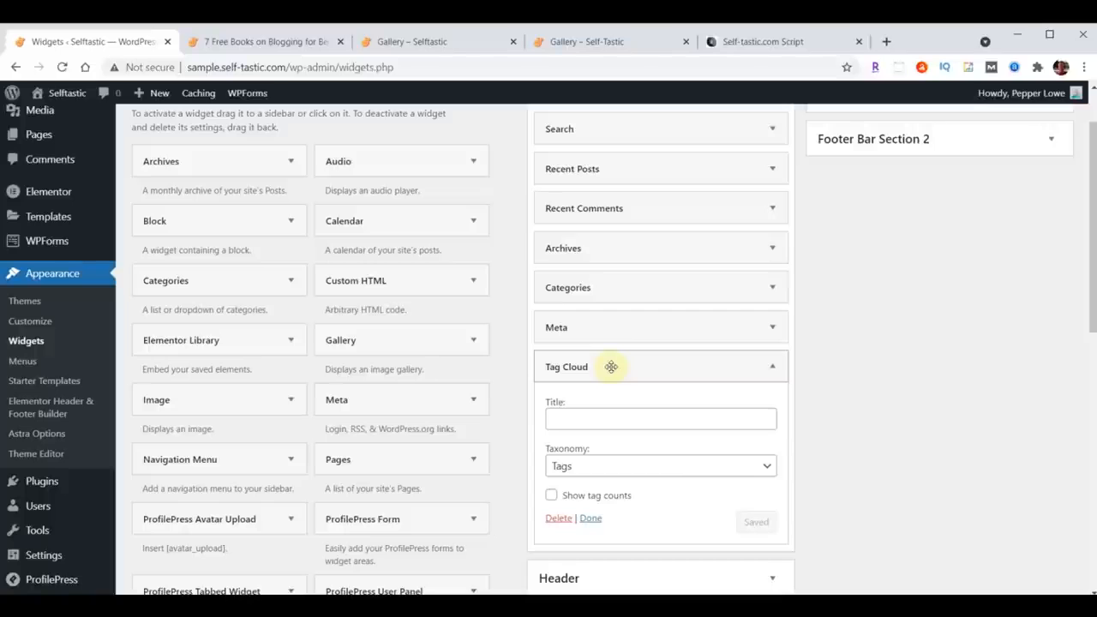
pyautogui.scroll(-1, 856, 386)
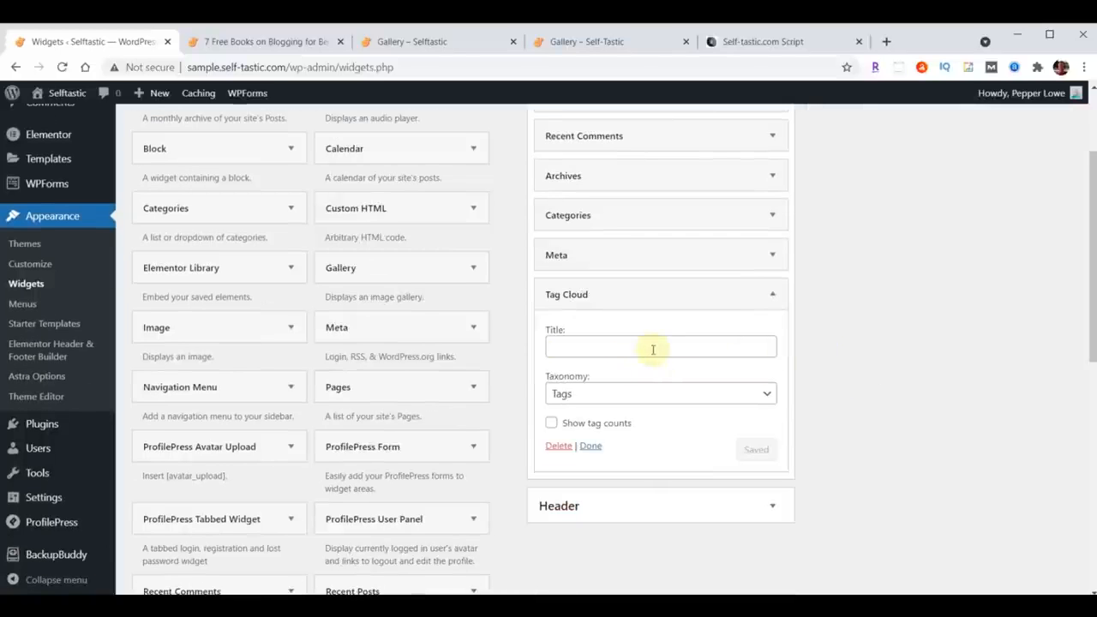
pyautogui.click(773, 294)
pyautogui.moveTo(678, 297)
pyautogui.mouseDown()
pyautogui.moveTo(678, 251)
pyautogui.moveTo(676, 293)
pyautogui.mouseUp()
pyautogui.scroll(2, 813, 482)
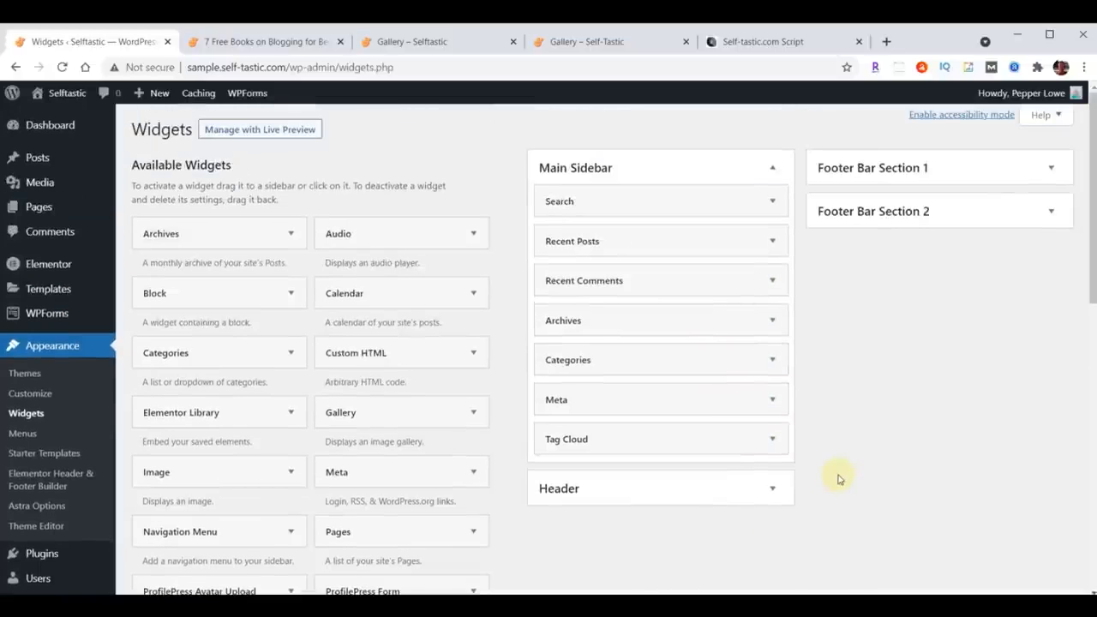
# Step: Compare the Main Sidebar widget list with the script's reference image
pyautogui.click(757, 48)
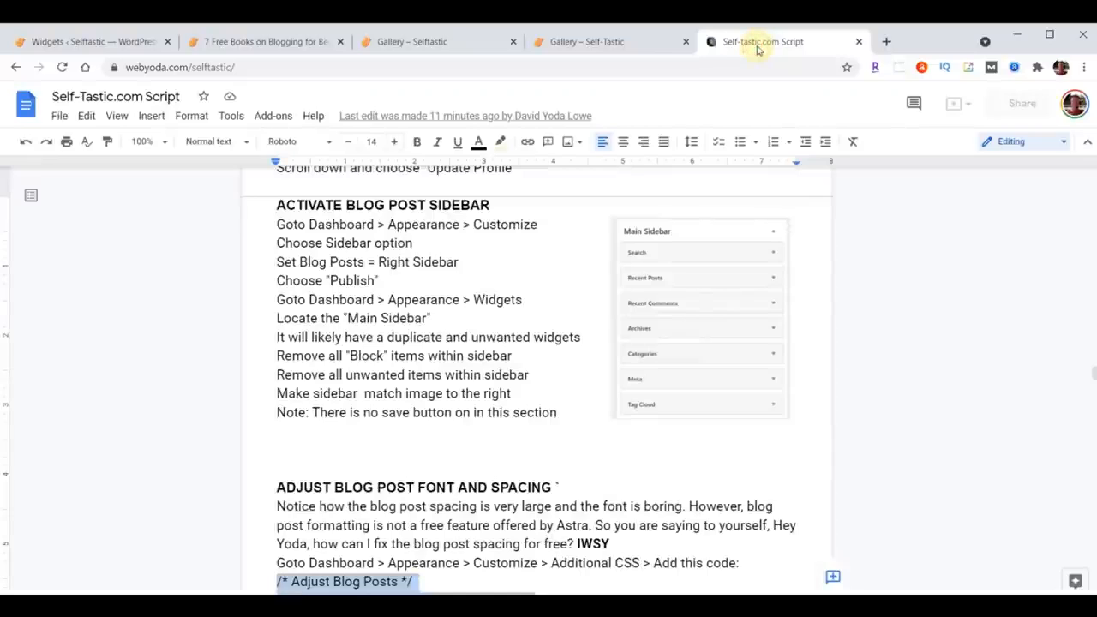
pyautogui.click(87, 41)
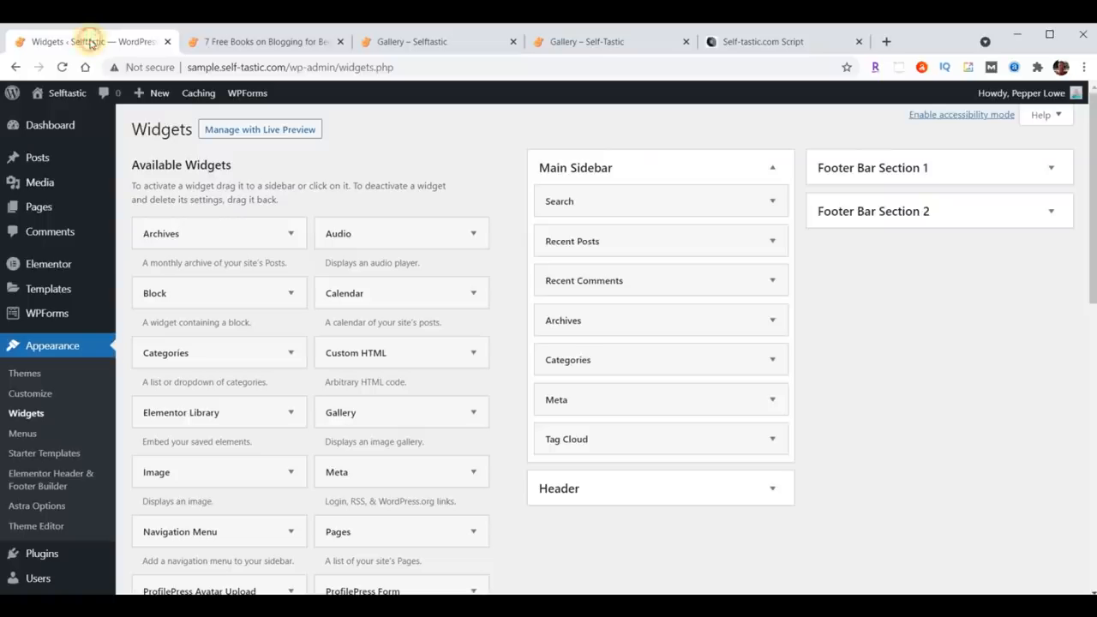
pyautogui.scroll(-3, 254, 506)
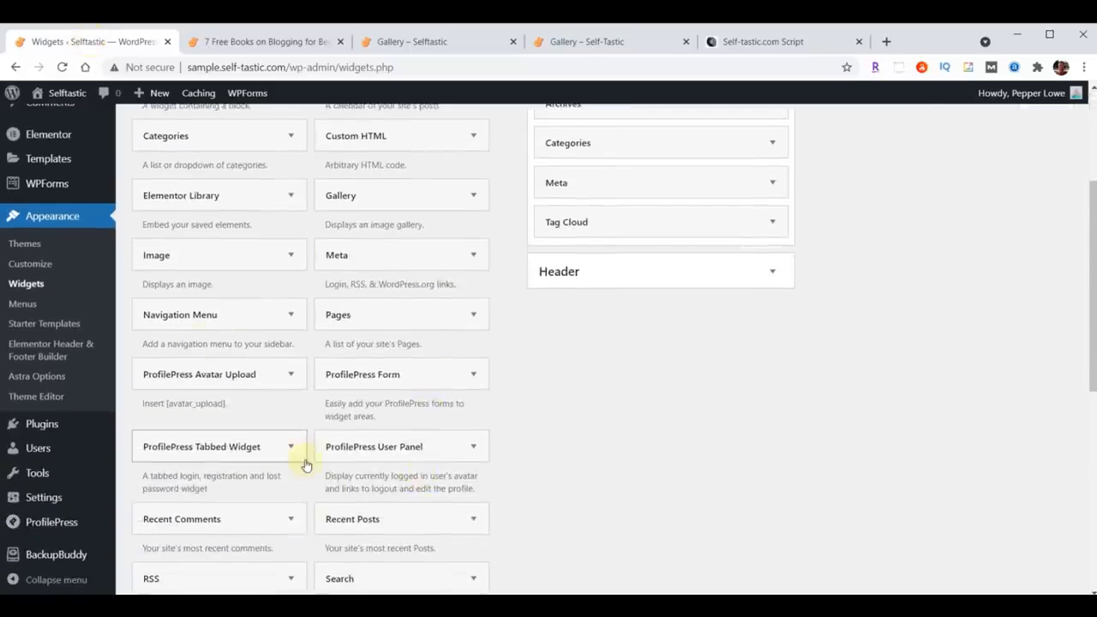
pyautogui.scroll(3, 304, 463)
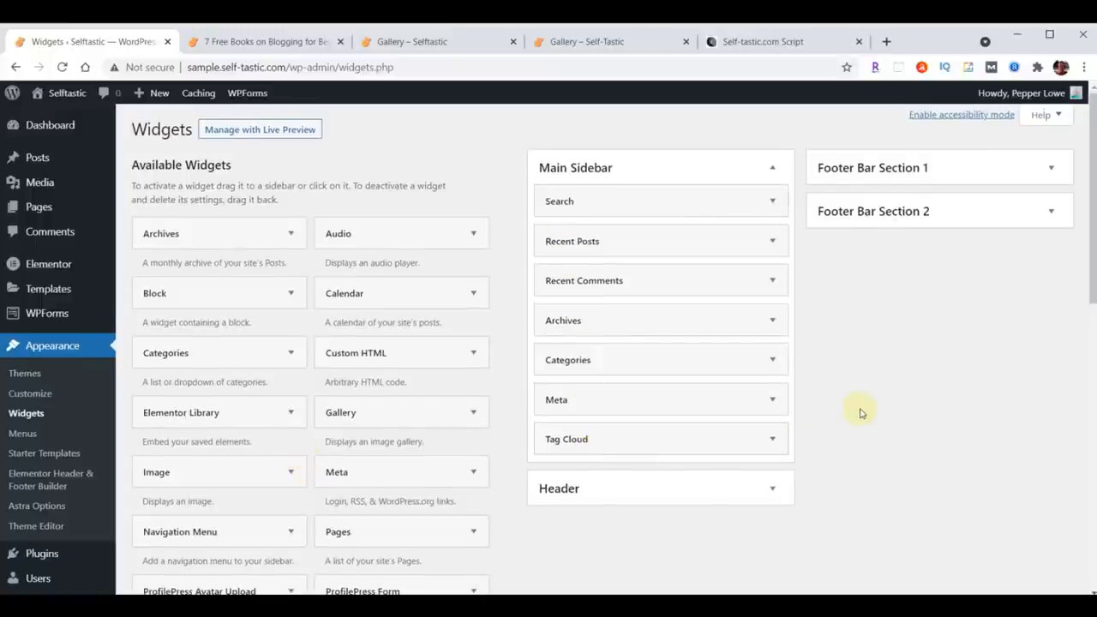
pyautogui.scroll(-8, 421, 483)
pyautogui.scroll(8, 543, 500)
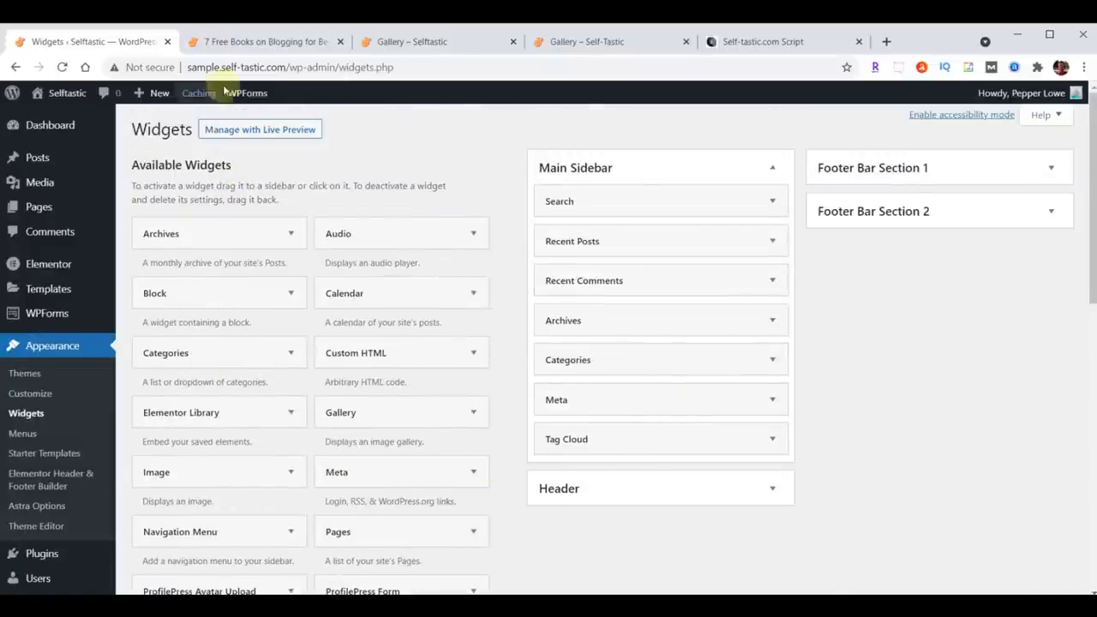
# Step: Reload the blog post and review the widgets in its new right sidebar
pyautogui.click(241, 45)
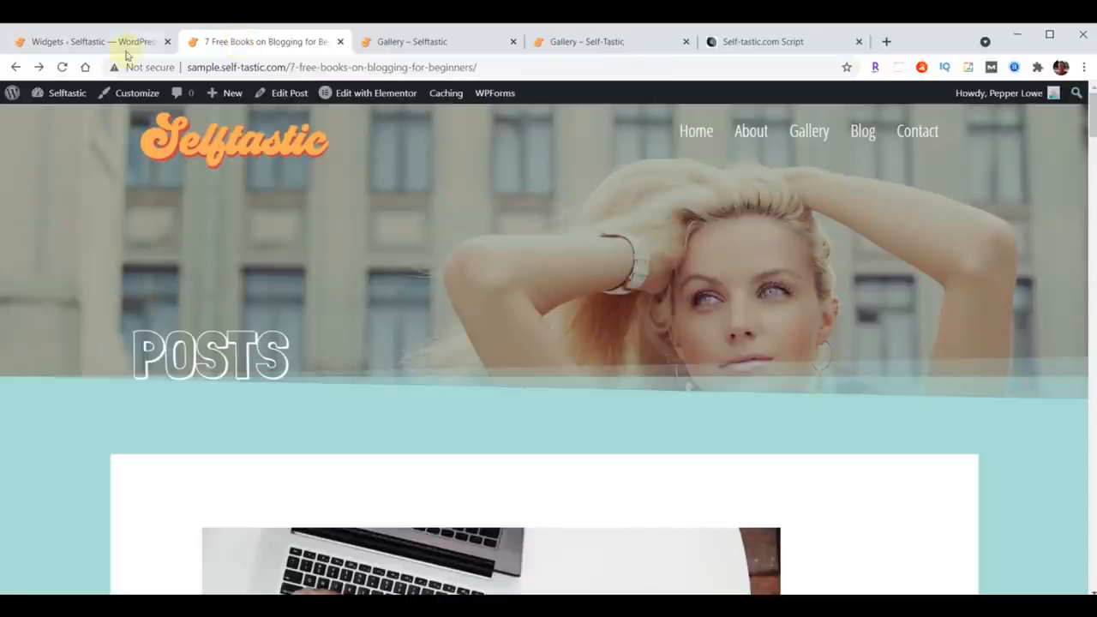
pyautogui.click(62, 66)
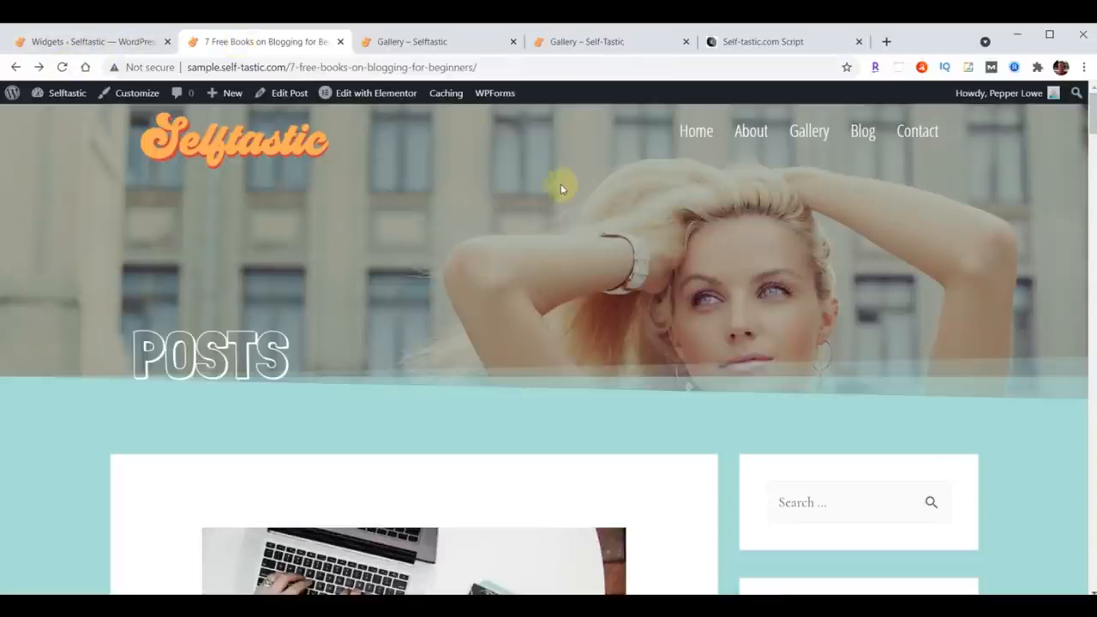
pyautogui.scroll(-3, 664, 214)
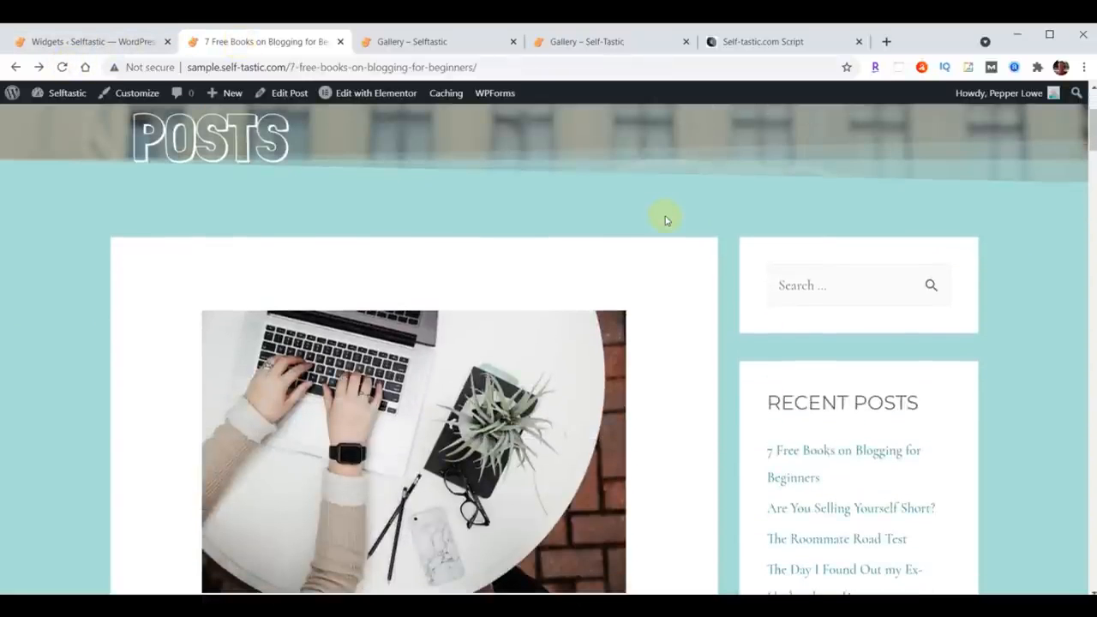
pyautogui.scroll(-3, 1008, 264)
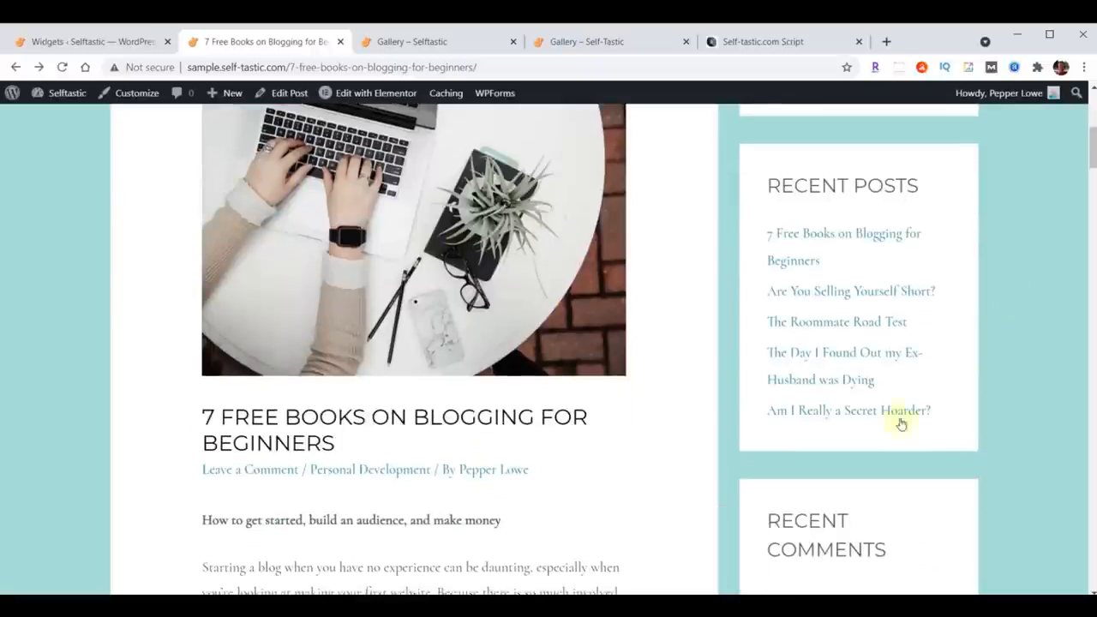
pyautogui.scroll(-3, 983, 238)
pyautogui.scroll(-2, 864, 248)
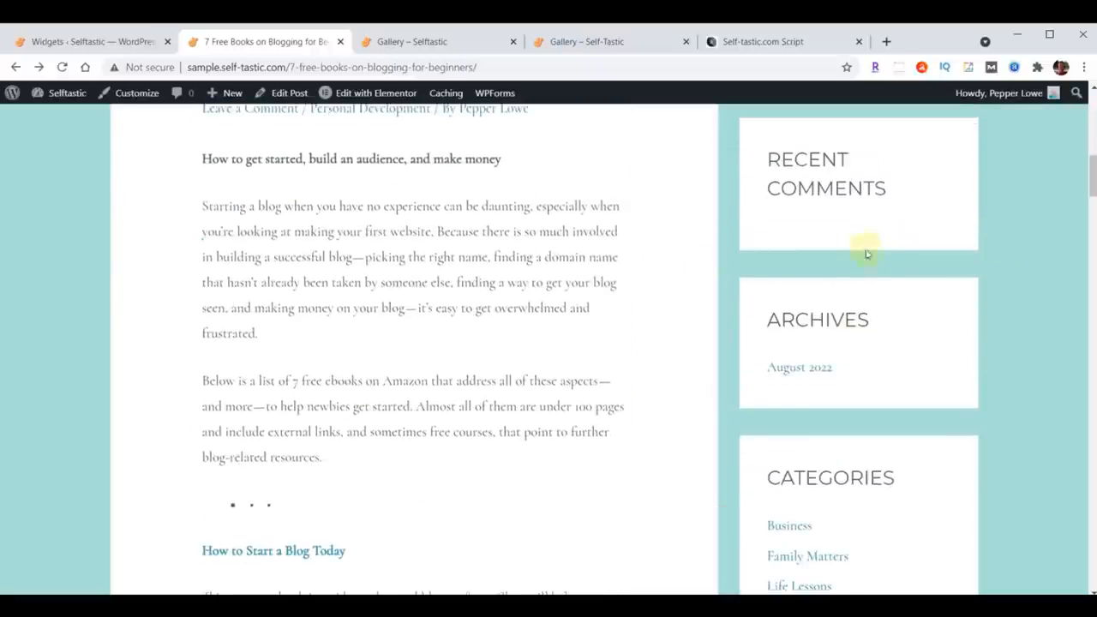
pyautogui.scroll(-3, 1005, 242)
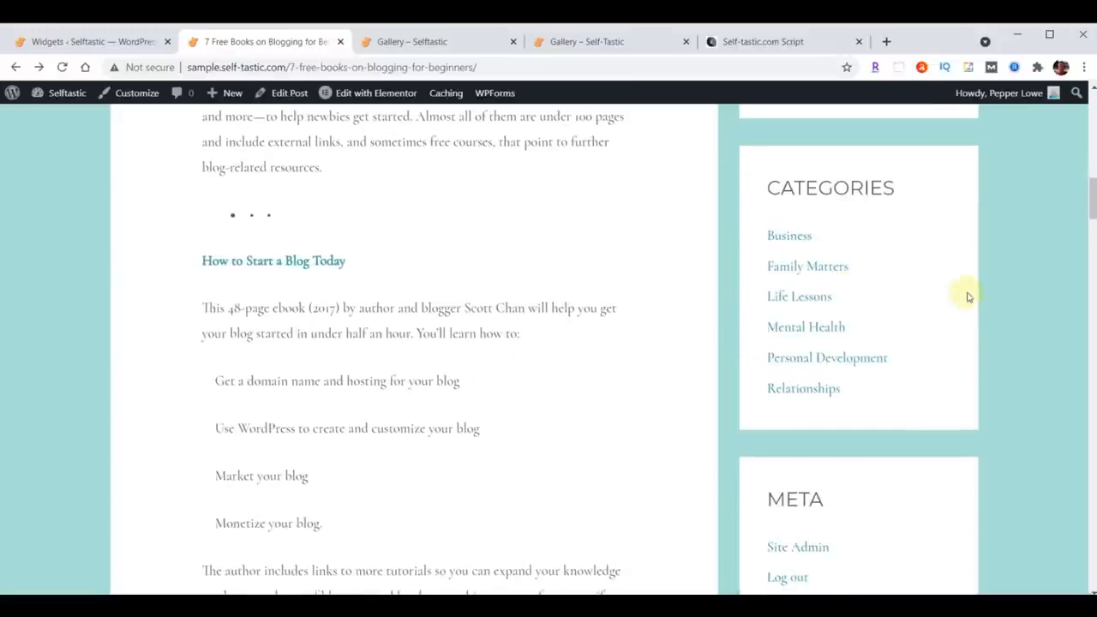
pyautogui.scroll(-3, 1032, 283)
pyautogui.scroll(-3, 1056, 251)
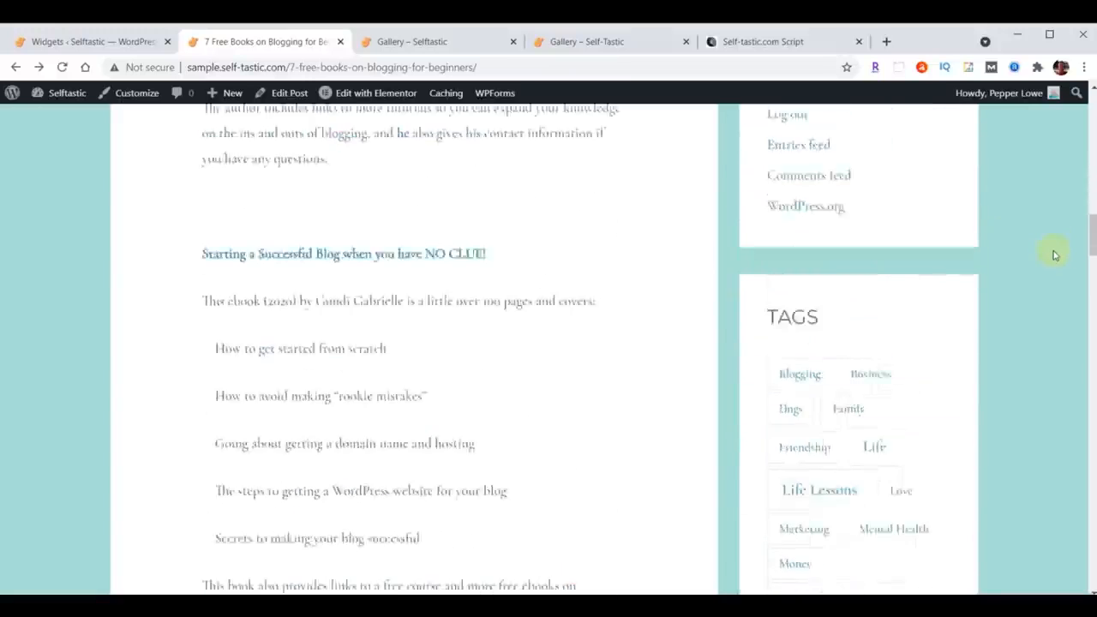
pyautogui.scroll(10, 350, 416)
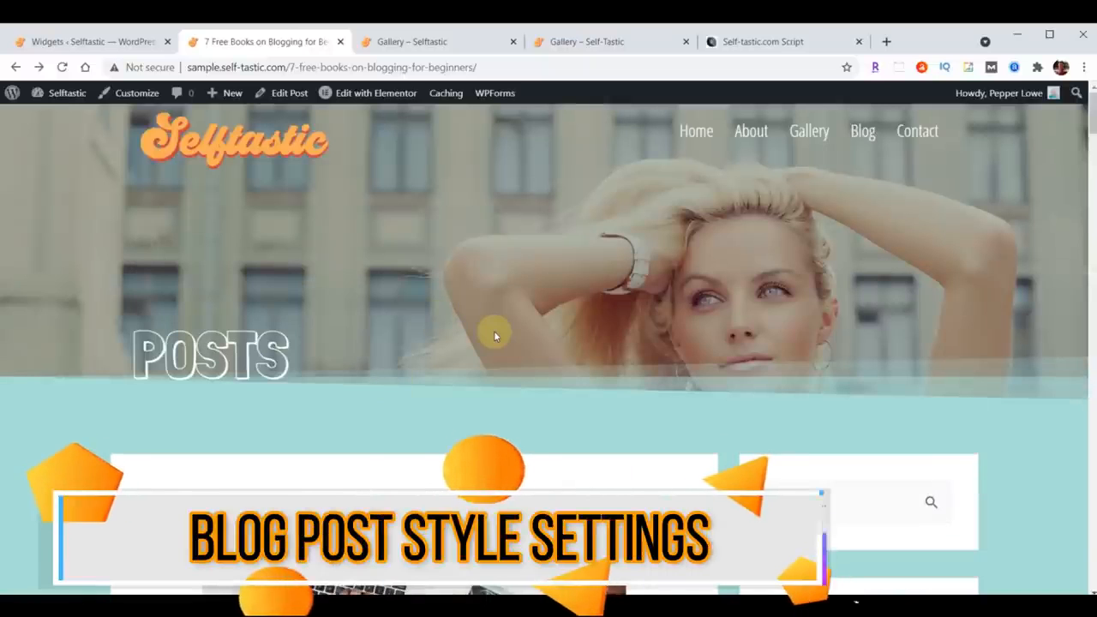
pyautogui.scroll(-5, 590, 237)
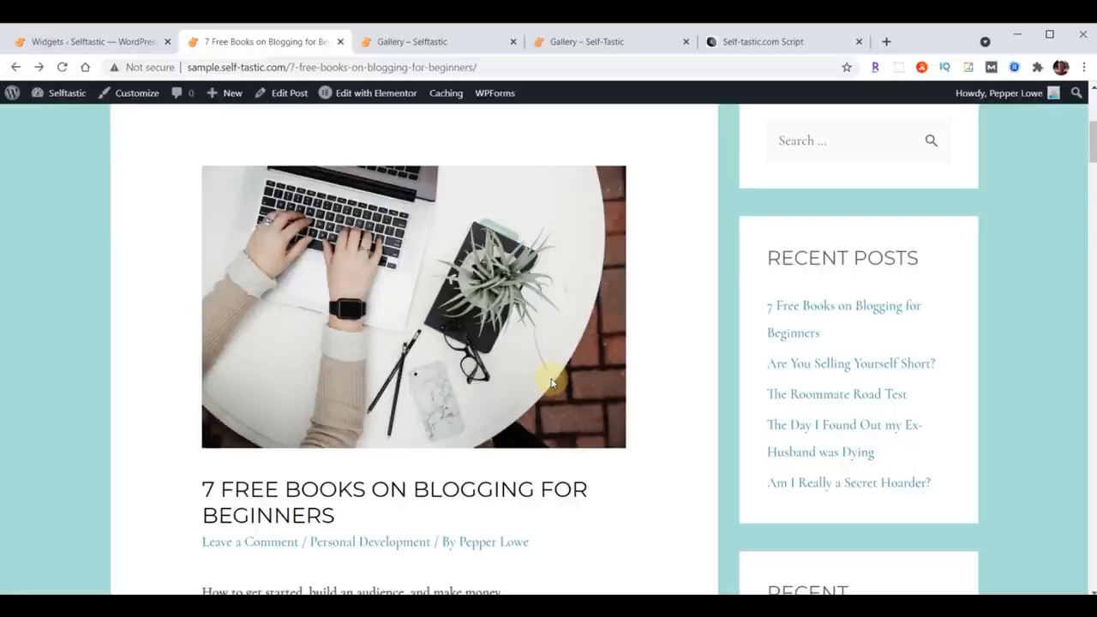
pyautogui.scroll(1, 551, 383)
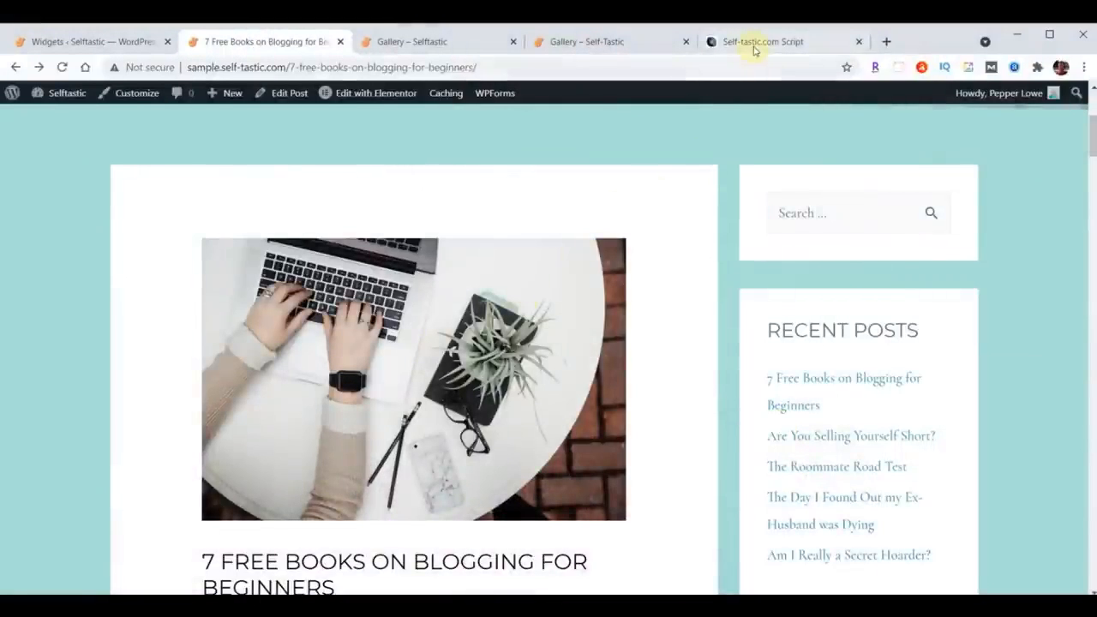
# Step: Copy the Adjust Blog Posts CSS code from the Self-Tastic.com Script document
pyautogui.click(754, 47)
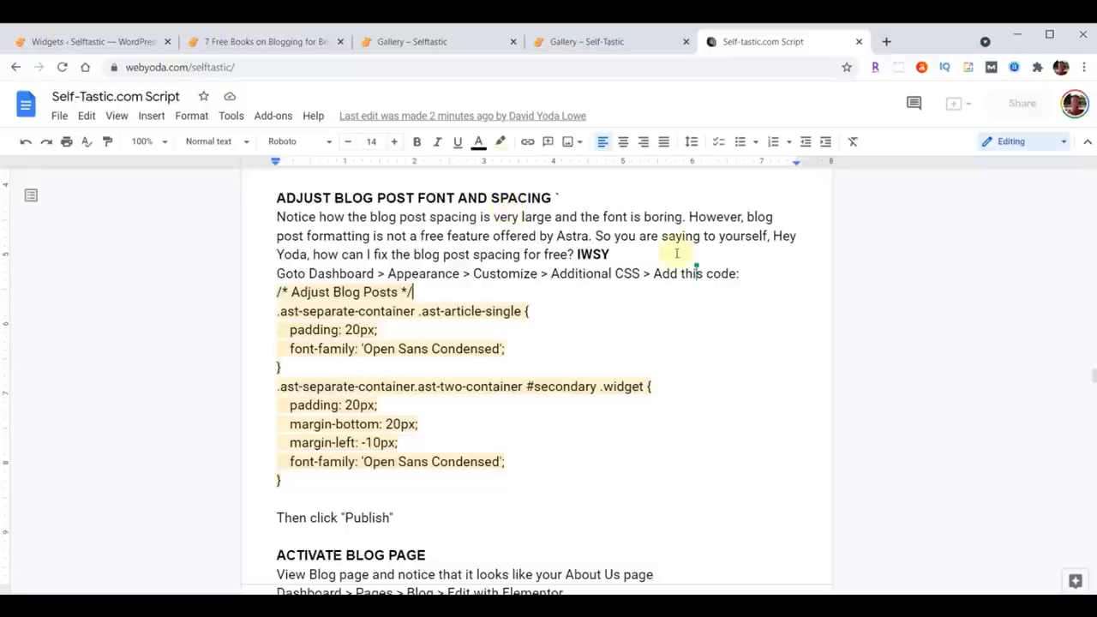
pyautogui.moveTo(277, 291); pyautogui.dragTo(535, 499)
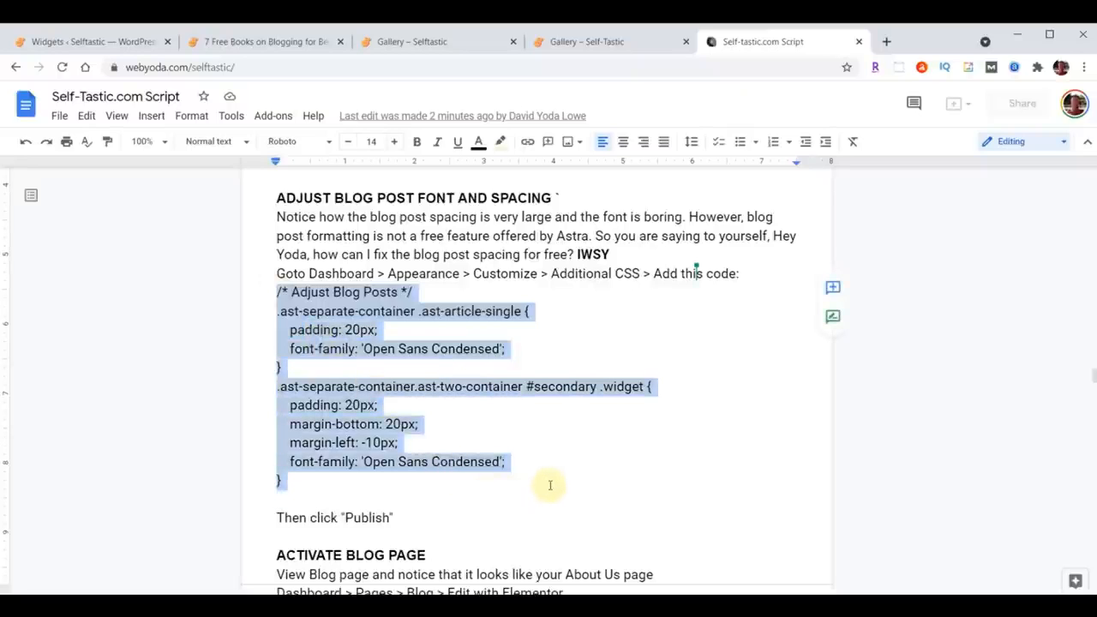
pyautogui.click(269, 291)
pyautogui.moveTo(271, 291); pyautogui.dragTo(549, 473)
pyautogui.hotkey('ctrl', 'c')
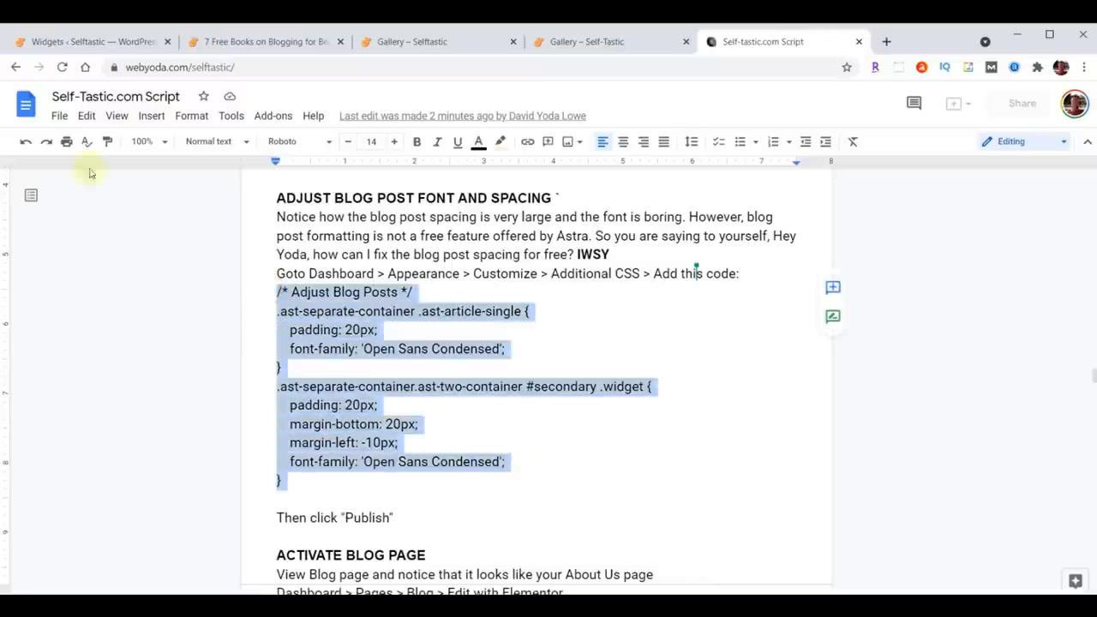
# Step: Paste the blog post CSS into the Customizer's Additional CSS and publish it
pyautogui.click(77, 48)
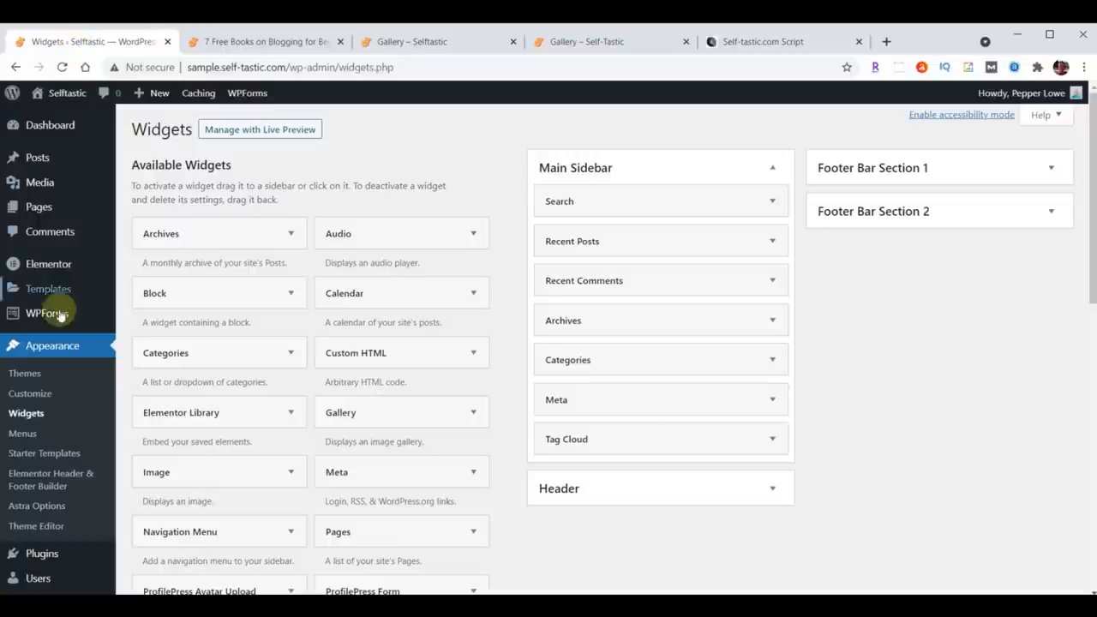
pyautogui.click(32, 392)
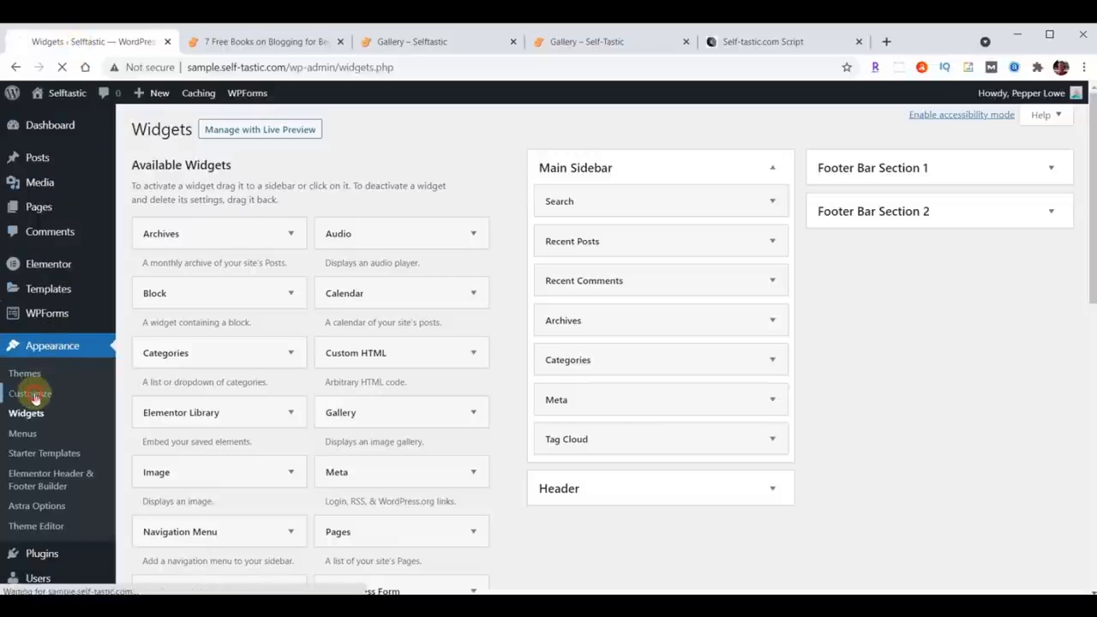
pyautogui.scroll(-1, 134, 310)
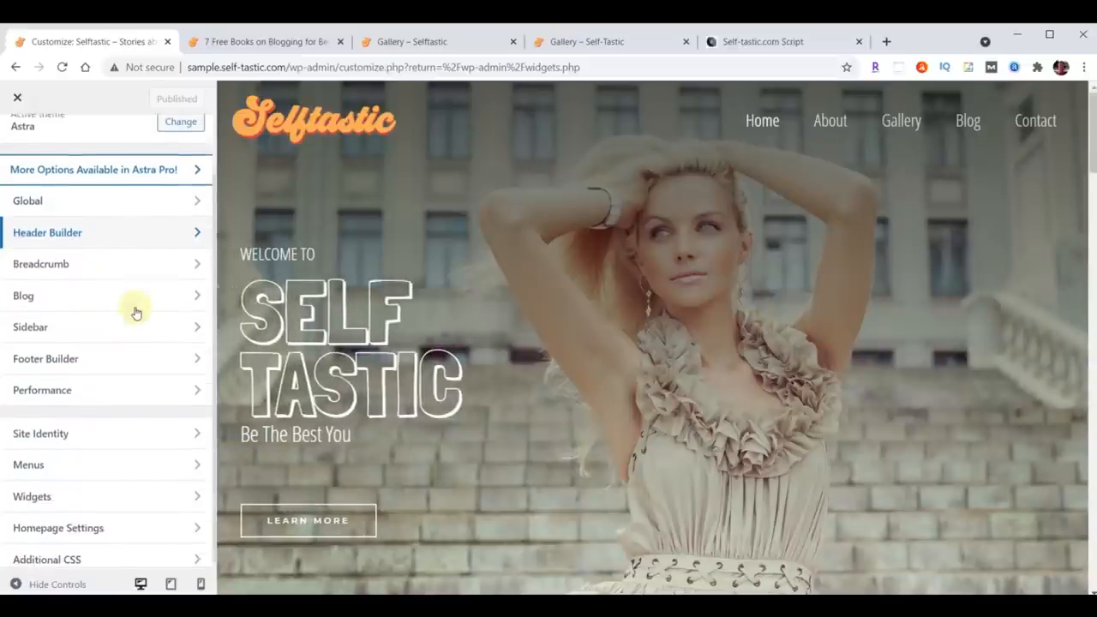
pyautogui.click(95, 553)
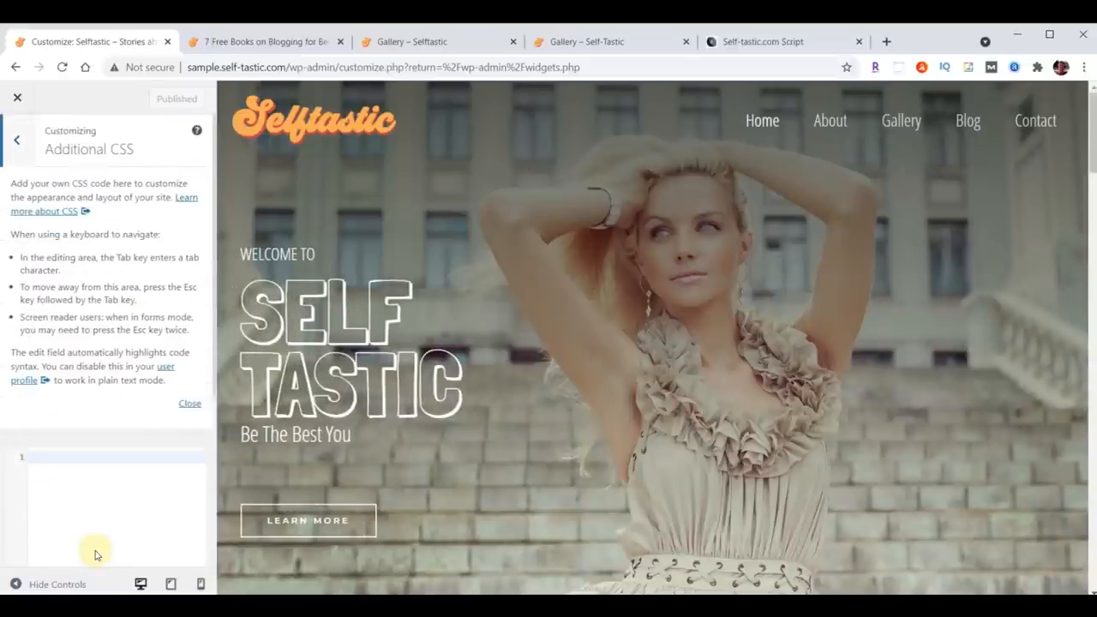
pyautogui.click(190, 405)
pyautogui.click(91, 198)
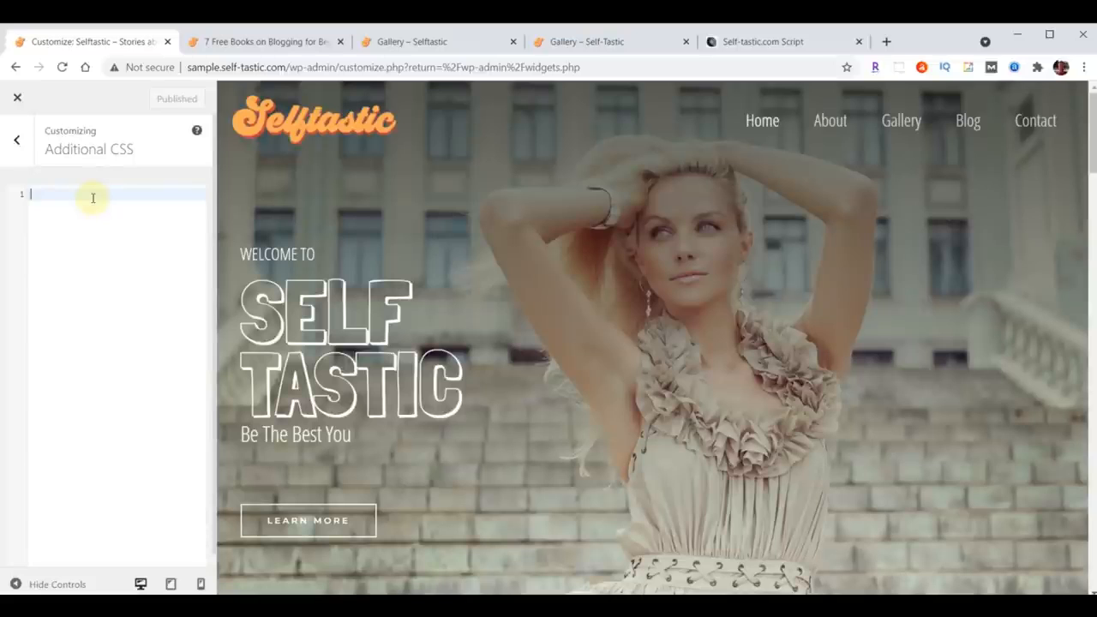
pyautogui.hotkey('ctrl', 'v')
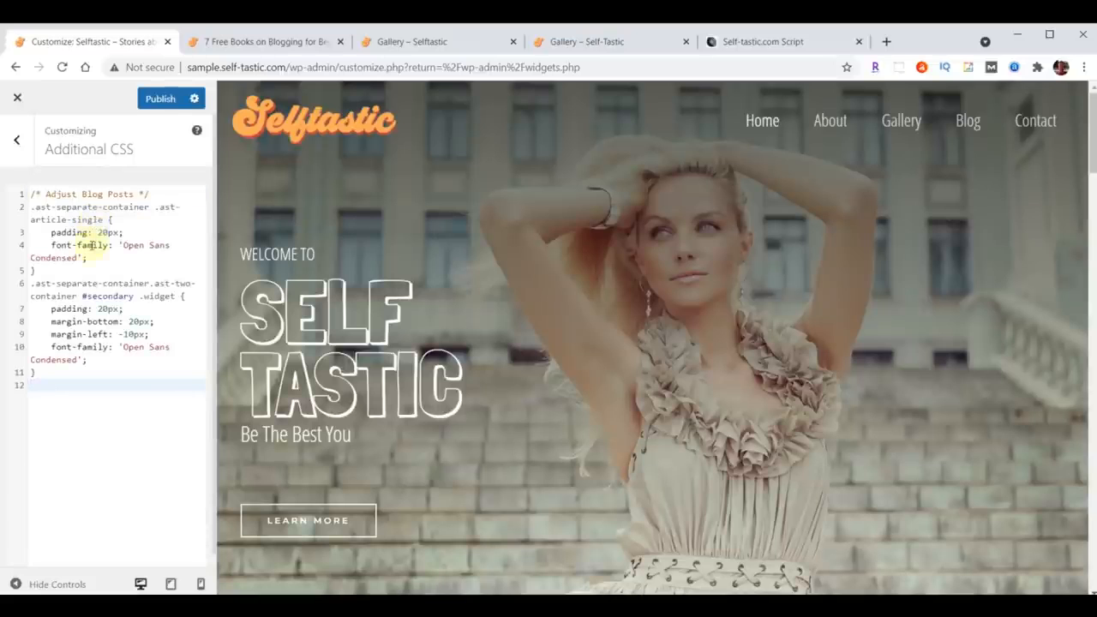
pyautogui.click(154, 98)
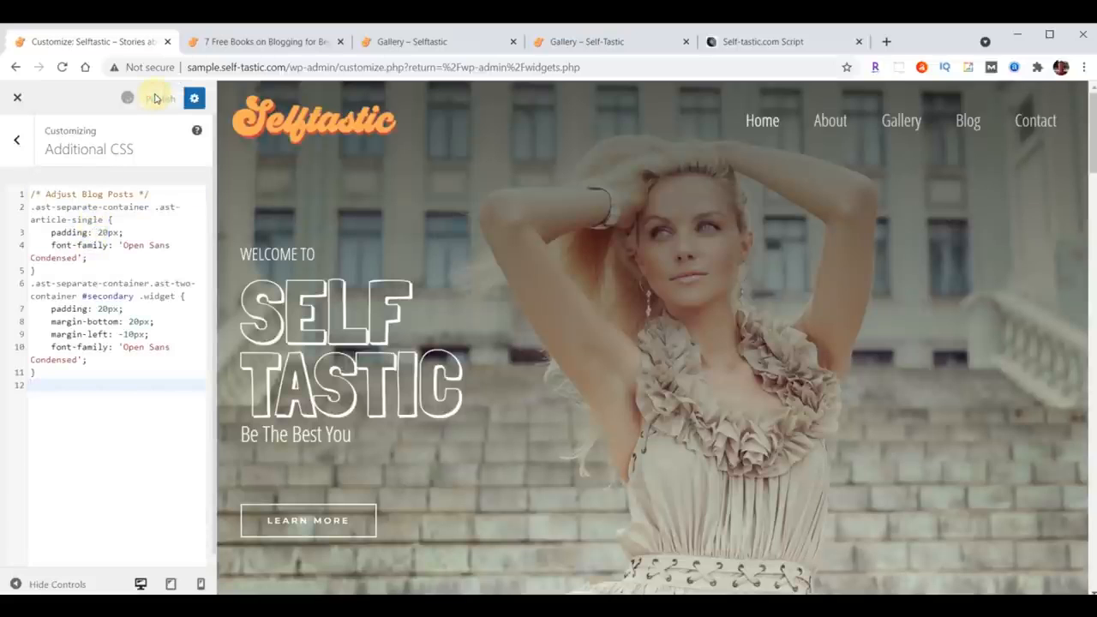
# Step: Reload the blog post and review its new font and sidebar spacing
pyautogui.click(266, 41)
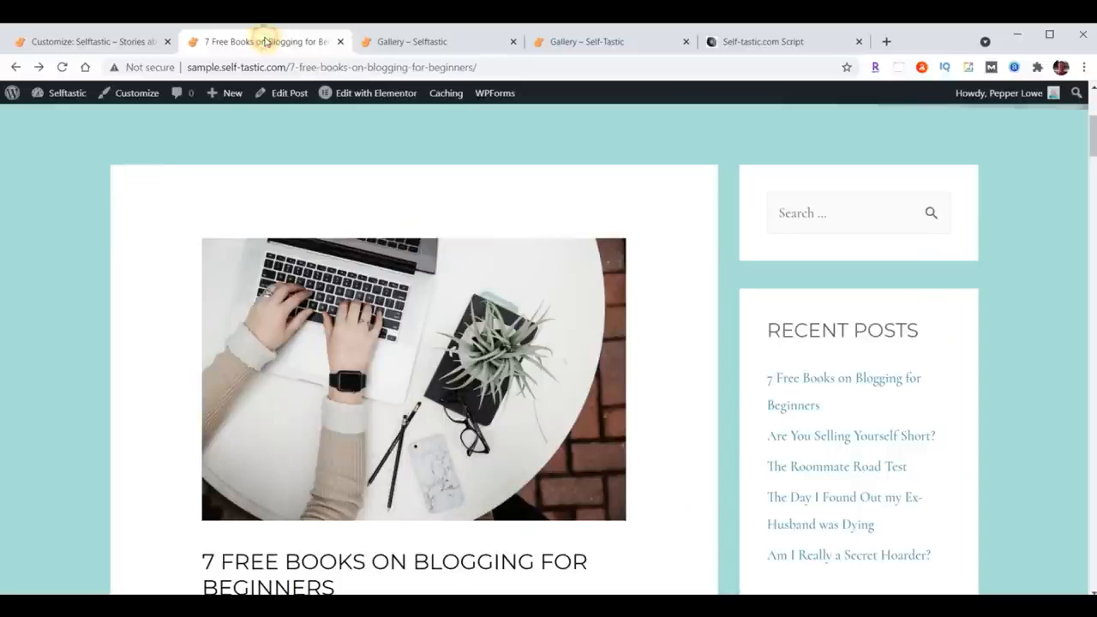
pyautogui.scroll(-8, 911, 299)
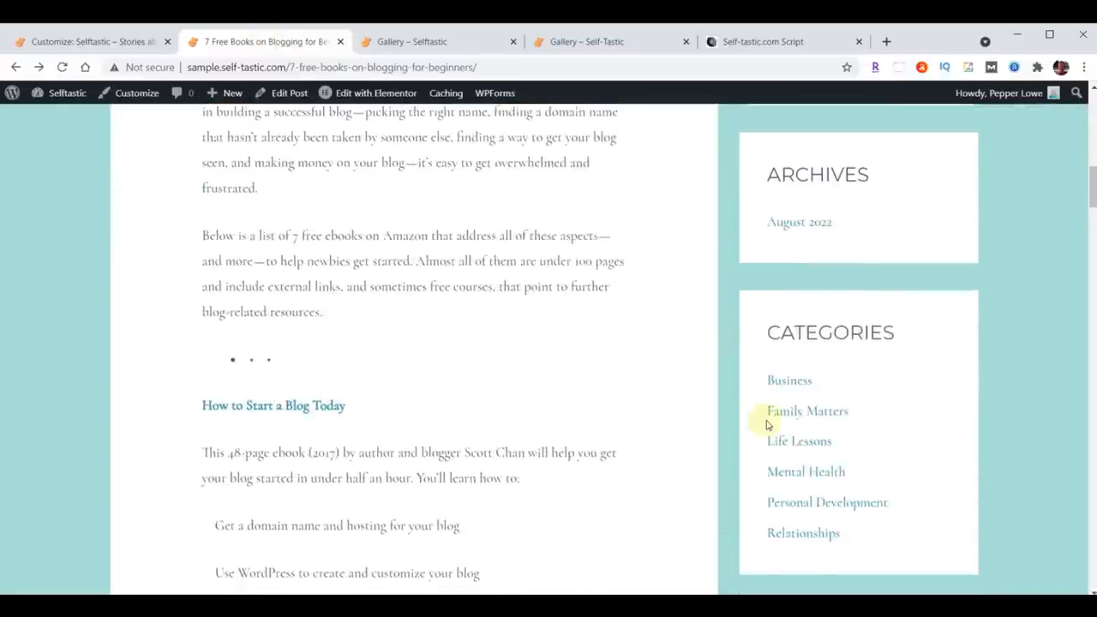
pyautogui.scroll(4, 535, 493)
pyautogui.scroll(3, 558, 360)
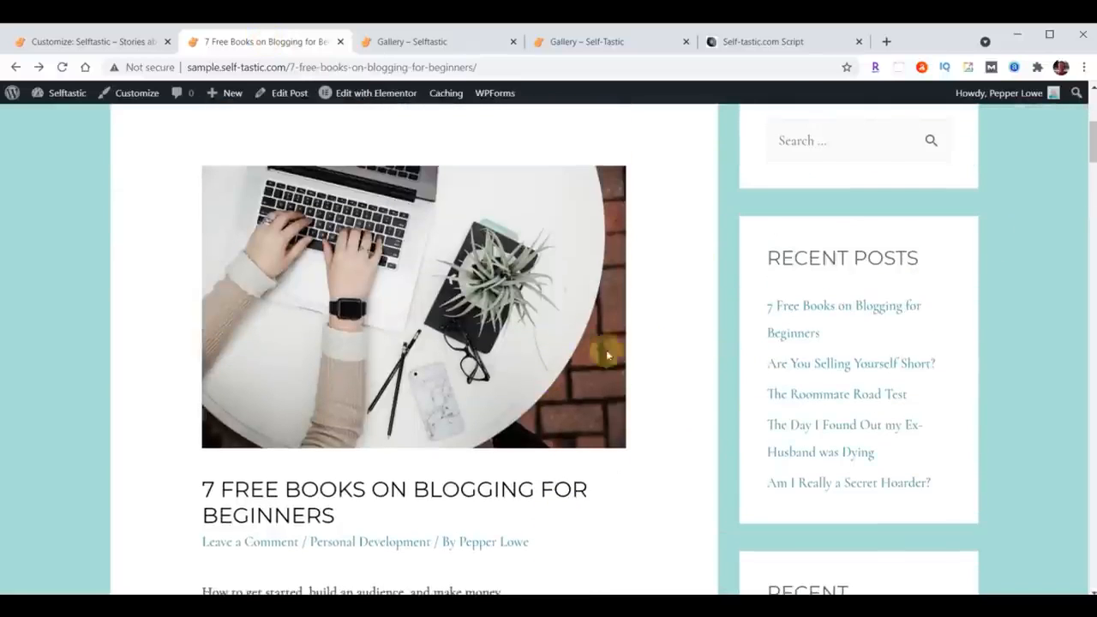
pyautogui.click(62, 67)
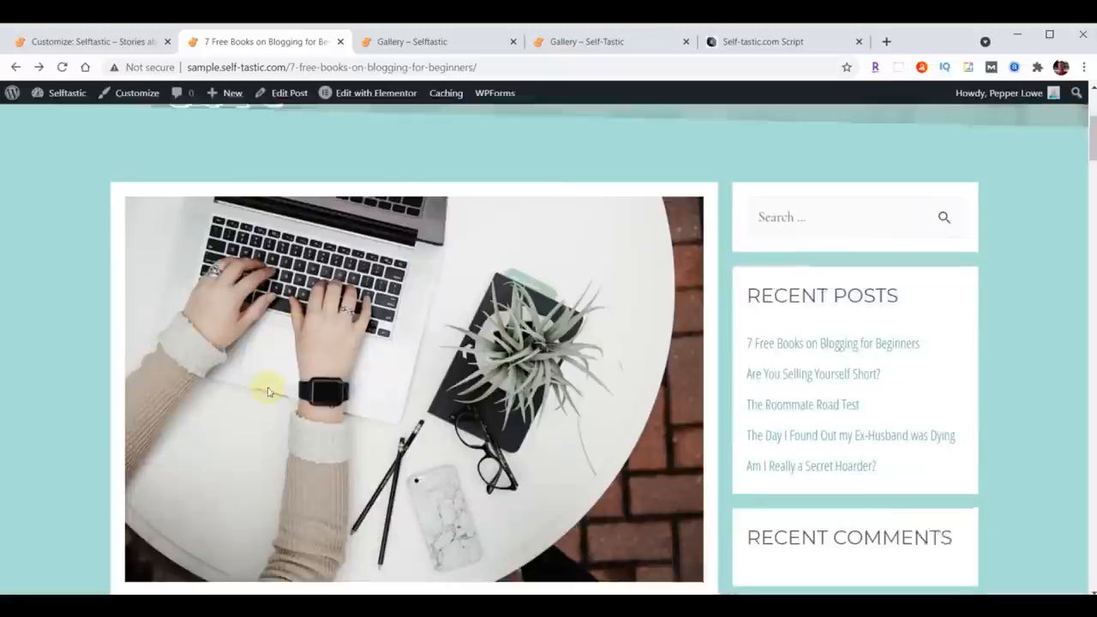
pyautogui.scroll(-2, 636, 392)
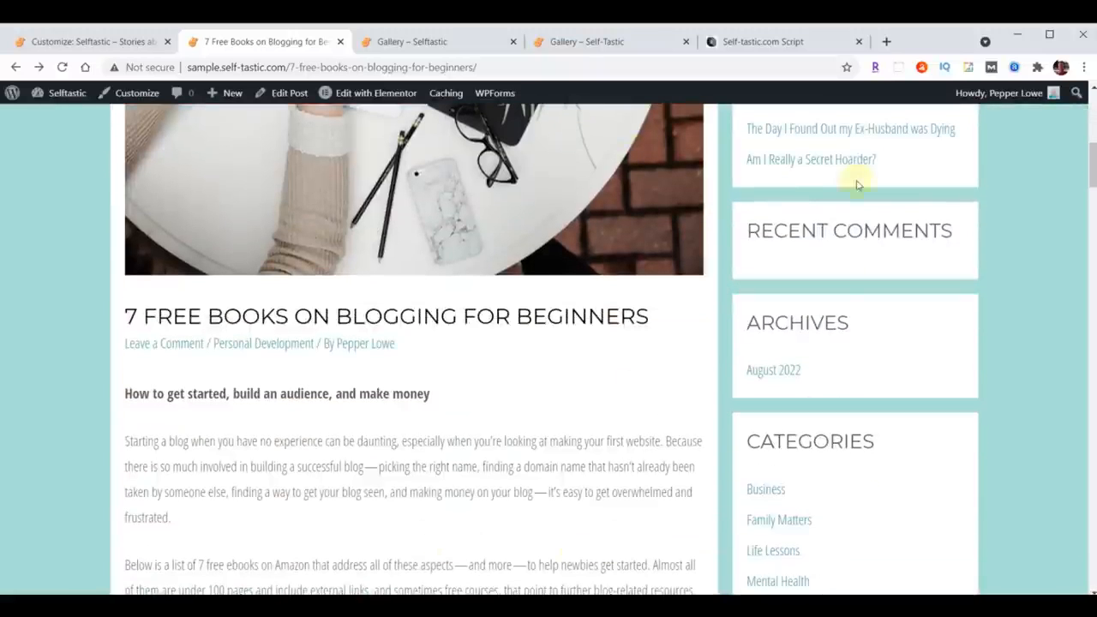
pyautogui.scroll(-12, 597, 439)
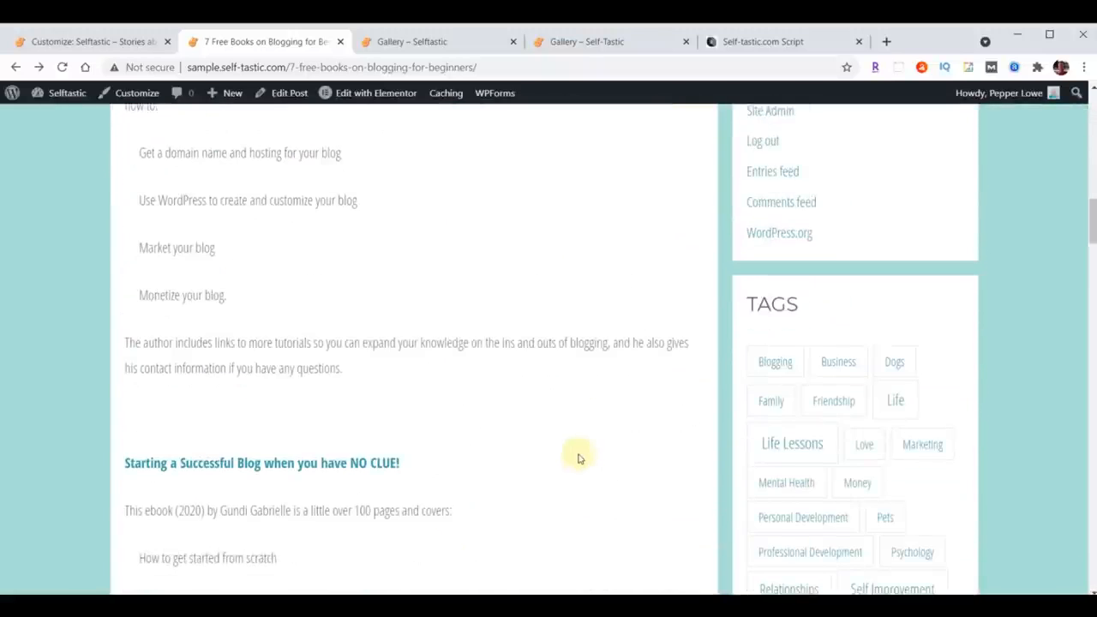
pyautogui.scroll(20, 578, 494)
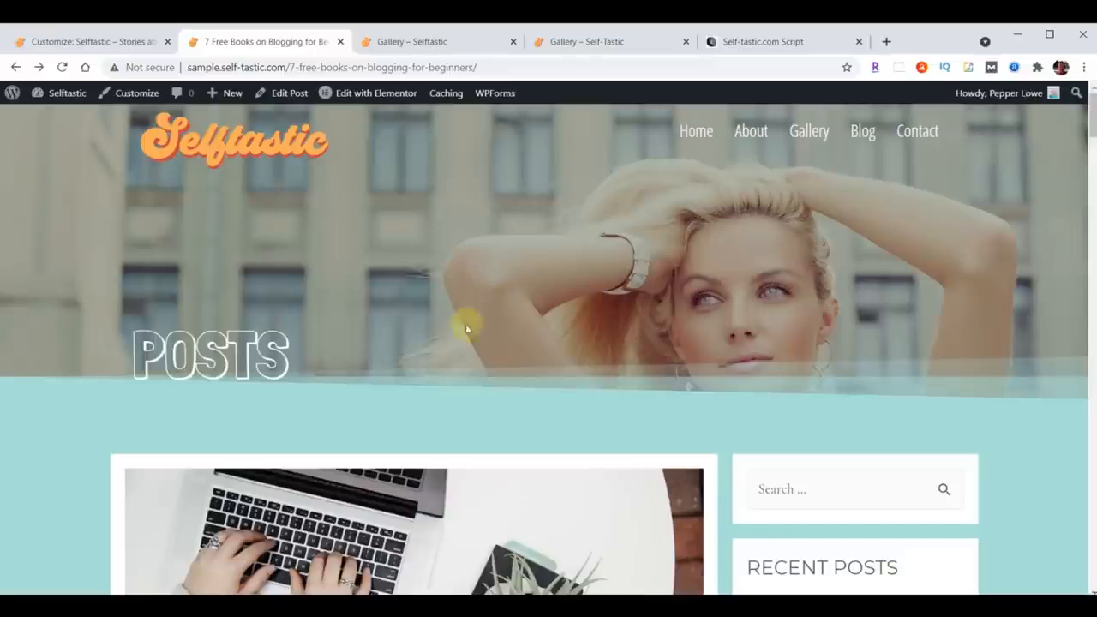
# Step: Close the extra Gallery tab and open the Blog page from the site navigation
pyautogui.click(512, 41)
pyautogui.click(859, 131)
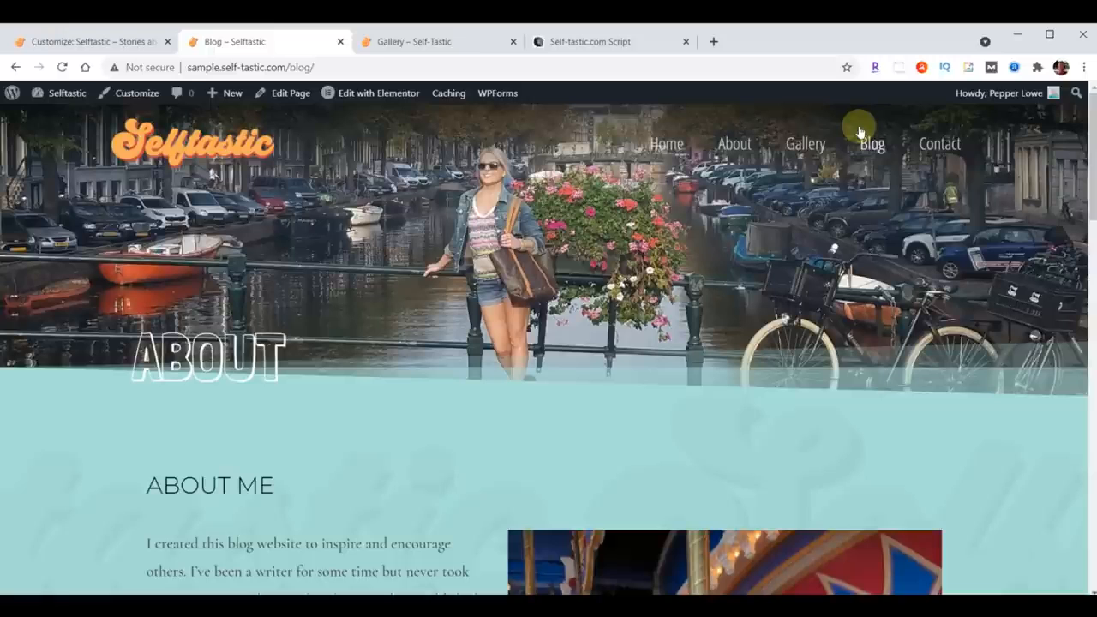
# Step: Close the Customizer and open the Blog page in Elementor from the Pages list
pyautogui.click(73, 42)
pyautogui.click(19, 100)
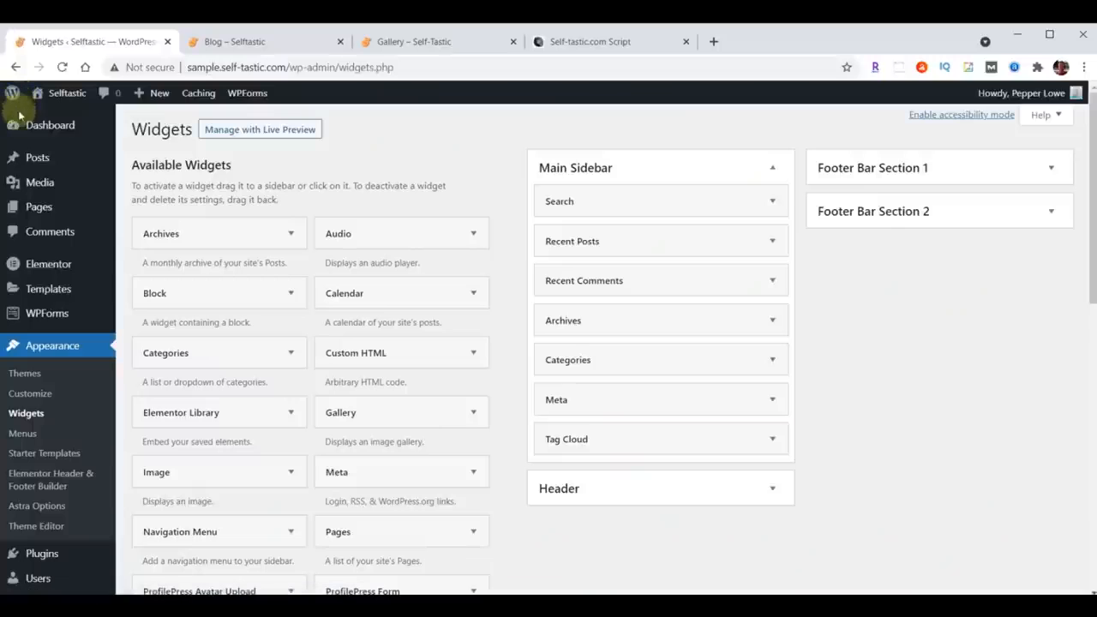
pyautogui.moveTo(40, 212)
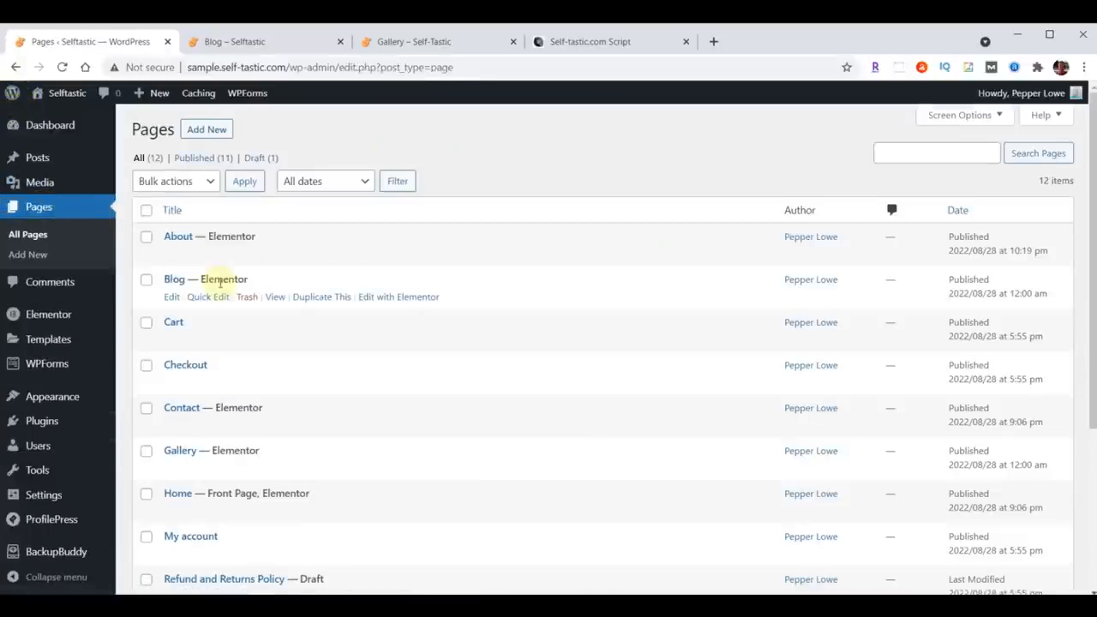
pyautogui.click(408, 295)
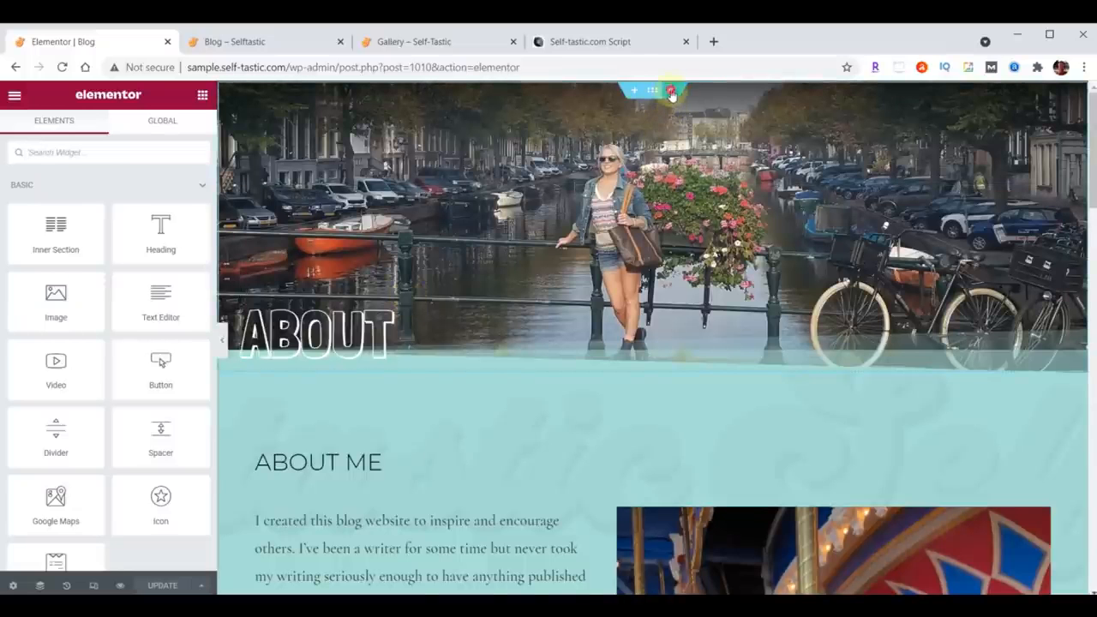
# Step: Update the page in Elementor and exit to the dashboard
pyautogui.click(671, 92)
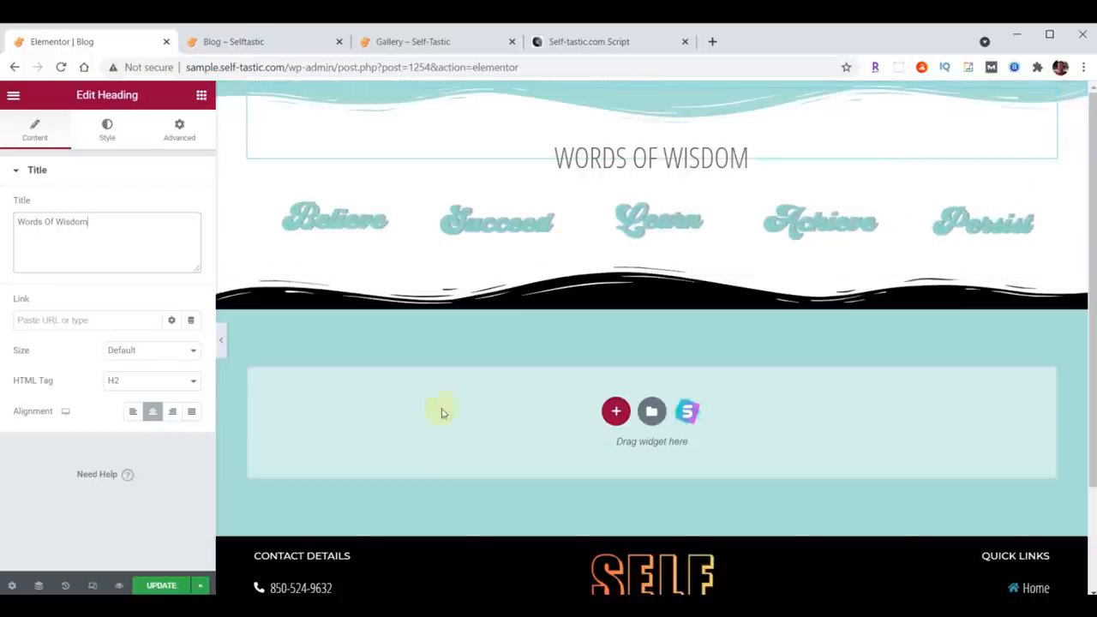
pyautogui.click(162, 586)
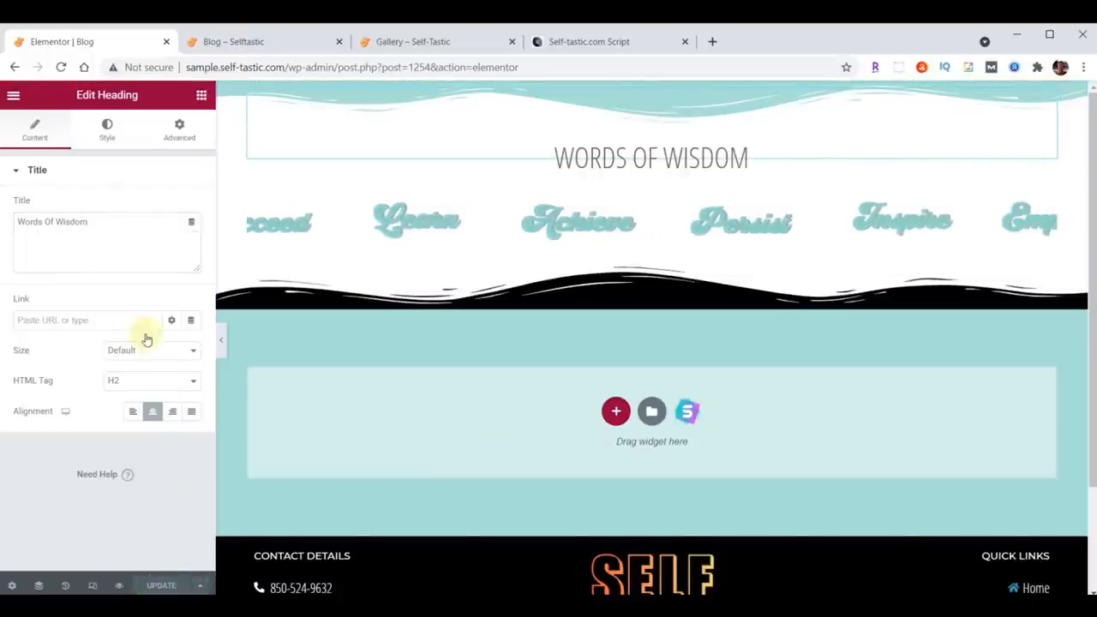
pyautogui.click(13, 98)
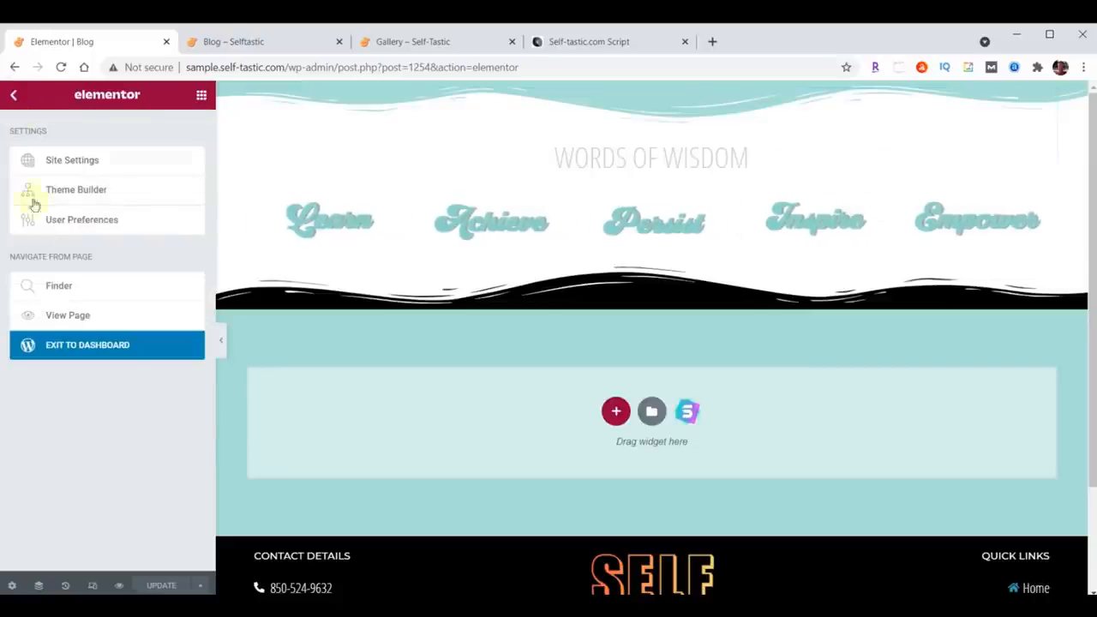
pyautogui.click(131, 347)
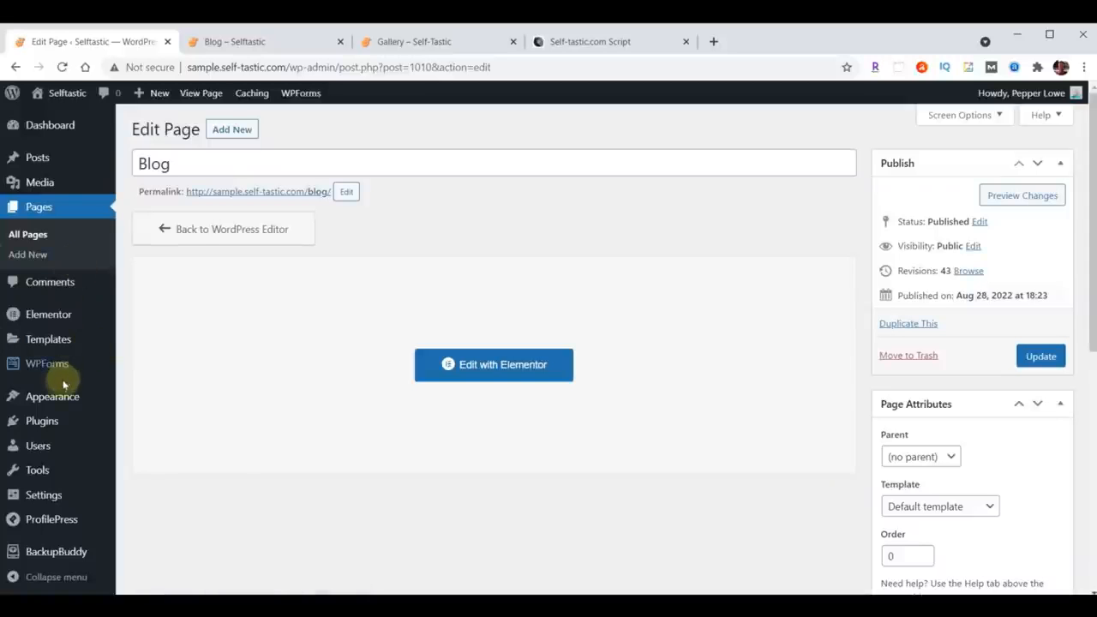
# Step: Set the Blog page as the posts page in the Customizer's Homepage Settings and publish
pyautogui.moveTo(56, 394)
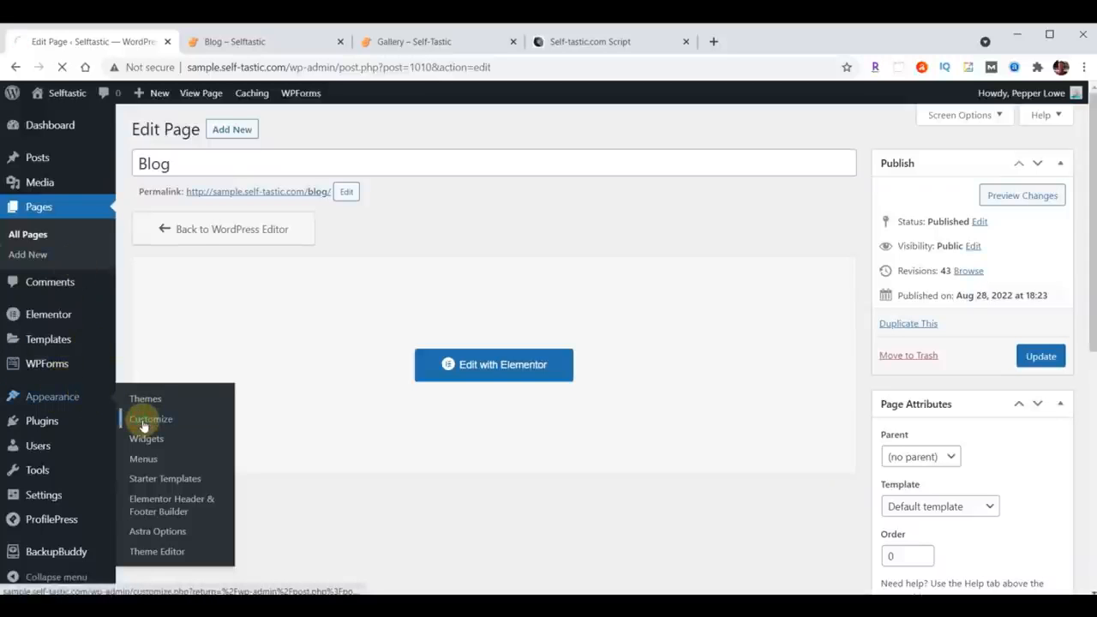
pyautogui.scroll(-1, 144, 426)
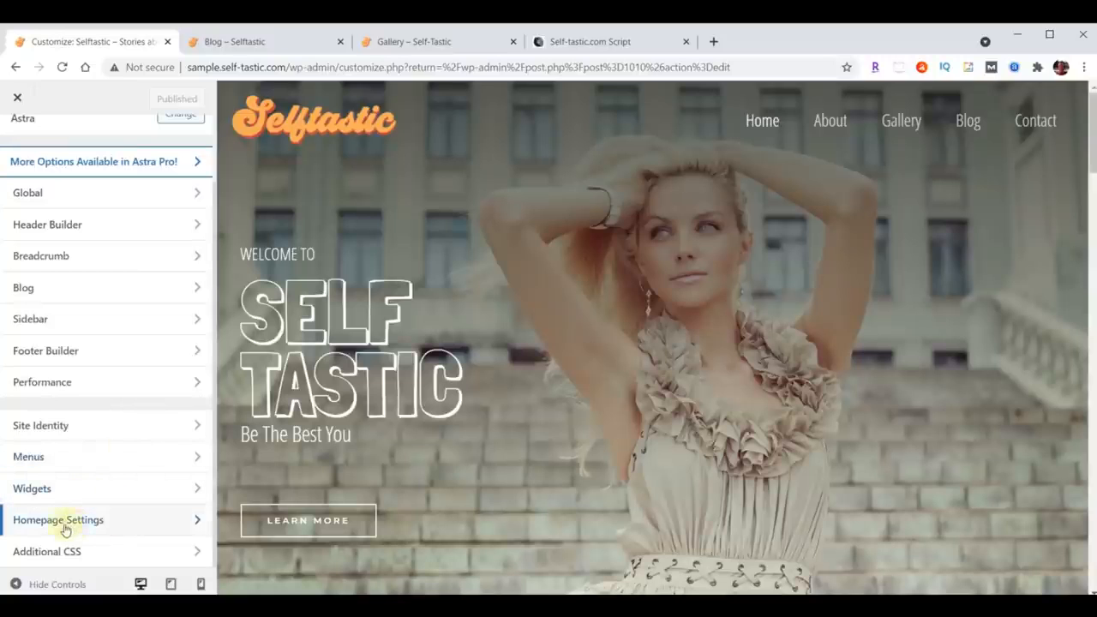
pyautogui.click(59, 522)
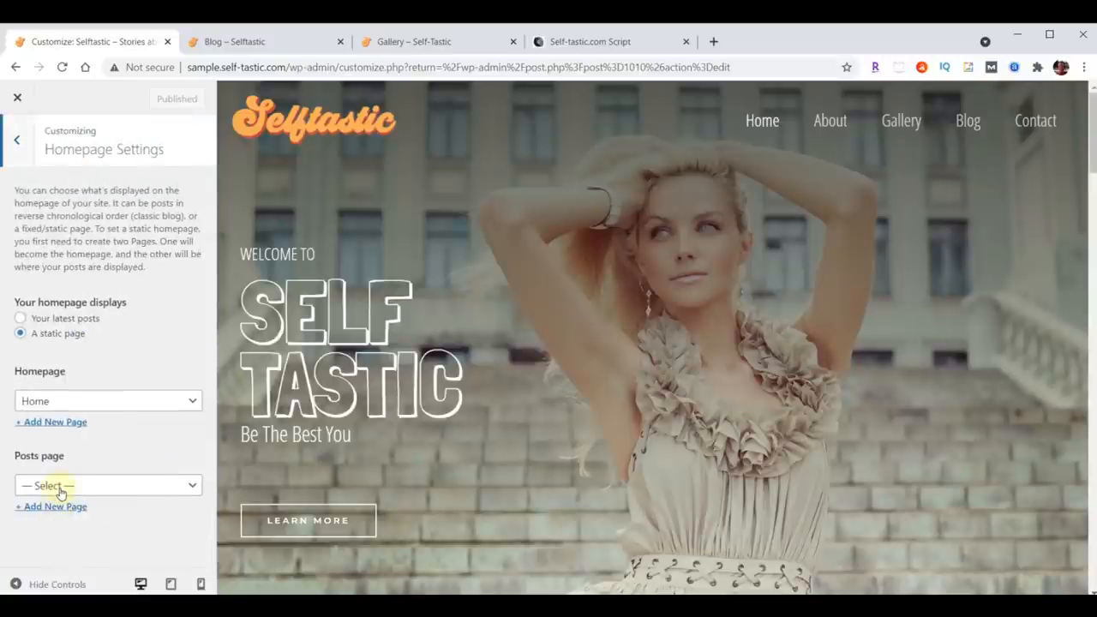
pyautogui.click(62, 486)
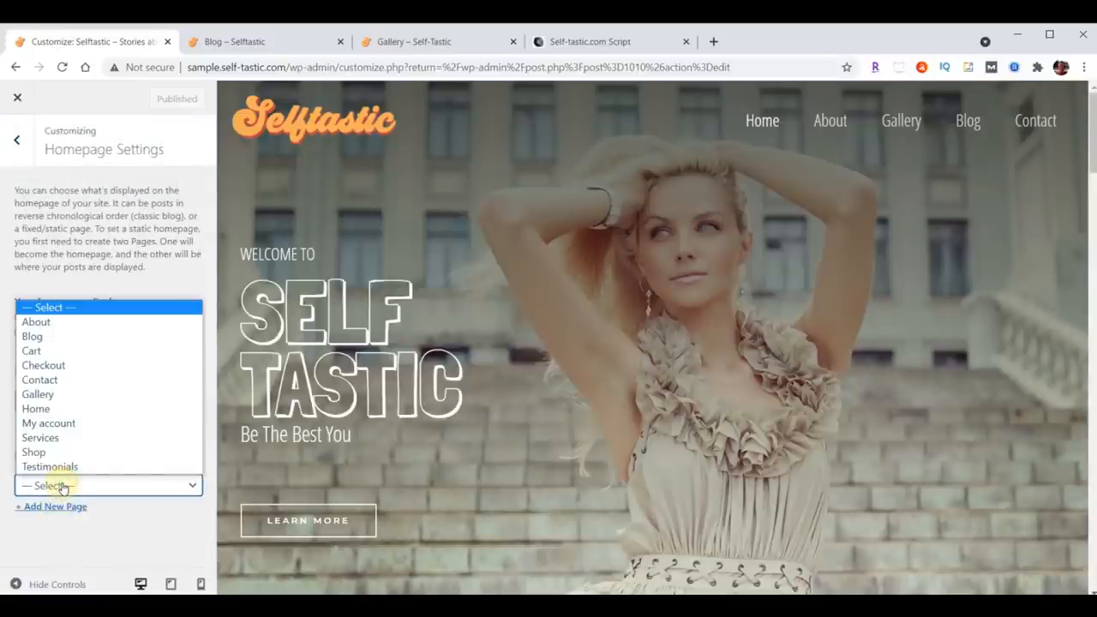
pyautogui.click(65, 337)
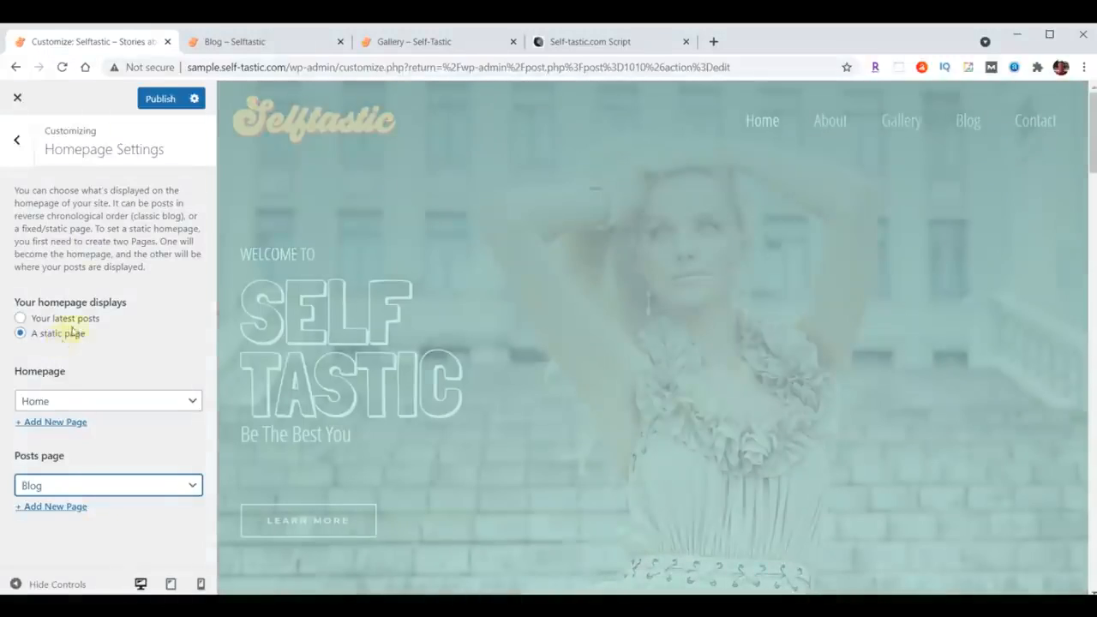
pyautogui.click(153, 101)
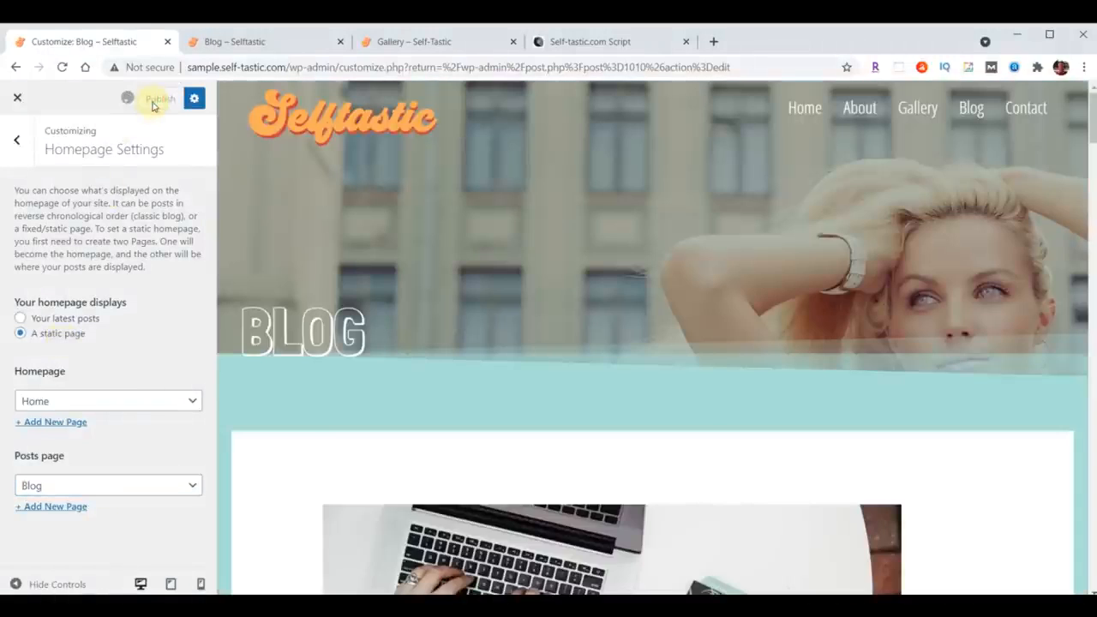
# Step: Reload the Blog page in its tab and scroll through the post listing
pyautogui.click(247, 42)
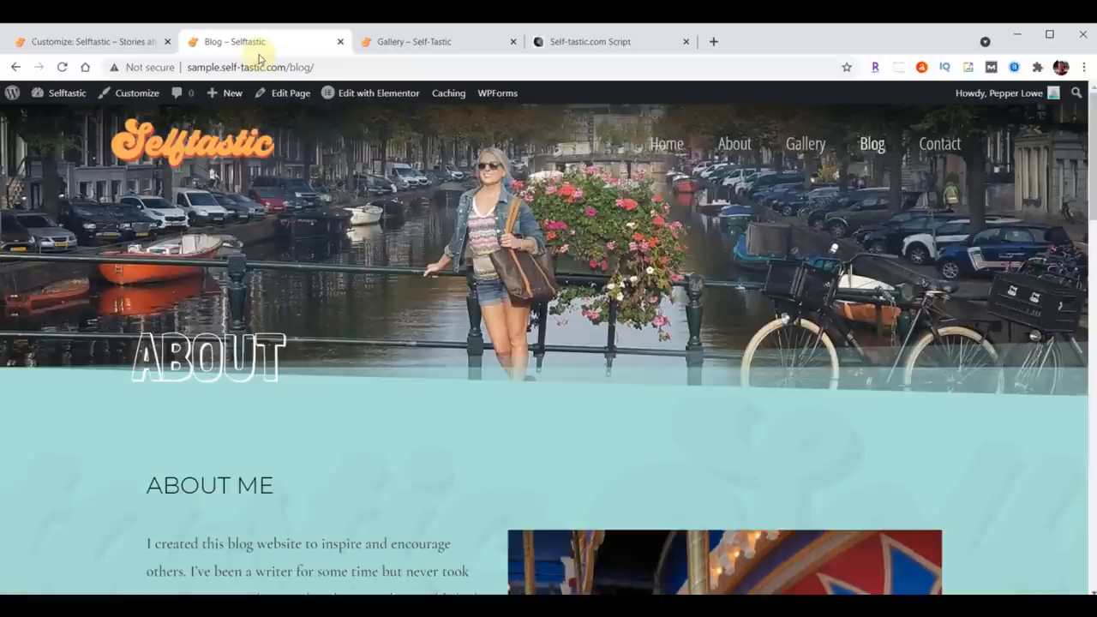
pyautogui.press('F5')
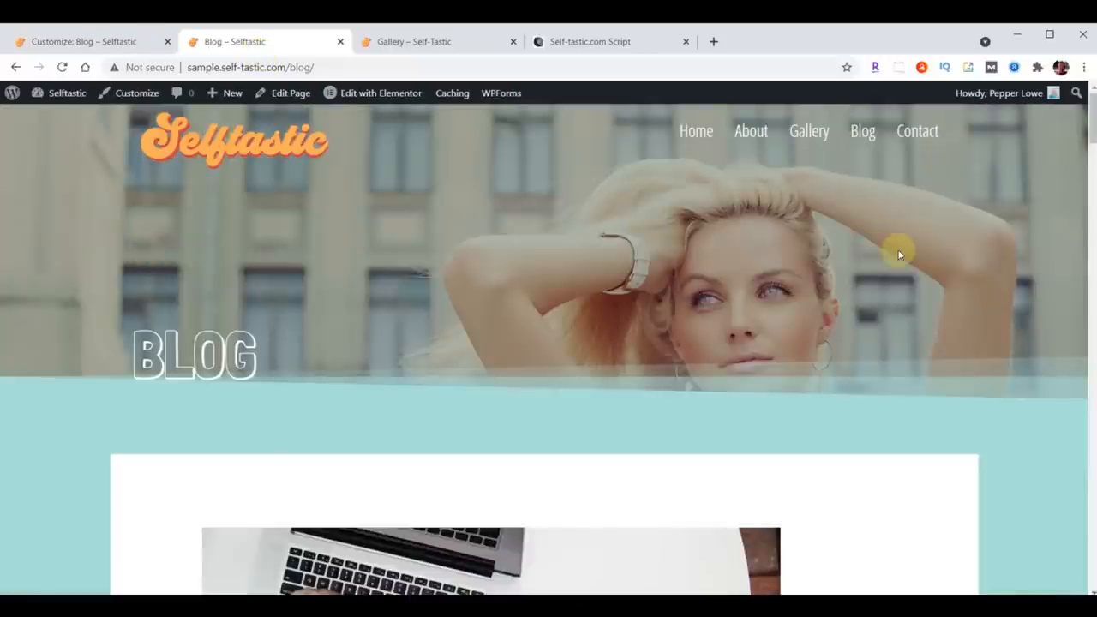
pyautogui.scroll(-15, 869, 240)
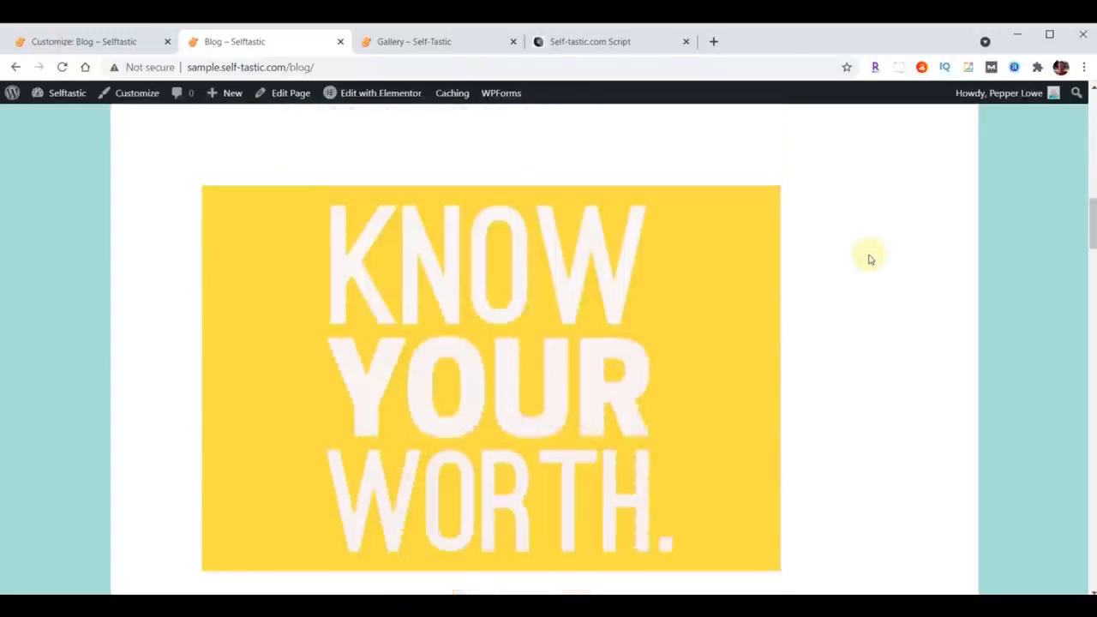
pyautogui.scroll(-15, 861, 275)
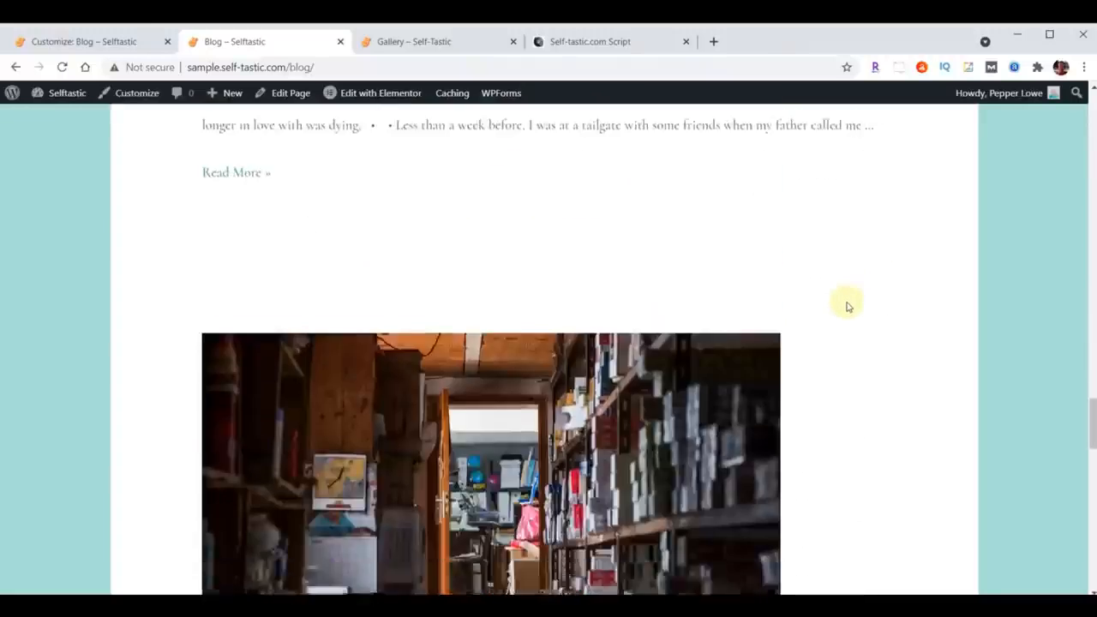
pyautogui.scroll(-4, 831, 321)
pyautogui.scroll(10, 813, 335)
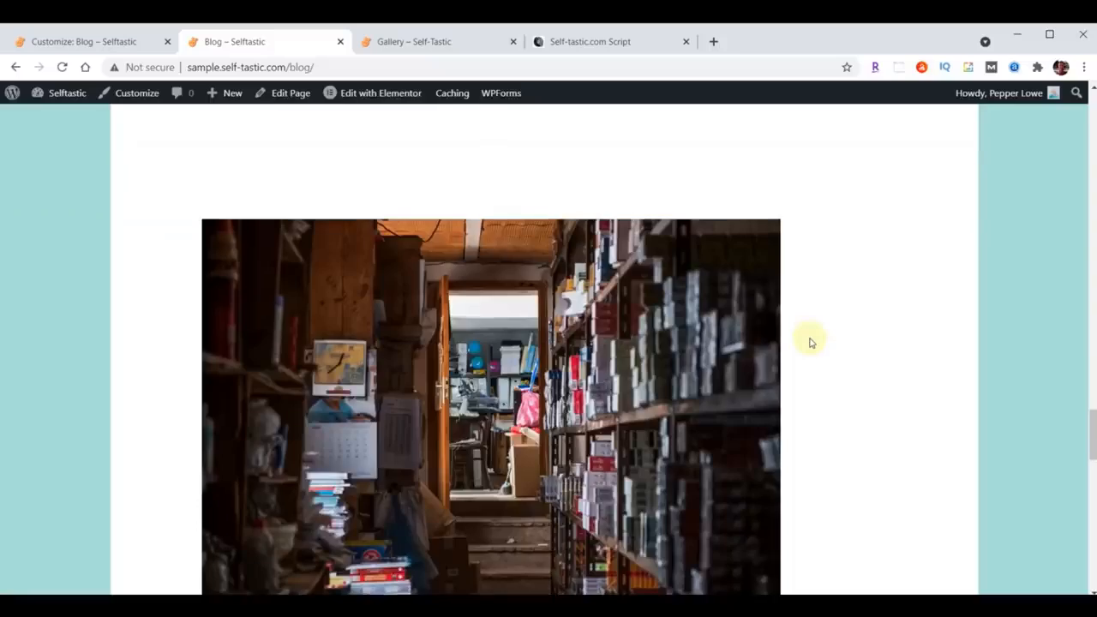
pyautogui.scroll(12, 810, 342)
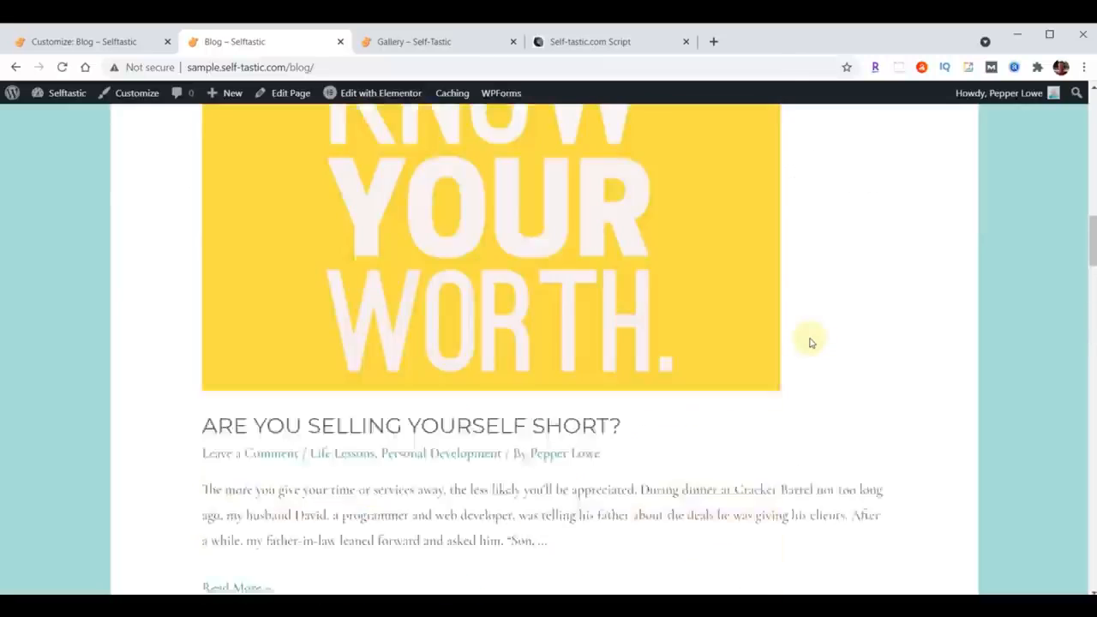
pyautogui.scroll(10, 811, 342)
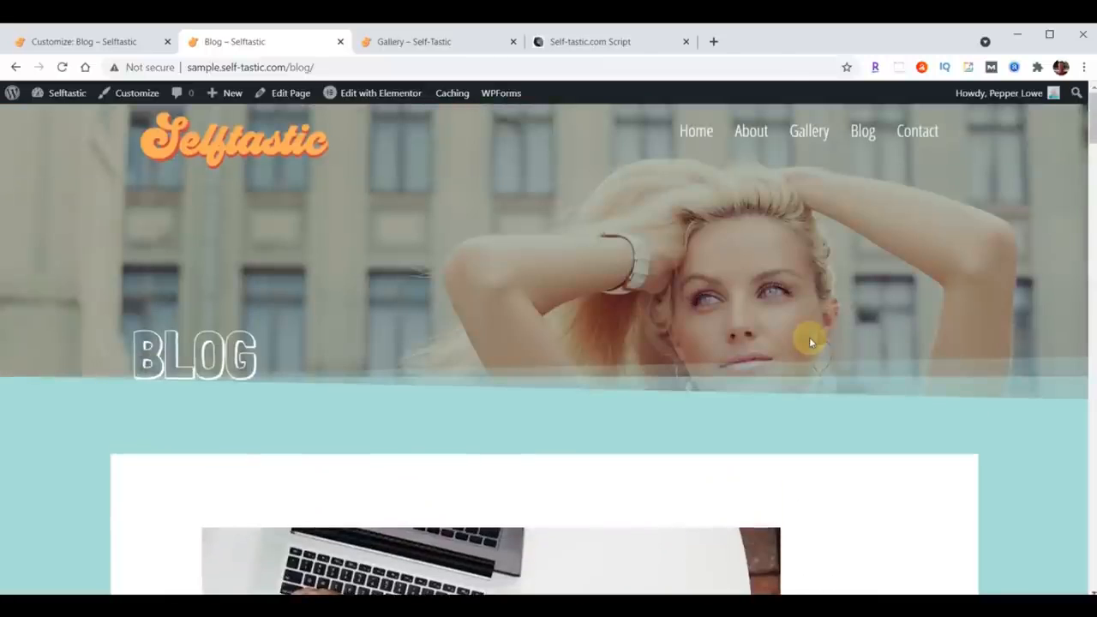
pyautogui.scroll(-3, 811, 341)
pyautogui.scroll(-7, 811, 342)
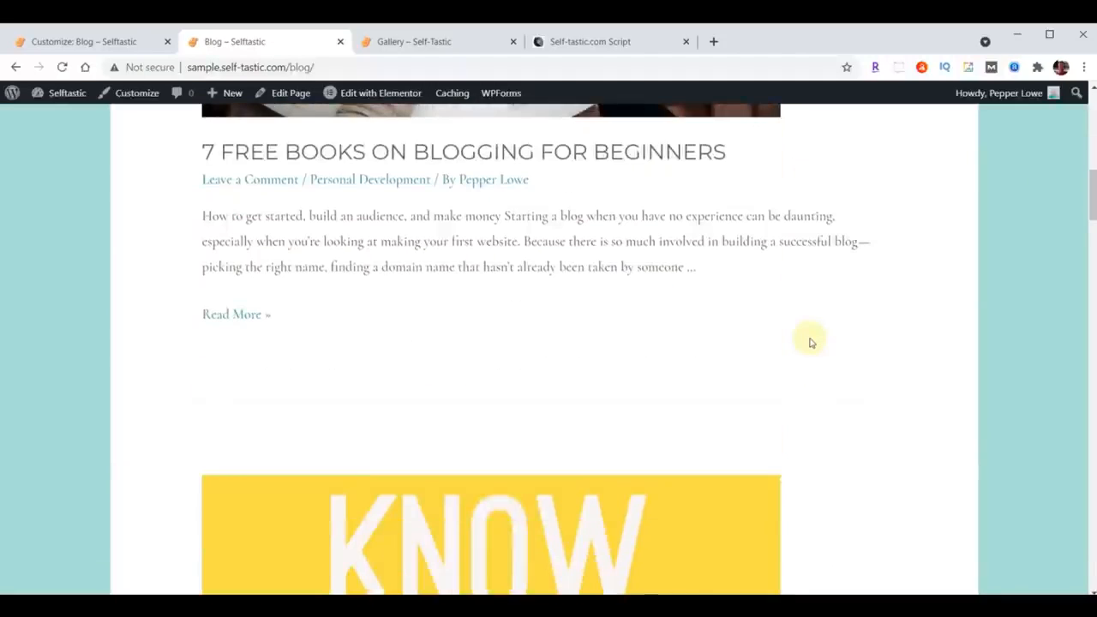
pyautogui.scroll(7, 810, 342)
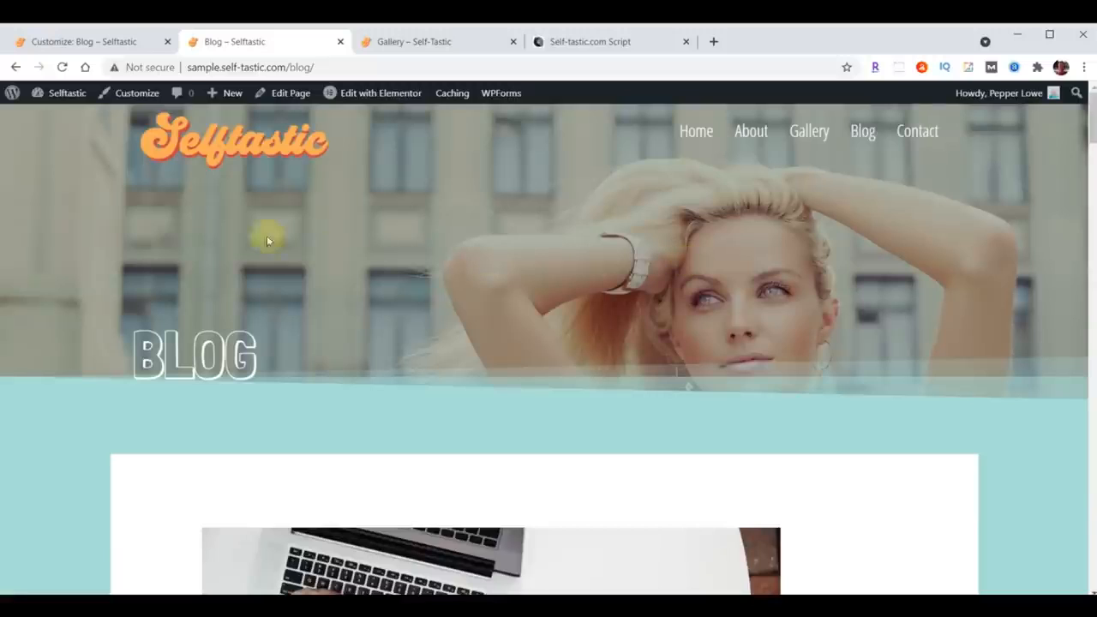
# Step: Reset the posts page to no selection in Homepage Settings and close the Customizer
pyautogui.click(60, 45)
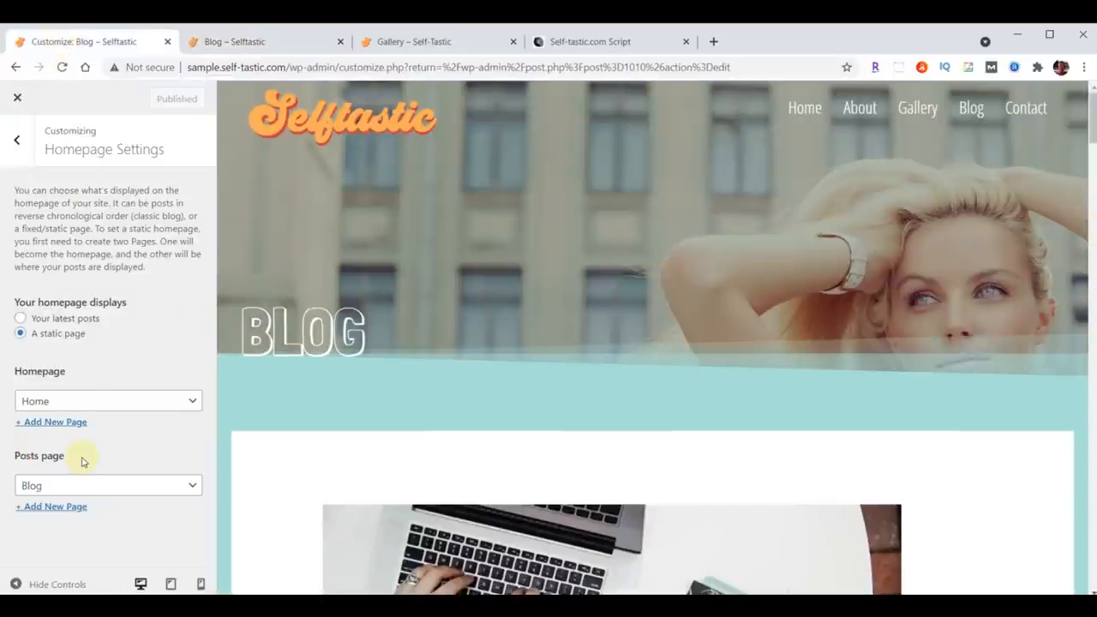
pyautogui.click(103, 487)
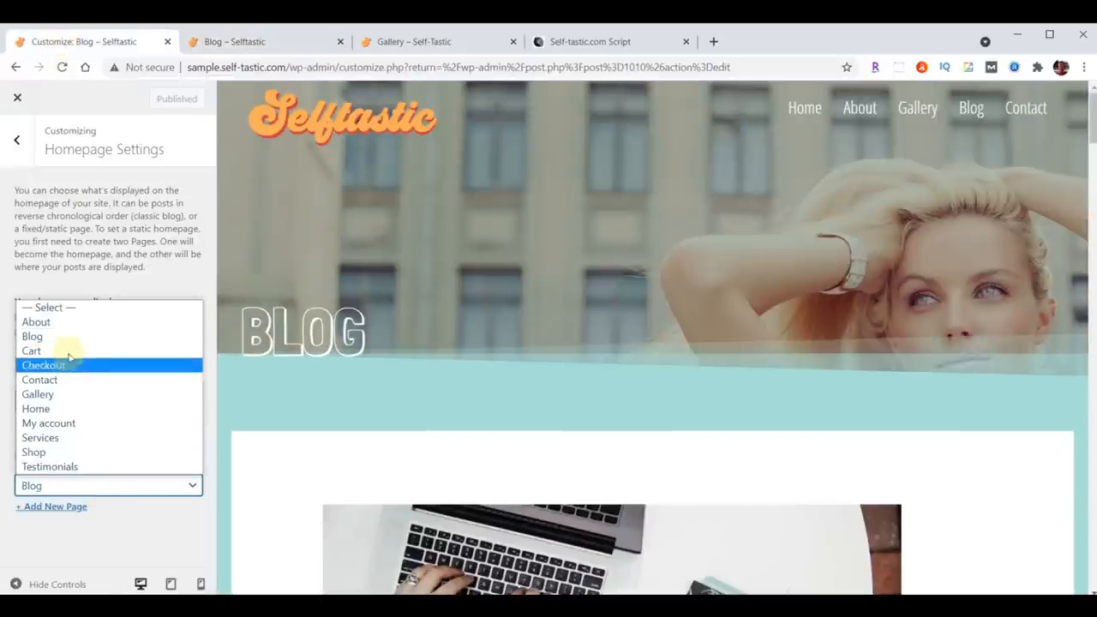
pyautogui.click(67, 306)
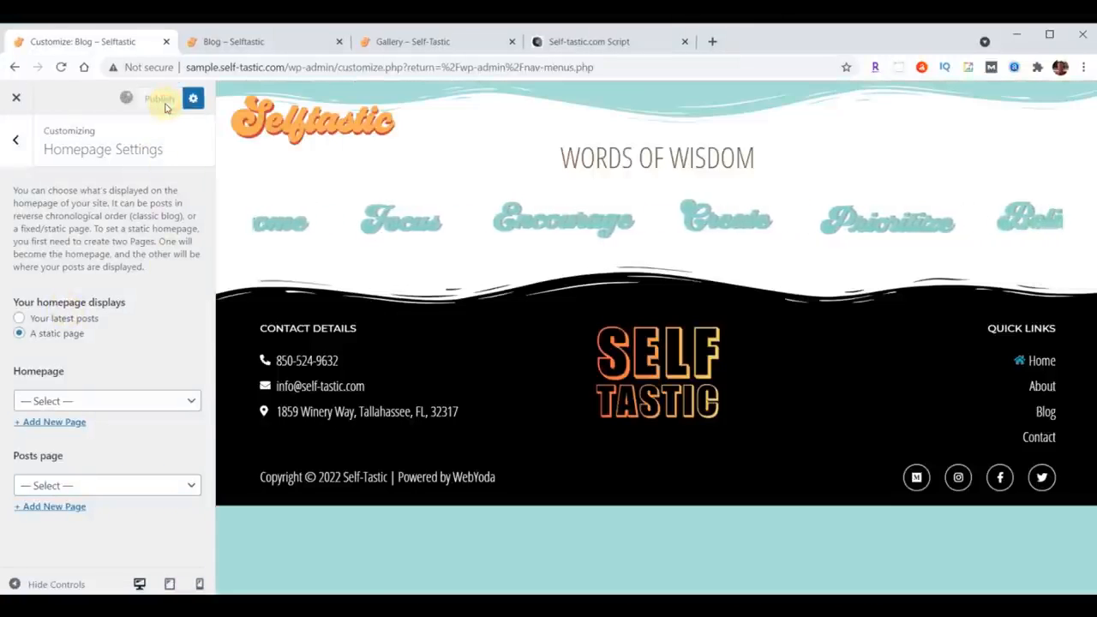
pyautogui.click(19, 101)
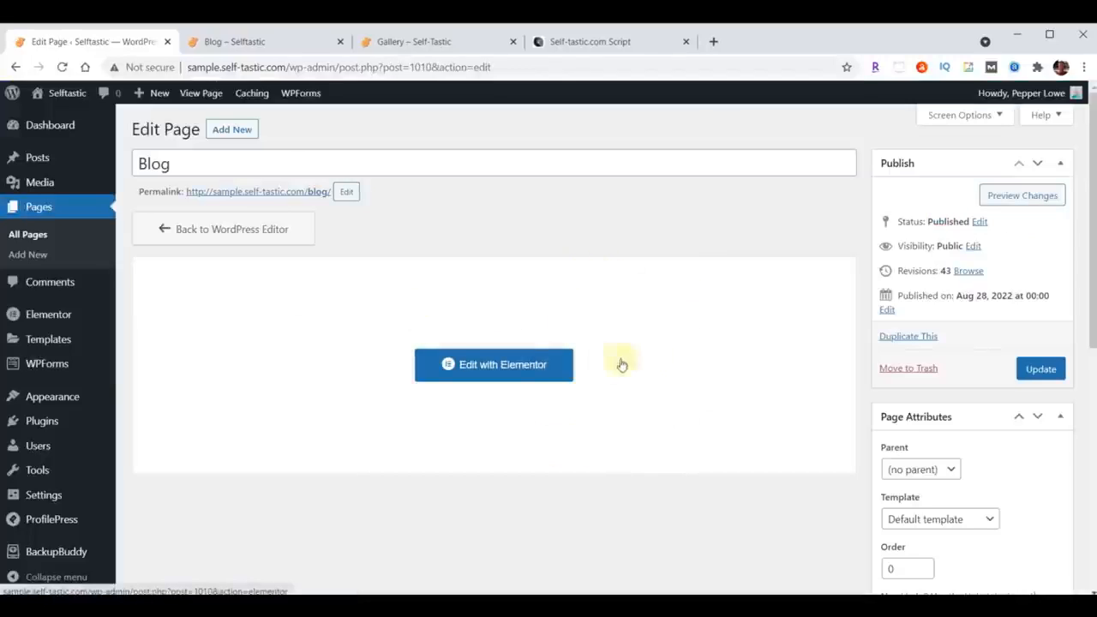
# Step: Open the Blog page in Elementor and insert the Selftastic Blog Page Header template without its document settings
pyautogui.click(470, 362)
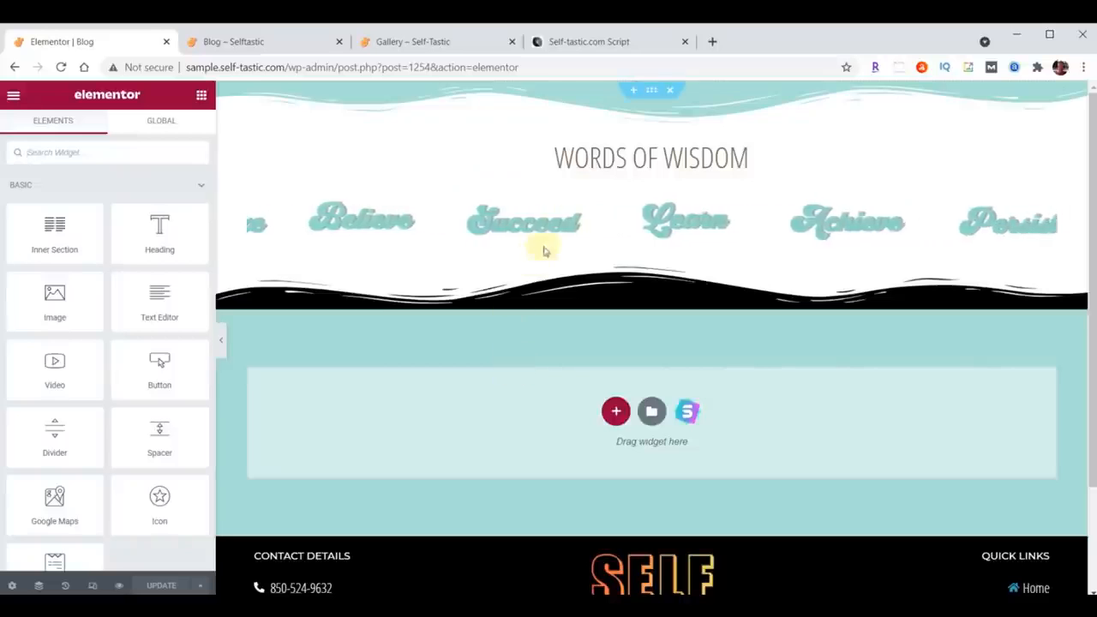
pyautogui.scroll(3, 637, 95)
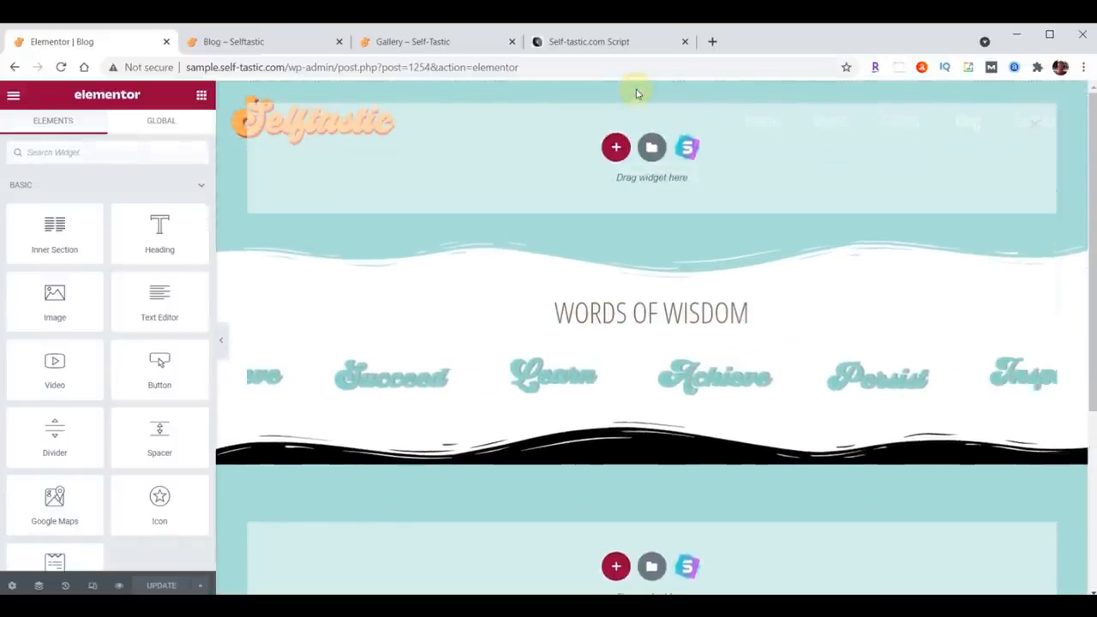
pyautogui.click(651, 148)
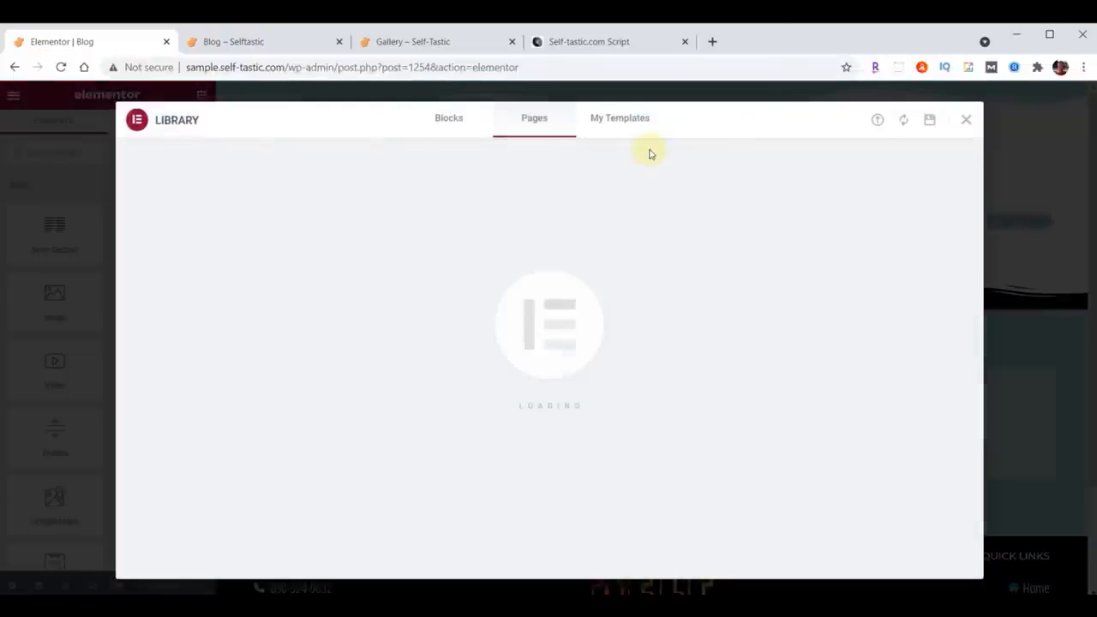
pyautogui.click(626, 118)
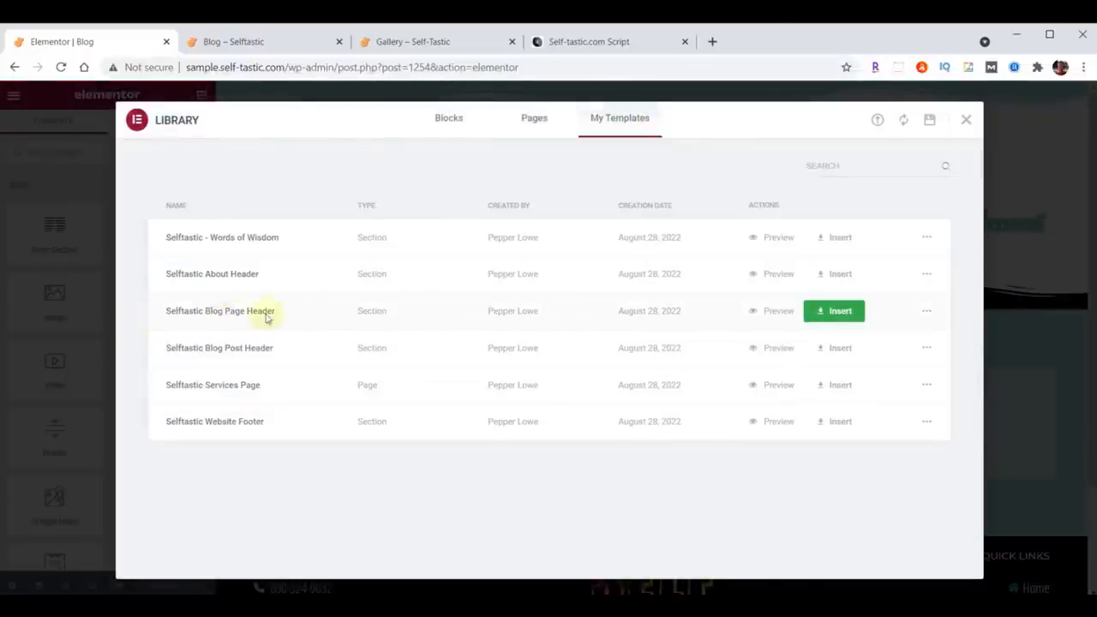
pyautogui.click(844, 312)
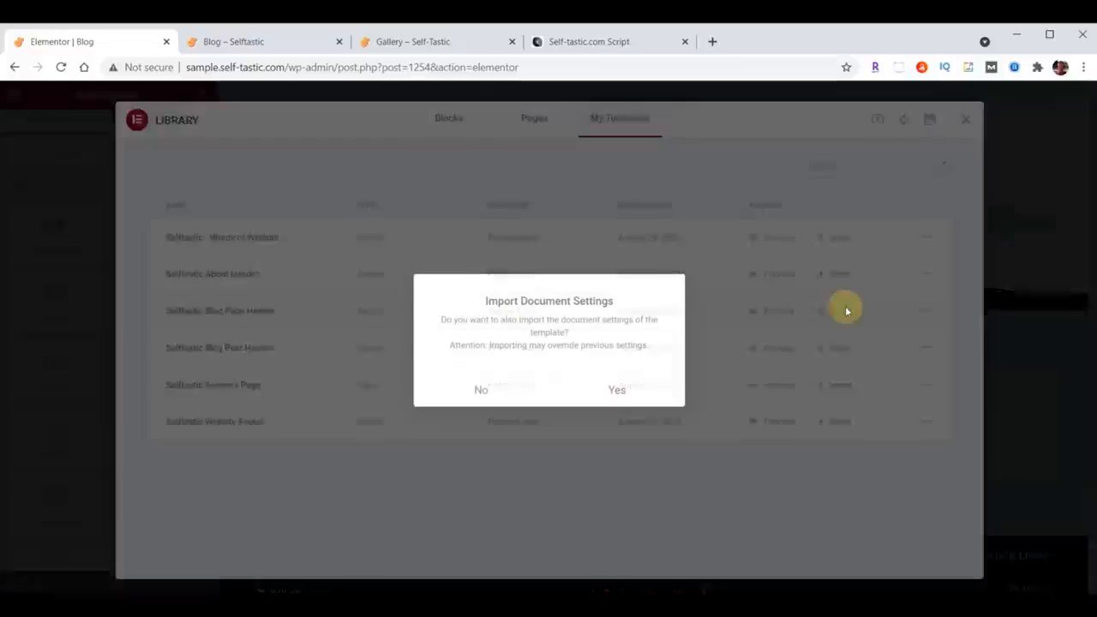
pyautogui.click(482, 390)
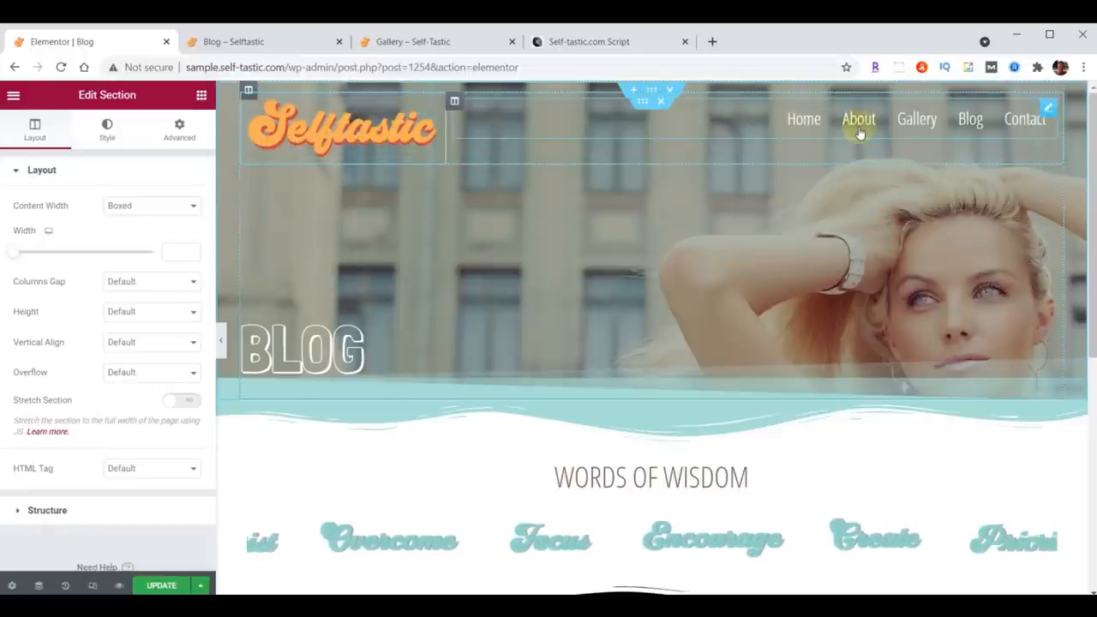
# Step: Remove the logo-and-menu row from the inserted header and set the BLOG heading's top padding to 300
pyautogui.click(670, 91)
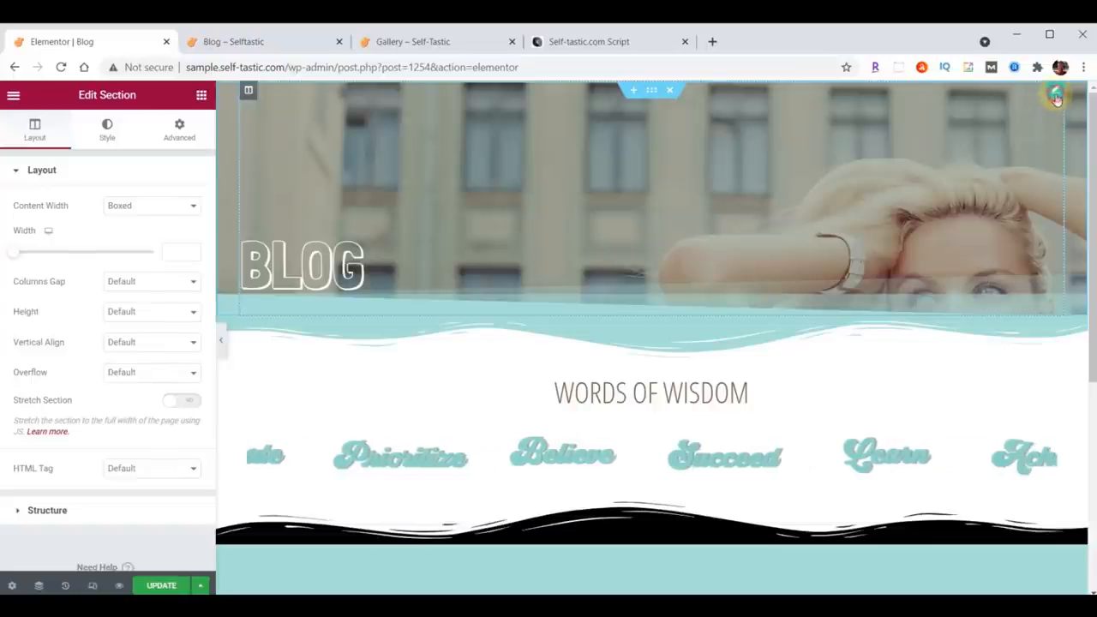
pyautogui.click(494, 262)
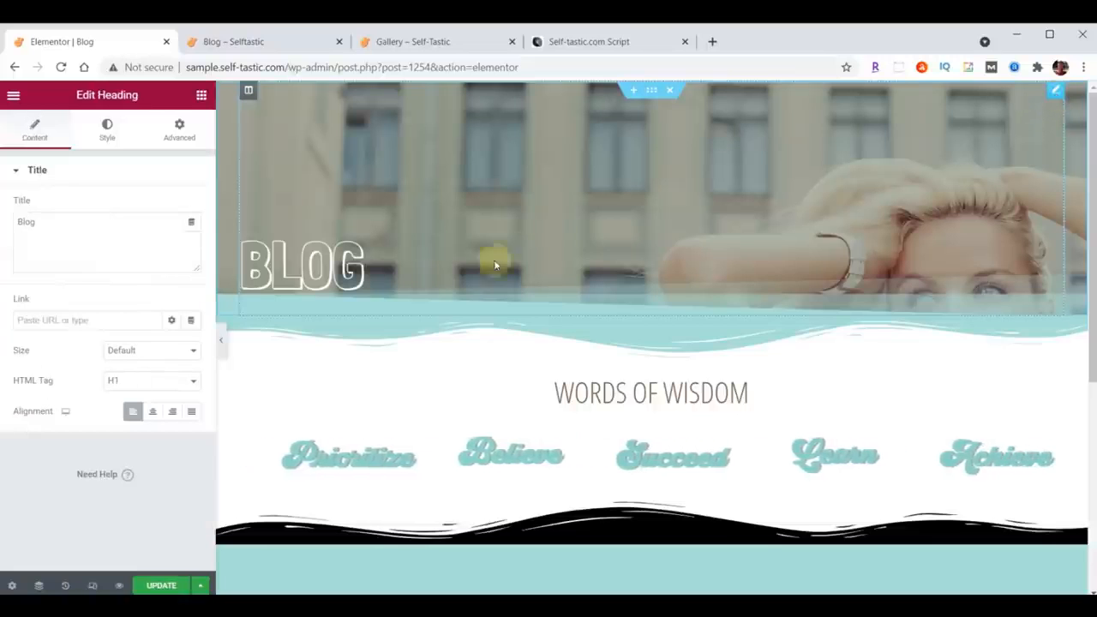
pyautogui.click(179, 129)
pyautogui.moveTo(25, 279); pyautogui.dragTo(40, 283)
pyautogui.write('300')
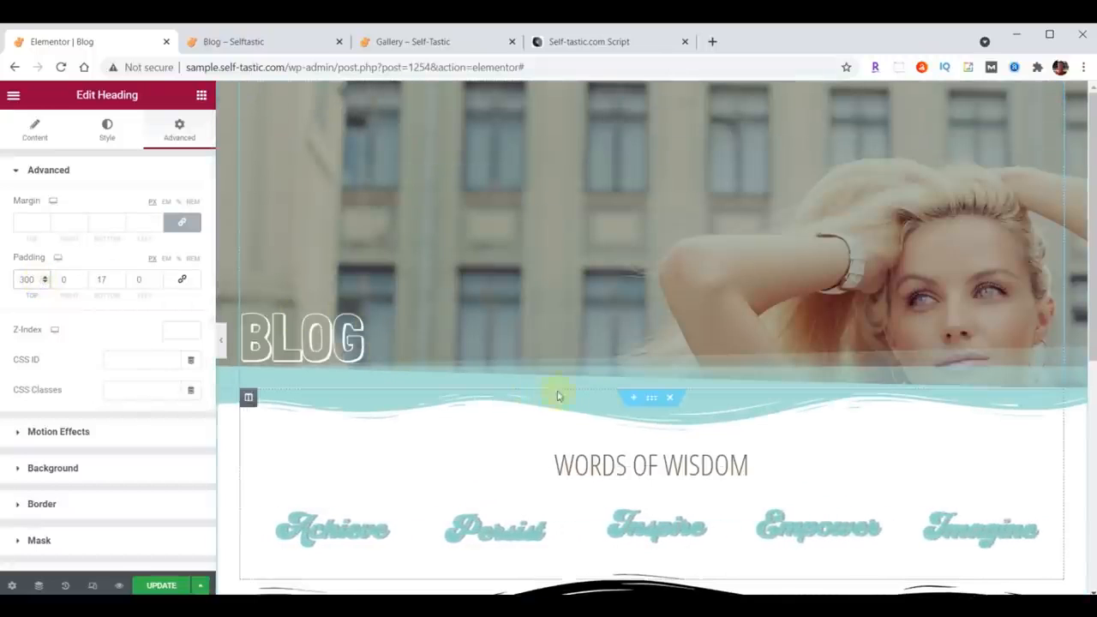
# Step: Add a one-column section below the header and place a Posts widget inside it
pyautogui.click(633, 398)
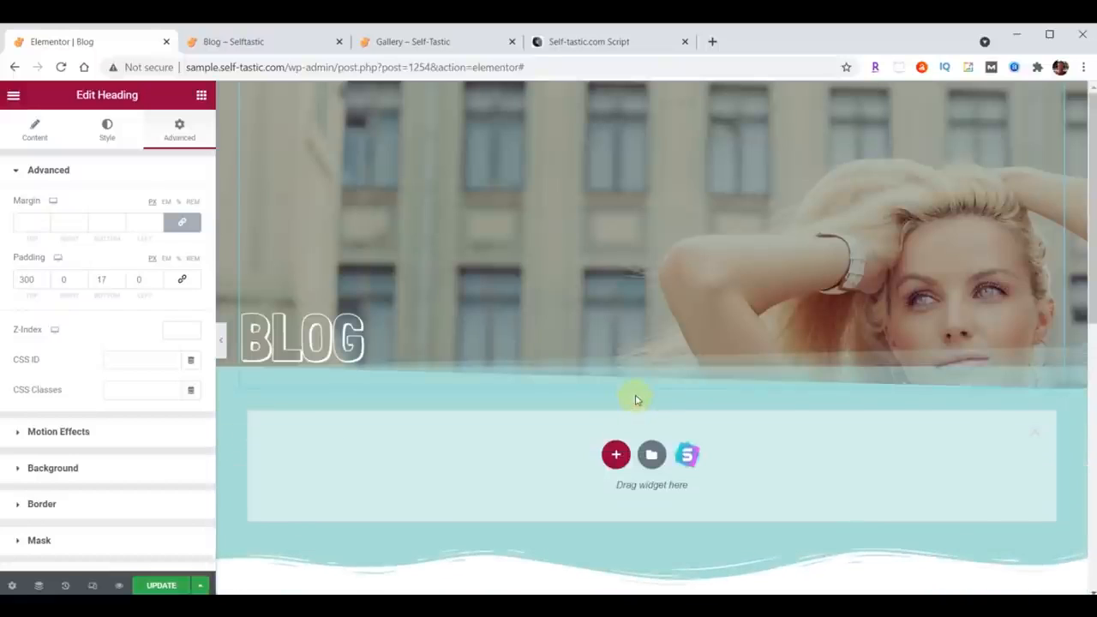
pyautogui.click(615, 455)
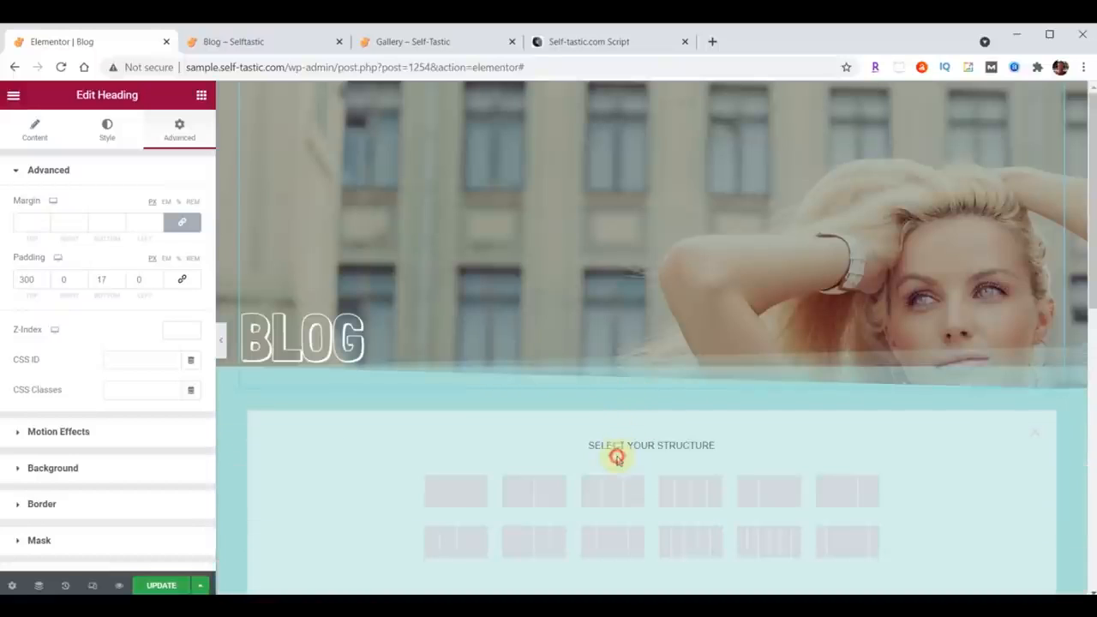
pyautogui.click(453, 491)
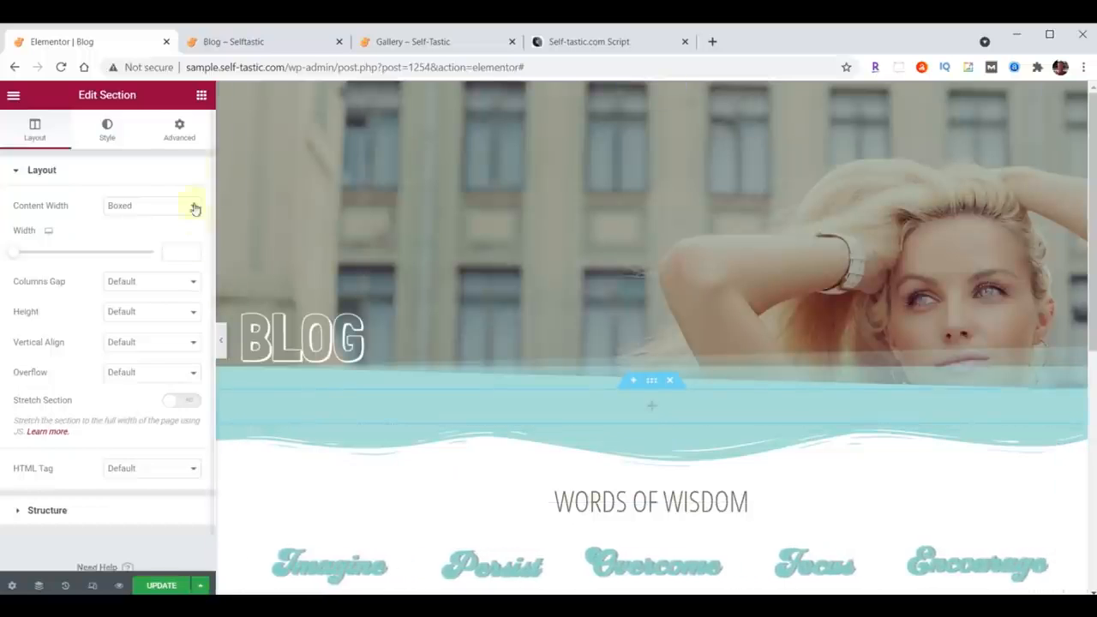
pyautogui.click(200, 95)
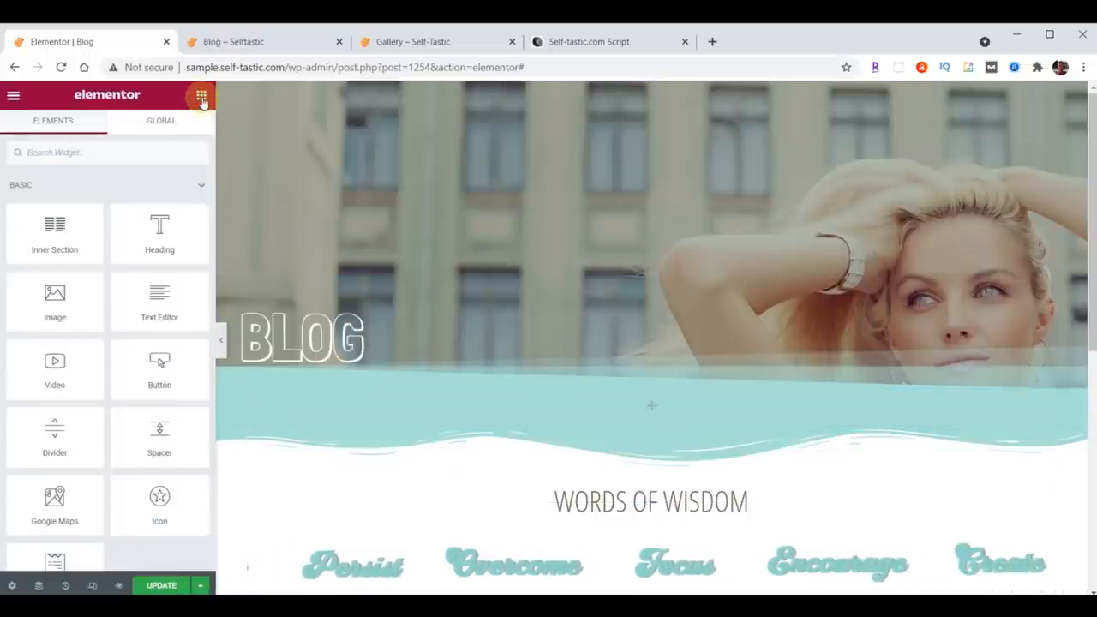
pyautogui.click(123, 154)
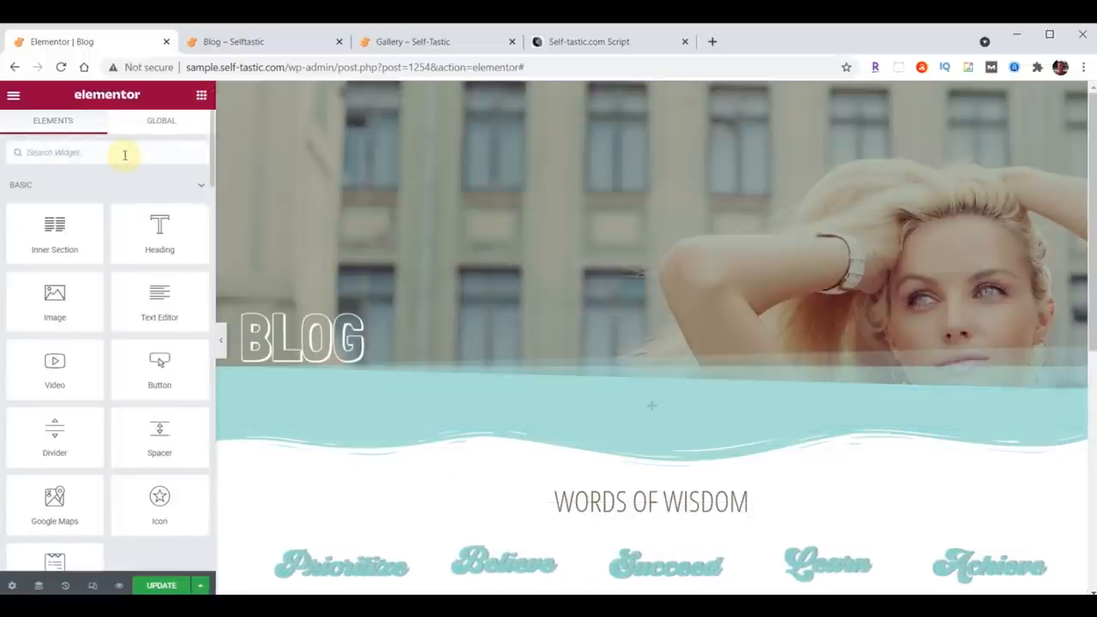
pyautogui.write('Posts')
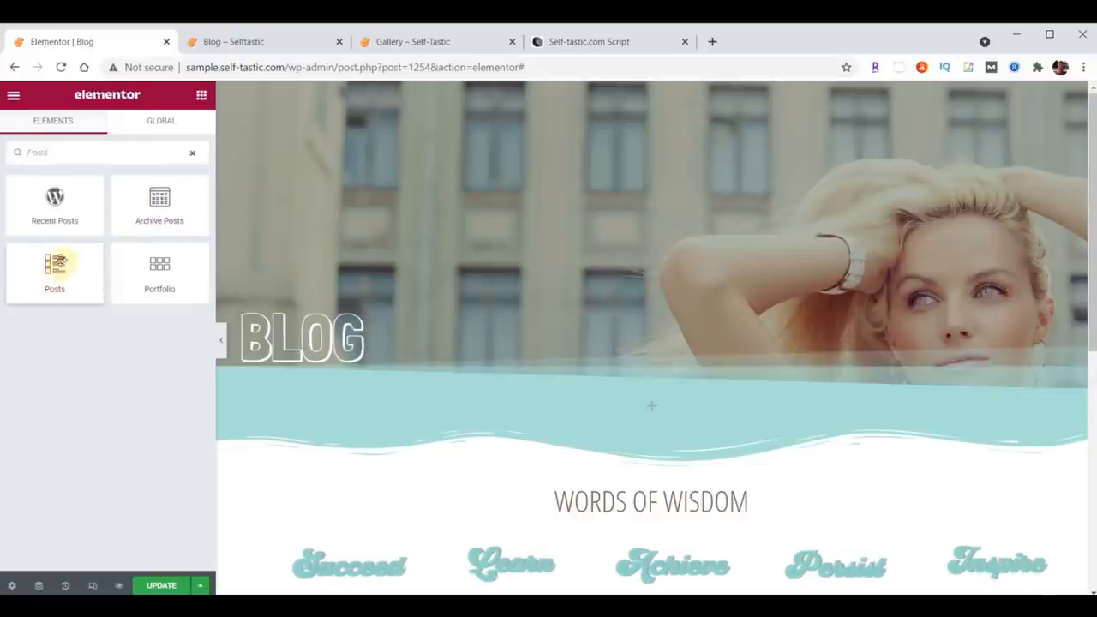
pyautogui.moveTo(54, 268); pyautogui.dragTo(659, 410)
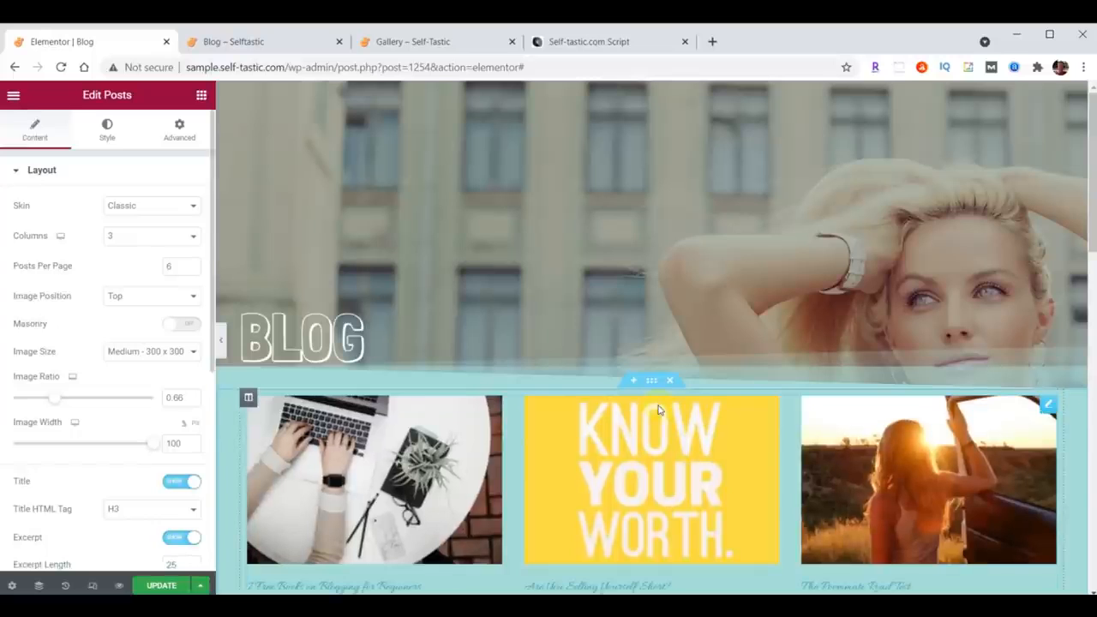
# Step: Switch the Posts widget's skin to Cards
pyautogui.scroll(-1, 658, 410)
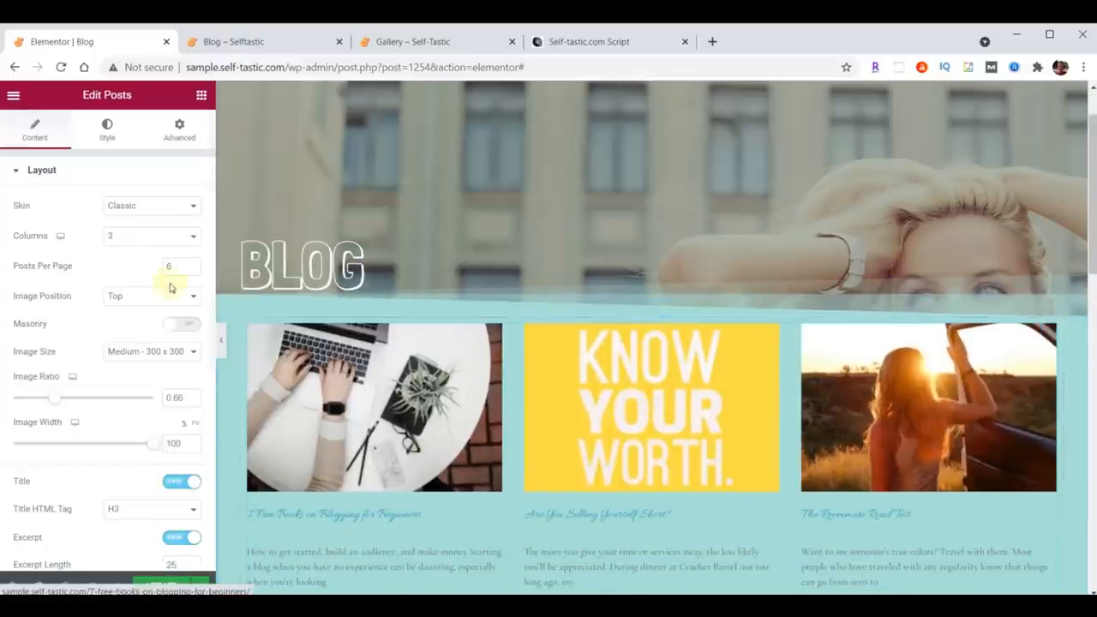
pyautogui.click(166, 212)
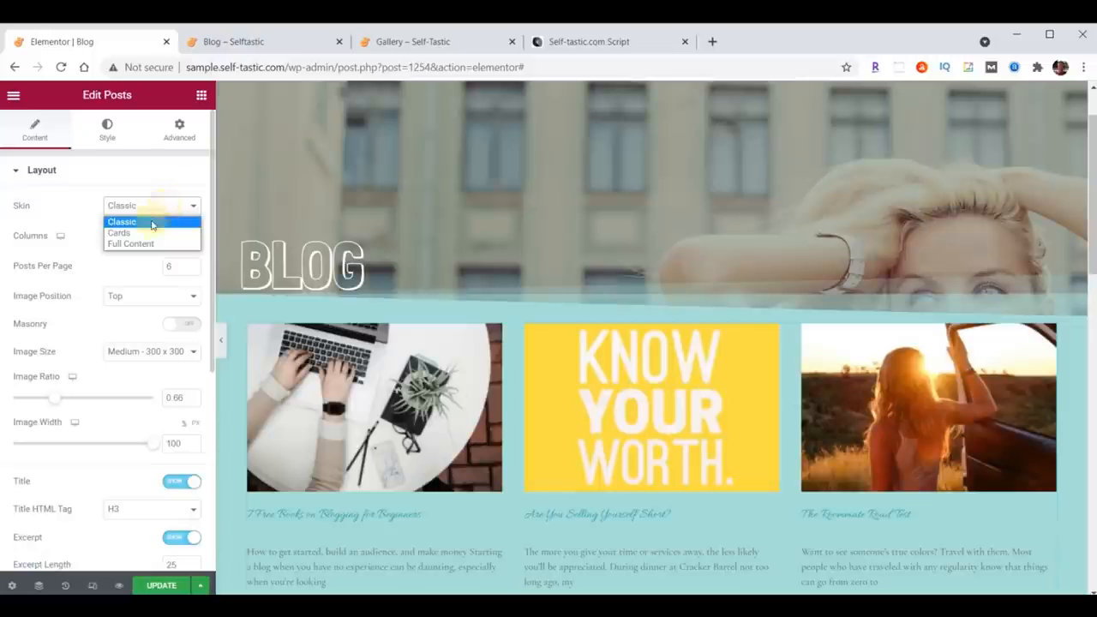
pyautogui.click(137, 233)
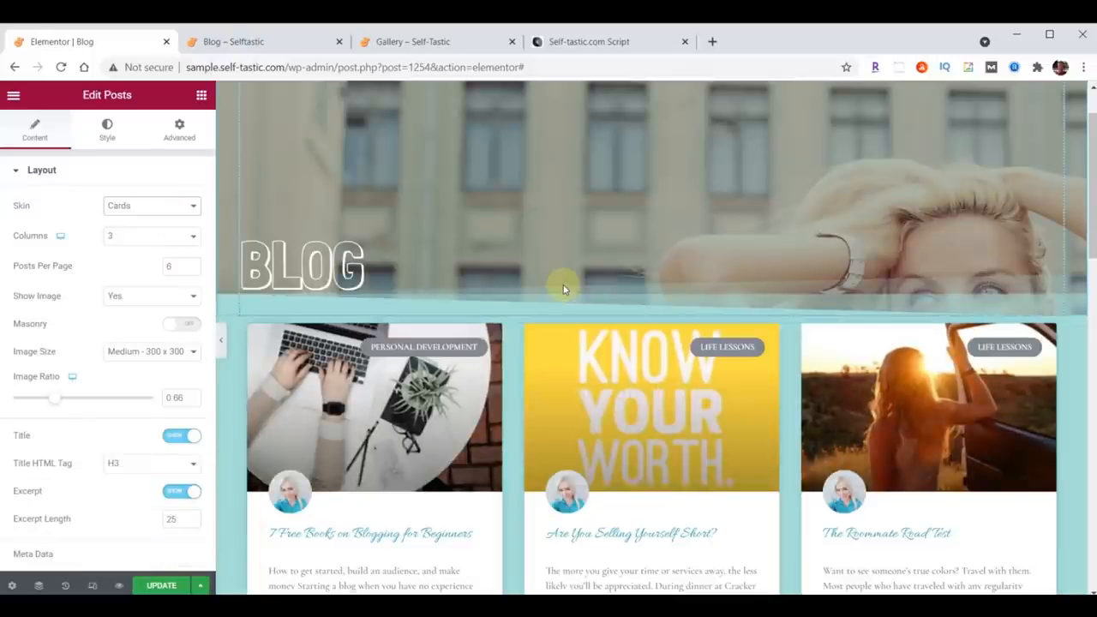
# Step: Set the post title typography to the Open Sans Condensed family at size 24
pyautogui.scroll(-1, 563, 289)
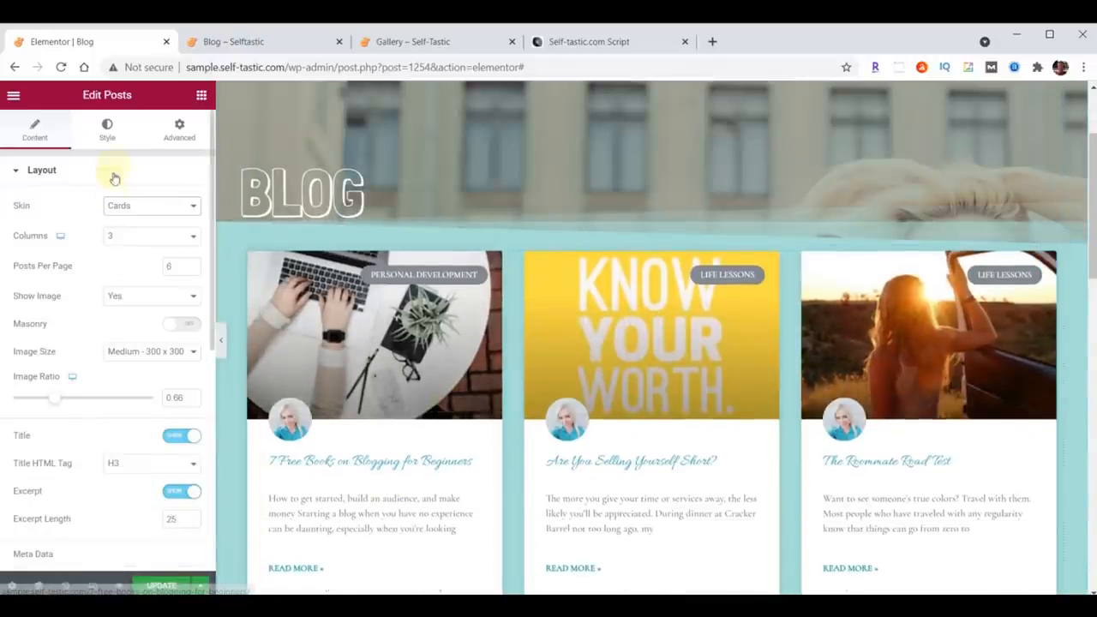
pyautogui.click(108, 135)
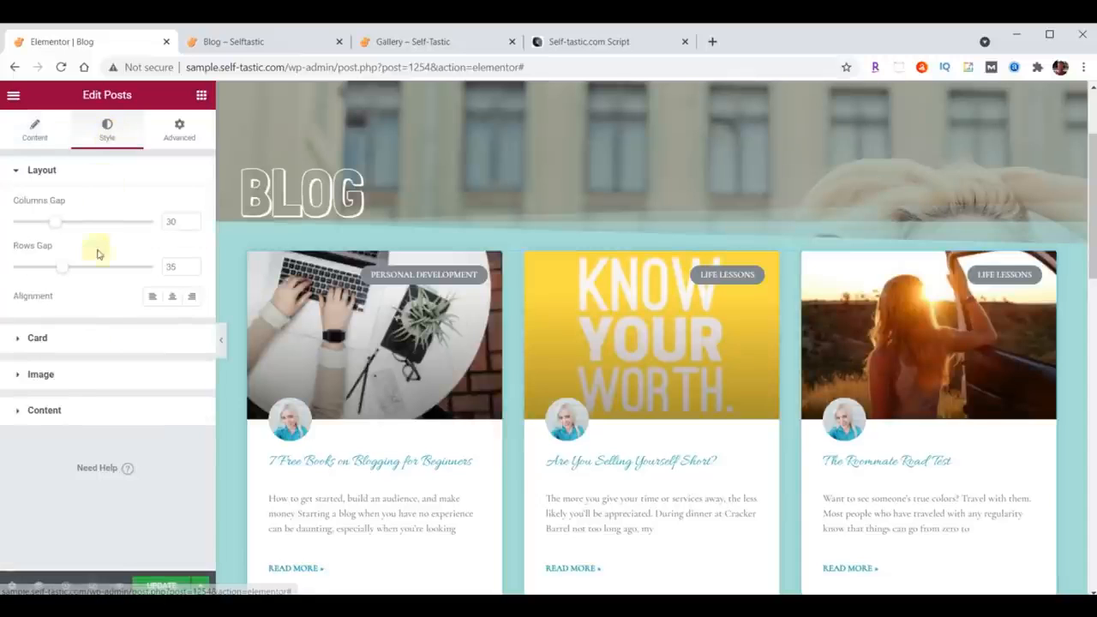
pyautogui.click(37, 413)
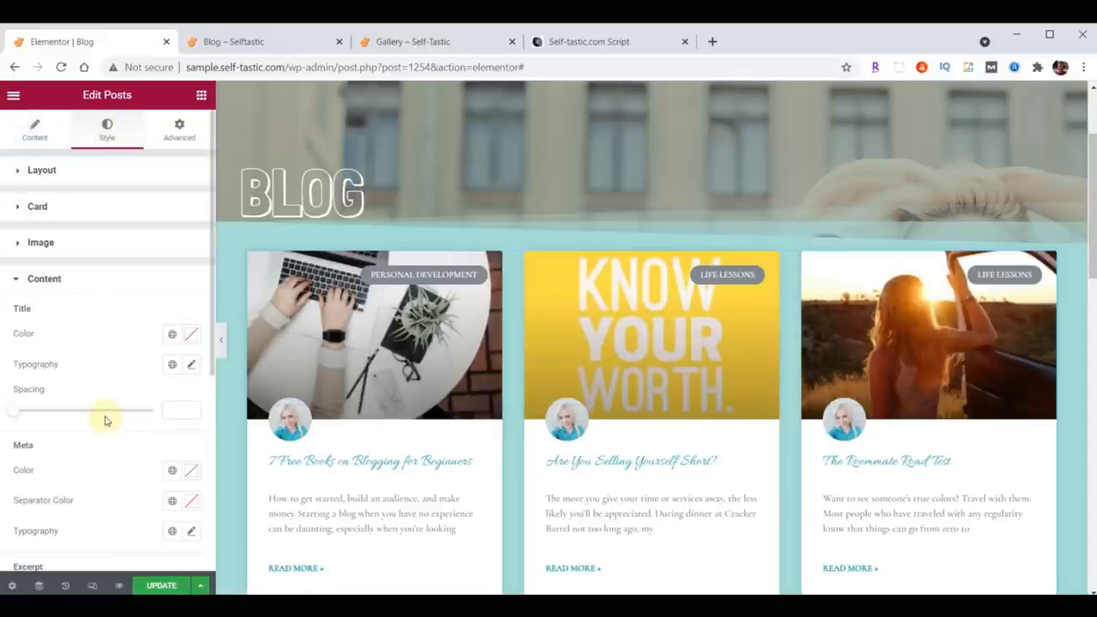
pyautogui.click(192, 367)
pyautogui.click(141, 428)
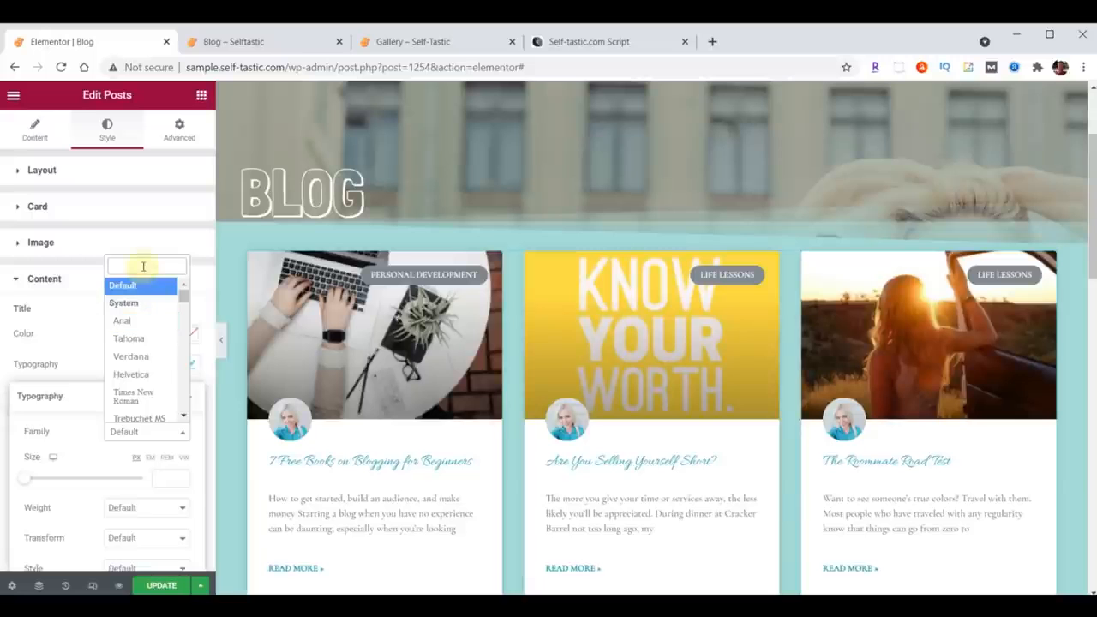
pyautogui.write('Open')
pyautogui.click(139, 332)
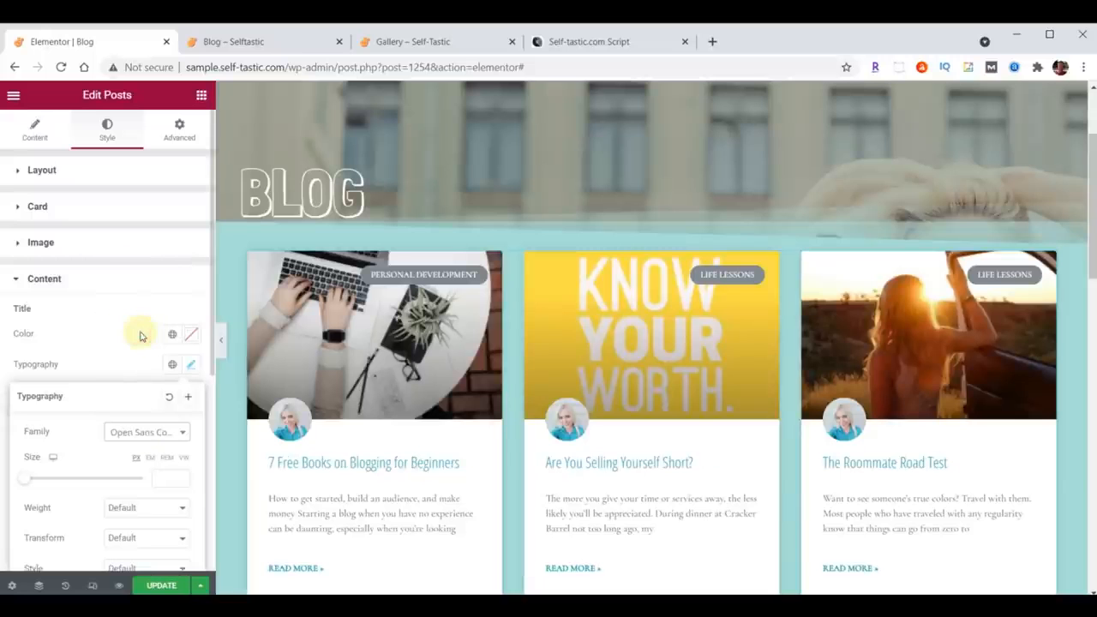
pyautogui.write('24')
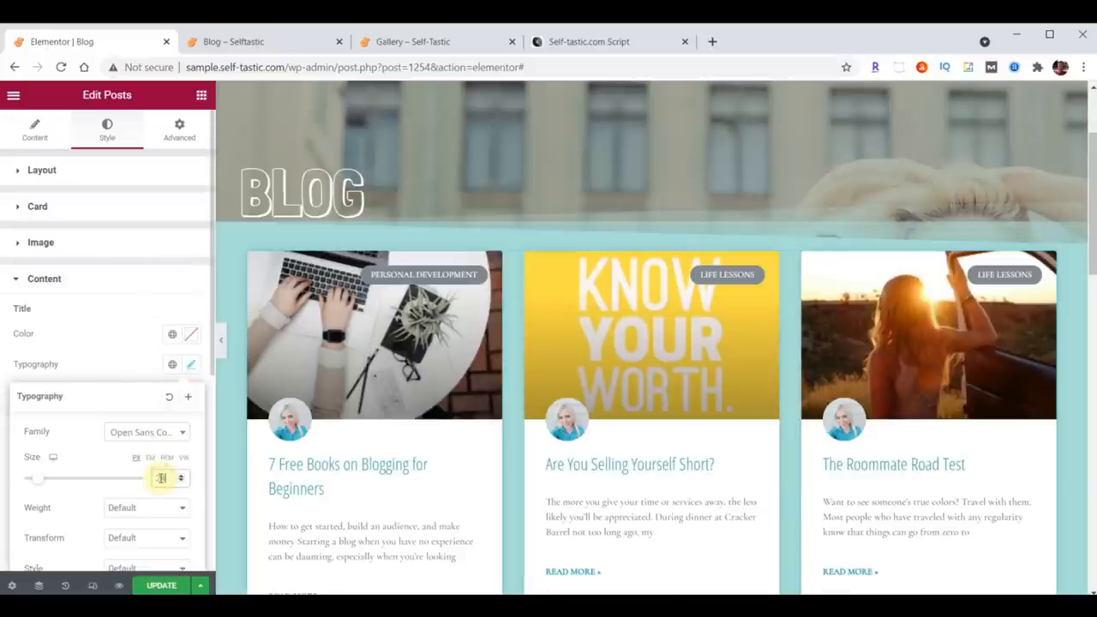
pyautogui.click(190, 367)
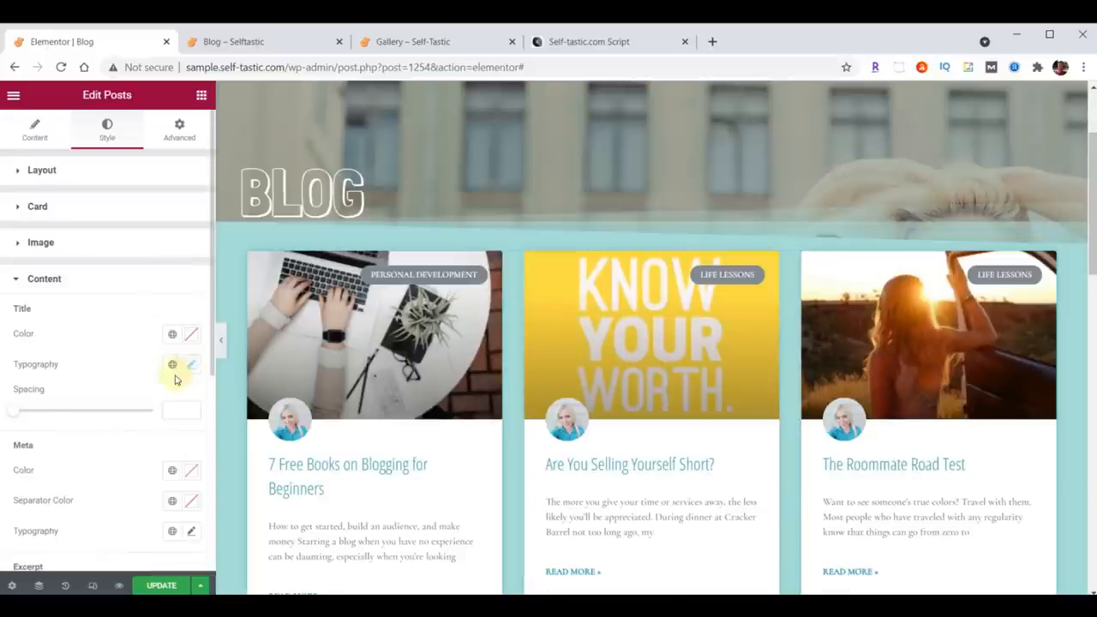
# Step: Set the excerpt typography to the Open Sans Condensed family at size 20
pyautogui.scroll(-3, 175, 380)
pyautogui.scroll(-1, 136, 401)
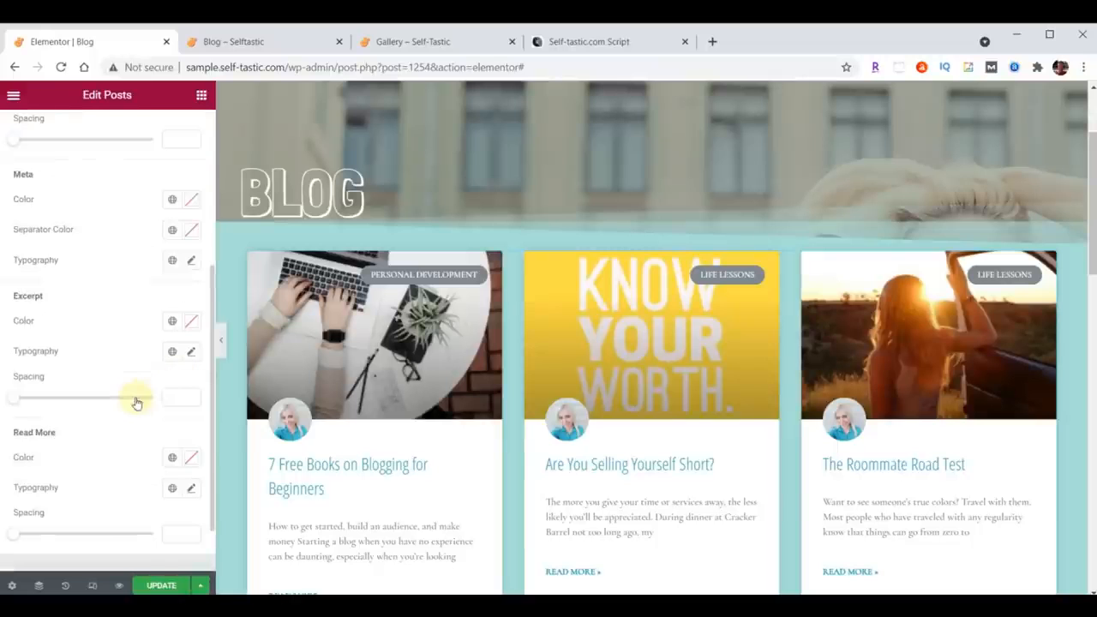
pyautogui.click(190, 352)
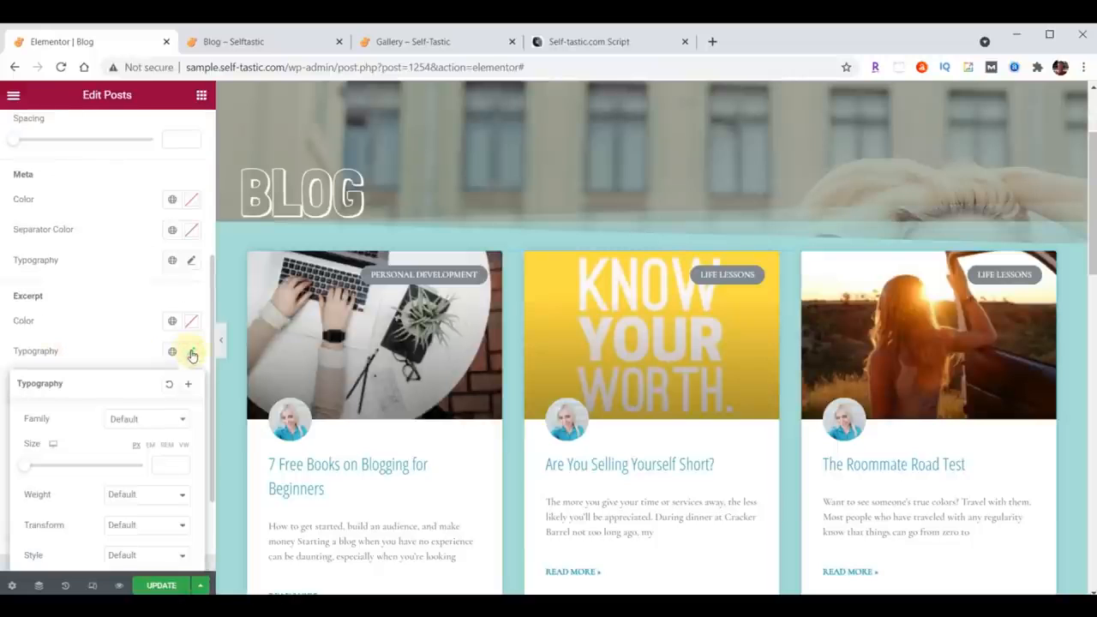
pyautogui.click(130, 422)
pyautogui.write('Open')
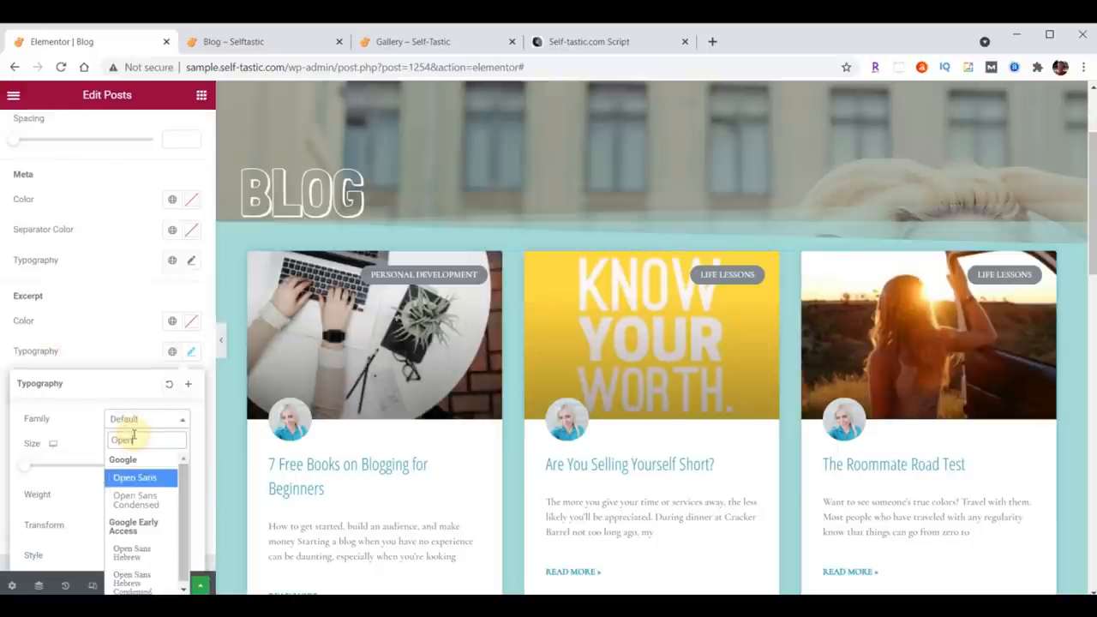
pyautogui.click(135, 500)
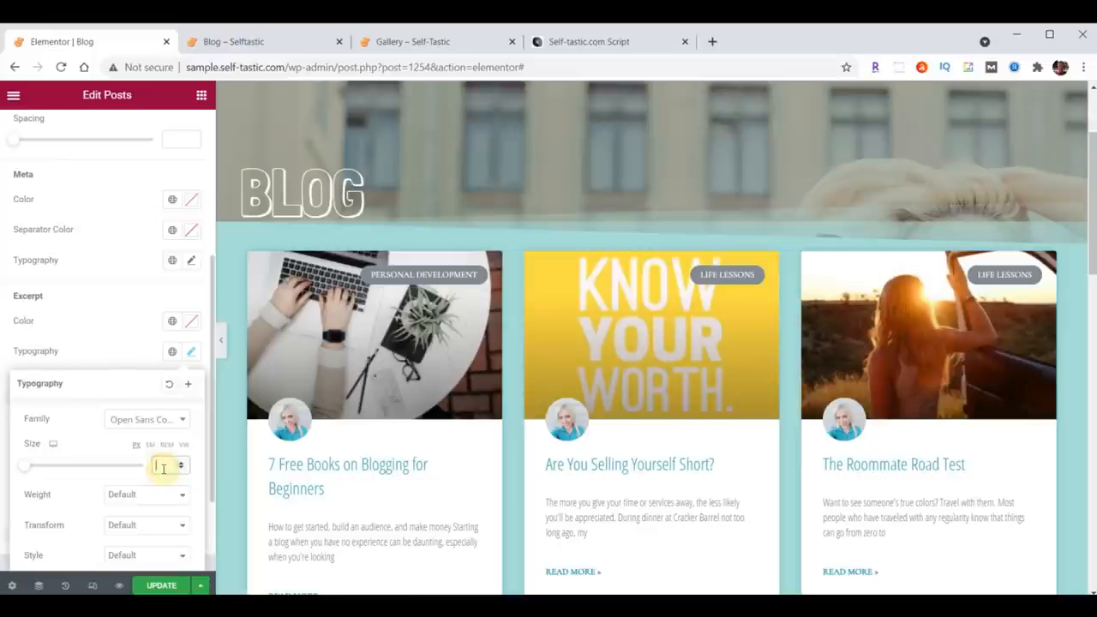
pyautogui.write('20')
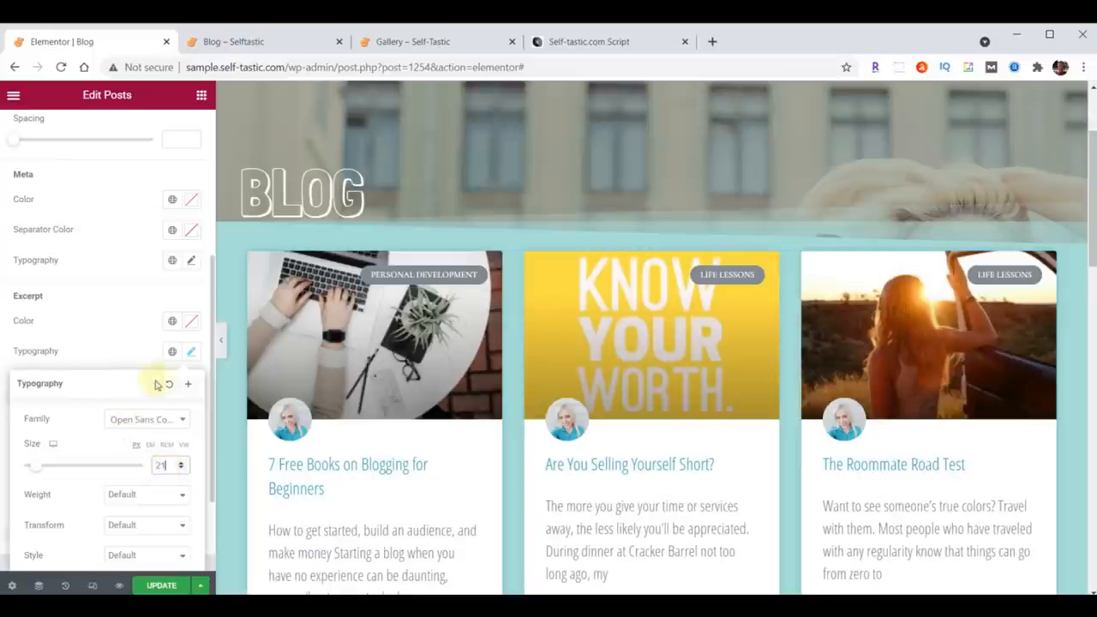
pyautogui.click(190, 358)
# Step: Set the Read More typography to Open Sans Condensed at size 15 and update the page
pyautogui.scroll(-1, 141, 336)
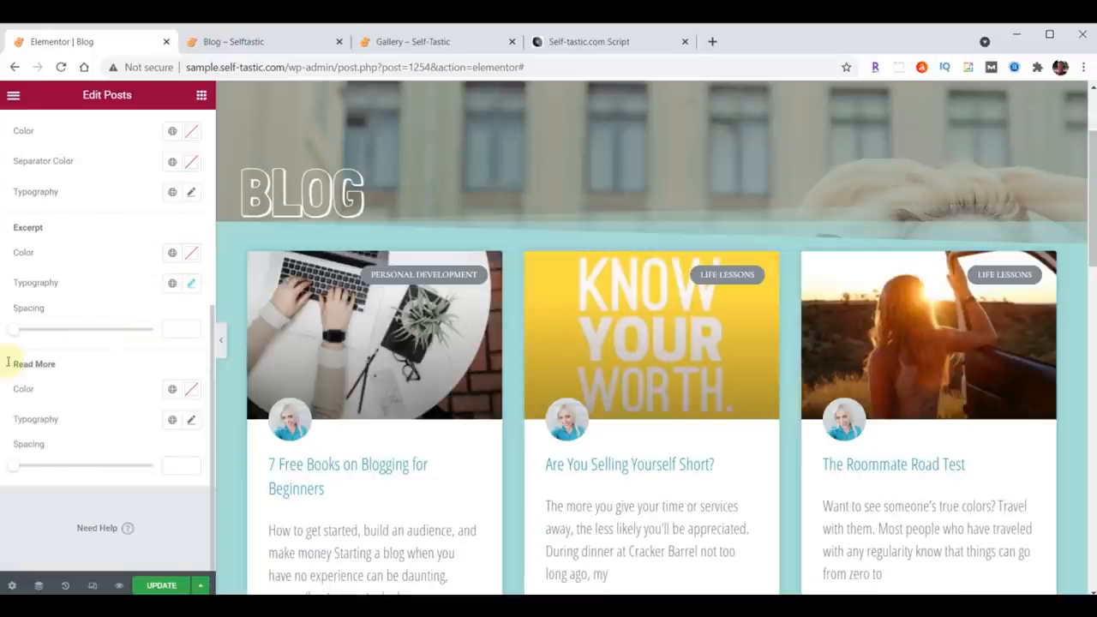
pyautogui.click(191, 420)
pyautogui.click(144, 486)
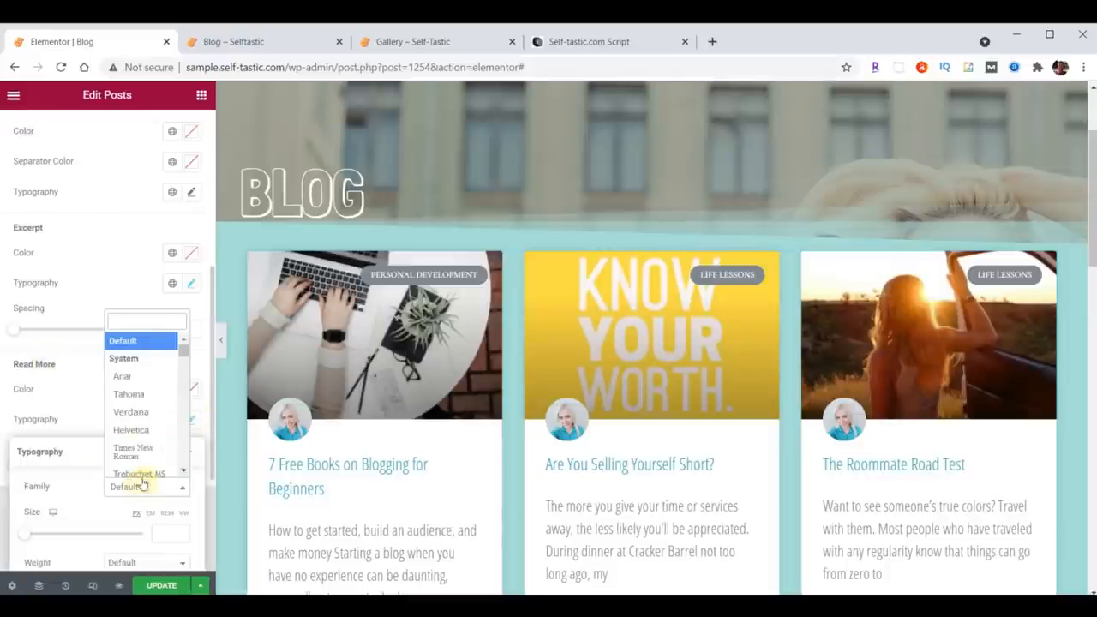
pyautogui.write('Open')
pyautogui.click(135, 378)
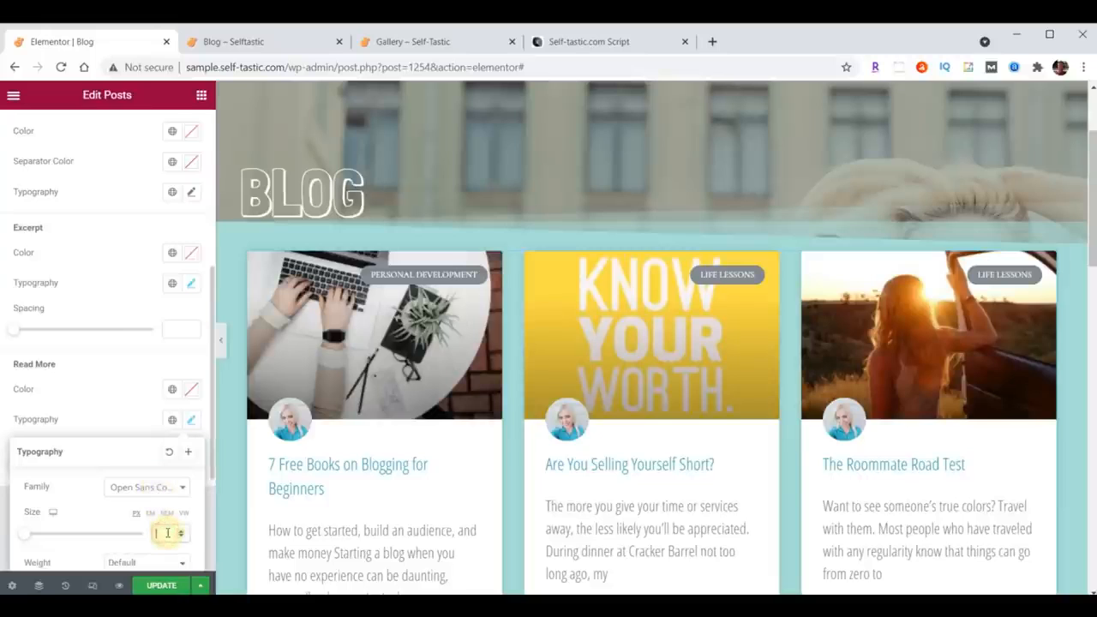
pyautogui.click(190, 419)
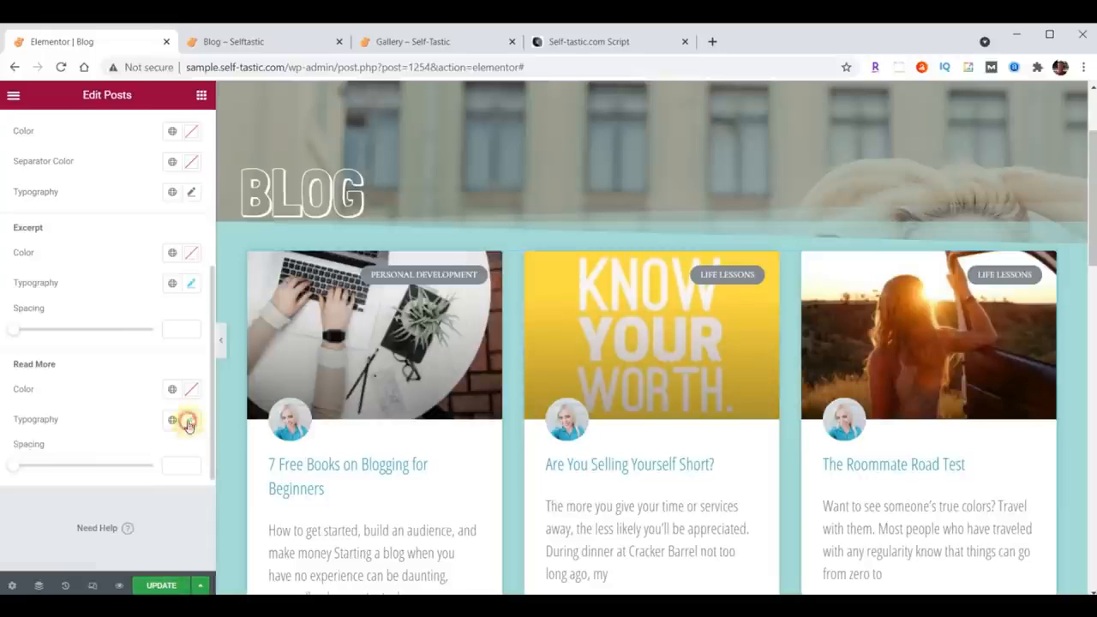
pyautogui.click(162, 587)
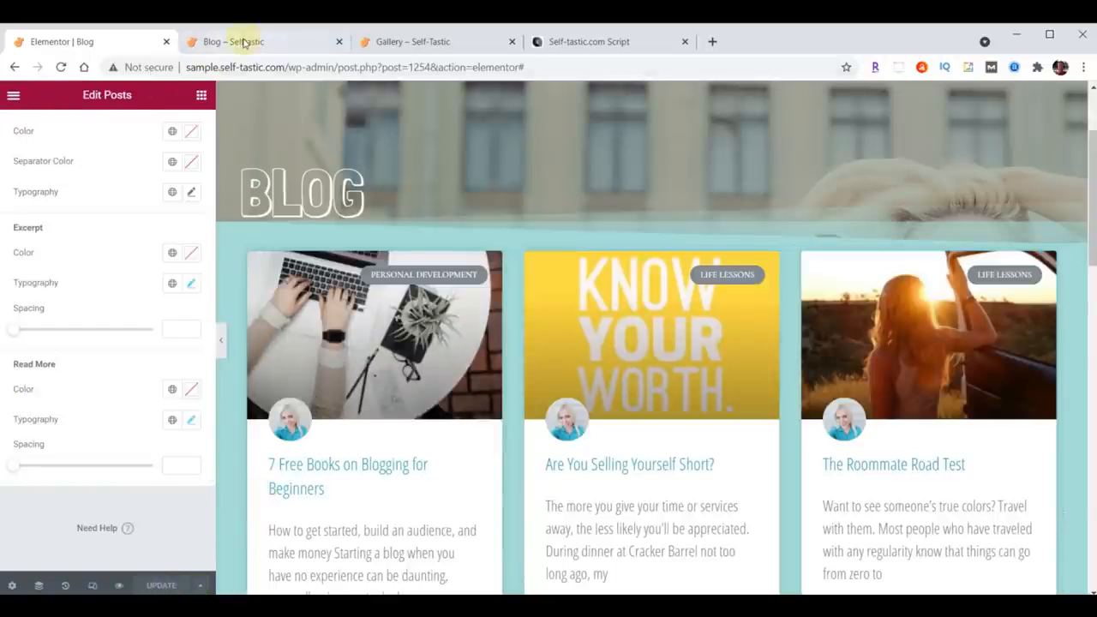
# Step: Review the post grid on the live Blog page in the site's browser tab
pyautogui.click(245, 43)
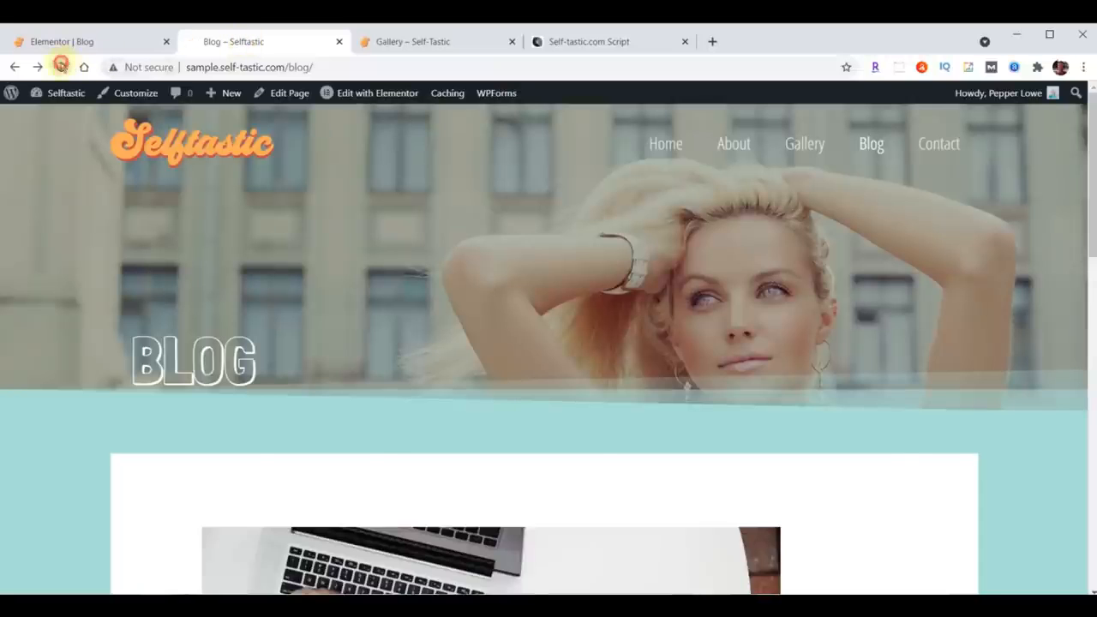
pyautogui.scroll(-5, 733, 200)
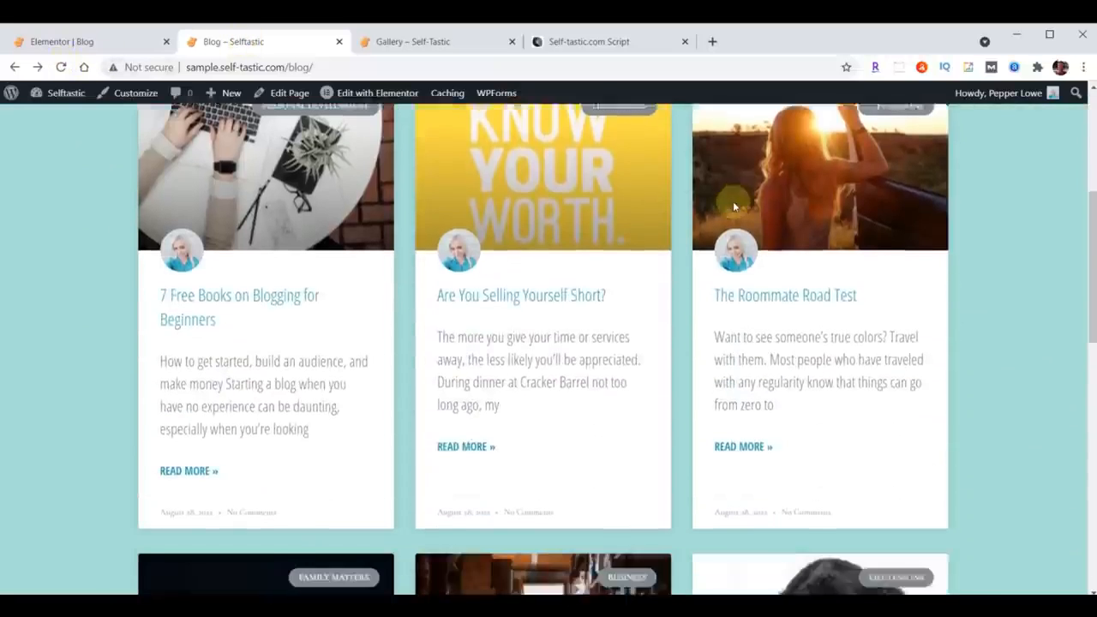
pyautogui.scroll(-7, 733, 203)
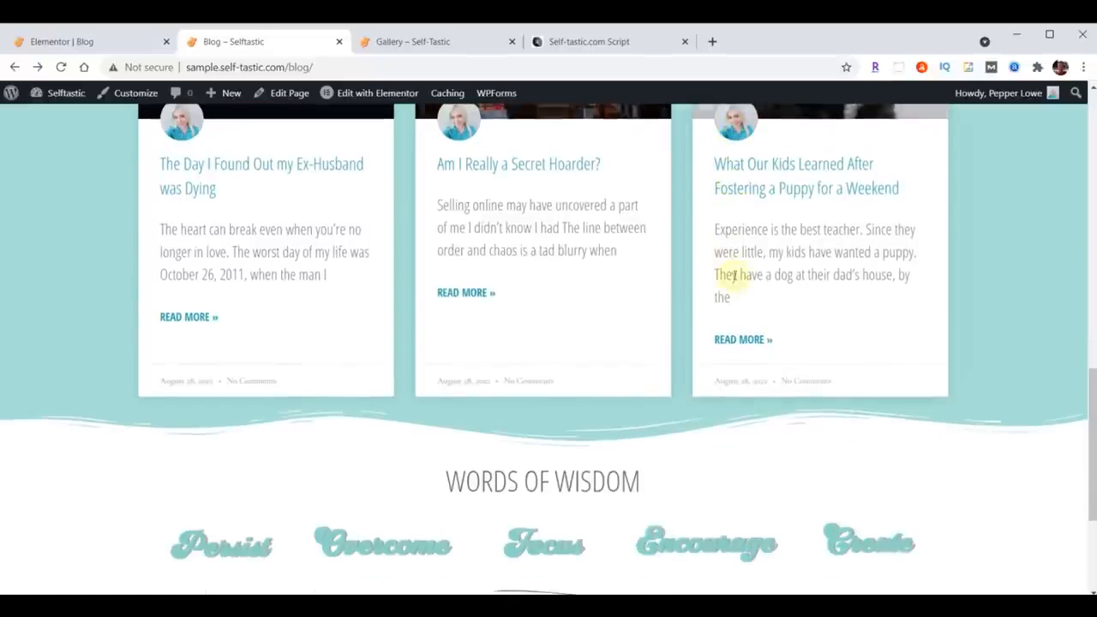
pyautogui.scroll(10, 734, 274)
pyautogui.scroll(2, 725, 360)
pyautogui.scroll(-7, 725, 359)
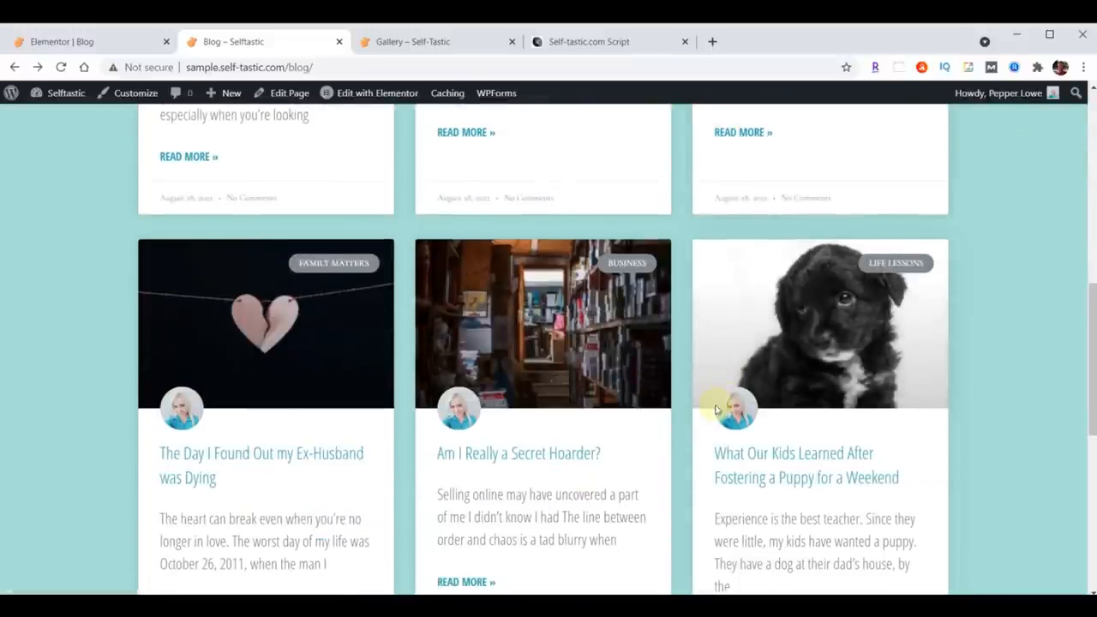
pyautogui.scroll(8, 584, 393)
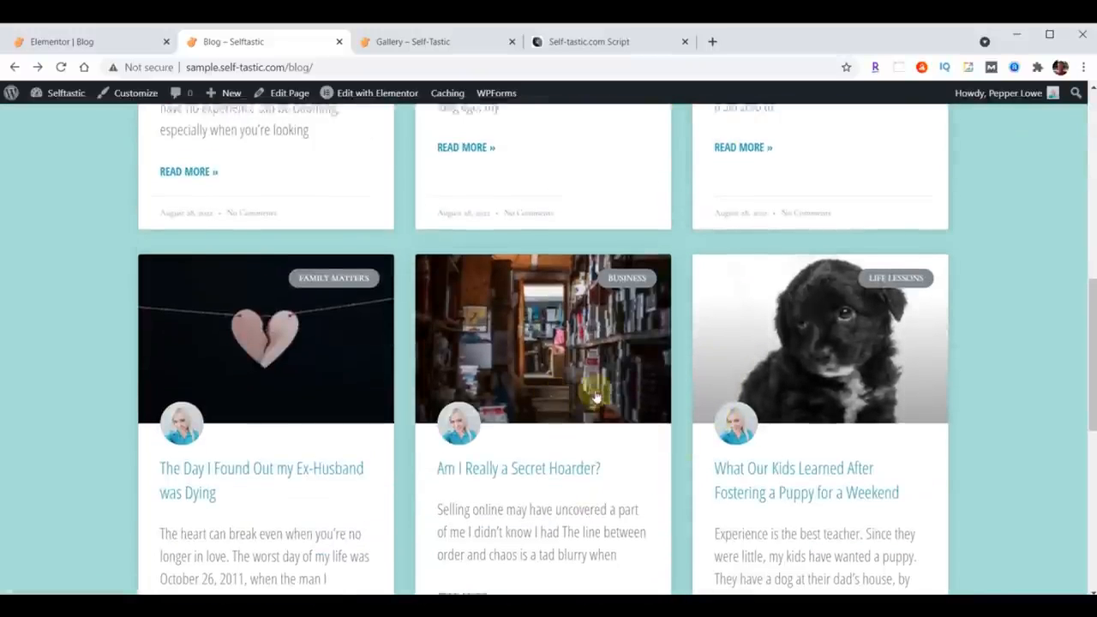
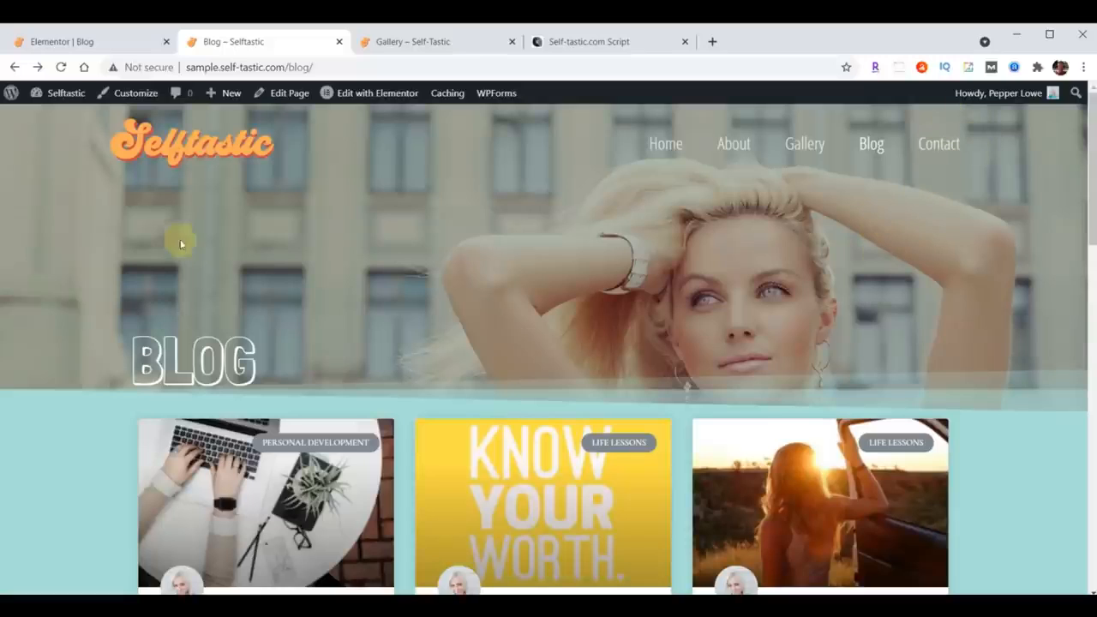
# Step: Leave the blog editor and open the Contact page in Elementor from the WordPress pages list
pyautogui.click(51, 39)
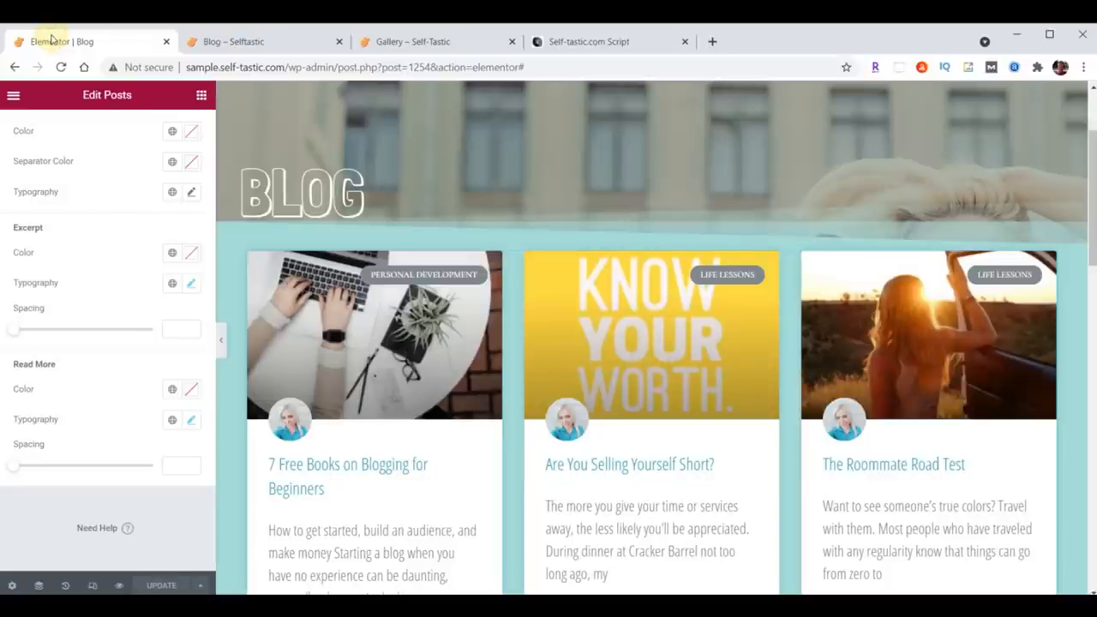
pyautogui.click(12, 95)
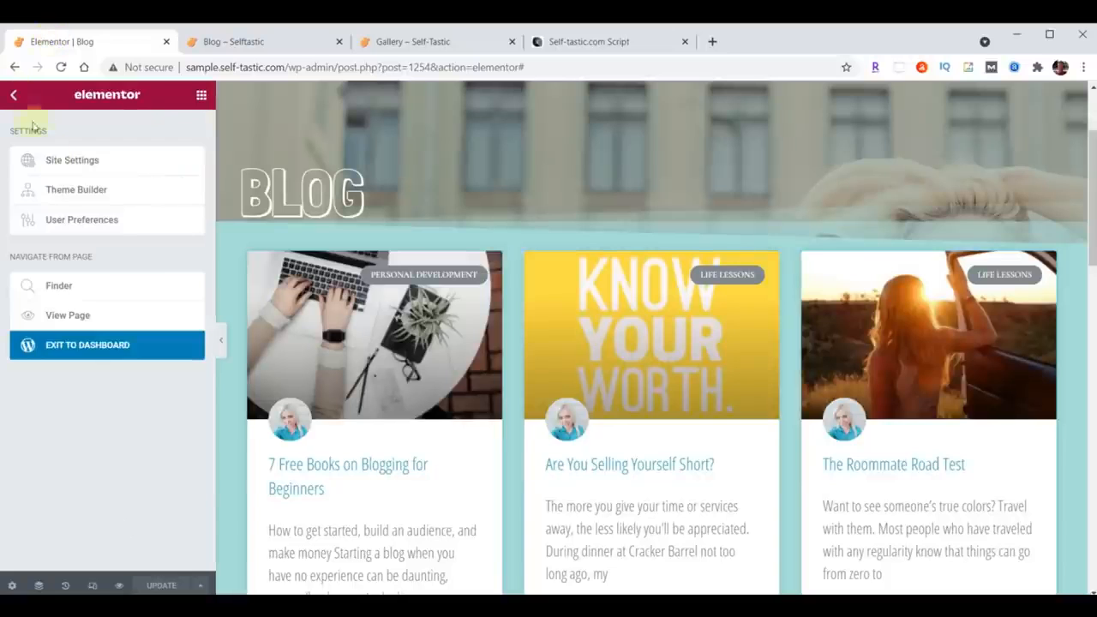
pyautogui.click(86, 349)
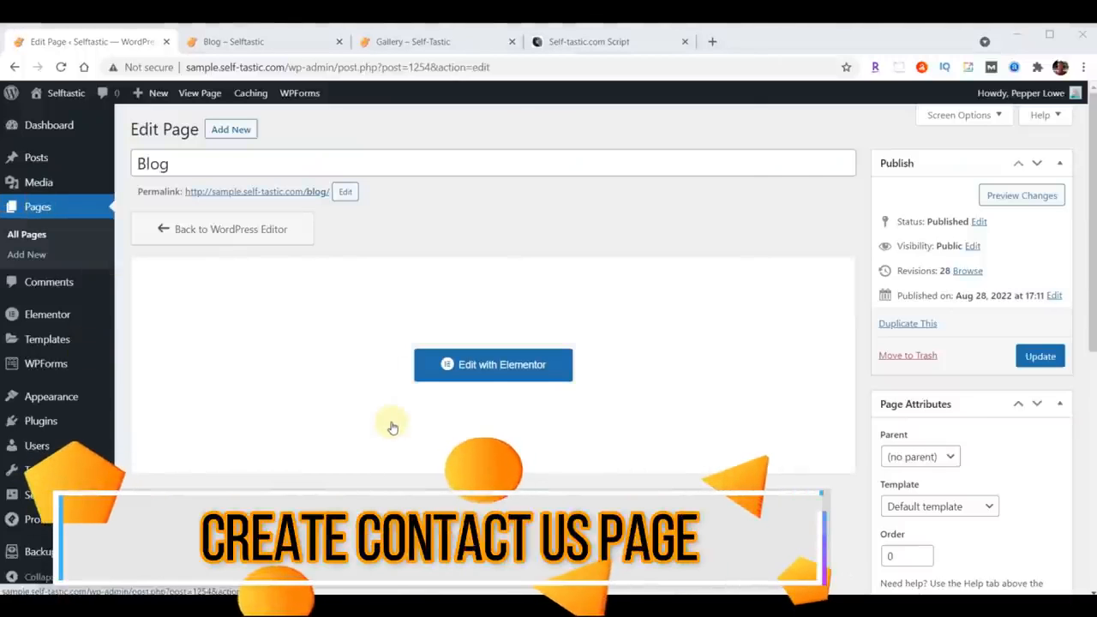
pyautogui.click(36, 209)
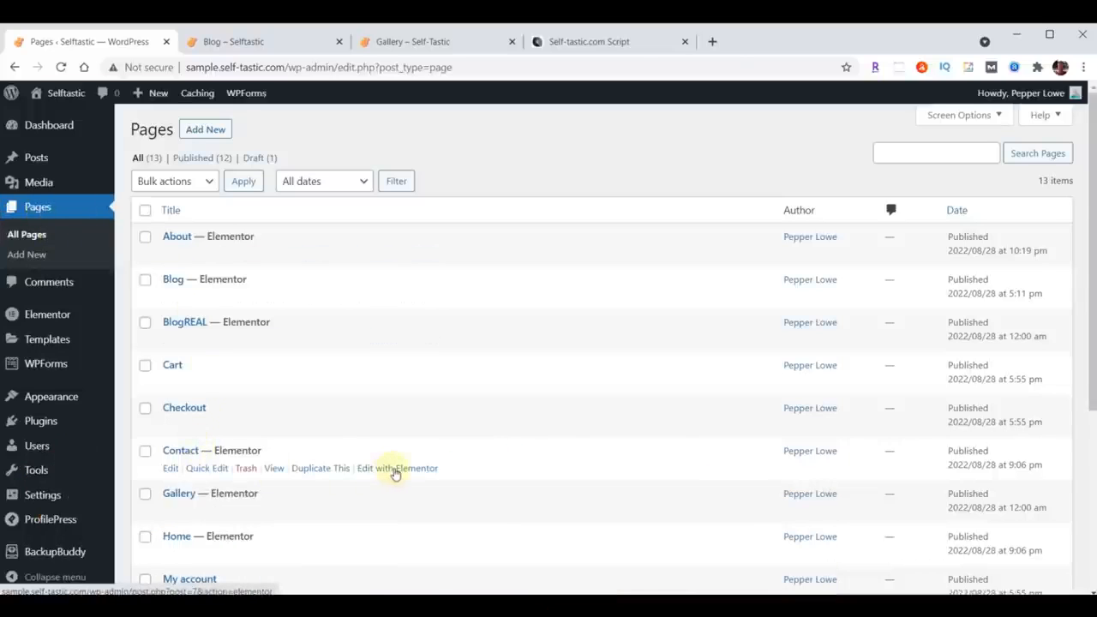
pyautogui.click(395, 471)
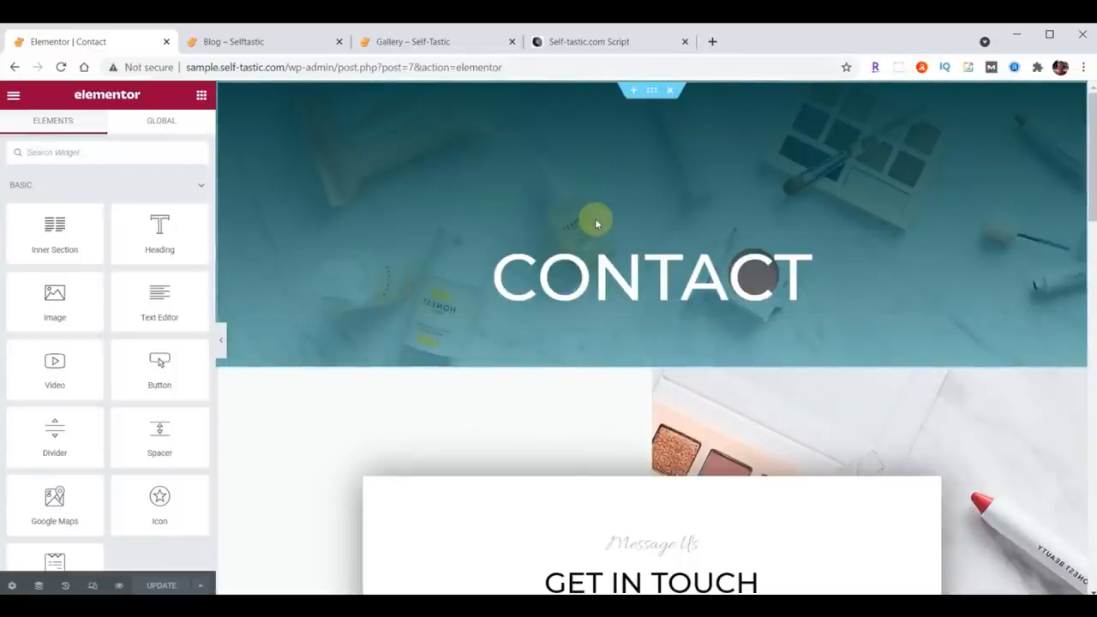
# Step: Replace the existing Contact header section with the saved Selftastic About Header template, without importing its document settings
pyautogui.click(670, 91)
pyautogui.click(634, 92)
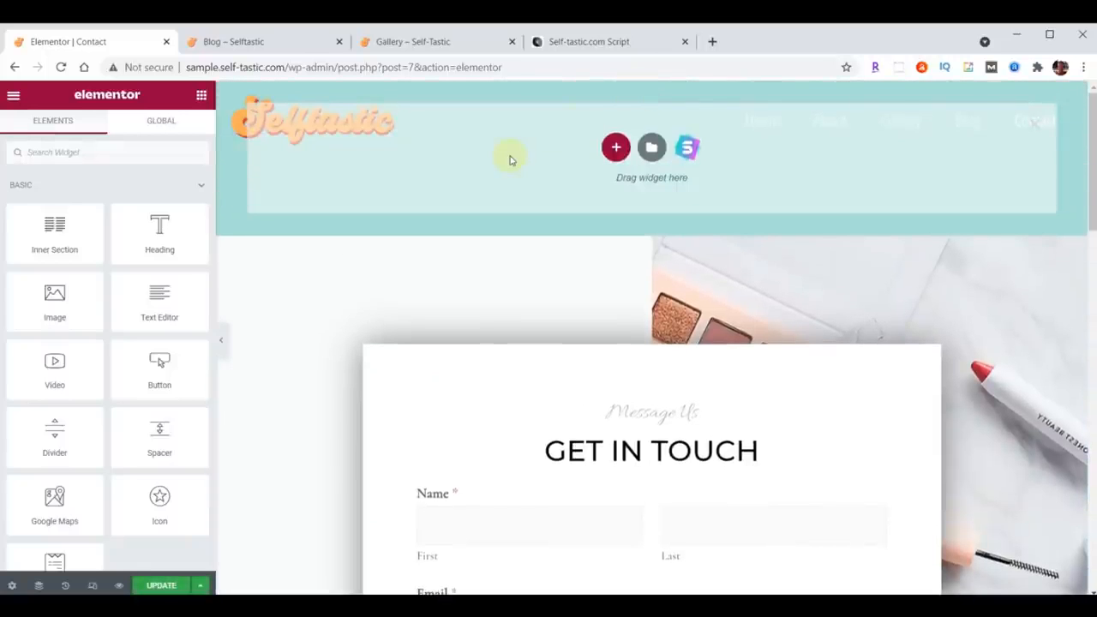
pyautogui.click(650, 149)
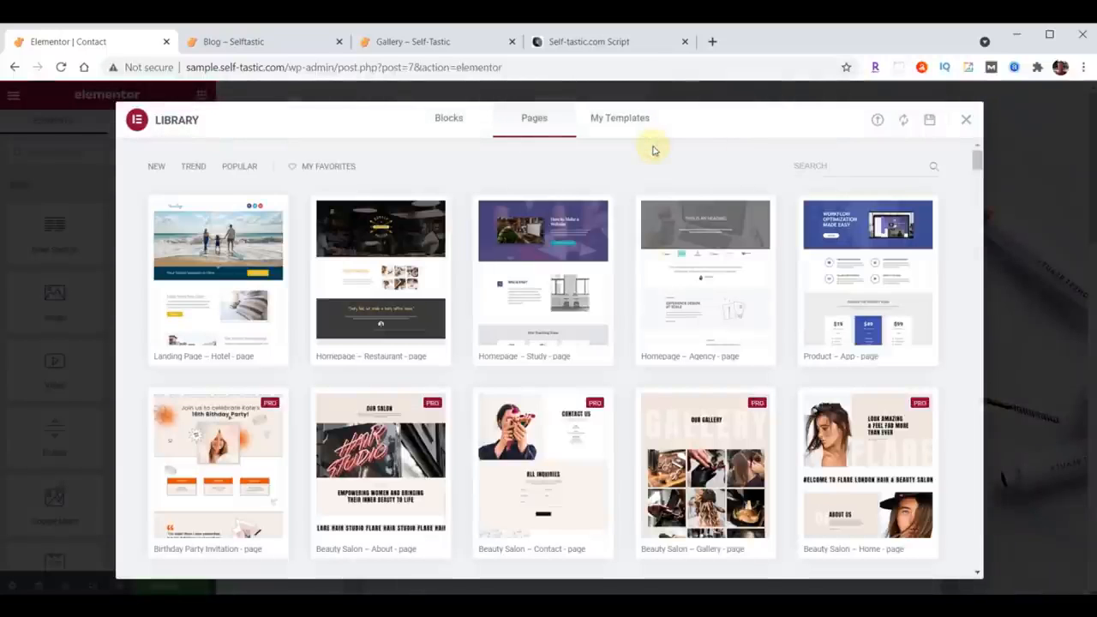
pyautogui.click(620, 120)
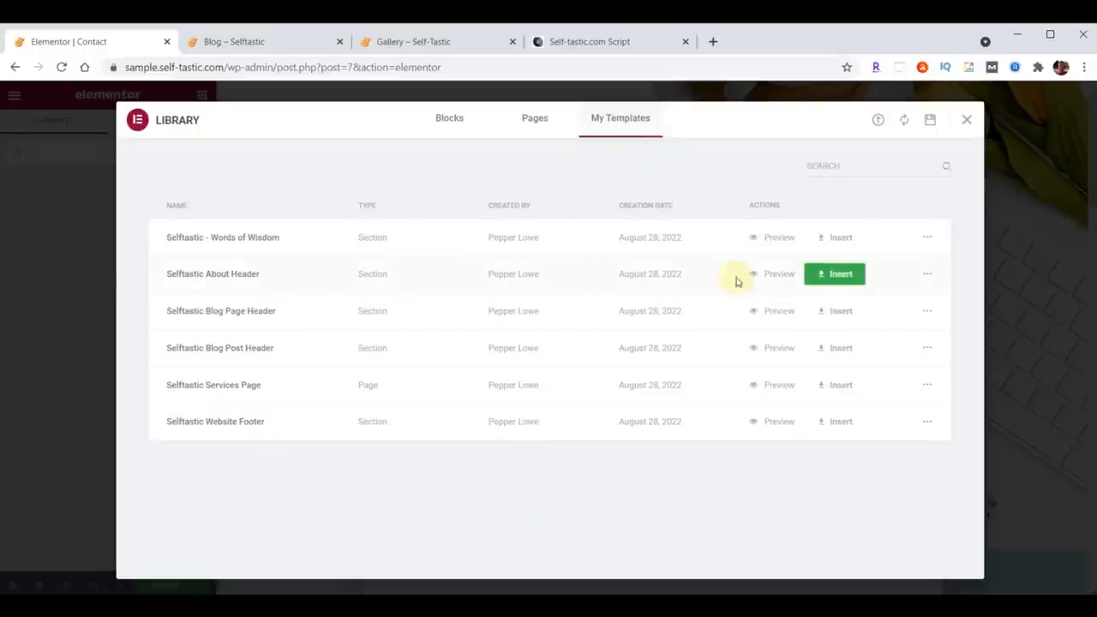
pyautogui.click(833, 274)
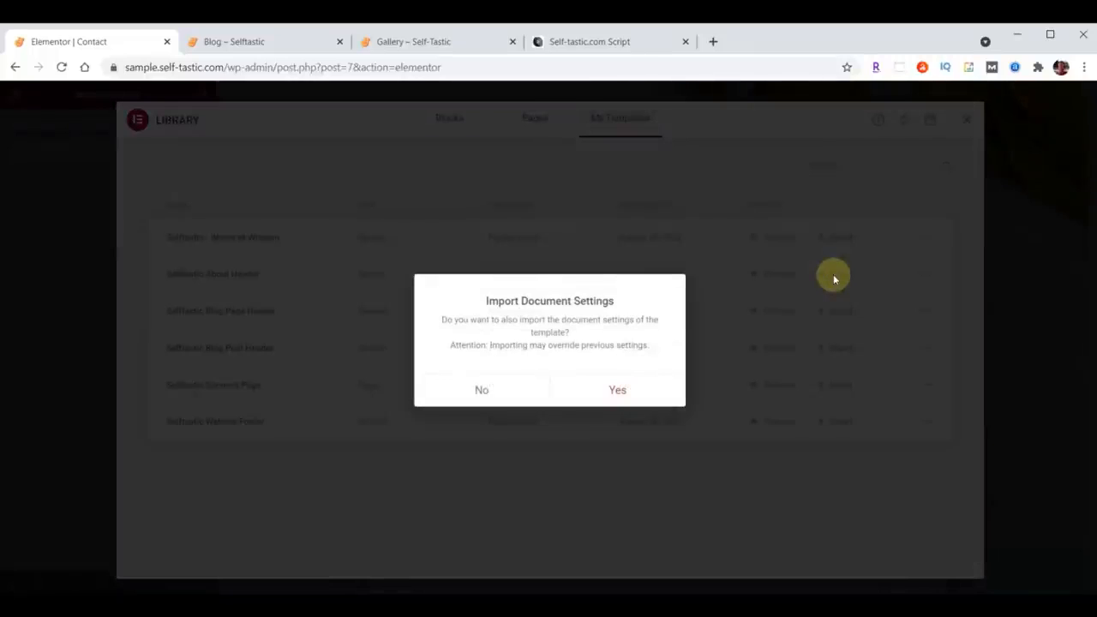
pyautogui.click(483, 389)
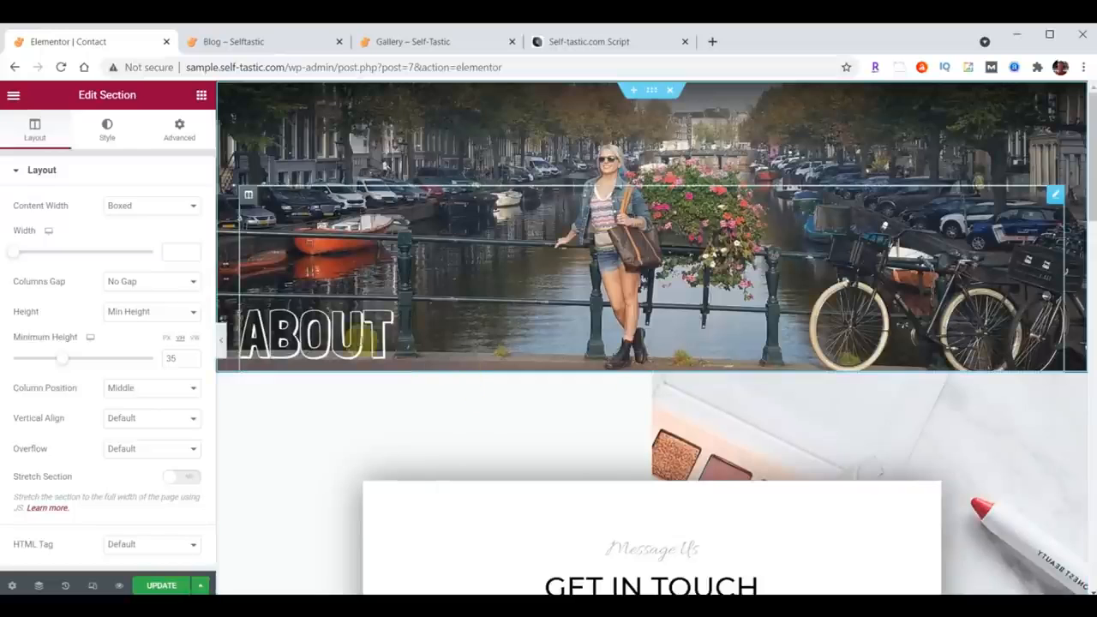
# Step: Change the header's heading text to Contact
pyautogui.click(359, 332)
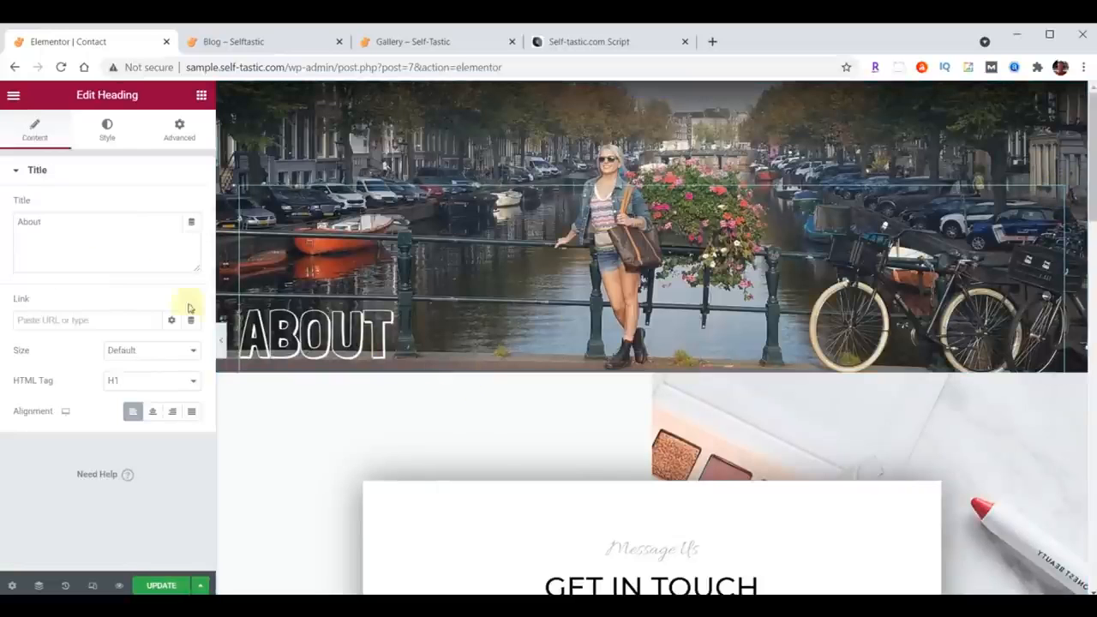
pyautogui.doubleClick(66, 222)
pyautogui.write('Contact')
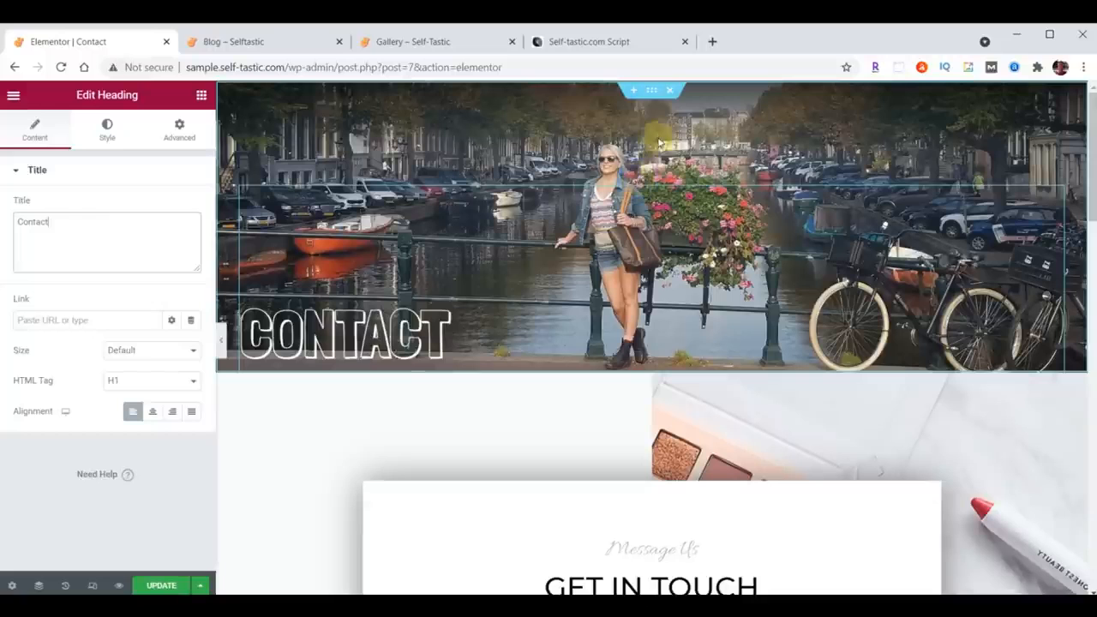
# Step: Set the header section's background image to header-contact.jpg, uploaded from the downloaded content folder
pyautogui.click(652, 91)
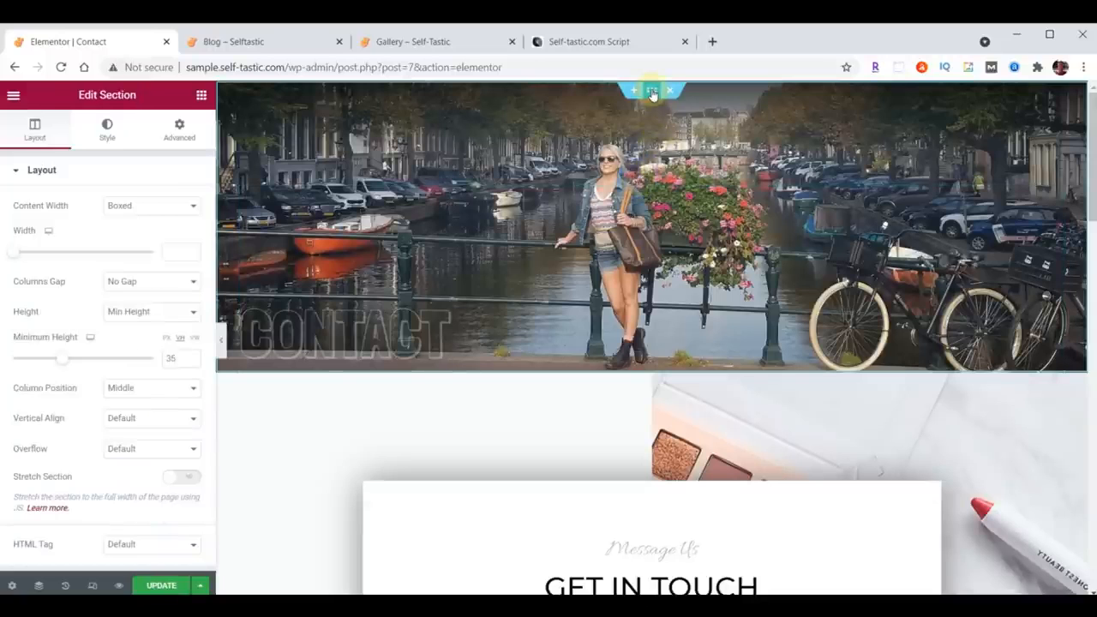
pyautogui.click(104, 135)
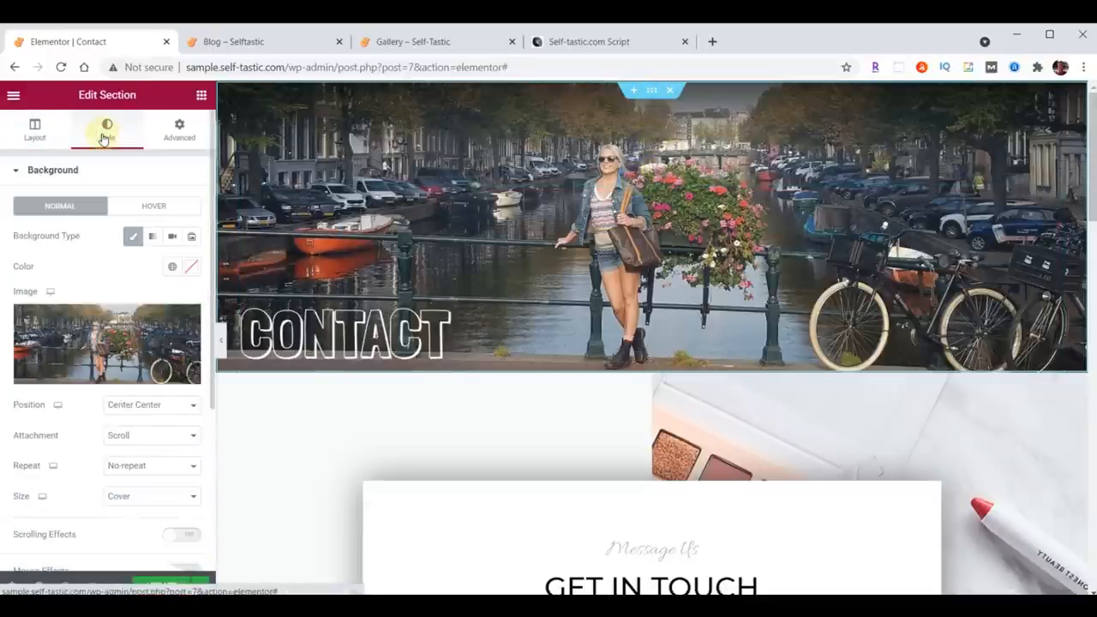
pyautogui.click(94, 339)
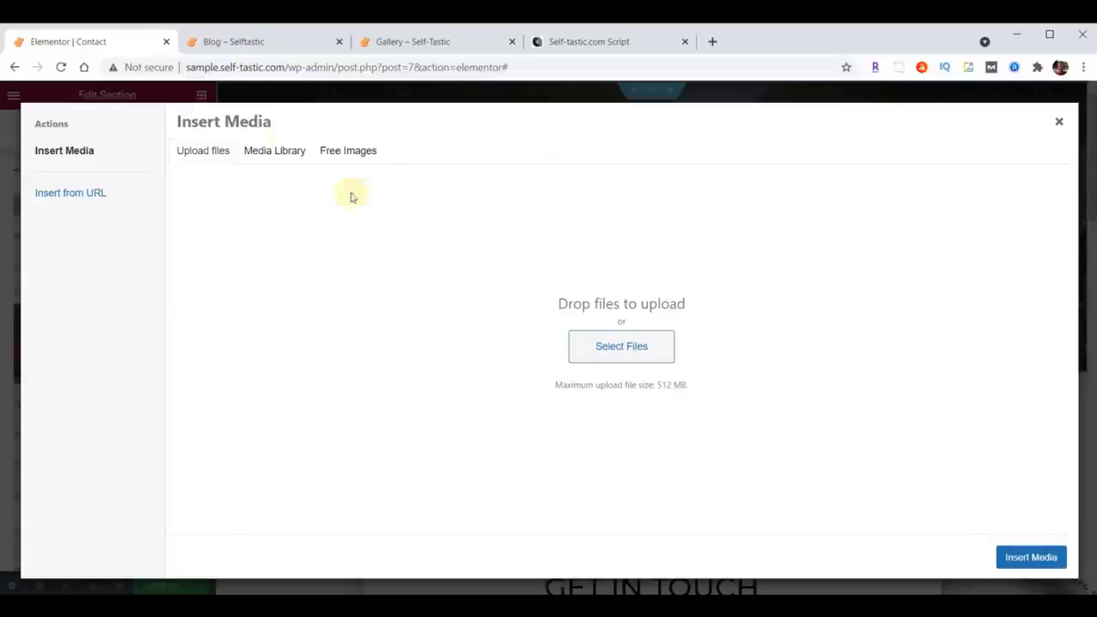
pyautogui.click(283, 151)
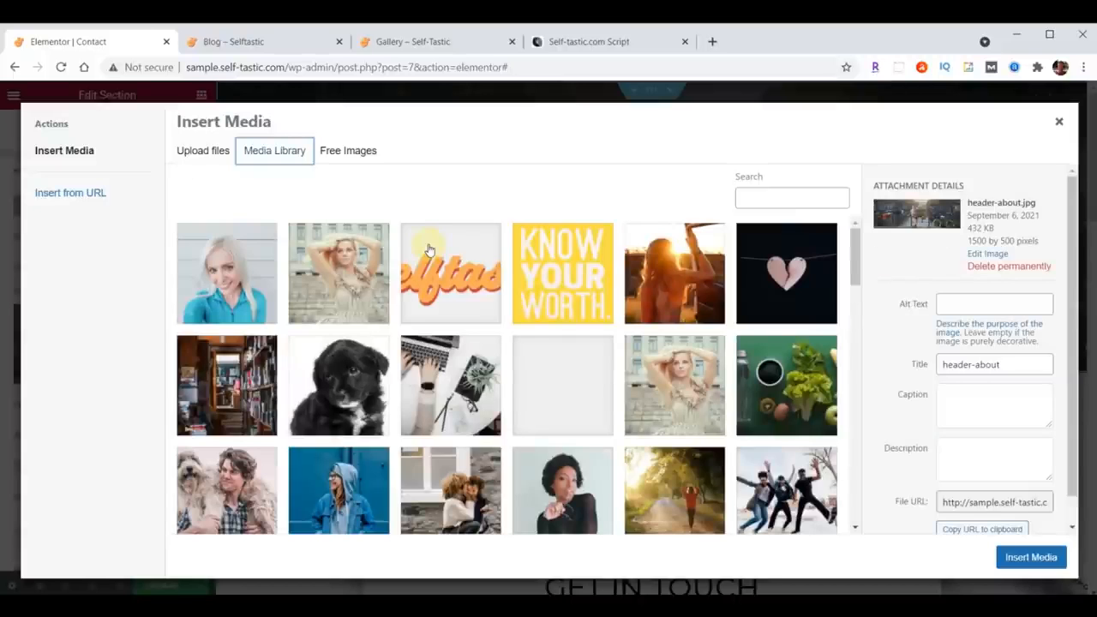
pyautogui.hotkey('alt', 'Tab')
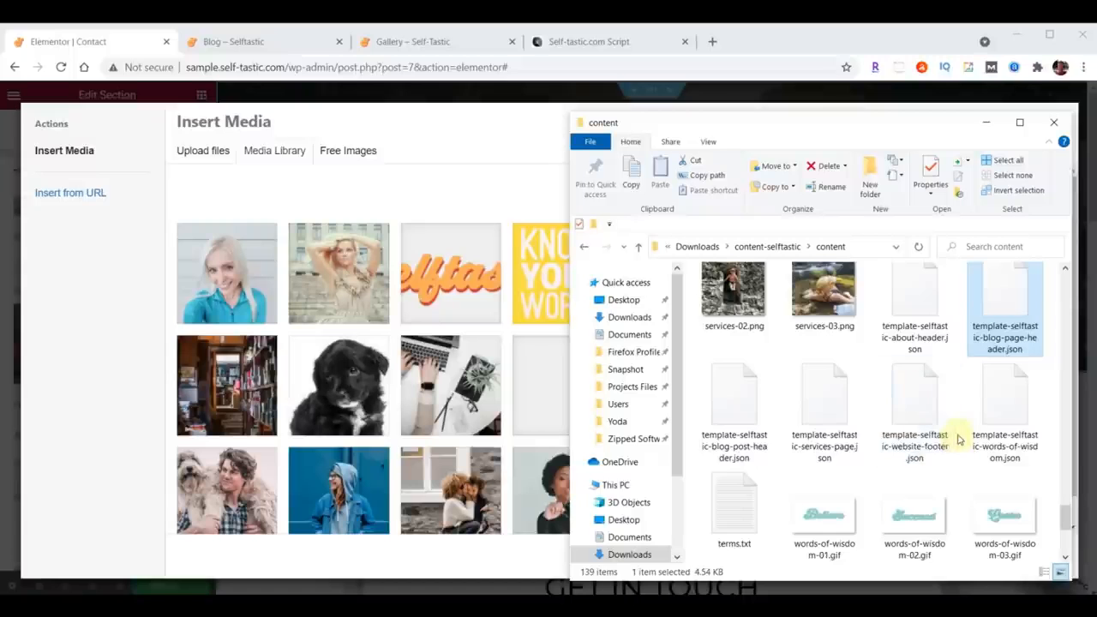
pyautogui.scroll(15, 951, 443)
pyautogui.scroll(2, 958, 439)
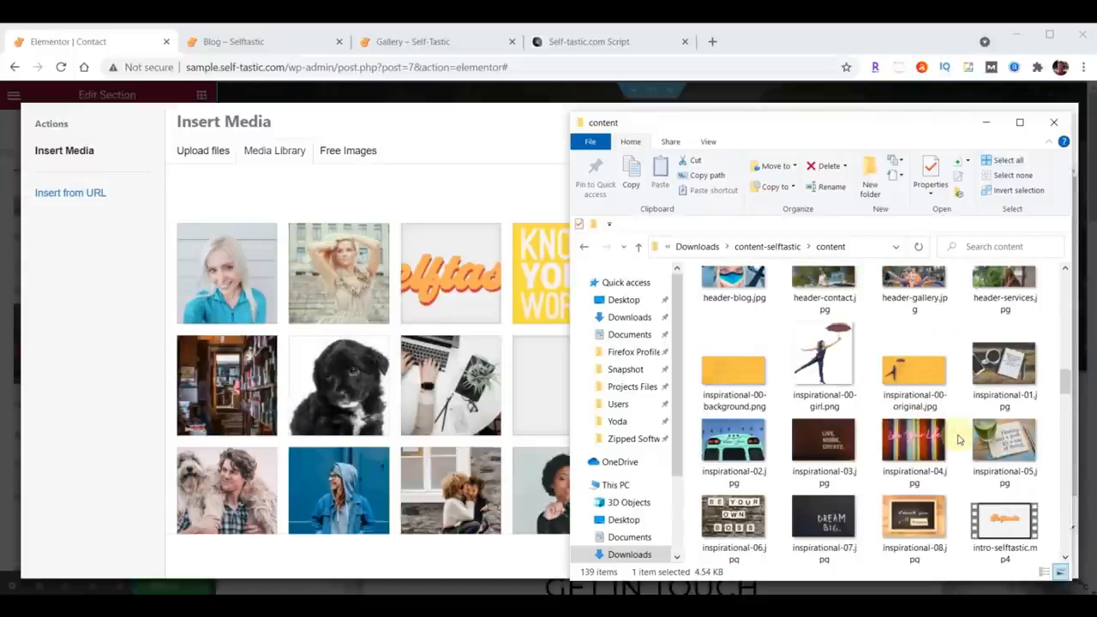
pyautogui.scroll(1, 959, 440)
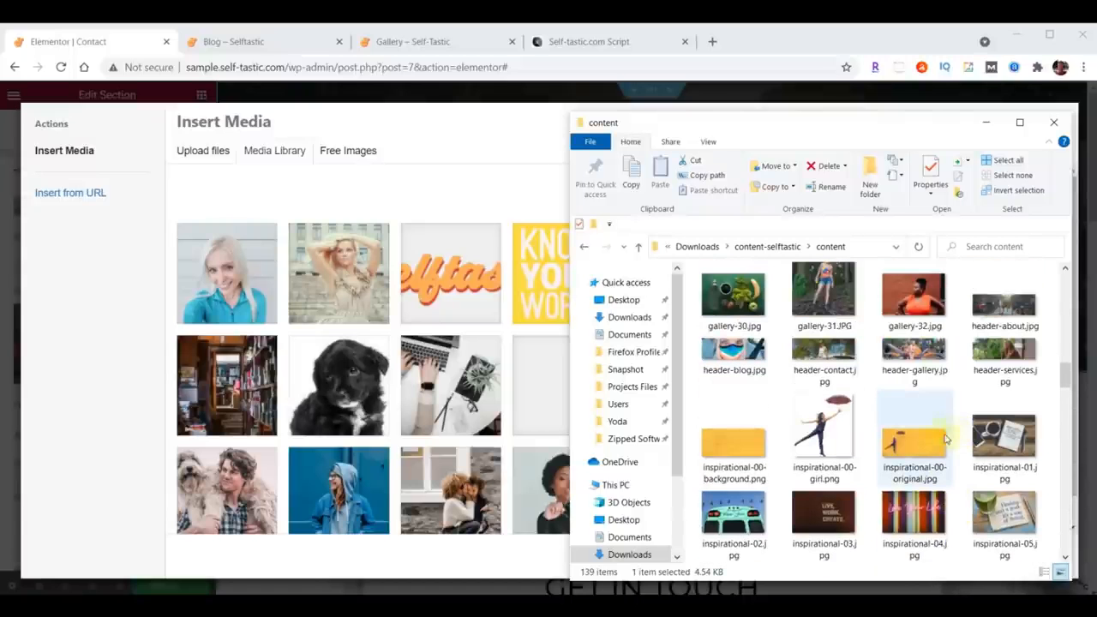
pyautogui.click(831, 352)
pyautogui.moveTo(831, 351); pyautogui.dragTo(426, 358)
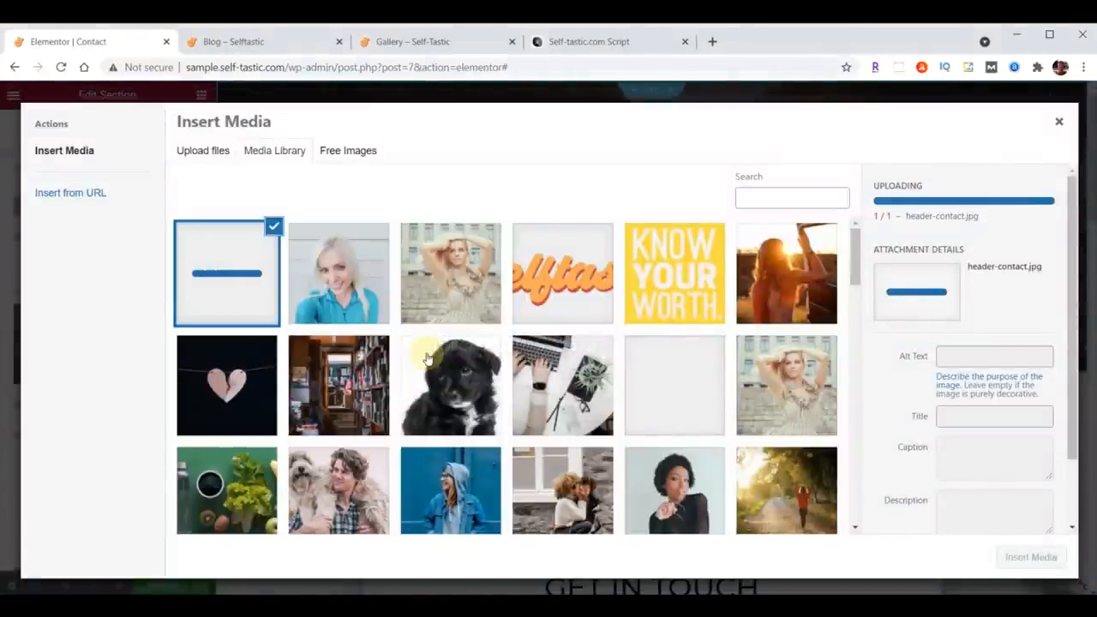
pyautogui.click(1030, 557)
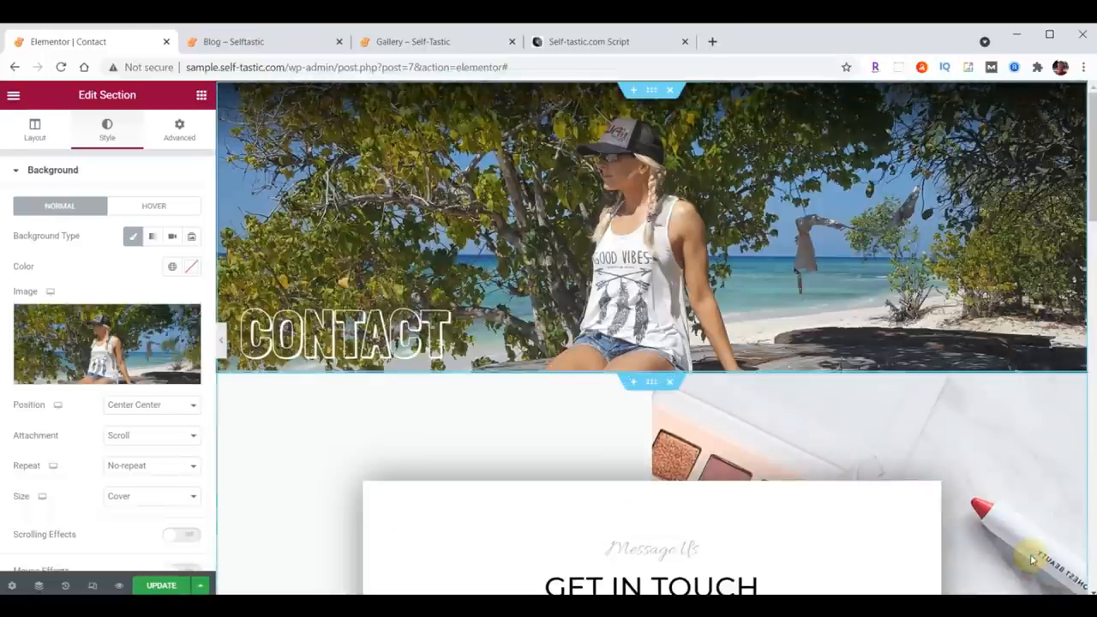
# Step: Set the Message Us heading's typography to Open Sans Condensed at size 30
pyautogui.scroll(-2, 908, 333)
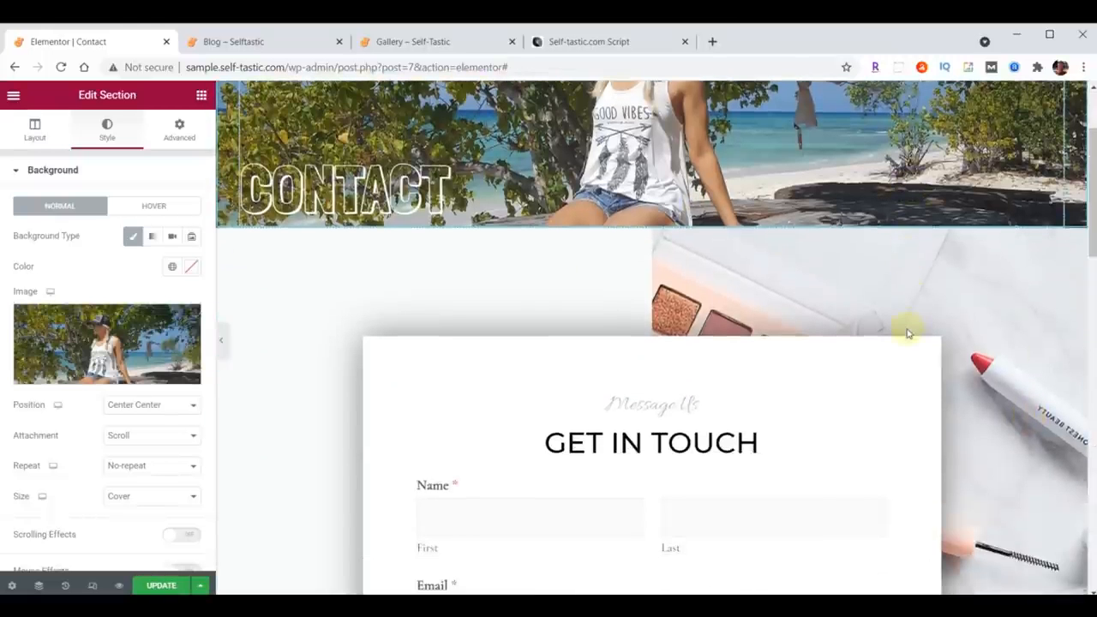
pyautogui.scroll(-1, 908, 332)
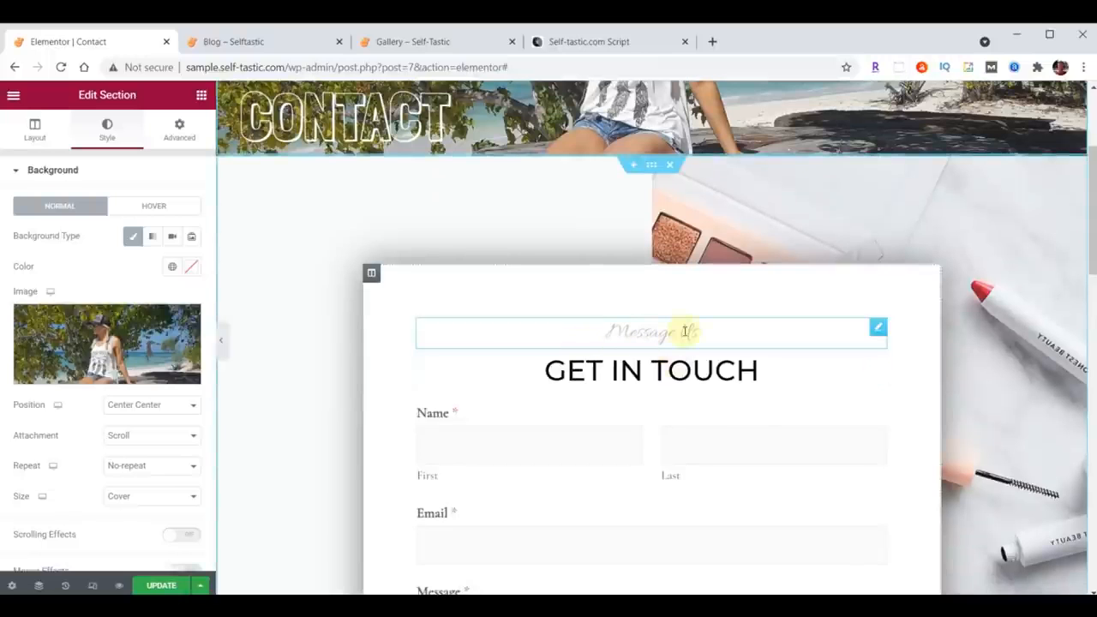
pyautogui.click(877, 328)
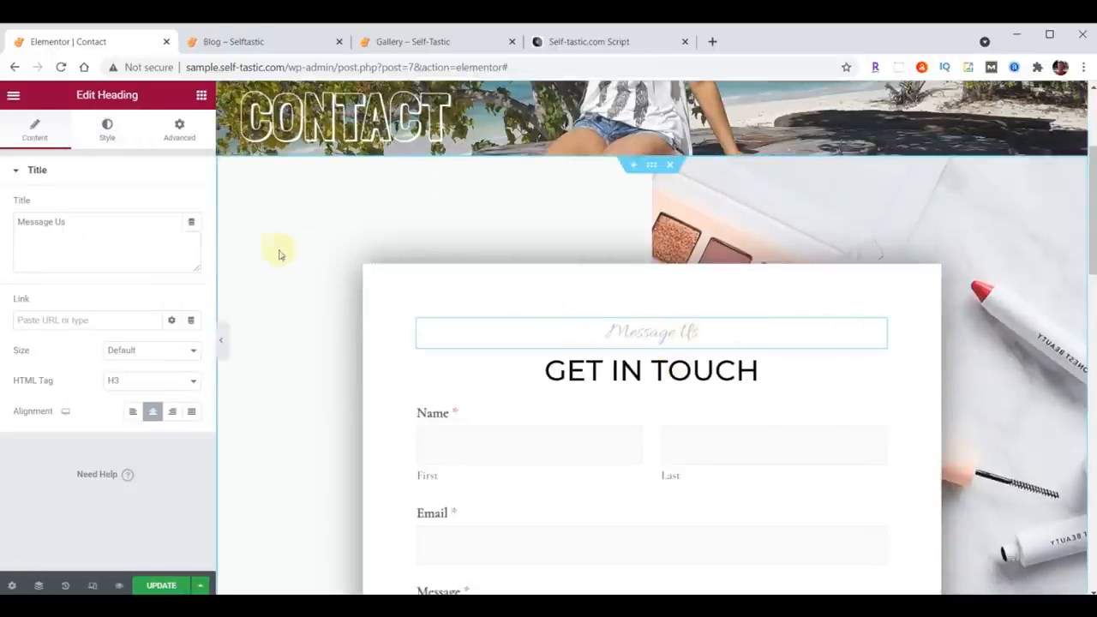
pyautogui.click(107, 129)
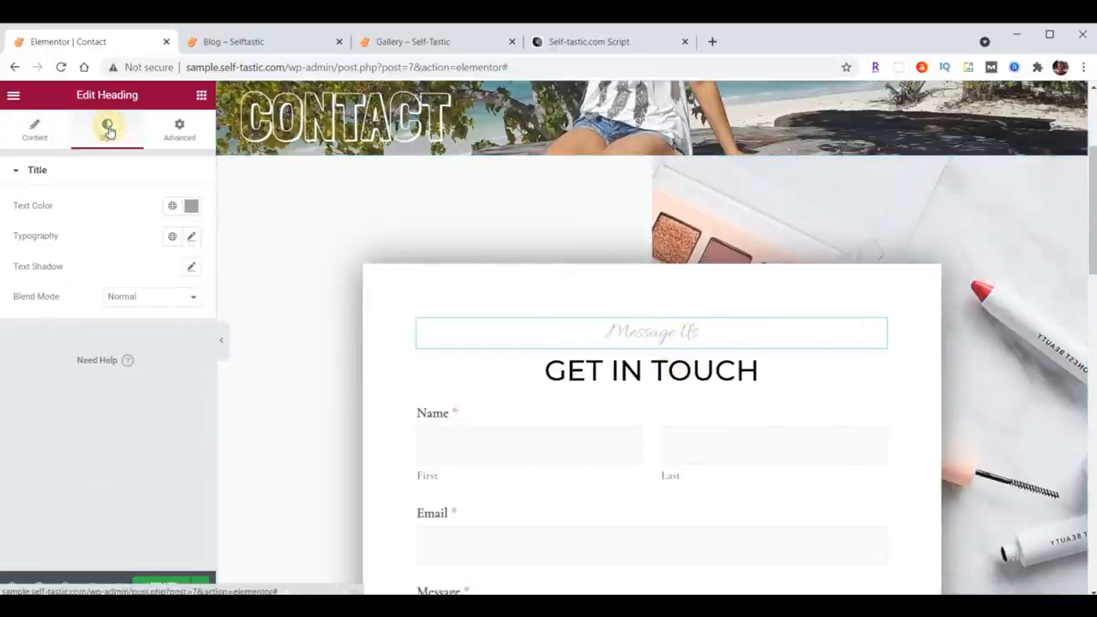
pyautogui.click(191, 238)
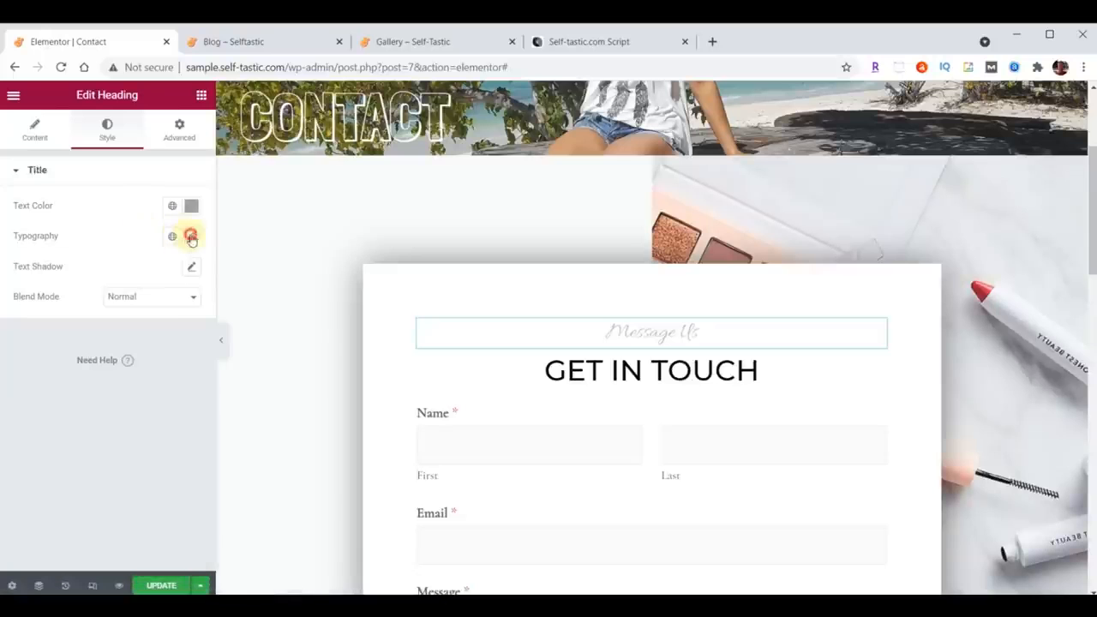
pyautogui.click(147, 305)
pyautogui.write('open')
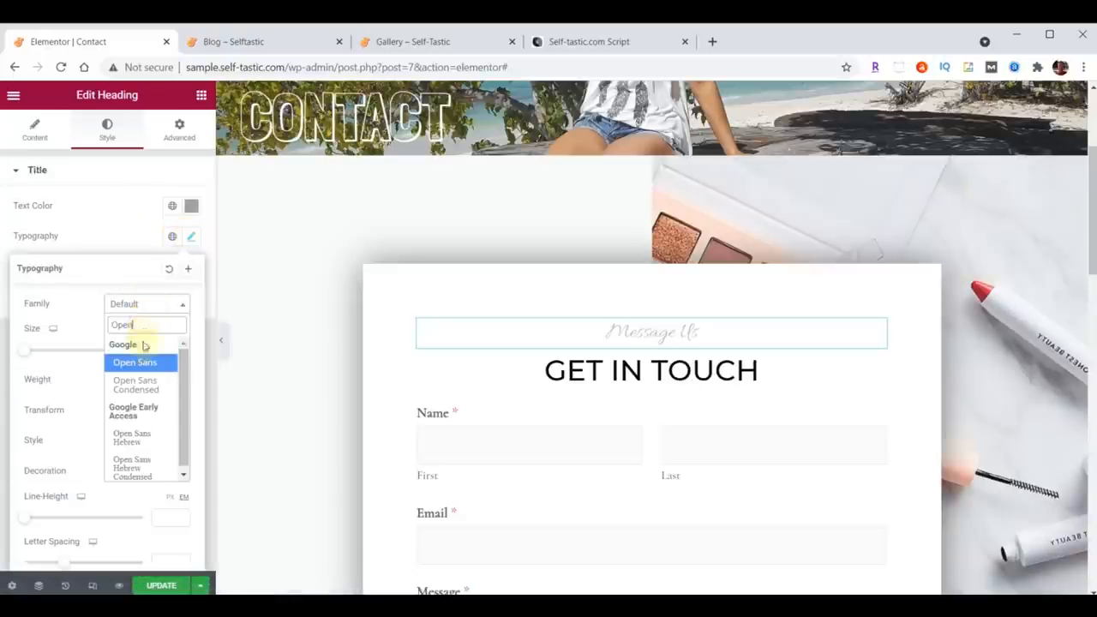
pyautogui.click(137, 386)
pyautogui.click(158, 353)
pyautogui.write('24')
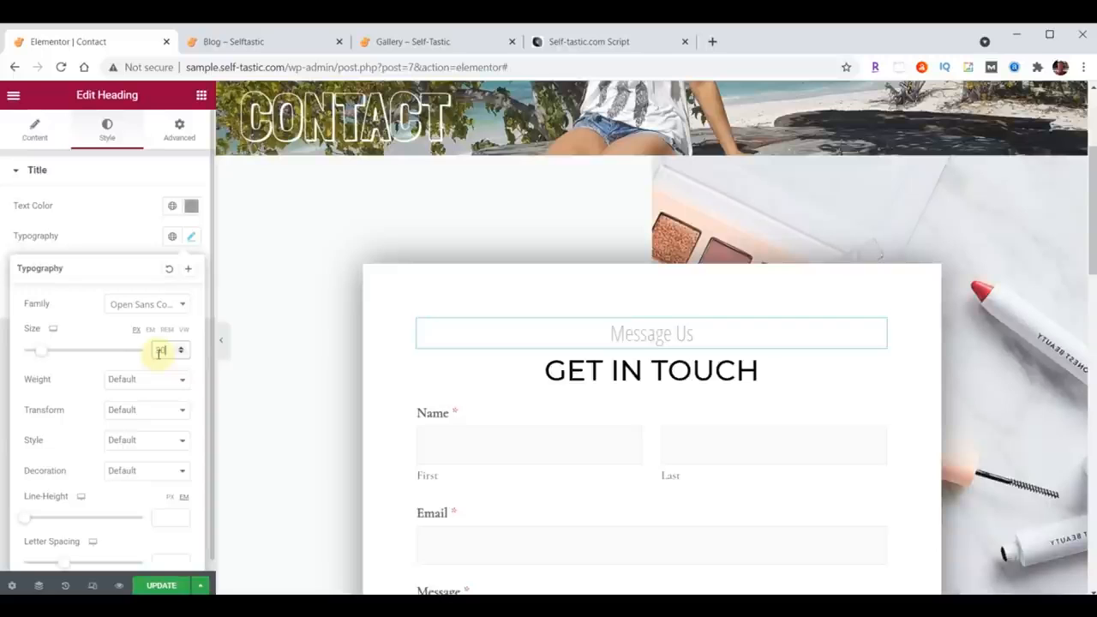
pyautogui.write('30')
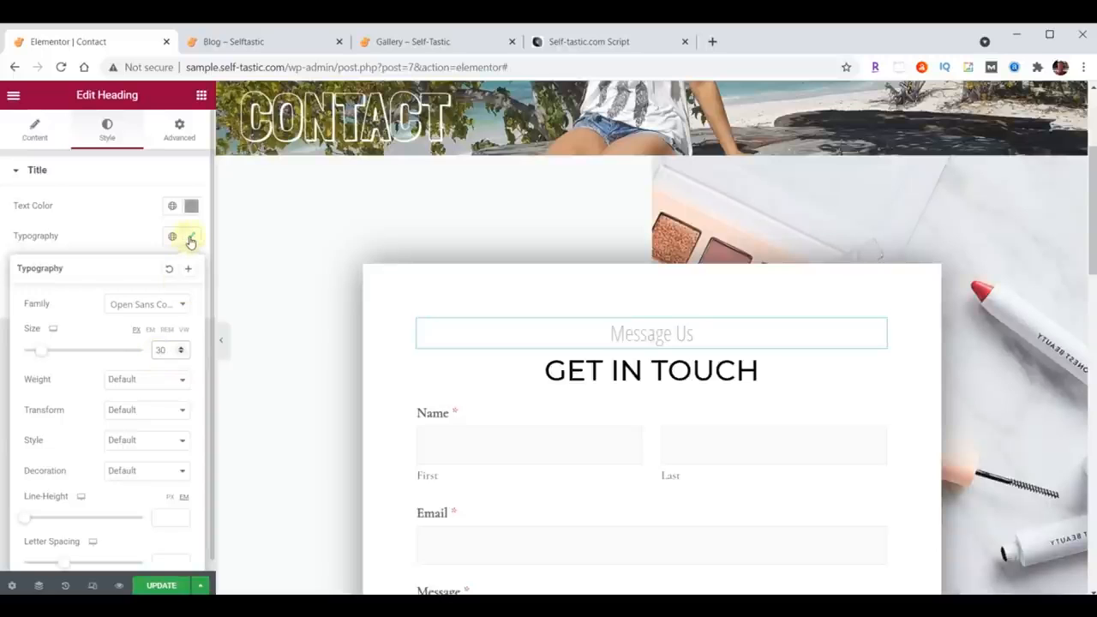
pyautogui.click(190, 239)
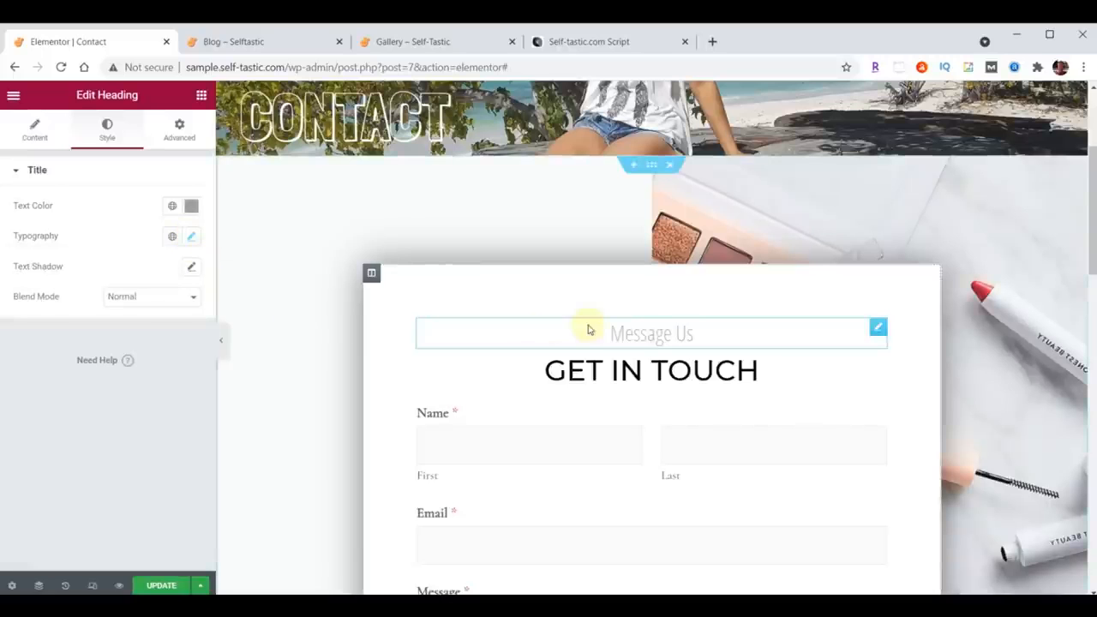
# Step: Set the form section's background image to background-contact.jpg, uploaded from the downloaded content folder
pyautogui.click(652, 166)
pyautogui.click(110, 127)
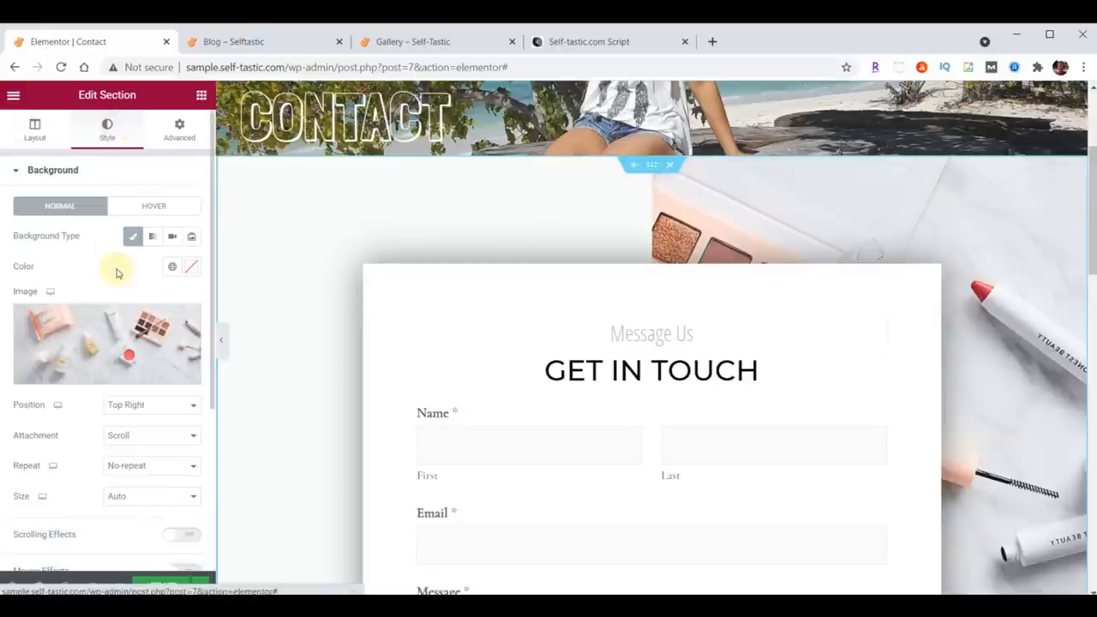
pyautogui.click(101, 336)
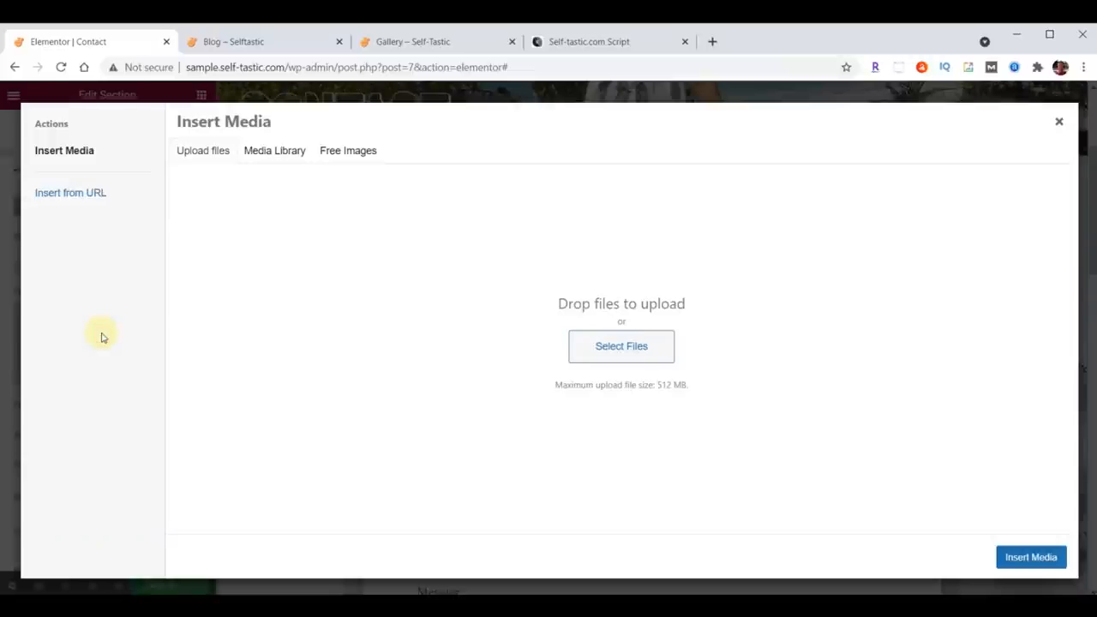
pyautogui.hotkey('alt', 'Tab')
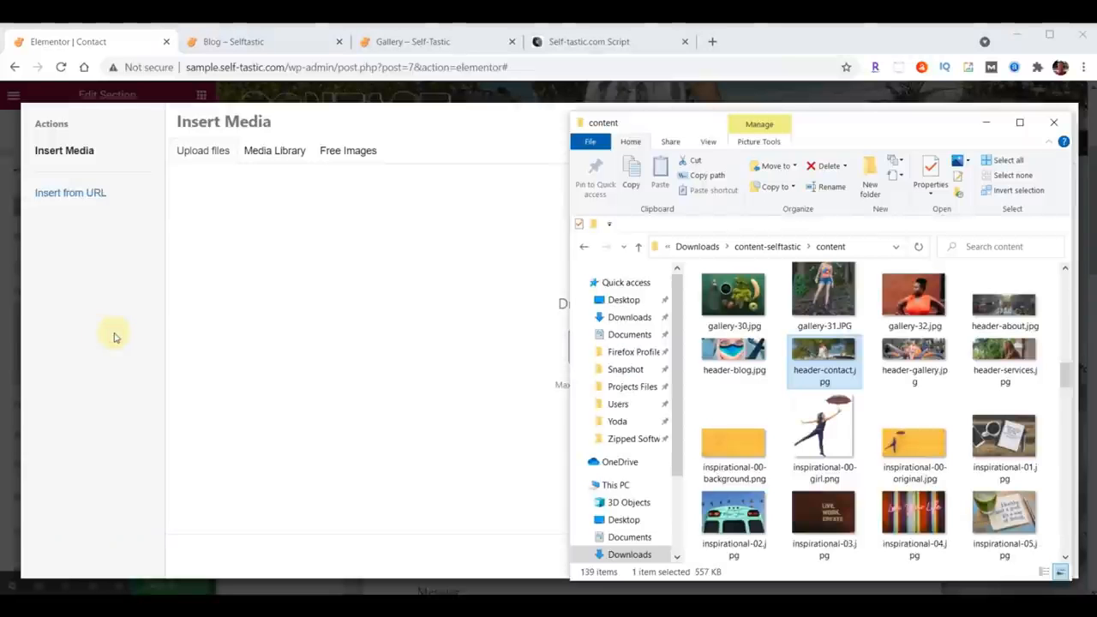
pyautogui.scroll(10, 891, 405)
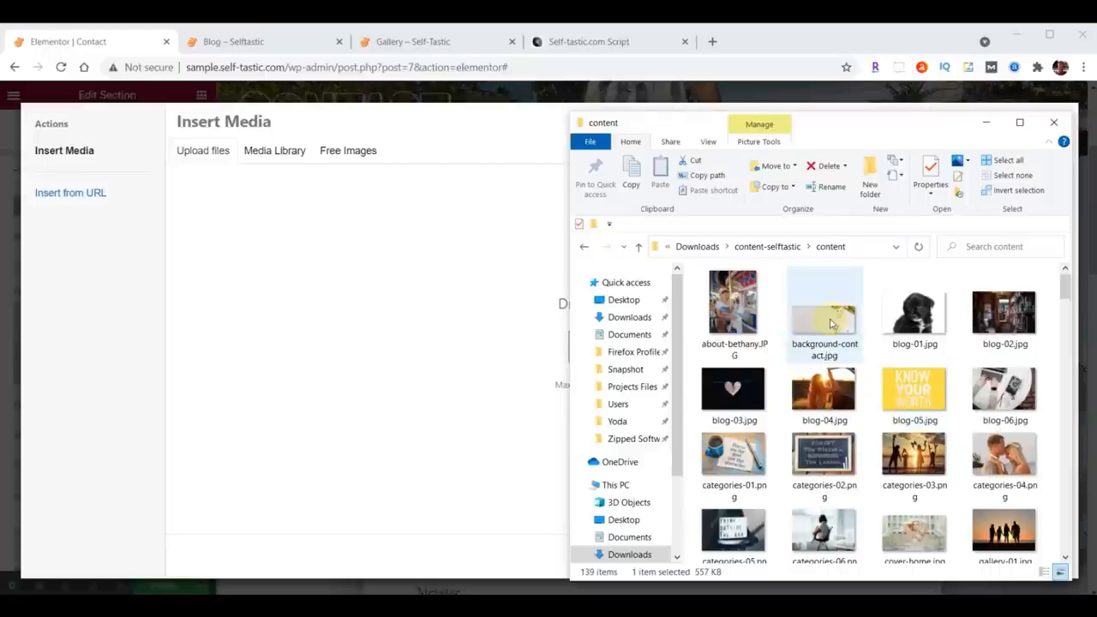
pyautogui.moveTo(829, 324); pyautogui.dragTo(353, 338)
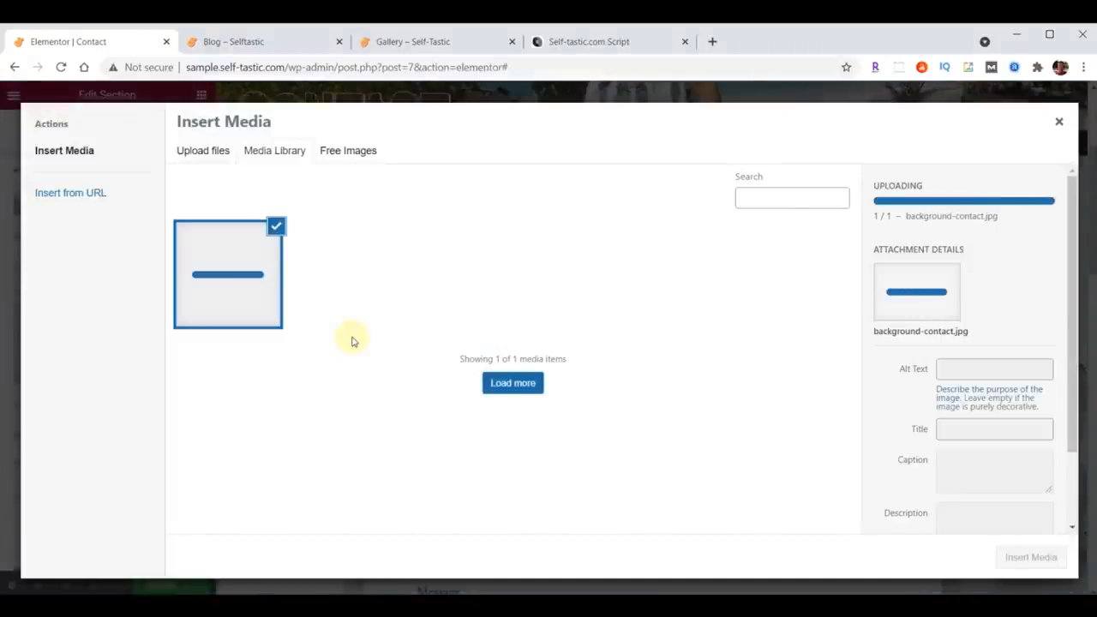
pyautogui.click(1019, 562)
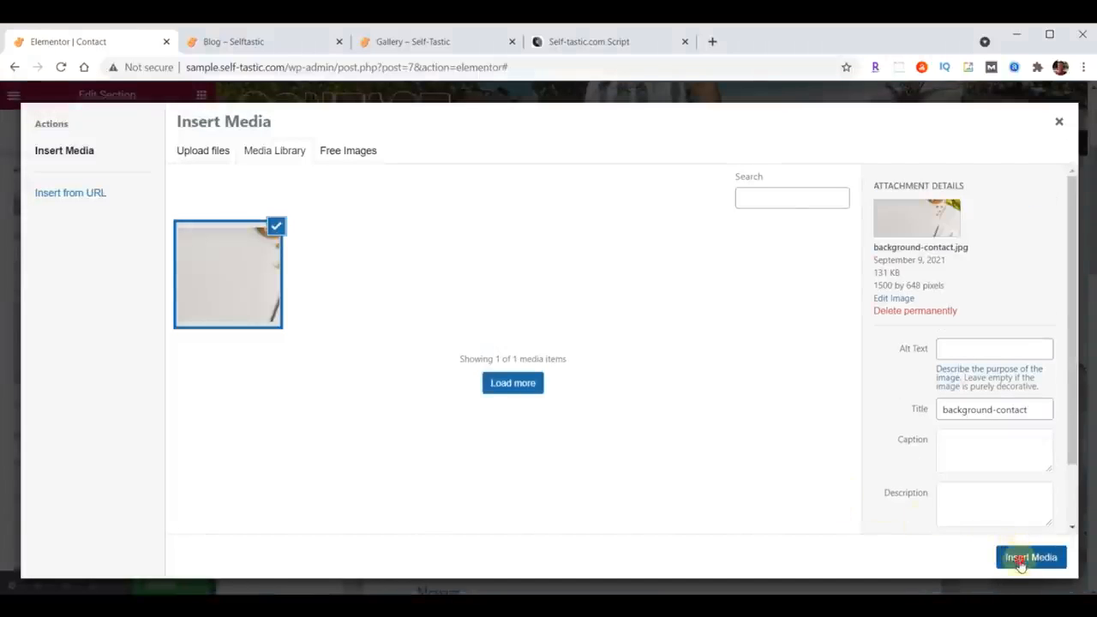
# Step: Replace the Contact Us paragraph with the pasted text beginning "Thanks so much for visiting my site."
pyautogui.scroll(-4, 608, 273)
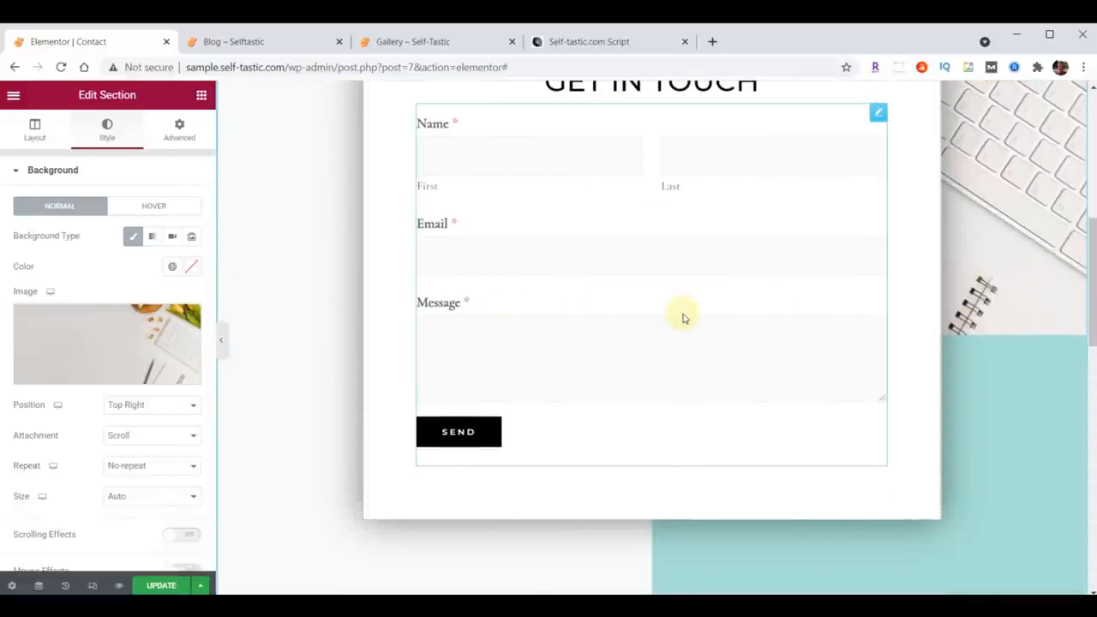
pyautogui.scroll(-6, 683, 317)
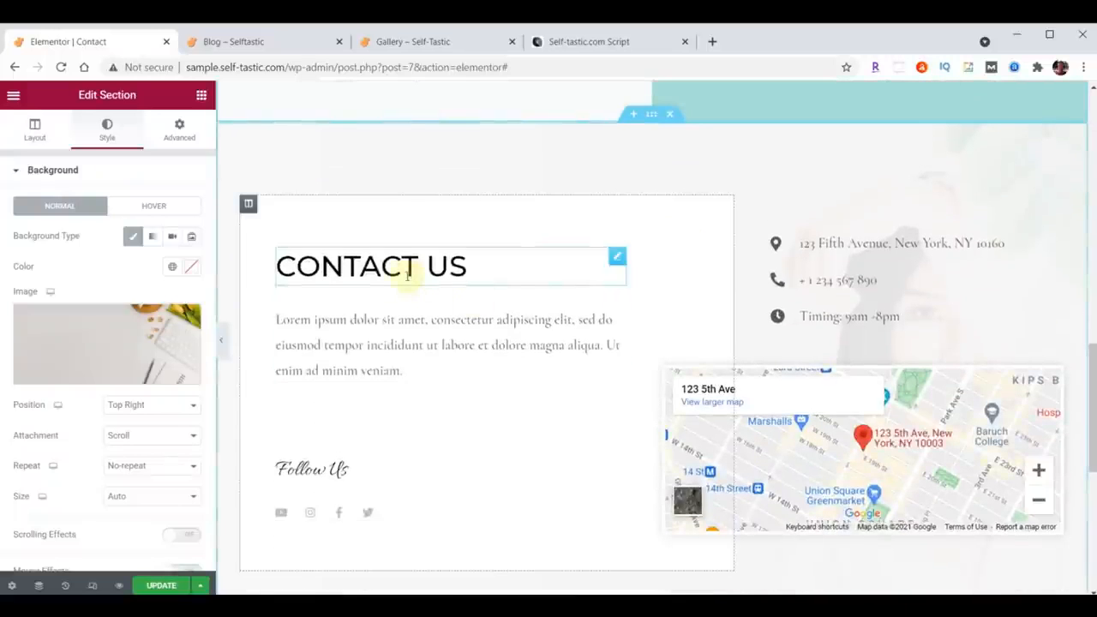
pyautogui.click(616, 296)
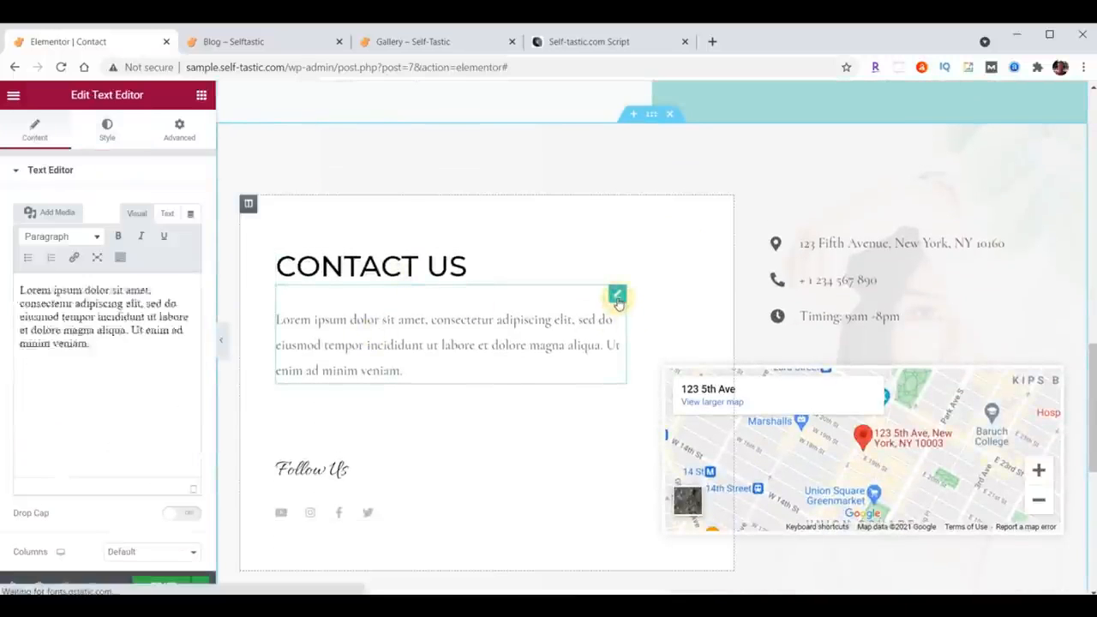
pyautogui.moveTo(25, 294); pyautogui.dragTo(111, 408)
pyautogui.write('Thanks so much for visiting my site. Please be sure to send me your comments and suggestions. I look forward to hearing from you.')
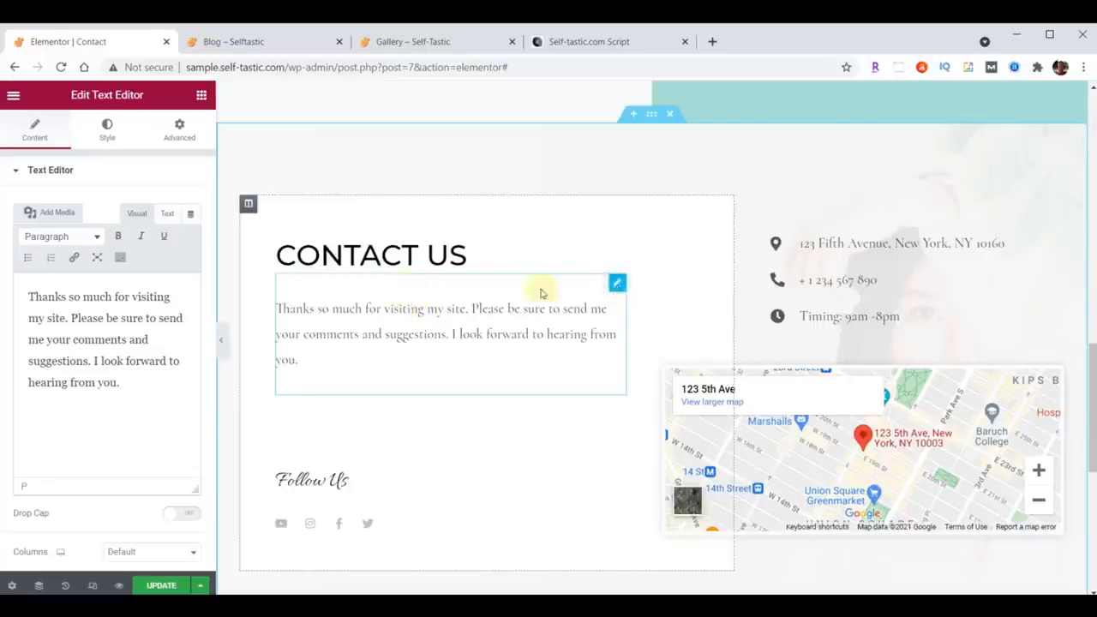
# Step: Set the paragraph's text color to #222222
pyautogui.click(104, 137)
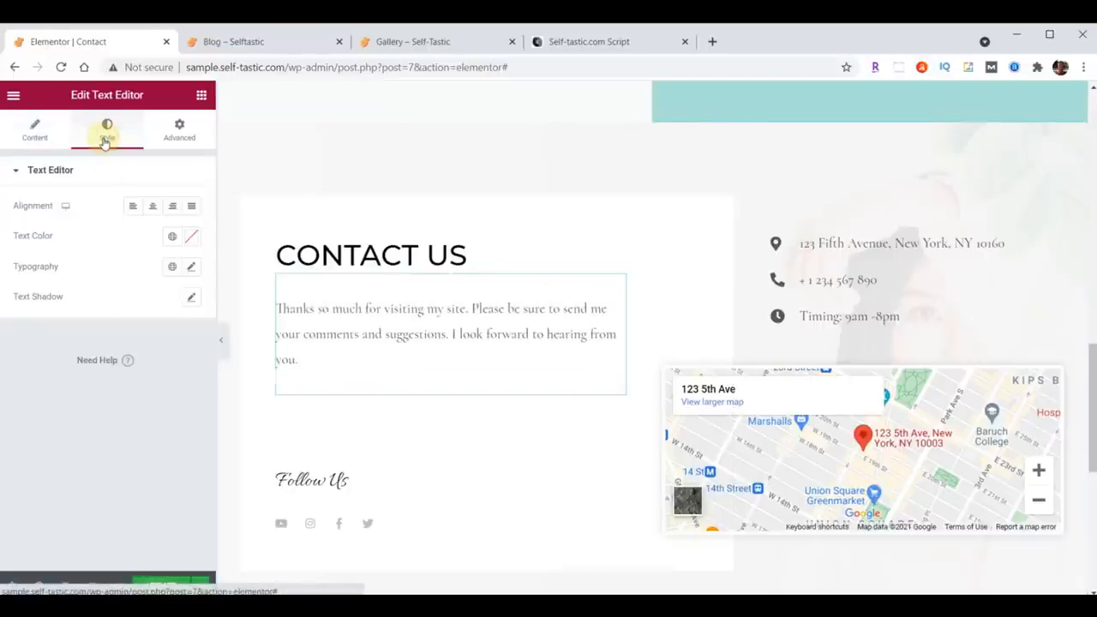
pyautogui.click(188, 241)
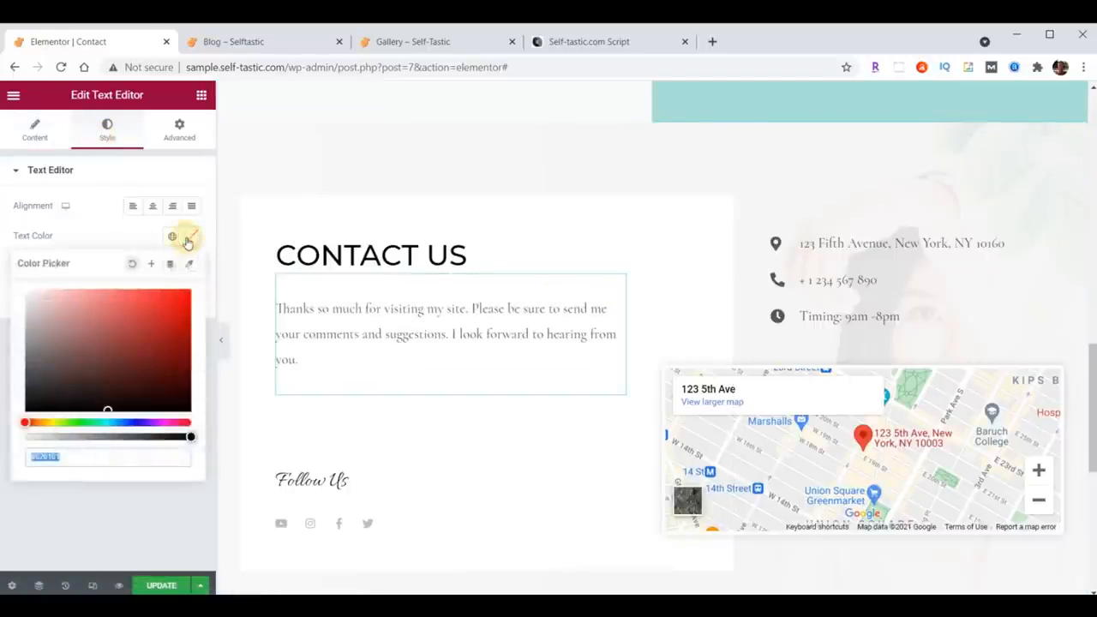
pyautogui.write('#222222')
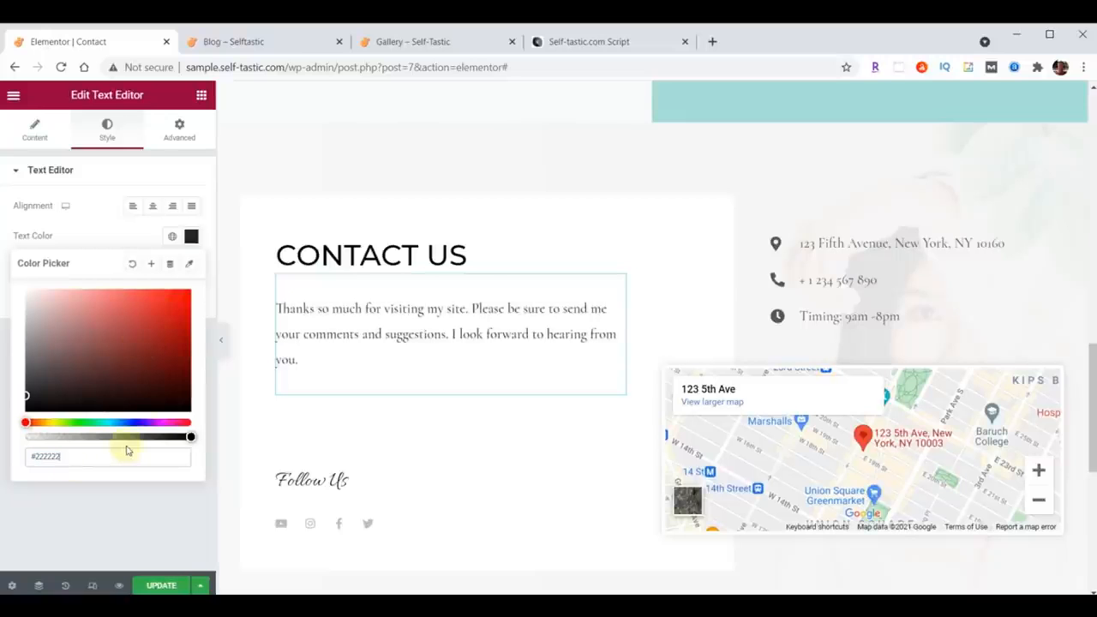
pyautogui.click(190, 237)
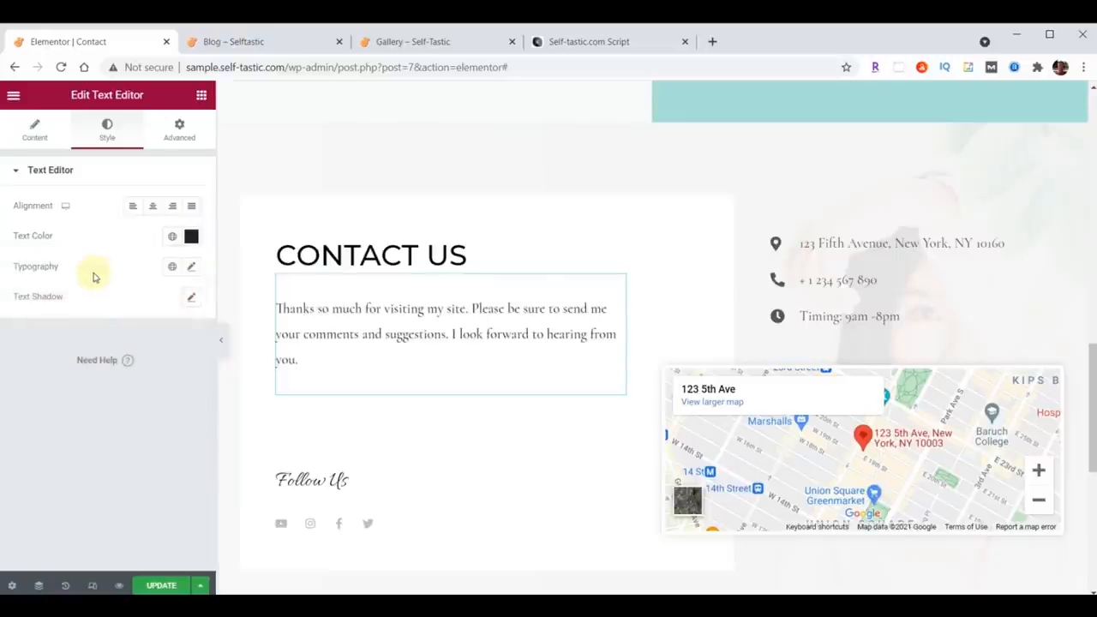
# Step: Set the paragraph's typography to Open Sans Condensed, size 21, weight 400
pyautogui.click(193, 269)
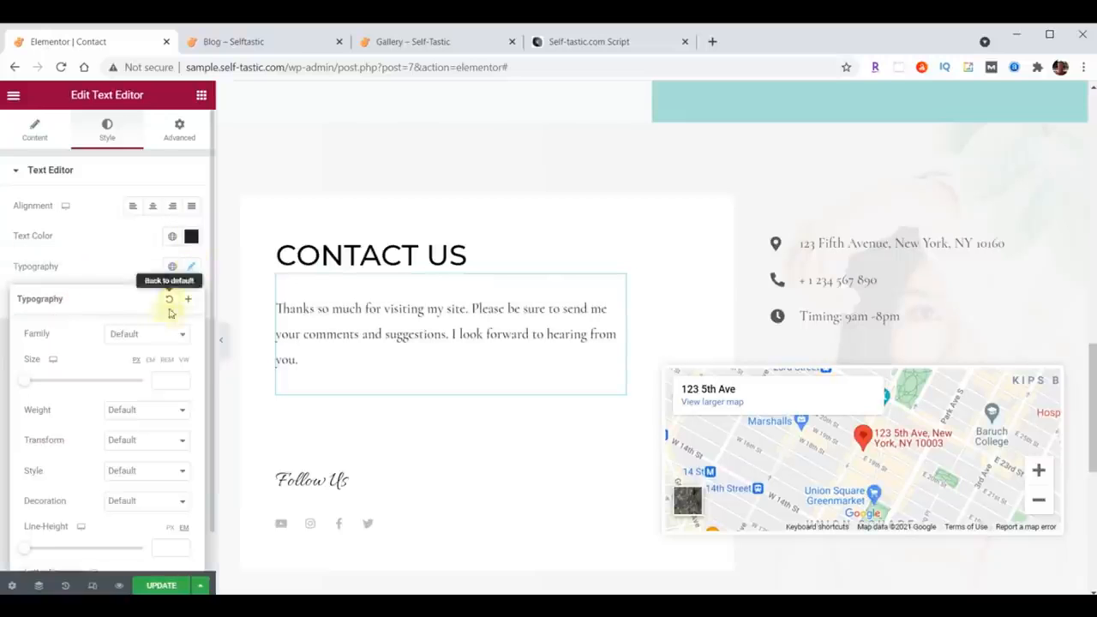
pyautogui.click(155, 336)
pyautogui.write('Open')
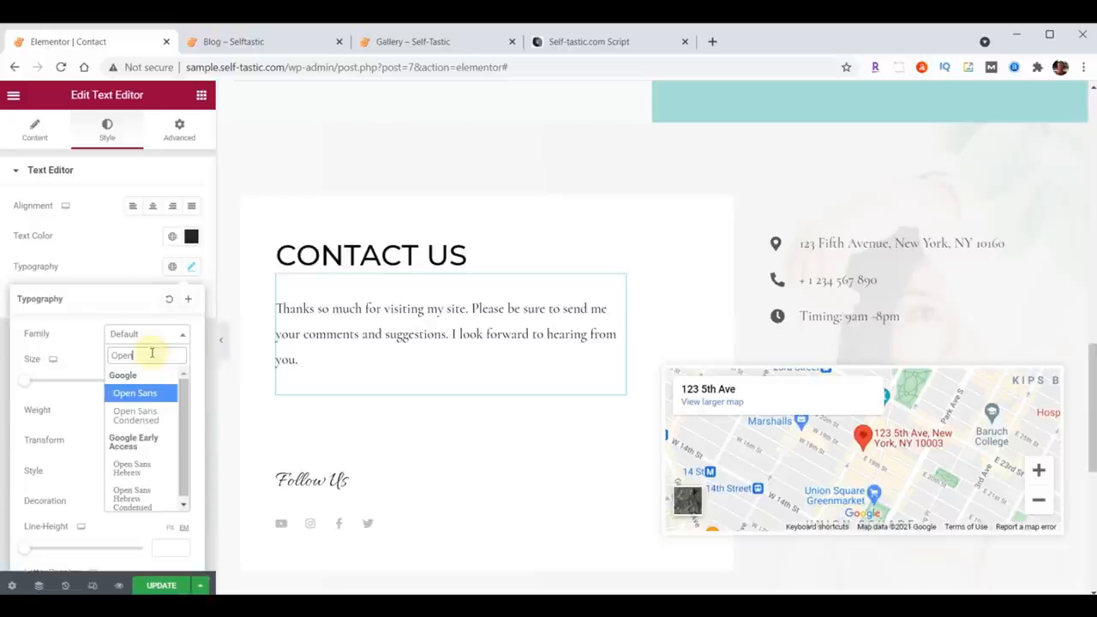
pyautogui.click(136, 415)
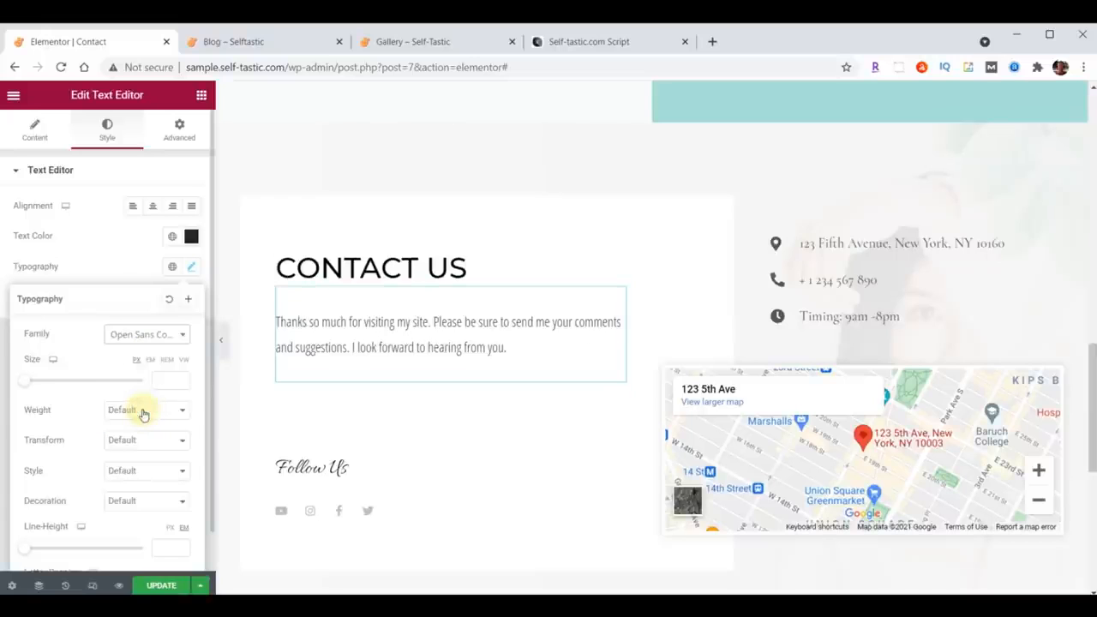
pyautogui.click(160, 380)
pyautogui.write('21')
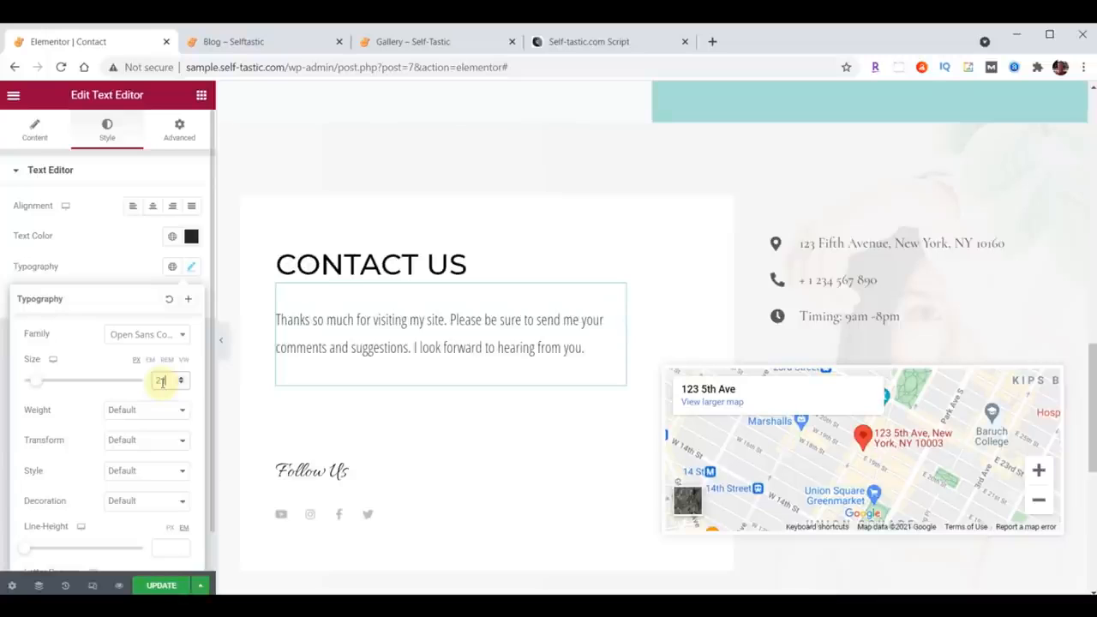
pyautogui.click(153, 408)
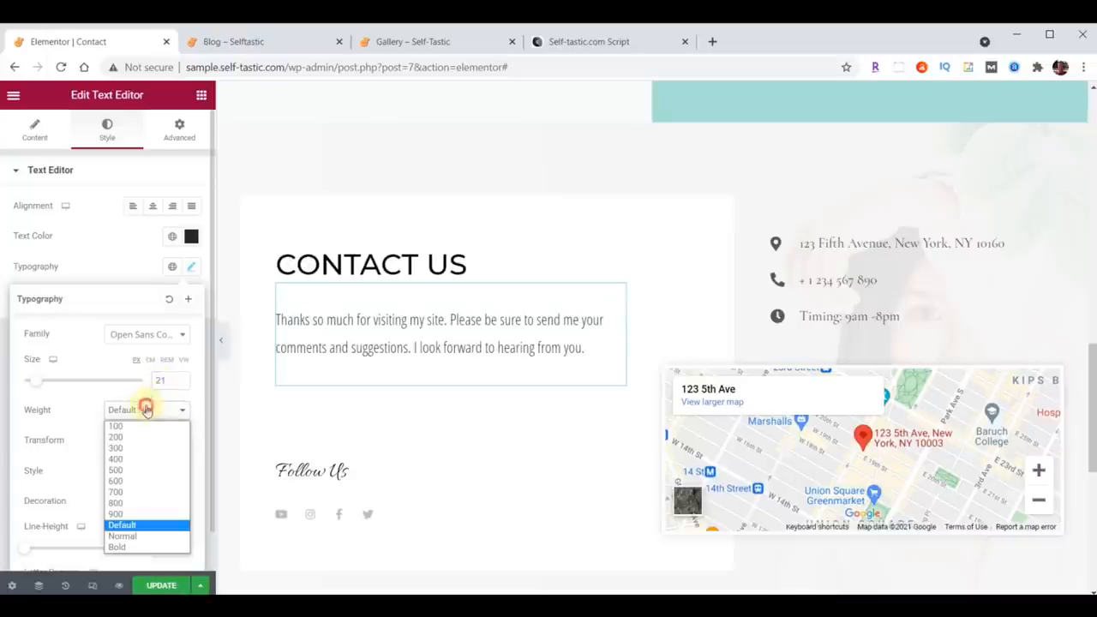
pyautogui.click(140, 456)
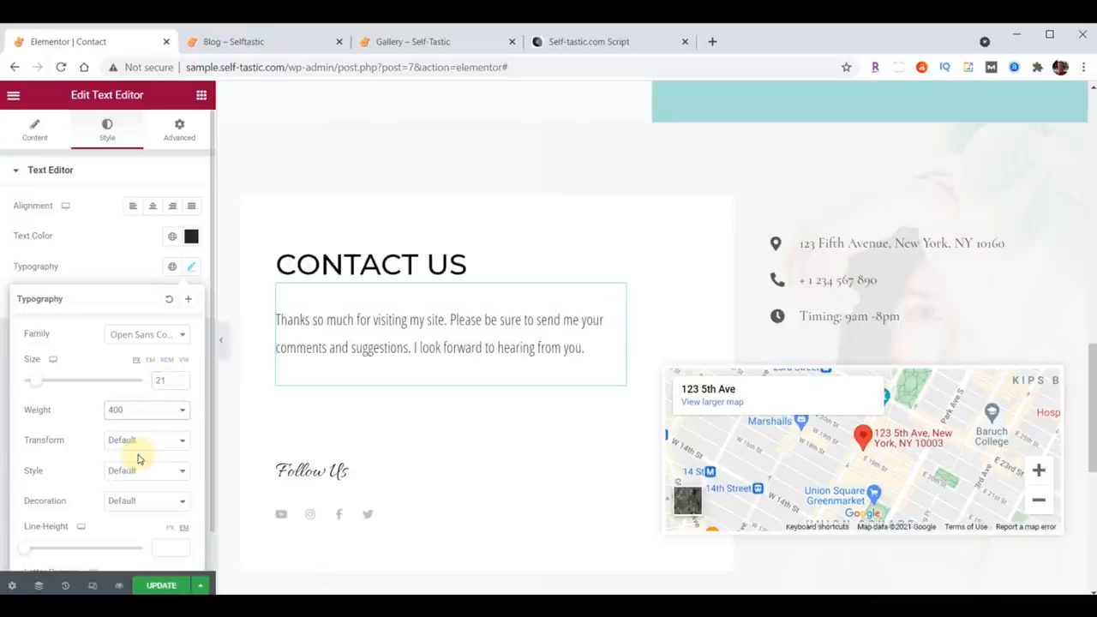
pyautogui.click(192, 267)
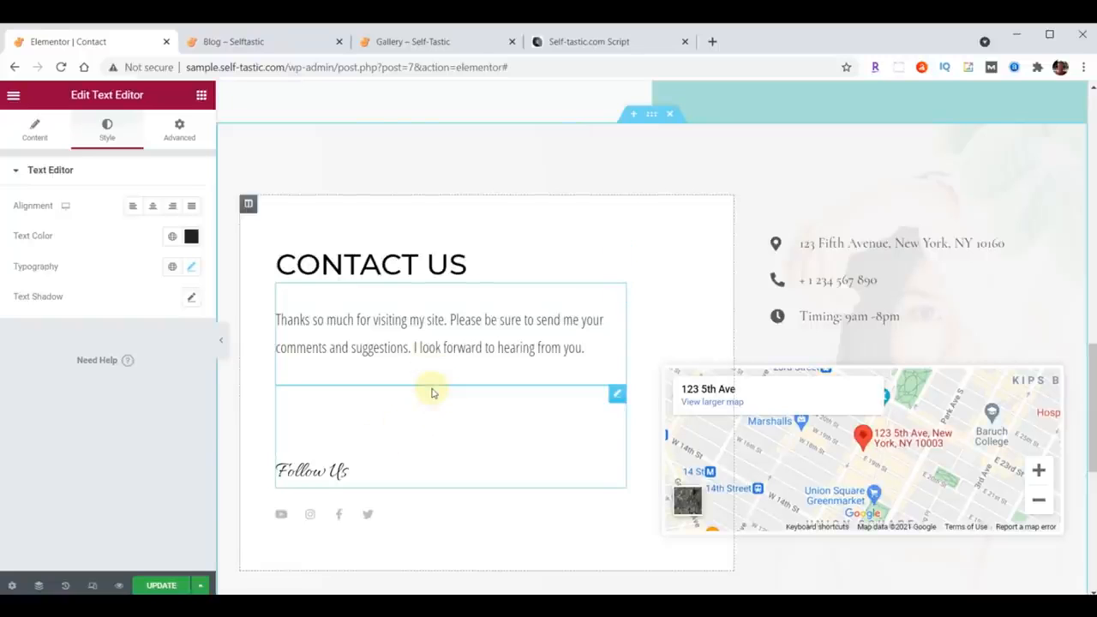
# Step: Add an Image widget below the Contact Us paragraph and set it to practical-advice-profile.jpg from the media library
pyautogui.click(201, 94)
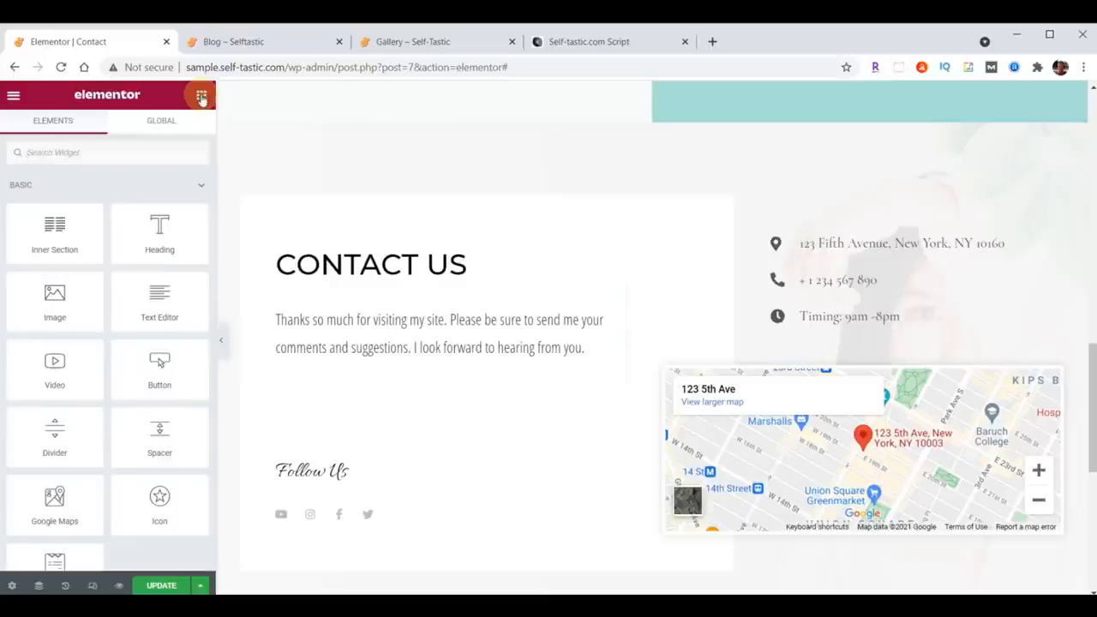
pyautogui.moveTo(58, 293); pyautogui.dragTo(413, 362)
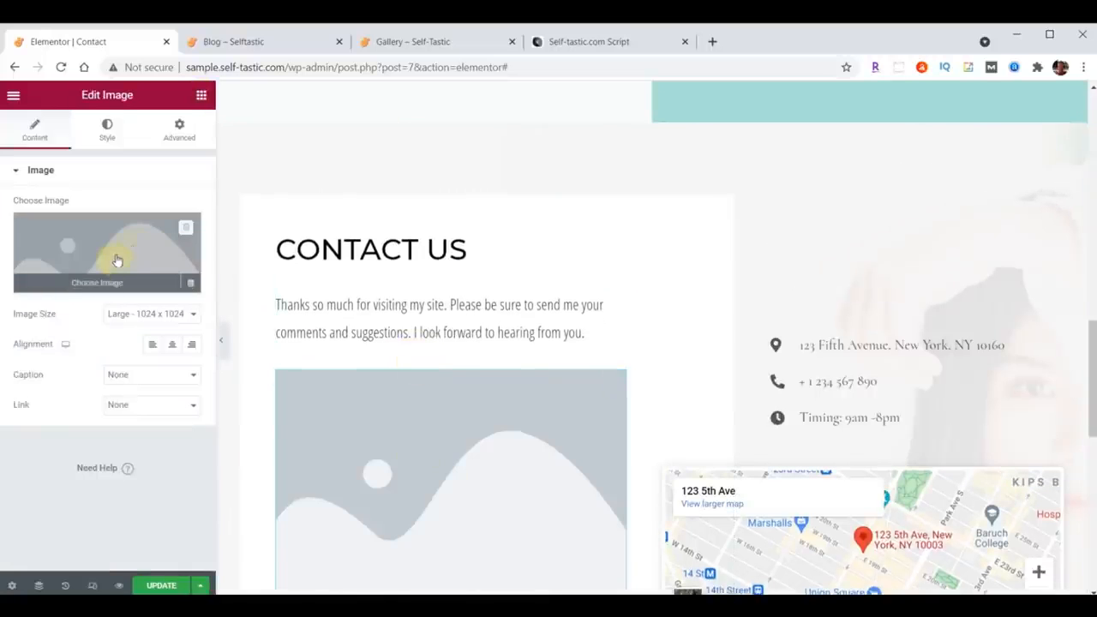
pyautogui.click(117, 260)
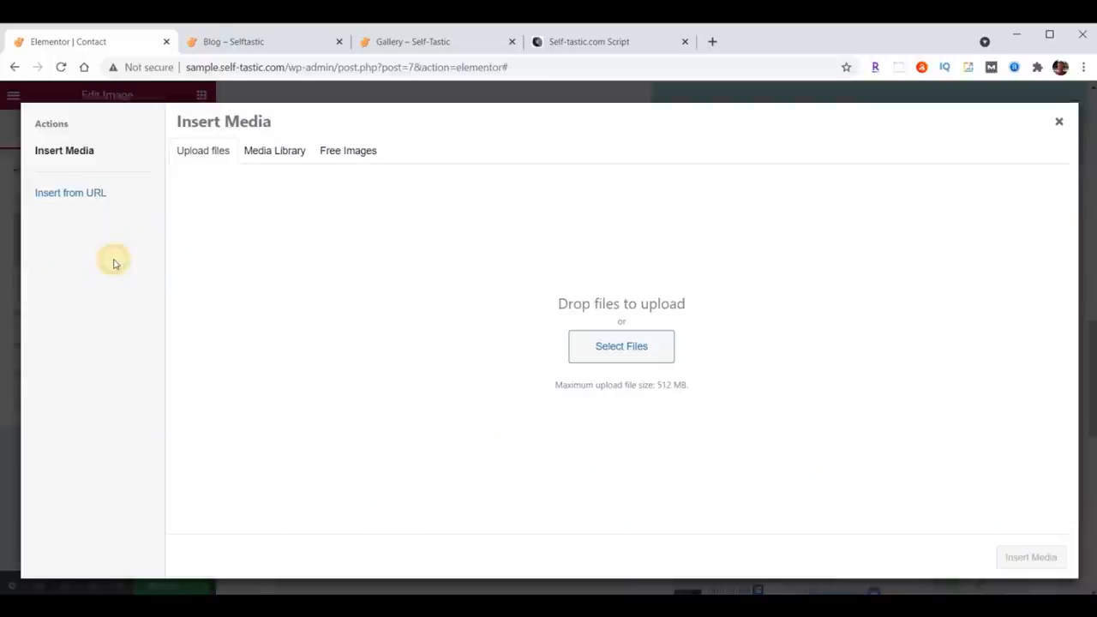
pyautogui.click(266, 152)
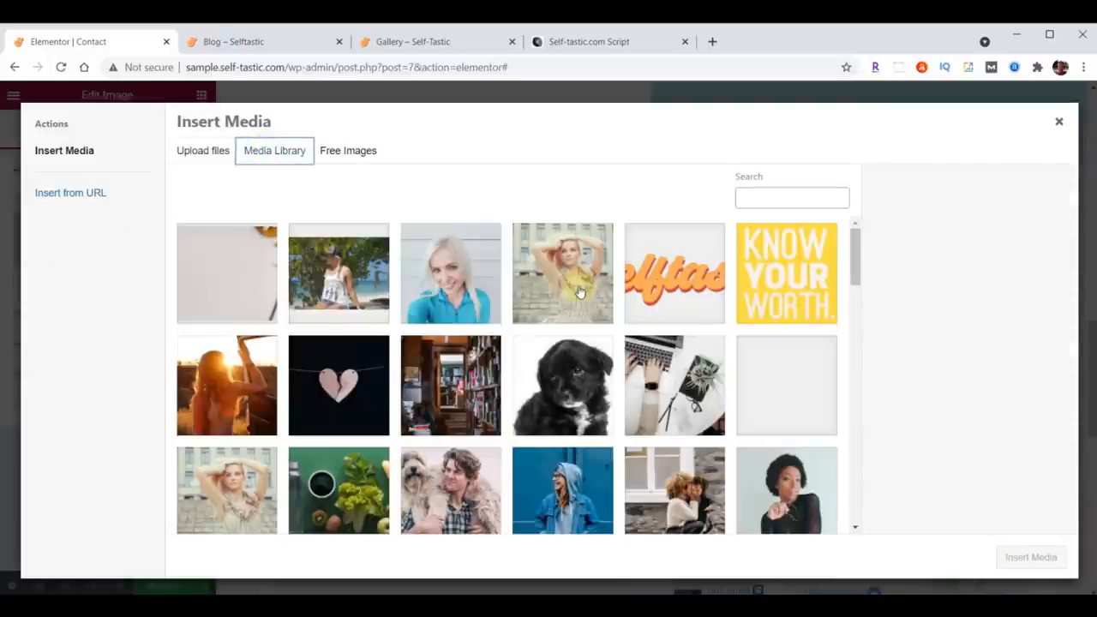
pyautogui.scroll(-10, 579, 293)
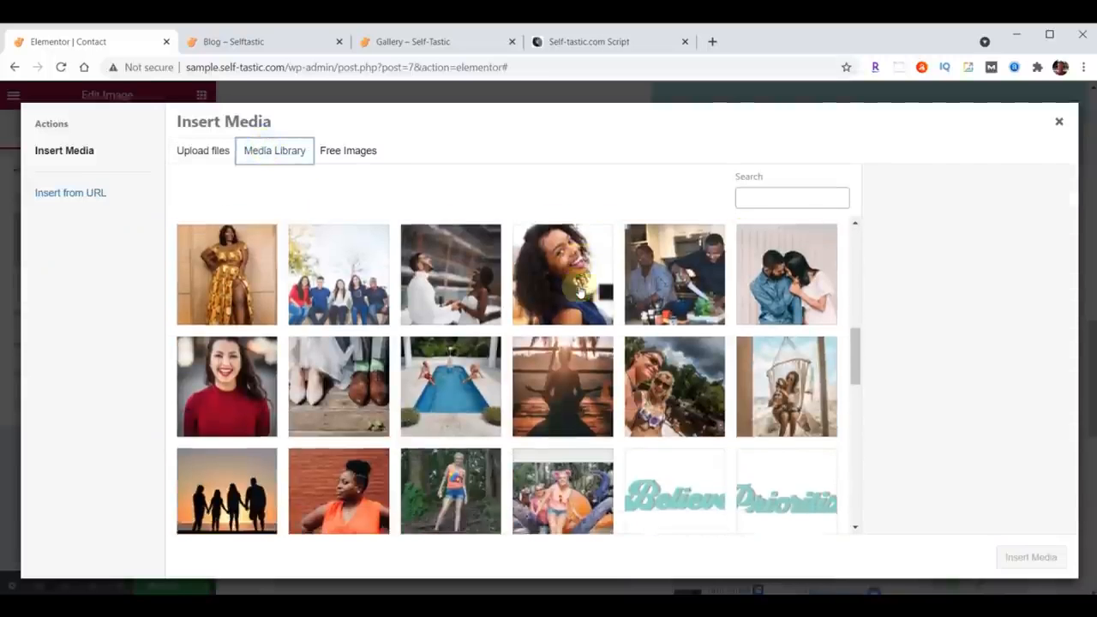
pyautogui.scroll(-8, 580, 293)
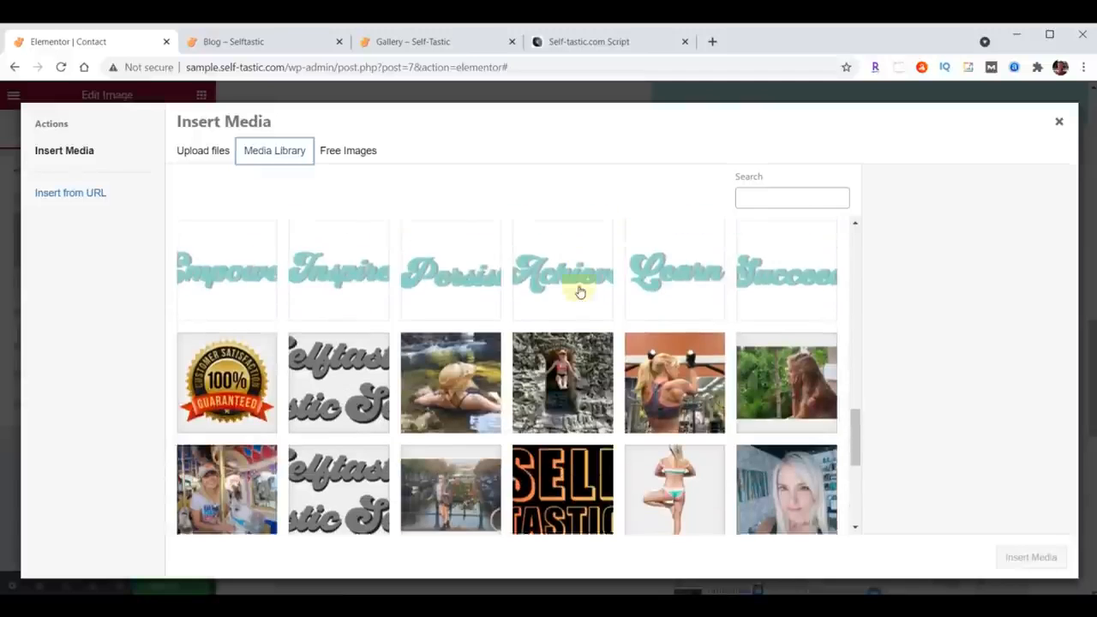
pyautogui.click(795, 428)
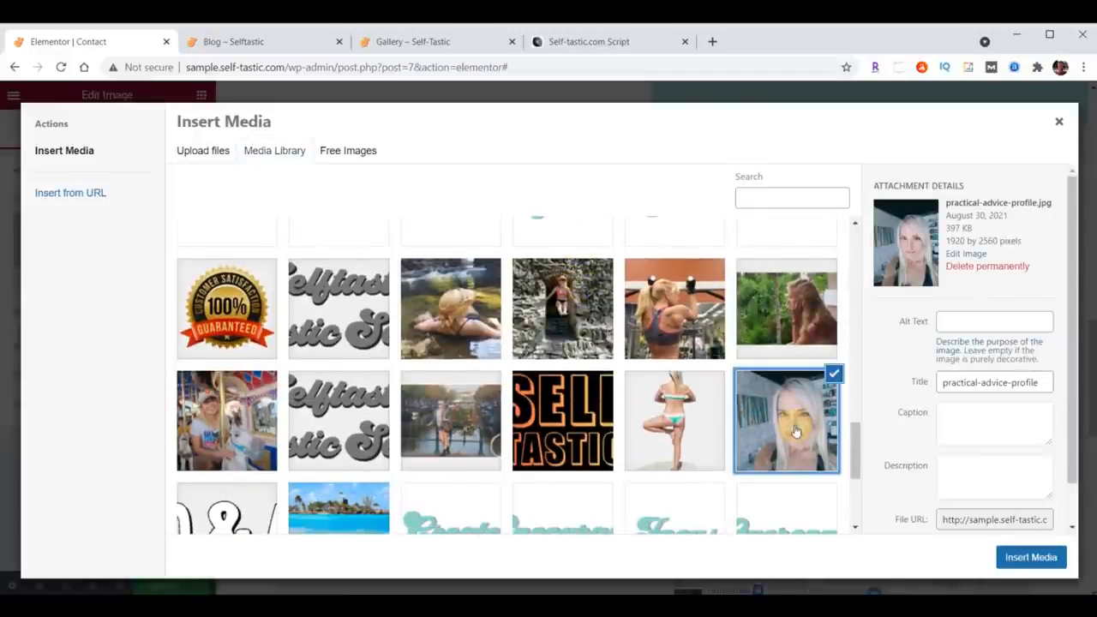
pyautogui.click(1048, 559)
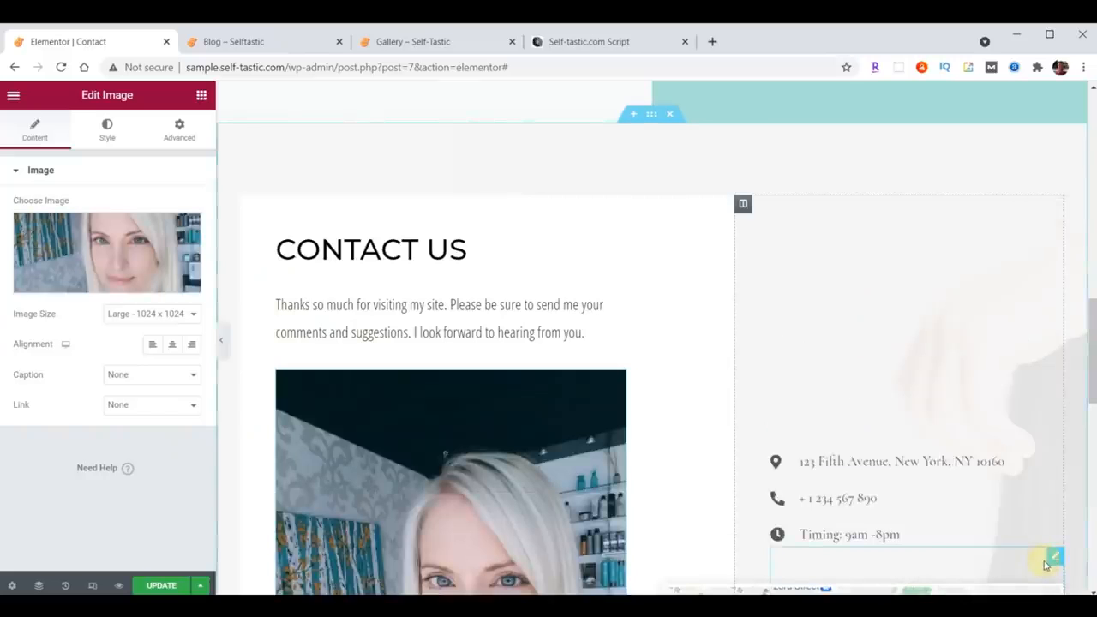
# Step: Set the profile image's max width to 75%
pyautogui.scroll(-4, 626, 231)
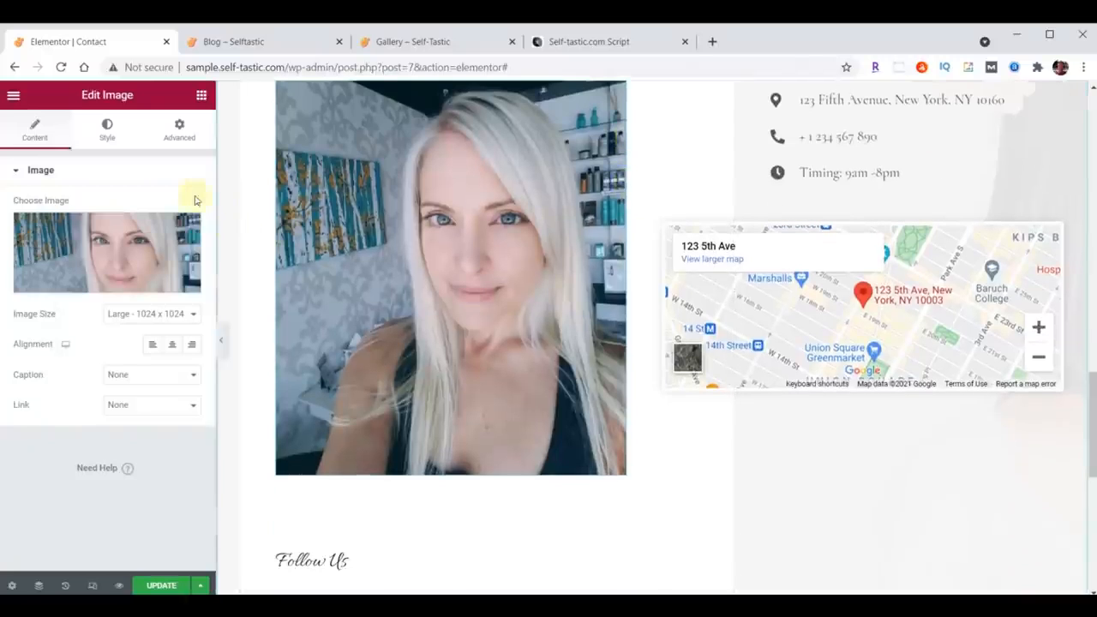
pyautogui.click(109, 132)
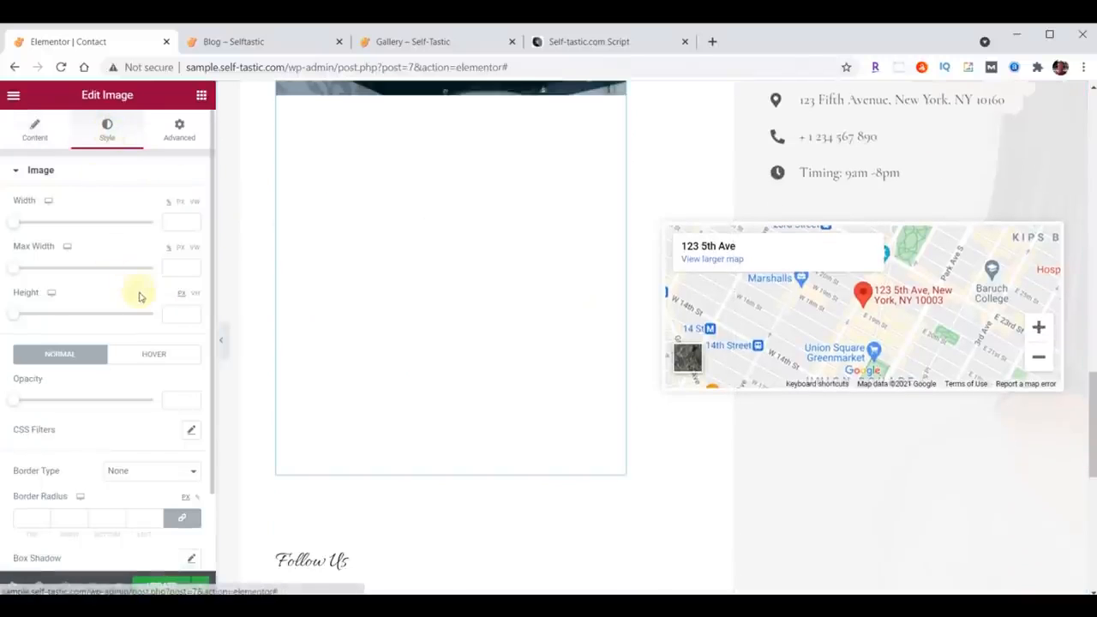
pyautogui.click(176, 270)
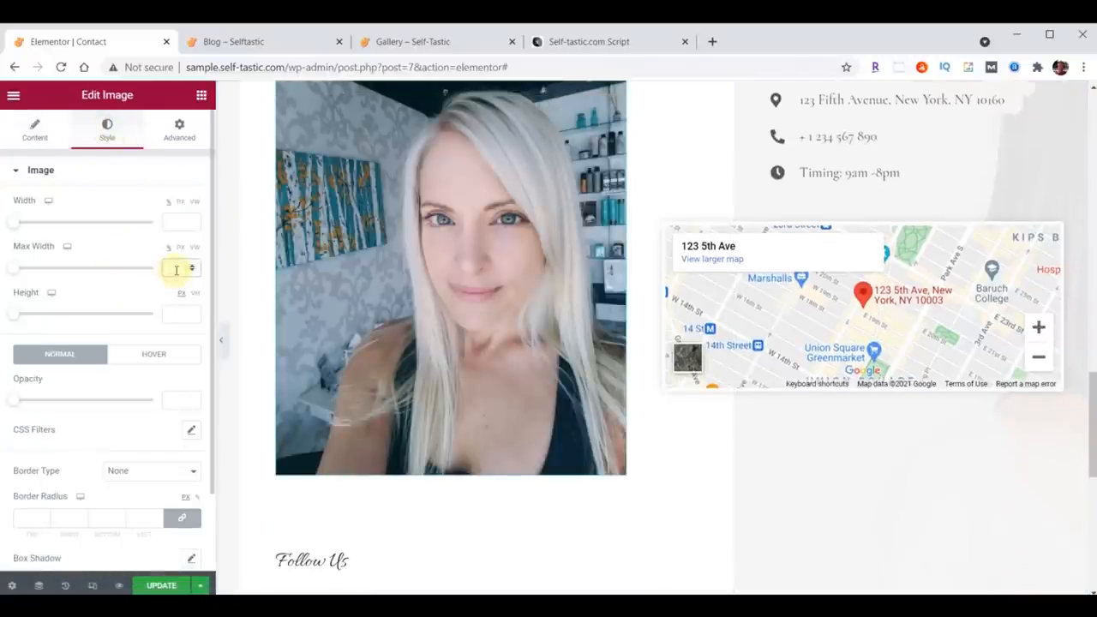
pyautogui.write('75')
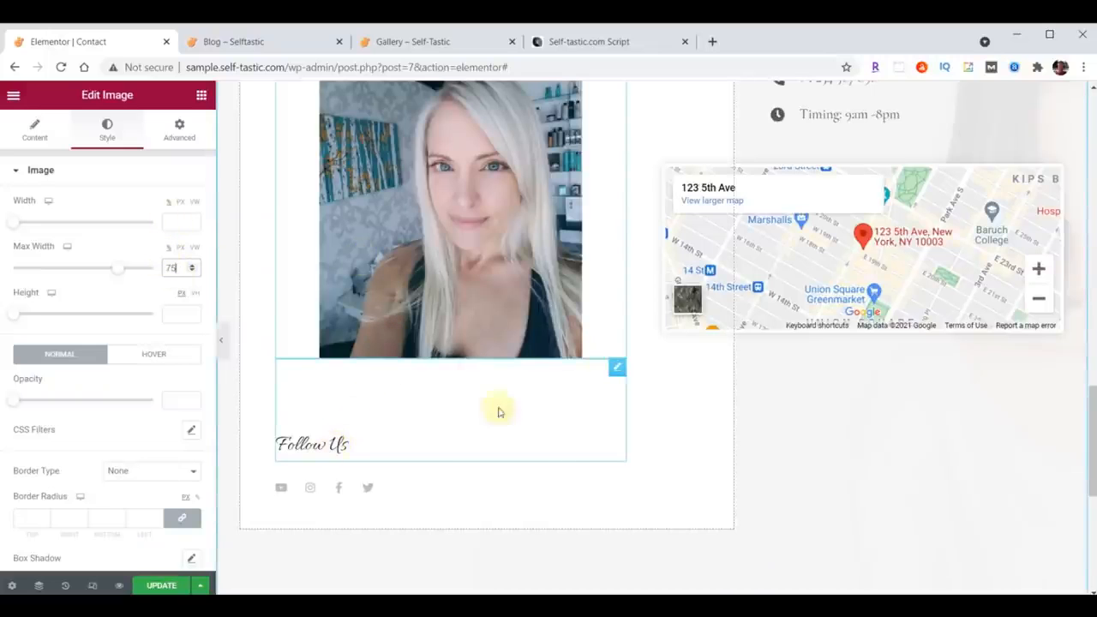
# Step: Set the Follow Us heading's top margin to 70
pyautogui.click(615, 370)
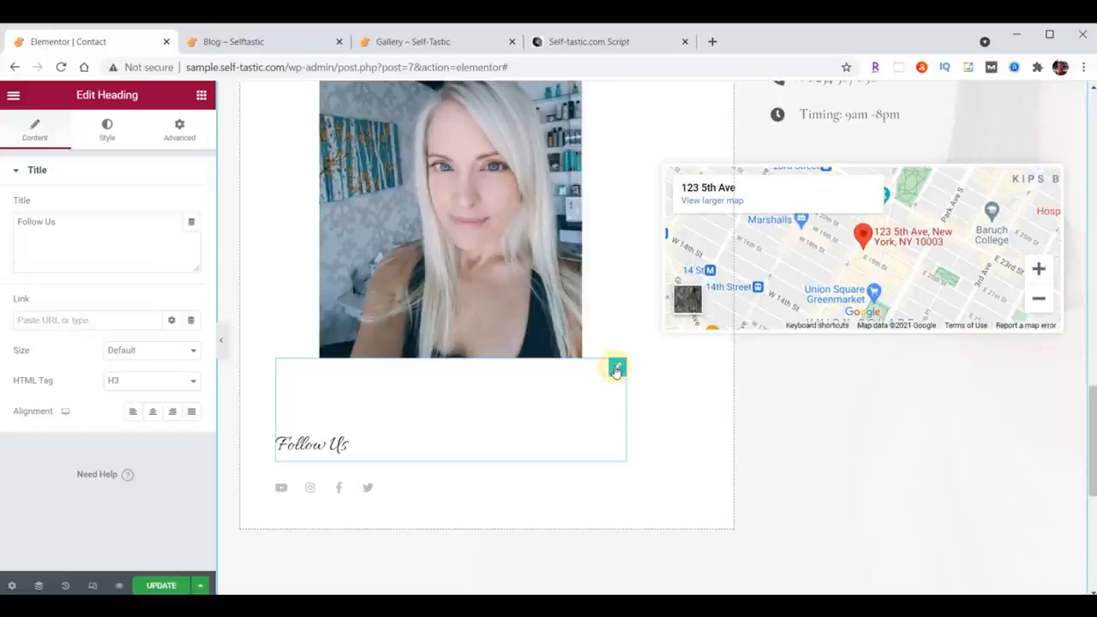
pyautogui.click(179, 128)
pyautogui.click(95, 280)
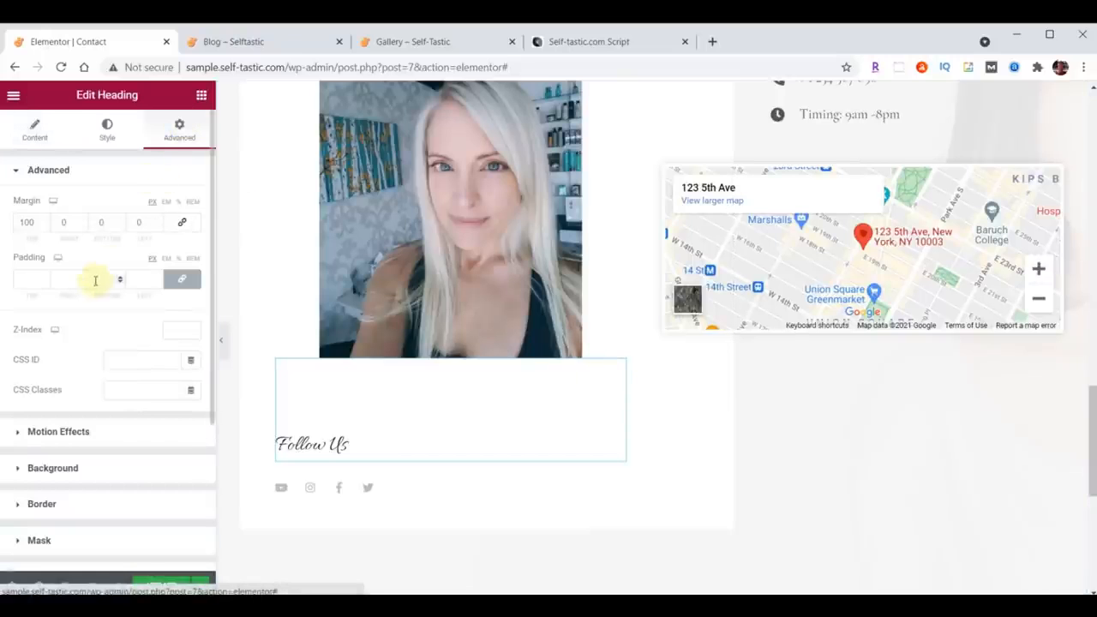
pyautogui.moveTo(38, 222); pyautogui.dragTo(8, 224)
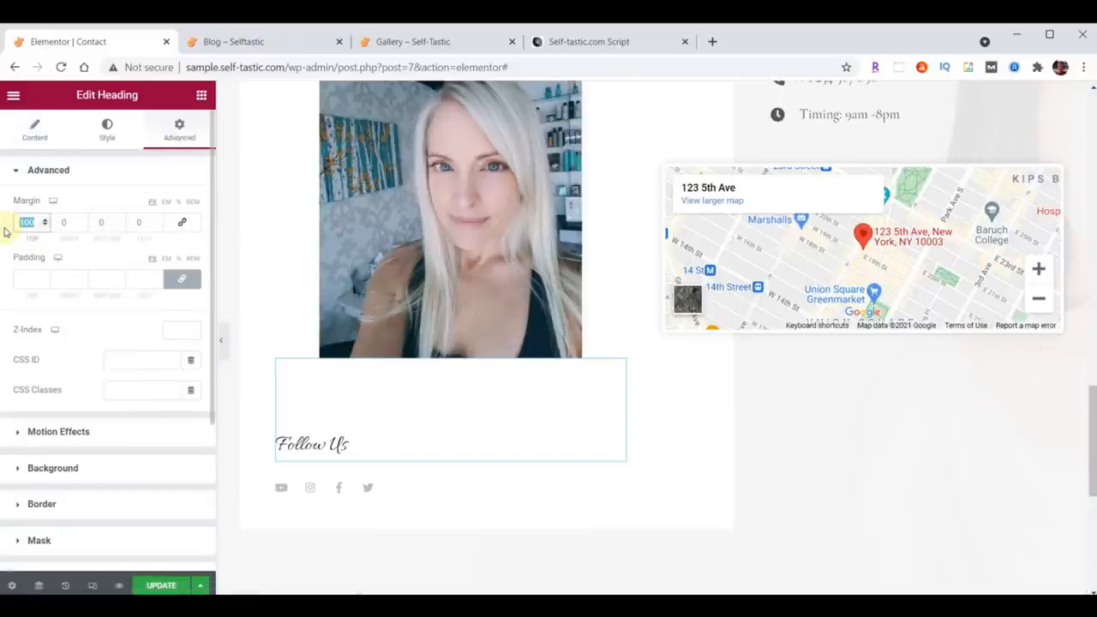
pyautogui.write('70')
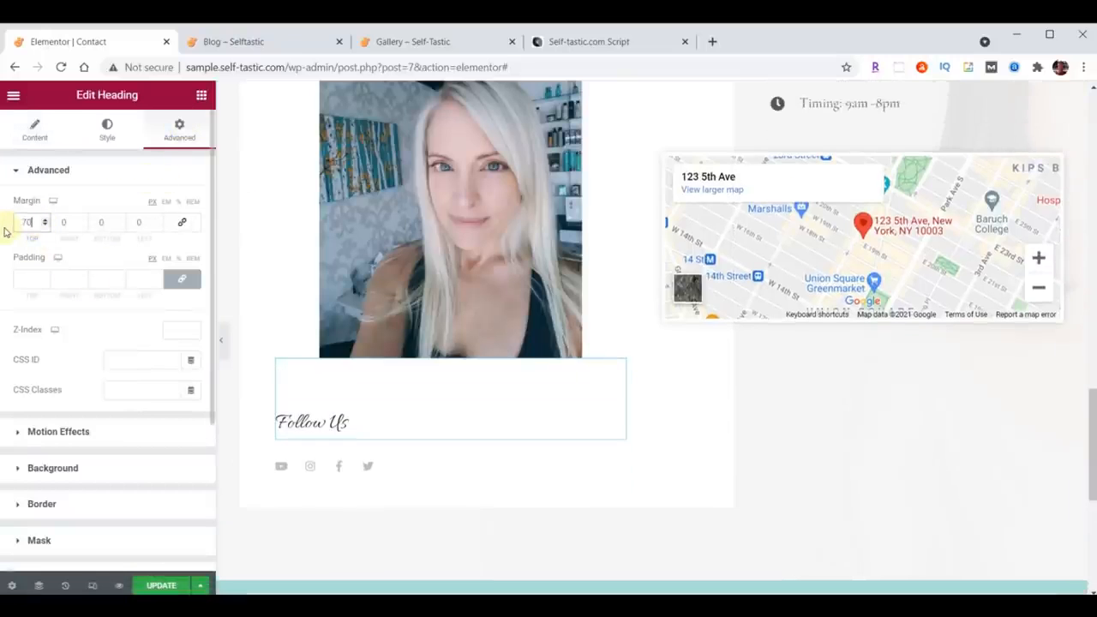
# Step: Set the Follow Us heading's typography to Open Sans Condensed, size 30
pyautogui.click(107, 128)
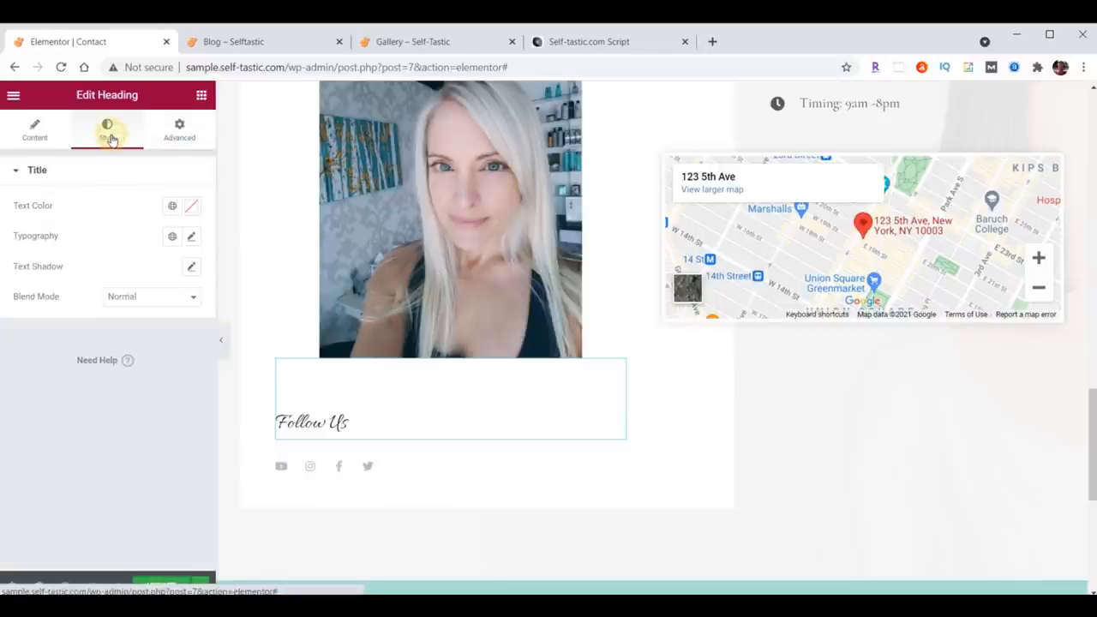
pyautogui.click(192, 240)
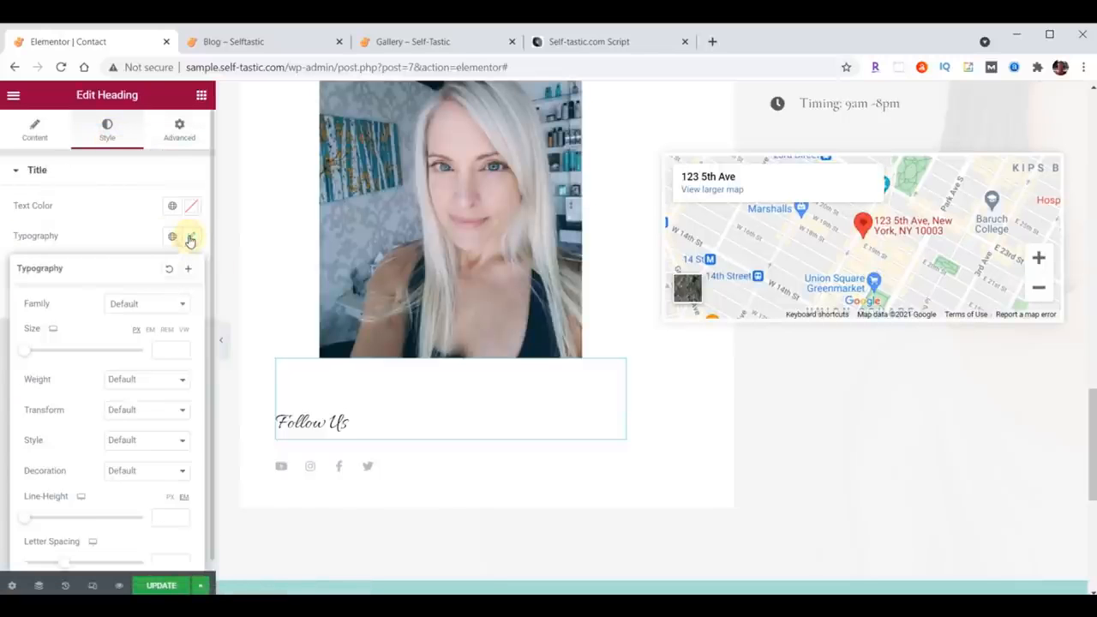
pyautogui.click(156, 304)
pyautogui.write('open')
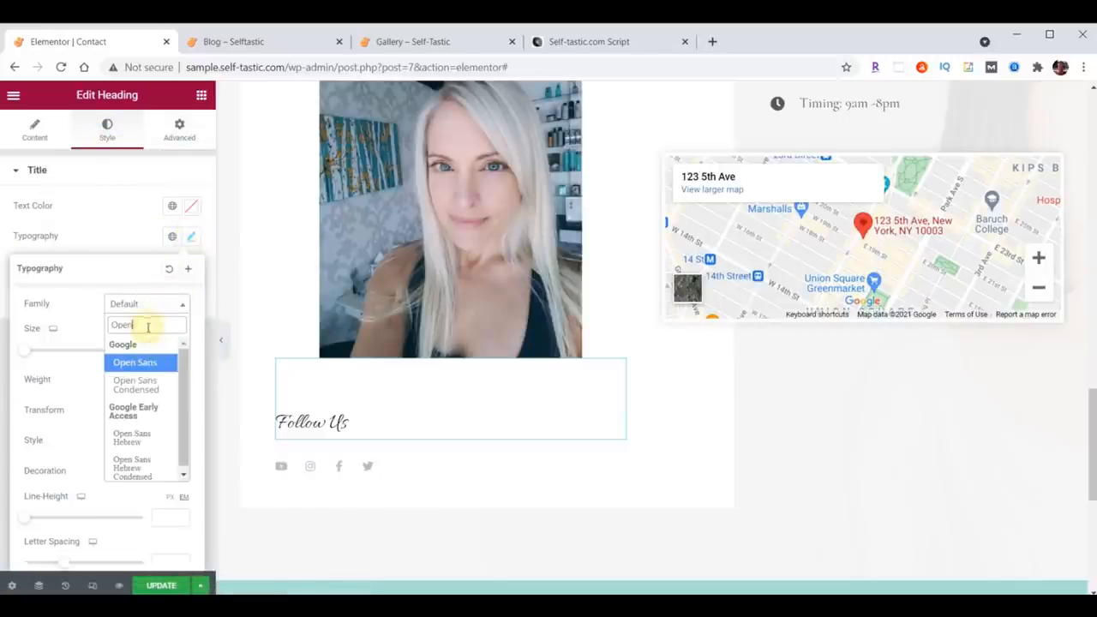
pyautogui.click(142, 383)
pyautogui.click(163, 350)
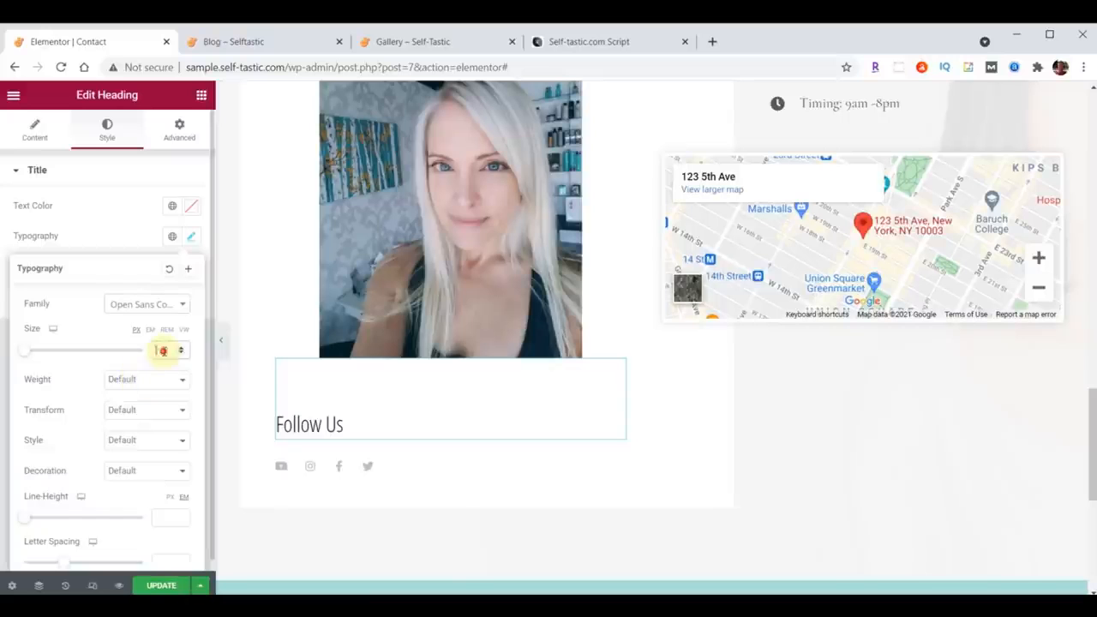
pyautogui.write('30')
pyautogui.click(192, 239)
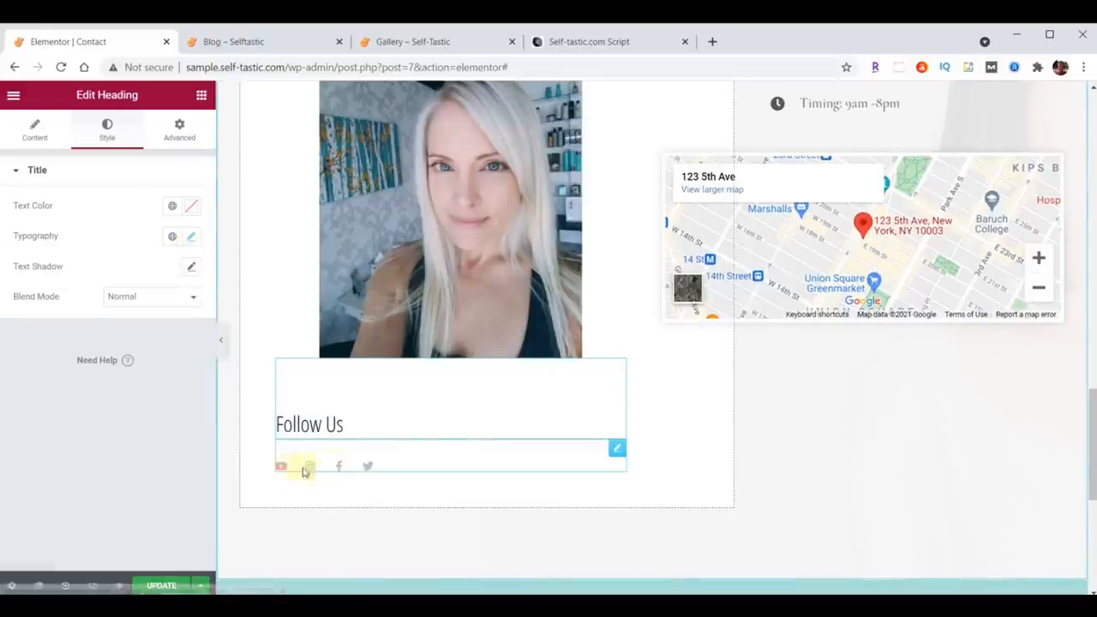
# Step: Set the social icons' size to 32
pyautogui.click(617, 449)
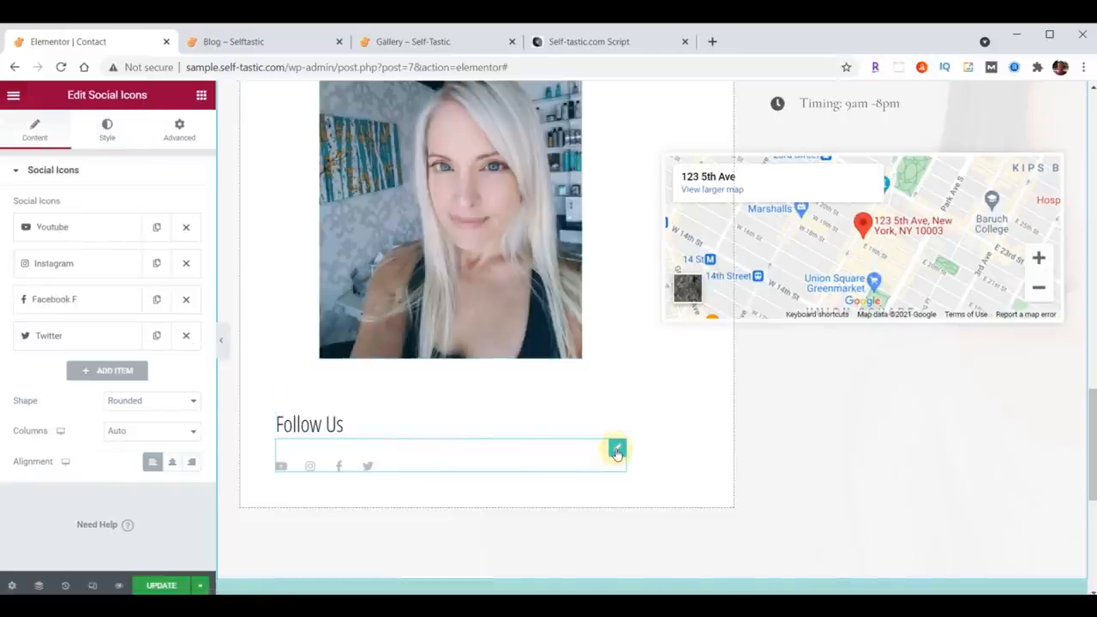
pyautogui.click(107, 128)
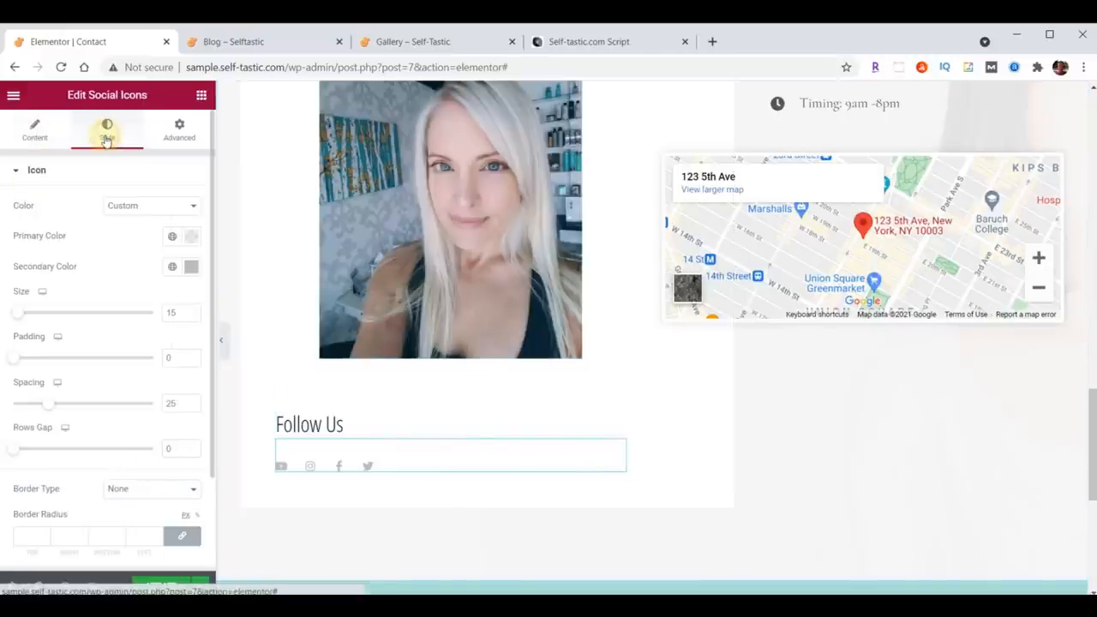
pyautogui.doubleClick(174, 312)
pyautogui.write('32')
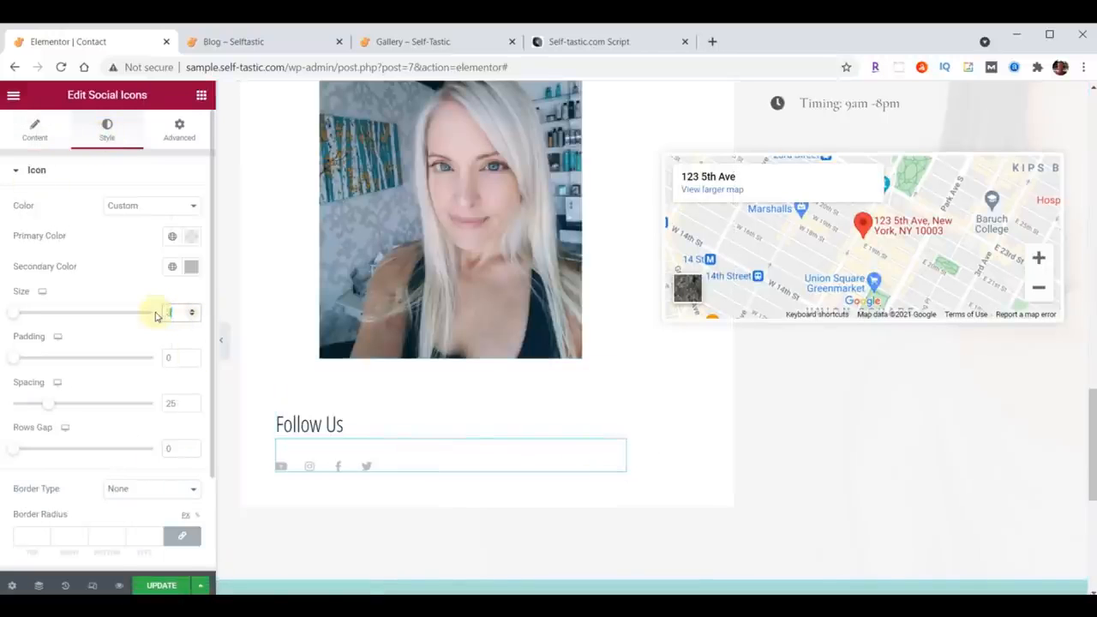
# Step: Move the Instagram item below Twitter and replace the YouTube item's icon with Medium from the icon library
pyautogui.click(34, 133)
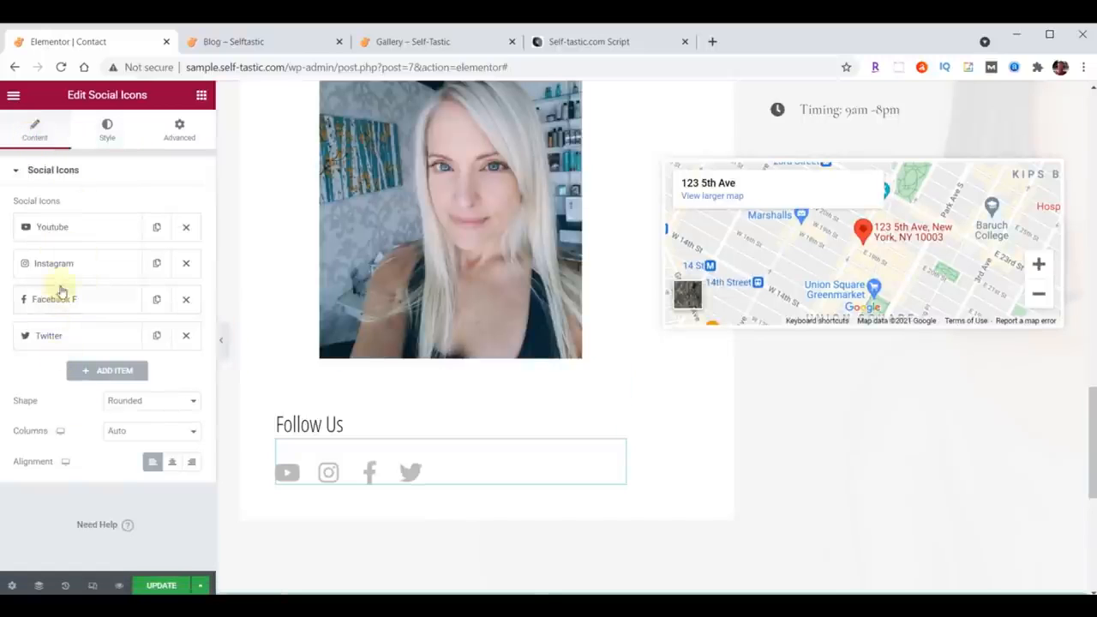
pyautogui.moveTo(71, 266); pyautogui.dragTo(79, 347)
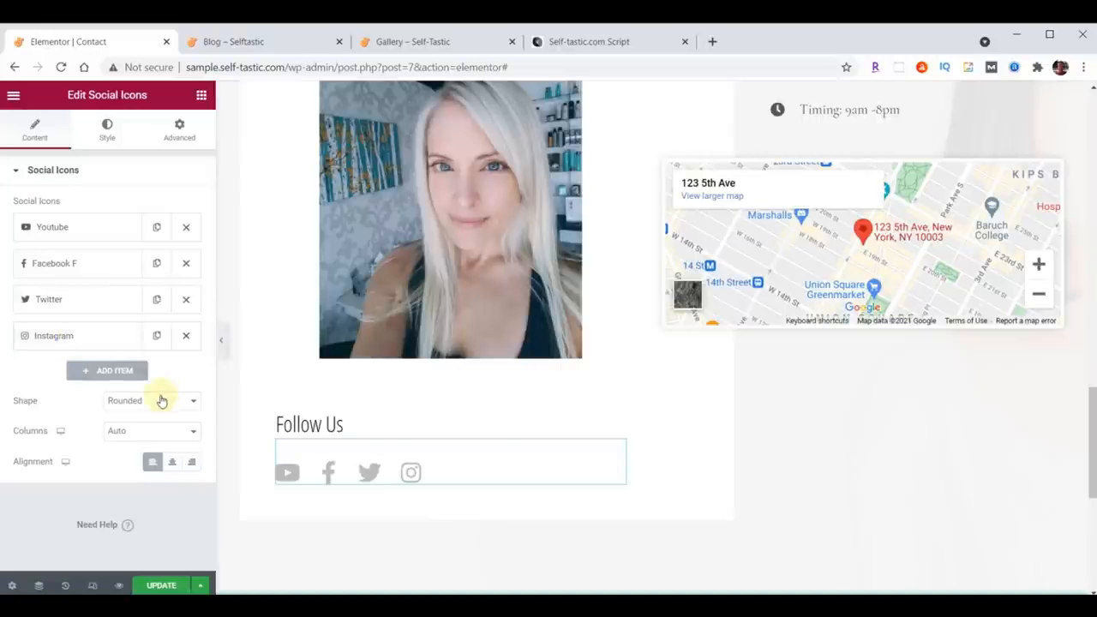
pyautogui.click(71, 234)
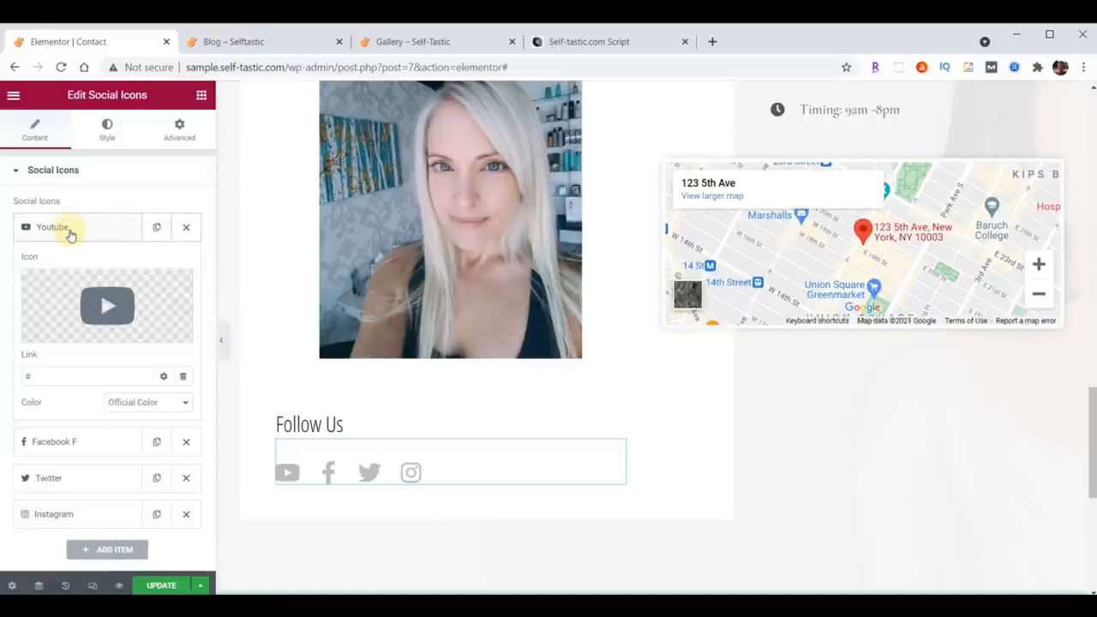
pyautogui.click(72, 233)
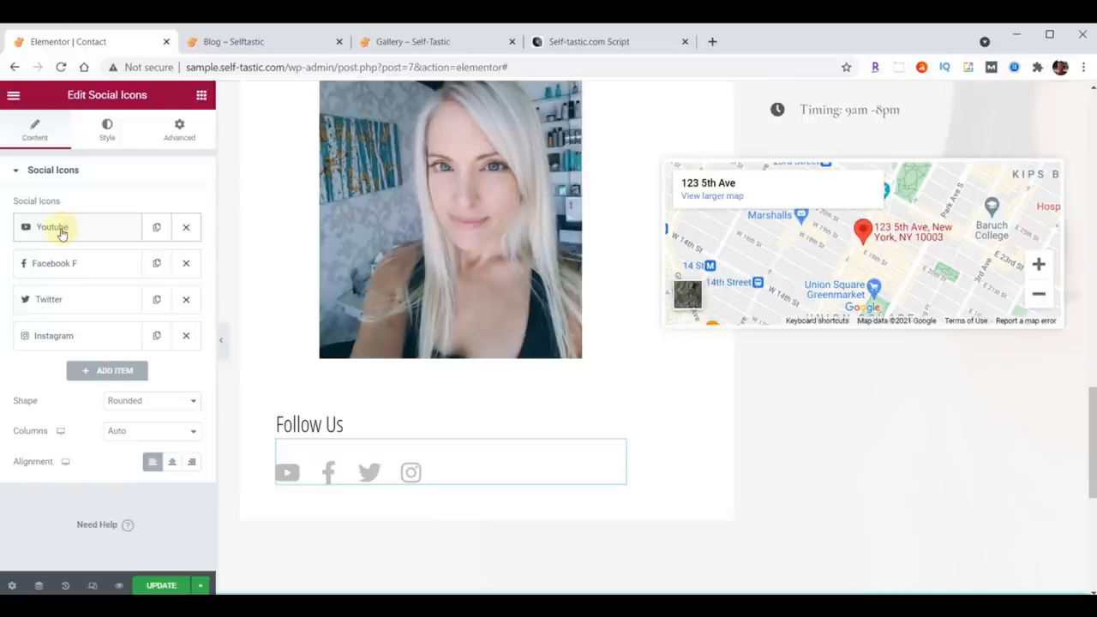
pyautogui.click(62, 233)
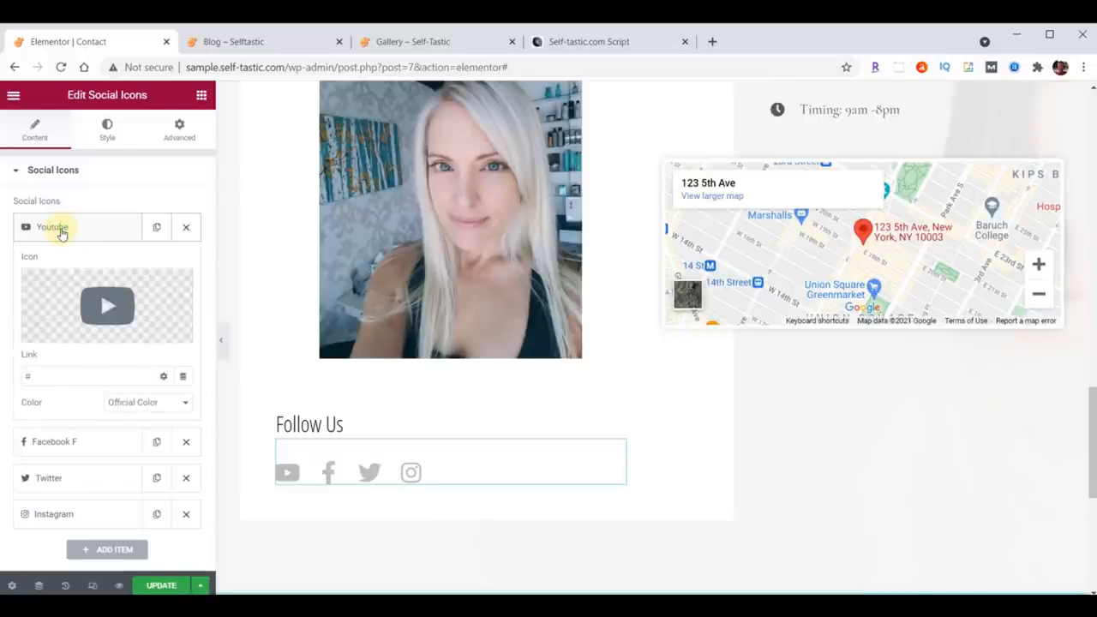
pyautogui.click(117, 307)
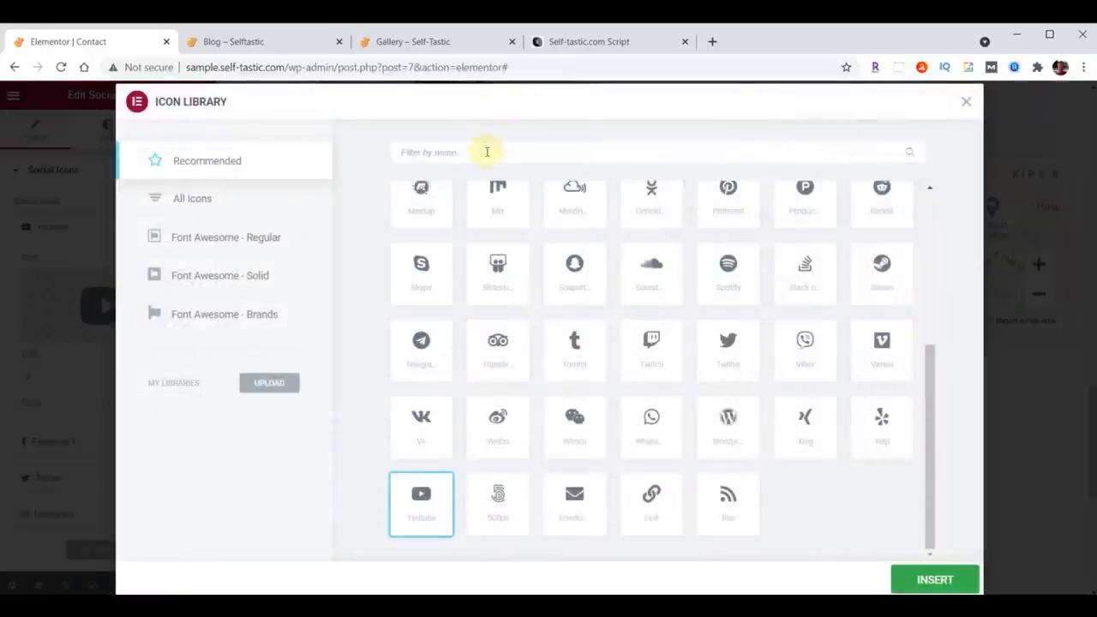
pyautogui.click(428, 153)
pyautogui.write('Medium')
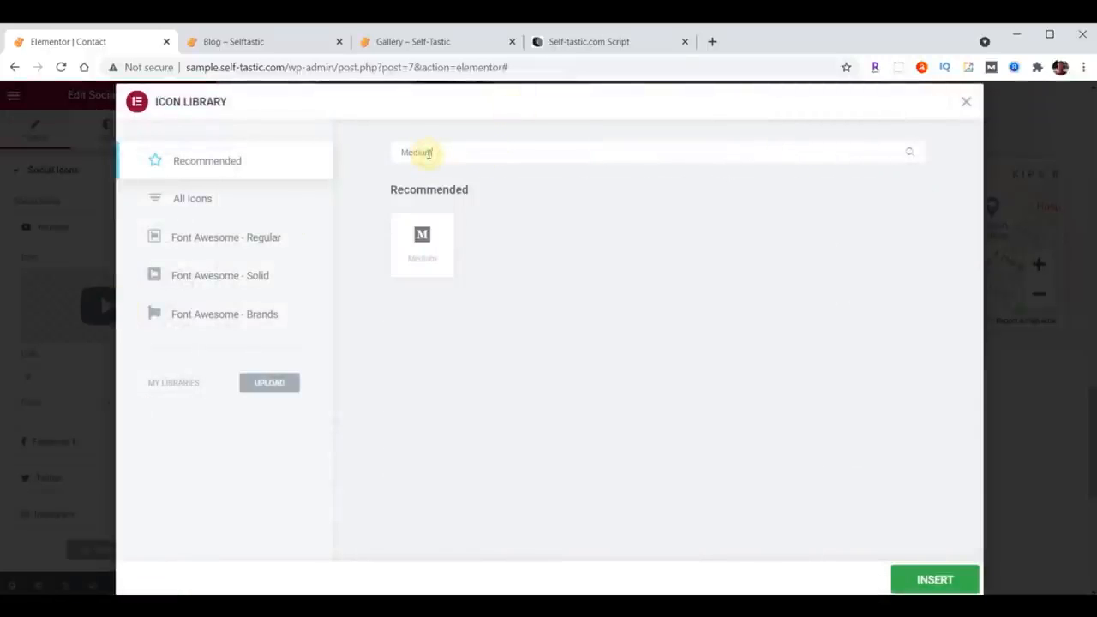
pyautogui.click(421, 246)
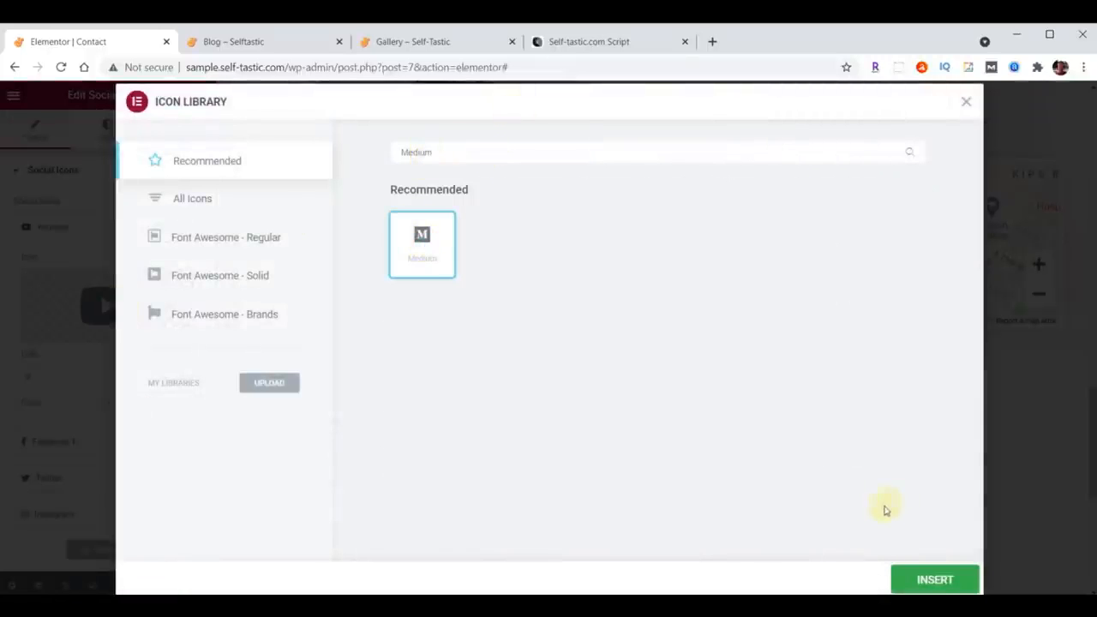
pyautogui.click(939, 579)
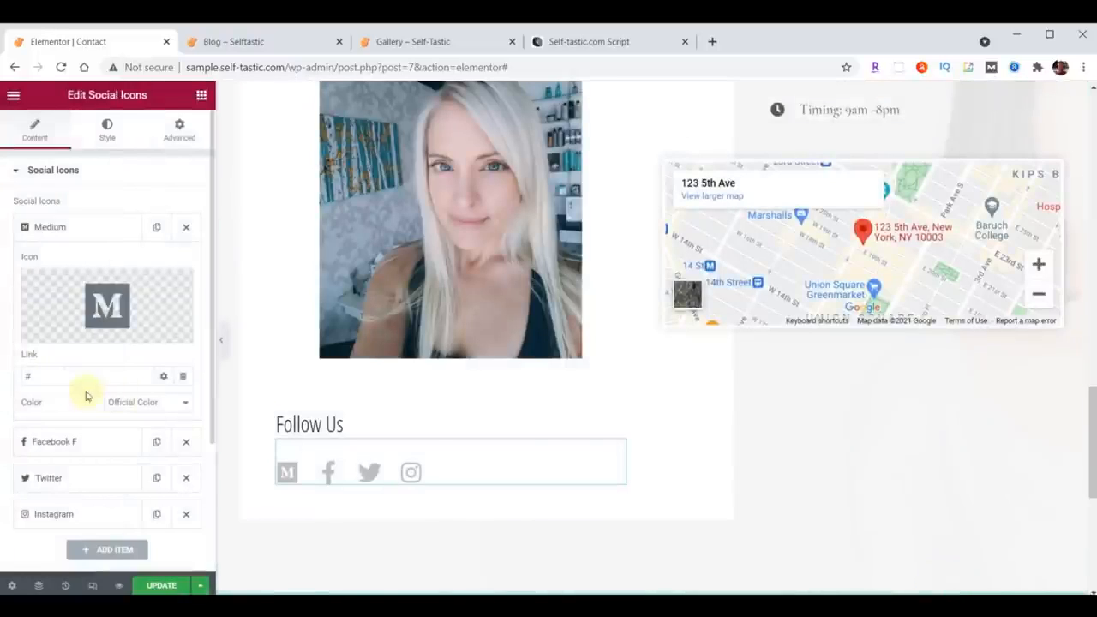
# Step: Paste the Medium profile link into the Medium item and move that item to the end of the list
pyautogui.doubleClick(47, 375)
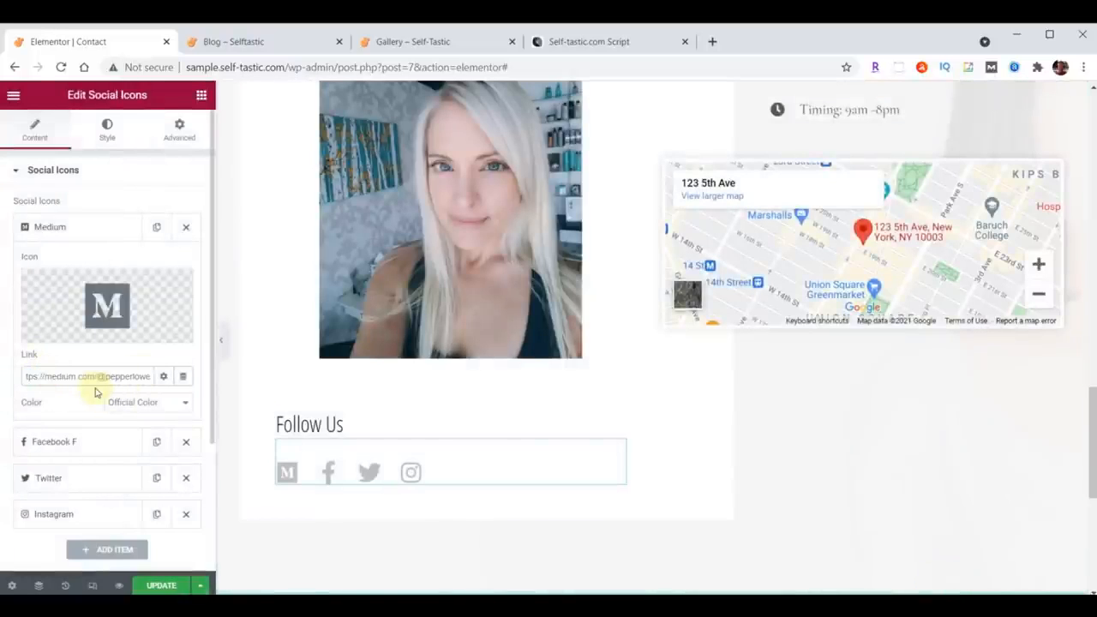
pyautogui.click(59, 228)
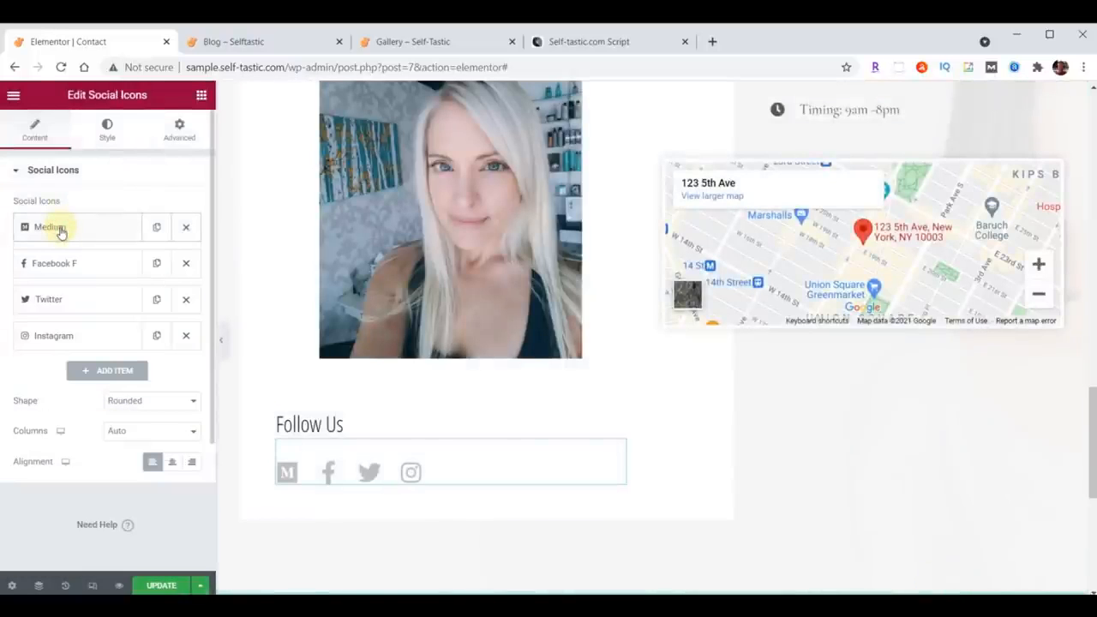
pyautogui.moveTo(80, 233); pyautogui.dragTo(89, 346)
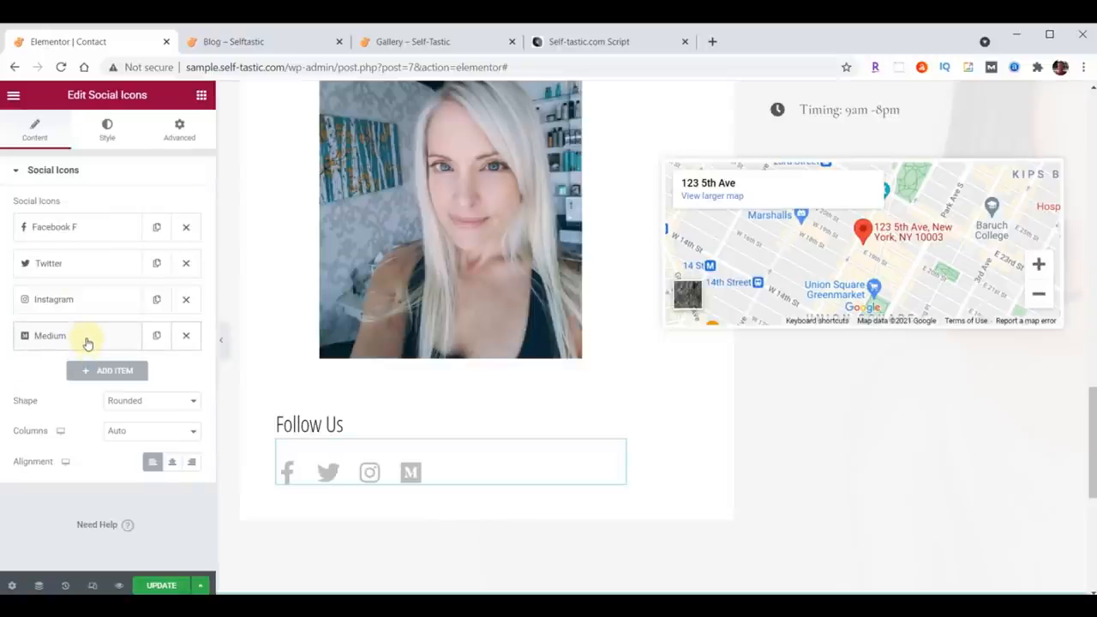
# Step: Paste the Facebook profile link into the Facebook item's link field
pyautogui.click(68, 226)
pyautogui.click(78, 372)
pyautogui.write('https://facebook.com/self_tastic')
pyautogui.click(71, 227)
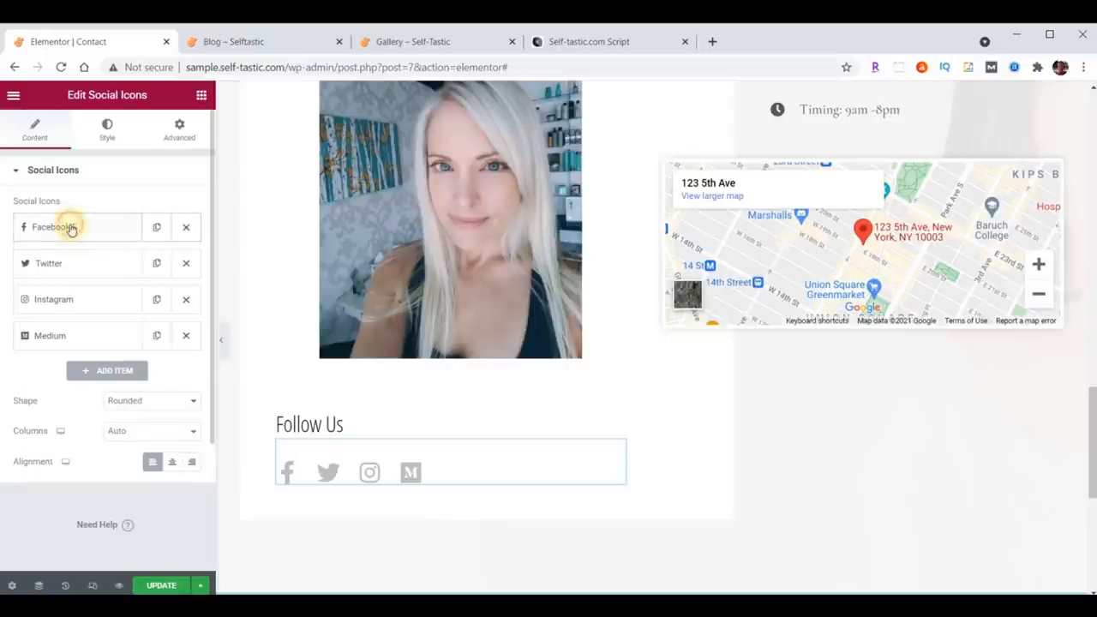
# Step: Paste the Twitter profile link into the Twitter item and move that item to the top of the list
pyautogui.click(63, 264)
pyautogui.click(64, 411)
pyautogui.write('https://twitter.com/self_tastic')
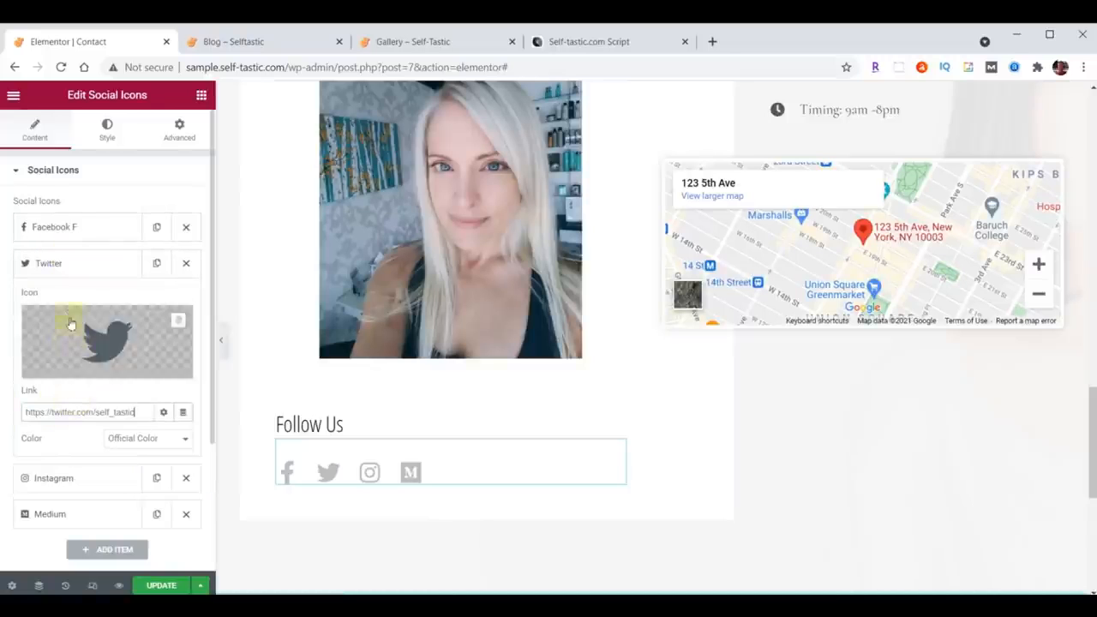
pyautogui.click(60, 265)
pyautogui.moveTo(63, 264); pyautogui.dragTo(60, 224)
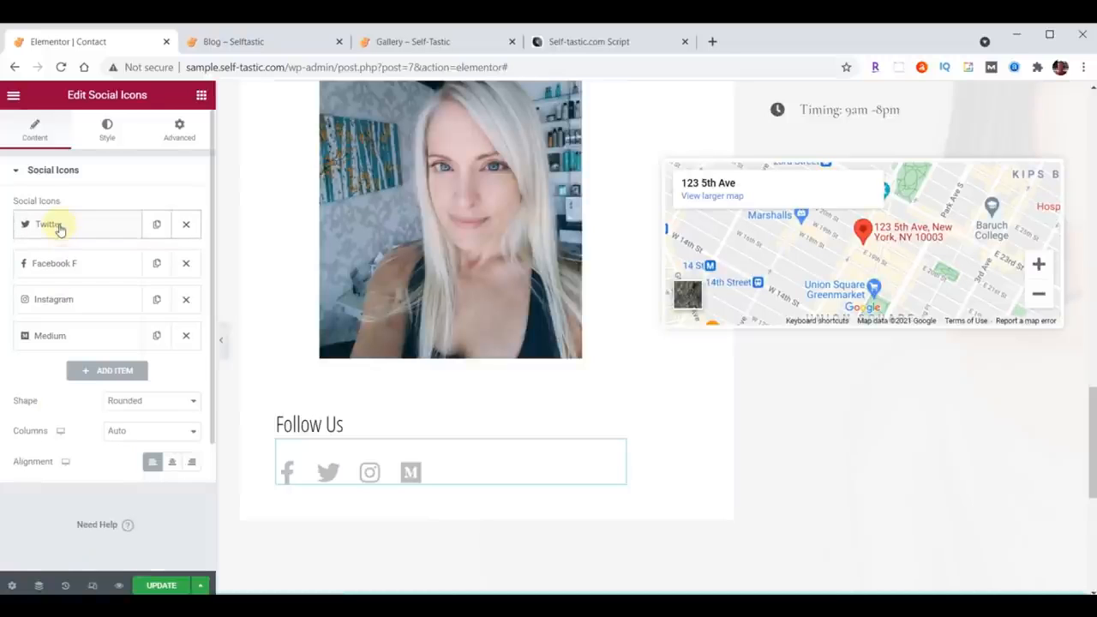
# Step: Paste the Instagram profile link into the Instagram item's link field
pyautogui.click(67, 301)
pyautogui.click(60, 447)
pyautogui.hotkey('ctrl', 'v')
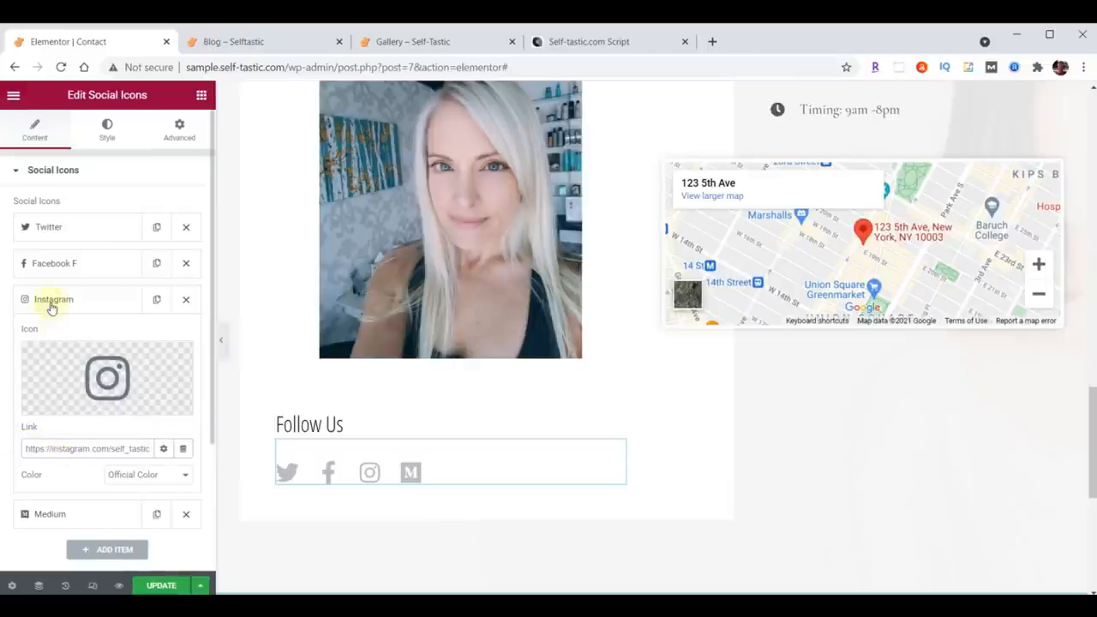
pyautogui.click(52, 299)
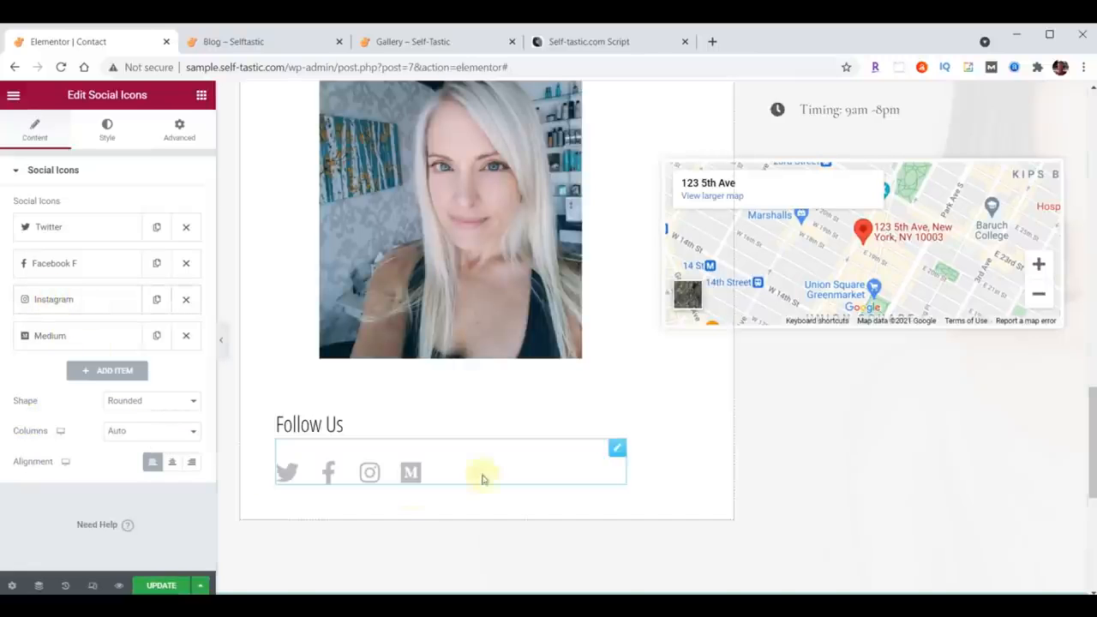
# Step: Replace the address text of the first contact icon list item with the new postal address
pyautogui.scroll(5, 973, 422)
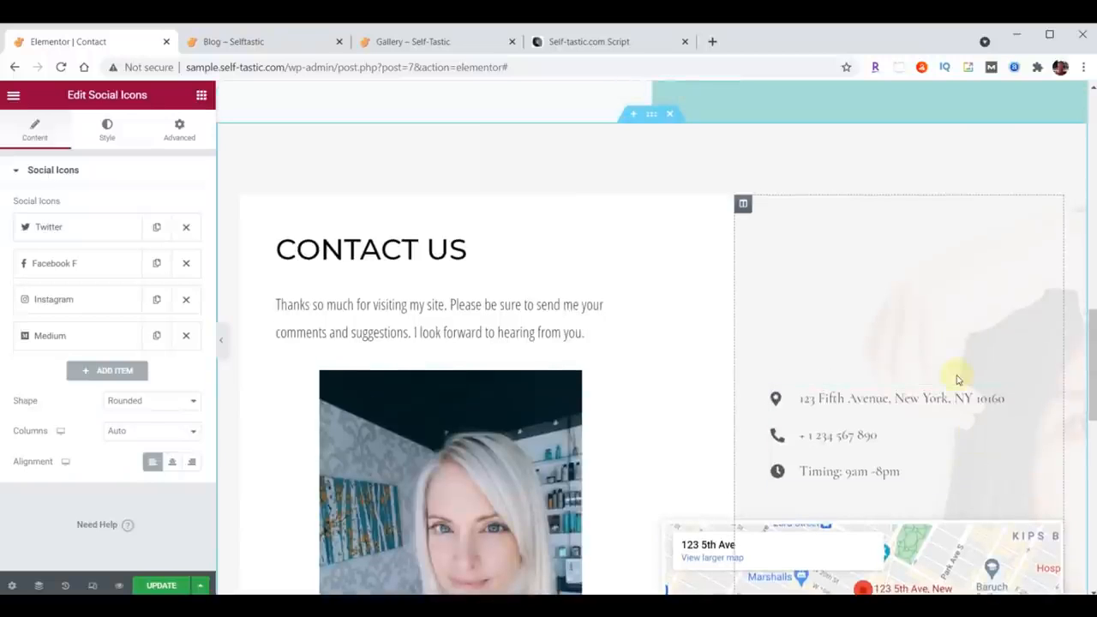
pyautogui.click(1054, 398)
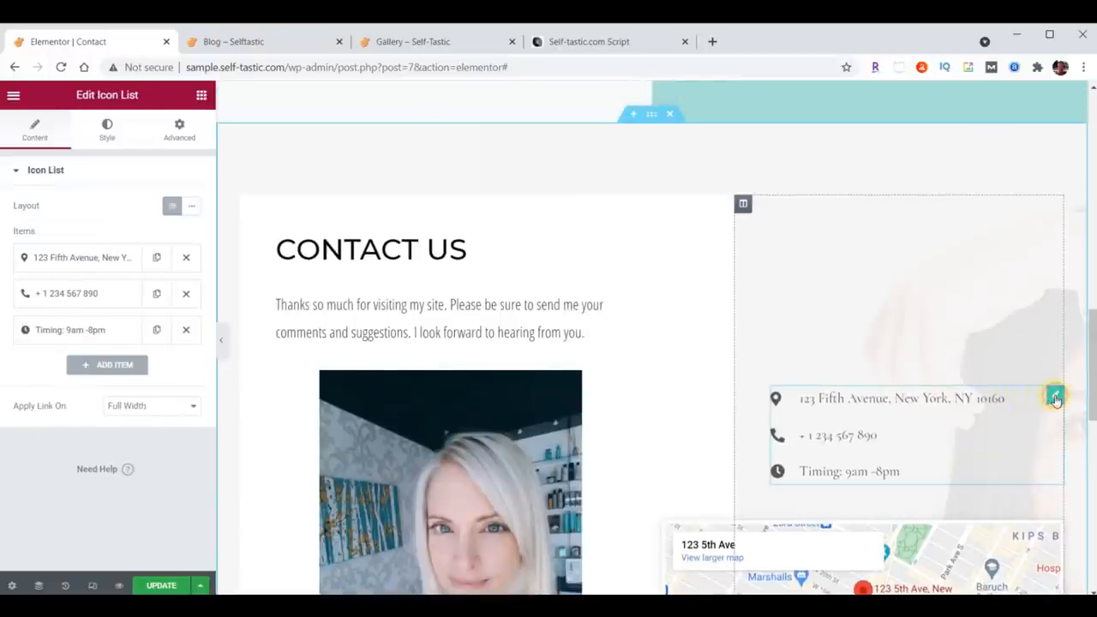
pyautogui.click(90, 260)
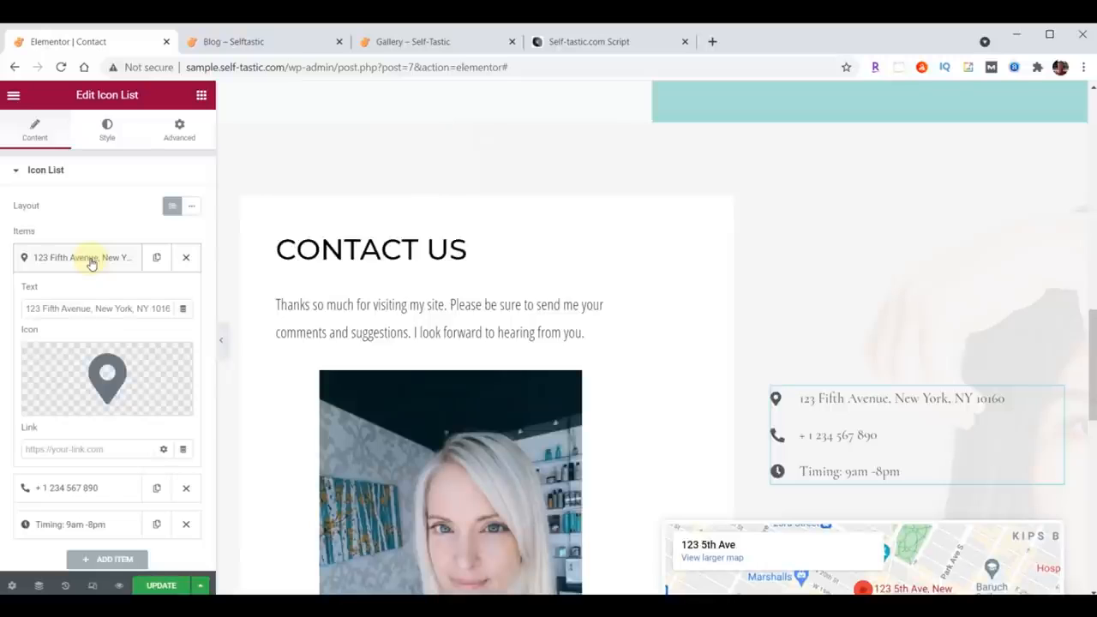
pyautogui.moveTo(26, 307); pyautogui.dragTo(190, 309)
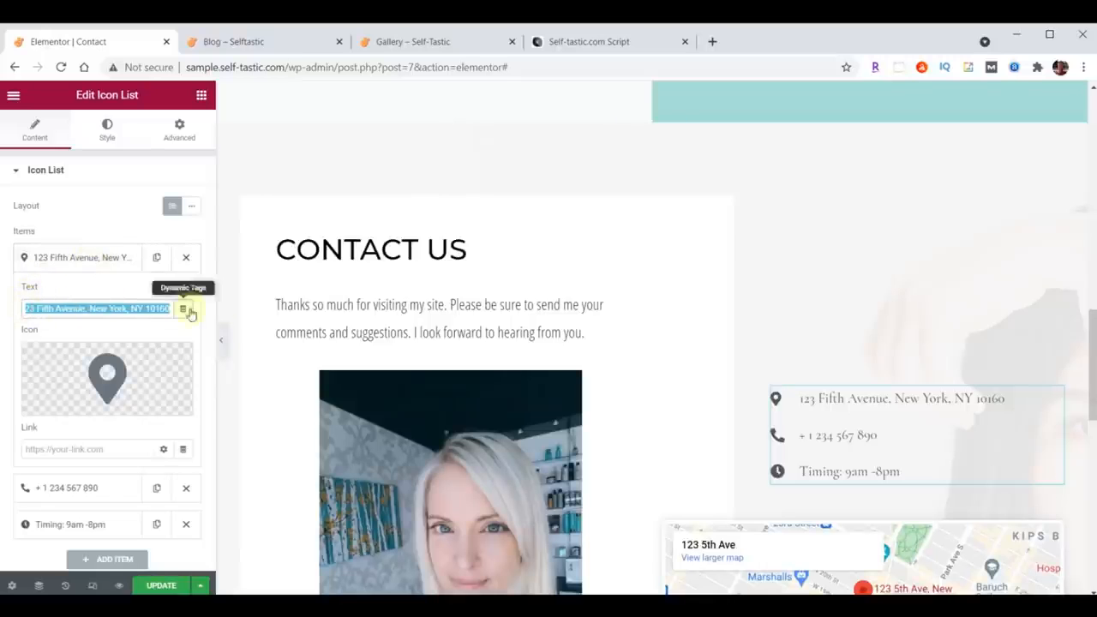
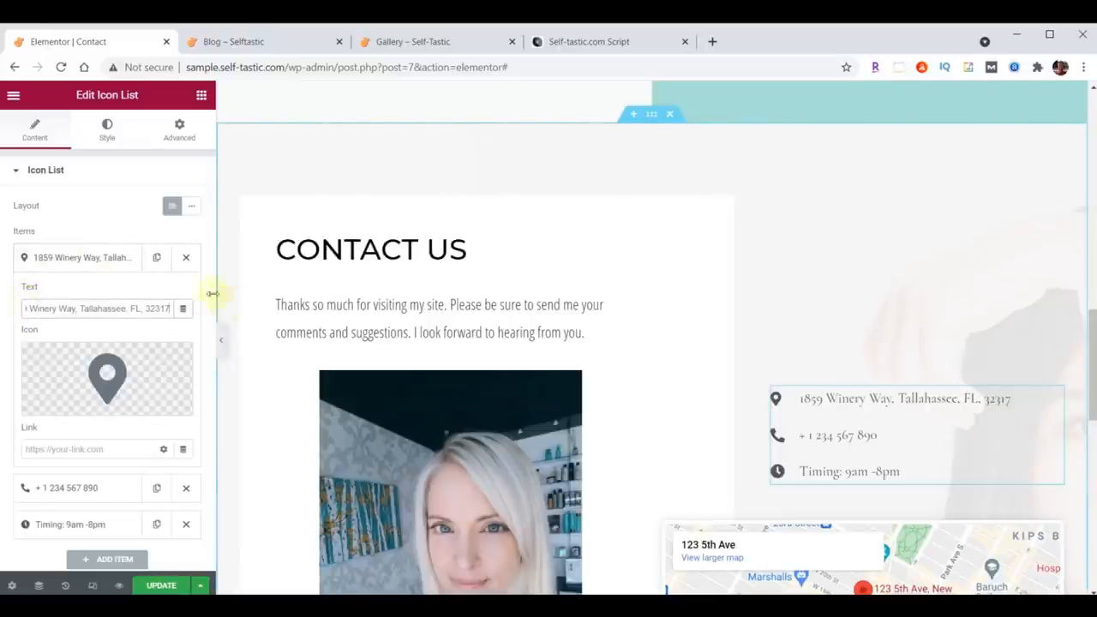
pyautogui.click(62, 257)
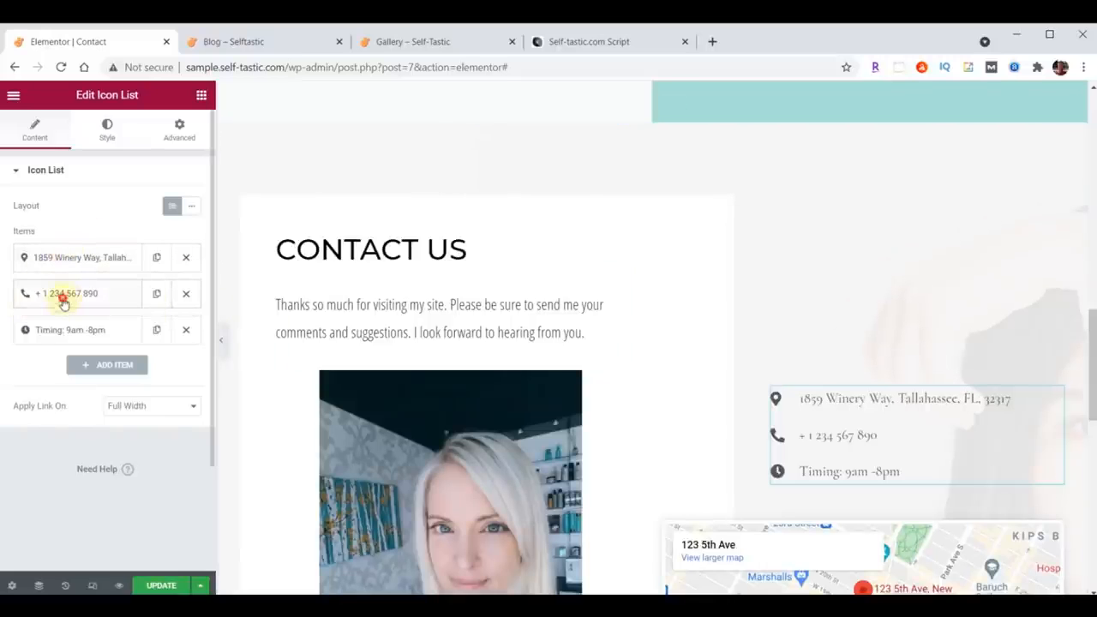
pyautogui.click(62, 295)
pyautogui.moveTo(114, 344); pyautogui.dragTo(6, 346)
pyautogui.hotkey('ctrl', 'v')
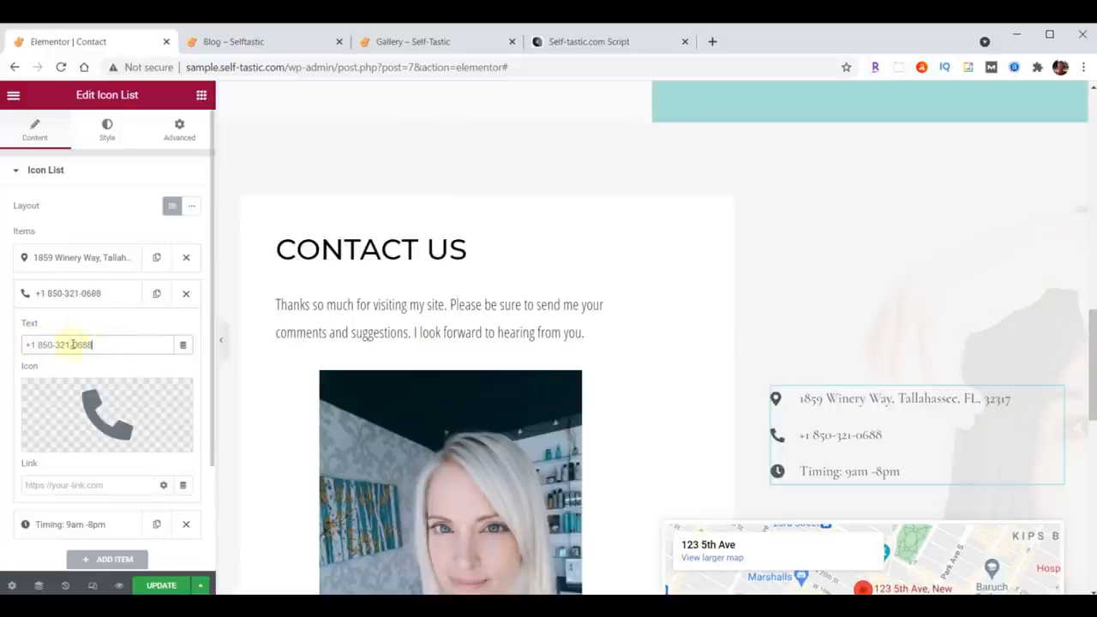
pyautogui.click(88, 300)
# Step: Replace the timing item's text with Hours 9am-5pm, Mon-Fri
pyautogui.click(68, 330)
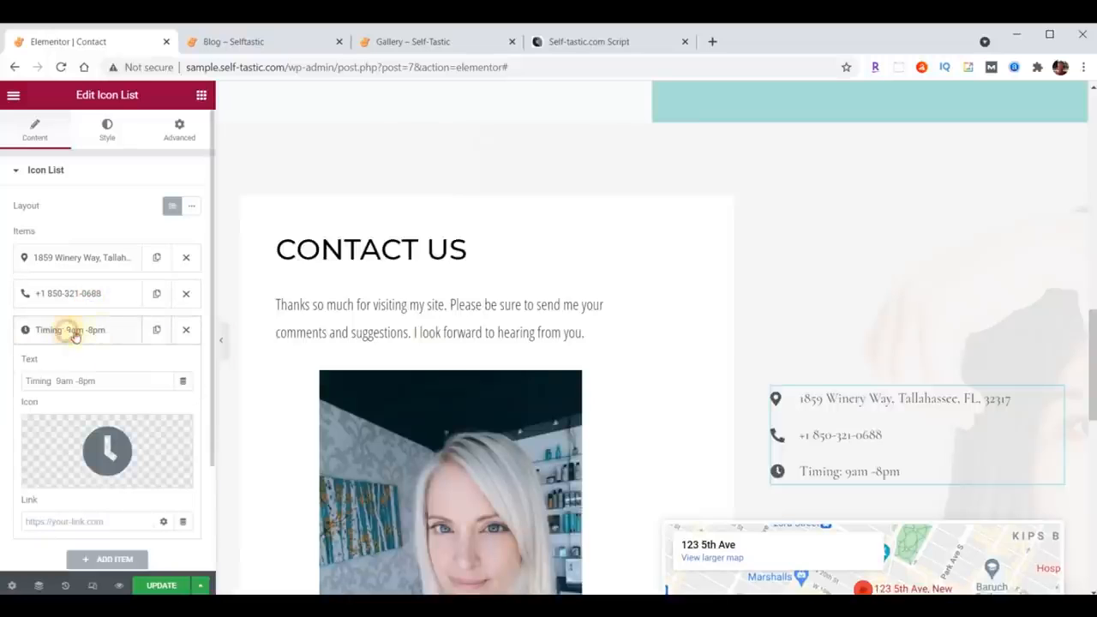
pyautogui.moveTo(114, 374); pyautogui.dragTo(9, 378)
pyautogui.write('Hours 9am-5pm, Mon-Fri')
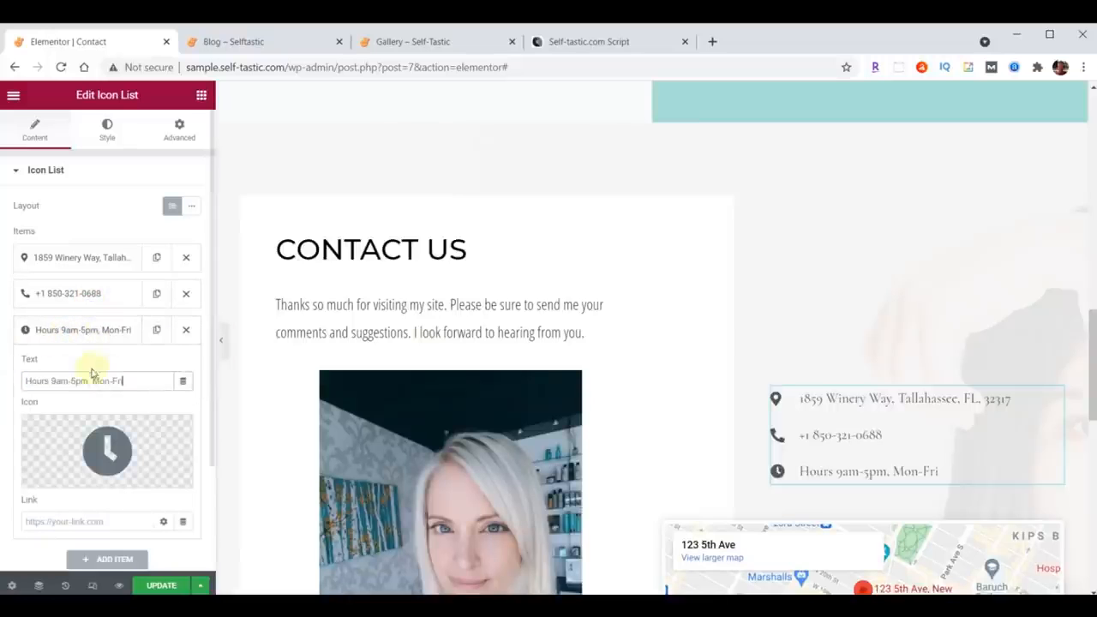
pyautogui.click(88, 334)
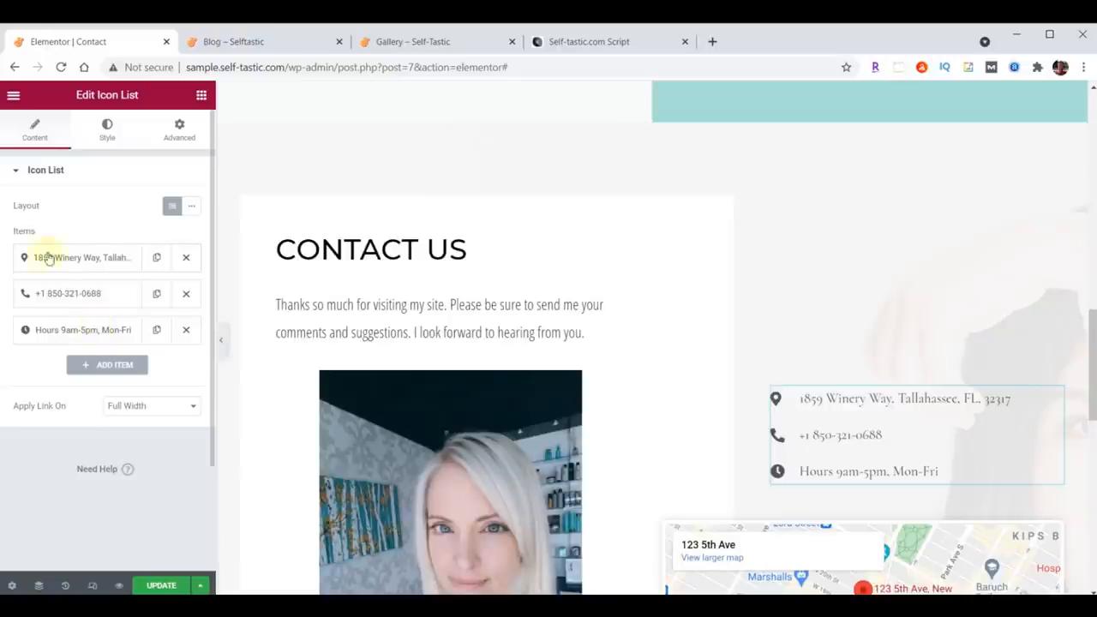
# Step: Try to move the phone item above the address item in the list
pyautogui.moveTo(74, 288); pyautogui.dragTo(78, 247)
pyautogui.moveTo(72, 288); pyautogui.dragTo(79, 255)
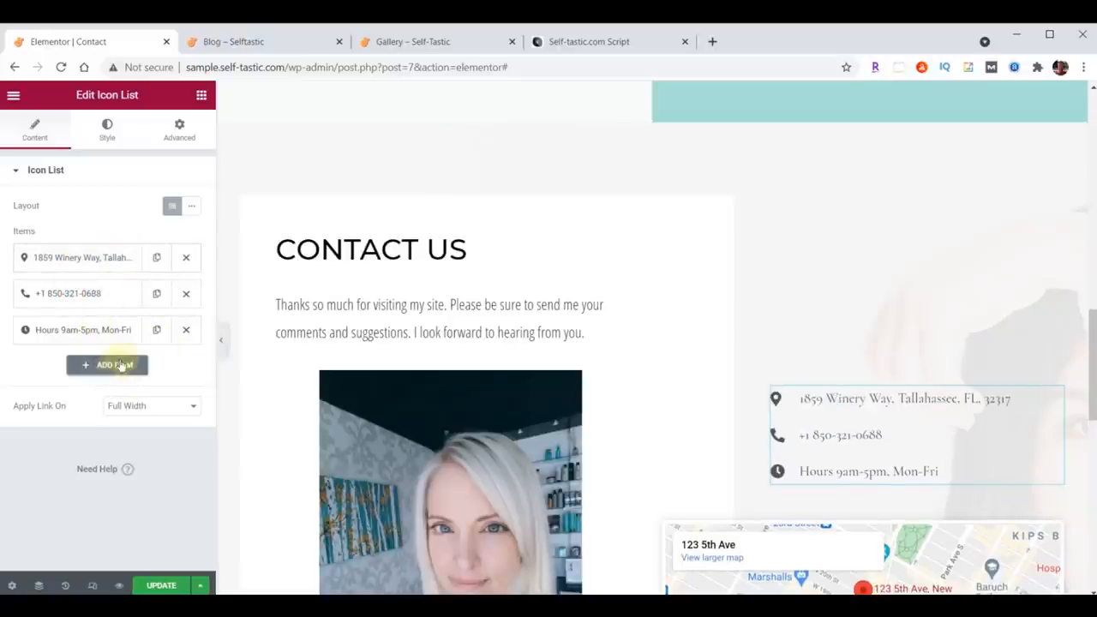
# Step: Set the icon list's text color to #222222
pyautogui.click(108, 131)
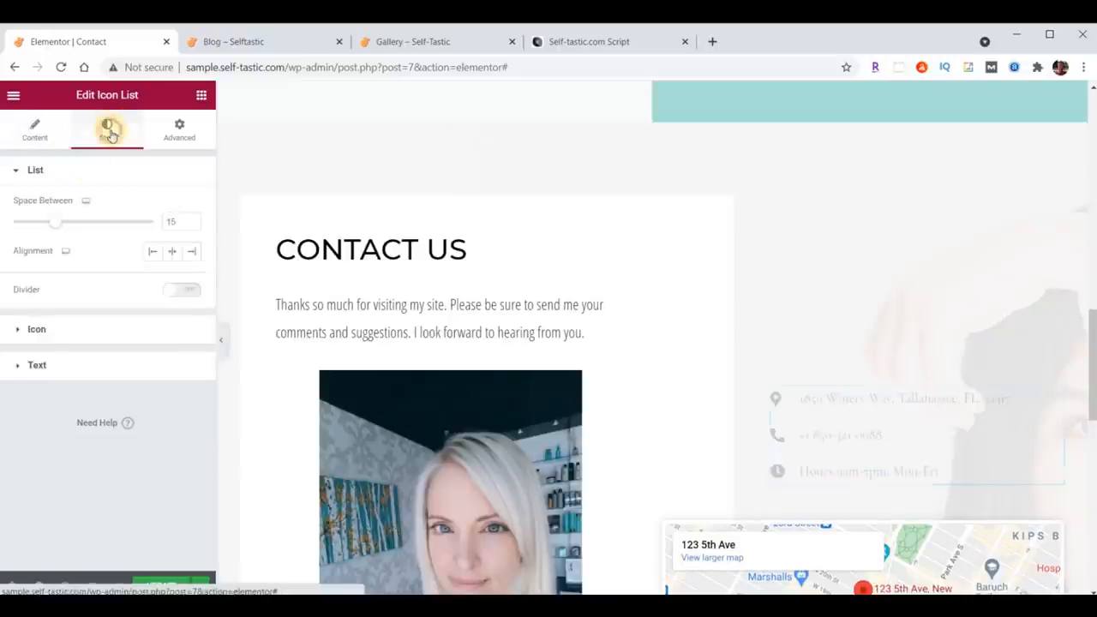
pyautogui.click(37, 365)
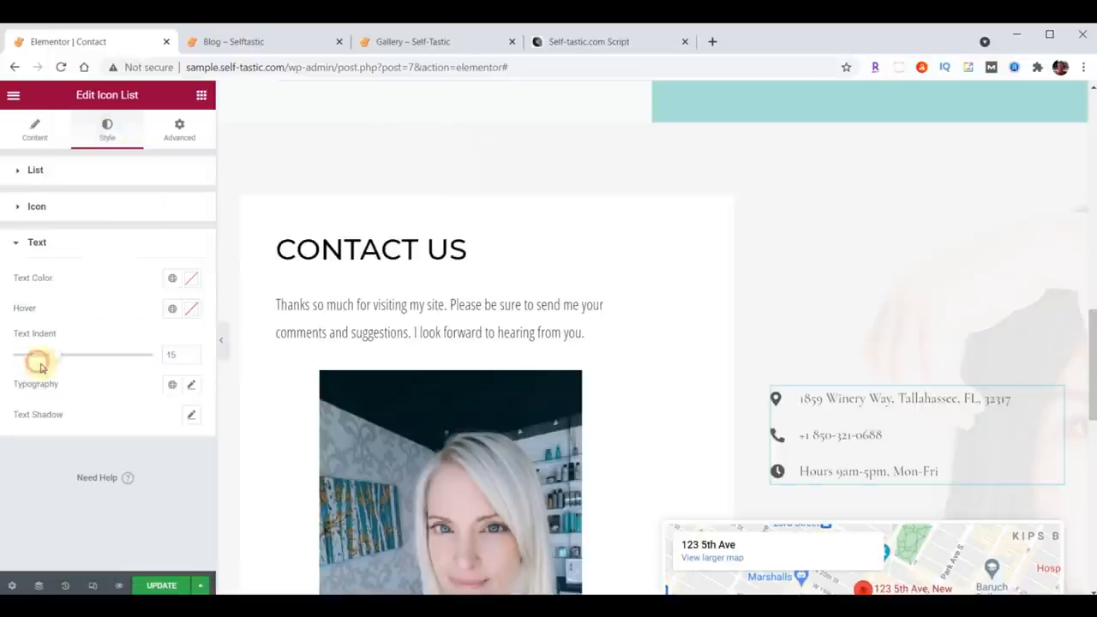
pyautogui.click(191, 279)
pyautogui.write('#222222')
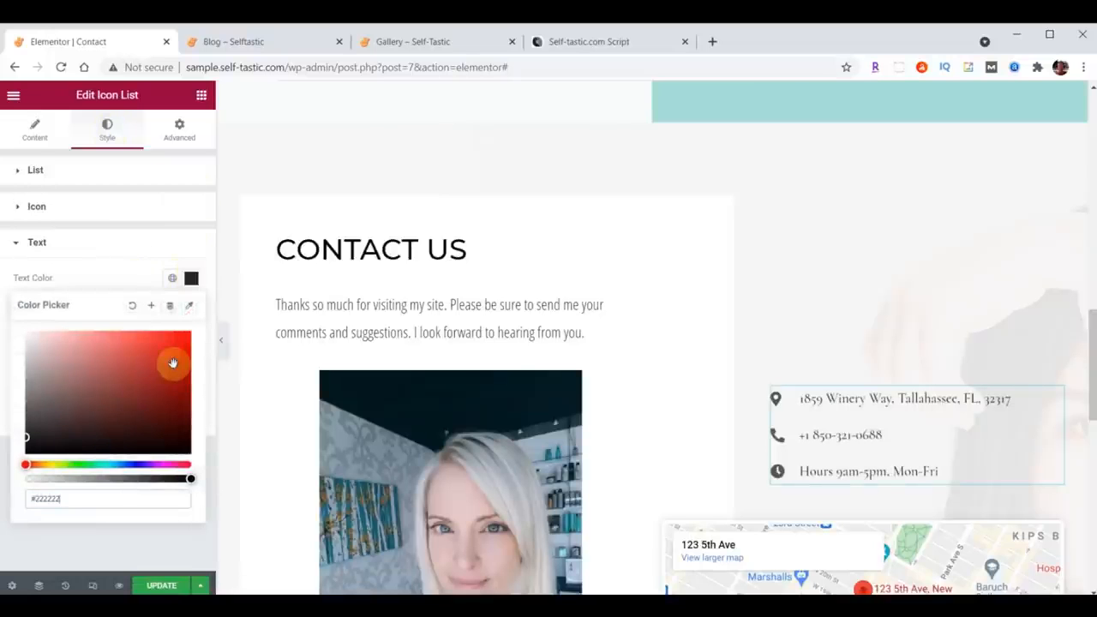
pyautogui.click(192, 278)
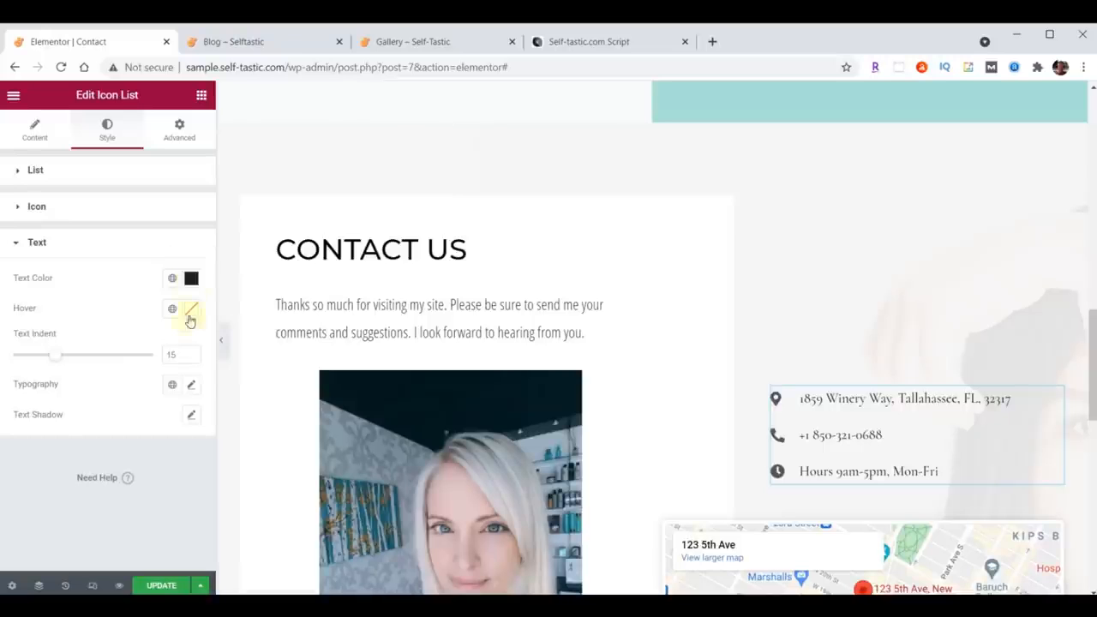
# Step: Set the icon list text typography to Open Sans Condensed, size 21, weight 400
pyautogui.click(192, 386)
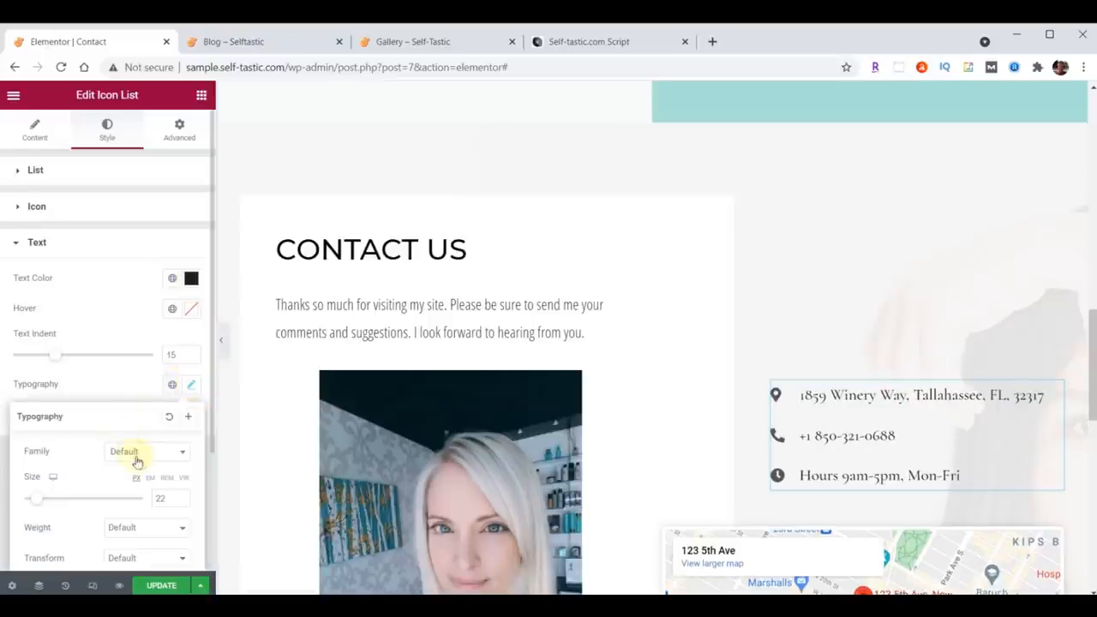
pyautogui.click(137, 454)
pyautogui.write('Open')
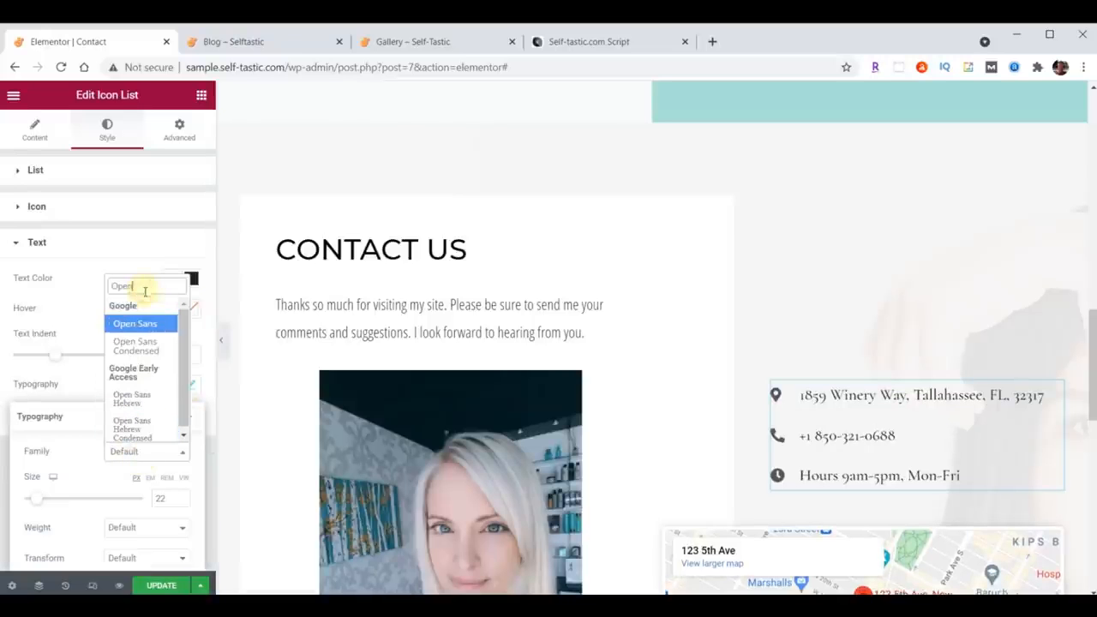
pyautogui.click(137, 346)
pyautogui.moveTo(167, 499); pyautogui.dragTo(151, 502)
pyautogui.write('21')
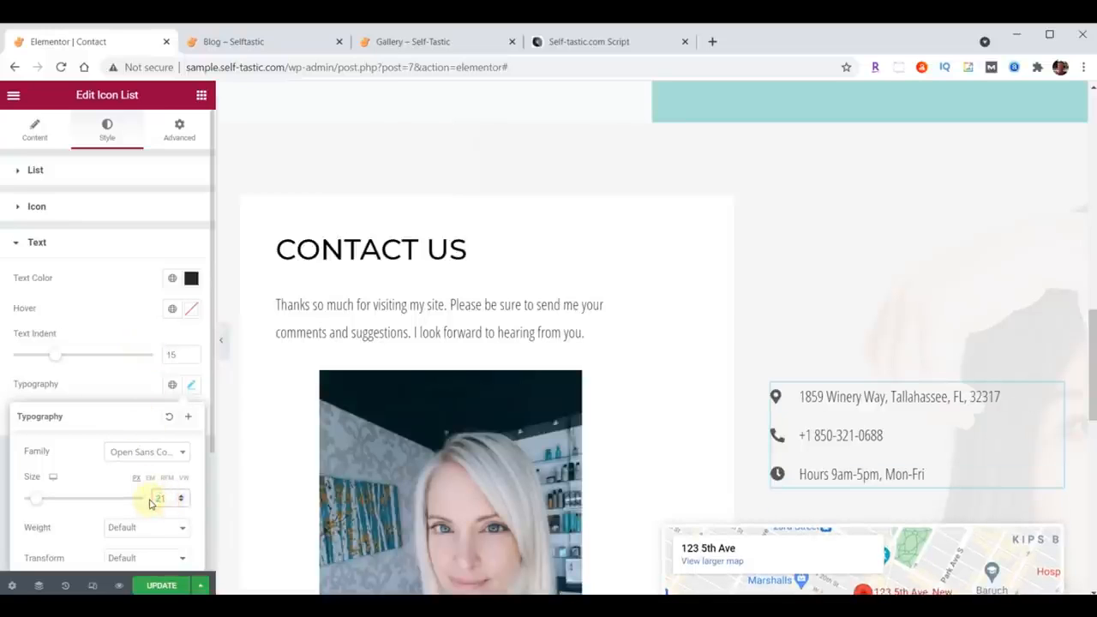
pyautogui.click(143, 529)
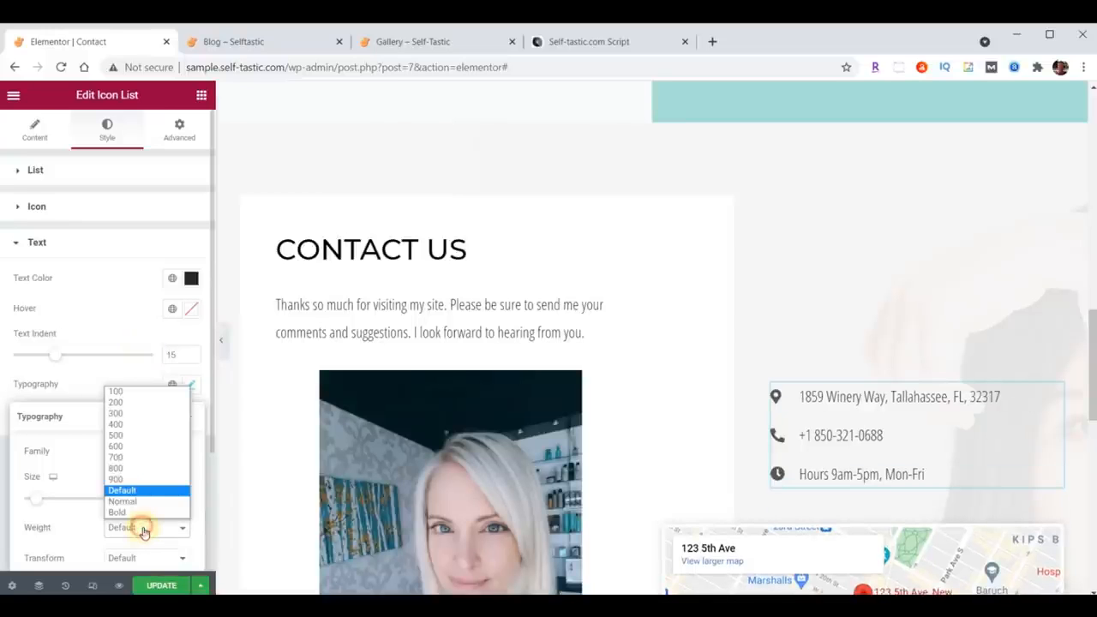
pyautogui.click(139, 421)
# Step: Set the Google Maps widget's location to the new postal address
pyautogui.scroll(-3, 925, 288)
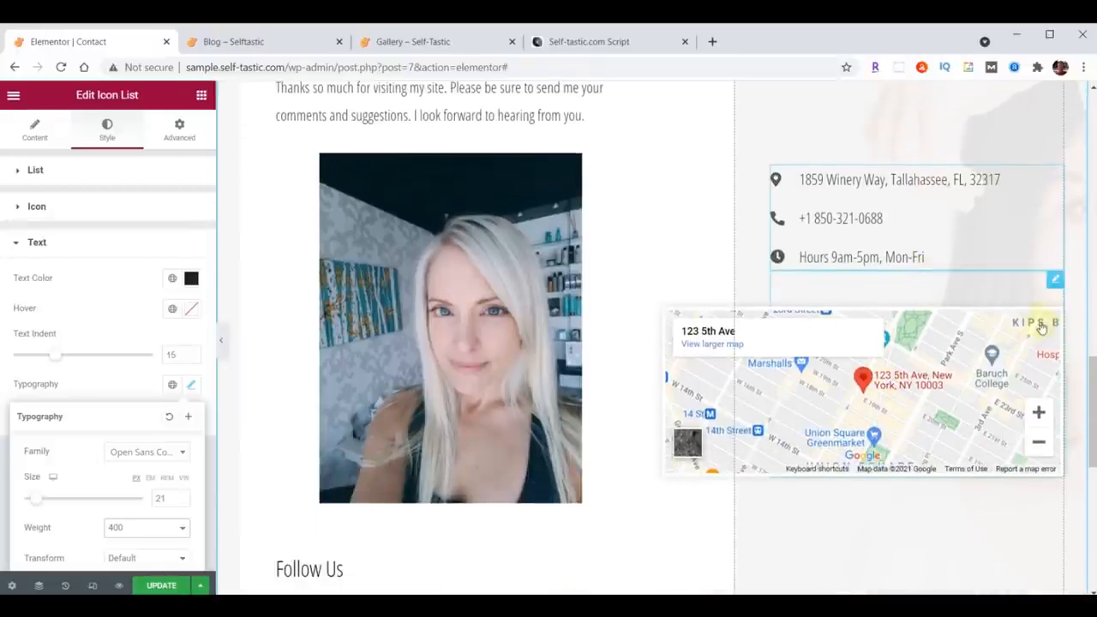
pyautogui.click(1056, 281)
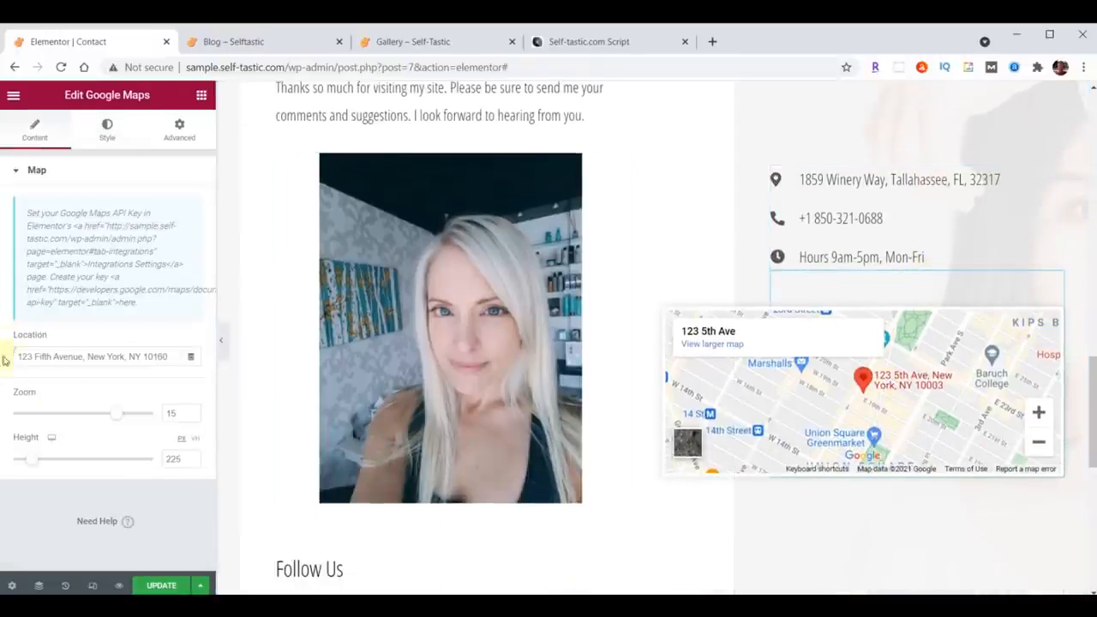
pyautogui.click(33, 354)
pyautogui.moveTo(21, 355); pyautogui.dragTo(196, 350)
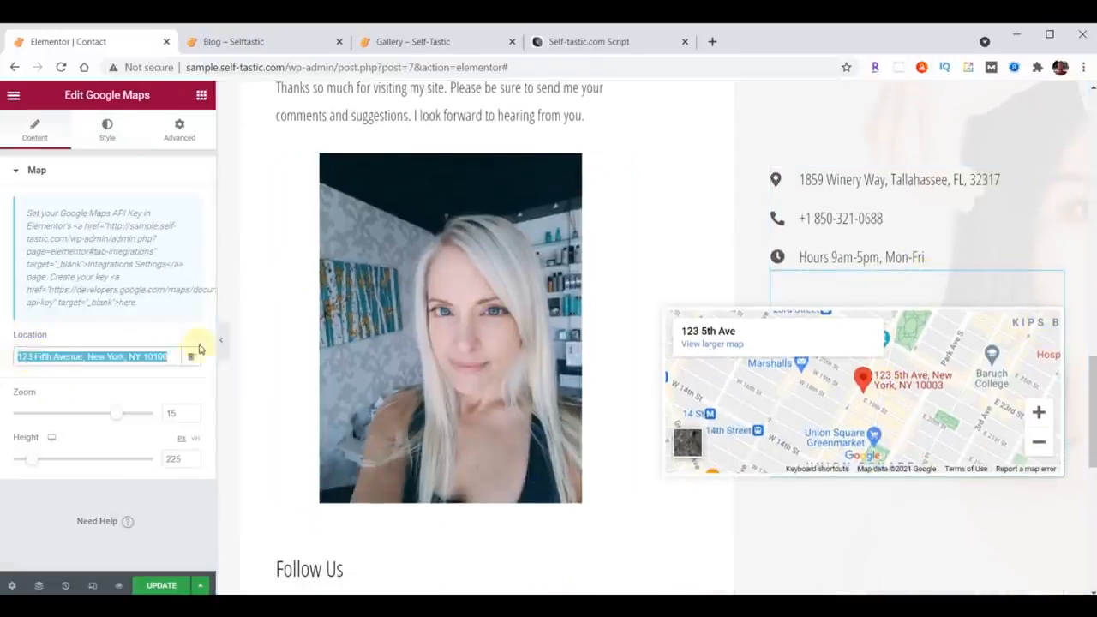
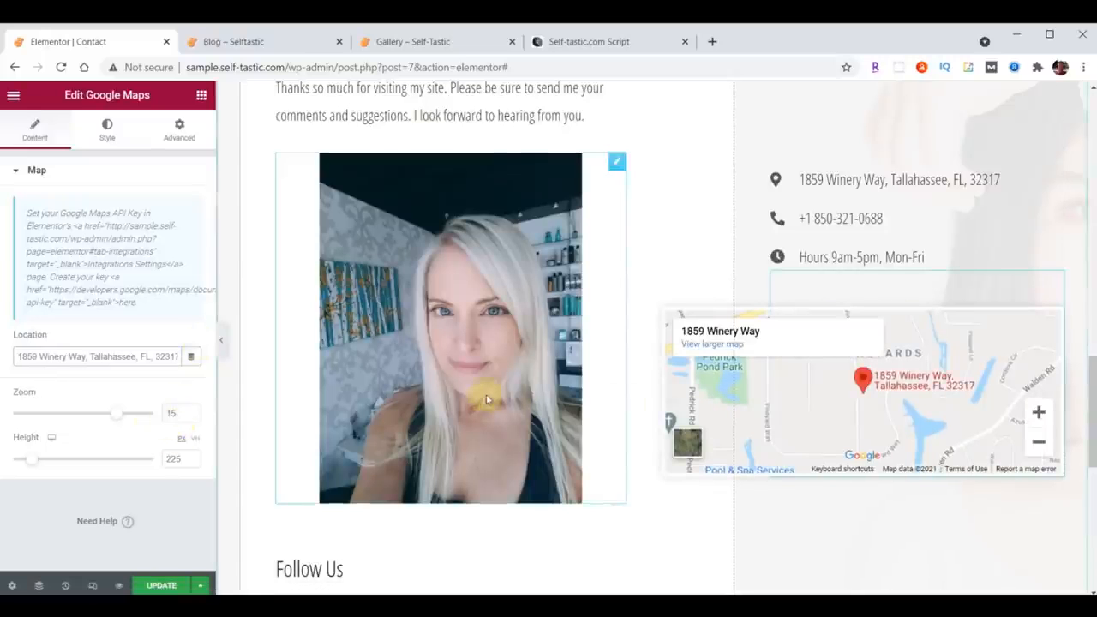
# Step: Set the map height to 500 and update the page
pyautogui.scroll(-2, 854, 396)
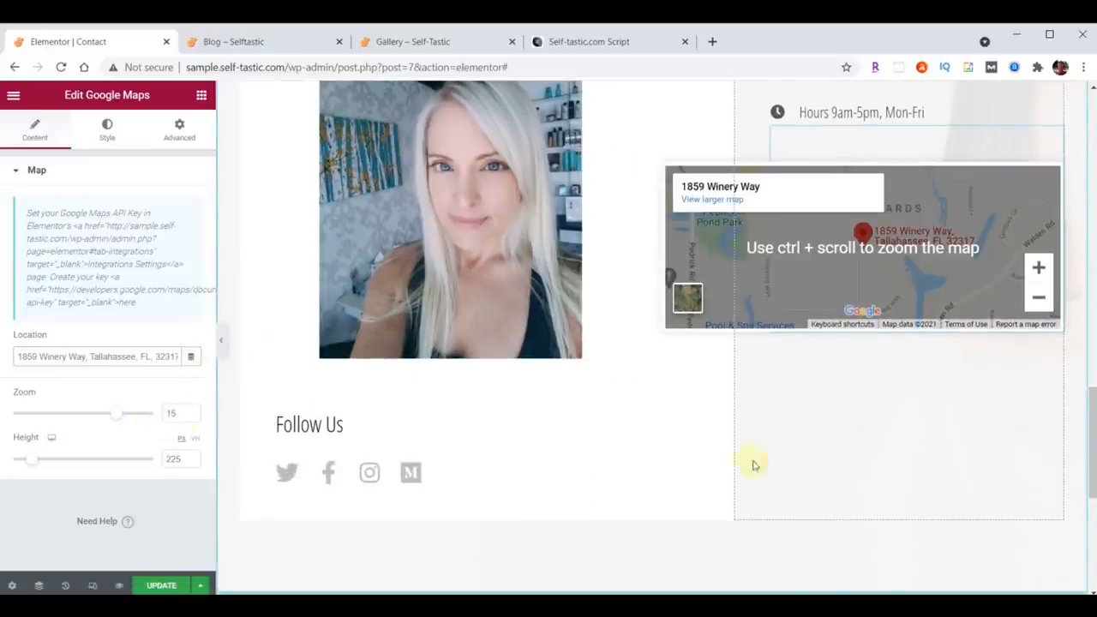
pyautogui.doubleClick(176, 459)
pyautogui.write('500')
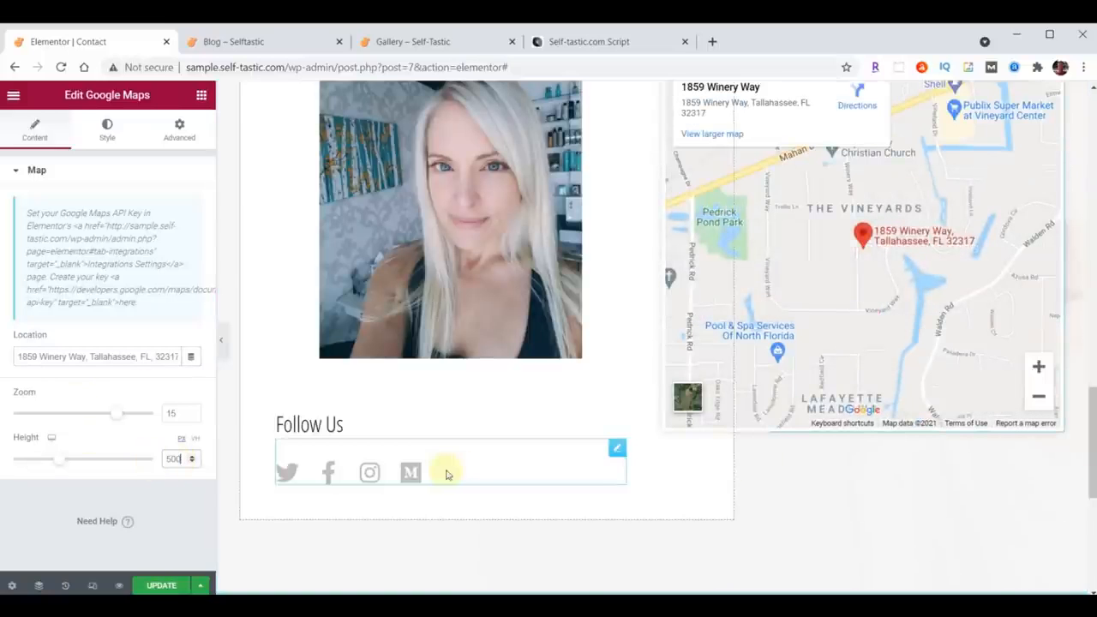
pyautogui.scroll(2, 651, 504)
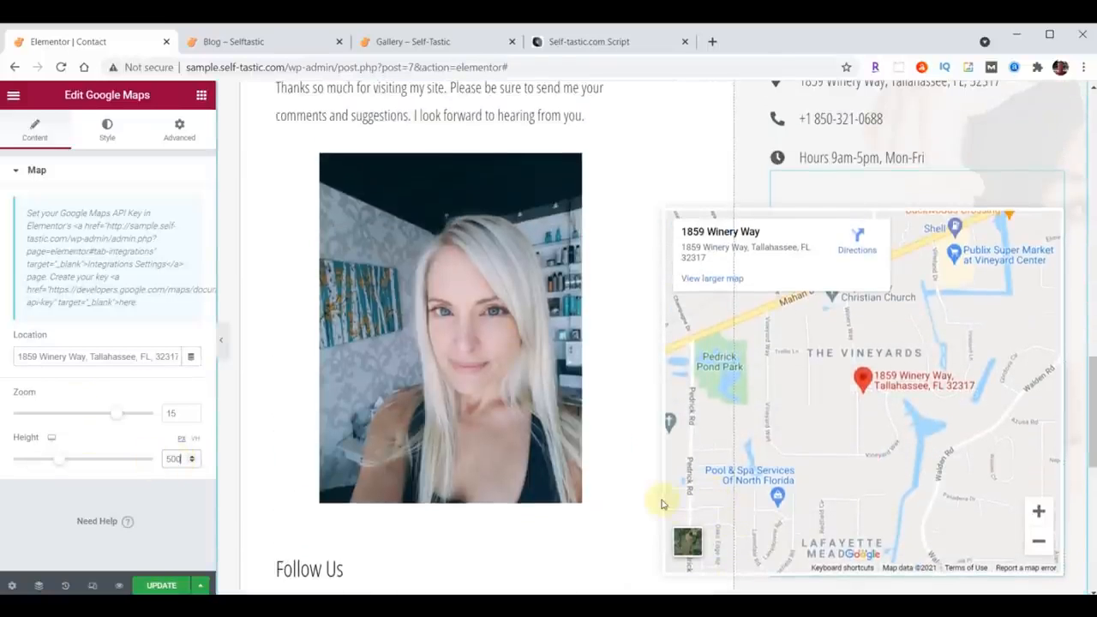
pyautogui.scroll(-3, 660, 504)
pyautogui.click(154, 586)
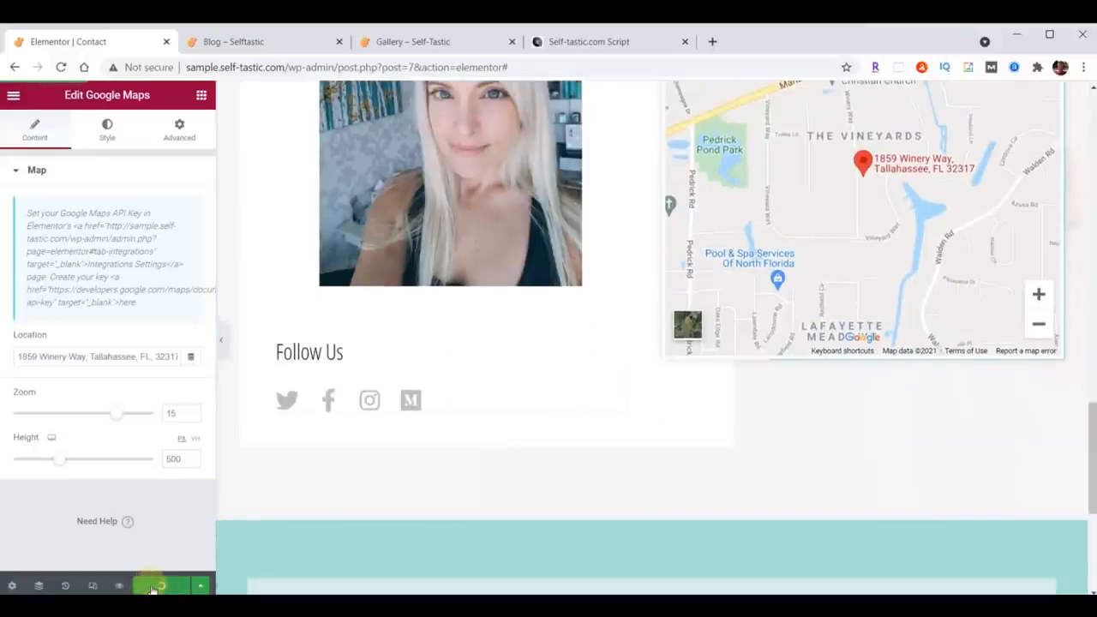
# Step: Open the live Contact page from the Blog tab and scroll through it to review
pyautogui.click(255, 45)
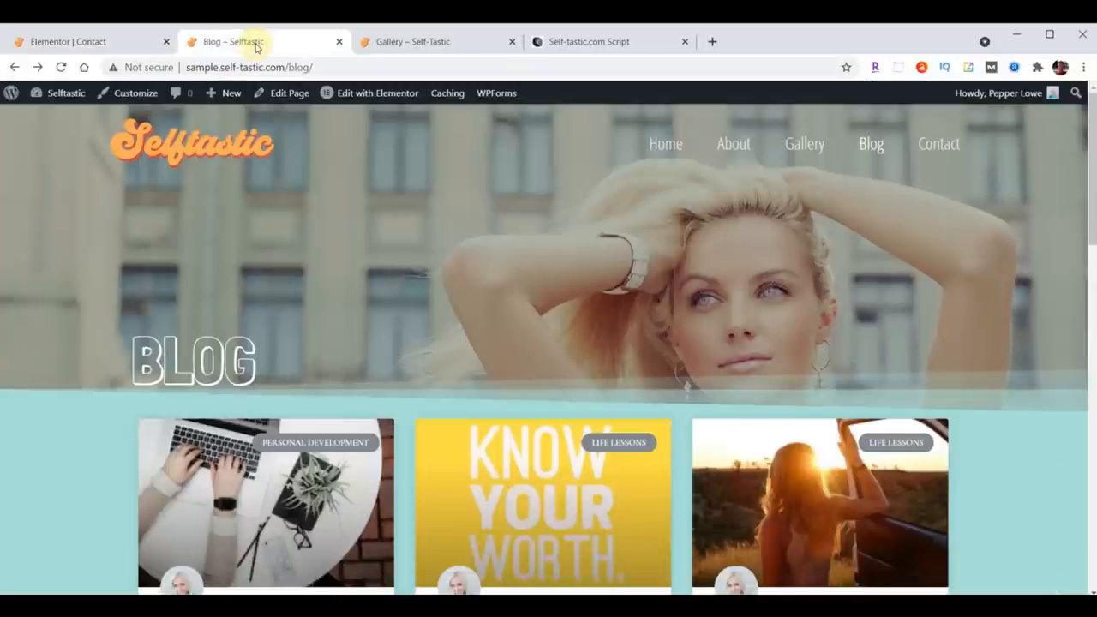
pyautogui.click(938, 145)
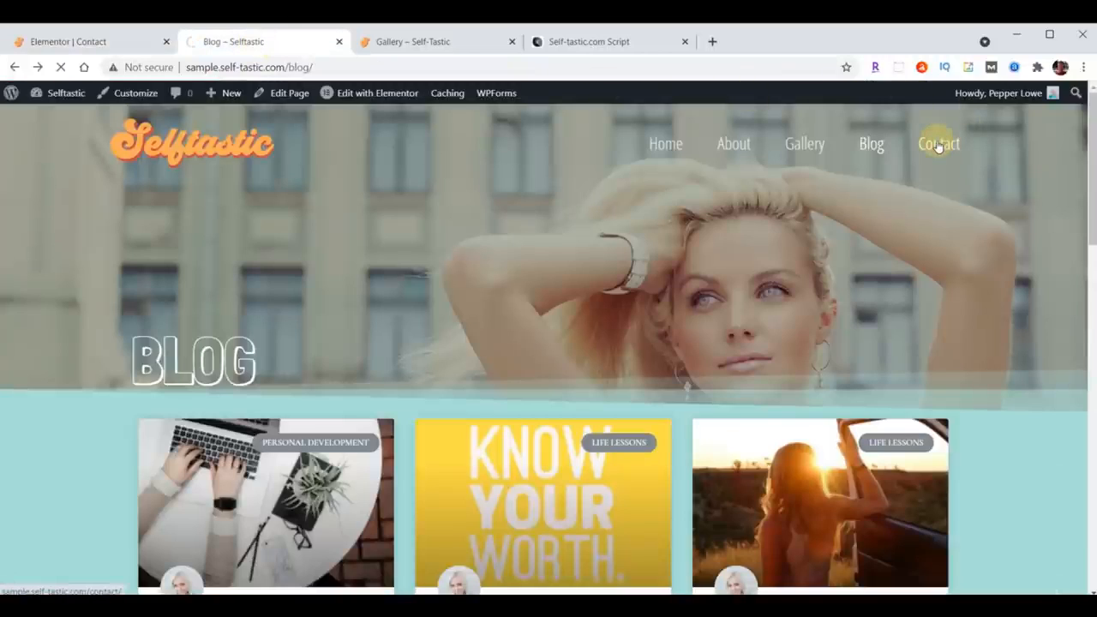
pyautogui.scroll(-3, 852, 265)
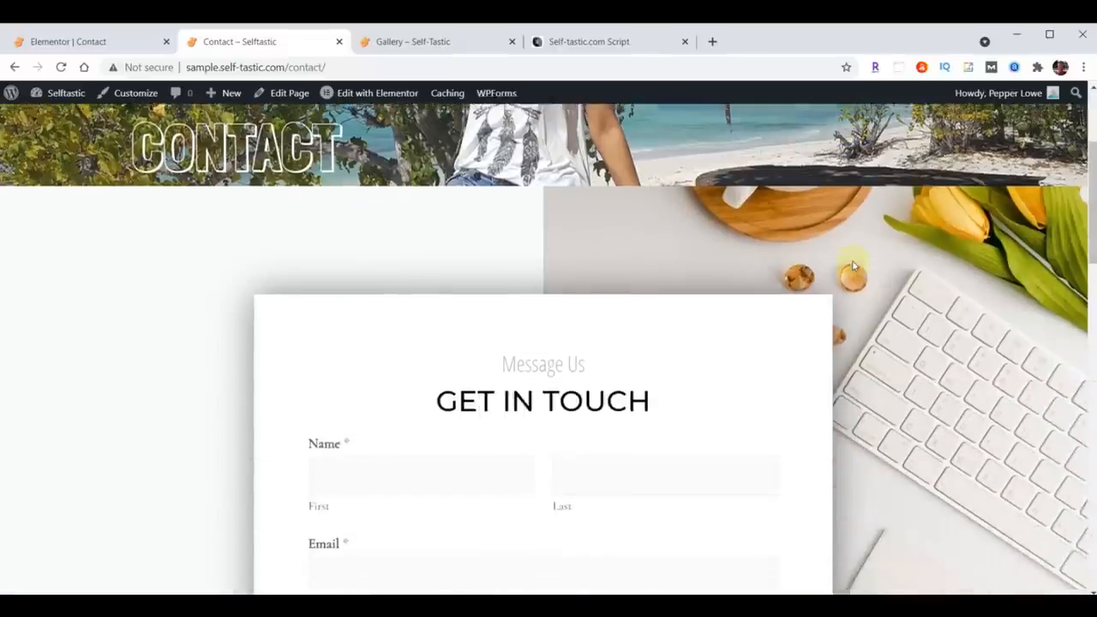
pyautogui.scroll(-10, 852, 266)
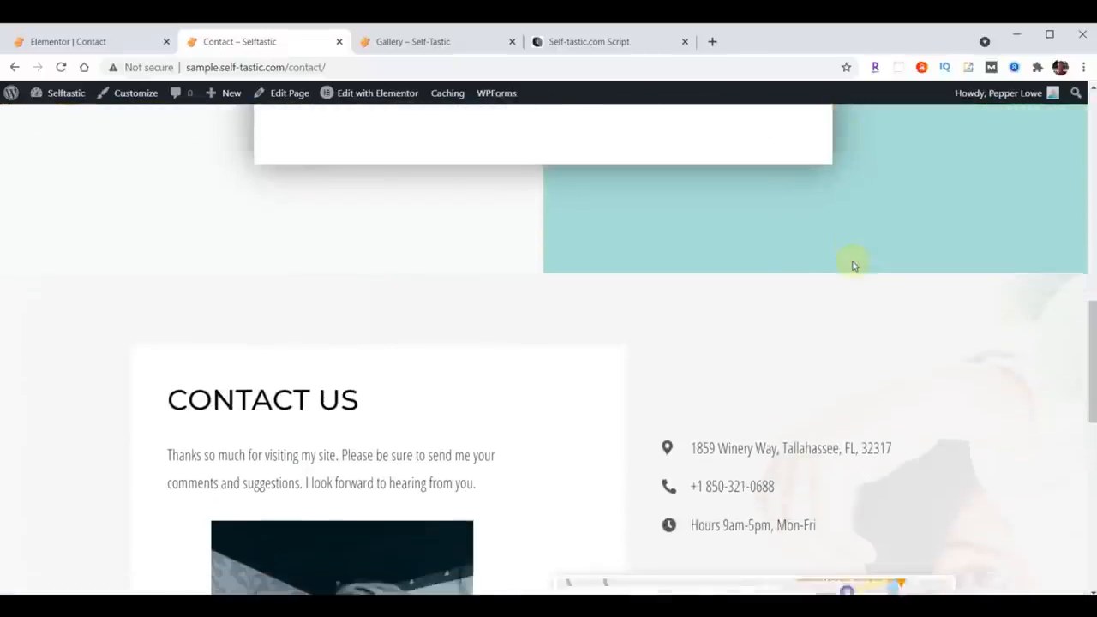
pyautogui.scroll(-8, 853, 266)
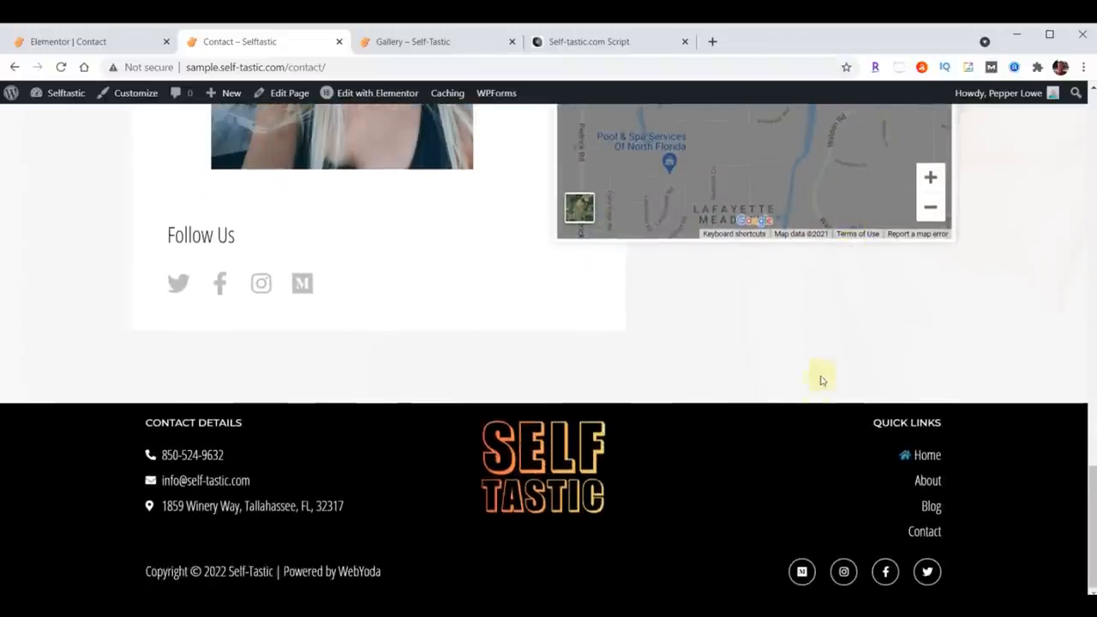
pyautogui.scroll(5, 821, 381)
pyautogui.scroll(6, 811, 403)
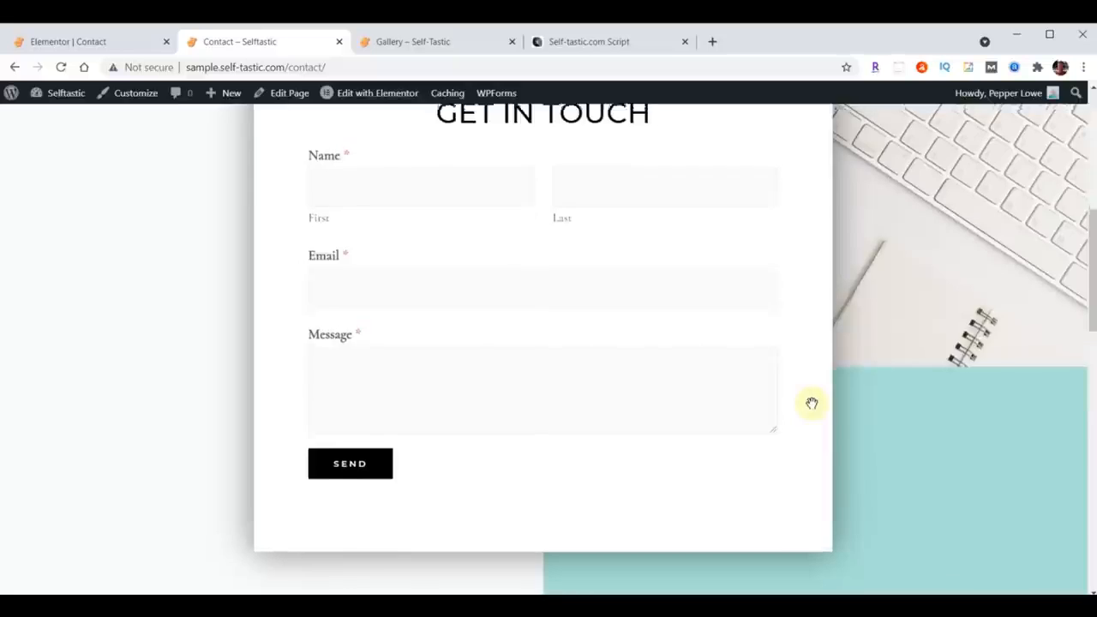
pyautogui.scroll(3, 812, 402)
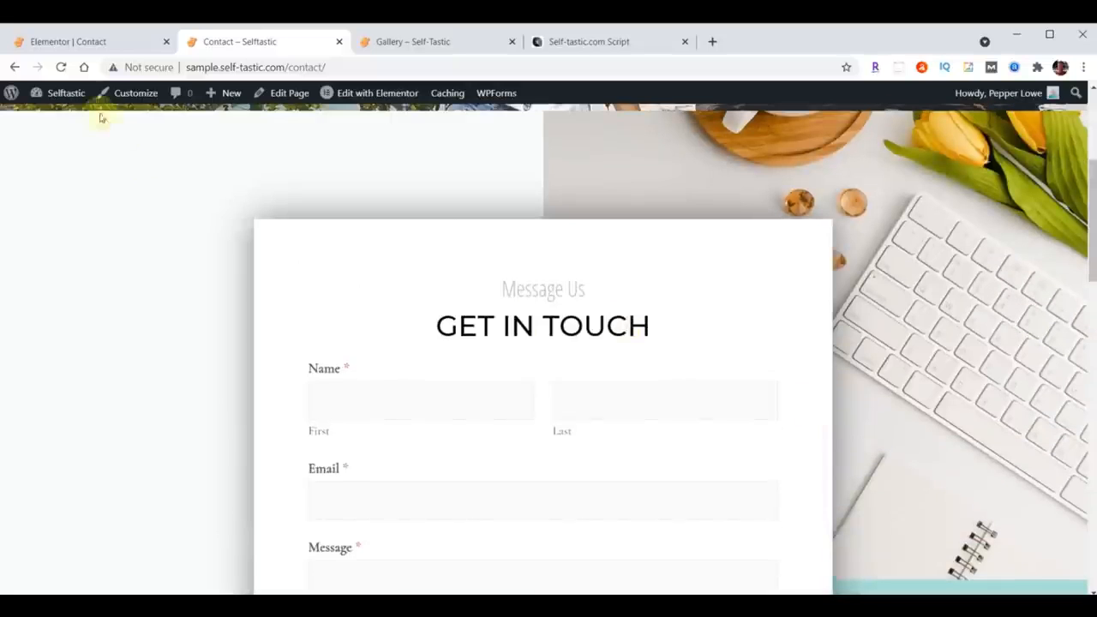
# Step: Exit the editor to the dashboard and open the Contact Form in WPForms for editing
pyautogui.click(66, 42)
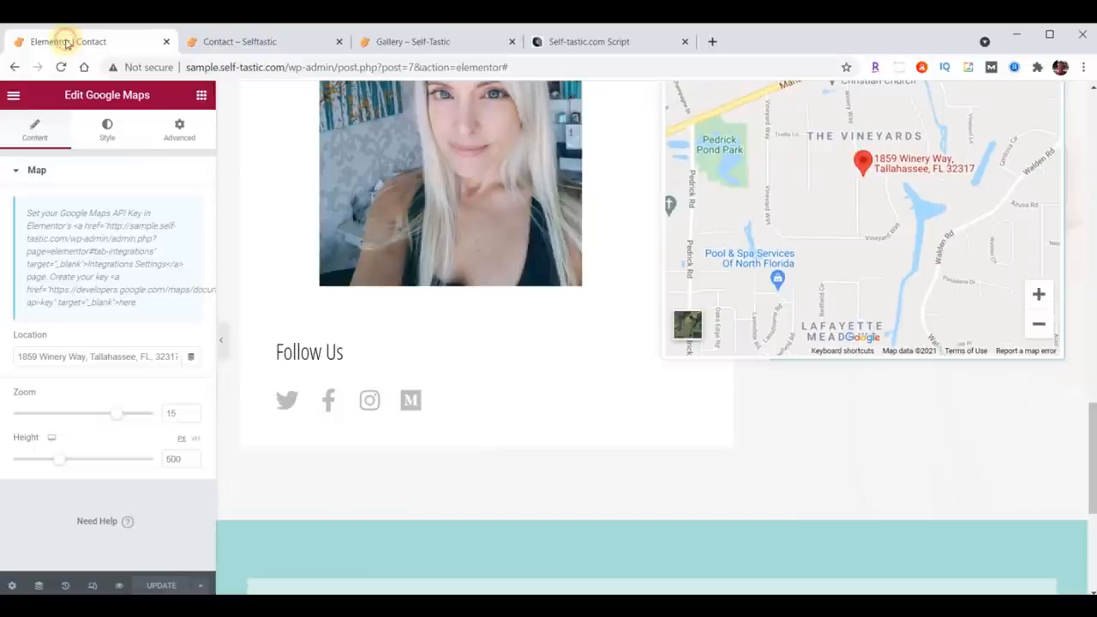
pyautogui.click(13, 94)
pyautogui.click(90, 348)
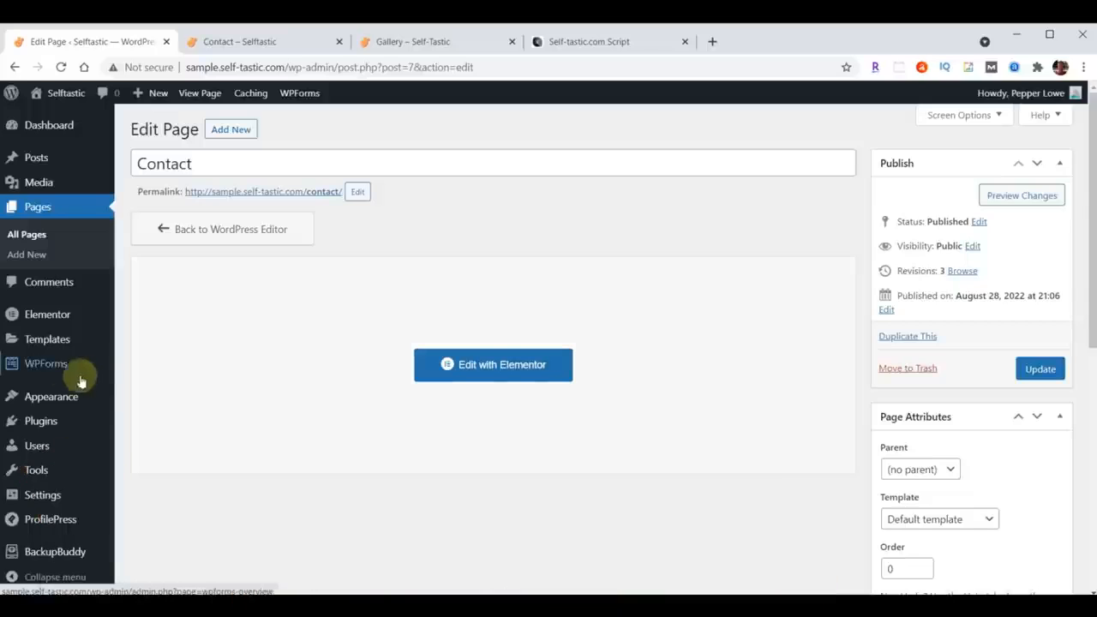
pyautogui.click(43, 368)
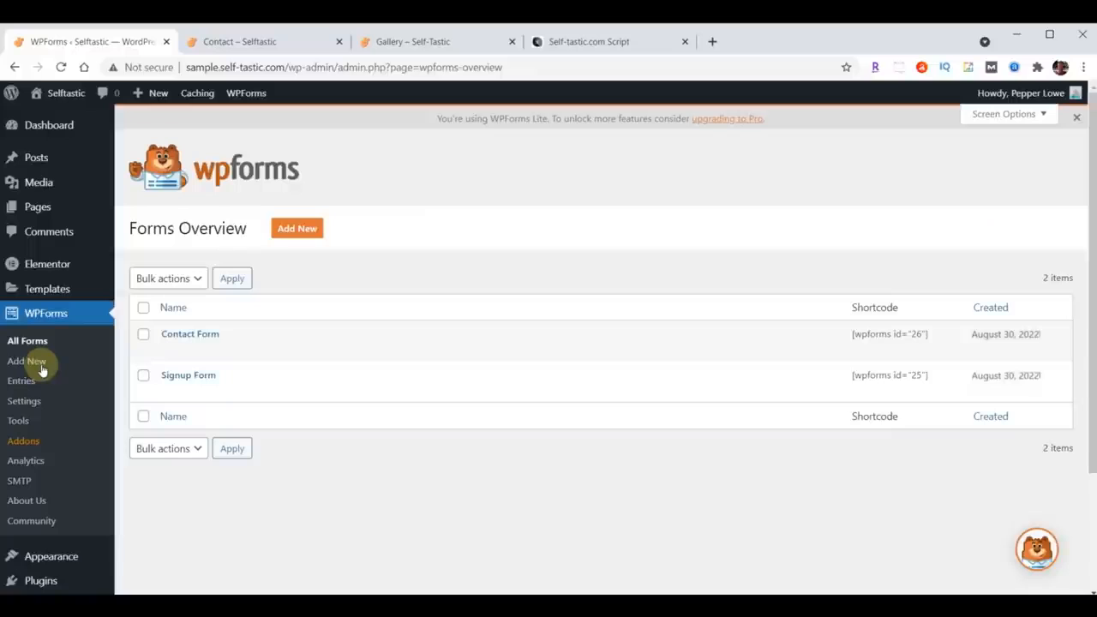
pyautogui.click(190, 336)
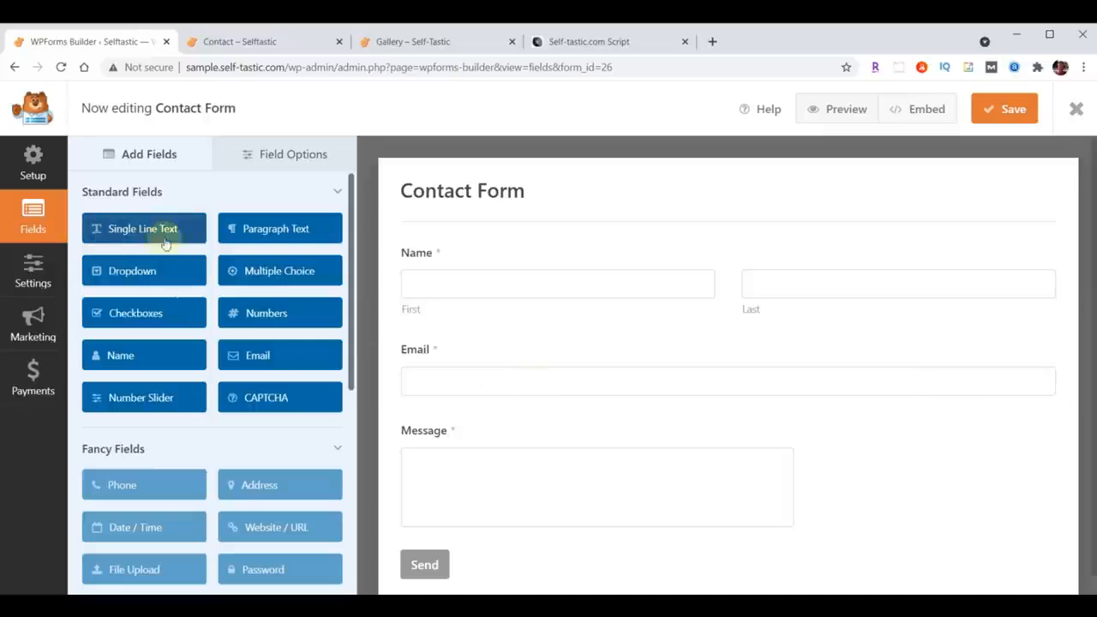
# Step: Add a single line text field below the Name field and label it Subject
pyautogui.moveTo(133, 226); pyautogui.dragTo(438, 339)
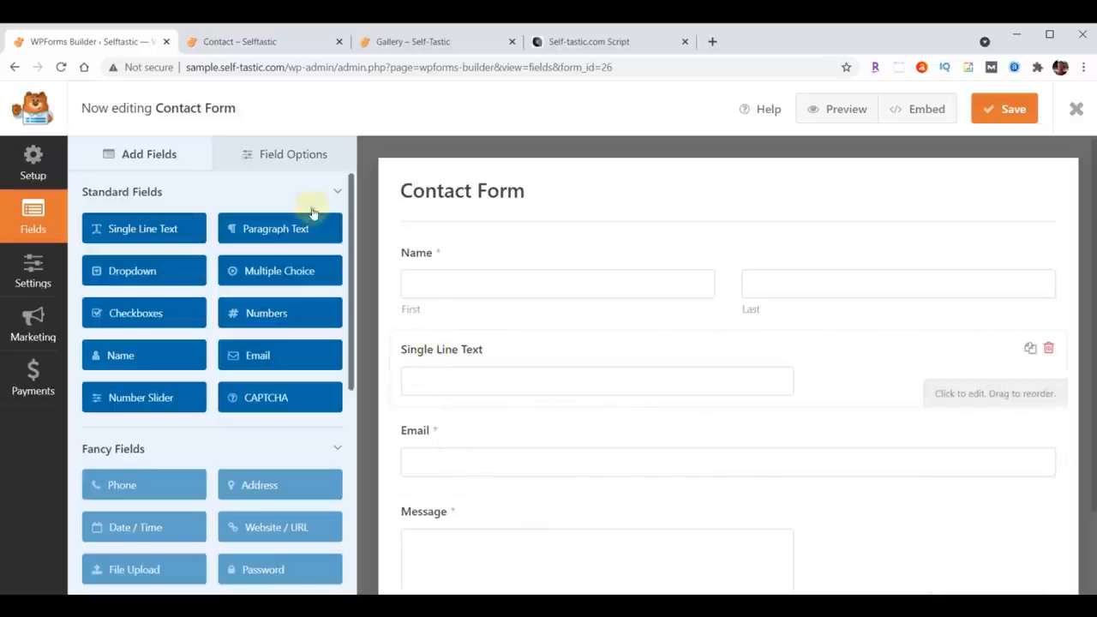
pyautogui.click(284, 155)
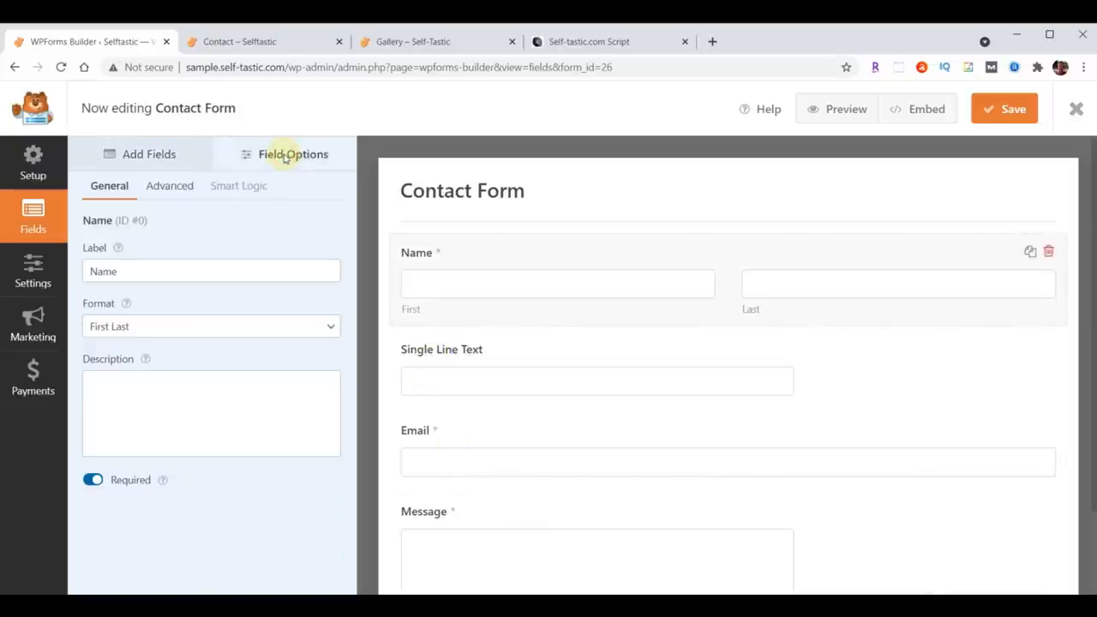
pyautogui.click(456, 353)
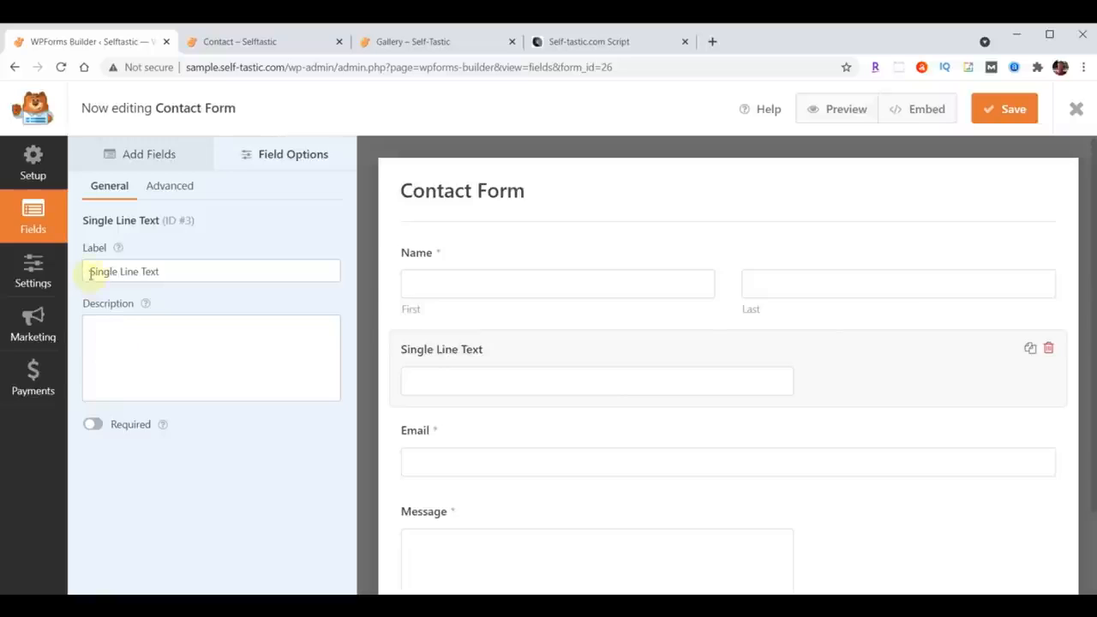
pyautogui.moveTo(90, 273); pyautogui.dragTo(212, 277)
pyautogui.write('Subject')
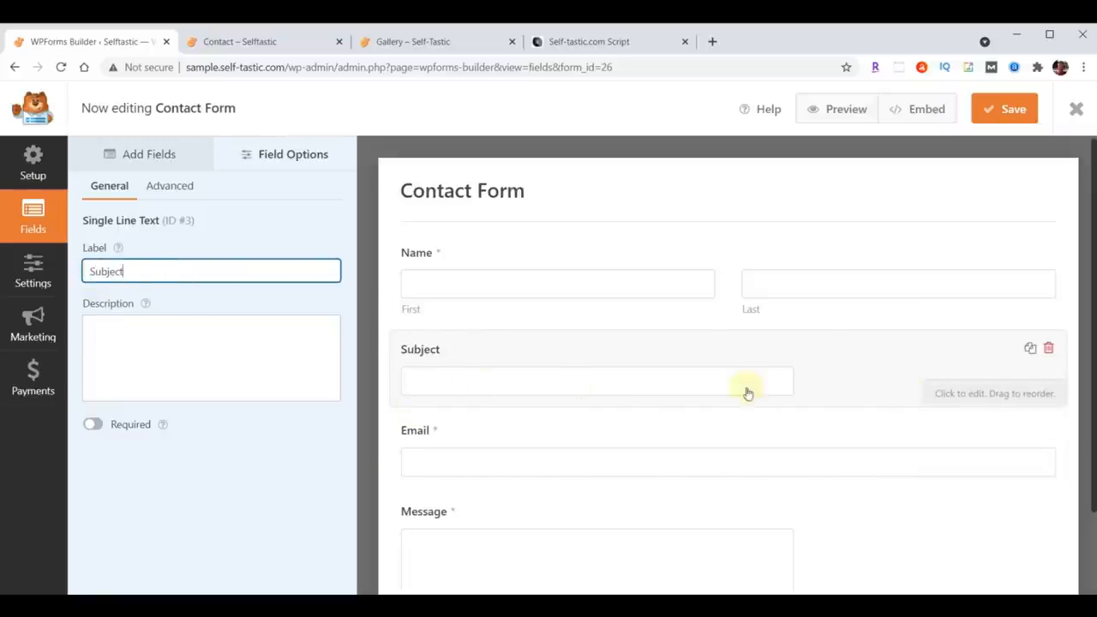
# Step: Set the Subject field's size to Large
pyautogui.click(168, 186)
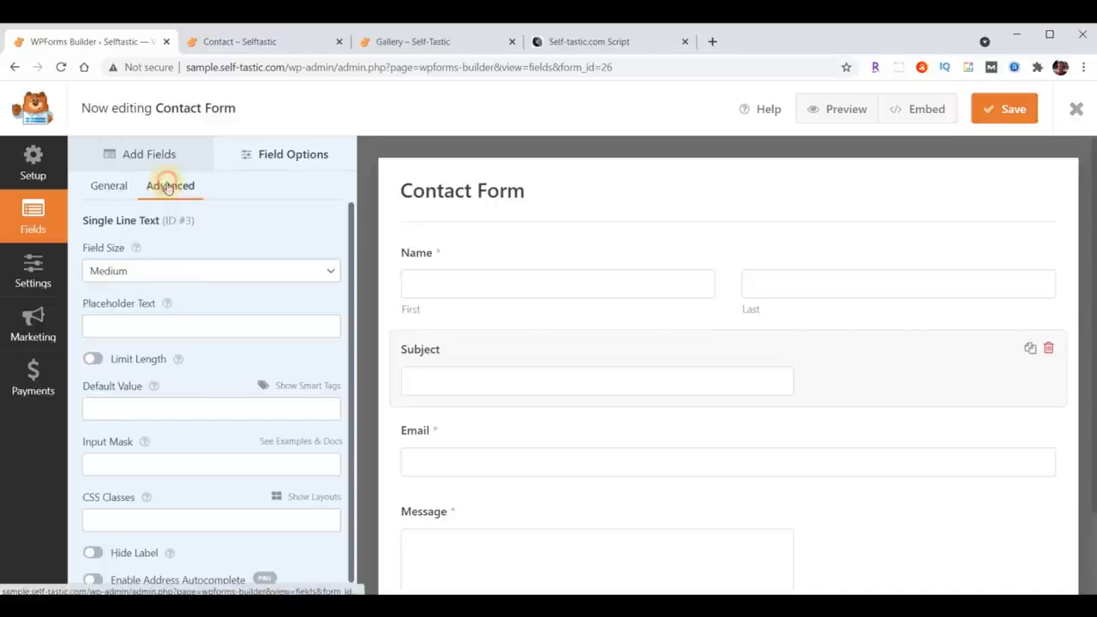
pyautogui.click(158, 270)
pyautogui.click(156, 320)
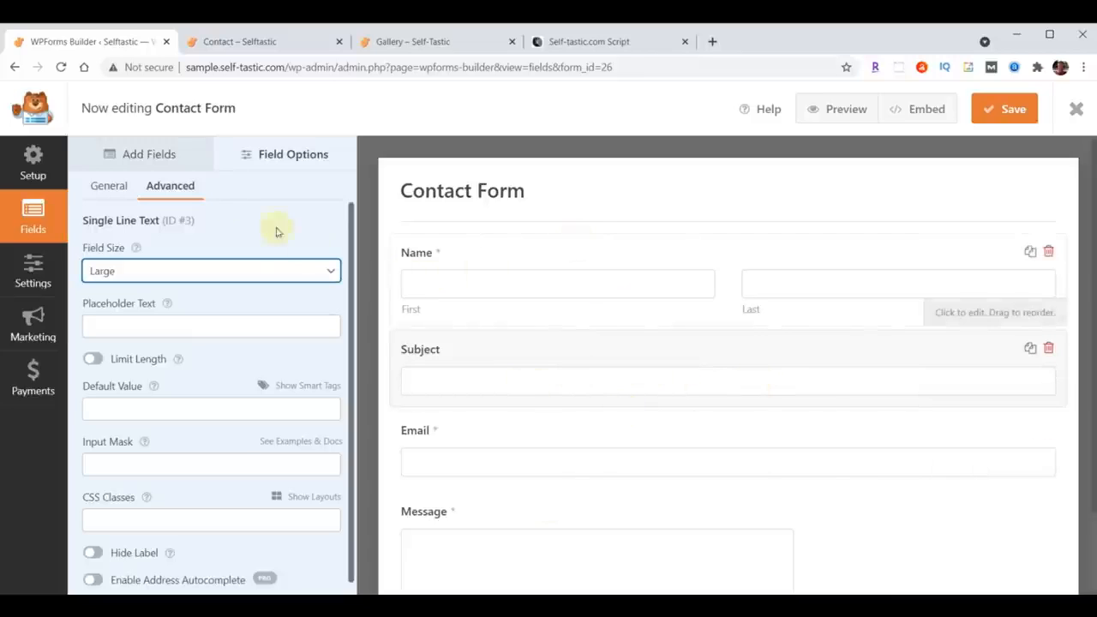
pyautogui.click(135, 160)
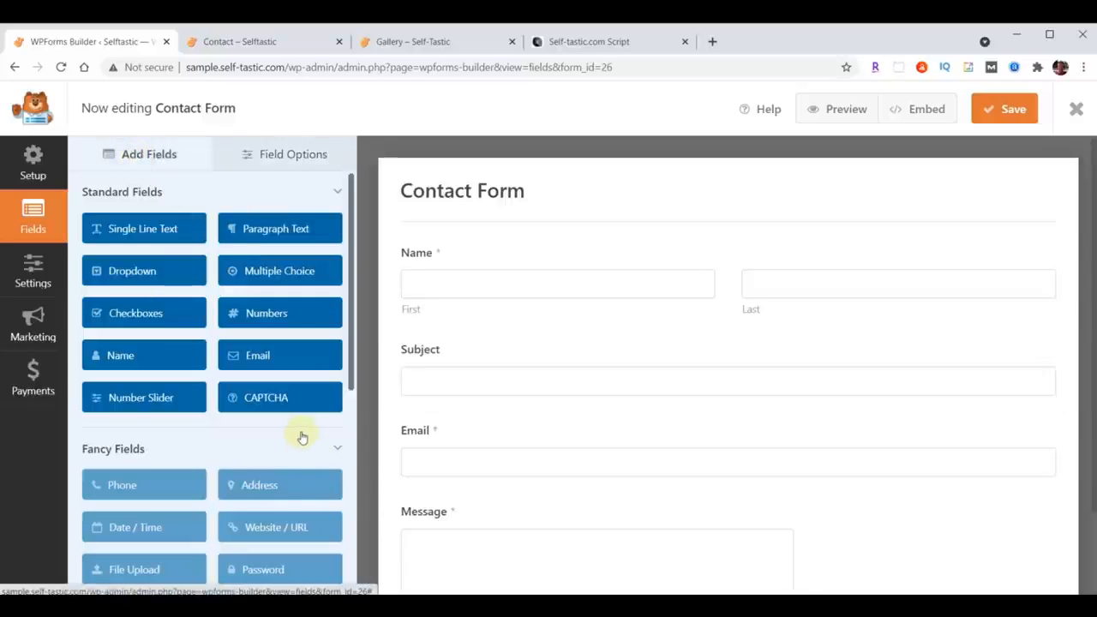
pyautogui.scroll(-2, 301, 438)
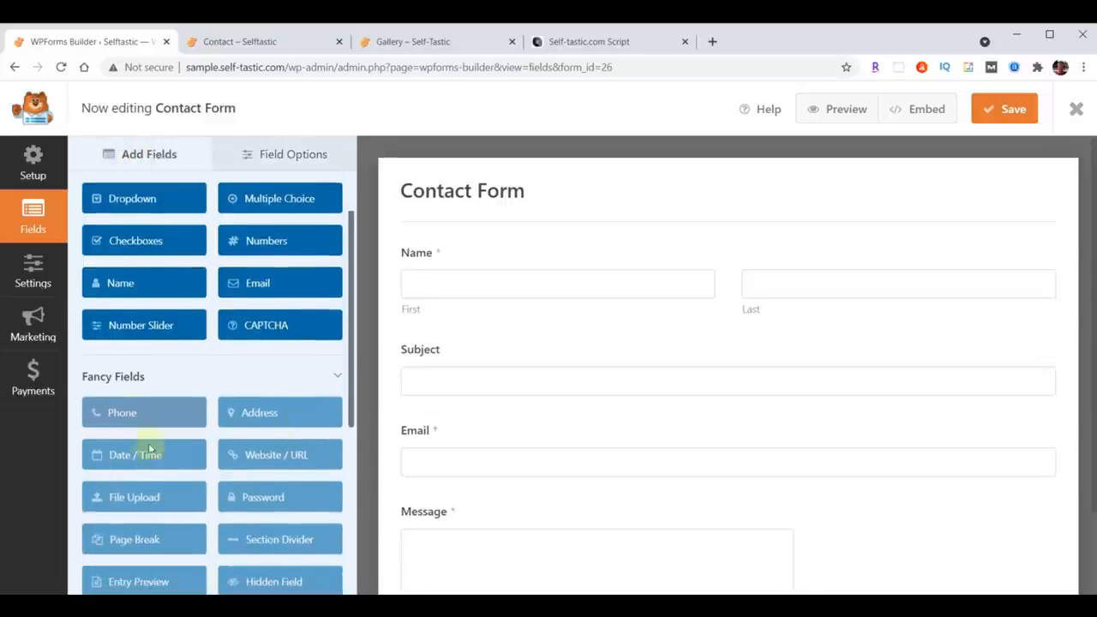
pyautogui.click(111, 412)
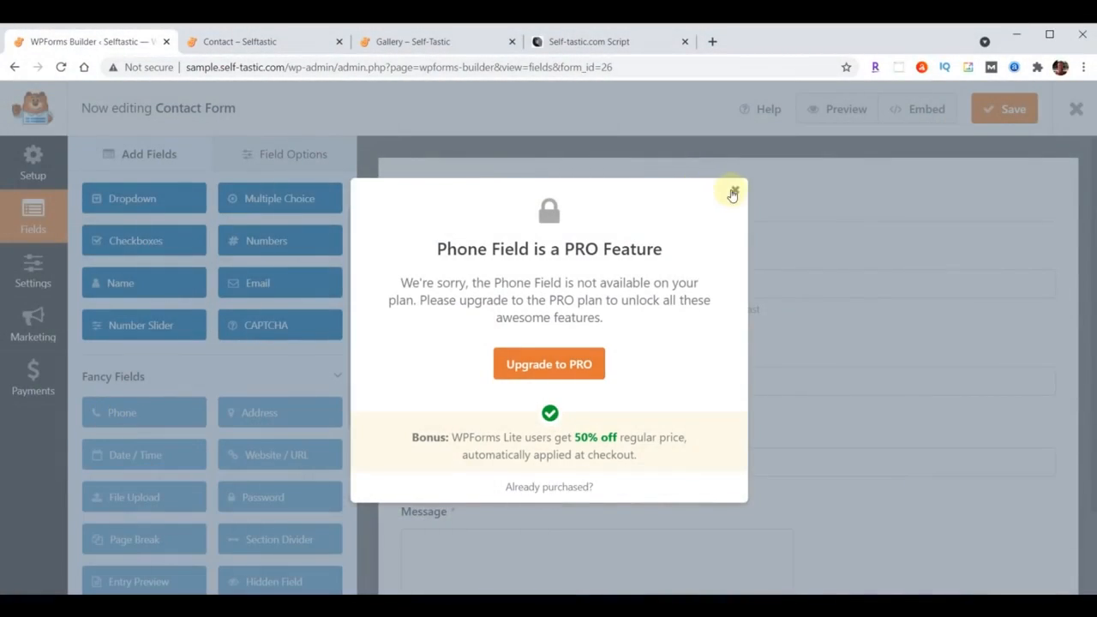
pyautogui.click(733, 192)
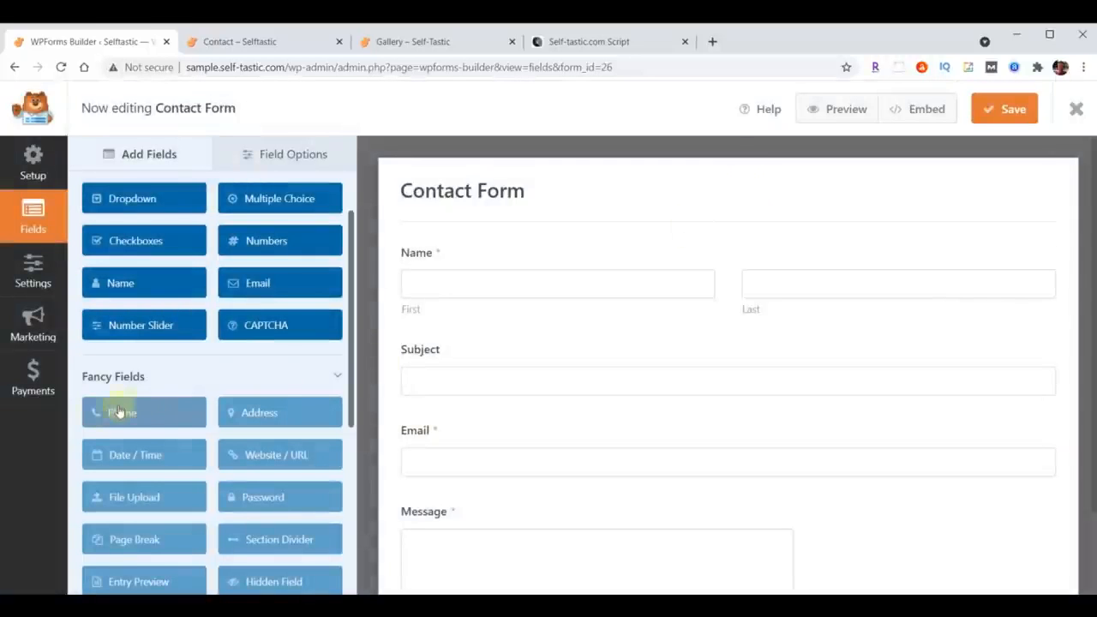
# Step: Add another single line text field below Subject and label it Phone
pyautogui.scroll(2, 164, 367)
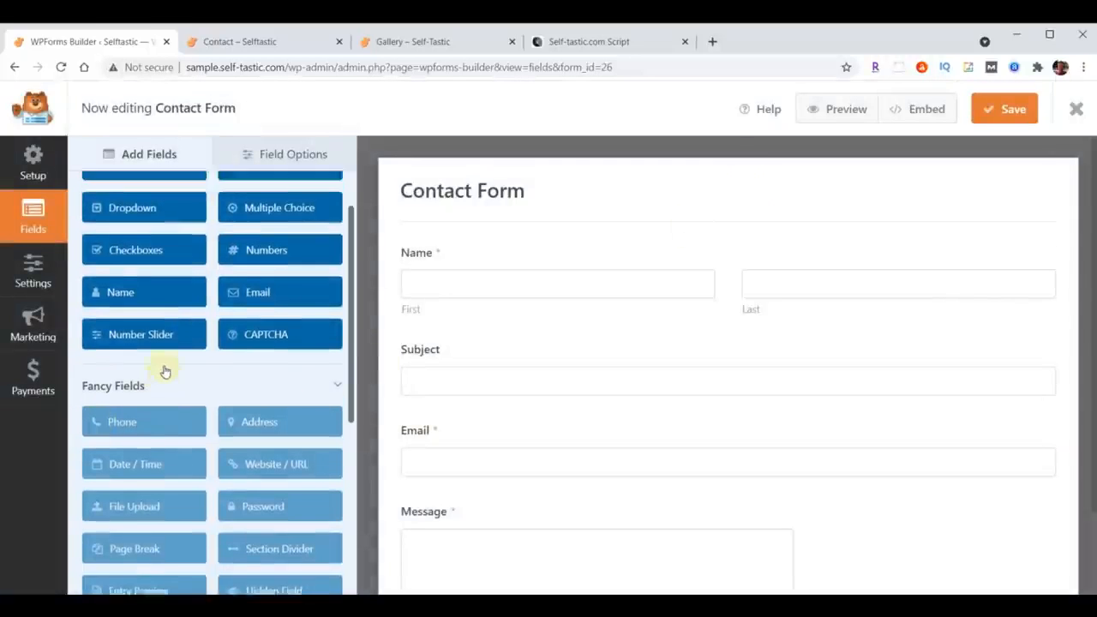
pyautogui.moveTo(138, 229); pyautogui.dragTo(468, 426)
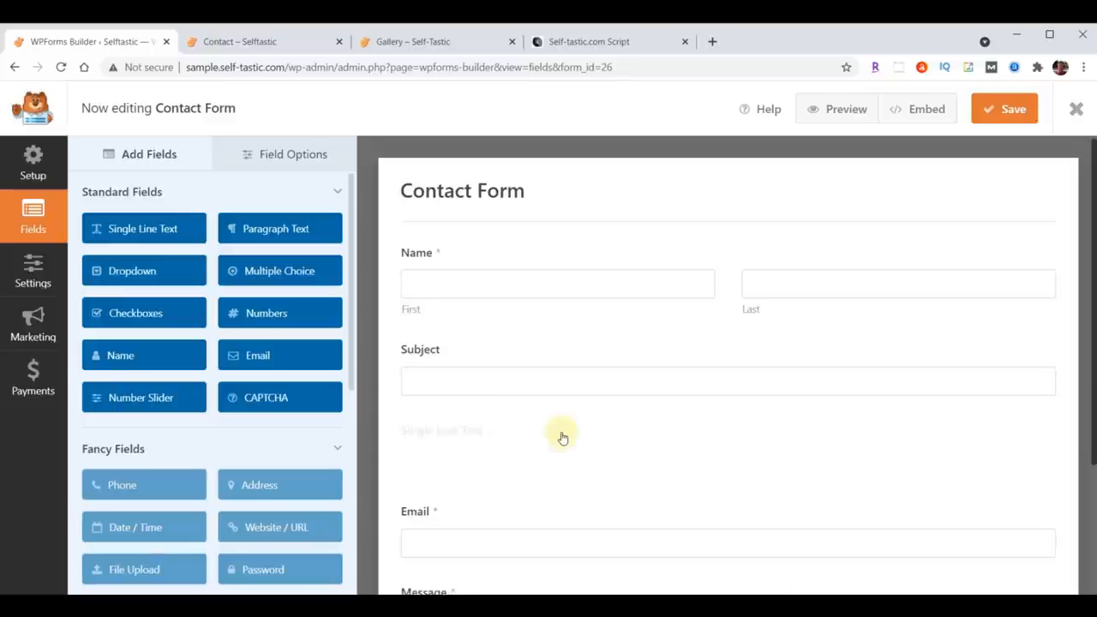
pyautogui.click(309, 157)
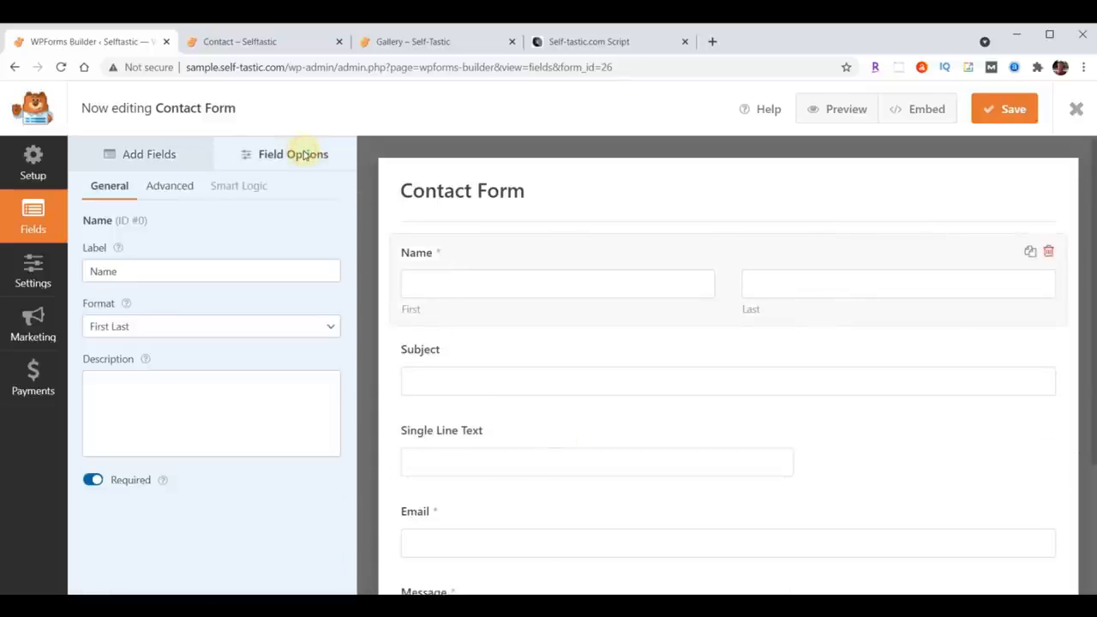
pyautogui.click(460, 460)
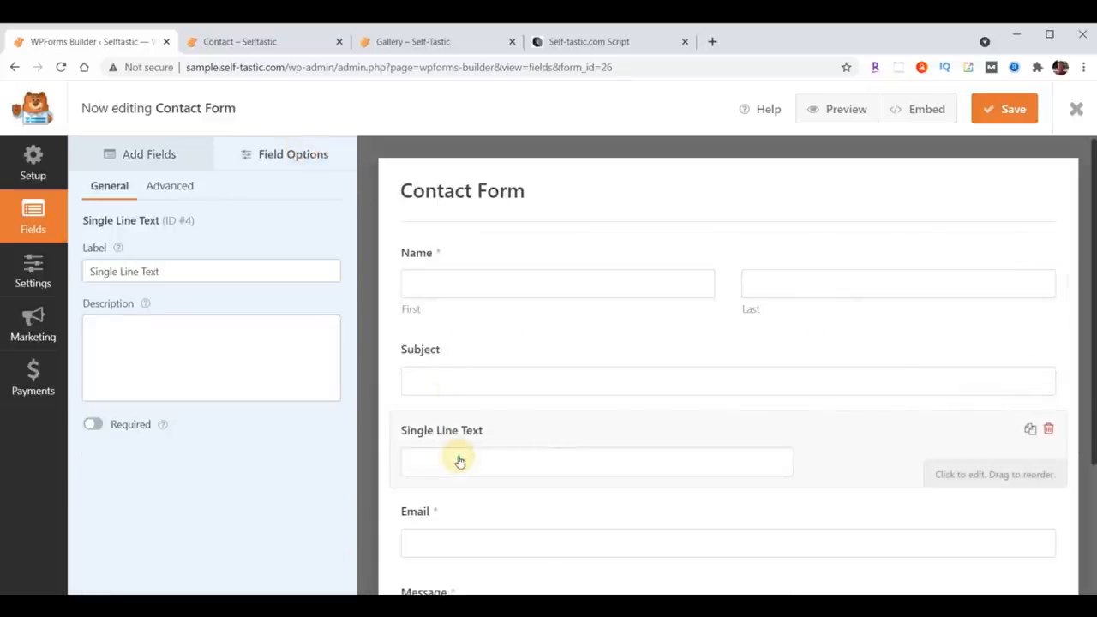
pyautogui.tripleClick(163, 271)
pyautogui.write('Phone')
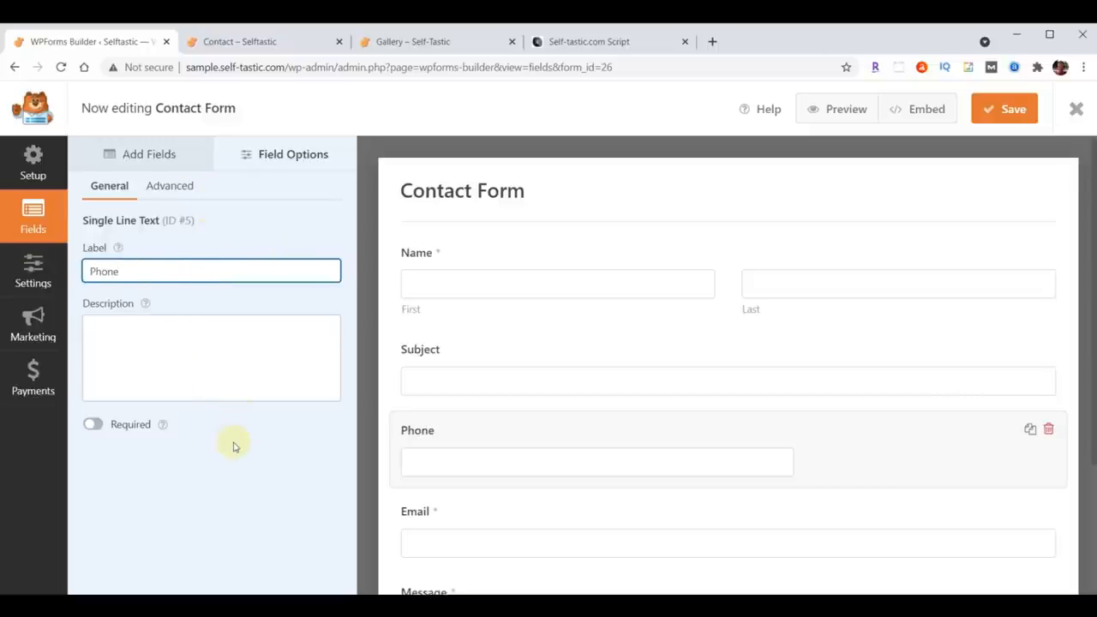
pyautogui.click(284, 463)
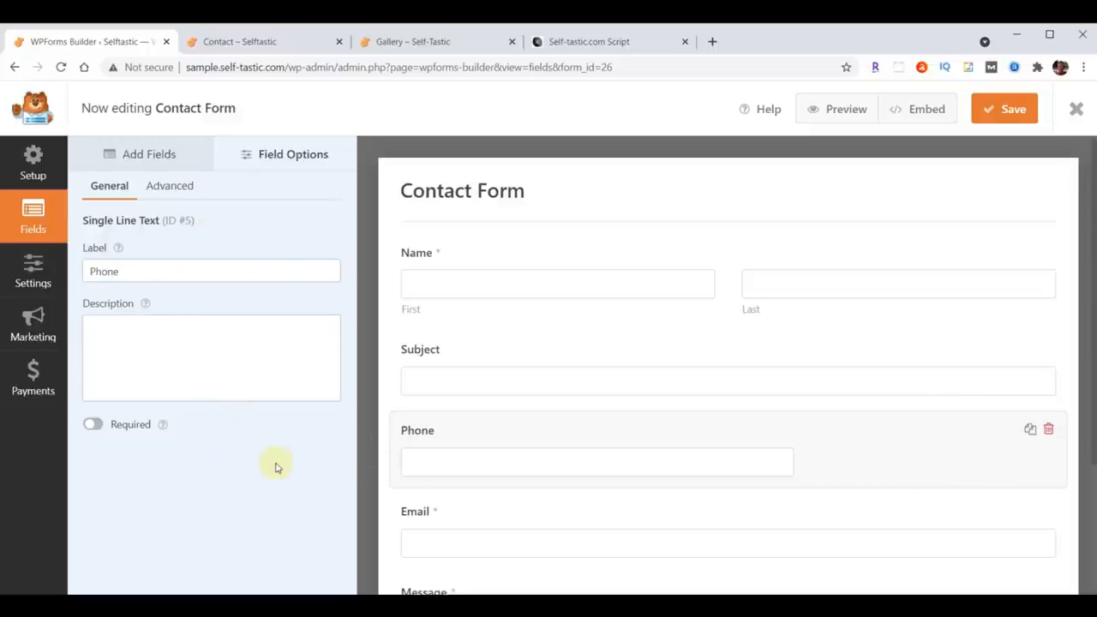
# Step: Make the Phone field required and set its field size to Large
pyautogui.scroll(-1, 521, 485)
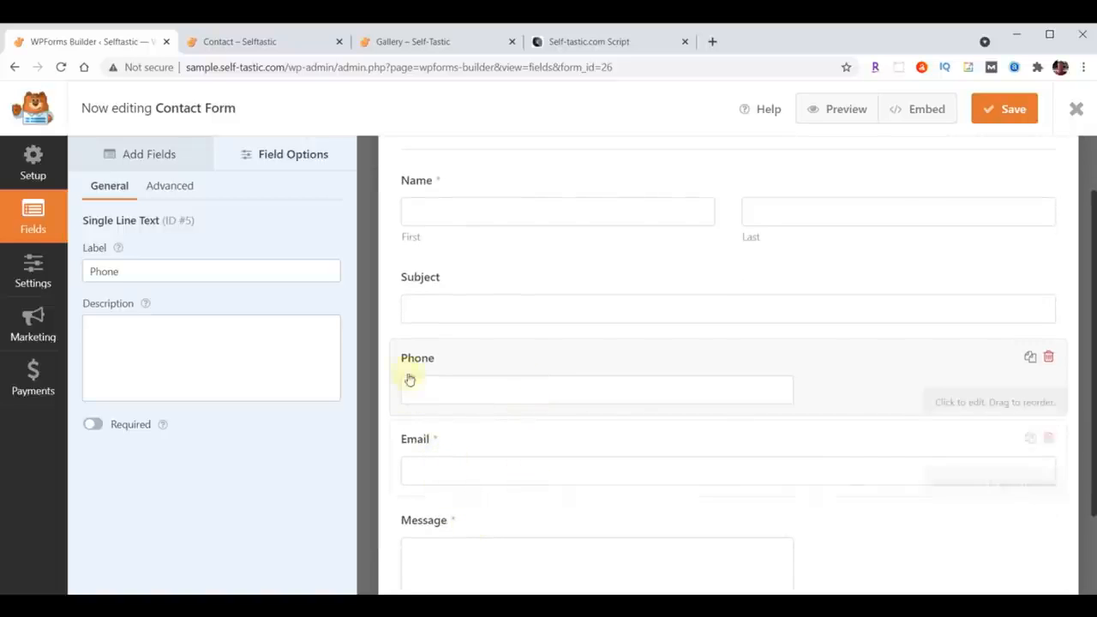
pyautogui.click(93, 425)
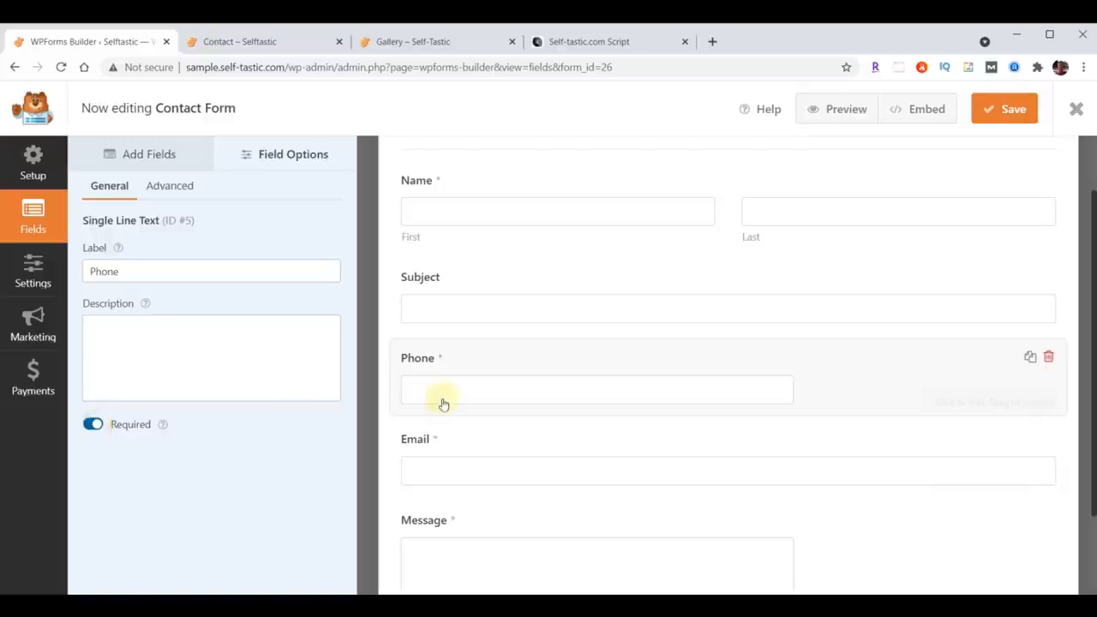
pyautogui.scroll(2, 575, 514)
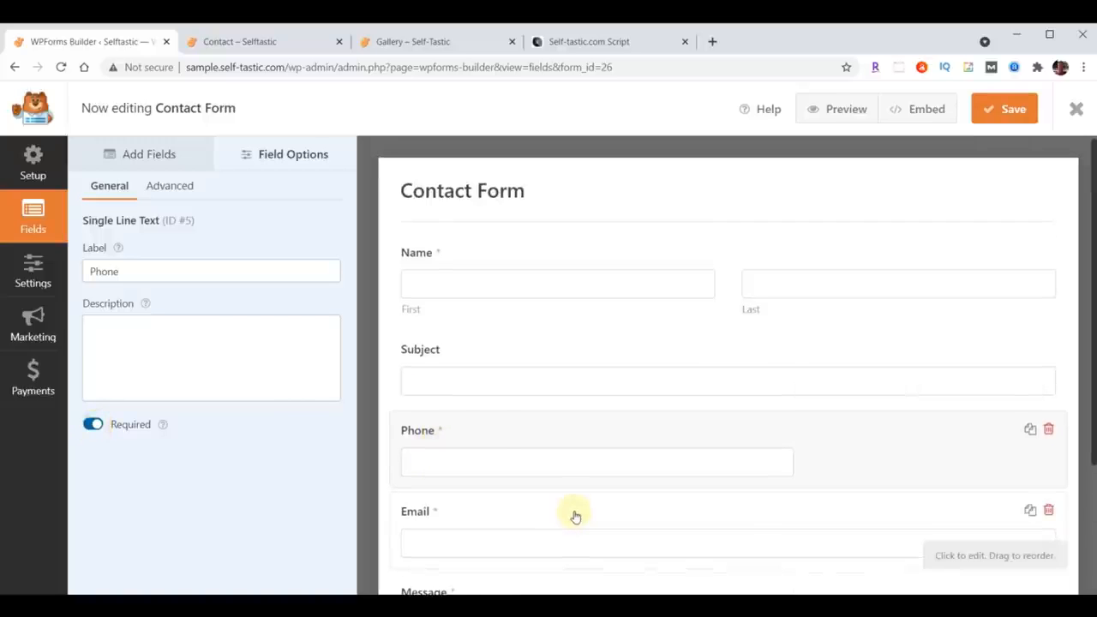
pyautogui.click(166, 190)
pyautogui.click(230, 271)
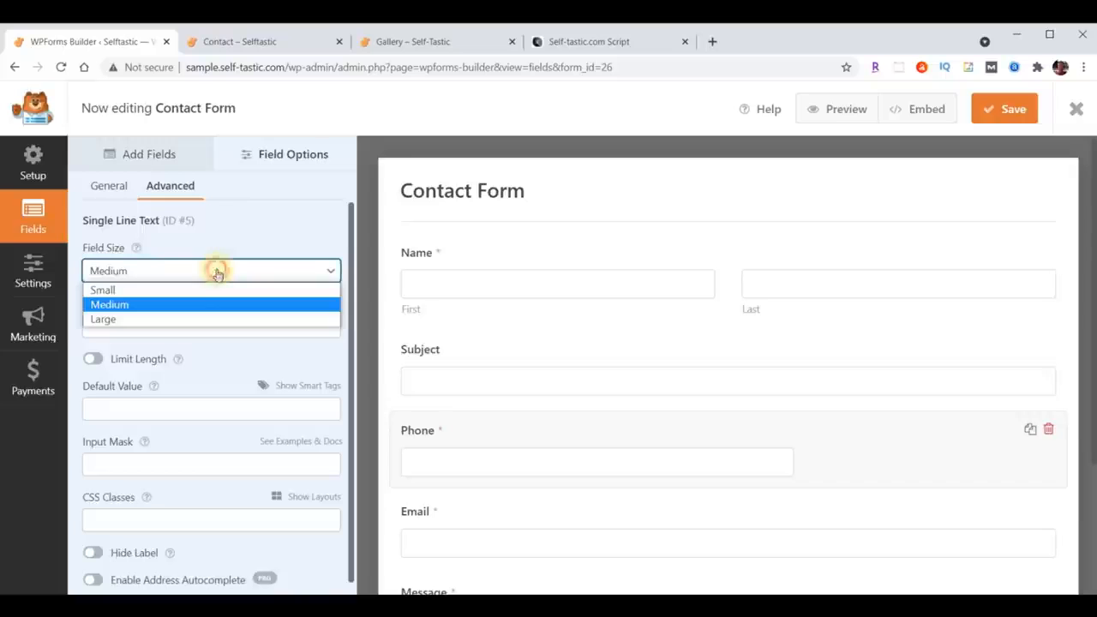
pyautogui.click(191, 318)
pyautogui.scroll(-2, 746, 397)
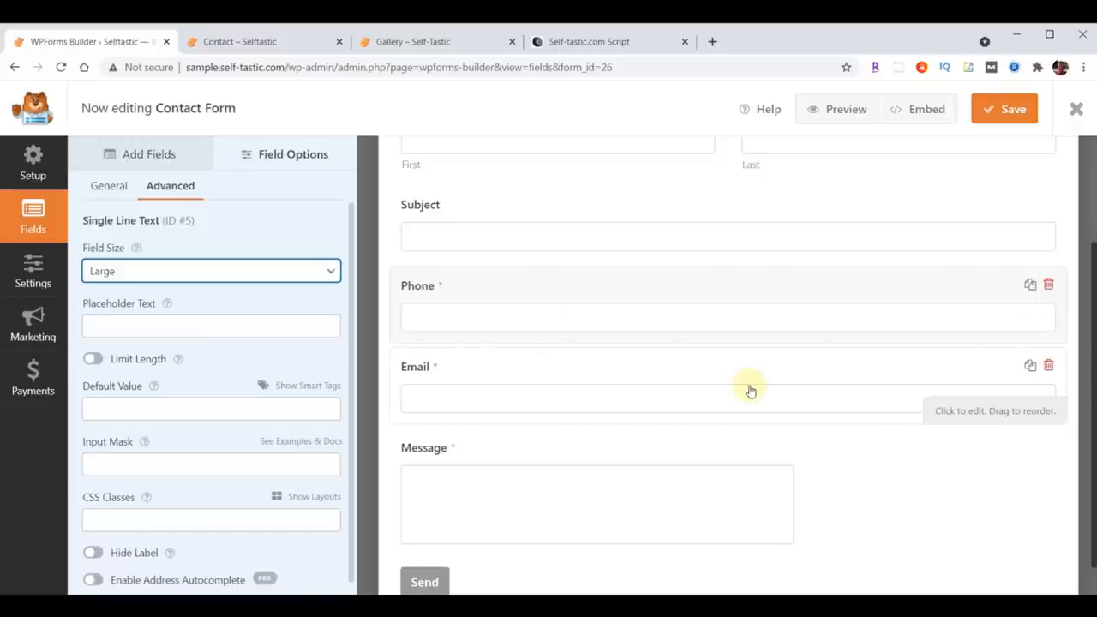
pyautogui.scroll(2, 750, 390)
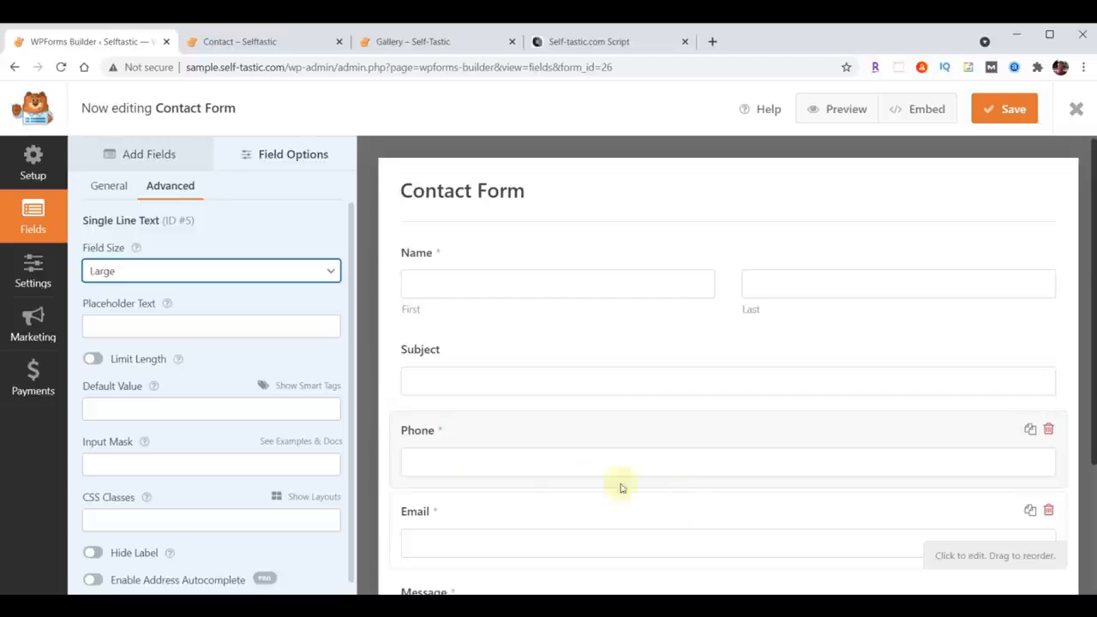
# Step: Open the Contact Form's notification settings and paste the site owner's e-mail into the Send To Email Address
pyautogui.click(23, 276)
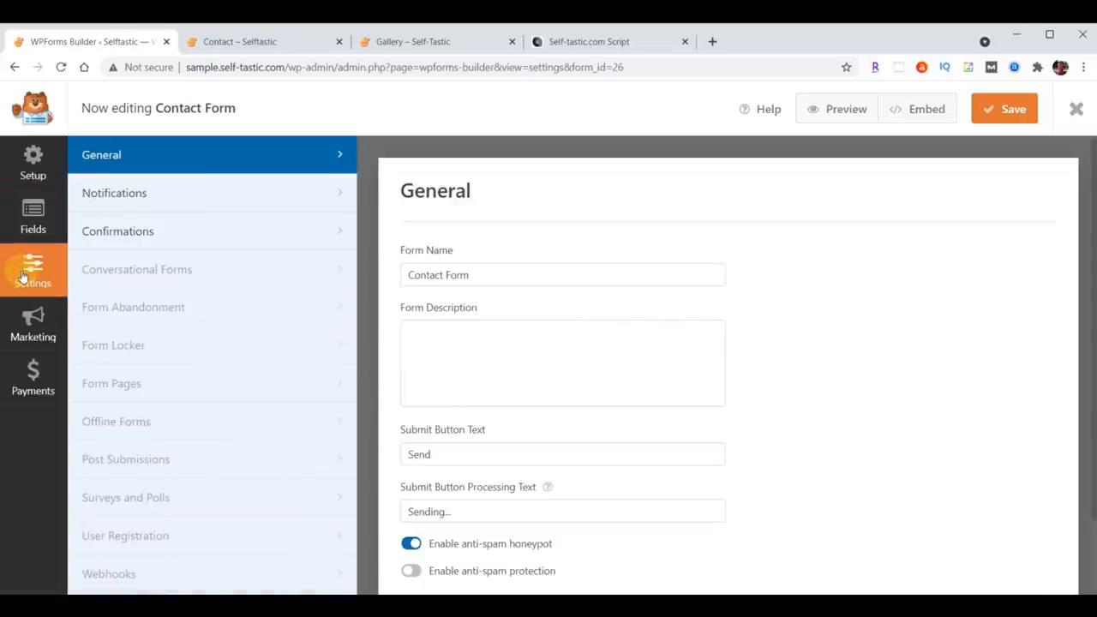
pyautogui.click(111, 193)
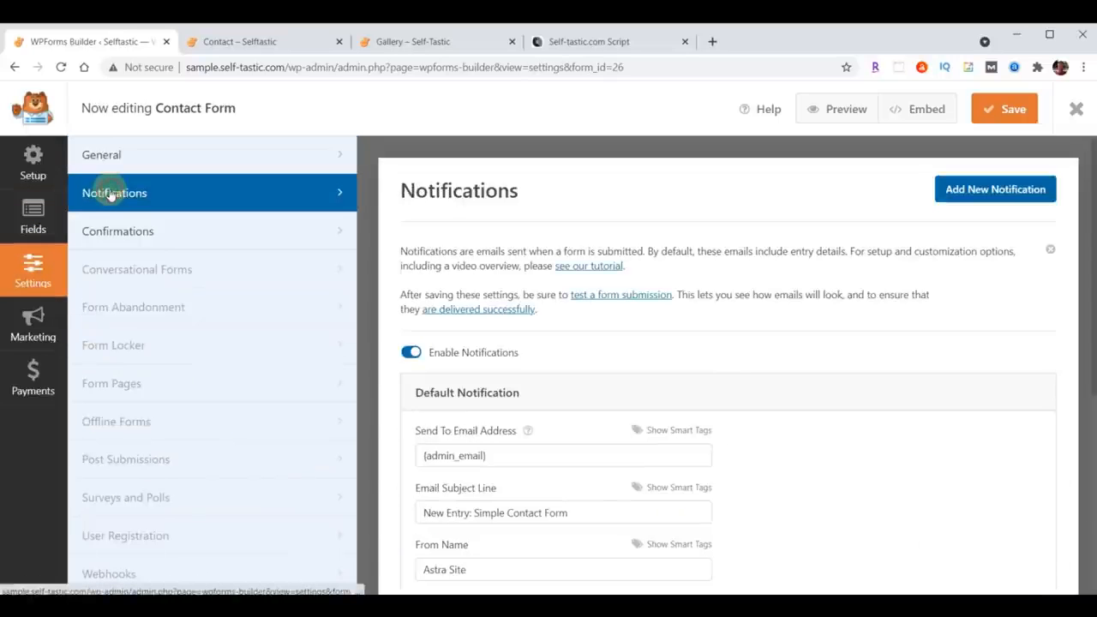
pyautogui.scroll(-2, 876, 367)
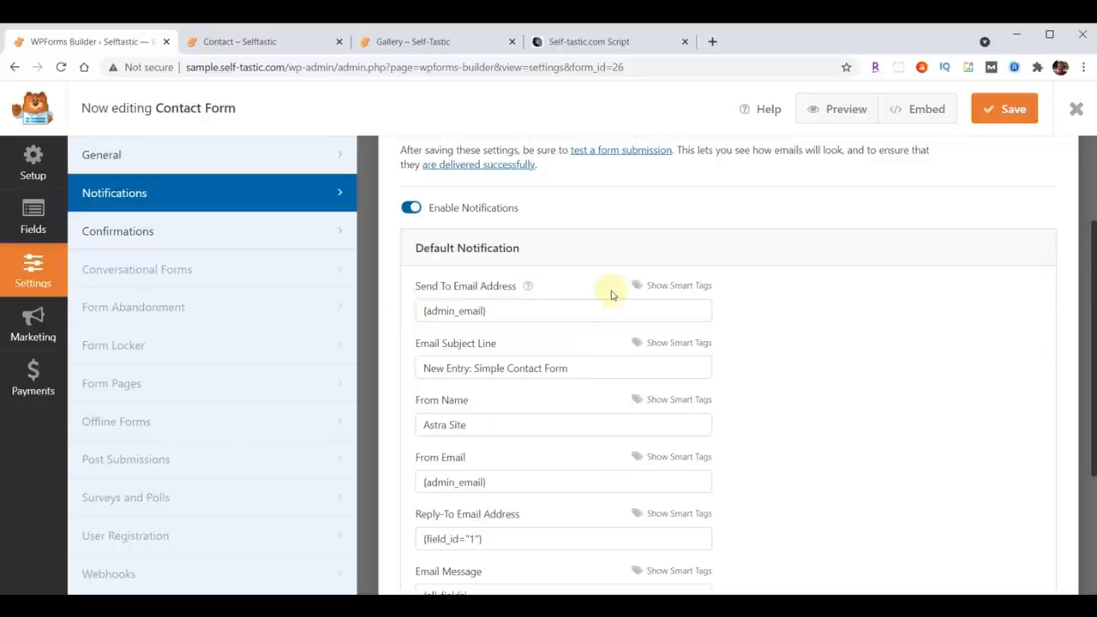
pyautogui.tripleClick(516, 308)
pyautogui.hotkey('ctrl', 'v')
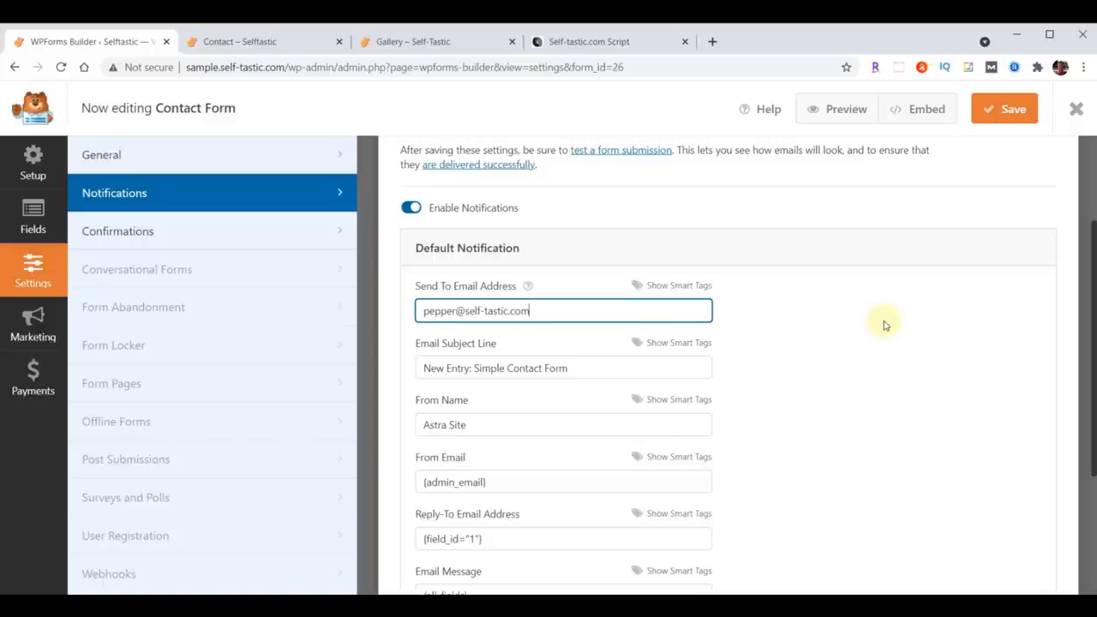
# Step: Set the notification subject line to Selftastic - Comments and the From Name to Self-Tastic.com
pyautogui.moveTo(424, 371); pyautogui.dragTo(602, 366)
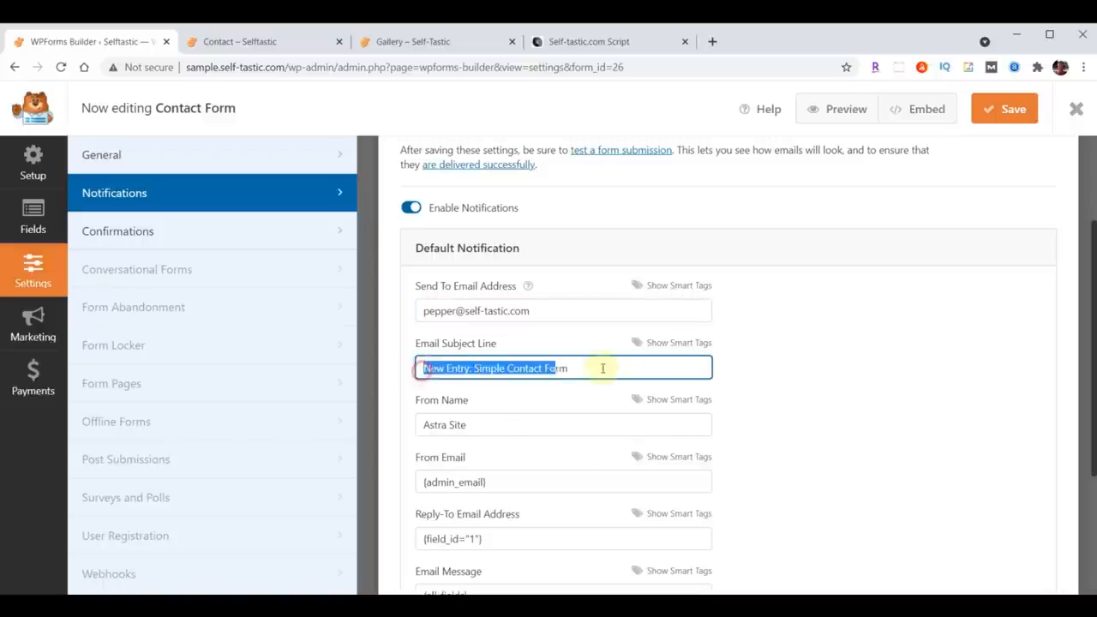
pyautogui.write('Selftastic - Comments')
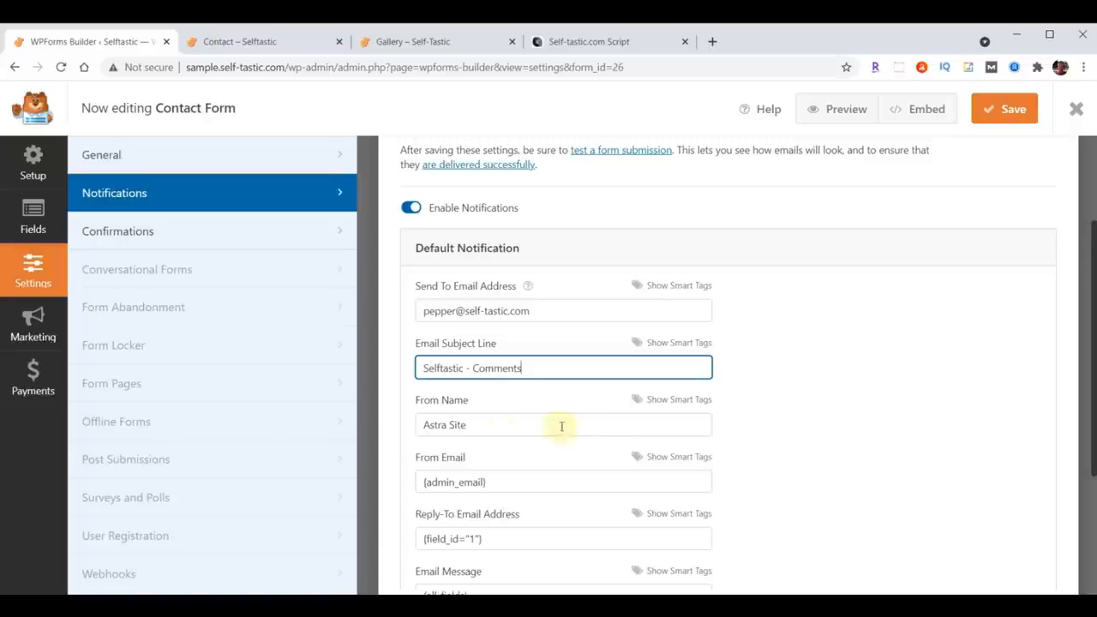
pyautogui.moveTo(420, 424); pyautogui.dragTo(492, 424)
pyautogui.write('Self-Tastic.com')
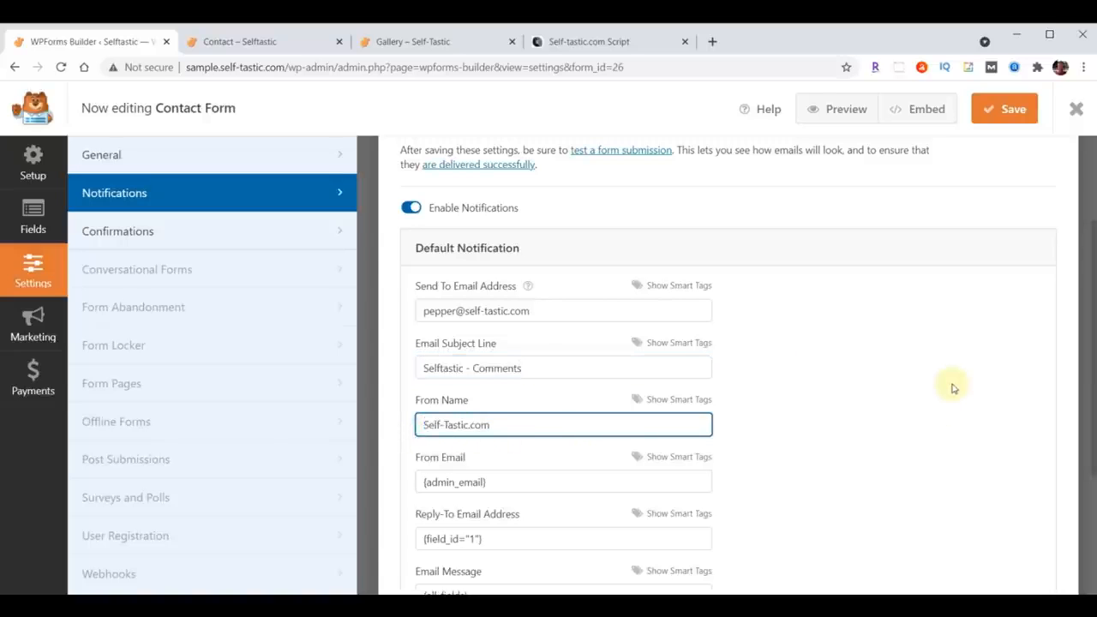
# Step: Save the Contact Form, leave the builder, and open the Signup Form for editing
pyautogui.click(1007, 112)
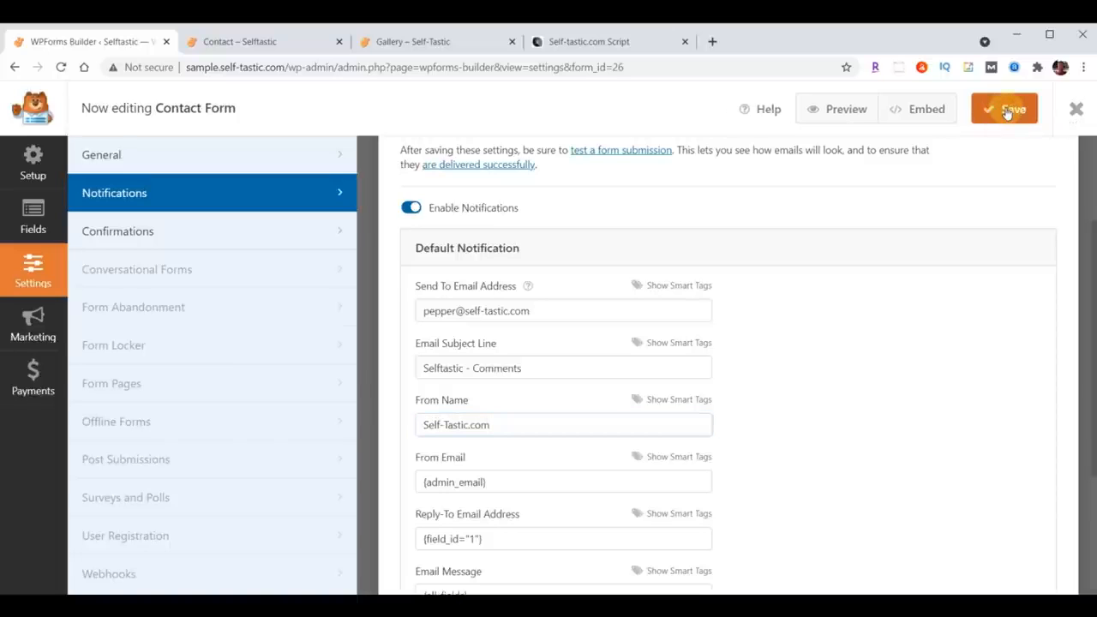
pyautogui.click(1075, 114)
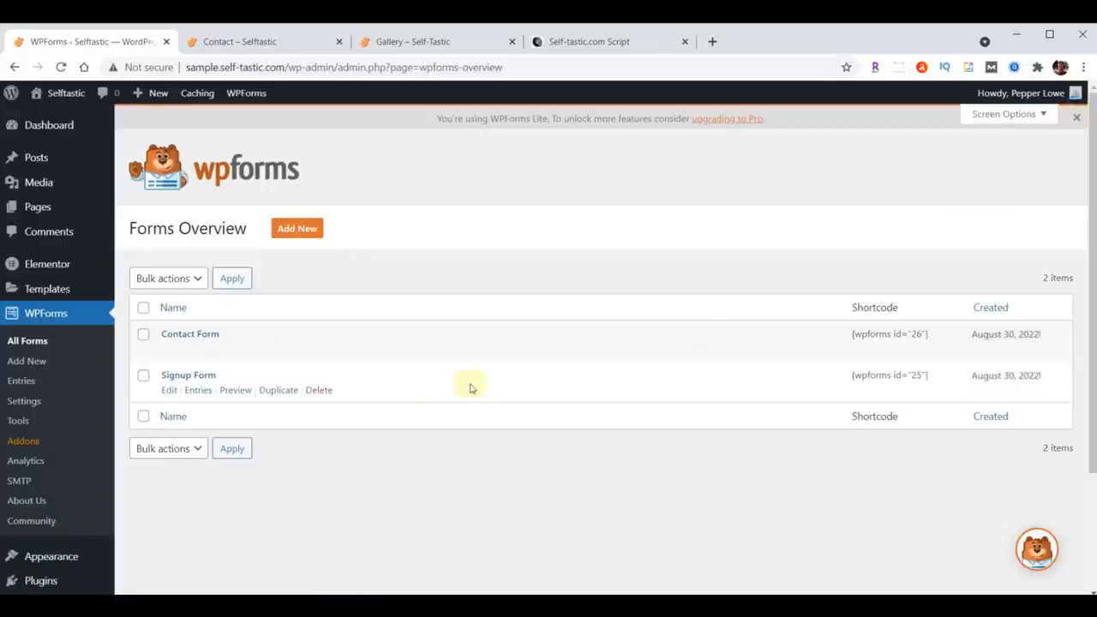
pyautogui.click(178, 381)
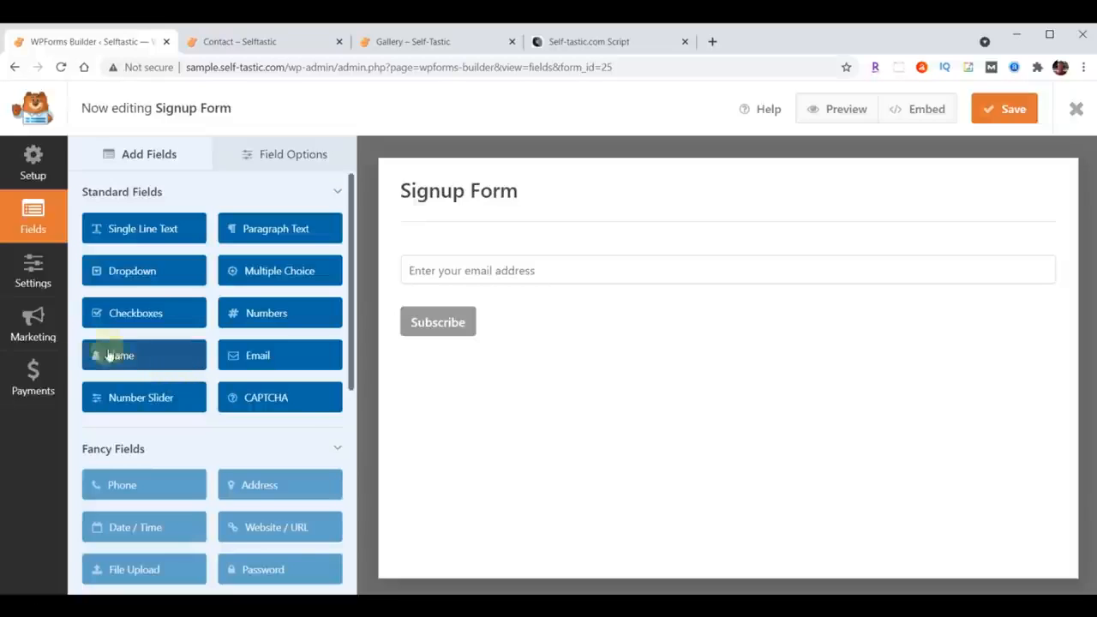
# Step: Paste the site owner's e-mail into the Signup Form's notification Send To Email Address
pyautogui.click(24, 274)
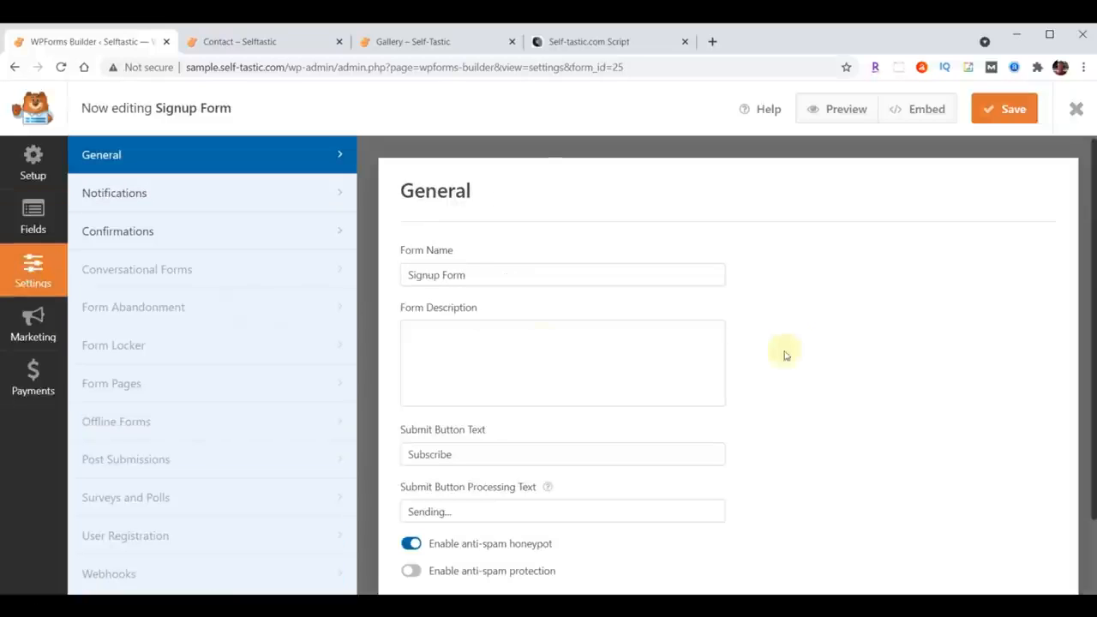
pyautogui.click(107, 192)
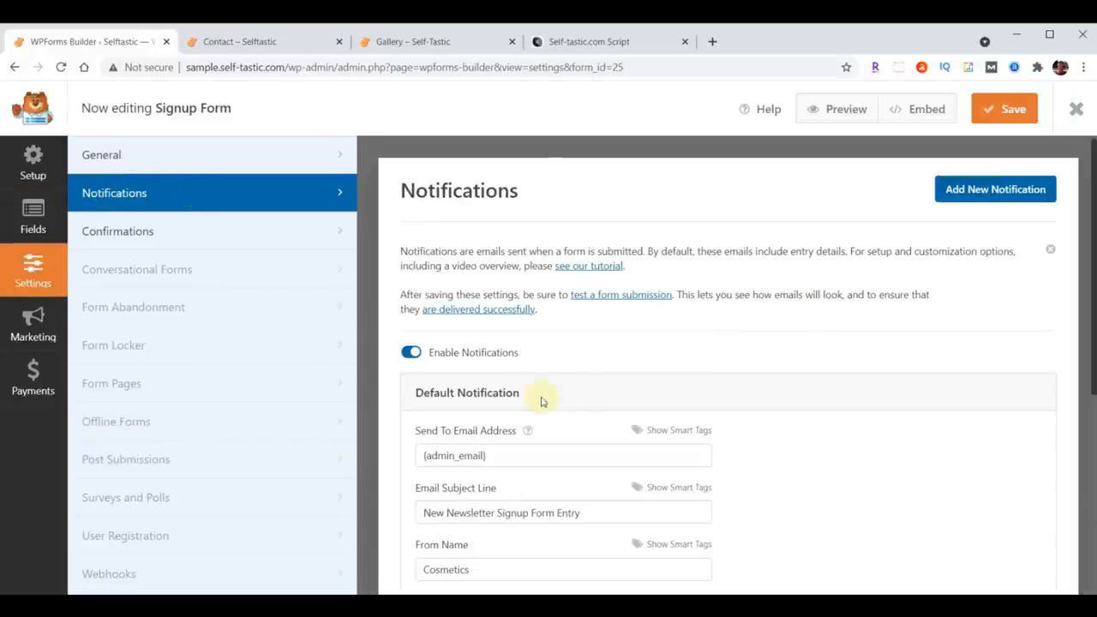
pyautogui.scroll(-2, 725, 367)
pyautogui.click(526, 314)
pyautogui.hotkey('ctrl', 'a')
pyautogui.hotkey('ctrl', 'v')
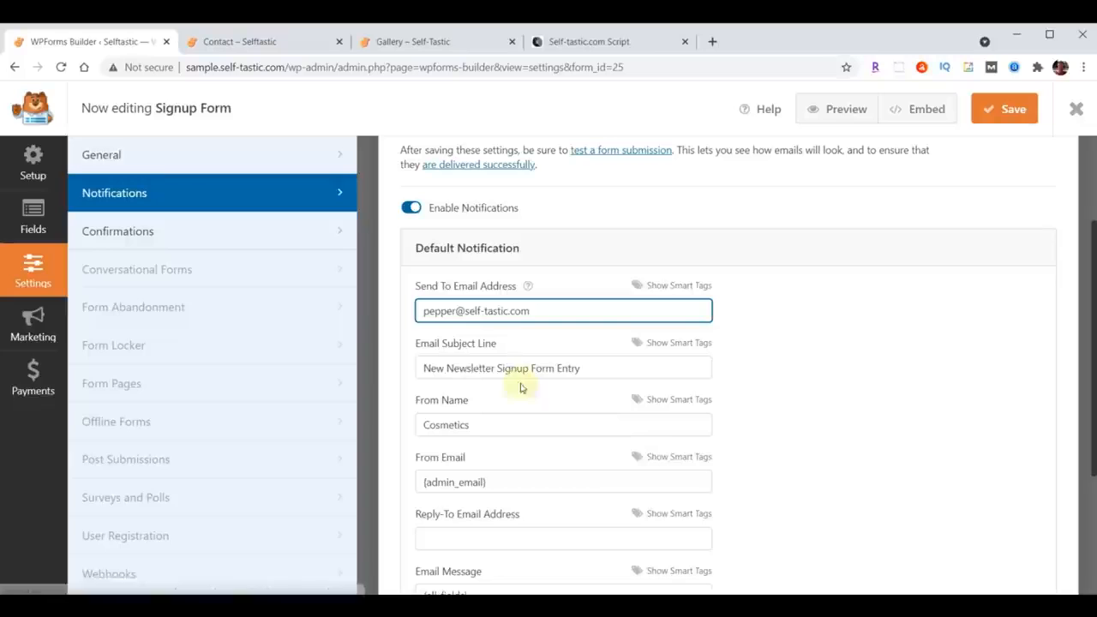
# Step: Set the Signup Form notification subject line to Selftastic - Join Club Selftastic and the From Name to Self-Tastic.com
pyautogui.moveTo(421, 368); pyautogui.dragTo(584, 368)
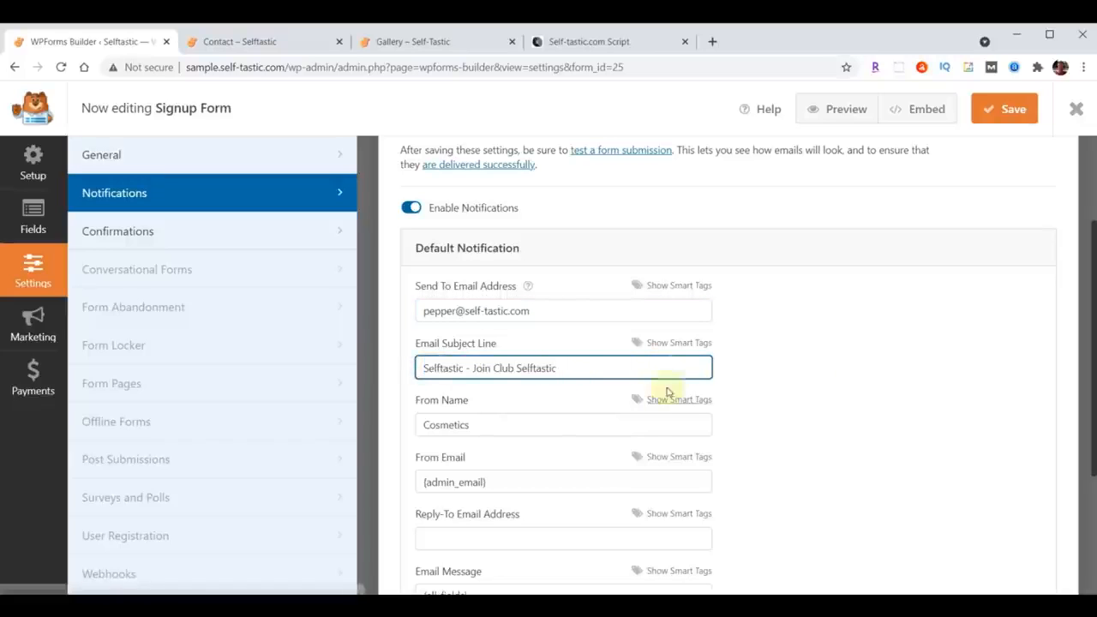
pyautogui.tripleClick(528, 428)
pyautogui.write('Self-Tastic.com')
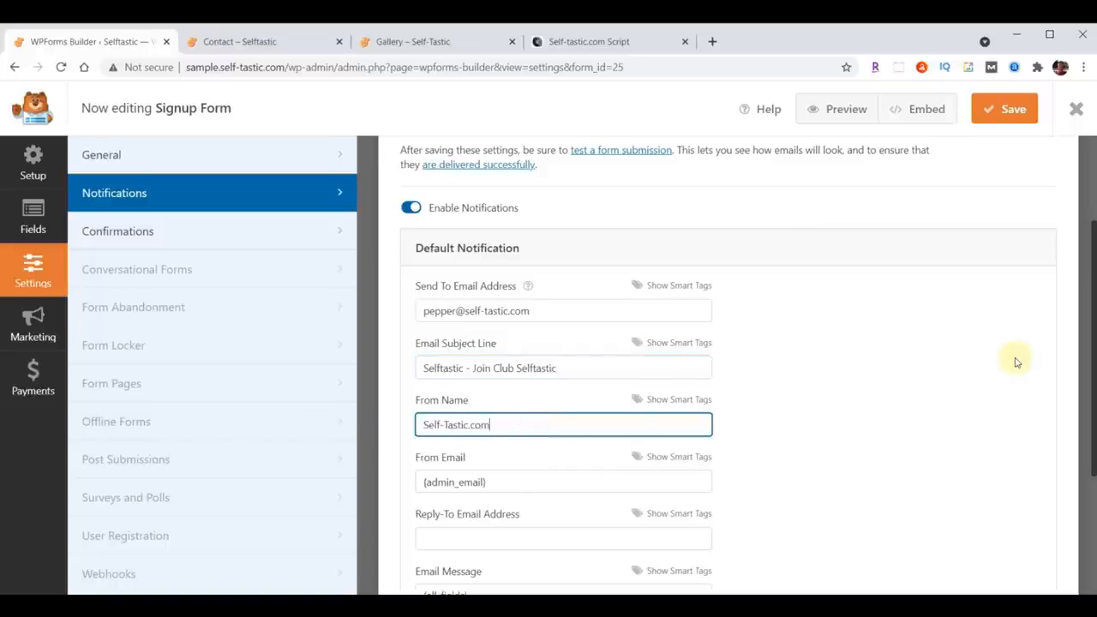
# Step: Save the Signup Form, leave the builder, and reload the Contact page to view the updated form
pyautogui.click(1009, 113)
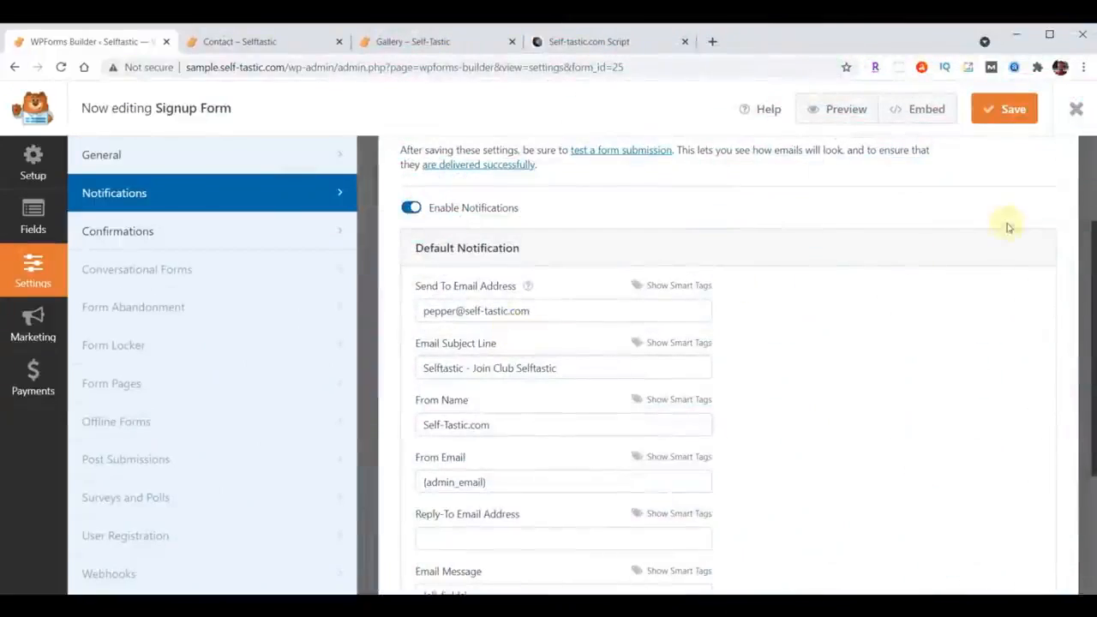
pyautogui.click(1076, 107)
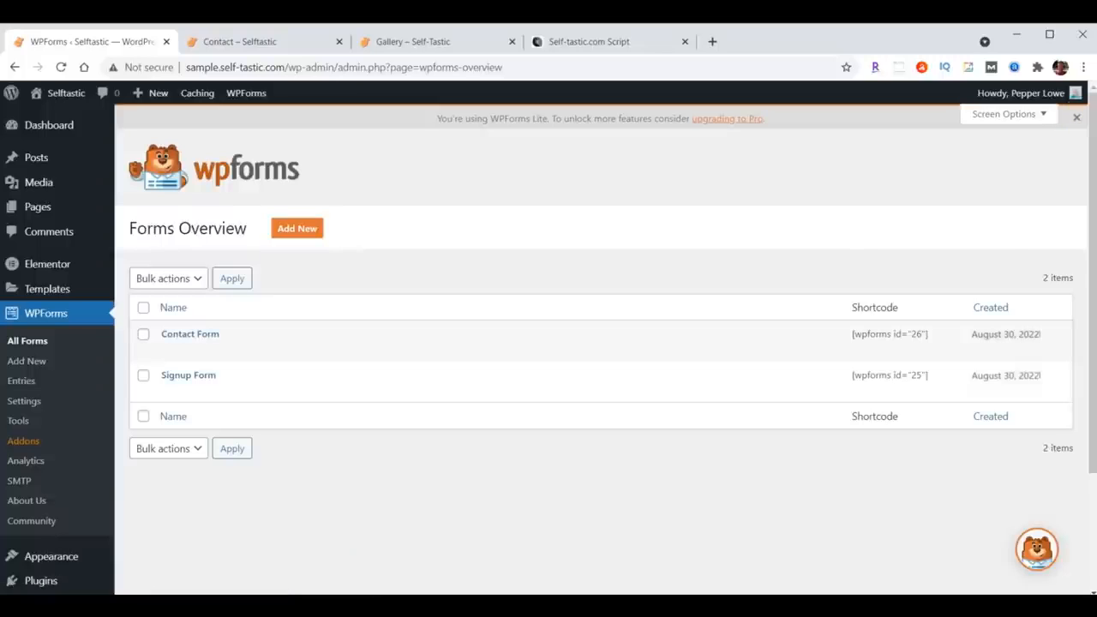
pyautogui.click(254, 42)
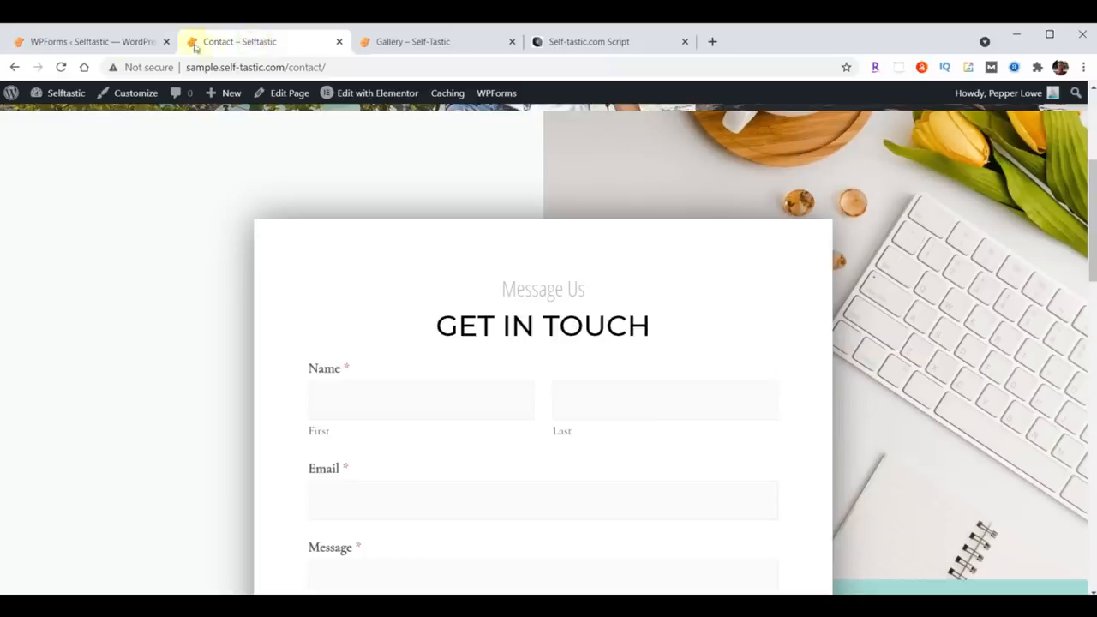
pyautogui.click(61, 66)
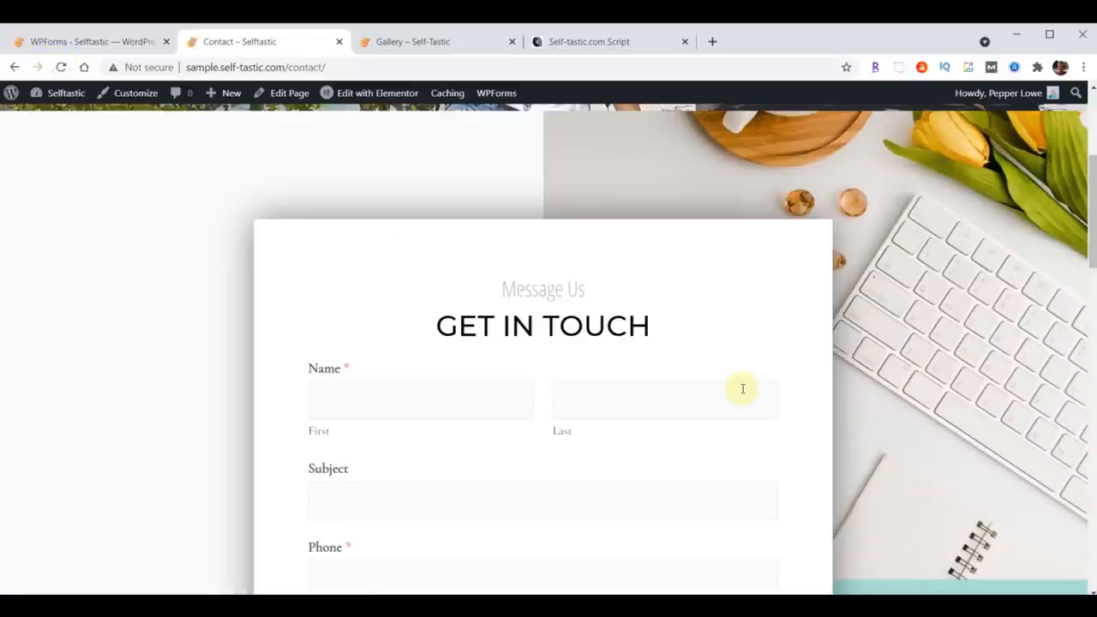
pyautogui.scroll(-2, 742, 388)
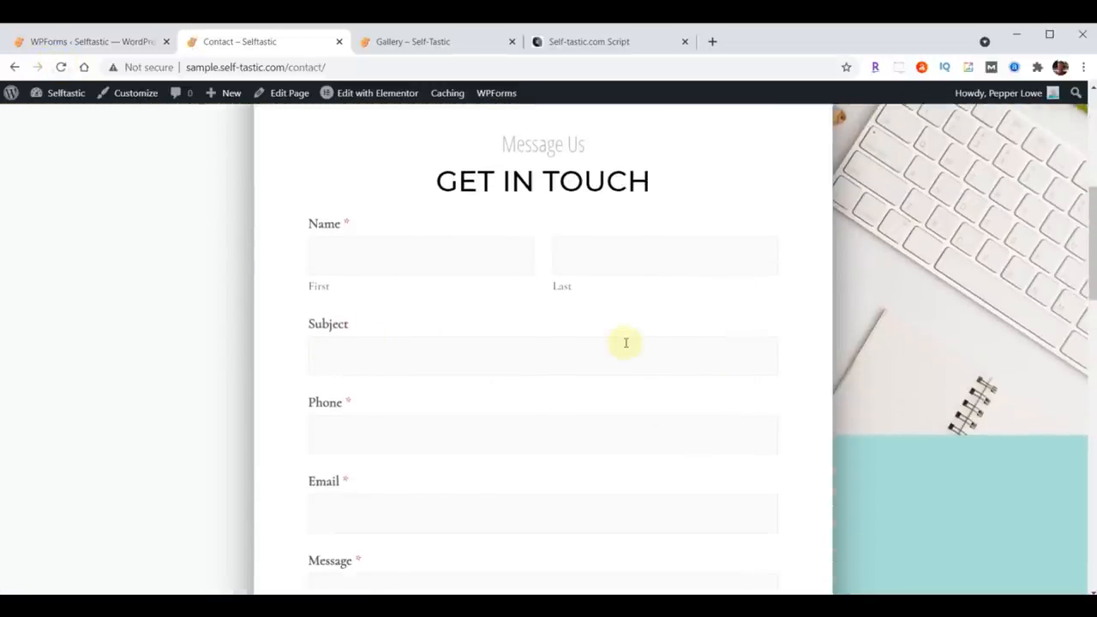
# Step: Submit a test contact form entry with the autofilled name and e-mail, subject Test and message Hello World
pyautogui.click(428, 261)
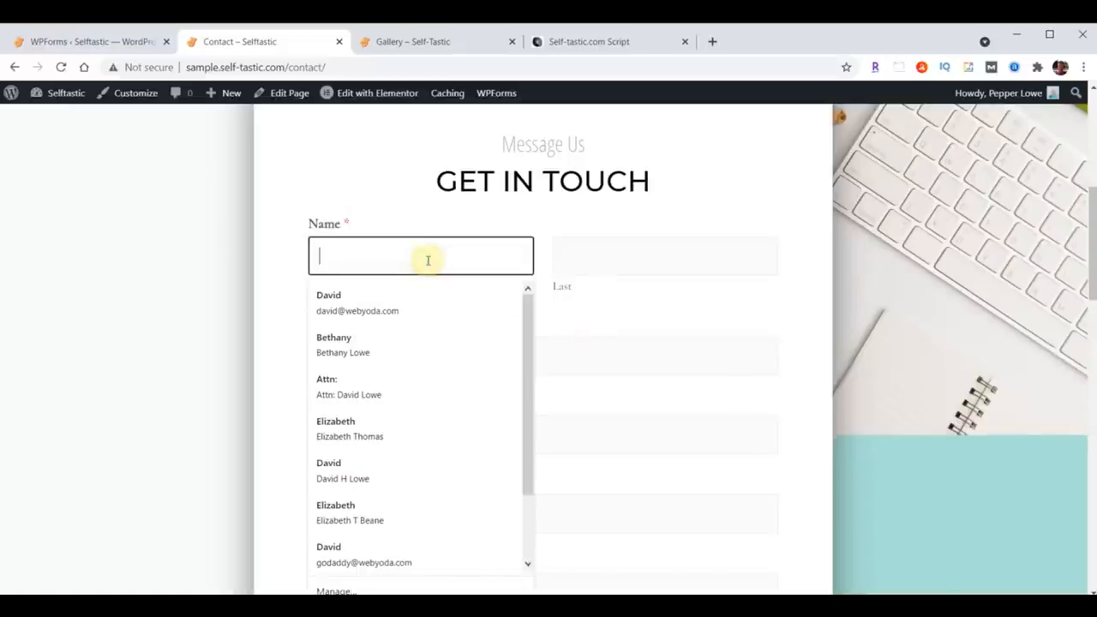
pyautogui.click(358, 296)
pyautogui.click(371, 361)
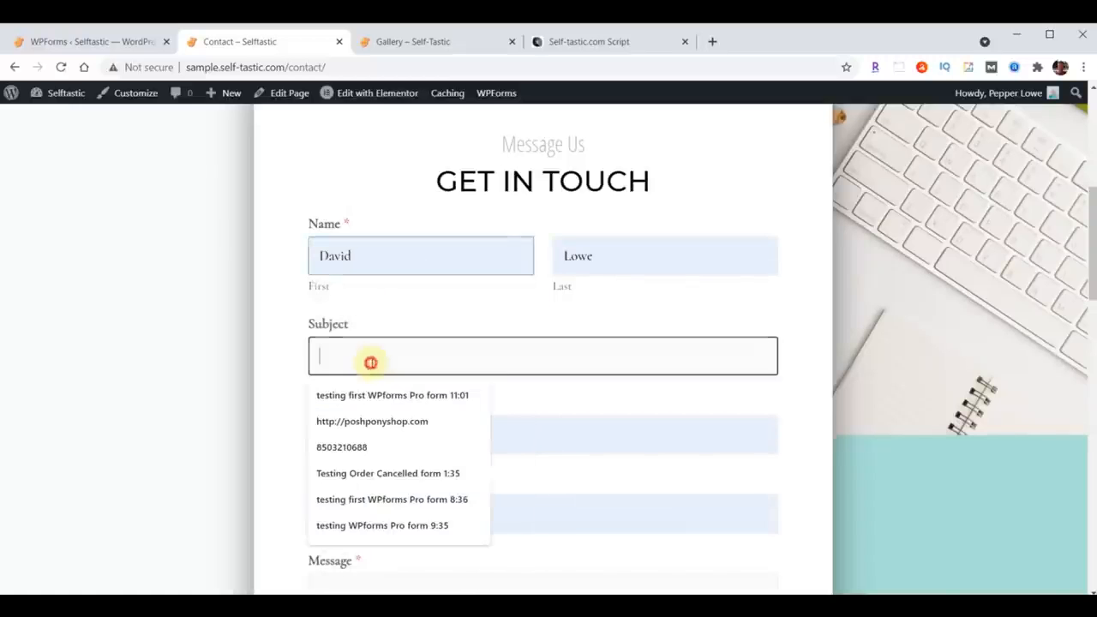
pyautogui.write('Test')
pyautogui.press('Return')
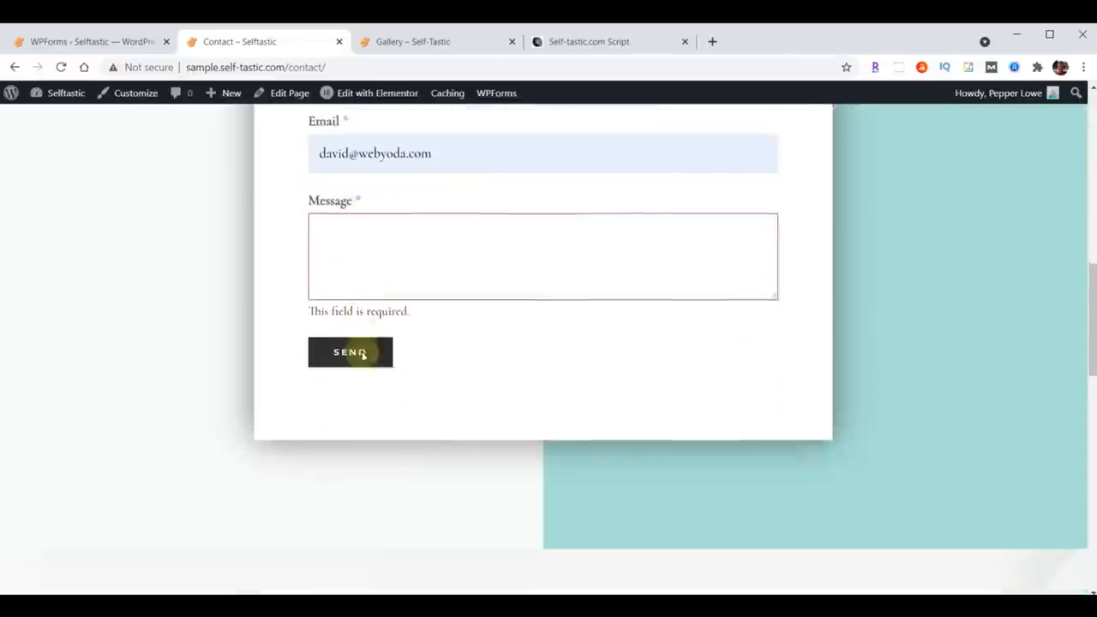
pyautogui.click(442, 200)
pyautogui.write('Hello World')
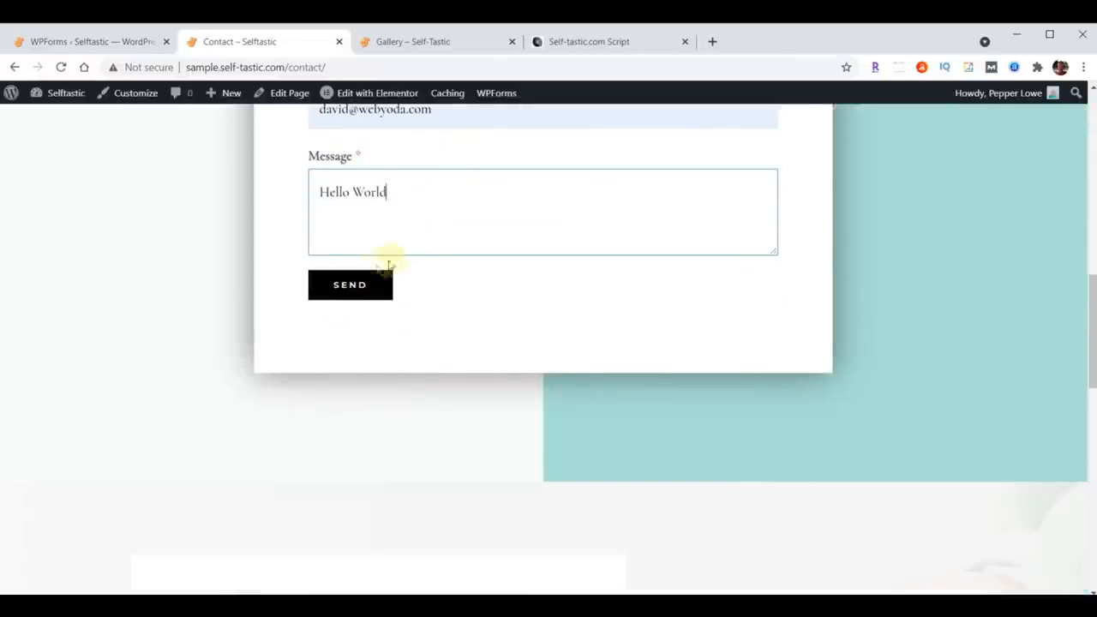
pyautogui.click(358, 283)
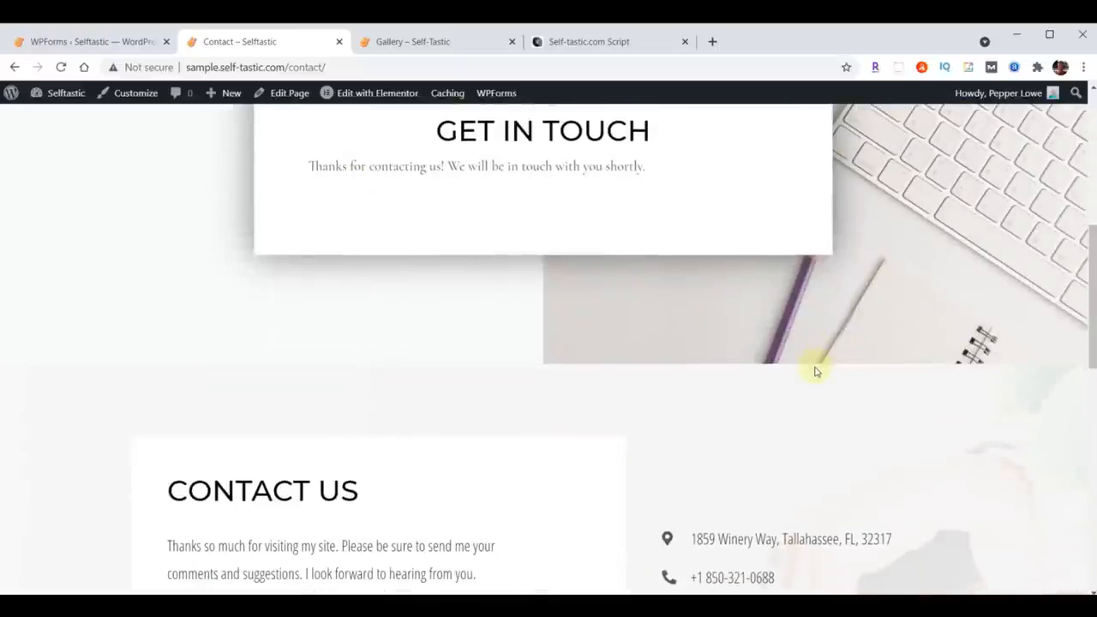
# Step: Copy the WPForms Font & Size CSS block from the script document
pyautogui.scroll(5, 816, 371)
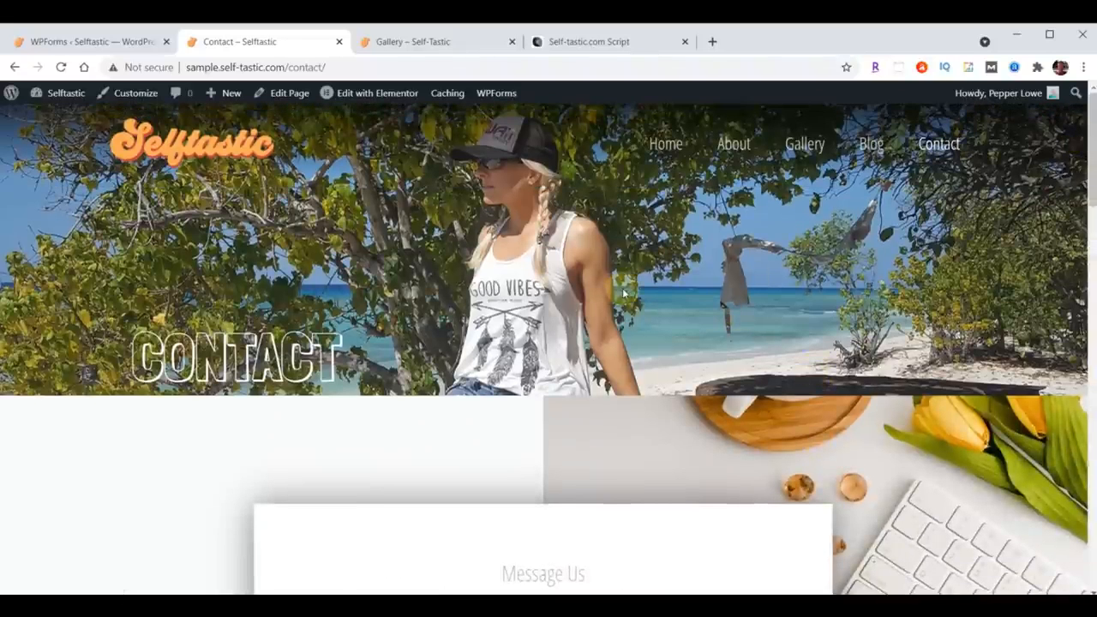
pyautogui.scroll(-5, 622, 291)
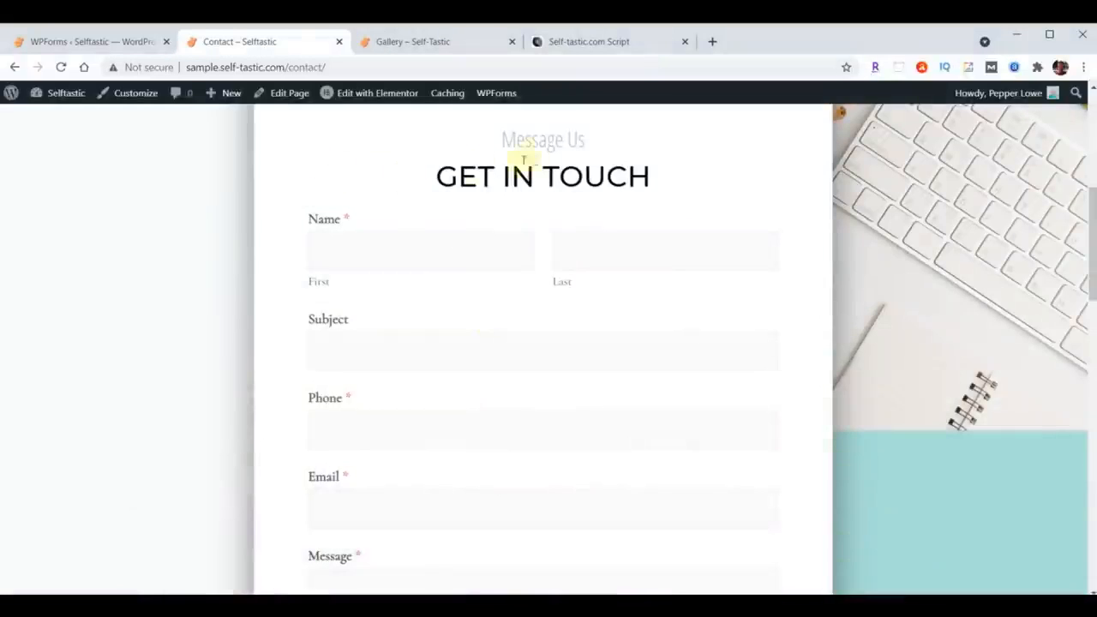
pyautogui.click(605, 42)
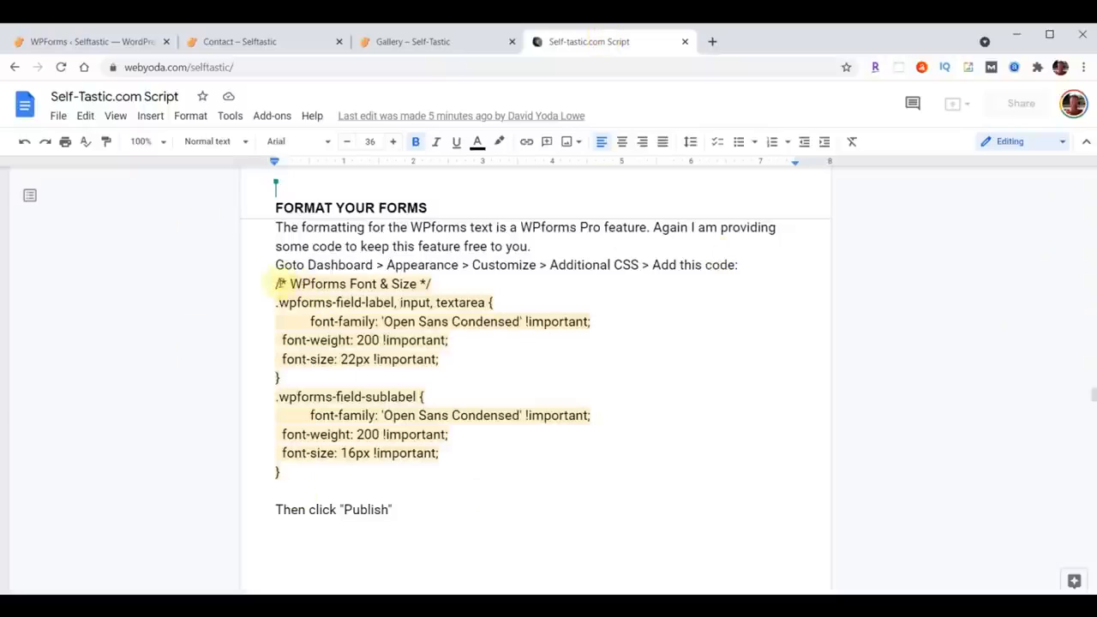
pyautogui.moveTo(275, 284); pyautogui.dragTo(402, 480)
pyautogui.hotkey('ctrl', 'c')
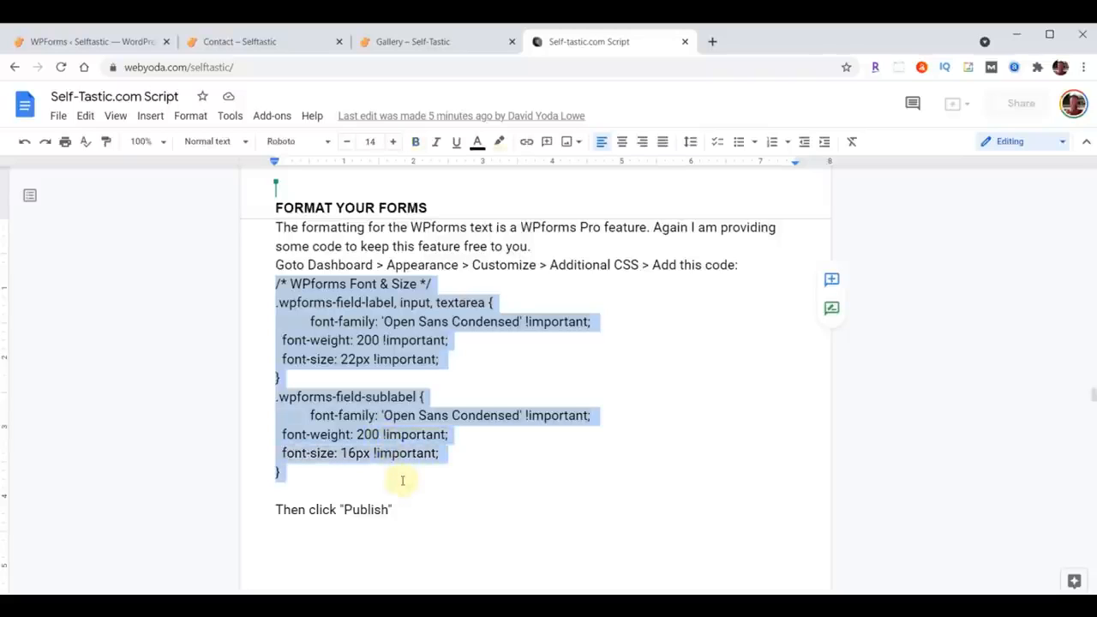
# Step: Open the Additional CSS section of the theme Customizer from the WordPress dashboard
pyautogui.click(85, 47)
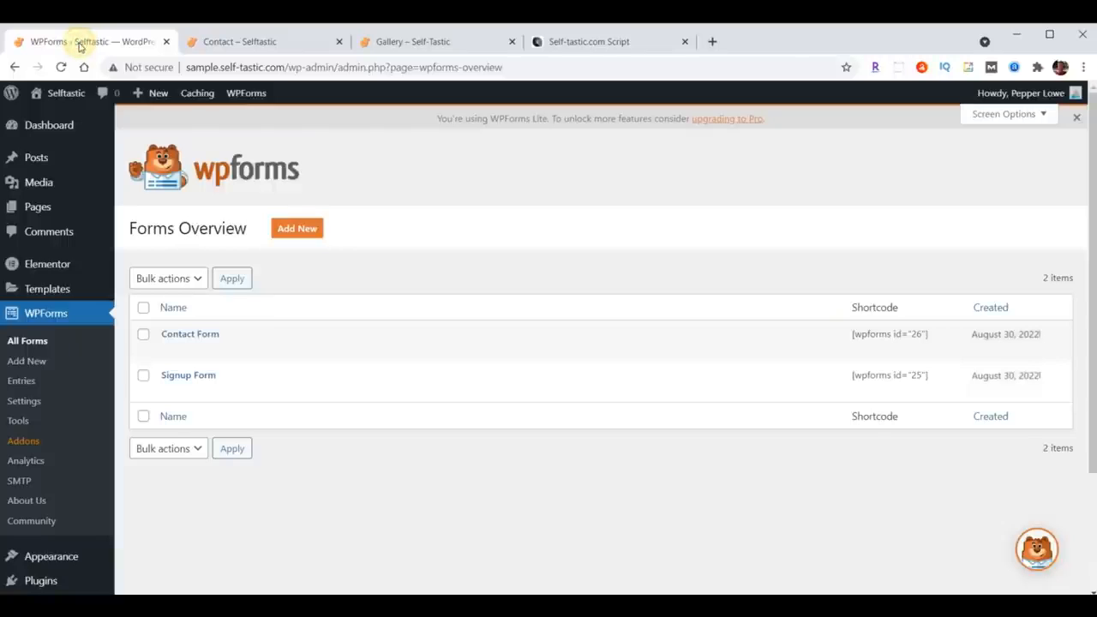
pyautogui.click(53, 557)
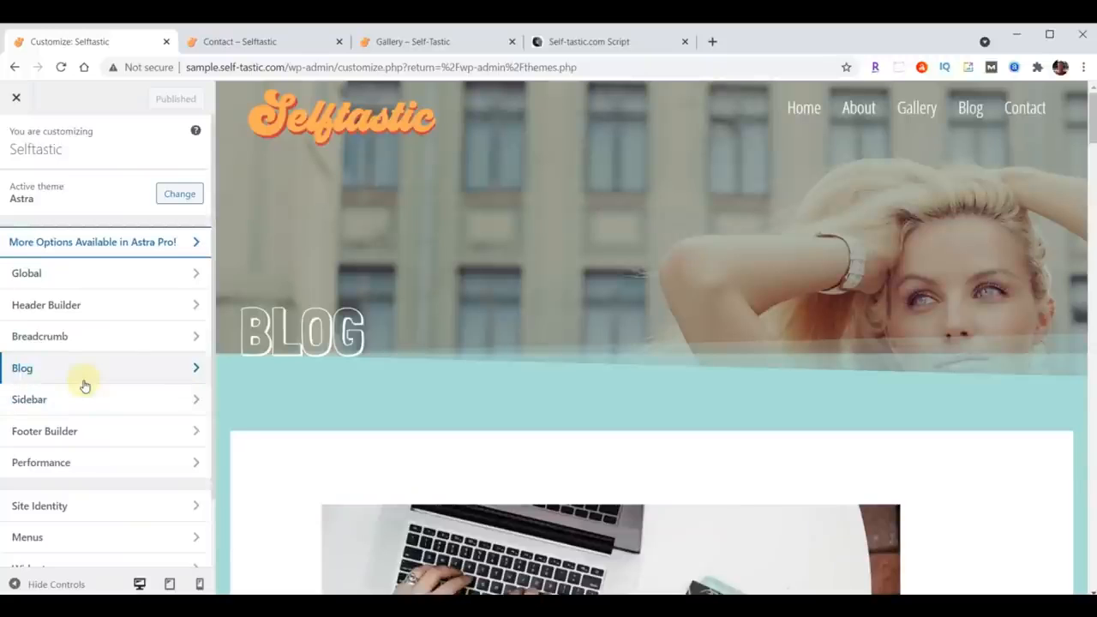
pyautogui.scroll(-1, 84, 385)
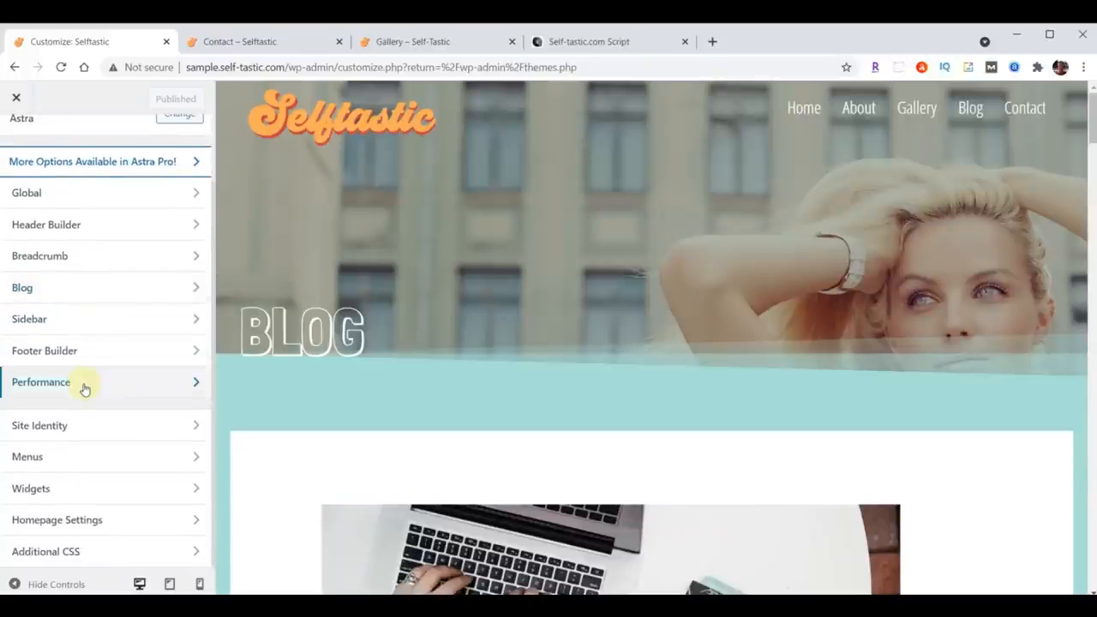
pyautogui.click(50, 552)
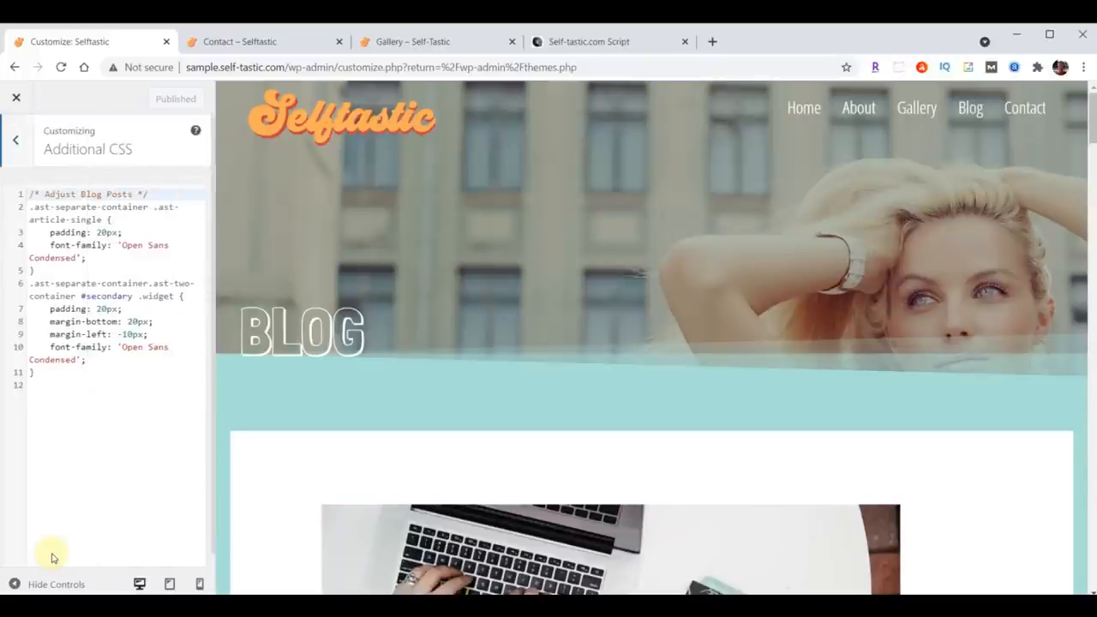
# Step: Preview the Contact page and paste the WPForms font CSS on new lines at the end of the Additional CSS
pyautogui.click(1023, 110)
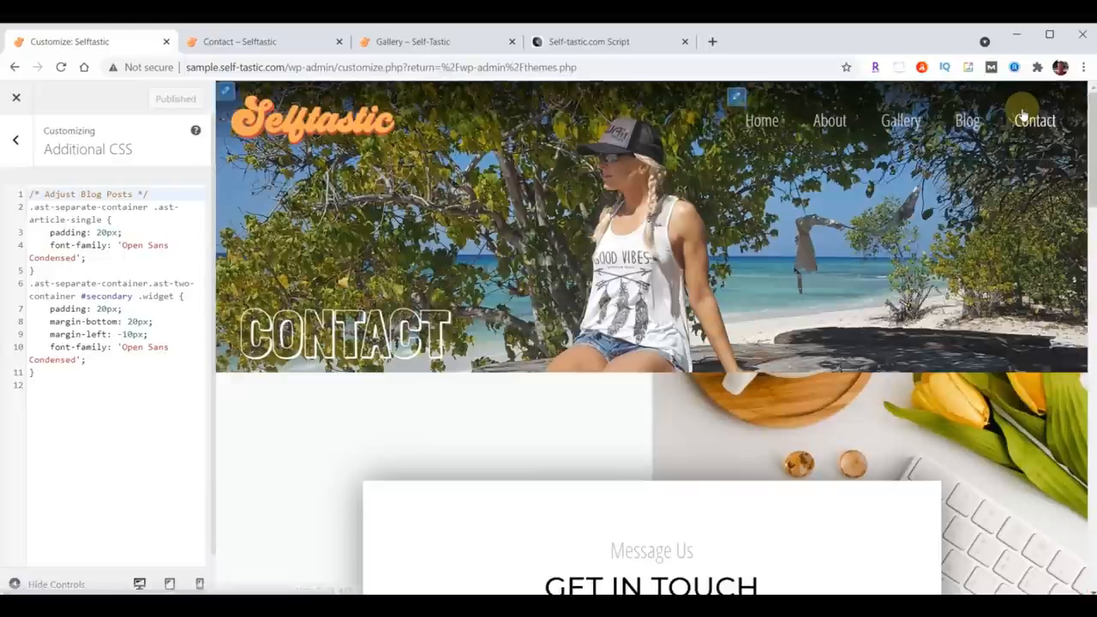
pyautogui.scroll(-5, 972, 176)
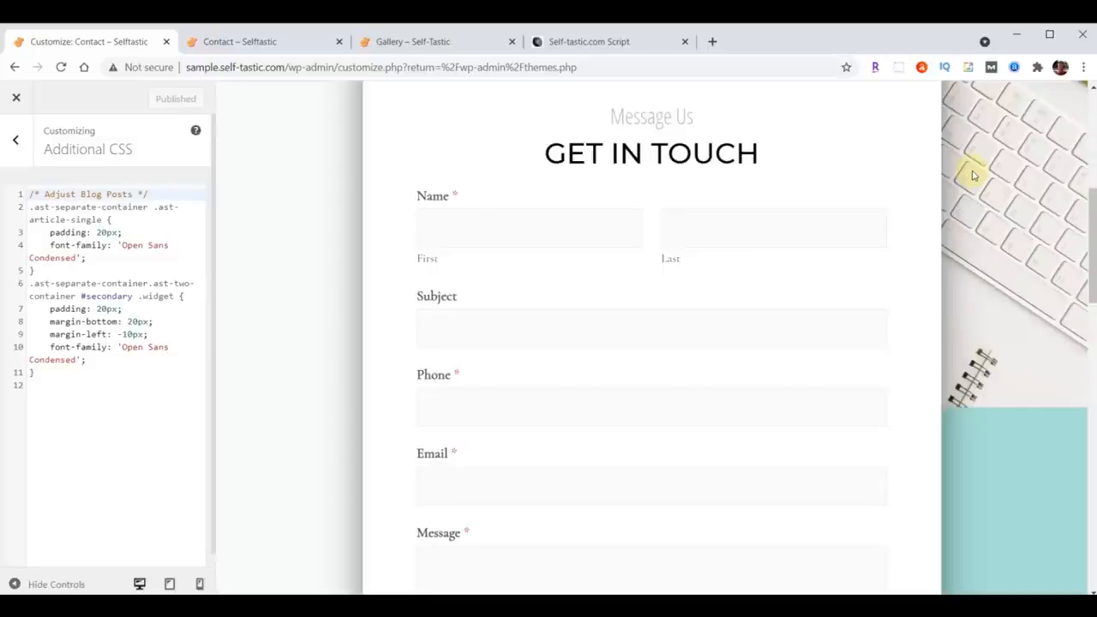
pyautogui.click(64, 377)
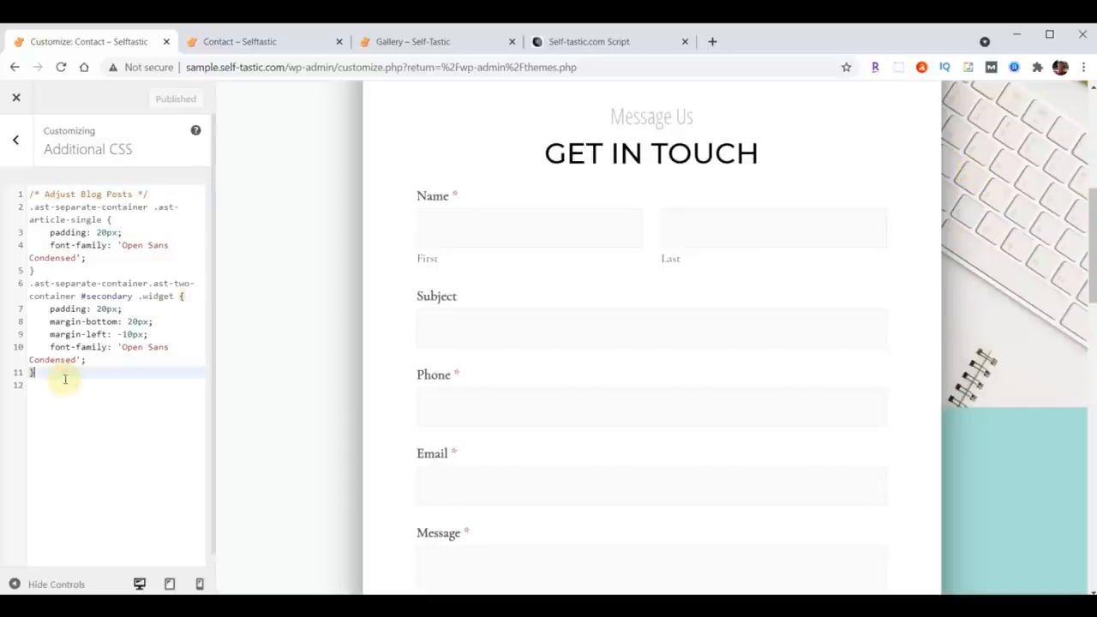
pyautogui.press('Return')
pyautogui.press('Return')
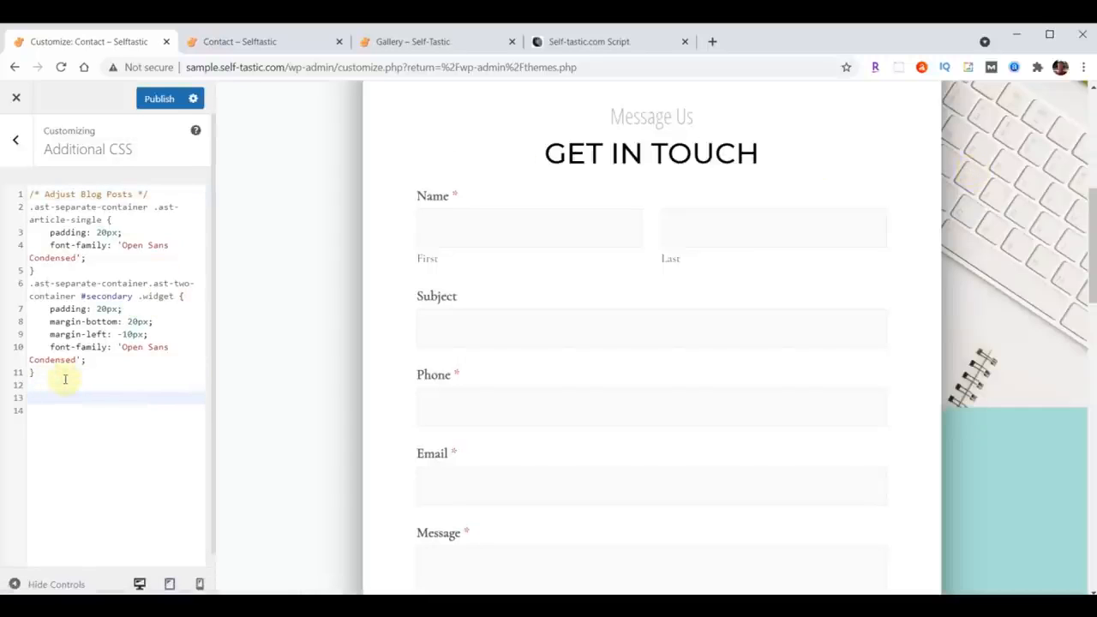
pyautogui.hotkey('ctrl', 'v')
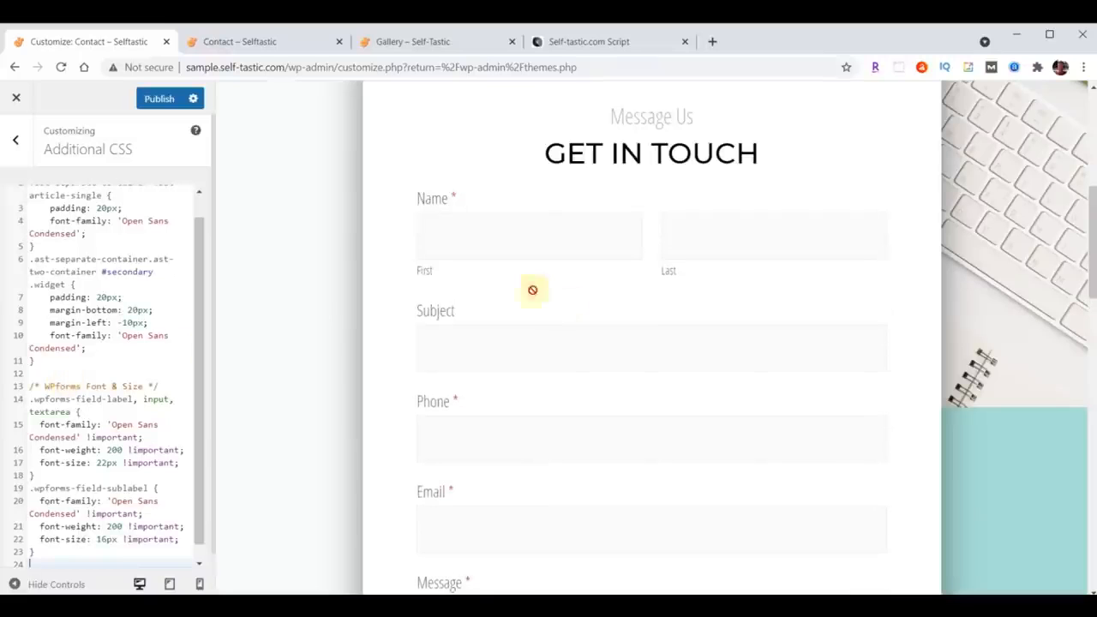
# Step: Review the added CSS and publish the Customizer changes
pyautogui.scroll(-3, 714, 296)
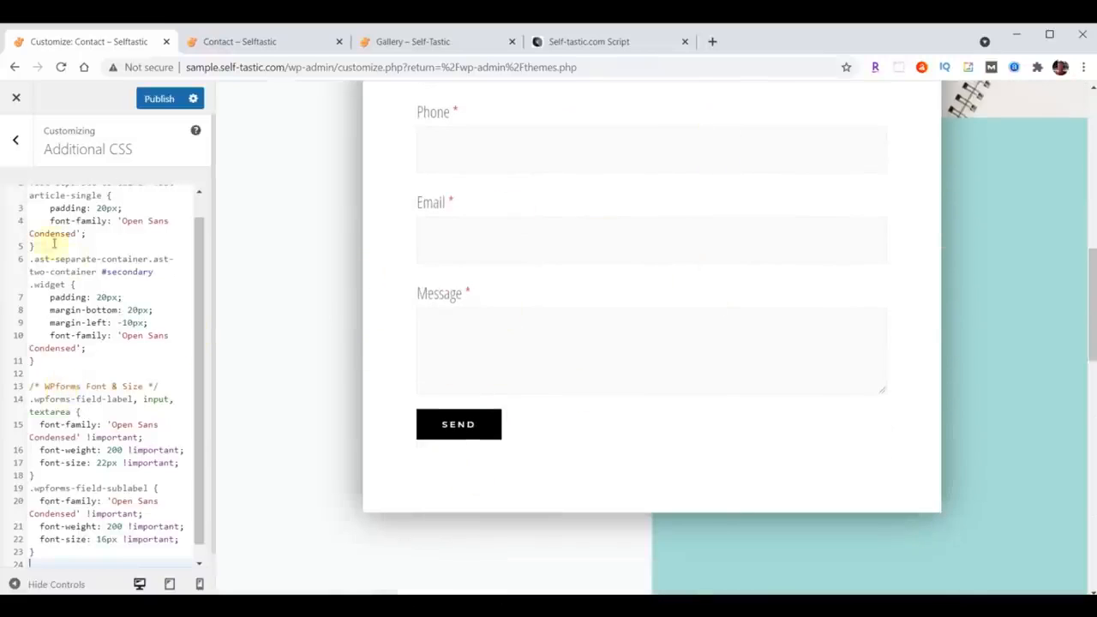
pyautogui.scroll(1, 89, 434)
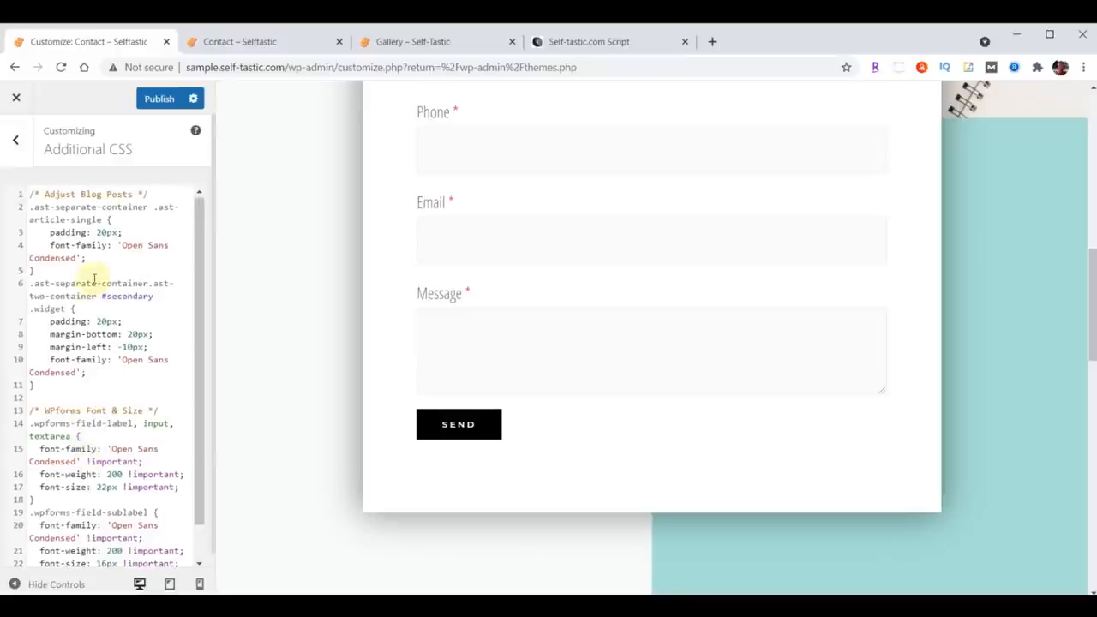
pyautogui.scroll(-1, 93, 283)
pyautogui.click(124, 546)
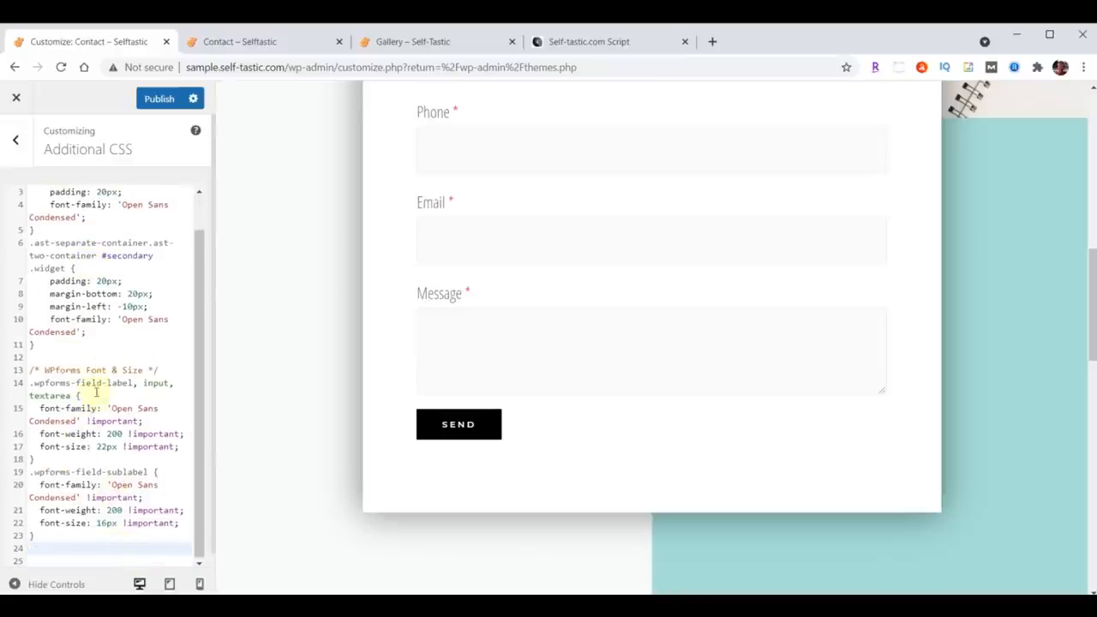
pyautogui.scroll(1, 96, 392)
pyautogui.click(156, 99)
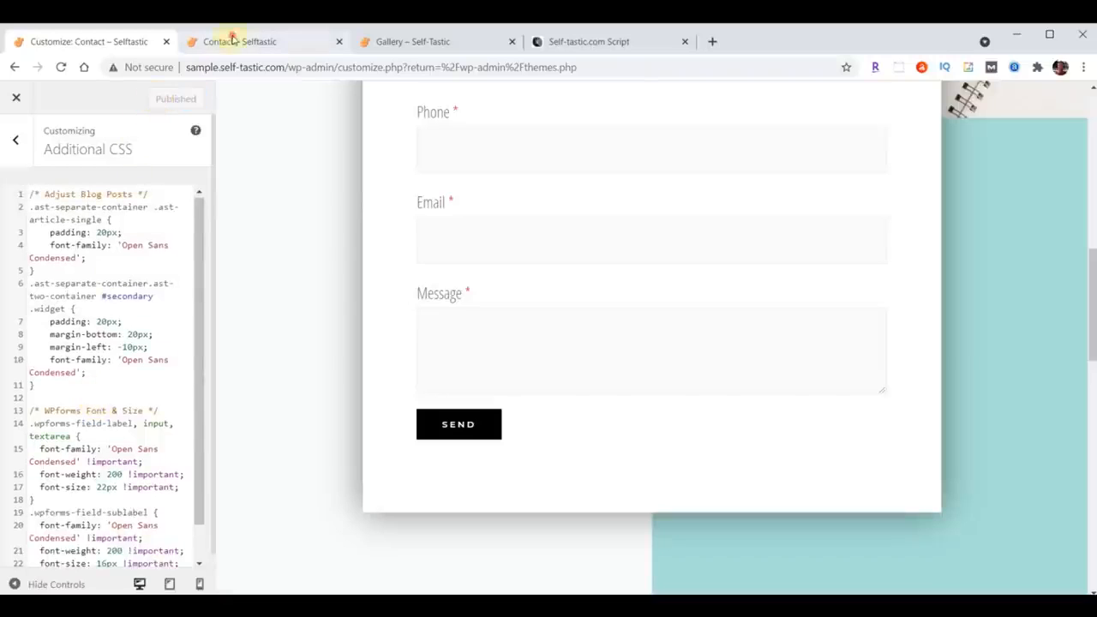
# Step: Reload the Contact page to check the restyled form fields, and close the Customizer
pyautogui.click(230, 41)
pyautogui.click(60, 67)
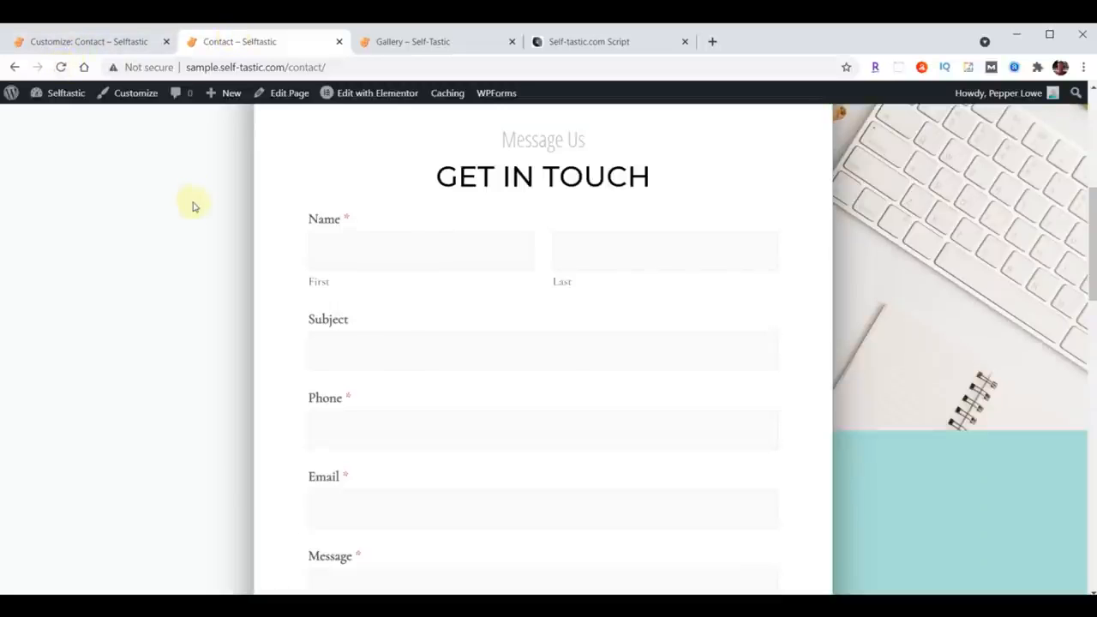
pyautogui.scroll(-3, 191, 205)
pyautogui.scroll(2, 191, 205)
pyautogui.scroll(1, 189, 207)
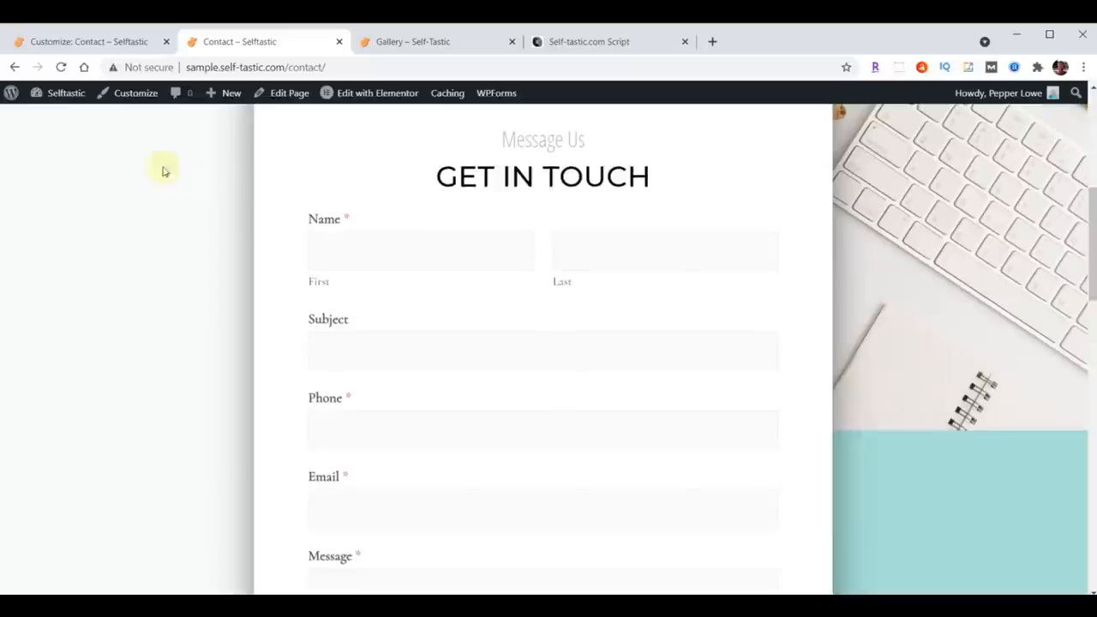
pyautogui.click(60, 67)
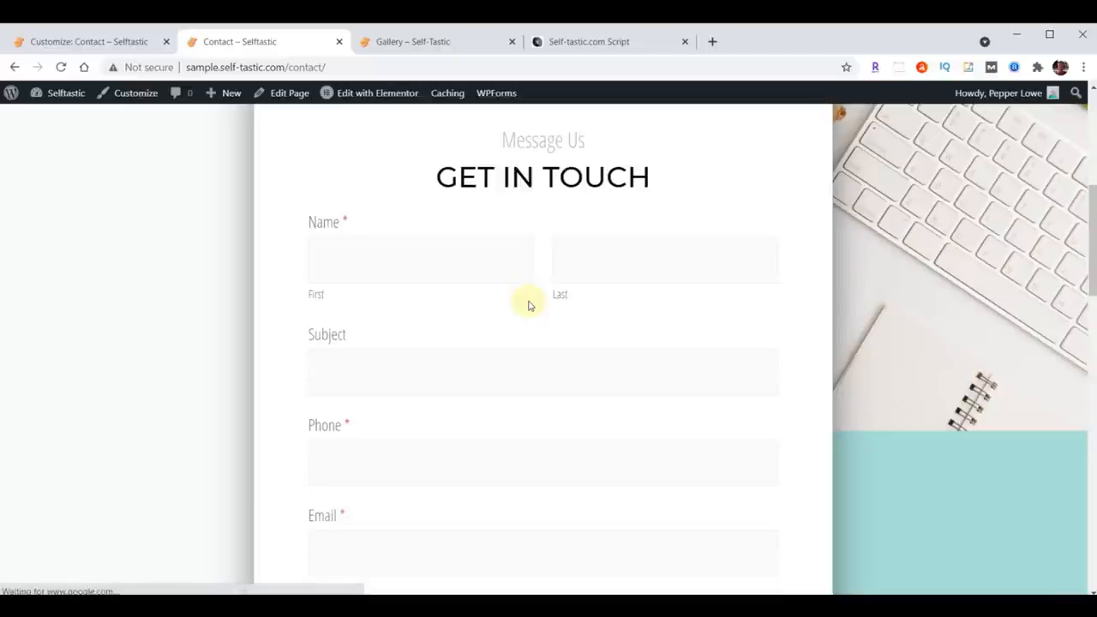
pyautogui.scroll(2, 529, 306)
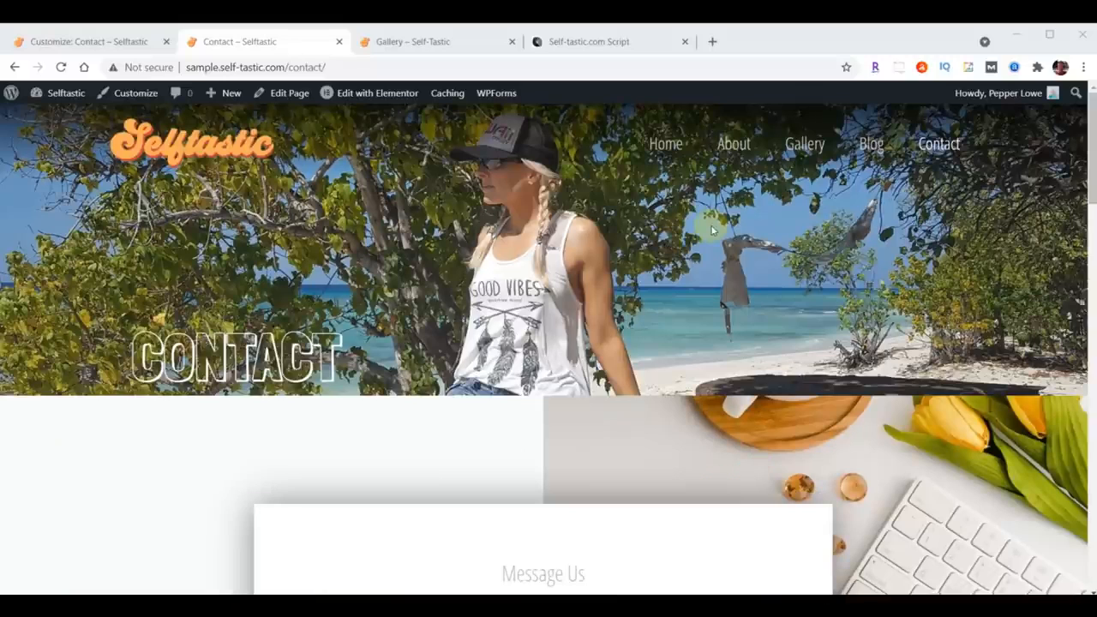
pyautogui.click(60, 42)
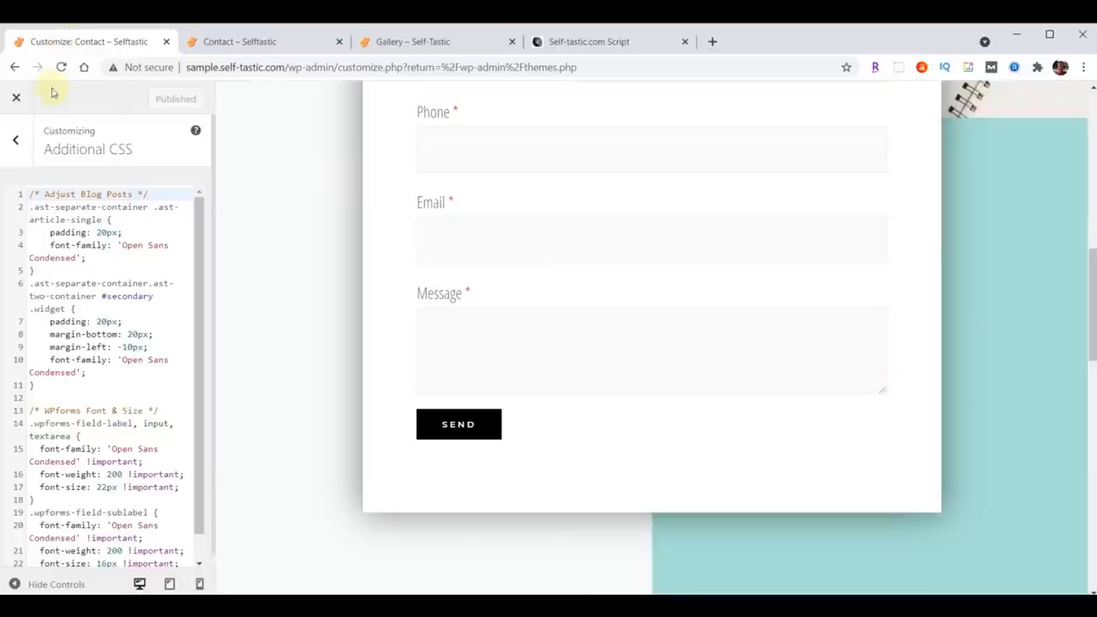
pyautogui.click(15, 99)
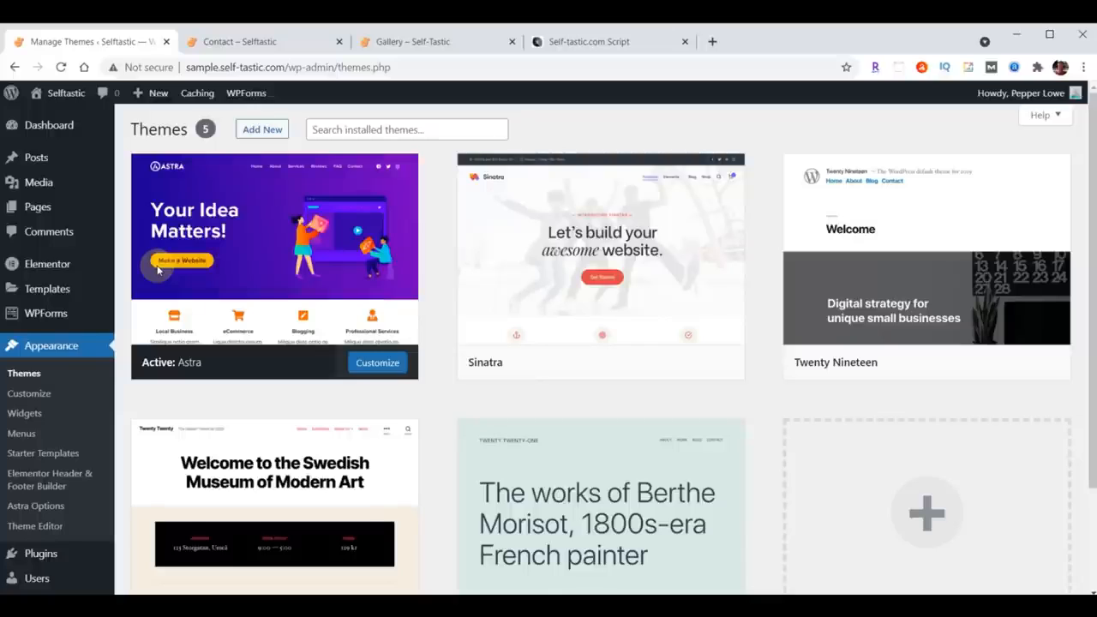
# Step: Upload the really-simple-ssl-master.zip plugin from Downloads, install it and activate it
pyautogui.click(38, 553)
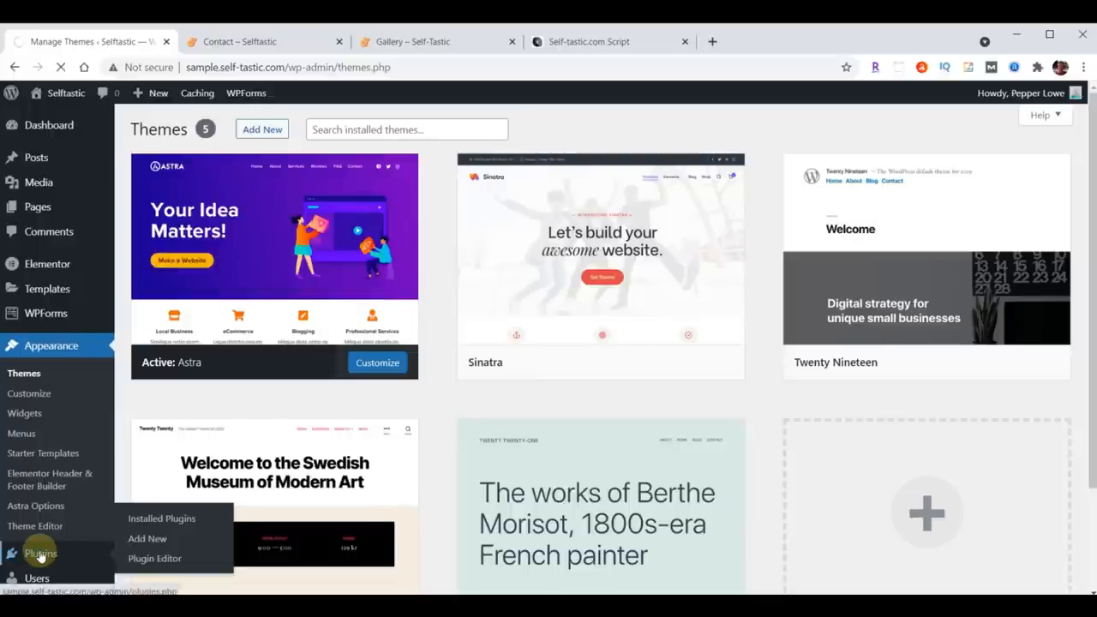
pyautogui.click(206, 130)
pyautogui.click(275, 130)
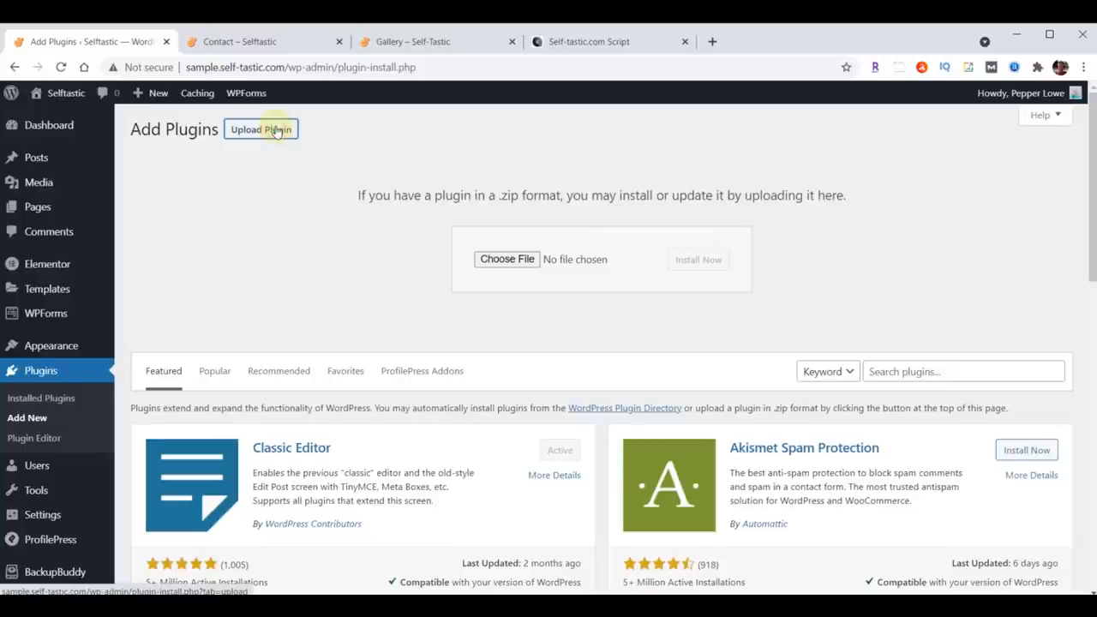
pyautogui.click(509, 259)
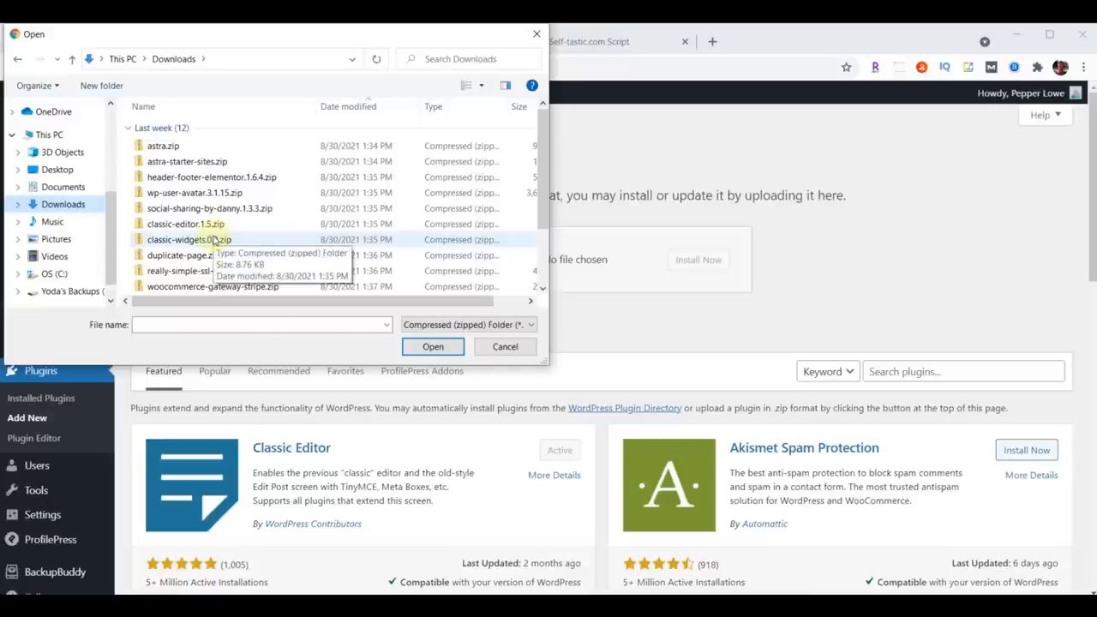
pyautogui.click(196, 273)
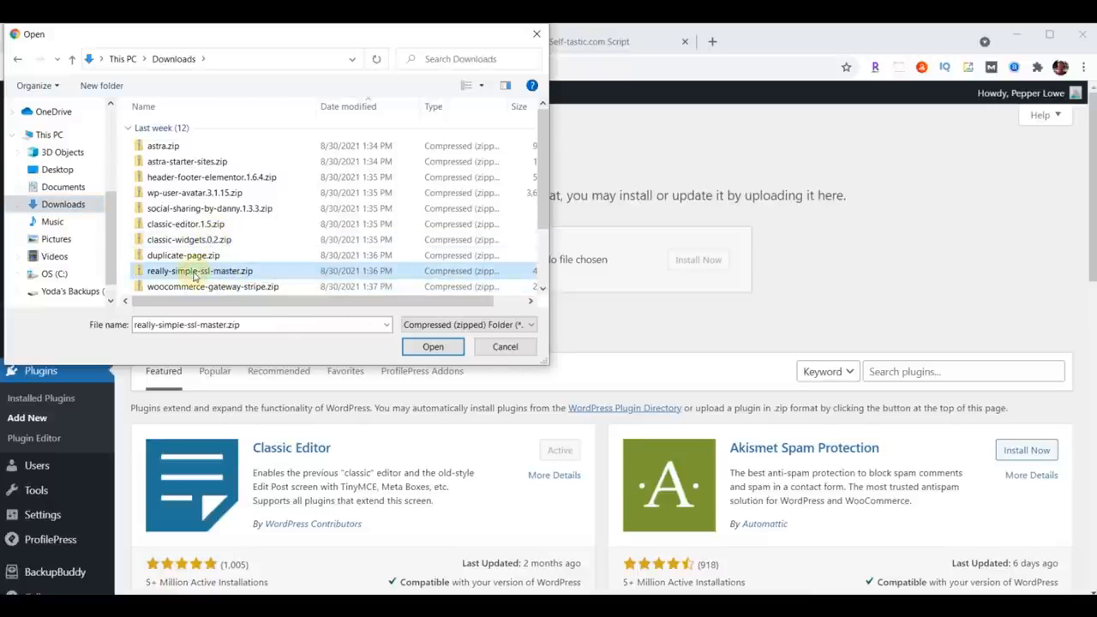
pyautogui.click(430, 347)
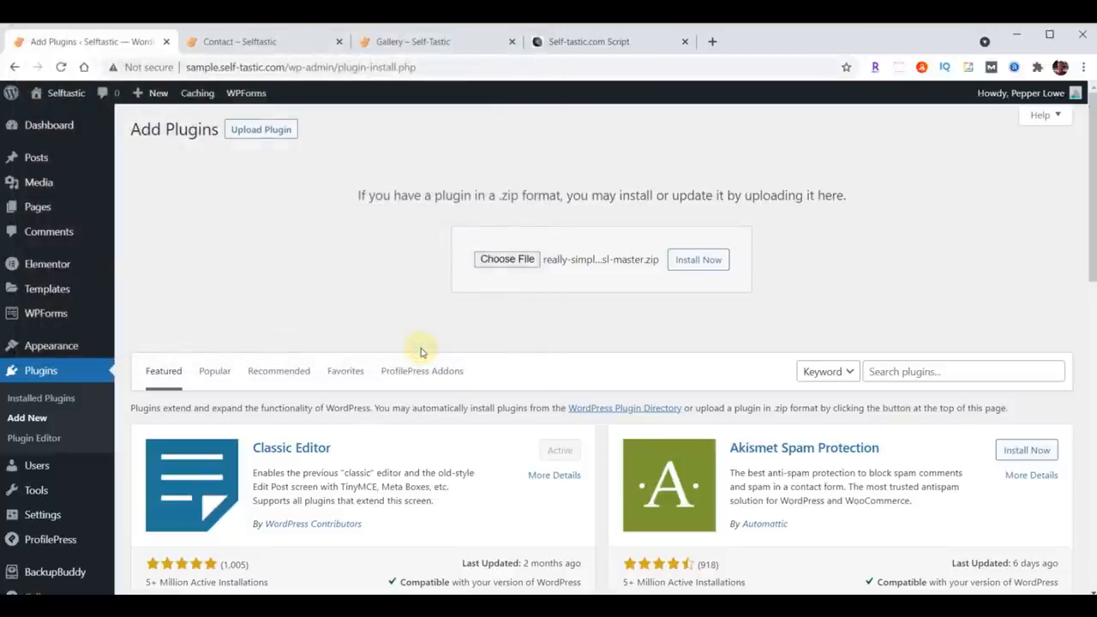
pyautogui.click(690, 268)
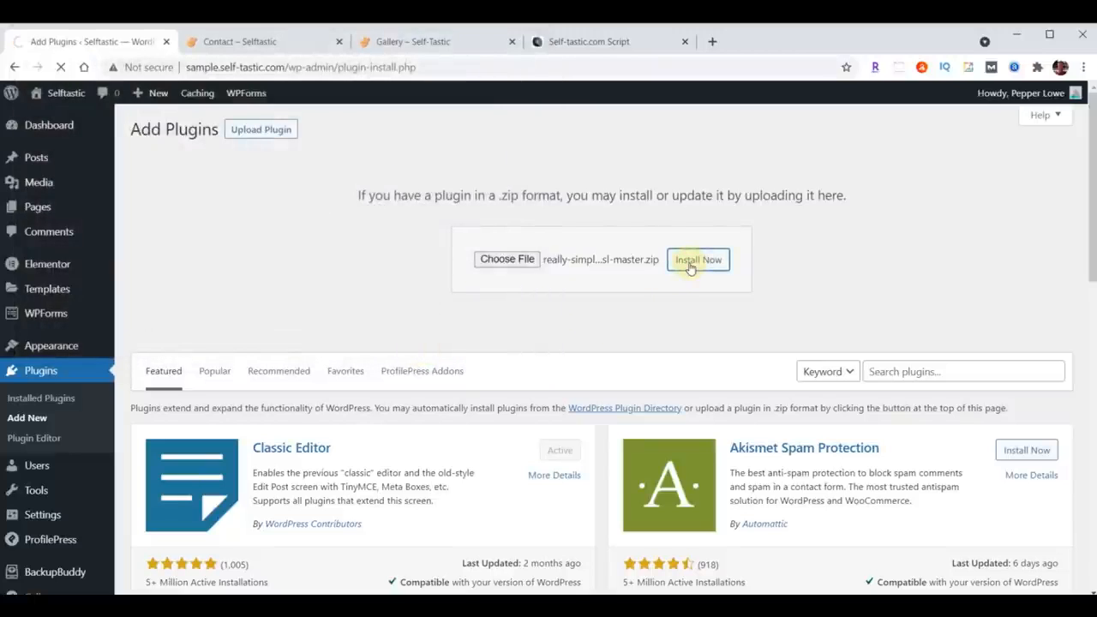
pyautogui.click(182, 262)
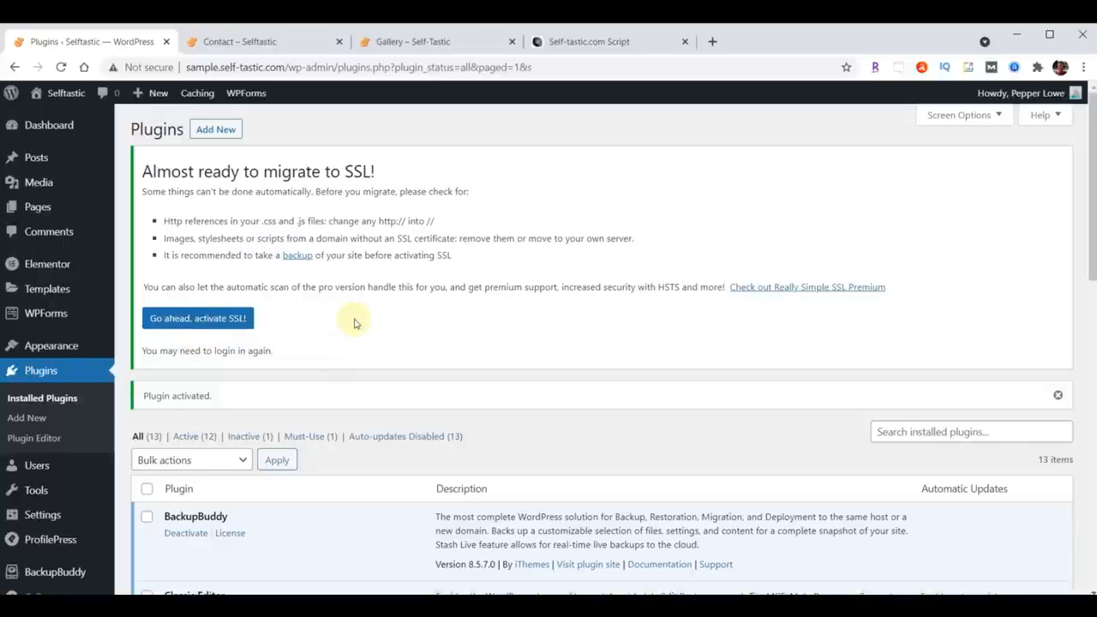
# Step: Open the Really Simple SSL settings and activate SSL for the site
pyautogui.scroll(-7, 355, 323)
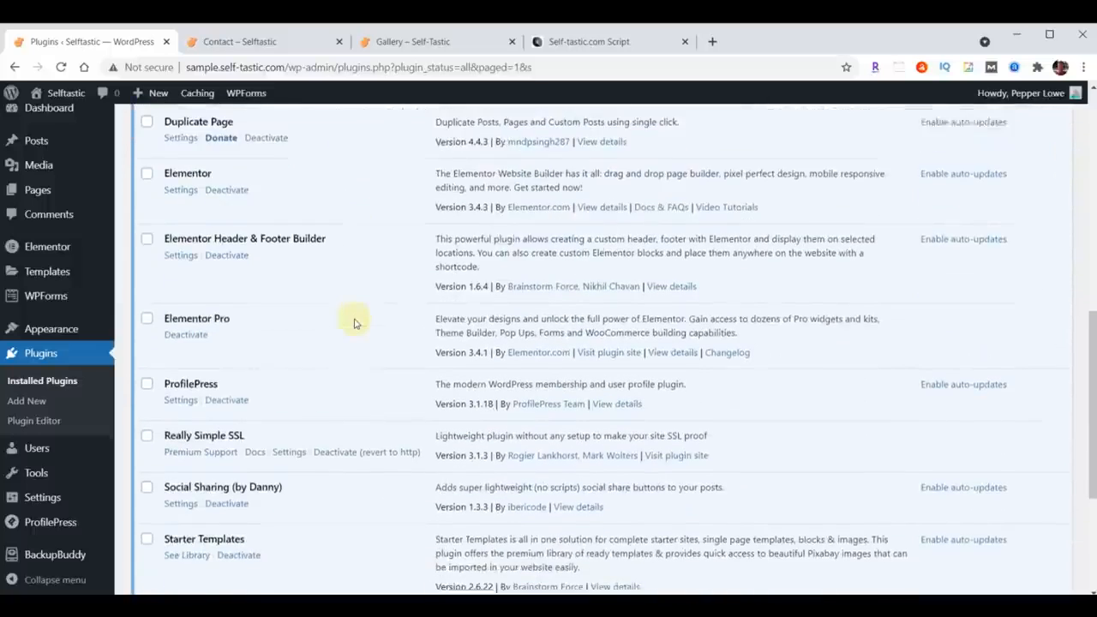
pyautogui.scroll(-1, 356, 323)
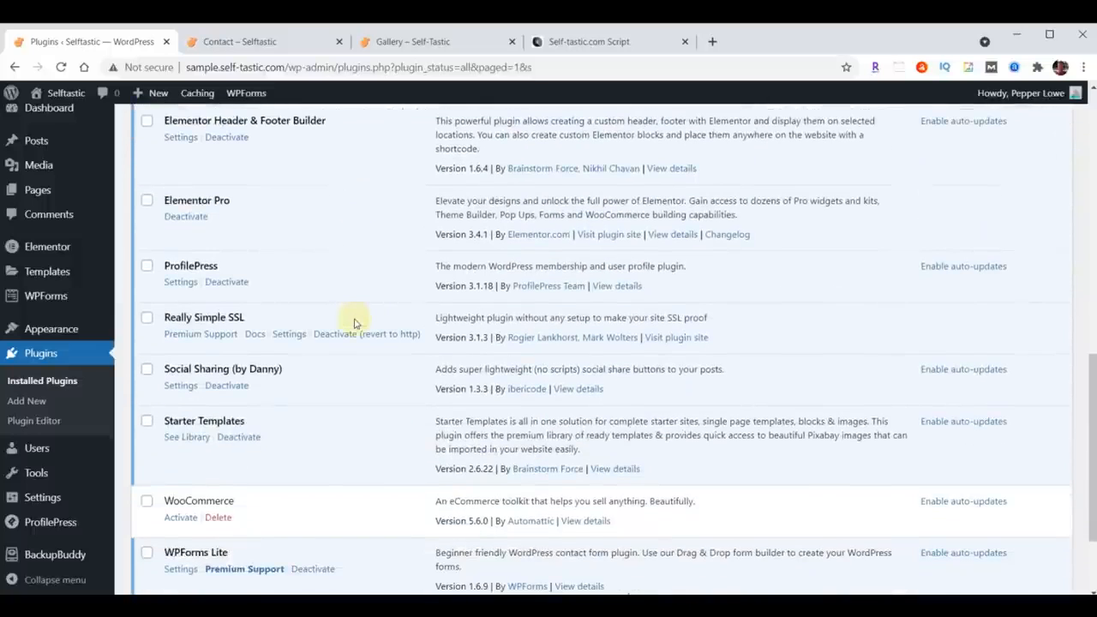
pyautogui.click(289, 334)
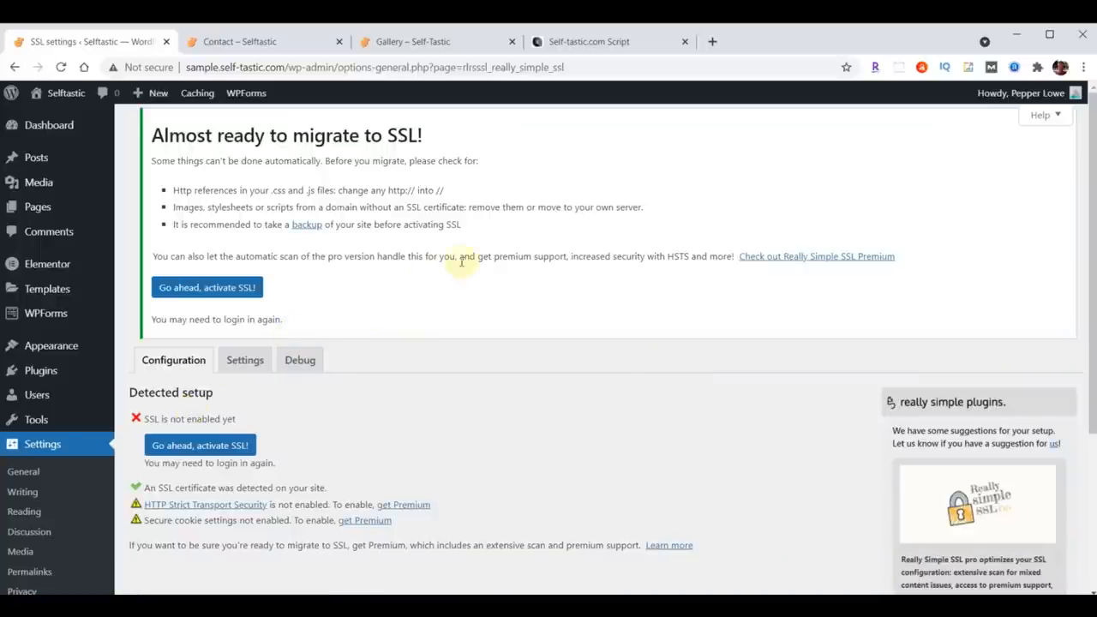
pyautogui.scroll(-2, 463, 261)
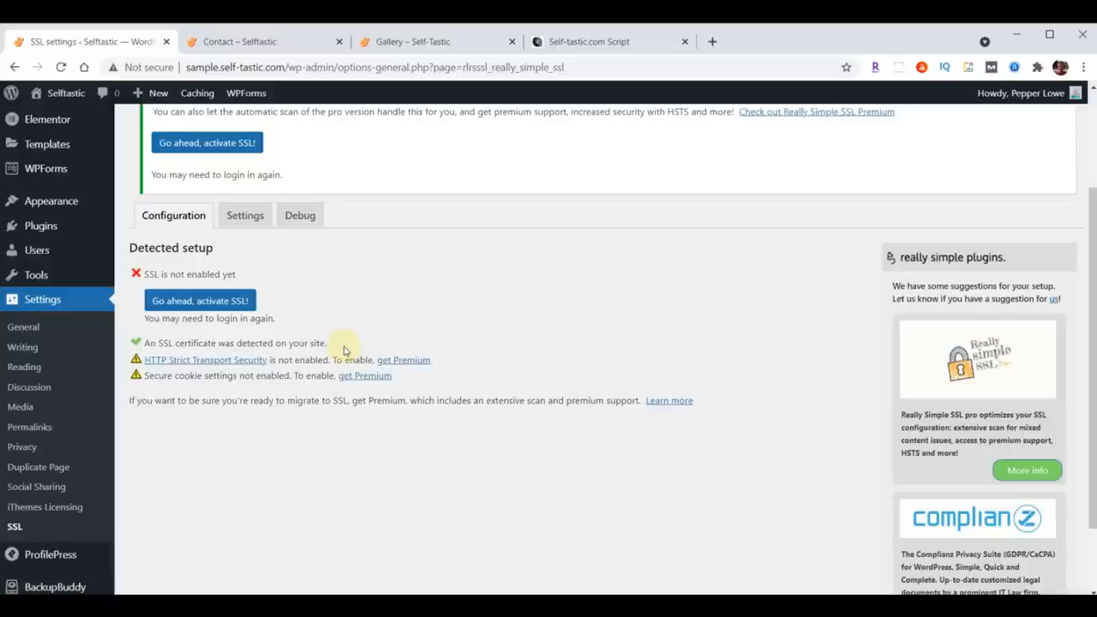
pyautogui.click(190, 305)
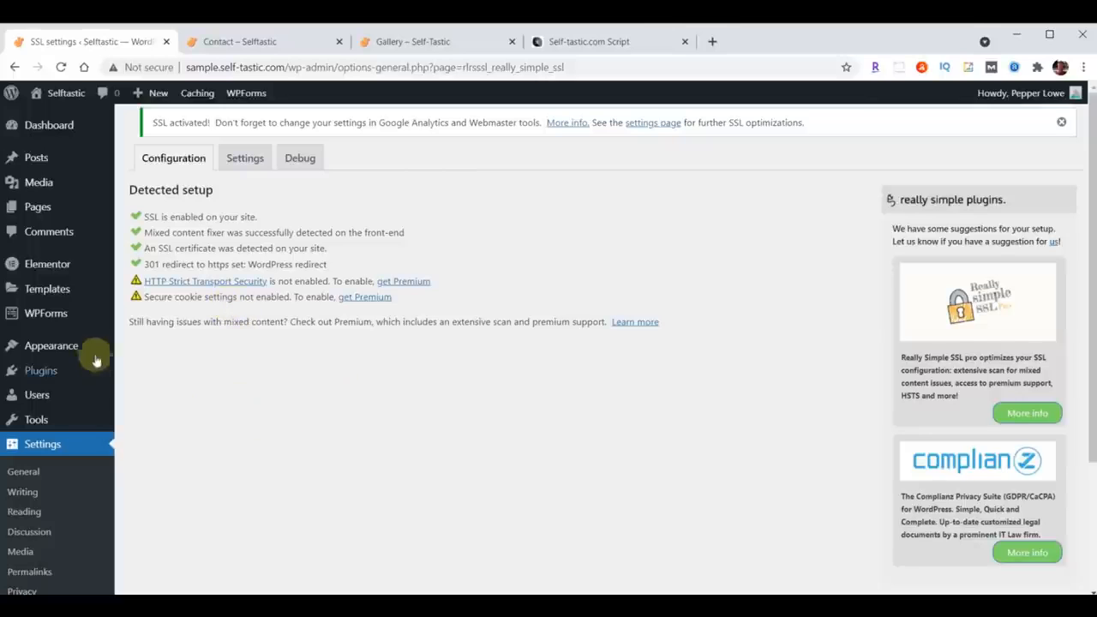
# Step: Open the Elementor settings, logging back in to WordPress when asked
pyautogui.click(49, 269)
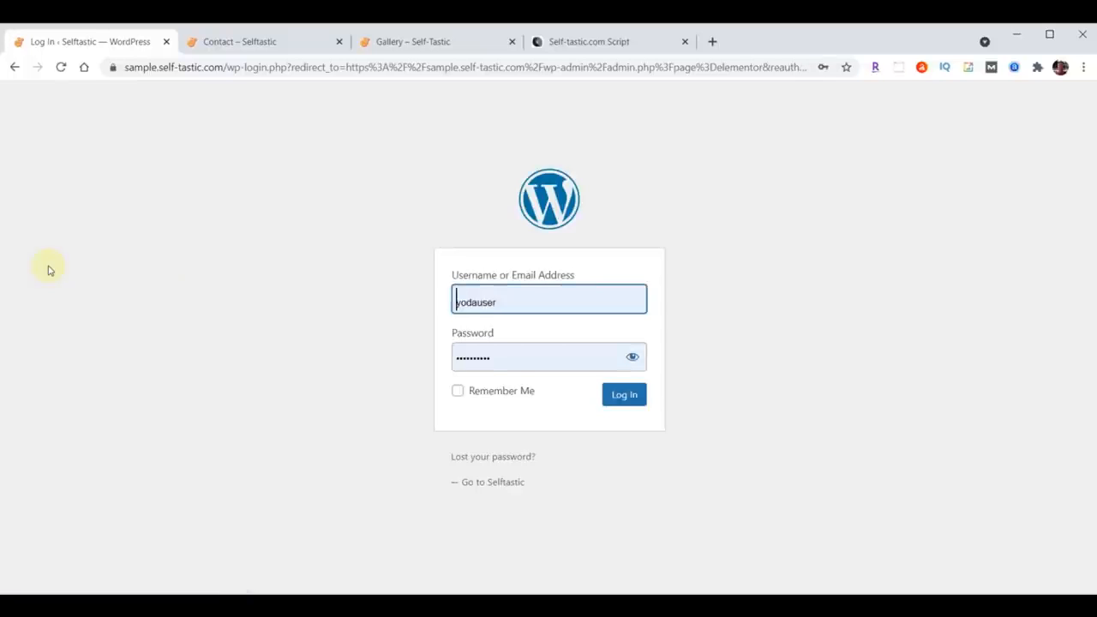
pyautogui.click(616, 397)
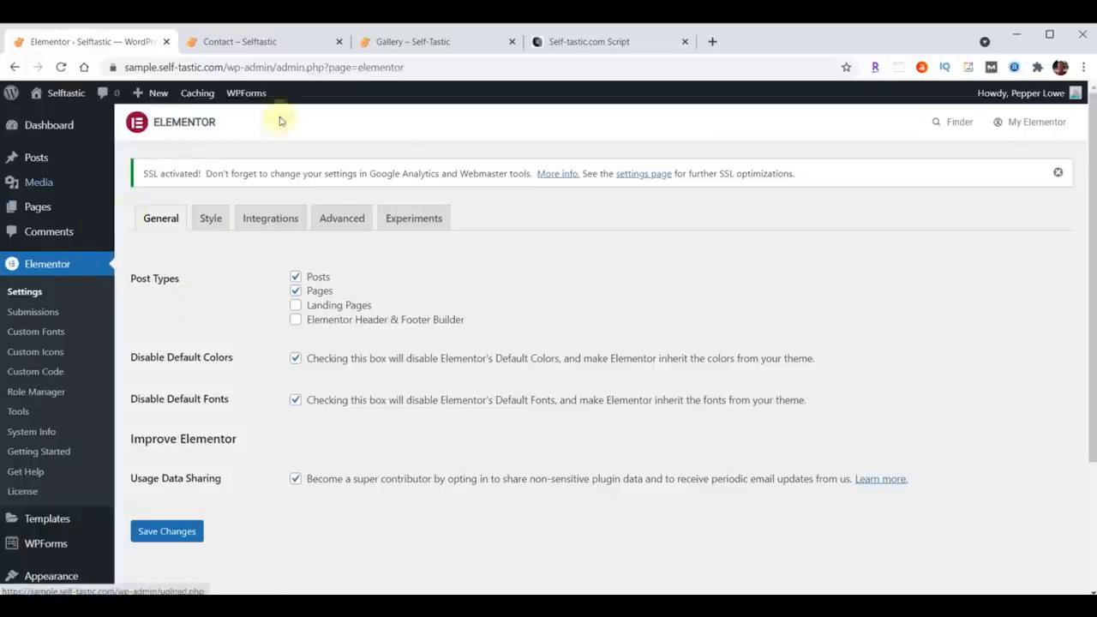
pyautogui.click(18, 413)
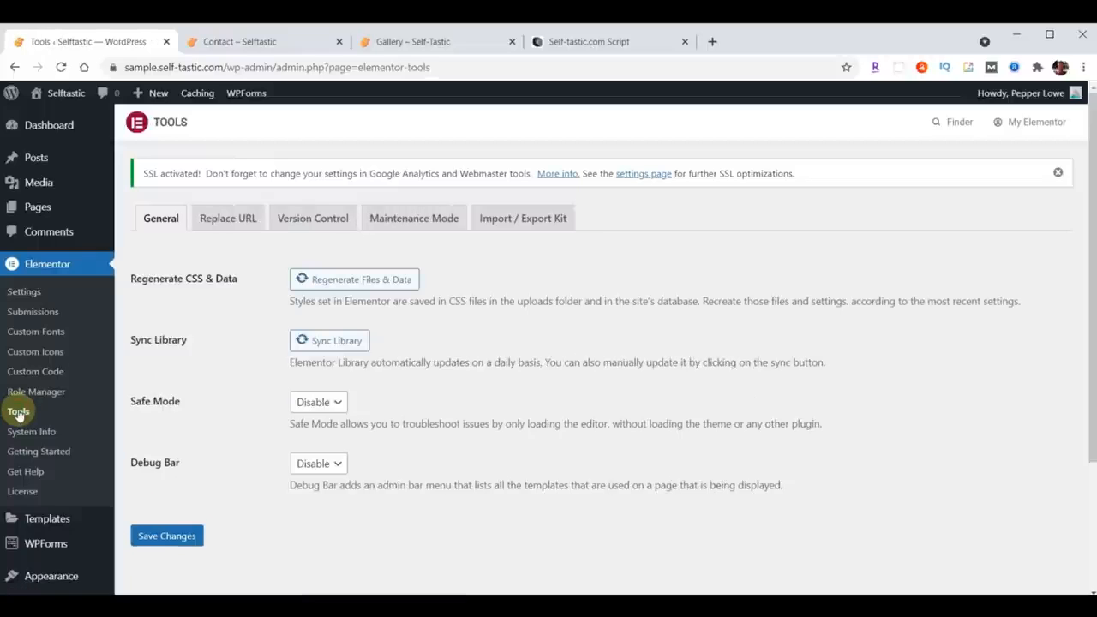
pyautogui.click(229, 220)
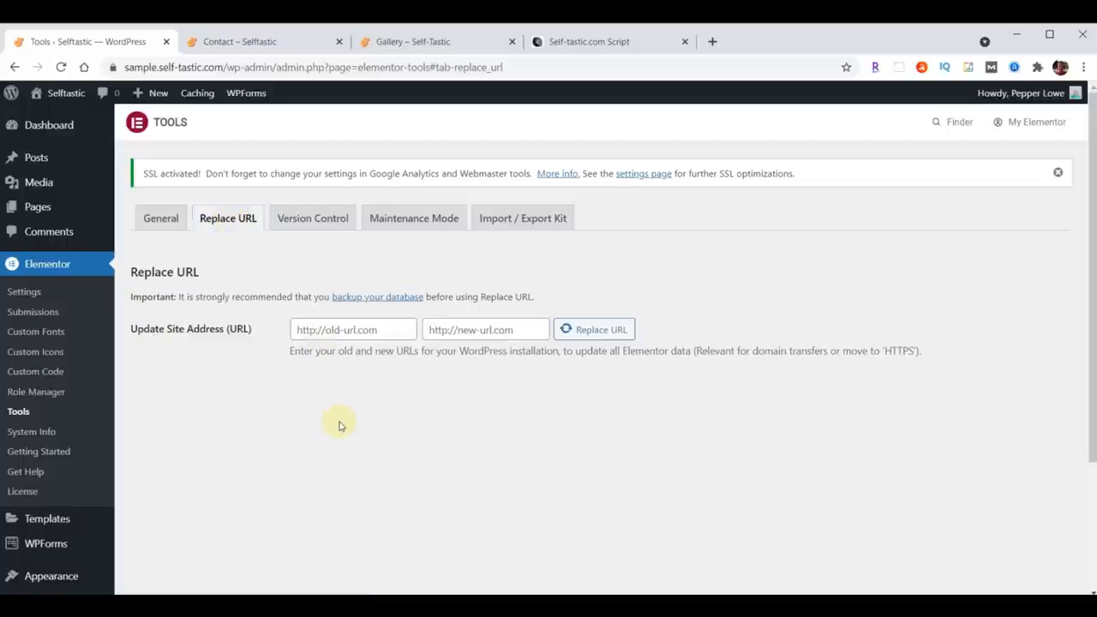
pyautogui.click(392, 327)
pyautogui.write('http://sample.self-tastic.com')
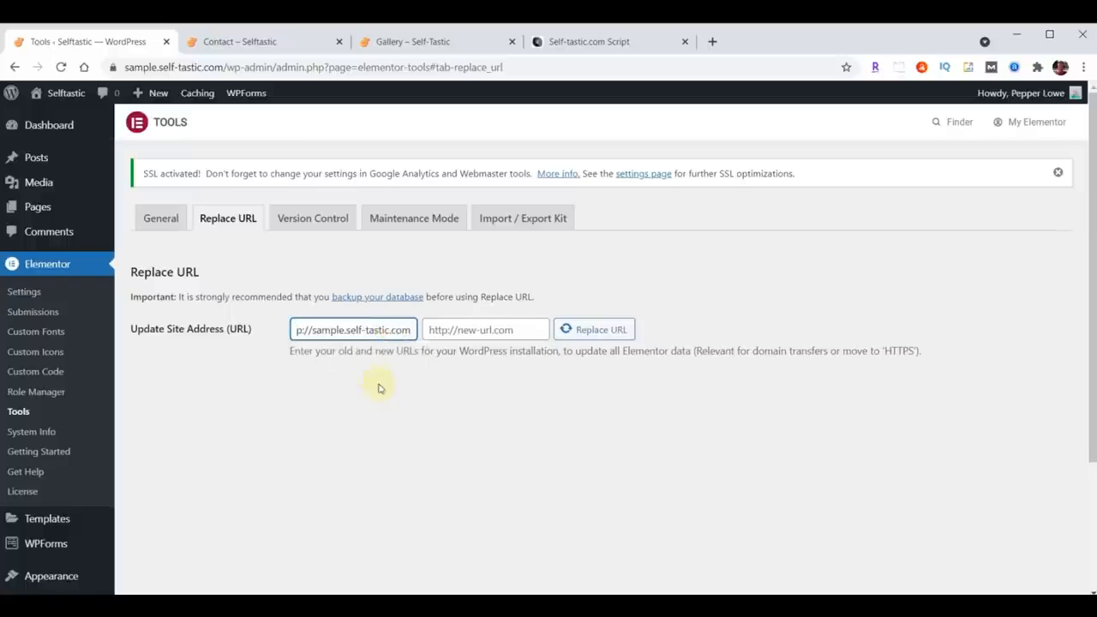
pyautogui.moveTo(366, 335); pyautogui.dragTo(245, 326)
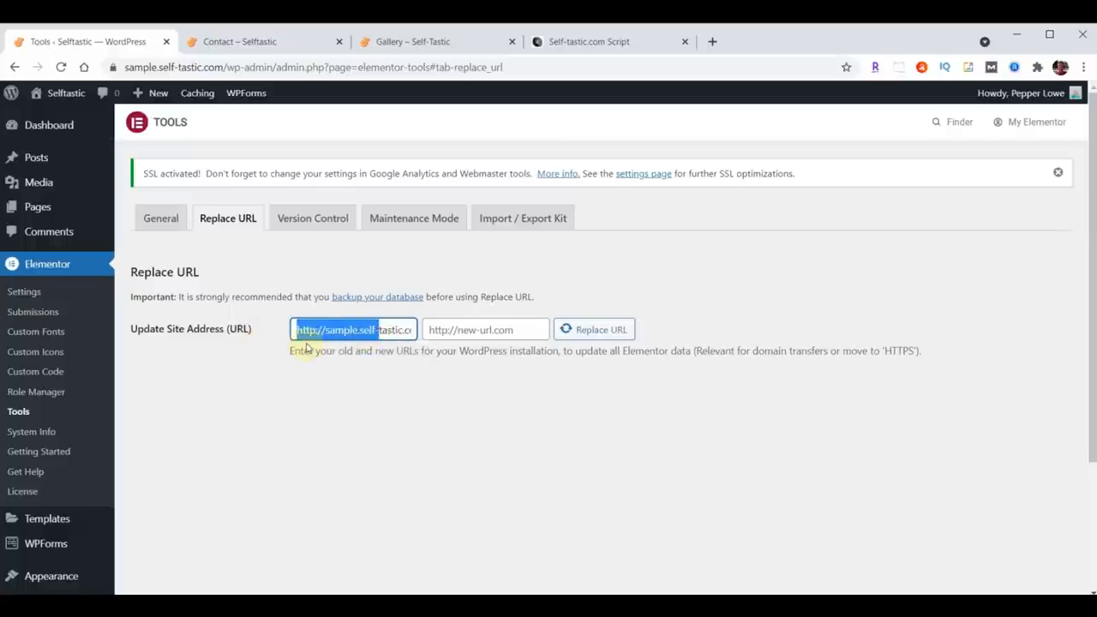
pyautogui.click(324, 384)
pyautogui.click(334, 394)
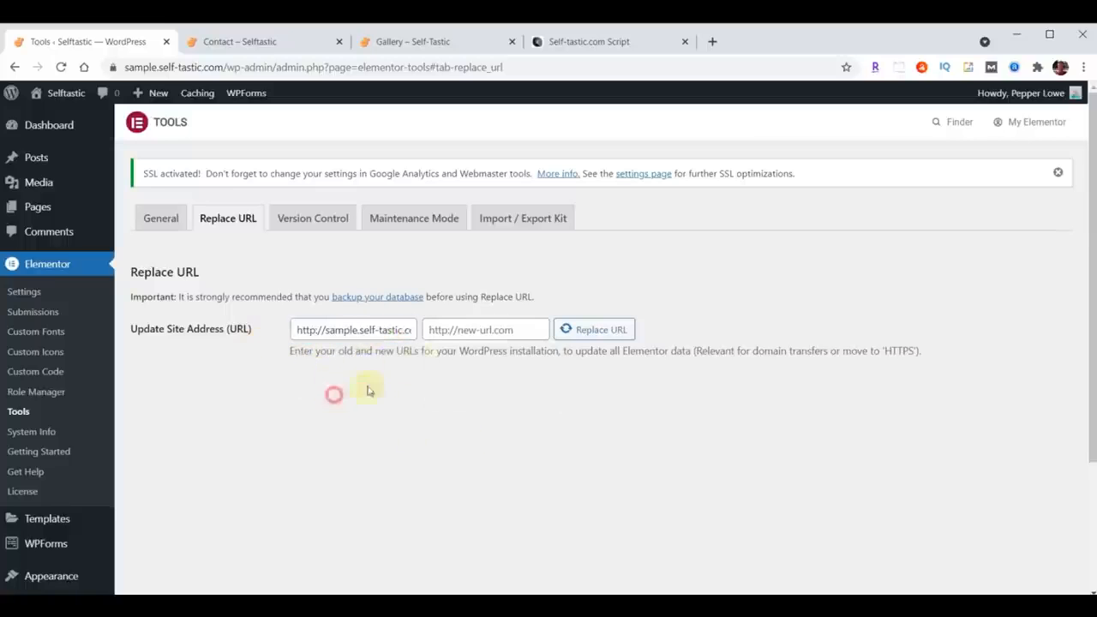
pyautogui.click(517, 329)
pyautogui.write('http://sample.self-tastic.com')
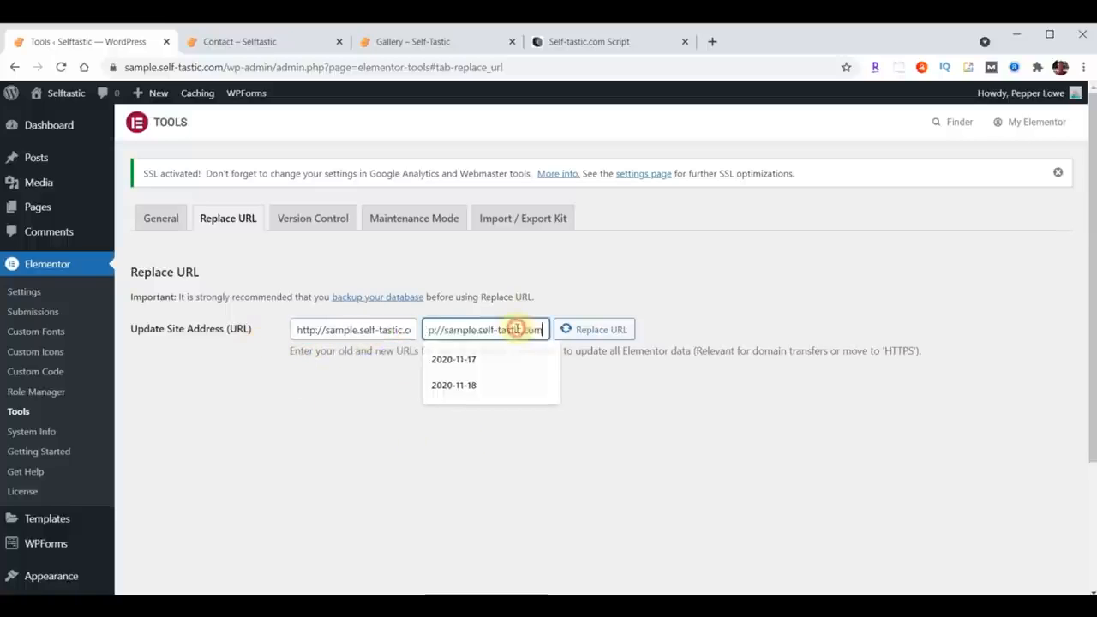
pyautogui.moveTo(514, 328); pyautogui.dragTo(399, 328)
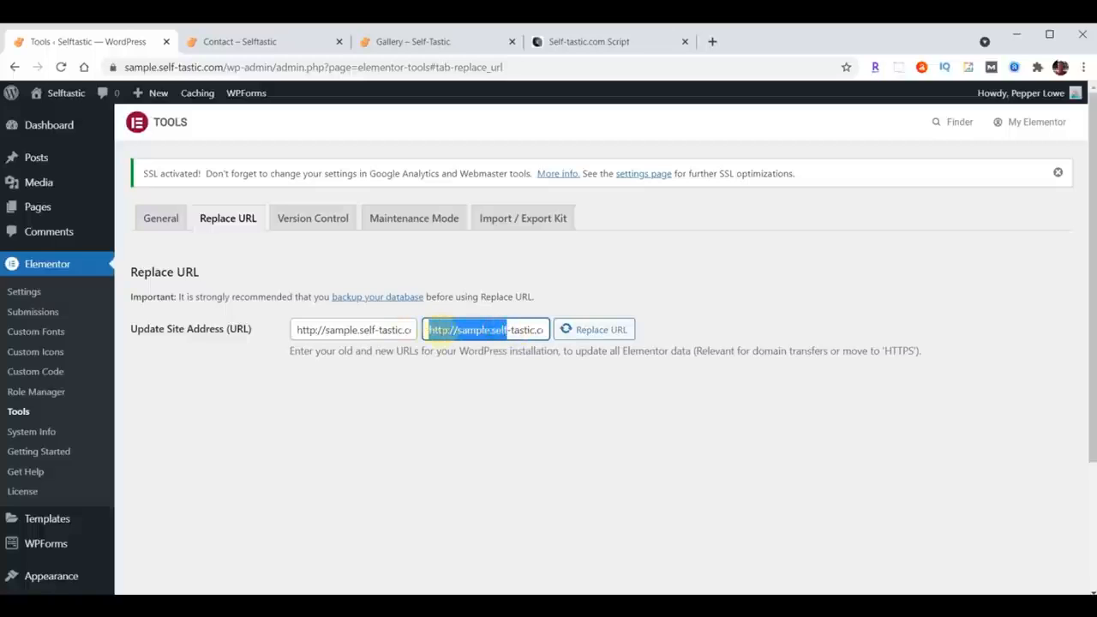
pyautogui.click(447, 330)
pyautogui.write('s')
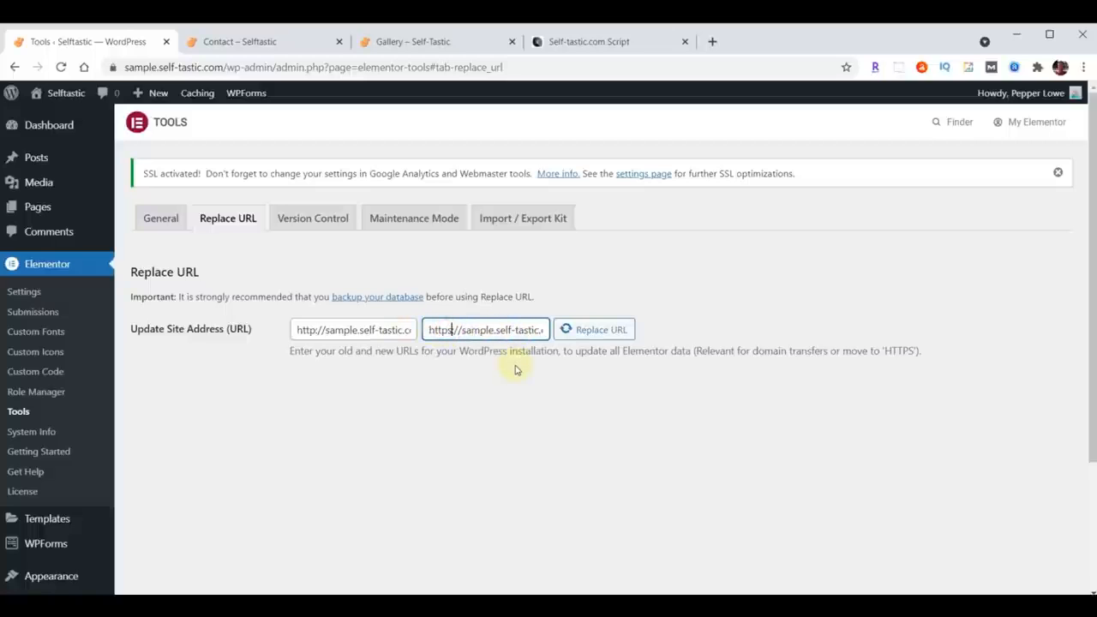
pyautogui.press('Delete')
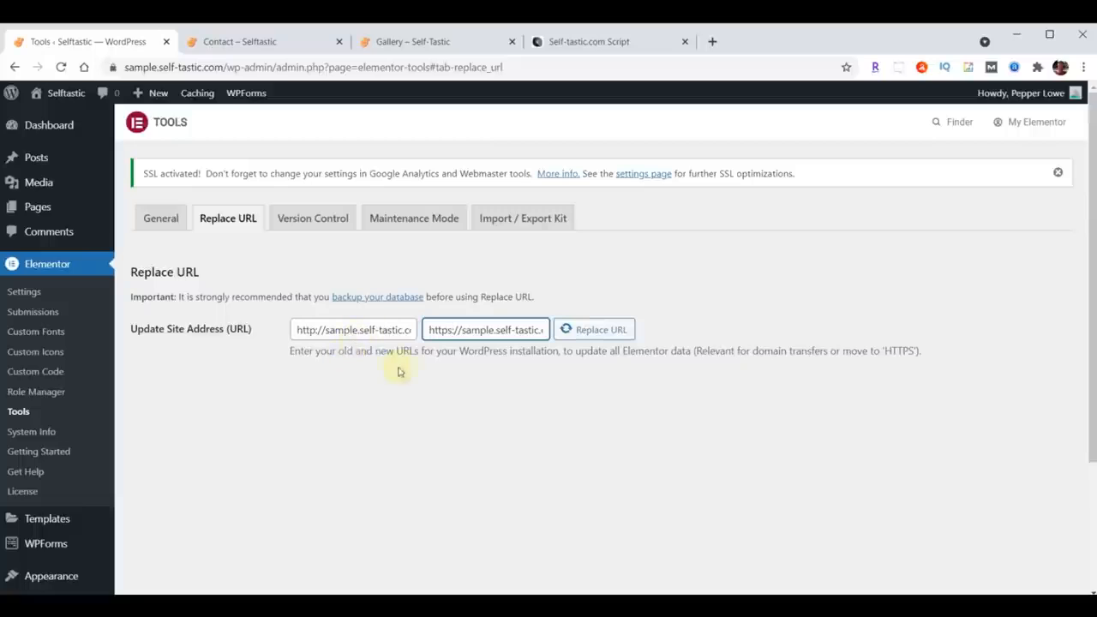
pyautogui.write(':')
pyautogui.click(590, 338)
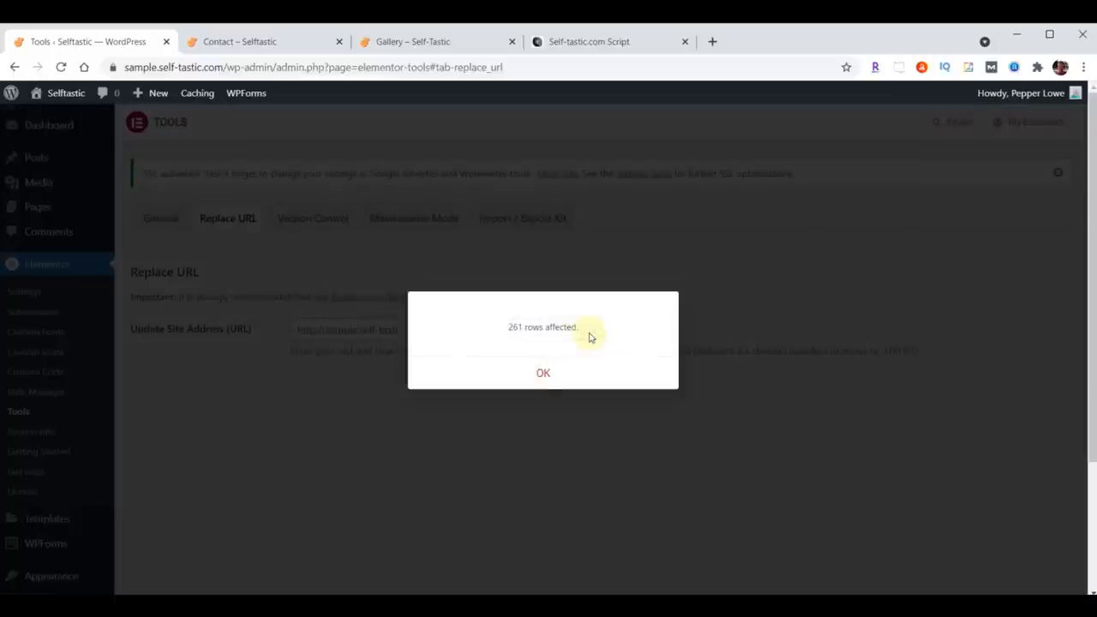
pyautogui.click(543, 373)
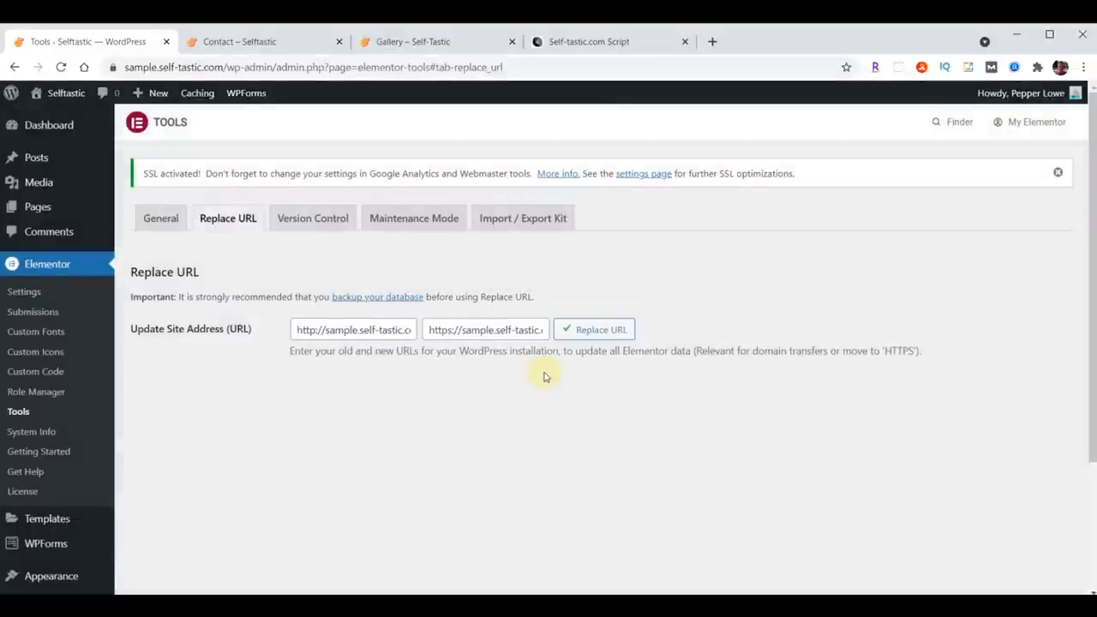
# Step: Switch to the Contact page tab and reload it
pyautogui.click(253, 40)
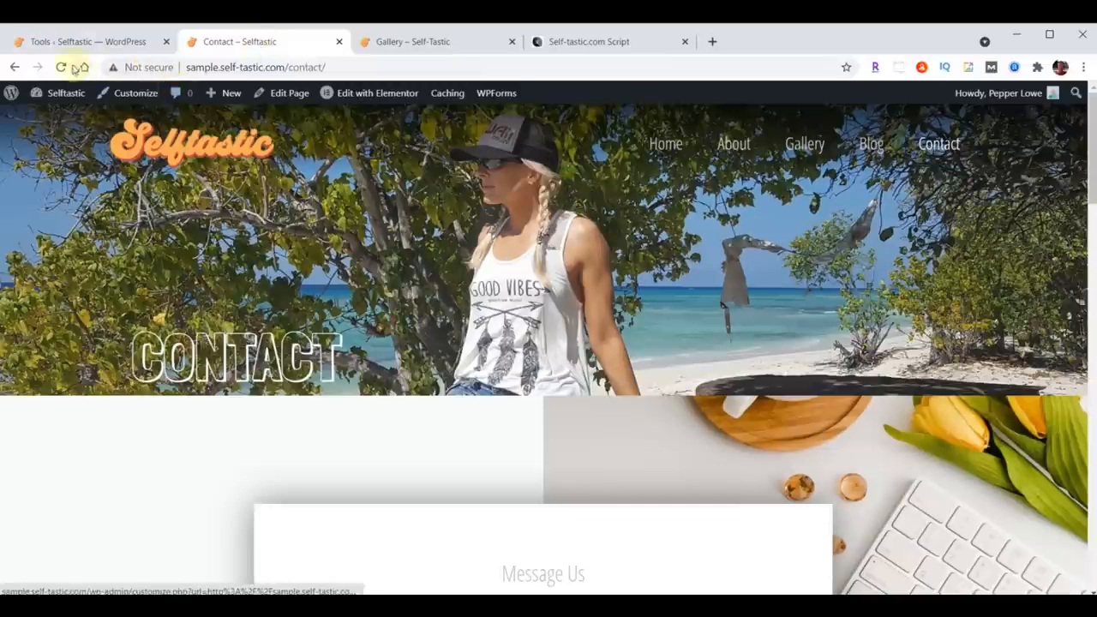
pyautogui.click(60, 67)
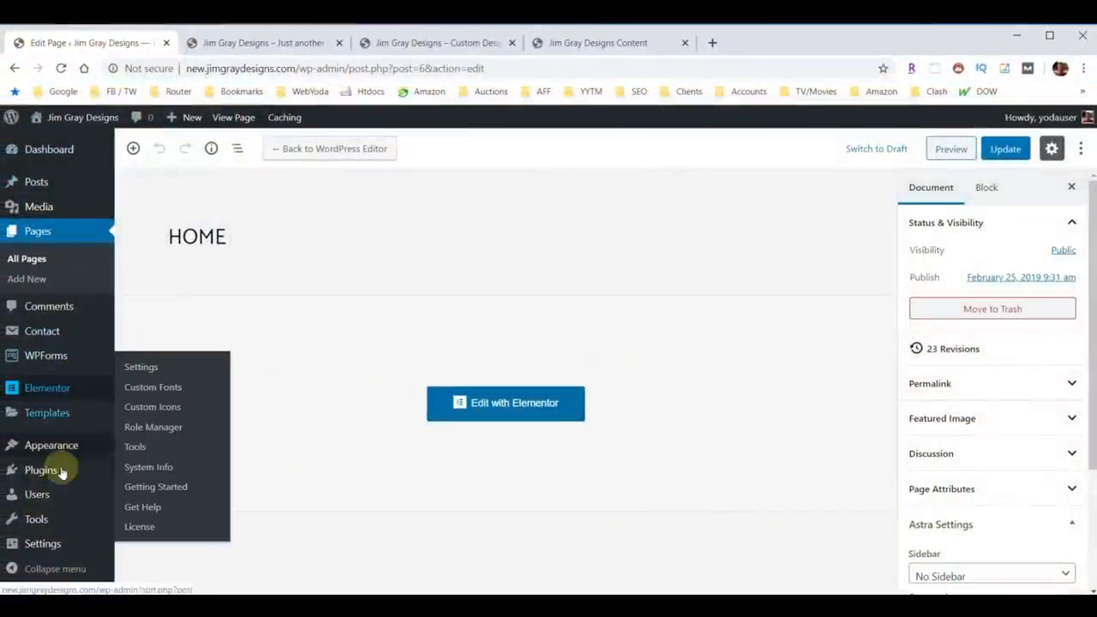
# Step: Open Reading settings, untick Discourage search engines from indexing this site, and save the changes
pyautogui.moveTo(41, 550)
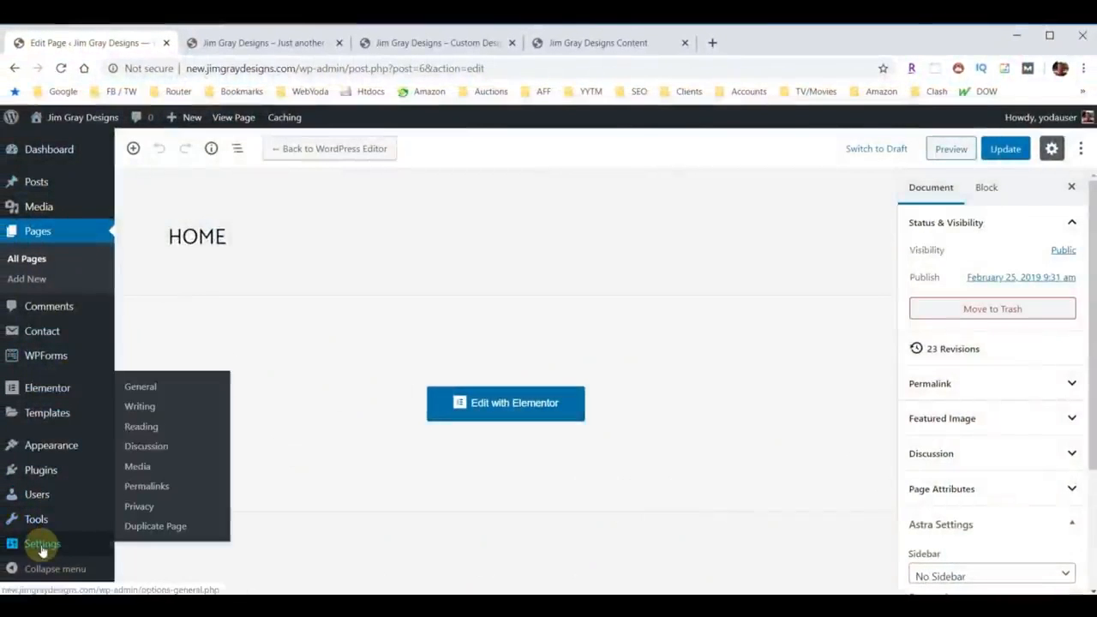
pyautogui.click(146, 426)
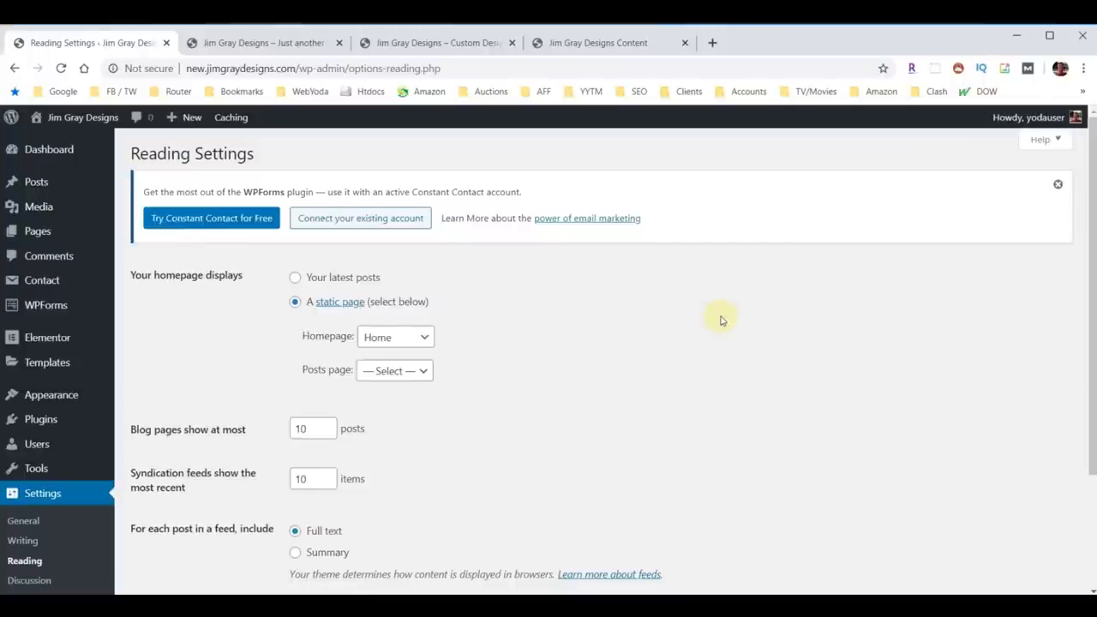
pyautogui.scroll(-3, 720, 320)
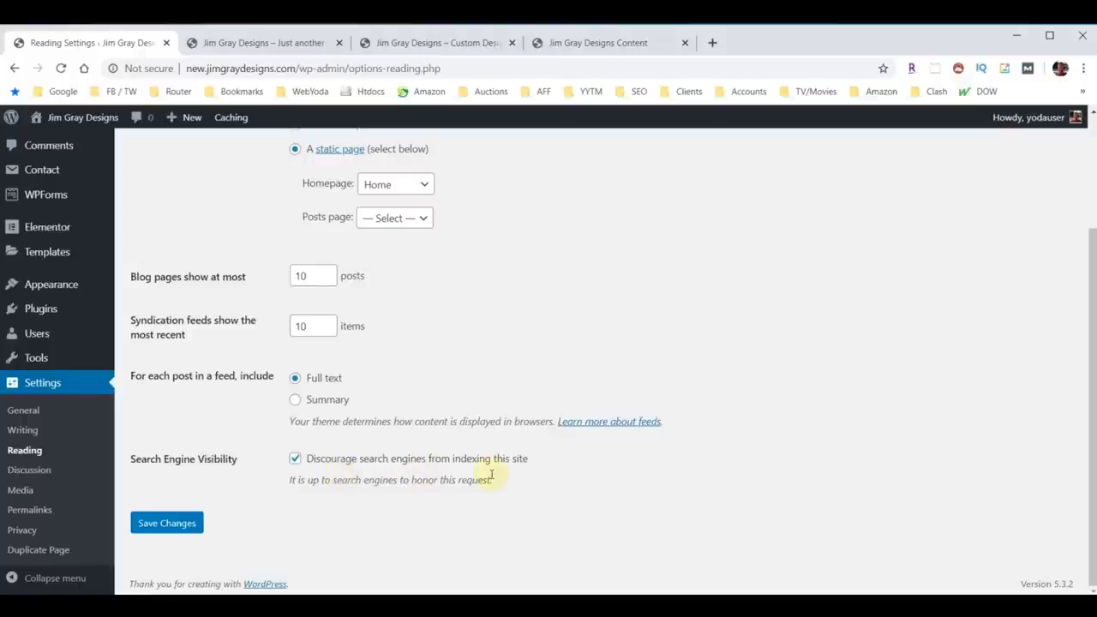
pyautogui.click(294, 458)
pyautogui.click(141, 522)
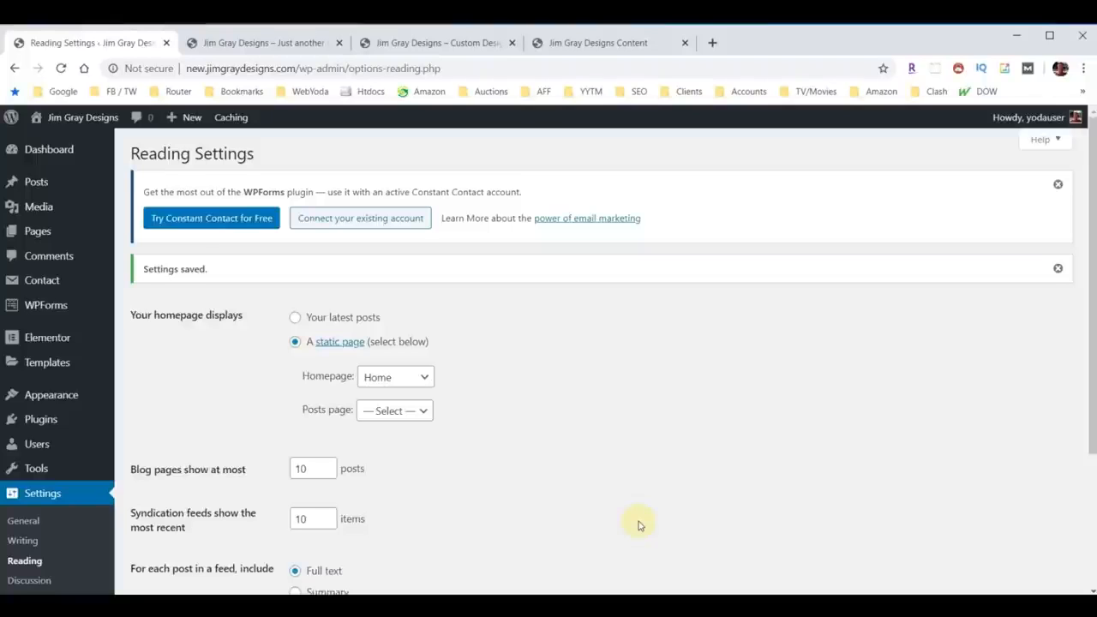
# Step: Search the plugin directory for Yoast, then install and activate Yoast SEO
pyautogui.click(39, 420)
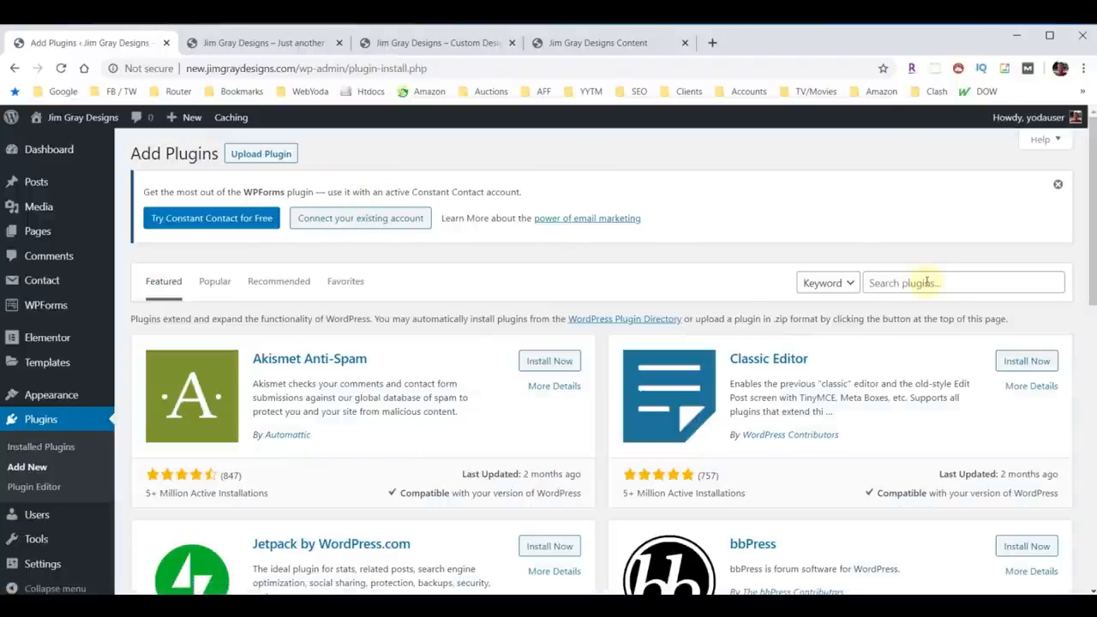
pyautogui.click(926, 282)
pyautogui.write('Yoast')
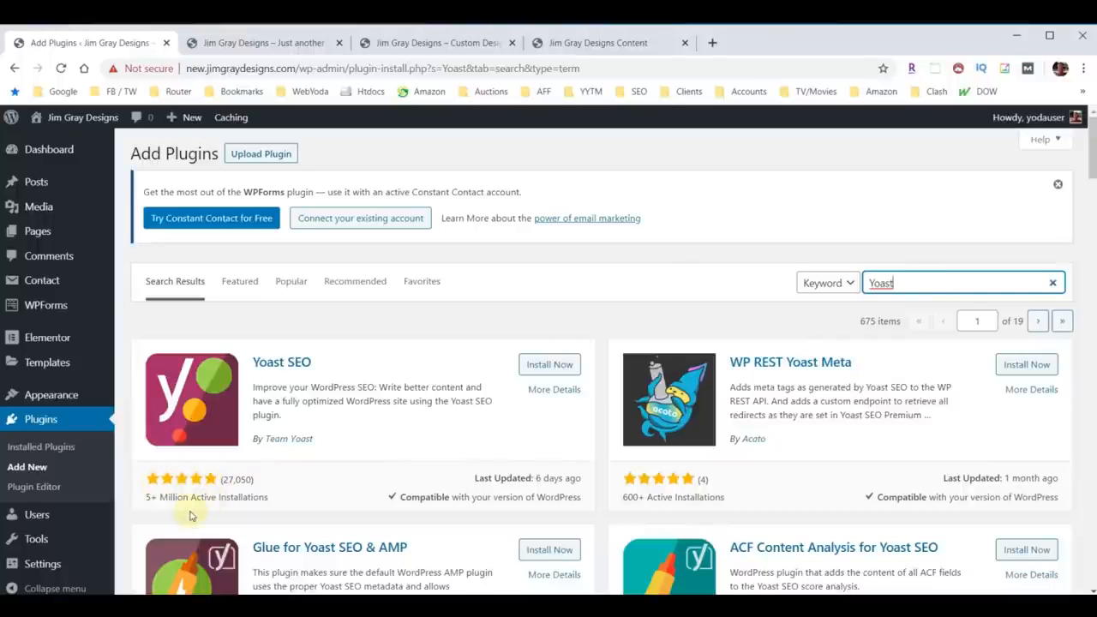
pyautogui.click(547, 364)
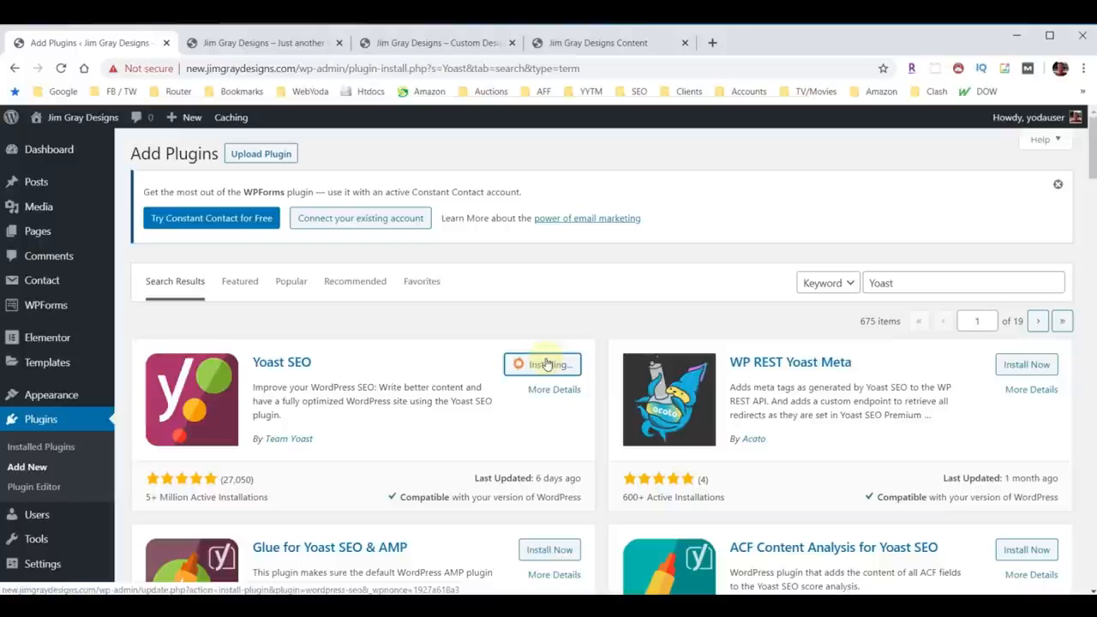
pyautogui.click(546, 364)
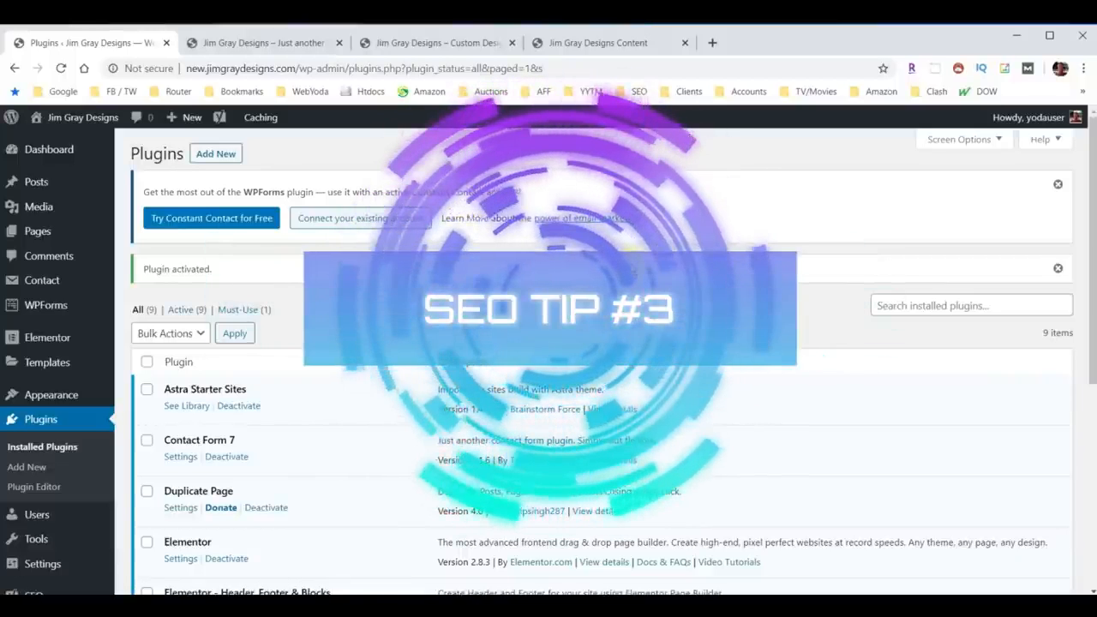
# Step: Open the JoseOne SEO Basics page in another tab and scroll through its content
pyautogui.click(712, 42)
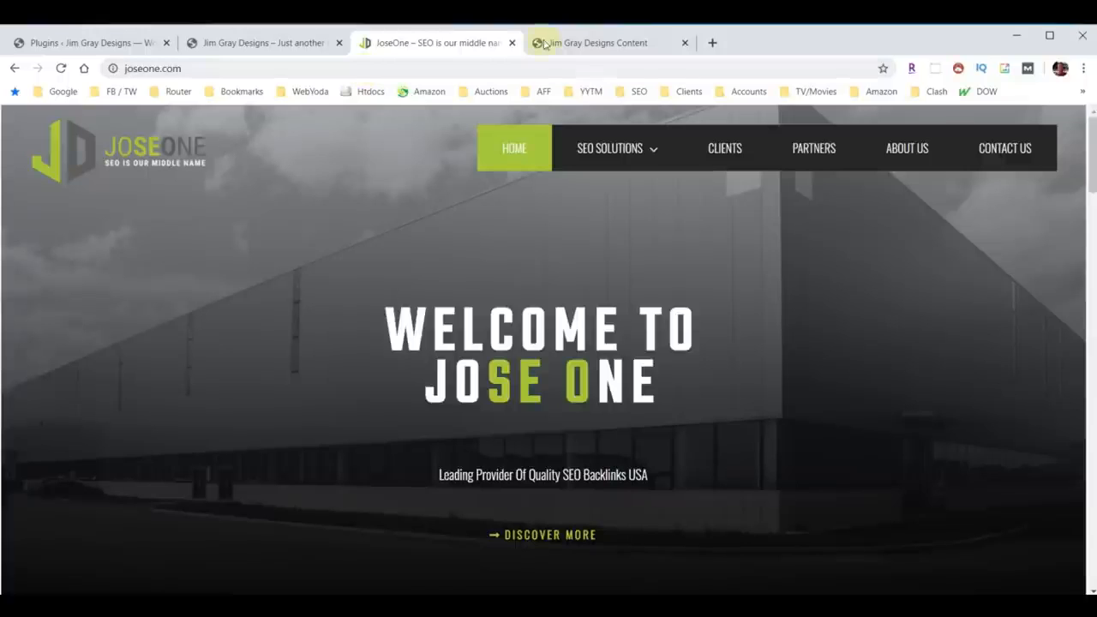
pyautogui.click(644, 163)
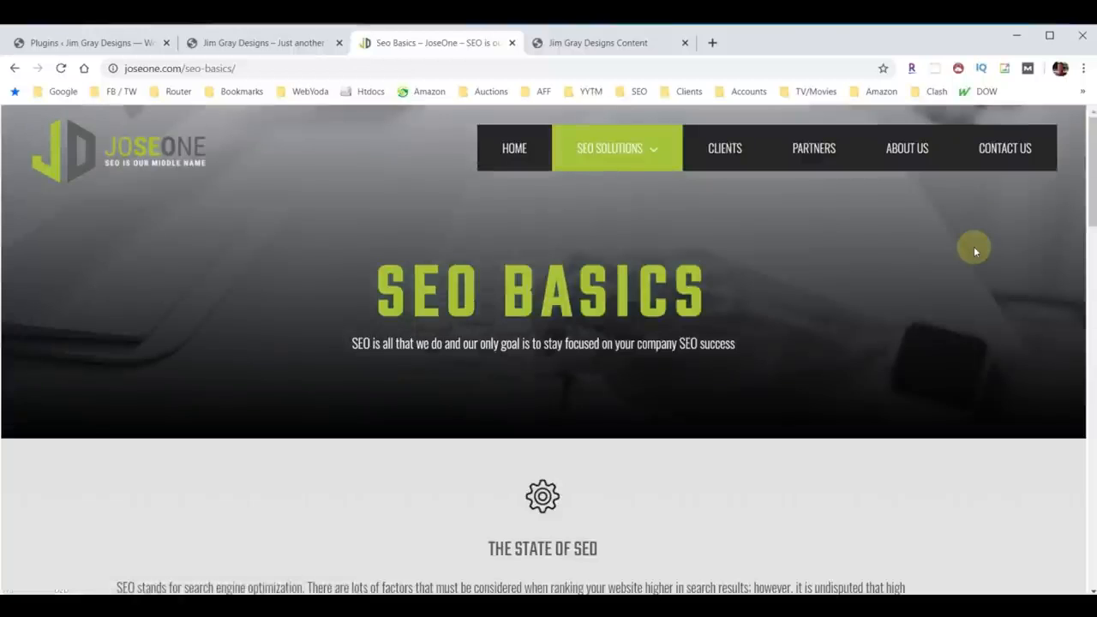
pyautogui.scroll(-5, 868, 261)
pyautogui.scroll(-12, 877, 309)
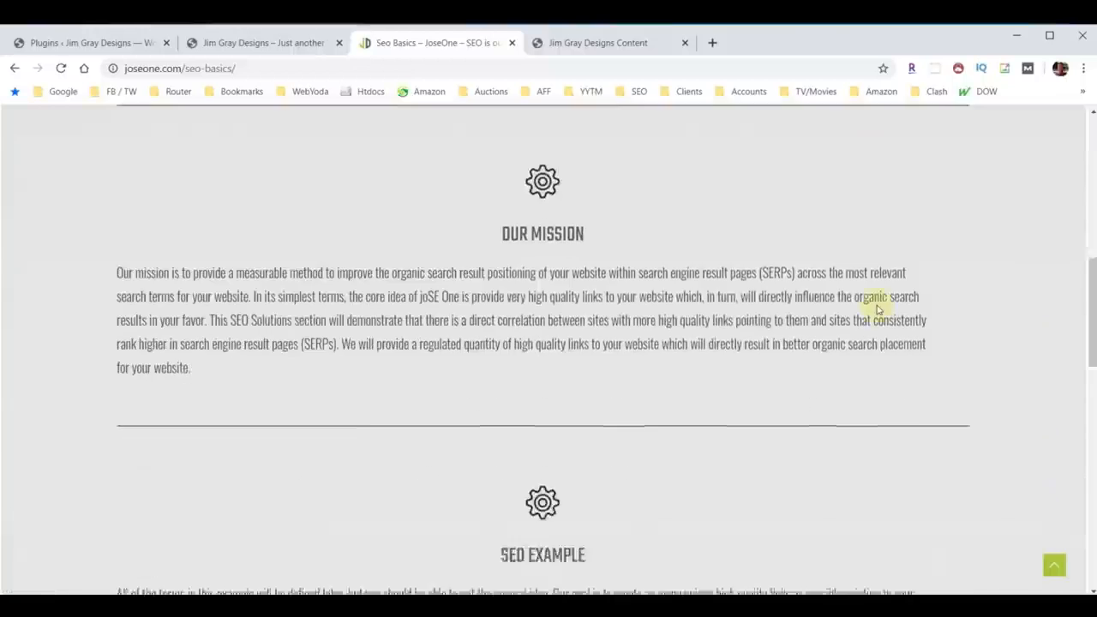
pyautogui.scroll(15, 848, 385)
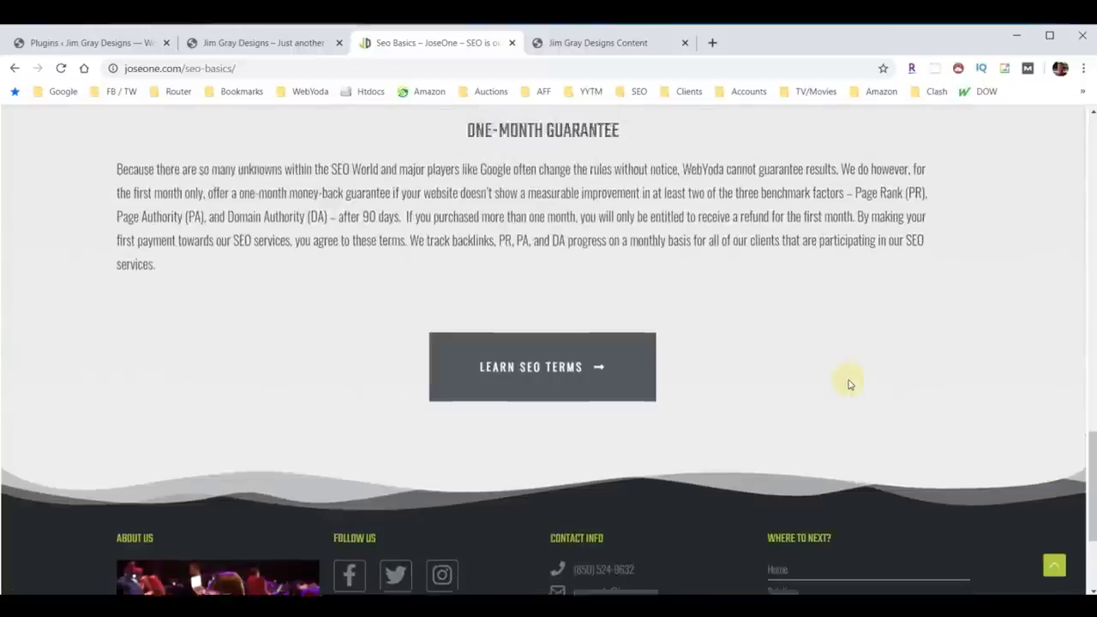